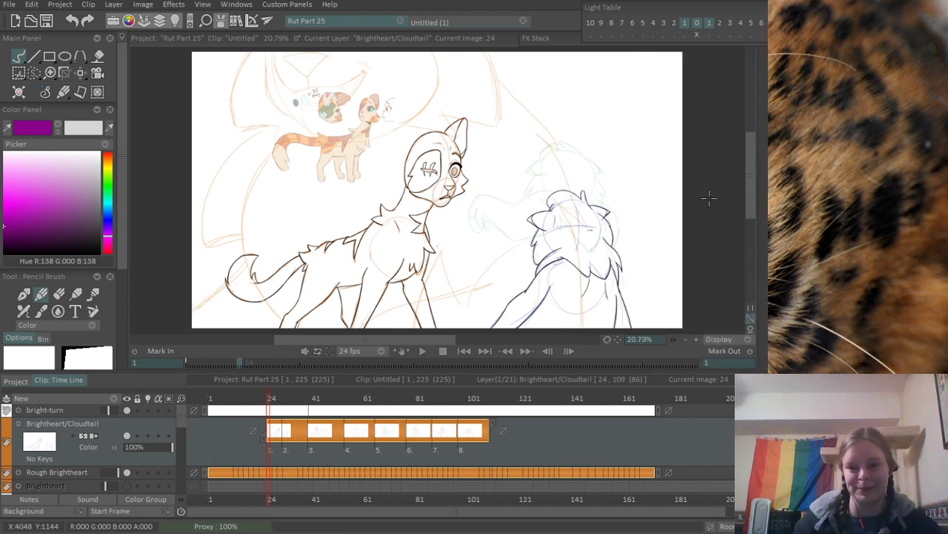
- Insert a blank drawing instance at frame 46 on the Brightheart/Cloudtail layer
mouse_move(765, 191)
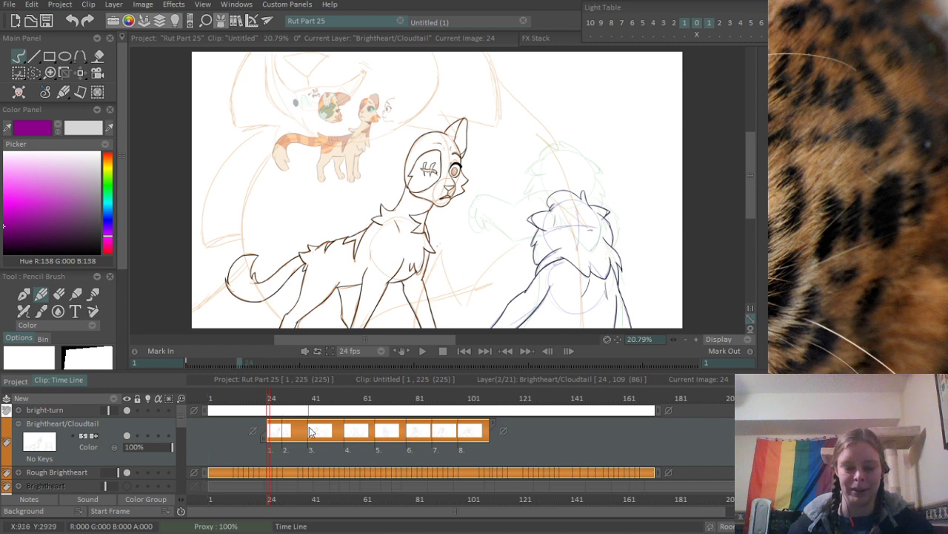
scroll(335, 455, up, 5)
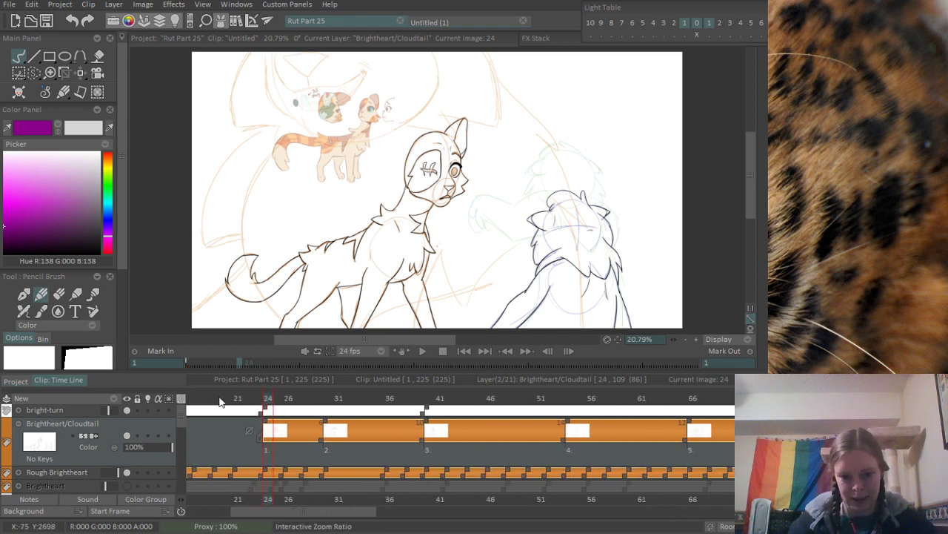
mouse_move(271, 400)
mouse_down()
mouse_move(374, 411)
mouse_move(289, 408)
mouse_up()
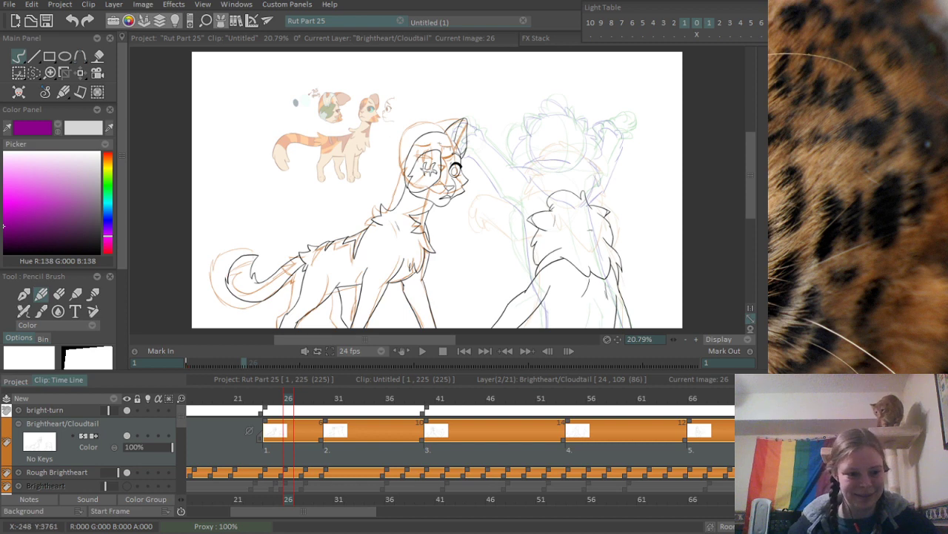
click(269, 401)
drag(269, 401, 492, 399)
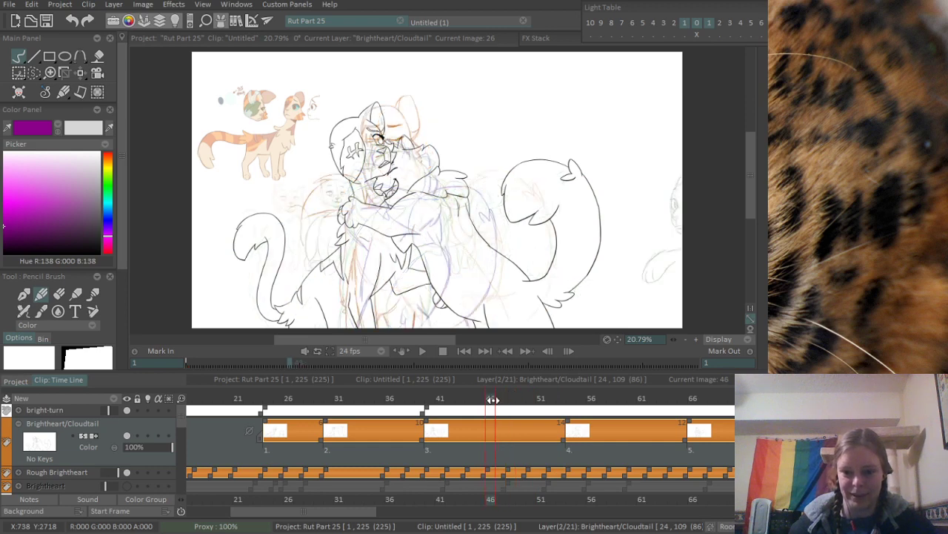
key(Insert)
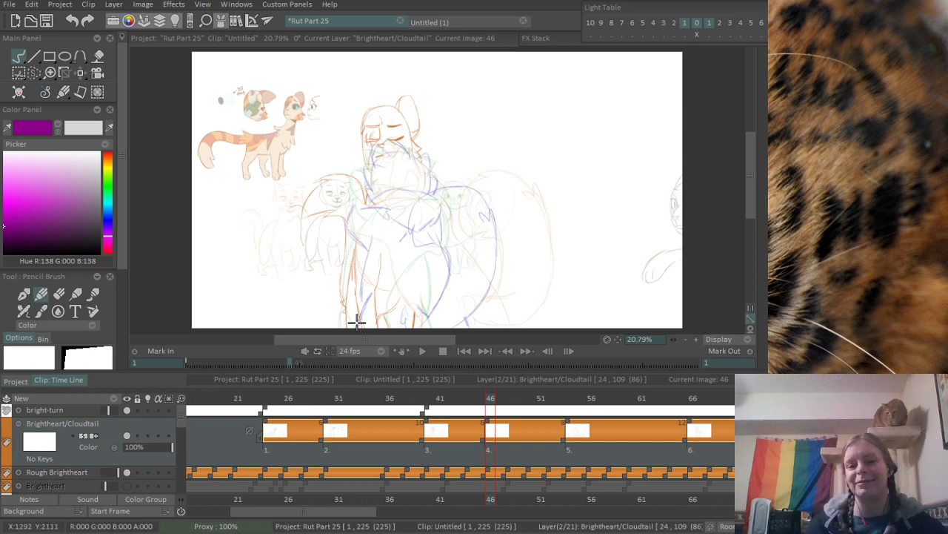
- Ready the Pen Brush in pure black and turn on the light table for the Brightheart/Cloudtail layer
key(p)
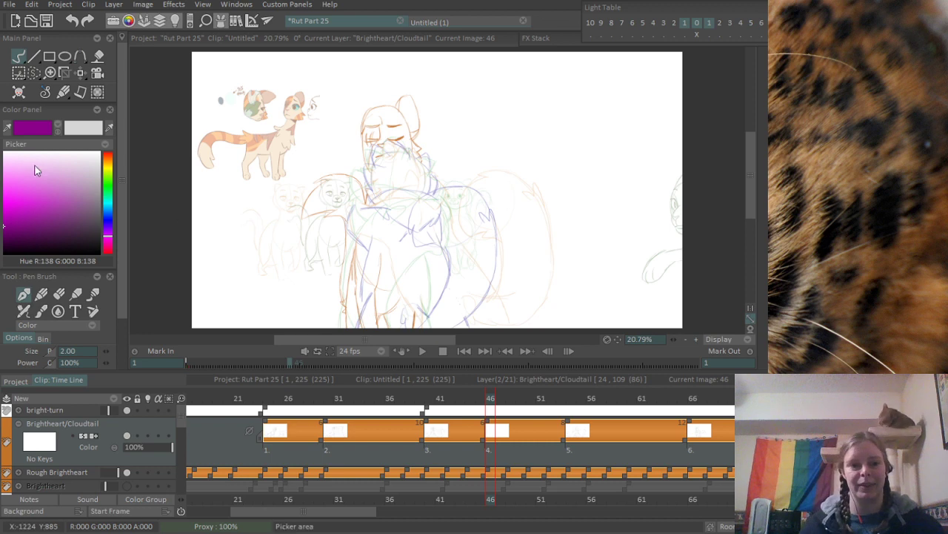
click(30, 253)
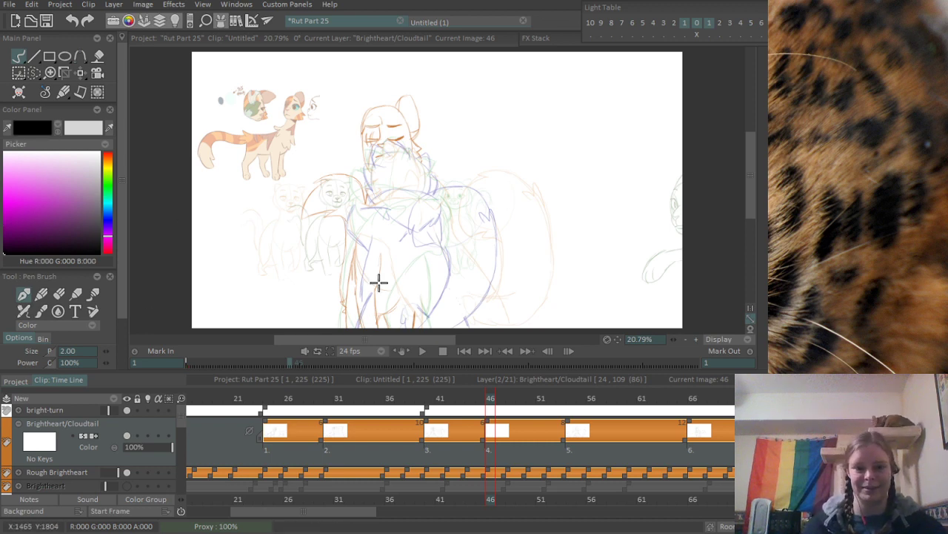
scroll(379, 276, up, 3)
scroll(445, 248, up, 3)
drag(430, 174, 447, 321)
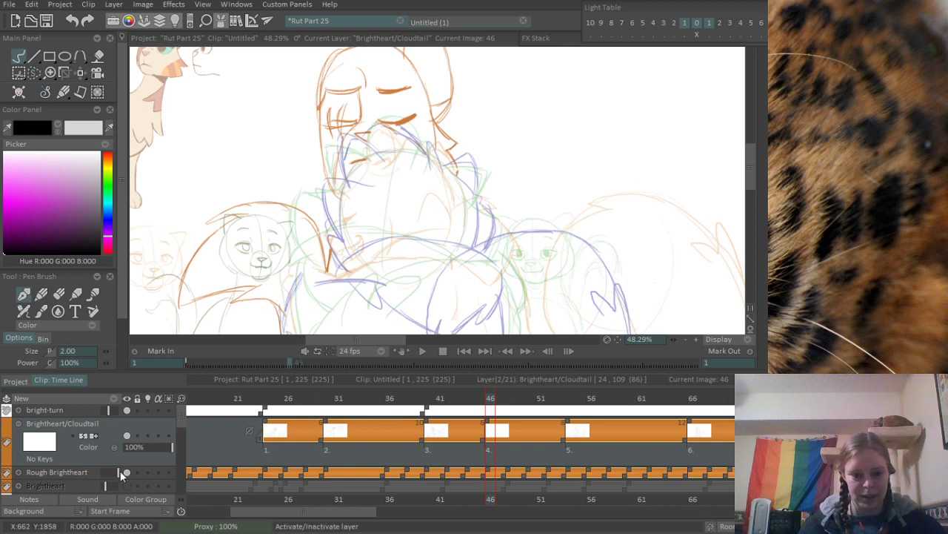
click(147, 435)
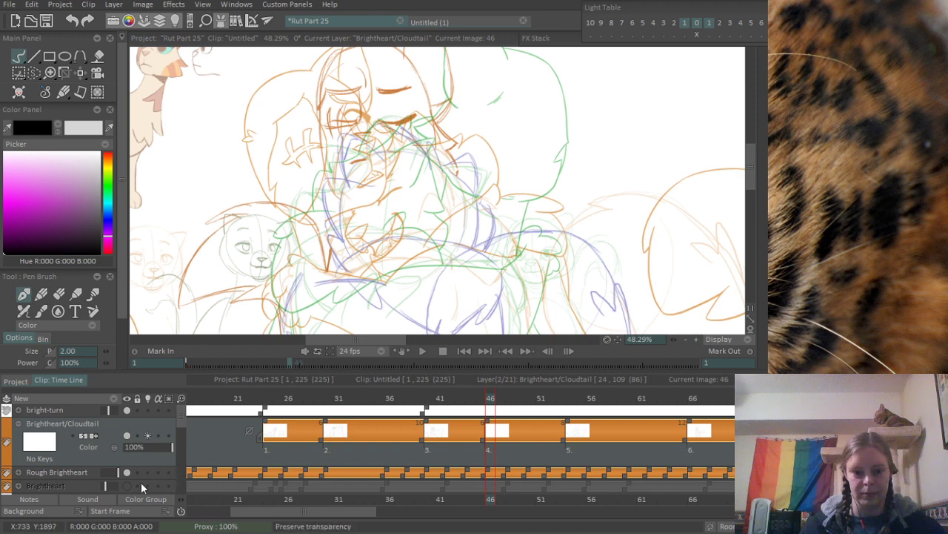
- Hide the RoughCloudtail, Greystripe, Mousefur and Longtail layers
scroll(181, 423, down, 1)
drag(182, 424, 181, 444)
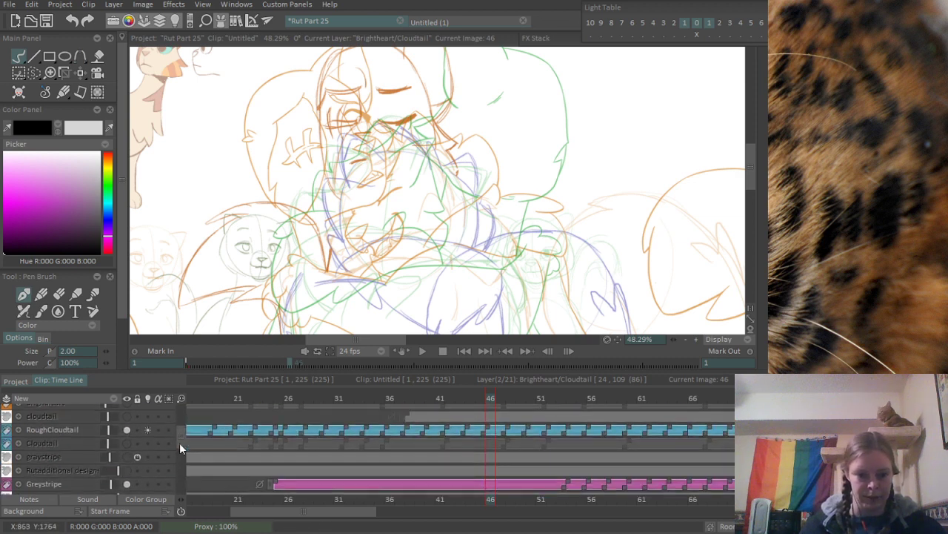
click(127, 430)
click(125, 484)
scroll(182, 436, down, 2)
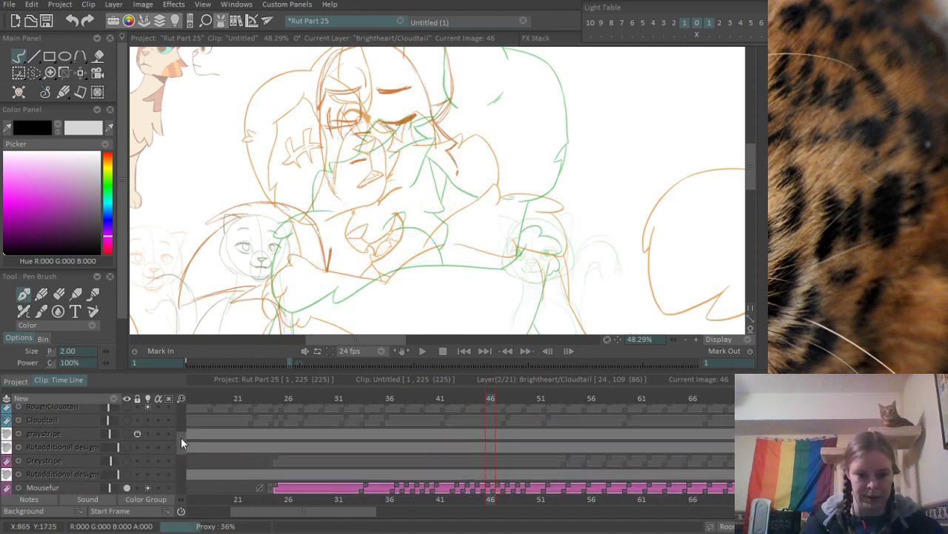
click(145, 472)
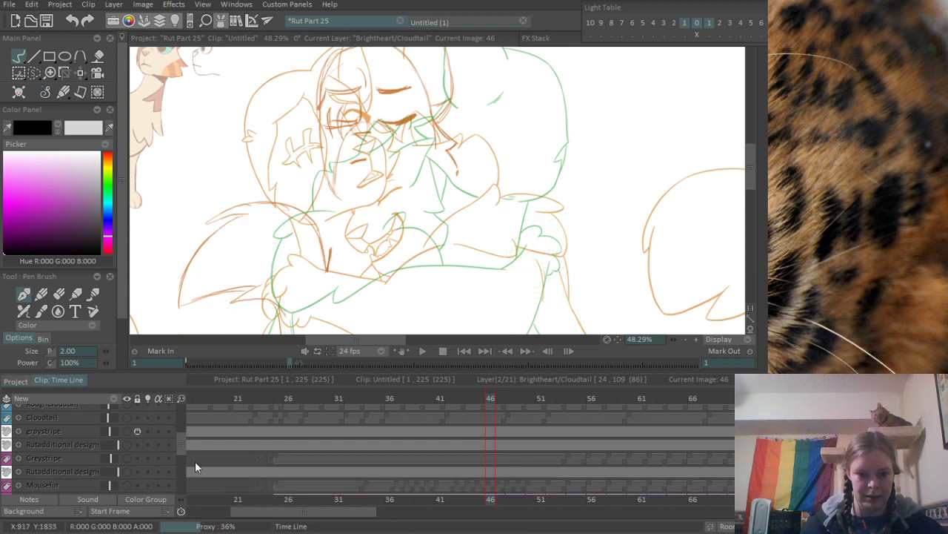
scroll(182, 461, down, 4)
click(127, 448)
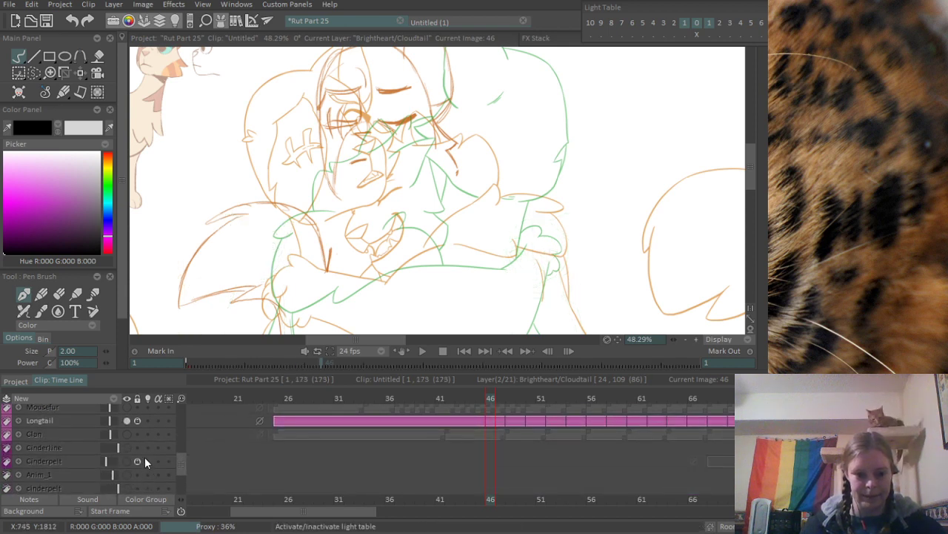
click(127, 420)
drag(182, 464, 188, 386)
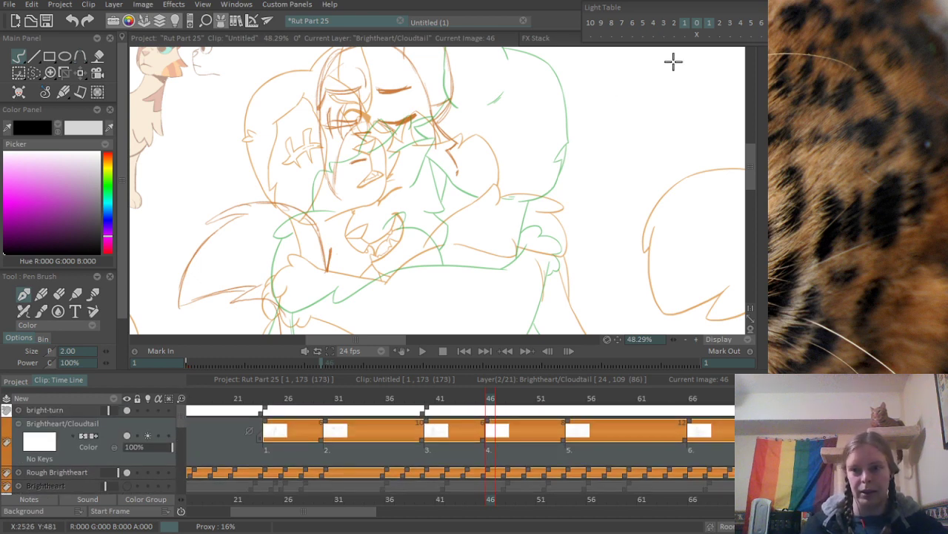
- Change the Light Table's previous-frame colour to bright yellow and collapse its settings
drag(664, 15, 468, 83)
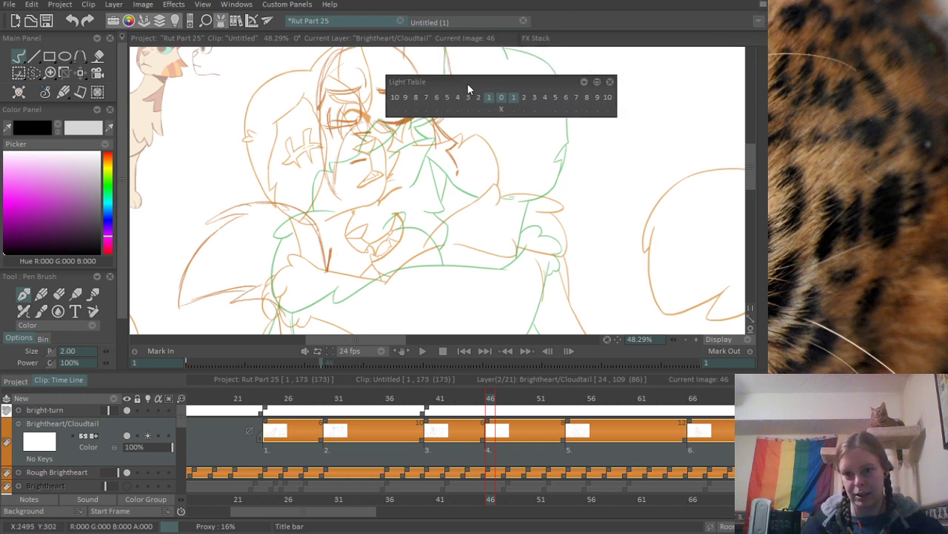
click(597, 82)
click(430, 98)
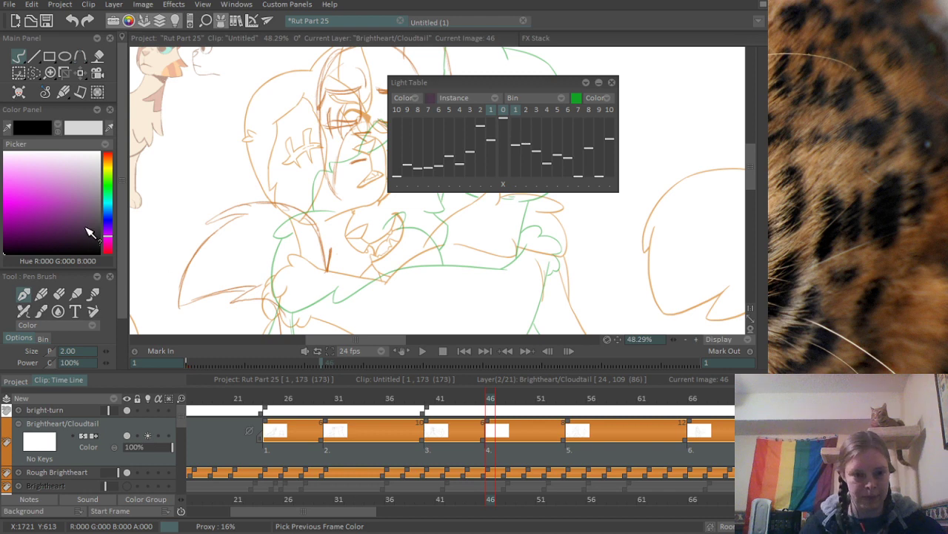
click(111, 176)
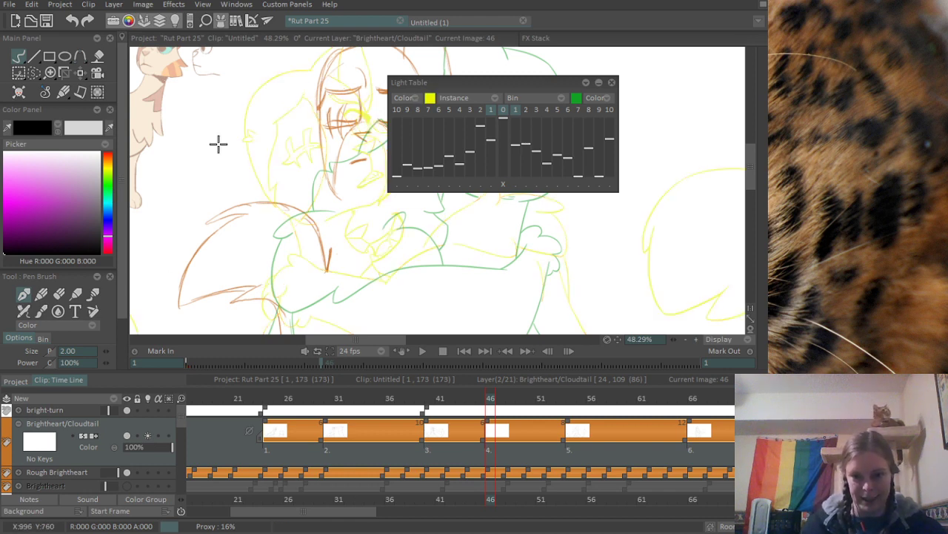
click(599, 83)
- Make the Background 0 layer visible and fill it with dark grey (R 67, G 61, B 67) using the Paint bucket
scroll(467, 170, down, 4)
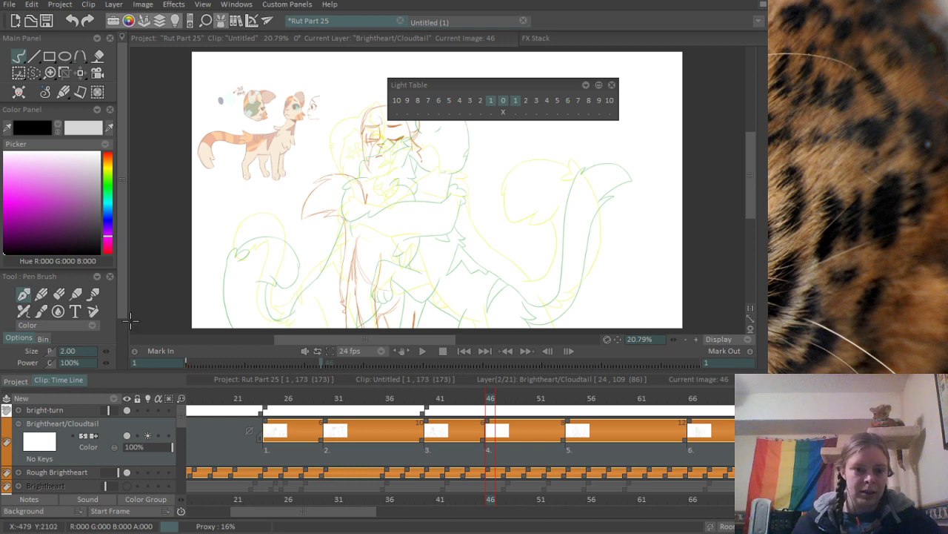
drag(182, 419, 185, 512)
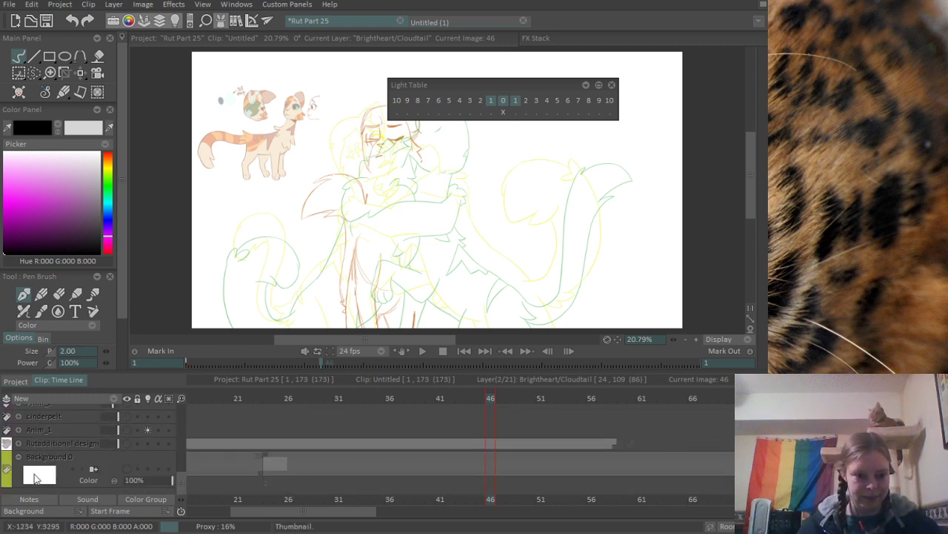
click(52, 456)
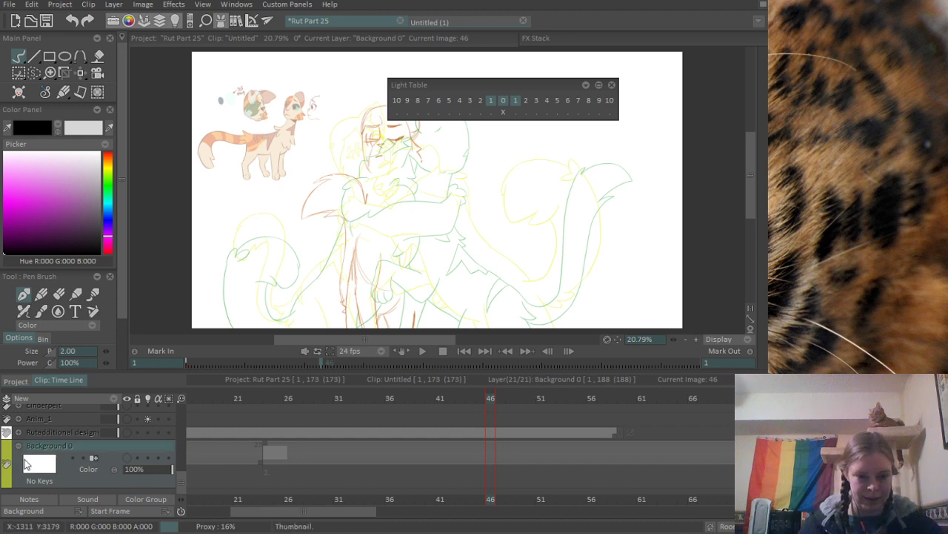
click(127, 458)
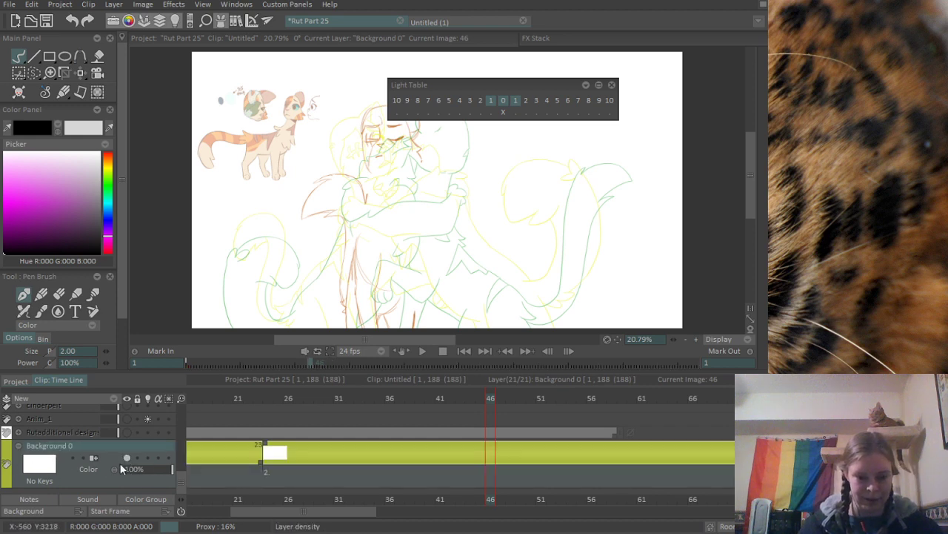
key(f)
click(96, 227)
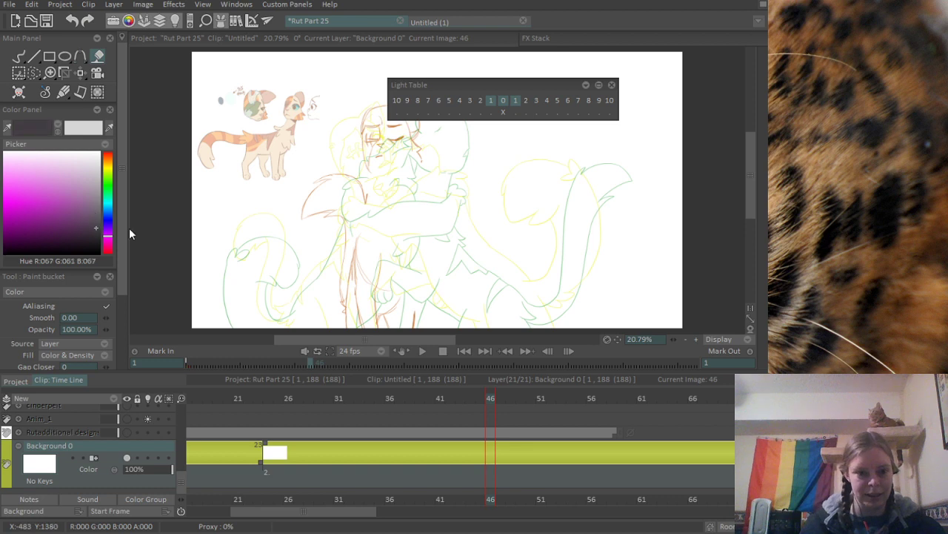
click(292, 244)
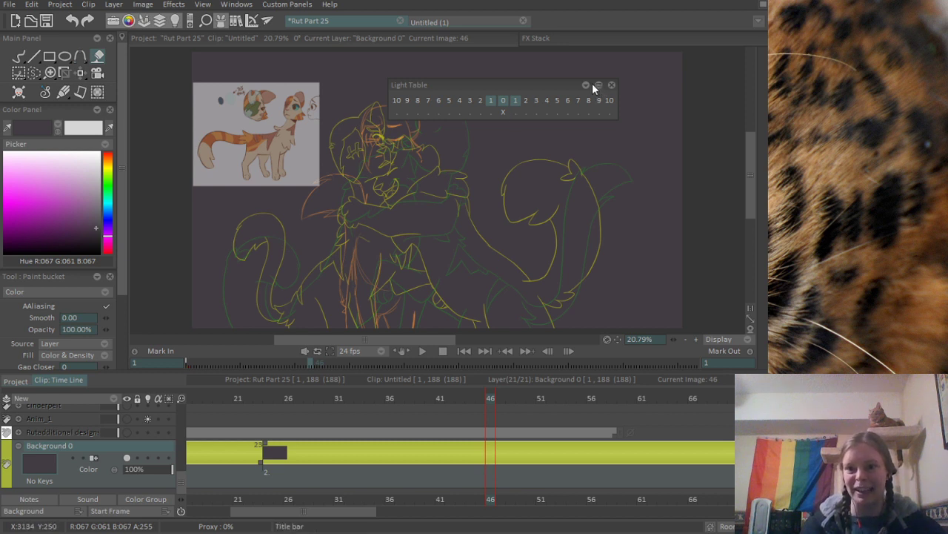
- Move the Light Table clear of the canvas and ready the Pencil Brush in pure black
drag(588, 89, 715, 14)
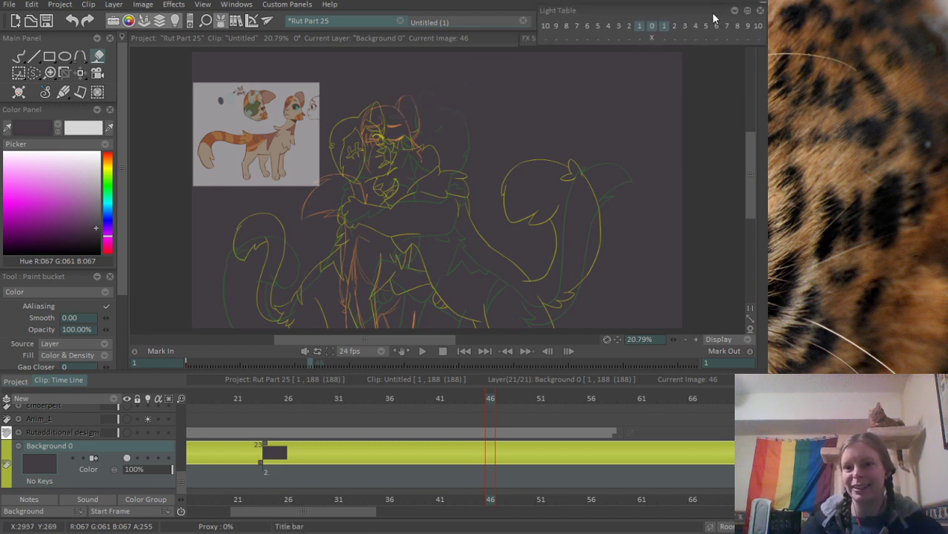
drag(183, 452, 189, 401)
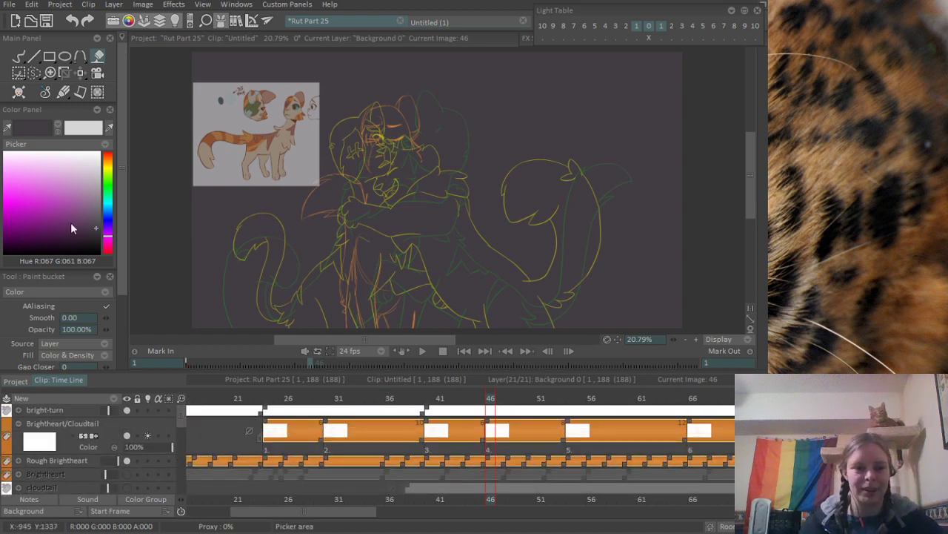
click(80, 253)
scroll(523, 139, up, 10)
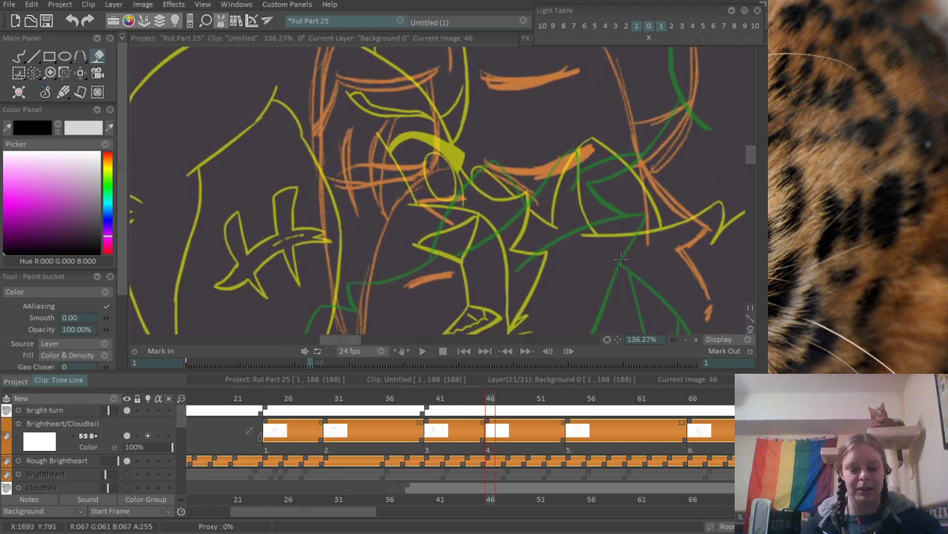
key(b)
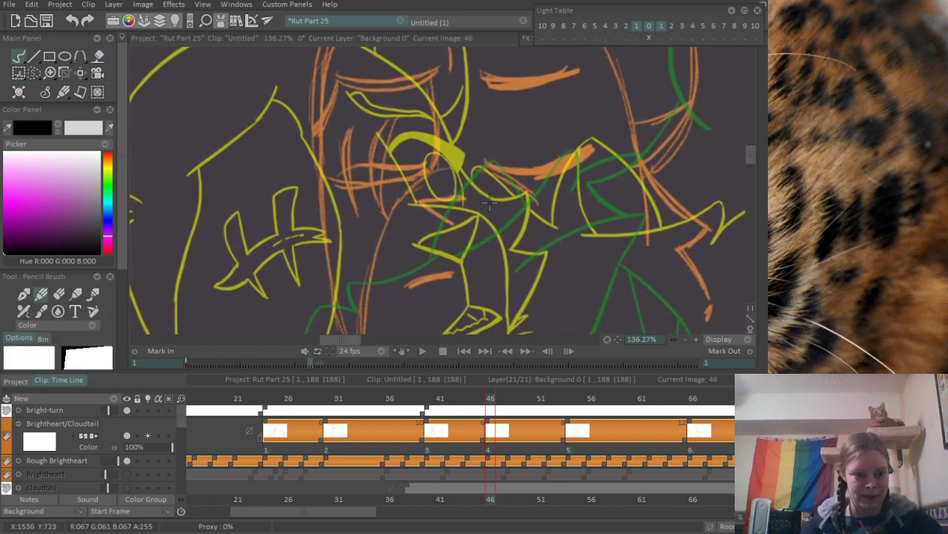
scroll(538, 150, up, 2)
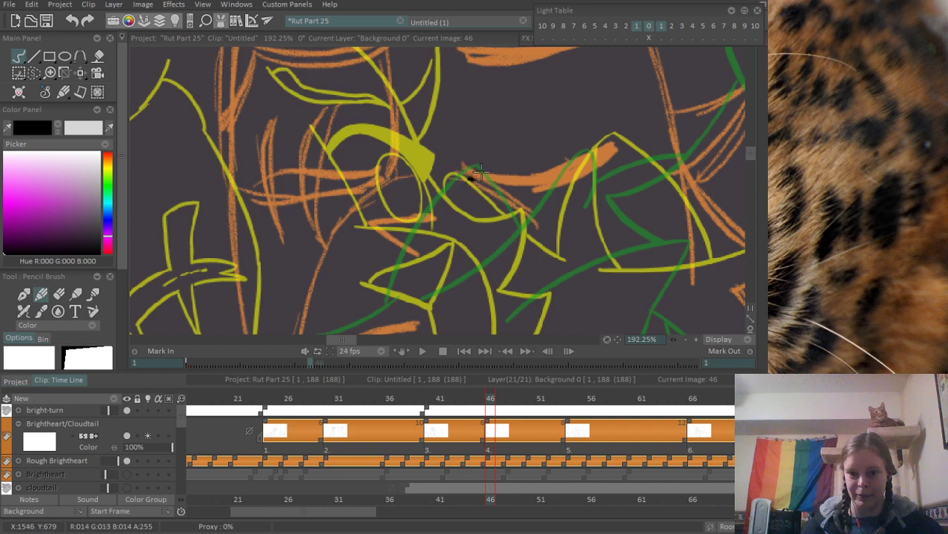
click(127, 436)
click(127, 439)
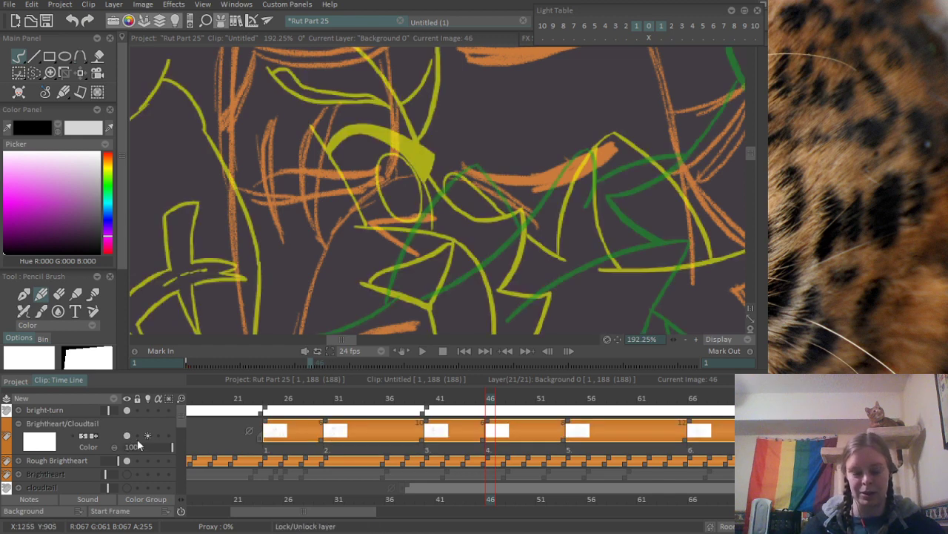
mouse_move(180, 412)
mouse_down()
mouse_move(181, 440)
mouse_move(179, 413)
mouse_up()
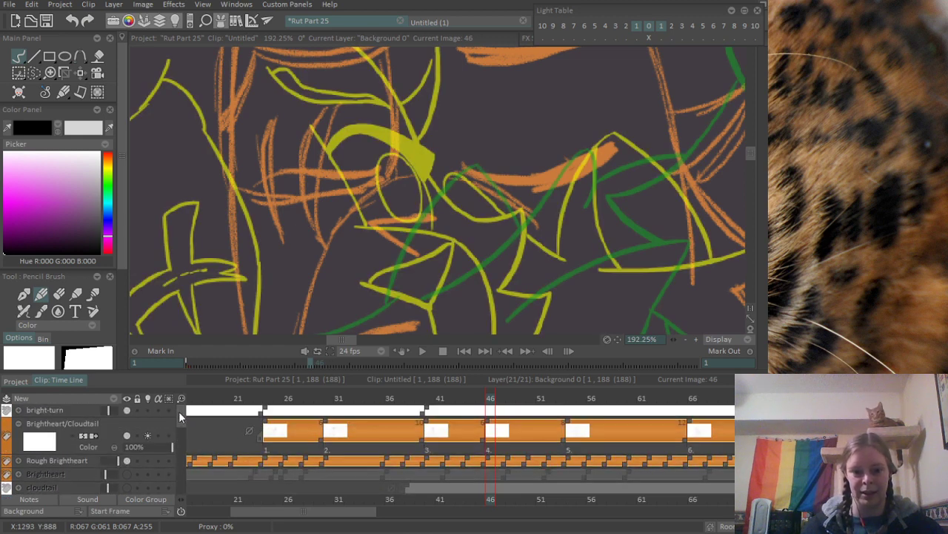
drag(487, 156, 450, 195)
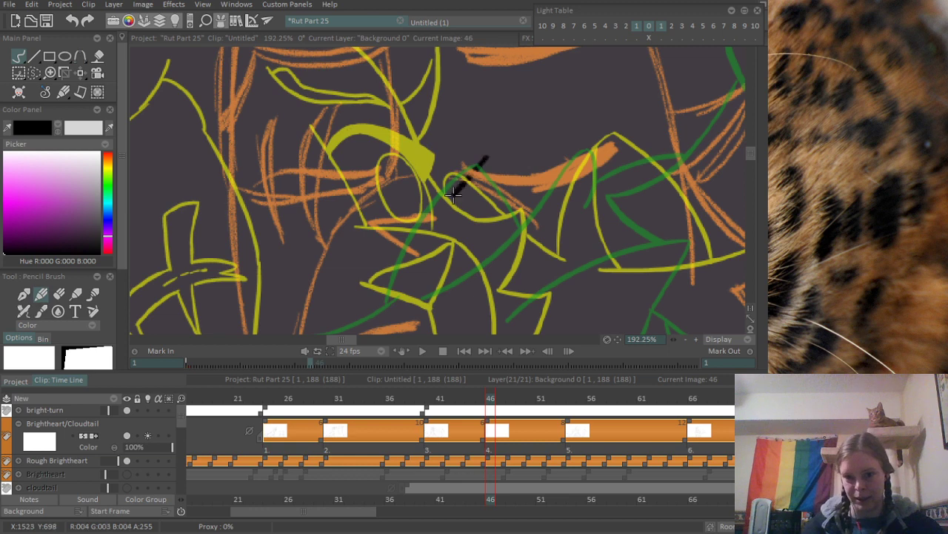
key(ctrl+z)
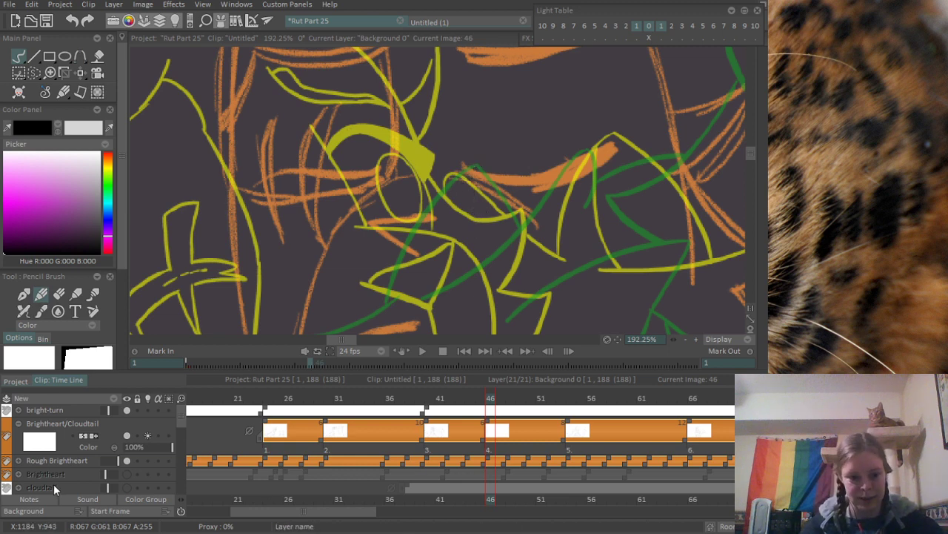
- Make the Brightheart/Cloudtail layer active and switch to the Pen Brush for inking frame 46
click(77, 445)
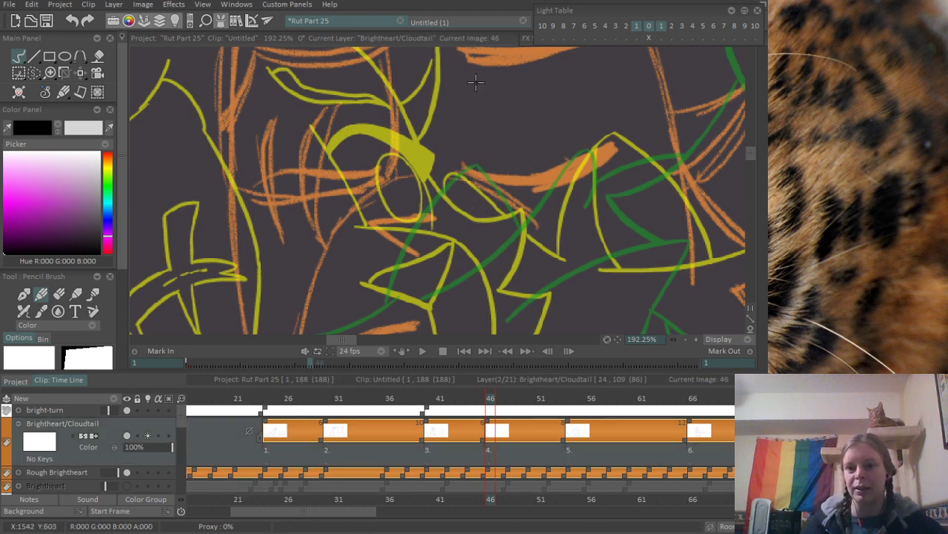
drag(481, 167, 464, 187)
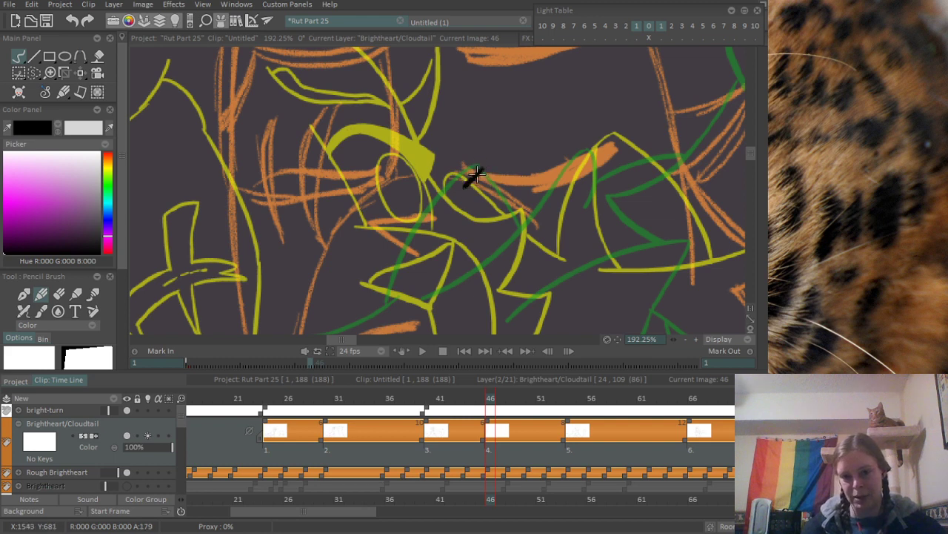
key(ctrl+z)
key(p)
drag(475, 174, 467, 187)
key(ctrl+z)
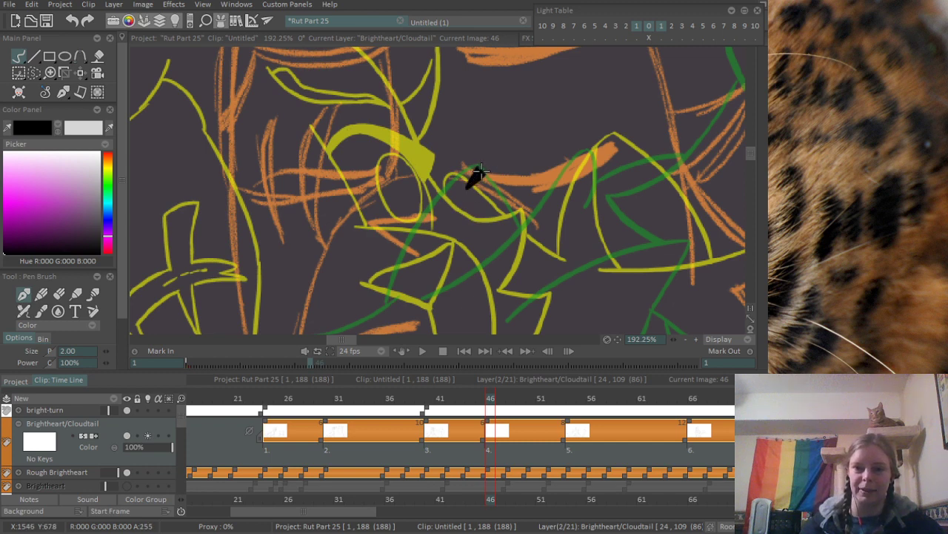
- Ink the thick, tapered closed-eye line with its short inner-corner flick over the orange rough of the unscarred eye
drag(460, 166, 631, 139)
key(ctrl+z)
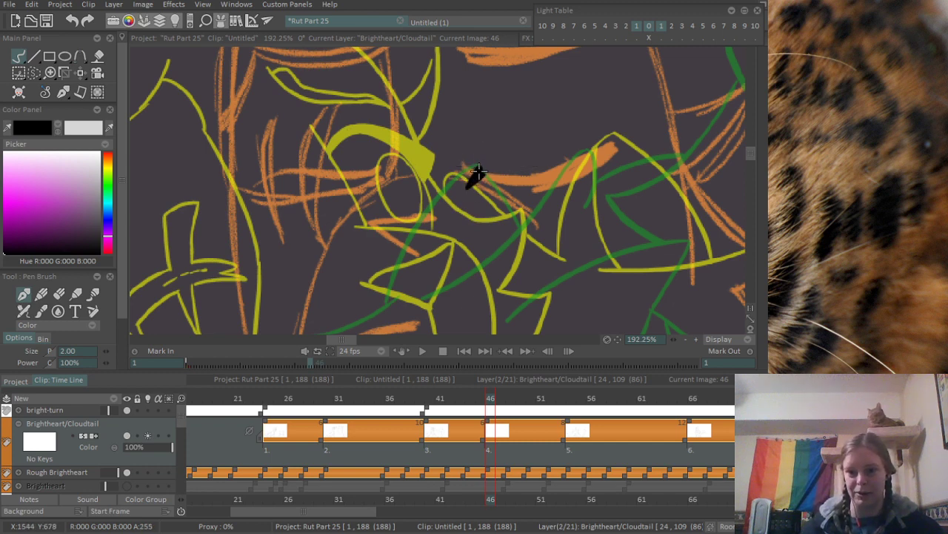
drag(457, 169, 628, 125)
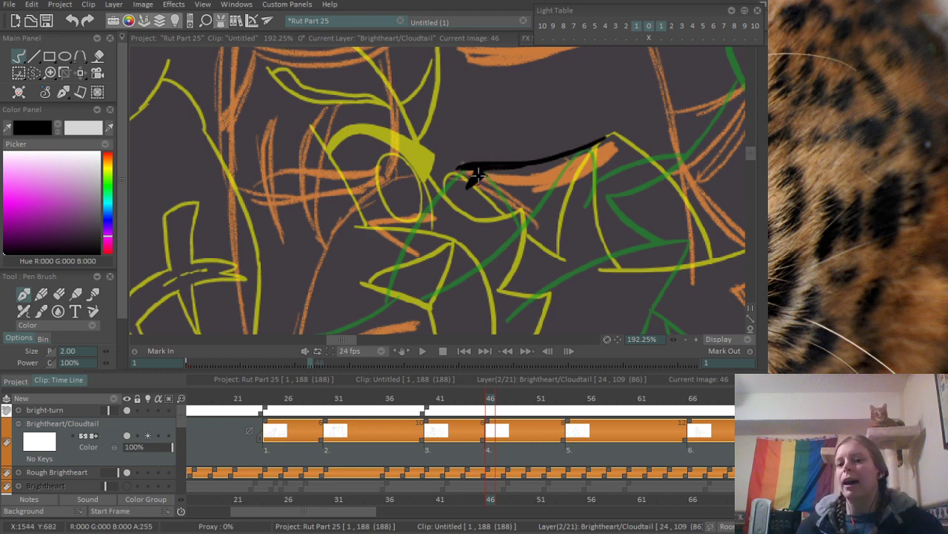
key(ctrl+z)
drag(486, 171, 603, 142)
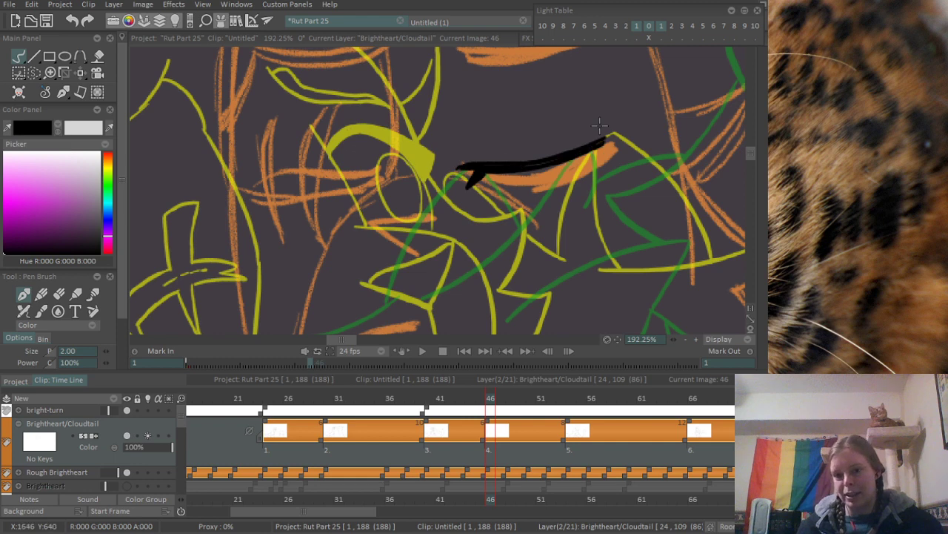
key(ctrl+z)
mouse_move(485, 172)
mouse_down()
mouse_move(579, 156)
mouse_move(517, 167)
mouse_move(602, 135)
mouse_move(549, 161)
mouse_move(576, 146)
mouse_up()
- Draw the curved upper edge of the horizontal scar across the other eye, following the orange rough
scroll(496, 148, down, 6)
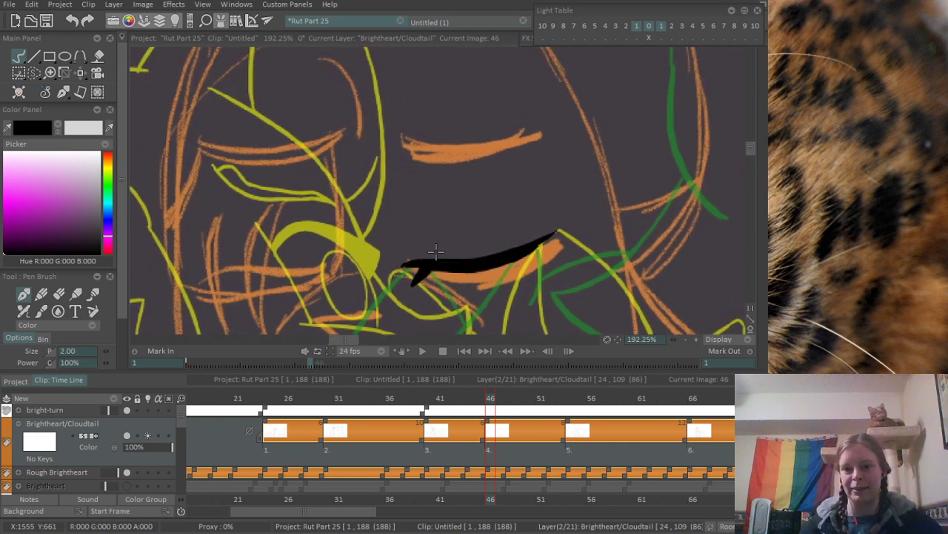
scroll(390, 188, up, 4)
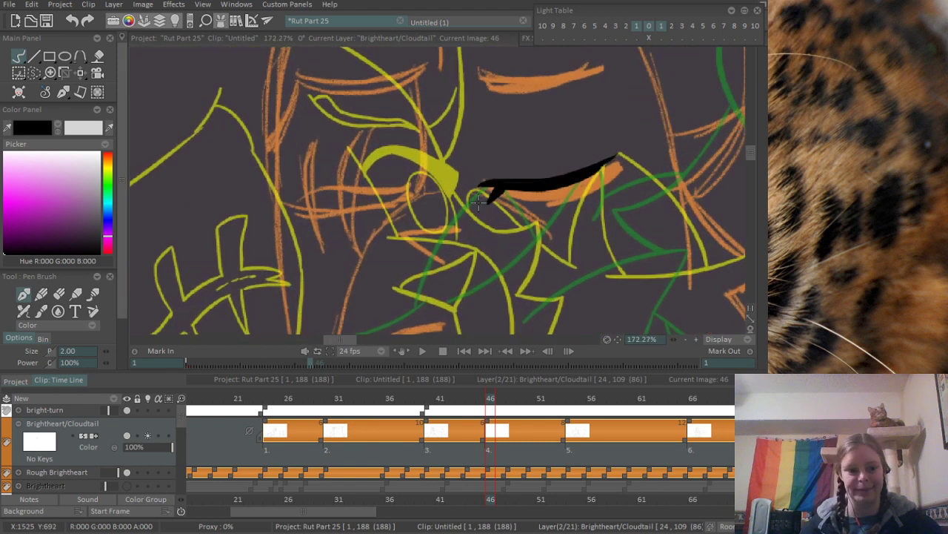
scroll(360, 198, up, 2)
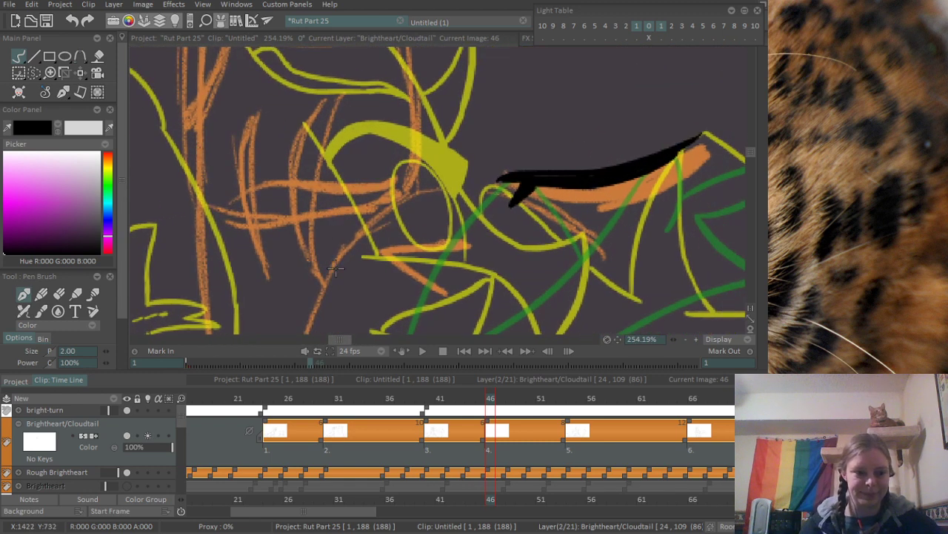
drag(259, 262, 255, 238)
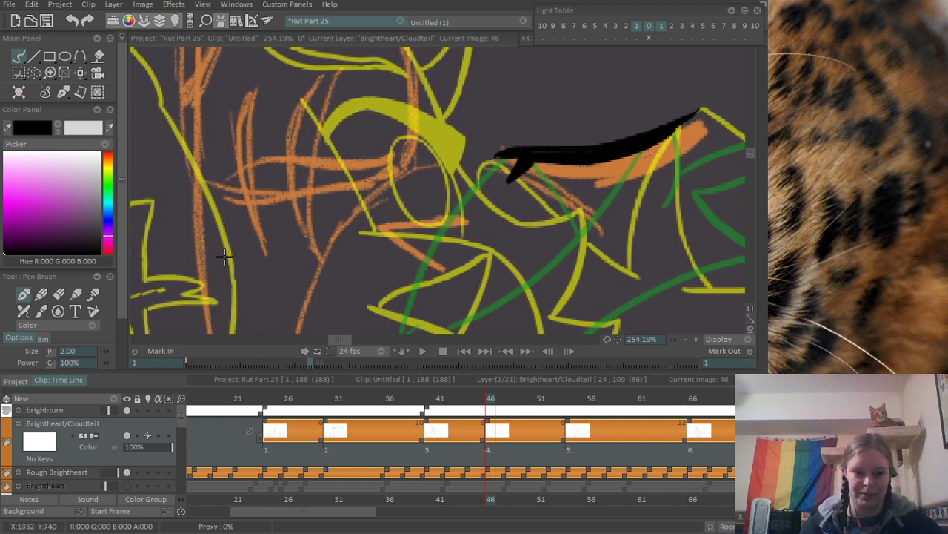
mouse_move(224, 188)
mouse_down()
mouse_move(266, 160)
mouse_move(407, 157)
mouse_up()
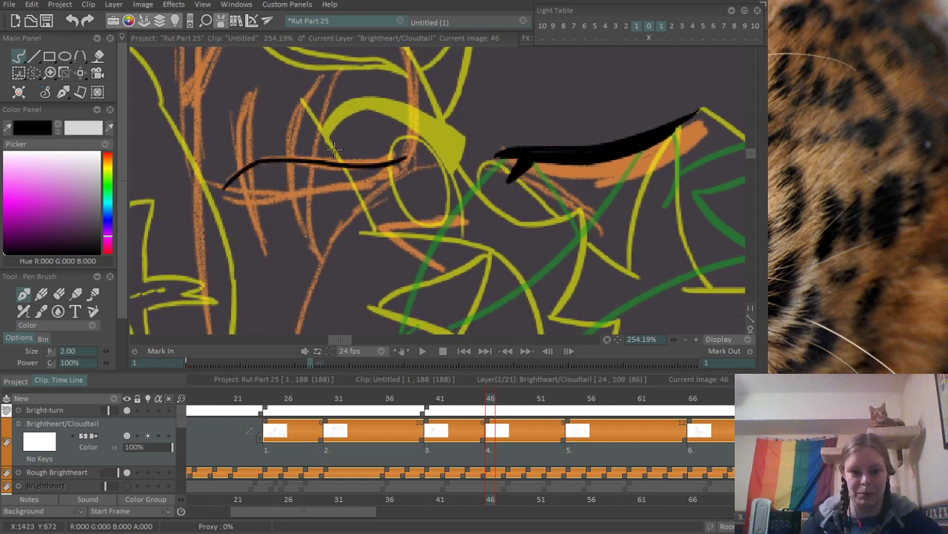
- Draw the lower edge of the horizontal scar and close its inner end with a small notch
mouse_move(283, 224)
mouse_down()
mouse_move(265, 272)
mouse_move(276, 247)
mouse_up()
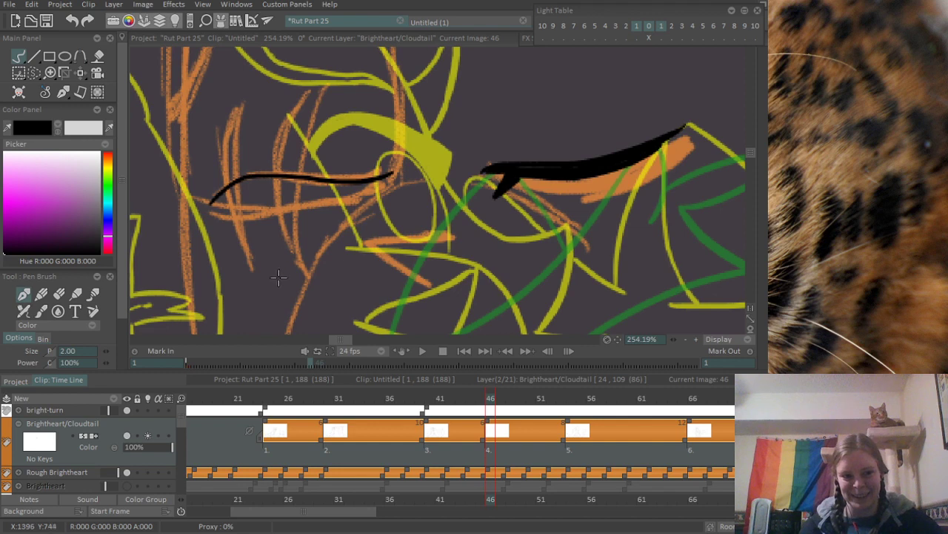
drag(208, 209, 426, 151)
key(ctrl+z)
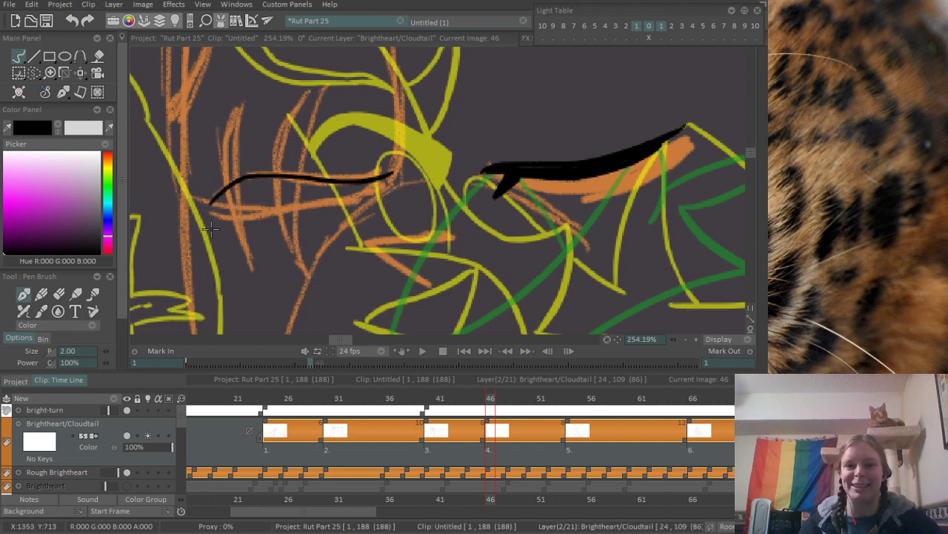
drag(211, 210, 363, 191)
key(ctrl+z)
drag(211, 208, 363, 190)
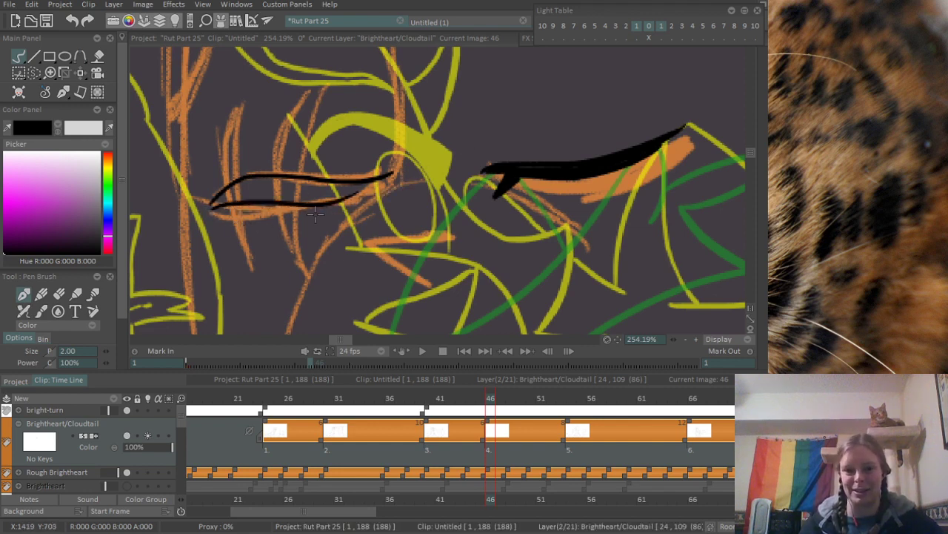
key(ctrl+z)
drag(211, 208, 361, 190)
key(ctrl+z)
drag(212, 209, 380, 189)
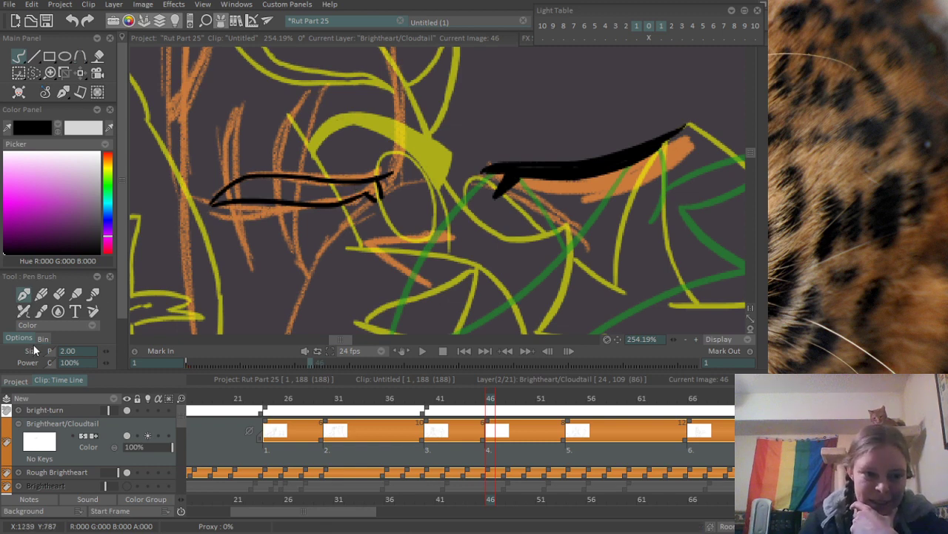
- Outline the upper half of the curved vertical scar nearer the nose, rising from the horizontal scar
drag(336, 151, 331, 239)
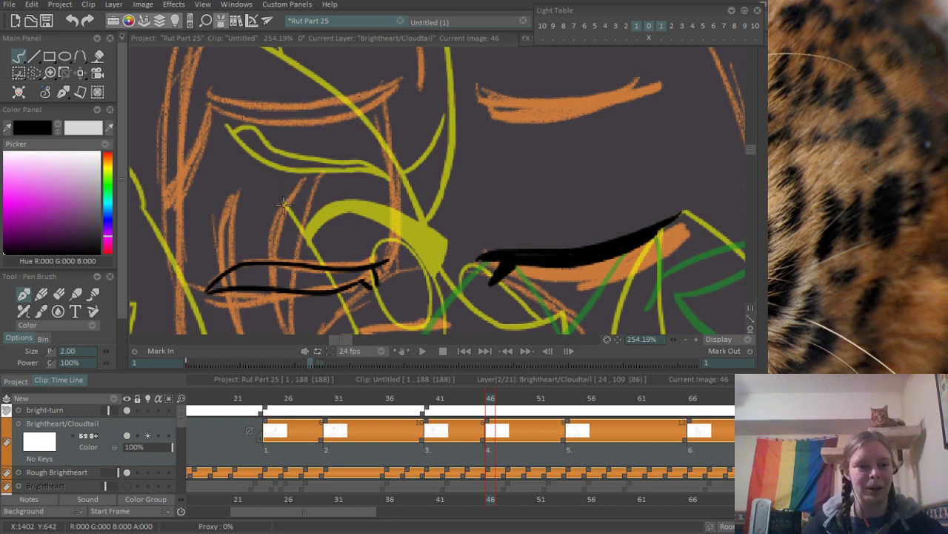
mouse_move(228, 254)
mouse_down()
mouse_move(285, 225)
mouse_move(276, 191)
mouse_move(344, 115)
mouse_move(337, 190)
mouse_up()
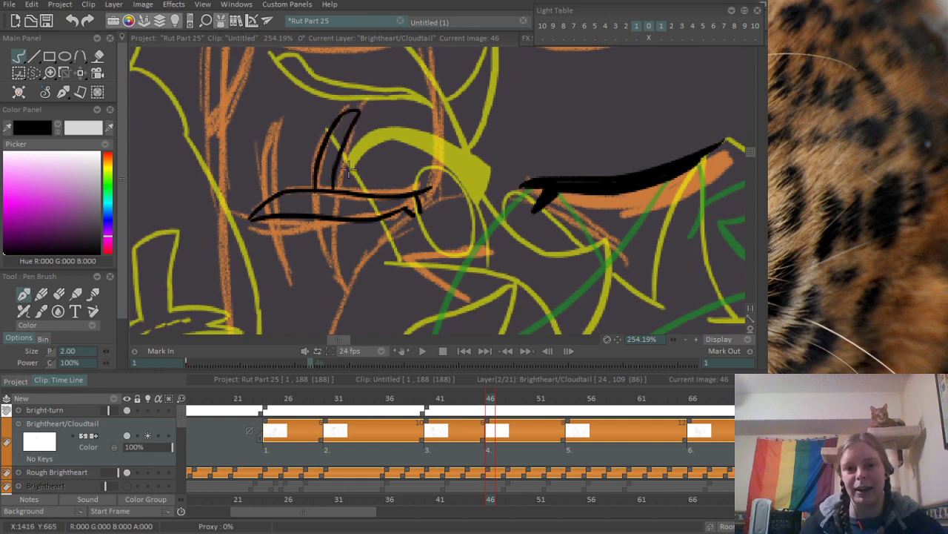
key(ctrl+z)
drag(342, 115, 336, 193)
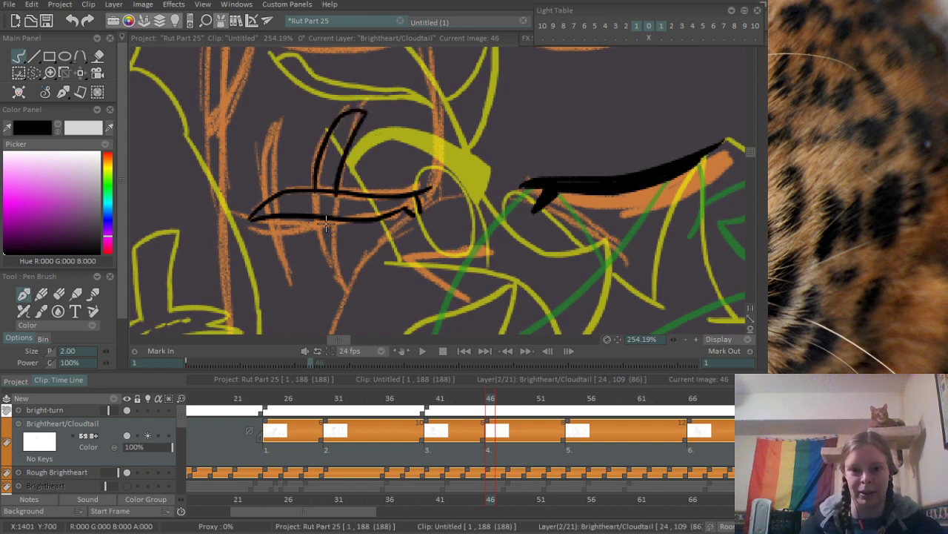
key(ctrl+z)
mouse_move(363, 112)
mouse_down()
mouse_move(343, 145)
mouse_move(336, 191)
mouse_up()
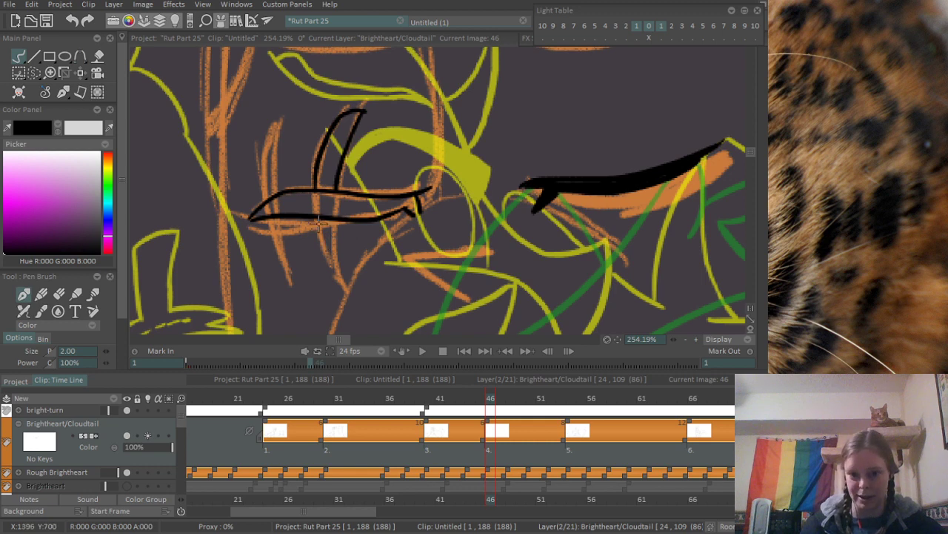
- Draw the pointed lower half of the inner vertical scar and erase the horizontal lines inside the crossing
drag(319, 224, 339, 278)
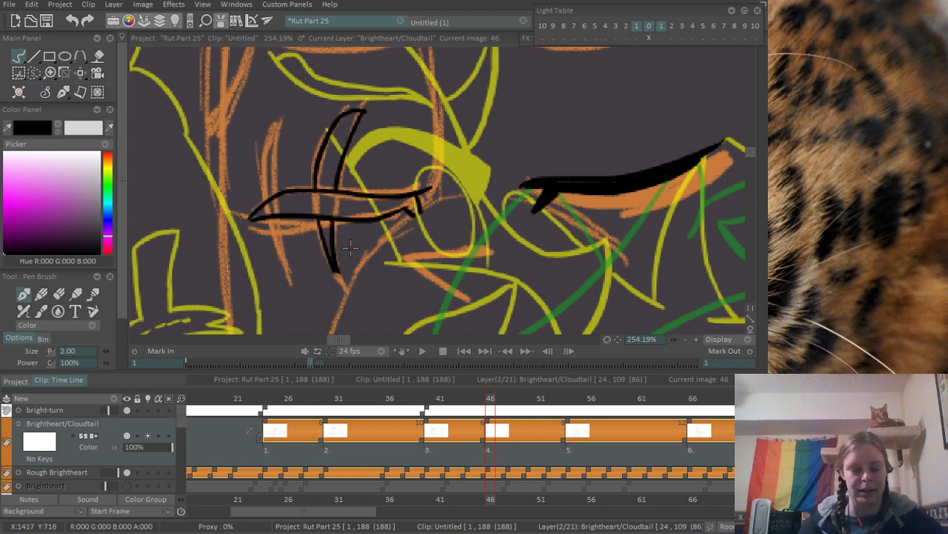
key(e)
mouse_move(320, 190)
mouse_down()
mouse_move(332, 193)
mouse_move(321, 215)
mouse_up()
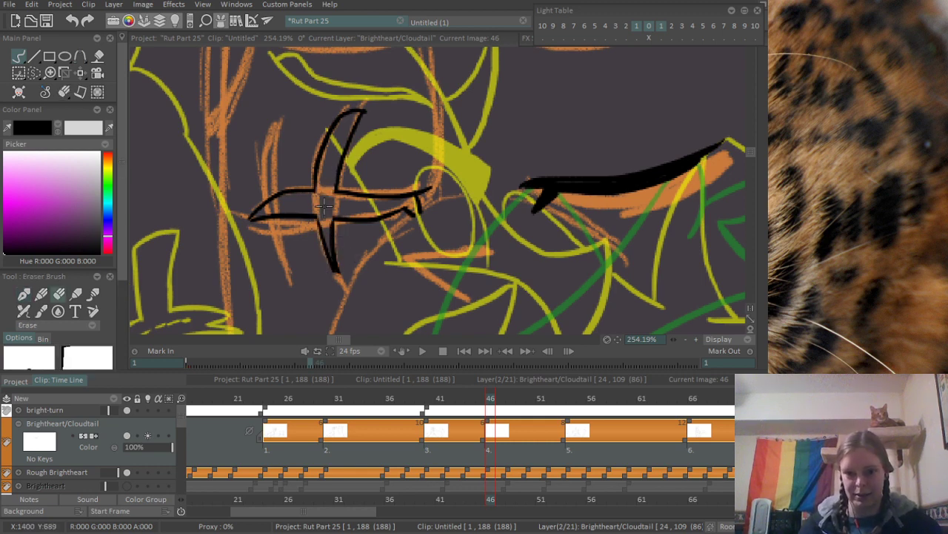
key(e)
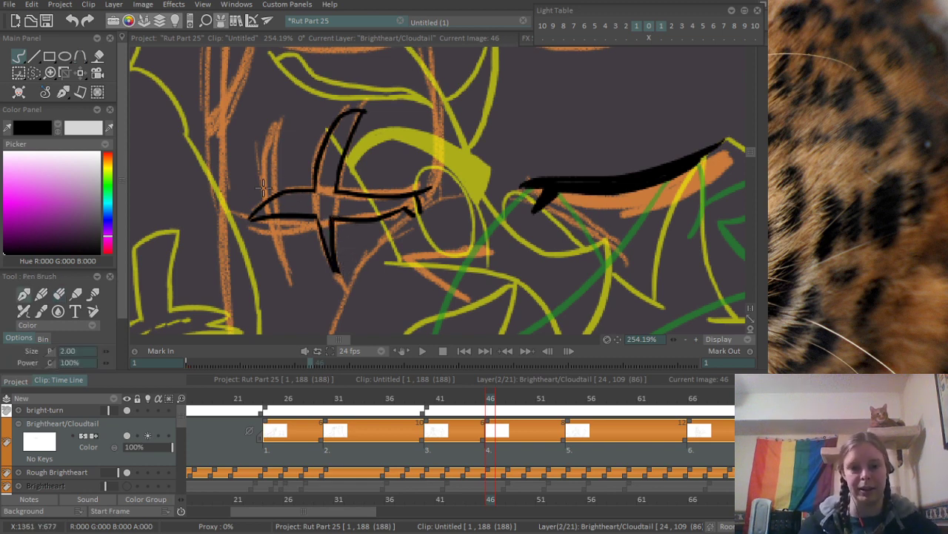
- Outline the upper half of the outer vertical scar above the horizontal scar and clean up its tip
mouse_move(263, 187)
mouse_down()
mouse_move(272, 129)
mouse_move(288, 189)
mouse_up()
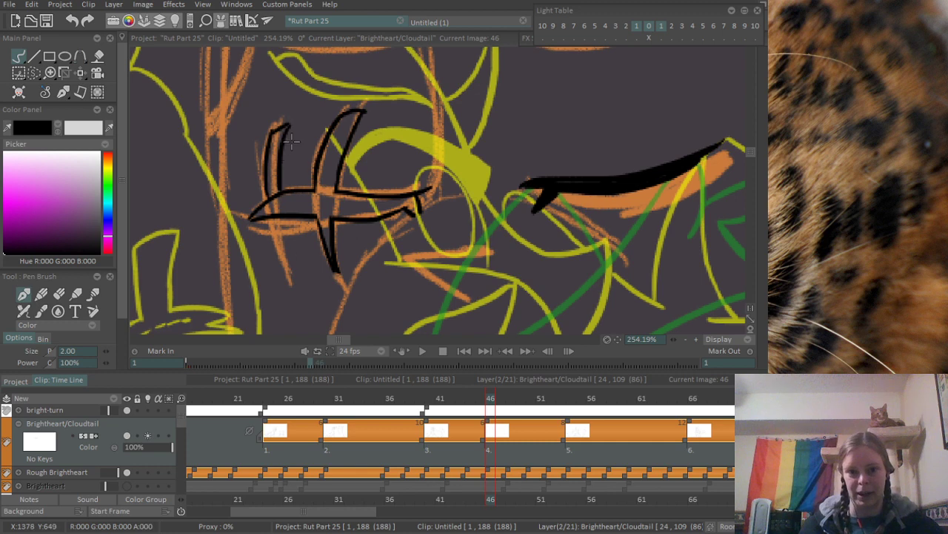
key(ctrl+z)
key(ctrl+z)
mouse_move(273, 135)
mouse_down()
mouse_move(285, 132)
mouse_move(286, 190)
mouse_up()
key(e)
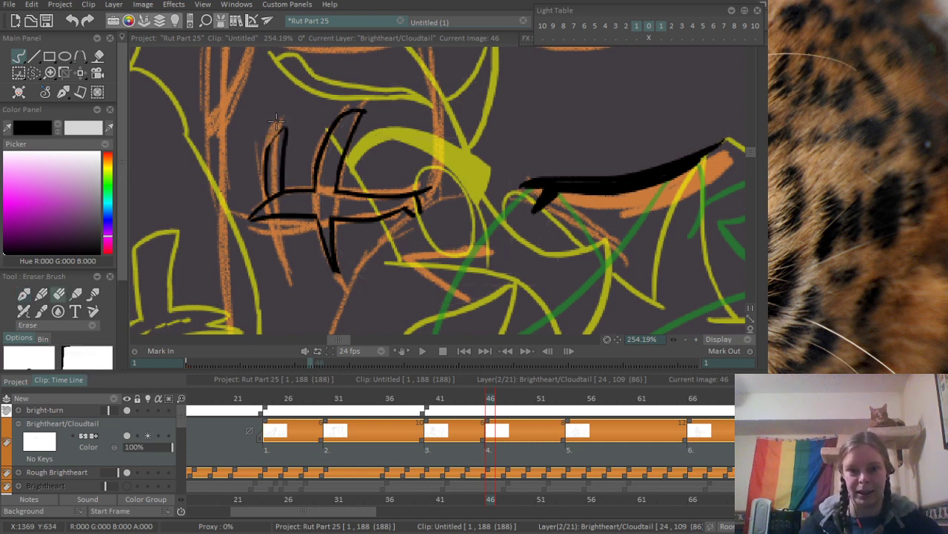
key(b)
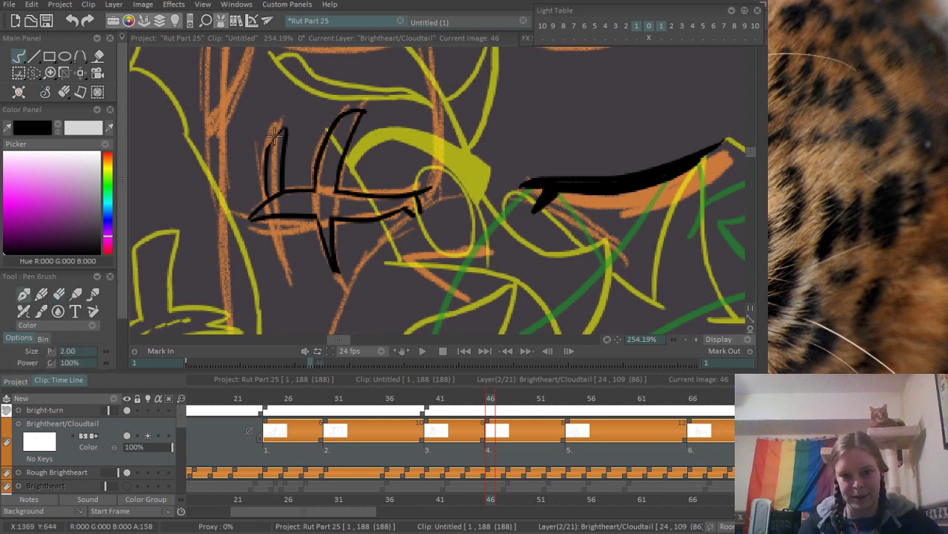
- Draw the pointed lower half of the outer vertical scar and erase the lines where it crosses the horizontal scar
drag(271, 216, 296, 271)
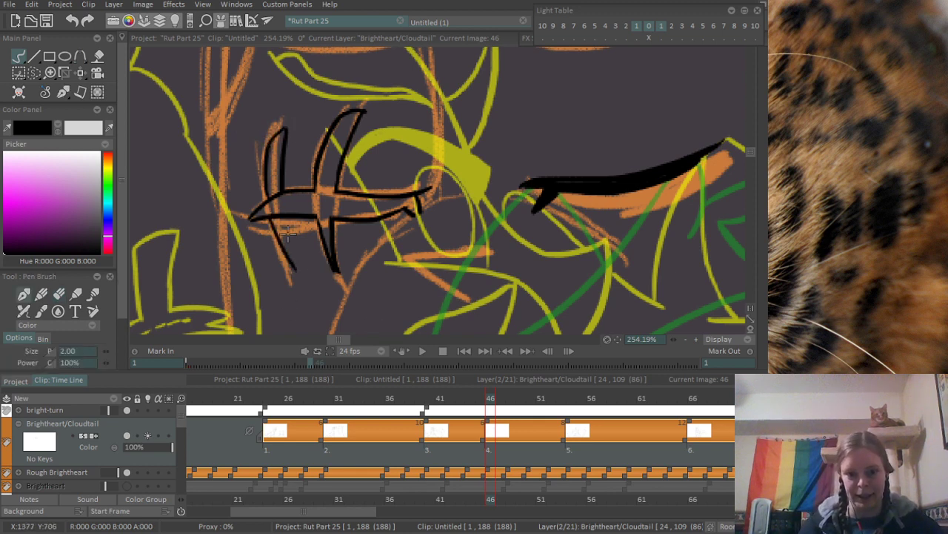
key(ctrl+z)
drag(272, 218, 294, 256)
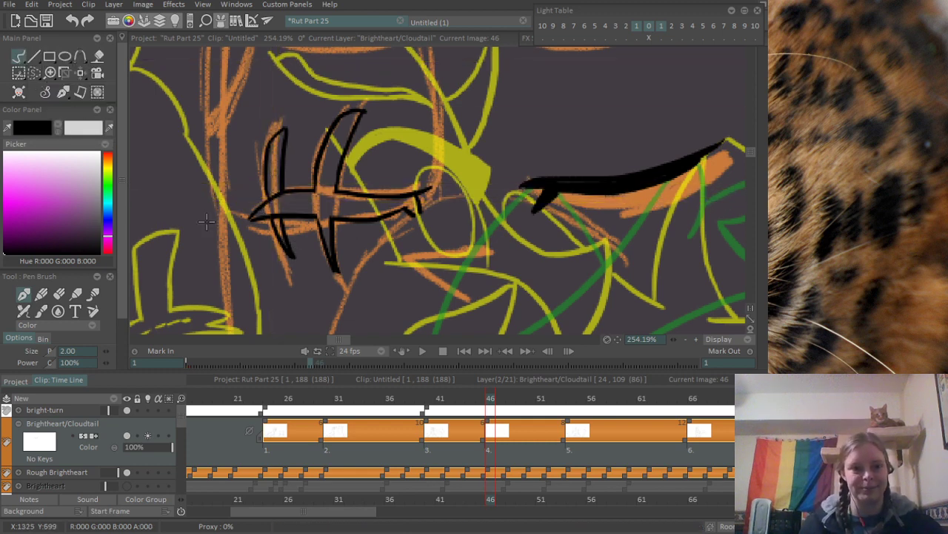
key(e)
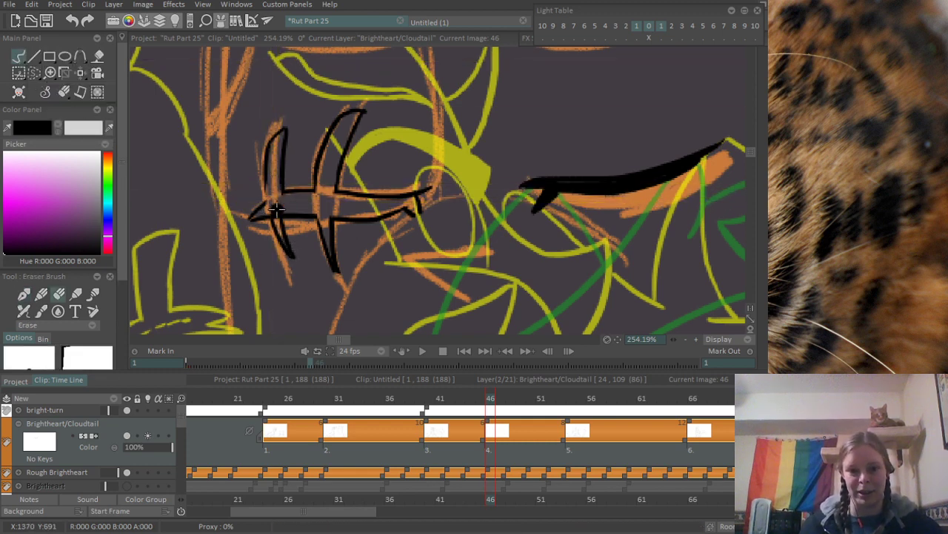
key(e)
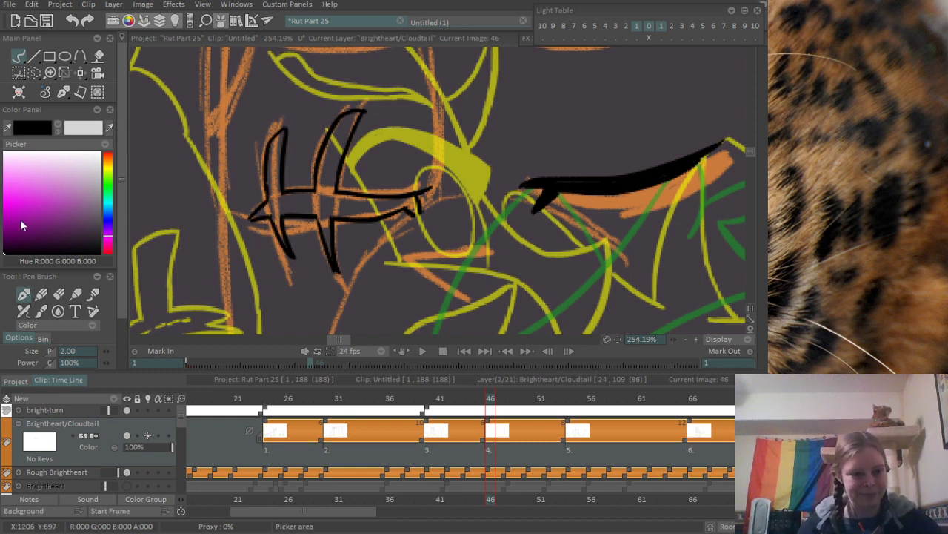
- Ink the lower and upper edges of the thin brow shape above the thick closed eye, tracing the orange rough
drag(395, 130, 290, 170)
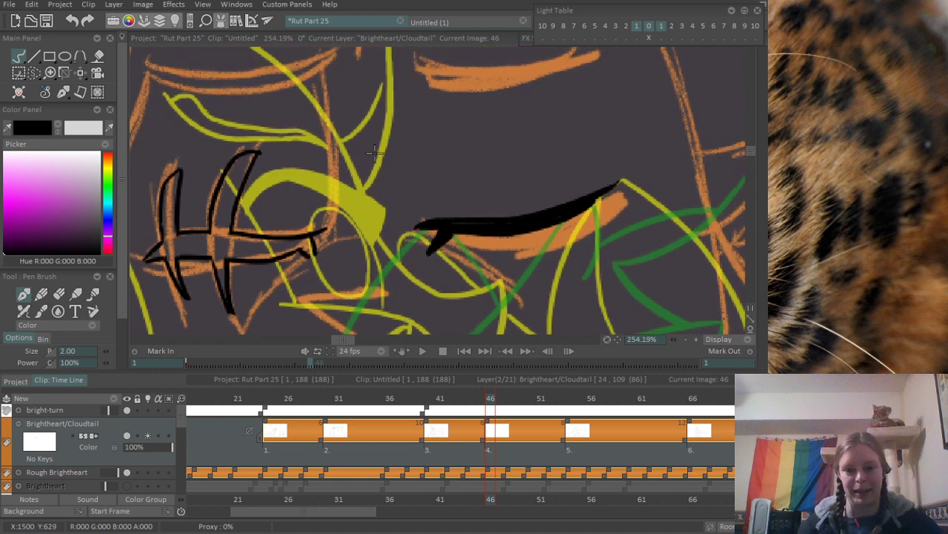
scroll(268, 188, down, 2)
drag(266, 134, 517, 202)
mouse_move(481, 136)
mouse_down()
mouse_move(545, 156)
mouse_move(615, 141)
mouse_up()
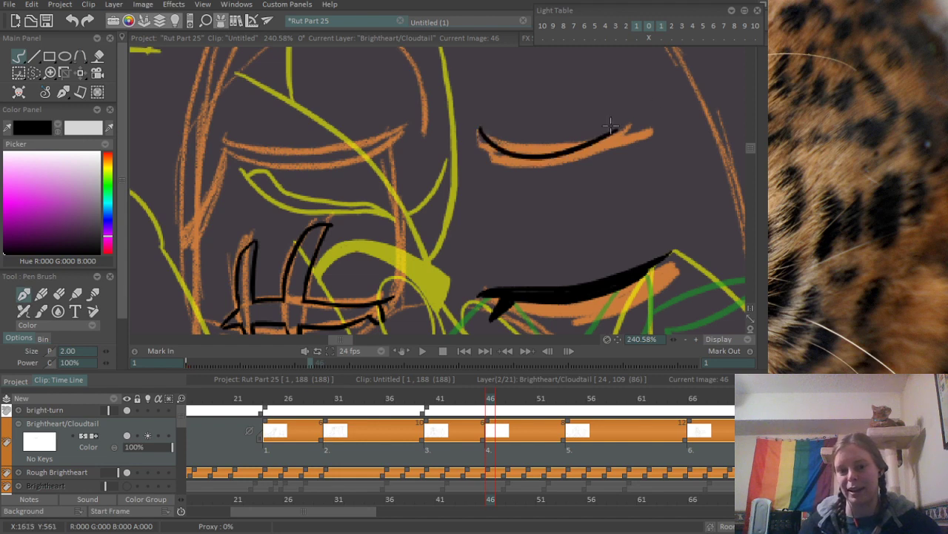
key(ctrl+z)
drag(480, 136, 614, 141)
drag(482, 137, 603, 136)
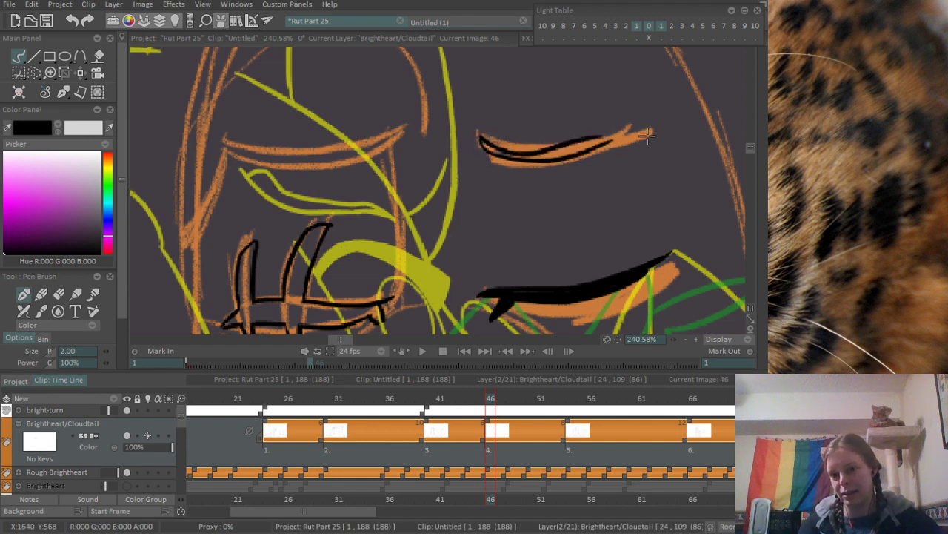
key(ctrl+z)
mouse_move(482, 136)
mouse_down()
mouse_move(605, 128)
mouse_move(576, 140)
mouse_move(652, 132)
mouse_up()
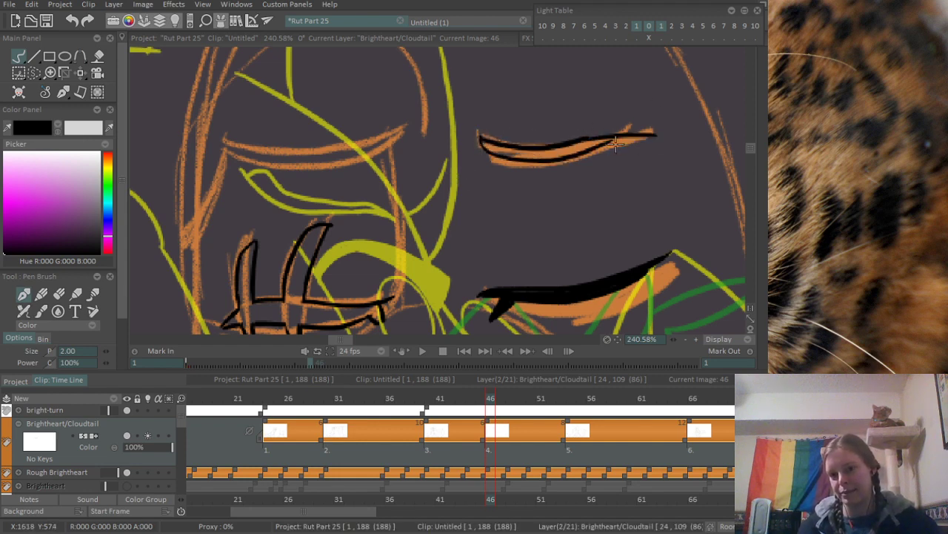
drag(599, 146, 659, 136)
key(ctrl+z)
- Ink the upper edge of the brow above the scarred eye and the curved forehead line by its inner end, tracing the orange rough
drag(604, 124, 416, 169)
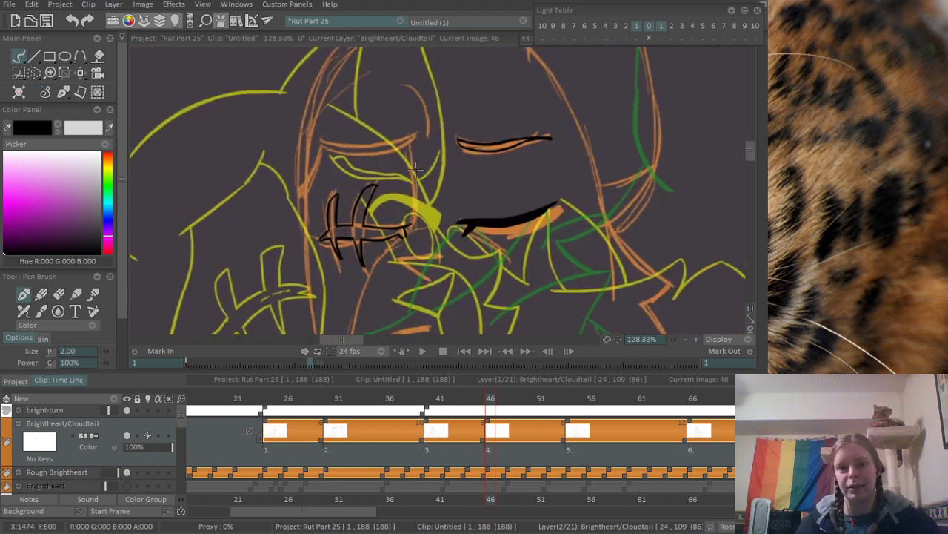
drag(311, 223, 339, 211)
mouse_move(289, 235)
mouse_down()
mouse_move(251, 186)
mouse_move(264, 196)
mouse_move(253, 206)
mouse_up()
drag(237, 163, 376, 150)
key(ctrl+z)
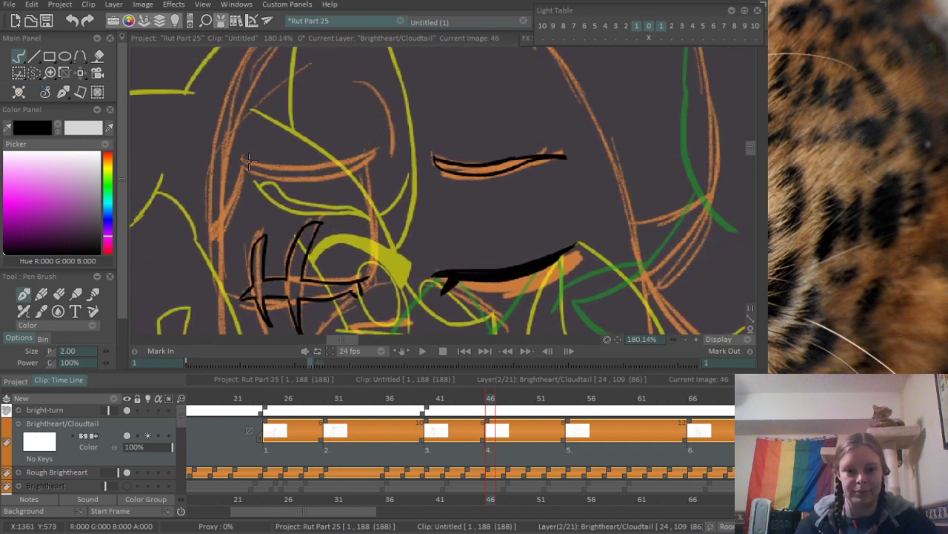
drag(242, 160, 380, 148)
drag(368, 89, 388, 140)
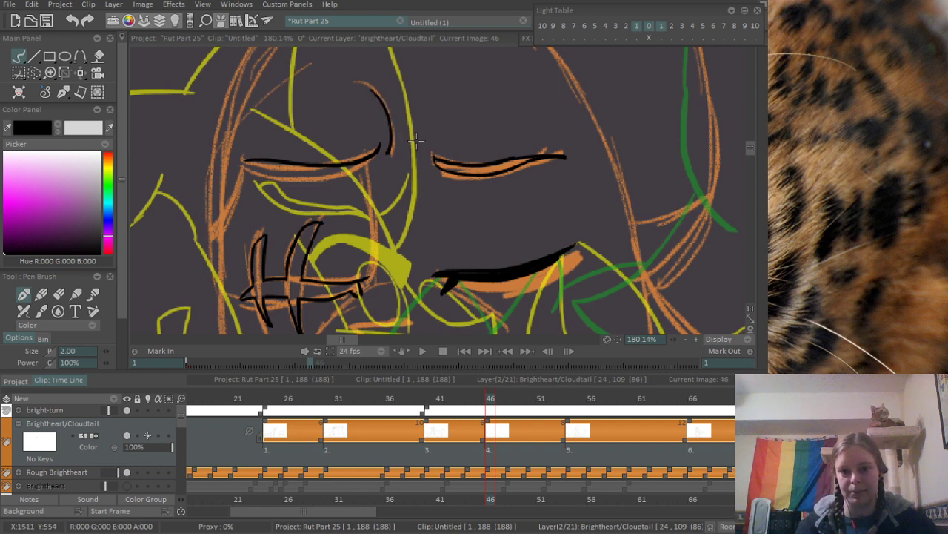
- Ink the nose bridge line from the brow's inner end down to the scar, plus a short stroke on the opposite side
drag(645, 178, 489, 191)
mouse_move(563, 186)
mouse_down()
mouse_move(424, 183)
mouse_move(634, 126)
mouse_up()
drag(383, 183, 481, 130)
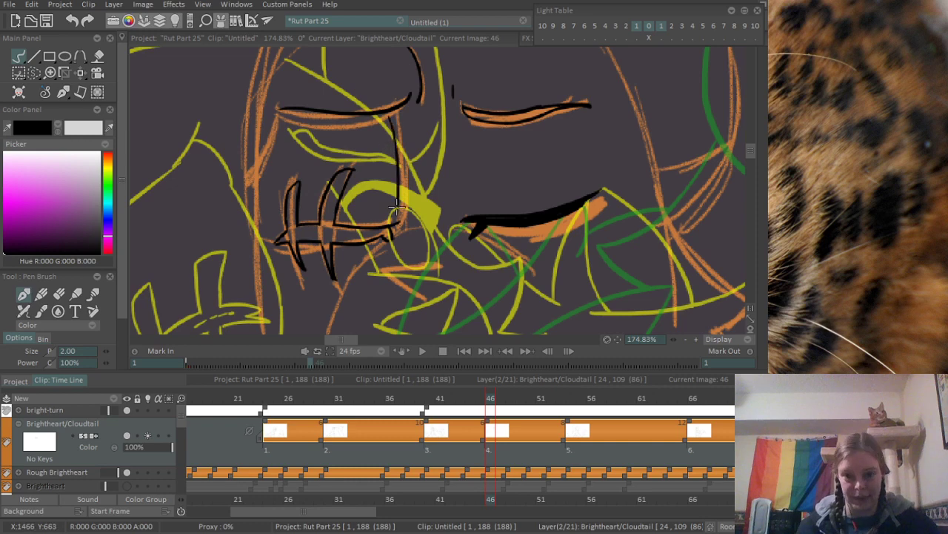
drag(374, 220, 358, 163)
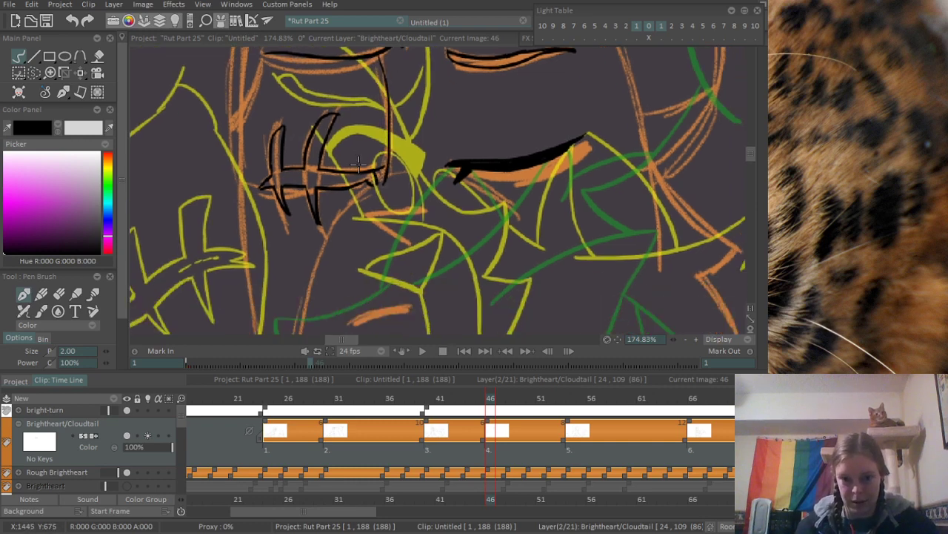
- Ink the slanted near edge of Brightheart's nose below the scar and try several strokes for its top edge
scroll(374, 194, up, 3)
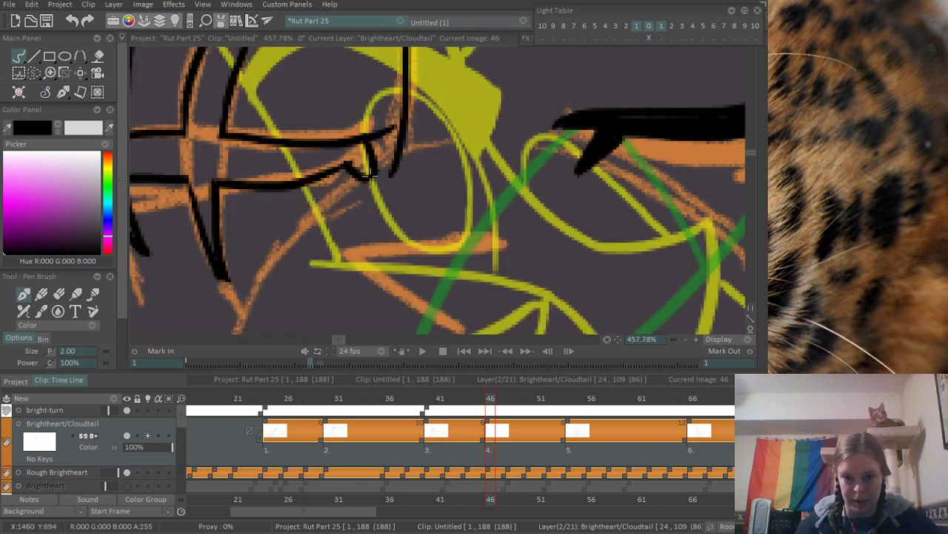
scroll(371, 175, down, 4)
scroll(347, 195, up, 2)
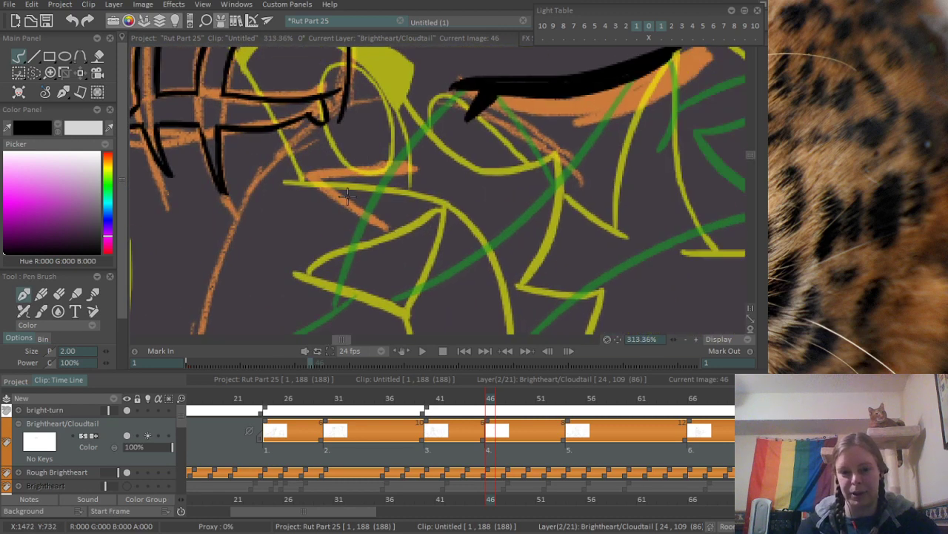
mouse_move(316, 180)
mouse_down()
mouse_move(421, 236)
mouse_move(410, 238)
mouse_move(328, 184)
mouse_move(410, 194)
mouse_up()
key(ctrl+z)
key(ctrl+z)
drag(305, 179, 408, 192)
key(ctrl+z)
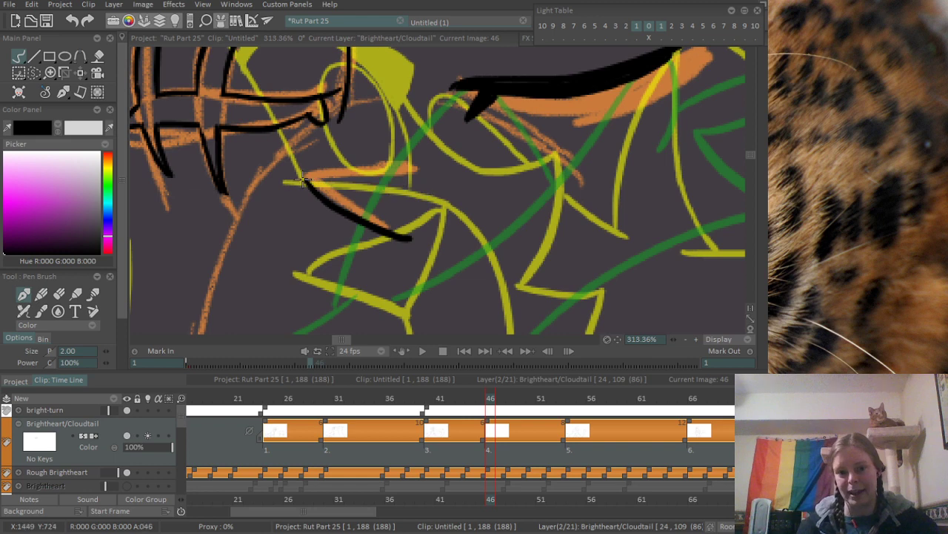
drag(304, 180, 408, 191)
key(ctrl+z)
- Close the nose triangle with its top and far edges, clean up its lower tip and draw the vertical line beneath it
mouse_move(305, 179)
mouse_down()
mouse_move(413, 190)
mouse_move(454, 181)
mouse_up()
drag(398, 229, 472, 182)
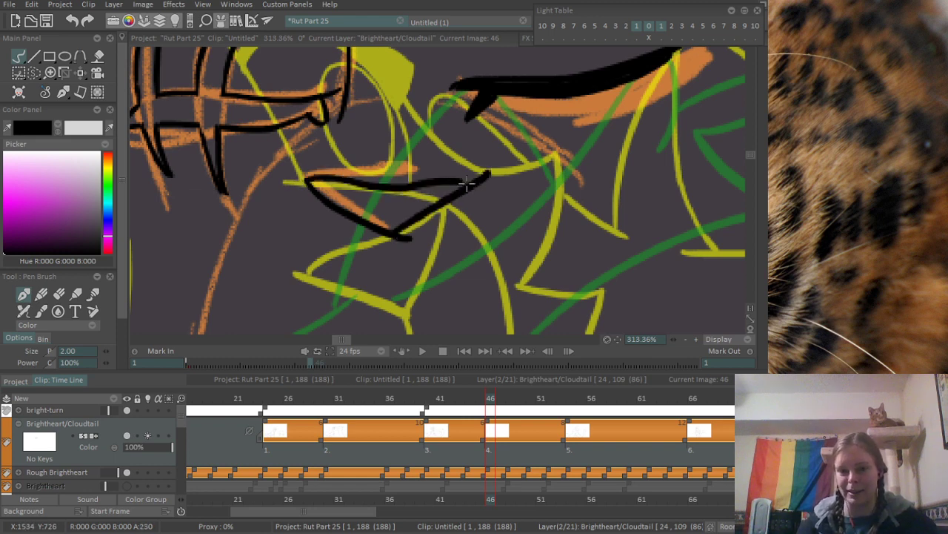
key(ctrl+z)
drag(387, 228, 469, 175)
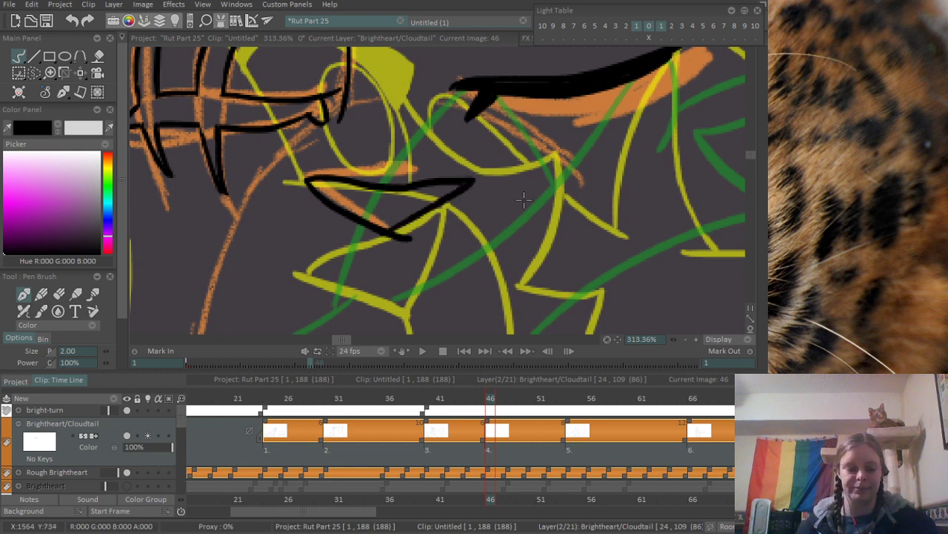
key(e)
mouse_move(417, 237)
mouse_down()
mouse_move(400, 237)
mouse_move(386, 299)
mouse_up()
key(e)
scroll(391, 92, down, 2)
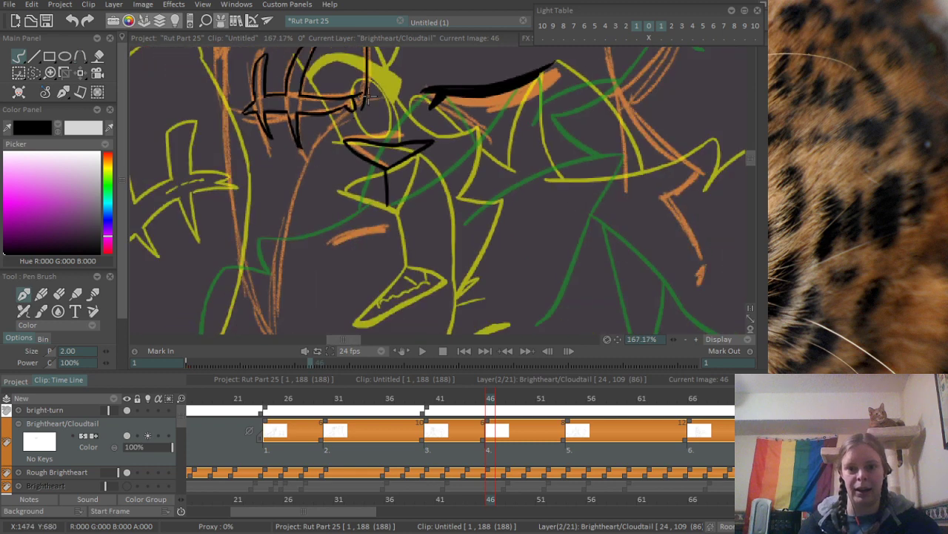
- Ink short strokes on both sides of the nose and the upper muzzle line slanting down from the scar
drag(354, 125, 335, 158)
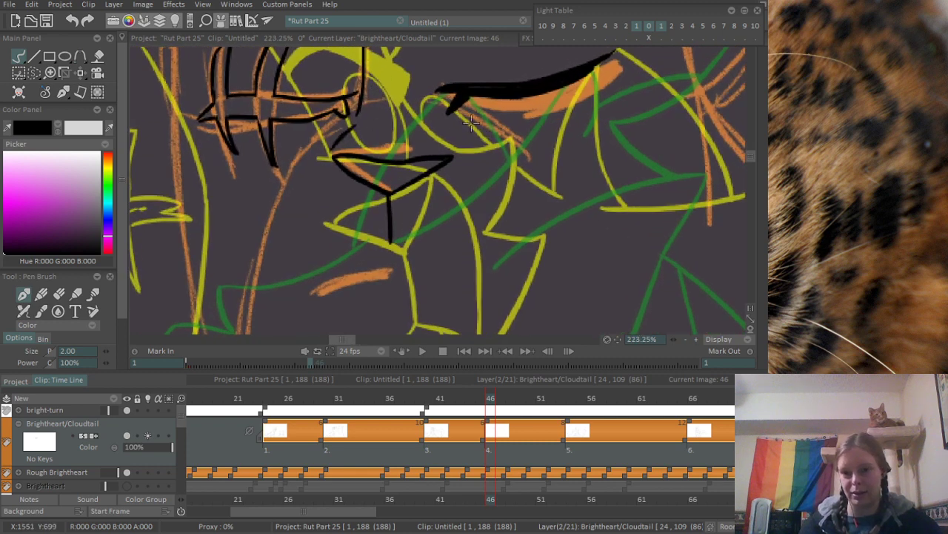
drag(450, 129, 458, 156)
drag(303, 161, 466, 127)
mouse_move(519, 78)
mouse_down()
mouse_move(445, 168)
mouse_move(340, 213)
mouse_move(303, 192)
mouse_up()
scroll(447, 158, down, 5)
scroll(358, 211, up, 2)
scroll(303, 192, up, 1)
- Ink the long line running down from the upper muzzle line along the orange rough
drag(314, 151, 289, 310)
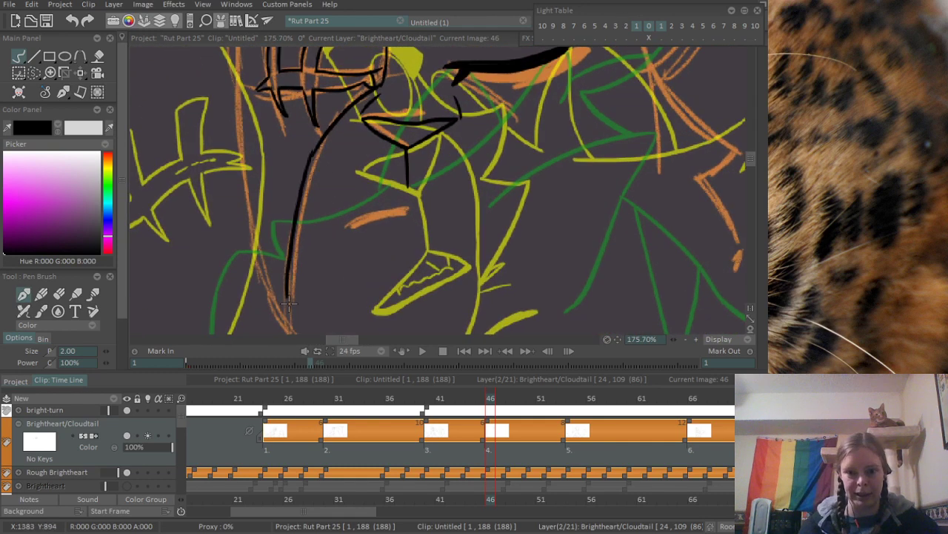
key(ctrl+z)
drag(322, 140, 281, 307)
scroll(329, 190, down, 2)
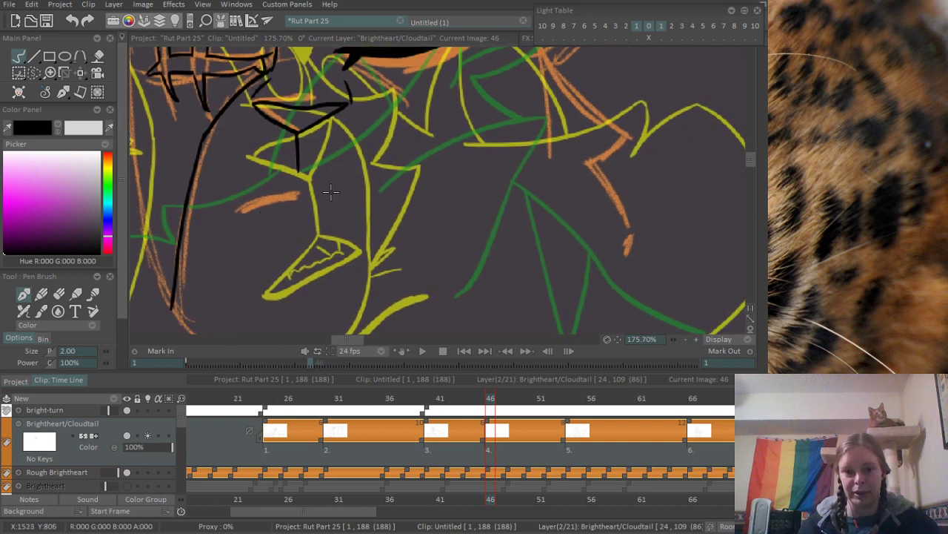
- Show the RoughCloudtail layer and leave the Cloudtail layer hidden
scroll(269, 213, down, 1)
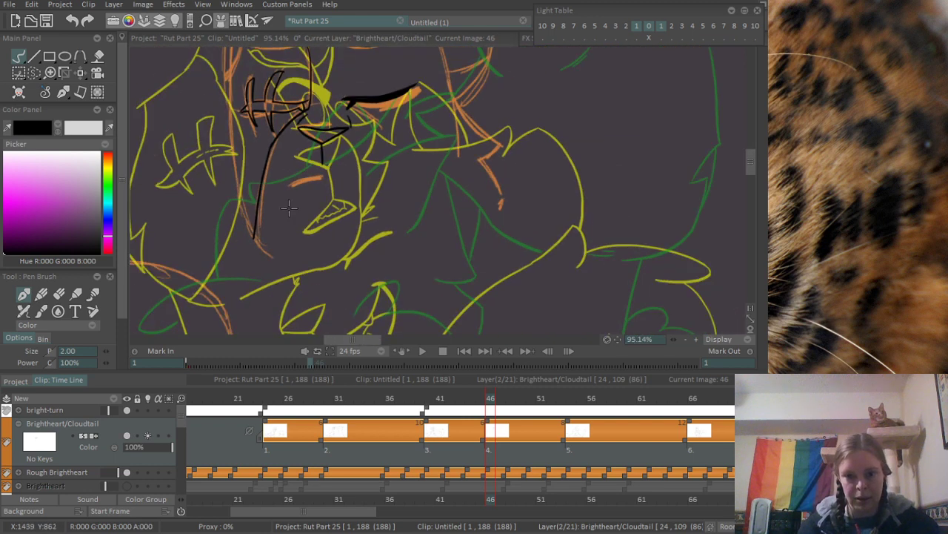
scroll(290, 207, down, 1)
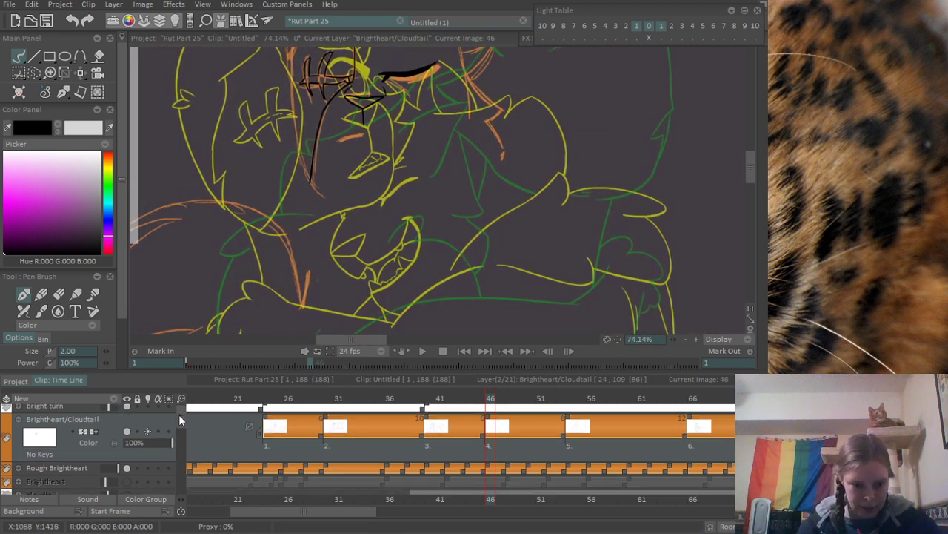
drag(179, 414, 180, 437)
click(128, 448)
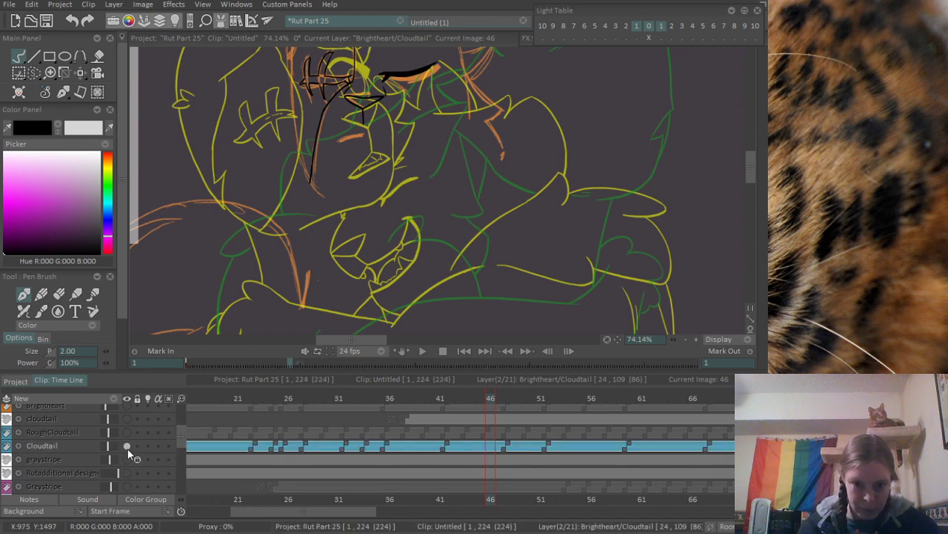
click(127, 432)
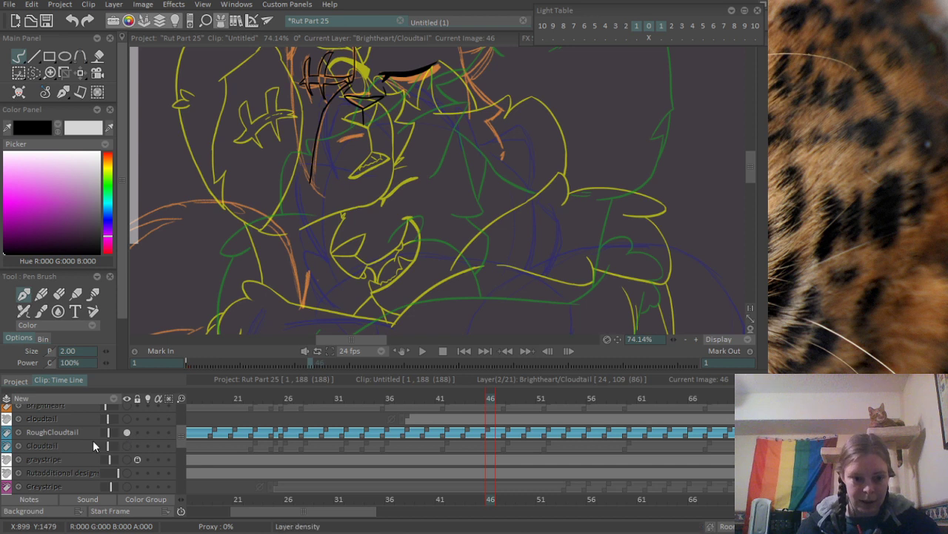
- Set the RoughCloudtail layer's blending mode to Screen and its opacity to 100%
click(16, 434)
click(78, 454)
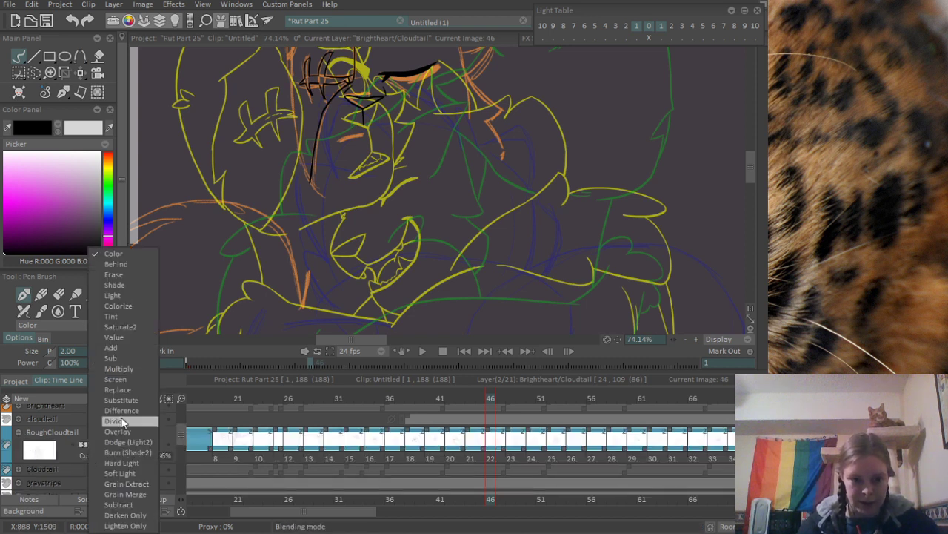
click(127, 380)
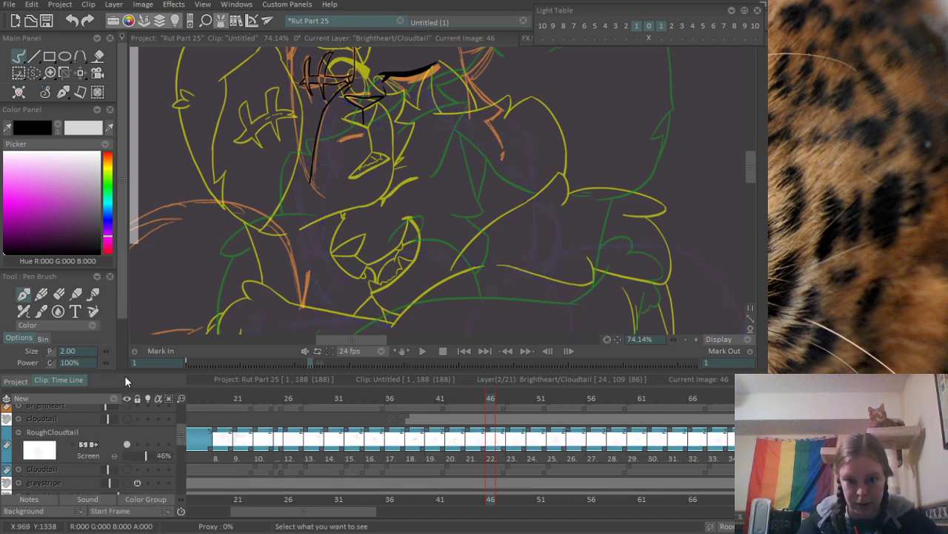
drag(161, 460, 189, 457)
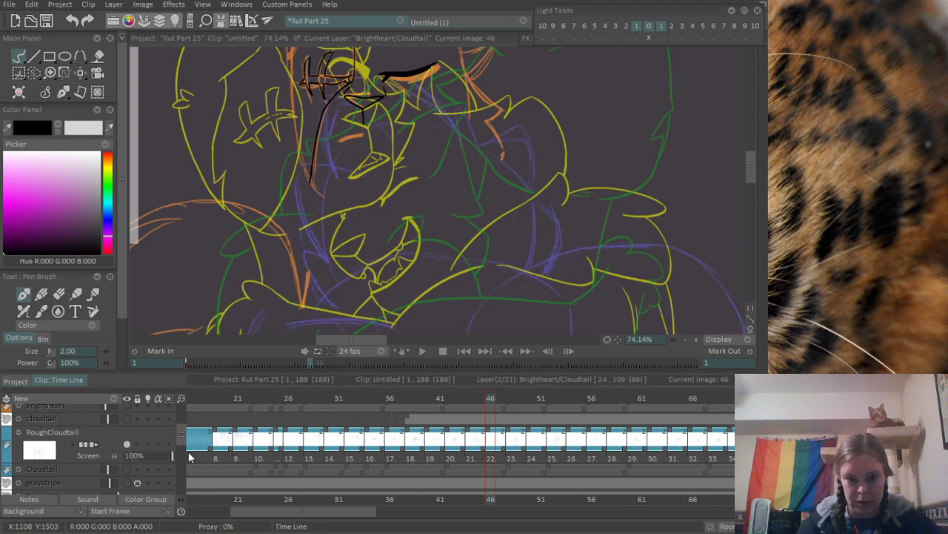
- Try the Difference, Divide, Overlay, Hard Light and Lighten Only blending modes on RoughCloudtail, and return it to Screen
click(90, 454)
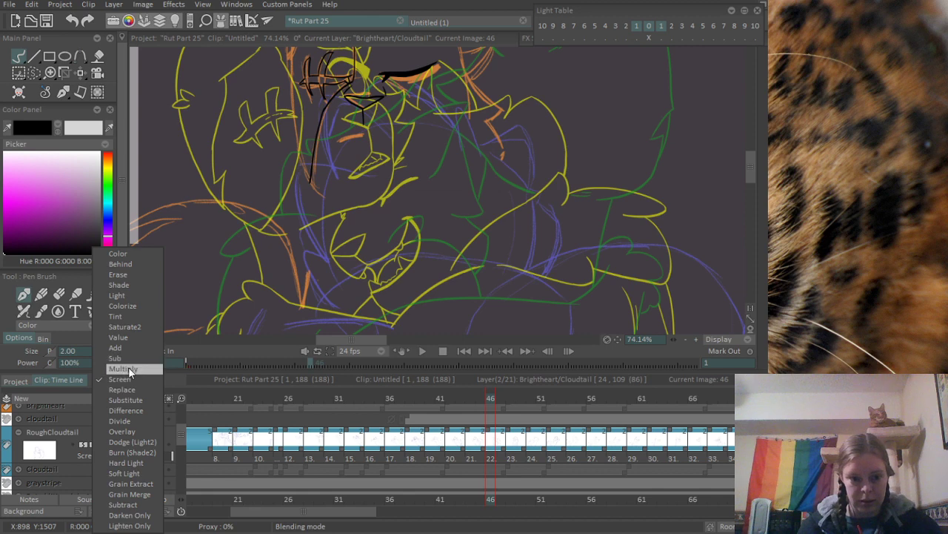
click(141, 411)
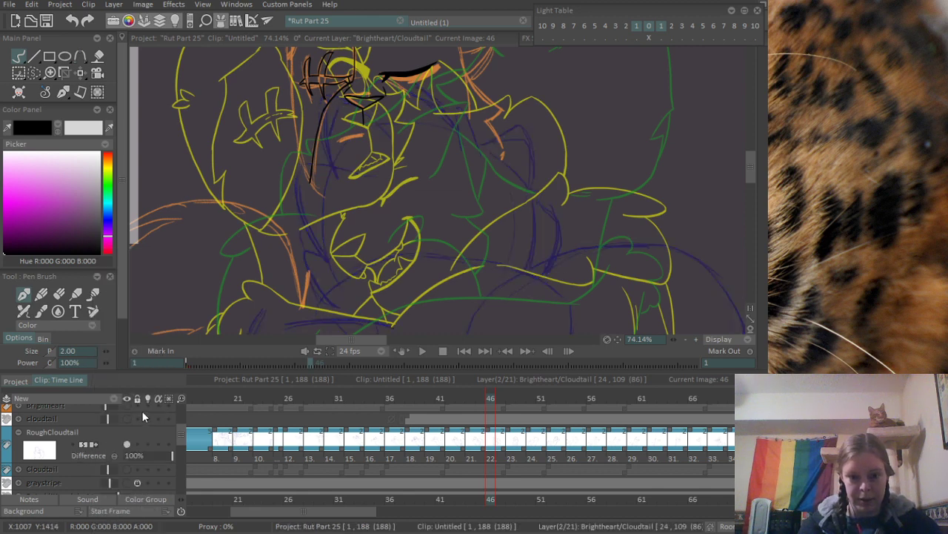
click(89, 455)
click(149, 422)
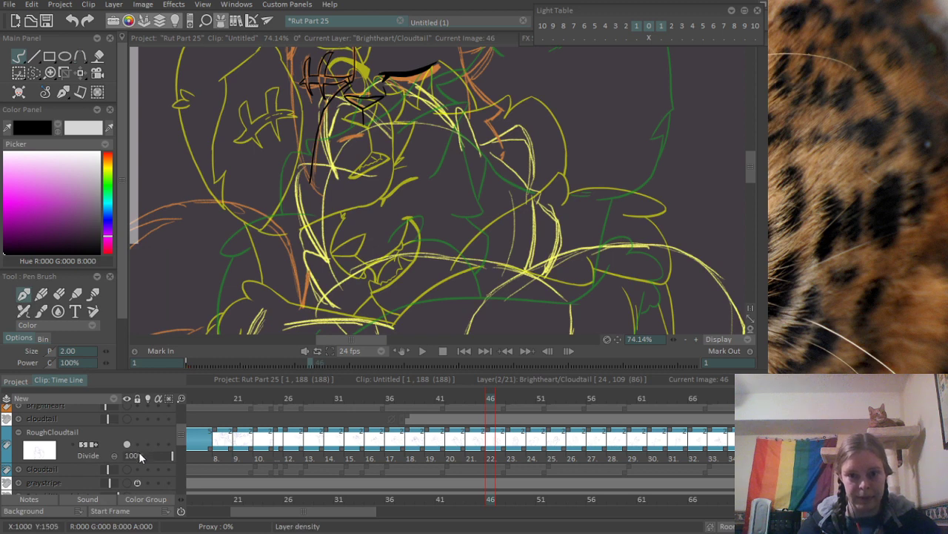
click(97, 455)
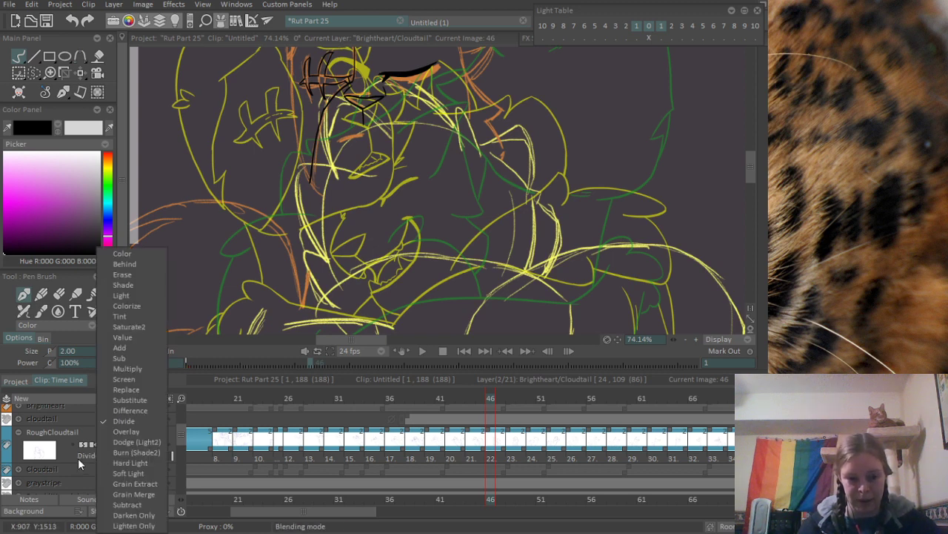
click(121, 431)
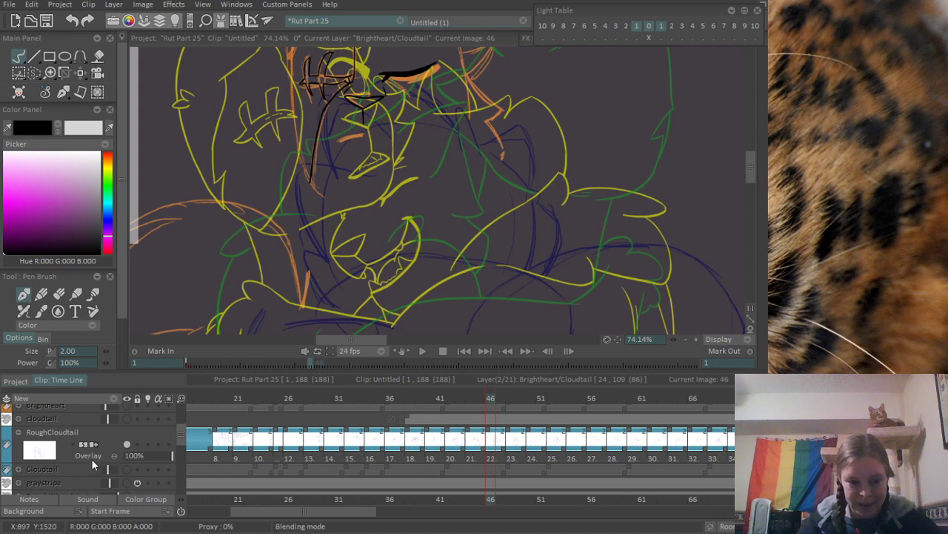
click(91, 457)
click(123, 458)
click(91, 457)
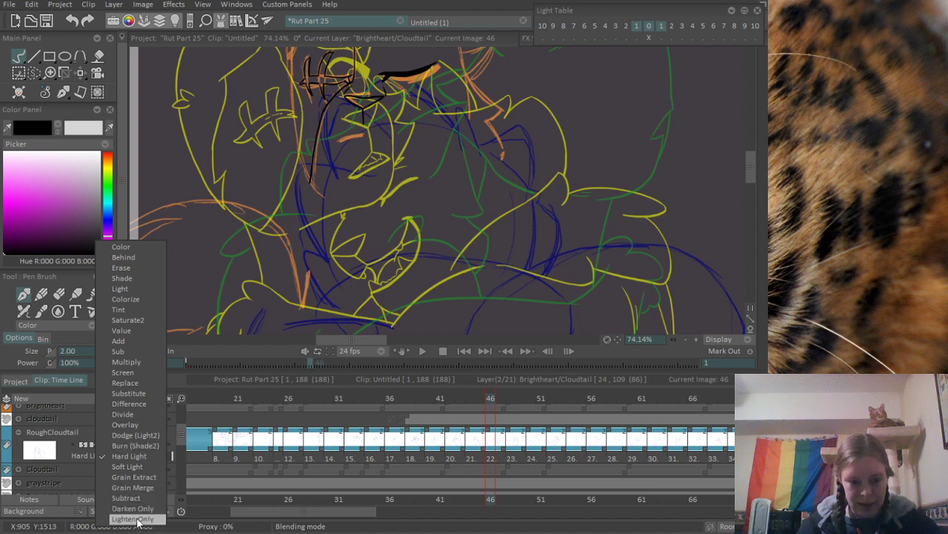
click(137, 519)
click(87, 457)
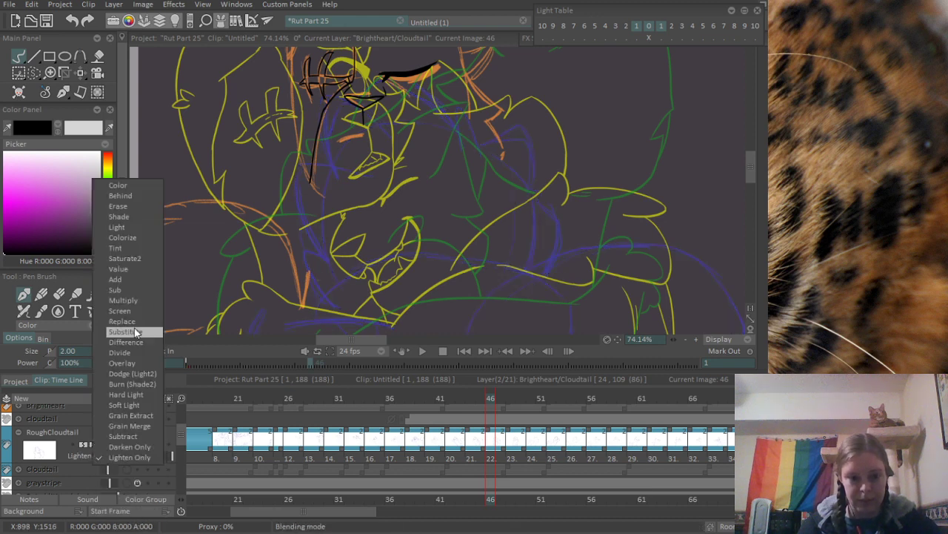
click(124, 311)
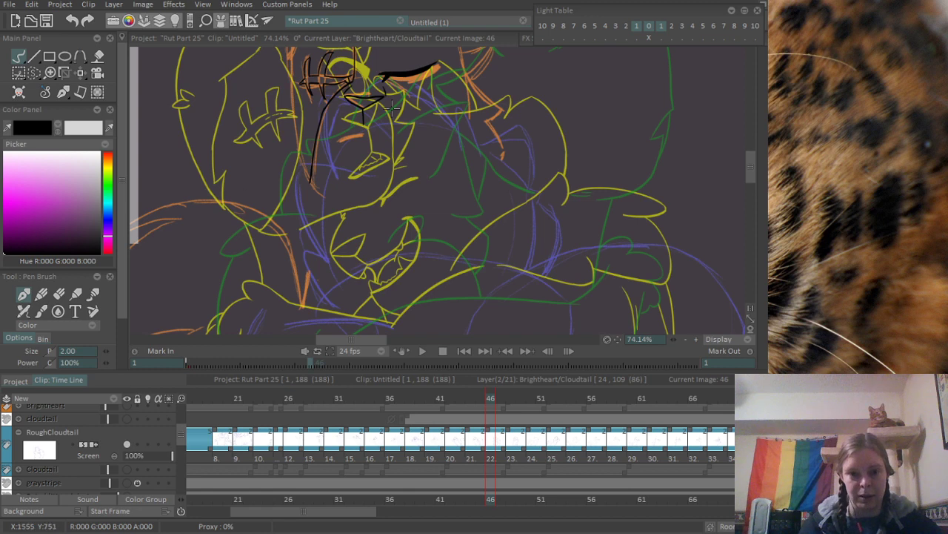
- Erase the inked nose with the line beneath it, the short strokes beside it and the slanted upper muzzle line
scroll(429, 163, up, 5)
drag(324, 225, 387, 224)
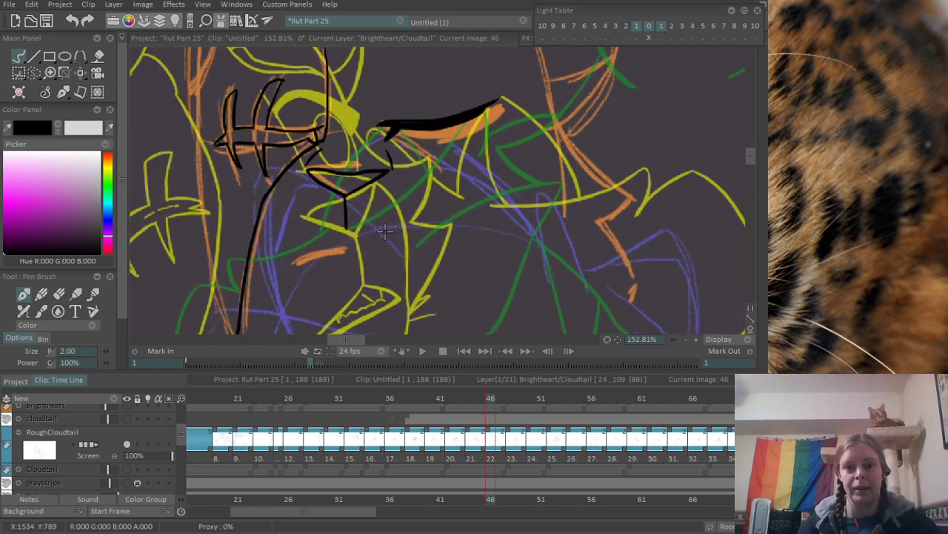
drag(379, 184, 410, 220)
scroll(410, 219, up, 1)
key(e)
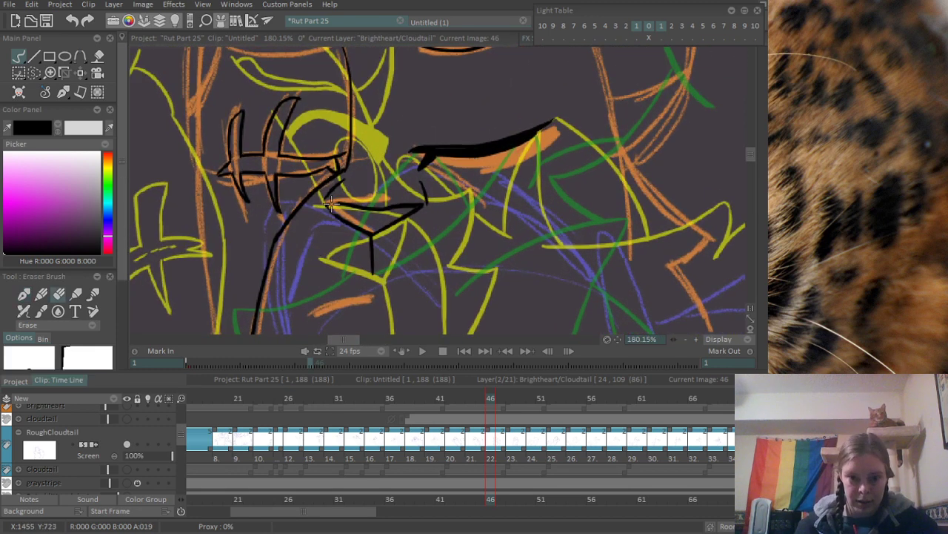
drag(331, 205, 387, 213)
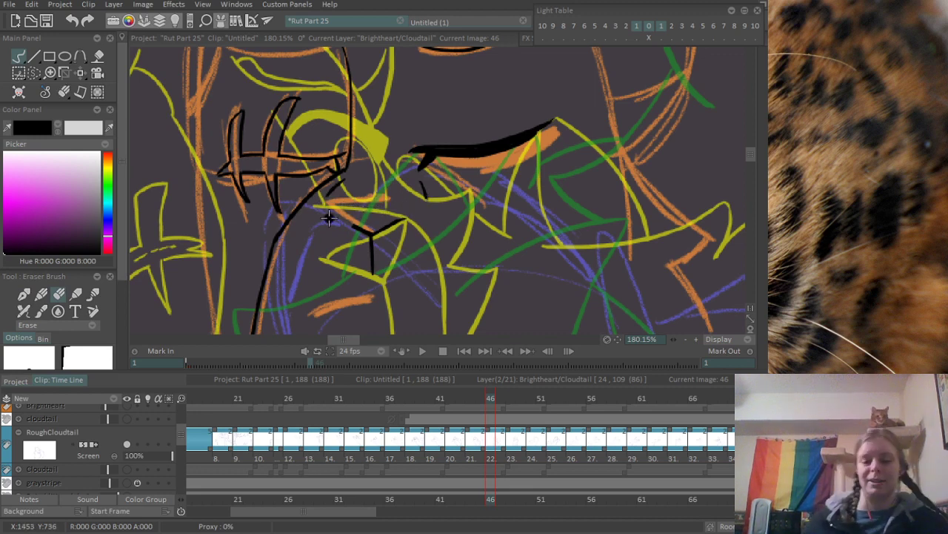
mouse_move(329, 217)
mouse_down()
mouse_move(377, 235)
mouse_move(394, 223)
mouse_move(366, 285)
mouse_up()
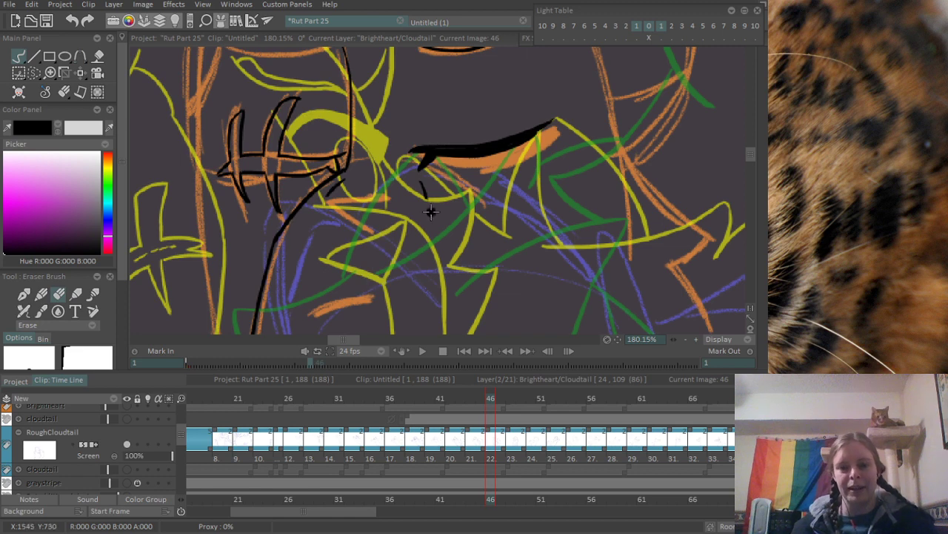
mouse_move(430, 212)
mouse_down()
mouse_move(423, 185)
mouse_move(429, 209)
mouse_up()
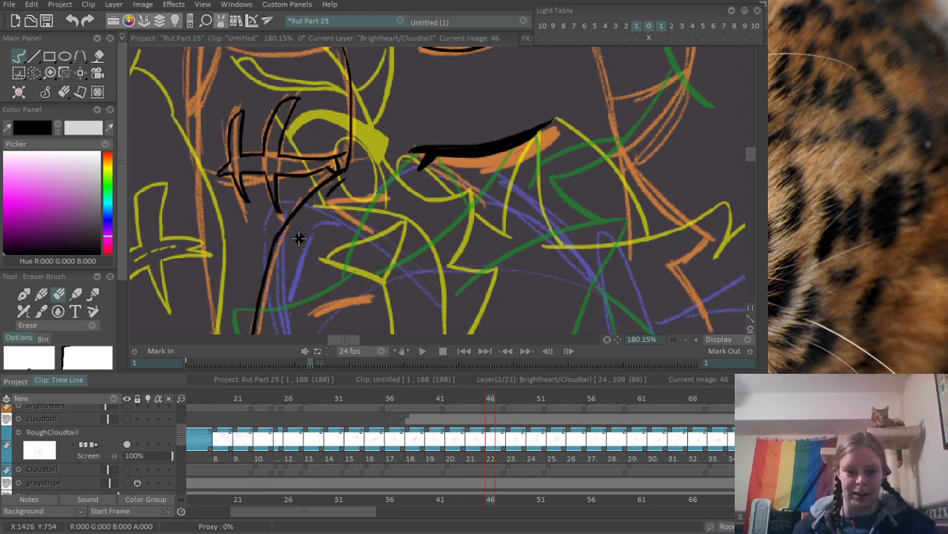
mouse_move(298, 237)
mouse_down()
mouse_move(373, 195)
mouse_move(335, 224)
mouse_move(332, 260)
mouse_move(311, 142)
mouse_move(314, 175)
mouse_up()
- Ink the bent foreleg's outer and inner contours and top edge below the scarred cheek, plus a short curved stroke inside, following the purple rough
key(b)
drag(305, 98, 326, 254)
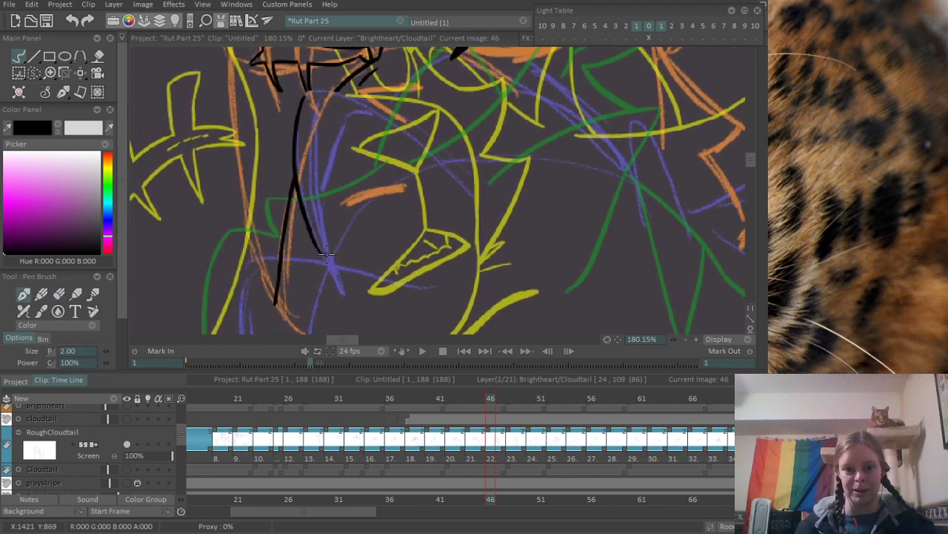
drag(309, 96, 444, 134)
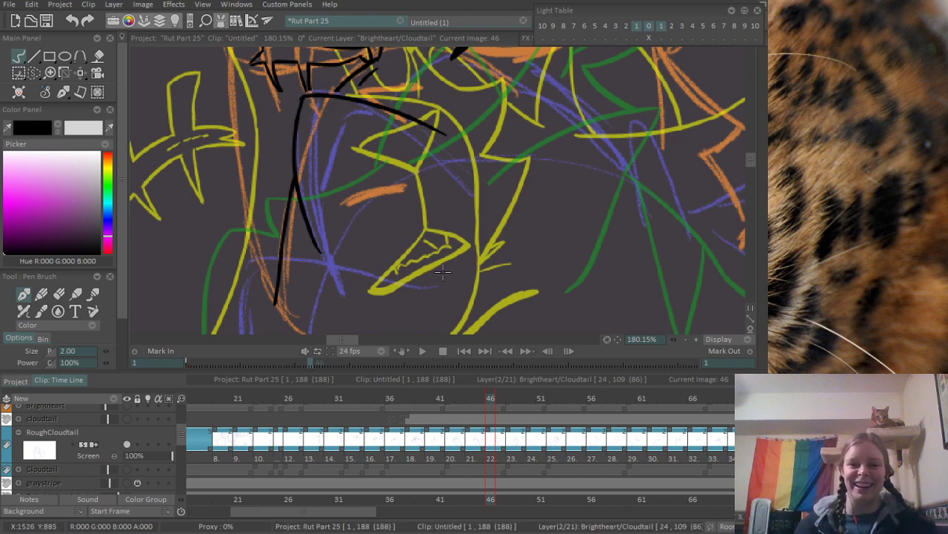
drag(458, 179, 419, 244)
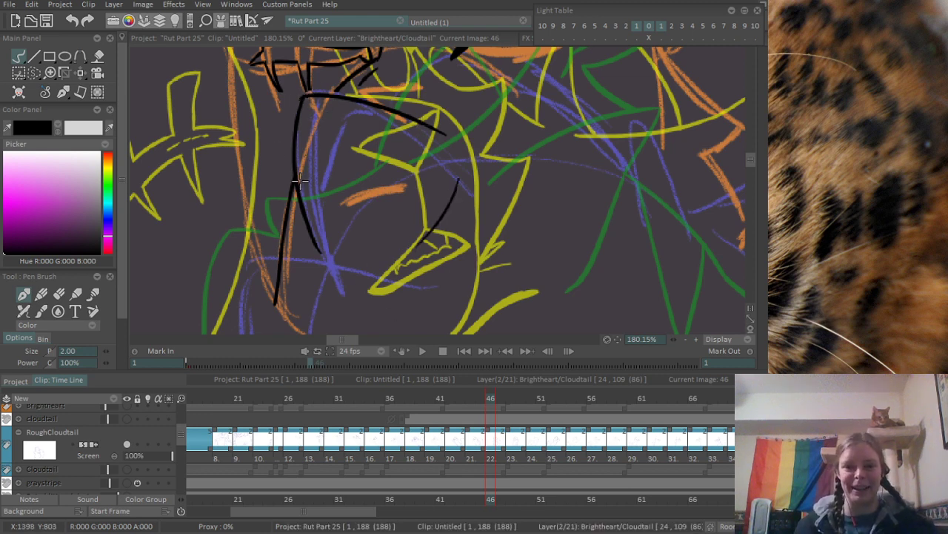
drag(296, 202, 334, 110)
mouse_move(410, 140)
mouse_down()
mouse_move(378, 161)
mouse_move(318, 240)
mouse_up()
drag(378, 243, 360, 258)
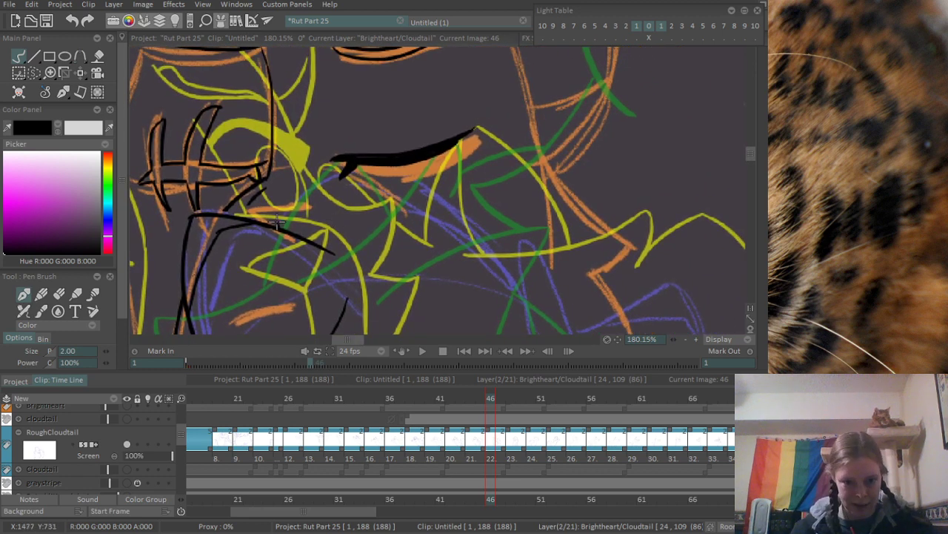
- Ink the arch under the mouth and the descending furry outline with two pointed tufts, ending in a rising stroke, along the purple rough
mouse_move(278, 223)
mouse_down()
mouse_move(296, 175)
mouse_move(291, 183)
mouse_move(327, 171)
mouse_move(415, 201)
mouse_up()
key(ctrl+z)
mouse_move(289, 189)
mouse_down()
mouse_move(343, 174)
mouse_move(419, 198)
mouse_move(415, 177)
mouse_move(502, 260)
mouse_up()
mouse_move(514, 276)
mouse_down()
mouse_move(454, 226)
mouse_move(440, 185)
mouse_up()
mouse_move(424, 141)
mouse_down()
mouse_move(490, 235)
mouse_move(601, 196)
mouse_up()
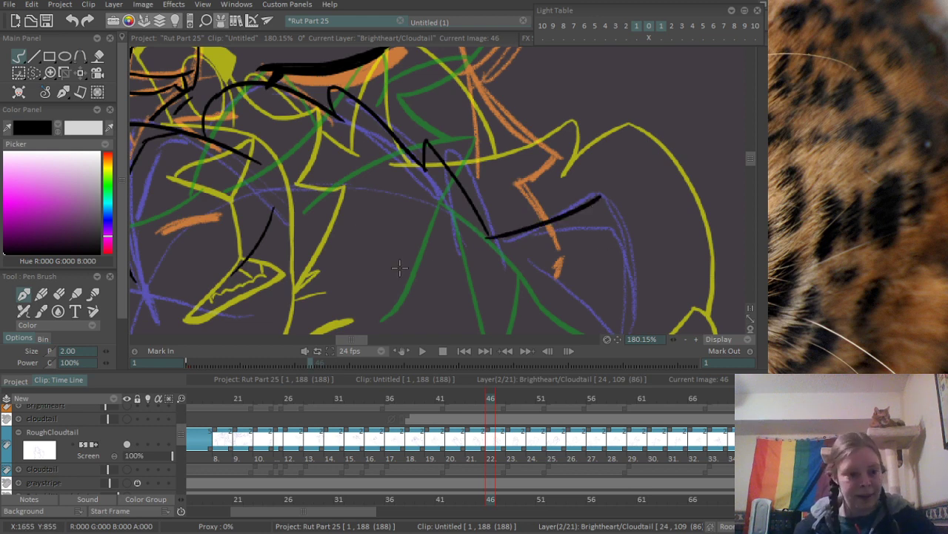
drag(420, 231, 393, 291)
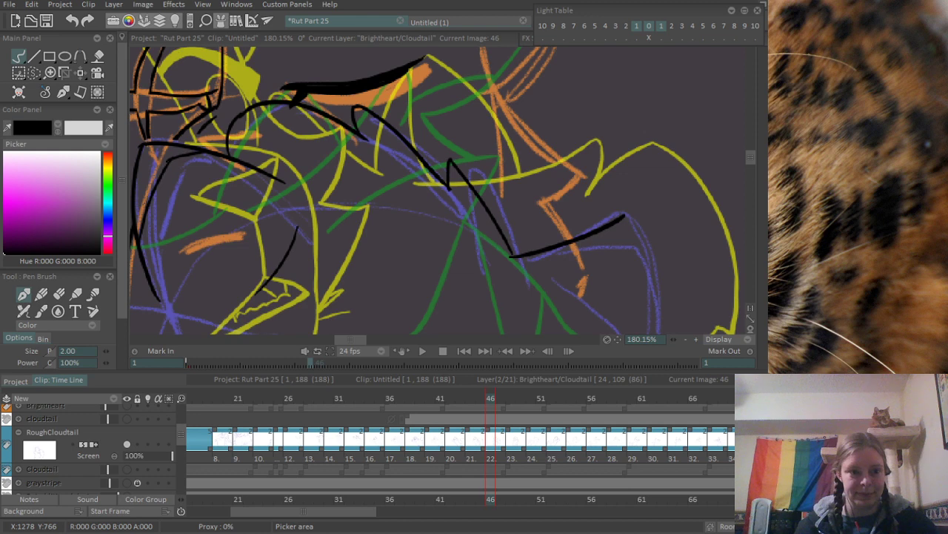
- Undo the rising stroke at the end of the furry outline and ink a short slanted line branching off it
drag(366, 169, 504, 75)
drag(480, 115, 401, 208)
mouse_move(572, 223)
mouse_down()
mouse_move(454, 149)
mouse_move(494, 177)
mouse_up()
key(ctrl+z)
key(ctrl+z)
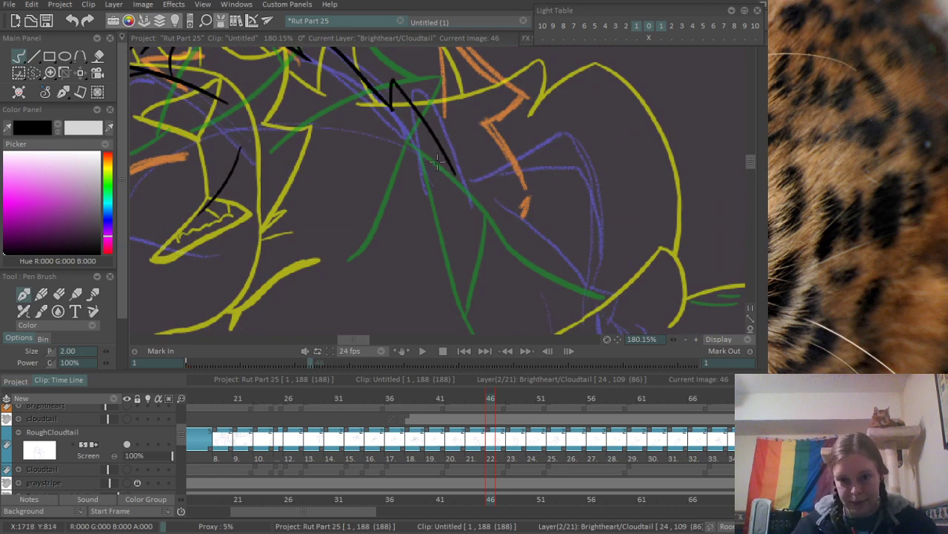
drag(442, 140, 506, 186)
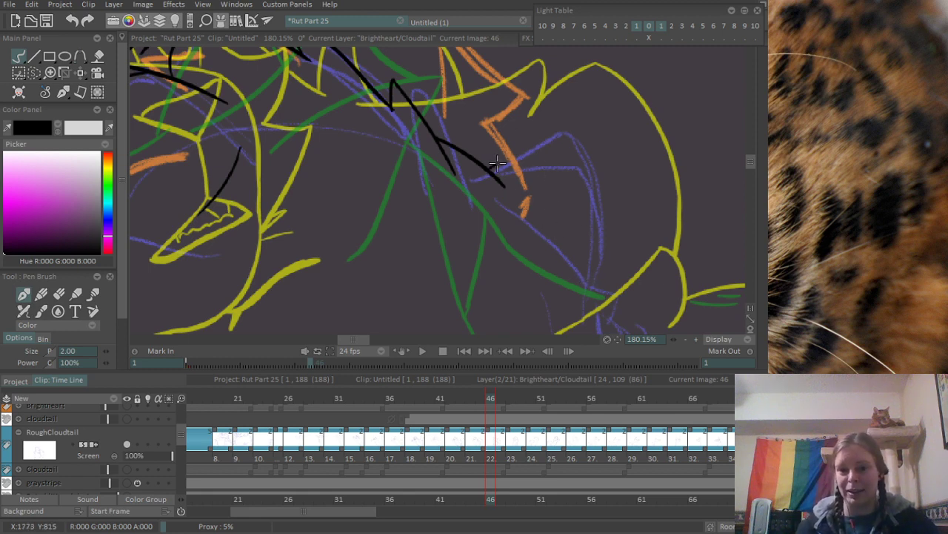
- Ink the angular peak beyond the furry outline with its outward-curving side, and add the short inner lines below the peak
mouse_move(491, 169)
mouse_down()
mouse_move(595, 106)
mouse_move(612, 264)
mouse_move(599, 293)
mouse_up()
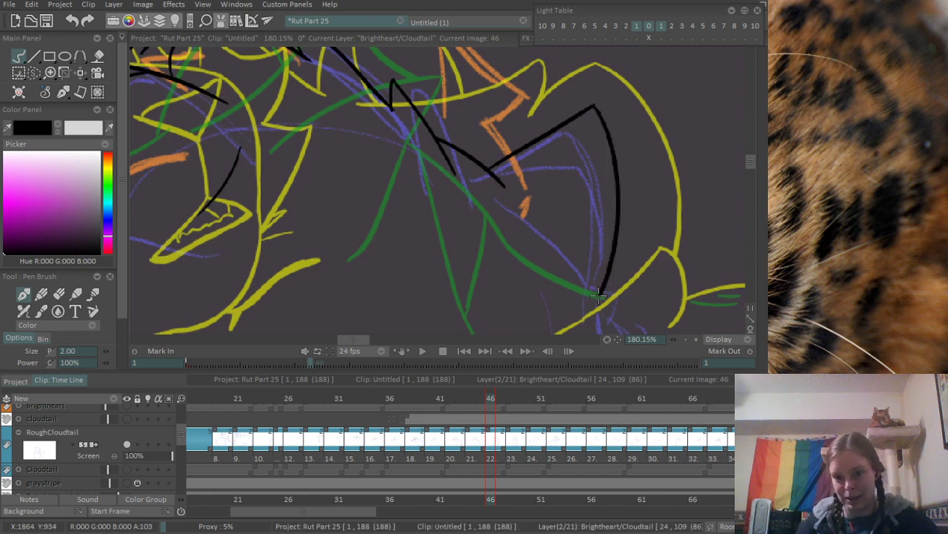
key(ctrl+z)
drag(591, 102, 593, 312)
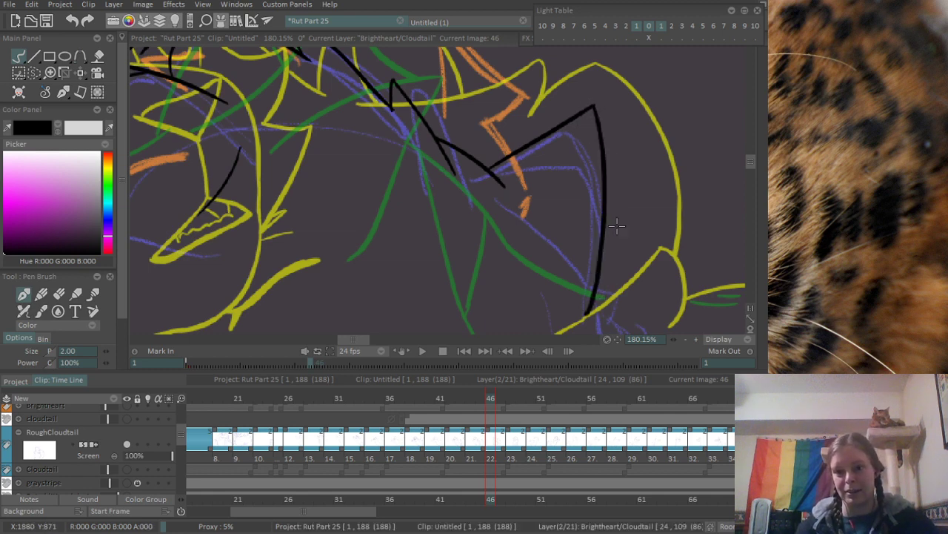
key(ctrl+z)
drag(590, 102, 582, 293)
drag(597, 118, 609, 196)
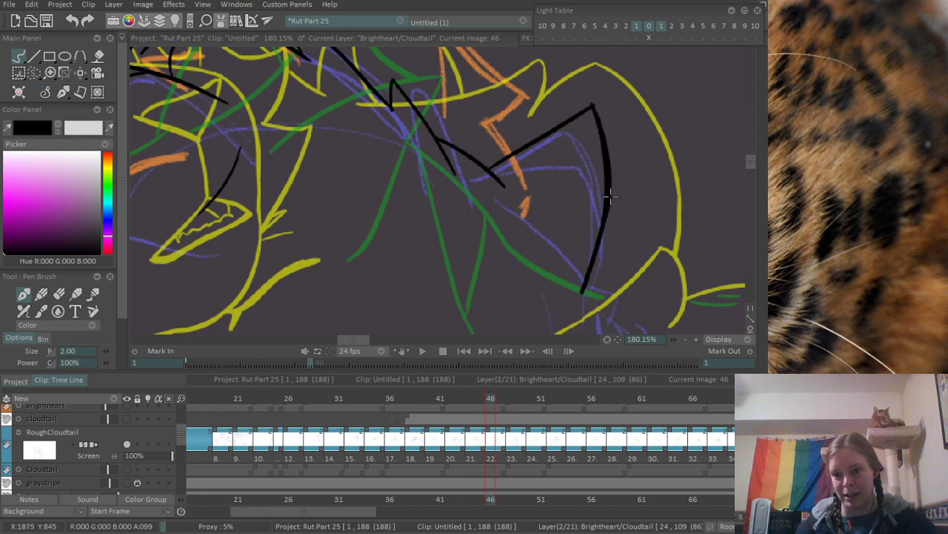
key(ctrl+z)
drag(594, 108, 602, 218)
key(ctrl+z)
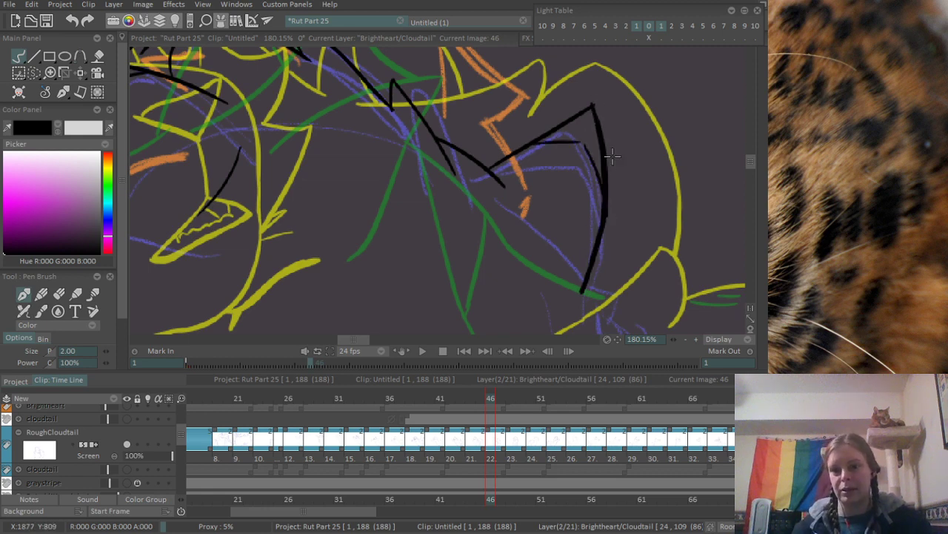
- Ink the scarred side of Brightheart's face from the outer eye corner down the cheek to the point beneath it
scroll(450, 164, down, 5)
scroll(449, 163, up, 4)
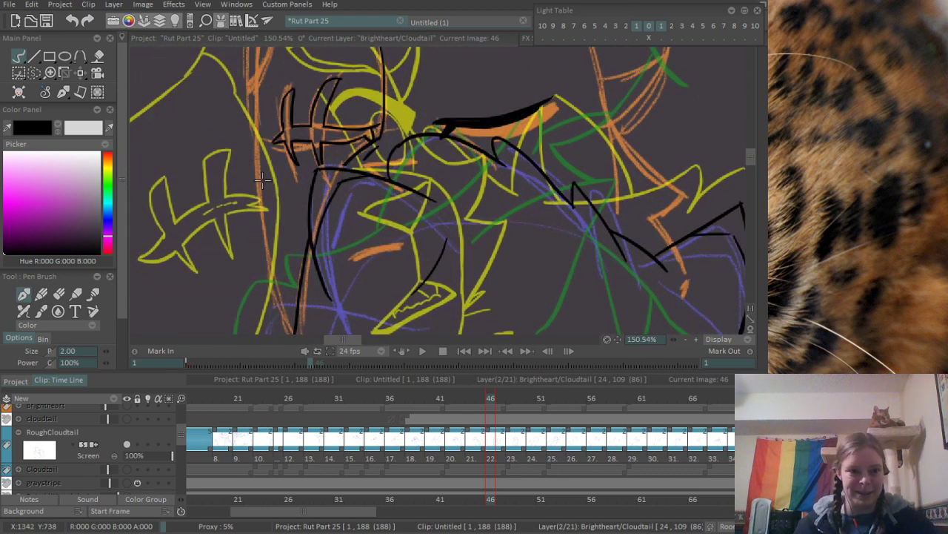
drag(298, 220, 369, 182)
scroll(294, 177, down, 2)
scroll(302, 155, up, 3)
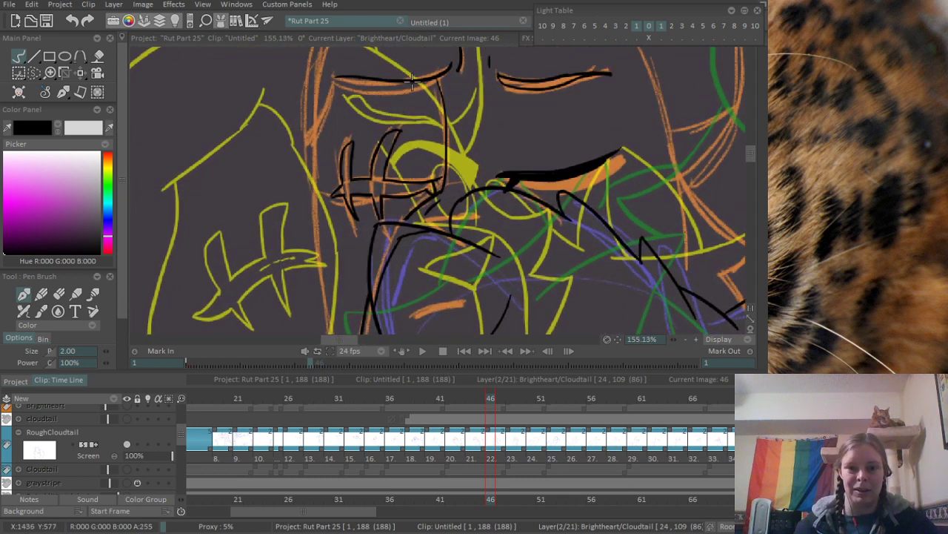
mouse_move(321, 77)
mouse_down()
mouse_move(290, 152)
mouse_move(313, 70)
mouse_move(314, 111)
mouse_up()
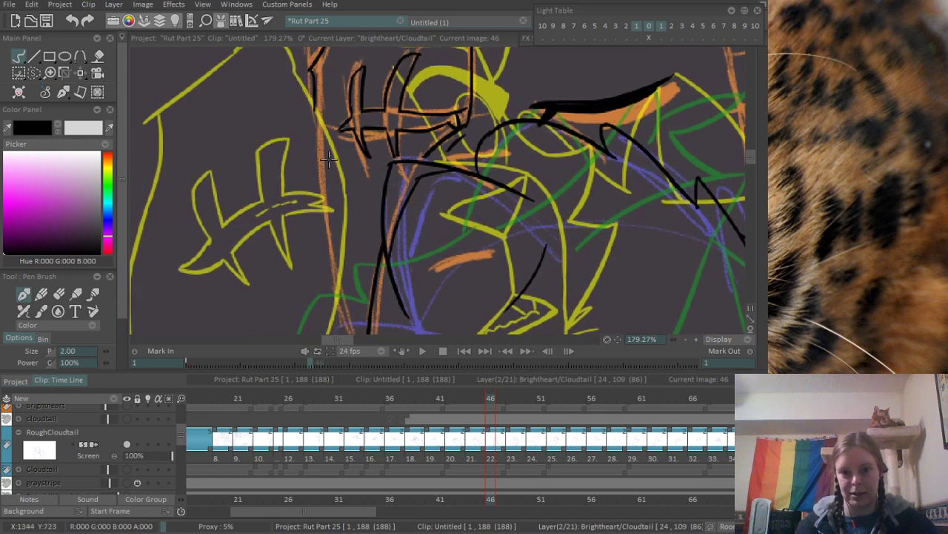
drag(329, 160, 318, 115)
mouse_move(304, 63)
mouse_down()
mouse_move(301, 127)
mouse_move(349, 285)
mouse_up()
key(ctrl+z)
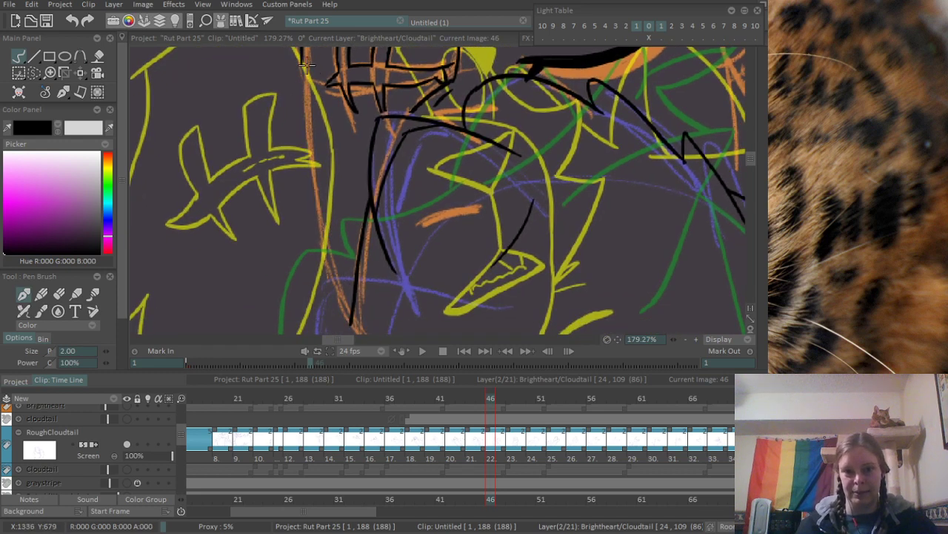
drag(304, 67, 354, 300)
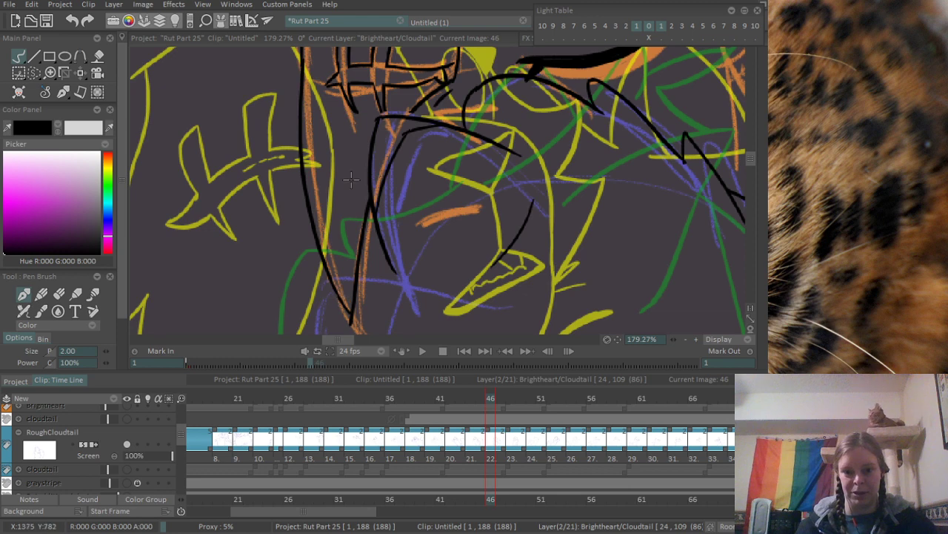
- Ink the curved top of Brightheart's head from the scarred cheek over the forehead to the ear's base
scroll(352, 179, down, 5)
drag(356, 66, 323, 204)
scroll(324, 198, up, 5)
mouse_move(251, 297)
mouse_down()
mouse_move(285, 122)
mouse_move(485, 56)
mouse_up()
key(ctrl+z)
drag(287, 124, 497, 51)
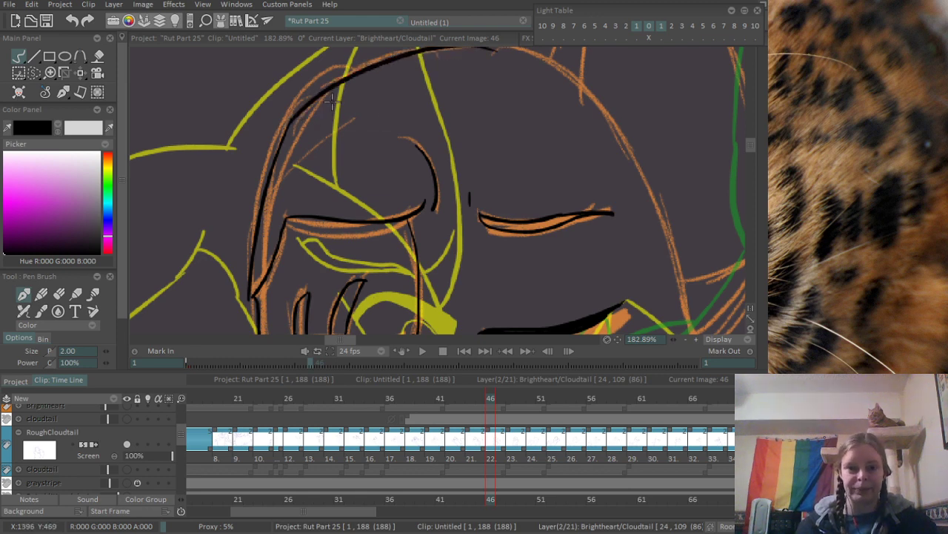
drag(331, 162, 301, 247)
key(ctrl+z)
drag(260, 208, 517, 158)
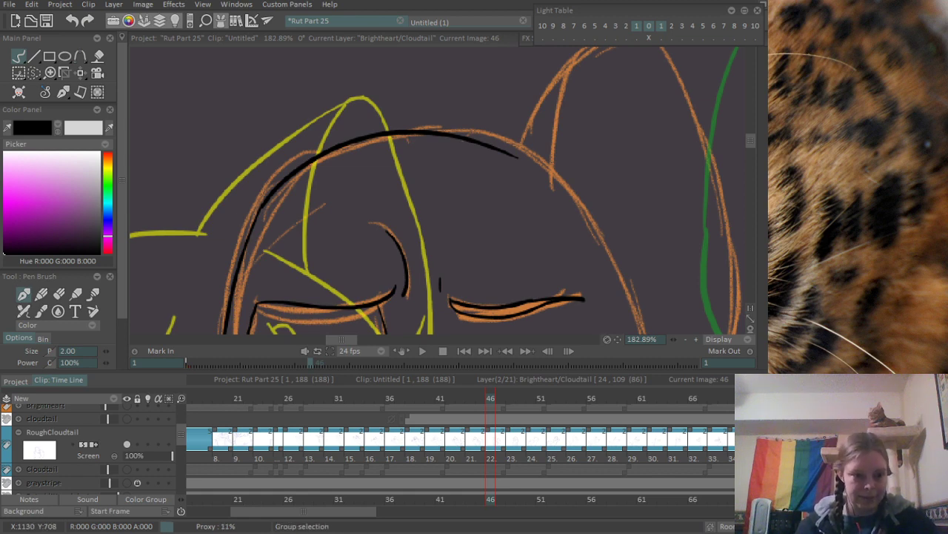
- Ink the front edge of Brightheart's ear up to its tip and the first part of its back edge
drag(512, 130, 356, 105)
mouse_move(415, 130)
mouse_down()
mouse_move(418, 185)
mouse_move(420, 167)
mouse_move(384, 151)
mouse_move(504, 74)
mouse_up()
scroll(444, 149, down, 3)
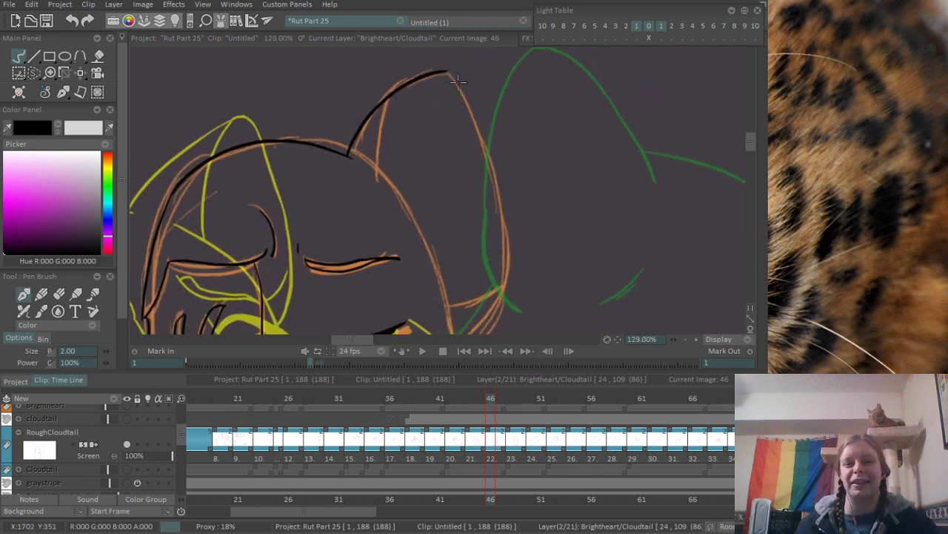
scroll(458, 80, up, 2)
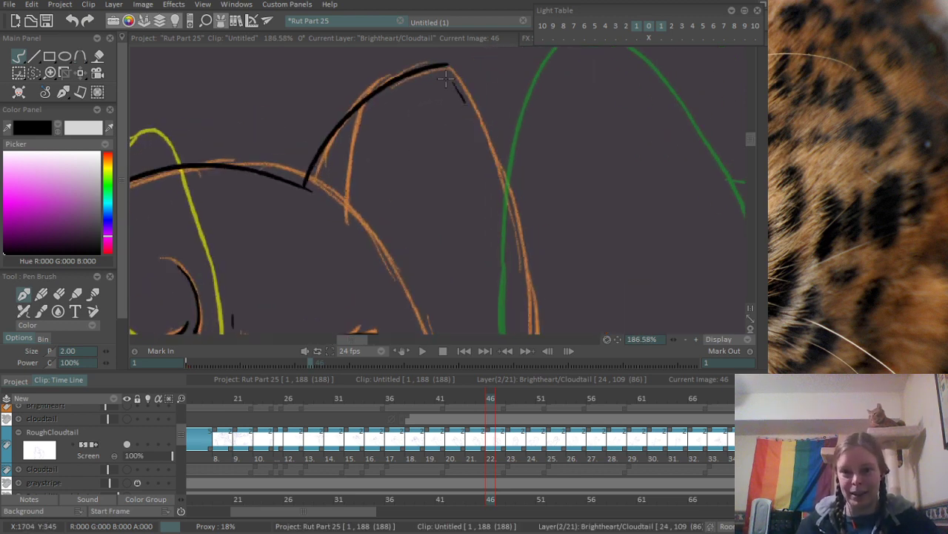
key(ctrl+z)
drag(446, 66, 490, 141)
key(ctrl+z)
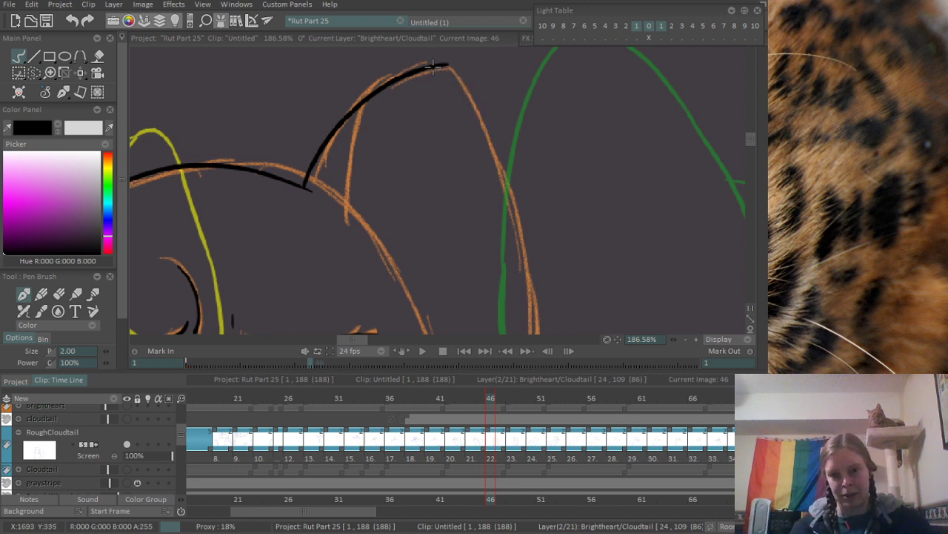
drag(436, 68, 492, 143)
key(ctrl+z)
- Erase the overshooting lines at the ear's tip and re-ink the tip so both edges join
key(e)
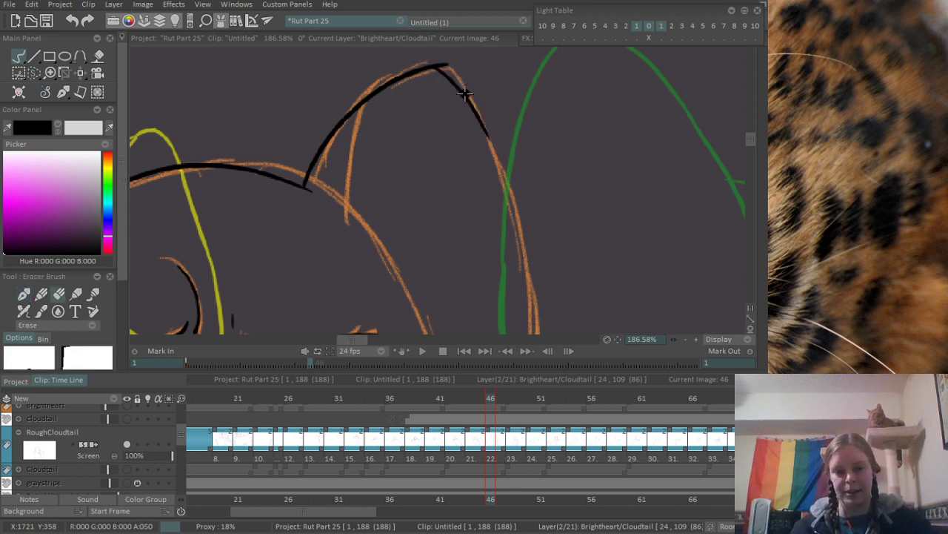
mouse_move(438, 70)
mouse_down()
mouse_move(455, 75)
mouse_move(467, 114)
mouse_up()
key(p)
key(ctrl+z)
drag(426, 68, 470, 109)
key(ctrl+z)
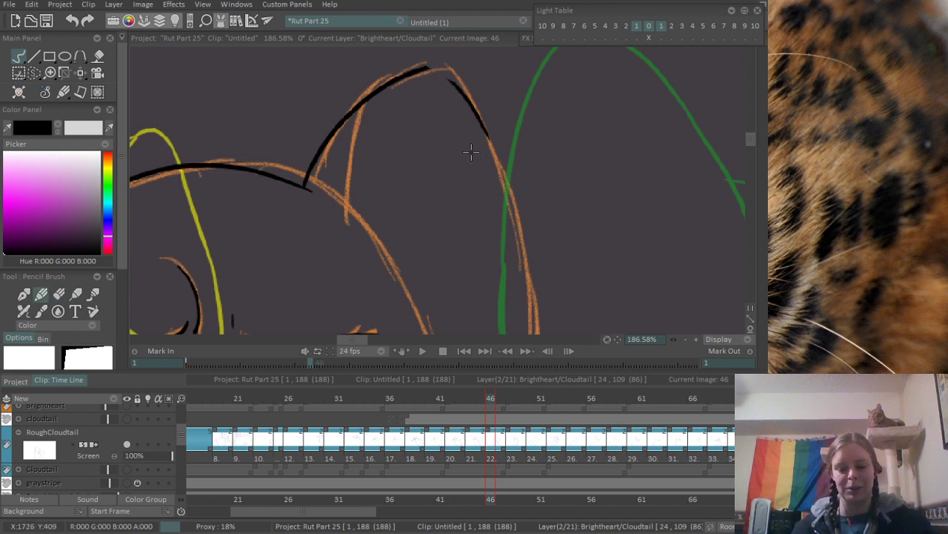
key(p)
drag(425, 68, 474, 112)
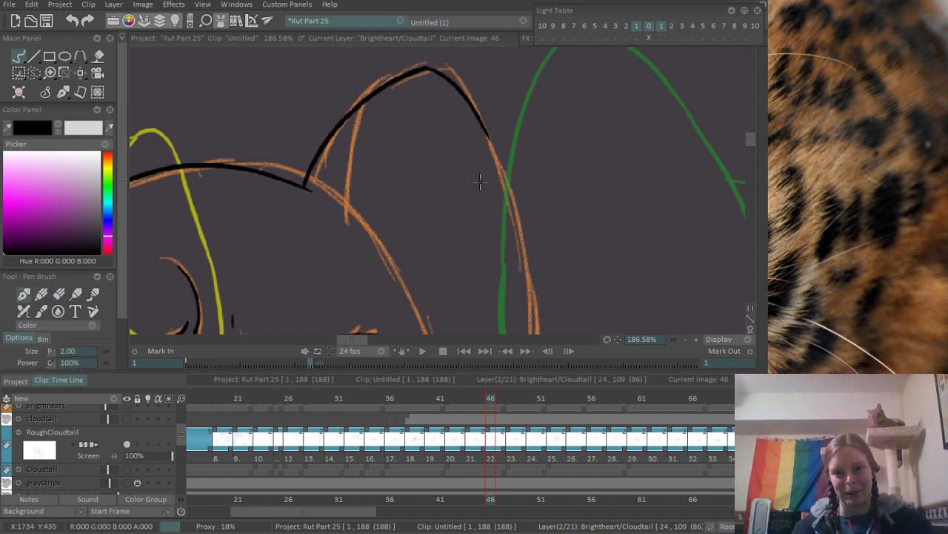
- Ink the rest of the ear's back edge, curving down and inward to its base along the orange rough
scroll(482, 177, down, 5)
scroll(469, 94, up, 2)
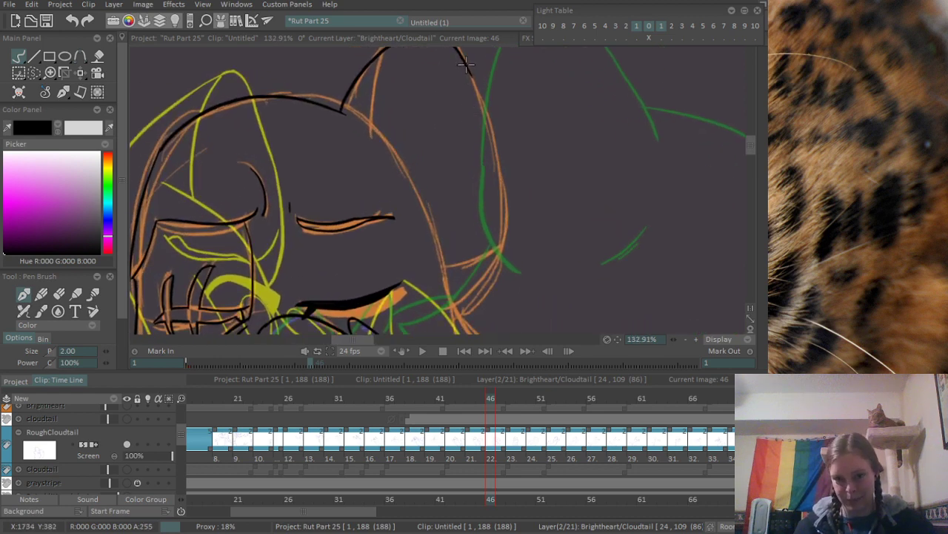
drag(465, 65, 508, 220)
key(ctrl+z)
mouse_move(468, 69)
mouse_down()
mouse_move(506, 244)
mouse_move(464, 296)
mouse_up()
key(ctrl+z)
drag(502, 235, 463, 298)
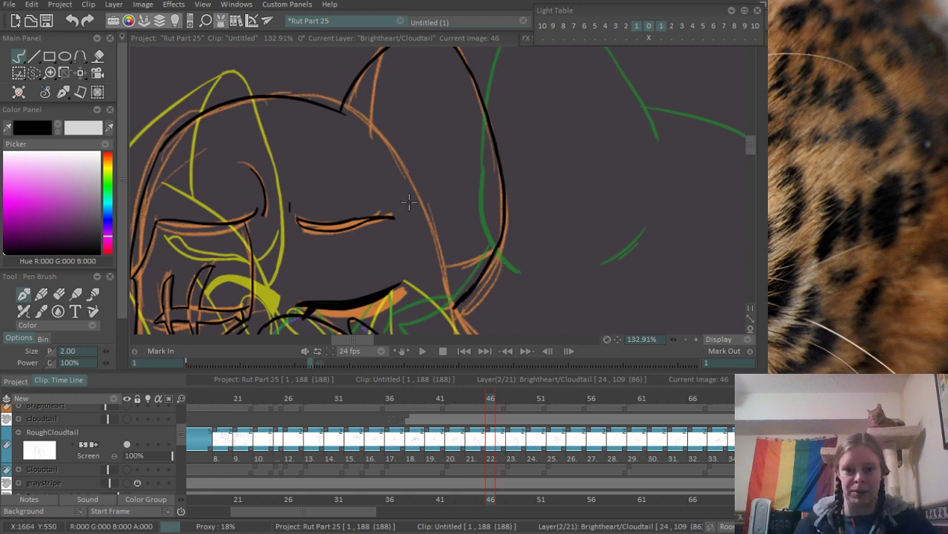
- Ink the side of Brightheart's head from the inner ear down past the ear's base to the cheek tuft
mouse_move(369, 119)
mouse_down()
mouse_move(436, 237)
mouse_move(415, 189)
mouse_move(432, 237)
mouse_up()
key(ctrl+z)
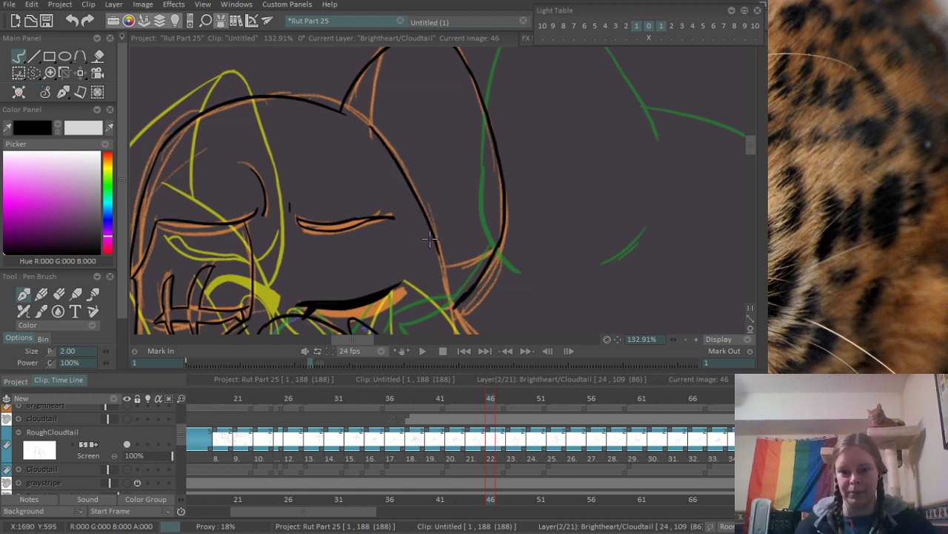
mouse_move(442, 271)
mouse_down()
mouse_move(432, 187)
mouse_move(459, 256)
mouse_up()
key(ctrl+z)
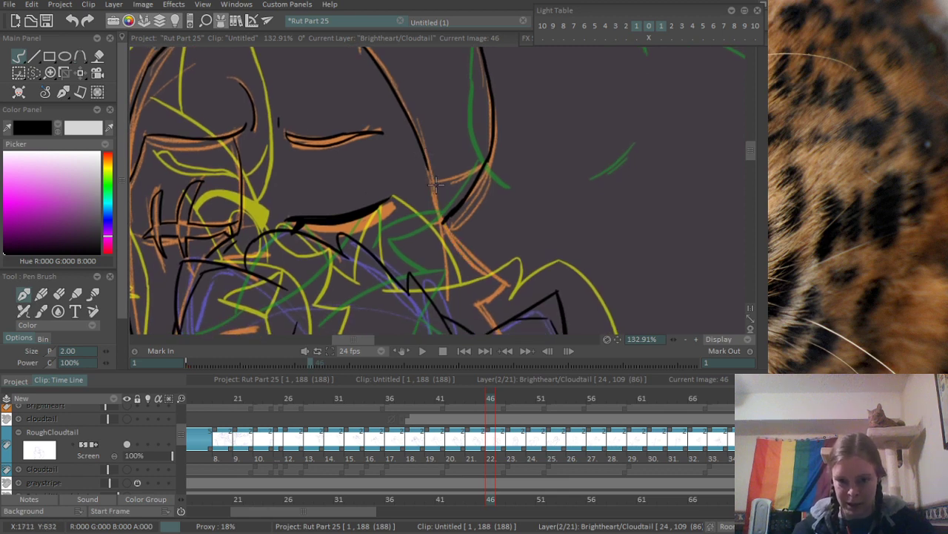
drag(425, 162, 510, 280)
key(ctrl+z)
mouse_move(418, 148)
mouse_down()
mouse_move(463, 248)
mouse_move(511, 293)
mouse_move(481, 240)
mouse_up()
- Erase the stray ink where the ear's base crosses the side of the head
scroll(472, 203, up, 5)
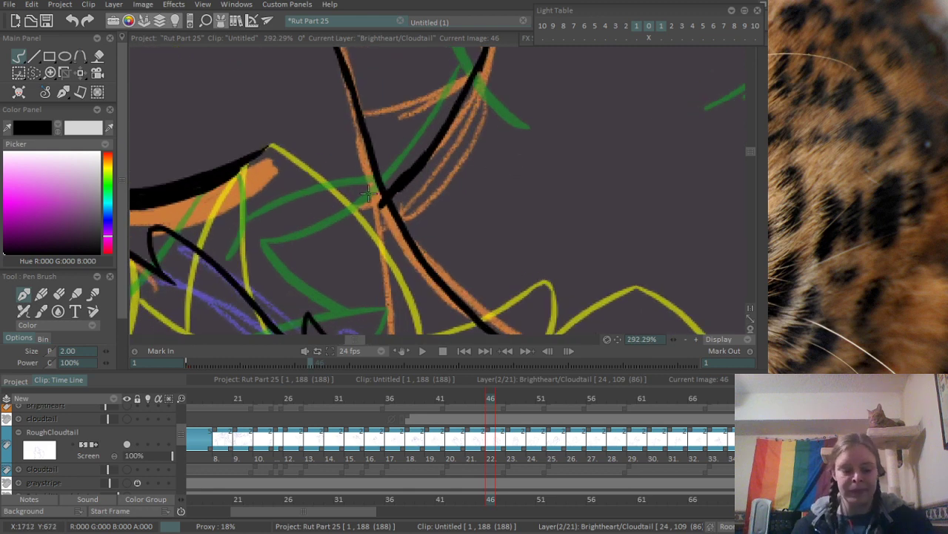
key(e)
drag(370, 194, 369, 196)
scroll(386, 195, down, 2)
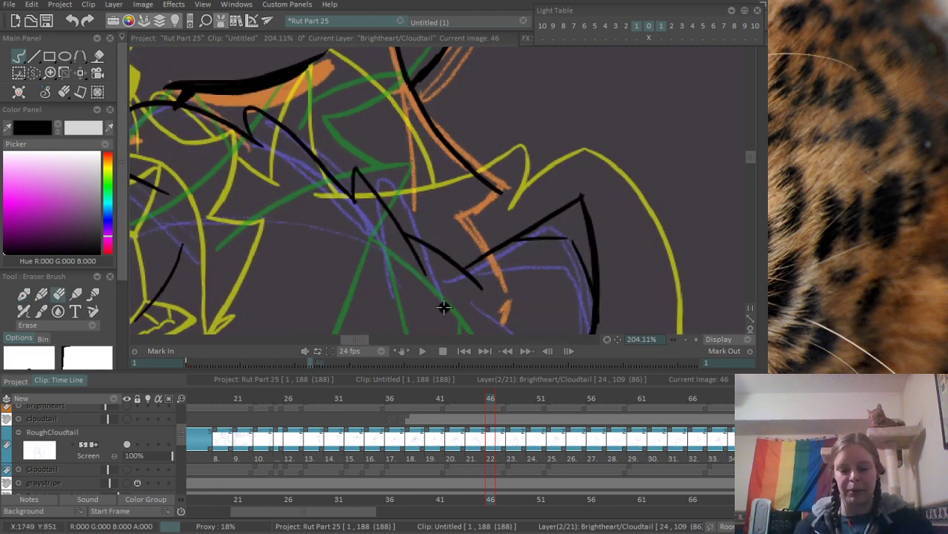
- Ink the underside of the pointed cheek tuft and the short edge running down from its inner corner
key(b)
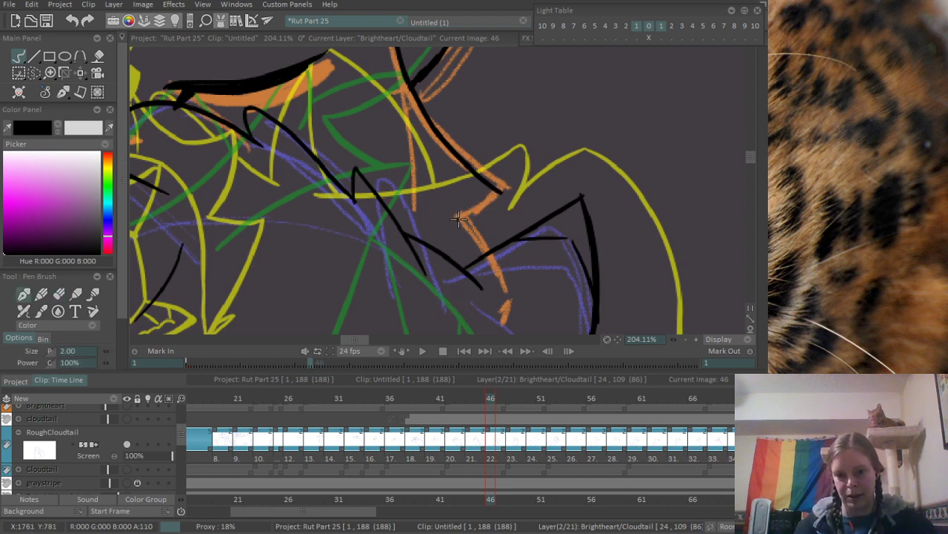
drag(459, 217, 500, 184)
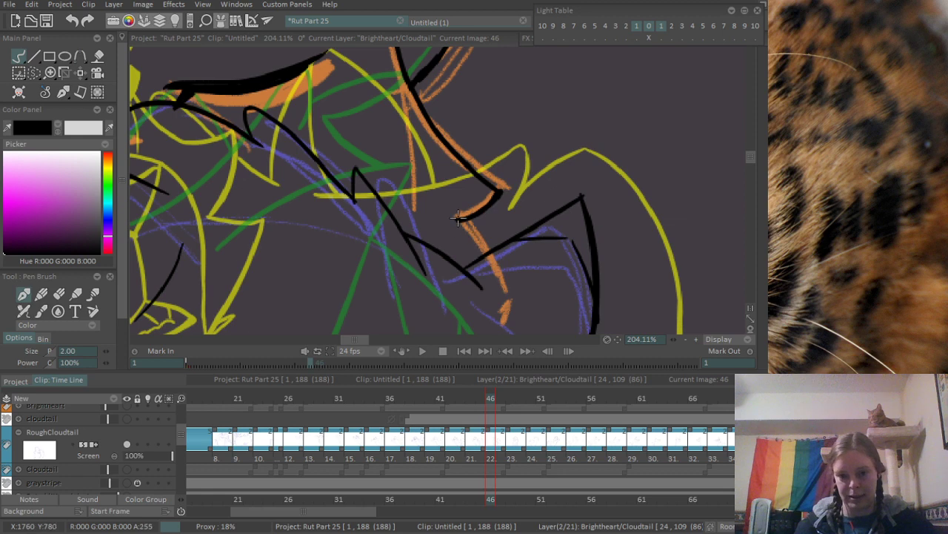
drag(458, 219, 488, 249)
key(ctrl+z)
drag(456, 218, 490, 258)
key(ctrl+z)
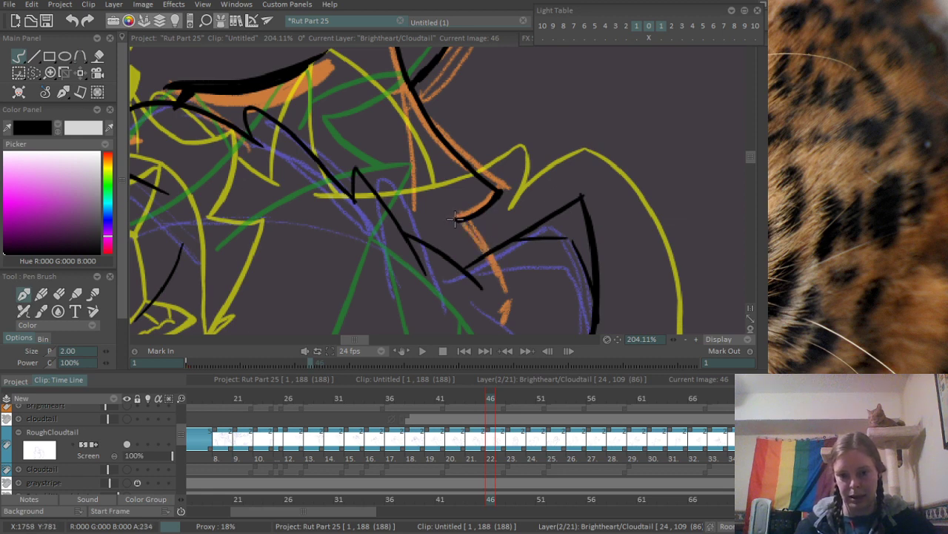
drag(456, 219, 487, 254)
scroll(448, 222, down, 3)
drag(447, 138, 395, 238)
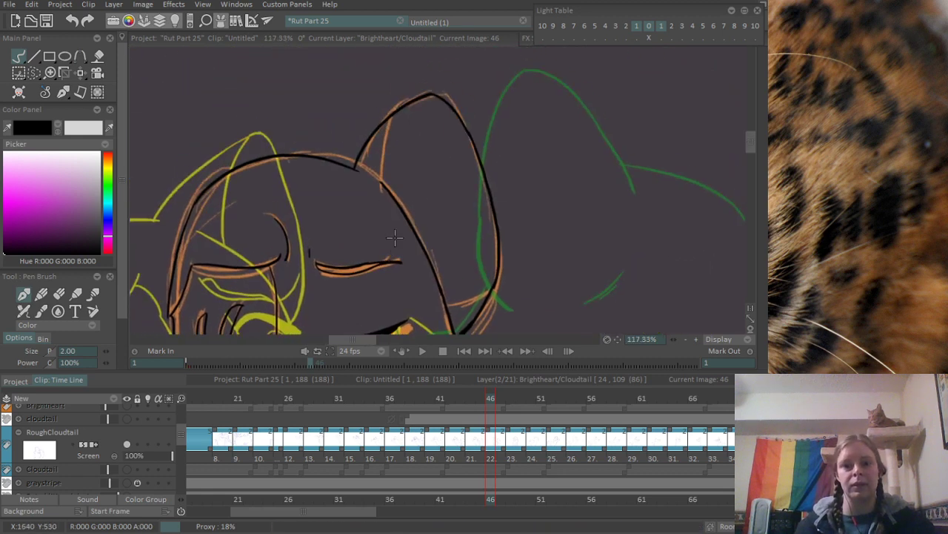
- Ink the inner edge of Brightheart's ear, from the top of the head up to the ear's front outline
scroll(389, 155, up, 4)
drag(357, 278, 406, 138)
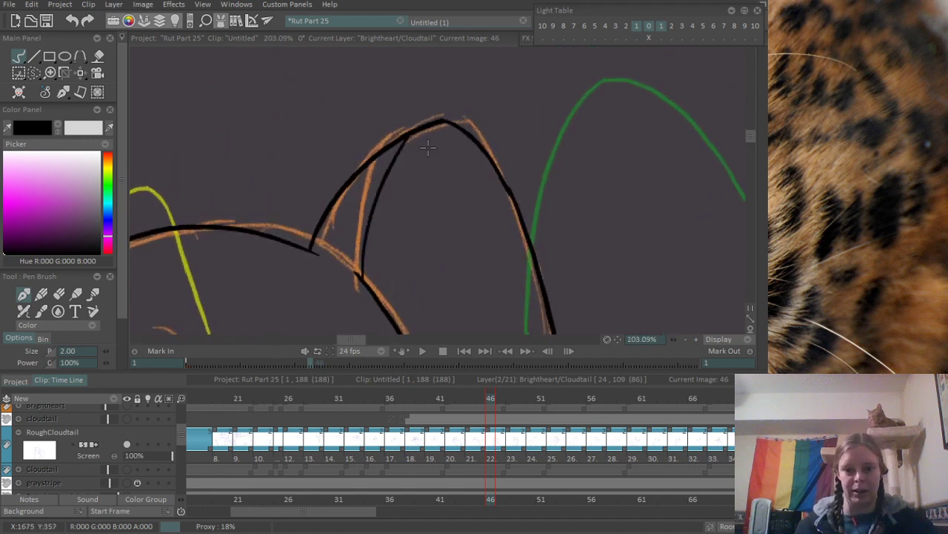
scroll(437, 177, down, 2)
- Ink the curve closing the ear's base, from the side of the head out to the ear's back edge, and switch to the eraser
drag(386, 246, 326, 59)
scroll(426, 169, up, 3)
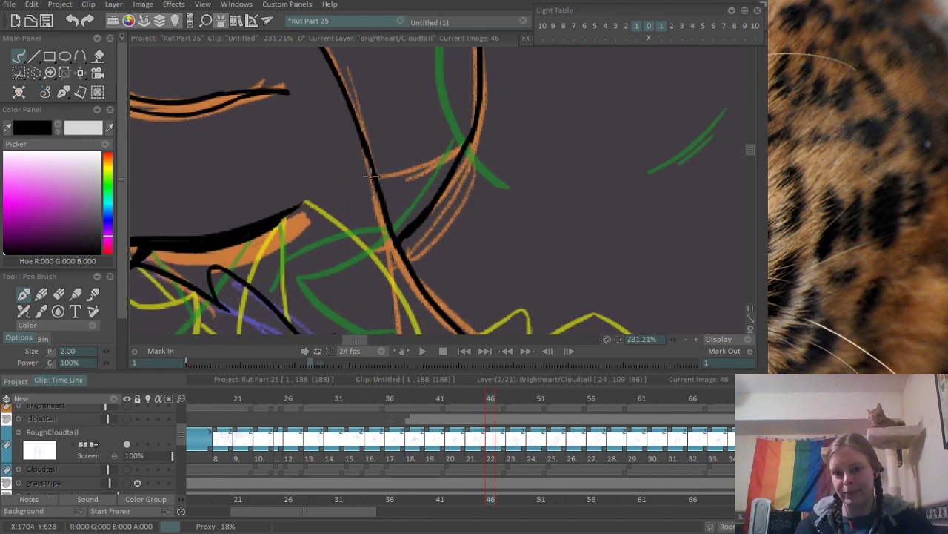
drag(372, 177, 490, 50)
drag(484, 88, 415, 234)
scroll(418, 234, up, 1)
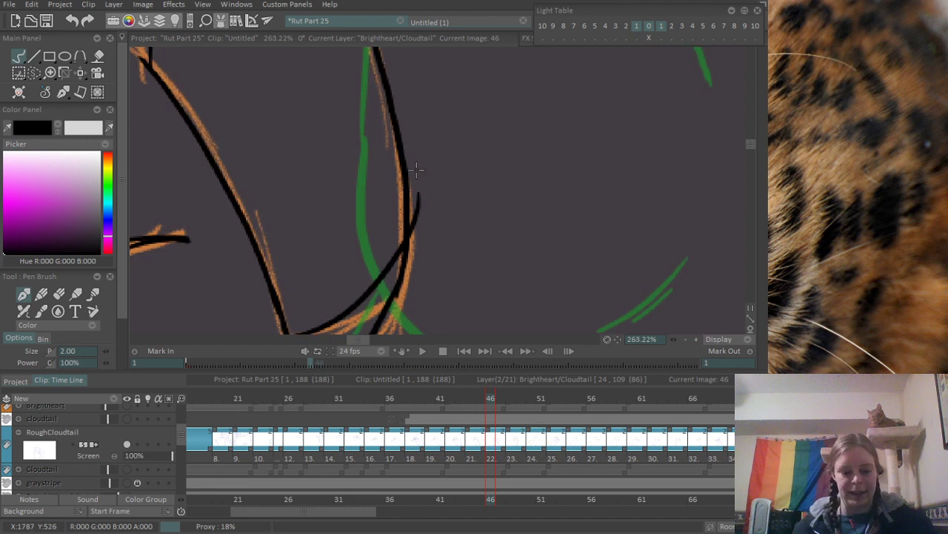
key(e)
drag(425, 185, 422, 245)
key(Right)
key(Right)
key(Right)
key(Right)
key(ctrl+z)
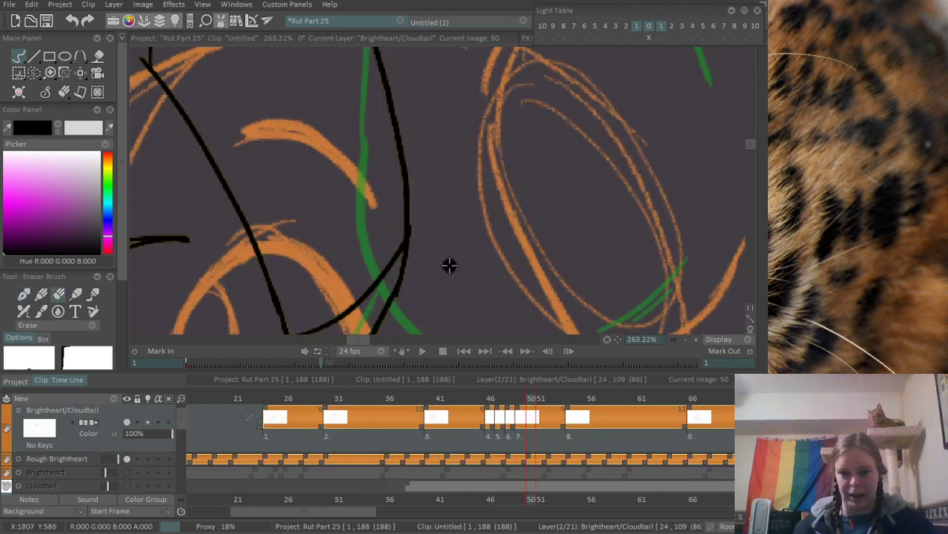
key(ctrl+z)
key(ctrl+z)
key(ctrl+z)
key(ctrl+z)
- Erase the end of the ear's base curve that overshoots the ear's back edge
drag(428, 191, 418, 247)
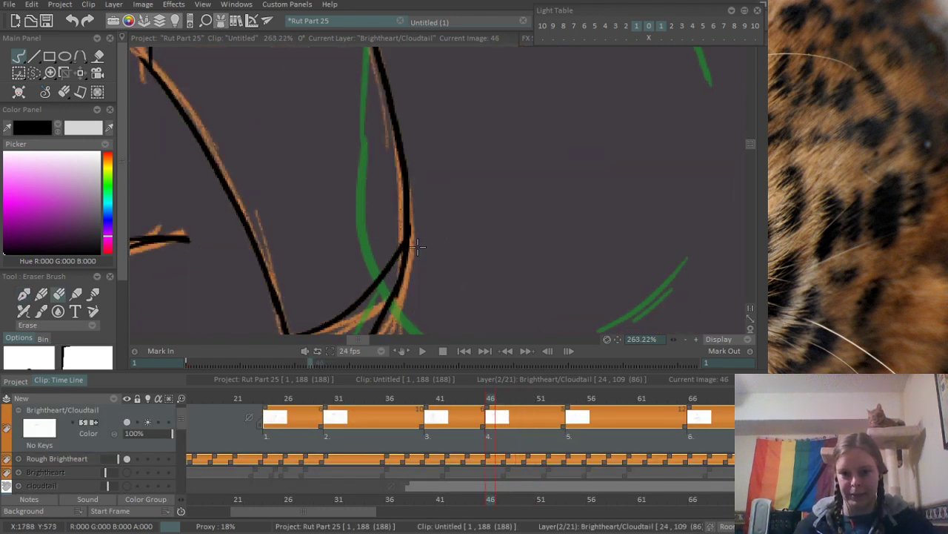
drag(413, 297, 466, 153)
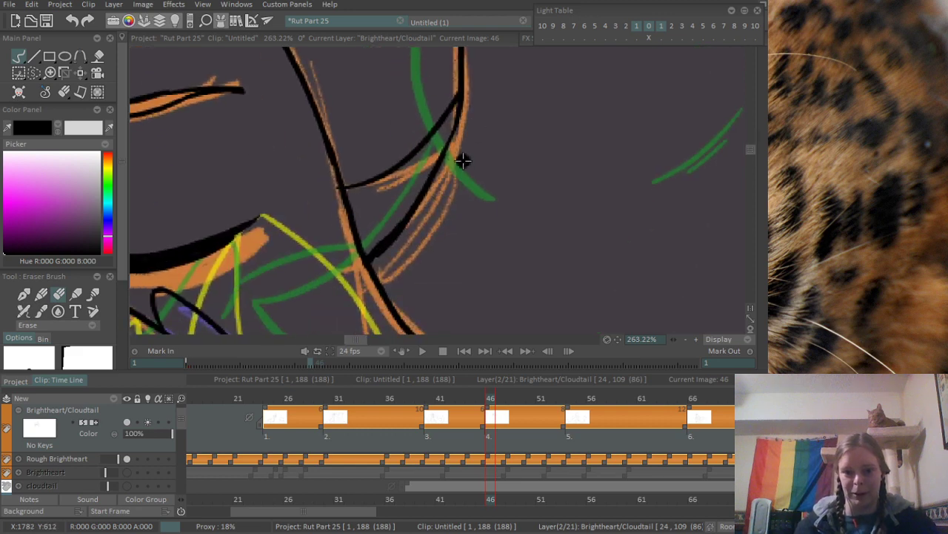
drag(403, 243, 399, 251)
drag(489, 152, 315, 230)
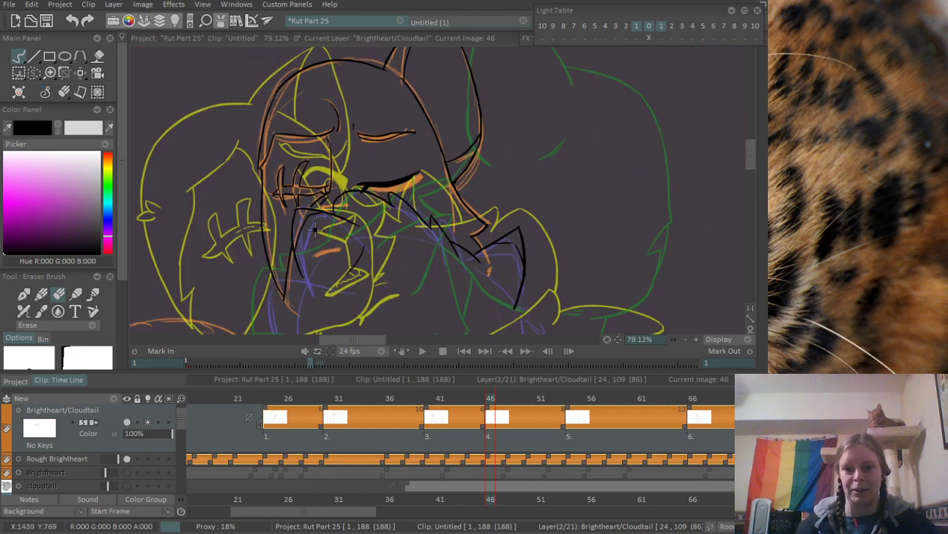
- Ink a short upright curve with the pen above the inner corner of Brightheart's closed eye
drag(384, 169, 409, 264)
drag(423, 137, 396, 148)
drag(427, 237, 418, 88)
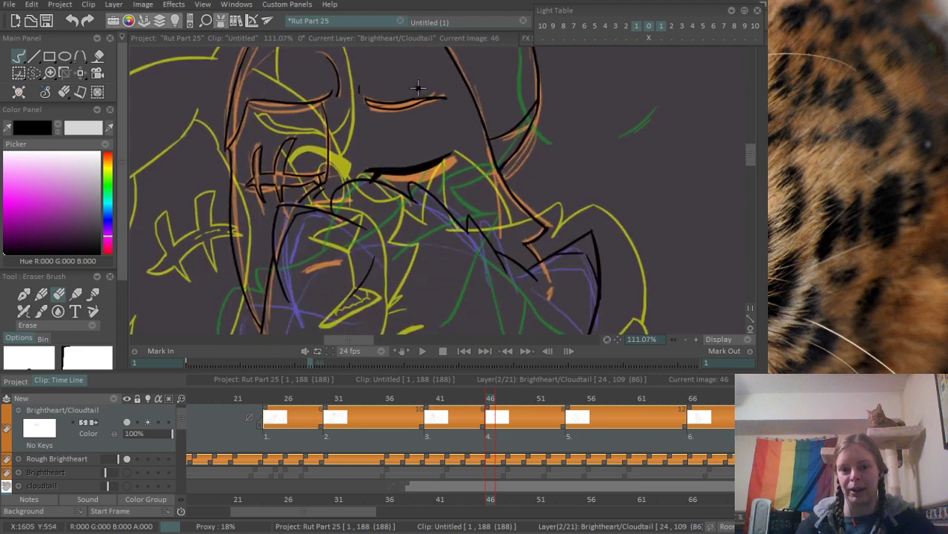
mouse_move(380, 273)
mouse_down()
mouse_move(369, 250)
mouse_move(362, 292)
mouse_up()
drag(362, 245, 484, 181)
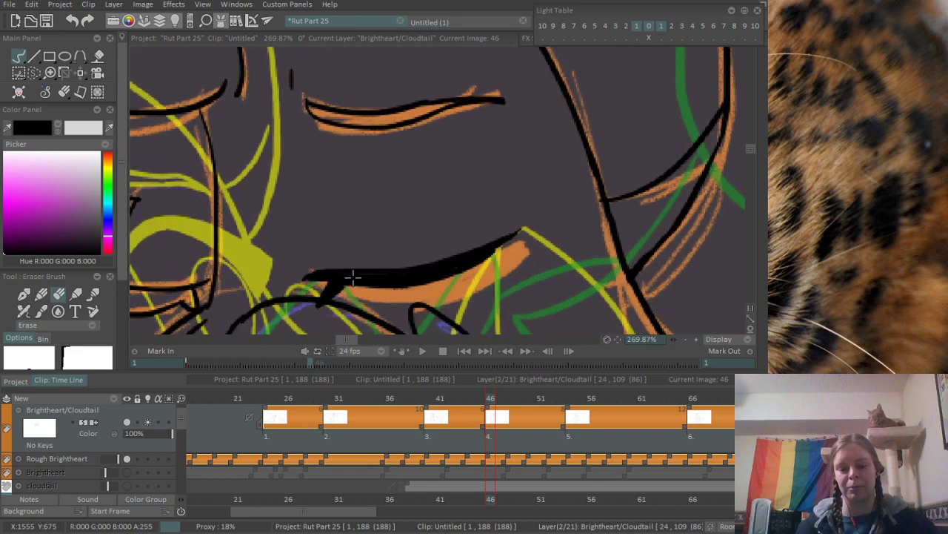
drag(318, 280, 313, 272)
key(b)
drag(340, 207, 334, 266)
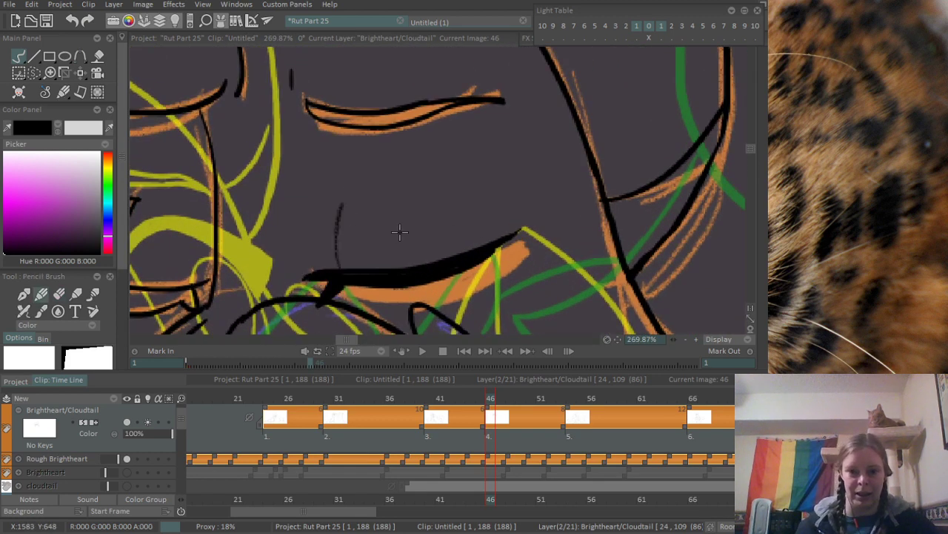
key(ctrl+z)
key(p)
drag(358, 182, 340, 257)
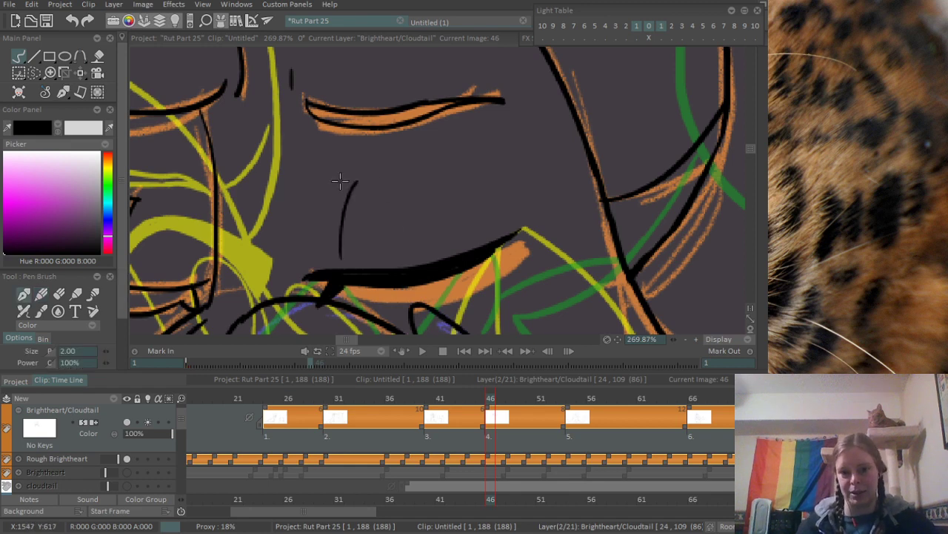
- Ink a shallow arc above the closed eye, continuing from the top of the short upright curve
drag(343, 184, 465, 190)
key(ctrl+z)
drag(355, 179, 424, 166)
key(ctrl+z)
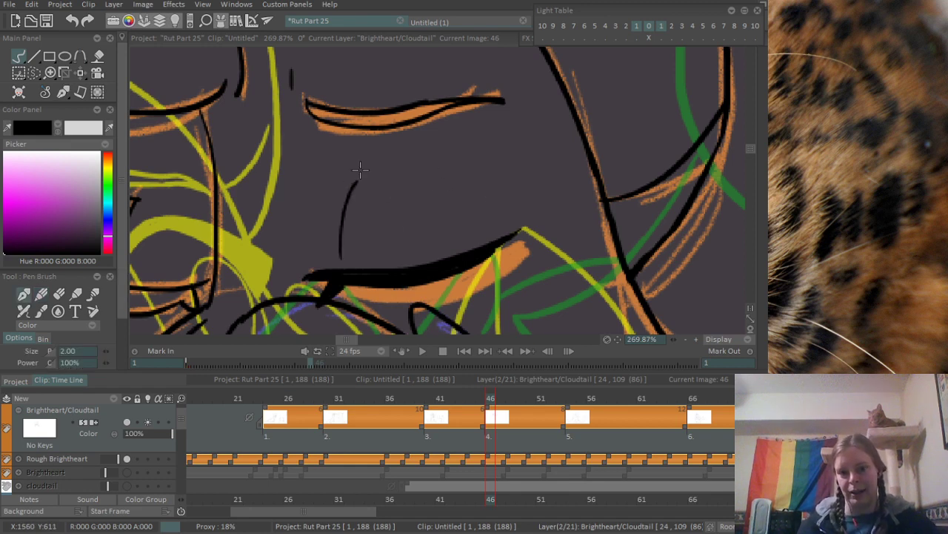
drag(359, 169, 474, 172)
- Ink the curved line along the purple rough across Brightheart's pointed lower face edge, and erase the tip hanging below it
scroll(413, 169, down, 10)
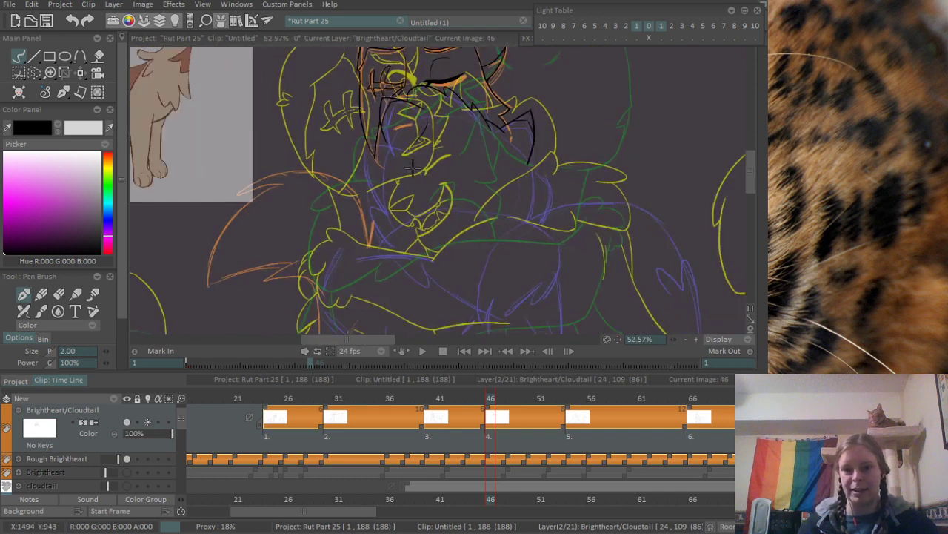
scroll(412, 169, up, 7)
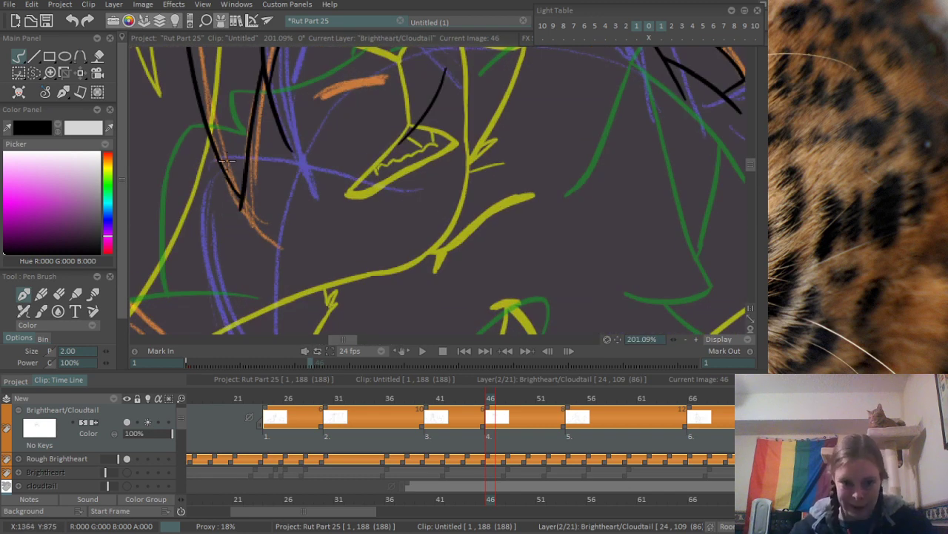
drag(194, 159, 400, 191)
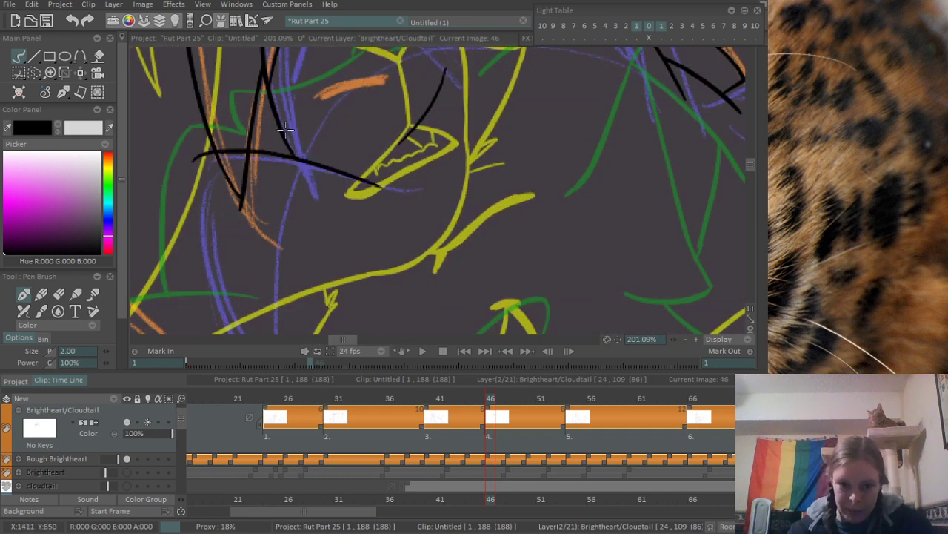
key(e)
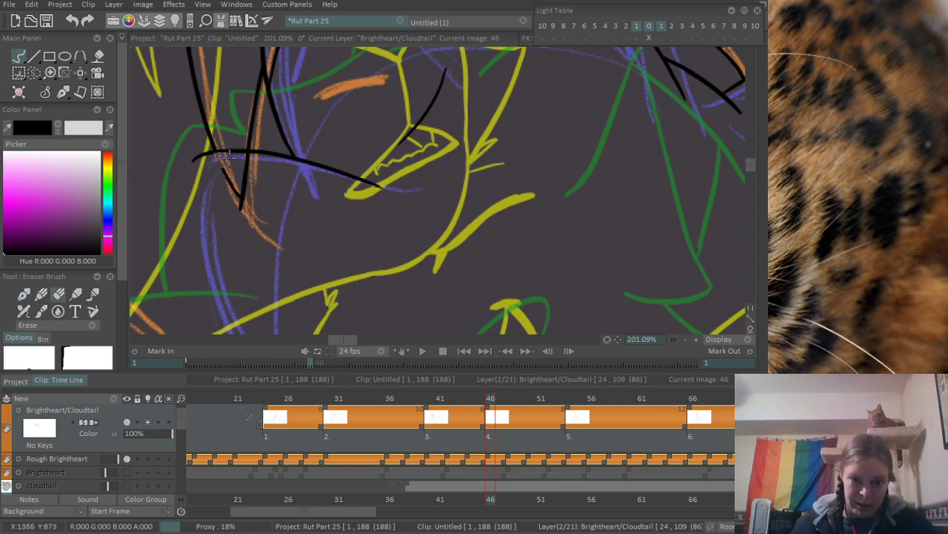
mouse_move(230, 156)
mouse_down()
mouse_move(249, 158)
mouse_move(231, 194)
mouse_move(248, 175)
mouse_up()
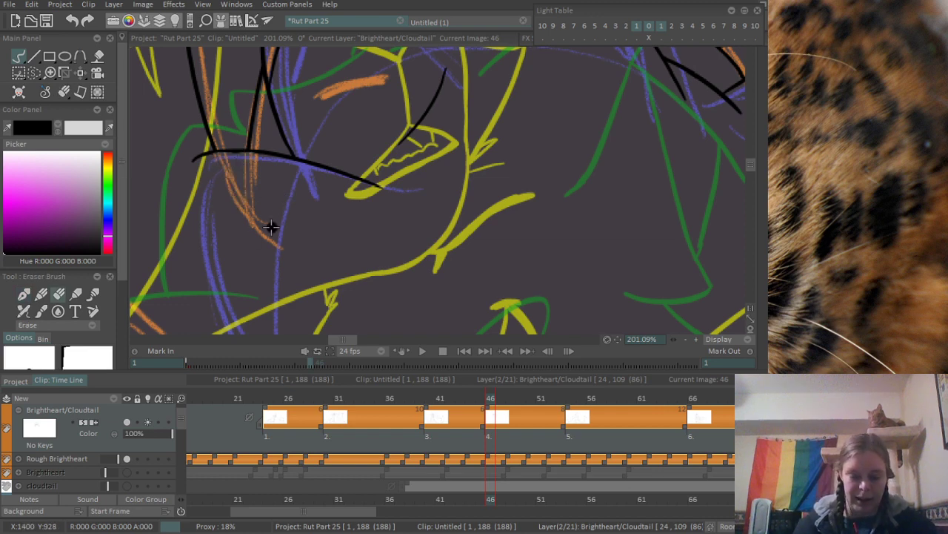
- Ink the long side line curving down from the outer end of the cross line, following the purple rough
key(e)
drag(206, 178, 236, 292)
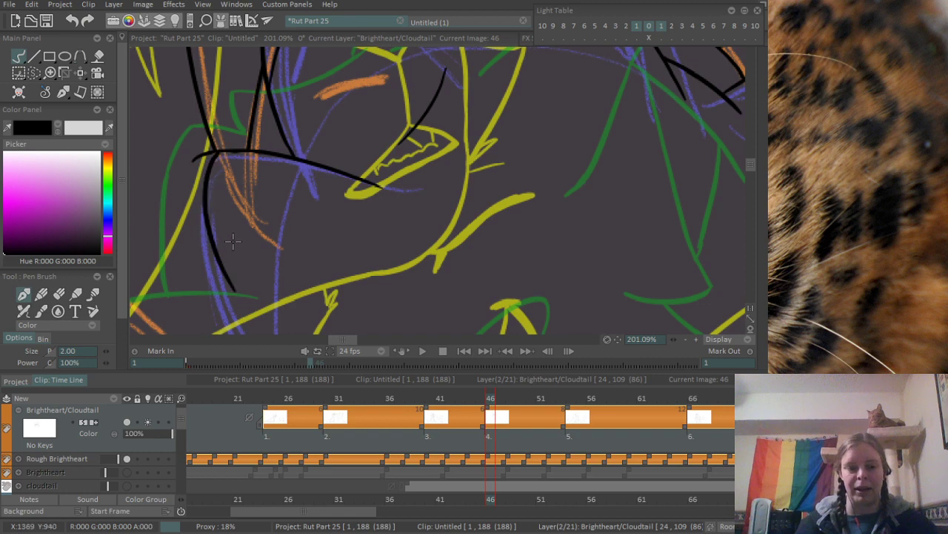
drag(236, 257, 314, 178)
key(ctrl+z)
drag(298, 75, 337, 318)
key(ctrl+z)
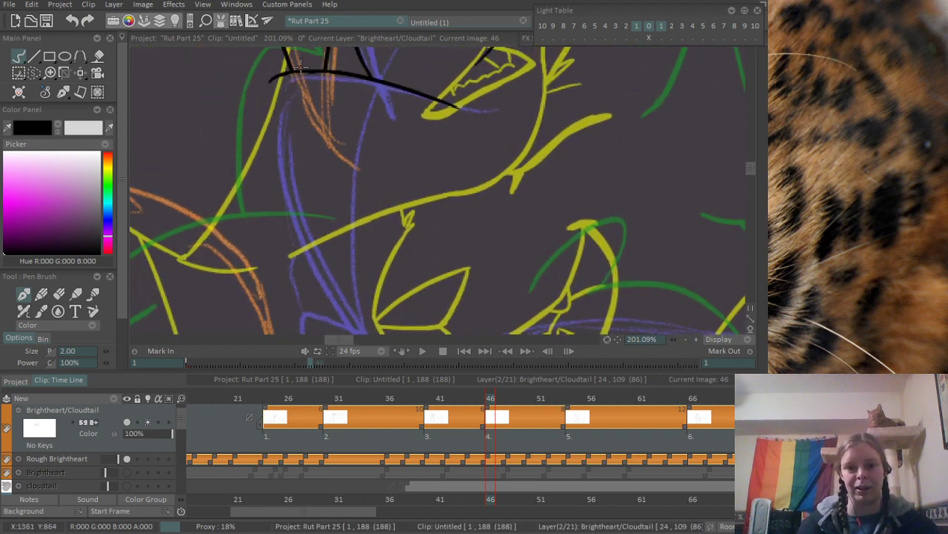
drag(300, 59, 337, 320)
drag(290, 102, 282, 230)
- Erase the stray end of the cross line where it extends past the long side line, and return to the pen
scroll(283, 230, up, 3)
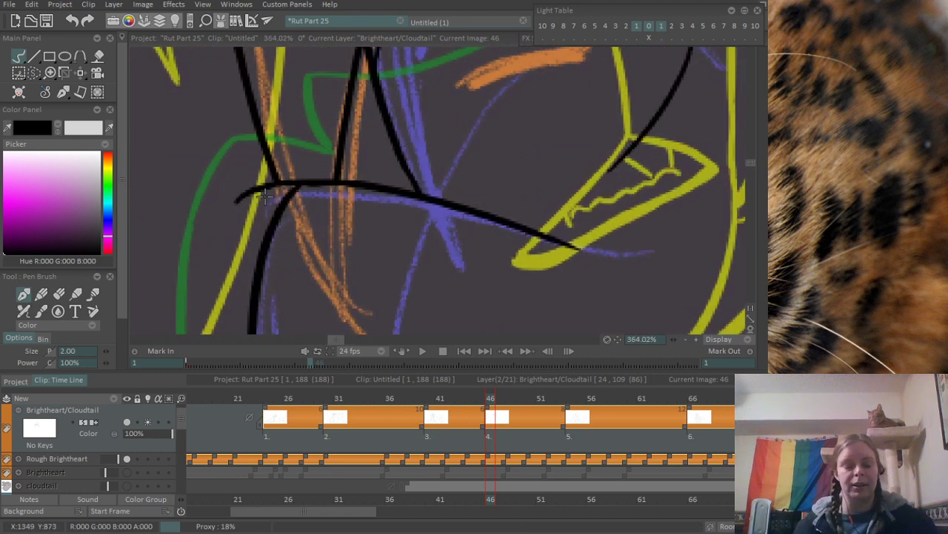
key(e)
mouse_move(294, 169)
mouse_down()
mouse_move(368, 123)
mouse_move(345, 198)
mouse_move(312, 234)
mouse_move(279, 157)
mouse_move(270, 164)
mouse_move(267, 155)
mouse_move(290, 190)
mouse_up()
key(b)
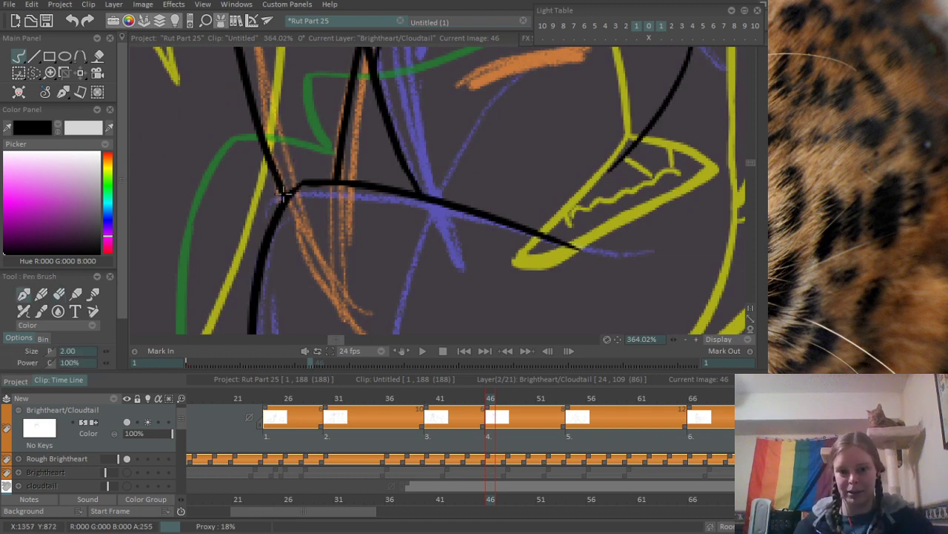
- Ink the fur tuft at the foot of the side line, with its short upper edge and longer curve running down and inward
scroll(354, 120, down, 5)
drag(417, 301, 316, 265)
scroll(281, 168, up, 5)
mouse_move(227, 176)
mouse_down()
mouse_move(307, 197)
mouse_move(261, 305)
mouse_up()
key(ctrl+z)
key(ctrl+z)
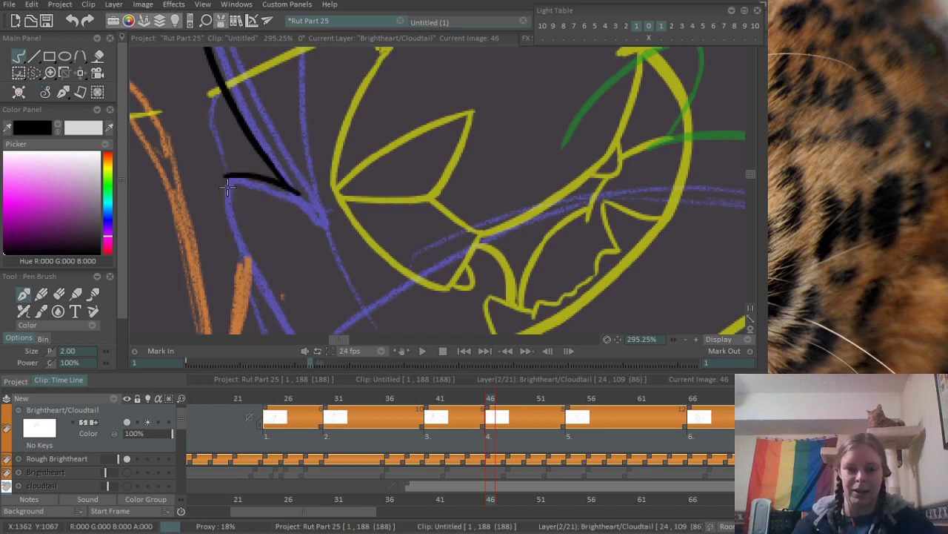
drag(227, 176, 330, 332)
scroll(309, 211, down, 5)
- Ink the diagonal line from the inner base of the pointed tuft down past its lower tip, along the purple rough
scroll(409, 185, up, 3)
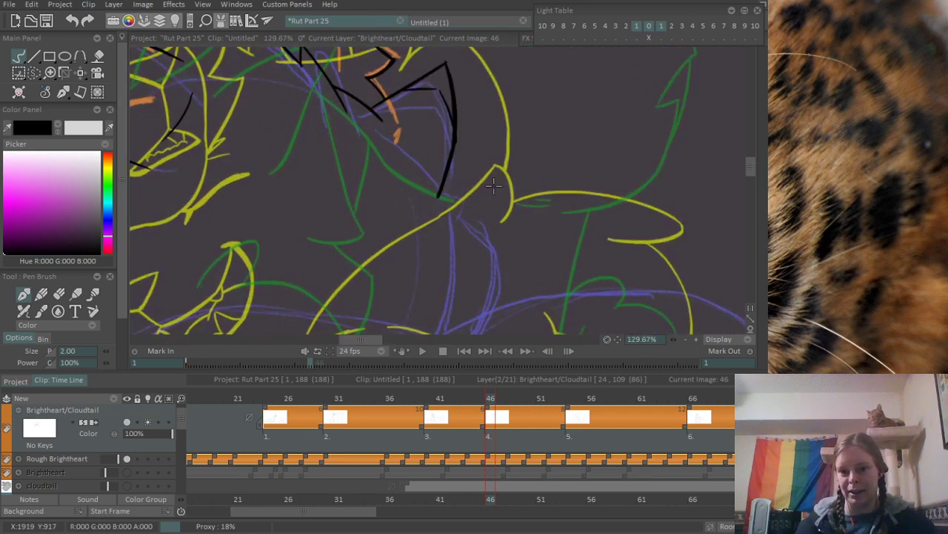
mouse_move(374, 111)
mouse_down()
mouse_move(454, 224)
mouse_move(435, 190)
mouse_move(447, 227)
mouse_up()
key(ctrl+z)
- Ink the outline below the pointed tuft as a short outward slant followed by a longer curve down, along the purple rough
key(ctrl+z)
drag(465, 239, 429, 155)
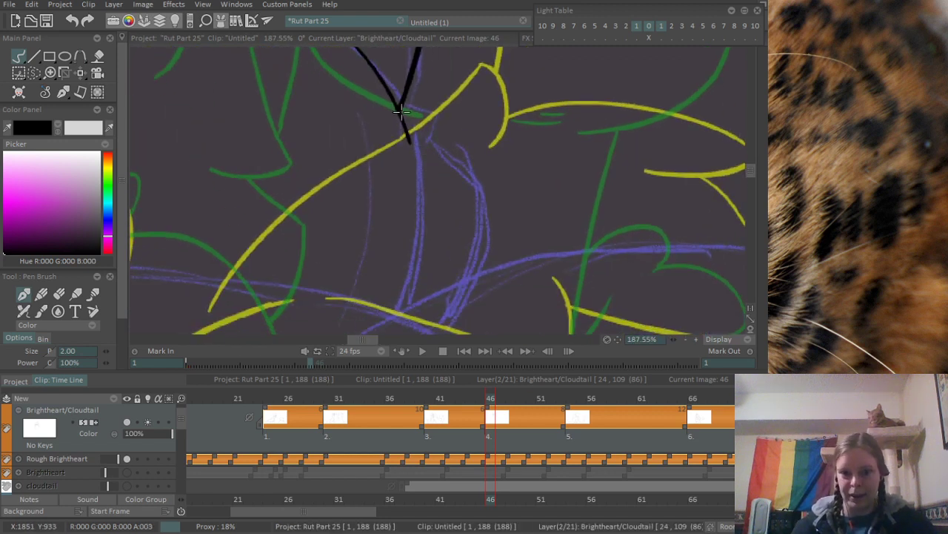
mouse_move(401, 111)
mouse_down()
mouse_move(443, 132)
mouse_move(432, 115)
mouse_move(425, 142)
mouse_move(485, 186)
mouse_up()
key(ctrl+z)
drag(491, 231, 516, 150)
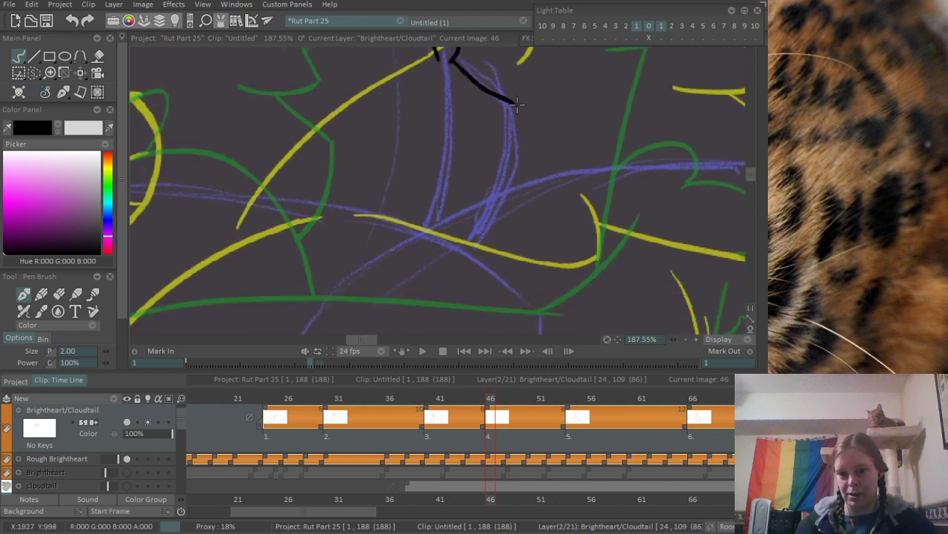
drag(510, 102, 479, 234)
key(ctrl+z)
drag(509, 103, 480, 231)
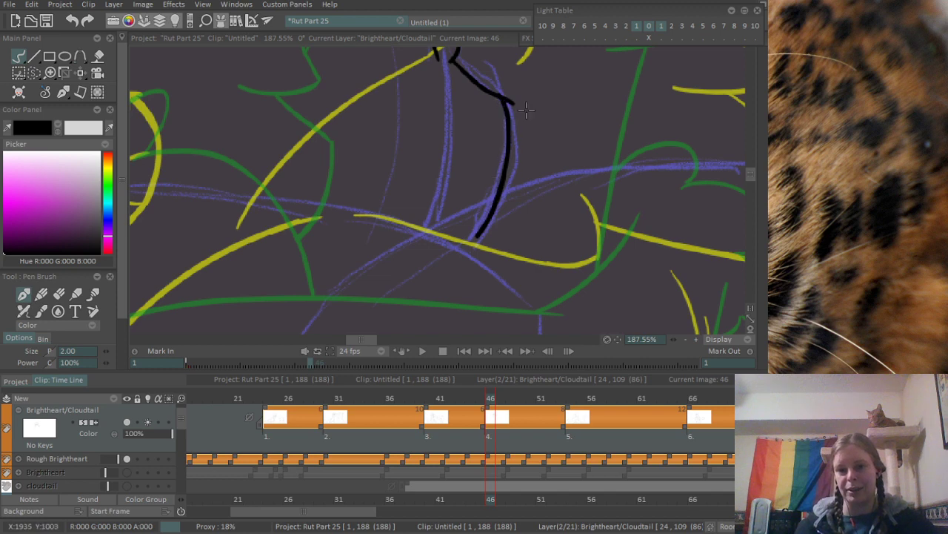
- Erase the overshoot at the corner where the short slant meets the longer downward curve
scroll(526, 109, up, 3)
key(e)
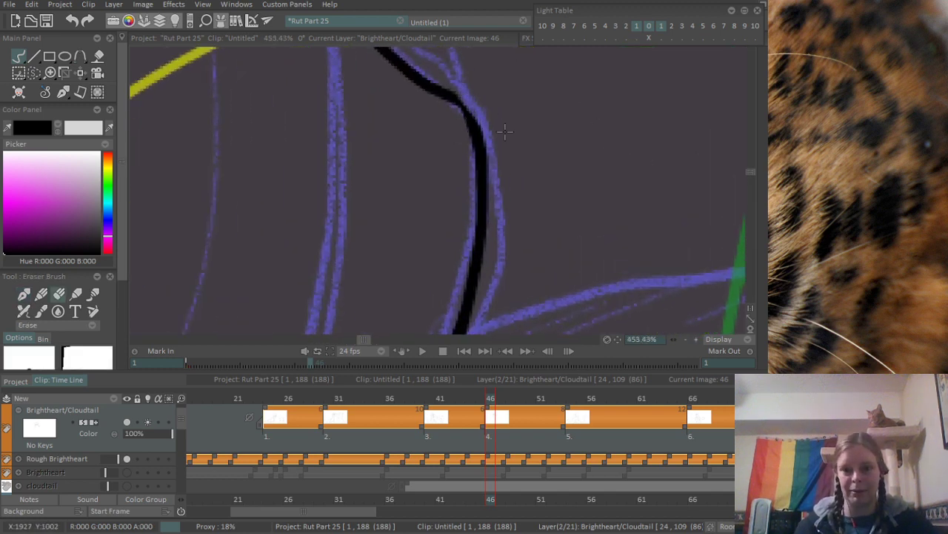
scroll(504, 130, down, 6)
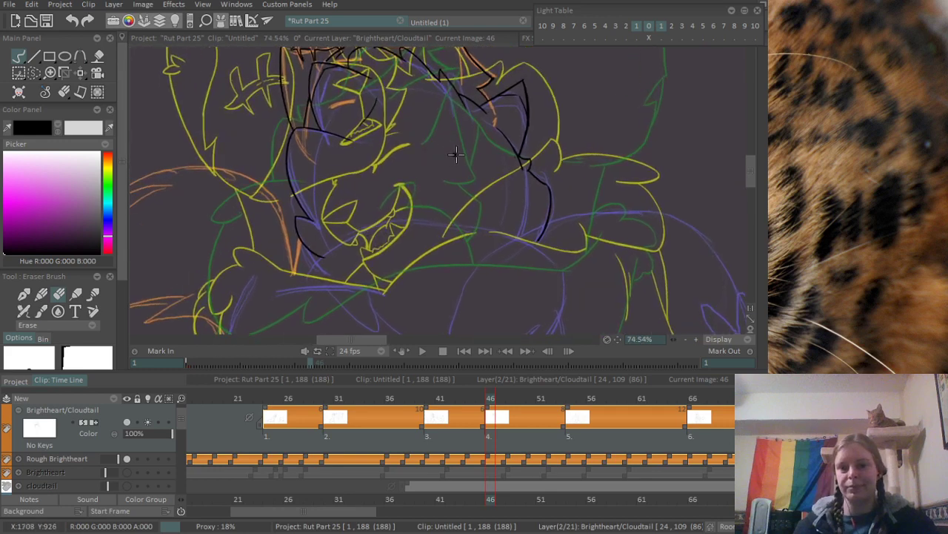
- Ink two short near-vertical strokes, one just inside the long downward curve and one in the middle of the body
scroll(455, 154, up, 1)
key(p)
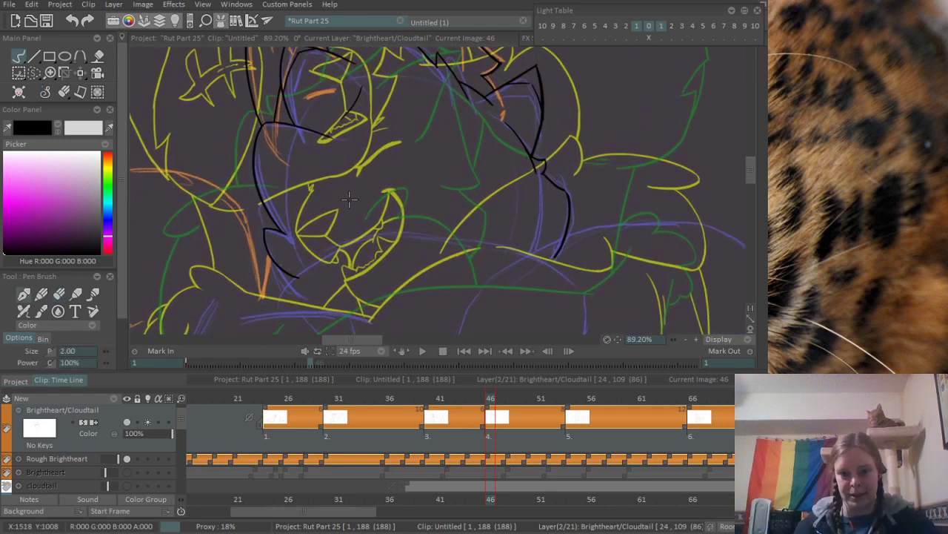
drag(533, 223, 530, 244)
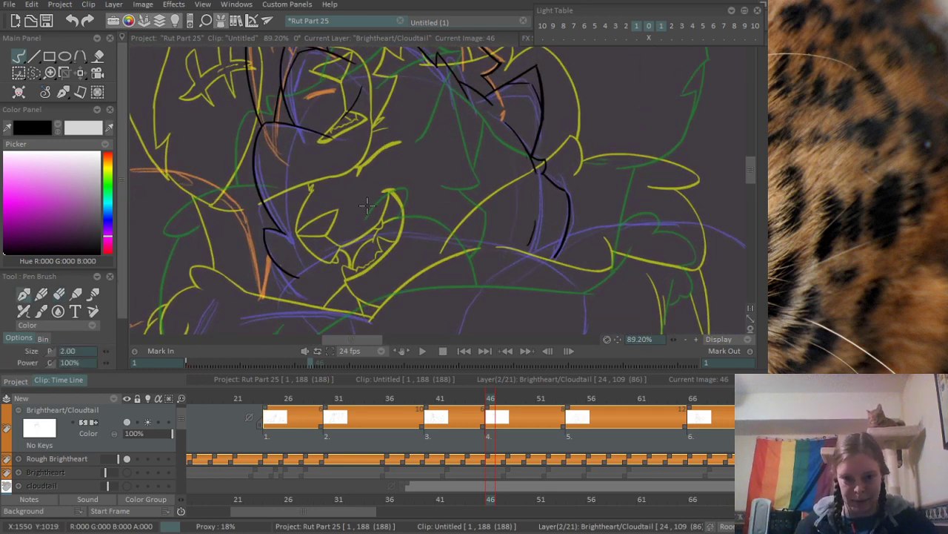
drag(364, 206, 367, 236)
mouse_move(413, 262)
mouse_down()
mouse_move(413, 148)
mouse_move(465, 220)
mouse_move(473, 199)
mouse_up()
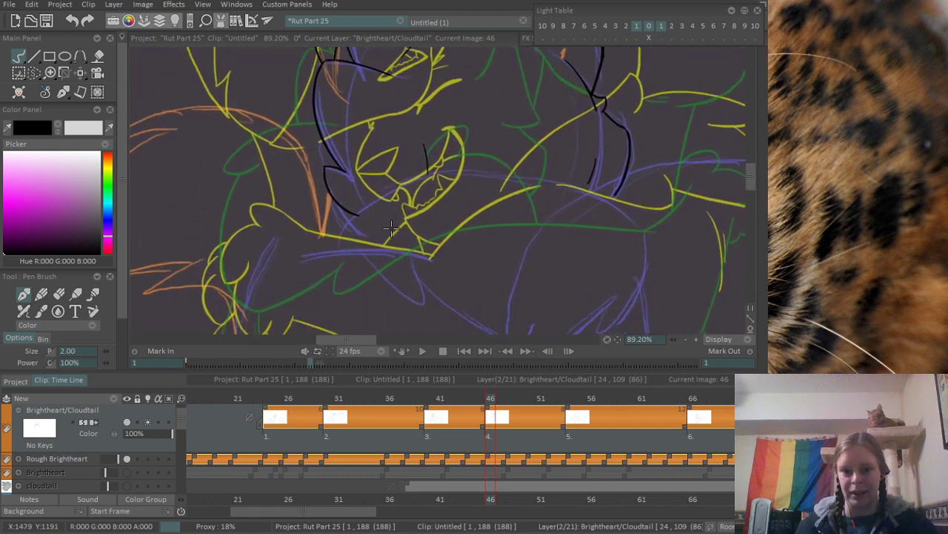
- Ink the long curve running down and outward from the lower fur tuft, along the purple rough
drag(391, 228, 442, 121)
scroll(443, 121, down, 2)
scroll(437, 148, up, 2)
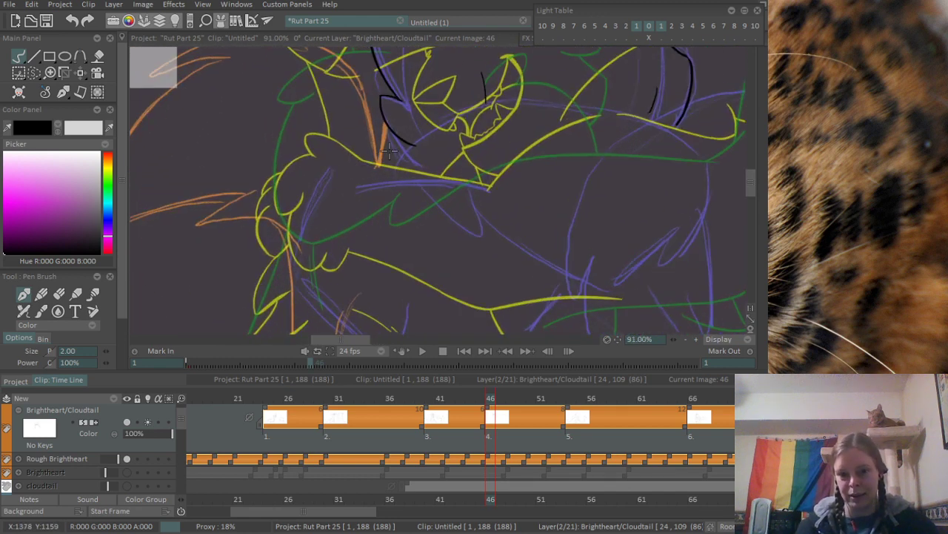
drag(368, 137, 320, 252)
key(ctrl+z)
drag(379, 121, 298, 256)
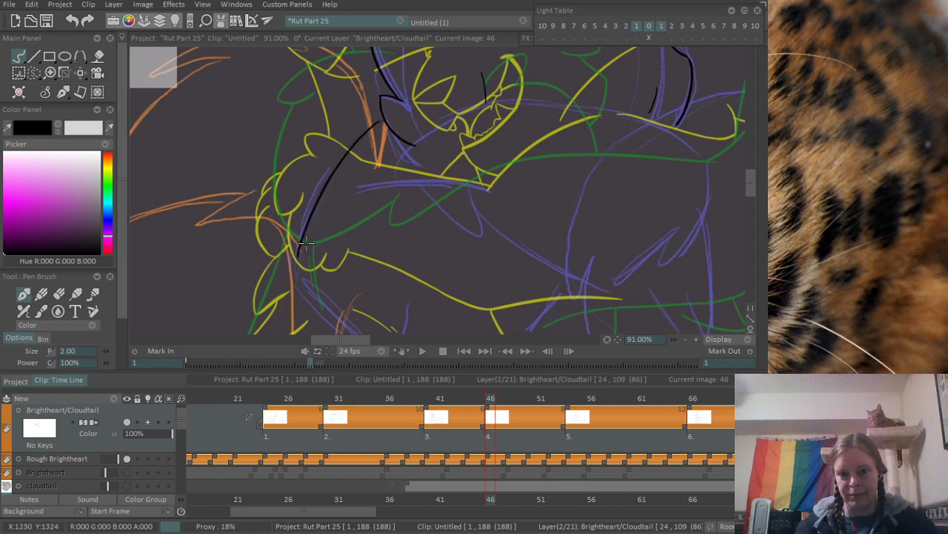
drag(396, 138, 341, 333)
drag(383, 115, 353, 298)
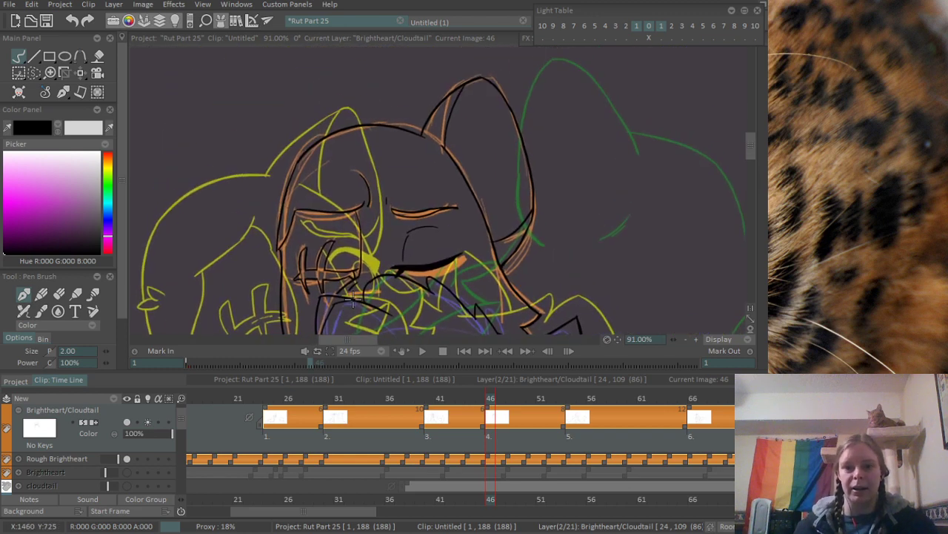
scroll(353, 299, up, 4)
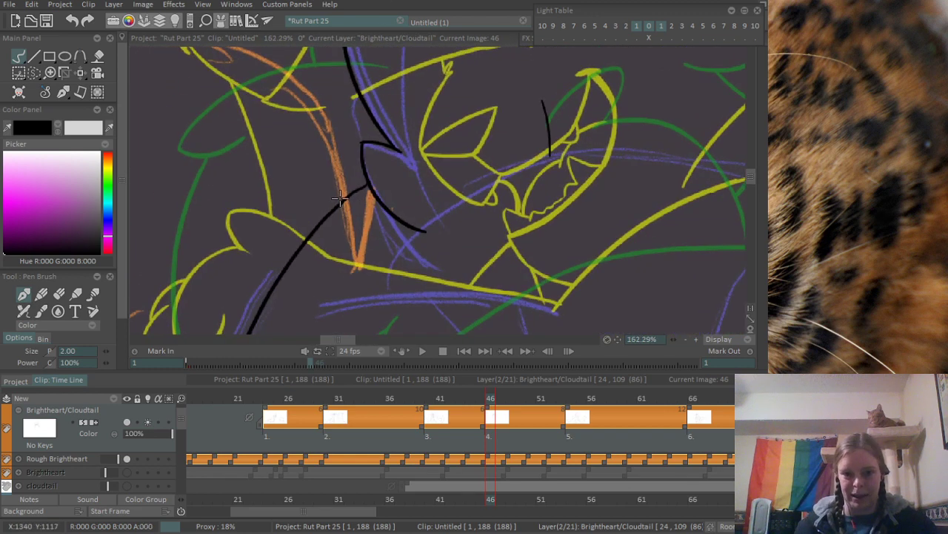
- Ink a short near-vertical stroke over the orange rough, plus a long near-horizontal line below it along the purple rough
drag(378, 230, 383, 146)
drag(377, 109, 362, 204)
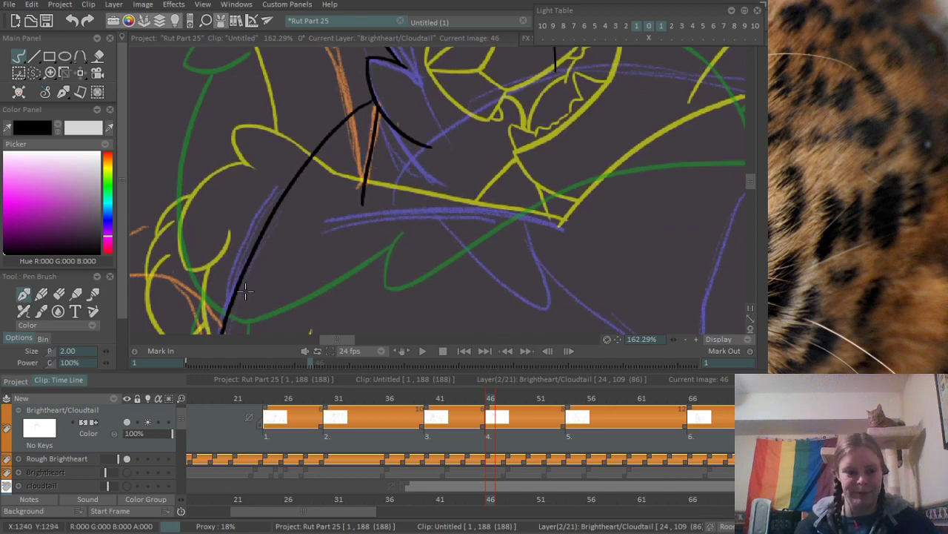
drag(309, 246, 214, 194)
drag(239, 155, 481, 162)
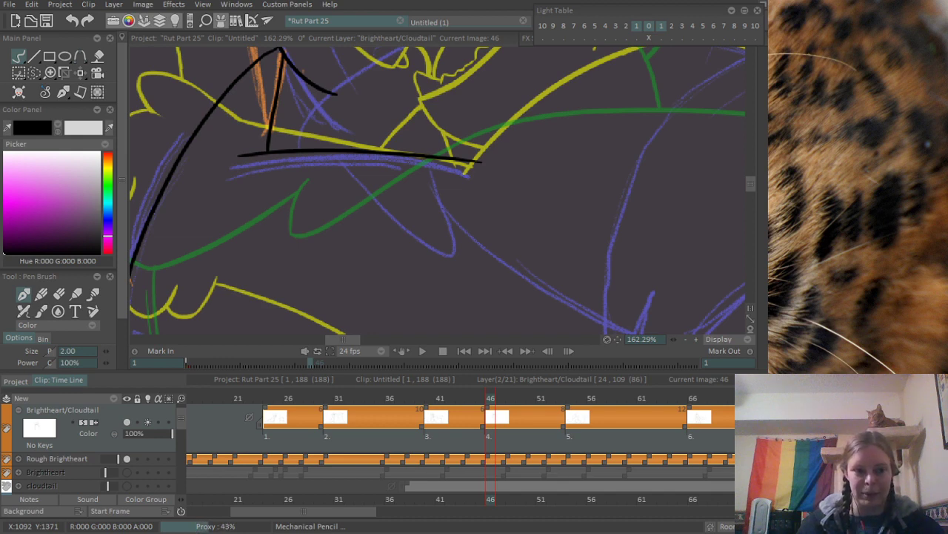
- Extend the lower tuft's curve farther outward and down from its existing end
drag(523, 113, 381, 238)
scroll(282, 222, down, 3)
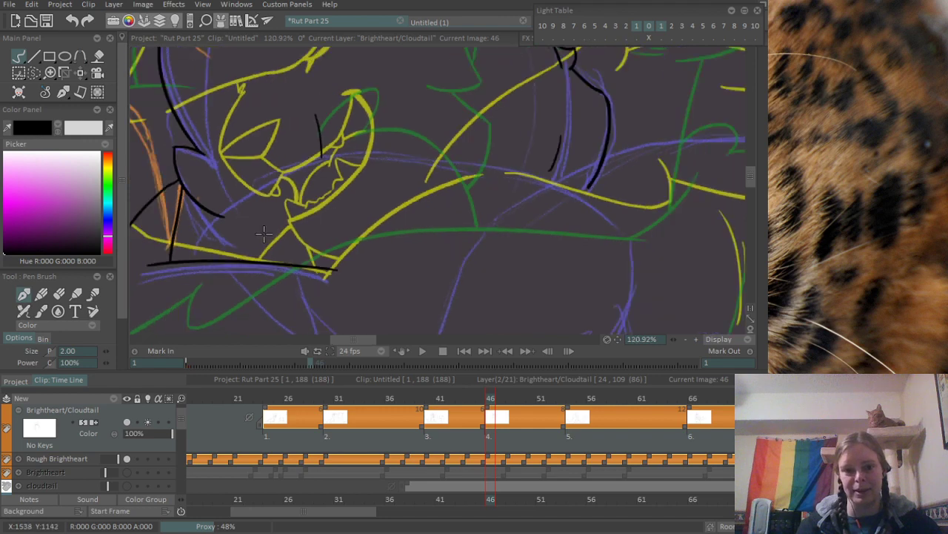
scroll(348, 223, up, 5)
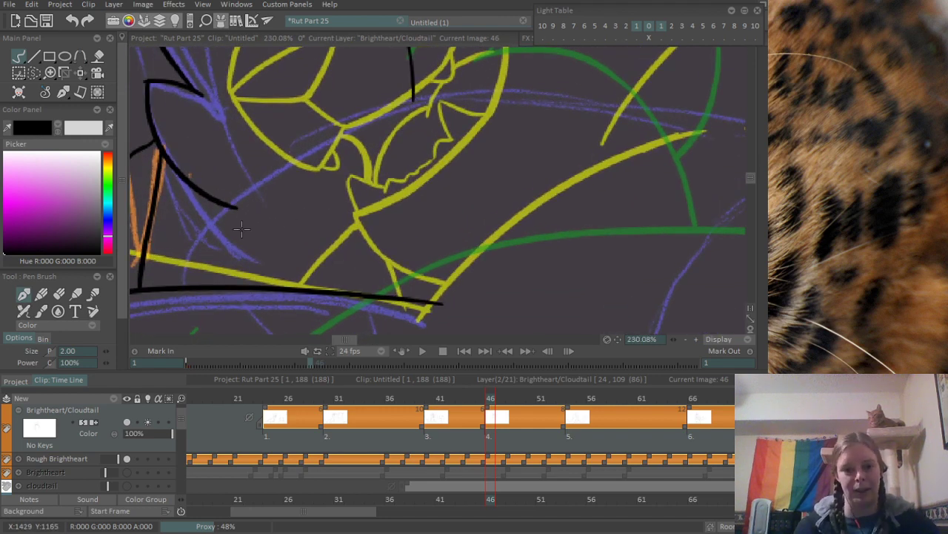
drag(223, 203, 290, 232)
key(ctrl+z)
mouse_move(206, 196)
mouse_down()
mouse_move(293, 246)
mouse_move(278, 238)
mouse_move(293, 286)
mouse_up()
key(ctrl+z)
- Ink an arc rising from the near-horizontal line, across the tuft's curve, to the short vertical stroke, along the purple rough
drag(230, 285, 367, 193)
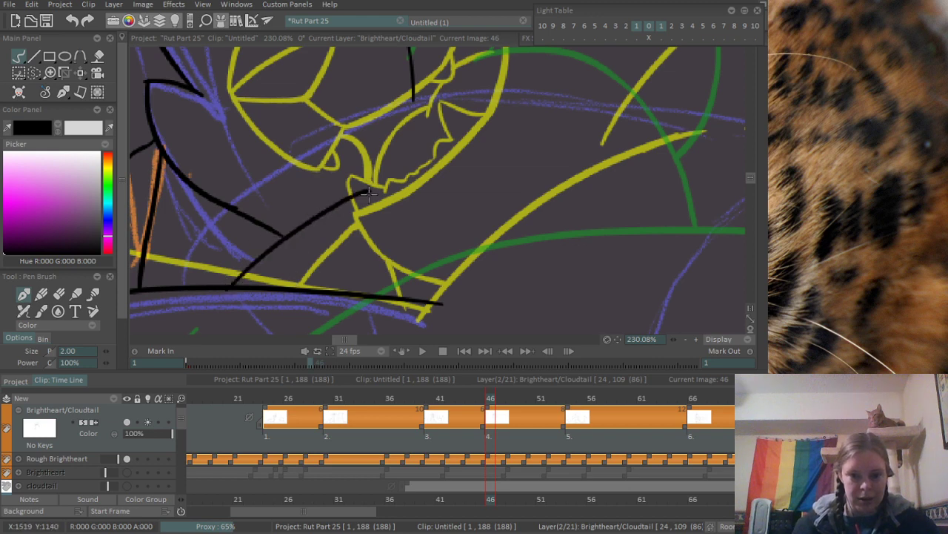
scroll(400, 160, down, 6)
scroll(375, 203, up, 4)
key(ctrl+z)
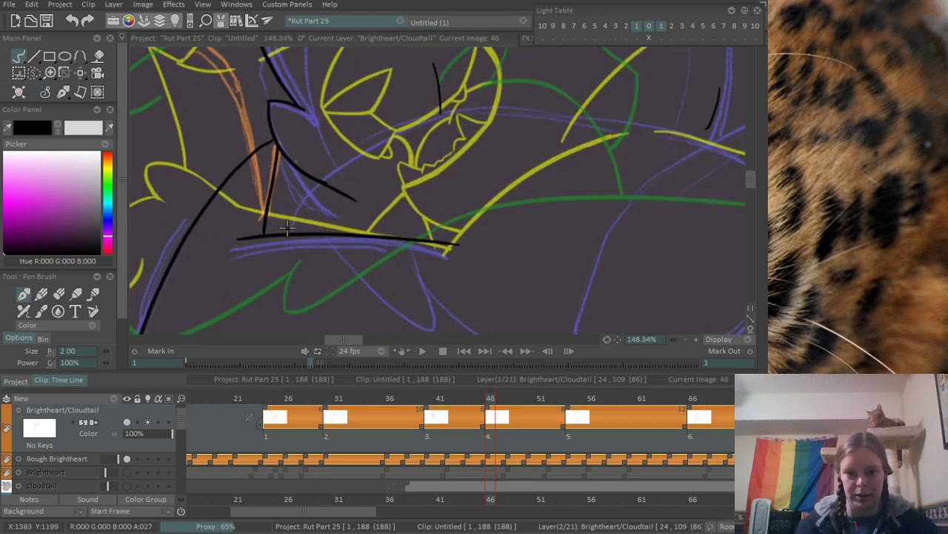
drag(286, 228, 460, 115)
key(ctrl+z)
drag(285, 230, 466, 115)
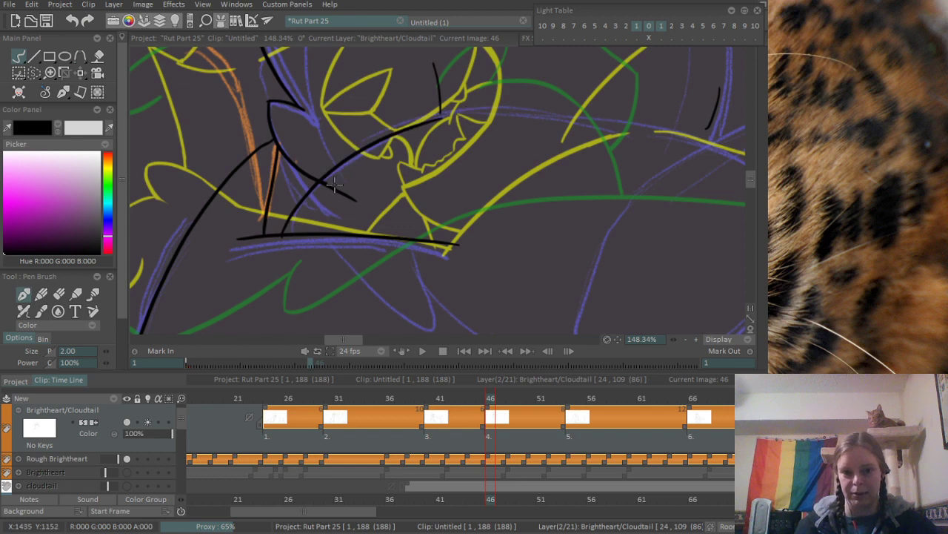
- Erase the end of the tuft's curve that overshoots the new arc
scroll(346, 171, up, 3)
key(e)
mouse_move(307, 199)
mouse_down()
mouse_move(344, 199)
mouse_move(338, 211)
mouse_move(360, 215)
mouse_up()
scroll(421, 176, down, 3)
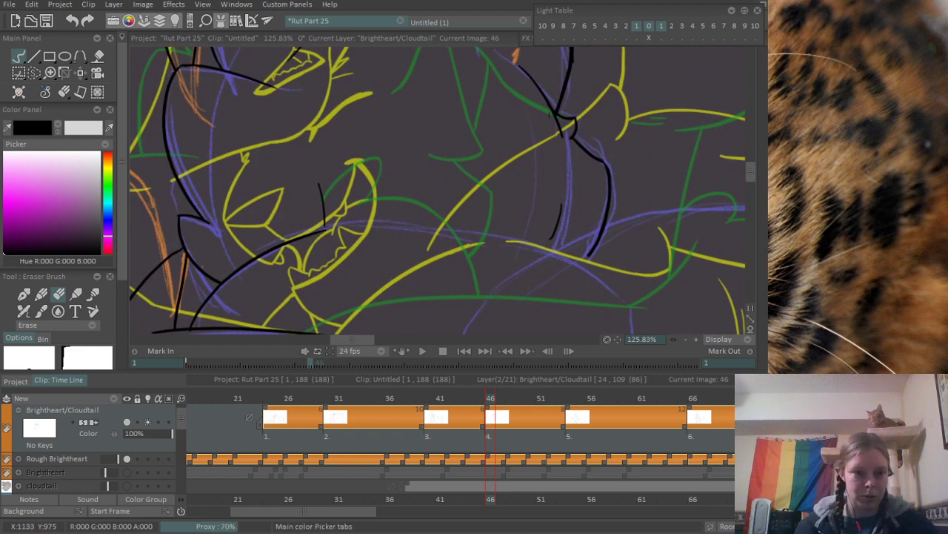
- Ink the arched upper edge of the rounded body form along the purple rough, passing below the two inked limb lines
drag(468, 160, 384, 158)
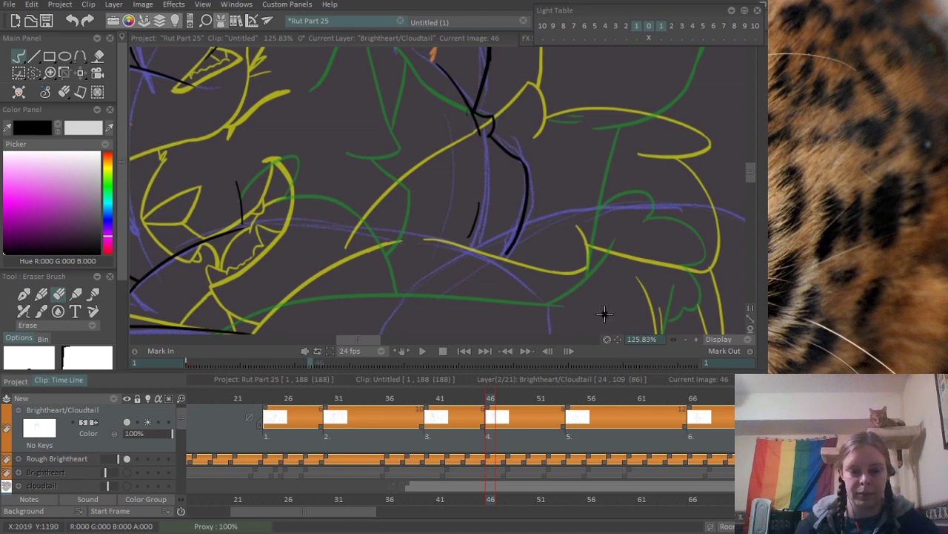
drag(395, 241, 421, 144)
scroll(427, 202, up, 2)
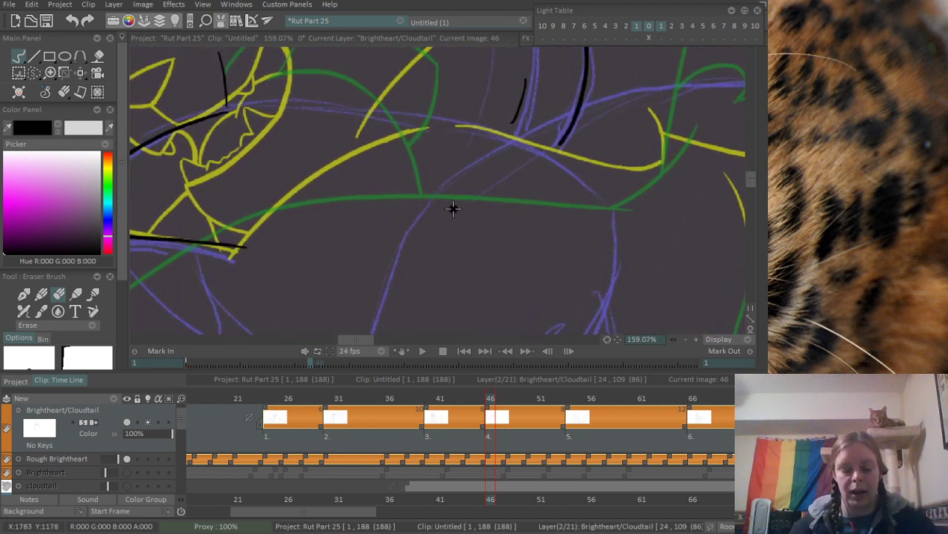
key(n)
mouse_move(386, 113)
mouse_down()
mouse_move(588, 162)
mouse_move(611, 183)
mouse_move(608, 210)
mouse_move(618, 123)
mouse_up()
key(ctrl+z)
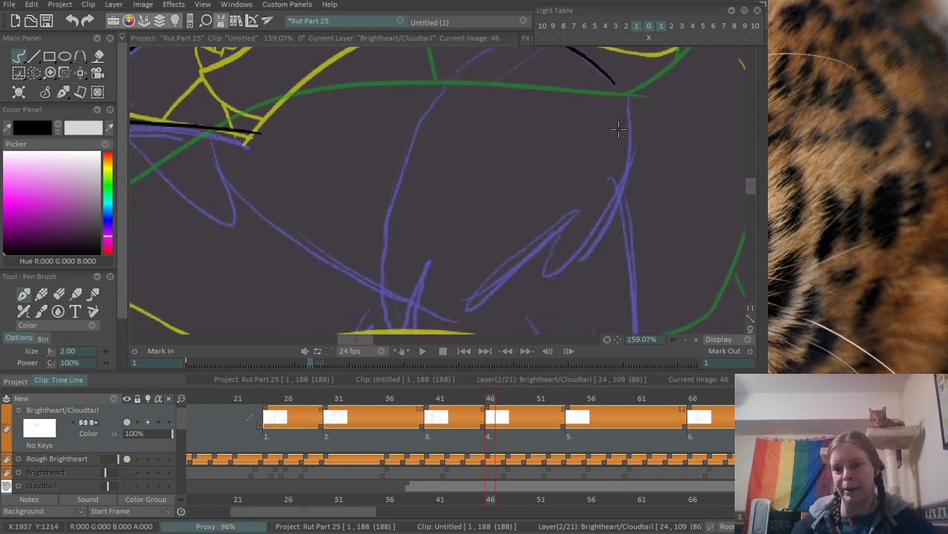
- Continue the arched edge down the rounded outer side, and undo the trial zigzag fur and lower stroke
mouse_move(605, 76)
mouse_down()
mouse_move(632, 139)
mouse_move(615, 217)
mouse_move(627, 181)
mouse_move(607, 226)
mouse_move(450, 312)
mouse_up()
key(ctrl+z)
key(ctrl+z)
key(ctrl+z)
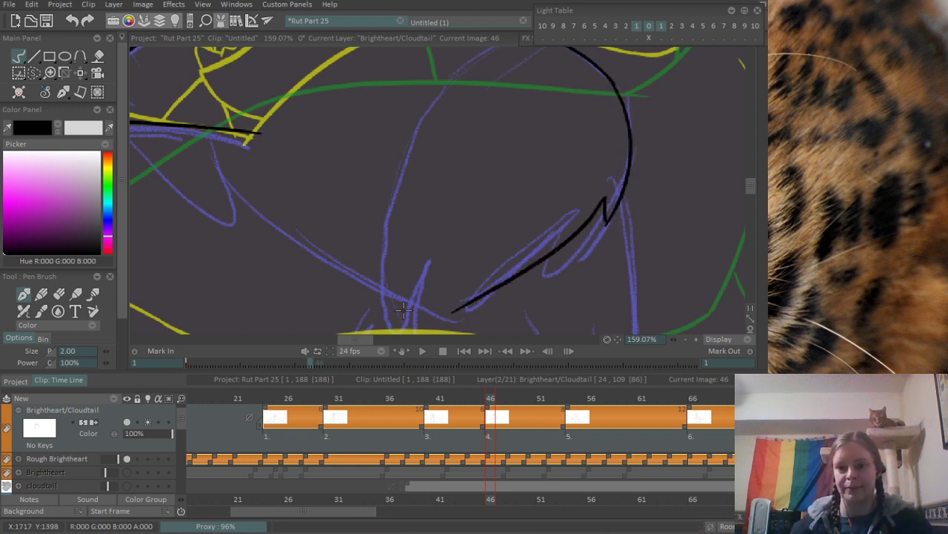
- Ink a small hooked fur tuft at the lower end of the rounded outer side
key(ctrl+z)
key(ctrl+z)
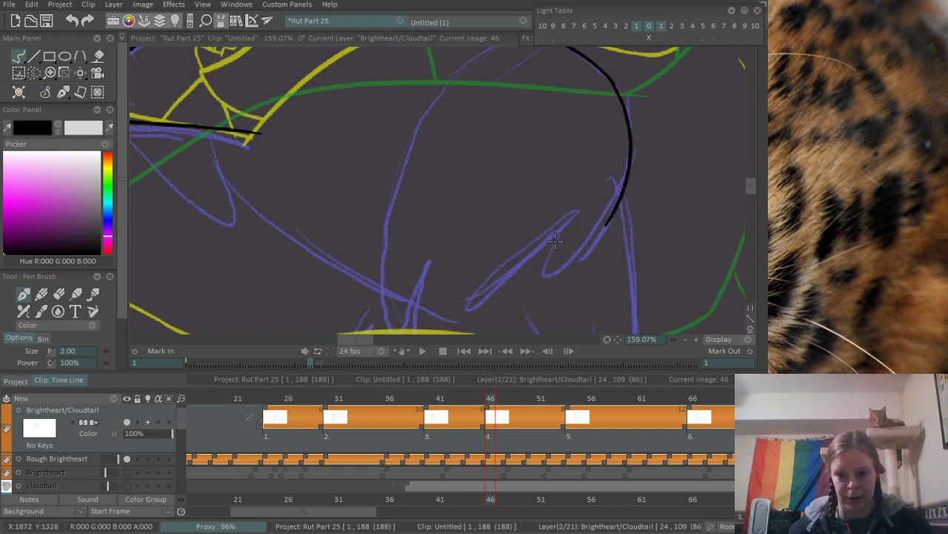
drag(556, 259, 623, 178)
key(ctrl+z)
drag(556, 255, 636, 186)
key(ctrl+z)
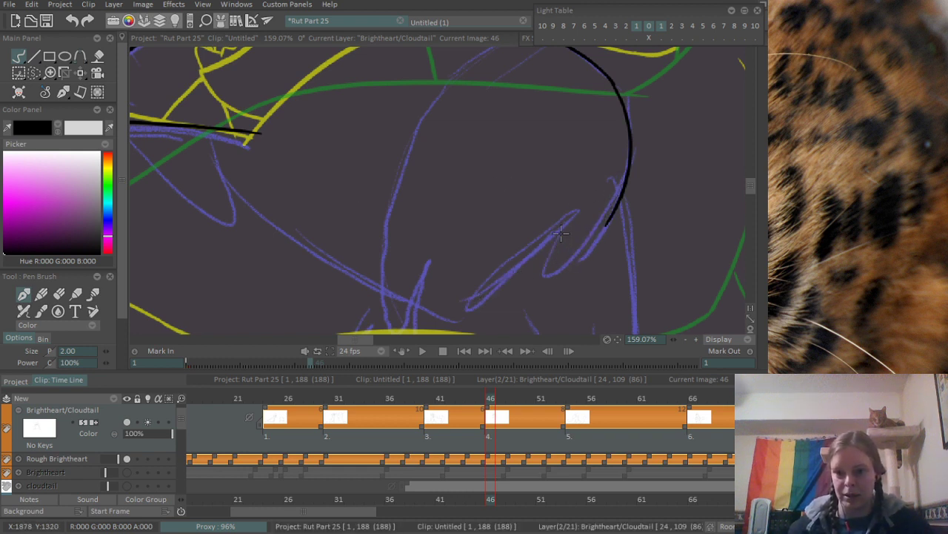
mouse_move(554, 256)
mouse_down()
mouse_move(638, 184)
mouse_move(618, 227)
mouse_up()
key(e)
key(b)
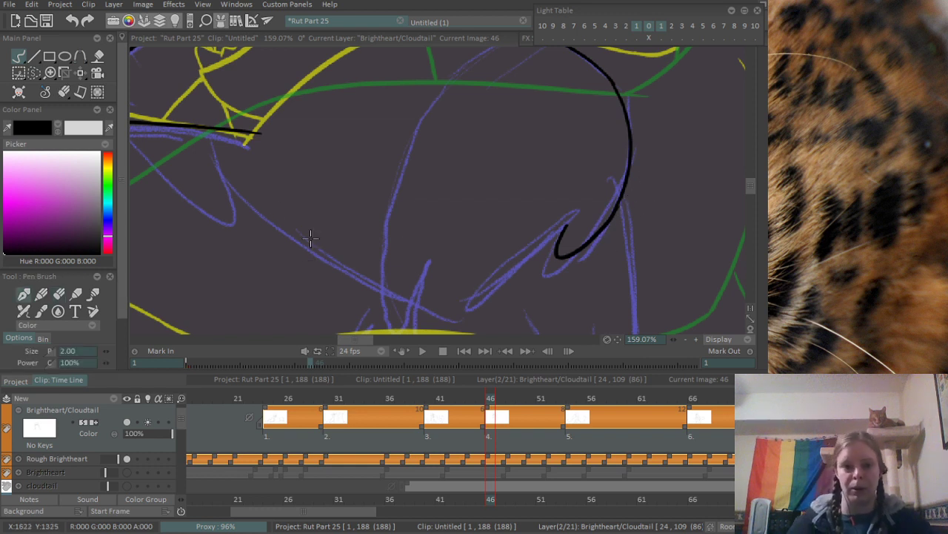
- Ink the long underside curve along the purple rough and a stroke sweeping up from its low point through the hooked tuft
mouse_move(226, 183)
mouse_down()
mouse_move(376, 277)
mouse_move(550, 236)
mouse_move(590, 170)
mouse_up()
key(ctrl+z)
drag(461, 304, 591, 200)
key(ctrl+z)
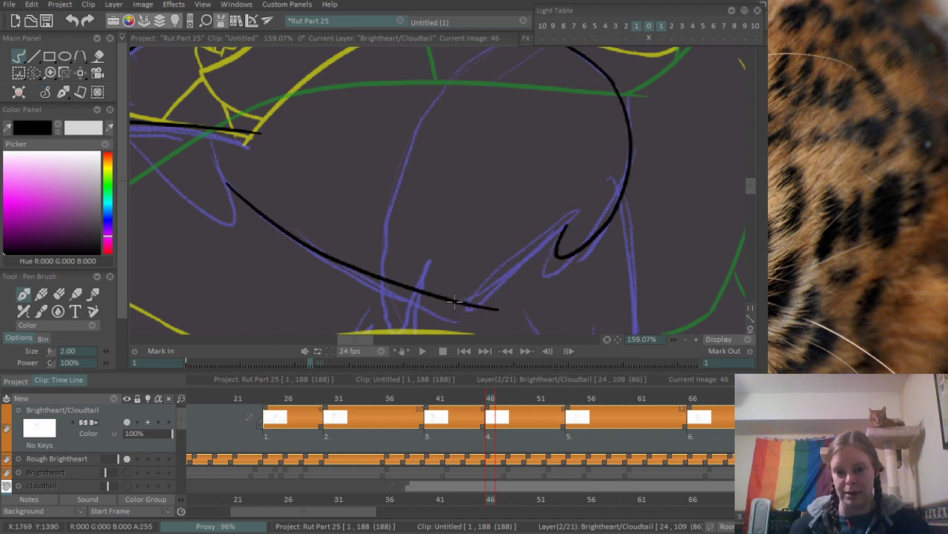
drag(455, 303, 607, 185)
- Erase the overshoots at the hooked fur tuft and past the low point of the underside curve
key(e)
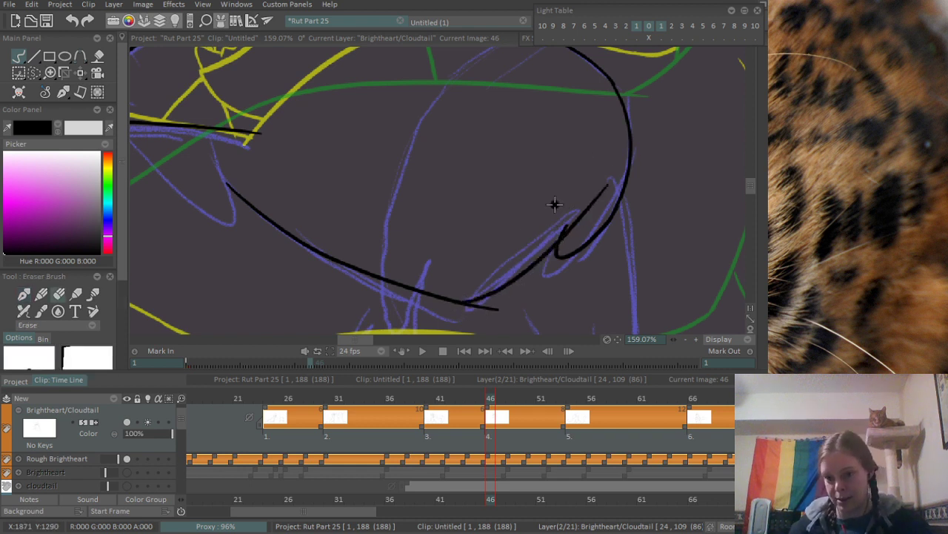
mouse_move(566, 219)
mouse_down()
mouse_move(545, 243)
mouse_move(554, 241)
mouse_up()
mouse_move(587, 199)
mouse_down()
mouse_move(565, 241)
mouse_move(605, 178)
mouse_up()
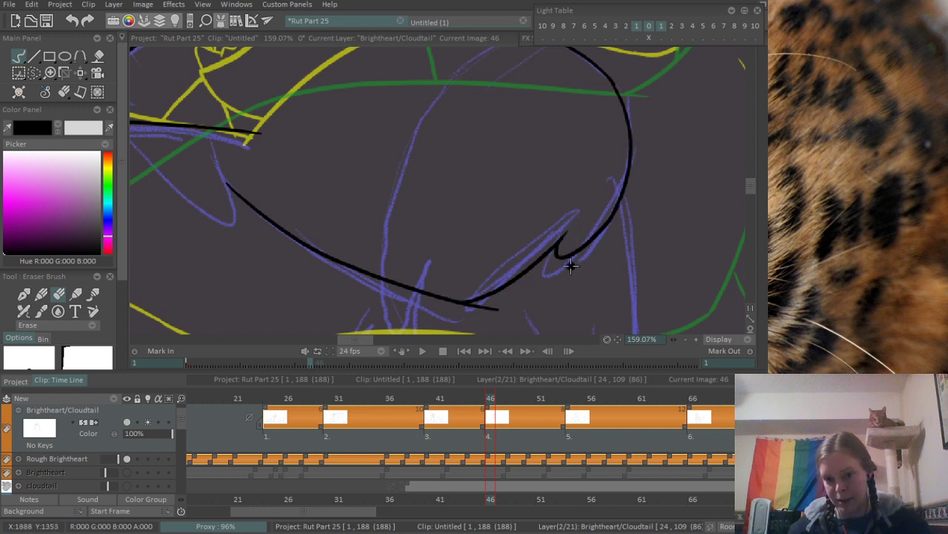
drag(500, 308, 487, 309)
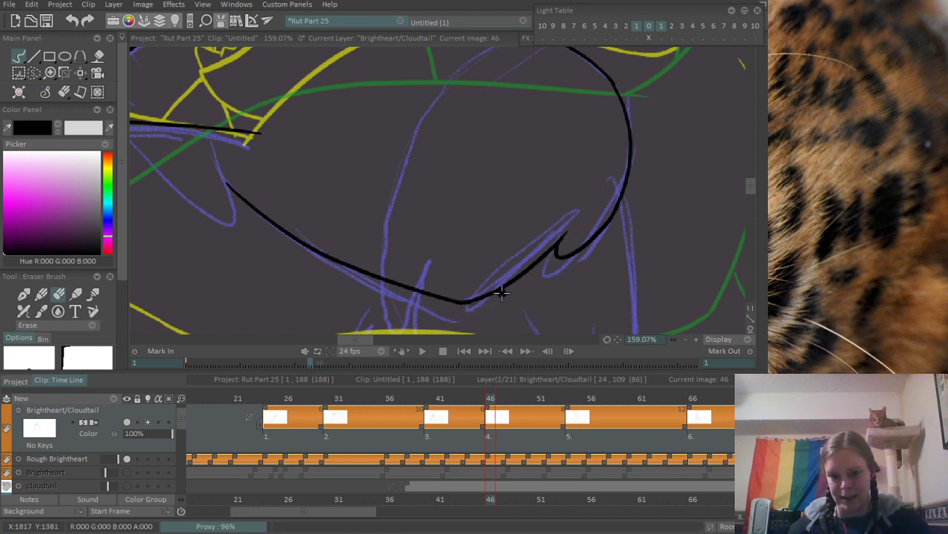
- Ink the pointed fur tuft running down from the near-horizontal line and back up to the start of the underside curve
drag(197, 193, 341, 235)
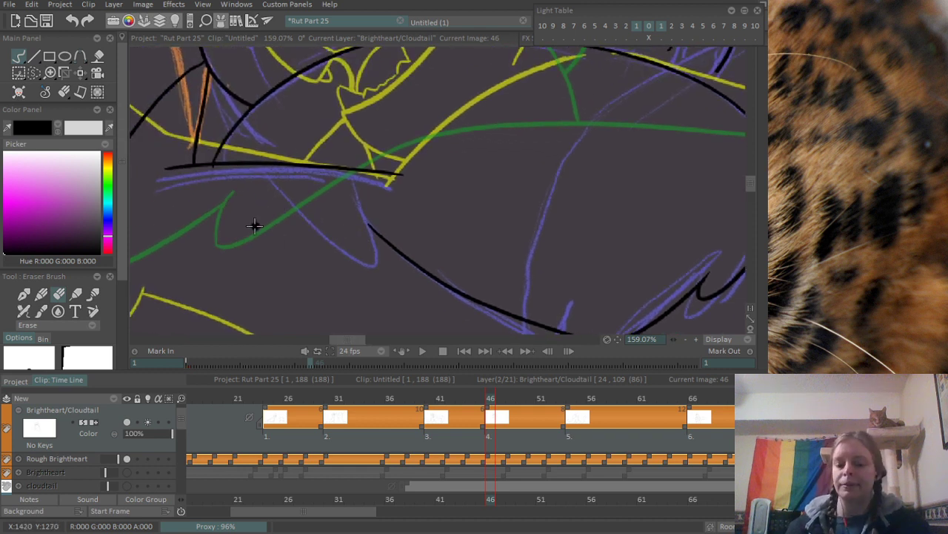
key(b)
mouse_move(239, 157)
mouse_down()
mouse_move(360, 255)
mouse_move(383, 246)
mouse_move(370, 225)
mouse_up()
key(ctrl+z)
key(ctrl+z)
key(ctrl+z)
key(ctrl+z)
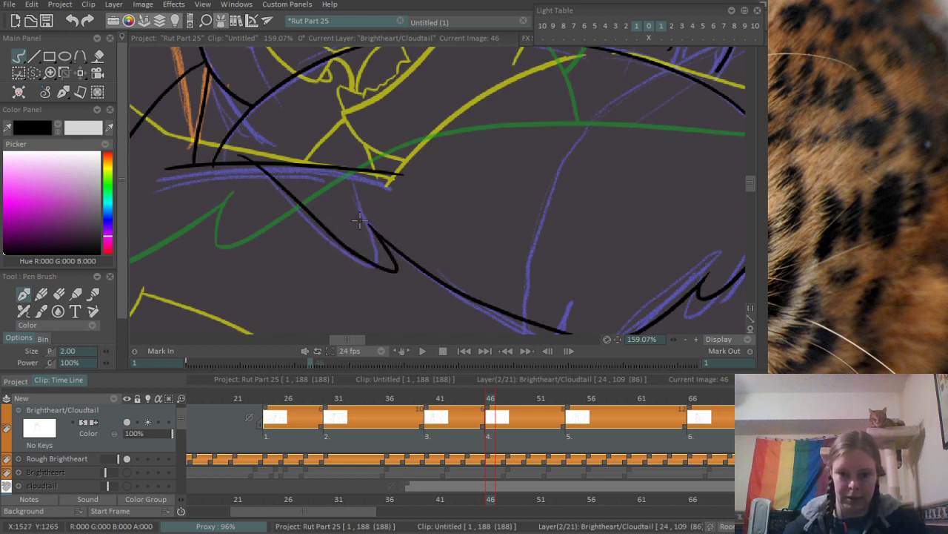
- Erase the part of the near-horizontal line that extends beyond the pointed fur tuft
key(e)
mouse_move(296, 161)
mouse_down()
mouse_move(263, 158)
mouse_move(297, 178)
mouse_move(410, 181)
mouse_move(430, 159)
mouse_up()
scroll(289, 250, down, 3)
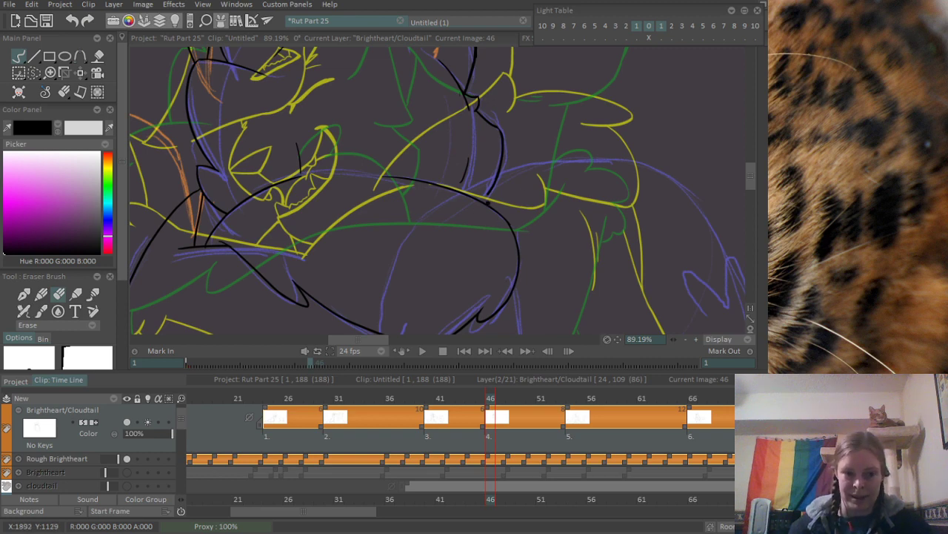
- Ink a short stroke closing the gap between the outer downward limb line and the arched body edge on frame 46
scroll(503, 192, up, 8)
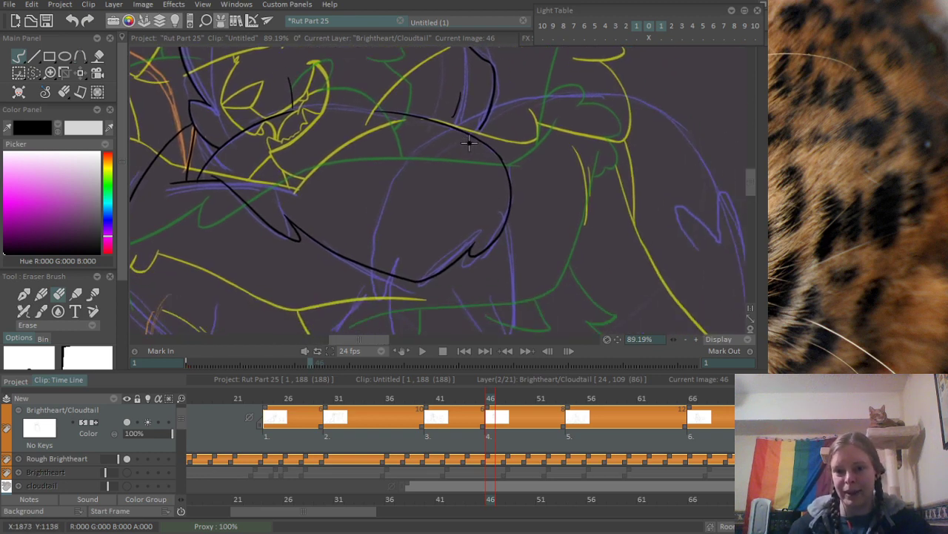
drag(483, 119, 511, 215)
key(b)
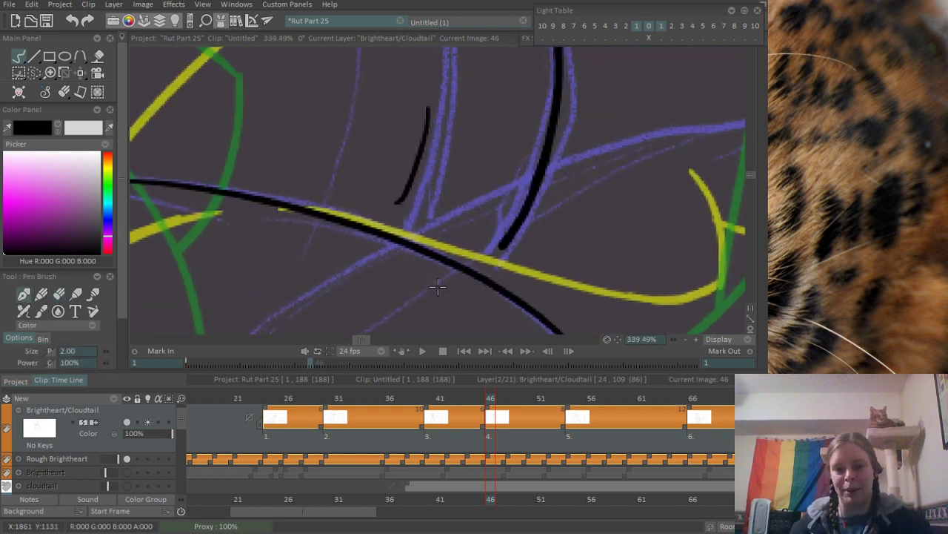
drag(480, 264, 506, 233)
key(ctrl+z)
key(ctrl+z)
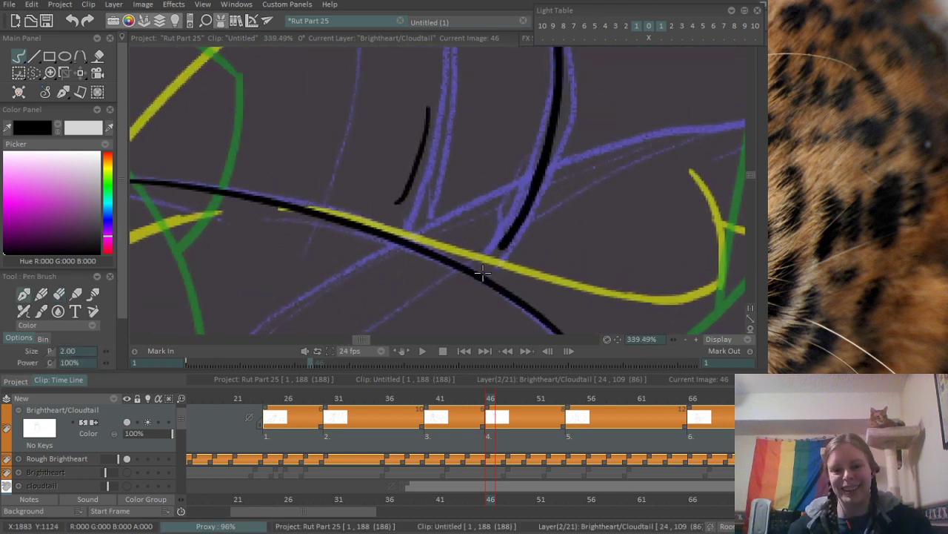
drag(481, 275, 506, 231)
key(ctrl+z)
key(Right)
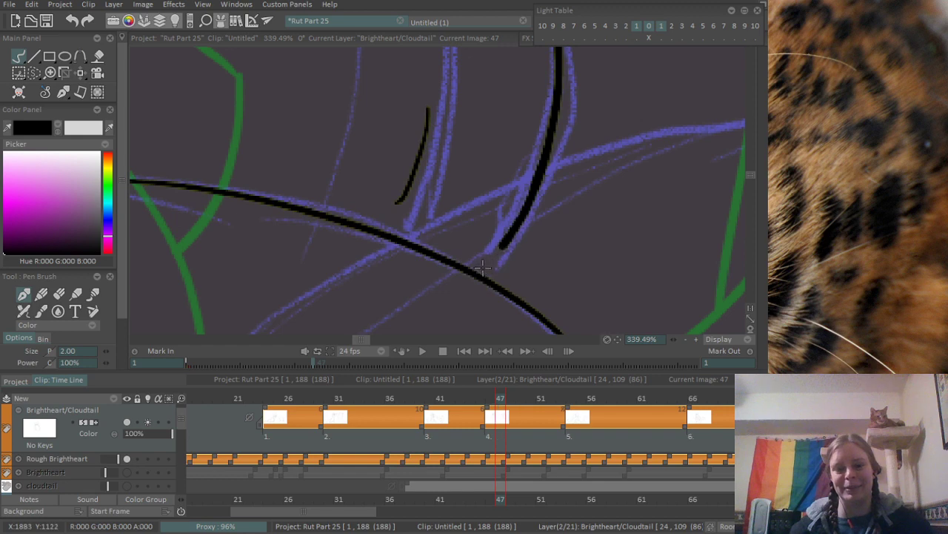
key(Left)
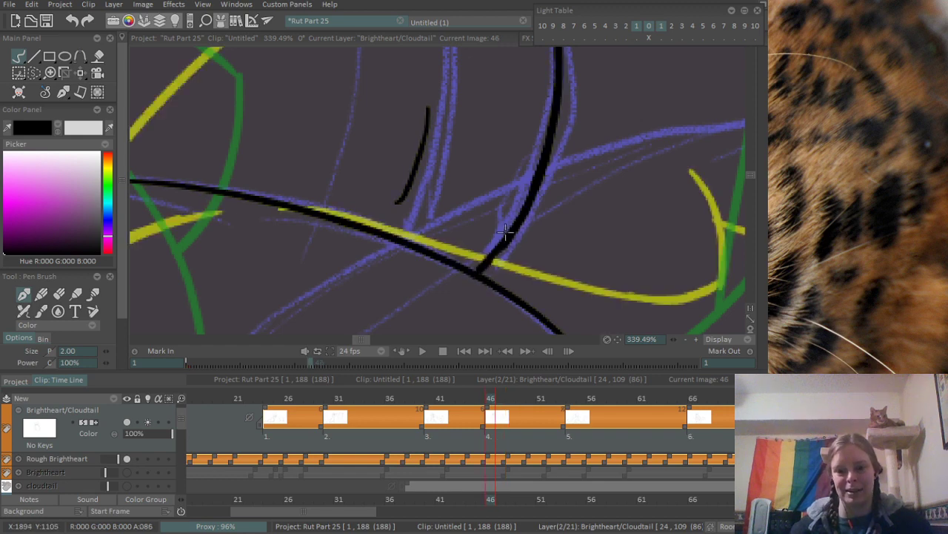
scroll(504, 232, down, 5)
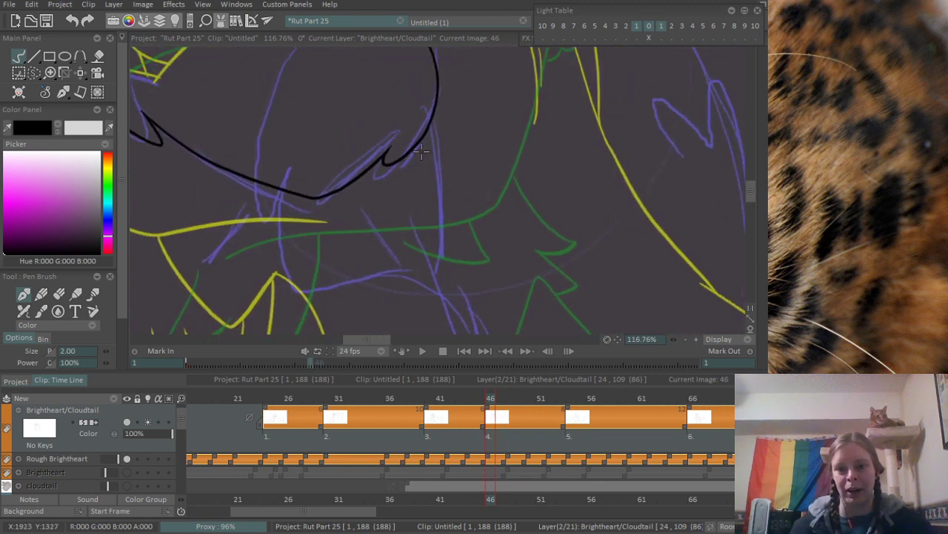
scroll(421, 151, up, 2)
drag(435, 109, 458, 338)
key(ctrl+z)
drag(435, 108, 442, 332)
key(ctrl+z)
drag(436, 108, 442, 323)
key(ctrl+z)
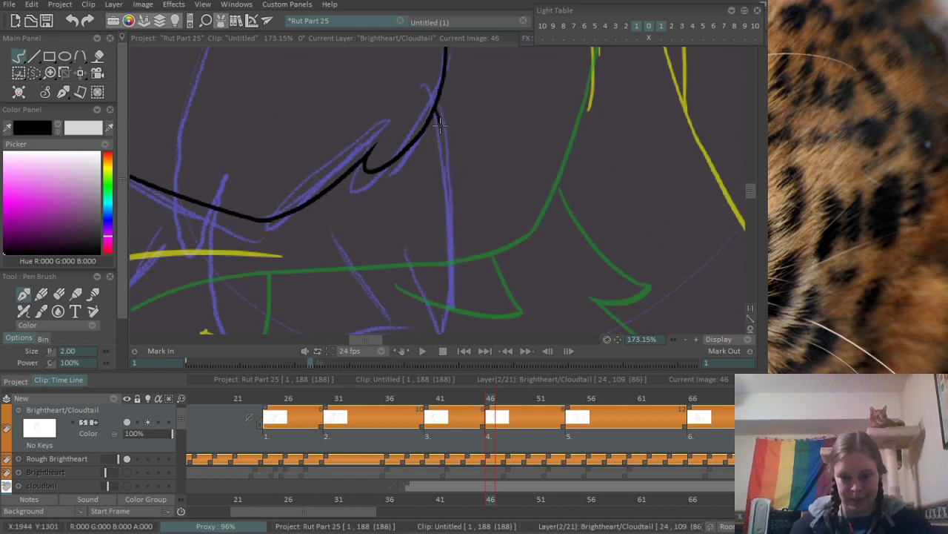
drag(439, 126, 442, 333)
key(ctrl+z)
mouse_move(435, 108)
mouse_down()
mouse_move(443, 216)
mouse_move(429, 339)
mouse_up()
drag(453, 294, 481, 102)
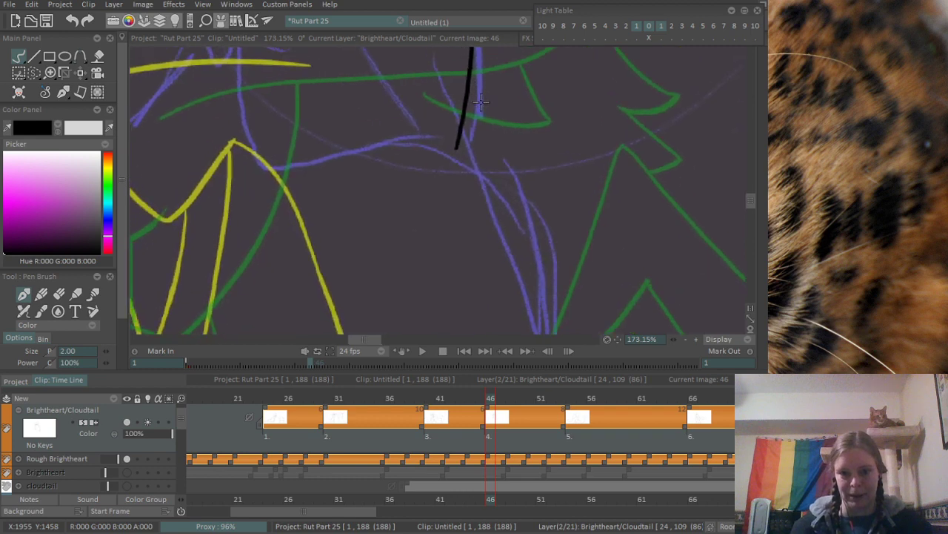
- Ink the long curve crossing the rounded body form, from above its arched edge down past the underside curve
scroll(481, 102, down, 5)
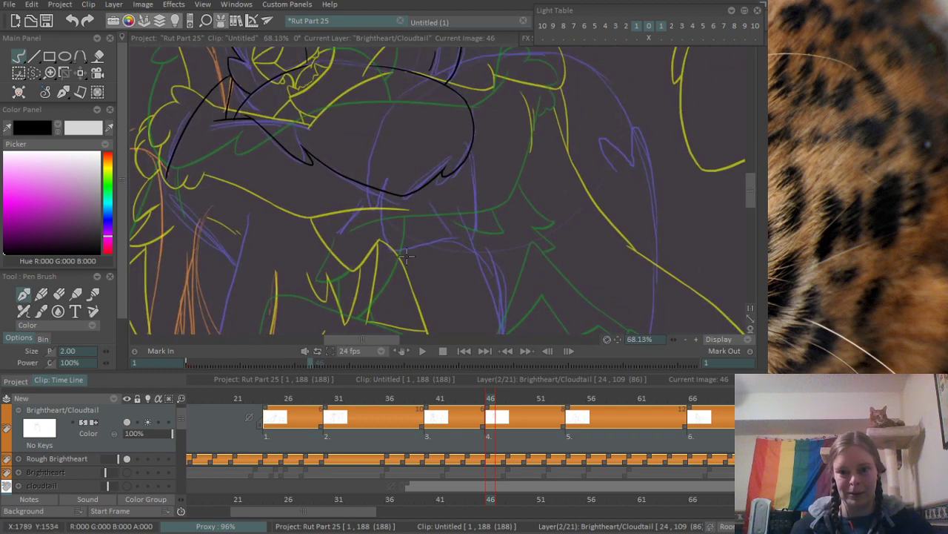
drag(415, 140, 373, 193)
scroll(363, 180, up, 1)
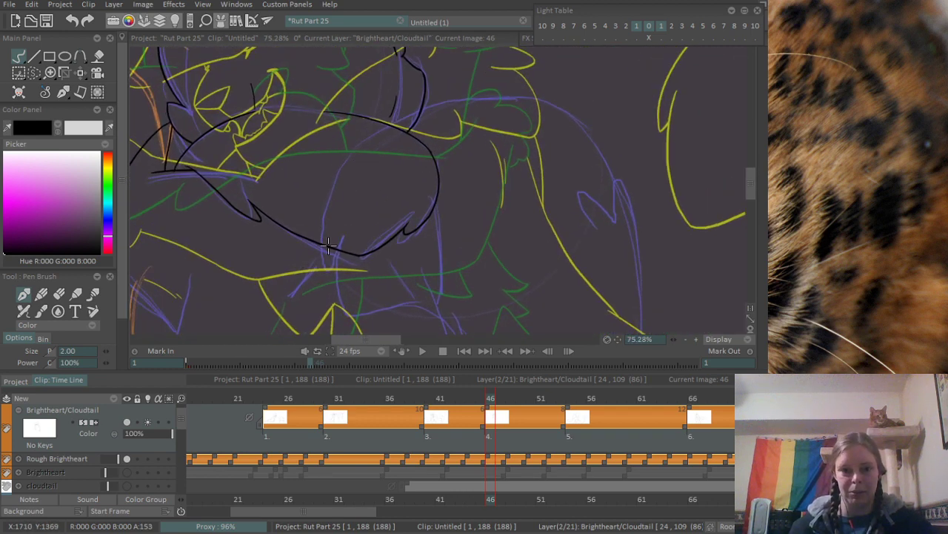
drag(324, 261, 450, 69)
key(ctrl+z)
drag(407, 116, 338, 290)
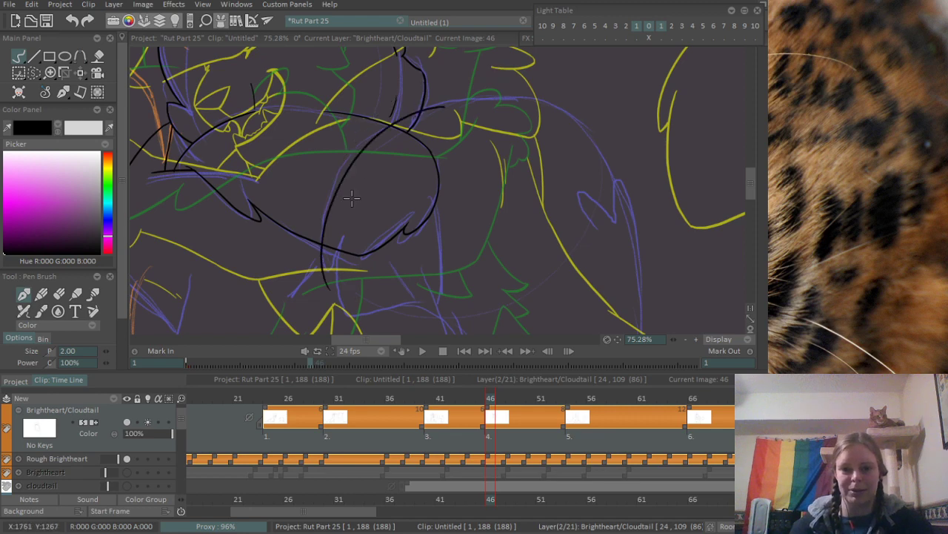
key(ctrl+z)
mouse_move(441, 106)
mouse_down()
mouse_move(396, 117)
mouse_move(332, 279)
mouse_move(349, 220)
mouse_up()
key(ctrl+z)
- Ink a short spur slanting up from the lower end of the long crossing curve
scroll(337, 248, up, 6)
key(ctrl+z)
scroll(396, 195, down, 3)
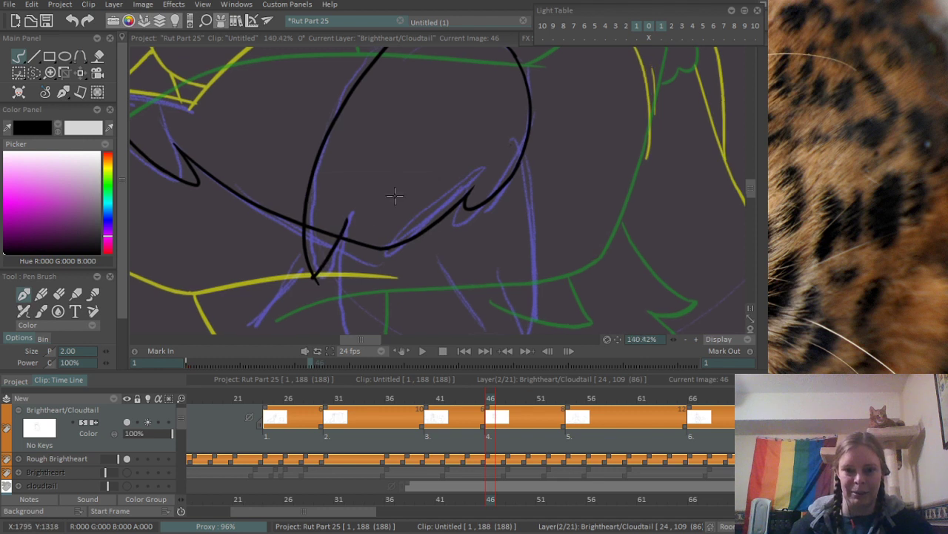
- Ink the limb line curving down from the short spur to a low corner, then the belly curve sweeping across from that corner
drag(363, 270, 306, 213)
scroll(306, 213, up, 2)
drag(296, 159, 332, 278)
key(ctrl+z)
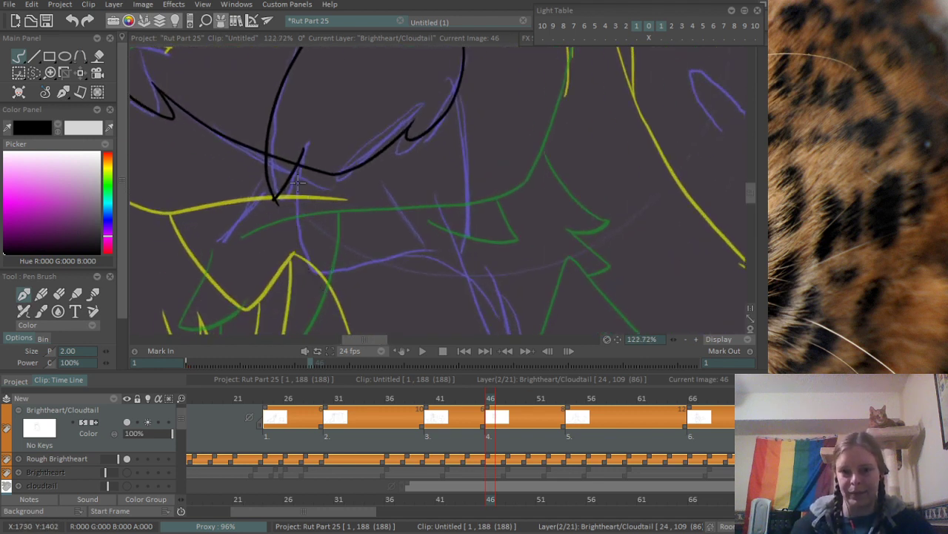
mouse_move(295, 164)
mouse_down()
mouse_move(332, 278)
mouse_move(510, 249)
mouse_up()
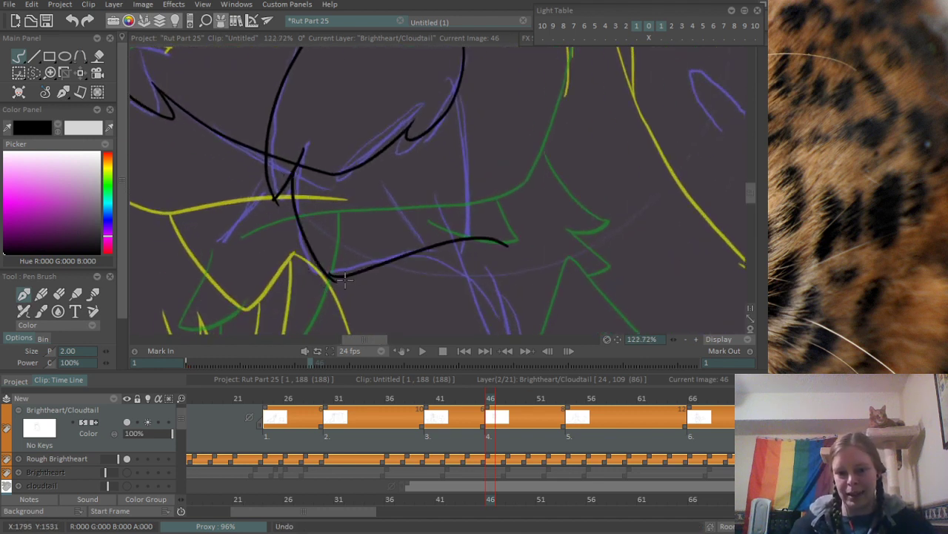
key(ctrl+z)
mouse_move(327, 276)
mouse_down()
mouse_move(375, 259)
mouse_move(530, 264)
mouse_up()
scroll(337, 249, up, 7)
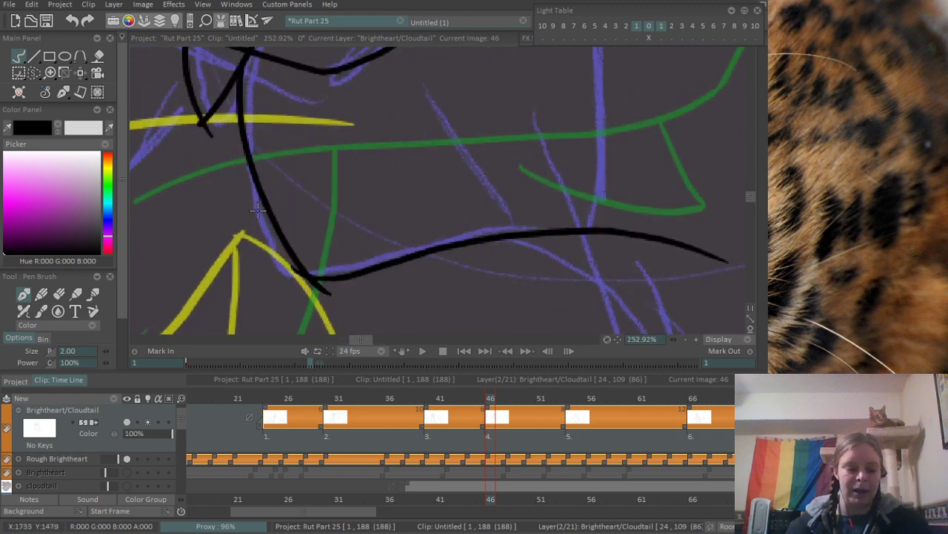
- Erase the overshooting stroke ends at the belly curve's low corner and at the pointed base of the spur
key(e)
drag(291, 278, 330, 293)
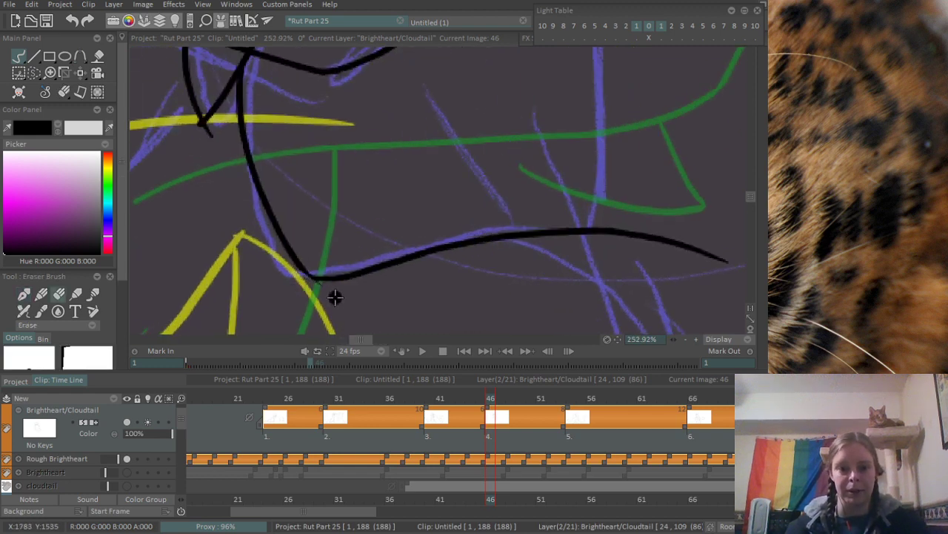
mouse_move(183, 141)
mouse_down()
mouse_move(252, 259)
mouse_move(281, 258)
mouse_up()
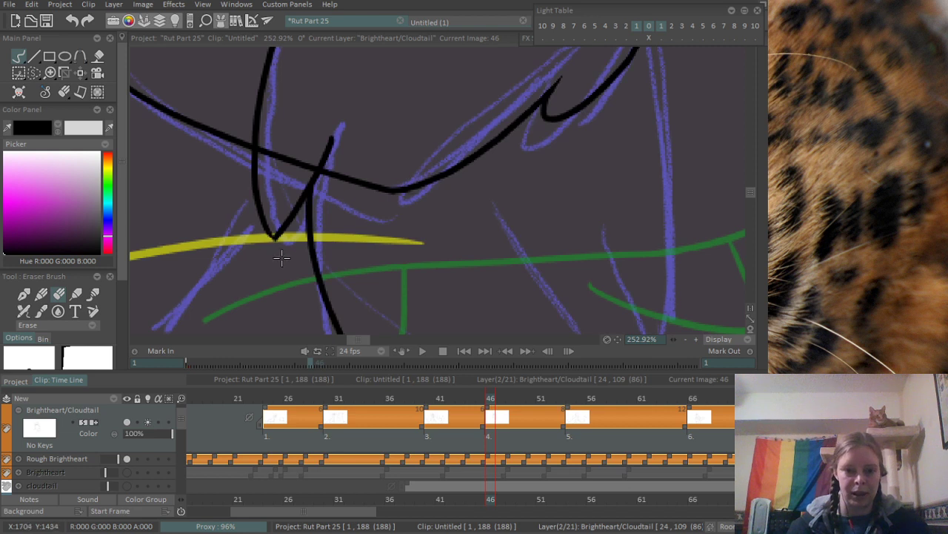
- Erase the spur's excess tip and the parts of the underside curve that run through the rounded body form
drag(341, 162, 334, 271)
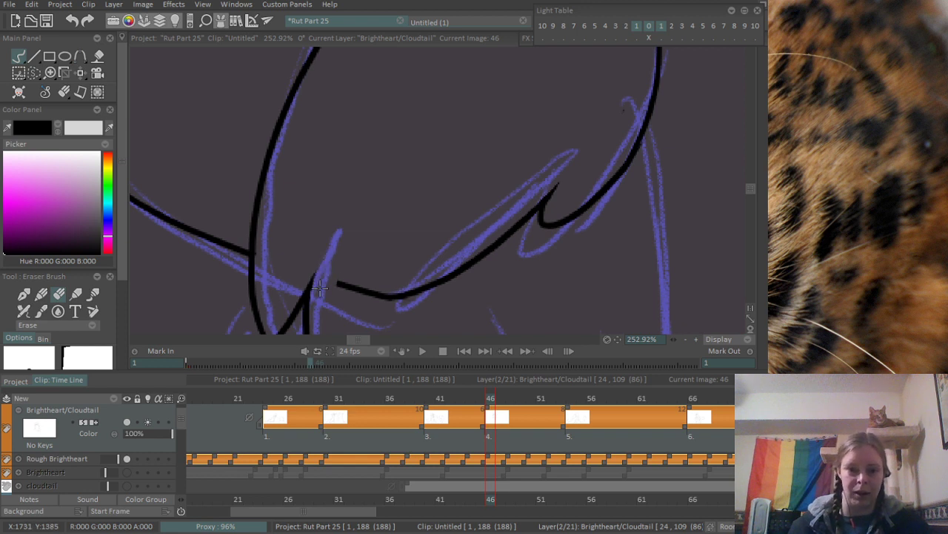
mouse_move(340, 284)
mouse_down()
mouse_move(390, 294)
mouse_move(492, 247)
mouse_move(537, 205)
mouse_move(524, 215)
mouse_move(581, 180)
mouse_move(592, 184)
mouse_move(650, 132)
mouse_up()
drag(649, 94, 457, 282)
drag(381, 89, 455, 229)
drag(460, 335, 461, 273)
drag(348, 165, 387, 302)
mouse_move(381, 210)
mouse_down()
mouse_move(425, 163)
mouse_move(391, 236)
mouse_move(421, 230)
mouse_move(377, 209)
mouse_up()
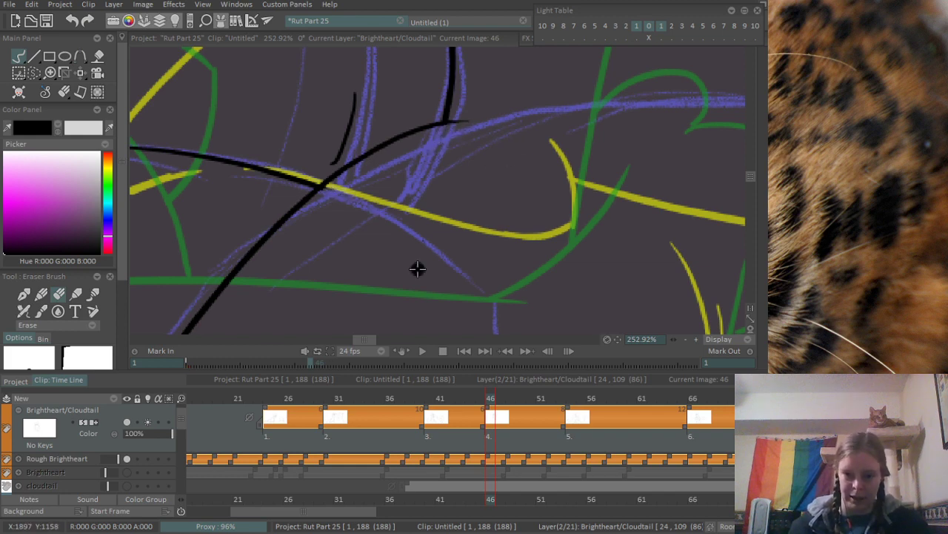
- Ink the arched back contour from the end of the existing body curve over and down to the heart-shaped fur tuft
scroll(417, 220, down, 5)
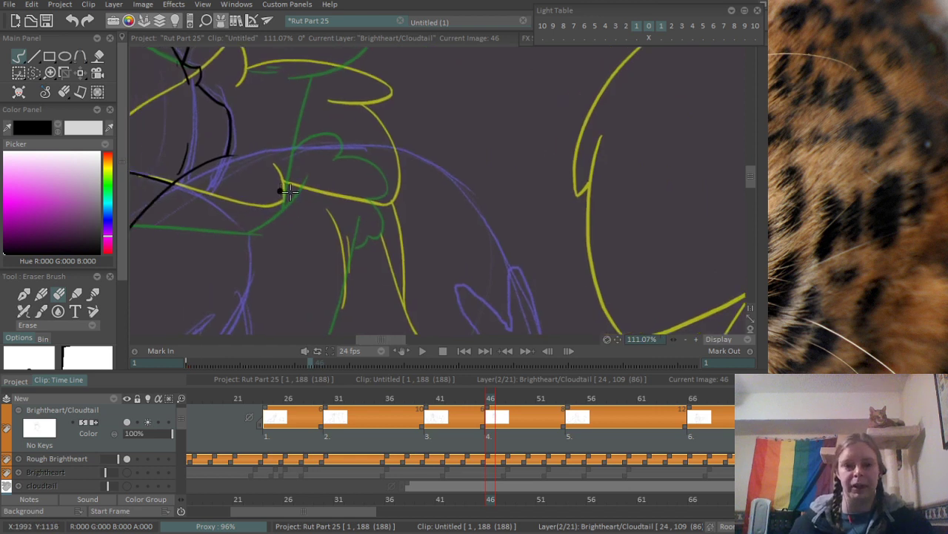
drag(289, 191, 299, 198)
key(n)
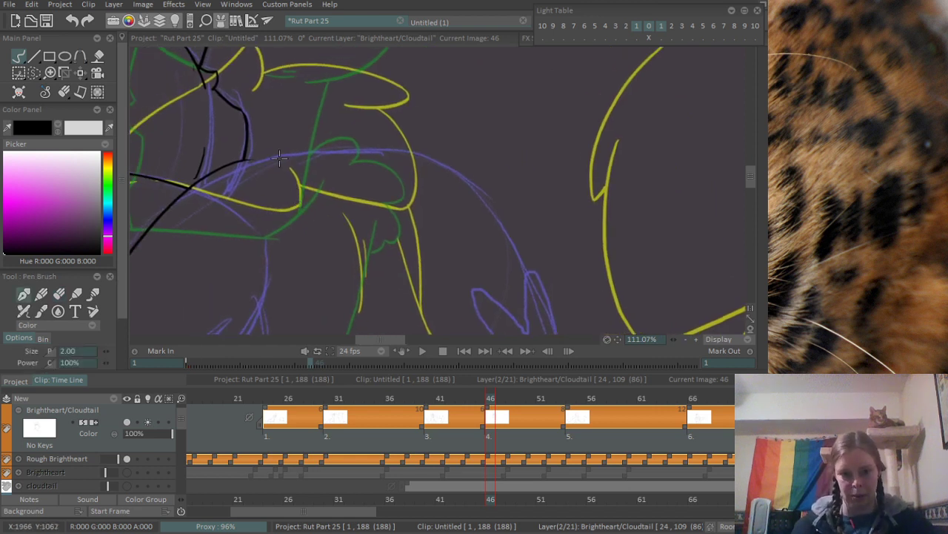
drag(234, 170, 403, 152)
key(ctrl+z)
drag(236, 161, 522, 209)
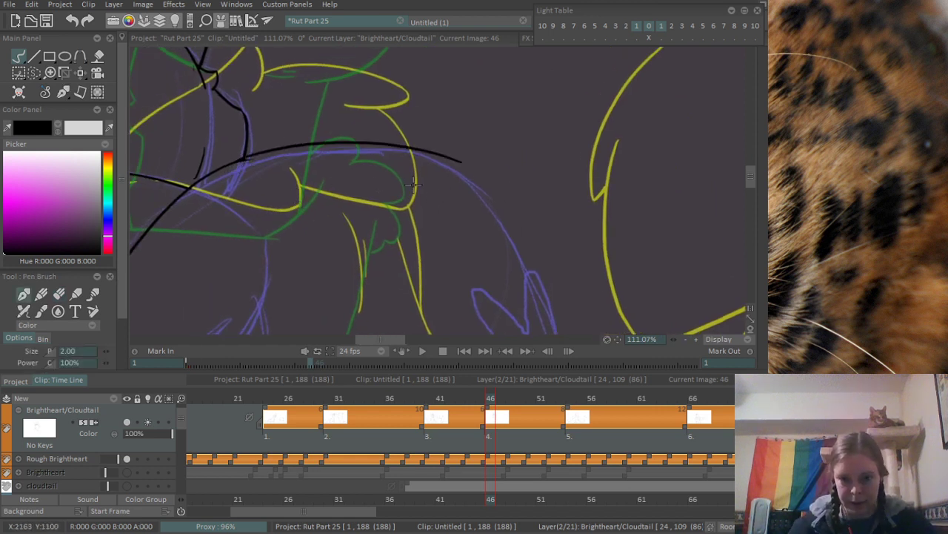
key(ctrl+z)
mouse_move(246, 157)
mouse_down()
mouse_move(511, 218)
mouse_move(428, 91)
mouse_move(479, 163)
mouse_up()
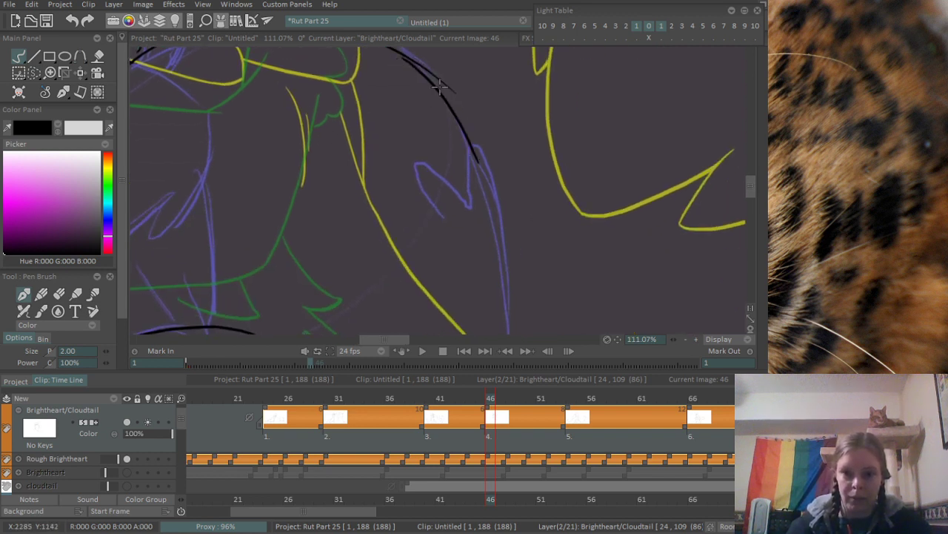
key(ctrl+z)
drag(407, 56, 478, 158)
scroll(486, 185, up, 1)
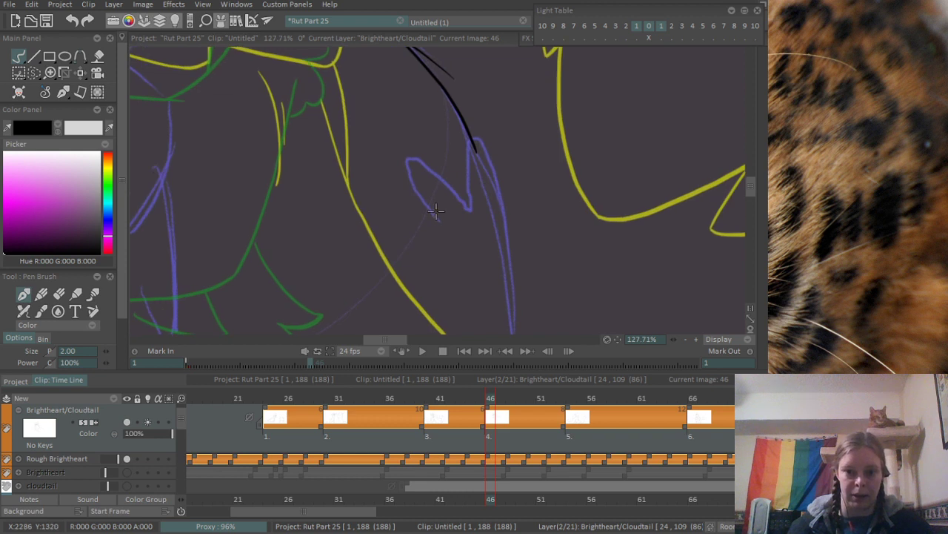
- Ink the two rounded lobes of the fur tuft at the lower end of the back contour
mouse_move(437, 217)
mouse_down()
mouse_move(432, 160)
mouse_move(489, 184)
mouse_move(506, 212)
mouse_move(474, 152)
mouse_move(472, 103)
mouse_move(493, 247)
mouse_move(483, 101)
mouse_up()
key(ctrl+z)
scroll(486, 103, down, 4)
drag(437, 197, 453, 269)
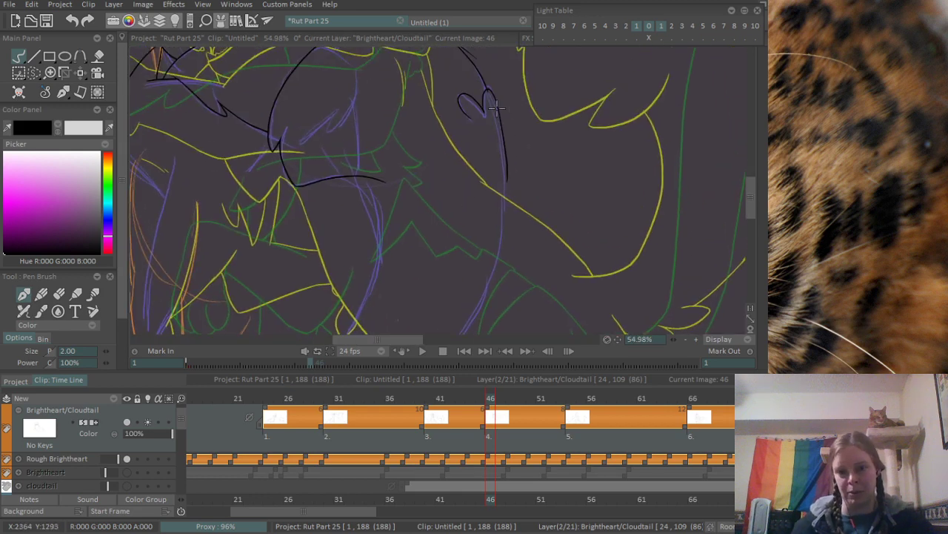
- Ink the long outer contour running down from the fur tuft, redrawing it until it follows the rough line
scroll(497, 109, up, 2)
key(ctrl+z)
drag(495, 109, 495, 312)
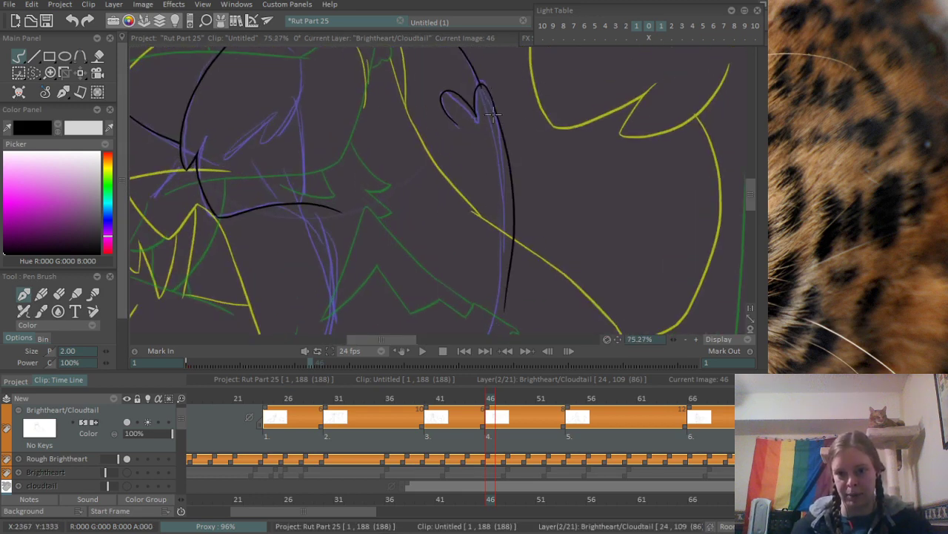
key(ctrl+z)
drag(485, 89, 482, 333)
key(ctrl+z)
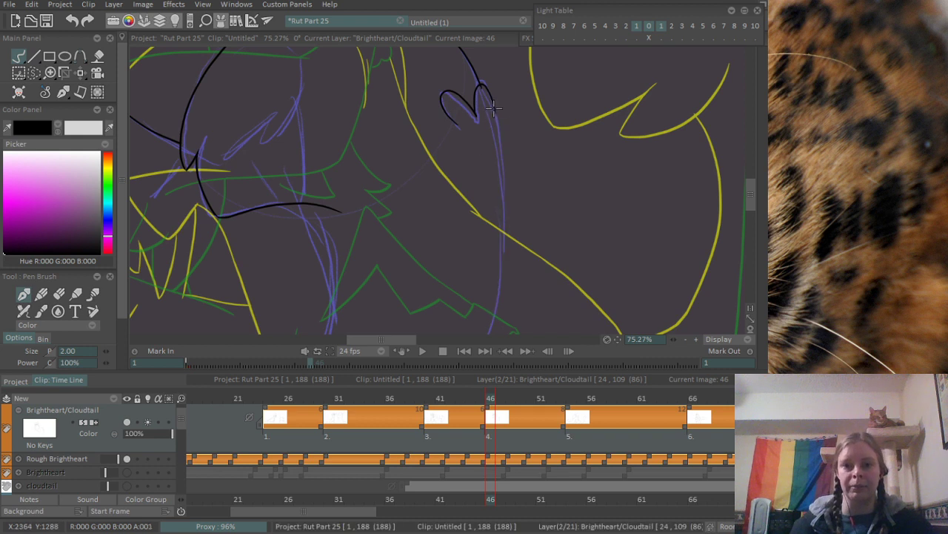
drag(492, 102, 485, 435)
key(ctrl+z)
drag(491, 92, 495, 333)
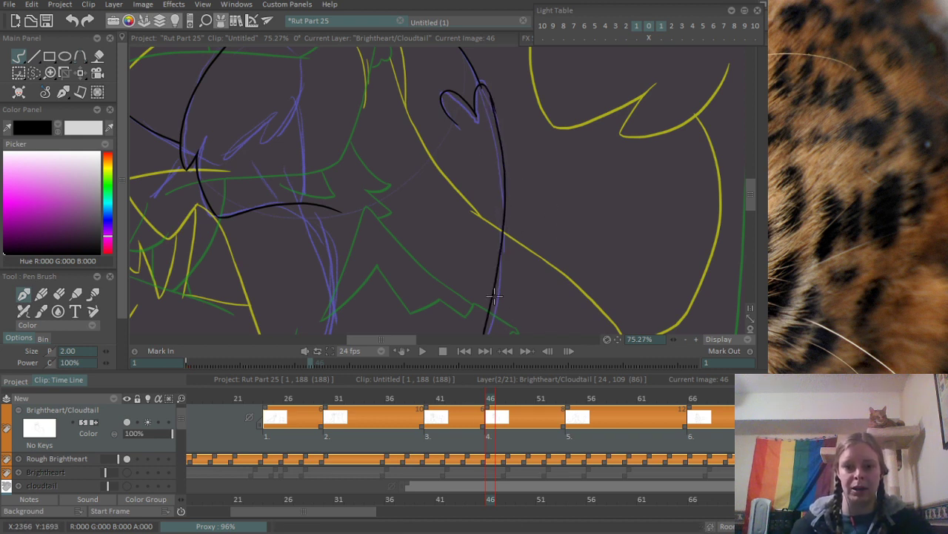
key(ctrl+z)
drag(489, 103, 498, 334)
key(ctrl+z)
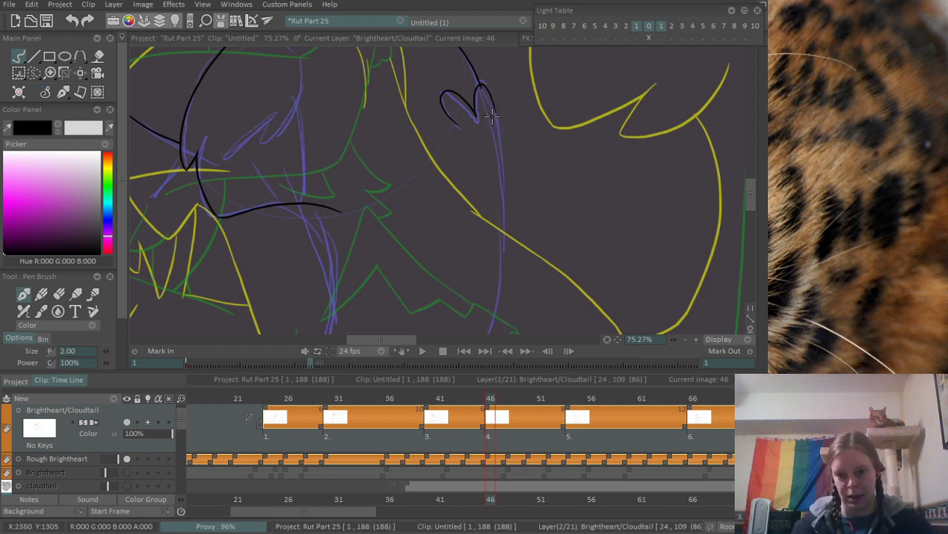
drag(492, 98, 498, 333)
- Erase the stray stroke ends where the back contour meets the fur tuft and where its two strokes join
scroll(491, 222, up, 5)
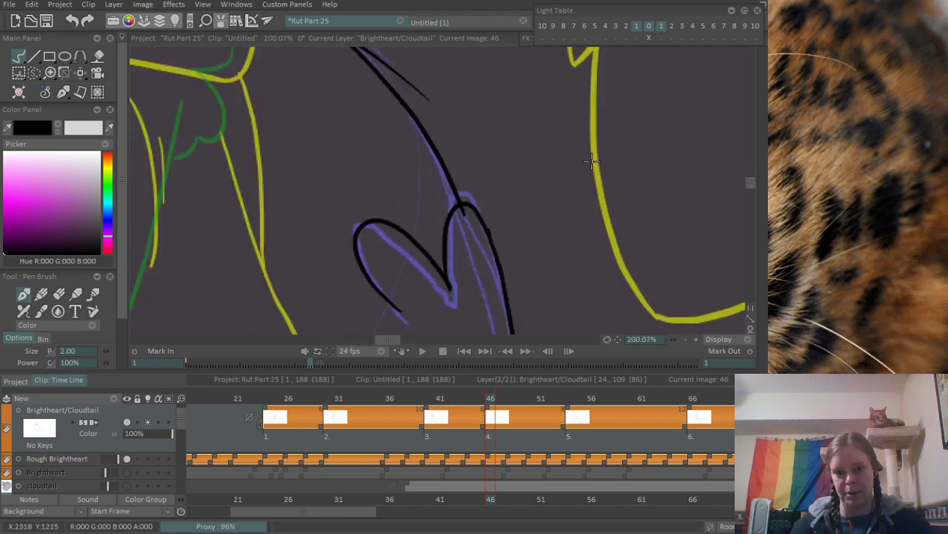
key(e)
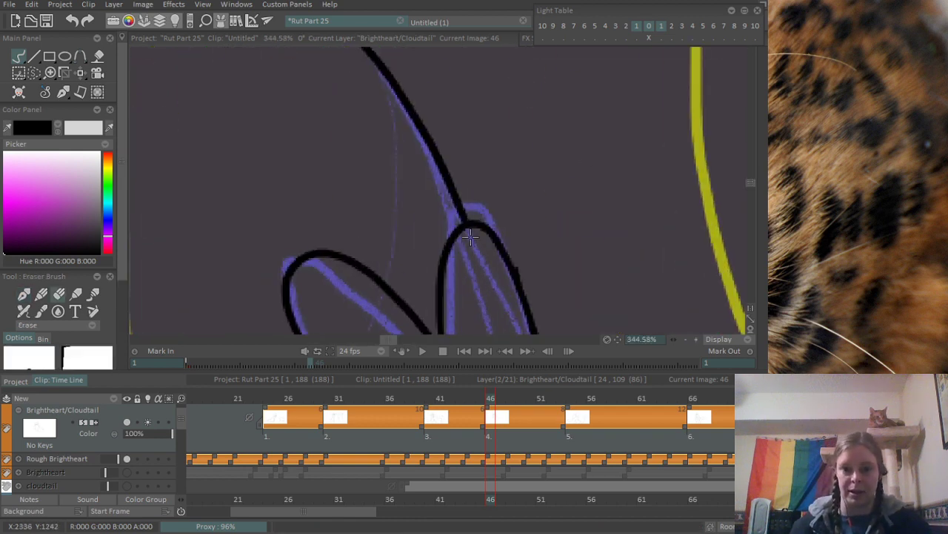
drag(523, 245, 519, 274)
drag(424, 79, 543, 404)
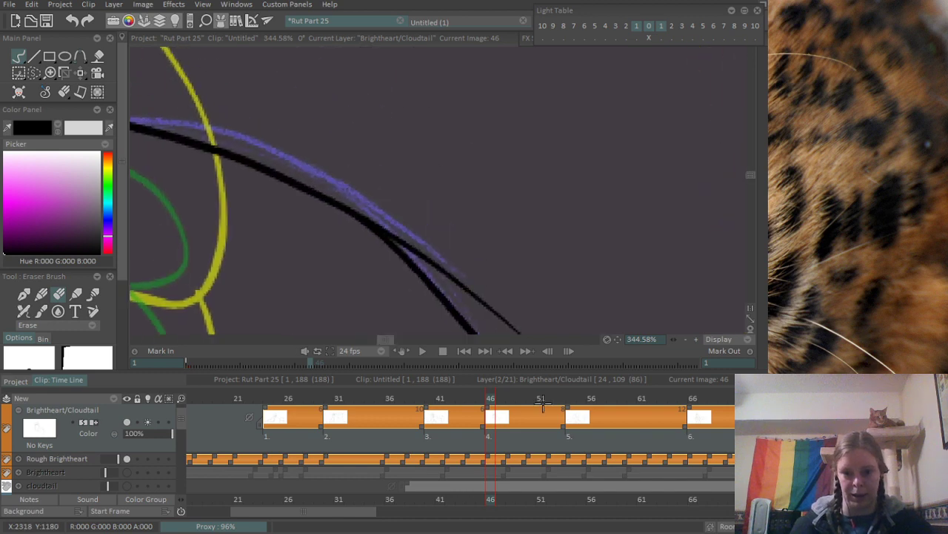
drag(426, 252, 344, 175)
drag(265, 117, 479, 286)
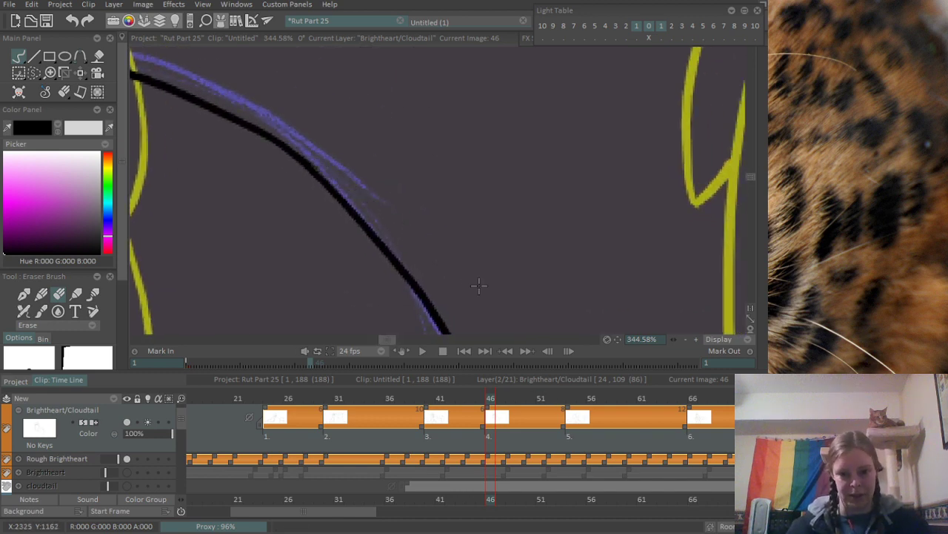
- Erase the lower end of the long outer contour where it strays from the rough line
scroll(479, 285, down, 8)
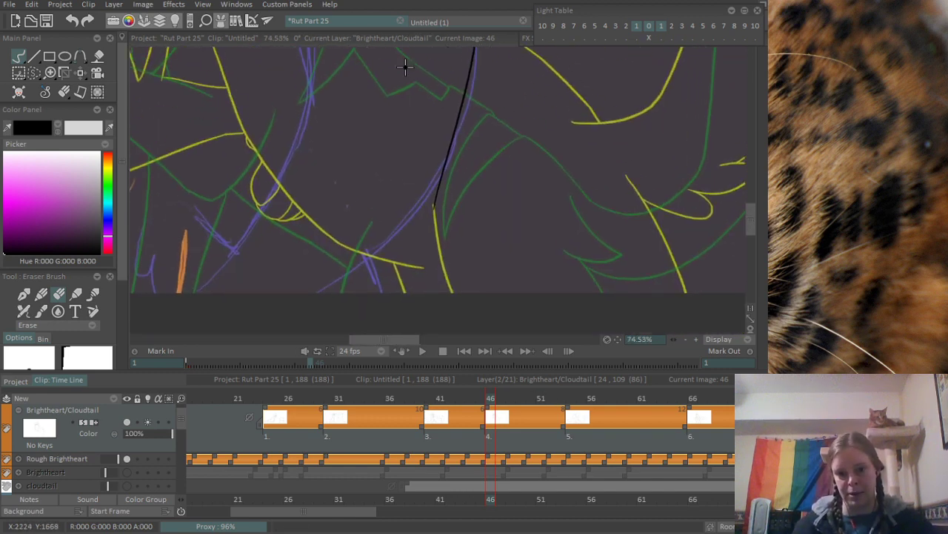
scroll(428, 167, up, 2)
drag(441, 211, 464, 129)
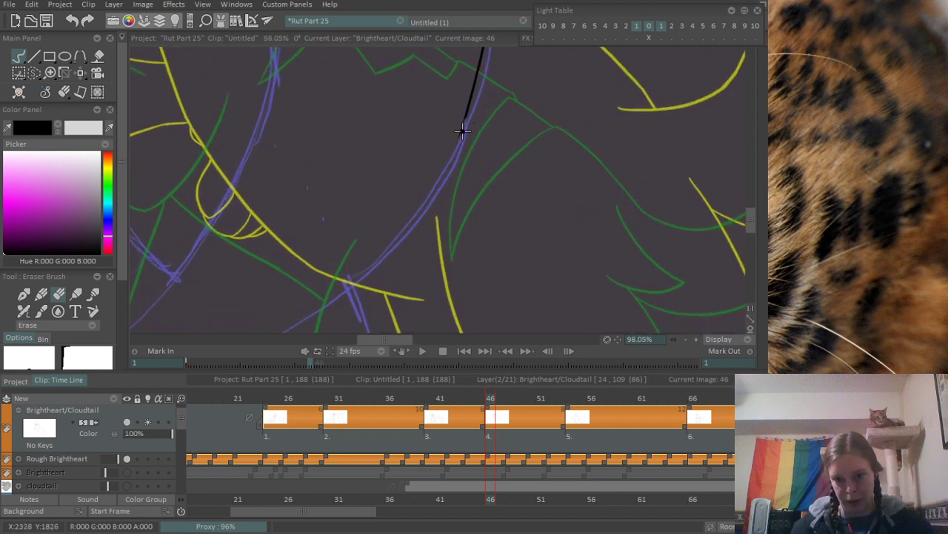
mouse_move(432, 227)
mouse_down()
mouse_move(562, 130)
mouse_move(513, 229)
mouse_up()
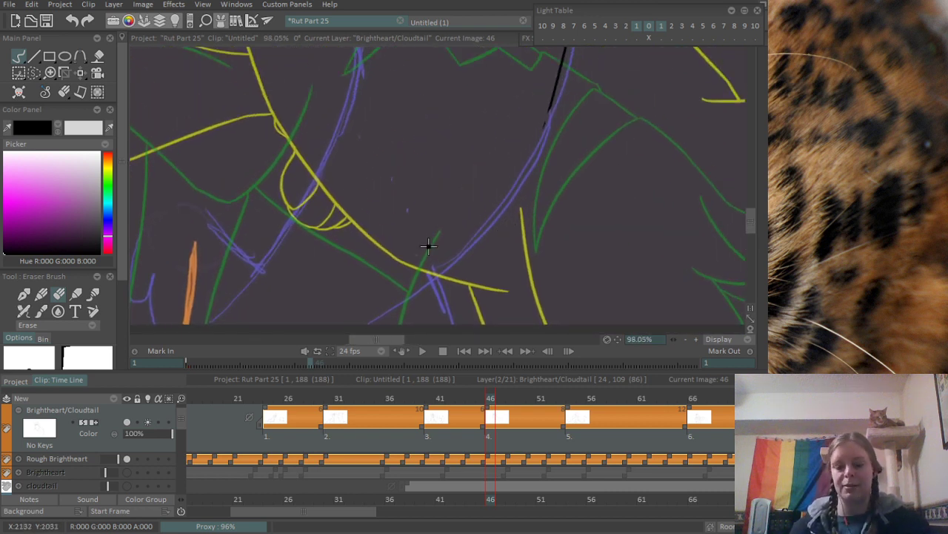
- Ink the lower continuation of the long outer contour, curving down to the bottom edge of the canvas
key(e)
drag(551, 99, 286, 343)
key(ctrl+z)
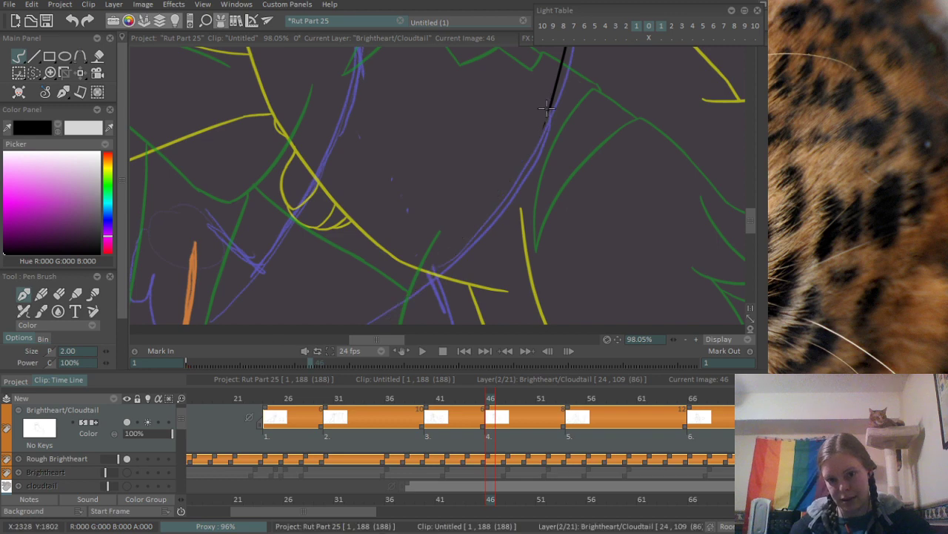
mouse_move(549, 104)
mouse_down()
mouse_move(516, 165)
mouse_move(350, 324)
mouse_up()
key(ctrl+z)
mouse_move(552, 103)
mouse_down()
mouse_move(526, 156)
mouse_move(350, 325)
mouse_up()
- Ink the inner limb contour curving down from the belly line past the rough foot marks
scroll(394, 145, down, 3)
scroll(394, 146, up, 1)
drag(395, 146, 387, 210)
mouse_move(374, 112)
mouse_down()
mouse_move(412, 245)
mouse_move(396, 142)
mouse_move(386, 272)
mouse_move(413, 120)
mouse_move(349, 185)
mouse_up()
key(ctrl+z)
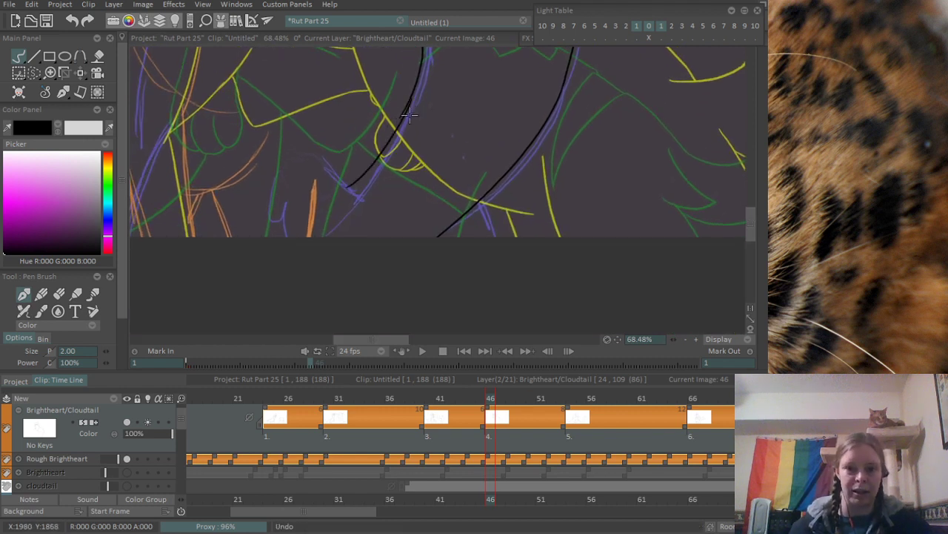
key(ctrl+z)
mouse_move(412, 94)
mouse_down()
mouse_move(311, 213)
mouse_move(346, 180)
mouse_up()
key(ctrl+z)
key(ctrl+z)
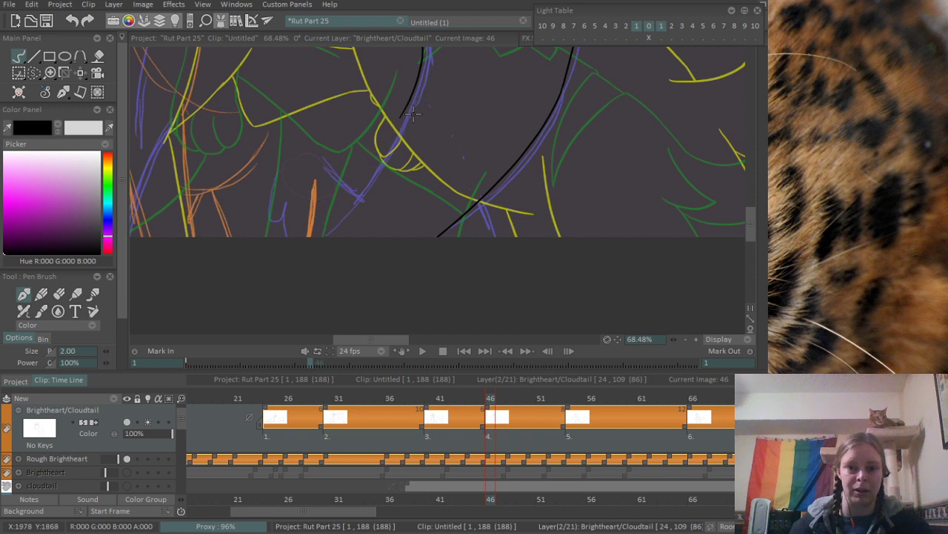
drag(395, 123, 311, 207)
- Ink the short curved stroke meeting the inner limb contour's lower end and the small hooked tuft beside it
scroll(378, 171, up, 2)
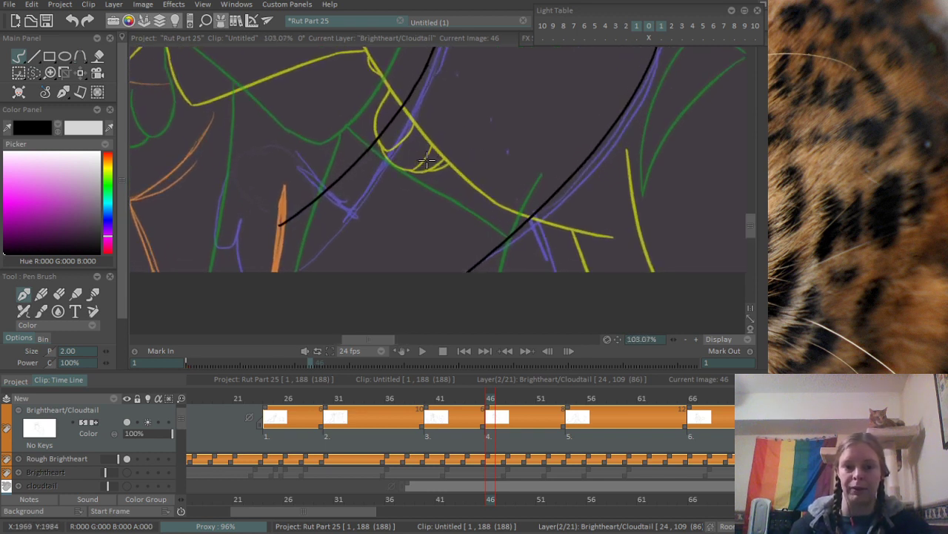
drag(300, 154, 338, 176)
drag(259, 226, 301, 193)
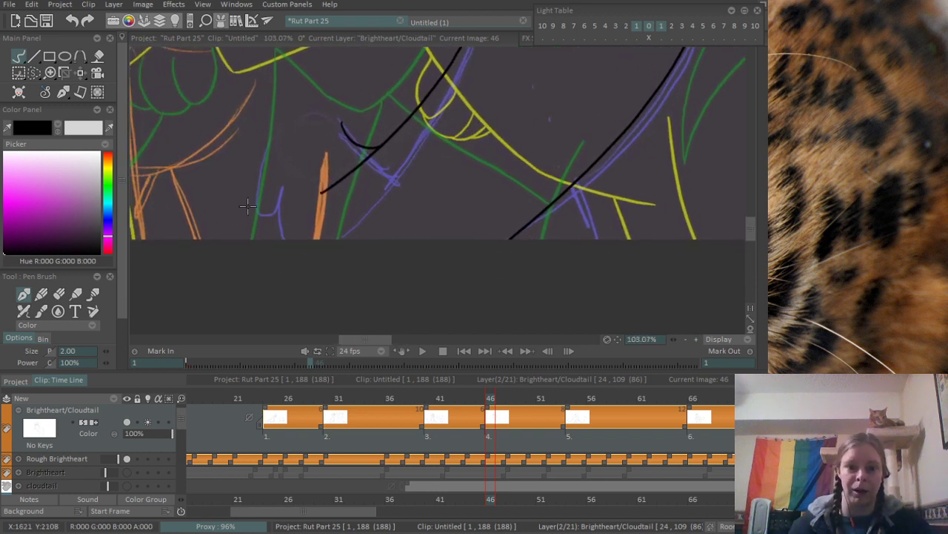
drag(266, 157, 280, 182)
scroll(303, 185, up, 2)
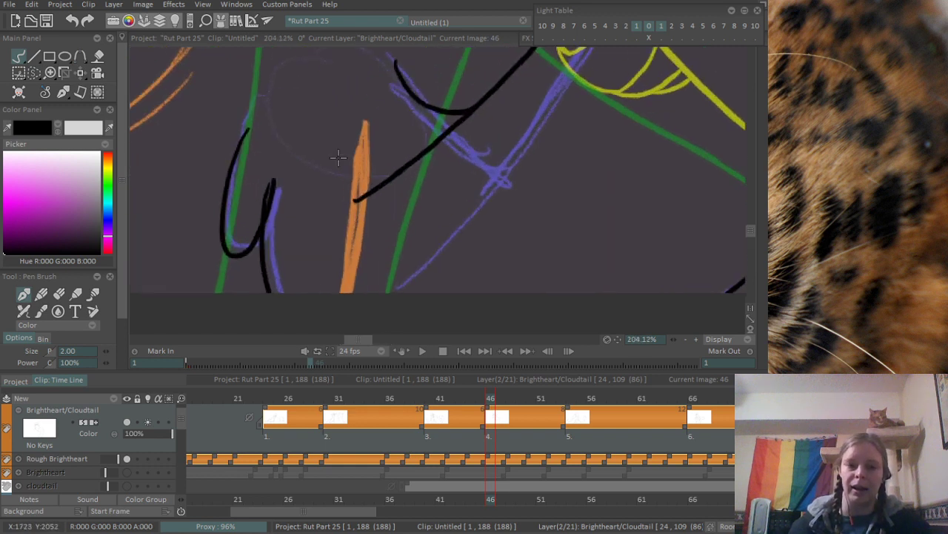
- Erase the hooked tuft's overshooting tip and the excess lower end of the inner limb contour
key(e)
mouse_move(255, 215)
mouse_down()
mouse_move(269, 184)
mouse_move(273, 226)
mouse_up()
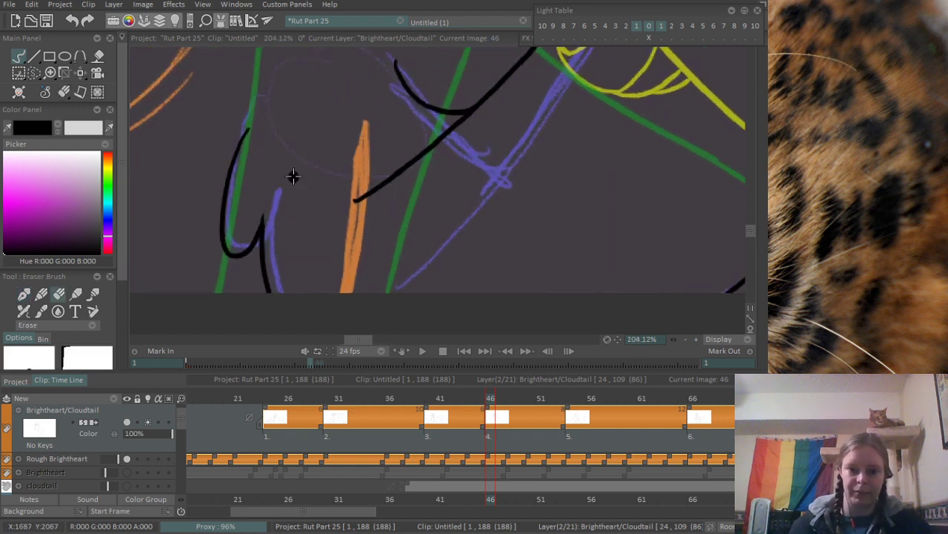
drag(388, 140, 290, 252)
mouse_move(356, 248)
mouse_down()
mouse_move(256, 327)
mouse_move(351, 264)
mouse_move(302, 284)
mouse_up()
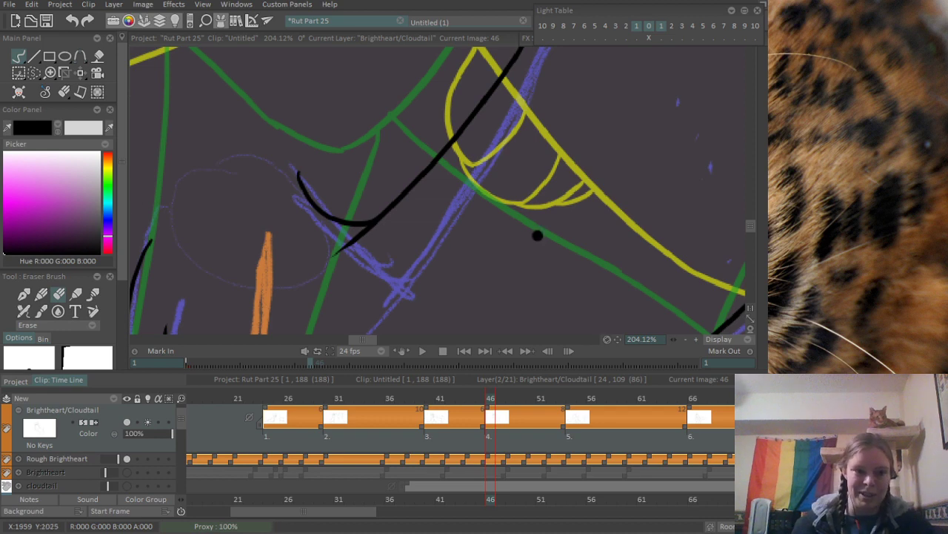
- Clean up the junction of the inner limb contour and the belly curve by erasing the stray line above it
drag(574, 142, 423, 198)
drag(531, 139, 268, 235)
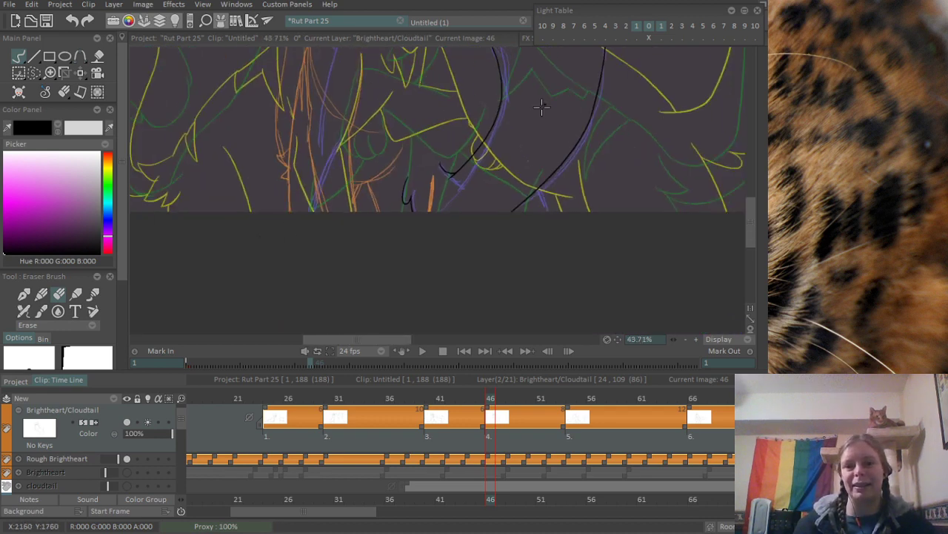
drag(542, 108, 418, 262)
drag(433, 120, 517, 126)
drag(291, 262, 421, 222)
mouse_move(267, 206)
mouse_down()
mouse_move(348, 211)
mouse_move(312, 198)
mouse_move(313, 208)
mouse_up()
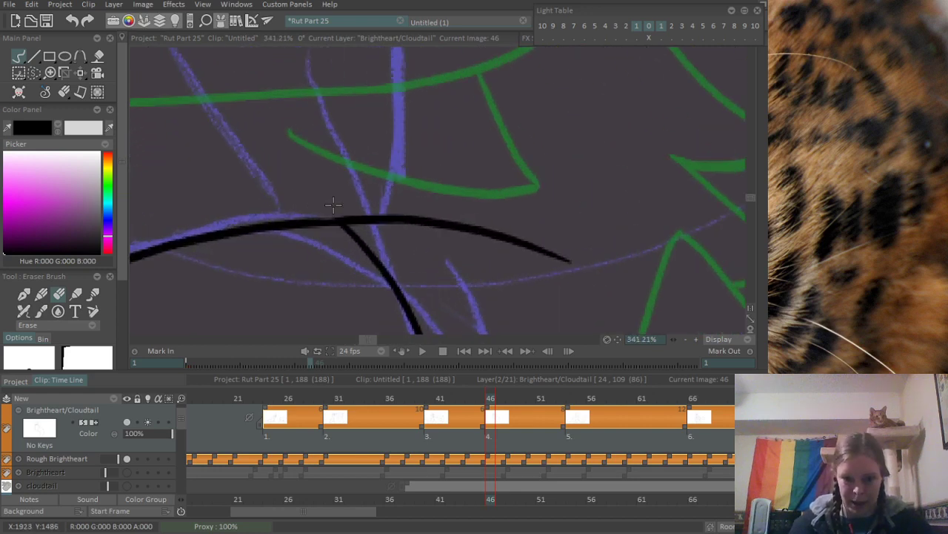
drag(396, 164, 238, 185)
drag(333, 194, 280, 231)
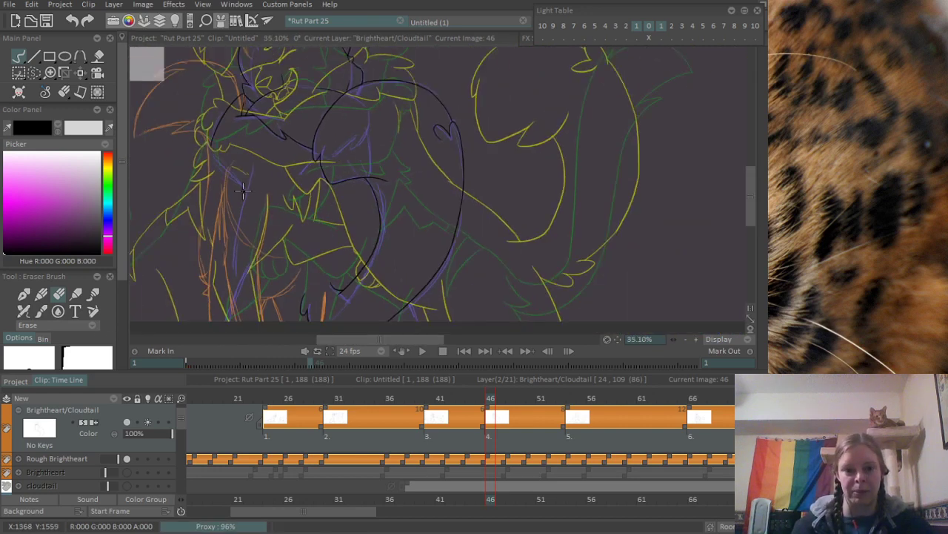
- Ink the diagonal limb line from the lower end of the shoulder curve down to the rough elbow corner
drag(243, 190, 401, 211)
drag(246, 254, 315, 235)
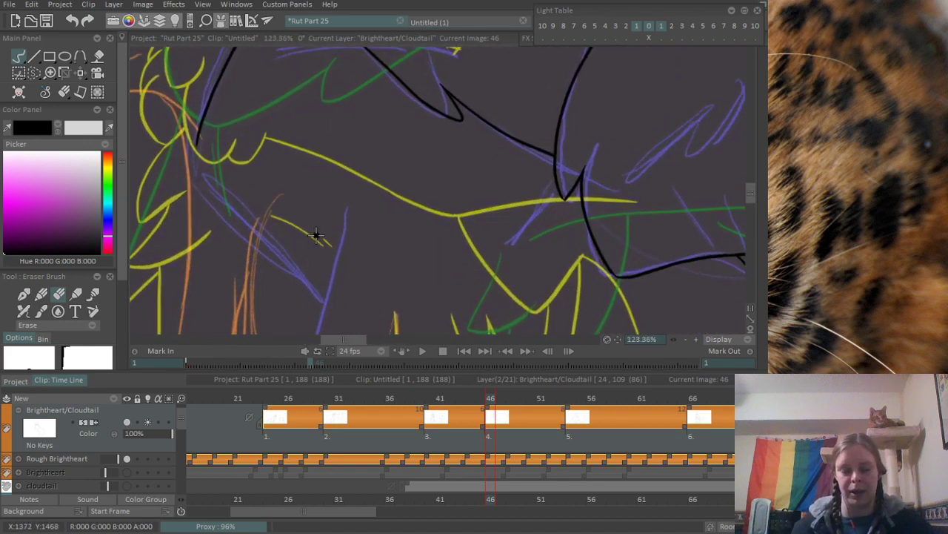
key(b)
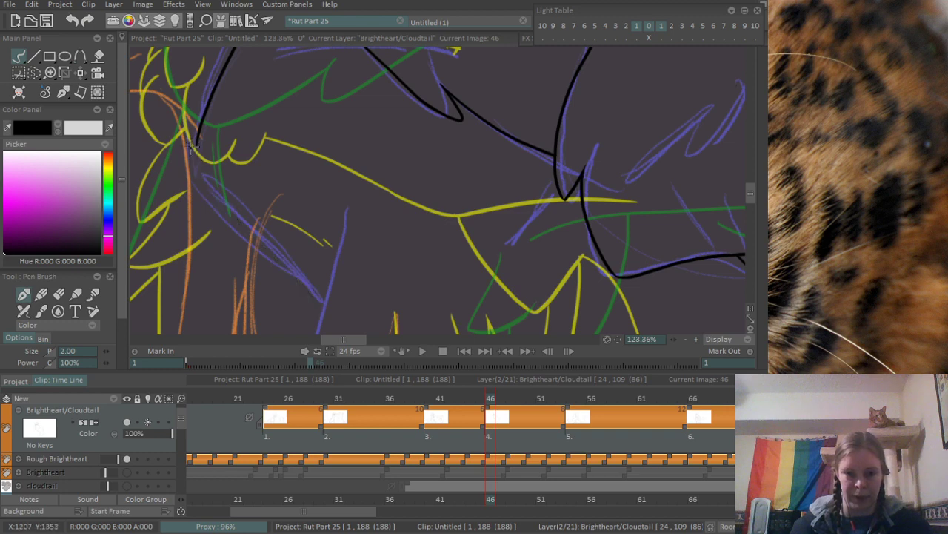
drag(191, 146, 299, 284)
key(ctrl+z)
drag(194, 143, 318, 311)
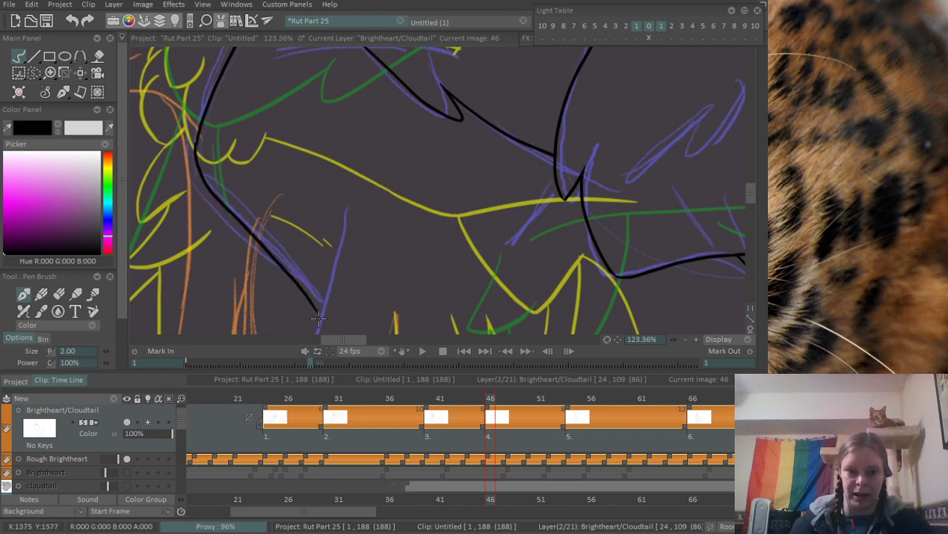
- Ink the long limb contour curving down from the elbow corner along the rough blue guide
mouse_move(292, 273)
mouse_down()
mouse_move(283, 225)
mouse_move(241, 149)
mouse_up()
scroll(236, 200, down, 4)
drag(236, 200, 375, 176)
scroll(398, 93, up, 1)
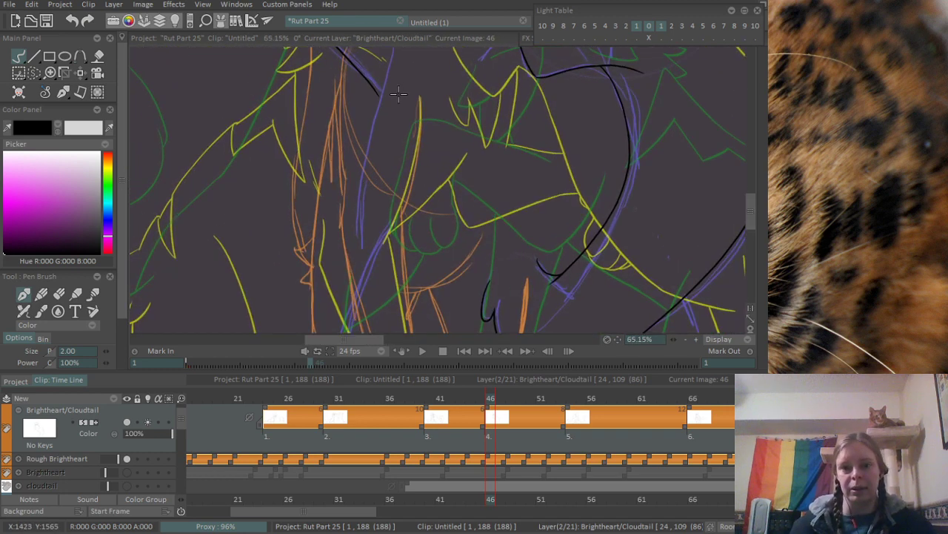
drag(398, 93, 335, 155)
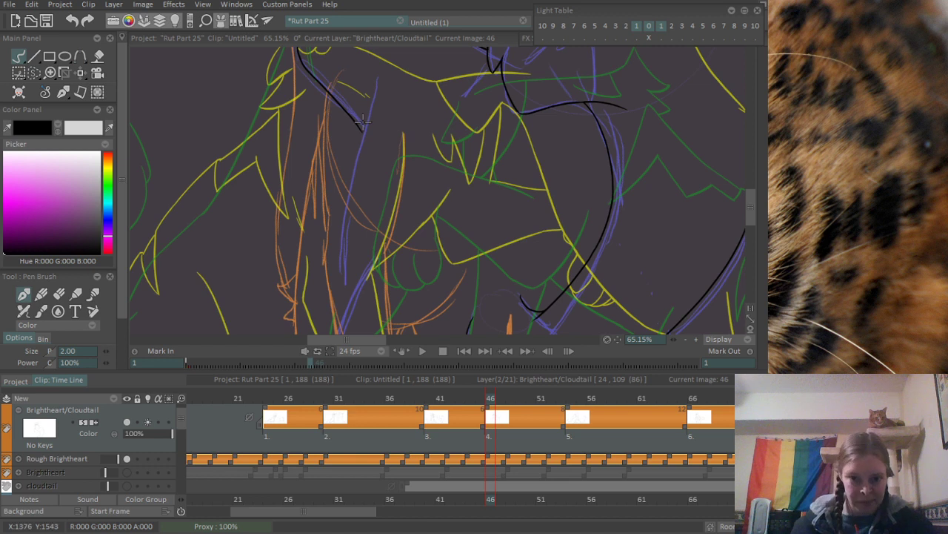
drag(366, 93, 343, 323)
key(ctrl+z)
mouse_move(366, 92)
mouse_down()
mouse_move(338, 278)
mouse_move(328, 196)
mouse_move(336, 232)
mouse_up()
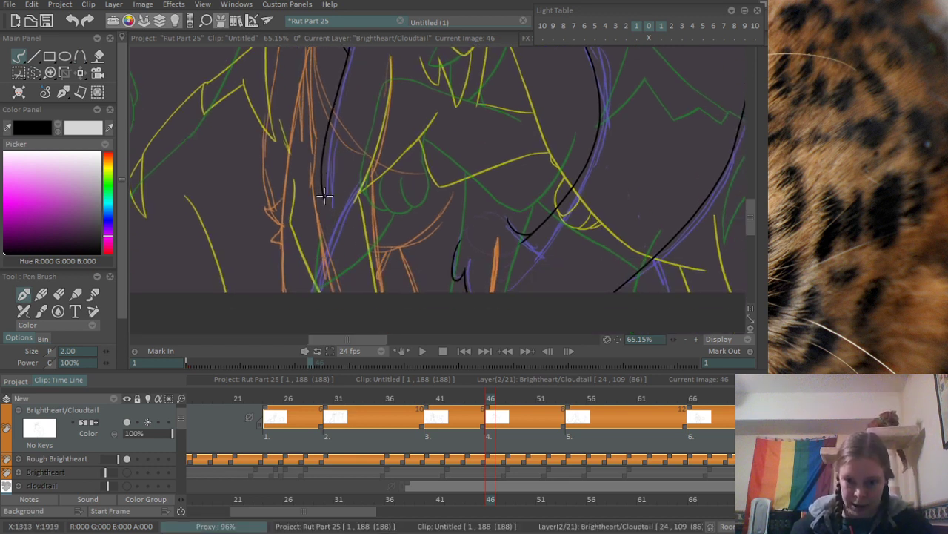
- Ink the slanted stroke crossing the long limb contour's lower end and running to the canvas edge
drag(324, 196, 335, 230)
scroll(341, 276, up, 3)
drag(366, 111, 277, 336)
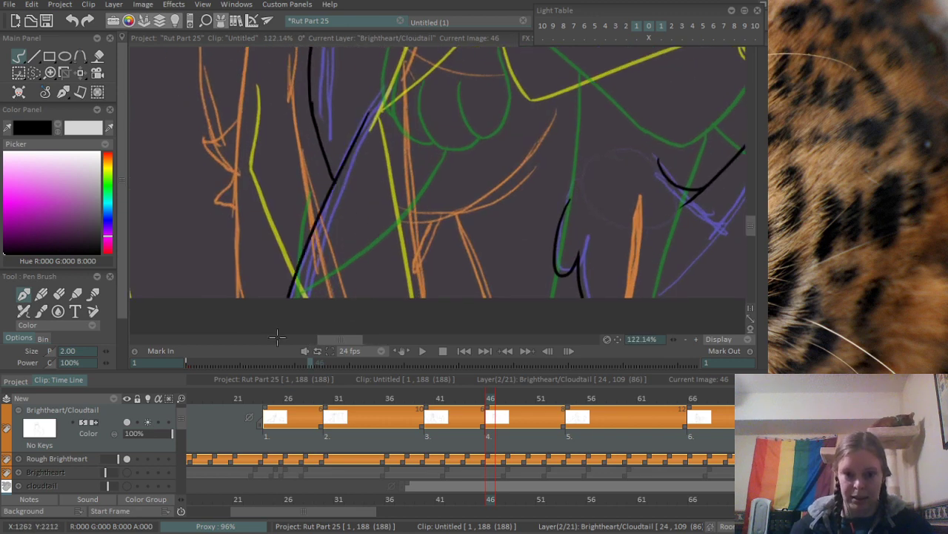
- Erase the part of the long limb contour that overshoots above the elbow corner
scroll(410, 108, down, 4)
scroll(348, 115, up, 6)
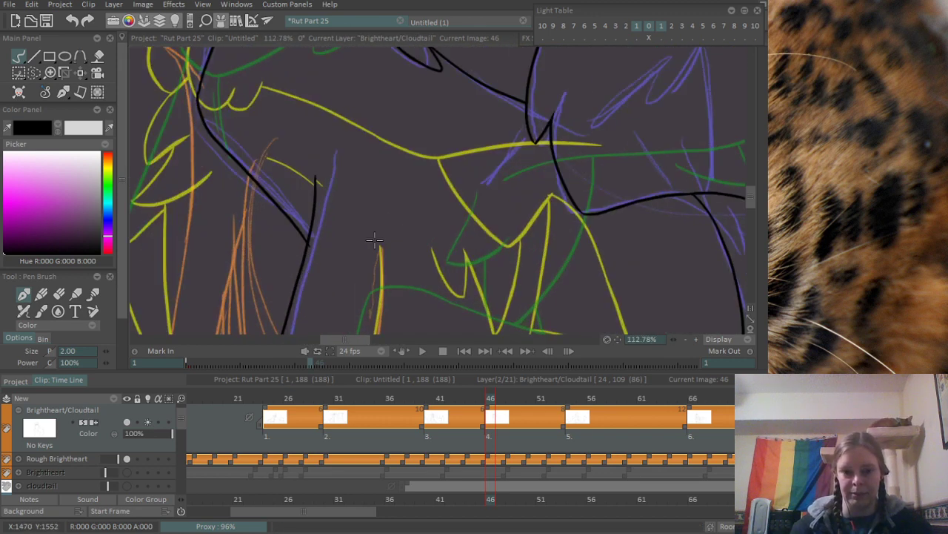
key(e)
drag(297, 254, 291, 109)
scroll(327, 213, down, 5)
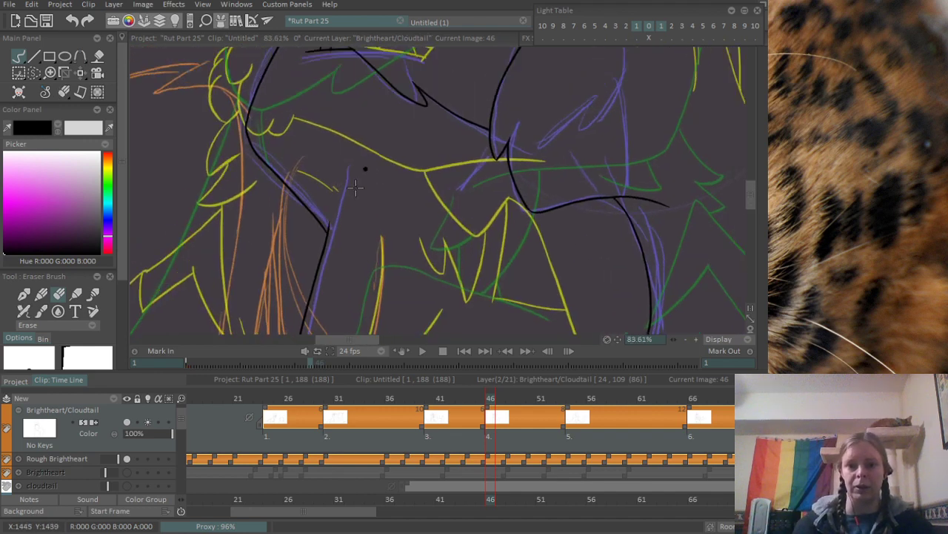
- Ink the short curved stroke over the rough blue mark beside the small tuft where the belly curve starts
scroll(329, 220, up, 2)
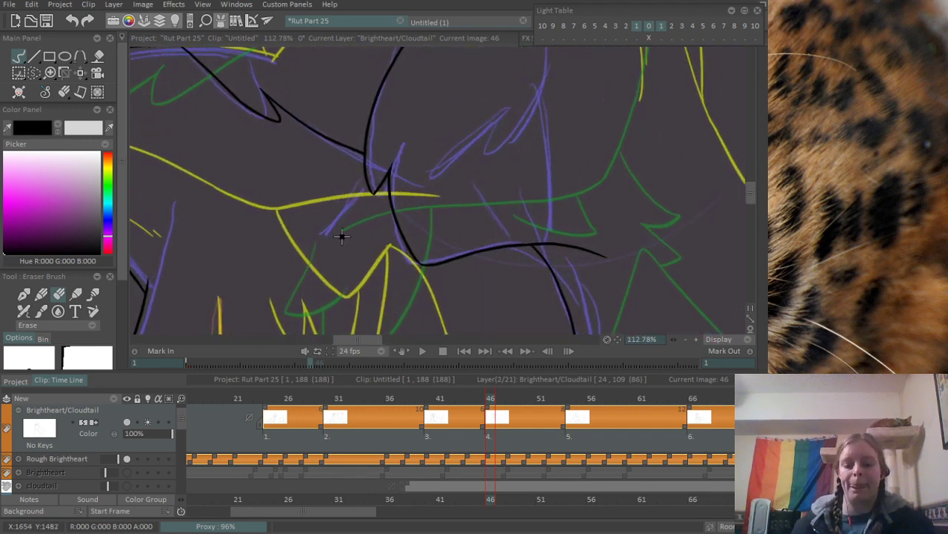
key(e)
drag(345, 177, 310, 260)
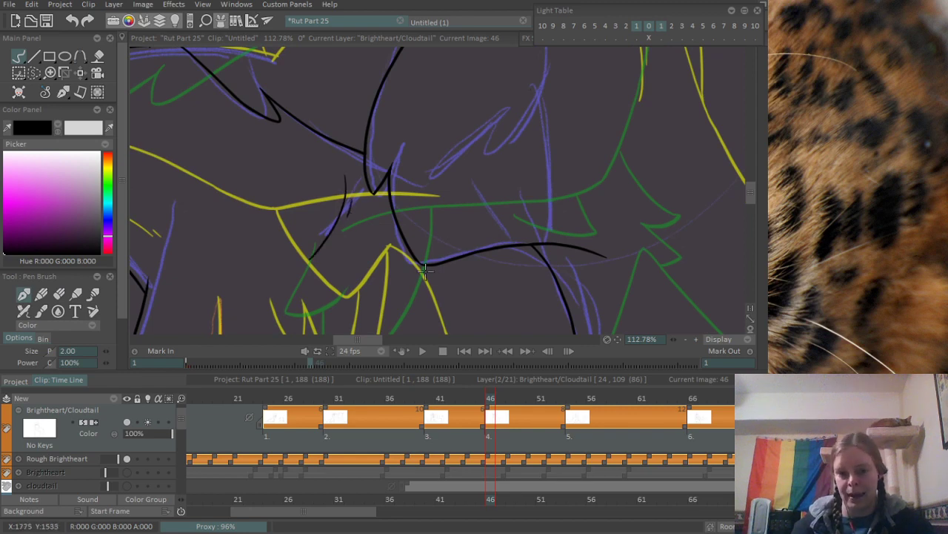
drag(425, 272, 371, 81)
scroll(488, 237, down, 3)
drag(489, 236, 368, 140)
scroll(368, 140, up, 4)
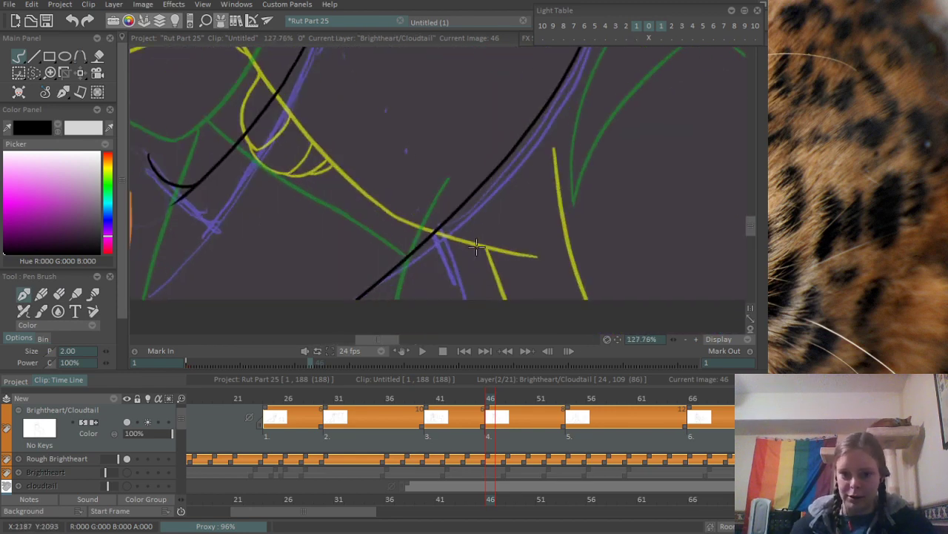
scroll(442, 241, down, 7)
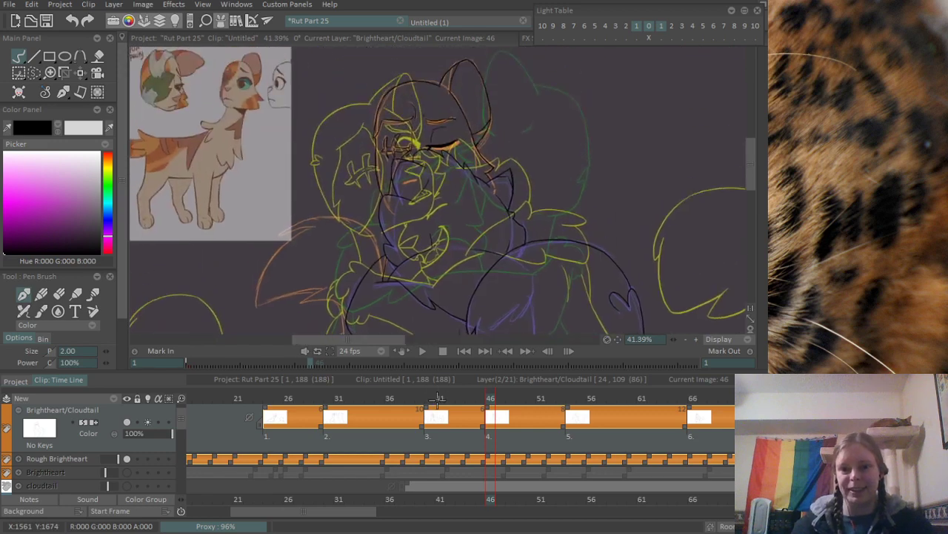
drag(434, 398, 417, 299)
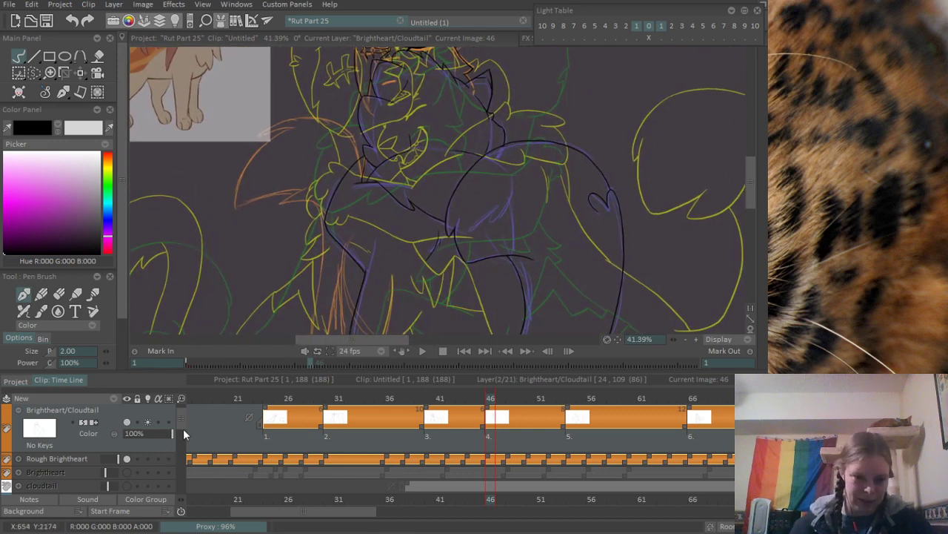
- Fill the Background 0 layer with mid grey, RGB 102, 102, 102
drag(182, 425, 186, 487)
click(37, 481)
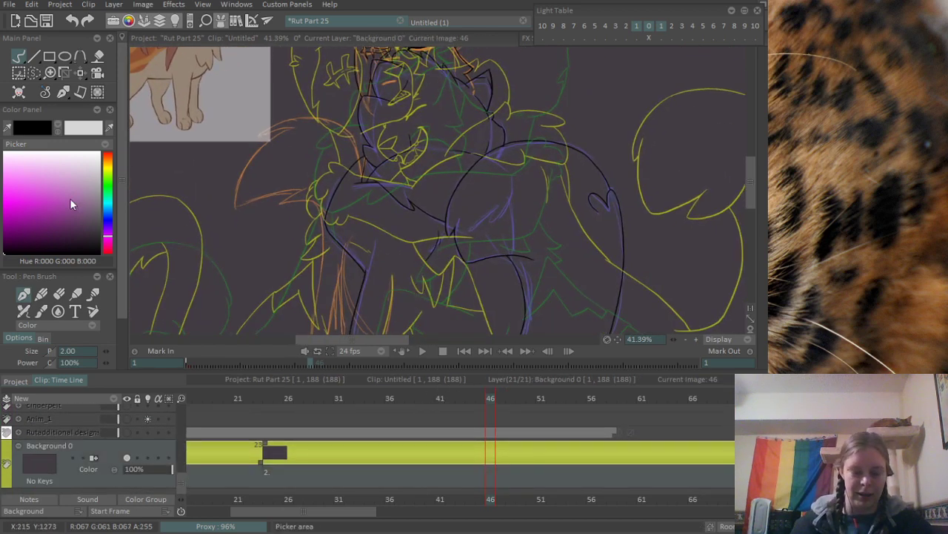
click(98, 214)
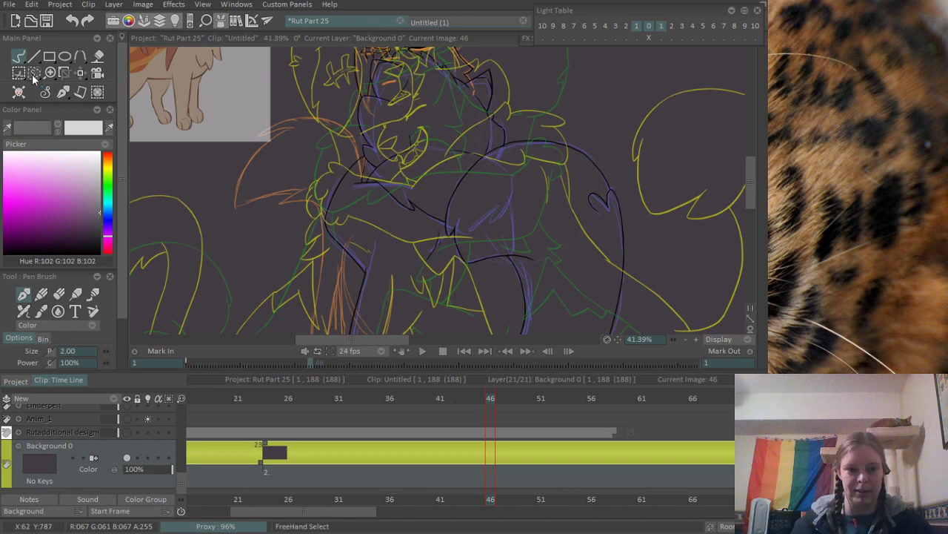
key(f)
click(245, 238)
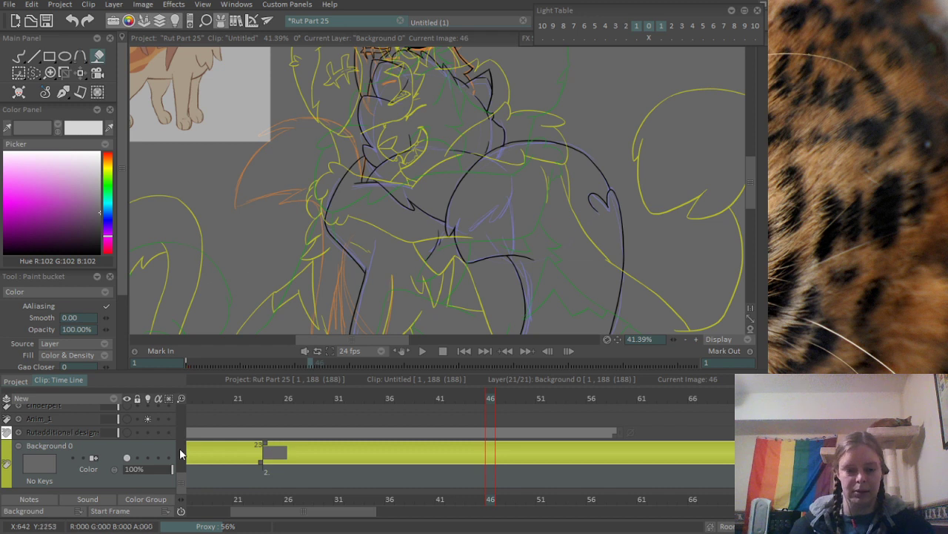
- Return to frame 46 of the Brightheart/Cloudtail layer and ready the pen brush with black
drag(181, 479, 185, 400)
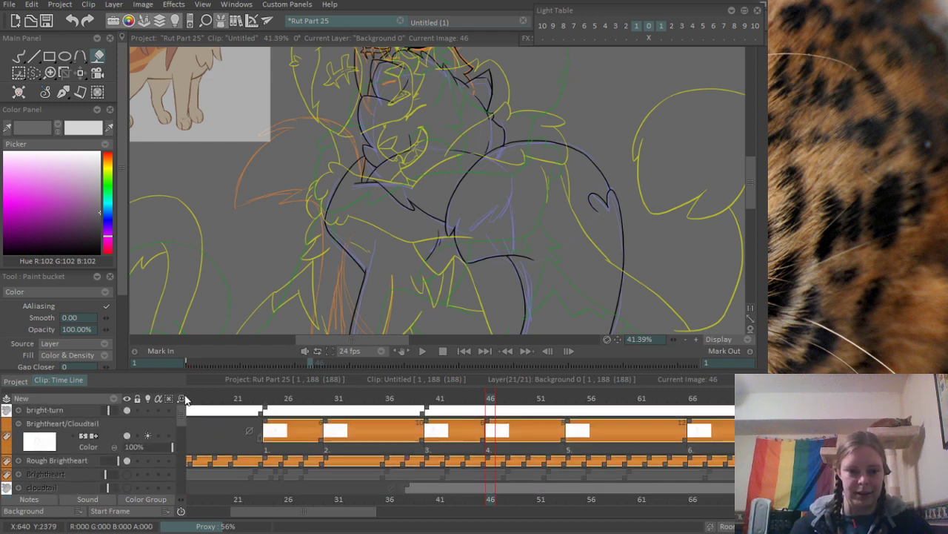
click(488, 448)
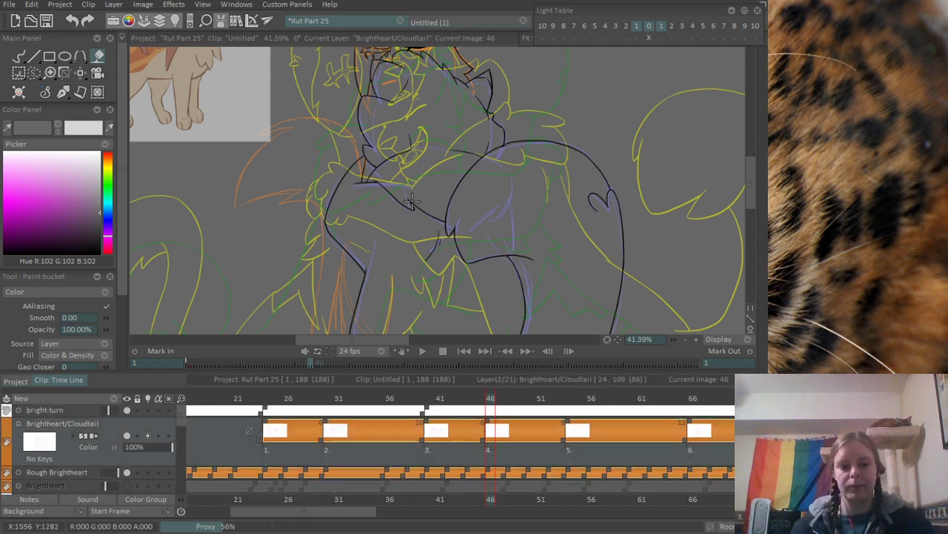
key(b)
click(4, 251)
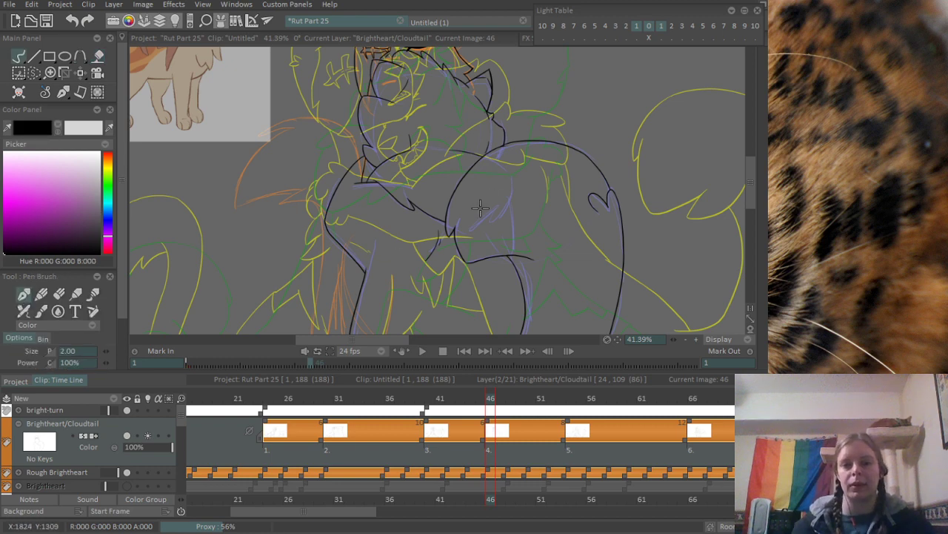
- Ink the tail's upper contour over the rough orange arc, from the tuft tip to the shoulder line
drag(458, 244, 427, 137)
scroll(407, 162, down, 3)
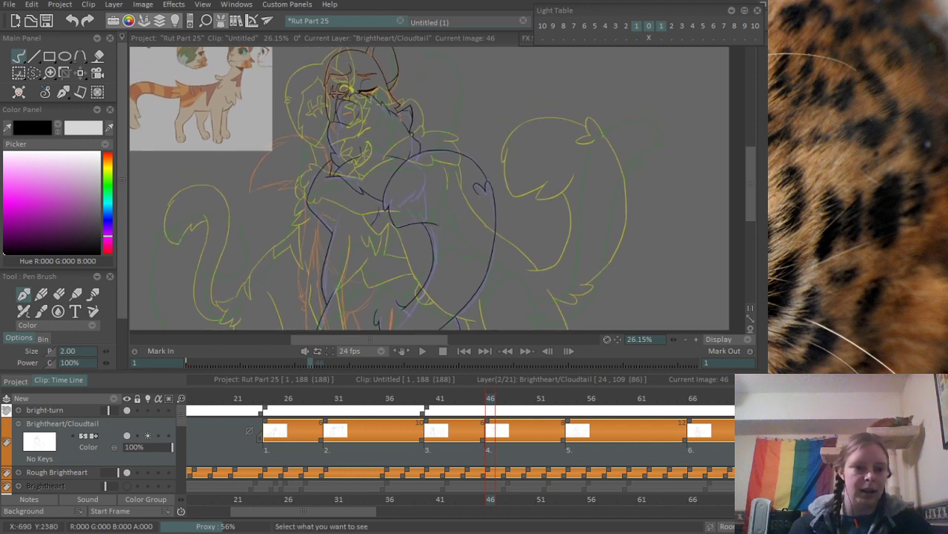
scroll(406, 237, up, 7)
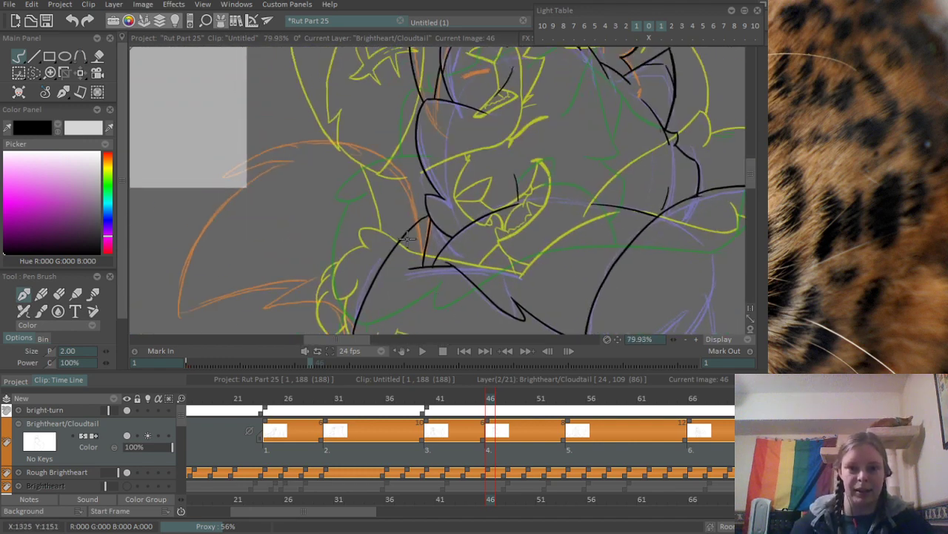
drag(273, 179, 320, 153)
scroll(330, 121, up, 2)
mouse_move(249, 180)
mouse_down()
mouse_move(379, 109)
mouse_move(470, 139)
mouse_up()
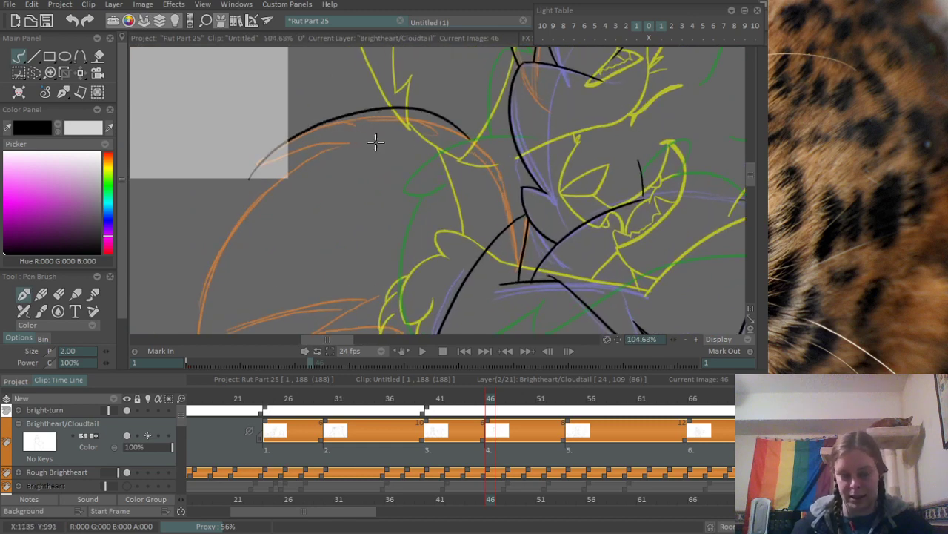
key(ctrl+z)
drag(253, 175, 485, 146)
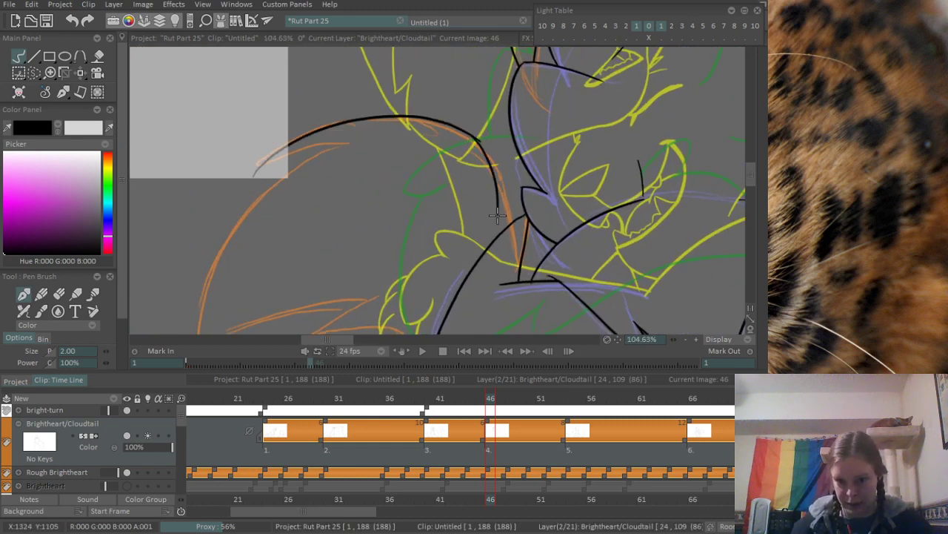
drag(474, 136, 506, 202)
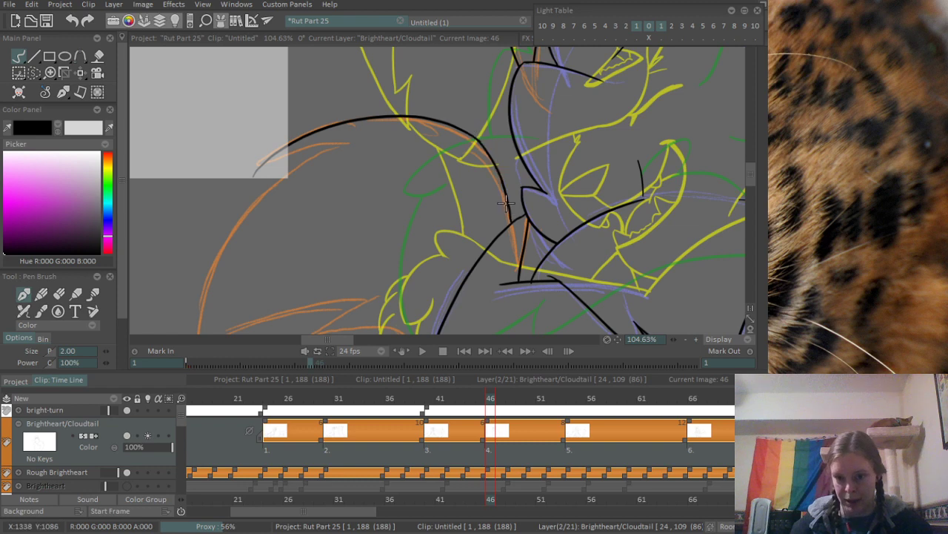
- Ink the short return stroke of the tail's upper tuft and set the pen size to 3
drag(384, 209, 426, 152)
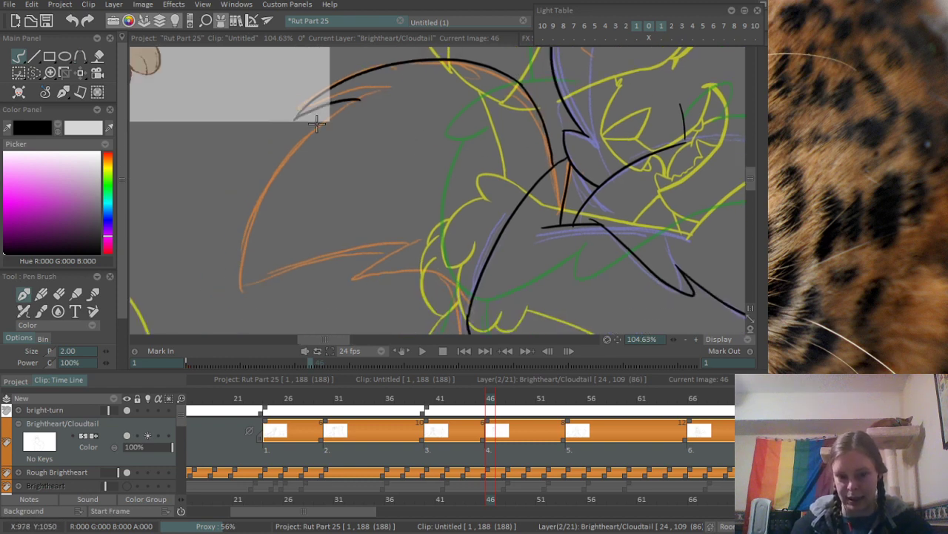
scroll(313, 103, up, 3)
drag(278, 133, 403, 90)
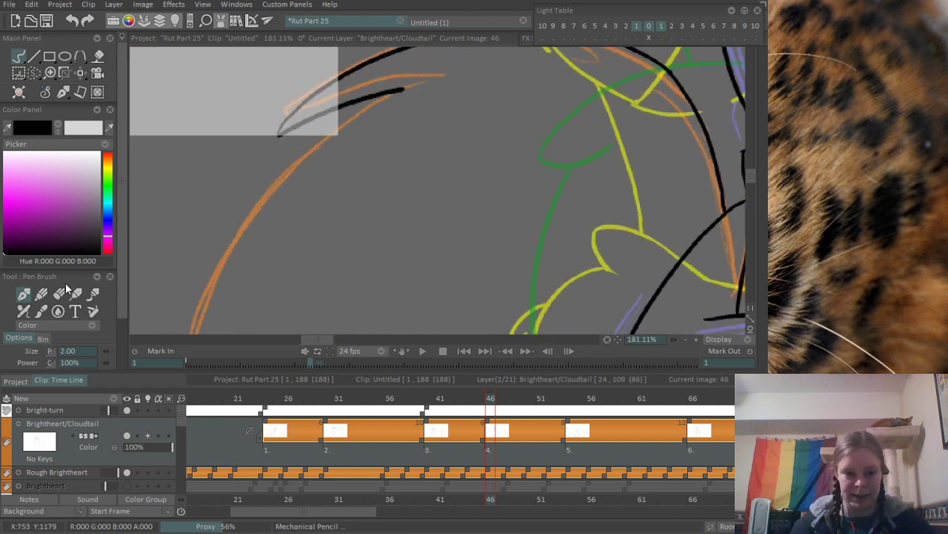
key(Tab)
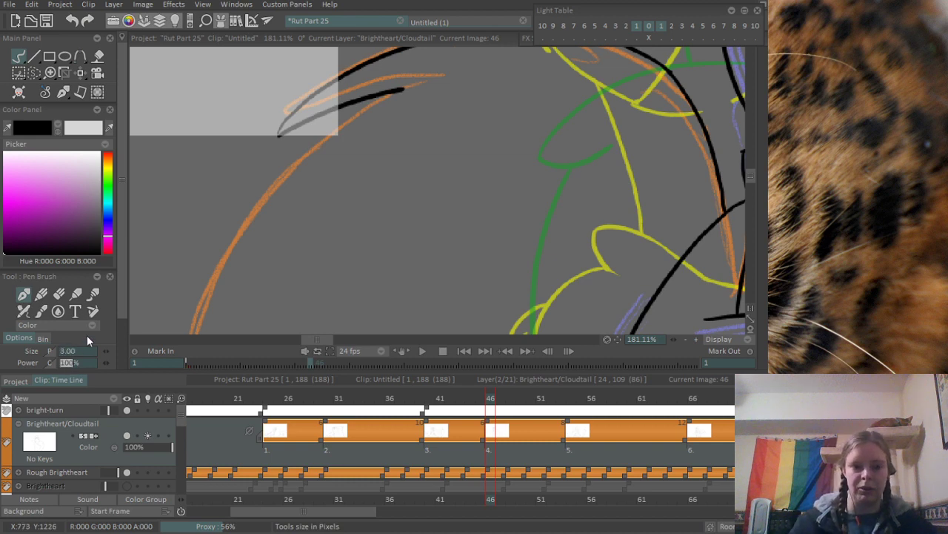
drag(279, 136, 424, 76)
key(ctrl+z)
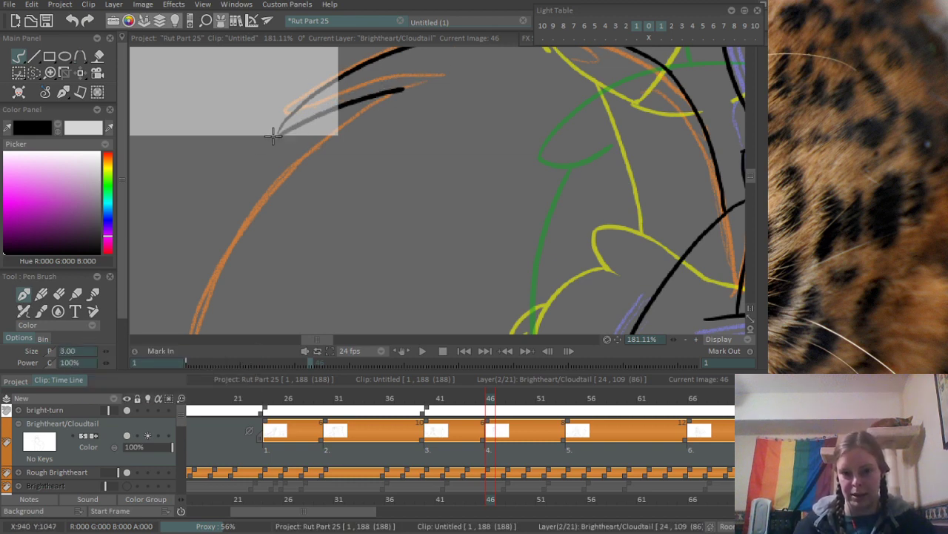
mouse_move(274, 137)
mouse_down()
mouse_move(403, 93)
mouse_move(291, 126)
mouse_up()
key(ctrl+z)
- Ink the tail's outer contour curving from the upper tuft's inner end down past the rough tail tip
scroll(250, 166, down, 4)
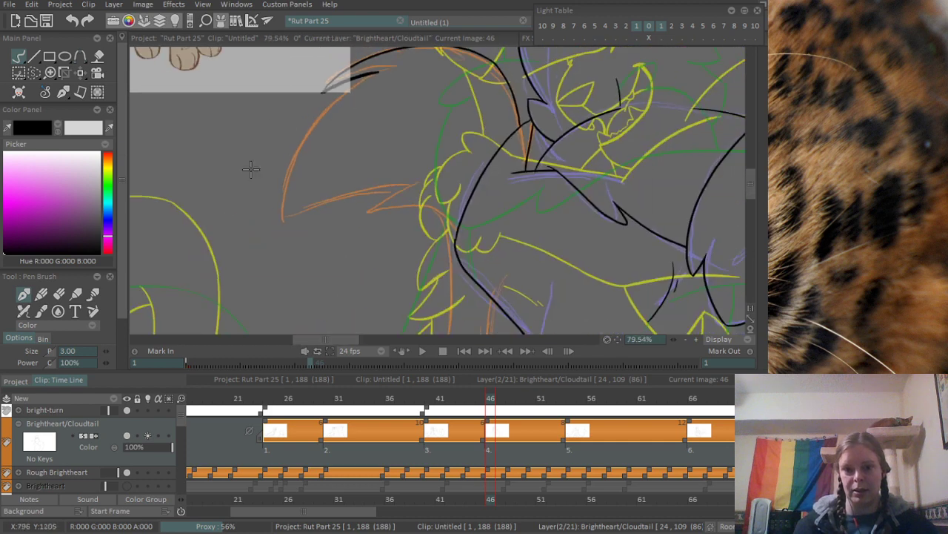
drag(374, 71, 284, 222)
key(ctrl+z)
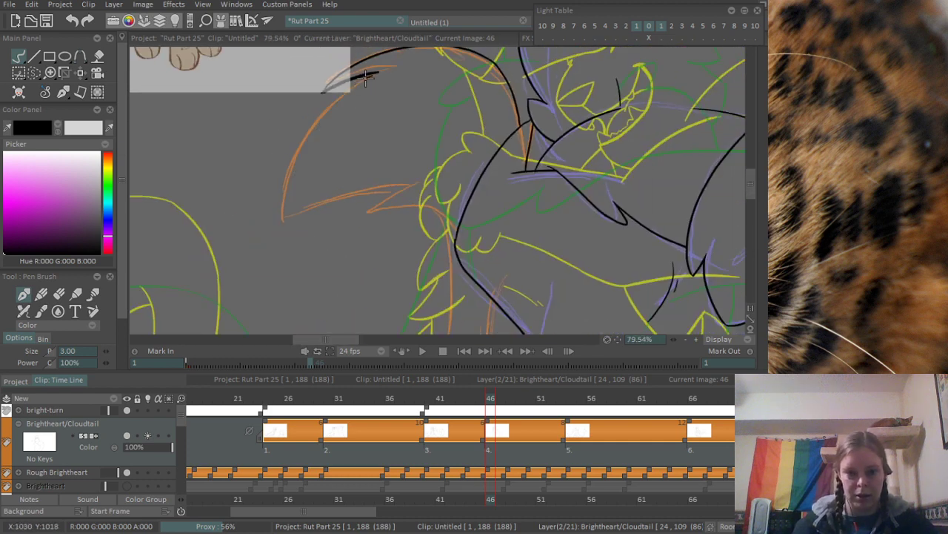
drag(376, 72, 275, 232)
key(ctrl+z)
drag(378, 72, 268, 255)
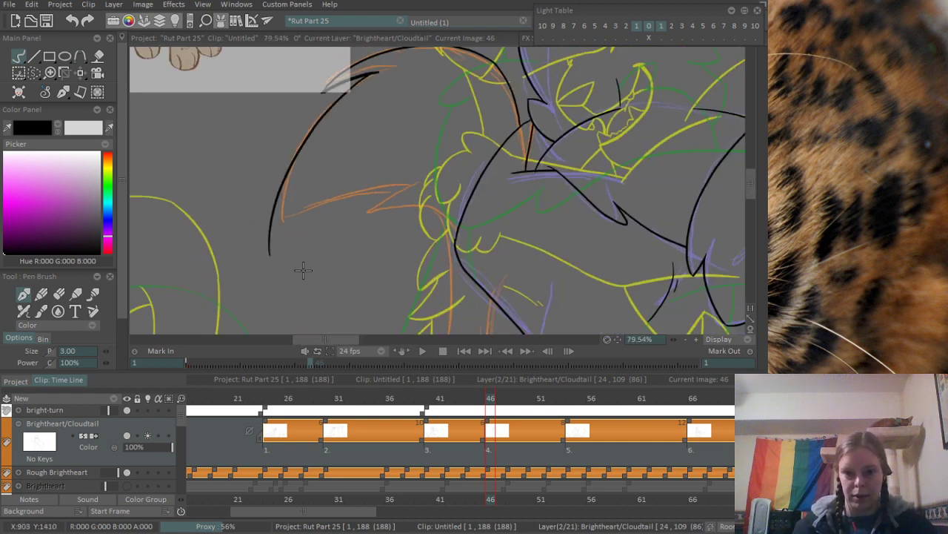
key(ctrl+z)
drag(378, 72, 293, 258)
key(ctrl+z)
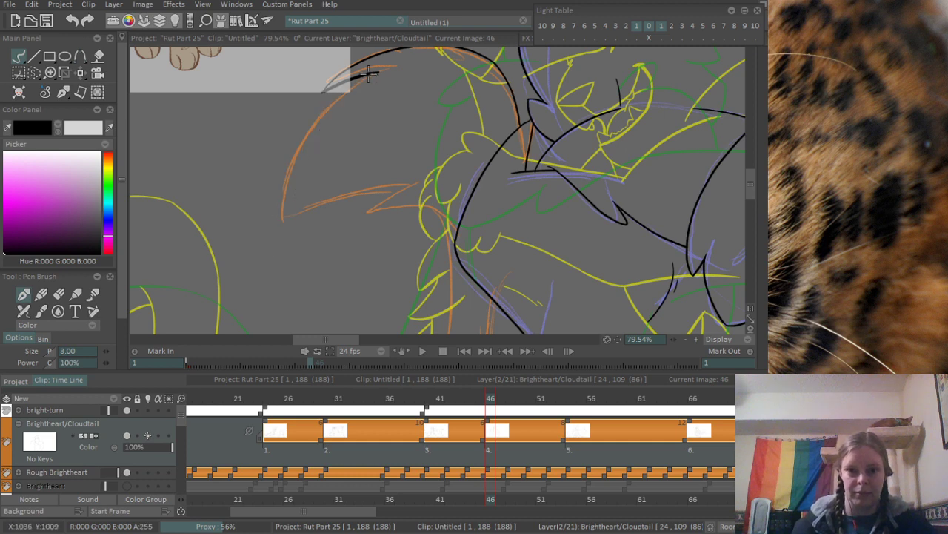
mouse_move(378, 72)
mouse_down()
mouse_move(280, 239)
mouse_move(522, 165)
mouse_up()
- Ink the tail's lower edge from the tip inward, then the sharp zigzag notch of the lower tuft
scroll(306, 206, up, 2)
key(ctrl+z)
drag(245, 229, 495, 148)
key(ctrl+z)
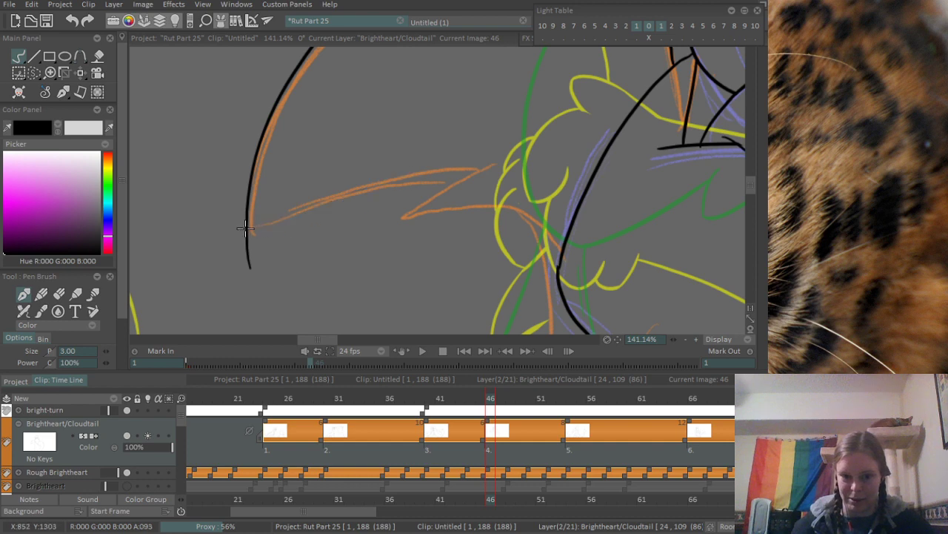
drag(245, 229, 493, 169)
scroll(435, 224, up, 1)
mouse_move(300, 208)
mouse_down()
mouse_move(424, 152)
mouse_move(411, 146)
mouse_up()
- Erase the end of the tail's outer contour that overshoots below the tip corner
key(e)
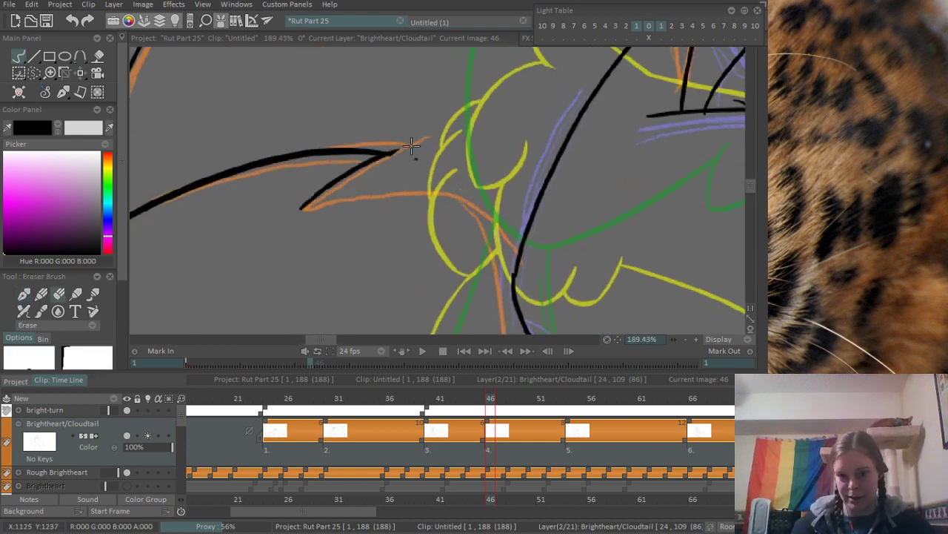
drag(218, 237, 510, 118)
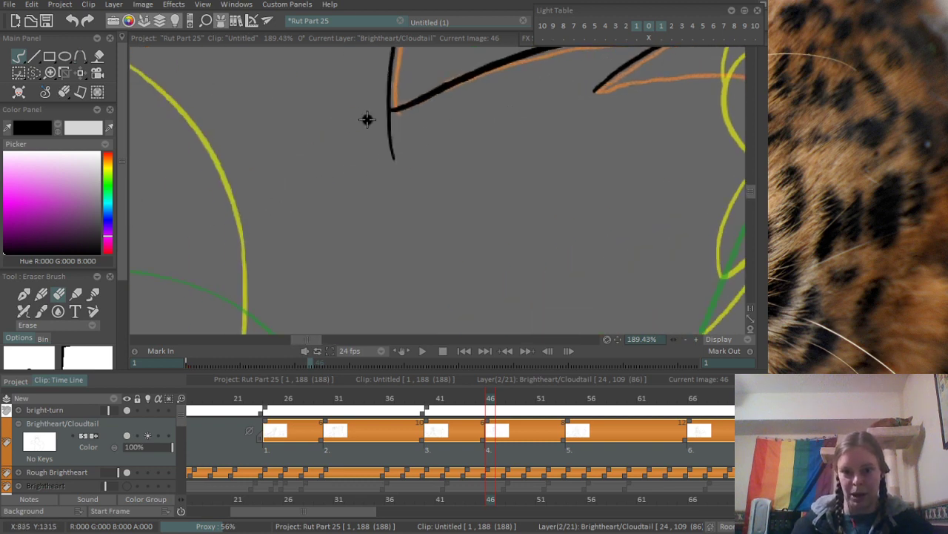
mouse_move(368, 119)
mouse_down()
mouse_move(382, 114)
mouse_move(389, 143)
mouse_up()
- Ink the tail's underside from the lower tuft's point toward the body
mouse_move(545, 114)
mouse_down()
mouse_move(239, 243)
mouse_move(221, 216)
mouse_up()
key(b)
drag(271, 194, 425, 198)
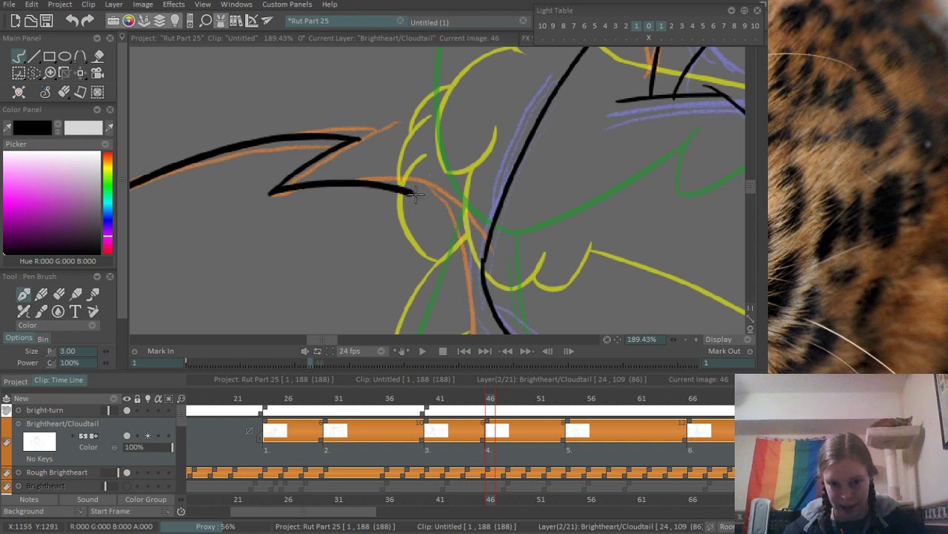
- Ink the long body contour running down from the tail's underside along the rough orange line to the jagged fur marks
scroll(445, 222, down, 3)
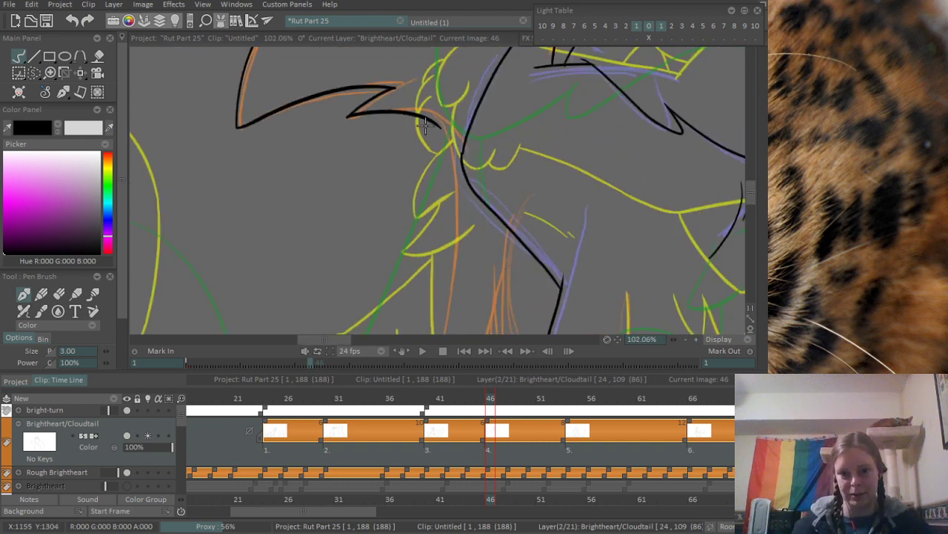
drag(427, 117, 442, 313)
drag(439, 260, 460, 54)
mouse_move(462, 94)
mouse_down()
mouse_move(450, 302)
mouse_move(465, 332)
mouse_up()
key(ctrl+z)
drag(463, 96, 482, 331)
drag(440, 259, 428, 221)
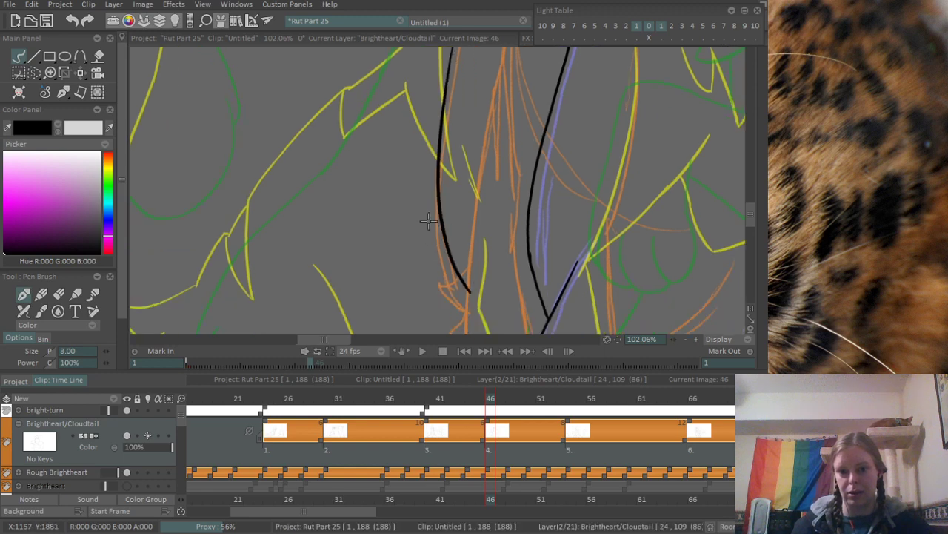
scroll(428, 221, down, 5)
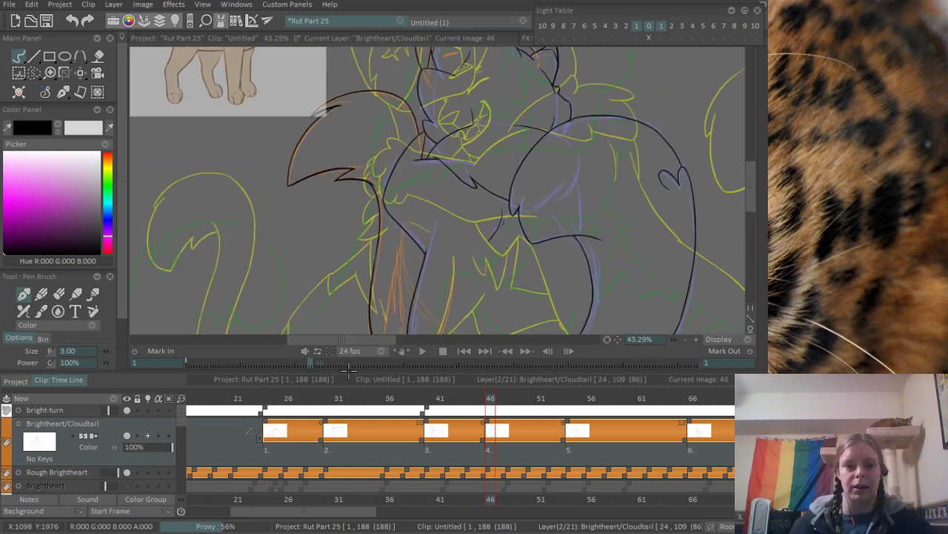
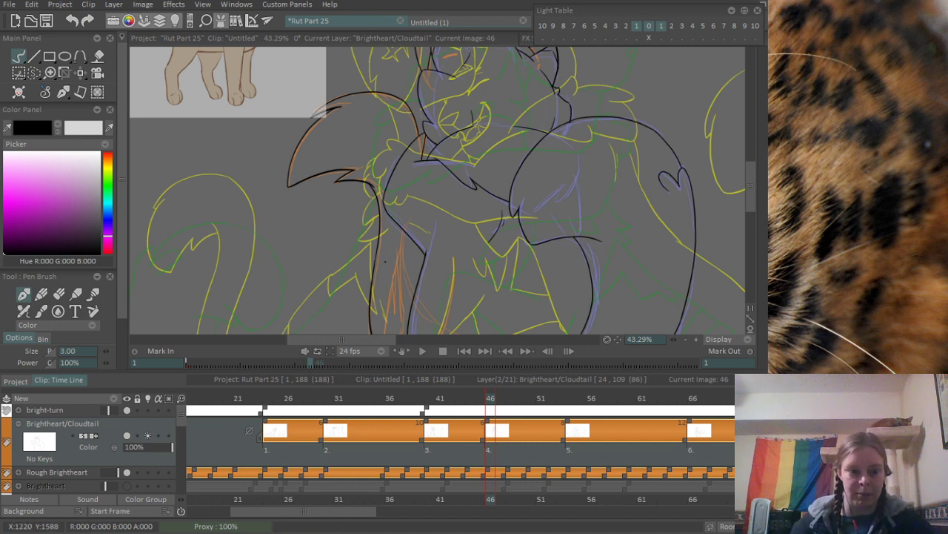
- Ink the upper part of the limb line along the rough orange marks between the long body contour and the angled elbow
scroll(382, 217, down, 1)
scroll(381, 267, up, 4)
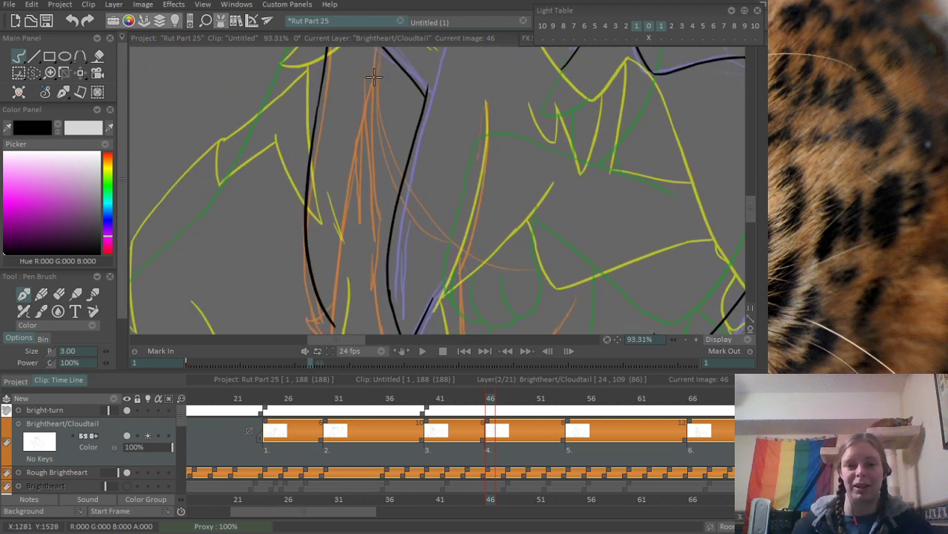
drag(380, 73, 345, 294)
key(ctrl+z)
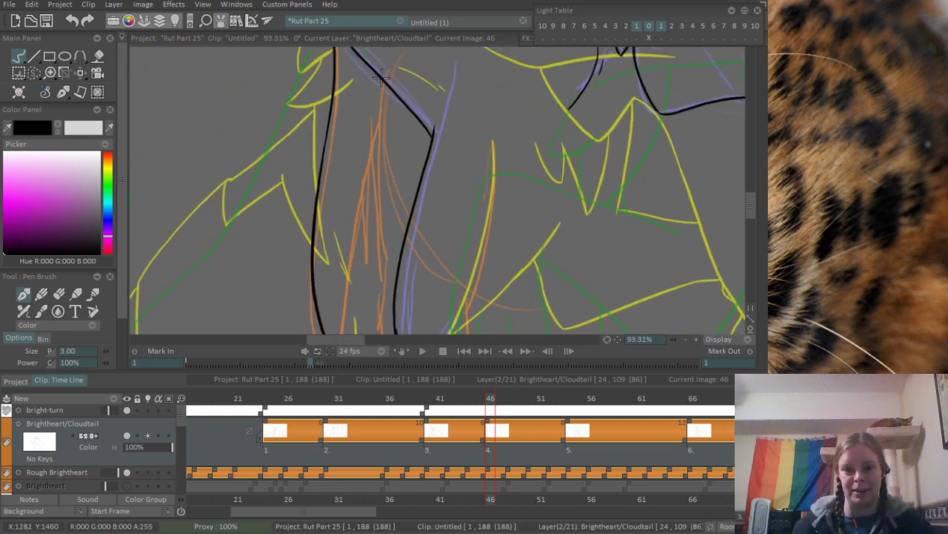
drag(382, 76, 354, 286)
key(ctrl+z)
drag(382, 72, 346, 290)
- Extend the limb line past the jagged fur marks down to the lower canvas edge
drag(326, 331, 312, 132)
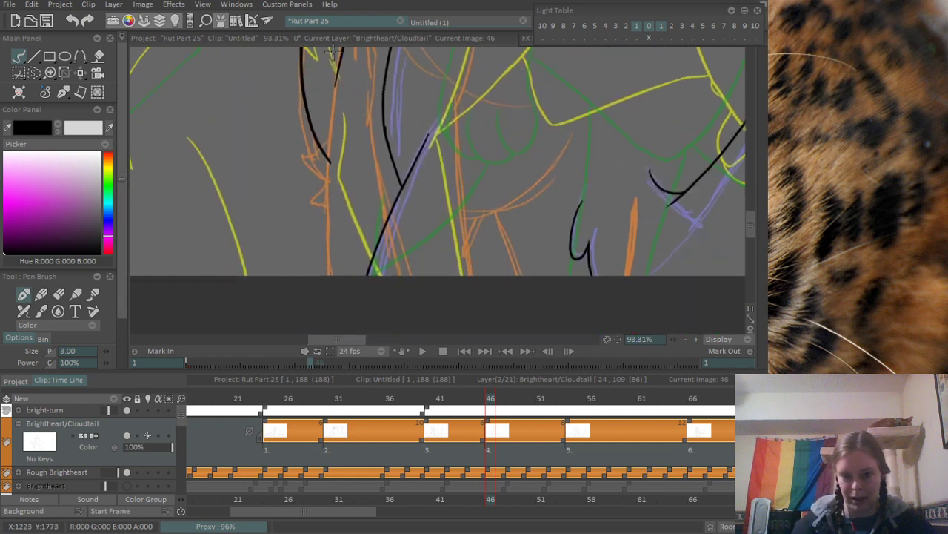
drag(336, 77, 327, 265)
key(ctrl+z)
mouse_move(336, 72)
mouse_down()
mouse_move(327, 117)
mouse_move(339, 315)
mouse_up()
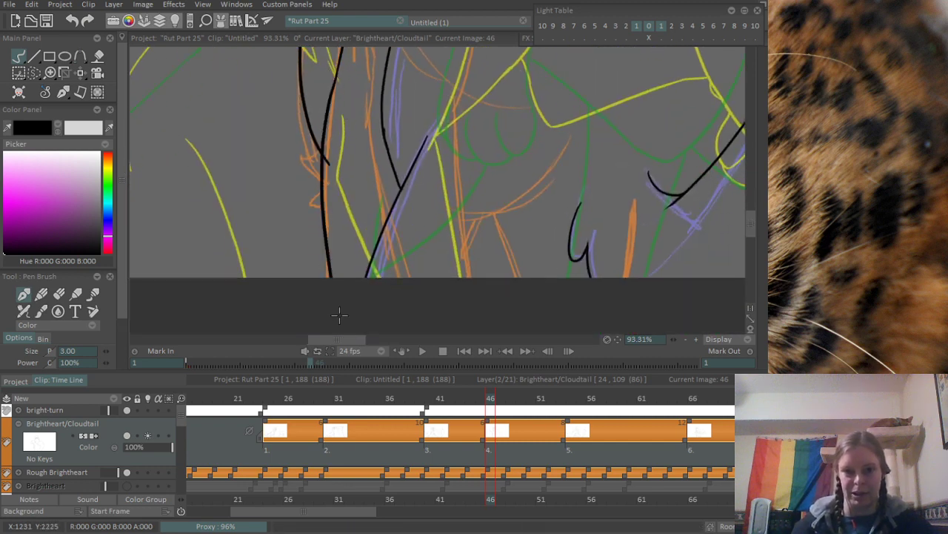
key(ctrl+z)
drag(338, 74, 327, 278)
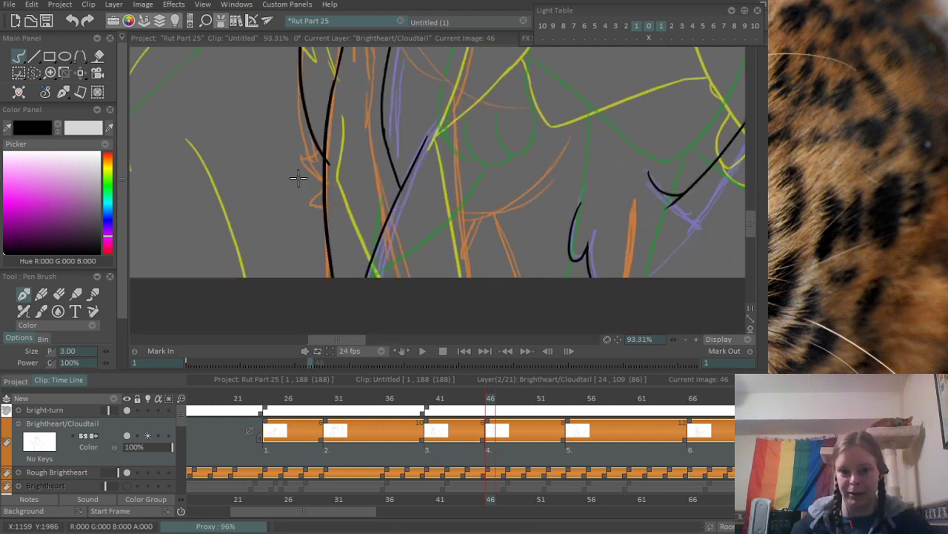
- Ink two pointed fur tufts along the outer side of the limb, over the rough jagged marks
scroll(299, 178, up, 3)
mouse_move(341, 91)
mouse_down()
mouse_move(280, 133)
mouse_move(341, 173)
mouse_up()
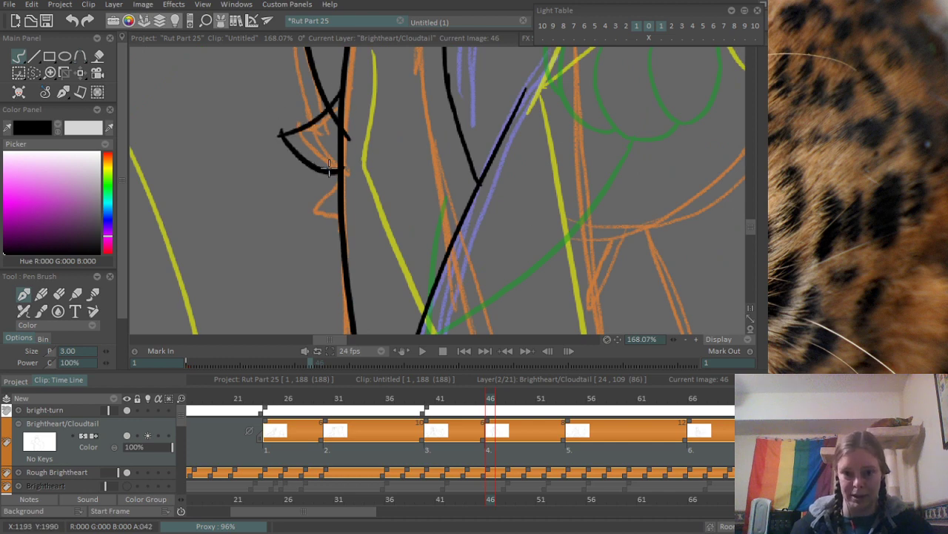
key(ctrl+z)
mouse_move(281, 136)
mouse_down()
mouse_move(339, 166)
mouse_move(294, 197)
mouse_move(337, 219)
mouse_up()
- Erase the body contour's overshoot beyond the upper fur tuft and the stretch of limb line crossing behind that tuft
scroll(374, 103, up, 2)
key(e)
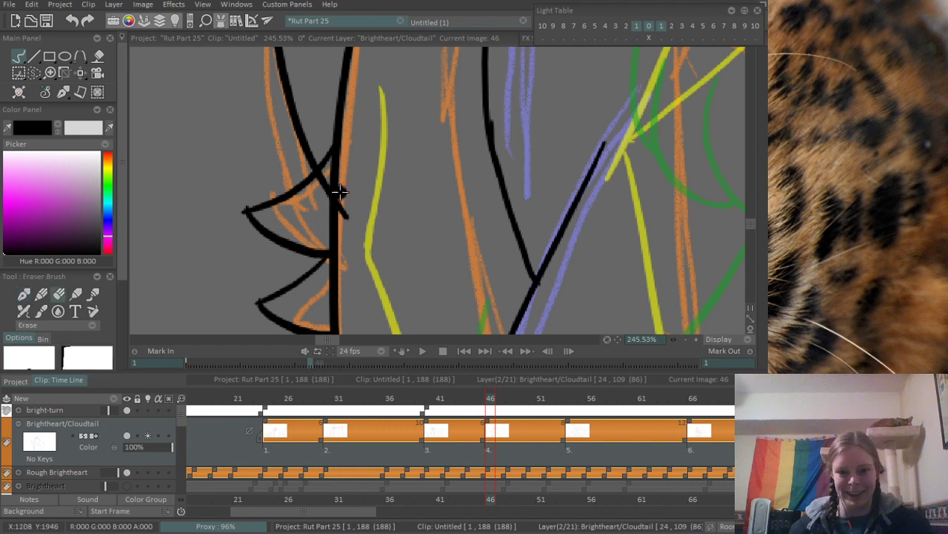
mouse_move(338, 169)
mouse_down()
mouse_move(315, 220)
mouse_move(354, 243)
mouse_up()
drag(343, 198, 350, 232)
drag(342, 194, 352, 243)
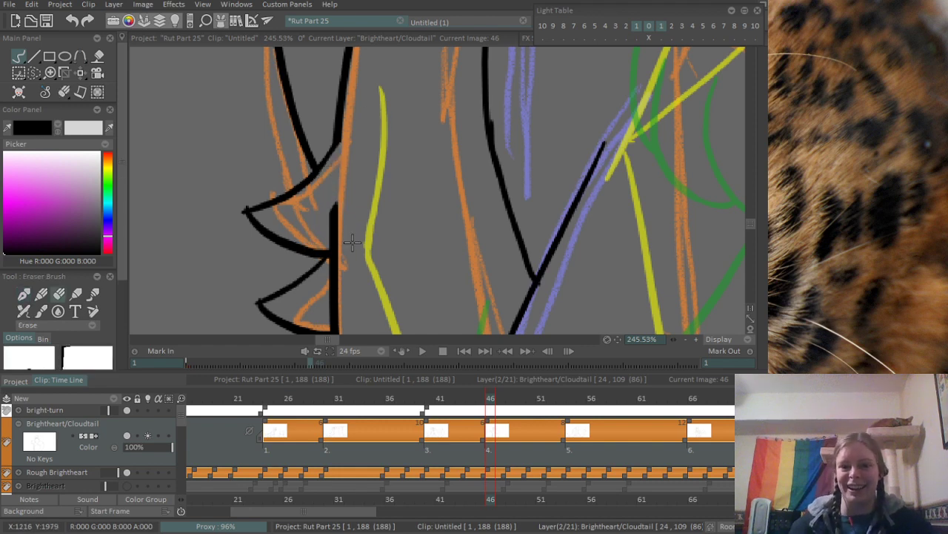
- Ink the start of the second limb line, running down from the slanted line above the elbow over the rough orange strokes
scroll(148, 307, down, 8)
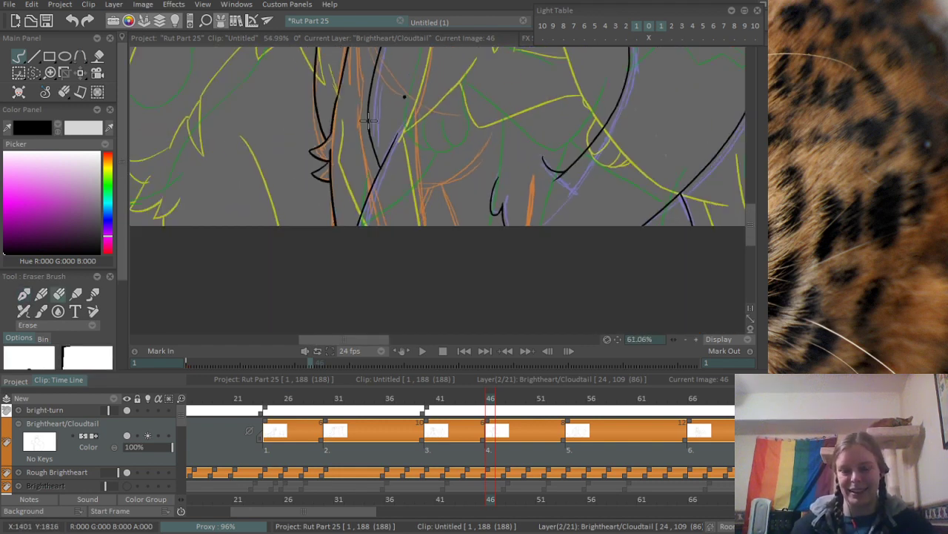
scroll(296, 282, up, 4)
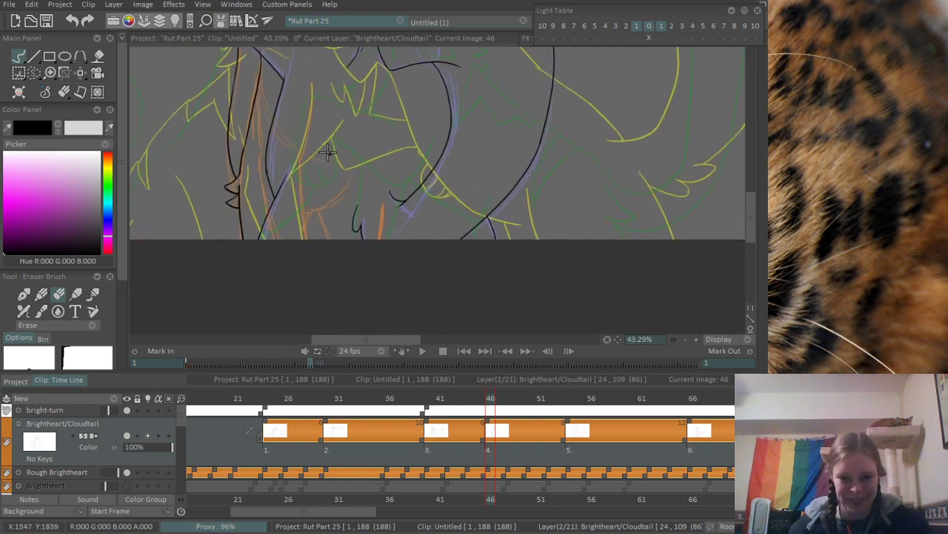
drag(390, 314, 409, 350)
mouse_move(384, 160)
mouse_down()
mouse_move(385, 268)
mouse_move(382, 107)
mouse_up()
scroll(306, 233, up, 1)
drag(348, 237, 367, 137)
scroll(366, 136, up, 5)
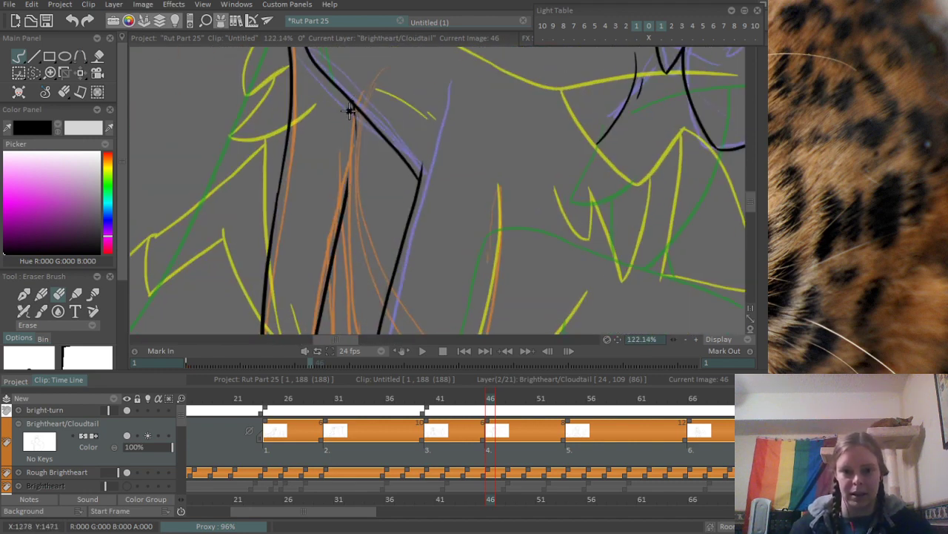
key(p)
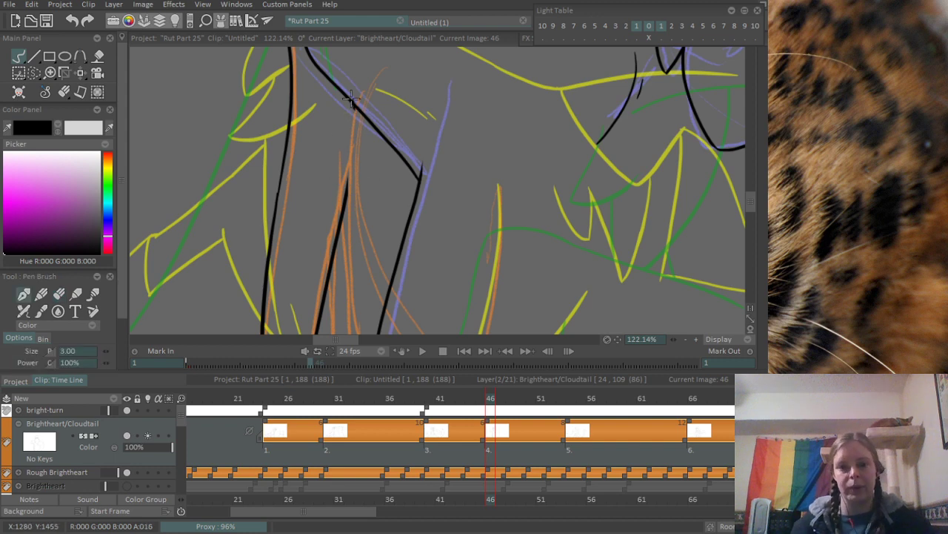
mouse_move(351, 101)
mouse_down()
mouse_move(342, 146)
mouse_move(355, 226)
mouse_up()
key(ctrl+z)
drag(353, 106, 360, 256)
- Continue the second limb line downward along the rough orange line until it meets the diagonal leg line
drag(349, 204, 356, 80)
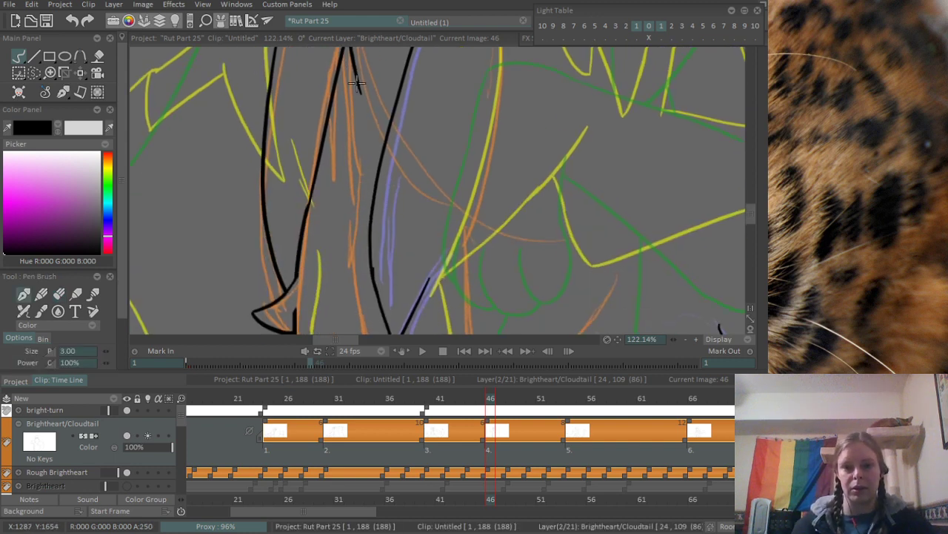
mouse_move(358, 126)
mouse_down()
mouse_move(351, 303)
mouse_move(360, 328)
mouse_up()
drag(350, 233, 328, 78)
drag(331, 132, 355, 221)
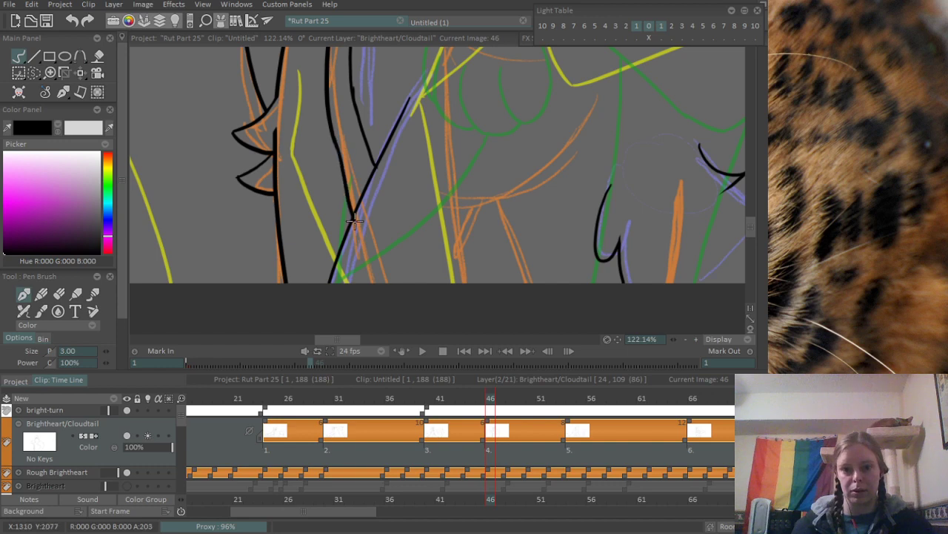
key(ctrl+z)
drag(330, 131, 348, 194)
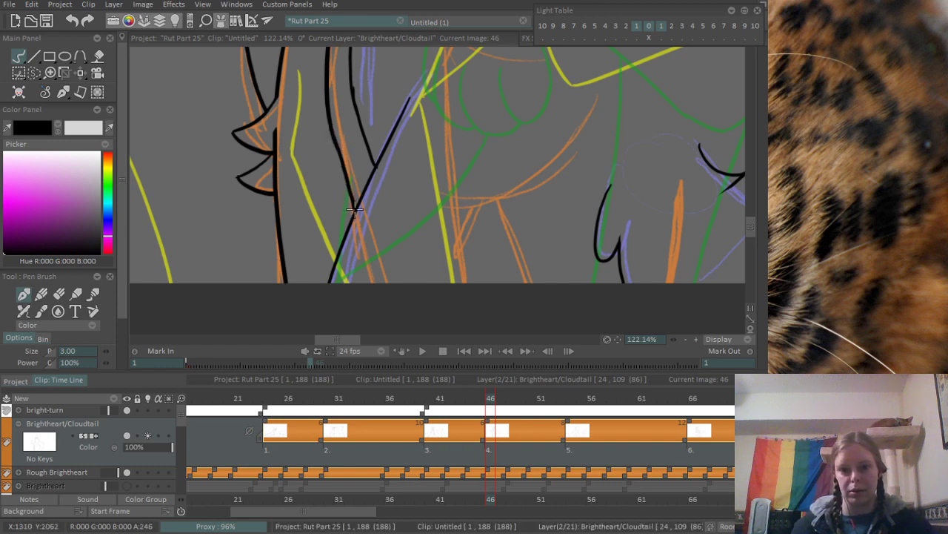
drag(396, 106, 227, 272)
drag(425, 124, 384, 275)
drag(411, 167, 356, 278)
mouse_move(494, 398)
mouse_down()
mouse_move(529, 398)
mouse_move(514, 398)
mouse_up()
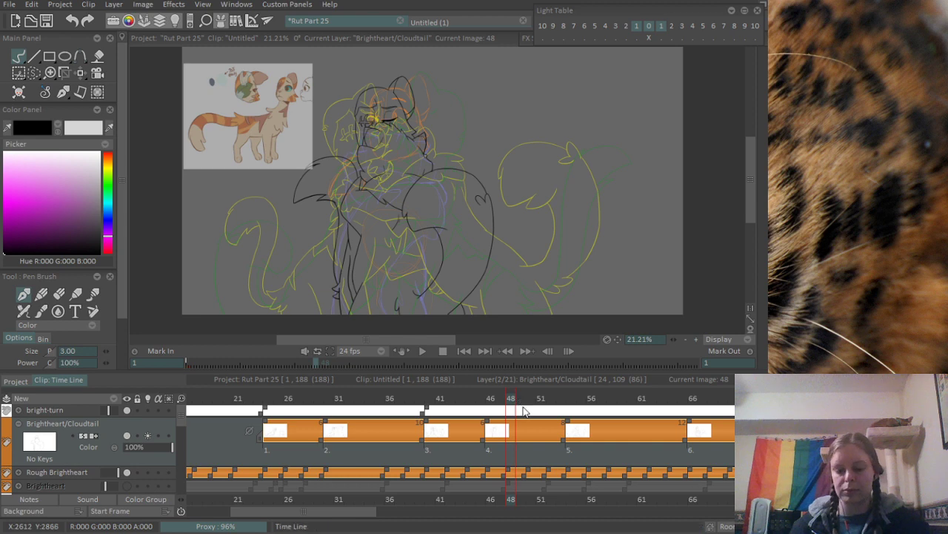
key(Insert)
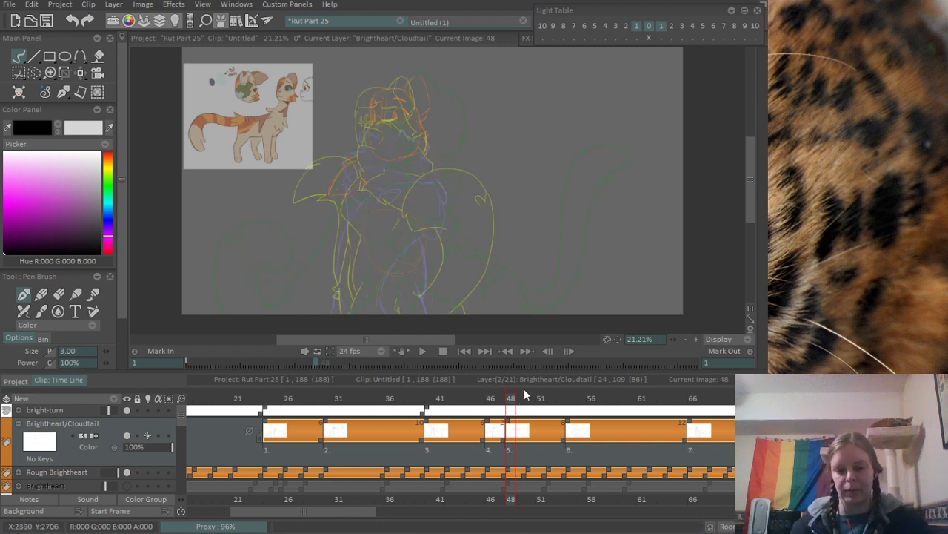
key(ctrl+z)
- Add a new blank drawing at frame 62 on the Brightheart/Cloudtail layer
mouse_move(532, 396)
mouse_down()
mouse_move(654, 397)
mouse_move(635, 398)
mouse_up()
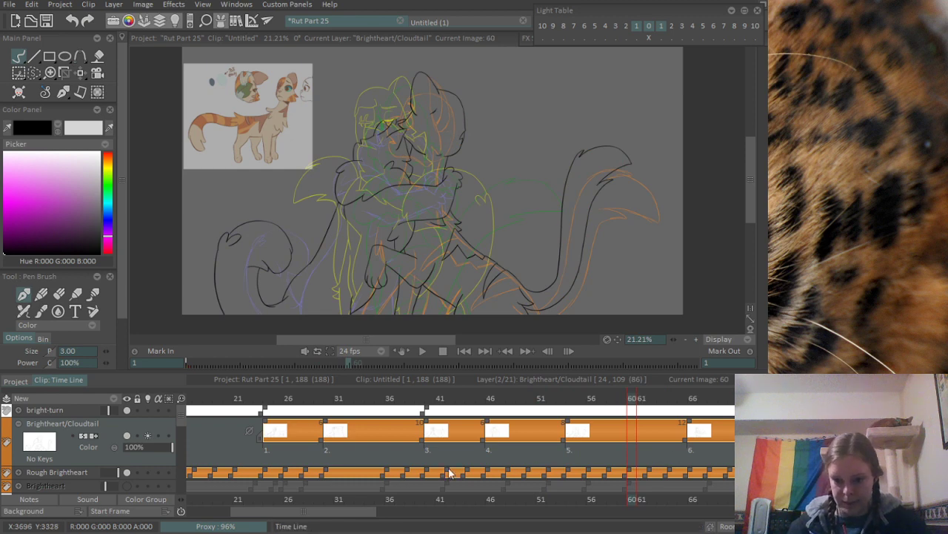
drag(365, 511, 428, 510)
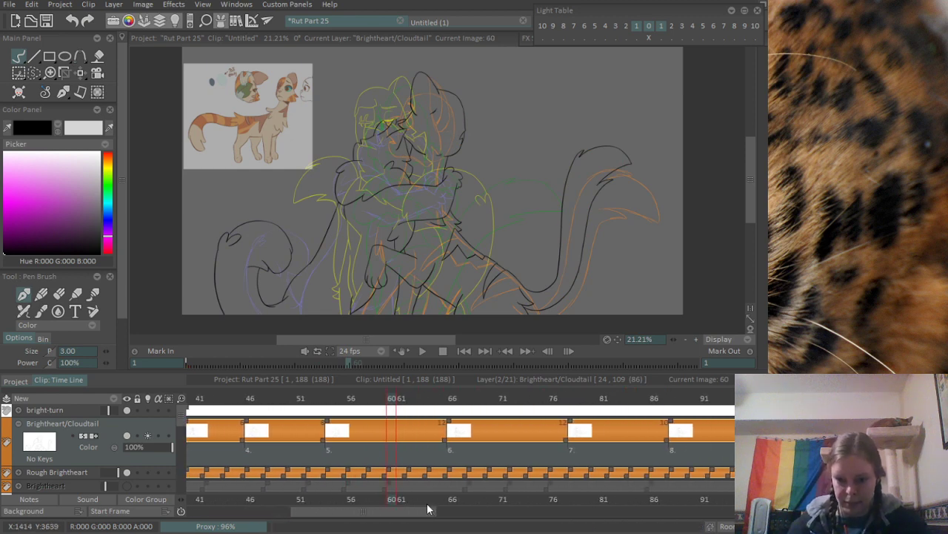
mouse_move(392, 404)
mouse_down()
mouse_move(332, 406)
mouse_move(440, 402)
mouse_move(412, 412)
mouse_up()
key(BackSpace)
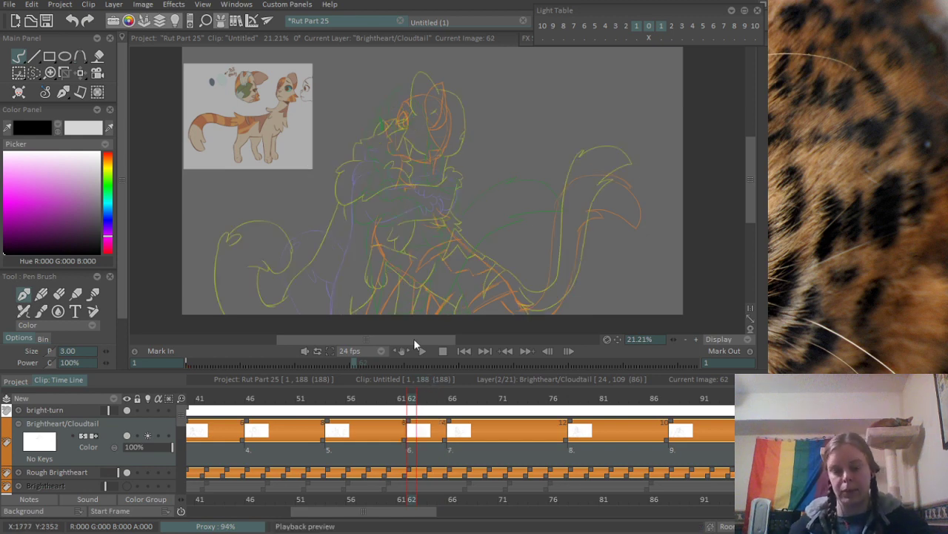
- Ink the eye's curved front edge and its lower lid over the rough orange eye on frame 62
scroll(436, 71, up, 3)
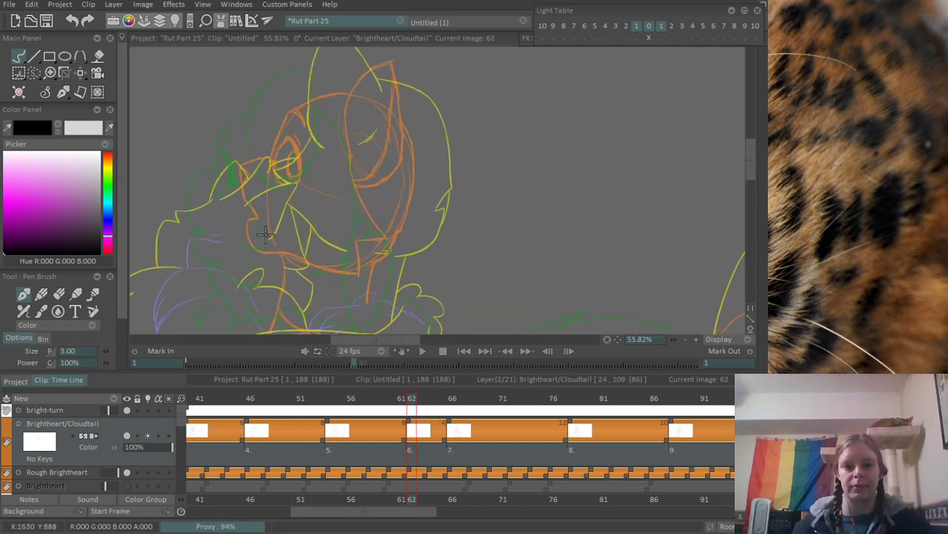
scroll(265, 235, up, 3)
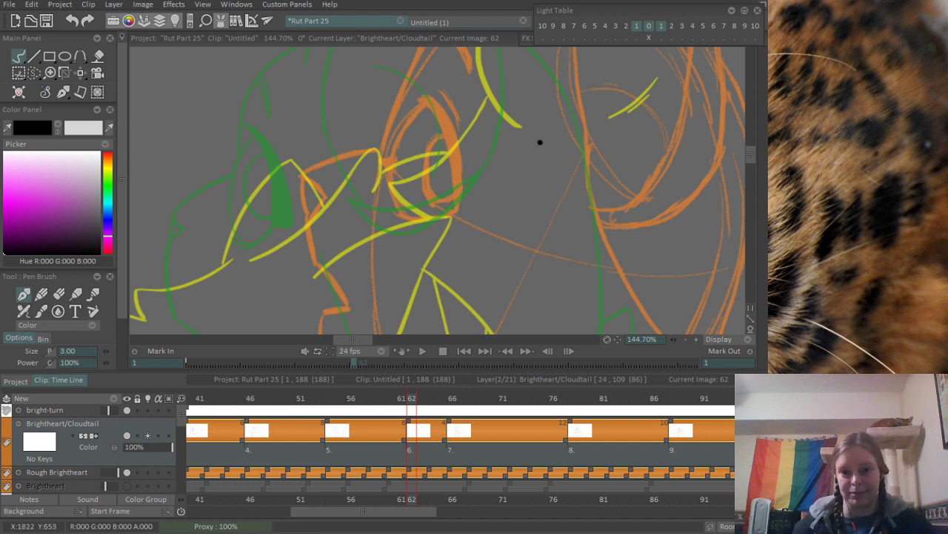
mouse_move(435, 120)
mouse_down()
mouse_move(372, 96)
mouse_move(350, 178)
mouse_up()
drag(339, 223, 393, 206)
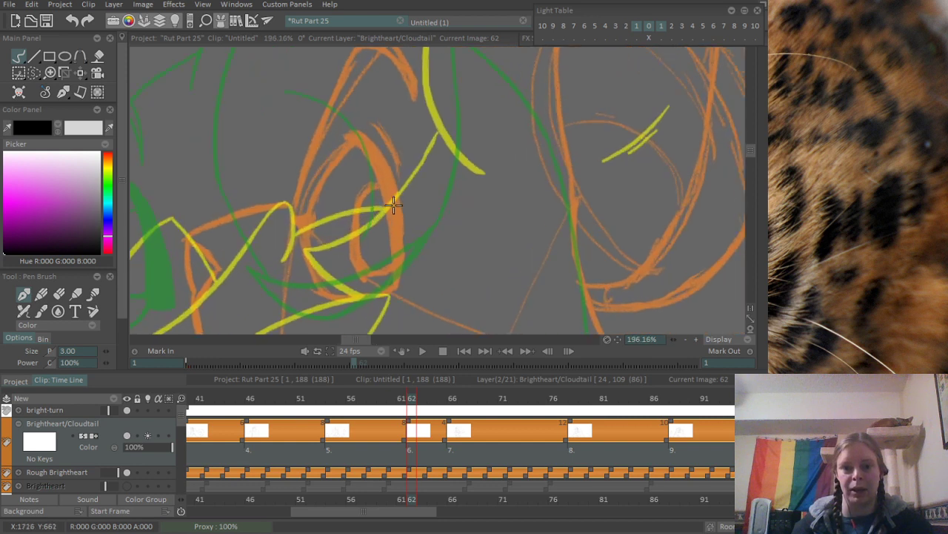
drag(345, 144, 326, 291)
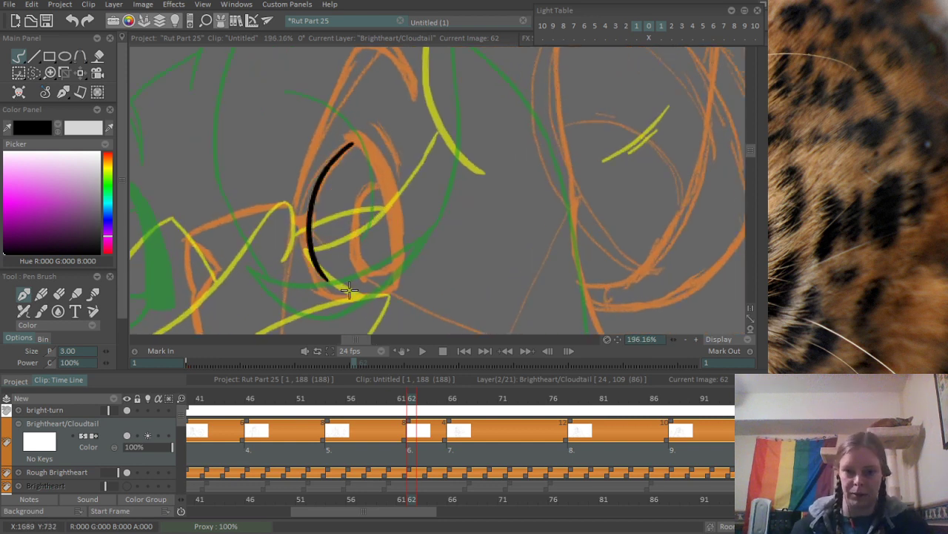
key(ctrl+z)
mouse_move(345, 146)
mouse_down()
mouse_move(306, 252)
mouse_move(329, 296)
mouse_move(387, 289)
mouse_up()
key(ctrl+z)
mouse_move(308, 292)
mouse_down()
mouse_move(404, 289)
mouse_move(392, 286)
mouse_up()
key(ctrl+z)
key(ctrl+z)
key(ctrl+z)
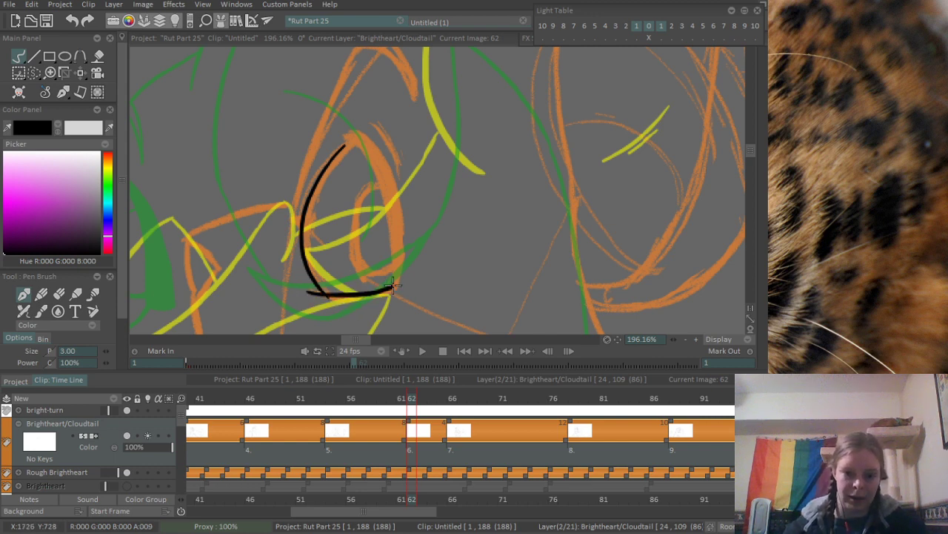
- Erase the overshoot where the eye's front edge crosses the lower lid and thin the lid's outer tip
scroll(369, 308, up, 4)
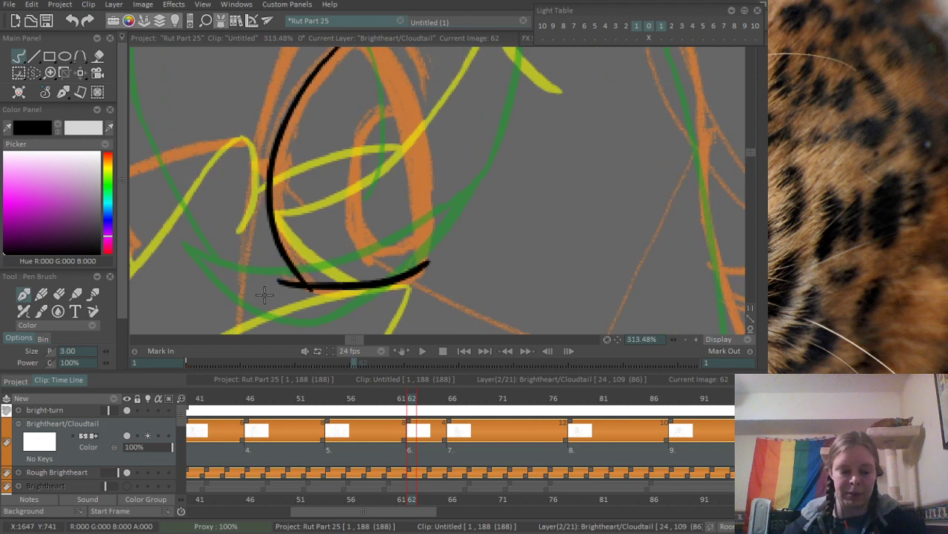
key(e)
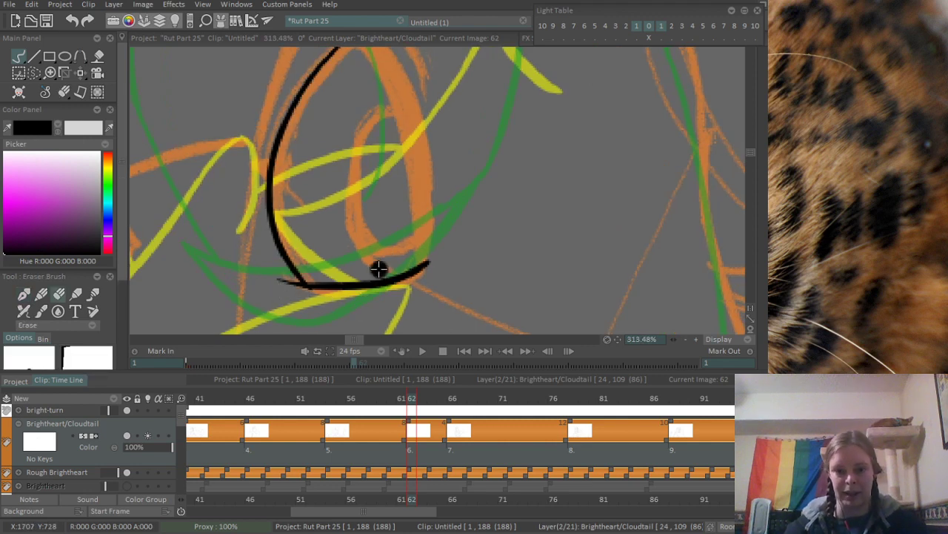
scroll(377, 268, down, 3)
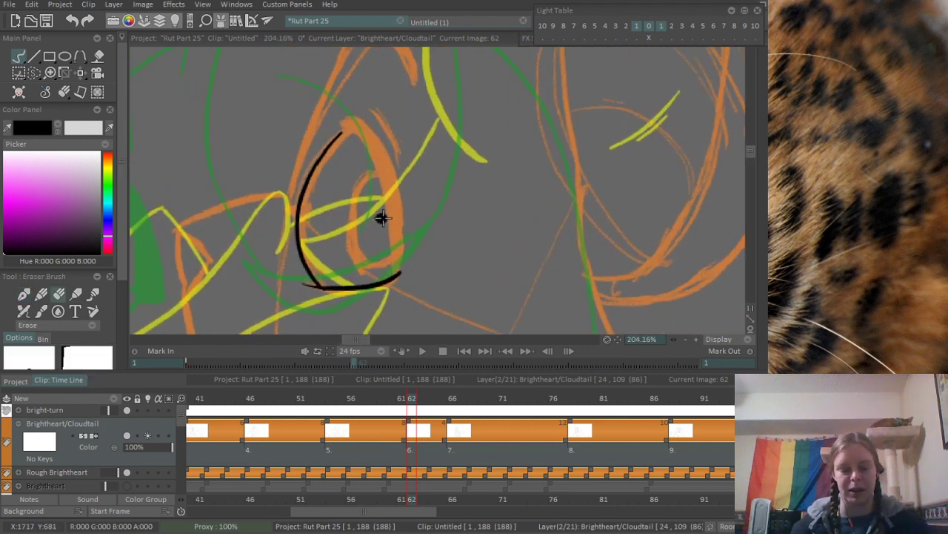
- Ink the thick upper lid from the eye's peak down to the end of the lower lid, closing the eye outline
key(e)
mouse_move(335, 112)
mouse_down()
mouse_move(390, 263)
mouse_move(394, 222)
mouse_move(389, 266)
mouse_up()
key(ctrl+z)
key(ctrl+z)
key(ctrl+z)
mouse_move(339, 118)
mouse_down()
mouse_move(400, 271)
mouse_move(391, 228)
mouse_up()
key(ctrl+z)
mouse_move(349, 122)
mouse_down()
mouse_move(392, 236)
mouse_move(393, 215)
mouse_up()
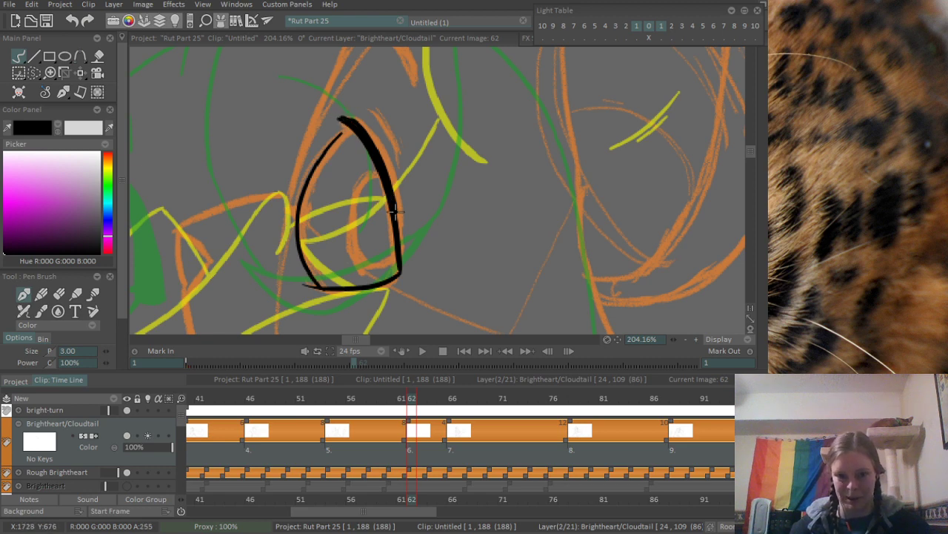
drag(396, 212, 401, 260)
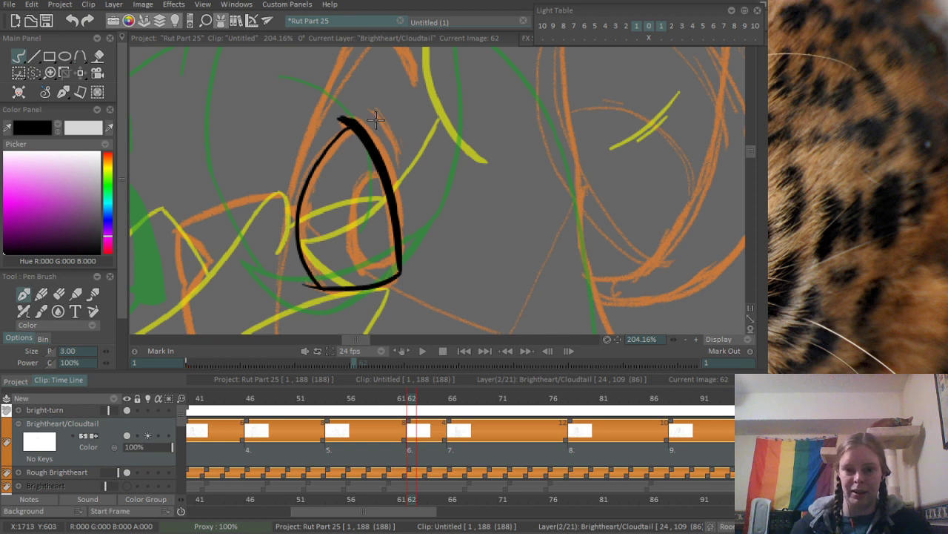
- Ink short crease strokes just outside the thick upper lid
drag(376, 117, 399, 175)
key(ctrl+z)
mouse_move(364, 101)
mouse_down()
mouse_move(397, 152)
mouse_move(387, 117)
mouse_up()
- Ink the oval iris against the thick lid and add a small pointed mark on the eye's front edge
drag(381, 208, 379, 128)
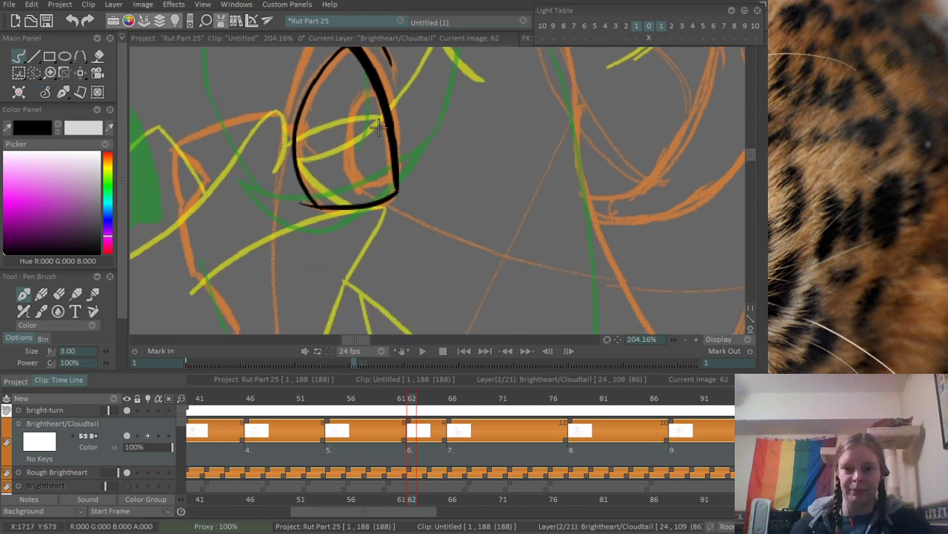
scroll(379, 128, up, 2)
mouse_move(371, 89)
mouse_down()
mouse_move(342, 169)
mouse_move(385, 207)
mouse_move(389, 200)
mouse_up()
key(ctrl+z)
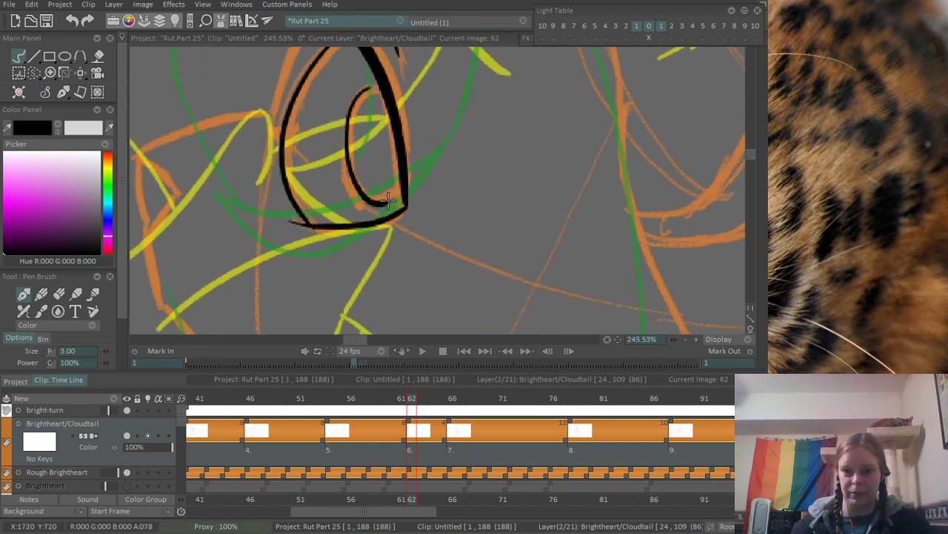
key(ctrl+z)
mouse_move(370, 82)
mouse_down()
mouse_move(347, 182)
mouse_move(395, 178)
mouse_up()
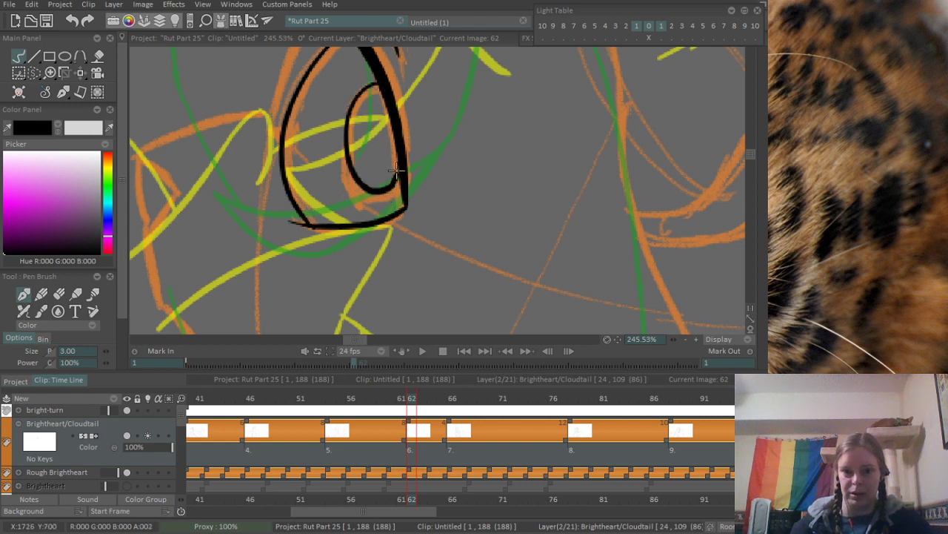
mouse_move(279, 152)
mouse_down()
mouse_move(269, 144)
mouse_move(279, 141)
mouse_up()
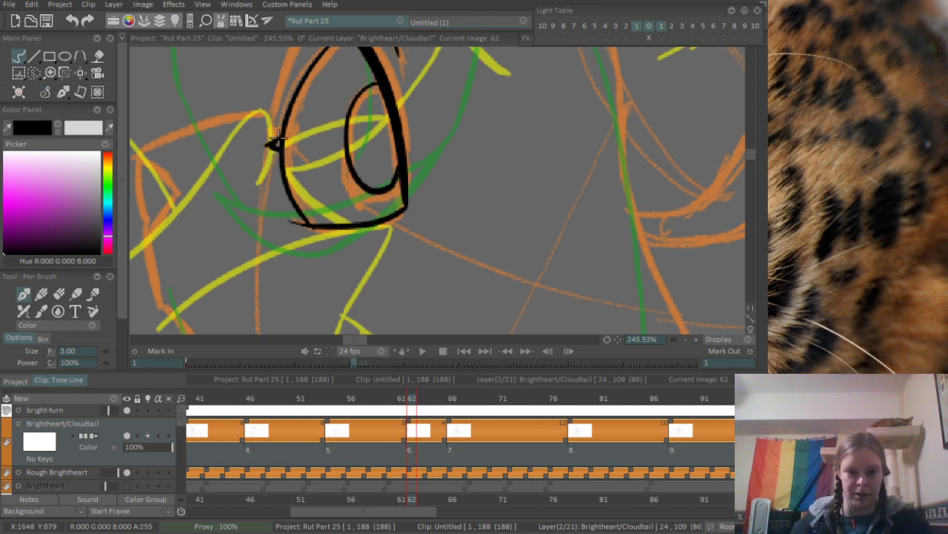
scroll(323, 59, down, 3)
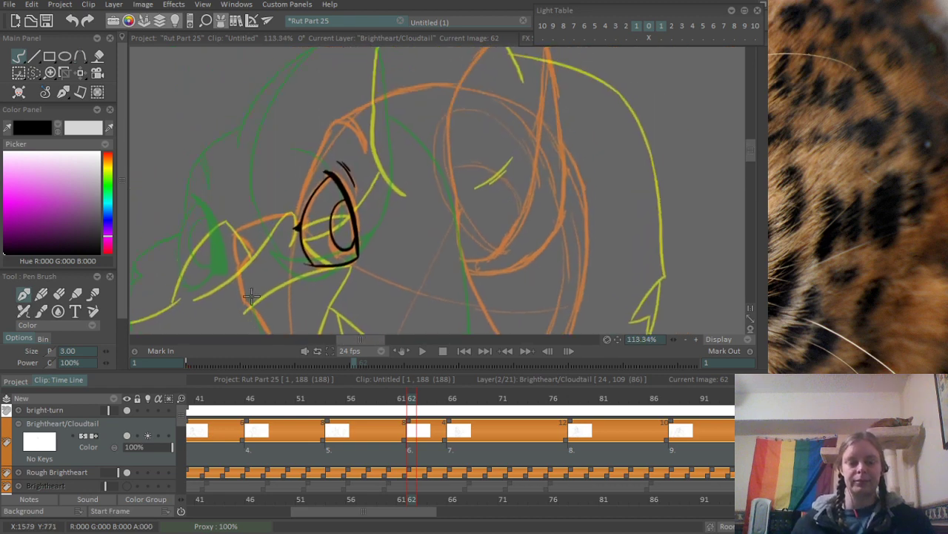
- Ink the brow's front edge from the eye's front corner up to the brow peak
scroll(359, 140, up, 2)
mouse_move(297, 240)
mouse_down()
mouse_move(354, 95)
mouse_move(453, 52)
mouse_up()
key(ctrl+z)
drag(354, 95, 549, 40)
drag(377, 132, 331, 193)
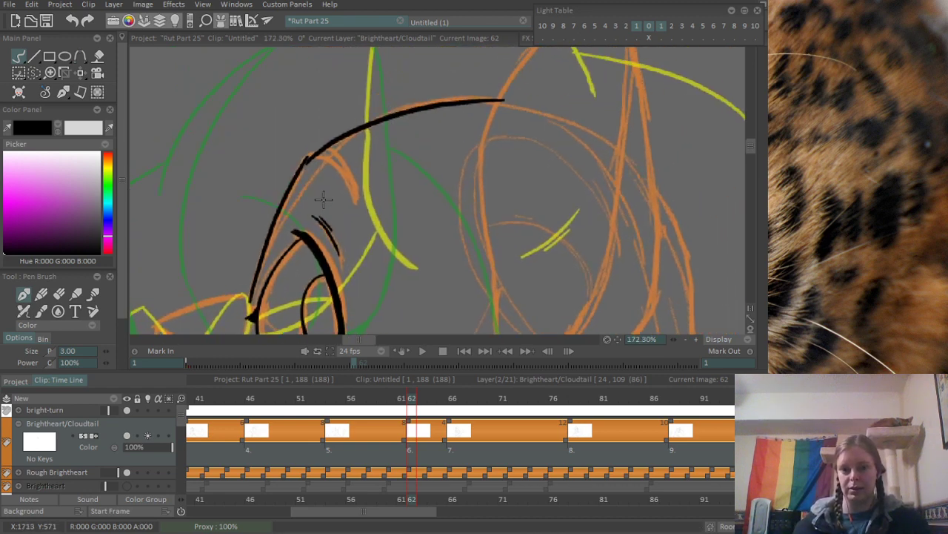
- Ink the top-of-head curve from the brow peak back past the front of the rough ear
key(ctrl+z)
drag(307, 156, 501, 94)
key(ctrl+z)
drag(309, 156, 508, 103)
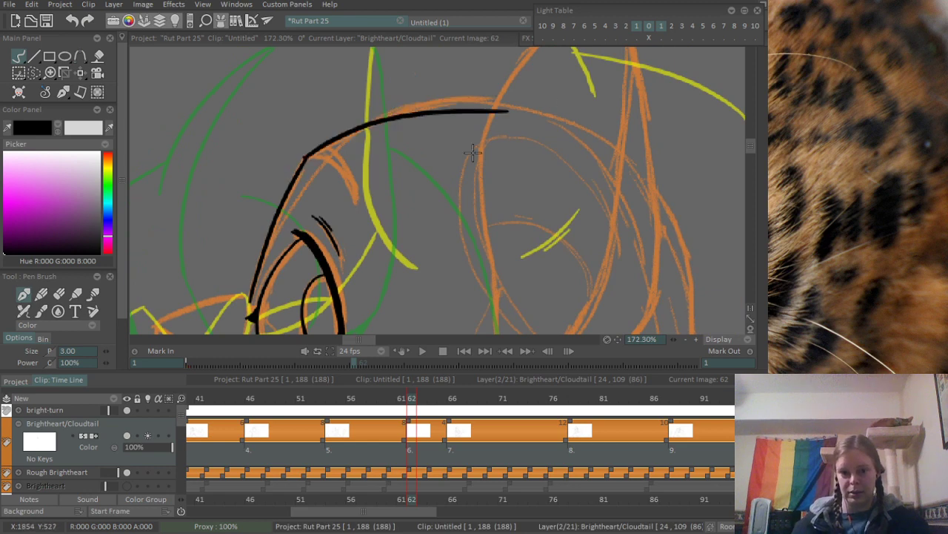
key(ctrl+z)
drag(308, 157, 538, 103)
scroll(312, 164, up, 3)
key(ctrl+z)
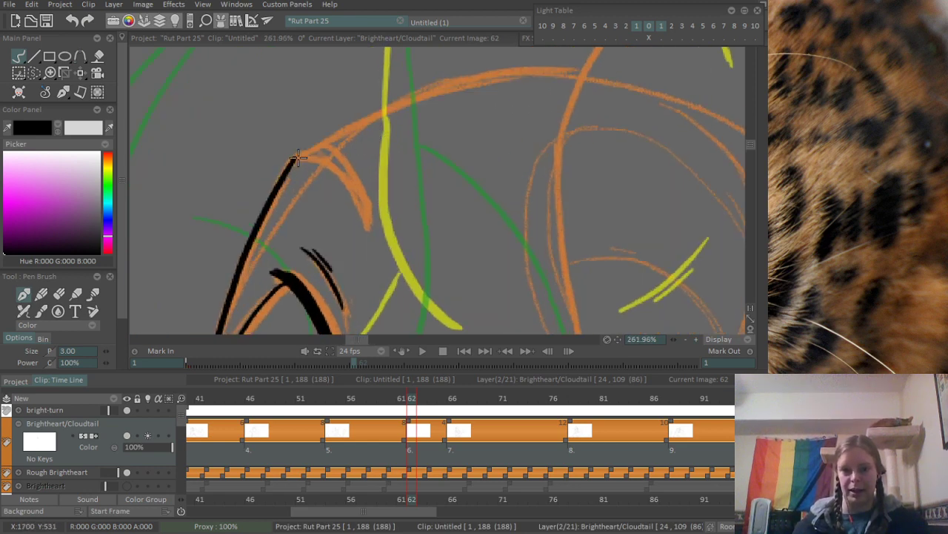
mouse_move(297, 160)
mouse_down()
mouse_move(264, 199)
mouse_move(620, 122)
mouse_up()
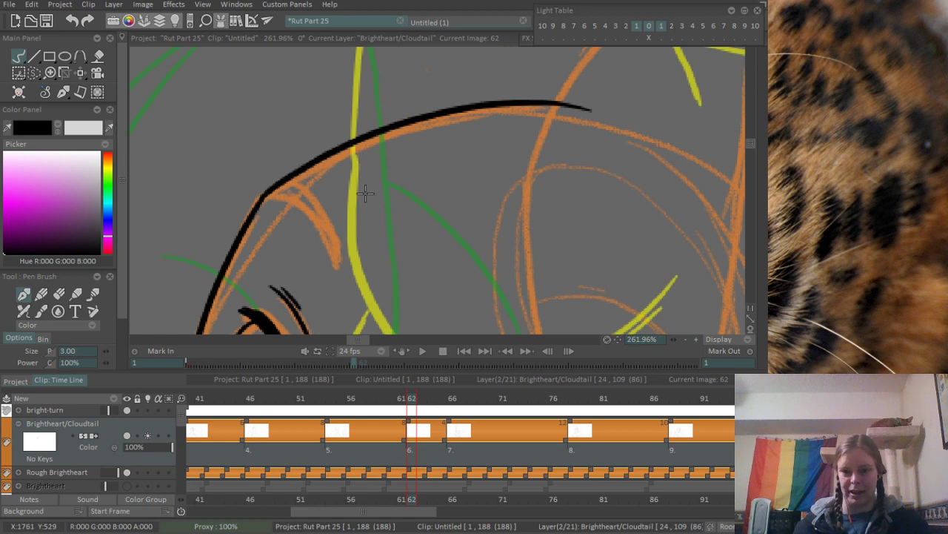
- Ink the short curved brow fold running from the brow peak down behind the eye
mouse_move(307, 222)
mouse_down()
mouse_move(289, 163)
mouse_move(328, 207)
mouse_up()
key(ctrl+z)
drag(248, 134, 335, 227)
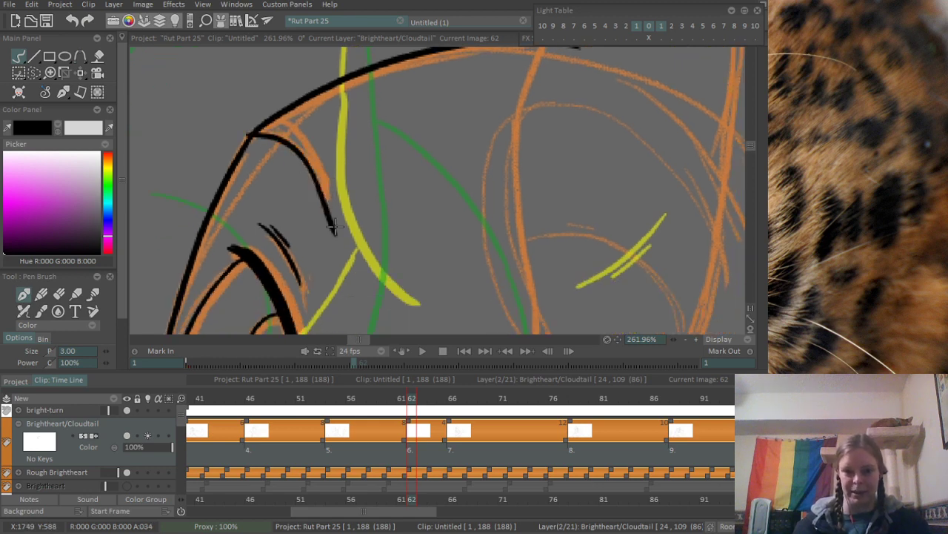
drag(271, 120, 318, 186)
- Ink the bridge of the muzzle from the eye's front corner out to the nose tip
scroll(184, 226, down, 5)
drag(184, 226, 406, 78)
scroll(293, 215, up, 4)
mouse_move(329, 168)
mouse_down()
mouse_move(285, 229)
mouse_move(387, 195)
mouse_up()
key(ctrl+z)
mouse_move(251, 241)
mouse_down()
mouse_move(296, 213)
mouse_move(397, 196)
mouse_up()
drag(261, 287, 246, 220)
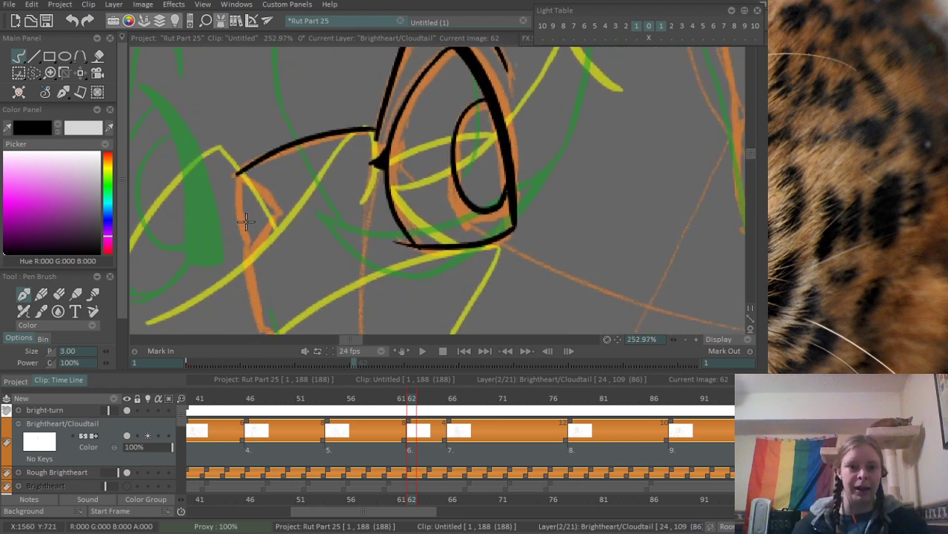
- Ink the small triangular nose at the end of the muzzle bridge
drag(236, 171, 252, 239)
key(ctrl+z)
mouse_move(236, 170)
mouse_down()
mouse_move(252, 238)
mouse_move(278, 205)
mouse_up()
drag(241, 174, 278, 203)
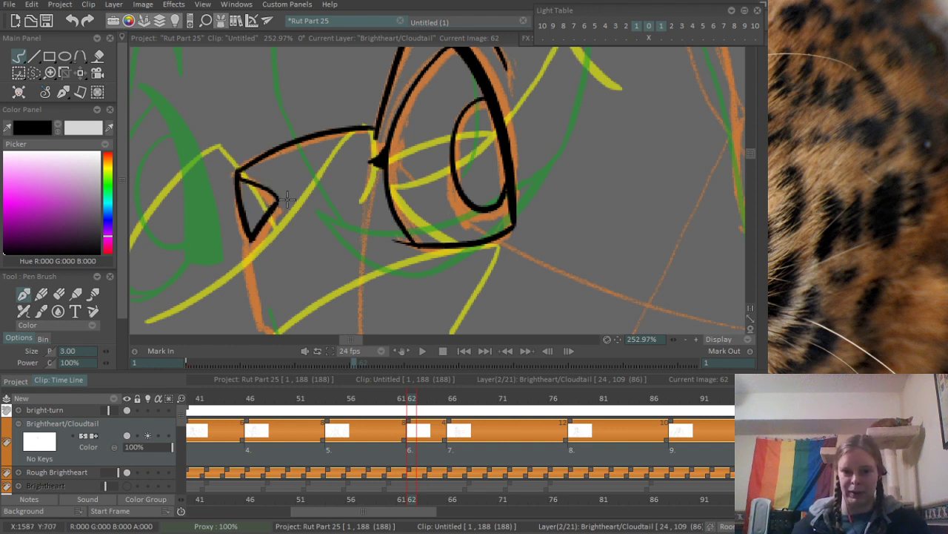
- Ink the muzzle line from the nose down to the mouth, add a thick mouth stroke, and trim its corner
mouse_move(286, 259)
mouse_down()
mouse_move(271, 138)
mouse_move(249, 211)
mouse_up()
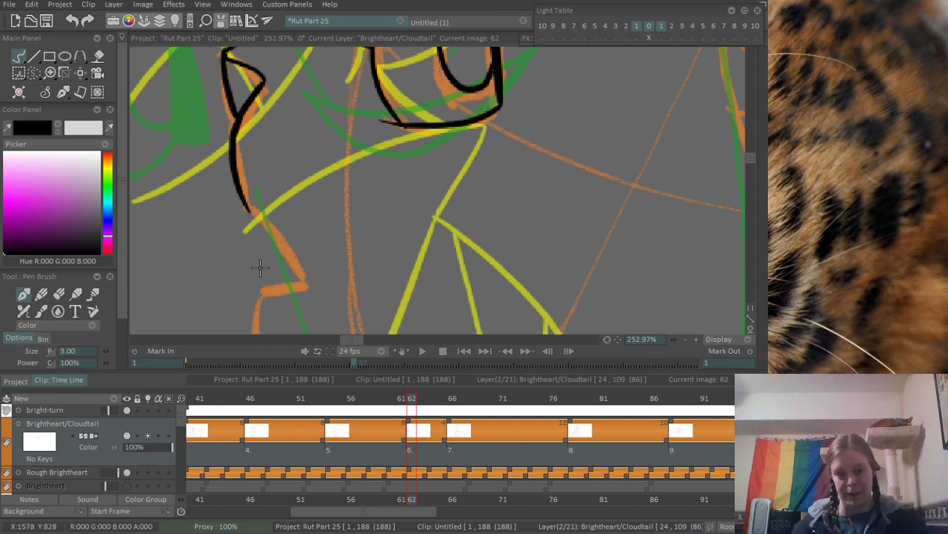
mouse_move(257, 256)
mouse_down()
mouse_move(218, 152)
mouse_move(270, 195)
mouse_up()
drag(273, 234, 291, 147)
key(ctrl+z)
drag(257, 121, 295, 109)
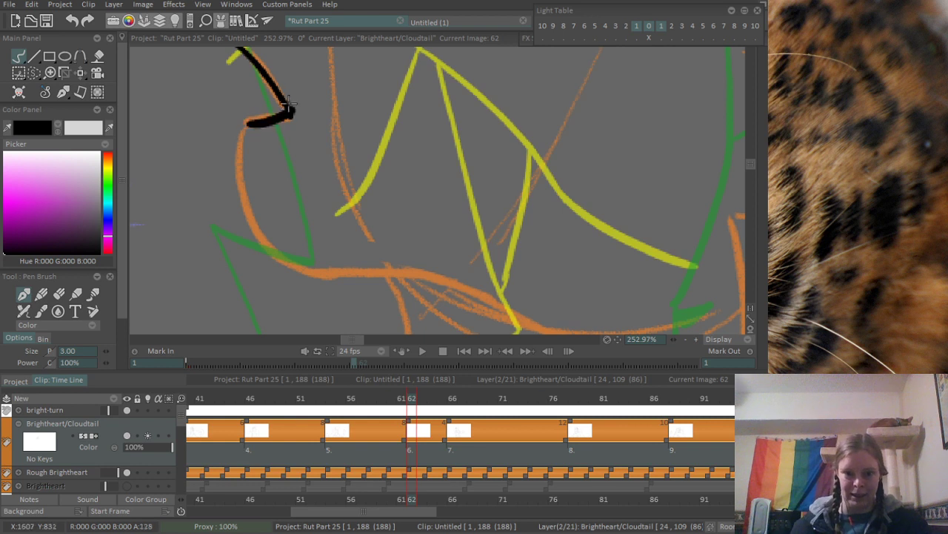
key(e)
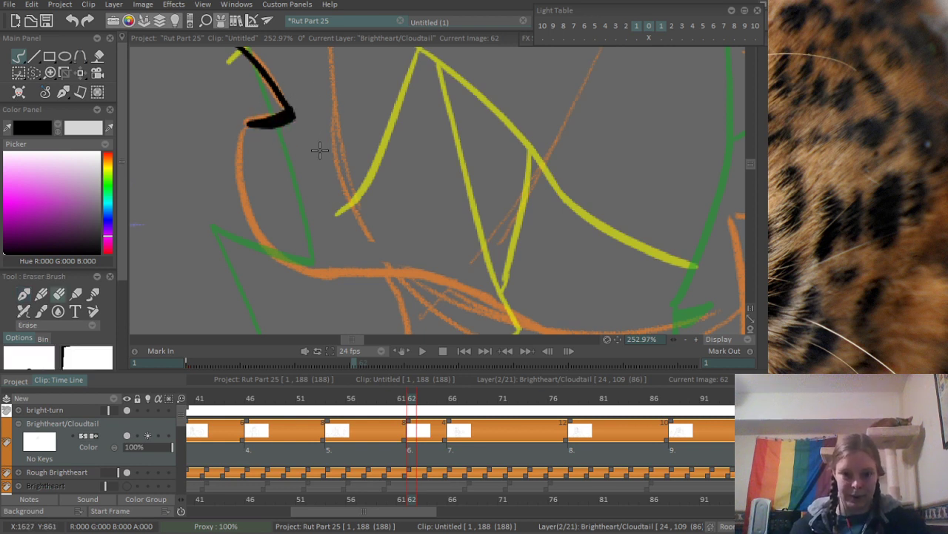
mouse_move(288, 91)
mouse_down()
mouse_move(312, 147)
mouse_move(281, 75)
mouse_up()
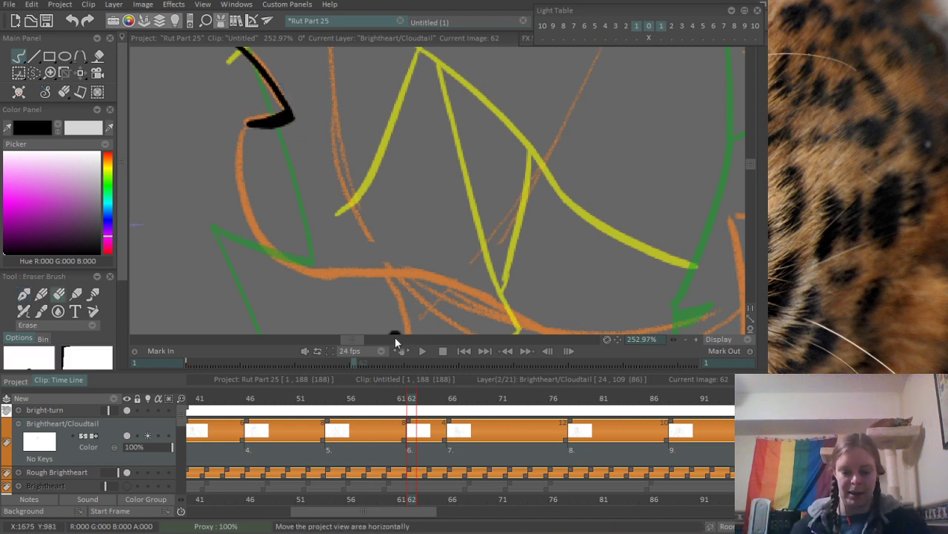
- Ink the chin curve from the mouth stroke around and back along the underside of the jaw
key(b)
mouse_move(247, 128)
mouse_down()
mouse_move(236, 174)
mouse_move(291, 281)
mouse_move(292, 255)
mouse_up()
key(ctrl+z)
key(ctrl+z)
mouse_move(247, 128)
mouse_down()
mouse_move(296, 278)
mouse_move(438, 275)
mouse_up()
drag(505, 266, 276, 193)
mouse_move(212, 194)
mouse_down()
mouse_move(447, 280)
mouse_move(248, 195)
mouse_move(478, 282)
mouse_up()
key(ctrl+z)
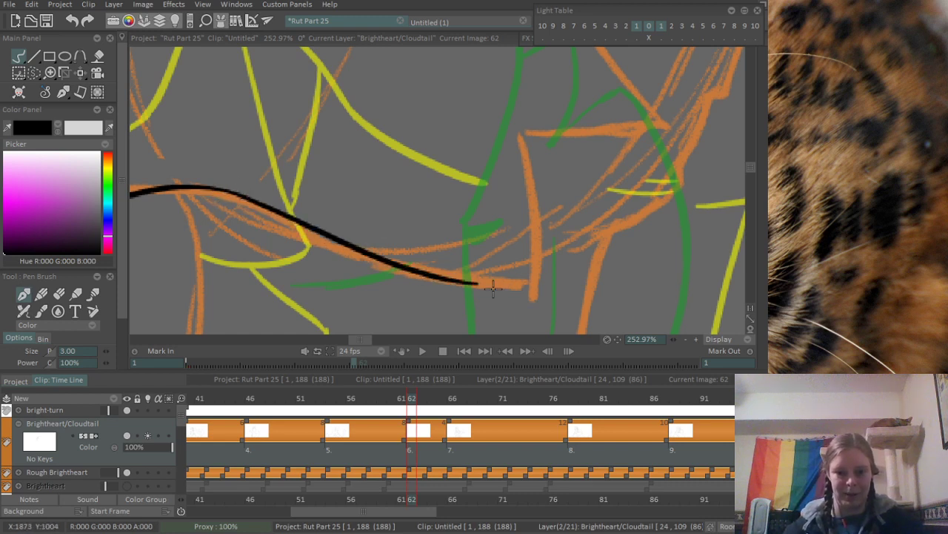
- Extend the jaw line back to the lower point of the rough cheek tuft
mouse_move(324, 237)
mouse_down()
mouse_move(418, 275)
mouse_move(561, 294)
mouse_up()
key(ctrl+z)
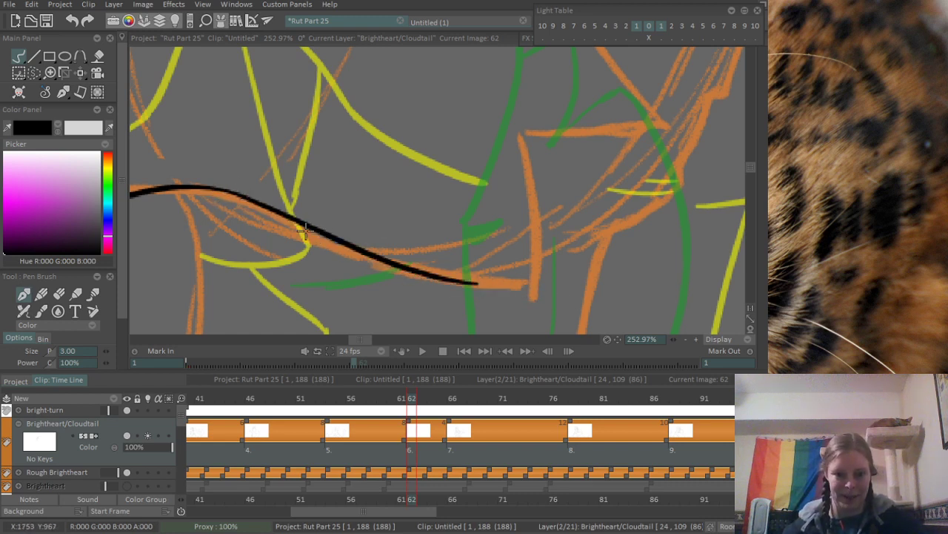
drag(304, 229, 514, 292)
key(ctrl+z)
drag(301, 229, 532, 286)
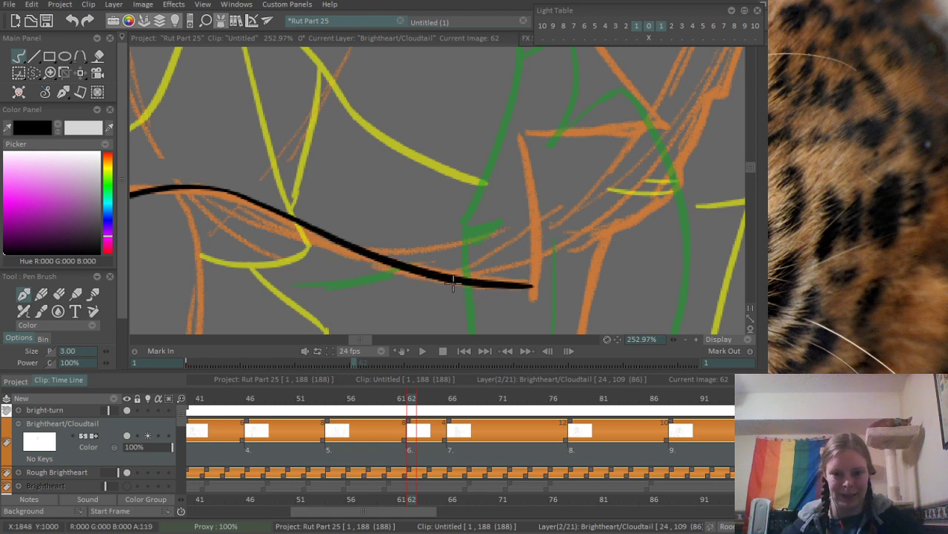
- Ink the cheek tuft's front edge up from the end of the jaw line and clean up their lower corner
drag(514, 139, 533, 293)
drag(572, 161, 461, 176)
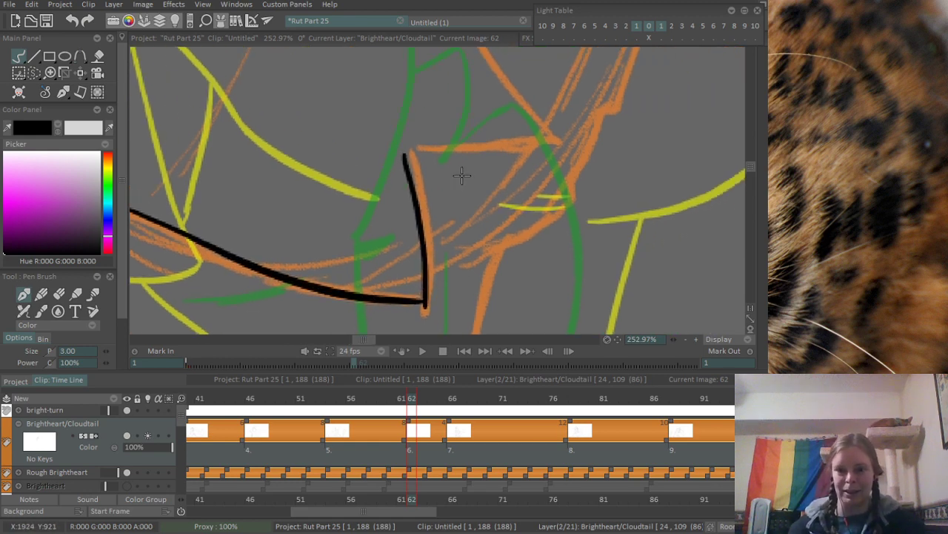
scroll(442, 309, up, 1)
scroll(455, 307, up, 1)
key(e)
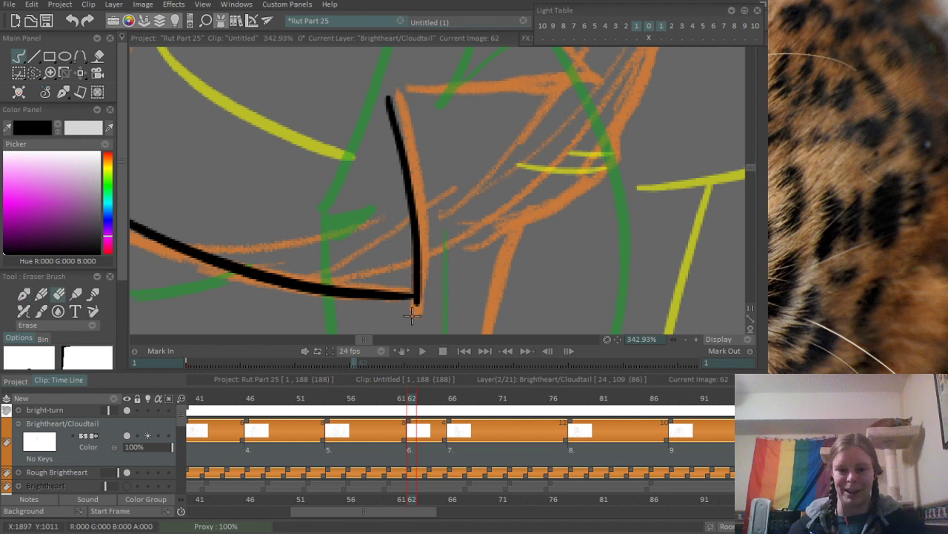
scroll(388, 148, down, 3)
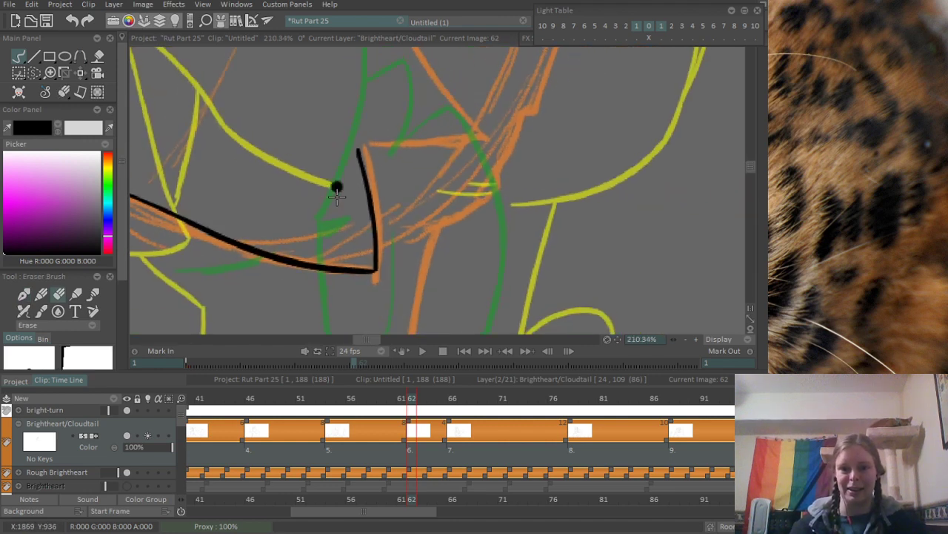
- Ink the cheek tuft's upper edge from the top of its front edge out to the rear tip
scroll(407, 210, up, 1)
key(b)
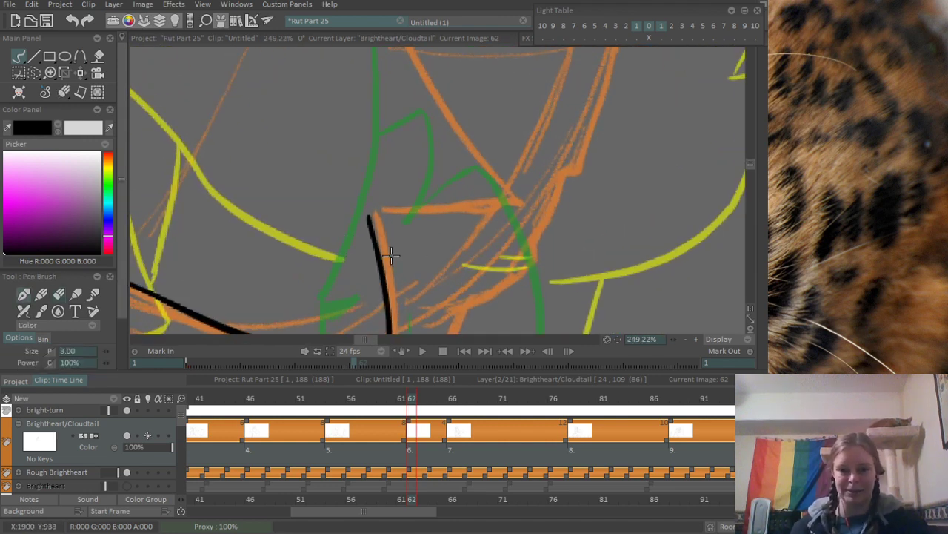
mouse_move(371, 217)
mouse_down()
mouse_move(511, 181)
mouse_move(467, 214)
mouse_move(532, 182)
mouse_up()
key(ctrl+z)
key(ctrl+z)
drag(367, 218, 521, 188)
key(ctrl+z)
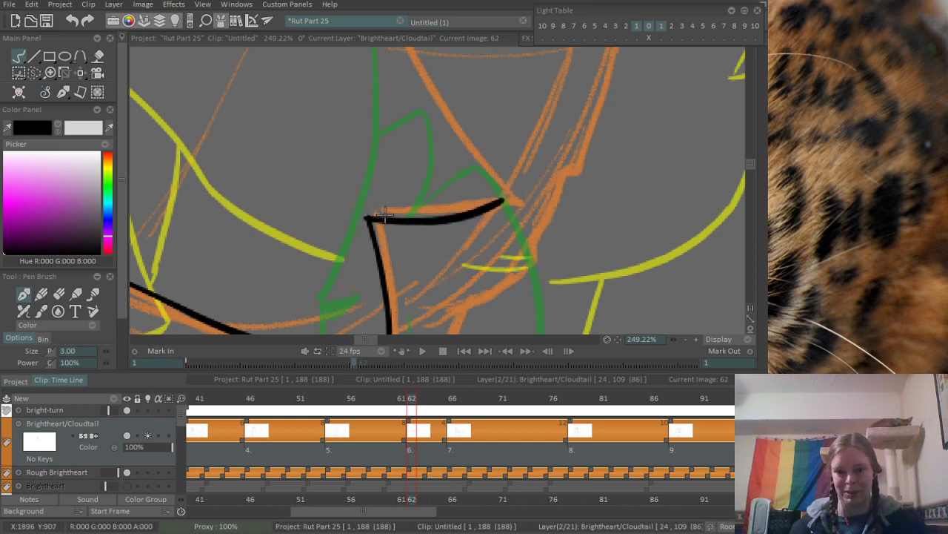
drag(365, 218, 525, 191)
- Ink the cheek line from the ear base down to the tuft's rear tip and erase the overshoot there
scroll(492, 169, down, 6)
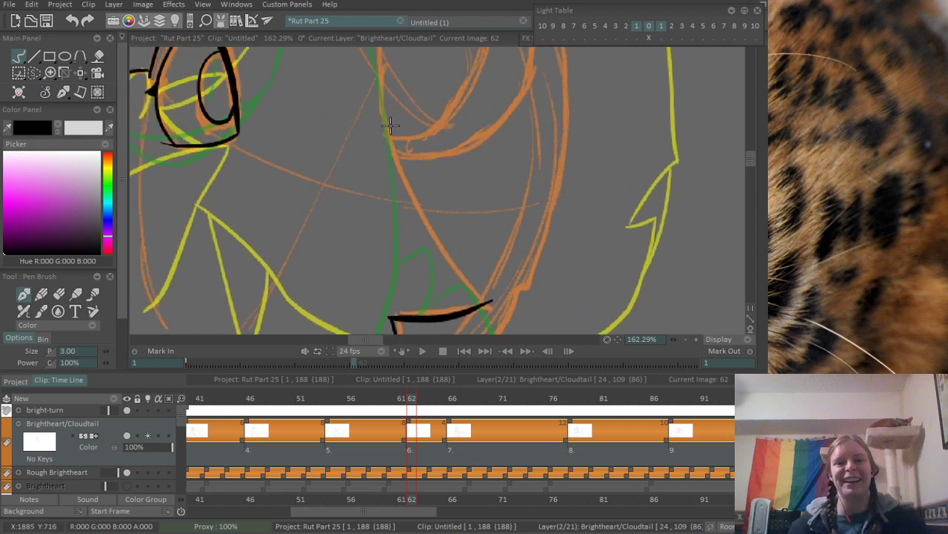
mouse_move(382, 132)
mouse_down()
mouse_move(415, 114)
mouse_move(362, 198)
mouse_up()
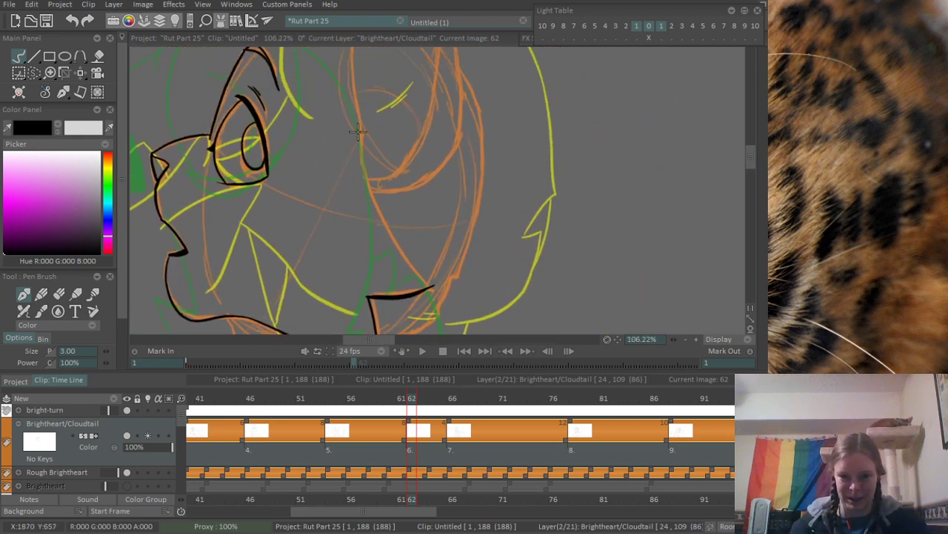
mouse_move(358, 132)
mouse_down()
mouse_move(380, 221)
mouse_move(430, 291)
mouse_up()
key(ctrl+z)
drag(360, 128, 435, 296)
key(ctrl+z)
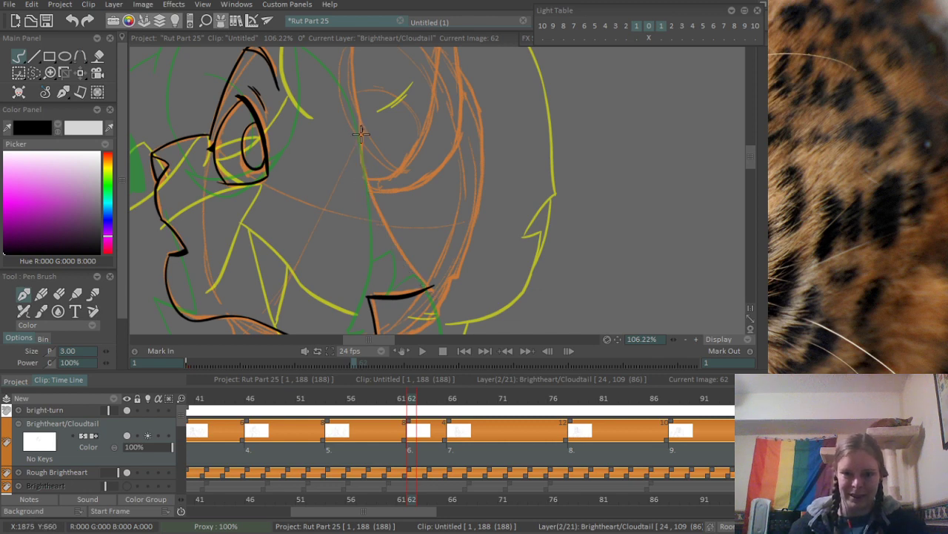
drag(361, 132, 433, 289)
scroll(473, 306, up, 5)
key(e)
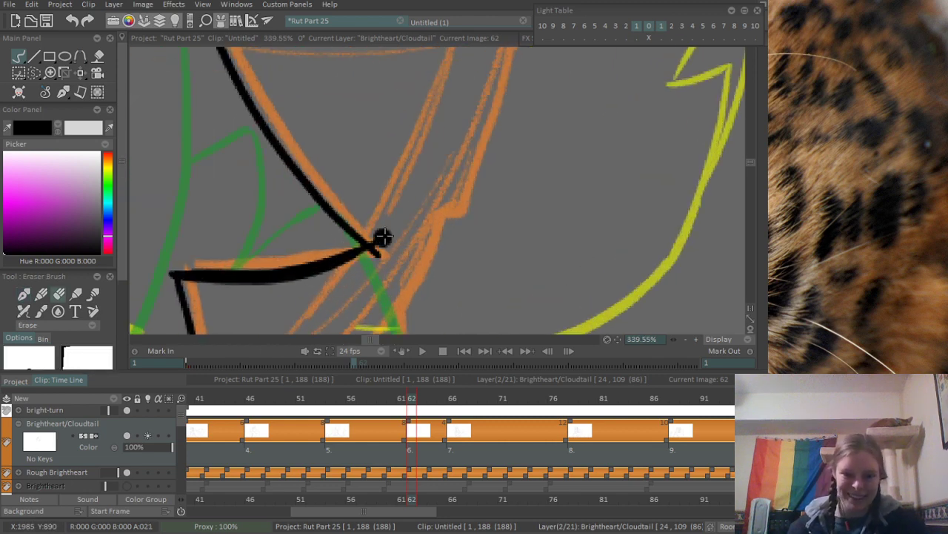
- Ink the ear's front edge from above the cheek line up to the ear tip
scroll(385, 239, down, 5)
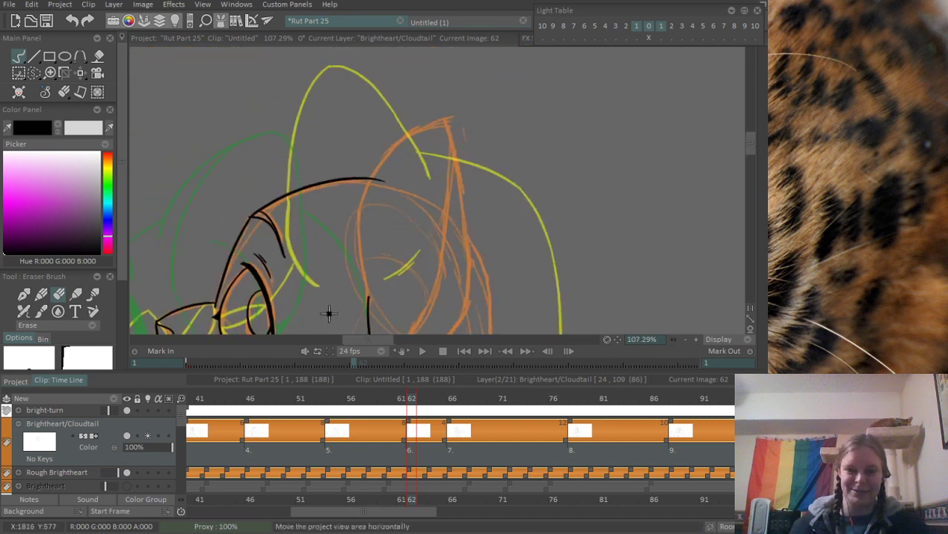
scroll(375, 215, down, 1)
scroll(364, 205, up, 2)
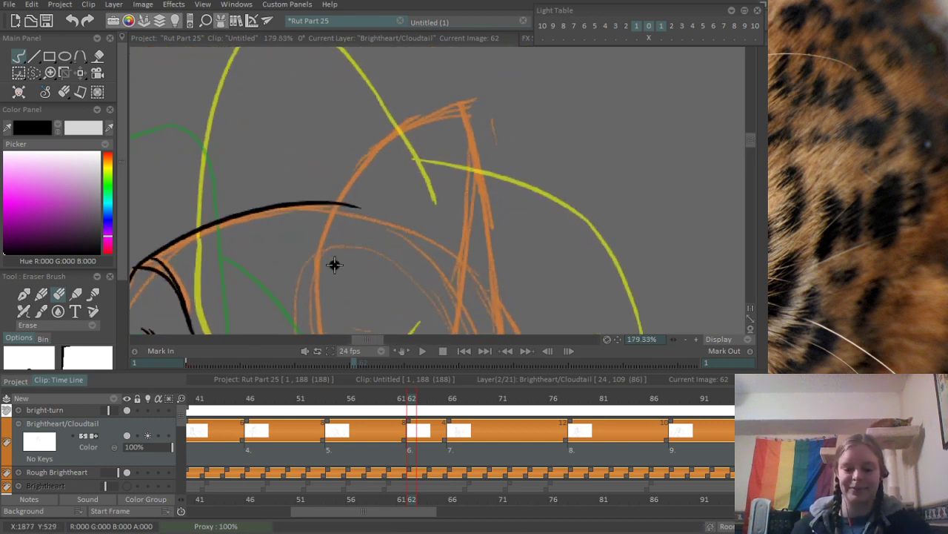
key(n)
drag(326, 240, 317, 185)
drag(314, 228, 437, 47)
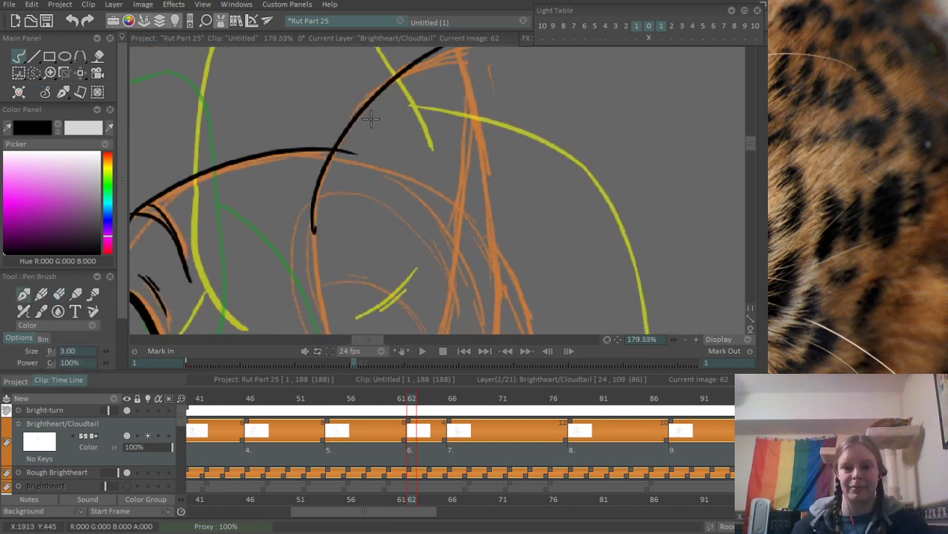
key(ctrl+z)
mouse_move(309, 227)
mouse_down()
mouse_move(445, 50)
mouse_move(460, 300)
mouse_up()
- Ink the ear's back edge from the tip down, curving in toward the ear base
scroll(441, 92, down, 3)
key(ctrl+z)
drag(453, 60, 437, 278)
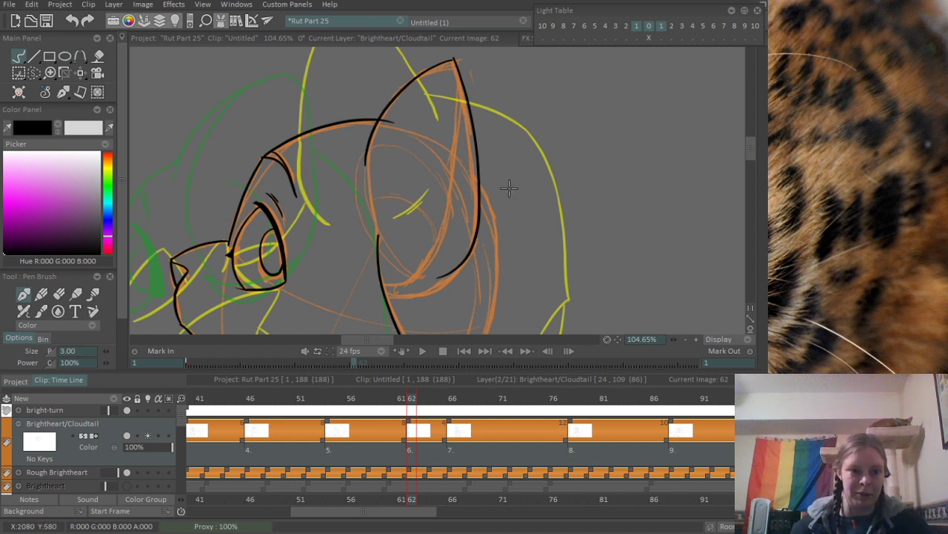
- Ink the inner ear fold from the tip down to the cheek line, with a short stroke at the ear's base
mouse_move(450, 246)
mouse_down()
mouse_move(392, 194)
mouse_move(408, 184)
mouse_up()
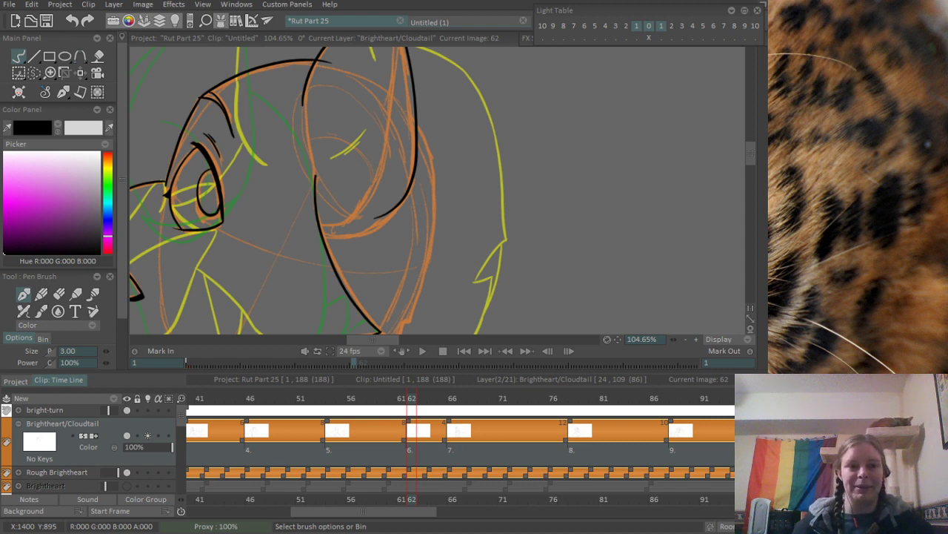
scroll(333, 170, up, 5)
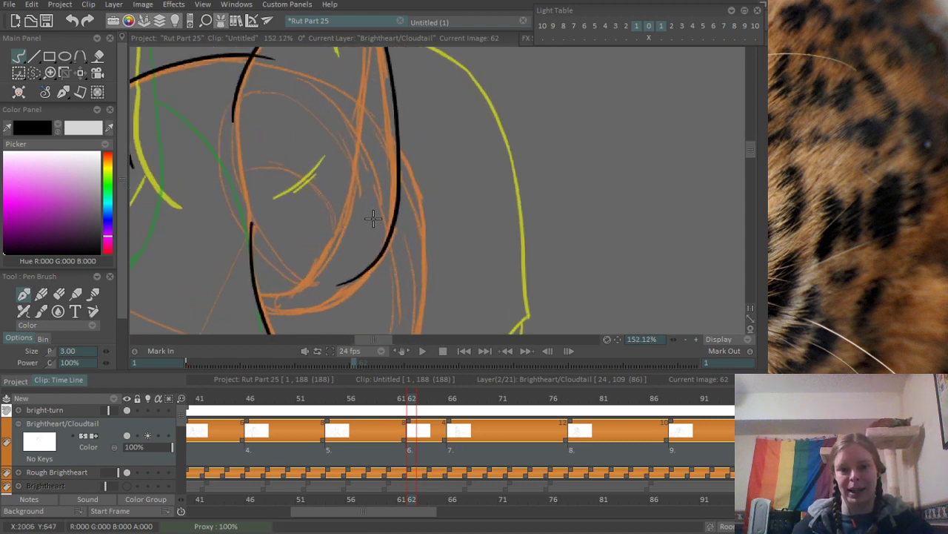
scroll(373, 216, down, 4)
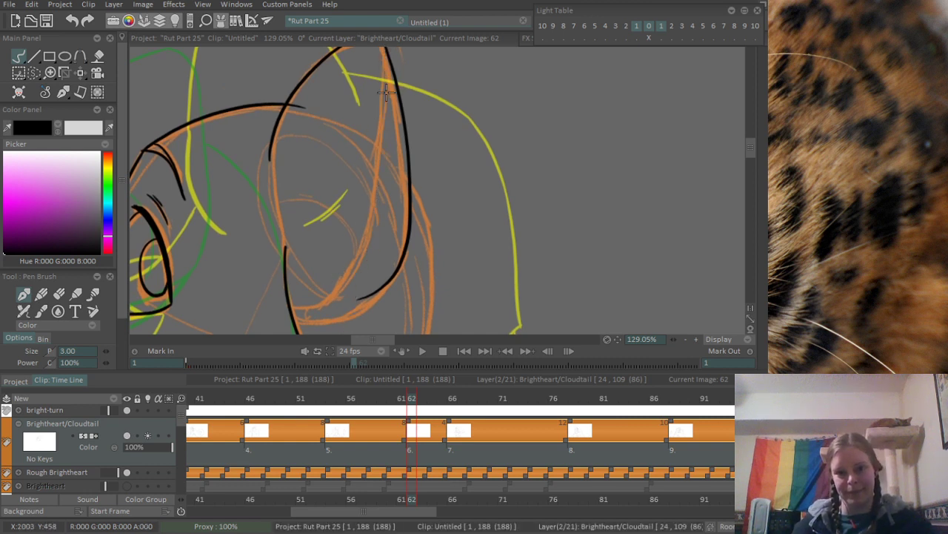
drag(385, 53, 291, 290)
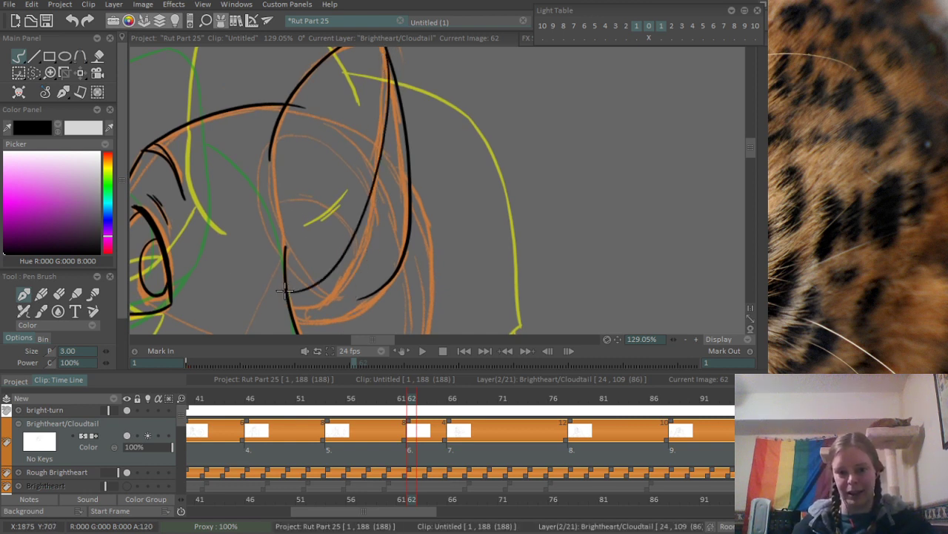
mouse_move(321, 301)
mouse_down()
mouse_move(294, 200)
mouse_move(303, 209)
mouse_up()
scroll(319, 189, down, 3)
scroll(383, 175, up, 1)
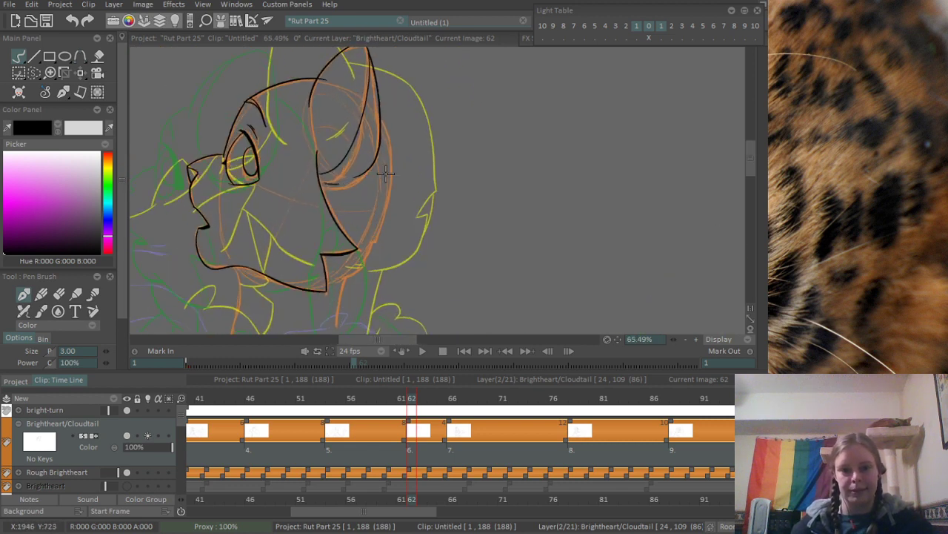
- Erase the end of the forehead line that overshoots past the ear's front edge
scroll(385, 173, up, 1)
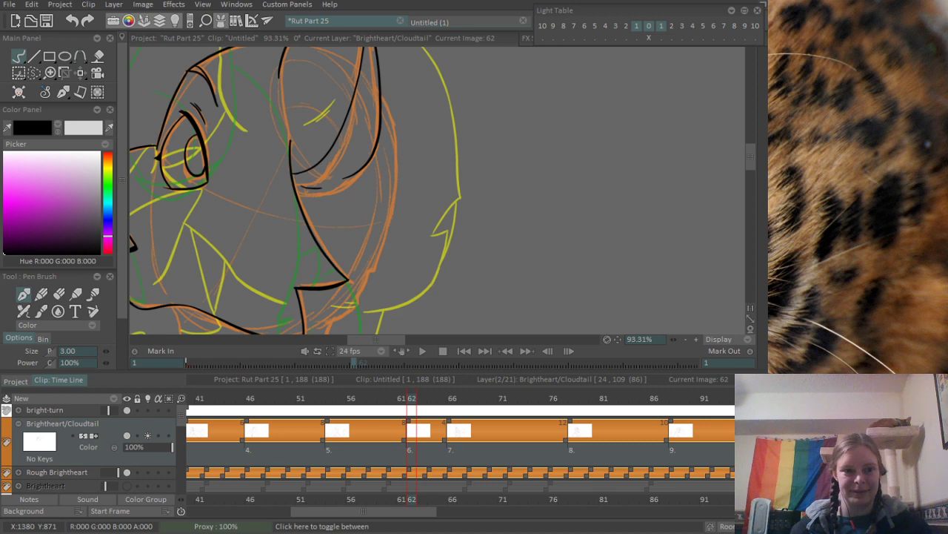
mouse_move(401, 154)
mouse_down()
mouse_move(402, 225)
mouse_move(468, 134)
mouse_up()
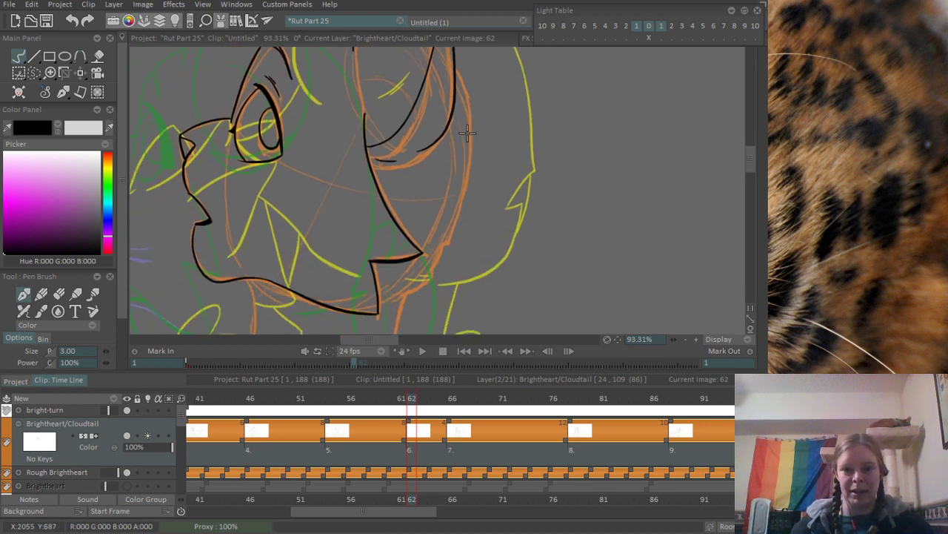
drag(415, 117, 415, 252)
scroll(415, 252, up, 5)
key(e)
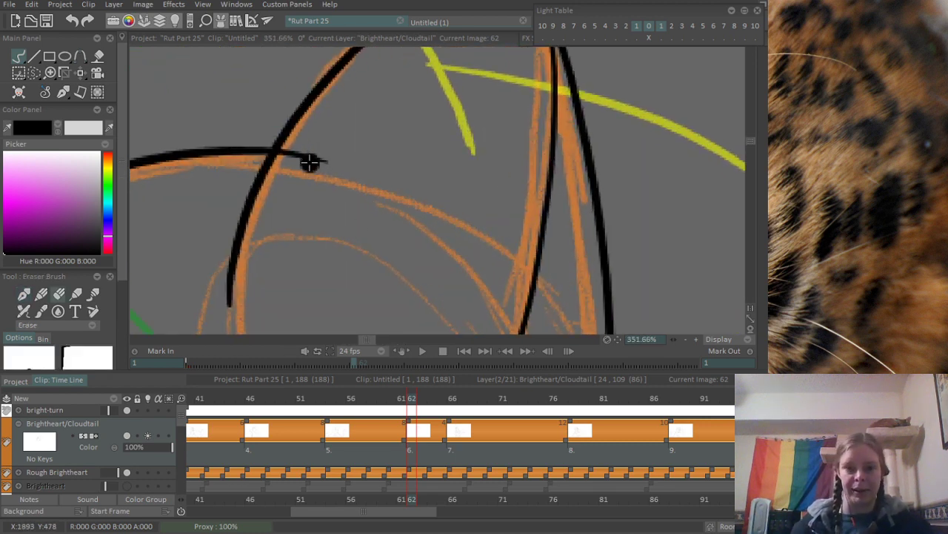
scroll(307, 212, down, 6)
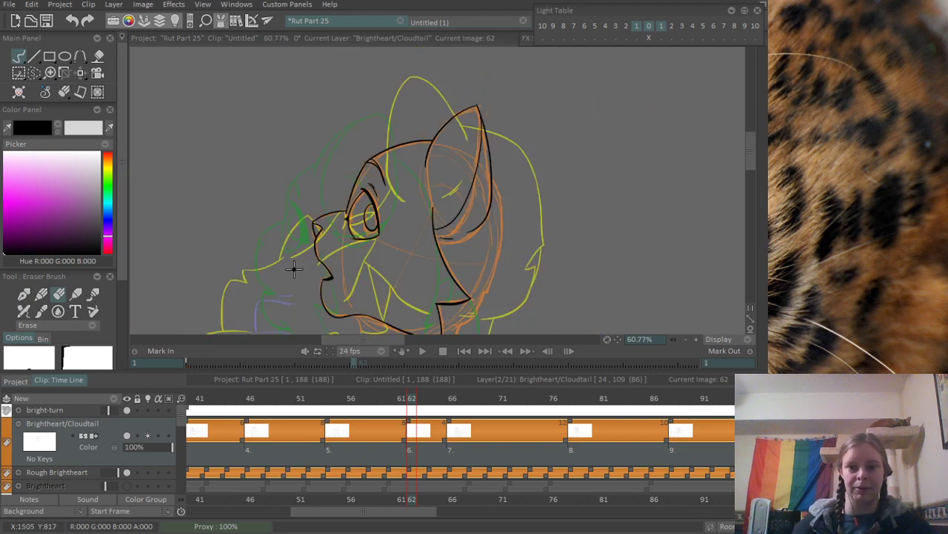
- Ink the back of the head, curving down from the ear's back edge along the orange rough
scroll(354, 185, up, 3)
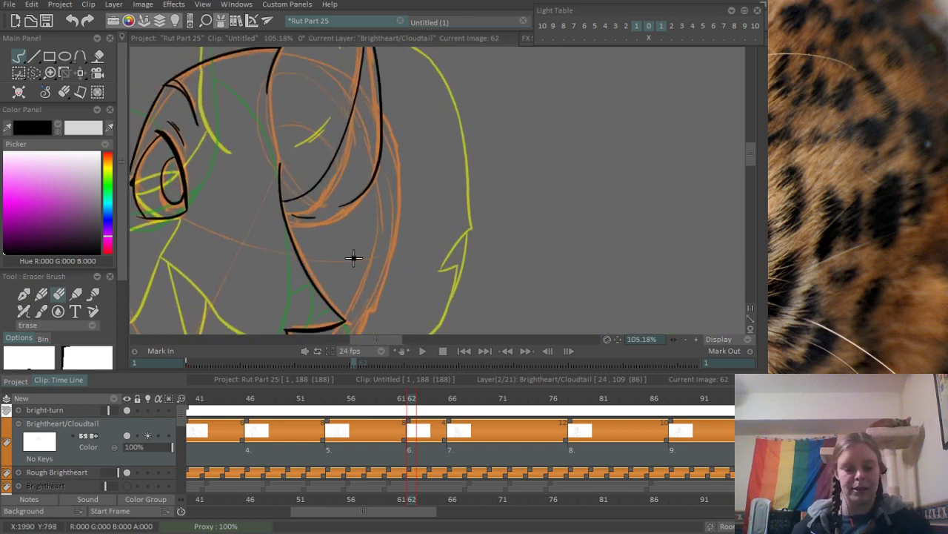
key(e)
mouse_move(381, 109)
mouse_down()
mouse_move(403, 186)
mouse_move(399, 271)
mouse_move(359, 324)
mouse_up()
key(ctrl+z)
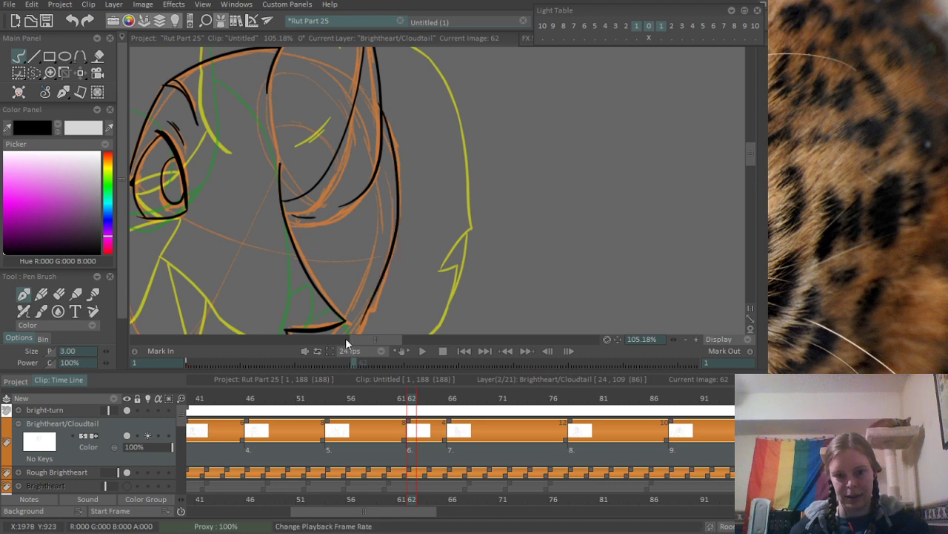
key(ctrl+z)
mouse_move(383, 120)
mouse_down()
mouse_move(401, 184)
mouse_move(381, 275)
mouse_up()
- Extend the back-of-head line down to the first fur notch behind the cheek tuft and ink the notch
drag(386, 313, 419, 146)
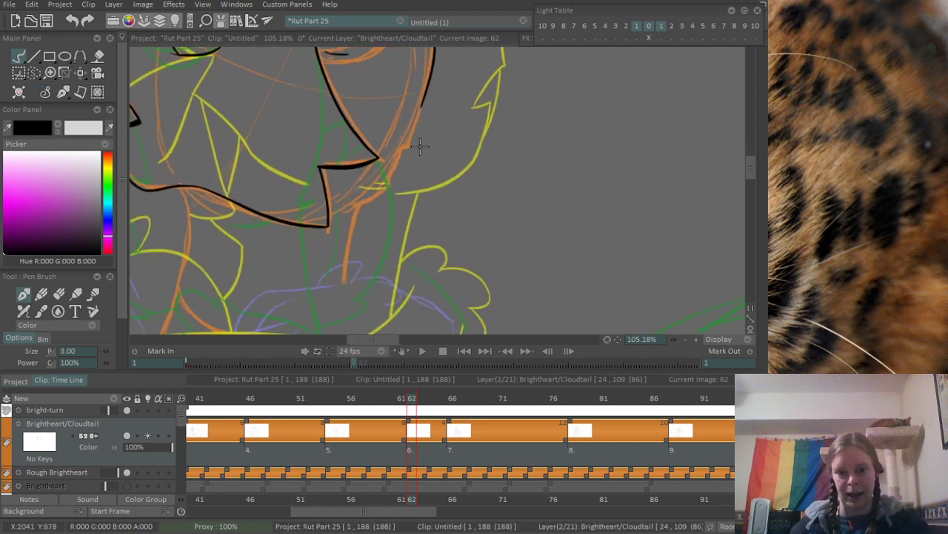
drag(421, 102, 373, 209)
scroll(405, 99, up, 3)
key(ctrl+z)
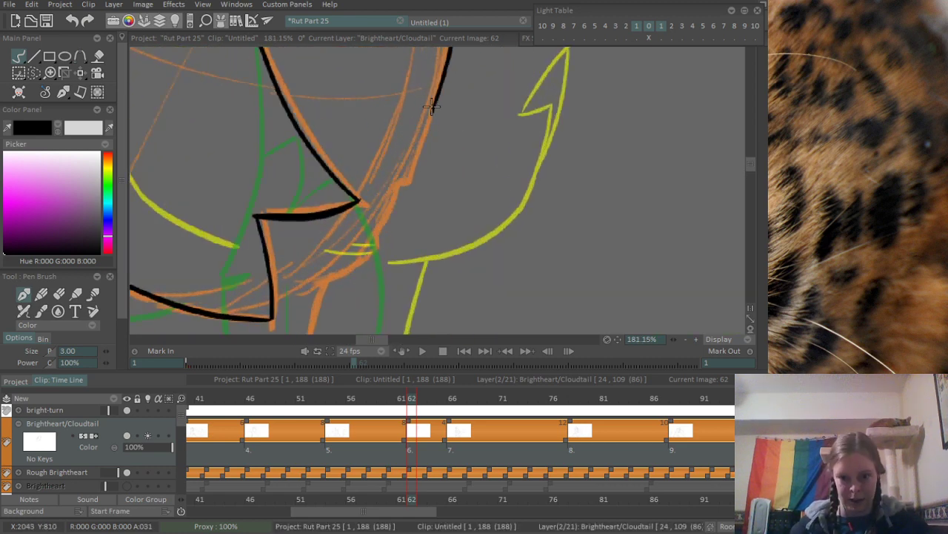
drag(437, 98, 409, 164)
key(ctrl+z)
mouse_move(444, 91)
mouse_down()
mouse_move(413, 185)
mouse_move(446, 177)
mouse_move(421, 210)
mouse_up()
key(ctrl+z)
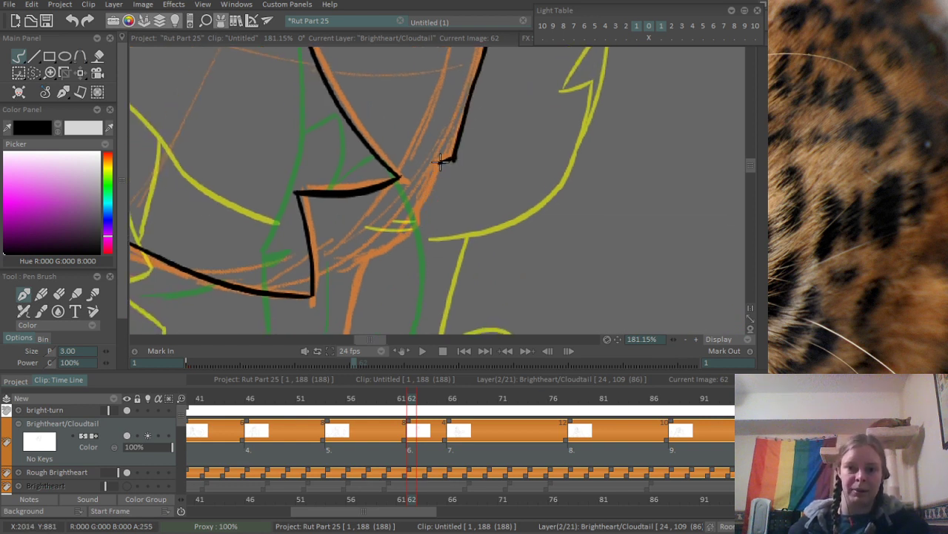
- Ink the second fur point below the notch and its underside running in to the back of the neck
drag(442, 157, 417, 211)
key(ctrl+z)
drag(444, 157, 422, 202)
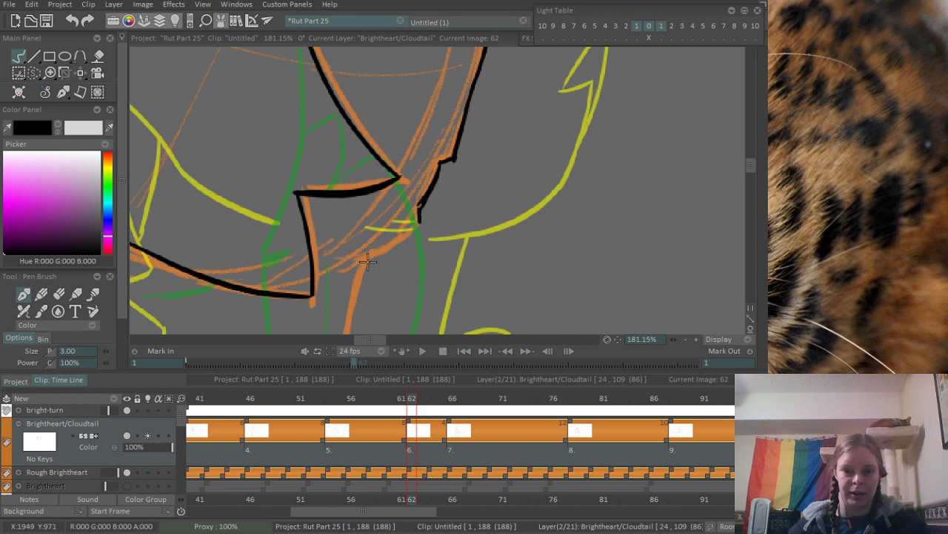
drag(366, 258, 417, 226)
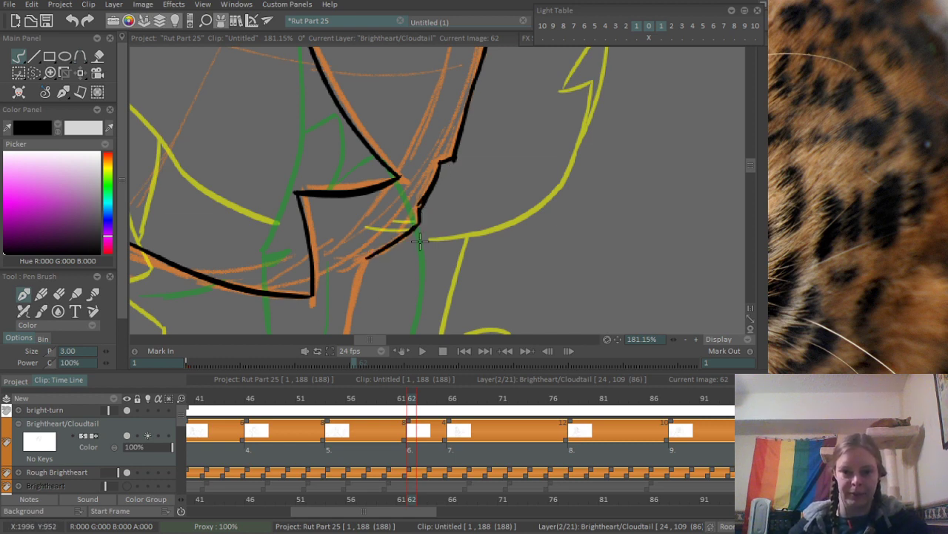
- Ink the front of the neck from the jaw's underside down to the chest along the orange rough
scroll(418, 212, down, 4)
scroll(402, 153, up, 3)
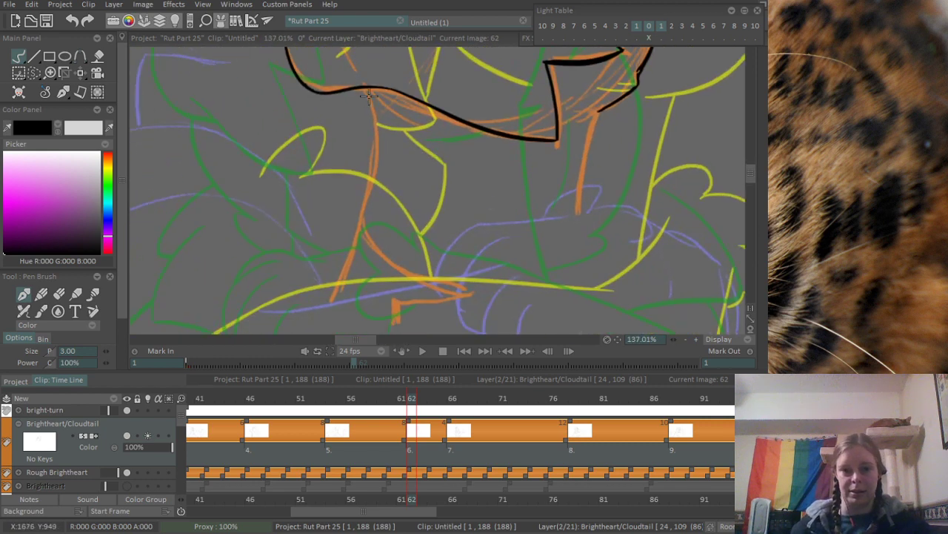
drag(369, 93, 331, 319)
key(ctrl+z)
drag(363, 88, 354, 248)
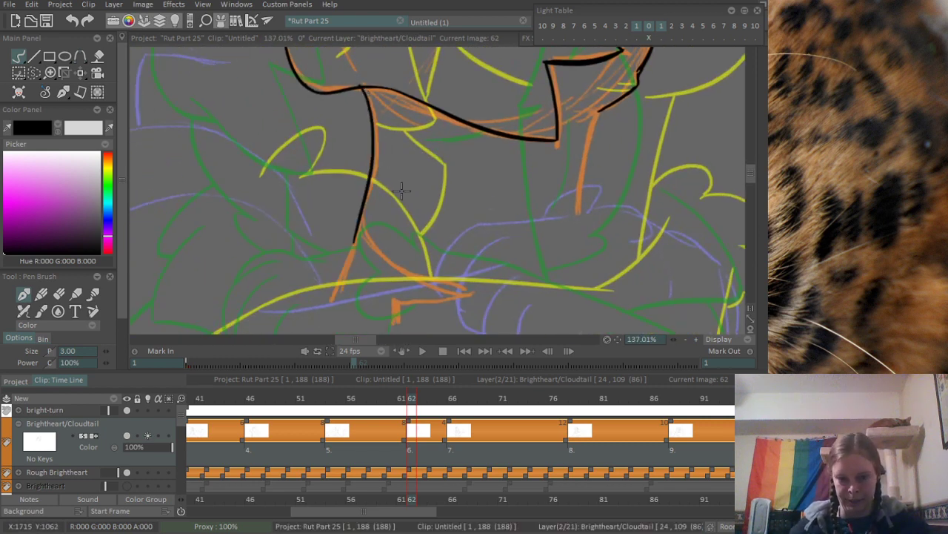
key(ctrl+z)
drag(375, 82, 359, 223)
- Ink the curved chest line from the base of the front neck line toward the chest fur tip
scroll(391, 241, up, 2)
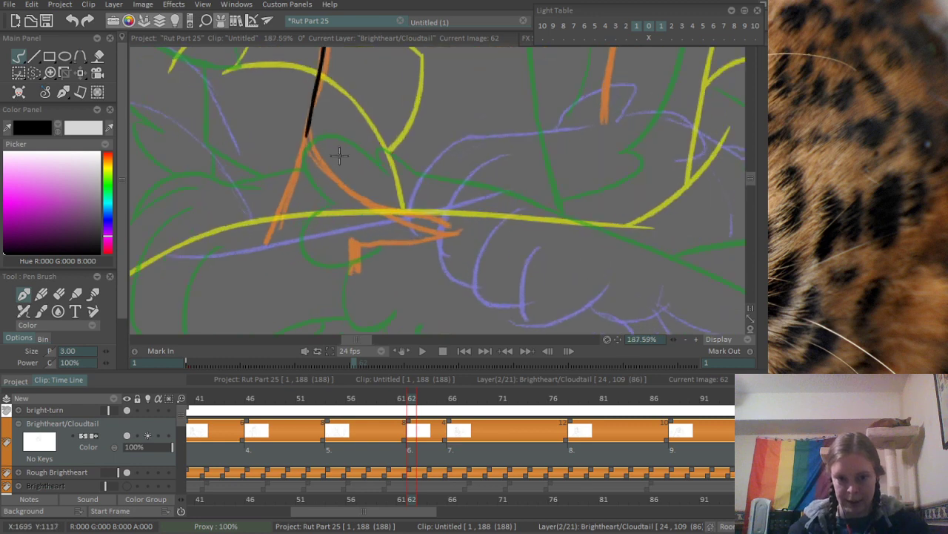
mouse_move(306, 135)
mouse_down()
mouse_move(411, 215)
mouse_move(450, 225)
mouse_up()
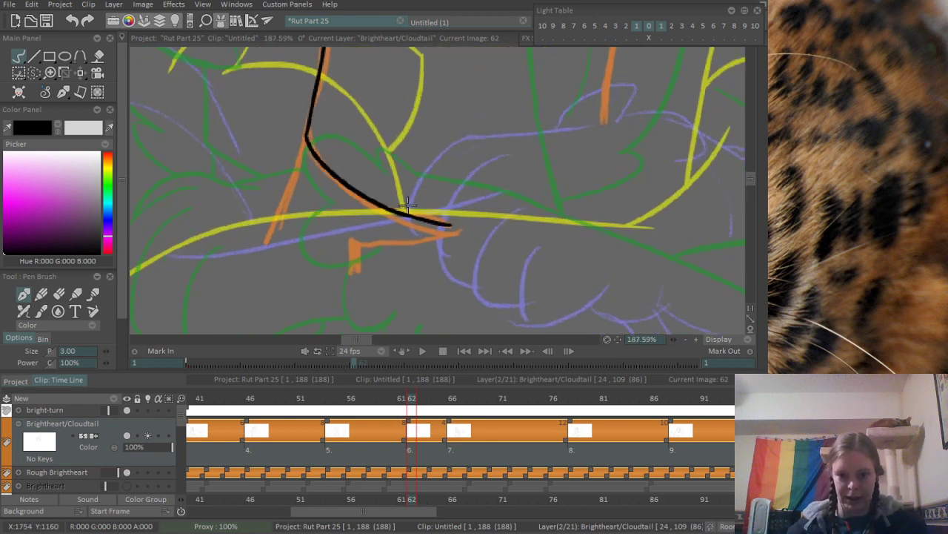
key(ctrl+z)
drag(515, 130, 357, 242)
- Ink the back of the neck, running down from the nape fur point along the orange rough
scroll(357, 206, down, 3)
scroll(401, 187, up, 1)
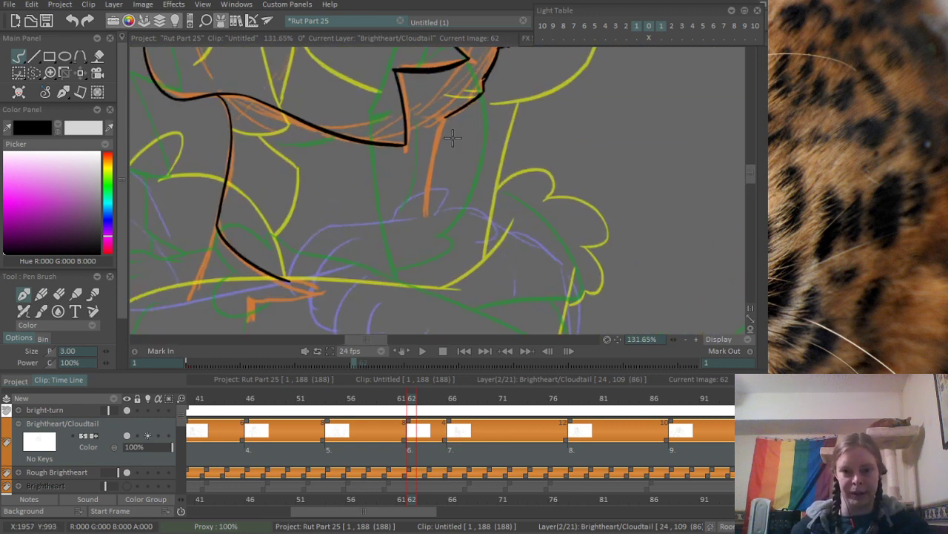
drag(447, 104, 432, 243)
key(ctrl+z)
mouse_move(446, 104)
mouse_down()
mouse_move(427, 231)
mouse_move(491, 241)
mouse_up()
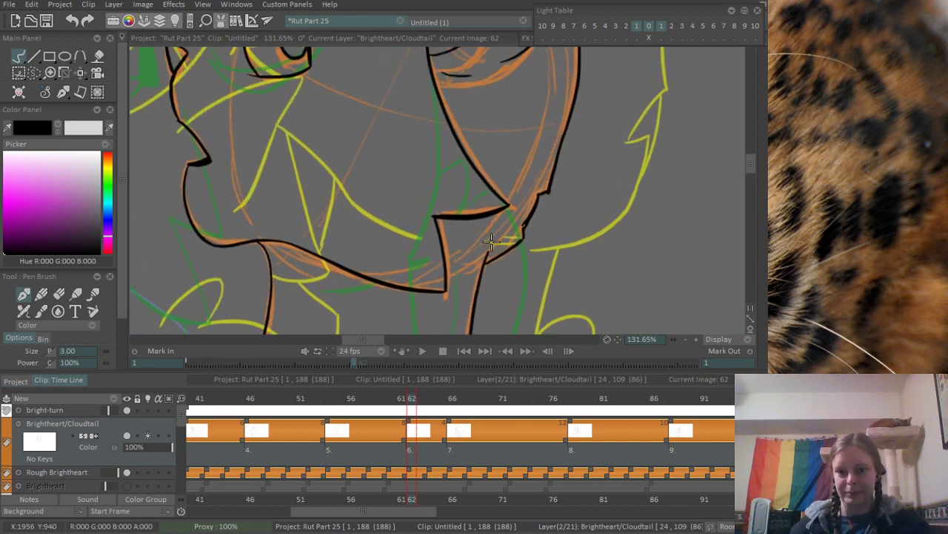
- Ink the short diagonal line descending forward from the corner where the neck meets the chest line
scroll(519, 180, down, 6)
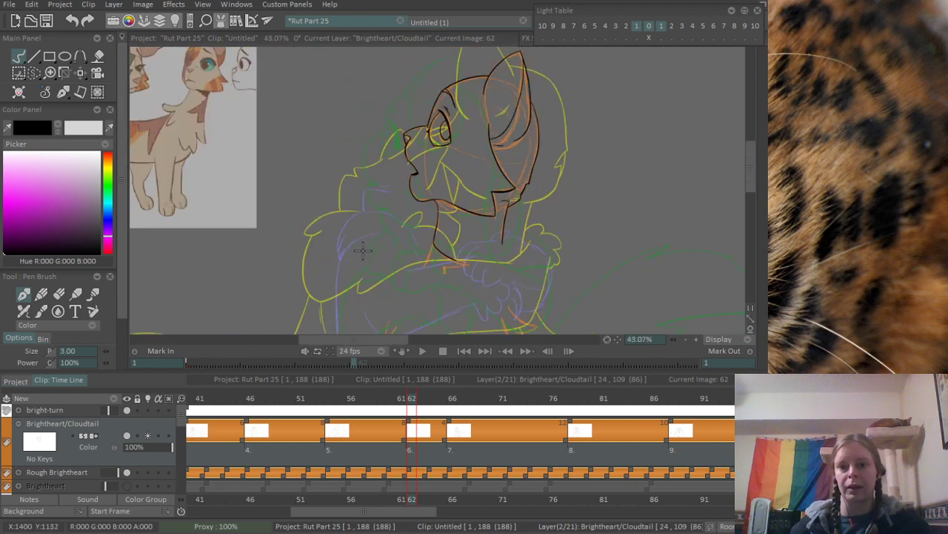
scroll(503, 242, up, 7)
drag(268, 283, 350, 207)
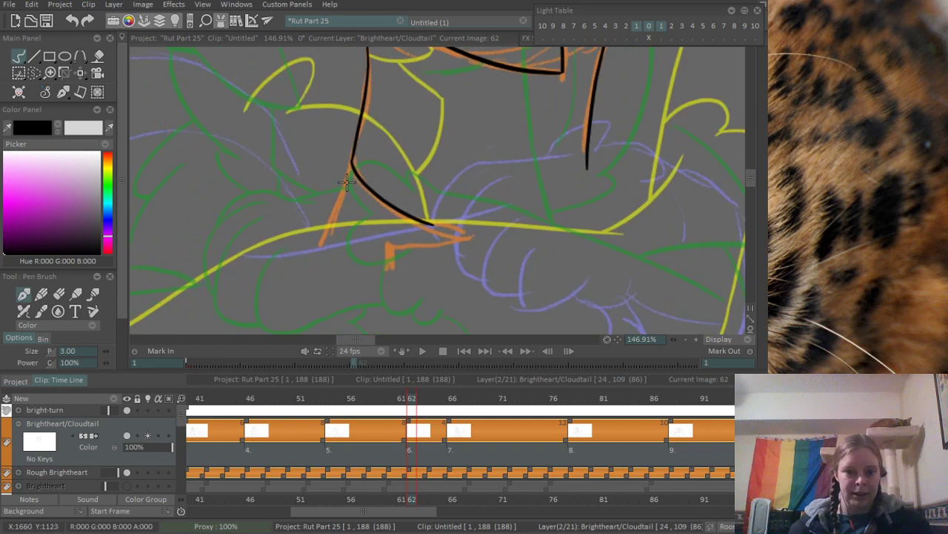
drag(352, 164, 318, 256)
key(ctrl+z)
drag(353, 165, 320, 249)
key(ctrl+z)
scroll(272, 245, down, 4)
scroll(356, 222, up, 2)
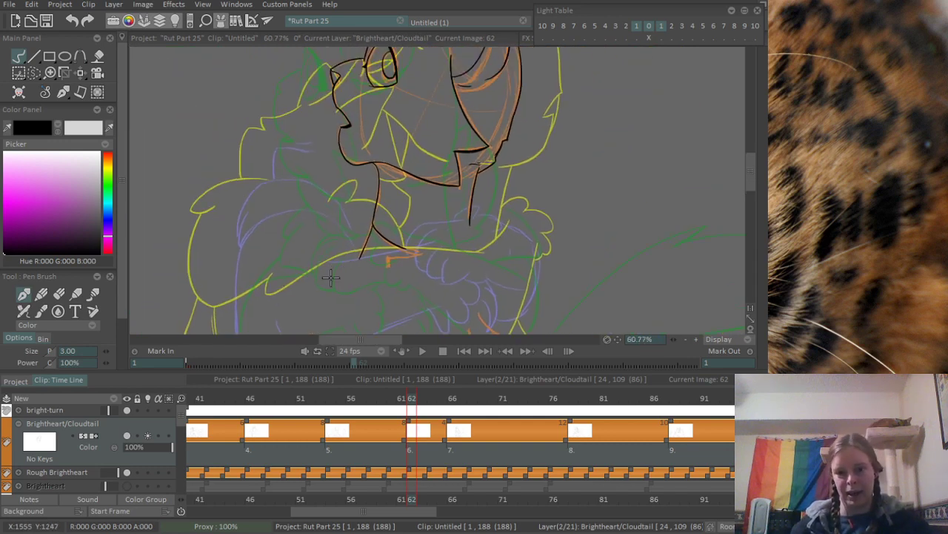
- Ink the two long arched shoulder lines over the purple rough, a lower one reaching the neck base and an upper one above it
scroll(276, 235, up, 4)
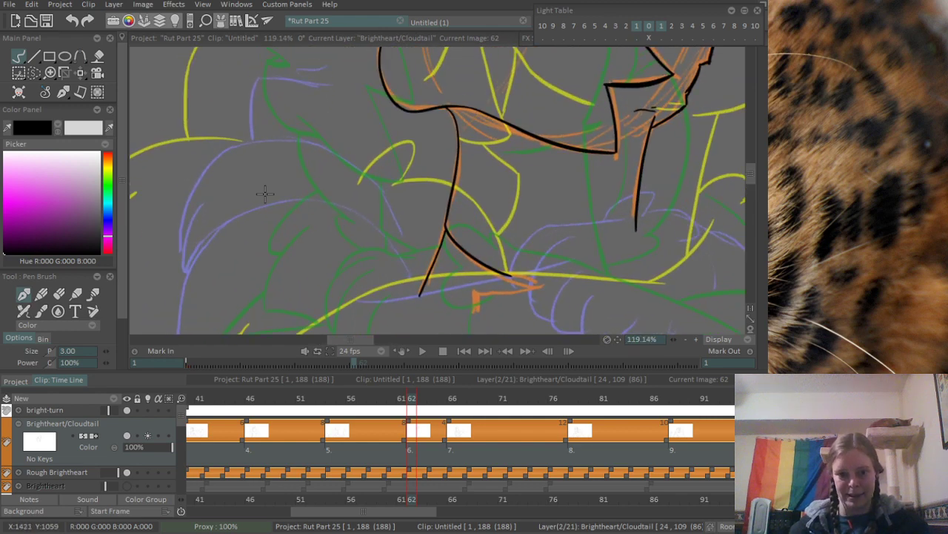
drag(256, 193, 412, 256)
scroll(268, 216, down, 2)
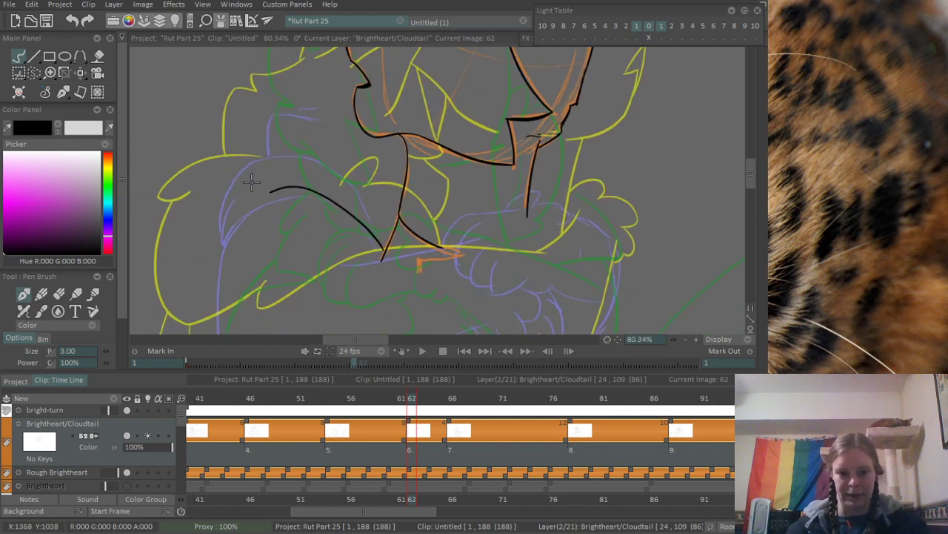
scroll(251, 182, up, 2)
mouse_move(247, 137)
mouse_down()
mouse_move(269, 134)
mouse_move(450, 231)
mouse_up()
drag(245, 182, 338, 161)
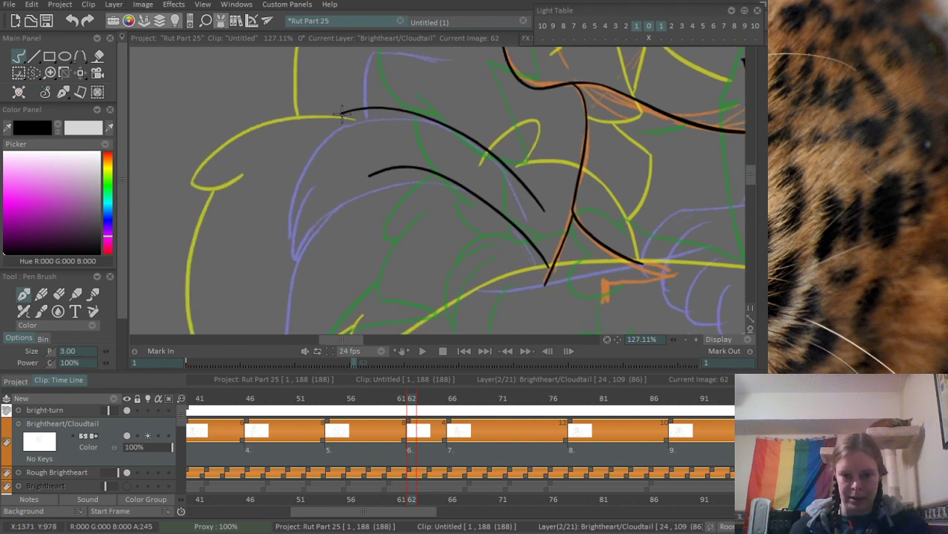
- Ink the fur tufts at the outer end of the upper shoulder line, with the curved edge joining them
mouse_move(317, 126)
mouse_down()
mouse_move(364, 111)
mouse_move(332, 130)
mouse_move(349, 130)
mouse_move(278, 223)
mouse_move(278, 257)
mouse_move(280, 212)
mouse_up()
key(ctrl+z)
key(ctrl+z)
key(ctrl+z)
key(ctrl+z)
drag(280, 257, 304, 243)
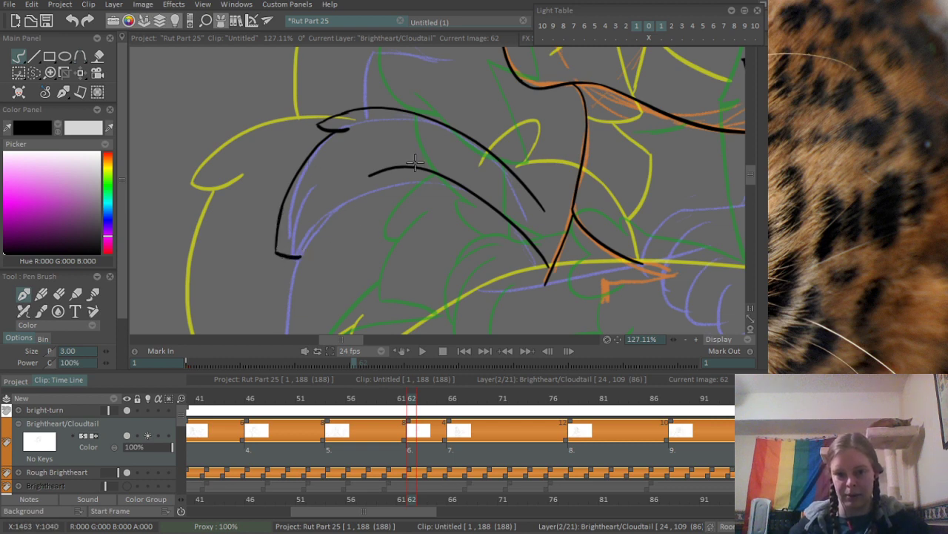
- Ink the body outline running down from the lower shoulder tuft along the purple rough
scroll(415, 163, down, 4)
scroll(299, 195, up, 2)
mouse_move(337, 97)
mouse_down()
mouse_move(332, 225)
mouse_move(315, 134)
mouse_move(330, 159)
mouse_up()
drag(409, 93, 326, 285)
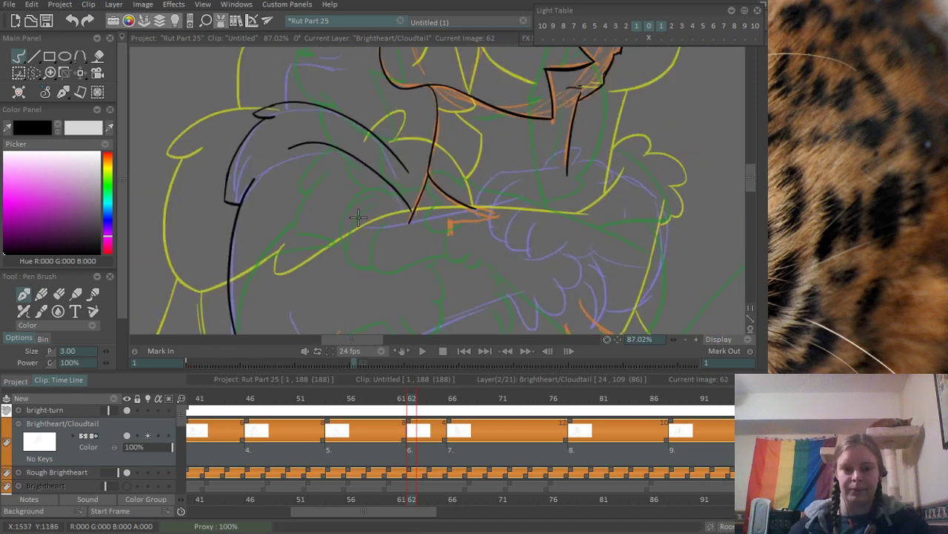
- Ink the short curved outline rising from the upper shoulder line beneath the muzzle
drag(348, 66, 299, 233)
scroll(246, 247, up, 2)
scroll(254, 248, up, 4)
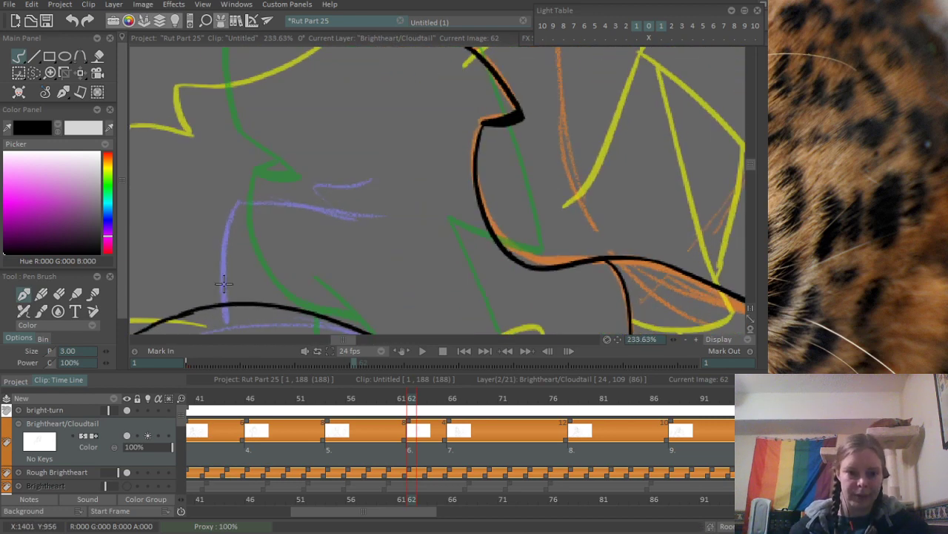
drag(224, 296, 253, 186)
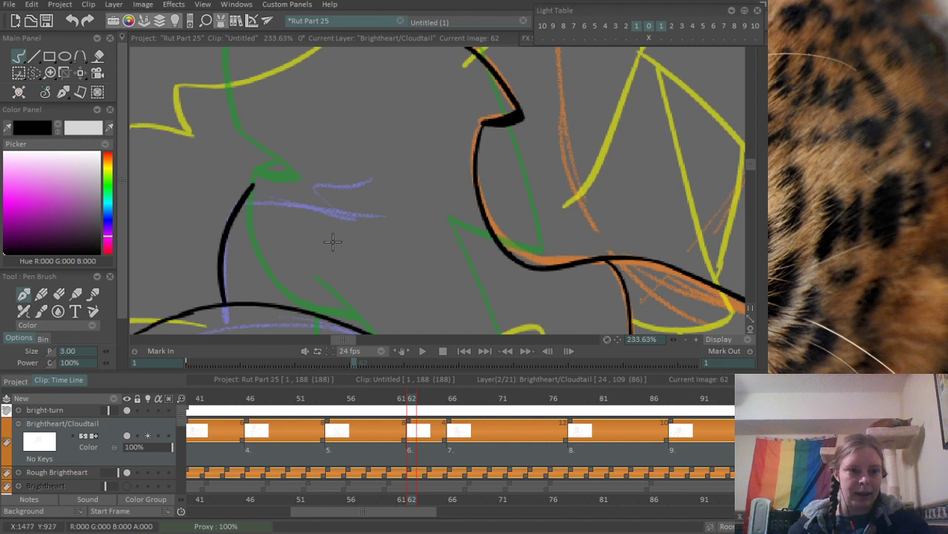
- Ink the stepped fur tuft from the top of the short rising outline across toward Brightheart's muzzle
drag(333, 239, 270, 228)
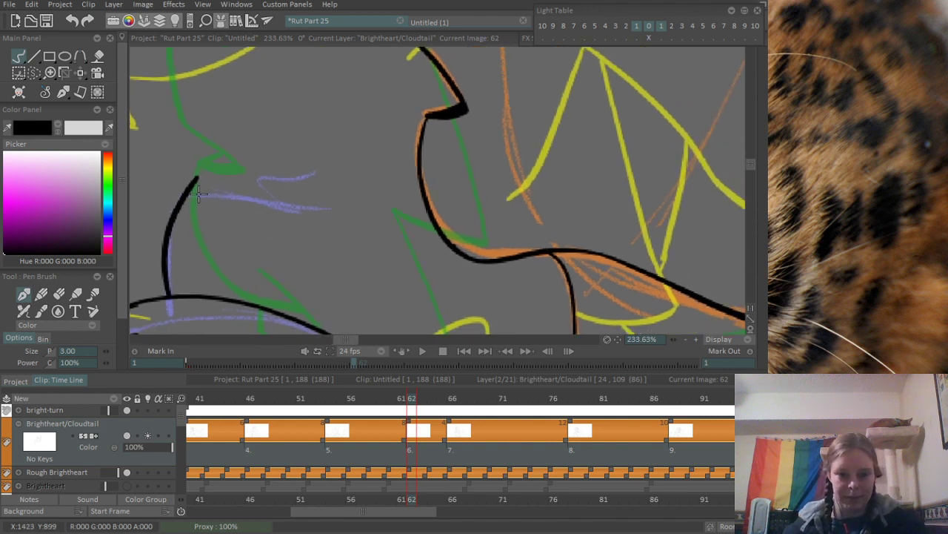
drag(198, 195, 335, 206)
mouse_move(259, 196)
mouse_down()
mouse_move(264, 163)
mouse_move(378, 154)
mouse_up()
key(ctrl+z)
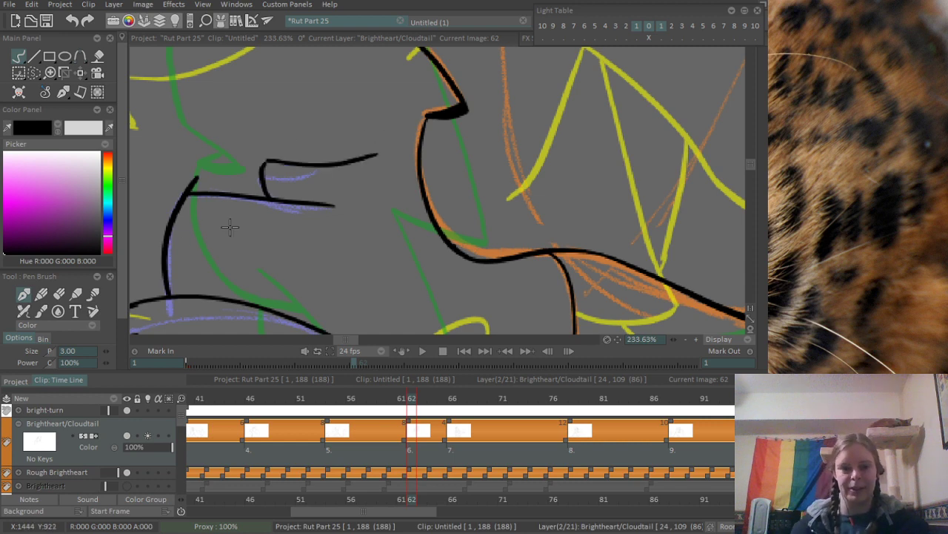
drag(253, 202, 392, 173)
- Erase the line overshoots at the corners of the stepped fur tuft
mouse_move(322, 159)
mouse_down()
mouse_move(353, 155)
mouse_move(338, 147)
mouse_up()
key(e)
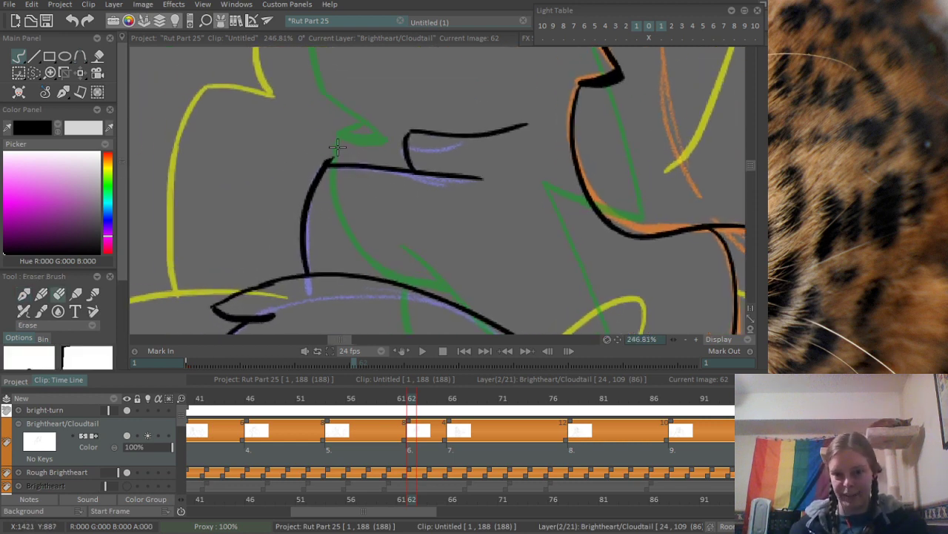
mouse_move(448, 164)
mouse_down()
mouse_move(419, 174)
mouse_move(499, 188)
mouse_move(390, 237)
mouse_up()
drag(509, 166, 356, 208)
drag(400, 178, 479, 156)
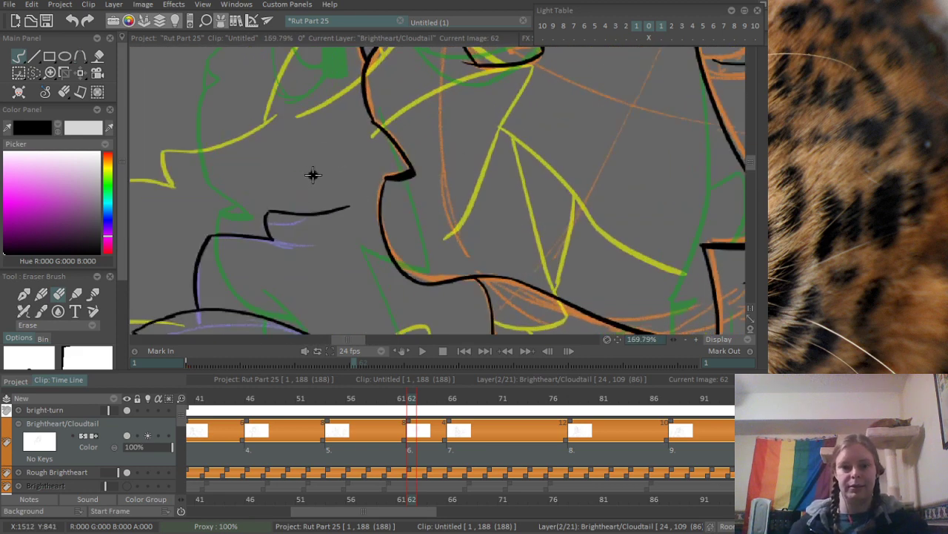
drag(412, 143, 321, 286)
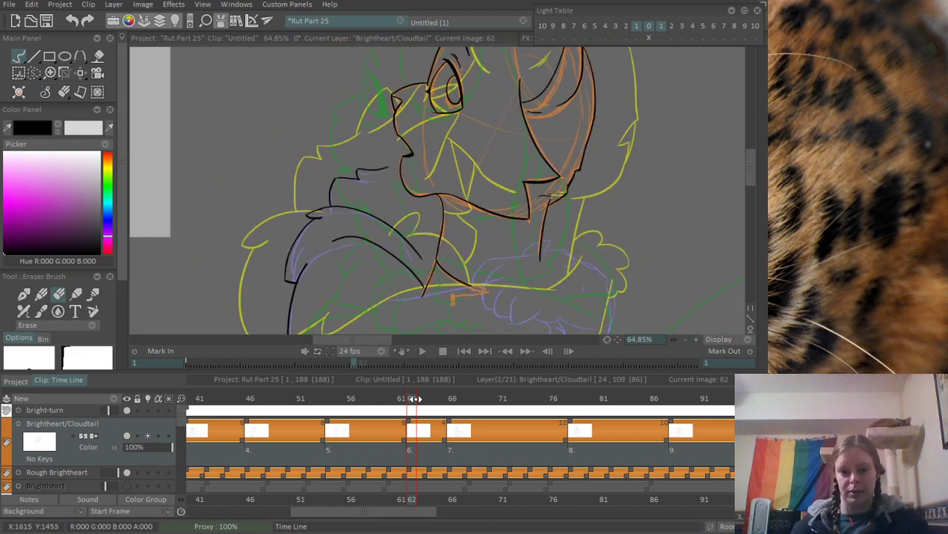
mouse_move(409, 398)
mouse_down()
mouse_move(399, 401)
mouse_move(411, 402)
mouse_up()
- Ink a curved line from Brightheart's muzzle down to the end of the stepped fur tuft
drag(409, 123, 500, 120)
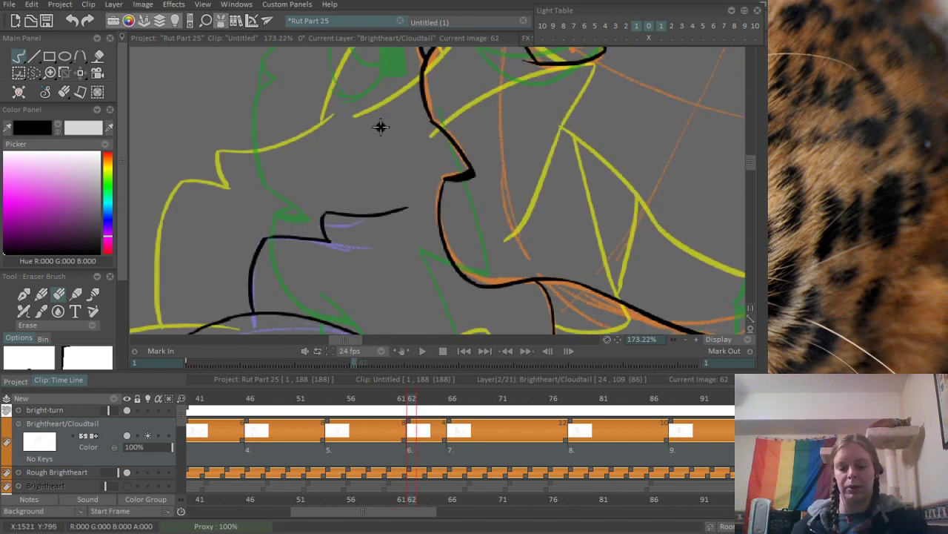
key(e)
mouse_move(410, 68)
mouse_down()
mouse_move(395, 149)
mouse_move(411, 198)
mouse_up()
key(ctrl+z)
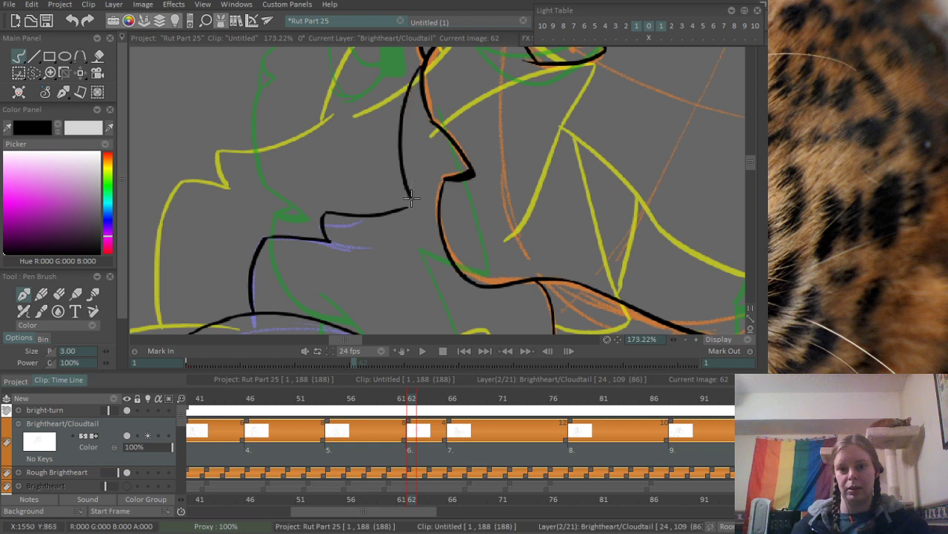
key(ctrl+z)
drag(424, 67, 404, 205)
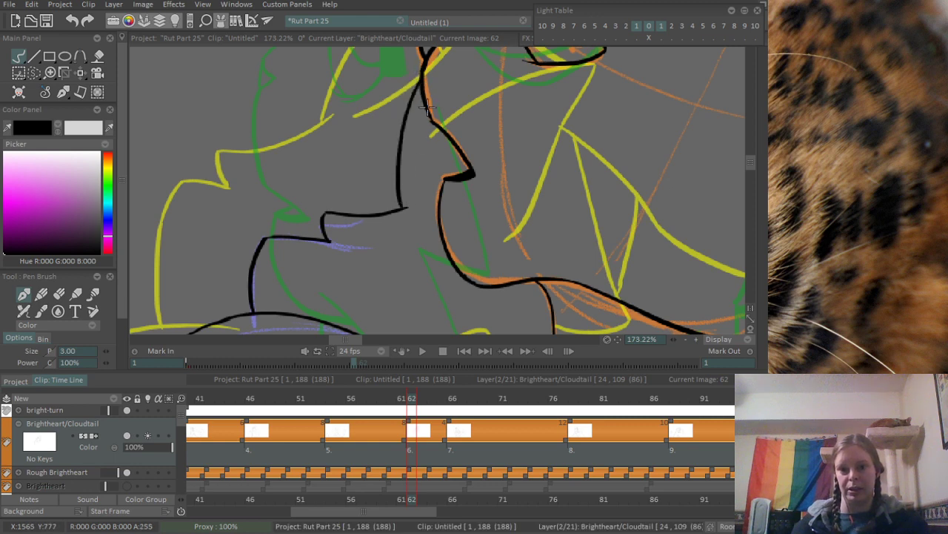
- Ink a thin line inside Brightheart's muzzle from the bridge of the nose down past the tip to the mouth outline
drag(425, 113, 438, 173)
key(ctrl+z)
drag(425, 114, 441, 185)
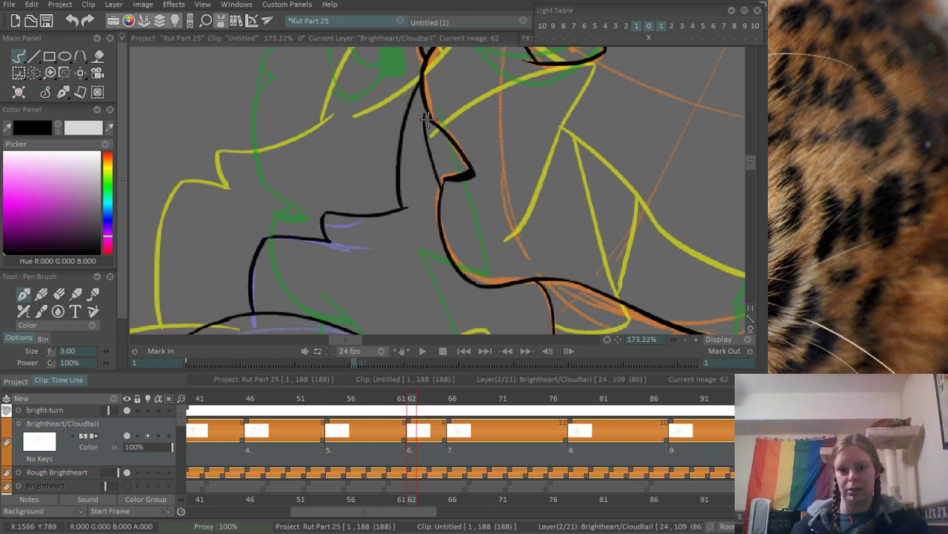
- Compare the inked drawing at frame 62 with the neighbouring frames 61 and 63
scroll(463, 128, down, 5)
click(400, 400)
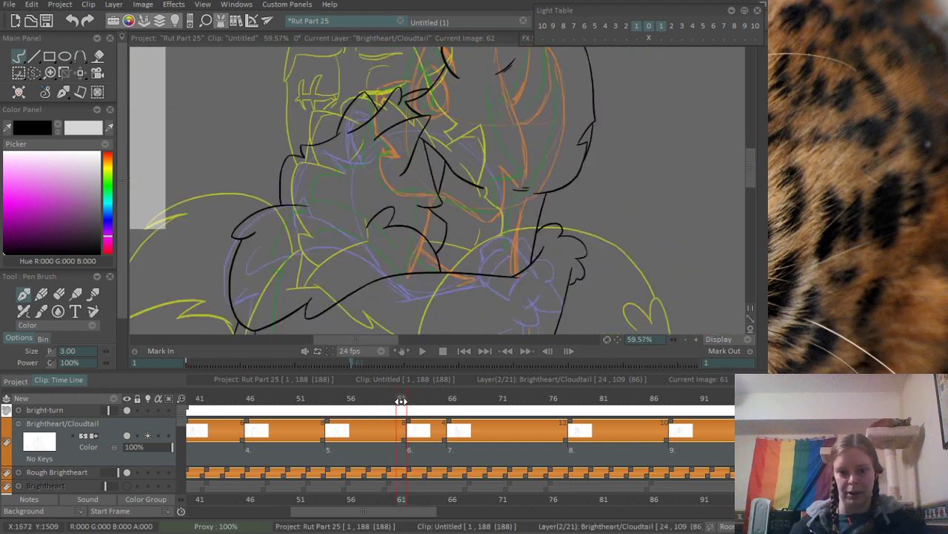
click(406, 401)
click(401, 401)
click(406, 402)
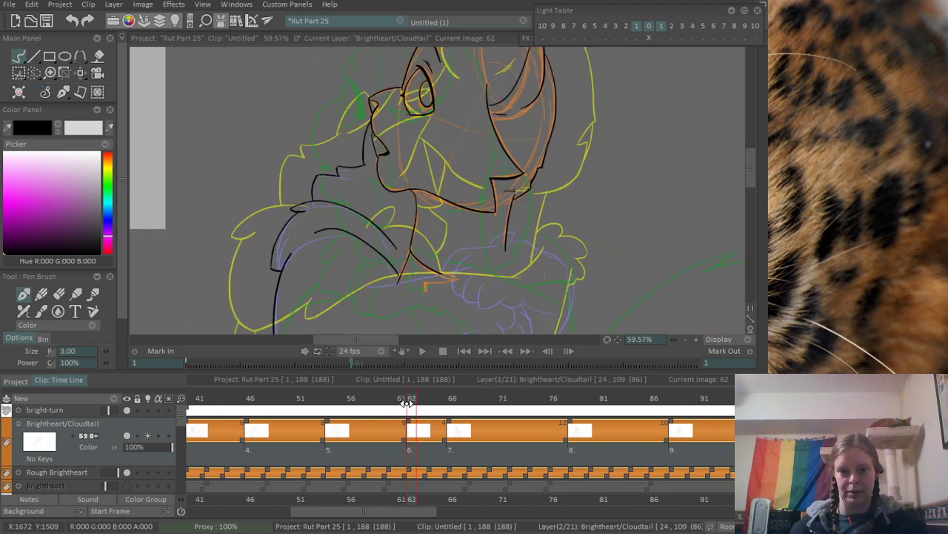
click(421, 402)
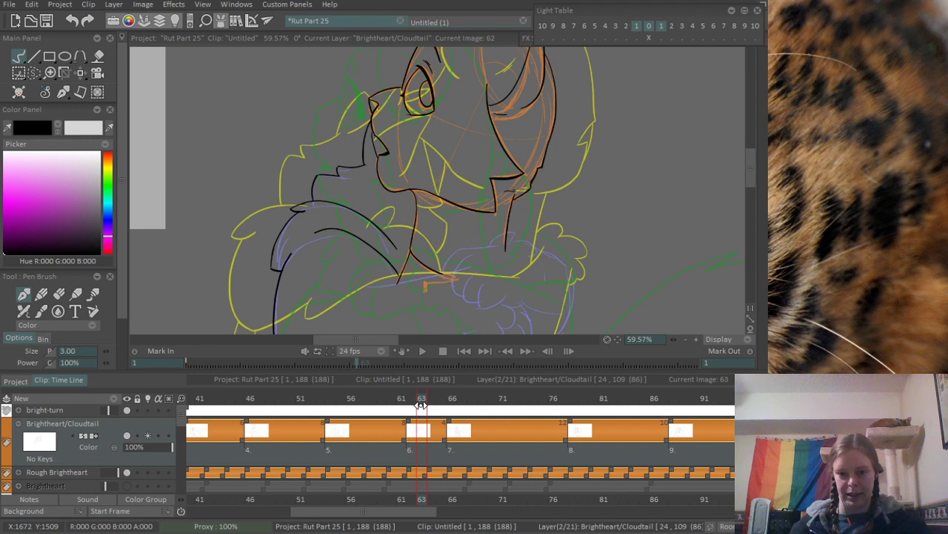
click(413, 401)
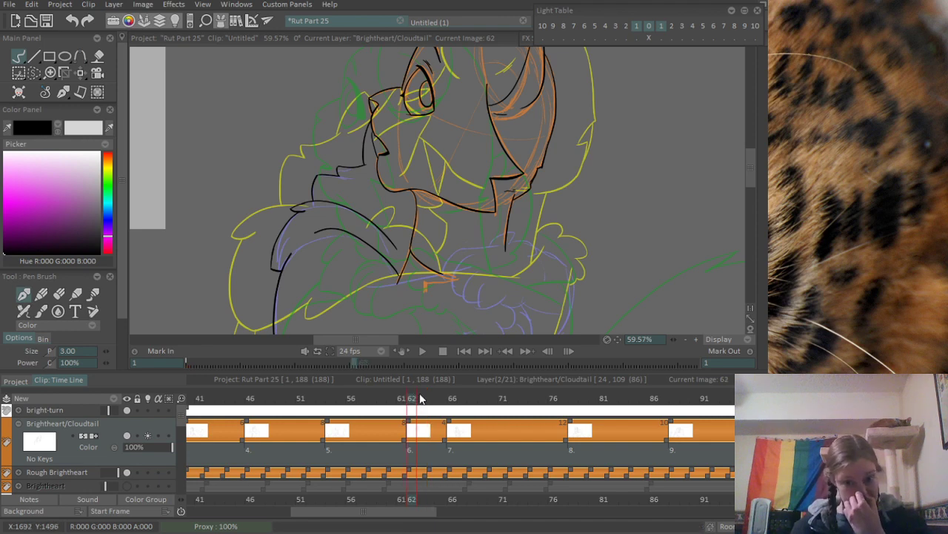
- Ink the innermost toe curve and the underside of the paw over the purple rough beneath Brightheart's neck
drag(361, 255, 385, 232)
scroll(370, 213, up, 5)
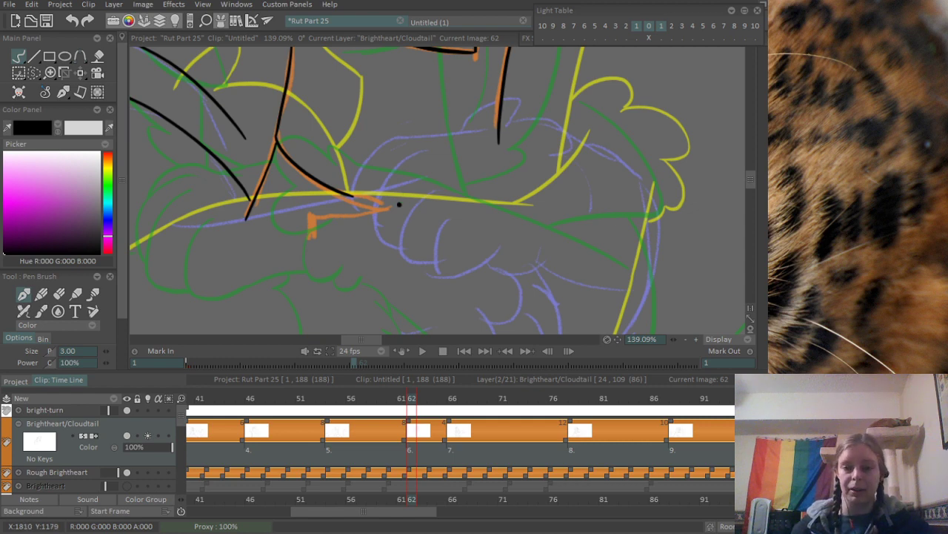
scroll(399, 204, up, 2)
scroll(405, 196, up, 2)
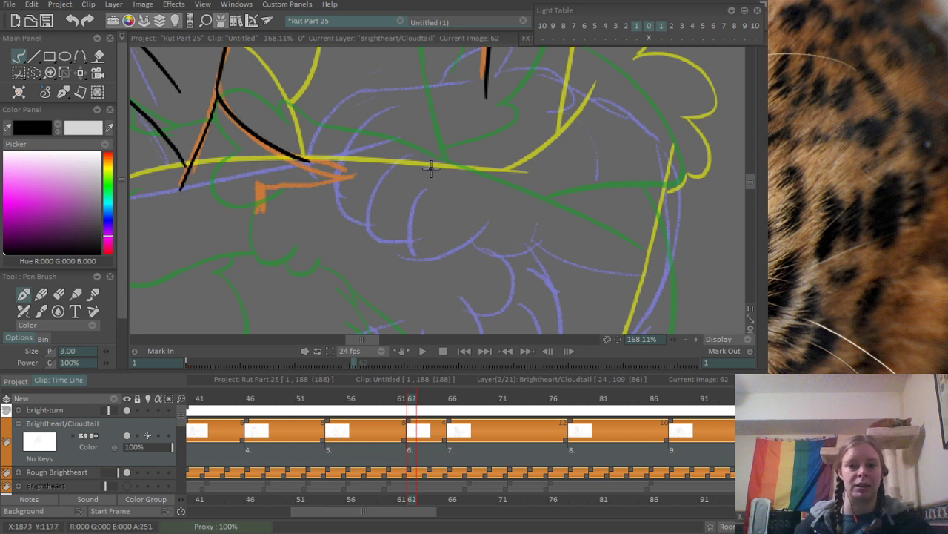
drag(430, 169, 419, 252)
key(ctrl+z)
drag(432, 172, 426, 256)
key(ctrl+z)
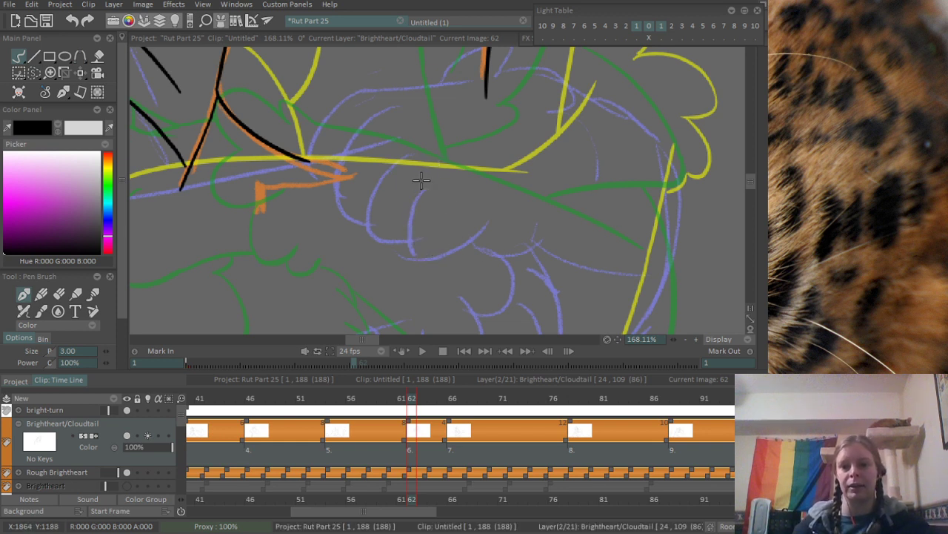
drag(440, 170, 418, 252)
key(ctrl+z)
mouse_move(442, 170)
mouse_down()
mouse_move(421, 251)
mouse_move(489, 219)
mouse_up()
key(ctrl+z)
drag(417, 246, 503, 221)
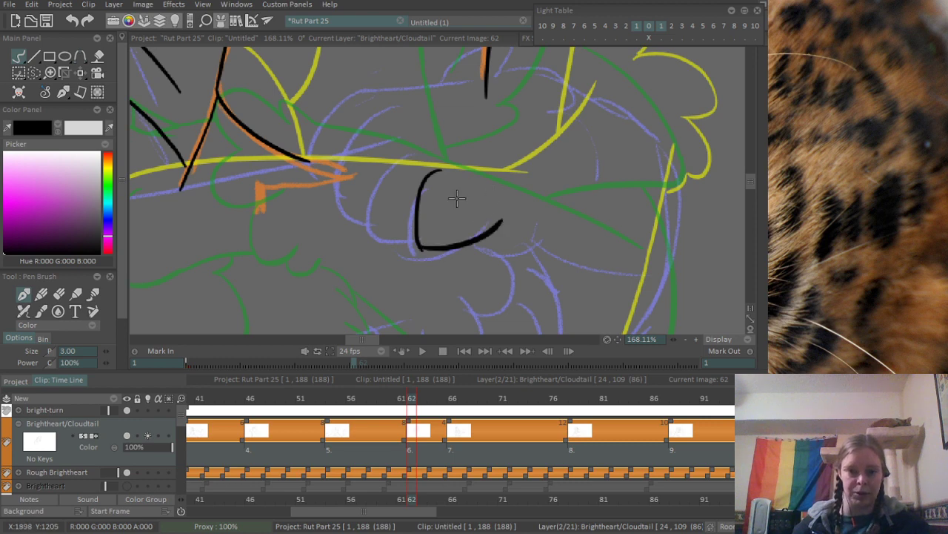
- Ink the two remaining rounded toes toward the outer end of the paw
drag(387, 145, 374, 247)
key(ctrl+z)
mouse_move(391, 142)
mouse_down()
mouse_move(392, 251)
mouse_move(423, 249)
mouse_move(377, 246)
mouse_move(419, 251)
mouse_up()
mouse_move(356, 128)
mouse_down()
mouse_move(342, 221)
mouse_move(367, 232)
mouse_up()
key(ctrl+z)
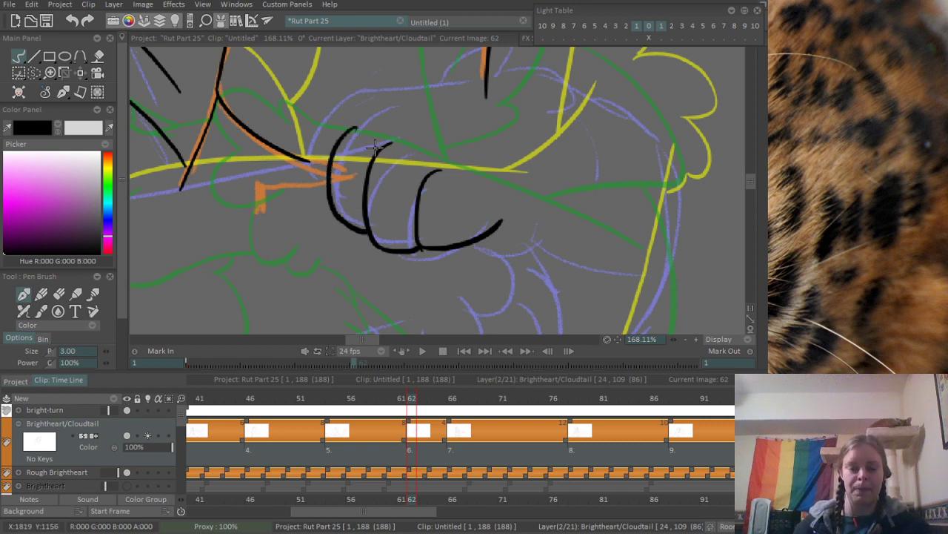
- Ink the paw's upper outline from the outermost toe across the back of the paw to the wrist
mouse_move(327, 193)
mouse_down()
mouse_move(339, 121)
mouse_move(357, 104)
mouse_up()
key(ctrl+z)
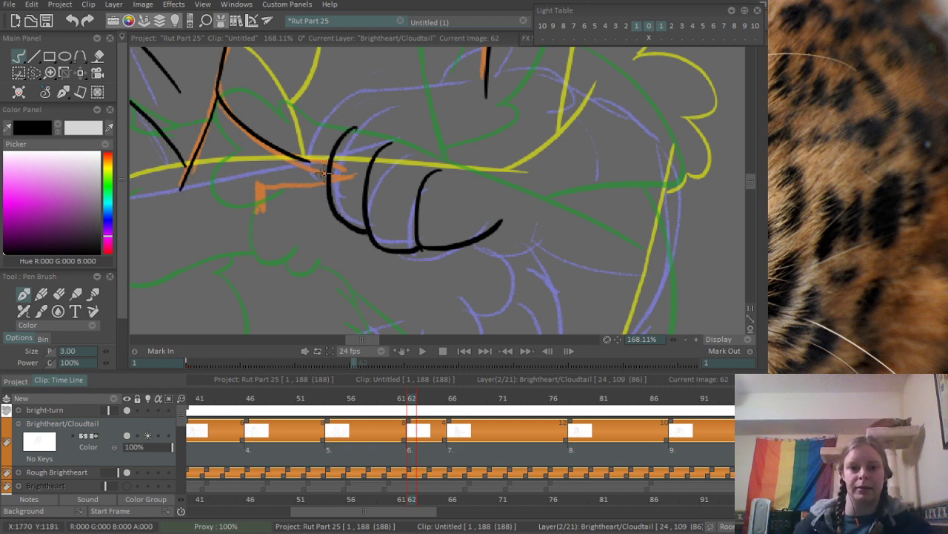
drag(326, 190, 363, 97)
key(ctrl+z)
mouse_move(326, 199)
mouse_down()
mouse_move(366, 102)
mouse_move(535, 95)
mouse_move(592, 126)
mouse_up()
scroll(606, 130, down, 2)
scroll(523, 154, up, 3)
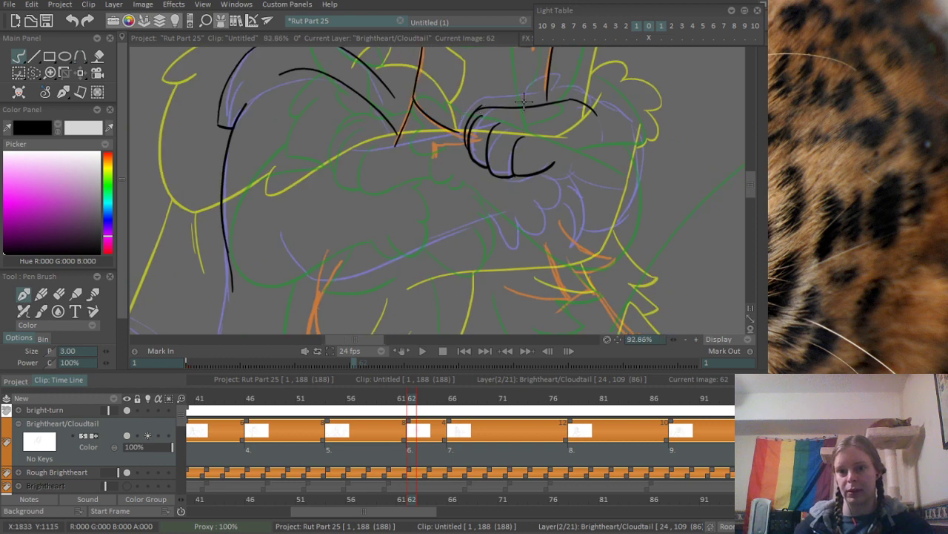
- Erase the line overshoots where the paw's toe outlines meet
key(e)
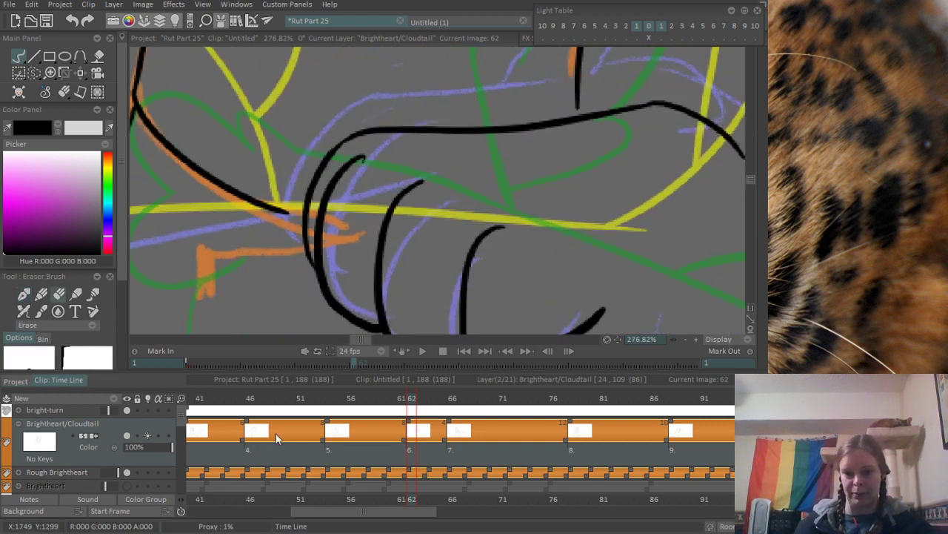
scroll(483, 193, down, 3)
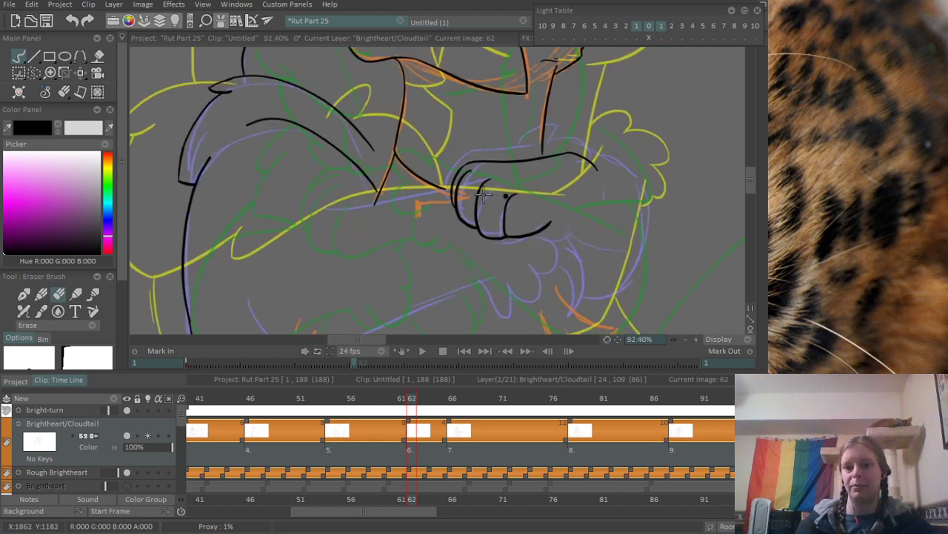
scroll(483, 193, up, 3)
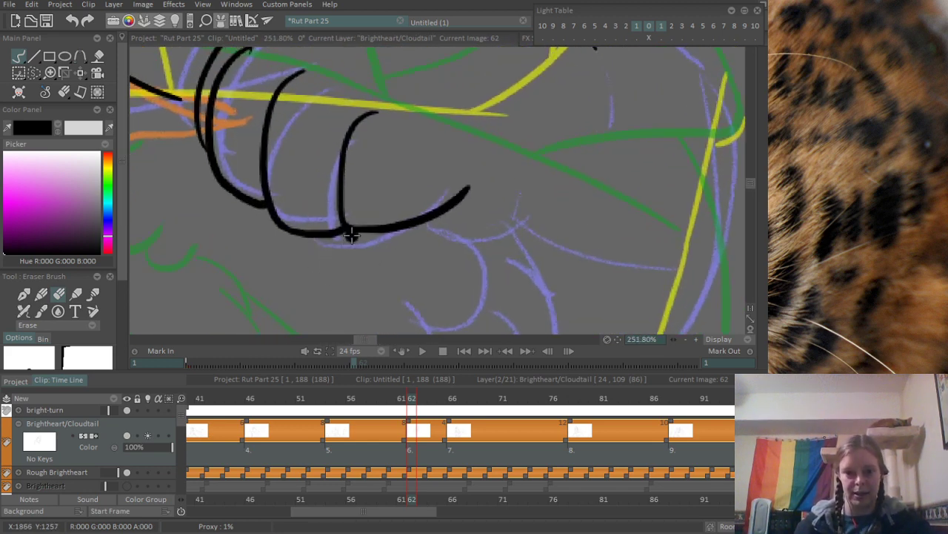
scroll(447, 245, down, 2)
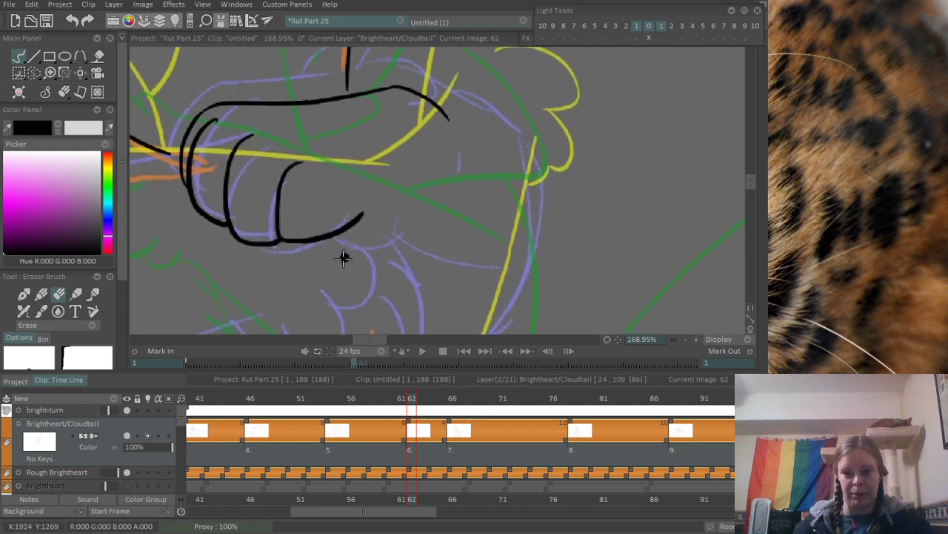
- Extend the paw's underside line toward the wrist and ink a short diagonal line descending from it
drag(362, 215, 443, 210)
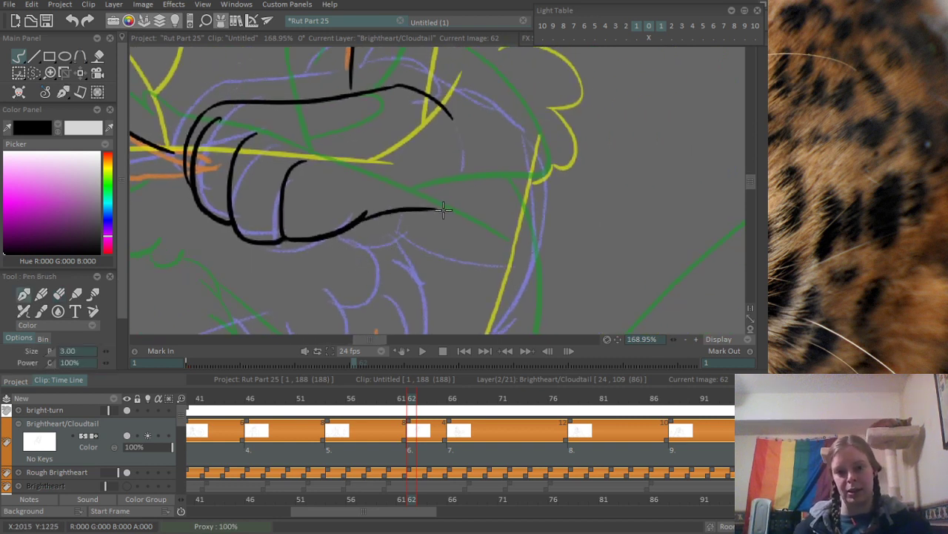
key(ctrl+z)
mouse_move(363, 216)
mouse_down()
mouse_move(457, 189)
mouse_move(489, 199)
mouse_move(499, 245)
mouse_up()
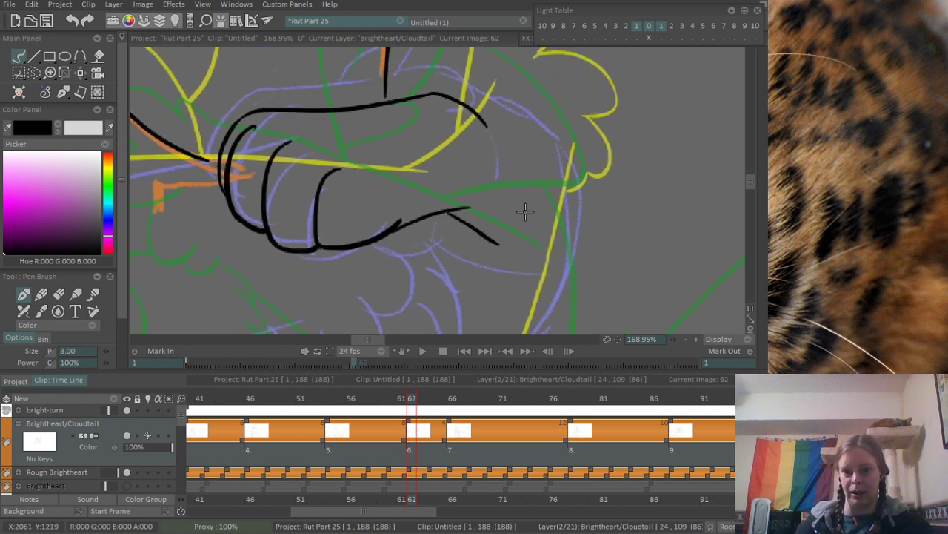
key(ctrl+z)
drag(443, 210, 494, 270)
scroll(588, 157, down, 5)
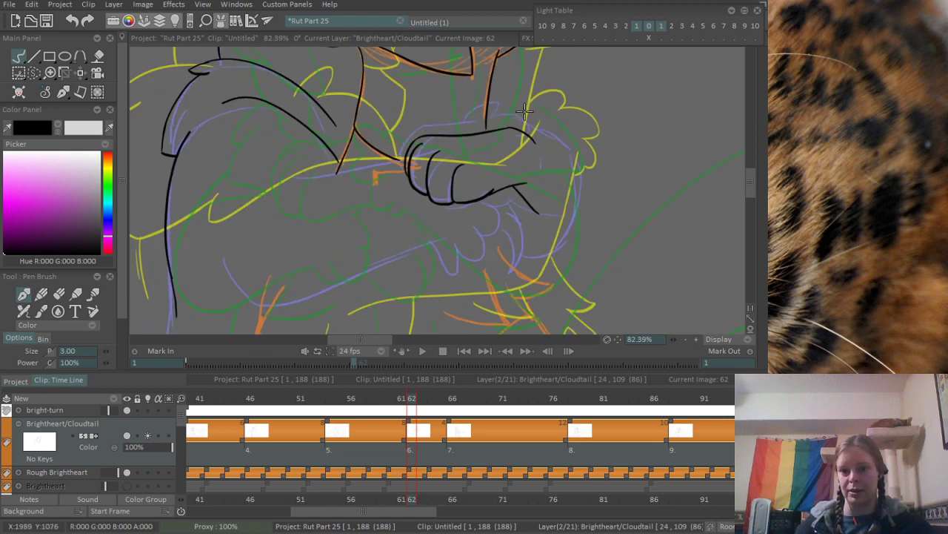
scroll(525, 111, up, 5)
drag(451, 151, 469, 114)
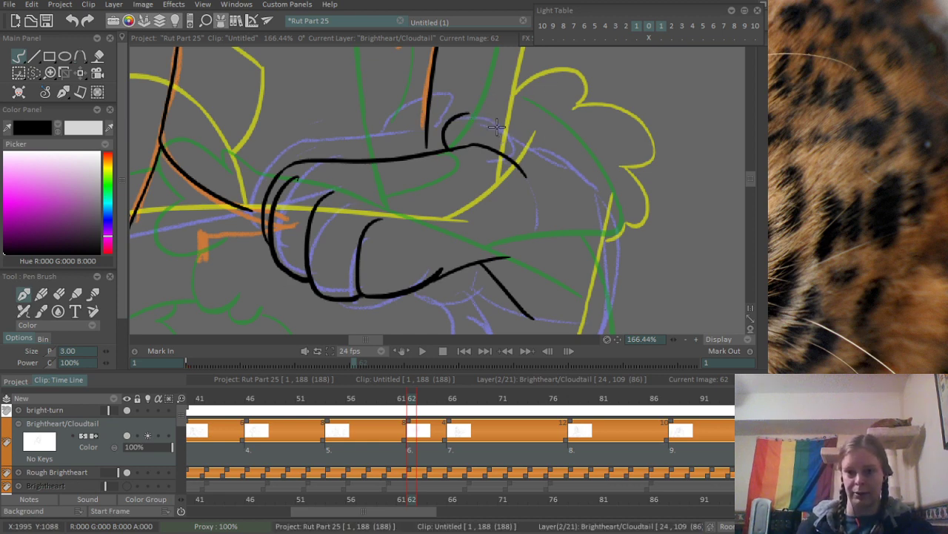
mouse_move(486, 117)
mouse_down()
mouse_move(552, 158)
mouse_move(508, 151)
mouse_move(512, 138)
mouse_move(509, 145)
mouse_move(551, 155)
mouse_up()
key(ctrl+z)
scroll(524, 212, down, 5)
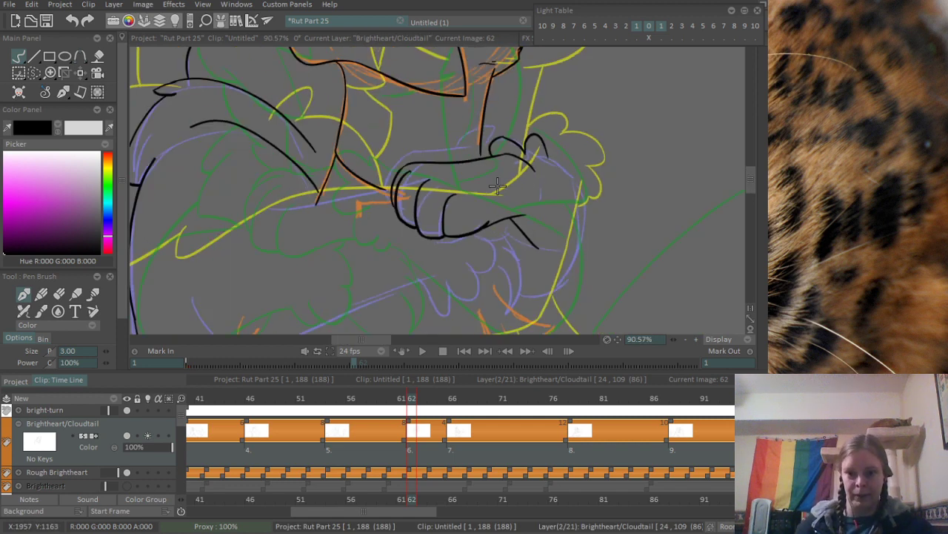
scroll(578, 166, up, 5)
key(ctrl+z)
key(ctrl+z)
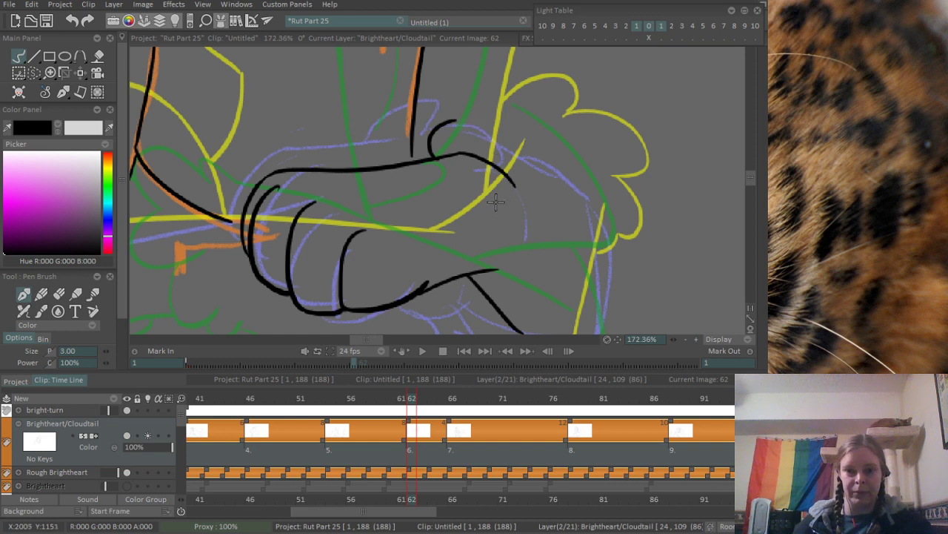
- Erase the small fur curl above the wrist and the curved end of the paw's upper outline
key(e)
mouse_move(455, 115)
mouse_down()
mouse_move(429, 155)
mouse_move(479, 148)
mouse_move(444, 156)
mouse_move(477, 158)
mouse_move(540, 195)
mouse_up()
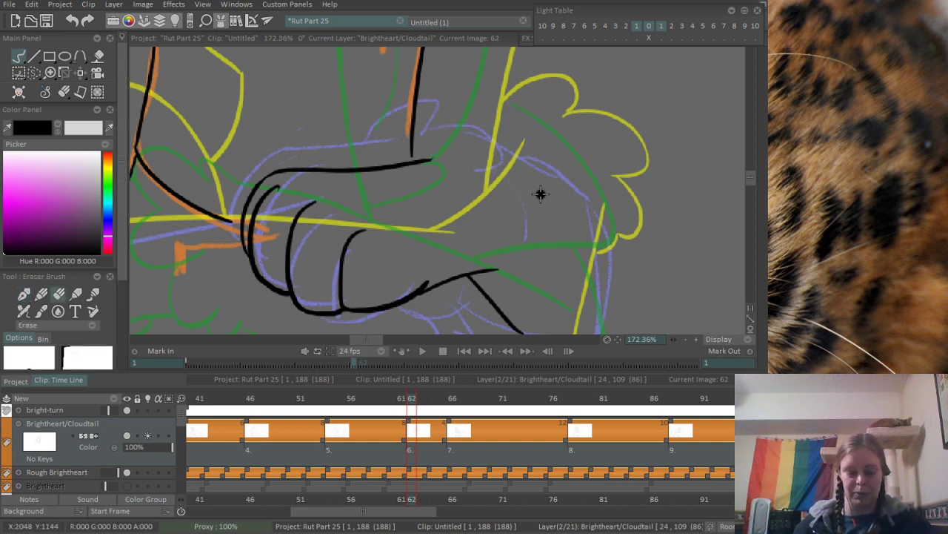
- Ink scalloped fur tufts around the wrist from the end of the paw's upper outline, plus a rounded tuft beneath its underside
key(p)
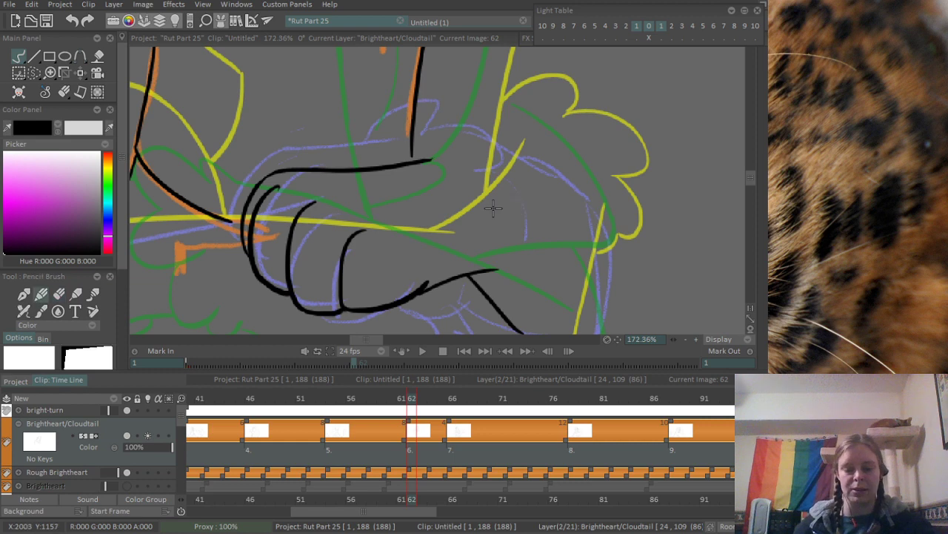
key(h)
click(425, 161)
key(h)
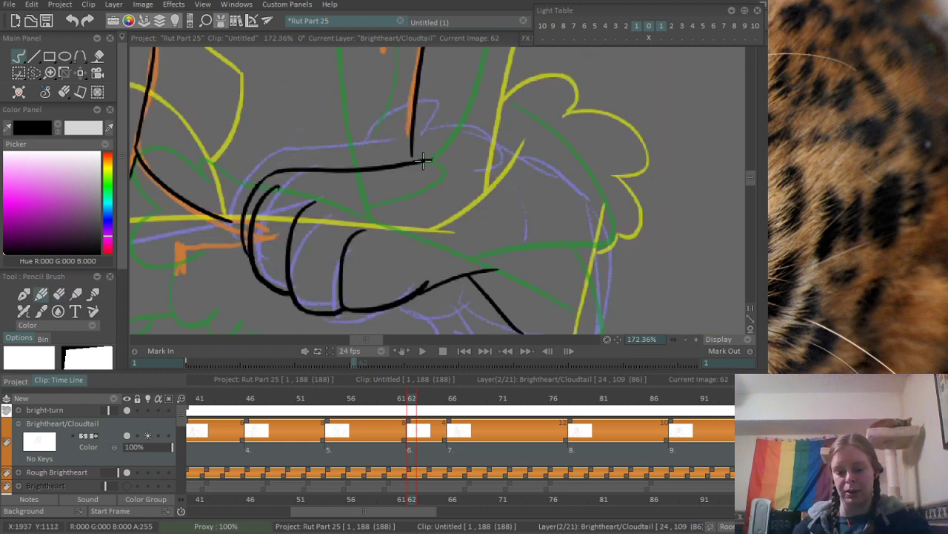
key(p)
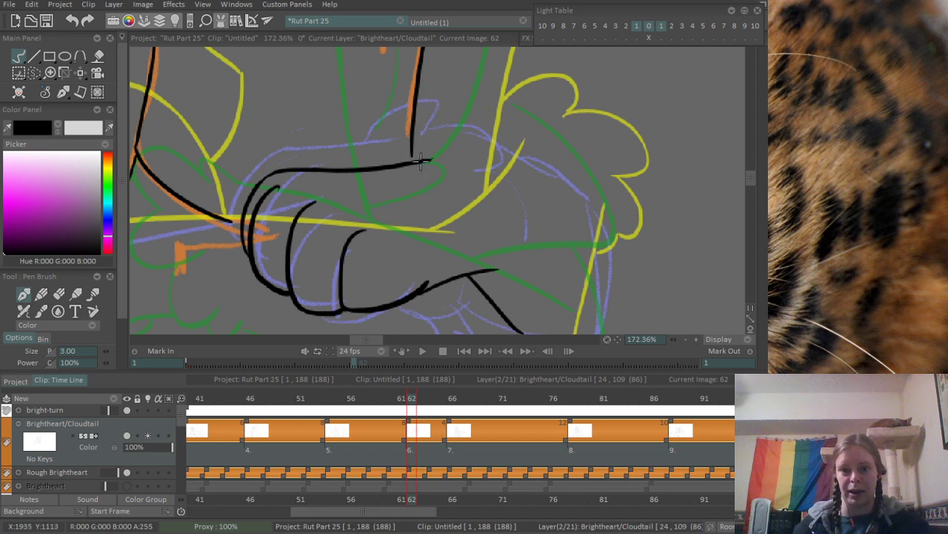
mouse_move(421, 161)
mouse_down()
mouse_move(410, 157)
mouse_move(408, 137)
mouse_move(452, 127)
mouse_move(527, 185)
mouse_up()
key(ctrl+z)
mouse_move(464, 138)
mouse_down()
mouse_move(523, 169)
mouse_move(536, 240)
mouse_up()
mouse_move(503, 280)
mouse_down()
mouse_move(489, 225)
mouse_move(499, 201)
mouse_up()
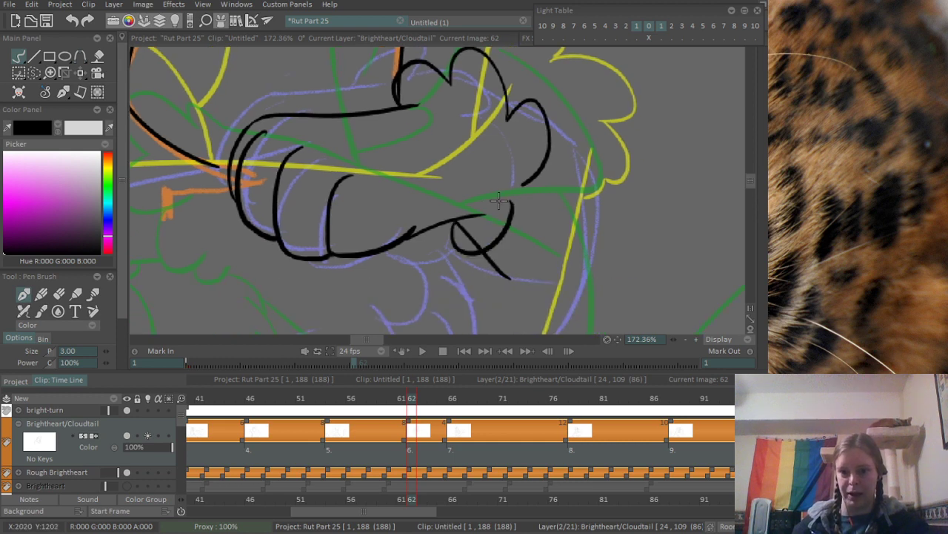
- Erase the part of the diagonal line that crosses the inside of the rounded lower fur tuft
scroll(499, 201, up, 4)
key(e)
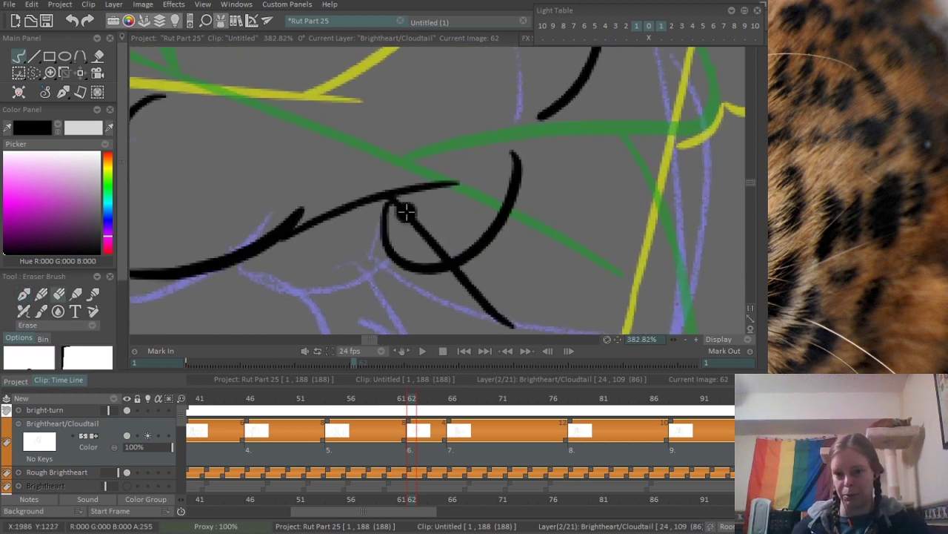
mouse_move(406, 213)
mouse_down()
mouse_move(400, 206)
mouse_move(429, 239)
mouse_move(451, 240)
mouse_up()
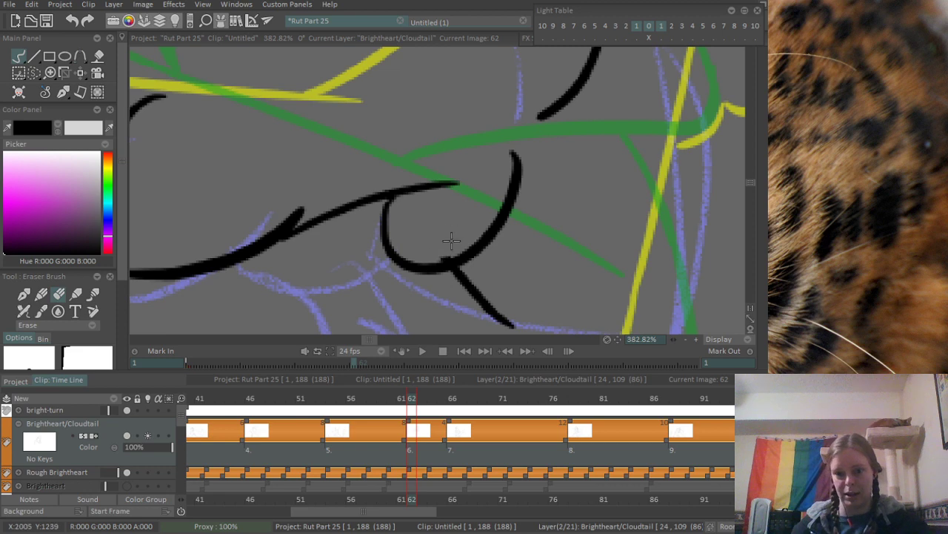
- Ink the large curved foreleg outline from the upper wrist tufts around and down to the short diagonal line
scroll(561, 156, down, 5)
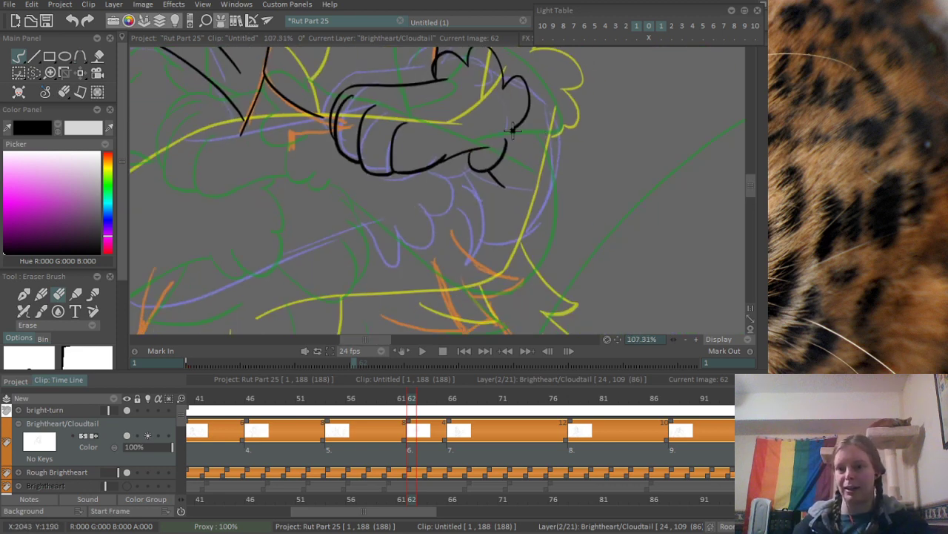
scroll(512, 130, up, 2)
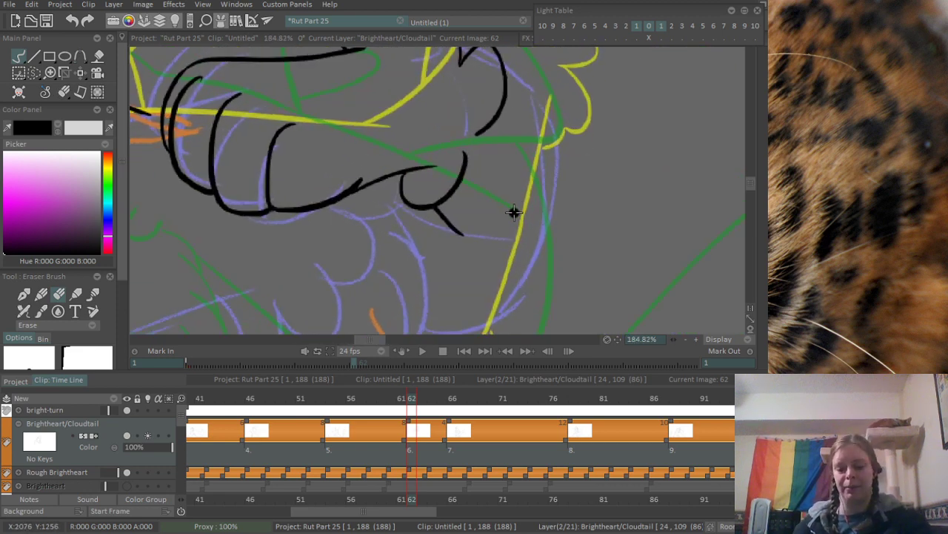
key(b)
drag(507, 65, 525, 294)
key(ctrl+z)
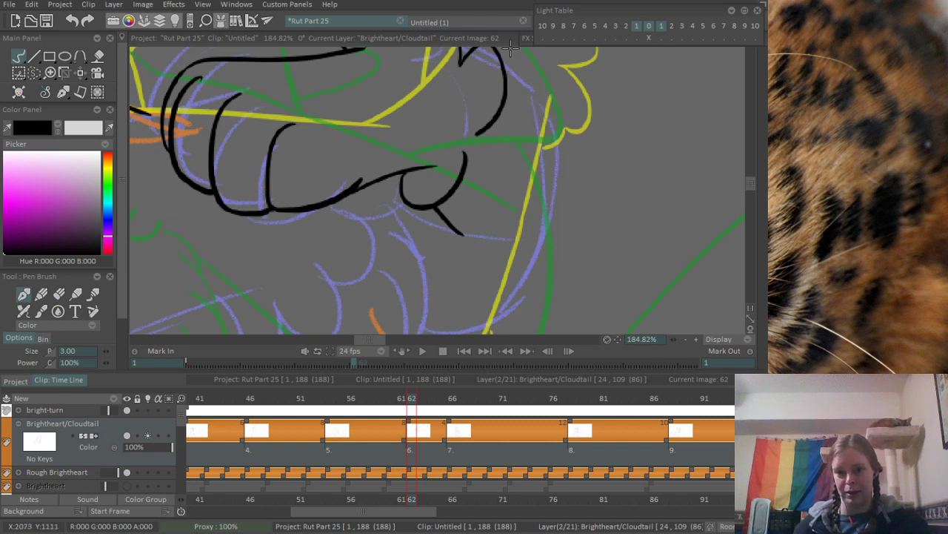
mouse_move(510, 49)
mouse_down()
mouse_move(565, 215)
mouse_move(523, 266)
mouse_up()
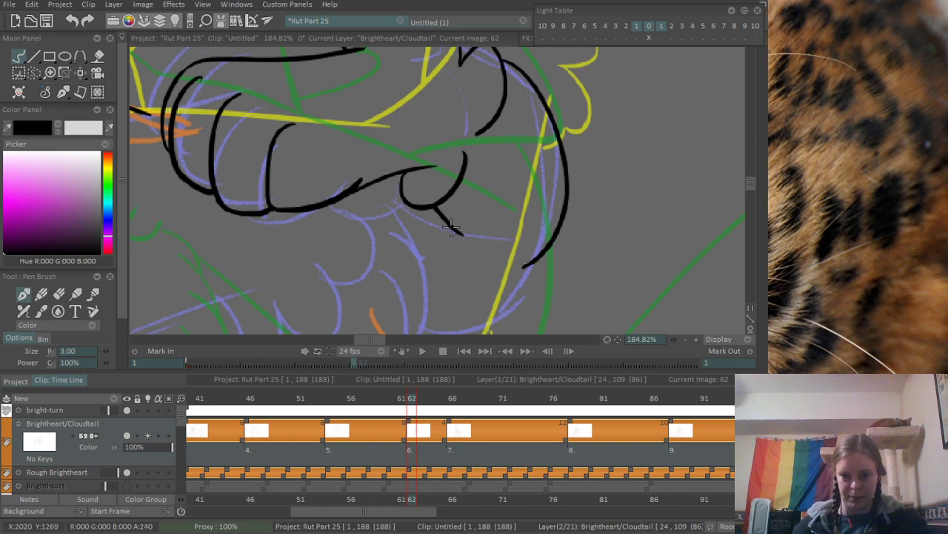
scroll(416, 287, down, 5)
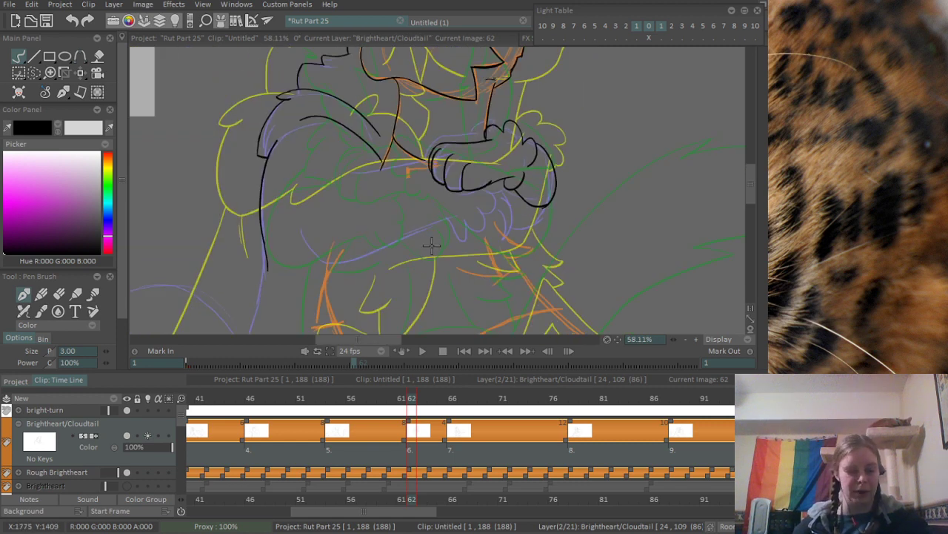
scroll(402, 260, up, 3)
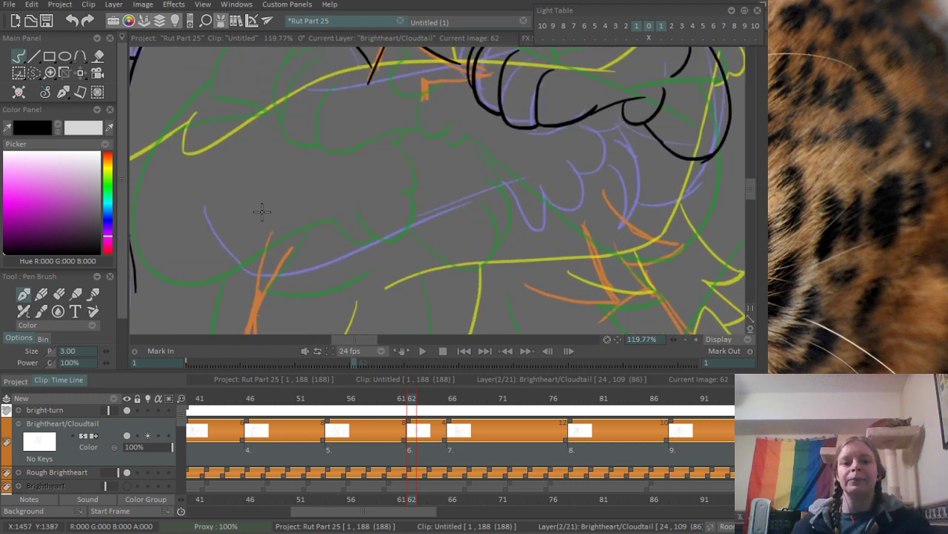
- Ink the long lower edge of the crossed foreleg, curving from the elbow toward the wrist along the blue rough line
mouse_move(194, 200)
mouse_down()
mouse_move(272, 278)
mouse_move(554, 148)
mouse_up()
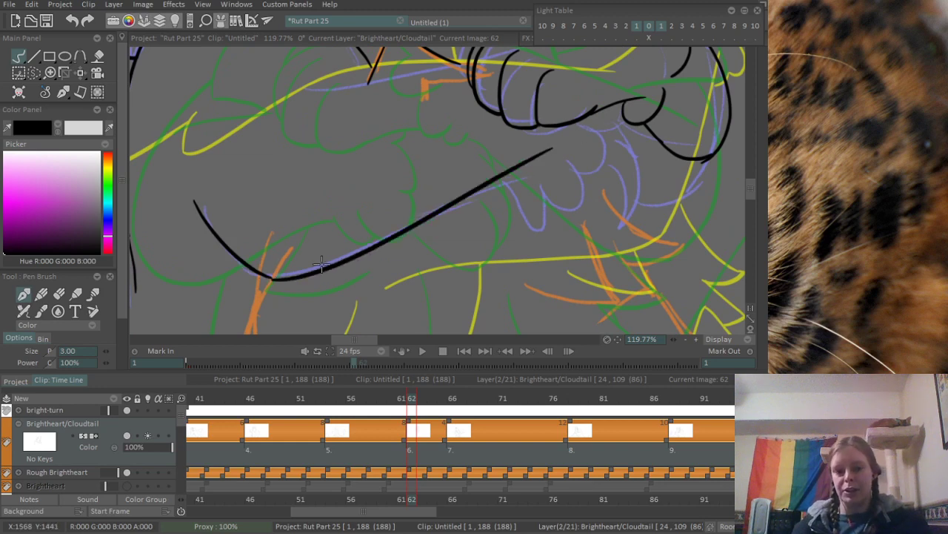
key(ctrl+z)
mouse_move(265, 276)
mouse_down()
mouse_move(448, 211)
mouse_move(504, 171)
mouse_move(535, 180)
mouse_up()
key(ctrl+z)
- Ink scalloped fur tufts around the lower paw, from the end of the foreleg's lower edge up to the upper paw
key(ctrl+z)
key(ctrl+z)
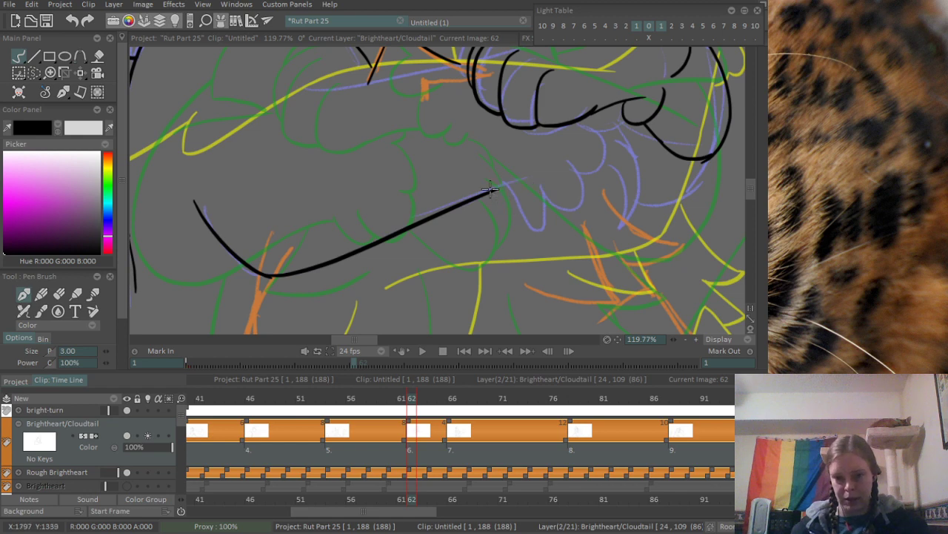
mouse_move(481, 192)
mouse_down()
mouse_move(541, 181)
mouse_move(546, 210)
mouse_move(551, 179)
mouse_move(570, 199)
mouse_move(596, 110)
mouse_up()
key(ctrl+z)
key(ctrl+z)
drag(578, 152, 607, 109)
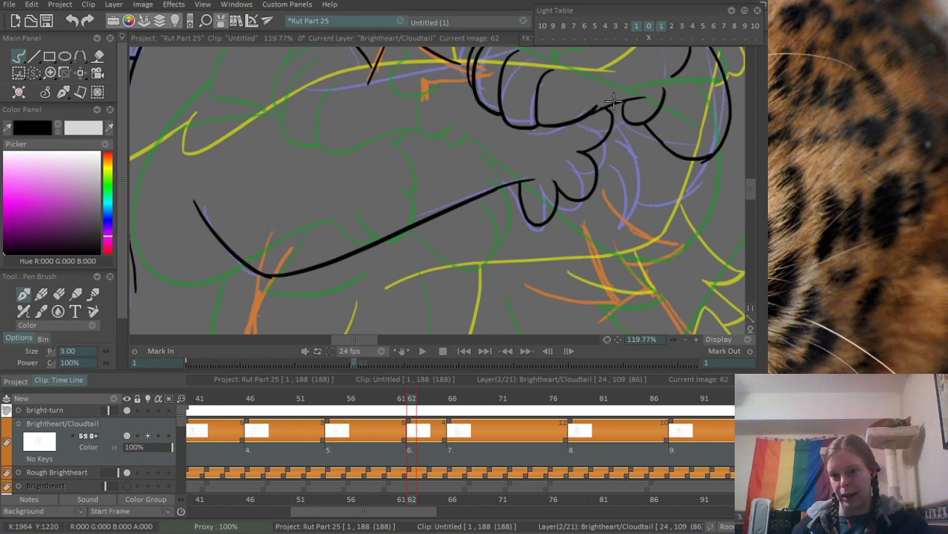
- Ink the upper edge of the crossed foreleg as a gently curved line ending at the upper paw
drag(483, 102, 478, 175)
scroll(304, 167, up, 3)
mouse_move(290, 156)
mouse_down()
mouse_move(509, 140)
mouse_move(554, 128)
mouse_up()
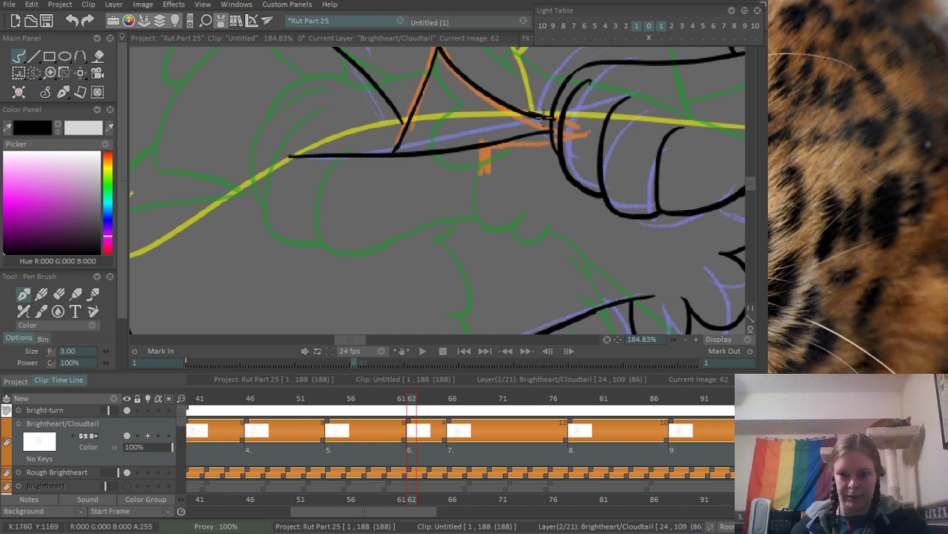
- Ink a pointed chest fur tuft with a curved underside, sweeping out from beneath the scalloped paw fur
scroll(545, 102, down, 6)
mouse_move(661, 154)
mouse_down()
mouse_move(384, 142)
mouse_move(368, 191)
mouse_up()
scroll(385, 142, up, 6)
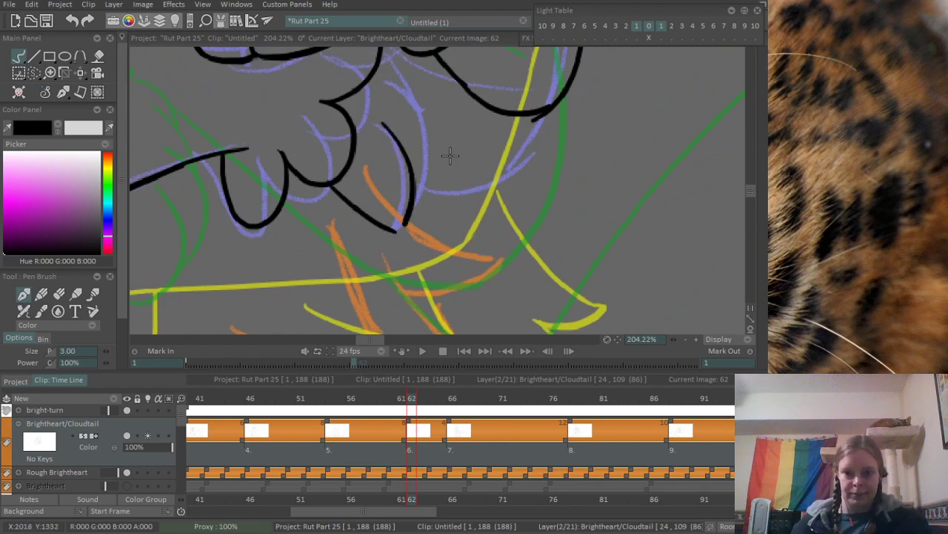
scroll(415, 134, down, 10)
scroll(420, 122, up, 8)
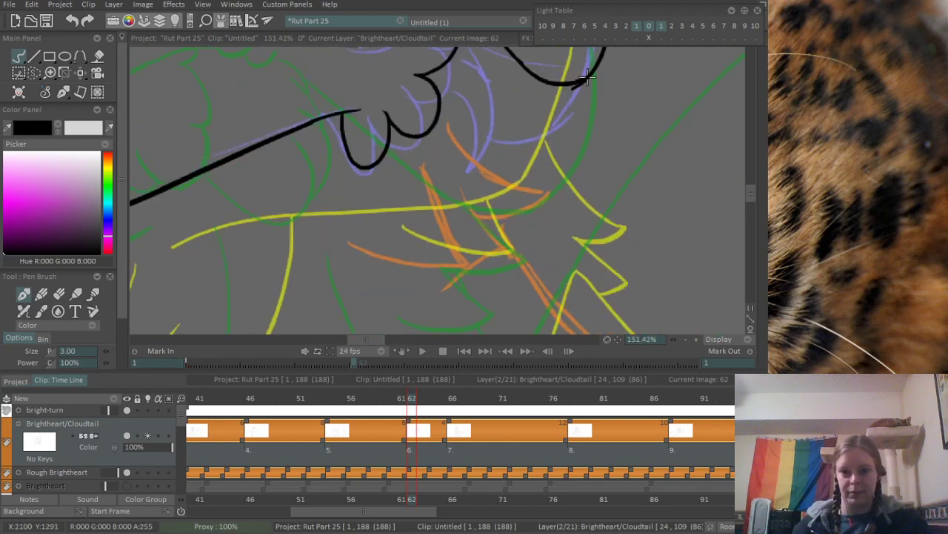
drag(424, 132, 546, 160)
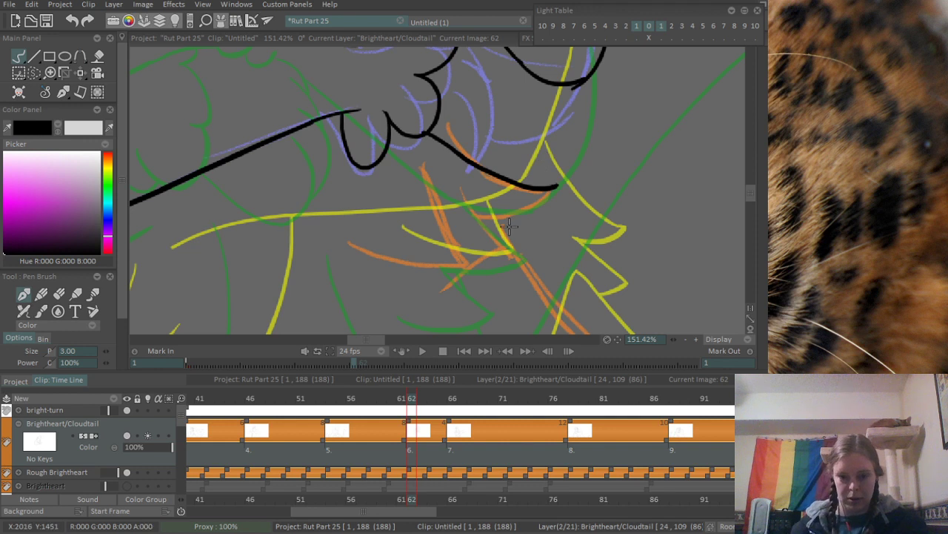
drag(478, 224, 558, 186)
- Ink two curved fur strokes beside the scalloped tufts, meeting at a point on the chest tuft's upper line
drag(459, 113, 508, 255)
drag(517, 155, 504, 255)
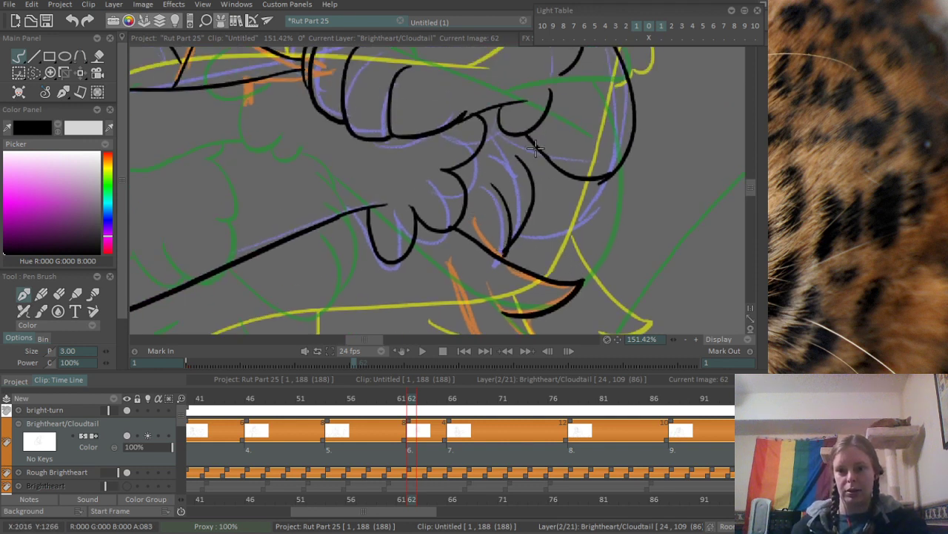
scroll(535, 149, down, 6)
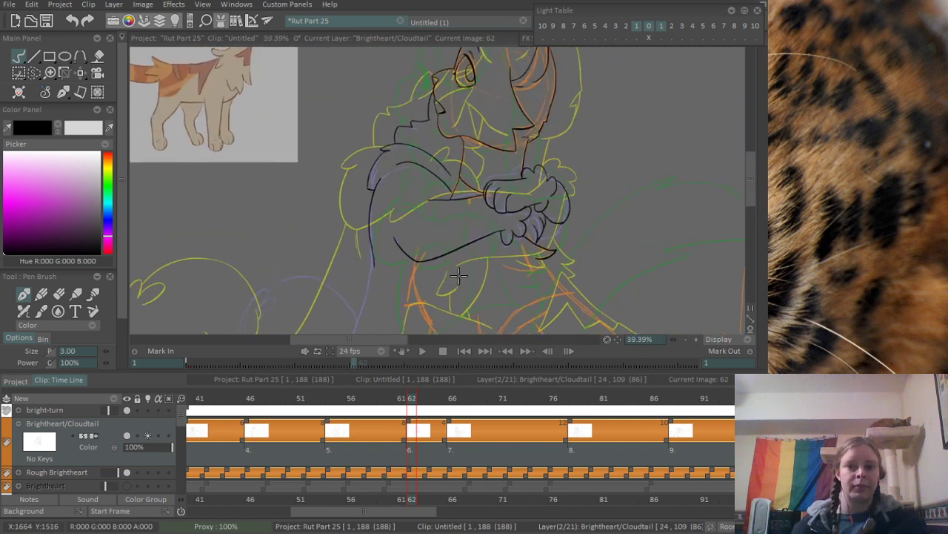
- Try a second pointed chest tuft beneath the first, made of a curved underside and a short diagonal line
scroll(458, 275, up, 5)
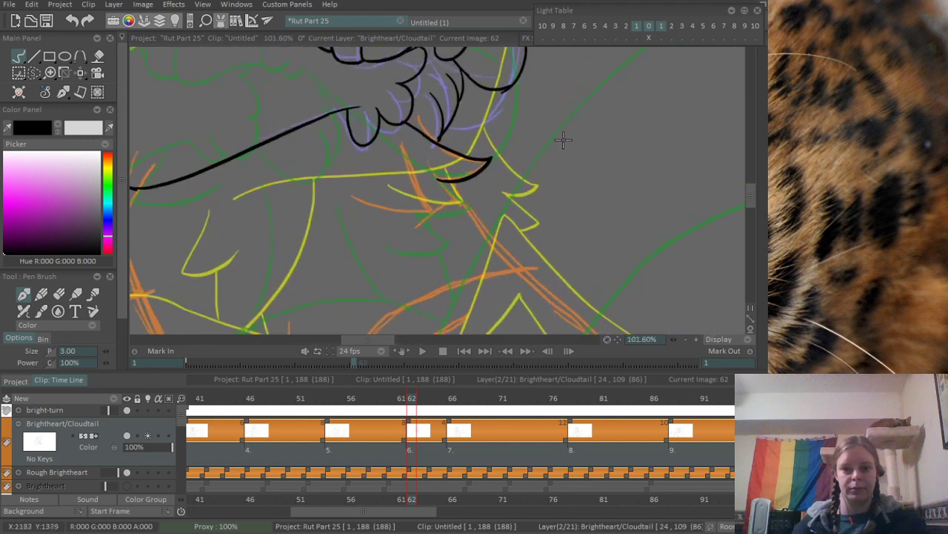
scroll(446, 173, up, 1)
mouse_move(334, 197)
mouse_down()
mouse_move(427, 215)
mouse_move(397, 127)
mouse_up()
key(ctrl+z)
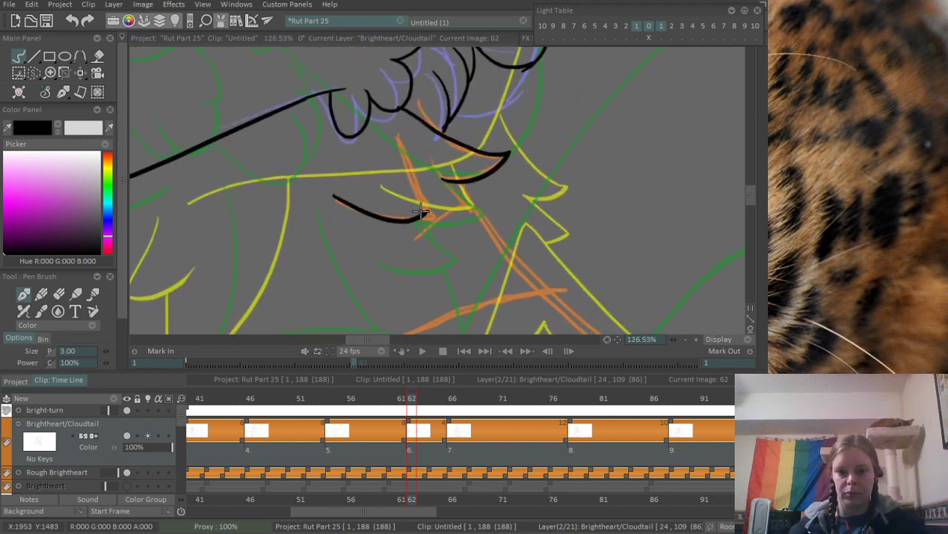
key(ctrl+z)
drag(351, 195, 466, 214)
drag(424, 164, 470, 219)
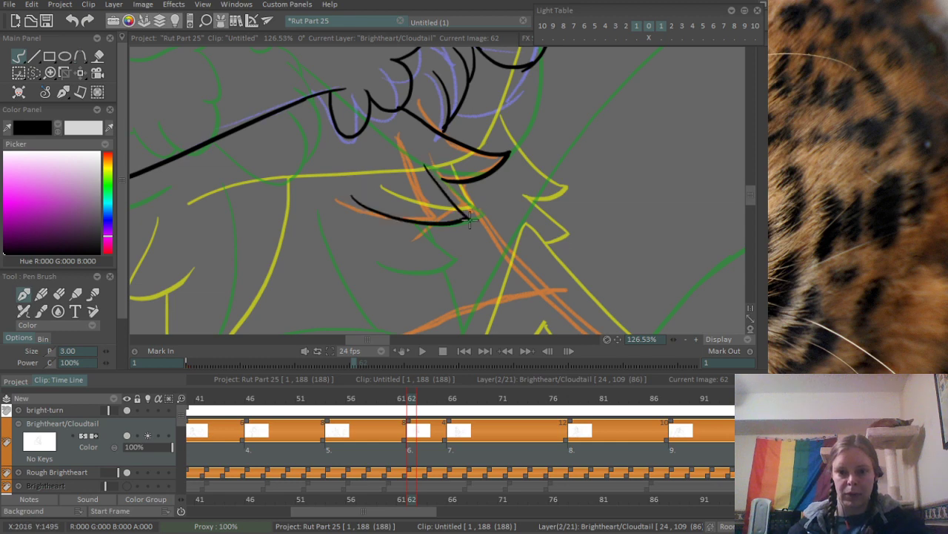
scroll(479, 241, up, 2)
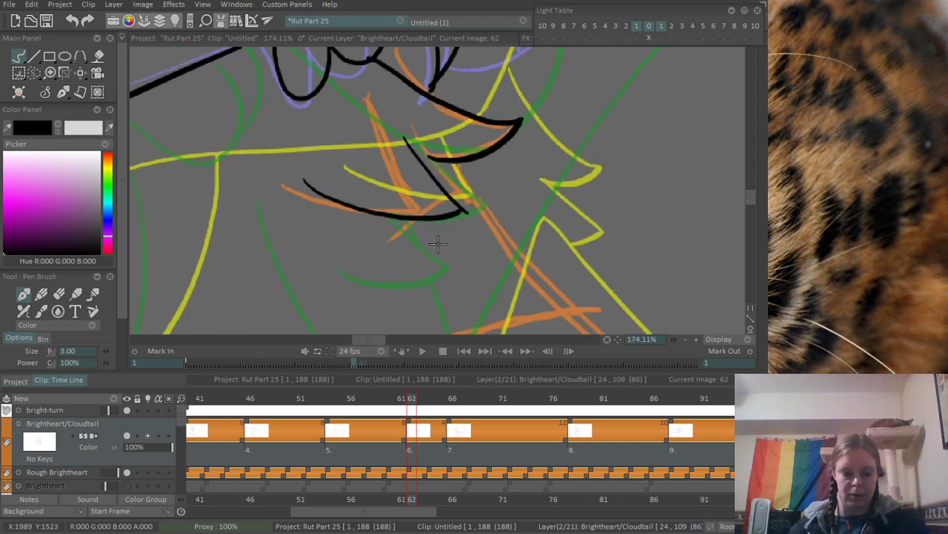
- Examine the chest fur drawn on frame 66 and return to frame 62
click(450, 399)
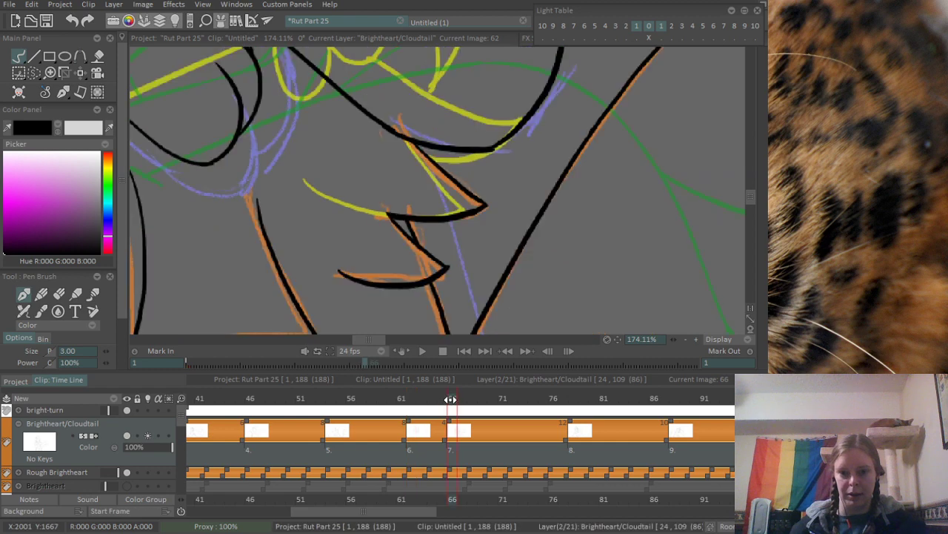
scroll(417, 245, down, 5)
drag(417, 245, 442, 288)
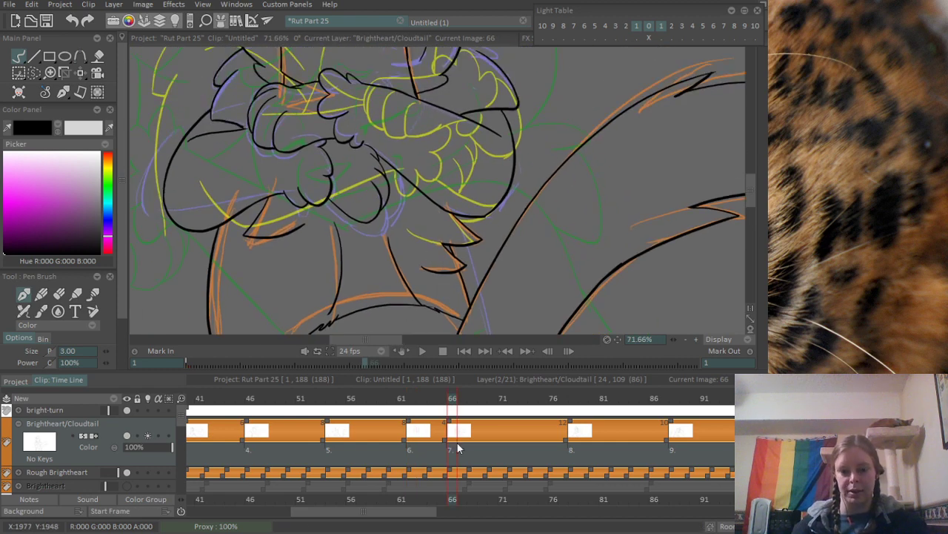
mouse_move(452, 396)
mouse_down()
mouse_move(483, 399)
mouse_move(419, 398)
mouse_move(392, 417)
mouse_move(452, 409)
mouse_move(400, 417)
mouse_move(432, 414)
mouse_move(412, 412)
mouse_up()
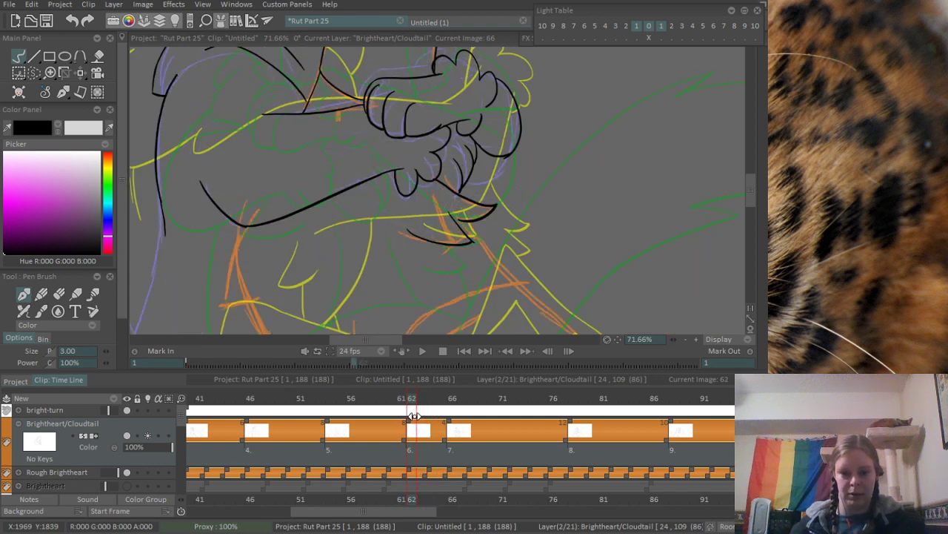
- Erase the second chest tuft beneath the first one
scroll(515, 256, up, 2)
key(e)
mouse_move(434, 200)
mouse_down()
mouse_move(486, 262)
mouse_move(441, 263)
mouse_move(469, 272)
mouse_up()
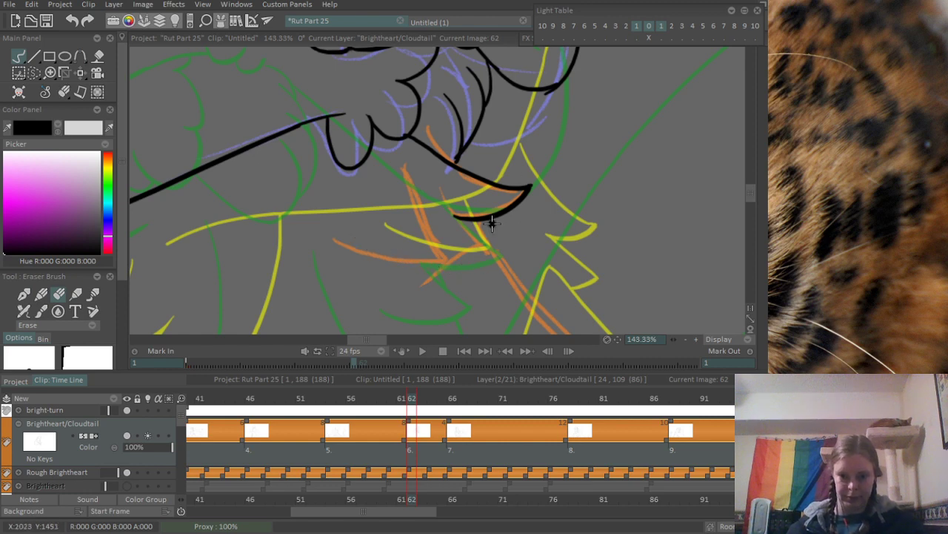
scroll(482, 162, down, 2)
scroll(428, 218, up, 1)
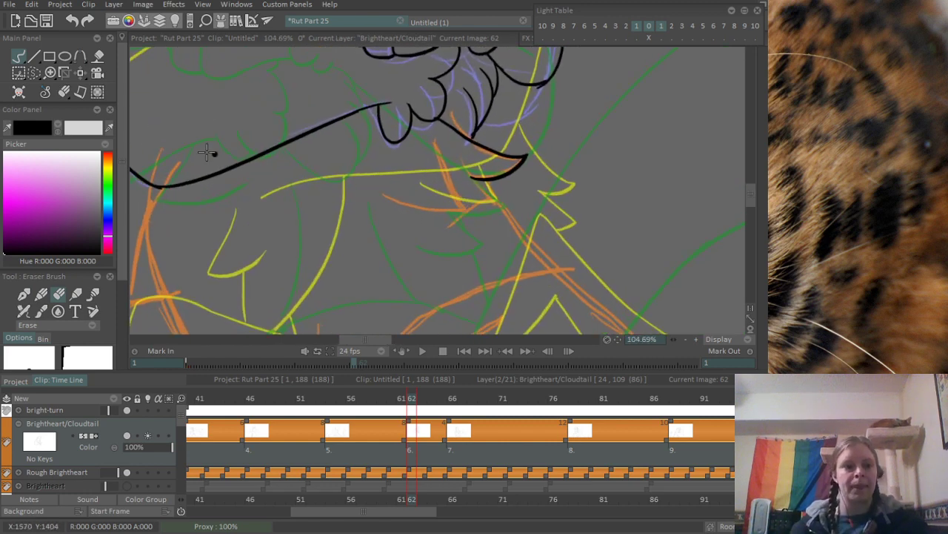
- Ink a large pointed chest tuft below the foreleg's lower edge and clean up the line ends at its tip
key(b)
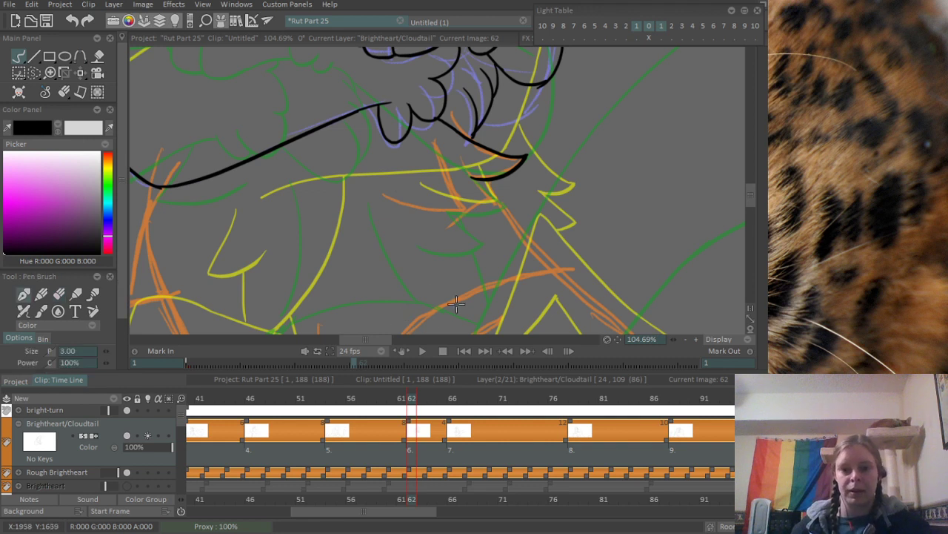
drag(343, 183, 414, 225)
key(ctrl+z)
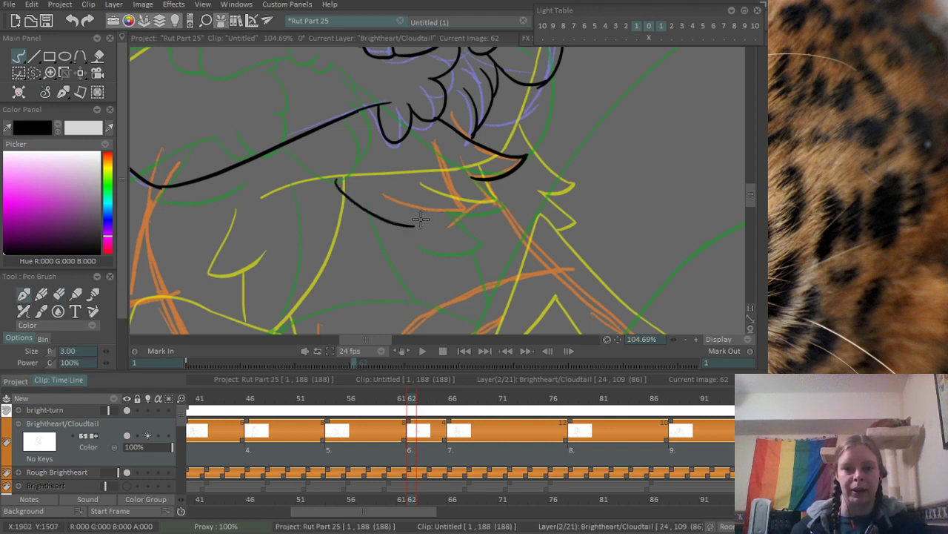
key(ctrl+z)
mouse_move(329, 175)
mouse_down()
mouse_move(383, 219)
mouse_move(398, 206)
mouse_move(411, 220)
mouse_move(380, 145)
mouse_move(415, 225)
mouse_up()
key(ctrl+z)
key(ctrl+z)
mouse_move(378, 148)
mouse_down()
mouse_move(419, 221)
mouse_move(413, 213)
mouse_up()
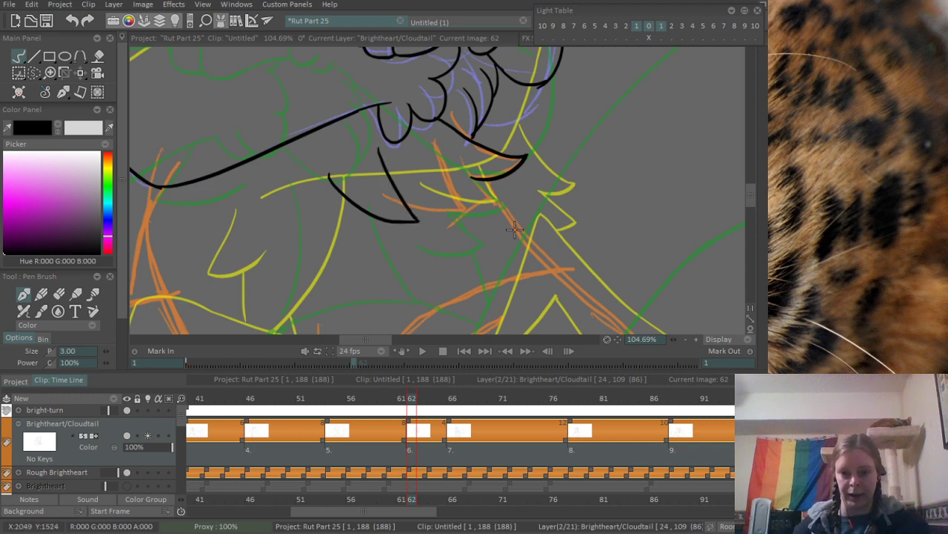
scroll(404, 175, up, 5)
key(e)
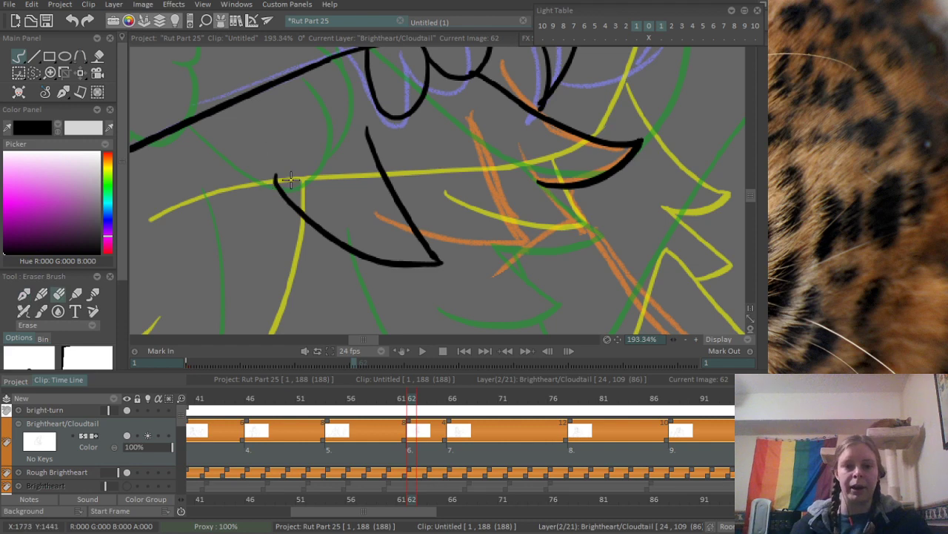
scroll(316, 266, down, 8)
scroll(431, 207, up, 4)
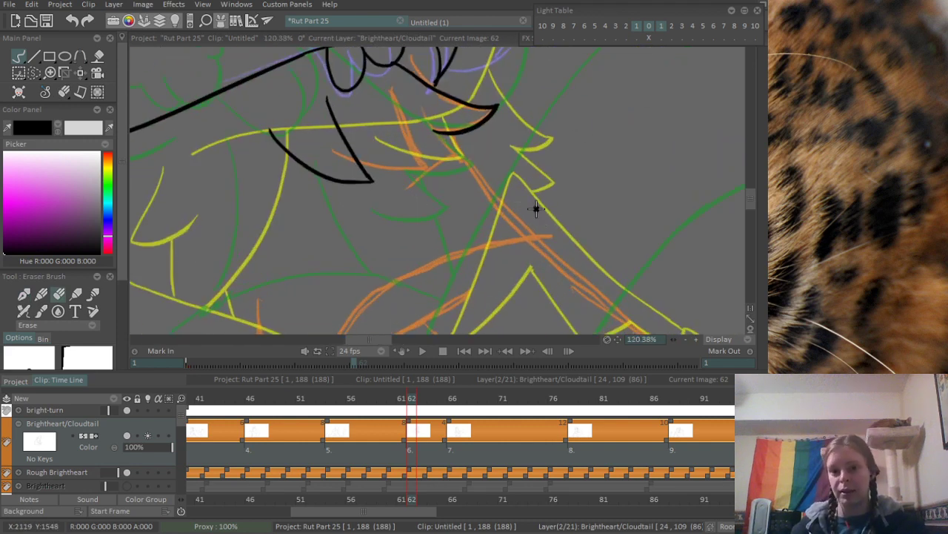
- Try a diagonal body line running down from the upper chest tuft, with a small pointed tuft across it
key(b)
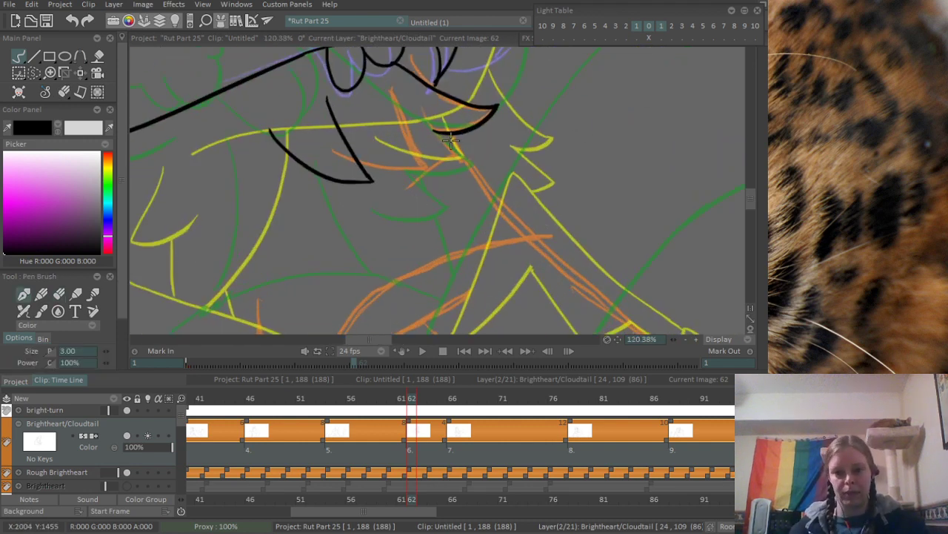
drag(446, 135, 505, 213)
scroll(492, 160, down, 2)
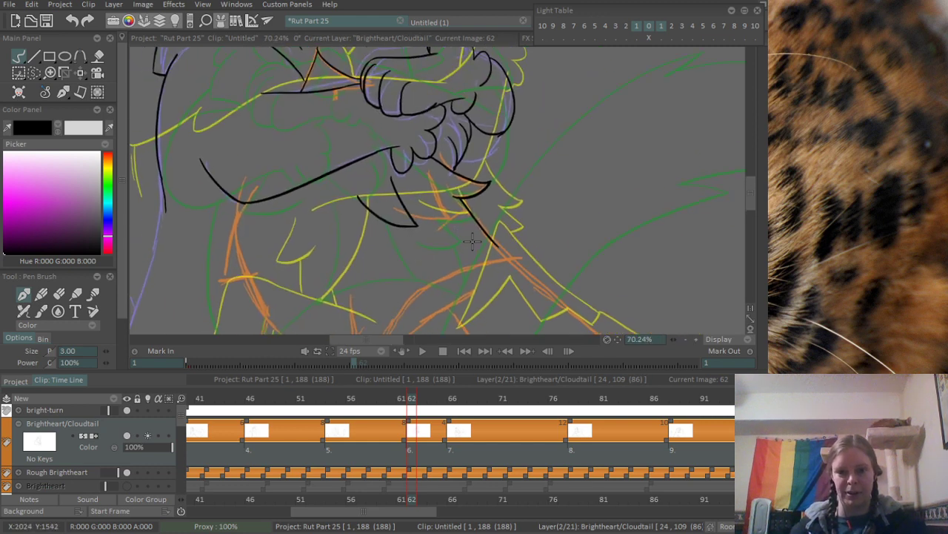
scroll(529, 214, up, 2)
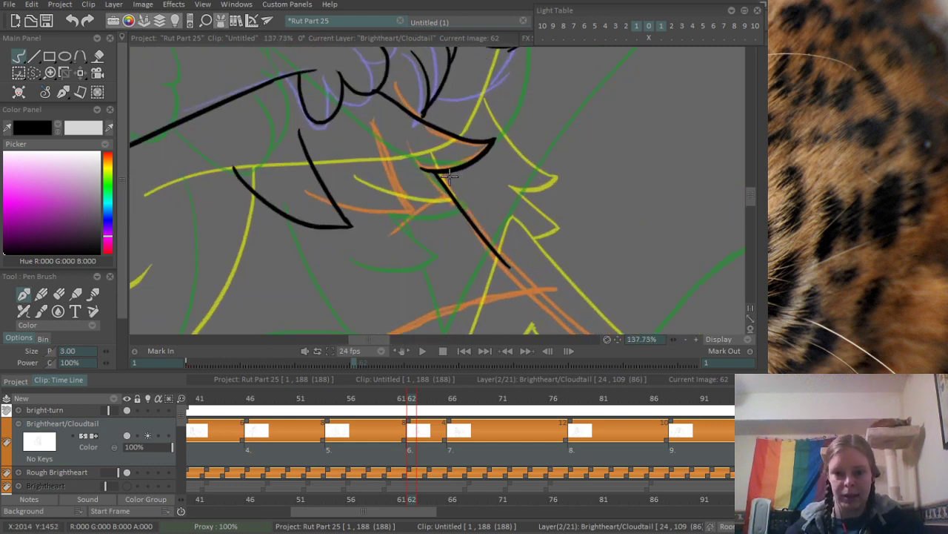
drag(449, 177, 514, 215)
key(ctrl+z)
key(ctrl+z)
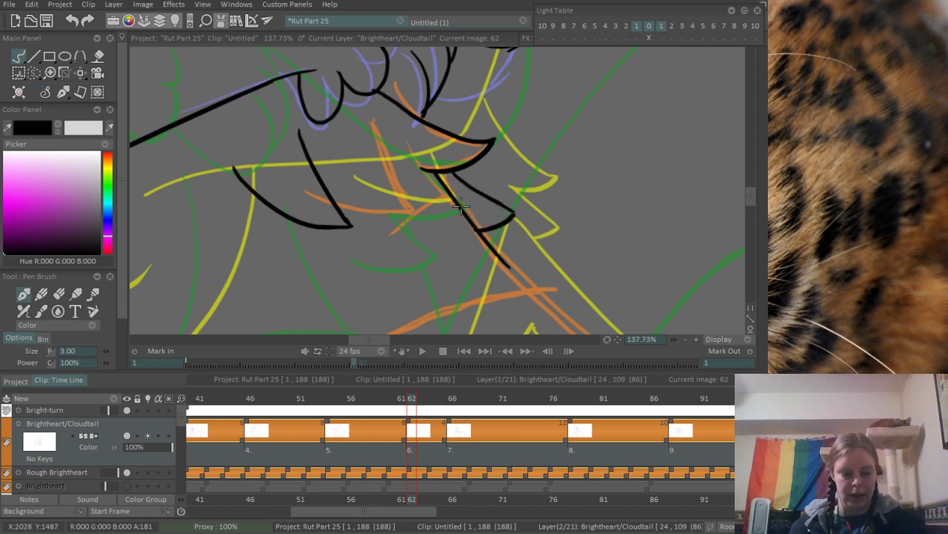
- Erase the upper chest tuft's tip and underside, together with the diagonal body line and the small tuft below it
key(e)
mouse_move(435, 176)
mouse_down()
mouse_move(468, 159)
mouse_move(434, 163)
mouse_move(474, 211)
mouse_move(513, 159)
mouse_up()
key(b)
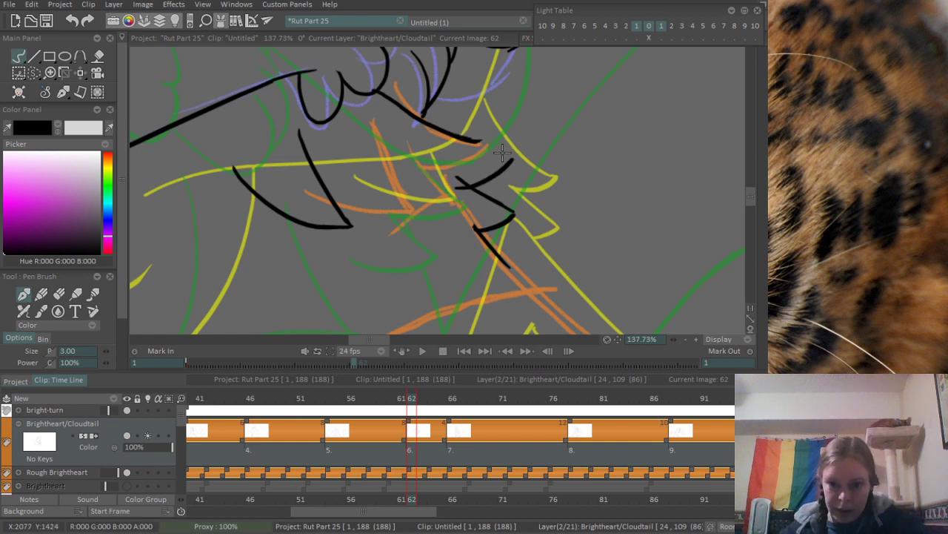
key(ctrl+z)
key(ctrl+z)
key(ctrl+z)
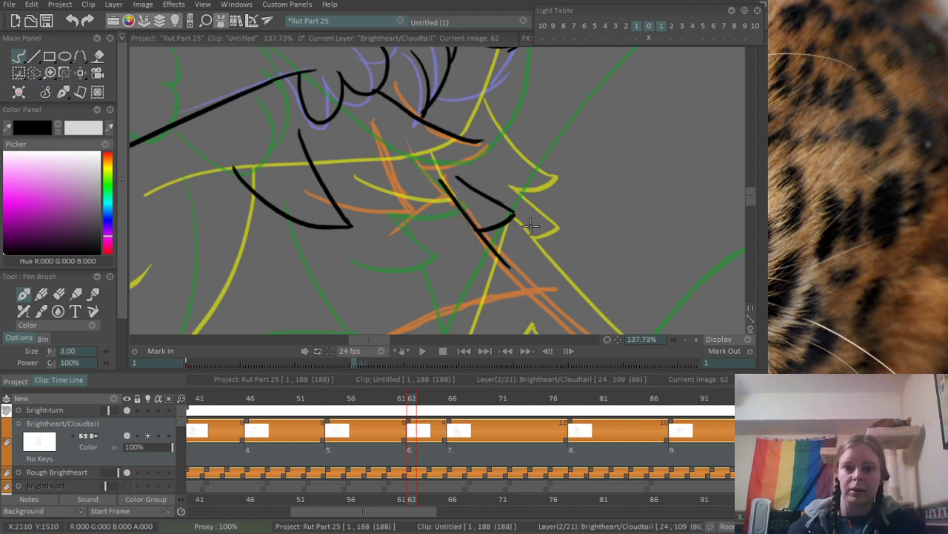
key(e)
mouse_move(422, 165)
mouse_down()
mouse_move(501, 139)
mouse_move(430, 164)
mouse_move(477, 151)
mouse_move(452, 188)
mouse_move(509, 219)
mouse_move(495, 223)
mouse_up()
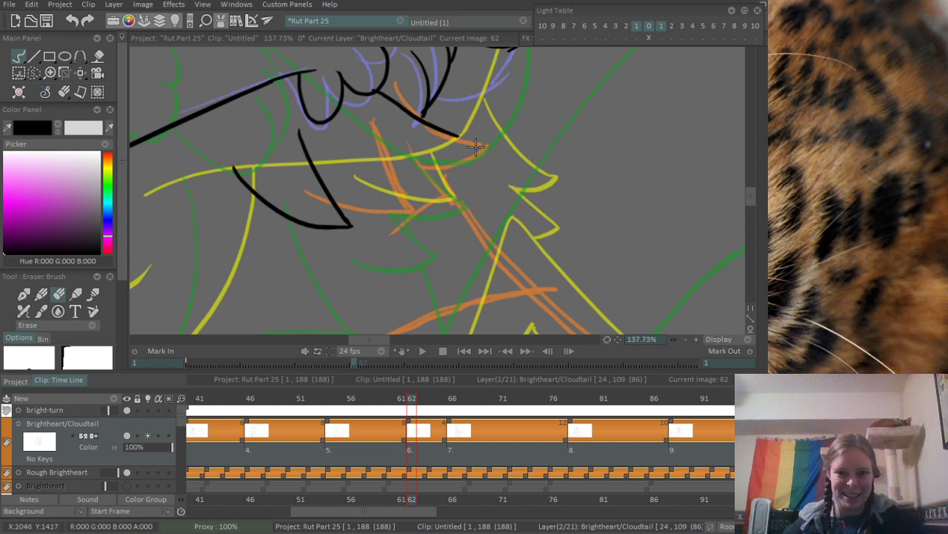
- Redraw the upper chest tuft with a longer, steeper upper line and a curved underside
mouse_move(428, 135)
mouse_down()
mouse_move(464, 137)
mouse_move(493, 180)
mouse_up()
key(e)
key(ctrl+z)
drag(422, 117, 519, 195)
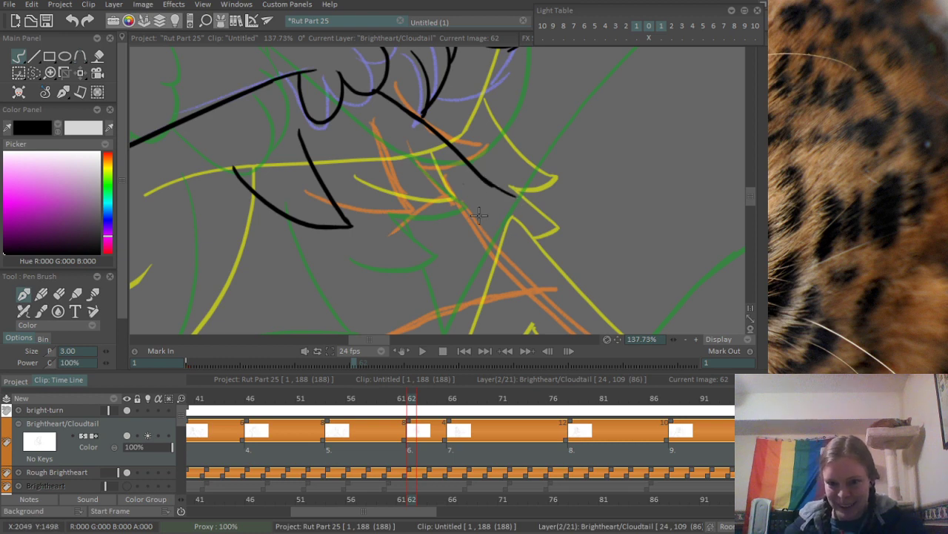
drag(454, 210, 514, 191)
- Ink a second pointed tuft with a wide curved underside below the upper chest tuft, and trim the upper tuft's tip
drag(454, 210, 511, 239)
key(ctrl+z)
mouse_move(416, 230)
mouse_down()
mouse_move(432, 248)
mouse_move(514, 238)
mouse_move(442, 250)
mouse_move(518, 241)
mouse_up()
key(ctrl+z)
scroll(498, 251, down, 3)
scroll(483, 220, up, 4)
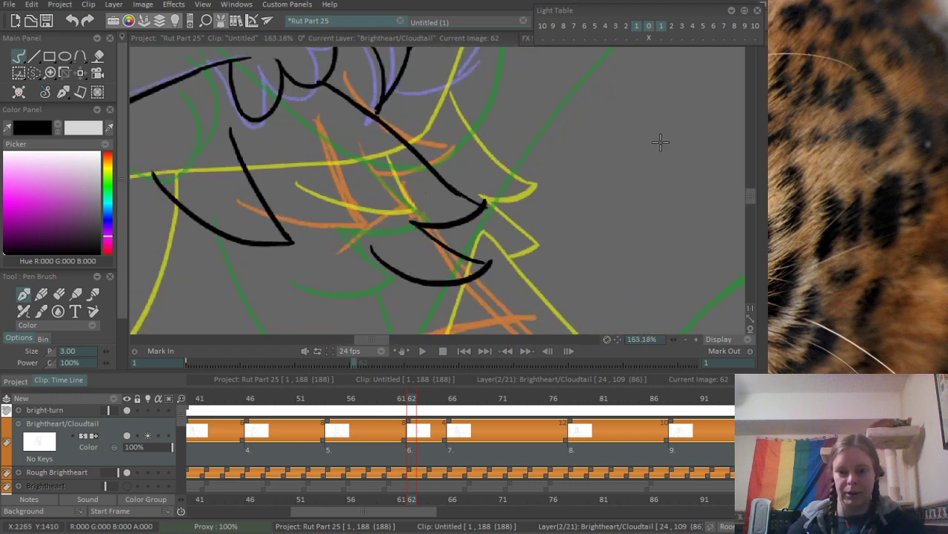
key(e)
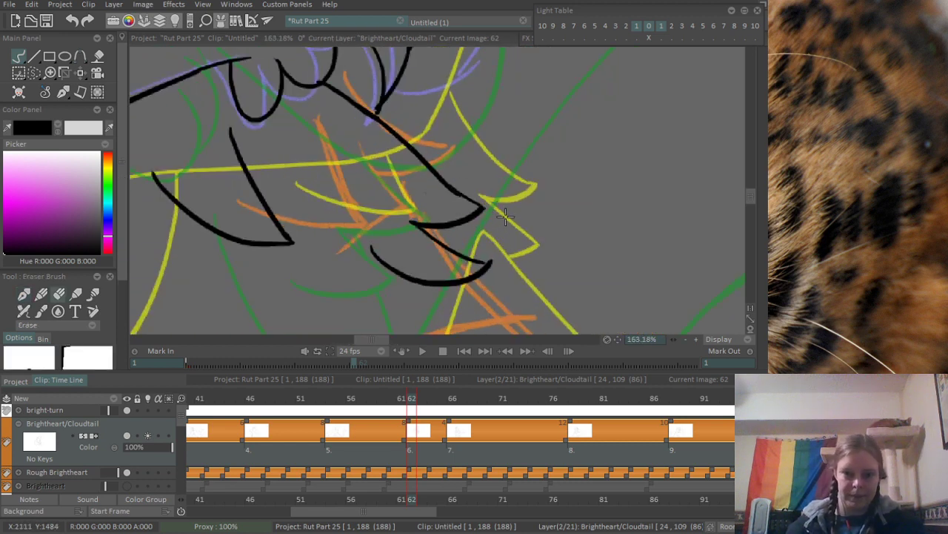
scroll(576, 212, down, 9)
scroll(540, 260, down, 5)
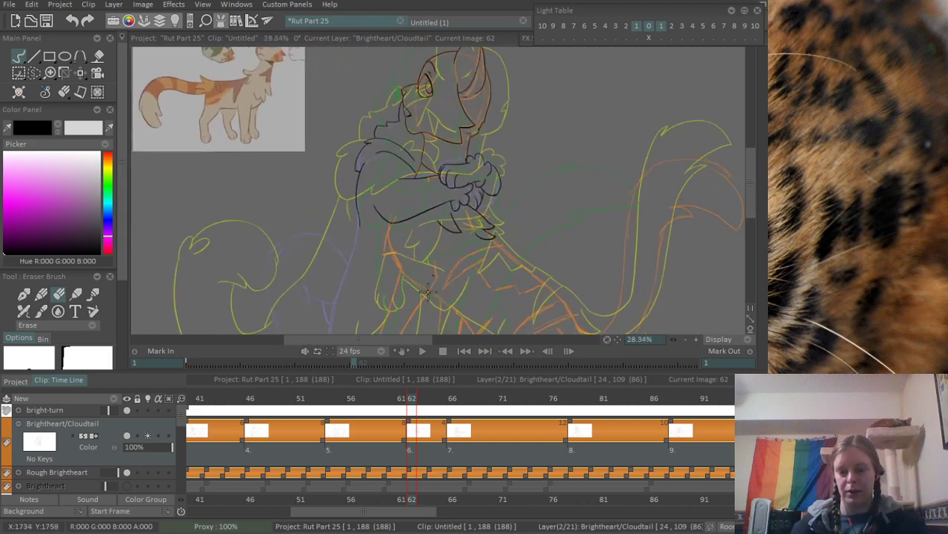
mouse_move(413, 398)
mouse_down()
mouse_move(392, 398)
mouse_move(455, 398)
mouse_move(402, 409)
mouse_move(412, 412)
mouse_up()
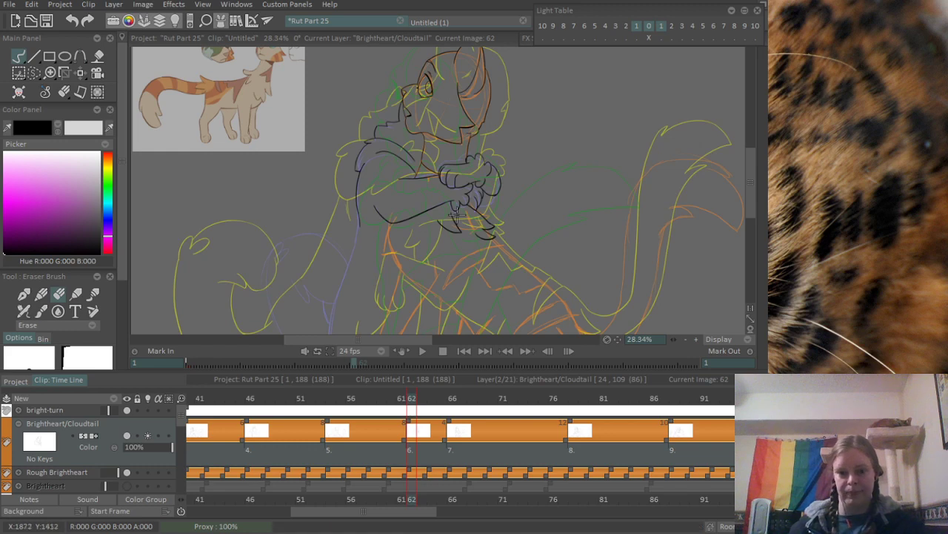
- Examine the inked chest tufts and the rough body and leg lines below the crossed forelegs
drag(454, 222, 369, 201)
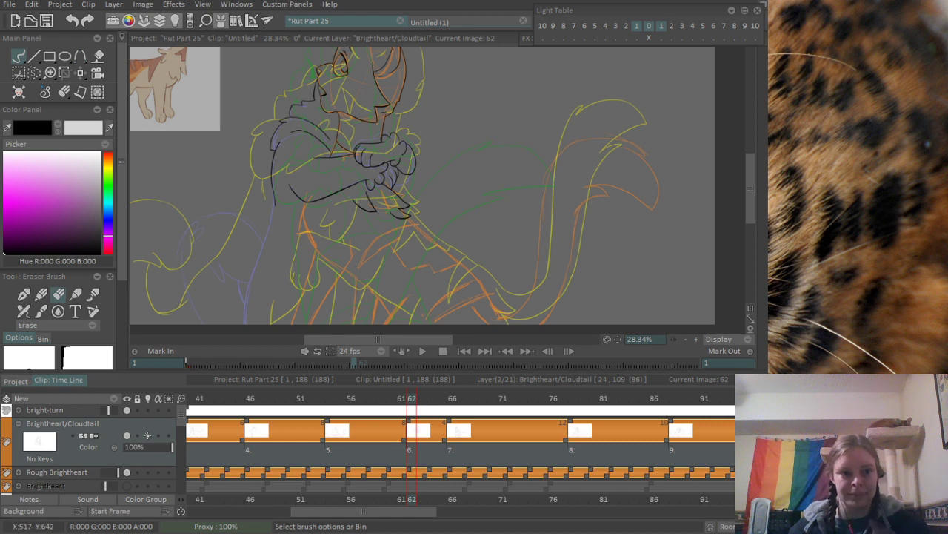
drag(397, 243, 353, 180)
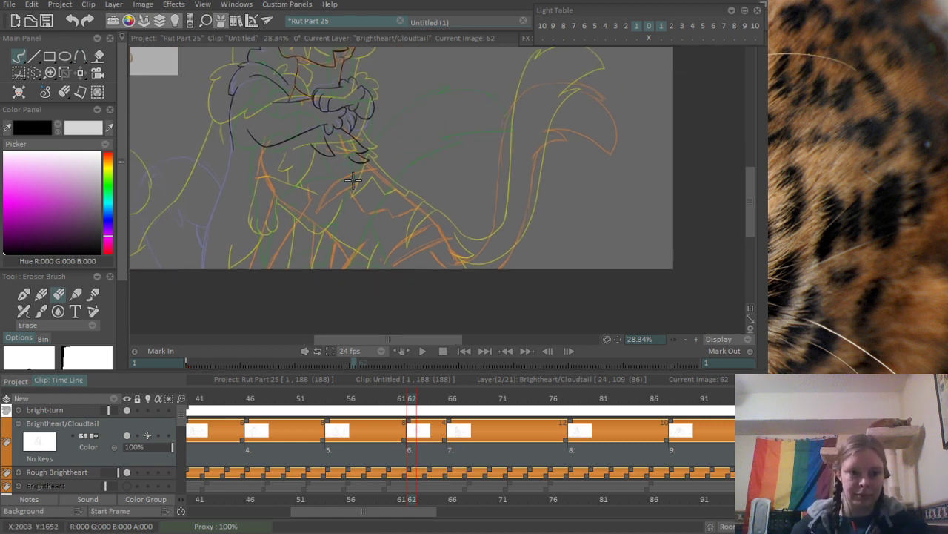
mouse_move(342, 137)
mouse_down()
mouse_move(323, 221)
mouse_move(367, 150)
mouse_move(409, 146)
mouse_up()
scroll(329, 244, up, 2)
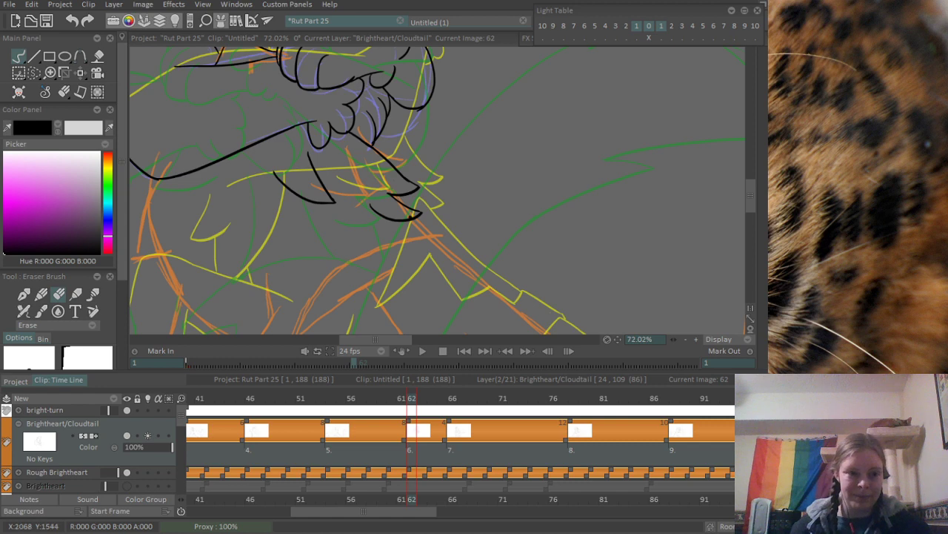
mouse_move(346, 182)
mouse_down()
mouse_move(337, 142)
mouse_move(254, 134)
mouse_up()
scroll(335, 108, up, 2)
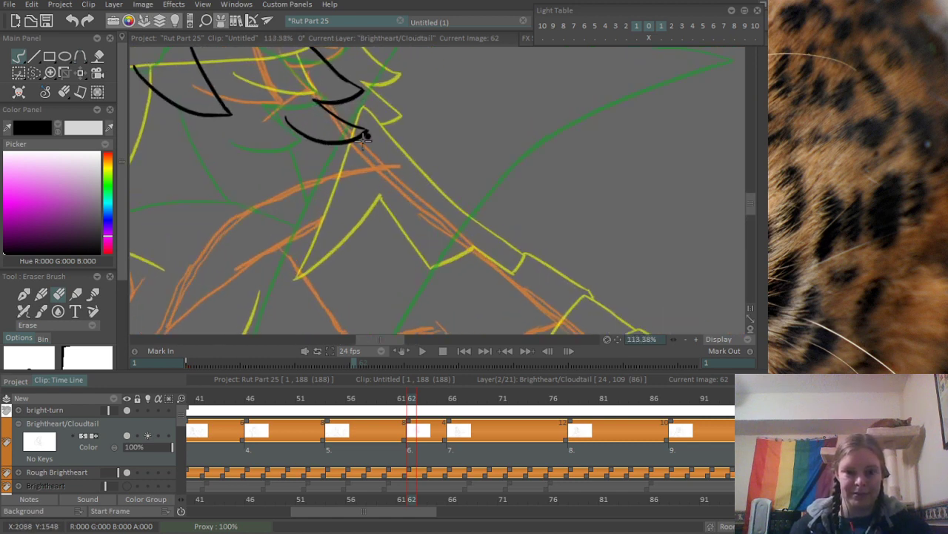
drag(290, 205, 544, 254)
mouse_move(243, 201)
mouse_down()
mouse_move(330, 240)
mouse_move(290, 201)
mouse_move(316, 158)
mouse_up()
scroll(267, 215, down, 4)
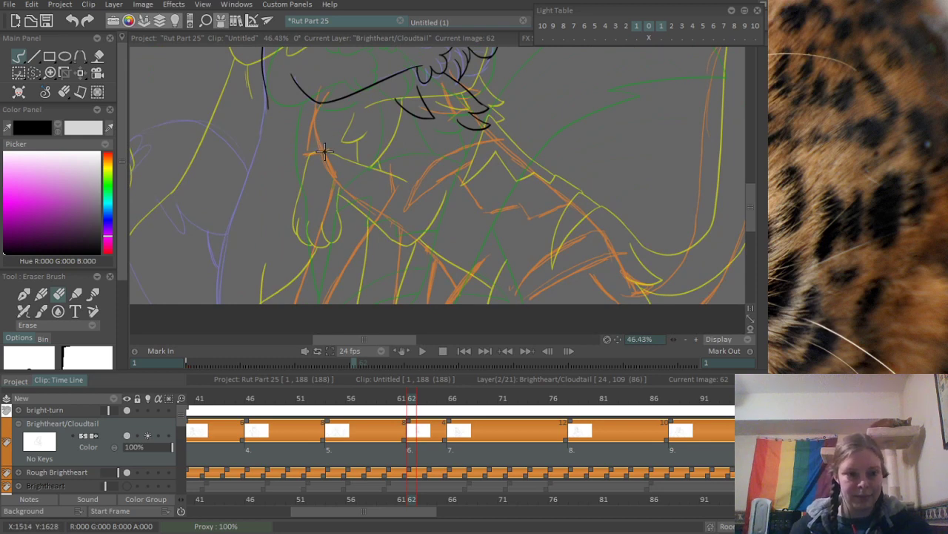
scroll(321, 124, up, 1)
scroll(321, 125, up, 5)
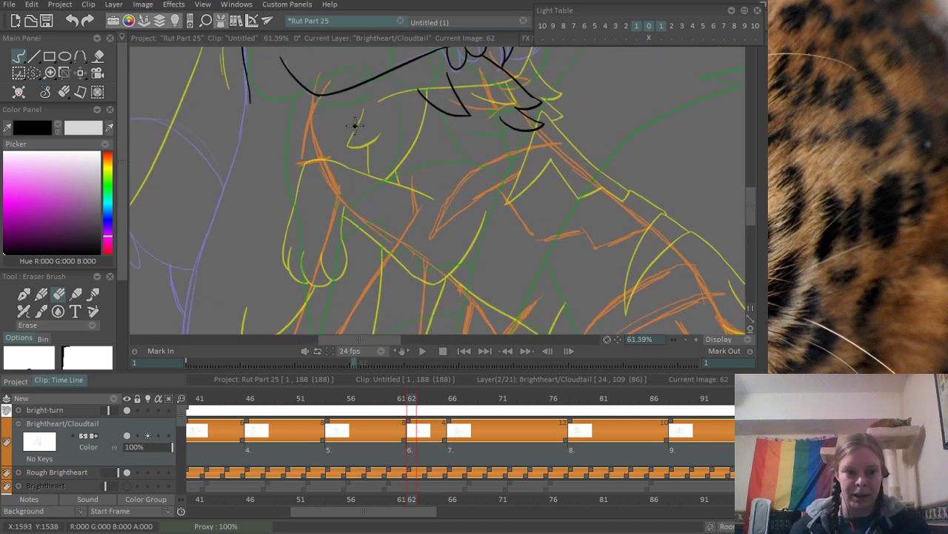
- Try a curved body line running down from the foreleg's elbow along the rough chest line
key(b)
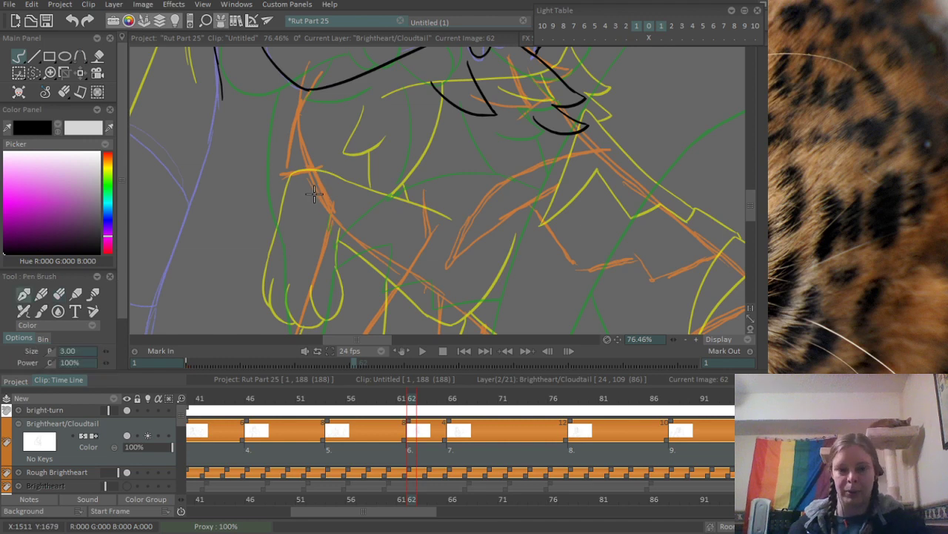
mouse_move(305, 91)
mouse_down()
mouse_move(334, 227)
mouse_move(306, 163)
mouse_move(338, 227)
mouse_up()
key(ctrl+z)
scroll(307, 96, up, 6)
key(ctrl+z)
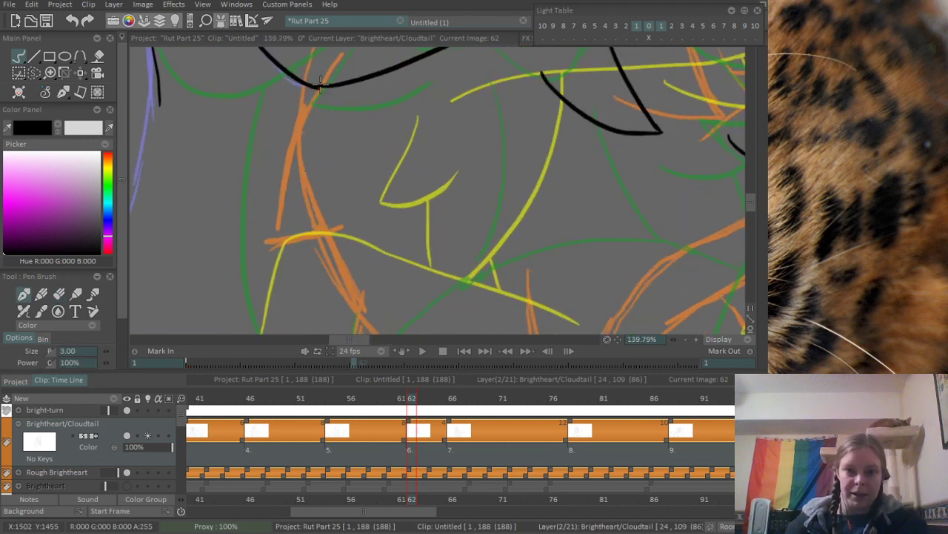
mouse_move(319, 87)
mouse_down()
mouse_move(351, 268)
mouse_move(326, 264)
mouse_move(275, 111)
mouse_up()
drag(261, 63, 309, 167)
key(ctrl+z)
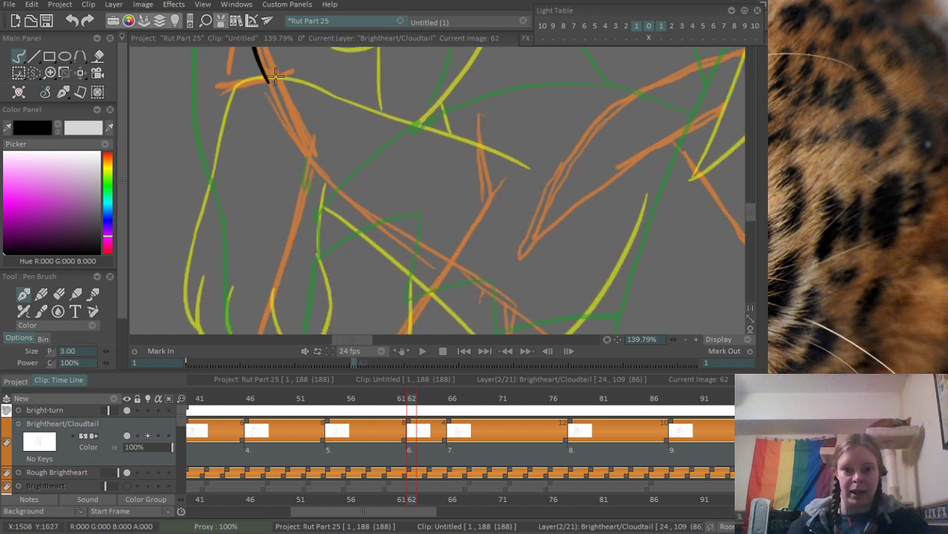
drag(287, 101, 338, 254)
key(ctrl+z)
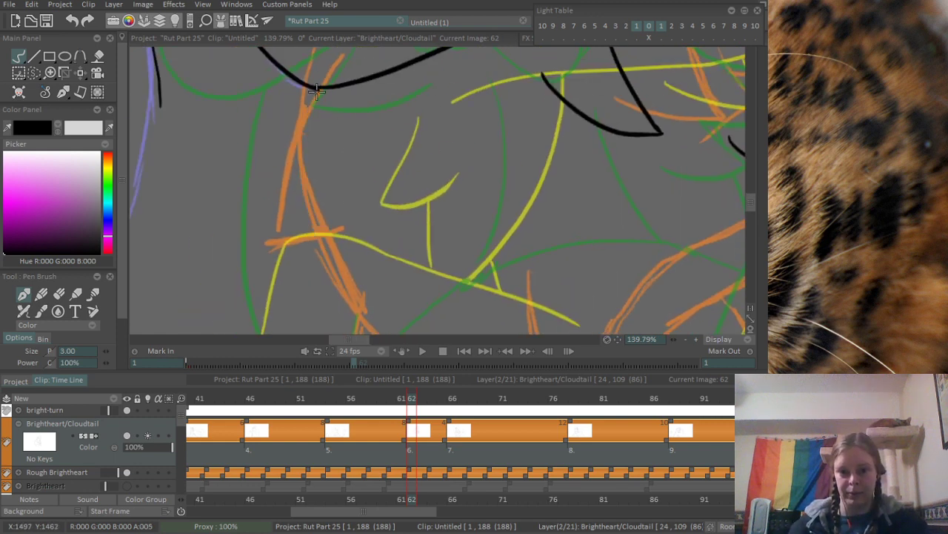
- Try a large pointed fur tuft hanging from the elbow, with a long outer edge and a curved underside
mouse_move(319, 88)
mouse_down()
mouse_move(271, 242)
mouse_move(324, 209)
mouse_up()
key(ctrl+z)
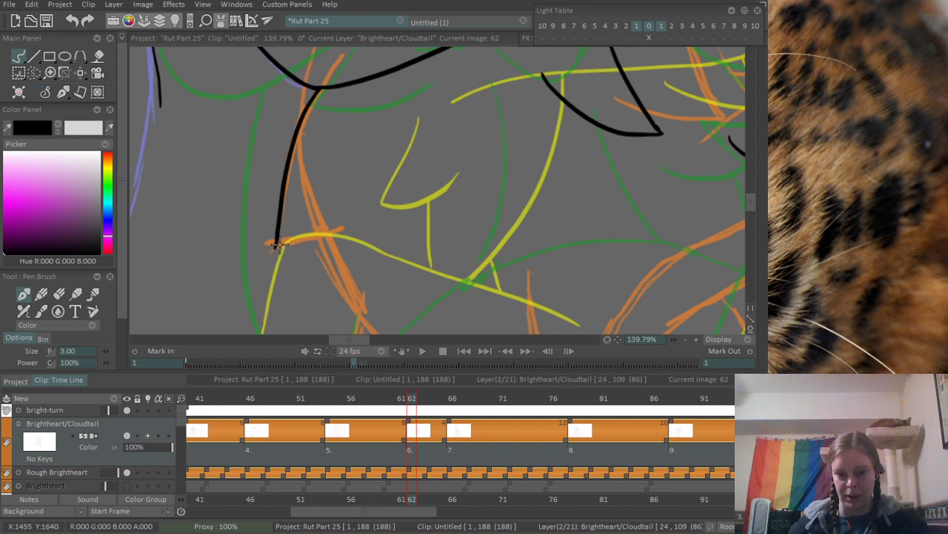
drag(275, 247, 344, 176)
key(ctrl+z)
mouse_move(275, 248)
mouse_down()
mouse_move(346, 178)
mouse_move(322, 224)
mouse_up()
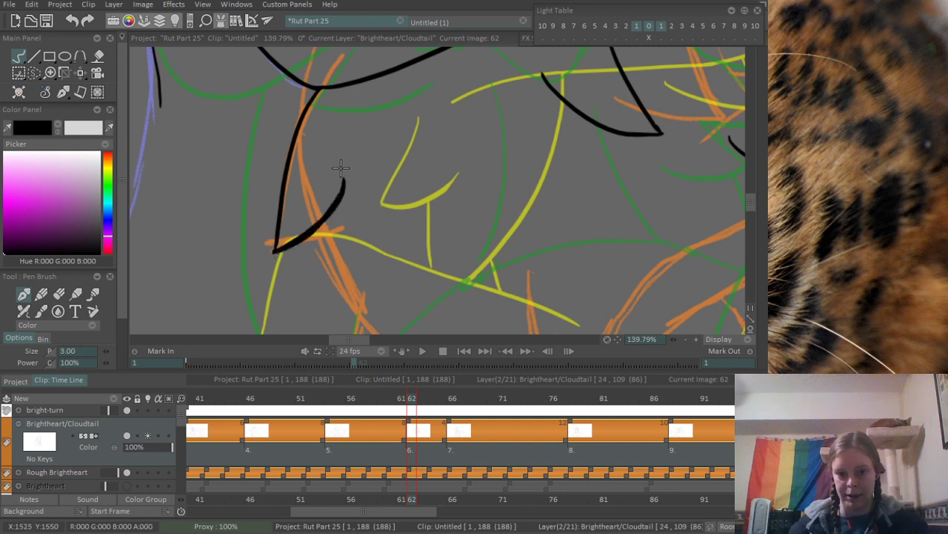
mouse_move(276, 249)
mouse_down()
mouse_move(319, 222)
mouse_move(343, 178)
mouse_up()
key(ctrl+z)
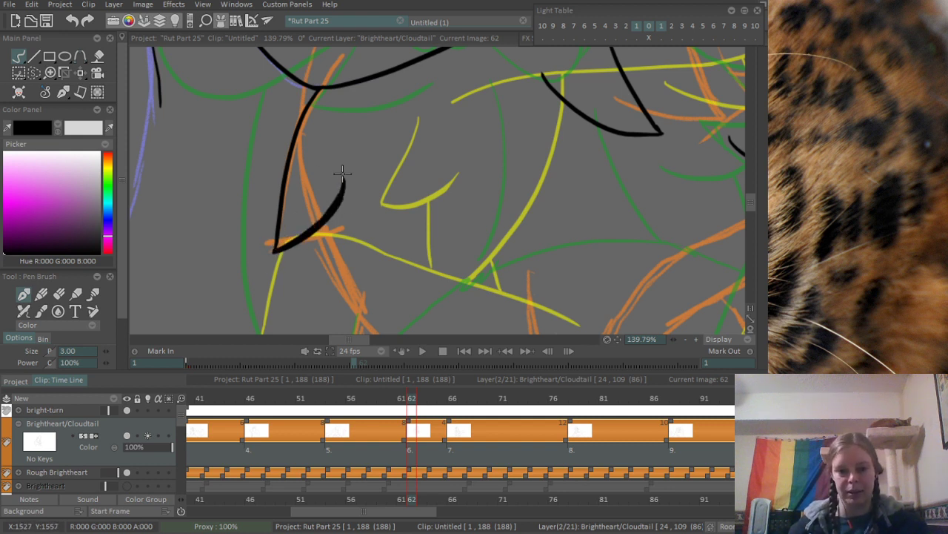
scroll(371, 160, down, 3)
scroll(343, 124, up, 3)
- Try a body line down from the large tuft's underside, and undo it together with the tuft
drag(295, 111, 349, 214)
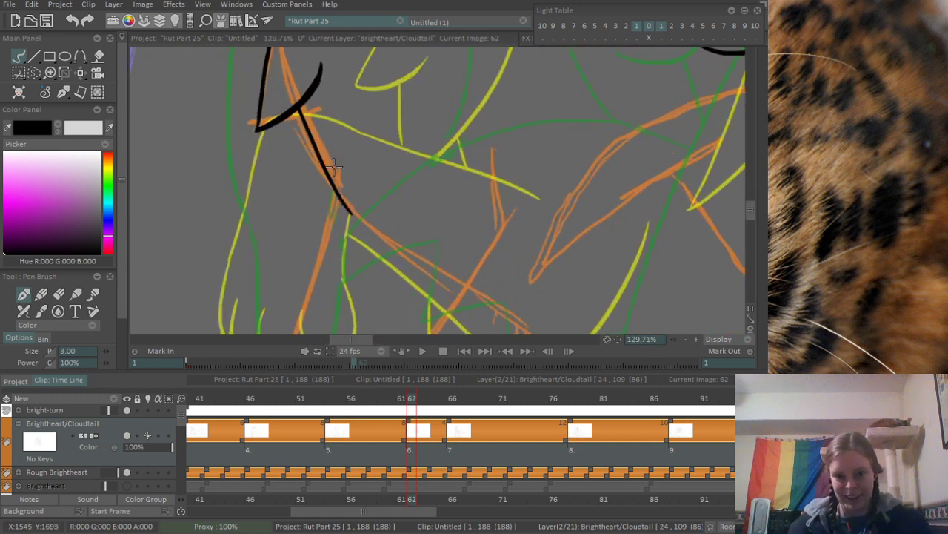
drag(377, 120, 212, 271)
drag(338, 241, 329, 339)
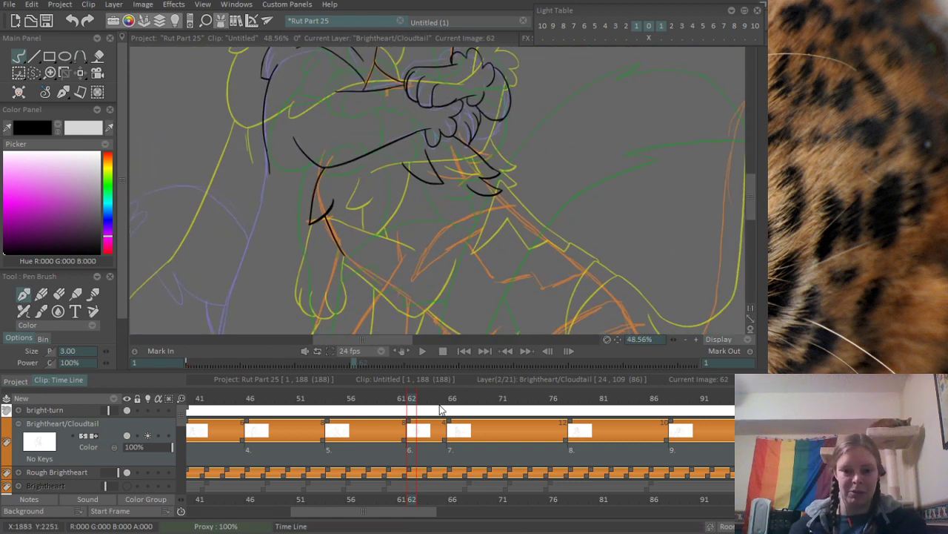
mouse_move(409, 399)
mouse_down()
mouse_move(402, 403)
mouse_move(420, 402)
mouse_move(400, 410)
mouse_move(449, 402)
mouse_move(402, 406)
mouse_move(412, 407)
mouse_up()
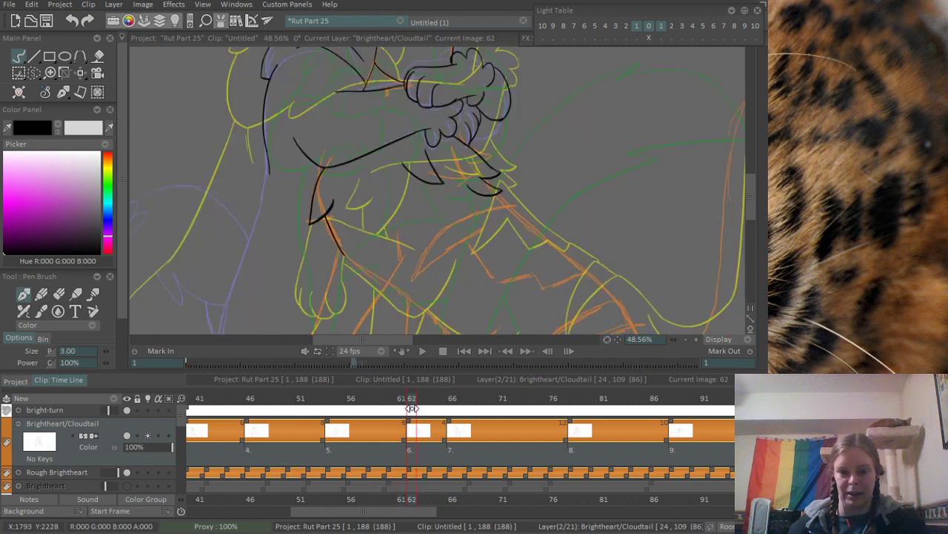
scroll(344, 201, up, 2)
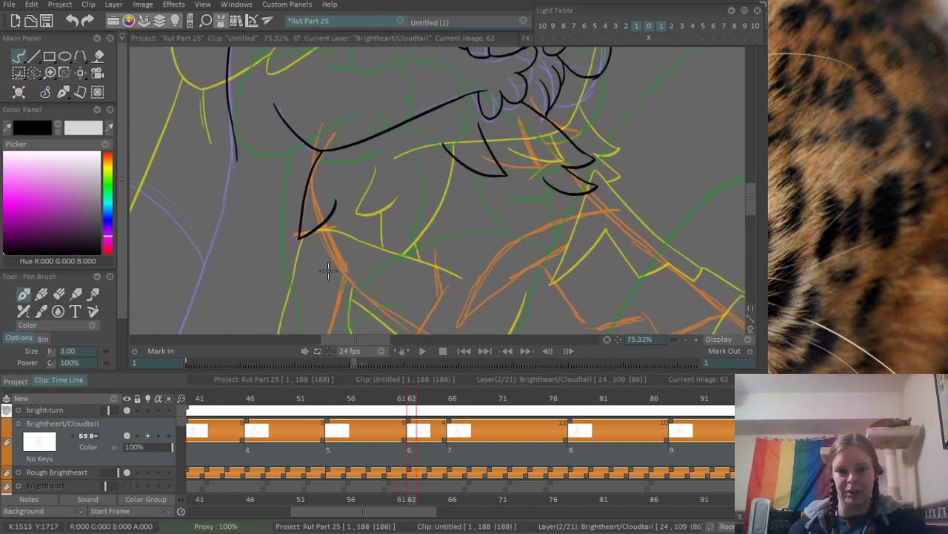
key(ctrl+z)
key(ctrl+z)
- Try two small jagged tufts, one below the other, along the rough body line under the elbow
mouse_move(289, 176)
mouse_down()
mouse_move(281, 217)
mouse_move(326, 230)
mouse_up()
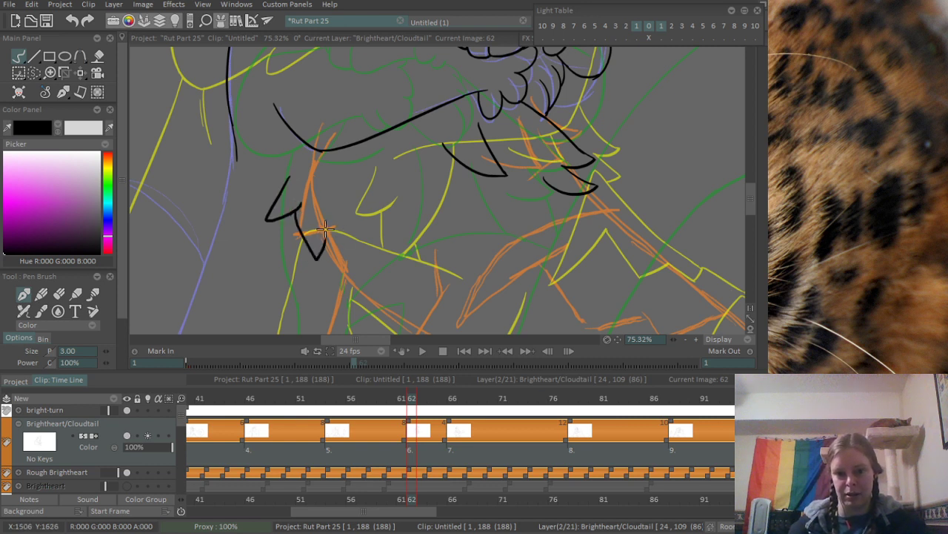
key(ctrl+z)
key(ctrl+z)
- Ink a small curved tuft below the elbow and a long body line curving down beside it from the foreleg
mouse_move(286, 174)
mouse_down()
mouse_move(298, 222)
mouse_move(306, 202)
mouse_up()
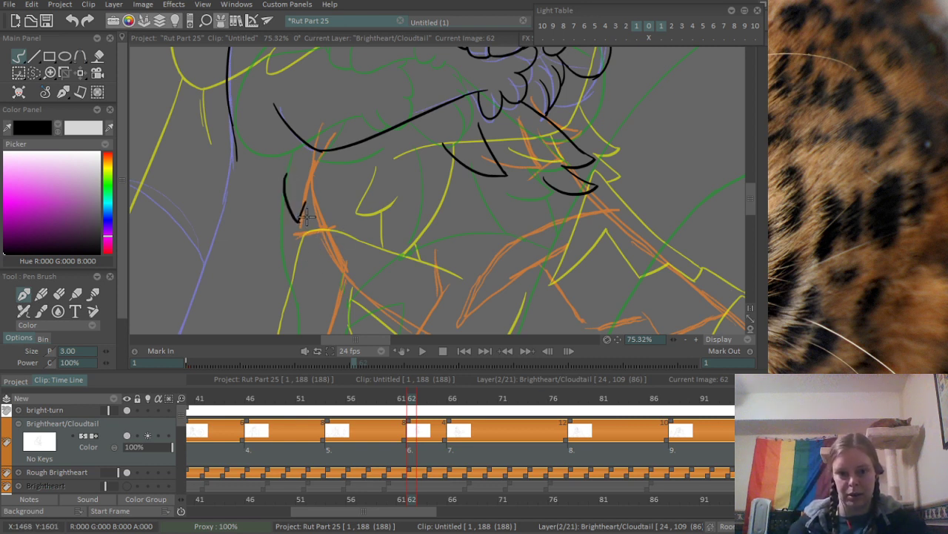
mouse_move(324, 149)
mouse_down()
mouse_move(317, 194)
mouse_move(352, 289)
mouse_up()
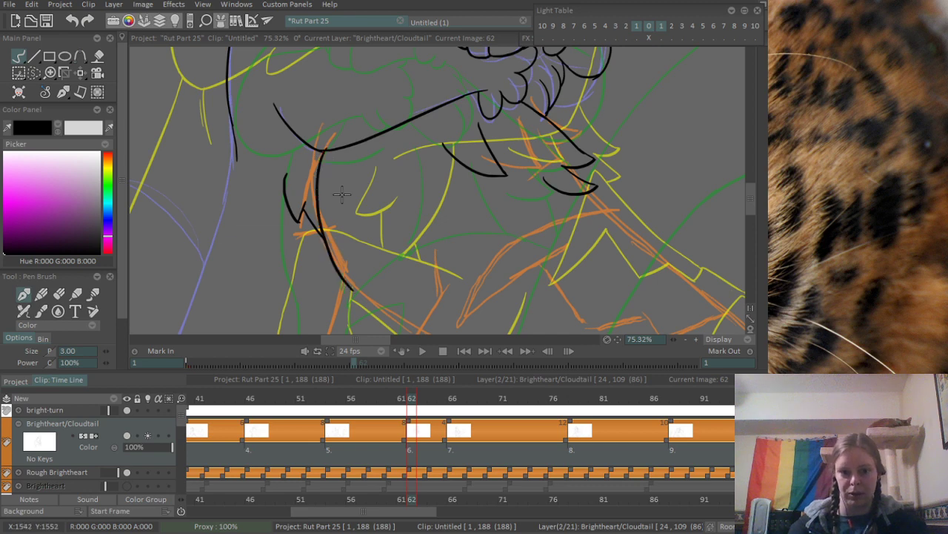
scroll(341, 194, down, 4)
scroll(356, 211, up, 3)
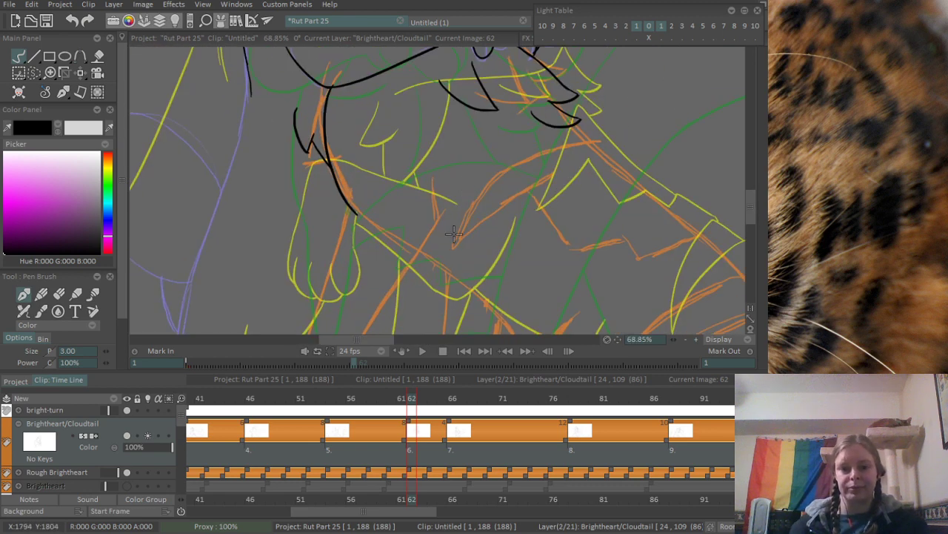
- Ink both long edges of the leg down to the canvas edge, with a short bent line above the inner edge
scroll(370, 148, up, 4)
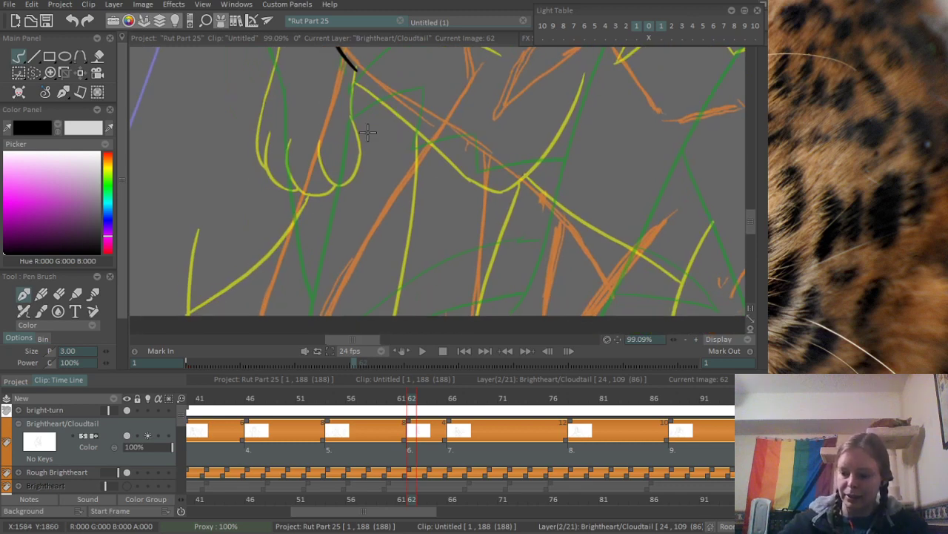
drag(390, 120, 358, 255)
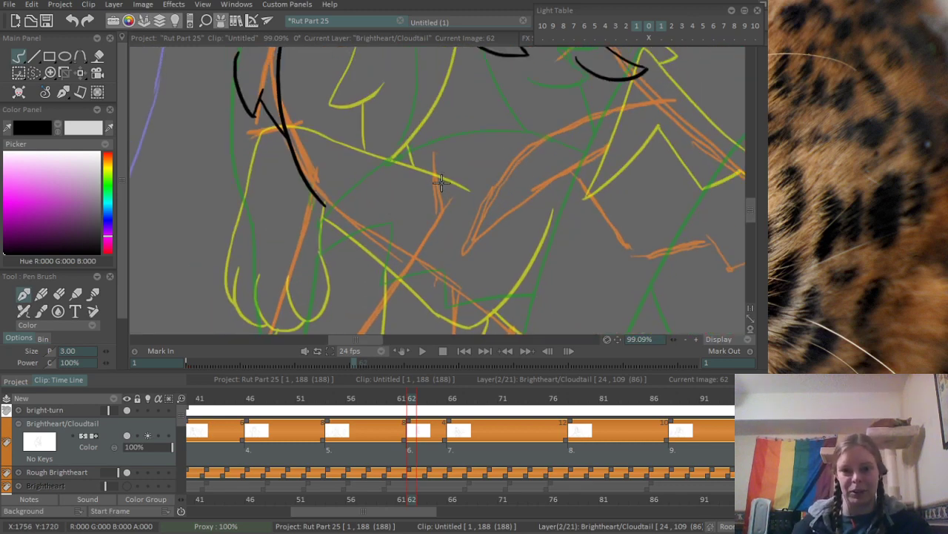
scroll(451, 188, up, 1)
mouse_move(428, 151)
mouse_down()
mouse_move(449, 219)
mouse_move(390, 127)
mouse_up()
scroll(480, 189, down, 8)
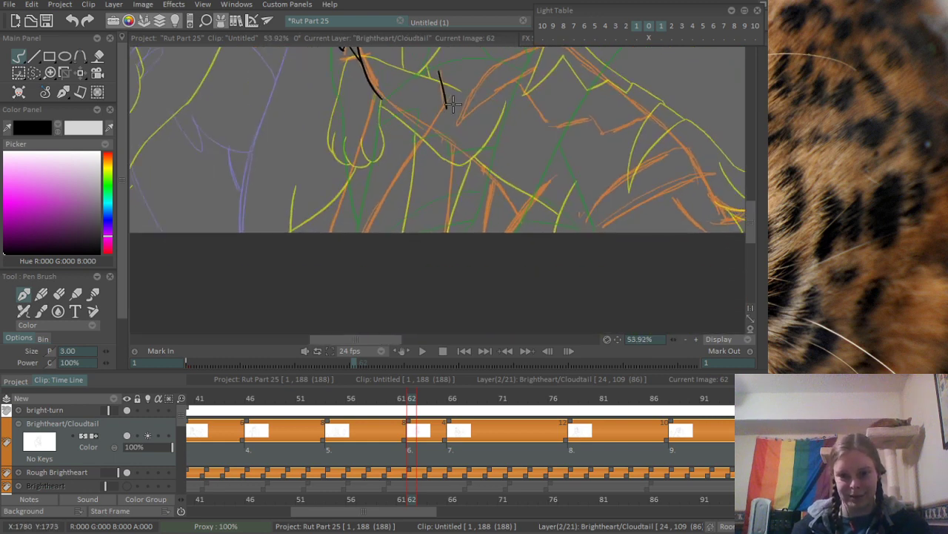
drag(447, 107, 316, 326)
scroll(373, 107, up, 5)
drag(372, 90, 312, 300)
scroll(386, 130, down, 7)
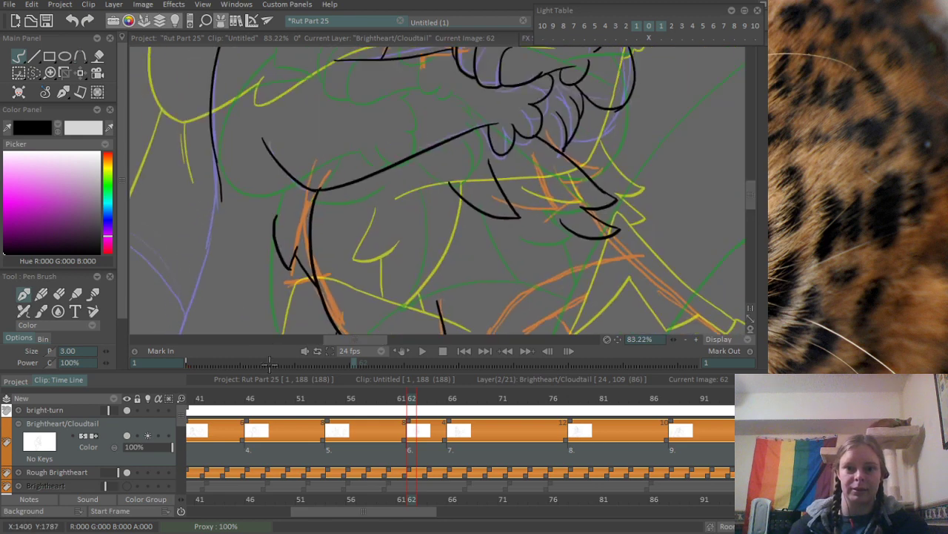
- Handwrite the note "BRB LAUNDRY" in the empty space beside the head and save the project
scroll(389, 130, up, 4)
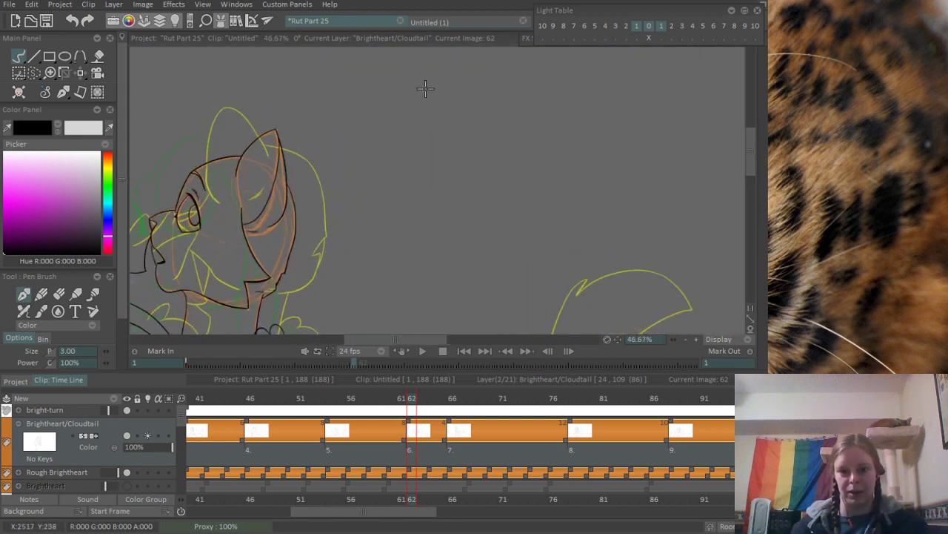
drag(396, 120, 395, 143)
mouse_move(392, 119)
mouse_down()
mouse_move(410, 114)
mouse_move(397, 141)
mouse_up()
mouse_move(431, 112)
mouse_down()
mouse_move(429, 125)
mouse_move(456, 115)
mouse_up()
drag(460, 99, 459, 116)
mouse_move(405, 170)
mouse_down()
mouse_move(443, 191)
mouse_move(454, 175)
mouse_move(517, 166)
mouse_up()
mouse_move(513, 142)
mouse_down()
mouse_move(520, 165)
mouse_move(540, 157)
mouse_up()
mouse_move(535, 136)
mouse_down()
mouse_move(561, 117)
mouse_move(576, 135)
mouse_up()
drag(585, 110, 587, 146)
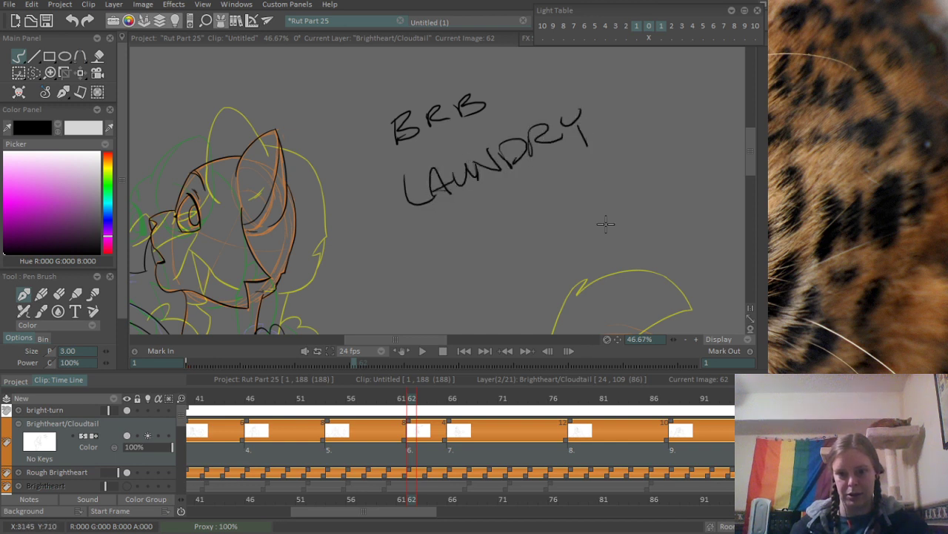
key(ctrl+s)
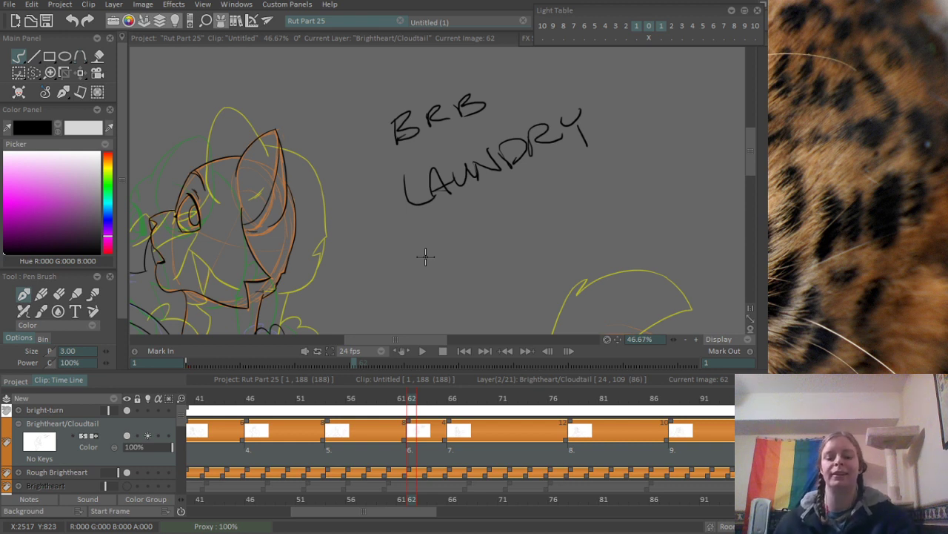
- Select the handwritten "BRB LAUNDRY" note, delete it and clear the selection
key(s)
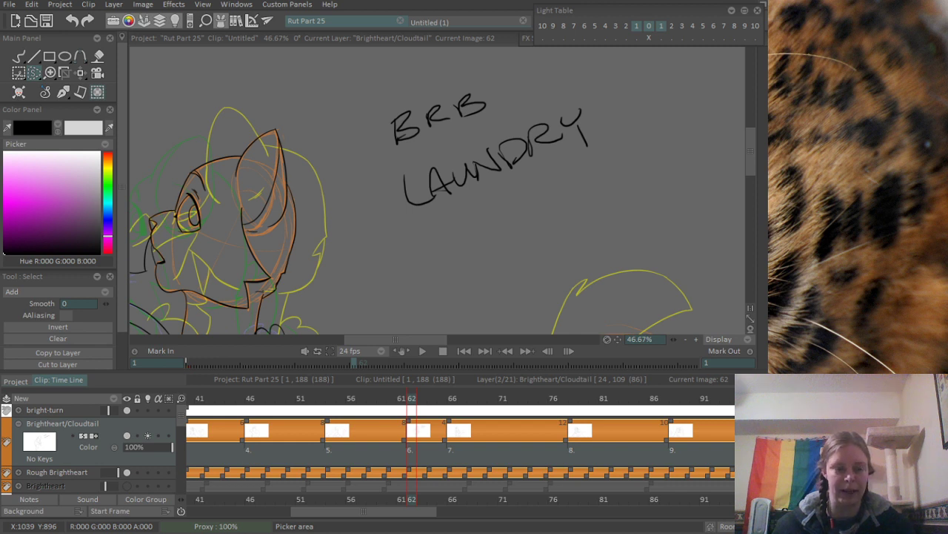
drag(422, 74, 638, 185)
key(Delete)
key(ctrl+d)
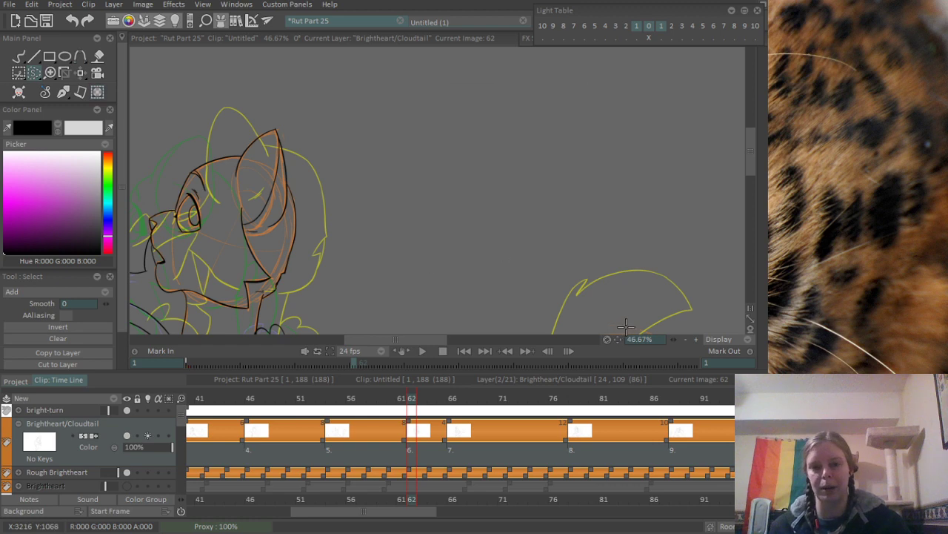
- Ink a gently curved diagonal line from the inner leg edge down along the rough belly line, redrawing it until it fits
drag(345, 272, 398, 136)
drag(259, 314, 280, 233)
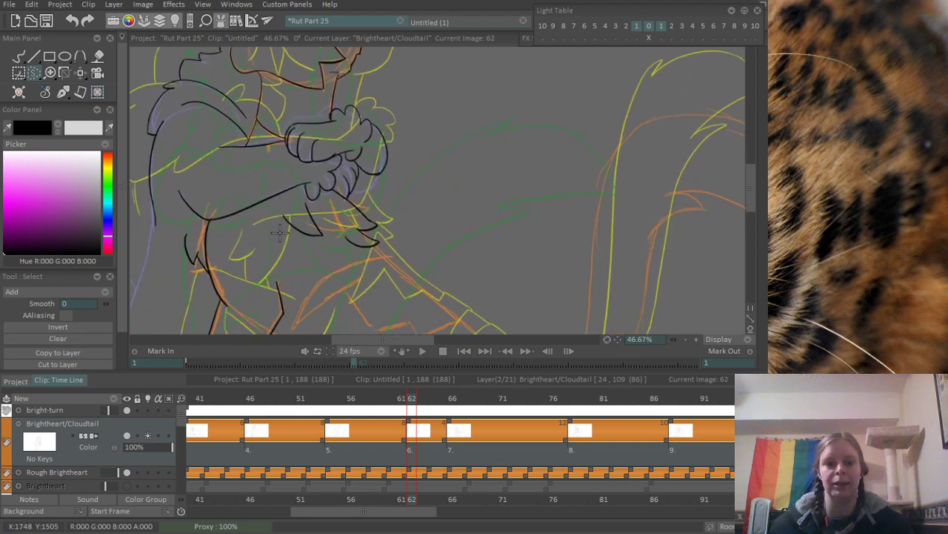
scroll(278, 233, up, 2)
scroll(402, 181, up, 2)
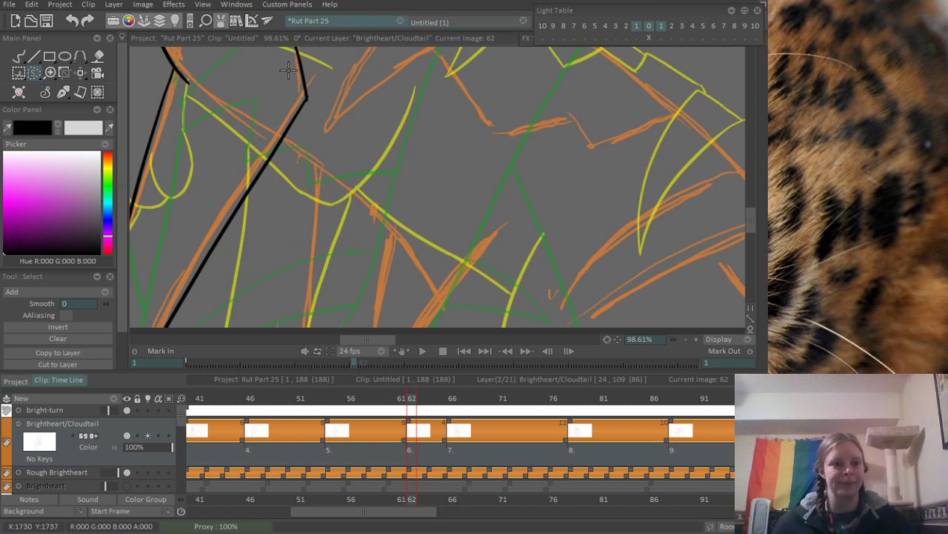
key(b)
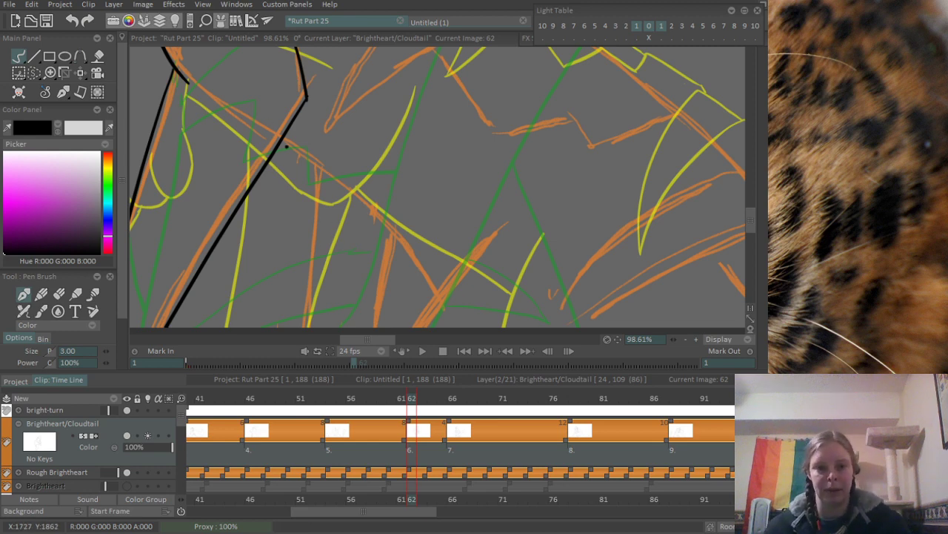
drag(283, 138, 368, 200)
key(ctrl+z)
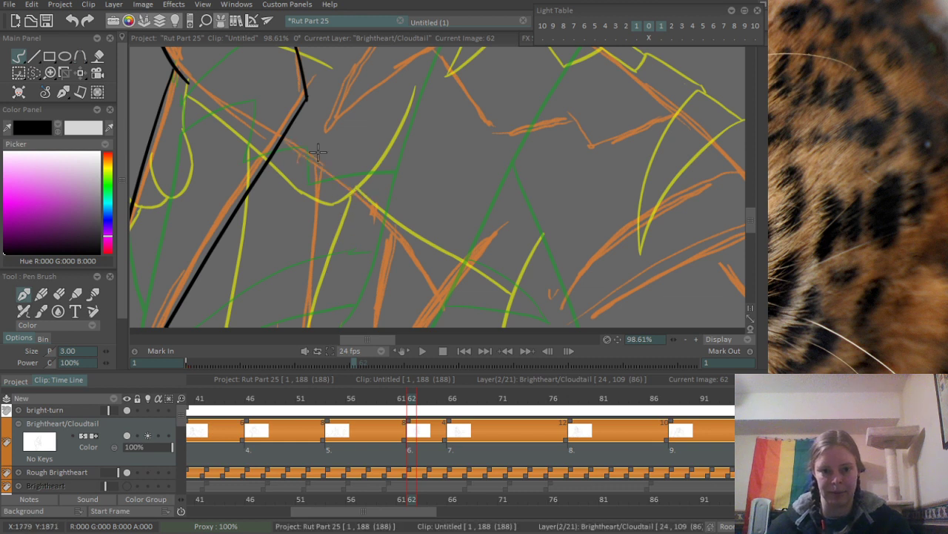
mouse_move(283, 139)
mouse_down()
mouse_move(399, 246)
mouse_move(297, 148)
mouse_move(428, 261)
mouse_up()
key(ctrl+z)
key(ctrl+z)
key(ctrl+z)
mouse_move(283, 140)
mouse_down()
mouse_move(338, 188)
mouse_move(421, 278)
mouse_up()
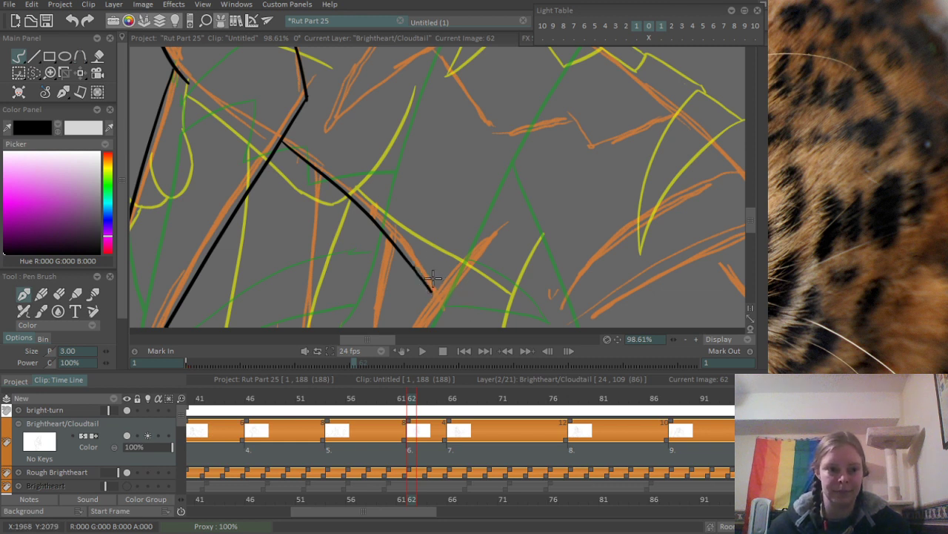
- Ink a curved line rising from the canvas edge along the rough hind-leg stroke and extend the belly line to meet it
mouse_move(417, 274)
mouse_down()
mouse_move(431, 296)
mouse_move(466, 265)
mouse_move(478, 190)
mouse_up()
drag(430, 245, 499, 162)
key(ctrl+z)
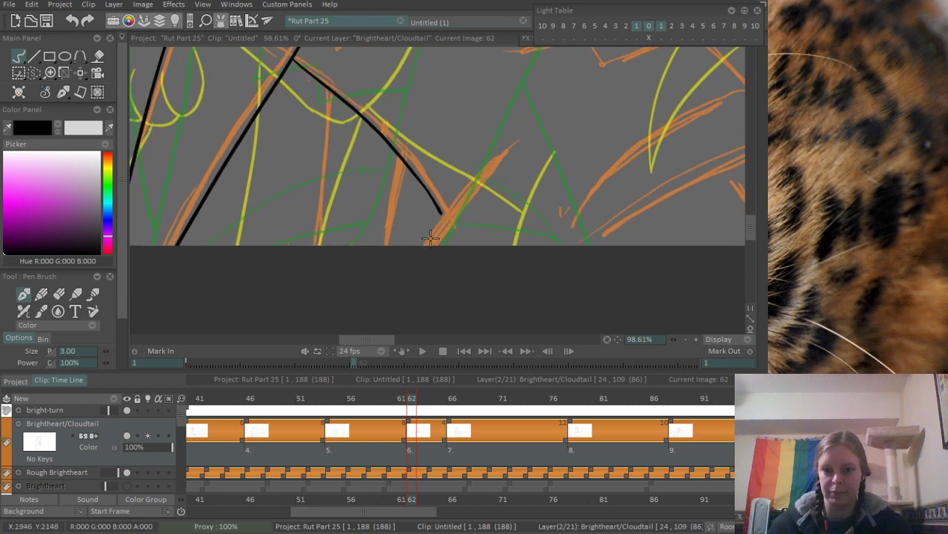
mouse_move(430, 244)
mouse_down()
mouse_move(450, 212)
mouse_move(536, 132)
mouse_up()
drag(440, 213, 444, 222)
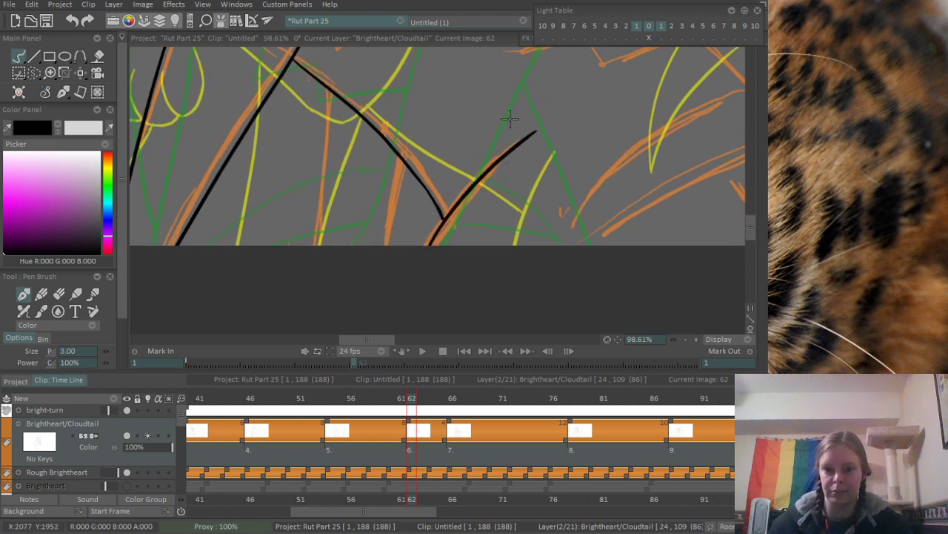
- Ink a short back line below the lowest tuft, plus the upper and lower edges of the long pointed marking beneath it
mouse_move(443, 91)
mouse_down()
mouse_move(416, 259)
mouse_move(417, 312)
mouse_up()
drag(481, 164, 397, 201)
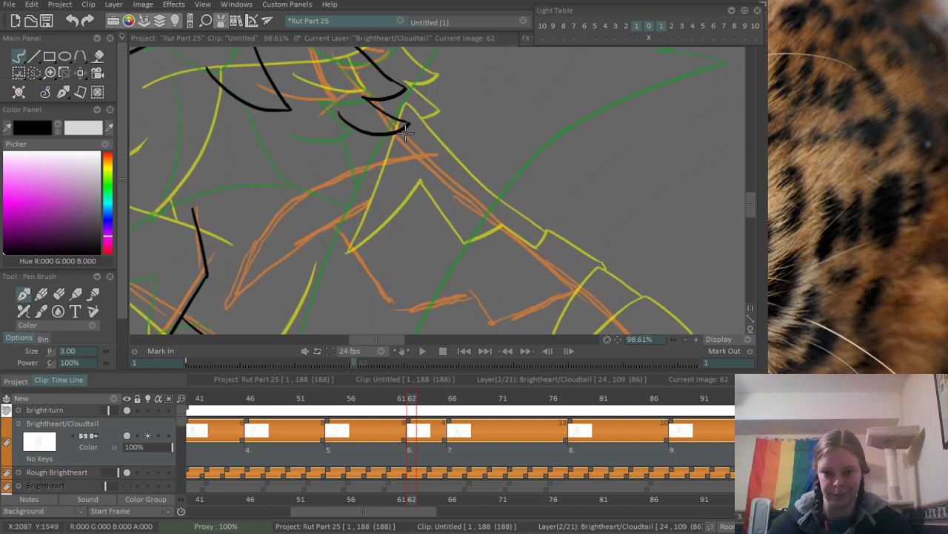
drag(398, 133, 428, 157)
drag(388, 230, 415, 212)
mouse_move(254, 282)
mouse_down()
mouse_move(469, 137)
mouse_move(257, 268)
mouse_move(522, 113)
mouse_up()
key(ctrl+z)
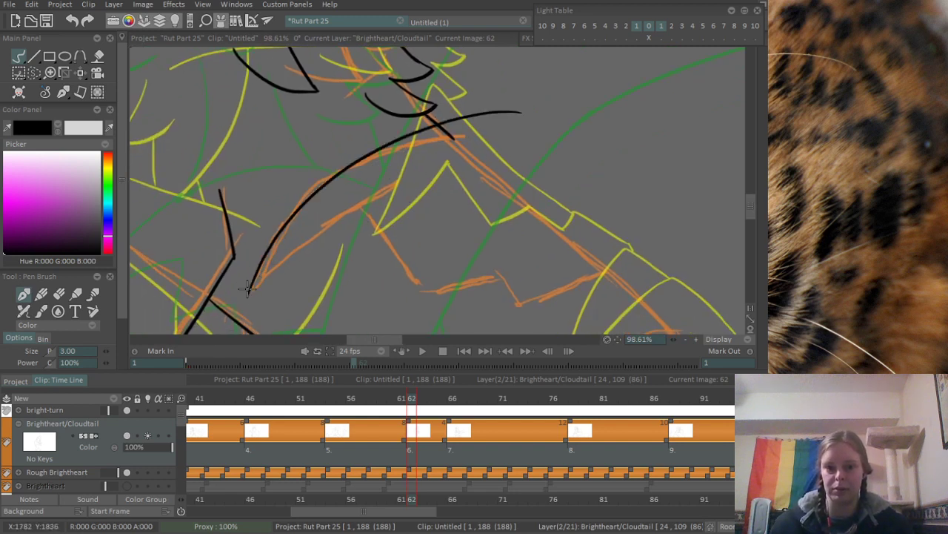
drag(247, 296, 406, 183)
- Ink the marking's zigzag edge from its lower line across to the back along the rough sketch, redrawing segments until they fit
drag(365, 209, 439, 297)
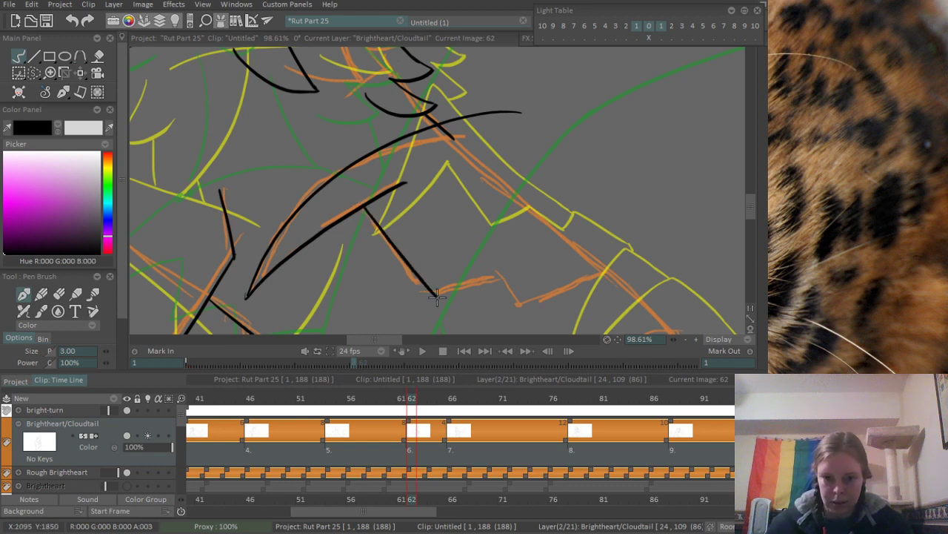
key(ctrl+z)
mouse_move(369, 206)
mouse_down()
mouse_move(423, 286)
mouse_move(508, 280)
mouse_up()
key(ctrl+z)
drag(424, 286, 499, 270)
key(ctrl+z)
key(ctrl+z)
mouse_move(421, 285)
mouse_down()
mouse_move(492, 261)
mouse_move(517, 304)
mouse_move(594, 254)
mouse_up()
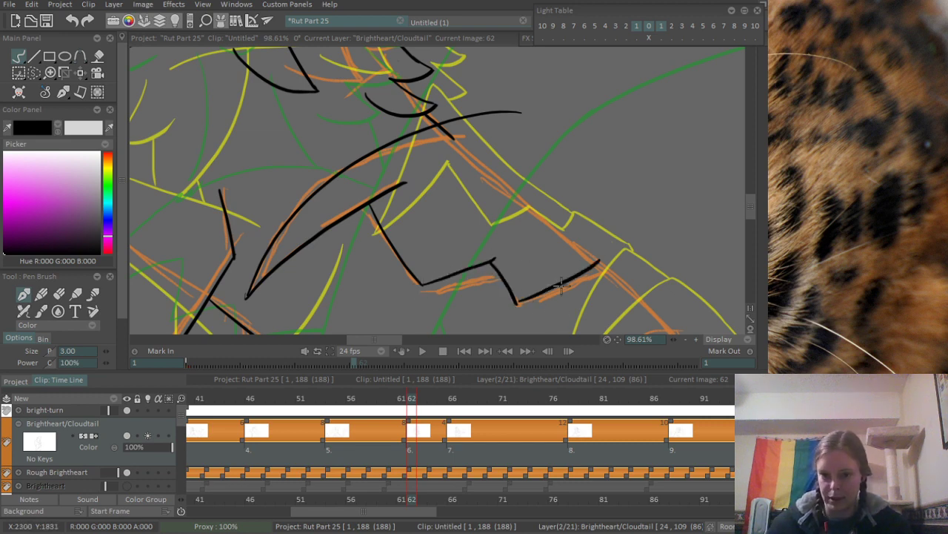
- Erase the overshooting ends of the pointed marking's lower and upper edges where they pass the zigzag and back lines
scroll(381, 205, up, 3)
key(e)
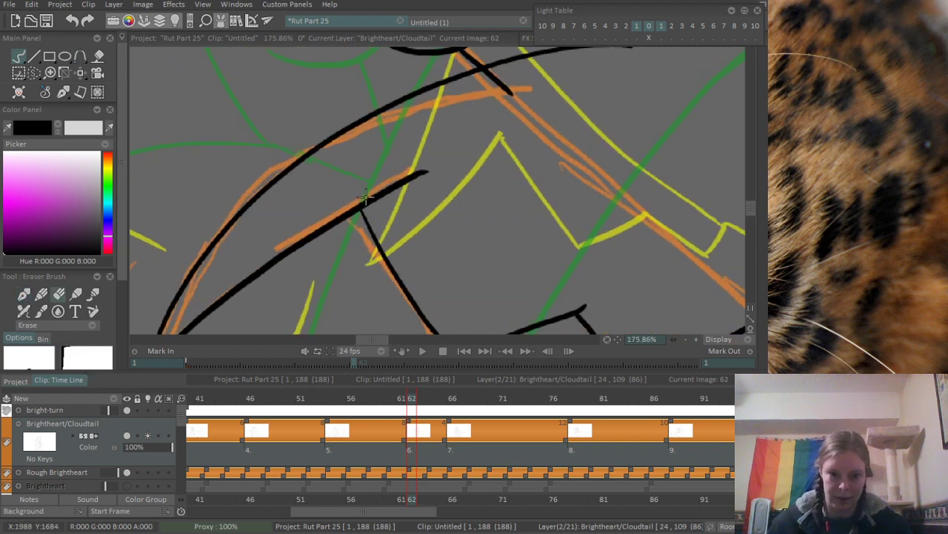
mouse_move(367, 197)
mouse_down()
mouse_move(370, 208)
mouse_move(403, 176)
mouse_move(393, 188)
mouse_up()
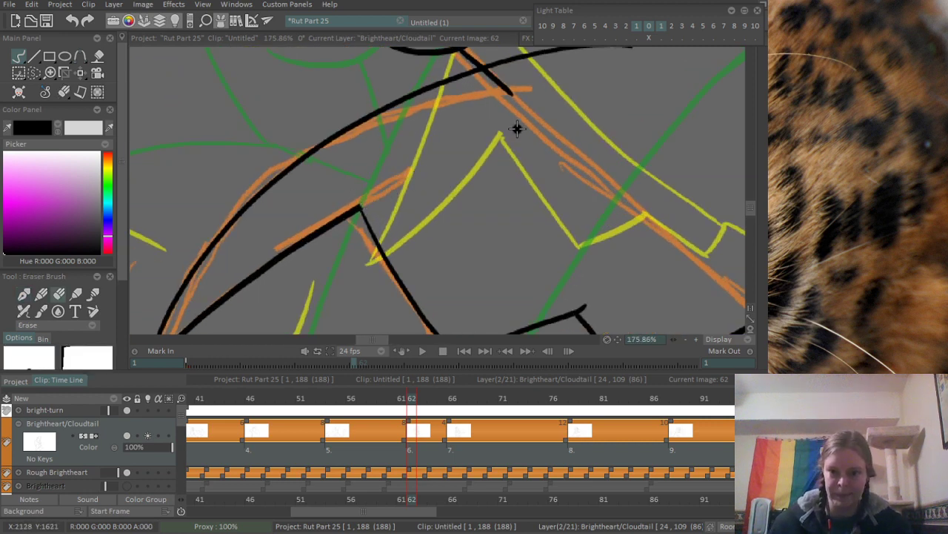
drag(516, 130, 456, 234)
mouse_move(437, 170)
mouse_down()
mouse_move(426, 182)
mouse_move(443, 169)
mouse_move(452, 194)
mouse_move(504, 157)
mouse_move(445, 165)
mouse_move(536, 148)
mouse_up()
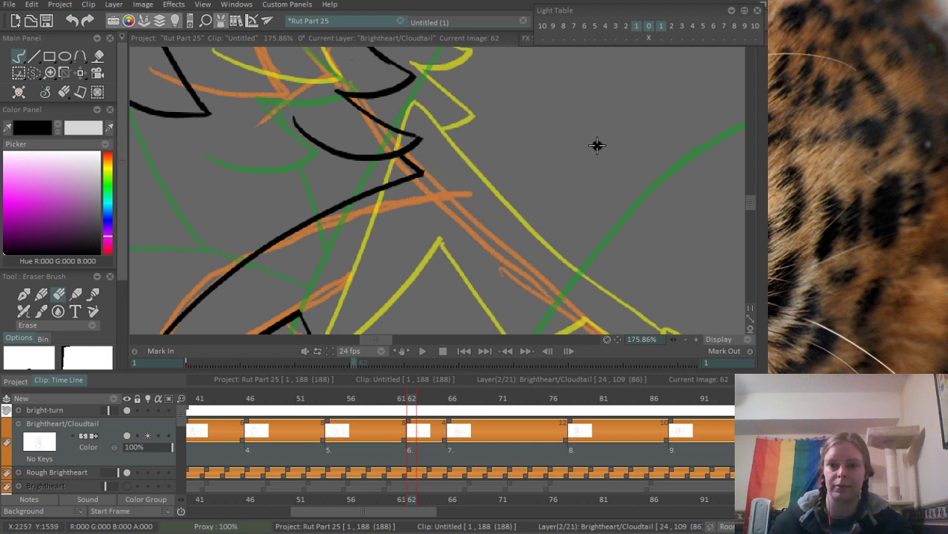
- Ink the straight back line from the pointed marking's upper corner down to the end of the zigzag, redrawing it until it fits
scroll(476, 195, down, 4)
scroll(462, 168, up, 1)
key(b)
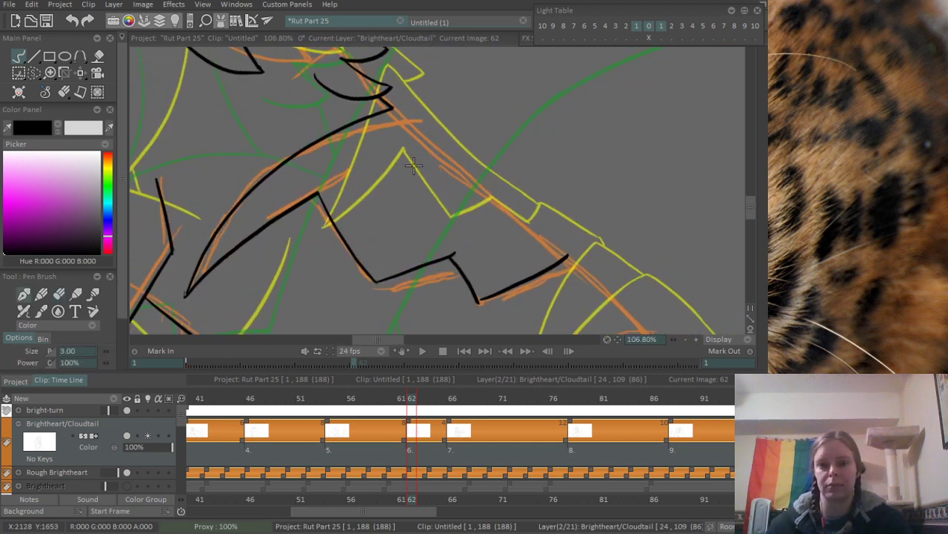
drag(393, 110, 532, 246)
key(ctrl+z)
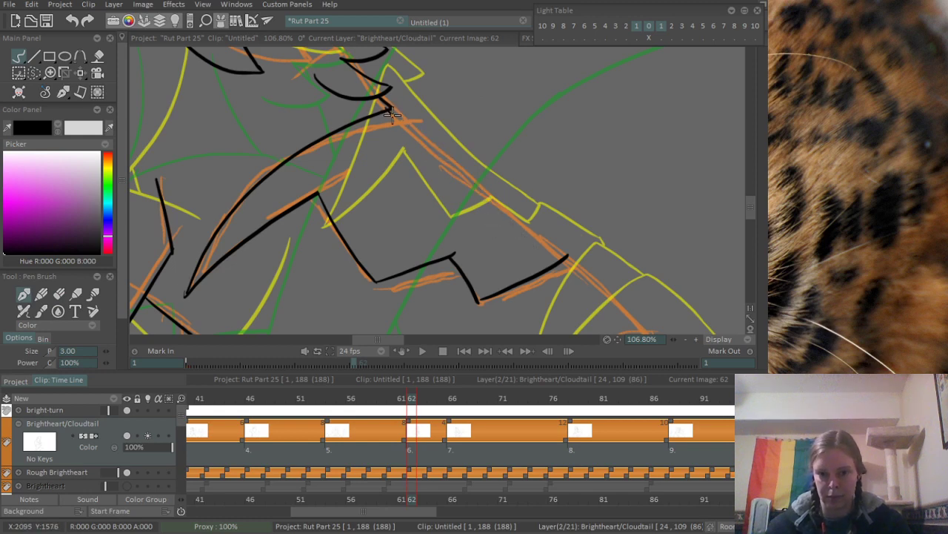
drag(393, 112, 524, 226)
key(ctrl+z)
drag(394, 110, 568, 258)
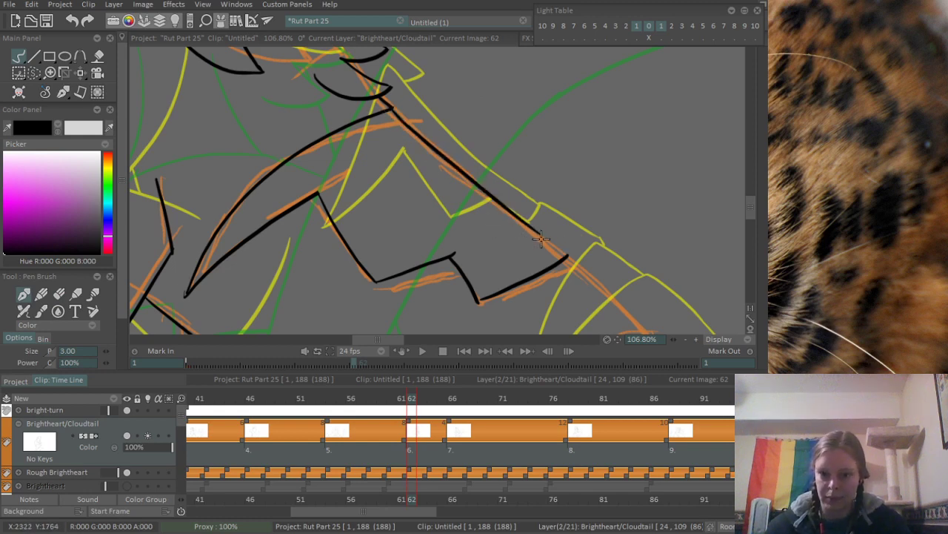
- Continue the back line in a gentle curve from the zigzag's end to the start of the rough curved stripe
mouse_move(414, 119)
mouse_down()
mouse_move(346, 184)
mouse_move(338, 169)
mouse_move(364, 161)
mouse_up()
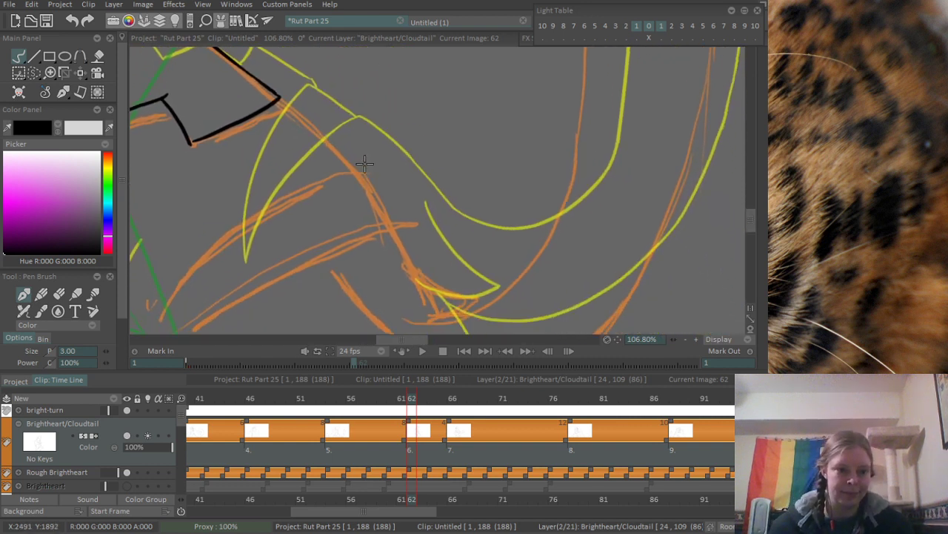
scroll(358, 130, up, 2)
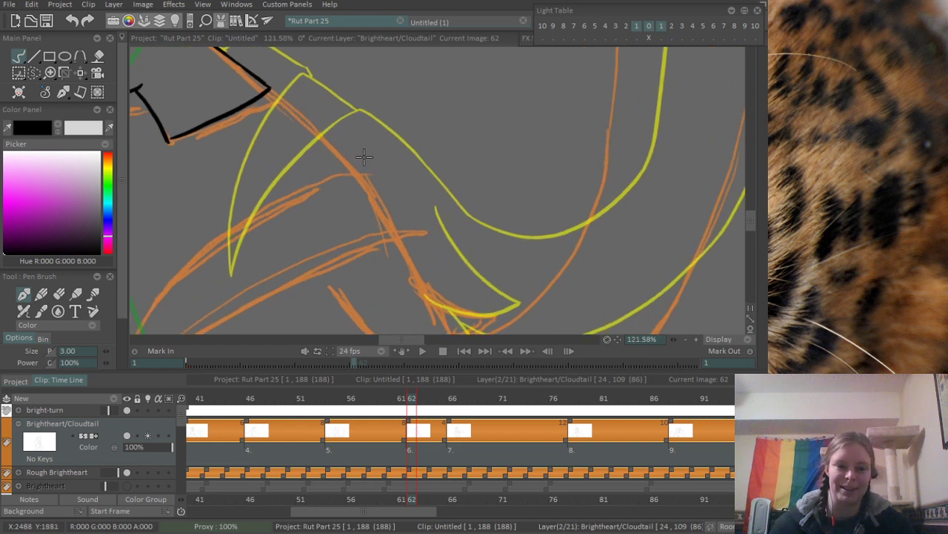
drag(262, 83, 325, 151)
key(ctrl+z)
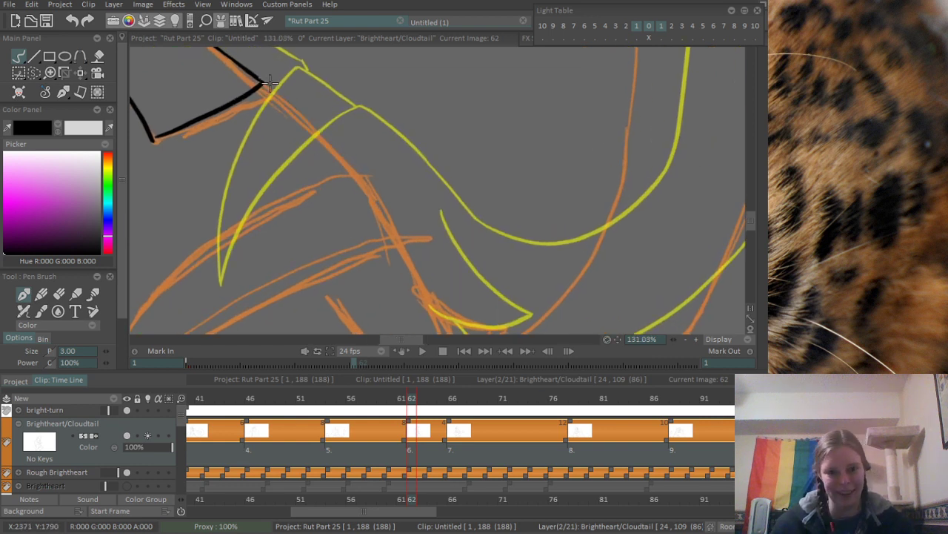
drag(263, 80, 361, 166)
- Ink the curved stripe's upper edge from the back line down towards the canvas edge, following the rough stroke
mouse_move(412, 249)
mouse_down()
mouse_move(542, 103)
mouse_move(537, 185)
mouse_up()
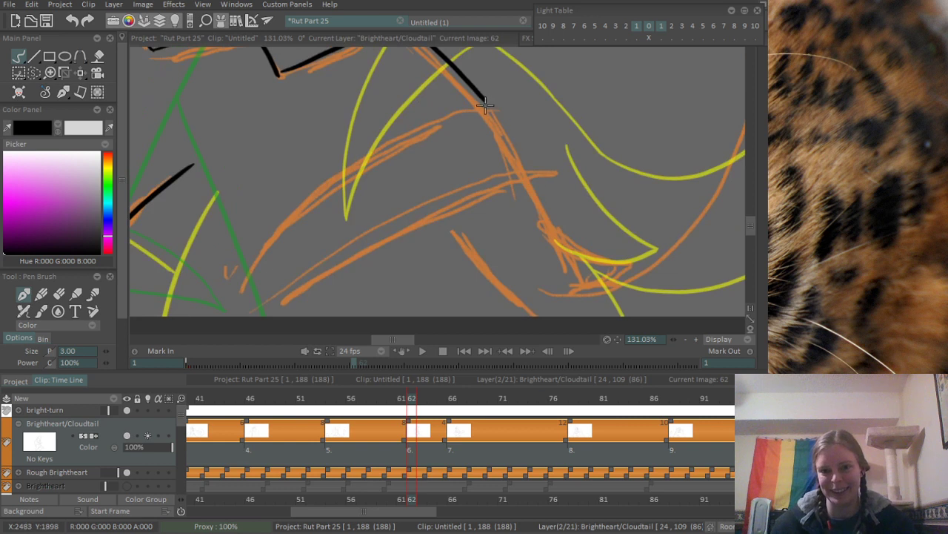
drag(392, 154, 518, 171)
drag(608, 117, 346, 333)
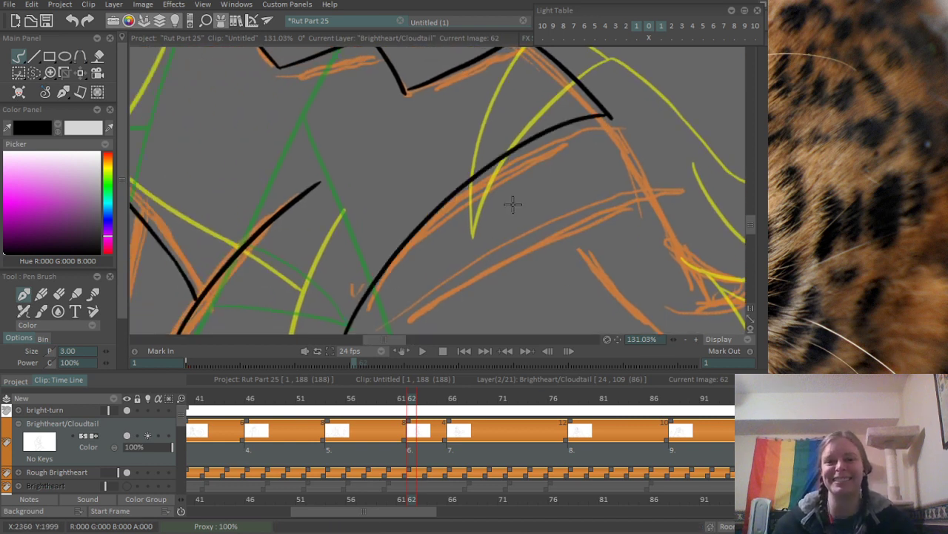
key(ctrl+z)
drag(608, 117, 373, 290)
drag(407, 253, 462, 175)
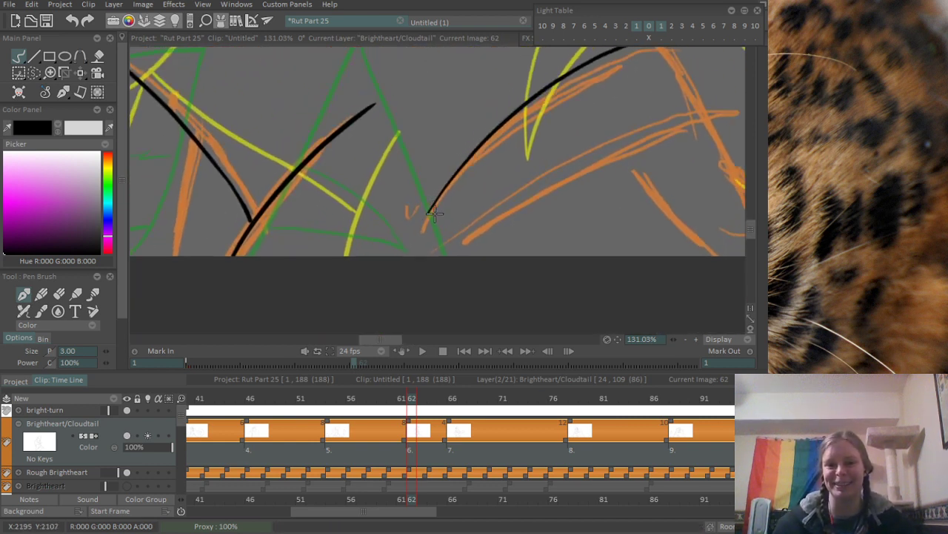
drag(417, 236, 450, 184)
- Ink the curved stripe's lower edge from the canvas edge up past the rough back line, redrawing it until it fits
drag(422, 247, 693, 131)
key(ctrl+z)
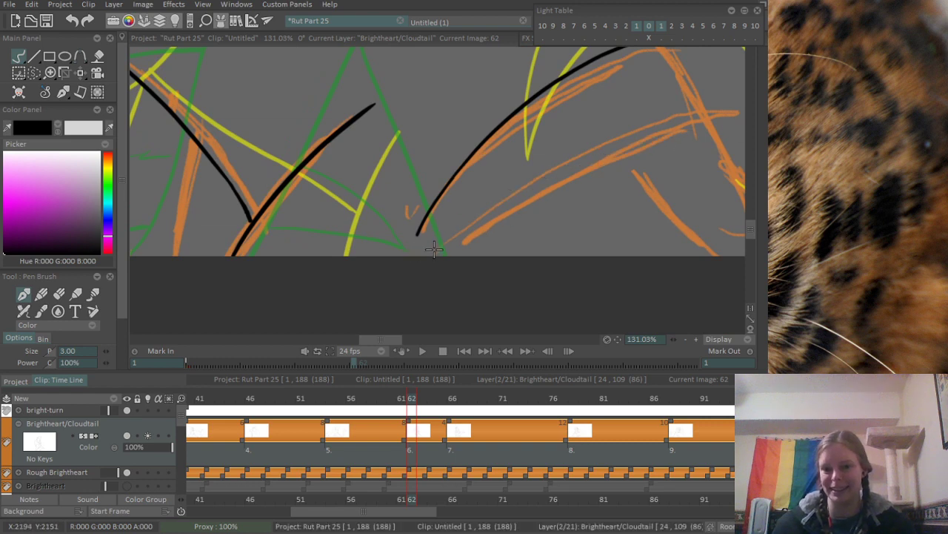
drag(419, 252, 704, 130)
key(ctrl+z)
drag(417, 254, 740, 103)
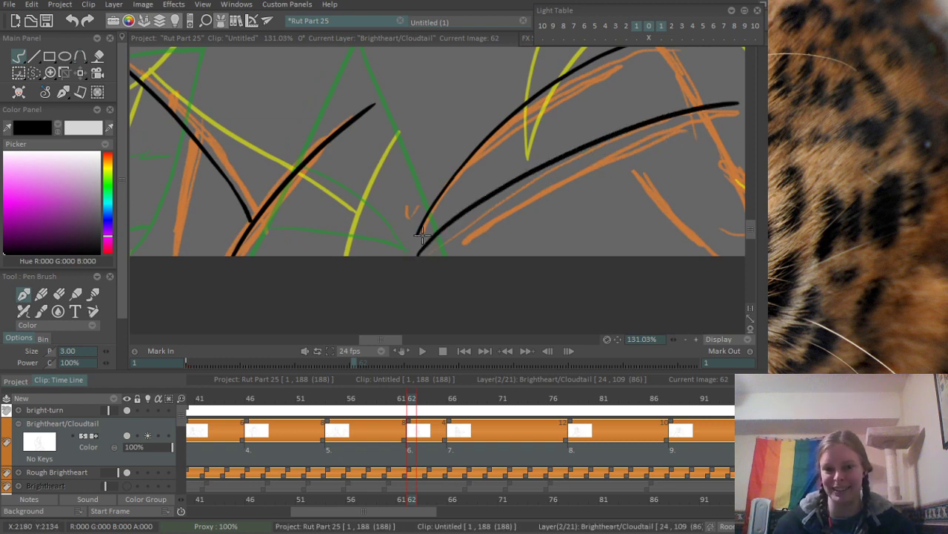
- Ink the back line between the curved stripe's two edges and erase the ends that overshoot it
drag(500, 145, 403, 256)
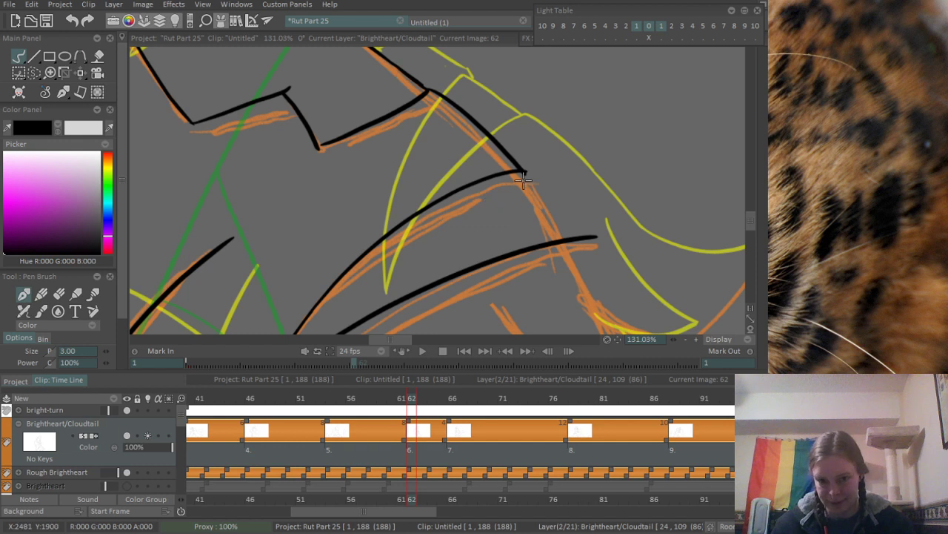
drag(522, 174, 566, 235)
key(e)
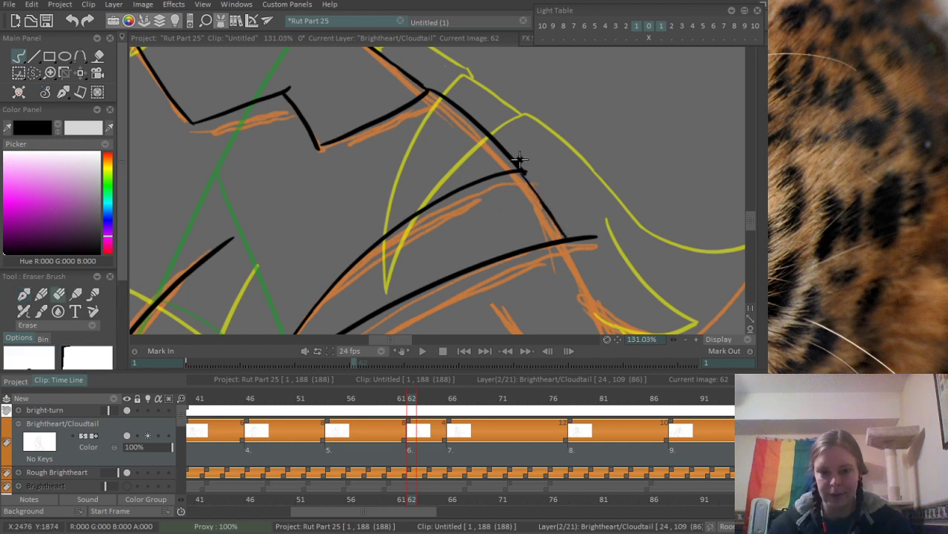
drag(536, 160, 529, 171)
mouse_move(608, 232)
mouse_down()
mouse_move(540, 161)
mouse_move(518, 180)
mouse_move(533, 176)
mouse_up()
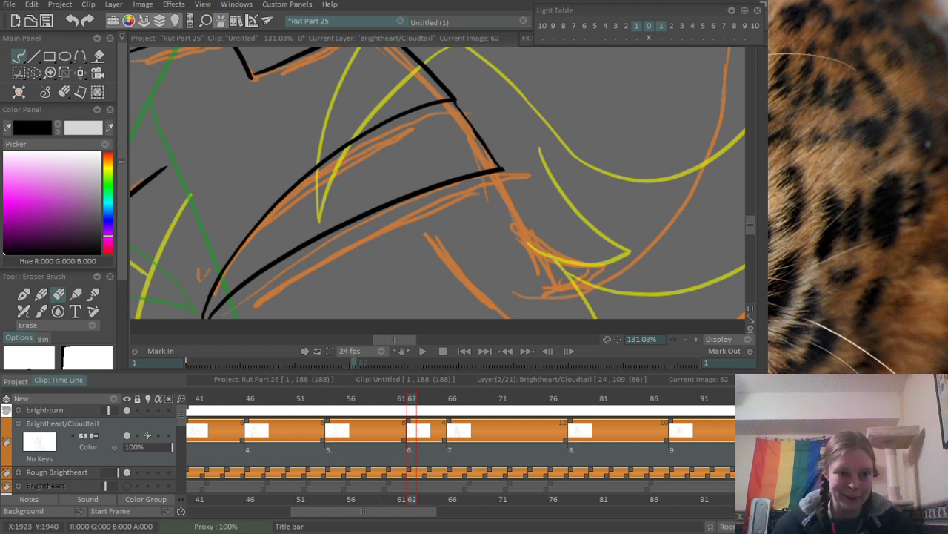
- Ink the rump line curving down from the curved stripe into a pointed tuft at the tail base, redrawing it until it fits
drag(593, 192, 381, 161)
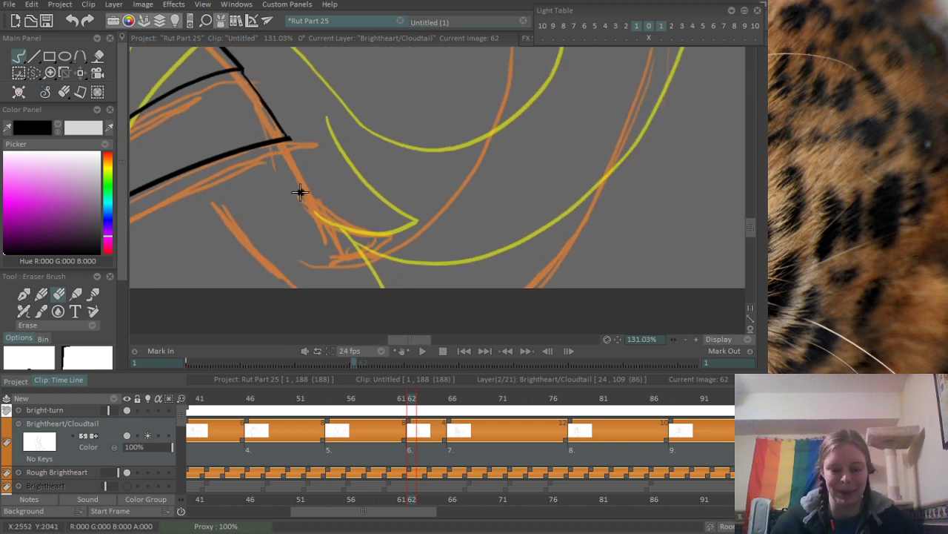
key(n)
drag(289, 141, 343, 235)
key(ctrl+z)
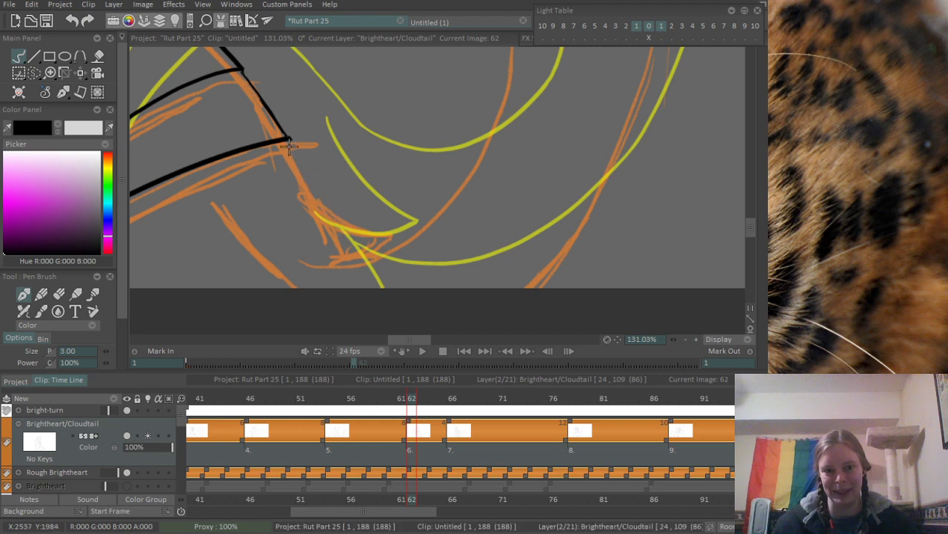
drag(289, 138, 361, 249)
scroll(339, 177, down, 3)
scroll(308, 204, up, 3)
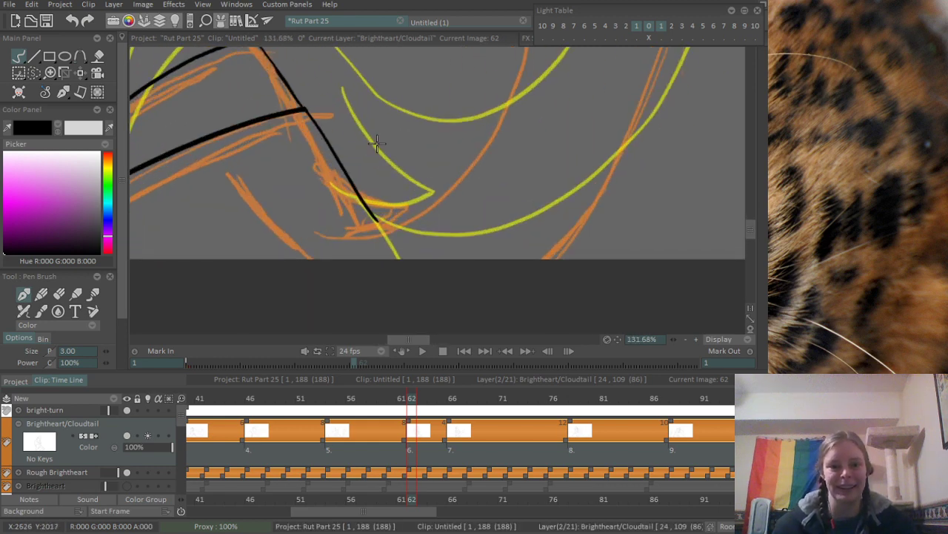
key(ctrl+z)
mouse_move(303, 112)
mouse_down()
mouse_move(331, 164)
mouse_move(381, 211)
mouse_up()
key(ctrl+z)
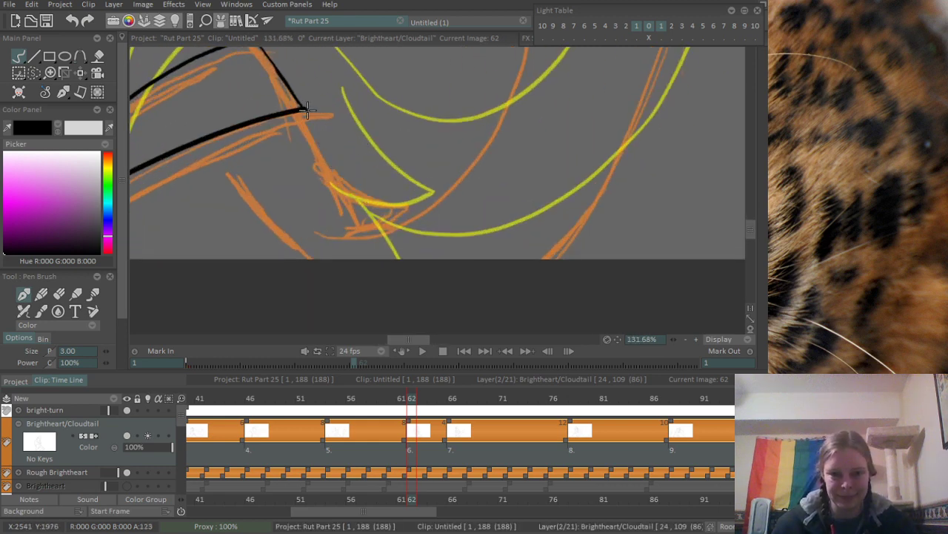
drag(305, 111, 401, 205)
drag(360, 233, 405, 201)
- Ink a short line along the rough hind-leg stroke and a curve sweeping up from the tuft for the start of the tail
scroll(394, 155, down, 3)
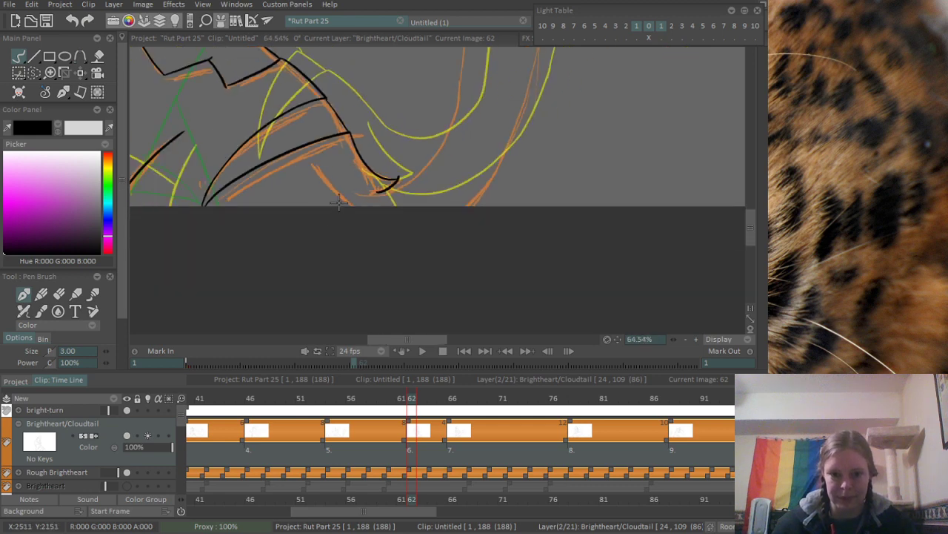
scroll(339, 202, up, 1)
scroll(409, 202, up, 2)
drag(362, 286, 464, 185)
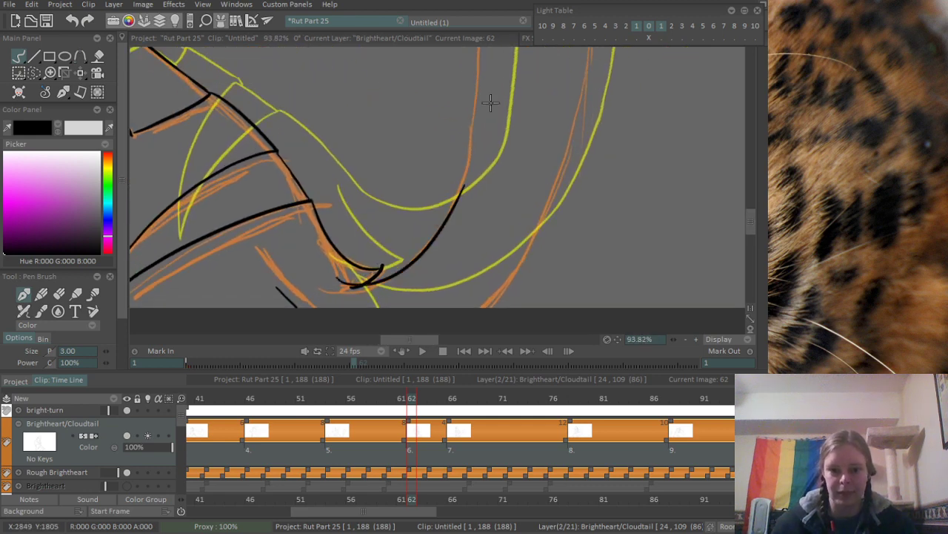
- Ink the tail's inner edge upward from the base curve along the rough line, redrawing it until it fits
scroll(451, 172, down, 3)
scroll(343, 250, down, 2)
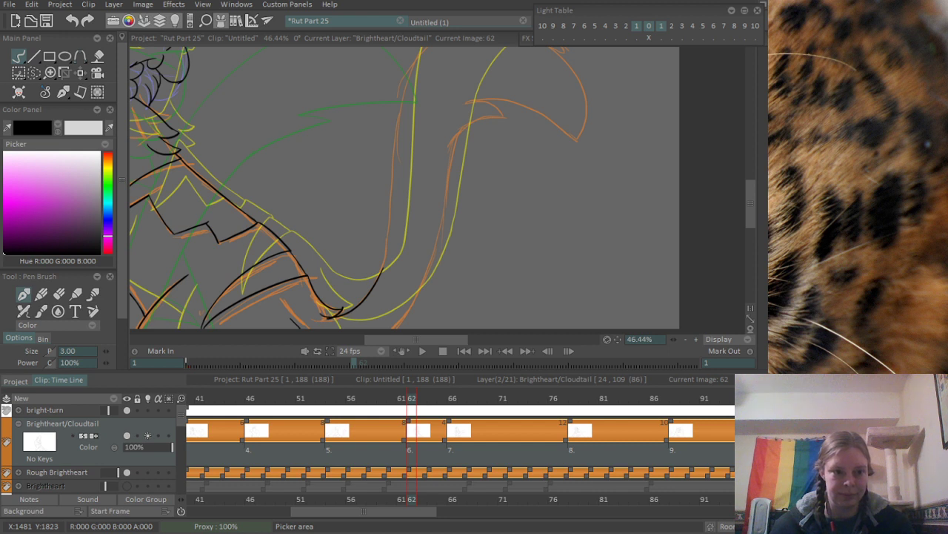
drag(309, 143, 311, 197)
drag(356, 139, 343, 100)
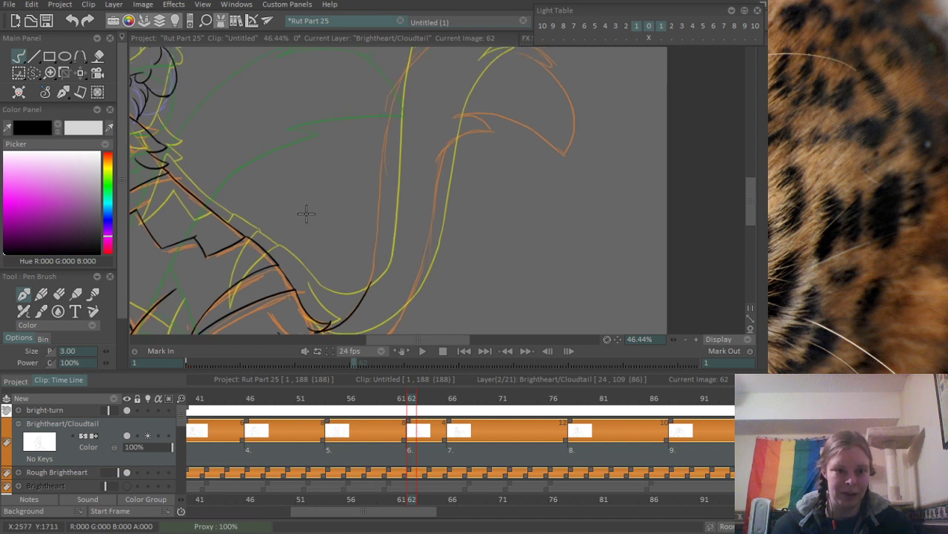
scroll(395, 239, up, 2)
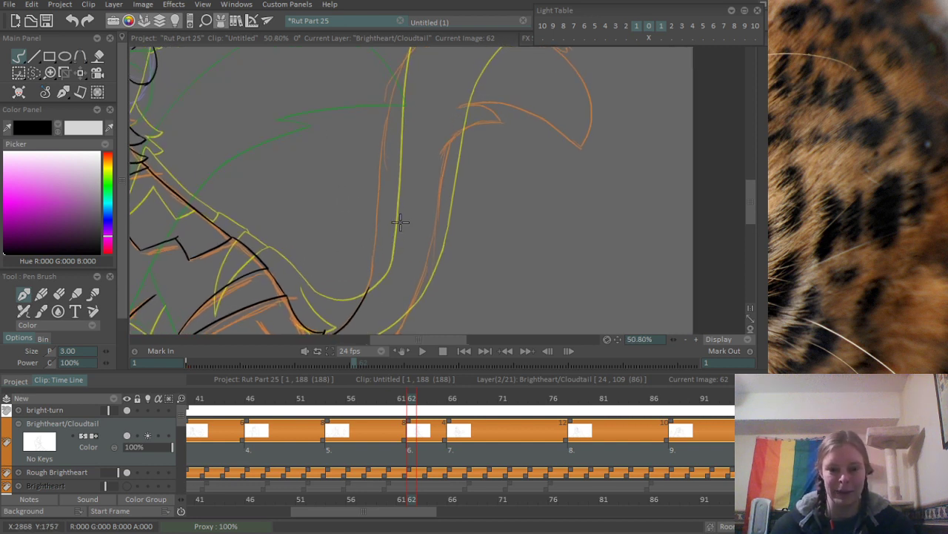
drag(363, 297, 366, 134)
key(ctrl+z)
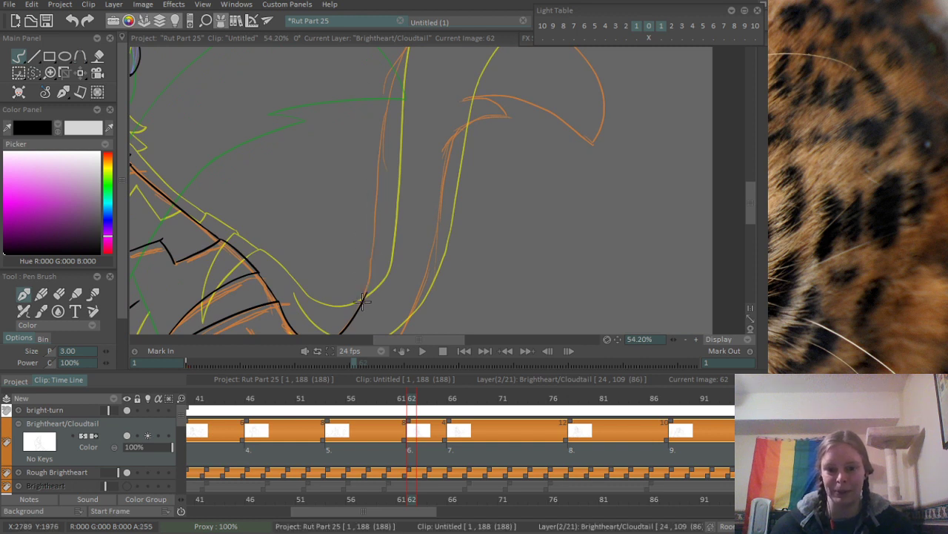
mouse_move(361, 305)
mouse_down()
mouse_move(404, 94)
mouse_move(371, 293)
mouse_move(385, 107)
mouse_move(359, 259)
mouse_move(357, 203)
mouse_move(479, 94)
mouse_up()
key(ctrl+z)
scroll(358, 201, up, 4)
key(ctrl+z)
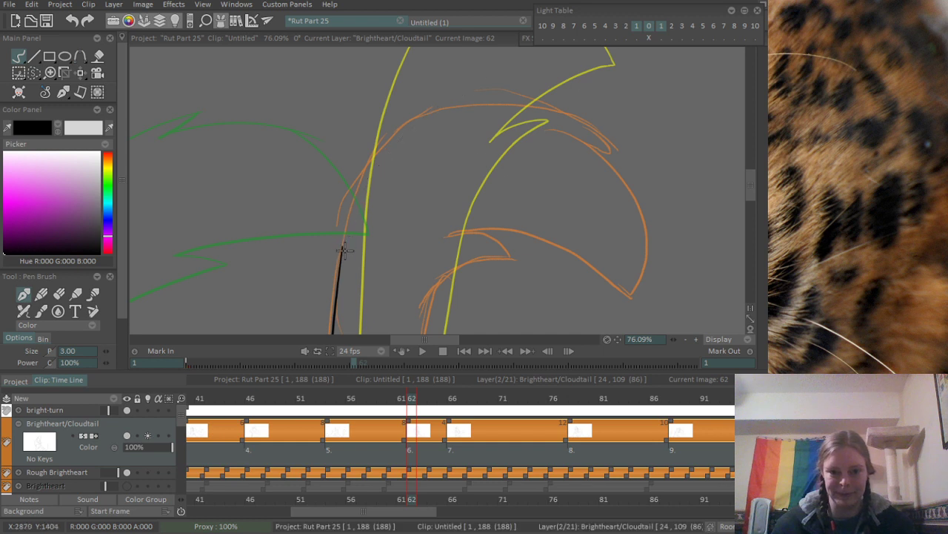
- Ink a broad arch from the top of the tail's inner edge over the rough tail tip, replacing the first attempt
mouse_move(341, 255)
mouse_down()
mouse_move(351, 216)
mouse_move(530, 120)
mouse_up()
key(ctrl+z)
drag(340, 247, 657, 148)
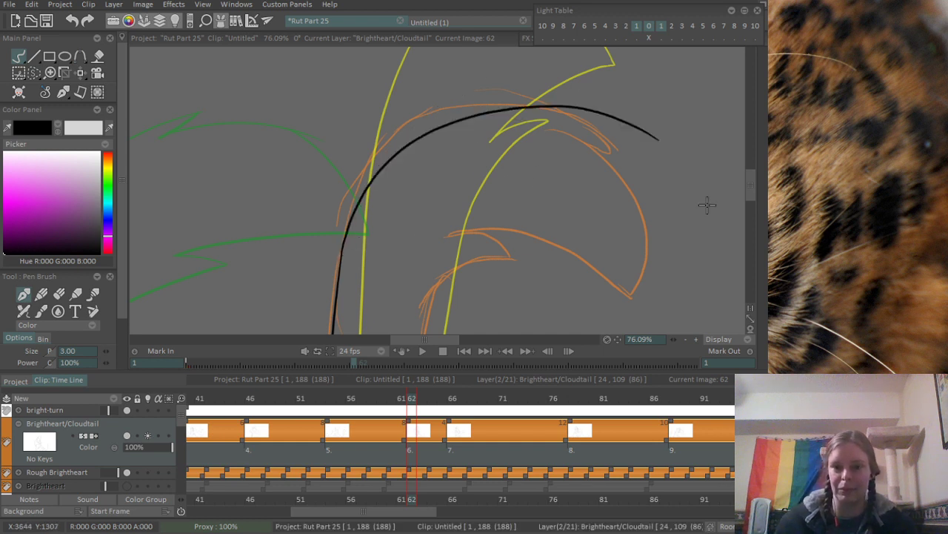
- Replace the arch over the tail with one curving down to the rough tuft's point, redrawing it until it follows the rough line
key(ctrl+z)
mouse_move(341, 245)
mouse_down()
mouse_move(368, 152)
mouse_move(635, 123)
mouse_up()
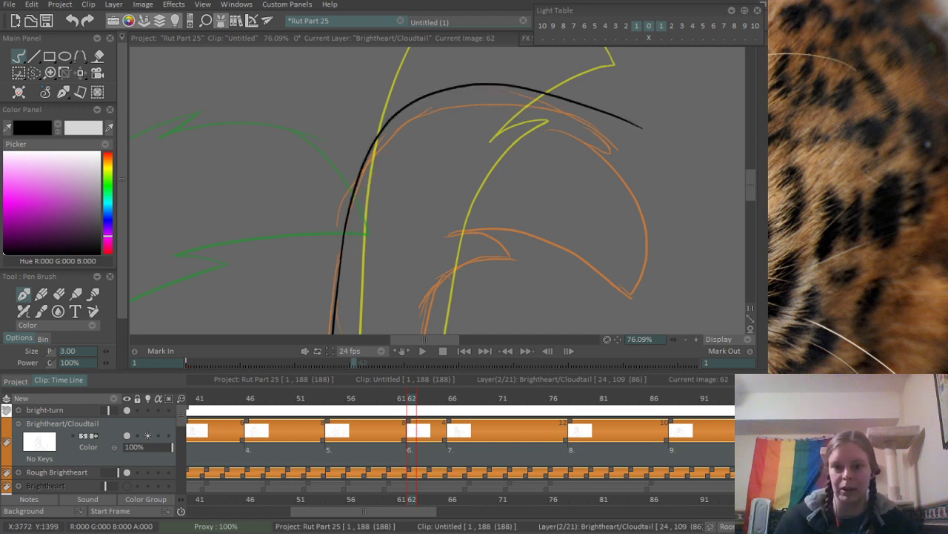
drag(479, 155, 435, 170)
key(ctrl+z)
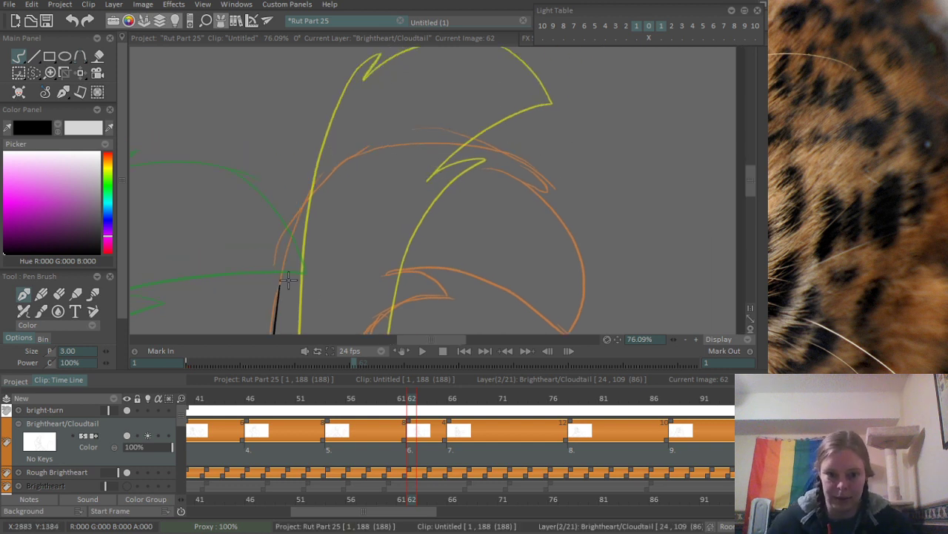
mouse_move(282, 280)
mouse_down()
mouse_move(349, 184)
mouse_move(589, 232)
mouse_up()
key(ctrl+z)
mouse_move(278, 282)
mouse_down()
mouse_move(297, 223)
mouse_move(556, 238)
mouse_up()
- Ink a short lower edge meeting the end of the arch to form the pointed fur tuft
scroll(498, 191, up, 3)
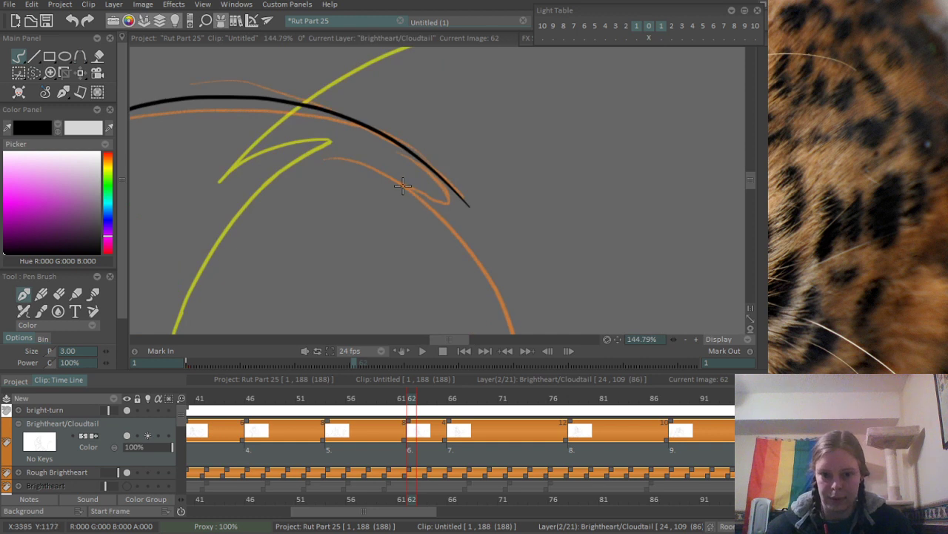
drag(389, 179, 476, 210)
key(e)
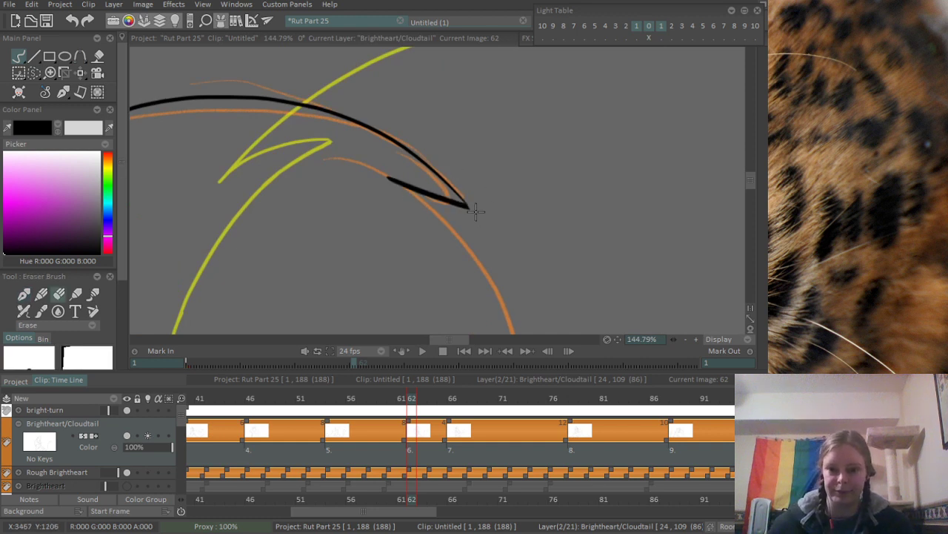
- Blend the join between the tail's inner edge and the arch with a short overlapping stroke, redrawing it once
scroll(494, 155, down, 4)
mouse_move(368, 268)
mouse_down()
mouse_move(407, 238)
mouse_move(465, 67)
mouse_up()
scroll(381, 186, up, 5)
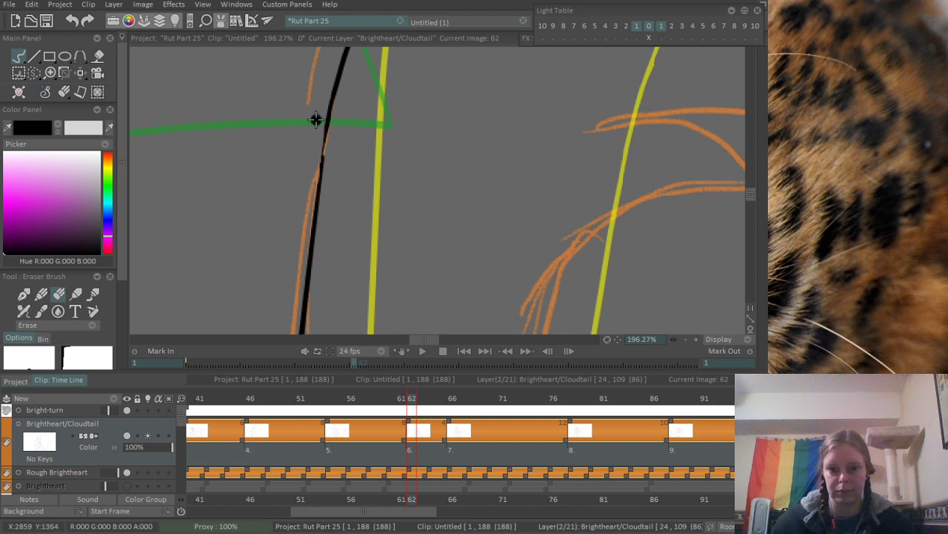
key(e)
drag(321, 166, 317, 196)
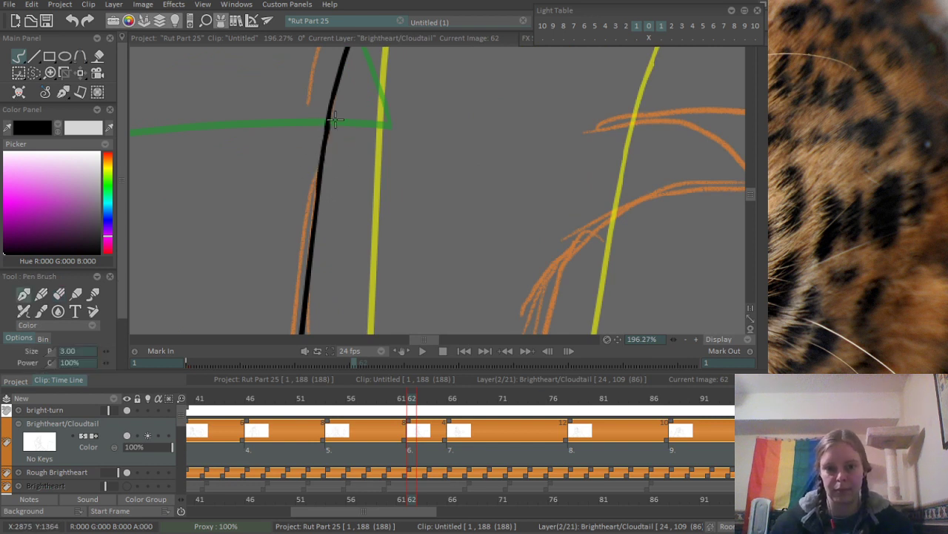
key(ctrl+z)
drag(330, 117, 317, 196)
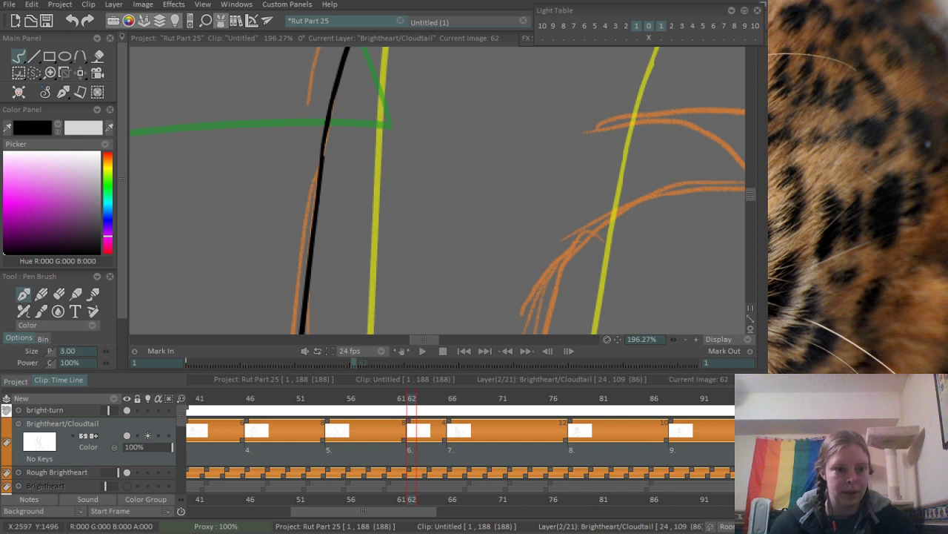
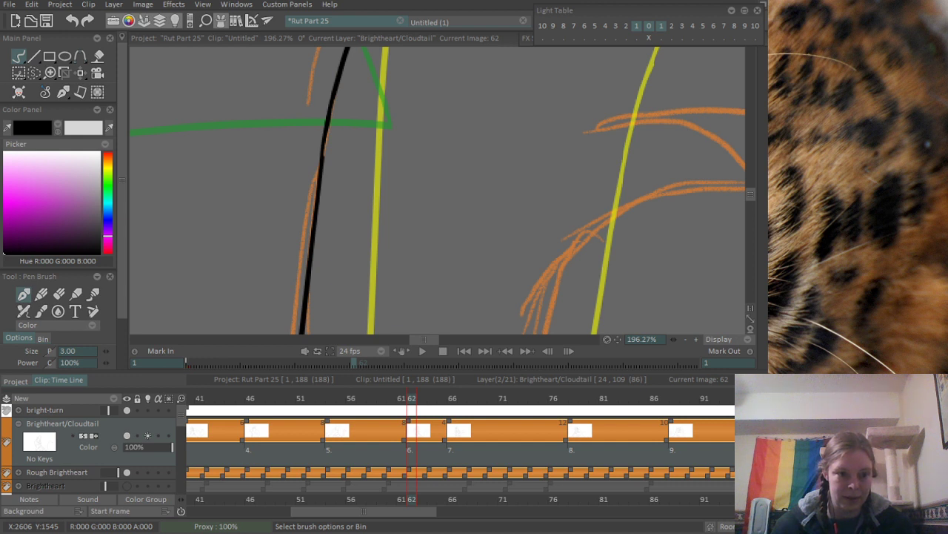
scroll(464, 148, down, 5)
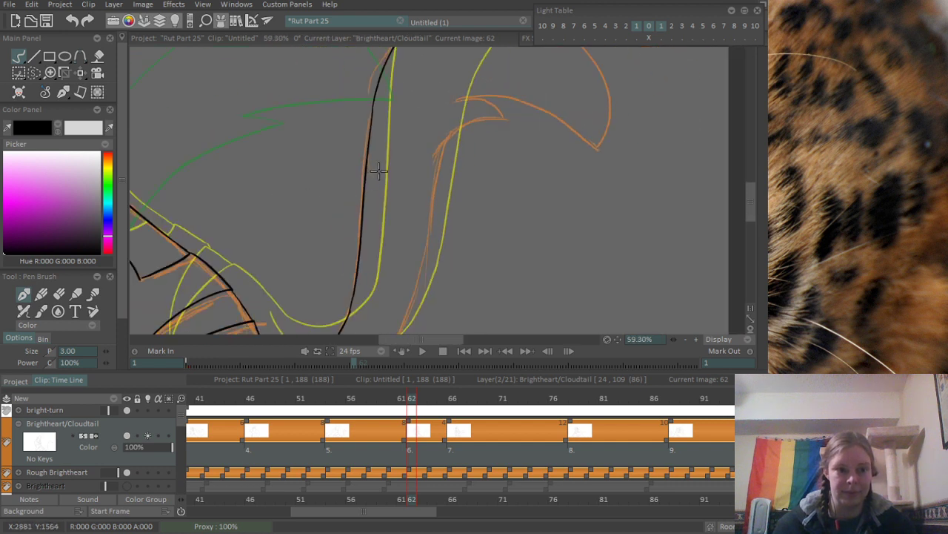
scroll(378, 171, up, 3)
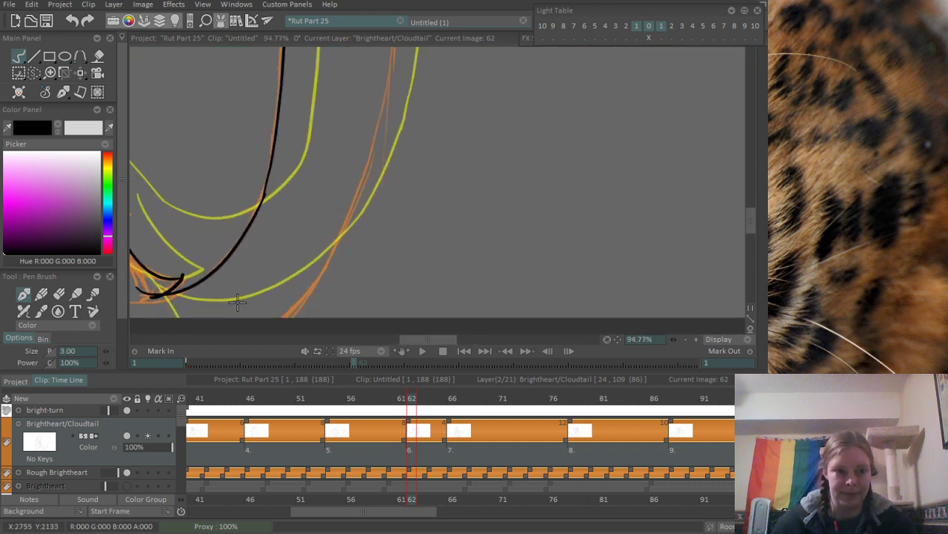
mouse_move(236, 252)
mouse_down()
mouse_move(222, 191)
mouse_move(225, 270)
mouse_up()
drag(299, 276, 388, 59)
key(ctrl+z)
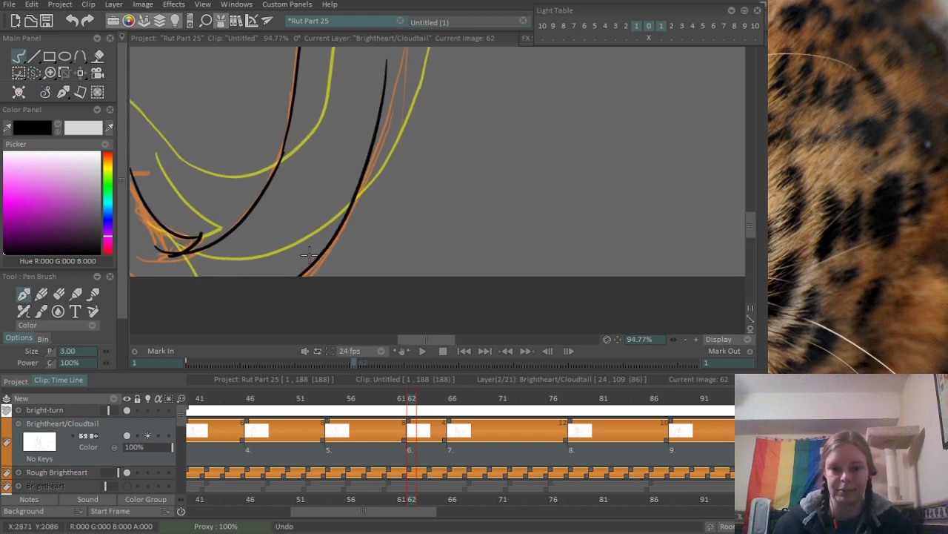
drag(297, 275, 411, 49)
drag(366, 145, 251, 344)
scroll(292, 220, down, 3)
drag(289, 249, 311, 195)
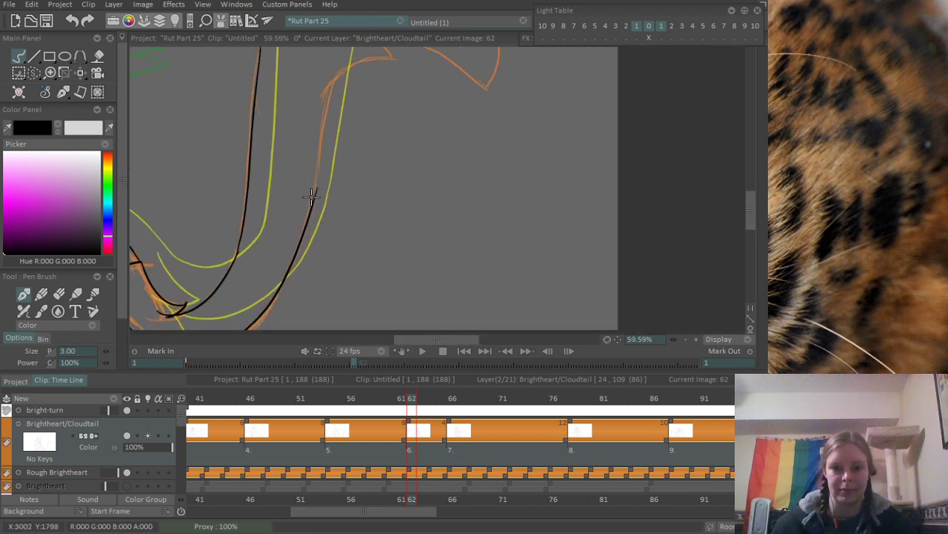
key(ctrl+z)
drag(280, 317, 339, 71)
key(ctrl+z)
mouse_move(252, 329)
mouse_down()
mouse_move(338, 68)
mouse_move(269, 329)
mouse_up()
key(ctrl+z)
- Ink the tail's outer edge as one long stroke from below the small tuft down to the canvas edge, redrawing it to refine the curve
key(ctrl+z)
drag(340, 72, 236, 329)
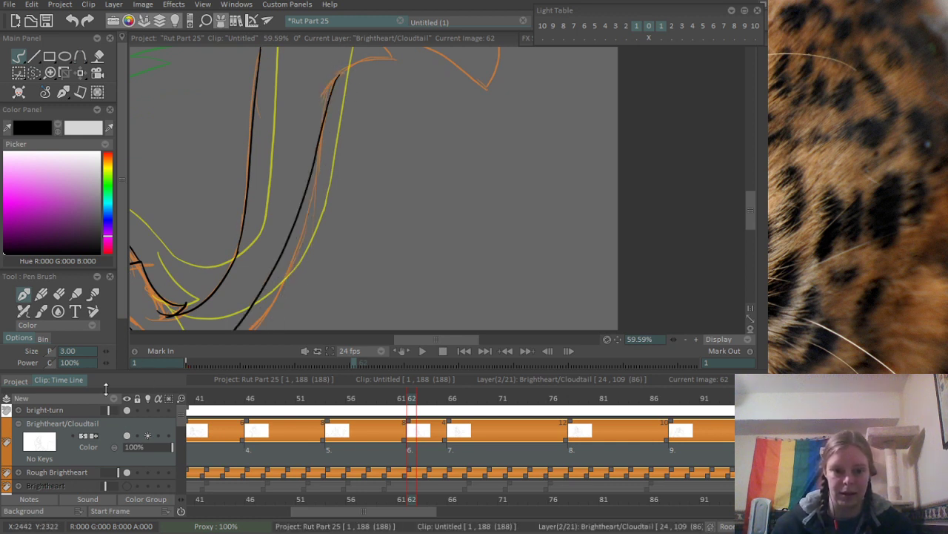
key(ctrl+z)
drag(341, 73, 253, 329)
drag(308, 226, 375, 208)
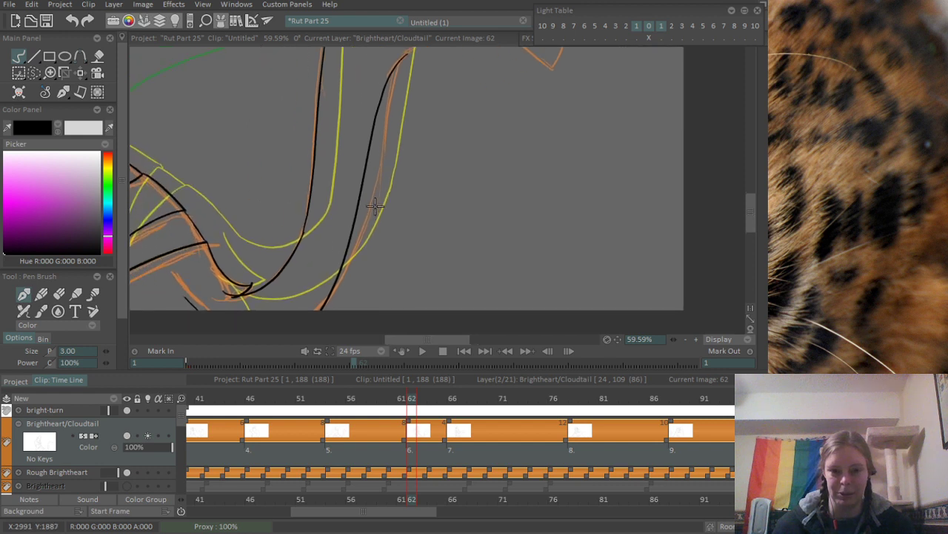
key(ctrl+z)
drag(405, 55, 317, 312)
- Ink the lower and upper edges of the small pointed tuft at the top of the tail's outer edge, redrawing the upper edge once
mouse_move(364, 174)
mouse_down()
mouse_move(289, 321)
mouse_move(270, 331)
mouse_up()
drag(306, 177, 370, 191)
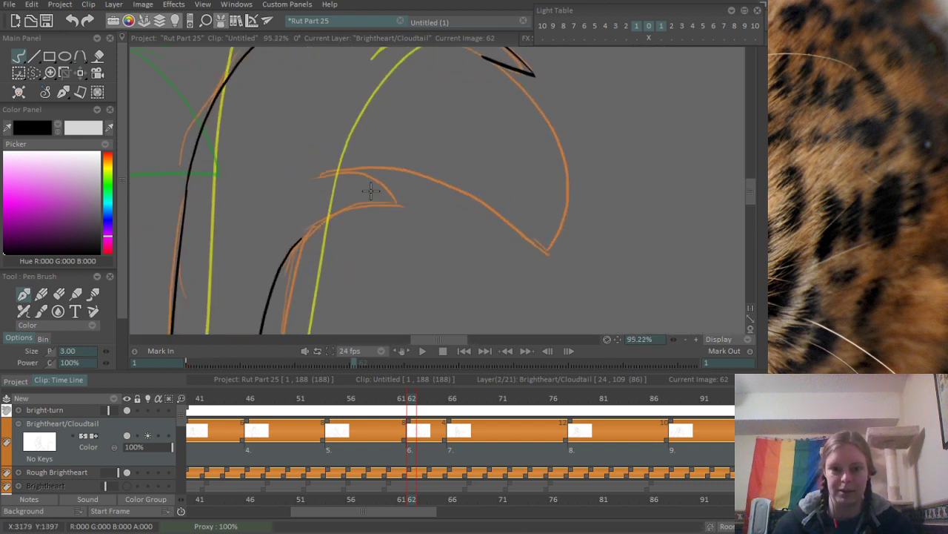
mouse_move(296, 246)
mouse_down()
mouse_move(387, 200)
mouse_move(424, 143)
mouse_up()
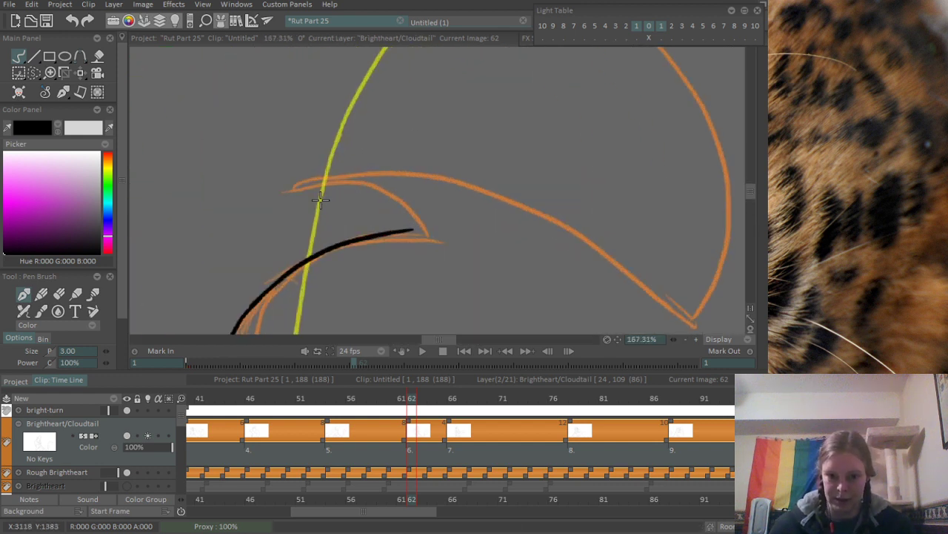
mouse_move(291, 185)
mouse_down()
mouse_move(413, 228)
mouse_move(422, 244)
mouse_up()
drag(451, 210, 367, 222)
drag(417, 191, 348, 207)
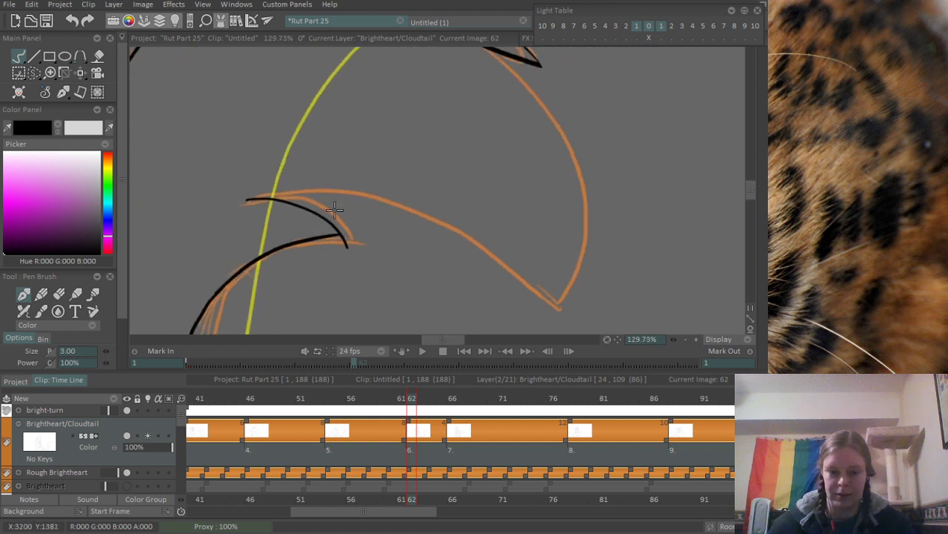
key(ctrl+z)
drag(252, 201, 365, 250)
- Extend the small tuft's lower edge to meet its upper edge in a sharp point, and erase the overshoot
scroll(261, 272, up, 3)
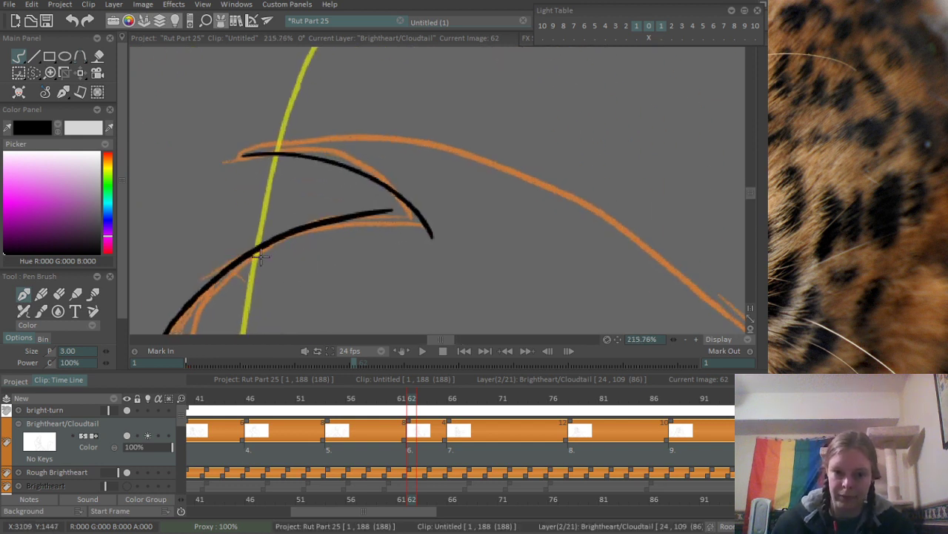
drag(256, 251, 437, 206)
key(ctrl+z)
drag(252, 255, 457, 224)
key(ctrl+z)
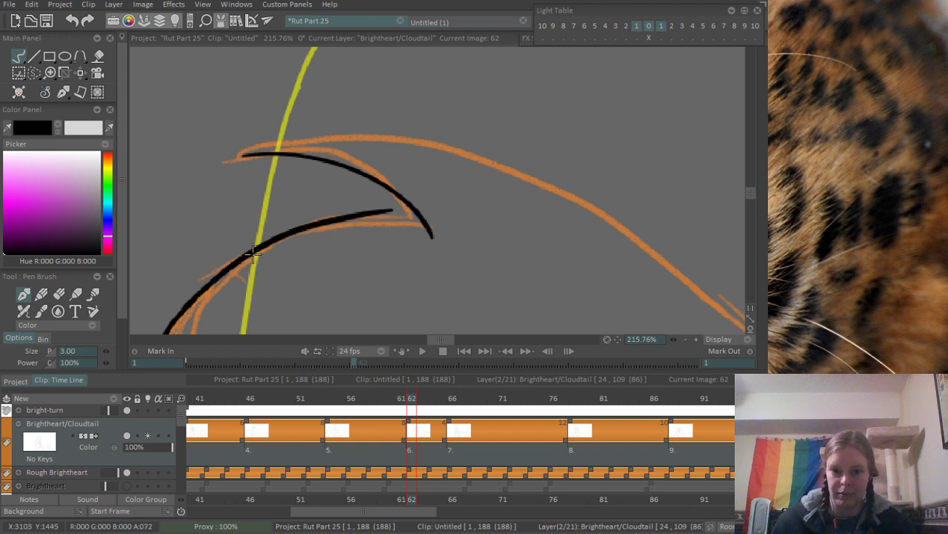
mouse_move(251, 254)
mouse_down()
mouse_move(454, 215)
mouse_move(354, 158)
mouse_move(301, 176)
mouse_move(297, 189)
mouse_move(284, 173)
mouse_move(322, 191)
mouse_move(294, 191)
mouse_up()
key(e)
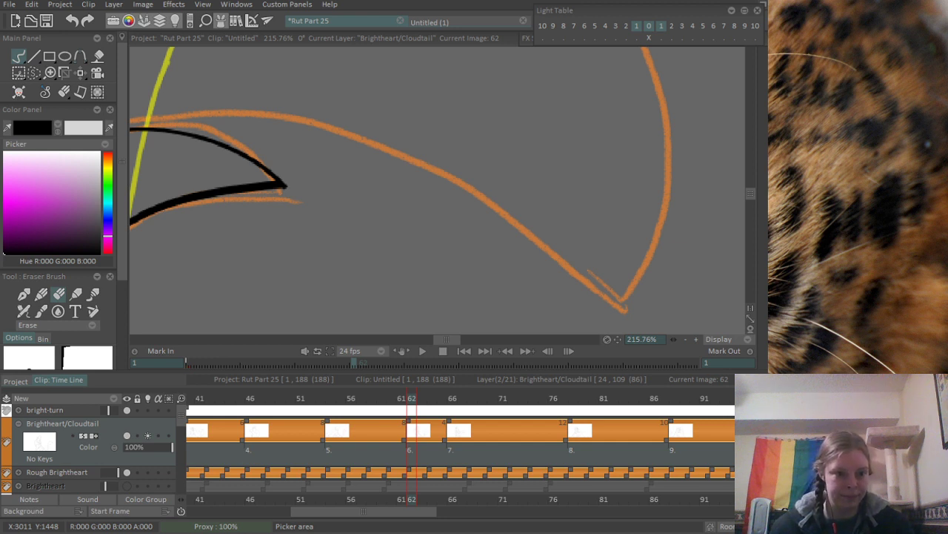
scroll(324, 195, down, 8)
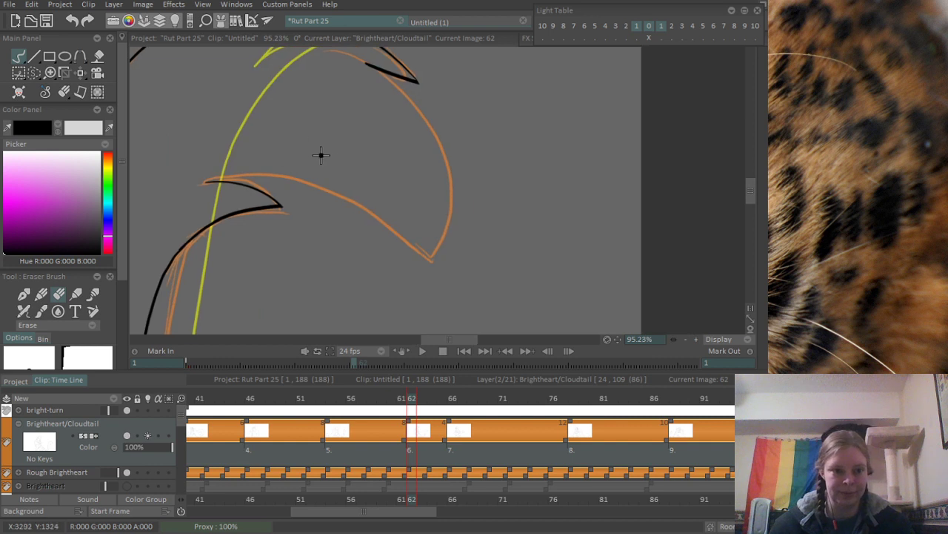
scroll(321, 154, up, 4)
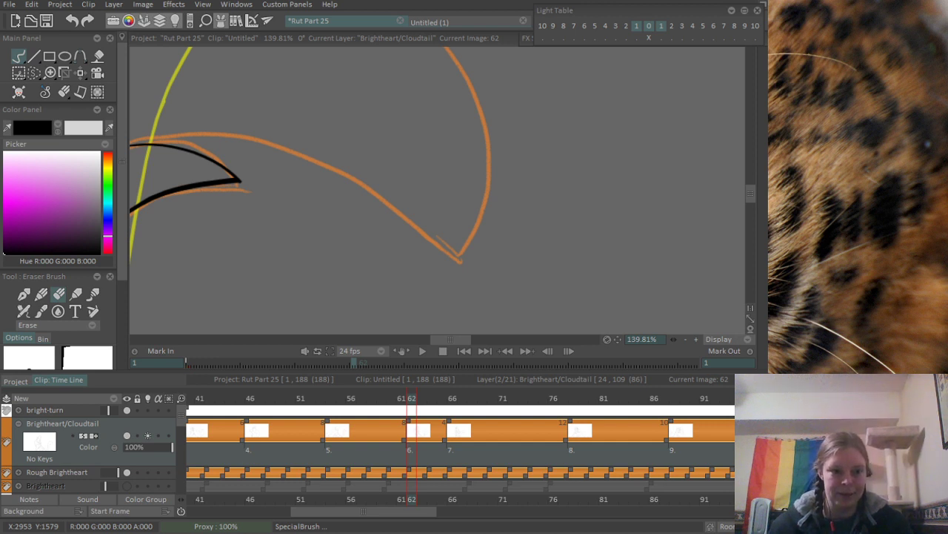
drag(282, 156, 355, 199)
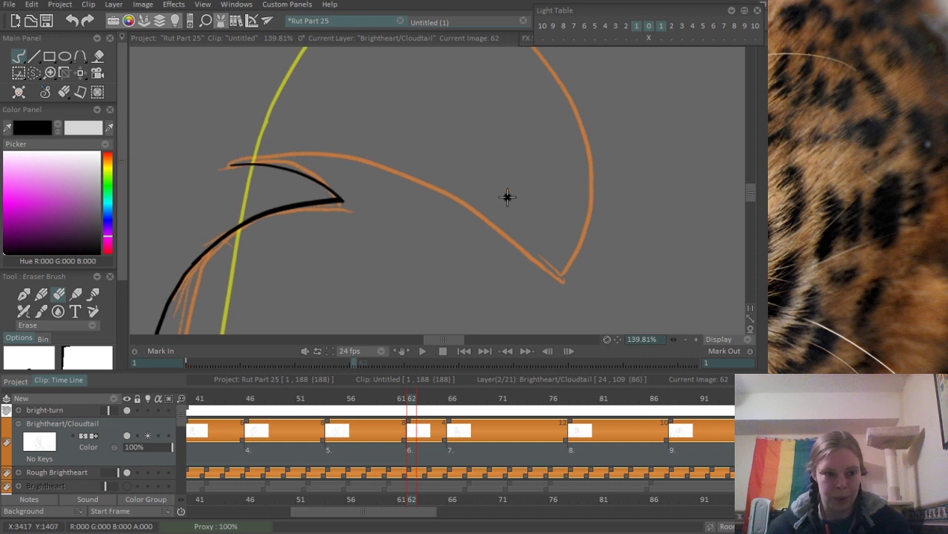
- Ink a long curve from the small tuft's base to just past the rough tail tip, redrawing it until it flows smoothly
key(b)
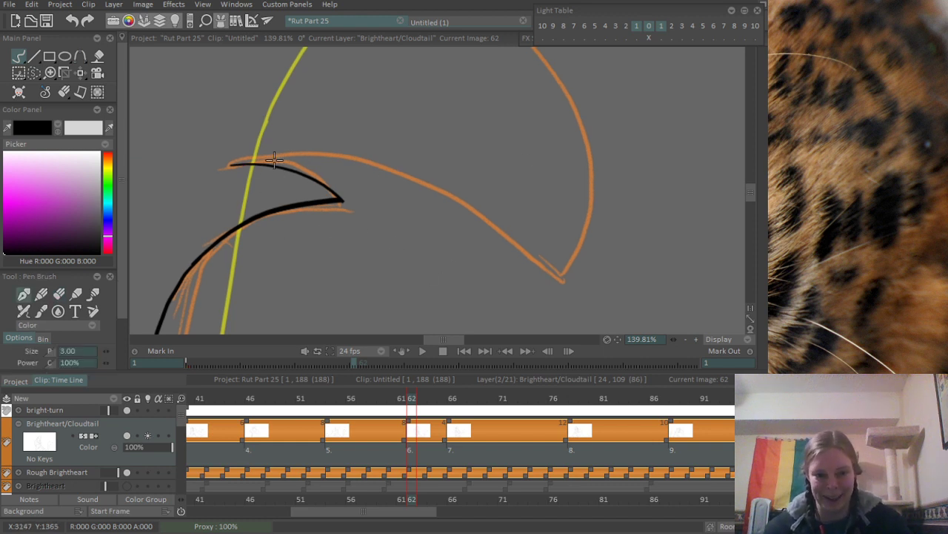
mouse_move(228, 162)
mouse_down()
mouse_move(537, 266)
mouse_move(558, 288)
mouse_move(572, 274)
mouse_up()
key(ctrl+z)
key(ctrl+z)
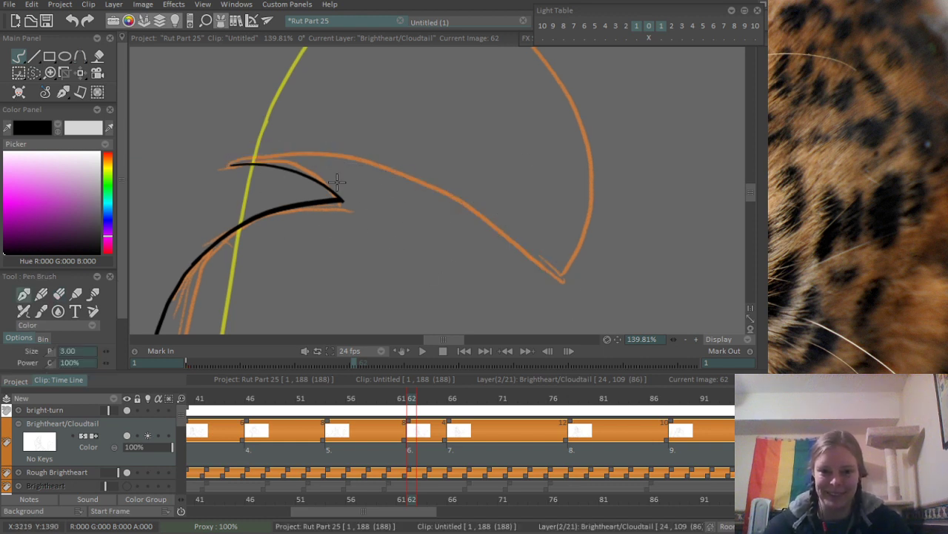
drag(230, 164, 572, 304)
key(ctrl+z)
drag(230, 165, 595, 300)
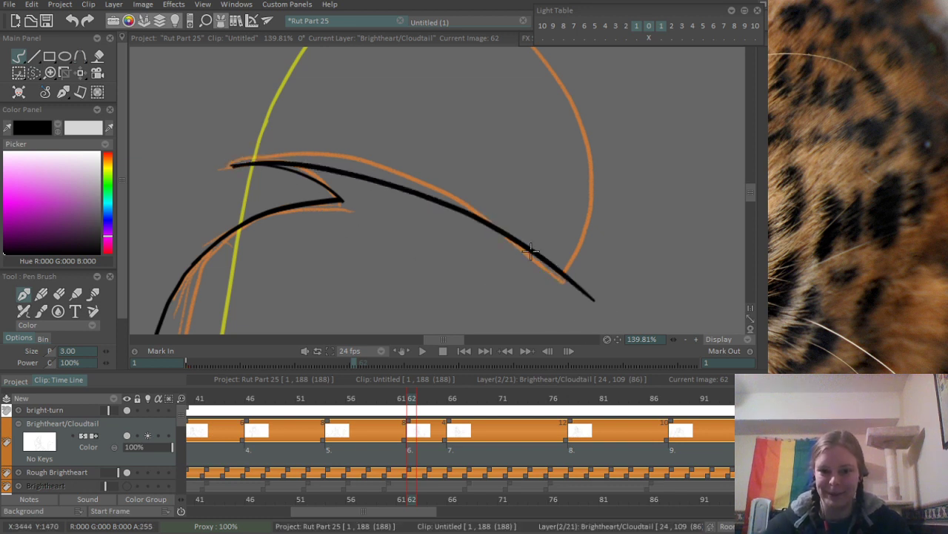
- Ink the outer curve from the upper tuft's notch down to the tail tip, redrawing it closer to the rough line
drag(382, 142, 199, 123)
drag(251, 73, 322, 150)
scroll(330, 152, down, 1)
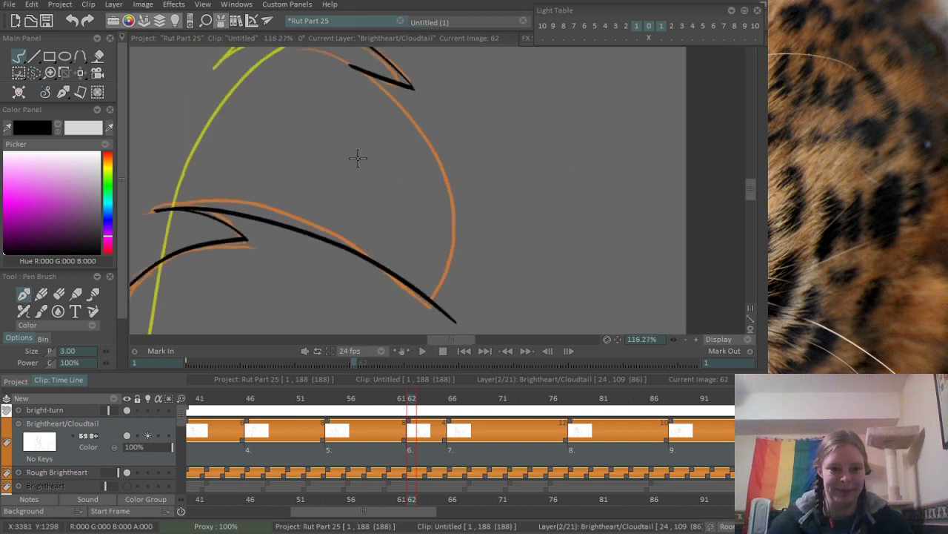
drag(355, 69, 454, 326)
key(ctrl+z)
drag(354, 68, 452, 323)
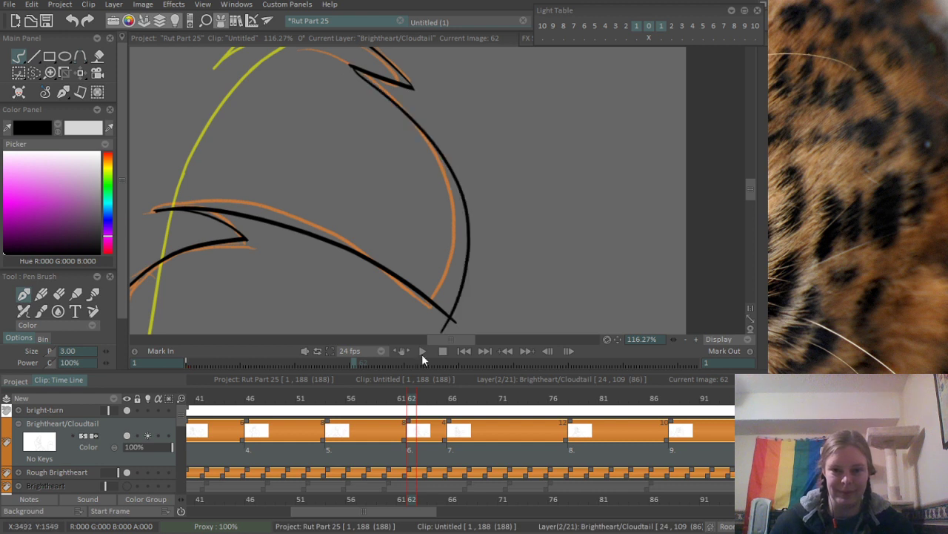
key(ctrl+z)
mouse_move(353, 68)
mouse_down()
mouse_move(421, 311)
mouse_move(455, 264)
mouse_move(396, 216)
mouse_move(407, 231)
mouse_move(368, 258)
mouse_move(406, 194)
mouse_move(374, 208)
mouse_move(383, 194)
mouse_move(419, 208)
mouse_move(315, 263)
mouse_up()
key(ctrl+z)
- Erase the excess ink where the long tail-tip curve starts at the small tuft's base
scroll(368, 259, up, 2)
key(e)
mouse_move(362, 144)
mouse_down()
mouse_move(543, 277)
mouse_move(635, 326)
mouse_up()
drag(231, 211, 238, 219)
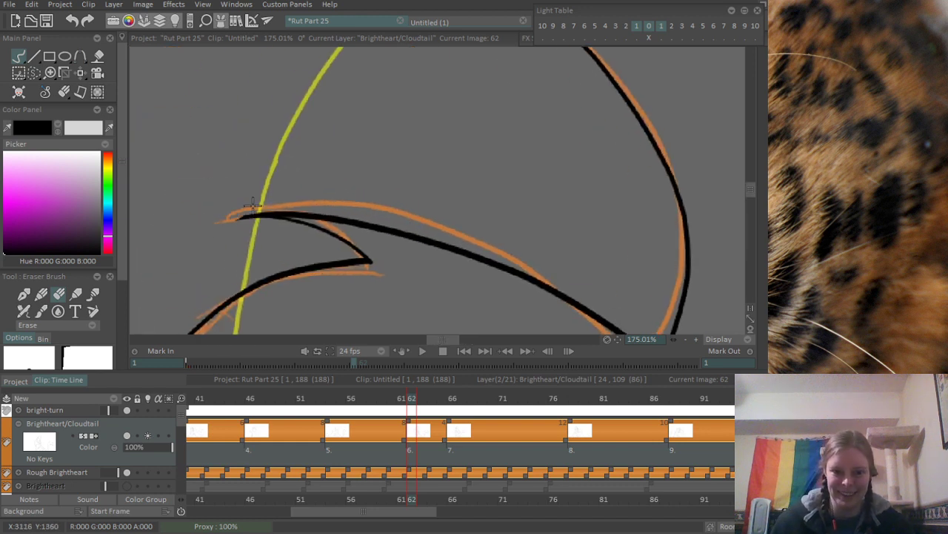
- Examine the inked tail from the arch and tufts down to its base for gaps and unfinished lines
drag(304, 138, 233, 423)
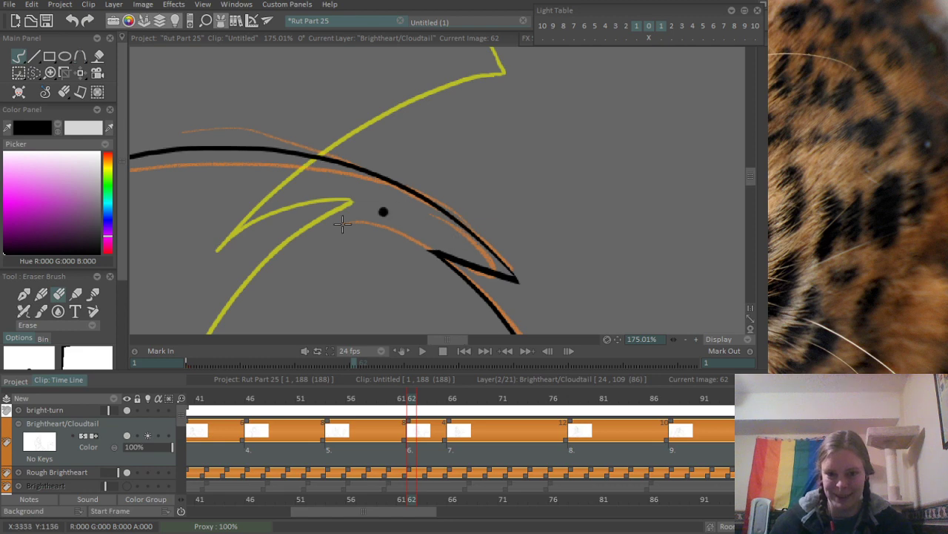
scroll(512, 78, down, 5)
drag(429, 221, 472, 167)
drag(266, 181, 396, 209)
drag(595, 278, 704, 201)
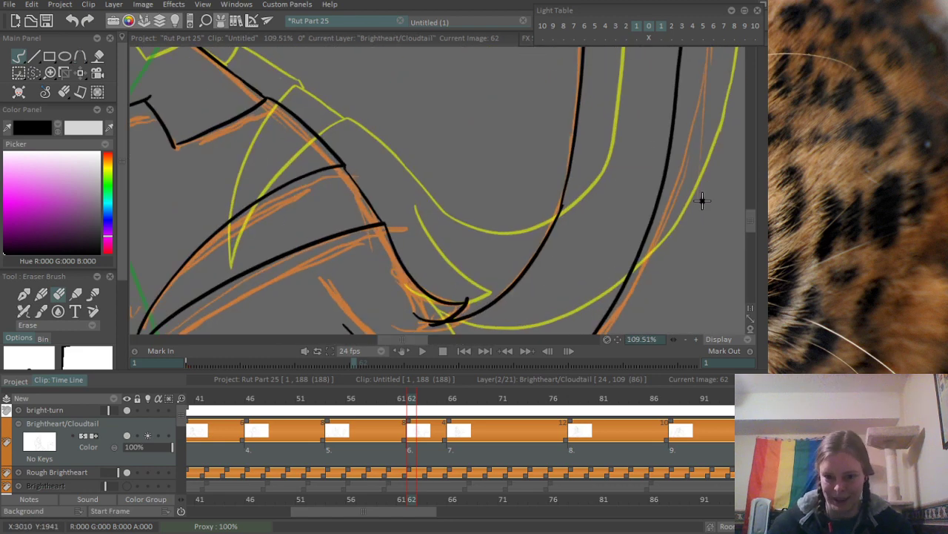
drag(411, 323, 358, 272)
scroll(359, 272, up, 4)
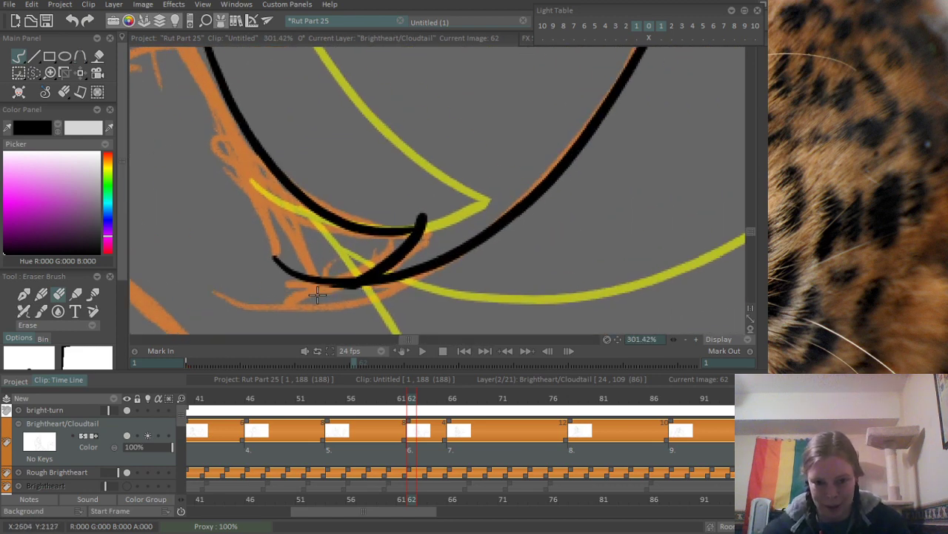
scroll(398, 299, down, 6)
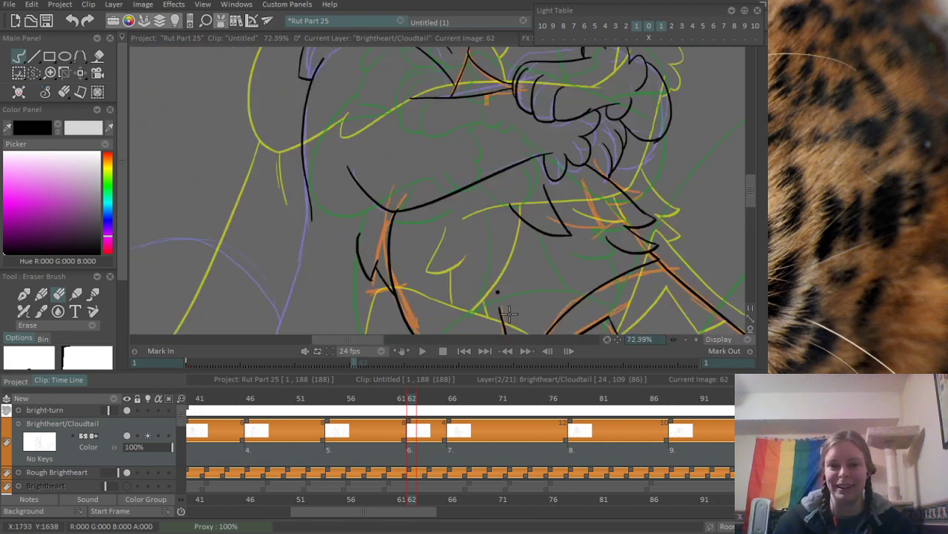
- Continue the unfinished black body line down the long purple rough line to the canvas edge with the Pen Brush, redrawing it once
drag(431, 303, 567, 78)
drag(506, 112, 534, 38)
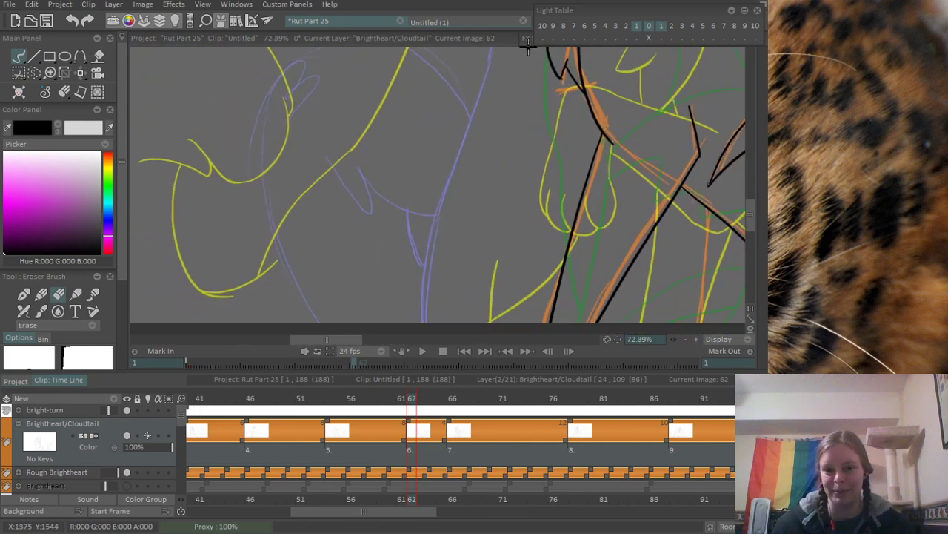
drag(501, 89, 458, 163)
mouse_move(482, 125)
mouse_down()
mouse_move(438, 190)
mouse_move(464, 190)
mouse_up()
key(b)
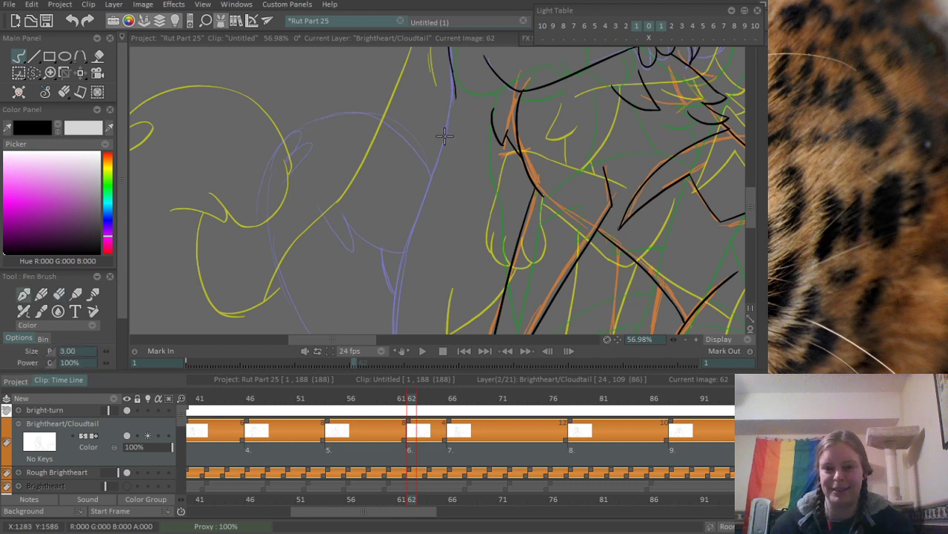
drag(456, 89, 382, 329)
key(ctrl+z)
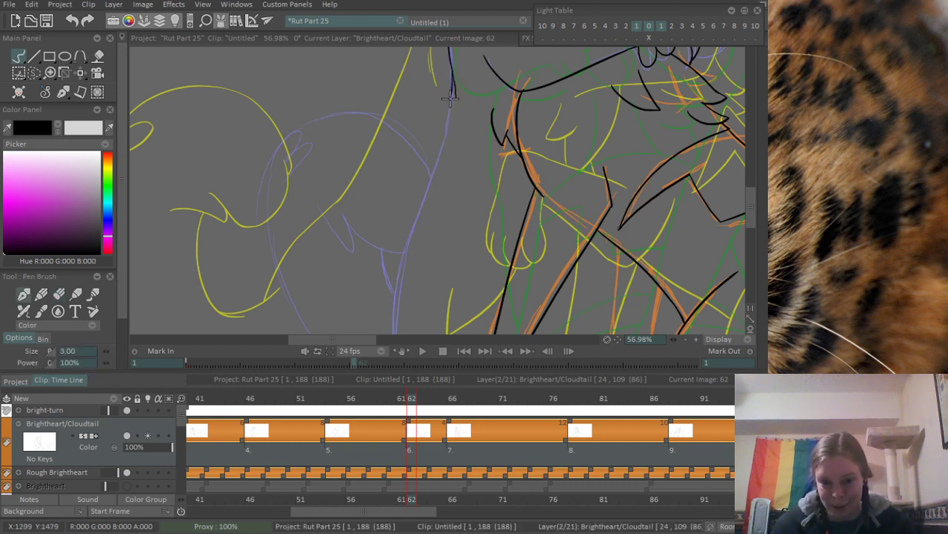
mouse_move(452, 88)
mouse_down()
mouse_move(389, 321)
mouse_move(397, 253)
mouse_move(387, 312)
mouse_up()
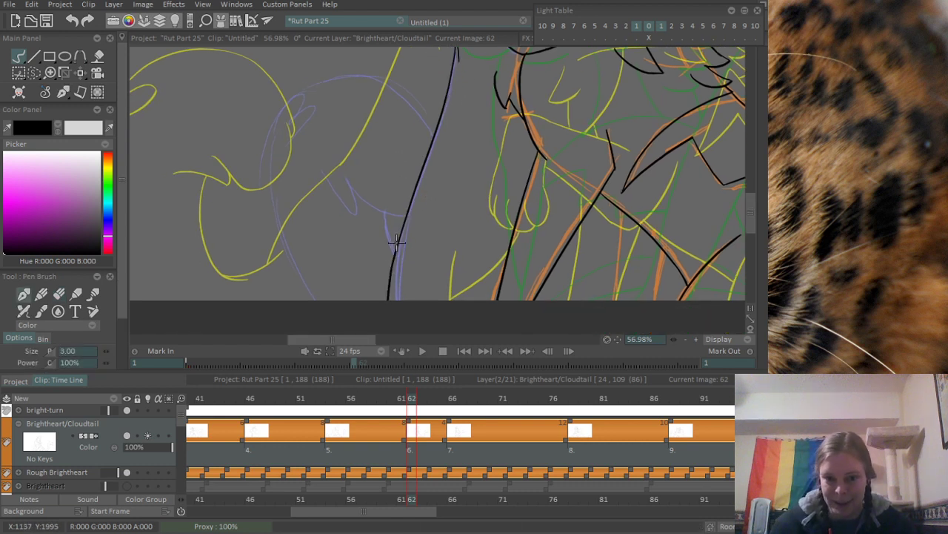
- Ink both edges of the narrow V-shaped point over the purple rough beside the long body line, redrawing the strokes to refine them
scroll(359, 127, up, 5)
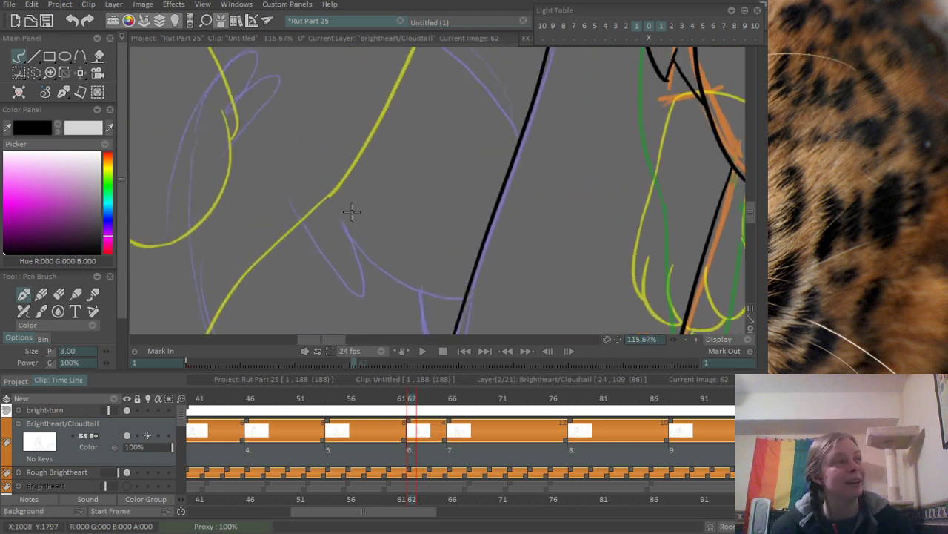
mouse_move(352, 213)
mouse_down()
mouse_move(259, 185)
mouse_move(268, 214)
mouse_move(327, 258)
mouse_up()
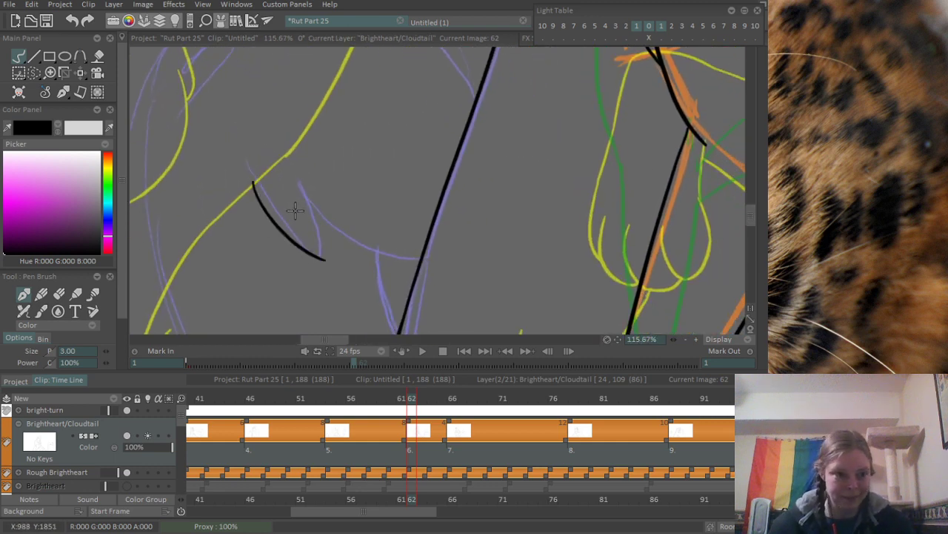
key(ctrl+z)
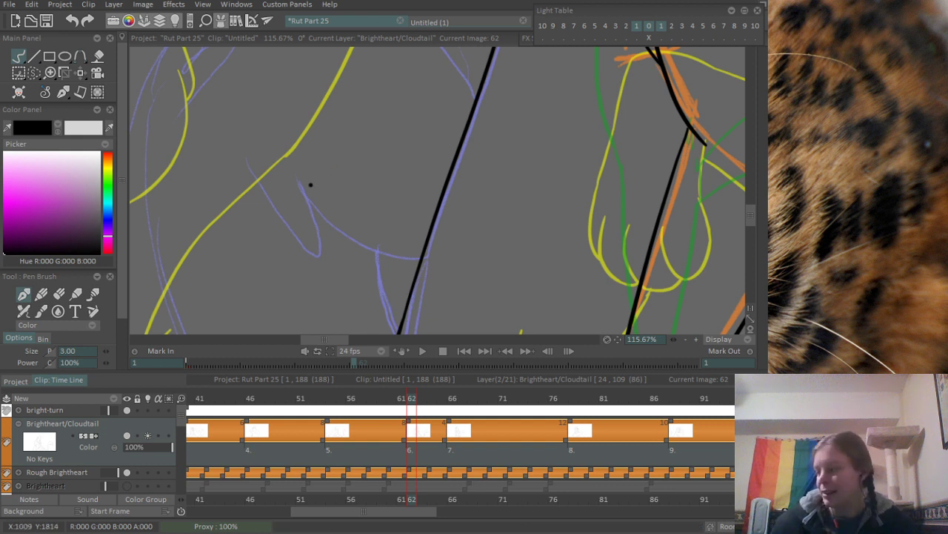
drag(238, 146, 319, 255)
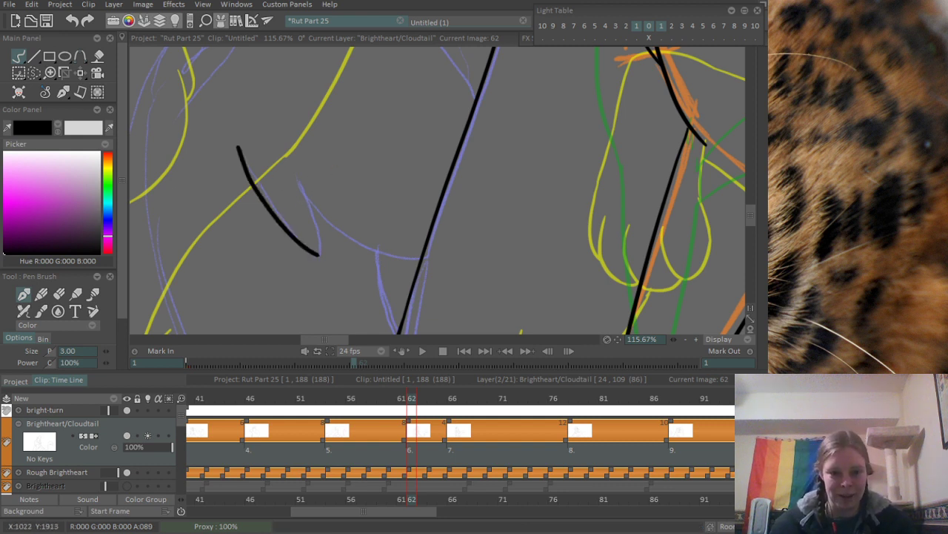
key(ctrl+z)
mouse_move(226, 140)
mouse_down()
mouse_move(299, 243)
mouse_move(326, 254)
mouse_up()
key(ctrl+z)
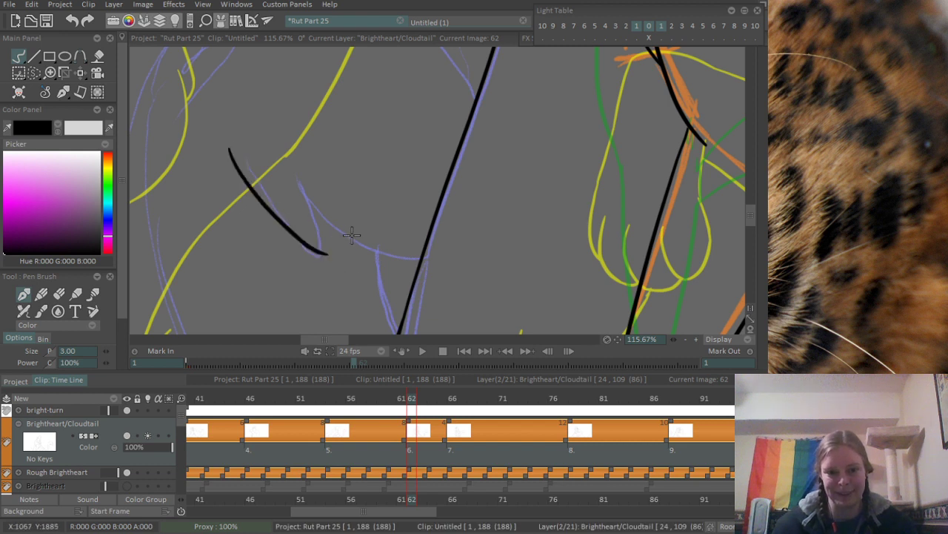
drag(299, 184, 324, 252)
key(ctrl+z)
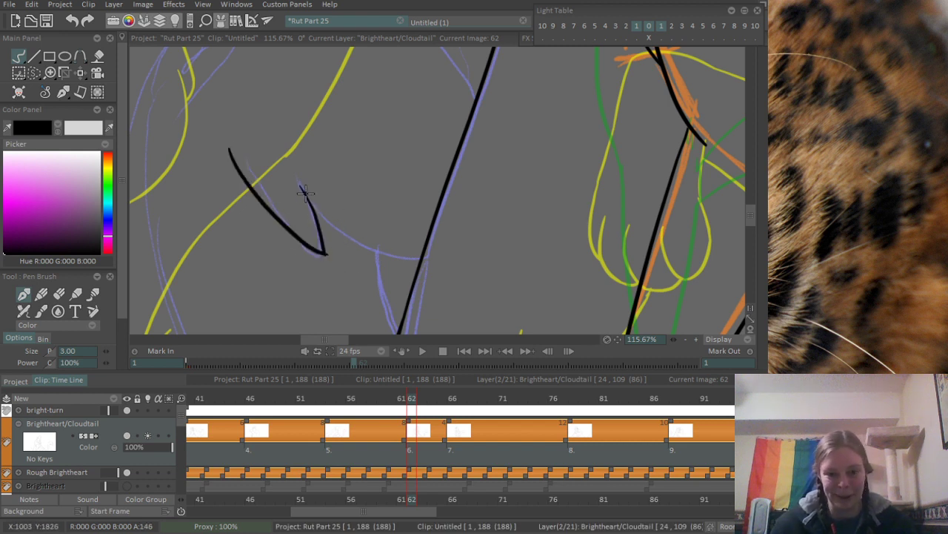
- Ink the curve from the V-shaped point to the long body line, plus the descending side of the purple rough's arch above it
drag(299, 184, 424, 264)
key(ctrl+z)
drag(300, 184, 421, 264)
mouse_move(388, 174)
mouse_down()
mouse_move(388, 275)
mouse_move(400, 325)
mouse_up()
drag(366, 123, 504, 235)
drag(292, 298, 436, 157)
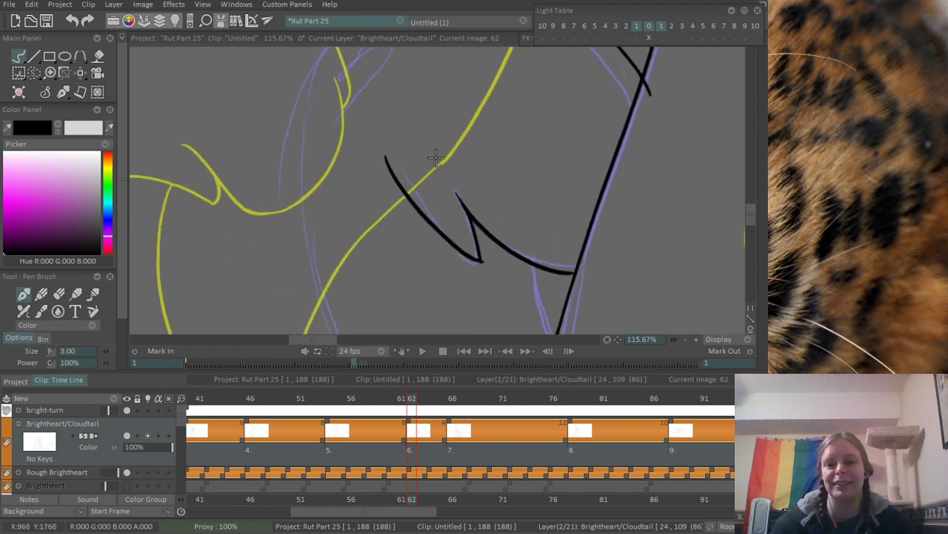
- Ink the two rounded tuft lobes at the far end of the purple rough's arch, redrawing strokes to refine them
drag(319, 149, 326, 158)
drag(331, 75, 344, 154)
drag(300, 222, 345, 155)
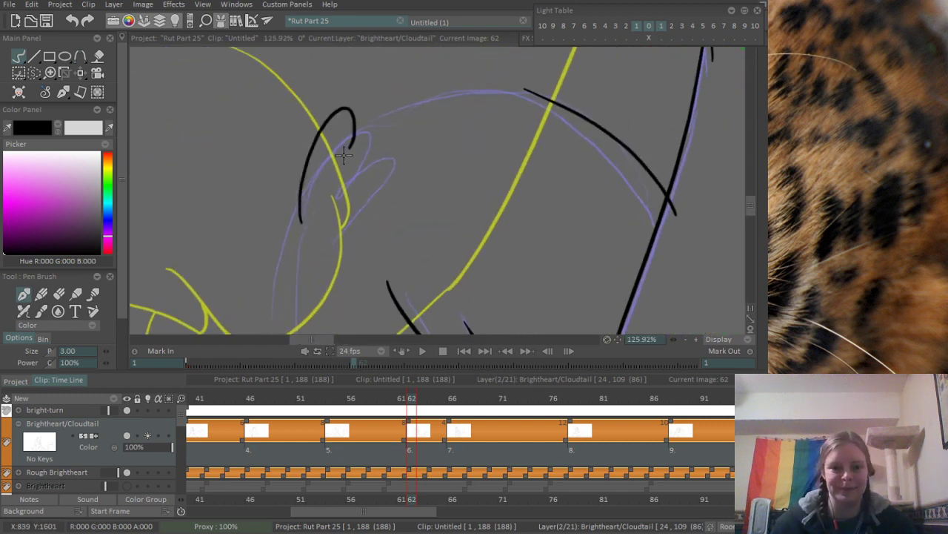
key(ctrl+z)
mouse_move(302, 242)
mouse_down()
mouse_move(342, 171)
mouse_move(385, 170)
mouse_move(385, 204)
mouse_up()
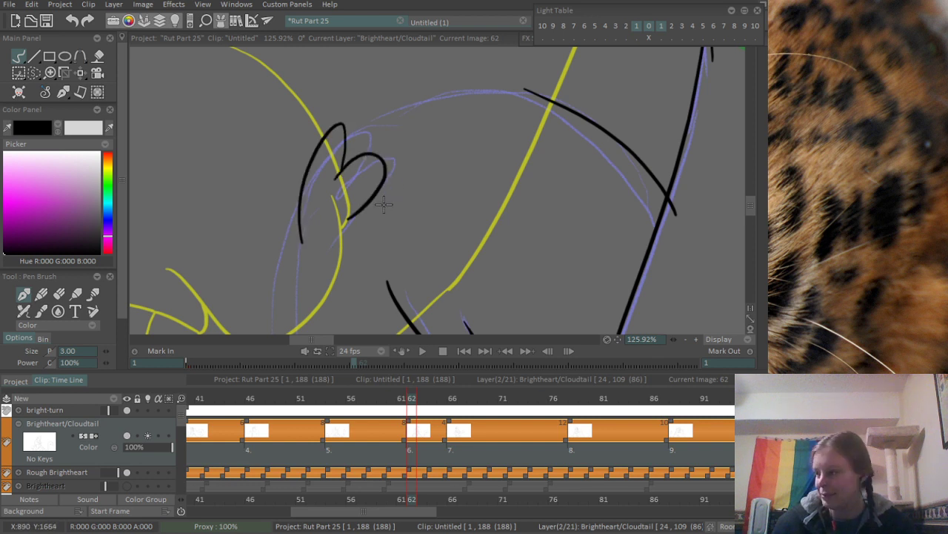
key(ctrl+z)
drag(344, 168, 334, 226)
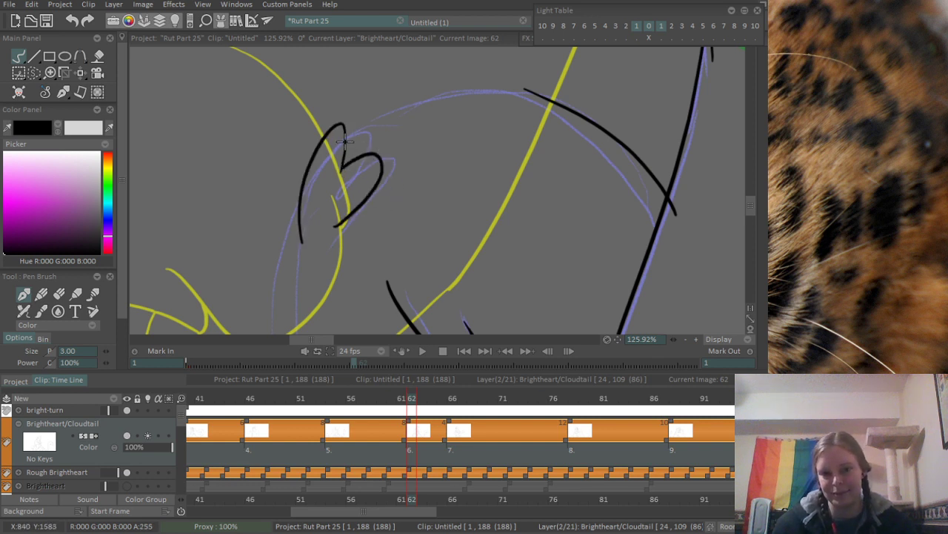
- Ink the top of the arch from the tuft to the descending side and erase the excess where the strokes overlap
drag(345, 141, 524, 100)
key(ctrl+z)
mouse_move(347, 140)
mouse_down()
mouse_move(597, 106)
mouse_move(407, 173)
mouse_up()
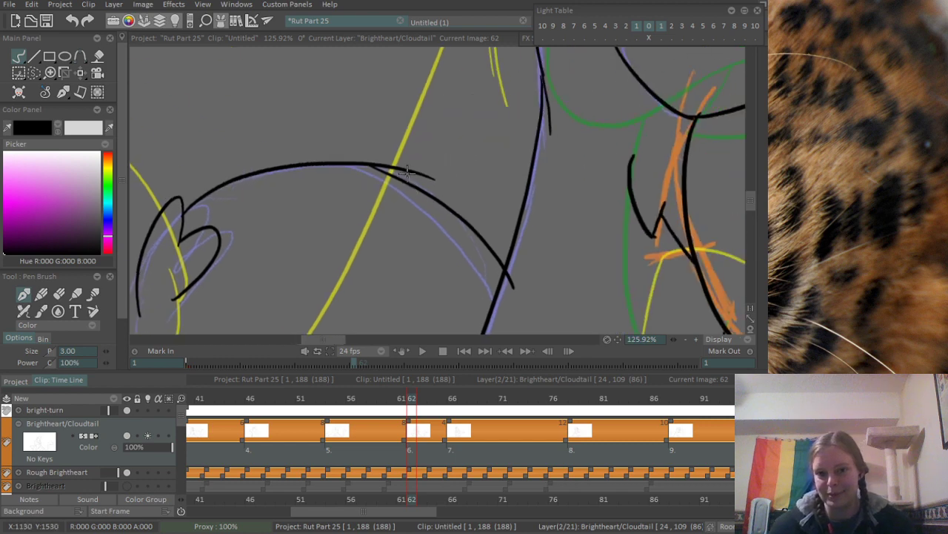
scroll(406, 173, up, 3)
key(e)
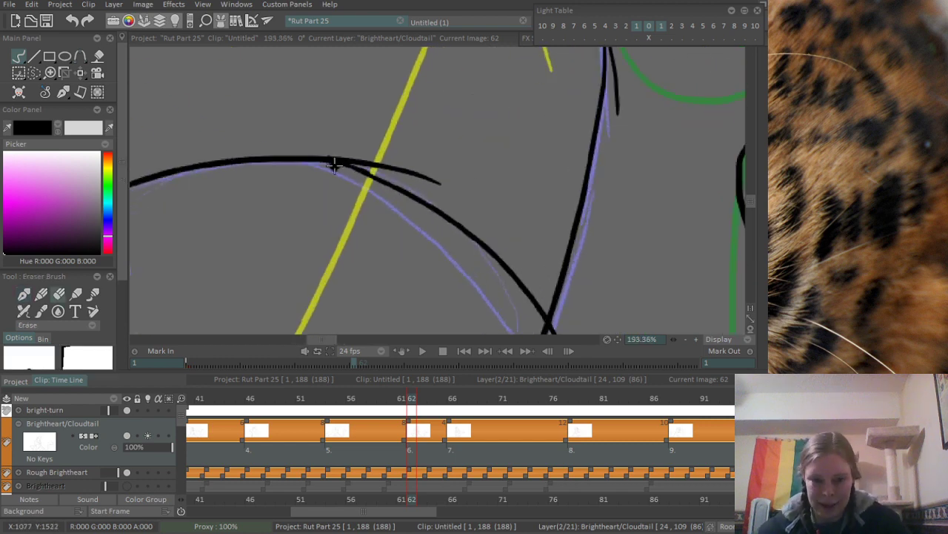
drag(326, 151, 442, 182)
scroll(456, 123, down, 7)
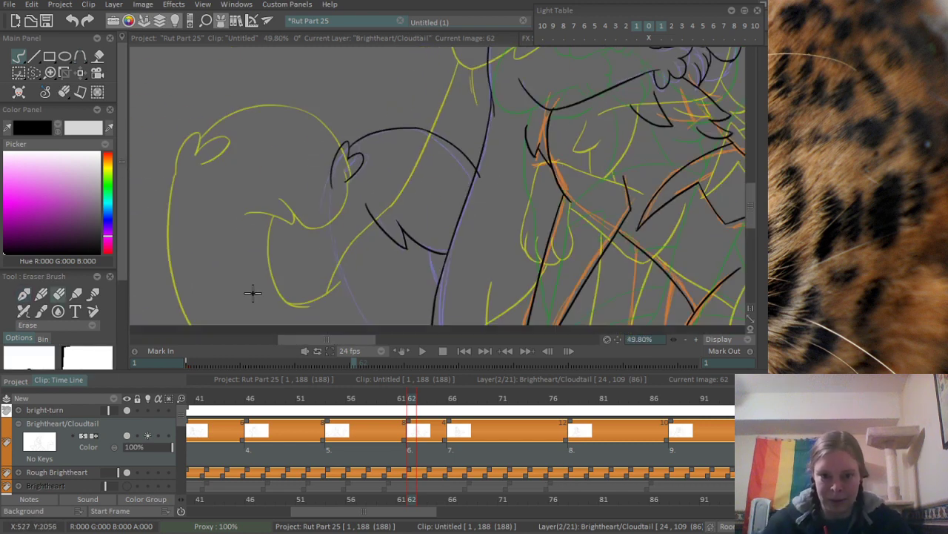
- Ink the short purple rough line running from the V-point curve down to the long body line with the Pen Brush
drag(389, 233, 409, 156)
scroll(418, 163, up, 3)
drag(449, 239, 518, 245)
key(b)
drag(498, 197, 518, 254)
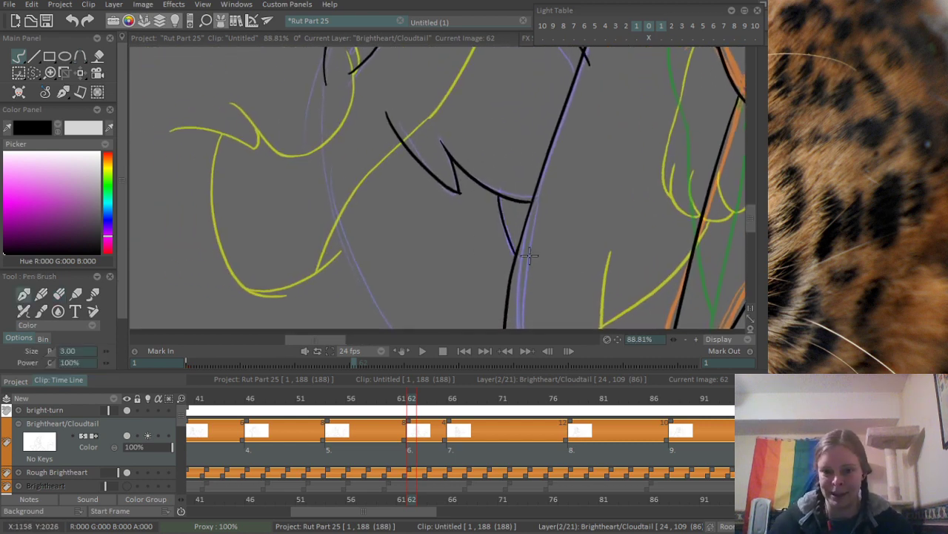
- Ink the arch's long outer edge from below the tuft down to the canvas edge, redrawing the stroke until it fits
drag(323, 77, 375, 329)
key(ctrl+z)
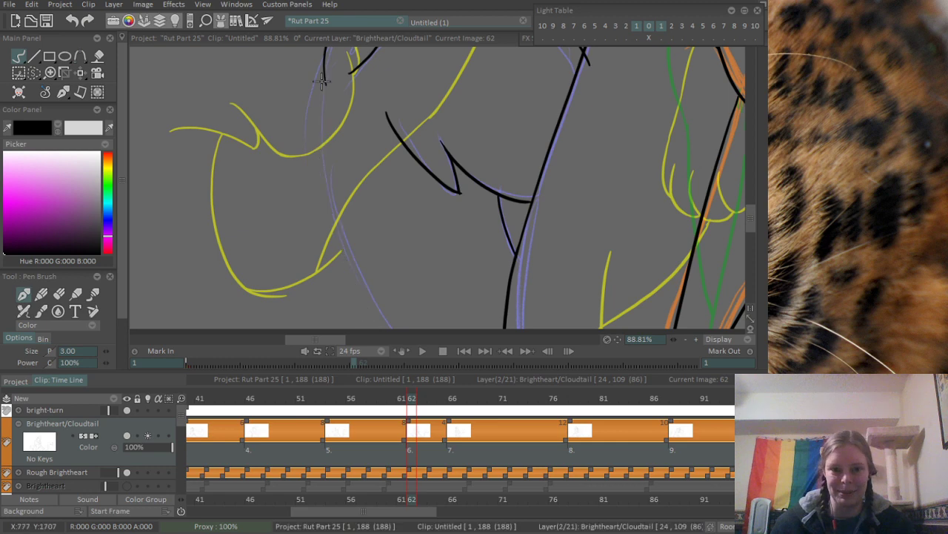
mouse_move(325, 70)
mouse_down()
mouse_move(318, 142)
mouse_move(371, 328)
mouse_up()
key(ctrl+z)
drag(322, 76, 375, 329)
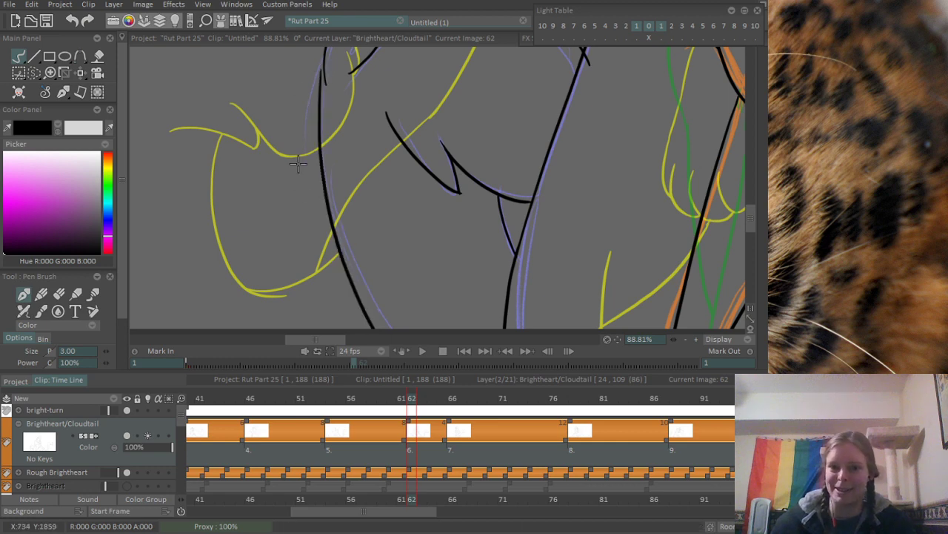
key(ctrl+z)
drag(324, 72, 380, 329)
scroll(315, 178, down, 5)
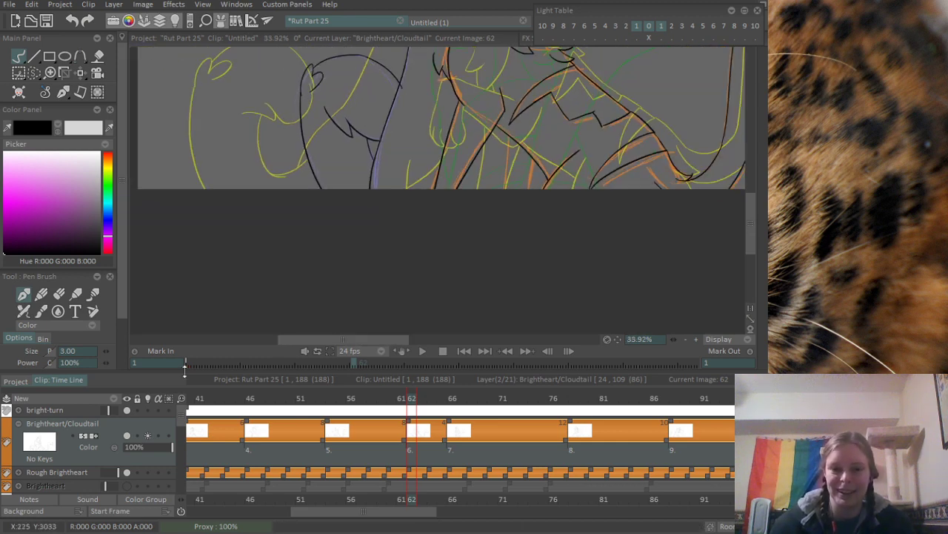
- Ink the steep lines over the orange rough from the diagonal body line down to the canvas edge
scroll(378, 144, up, 5)
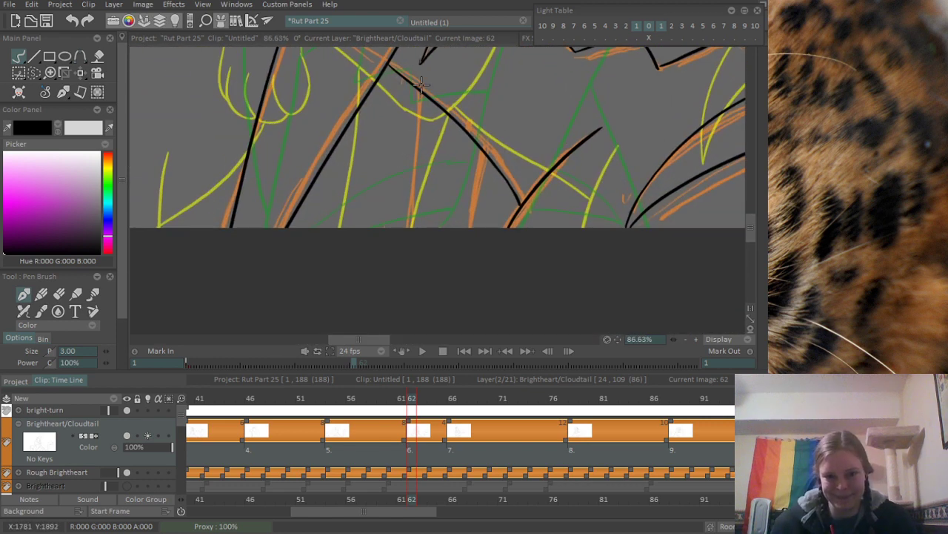
drag(421, 87, 388, 331)
scroll(432, 106, up, 5)
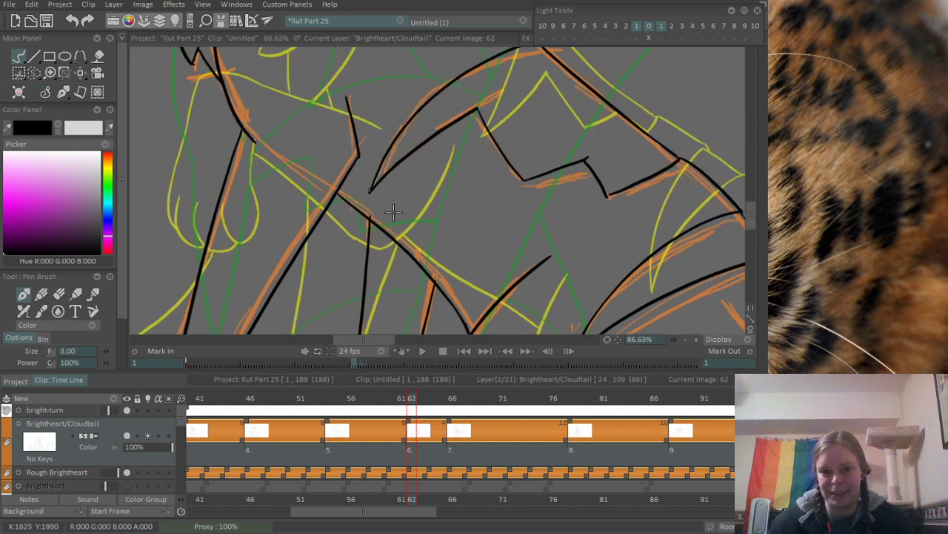
key(e)
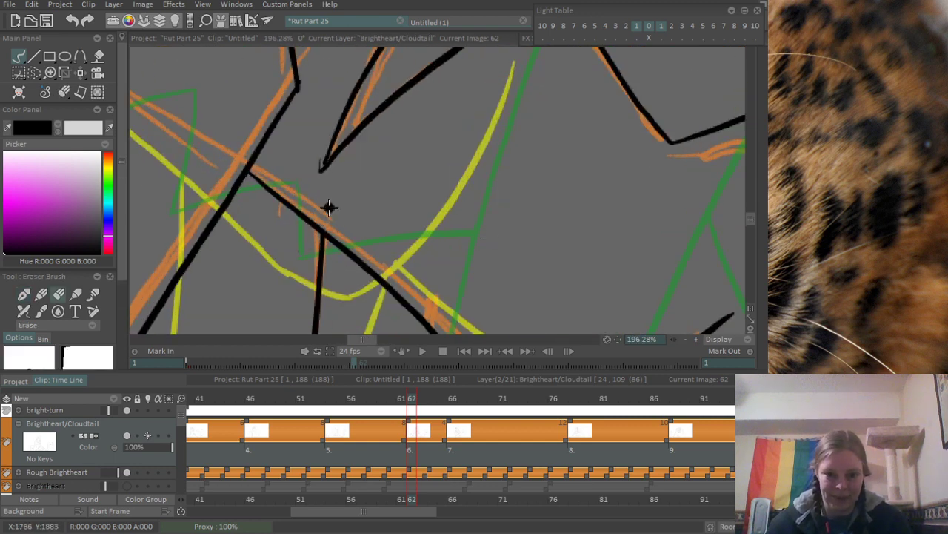
scroll(320, 189, down, 5)
drag(363, 168, 469, 195)
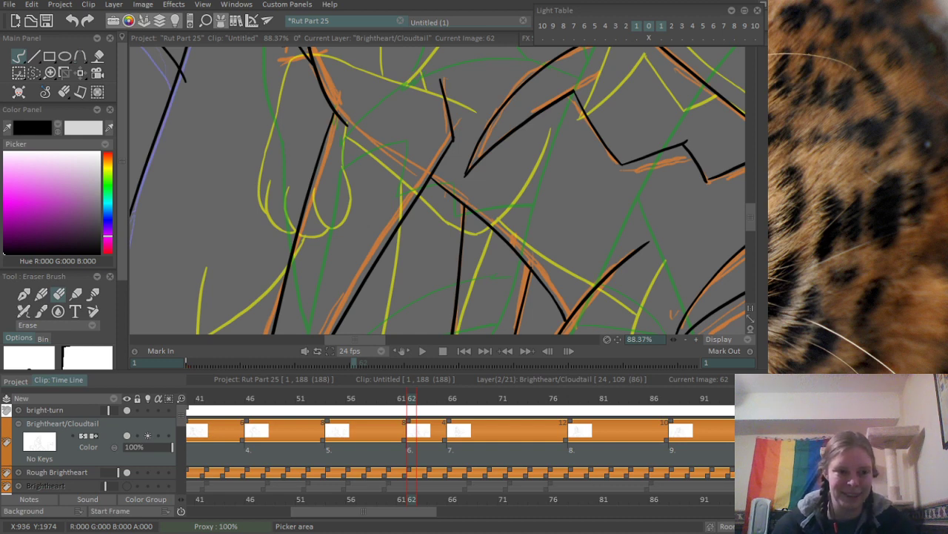
- Ink a slightly curved line between the long leg line and the nearest steep line, from the diagonal body line to the canvas edge
drag(385, 185, 288, 102)
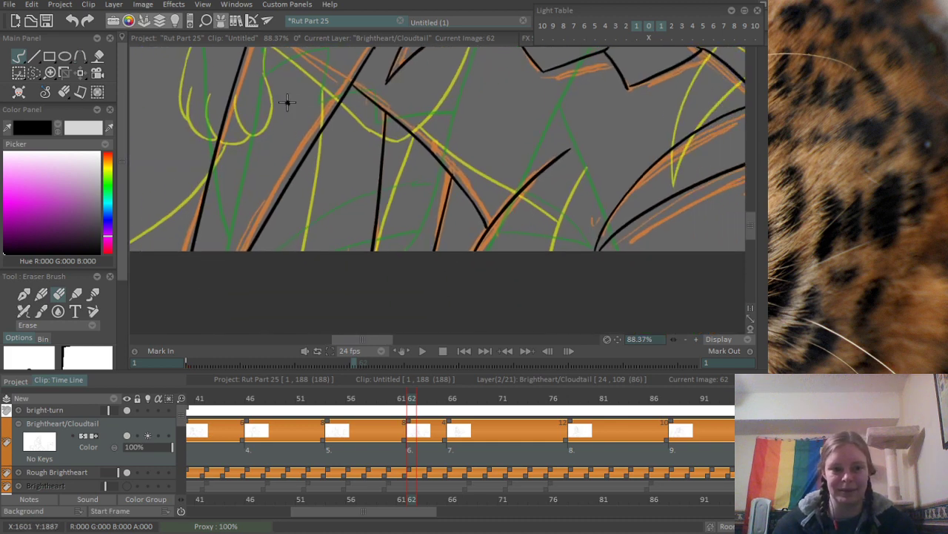
scroll(296, 210, up, 5)
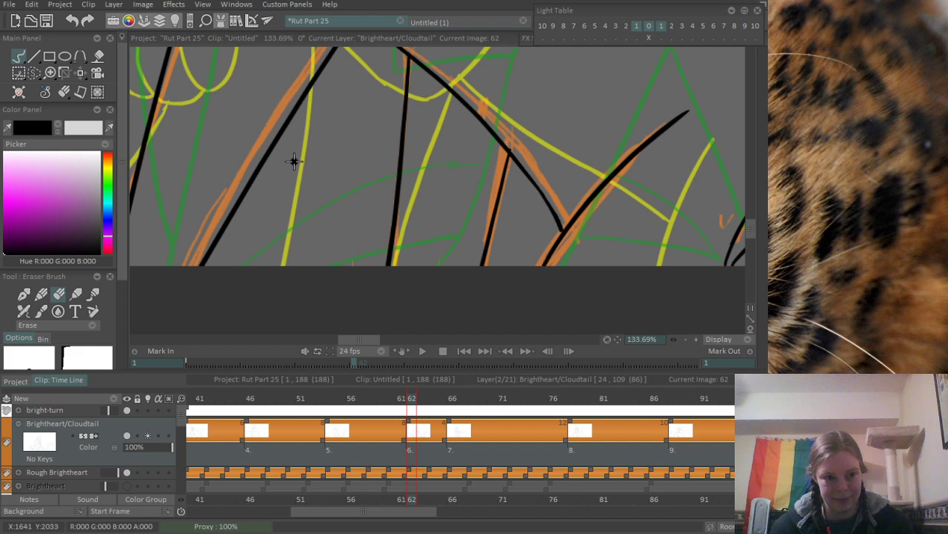
drag(317, 170, 443, 267)
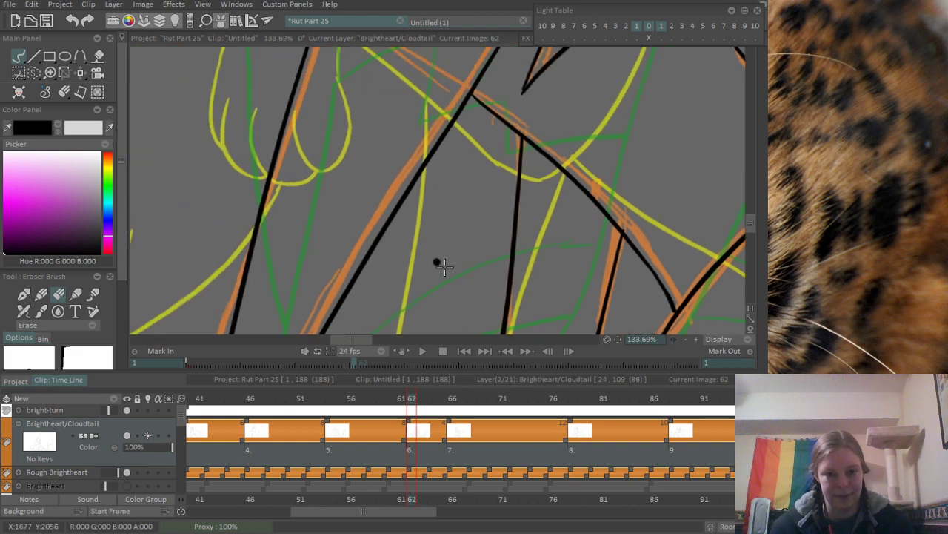
scroll(362, 249, down, 4)
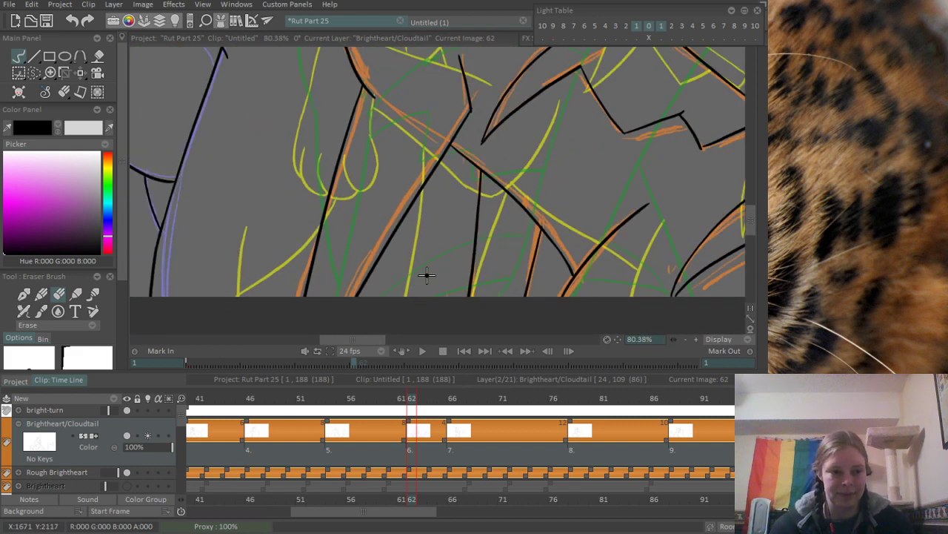
key(b)
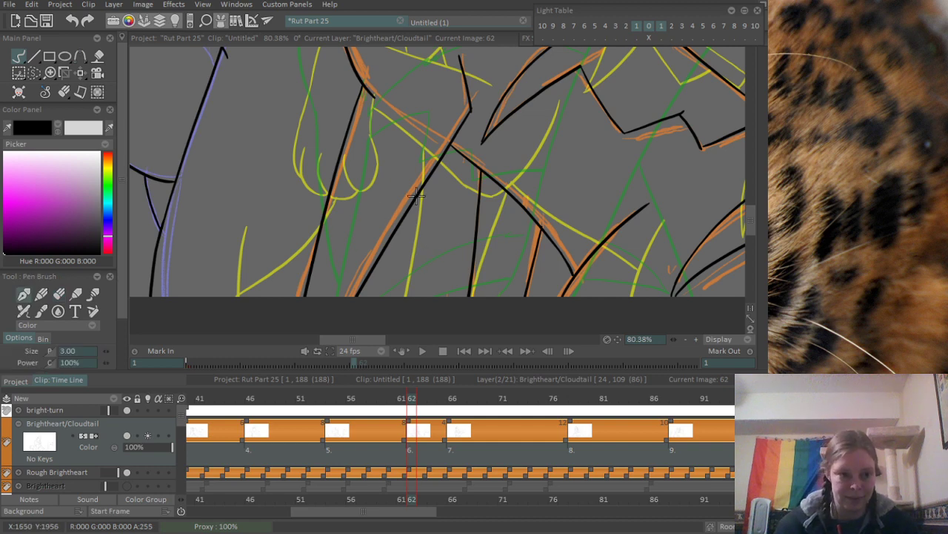
scroll(472, 250, down, 4)
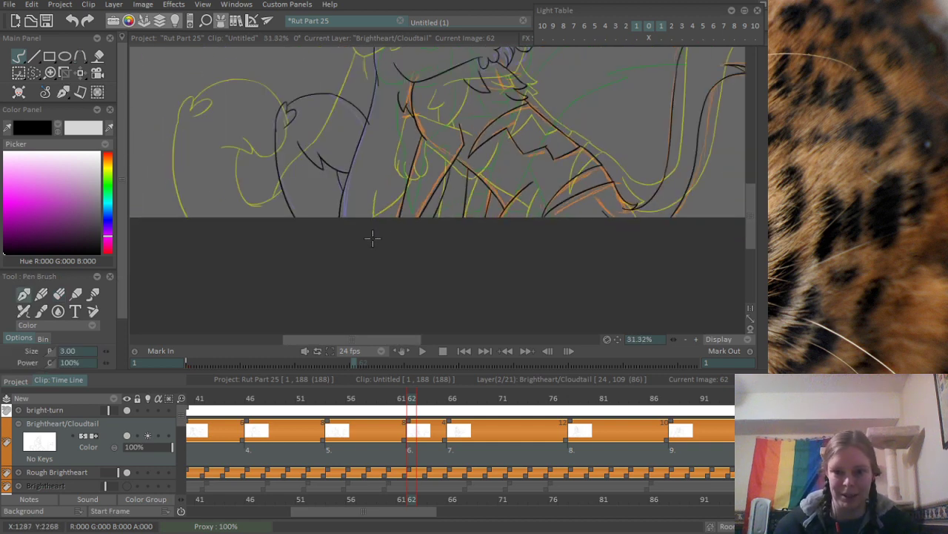
scroll(472, 250, up, 4)
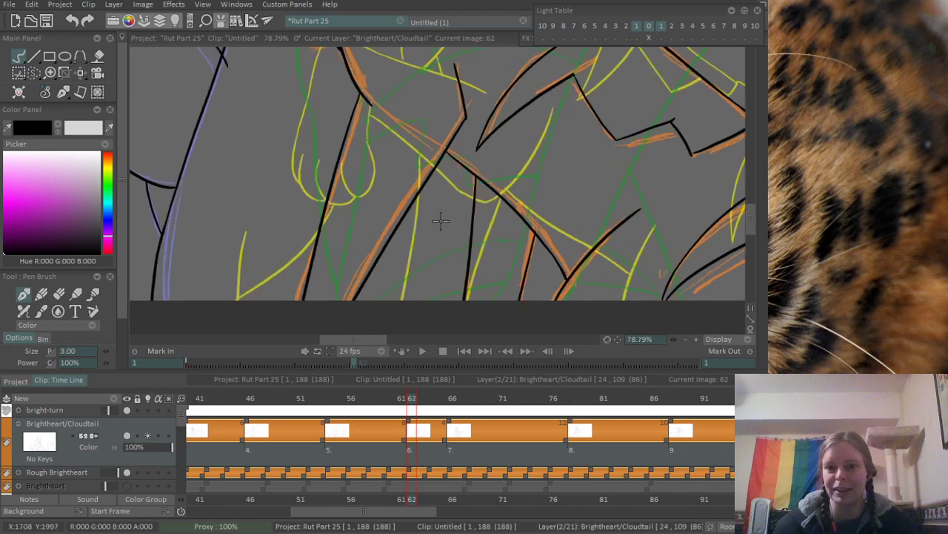
drag(458, 168, 417, 300)
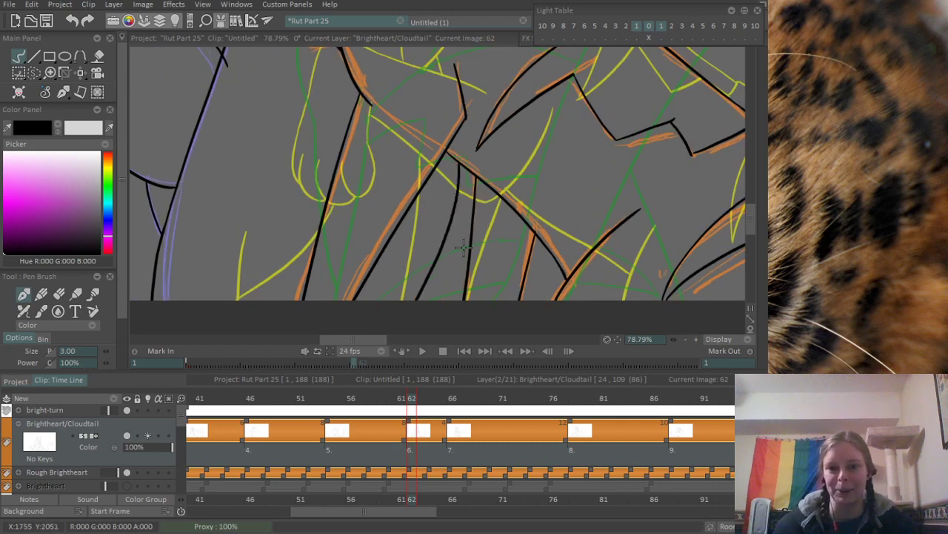
scroll(462, 248, down, 6)
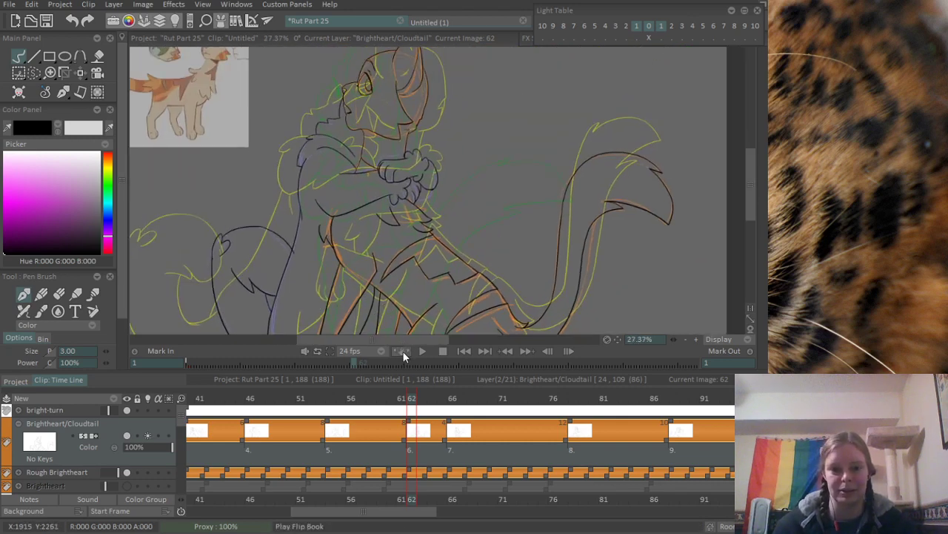
- Erase the end of the arch line that overshoots the long body line
scroll(324, 295, up, 6)
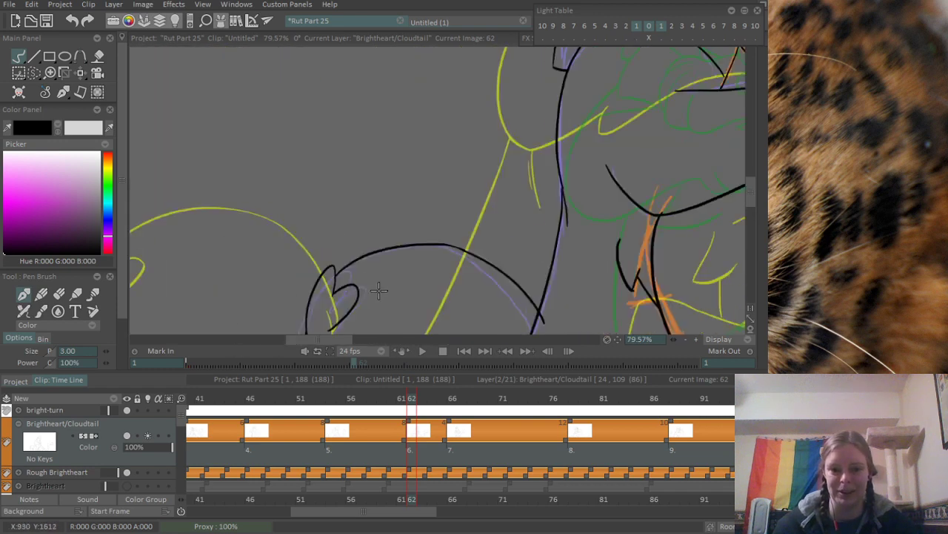
drag(512, 317, 318, 197)
scroll(345, 192, up, 3)
drag(377, 204, 331, 230)
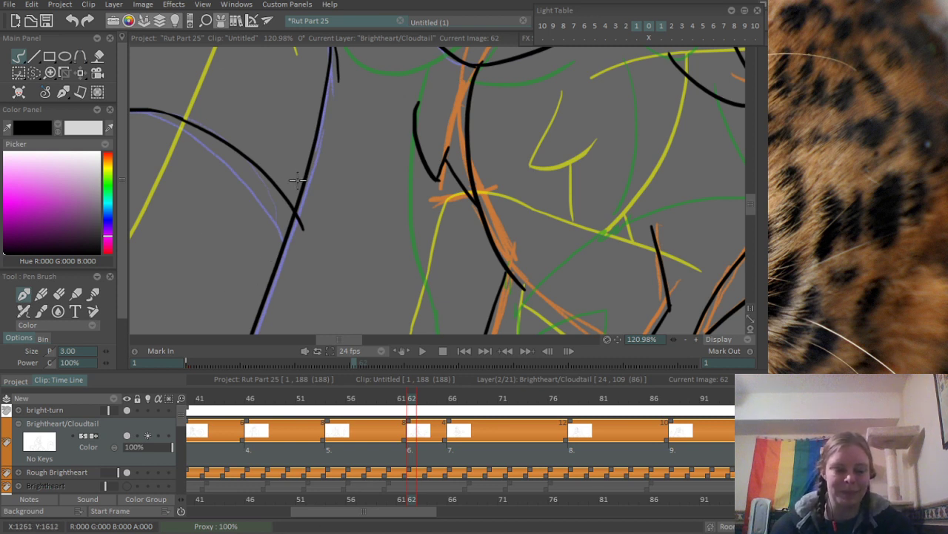
key(e)
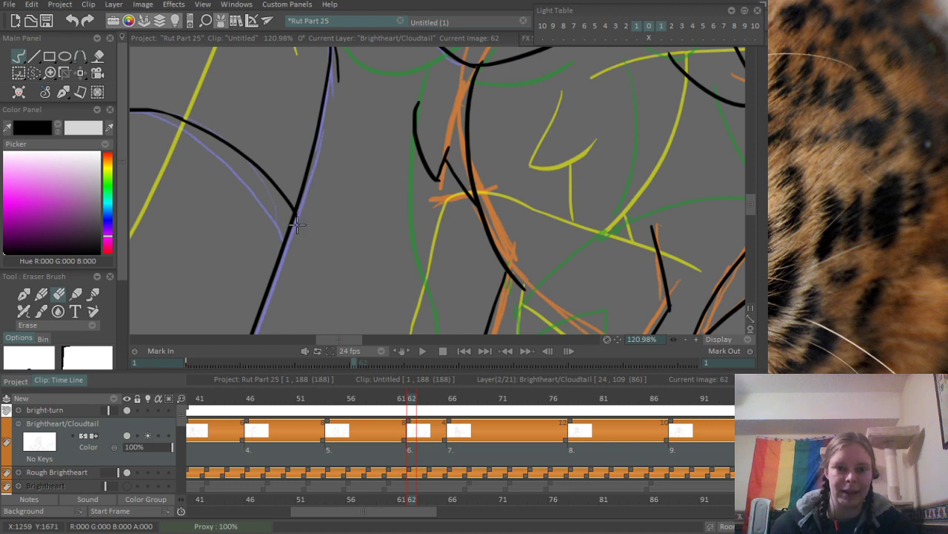
drag(462, 162, 381, 226)
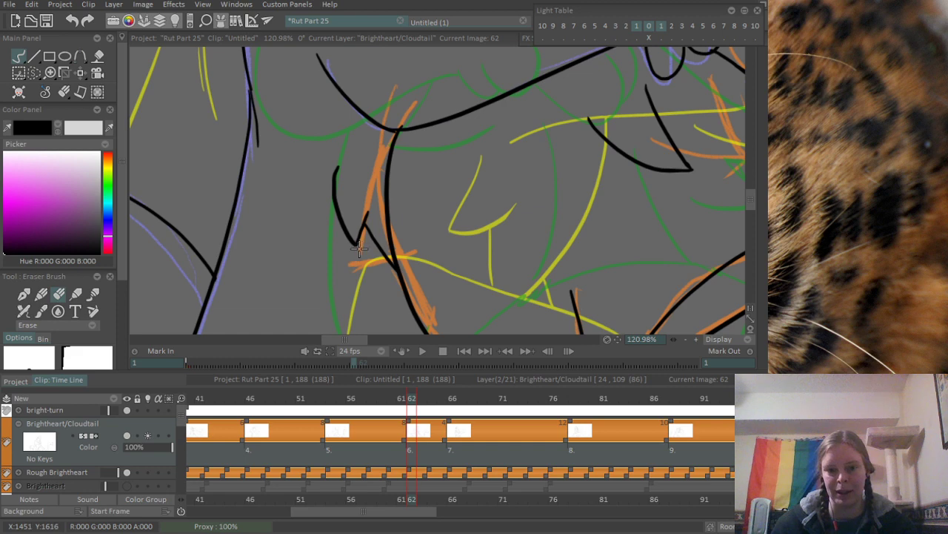
- Save the project and move the timeline to frame 72
scroll(440, 210, down, 10)
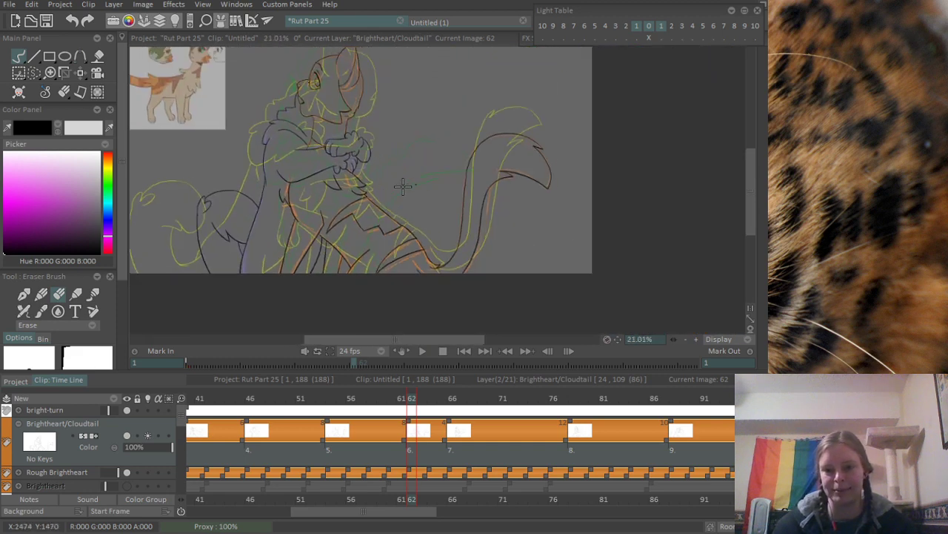
scroll(390, 271, up, 5)
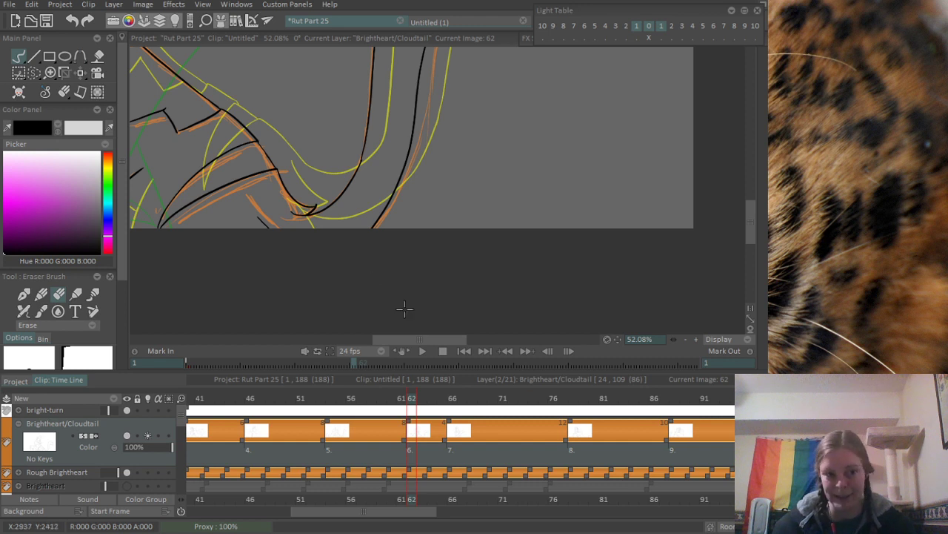
drag(460, 138, 486, 253)
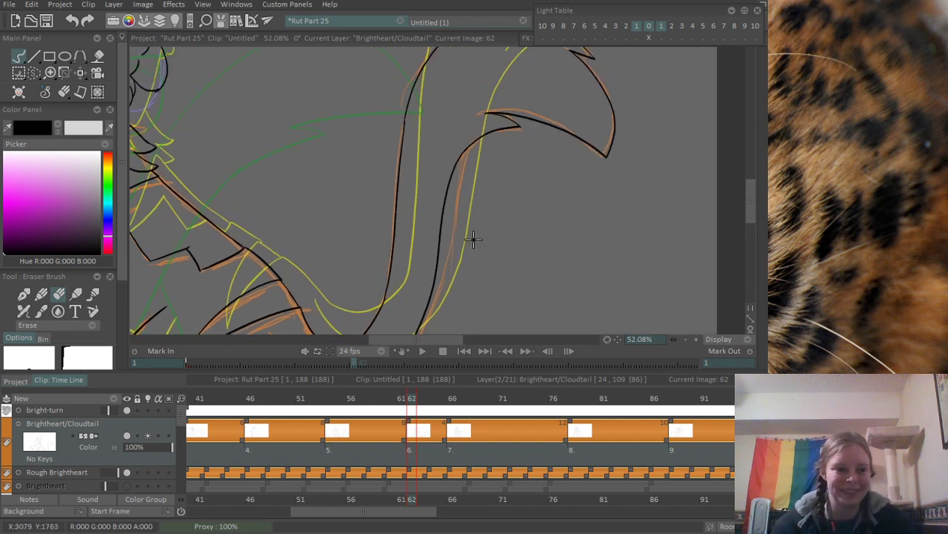
scroll(476, 280, down, 4)
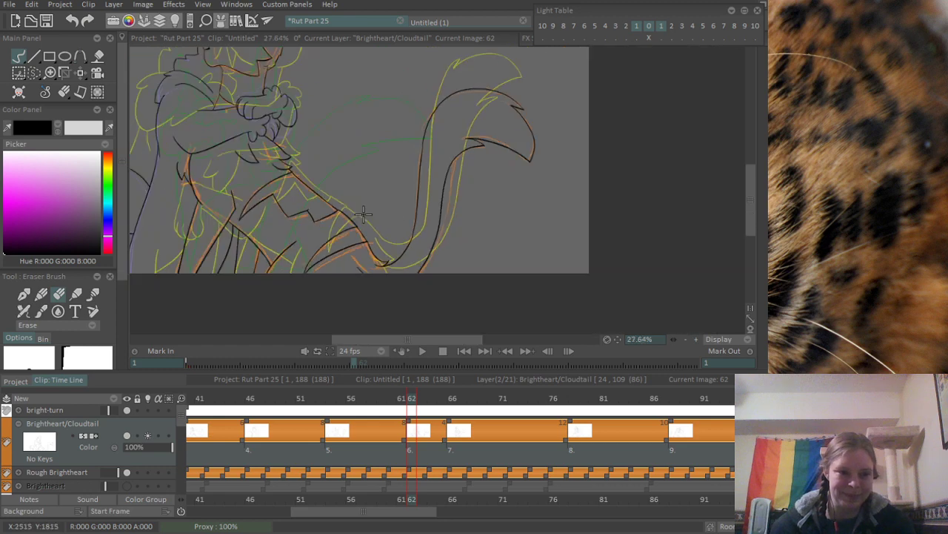
drag(357, 217, 383, 234)
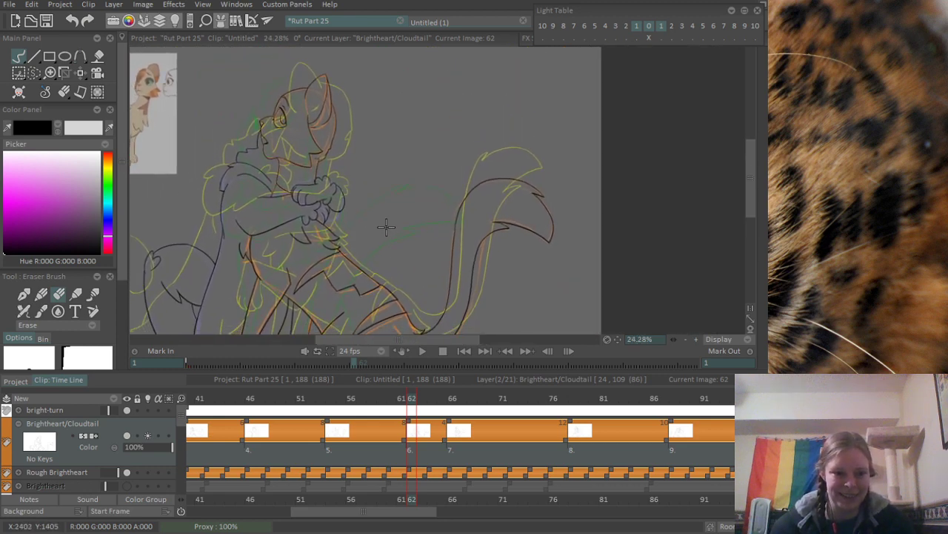
scroll(388, 227, down, 2)
key(ctrl+s)
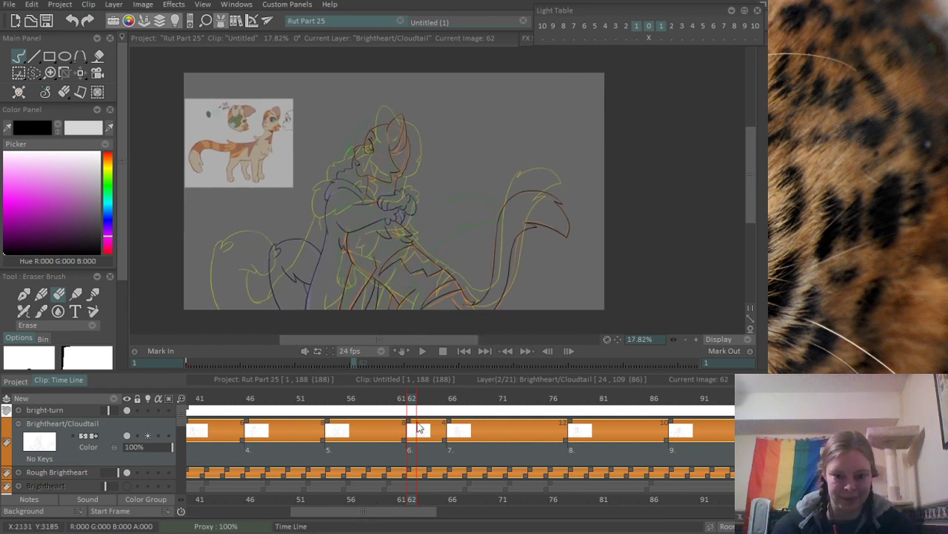
click(512, 399)
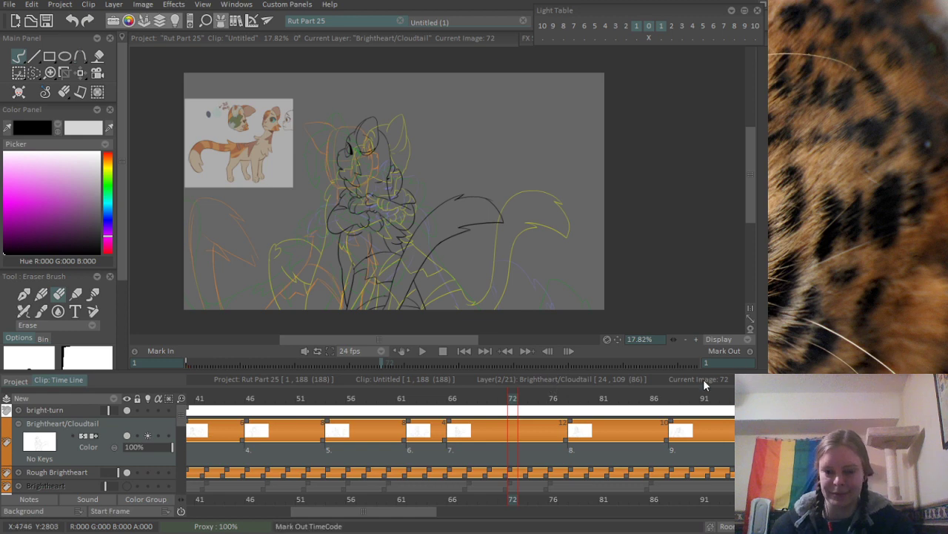
- Move the timeline to frame 70 and insert a new blank drawing on the Brightheart/Cloudtail layer
mouse_move(509, 398)
mouse_down()
mouse_move(430, 400)
mouse_move(472, 400)
mouse_move(447, 410)
mouse_move(585, 409)
mouse_move(526, 420)
mouse_move(534, 421)
mouse_up()
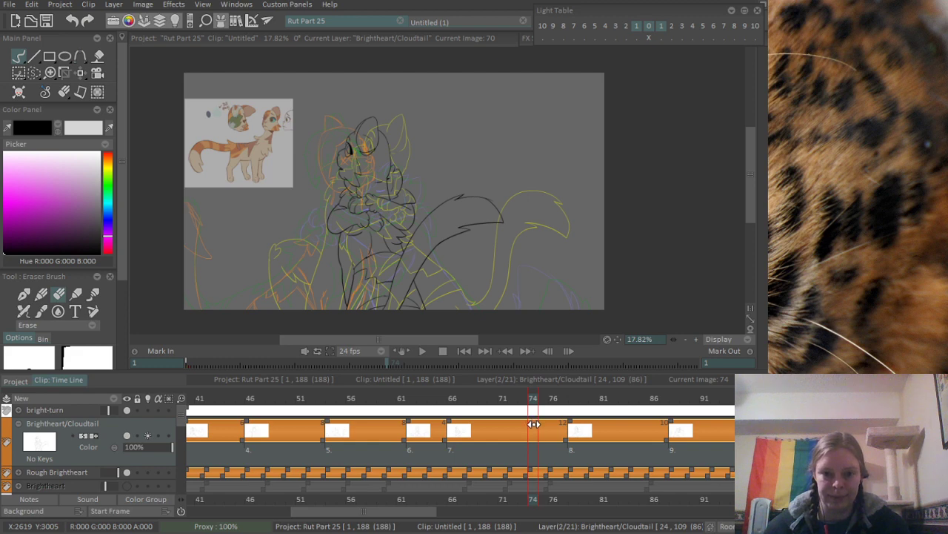
mouse_move(533, 424)
mouse_down()
mouse_move(582, 413)
mouse_move(495, 435)
mouse_up()
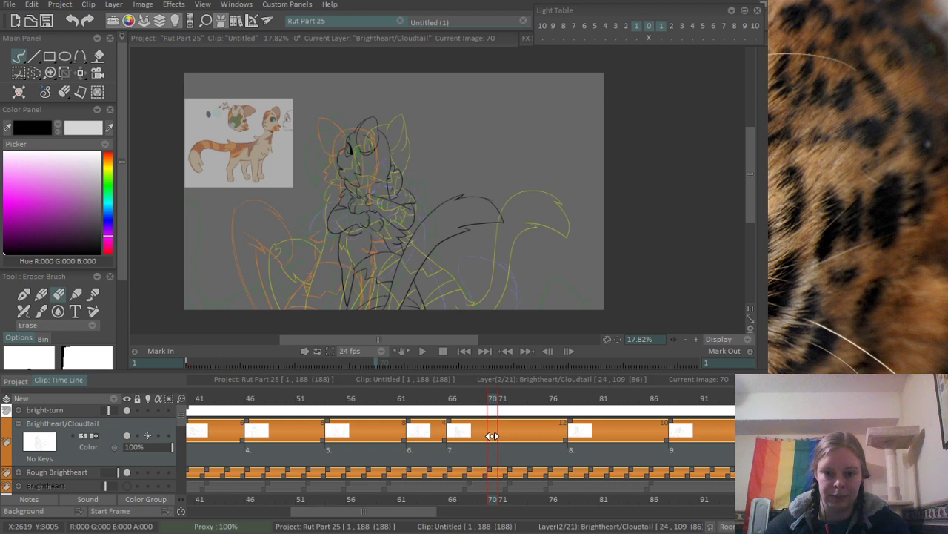
key(Insert)
- Ink the ear's long outer edge over the orange rough with the pen, curving from the tip to the base beside the face
scroll(372, 139, up, 3)
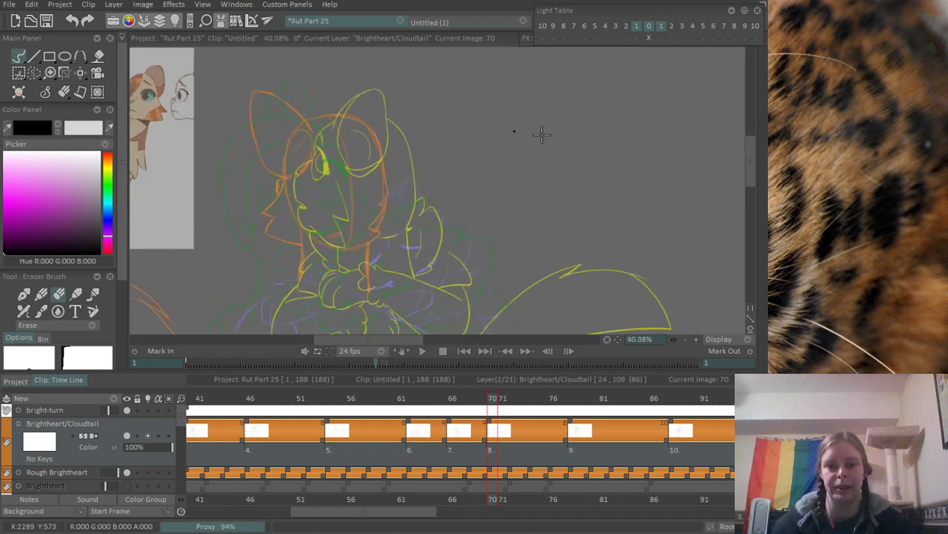
scroll(541, 133, up, 1)
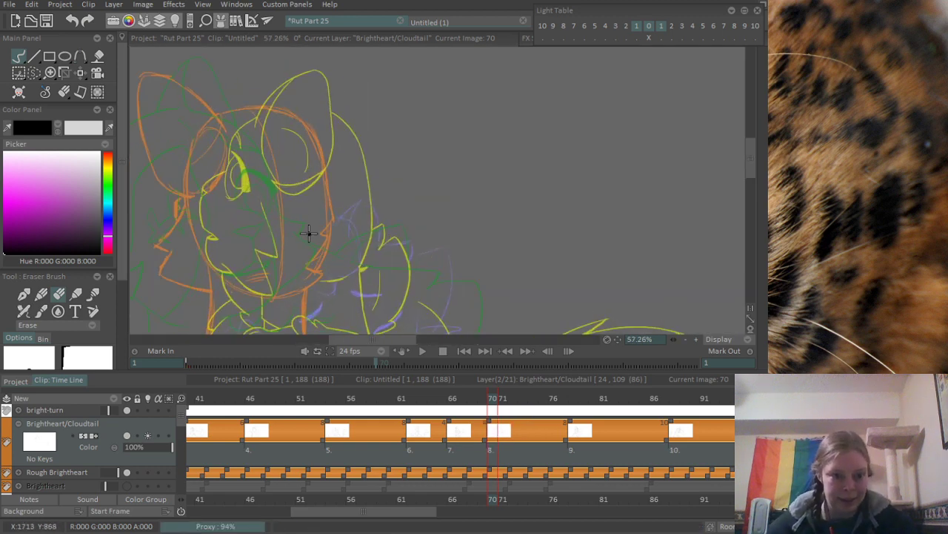
drag(309, 233, 321, 179)
scroll(354, 207, up, 1)
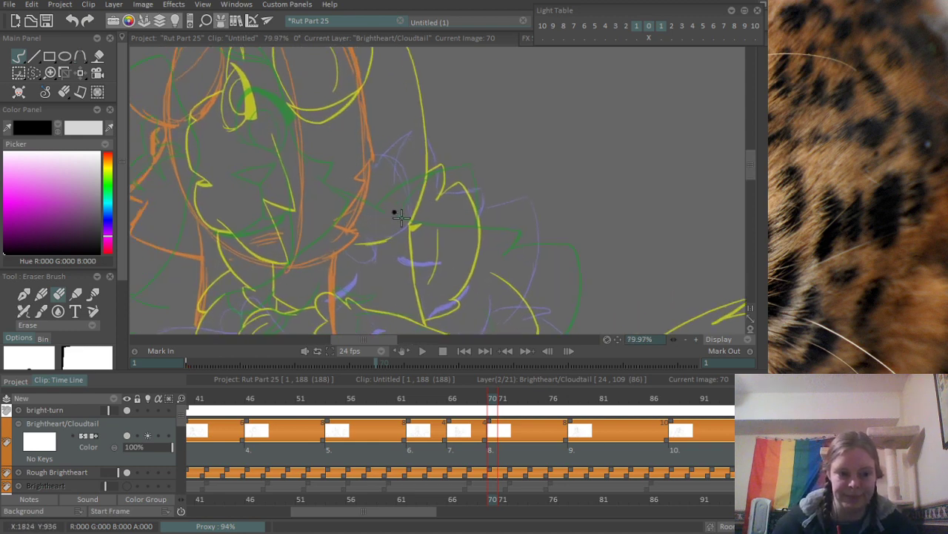
drag(282, 135, 332, 203)
drag(290, 167, 341, 236)
scroll(342, 236, up, 1)
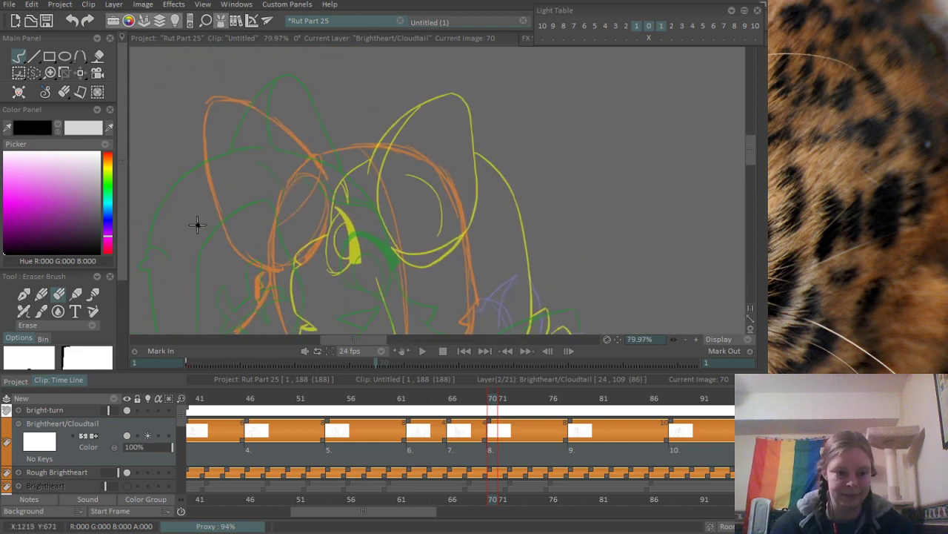
drag(197, 222, 286, 210)
scroll(285, 185, up, 1)
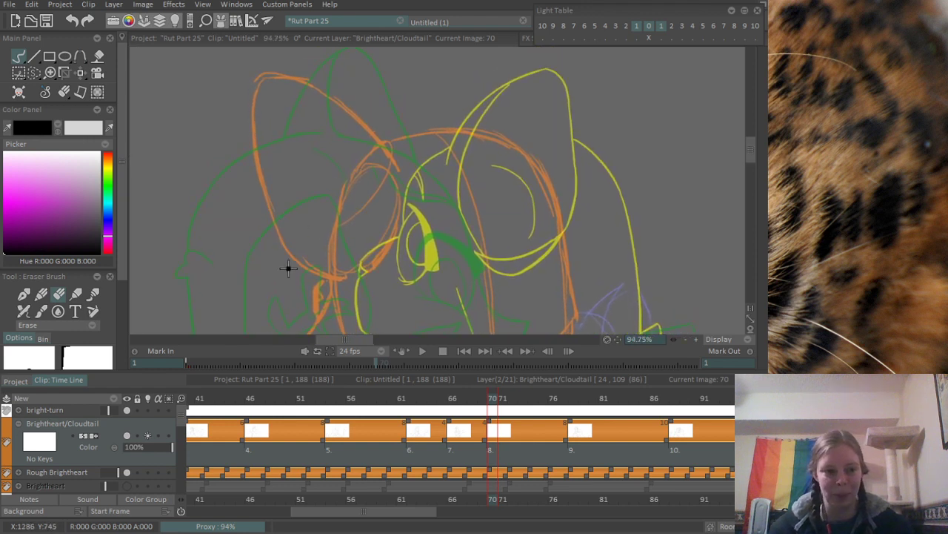
key(b)
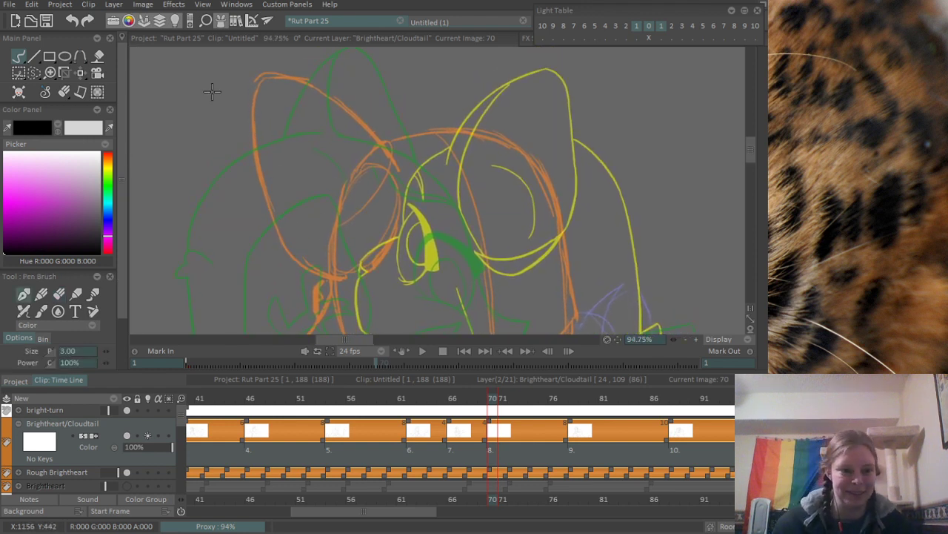
drag(309, 142, 300, 165)
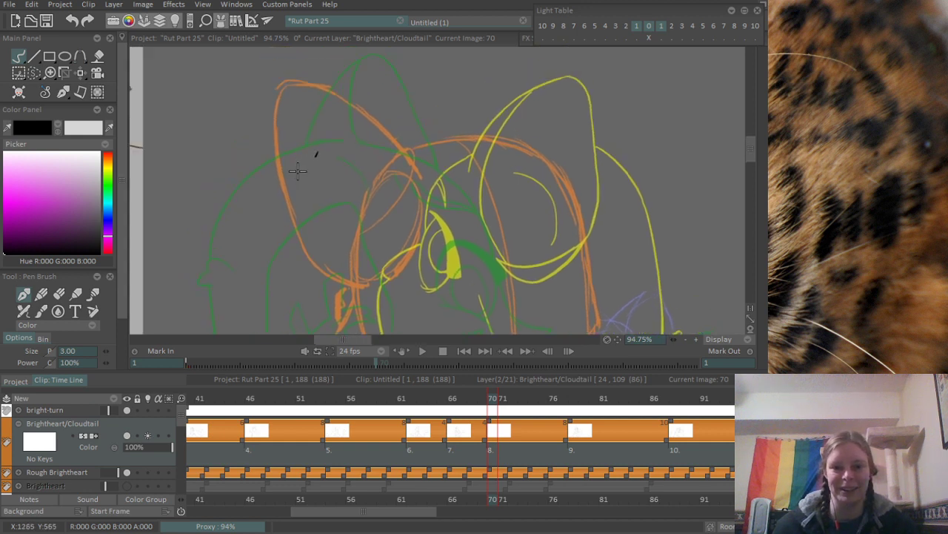
drag(285, 84, 308, 277)
key(ctrl+z)
drag(285, 83, 343, 304)
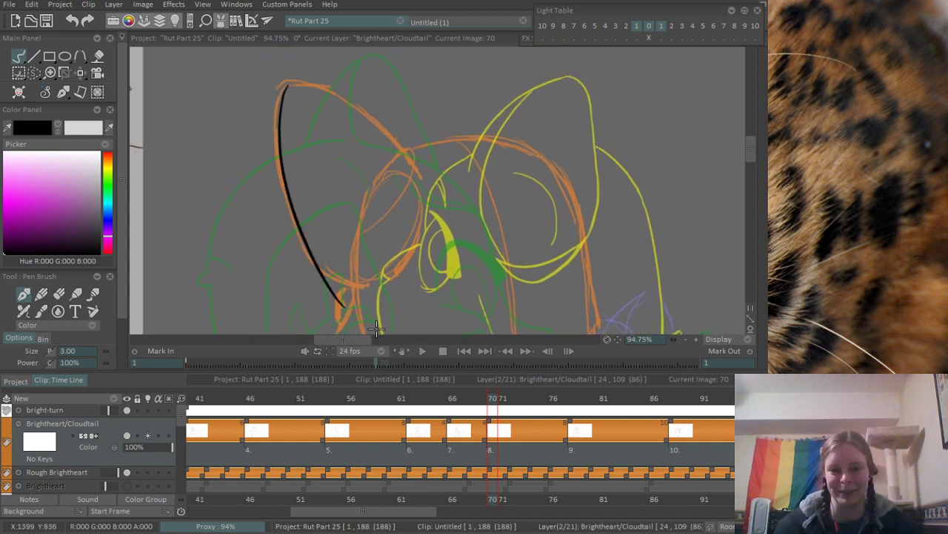
key(ctrl+z)
drag(284, 84, 330, 282)
mouse_move(280, 79)
mouse_down()
mouse_move(347, 302)
mouse_move(424, 307)
mouse_up()
- Erase the stray line end that overshoots below the curve of the ear's outer edge
scroll(334, 291, up, 3)
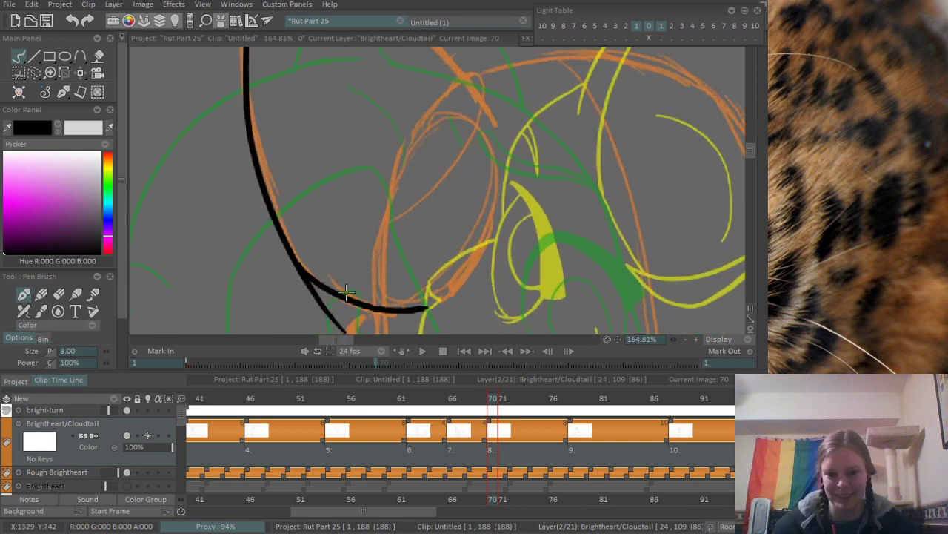
scroll(400, 297, up, 1)
key(e)
drag(261, 258, 298, 291)
mouse_move(247, 231)
mouse_down()
mouse_move(284, 269)
mouse_move(265, 245)
mouse_up()
scroll(277, 198, down, 5)
- Ink the ear's upper edge over the orange rough, from the ear tip down to just past the top of the head
drag(283, 132, 302, 225)
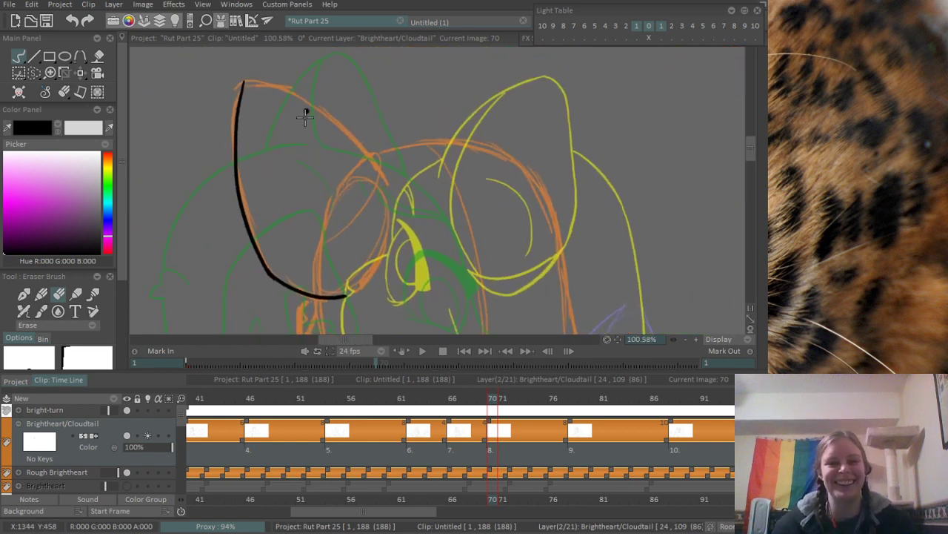
drag(303, 113, 300, 123)
key(b)
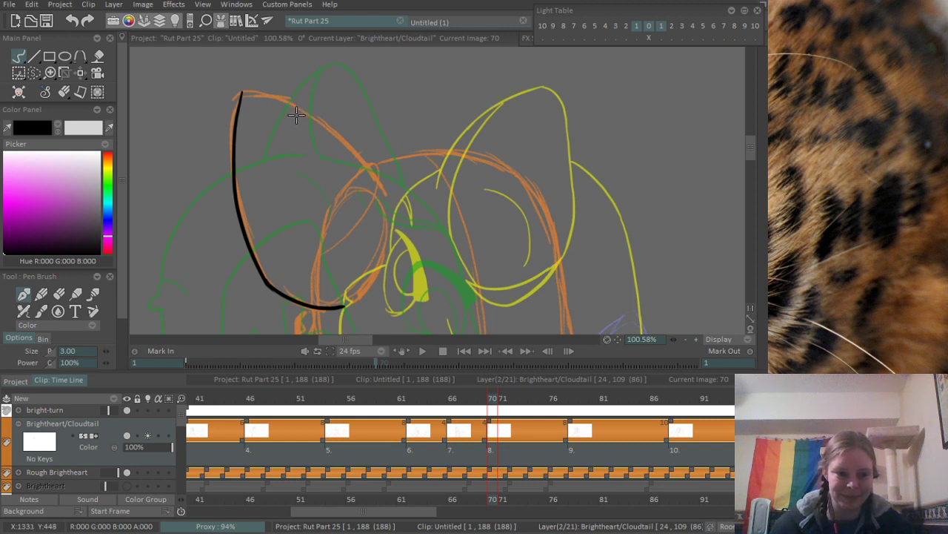
scroll(319, 106, up, 1)
scroll(285, 106, up, 1)
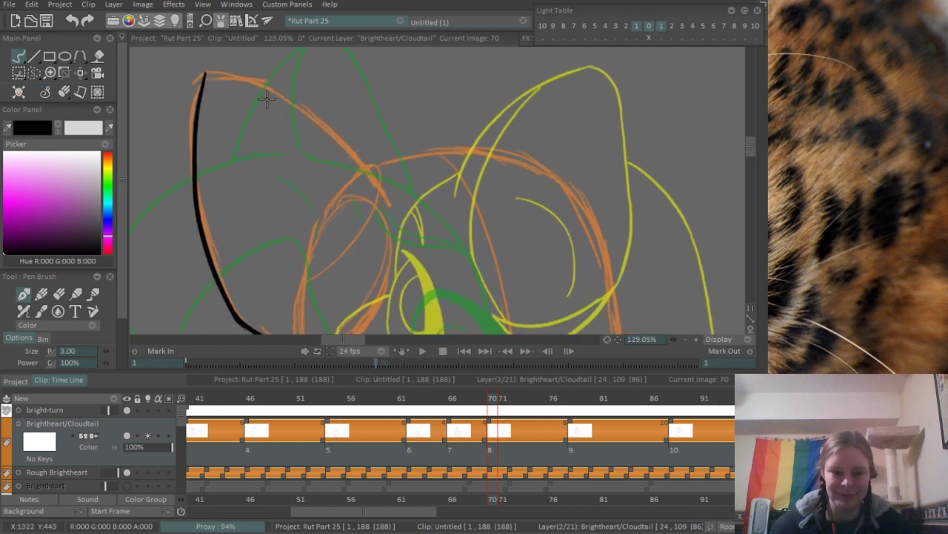
drag(207, 79, 300, 116)
key(ctrl+z)
mouse_move(205, 75)
mouse_down()
mouse_move(379, 181)
mouse_move(386, 197)
mouse_move(394, 145)
mouse_up()
key(ctrl+z)
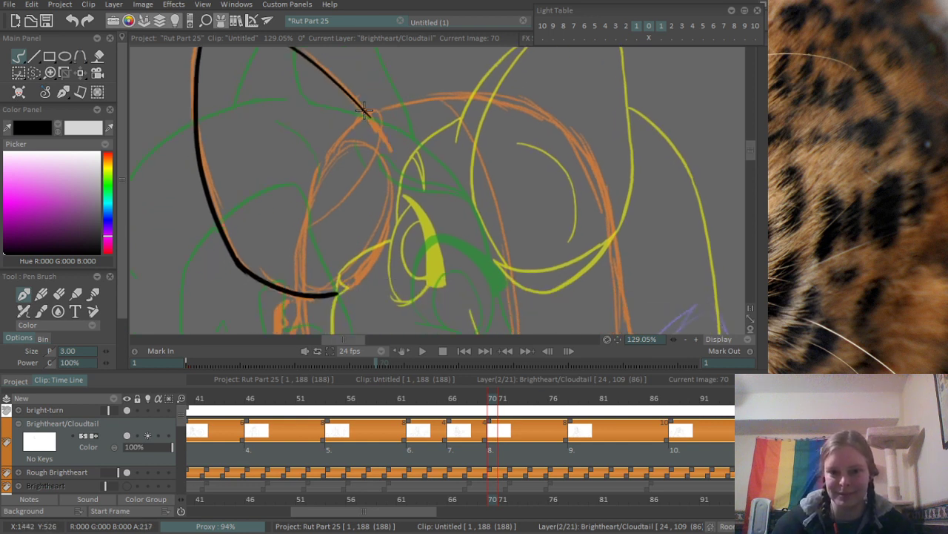
drag(366, 112, 383, 136)
- Ink the short curve along the lower inner edge of the ear, following the orange oval
drag(392, 195, 360, 260)
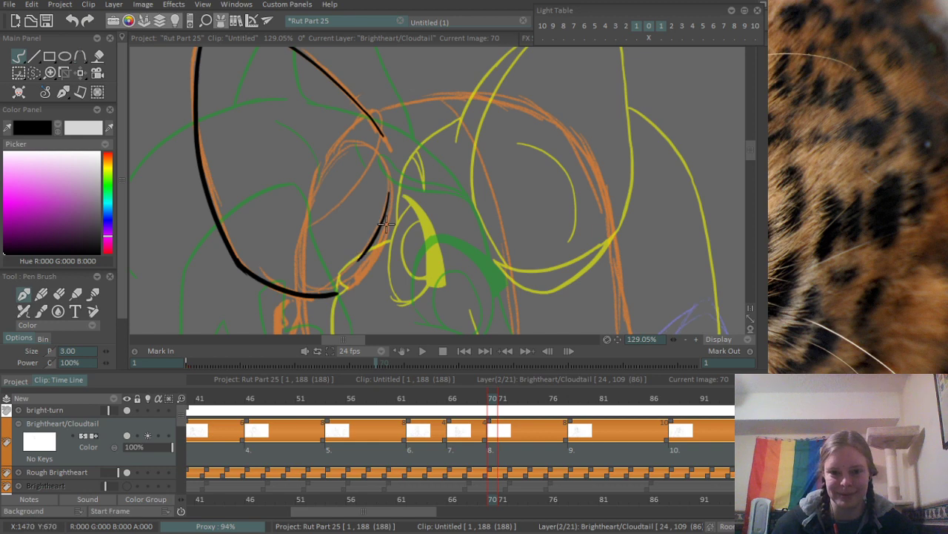
key(ctrl+z)
drag(393, 198, 376, 257)
- Erase the overshooting line end at the tip of the ear to clean up the corner
drag(398, 194, 461, 327)
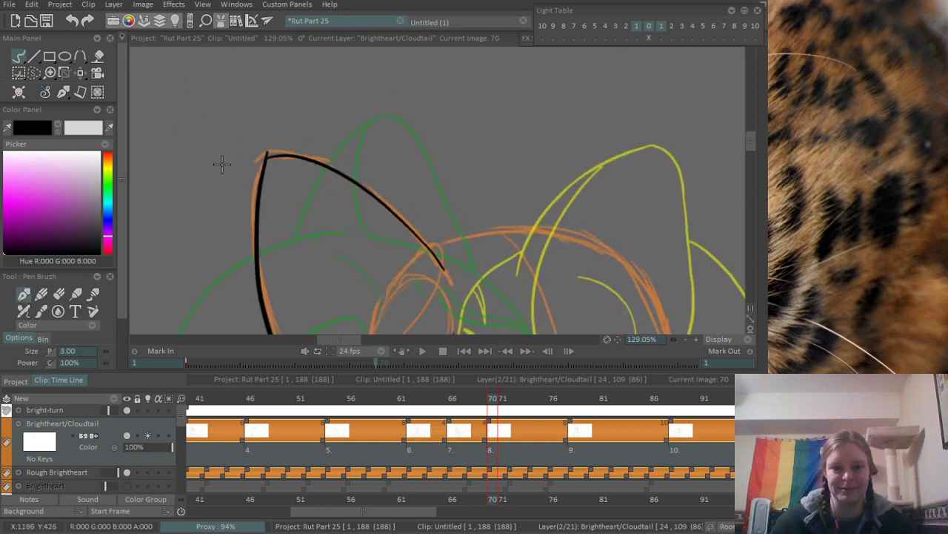
drag(282, 131, 406, 172)
key(e)
drag(227, 183, 259, 164)
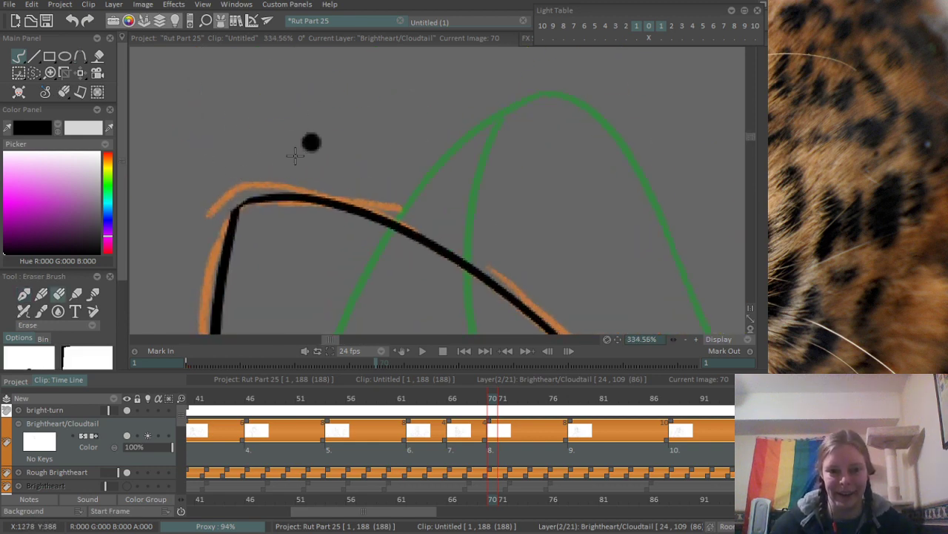
- Ink the top of the head over the orange rough as an arc starting at the ear's upper edge
mouse_move(311, 141)
mouse_down()
mouse_move(263, 260)
mouse_move(366, 174)
mouse_up()
drag(406, 222, 246, 165)
drag(247, 188, 290, 222)
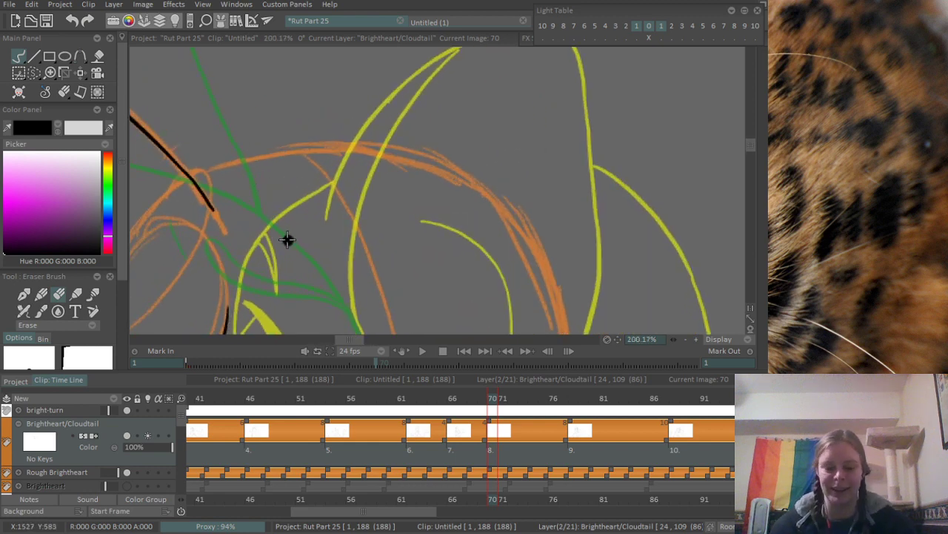
key(b)
drag(187, 177, 360, 138)
key(ctrl+z)
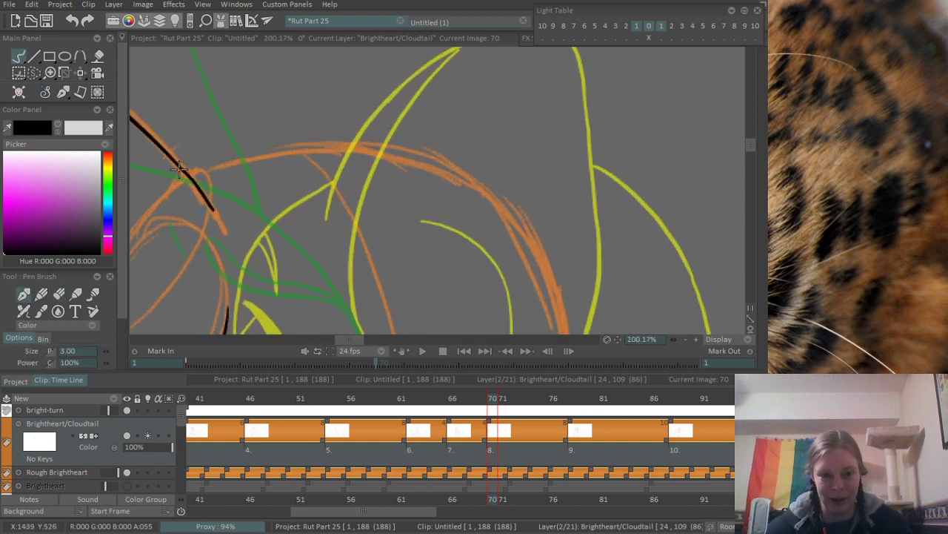
drag(190, 178, 447, 153)
key(ctrl+z)
drag(186, 174, 394, 161)
key(ctrl+z)
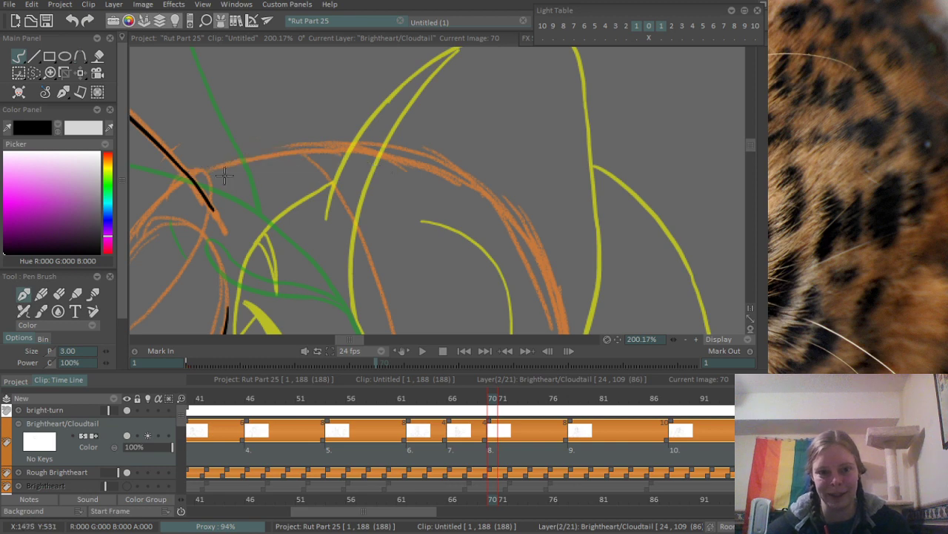
drag(187, 177, 455, 180)
key(ctrl+z)
mouse_move(188, 177)
mouse_down()
mouse_move(454, 163)
mouse_move(479, 121)
mouse_move(511, 170)
mouse_up()
key(ctrl+z)
mouse_move(245, 149)
mouse_down()
mouse_move(313, 129)
mouse_move(534, 185)
mouse_up()
key(ctrl+z)
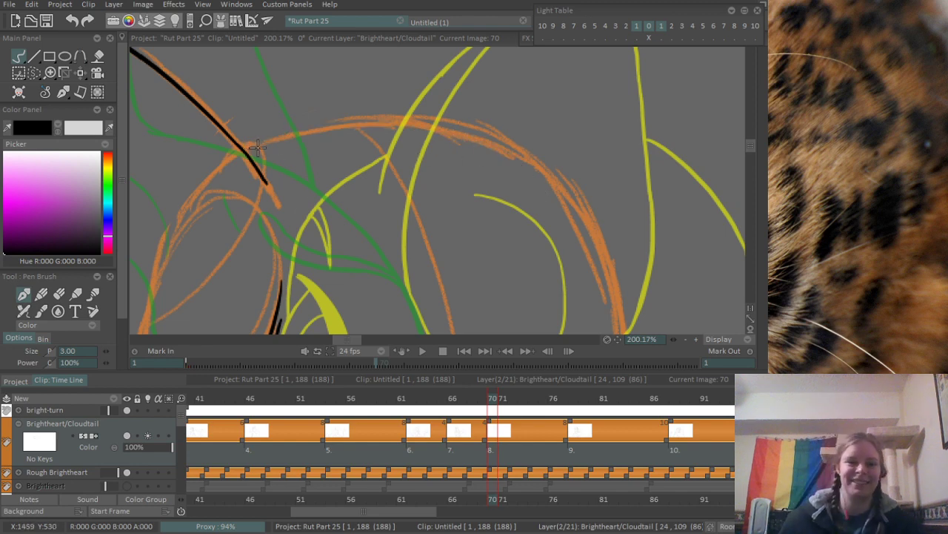
drag(254, 148, 521, 162)
key(ctrl+z)
mouse_move(252, 168)
mouse_down()
mouse_move(444, 130)
mouse_move(545, 174)
mouse_up()
scroll(442, 177, down, 2)
drag(443, 179, 342, 118)
mouse_move(399, 105)
mouse_down()
mouse_move(407, 90)
mouse_move(477, 129)
mouse_up()
- Ink the back curve of the head over the orange rough, continuing from the end of the head-top arc
mouse_move(763, 127)
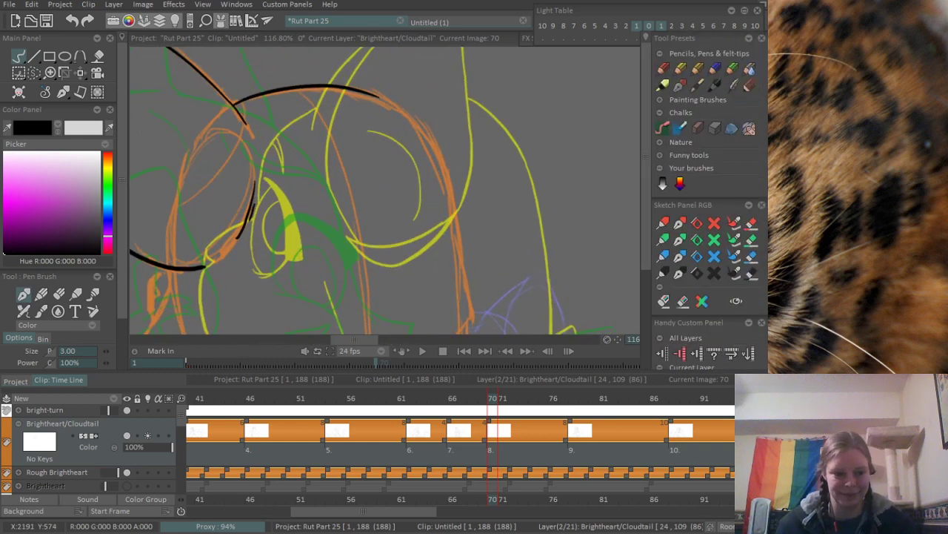
drag(341, 156, 259, 141)
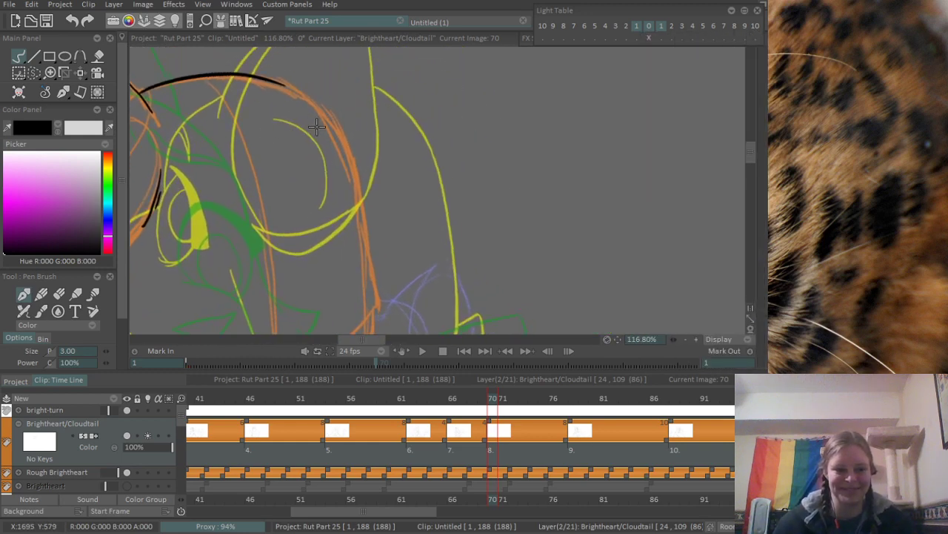
drag(352, 110, 347, 98)
drag(272, 83, 360, 198)
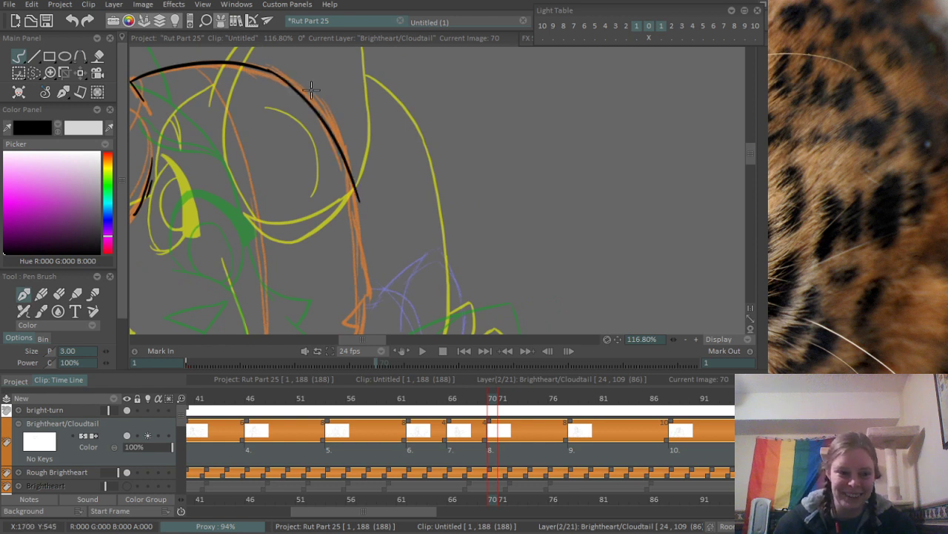
key(ctrl+z)
drag(277, 76, 357, 222)
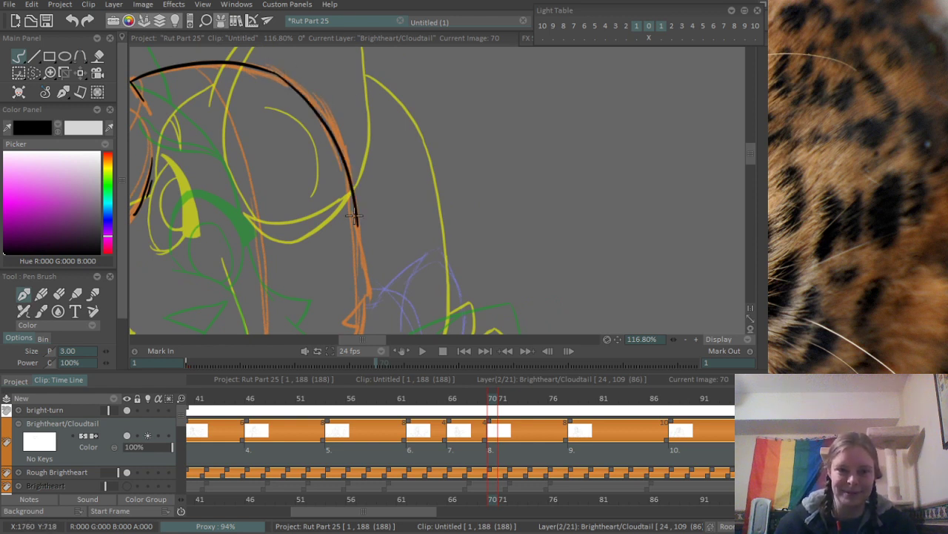
key(ctrl+z)
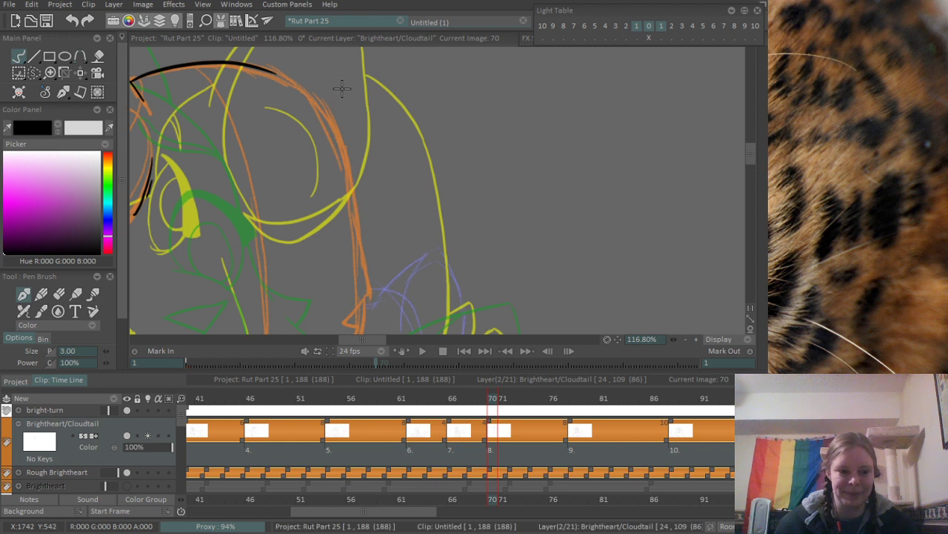
drag(361, 108, 358, 89)
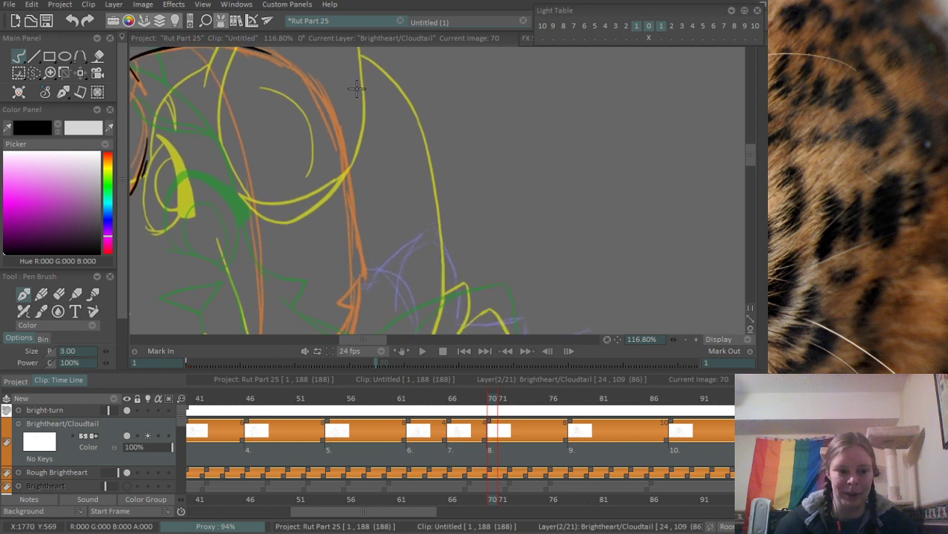
mouse_move(271, 55)
mouse_down()
mouse_move(326, 114)
mouse_move(345, 161)
mouse_up()
key(ctrl+z)
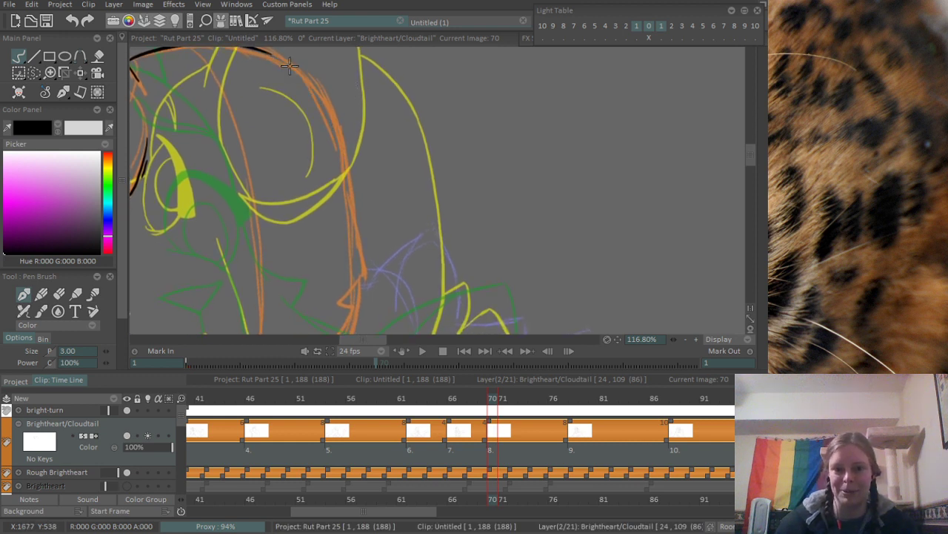
mouse_move(272, 55)
mouse_down()
mouse_move(291, 66)
mouse_move(344, 160)
mouse_up()
key(ctrl+z)
drag(272, 55, 344, 160)
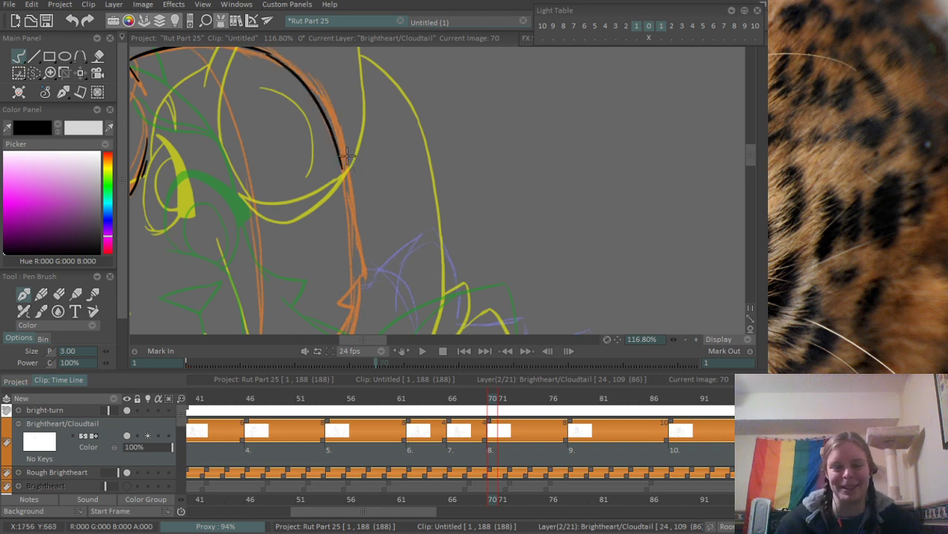
key(ctrl+z)
drag(273, 58, 344, 161)
key(ctrl+z)
mouse_move(259, 46)
mouse_down()
mouse_move(324, 108)
mouse_move(348, 167)
mouse_up()
key(ctrl+z)
drag(279, 61, 348, 164)
- Extend the back-of-head line down along the orange rough to the outer point of the cheek fur
scroll(347, 171, up, 3)
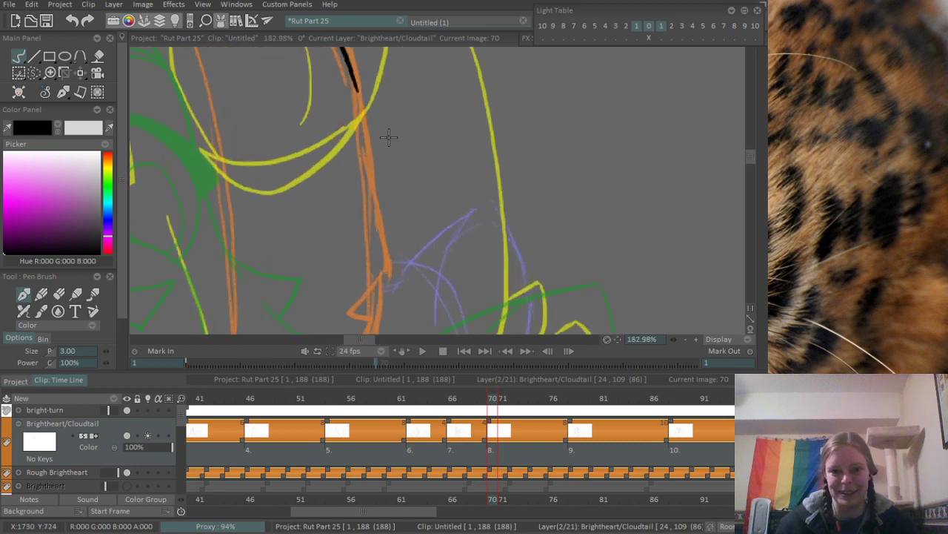
drag(356, 74, 386, 266)
key(ctrl+z)
drag(357, 75, 398, 275)
- Ink the first notch of the cheek fur, slanting inward from the outer point and back out along the rough
drag(401, 276, 467, 178)
mouse_move(416, 221)
mouse_down()
mouse_move(463, 176)
mouse_move(464, 198)
mouse_move(512, 164)
mouse_up()
key(ctrl+z)
drag(466, 187, 515, 140)
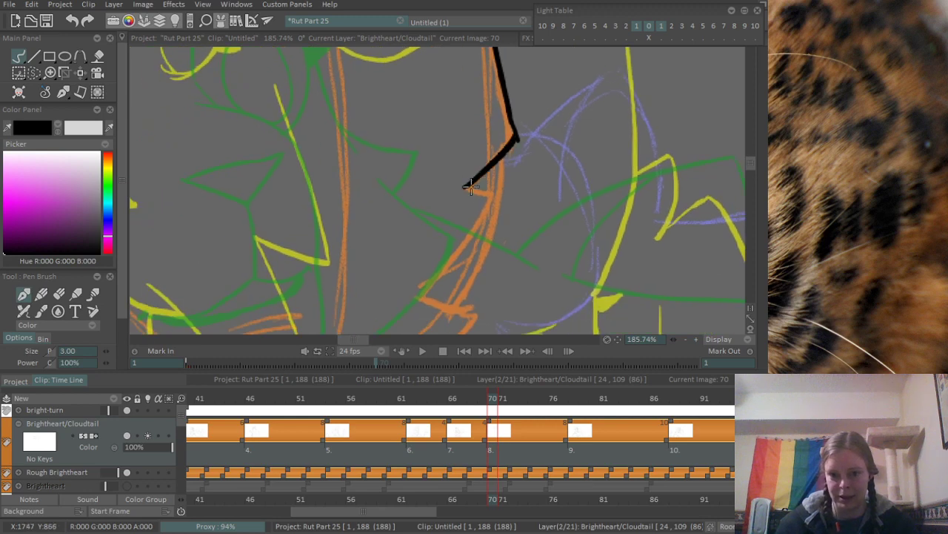
drag(466, 187, 494, 198)
- Ink the second cheek fur notch below the first and erase the line overshooting its inner corner
drag(487, 235, 509, 156)
drag(516, 120, 435, 226)
key(ctrl+z)
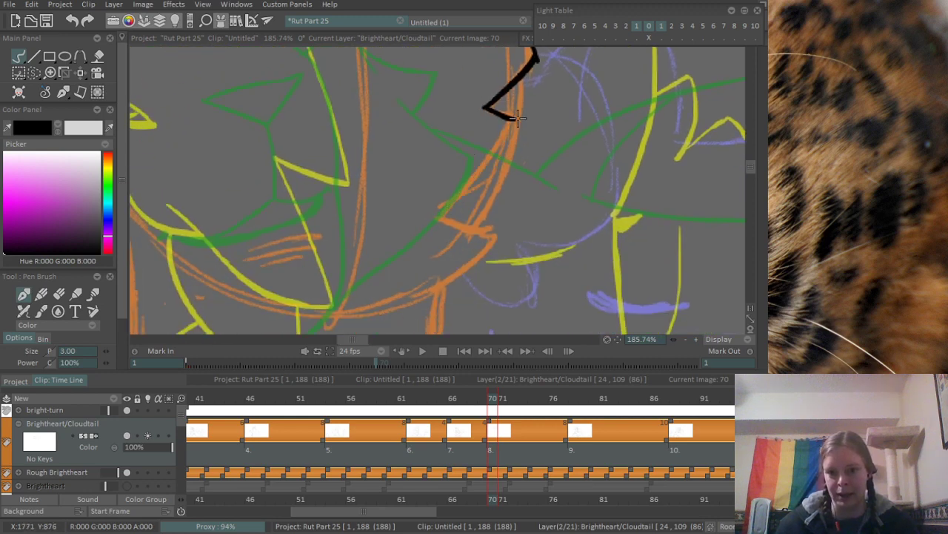
mouse_move(516, 120)
mouse_down()
mouse_move(435, 226)
mouse_move(501, 235)
mouse_up()
key(ctrl+z)
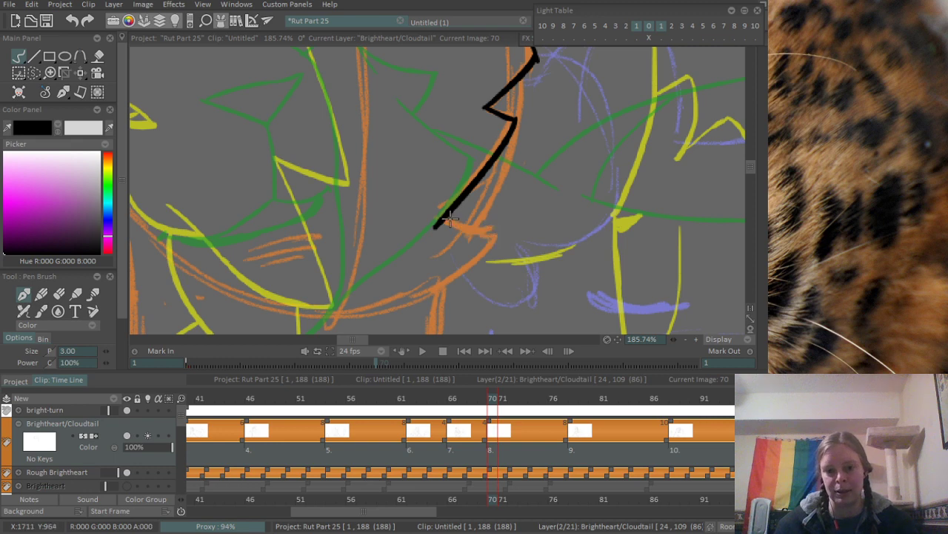
drag(437, 220, 501, 236)
key(e)
drag(434, 219, 451, 238)
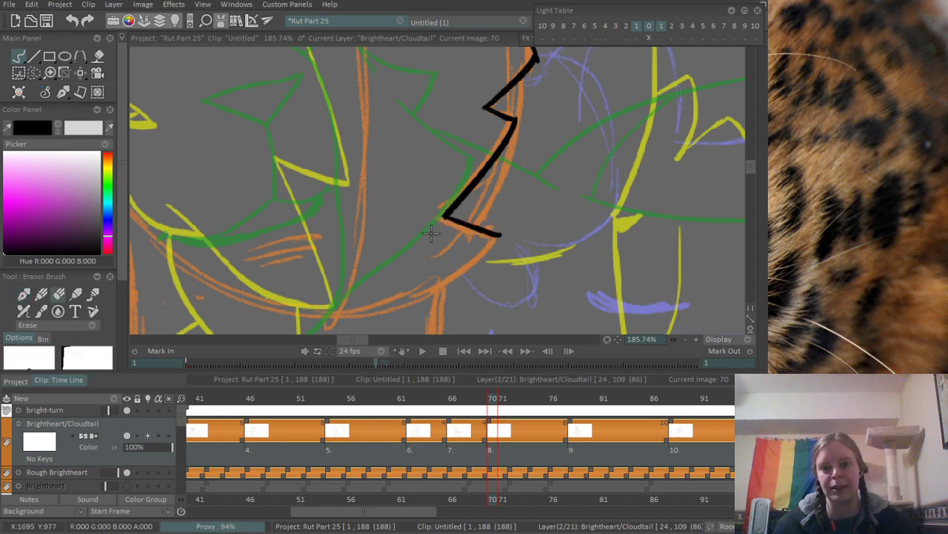
- Ink the outer cheek contour from the outer fur point down to the lower notch, curving outside the zigzag fur
drag(523, 120, 495, 232)
drag(513, 183, 510, 187)
drag(532, 221, 576, 140)
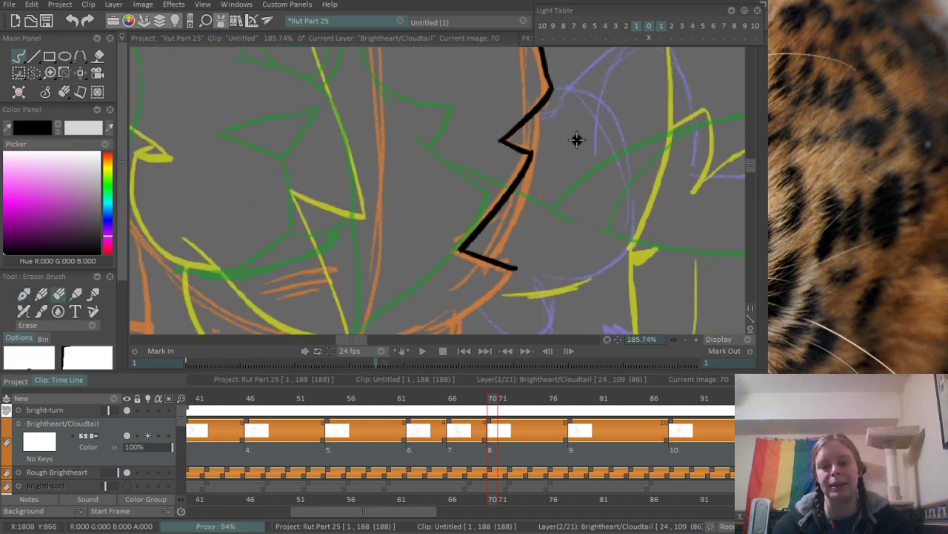
key(e)
drag(548, 88, 504, 251)
key(ctrl+z)
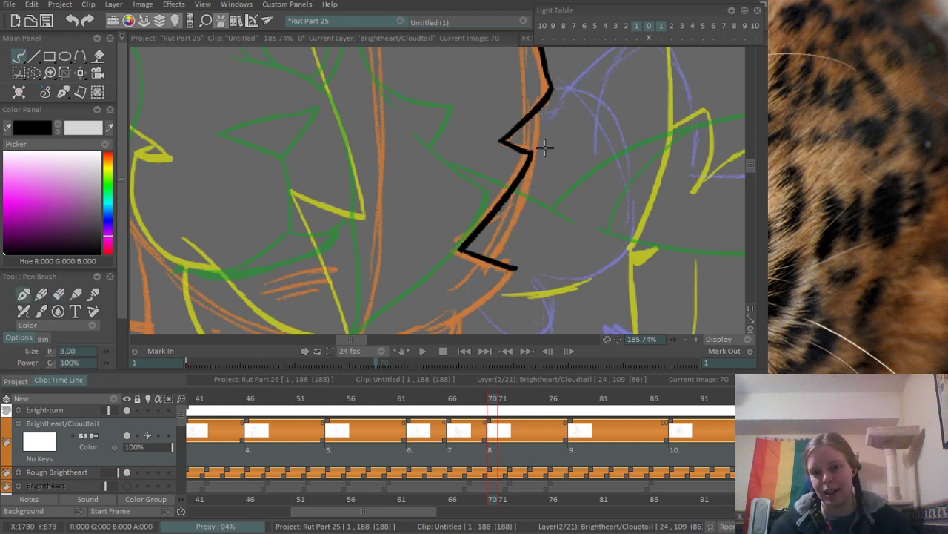
mouse_move(548, 88)
mouse_down()
mouse_move(544, 157)
mouse_move(498, 258)
mouse_up()
scroll(530, 199, down, 6)
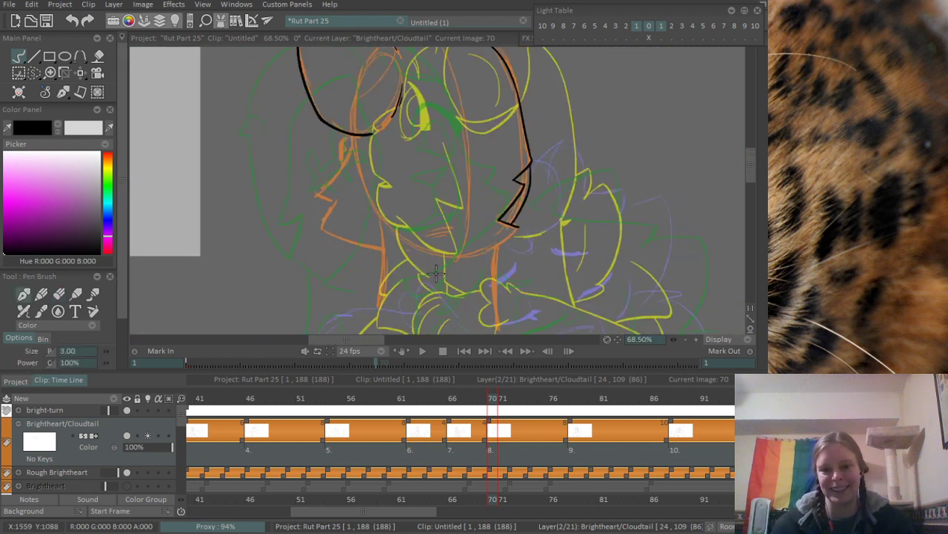
- Erase the end of the lower fur notch line where it overshoots the new outer cheek contour
scroll(461, 294, up, 5)
mouse_move(576, 184)
mouse_down()
mouse_move(534, 210)
mouse_move(475, 205)
mouse_up()
scroll(515, 252, up, 1)
scroll(483, 215, up, 1)
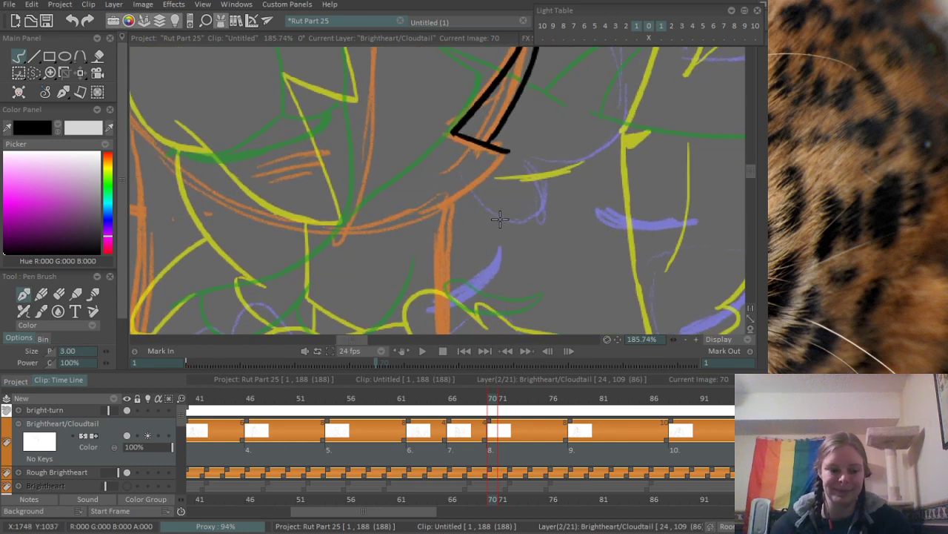
key(e)
key(e)
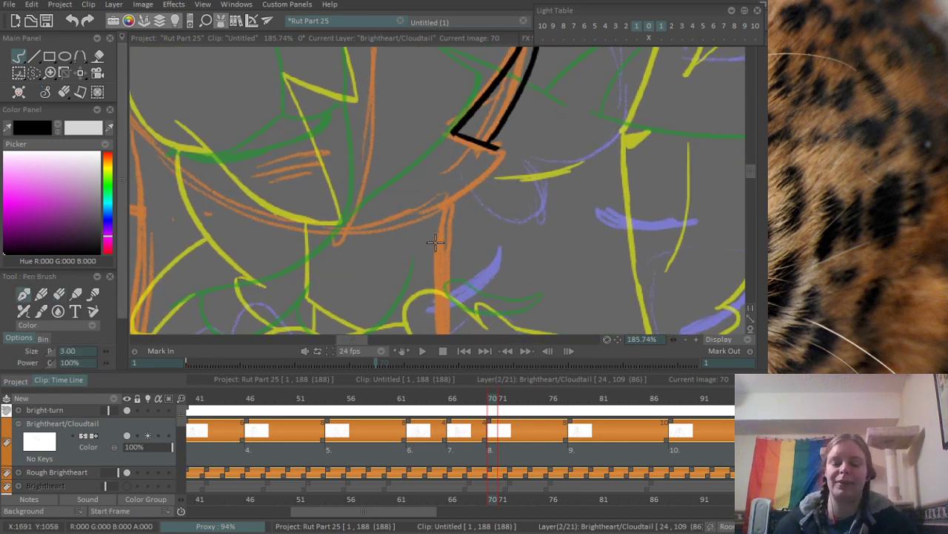
- Ink the jaw edge from the lower notch tip inward and down along the orange rough to the neck
drag(423, 210, 501, 143)
key(ctrl+z)
drag(424, 211, 500, 145)
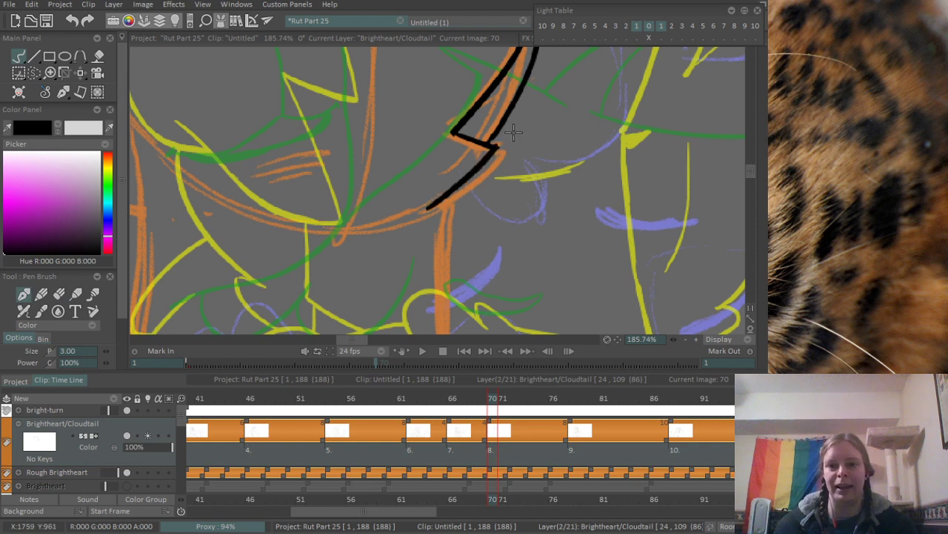
- Ink the opposite cheek over the orange rough, from the head arc down to its outer point and through the fur notch
scroll(514, 131, down, 10)
drag(307, 53, 303, 172)
scroll(303, 172, up, 9)
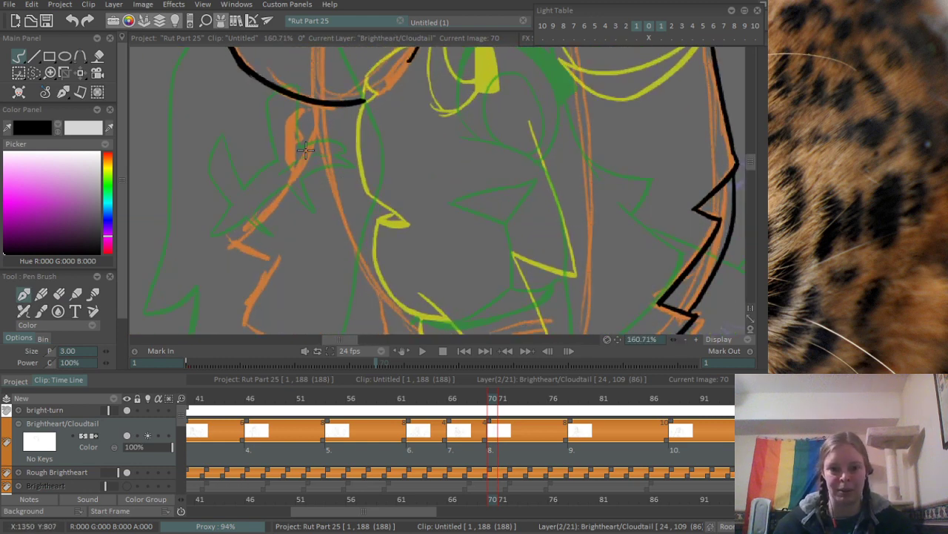
mouse_move(319, 106)
mouse_down()
mouse_move(273, 194)
mouse_move(226, 249)
mouse_move(291, 178)
mouse_move(228, 241)
mouse_move(284, 256)
mouse_move(323, 163)
mouse_move(273, 249)
mouse_move(315, 171)
mouse_up()
key(ctrl+z)
key(ctrl+z)
drag(335, 271, 253, 249)
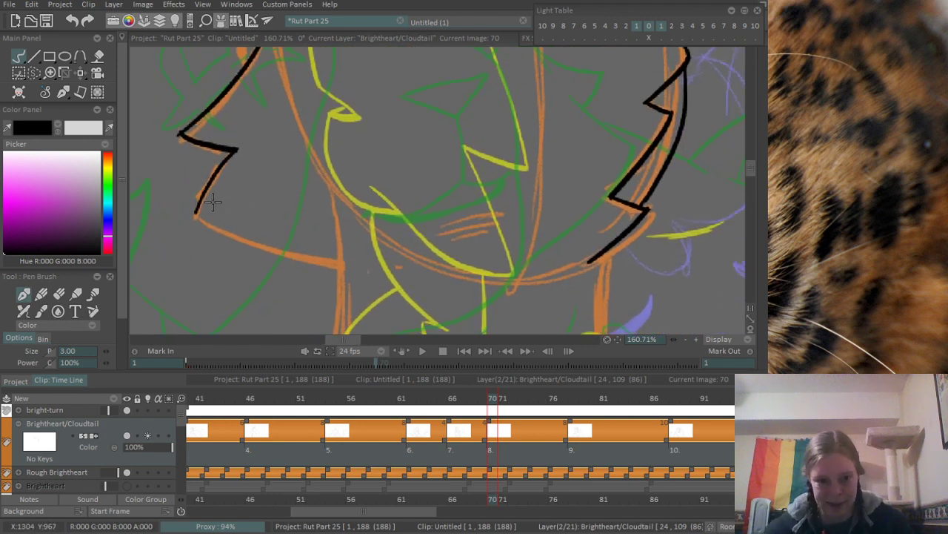
- Ink the lower edge of this cheek, curving from its bottom fur point inward past the orange neck rough
drag(194, 215, 404, 272)
key(ctrl+z)
drag(193, 212, 404, 263)
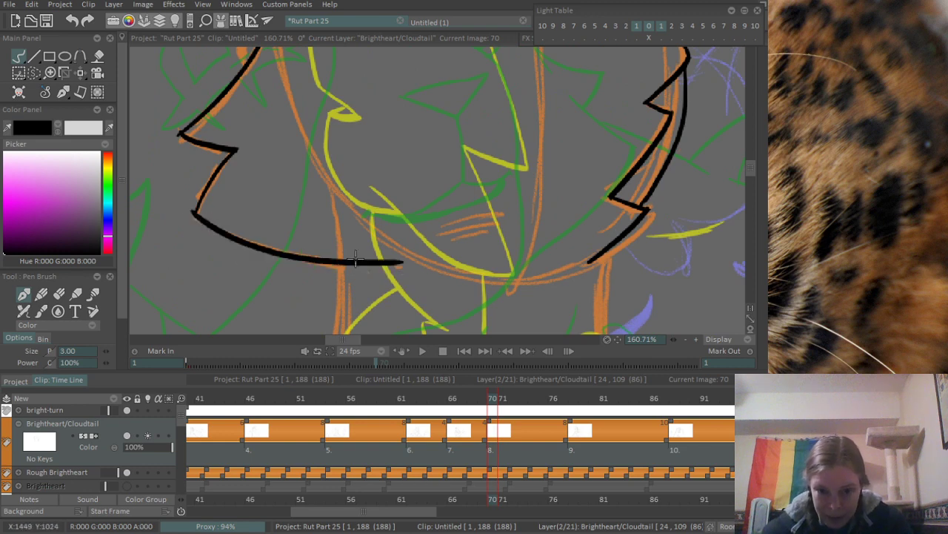
- Ink the small bulging shape beside the upper cheek line, below the head arc, with a tiny triangular detail inside
drag(330, 172, 458, 320)
scroll(345, 167, up, 2)
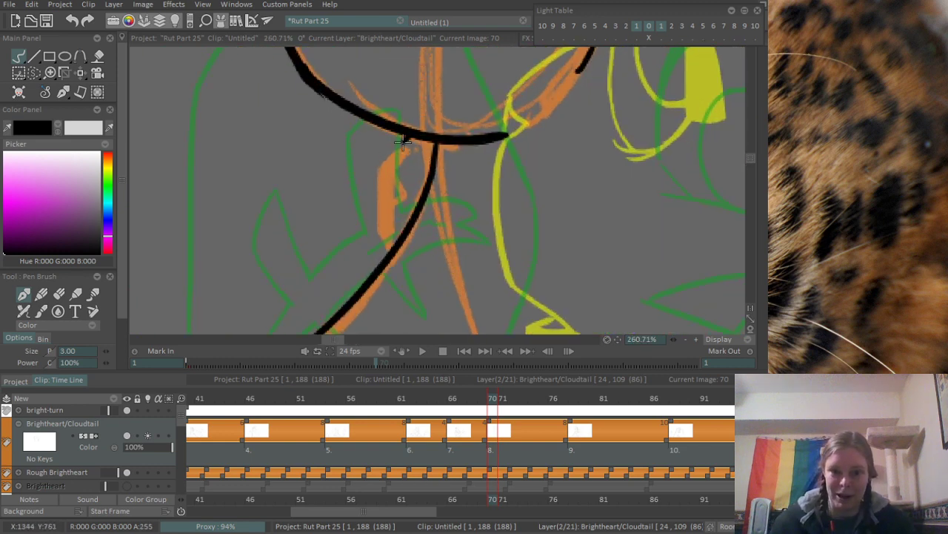
mouse_move(406, 139)
mouse_down()
mouse_move(381, 176)
mouse_move(400, 188)
mouse_move(391, 253)
mouse_up()
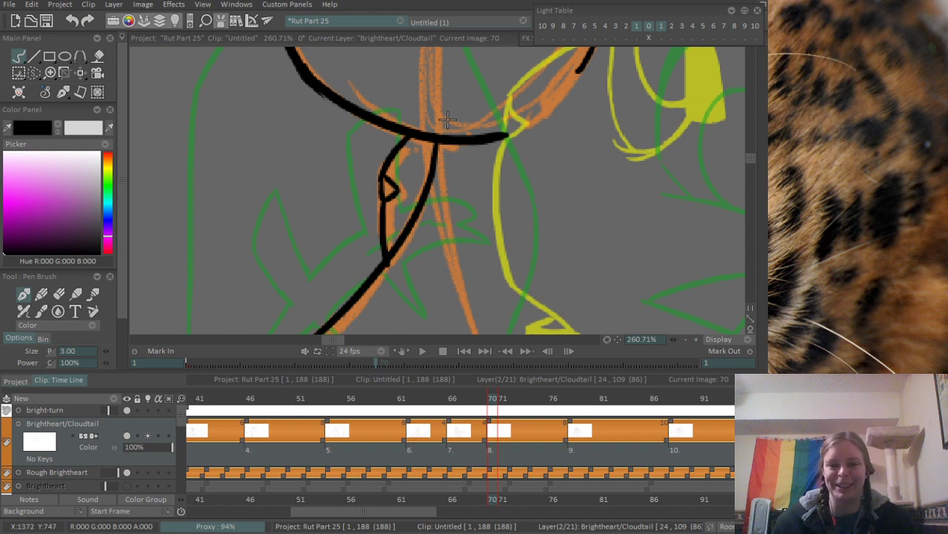
- Erase the stray line ends overshooting the bottom and outer points of the cheek fur
scroll(446, 120, down, 4)
scroll(305, 194, up, 2)
scroll(283, 151, up, 1)
key(e)
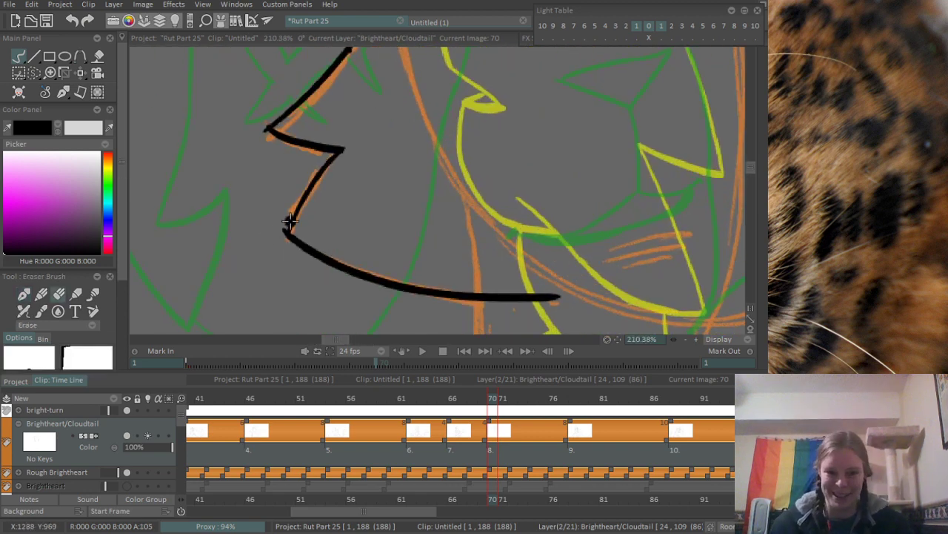
mouse_move(288, 224)
mouse_down()
mouse_move(281, 240)
mouse_move(283, 222)
mouse_up()
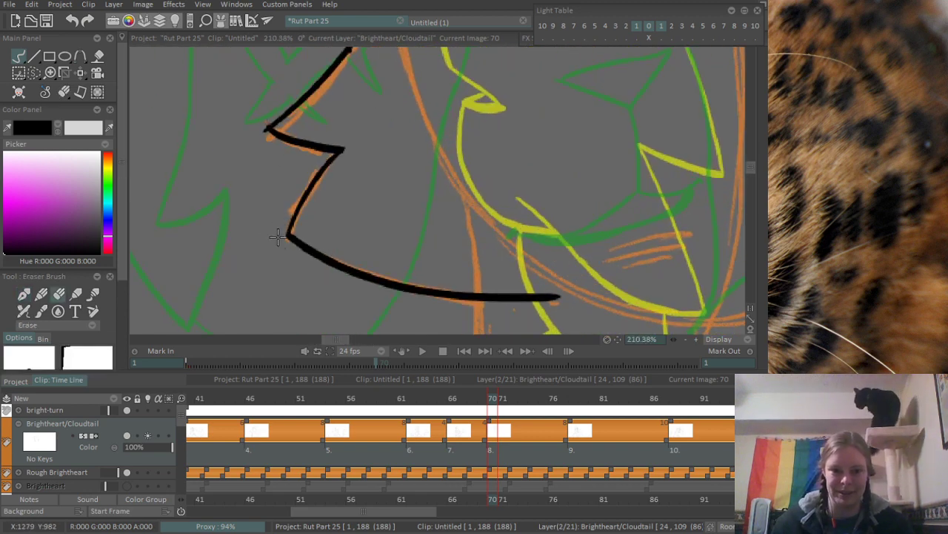
drag(257, 132, 262, 121)
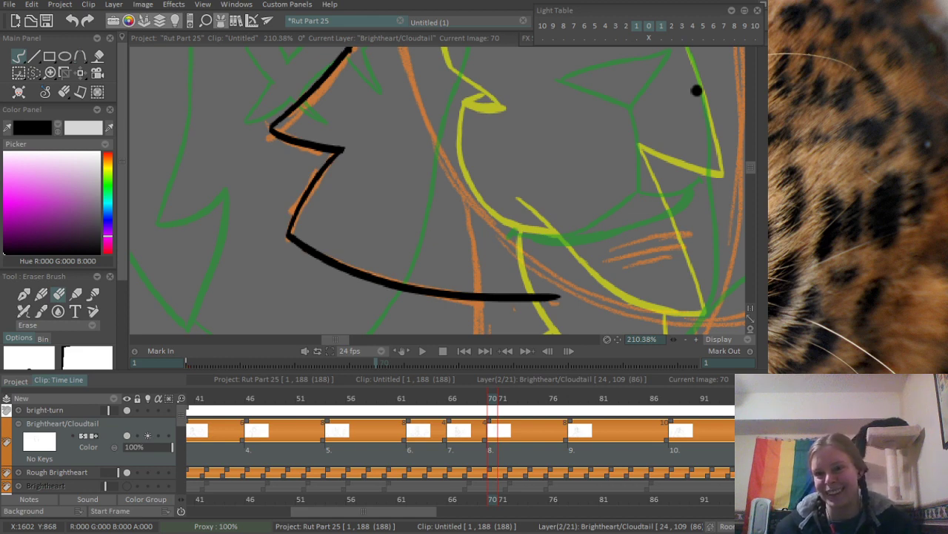
- Trim the inner end of the cheek's lower line back to the yellow line it crosses
mouse_move(328, 204)
mouse_down()
mouse_move(260, 121)
mouse_move(225, 253)
mouse_up()
scroll(222, 244, down, 1)
scroll(265, 145, down, 1)
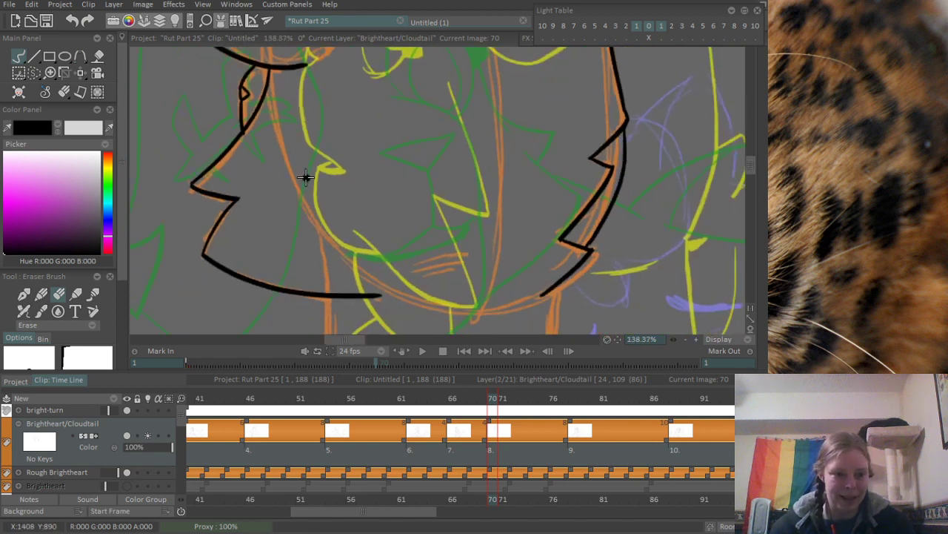
scroll(294, 150, down, 1)
scroll(294, 150, up, 2)
scroll(301, 215, up, 2)
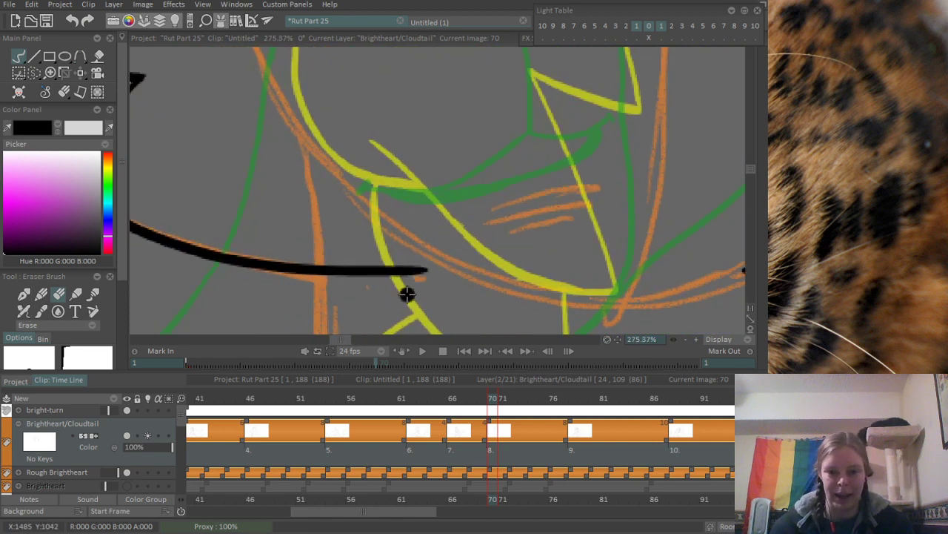
scroll(345, 205, down, 2)
scroll(293, 230, down, 1)
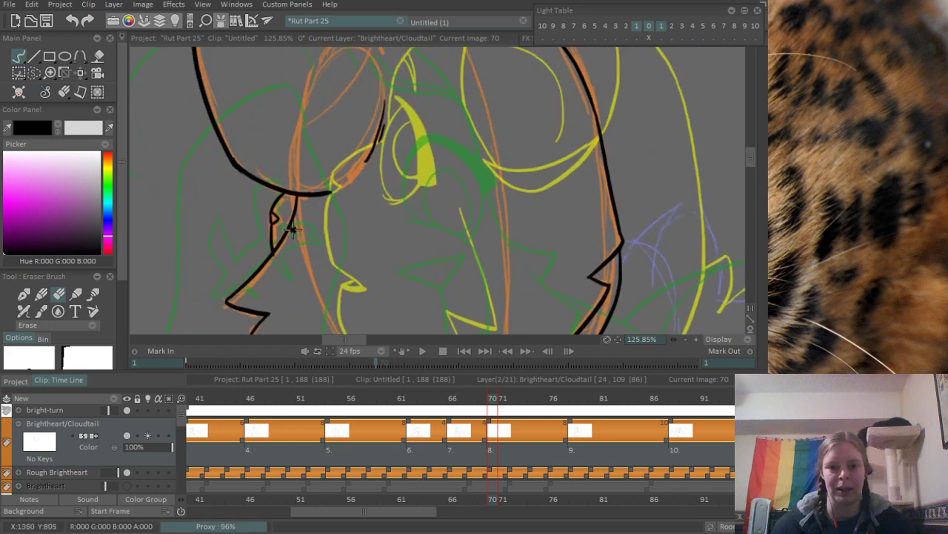
scroll(316, 245, down, 1)
scroll(315, 245, up, 2)
scroll(337, 177, up, 3)
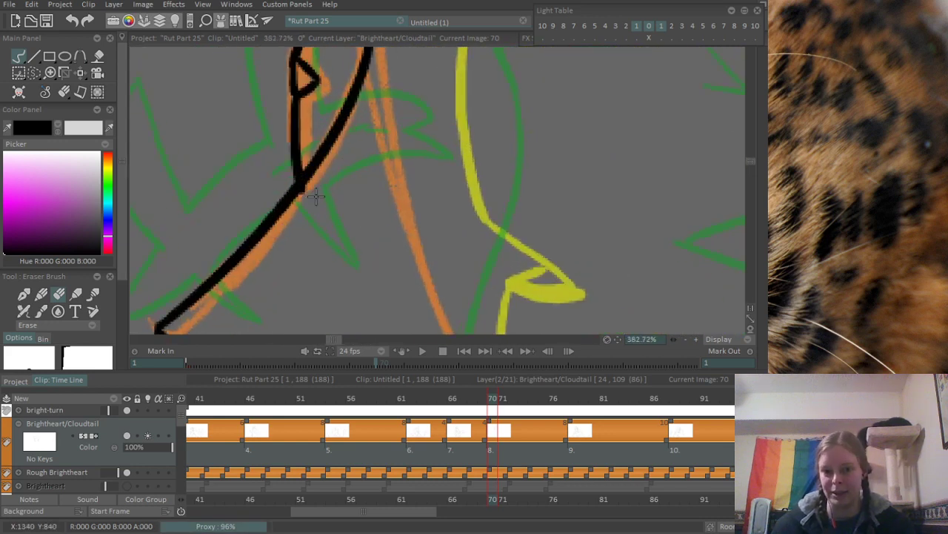
scroll(332, 179, down, 4)
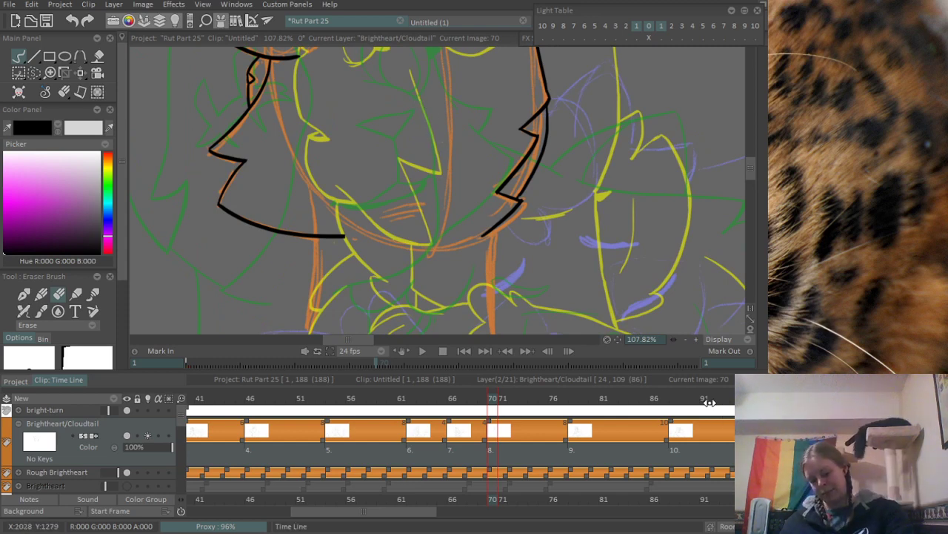
- Ink the neck line below the trimmed cheek edge, following the orange rough down and curving slightly outward
scroll(407, 197, up, 3)
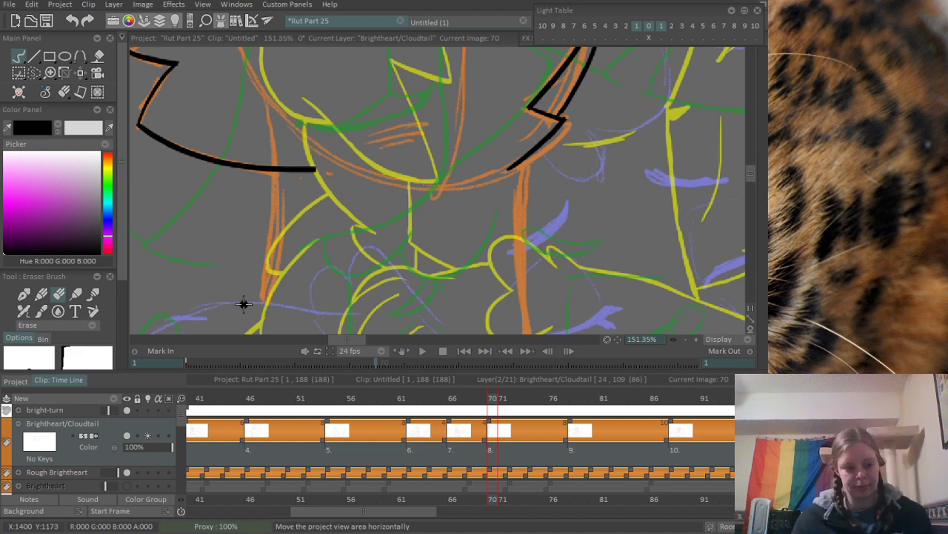
key(n)
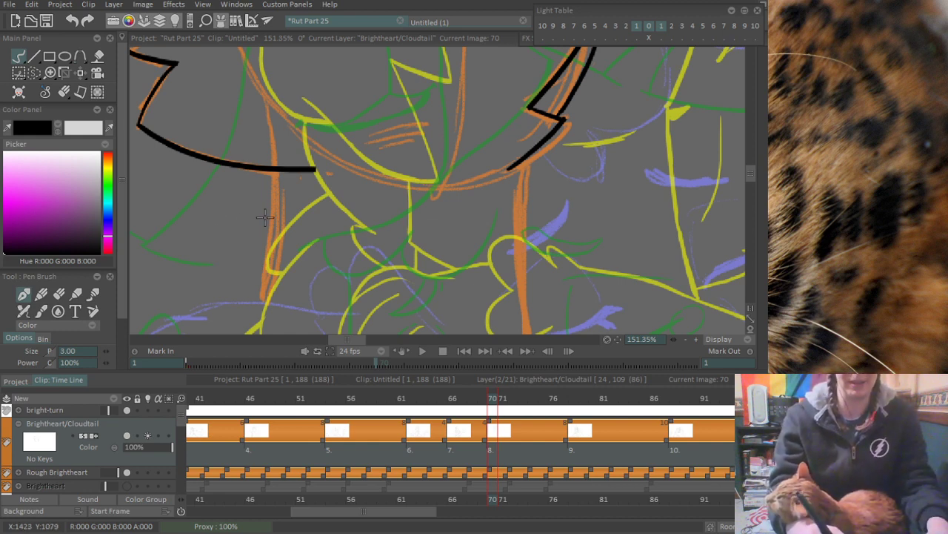
mouse_move(257, 274)
mouse_down()
mouse_move(199, 249)
mouse_move(235, 183)
mouse_up()
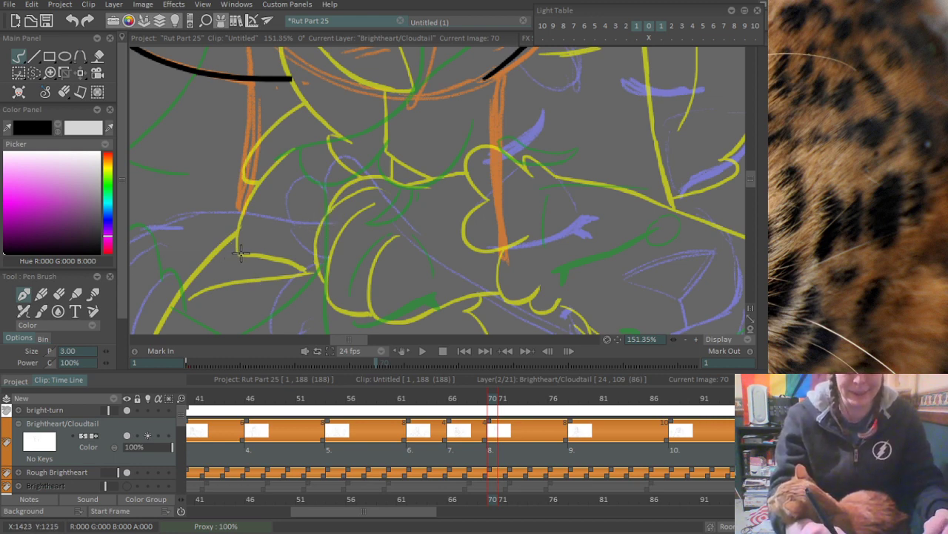
drag(253, 88, 235, 209)
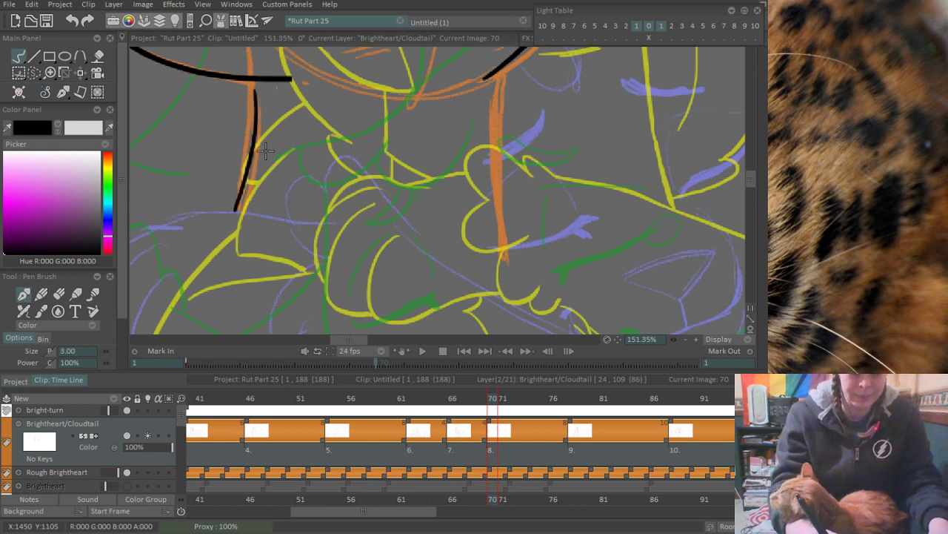
key(ctrl+z)
drag(251, 82, 256, 223)
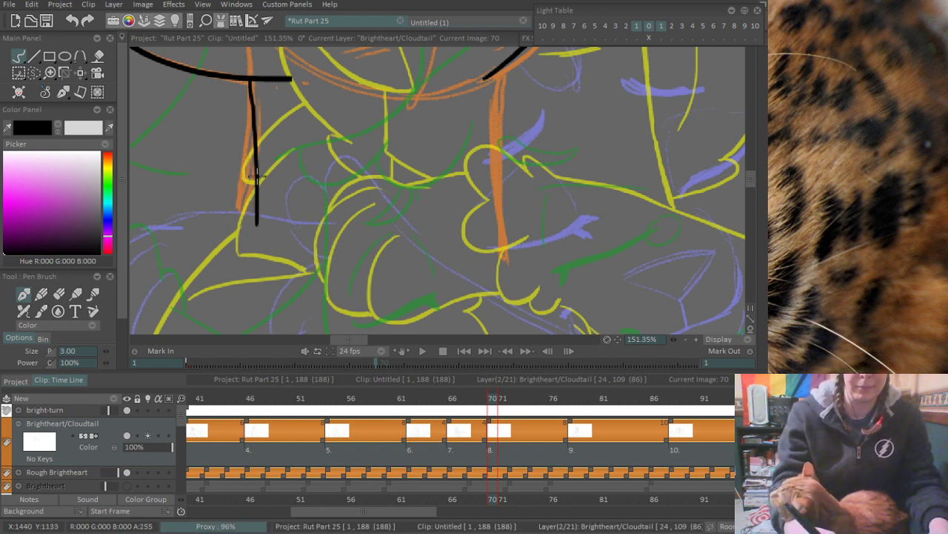
key(ctrl+z)
drag(253, 80, 230, 230)
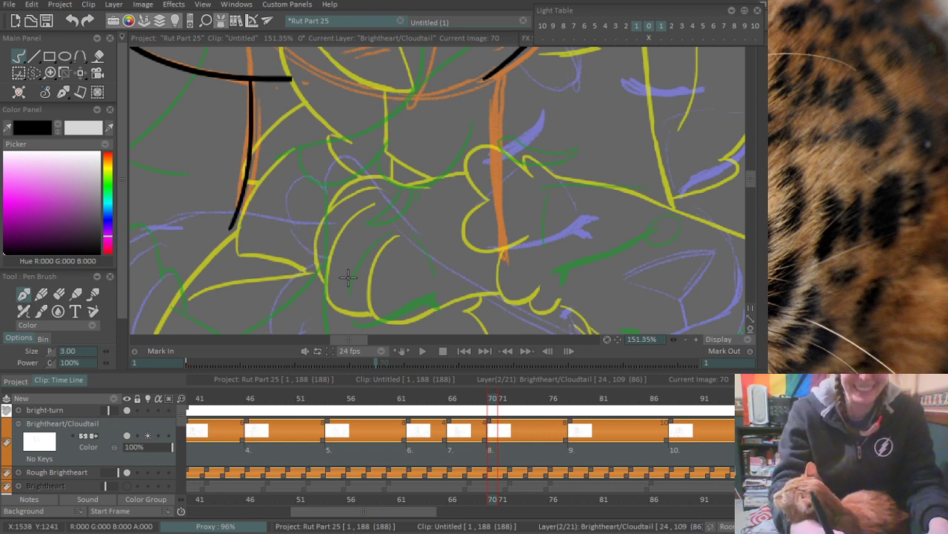
- Ink the other neck line along the orange rough, from just below the jaw edge downward
drag(383, 285, 319, 235)
drag(376, 178, 353, 279)
mouse_move(445, 232)
mouse_down()
mouse_move(442, 203)
mouse_move(425, 288)
mouse_up()
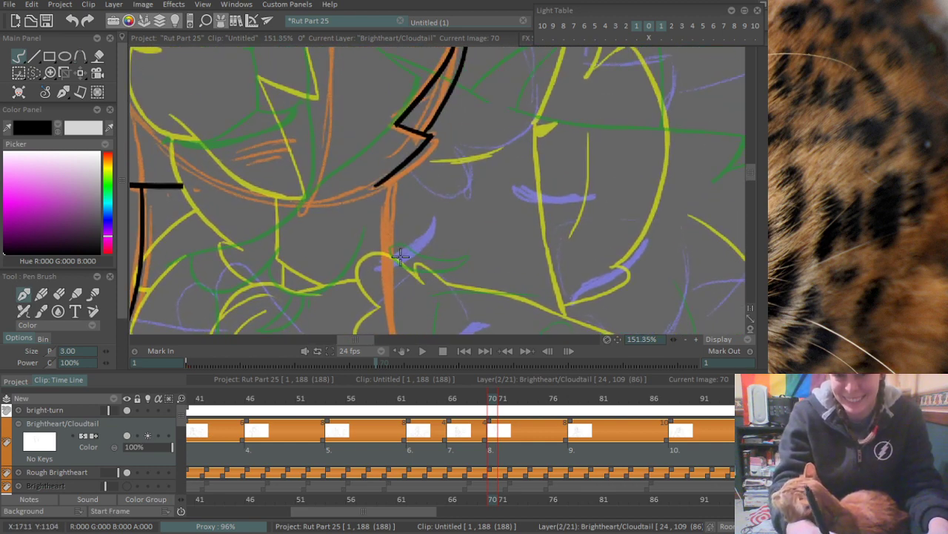
drag(396, 177, 398, 321)
key(ctrl+z)
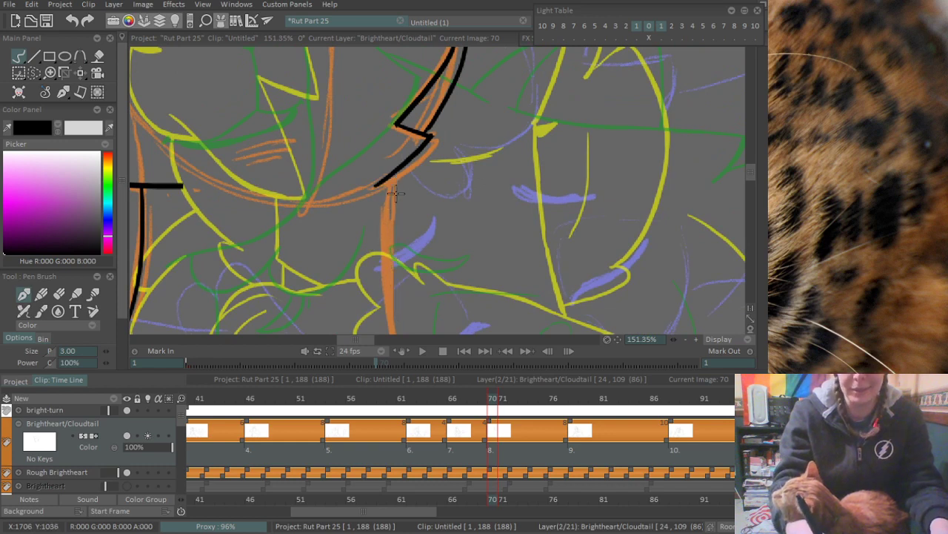
drag(396, 175, 401, 326)
- Ink the inner toe curve of the paw over the purple rough below the neck
drag(238, 170, 280, 164)
drag(327, 275, 374, 138)
drag(327, 256, 323, 180)
mouse_move(294, 267)
mouse_down()
mouse_move(378, 222)
mouse_move(434, 214)
mouse_move(400, 215)
mouse_up()
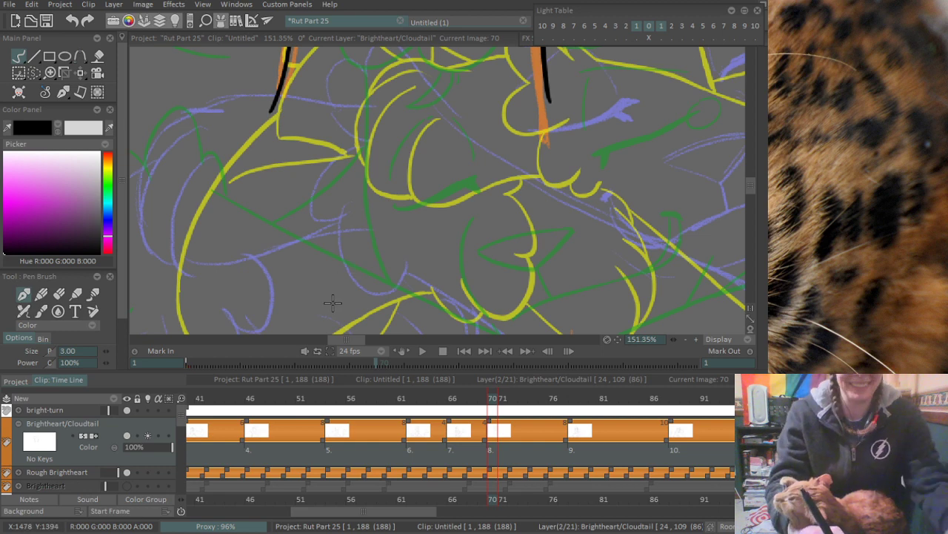
drag(349, 303, 356, 200)
mouse_move(307, 175)
mouse_down()
mouse_move(318, 247)
mouse_move(289, 256)
mouse_up()
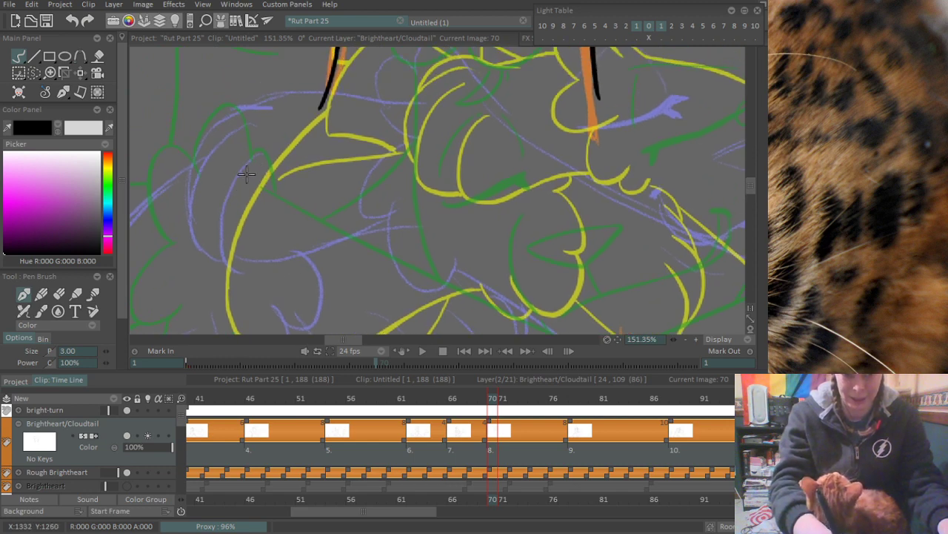
drag(242, 166, 248, 260)
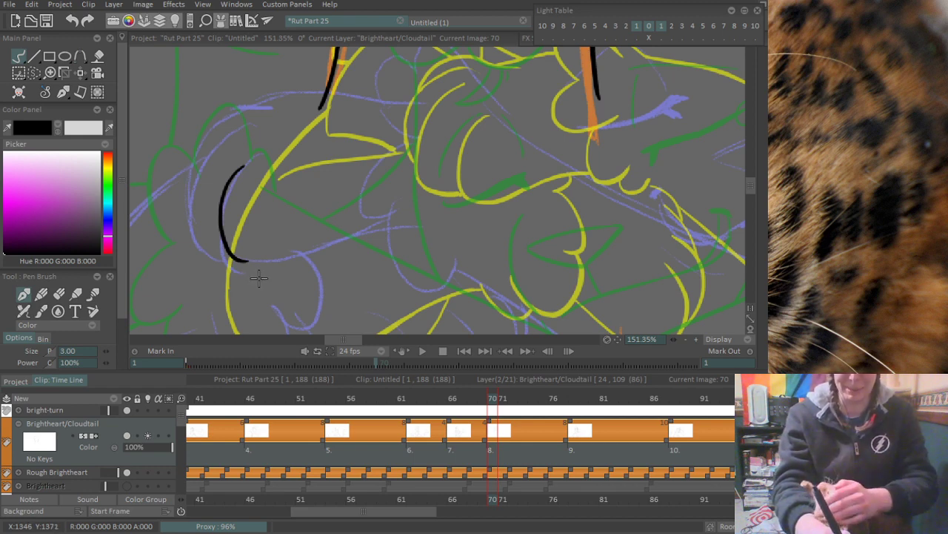
- Ink the paw's underside from the bottom of the inner toe curve, sweeping up along the purple rough toward the leg
drag(235, 257, 337, 217)
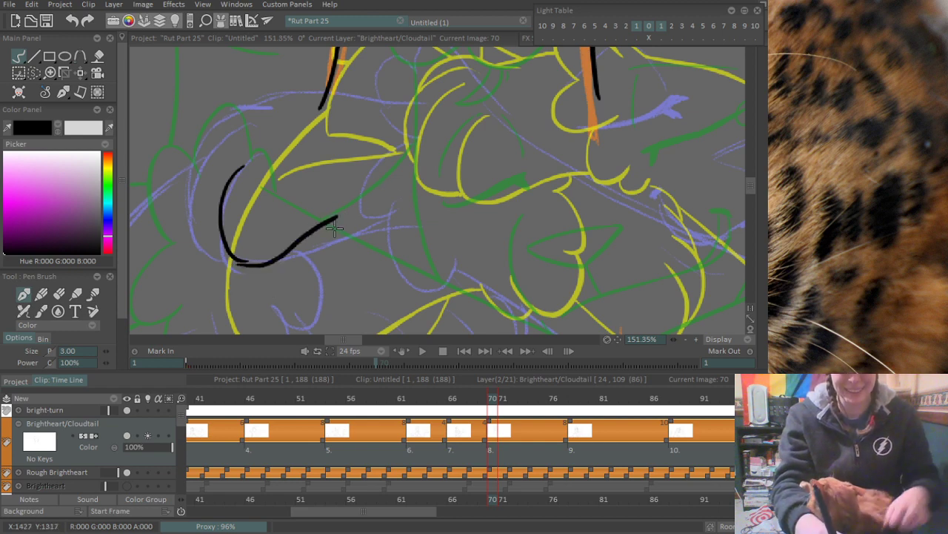
key(ctrl+z)
drag(242, 258, 369, 221)
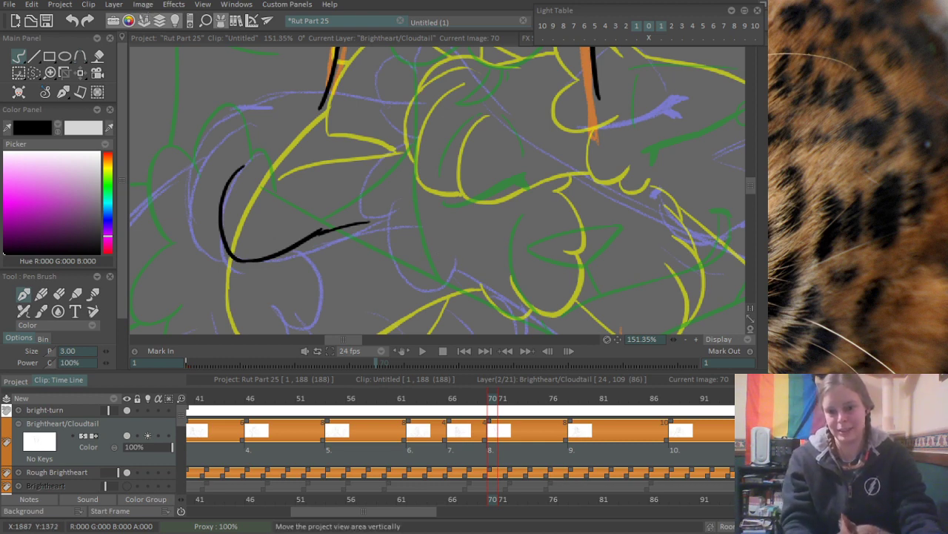
- Ink the outer toe curve beside the first one and join its lower end to the inner toe
mouse_move(762, 222)
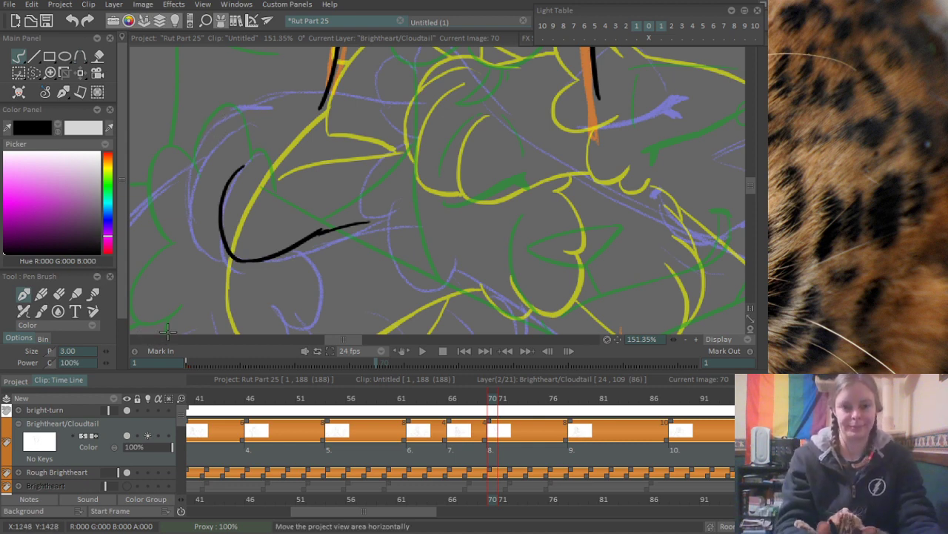
mouse_move(191, 170)
mouse_down()
mouse_move(240, 199)
mouse_move(253, 268)
mouse_up()
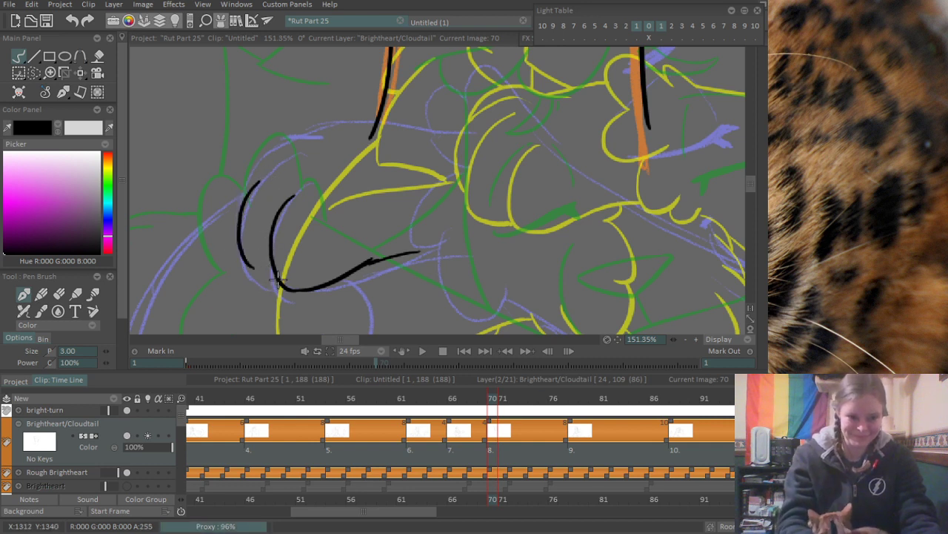
drag(252, 268, 279, 267)
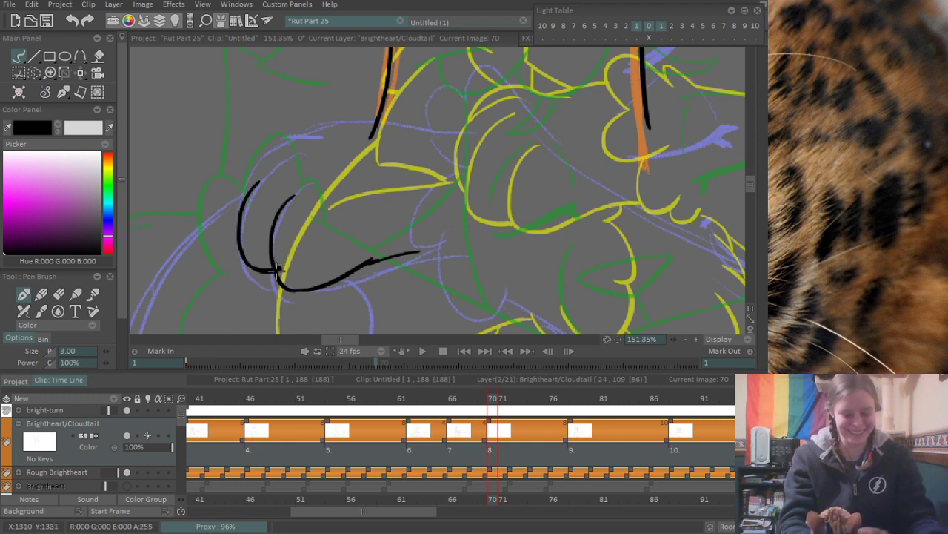
- Erase the overshoot where the two toe curves meet, and ink the outermost toe curve around them along the paw's purple rough
key(e)
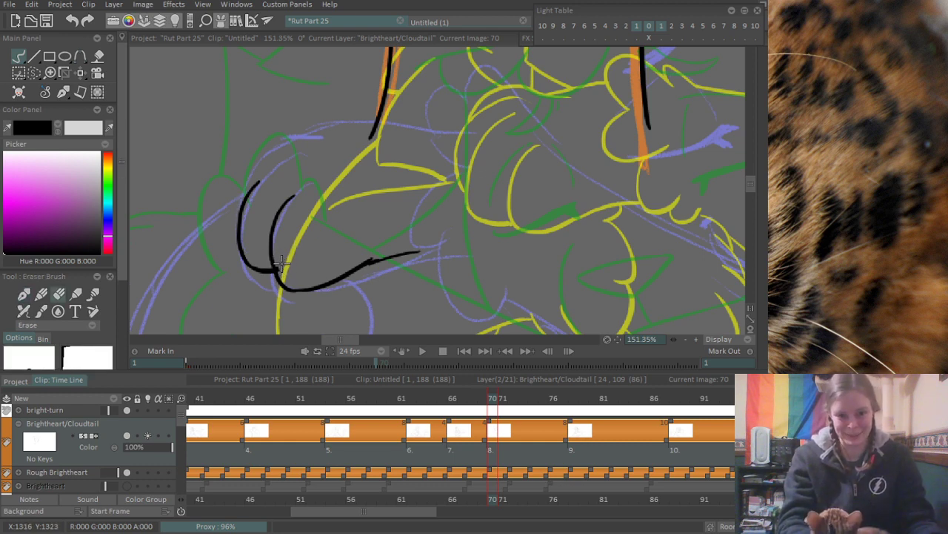
drag(280, 263, 281, 268)
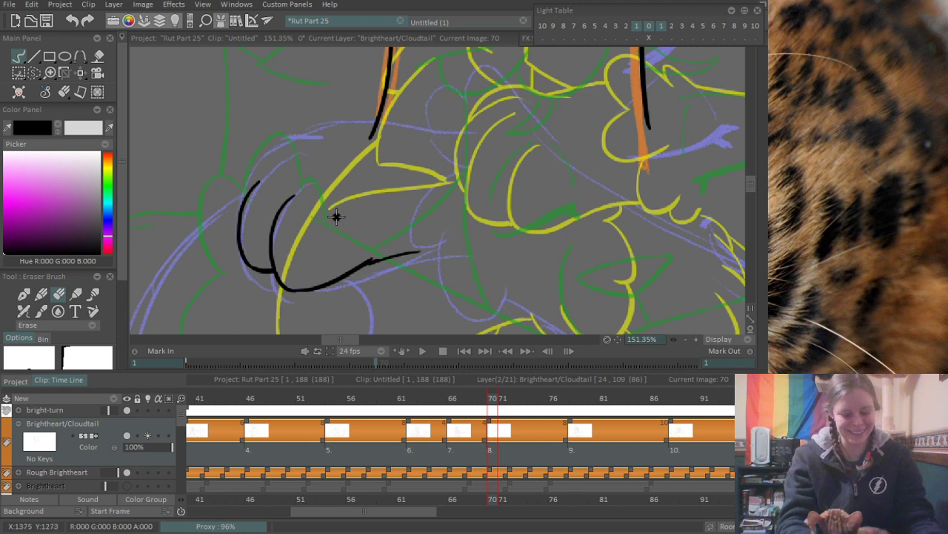
key(n)
mouse_move(266, 171)
mouse_down()
mouse_move(241, 246)
mouse_move(218, 267)
mouse_move(209, 256)
mouse_move(285, 200)
mouse_up()
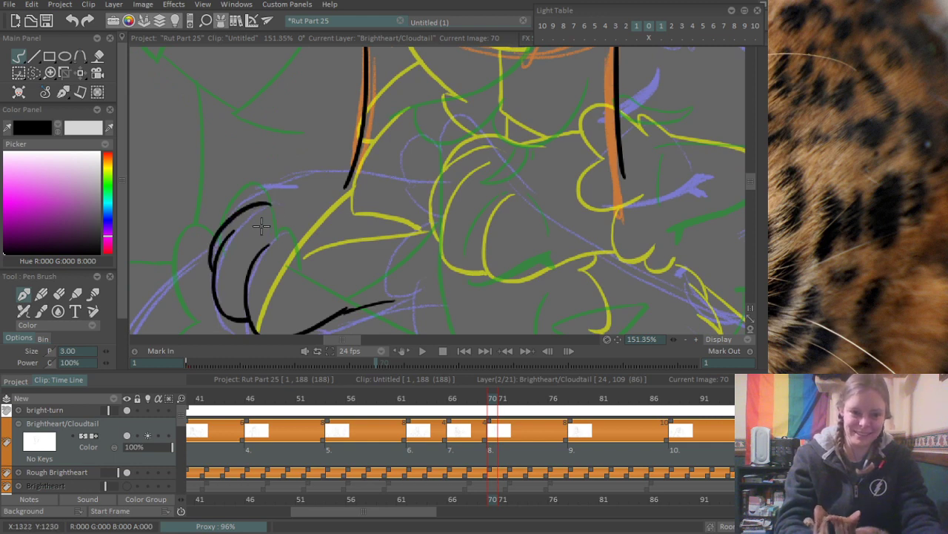
key(ctrl+z)
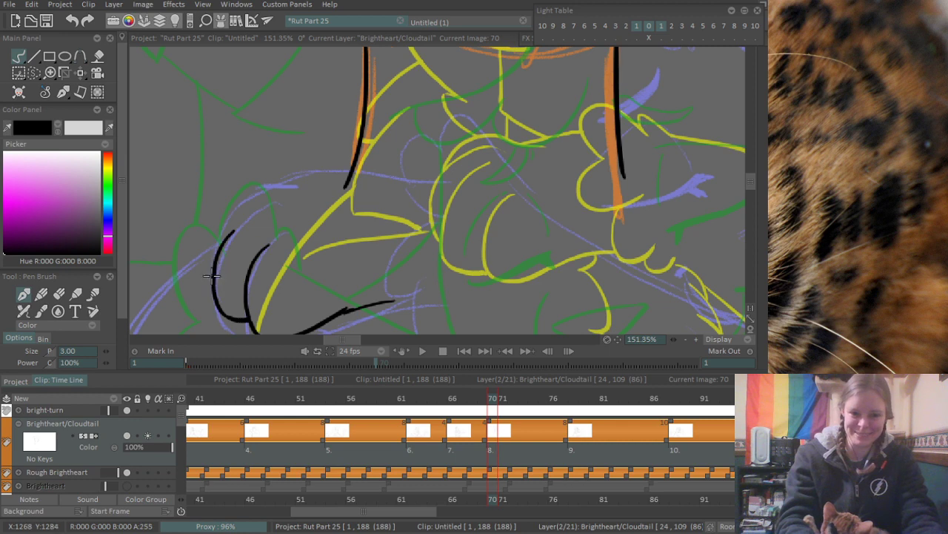
drag(213, 271, 286, 185)
key(ctrl+z)
drag(213, 268, 286, 185)
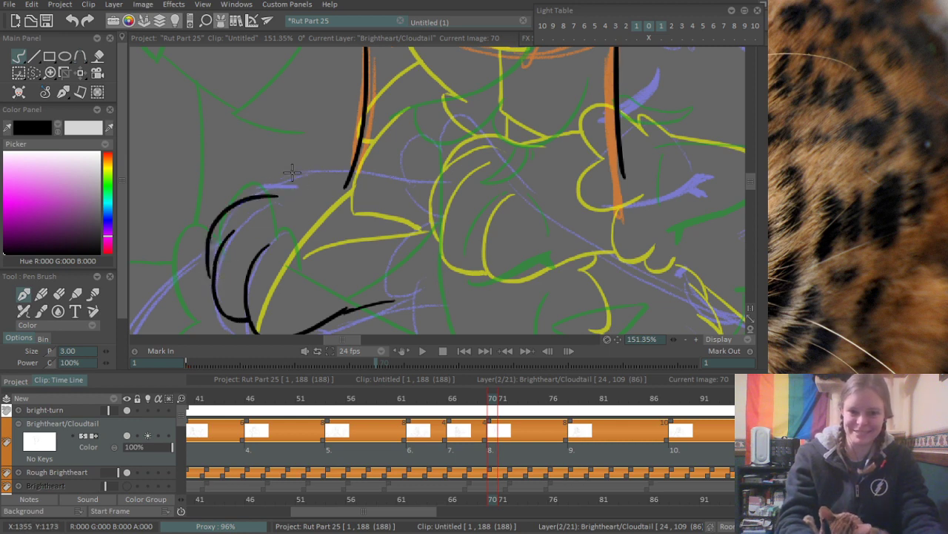
key(ctrl+z)
mouse_move(211, 287)
mouse_down()
mouse_move(252, 194)
mouse_move(293, 200)
mouse_up()
- Ink the top edge of the paw from the outermost toe toward the leg, and erase the end of the toe curve beneath it
mouse_move(225, 212)
mouse_down()
mouse_move(245, 190)
mouse_move(311, 180)
mouse_up()
key(ctrl+z)
drag(218, 219, 316, 183)
key(ctrl+z)
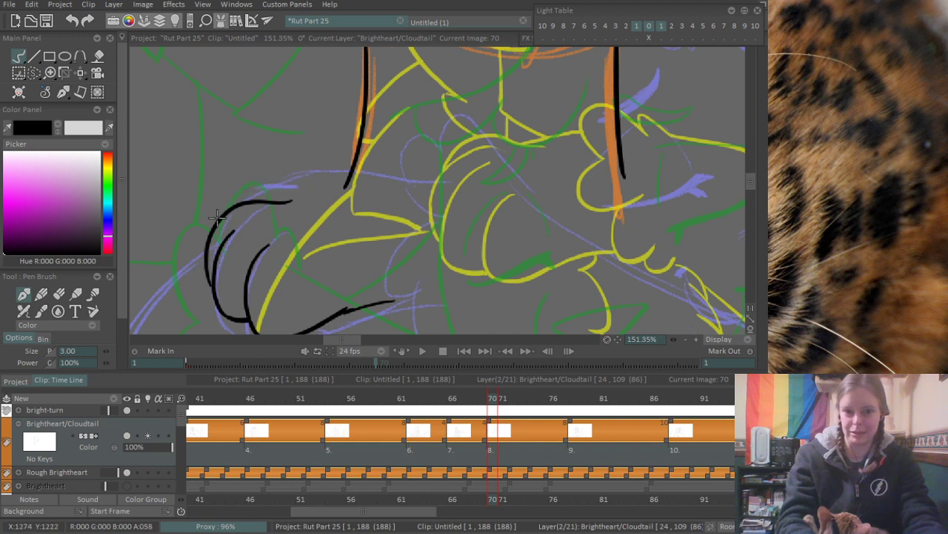
drag(213, 222, 304, 189)
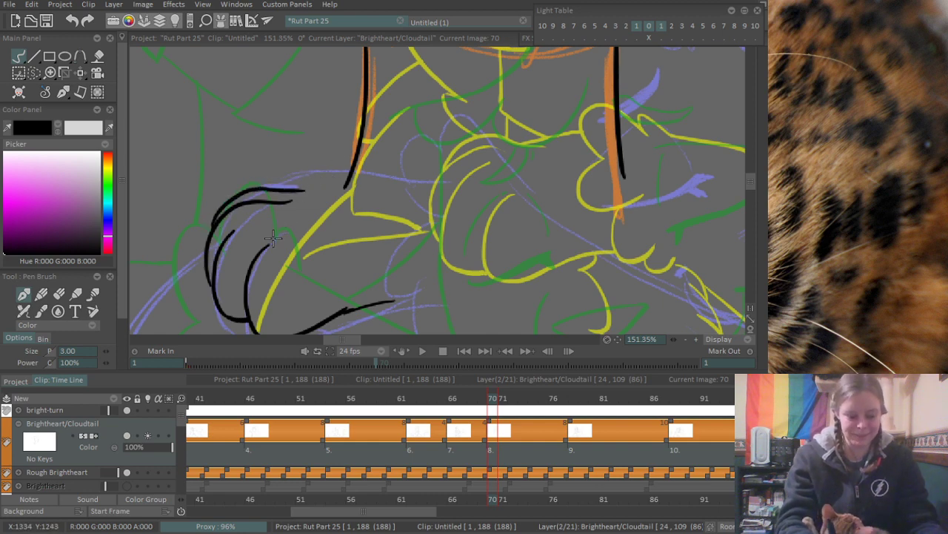
key(e)
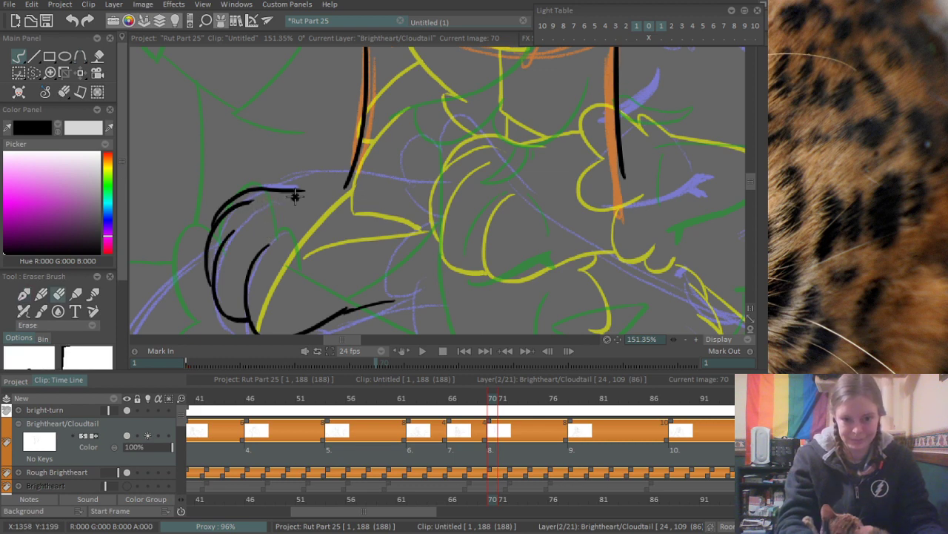
key(e)
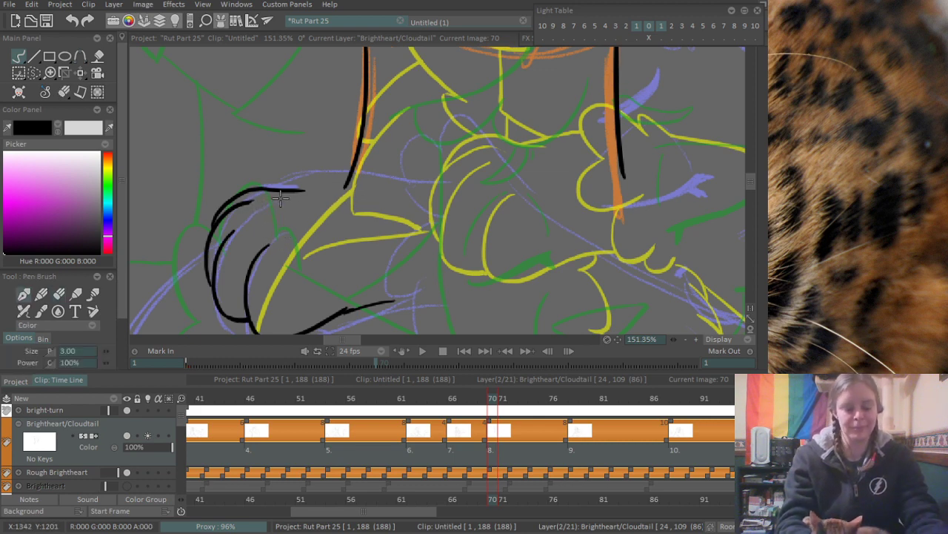
- Ink the leg's upper line from the paw's top edge, past the bottom of the neck line, to the purple rounded shapes
mouse_move(303, 198)
mouse_down()
mouse_move(246, 201)
mouse_move(319, 183)
mouse_up()
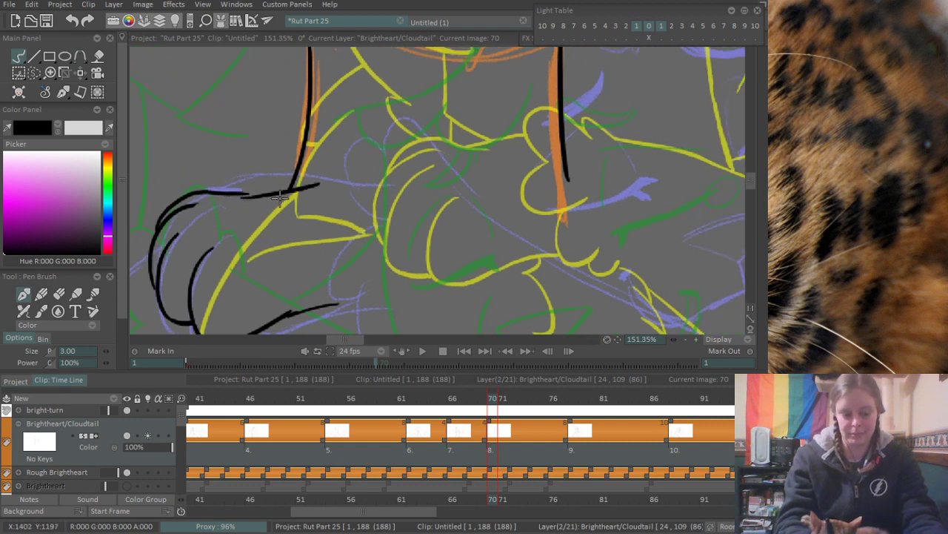
key(ctrl+z)
drag(245, 195, 326, 181)
key(ctrl+z)
drag(246, 195, 330, 178)
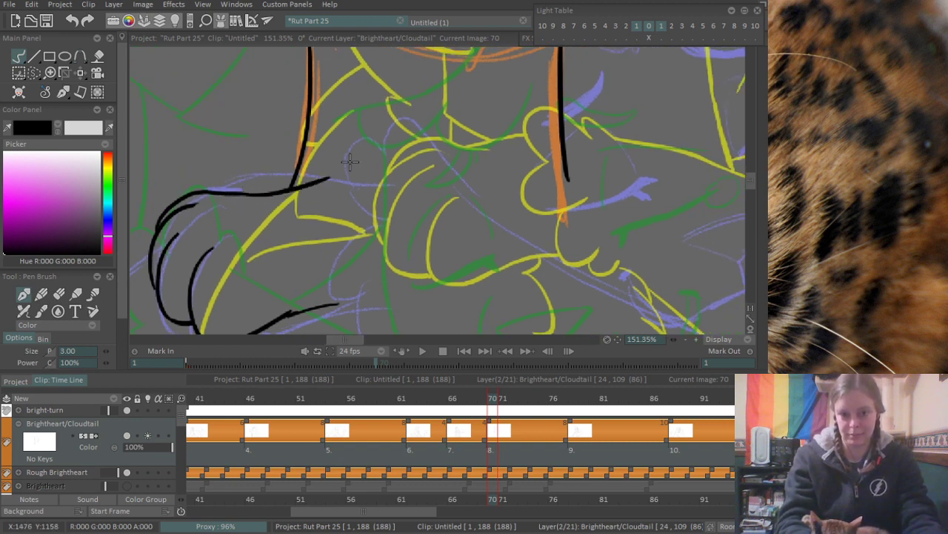
key(ctrl+z)
drag(245, 196, 350, 174)
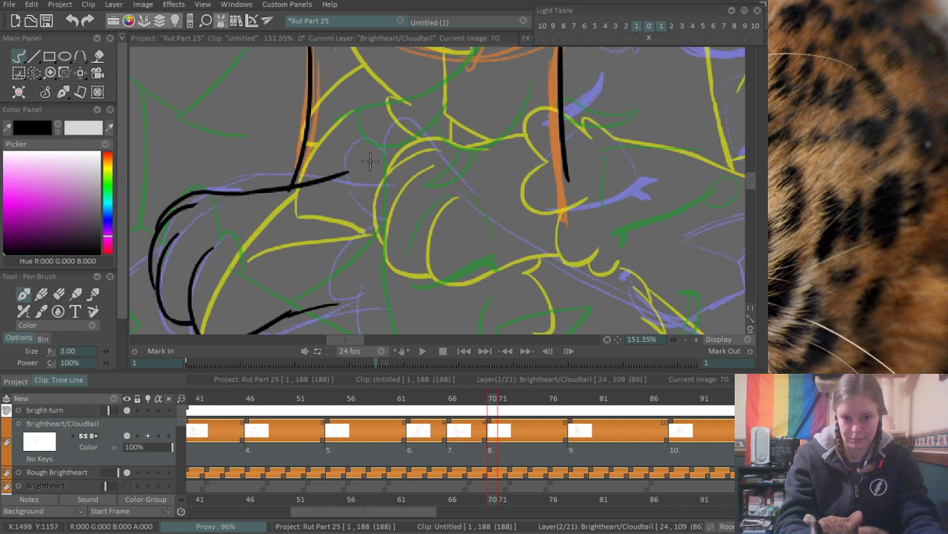
key(ctrl+z)
drag(244, 195, 357, 175)
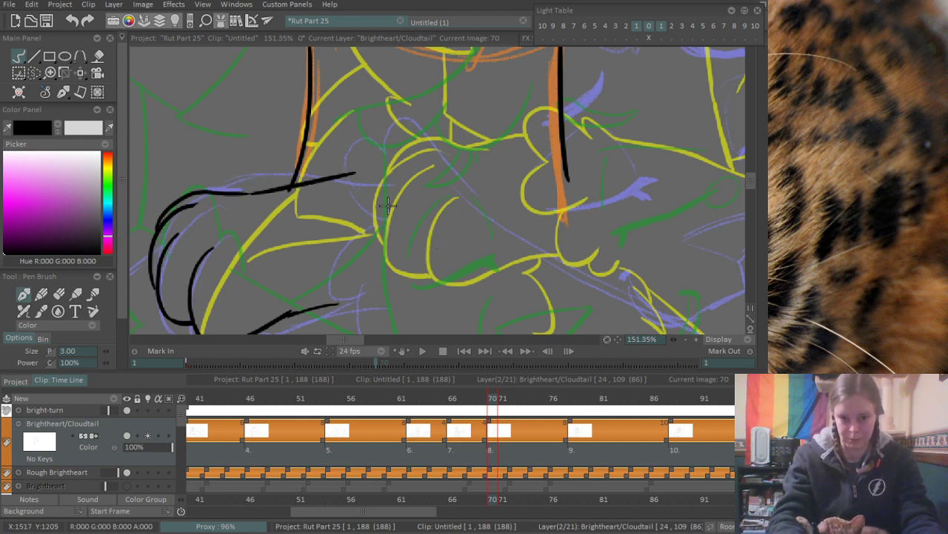
- Ink the two upper rounded lobes over the purple rough at the end of the leg's upper line
mouse_move(424, 178)
mouse_down()
mouse_move(335, 165)
mouse_move(377, 221)
mouse_up()
key(ctrl+z)
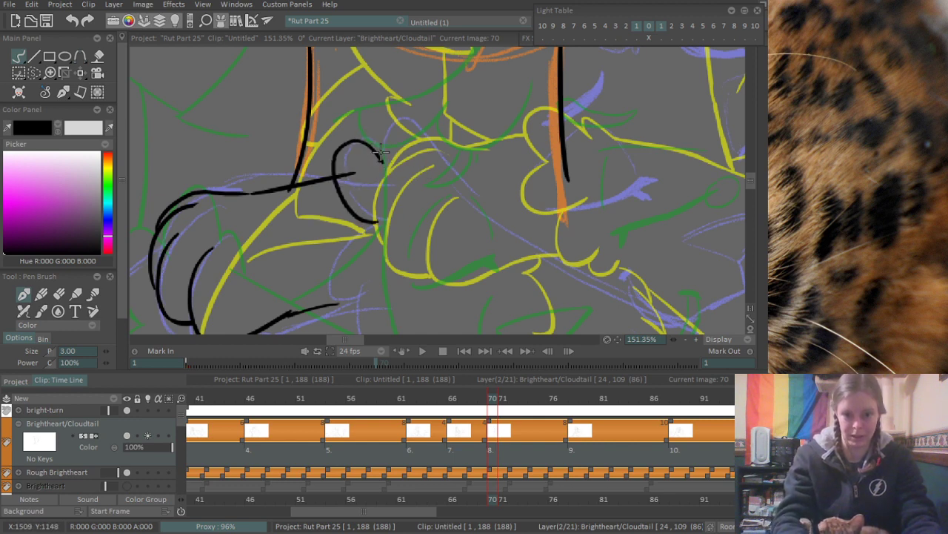
mouse_move(382, 157)
mouse_down()
mouse_move(427, 164)
mouse_move(442, 185)
mouse_up()
- Ink the third rounded lobe below the upper two, curving down toward the end of the leg's underside line
mouse_move(373, 222)
mouse_down()
mouse_move(332, 273)
mouse_move(365, 287)
mouse_up()
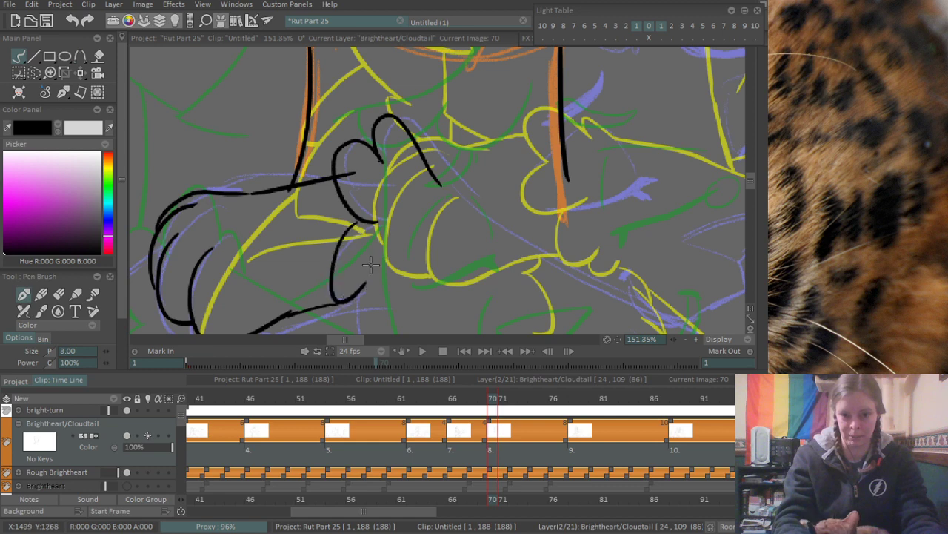
key(ctrl+z)
drag(359, 222, 368, 280)
key(ctrl+z)
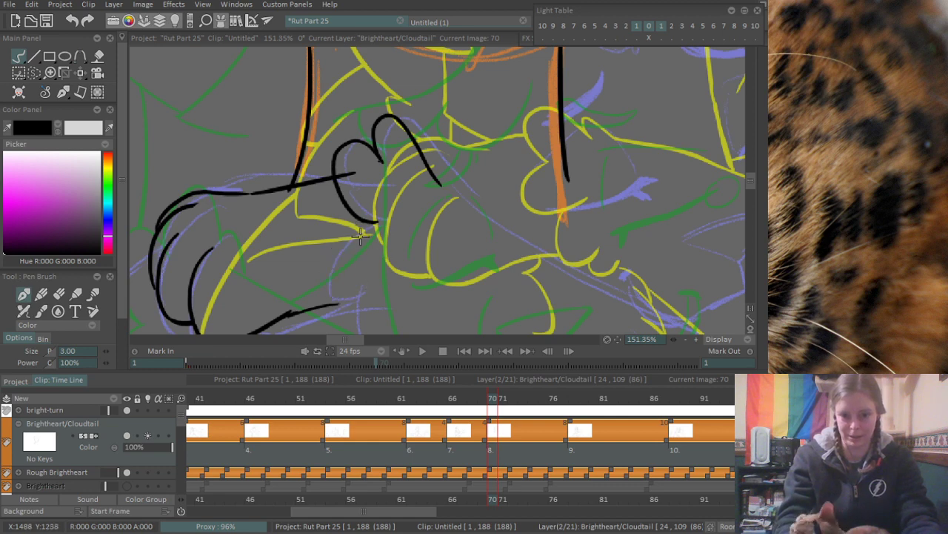
mouse_move(359, 220)
mouse_down()
mouse_move(342, 230)
mouse_move(326, 289)
mouse_move(346, 333)
mouse_up()
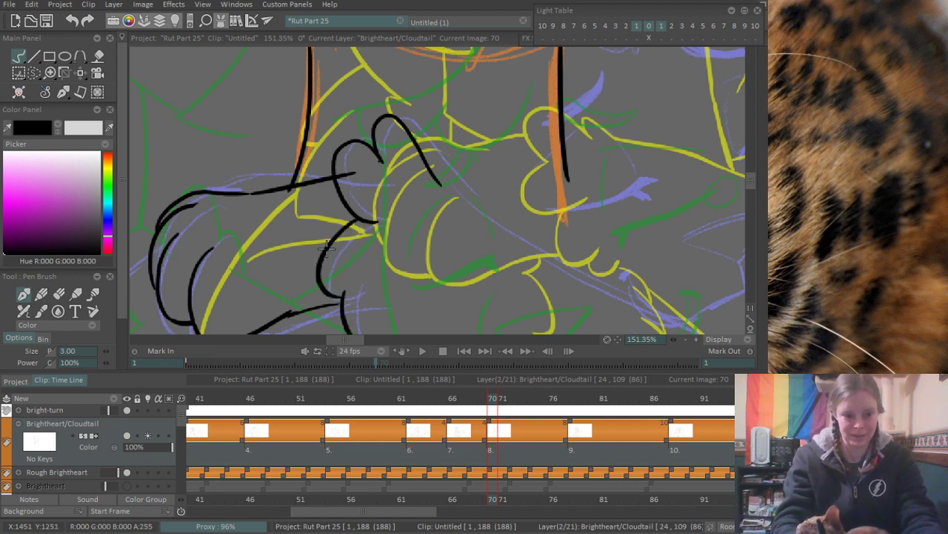
key(ctrl+z)
drag(337, 254, 319, 219)
key(Right)
key(Right)
key(Right)
key(Right)
key(Right)
key(Right)
key(Right)
key(ctrl+z)
key(ctrl+z)
key(ctrl+z)
key(ctrl+z)
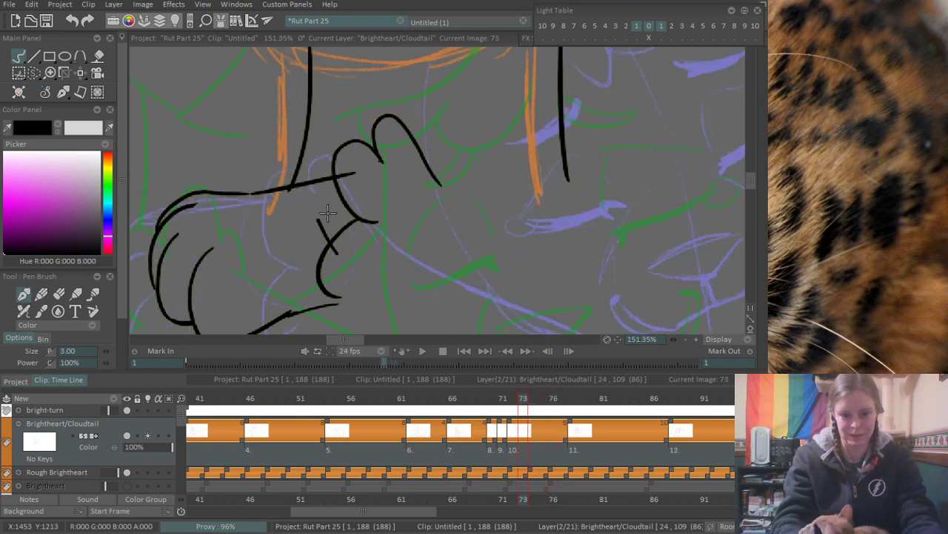
key(ctrl+z)
key(ctrl+z)
key(ctrl+z)
- Ink the lowest rounded lobe and erase the overshoot where it meets the lobe above
mouse_move(359, 294)
mouse_down()
mouse_move(333, 215)
mouse_move(347, 214)
mouse_move(378, 255)
mouse_up()
key(ctrl+z)
key(e)
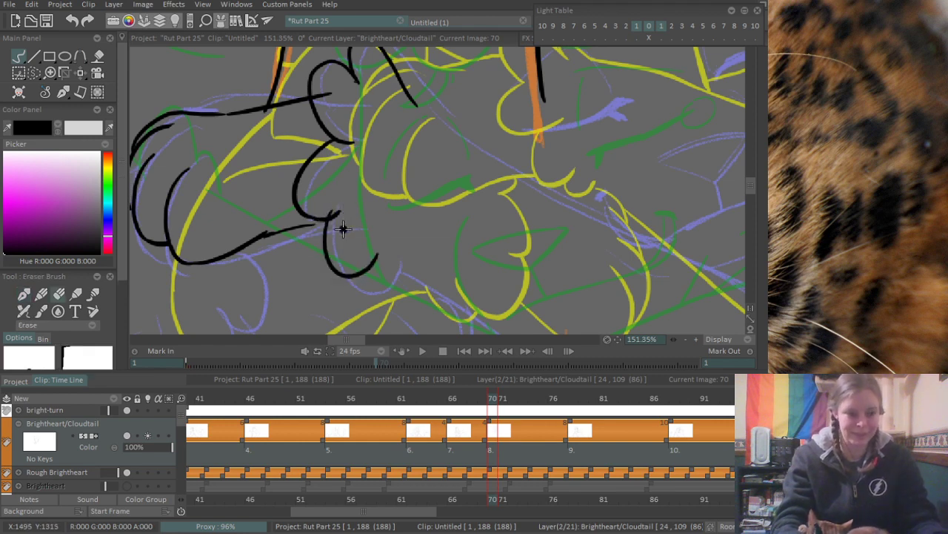
drag(339, 210, 336, 220)
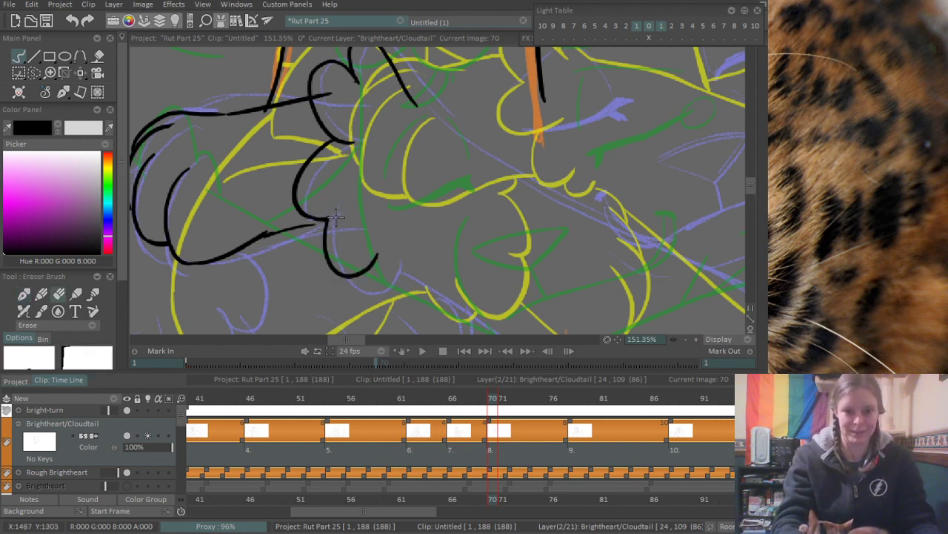
- Erase the stroke ends that stick into the upper lobes, and extend the leg's underside line to meet the joint of the lower lobes
mouse_move(359, 137)
mouse_down()
mouse_move(340, 150)
mouse_move(349, 137)
mouse_up()
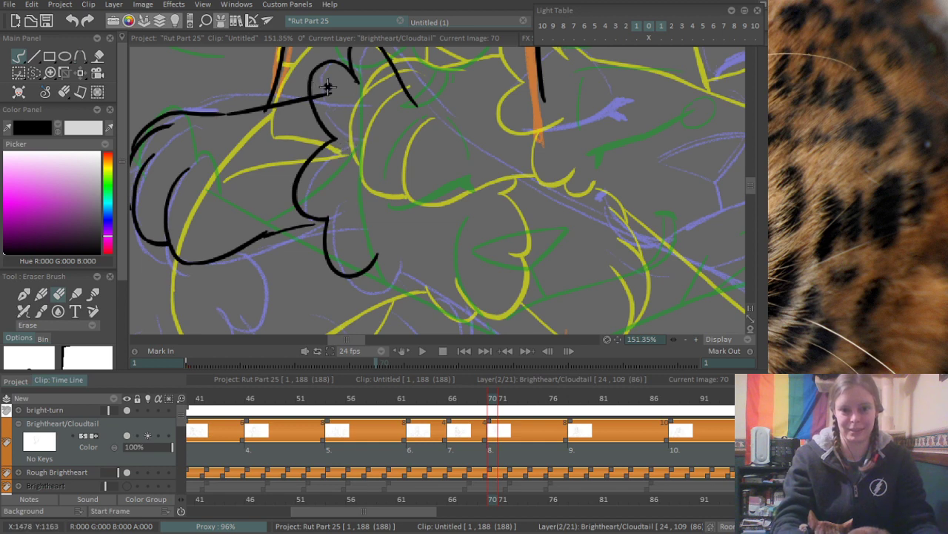
drag(327, 86, 322, 97)
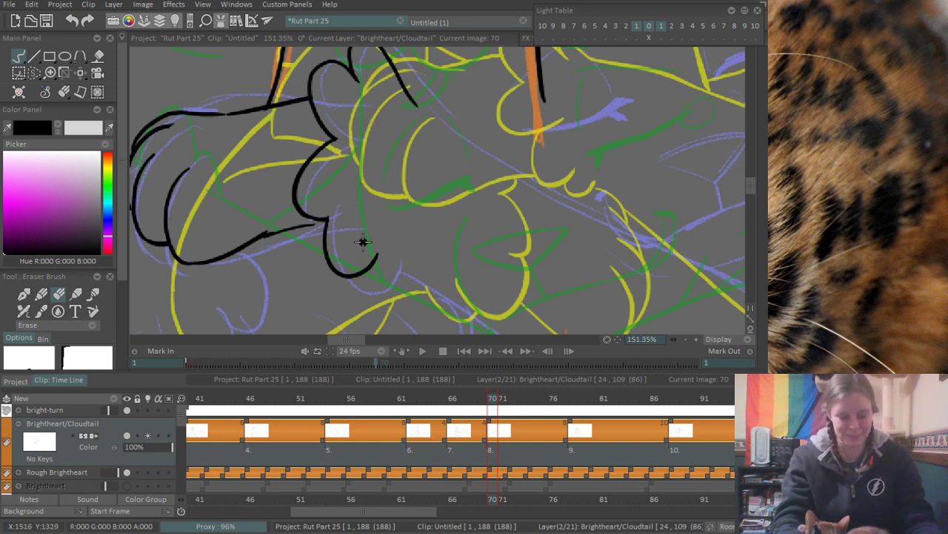
key(b)
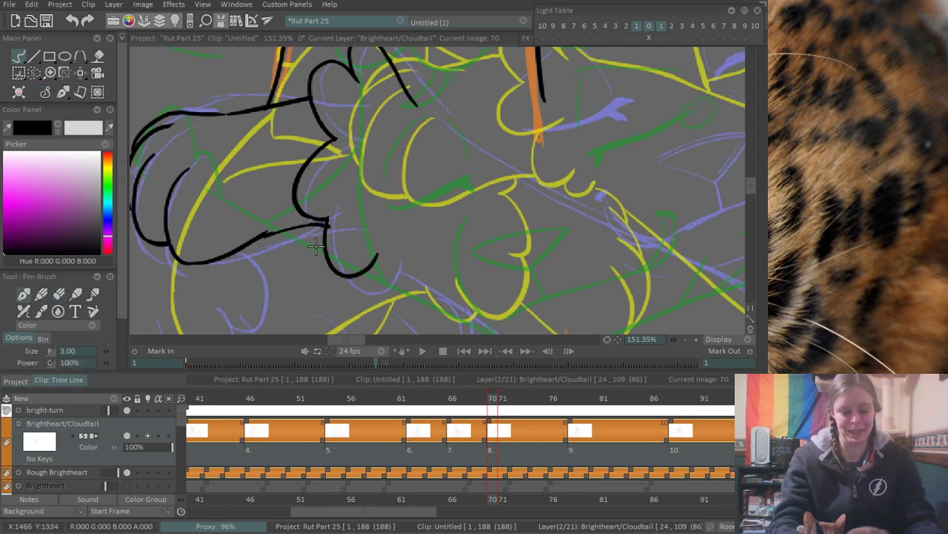
drag(307, 228, 333, 215)
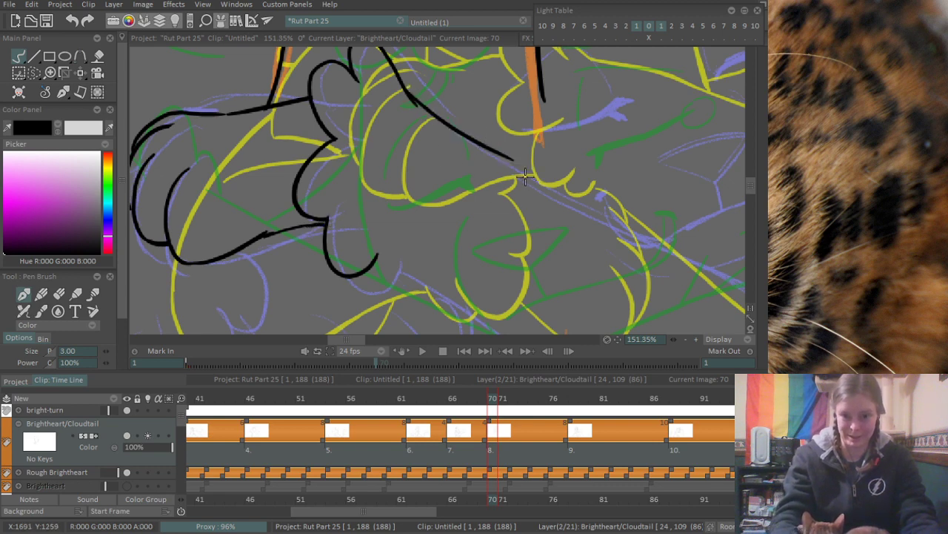
- Extend the line from the second upper lobe in a long diagonal down along the purple rough
drag(406, 88, 523, 175)
key(ctrl+z)
drag(406, 91, 579, 202)
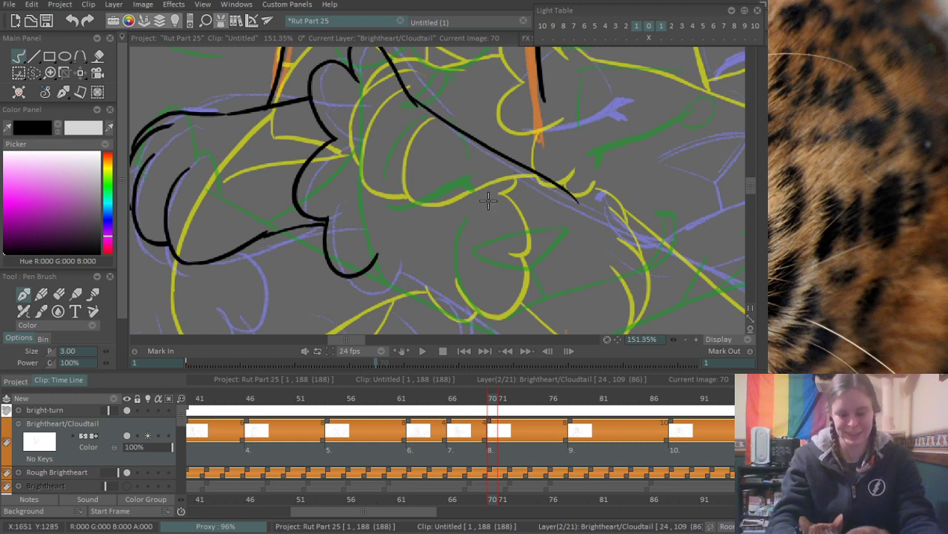
- Extend the neck line beyond the orange rough, curving it down toward the end of the long diagonal line
drag(487, 197, 358, 244)
drag(459, 204, 408, 283)
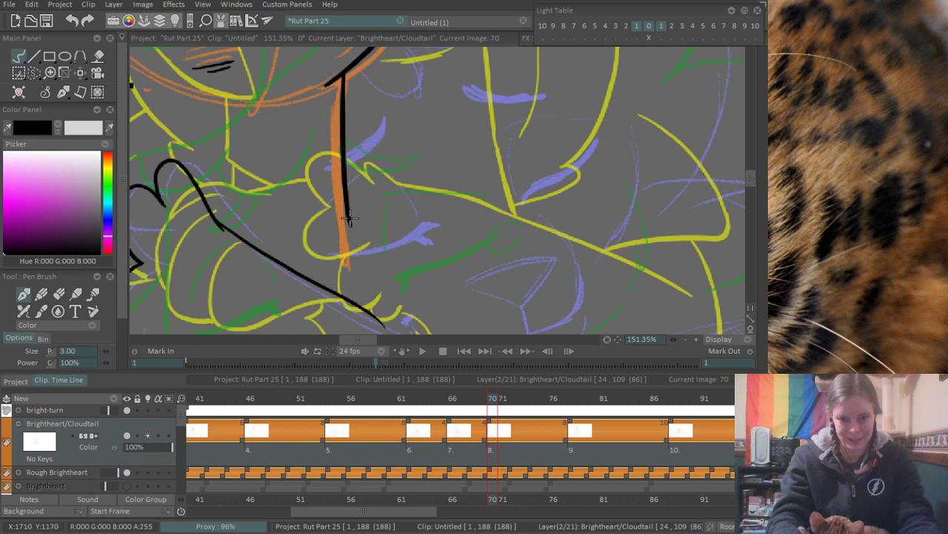
drag(347, 213, 390, 295)
key(ctrl+z)
drag(347, 207, 398, 314)
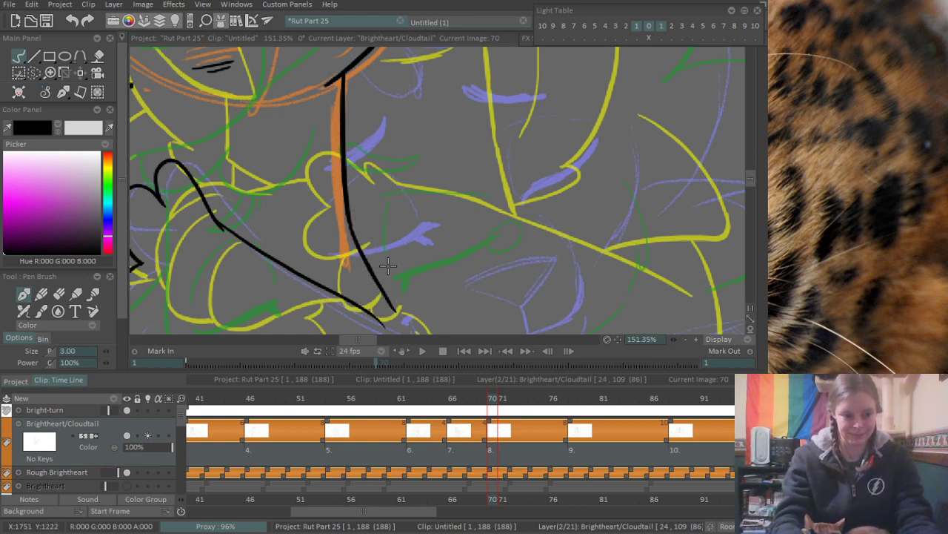
- Continue the long diagonal line past the bottom of the neck line along the purple rough, and erase the leftover end of the earlier stroke
drag(395, 288, 386, 168)
drag(494, 214, 432, 207)
drag(300, 187, 453, 267)
key(ctrl+z)
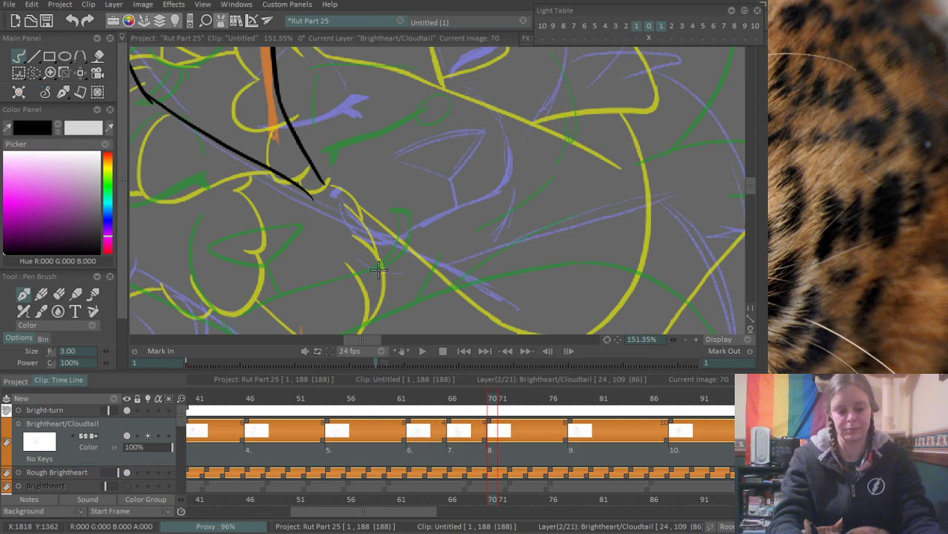
drag(436, 202, 476, 211)
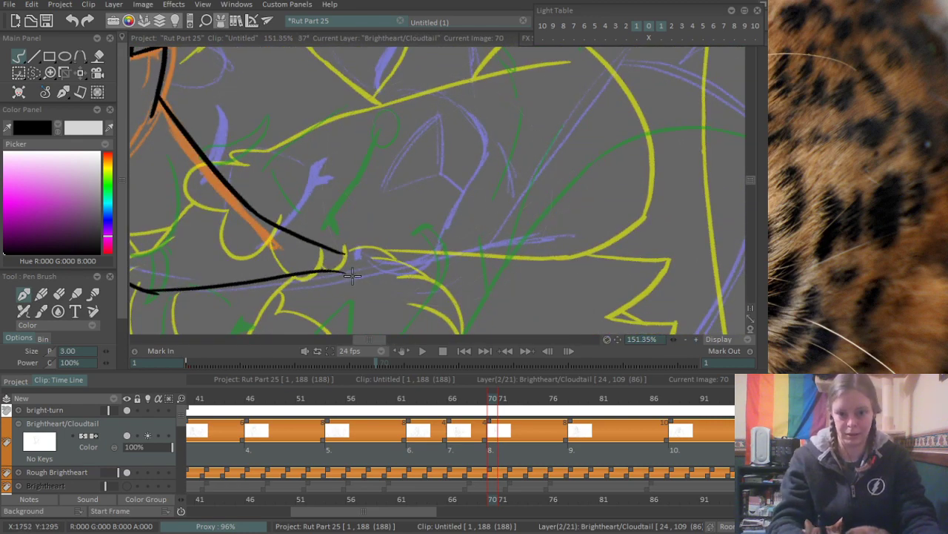
drag(348, 271, 571, 222)
key(ctrl+z)
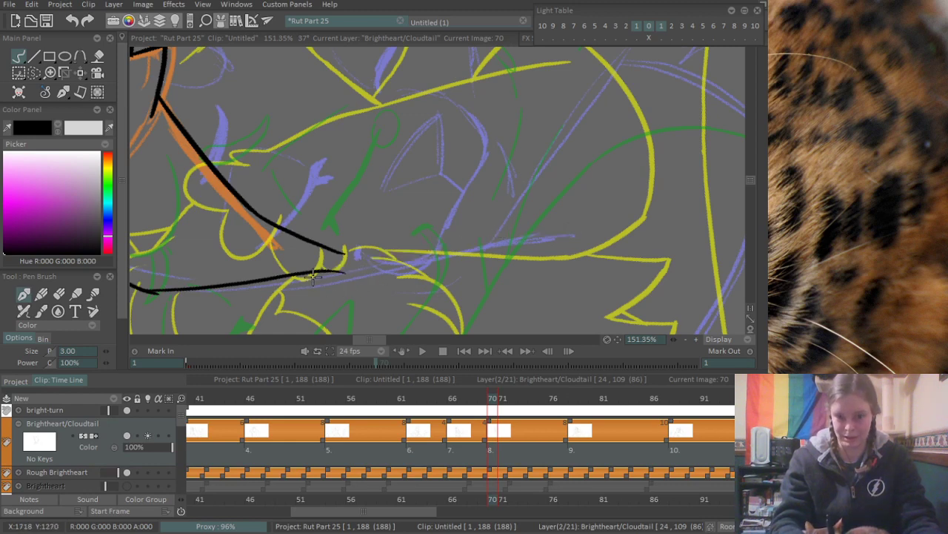
drag(313, 275, 514, 226)
key(e)
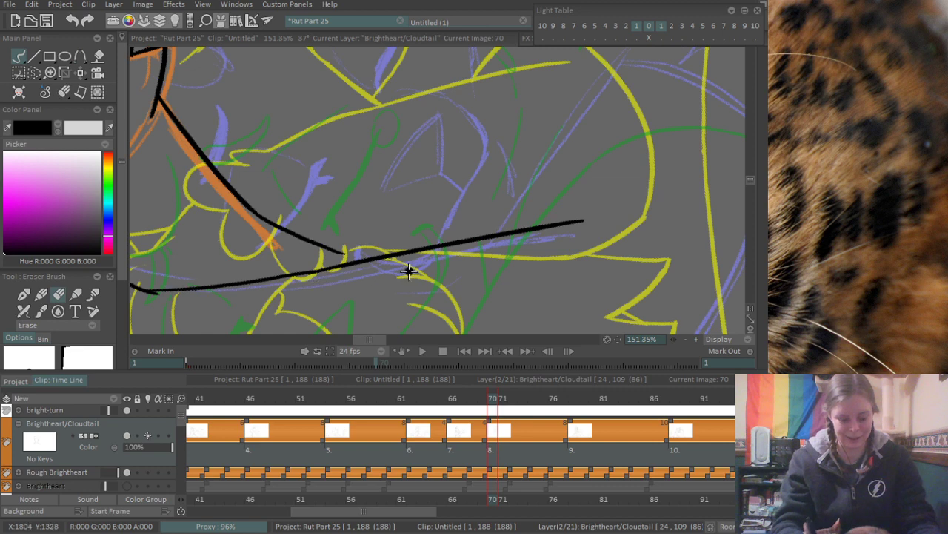
key(e)
- Ink the small purple triangle above the long line, with a bent line from its lower corner down to that line
mouse_move(406, 231)
mouse_down()
mouse_move(365, 190)
mouse_move(355, 278)
mouse_up()
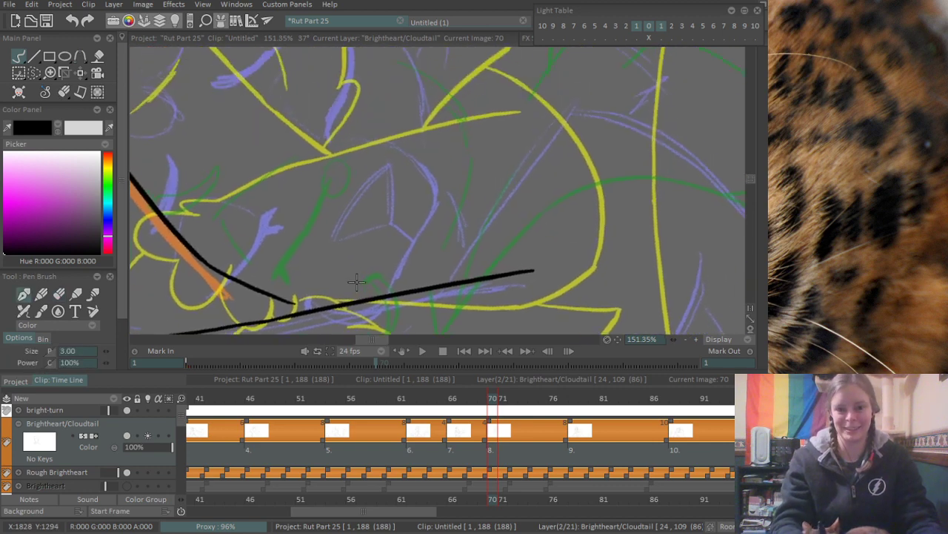
drag(334, 238, 388, 171)
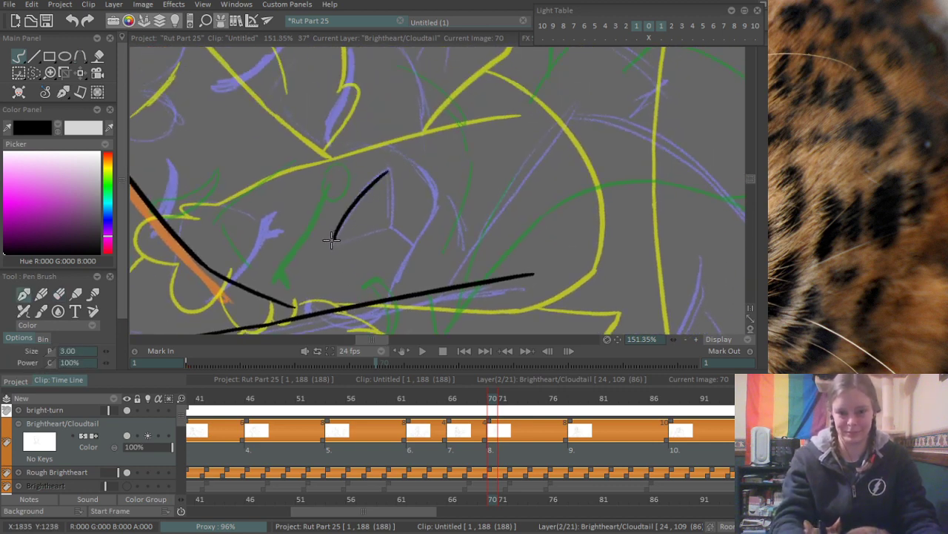
drag(334, 239, 389, 223)
mouse_move(390, 171)
mouse_down()
mouse_move(391, 225)
mouse_move(413, 244)
mouse_up()
key(ctrl+z)
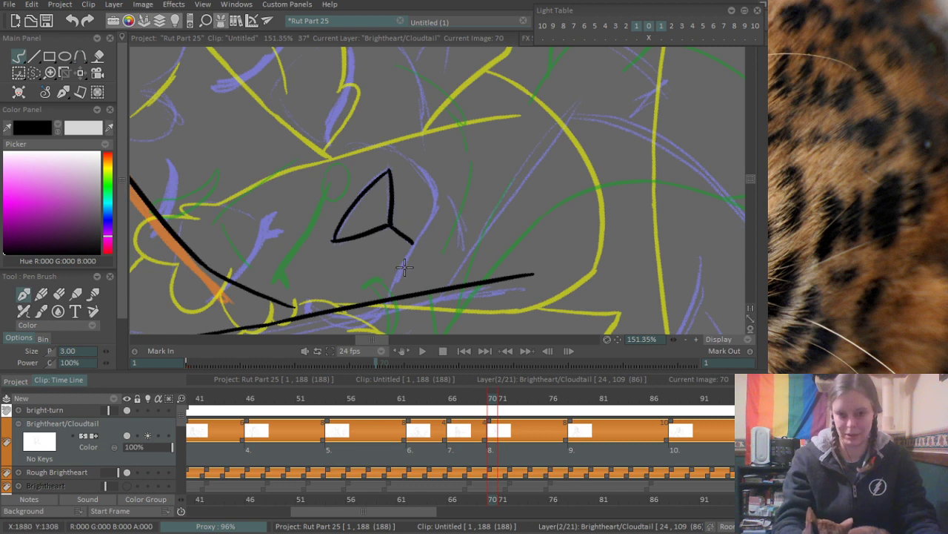
drag(415, 241, 390, 297)
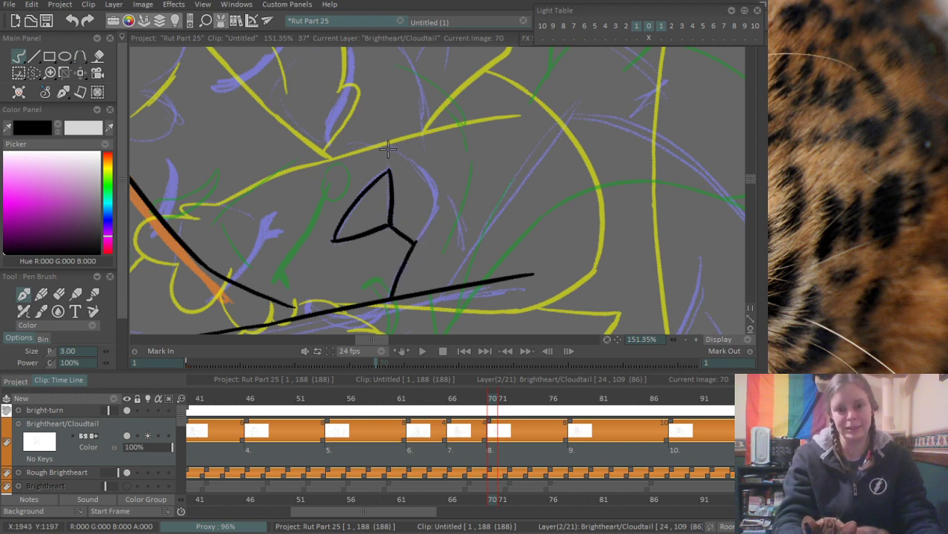
- Ink the curved purple outline beside the small triangle, a short line above the triangle, and a small tick mark near its outer corner
mouse_move(386, 149)
mouse_down()
mouse_move(440, 191)
mouse_move(436, 217)
mouse_move(417, 238)
mouse_up()
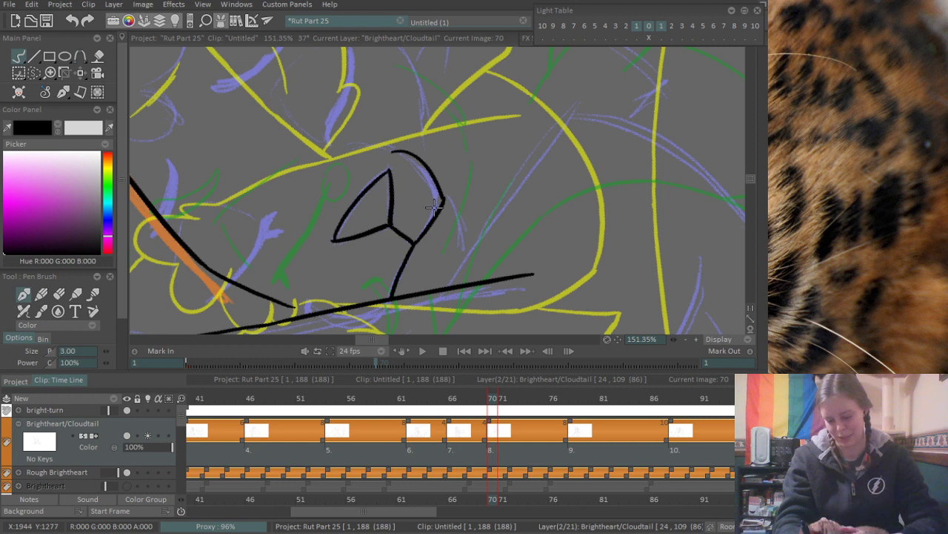
mouse_move(341, 232)
mouse_down()
mouse_move(382, 291)
mouse_move(337, 282)
mouse_up()
drag(365, 216, 406, 210)
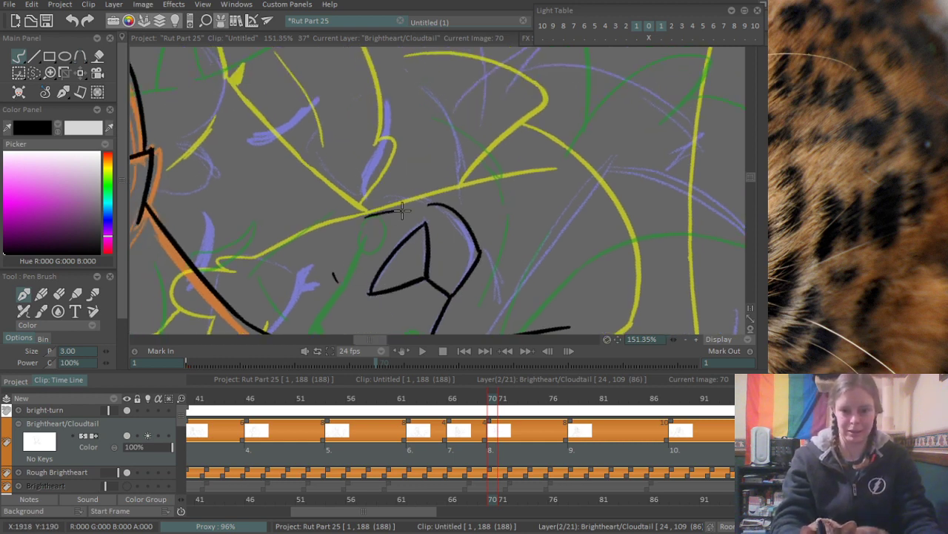
drag(335, 275, 373, 190)
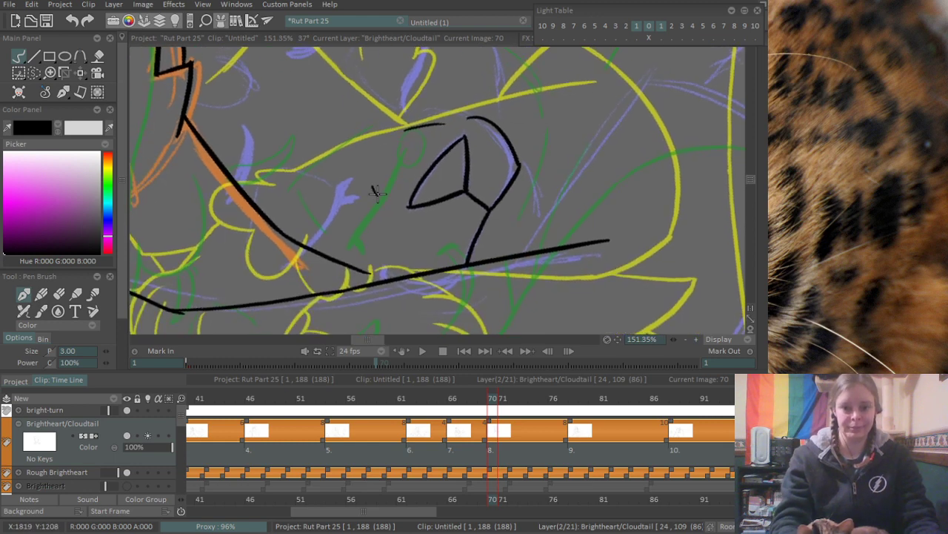
- Ink the thick forked purple mark rising from the end of the neck line as solid black, and trim its tip with the eraser
drag(301, 246, 343, 176)
drag(304, 249, 340, 186)
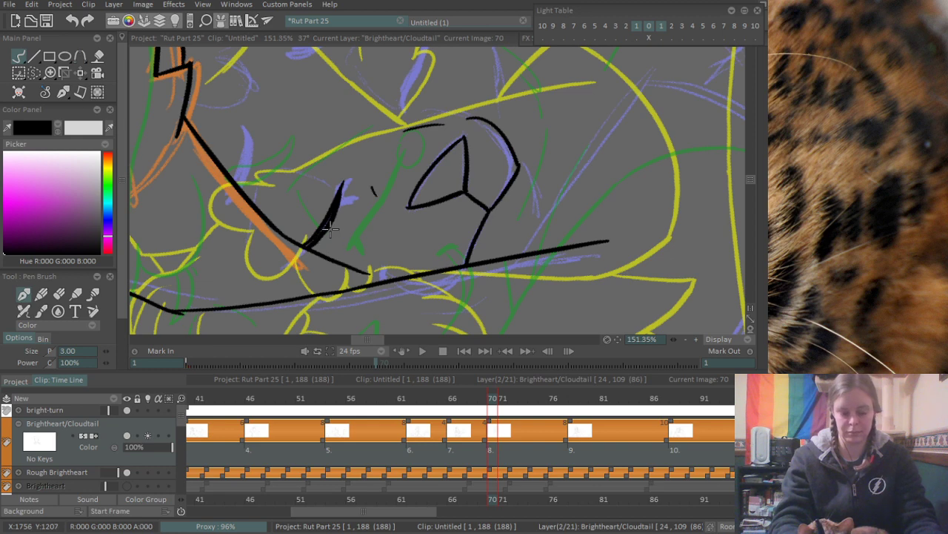
key(ctrl+z)
mouse_move(307, 247)
mouse_down()
mouse_move(344, 182)
mouse_move(337, 220)
mouse_move(356, 195)
mouse_up()
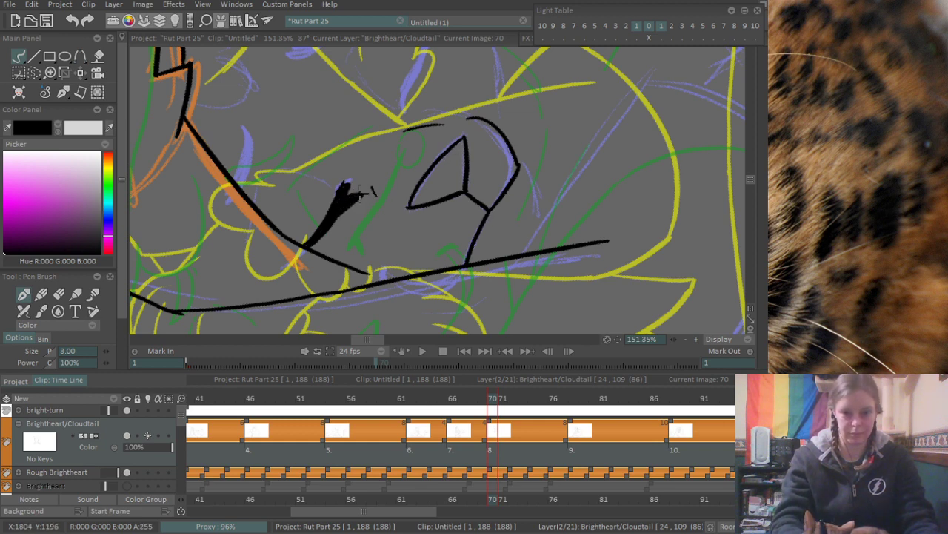
key(e)
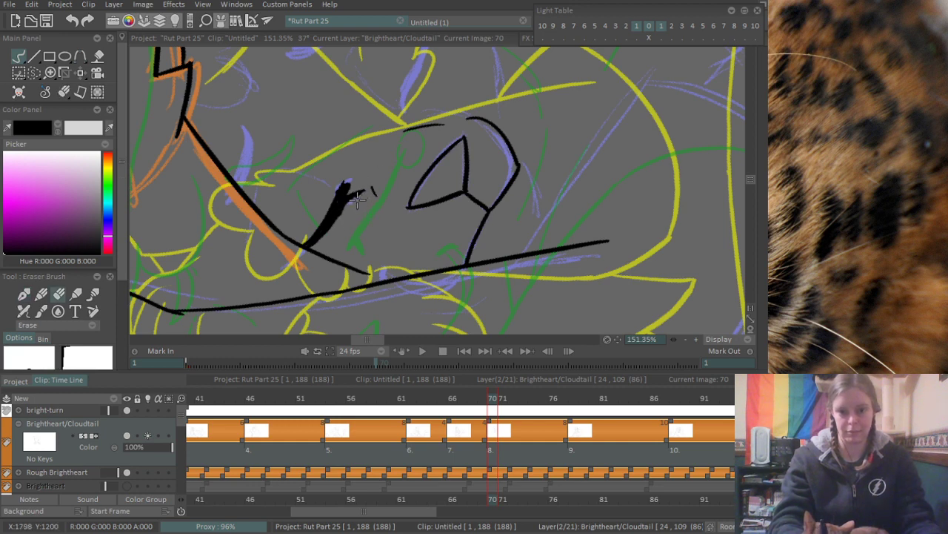
drag(345, 174, 351, 182)
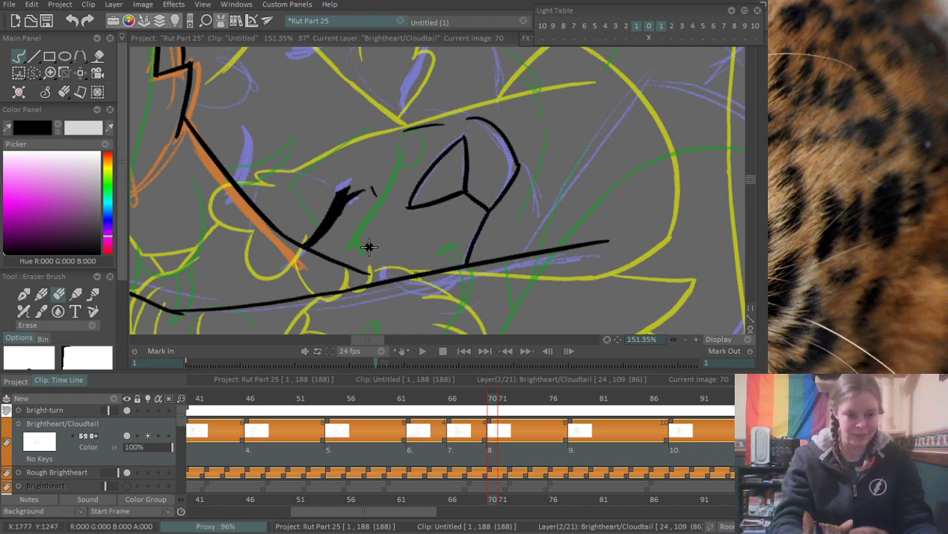
key(p)
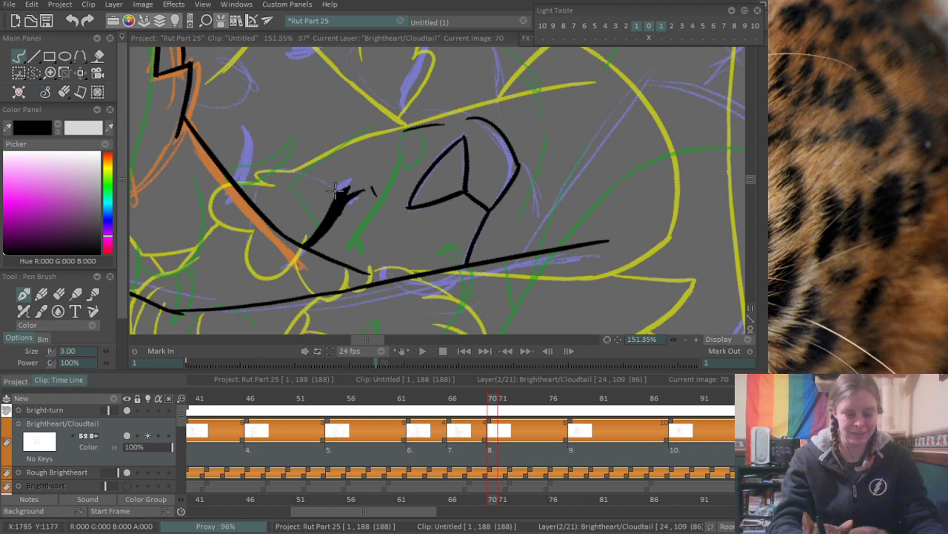
- Ink the thick curved purple mark above the triangle as a solid black stroke tapering upward, with a small fork at its lower end
drag(312, 208, 307, 298)
drag(399, 189, 381, 228)
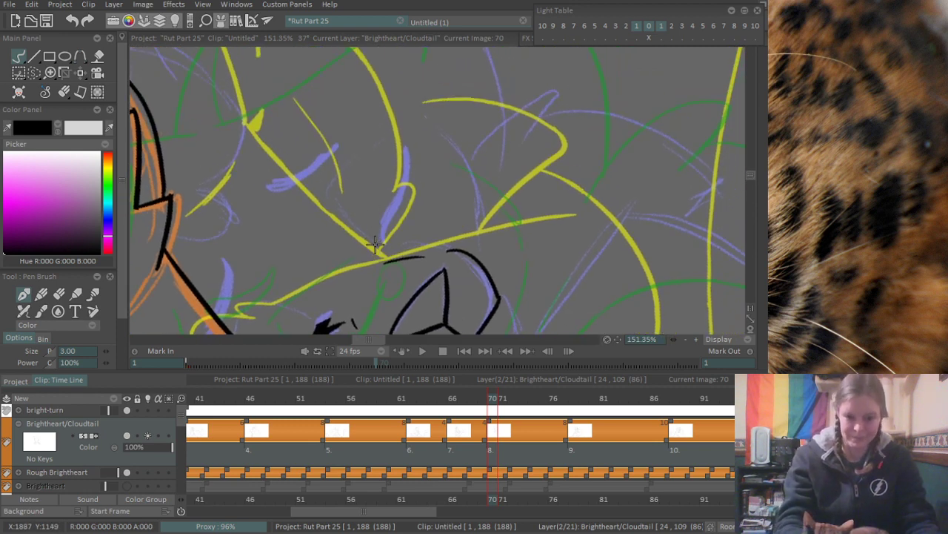
drag(379, 232, 399, 201)
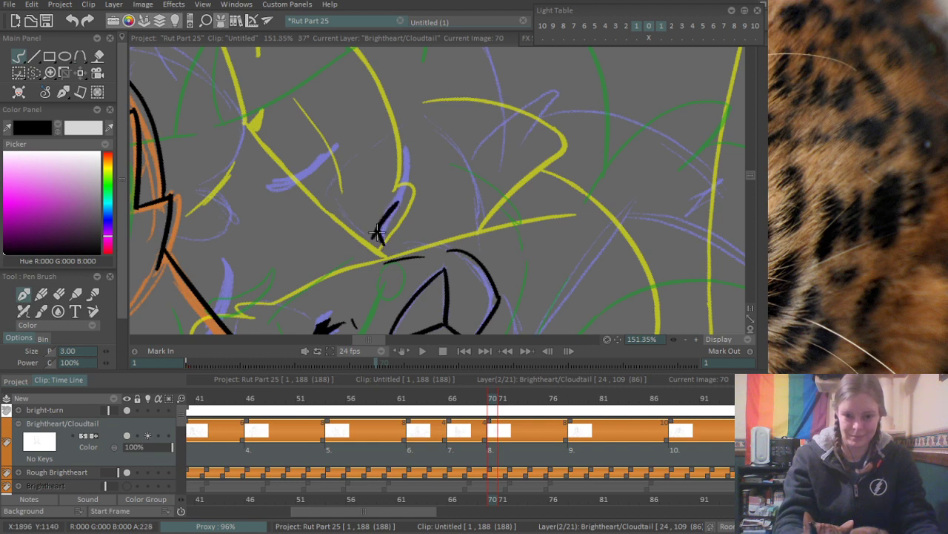
drag(378, 234, 407, 182)
drag(404, 141, 406, 198)
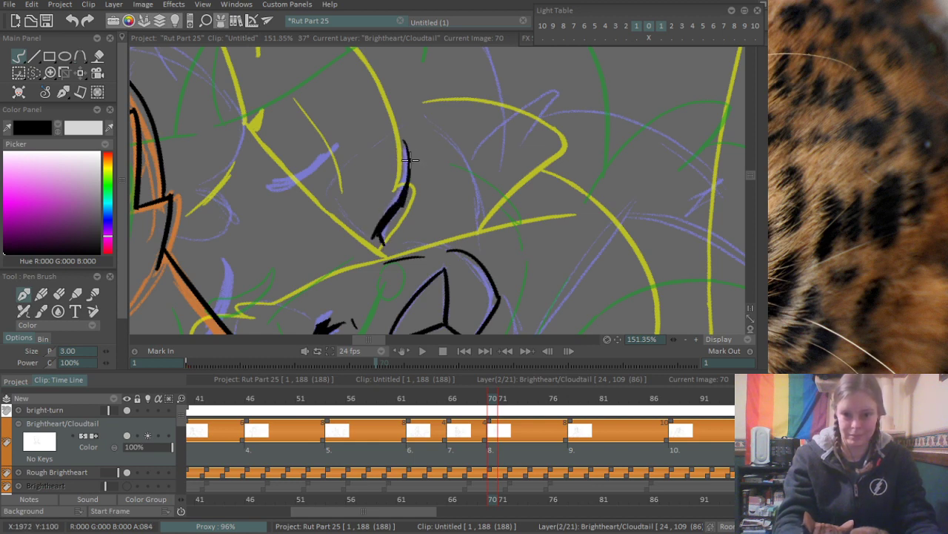
key(ctrl+z)
drag(407, 141, 406, 199)
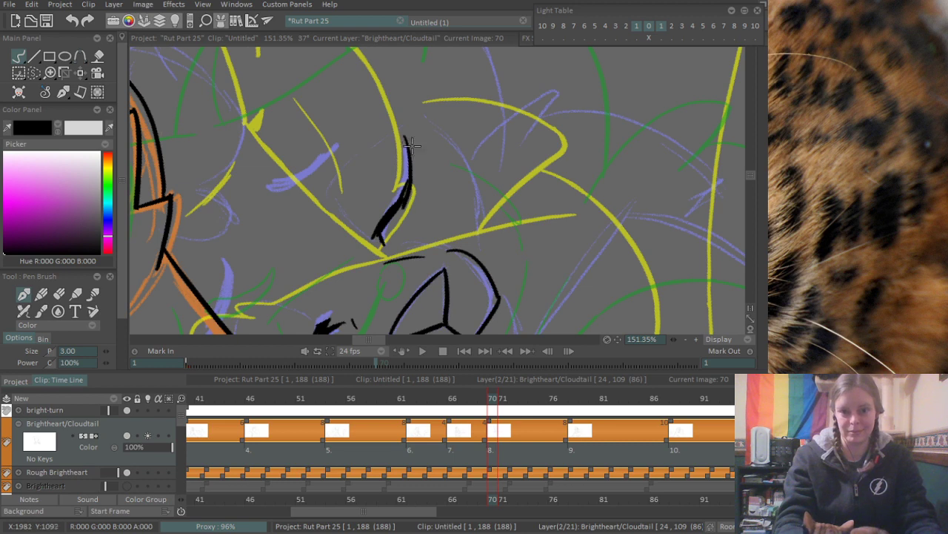
key(ctrl+z)
drag(409, 135, 401, 191)
drag(408, 146, 401, 202)
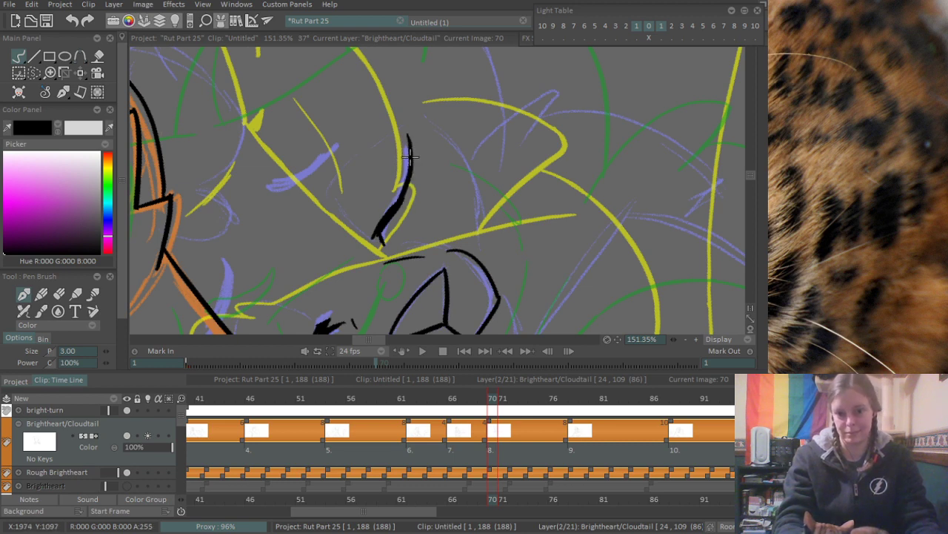
drag(411, 158, 406, 194)
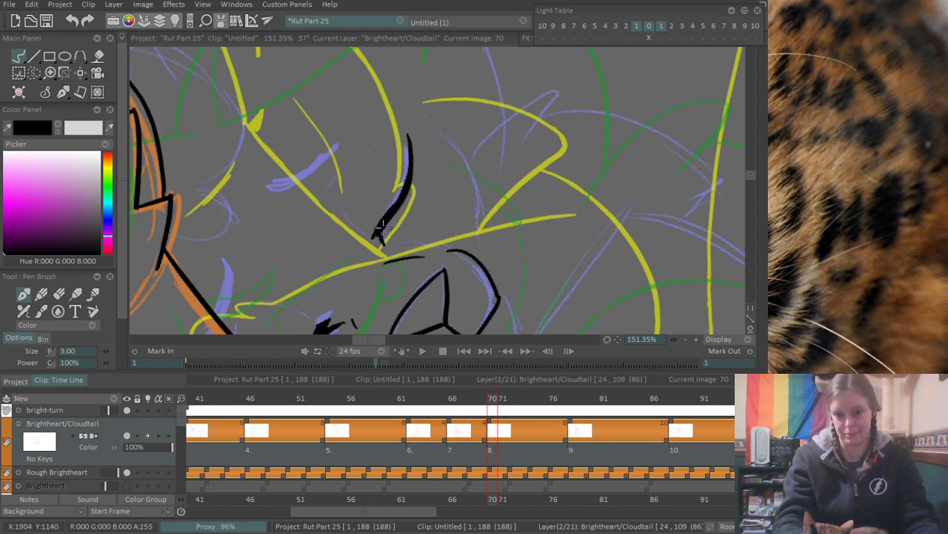
drag(381, 228, 383, 234)
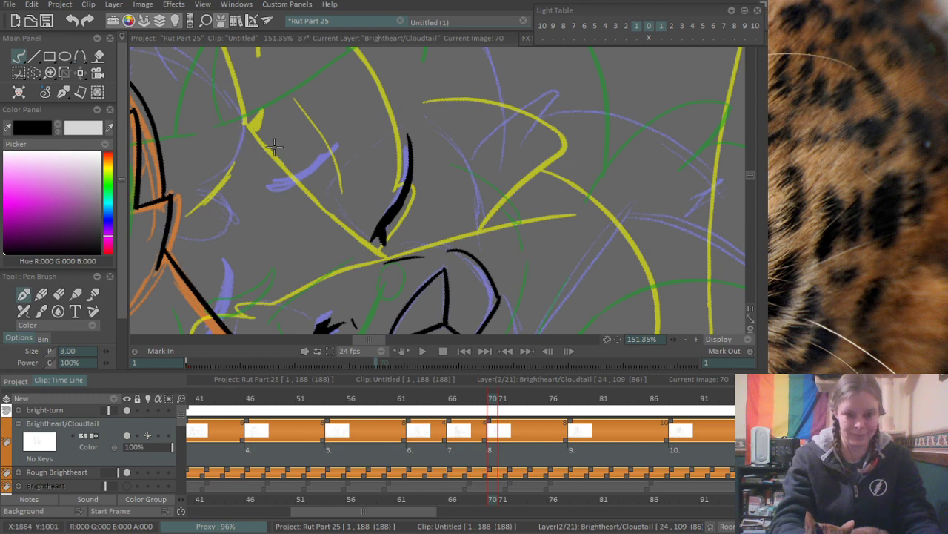
- Outline the neighbouring crescent-shaped purple mark, and ink short curved lines between it and the solid black mark
mouse_move(269, 193)
mouse_down()
mouse_move(300, 256)
mouse_move(379, 209)
mouse_up()
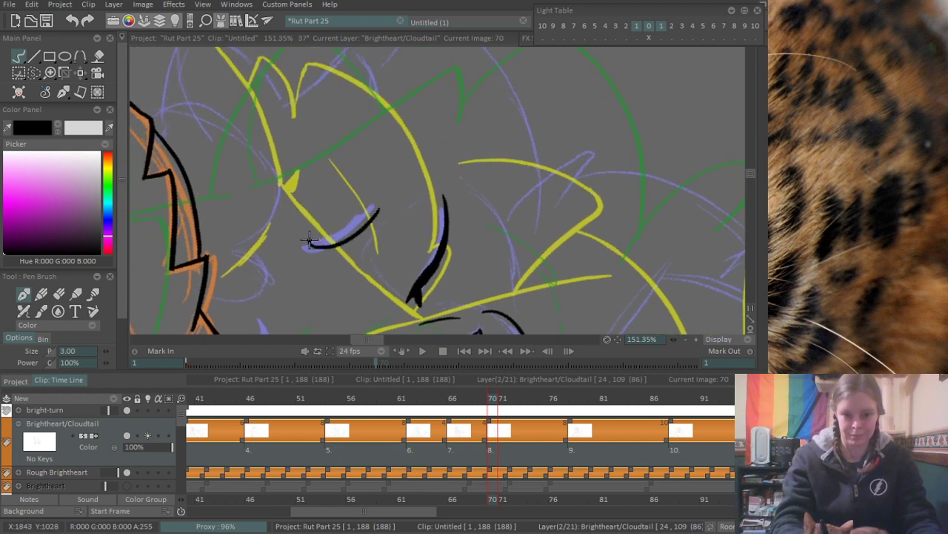
drag(310, 241, 372, 205)
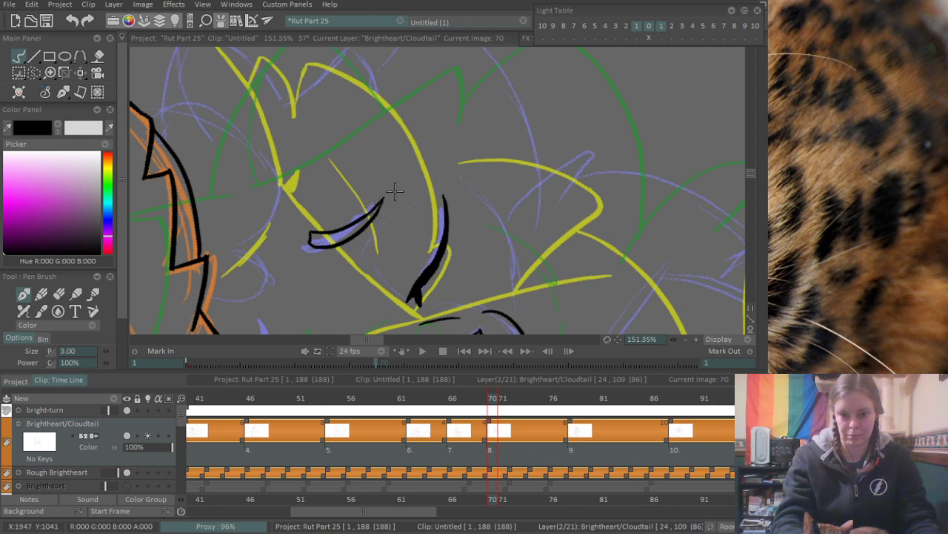
mouse_move(377, 249)
mouse_down()
mouse_move(378, 192)
mouse_move(406, 243)
mouse_up()
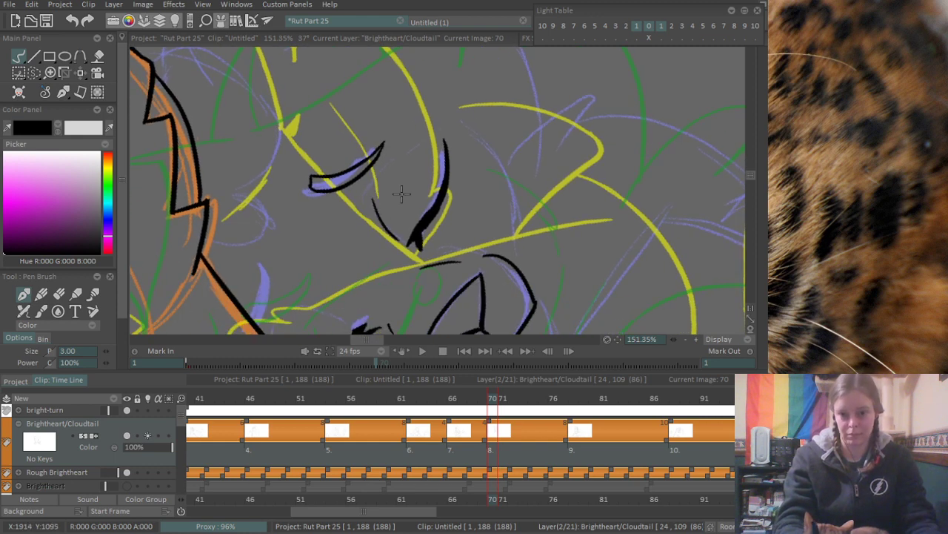
key(ctrl+z)
drag(368, 204, 398, 233)
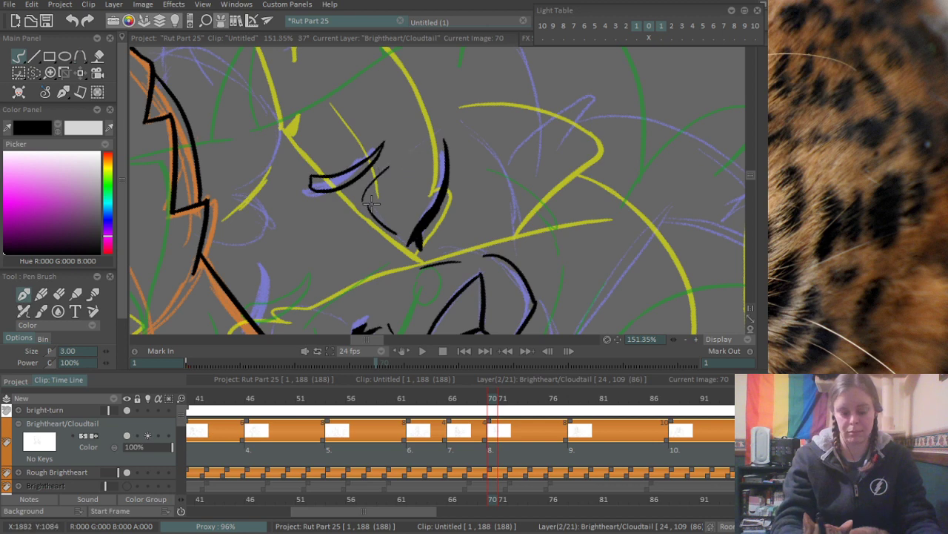
- Ink the small purple shape on the neck line, the short strokes beside it, and the rounded purple lobe next to the zigzag line
mouse_move(285, 268)
mouse_down()
mouse_move(338, 197)
mouse_move(339, 237)
mouse_move(312, 234)
mouse_move(325, 270)
mouse_move(391, 297)
mouse_up()
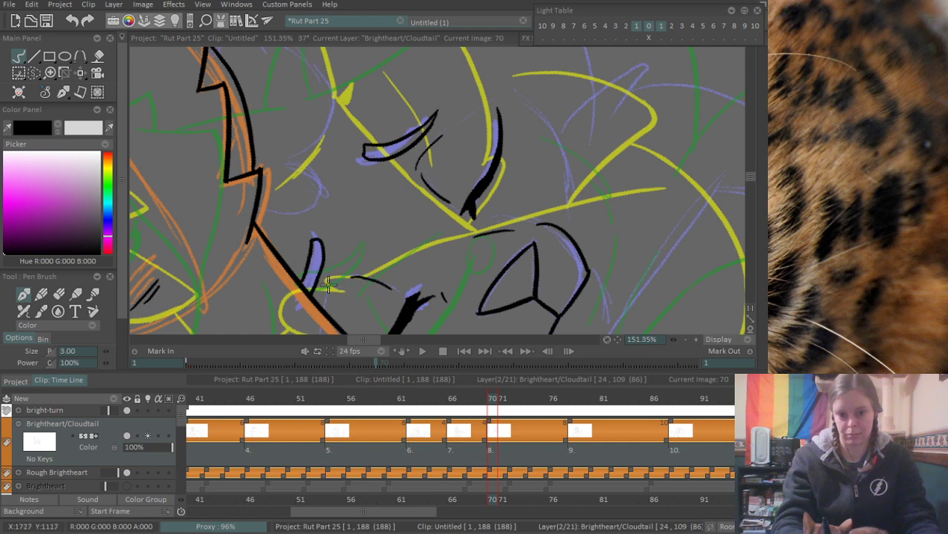
drag(332, 271, 319, 296)
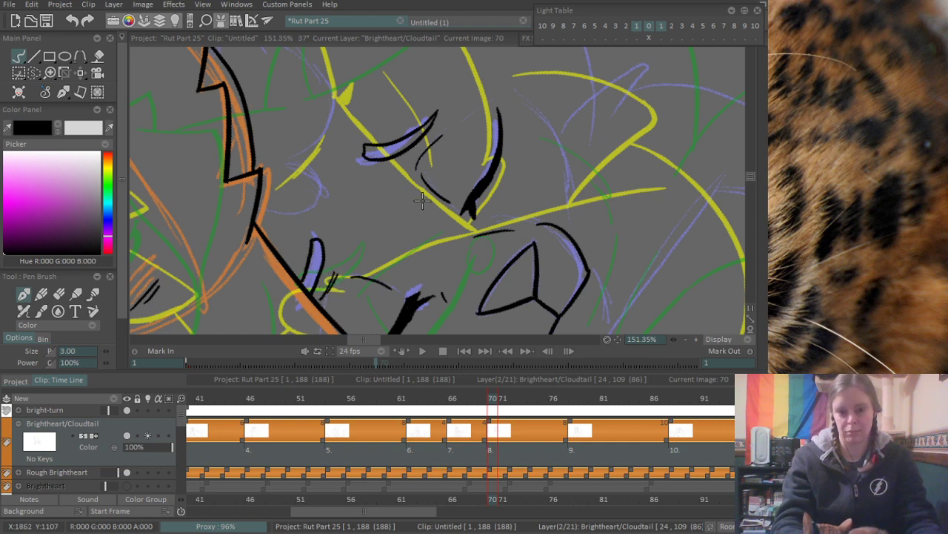
scroll(423, 201, down, 5)
scroll(392, 201, up, 4)
mouse_move(348, 205)
mouse_down()
mouse_move(365, 231)
mouse_move(359, 227)
mouse_move(344, 282)
mouse_move(347, 236)
mouse_move(369, 263)
mouse_up()
key(ctrl+z)
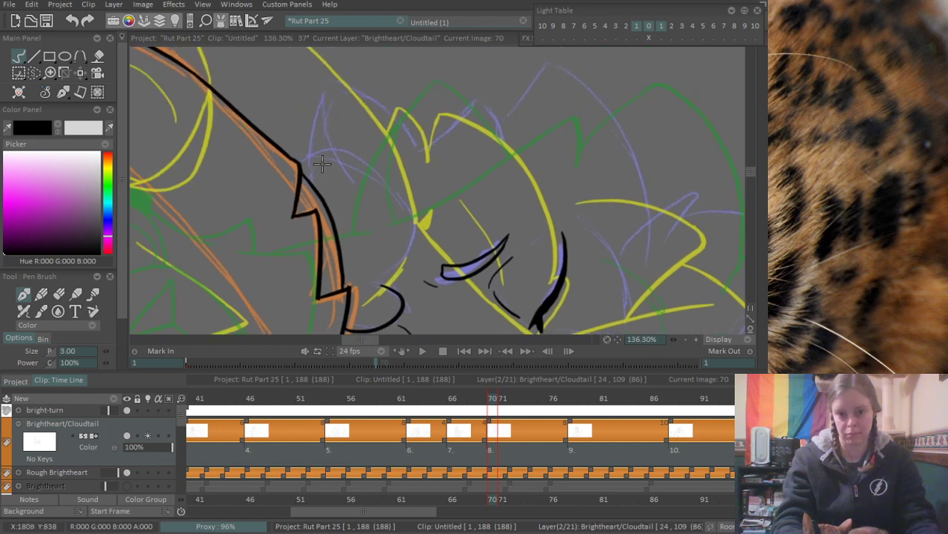
- Ink a large rounded arc from the top of the zigzag line around to the small lobe, following the purple rough
drag(293, 154, 371, 256)
key(ctrl+z)
drag(296, 152, 377, 271)
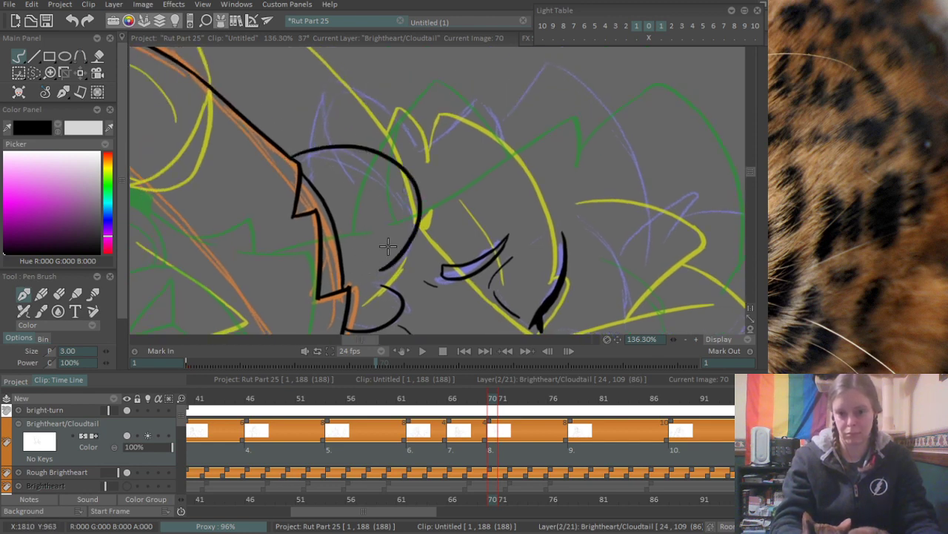
key(ctrl+z)
drag(300, 148, 376, 288)
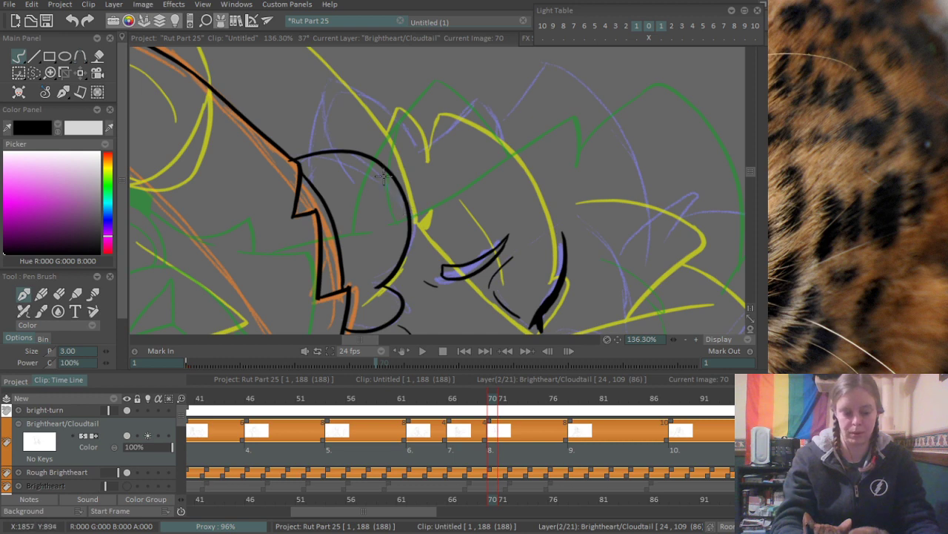
- Ink the pointed purple ear above the rounded arc, including its inner ear lines
drag(369, 163, 346, 272)
mouse_move(287, 261)
mouse_down()
mouse_move(319, 179)
mouse_move(398, 260)
mouse_up()
mouse_move(305, 194)
mouse_down()
mouse_move(329, 210)
mouse_move(318, 208)
mouse_move(339, 201)
mouse_move(363, 214)
mouse_move(317, 229)
mouse_move(332, 213)
mouse_move(326, 203)
mouse_move(372, 217)
mouse_up()
key(ctrl+z)
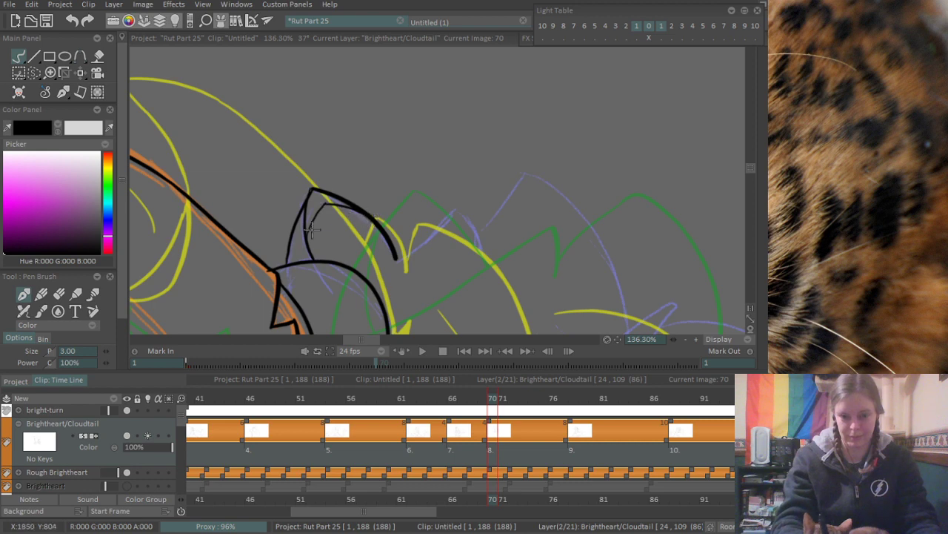
drag(297, 221, 314, 254)
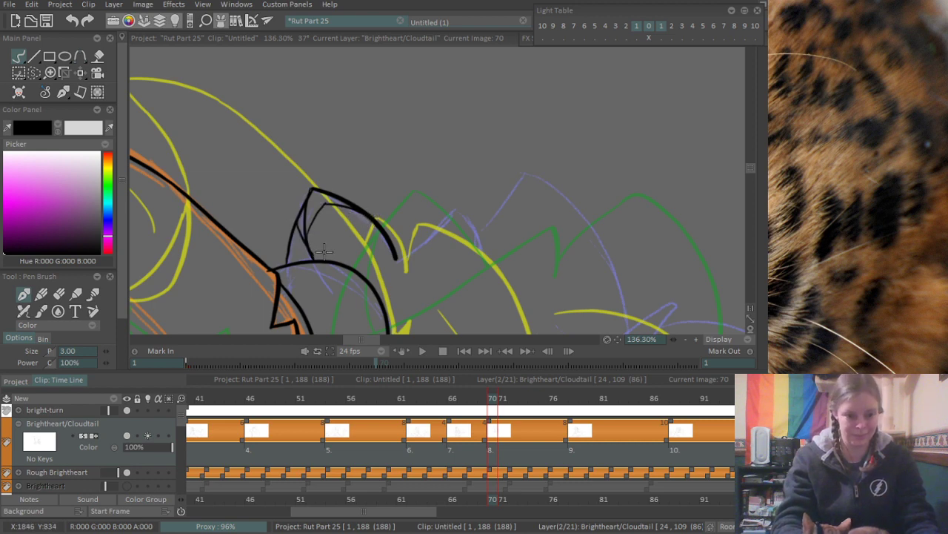
- Erase the overshooting line end where the rounded arc meets the long orange-rough outline
scroll(306, 278, up, 4)
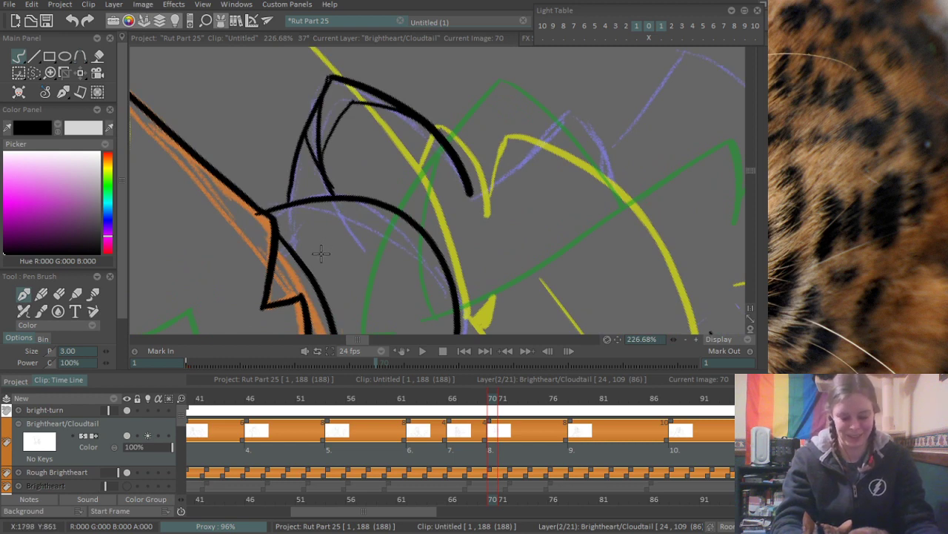
key(e)
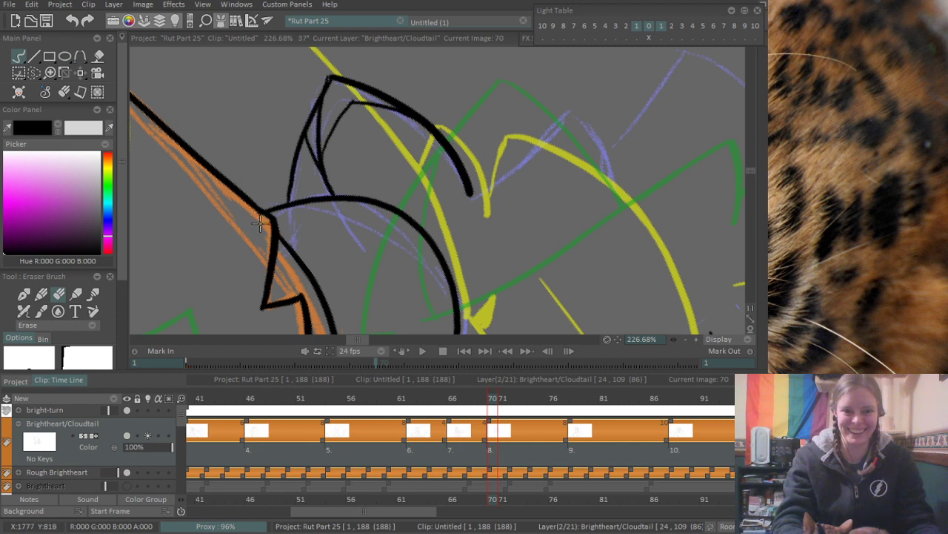
key(b)
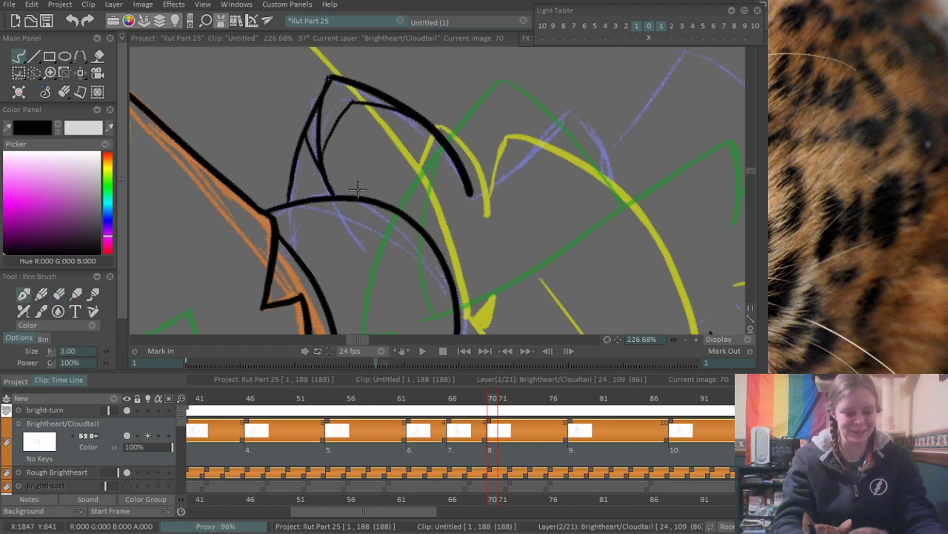
- Ink the jagged fur line from the rounded arc past the ear, over the small purple tuft and up to the tall purple peak
scroll(411, 164, down, 2)
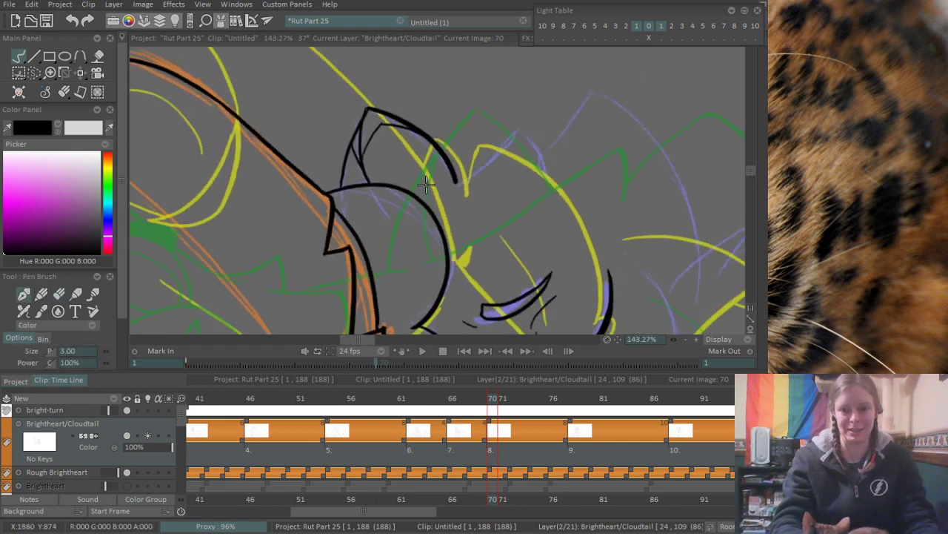
drag(543, 172, 390, 239)
scroll(393, 242, up, 1)
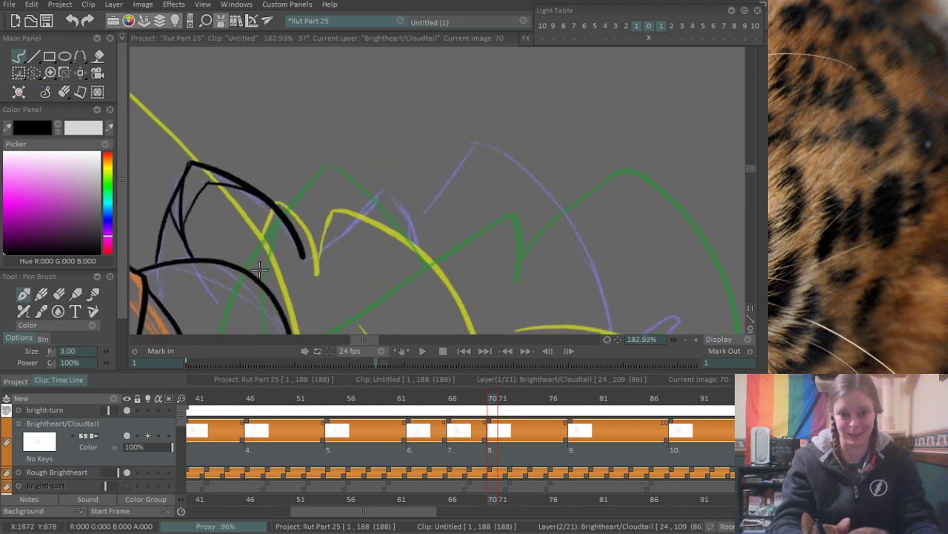
mouse_move(255, 278)
mouse_down()
mouse_move(354, 215)
mouse_move(366, 183)
mouse_move(392, 237)
mouse_move(461, 147)
mouse_up()
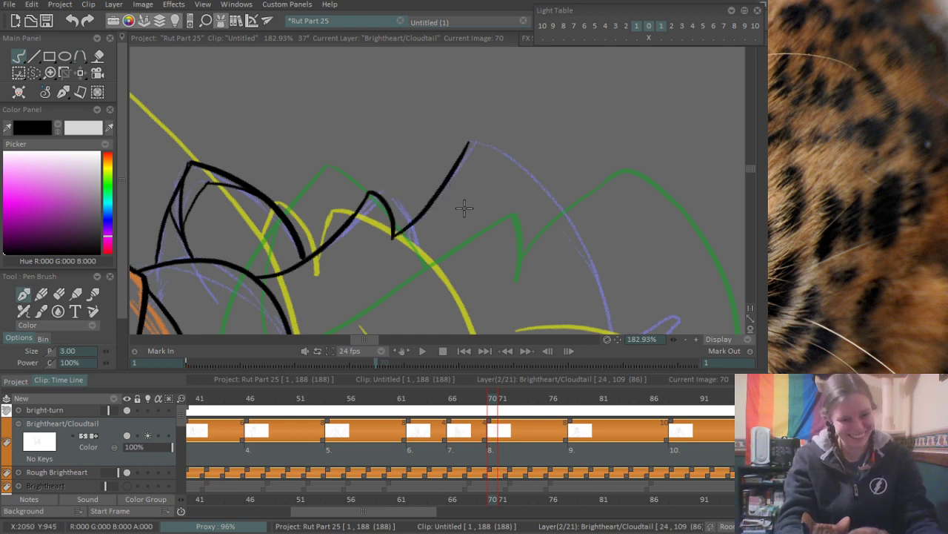
- Ink the long curve from the tall peak down the far side, following the purple rough
drag(465, 240, 372, 204)
drag(487, 173, 405, 176)
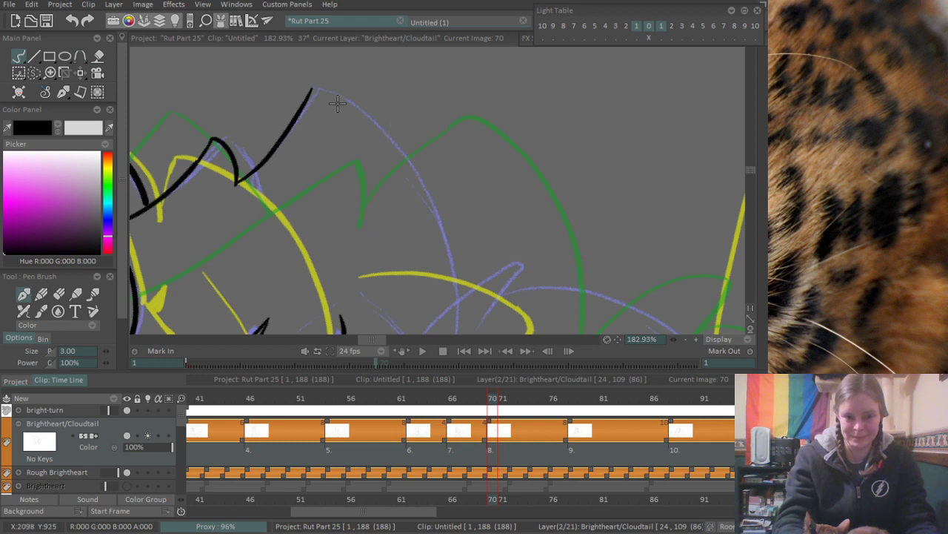
drag(313, 96, 440, 285)
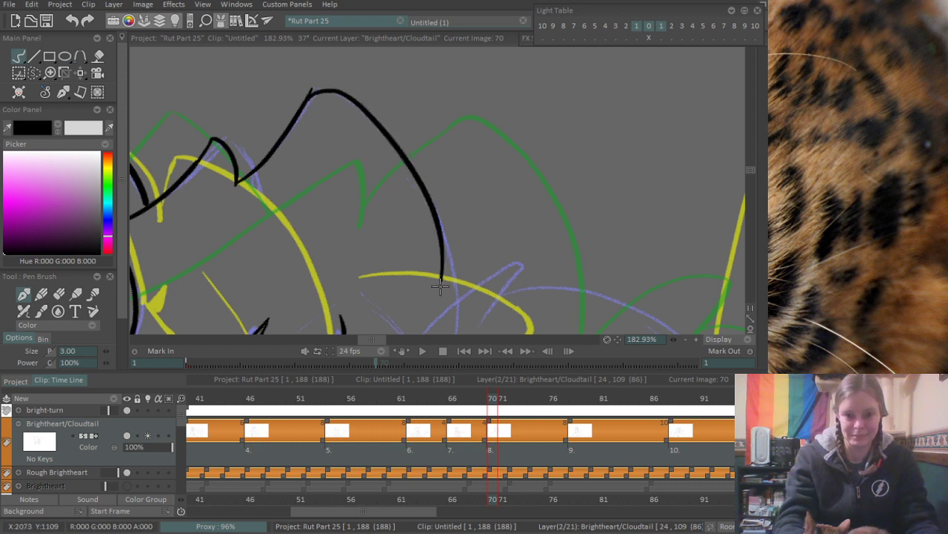
key(ctrl+z)
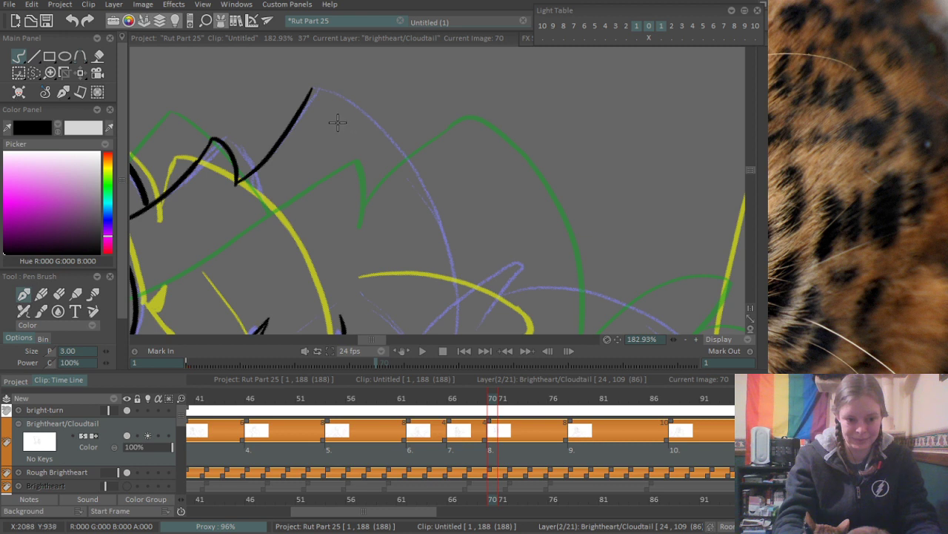
mouse_move(313, 108)
mouse_down()
mouse_move(447, 260)
mouse_move(453, 286)
mouse_up()
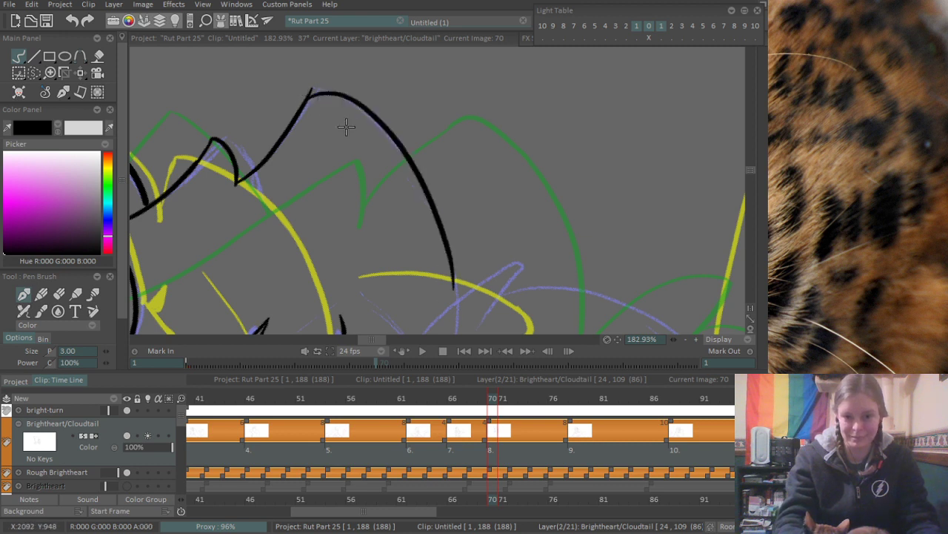
key(ctrl+z)
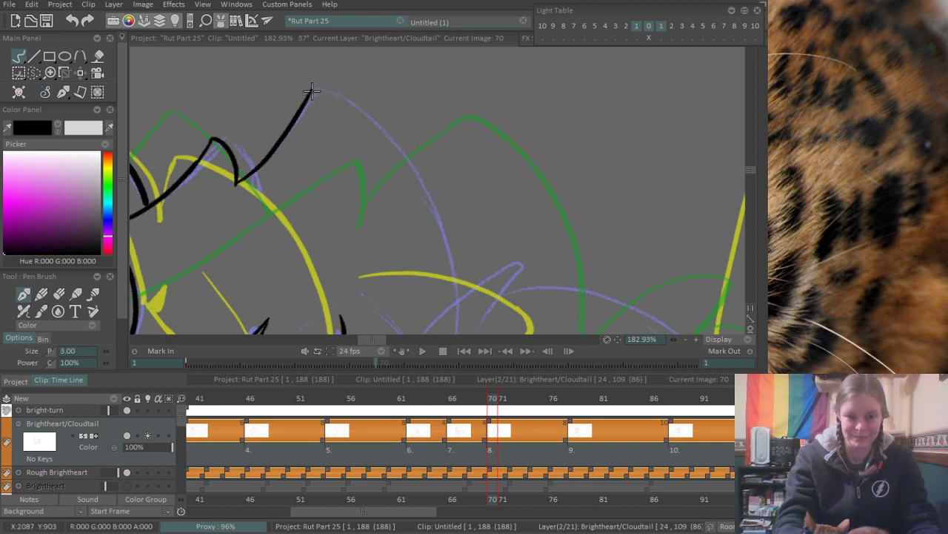
mouse_move(311, 90)
mouse_down()
mouse_move(443, 245)
mouse_move(449, 311)
mouse_up()
key(ctrl+z)
mouse_move(311, 92)
mouse_down()
mouse_move(438, 231)
mouse_move(449, 309)
mouse_up()
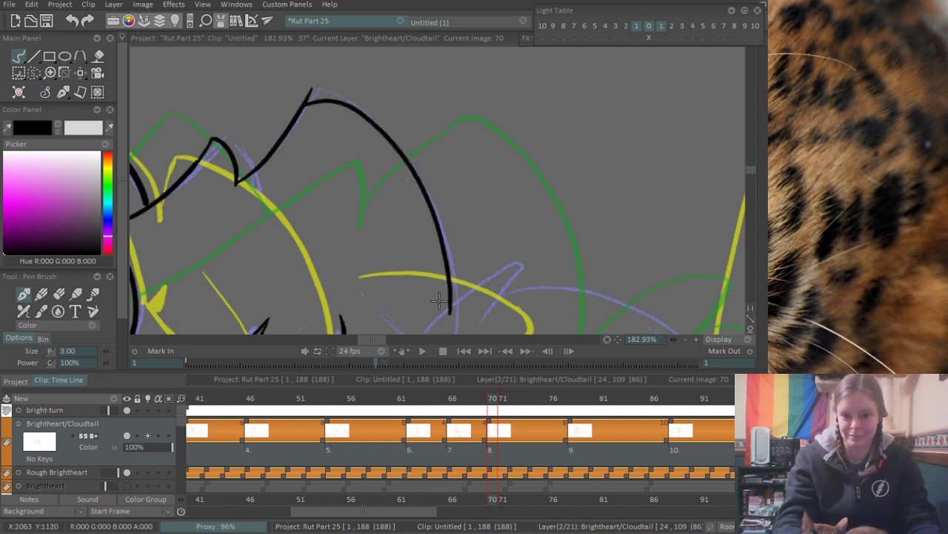
- Erase the overshooting line tip where the two strokes meet at the tall peak
drag(326, 154, 391, 259)
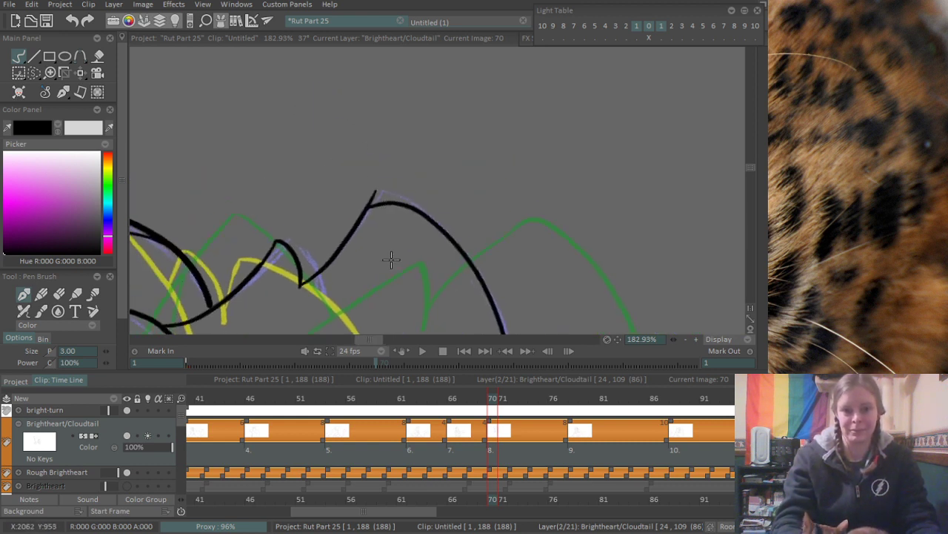
key(e)
drag(367, 211, 391, 194)
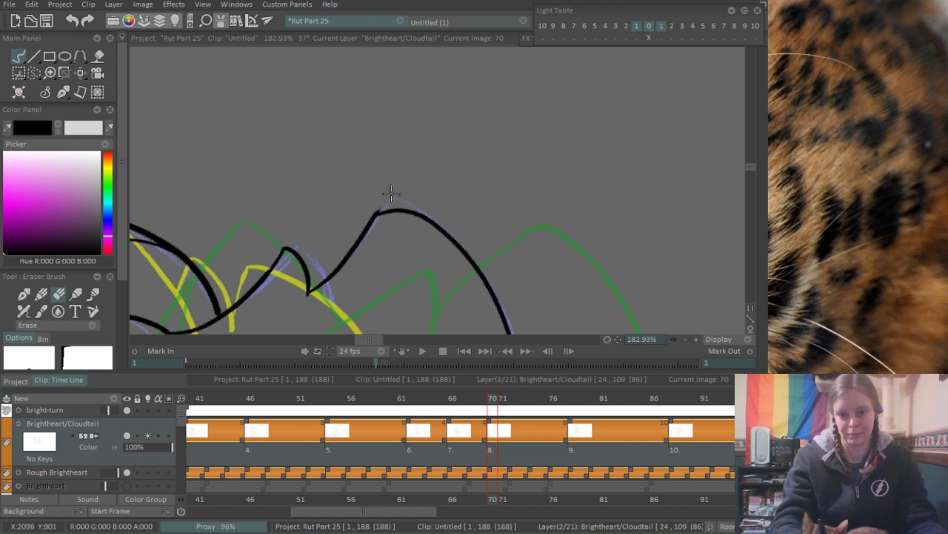
key(b)
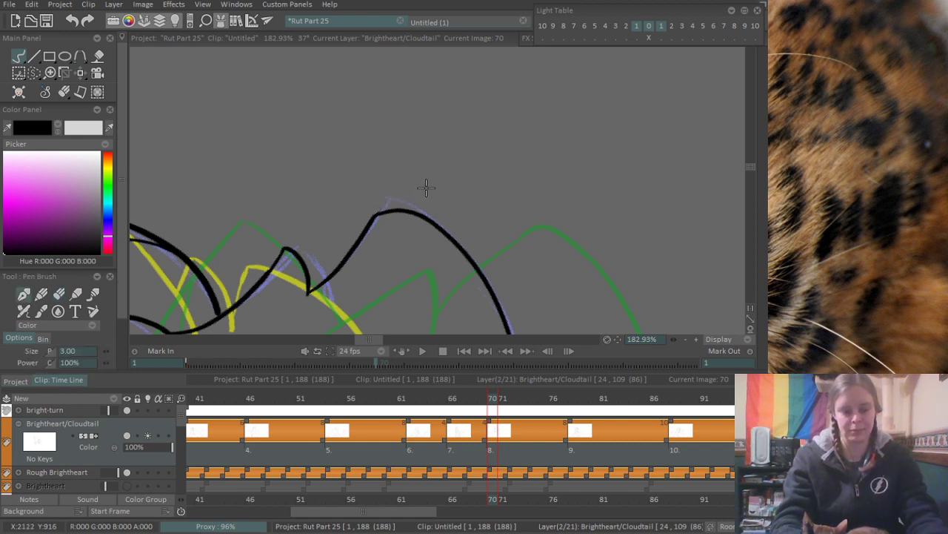
- Ink the large outer curve from the black-inked paw's edge down toward the orange rough, following the purple arc
mouse_move(524, 111)
mouse_down()
mouse_move(540, 170)
mouse_move(529, 201)
mouse_move(535, 194)
mouse_up()
drag(316, 203, 576, 197)
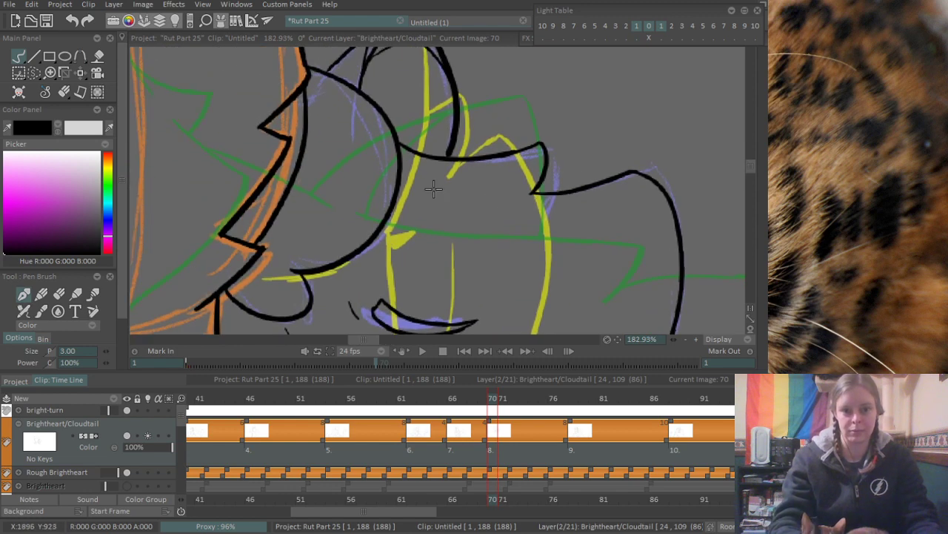
mouse_move(428, 129)
mouse_down()
mouse_move(529, 187)
mouse_move(484, 227)
mouse_move(560, 200)
mouse_move(352, 246)
mouse_up()
drag(529, 266, 488, 173)
mouse_move(494, 208)
mouse_down()
mouse_move(488, 201)
mouse_move(468, 277)
mouse_move(472, 158)
mouse_up()
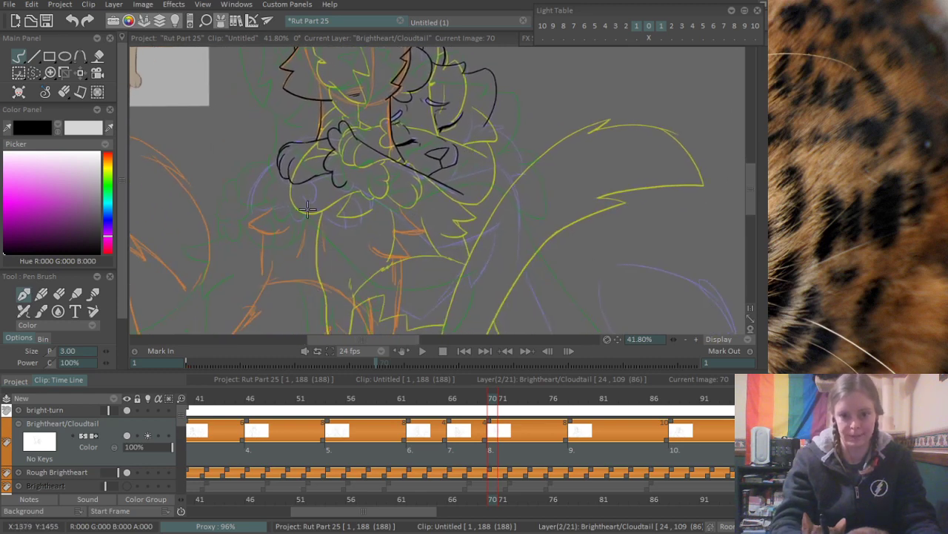
drag(281, 192, 400, 177)
drag(284, 213, 319, 256)
mouse_move(277, 231)
mouse_down()
mouse_move(314, 168)
mouse_move(316, 108)
mouse_up()
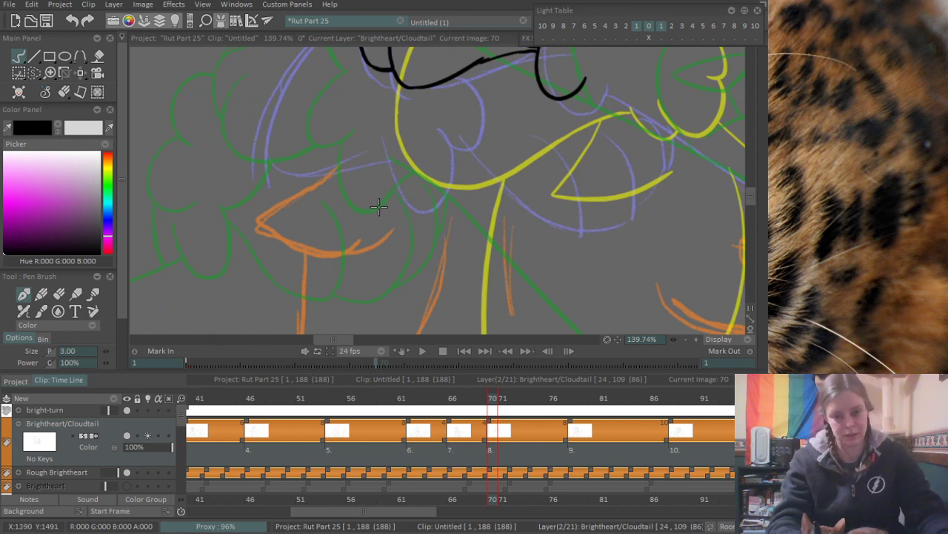
drag(348, 171, 349, 264)
scroll(315, 257, down, 4)
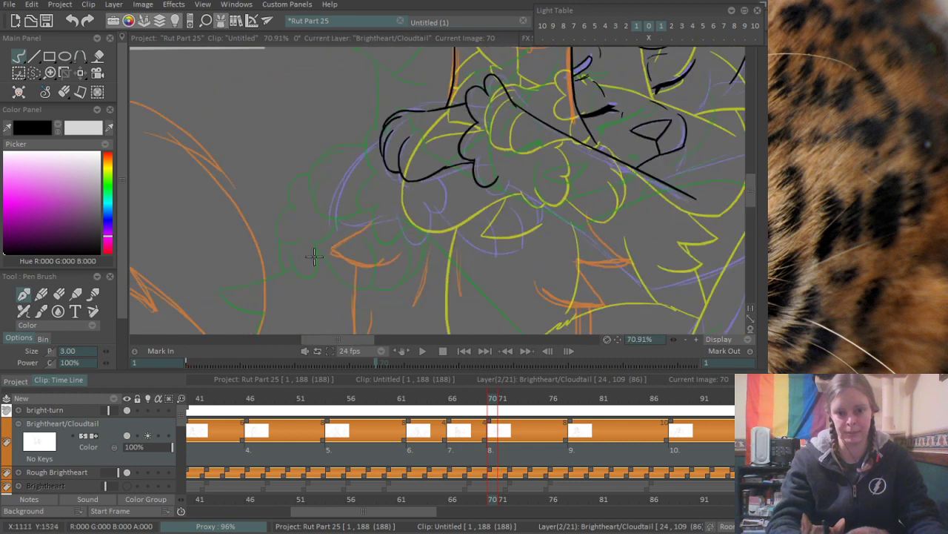
scroll(326, 235, up, 3)
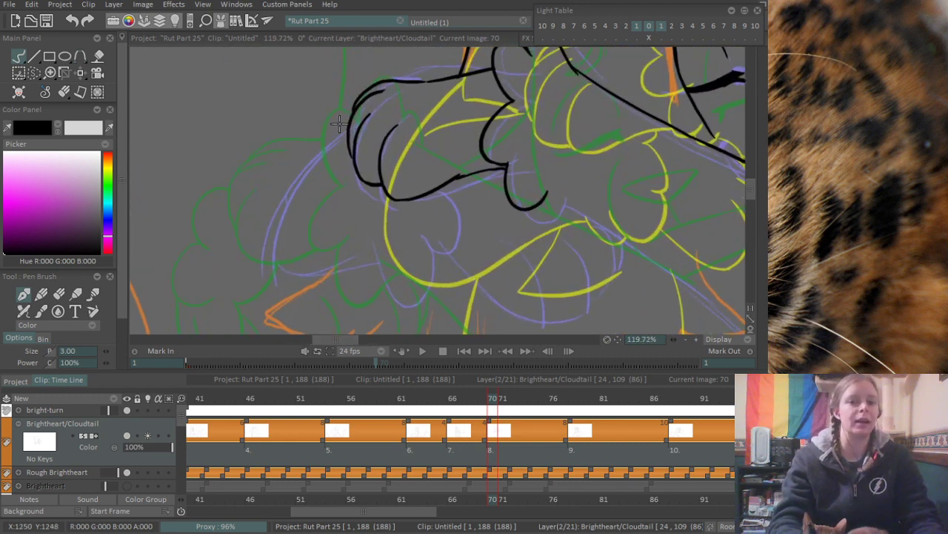
drag(346, 123, 281, 291)
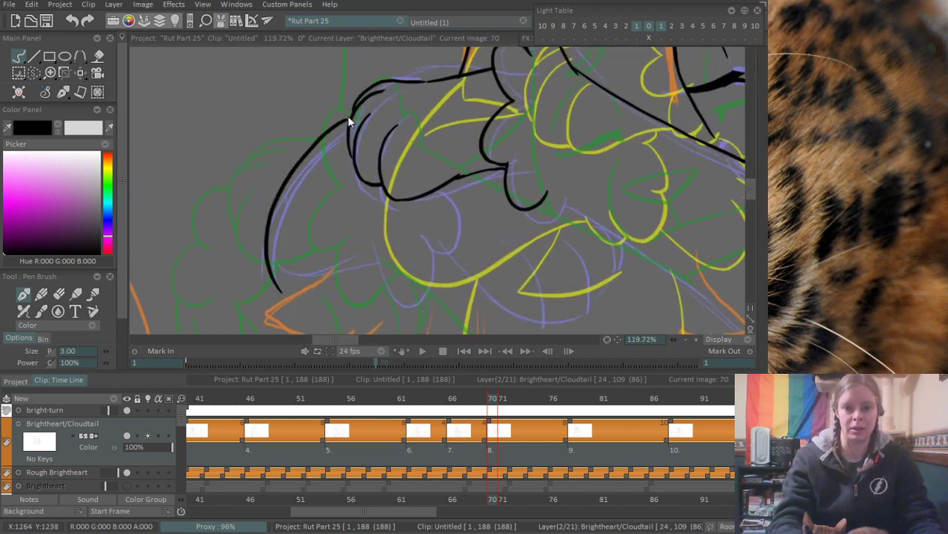
key(ctrl+z)
mouse_move(349, 119)
mouse_down()
mouse_move(304, 146)
mouse_move(291, 276)
mouse_up()
key(ctrl+z)
drag(350, 117, 301, 292)
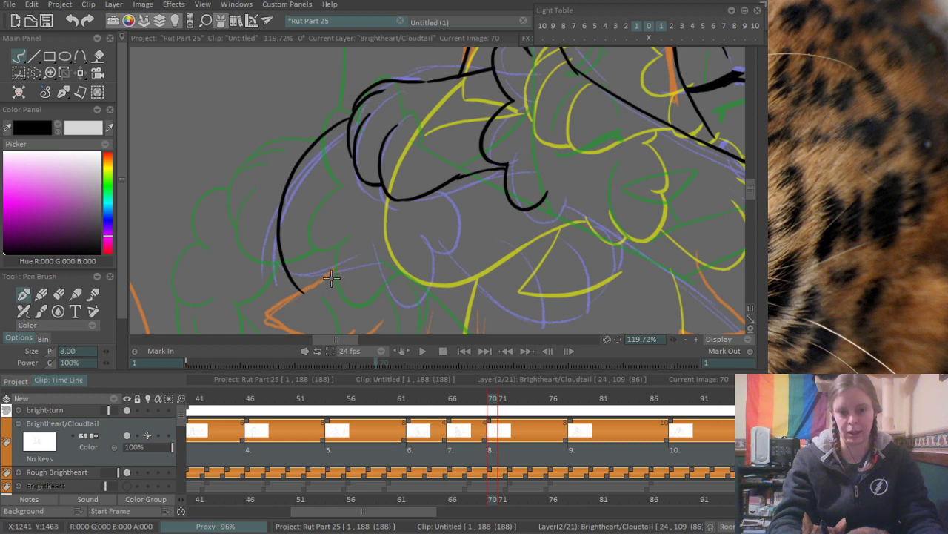
- Ink the scalloped lower edge from the outer curve through a narrow rounded lobe and a larger lobe up to the black paw
mouse_move(332, 278)
mouse_down()
mouse_move(309, 253)
mouse_move(360, 236)
mouse_up()
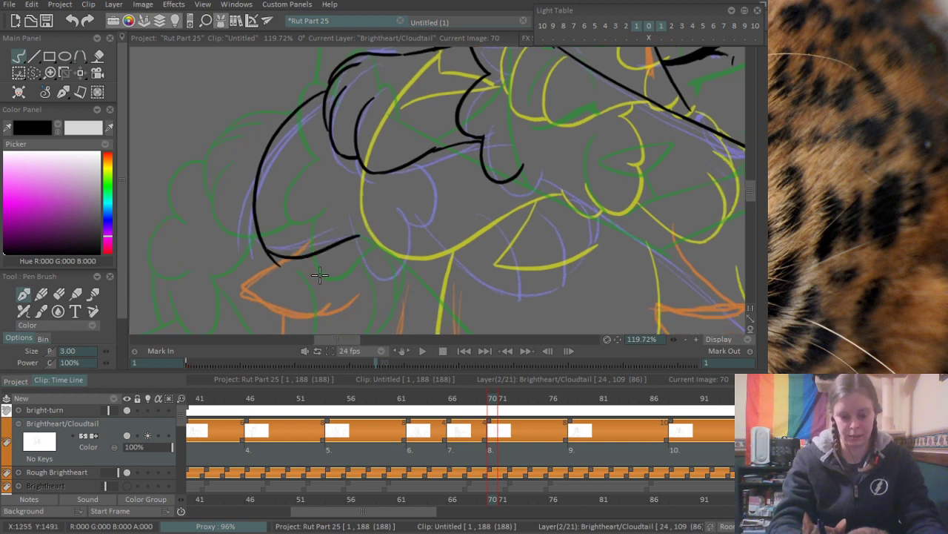
key(ctrl+z)
drag(267, 245, 354, 240)
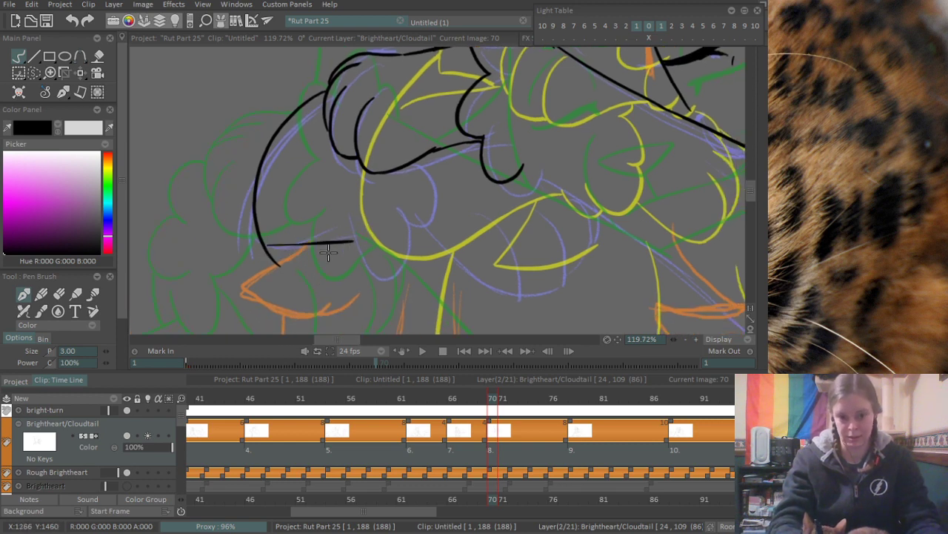
key(ctrl+z)
mouse_move(267, 260)
mouse_down()
mouse_move(353, 234)
mouse_move(428, 186)
mouse_up()
key(ctrl+z)
mouse_move(350, 226)
mouse_down()
mouse_move(380, 221)
mouse_move(362, 268)
mouse_move(398, 228)
mouse_move(419, 162)
mouse_up()
key(ctrl+z)
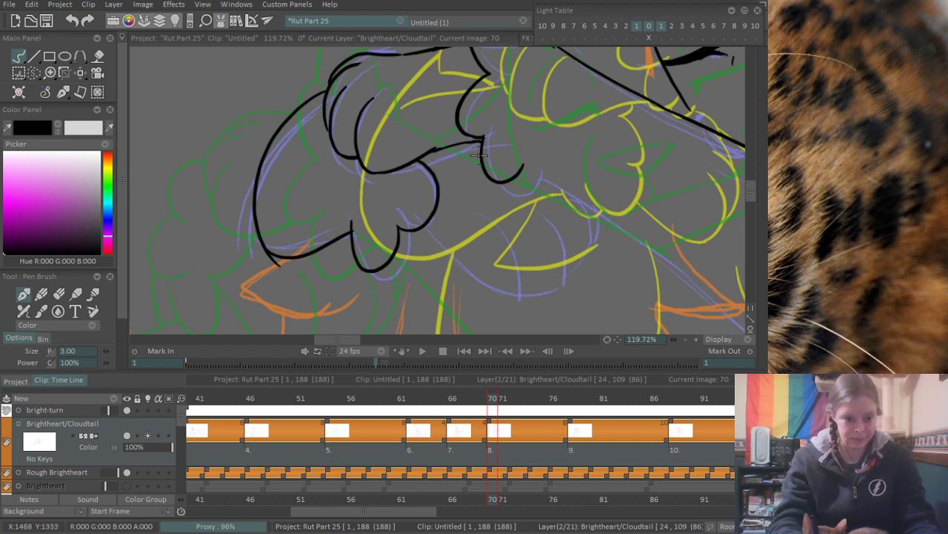
- Erase the overshooting line end at the corner where the outer curve meets the scalloped lower edge
scroll(382, 207, up, 5)
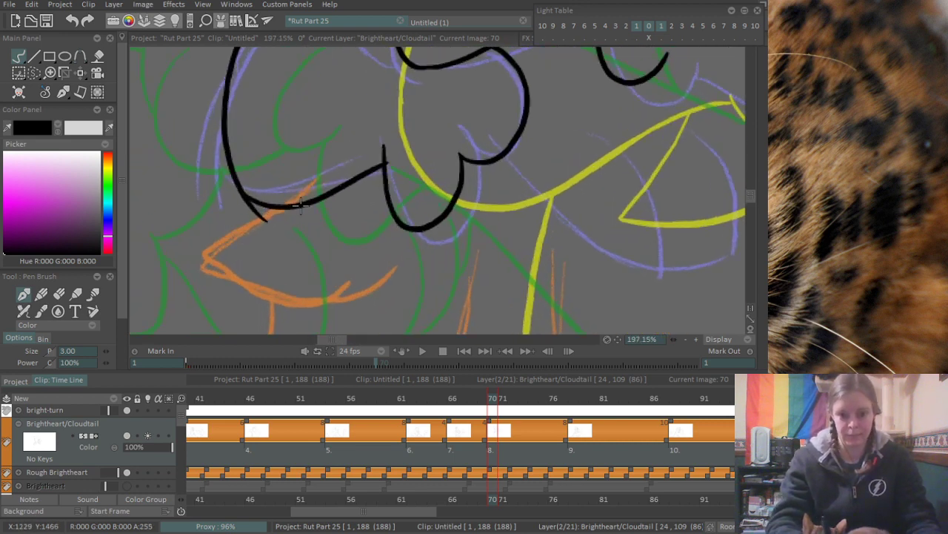
key(e)
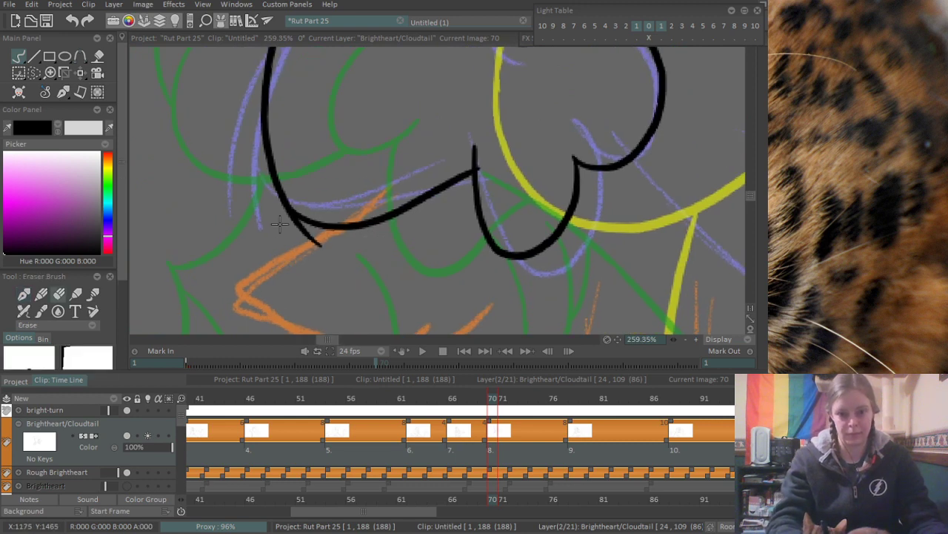
drag(281, 225, 323, 250)
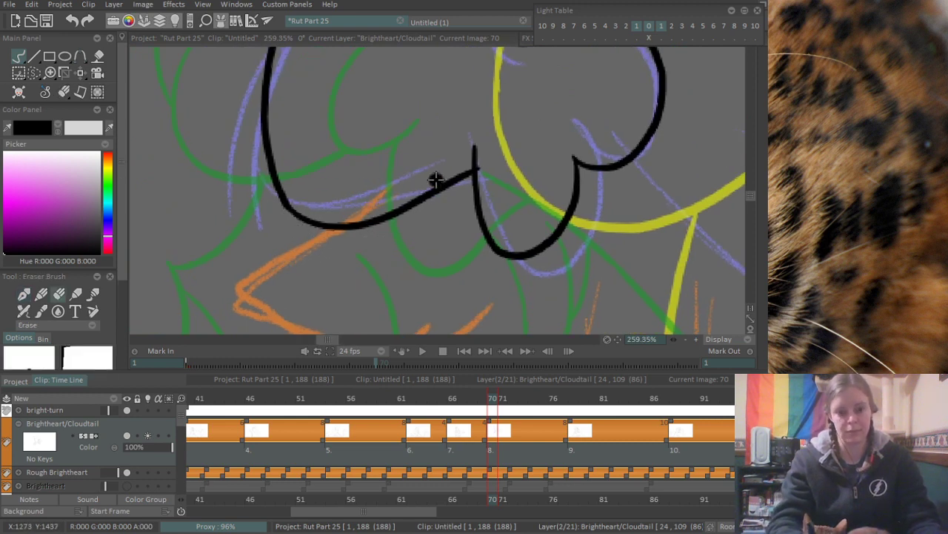
- Ink the diagonal line from the underside of the large lobe down toward the lower purple paw
scroll(421, 222, down, 5)
scroll(437, 222, up, 4)
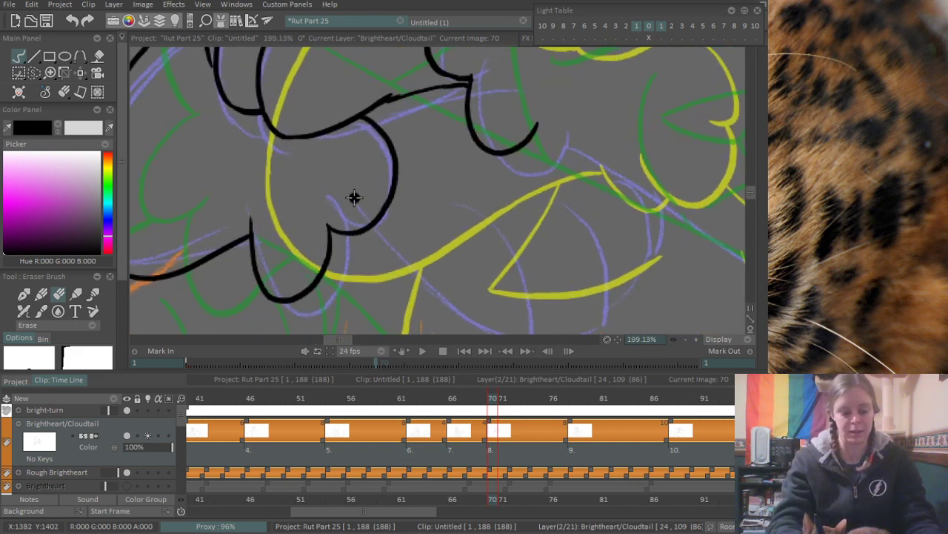
scroll(421, 216, down, 3)
drag(409, 216, 345, 229)
scroll(363, 231, up, 3)
scroll(389, 231, up, 1)
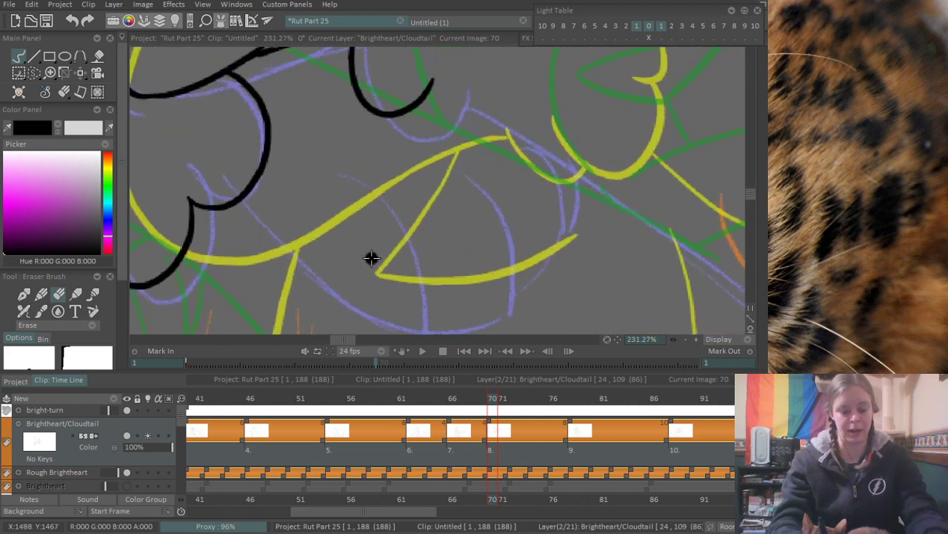
key(b)
drag(242, 199, 350, 290)
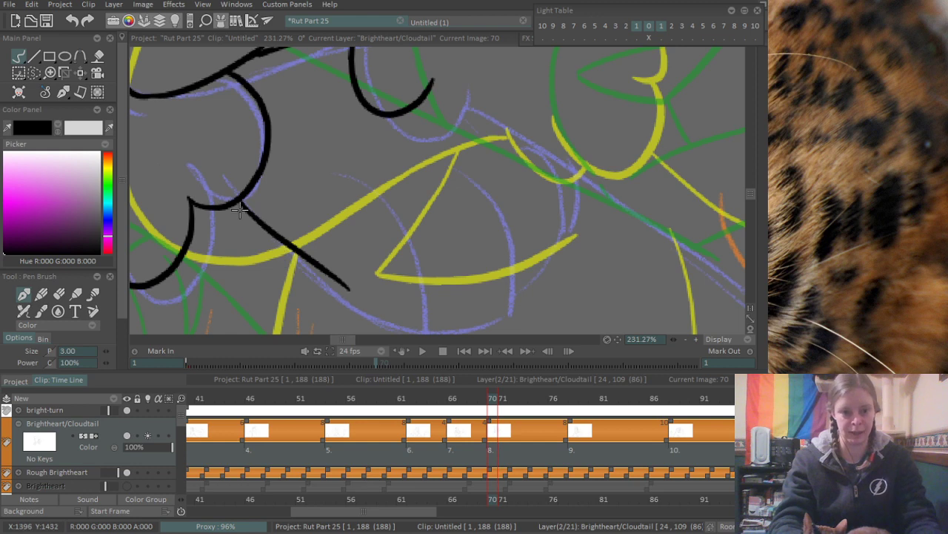
key(ctrl+z)
drag(237, 197, 338, 298)
key(ctrl+z)
drag(235, 200, 321, 296)
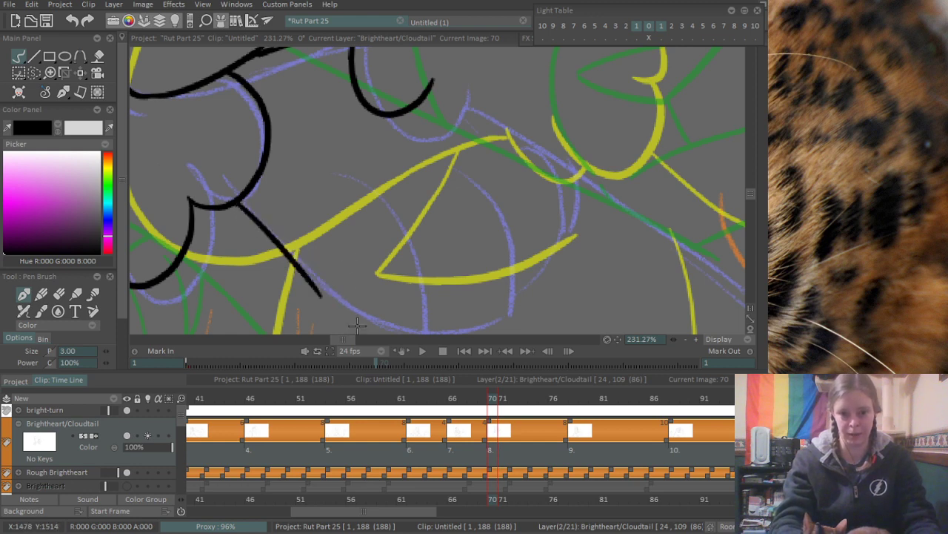
- Ink the lower purple paw with its rounded underside and the curved toe lines
scroll(411, 226, down, 2)
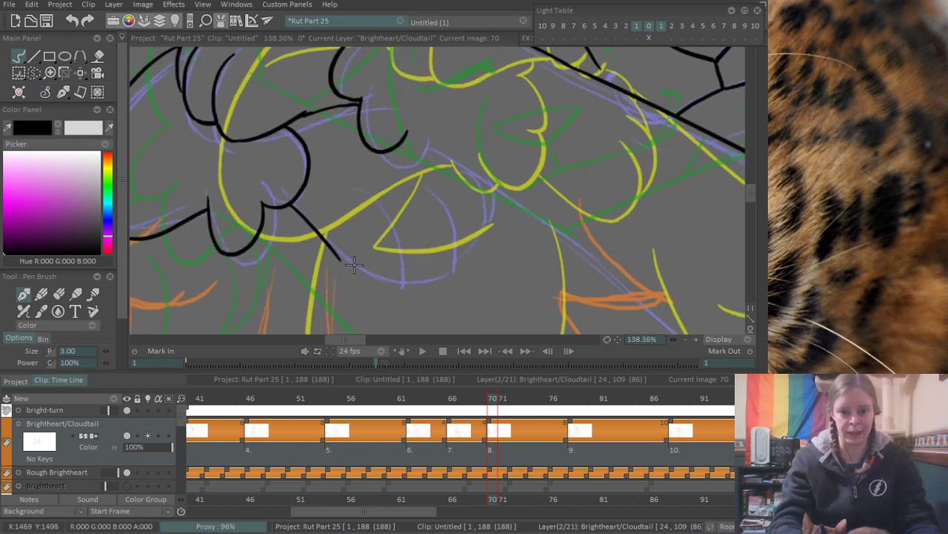
drag(334, 257, 410, 280)
drag(371, 171, 410, 289)
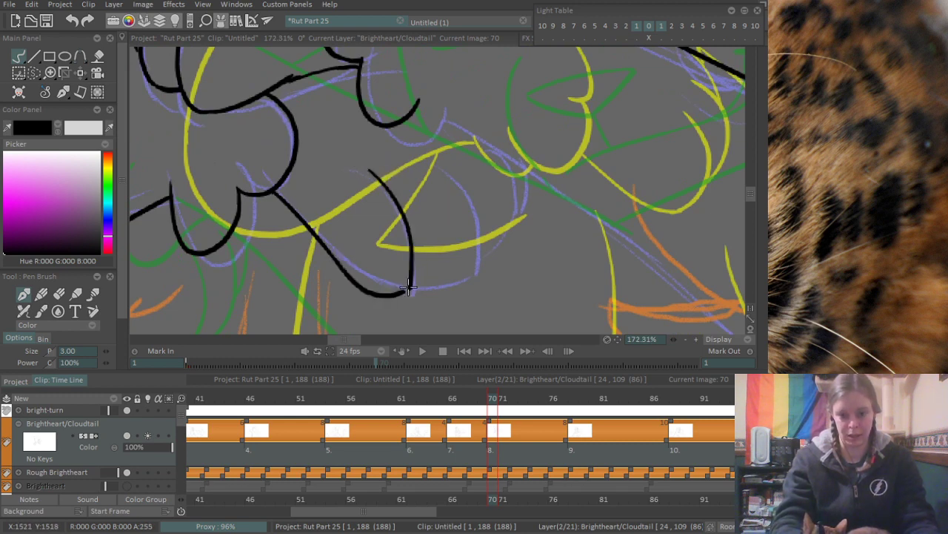
drag(408, 290, 477, 252)
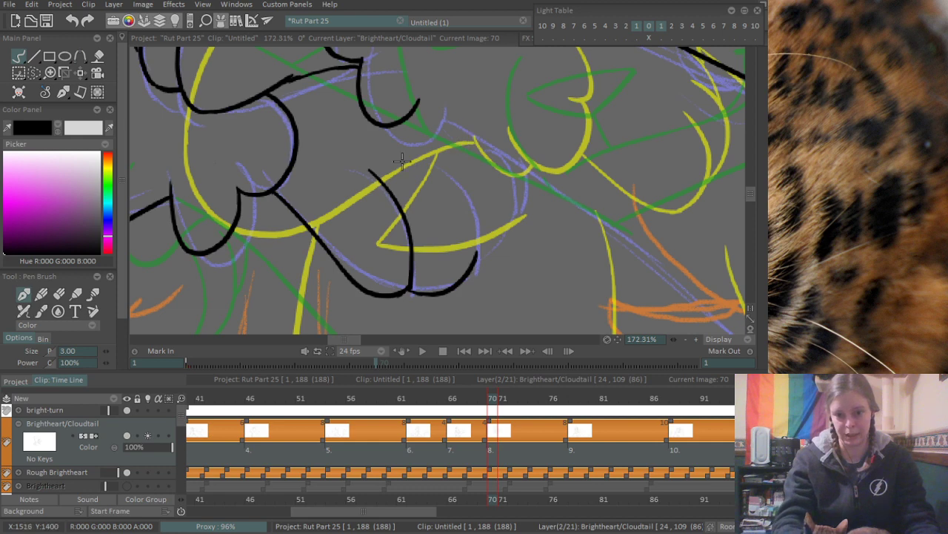
mouse_move(401, 160)
mouse_down()
mouse_move(471, 254)
mouse_move(460, 177)
mouse_move(479, 256)
mouse_move(500, 162)
mouse_move(506, 175)
mouse_up()
key(ctrl+z)
key(ctrl+z)
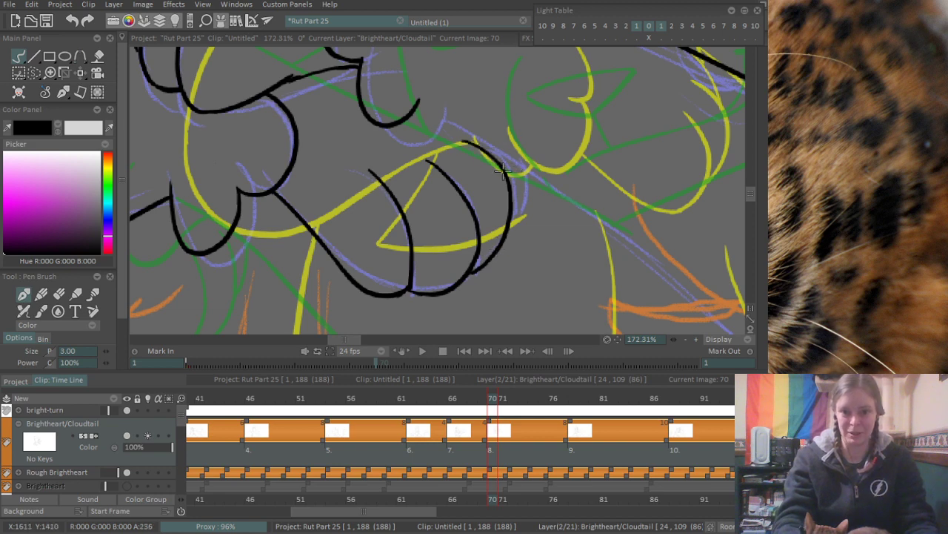
- Ink the diagonal line from the tip of the small lobe above the lower paw, following the purple rough
drag(627, 186, 451, 200)
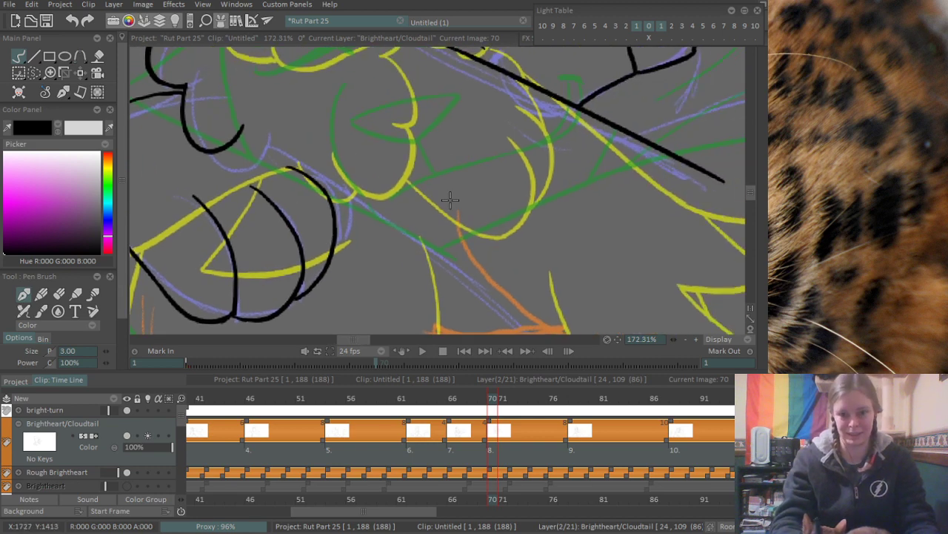
scroll(400, 222, down, 3)
scroll(312, 238, up, 2)
drag(292, 230, 398, 288)
key(ctrl+z)
key(ctrl+z)
mouse_move(290, 229)
mouse_down()
mouse_move(408, 306)
mouse_move(423, 300)
mouse_up()
key(ctrl+z)
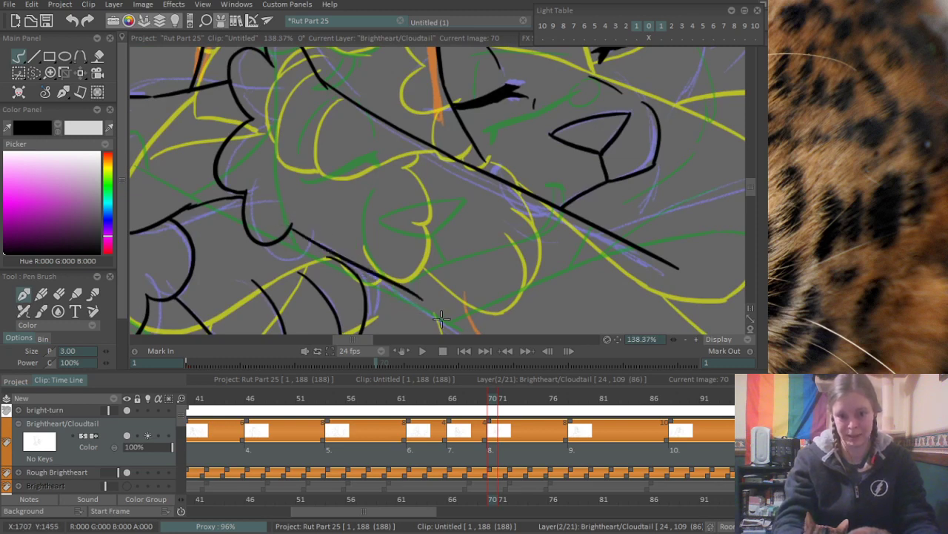
key(ctrl+z)
drag(291, 227, 446, 327)
key(ctrl+z)
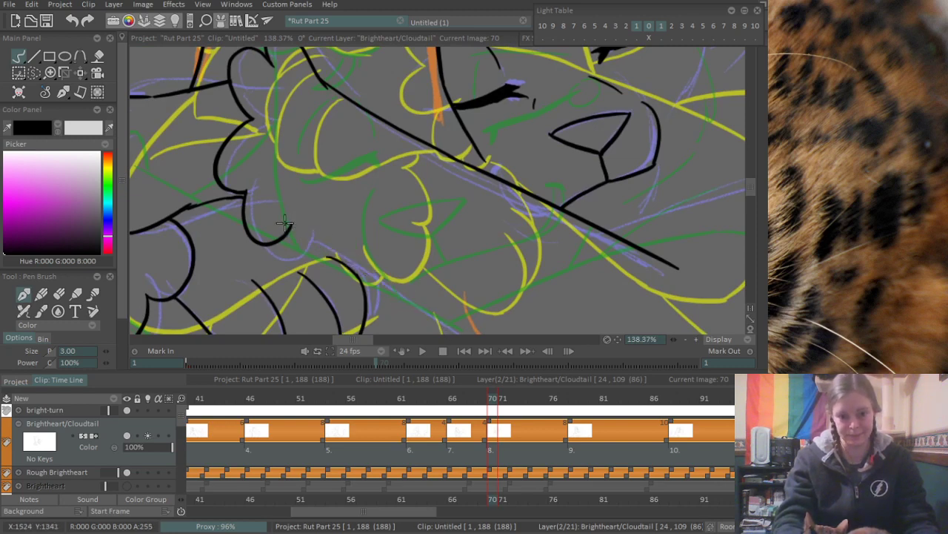
mouse_move(290, 225)
mouse_down()
mouse_move(443, 324)
mouse_move(394, 279)
mouse_move(436, 315)
mouse_move(420, 304)
mouse_up()
key(ctrl+z)
key(ctrl+z)
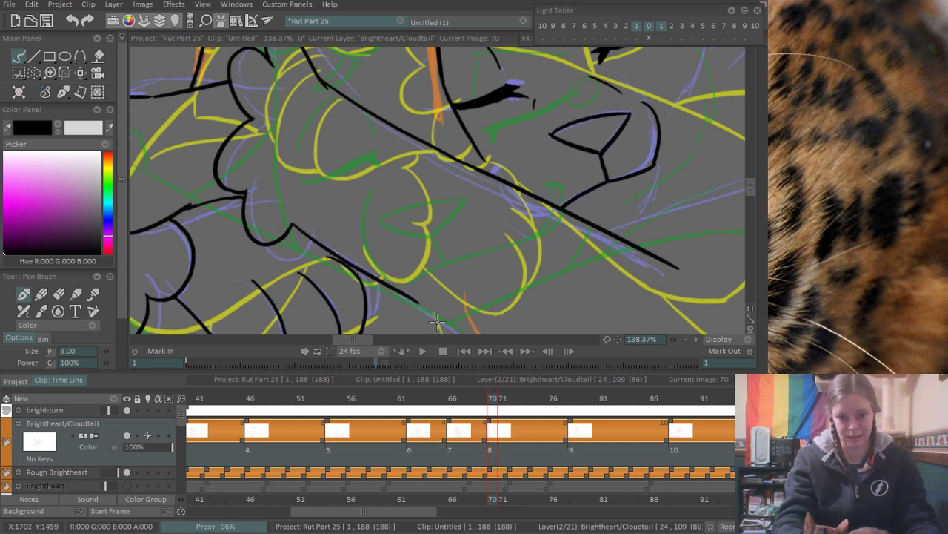
key(ctrl+z)
drag(280, 224, 406, 294)
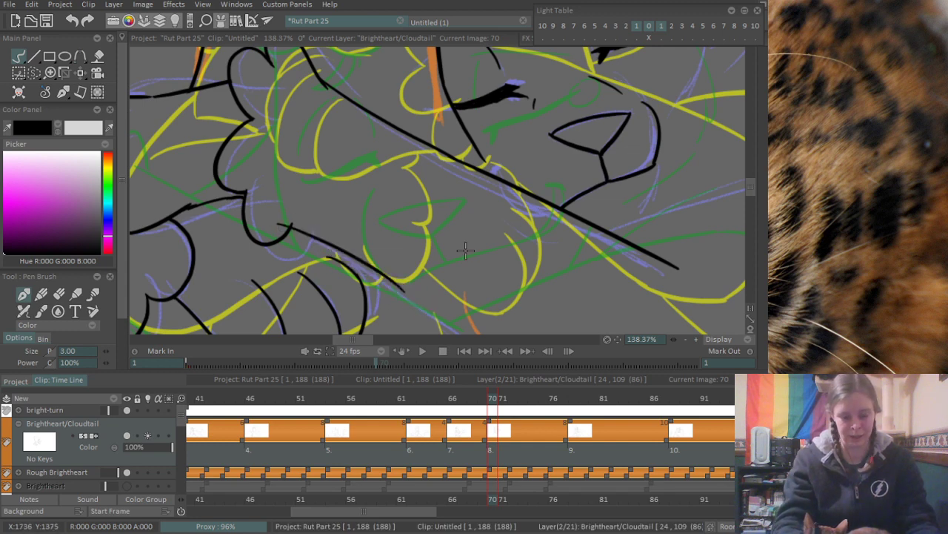
- Extend the foreleg's lower diagonal line from the small lobe past the lower paw, following the purple rough
scroll(465, 250, down, 4)
scroll(398, 228, up, 4)
drag(284, 192, 486, 305)
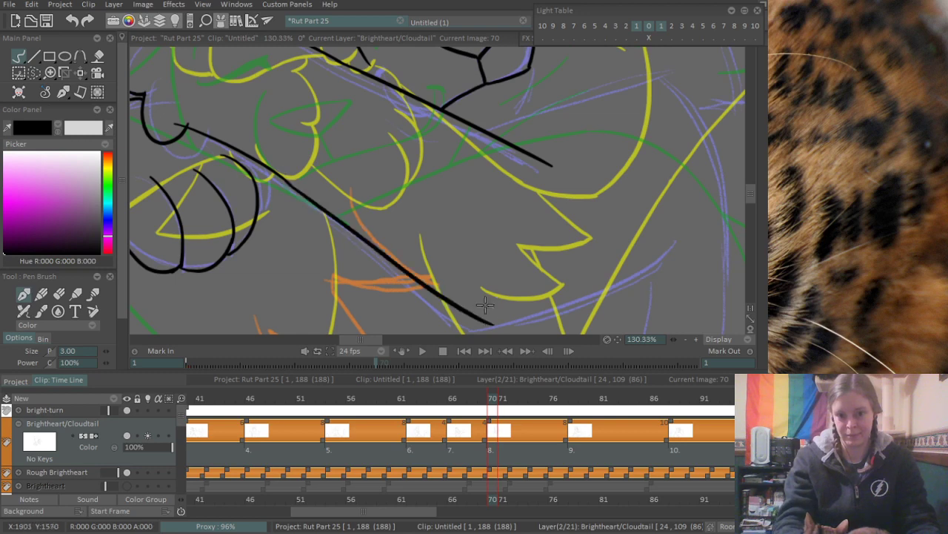
key(ctrl+z)
mouse_move(282, 175)
mouse_down()
mouse_move(500, 315)
mouse_move(603, 265)
mouse_up()
key(ctrl+z)
- Ink the curve that continues the lower foreleg line around the bend and up along the purple rough
drag(497, 314, 663, 254)
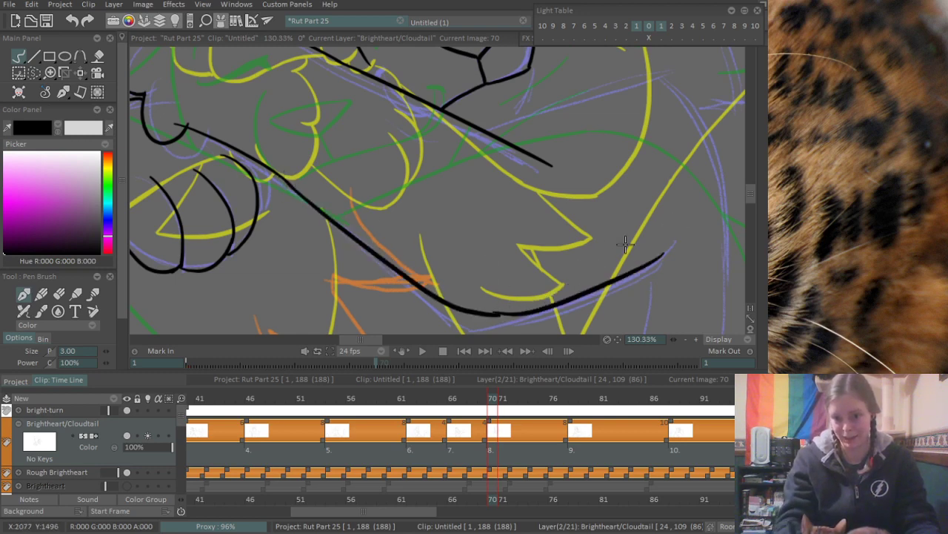
key(ctrl+z)
drag(494, 314, 667, 264)
key(ctrl+z)
drag(492, 315, 712, 250)
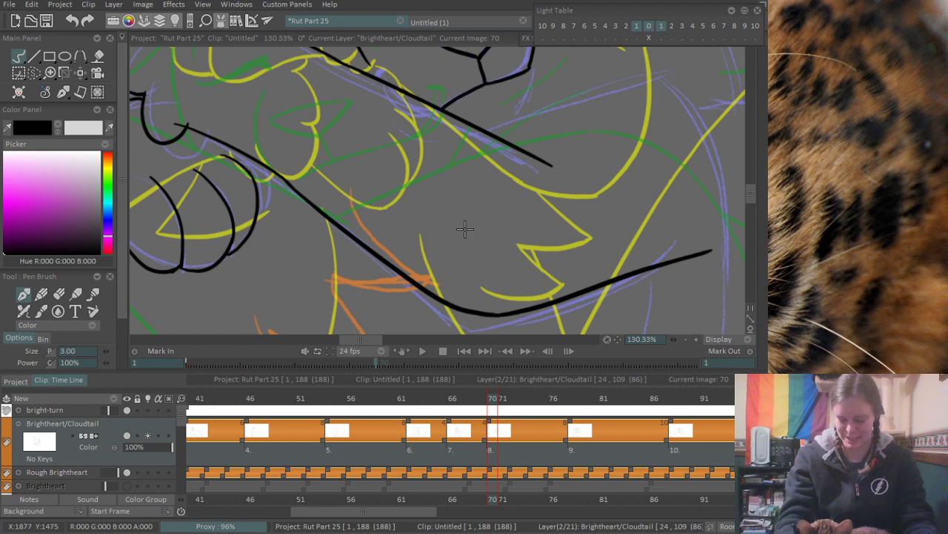
- Ink the short curved line joining the lower paw's outer toe to the foreleg's diagonal line
scroll(298, 226, up, 3)
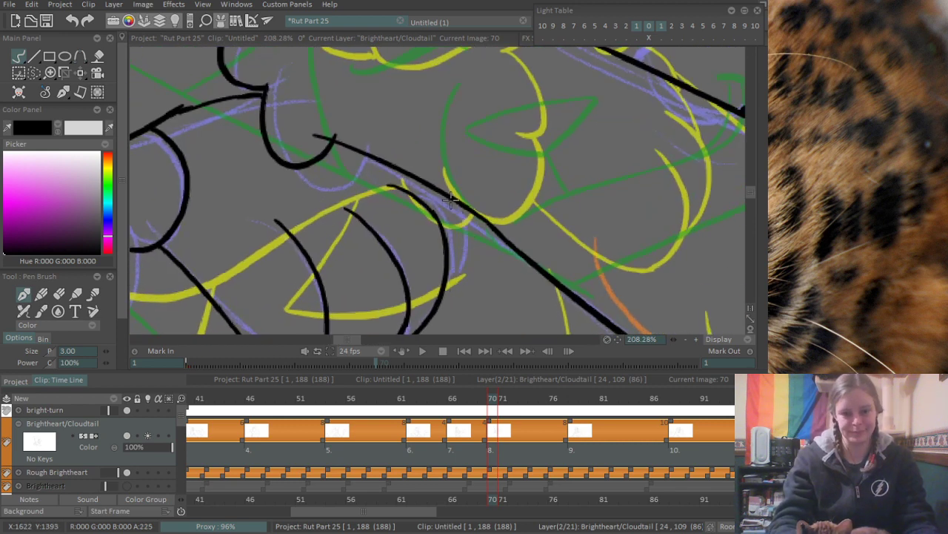
drag(450, 198, 447, 281)
scroll(474, 195, down, 5)
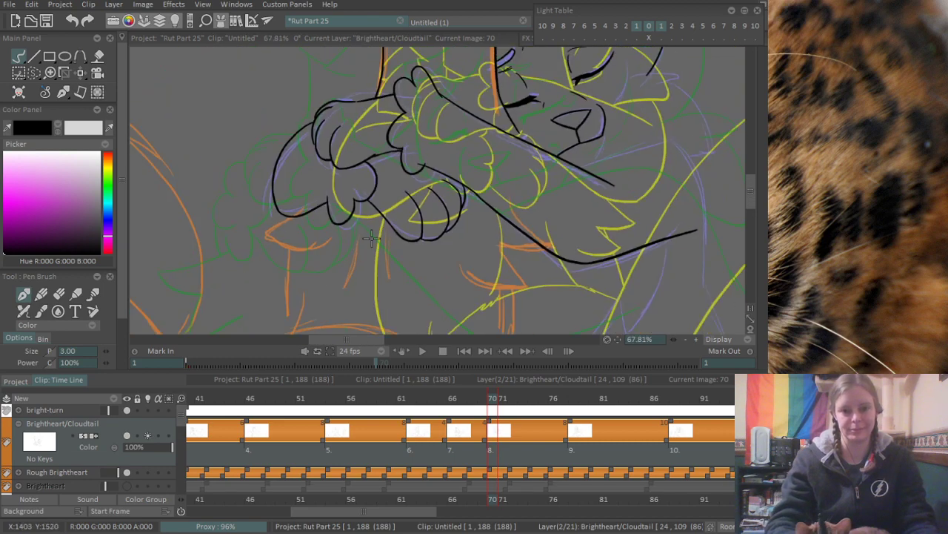
- Erase the overshooting start of the lower foreleg line where it meets the small lobe
scroll(402, 146, up, 7)
key(e)
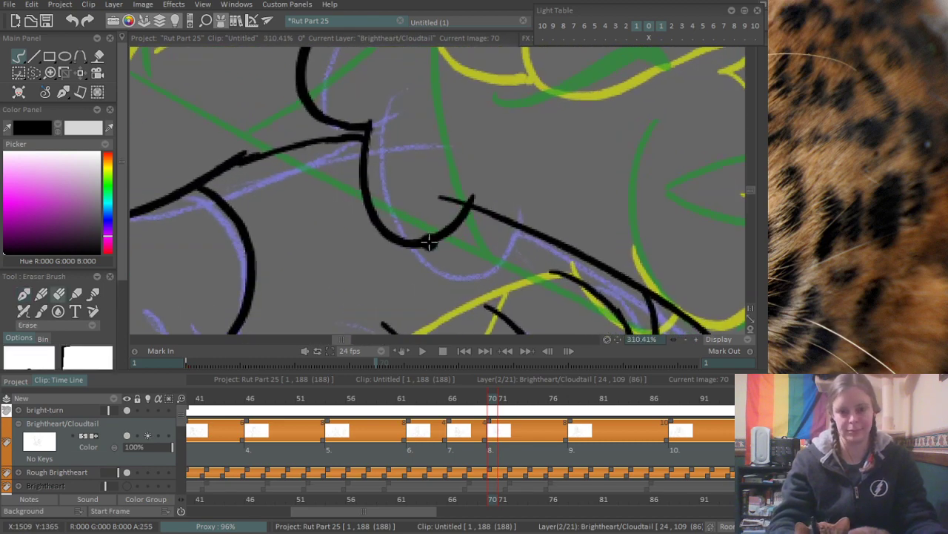
drag(443, 197, 460, 189)
key(b)
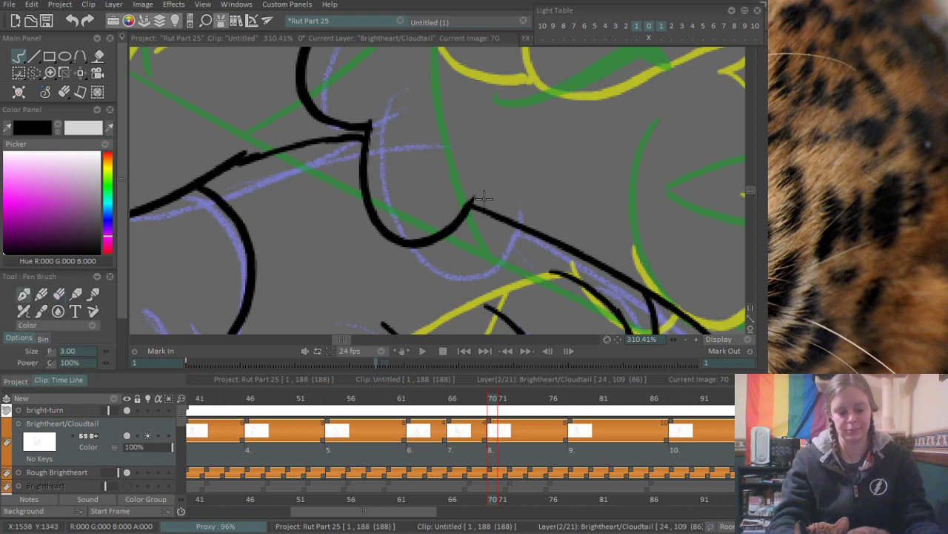
scroll(495, 191, down, 4)
scroll(497, 192, down, 3)
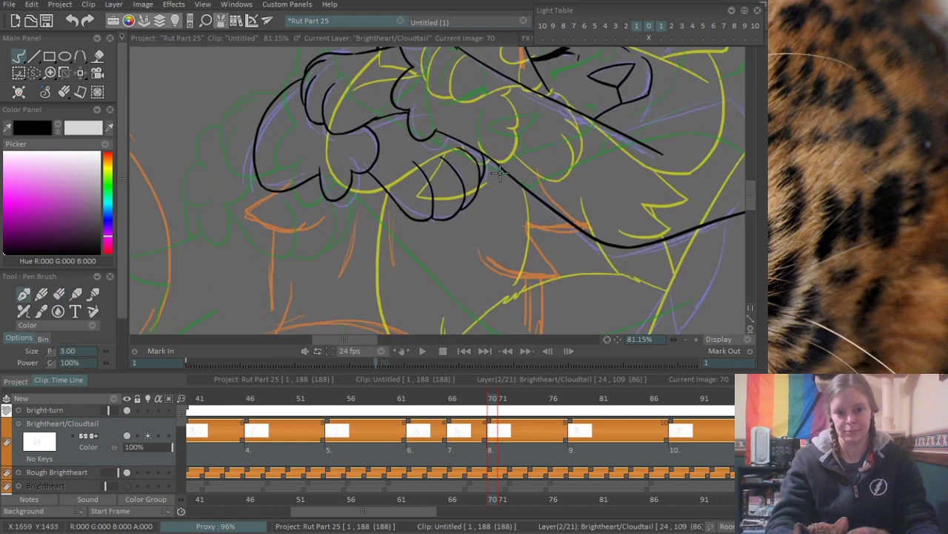
- Ink the curved line running outward from the upper foreleg line beneath the chin, and the short line joining it below the muzzle
scroll(467, 193, up, 4)
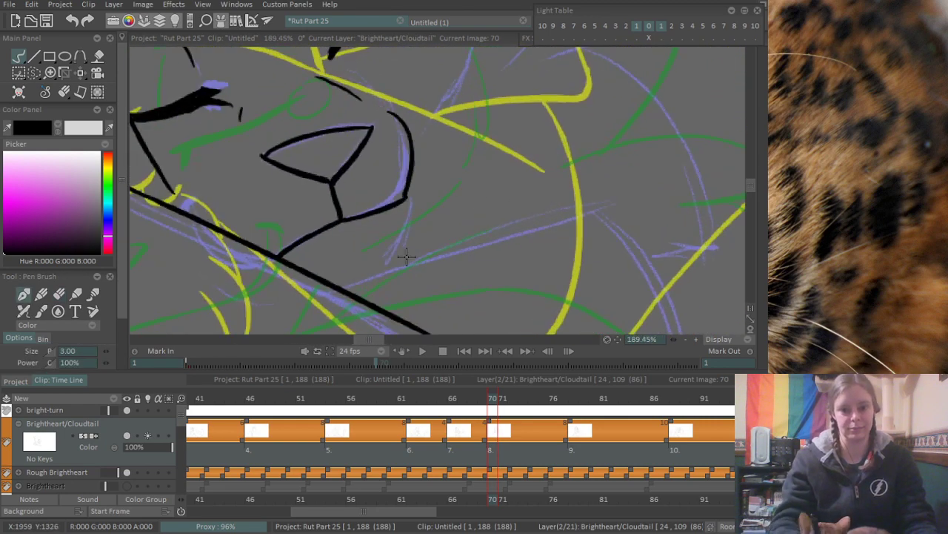
drag(345, 283, 604, 211)
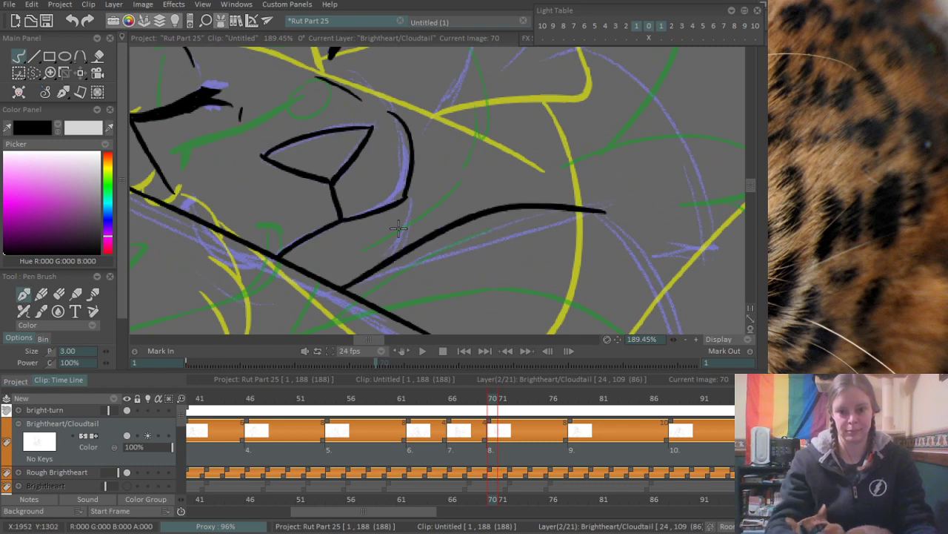
drag(401, 213, 409, 248)
key(ctrl+z)
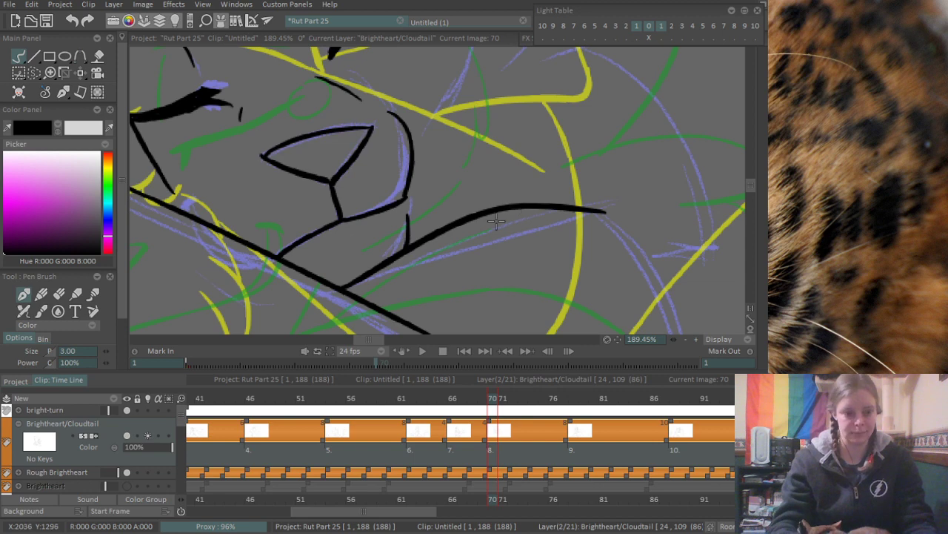
- Ink the jagged cheek fur line beside the muzzle along the purple rough
scroll(519, 193, down, 4)
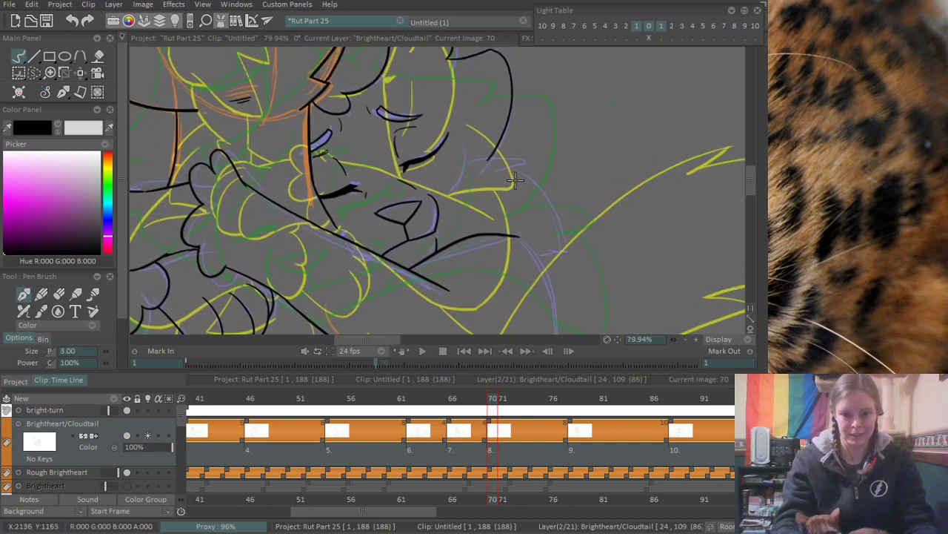
scroll(468, 212, up, 3)
mouse_move(418, 132)
mouse_down()
mouse_move(422, 172)
mouse_move(391, 226)
mouse_up()
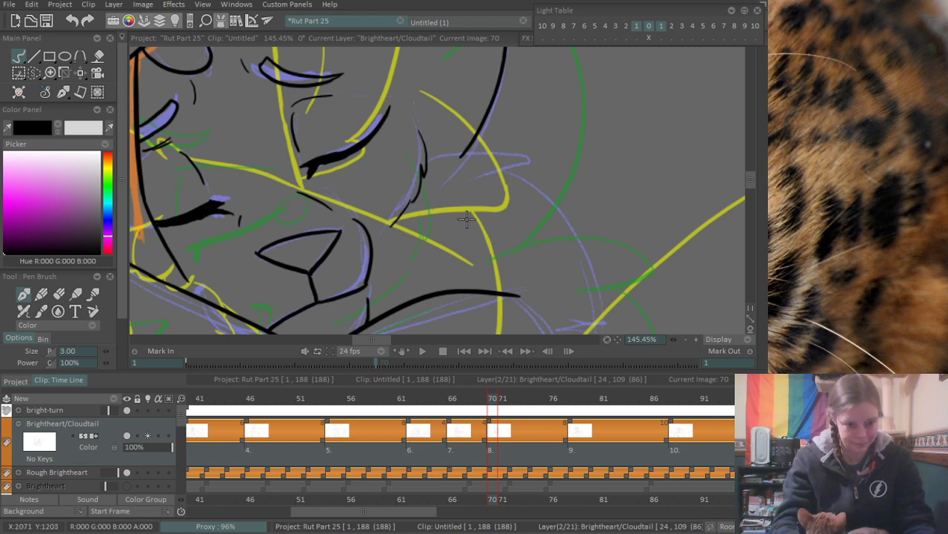
drag(469, 227, 427, 229)
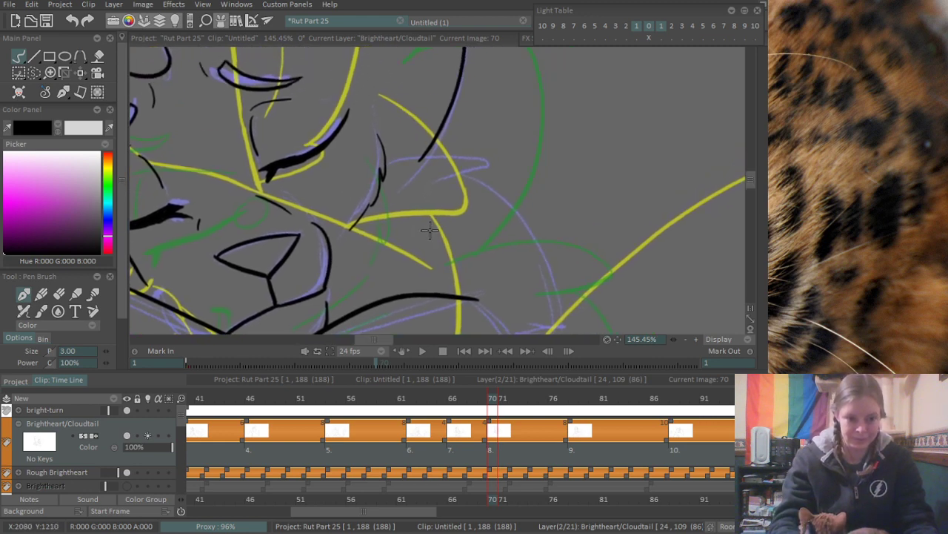
- Ink the pointed fur tuft extending outward from the cheek fur past the ear line
drag(443, 139, 436, 162)
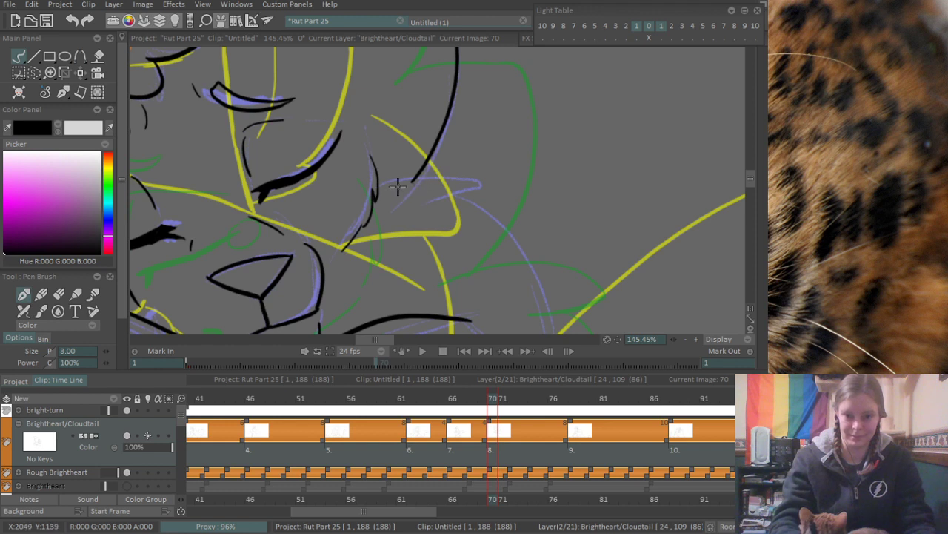
drag(382, 185, 495, 188)
key(ctrl+z)
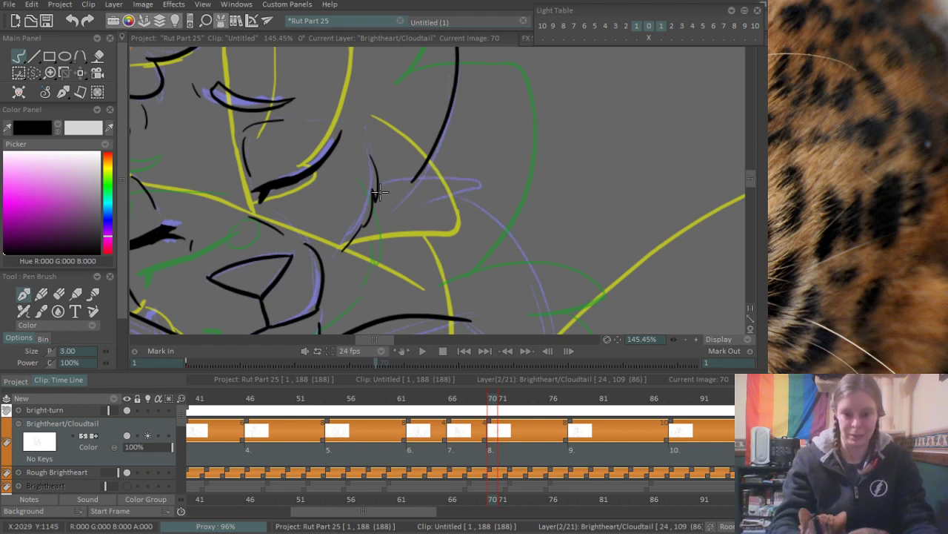
drag(378, 187, 507, 185)
key(ctrl+z)
drag(376, 188, 504, 185)
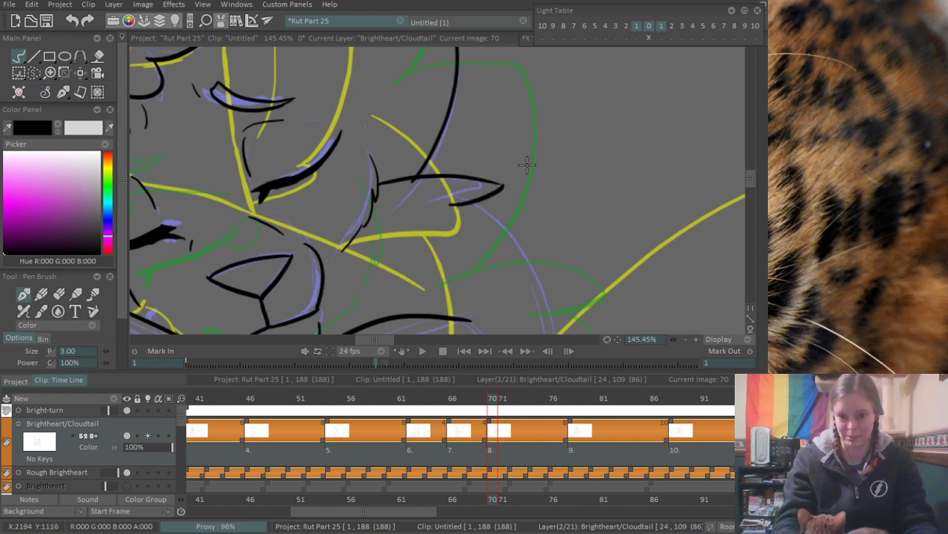
- Ink the outer curve from the underside of the pointed cheek tuft down along the purple rough
drag(541, 276, 468, 228)
drag(389, 157, 488, 334)
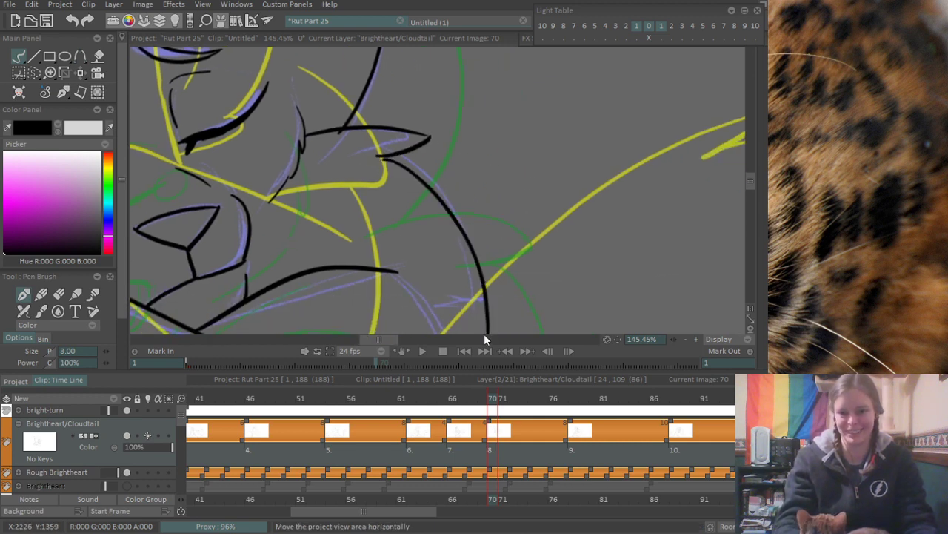
key(ctrl+z)
drag(394, 153, 489, 306)
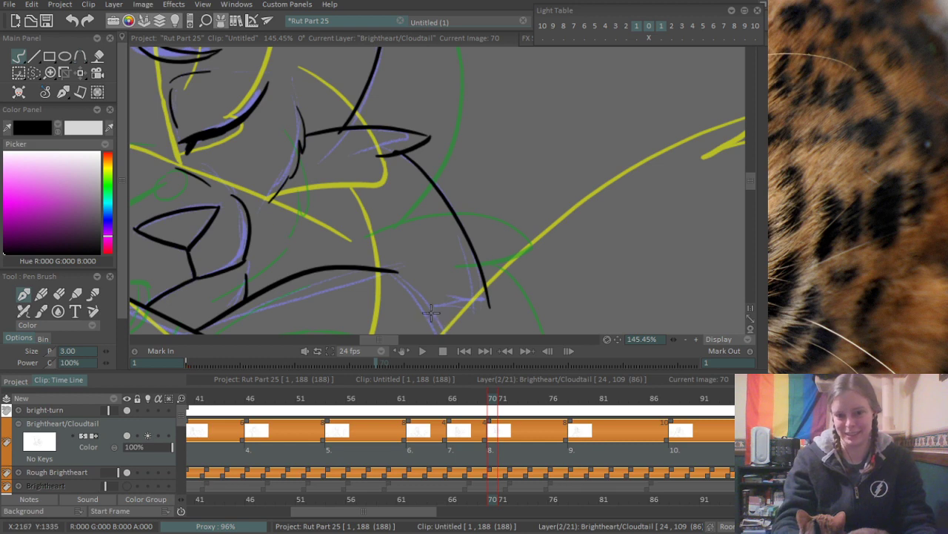
- Ink the short curved edge at the lower end of the outer curve and erase its overshoot at the corner
mouse_move(431, 314)
mouse_down()
mouse_move(488, 299)
mouse_move(464, 324)
mouse_move(494, 297)
mouse_up()
key(ctrl+z)
key(ctrl+z)
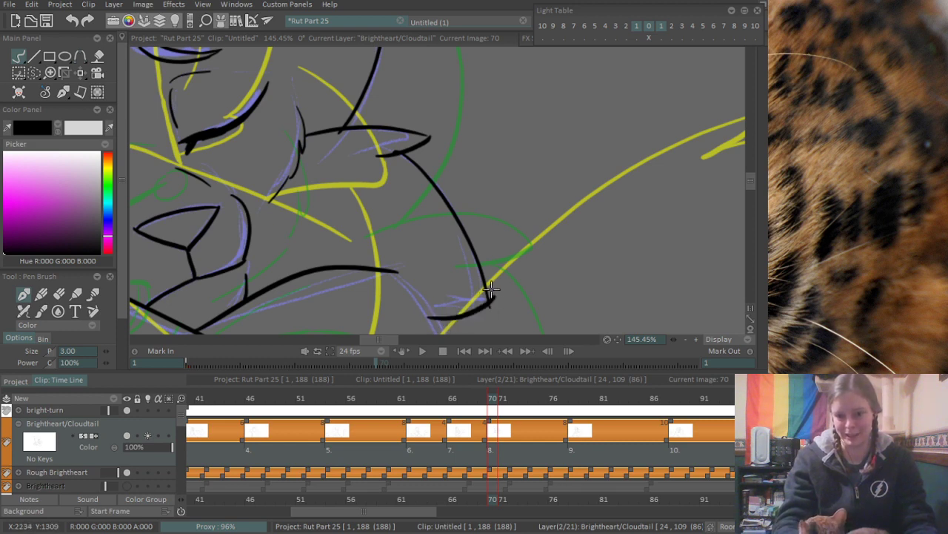
key(e)
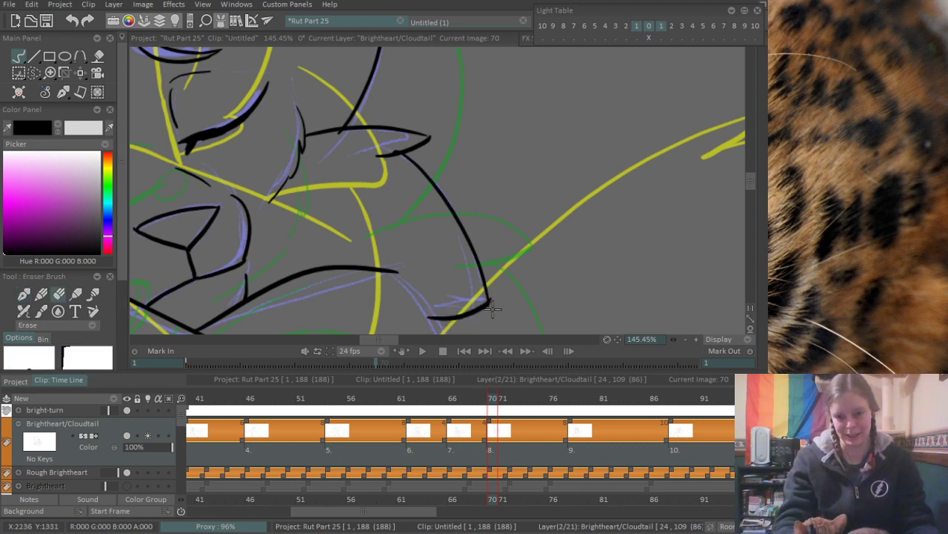
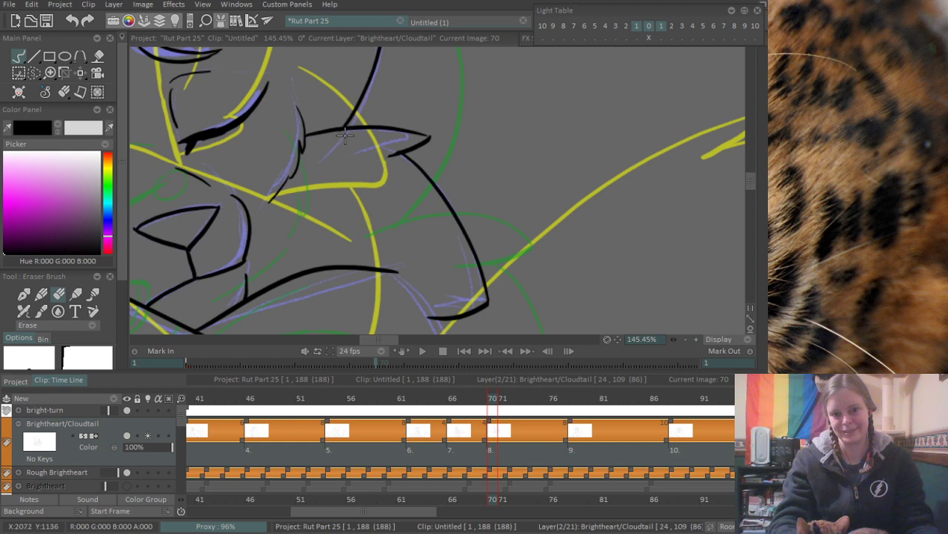
- Ink the curved outline from the end of the upper foreleg line down past the cheek corner along the purple rough
key(p)
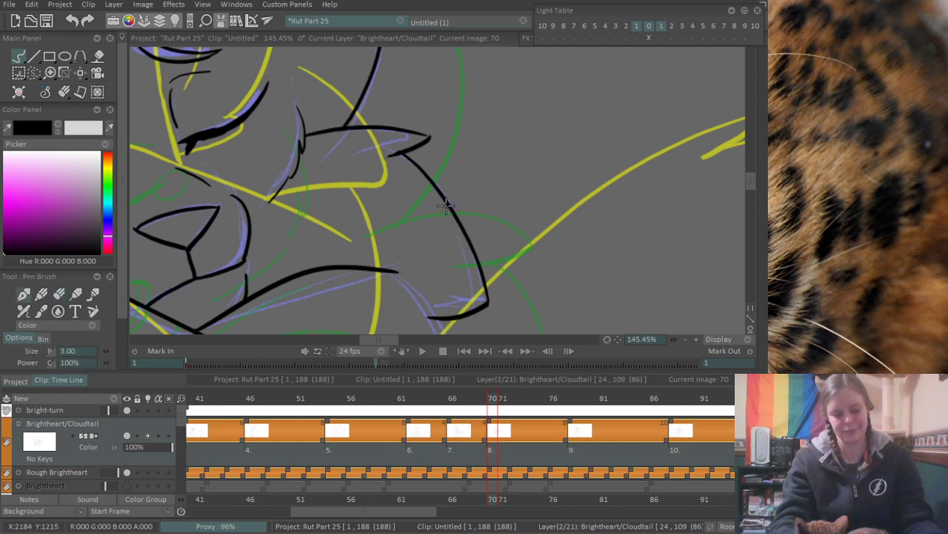
scroll(415, 235, down, 5)
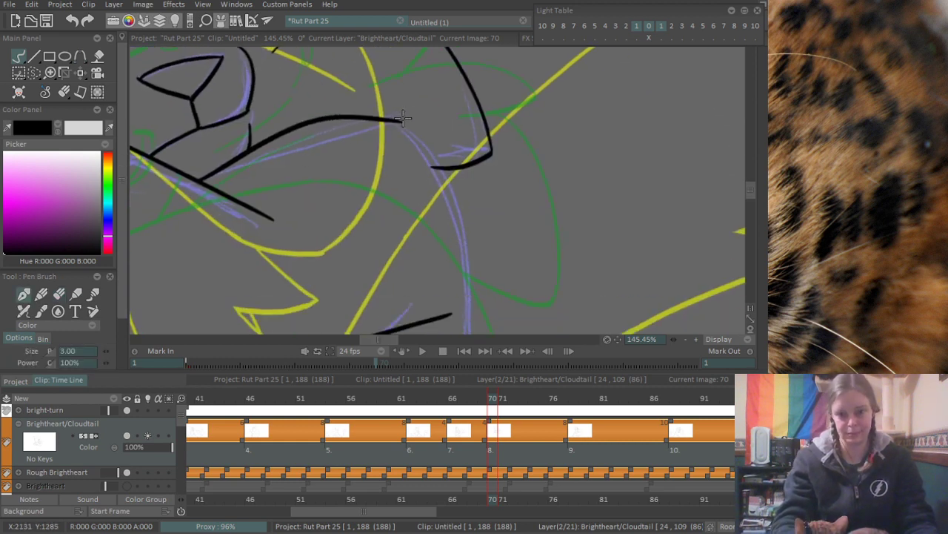
drag(403, 117, 473, 305)
key(ctrl+z)
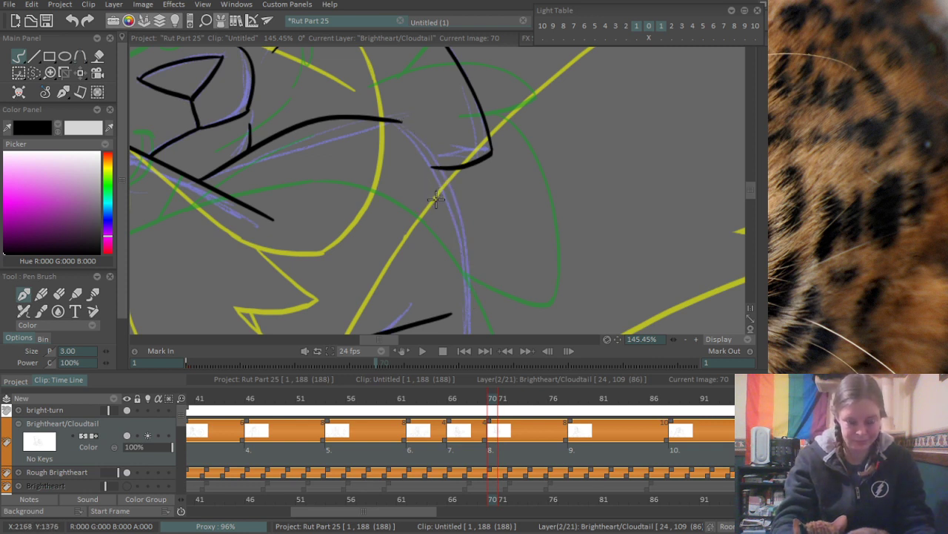
scroll(438, 215, down, 3)
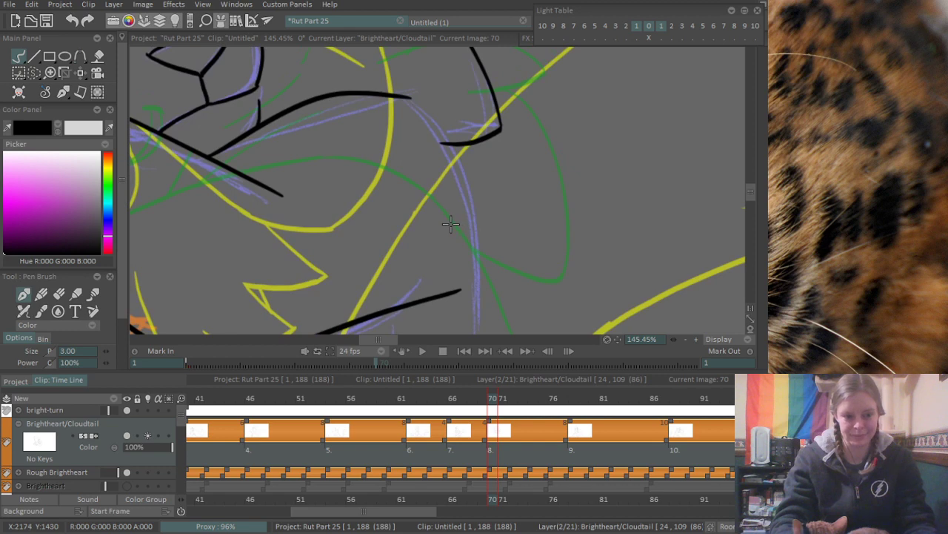
scroll(496, 164, down, 3)
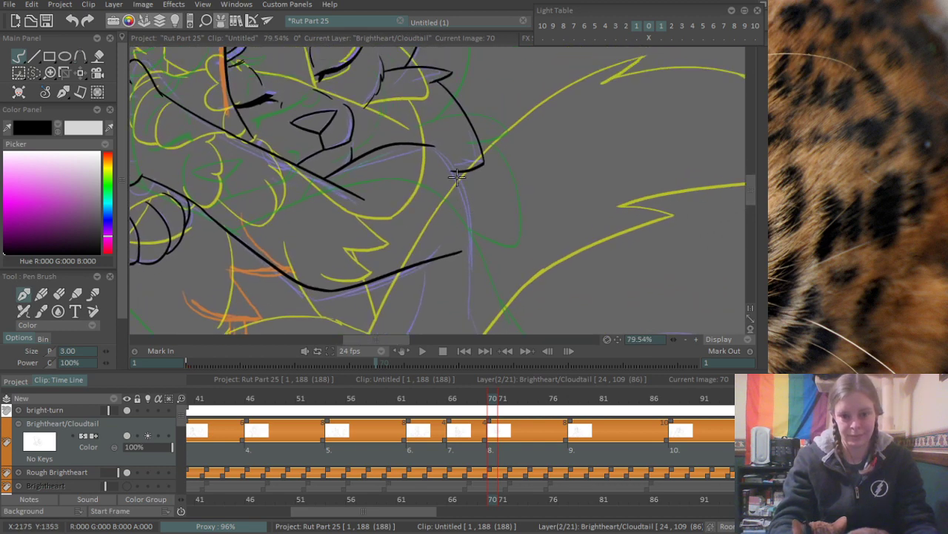
drag(428, 138, 472, 257)
key(ctrl+z)
drag(429, 138, 472, 257)
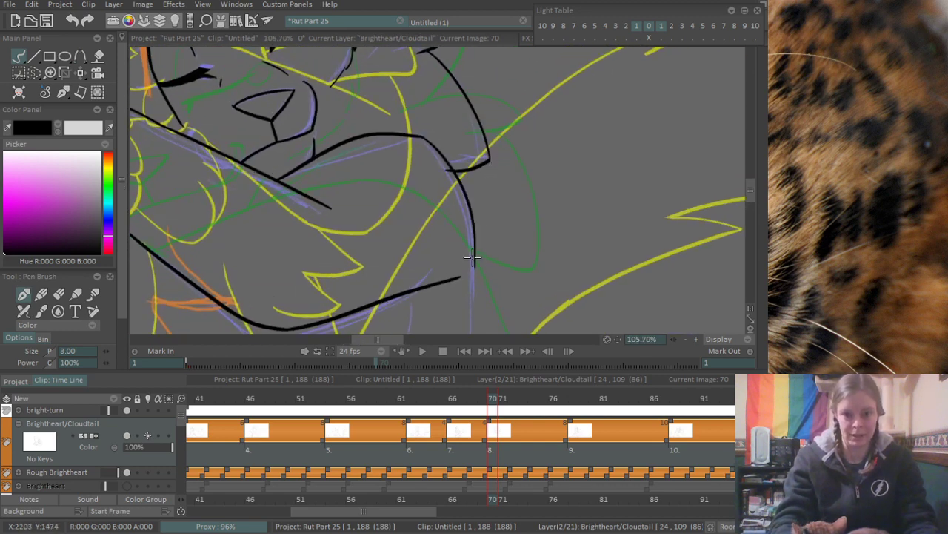
- Extend the curved outline downward past the open end of the lower foreleg line, following the purple rough
scroll(474, 270, down, 3)
drag(481, 178, 468, 276)
key(ctrl+z)
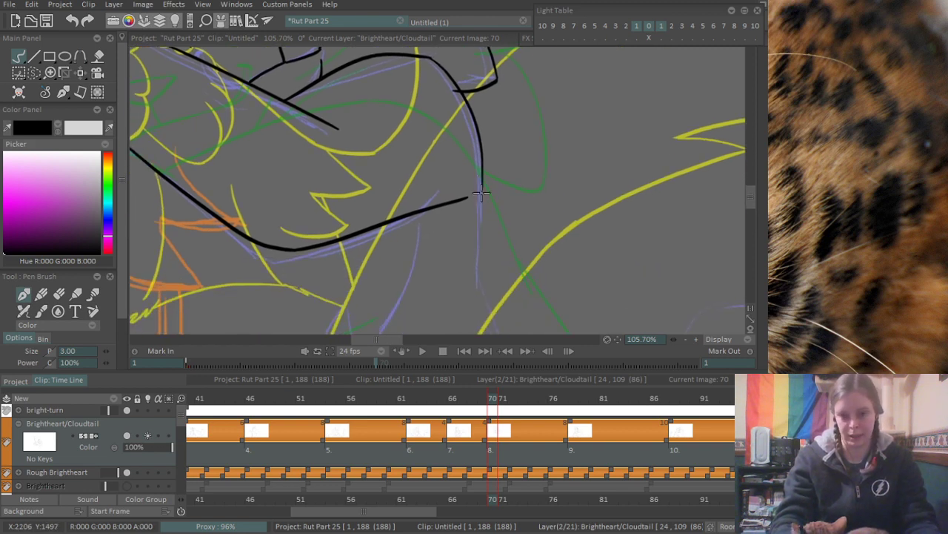
drag(482, 178, 478, 280)
key(ctrl+z)
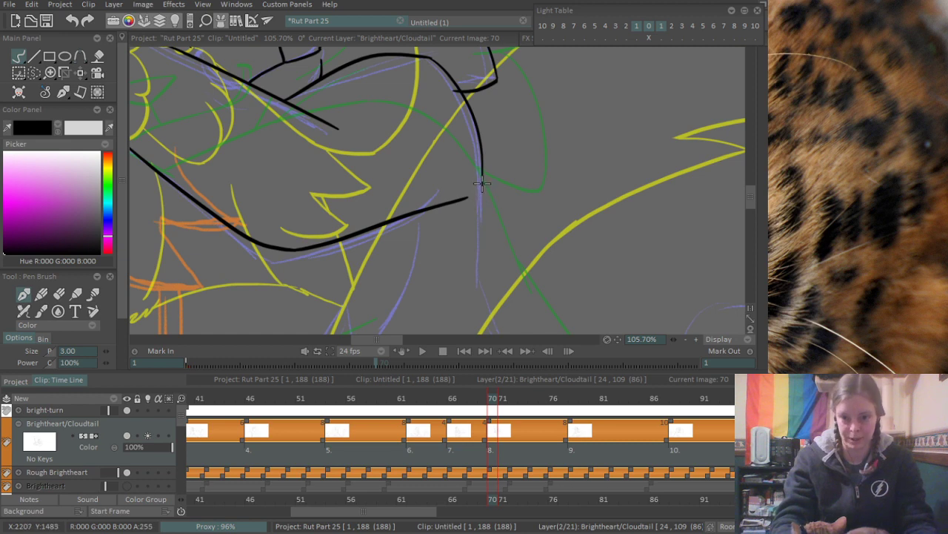
drag(482, 180, 475, 260)
key(ctrl+z)
drag(482, 191, 478, 259)
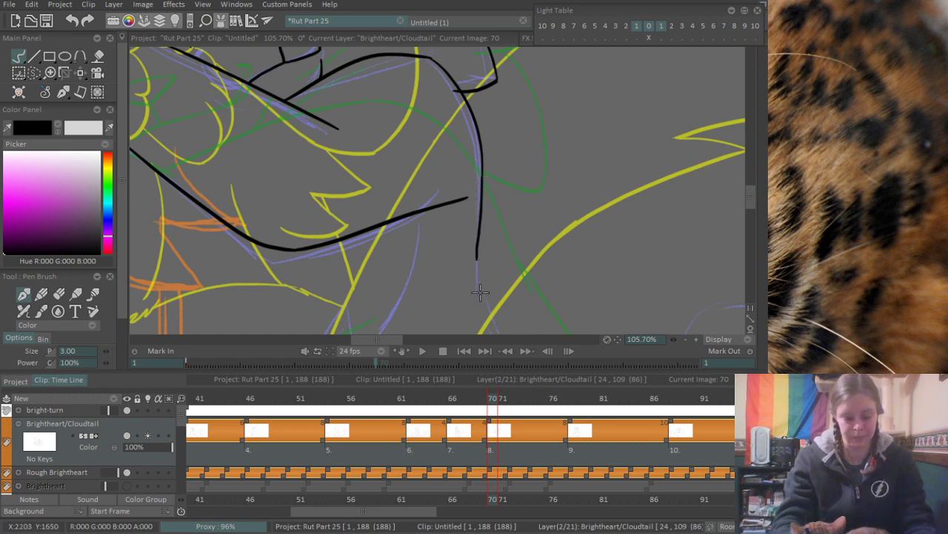
- Lengthen the lower tip of the vertical outline to where the purple rough bends into its diagonal
scroll(478, 292, down, 3)
drag(481, 175, 492, 247)
key(ctrl+z)
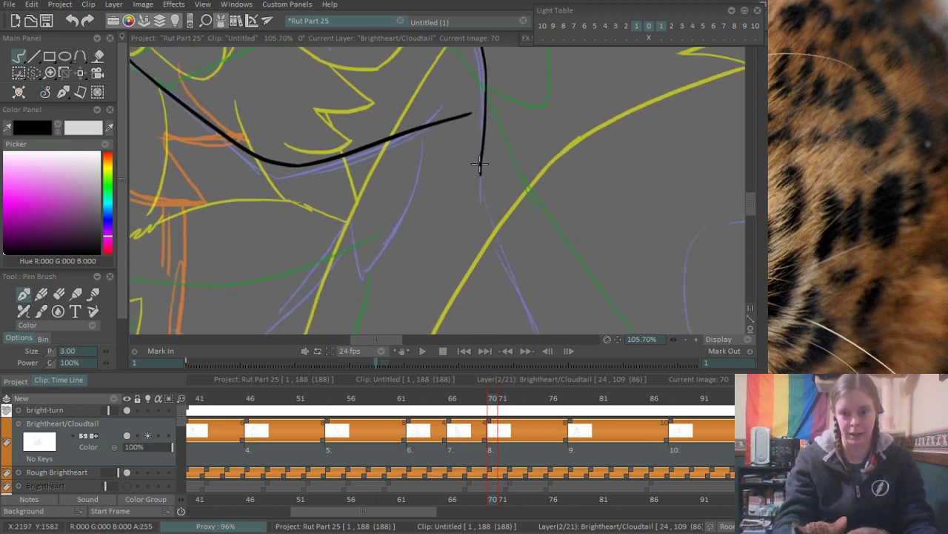
key(ctrl+z)
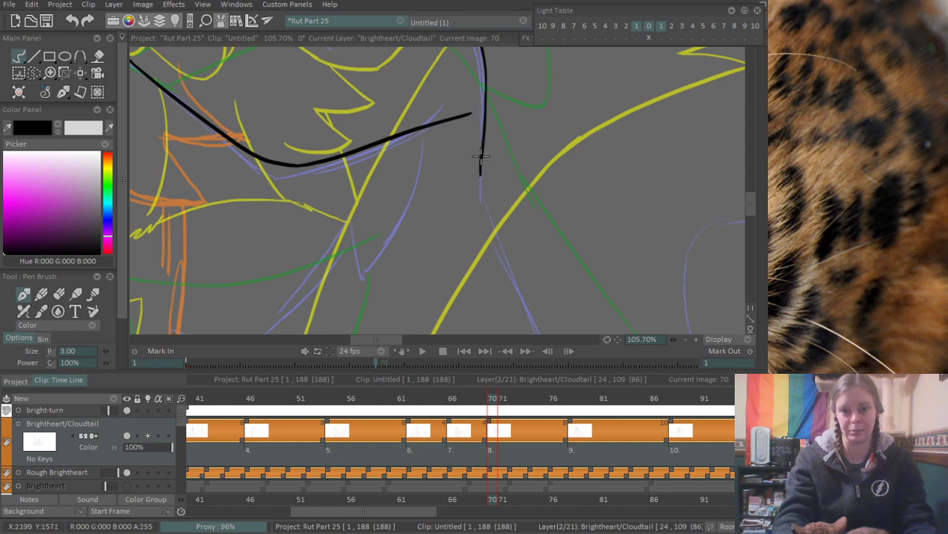
mouse_move(481, 156)
mouse_down()
mouse_move(480, 205)
mouse_move(489, 217)
mouse_up()
key(ctrl+z)
key(ctrl+z)
drag(484, 145, 480, 213)
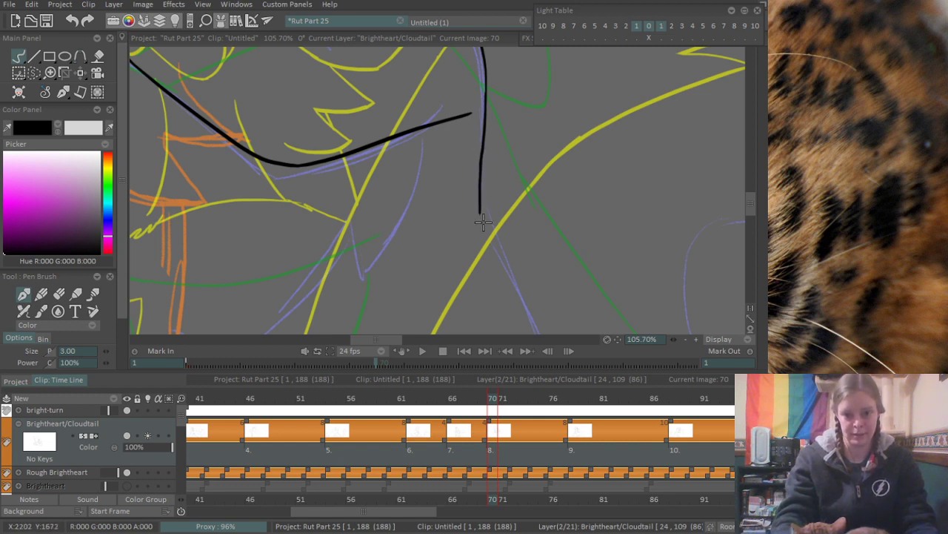
- Ink the long diagonal body line from the vertical outline down to the canvas's lower edge along the purple rough
scroll(481, 189, down, 5)
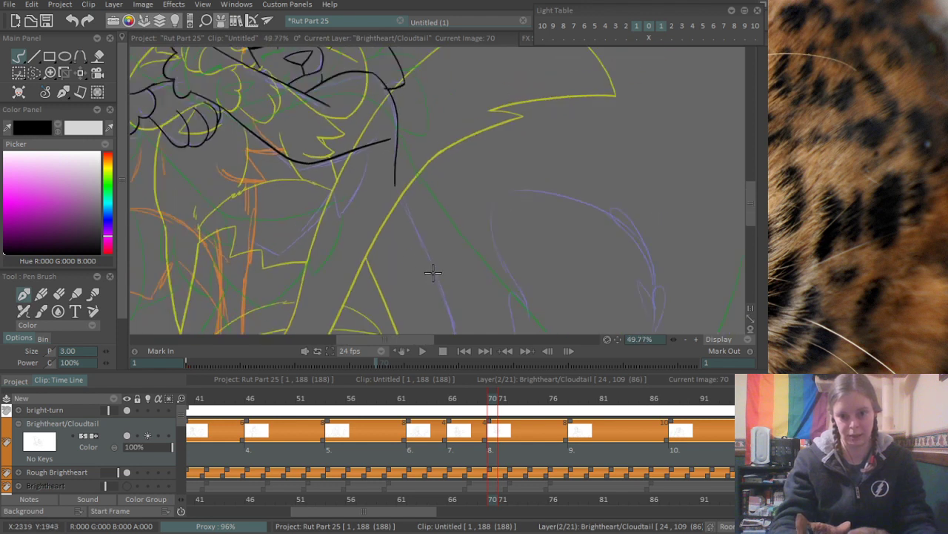
mouse_move(368, 133)
mouse_down()
mouse_move(382, 171)
mouse_move(418, 232)
mouse_move(438, 313)
mouse_up()
key(ctrl+z)
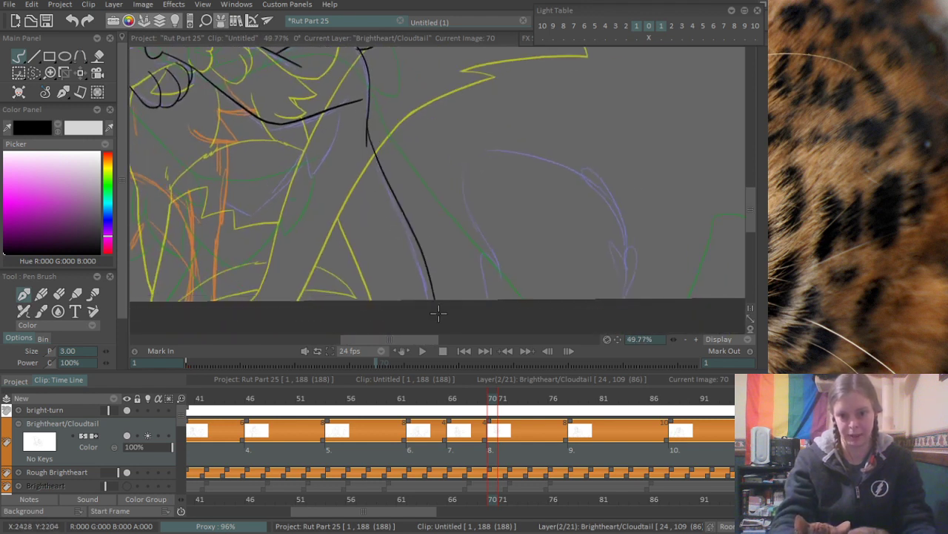
key(ctrl+z)
drag(369, 140, 429, 304)
key(ctrl+z)
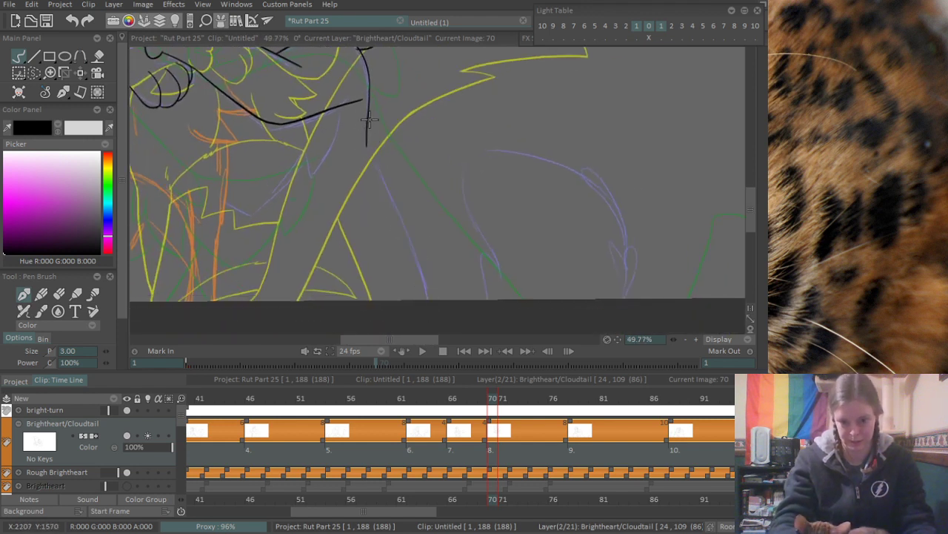
mouse_move(369, 119)
mouse_down()
mouse_move(434, 324)
mouse_move(393, 183)
mouse_move(439, 300)
mouse_up()
key(ctrl+z)
key(ctrl+z)
drag(366, 135, 429, 298)
key(ctrl+z)
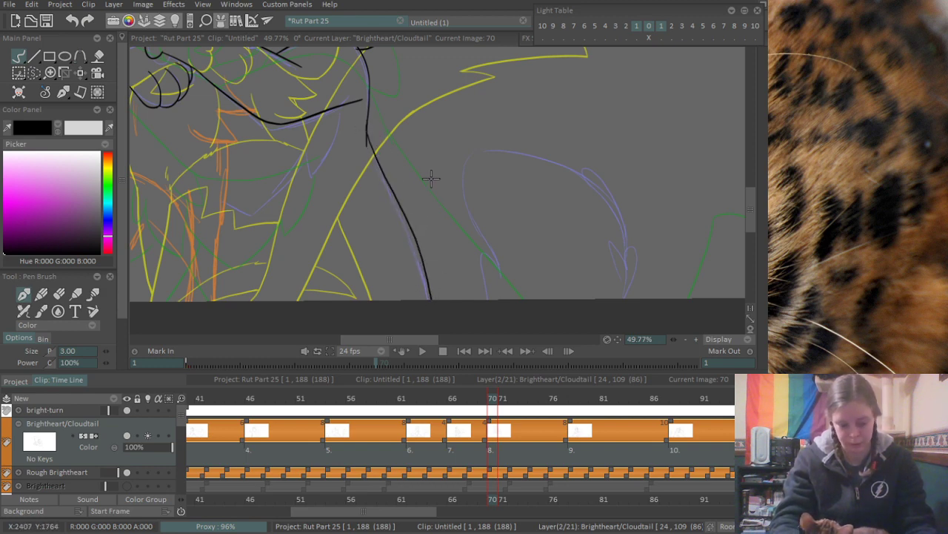
scroll(430, 178, up, 4)
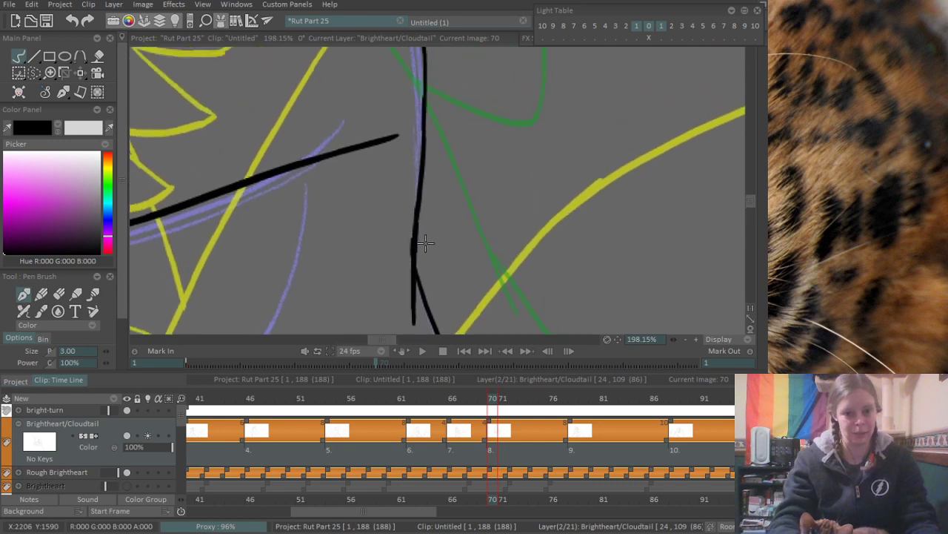
scroll(424, 243, down, 3)
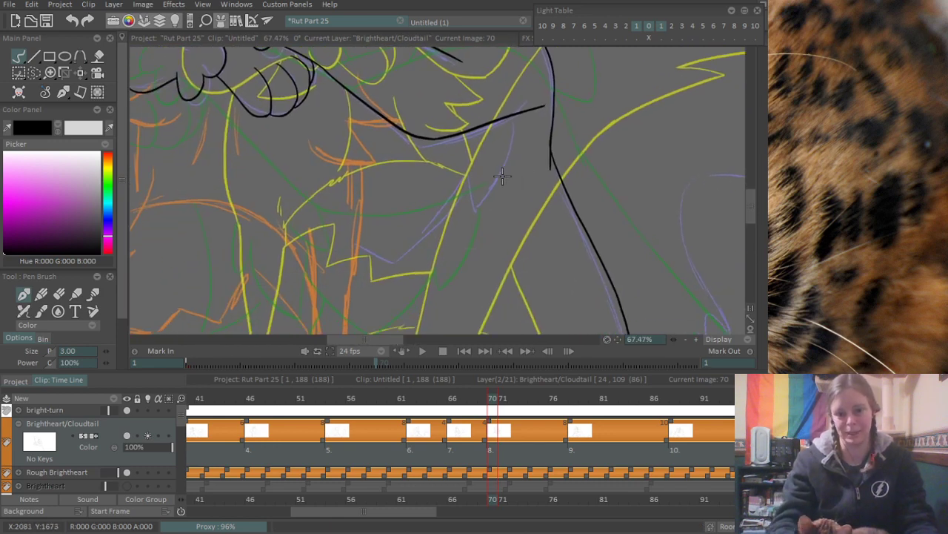
- Ink a pointed fur tuft on the lower foreleg line over the orange rough, with a curved underside and upper edge
scroll(436, 228, up, 2)
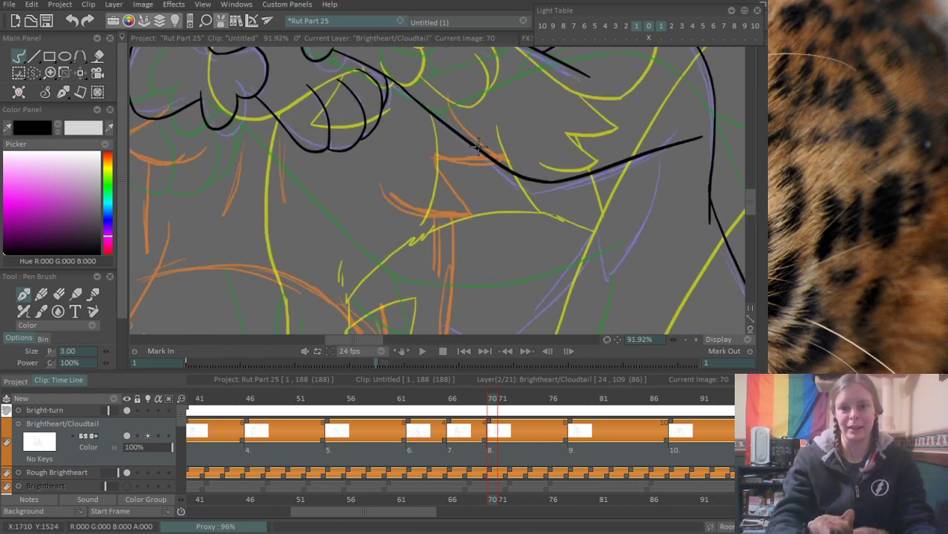
scroll(463, 239, up, 2)
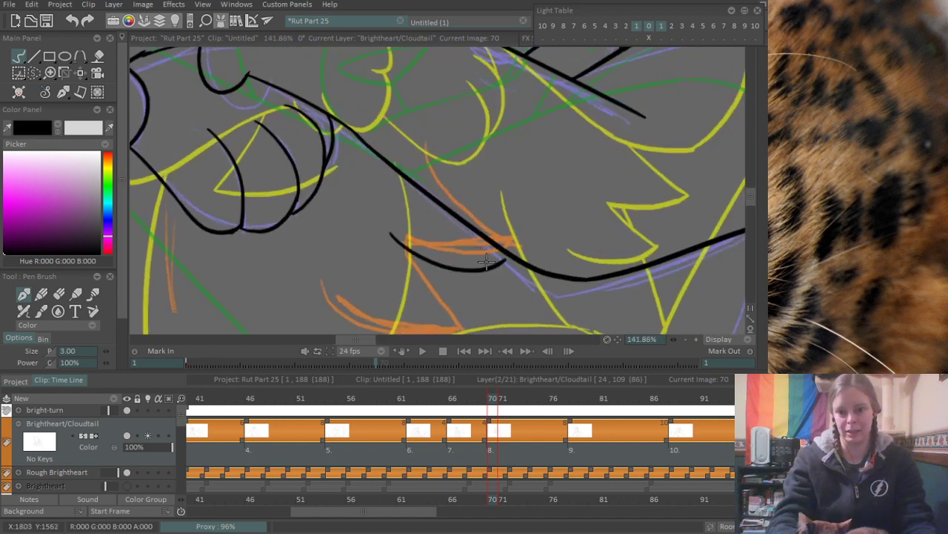
drag(381, 247, 489, 261)
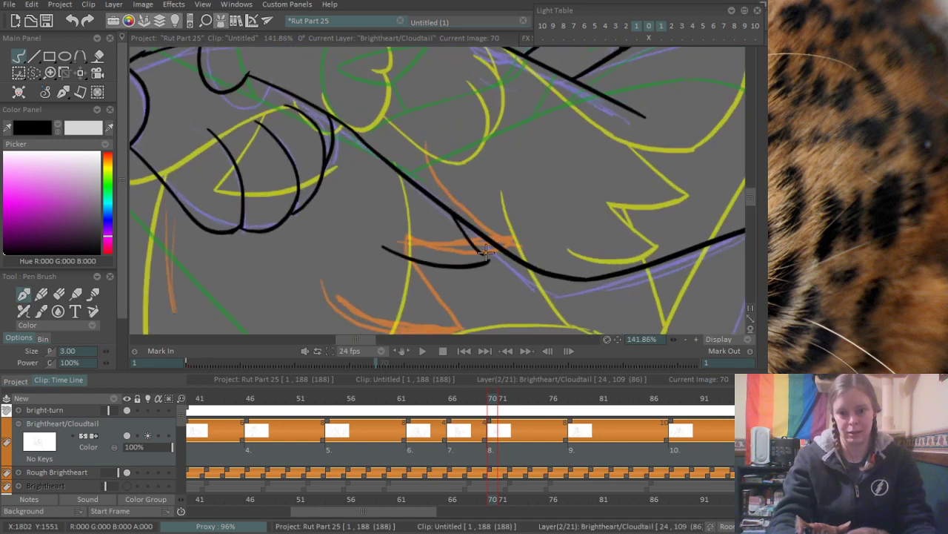
mouse_move(445, 214)
mouse_down()
mouse_move(502, 230)
mouse_move(486, 259)
mouse_up()
key(ctrl+z)
key(ctrl+z)
mouse_move(445, 209)
mouse_down()
mouse_move(514, 223)
mouse_move(488, 258)
mouse_up()
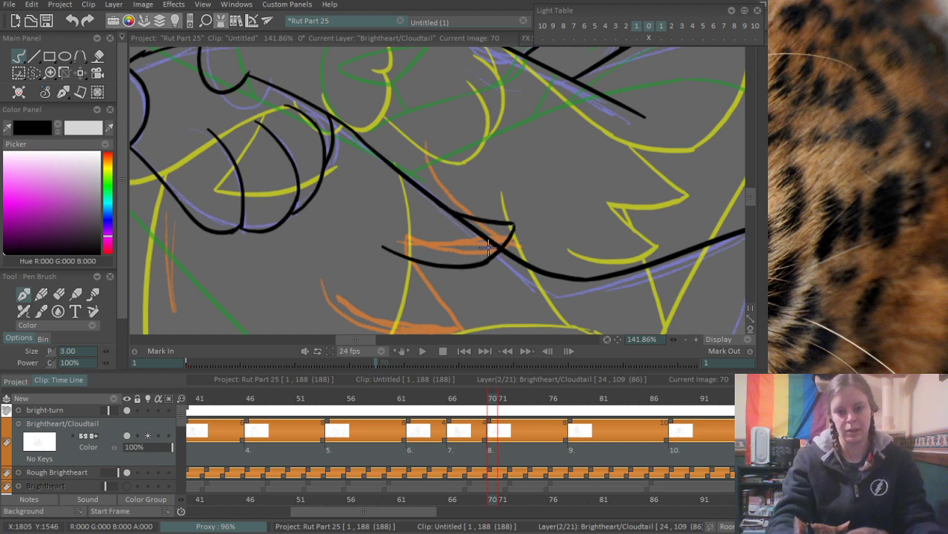
- Erase the foreleg line crossing inside the pointed tuft and thicken the tuft's curved lower edge
key(e)
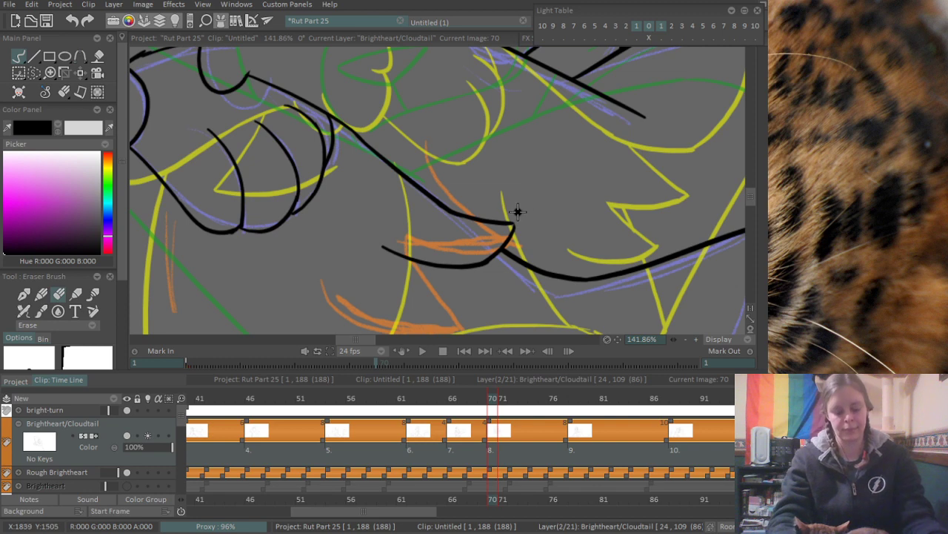
key(b)
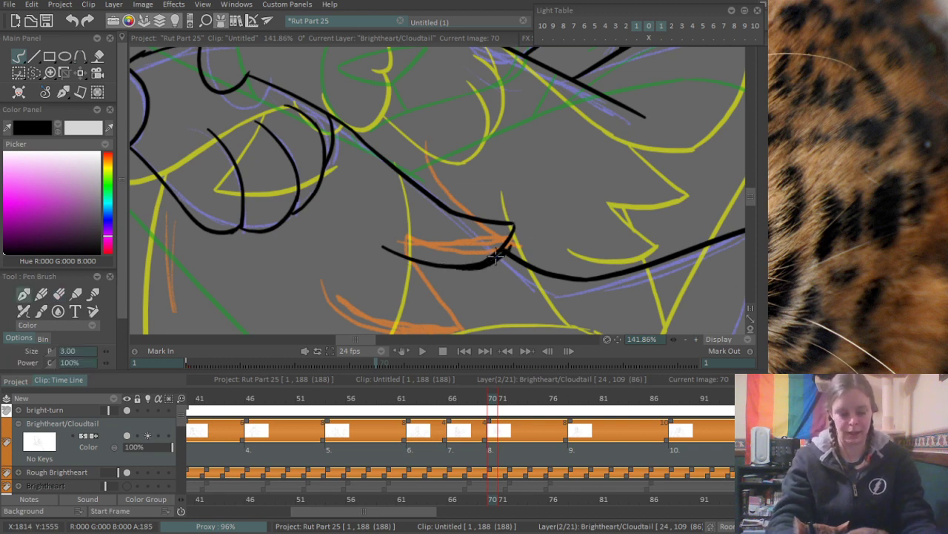
mouse_move(420, 260)
mouse_down()
mouse_move(487, 258)
mouse_move(509, 225)
mouse_up()
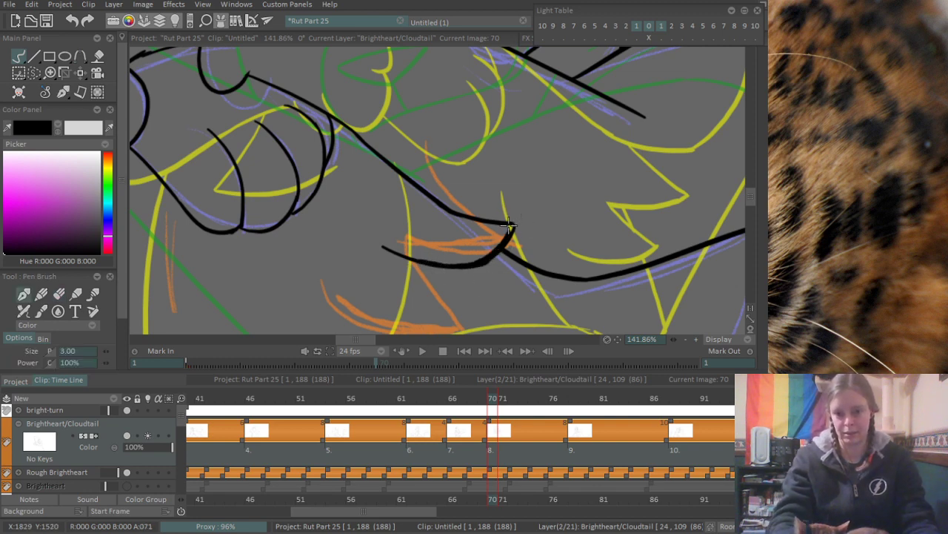
key(ctrl+z)
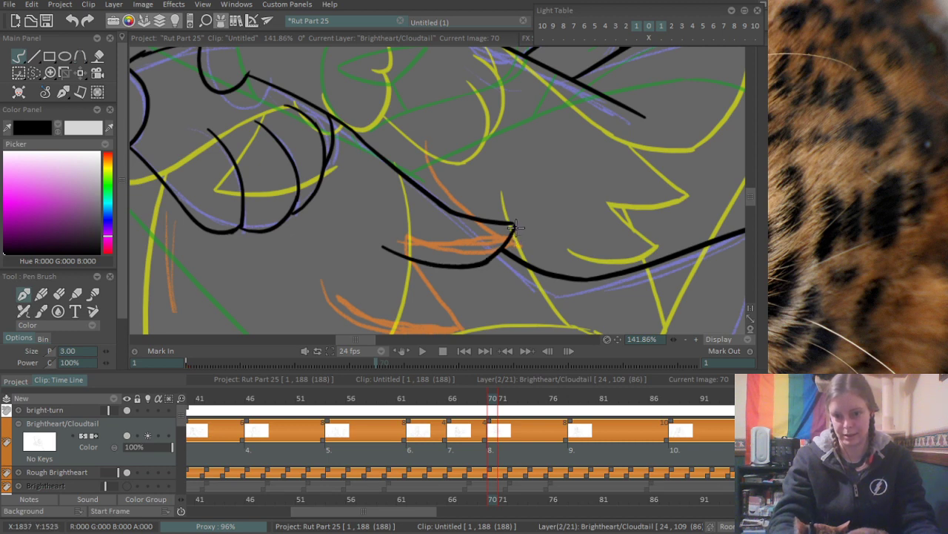
mouse_move(412, 259)
mouse_down()
mouse_move(489, 258)
mouse_move(513, 227)
mouse_move(476, 263)
mouse_move(514, 225)
mouse_move(499, 247)
mouse_up()
key(ctrl+z)
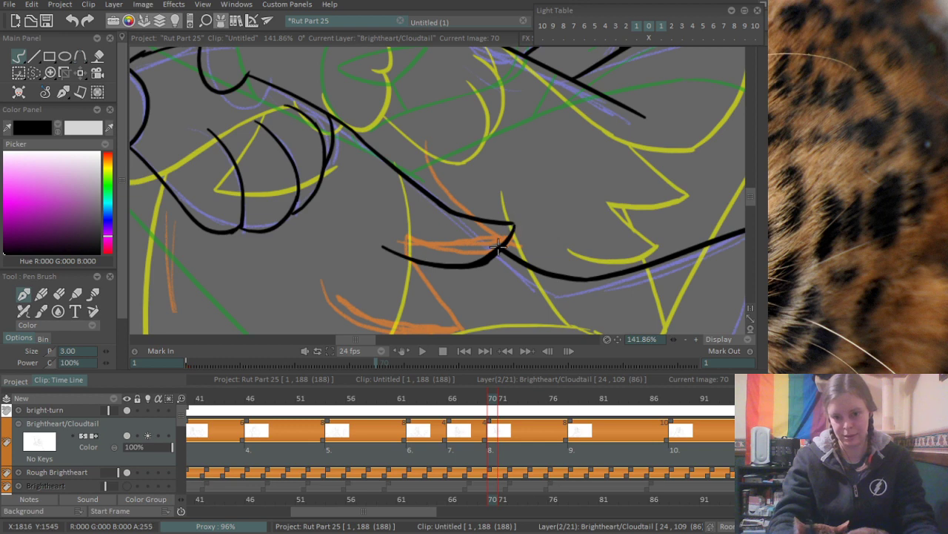
- Ink a second pointed fur tuft below the first, with a diagonal edge and curved underside along the orange rough
scroll(491, 208, down, 3)
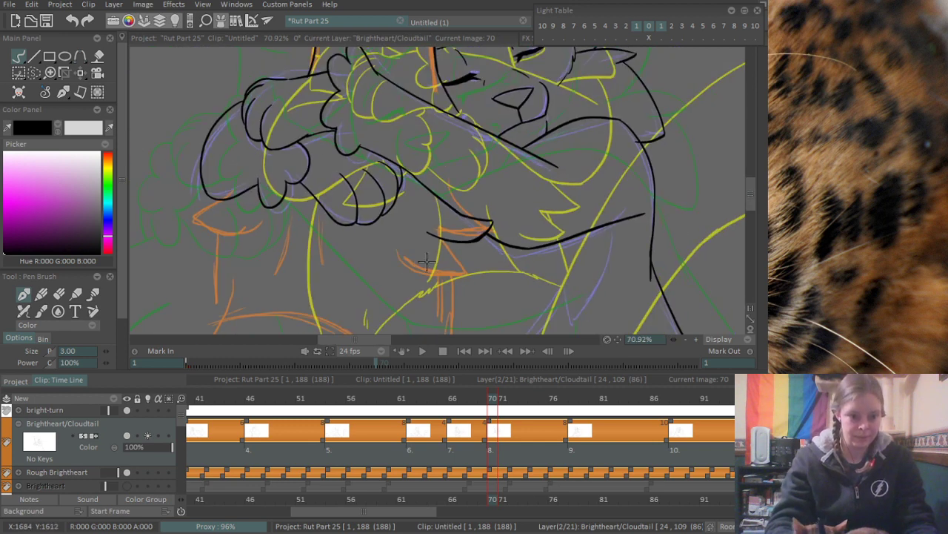
scroll(485, 222, up, 5)
drag(449, 194, 527, 296)
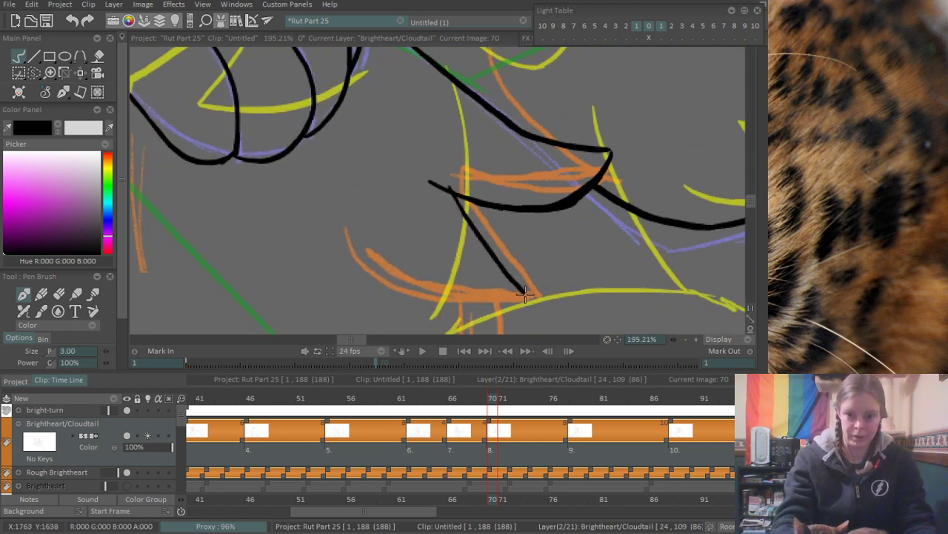
key(ctrl+z)
drag(450, 195, 535, 298)
drag(357, 250, 542, 295)
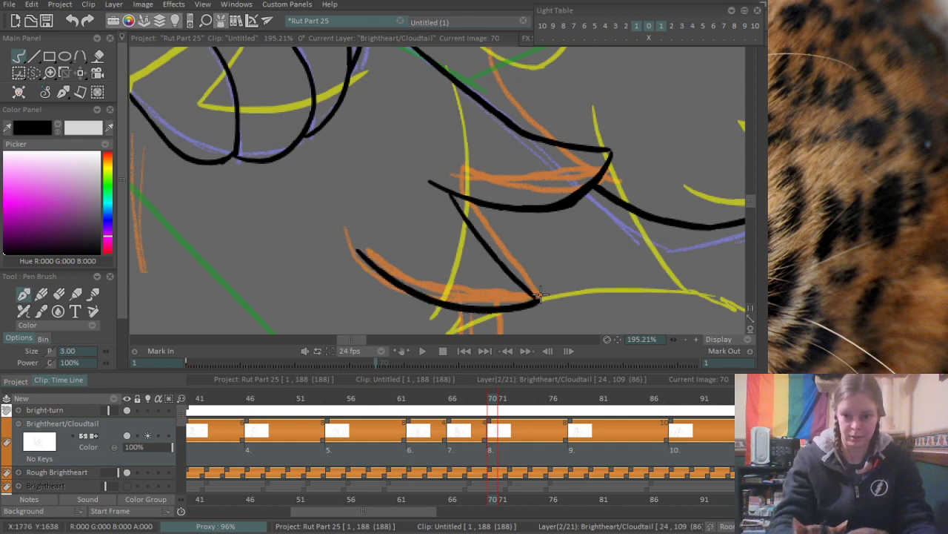
- Ink the pointed fur shape beneath the outer paw along the orange rough and erase the overshoot at its tip
scroll(582, 185, down, 5)
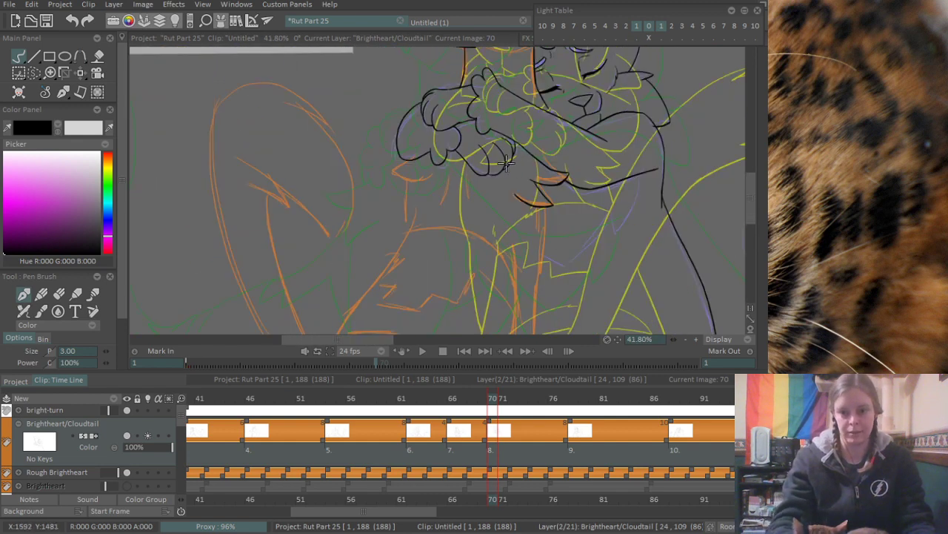
scroll(440, 147, up, 4)
scroll(449, 217, up, 3)
drag(357, 228, 441, 175)
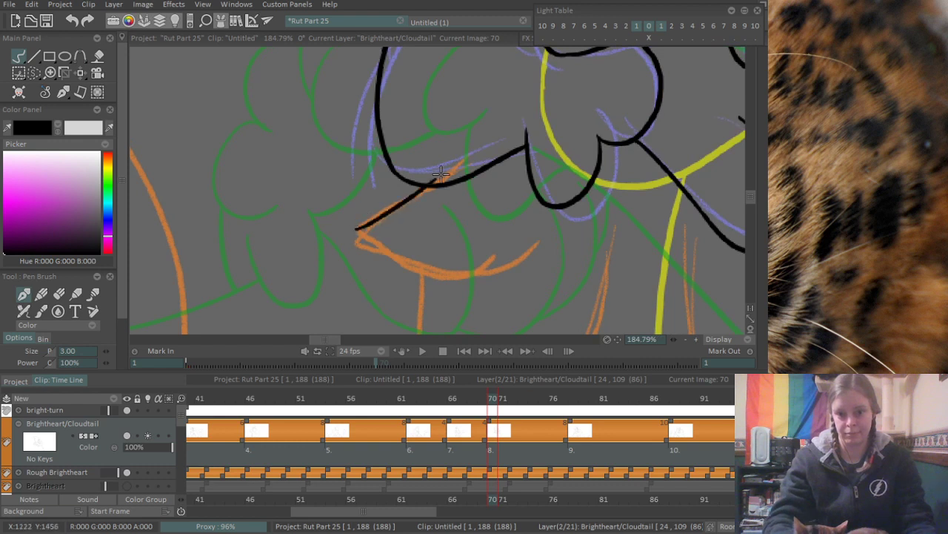
key(ctrl+z)
drag(339, 232, 439, 173)
drag(344, 228, 530, 222)
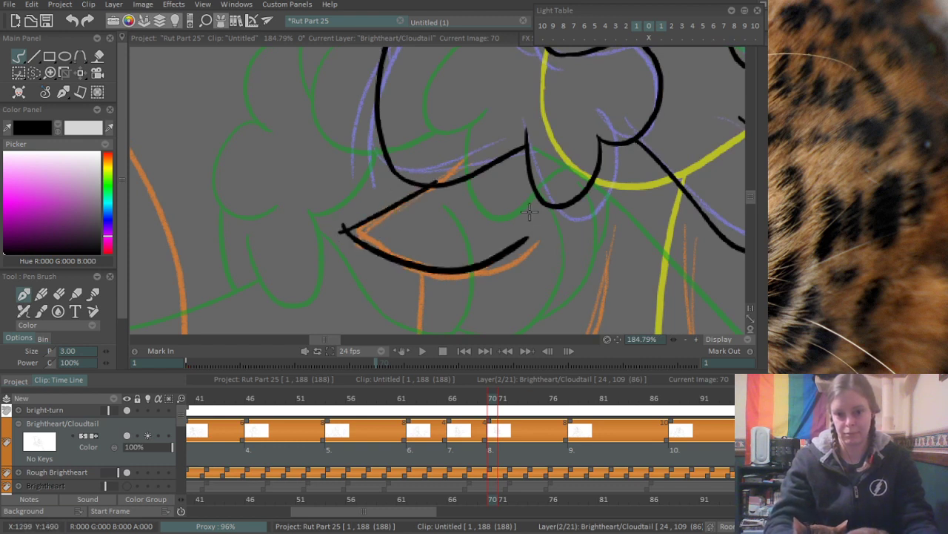
key(ctrl+z)
drag(345, 224, 535, 241)
key(ctrl+z)
drag(347, 228, 527, 234)
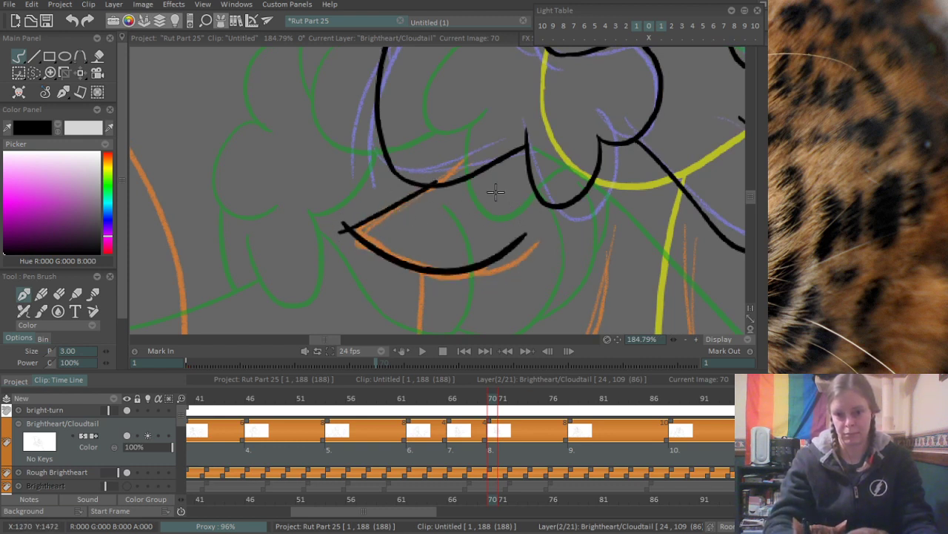
key(e)
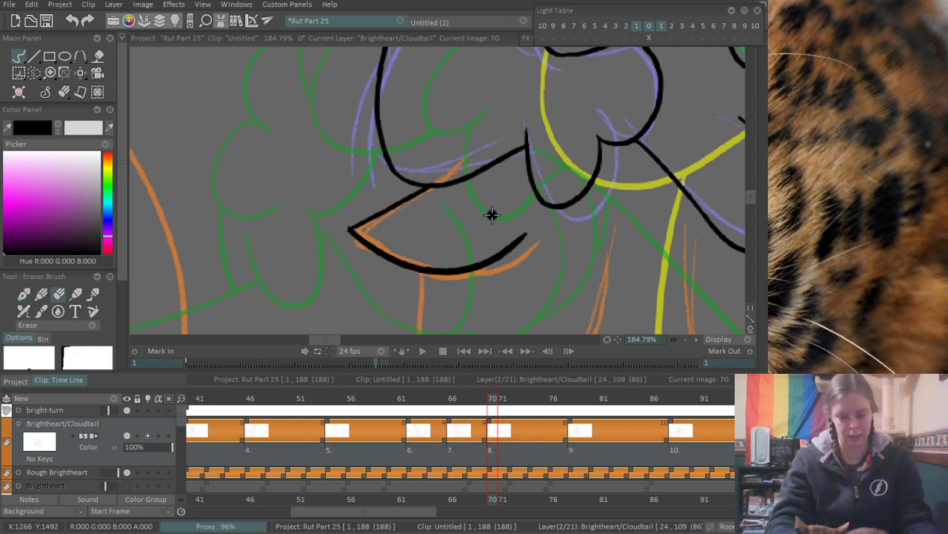
- Ink two pairs of short curved fur strokes on the chest between the pointed tufts, following the orange rough
scroll(492, 215, down, 4)
scroll(406, 215, up, 4)
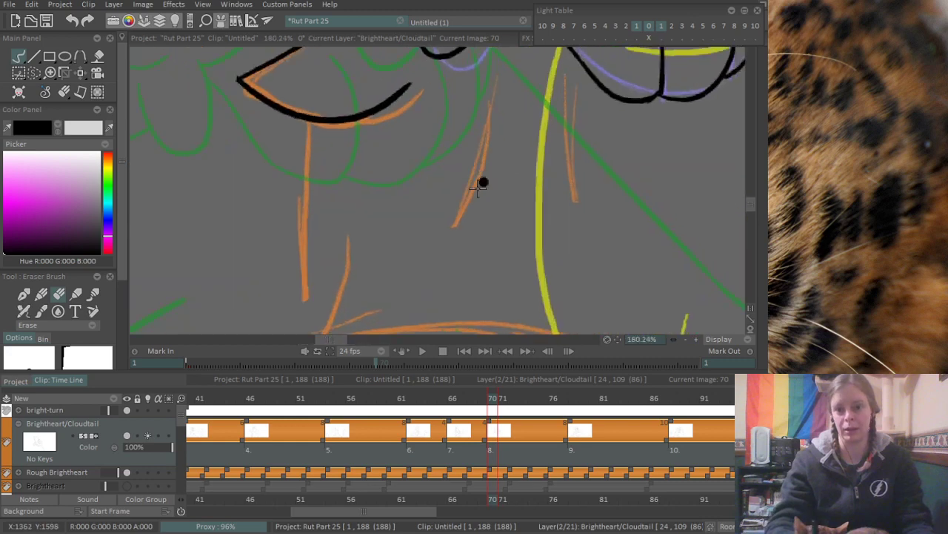
scroll(398, 249, down, 2)
drag(445, 223, 433, 214)
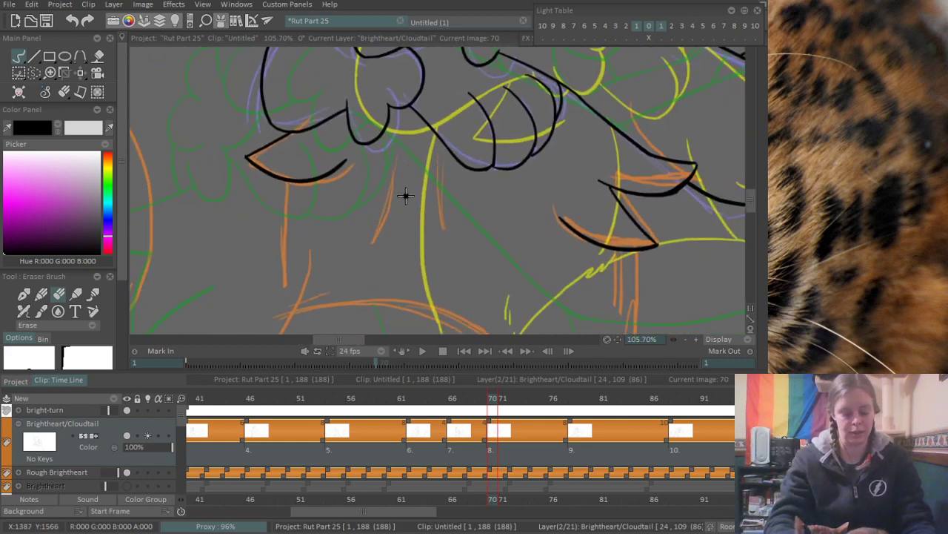
key(b)
drag(397, 153, 370, 237)
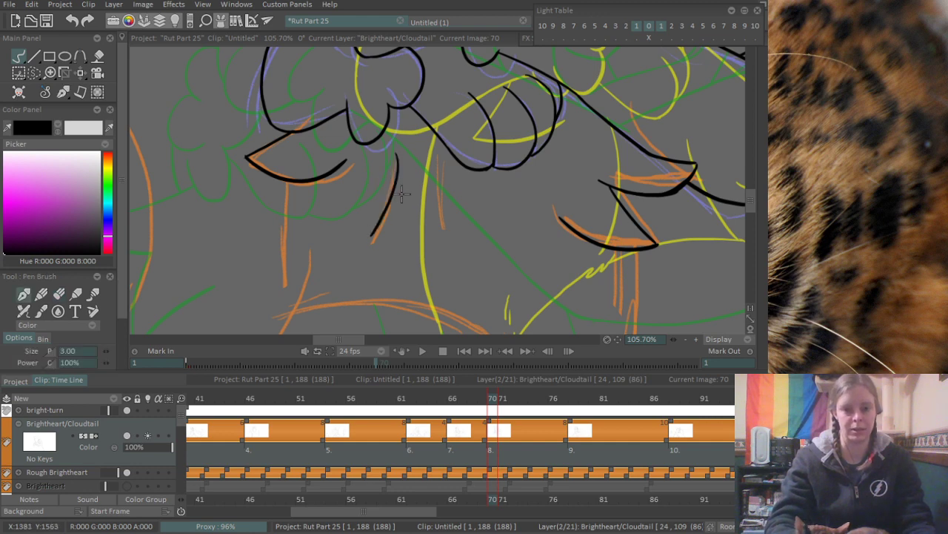
drag(399, 157, 390, 218)
drag(433, 148, 446, 235)
drag(430, 178, 437, 223)
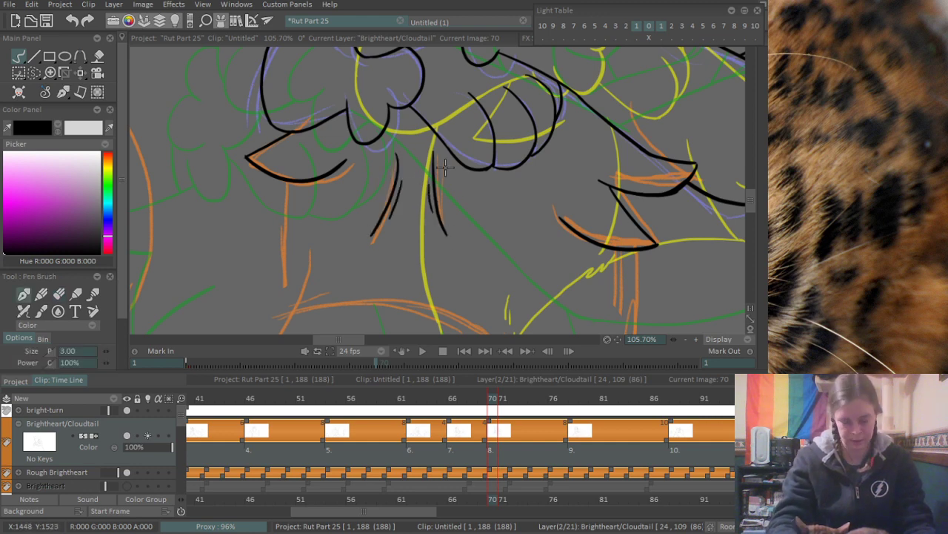
- Ink the long vertical line running down from the underside of the pointed tuft, along the orange rough
scroll(466, 182, down, 4)
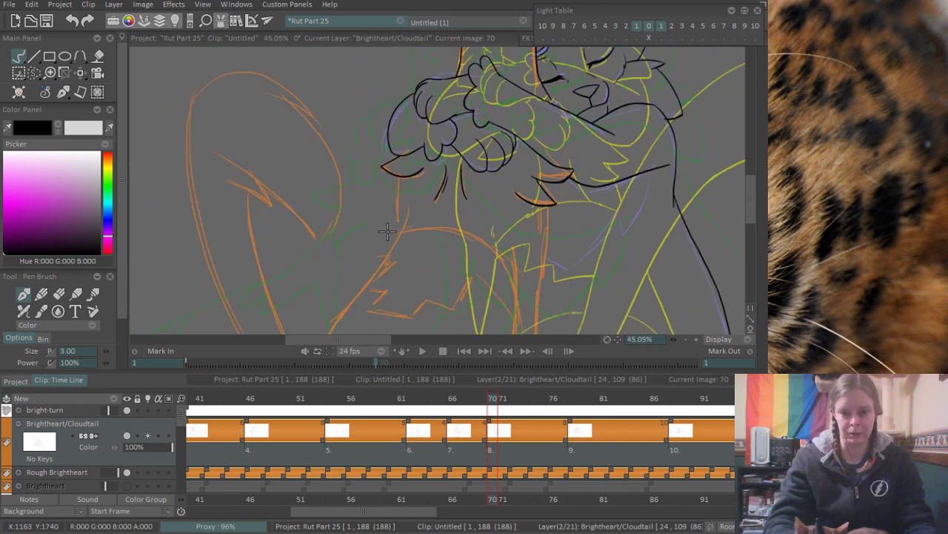
scroll(374, 175, up, 4)
drag(417, 241, 430, 189)
scroll(434, 151, up, 1)
drag(429, 135, 426, 293)
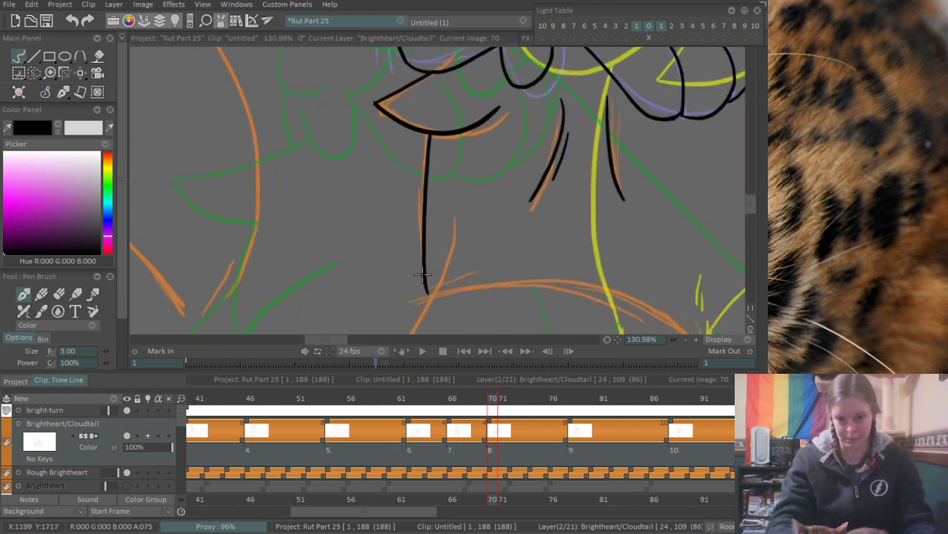
- Ink a short curved stroke rising from the lower end of the vertical line, forming a narrow V
scroll(520, 158, down, 3)
drag(508, 190, 470, 142)
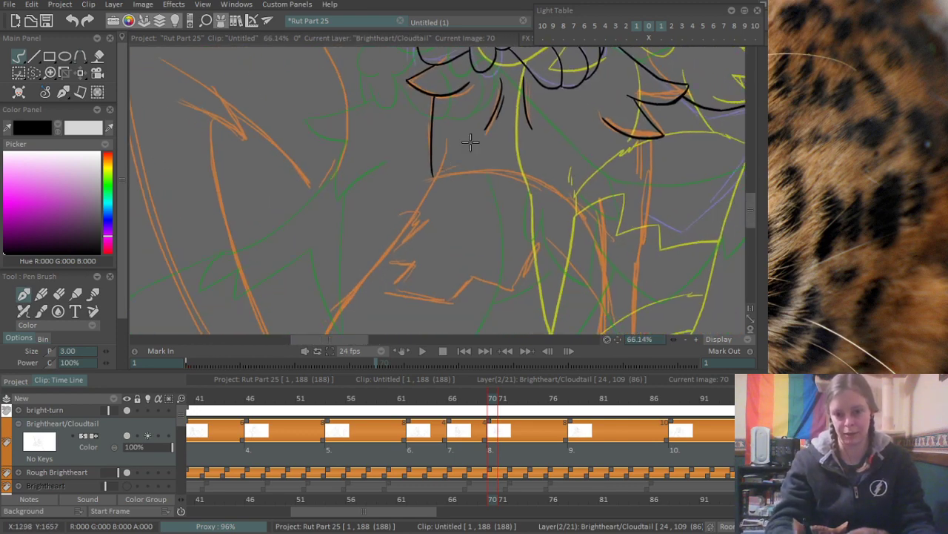
scroll(467, 141, up, 4)
drag(411, 144, 385, 229)
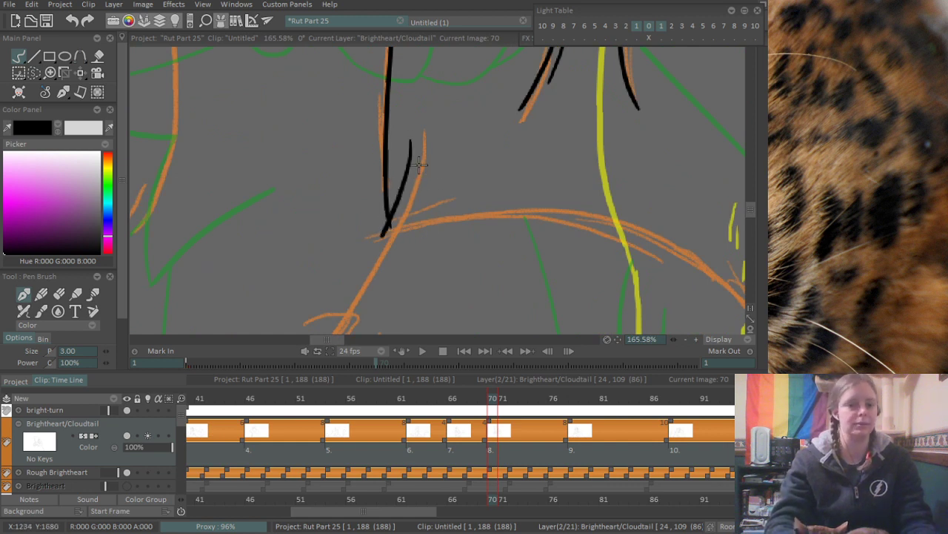
key(ctrl+z)
mouse_move(411, 137)
mouse_down()
mouse_move(386, 224)
mouse_move(626, 225)
mouse_up()
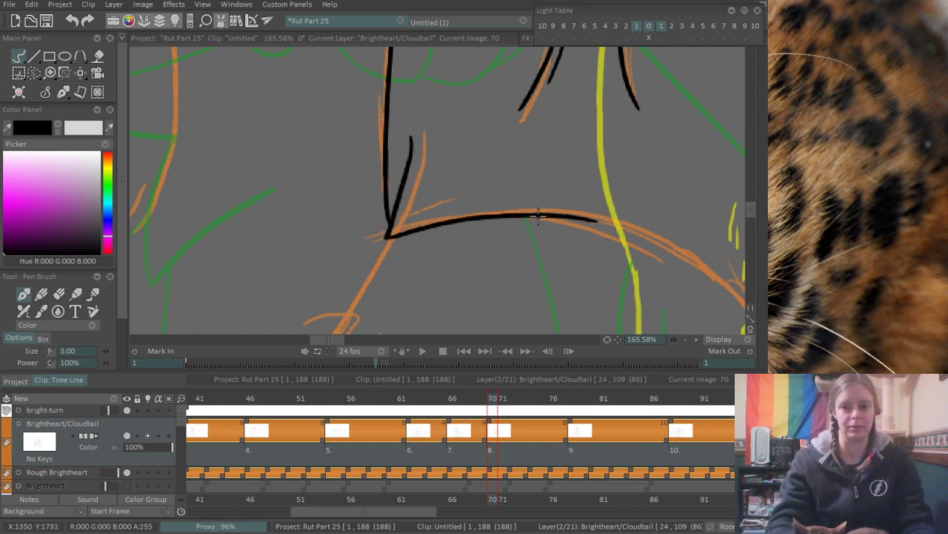
- Ink the first section of the orange-rough arch, from the base of the V to just past the yellow line
key(ctrl+z)
mouse_move(387, 236)
mouse_down()
mouse_move(483, 224)
mouse_move(644, 227)
mouse_up()
key(ctrl+z)
drag(385, 238, 626, 237)
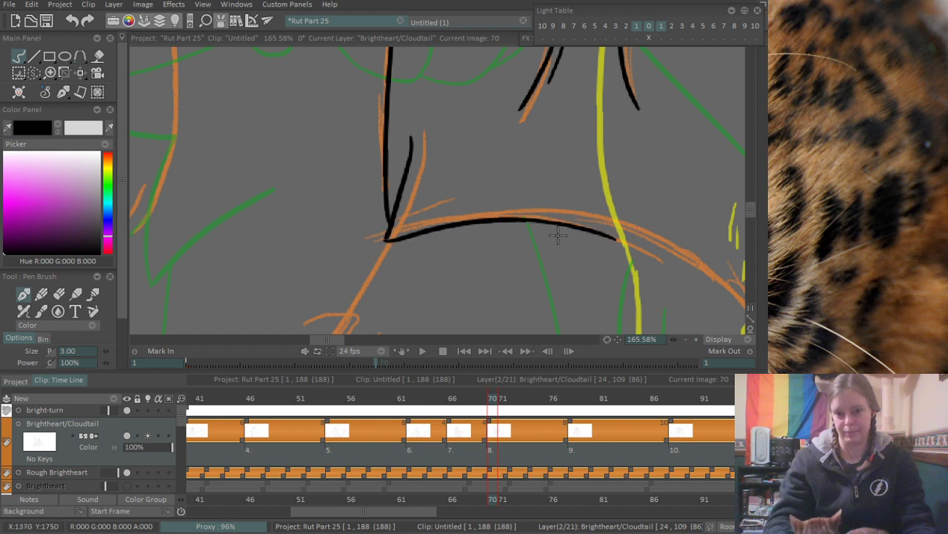
key(ctrl+z)
drag(386, 238, 620, 236)
key(ctrl+z)
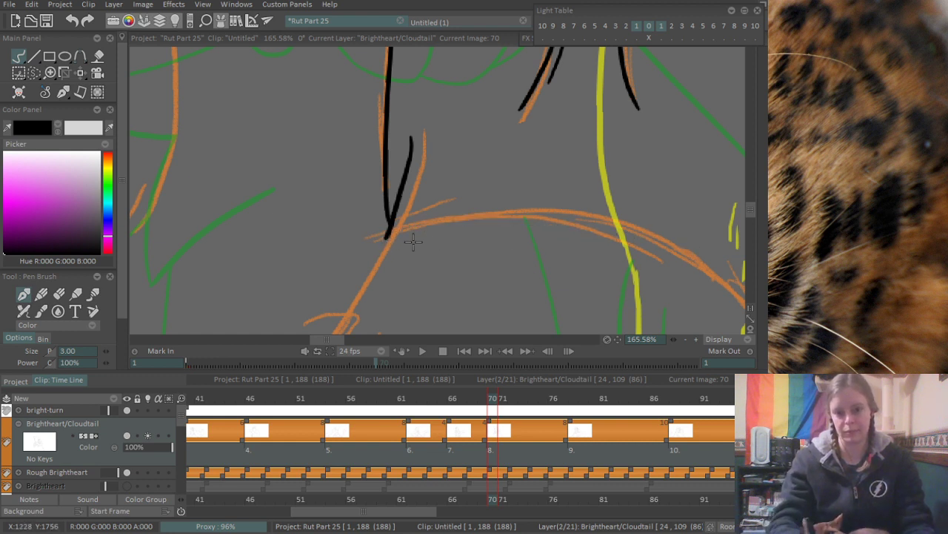
drag(386, 238, 630, 239)
key(ctrl+z)
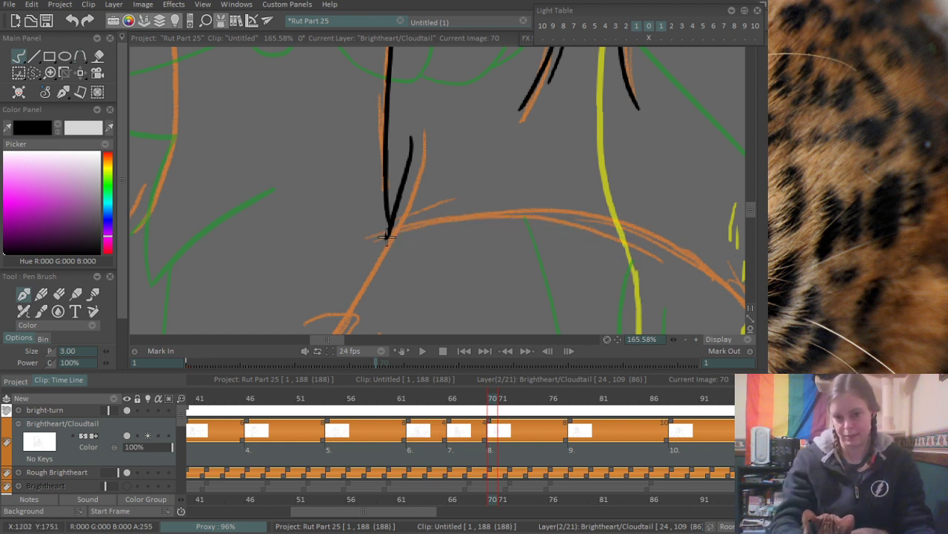
drag(386, 237, 625, 240)
key(ctrl+z)
drag(385, 238, 643, 247)
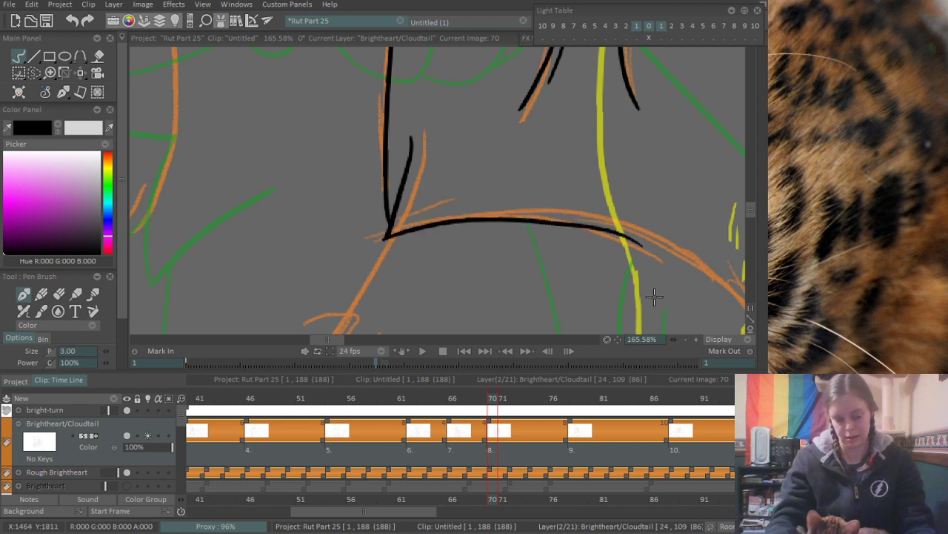
- Extend the inked arch in a smooth curve down its far side, just inside the orange rough
drag(701, 295, 461, 243)
drag(550, 205, 469, 249)
mouse_move(427, 212)
mouse_down()
mouse_move(419, 175)
mouse_move(521, 246)
mouse_up()
key(ctrl+z)
drag(414, 147, 529, 270)
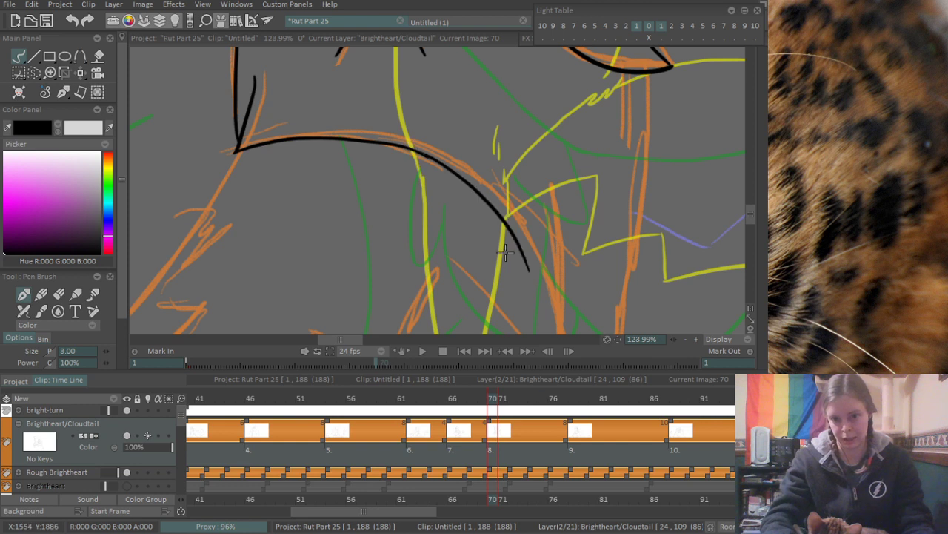
key(ctrl+z)
mouse_move(416, 150)
mouse_down()
mouse_move(539, 274)
mouse_move(525, 213)
mouse_up()
- Ink the lower end of the arch as a near-vertical curve down to the orange rough's inner diagonal
drag(522, 178, 546, 277)
key(ctrl+z)
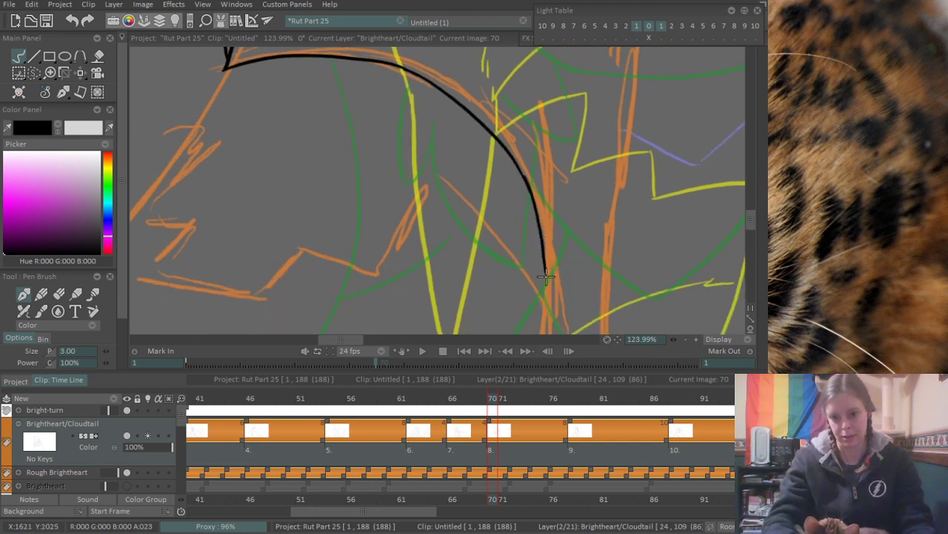
key(ctrl+z)
drag(520, 175, 538, 280)
key(ctrl+z)
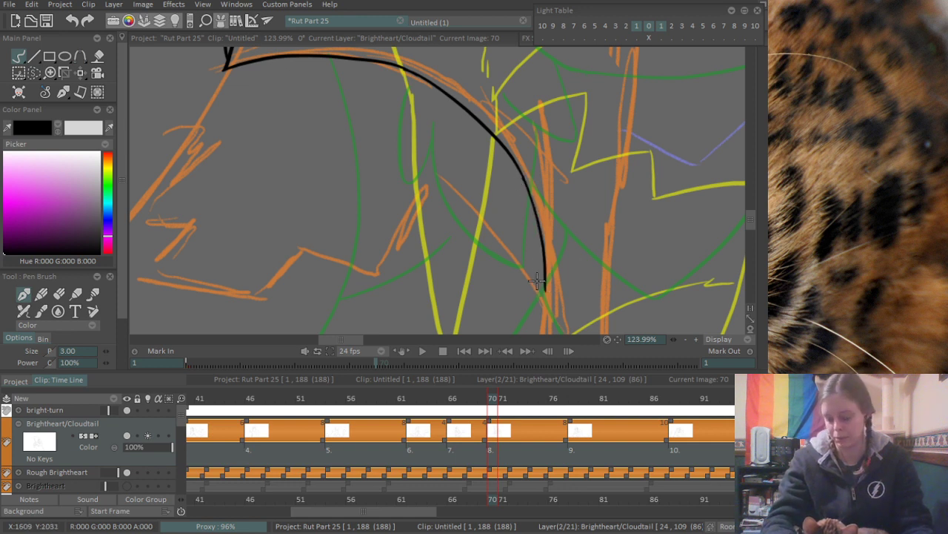
- Ink the tall fur peak beneath the arch, with one side meeting the arch's lower tip and a steep opposite side
drag(431, 170, 548, 293)
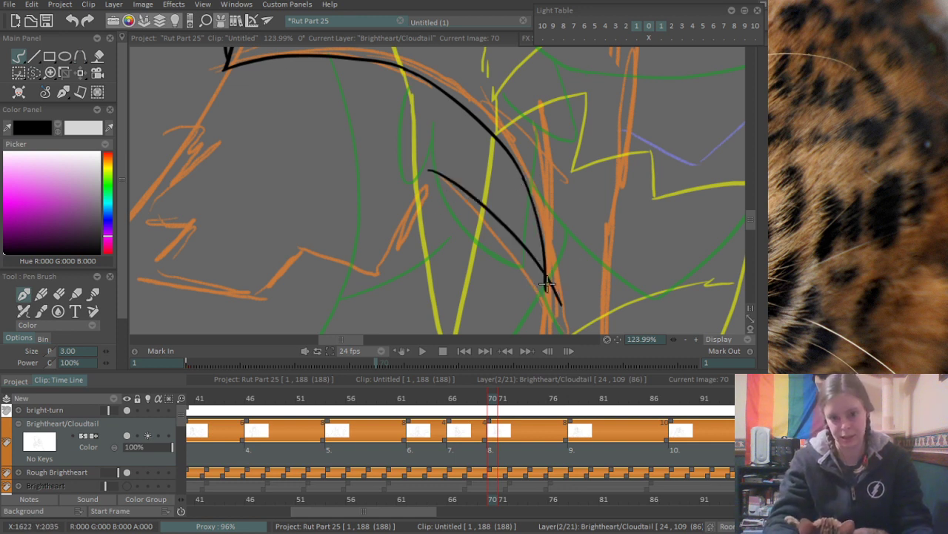
key(ctrl+z)
drag(434, 169, 550, 296)
key(ctrl+z)
drag(426, 160, 545, 301)
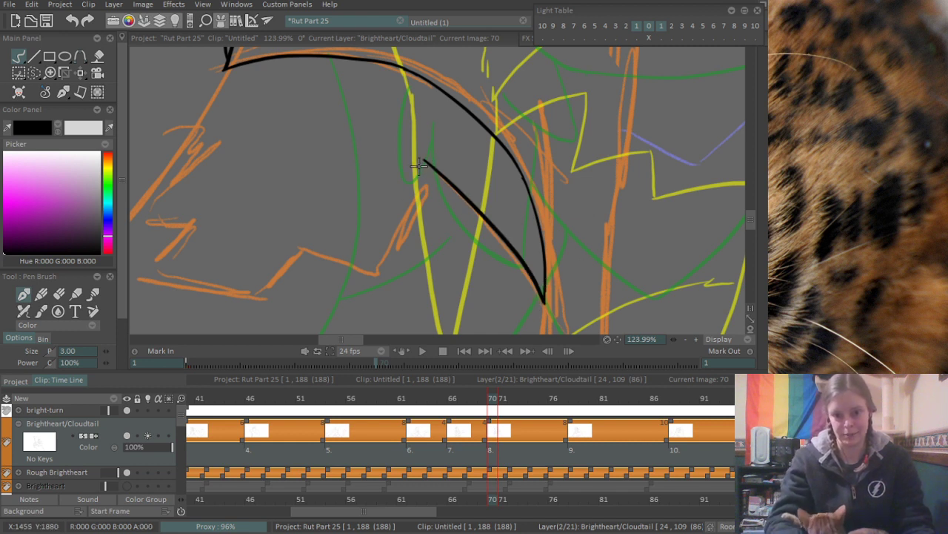
drag(421, 160, 378, 275)
key(ctrl+z)
drag(424, 158, 376, 278)
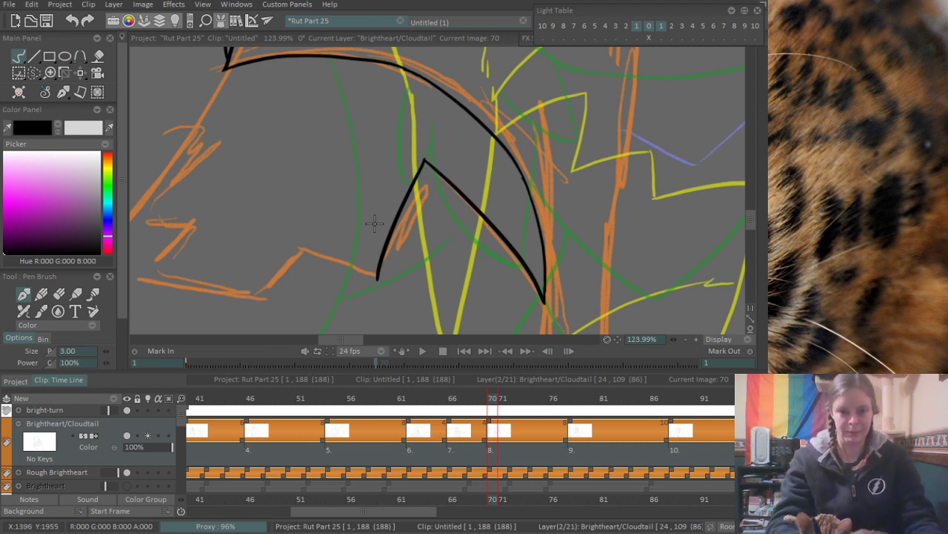
- Ink the shallow sloping zigzag edge that meets the peak's steep side and erase its overshoot at the corner
drag(297, 243, 382, 276)
key(ctrl+z)
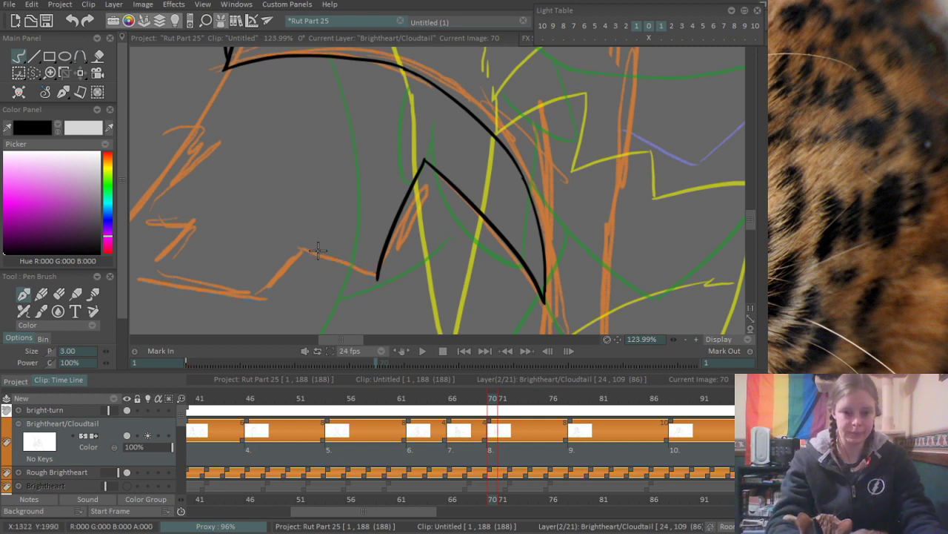
drag(289, 246, 394, 286)
key(ctrl+z)
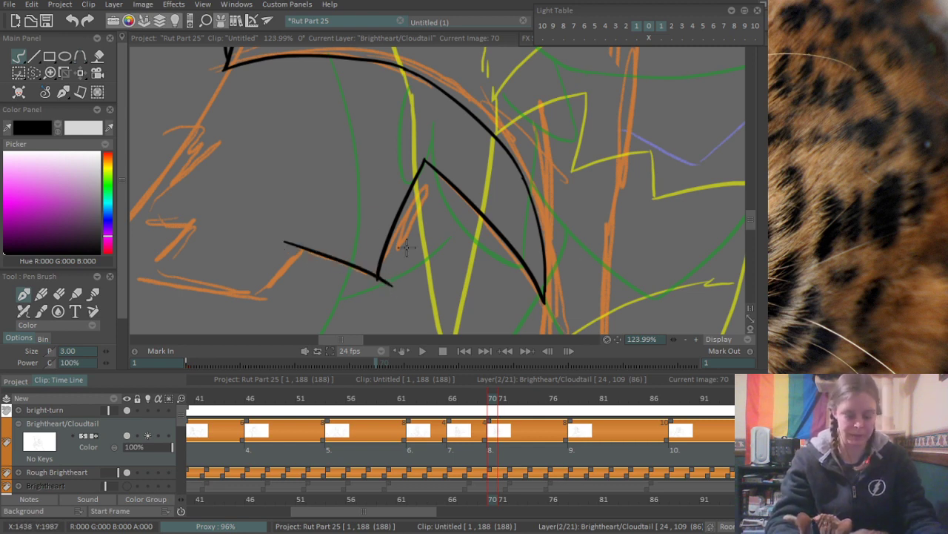
key(e)
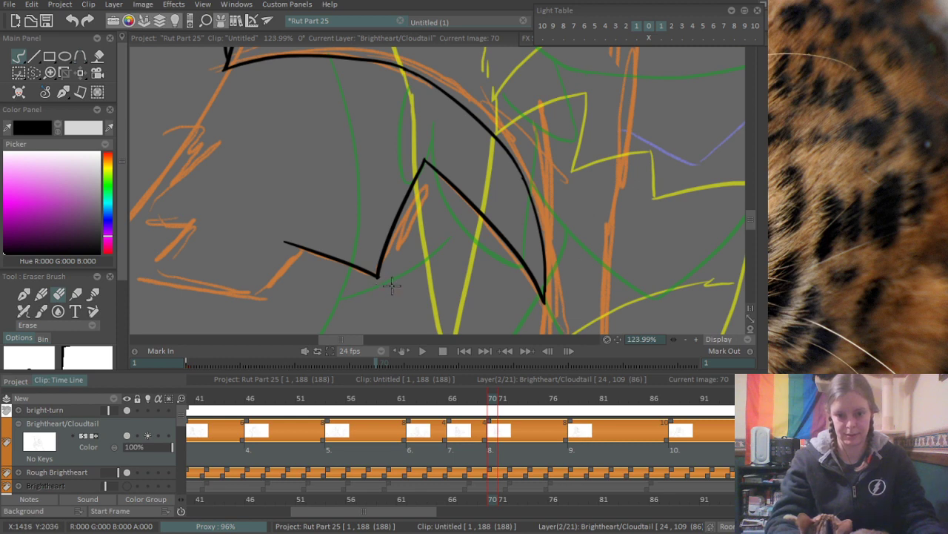
key(e)
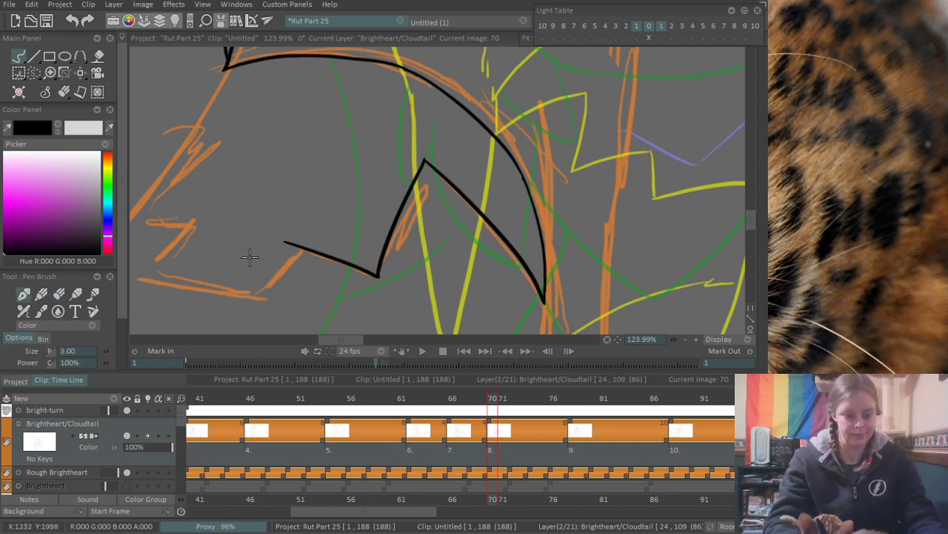
- Continue the zigzag fur edge with a short diagonal, a long lower edge and a diagonal rising from its far corner
mouse_move(303, 219)
mouse_down()
mouse_move(443, 202)
mouse_move(388, 285)
mouse_up()
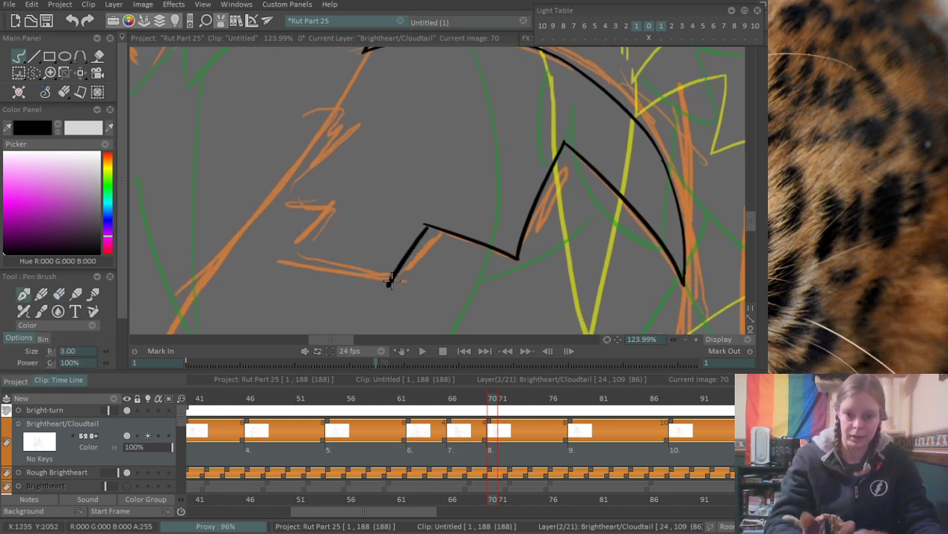
key(ctrl+z)
drag(424, 225, 394, 284)
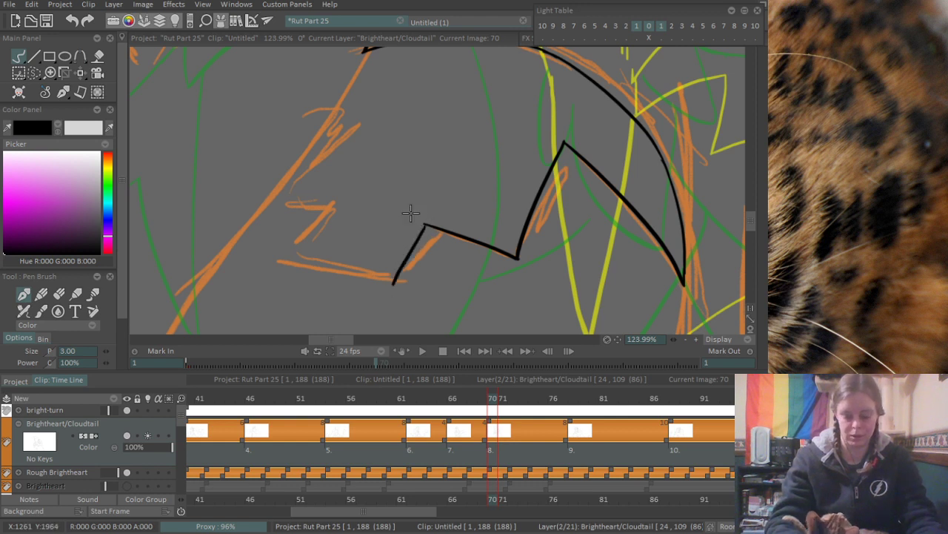
drag(275, 260, 328, 202)
drag(276, 260, 420, 268)
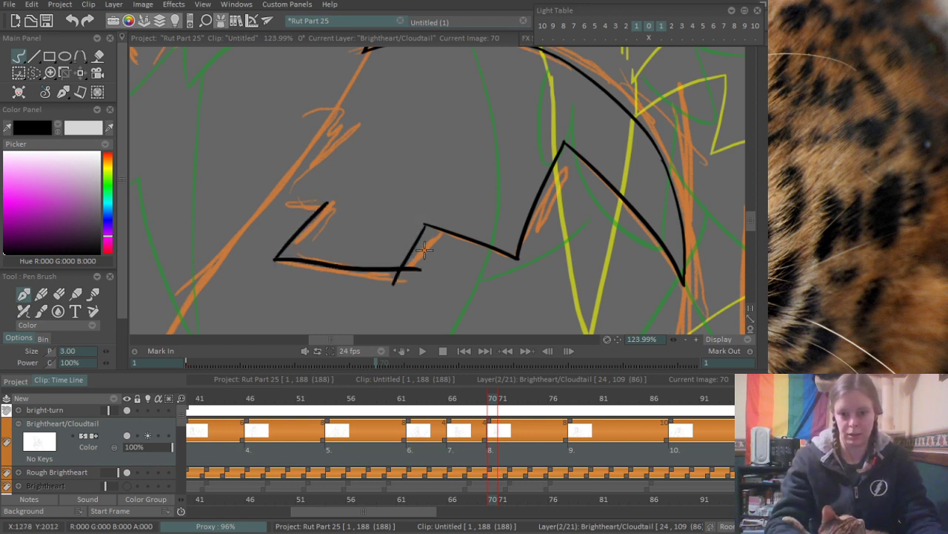
key(ctrl+z)
mouse_move(265, 258)
mouse_down()
mouse_move(391, 277)
mouse_move(415, 292)
mouse_up()
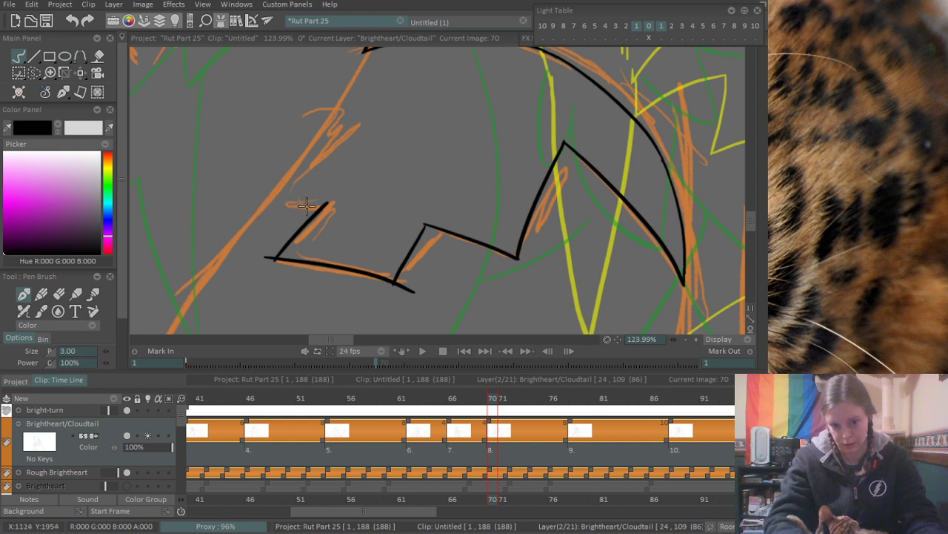
- Ink the stepped fur notches up the remaining side of the jagged shape, following the orange rough
mouse_move(283, 203)
mouse_down()
mouse_move(330, 206)
mouse_move(308, 166)
mouse_move(337, 134)
mouse_move(284, 195)
mouse_move(360, 111)
mouse_up()
key(ctrl+z)
key(ctrl+z)
mouse_move(281, 200)
mouse_down()
mouse_move(375, 109)
mouse_move(328, 207)
mouse_move(354, 140)
mouse_move(322, 200)
mouse_up()
key(ctrl+z)
key(ctrl+z)
- Ink the curved line joining the arch's starting corner to the uppermost fur notch and close the gap at their junction
drag(351, 144, 308, 219)
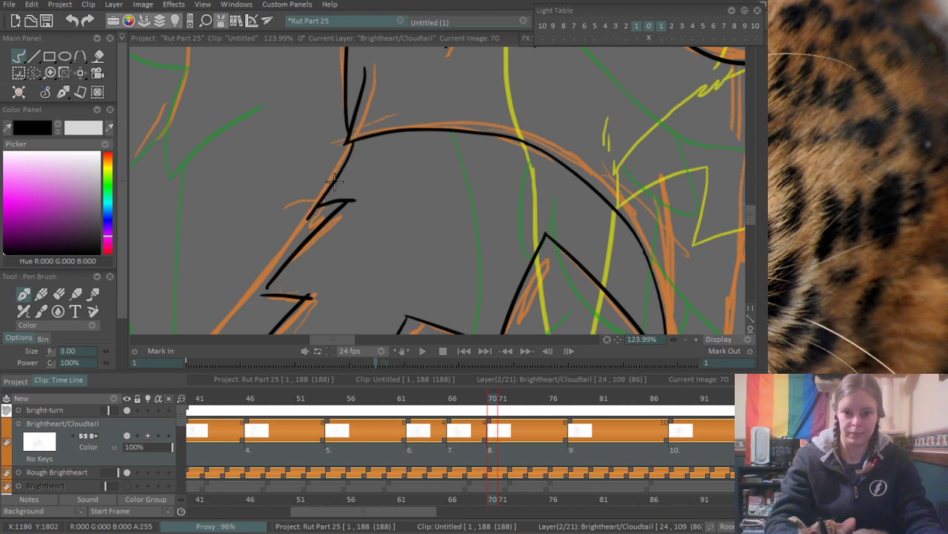
key(ctrl+z)
mouse_move(350, 143)
mouse_down()
mouse_move(317, 203)
mouse_move(388, 167)
mouse_up()
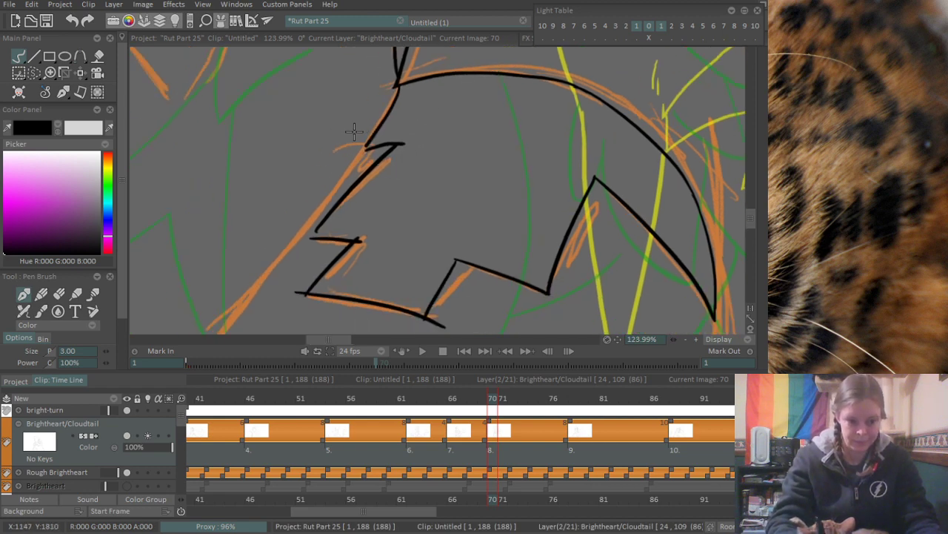
scroll(354, 132, up, 3)
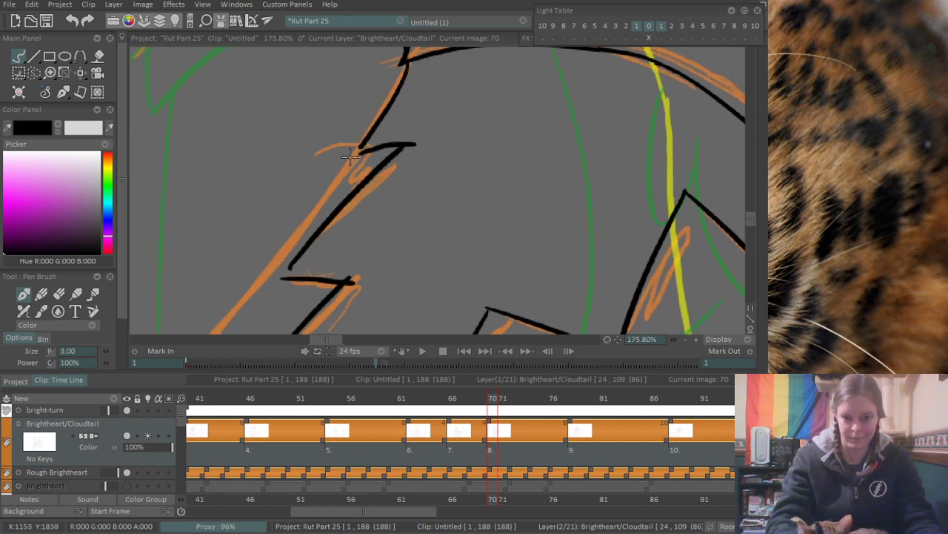
drag(350, 156, 364, 146)
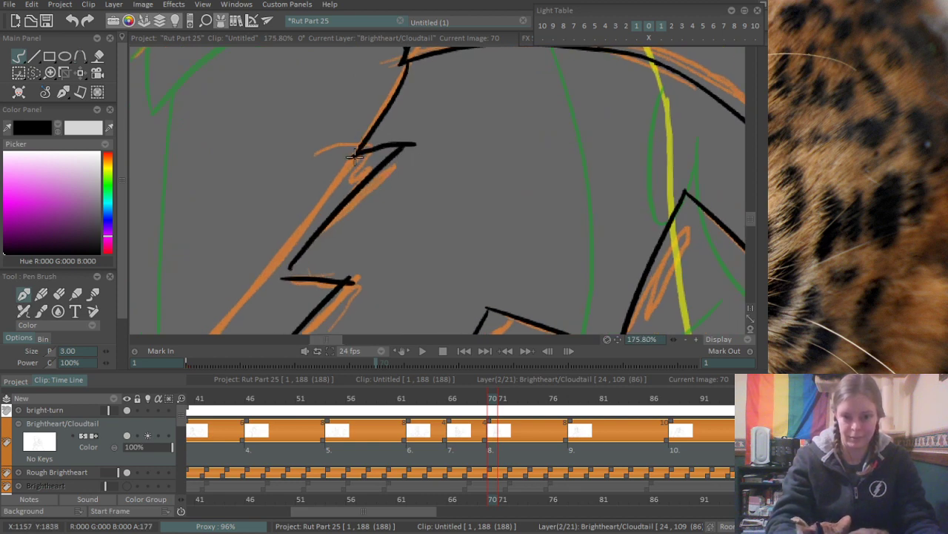
- Clean up the lower fur notch by erasing the stroke overshoots at its inner point and bottom corner
scroll(433, 129, down, 5)
scroll(369, 189, up, 6)
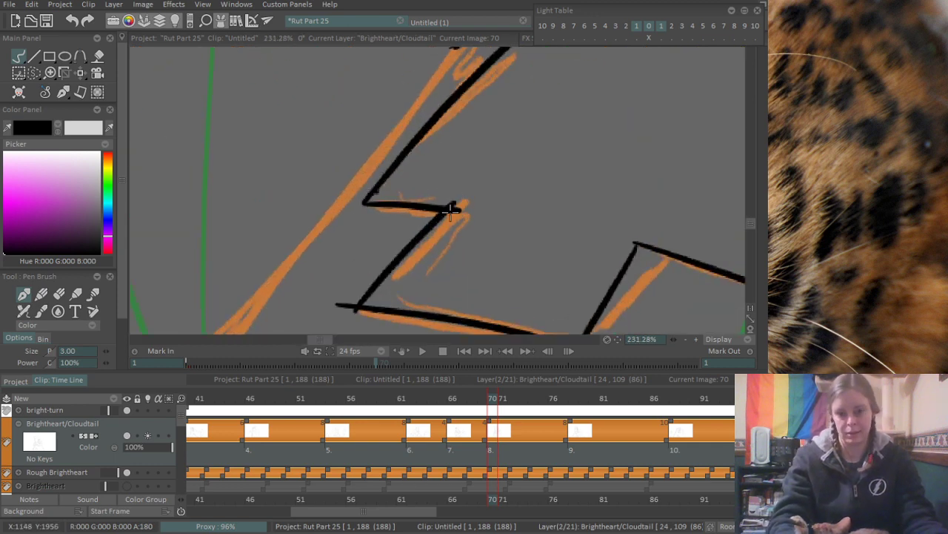
key(e)
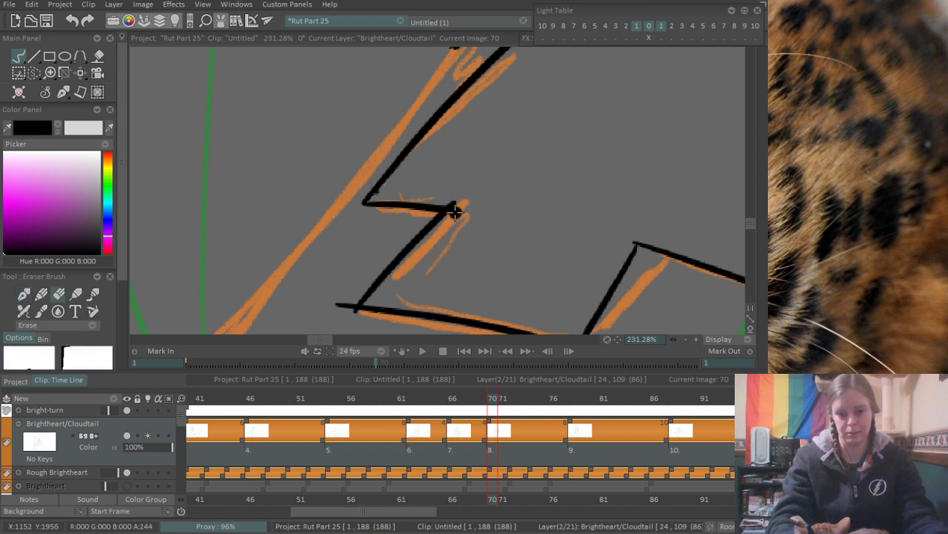
drag(456, 211, 454, 209)
drag(353, 313, 344, 304)
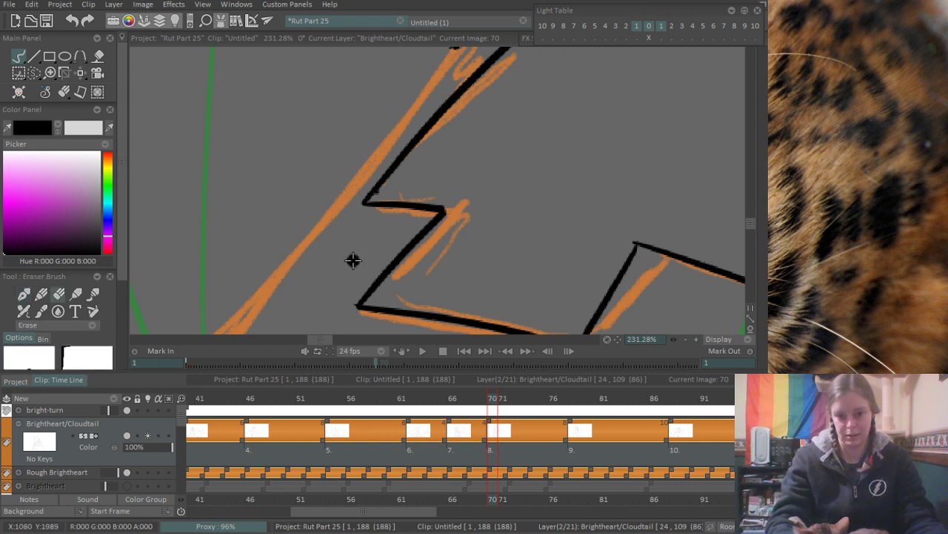
key(b)
scroll(369, 205, down, 5)
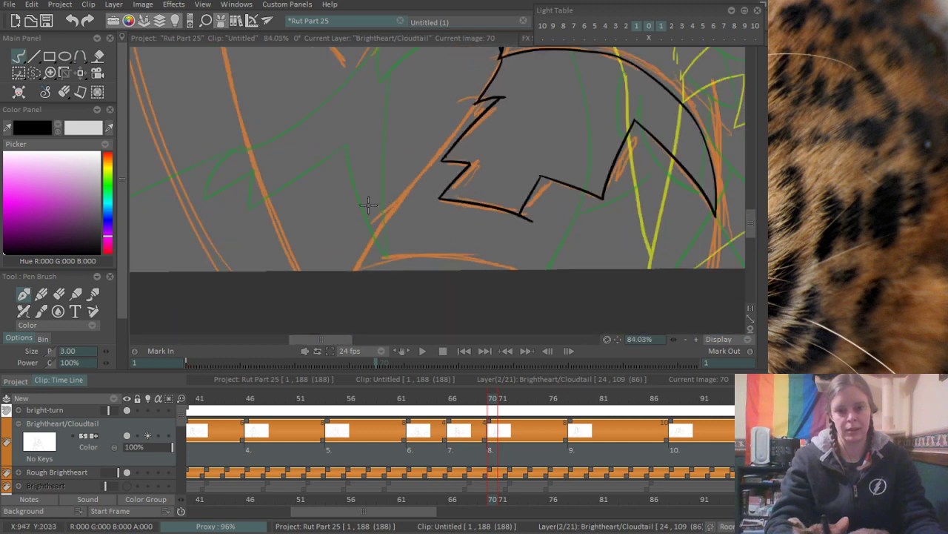
- Ink the long slanted outline from the jagged shape's uppermost notch down to the canvas's lower edge, following the orange rough
drag(455, 172, 391, 189)
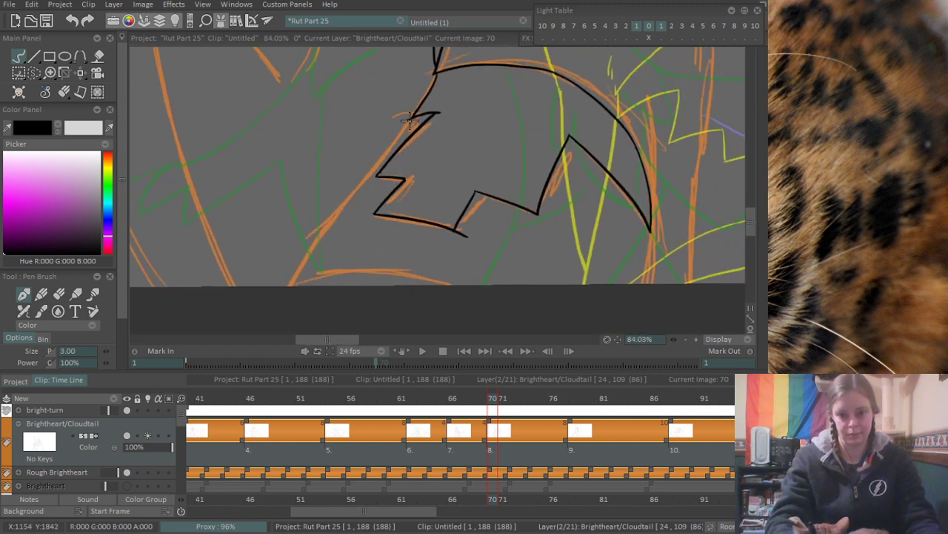
drag(412, 119, 290, 286)
key(ctrl+z)
drag(409, 117, 290, 286)
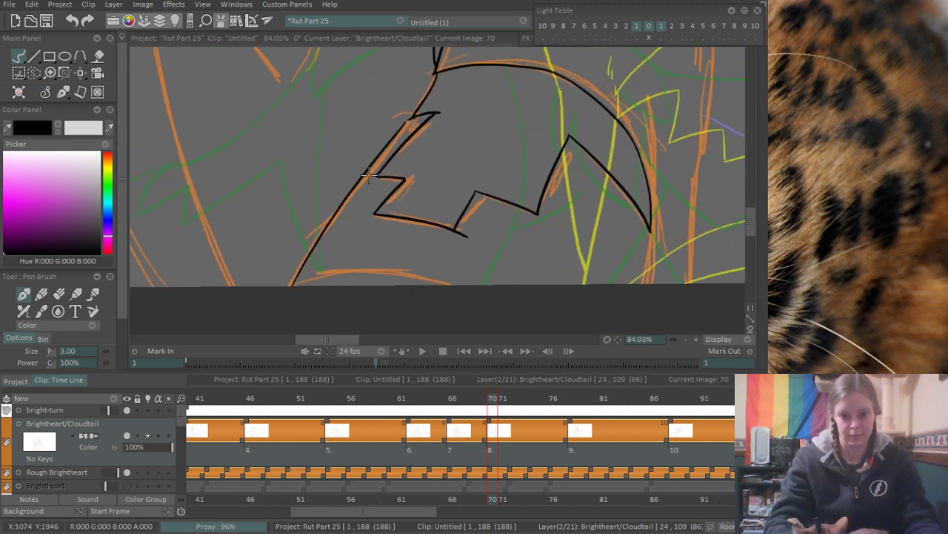
key(ctrl+z)
drag(411, 118, 293, 251)
key(ctrl+z)
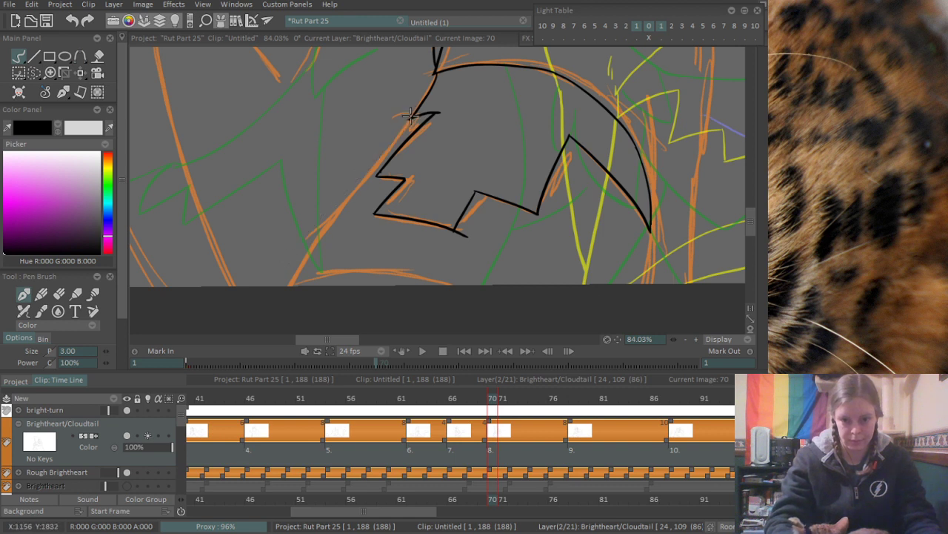
drag(408, 117, 290, 265)
mouse_move(376, 169)
mouse_down()
mouse_move(286, 287)
mouse_move(292, 258)
mouse_move(278, 302)
mouse_move(305, 243)
mouse_up()
key(ctrl+z)
- Ink the shallow arc along the canvas's lower edge, starting at the foot of the slanted outline
drag(287, 285, 467, 287)
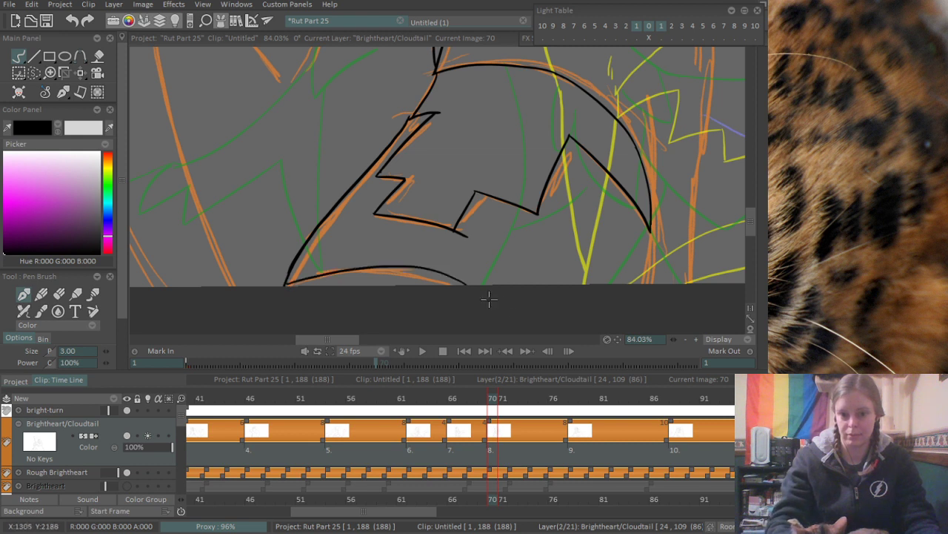
key(ctrl+z)
drag(287, 284, 404, 285)
key(ctrl+z)
drag(294, 272, 475, 285)
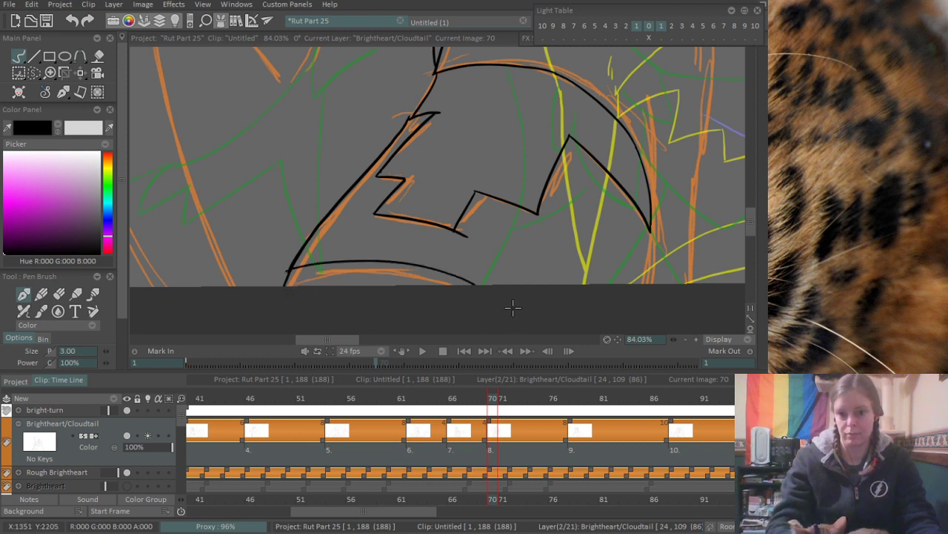
key(ctrl+z)
drag(298, 280, 445, 286)
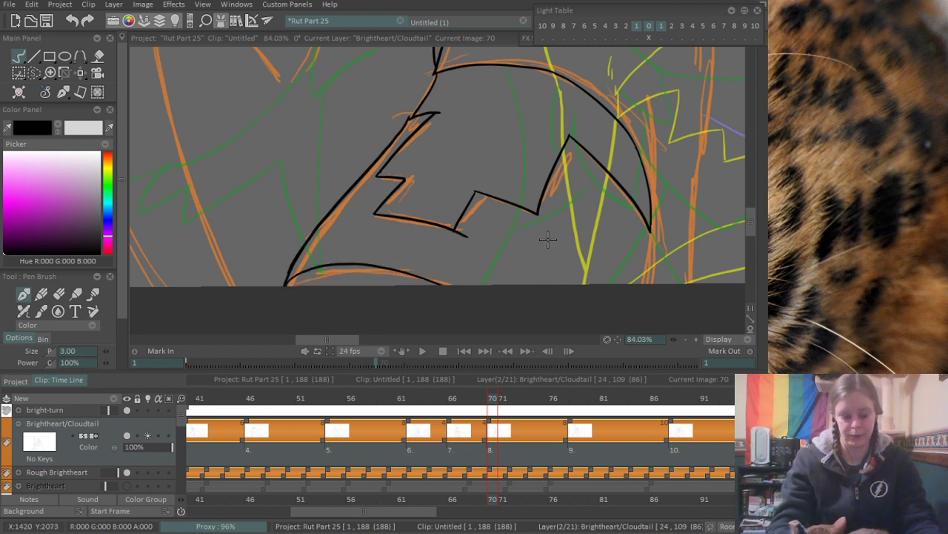
- Ink the near-vertical line beside the far end of the arch, running down to the canvas's lower edge
mouse_move(584, 212)
mouse_down()
mouse_move(474, 224)
mouse_move(448, 240)
mouse_up()
drag(540, 237, 465, 237)
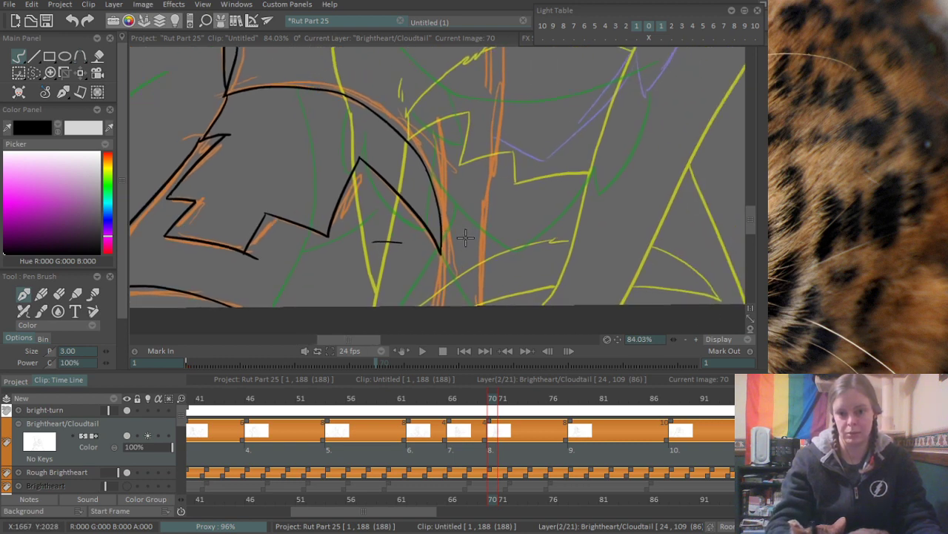
key(ctrl+z)
drag(436, 112, 443, 258)
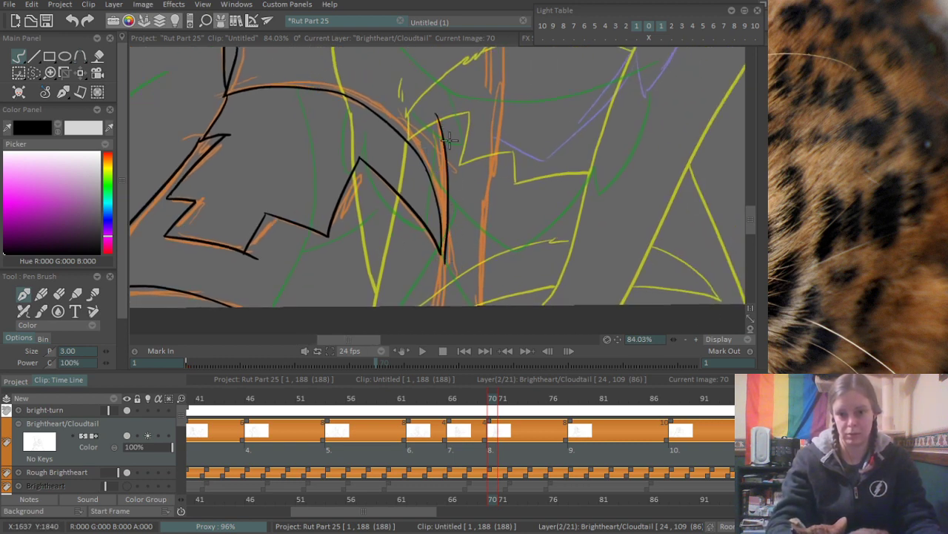
key(ctrl+z)
drag(443, 115, 443, 257)
key(ctrl+z)
drag(444, 117, 442, 257)
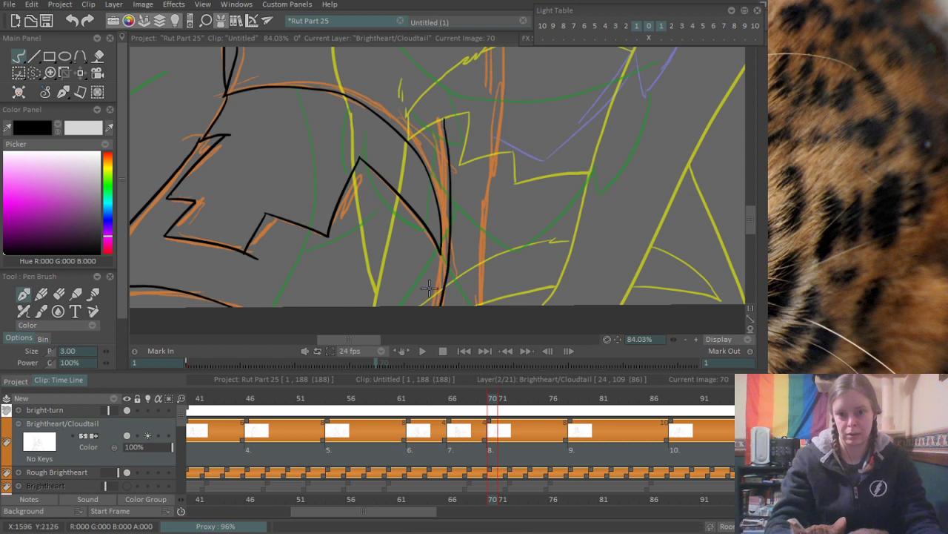
- Ink the bowed outer body line downward from the tip of the chest's fur tuft
scroll(500, 185, up, 3)
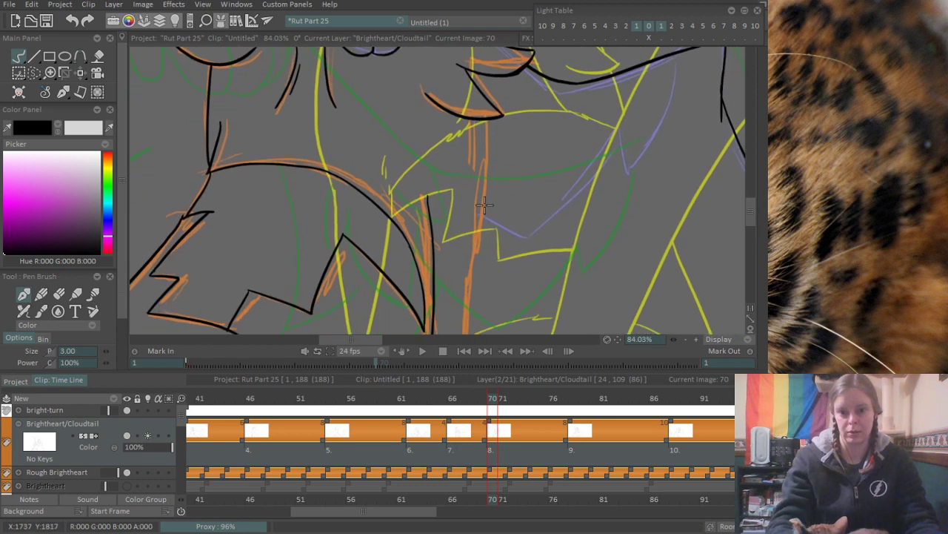
drag(490, 115, 475, 308)
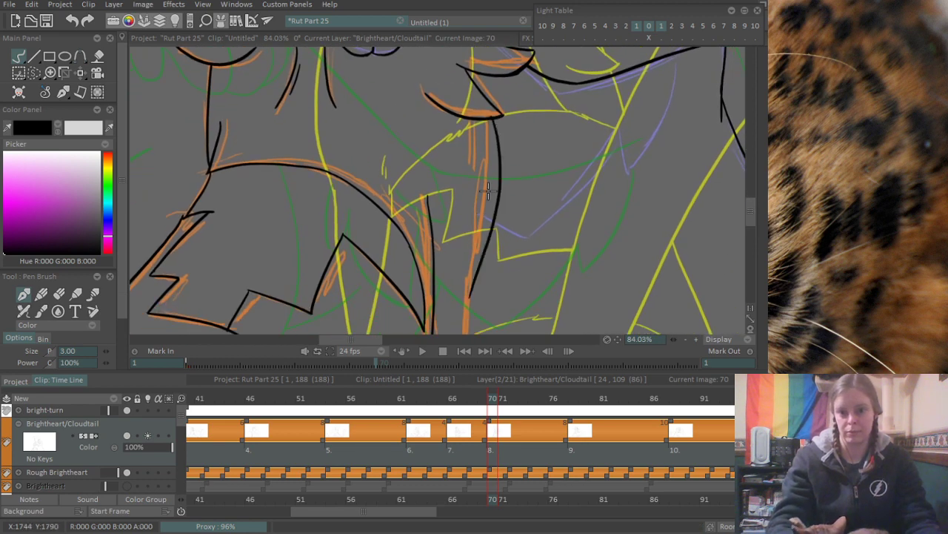
key(ctrl+z)
drag(497, 116, 478, 298)
- Continue the outer body line with a near-vertical stroke overlapping its lower end and reaching the canvas's lower edge
scroll(487, 304, down, 4)
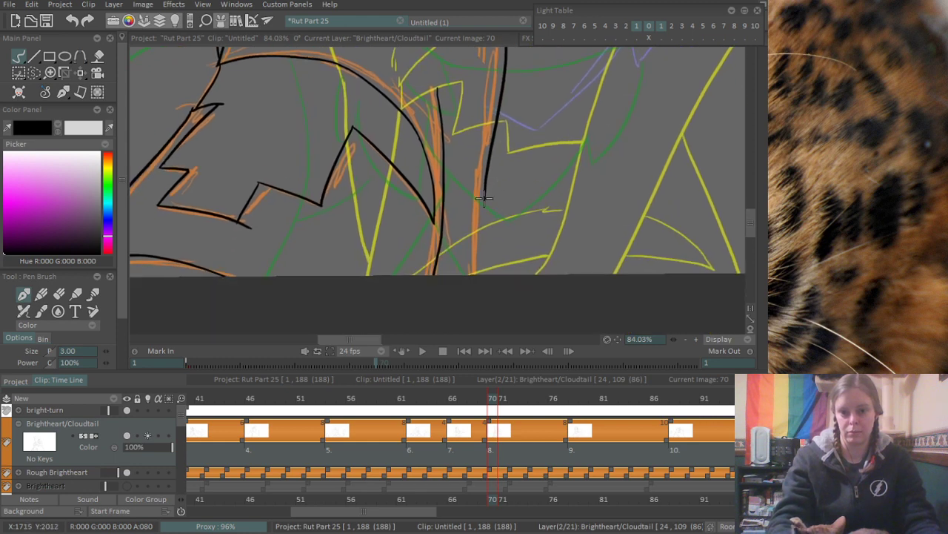
drag(484, 152, 467, 297)
key(ctrl+z)
drag(483, 155, 472, 274)
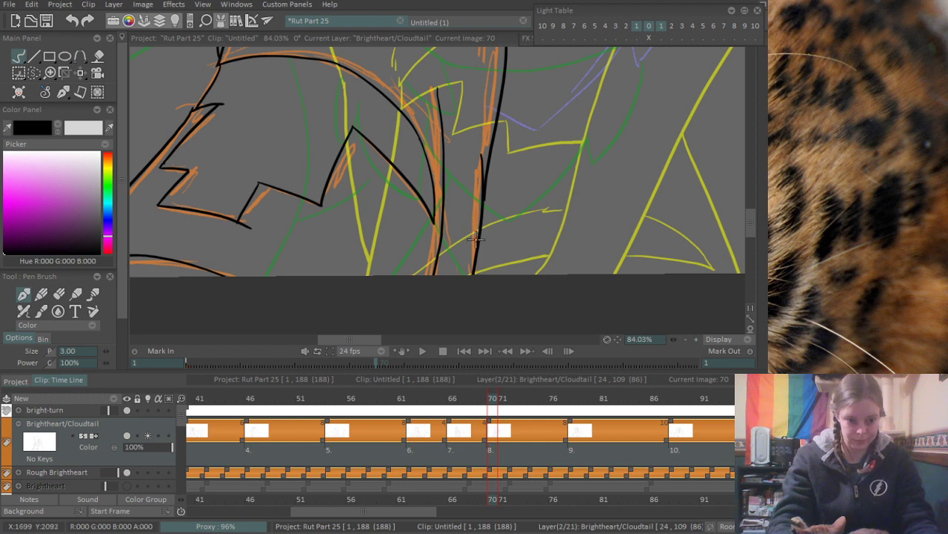
scroll(496, 205, up, 5)
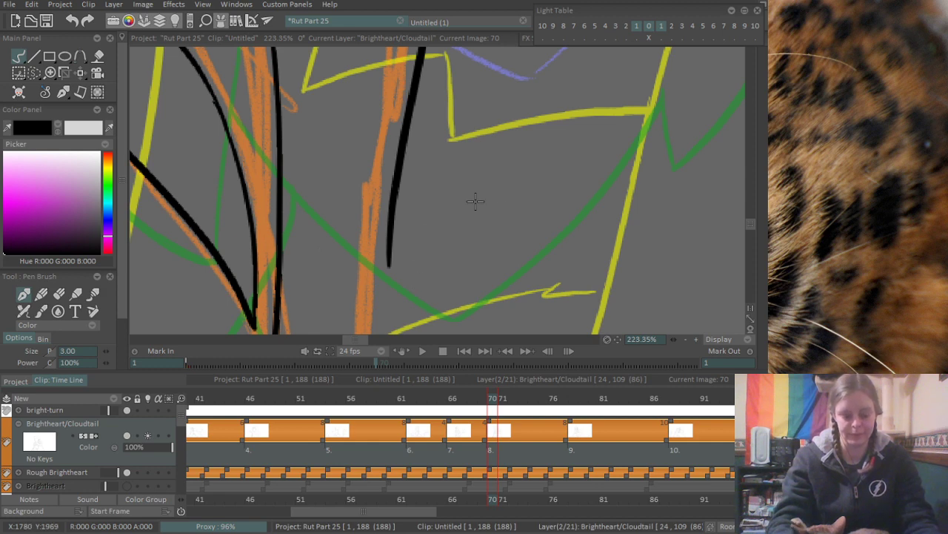
scroll(412, 216, down, 4)
drag(448, 143, 444, 310)
key(ctrl+z)
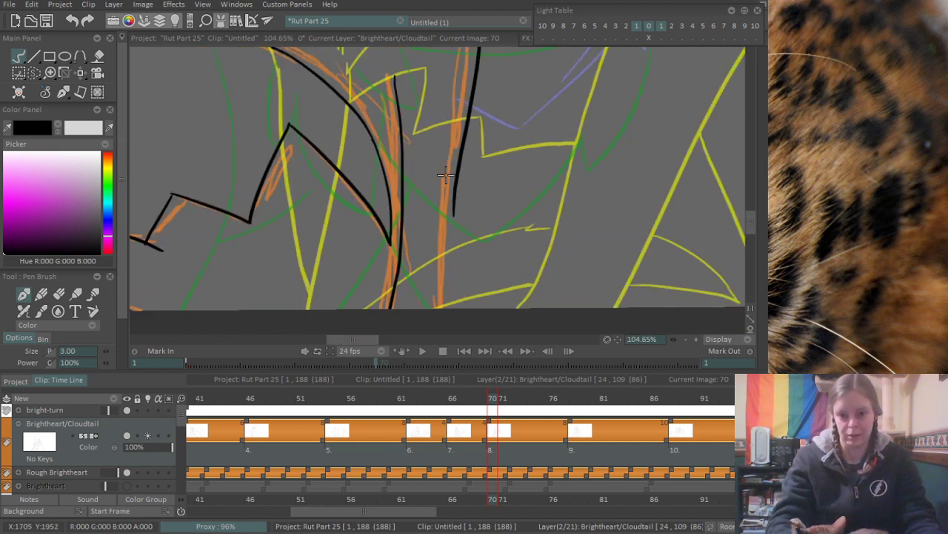
drag(447, 163, 446, 314)
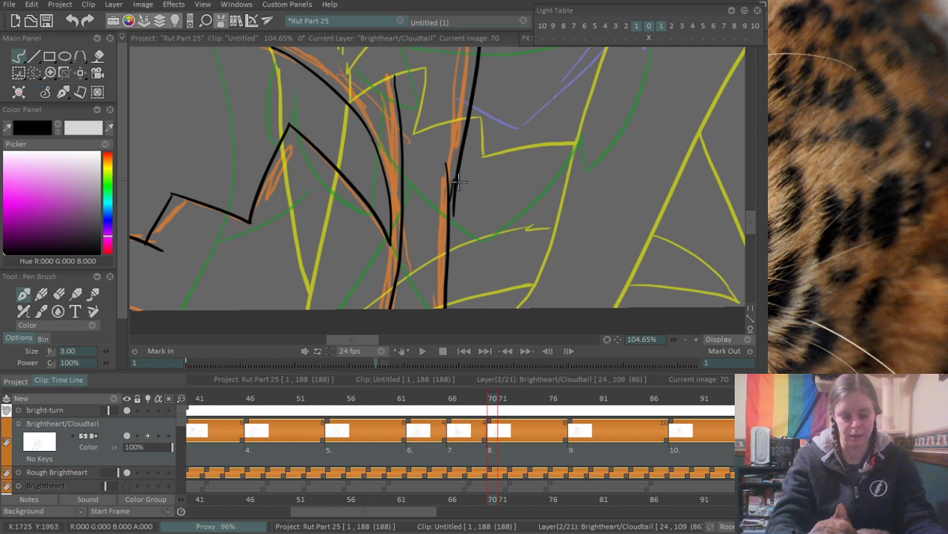
- Erase the overshoot where the two outer body strokes overlap and join them with a short ink stroke
key(e)
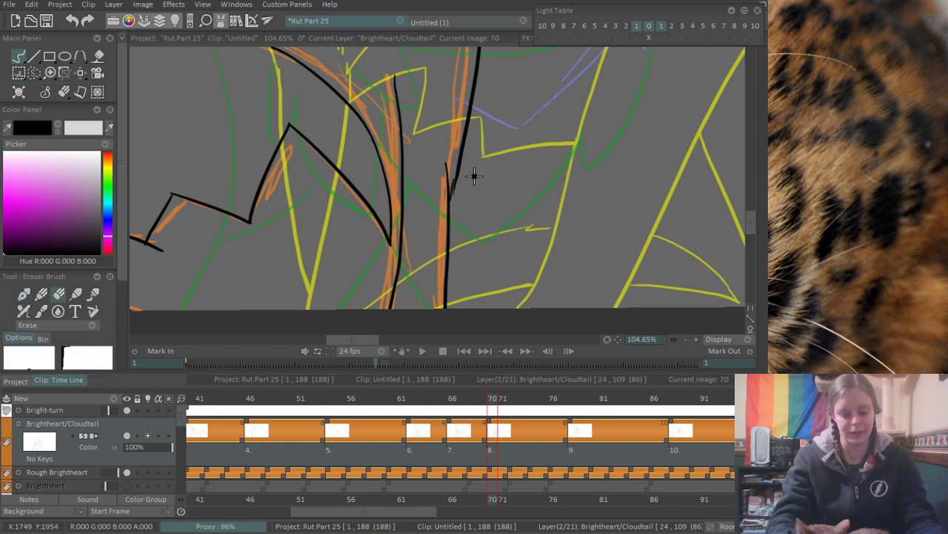
key(e)
drag(457, 174, 450, 200)
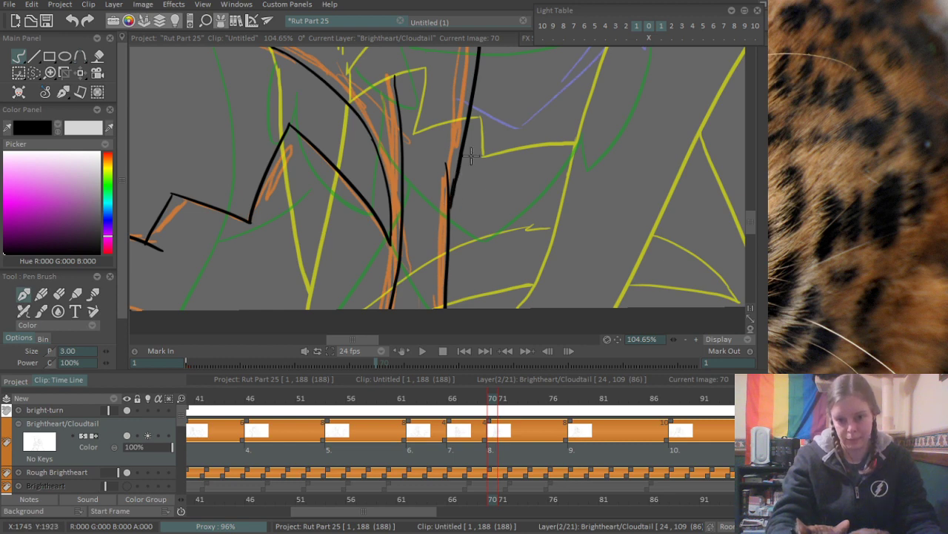
- Ink the tail's inner edge from the zigzag fur marking down to the canvas's lower edge
scroll(464, 181, down, 5)
drag(400, 127, 479, 255)
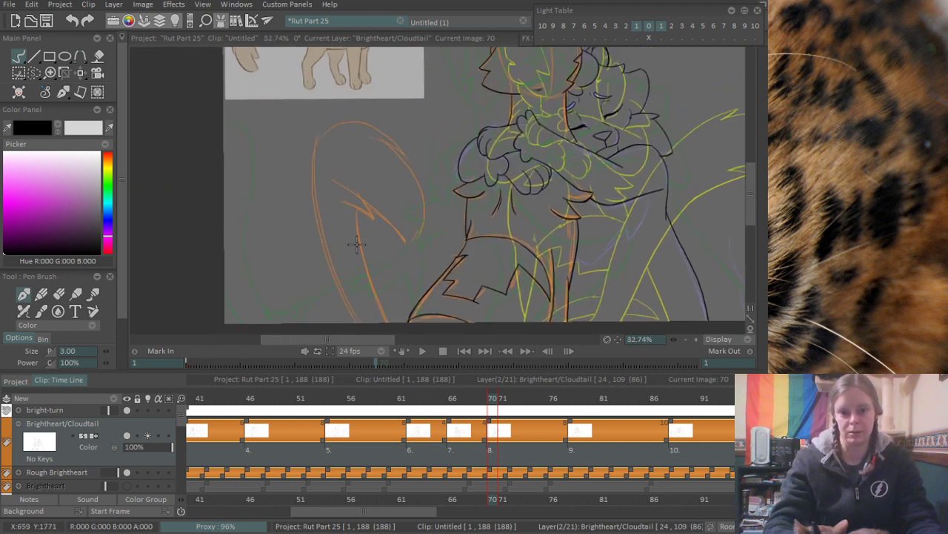
scroll(358, 244, up, 2)
drag(401, 237, 422, 192)
drag(381, 126, 415, 300)
key(ctrl+z)
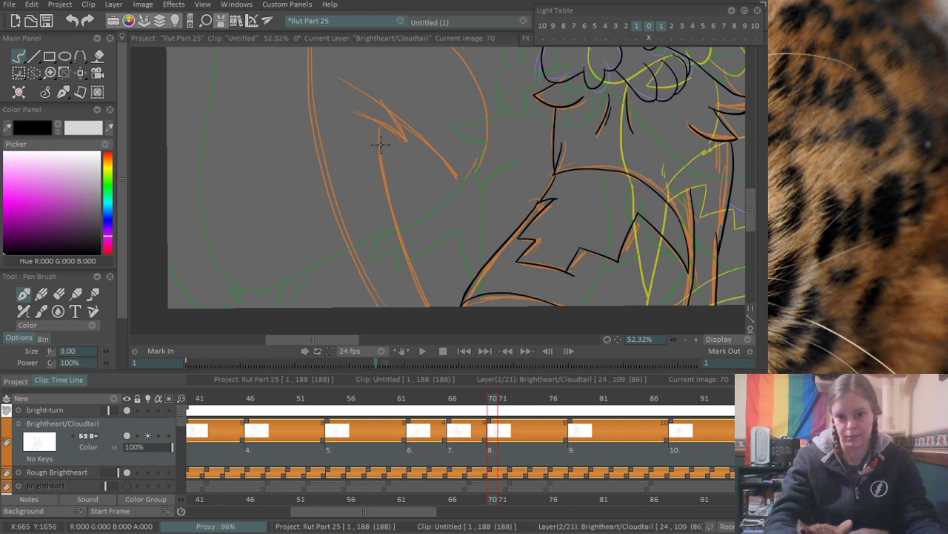
drag(381, 125, 419, 289)
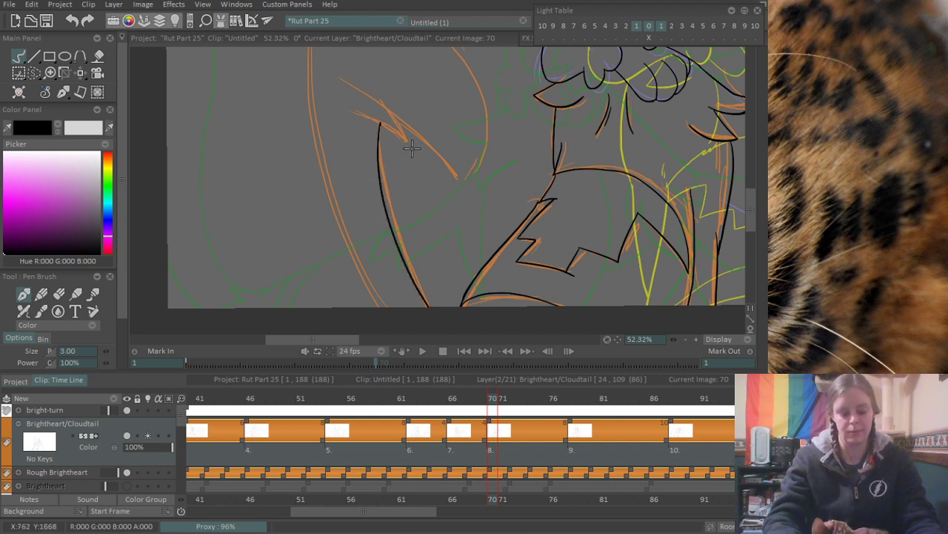
- Ink the tail's long outer edge from its upper bend down to the canvas's lower edge
scroll(410, 147, down, 3)
mouse_move(366, 132)
mouse_down()
mouse_move(390, 151)
mouse_move(375, 168)
mouse_up()
drag(361, 92, 412, 324)
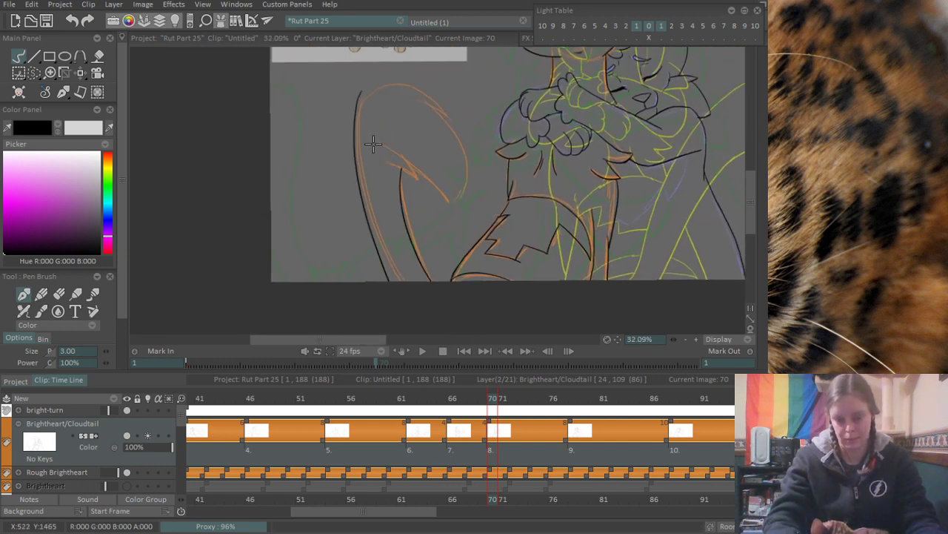
key(ctrl+z)
drag(363, 95, 428, 312)
key(ctrl+z)
drag(360, 93, 401, 291)
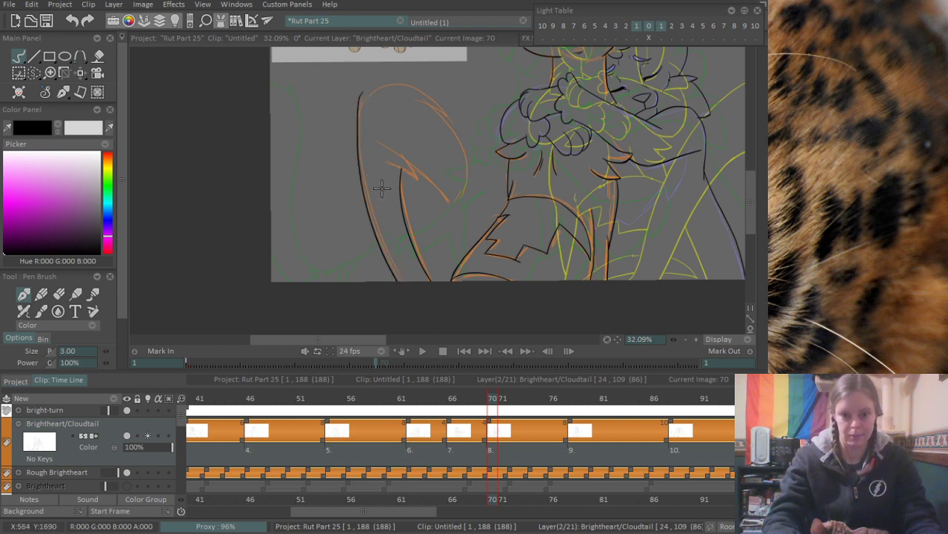
- Ink the curve rising from the tail's outer edge toward the top of its rounded bend
scroll(394, 111, up, 5)
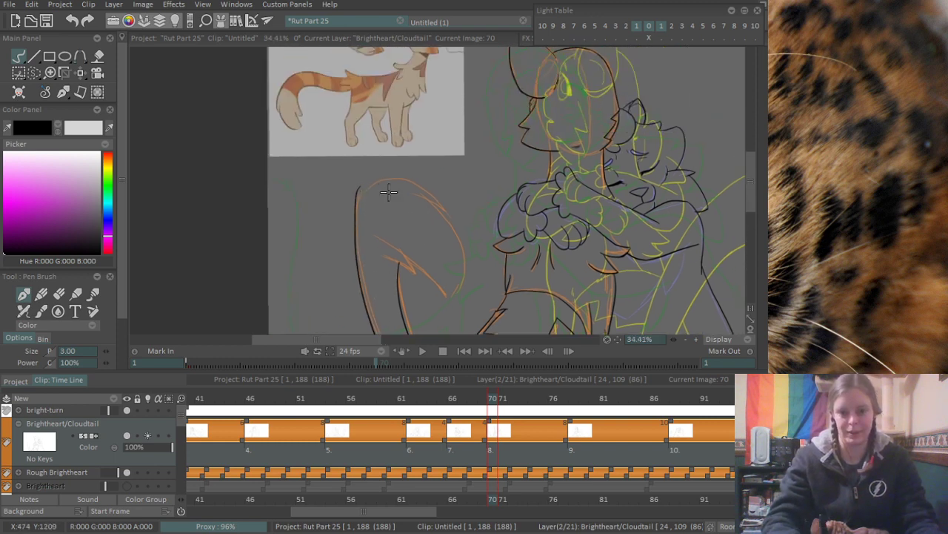
mouse_move(376, 223)
mouse_down()
mouse_move(369, 173)
mouse_move(394, 105)
mouse_up()
key(ctrl+z)
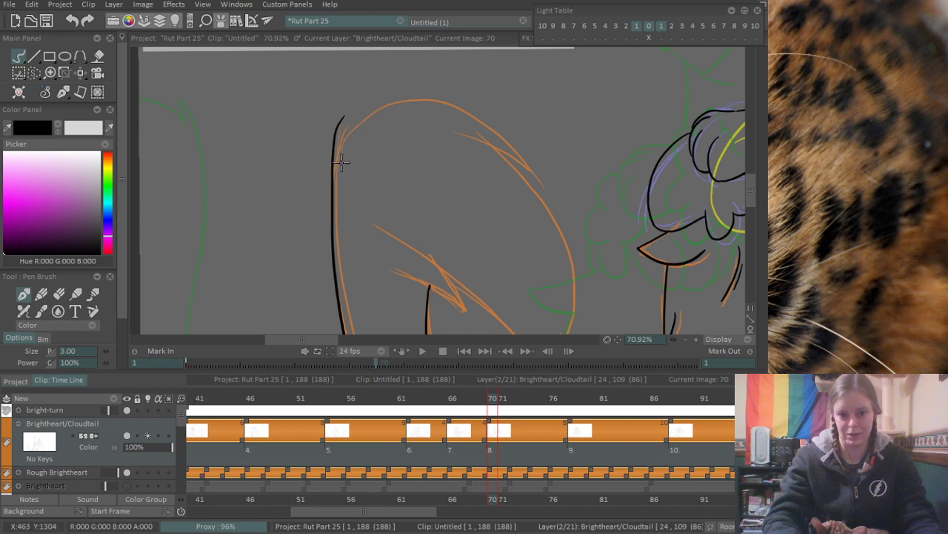
drag(334, 205, 406, 96)
key(ctrl+z)
drag(337, 198, 434, 100)
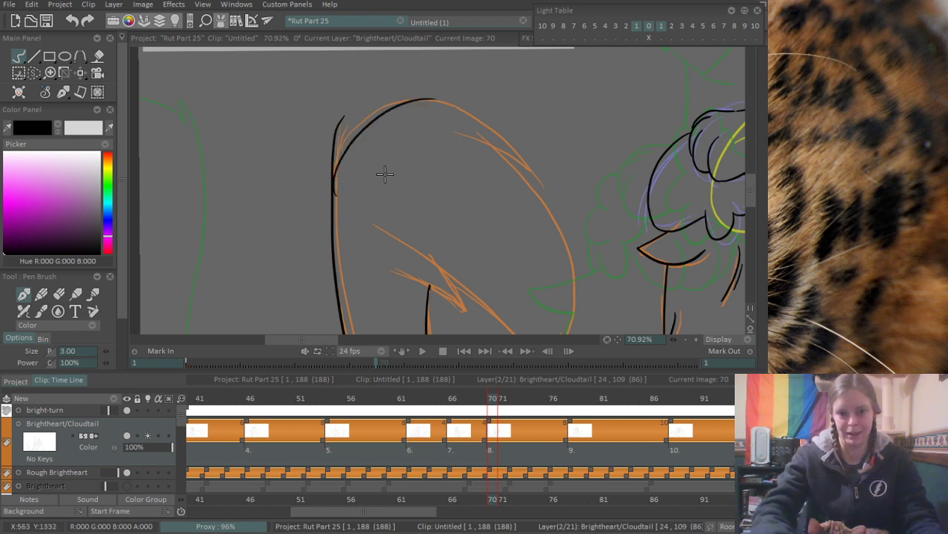
key(ctrl+z)
drag(335, 194, 409, 103)
key(ctrl+z)
drag(334, 195, 413, 99)
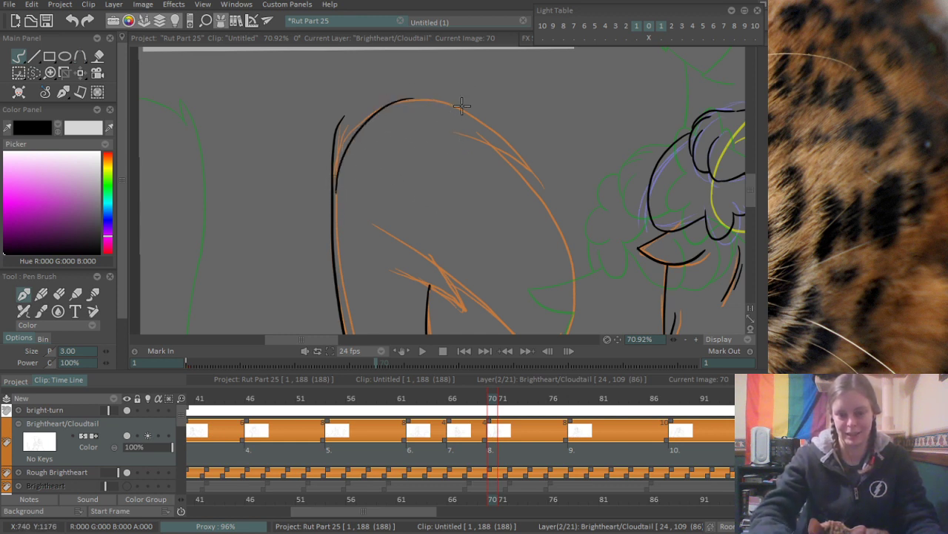
key(ctrl+z)
drag(334, 165, 418, 89)
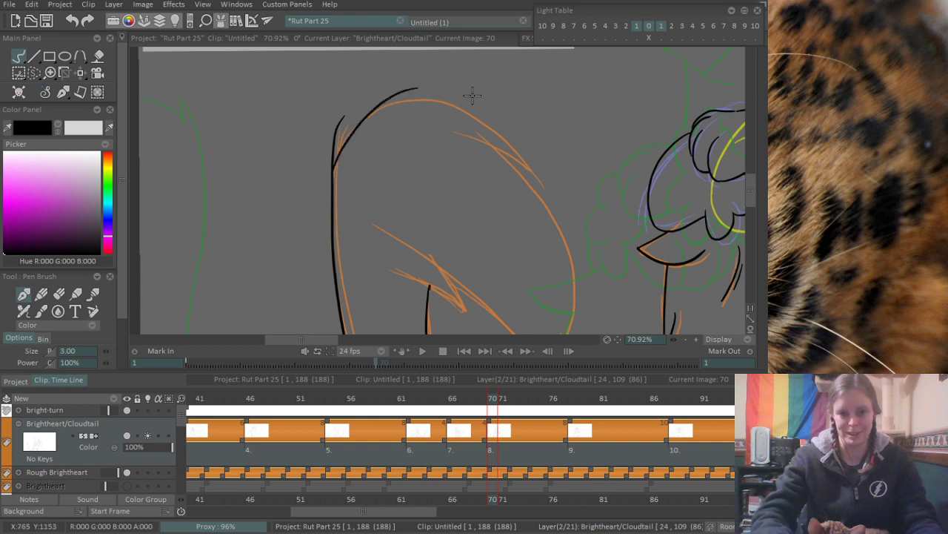
- Ink the curve over the top of the tail's bend and add the short fur stroke at its far end
drag(368, 117, 475, 117)
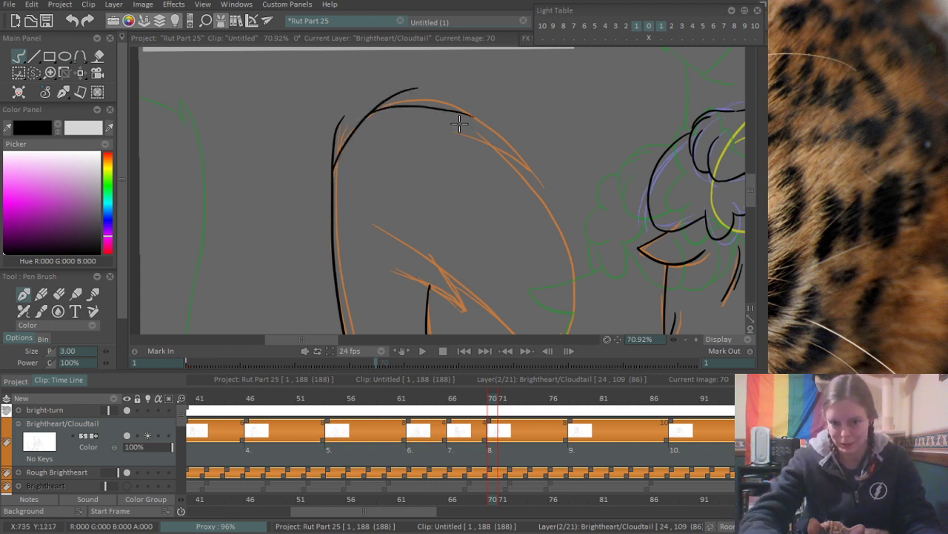
key(ctrl+z)
mouse_move(367, 115)
mouse_down()
mouse_move(510, 156)
mouse_move(531, 180)
mouse_up()
key(ctrl+z)
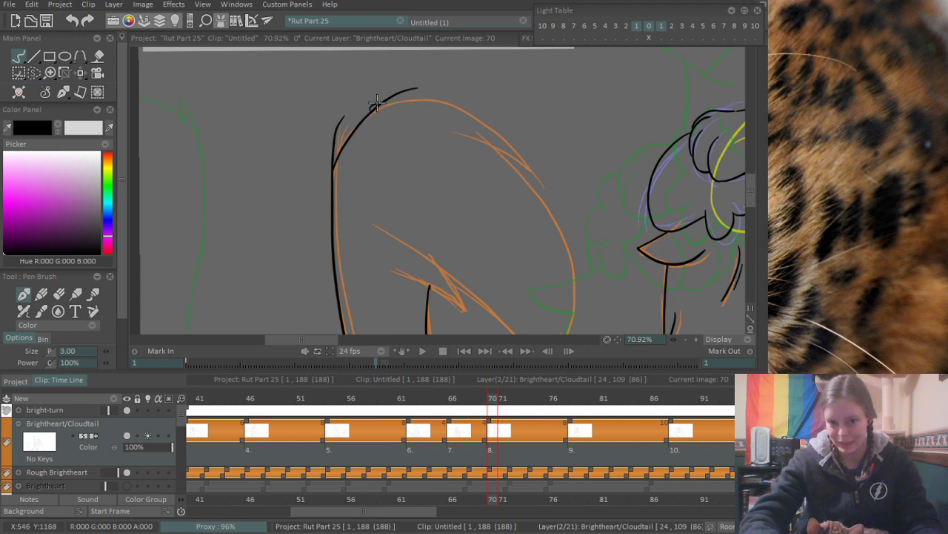
drag(377, 103, 545, 197)
key(ctrl+z)
drag(371, 109, 534, 176)
drag(486, 147, 526, 168)
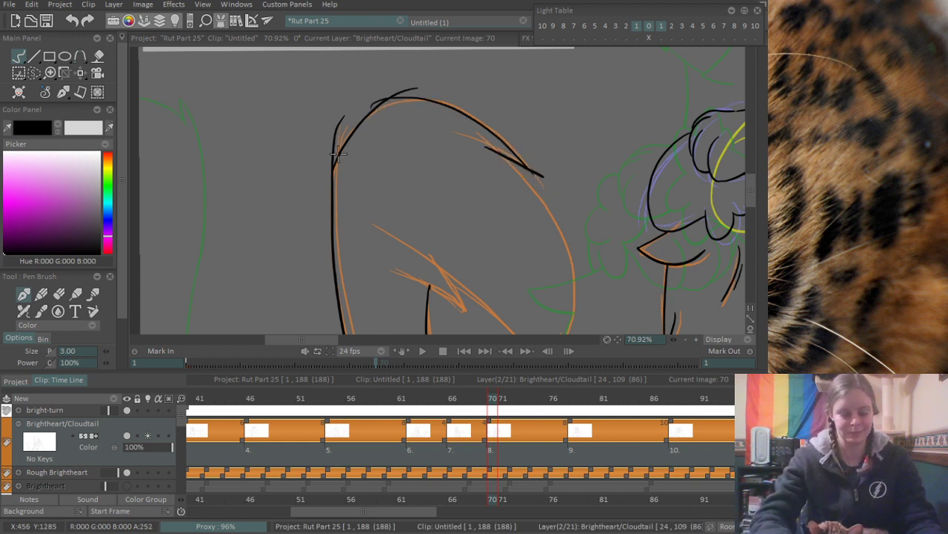
- Erase the stroke overshoots on the tail's outer edge and top curve, and trim the line where the outer edge meets the bend
key(e)
drag(341, 119, 330, 154)
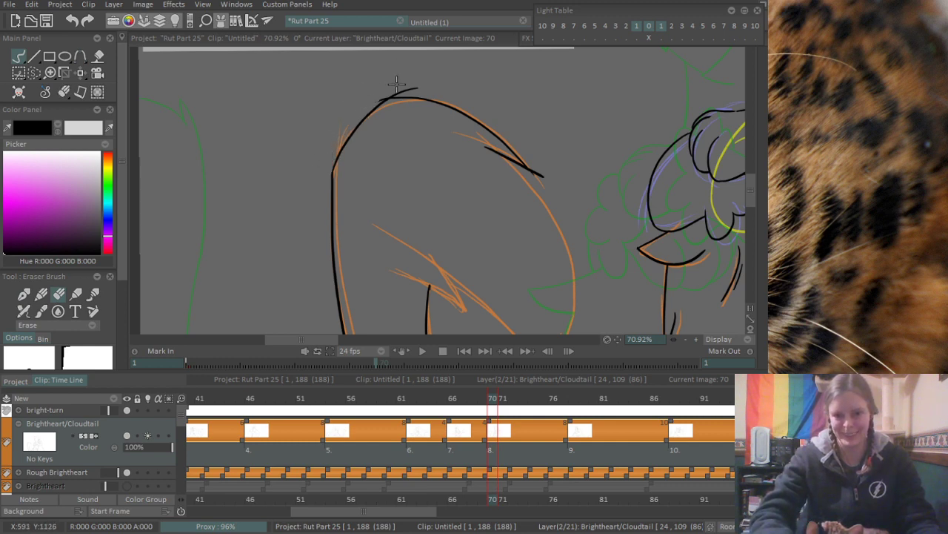
mouse_move(397, 83)
mouse_down()
mouse_move(384, 103)
mouse_move(417, 88)
mouse_up()
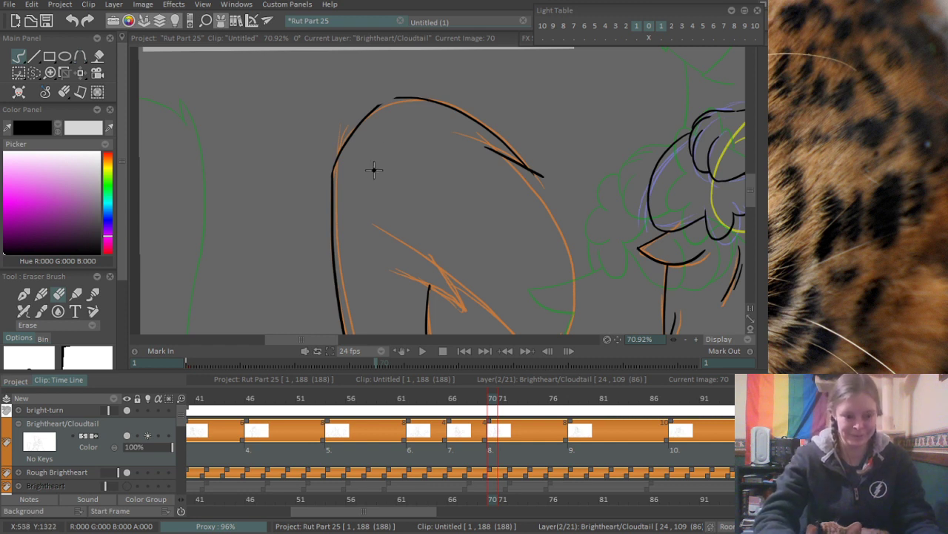
scroll(376, 168, up, 4)
mouse_move(348, 147)
mouse_down()
mouse_move(399, 155)
mouse_move(317, 226)
mouse_up()
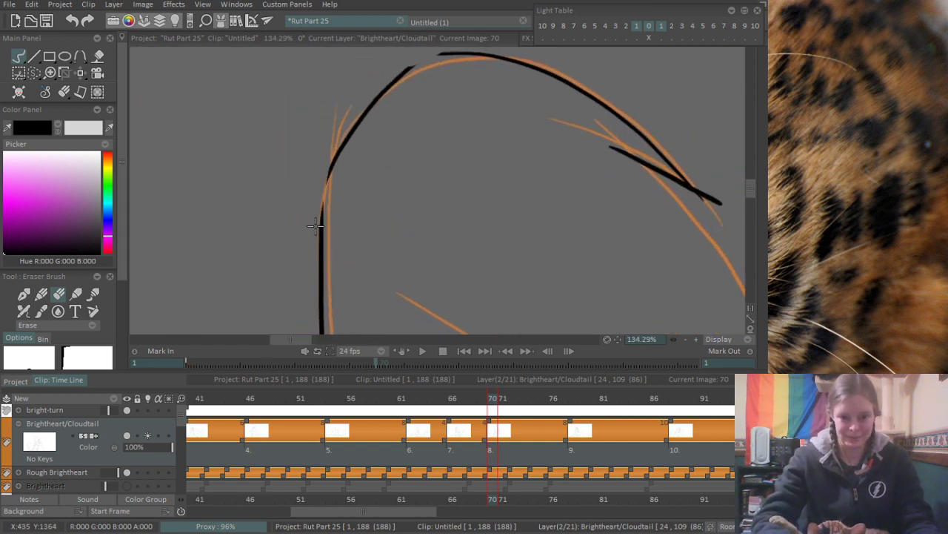
key(p)
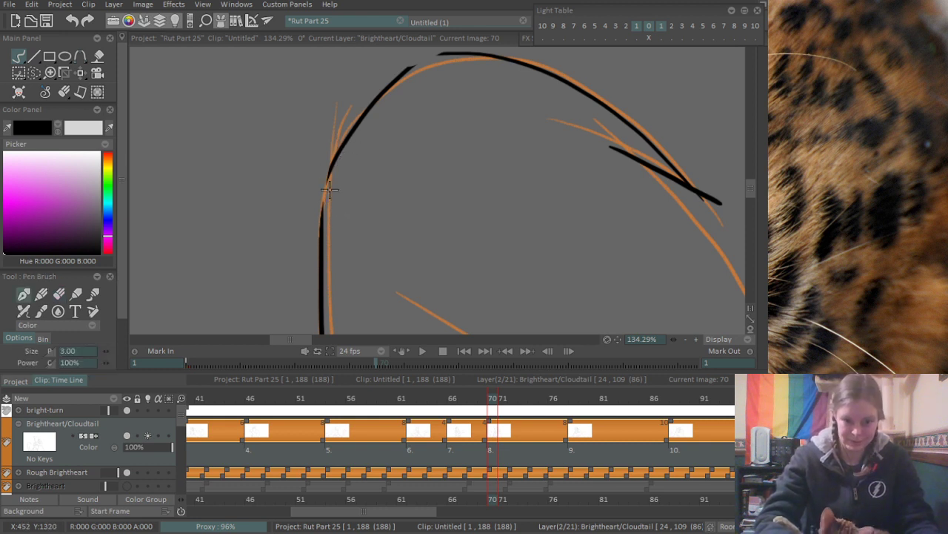
- Ink a short connecting stroke where the tail's outer edge meets the start of its rounded bend
drag(321, 223, 372, 118)
key(ctrl+z)
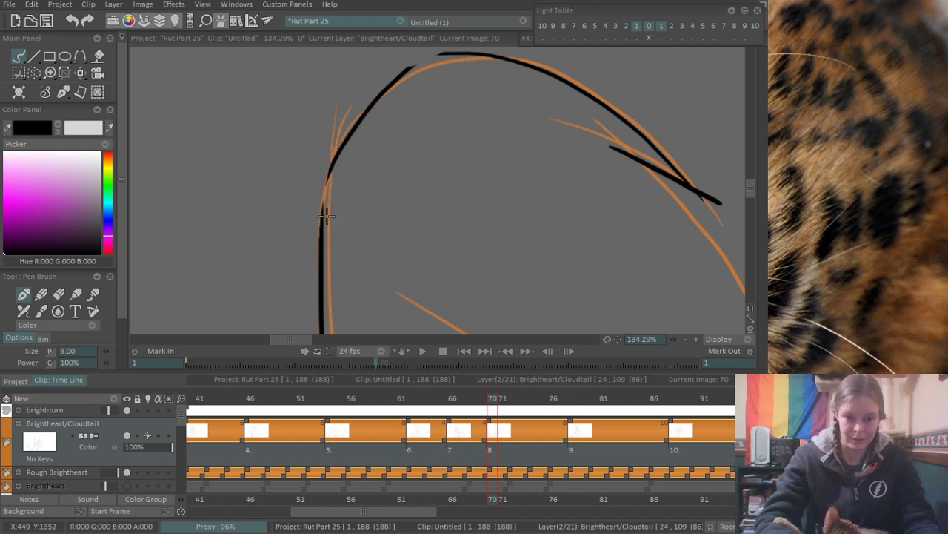
drag(322, 220, 334, 165)
key(ctrl+z)
drag(322, 229, 336, 155)
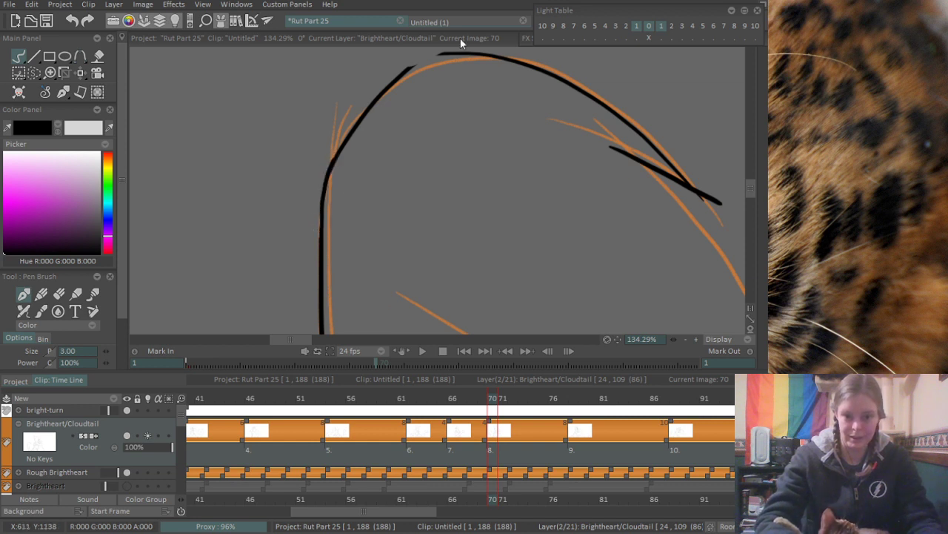
- Ink a stroke bridging the gap between the rising curve and the curve over the top of the tail's bend
drag(401, 75, 460, 53)
key(ctrl+z)
mouse_move(402, 79)
mouse_down()
mouse_move(458, 54)
mouse_move(448, 54)
mouse_up()
key(ctrl+z)
key(ctrl+z)
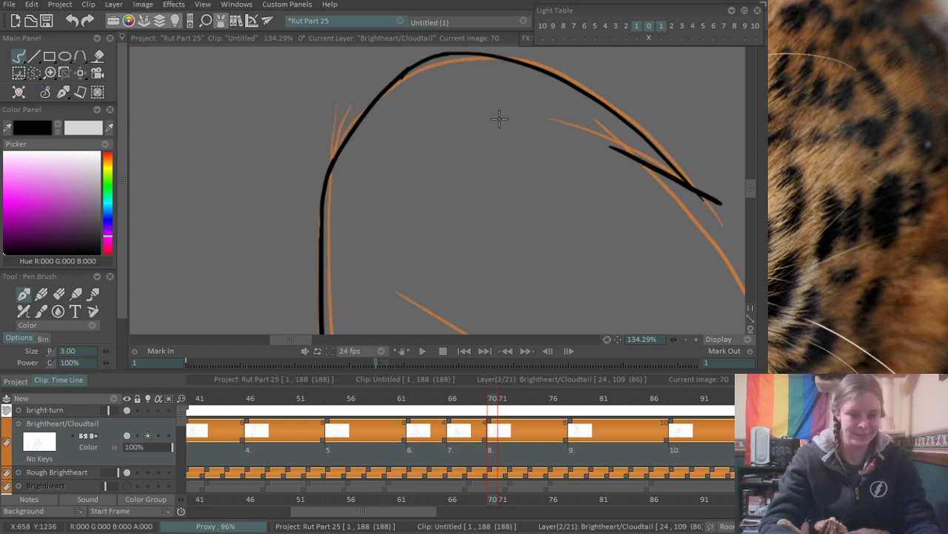
- Ink the orange-rough tail's long curve from the short fur stroke down toward the tail tip
scroll(500, 119, down, 5)
mouse_move(578, 157)
mouse_down()
mouse_move(449, 105)
mouse_move(506, 169)
mouse_move(470, 141)
mouse_move(479, 104)
mouse_move(493, 122)
mouse_up()
scroll(458, 111, up, 5)
scroll(506, 168, down, 2)
key(e)
key(b)
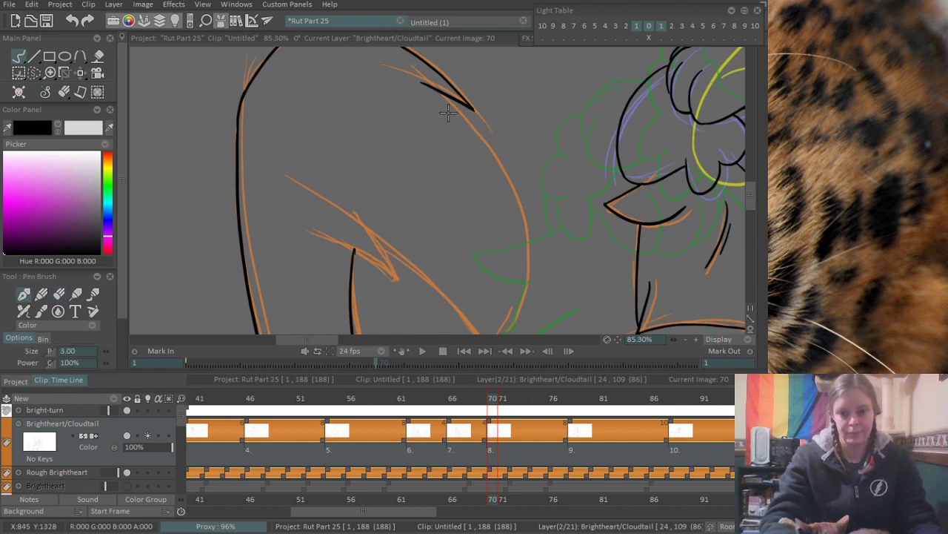
drag(422, 81, 492, 313)
key(ctrl+z)
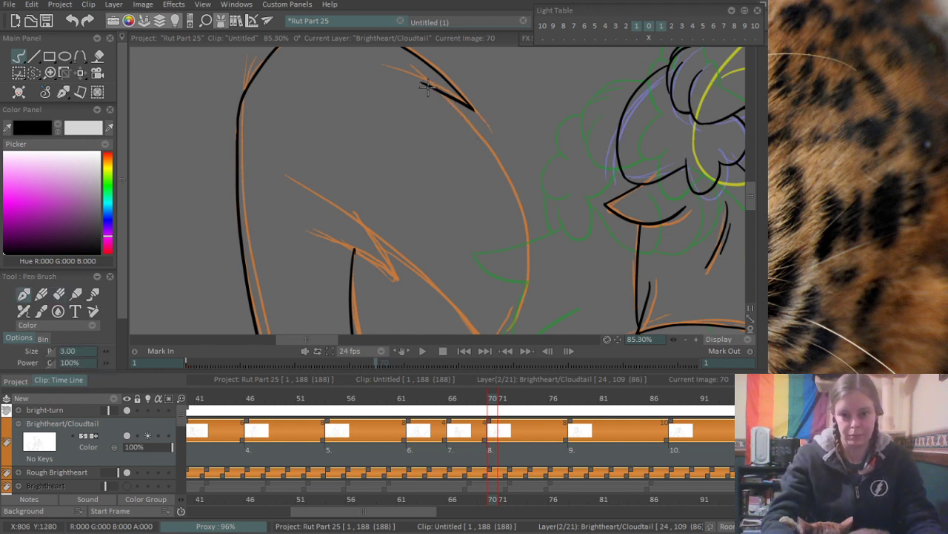
drag(426, 85, 510, 331)
key(ctrl+z)
mouse_move(422, 83)
mouse_down()
mouse_move(527, 293)
mouse_move(512, 332)
mouse_up()
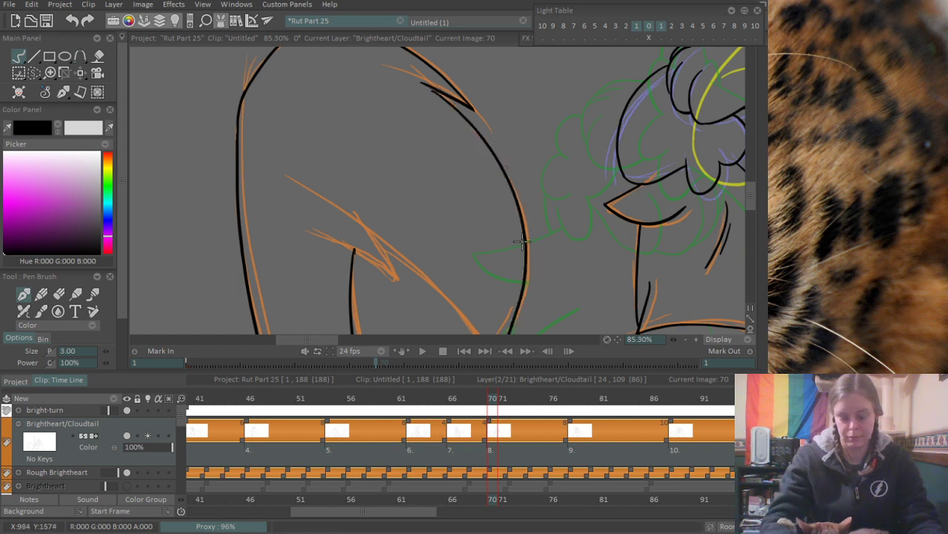
- Ink the curve turning inward to the orange-rough tail's pointed tip and erase the leftover end of the long curve
drag(506, 278, 516, 218)
drag(491, 287, 532, 195)
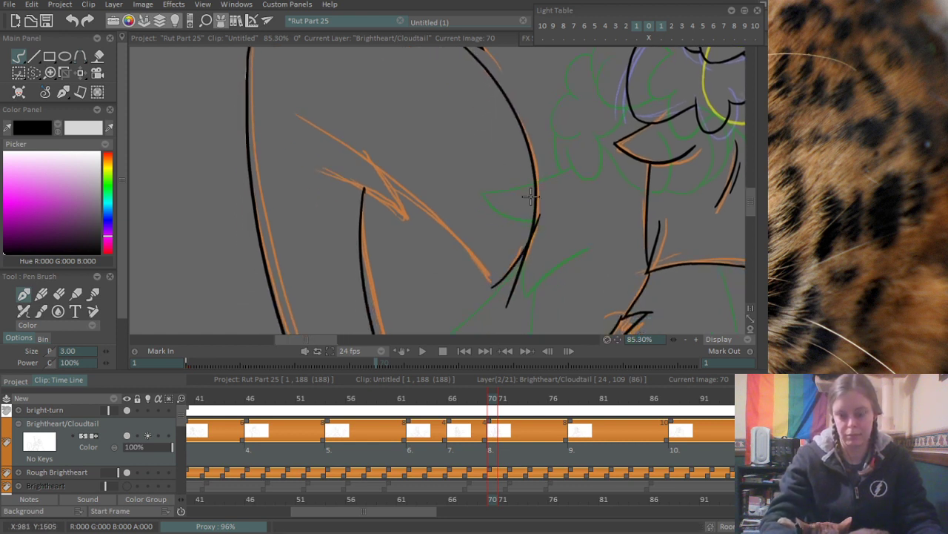
key(e)
drag(511, 280, 524, 265)
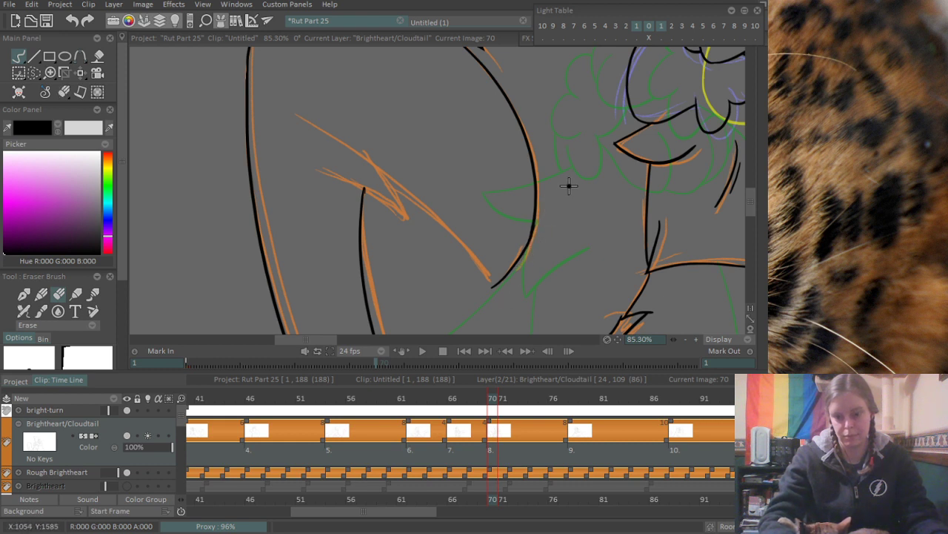
- Ink the underside of the tail tip and the two short strokes forming the pointed fur notch at its inner end
key(b)
mouse_move(378, 174)
mouse_down()
mouse_move(465, 253)
mouse_move(490, 290)
mouse_up()
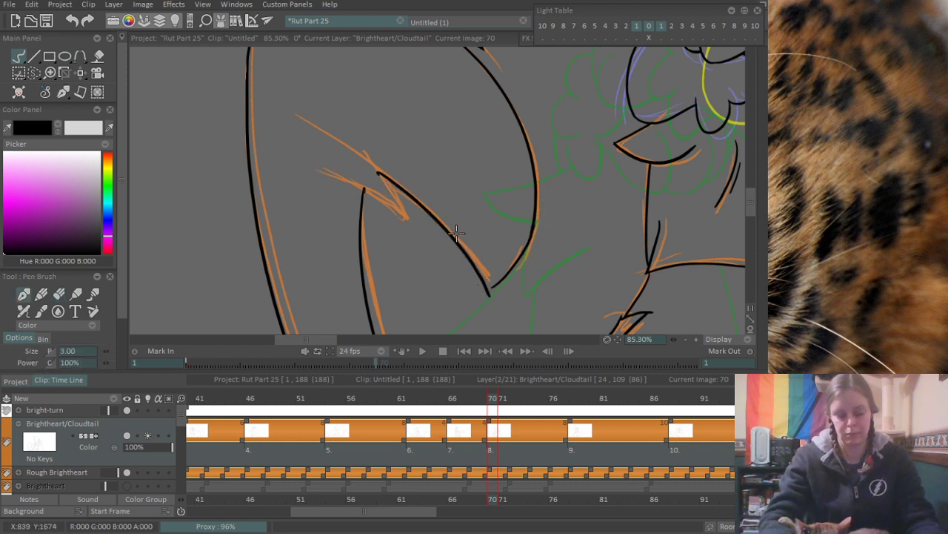
key(ctrl+z)
drag(386, 175, 506, 296)
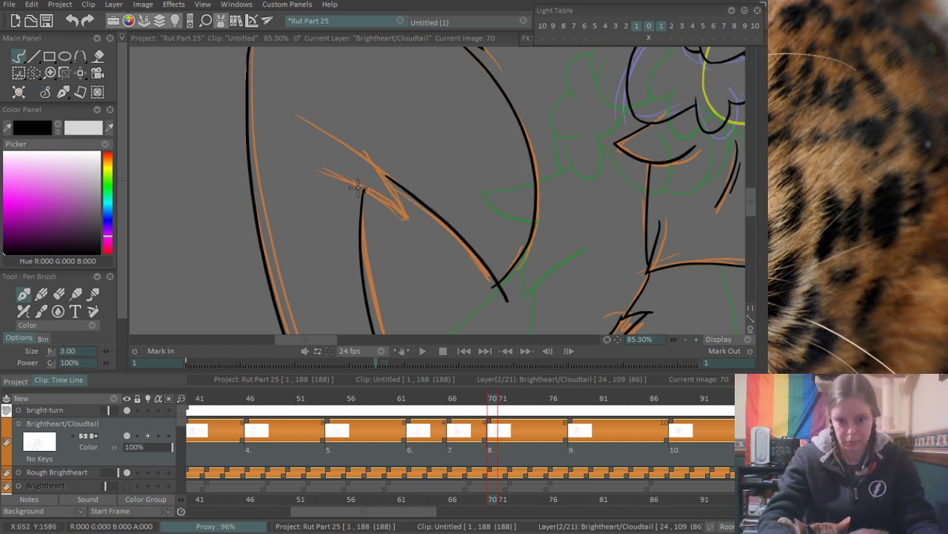
drag(333, 176, 406, 211)
drag(373, 162, 405, 211)
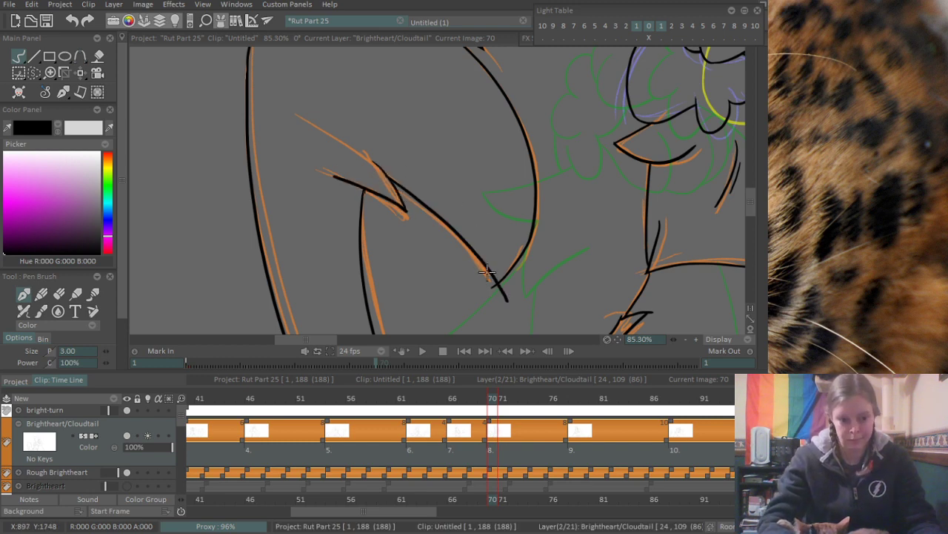
- Erase the stroke overshoots where the two edges cross at the orange-rough tail's tip
scroll(476, 268, up, 5)
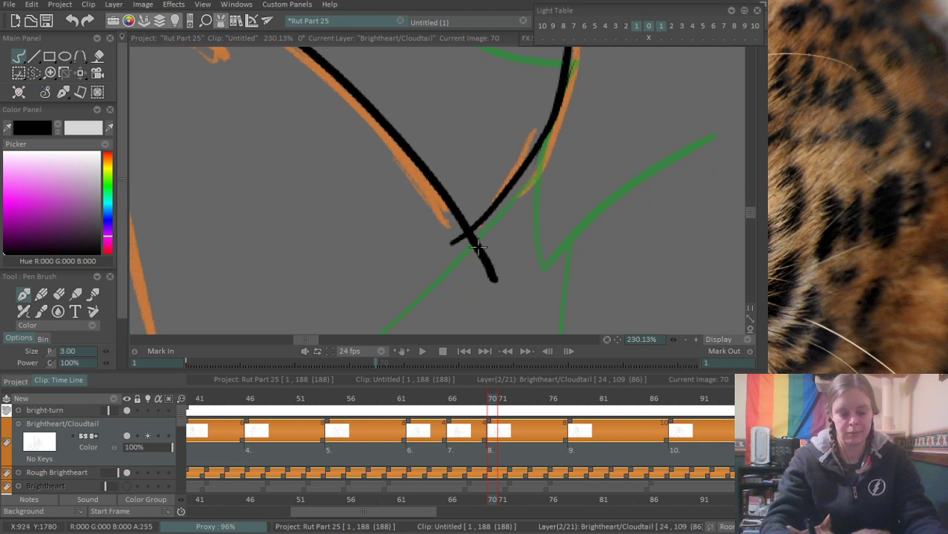
key(e)
mouse_move(478, 248)
mouse_down()
mouse_move(455, 249)
mouse_move(478, 239)
mouse_move(487, 287)
mouse_up()
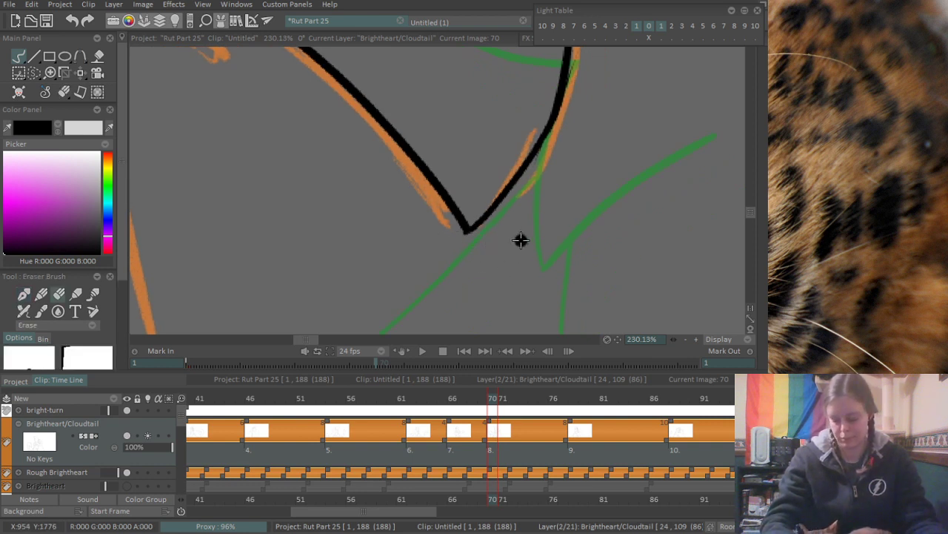
scroll(533, 200, down, 8)
scroll(563, 151, down, 3)
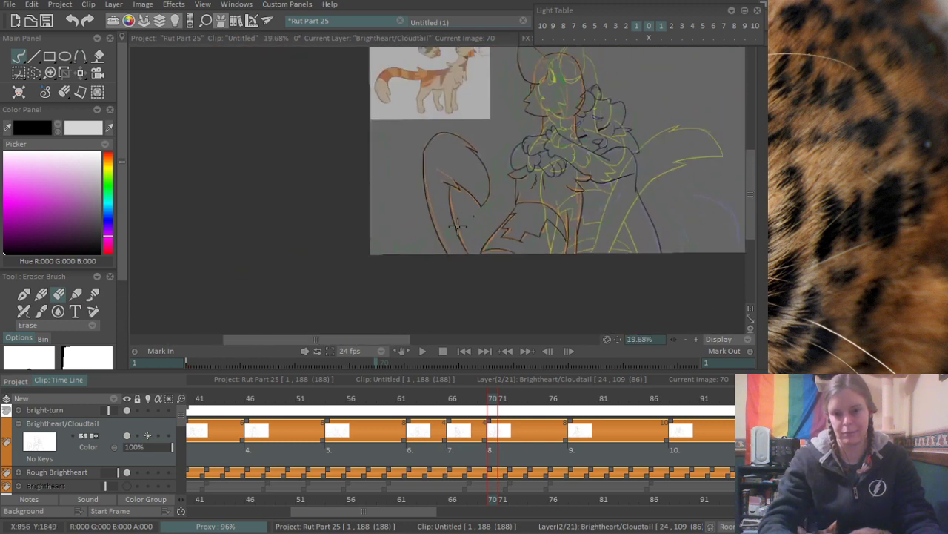
- Ink the pointed chest-fur outline over the purple rough, from the orange-rough cat's body line to its upper corner
scroll(491, 235, up, 8)
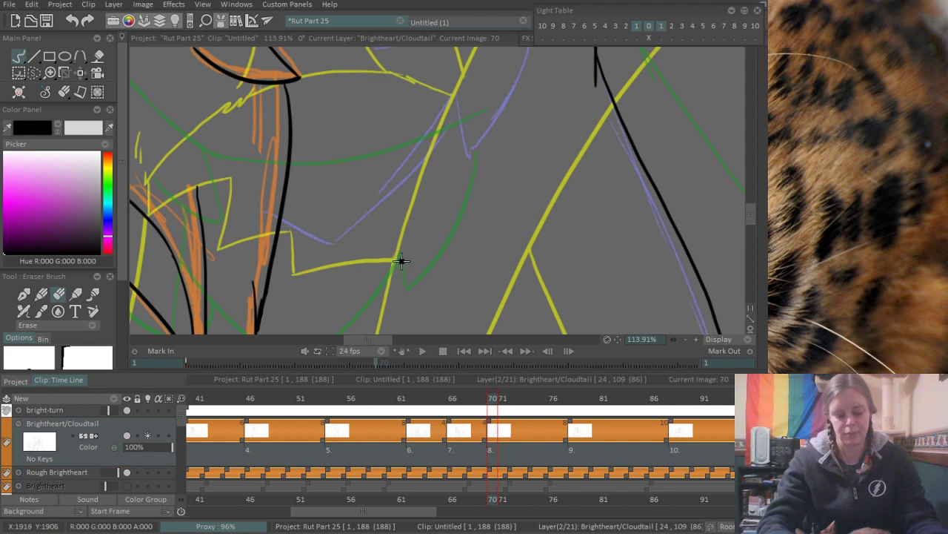
key(e)
drag(283, 215, 335, 242)
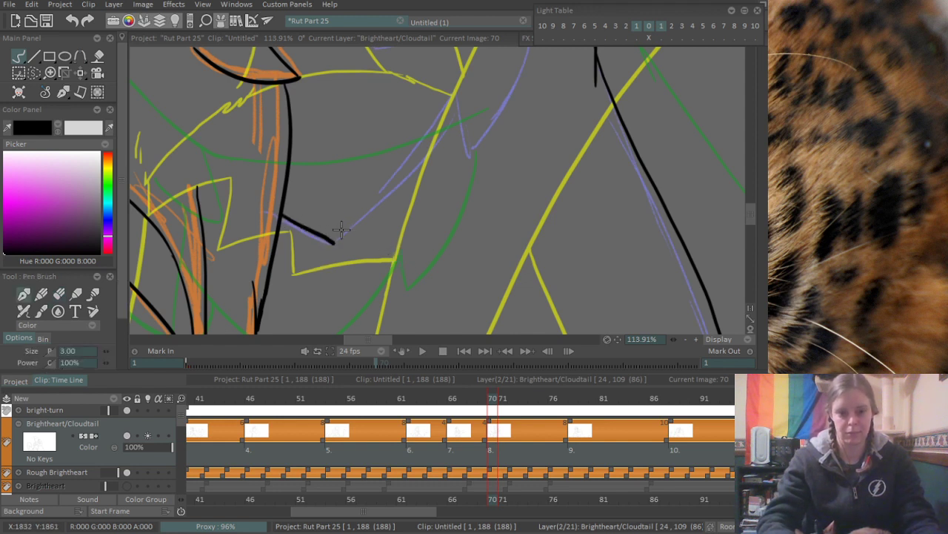
key(ctrl+z)
mouse_move(282, 216)
mouse_down()
mouse_move(338, 243)
mouse_move(460, 97)
mouse_move(468, 146)
mouse_up()
key(ctrl+z)
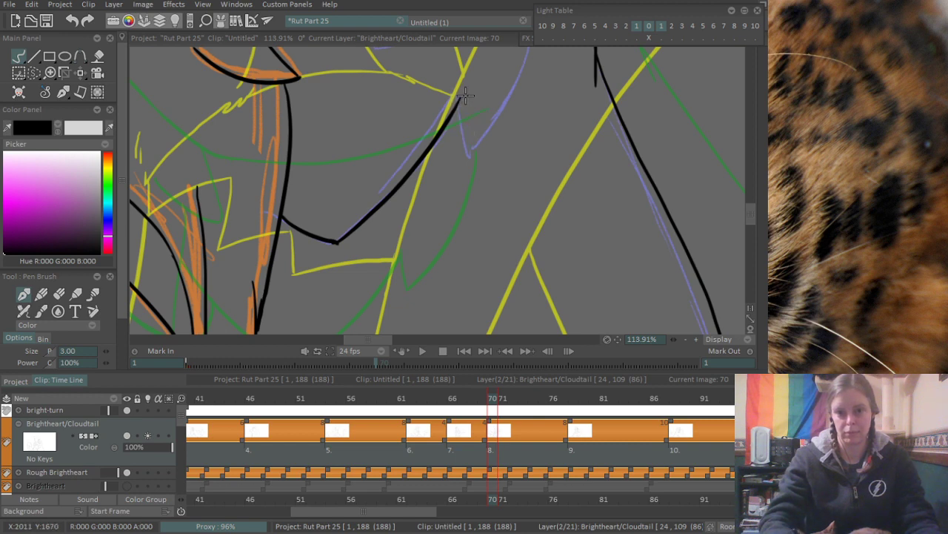
- Ink the short downward stroke and the rising curve of the fur tuft beside the purple-rough cat's chest
drag(460, 100, 467, 154)
key(ctrl+z)
scroll(526, 92, down, 3)
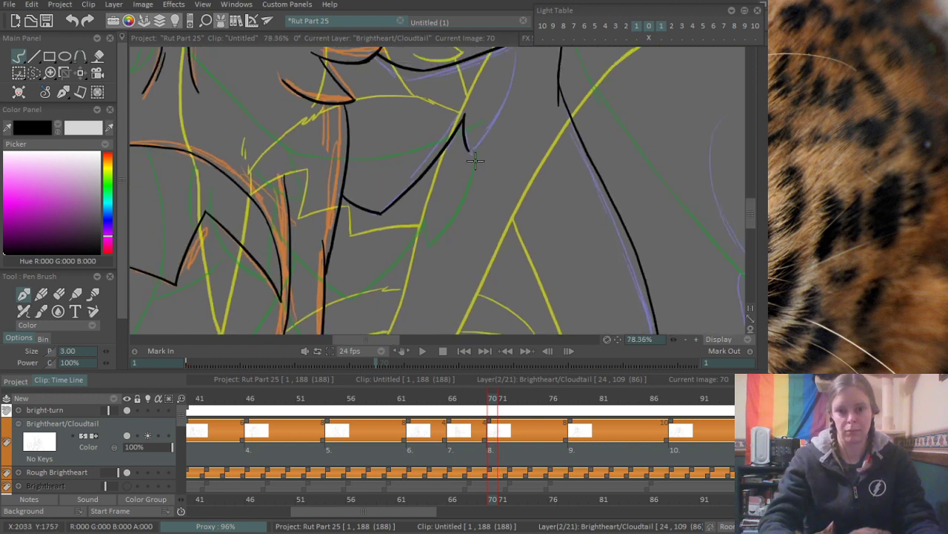
drag(405, 274, 460, 186)
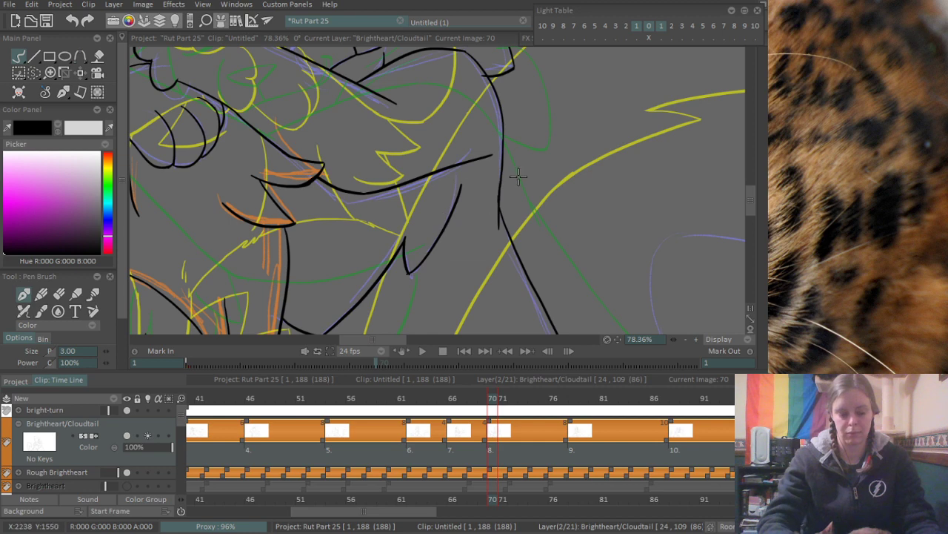
- Ink the rounded tuft at the canvas's lower edge and the inner edge of the purple-rough tail above it
scroll(518, 176, down, 2)
scroll(449, 184, up, 5)
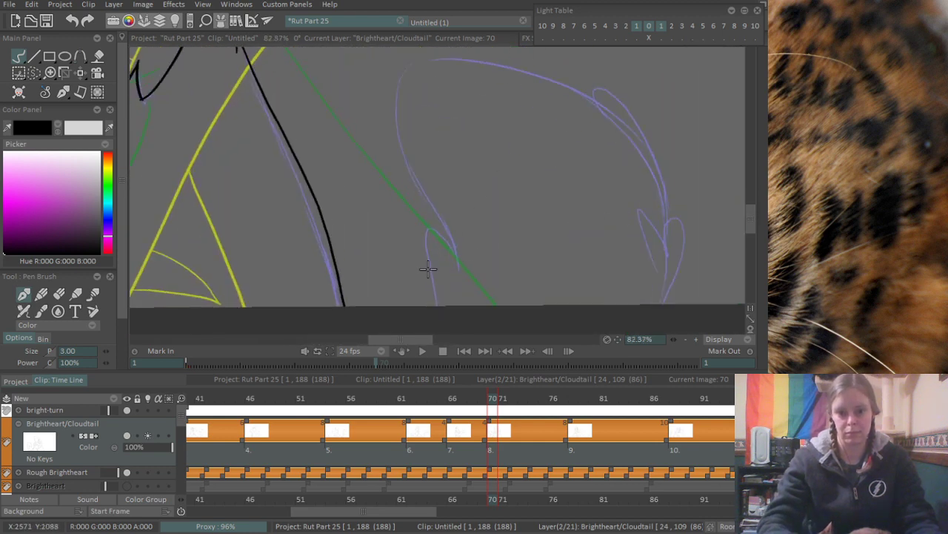
drag(431, 226, 431, 325)
drag(428, 230, 459, 264)
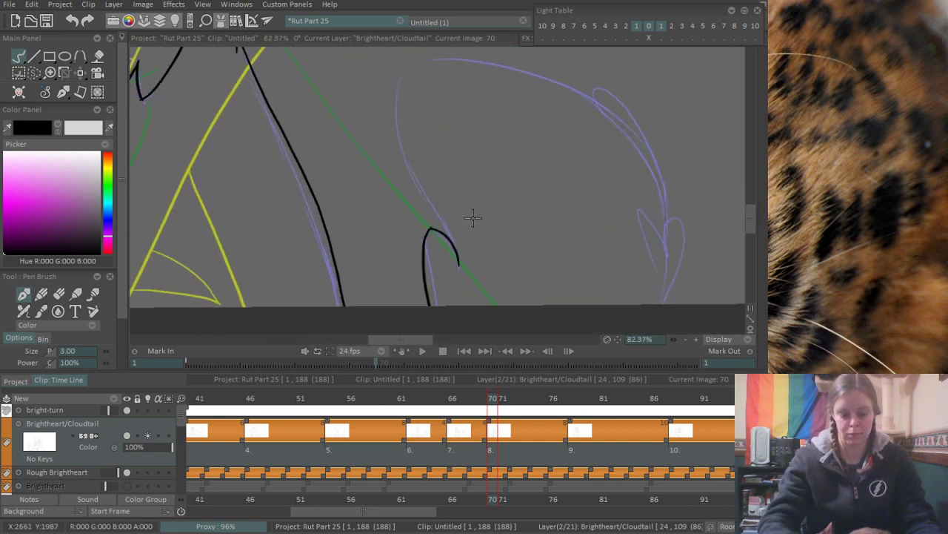
scroll(461, 206, down, 2)
mouse_move(391, 117)
mouse_down()
mouse_move(382, 149)
mouse_move(429, 278)
mouse_up()
- Ink the long curve over the top of the purple-rough tail down toward its heart-shaped fur tufts
drag(383, 117, 554, 193)
key(ctrl+z)
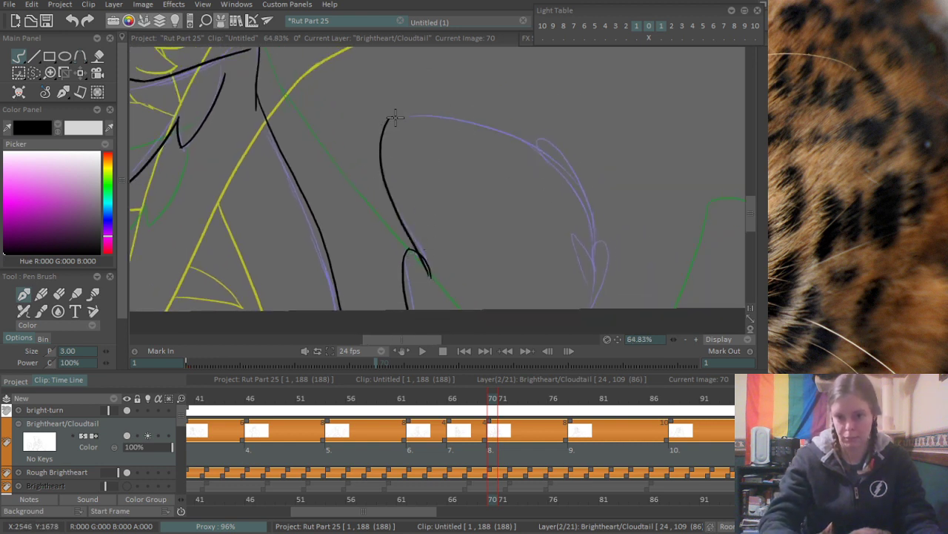
drag(391, 116, 556, 194)
key(ctrl+z)
drag(385, 119, 608, 237)
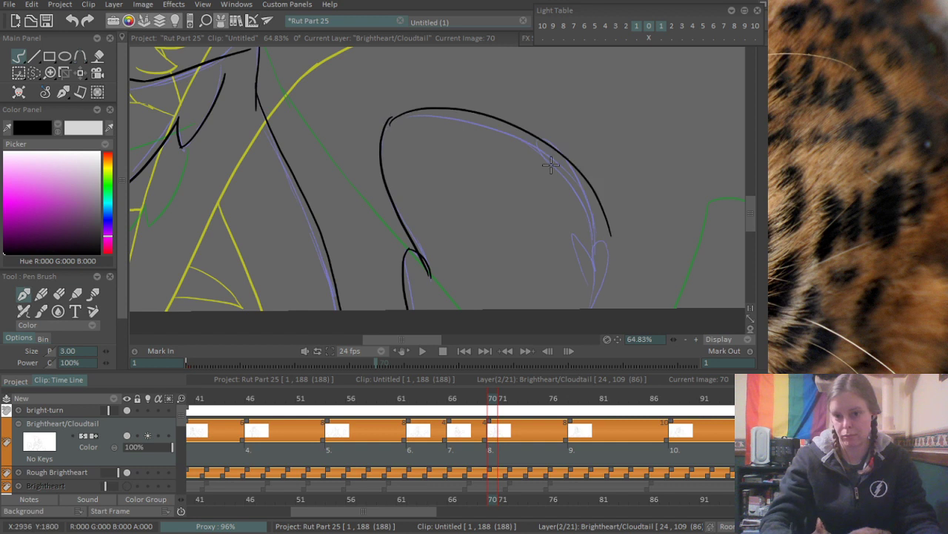
key(ctrl+z)
mouse_move(386, 119)
mouse_down()
mouse_move(495, 102)
mouse_move(593, 263)
mouse_up()
key(ctrl+z)
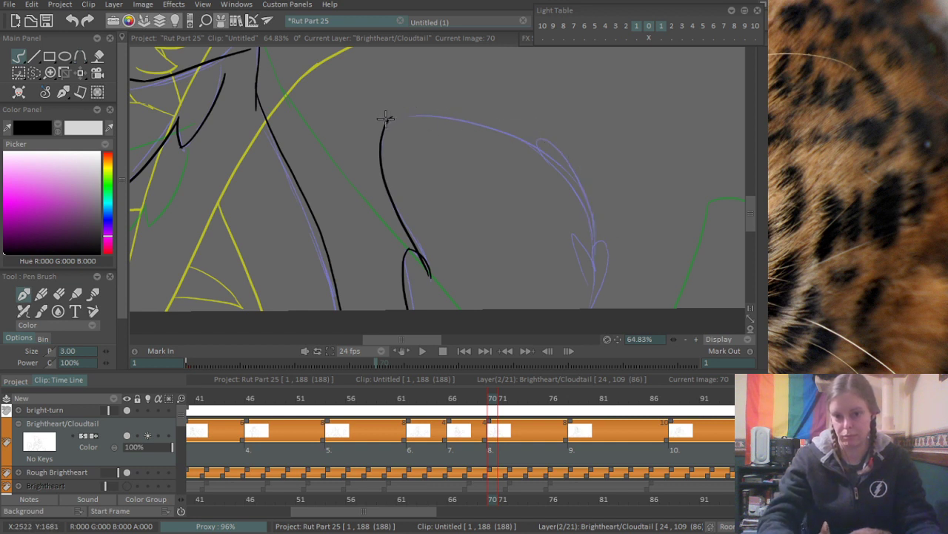
drag(385, 117, 585, 233)
- Extend the purple-rough tail's outer edge and ink the two rounded fur tufts forming a heart shape at its lower end
scroll(623, 271, up, 5)
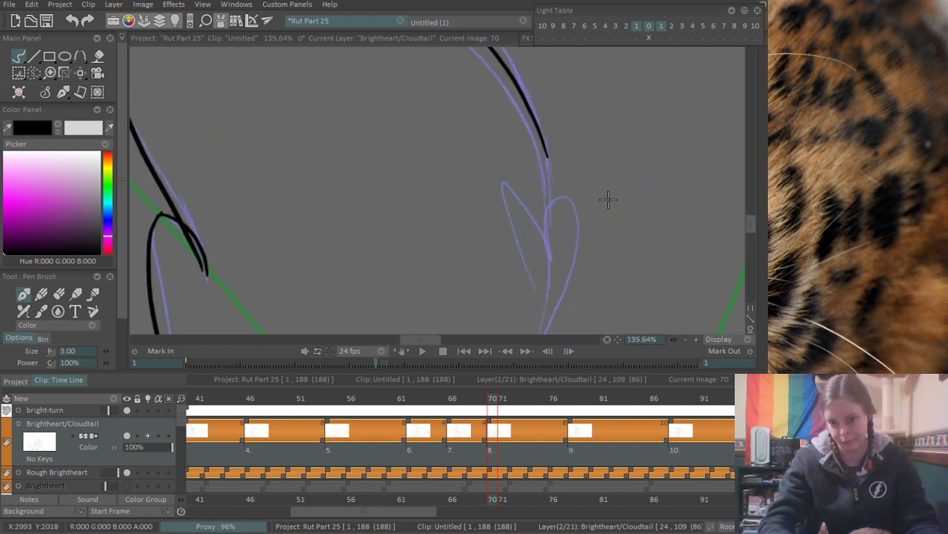
drag(549, 150, 554, 198)
key(ctrl+z)
mouse_move(535, 285)
mouse_down()
mouse_move(544, 250)
mouse_move(550, 330)
mouse_up()
scroll(561, 285, down, 2)
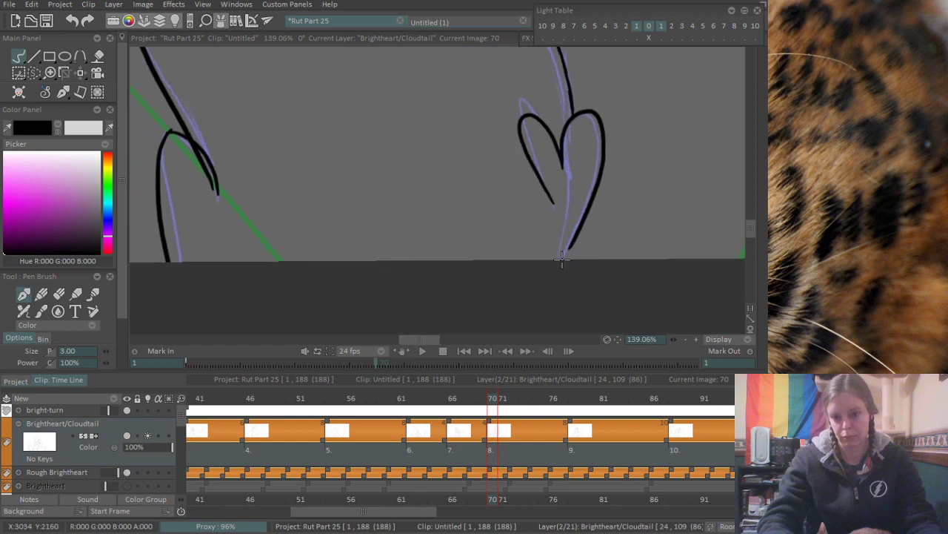
- Join the purple-rough tail's inner edge and top curve with a smooth corner, erasing the stray line ends
scroll(556, 281, down, 4)
scroll(564, 145, up, 8)
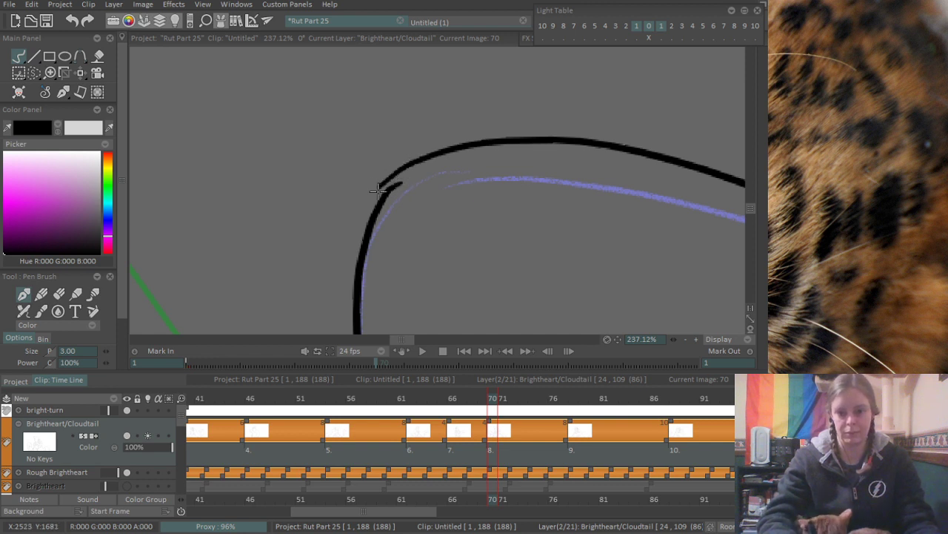
mouse_move(384, 194)
mouse_down()
mouse_move(423, 158)
mouse_move(383, 180)
mouse_up()
key(e)
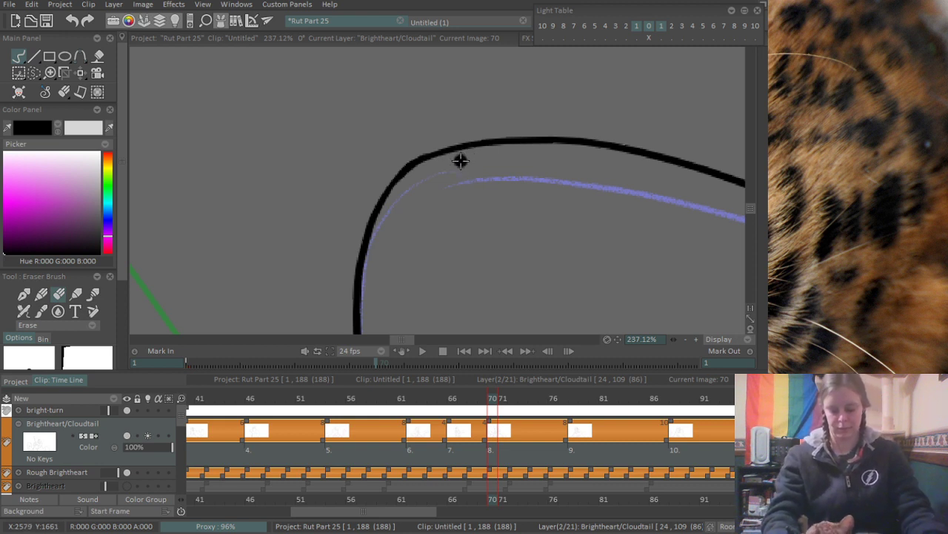
mouse_move(449, 197)
mouse_down()
mouse_move(606, 182)
mouse_move(496, 304)
mouse_move(409, 291)
mouse_move(468, 278)
mouse_move(461, 291)
mouse_up()
- Erase the end of the purple-rough tail's inner edge where it overlaps the rounded lower tuft
scroll(538, 218, down, 5)
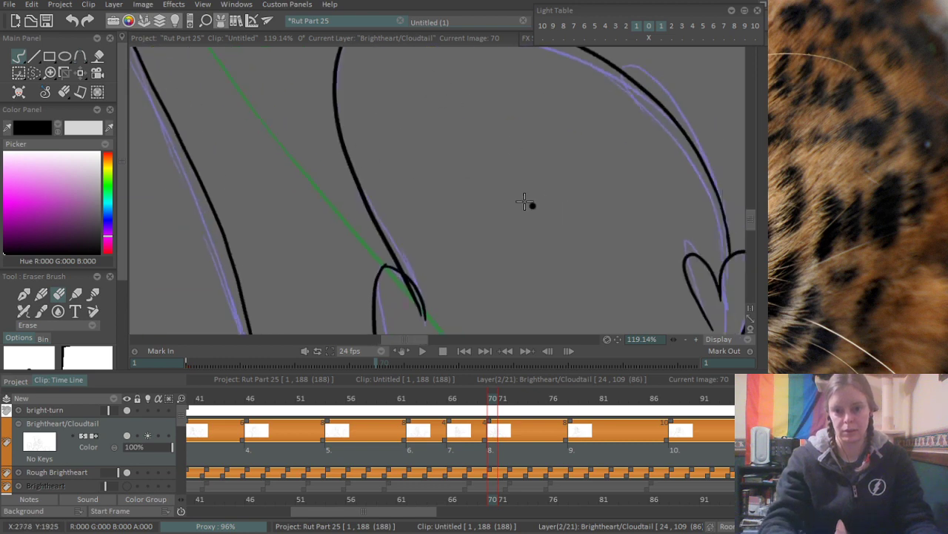
scroll(443, 215, up, 3)
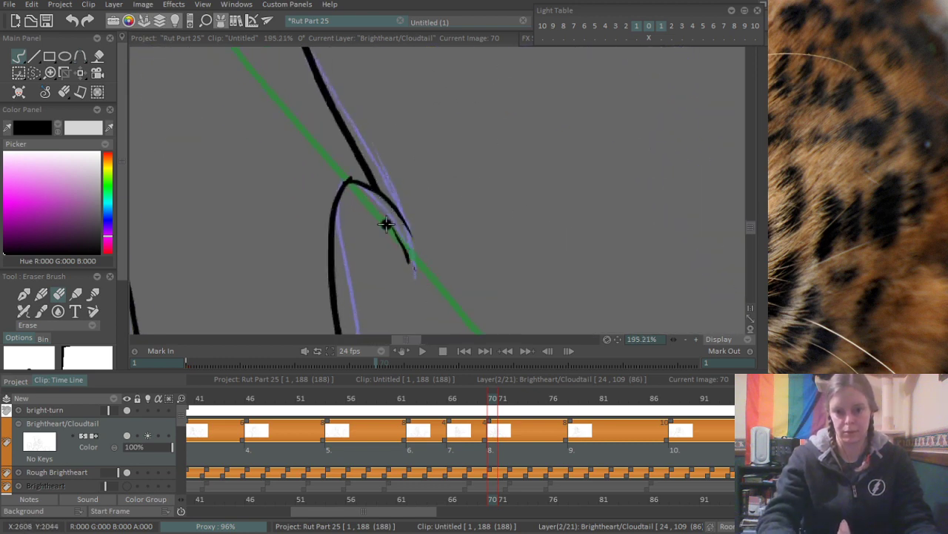
scroll(444, 244, down, 8)
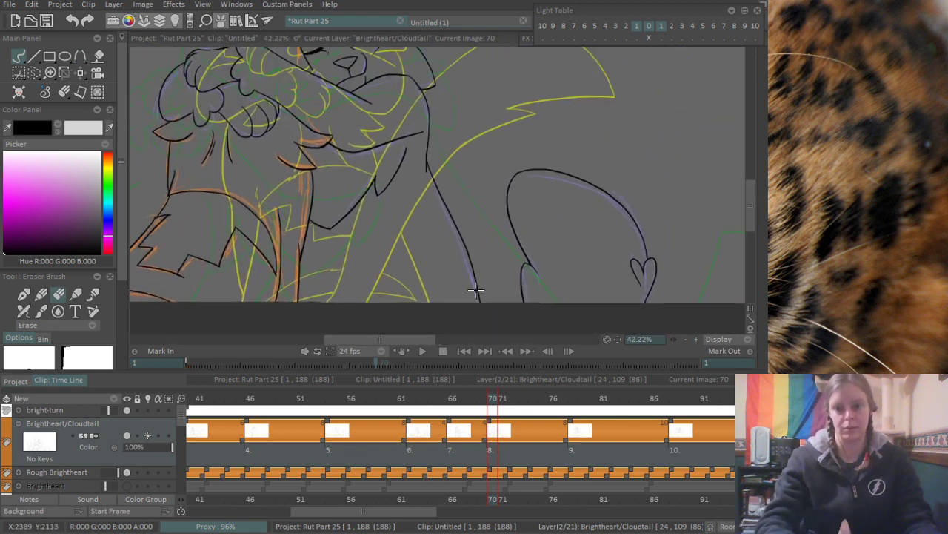
- Add a new blank drawing at frame 84 on the Brightheart/Cloudtail layer
scroll(428, 250, down, 2)
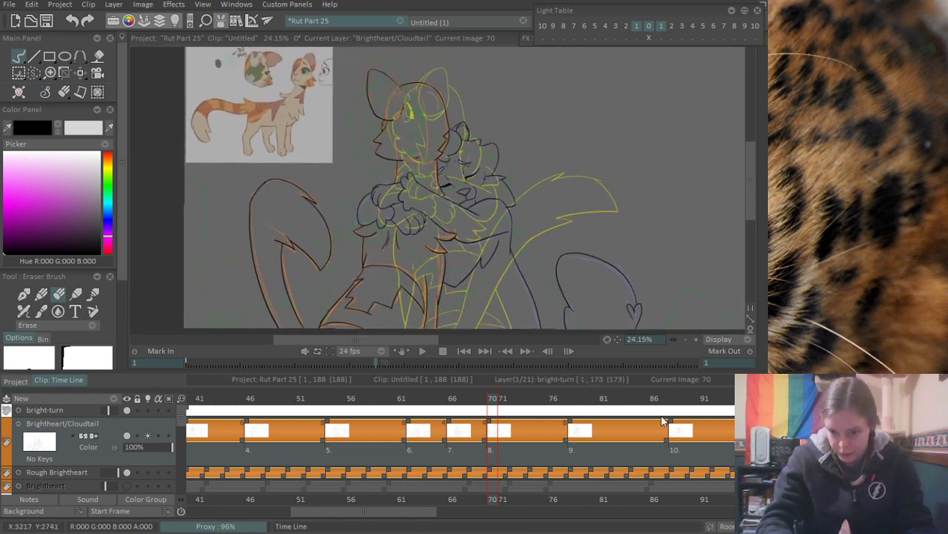
click(625, 398)
drag(624, 398, 615, 398)
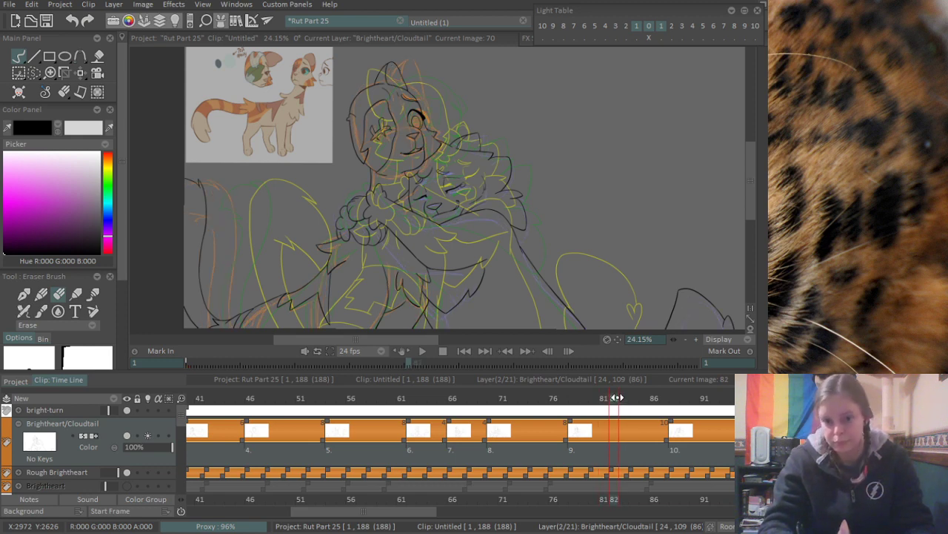
mouse_move(625, 395)
mouse_down()
mouse_move(667, 396)
mouse_move(591, 397)
mouse_move(635, 394)
mouse_up()
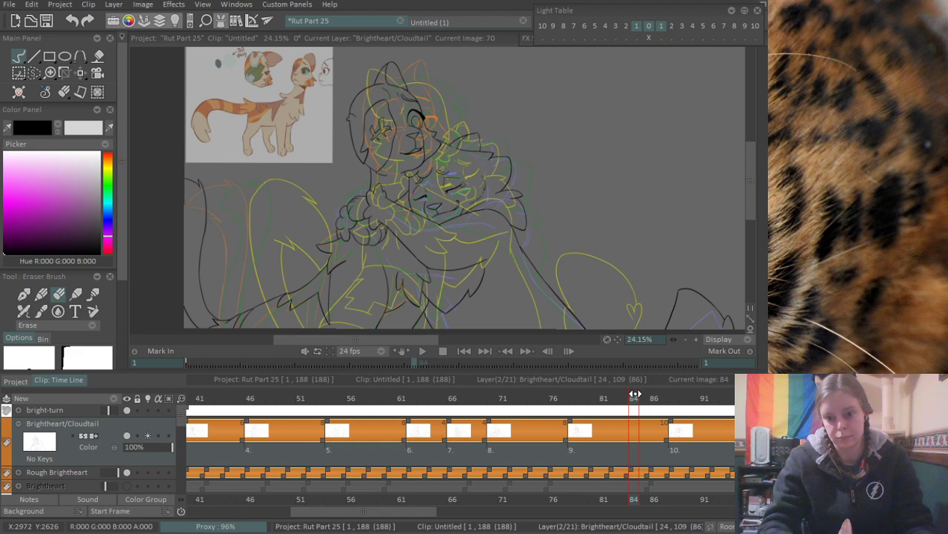
key(Delete)
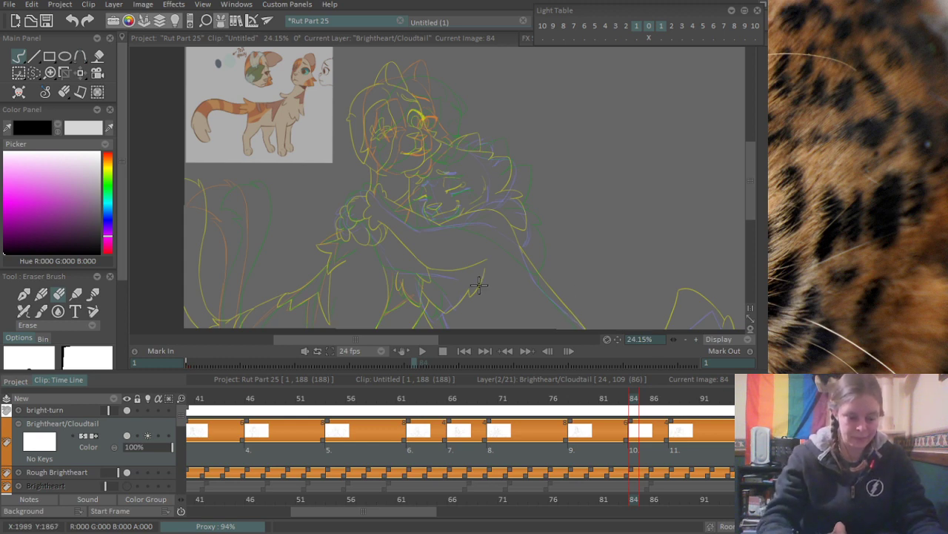
- Ink the triangular nose of the orange-rough cat on frame 84, following the rough with a slightly curved upper edge
scroll(478, 285, up, 4)
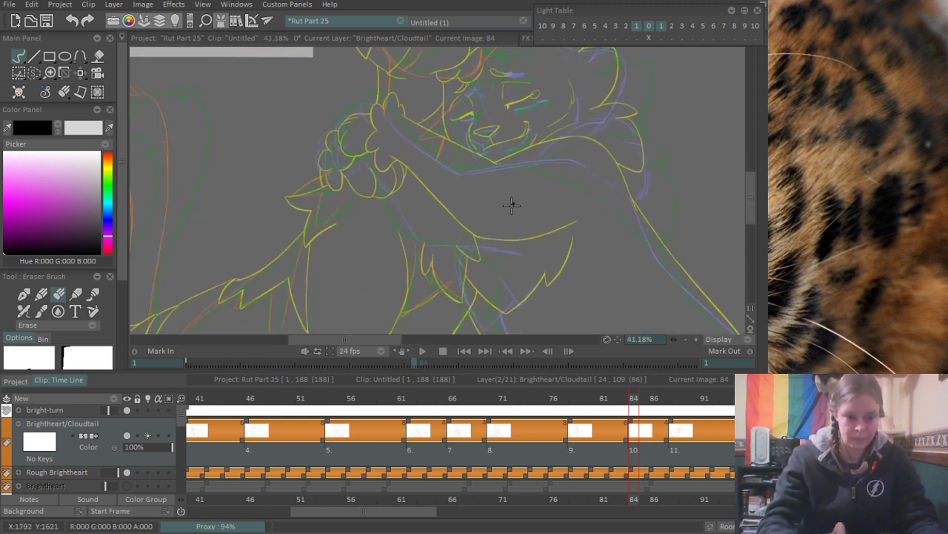
scroll(511, 205, up, 4)
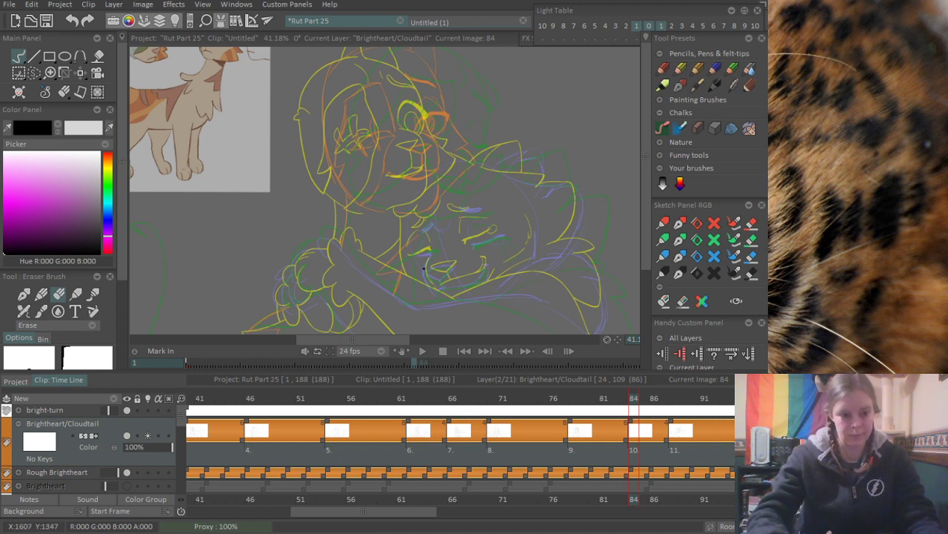
drag(421, 262, 445, 214)
drag(521, 157, 496, 221)
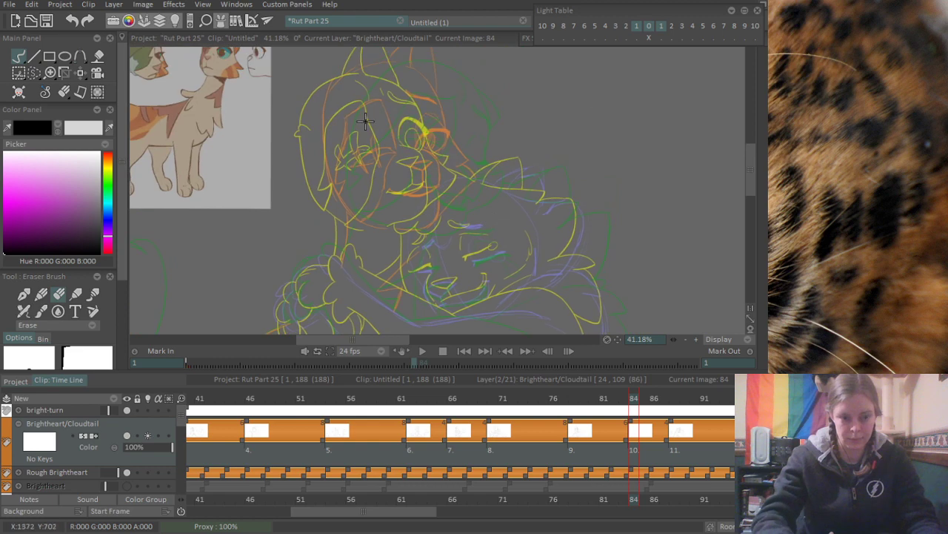
scroll(364, 121, up, 2)
scroll(409, 153, up, 2)
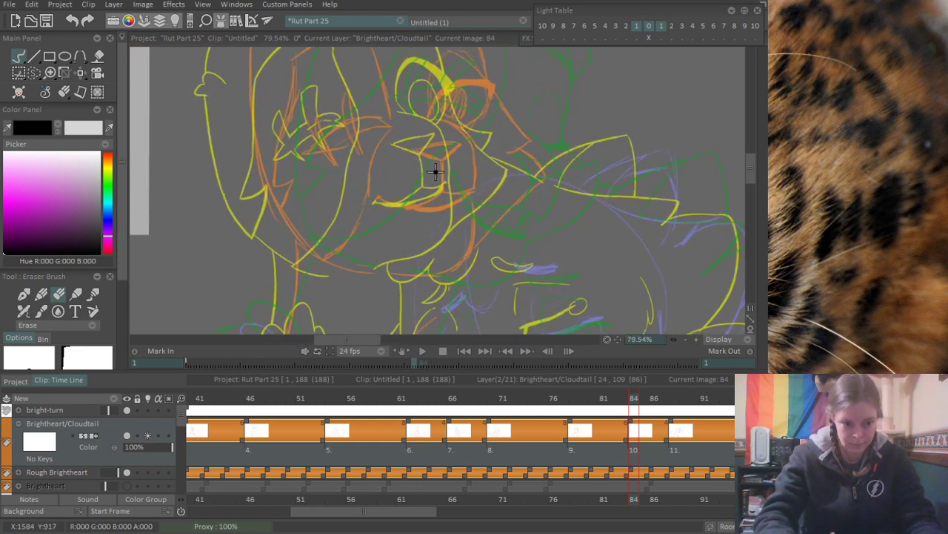
scroll(424, 181, up, 6)
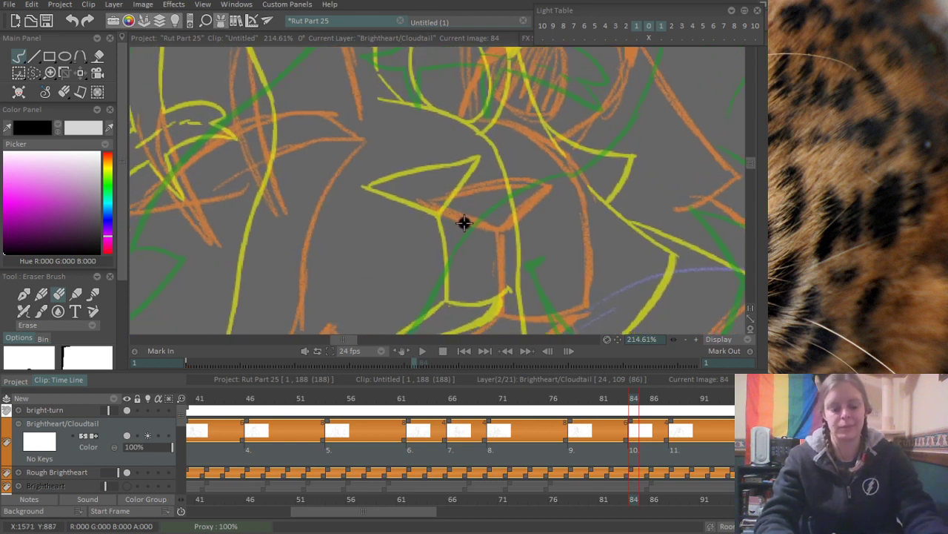
mouse_move(425, 209)
mouse_down()
mouse_move(471, 193)
mouse_move(548, 188)
mouse_up()
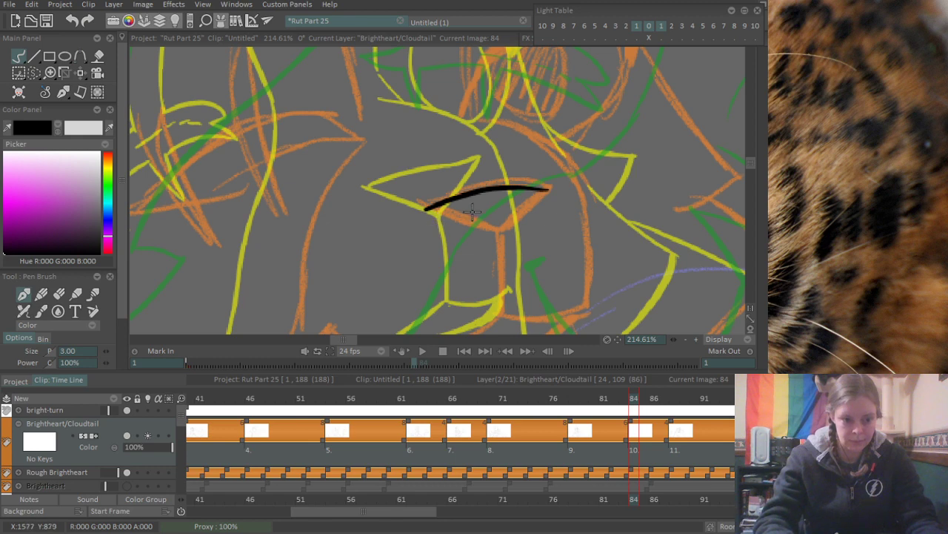
key(ctrl+z)
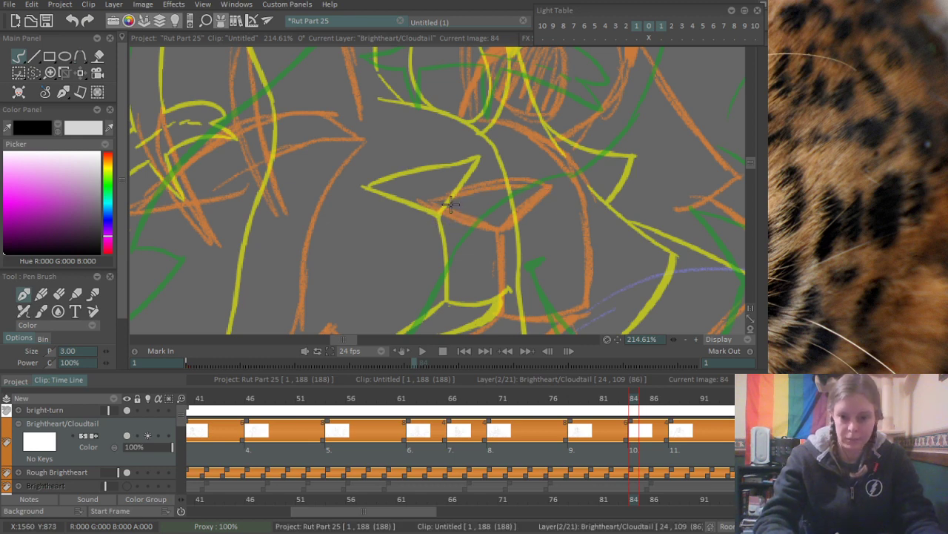
drag(432, 202, 548, 184)
key(ctrl+z)
drag(429, 201, 549, 182)
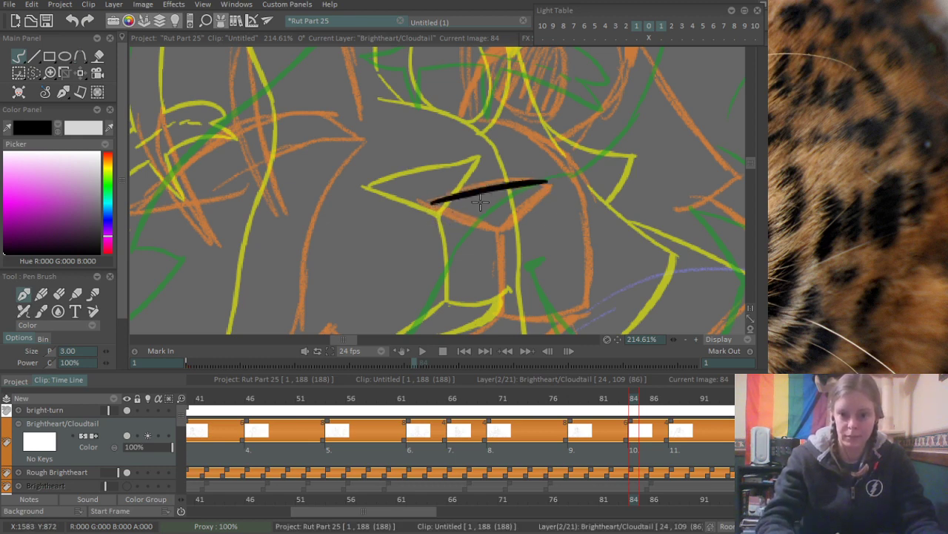
mouse_move(420, 200)
mouse_down()
mouse_move(470, 224)
mouse_move(511, 224)
mouse_move(560, 180)
mouse_up()
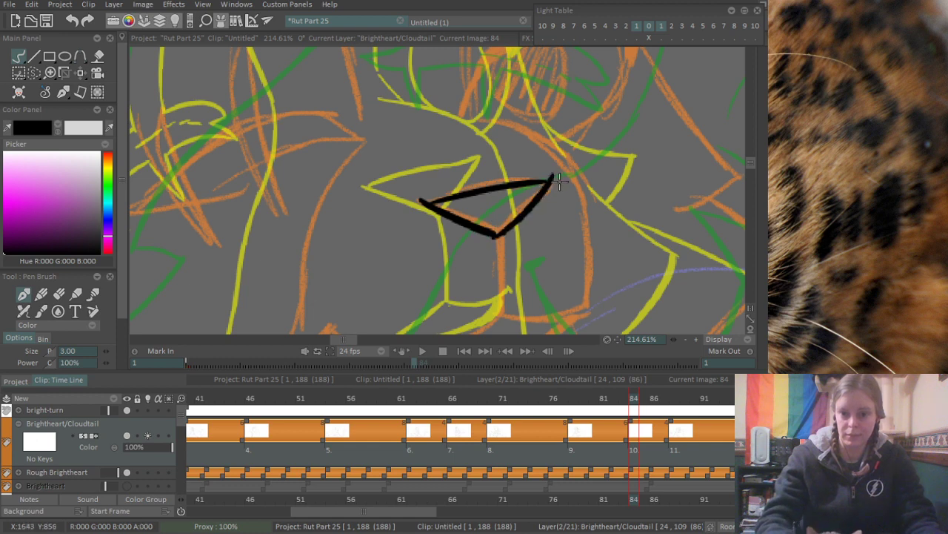
- Ink the vertical line running from the tip of the orange-rough cat's nose down to the mouth
drag(492, 289, 507, 211)
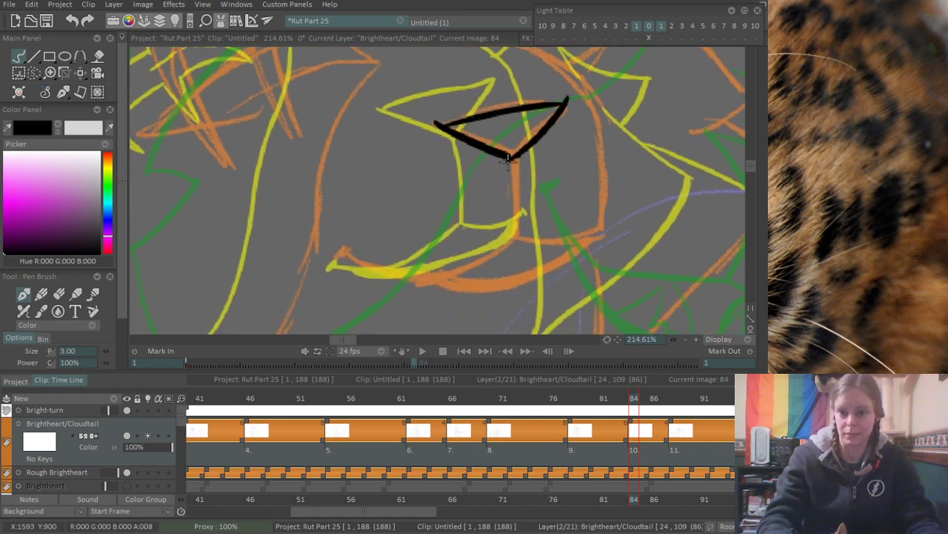
drag(512, 157, 515, 243)
drag(422, 277, 428, 253)
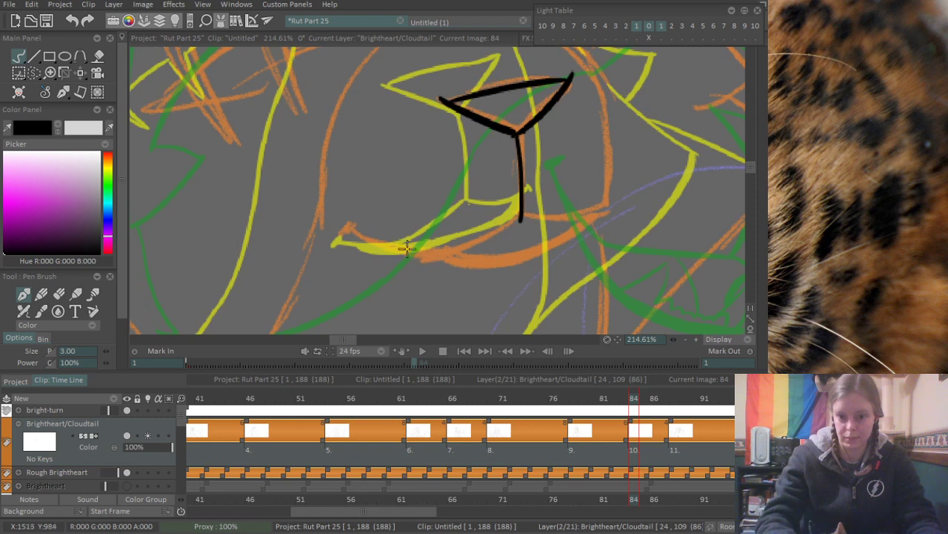
- Ink the curved smile from the line under the nose, trim the overlapping line ends and add a short tick at the mouth corner
drag(357, 225, 486, 236)
key(ctrl+z)
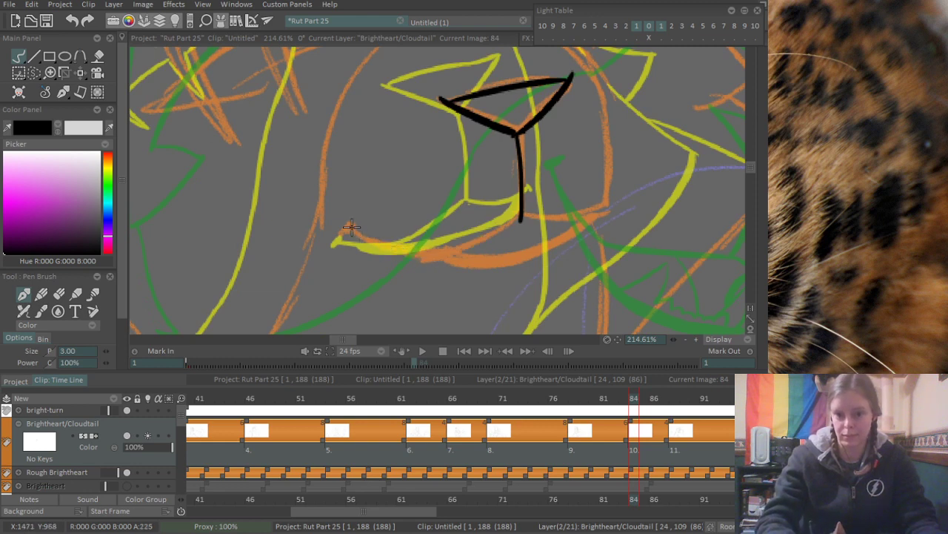
drag(350, 227, 471, 240)
key(ctrl+z)
mouse_move(350, 226)
mouse_down()
mouse_move(474, 242)
mouse_move(519, 211)
mouse_up()
key(ctrl+z)
drag(446, 254, 522, 213)
key(ctrl+z)
key(e)
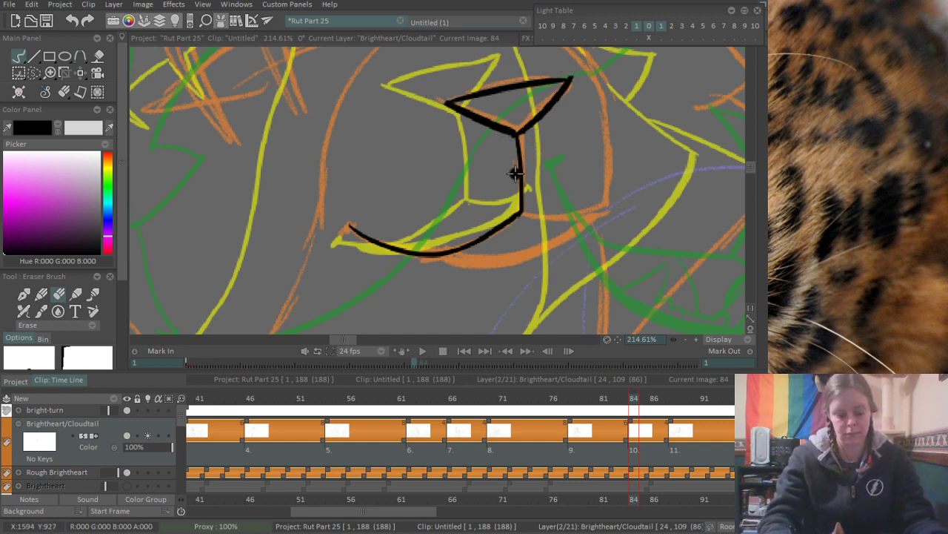
key(p)
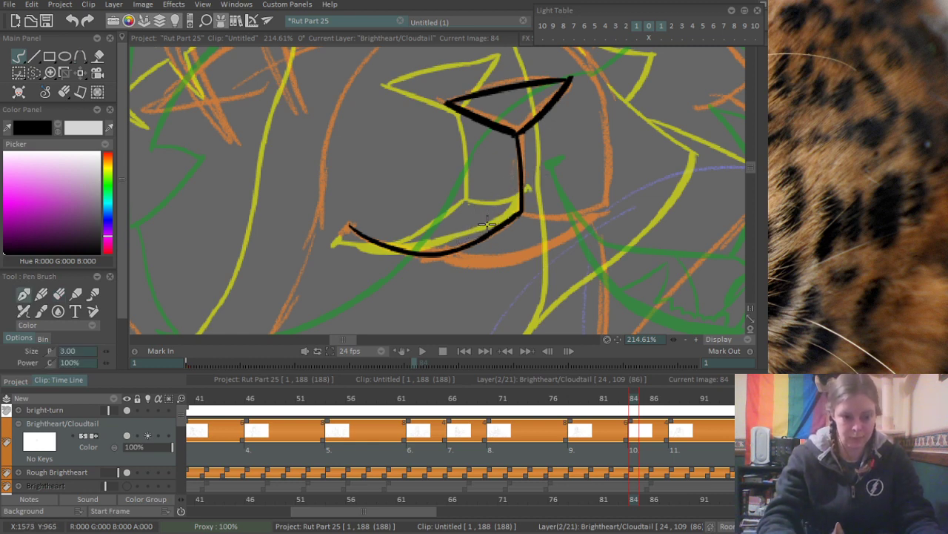
mouse_move(487, 223)
mouse_down()
mouse_move(466, 201)
mouse_move(443, 231)
mouse_up()
drag(312, 227, 301, 235)
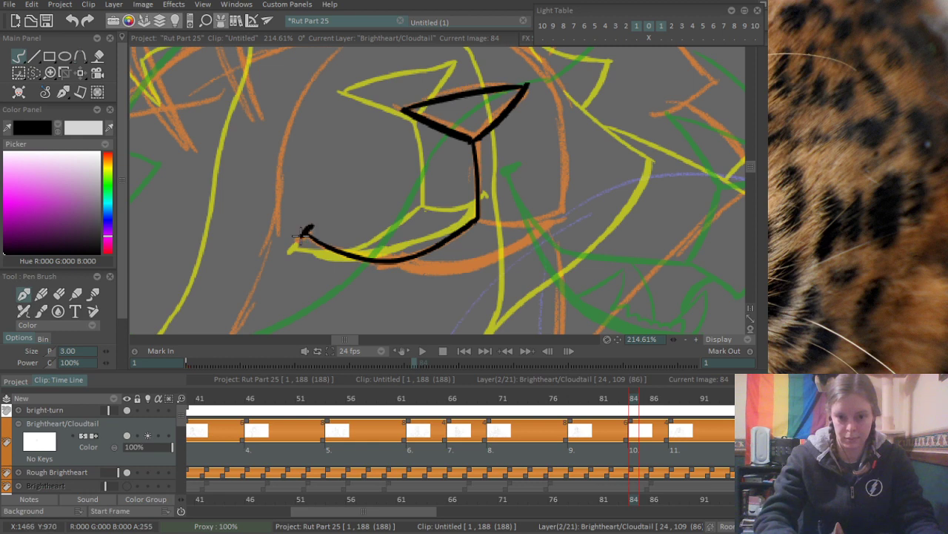
- Ink the muzzle's lower edge, bridge and rounded far side, erasing the overlap where the bridge meets the side
drag(534, 206, 496, 264)
drag(440, 277, 514, 271)
drag(522, 191, 540, 243)
drag(421, 123, 548, 200)
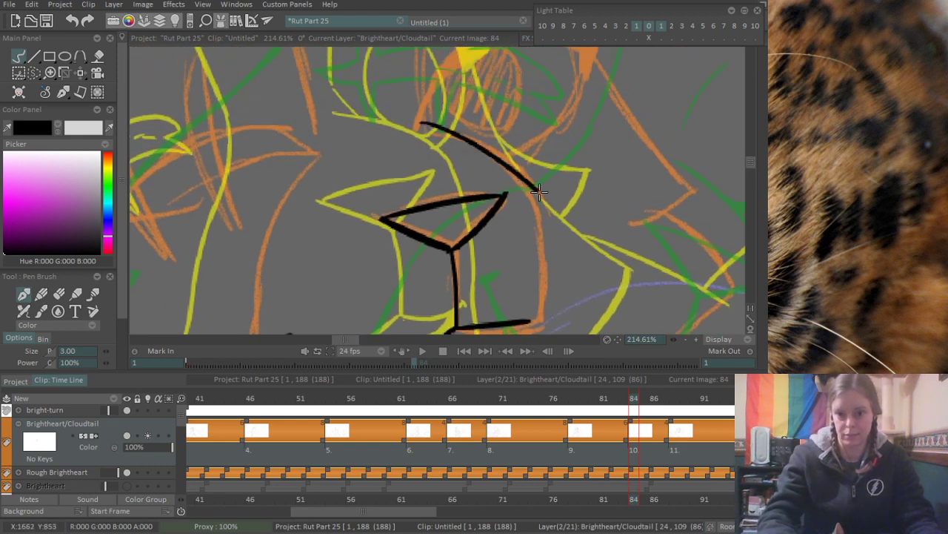
key(ctrl+z)
drag(415, 120, 531, 191)
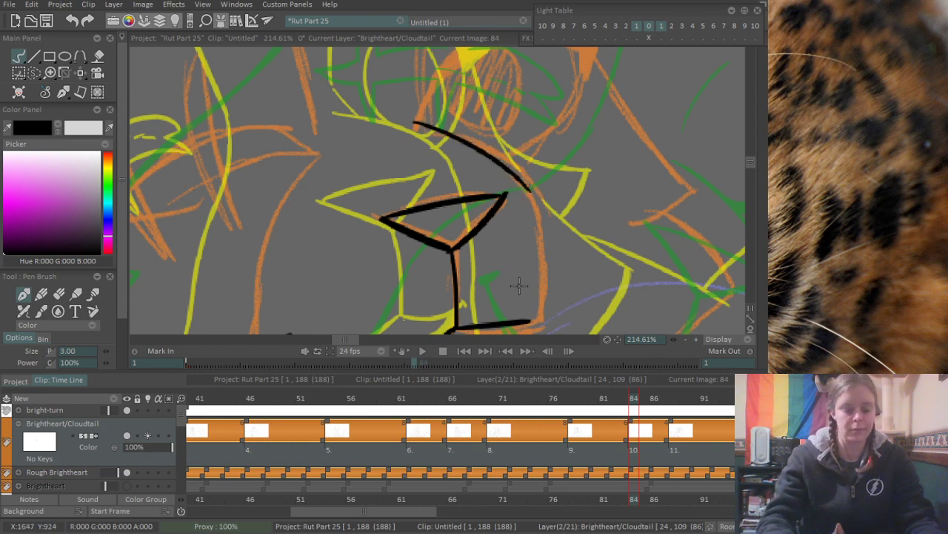
drag(520, 285, 555, 197)
mouse_move(552, 90)
mouse_down()
mouse_move(569, 239)
mouse_move(580, 237)
mouse_up()
key(e)
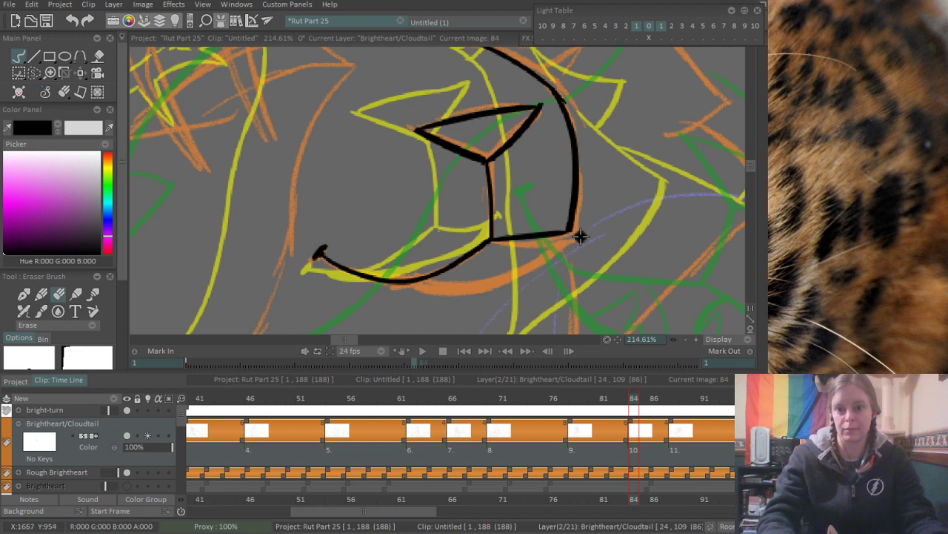
drag(559, 81, 580, 117)
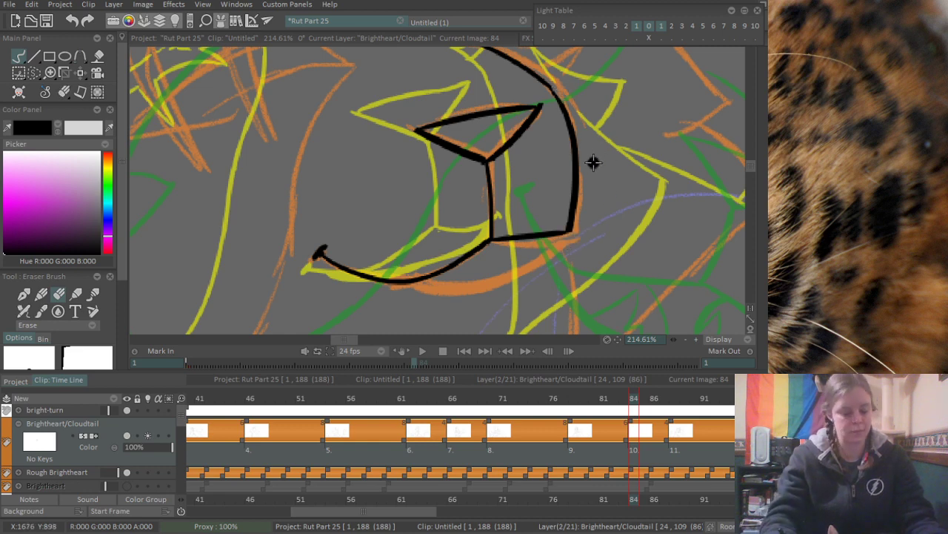
- Ink a thick lower lip under the smile, joined to the muzzle's lower corner, and add the jagged line inside the open mouth
key(b)
scroll(568, 163, down, 1)
scroll(569, 162, down, 3)
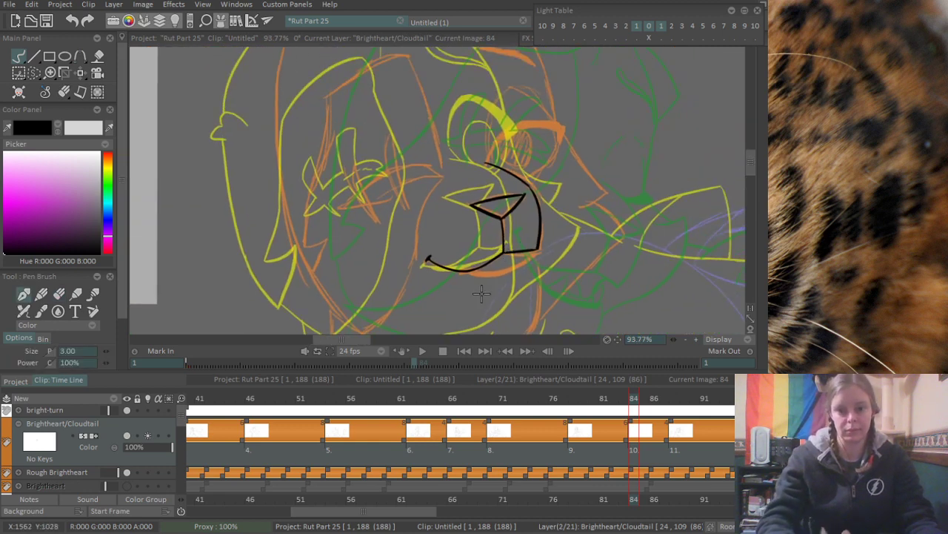
scroll(532, 247, up, 4)
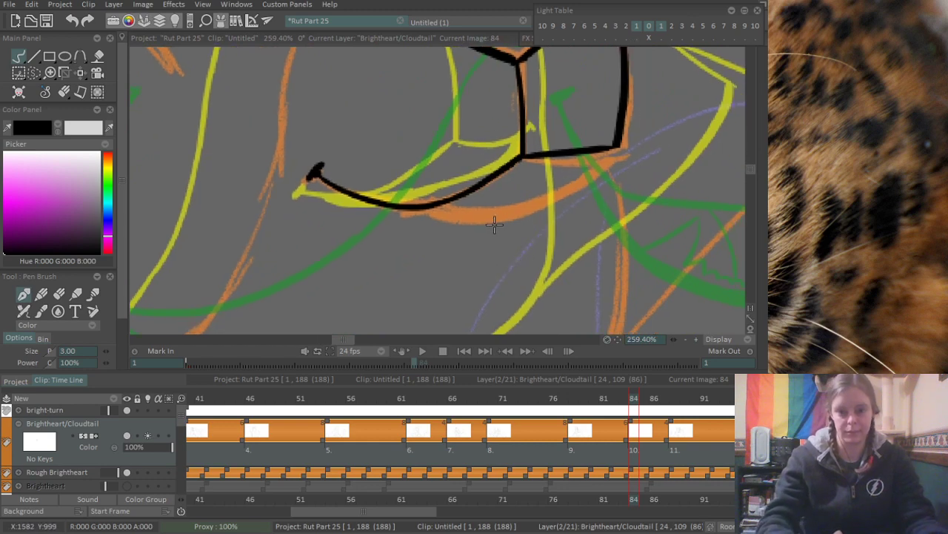
drag(428, 216, 574, 172)
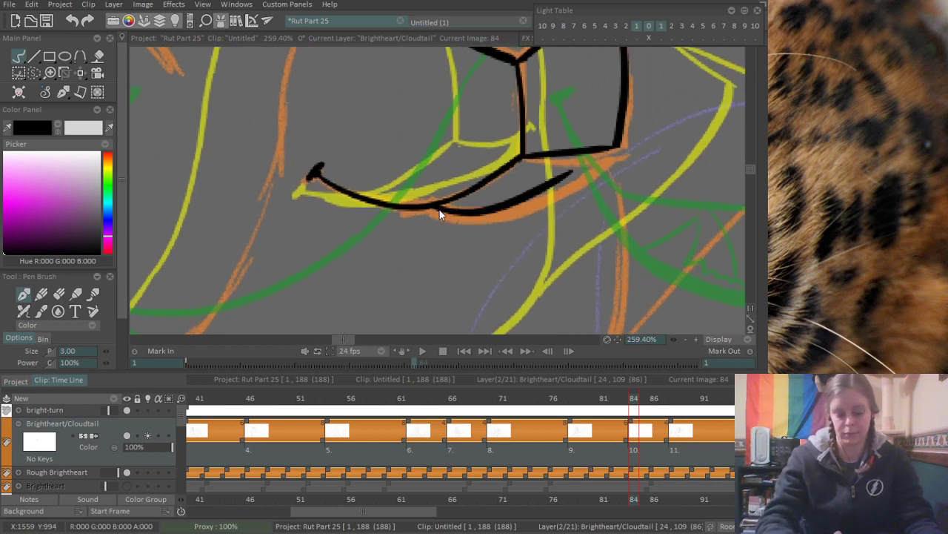
key(ctrl+z)
mouse_move(438, 208)
mouse_down()
mouse_move(480, 212)
mouse_move(602, 162)
mouse_up()
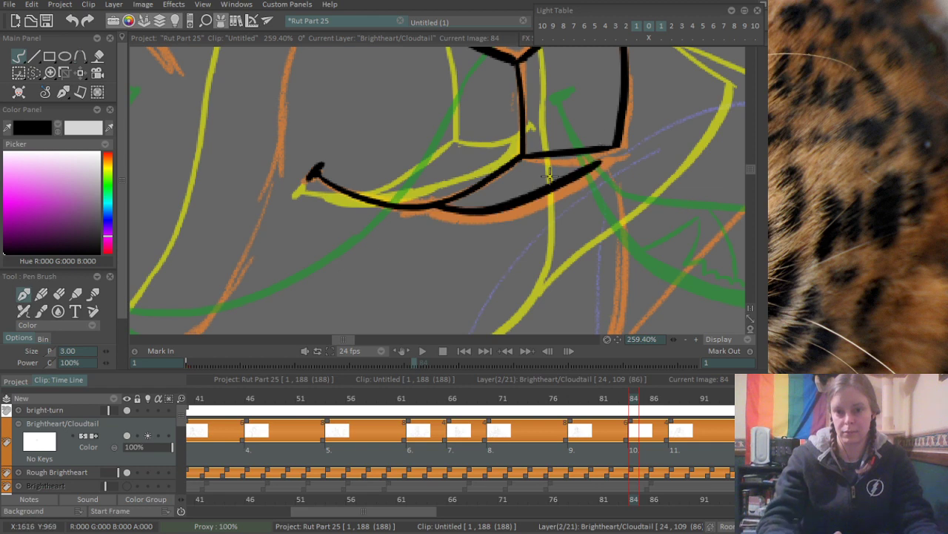
mouse_move(437, 210)
mouse_down()
mouse_move(549, 190)
mouse_move(606, 151)
mouse_up()
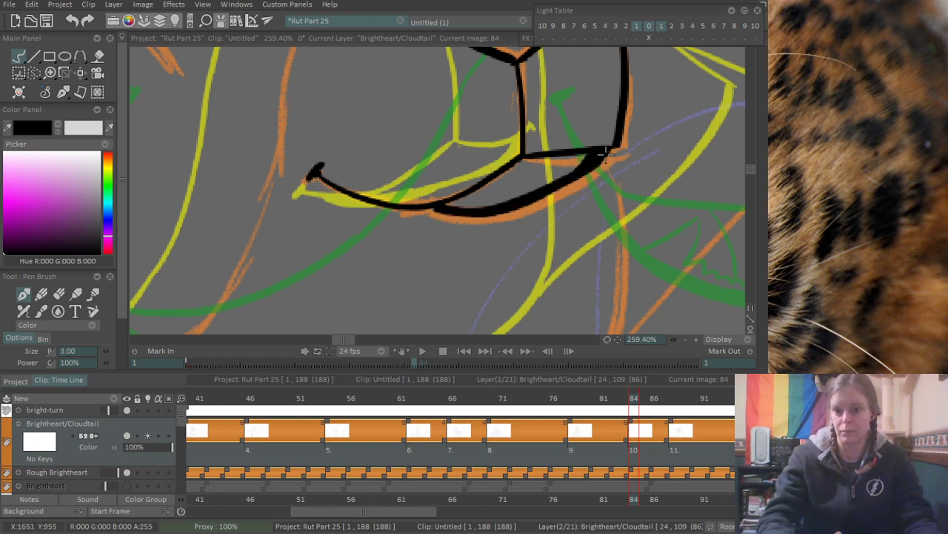
drag(486, 191, 572, 154)
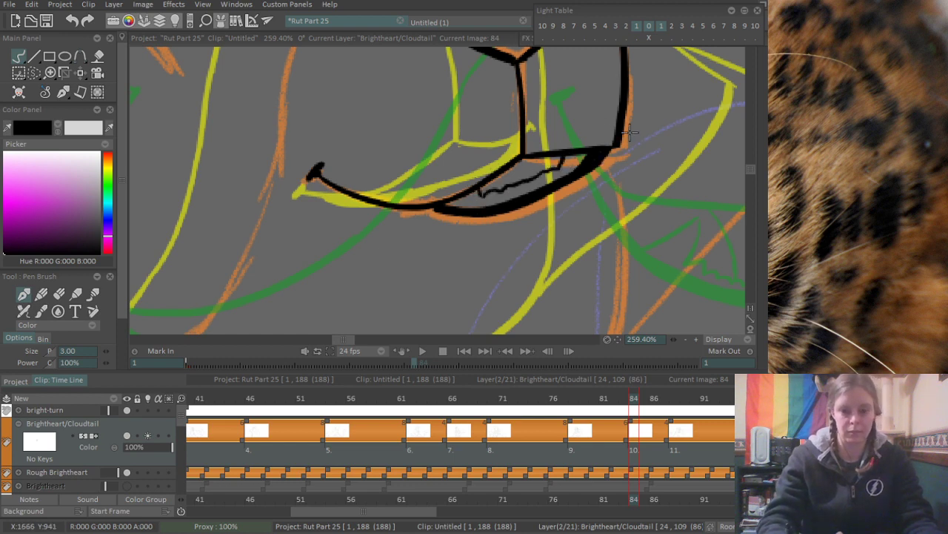
- Ink the chin and lower jaw of the orange-rough cat as one rounded curve below the mouth, erasing the overlapping line end
scroll(581, 169, down, 5)
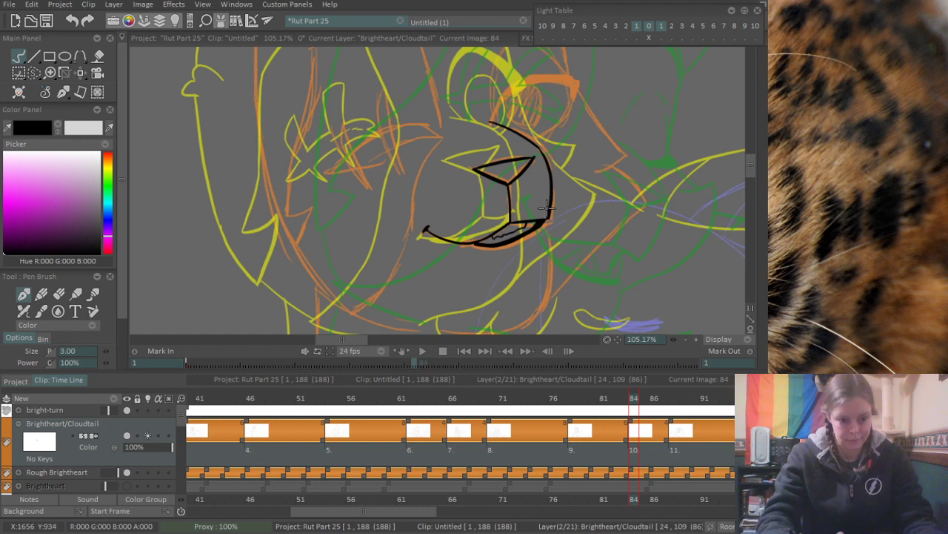
drag(535, 259, 545, 211)
mouse_move(548, 243)
mouse_down()
mouse_move(535, 203)
mouse_move(533, 213)
mouse_up()
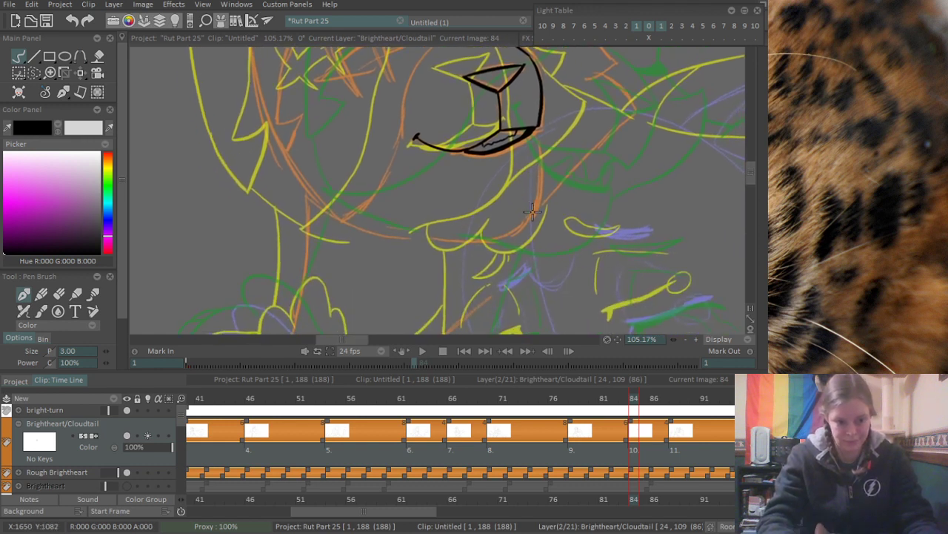
mouse_move(581, 183)
mouse_down()
mouse_move(551, 189)
mouse_move(568, 180)
mouse_move(538, 227)
mouse_up()
scroll(589, 187, up, 1)
scroll(529, 215, up, 1)
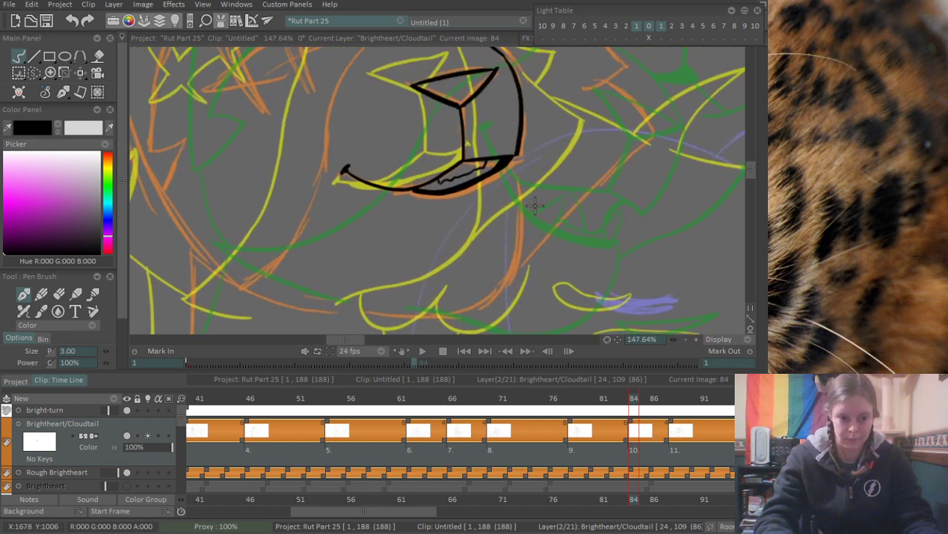
scroll(548, 189, up, 1)
drag(548, 189, 577, 193)
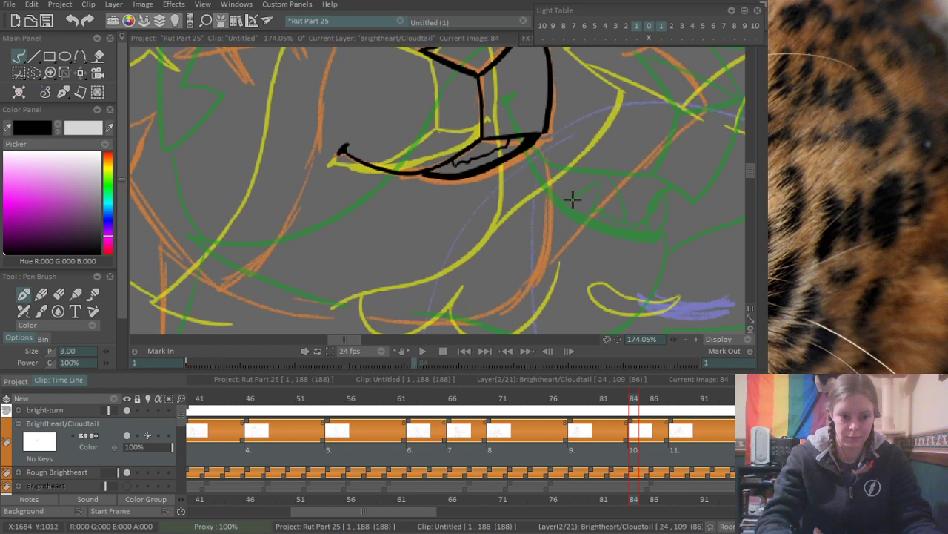
drag(547, 143, 542, 252)
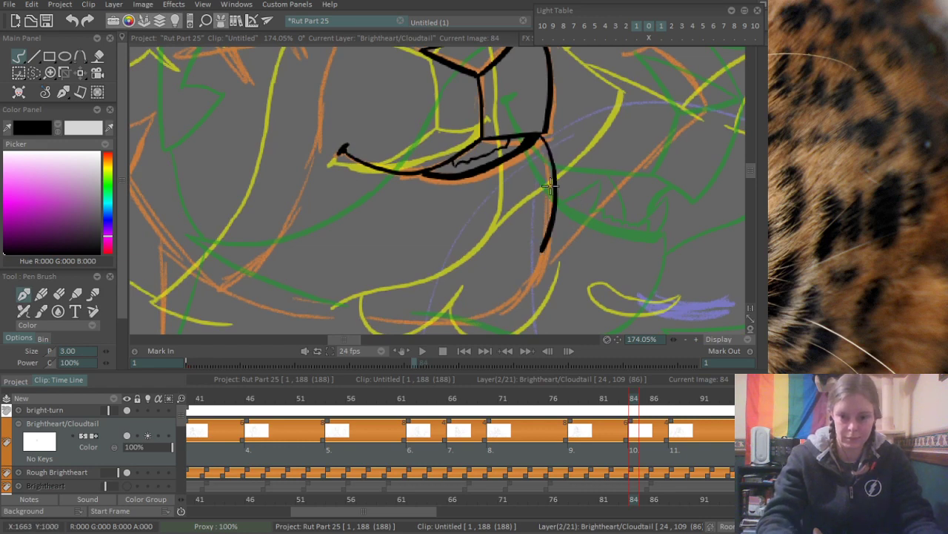
key(ctrl+z)
mouse_move(547, 143)
mouse_down()
mouse_move(538, 282)
mouse_move(541, 214)
mouse_up()
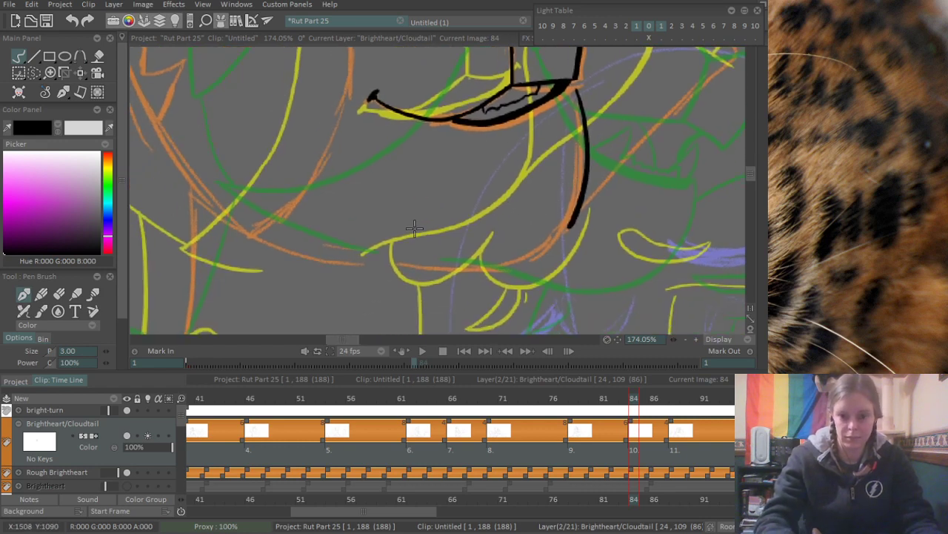
drag(365, 254, 512, 253)
key(ctrl+z)
mouse_move(377, 245)
mouse_down()
mouse_move(563, 198)
mouse_move(539, 241)
mouse_move(531, 238)
mouse_move(582, 181)
mouse_up()
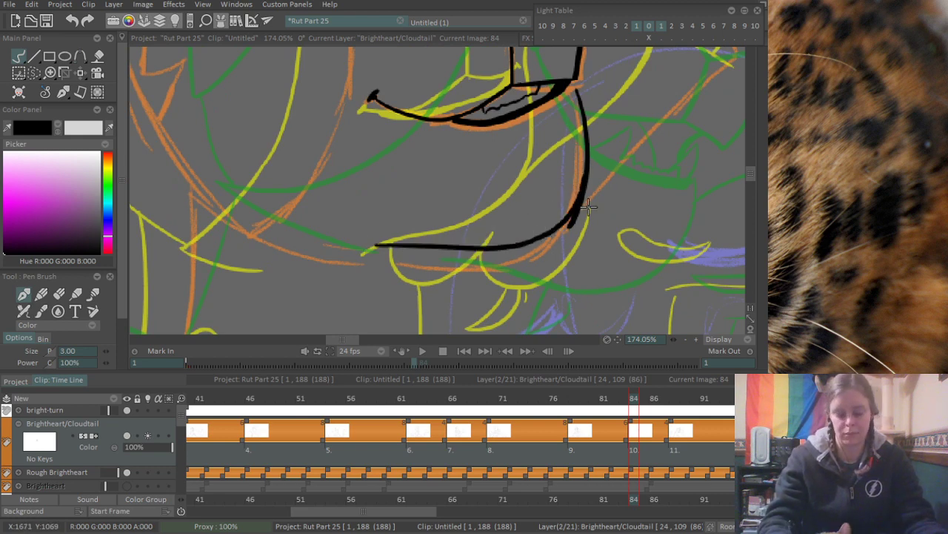
key(e)
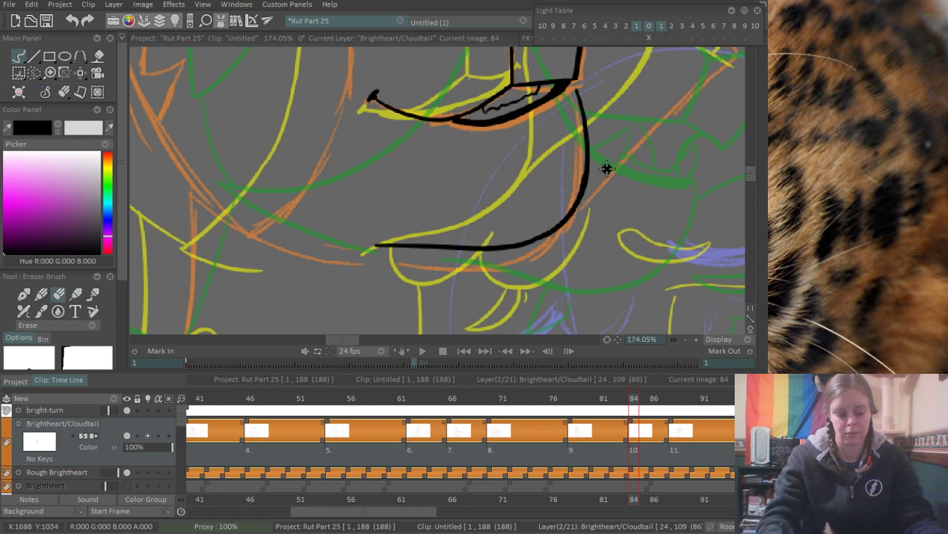
- Ink the long upper curve of the scar across the orange-rough cat's missing eye and the outer half of its lower edge
key(n)
drag(602, 171, 460, 256)
drag(545, 185, 492, 239)
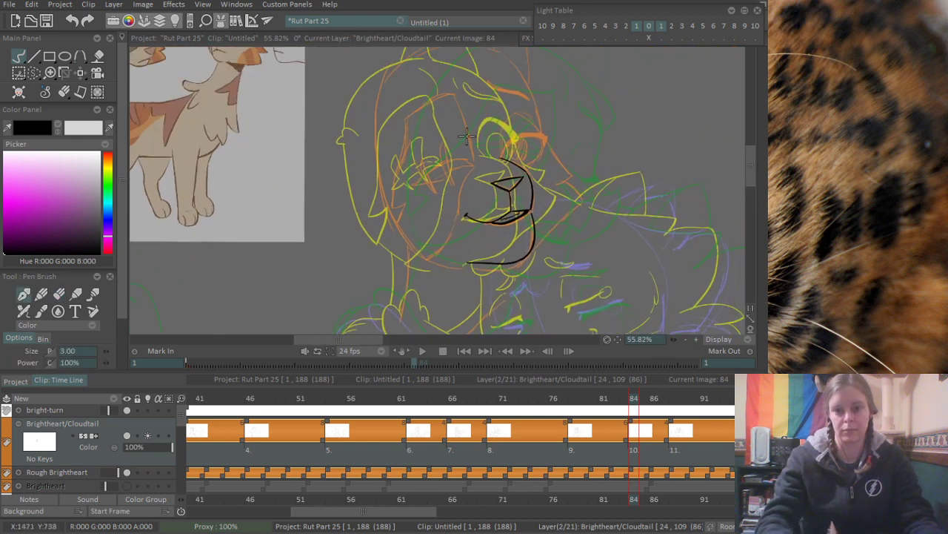
scroll(429, 171, up, 5)
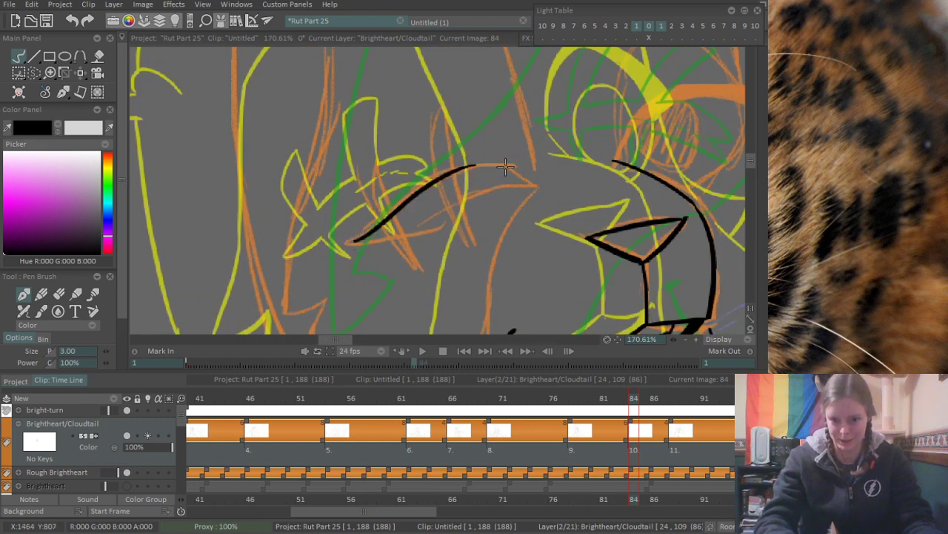
drag(349, 244, 500, 171)
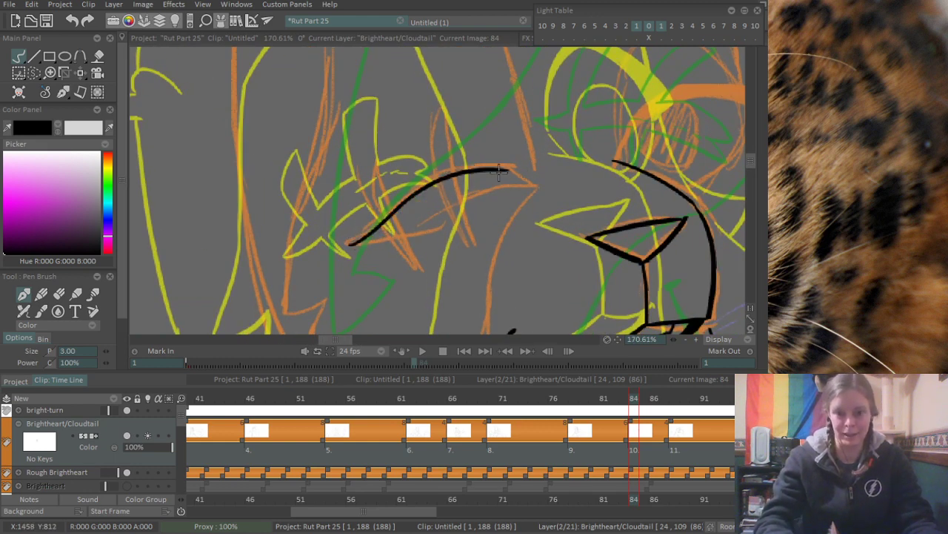
drag(348, 244, 447, 208)
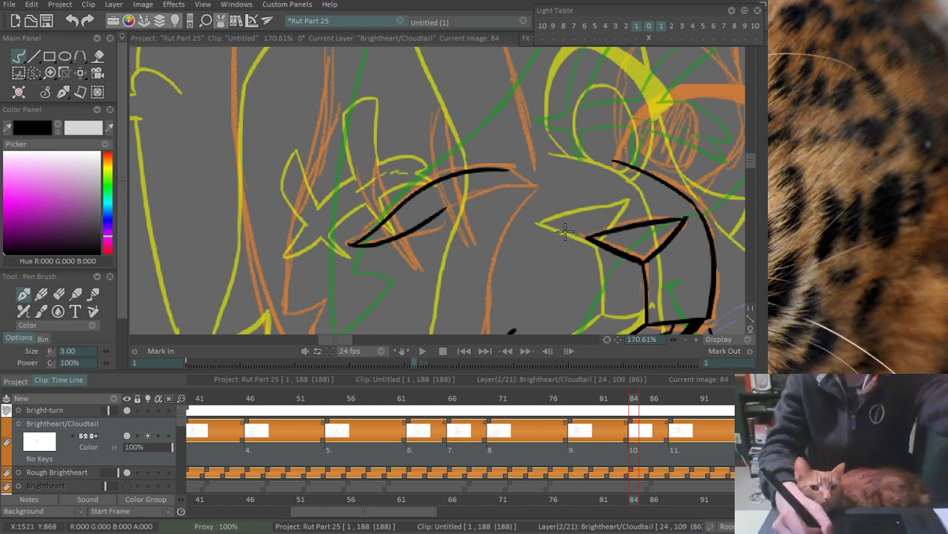
- Add short broken lines inside the long eye scar and close its end nearest the nose with a lower edge and jagged notch
mouse_move(763, 201)
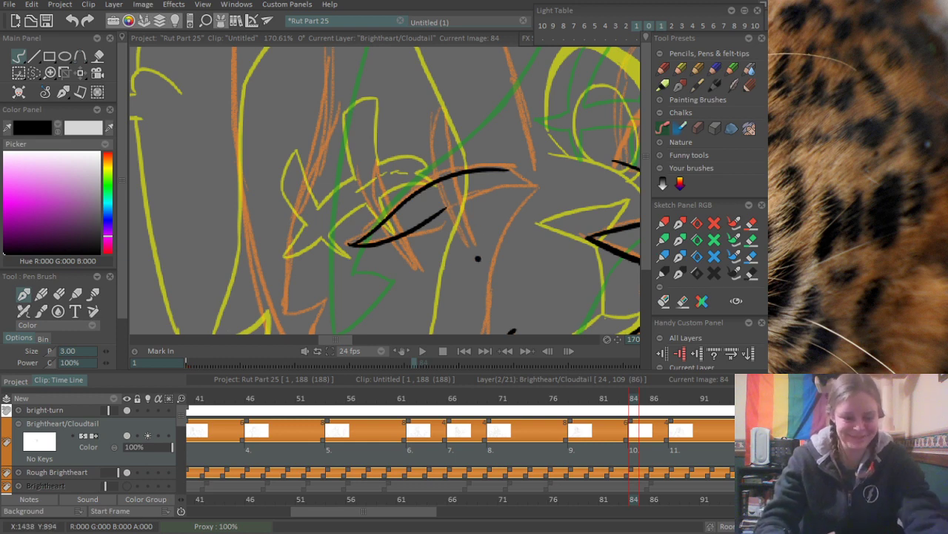
mouse_move(521, 230)
mouse_down()
mouse_move(486, 238)
mouse_move(480, 225)
mouse_up()
scroll(480, 225, up, 3)
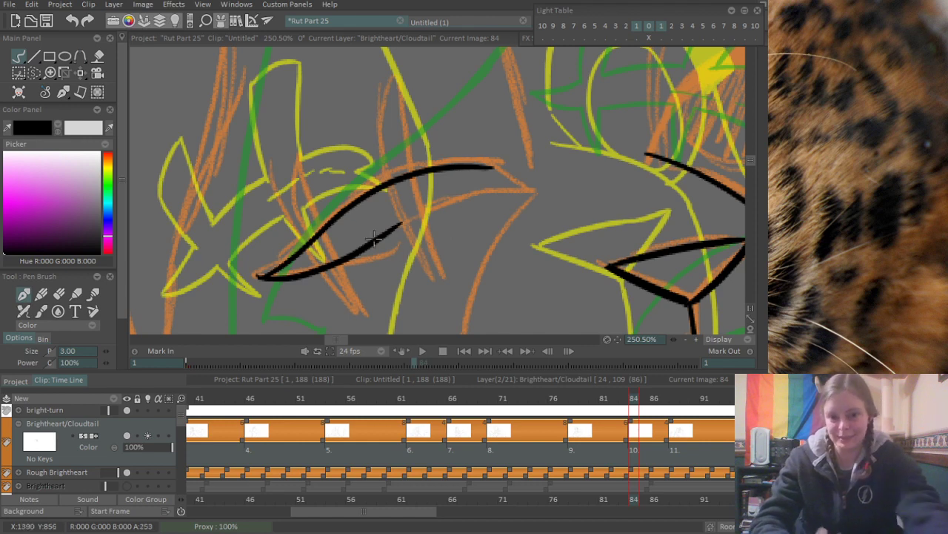
drag(381, 213, 415, 195)
drag(428, 188, 469, 183)
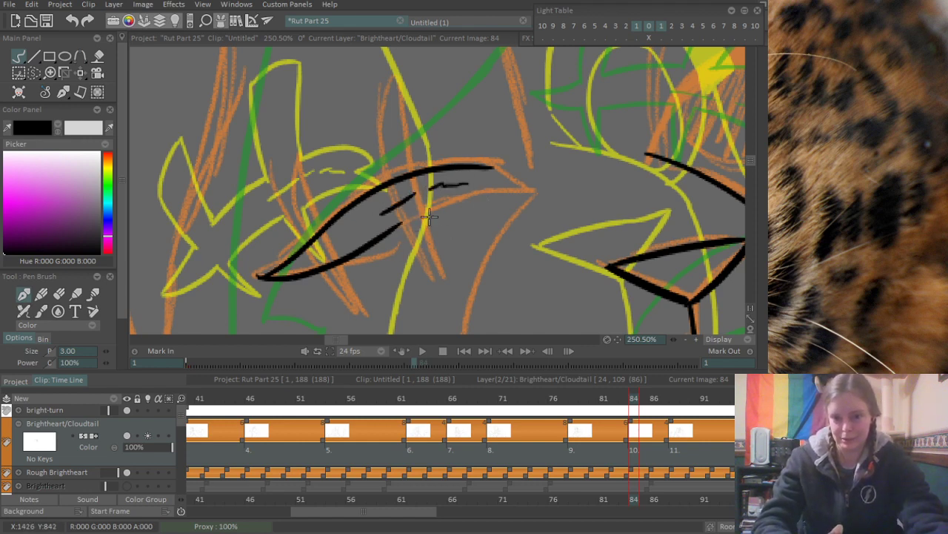
mouse_move(420, 216)
mouse_down()
mouse_move(516, 192)
mouse_move(480, 183)
mouse_move(527, 194)
mouse_move(518, 194)
mouse_up()
key(ctrl+z)
scroll(527, 164, down, 5)
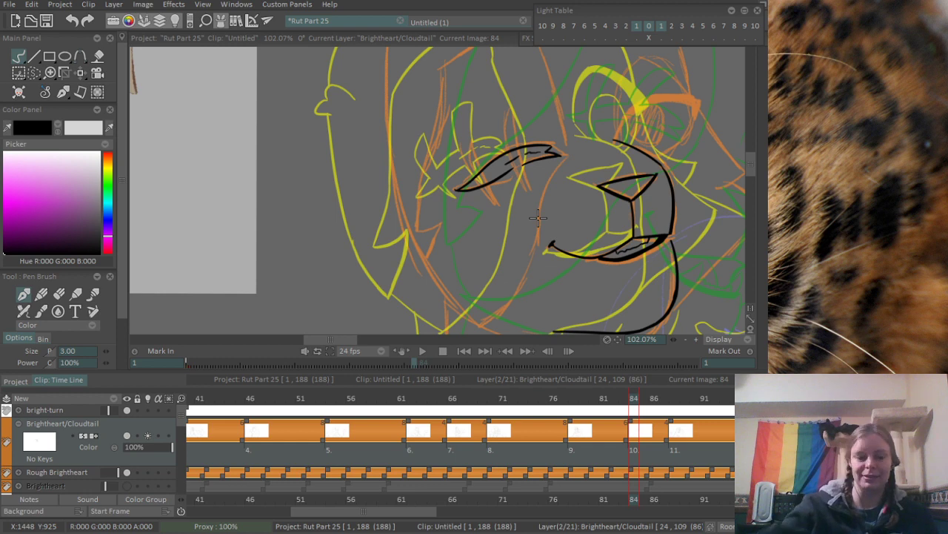
- Ink the tall rounded upper part of the crossing scar mark nearest the nose, rising from the long scar's upper edge
drag(403, 176, 345, 220)
scroll(437, 215, up, 5)
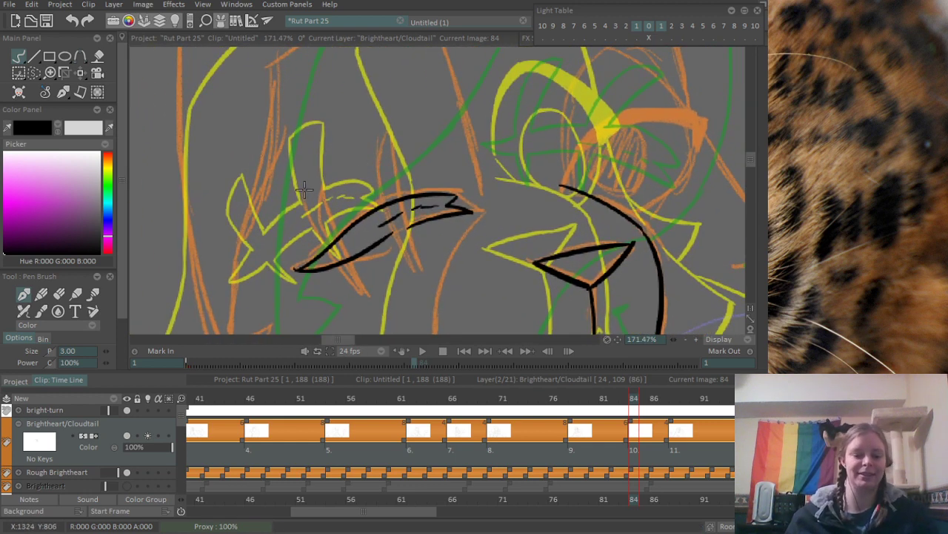
scroll(371, 189, up, 2)
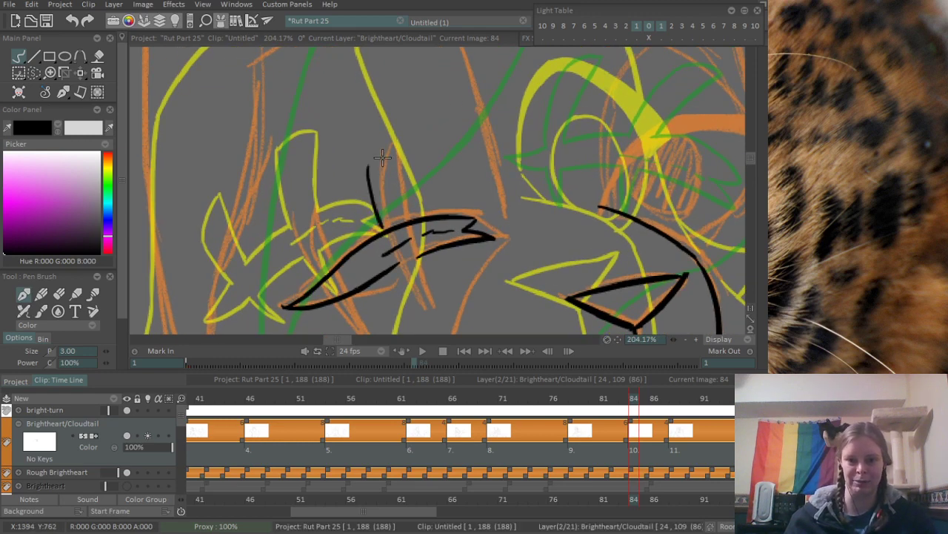
drag(368, 174, 384, 212)
mouse_move(369, 174)
mouse_down()
mouse_move(399, 149)
mouse_move(386, 148)
mouse_move(413, 155)
mouse_move(403, 164)
mouse_move(404, 145)
mouse_move(411, 221)
mouse_up()
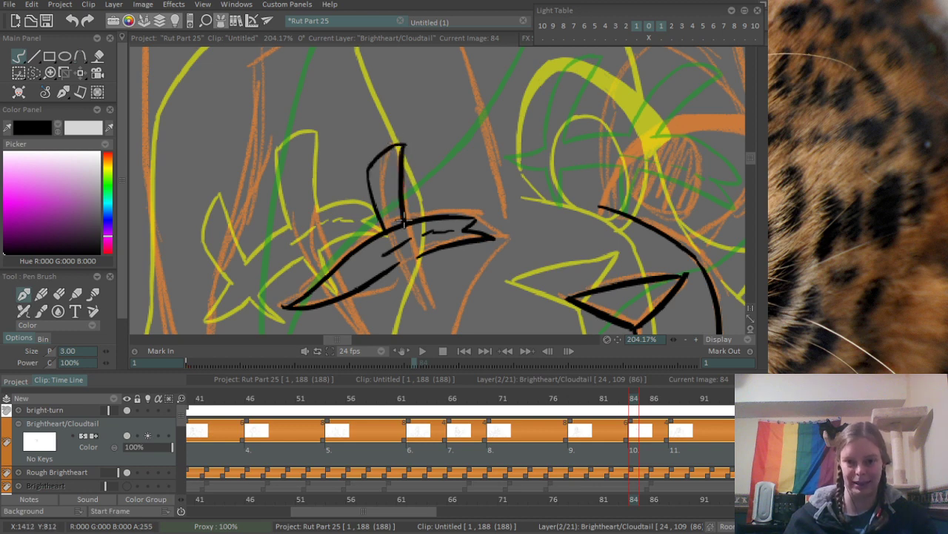
key(ctrl+z)
drag(403, 144, 414, 221)
key(ctrl+z)
drag(405, 143, 411, 225)
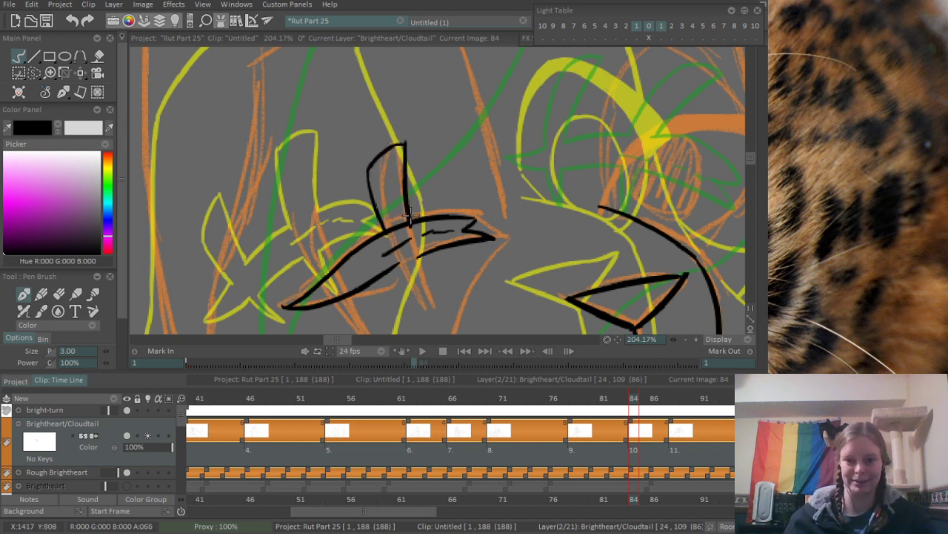
- Ink the same crossing mark's pointed lower tip below the long scar, erasing the line inside the crossing and the overshoot at its top
mouse_move(431, 279)
mouse_down()
mouse_move(416, 210)
mouse_move(423, 246)
mouse_up()
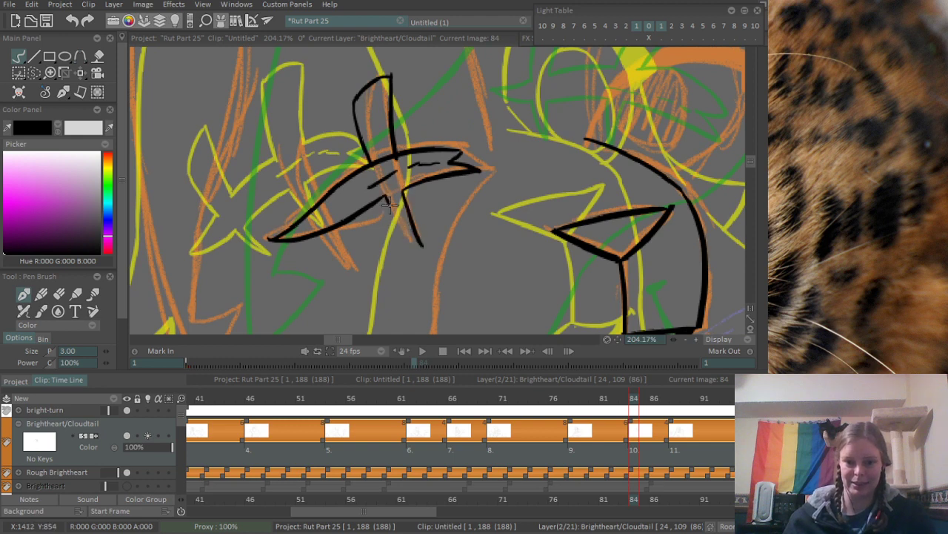
drag(390, 204, 422, 245)
key(ctrl+z)
key(ctrl+z)
drag(386, 194, 425, 250)
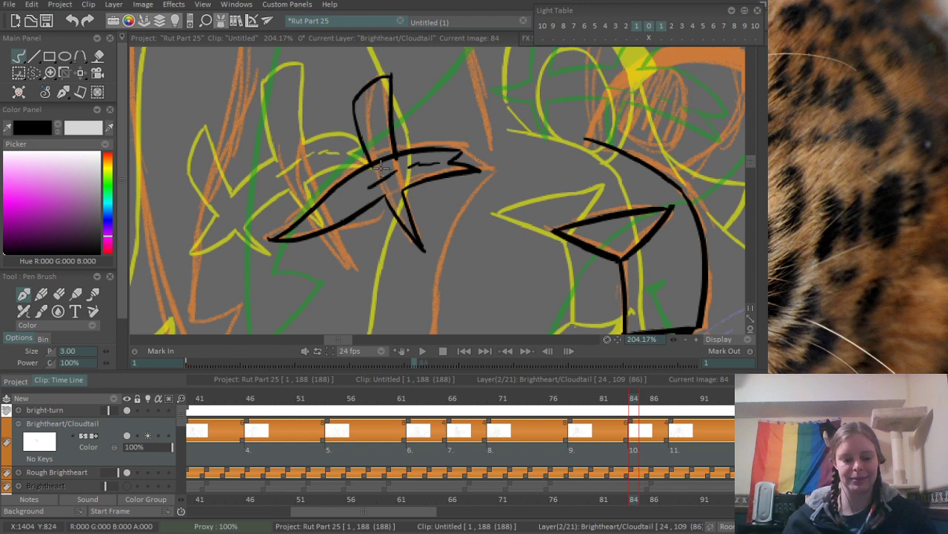
key(e)
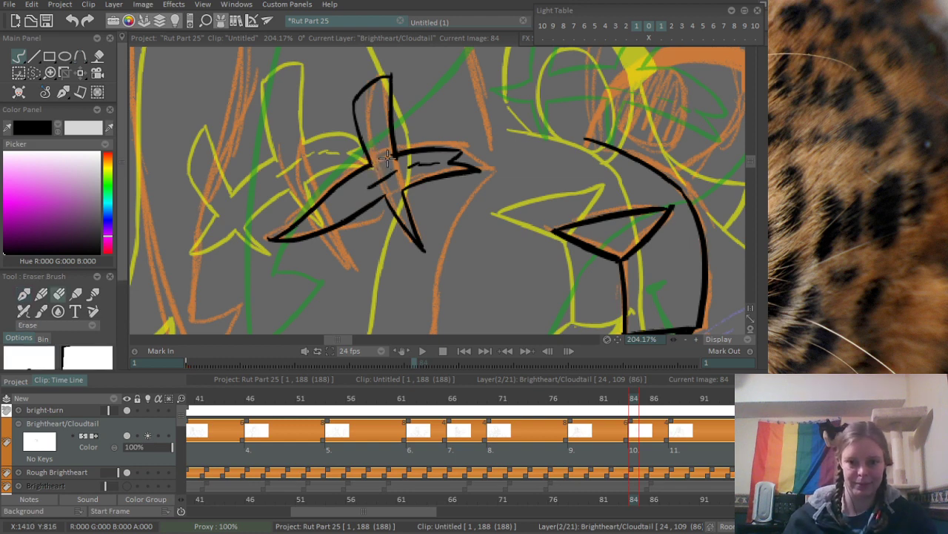
drag(388, 158, 393, 161)
key(n)
drag(401, 65, 397, 73)
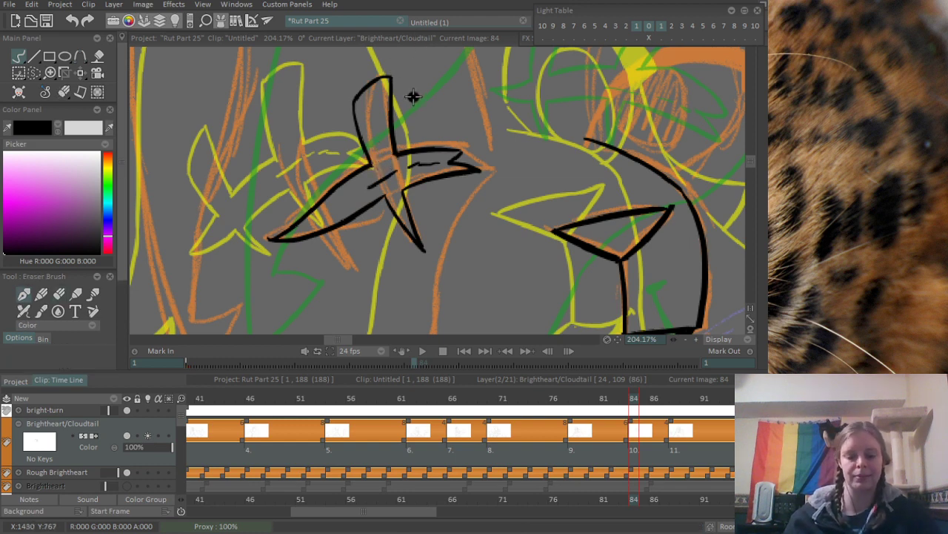
- Ink the inner edge of the second crossing scar mark, curving down to the upper line of the long scar
key(e)
drag(338, 128, 362, 83)
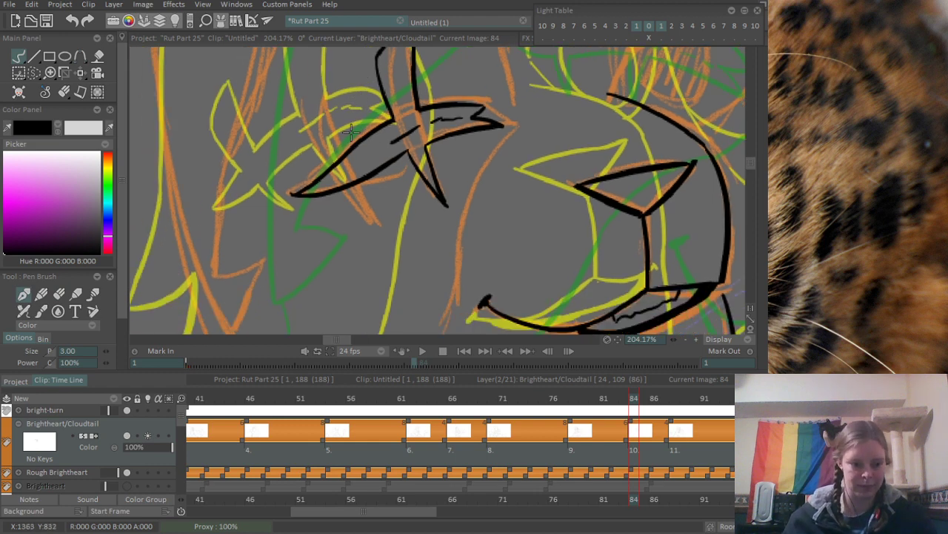
mouse_move(351, 132)
mouse_down()
mouse_move(367, 154)
mouse_move(356, 138)
mouse_up()
scroll(355, 140, up, 2)
drag(350, 181, 374, 228)
drag(351, 128, 383, 214)
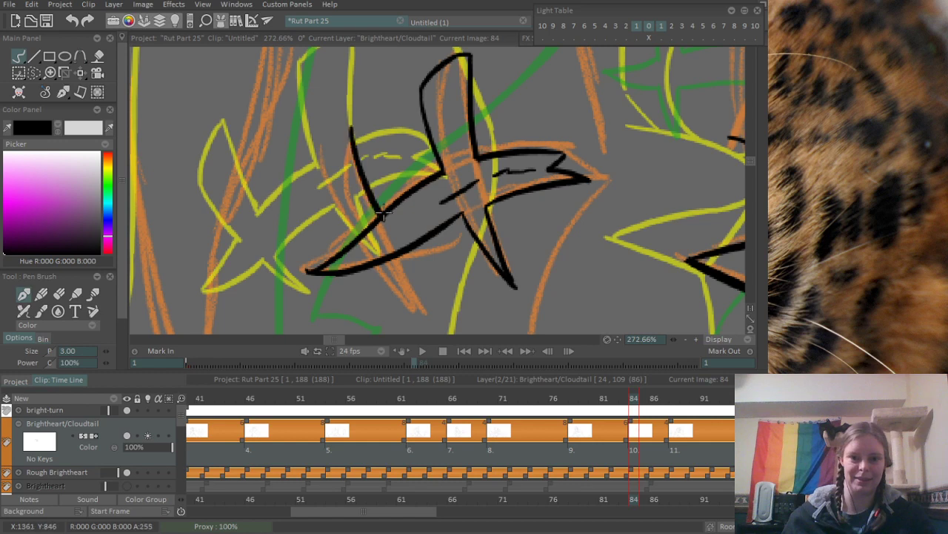
key(ctrl+z)
drag(348, 136, 383, 216)
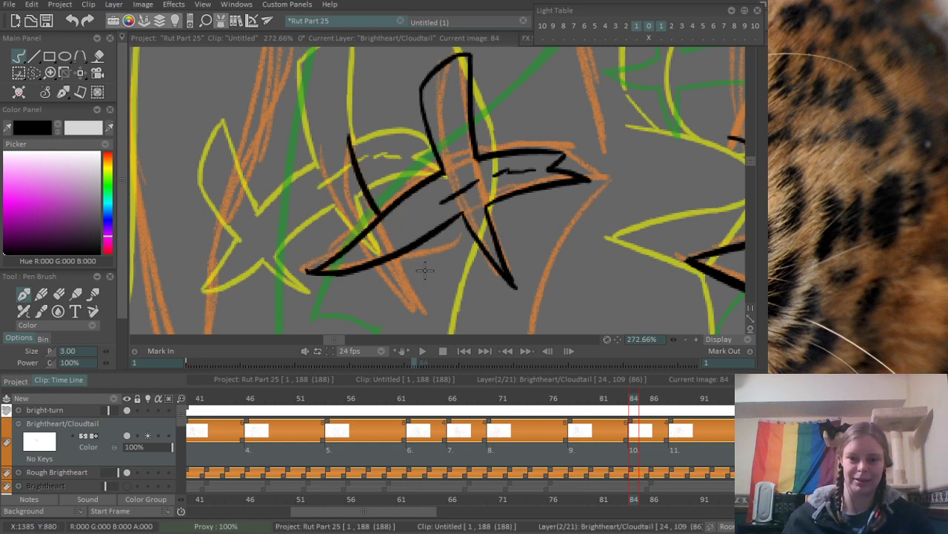
- Ink the second crossing mark's pointed lower tip beneath the long scar with two converging lines
drag(406, 256, 443, 298)
drag(385, 267, 441, 299)
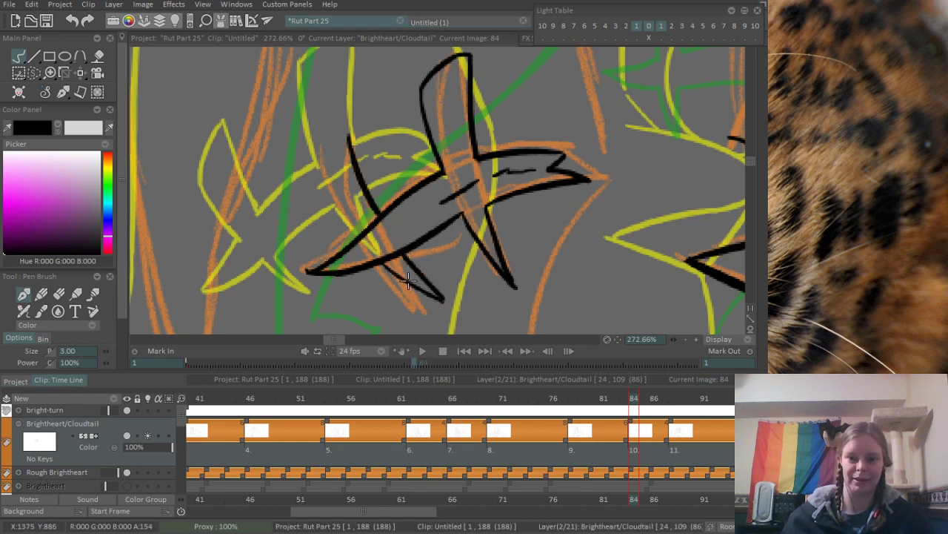
key(ctrl+z)
drag(385, 261, 444, 299)
key(ctrl+z)
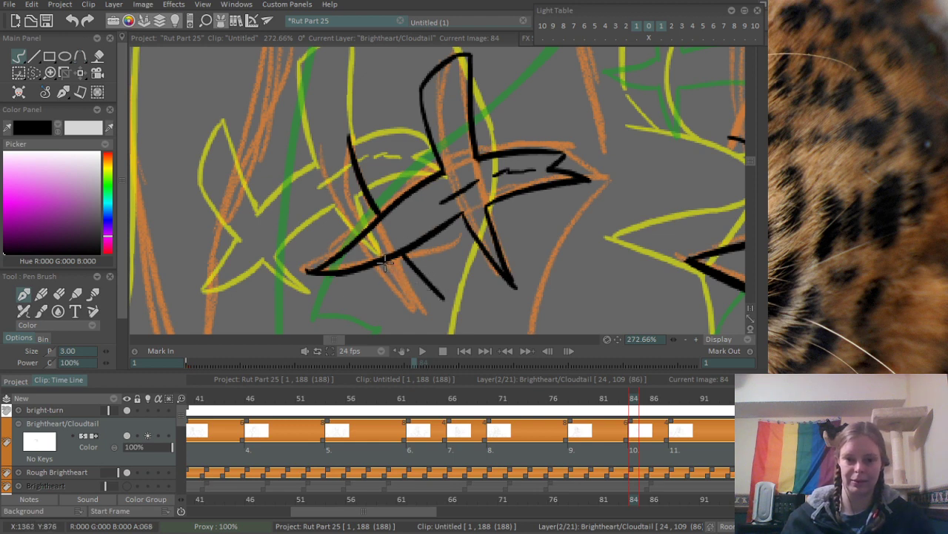
drag(387, 261, 443, 298)
- Ink the second crossing mark's outer edge and curved top, erasing the long scar's lines inside the crossing and the overshoot at the tip
drag(326, 176, 366, 241)
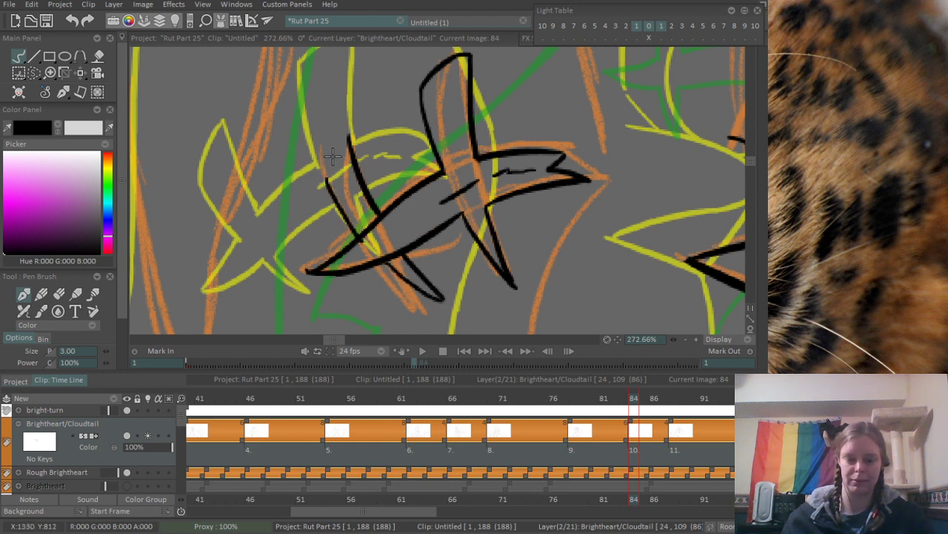
key(ctrl+z)
drag(326, 185, 365, 238)
key(ctrl+z)
drag(326, 184, 360, 237)
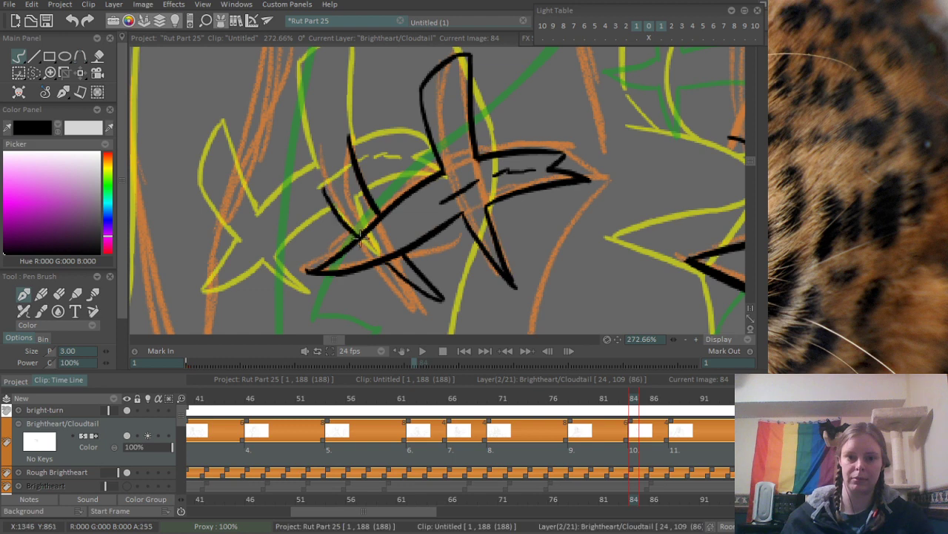
drag(325, 189, 352, 138)
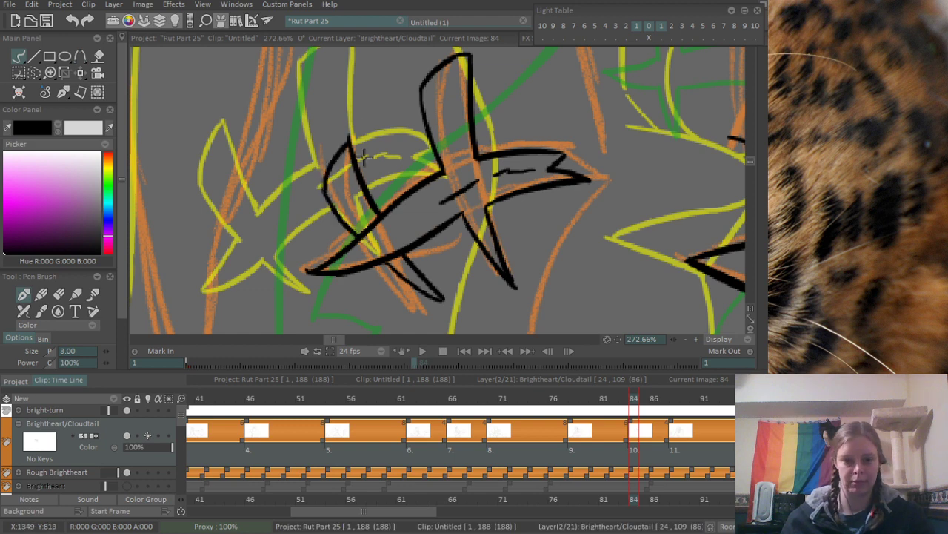
key(ctrl+z)
drag(326, 189, 352, 144)
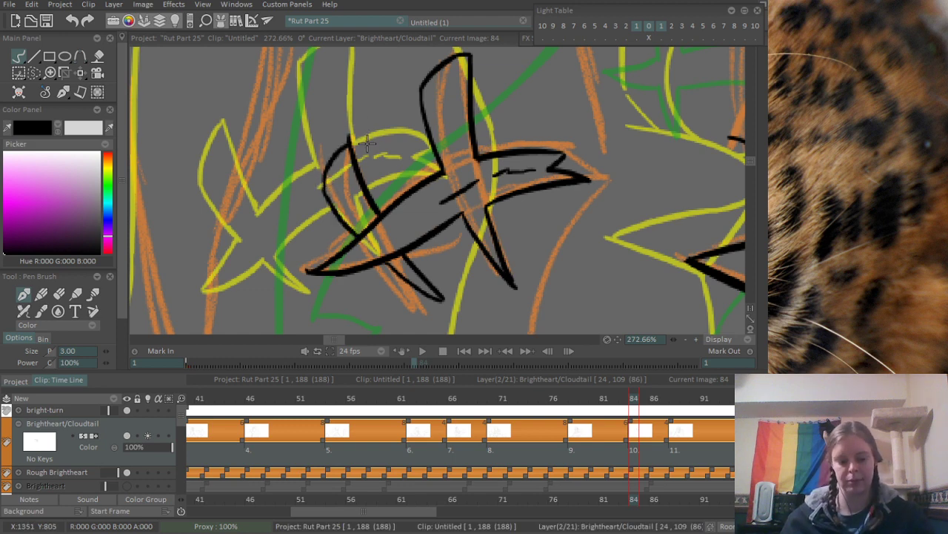
key(e)
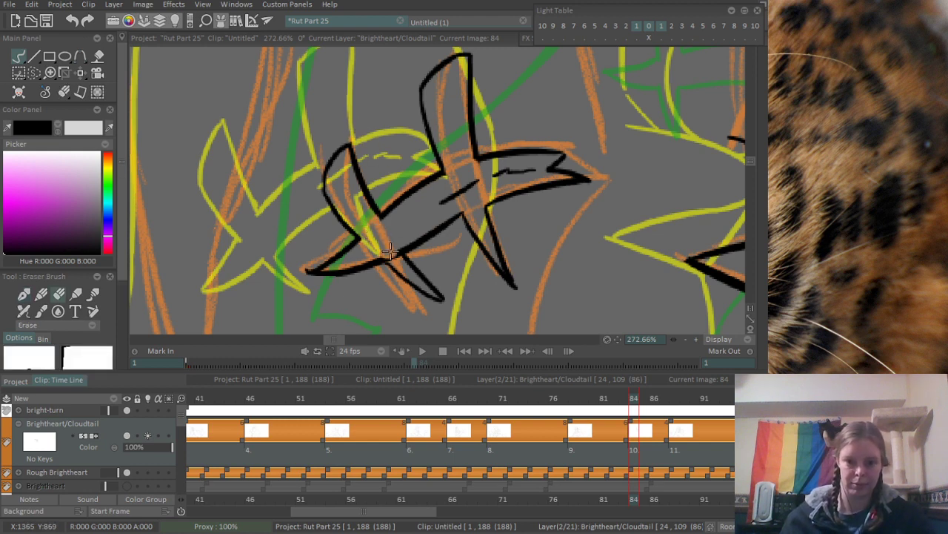
scroll(385, 243, down, 6)
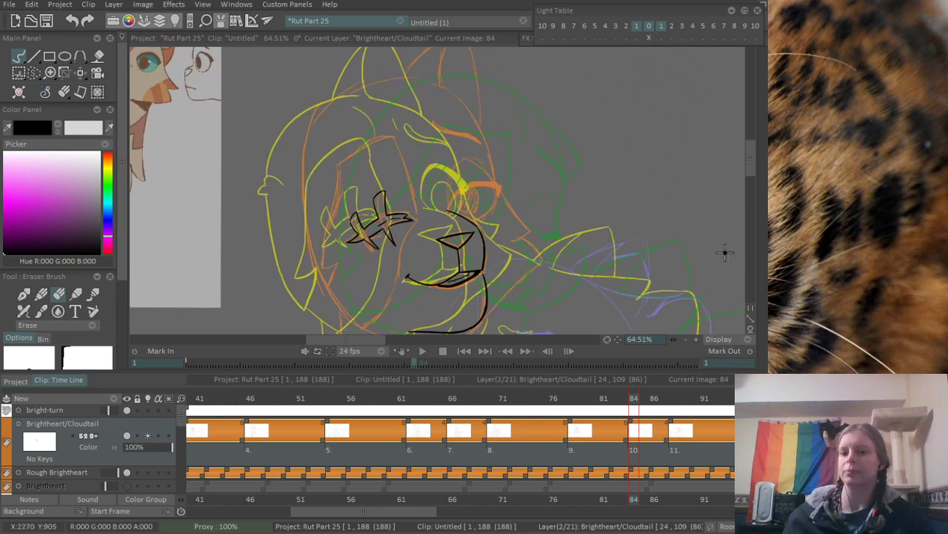
- Ink the open eye's upper lid as a thick tapered arch rising from the top end of the muzzle bridge line
mouse_move(645, 353)
scroll(432, 143, up, 4)
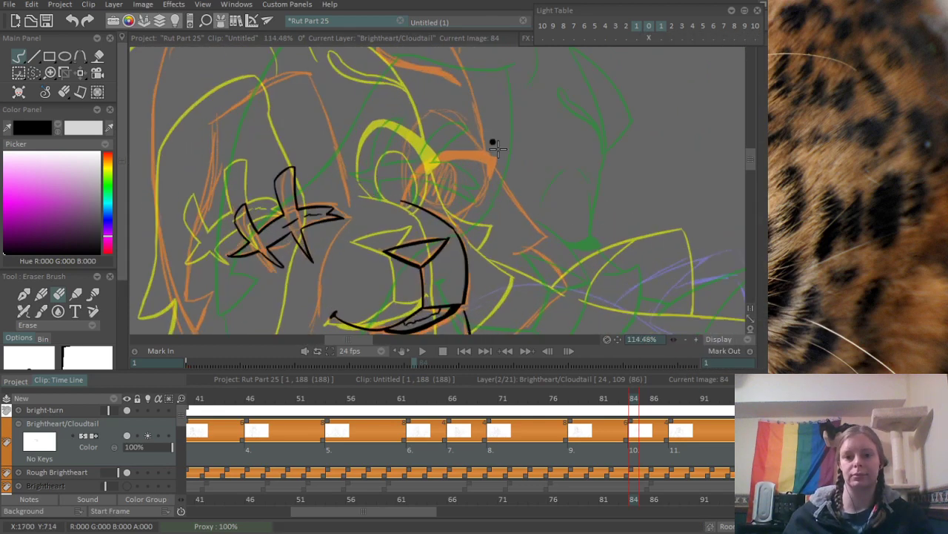
key(e)
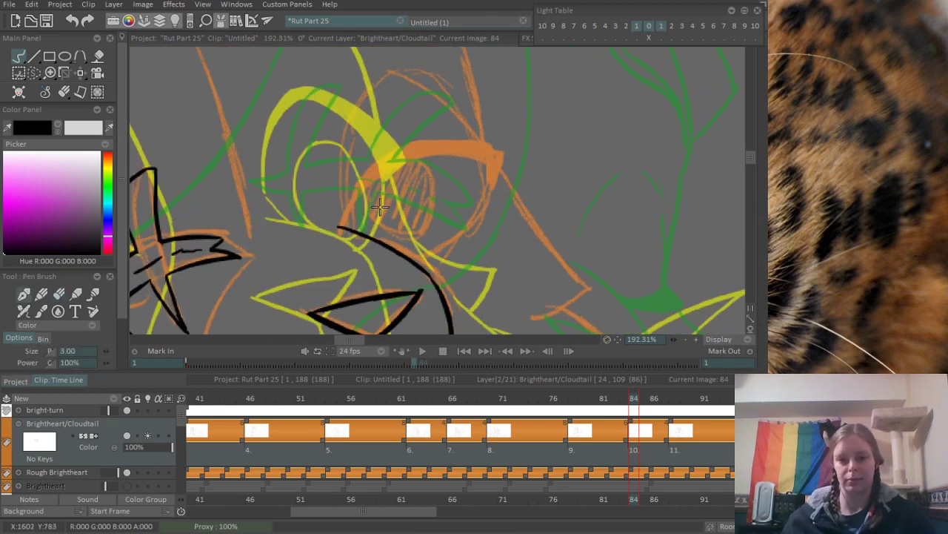
mouse_move(344, 225)
mouse_down()
mouse_move(425, 150)
mouse_move(509, 156)
mouse_up()
key(ctrl+z)
drag(408, 157, 506, 159)
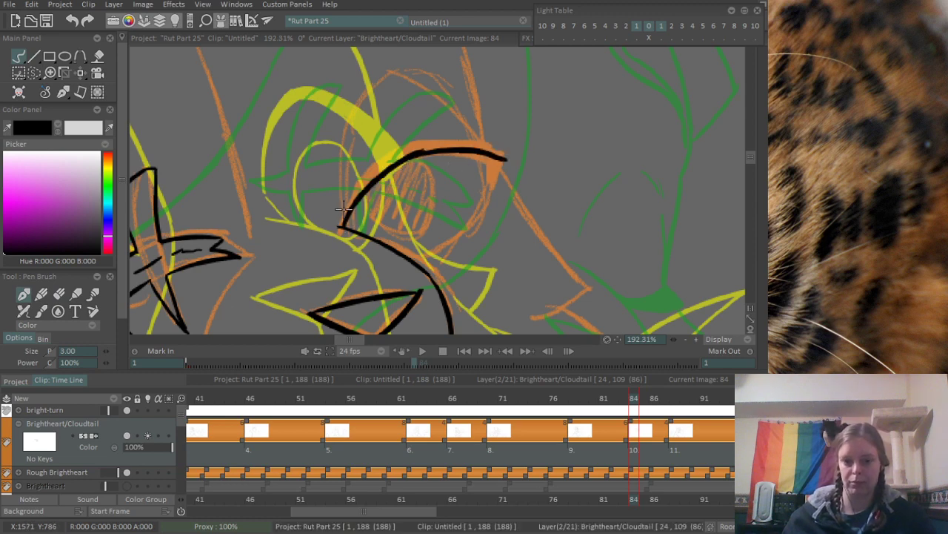
drag(344, 224, 410, 173)
mouse_move(354, 201)
mouse_down()
mouse_move(392, 157)
mouse_move(452, 139)
mouse_move(410, 151)
mouse_move(448, 142)
mouse_move(495, 154)
mouse_up()
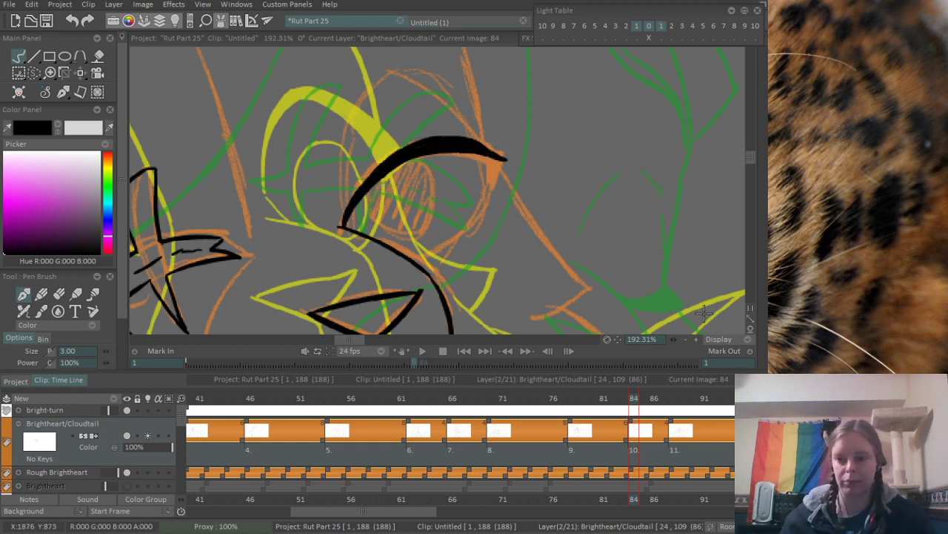
- Ink the open eye's outer side and lower edge as one curve from the upper lid down to the muzzle bridge line
mouse_move(764, 301)
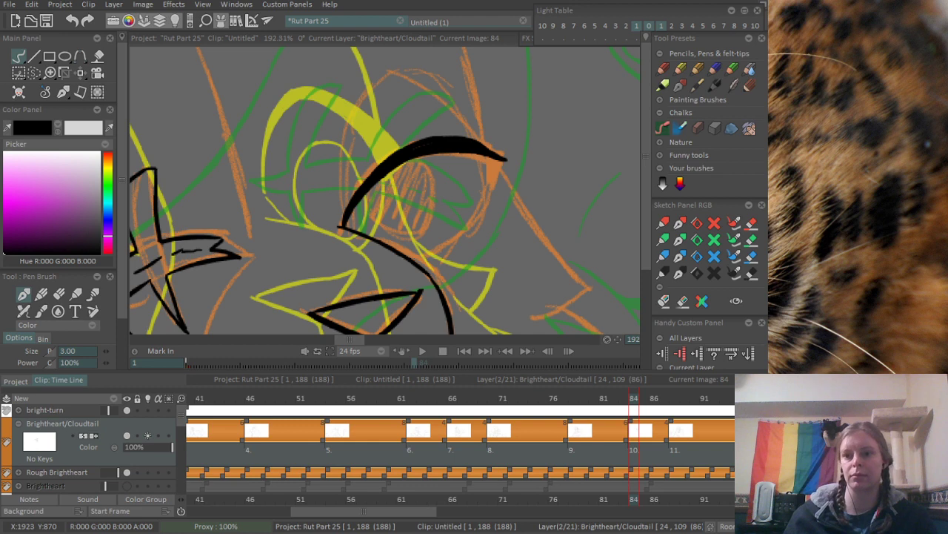
scroll(498, 185, up, 4)
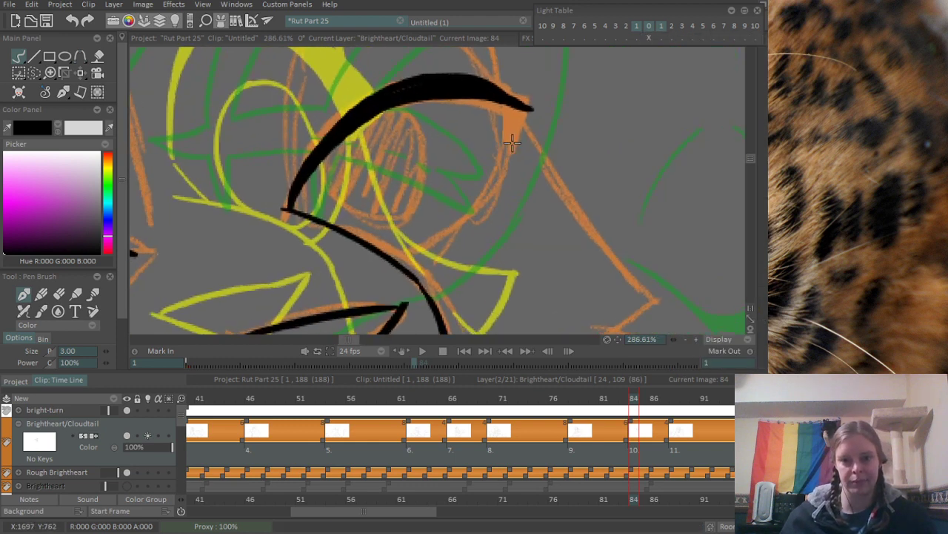
key(e)
mouse_move(535, 139)
mouse_down()
mouse_move(514, 111)
mouse_move(530, 135)
mouse_move(496, 198)
mouse_up()
key(e)
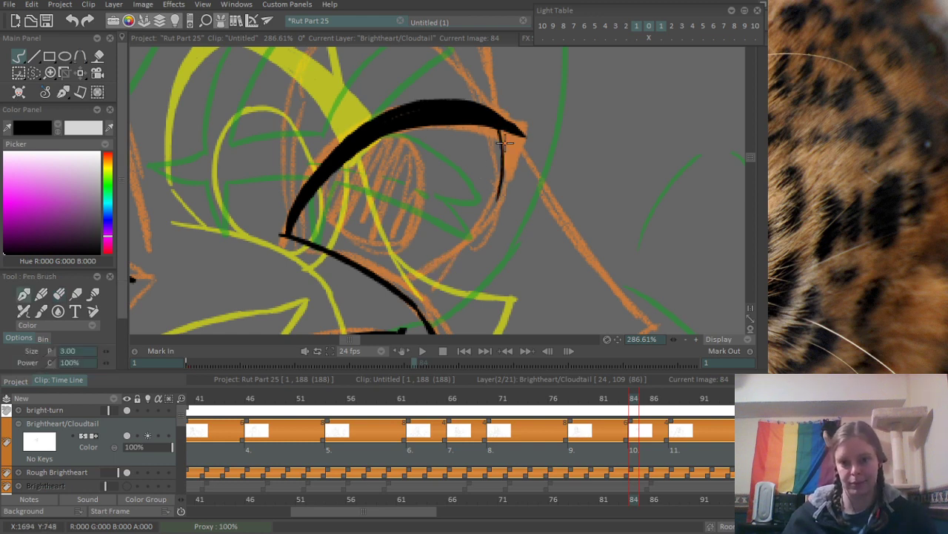
mouse_move(378, 275)
mouse_down()
mouse_move(489, 211)
mouse_move(503, 183)
mouse_up()
key(ctrl+z)
drag(489, 224, 505, 170)
key(ctrl+z)
mouse_move(487, 213)
mouse_down()
mouse_move(498, 124)
mouse_move(498, 177)
mouse_up()
- Thicken the open eye's outer corner into a solid black wedge joining the upper lid and the outer side
mouse_move(509, 130)
mouse_down()
mouse_move(501, 189)
mouse_move(522, 136)
mouse_move(516, 158)
mouse_up()
key(ctrl+z)
drag(492, 113, 523, 135)
drag(480, 108, 526, 130)
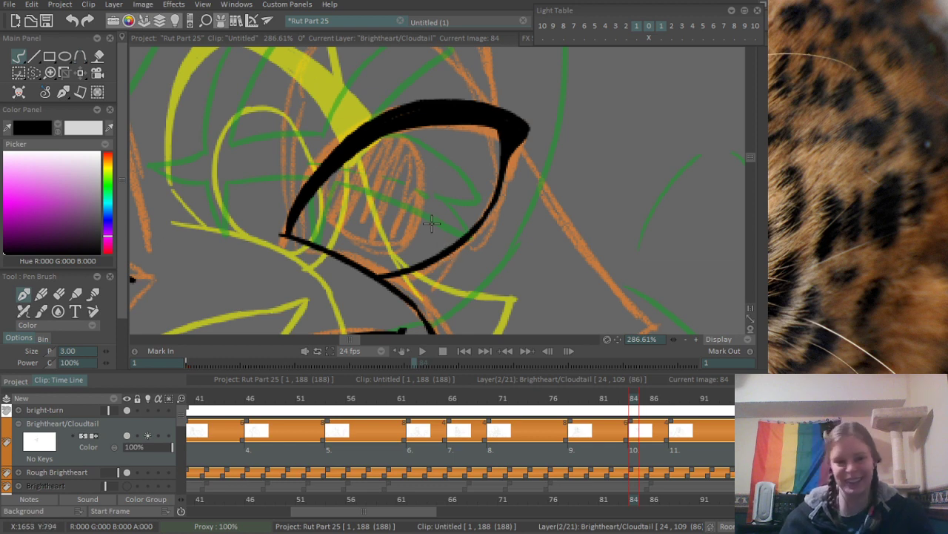
- Ink a thin oval iris inside the open eye, hanging from the upper lid down toward the lower edge
drag(421, 212, 460, 244)
mouse_move(366, 218)
mouse_down()
mouse_move(478, 270)
mouse_move(439, 177)
mouse_up()
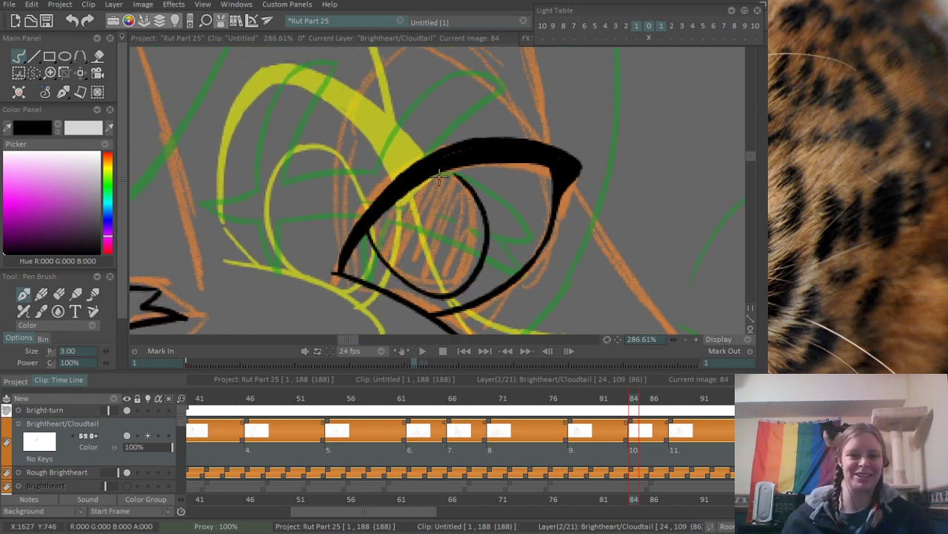
key(ctrl+z)
drag(375, 231, 419, 175)
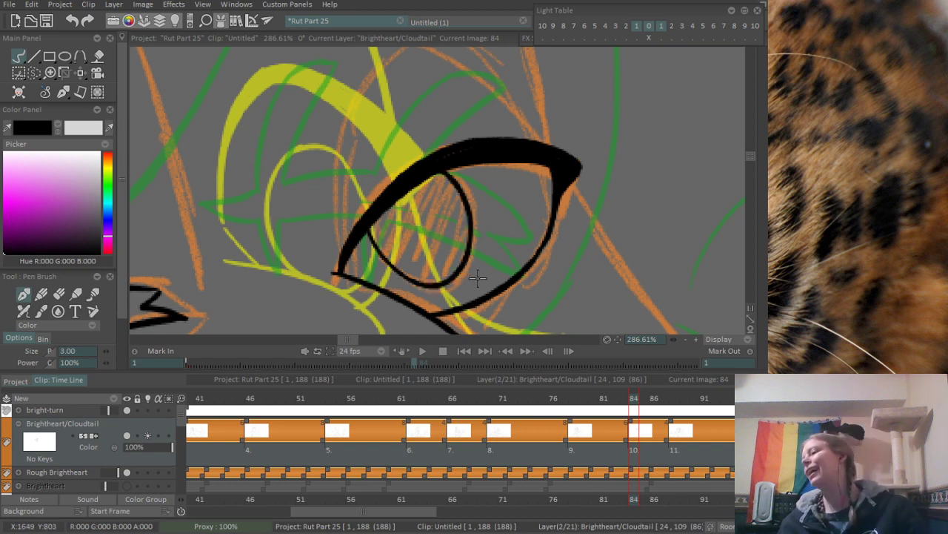
- Ink two thin curved accent lines around the open eye, one beside its inner corner and one above the upper lid
scroll(305, 235, down, 5)
scroll(398, 146, up, 4)
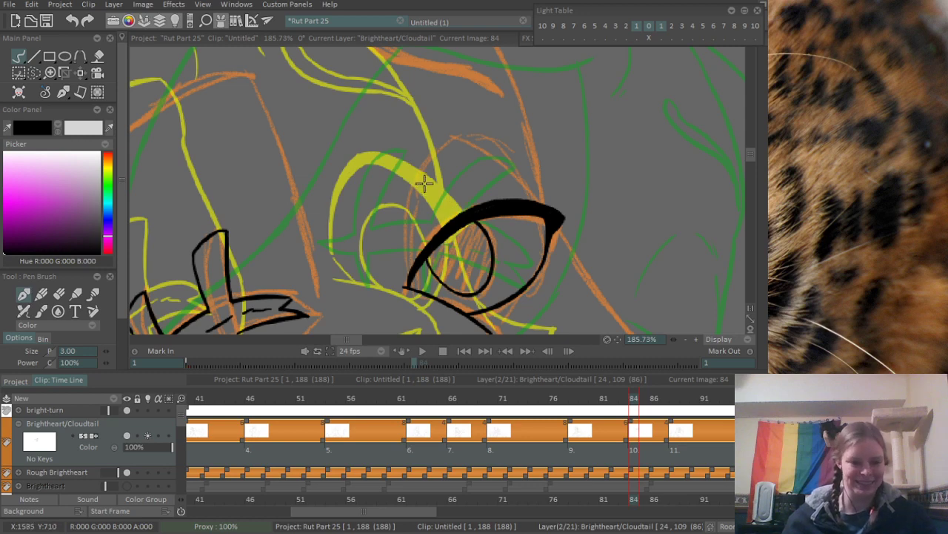
drag(405, 171, 401, 267)
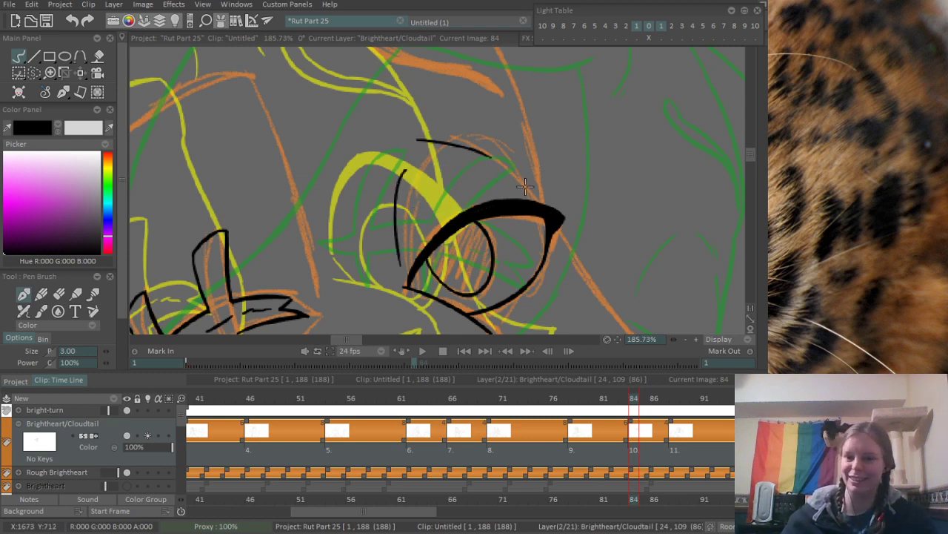
drag(413, 140, 511, 173)
- Ink the brow mark above the open eye as a narrow closed shape, rounded at the inner end and tapering outward
scroll(504, 164, down, 1)
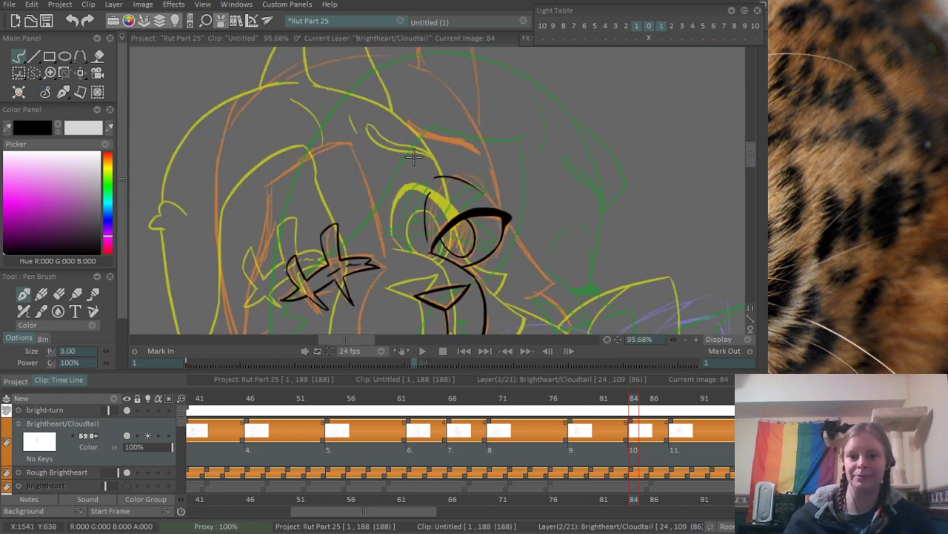
scroll(432, 153, down, 1)
scroll(432, 153, down, 1)
scroll(448, 141, down, 1)
scroll(439, 114, up, 1)
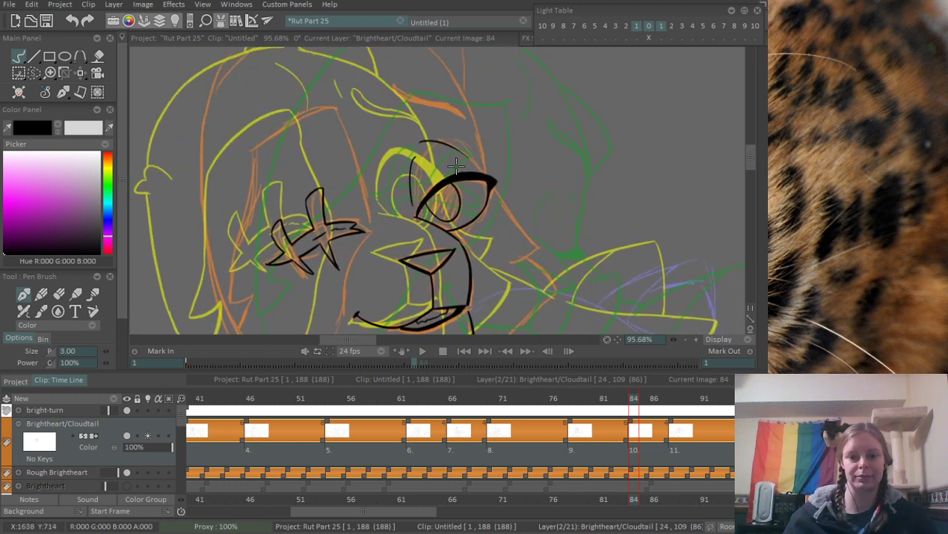
scroll(444, 207, up, 1)
scroll(491, 250, up, 1)
scroll(491, 250, up, 1)
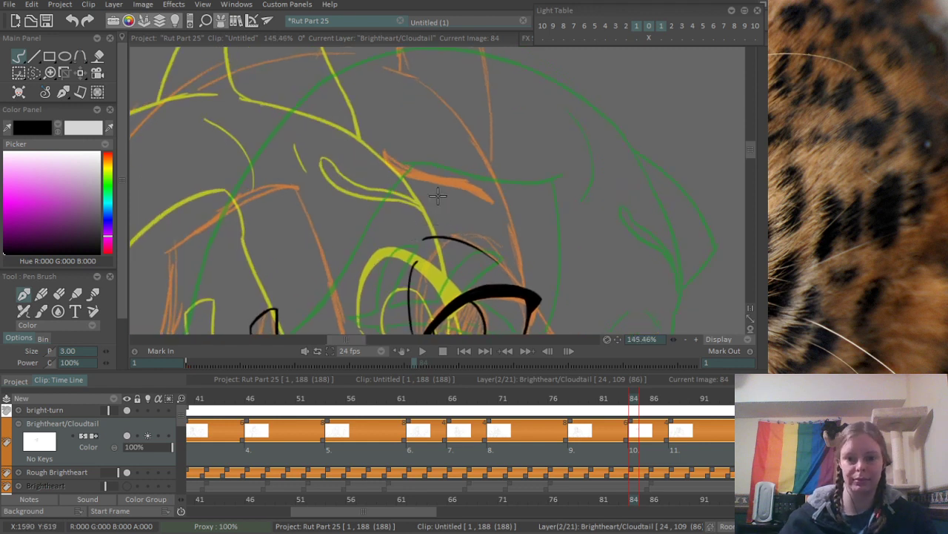
drag(381, 163, 501, 213)
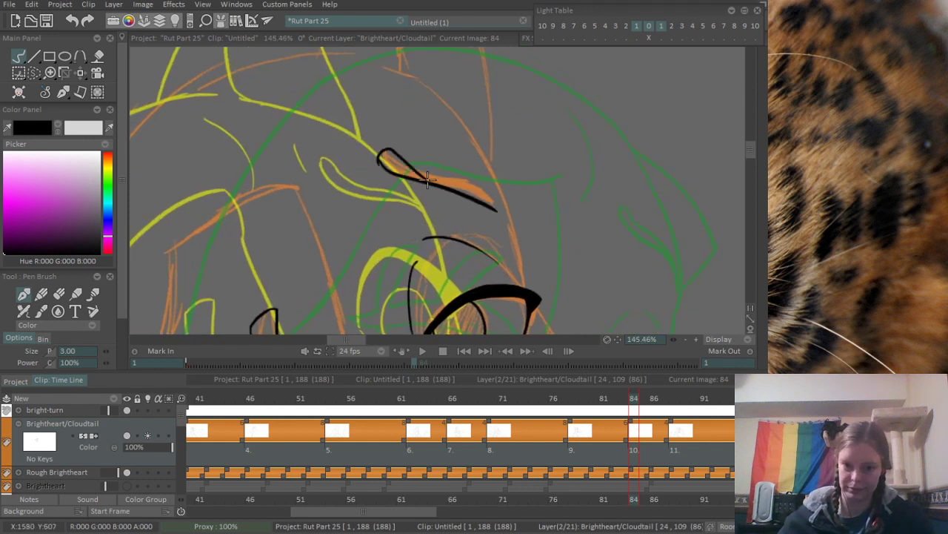
drag(380, 160, 496, 209)
key(ctrl+z)
key(ctrl+z)
key(ctrl+z)
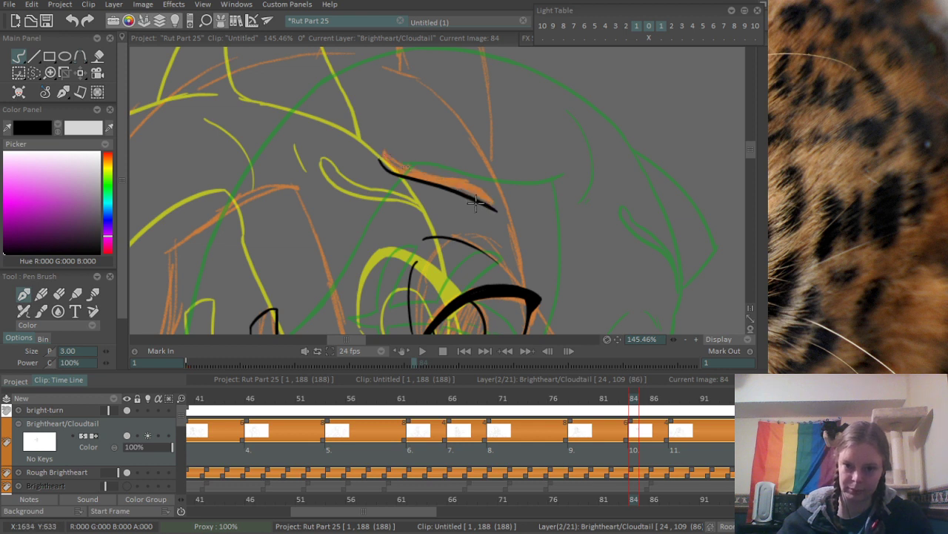
drag(381, 159, 497, 209)
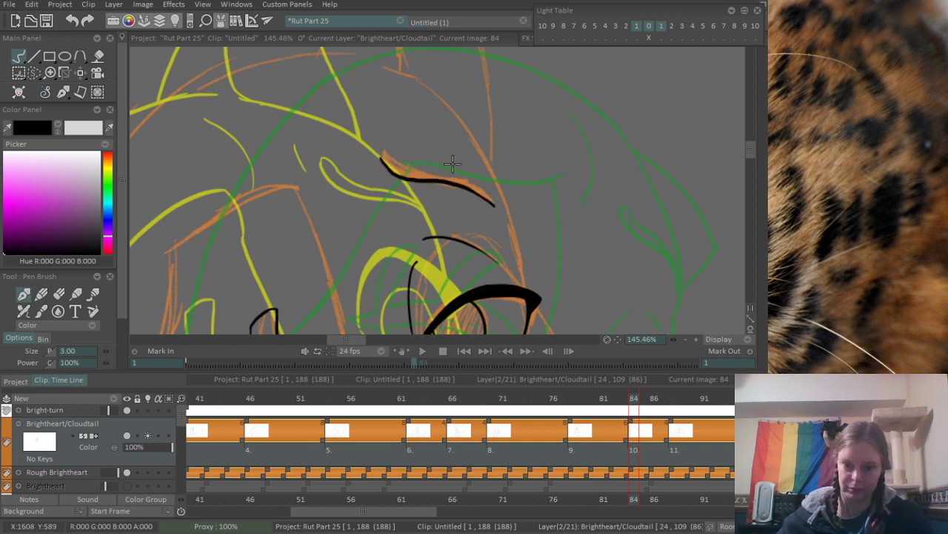
drag(381, 157, 486, 199)
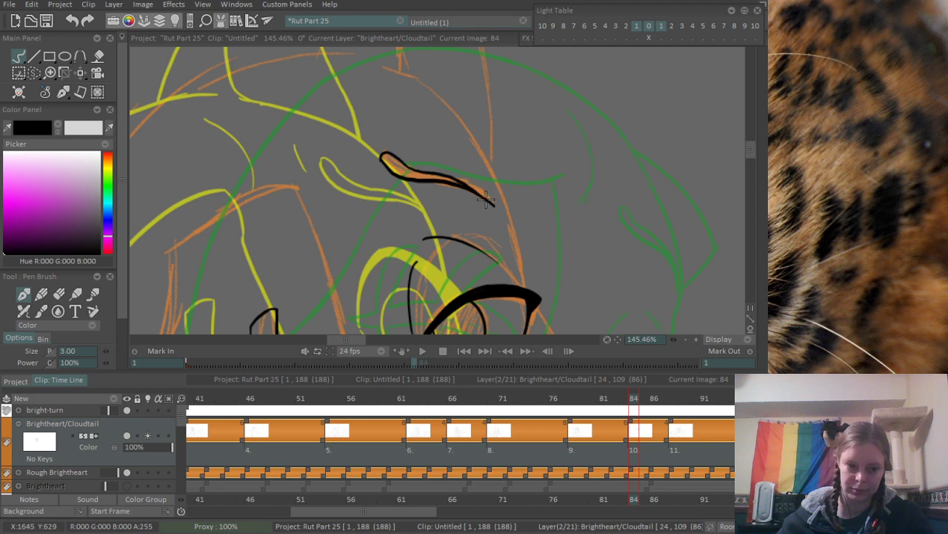
- Ink a short slanted forehead mark just beside the brow mark's rounded inner end
drag(382, 171, 401, 217)
drag(331, 223, 358, 209)
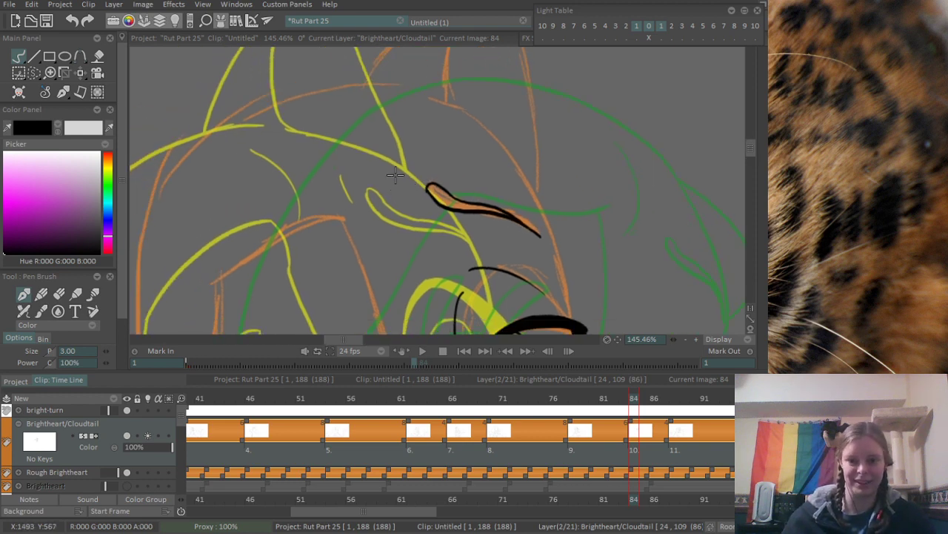
mouse_move(397, 168)
mouse_down()
mouse_move(408, 191)
mouse_move(420, 93)
mouse_up()
- Ink the arched top edge of the face patch above the scarred eye, following the orange rough
mouse_move(385, 129)
mouse_down()
mouse_move(380, 103)
mouse_move(383, 146)
mouse_up()
mouse_move(315, 205)
mouse_down()
mouse_move(359, 158)
mouse_move(465, 132)
mouse_up()
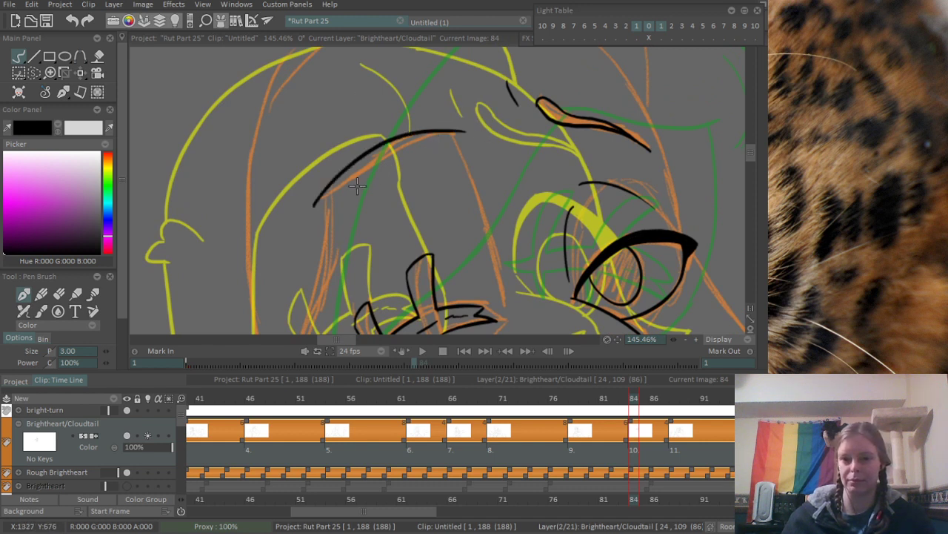
key(ctrl+z)
mouse_move(318, 204)
mouse_down()
mouse_move(359, 160)
mouse_move(460, 130)
mouse_move(348, 177)
mouse_move(454, 136)
mouse_up()
key(ctrl+z)
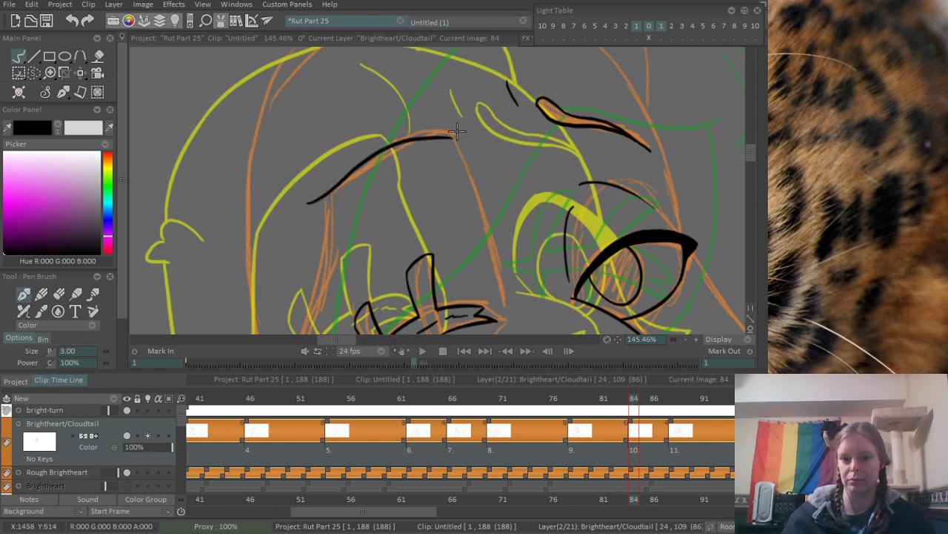
key(ctrl+z)
mouse_move(314, 197)
mouse_down()
mouse_move(448, 131)
mouse_move(461, 157)
mouse_move(456, 206)
mouse_move(381, 153)
mouse_move(393, 186)
mouse_move(387, 195)
mouse_move(394, 151)
mouse_move(418, 193)
mouse_up()
key(ctrl+z)
- Ink the patch's inner side from its top corner down to the long scar's tip, erasing the overshoot below the tip
drag(411, 157, 462, 304)
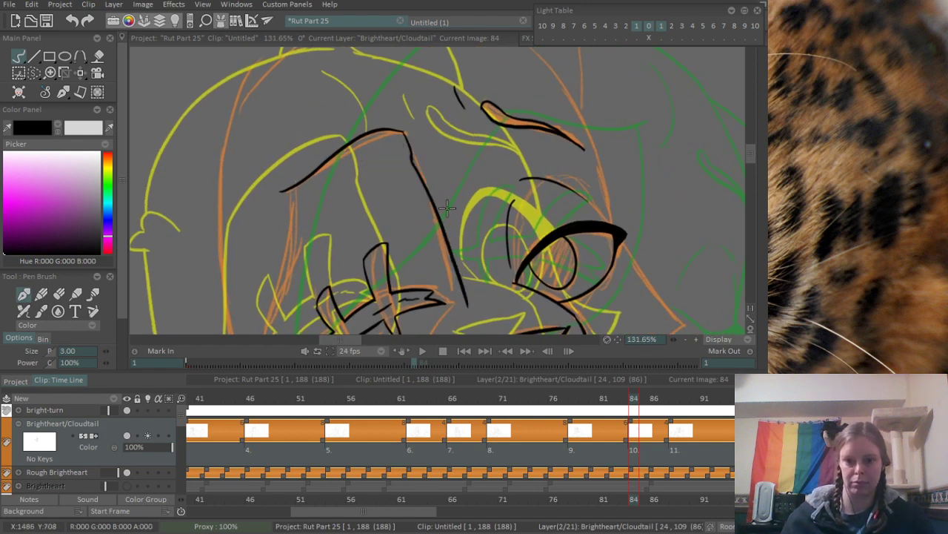
key(ctrl+z)
mouse_move(411, 156)
mouse_down()
mouse_move(455, 309)
mouse_move(458, 90)
mouse_move(419, 197)
mouse_move(451, 195)
mouse_up()
key(e)
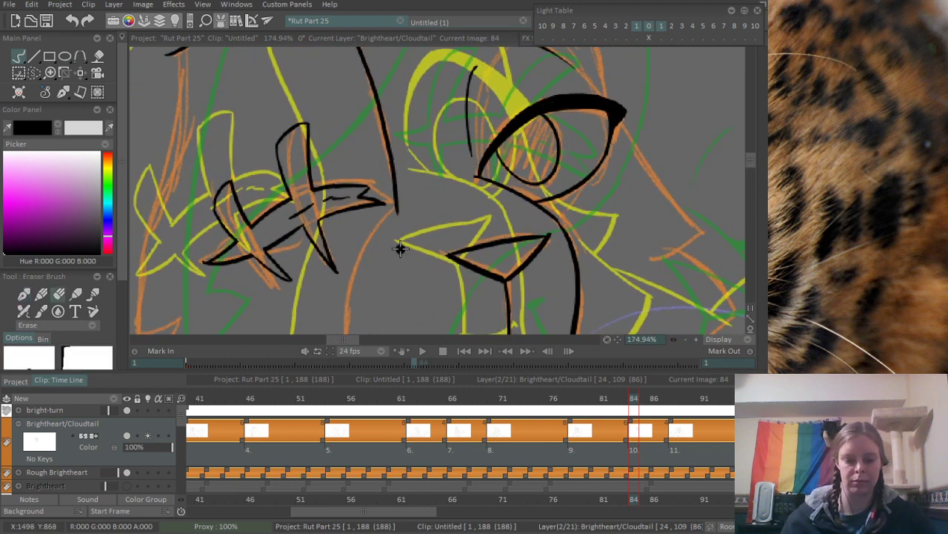
drag(398, 223, 406, 199)
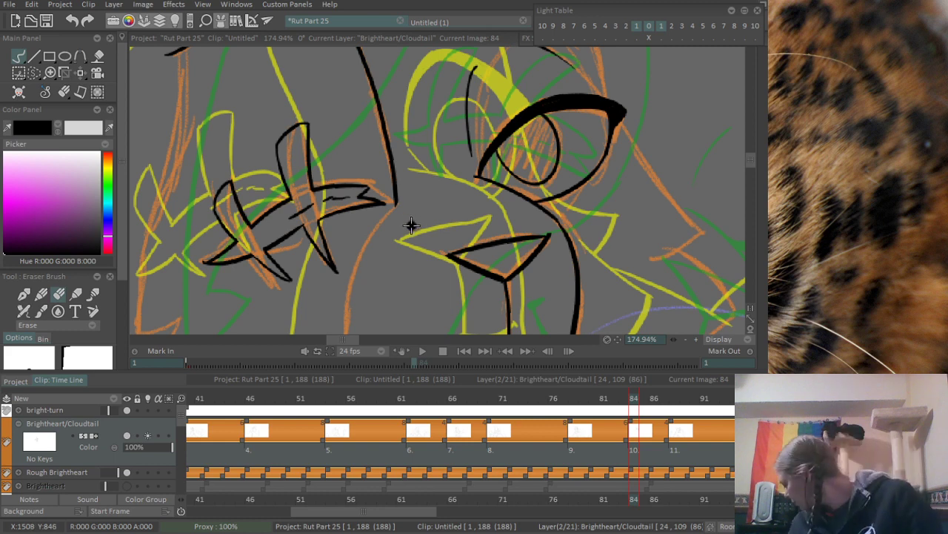
- Ink the curved patch edge from the long scar's tip down past the corner of the mouth
mouse_move(311, 303)
mouse_down()
mouse_move(386, 115)
mouse_move(407, 140)
mouse_move(388, 194)
mouse_move(358, 205)
mouse_move(348, 225)
mouse_up()
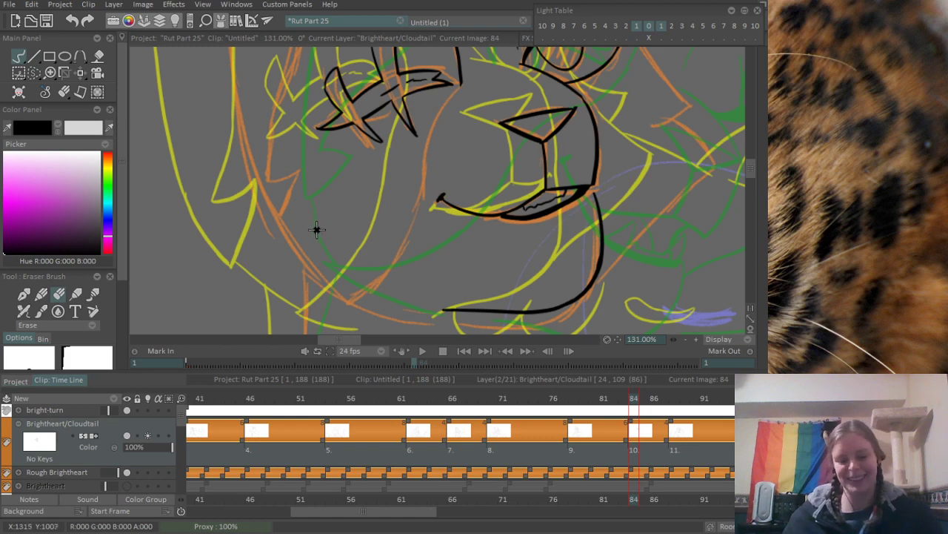
key(n)
drag(460, 86, 427, 166)
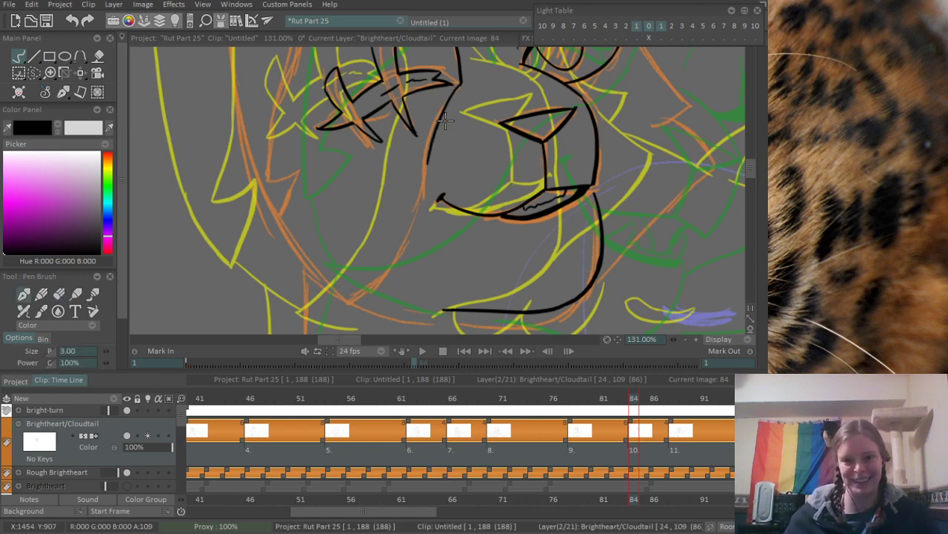
key(ctrl+z)
drag(460, 86, 409, 216)
key(ctrl+z)
drag(458, 81, 421, 192)
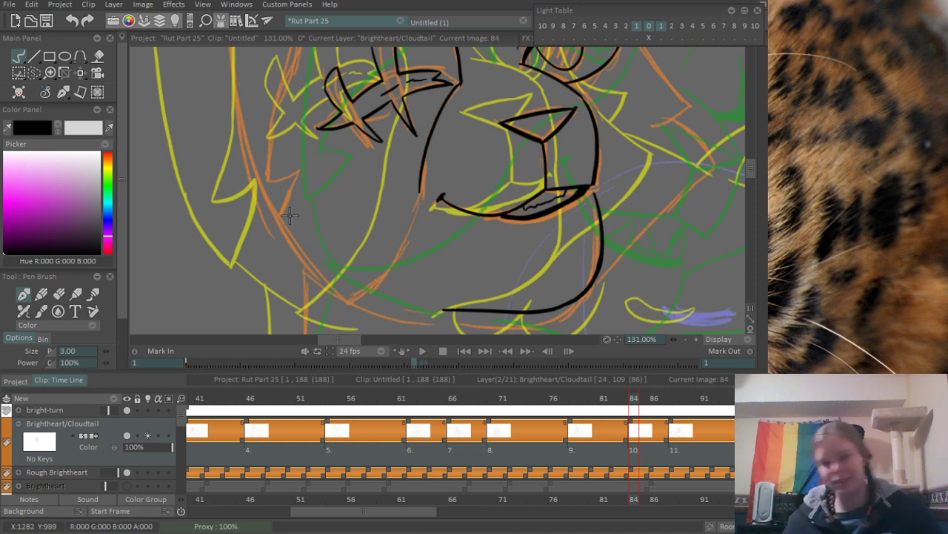
scroll(423, 205, up, 2)
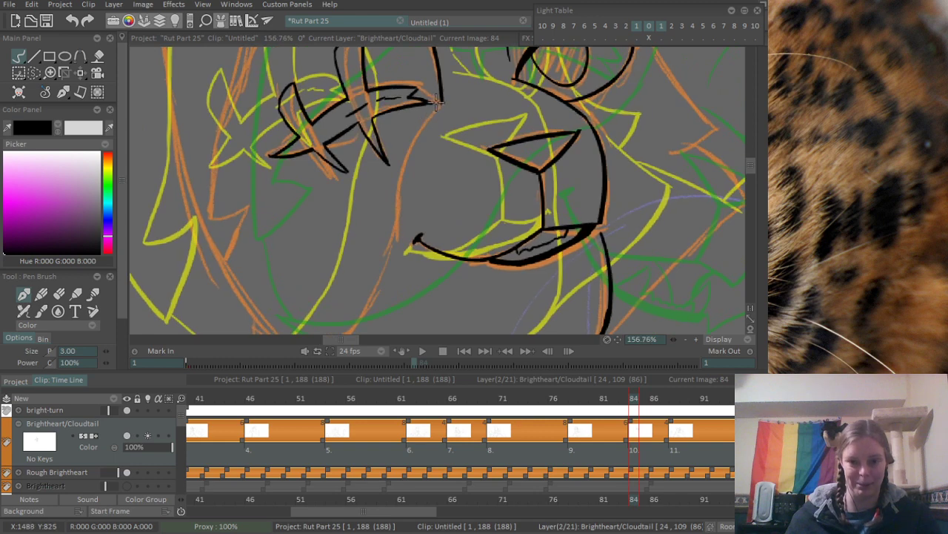
drag(442, 103, 397, 252)
key(ctrl+z)
drag(443, 103, 397, 254)
key(ctrl+z)
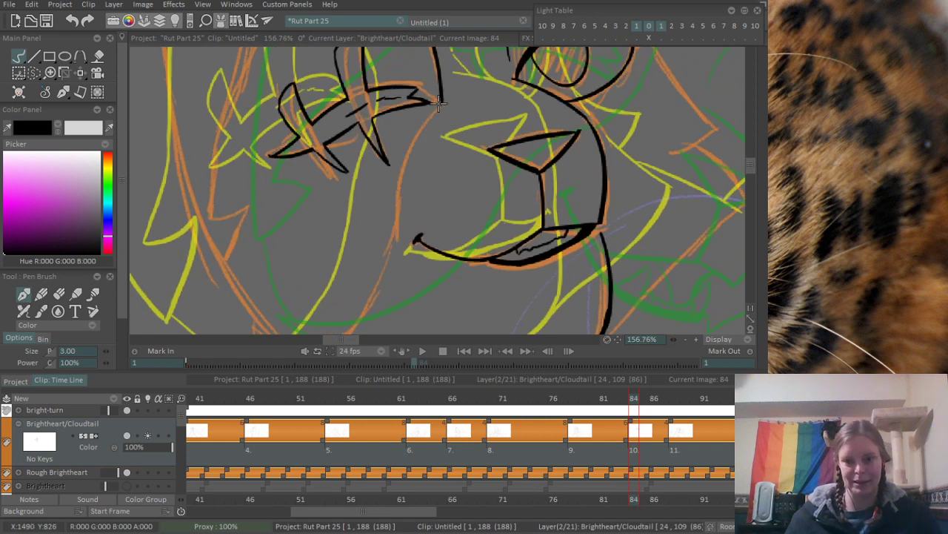
drag(443, 104, 378, 284)
key(ctrl+z)
mouse_move(449, 96)
mouse_down()
mouse_move(391, 256)
mouse_move(427, 116)
mouse_up()
- Extend the inner patch edge from beside the mouth corner diagonally down to the jaw, erasing the overlap where the strokes meet
mouse_move(428, 78)
mouse_down()
mouse_move(416, 122)
mouse_move(326, 209)
mouse_up()
key(ctrl+z)
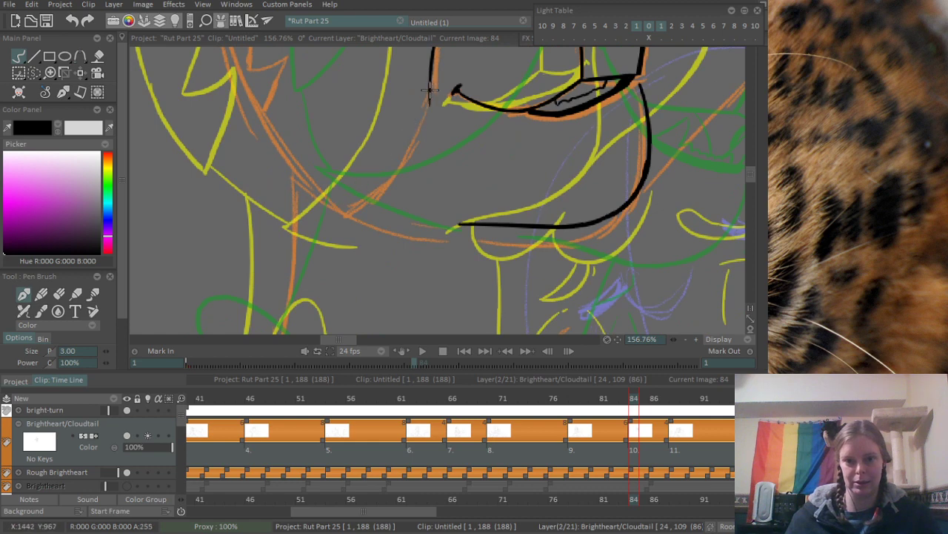
drag(428, 80, 327, 208)
scroll(402, 129, up, 3)
key(e)
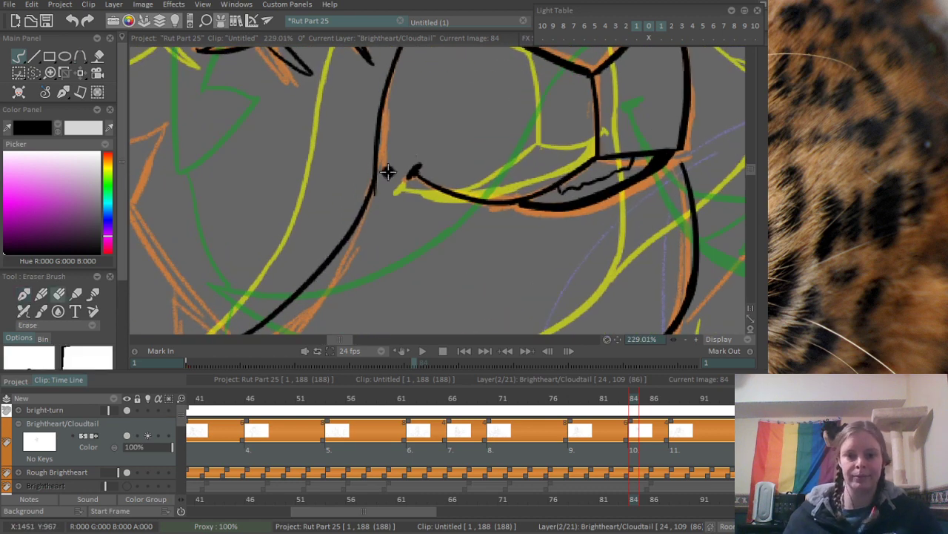
- Ink the two edges of the pointed fur tuft on the patch's outer side, below the scarred eye
scroll(331, 230, down, 5)
scroll(304, 267, up, 1)
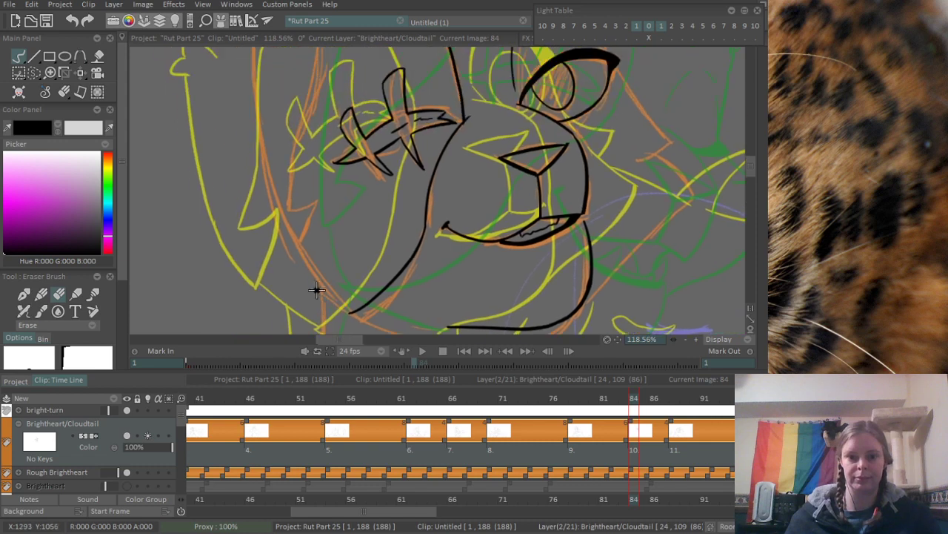
scroll(293, 191, up, 2)
key(p)
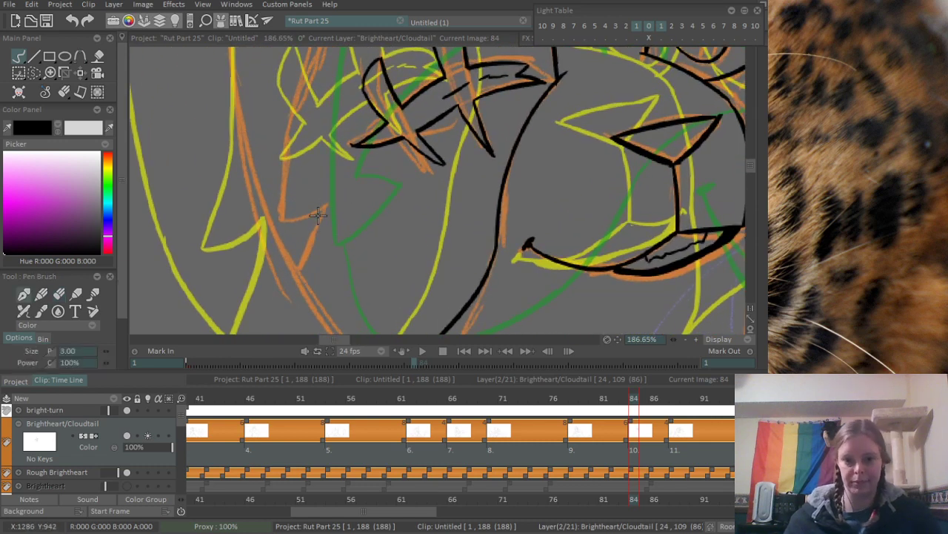
drag(320, 203, 294, 279)
drag(285, 218, 322, 196)
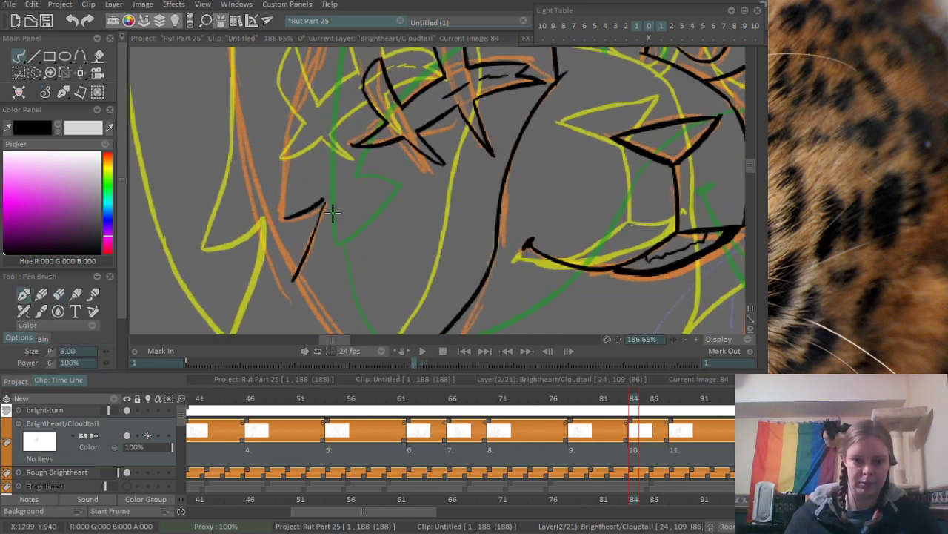
- Ink the patch's outer side from the fur tuft up past the scars to the outer end of the arched top edge
drag(344, 156, 335, 245)
drag(274, 309, 315, 122)
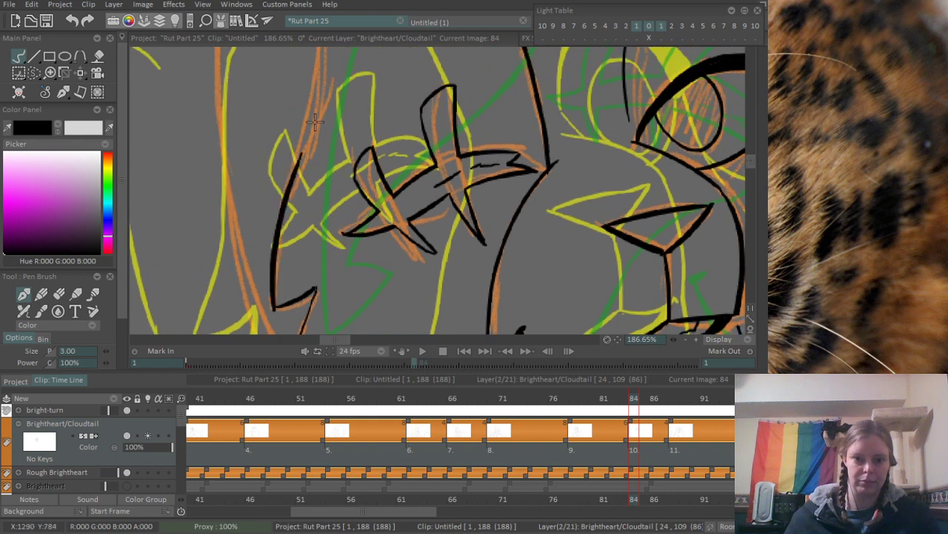
key(ctrl+z)
drag(274, 311, 297, 145)
key(ctrl+z)
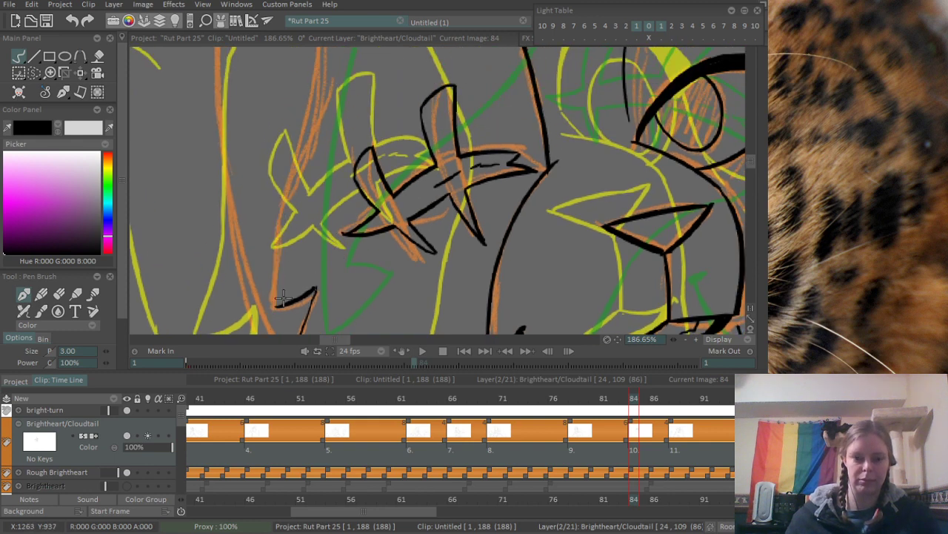
drag(274, 306, 311, 143)
drag(324, 99, 323, 240)
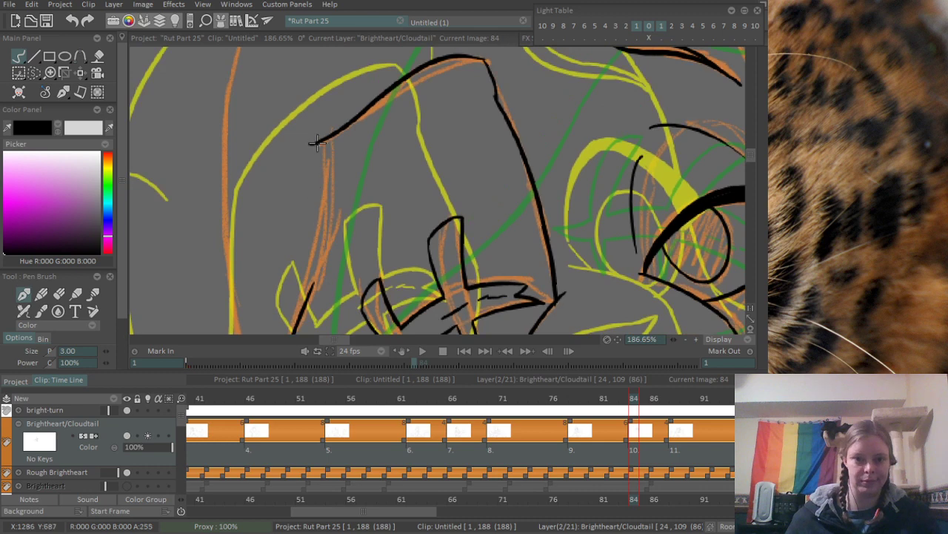
mouse_move(319, 141)
mouse_down()
mouse_move(303, 304)
mouse_move(355, 193)
mouse_move(331, 215)
mouse_up()
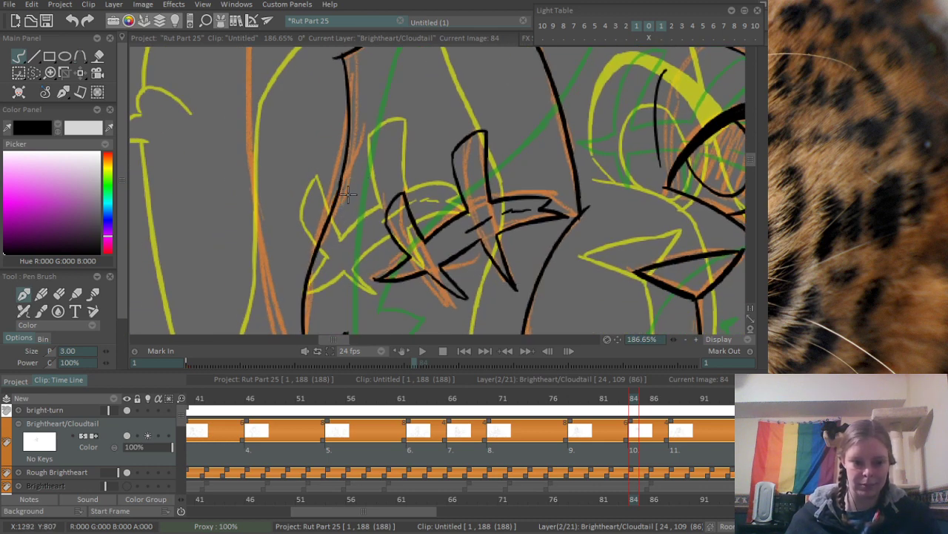
- Ink the patch's lower outer edge from the fur tuft diagonally down to meet the inner edge in a point at the jaw
drag(389, 142, 307, 148)
drag(328, 296, 300, 174)
drag(299, 245, 356, 252)
scroll(356, 252, up, 2)
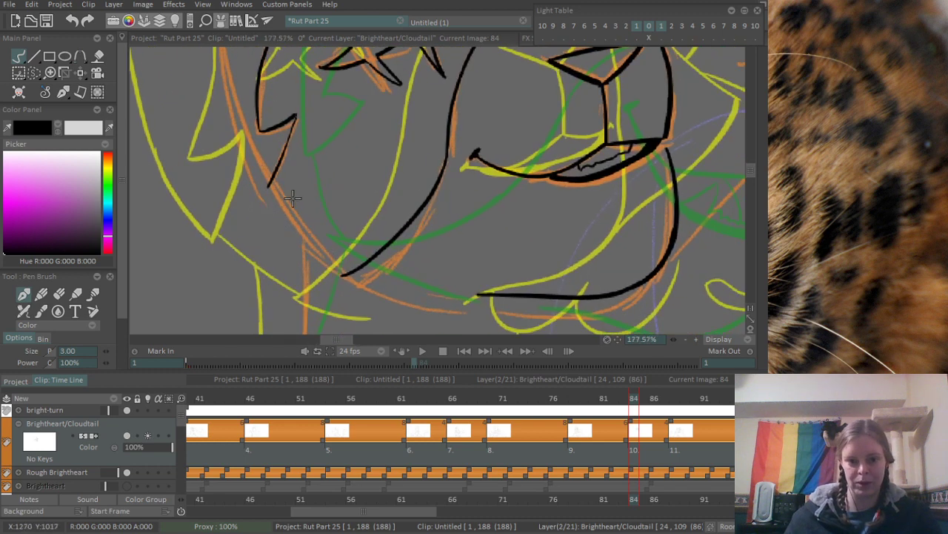
mouse_move(264, 179)
mouse_down()
mouse_move(377, 301)
mouse_move(330, 266)
mouse_move(366, 293)
mouse_up()
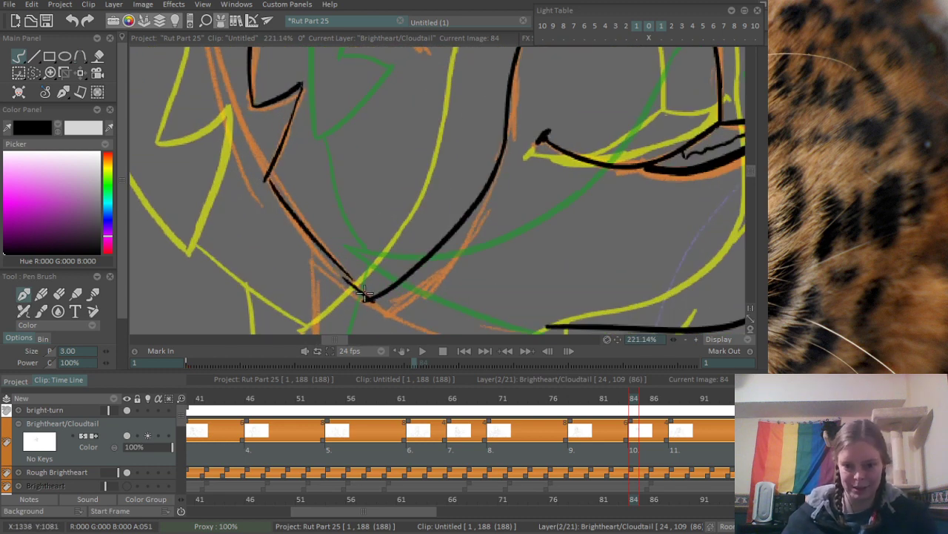
drag(336, 264, 369, 293)
- Ink the outer side of the head down past the patch and fur tuft to meet the patch's lower outer edge
scroll(267, 177, down, 4)
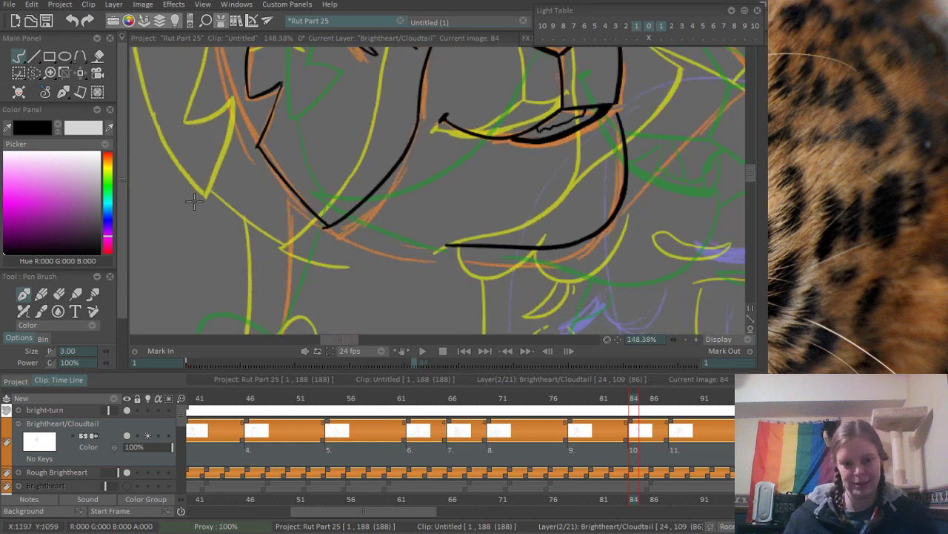
drag(299, 77, 317, 239)
key(ctrl+z)
drag(302, 51, 322, 265)
scroll(311, 296, up, 4)
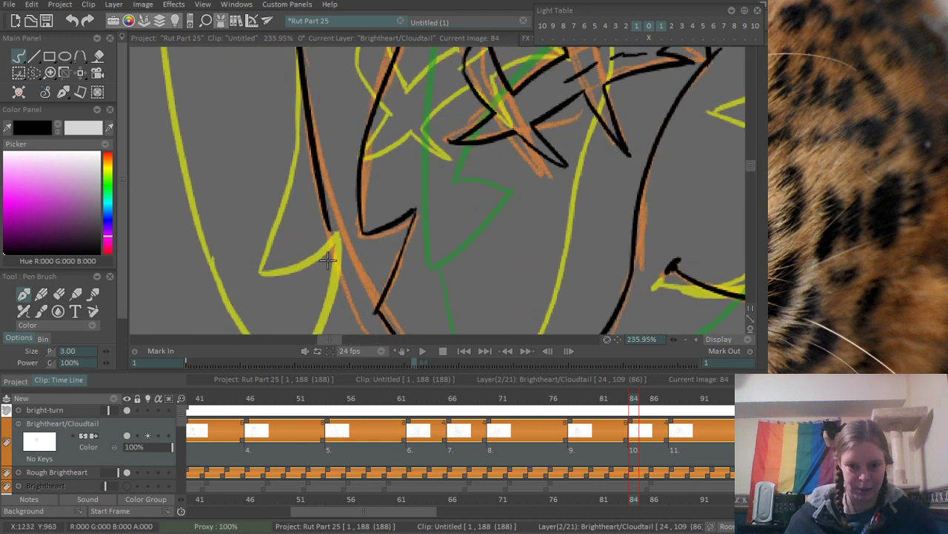
drag(323, 212, 354, 297)
key(ctrl+z)
mouse_move(328, 227)
mouse_down()
mouse_move(361, 301)
mouse_move(343, 274)
mouse_move(370, 307)
mouse_up()
key(ctrl+z)
drag(381, 169, 295, 265)
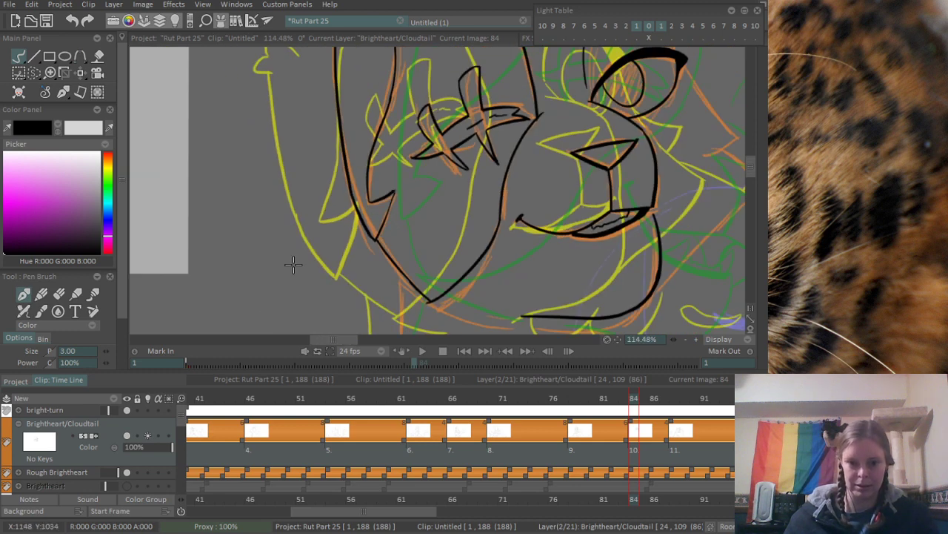
drag(330, 165, 308, 348)
drag(356, 141, 386, 120)
mouse_move(313, 157)
mouse_down()
mouse_move(305, 202)
mouse_move(290, 212)
mouse_up()
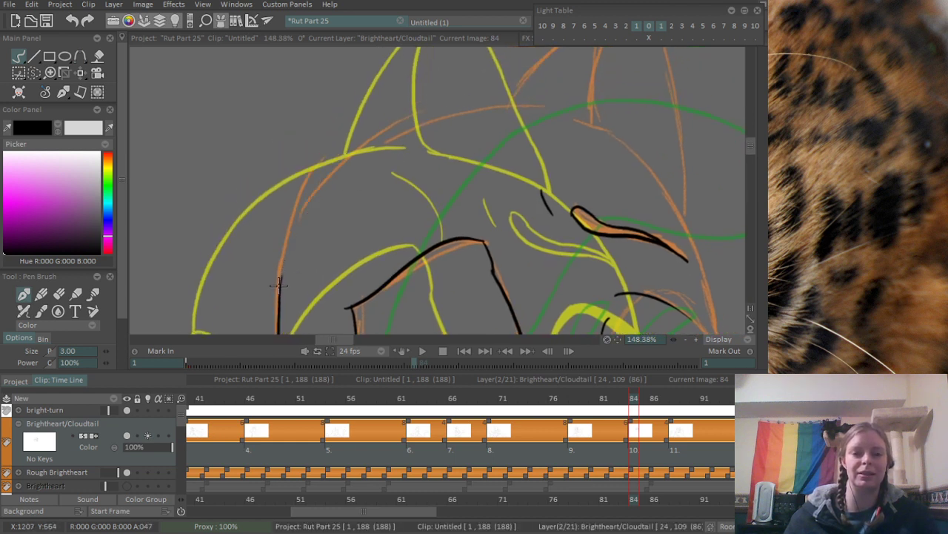
drag(278, 284, 383, 132)
key(ctrl+z)
drag(280, 284, 385, 130)
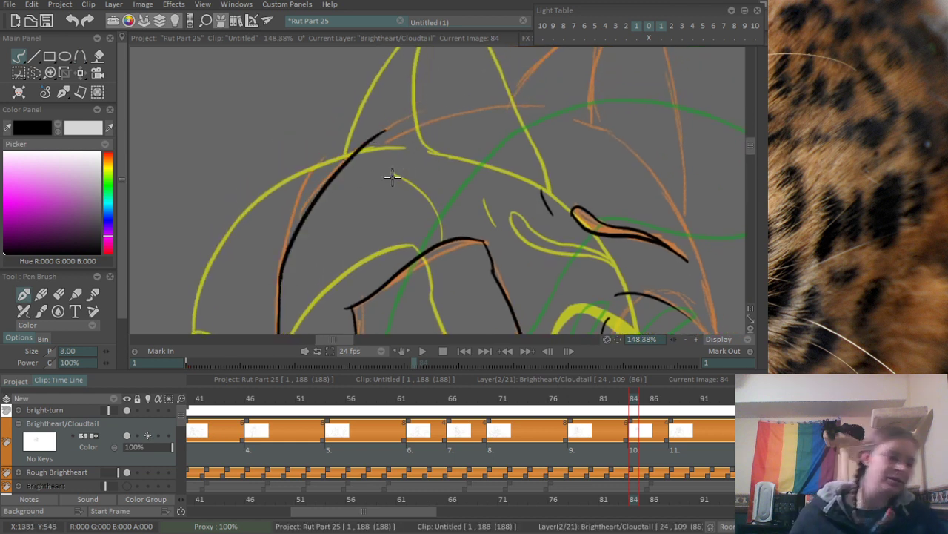
key(ctrl+z)
mouse_move(279, 285)
mouse_down()
mouse_move(304, 217)
mouse_move(422, 113)
mouse_up()
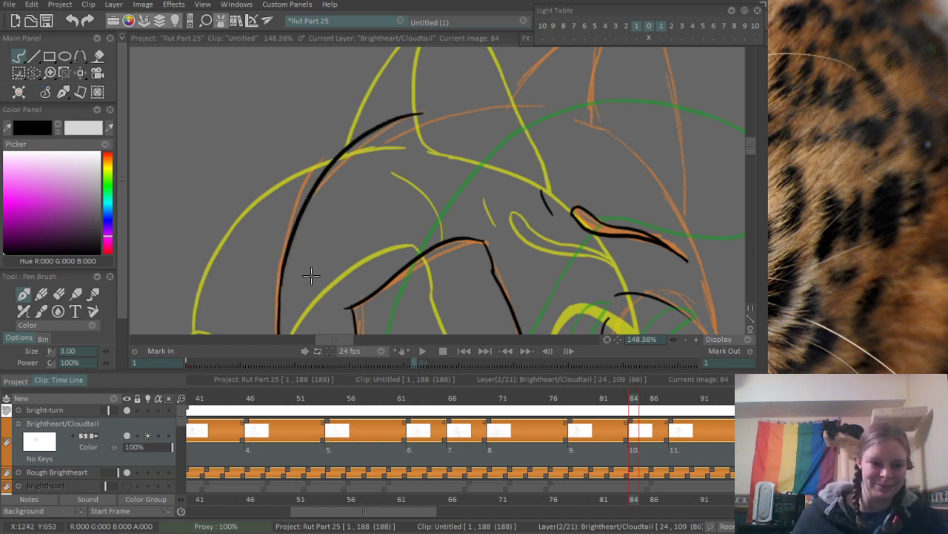
key(ctrl+z)
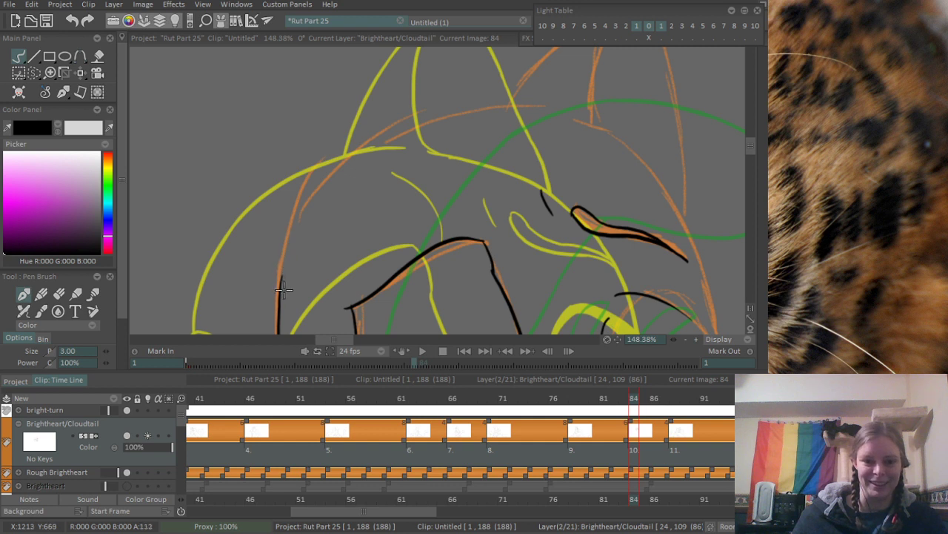
drag(282, 292, 357, 142)
key(ctrl+z)
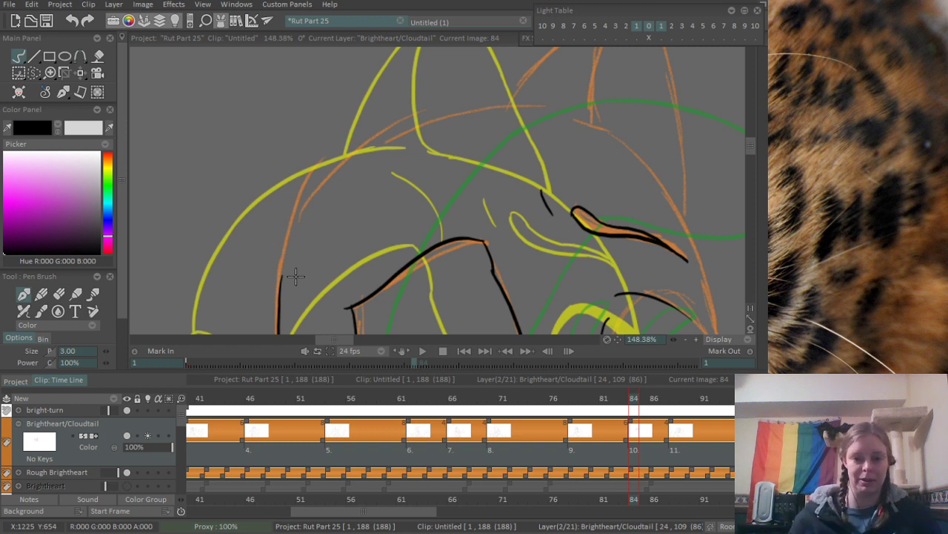
- Ink the head's upper curve from the scarred side's outline up toward the crown, redoing the stroke until it follows the orange rough
mouse_move(290, 230)
mouse_down()
mouse_move(250, 189)
mouse_move(243, 244)
mouse_up()
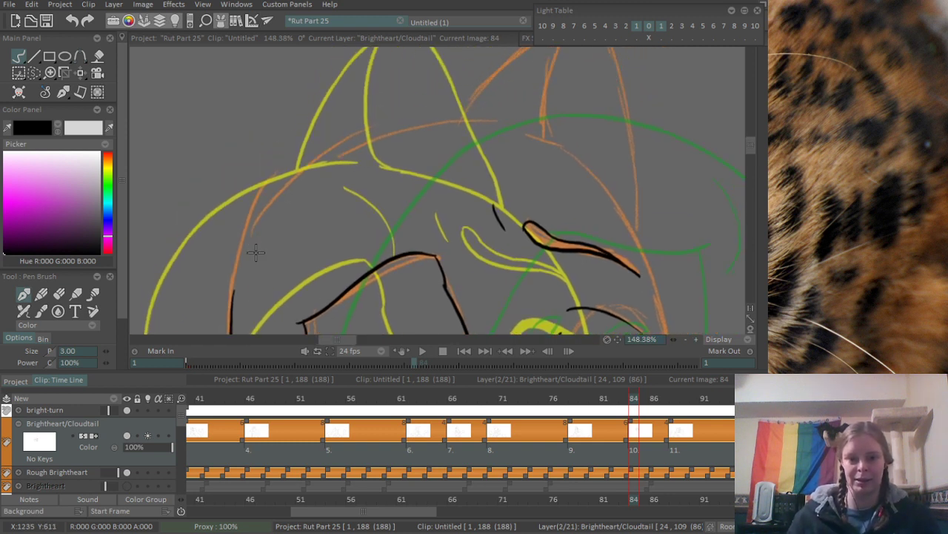
scroll(255, 252, up, 1)
drag(230, 307, 303, 157)
key(ctrl+z)
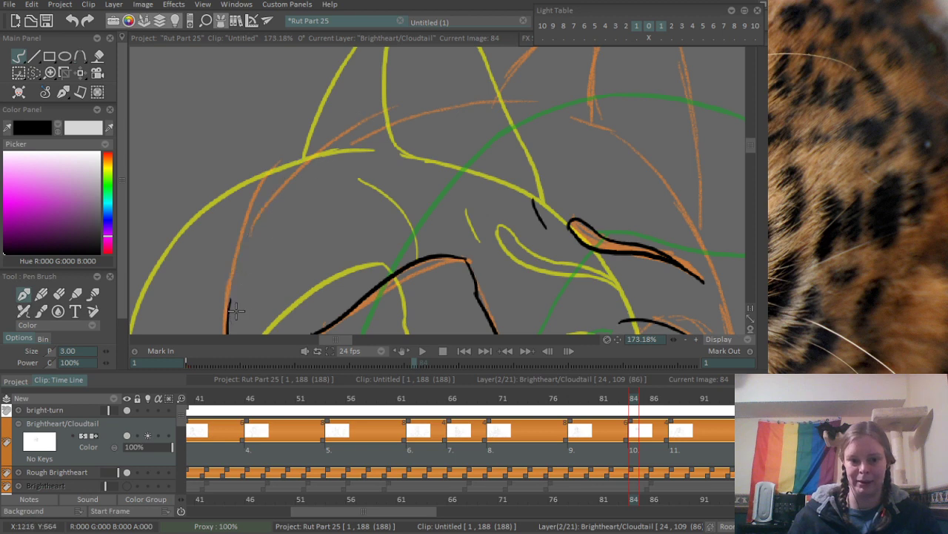
drag(229, 307, 371, 161)
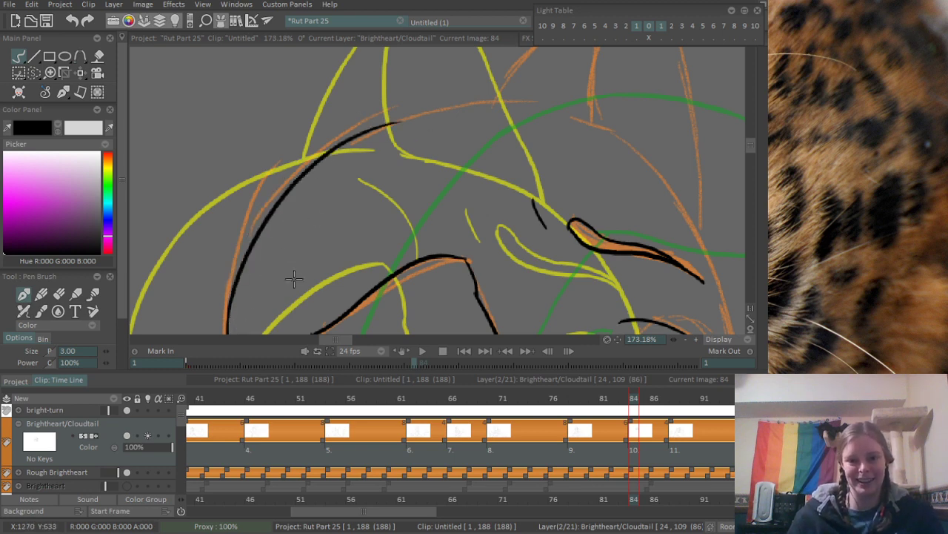
key(ctrl+z)
drag(226, 315, 360, 146)
key(ctrl+z)
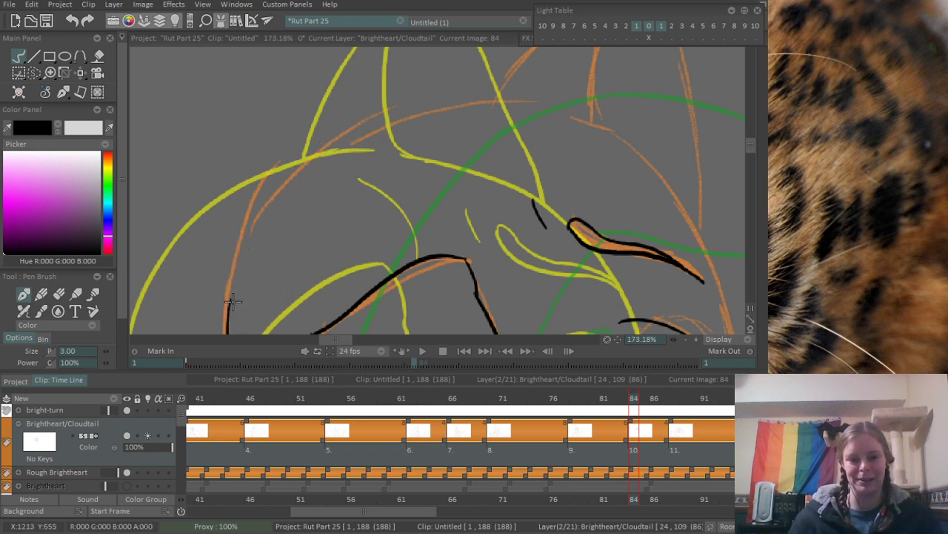
drag(228, 315, 357, 136)
key(ctrl+z)
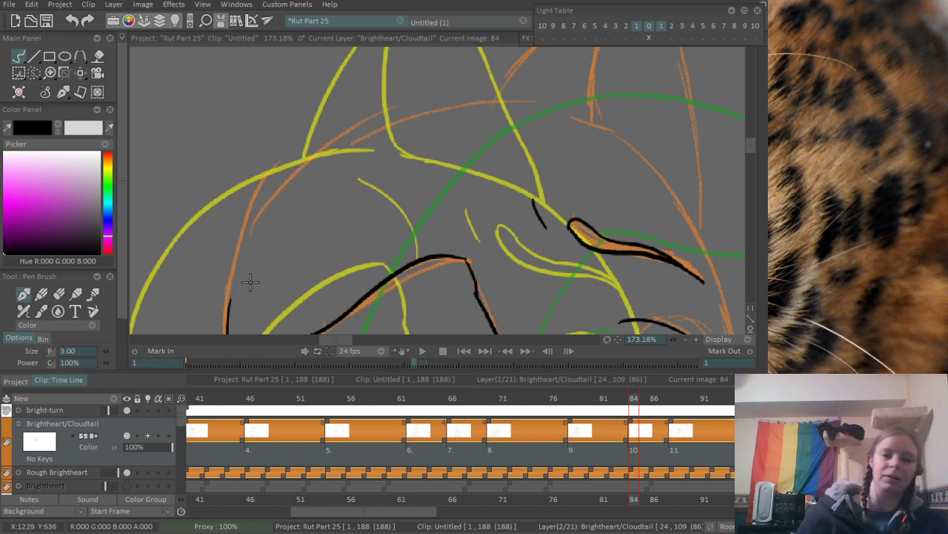
drag(228, 304, 370, 131)
key(ctrl+z)
drag(229, 312, 415, 88)
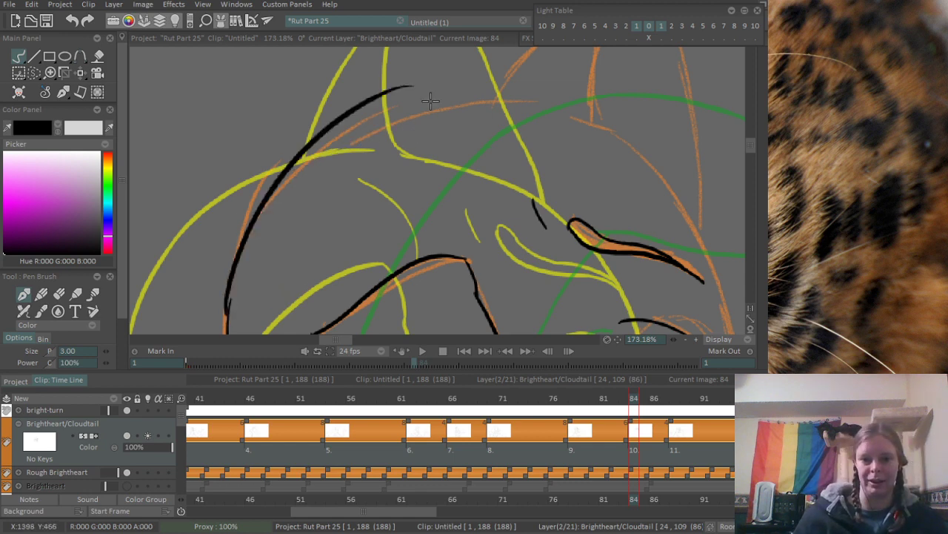
key(ctrl+z)
drag(228, 315, 348, 119)
key(ctrl+z)
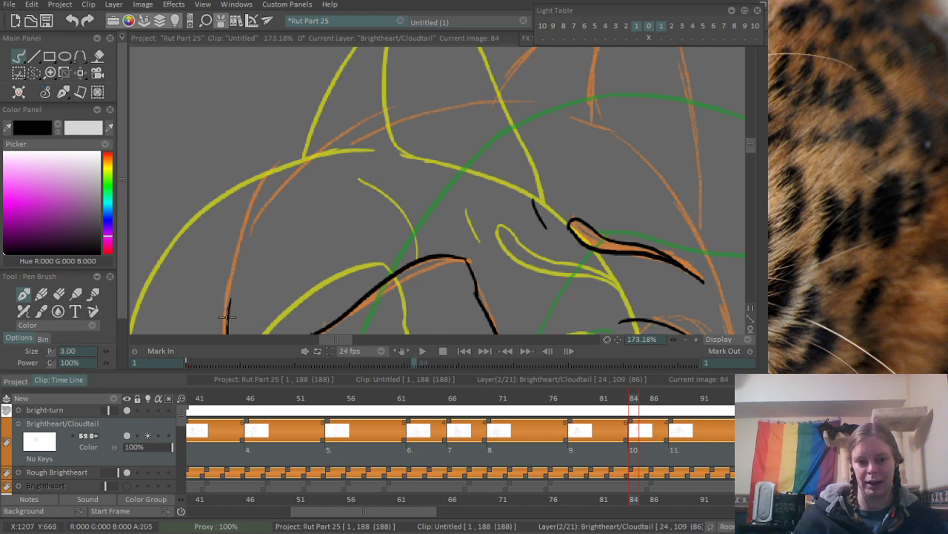
mouse_move(227, 317)
mouse_down()
mouse_move(368, 131)
mouse_move(527, 111)
mouse_up()
key(ctrl+z)
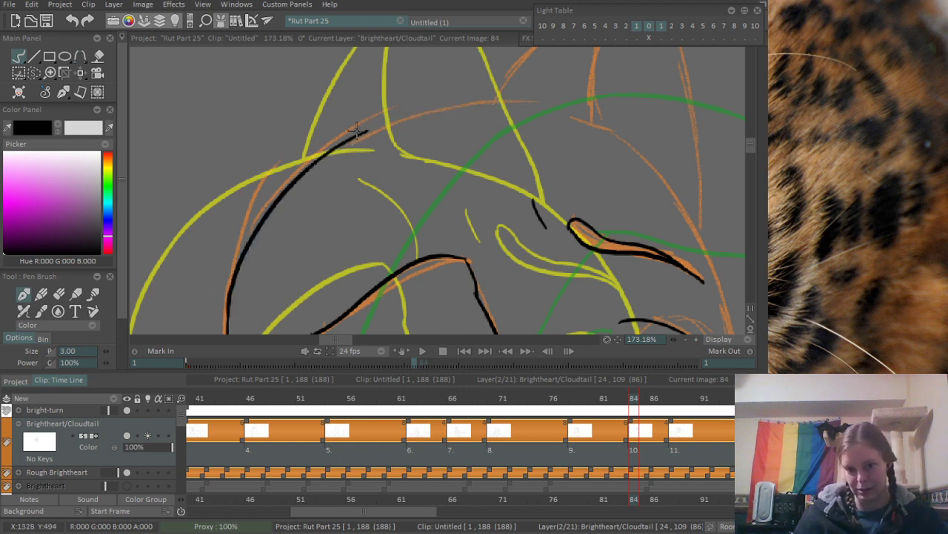
- Extend the head's upper curve across the crown, past the near edge of the ear base
drag(337, 147, 560, 120)
key(ctrl+z)
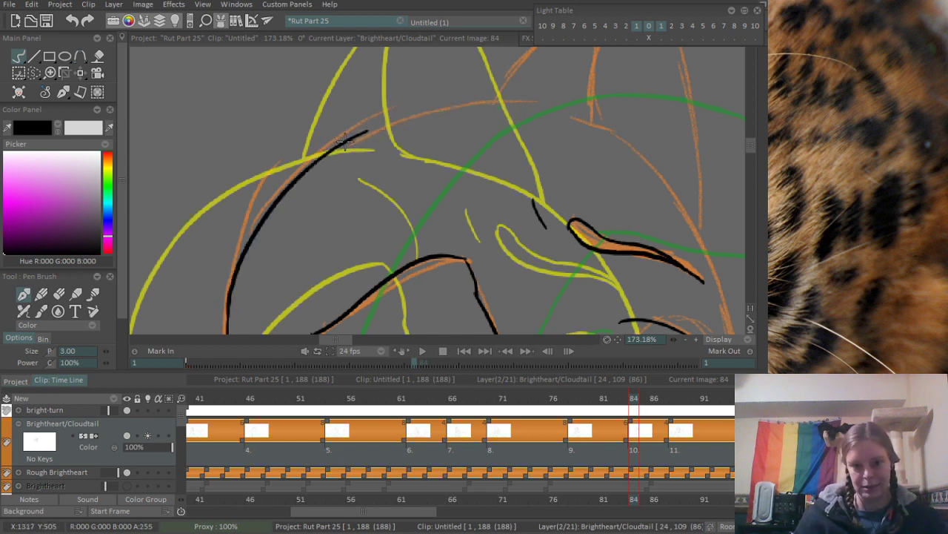
drag(343, 145, 557, 112)
- Ink the forehead curve on the open-eye side from inside the ear base down to the outer eye corner
drag(496, 139, 272, 261)
mouse_move(345, 282)
mouse_down()
mouse_move(322, 262)
mouse_move(259, 140)
mouse_up()
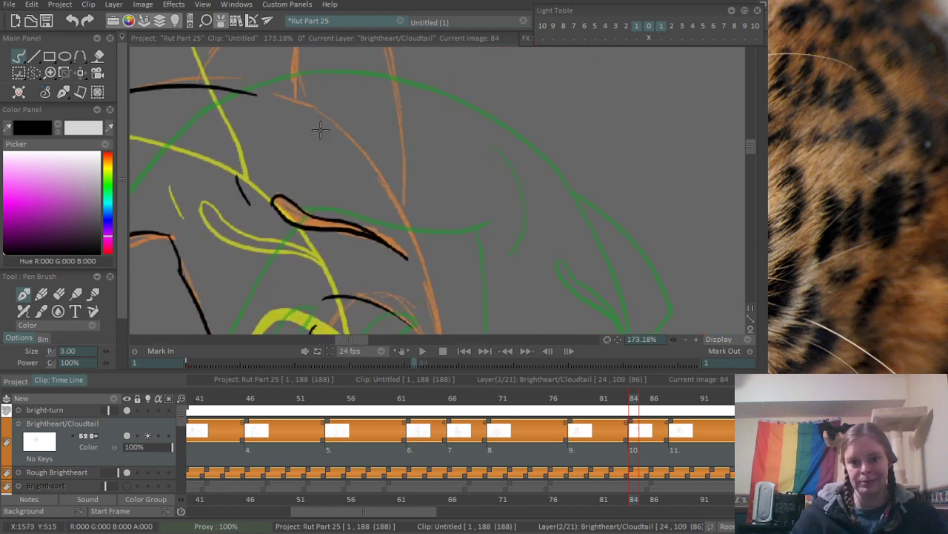
drag(276, 109, 401, 208)
mouse_move(391, 150)
mouse_down()
mouse_move(334, 152)
mouse_move(458, 191)
mouse_move(436, 118)
mouse_move(437, 204)
mouse_move(454, 268)
mouse_move(434, 145)
mouse_up()
drag(514, 258, 469, 198)
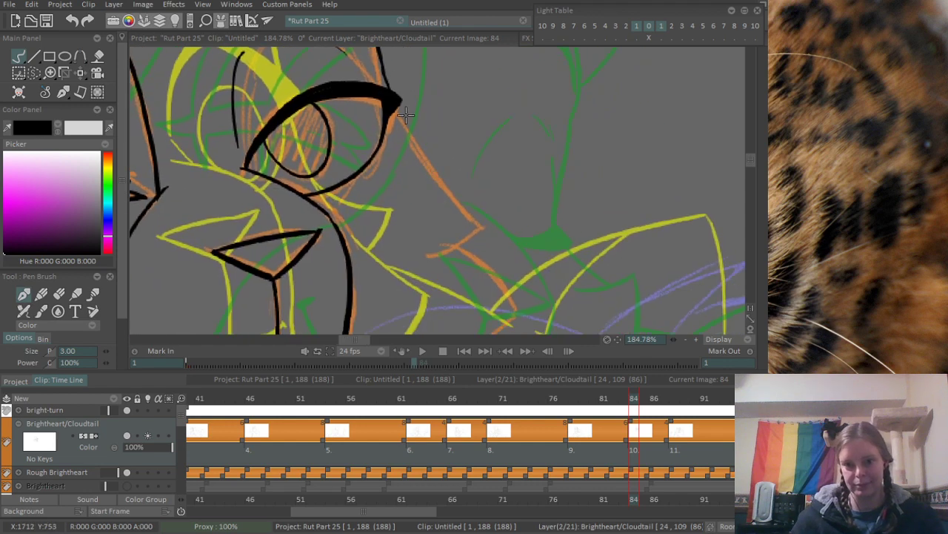
- Ink the cheek from the open eye's outer corner down to the fur tuft's point, with the tuft's short underside
mouse_move(399, 111)
mouse_down()
mouse_move(435, 177)
mouse_move(483, 226)
mouse_up()
mouse_move(440, 252)
mouse_down()
mouse_move(483, 227)
mouse_move(470, 179)
mouse_up()
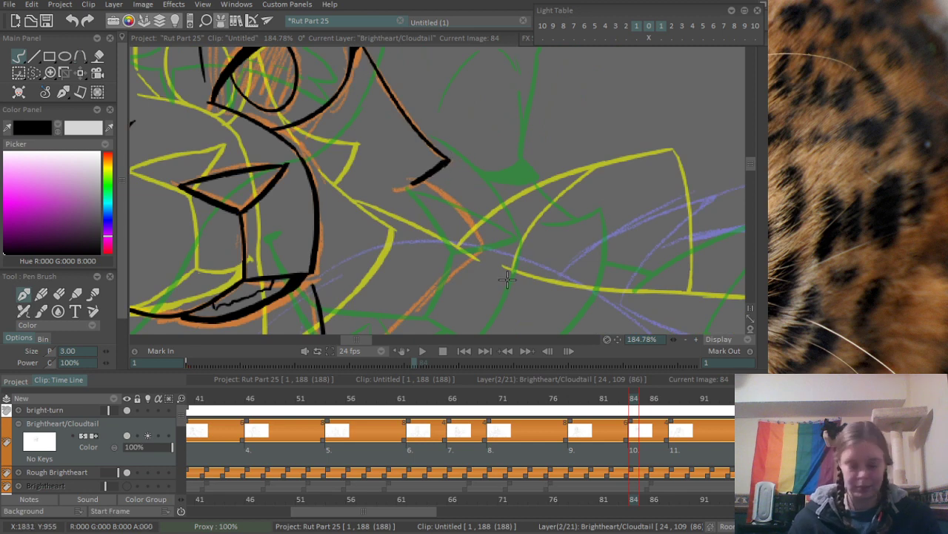
drag(449, 230, 428, 187)
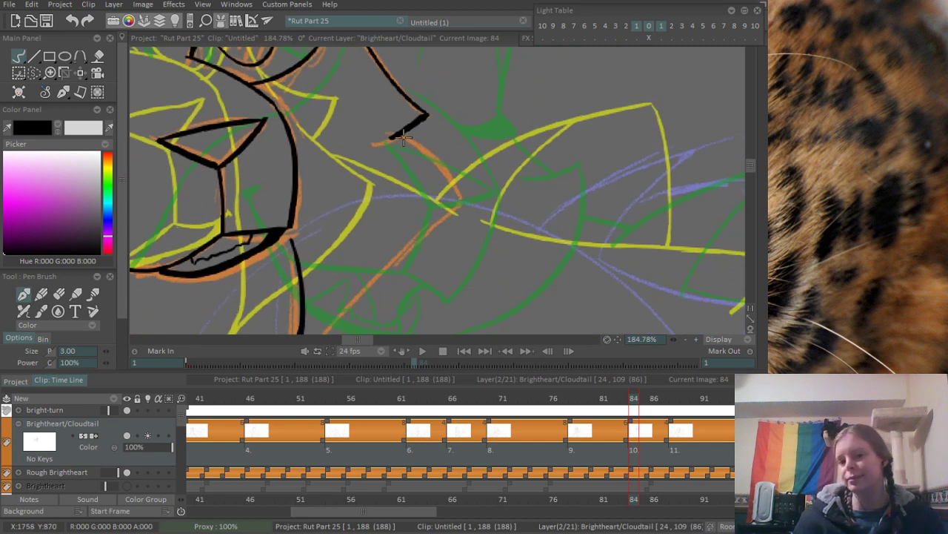
- Ink the lower cheek from the tuft's notch out to its corner and diagonally back down to the chin
drag(404, 138, 460, 200)
drag(407, 297, 436, 197)
mouse_move(320, 261)
mouse_down()
mouse_move(515, 100)
mouse_move(448, 126)
mouse_move(495, 97)
mouse_move(475, 333)
mouse_up()
key(ctrl+z)
drag(428, 288, 453, 299)
- Erase the overlapping ink at the cheek tuft's notch and at the stroke joint on the head's outer side
key(e)
drag(388, 270, 401, 279)
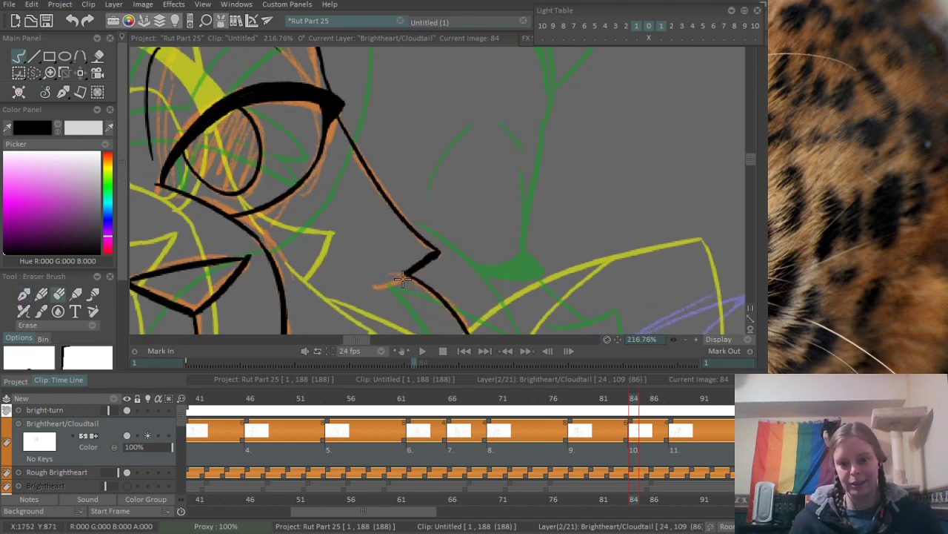
drag(408, 223, 257, 332)
drag(274, 137, 334, 210)
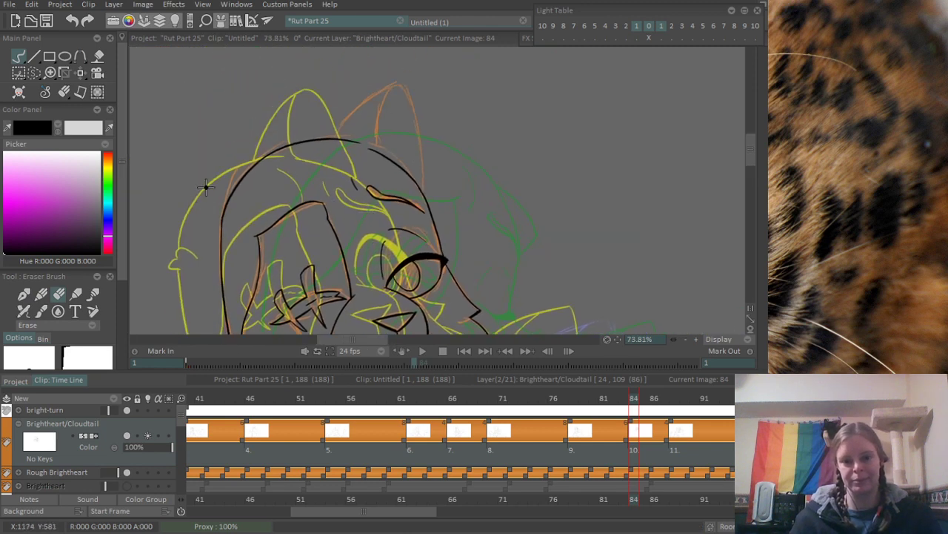
mouse_move(206, 187)
mouse_down()
mouse_move(330, 148)
mouse_move(238, 257)
mouse_up()
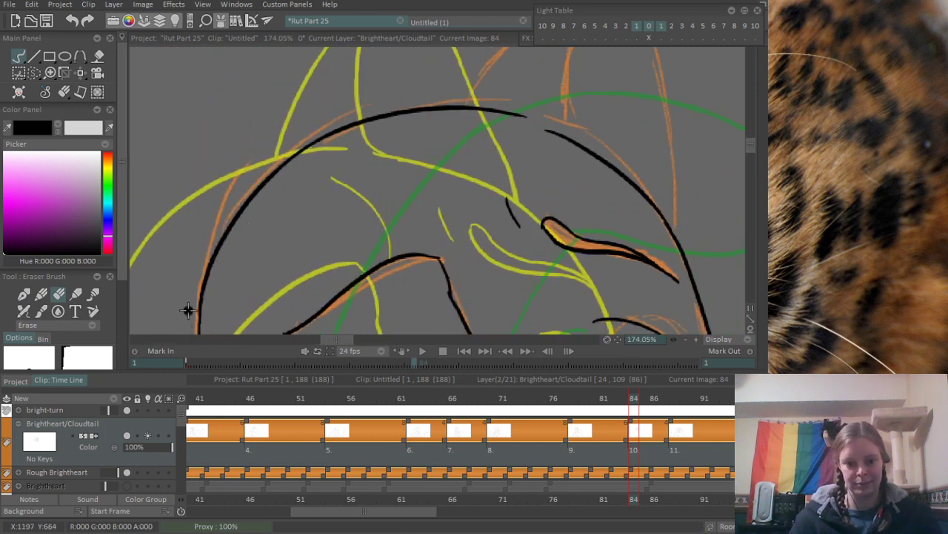
mouse_move(476, 100)
mouse_down()
mouse_move(372, 160)
mouse_move(260, 252)
mouse_move(347, 156)
mouse_move(453, 112)
mouse_up()
- Ink the ear's long sloping edge from the crown up to the ear tip
key(b)
drag(378, 236, 392, 156)
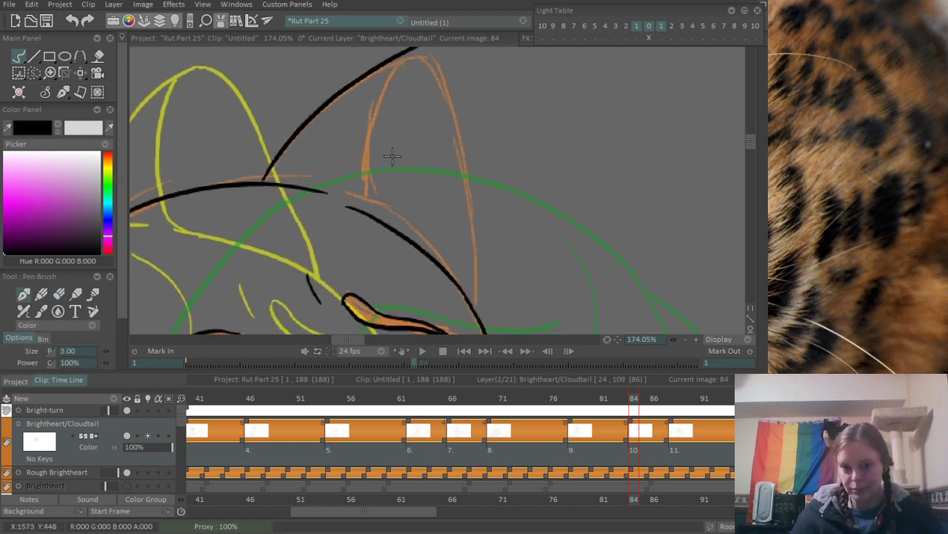
key(ctrl+z)
drag(265, 184, 462, 55)
key(ctrl+z)
drag(263, 185, 434, 47)
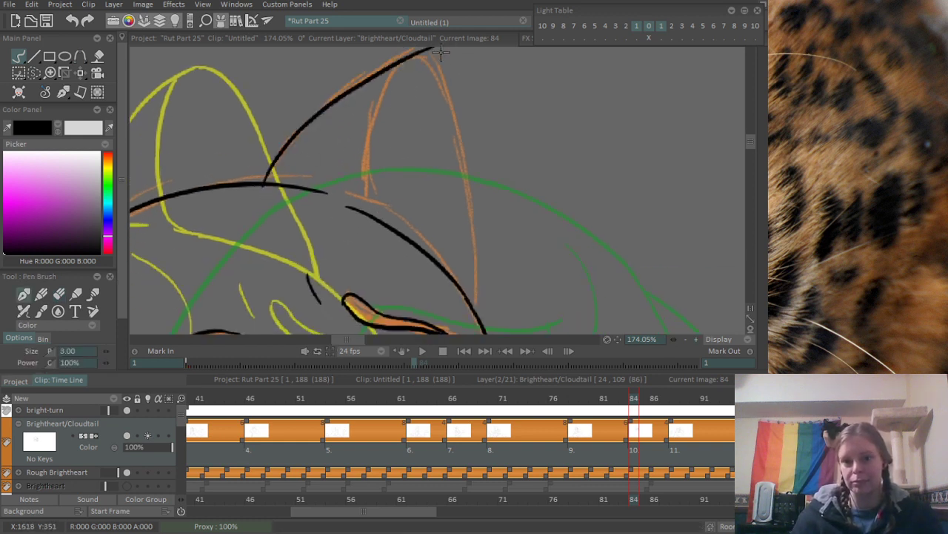
drag(411, 121, 396, 148)
- Ink the ear's outer edge from the tip down to the forehead curve
drag(400, 82, 455, 253)
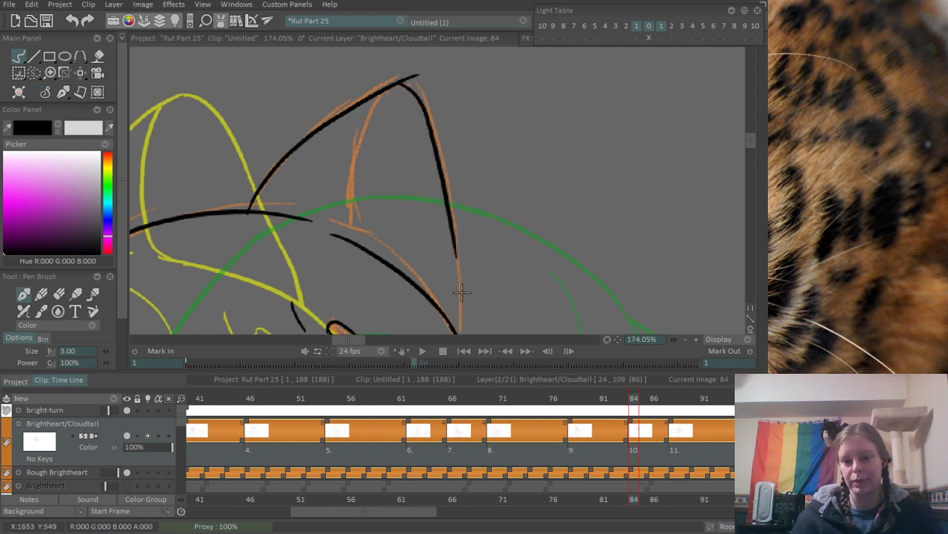
mouse_move(461, 292)
mouse_down()
mouse_move(454, 231)
mouse_move(457, 282)
mouse_up()
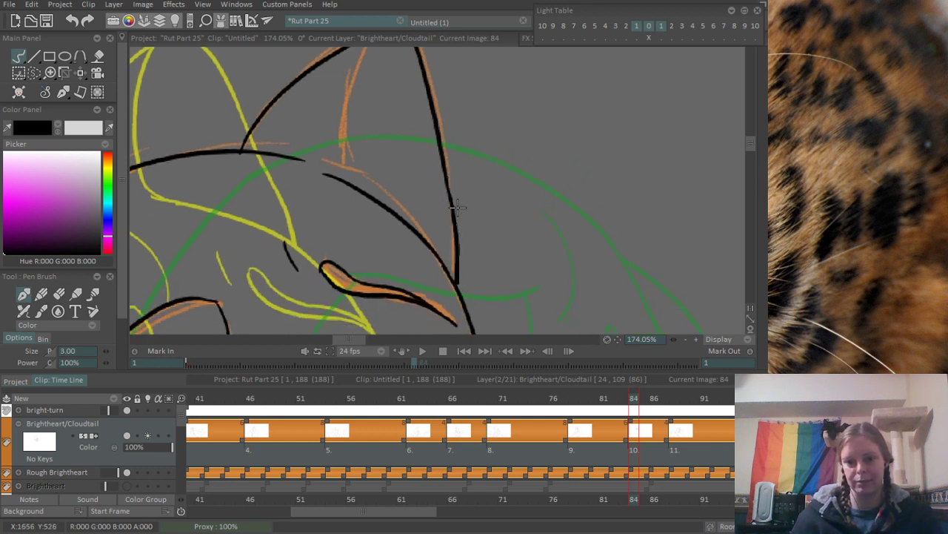
key(ctrl+z)
drag(446, 178, 452, 274)
- Ink the inner-ear line from below the tip down to the ear base, and erase the overshoot at the ear tip
drag(360, 72, 376, 161)
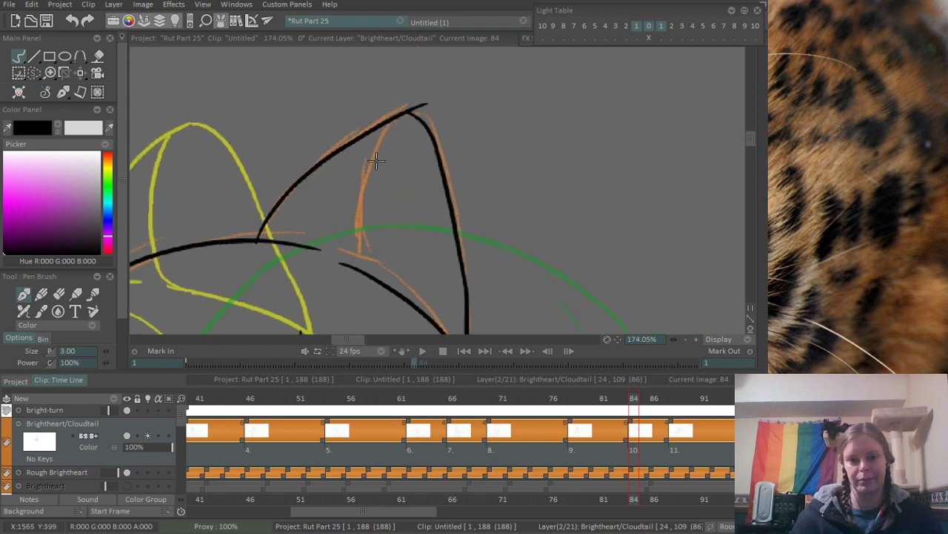
drag(390, 118, 360, 254)
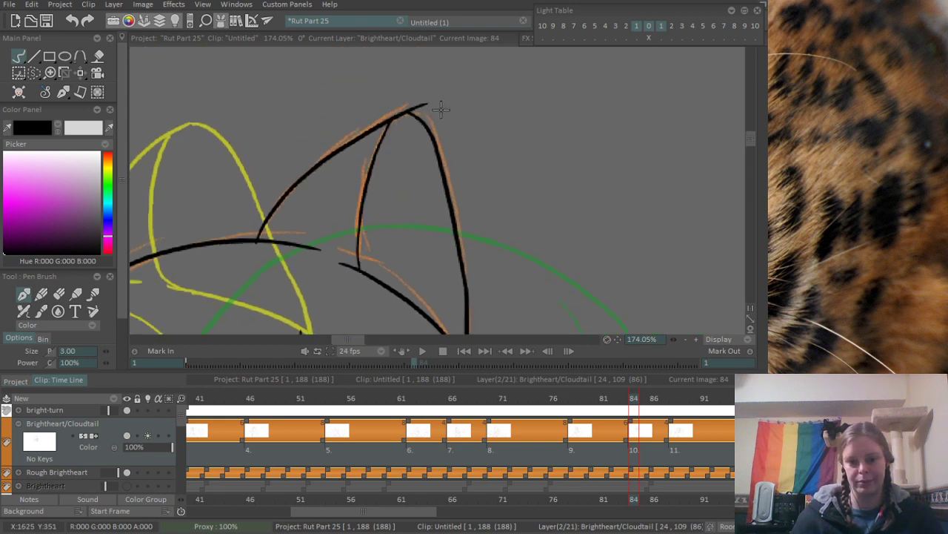
scroll(421, 80, up, 3)
key(e)
drag(400, 125, 438, 121)
- Ink the lower edge of the lower cat's nose as a V following the blue rough
scroll(489, 127, down, 5)
scroll(490, 126, down, 2)
drag(387, 268, 328, 140)
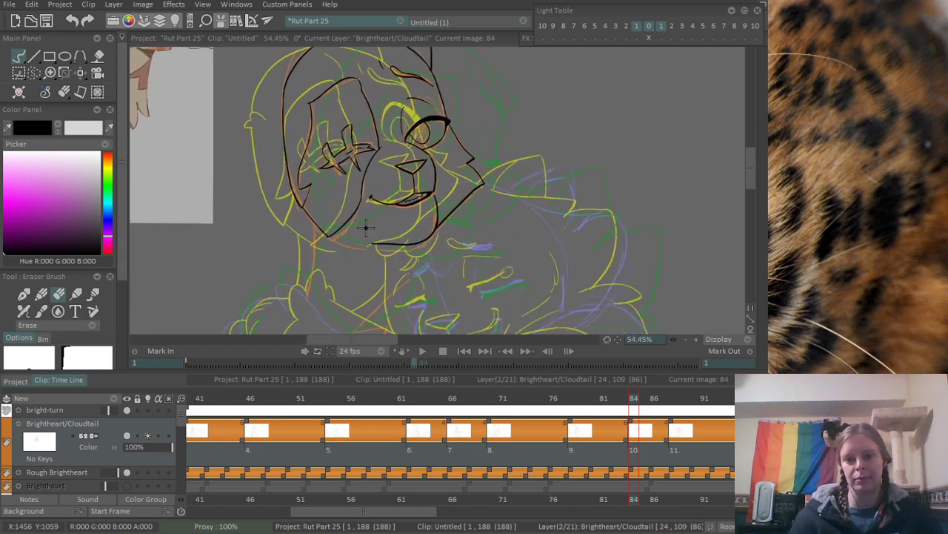
scroll(308, 218, up, 3)
drag(385, 273, 335, 135)
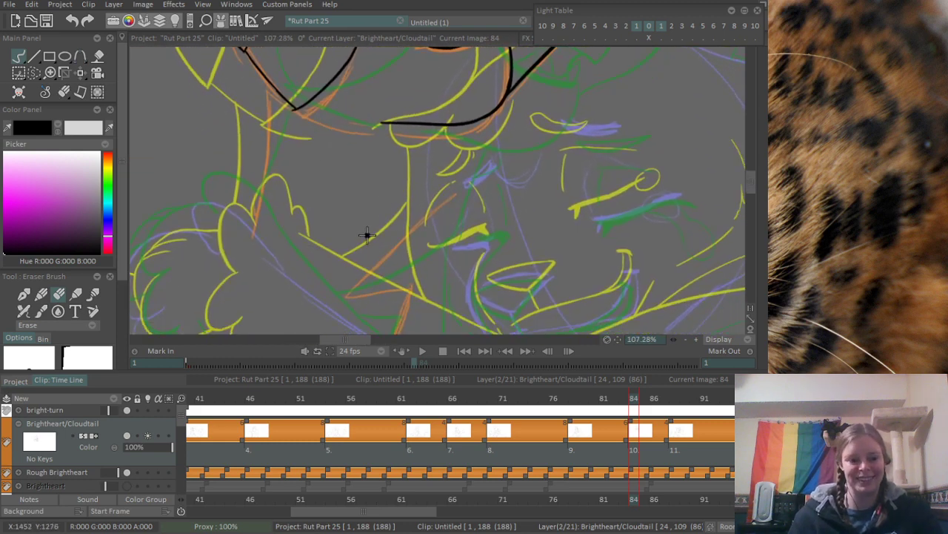
scroll(368, 235, down, 1)
drag(483, 225, 394, 180)
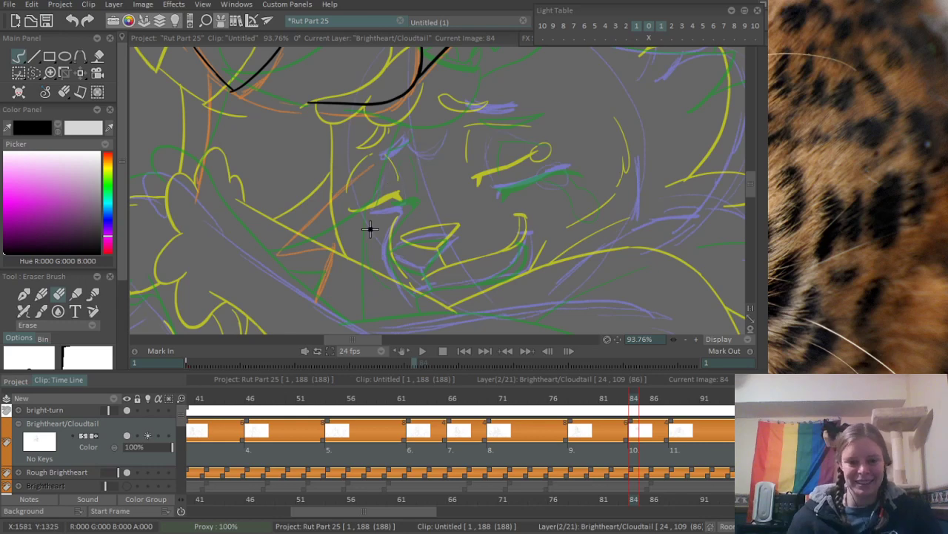
scroll(371, 229, up, 2)
scroll(400, 204, up, 2)
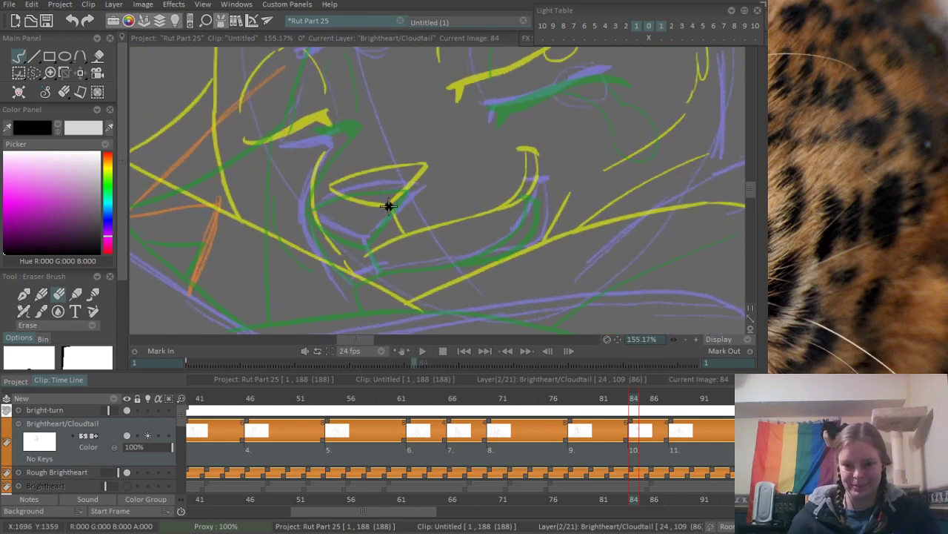
scroll(388, 205, up, 2)
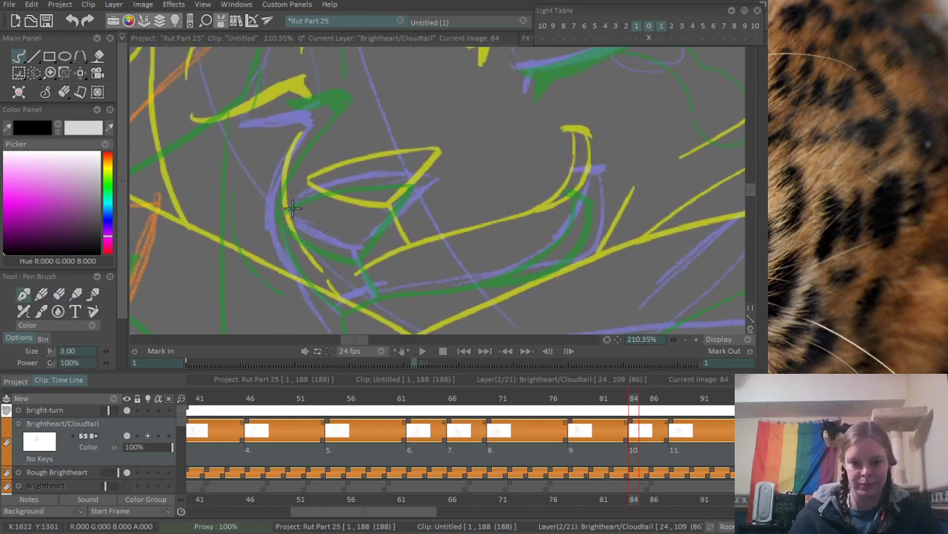
mouse_move(286, 206)
mouse_down()
mouse_move(369, 239)
mouse_move(455, 159)
mouse_up()
key(ctrl+z)
drag(367, 239, 440, 176)
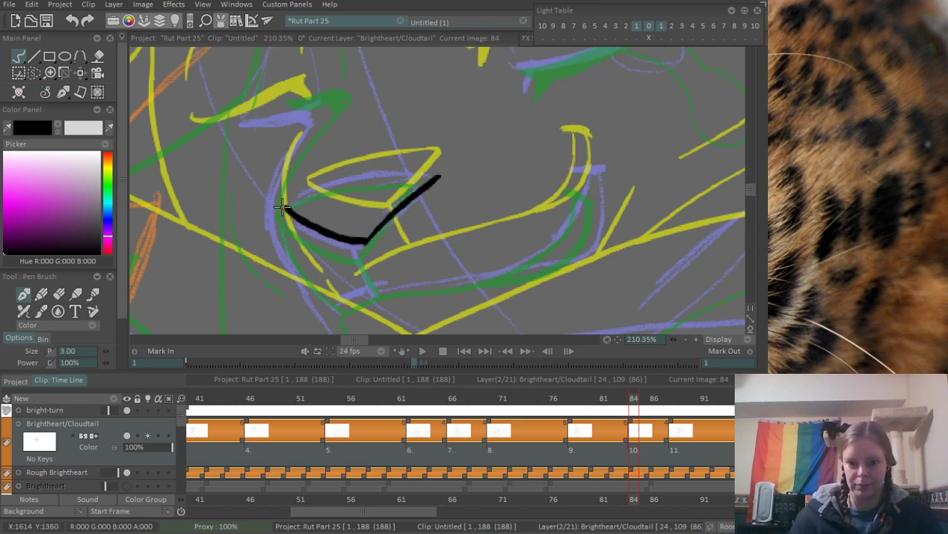
- Ink the nose's curved upper edge, joining both ends of the V, redoing the stroke until it fits the rough
mouse_move(282, 208)
mouse_down()
mouse_move(342, 171)
mouse_move(433, 167)
mouse_move(400, 181)
mouse_up()
key(ctrl+z)
drag(287, 204, 430, 180)
key(ctrl+z)
mouse_move(285, 206)
mouse_down()
mouse_move(386, 175)
mouse_move(445, 167)
mouse_move(300, 196)
mouse_move(439, 176)
mouse_up()
key(ctrl+z)
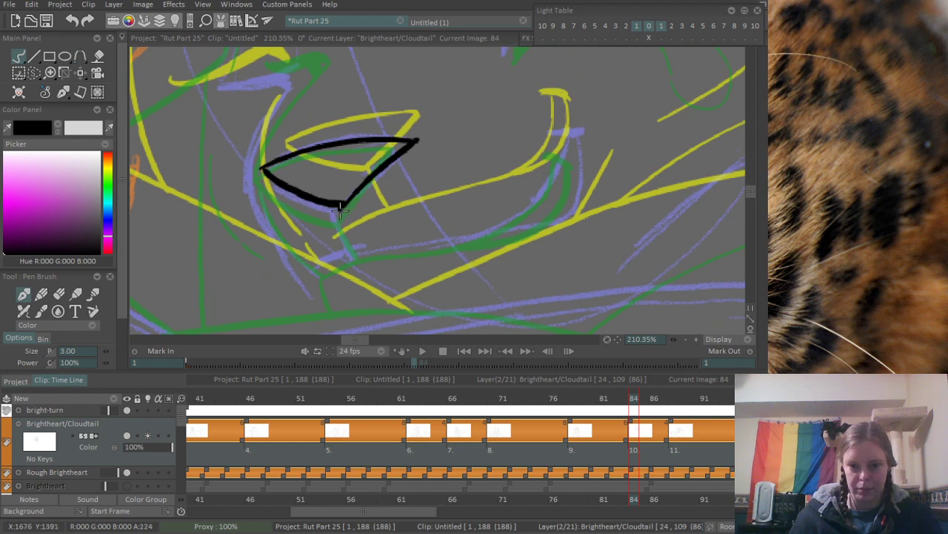
- Ink the short line below the nose and the long smiling mouth line up to its raised corner
drag(339, 211, 354, 245)
drag(306, 264, 583, 201)
key(ctrl+z)
mouse_move(359, 243)
mouse_down()
mouse_move(551, 190)
mouse_move(561, 115)
mouse_move(561, 132)
mouse_move(577, 132)
mouse_up()
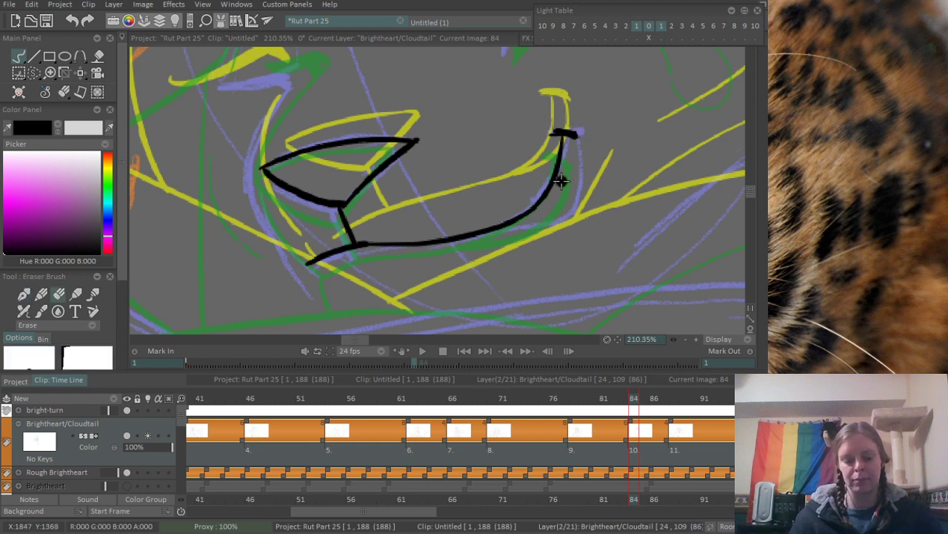
- Ink the outer edge of the raised mouth corner back to the mouth line, and erase excess ink along its lower curve
drag(577, 132, 567, 210)
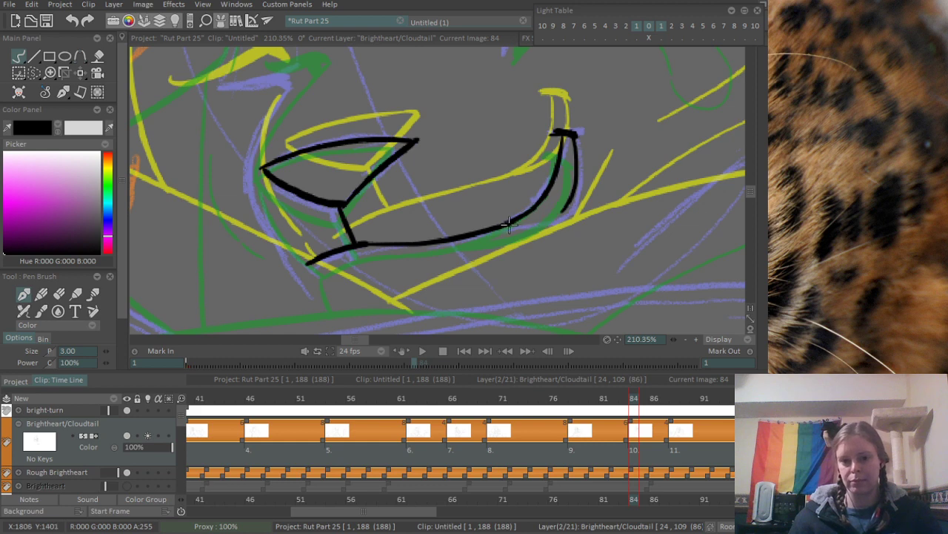
key(e)
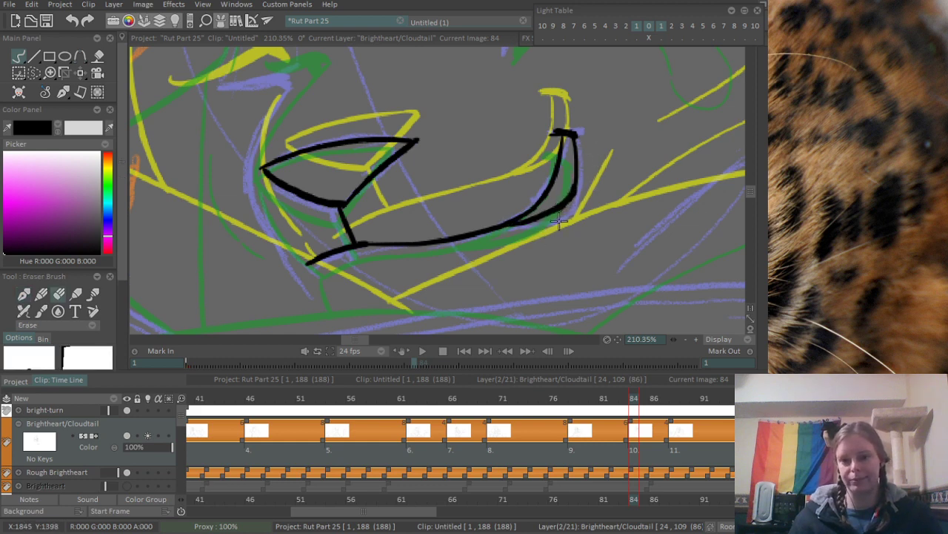
drag(558, 221, 585, 190)
key(e)
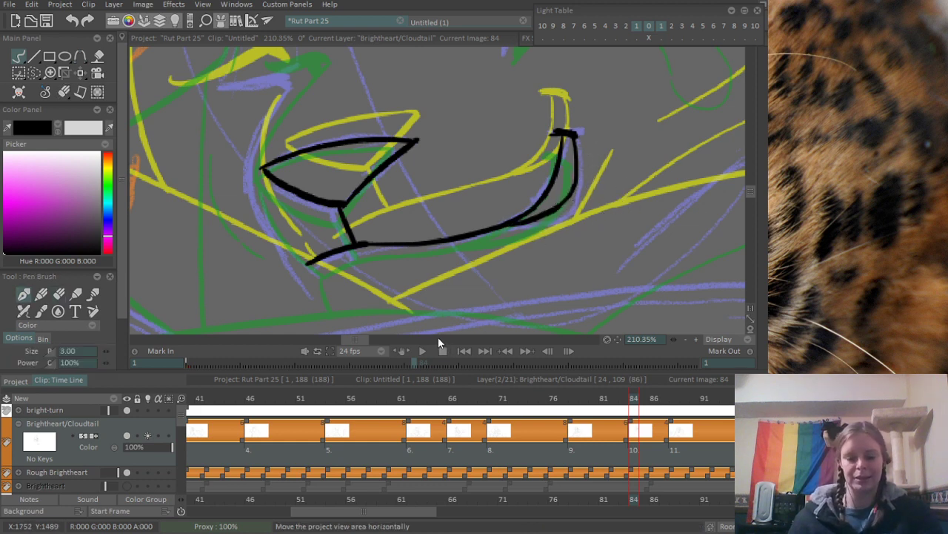
- Ink the muzzle's front outline beside the nose and two short crease marks on the nose bridge
scroll(449, 202, down, 5)
scroll(366, 212, up, 4)
drag(321, 175, 341, 303)
mouse_move(429, 154)
mouse_down()
mouse_move(431, 238)
mouse_move(464, 244)
mouse_move(467, 229)
mouse_up()
- Ink the lower cat's closed eye as a thick tapered lash line with a small downward point at its inner corner
drag(539, 150, 363, 159)
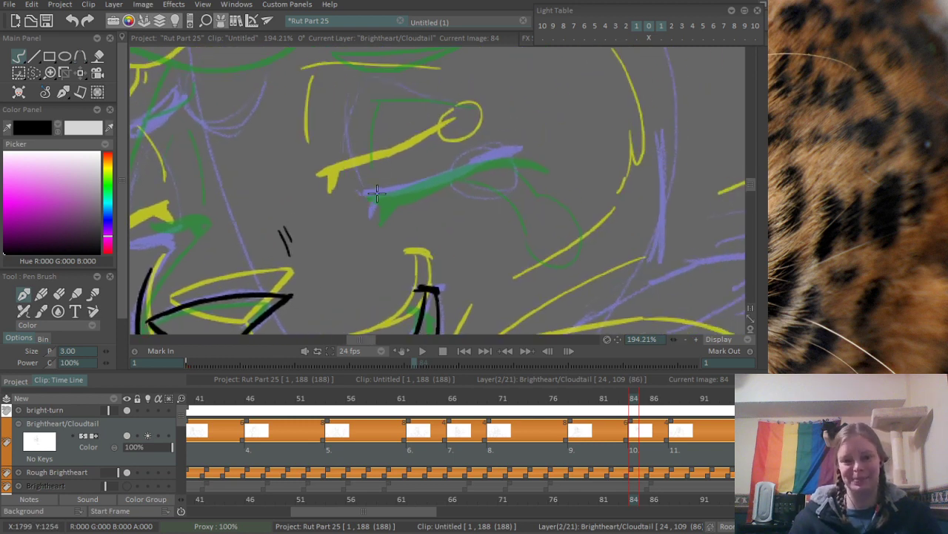
scroll(371, 185, up, 1)
mouse_move(366, 194)
mouse_down()
mouse_move(367, 224)
mouse_move(414, 185)
mouse_up()
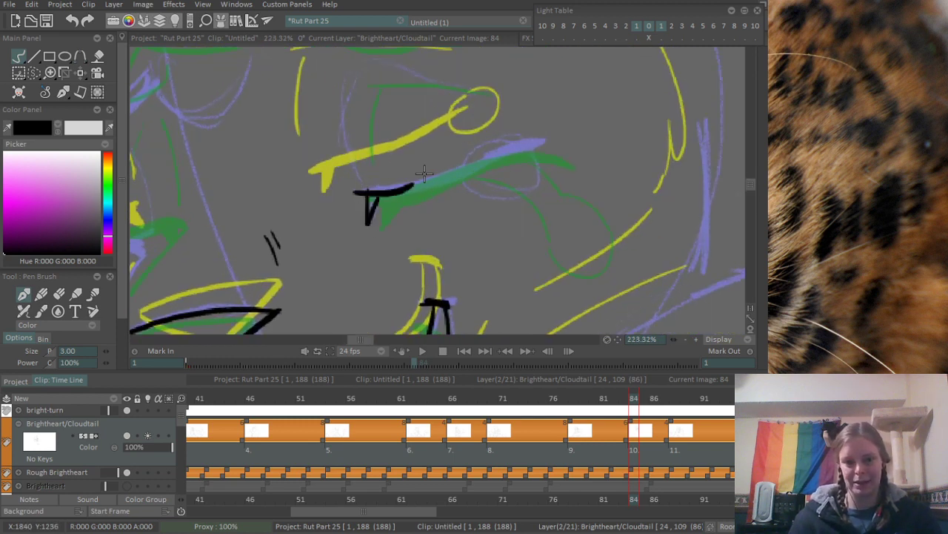
mouse_move(351, 188)
mouse_down()
mouse_move(451, 169)
mouse_move(369, 220)
mouse_up()
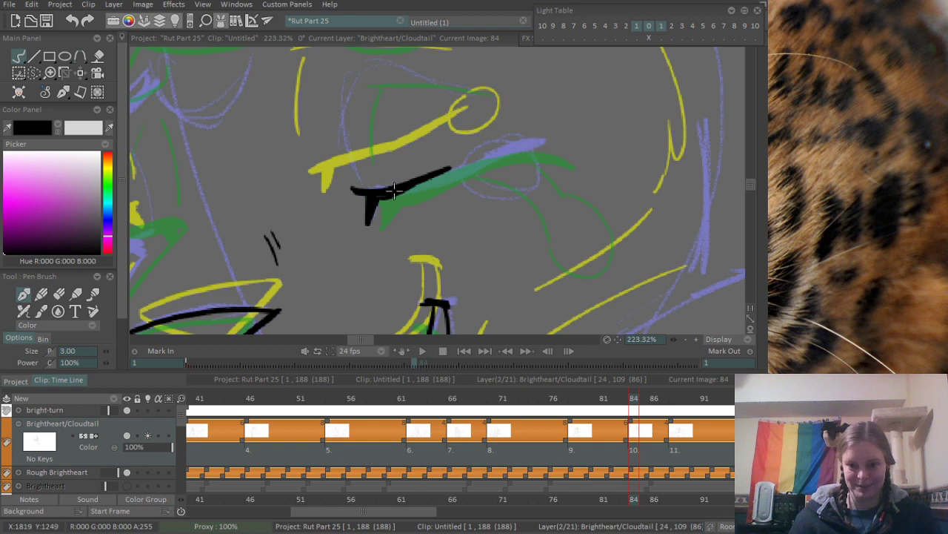
mouse_move(412, 184)
mouse_down()
mouse_move(494, 138)
mouse_move(542, 138)
mouse_move(480, 178)
mouse_move(374, 318)
mouse_up()
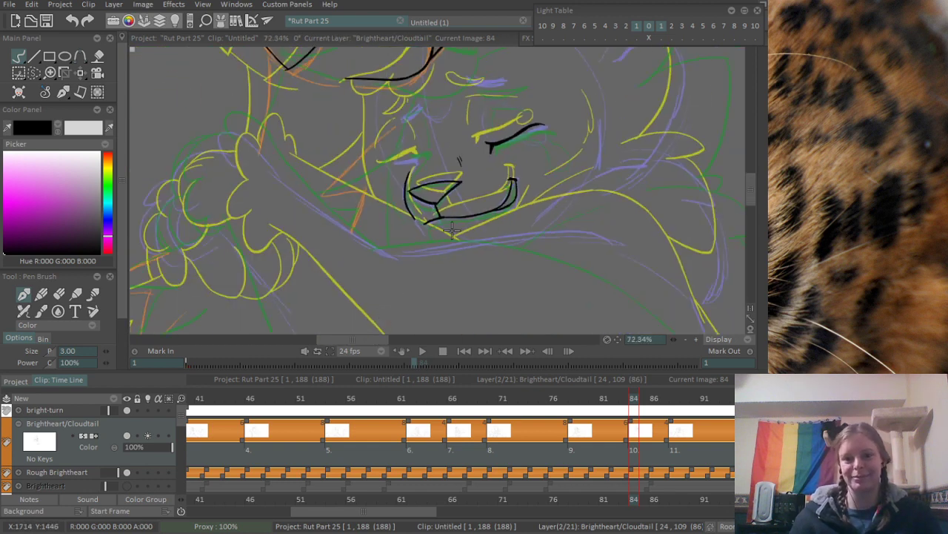
drag(453, 231, 402, 326)
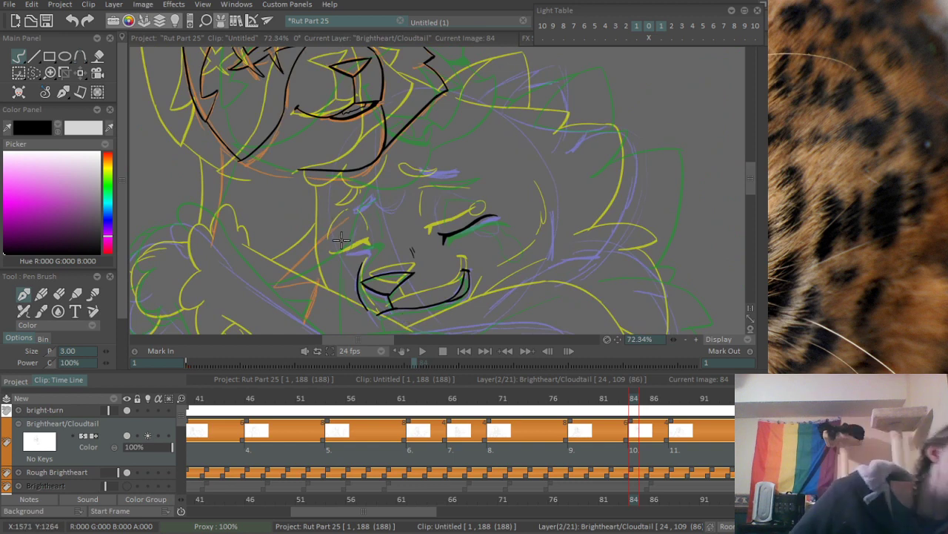
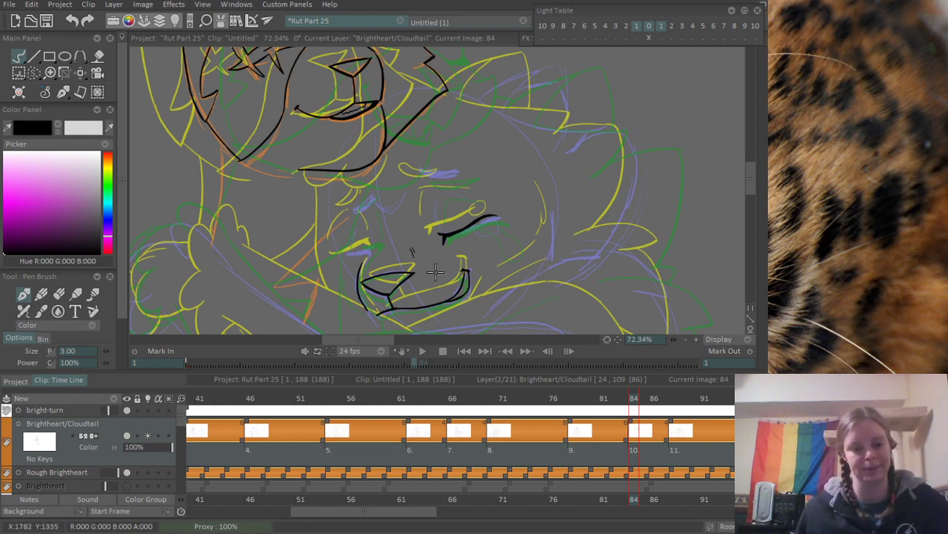
- Ink the lower cat's far closed eye as a thick black lash line over the rough sketch on frame 84
scroll(357, 271, up, 6)
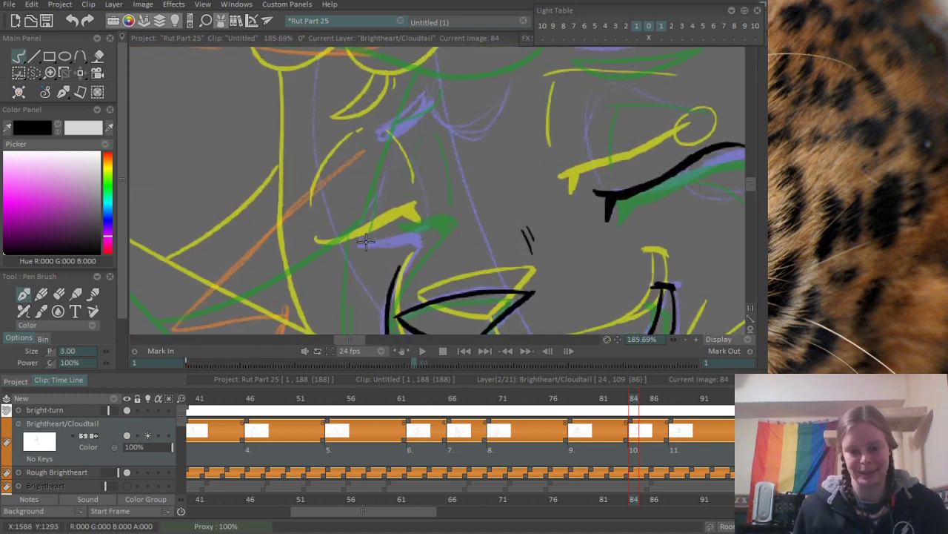
drag(360, 239, 412, 229)
key(ctrl+z)
mouse_move(351, 237)
mouse_down()
mouse_move(412, 232)
mouse_move(413, 248)
mouse_up()
key(ctrl+z)
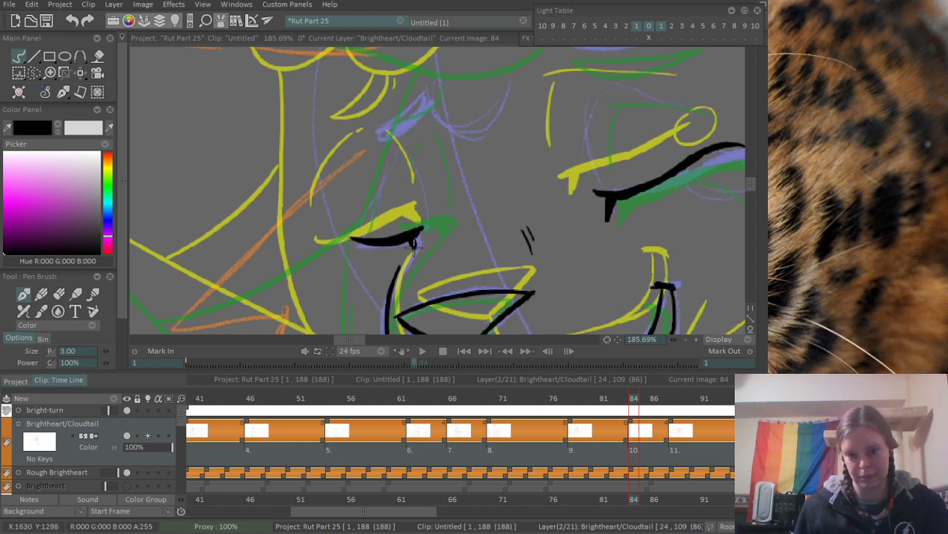
mouse_move(450, 176)
mouse_down()
mouse_move(340, 314)
mouse_move(429, 242)
mouse_up()
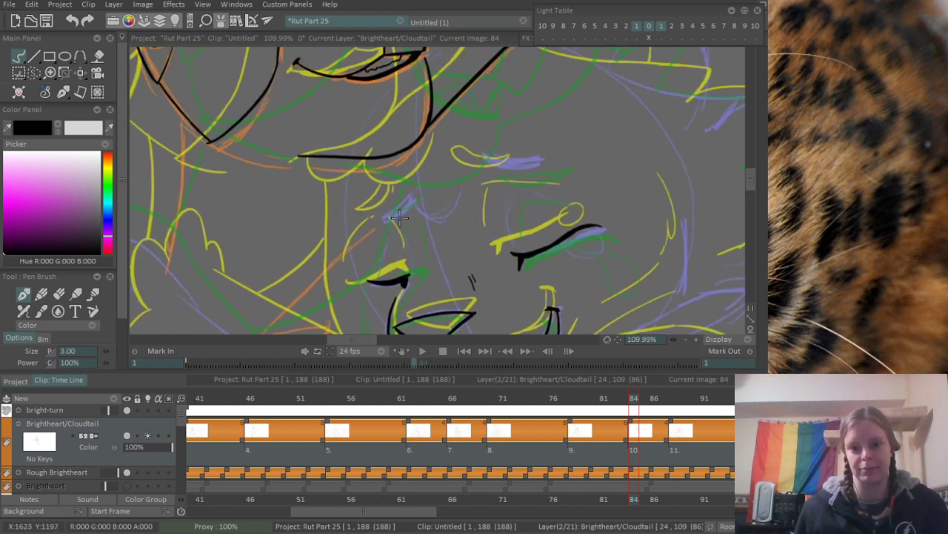
- Ink outlines of both of the lower cat's eyebrows and add a short crease beside the far brow
mouse_move(472, 282)
mouse_down()
mouse_move(390, 217)
mouse_move(419, 185)
mouse_move(395, 220)
mouse_move(380, 225)
mouse_up()
mouse_move(529, 138)
mouse_down()
mouse_move(575, 147)
mouse_move(615, 138)
mouse_up()
key(ctrl+z)
mouse_move(529, 138)
mouse_down()
mouse_move(616, 138)
mouse_move(634, 129)
mouse_up()
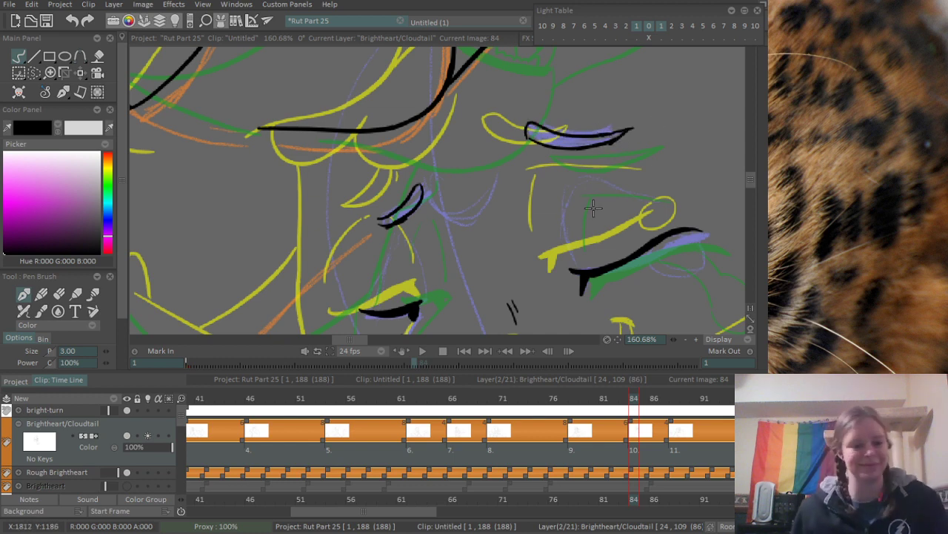
drag(495, 218, 484, 182)
drag(483, 111, 488, 172)
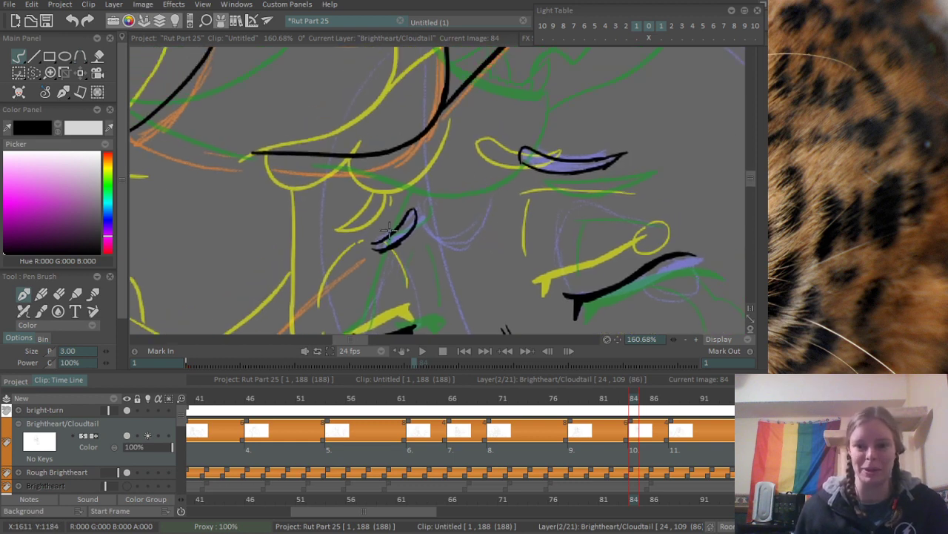
drag(420, 214, 416, 194)
scroll(474, 170, down, 3)
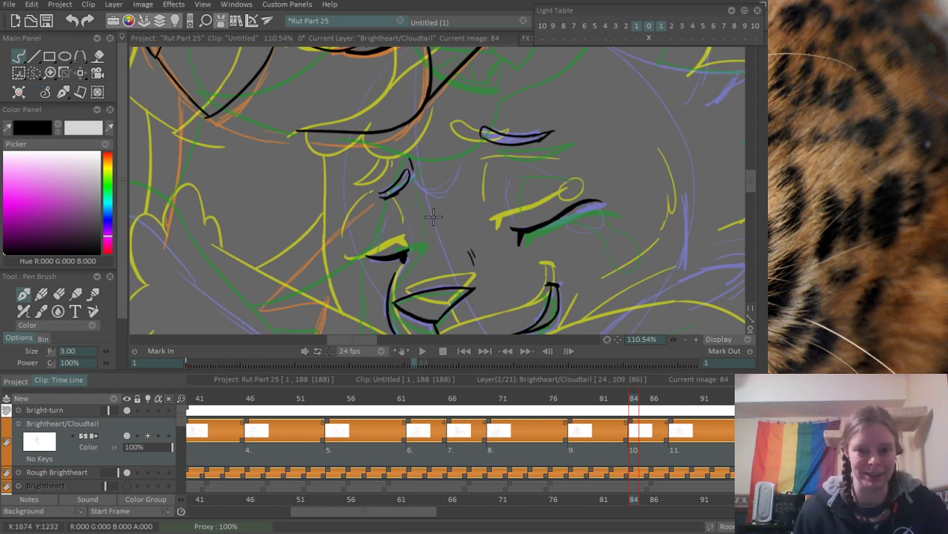
- Ink a line down from the upper cat's chin and the jagged fur points beside the lower cat's face
scroll(434, 216, down, 3)
scroll(364, 181, up, 3)
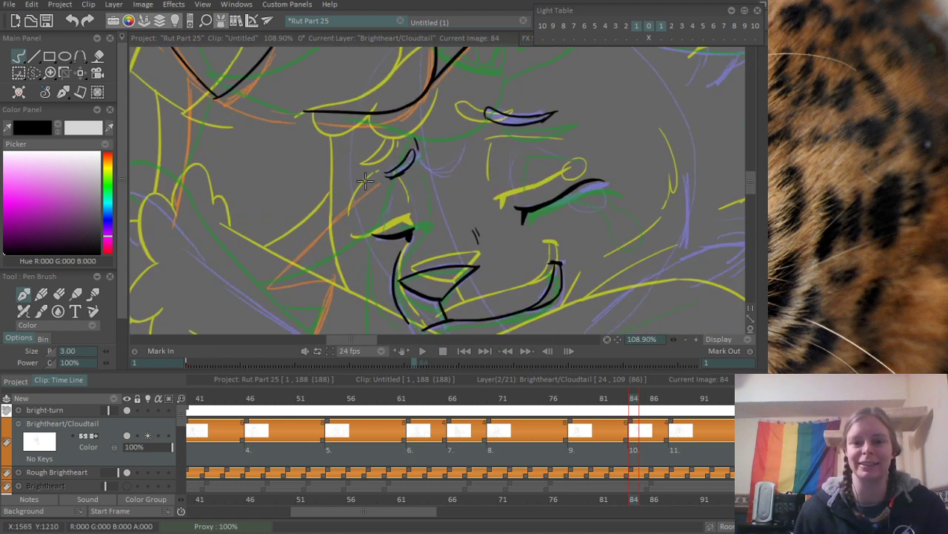
scroll(364, 181, up, 3)
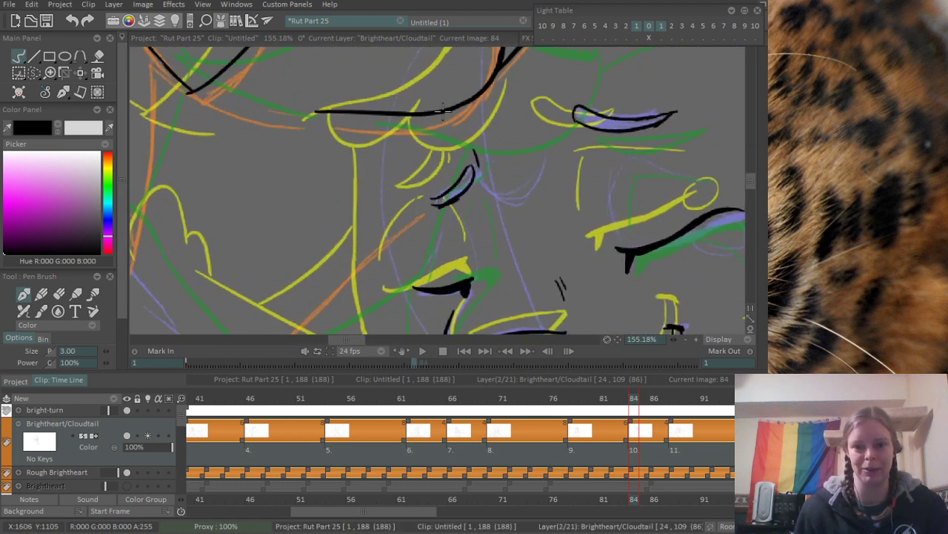
drag(443, 109, 439, 192)
mouse_move(455, 226)
mouse_down()
mouse_move(530, 140)
mouse_move(470, 164)
mouse_move(356, 263)
mouse_move(354, 224)
mouse_move(439, 206)
mouse_up()
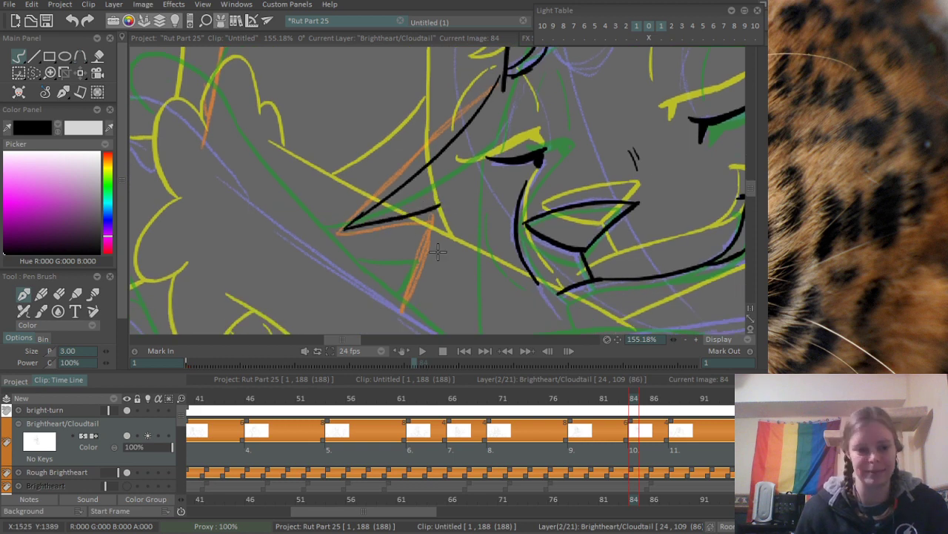
drag(438, 244, 438, 201)
drag(436, 164, 406, 250)
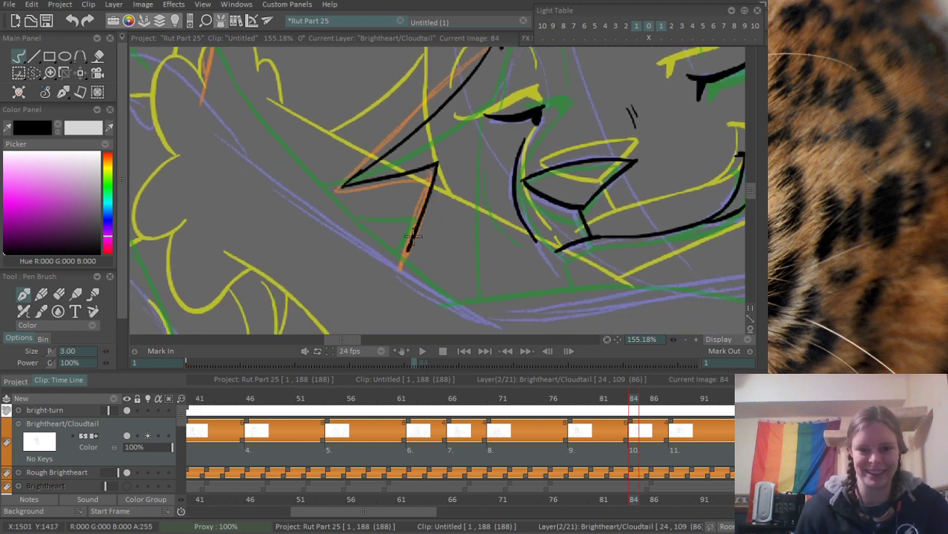
drag(450, 74, 395, 234)
drag(472, 140, 400, 224)
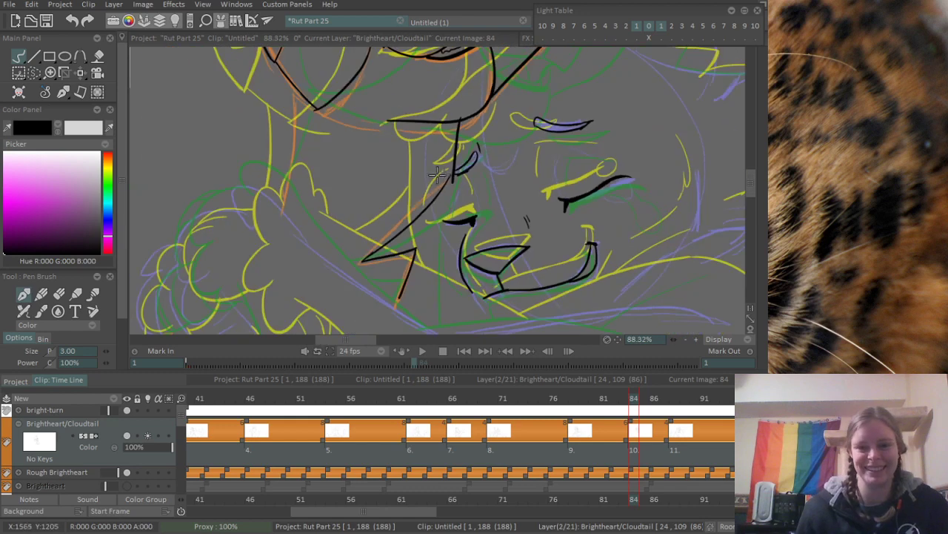
- Erase the overshooting ink where the line below the chin meets the jagged fur and the far eyebrow
drag(438, 176, 442, 190)
scroll(433, 198, up, 2)
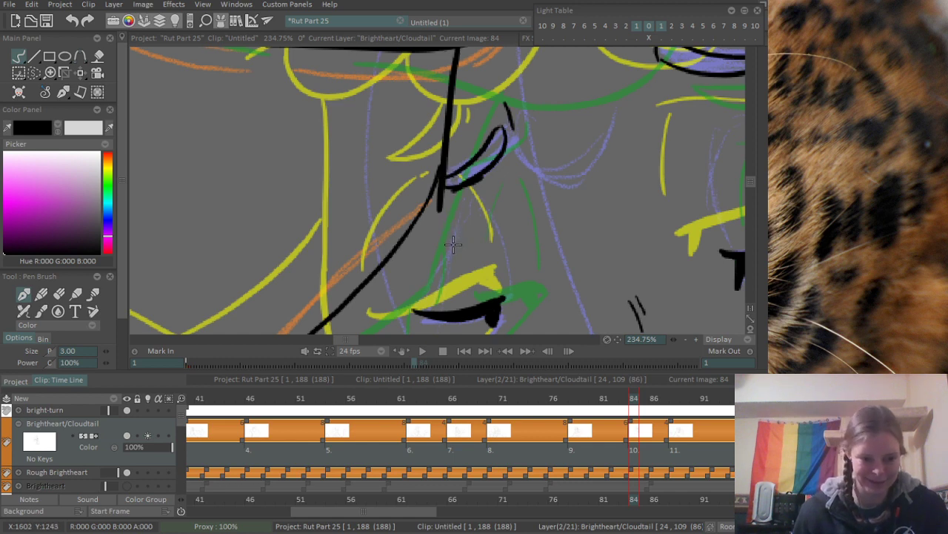
key(e)
drag(449, 161, 444, 239)
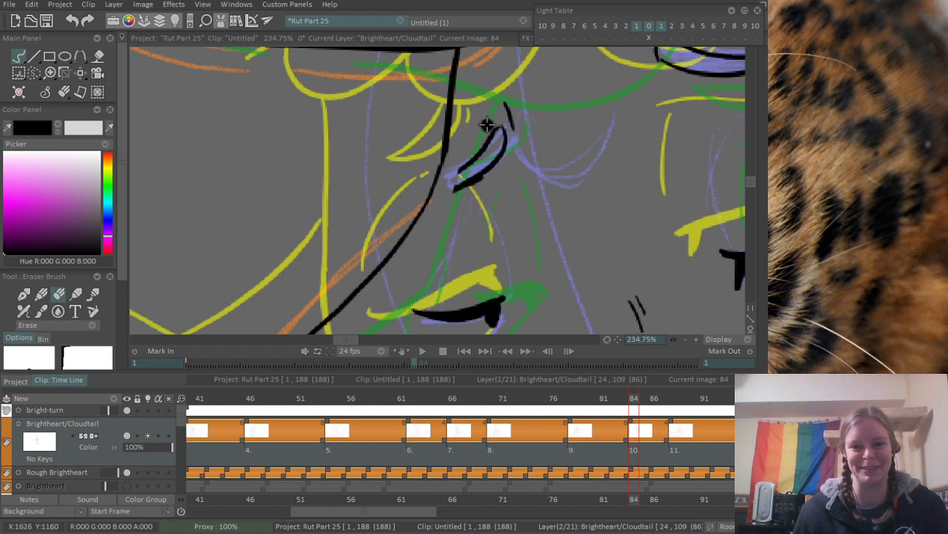
key(b)
scroll(460, 191, down, 2)
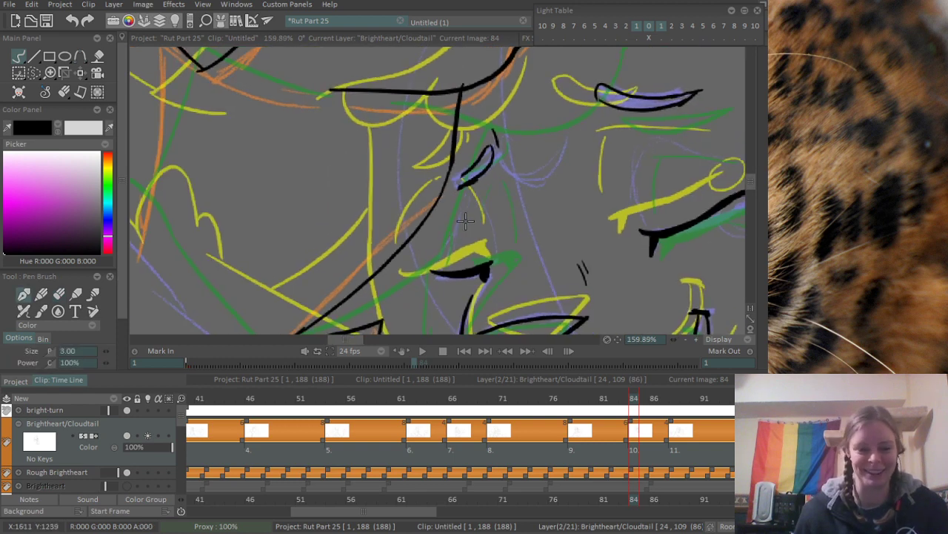
- Extend the line below the upper cat's chin past the lower cat's far eye and muzzle down toward the arm
drag(466, 221, 480, 153)
scroll(491, 142, up, 1)
drag(460, 116, 460, 201)
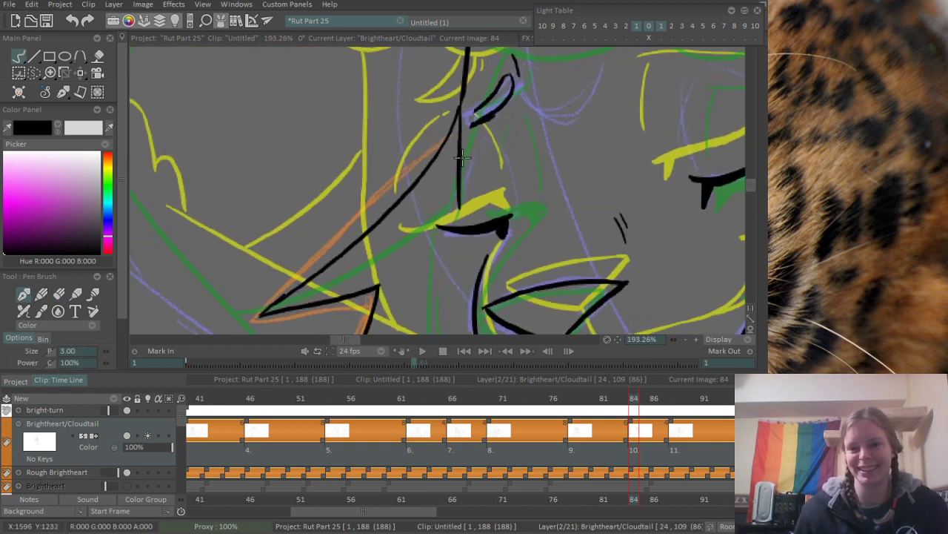
key(ctrl+z)
drag(461, 107, 448, 283)
key(ctrl+z)
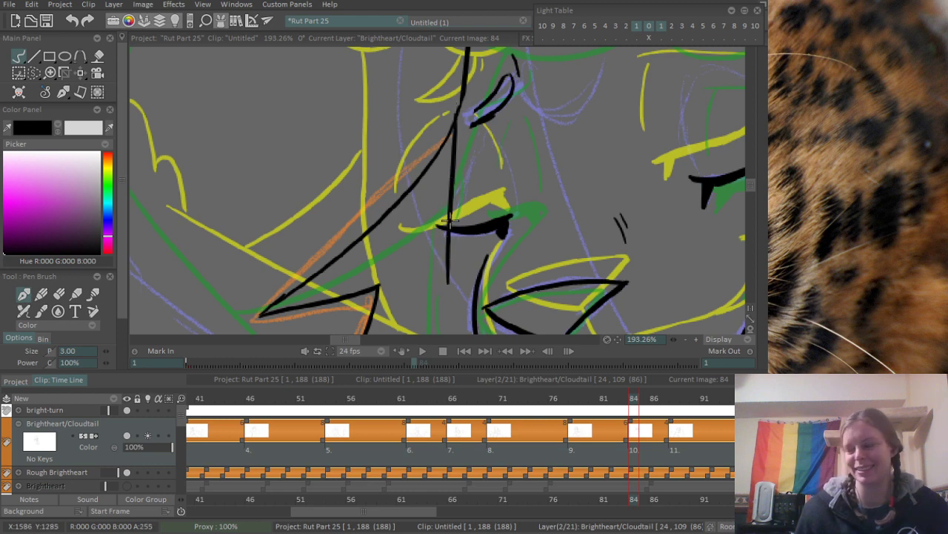
mouse_move(461, 248)
mouse_down()
mouse_move(471, 127)
mouse_move(478, 302)
mouse_up()
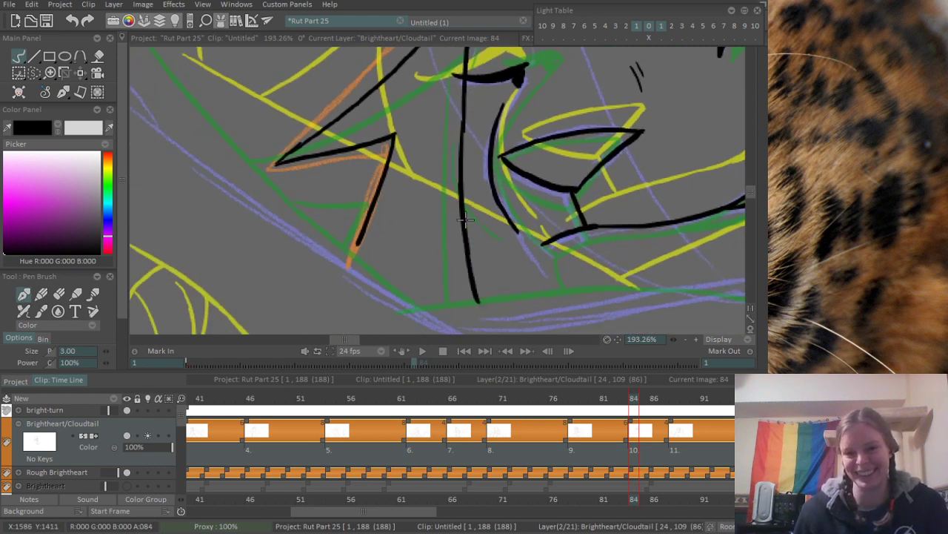
key(ctrl+z)
drag(465, 118, 478, 283)
drag(496, 186, 364, 367)
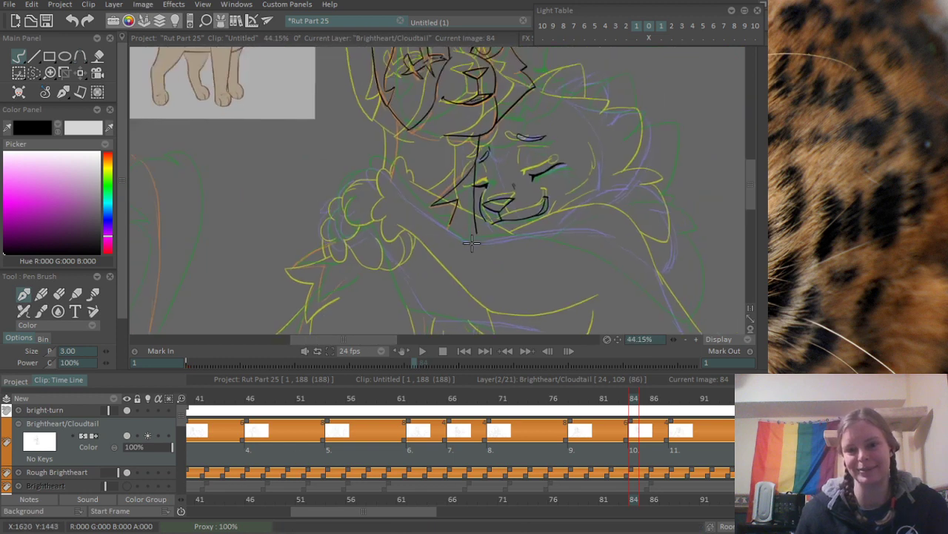
drag(530, 248, 487, 210)
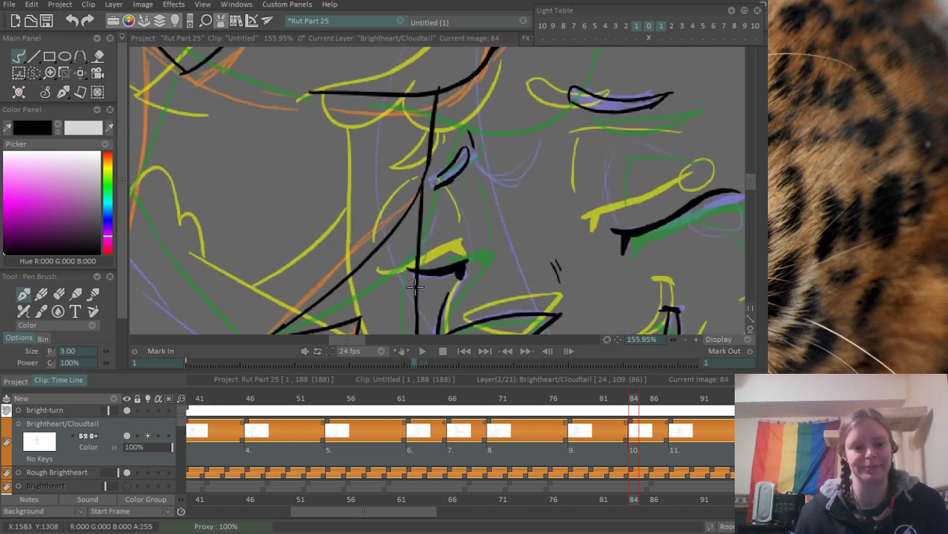
- Erase the far eye's ink beyond the vertical line and extend the far eyebrow's lower edge to meet that line
drag(428, 279, 458, 267)
drag(441, 236, 430, 198)
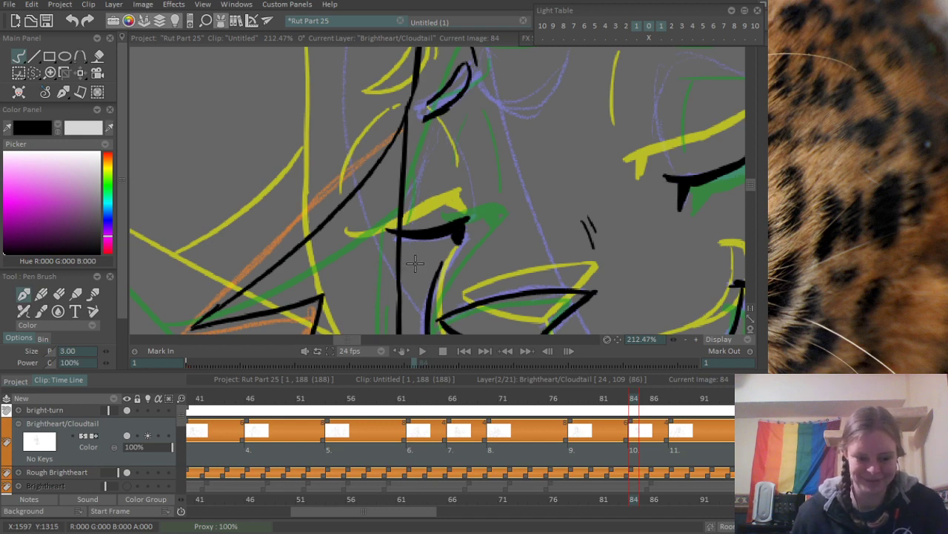
key(e)
mouse_move(437, 140)
mouse_down()
mouse_move(434, 216)
mouse_move(480, 182)
mouse_up()
key(b)
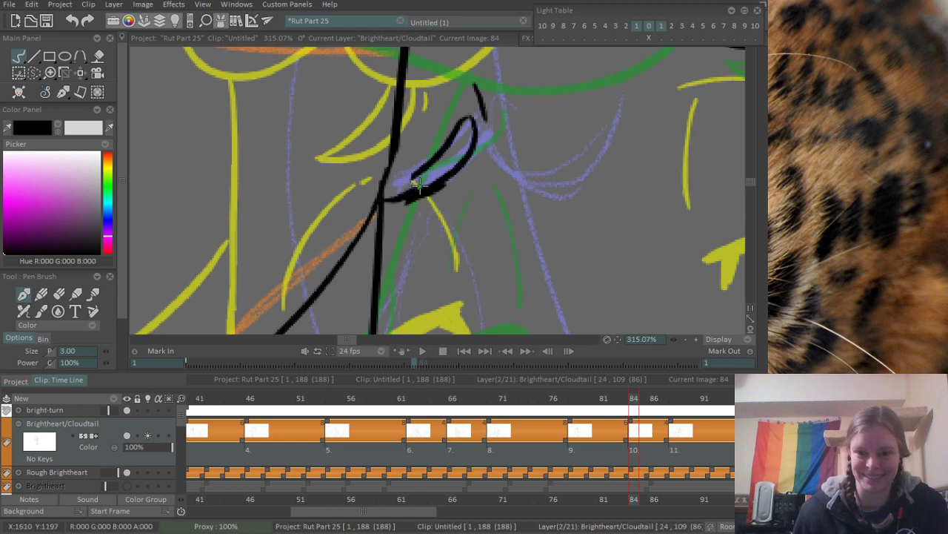
drag(380, 204, 425, 178)
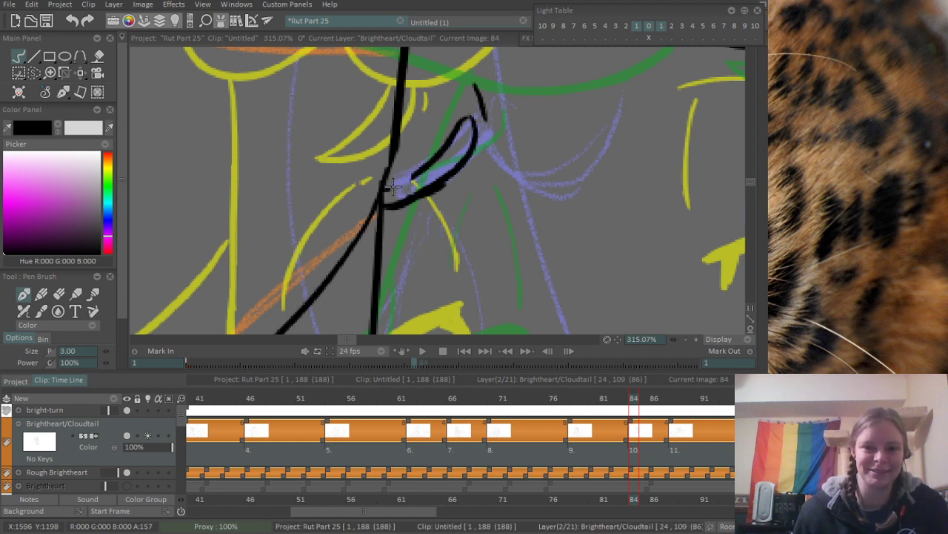
scroll(415, 223, down, 5)
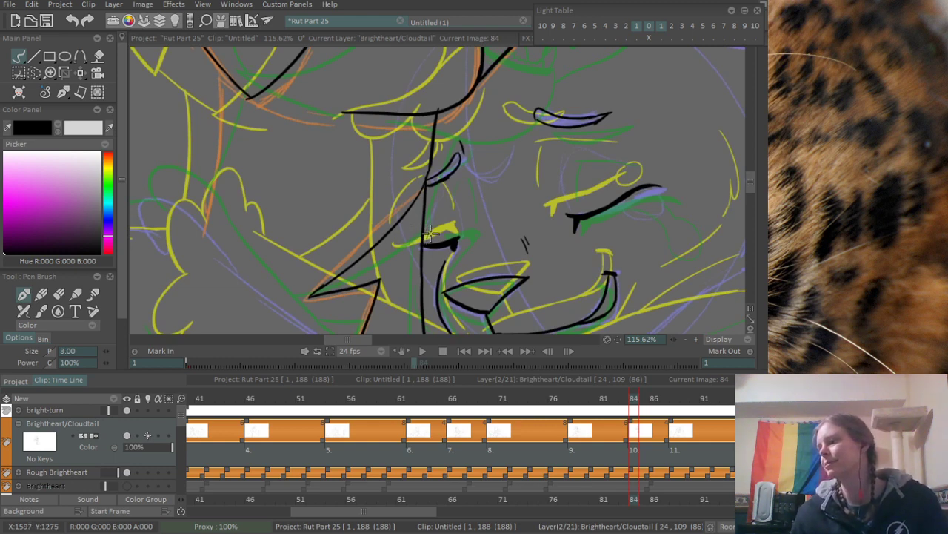
- Ink a short slanted chin stroke below the lower cat's mouth
scroll(435, 199, down, 5)
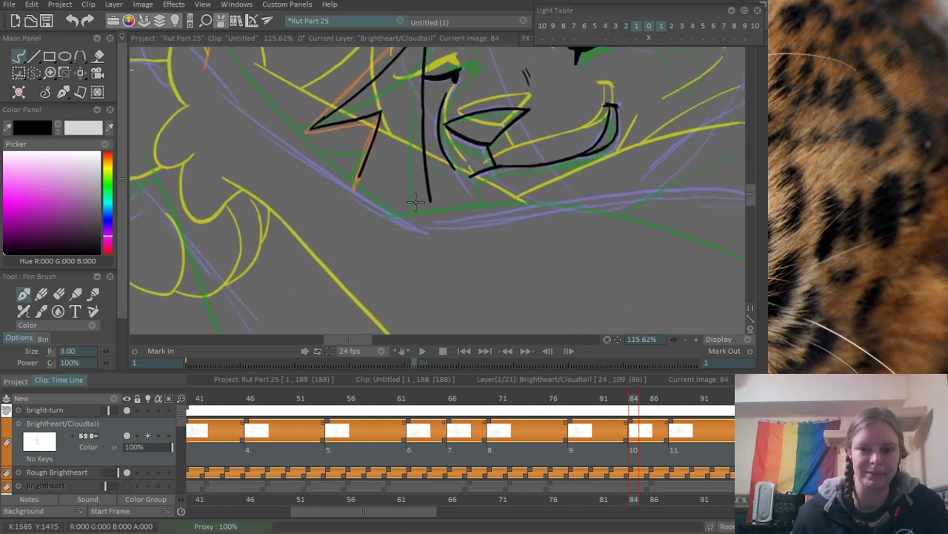
scroll(483, 170, up, 3)
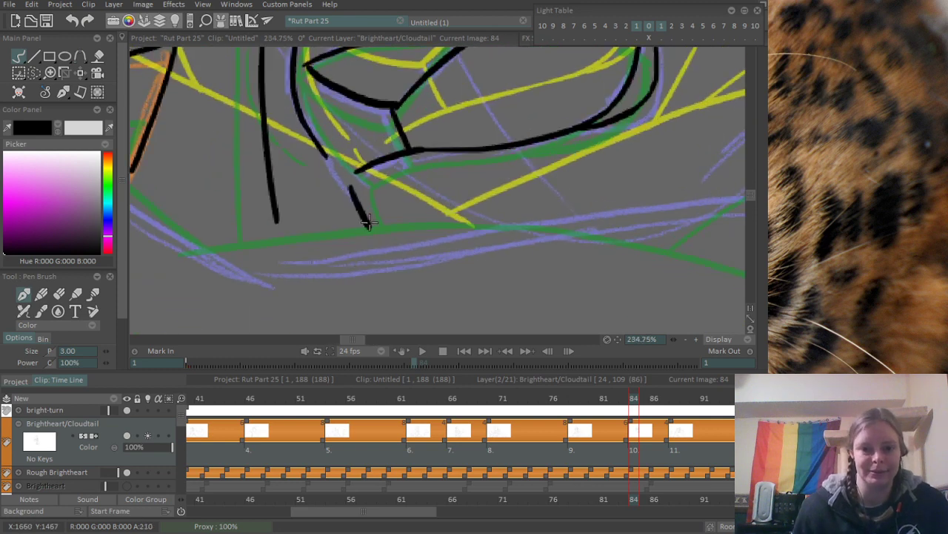
scroll(411, 122, down, 8)
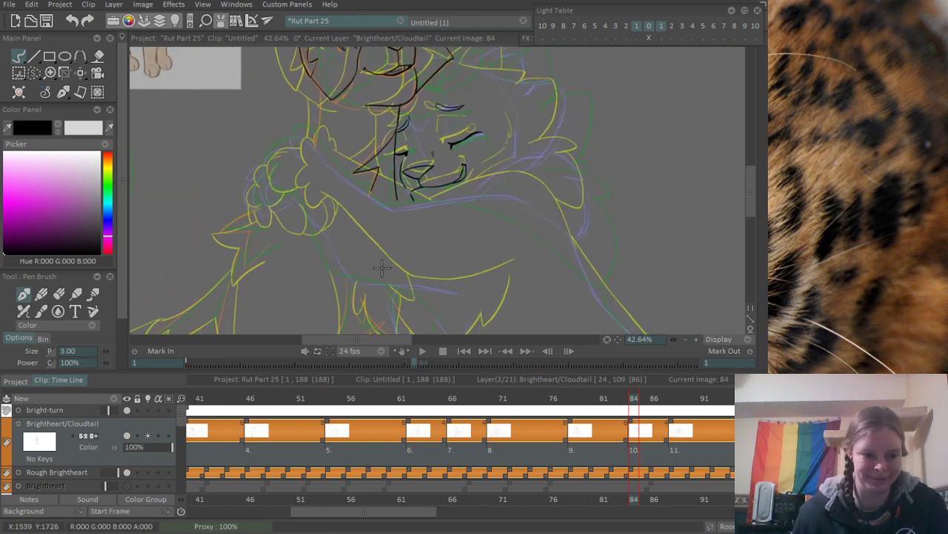
- Ink the upper edge of the forearm from near the paw down to the bend below the lower cat's muzzle
scroll(369, 237, up, 3)
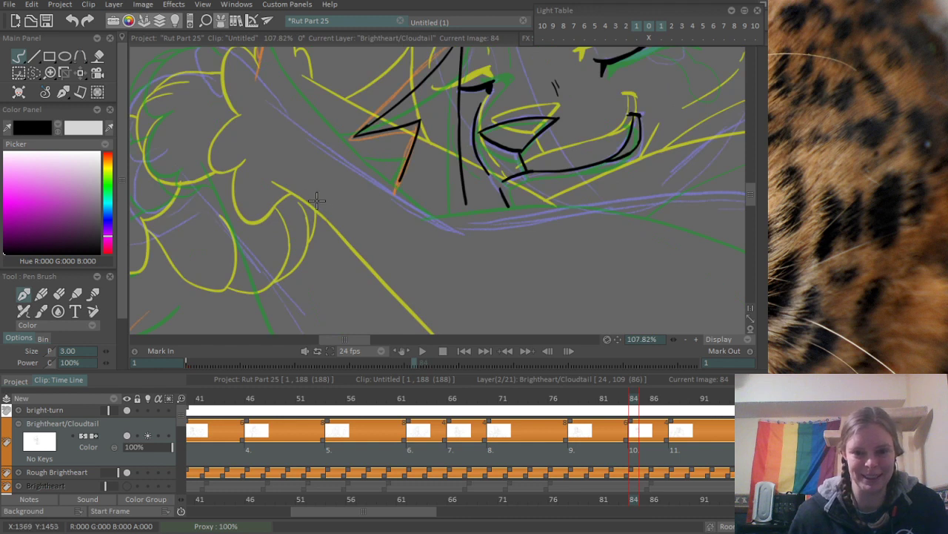
scroll(333, 204, up, 1)
drag(285, 138, 434, 234)
key(ctrl+z)
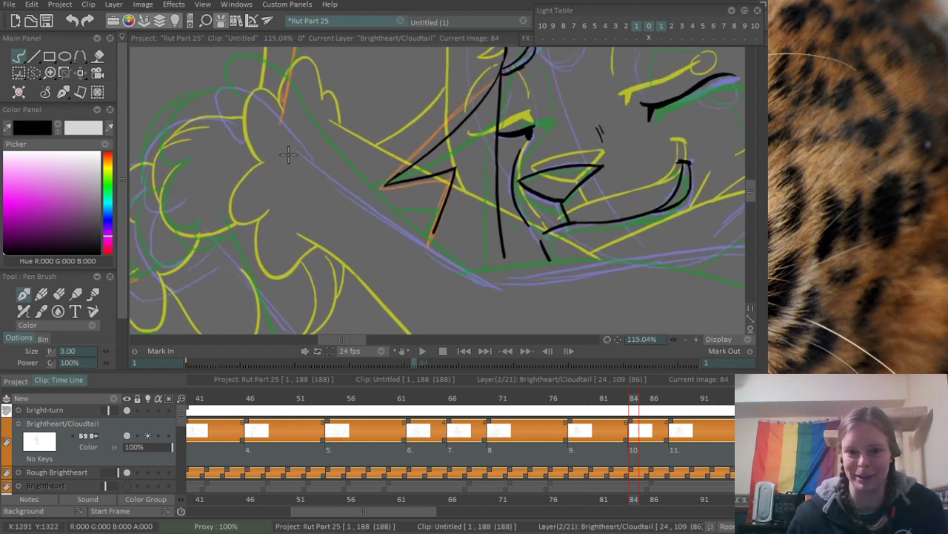
drag(284, 126, 467, 252)
key(ctrl+z)
drag(273, 121, 409, 233)
key(ctrl+z)
key(ctrl+z)
mouse_move(297, 141)
mouse_down()
mouse_move(351, 195)
mouse_move(484, 274)
mouse_move(384, 221)
mouse_up()
key(ctrl+z)
key(ctrl+z)
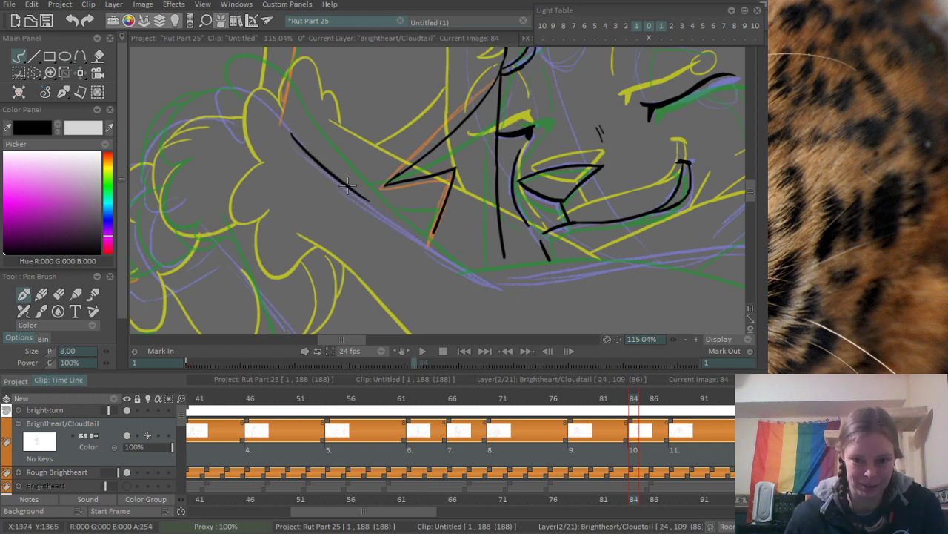
drag(348, 185, 538, 288)
- Ink the long curved upper edge of the arm from the bend below the muzzle across toward the shoulder
key(ctrl+z)
drag(355, 191, 518, 280)
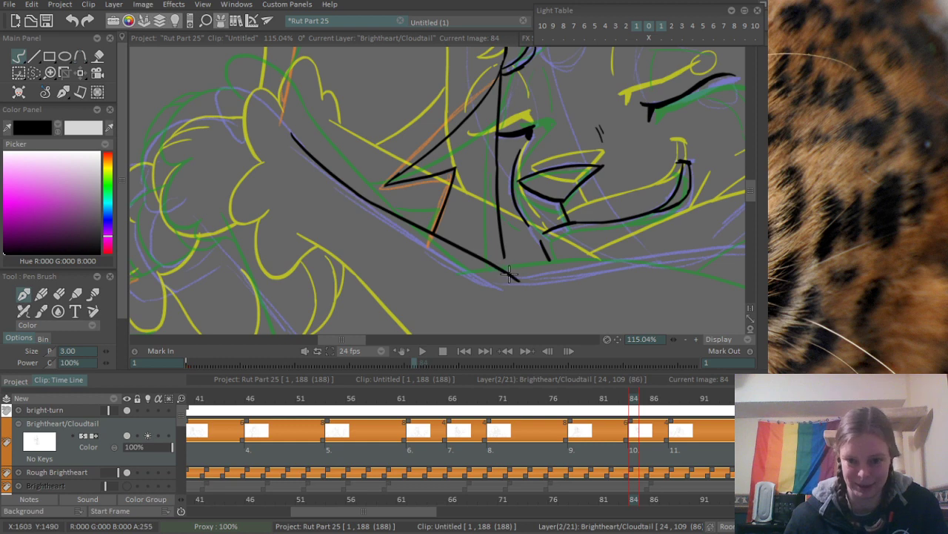
drag(584, 297, 379, 214)
drag(380, 214, 480, 201)
mouse_move(217, 189)
mouse_down()
mouse_move(397, 150)
mouse_move(703, 122)
mouse_up()
key(ctrl+z)
mouse_move(217, 187)
mouse_down()
mouse_move(440, 144)
mouse_move(716, 137)
mouse_up()
mouse_move(527, 169)
mouse_down()
mouse_move(522, 188)
mouse_move(417, 209)
mouse_move(458, 226)
mouse_up()
drag(477, 186, 569, 212)
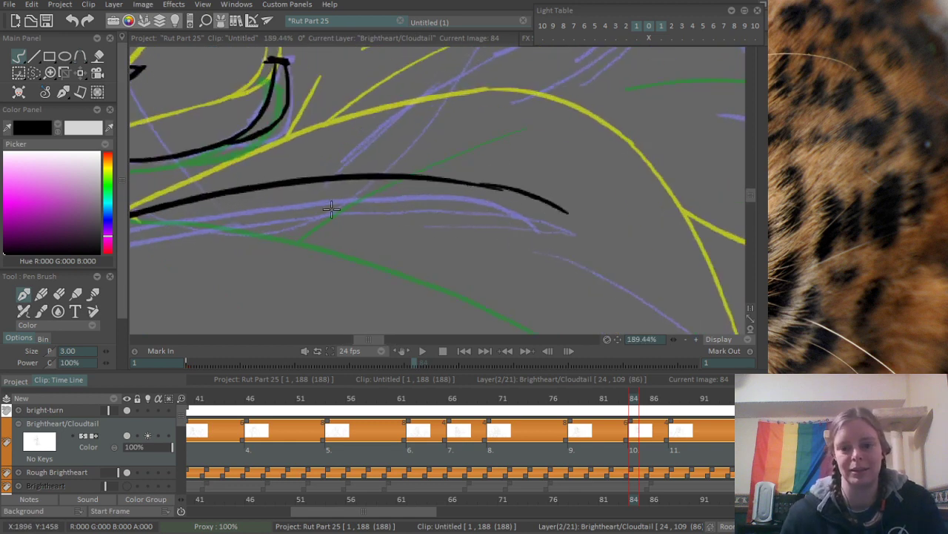
drag(332, 210, 409, 223)
drag(624, 183, 598, 180)
key(ctrl+z)
drag(515, 192, 627, 227)
drag(343, 225, 532, 246)
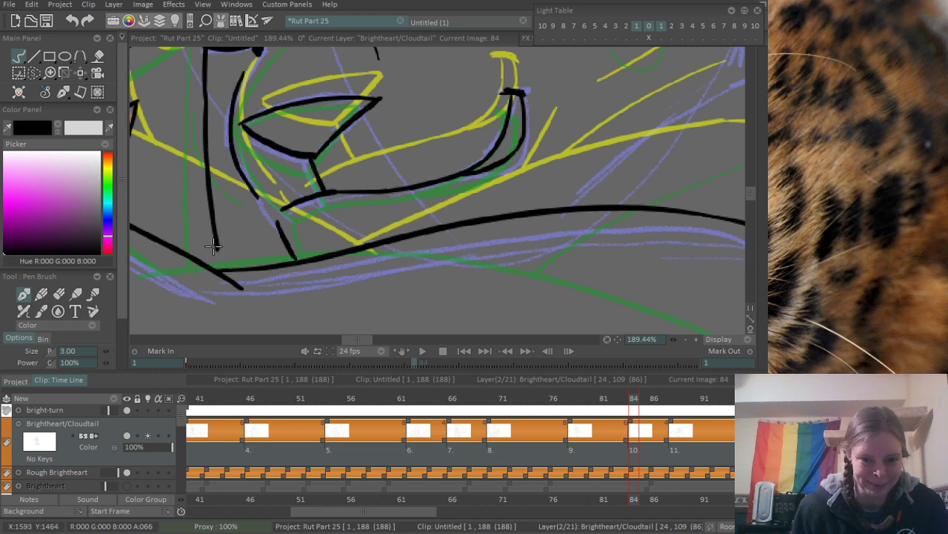
scroll(348, 190, down, 5)
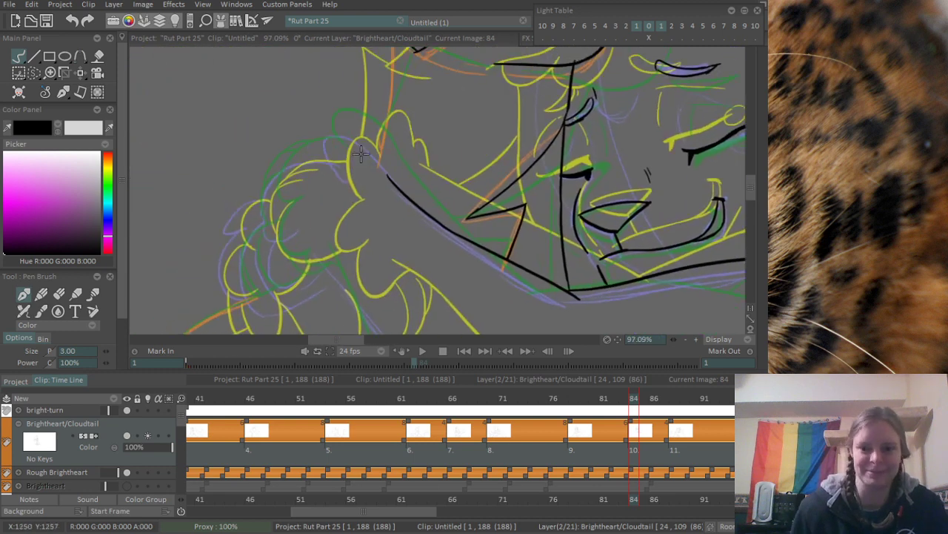
scroll(349, 191, up, 4)
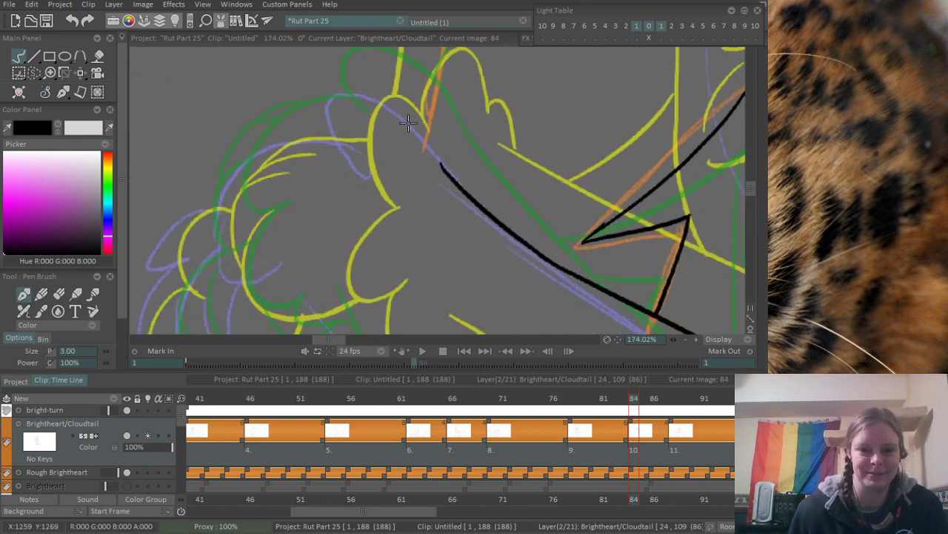
scroll(356, 177, down, 4)
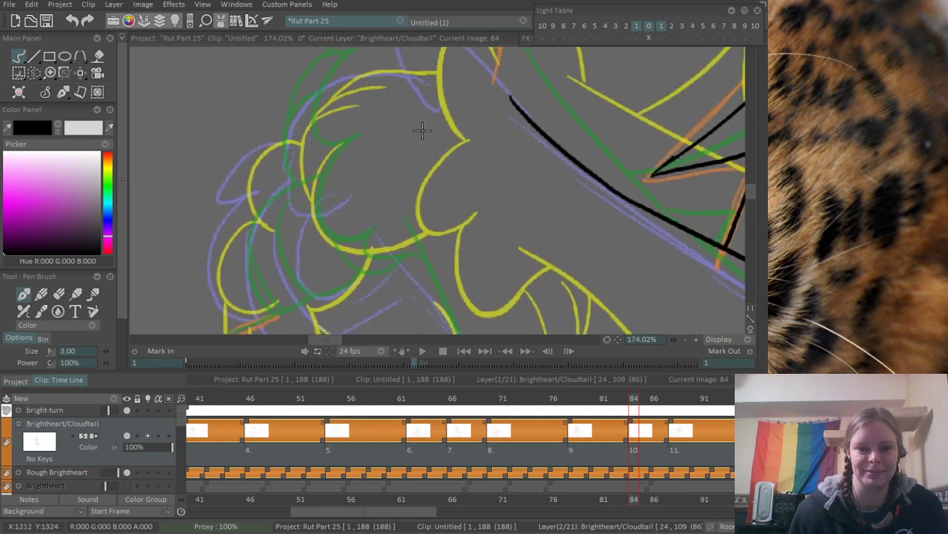
- Check frame 82 against frame 84 and ink the small rounded toe loop at the paw end of the forearm's upper edge
scroll(341, 250, up, 4)
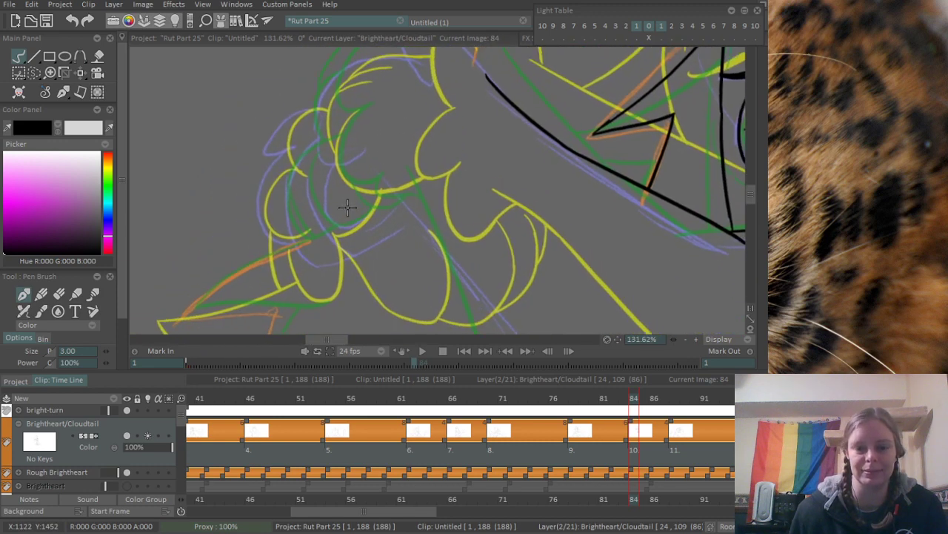
scroll(341, 241, down, 3)
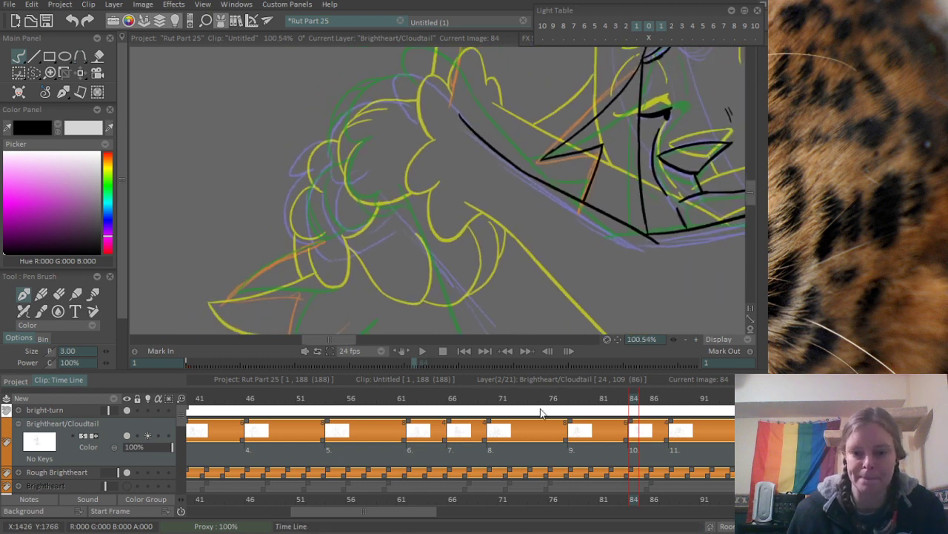
mouse_move(630, 398)
mouse_down()
mouse_move(563, 401)
mouse_move(535, 438)
mouse_move(590, 429)
mouse_move(641, 402)
mouse_move(577, 430)
mouse_move(548, 427)
mouse_move(583, 430)
mouse_move(635, 410)
mouse_up()
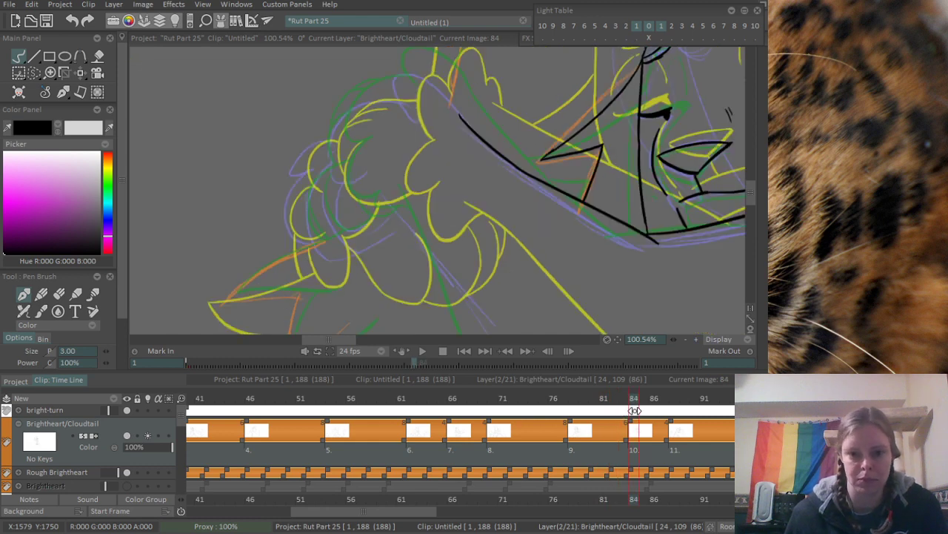
drag(634, 410, 617, 411)
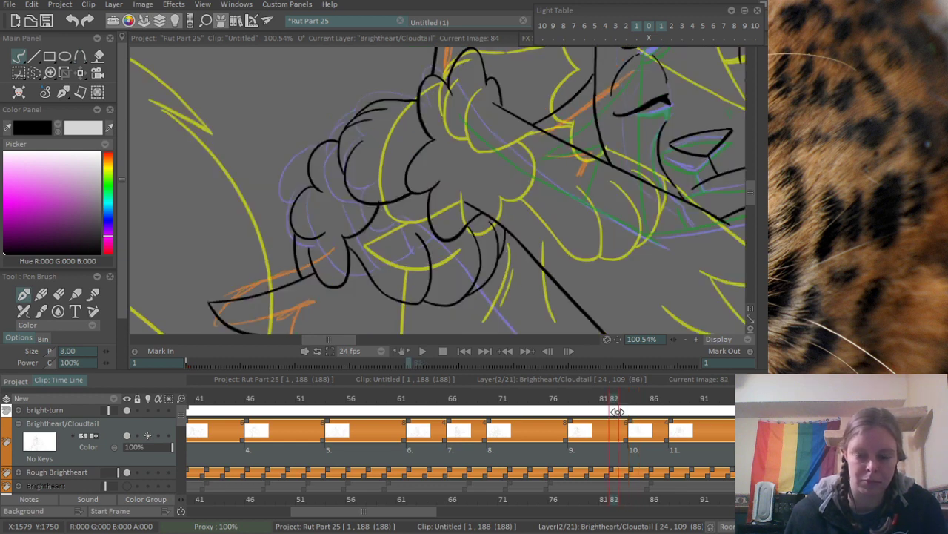
mouse_move(617, 411)
mouse_down()
mouse_move(705, 398)
mouse_move(634, 415)
mouse_up()
scroll(407, 158, up, 3)
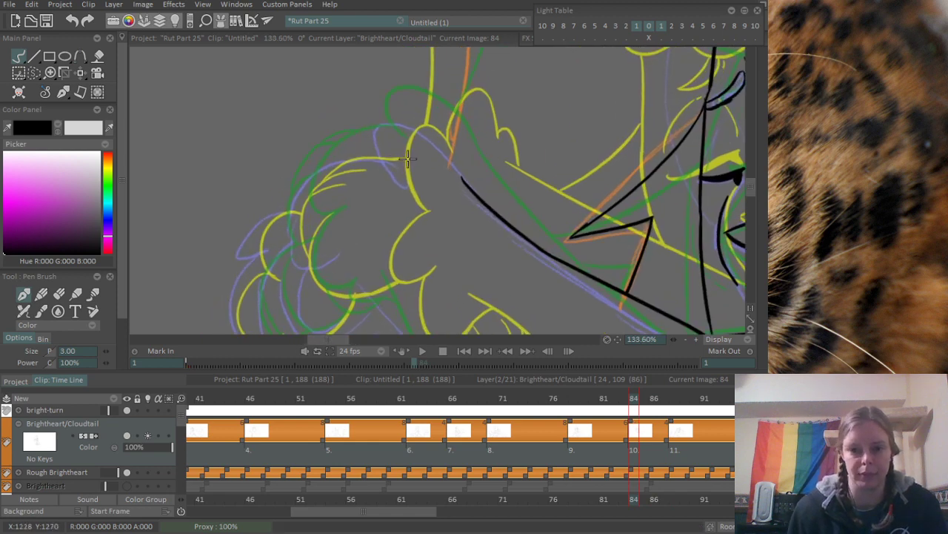
mouse_move(421, 168)
mouse_down()
mouse_move(430, 136)
mouse_move(462, 134)
mouse_move(467, 143)
mouse_up()
- Ink the paw's large rounded toe, the narrower toe below it and the small curved toe beside the wrist
mouse_move(371, 178)
mouse_down()
mouse_move(393, 142)
mouse_move(452, 118)
mouse_up()
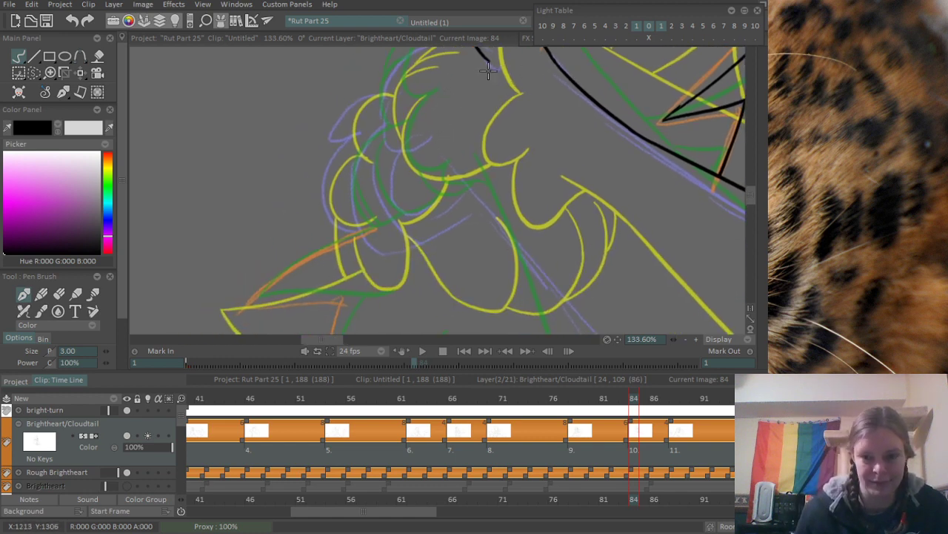
drag(488, 89, 501, 148)
mouse_move(486, 98)
mouse_down()
mouse_move(473, 97)
mouse_move(432, 196)
mouse_up()
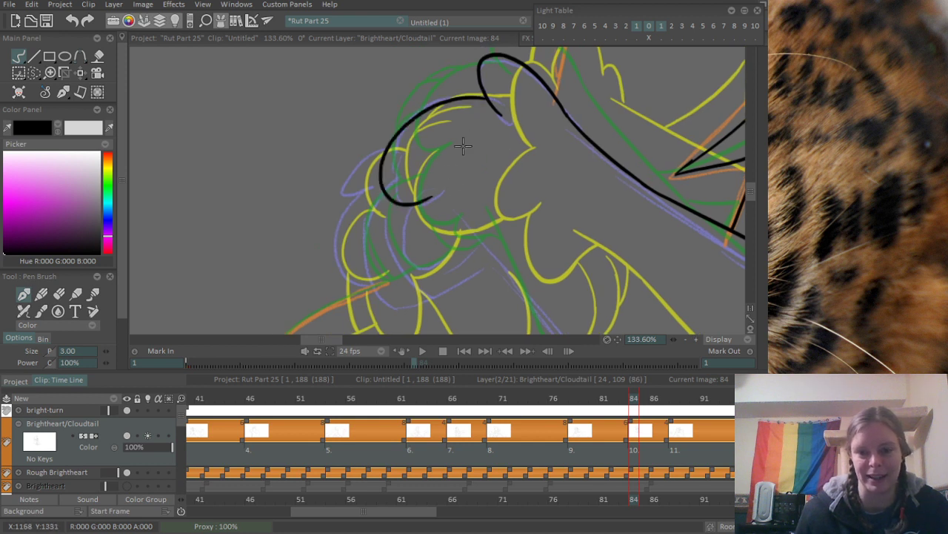
mouse_move(426, 164)
mouse_down()
mouse_move(392, 211)
mouse_move(461, 199)
mouse_up()
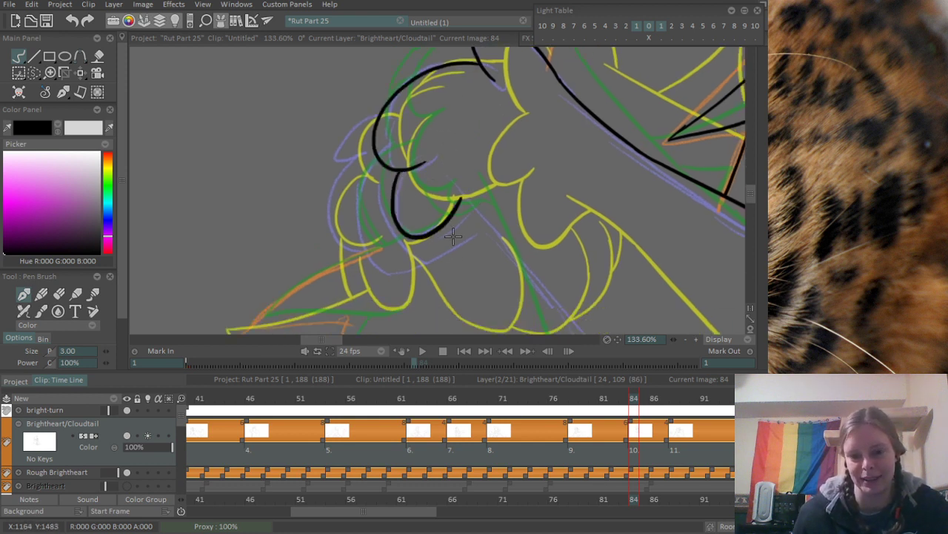
mouse_move(437, 234)
mouse_down()
mouse_move(404, 226)
mouse_move(459, 215)
mouse_up()
- Ink the first stretch of the forearm's lower edge, running diagonally down from the paw's small toe
drag(523, 257, 303, 145)
scroll(330, 144, down, 2)
drag(276, 105, 354, 195)
key(ctrl+z)
key(ctrl+z)
drag(386, 237, 343, 193)
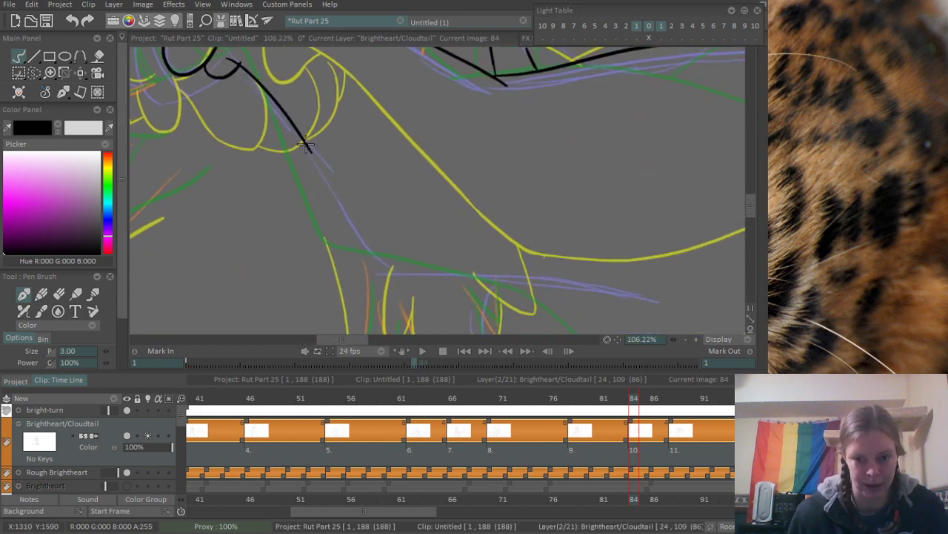
drag(305, 143, 389, 264)
key(ctrl+z)
drag(306, 141, 385, 251)
key(ctrl+z)
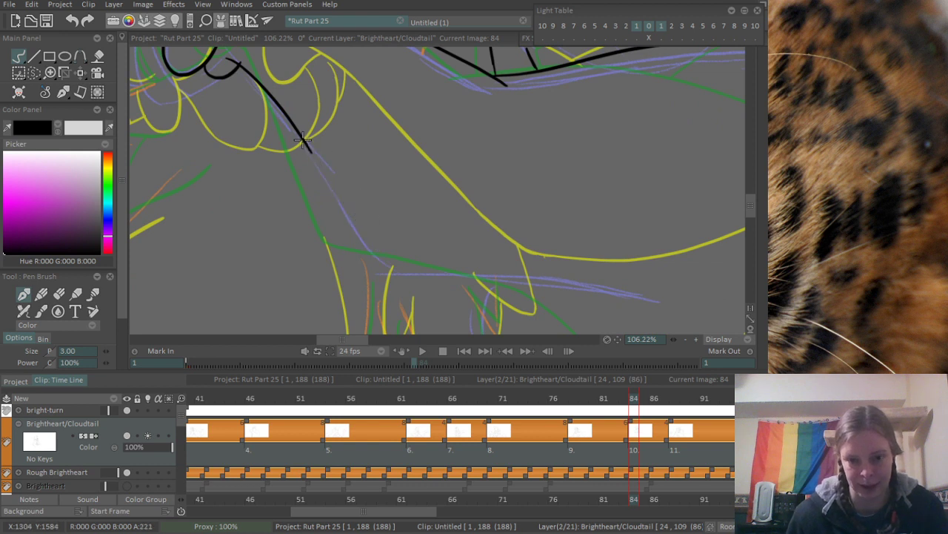
- Continue the forearm's lower edge down to the elbow bend and across in a long curve toward the body
mouse_move(303, 141)
mouse_down()
mouse_move(383, 259)
mouse_move(333, 221)
mouse_move(319, 230)
mouse_move(369, 235)
mouse_up()
scroll(394, 220, up, 2)
key(ctrl+z)
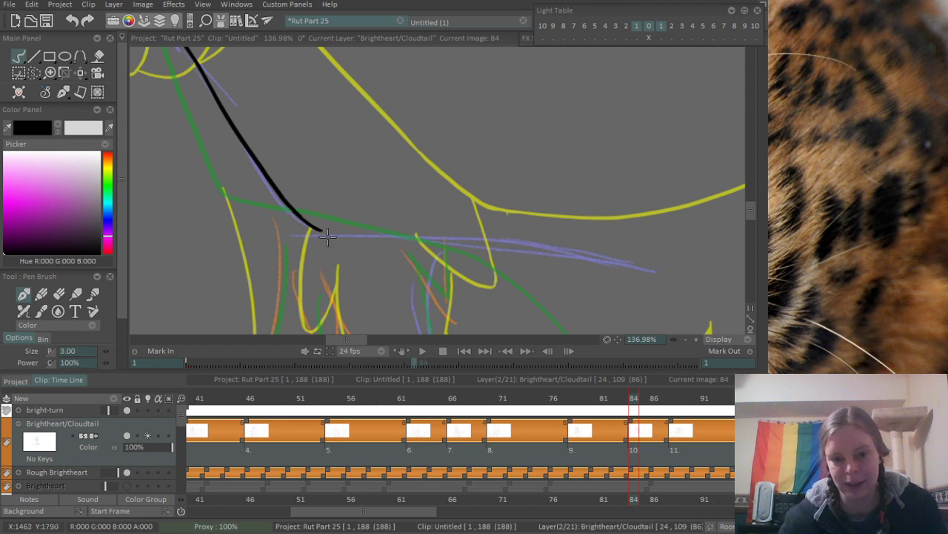
mouse_move(318, 232)
mouse_down()
mouse_move(601, 263)
mouse_move(698, 290)
mouse_up()
- Erase the overshooting line ends where the paw's toes meet each other and the forearm's lower edge
key(minus)
drag(357, 168, 425, 309)
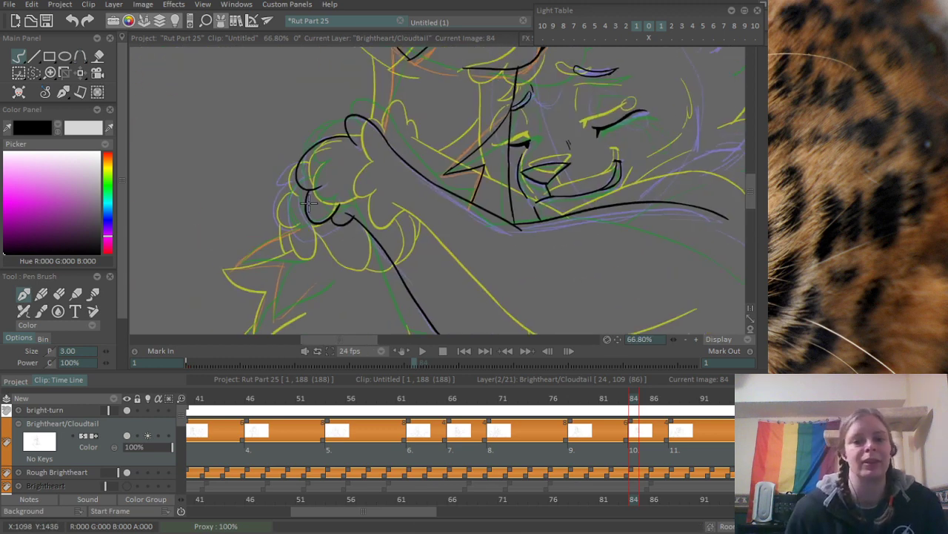
drag(309, 203, 459, 289)
key(e)
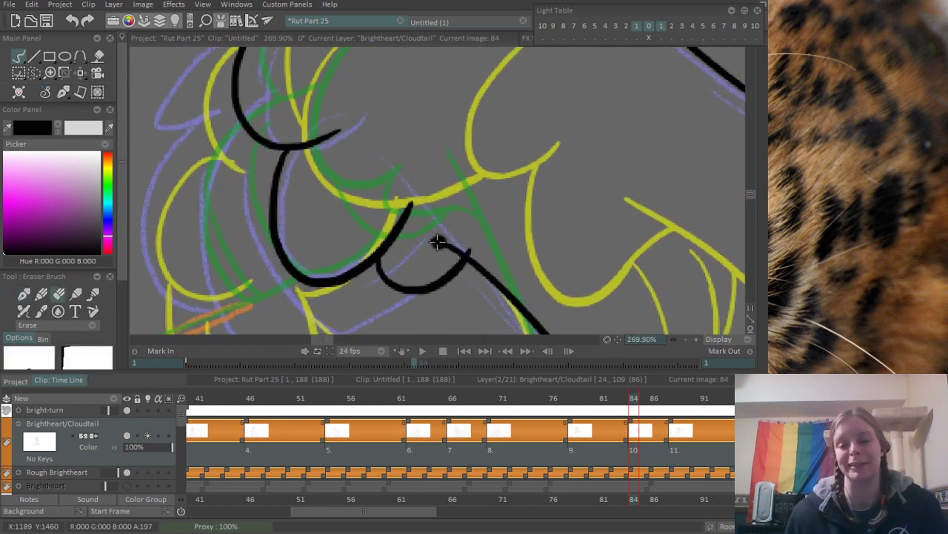
drag(437, 239, 498, 257)
drag(394, 236, 411, 218)
mouse_move(324, 178)
mouse_down()
mouse_move(385, 244)
mouse_move(399, 199)
mouse_up()
mouse_move(442, 127)
mouse_down()
mouse_move(418, 272)
mouse_move(423, 303)
mouse_up()
mouse_move(515, 208)
mouse_down()
mouse_move(489, 194)
mouse_move(520, 211)
mouse_up()
drag(548, 258, 377, 138)
drag(370, 192, 333, 212)
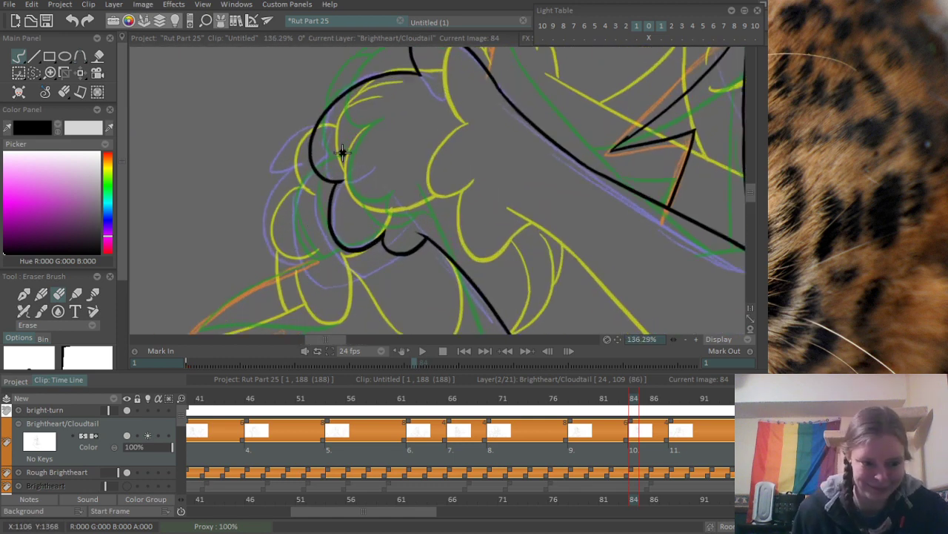
key(e)
- Ink the curved lower outlines of a second row of toes behind the paw's front toes, reaching to the wrist
scroll(304, 185, down, 4)
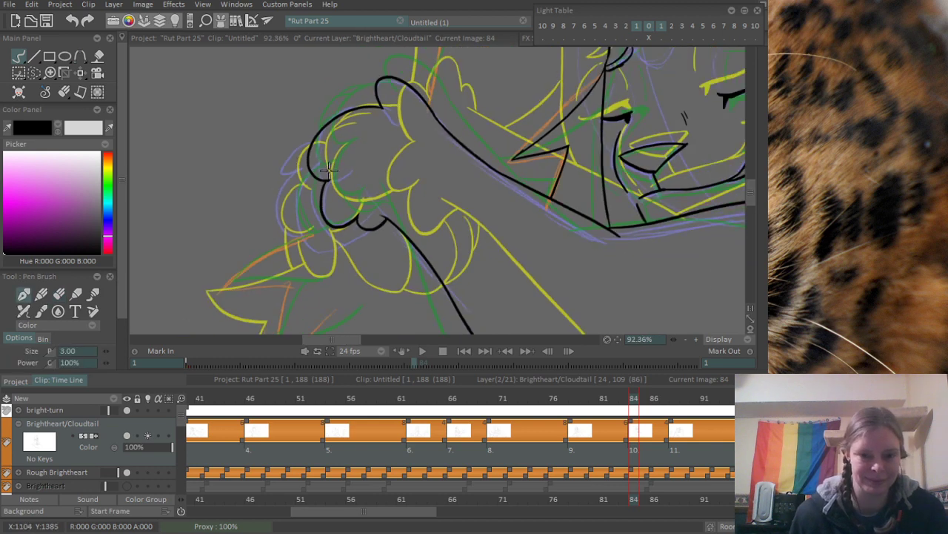
scroll(316, 218, up, 5)
drag(312, 219, 380, 223)
scroll(380, 224, down, 4)
drag(585, 392, 635, 392)
scroll(339, 226, up, 1)
scroll(339, 226, up, 4)
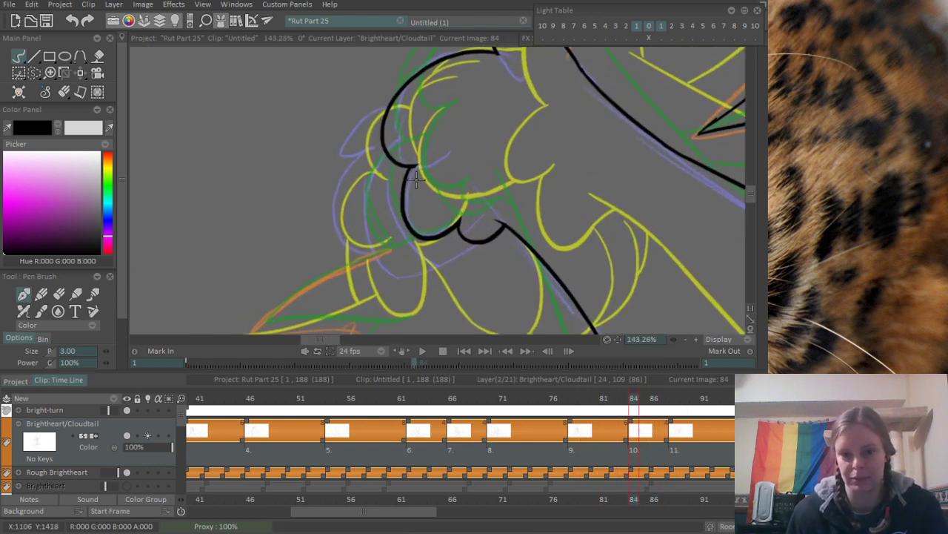
drag(328, 211, 388, 275)
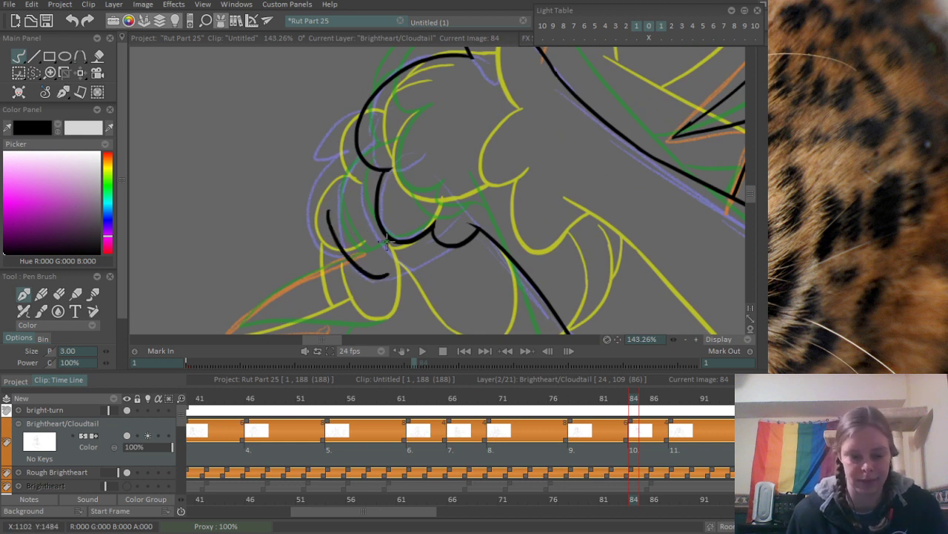
key(ctrl+z)
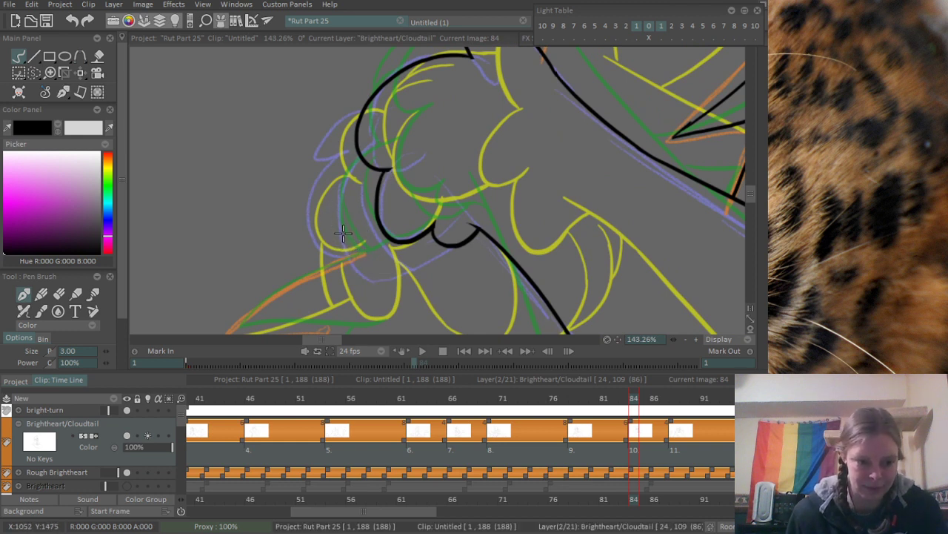
mouse_move(329, 201)
mouse_down()
mouse_move(382, 268)
mouse_move(352, 228)
mouse_move(407, 272)
mouse_move(459, 236)
mouse_up()
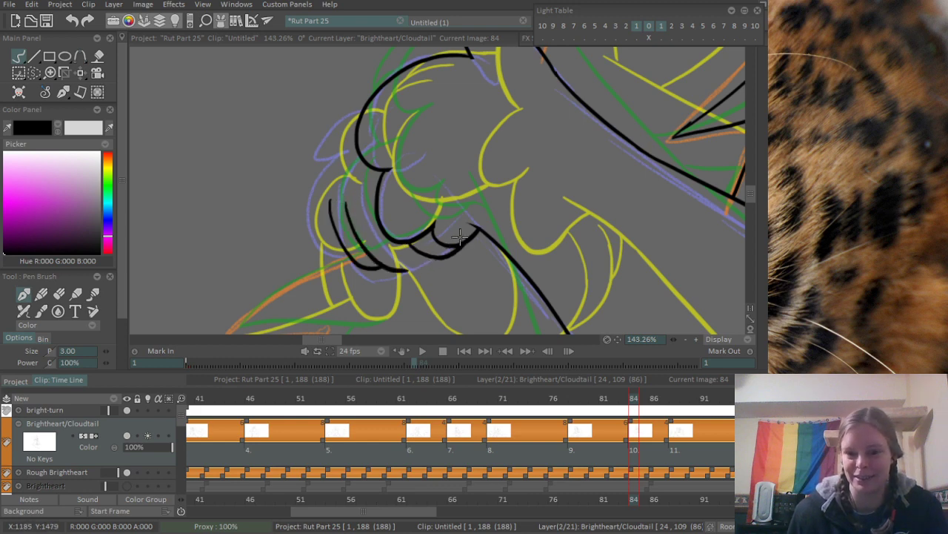
drag(410, 270, 437, 244)
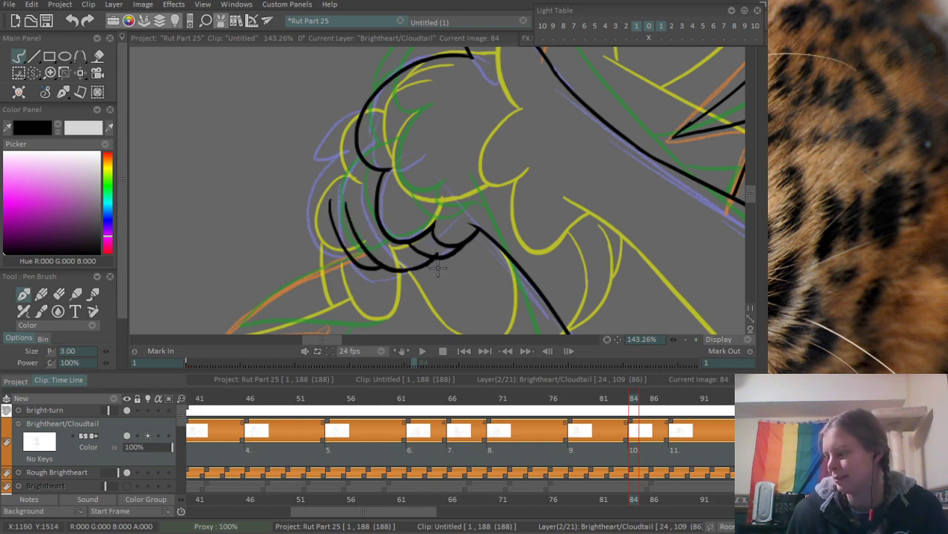
drag(421, 230, 430, 249)
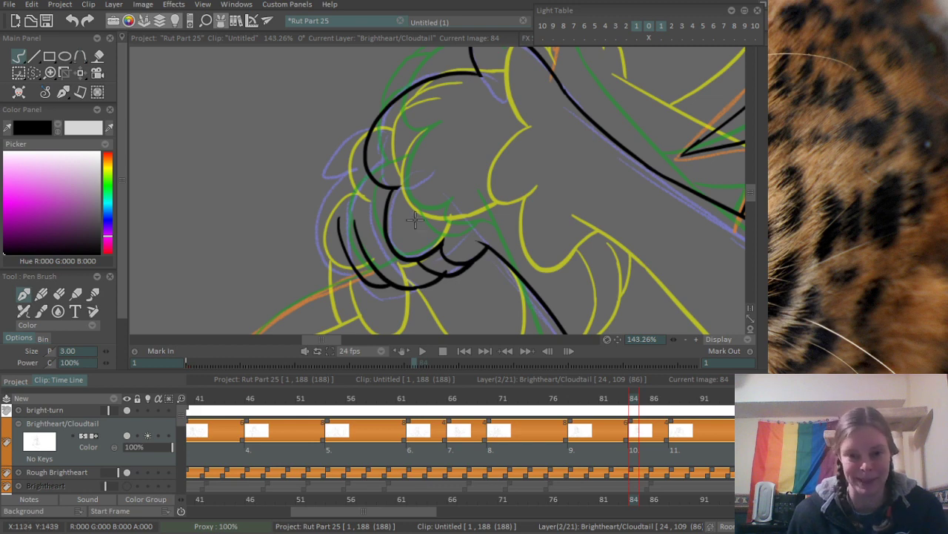
- Extend the second row's outer toe line upward to meet the large rounded toe
drag(416, 220, 423, 265)
scroll(356, 258, up, 2)
drag(349, 257, 370, 220)
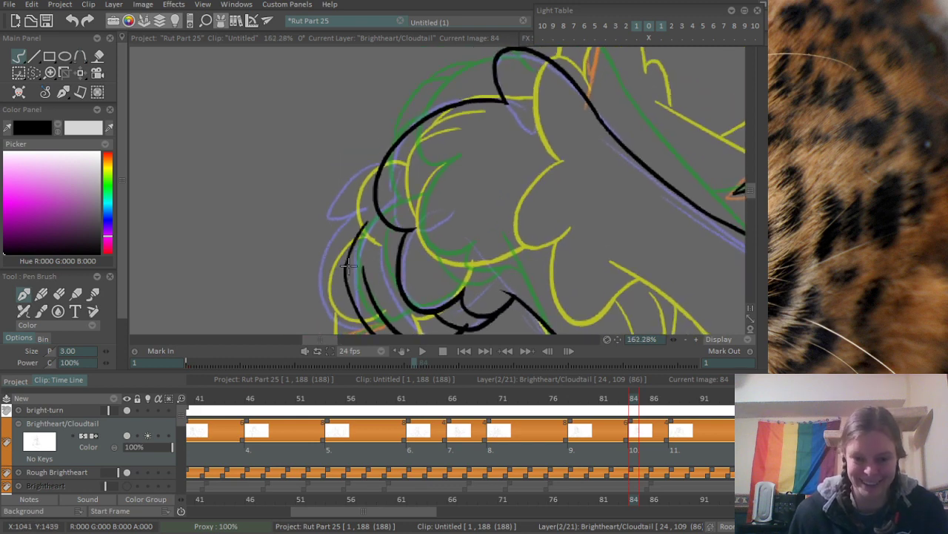
key(ctrl+z)
drag(348, 271, 382, 211)
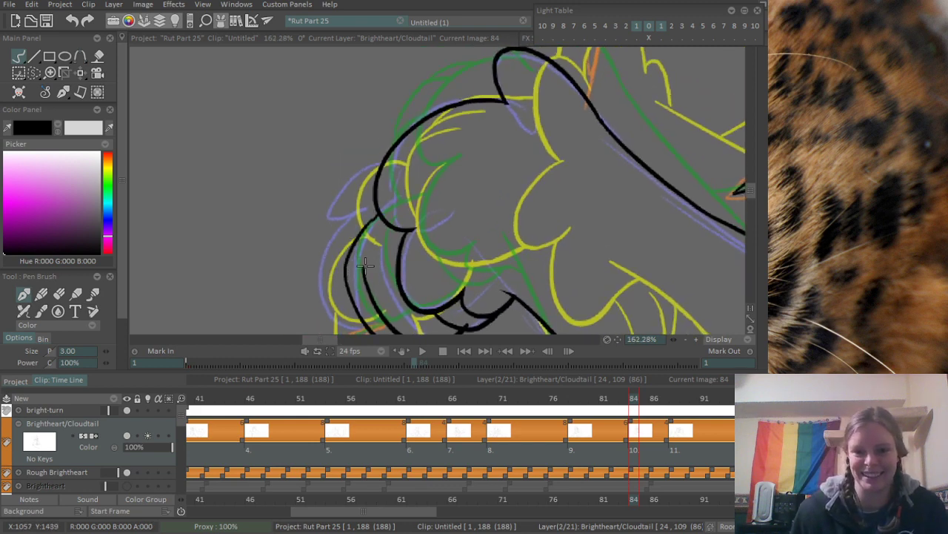
drag(366, 265, 369, 283)
drag(355, 202, 361, 223)
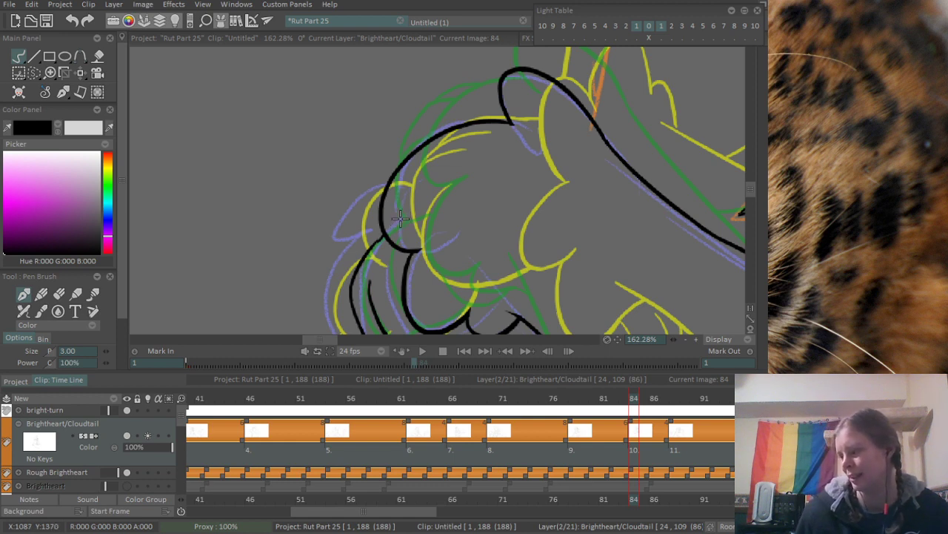
mouse_move(297, 183)
mouse_down()
mouse_move(240, 123)
mouse_move(260, 137)
mouse_up()
drag(311, 156, 310, 198)
mouse_move(338, 233)
mouse_down()
mouse_move(332, 205)
mouse_move(328, 280)
mouse_up()
key(ctrl+z)
key(ctrl+z)
drag(280, 207, 326, 286)
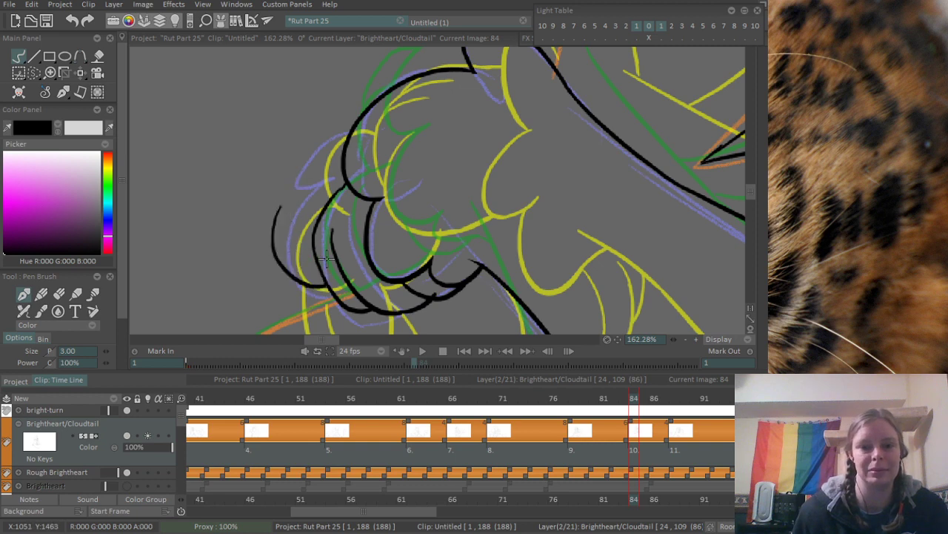
key(ctrl+z)
drag(286, 201, 327, 281)
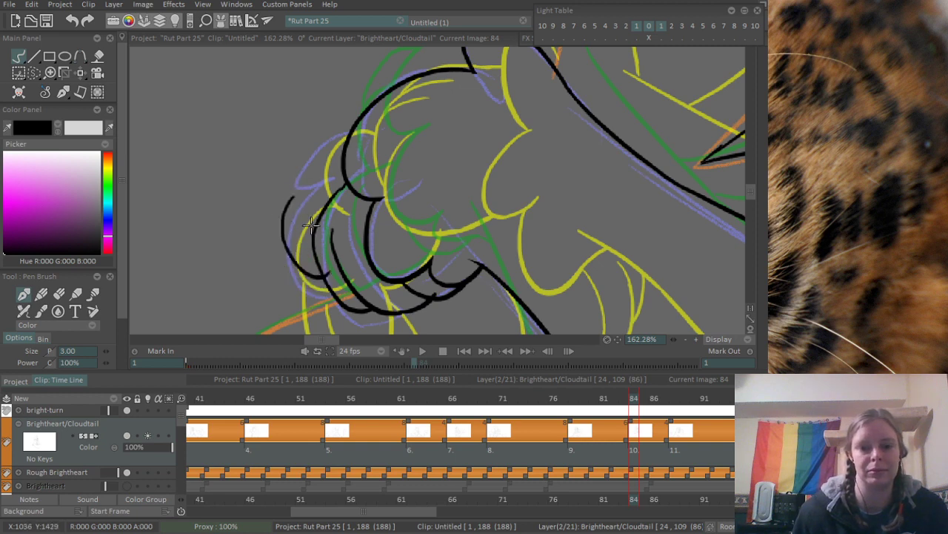
key(ctrl+z)
- Ink the outermost lower toe and the curved toe above it, joining it to the large rounded toe
drag(291, 199, 326, 287)
mouse_move(287, 204)
mouse_down()
mouse_move(312, 188)
mouse_move(362, 125)
mouse_up()
scroll(391, 115, down, 4)
- Erase the stray line ends where the outer toes overlap the second row of toes
scroll(335, 204, up, 5)
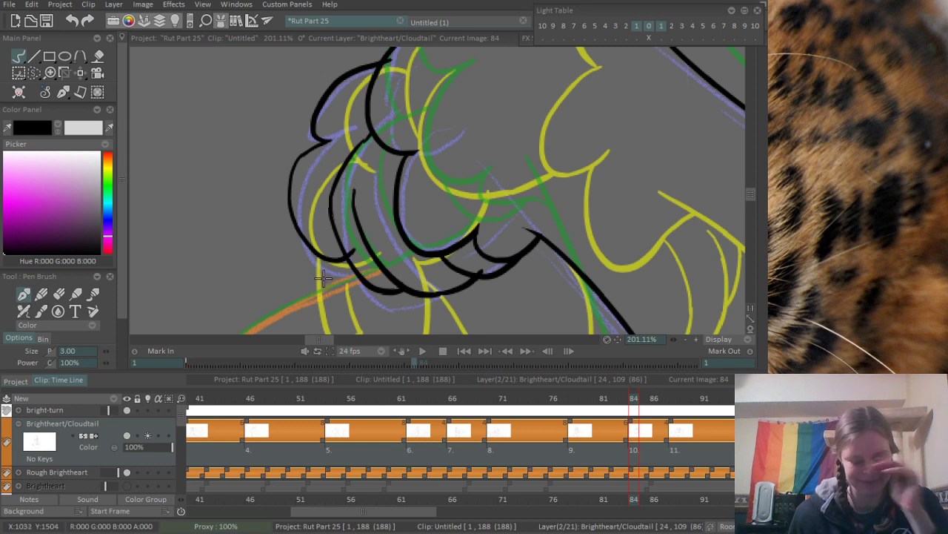
key(e)
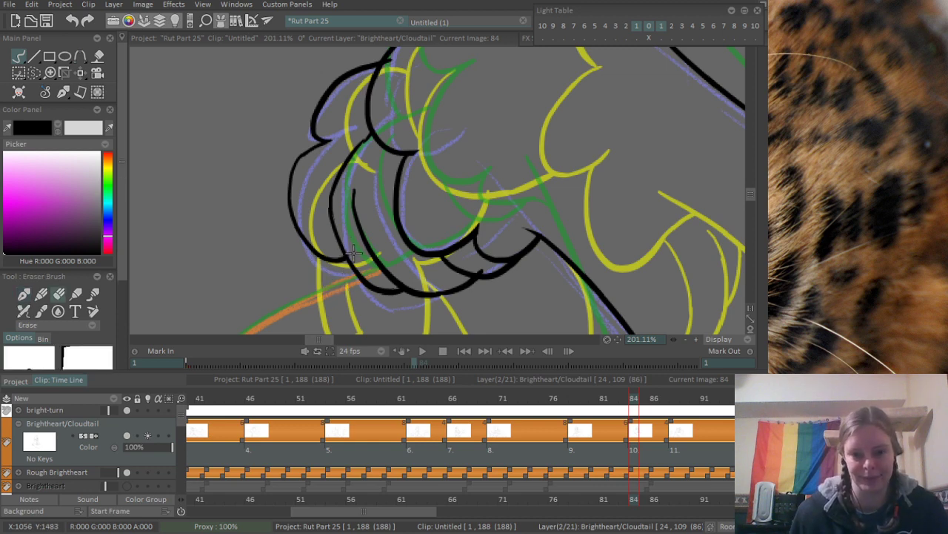
drag(476, 266, 482, 263)
drag(384, 119, 408, 179)
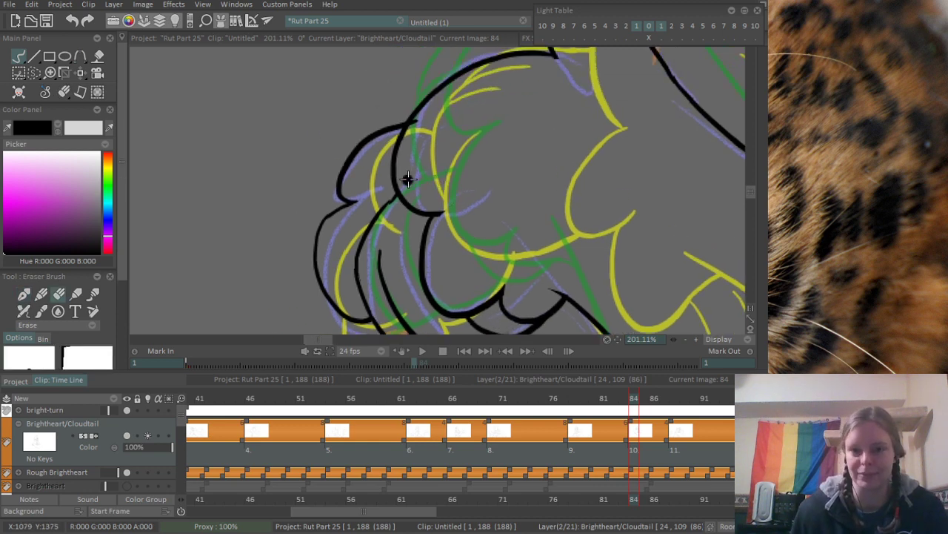
scroll(406, 131, down, 5)
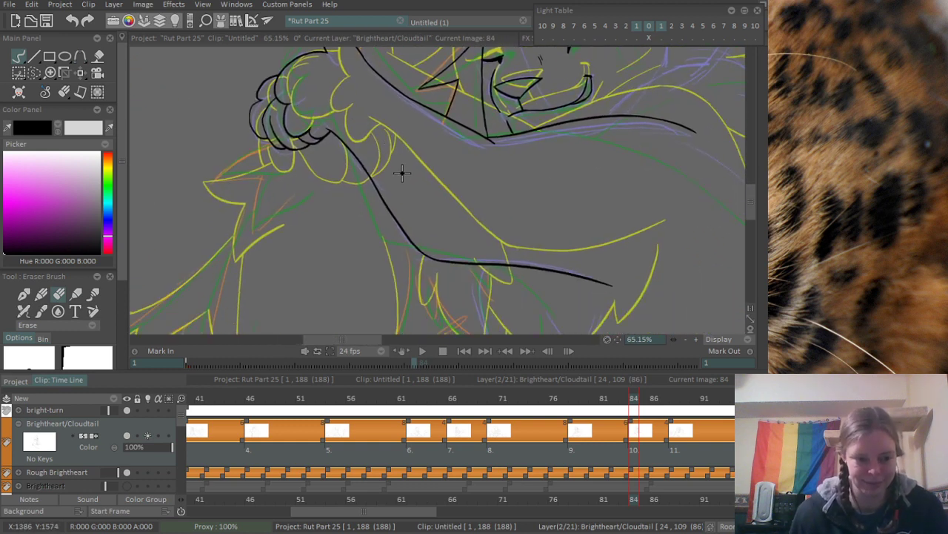
drag(390, 191, 364, 170)
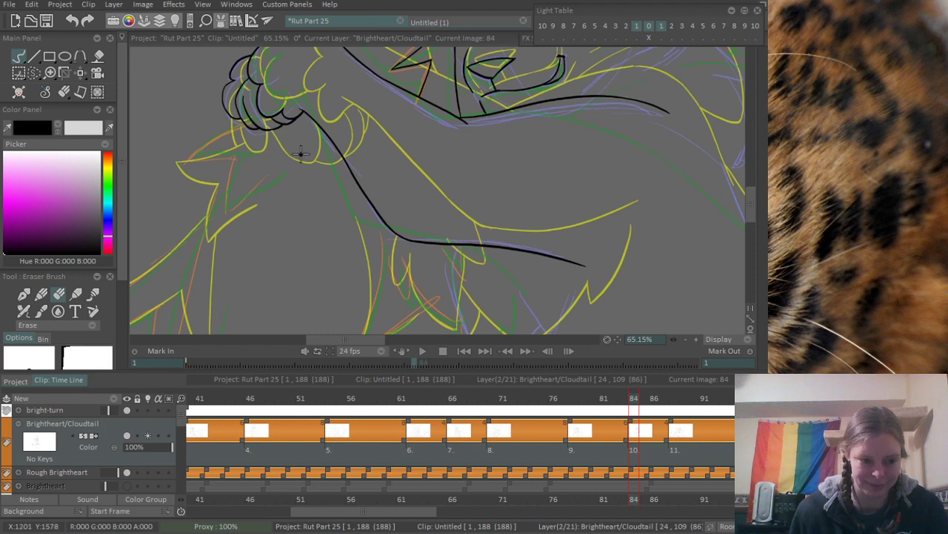
drag(245, 216, 307, 201)
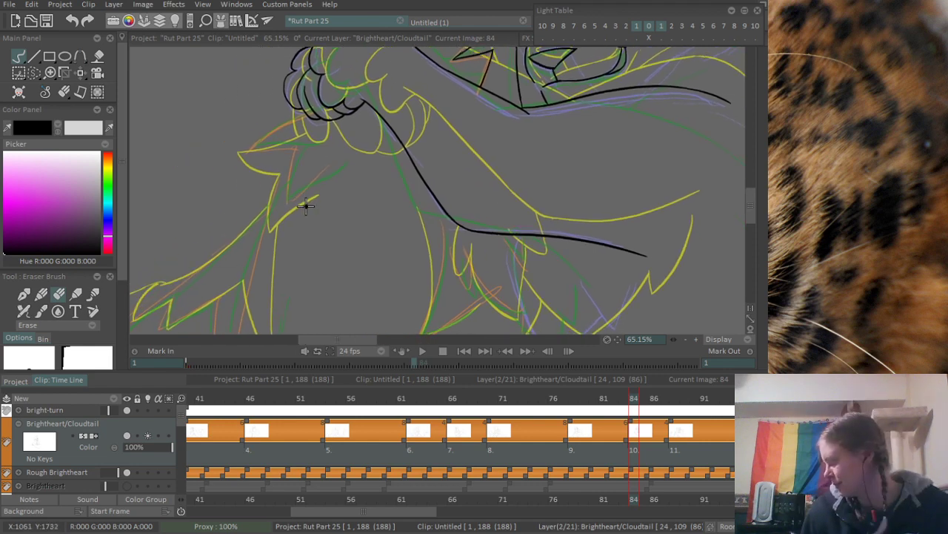
scroll(293, 196, up, 4)
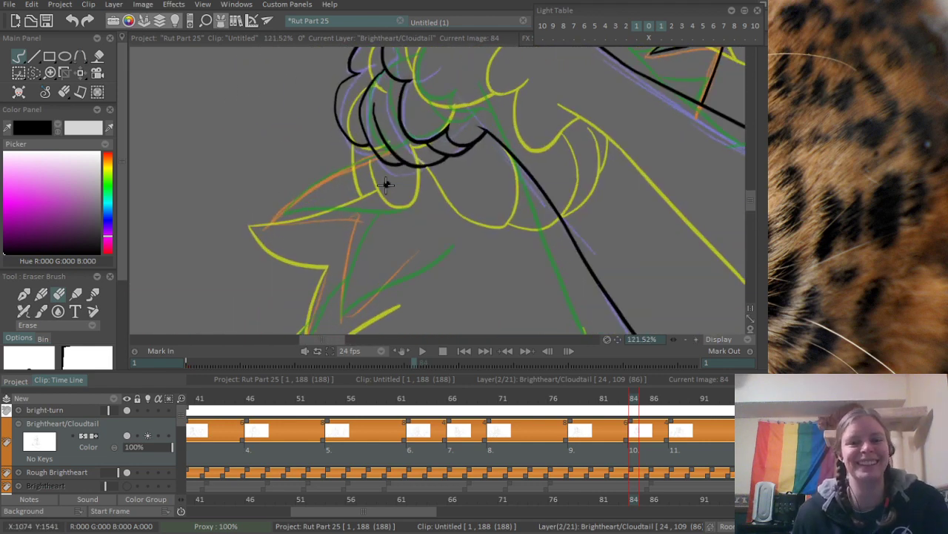
drag(345, 256, 347, 236)
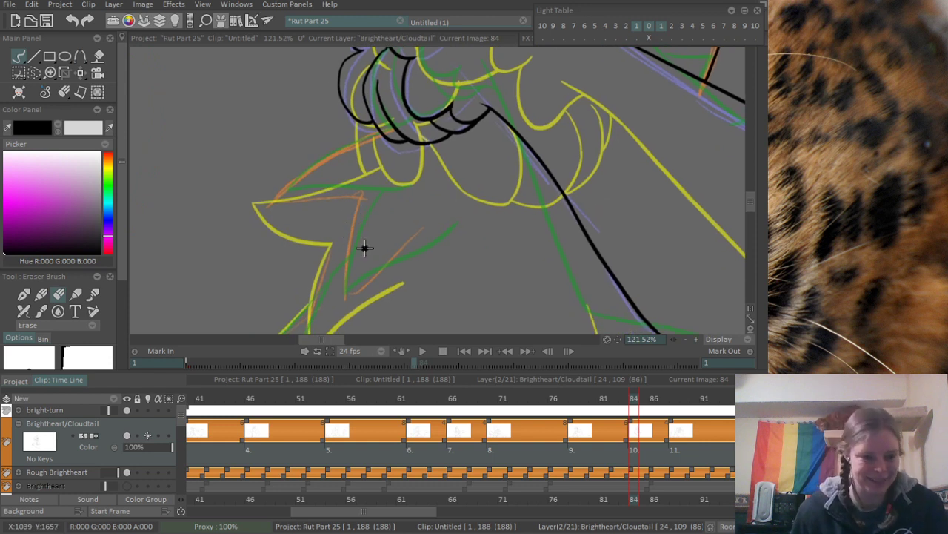
scroll(356, 197, up, 2)
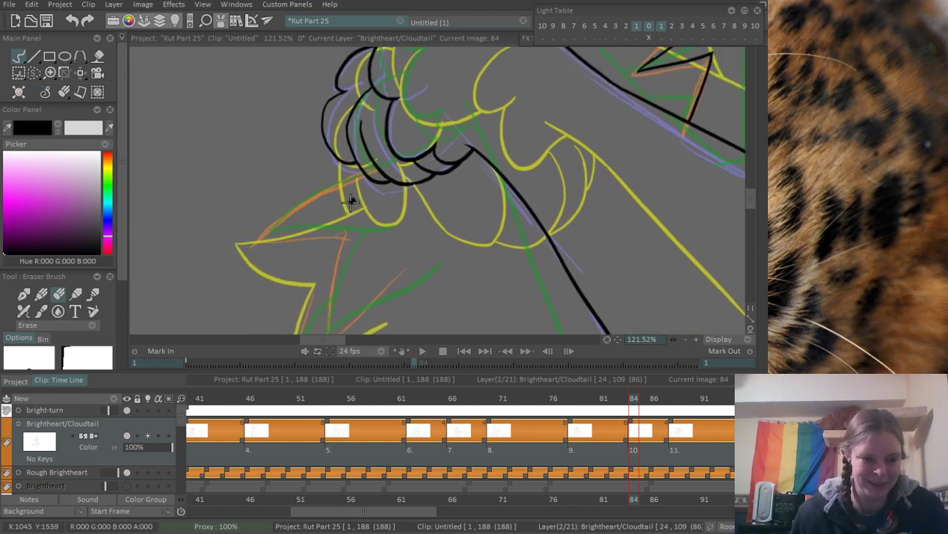
- Ink the upper edge of the fur tuft below the paw, from its pointed tip up to the toes
scroll(371, 178, up, 2)
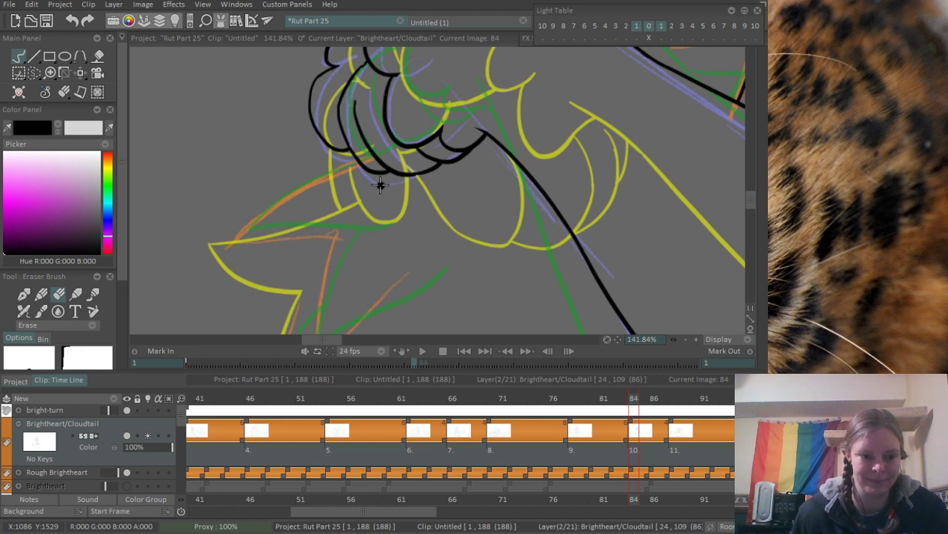
key(b)
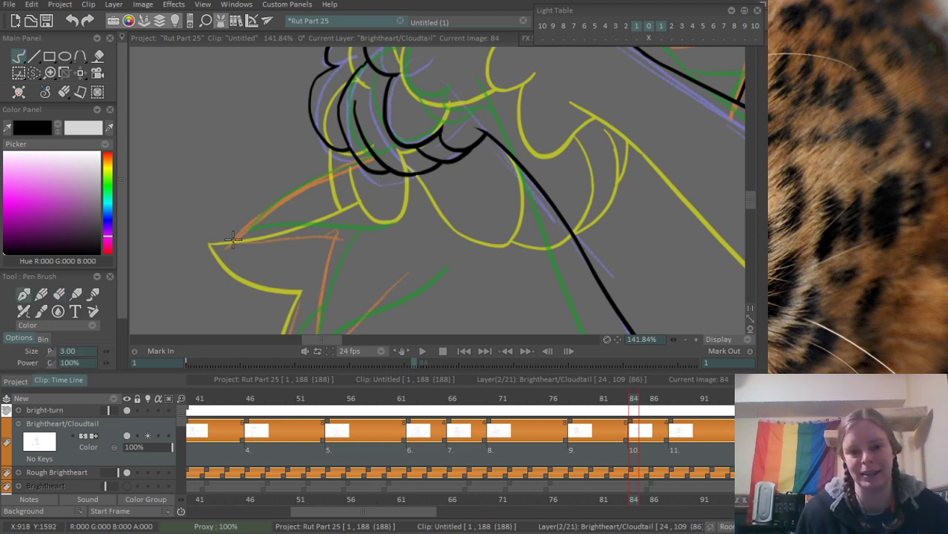
drag(231, 243, 367, 158)
key(ctrl+z)
drag(232, 246, 371, 182)
key(ctrl+z)
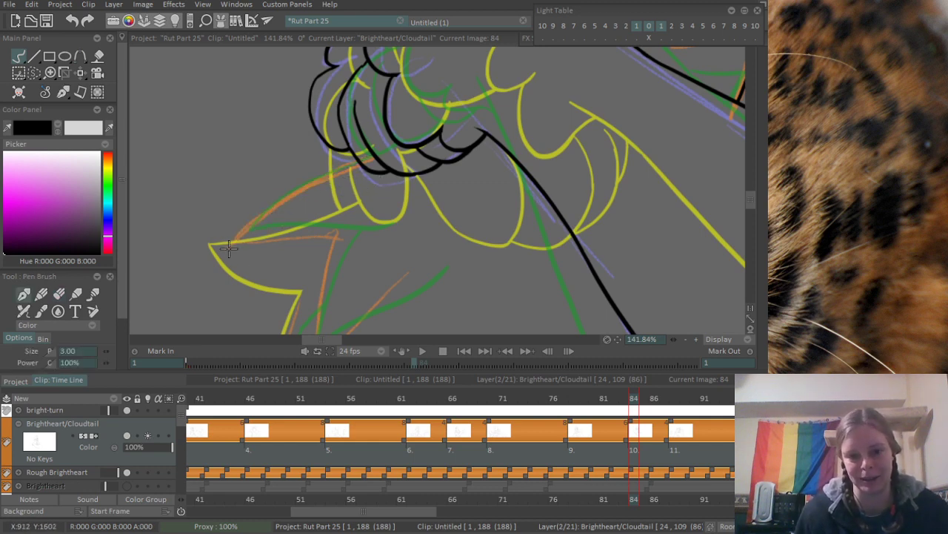
drag(229, 249, 354, 172)
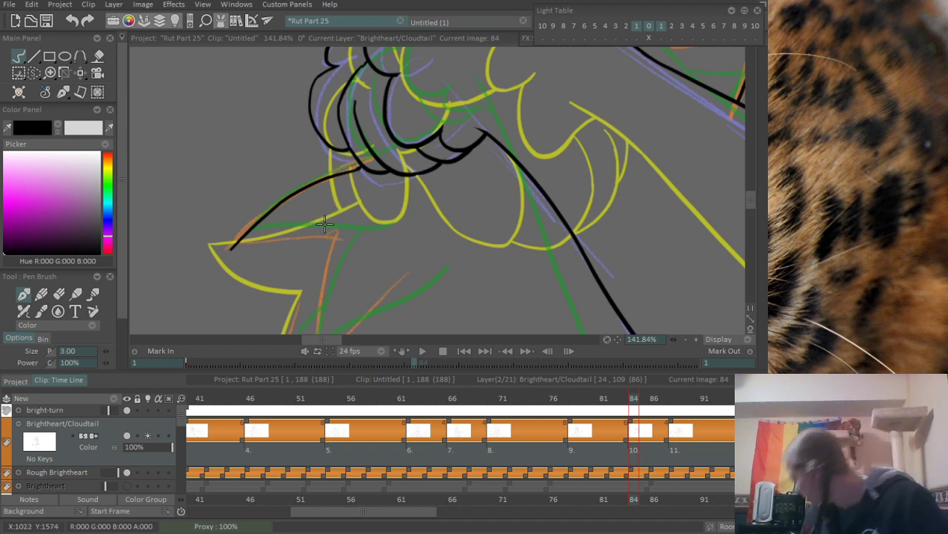
- Ink the lower edge of the upper fur spike, from its pointed tip back toward the chest
mouse_move(252, 254)
mouse_down()
mouse_move(246, 236)
mouse_move(354, 204)
mouse_up()
key(ctrl+z)
drag(227, 230, 346, 209)
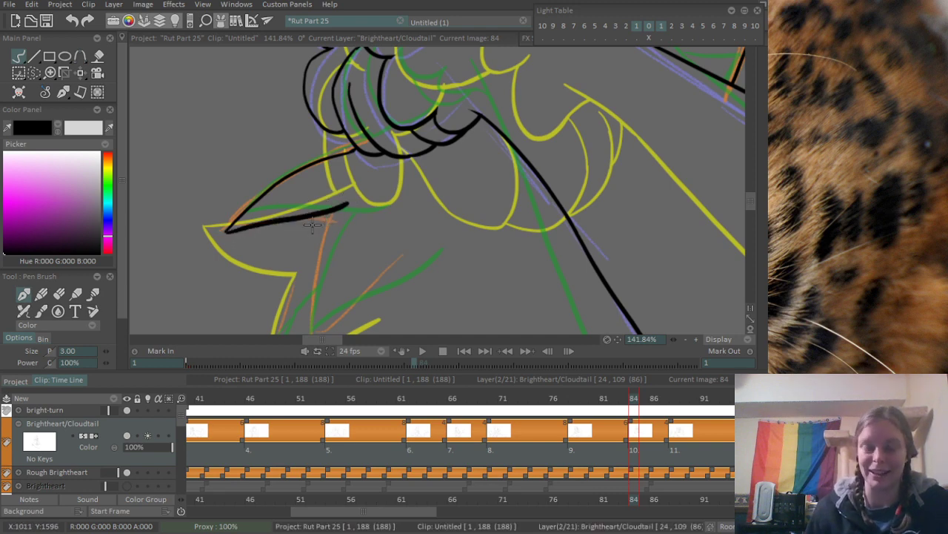
key(ctrl+z)
mouse_move(227, 230)
mouse_down()
mouse_move(351, 210)
mouse_move(345, 143)
mouse_move(300, 270)
mouse_move(405, 185)
mouse_up()
key(ctrl+z)
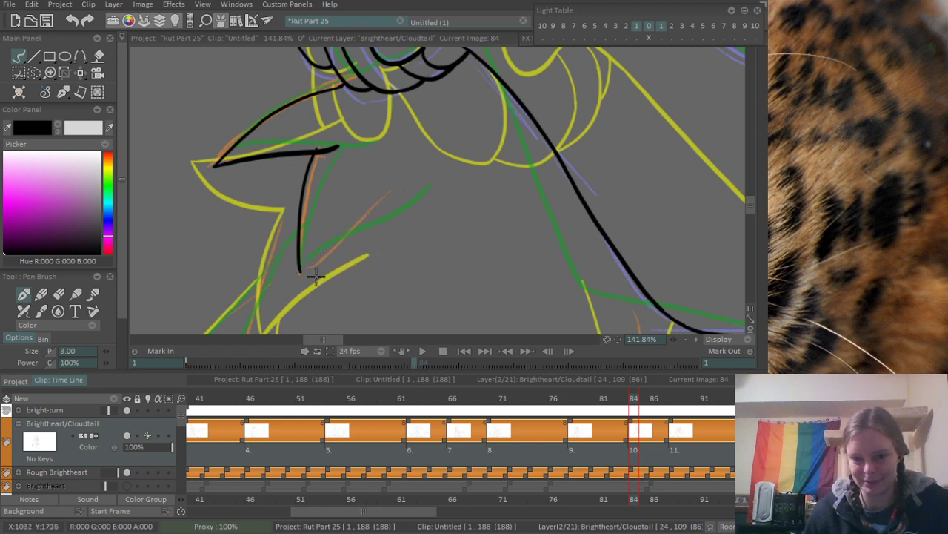
- Ink the two sides of the lower fur spike, meeting in a downward point beneath the upper spike
drag(300, 274, 403, 193)
scroll(447, 205, down, 5)
scroll(397, 186, up, 7)
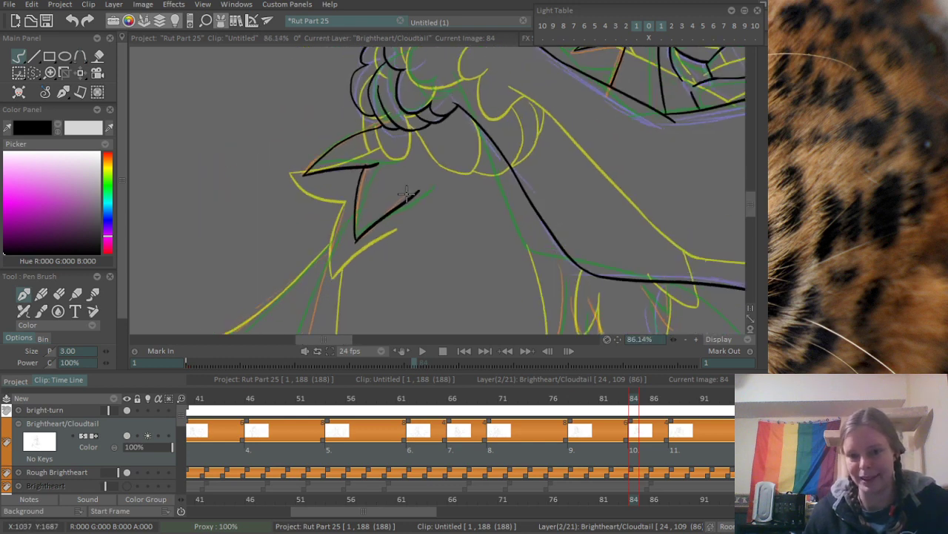
- Erase the stray line end where the upper fur spike meets the lower one
scroll(343, 249, up, 1)
key(e)
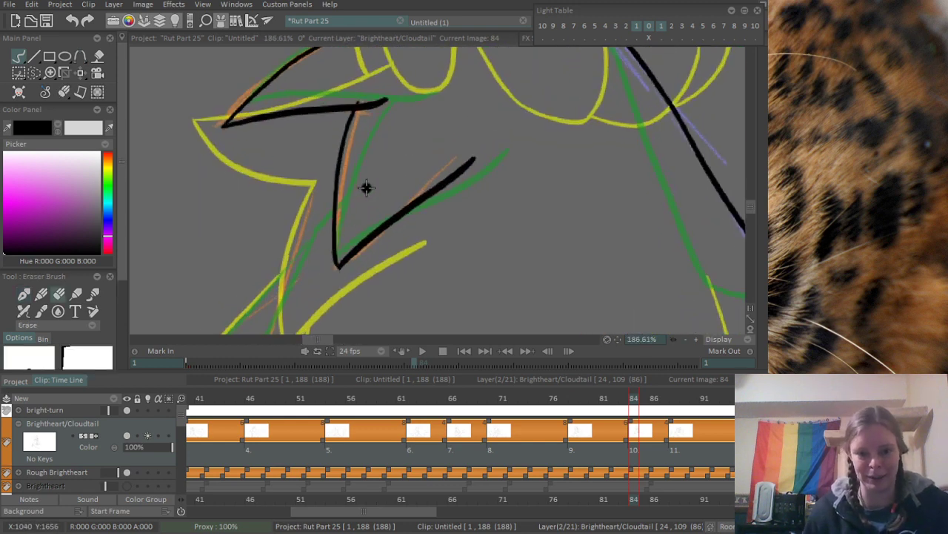
mouse_move(372, 107)
mouse_down()
mouse_move(381, 174)
mouse_move(368, 164)
mouse_up()
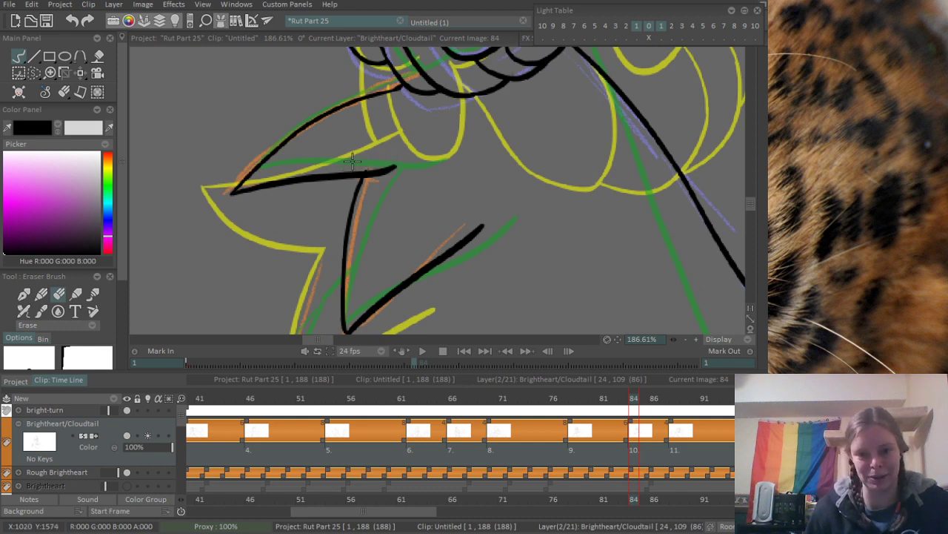
mouse_move(387, 168)
mouse_down()
mouse_move(399, 170)
mouse_move(383, 172)
mouse_up()
scroll(425, 203, down, 5)
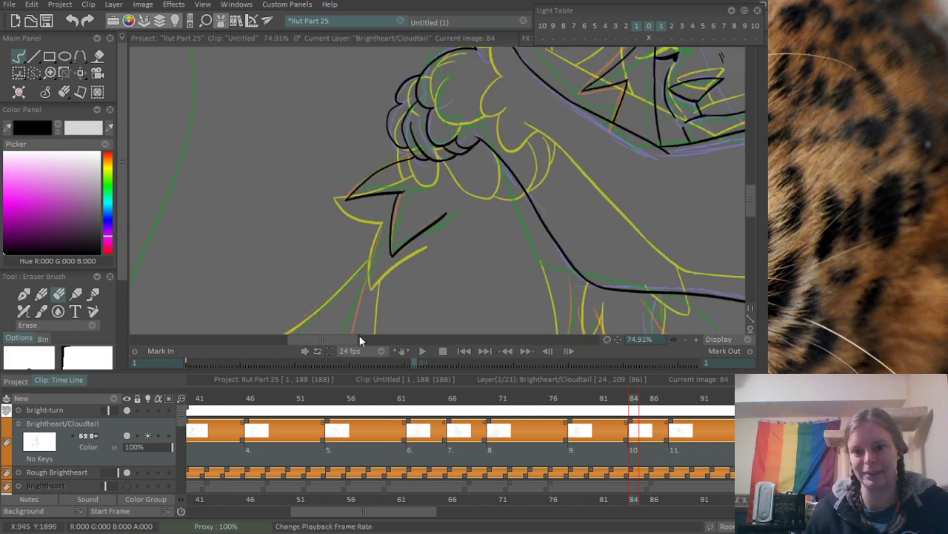
- Try to ink a long curved contour from the lower fur spike down to the canvas's bottom edge
drag(405, 250, 382, 215)
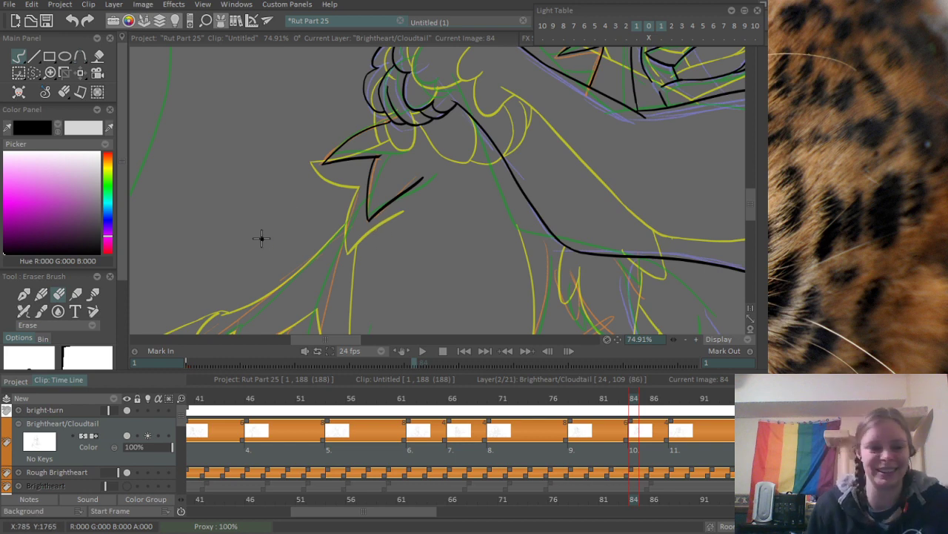
drag(319, 234, 330, 173)
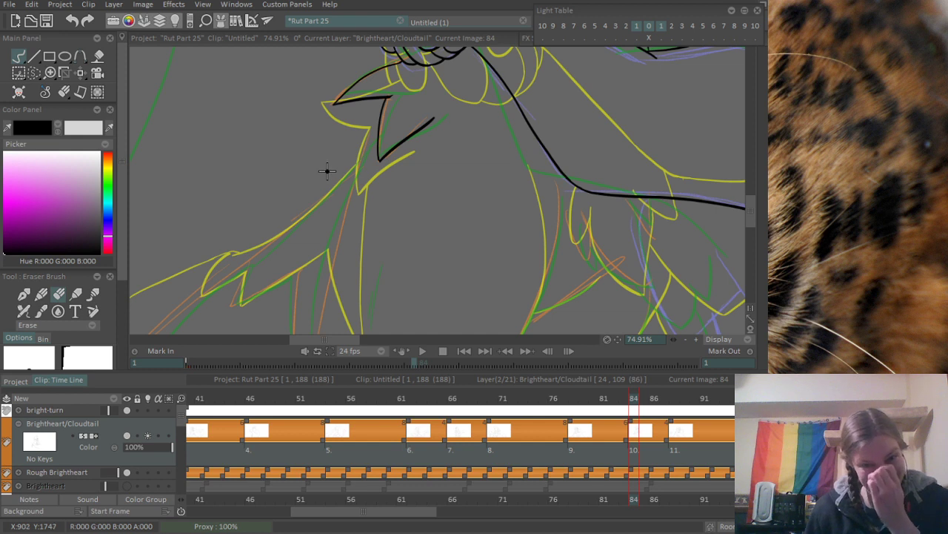
drag(334, 236, 350, 184)
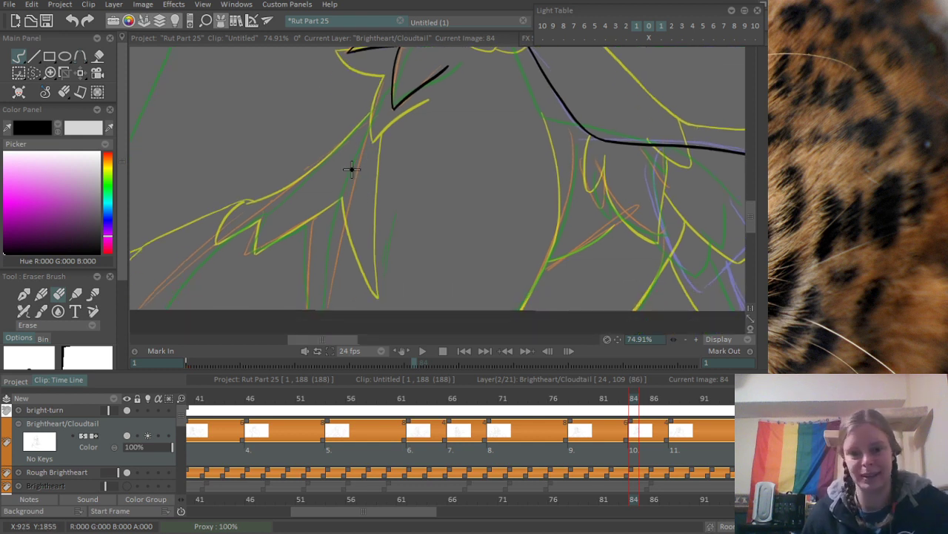
mouse_move(383, 147)
mouse_down()
mouse_move(386, 132)
mouse_move(373, 164)
mouse_up()
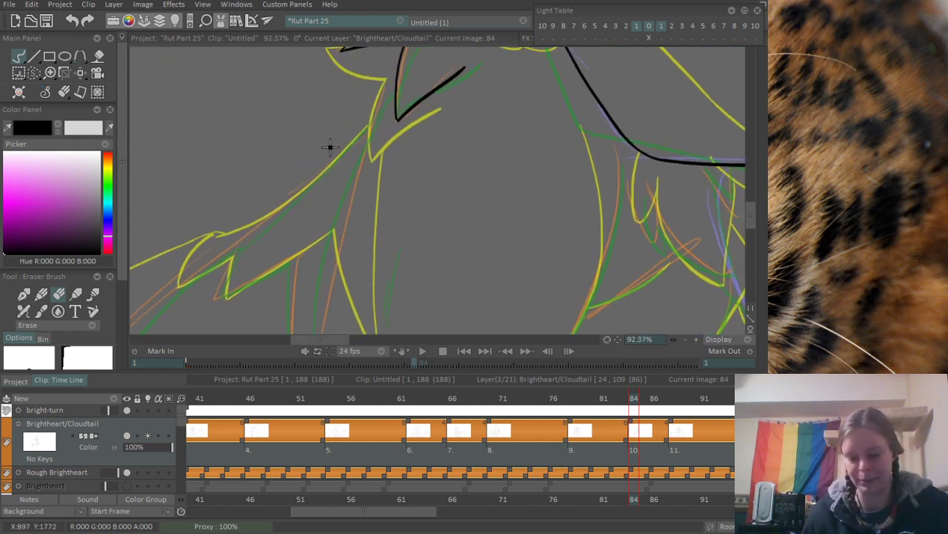
key(n)
mouse_move(392, 79)
mouse_down()
mouse_move(372, 119)
mouse_move(357, 285)
mouse_up()
key(ctrl+z)
key(ctrl+z)
mouse_move(404, 68)
mouse_down()
mouse_move(360, 191)
mouse_move(345, 319)
mouse_up()
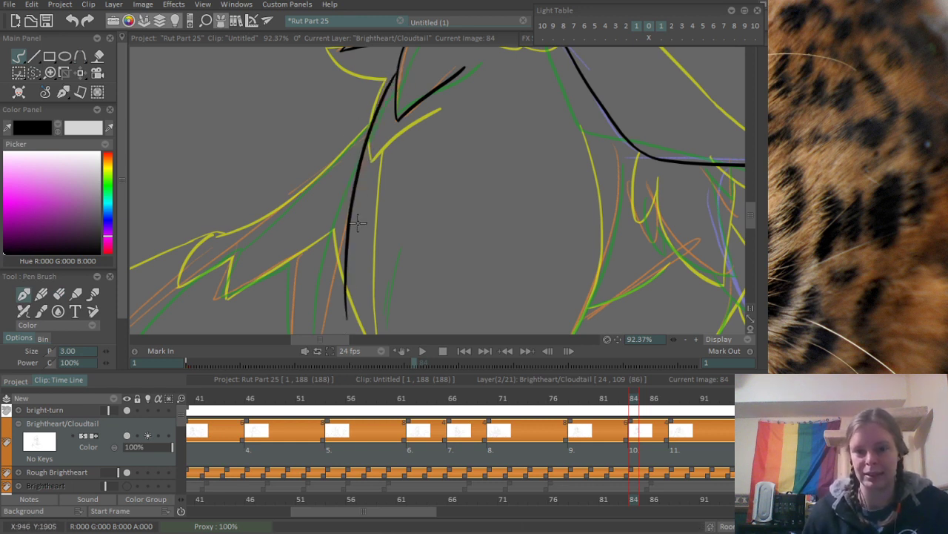
scroll(357, 222, down, 3)
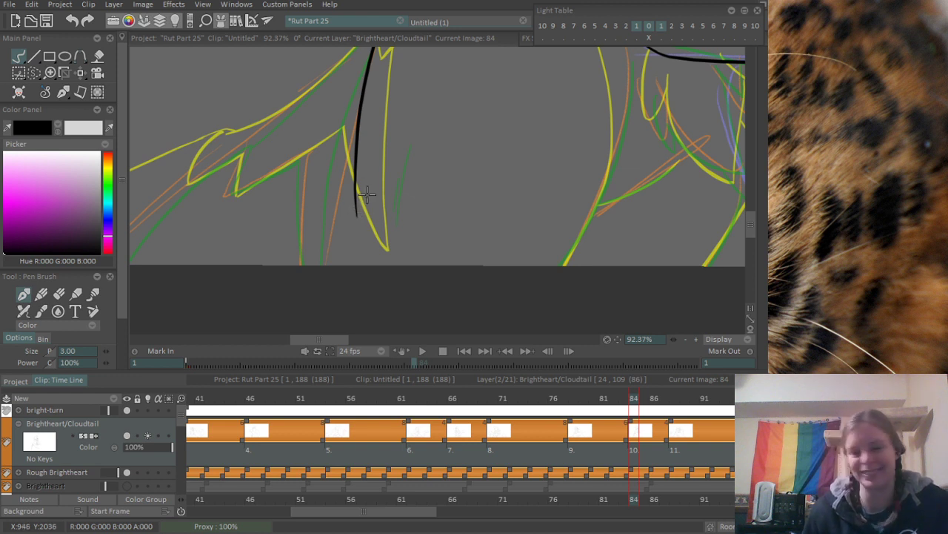
drag(356, 210, 365, 263)
key(ctrl+z)
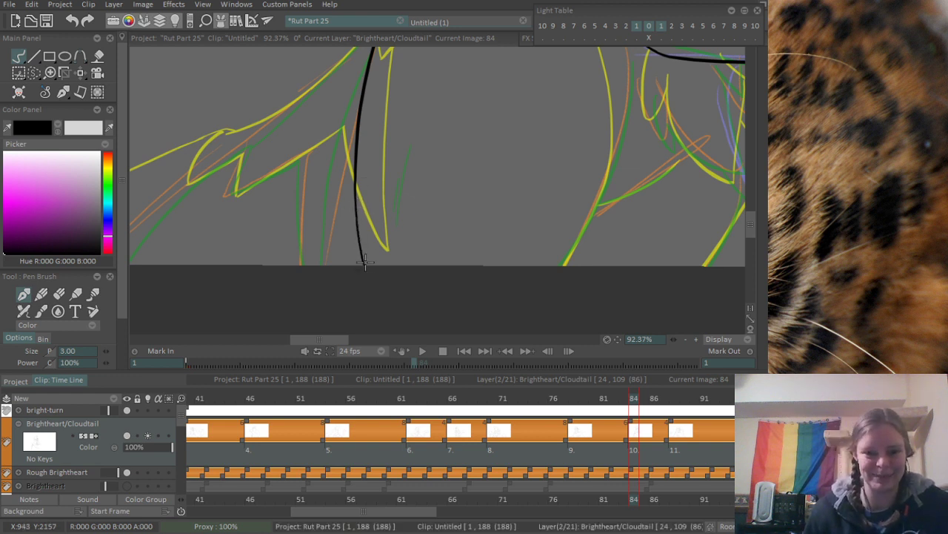
- Try to ink a second curve beside the long contour, and undo both lines
drag(355, 172, 360, 183)
drag(323, 120, 344, 273)
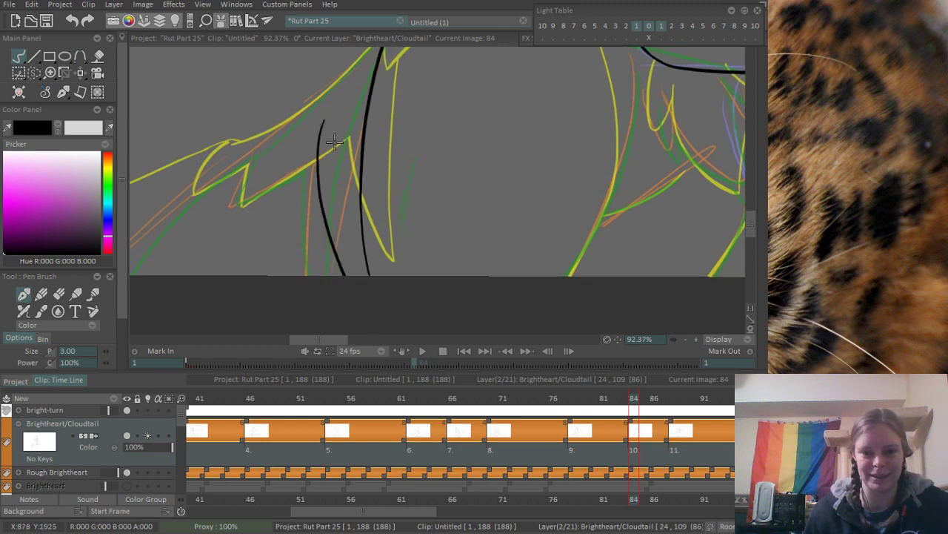
drag(335, 142, 337, 244)
scroll(334, 226, down, 2)
scroll(348, 230, up, 2)
key(ctrl+z)
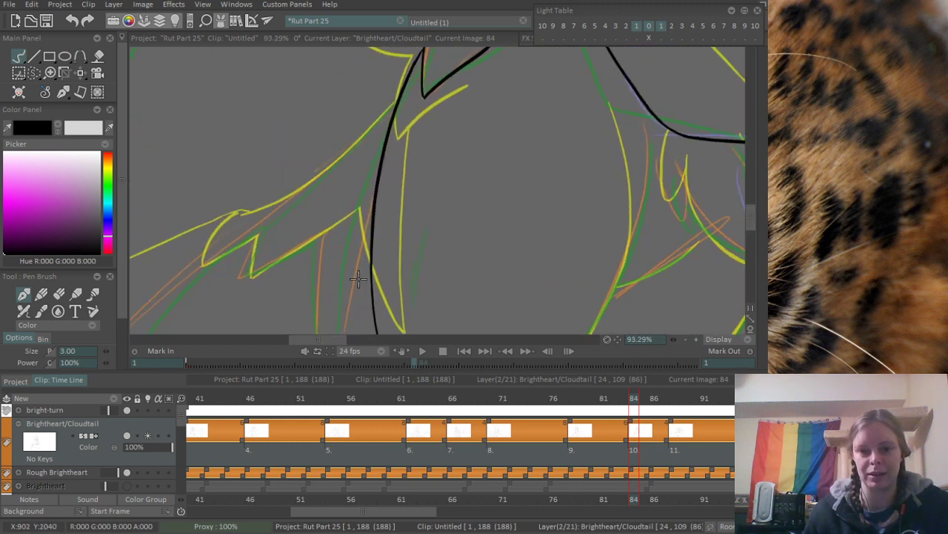
key(ctrl+z)
scroll(359, 231, down, 1)
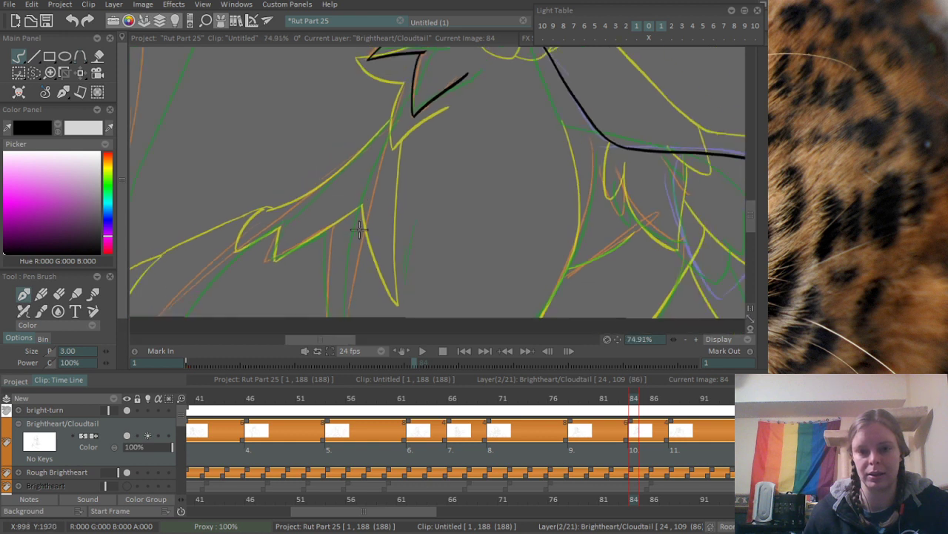
- Ink the long body contour from just below the fur spikes down to the canvas's bottom edge
mouse_move(393, 113)
mouse_down()
mouse_move(370, 317)
mouse_move(358, 317)
mouse_up()
key(ctrl+z)
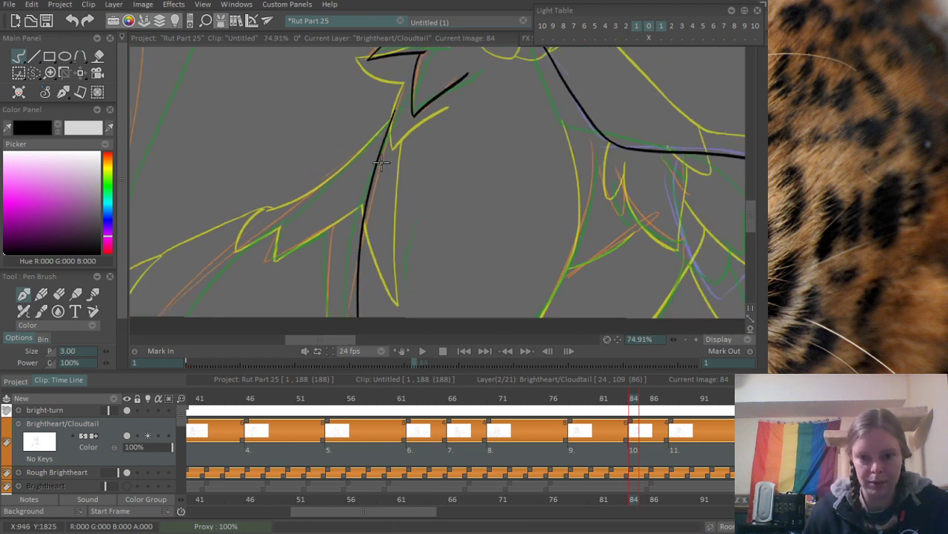
key(ctrl+z)
drag(392, 113, 341, 318)
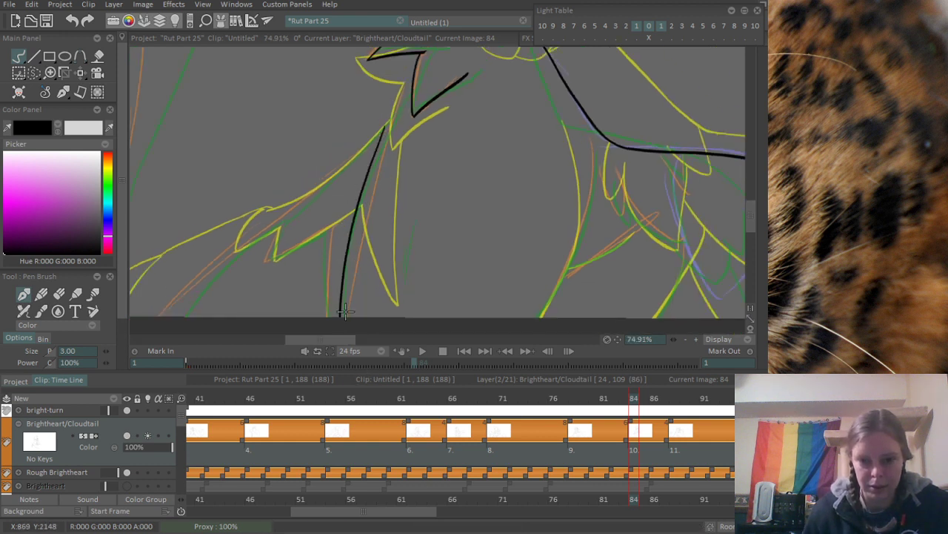
key(ctrl+z)
drag(389, 128, 351, 318)
- Ink a shorter line beside the long body contour, running down to the canvas's bottom edge
drag(334, 225, 338, 318)
key(ctrl+z)
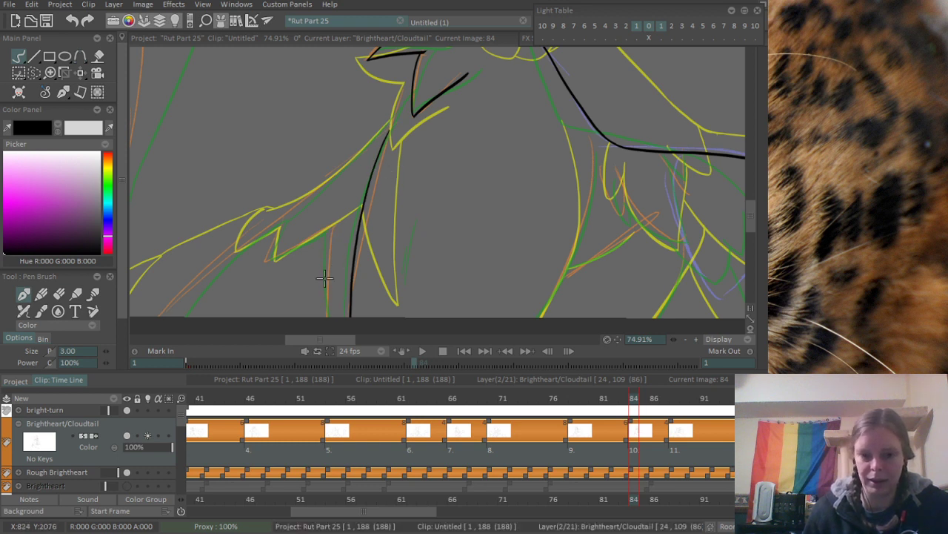
drag(334, 224, 338, 312)
- Extend the long body contour upward until it joins the side of the lower fur spike
scroll(342, 315, up, 5)
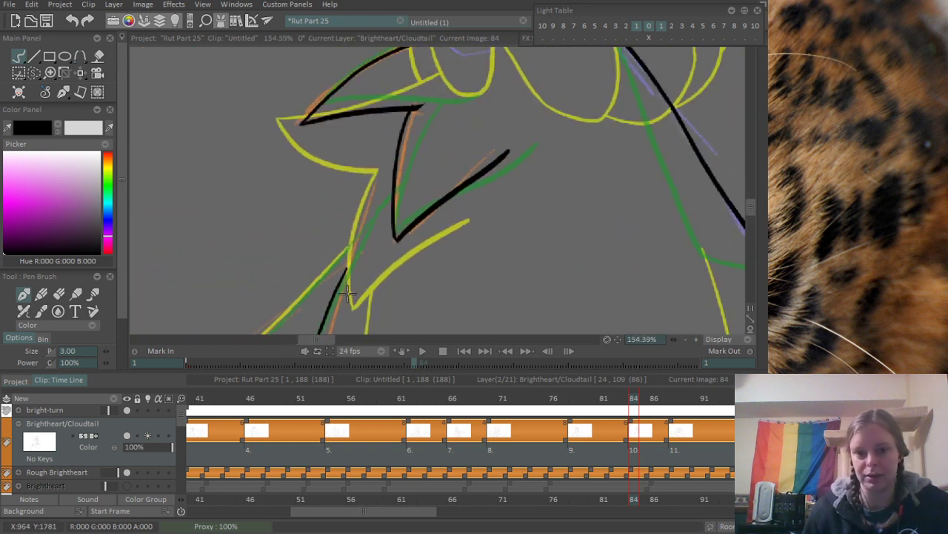
drag(340, 280, 376, 203)
key(ctrl+z)
drag(340, 290, 396, 187)
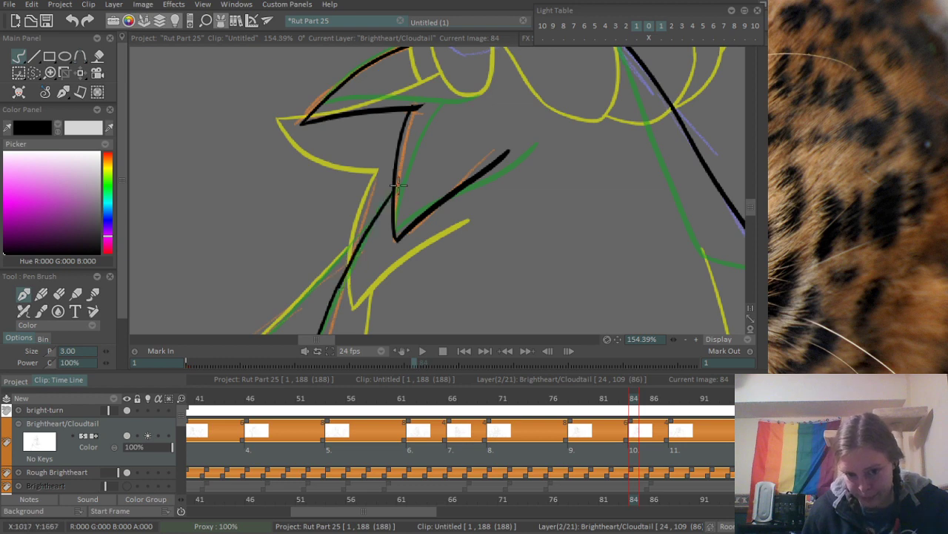
- Try to ink the curved contour running from beneath the forearm down to the canvas's bottom edge
scroll(392, 191, down, 8)
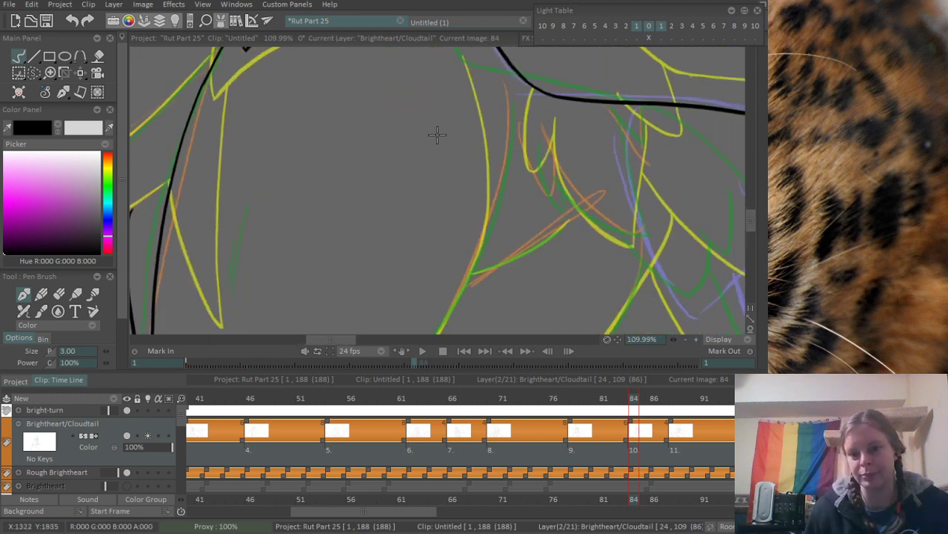
scroll(364, 189, up, 3)
drag(374, 107, 333, 287)
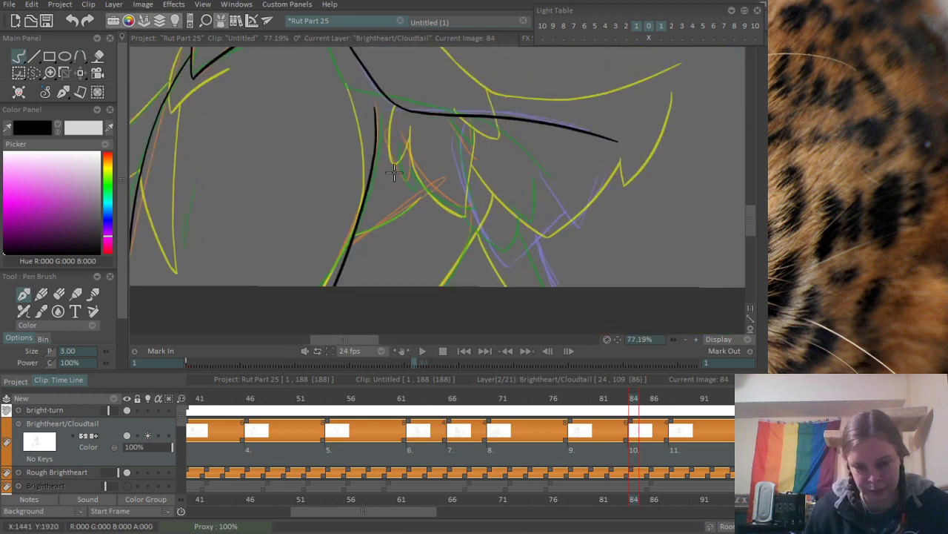
key(ctrl+z)
drag(375, 110, 330, 286)
key(ctrl+z)
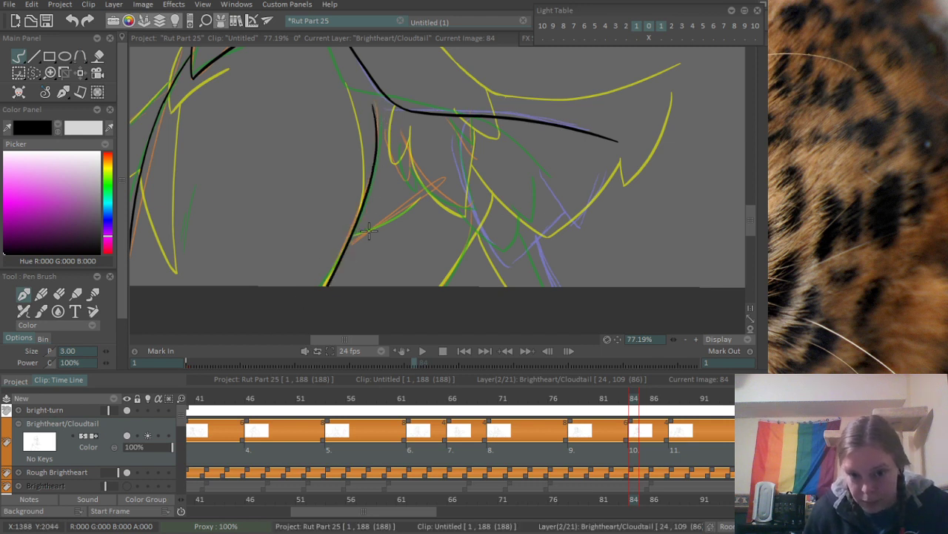
key(ctrl+z)
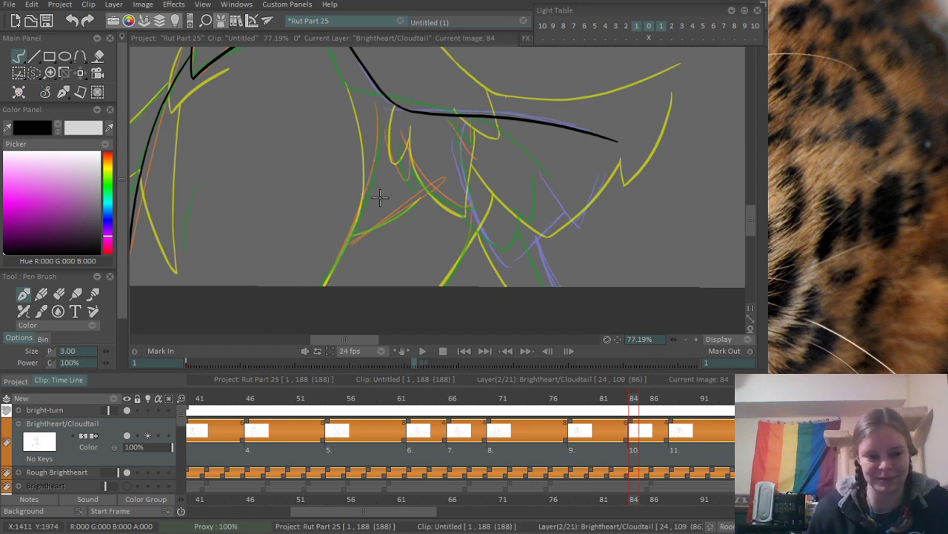
- Retry the full-length contour beneath the forearm in single strokes along the sketch, undoing each attempt
scroll(364, 248, up, 2)
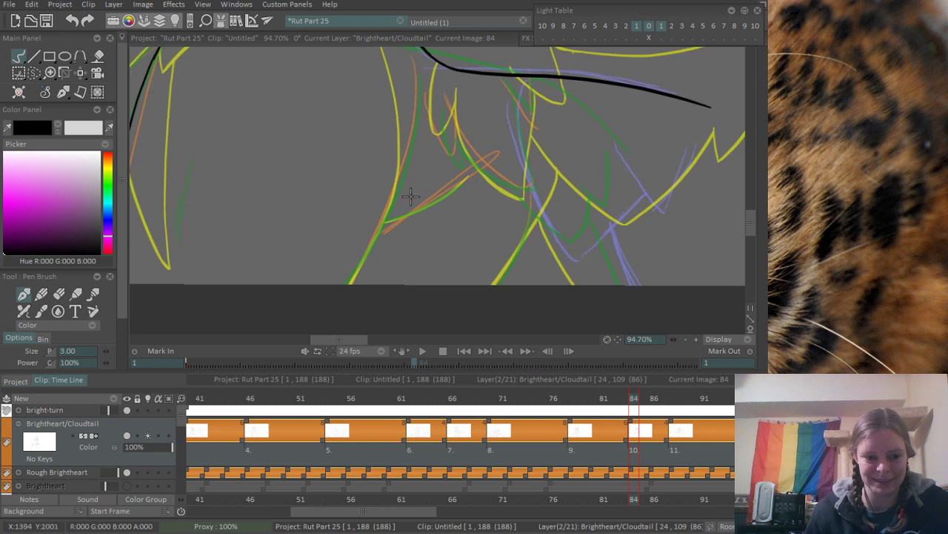
drag(411, 194, 419, 213)
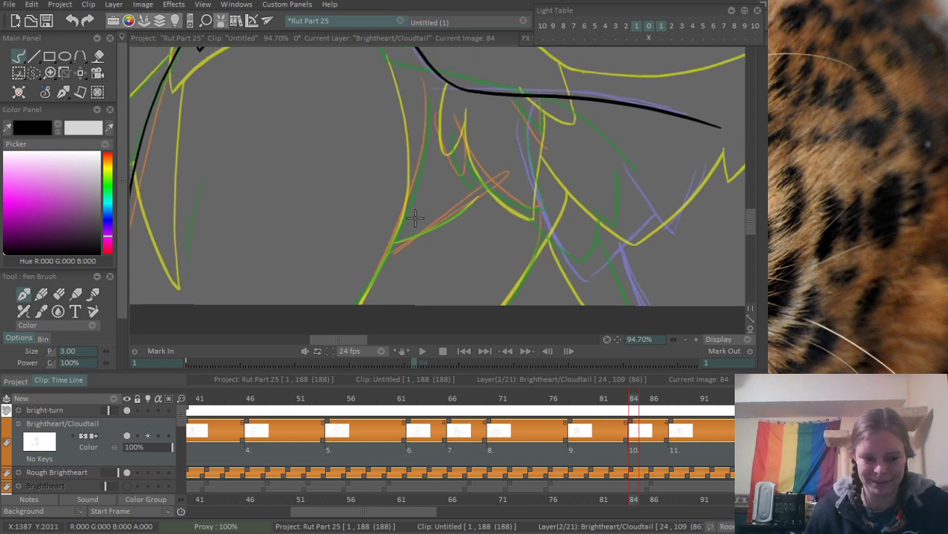
mouse_move(423, 83)
mouse_down()
mouse_move(359, 303)
mouse_move(421, 134)
mouse_move(357, 304)
mouse_move(427, 106)
mouse_move(361, 304)
mouse_up()
key(ctrl+z)
key(ctrl+z)
key(ctrl+z)
key(ctrl+z)
drag(421, 76, 369, 302)
key(ctrl+z)
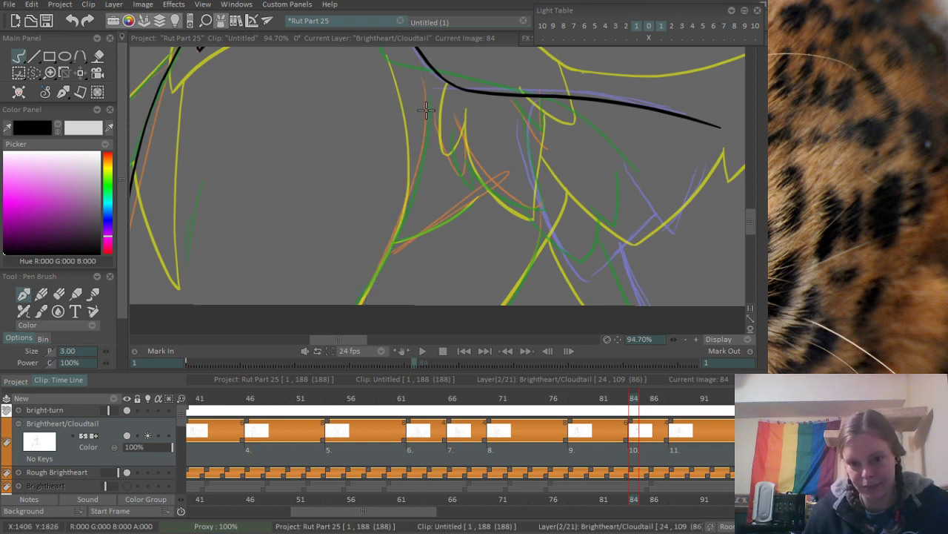
mouse_move(422, 80)
mouse_down()
mouse_move(394, 222)
mouse_move(374, 248)
mouse_move(359, 304)
mouse_up()
key(ctrl+z)
- Try strokes of varying length for the contour starting just below the forearm, undoing each one
key(ctrl+z)
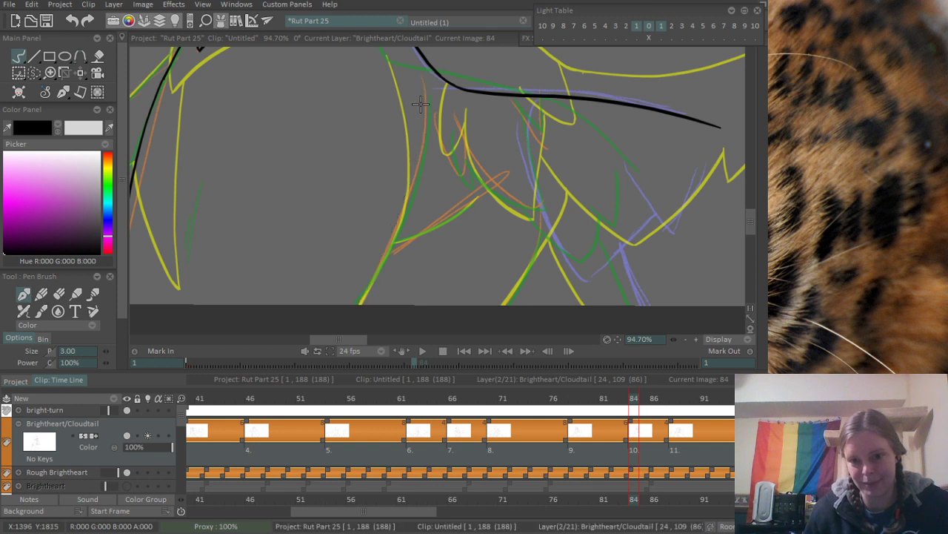
drag(422, 78, 369, 304)
key(ctrl+z)
mouse_move(422, 78)
mouse_down()
mouse_move(419, 184)
mouse_move(360, 303)
mouse_move(408, 173)
mouse_move(395, 213)
mouse_move(409, 190)
mouse_up()
key(ctrl+z)
key(ctrl+z)
key(ctrl+z)
key(ctrl+z)
mouse_move(421, 74)
mouse_down()
mouse_move(424, 107)
mouse_move(389, 252)
mouse_move(396, 216)
mouse_up()
key(ctrl+z)
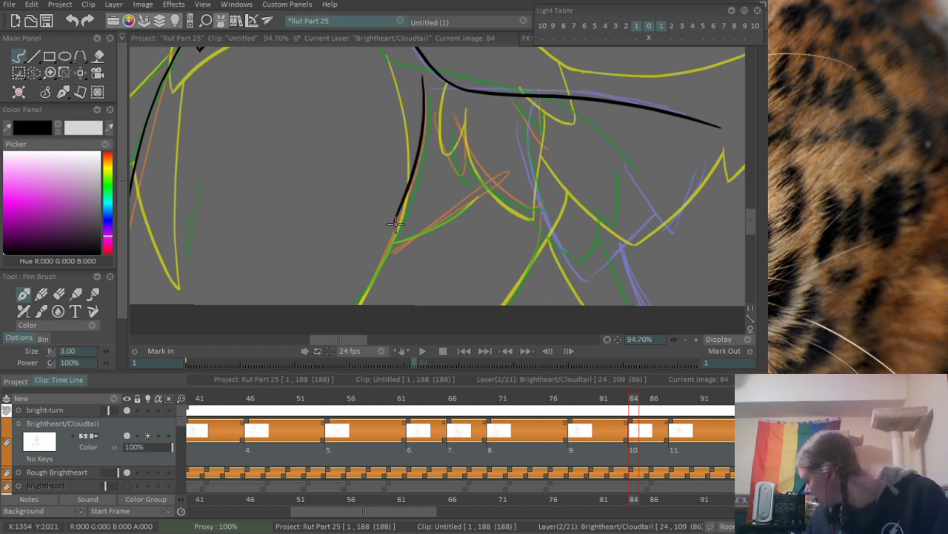
key(ctrl+z)
drag(425, 74, 404, 179)
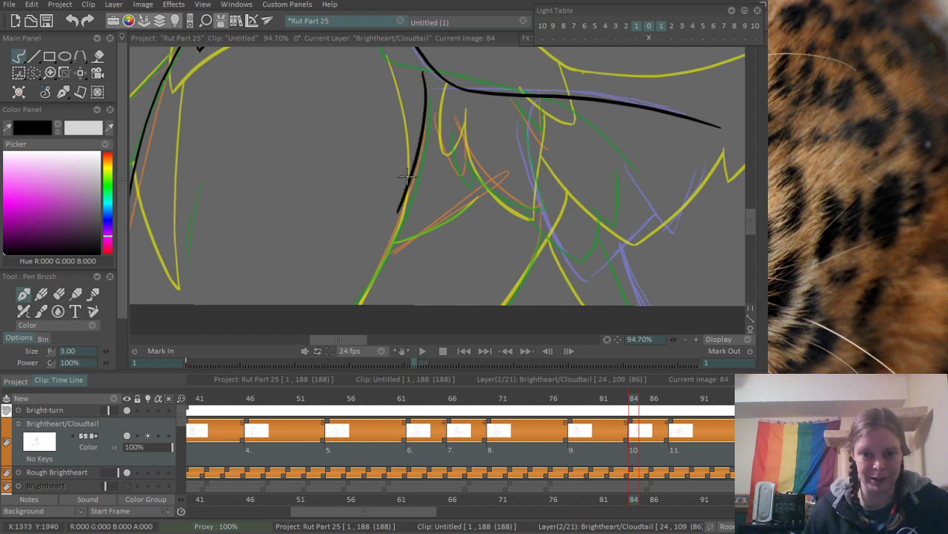
key(ctrl+z)
key(ctrl+z)
drag(422, 83, 389, 258)
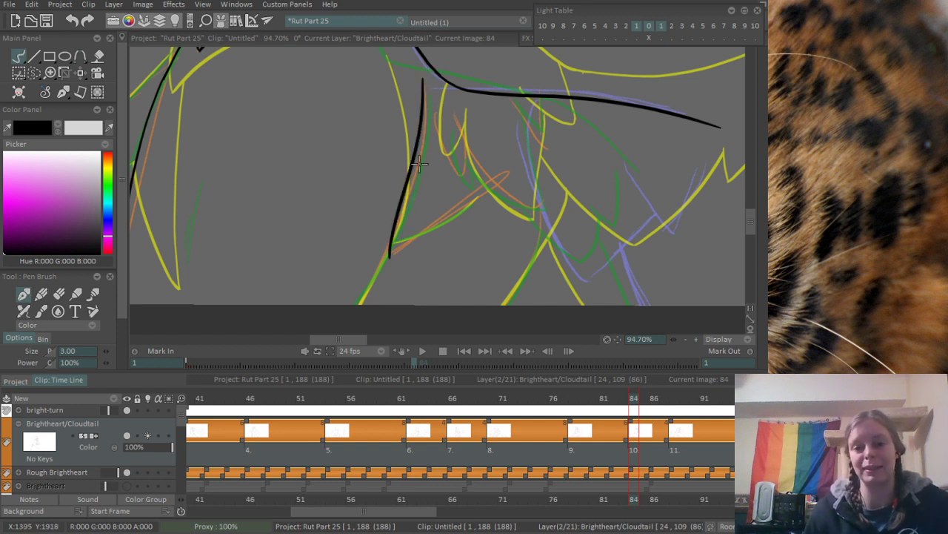
- Ink the curved contour from beneath the forearm down to the canvas's bottom edge in two joined strokes
key(ctrl+z)
mouse_move(424, 84)
mouse_down()
mouse_move(396, 239)
mouse_move(365, 298)
mouse_up()
key(ctrl+z)
drag(397, 228, 363, 300)
key(ctrl+z)
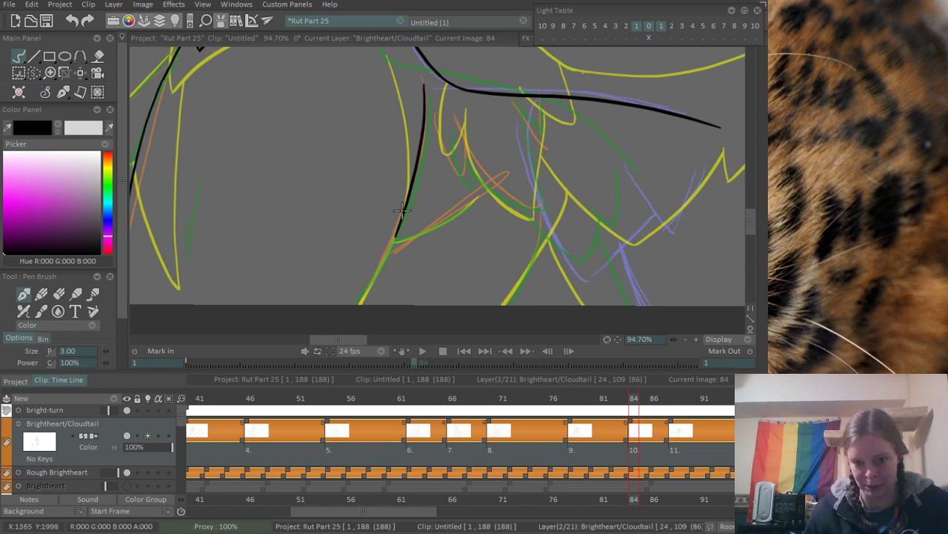
drag(400, 210, 360, 303)
key(ctrl+z)
drag(405, 215, 360, 311)
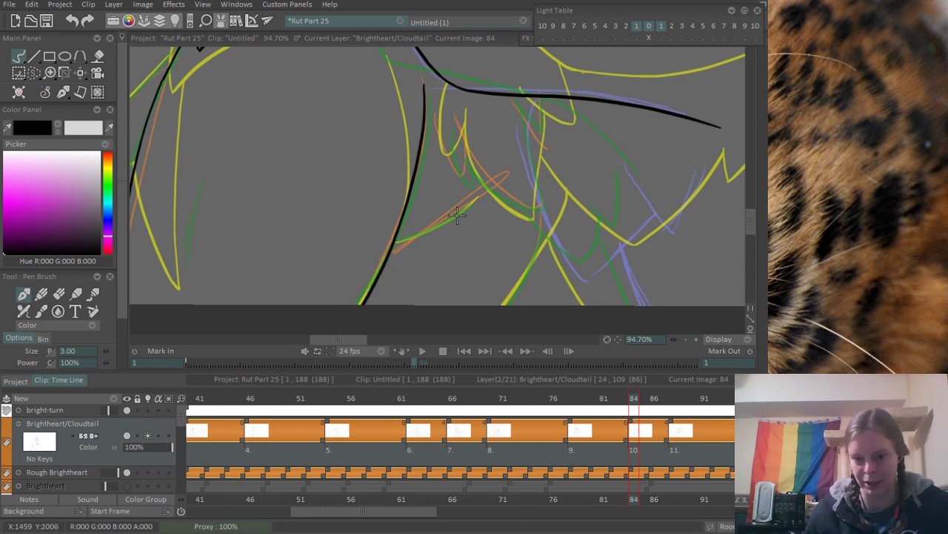
- Ink the short curve branching upward from the lower end of the contour beneath the forearm
scroll(474, 214, up, 3)
drag(439, 250, 347, 304)
drag(367, 285, 437, 245)
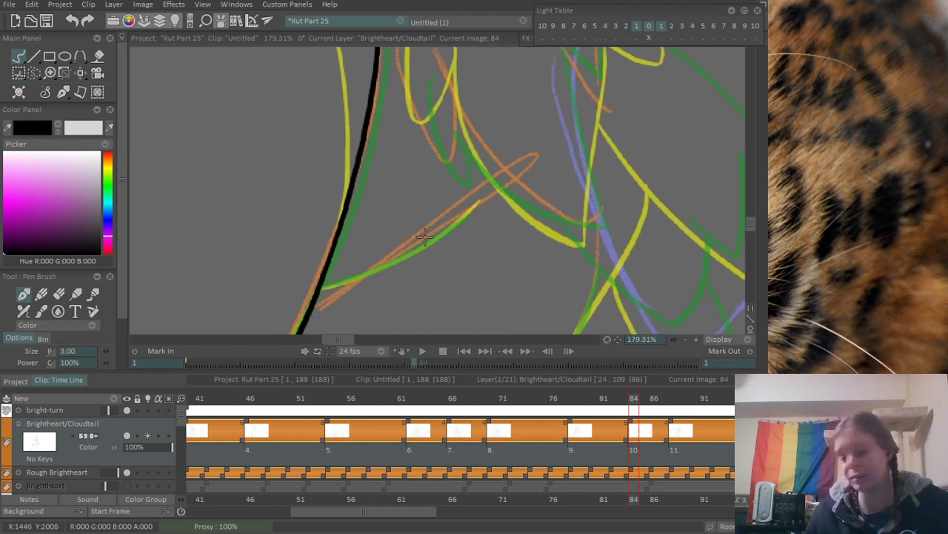
drag(344, 296, 521, 170)
key(ctrl+z)
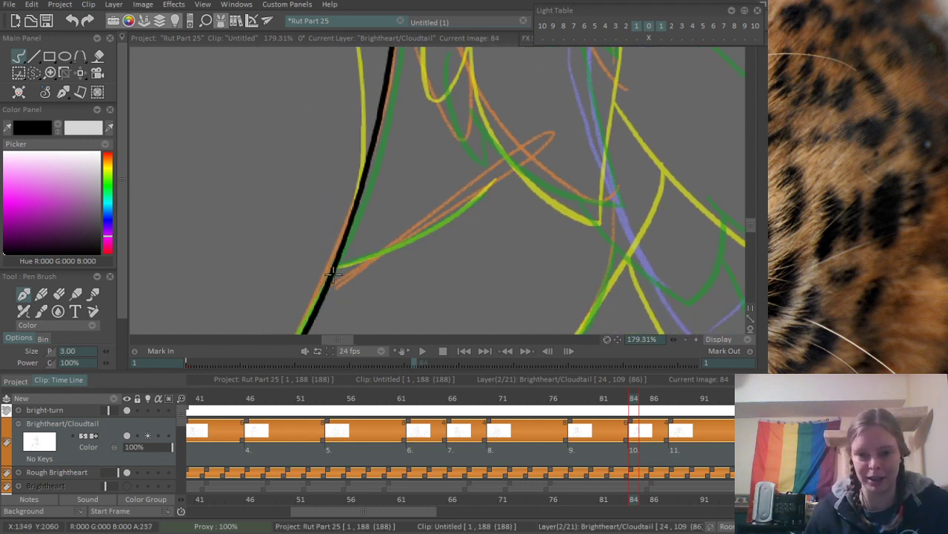
drag(338, 267, 501, 154)
key(ctrl+z)
mouse_move(338, 267)
mouse_down()
mouse_move(508, 172)
mouse_move(437, 292)
mouse_up()
- Ink the narrow fur tuft below the forearm and the curve running from its tip along the sketch
scroll(416, 250, down, 3)
drag(415, 250, 353, 237)
scroll(348, 236, up, 1)
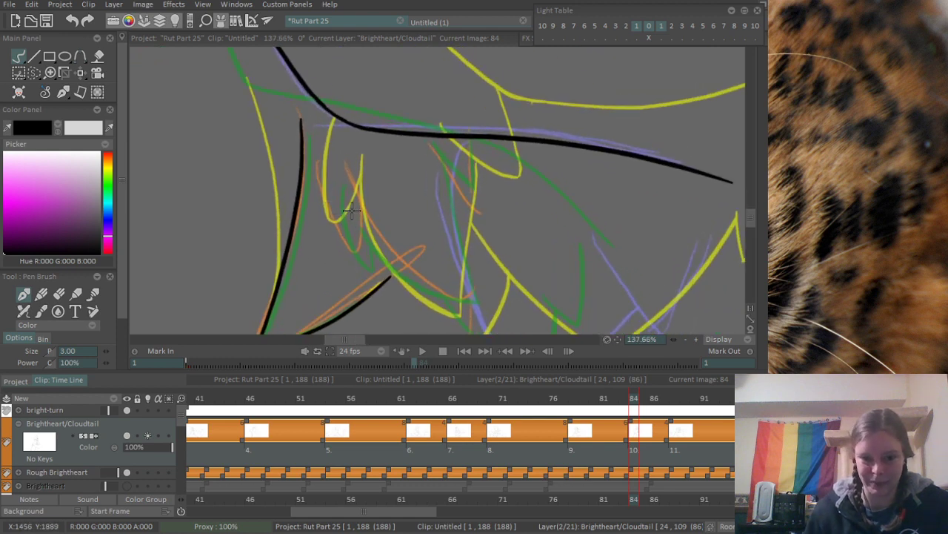
scroll(352, 212, up, 1)
drag(320, 145, 357, 267)
key(ctrl+z)
drag(319, 133, 367, 274)
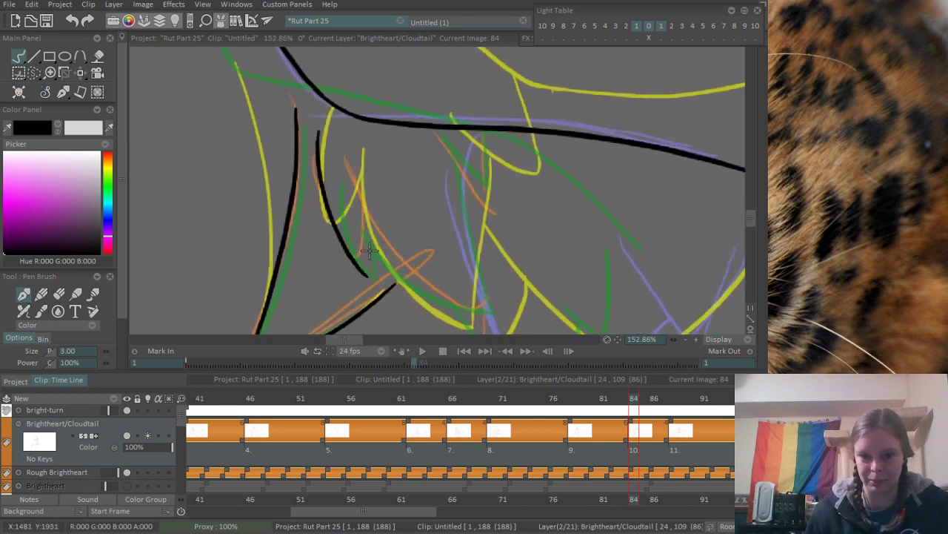
key(ctrl+z)
drag(319, 127, 354, 263)
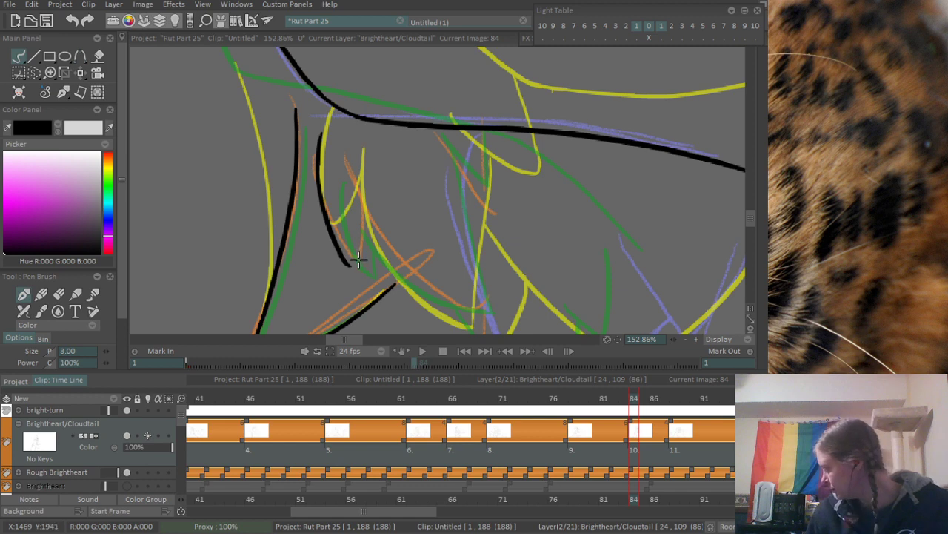
key(ctrl+z)
mouse_move(318, 130)
mouse_down()
mouse_move(359, 252)
mouse_move(352, 256)
mouse_move(334, 214)
mouse_up()
drag(298, 152, 423, 276)
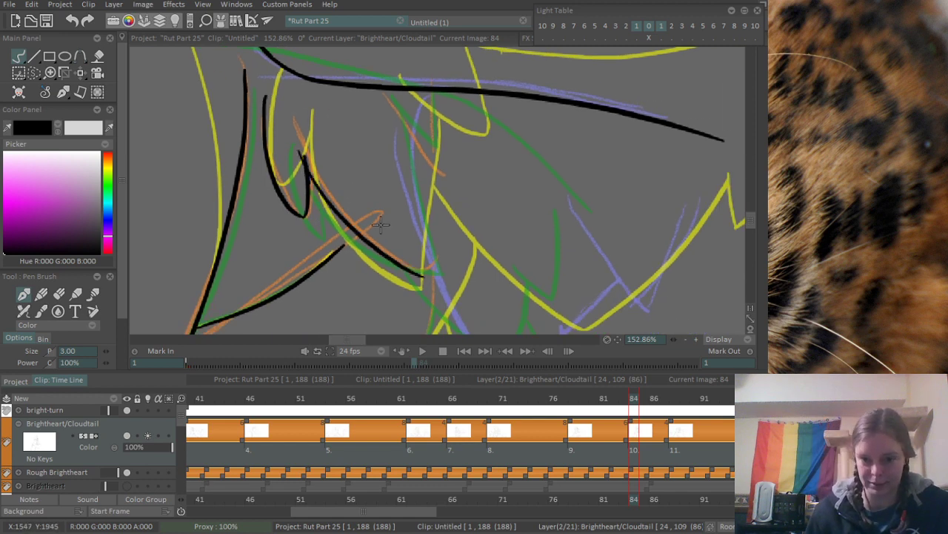
- Ink both sides of the pointed fur spike beside the long body contour, ending at the shorter line's upper end
scroll(457, 63, down, 4)
drag(459, 142, 354, 250)
scroll(367, 184, up, 3)
key(e)
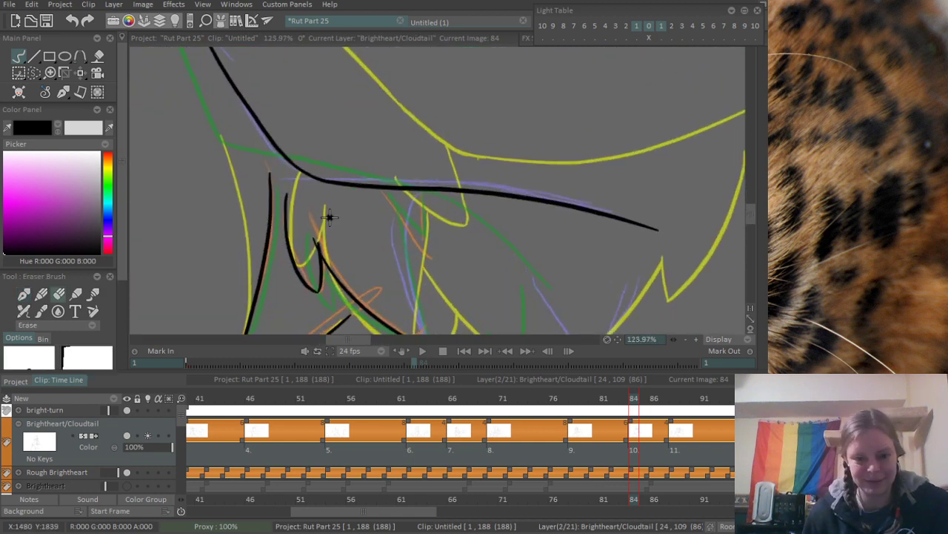
scroll(320, 242, down, 2)
drag(376, 271, 430, 228)
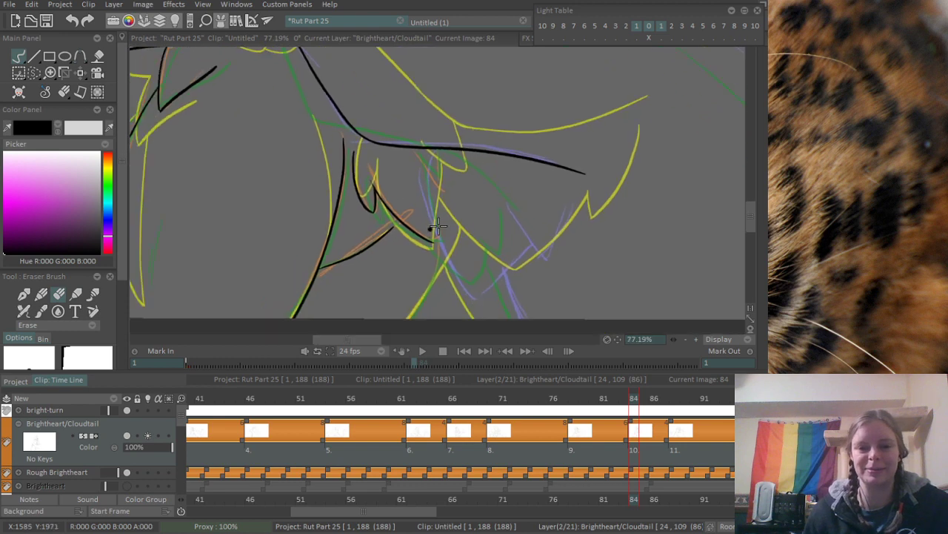
scroll(430, 229, down, 2)
drag(312, 252, 444, 254)
drag(211, 266, 449, 192)
scroll(436, 169, up, 2)
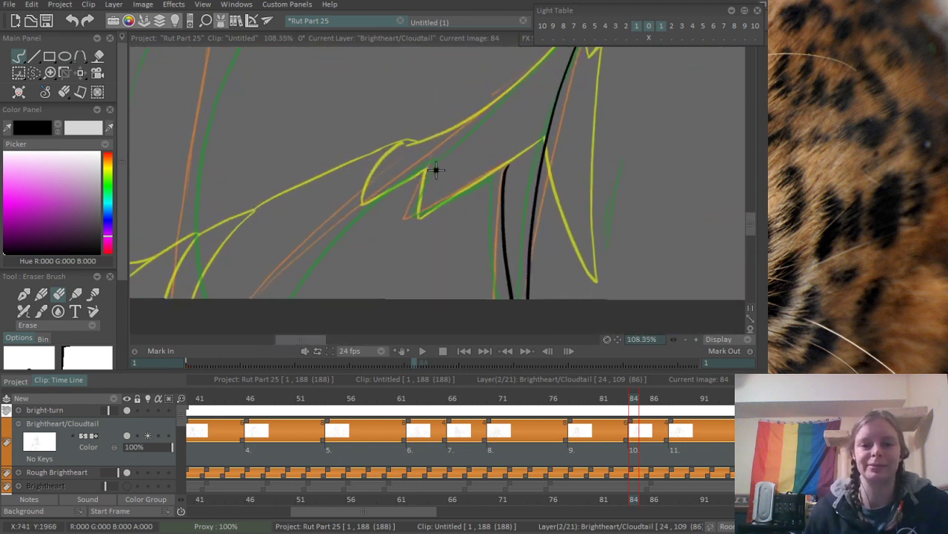
key(b)
scroll(447, 171, up, 3)
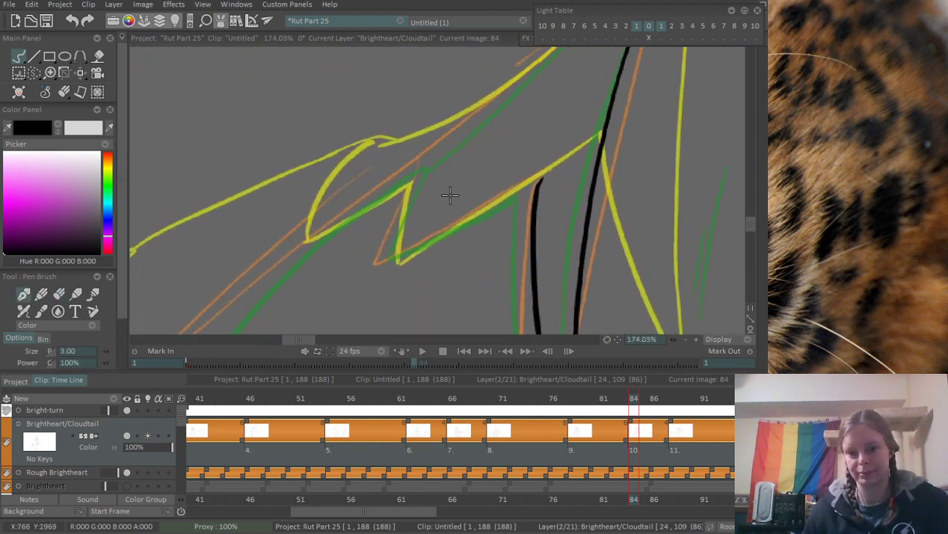
drag(409, 192, 376, 283)
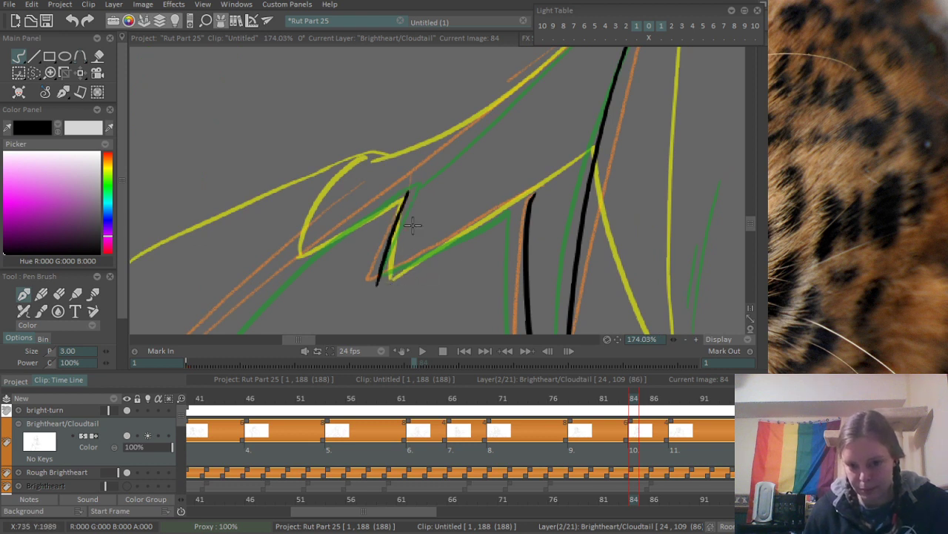
key(ctrl+z)
mouse_move(412, 192)
mouse_down()
mouse_move(381, 291)
mouse_move(540, 187)
mouse_up()
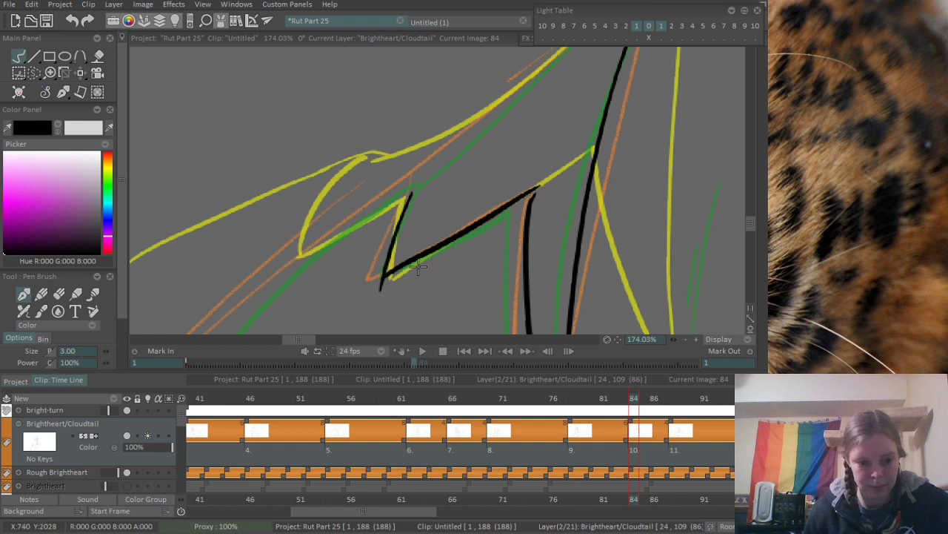
key(ctrl+z)
drag(384, 276, 552, 181)
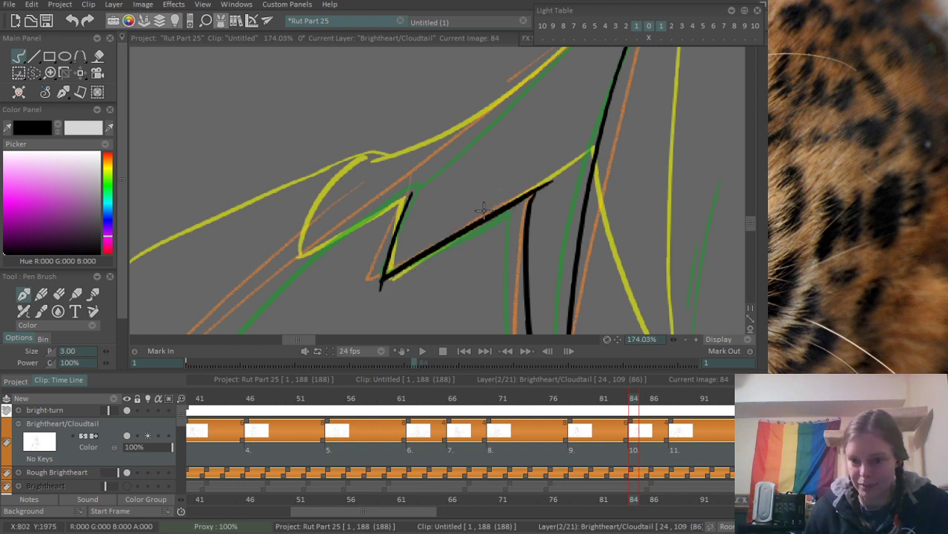
- Erase the overshoots at the spike's point and inner corner, and remove the shorter line beside the long body contour
scroll(423, 275, up, 3)
key(e)
drag(362, 292, 378, 276)
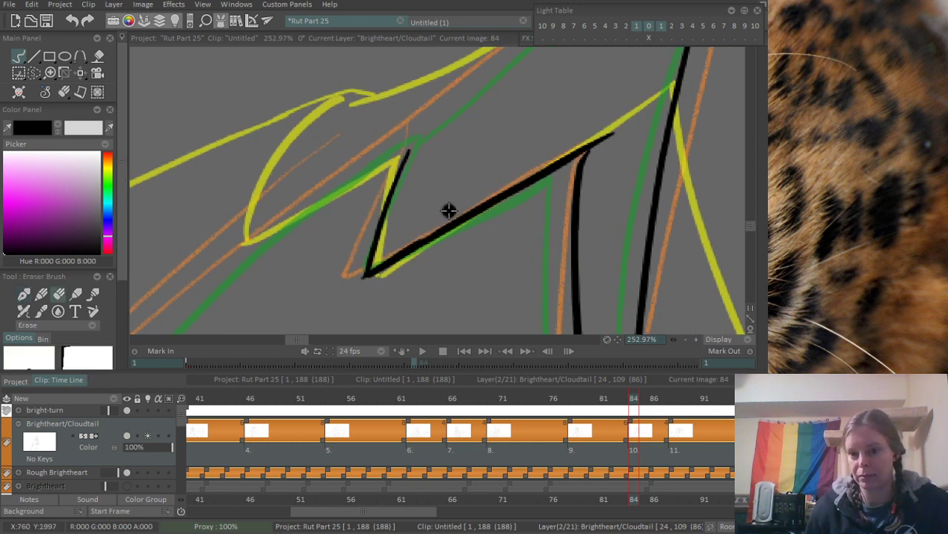
mouse_move(588, 136)
mouse_down()
mouse_move(598, 130)
mouse_move(601, 186)
mouse_up()
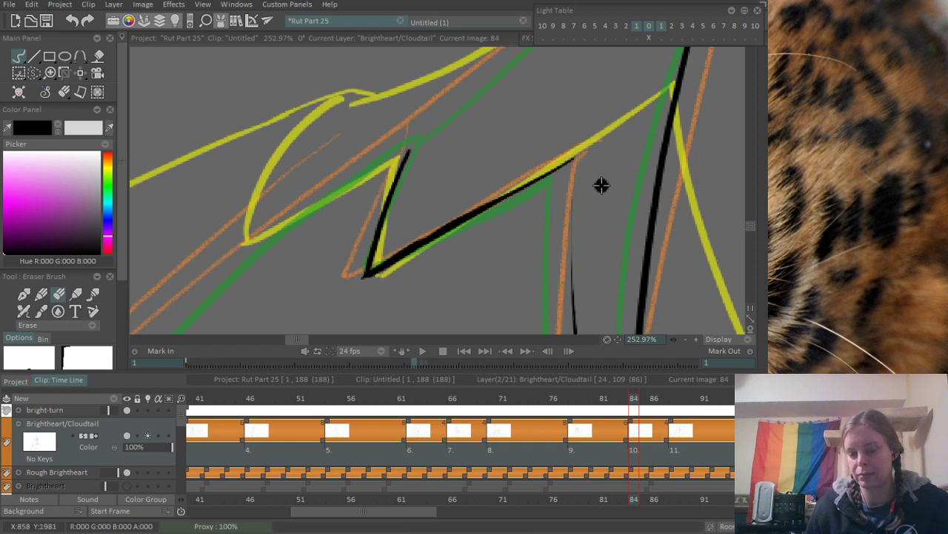
scroll(400, 229, down, 3)
drag(421, 173, 440, 342)
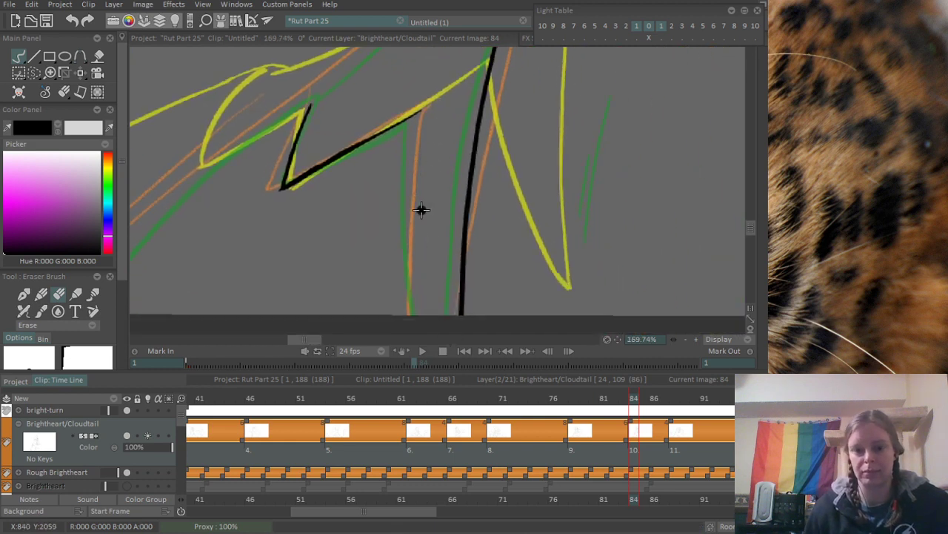
- Re-ink the shorter line from the spike's inner corner to the canvas's bottom edge and clean up the corner
key(e)
drag(424, 105, 410, 314)
key(ctrl+z)
key(ctrl+z)
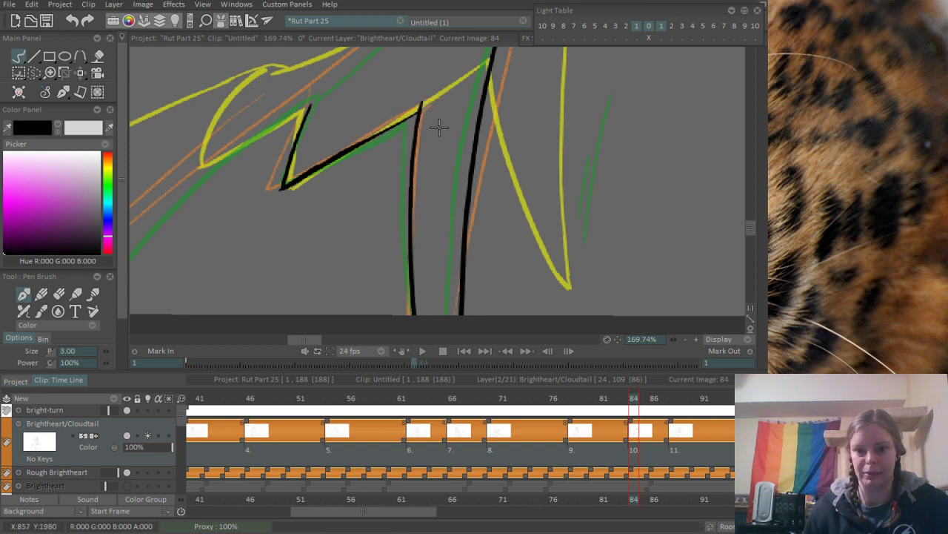
scroll(430, 111, up, 3)
mouse_move(312, 180)
mouse_down()
mouse_move(331, 161)
mouse_move(437, 112)
mouse_move(449, 89)
mouse_move(362, 141)
mouse_move(435, 105)
mouse_move(405, 133)
mouse_move(420, 116)
mouse_move(395, 123)
mouse_move(421, 108)
mouse_move(414, 94)
mouse_move(439, 89)
mouse_move(404, 104)
mouse_move(429, 97)
mouse_up()
key(e)
key(ctrl+z)
- Ink the short underside stroke of the next fur point, meeting the upper end of the spike's short side
scroll(328, 201, down, 6)
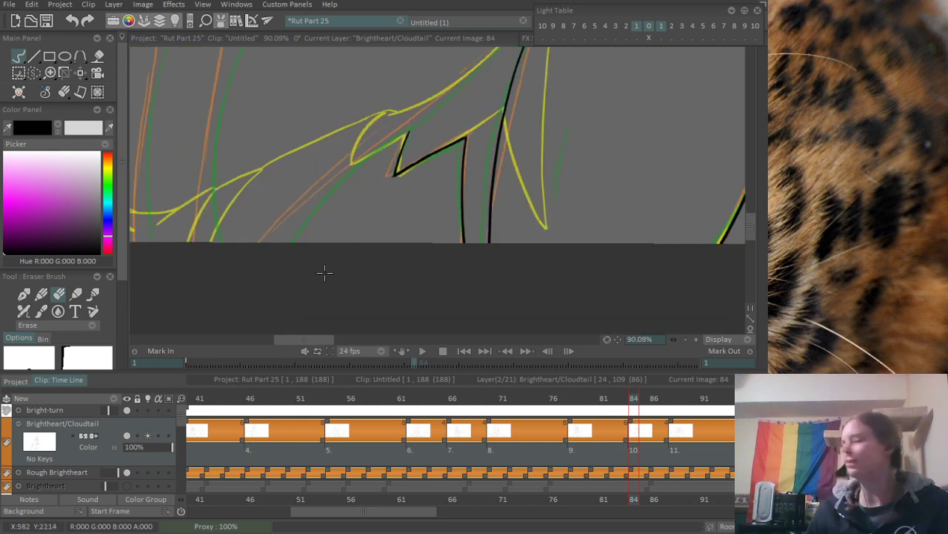
drag(315, 169, 335, 222)
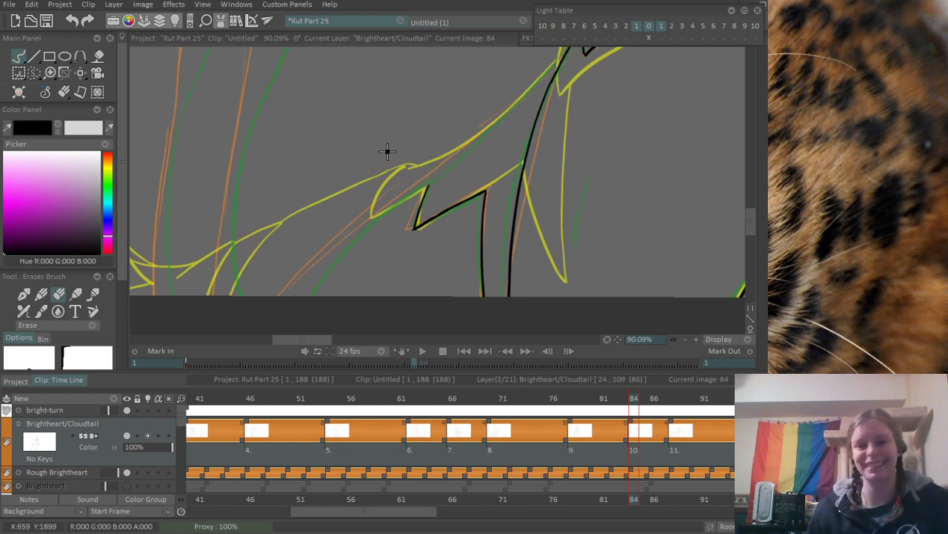
scroll(482, 163, up, 5)
key(b)
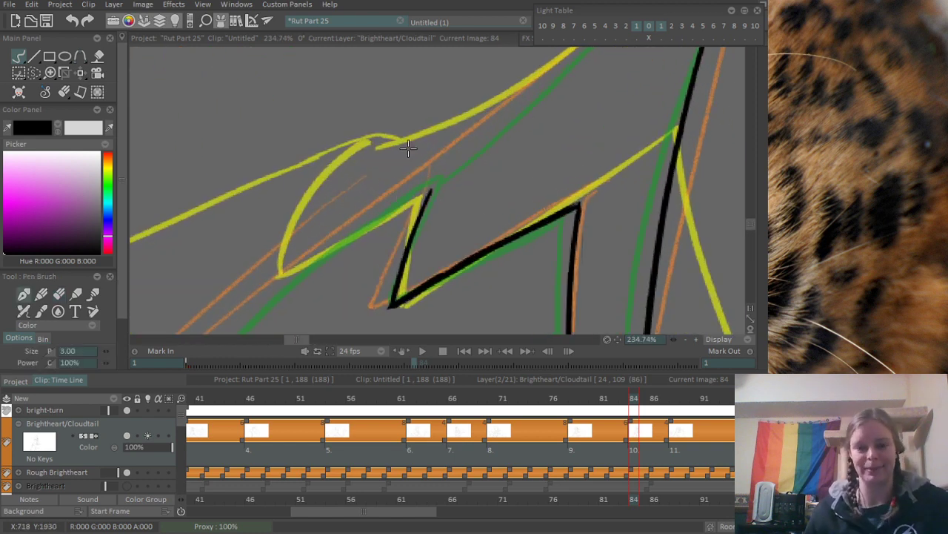
scroll(430, 217, down, 4)
scroll(364, 145, up, 2)
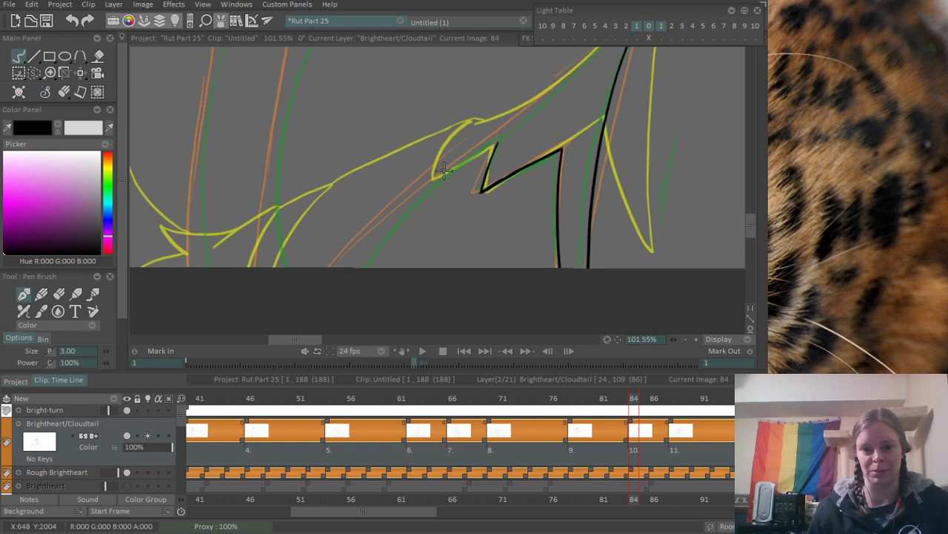
scroll(381, 226, up, 1)
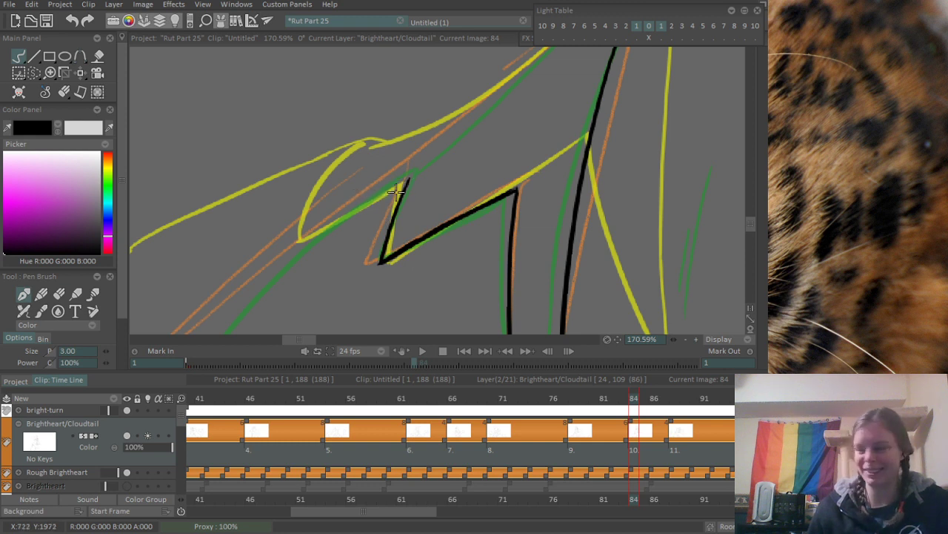
drag(353, 199, 412, 176)
key(ctrl+z)
- Ink the long outer edge from the new fur point's tip upward along the sketch toward the body contour
scroll(439, 141, down, 1)
mouse_move(444, 148)
mouse_down()
mouse_move(334, 245)
mouse_move(372, 235)
mouse_up()
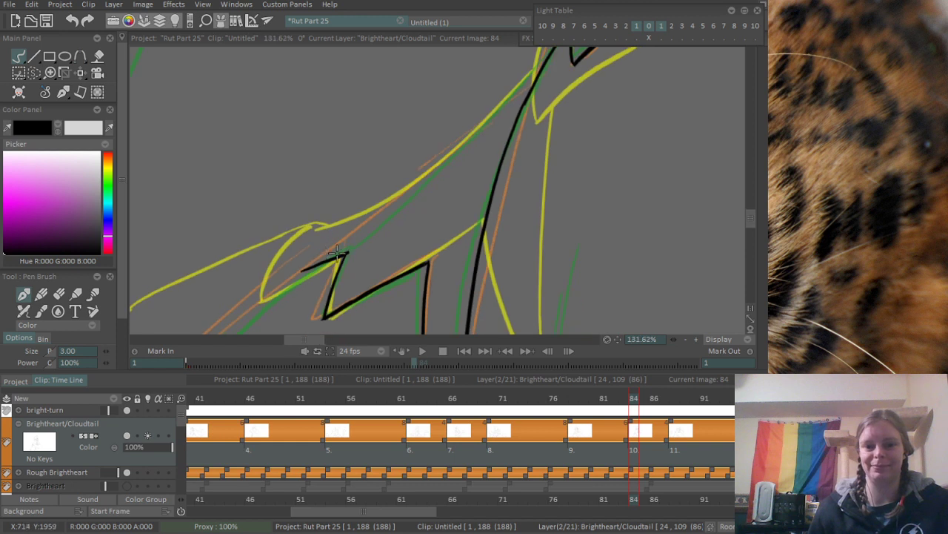
scroll(341, 250, up, 1)
drag(295, 275, 453, 139)
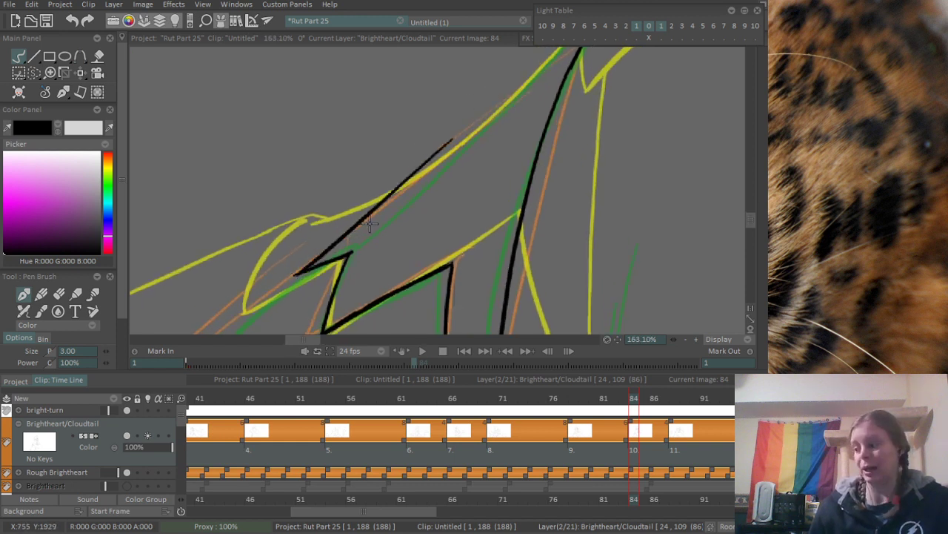
key(ctrl+z)
drag(295, 273, 512, 106)
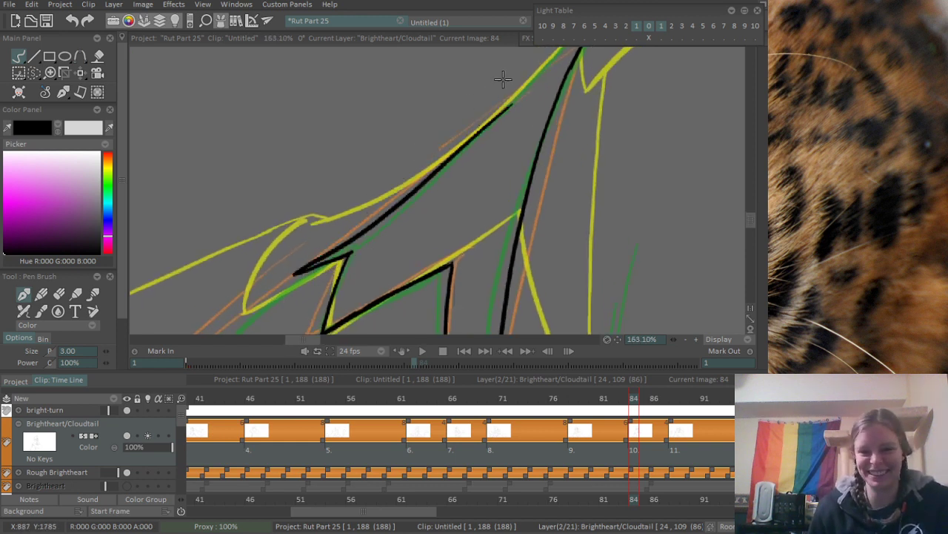
- Extend the long outer edge upward until it meets the body contour below the upper fur spike
drag(461, 161, 354, 304)
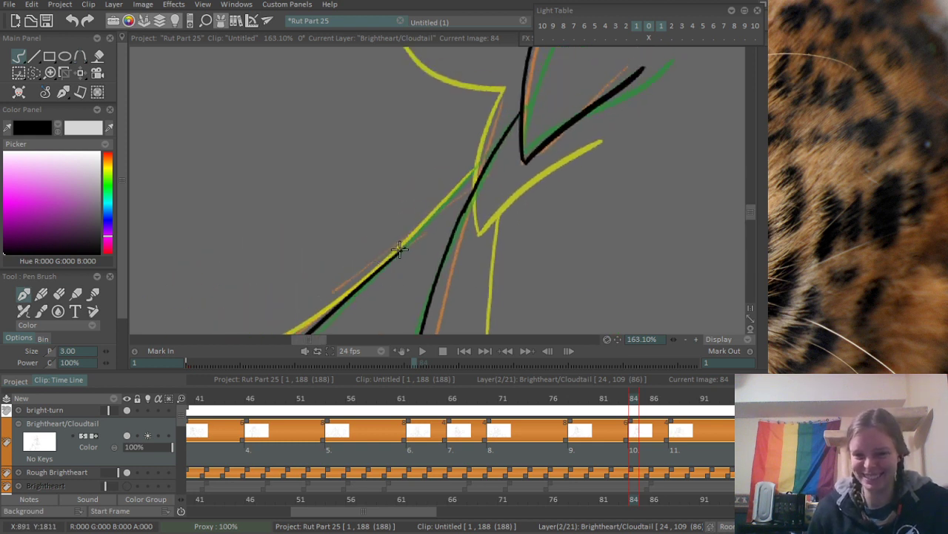
drag(395, 258, 489, 142)
key(ctrl+z)
drag(399, 256, 496, 151)
key(ctrl+z)
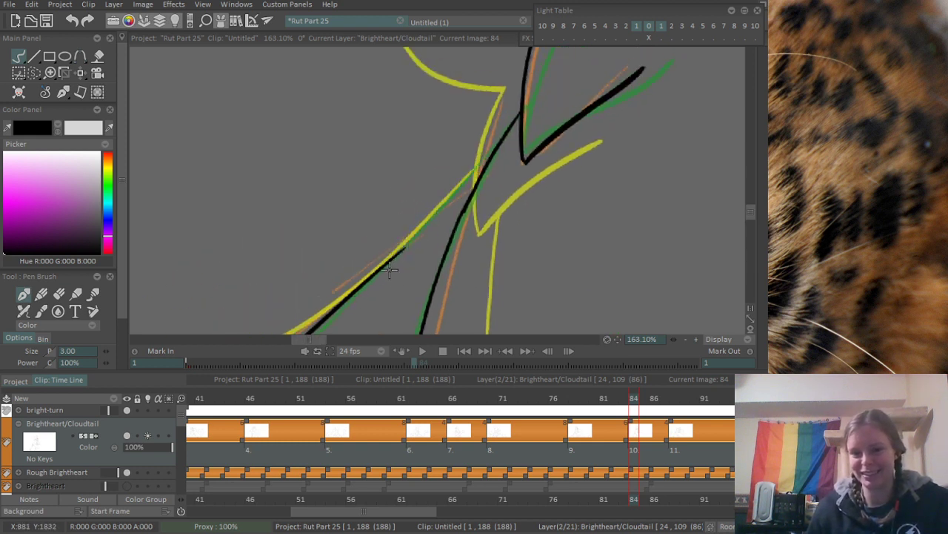
drag(391, 271, 513, 133)
key(ctrl+z)
drag(389, 261, 511, 125)
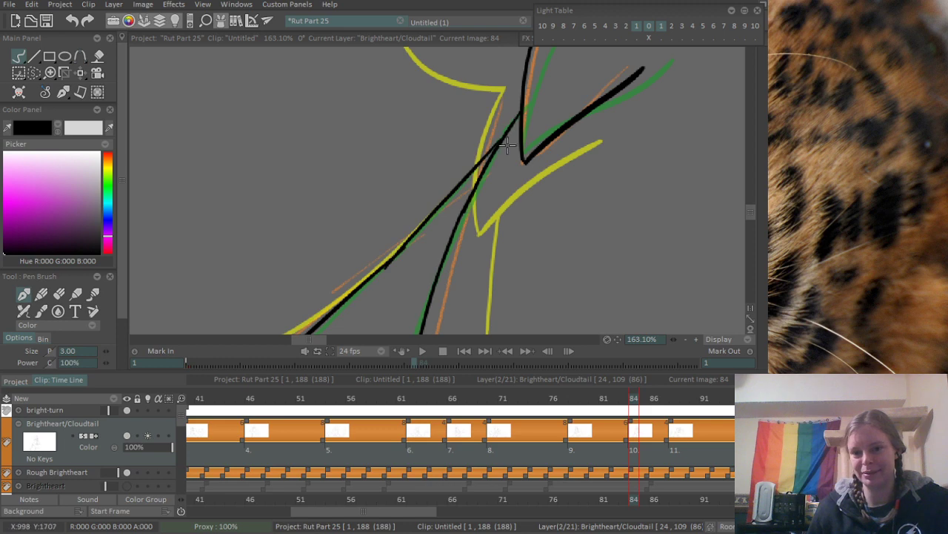
drag(459, 212, 399, 260)
scroll(470, 195, up, 5)
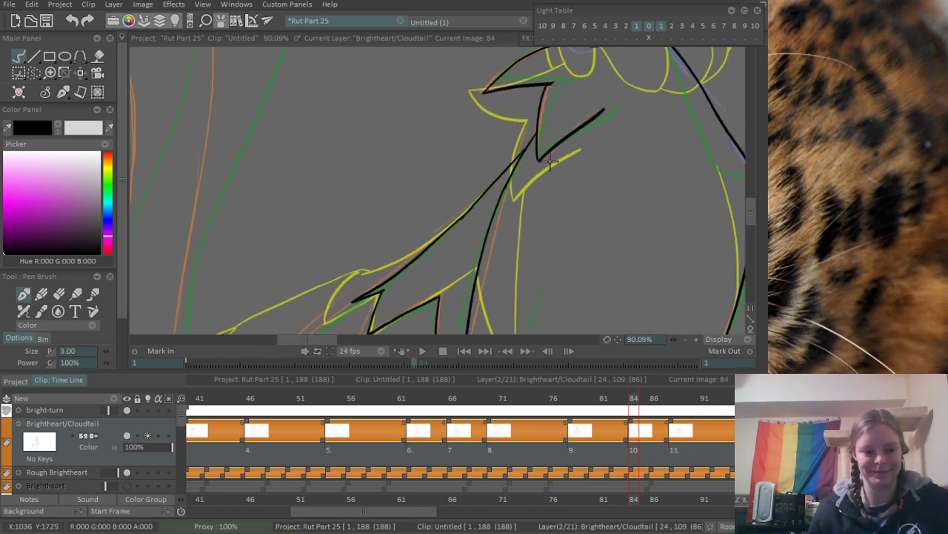
scroll(446, 222, up, 5)
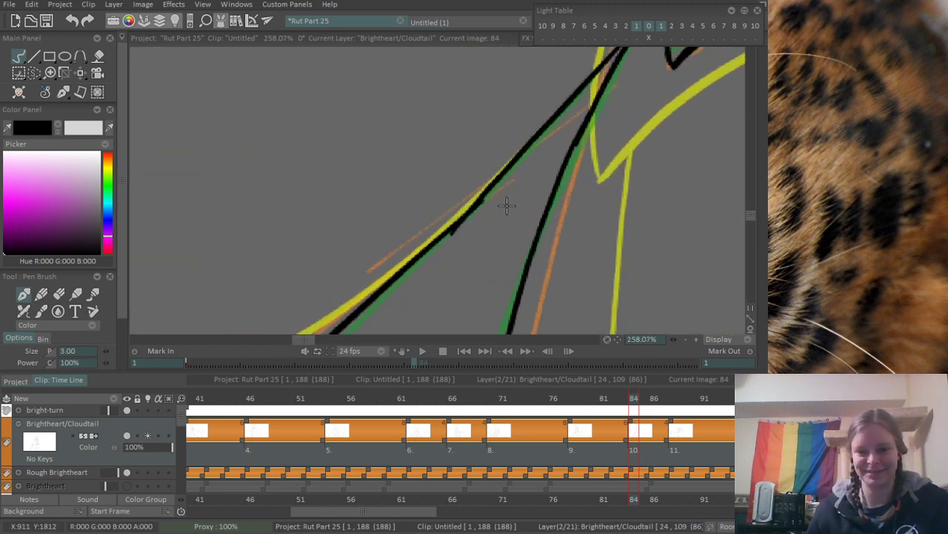
- Erase the overlapping stroke end where the two parts of the long outer body edge join
key(e)
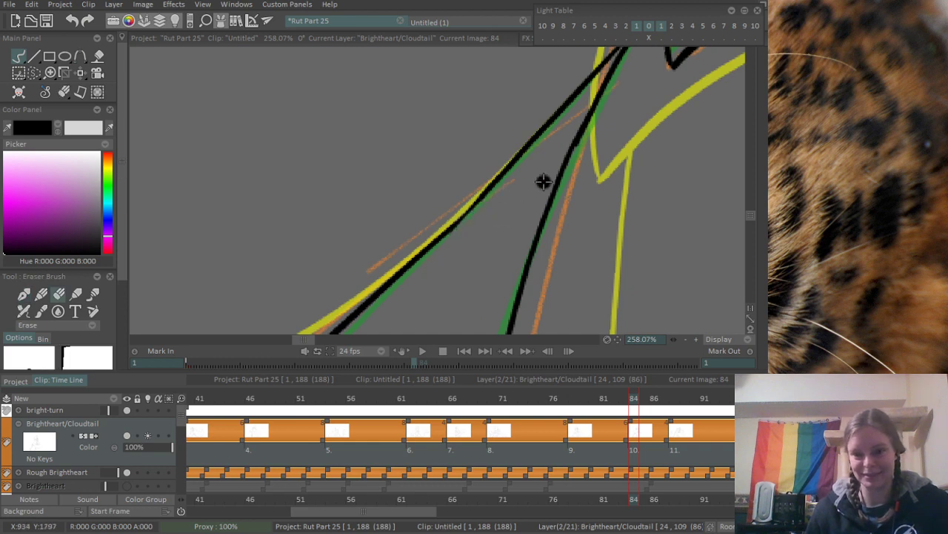
scroll(541, 182, down, 8)
scroll(445, 212, up, 4)
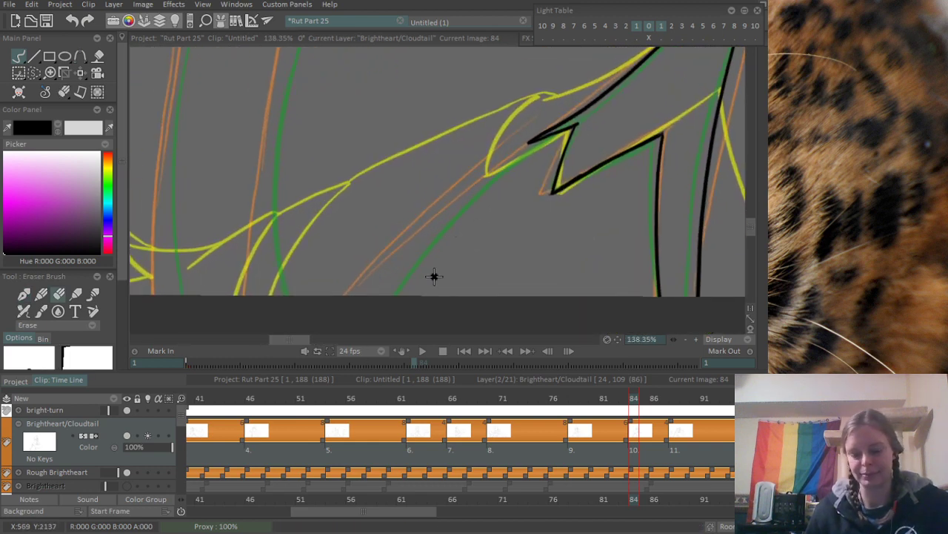
- Ink the curved contour from the lower fur point down to the canvas's bottom edge
key(b)
drag(535, 136, 374, 296)
key(ctrl+z)
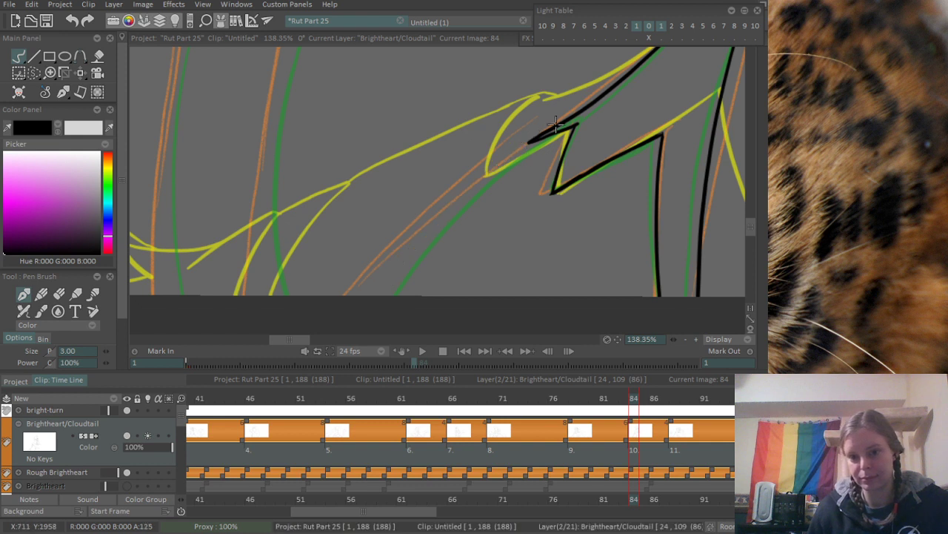
mouse_move(555, 126)
mouse_down()
mouse_move(373, 275)
mouse_move(358, 297)
mouse_up()
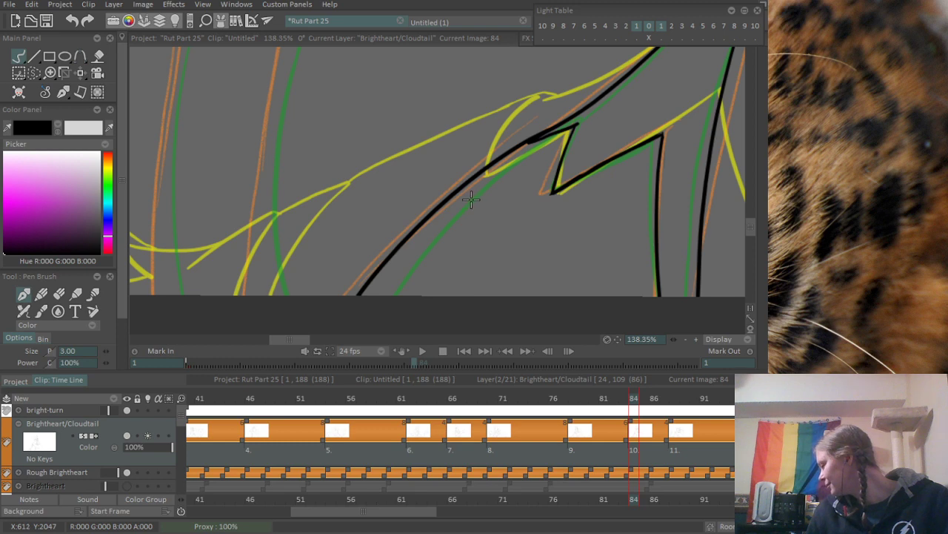
- Ink the upper part of the tail's outer line along the orange sketch, starting near the tail tip
scroll(289, 244, down, 5)
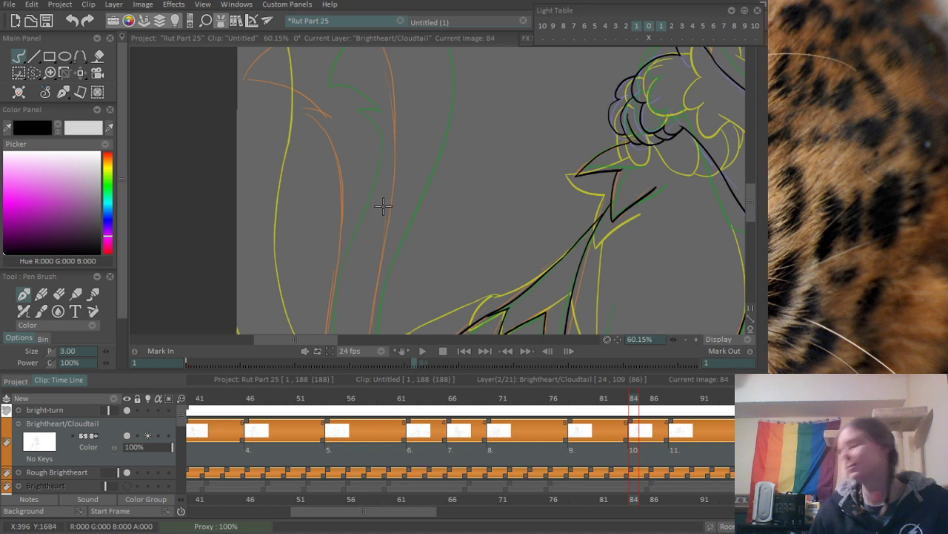
scroll(253, 160, down, 3)
mouse_move(319, 173)
mouse_down()
mouse_move(398, 140)
mouse_move(383, 143)
mouse_move(413, 146)
mouse_move(408, 188)
mouse_up()
scroll(409, 189, up, 1)
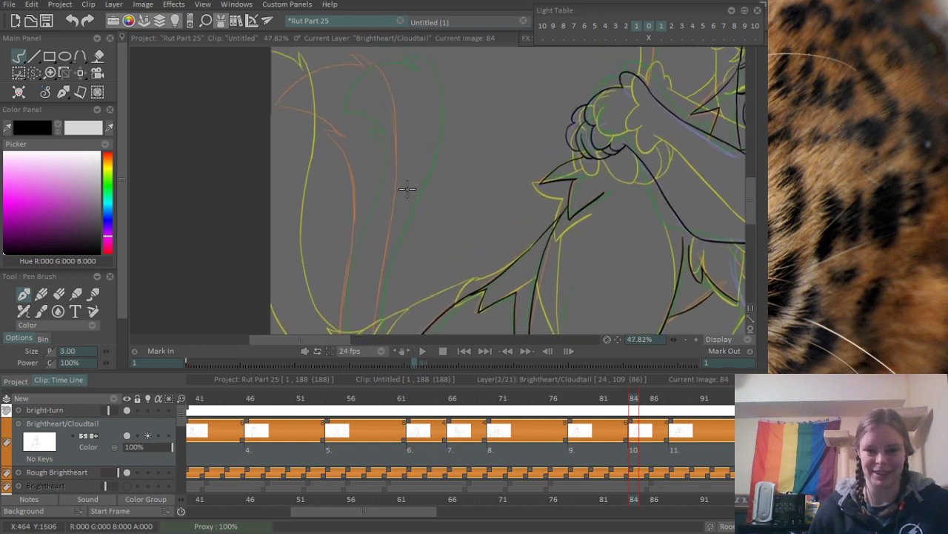
mouse_move(374, 61)
mouse_down()
mouse_move(386, 77)
mouse_move(386, 313)
mouse_move(377, 295)
mouse_up()
key(ctrl+z)
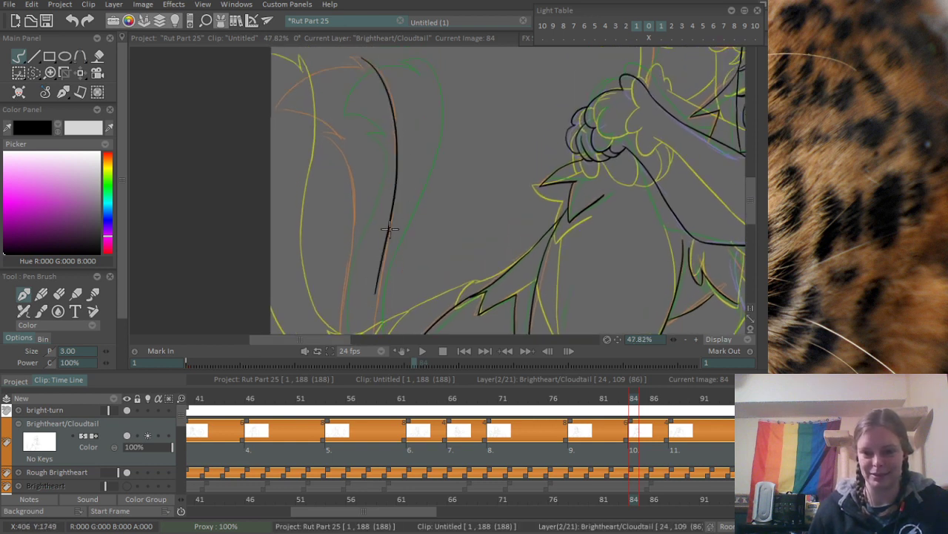
- Extend the tail's outer line down to the canvas's bottom edge
scroll(385, 223, down, 3)
scroll(363, 201, up, 2)
drag(385, 146, 385, 292)
key(ctrl+z)
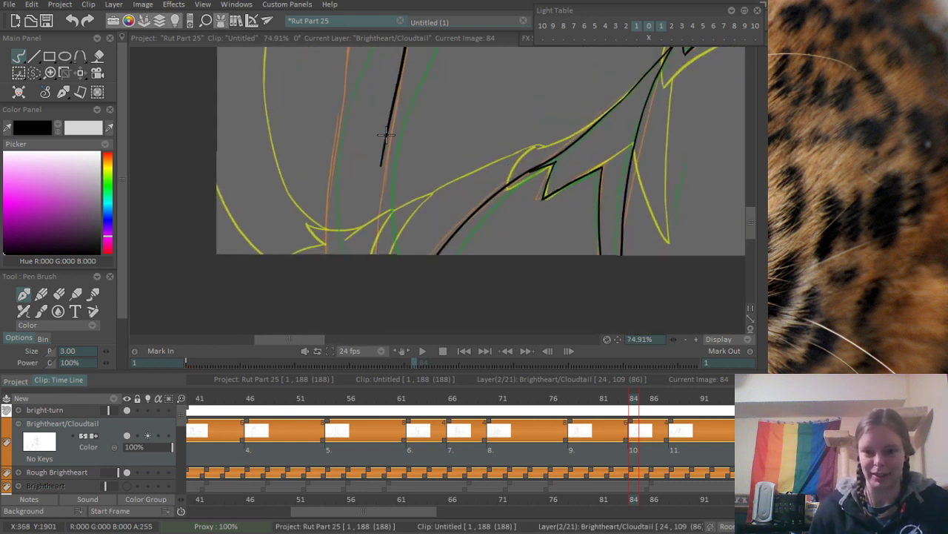
drag(385, 136, 411, 326)
key(ctrl+z)
drag(384, 152, 391, 234)
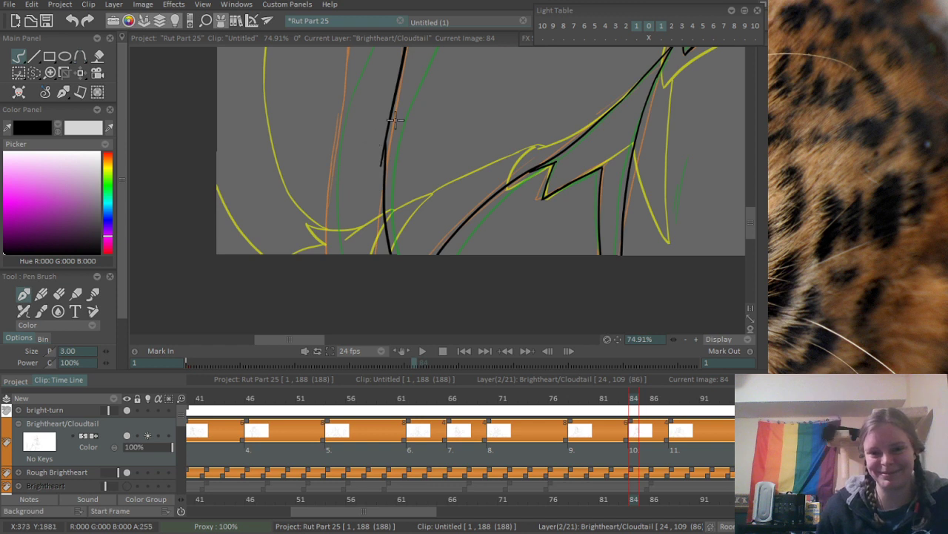
- Smooth the join in the tail's outer line and erase the stray stroke end beside it
scroll(395, 119, up, 5)
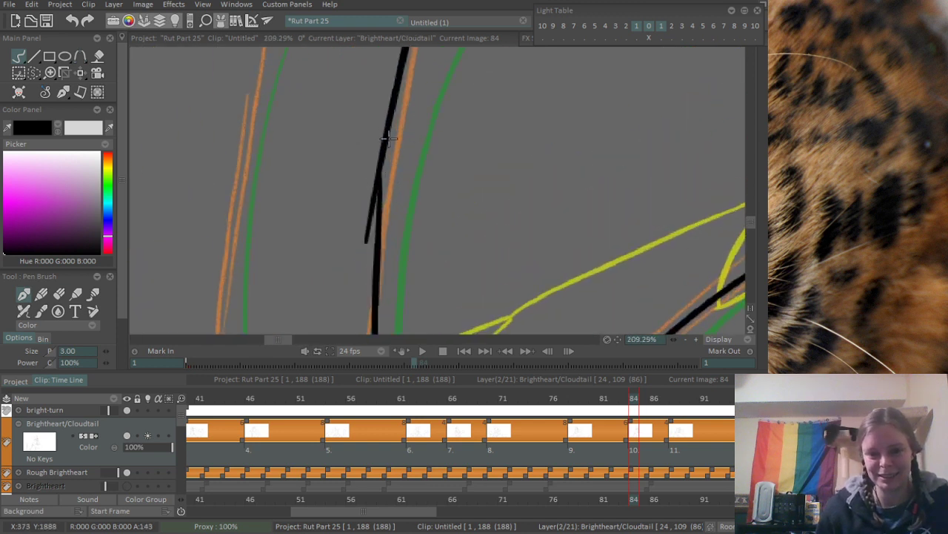
mouse_move(388, 137)
mouse_down()
mouse_move(377, 217)
mouse_move(413, 112)
mouse_move(357, 235)
mouse_move(364, 185)
mouse_move(363, 236)
mouse_move(370, 166)
mouse_up()
key(e)
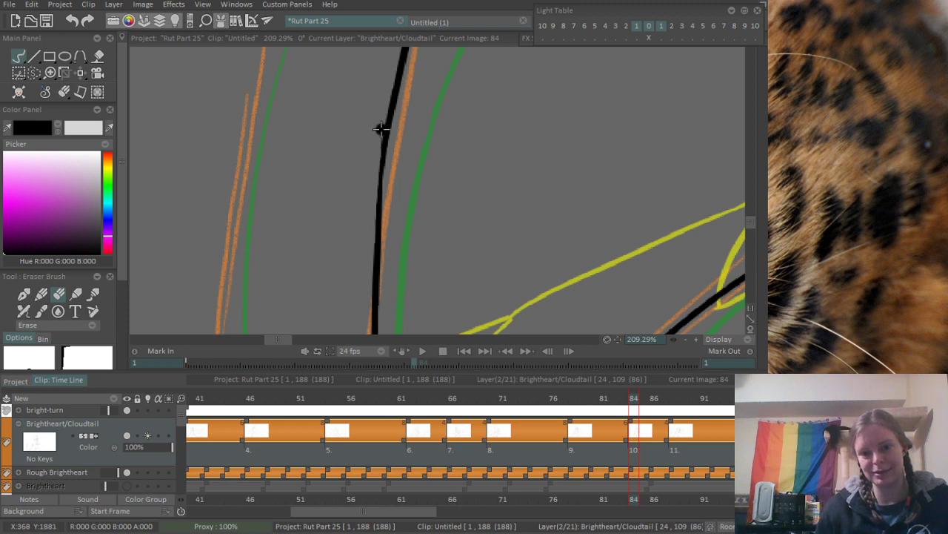
- Ink the upper part of the tail's inner line, curving down from the lower fur tuft beside the orange sketch
scroll(378, 141, down, 7)
drag(371, 212, 395, 119)
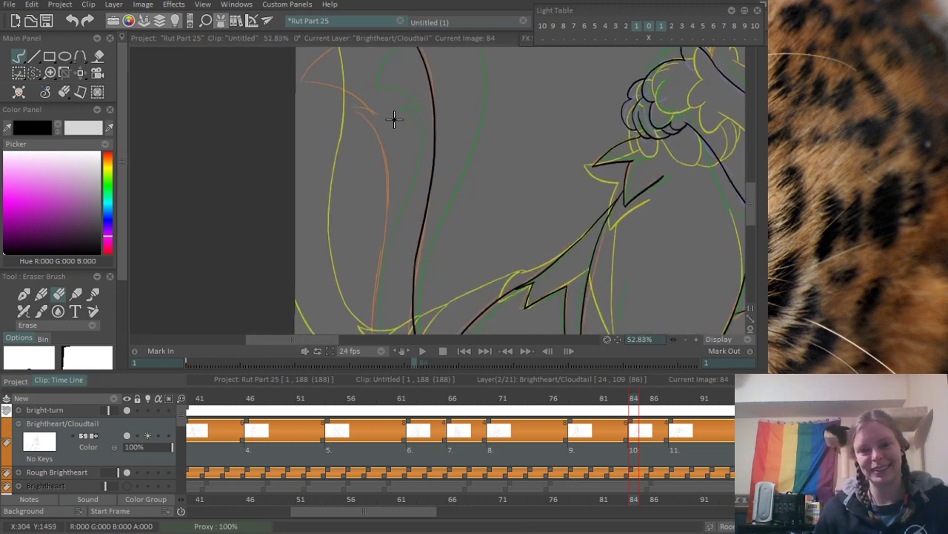
key(b)
drag(374, 171, 383, 151)
mouse_move(359, 87)
mouse_down()
mouse_move(393, 152)
mouse_move(389, 280)
mouse_up()
key(ctrl+z)
key(ctrl+z)
drag(354, 77, 394, 249)
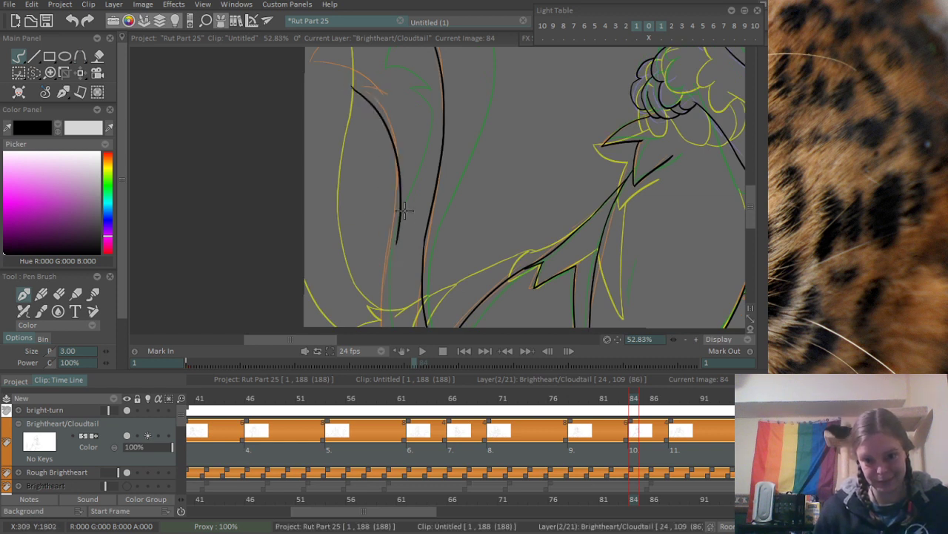
key(ctrl+z)
mouse_move(354, 83)
mouse_down()
mouse_move(387, 243)
mouse_move(393, 152)
mouse_move(392, 231)
mouse_up()
key(ctrl+z)
drag(394, 210, 392, 199)
key(ctrl+z)
drag(351, 75, 387, 247)
key(ctrl+z)
mouse_move(351, 75)
mouse_down()
mouse_move(392, 152)
mouse_move(382, 314)
mouse_up()
- Extend the tail's inner line down to the canvas's bottom edge
key(ctrl+z)
drag(378, 258, 396, 360)
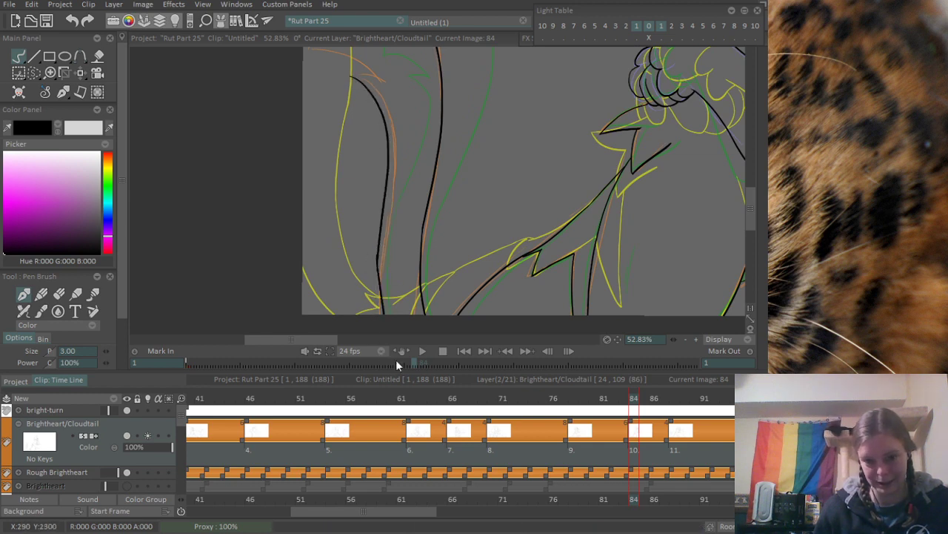
mouse_move(377, 274)
mouse_down()
mouse_move(404, 275)
mouse_move(396, 206)
mouse_up()
key(ctrl+z)
drag(381, 147, 388, 284)
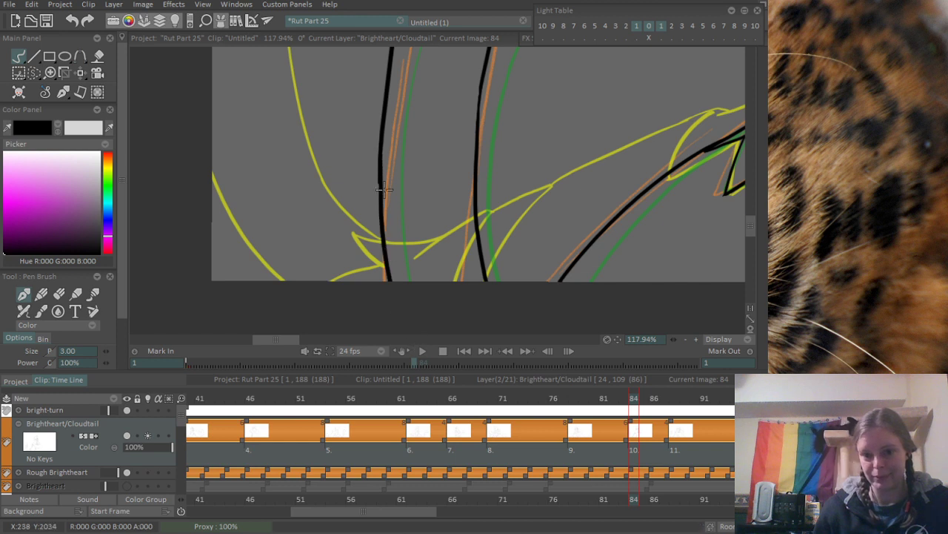
key(ctrl+z)
key(ctrl+z)
drag(378, 163, 402, 296)
- Ink the short curved upper stroke of the small fur tuft at the top of the tail's inner line
drag(404, 132, 396, 319)
mouse_move(349, 96)
mouse_down()
mouse_move(349, 275)
mouse_move(367, 326)
mouse_up()
scroll(324, 226, up, 3)
drag(326, 244, 454, 264)
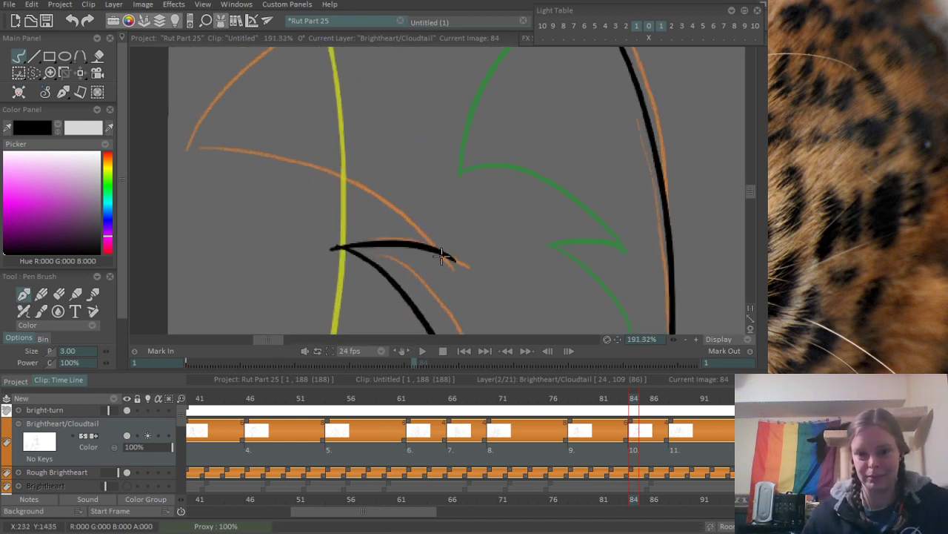
key(ctrl+z)
drag(326, 243, 449, 271)
- Ink the long curved underside of the tail's large fur point, ending at the small tuft
drag(402, 221, 381, 251)
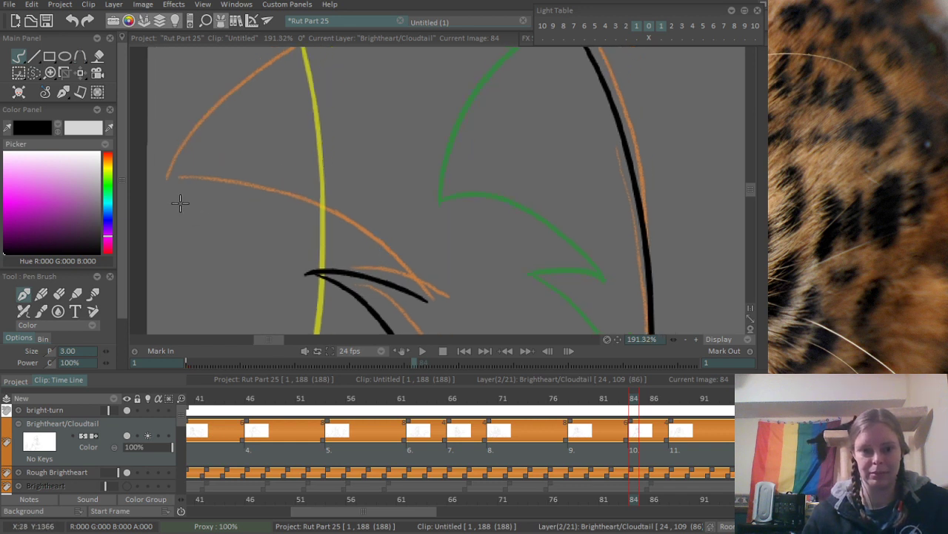
drag(164, 179, 426, 298)
key(ctrl+z)
drag(165, 191, 427, 303)
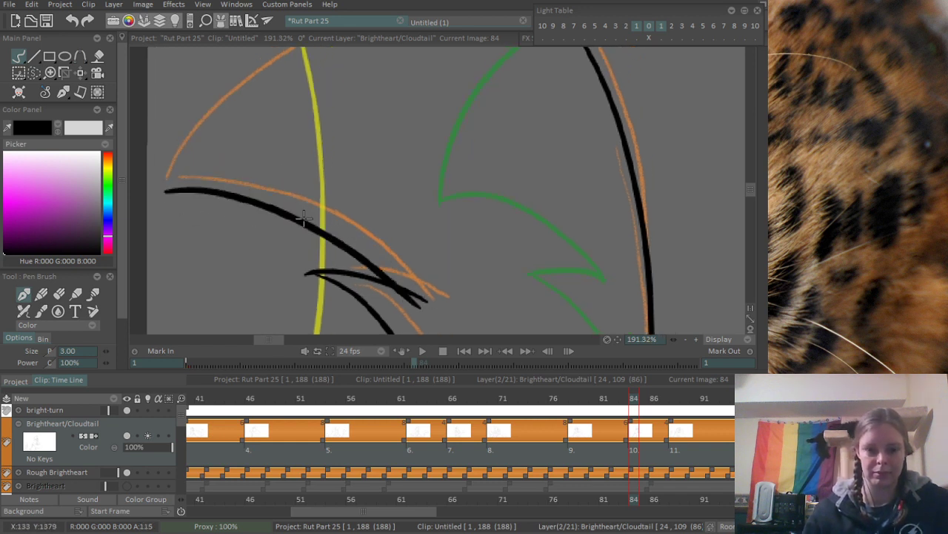
- Ink the arched top edge of the tail from the large fur point up toward the tail tip
drag(273, 213, 295, 296)
drag(201, 286, 470, 99)
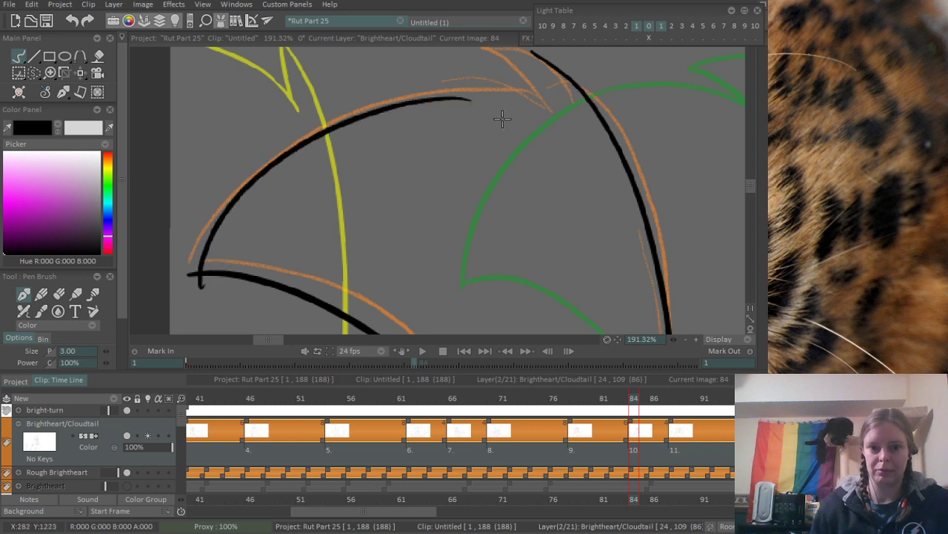
key(ctrl+z)
drag(193, 278, 477, 89)
key(ctrl+z)
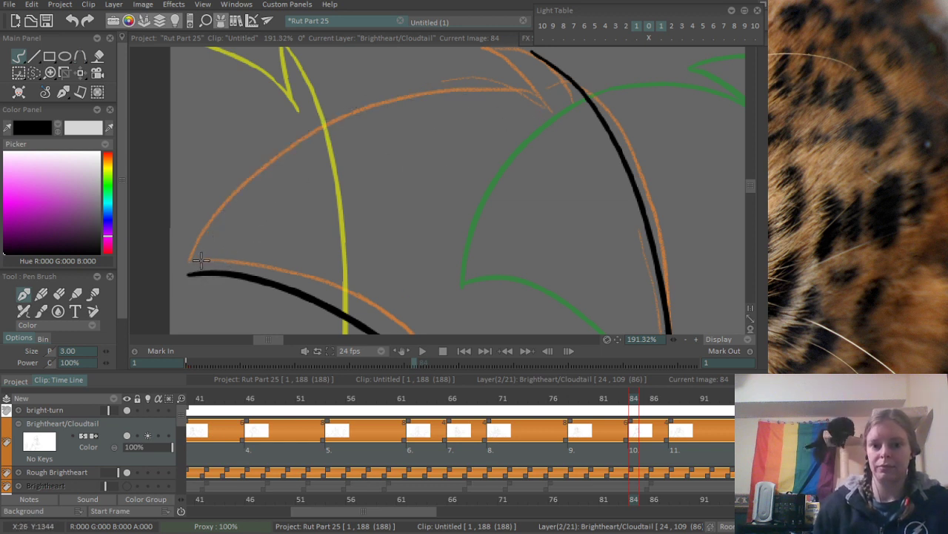
mouse_move(194, 280)
mouse_down()
mouse_move(525, 92)
mouse_move(420, 218)
mouse_move(420, 206)
mouse_up()
- Ink the small spike at the tail tip and join it to the tail's outer line
drag(378, 157, 434, 211)
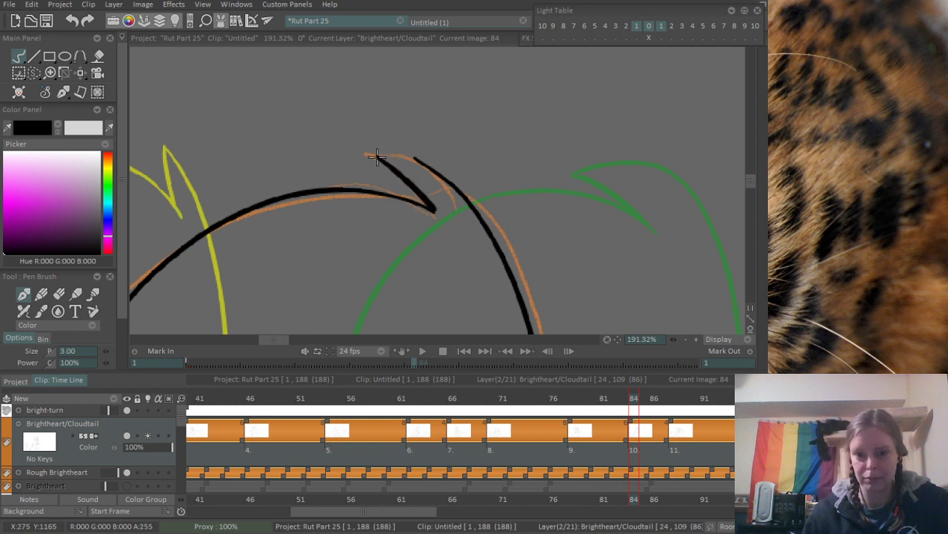
drag(378, 157, 430, 168)
- Erase the stray stroke ends at the tail tip, the large fur point and the small tuft
key(e)
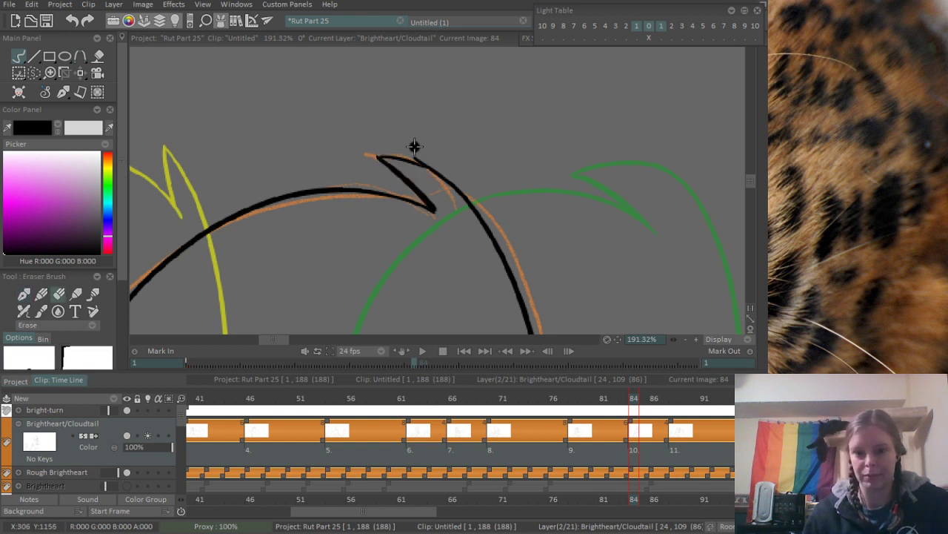
mouse_move(313, 248)
mouse_down()
mouse_move(413, 93)
mouse_move(429, 31)
mouse_up()
drag(177, 157, 181, 177)
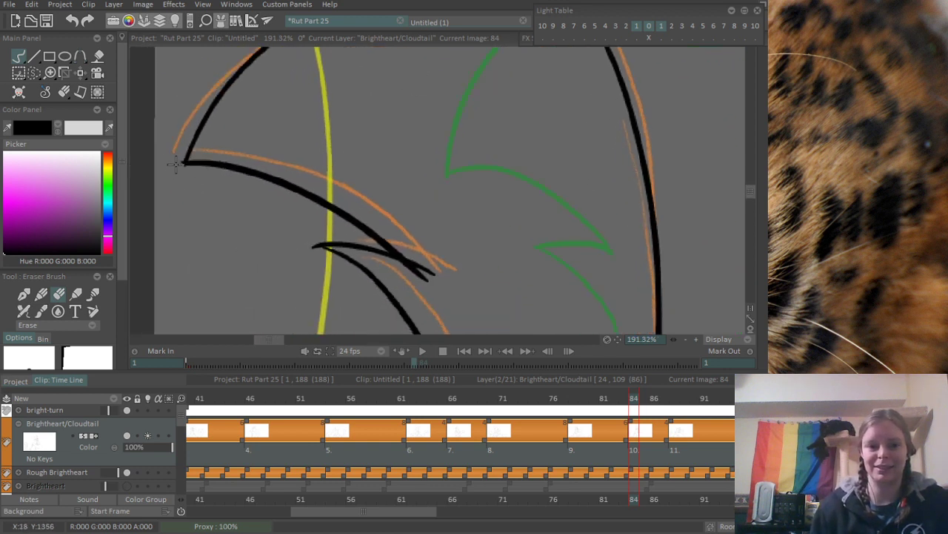
mouse_move(403, 271)
mouse_down()
mouse_move(447, 283)
mouse_move(425, 272)
mouse_up()
- Ink the long left edge of the fur point below the forearm, from the forearm line down to the point's tip
mouse_move(311, 264)
mouse_down()
mouse_move(315, 247)
mouse_move(217, 378)
mouse_up()
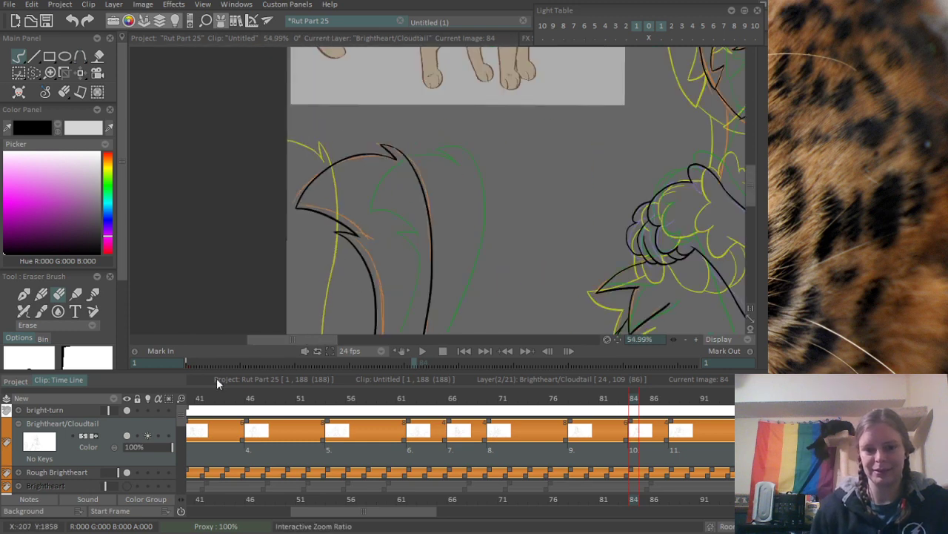
drag(442, 187, 302, 46)
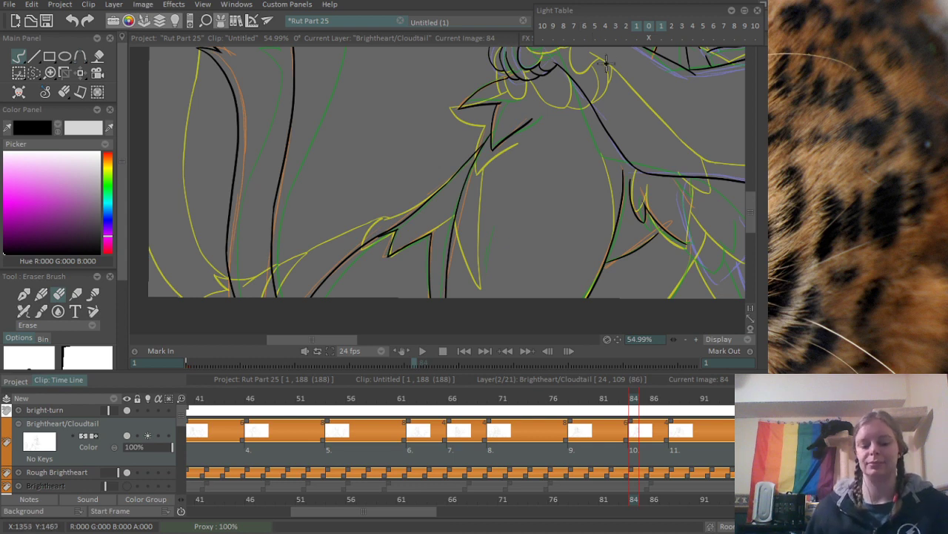
drag(657, 130, 412, 111)
scroll(400, 208, up, 4)
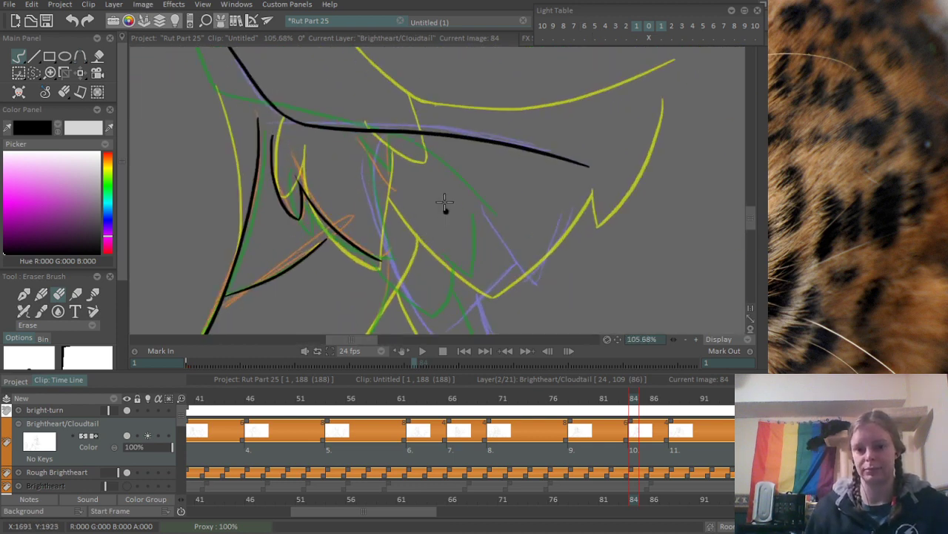
drag(445, 203, 425, 125)
key(b)
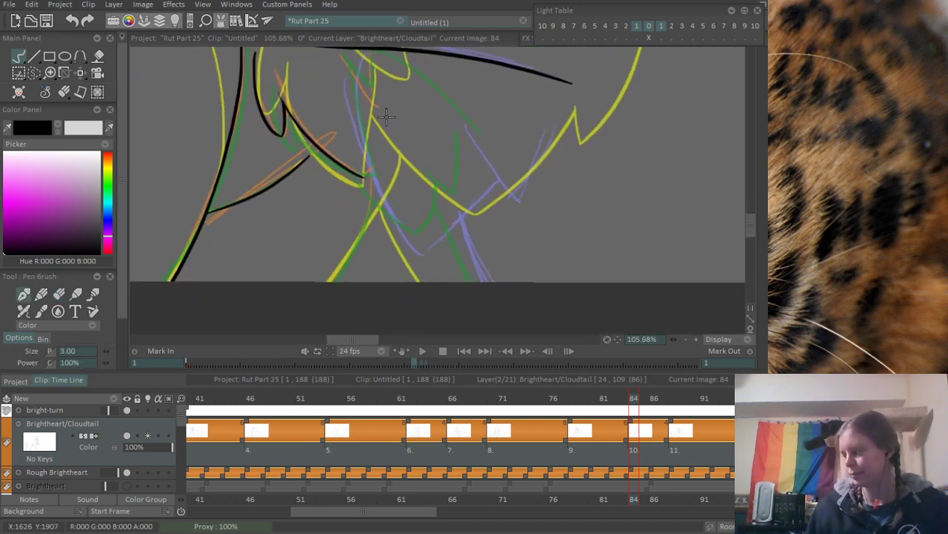
scroll(381, 122, up, 2)
drag(346, 56, 356, 254)
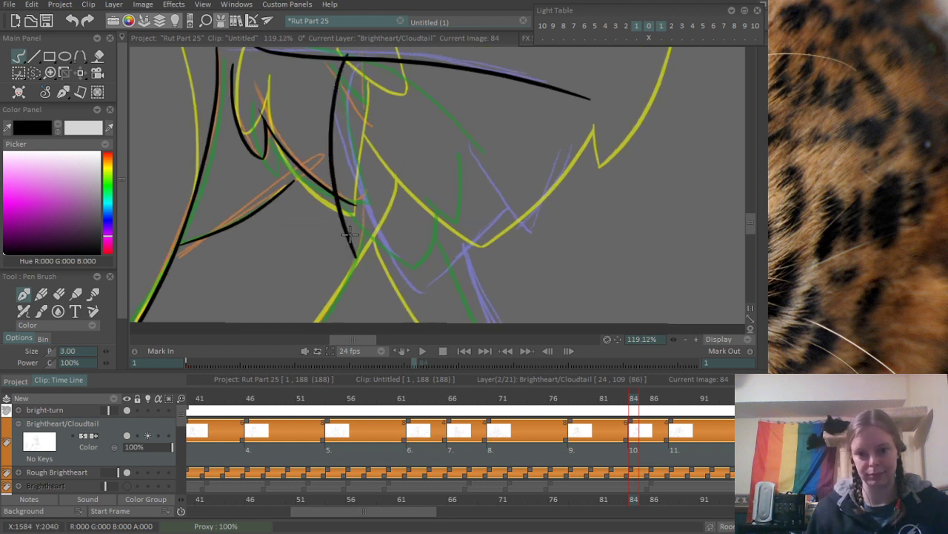
key(ctrl+z)
mouse_move(332, 59)
mouse_down()
mouse_move(360, 242)
mouse_move(392, 278)
mouse_up()
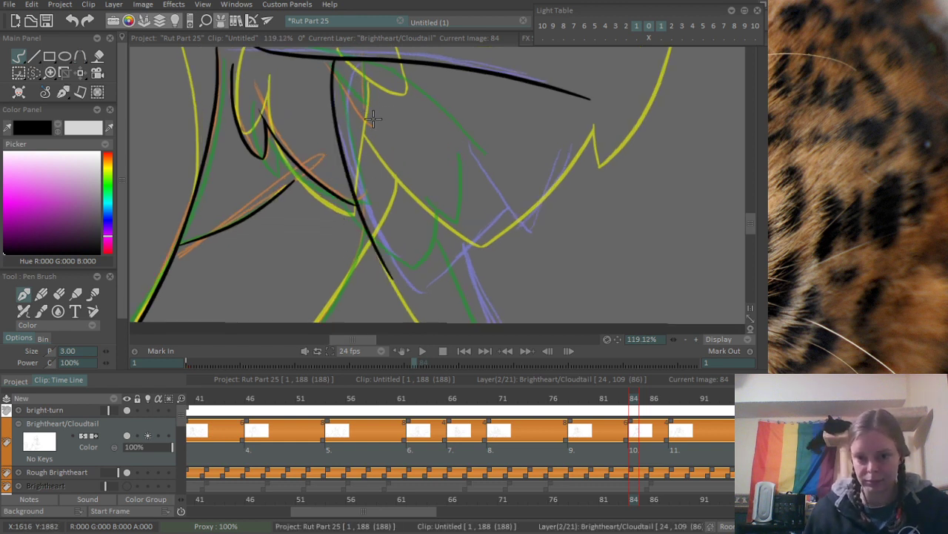
key(ctrl+z)
drag(333, 59, 402, 306)
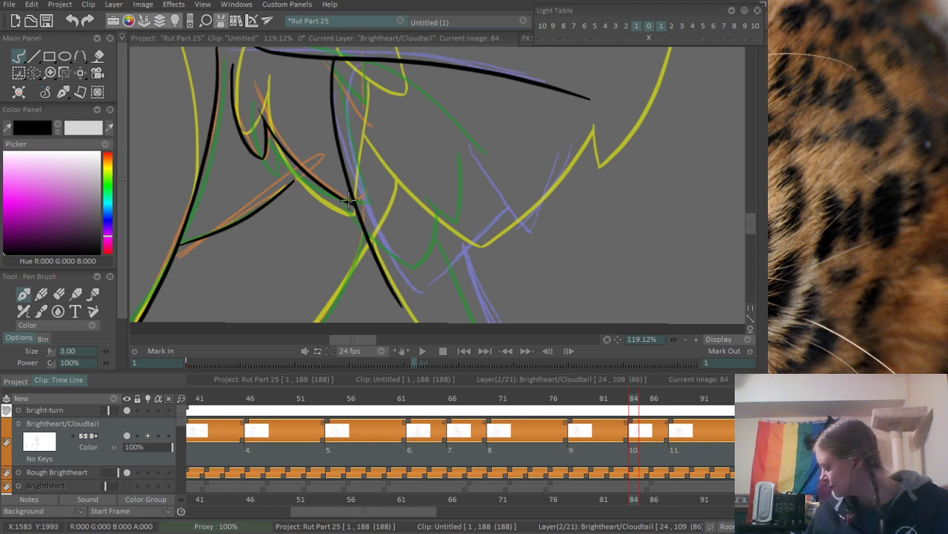
key(ctrl+z)
drag(333, 59, 393, 278)
key(ctrl+z)
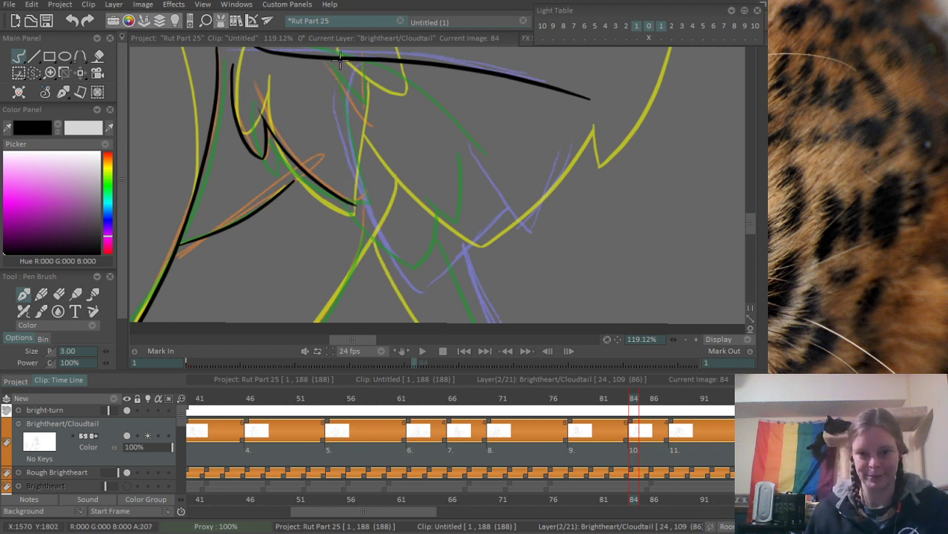
mouse_move(327, 61)
mouse_down()
mouse_move(418, 291)
mouse_move(475, 212)
mouse_move(375, 254)
mouse_up()
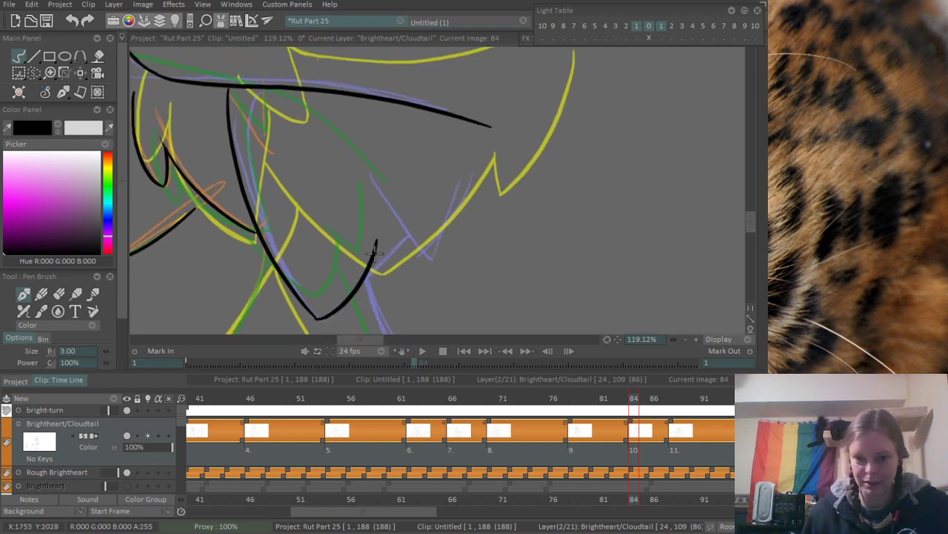
- Re-ink the rising right side of the fur point as a curve from its tip up past the sketch
key(ctrl+z)
drag(311, 316, 404, 223)
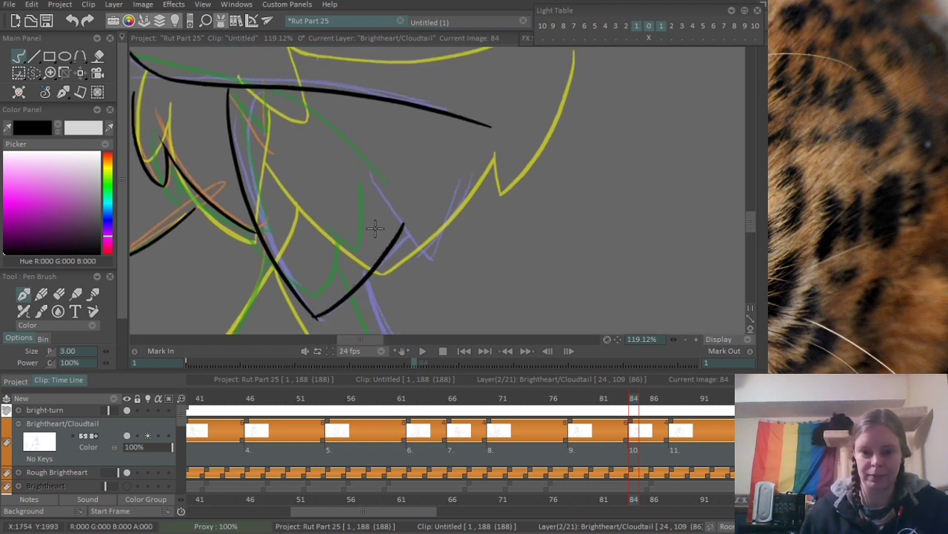
key(ctrl+z)
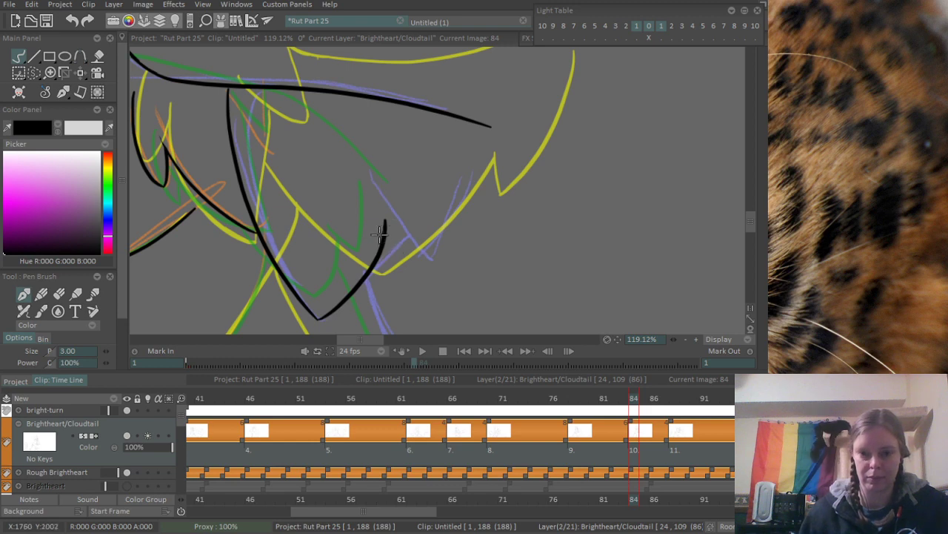
- Ink the neighbouring smaller fur point with a short descending side and a long edge rising toward the forearm line
drag(375, 200, 412, 253)
key(ctrl+z)
mouse_move(376, 194)
mouse_down()
mouse_move(435, 258)
mouse_move(462, 163)
mouse_up()
key(ctrl+z)
mouse_move(428, 257)
mouse_down()
mouse_move(462, 123)
mouse_move(378, 236)
mouse_move(482, 126)
mouse_up()
- Ink the line descending from the rising edge of the large fur point to the canvas's lower edge
drag(405, 174, 423, 235)
key(ctrl+z)
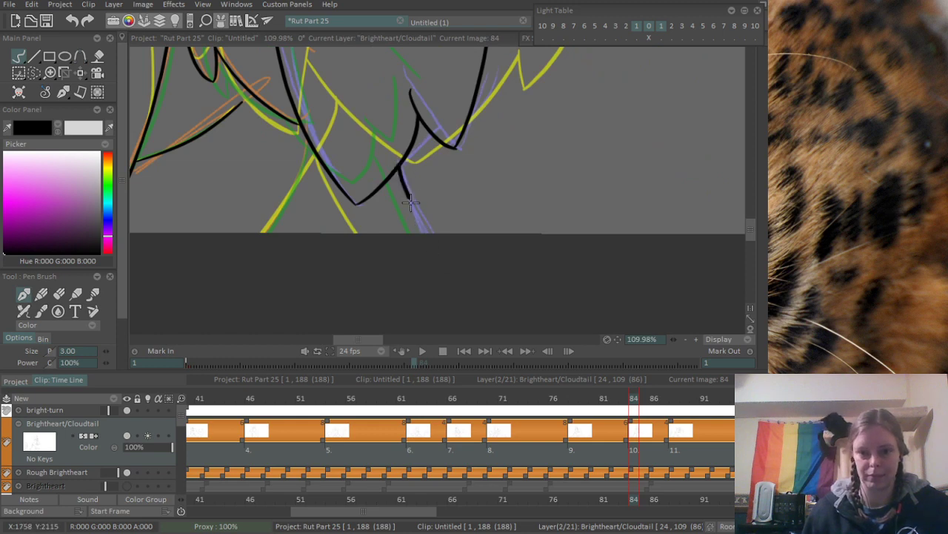
drag(400, 164, 418, 219)
drag(436, 109, 337, 208)
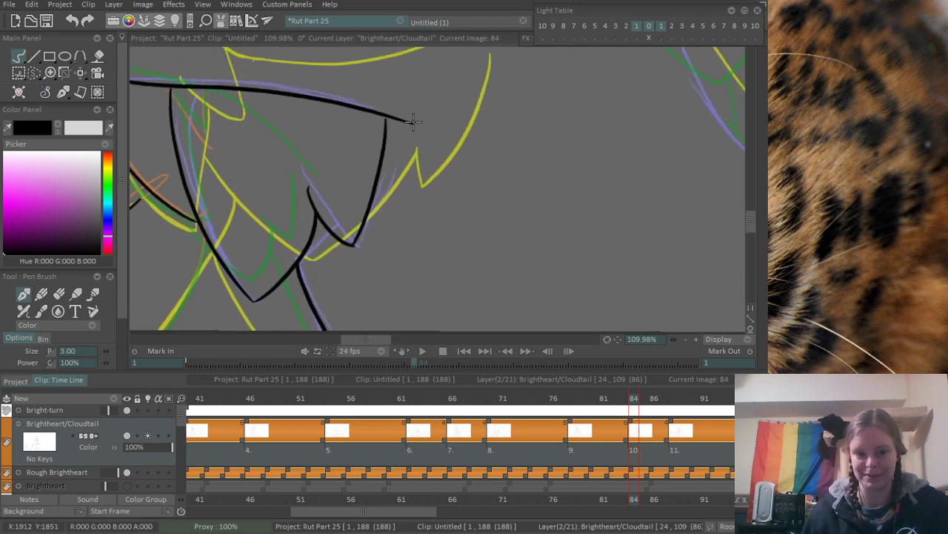
drag(414, 121, 355, 174)
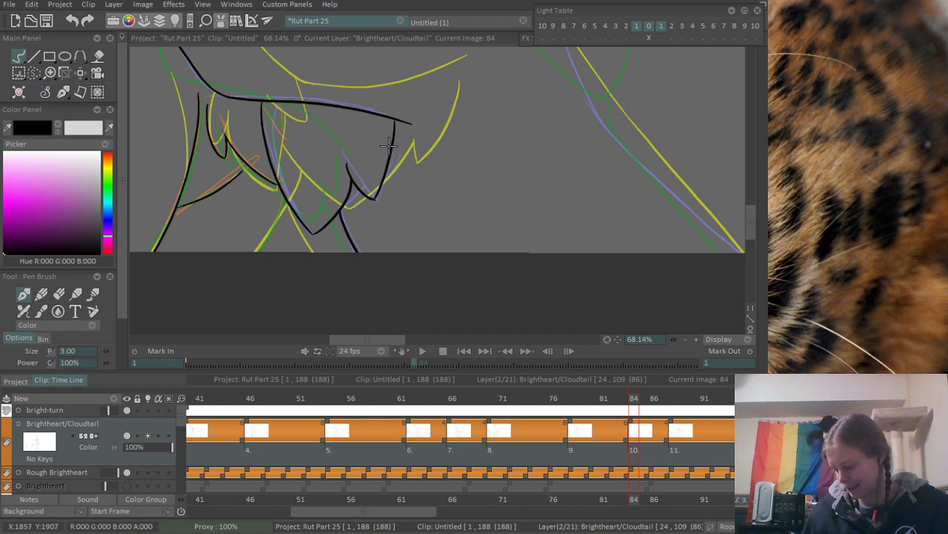
- Ink the slanted line from the long edge of the large fur point down along the sketch to the canvas's lower edge
drag(404, 109, 447, 218)
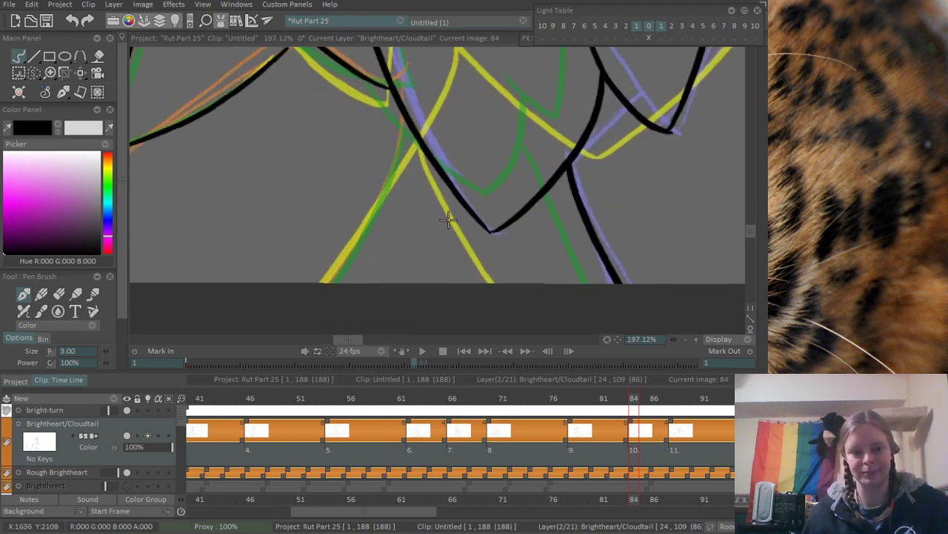
drag(415, 129, 278, 289)
key(ctrl+z)
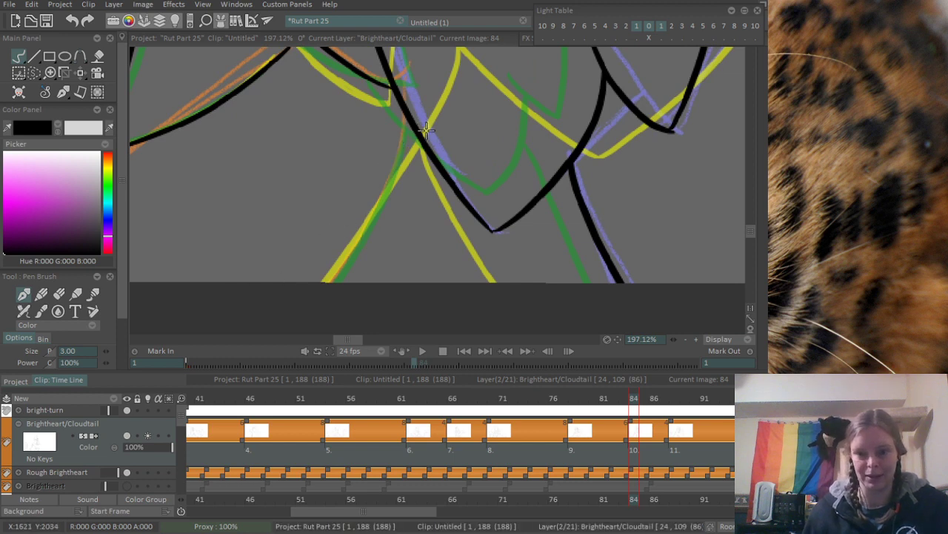
drag(413, 127, 310, 285)
key(ctrl+z)
drag(416, 135, 320, 283)
key(ctrl+z)
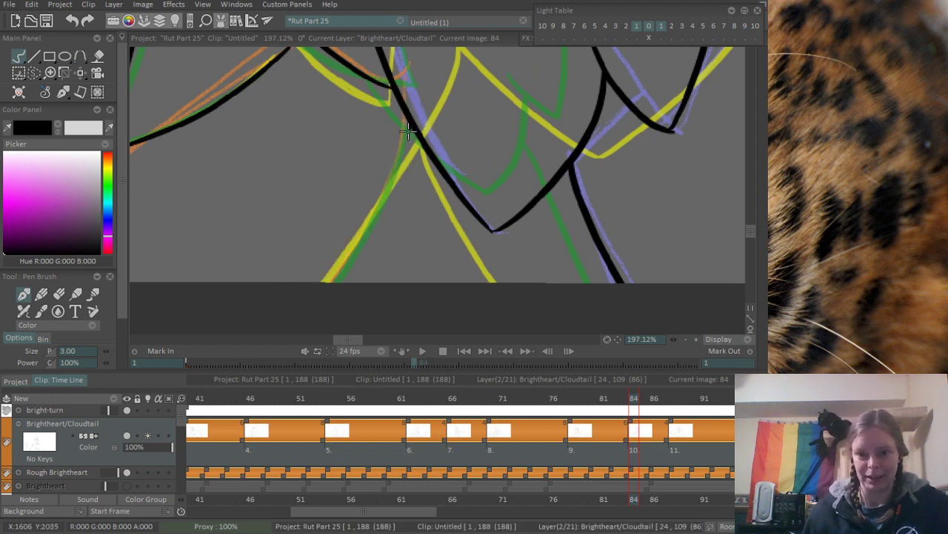
drag(415, 132, 286, 292)
drag(489, 139, 272, 292)
drag(614, 98, 218, 277)
- Ink the rising neck-fur curve from the upper arm line up to the base of the sketched cheek
drag(359, 159, 406, 201)
drag(198, 146, 354, 231)
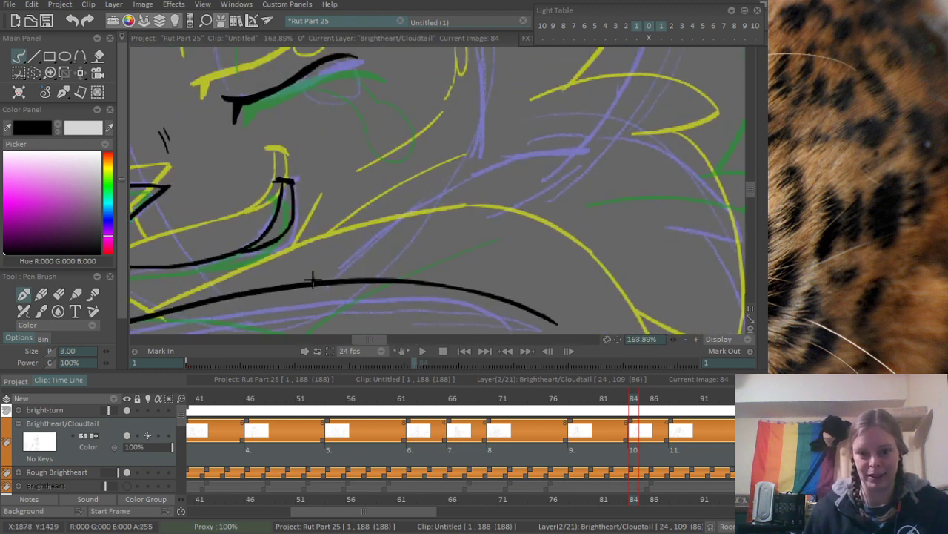
mouse_move(314, 279)
mouse_down()
mouse_move(589, 180)
mouse_move(499, 166)
mouse_move(606, 155)
mouse_up()
key(ctrl+z)
key(ctrl+z)
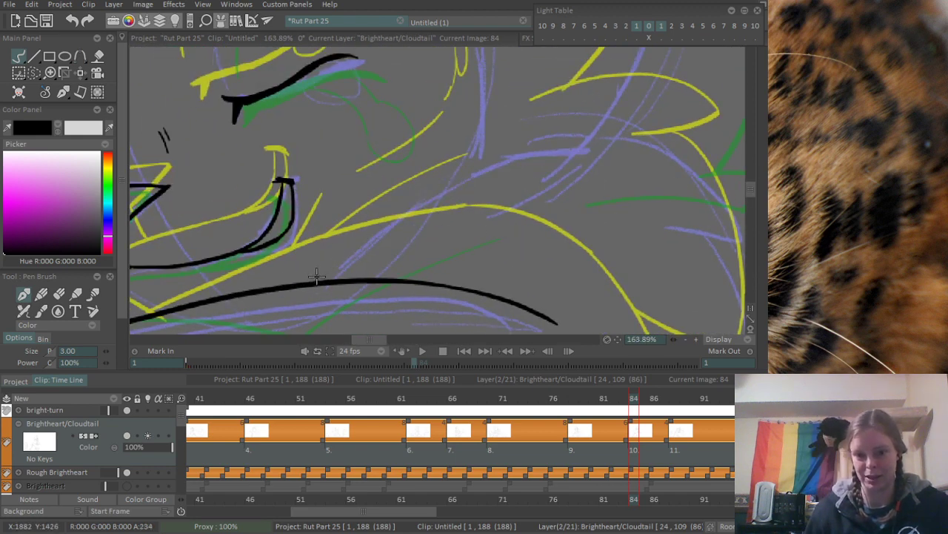
drag(315, 276, 602, 148)
key(ctrl+z)
drag(319, 280, 580, 150)
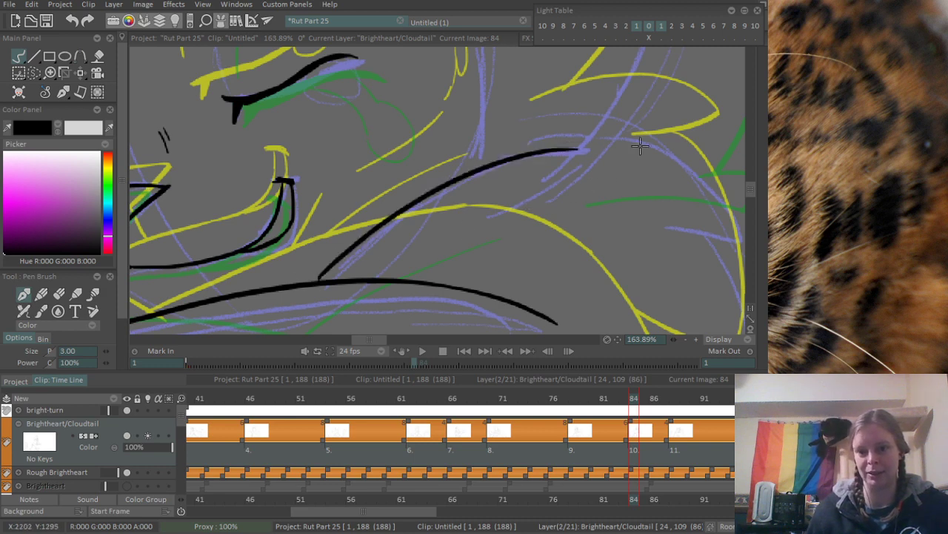
- Ink the upper neck-fur tuft with an arched outer edge and a short underside, and erase the overshoot at its tip
scroll(640, 146, down, 5)
scroll(515, 183, up, 4)
drag(323, 140, 406, 232)
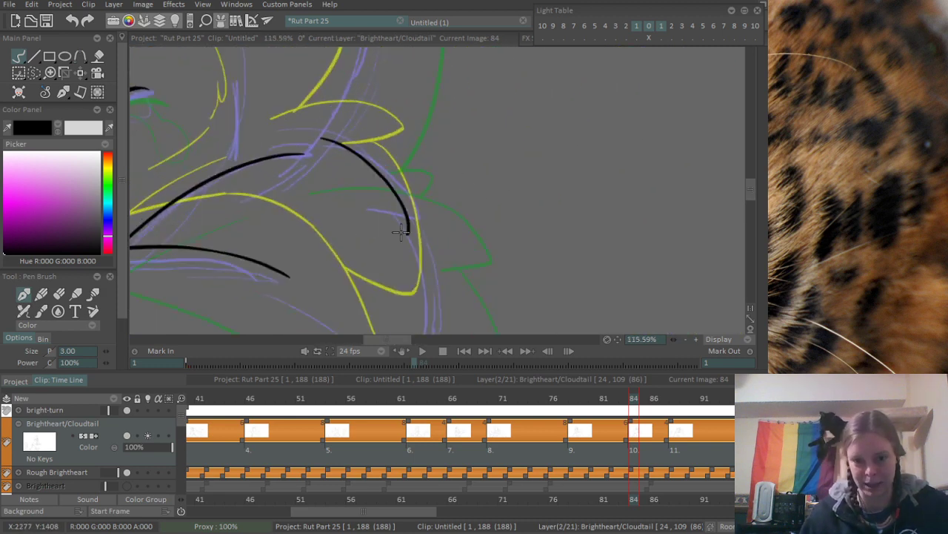
key(ctrl+z)
drag(323, 141, 434, 228)
drag(370, 194, 432, 215)
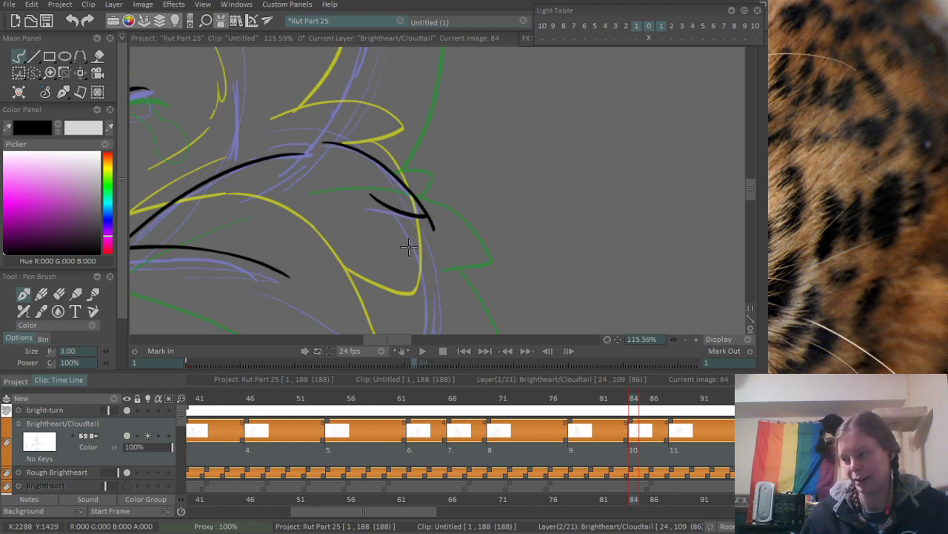
key(ctrl+z)
drag(373, 209, 434, 222)
key(e)
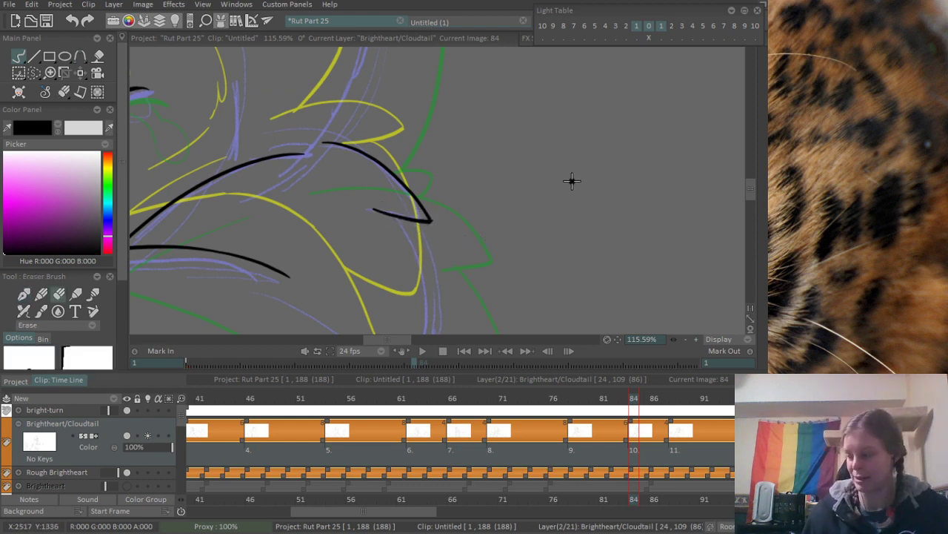
scroll(570, 180, down, 4)
drag(483, 212, 477, 138)
scroll(477, 139, up, 3)
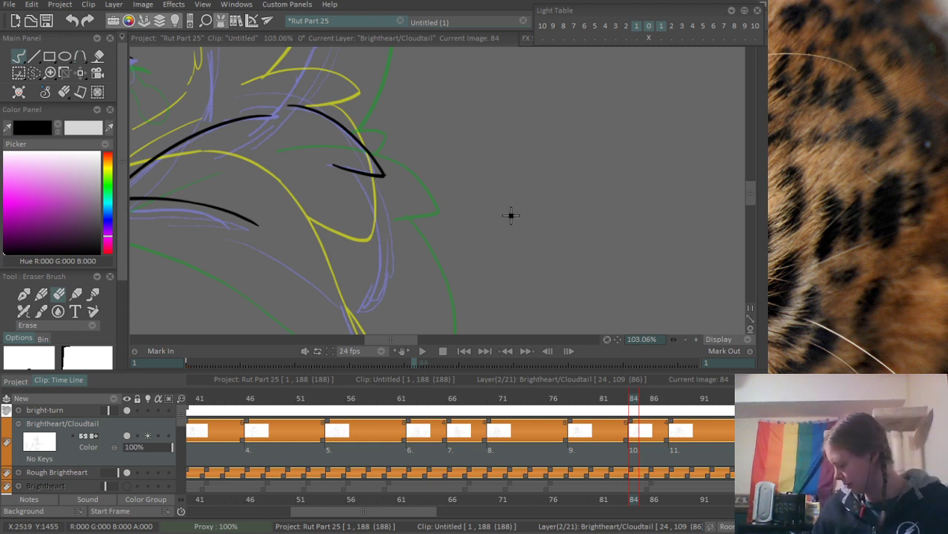
- Try to ink the long outer edge of the large neck-fur point below the upper tuft
drag(374, 244, 453, 161)
key(e)
drag(396, 181, 410, 167)
drag(396, 87, 350, 336)
key(ctrl+z)
drag(406, 85, 403, 297)
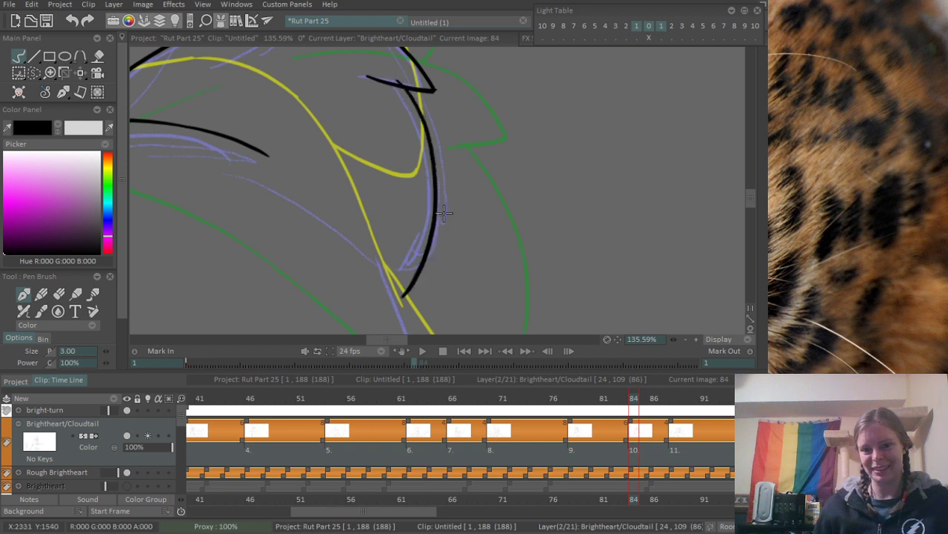
drag(283, 204, 304, 199)
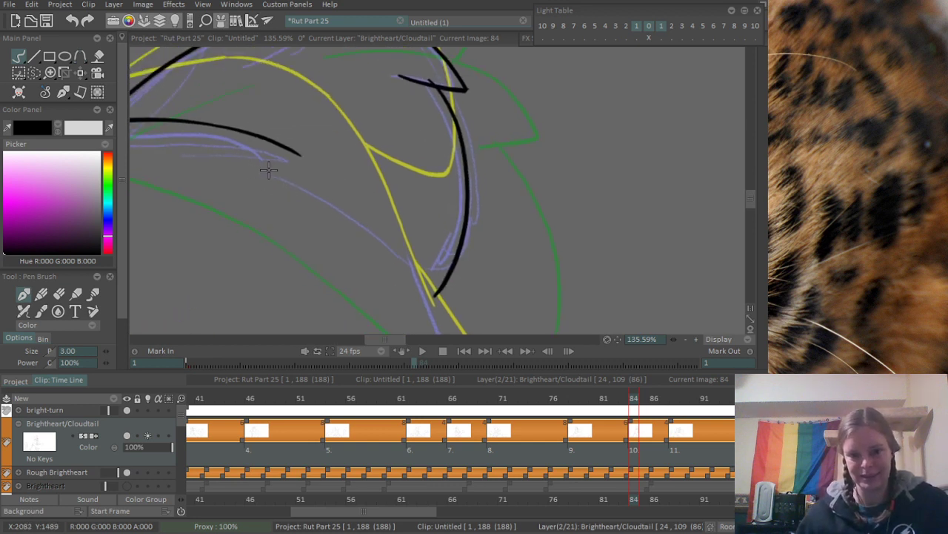
drag(369, 183, 282, 237)
mouse_move(317, 211)
mouse_down()
mouse_move(354, 150)
mouse_move(341, 191)
mouse_move(326, 194)
mouse_move(389, 186)
mouse_up()
key(ctrl+z)
drag(423, 106, 428, 247)
key(ctrl+z)
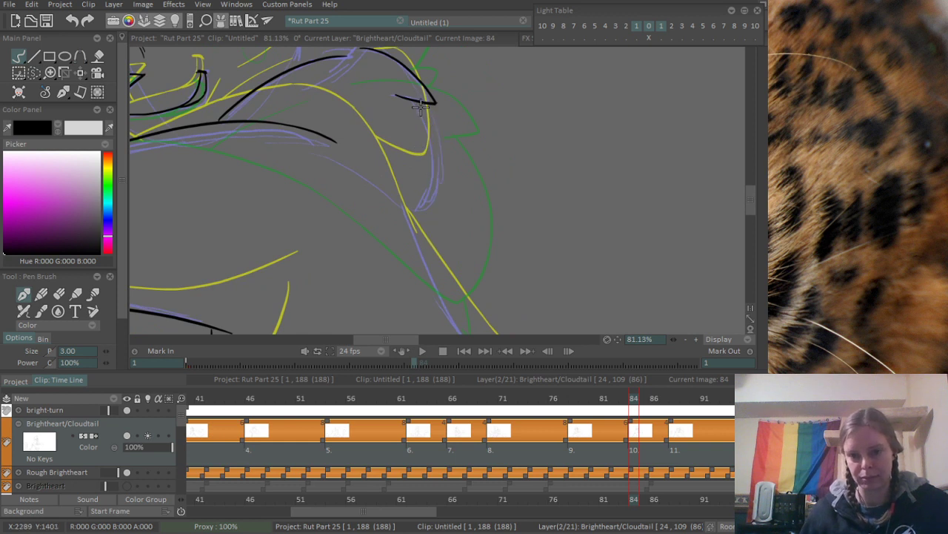
- Ink the large neck-fur point with a long curved outer edge and a sloping lower edge, and clean its tip
drag(419, 107, 427, 262)
drag(322, 157, 439, 232)
scroll(412, 234, up, 3)
key(e)
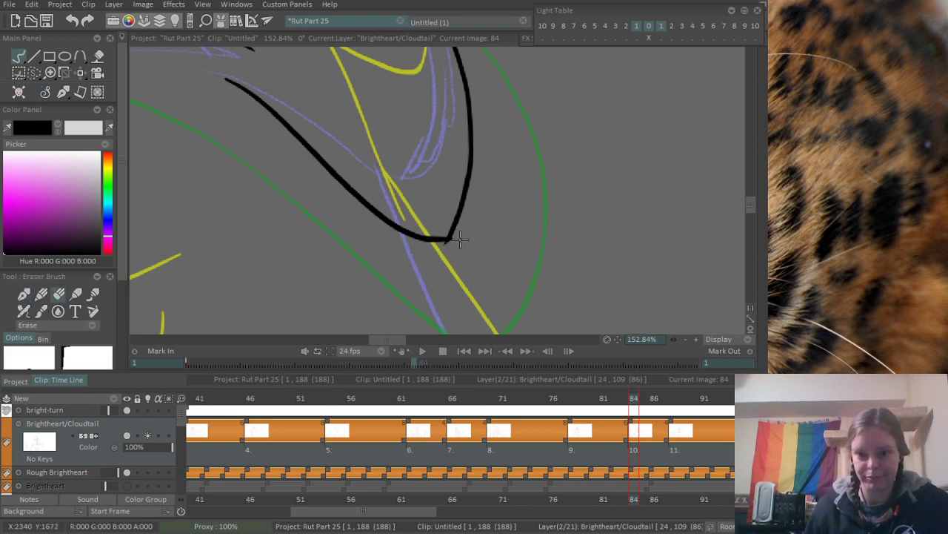
scroll(506, 206, down, 8)
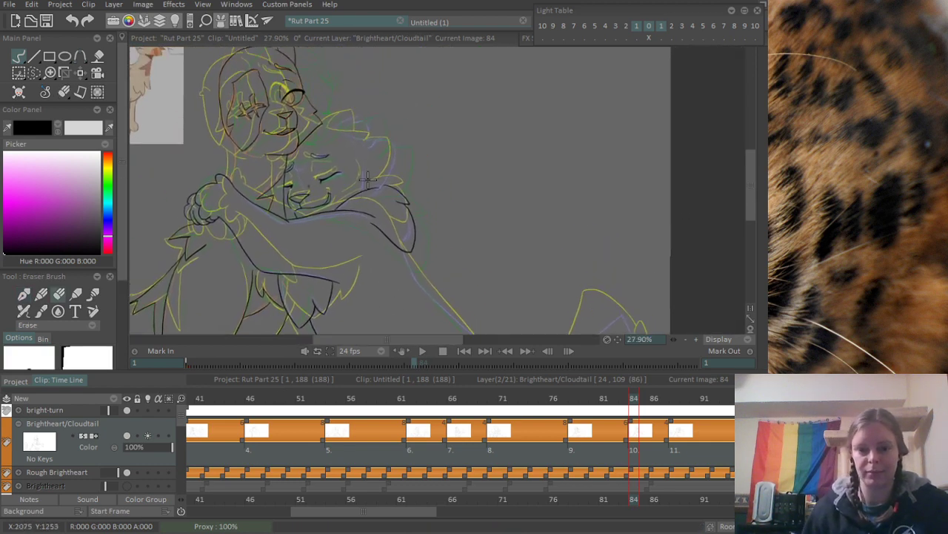
- Connect the upper arm line to the lower edge of the large neck-fur point and erase the doubled stroke start
scroll(367, 178, up, 6)
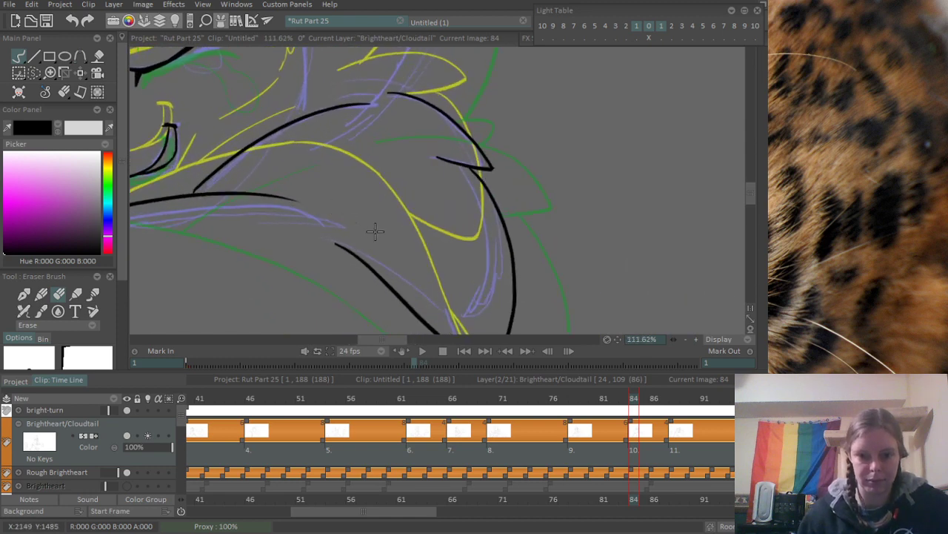
key(e)
drag(271, 189, 335, 229)
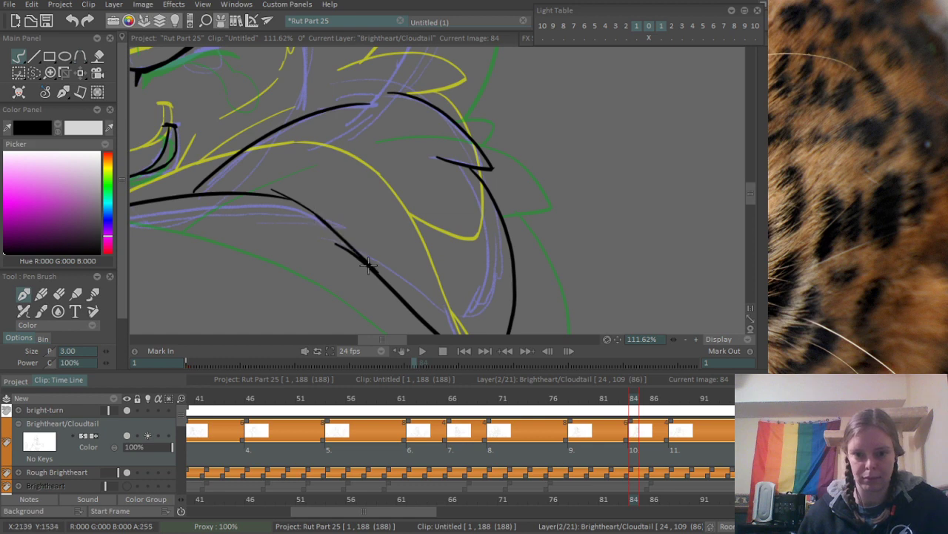
drag(312, 212, 387, 278)
scroll(358, 231, up, 2)
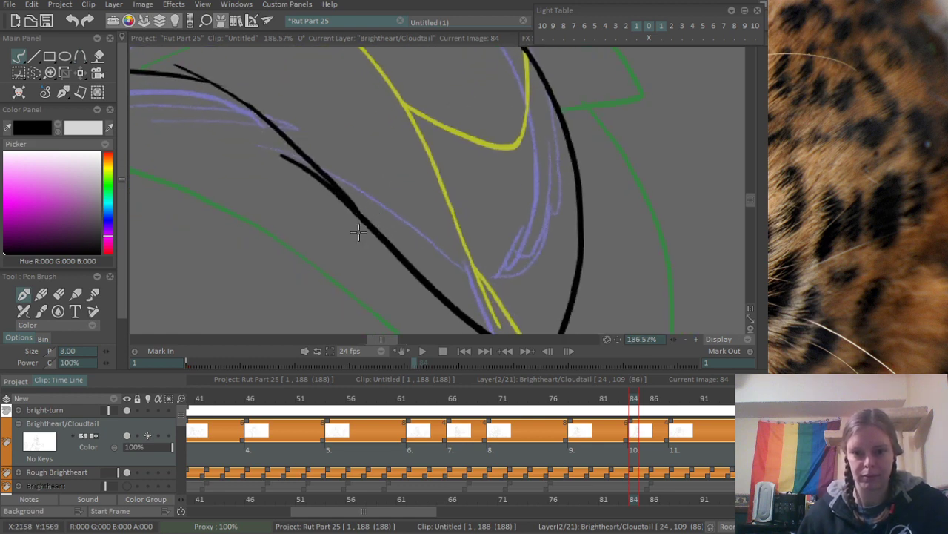
key(e)
mouse_move(264, 154)
mouse_down()
mouse_move(277, 152)
mouse_move(363, 231)
mouse_up()
scroll(440, 210, down, 5)
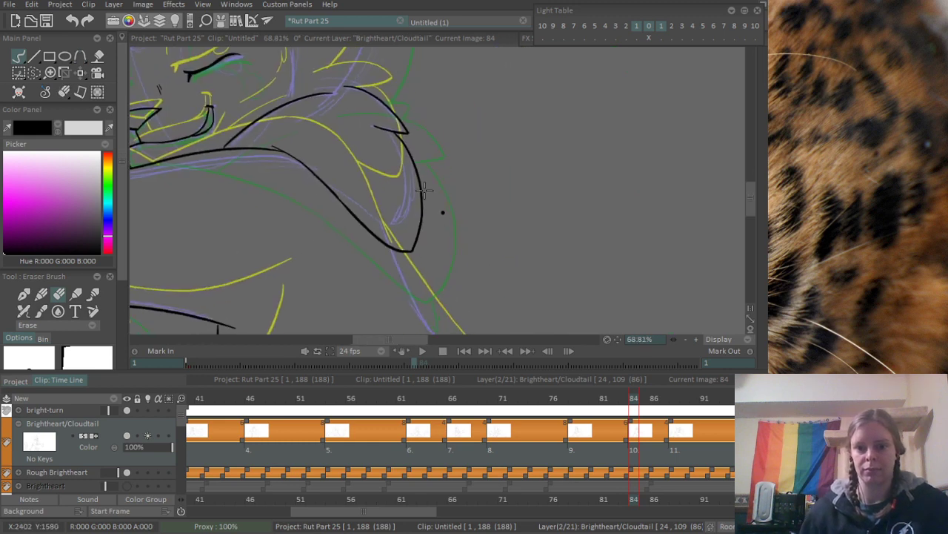
- Ink the back line in two strokes from the large neck-fur point's lower edge down to the canvas's lower edge
key(e)
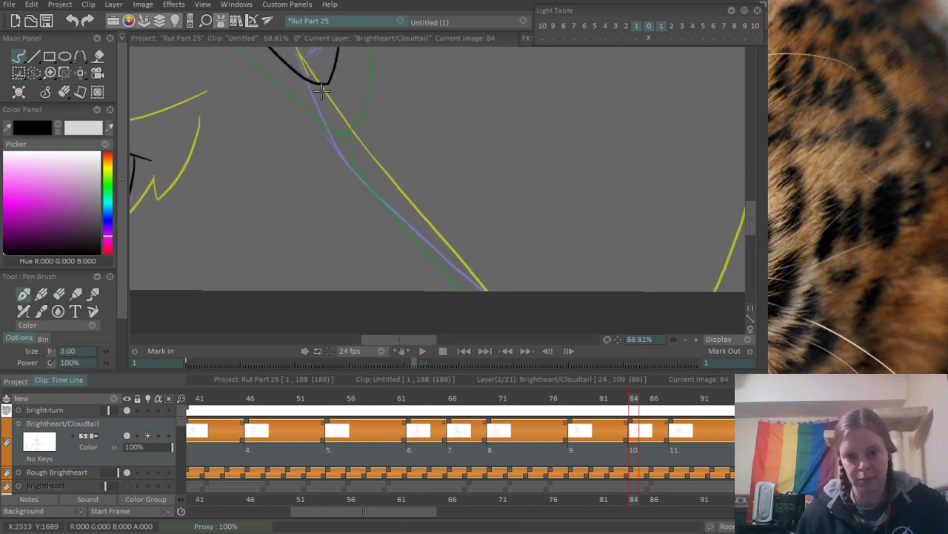
drag(322, 90, 398, 214)
key(ctrl+z)
mouse_move(317, 80)
mouse_down()
mouse_move(428, 230)
mouse_move(381, 198)
mouse_move(536, 330)
mouse_up()
key(ctrl+z)
drag(388, 203, 510, 317)
key(ctrl+z)
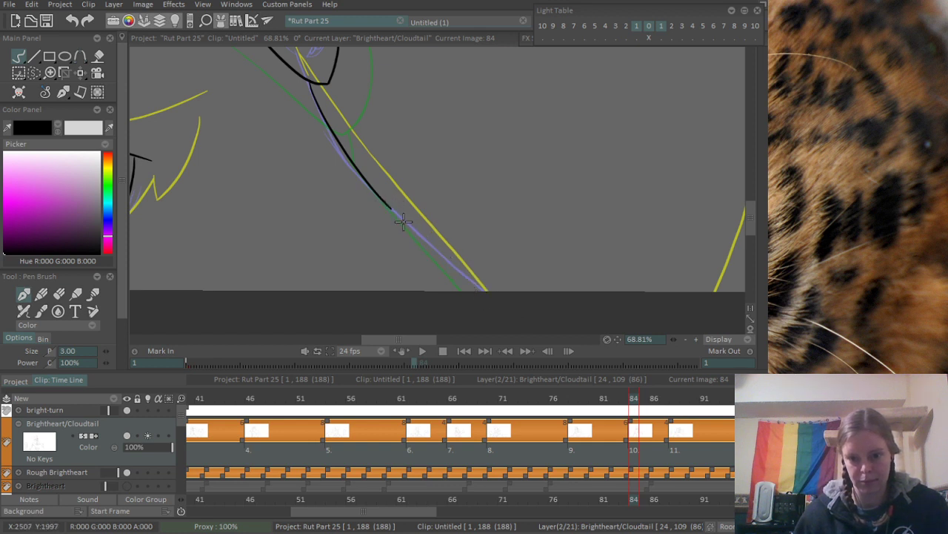
drag(388, 203, 517, 320)
key(ctrl+z)
drag(385, 196, 505, 314)
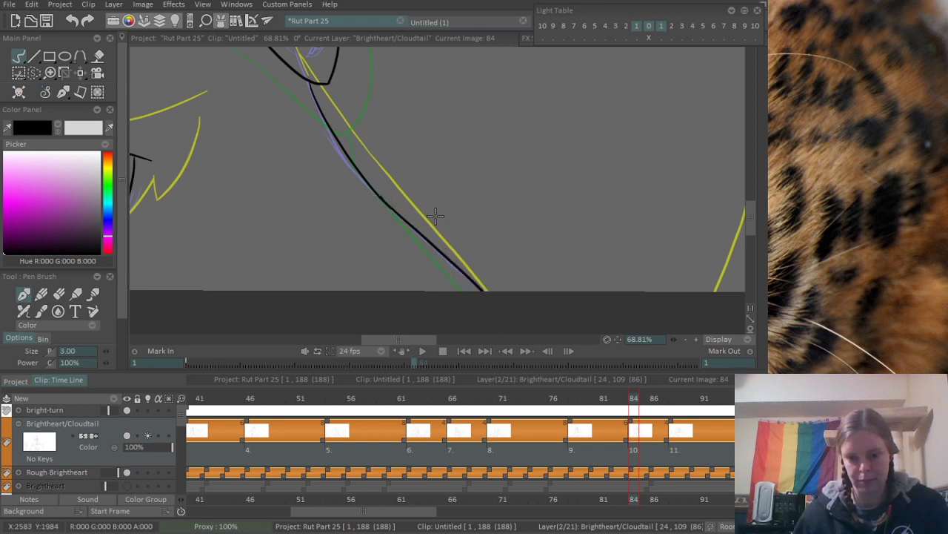
scroll(435, 216, down, 5)
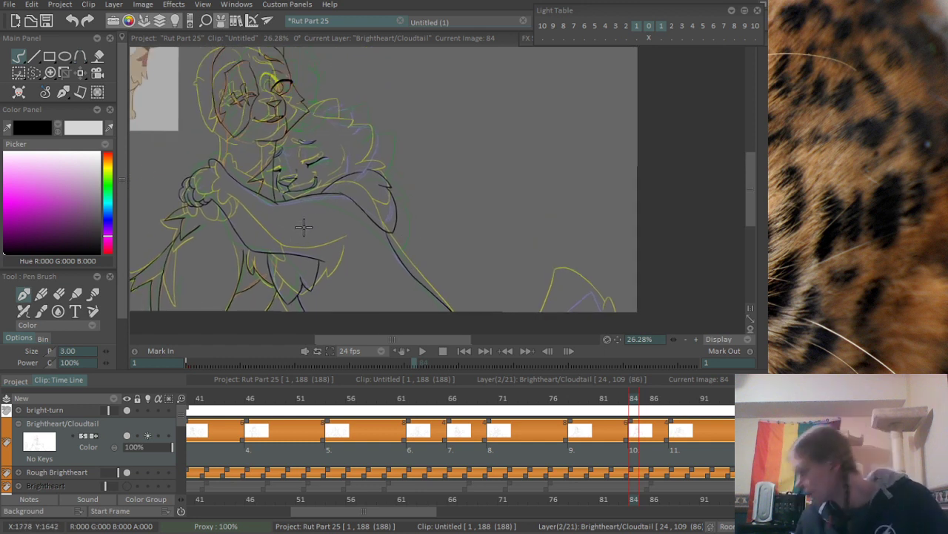
- Try to ink the top-of-head line of the closed-eyed cat along the base of the sketched ear
scroll(459, 113, up, 6)
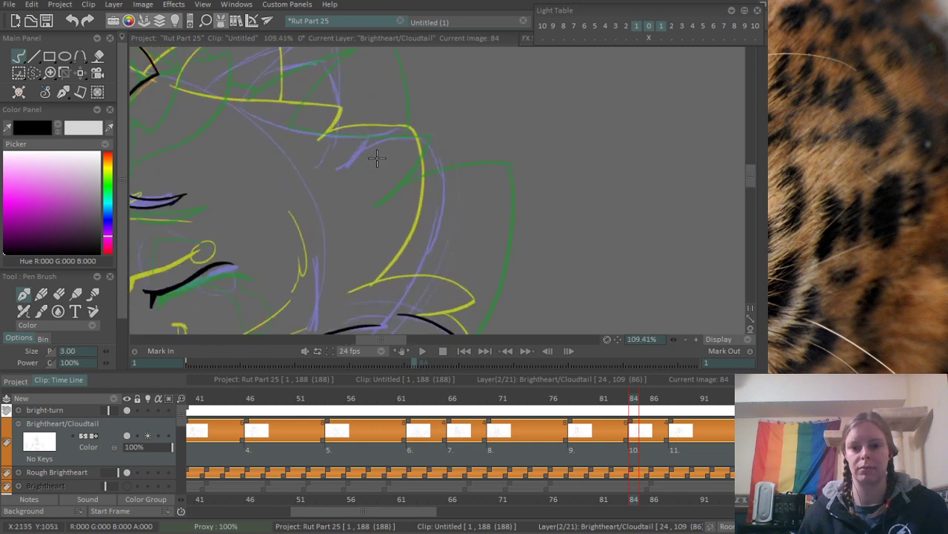
scroll(444, 114, down, 2)
scroll(352, 72, up, 3)
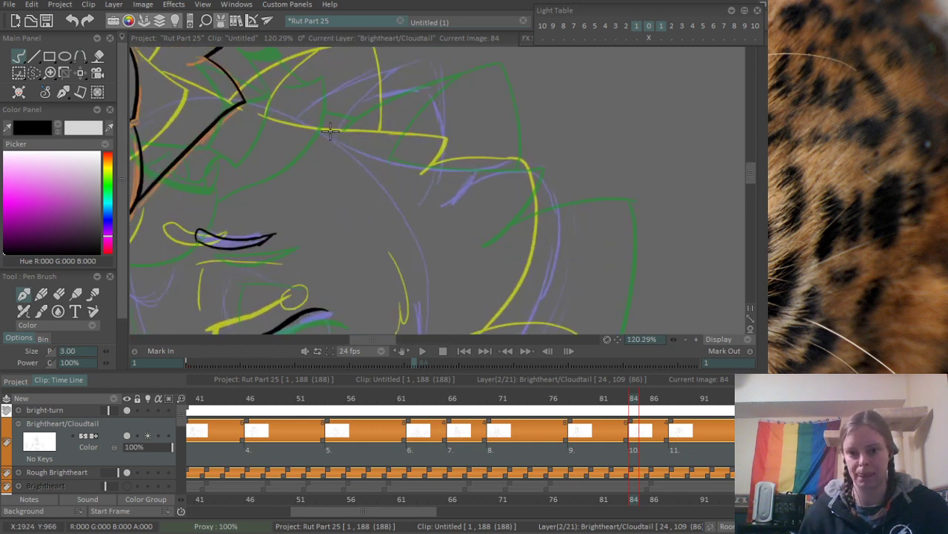
drag(320, 124, 449, 163)
key(ctrl+z)
drag(320, 124, 483, 162)
drag(387, 146, 423, 243)
scroll(377, 207, up, 2)
key(ctrl+z)
- Ink the closed-eyed cat's ear with an arched upper edge, a descending far side and an inner line meeting at the tip
mouse_move(319, 216)
mouse_down()
mouse_move(397, 165)
mouse_move(542, 135)
mouse_up()
key(ctrl+z)
mouse_move(330, 212)
mouse_down()
mouse_move(424, 153)
mouse_move(517, 280)
mouse_up()
key(ctrl+z)
drag(532, 124, 534, 285)
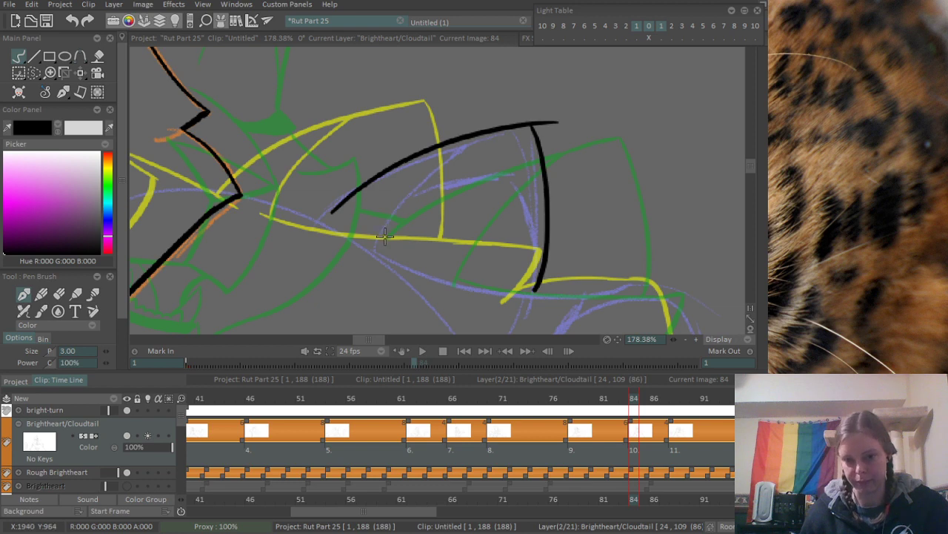
scroll(497, 80, up, 2)
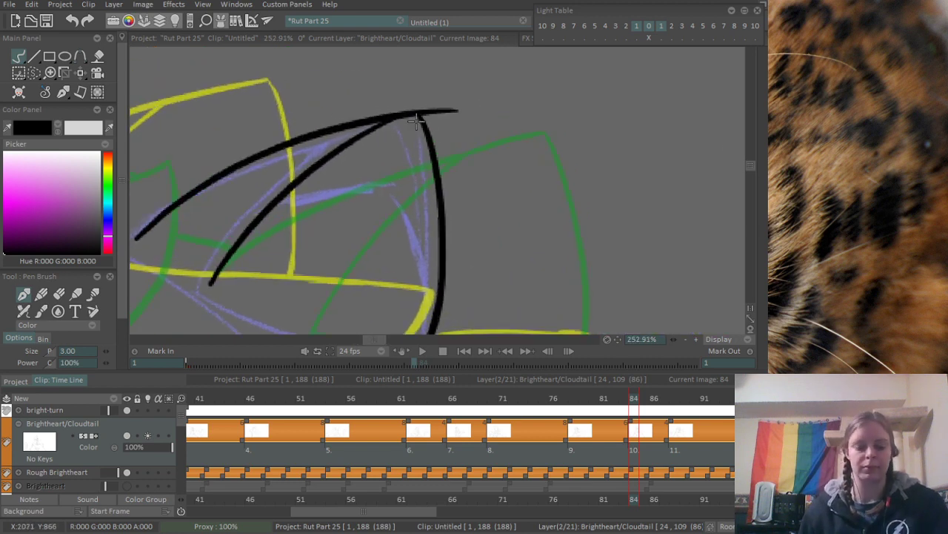
- Erase the stroke end overshooting the ear's tip
key(e)
mouse_move(438, 109)
mouse_down()
mouse_move(449, 132)
mouse_move(437, 121)
mouse_move(457, 125)
mouse_up()
scroll(508, 175, down, 5)
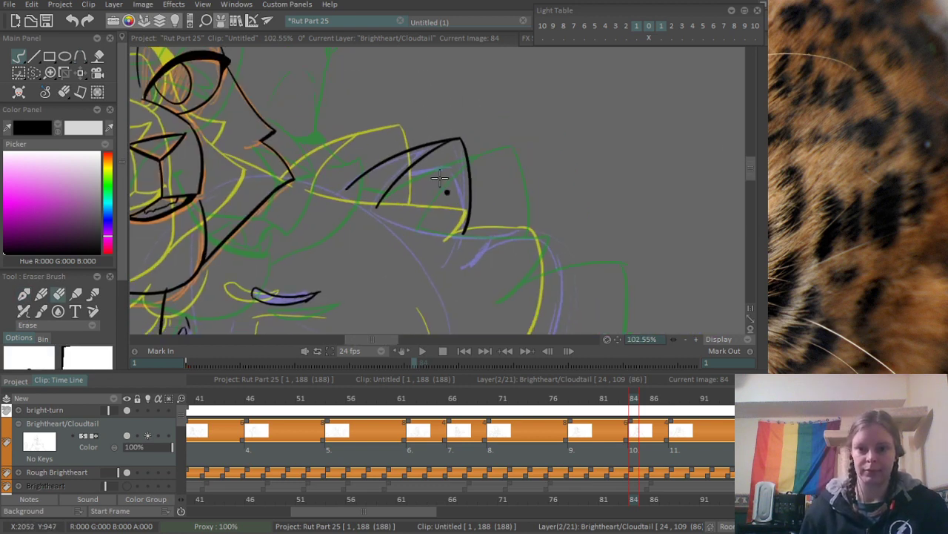
- Ink the head line running under the ear and the short tuft stroke curving down from its outer end
key(b)
scroll(431, 214, up, 3)
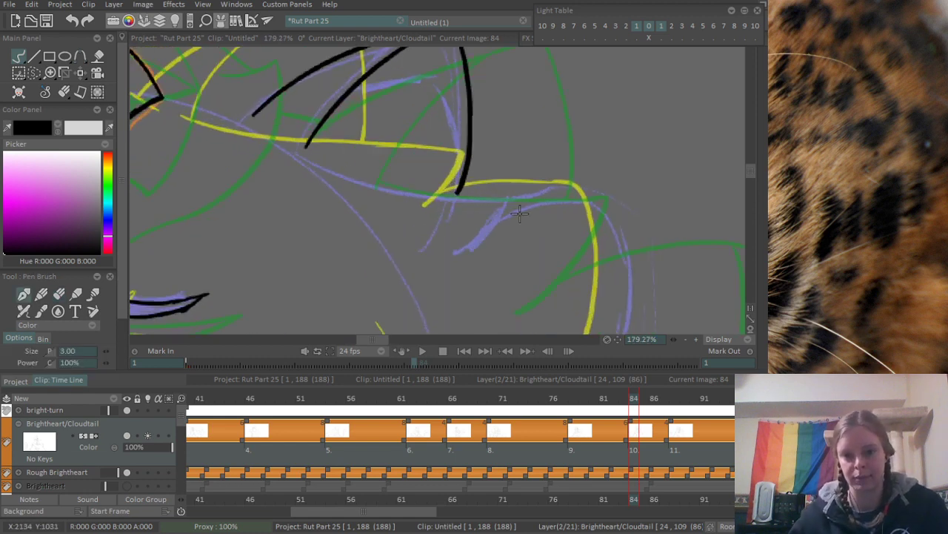
drag(295, 146, 503, 188)
key(ctrl+z)
mouse_move(278, 135)
mouse_down()
mouse_move(311, 149)
mouse_move(546, 169)
mouse_move(472, 234)
mouse_up()
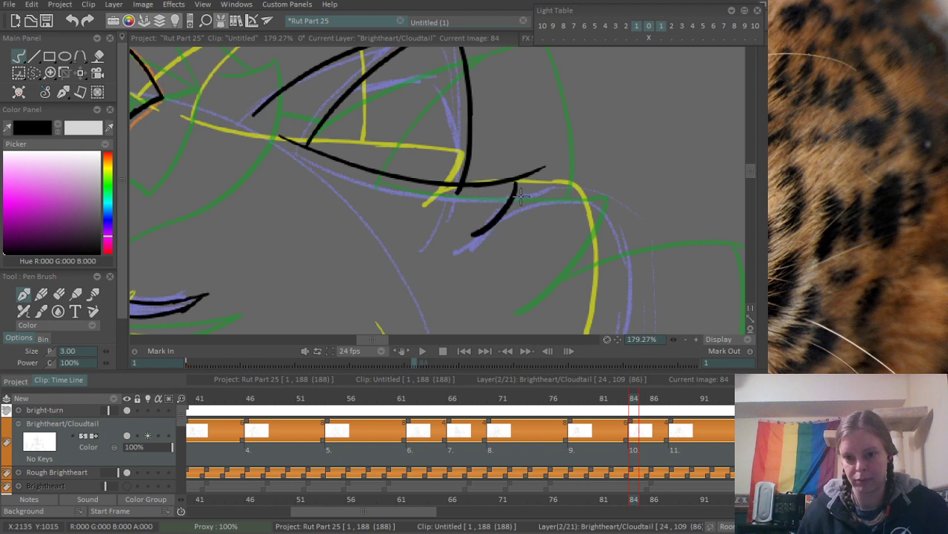
- Ink the arched fur line running outward from the short tuft stroke on the closed-eyed cat's head
mouse_move(575, 189)
mouse_down()
mouse_move(570, 125)
mouse_move(553, 96)
mouse_up()
mouse_move(478, 124)
mouse_down()
mouse_move(626, 157)
mouse_move(642, 170)
mouse_up()
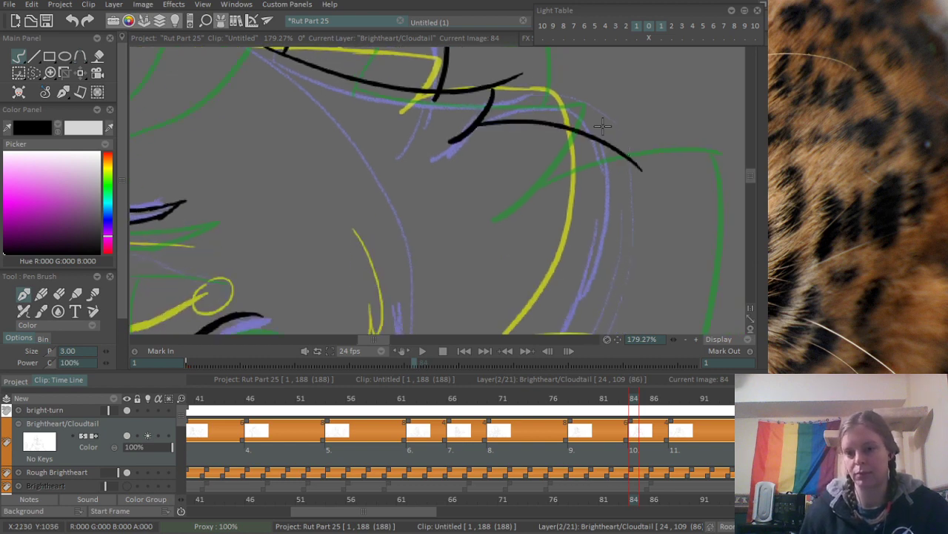
scroll(474, 142, down, 3)
scroll(485, 140, up, 3)
key(ctrl+z)
mouse_move(362, 137)
mouse_down()
mouse_move(384, 131)
mouse_move(470, 165)
mouse_move(507, 98)
mouse_move(430, 290)
mouse_up()
key(ctrl+z)
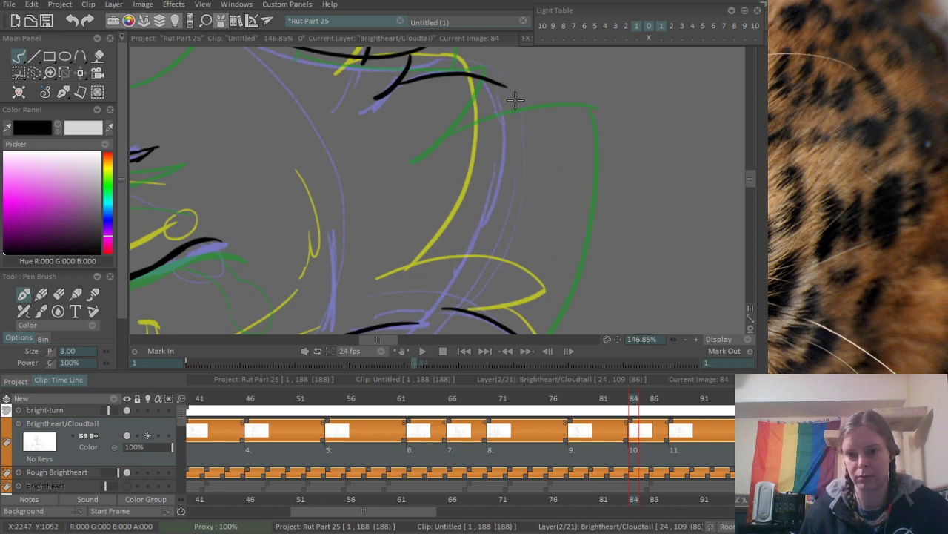
- Ink the closed-eyed cat's outer cheek contour, curving from the end of the arched fur line down to the shoulder line
mouse_move(505, 86)
mouse_down()
mouse_move(455, 274)
mouse_move(427, 323)
mouse_up()
scroll(513, 189, down, 3)
scroll(510, 200, up, 3)
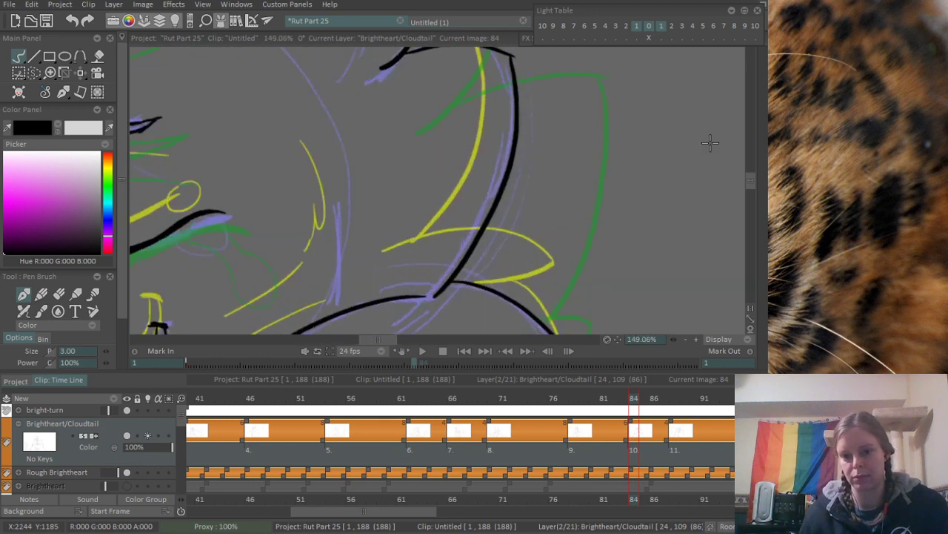
drag(506, 145, 509, 162)
key(ctrl+z)
mouse_move(511, 65)
mouse_down()
mouse_move(517, 104)
mouse_move(384, 319)
mouse_up()
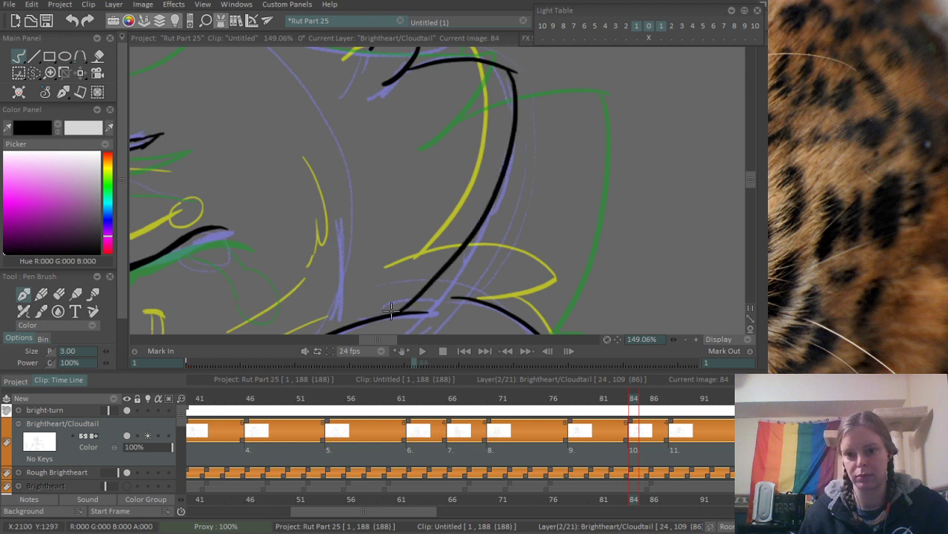
key(ctrl+z)
mouse_move(513, 66)
mouse_down()
mouse_move(484, 232)
mouse_move(427, 289)
mouse_up()
key(ctrl+z)
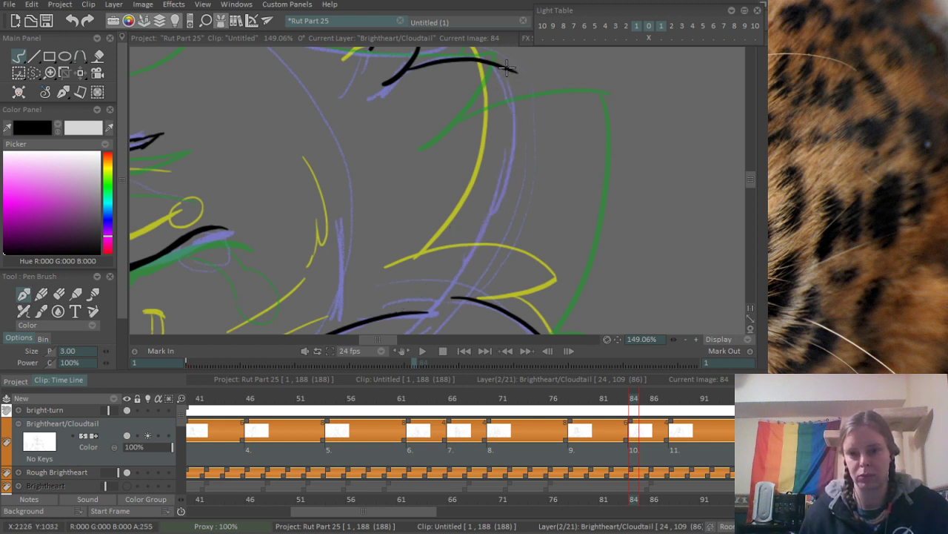
drag(507, 68, 426, 304)
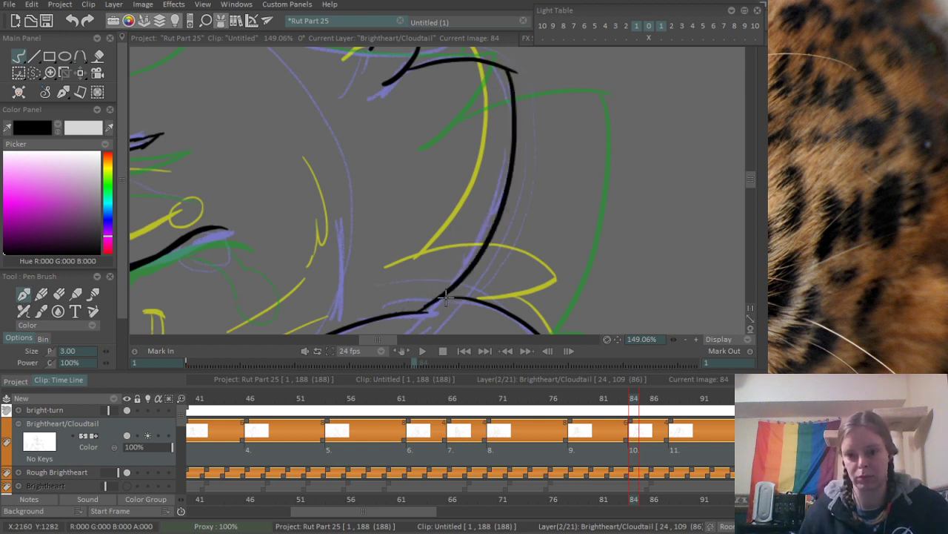
- Erase the head line's overshoot past the tuft stroke and touch up the corner where the two lines meet
scroll(502, 221, up, 3)
key(e)
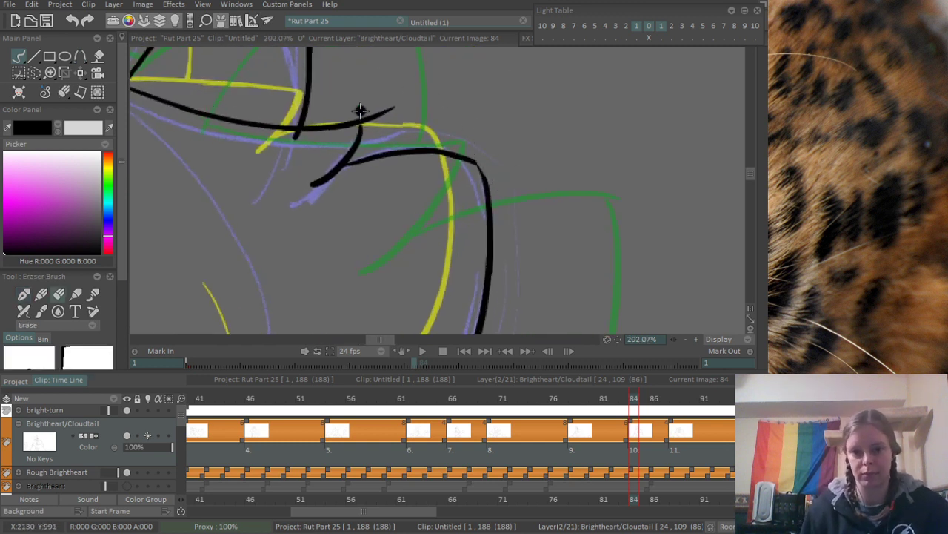
drag(360, 111, 389, 106)
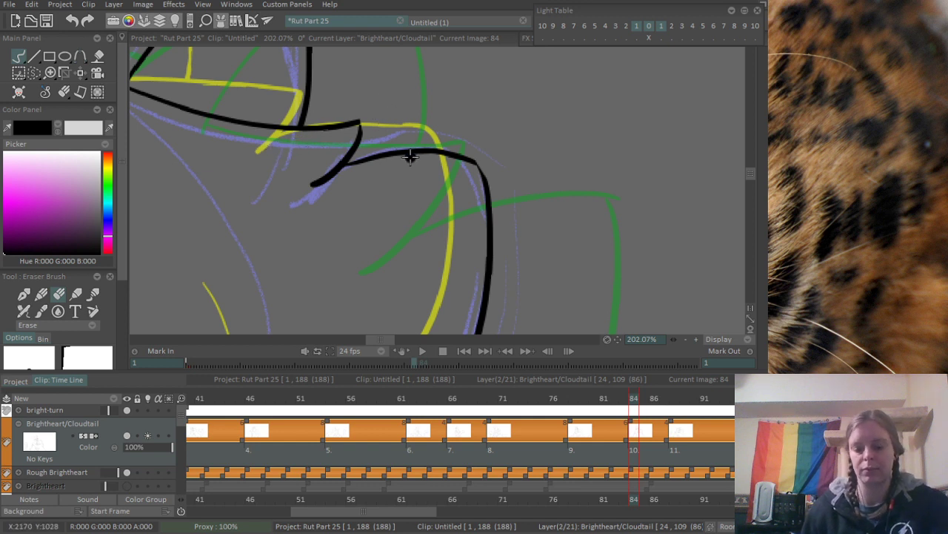
key(b)
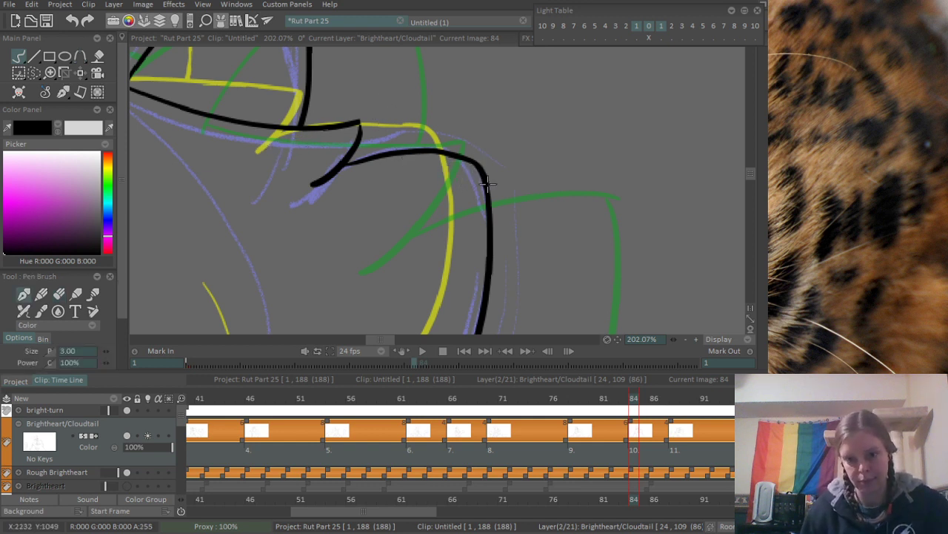
drag(356, 126, 360, 134)
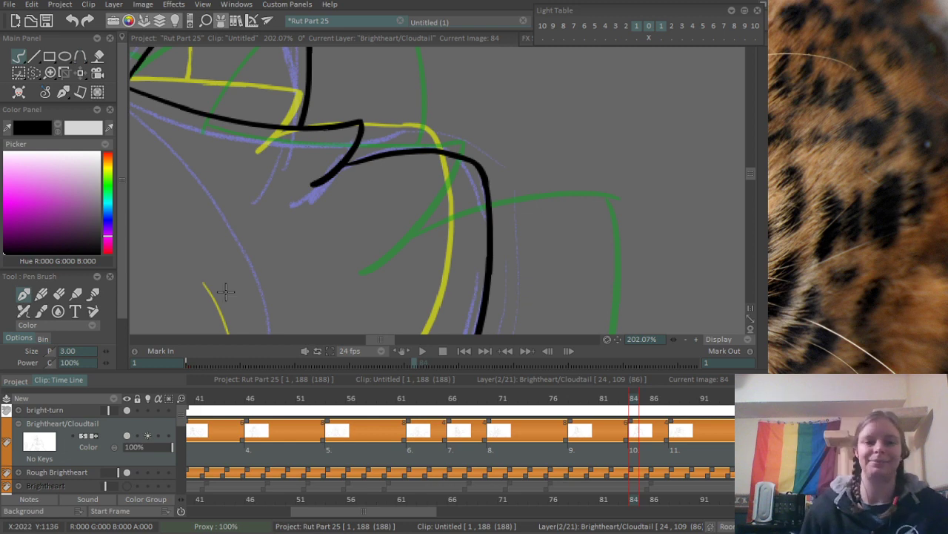
- Ink two curved forehead fur strokes between the closed-eyed cat's brows, one rising off the far brow and one hooked beside it
scroll(311, 205, down, 3)
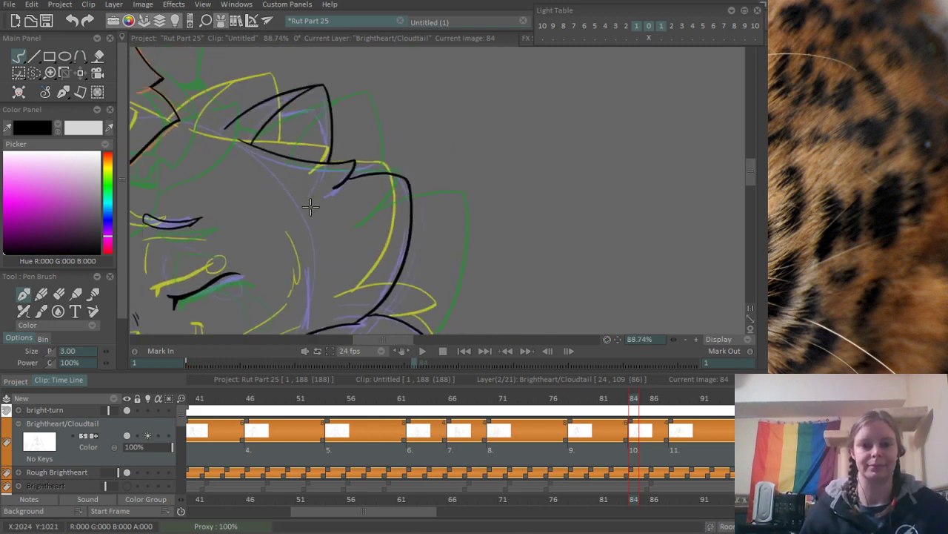
drag(200, 81, 275, 161)
scroll(239, 185, up, 3)
drag(287, 223, 328, 178)
scroll(320, 154, down, 3)
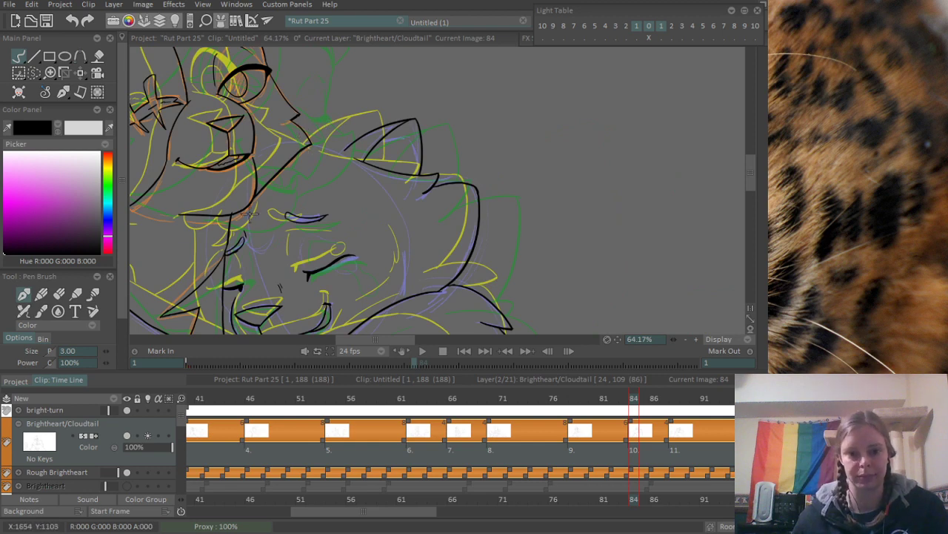
scroll(250, 214, up, 3)
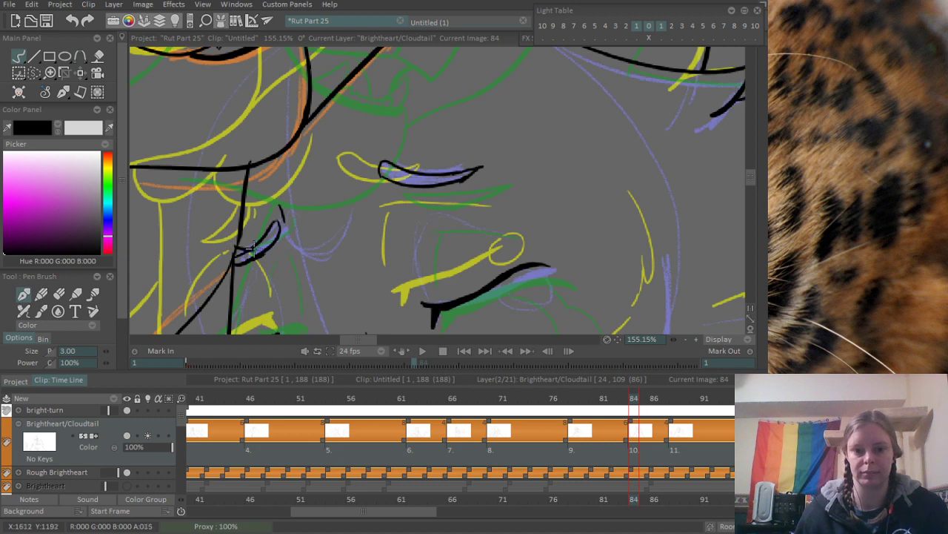
drag(253, 251, 306, 200)
drag(291, 236, 362, 190)
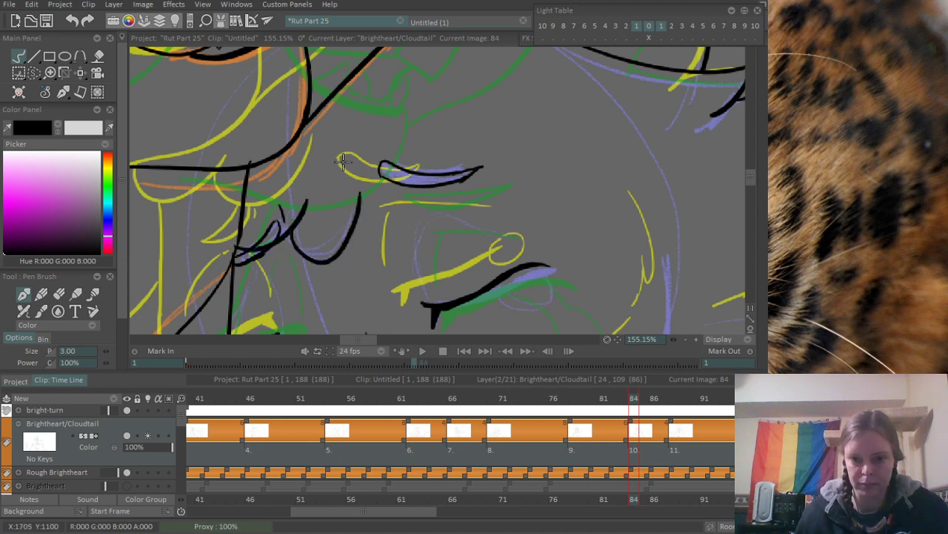
key(ctrl+z)
drag(288, 227, 363, 185)
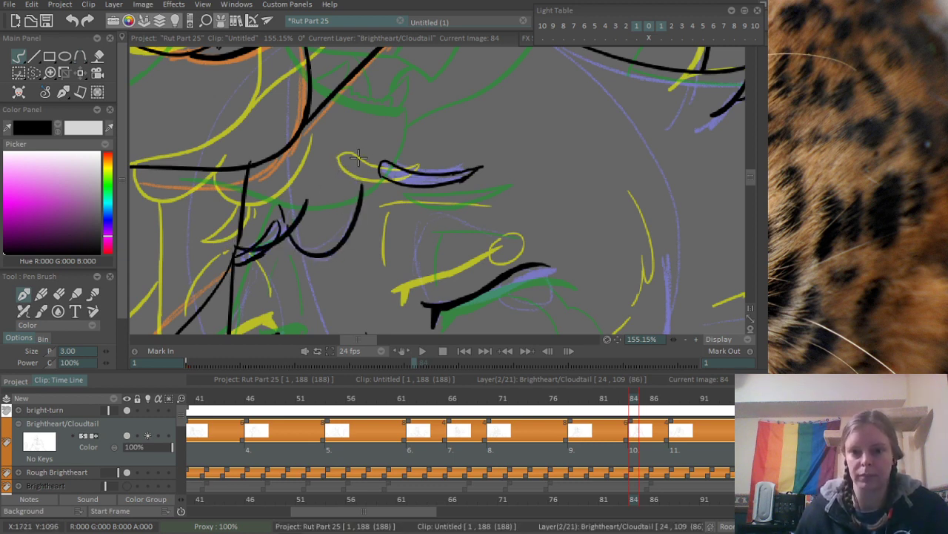
- Erase the far brow's outline above the new forehead fur stroke and the face line's end crossing the other cat's chin
scroll(355, 184, up, 2)
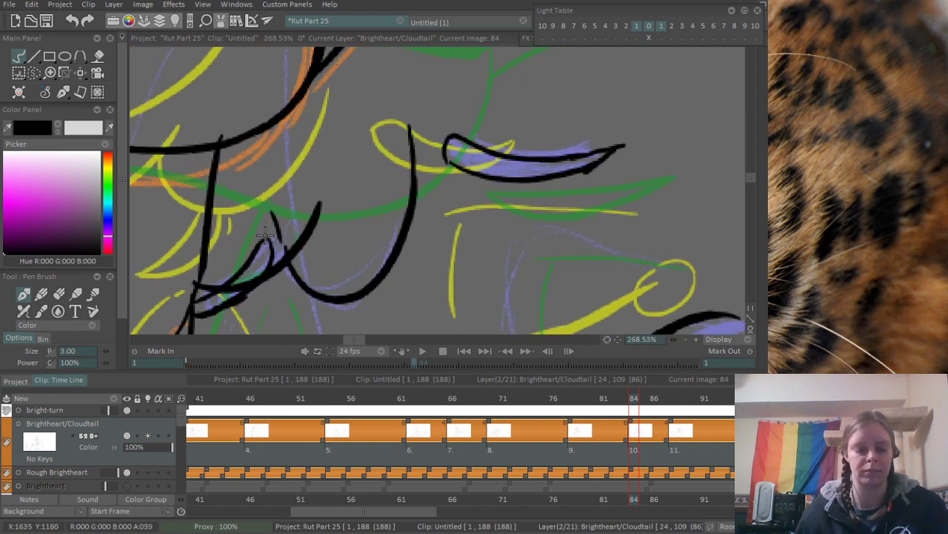
key(e)
mouse_move(216, 267)
mouse_down()
mouse_move(236, 274)
mouse_move(252, 250)
mouse_move(291, 243)
mouse_up()
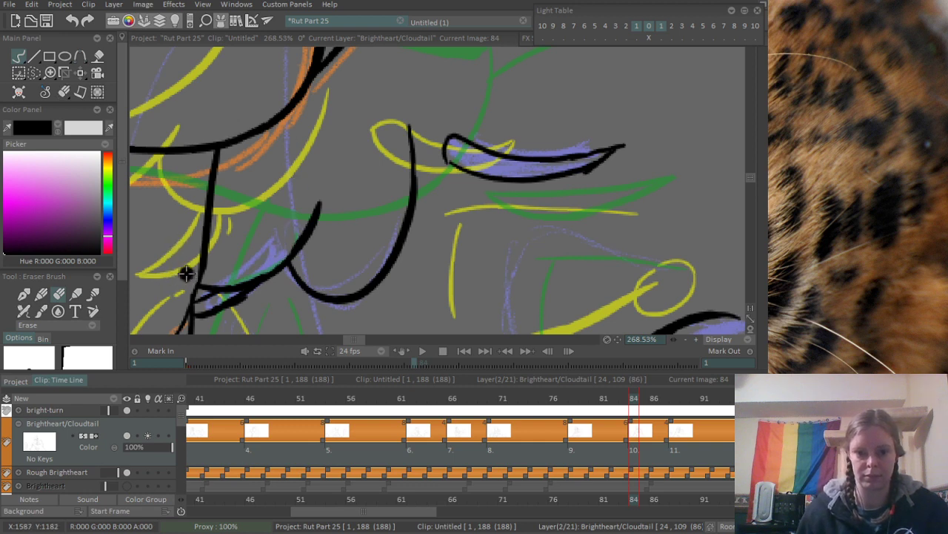
scroll(185, 271, down, 6)
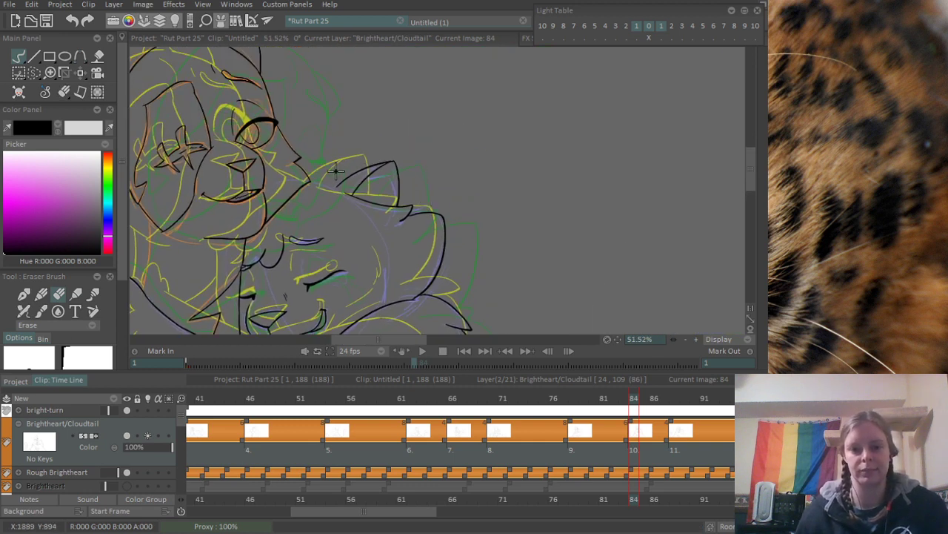
- Ink the short head line joining the open-eyed cat's cheek to the front base of the closed-eyed cat's ear
scroll(335, 171, up, 3)
key(b)
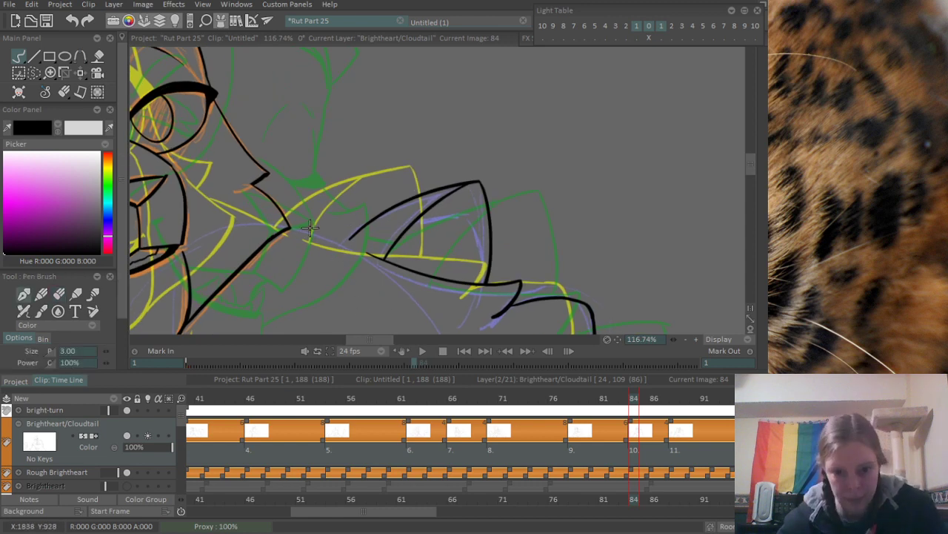
drag(284, 211, 347, 248)
key(ctrl+z)
drag(280, 210, 352, 245)
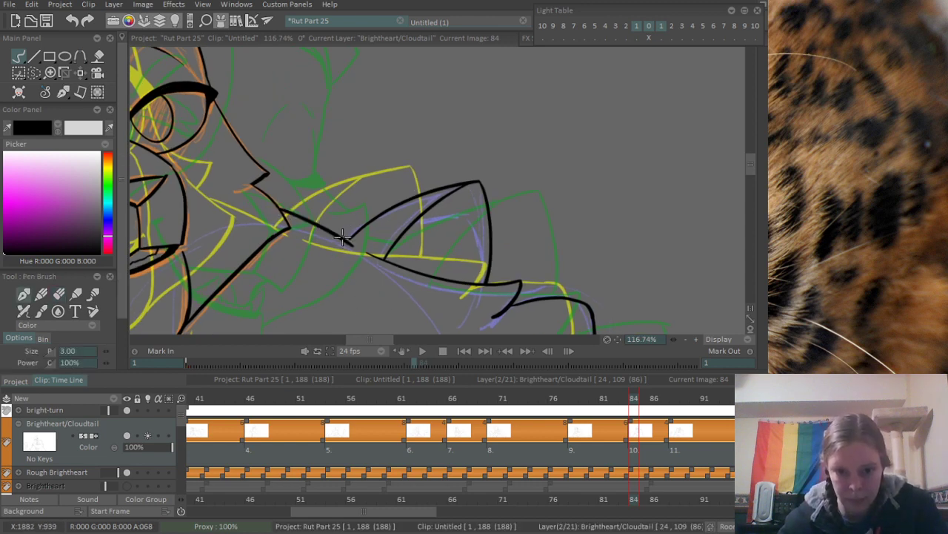
- Ink the sketched shape peeking over the frame's lower edge, using two curved strokes that meet at its peak
scroll(469, 187, down, 6)
drag(422, 242, 384, 64)
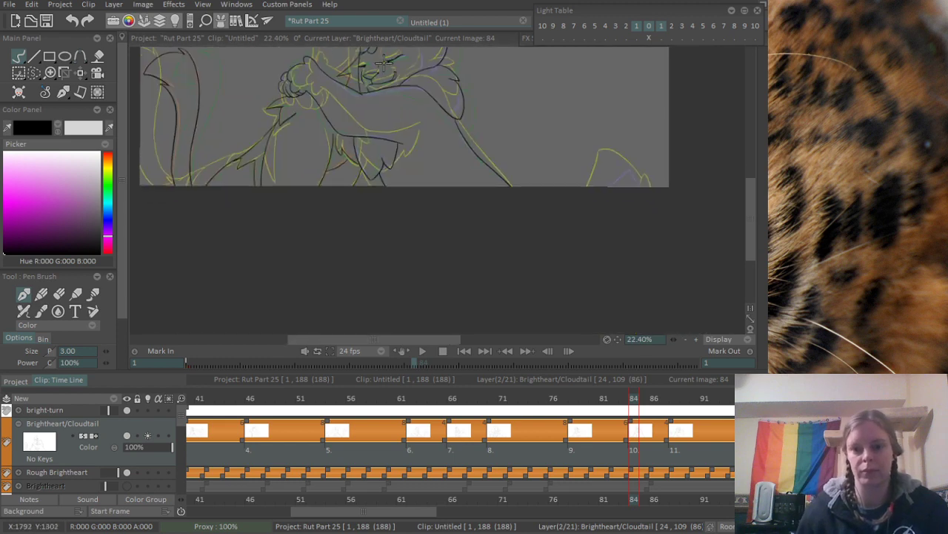
drag(398, 95, 391, 173)
scroll(633, 275, up, 1)
scroll(630, 278, up, 4)
drag(544, 174, 472, 196)
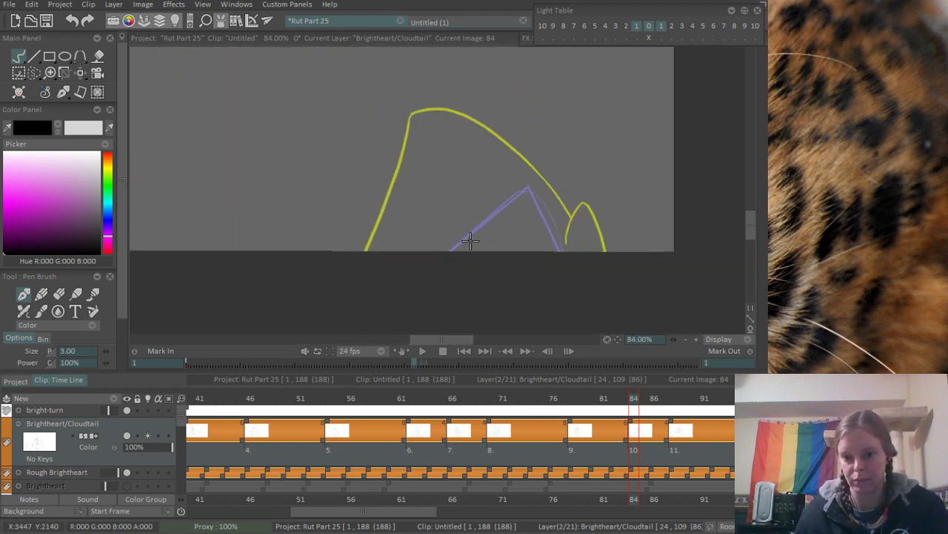
drag(454, 250, 555, 252)
key(ctrl+z)
drag(449, 248, 578, 289)
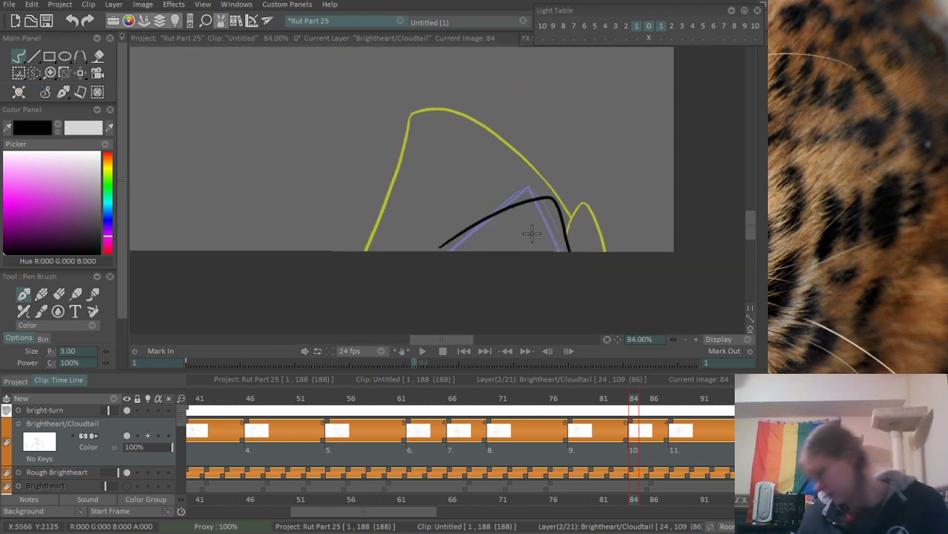
key(ctrl+z)
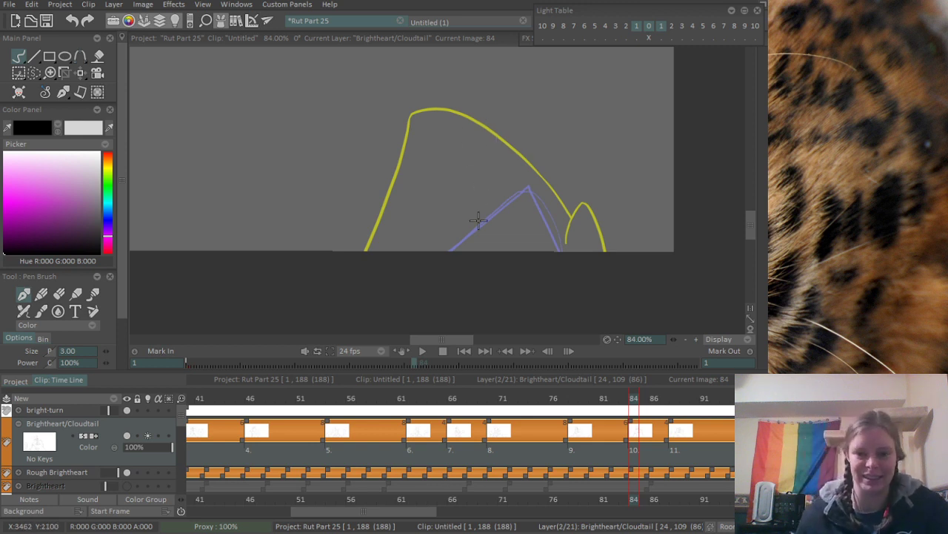
drag(526, 196, 426, 258)
mouse_move(521, 199)
mouse_down()
mouse_move(545, 221)
mouse_move(558, 273)
mouse_move(572, 289)
mouse_up()
key(ctrl+z)
key(ctrl+z)
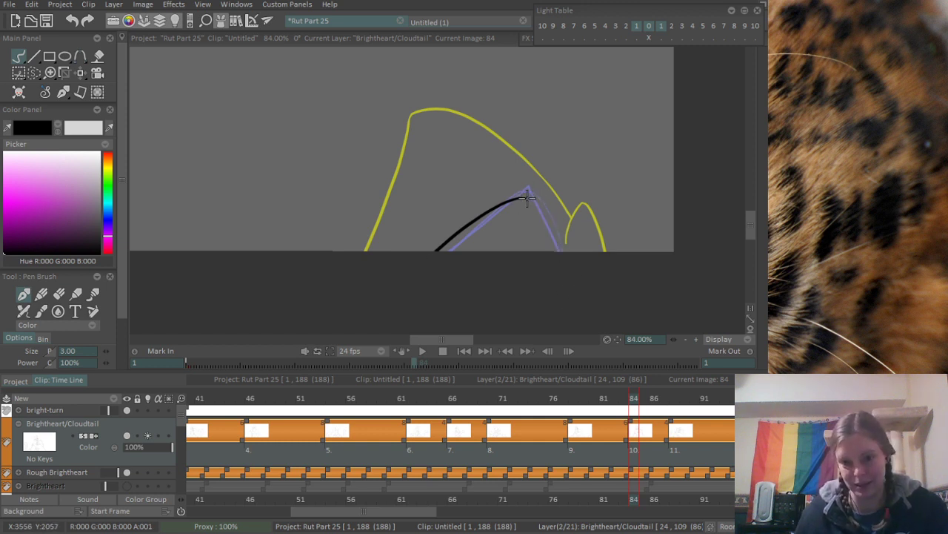
drag(526, 196, 556, 243)
- Ink the open-eyed cat's lower jaw line from the pointed base of the eye patch towards the chin line
drag(583, 96, 398, 134)
drag(398, 134, 367, 251)
drag(375, 188, 450, 216)
drag(371, 115, 455, 147)
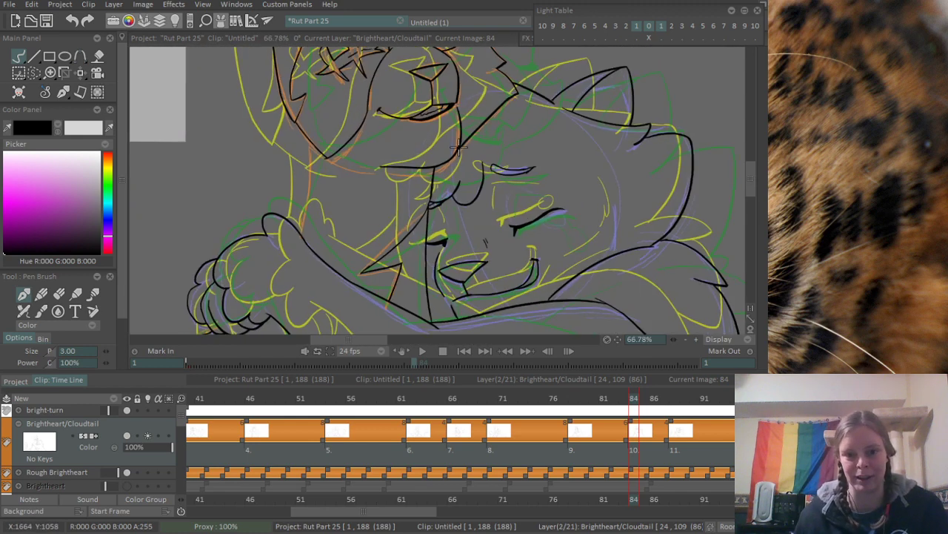
drag(343, 186, 416, 275)
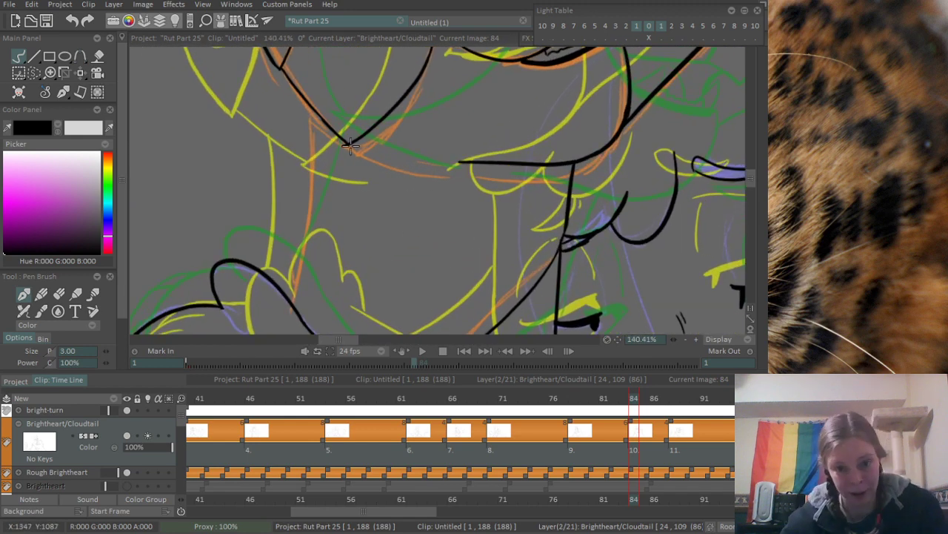
drag(352, 146, 450, 170)
key(ctrl+z)
mouse_move(346, 145)
mouse_down()
mouse_move(453, 169)
mouse_move(342, 201)
mouse_up()
drag(408, 155, 491, 141)
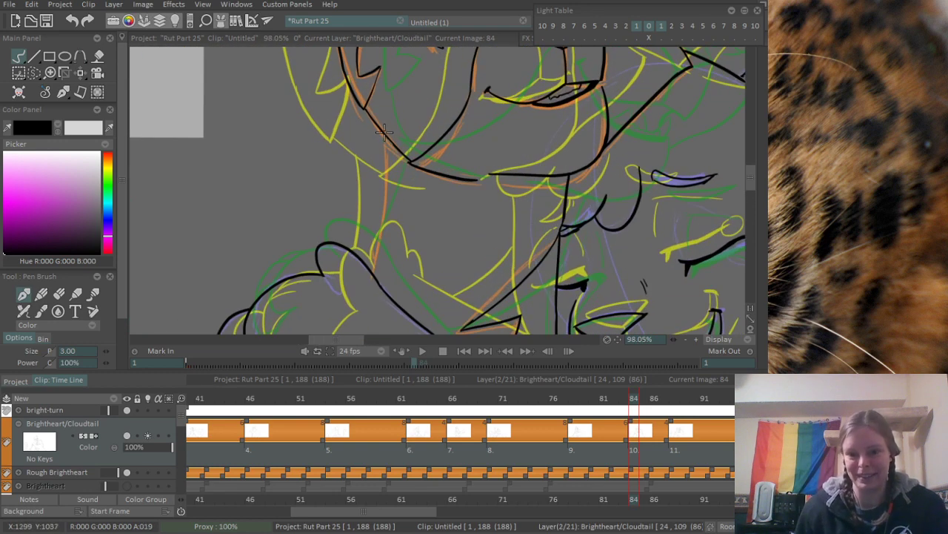
- Ink the open-eyed cat's back-of-neck line from the jaw edge down to the other cat's foreleg
mouse_move(383, 128)
mouse_down()
mouse_move(363, 270)
mouse_move(383, 178)
mouse_up()
key(ctrl+z)
key(ctrl+z)
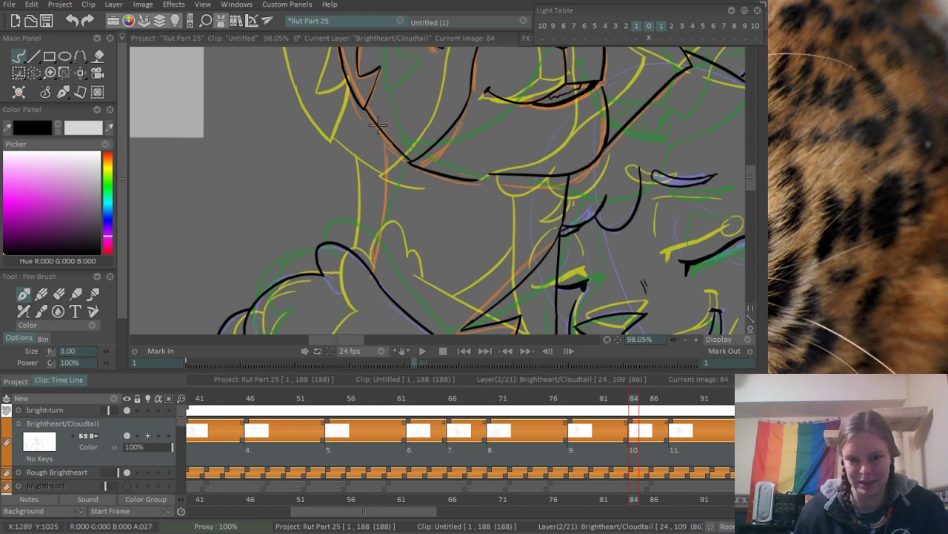
drag(379, 128, 372, 270)
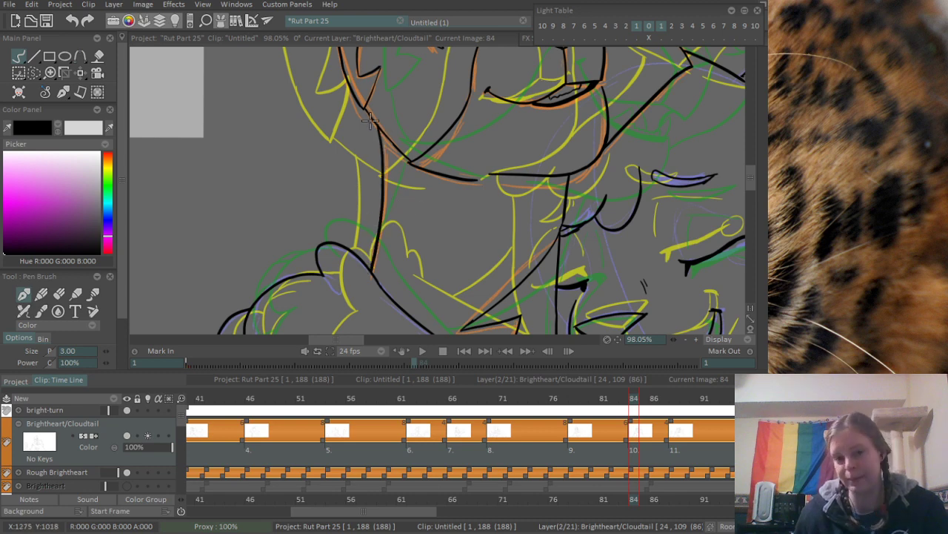
scroll(372, 120, up, 3)
key(e)
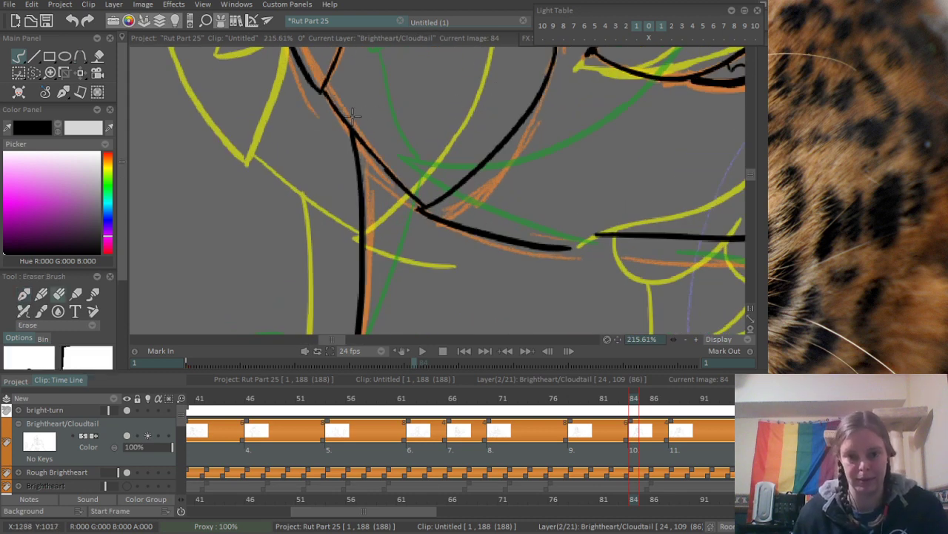
- Play the animation from around frame 41 to review the inked poses in motion
scroll(467, 75, down, 4)
scroll(365, 207, down, 3)
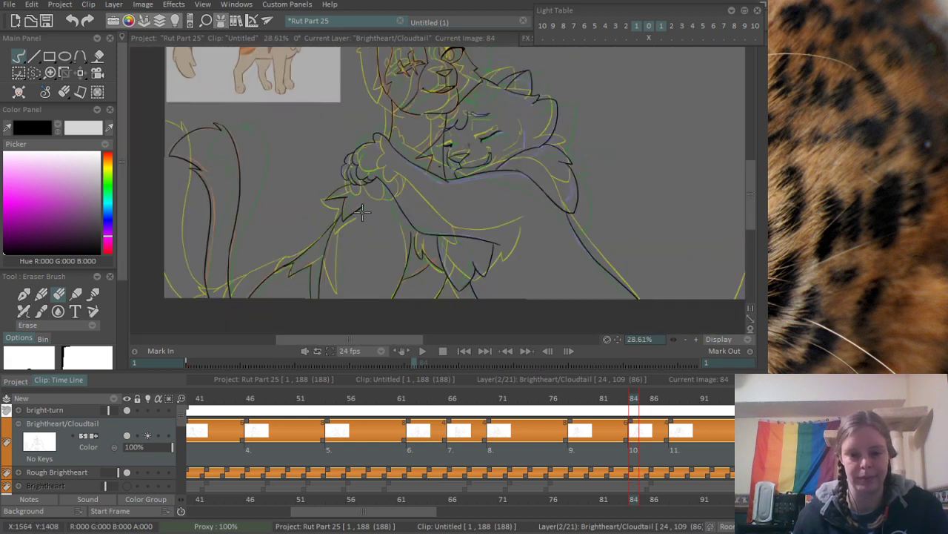
scroll(443, 194, down, 2)
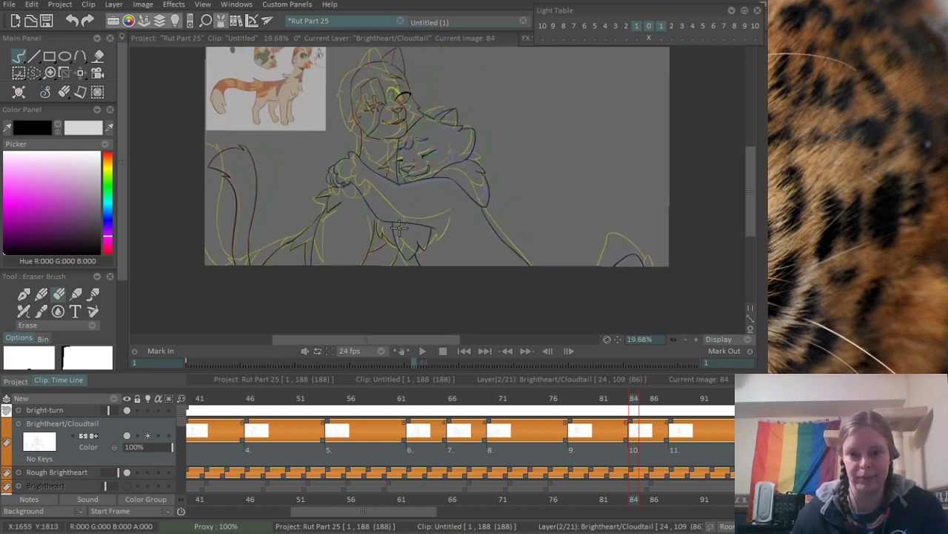
drag(600, 396, 210, 390)
key(Return)
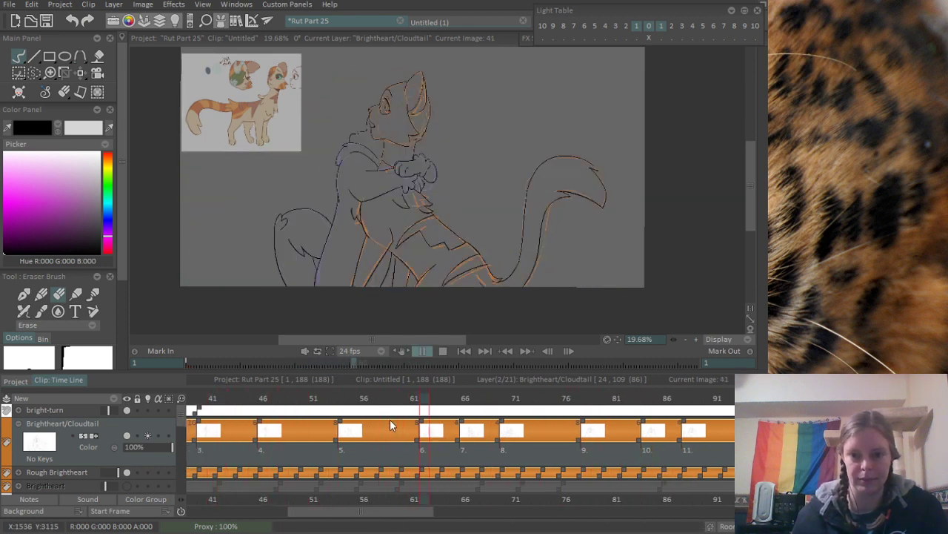
key(Return)
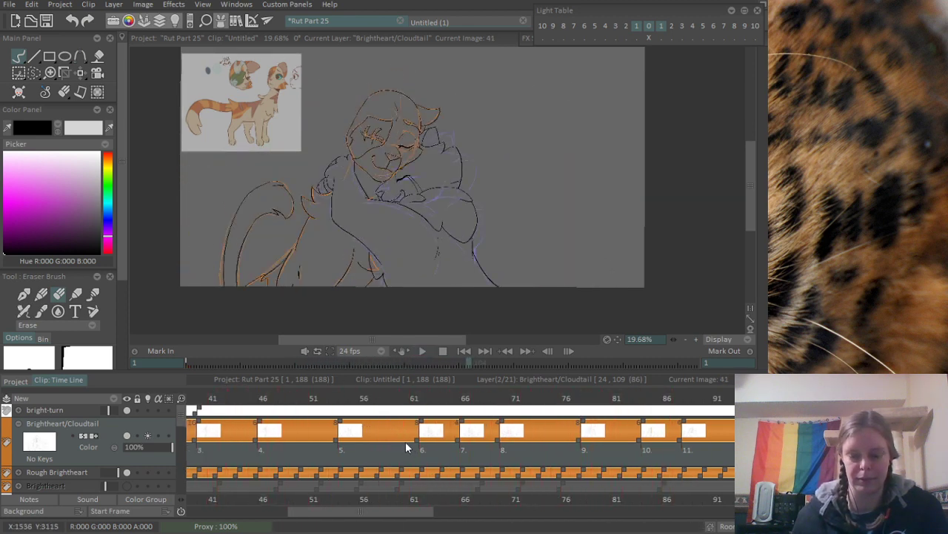
- Add a new blank drawing at frame 50 on the Brightheart/Cloudtail layer
scroll(460, 429, up, 3)
scroll(331, 432, up, 1)
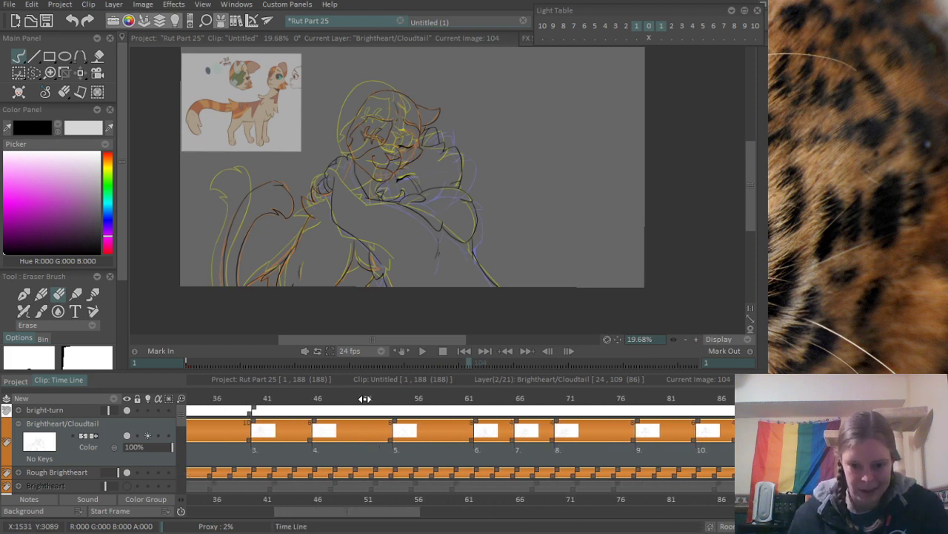
click(358, 398)
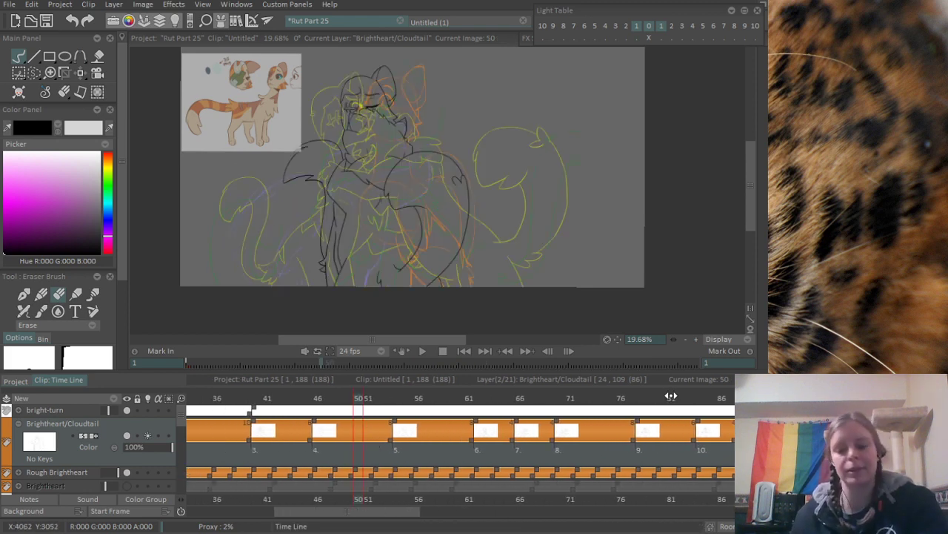
key(Insert)
scroll(368, 93, up, 6)
mouse_move(404, 118)
mouse_down()
mouse_move(334, 214)
mouse_move(382, 128)
mouse_up()
- Ink a short slanted line and a short near-horizontal line with the Pen Brush, fanning out from the small pointed tip of the orange sketch
key(b)
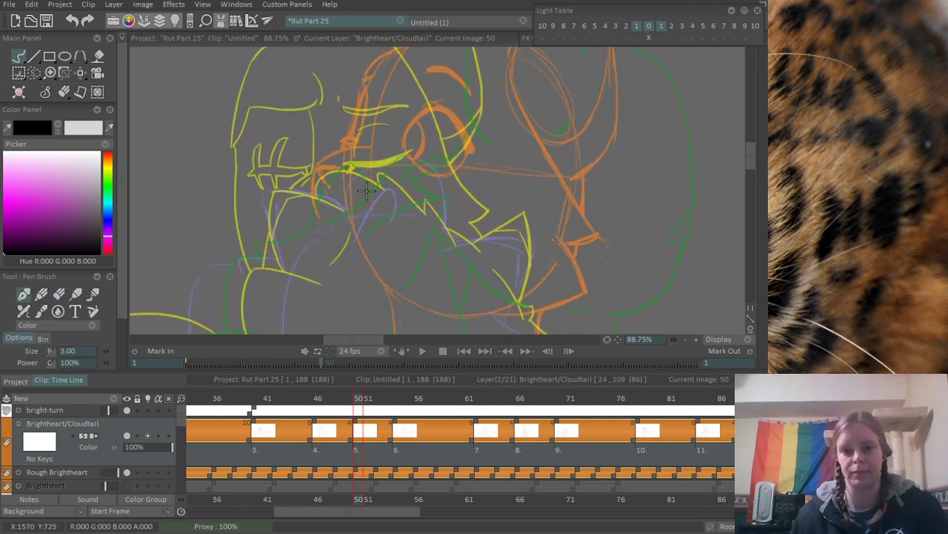
scroll(383, 147, down, 2)
scroll(326, 133, up, 5)
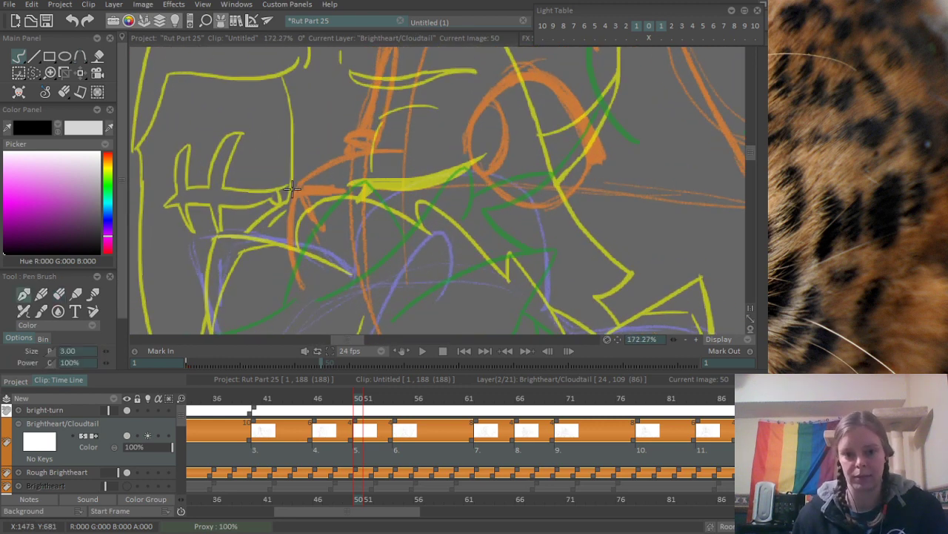
drag(302, 187, 330, 238)
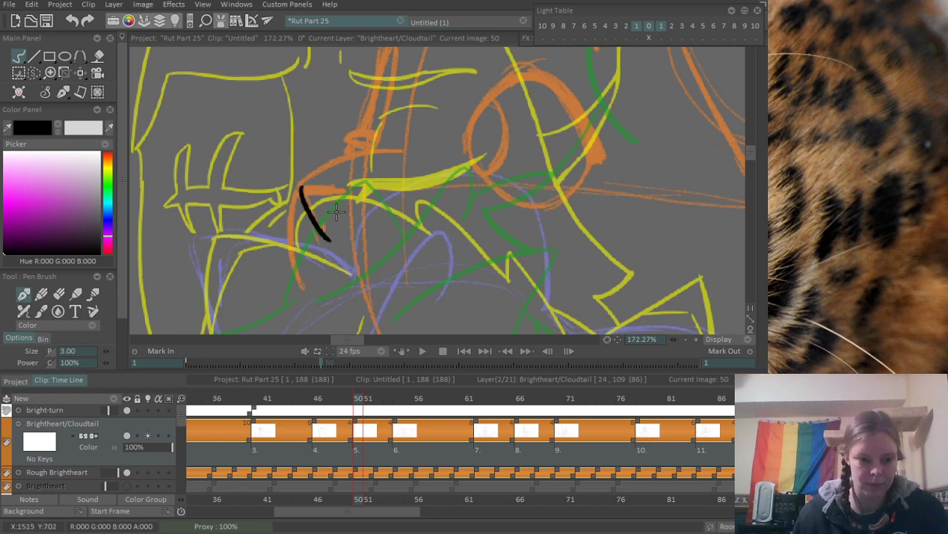
key(ctrl+z)
drag(298, 184, 343, 231)
key(ctrl+z)
drag(300, 187, 329, 236)
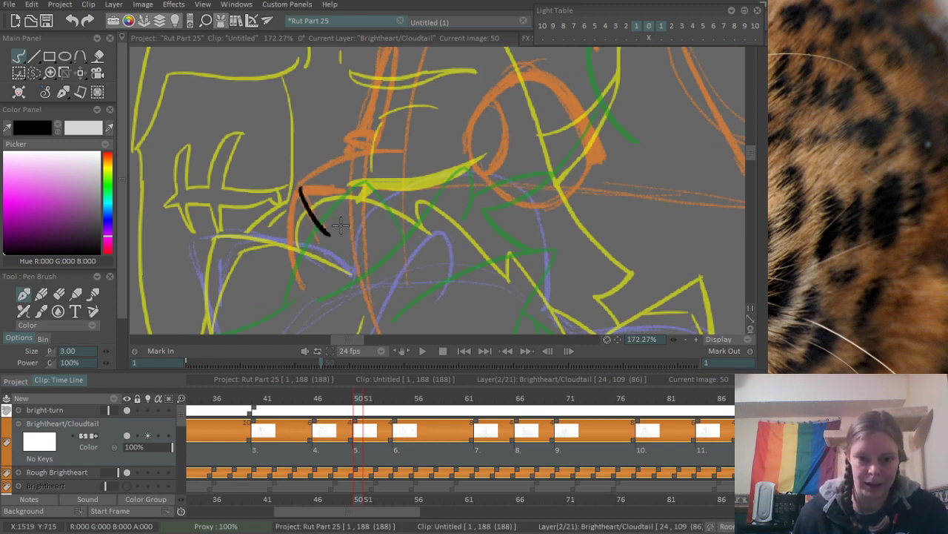
drag(302, 187, 374, 190)
key(ctrl+z)
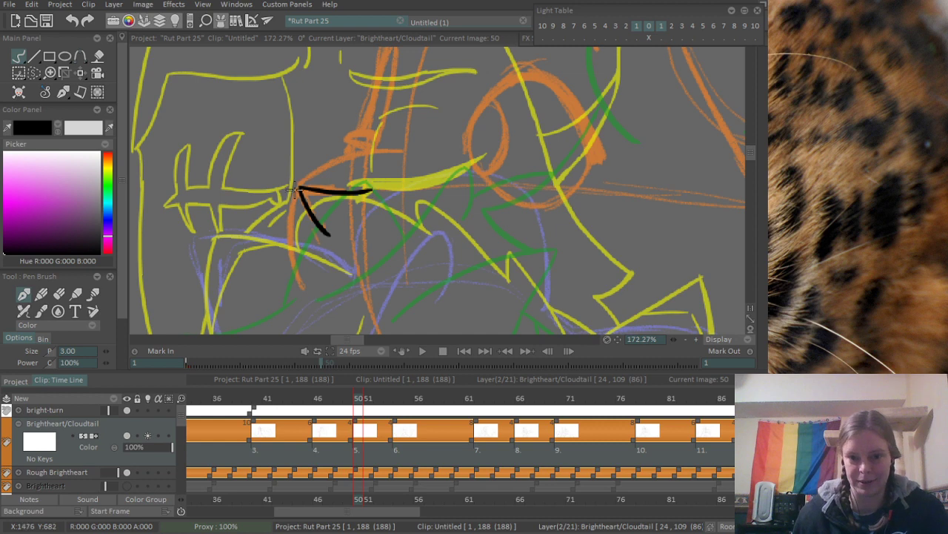
- Ink the long curve rising from the fanned lines' shared point and the short curve bending down from it
drag(297, 185, 418, 155)
key(ctrl+z)
drag(298, 184, 421, 150)
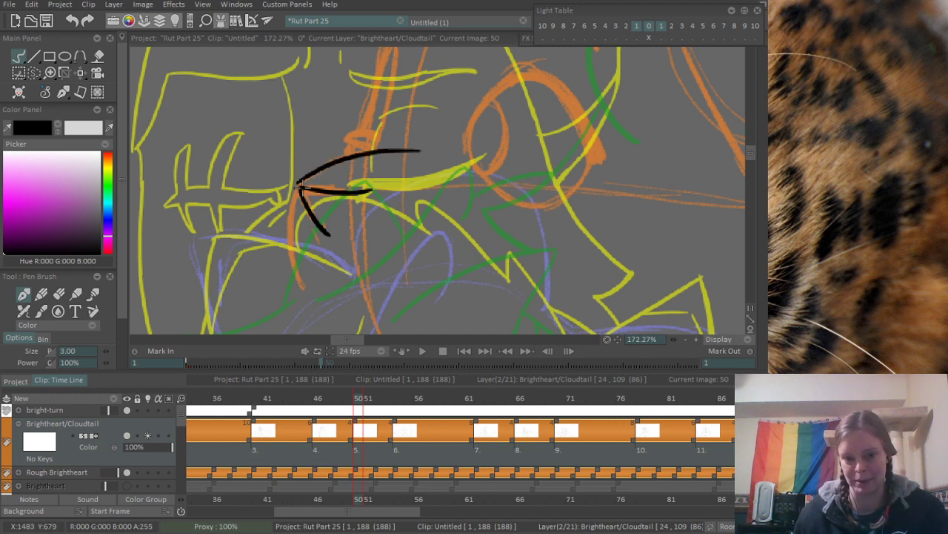
drag(299, 185, 290, 238)
key(ctrl+z)
drag(299, 185, 293, 238)
- Ink the broad arch beside the fanned lines in two curves and the narrow arch inside it, following the blue rough
drag(357, 254, 367, 217)
mouse_move(367, 174)
mouse_down()
mouse_move(329, 205)
mouse_move(404, 193)
mouse_move(353, 235)
mouse_move(434, 179)
mouse_up()
key(ctrl+z)
mouse_move(335, 253)
mouse_down()
mouse_move(345, 217)
mouse_move(448, 164)
mouse_move(507, 334)
mouse_up()
key(ctrl+z)
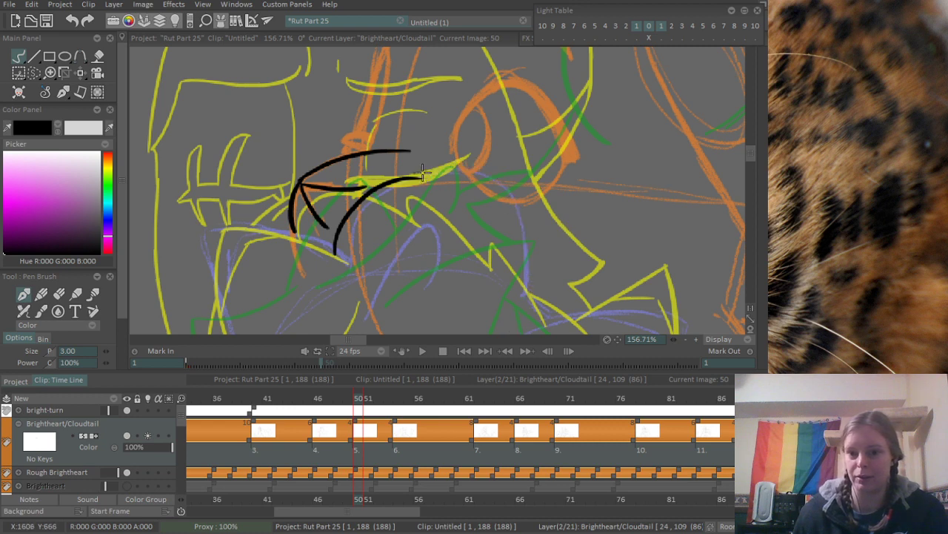
mouse_move(419, 175)
mouse_down()
mouse_move(541, 283)
mouse_move(521, 334)
mouse_up()
mouse_move(581, 219)
mouse_down()
mouse_move(420, 220)
mouse_move(452, 165)
mouse_move(454, 225)
mouse_up()
drag(508, 161, 467, 216)
- Ink the upper edge of the pointed ear shape, from its outer corner to the foot of the broad arch
scroll(358, 212, up, 3)
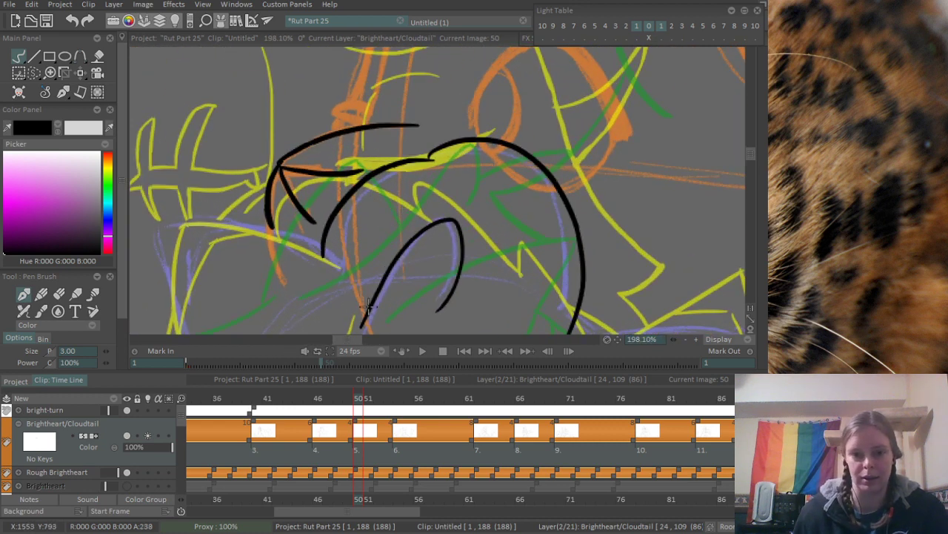
mouse_move(210, 208)
mouse_down()
mouse_move(274, 166)
mouse_move(384, 220)
mouse_up()
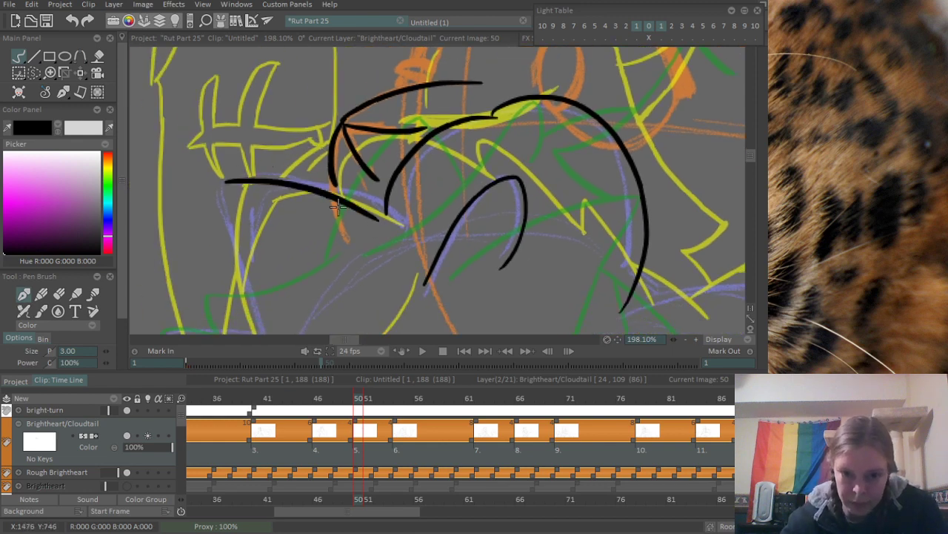
key(ctrl+z)
mouse_move(221, 180)
mouse_down()
mouse_move(254, 178)
mouse_move(402, 216)
mouse_move(355, 223)
mouse_up()
key(e)
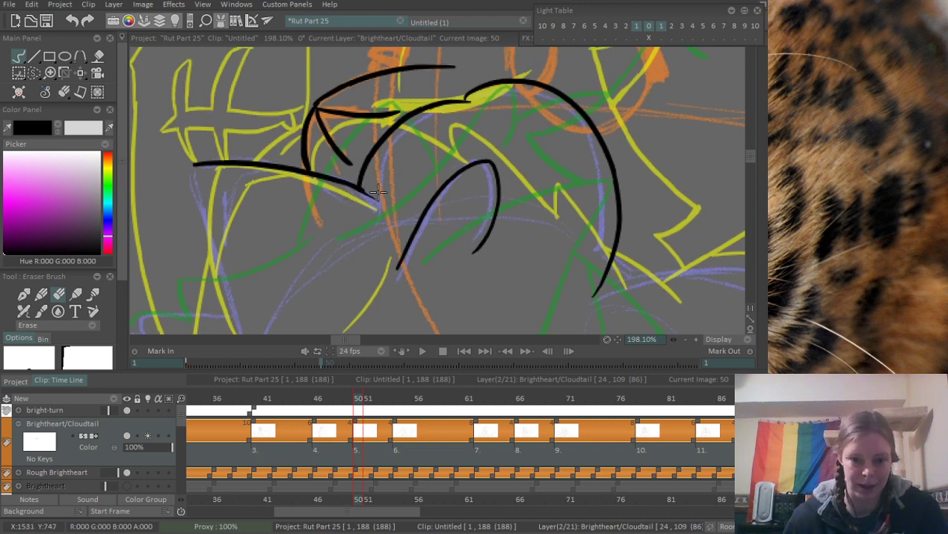
drag(239, 249, 339, 190)
- Ink the ear shape's outer side down from its corner and erase the overshoot at the corner
key(b)
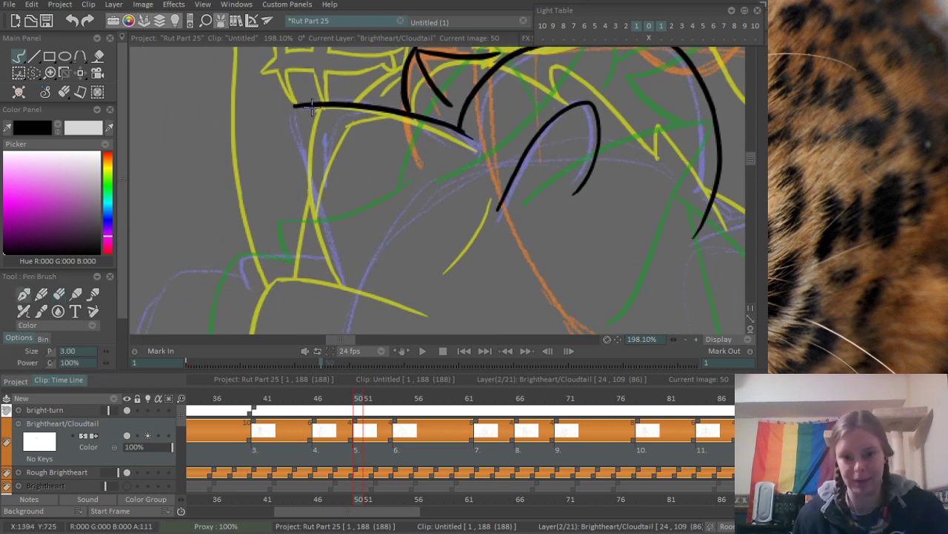
drag(295, 104, 341, 286)
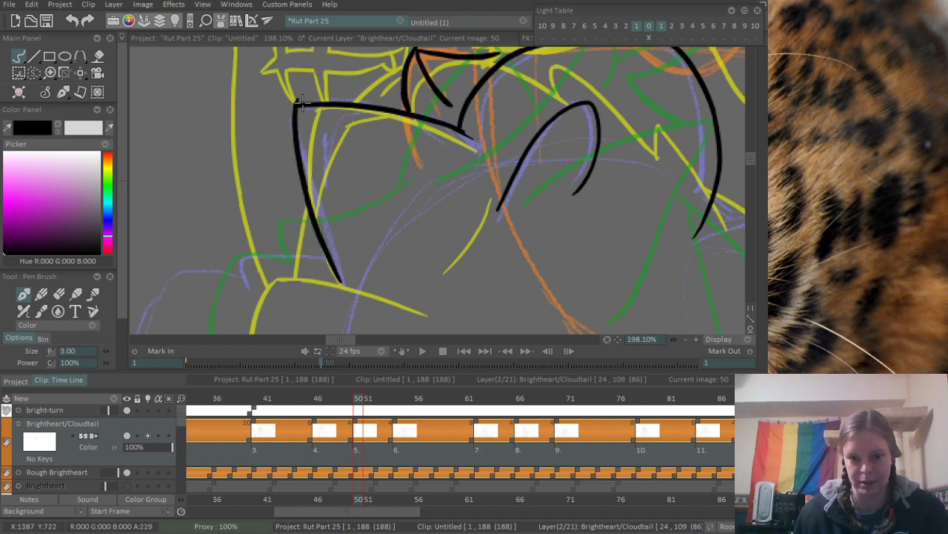
scroll(324, 180, up, 2)
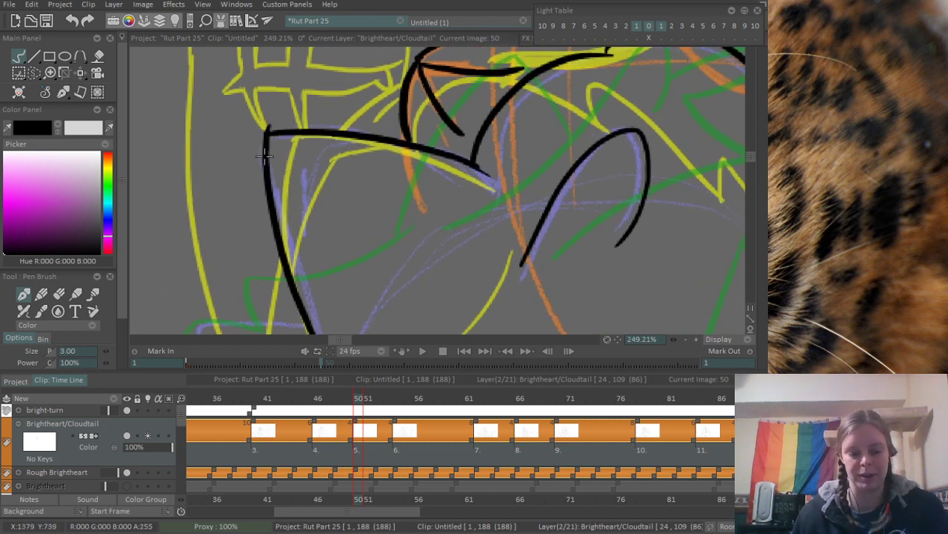
key(e)
drag(272, 125, 258, 126)
key(b)
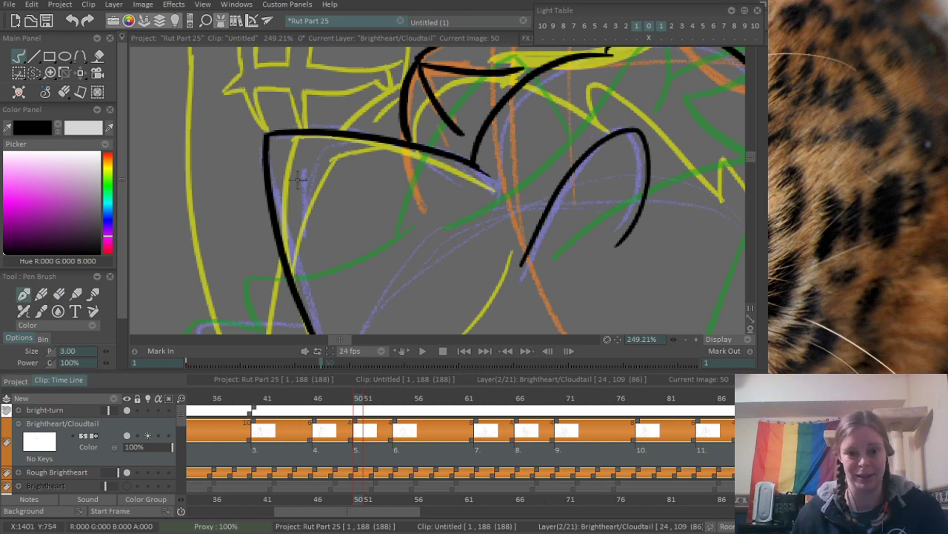
- Ink the inner ear lines parallel to the ear shape's outer side and upper edge, meeting at an inner corner
drag(301, 157, 283, 290)
key(ctrl+z)
mouse_move(303, 148)
mouse_down()
mouse_move(308, 306)
mouse_move(368, 147)
mouse_up()
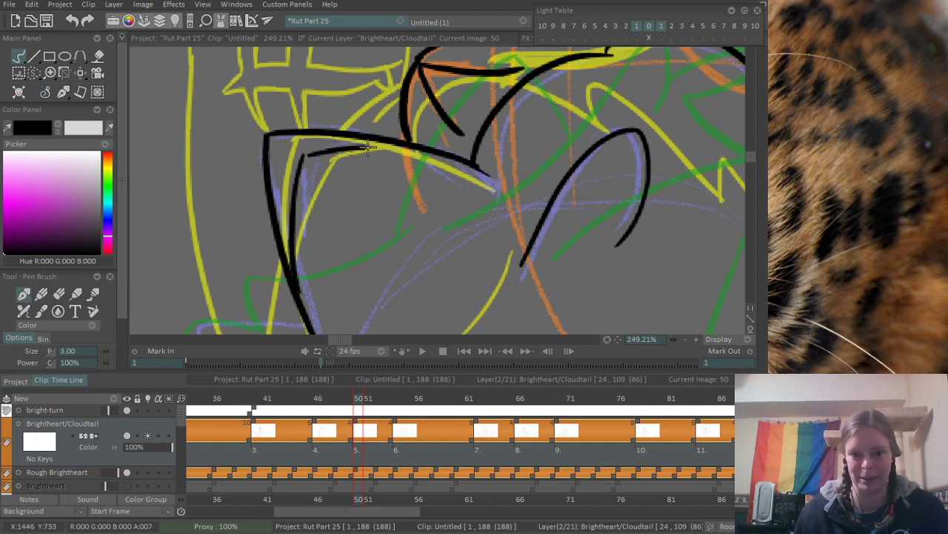
key(ctrl+z)
drag(302, 157, 400, 141)
key(ctrl+z)
drag(303, 157, 393, 145)
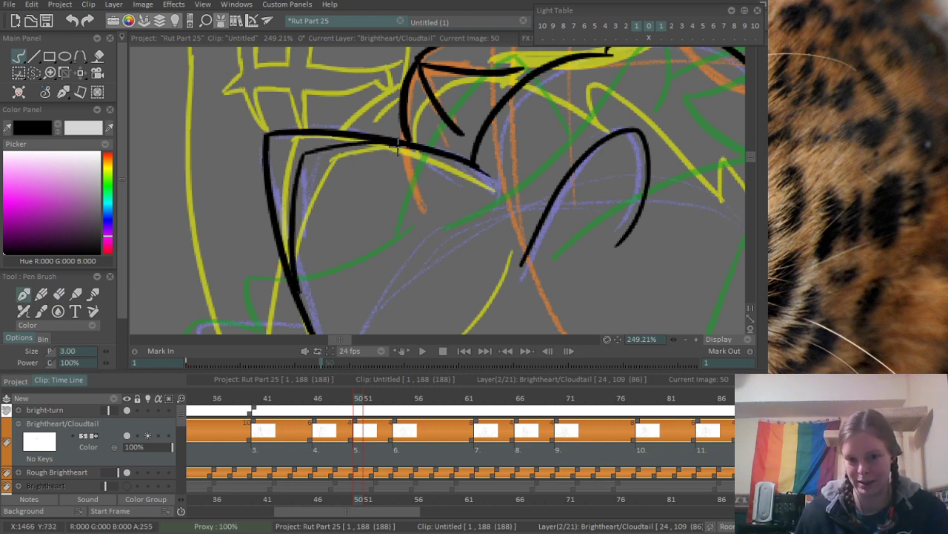
- Ink the small hooked curve beside the ear shape's lower tip, joining it to the ear's outer side
scroll(394, 145, down, 6)
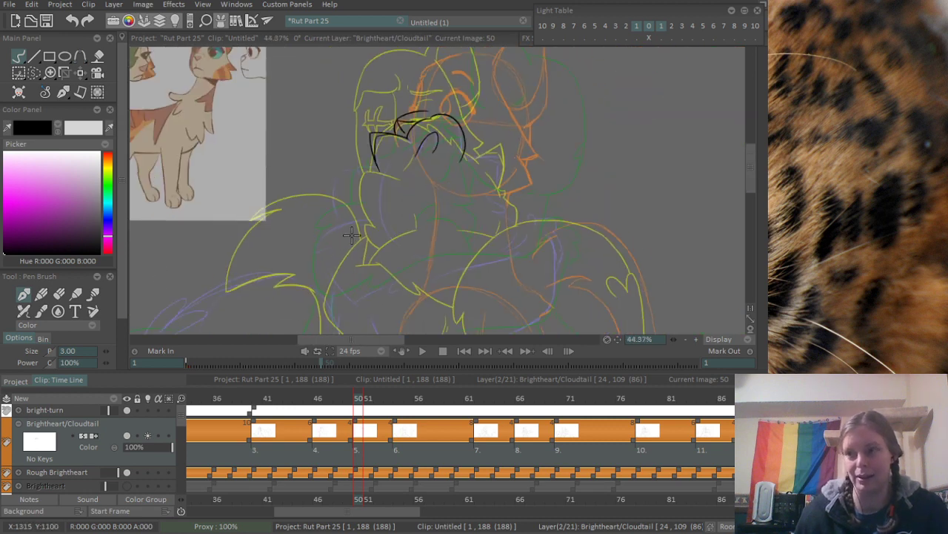
scroll(384, 196, up, 3)
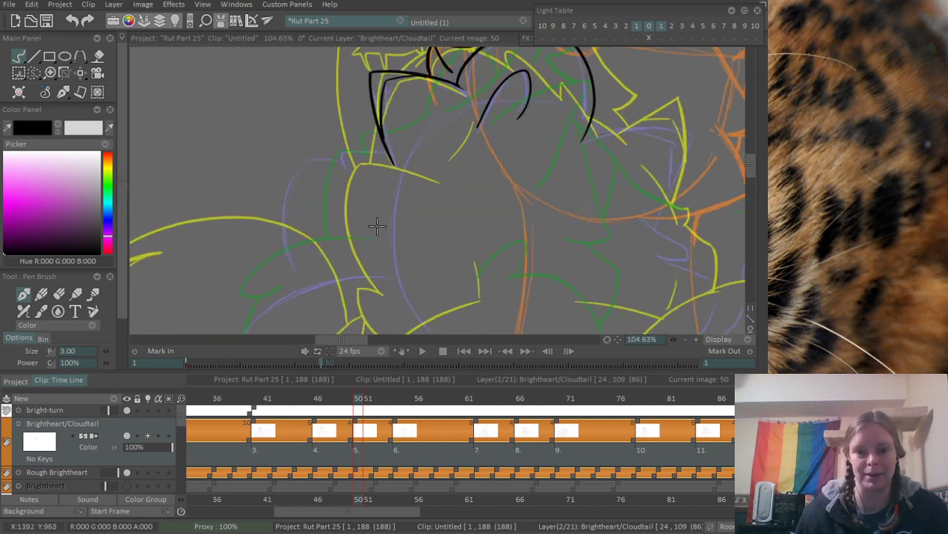
scroll(331, 167, up, 2)
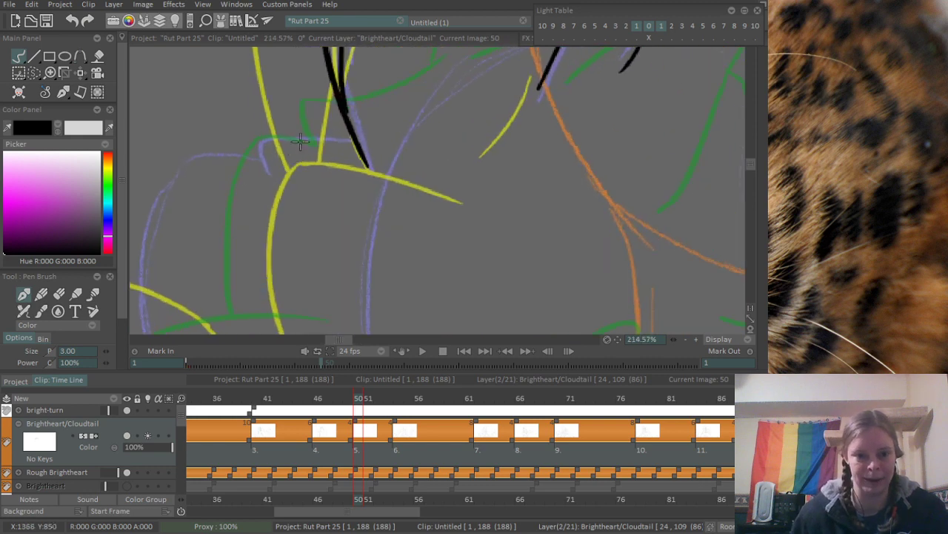
drag(261, 151, 326, 141)
key(ctrl+z)
drag(259, 152, 330, 146)
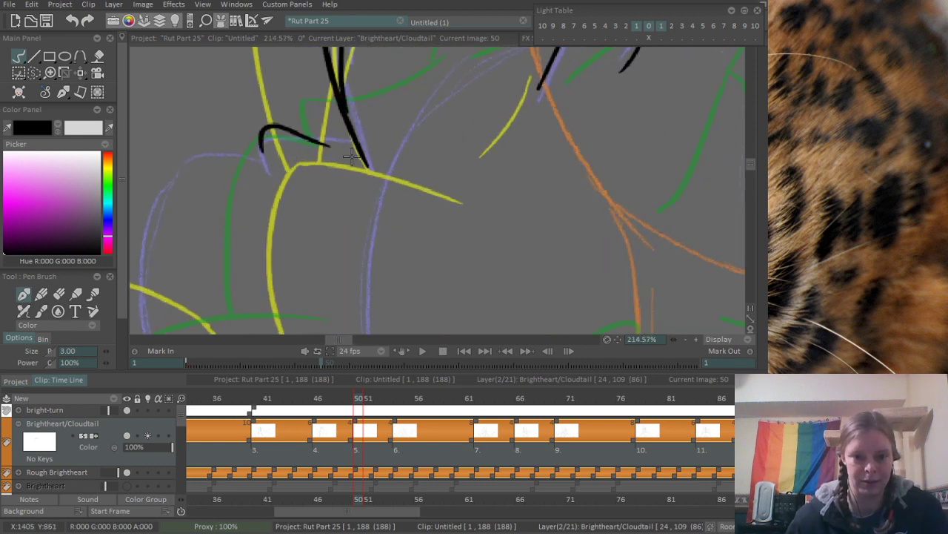
key(ctrl+z)
drag(260, 153, 331, 146)
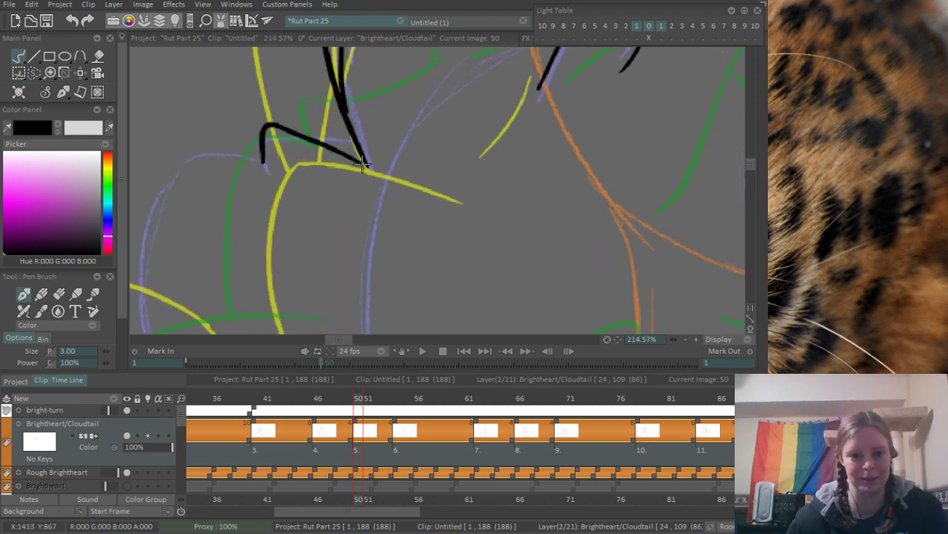
key(ctrl+z)
mouse_move(261, 155)
mouse_down()
mouse_move(334, 136)
mouse_move(298, 126)
mouse_move(348, 142)
mouse_up()
drag(302, 122, 360, 148)
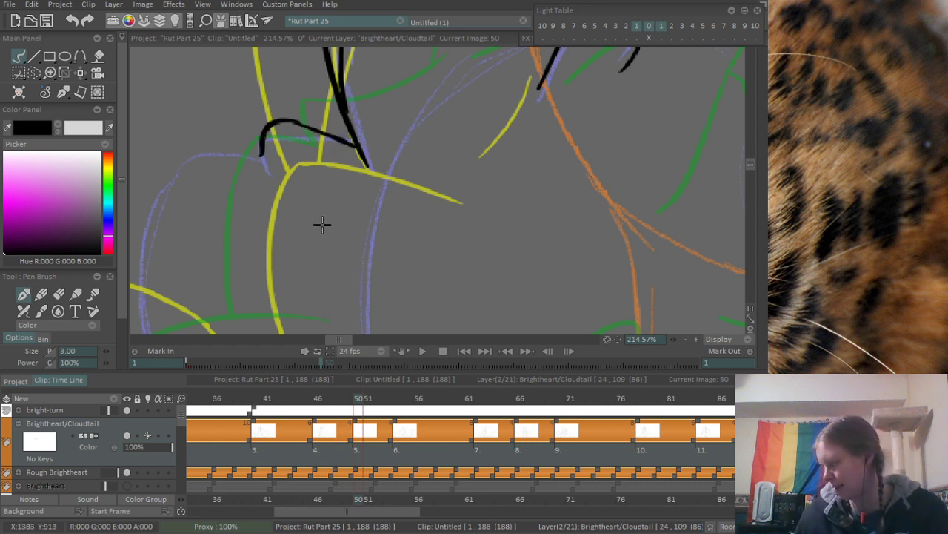
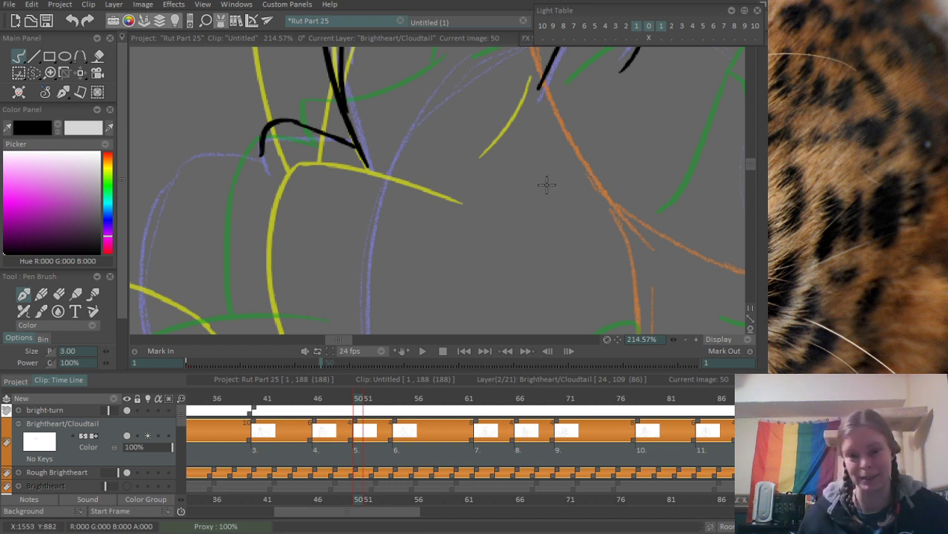
- Extend the free end of the small hooked curve beside the ear's lower tip slightly downward along the rough
mouse_move(312, 157)
mouse_down()
mouse_move(352, 263)
mouse_move(376, 223)
mouse_up()
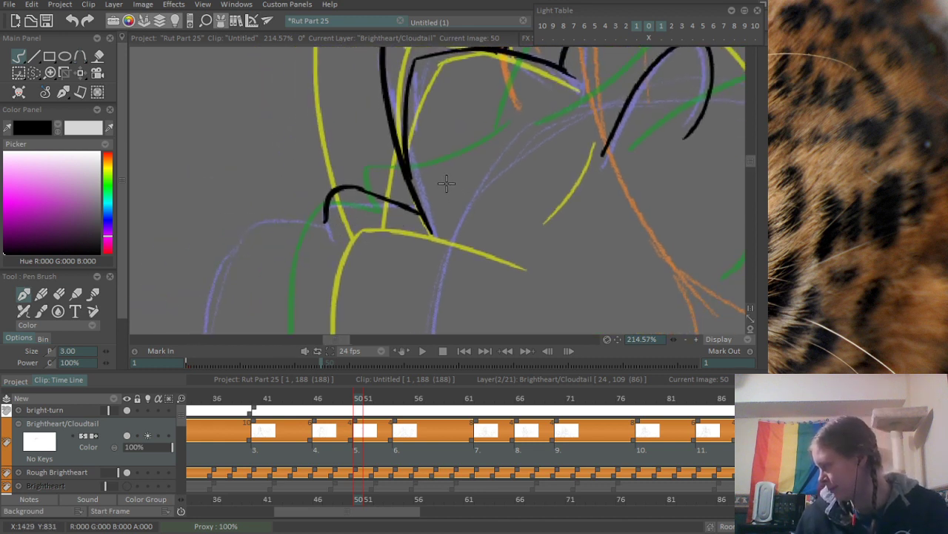
key(e)
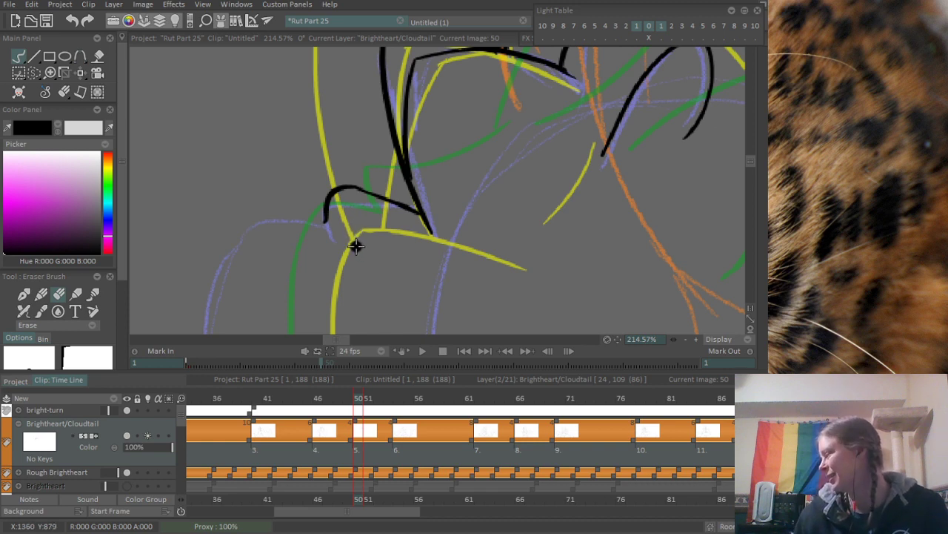
drag(364, 246, 421, 208)
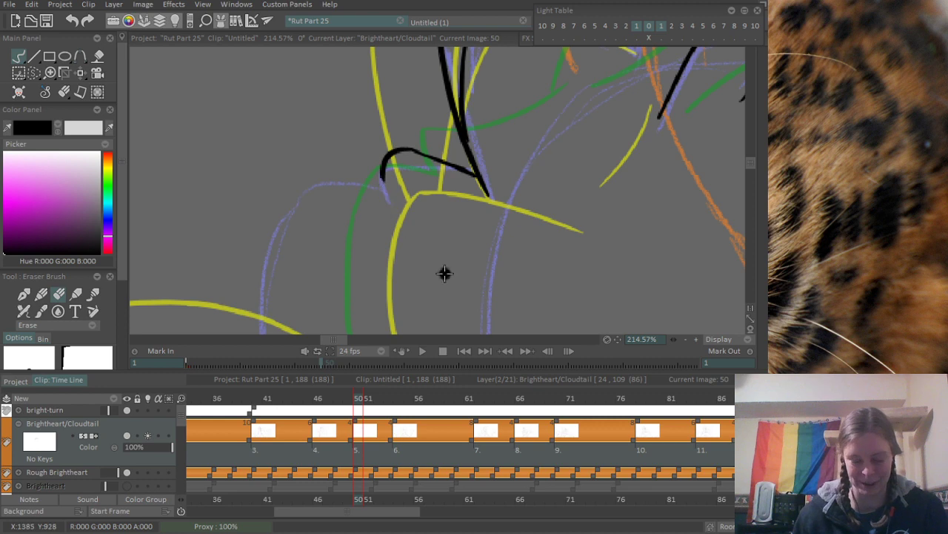
key(n)
drag(380, 177, 387, 197)
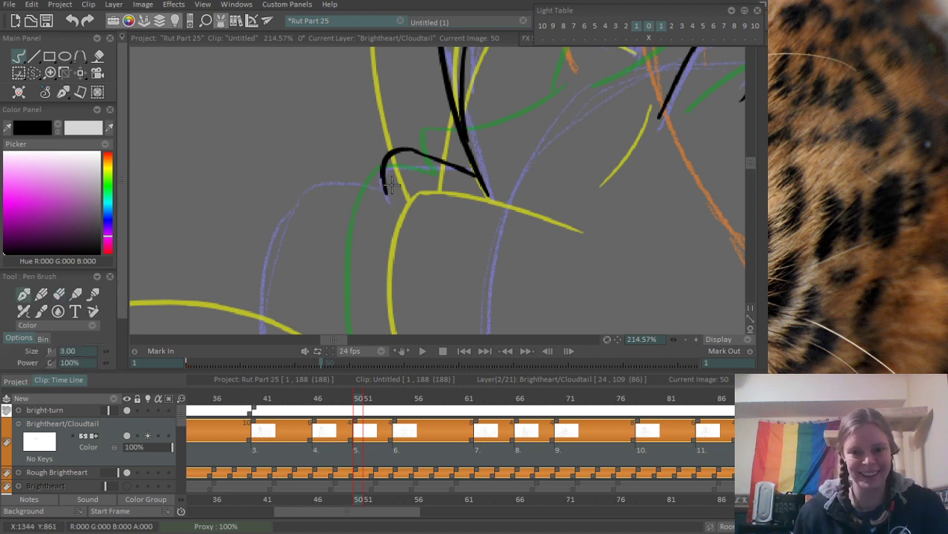
- Ink the long curve bulging outward down the outer side of the fur, beside the small hooked curve
drag(438, 142, 290, 296)
drag(377, 226, 438, 124)
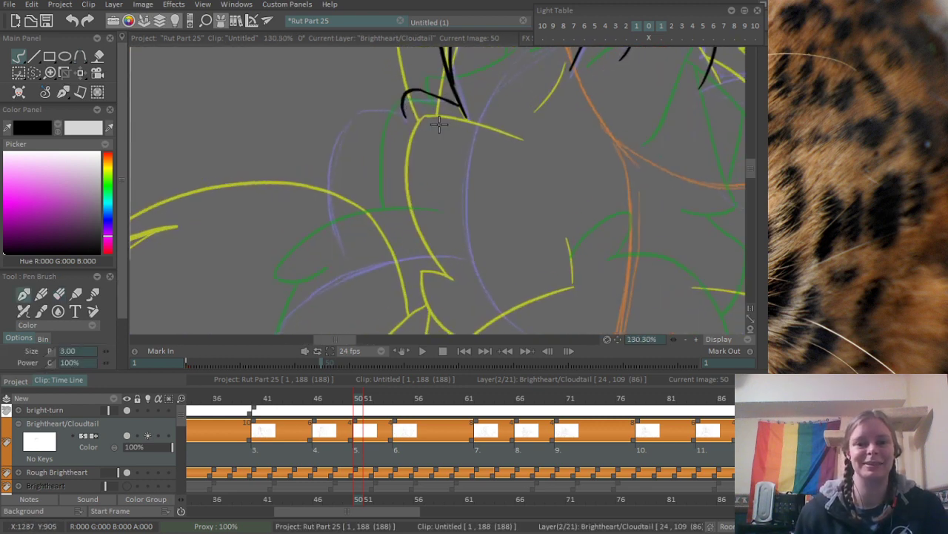
drag(354, 138, 411, 140)
mouse_move(338, 191)
mouse_down()
mouse_move(327, 187)
mouse_move(329, 146)
mouse_up()
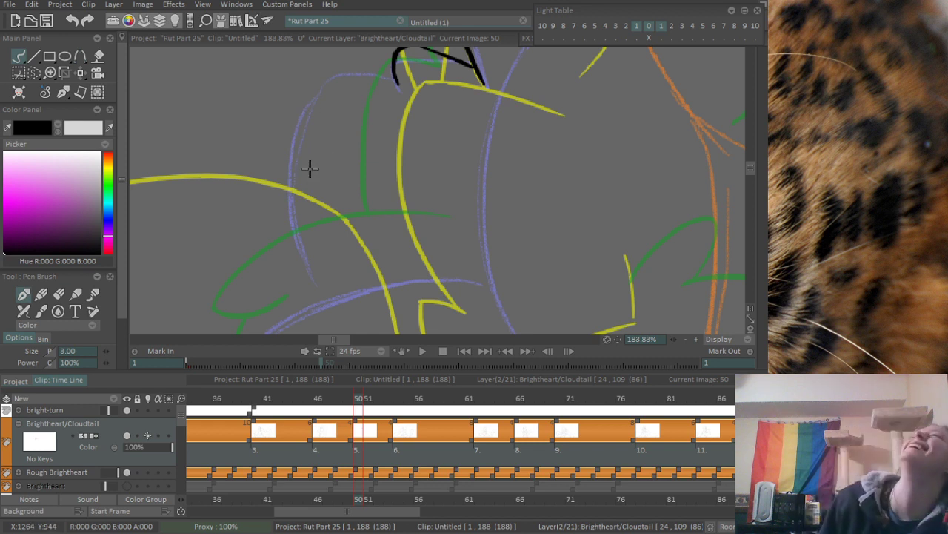
mouse_move(338, 81)
mouse_down()
mouse_move(310, 299)
mouse_move(327, 85)
mouse_move(297, 310)
mouse_up()
key(ctrl+z)
scroll(367, 126, up, 4)
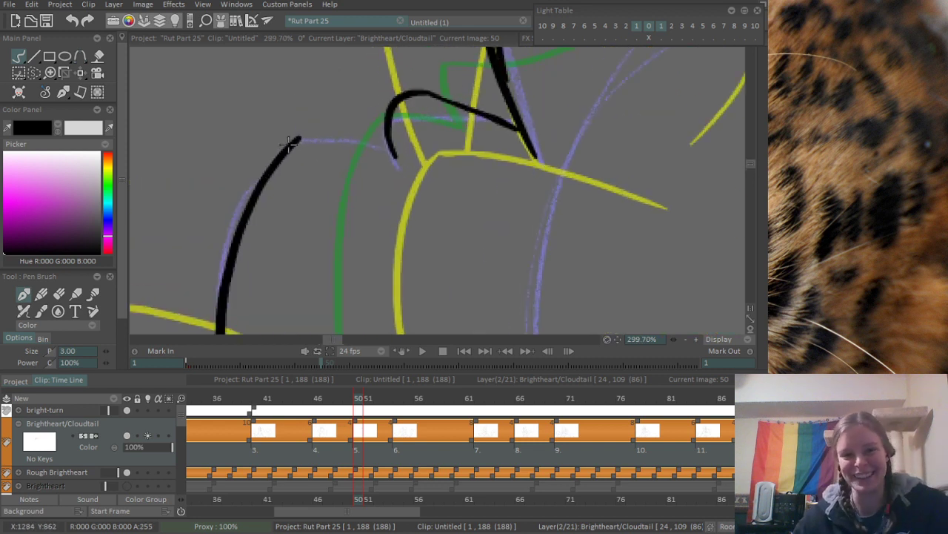
- Ink the short upper edge from the long fur curve's top to the hooked curve and erase the overshoot at their corner
drag(295, 139, 375, 153)
key(e)
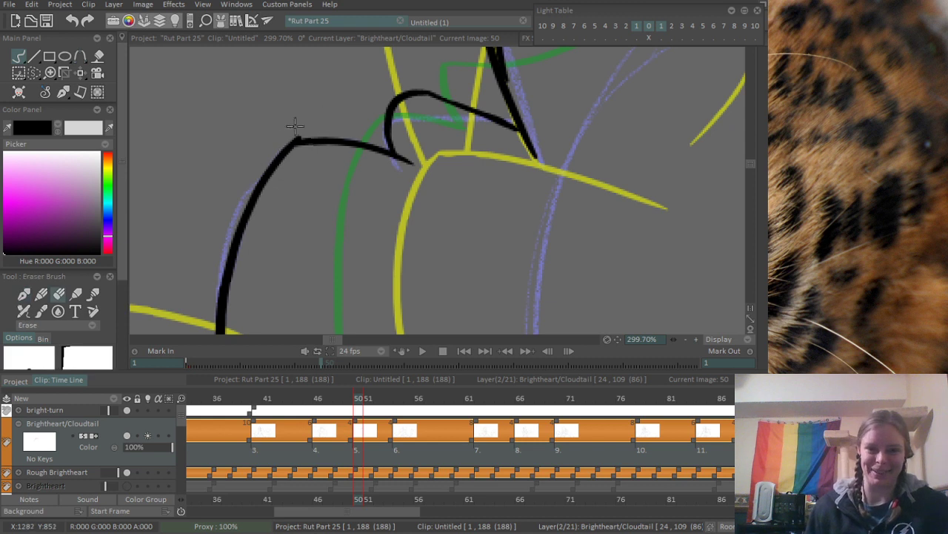
drag(280, 134, 302, 136)
drag(351, 332, 242, 248)
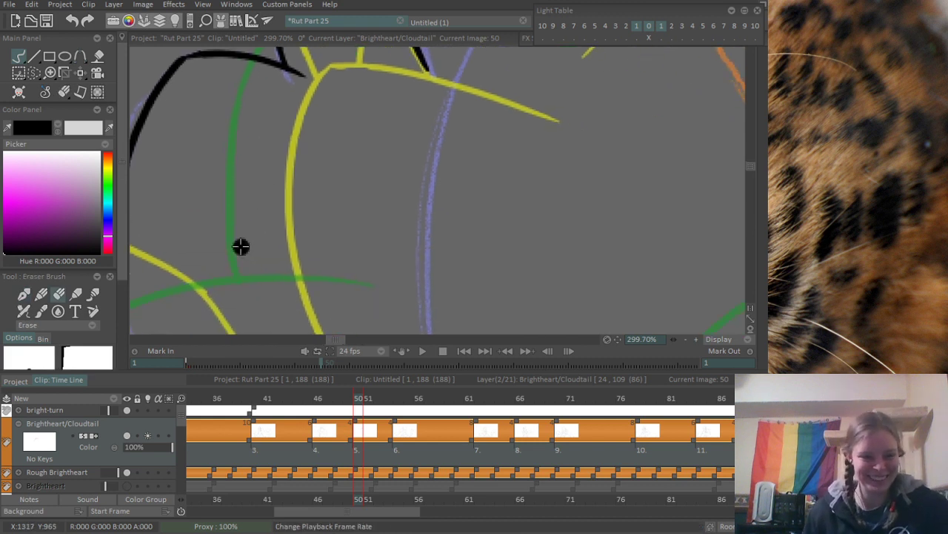
mouse_move(284, 185)
mouse_down()
mouse_move(261, 217)
mouse_move(262, 239)
mouse_move(275, 248)
mouse_move(353, 229)
mouse_up()
drag(416, 177, 302, 260)
drag(357, 208, 302, 275)
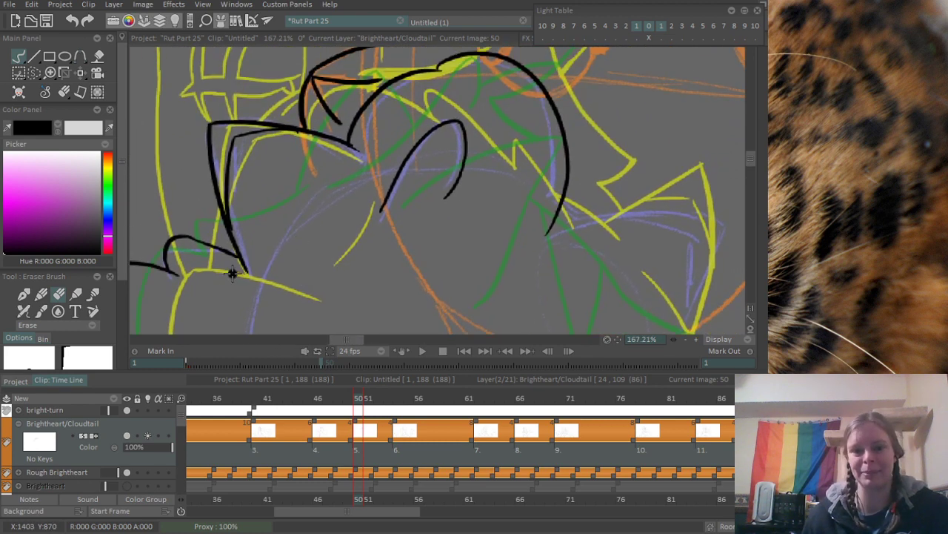
drag(232, 271, 260, 253)
- Ink the upper edge and curved outer side of the second ear, joined to the broad arch by a short line
drag(349, 230, 183, 322)
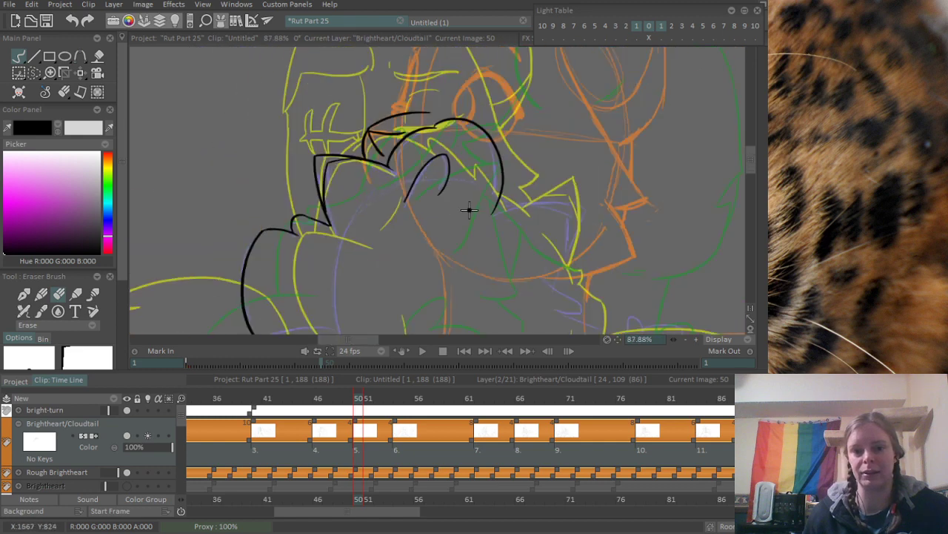
drag(470, 210, 386, 140)
drag(401, 183, 480, 149)
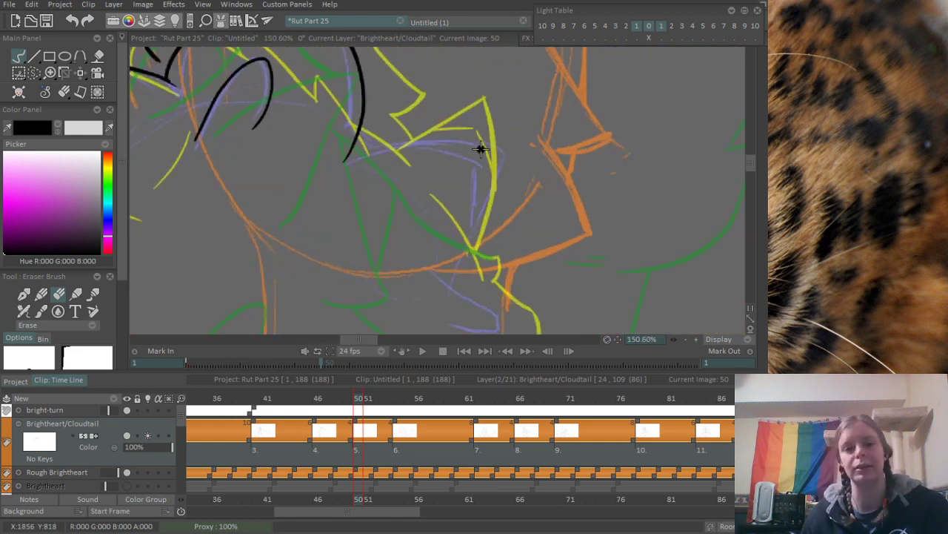
mouse_move(361, 133)
mouse_down()
mouse_move(358, 202)
mouse_move(384, 234)
mouse_up()
key(b)
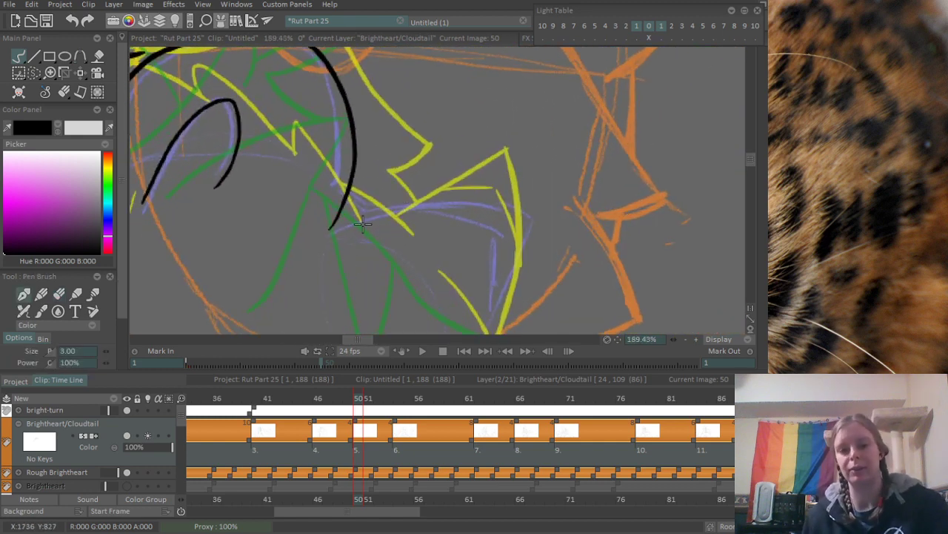
mouse_move(351, 192)
mouse_down()
mouse_move(383, 219)
mouse_move(445, 180)
mouse_move(610, 197)
mouse_up()
key(ctrl+z)
mouse_move(392, 169)
mouse_down()
mouse_move(580, 174)
mouse_move(512, 144)
mouse_move(450, 274)
mouse_up()
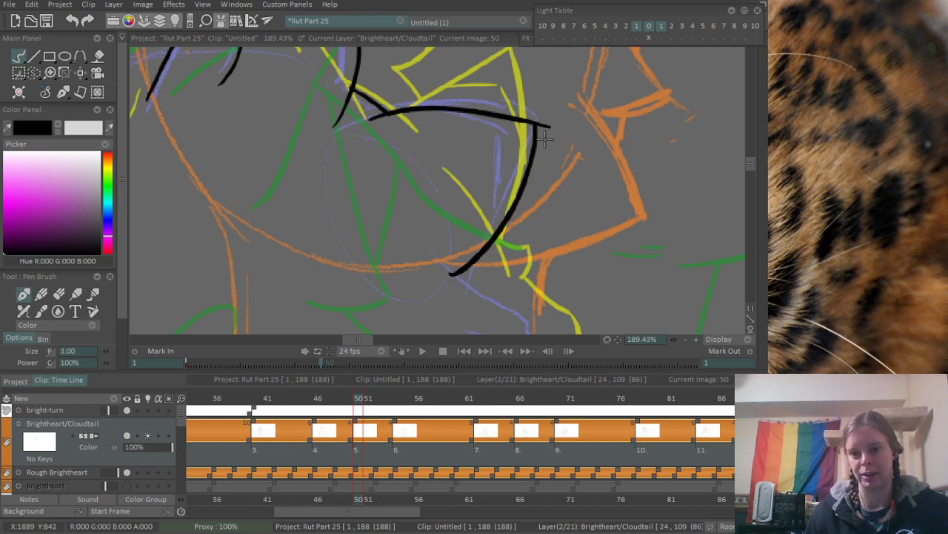
- Ink the inner ear lines of the second ear, meeting at an inner corner, and erase the overshoot at its outer corner
drag(482, 134, 472, 166)
scroll(472, 166, up, 2)
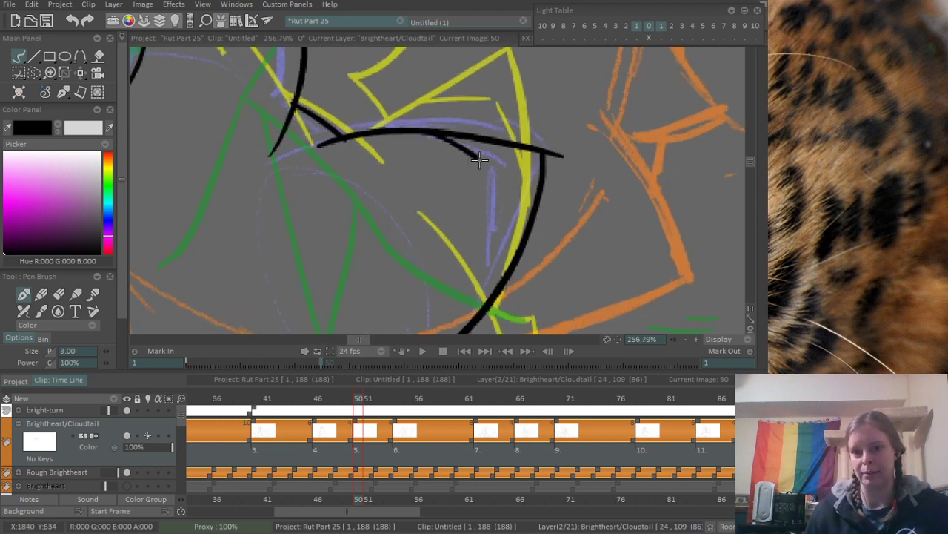
mouse_move(427, 133)
mouse_down()
mouse_move(512, 171)
mouse_move(488, 279)
mouse_up()
key(ctrl+z)
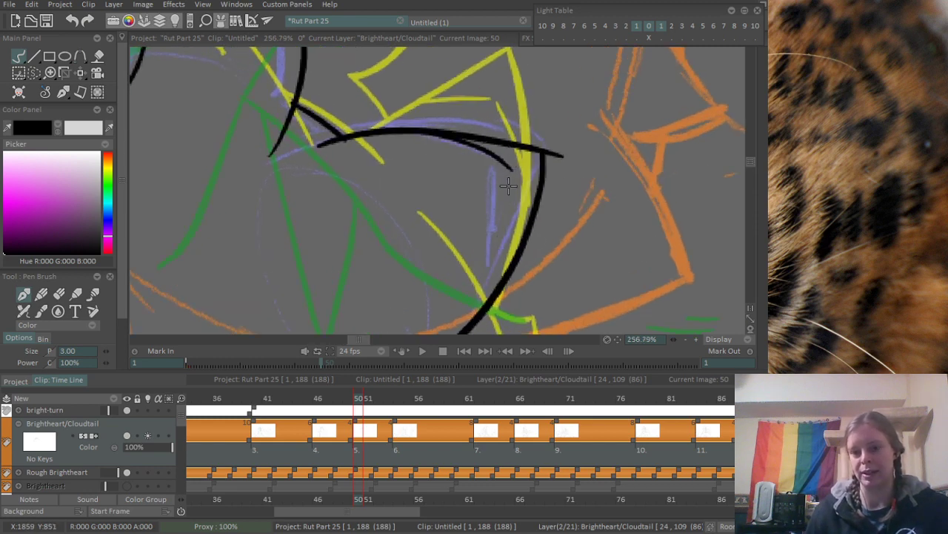
drag(512, 171, 505, 277)
key(ctrl+z)
drag(513, 170, 506, 274)
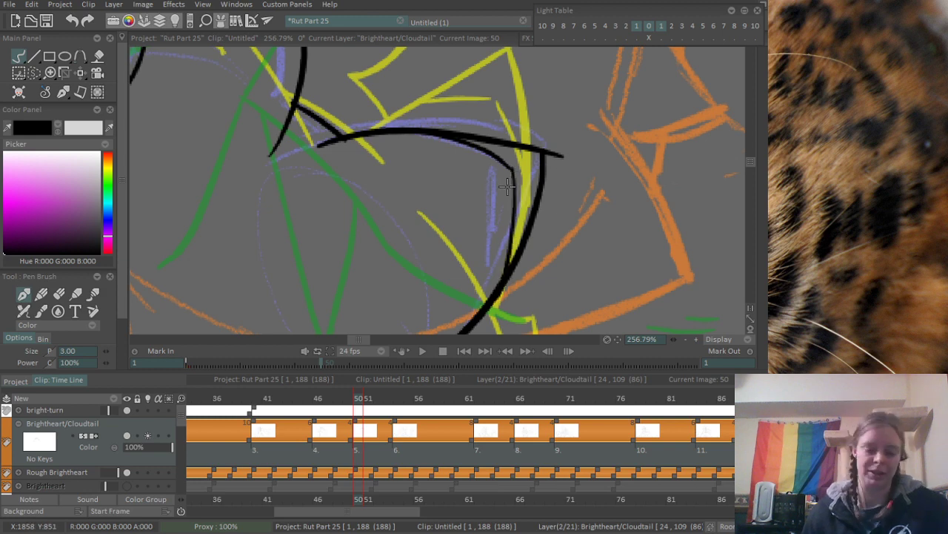
key(e)
drag(546, 141, 556, 167)
- Ink the jagged cheek fur tufts below the second ear and the curve sweeping down from the lowest one
scroll(575, 215, down, 8)
drag(506, 245, 424, 68)
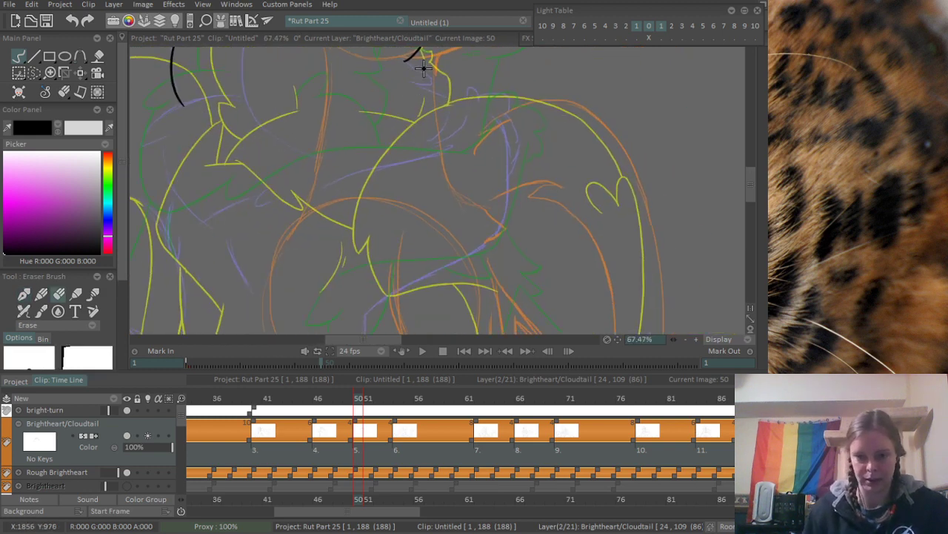
scroll(424, 68, up, 6)
key(e)
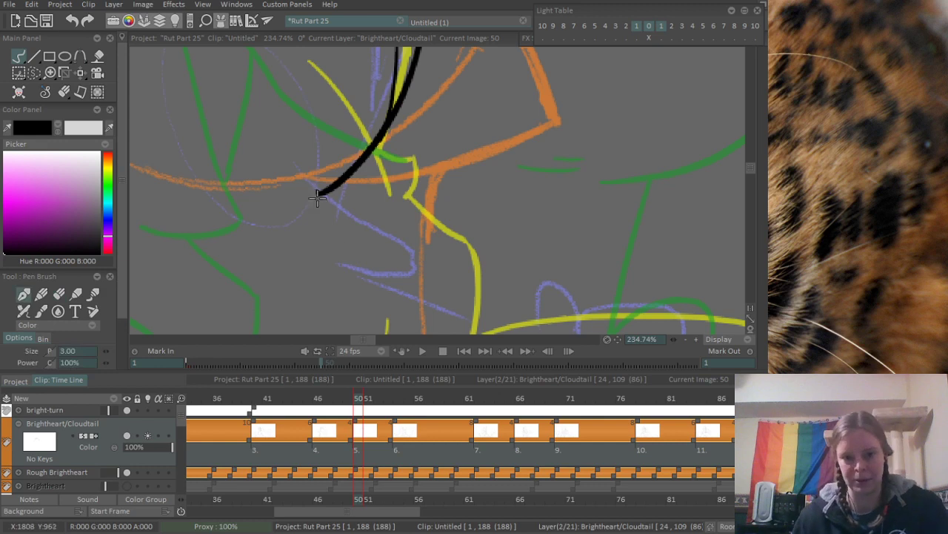
mouse_move(302, 176)
mouse_down()
mouse_move(389, 228)
mouse_move(423, 266)
mouse_up()
mouse_move(333, 260)
mouse_down()
mouse_move(415, 274)
mouse_move(494, 183)
mouse_up()
drag(398, 173, 514, 218)
drag(517, 212, 388, 280)
scroll(486, 244, up, 3)
mouse_move(535, 180)
mouse_down()
mouse_move(525, 213)
mouse_move(482, 265)
mouse_move(523, 220)
mouse_move(477, 275)
mouse_up()
key(ctrl+z)
scroll(614, 200, down, 8)
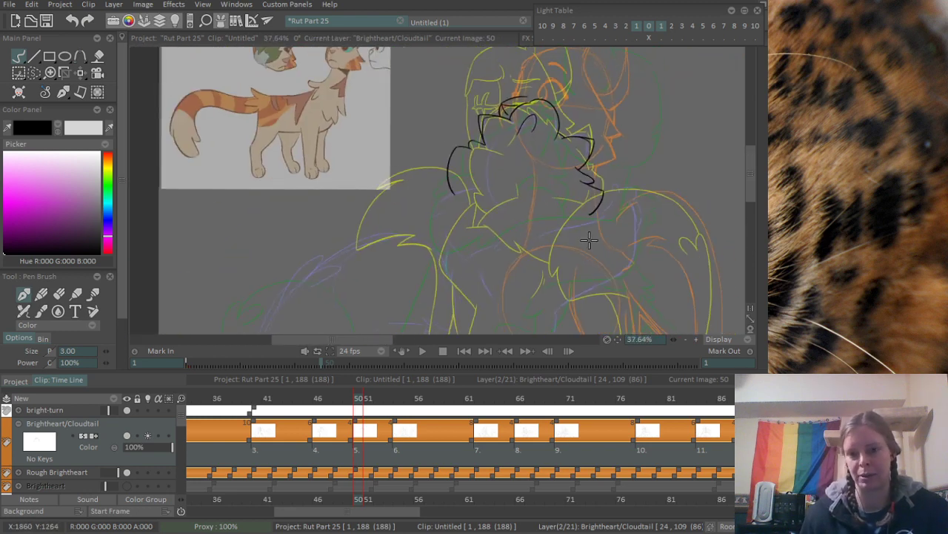
scroll(587, 239, up, 5)
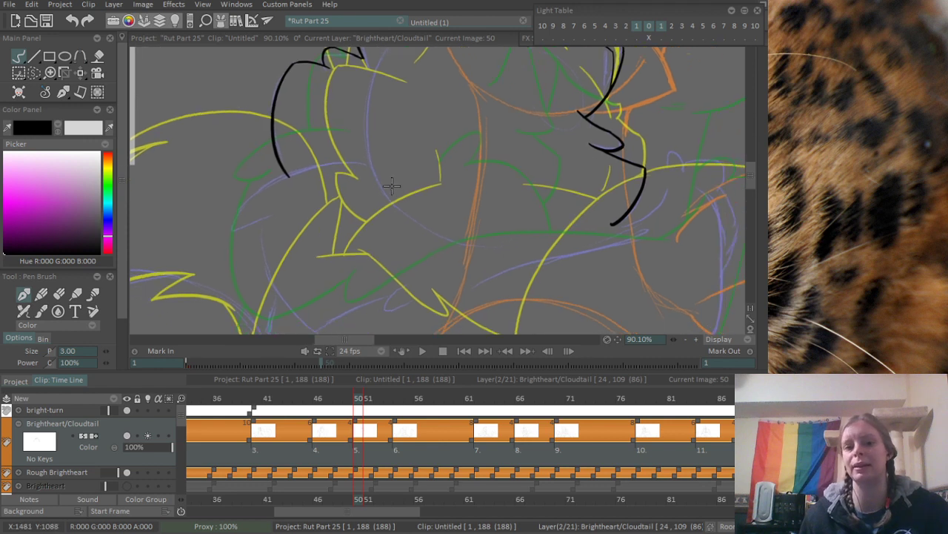
drag(333, 164, 226, 256)
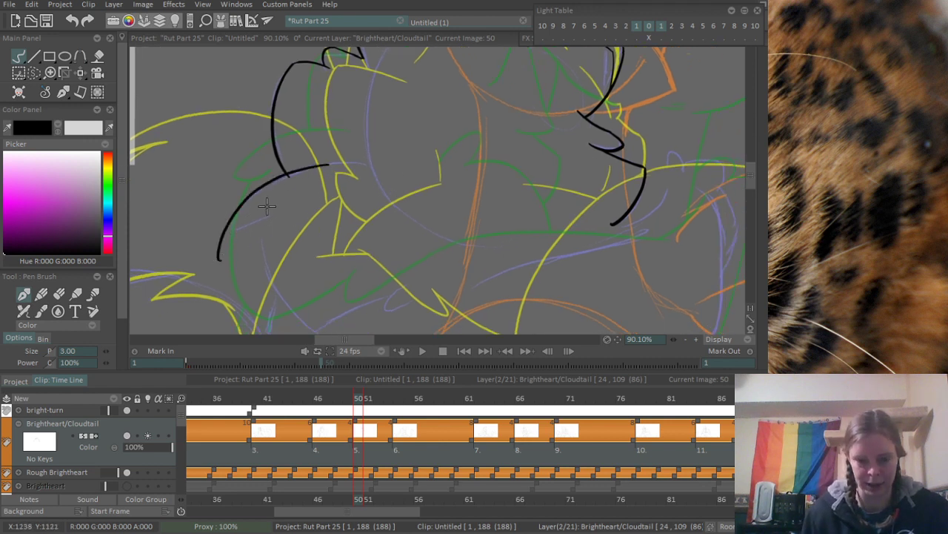
key(ctrl+z)
drag(309, 169, 237, 252)
key(ctrl+z)
mouse_move(326, 166)
mouse_down()
mouse_move(269, 185)
mouse_move(225, 256)
mouse_up()
key(ctrl+z)
scroll(367, 185, down, 5)
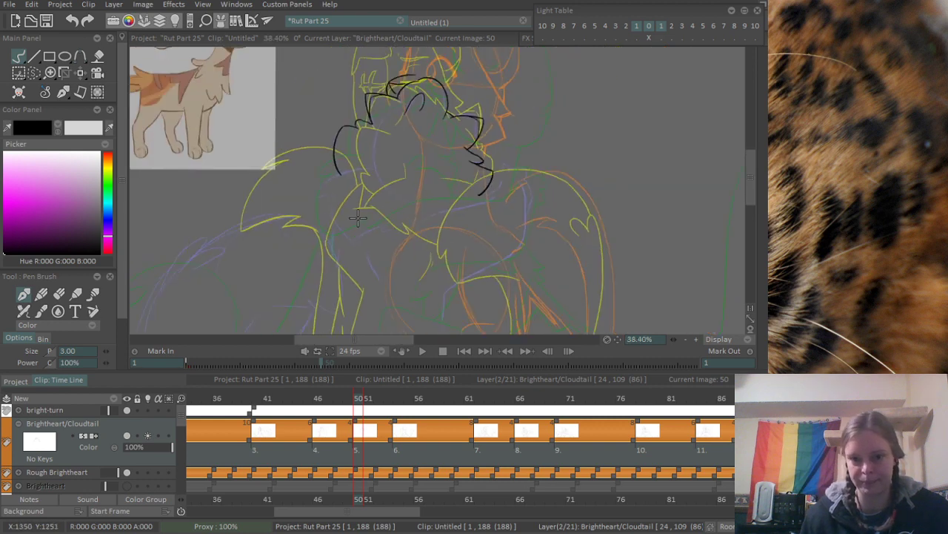
- Ink the arched upper edge of the fur tuft that starts below the long outer fur curve
drag(373, 206, 388, 104)
mouse_move(414, 95)
mouse_down()
mouse_move(370, 98)
mouse_move(272, 188)
mouse_move(309, 166)
mouse_up()
key(ctrl+z)
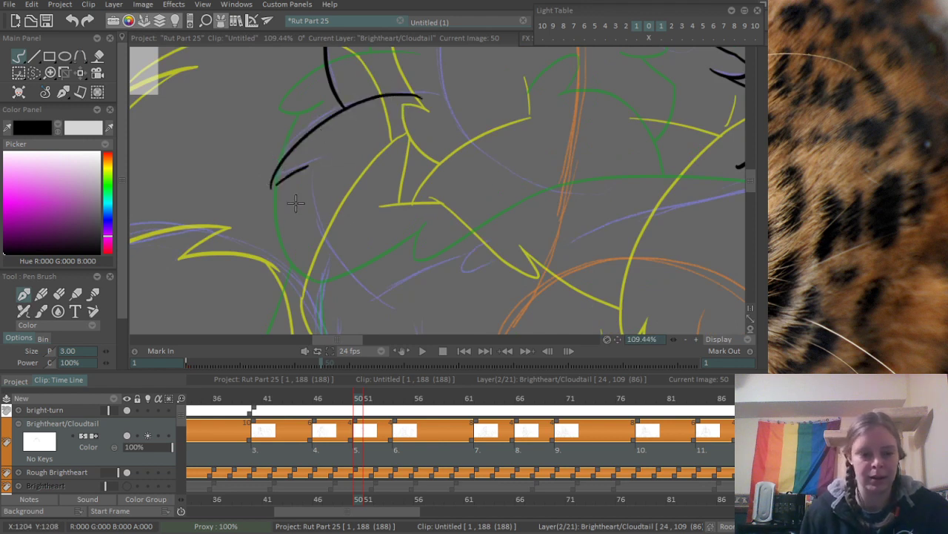
key(ctrl+z)
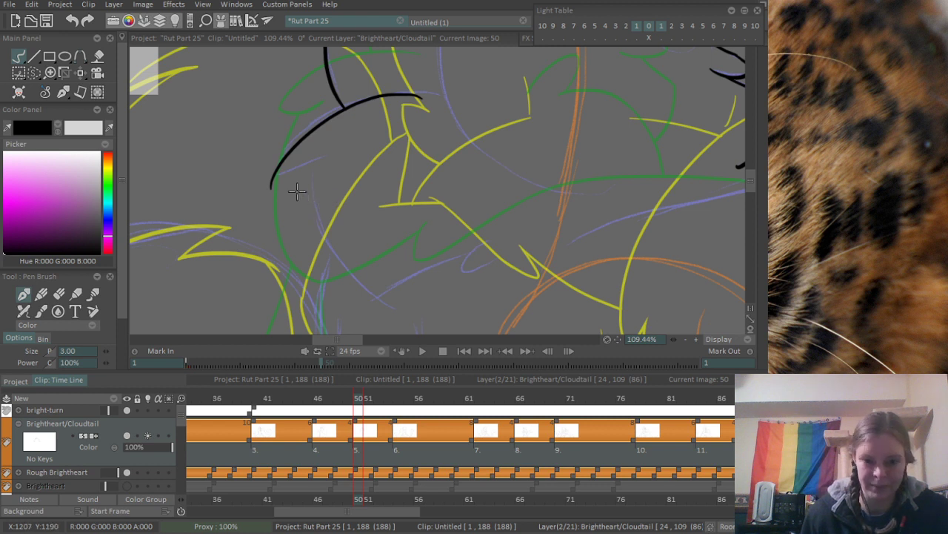
- Ink the notch under the fur tuft's tip and the long curve down from it, erasing the overshoots at both points
mouse_move(272, 182)
mouse_down()
mouse_move(302, 171)
mouse_move(304, 197)
mouse_move(359, 296)
mouse_up()
key(ctrl+z)
scroll(274, 182, up, 3)
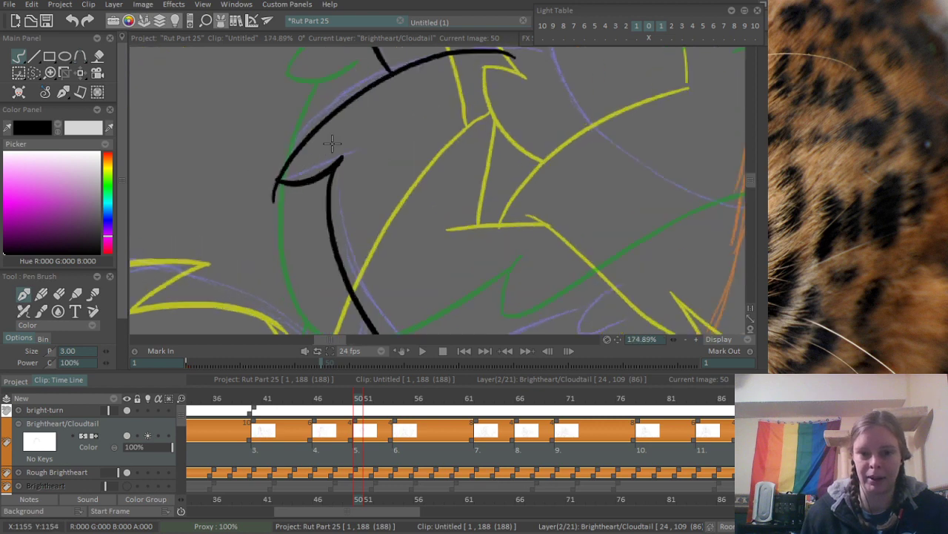
key(e)
mouse_move(279, 181)
mouse_down()
mouse_move(269, 227)
mouse_move(275, 204)
mouse_move(277, 227)
mouse_up()
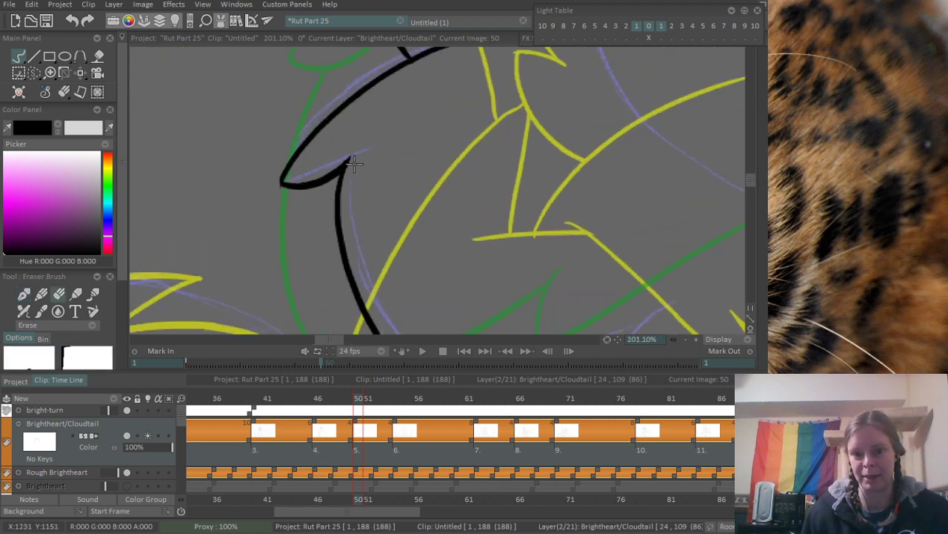
mouse_move(355, 163)
mouse_down()
mouse_move(372, 179)
mouse_move(346, 191)
mouse_up()
mouse_move(432, 129)
mouse_down()
mouse_move(350, 197)
mouse_move(369, 197)
mouse_up()
mouse_move(354, 241)
mouse_down()
mouse_move(418, 264)
mouse_move(400, 235)
mouse_up()
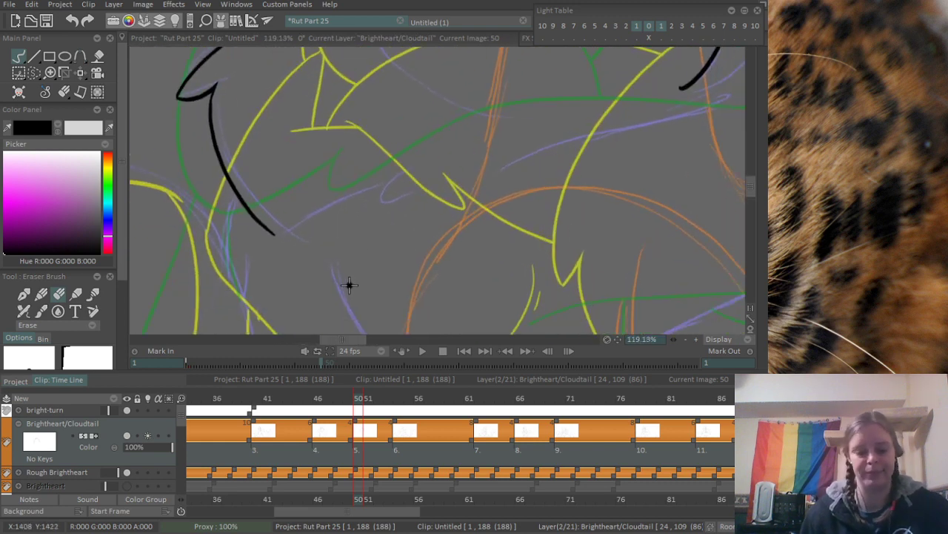
key(n)
mouse_move(274, 234)
mouse_down()
mouse_move(365, 206)
mouse_move(416, 176)
mouse_up()
key(ctrl+z)
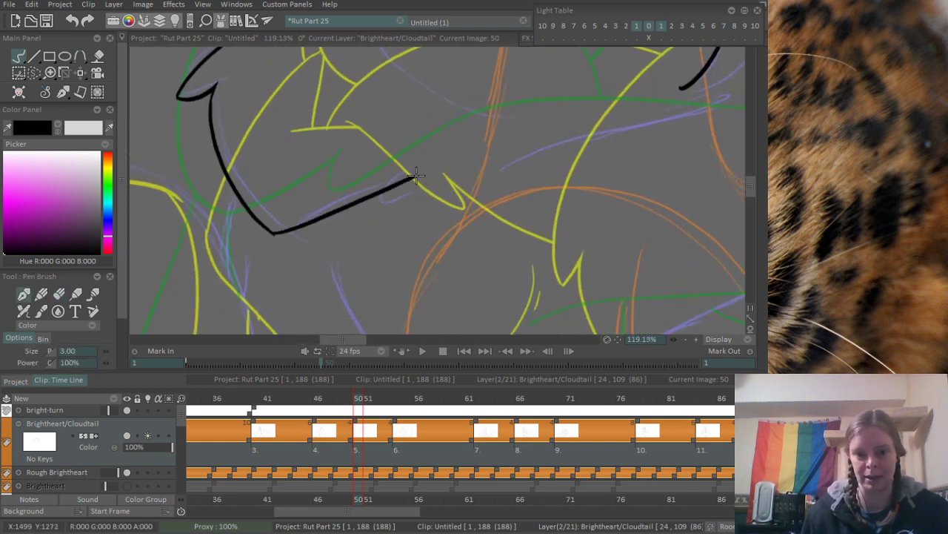
key(ctrl+z)
drag(276, 234, 445, 171)
key(ctrl+z)
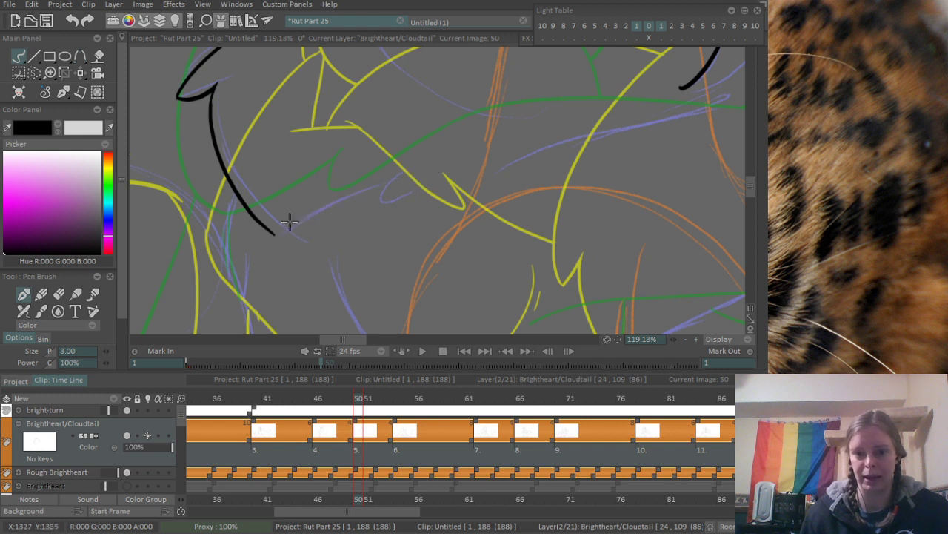
mouse_move(276, 234)
mouse_down()
mouse_move(415, 176)
mouse_move(428, 182)
mouse_move(403, 186)
mouse_move(482, 182)
mouse_up()
key(ctrl+z)
key(ctrl+z)
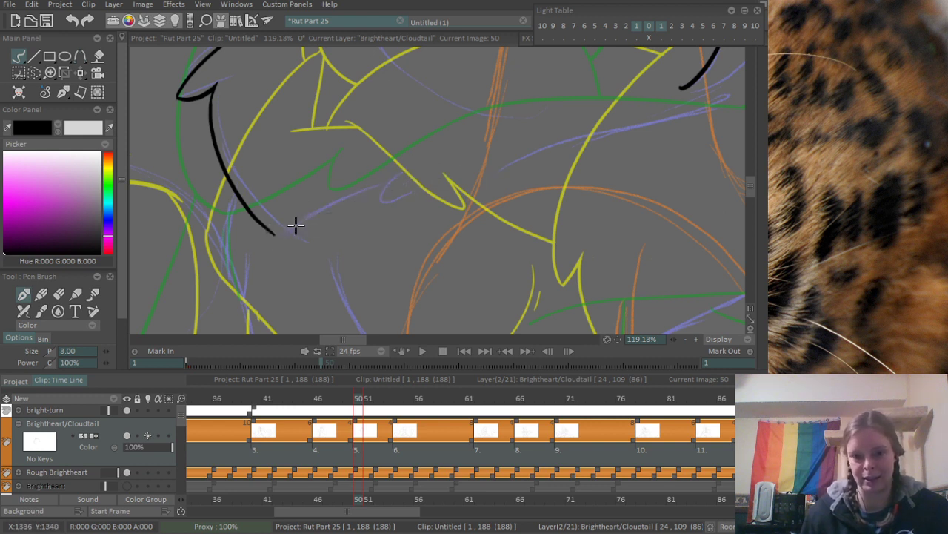
- Ink the rising lower chest edge with a hooked fur notch and the line continuing from it, erasing the overshoot past the notch
drag(273, 232, 453, 151)
mouse_move(402, 168)
mouse_down()
mouse_move(550, 143)
mouse_move(477, 180)
mouse_up()
scroll(476, 180, up, 3)
key(e)
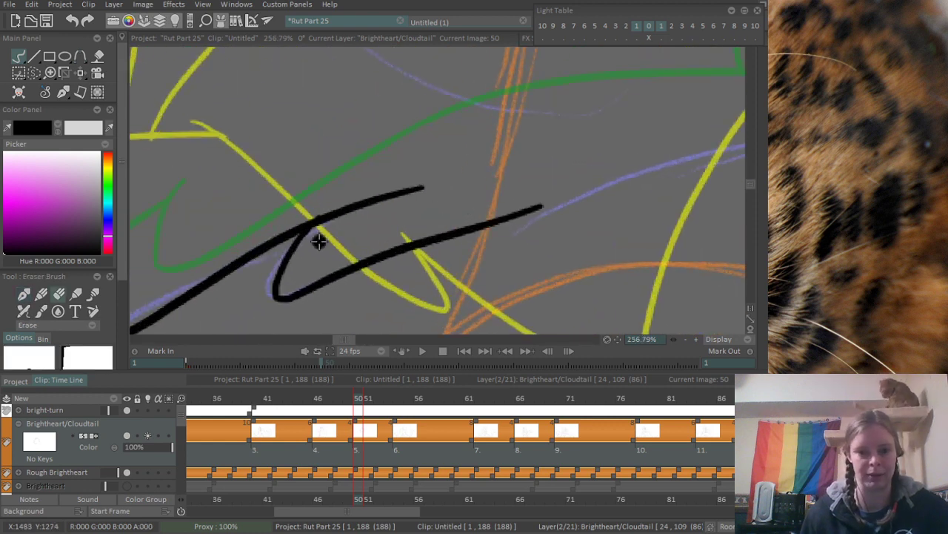
mouse_move(317, 237)
mouse_down()
mouse_move(342, 205)
mouse_move(390, 183)
mouse_move(426, 187)
mouse_up()
- Erase the stray black dot left above the end of the lower chest line
scroll(399, 178, down, 2)
scroll(399, 178, down, 3)
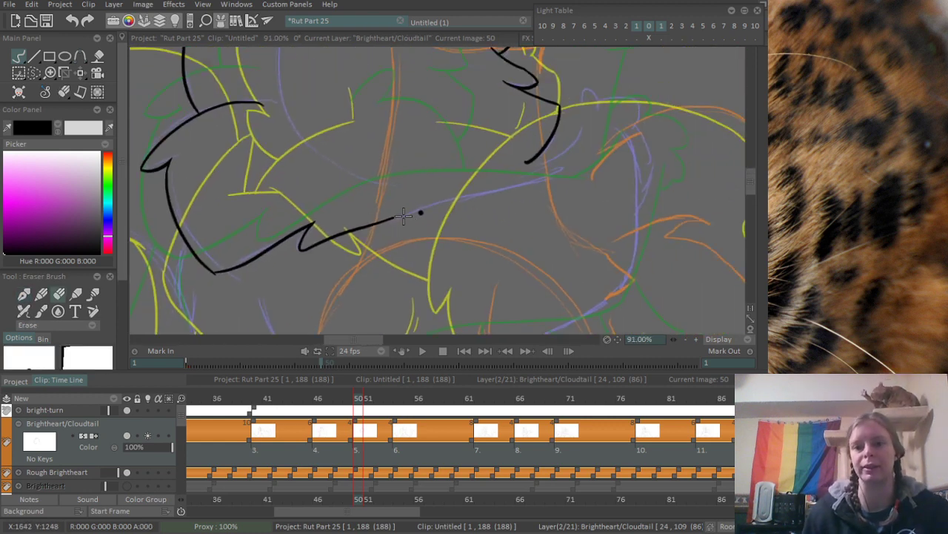
scroll(409, 215, up, 3)
drag(369, 221, 417, 217)
scroll(375, 221, down, 3)
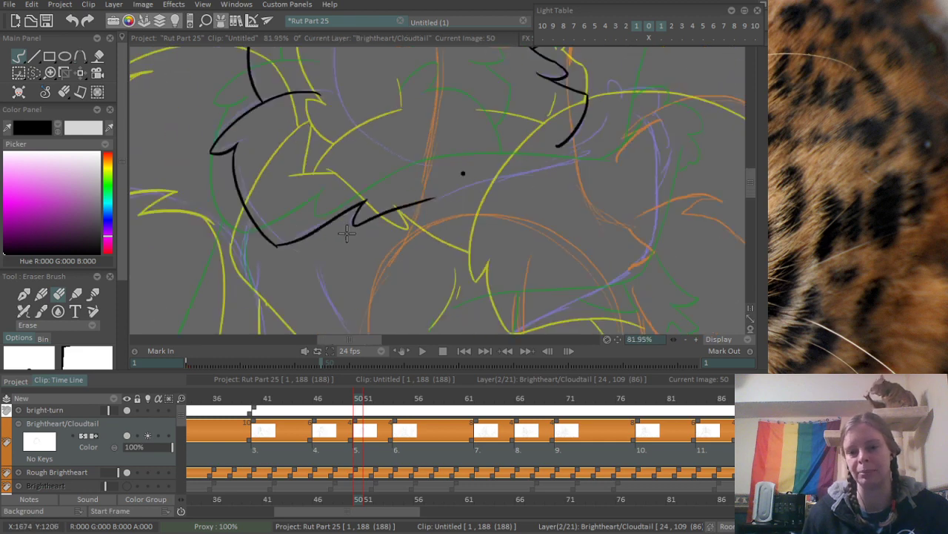
scroll(315, 266, up, 3)
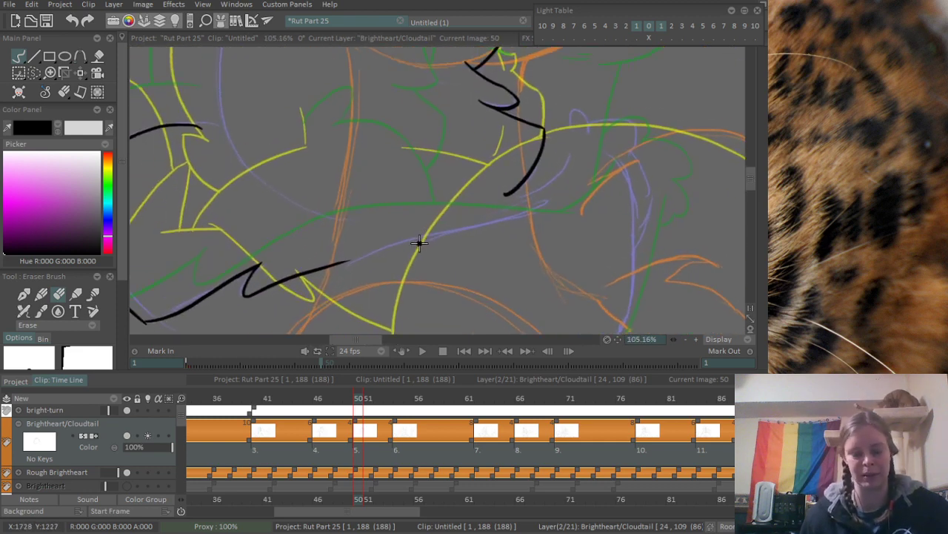
- Ink the slanting line that meets the lower chest edge and extend that edge toward the end of the upper fur curve
key(e)
drag(368, 167, 463, 225)
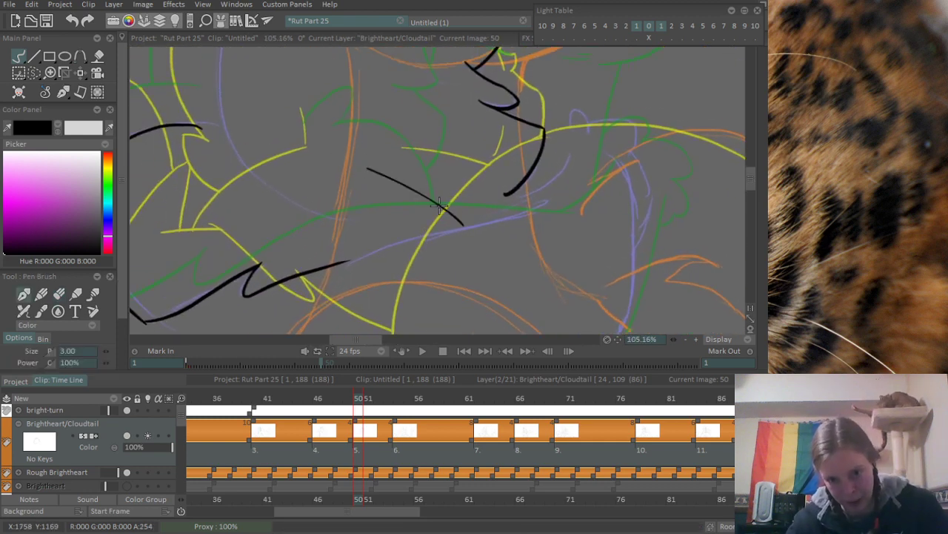
mouse_move(338, 260)
mouse_down()
mouse_move(379, 229)
mouse_move(557, 188)
mouse_up()
key(ctrl+z)
drag(328, 248, 525, 180)
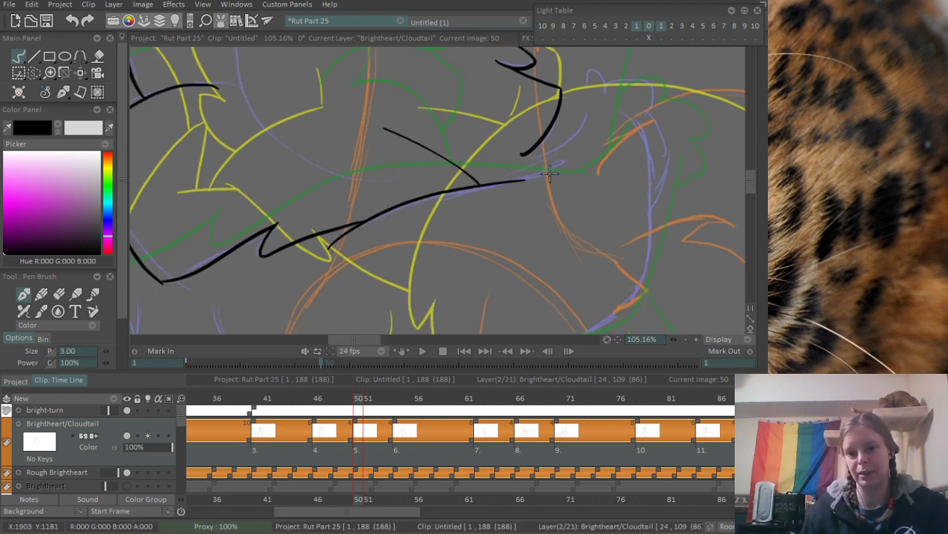
- Ink the short curve joining the upper fur curve to the lower chest edge, plus a rising line continuing past the junction
scroll(549, 173, up, 5)
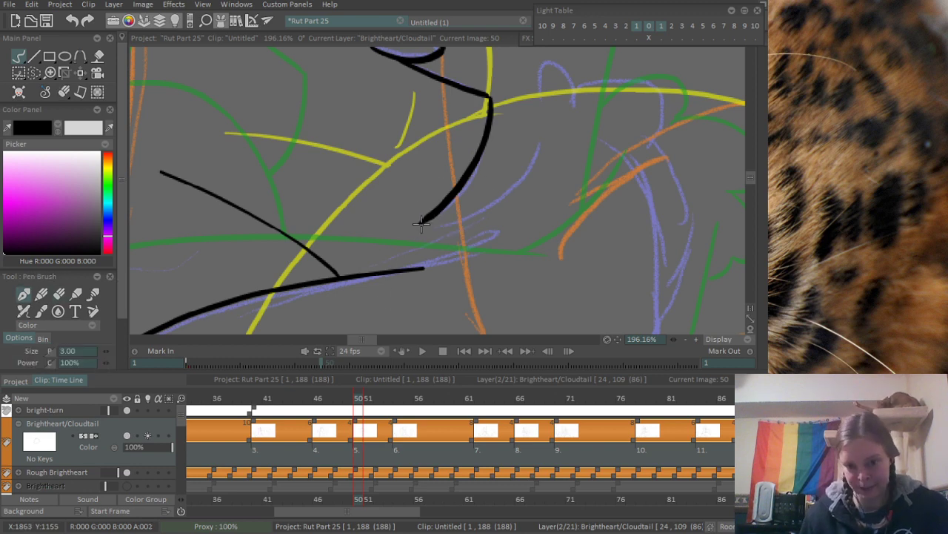
drag(420, 222, 416, 275)
scroll(533, 185, down, 6)
scroll(533, 200, up, 6)
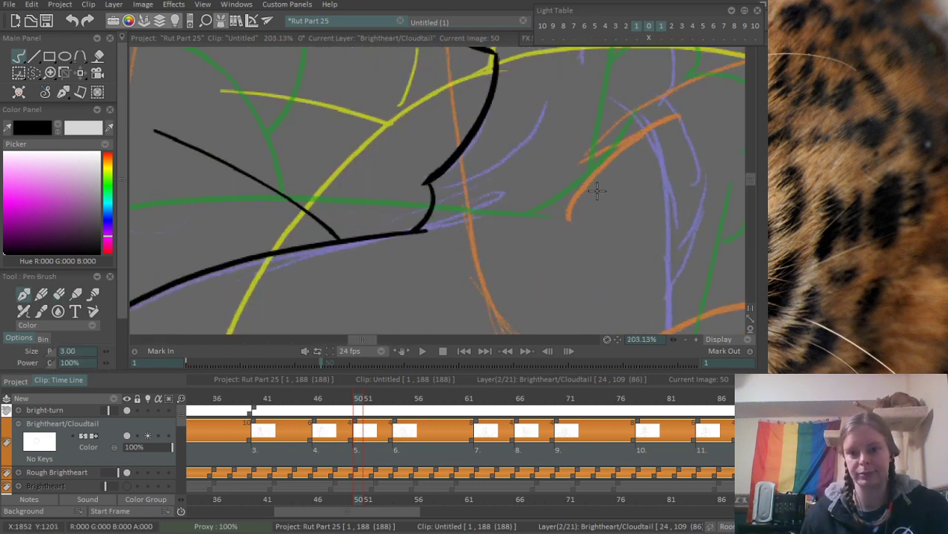
drag(371, 273, 467, 223)
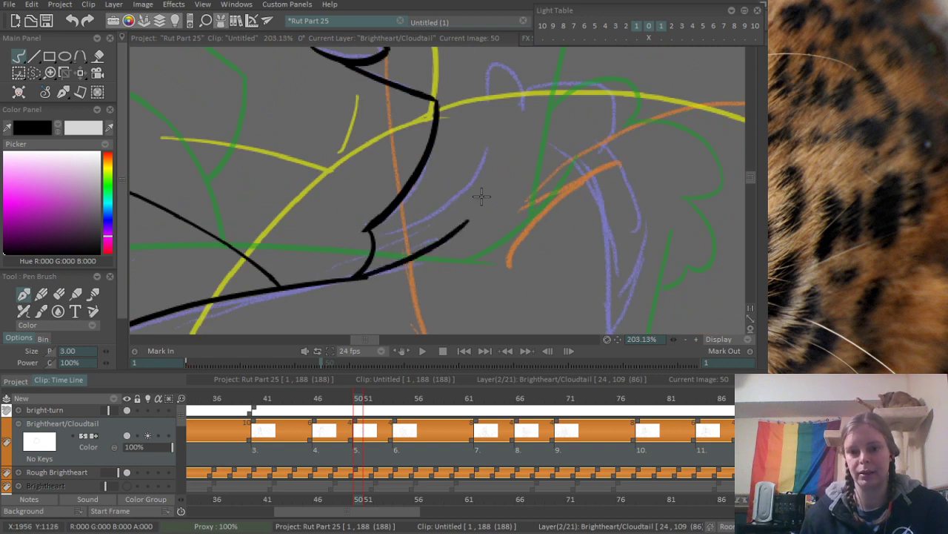
- Ink the long slanting lower edge of the raised foreleg over the purple rough
scroll(486, 194, down, 6)
scroll(445, 231, up, 3)
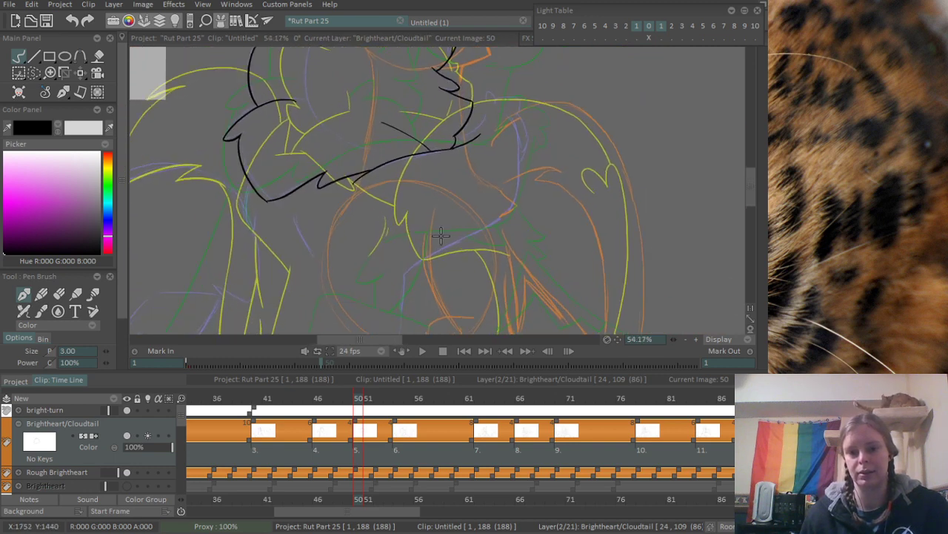
drag(351, 289, 580, 169)
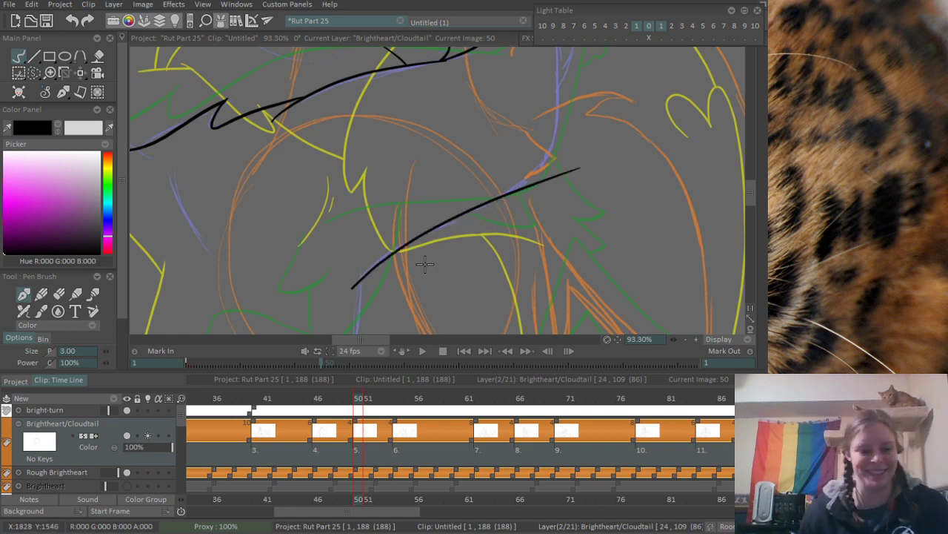
- Ink the raised foreleg's long bowed outer edge from the paw down toward the elbow, redoing the stroke until it follows the rough
mouse_move(515, 179)
mouse_down()
mouse_move(460, 186)
mouse_move(444, 275)
mouse_up()
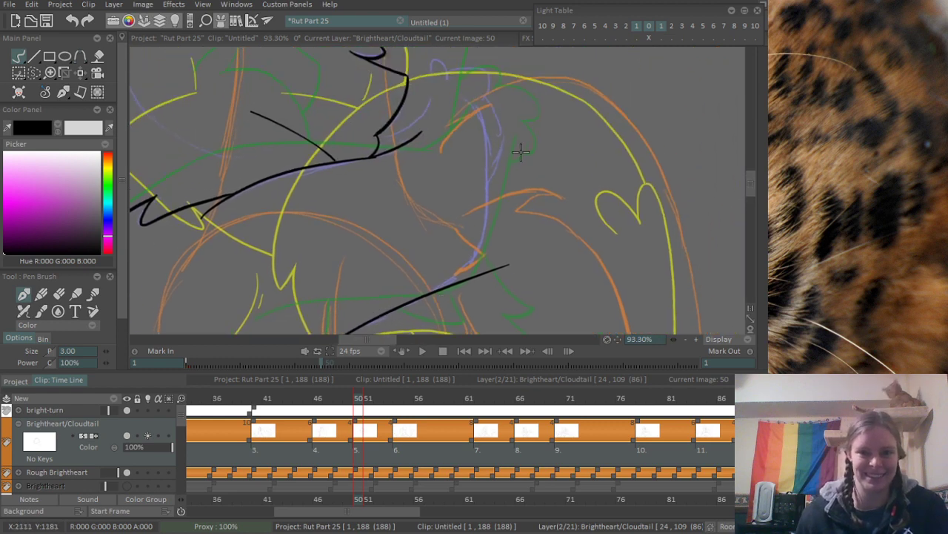
scroll(521, 152, up, 1)
drag(452, 87, 466, 248)
key(ctrl+z)
drag(457, 86, 464, 256)
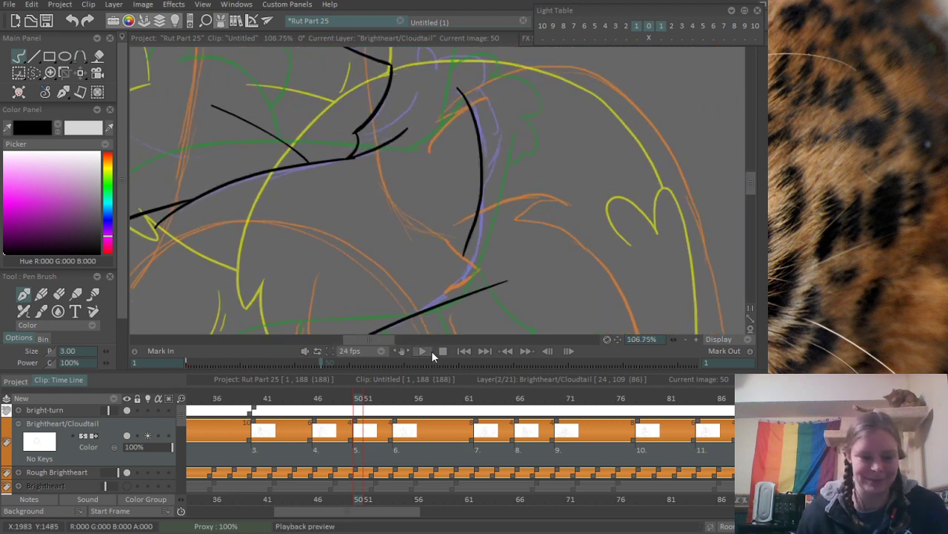
key(ctrl+z)
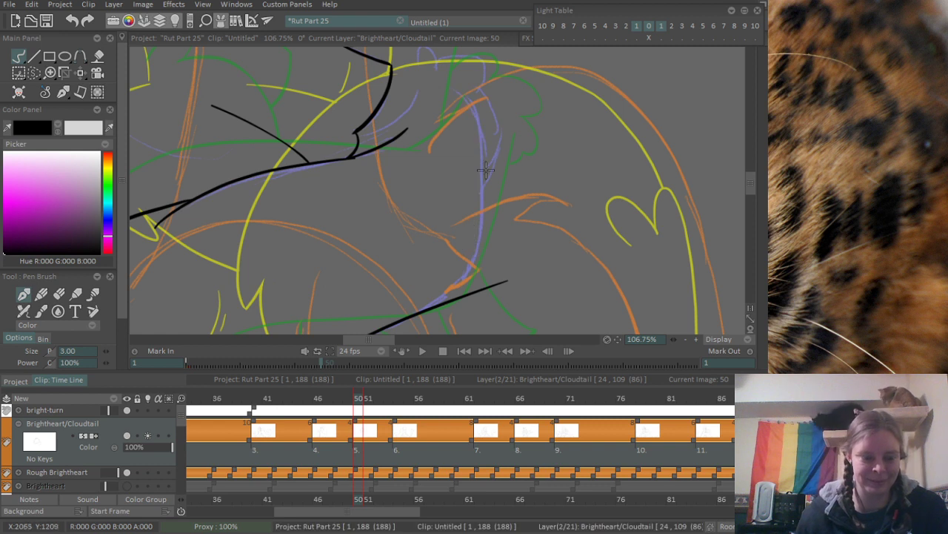
drag(507, 151, 464, 121)
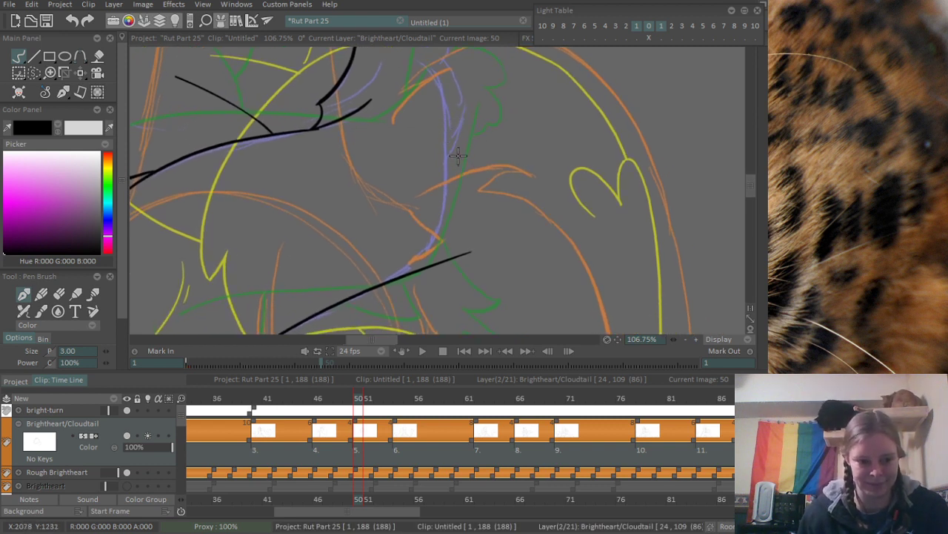
drag(424, 88, 463, 94)
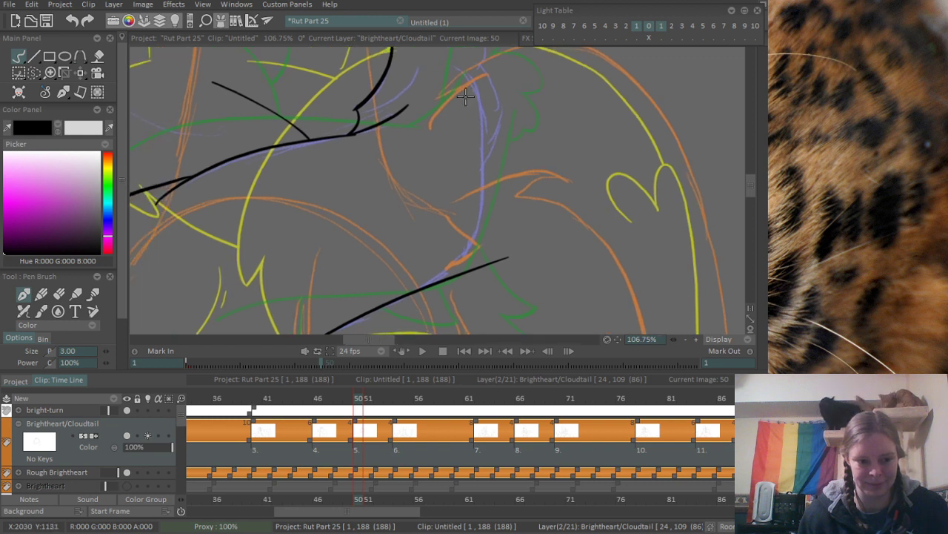
mouse_move(460, 71)
mouse_down()
mouse_move(477, 211)
mouse_move(456, 259)
mouse_up()
- Ink the elbow bend joining the foreleg's outer edge to its slanting lower edge, and erase the overshoot beyond the bend
scroll(469, 222, up, 3)
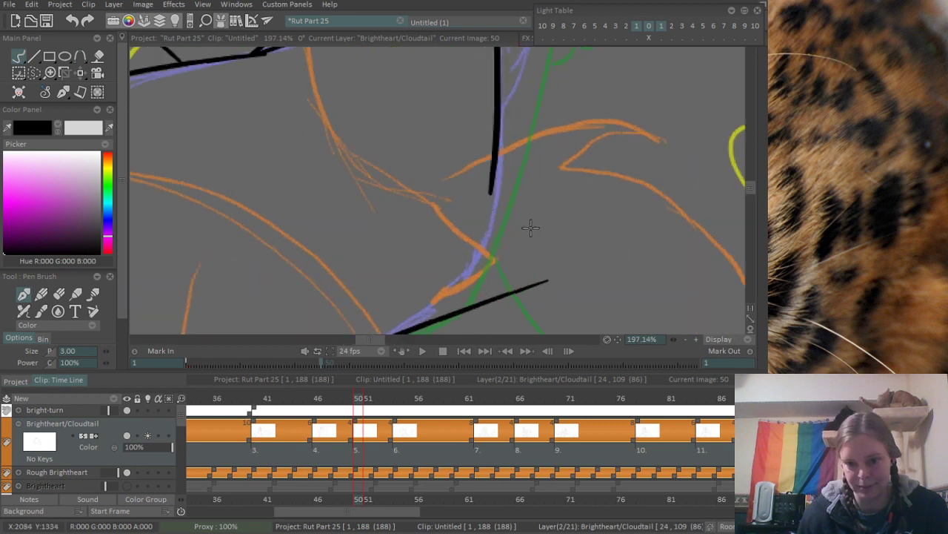
mouse_move(519, 145)
mouse_down()
mouse_move(501, 215)
mouse_move(412, 298)
mouse_up()
key(ctrl+z)
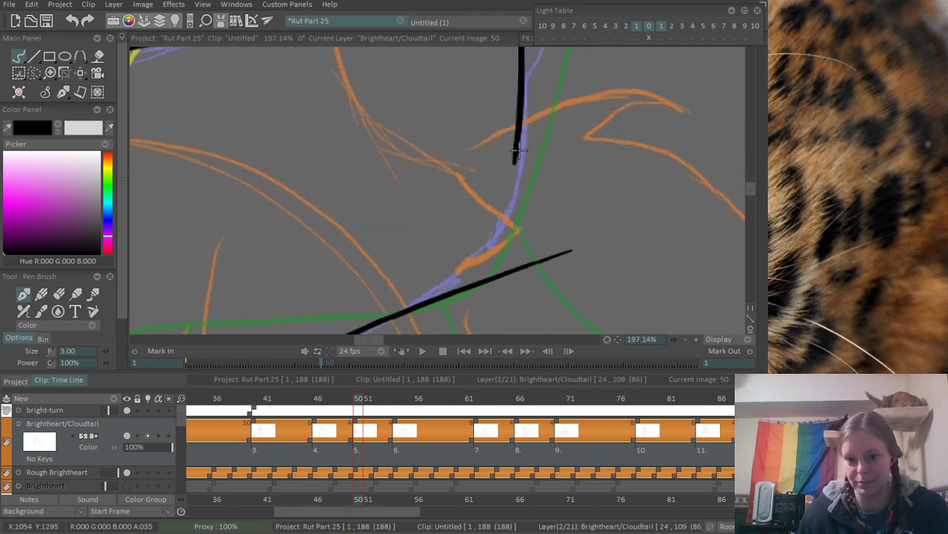
drag(520, 151, 492, 247)
key(ctrl+z)
drag(520, 145, 495, 232)
mouse_move(384, 318)
mouse_down()
mouse_move(426, 296)
mouse_move(475, 215)
mouse_move(515, 187)
mouse_move(491, 240)
mouse_move(503, 209)
mouse_up()
key(ctrl+z)
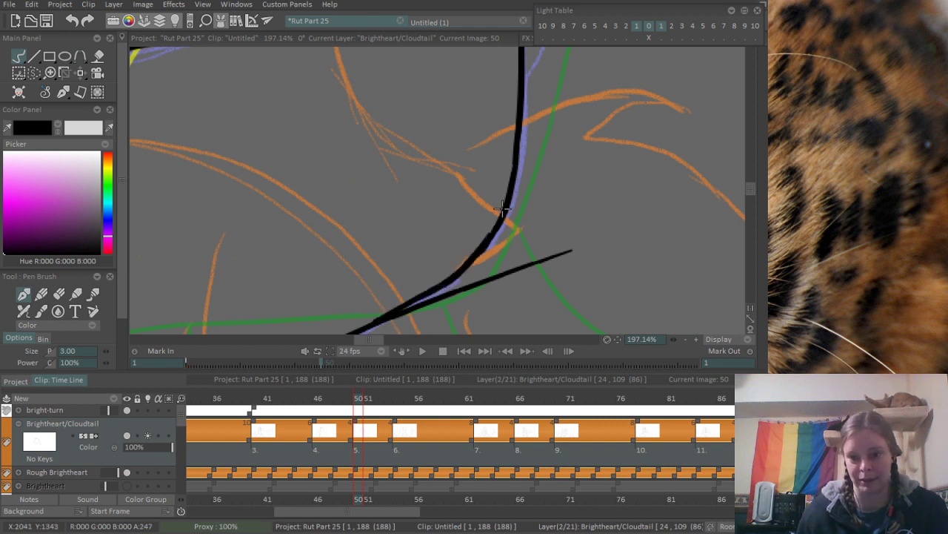
drag(517, 249, 542, 185)
key(e)
mouse_move(436, 250)
mouse_down()
mouse_move(521, 216)
mouse_move(426, 263)
mouse_move(604, 183)
mouse_move(502, 248)
mouse_move(466, 233)
mouse_move(446, 254)
mouse_move(465, 228)
mouse_up()
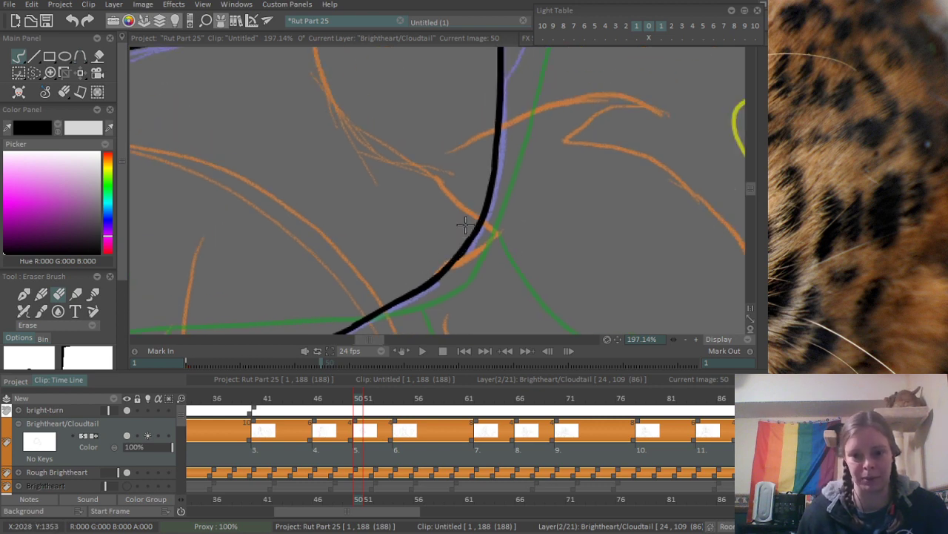
- Ink the first rounded toe of the raised paw beside the upper fur curve
drag(509, 163, 389, 244)
drag(495, 163, 415, 328)
drag(415, 187, 510, 189)
drag(435, 236, 429, 183)
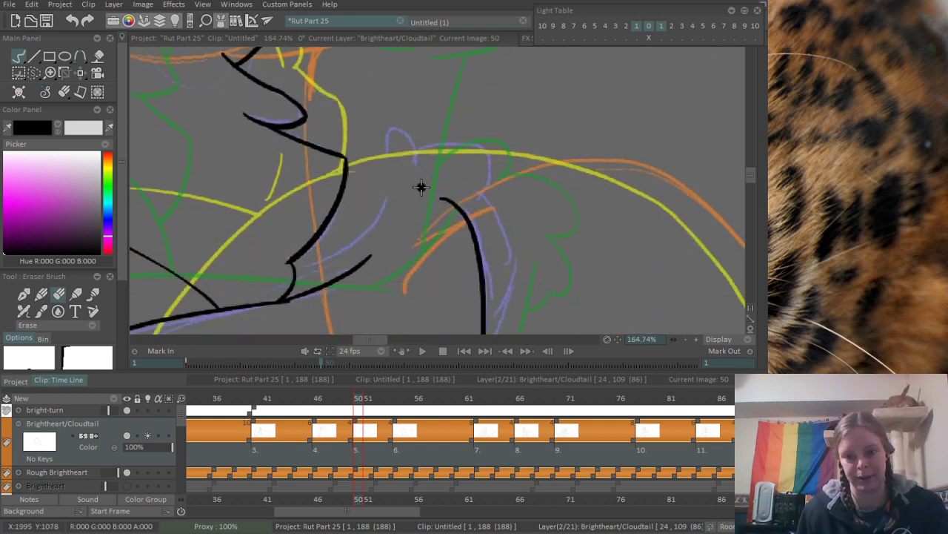
key(b)
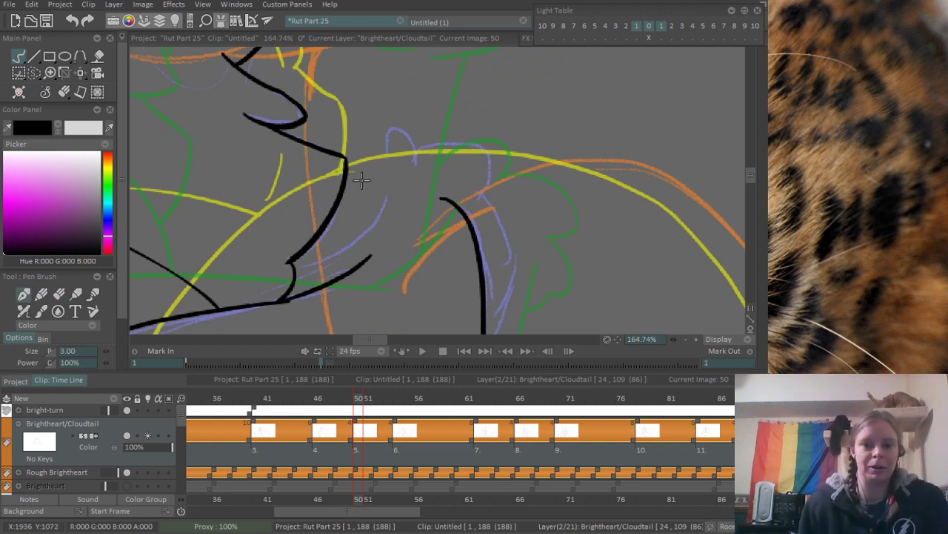
mouse_move(359, 200)
mouse_down()
mouse_move(426, 150)
mouse_move(476, 158)
mouse_move(506, 237)
mouse_up()
key(ctrl+z)
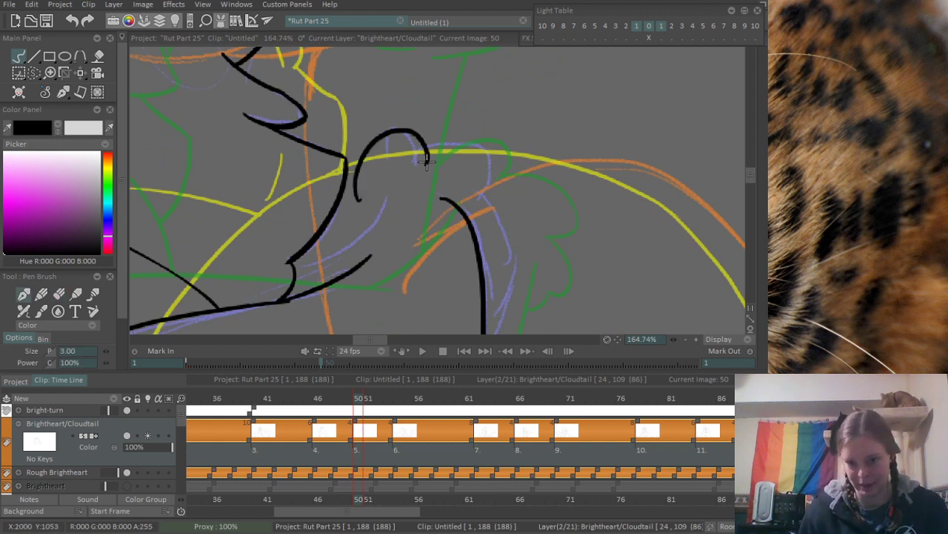
- Ink the remaining two rounded toes of the raised paw, ending the last one on the foreleg's outer edge
drag(433, 155, 511, 237)
key(ctrl+z)
mouse_move(434, 155)
mouse_down()
mouse_move(512, 238)
mouse_move(534, 290)
mouse_move(486, 310)
mouse_up()
mouse_move(489, 303)
mouse_down()
mouse_move(483, 222)
mouse_move(497, 180)
mouse_up()
key(ctrl+z)
drag(520, 116, 495, 191)
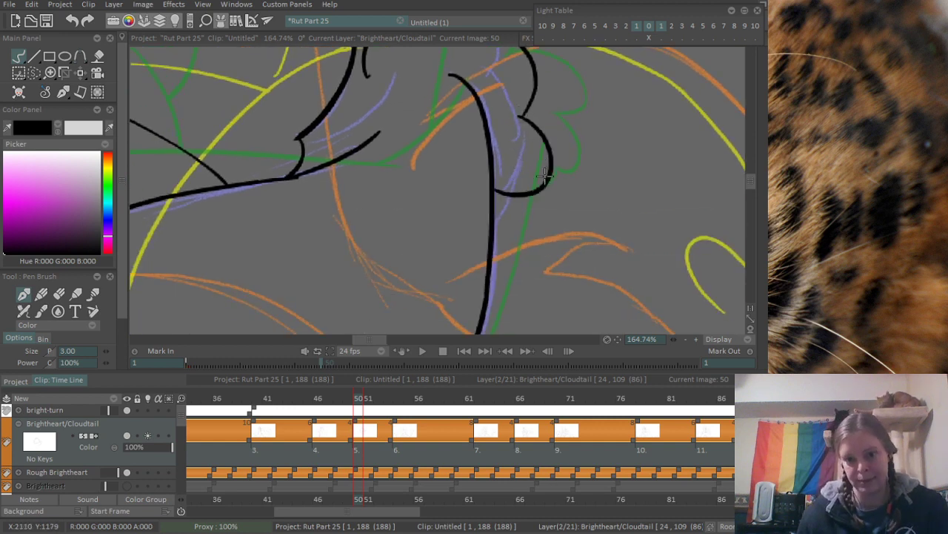
- Join the first toe to the fur curve with a short line and erase the toe's overshoot below it
scroll(544, 176, up, 3)
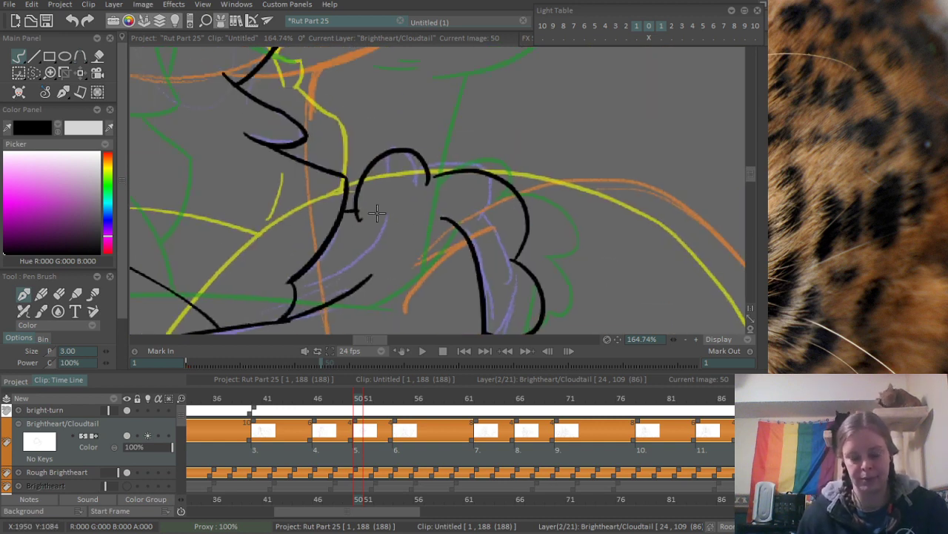
key(e)
drag(364, 221, 358, 216)
- Ink the long outward-bowed curve at the rear of the body down to the canvas's lower edge
scroll(451, 204, down, 5)
mouse_move(415, 240)
mouse_down()
mouse_move(436, 159)
mouse_move(387, 277)
mouse_up()
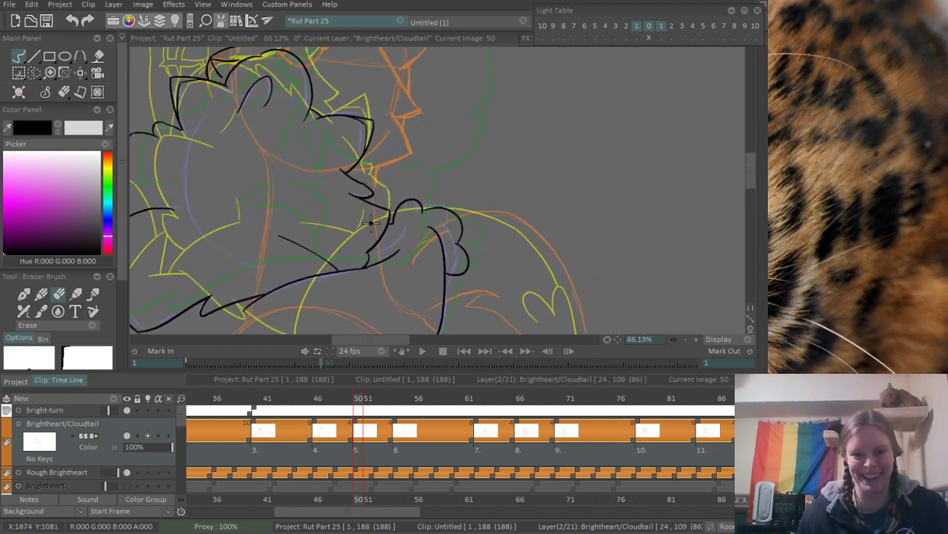
drag(372, 222, 446, 173)
drag(298, 210, 339, 167)
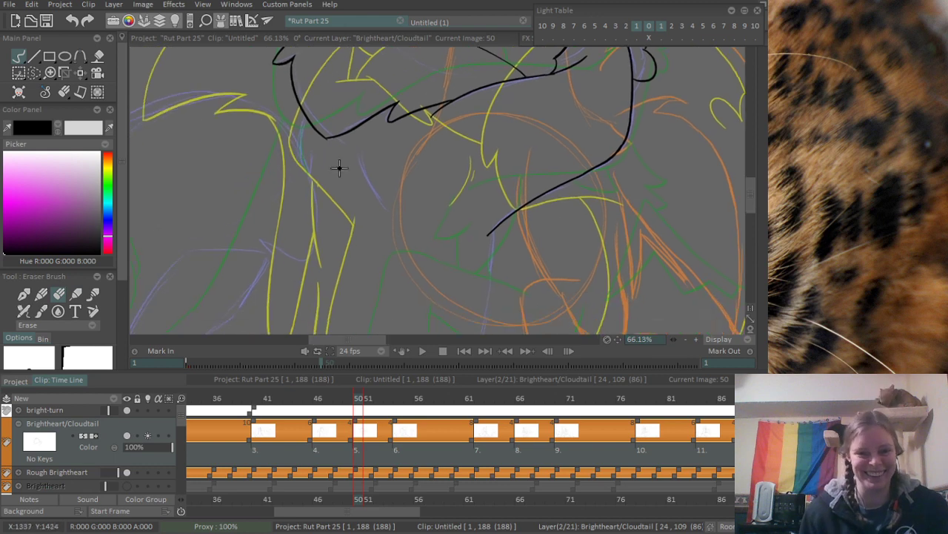
key(e)
drag(246, 211, 299, 173)
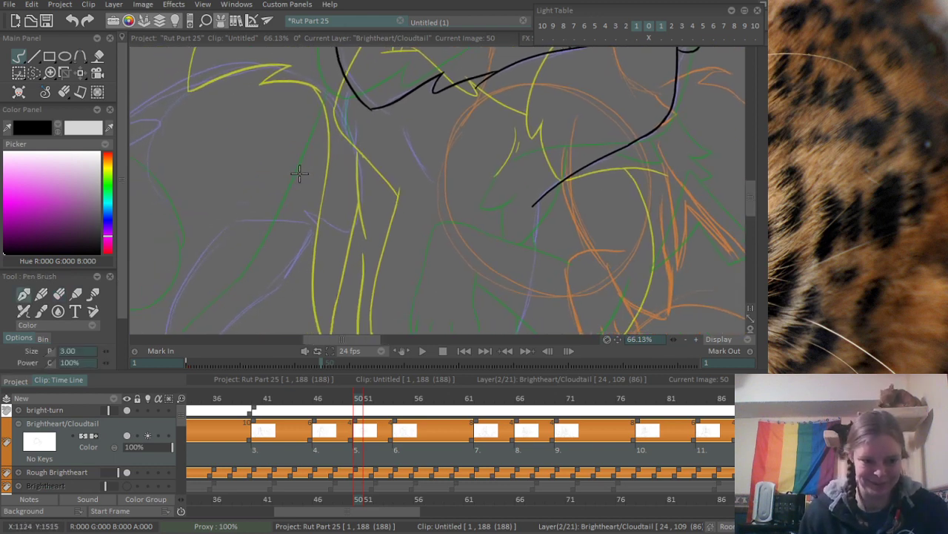
mouse_move(191, 163)
mouse_down()
mouse_move(345, 123)
mouse_move(386, 126)
mouse_up()
scroll(280, 152, down, 5)
drag(218, 273, 216, 225)
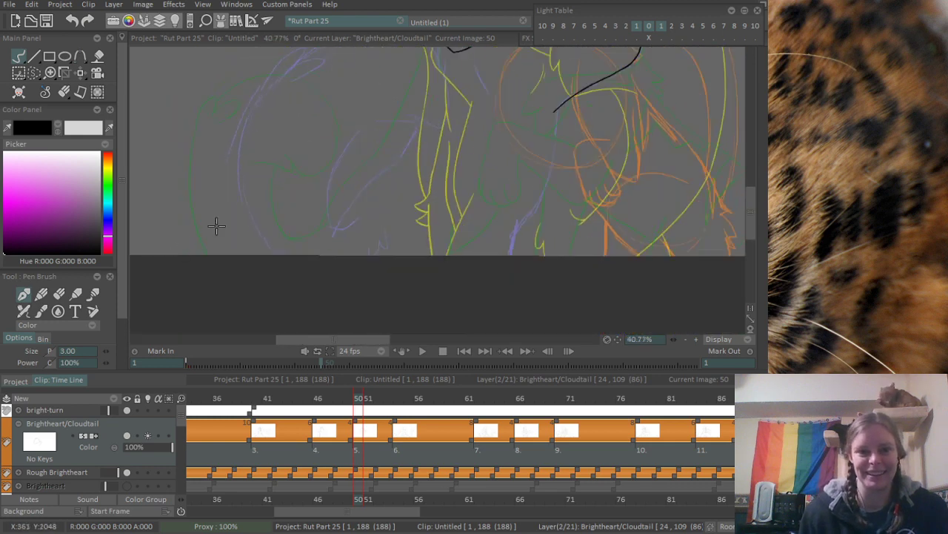
scroll(217, 226, up, 2)
drag(262, 66, 261, 286)
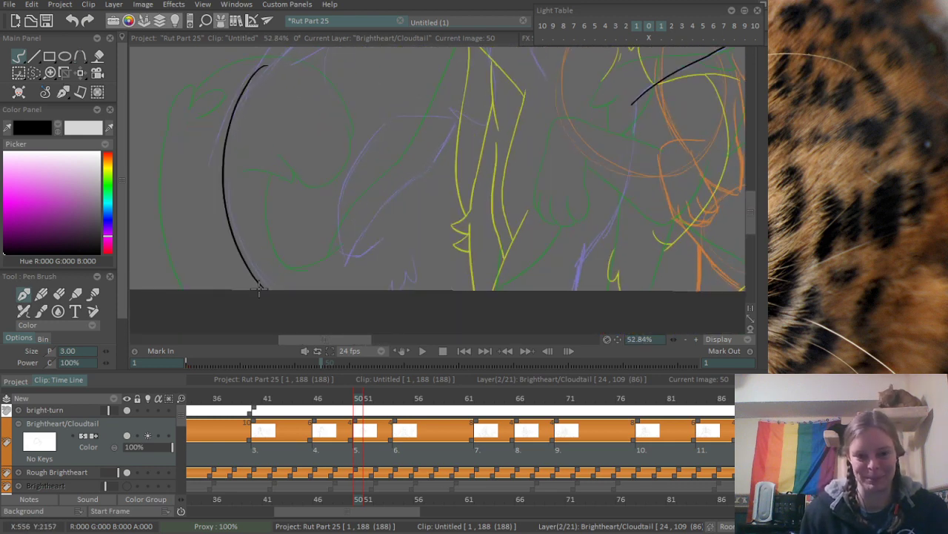
- Ink the curved outer edge of the purple limb rough inside the rear body curve, redoing strokes that miss the rough
scroll(318, 201, up, 3)
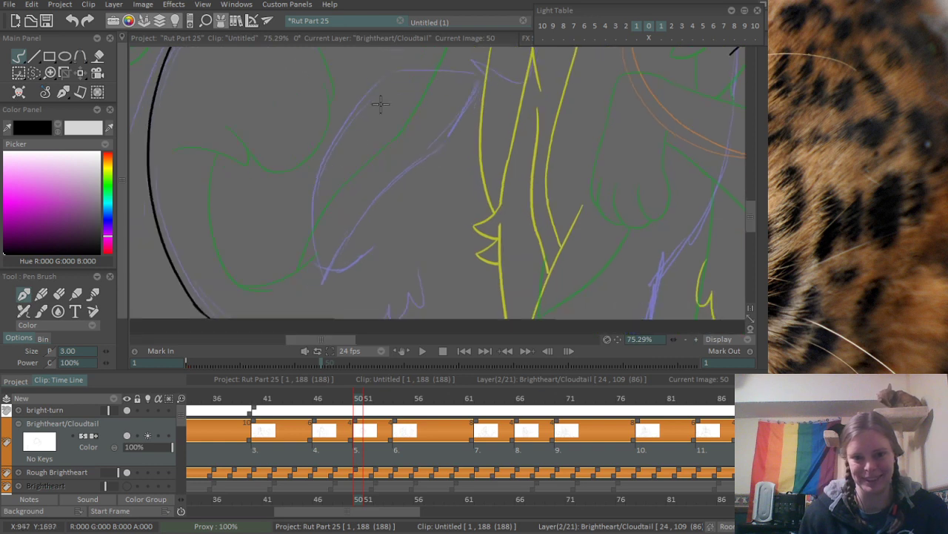
drag(392, 72, 318, 275)
key(ctrl+z)
mouse_move(391, 77)
mouse_down()
mouse_move(303, 281)
mouse_move(373, 83)
mouse_move(348, 303)
mouse_move(352, 96)
mouse_move(343, 279)
mouse_move(407, 238)
mouse_up()
key(ctrl+z)
key(ctrl+z)
scroll(337, 255, up, 2)
key(ctrl+z)
mouse_move(326, 276)
mouse_down()
mouse_move(393, 233)
mouse_move(385, 164)
mouse_up()
drag(420, 208, 386, 273)
scroll(454, 171, down, 5)
drag(415, 122, 286, 320)
scroll(320, 223, up, 5)
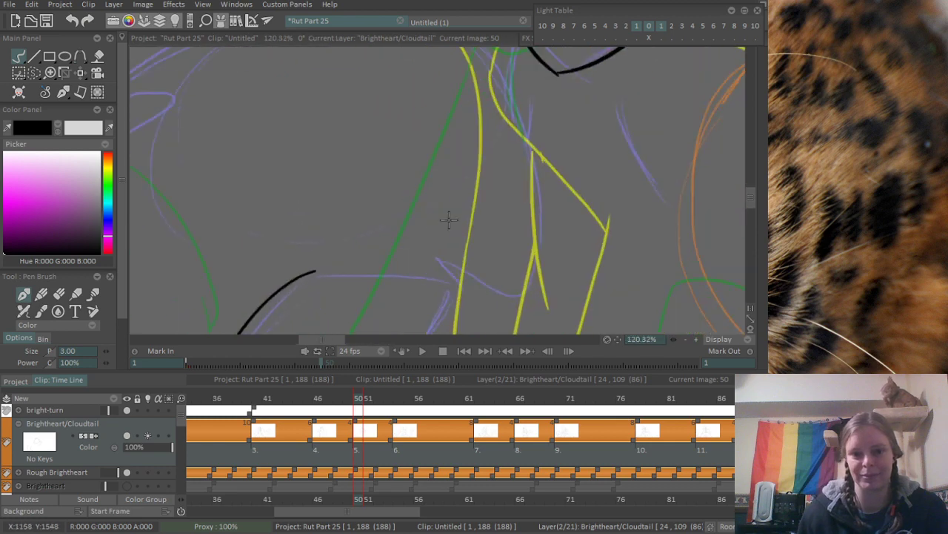
- Ink the arched upper edge of the limb, continuing from its curved outer edge across to the fur notch
drag(313, 272, 474, 304)
key(ctrl+z)
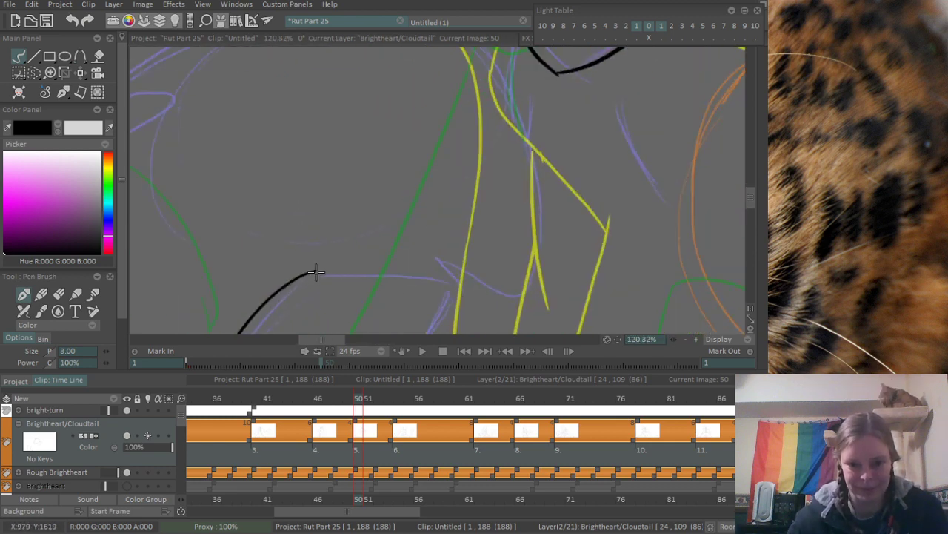
drag(315, 272, 478, 305)
key(ctrl+z)
drag(308, 273, 475, 288)
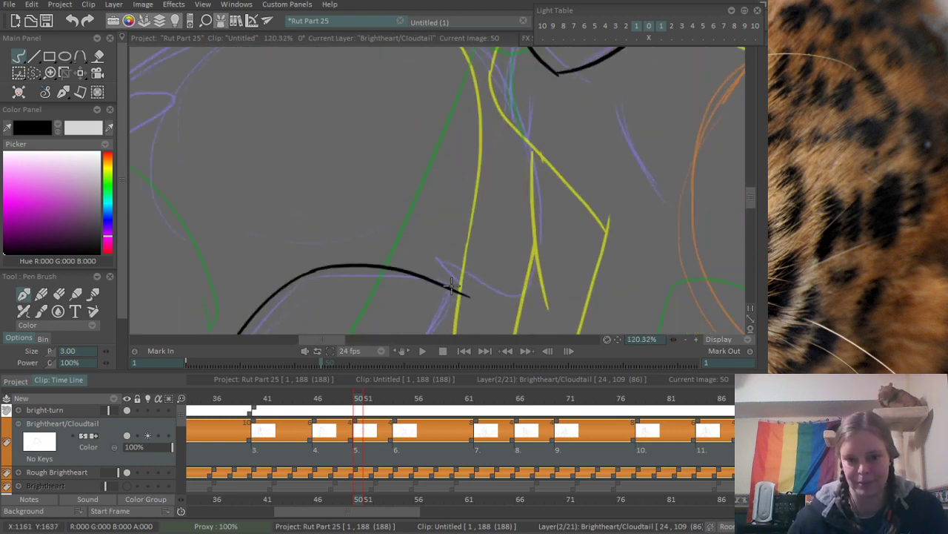
- Ink the pointed fur notch at the end of the limb's arched edge and the short line running on from its tip
drag(436, 254, 475, 298)
key(ctrl+z)
drag(436, 256, 471, 294)
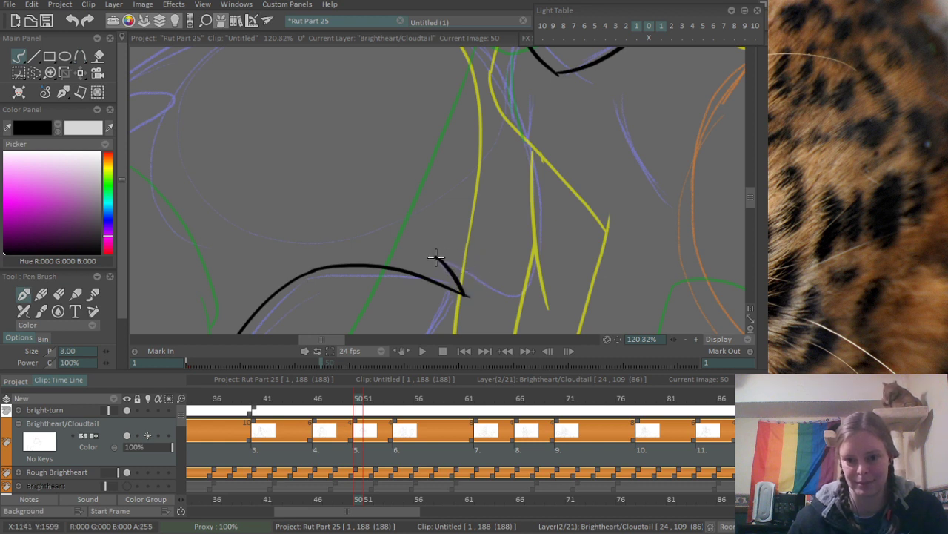
drag(437, 256, 528, 286)
- Ink the long body curve coming down to the line beyond the fur notch, and erase the overshoots at the corners
drag(527, 133, 561, 216)
mouse_move(360, 74)
mouse_down()
mouse_move(435, 83)
mouse_move(570, 335)
mouse_move(555, 210)
mouse_move(536, 251)
mouse_up()
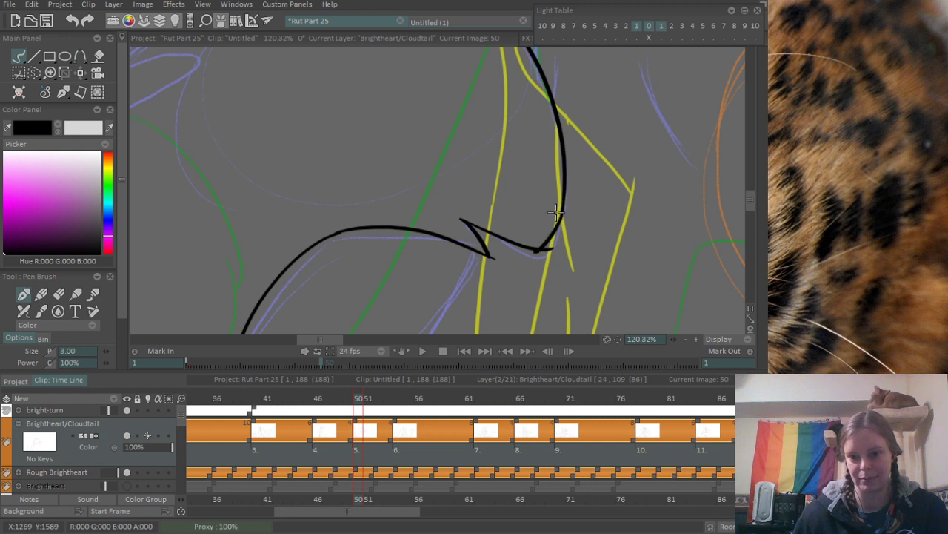
key(e)
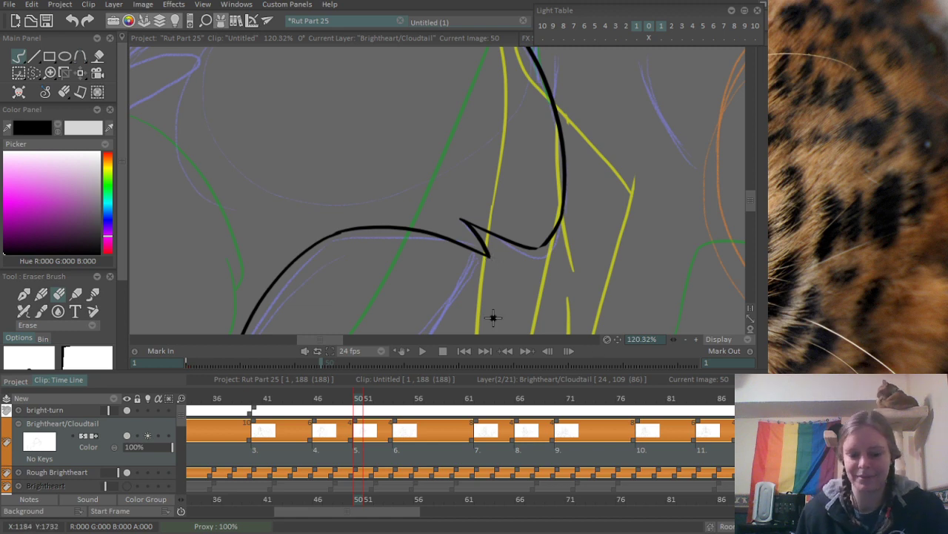
- Ink the two rounded fur lobes over the purple rough beyond the arched body line, and trim the old line end to join them
key(e)
drag(280, 111, 445, 277)
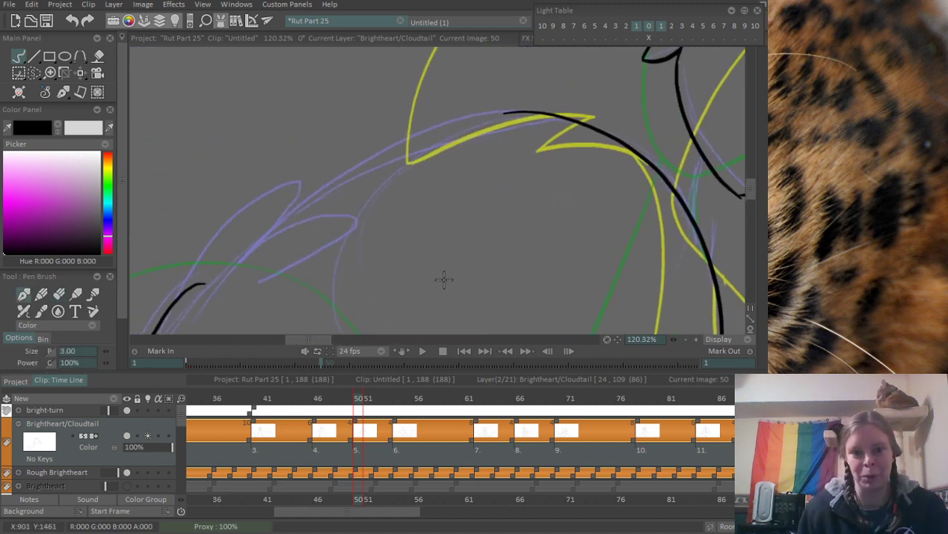
scroll(315, 215, down, 4)
scroll(280, 221, up, 4)
mouse_move(280, 261)
mouse_down()
mouse_move(275, 254)
mouse_move(387, 150)
mouse_move(353, 220)
mouse_up()
key(ctrl+z)
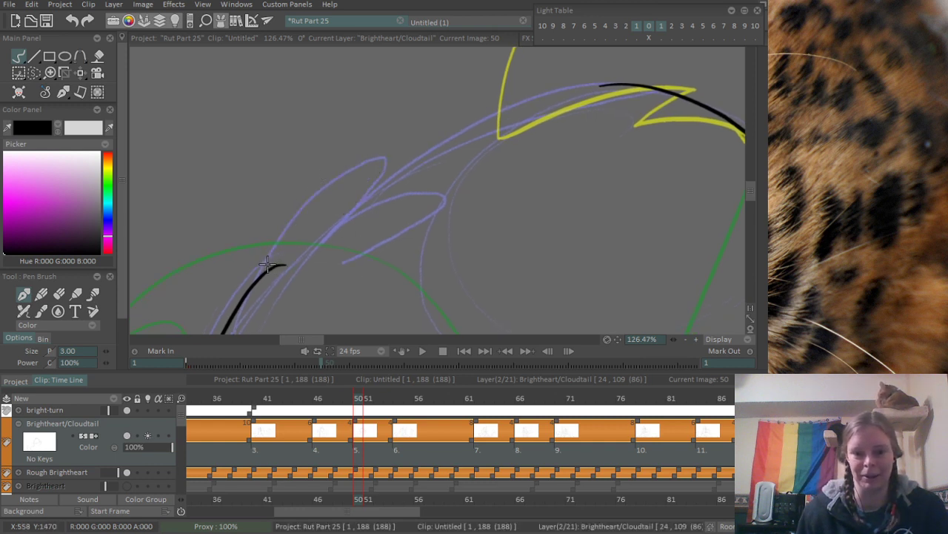
mouse_move(251, 277)
mouse_down()
mouse_move(376, 148)
mouse_move(341, 265)
mouse_up()
key(ctrl+z)
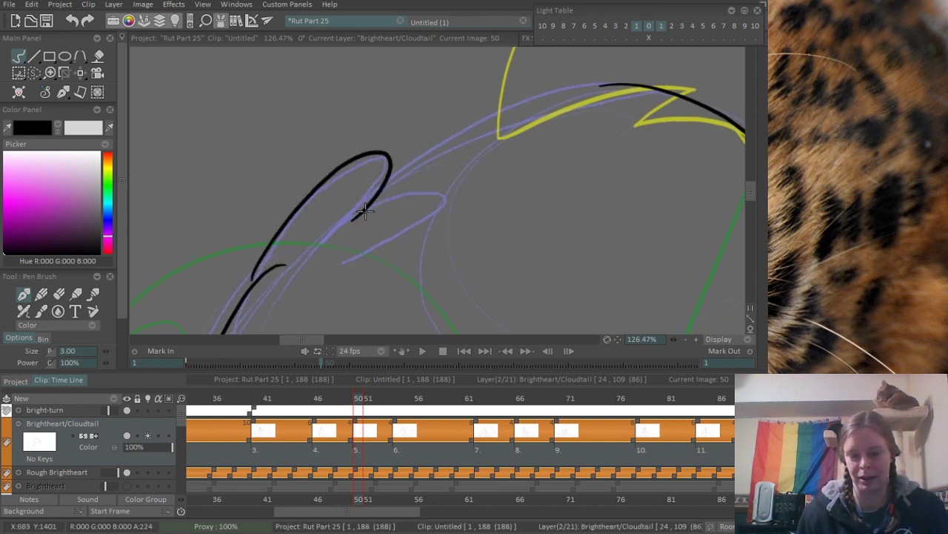
drag(356, 213, 342, 266)
key(e)
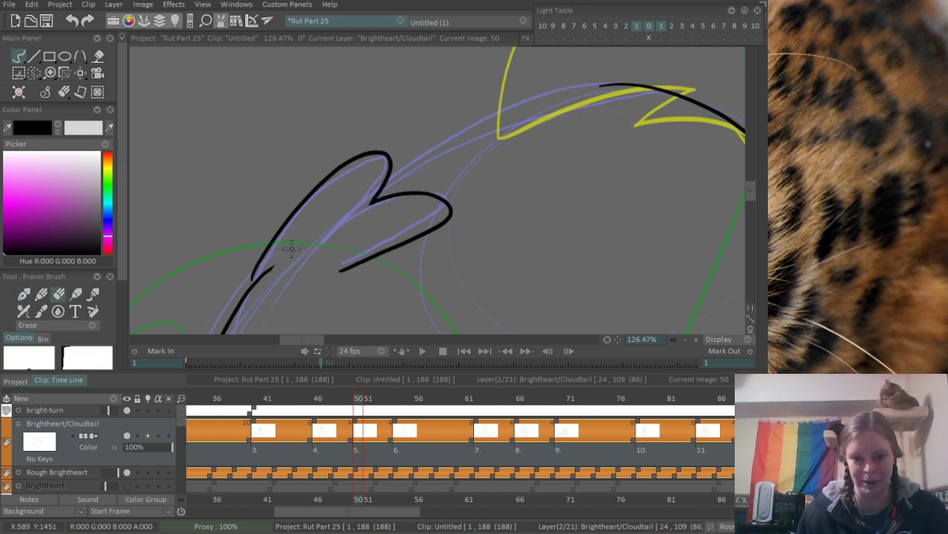
key(b)
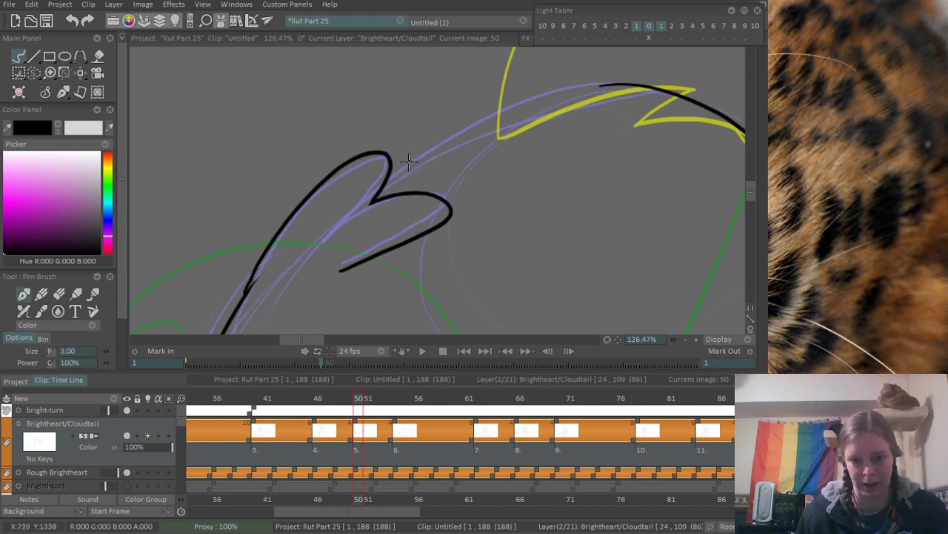
- Ink the long arched line from the upper rounded lobe to the existing body curve, redoing strokes that miss the rough
drag(393, 168, 658, 98)
key(ctrl+z)
mouse_move(393, 169)
mouse_down()
mouse_move(650, 94)
mouse_move(451, 127)
mouse_move(645, 94)
mouse_up()
key(ctrl+z)
key(ctrl+z)
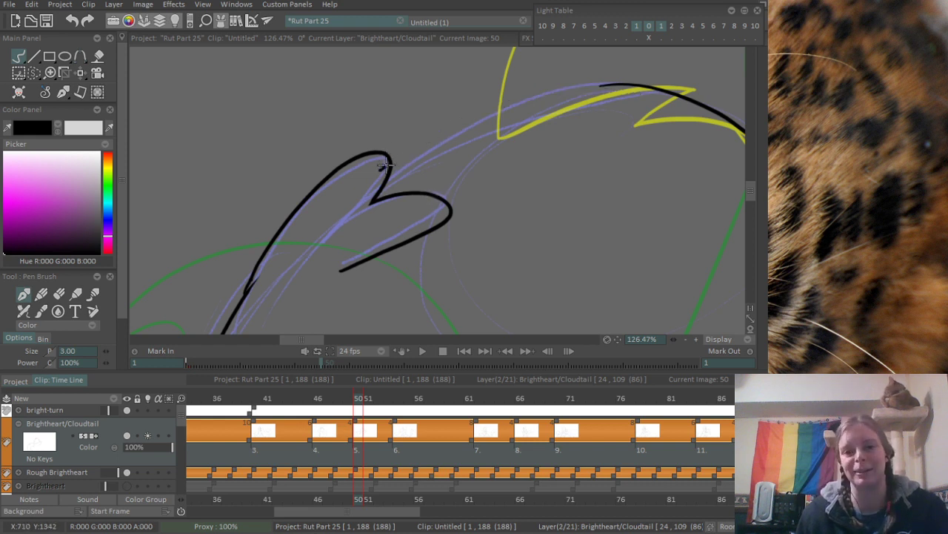
drag(383, 165, 655, 89)
- Erase the arched line's overshoot inside the upper lobe
scroll(511, 124, up, 3)
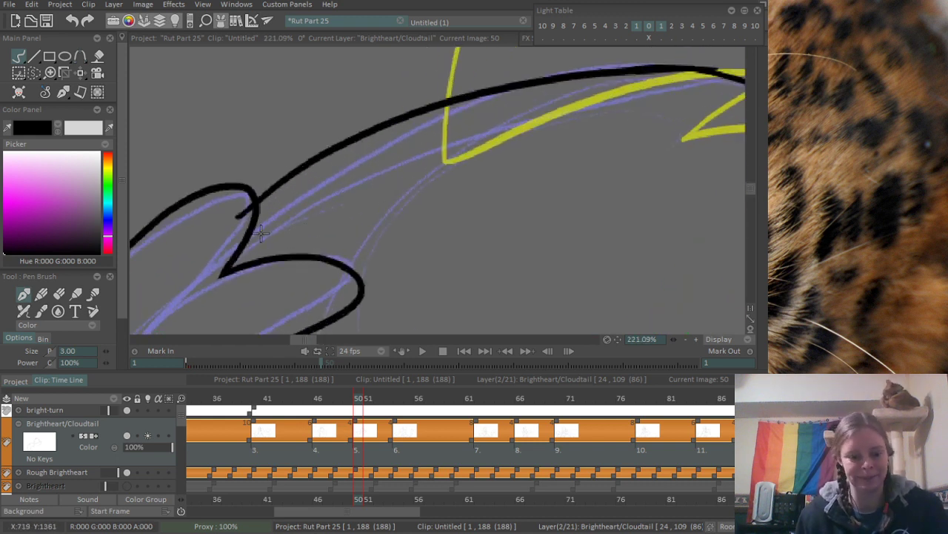
key(e)
drag(246, 221, 240, 212)
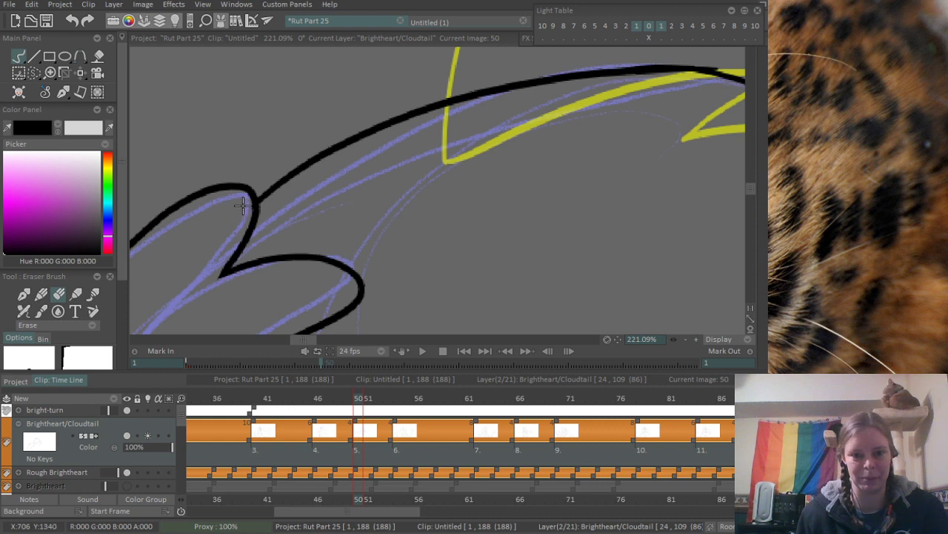
mouse_move(582, 166)
mouse_down()
mouse_move(397, 214)
mouse_move(355, 236)
mouse_up()
drag(524, 167, 437, 230)
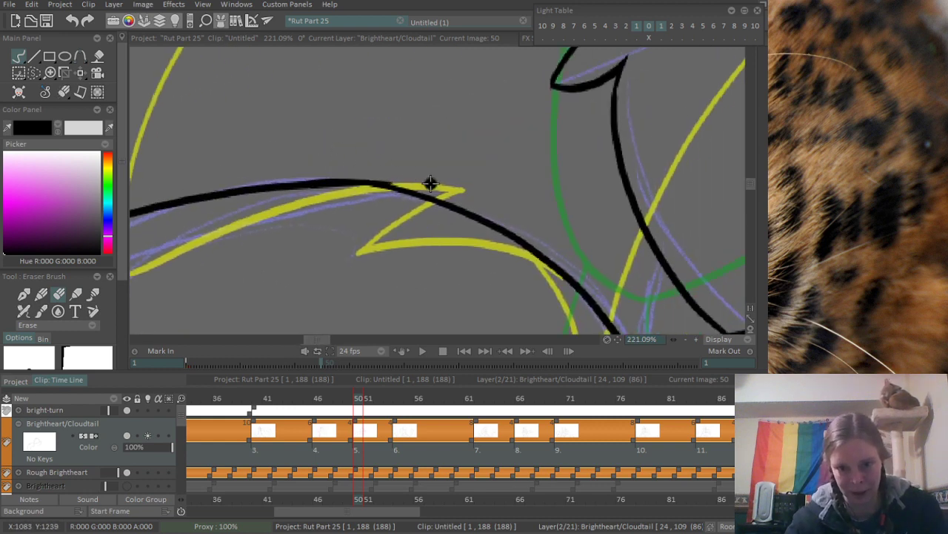
scroll(328, 164, down, 5)
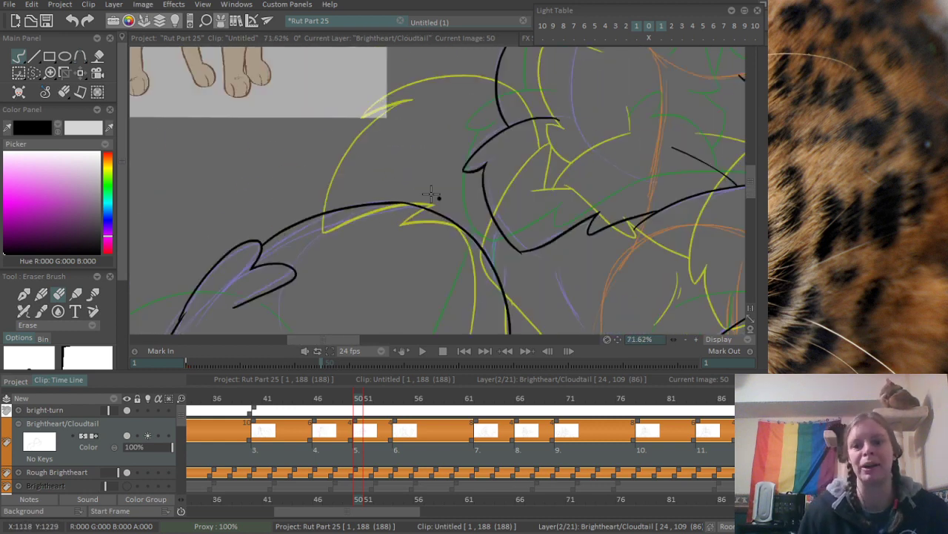
- Ink the short line linking the arched body curve to the pointed chest outline, and trim its ends
scroll(415, 194, up, 4)
key(b)
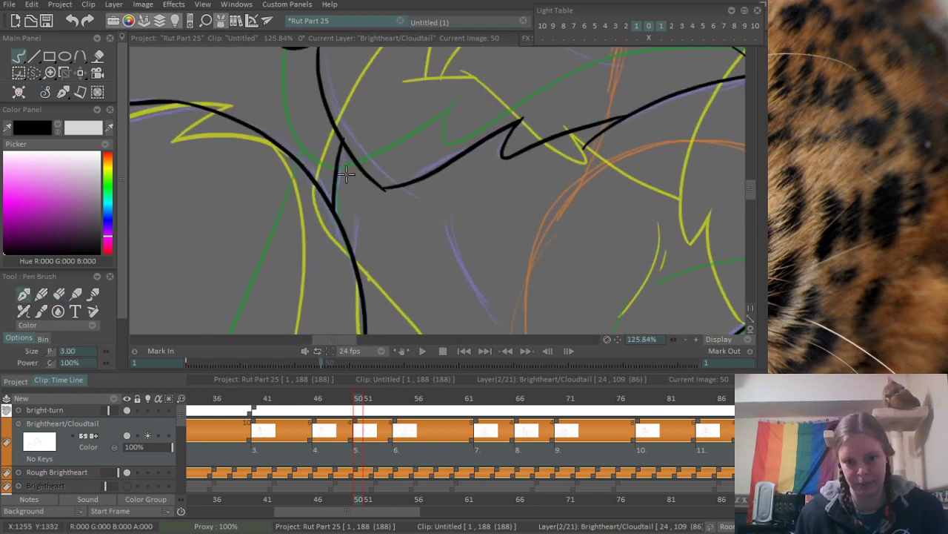
scroll(355, 127, up, 2)
scroll(341, 159, up, 1)
key(e)
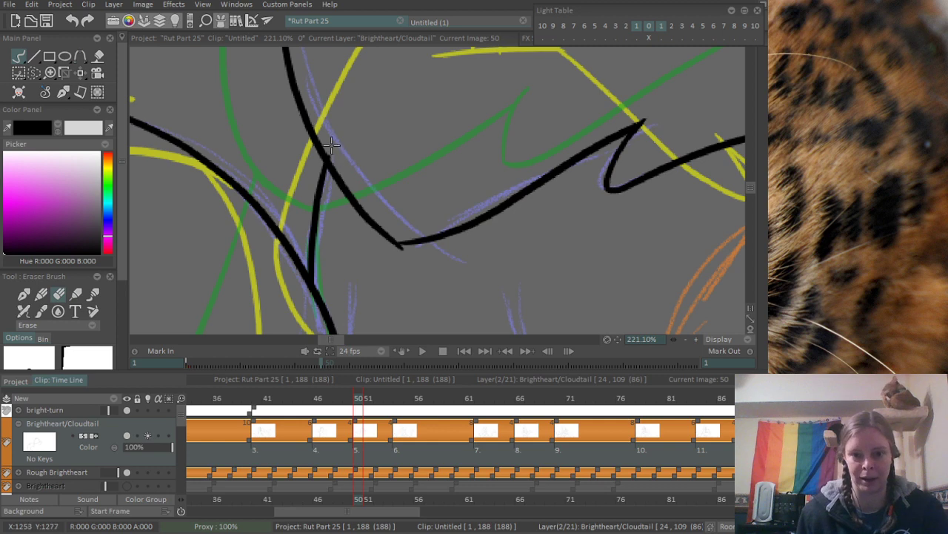
scroll(394, 252, down, 7)
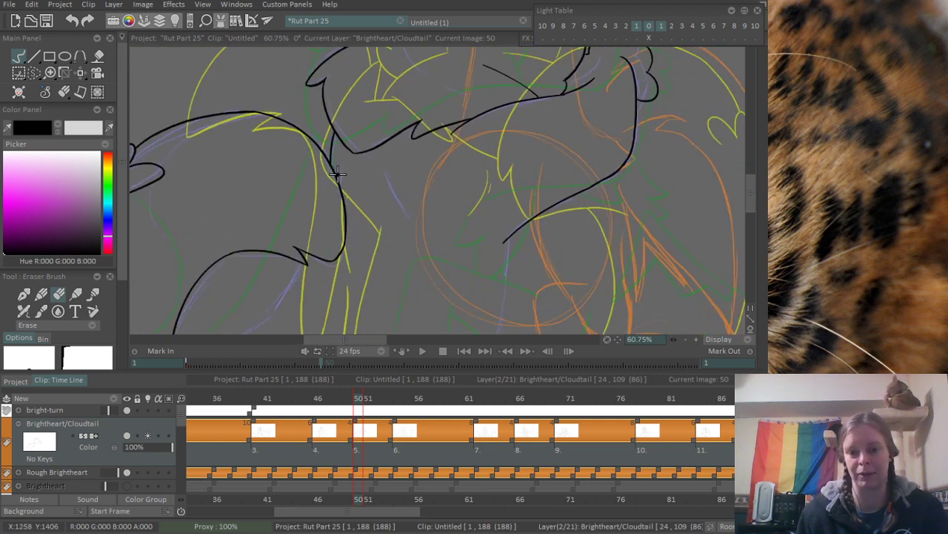
- Ink the short fur mark beside the body curve and the two short curved fur marks below the chest outline
scroll(336, 173, up, 4)
key(e)
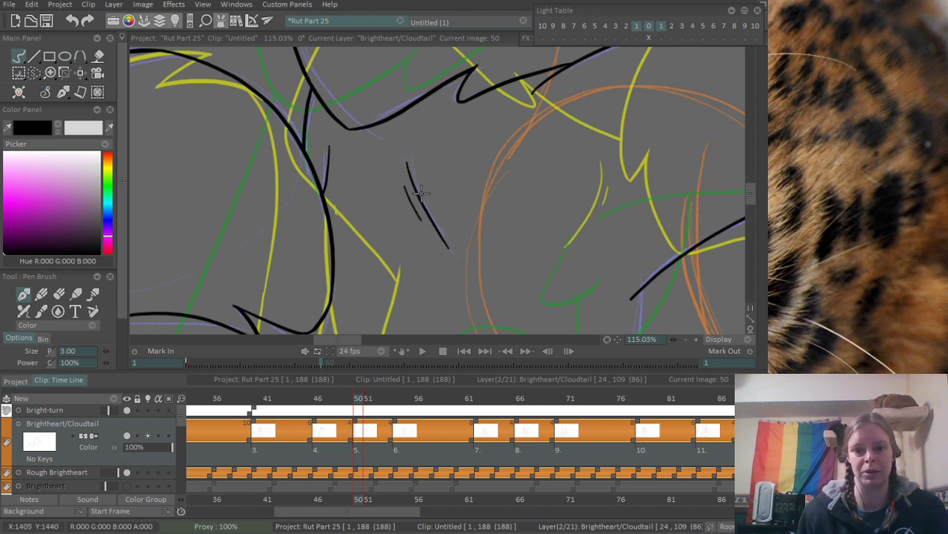
scroll(430, 143, down, 5)
- Ink the inner edge of the purple limb rough from the foot up toward the fur notch
scroll(384, 100, up, 5)
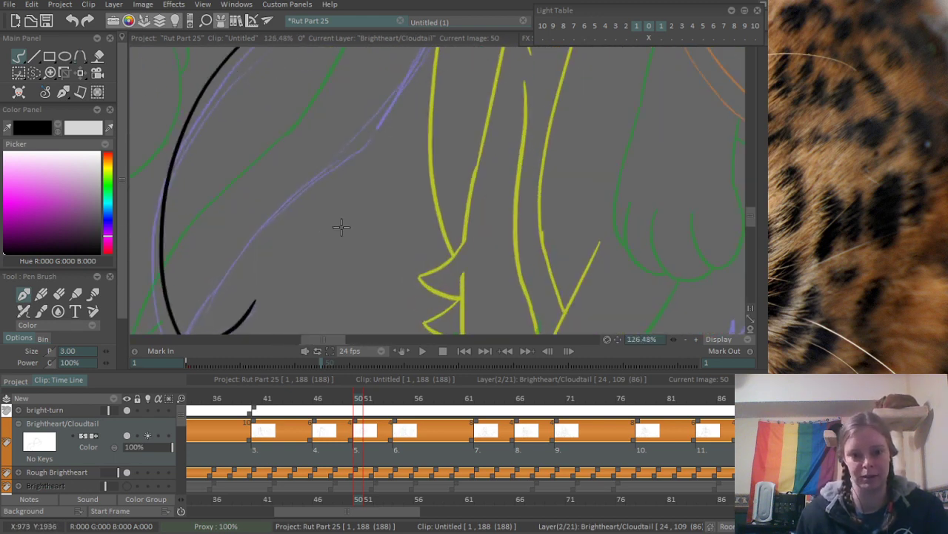
drag(203, 314, 398, 133)
key(ctrl+z)
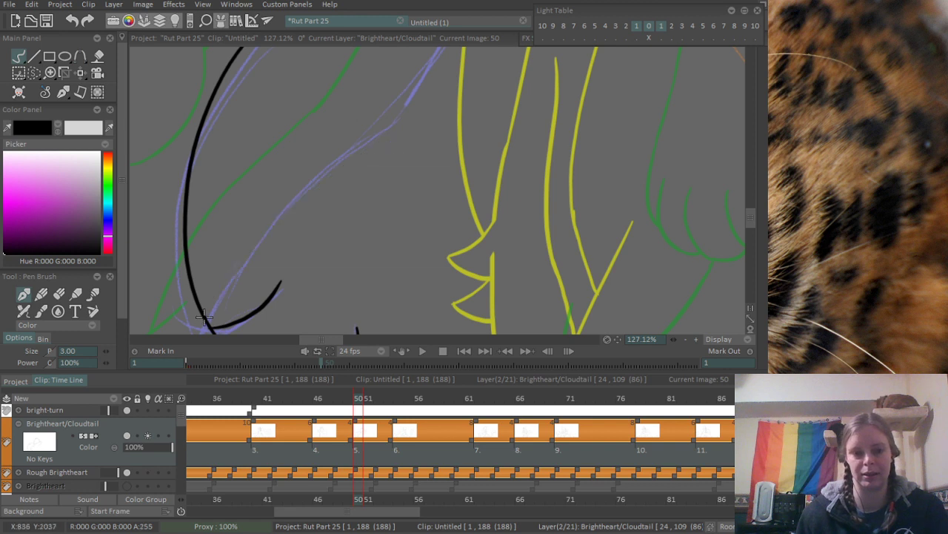
mouse_move(202, 324)
mouse_down()
mouse_move(418, 113)
mouse_move(332, 243)
mouse_move(374, 144)
mouse_up()
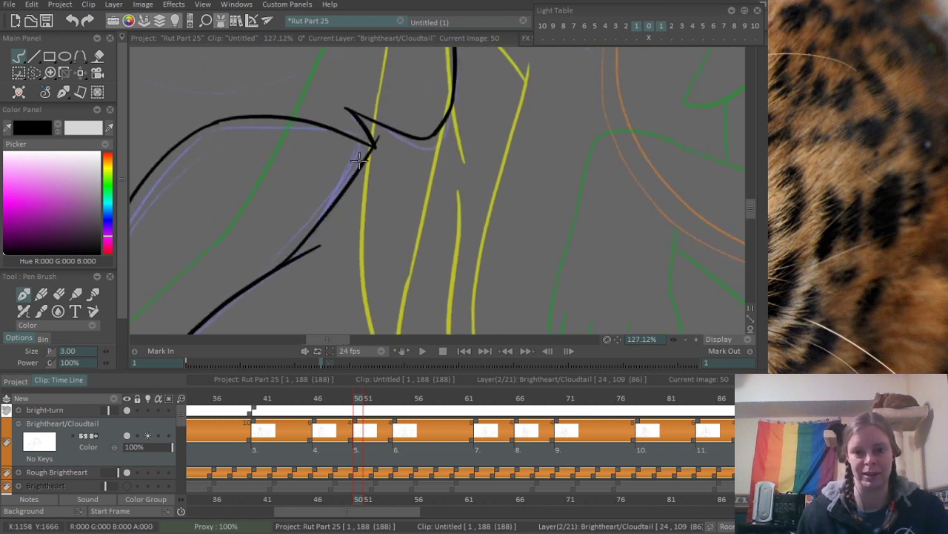
- Ink the upper part of the limb's inner edge up to the pointed fur notch, redoing it until it follows the rough
key(ctrl+z)
drag(277, 264, 348, 157)
key(ctrl+z)
drag(274, 263, 361, 138)
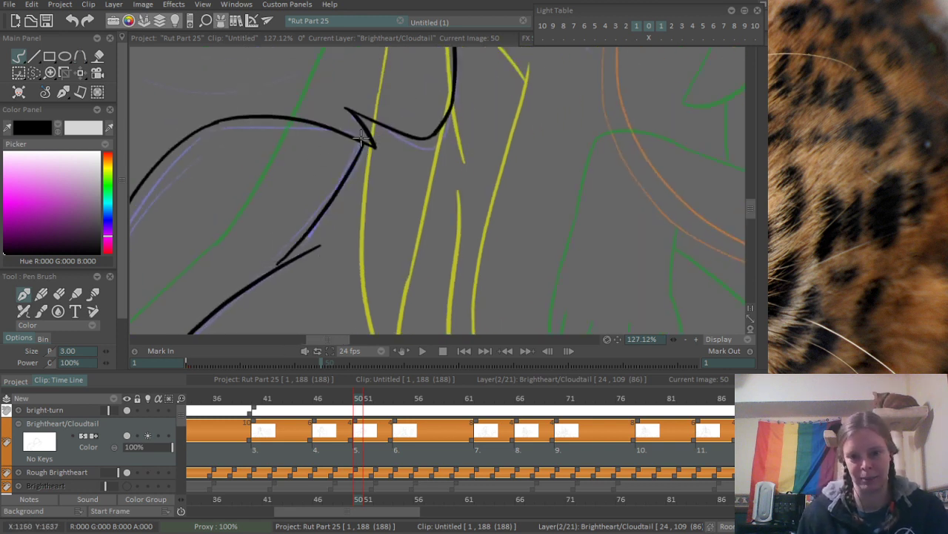
key(ctrl+z)
drag(279, 266, 355, 154)
key(ctrl+z)
drag(282, 266, 363, 146)
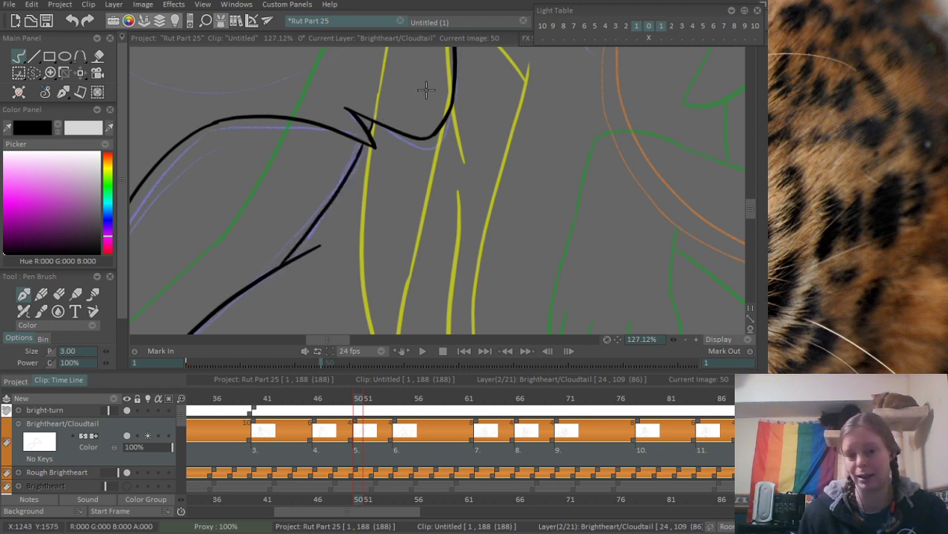
- Ink the long purple-rough line running down from the lower end of the diagonal body line, redoing the first stroke
mouse_move(582, 183)
mouse_down()
mouse_move(313, 236)
mouse_move(331, 153)
mouse_move(387, 178)
mouse_move(437, 110)
mouse_up()
mouse_move(447, 66)
mouse_down()
mouse_move(412, 212)
mouse_move(369, 304)
mouse_move(430, 185)
mouse_move(380, 237)
mouse_move(404, 202)
mouse_move(376, 269)
mouse_up()
key(ctrl+z)
key(ctrl+z)
drag(430, 132, 352, 331)
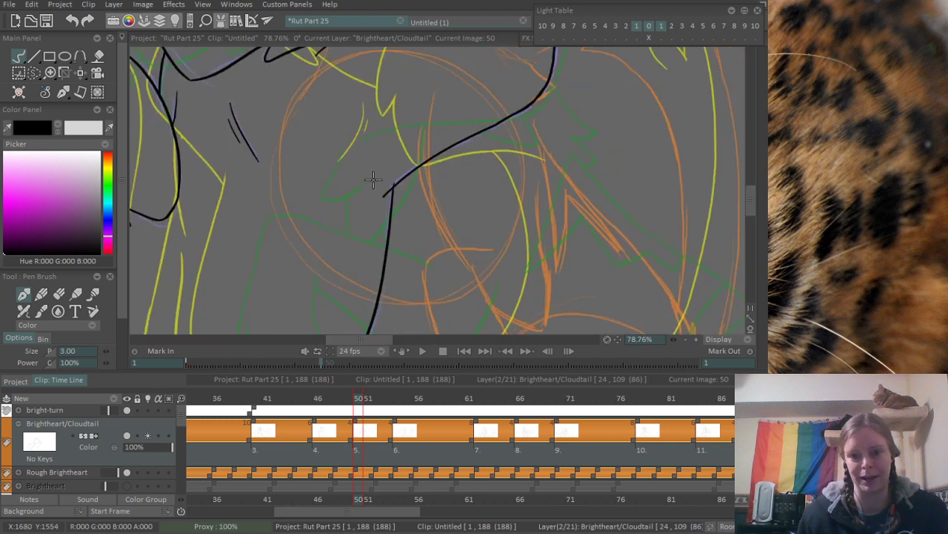
- Erase the overshoot at the corner where the long downward line meets the diagonal body line
drag(372, 180, 478, 209)
key(e)
mouse_move(387, 200)
mouse_down()
mouse_move(356, 243)
mouse_move(403, 186)
mouse_up()
drag(468, 133, 489, 258)
drag(386, 138, 364, 202)
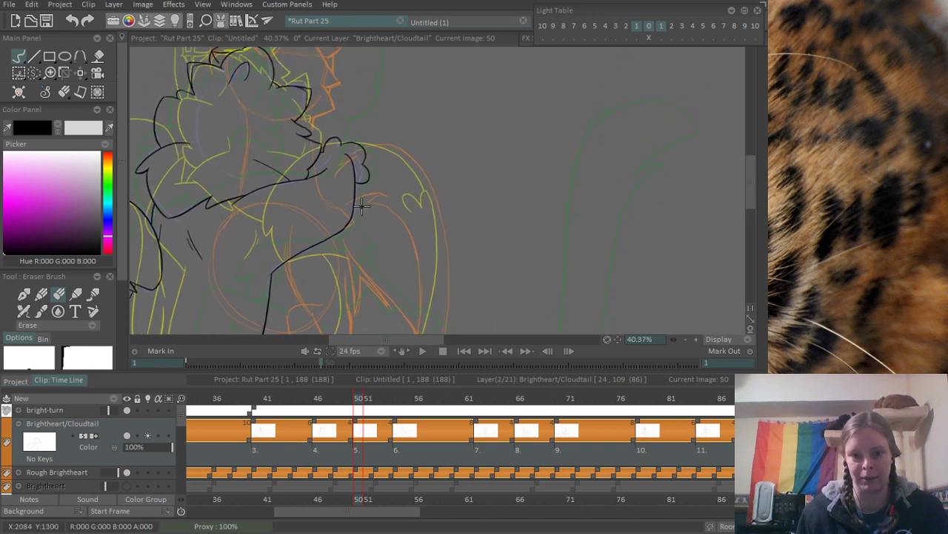
drag(344, 267, 429, 164)
scroll(383, 175, up, 2)
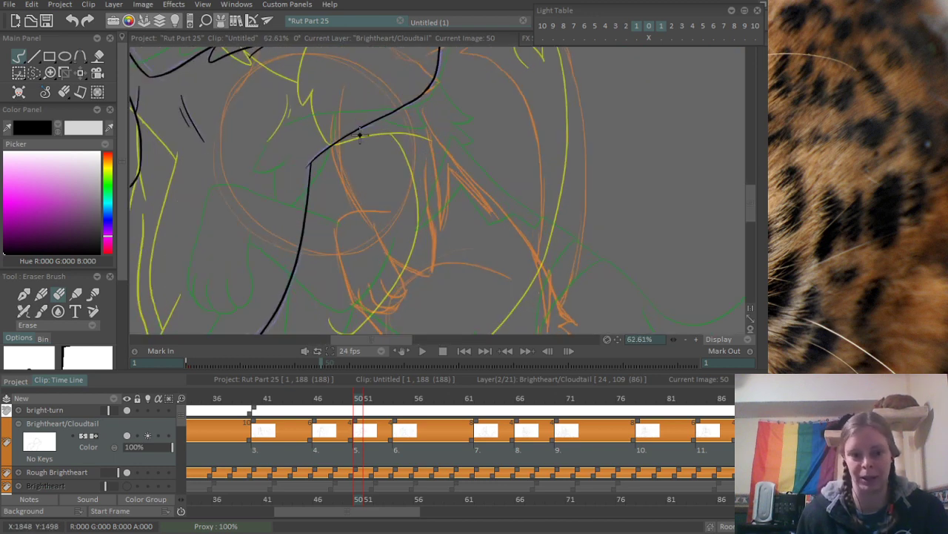
scroll(316, 143, up, 2)
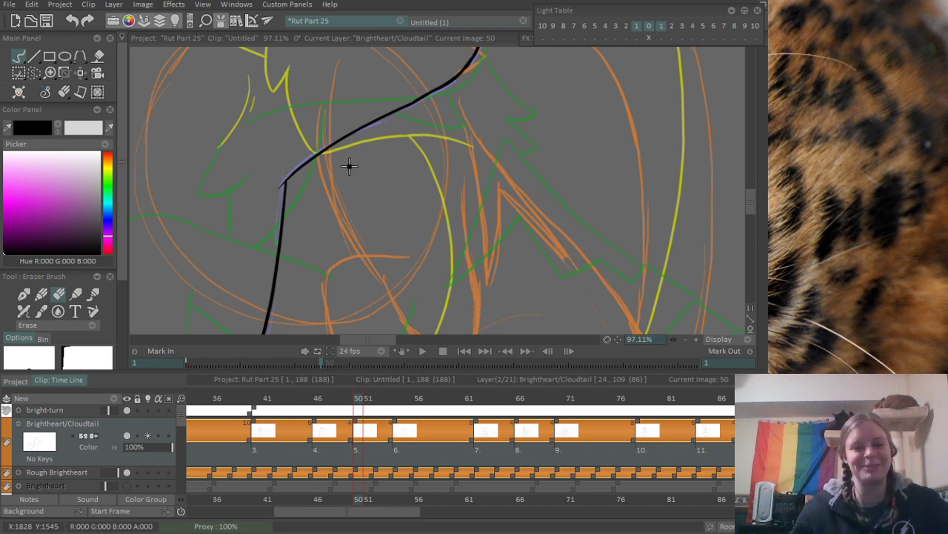
- Ink the upper edge of the orange limb rough, starting at the diagonal body line and running down toward the paw
key(b)
drag(253, 253, 253, 201)
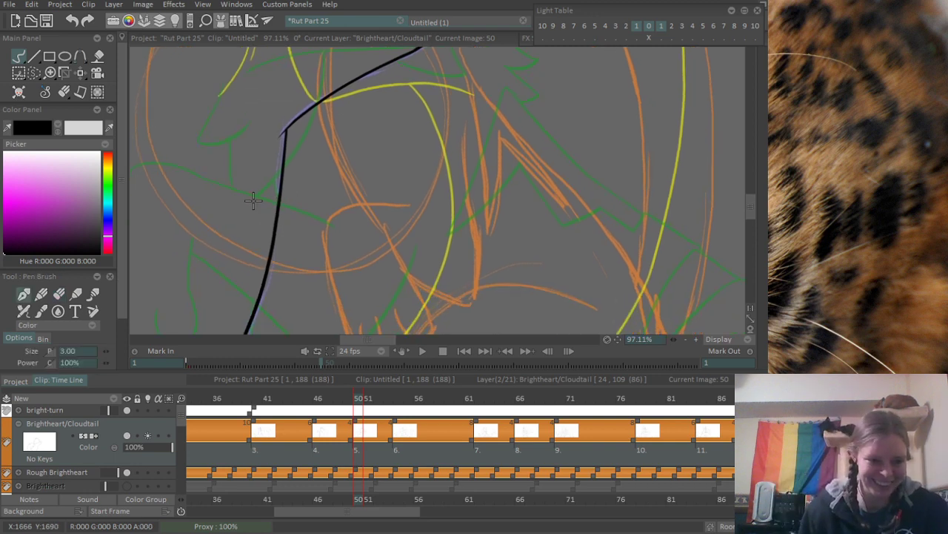
scroll(319, 138, up, 1)
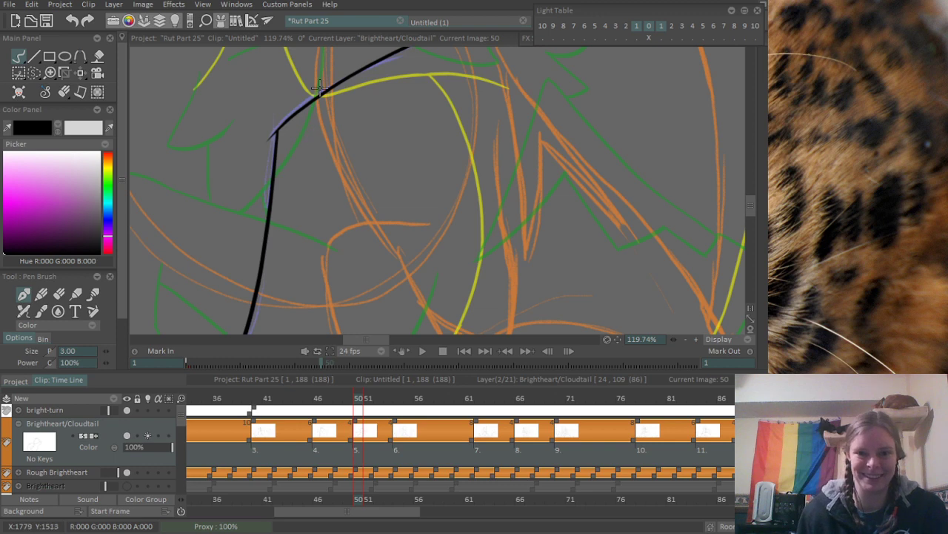
drag(318, 96, 378, 221)
key(ctrl+z)
drag(318, 98, 383, 217)
key(ctrl+z)
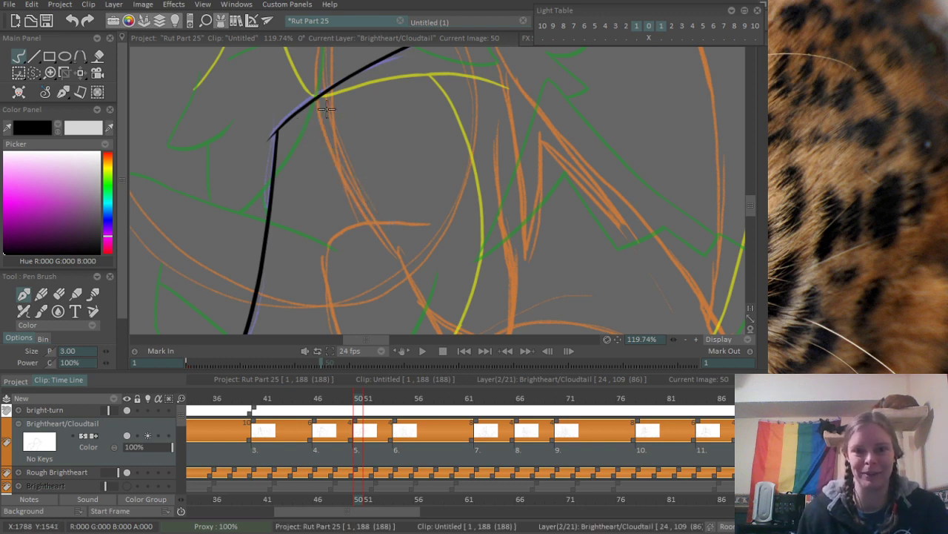
mouse_move(318, 95)
mouse_down()
mouse_move(380, 218)
mouse_move(319, 190)
mouse_up()
- Ink the outer side of the orange paw rough and curve it round under the first toe
scroll(389, 126, down, 2)
scroll(319, 191, up, 1)
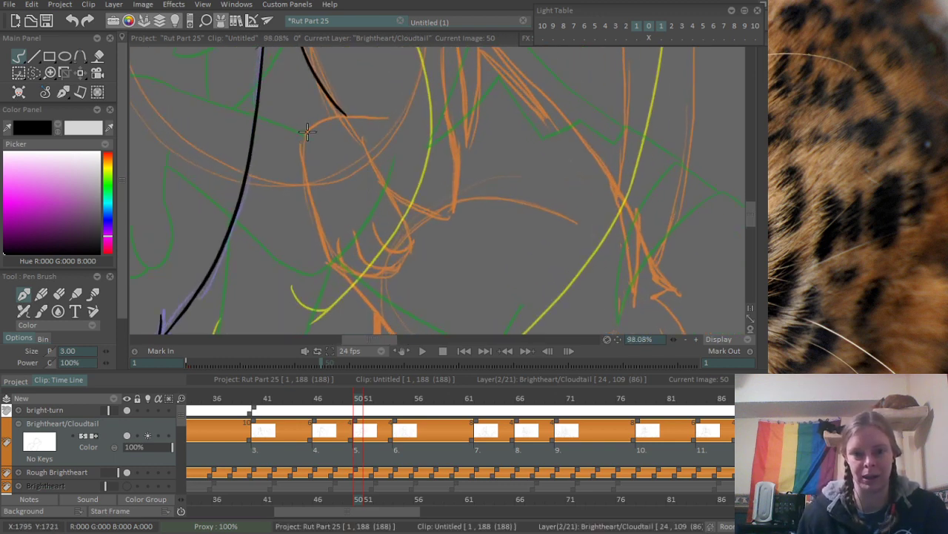
mouse_move(306, 125)
mouse_down()
mouse_move(320, 257)
mouse_move(382, 286)
mouse_up()
scroll(332, 267, up, 1)
key(ctrl+z)
drag(317, 254, 381, 278)
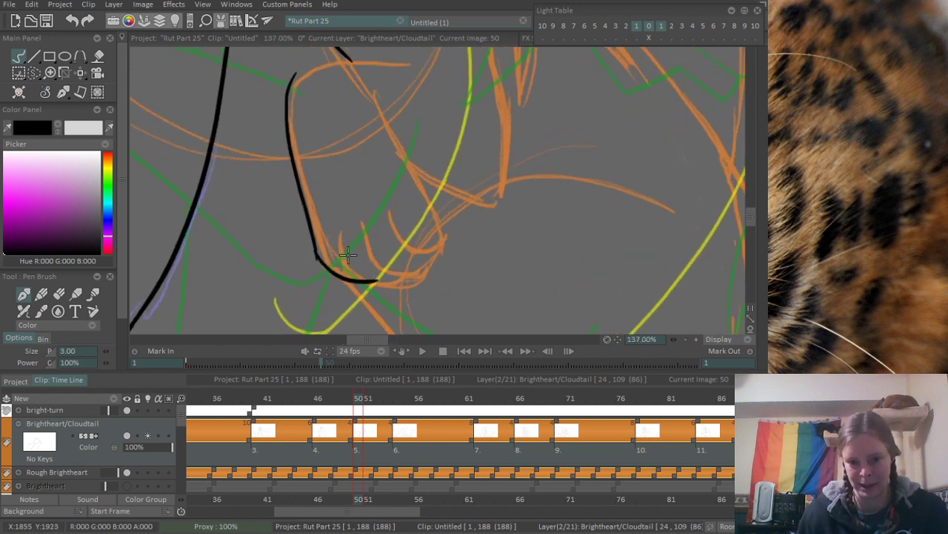
- Ink the three curved toe lines of the orange paw rough, redoing strokes that miss
drag(333, 226, 412, 284)
key(ctrl+z)
drag(334, 222, 393, 282)
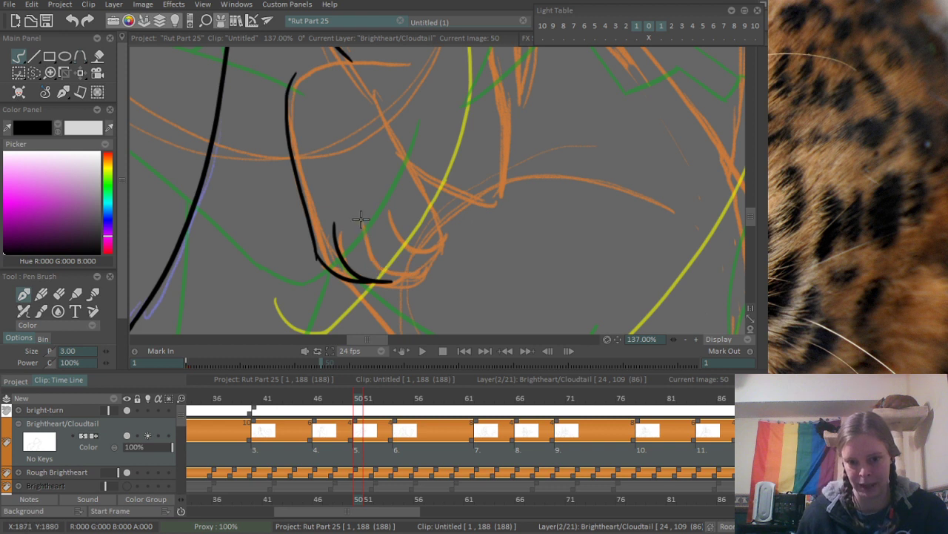
drag(361, 217, 431, 268)
key(ctrl+z)
mouse_move(385, 210)
mouse_down()
mouse_move(439, 246)
mouse_move(440, 236)
mouse_up()
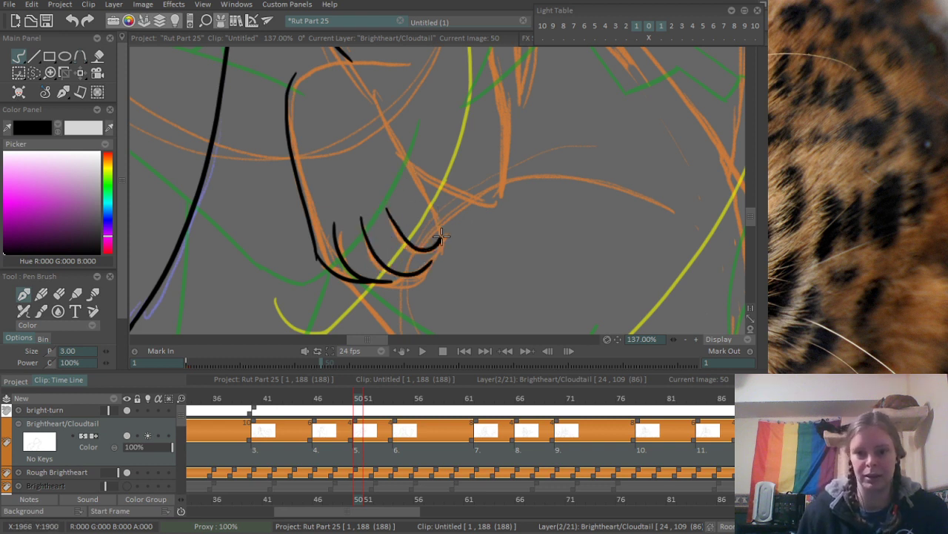
- Ink the paw's inner side down around the last toe, and erase the overshoot between the toes
drag(374, 100, 441, 234)
key(ctrl+z)
scroll(444, 216, up, 2)
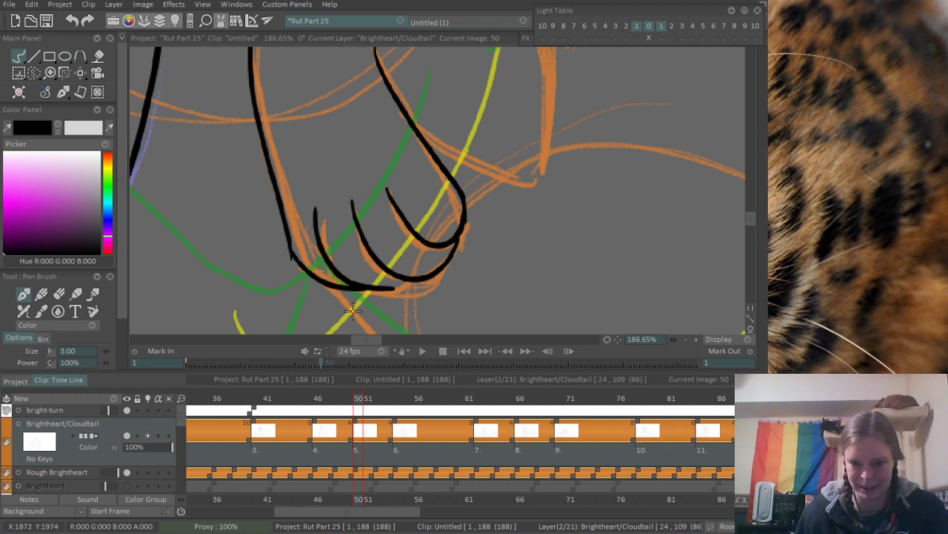
key(e)
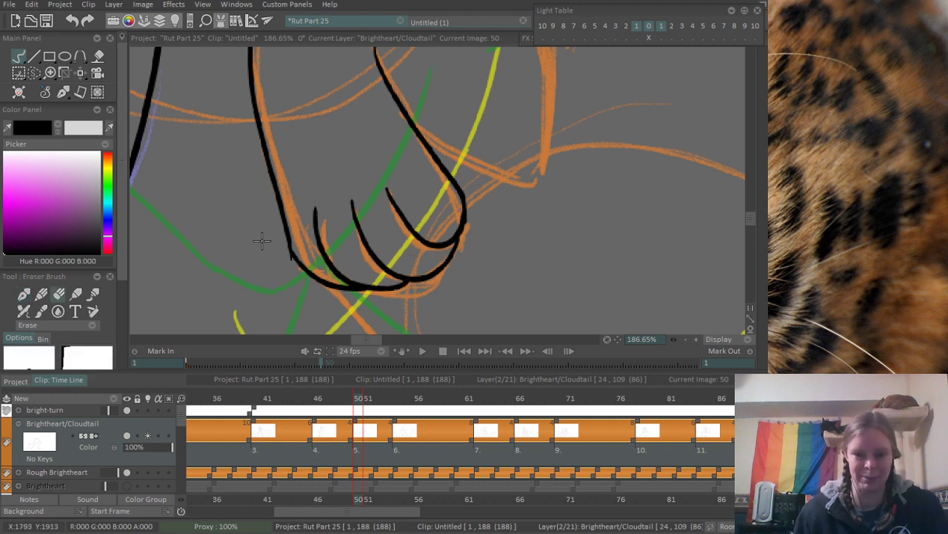
- Ink the rounded corner and straight line across the top of the orange paw rough
drag(343, 139, 332, 298)
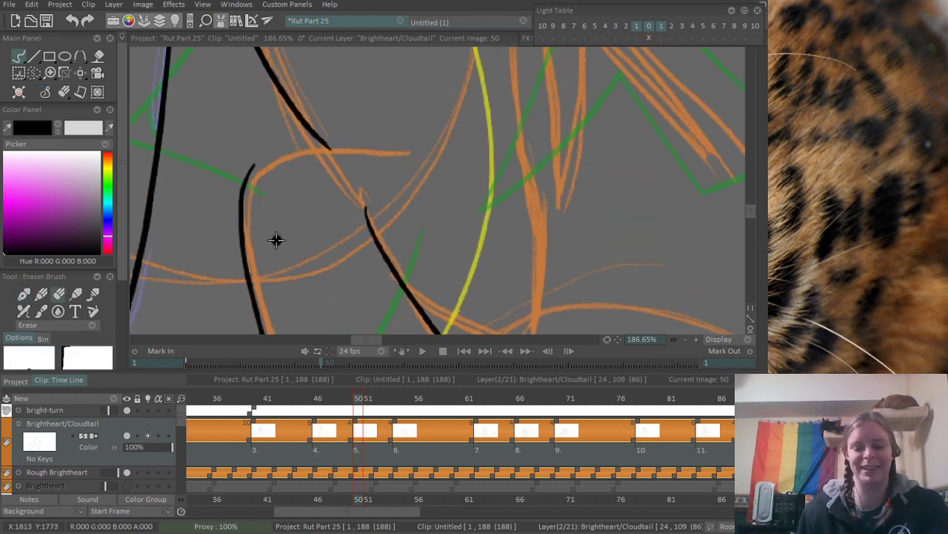
key(b)
drag(252, 172, 427, 149)
key(ctrl+z)
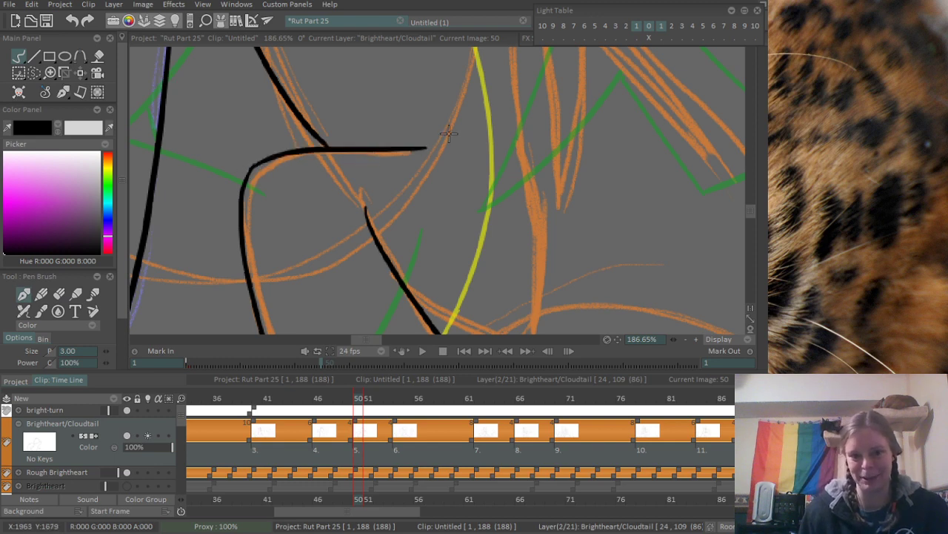
- Ink a curved line sweeping outward from the paw's inner side
drag(435, 224, 337, 158)
drag(326, 231, 490, 184)
scroll(469, 118, down, 1)
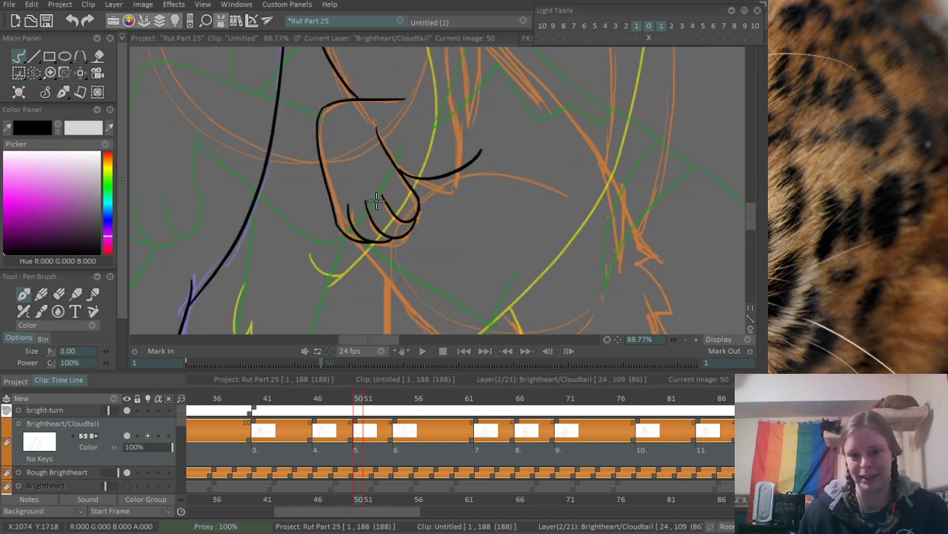
- Ink the orange rough's line down to the end of the curved stroke beside the paw, and erase the overshoot at their corner
drag(476, 111, 323, 251)
scroll(323, 252, up, 1)
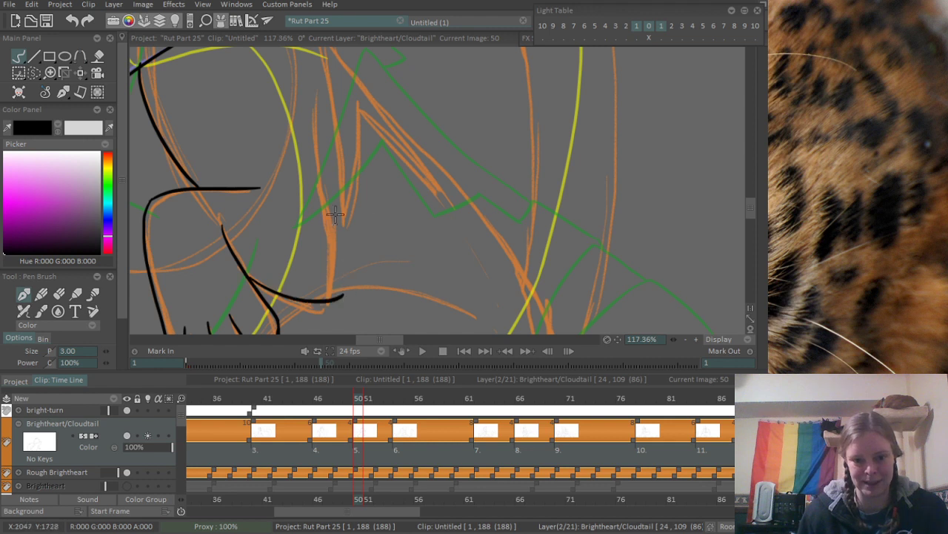
drag(317, 172, 337, 298)
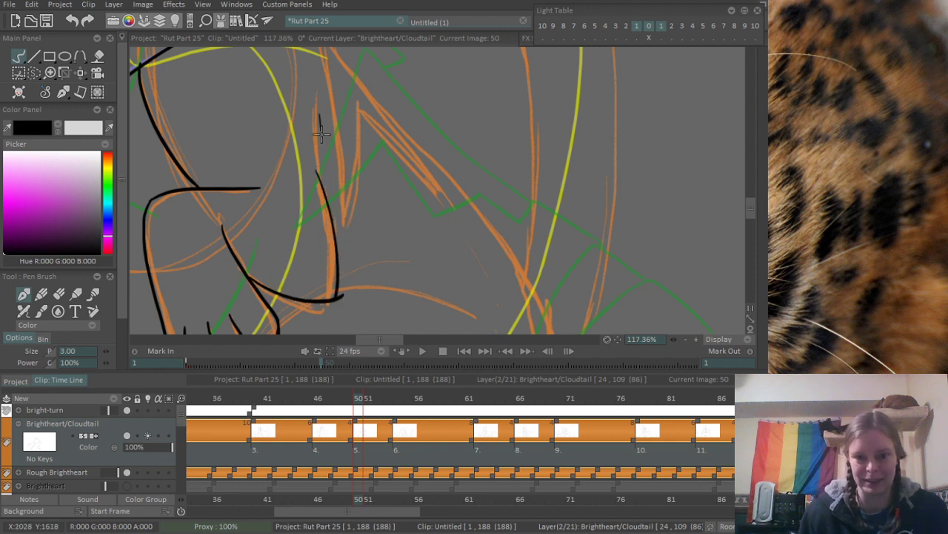
scroll(331, 278, up, 3)
drag(360, 296, 431, 199)
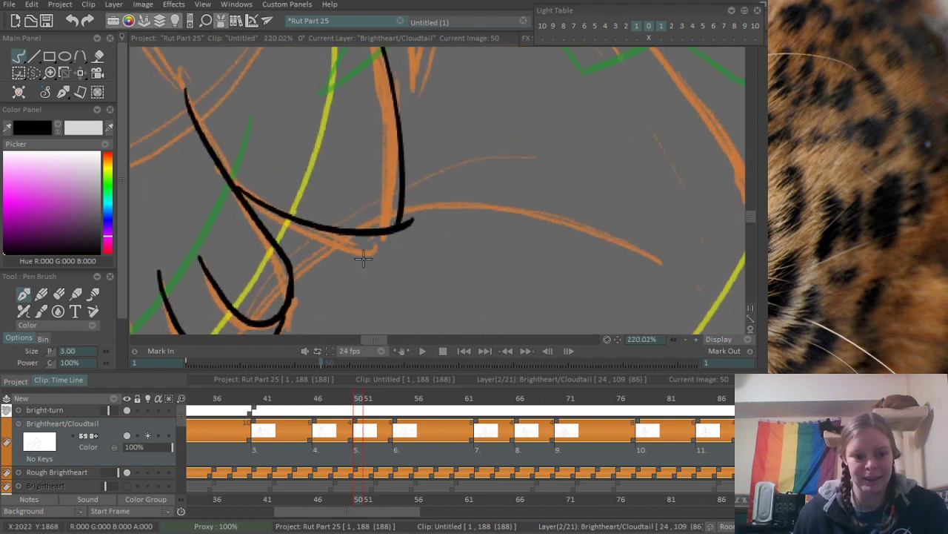
key(e)
scroll(374, 222, down, 7)
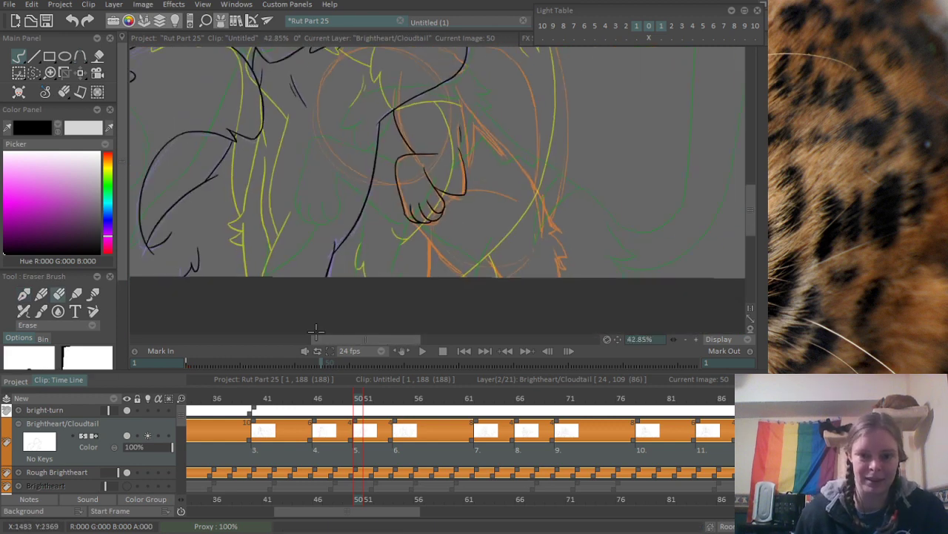
- Ink a diagonal line from the body outline down to the outer side of the paw, redoing the first stroke
scroll(363, 213, up, 4)
key(p)
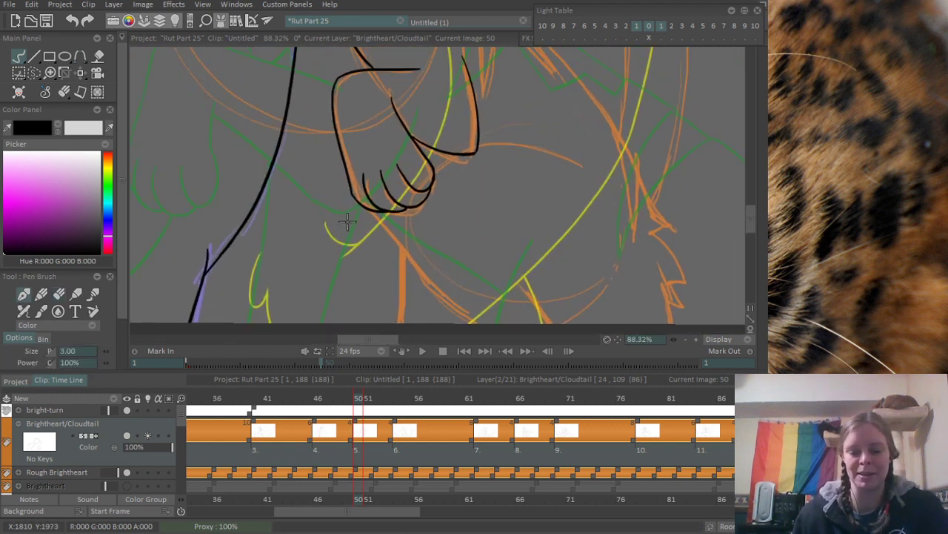
drag(287, 117, 341, 173)
key(ctrl+z)
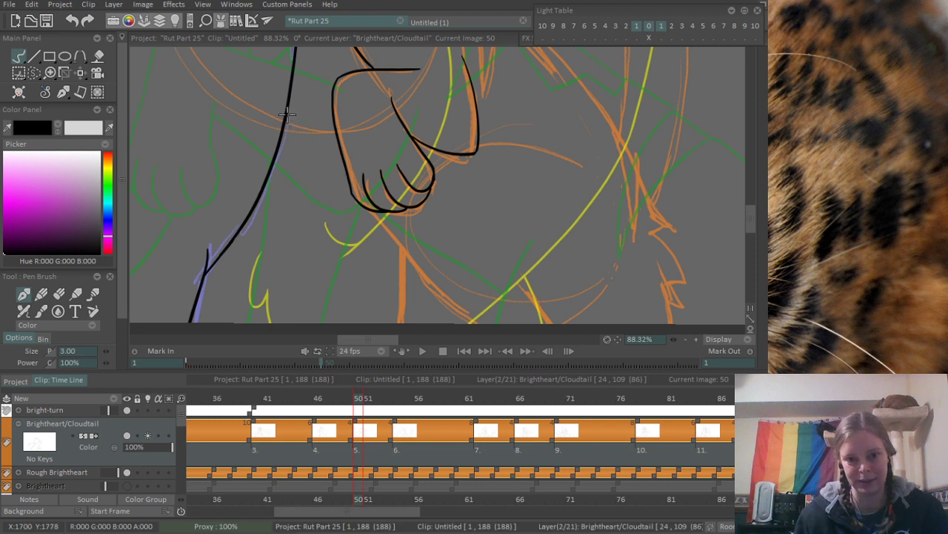
drag(287, 116, 341, 173)
- Ink the long diagonal and the near-vertical line below the paw, and erase the overshoot where they meet
mouse_move(379, 213)
mouse_down()
mouse_move(498, 325)
mouse_move(448, 288)
mouse_move(478, 319)
mouse_up()
drag(403, 247, 394, 324)
drag(500, 235, 442, 183)
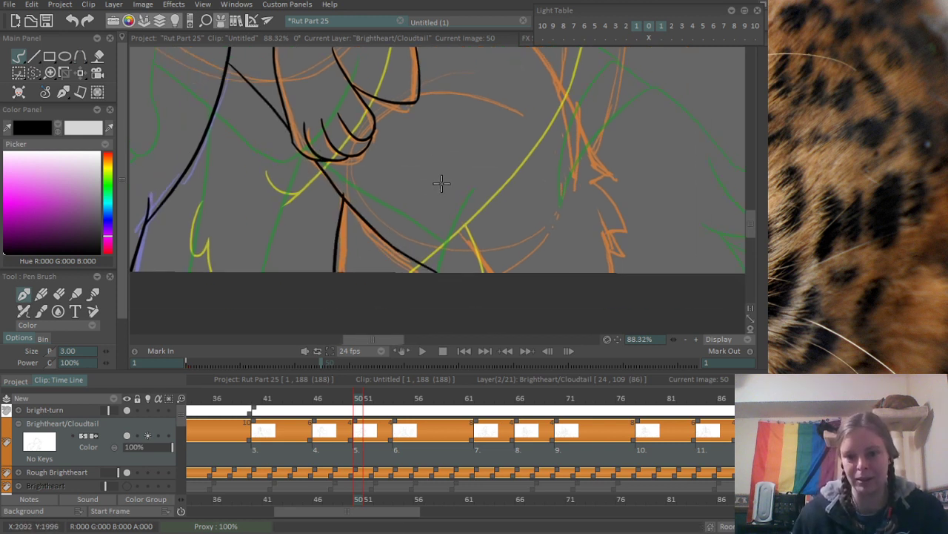
scroll(326, 205, up, 2)
key(e)
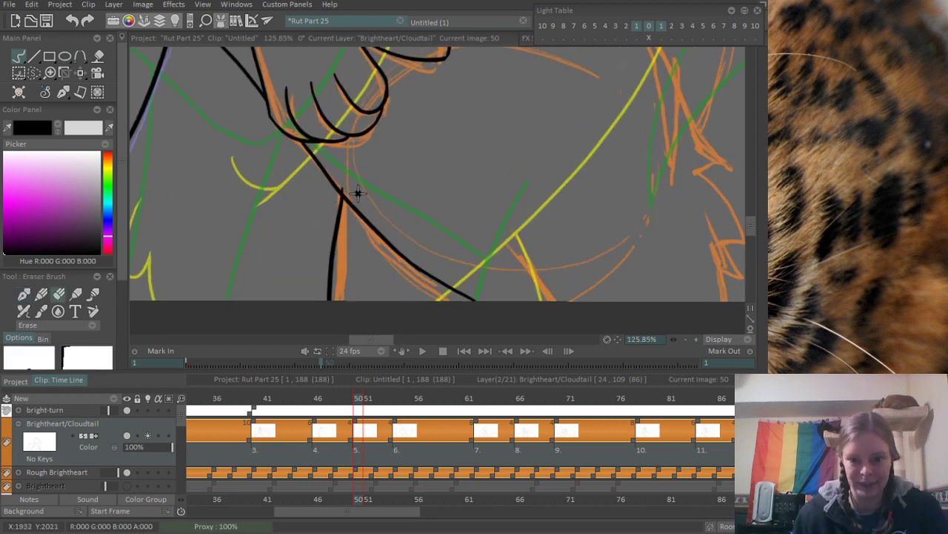
scroll(356, 229, down, 5)
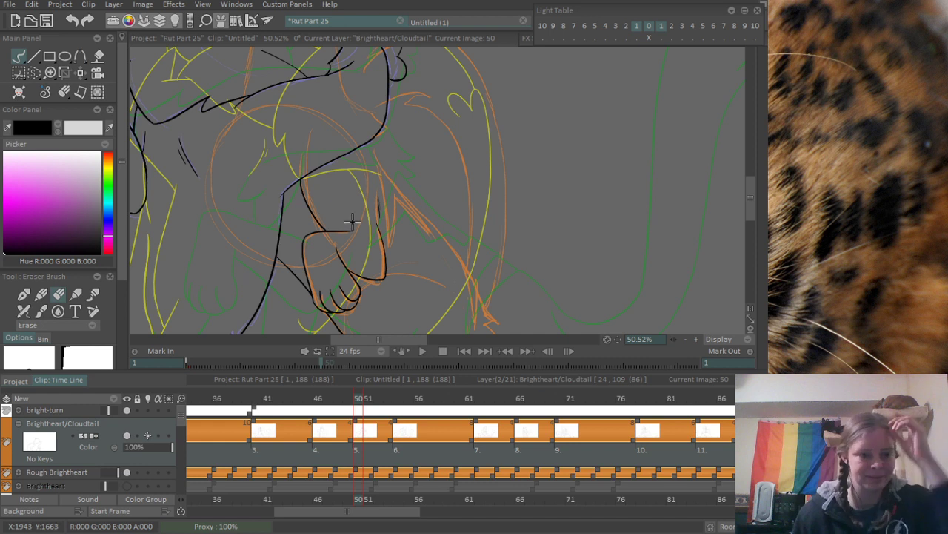
- Ink a short line down from the curved body outline above the paw, redoing strokes that miss the orange rough
key(p)
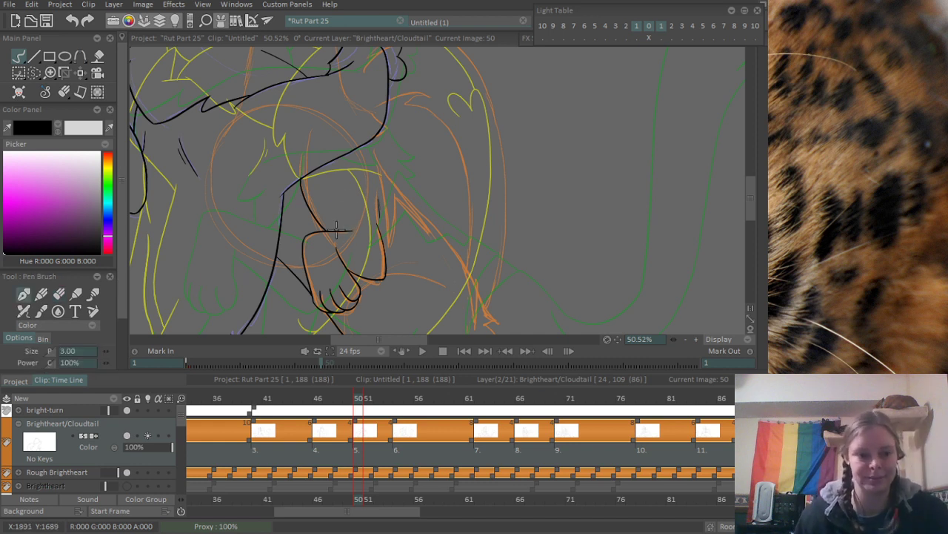
drag(339, 221, 334, 186)
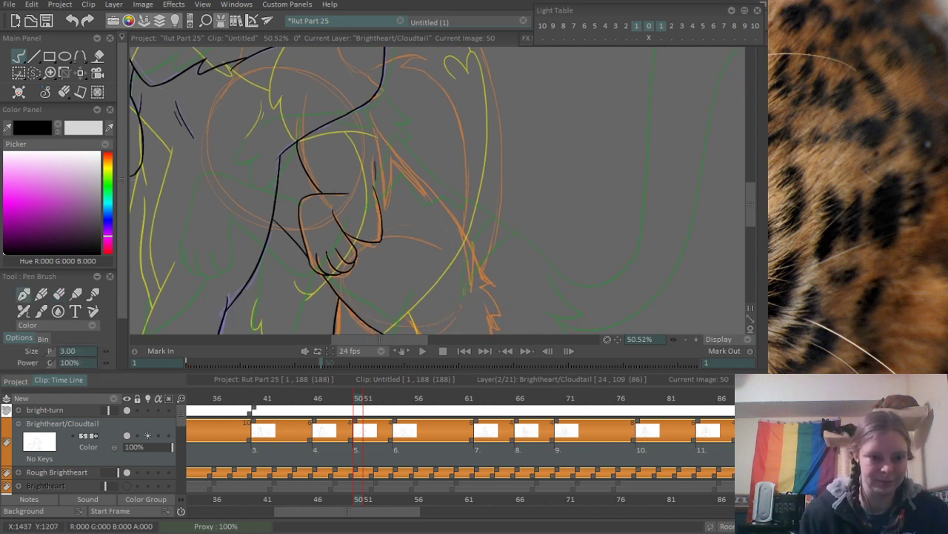
drag(268, 162, 292, 120)
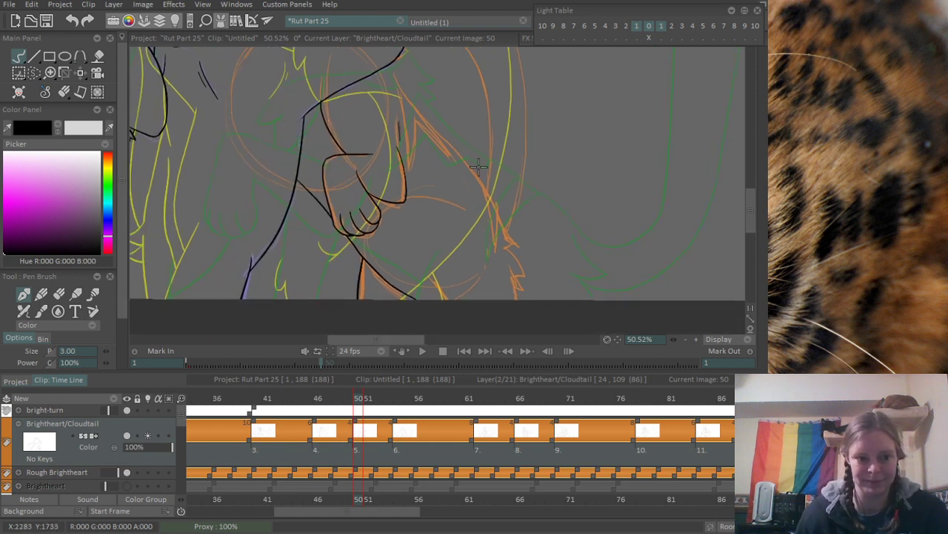
drag(427, 172, 417, 127)
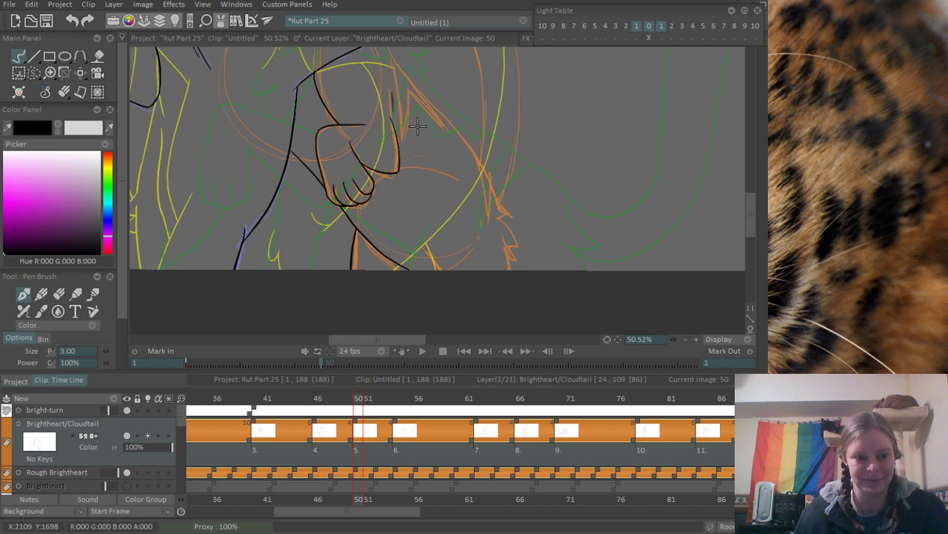
scroll(417, 127, up, 5)
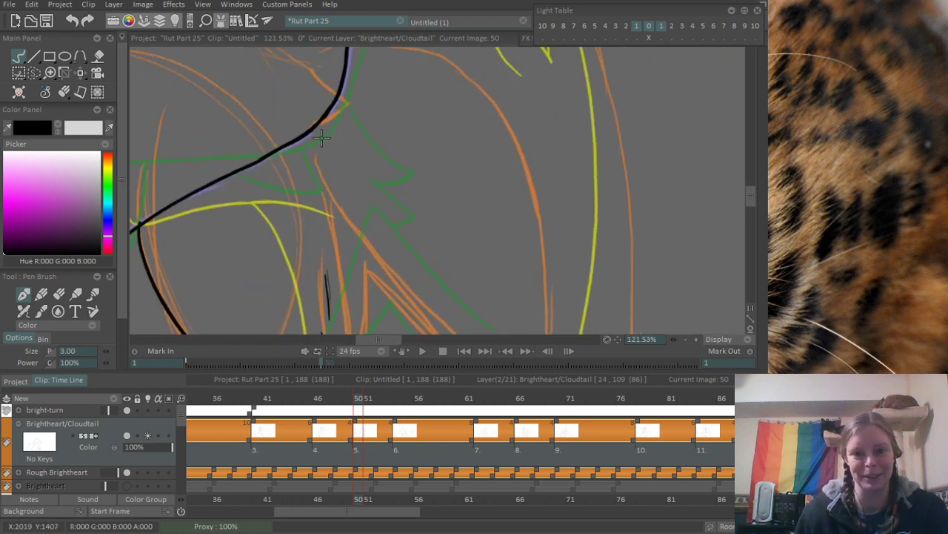
drag(312, 132, 308, 239)
key(ctrl+z)
drag(309, 132, 327, 254)
key(ctrl+z)
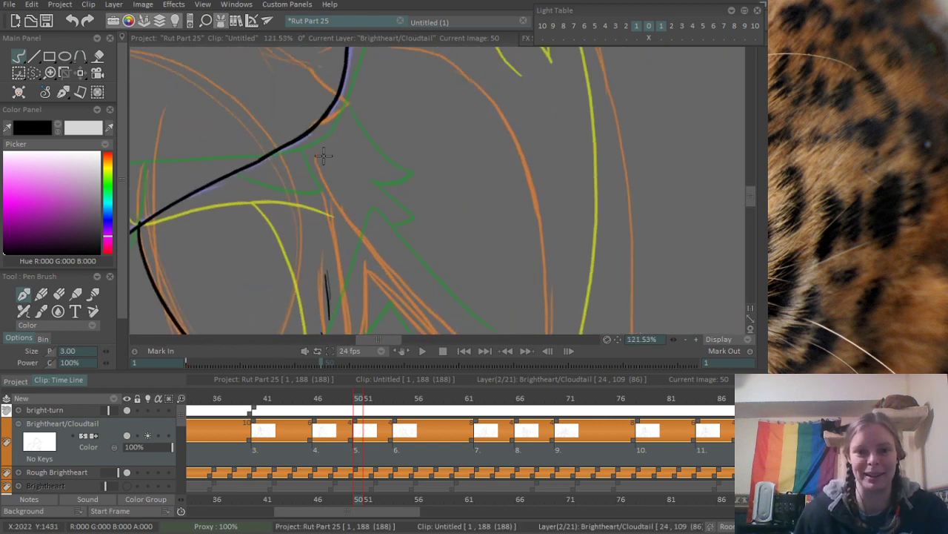
drag(324, 155, 327, 236)
key(ctrl+z)
mouse_move(309, 132)
mouse_down()
mouse_move(327, 247)
mouse_move(295, 162)
mouse_up()
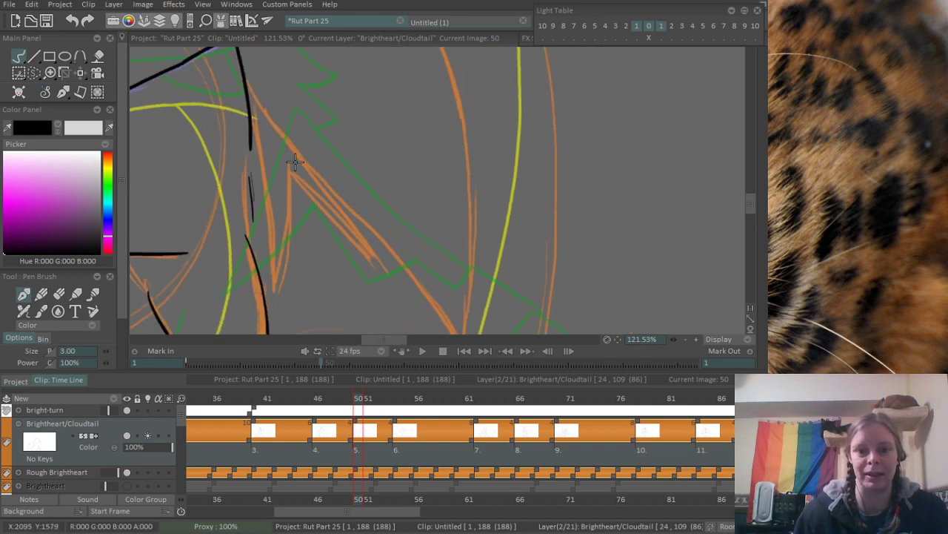
- Ink the zigzag fur tuft beside the arm: down to a point, back up to a peak, and diagonally outward
drag(254, 127, 250, 276)
key(ctrl+z)
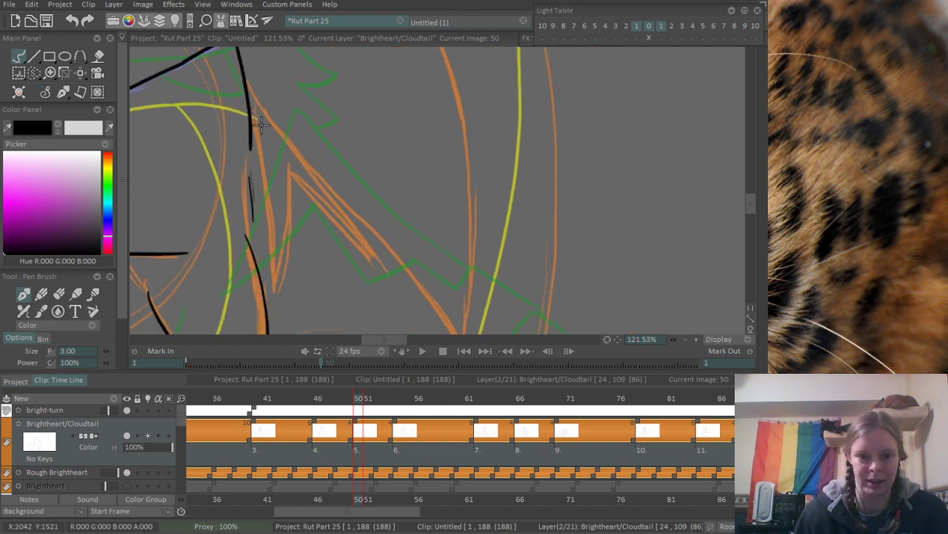
drag(253, 106, 270, 292)
key(ctrl+z)
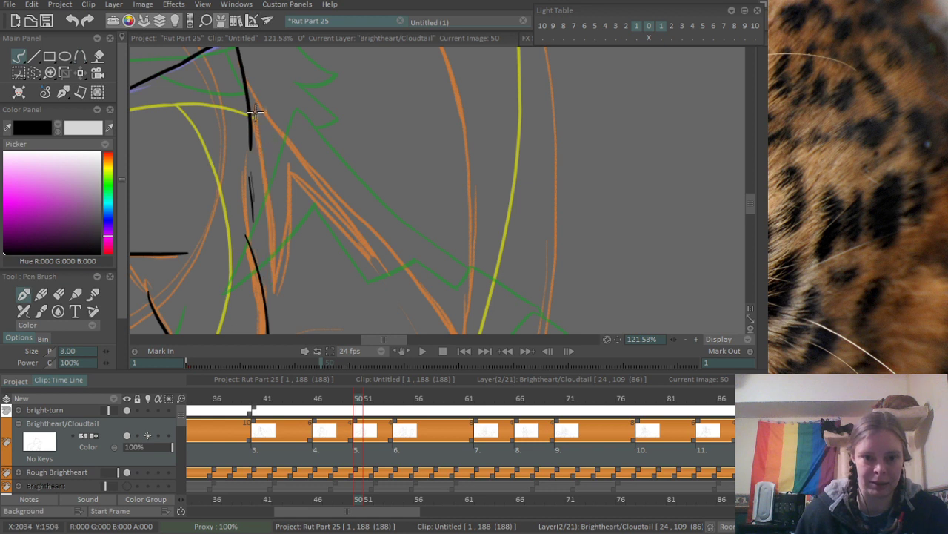
mouse_move(252, 103)
mouse_down()
mouse_move(266, 278)
mouse_move(283, 232)
mouse_move(278, 166)
mouse_move(358, 239)
mouse_up()
key(ctrl+z)
drag(284, 170, 357, 238)
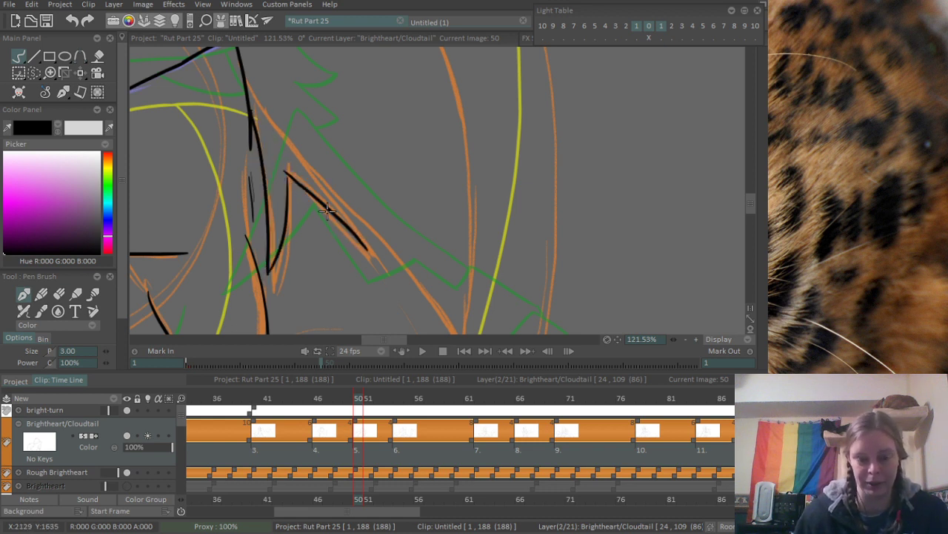
- Erase the overshoot at the fur tuft's peak and trim the end of its diagonal stroke
scroll(294, 189, up, 4)
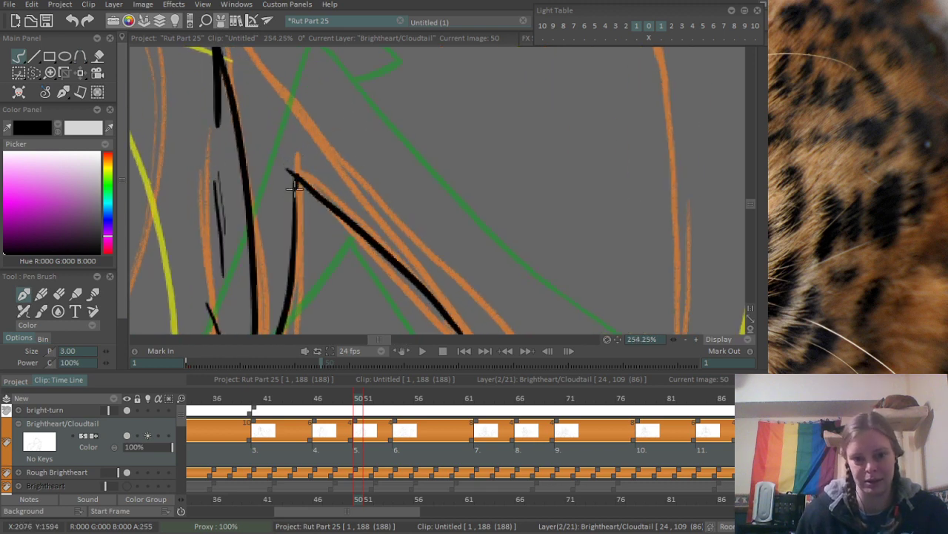
key(e)
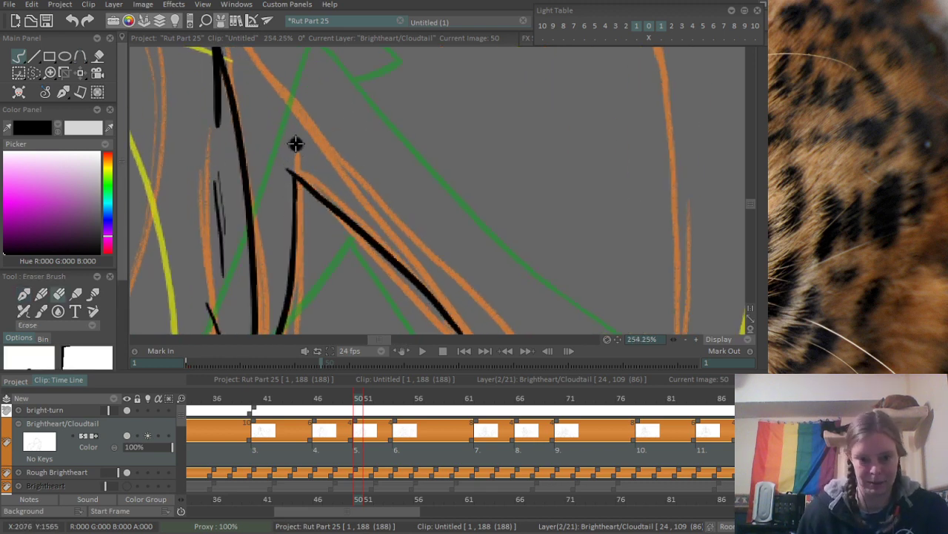
drag(282, 178, 283, 194)
mouse_move(436, 237)
mouse_down()
mouse_move(340, 86)
mouse_move(362, 161)
mouse_up()
drag(344, 193, 385, 242)
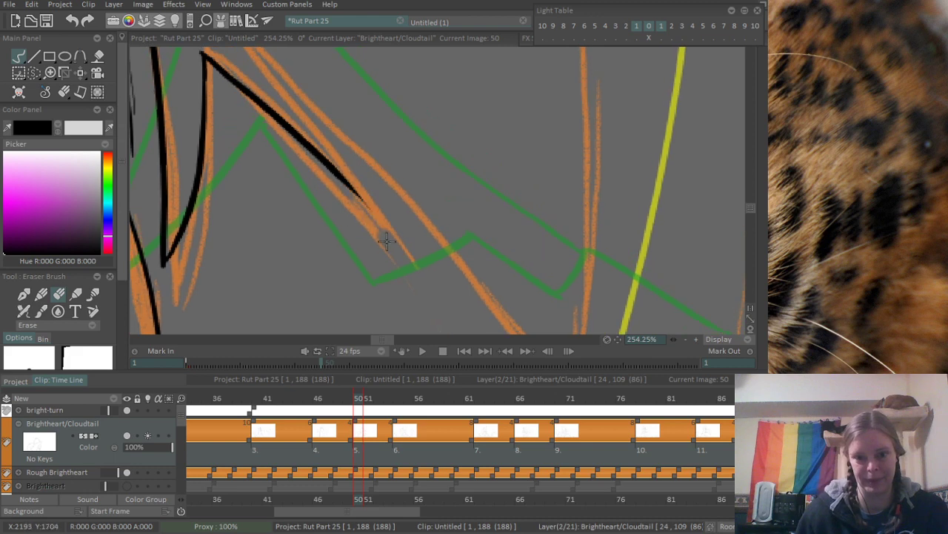
- Ink a short stroke that closes the end of the tuft's diagonal in a sharp point
key(b)
drag(349, 143, 372, 206)
scroll(363, 163, down, 4)
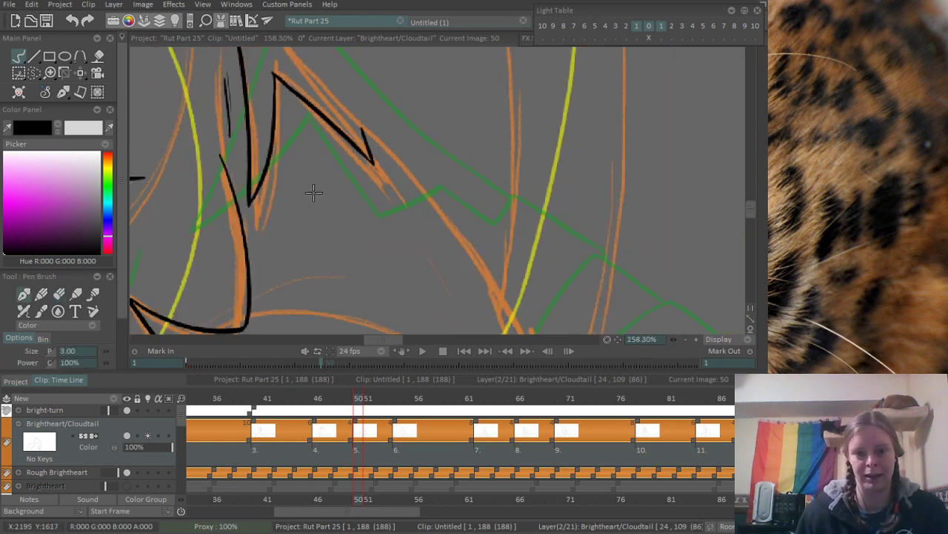
- Ink the tuft's long upper edge from the line below the body outline down to its outer point, redoing strokes that miss
mouse_move(342, 93)
mouse_down()
mouse_move(375, 203)
mouse_move(334, 171)
mouse_up()
scroll(371, 200, up, 3)
scroll(233, 154, down, 1)
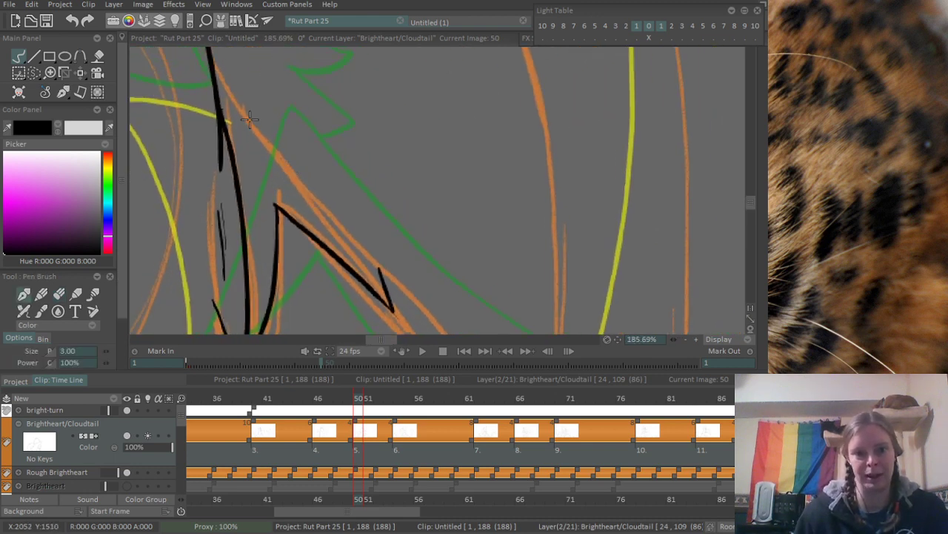
drag(236, 123, 340, 256)
key(ctrl+z)
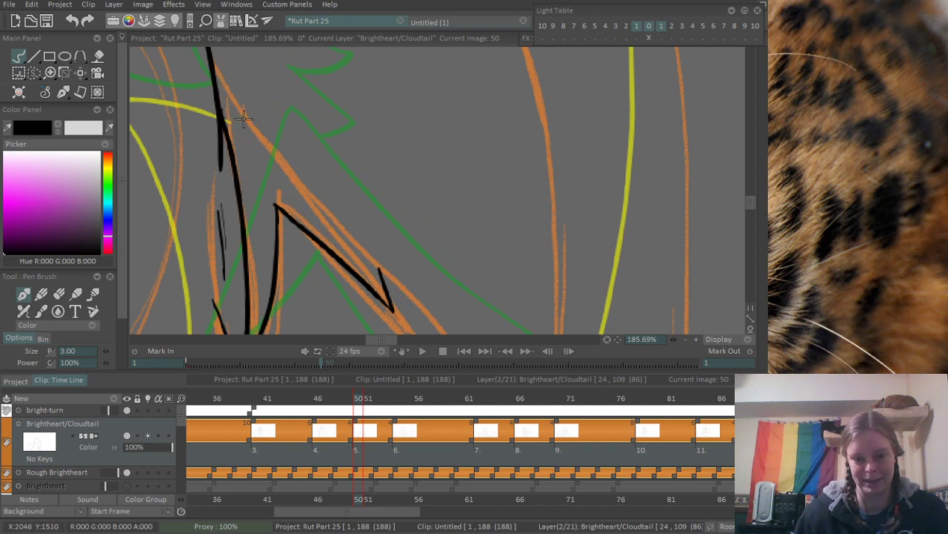
mouse_move(221, 82)
mouse_down()
mouse_move(260, 141)
mouse_move(360, 253)
mouse_up()
key(ctrl+z)
drag(322, 214, 373, 264)
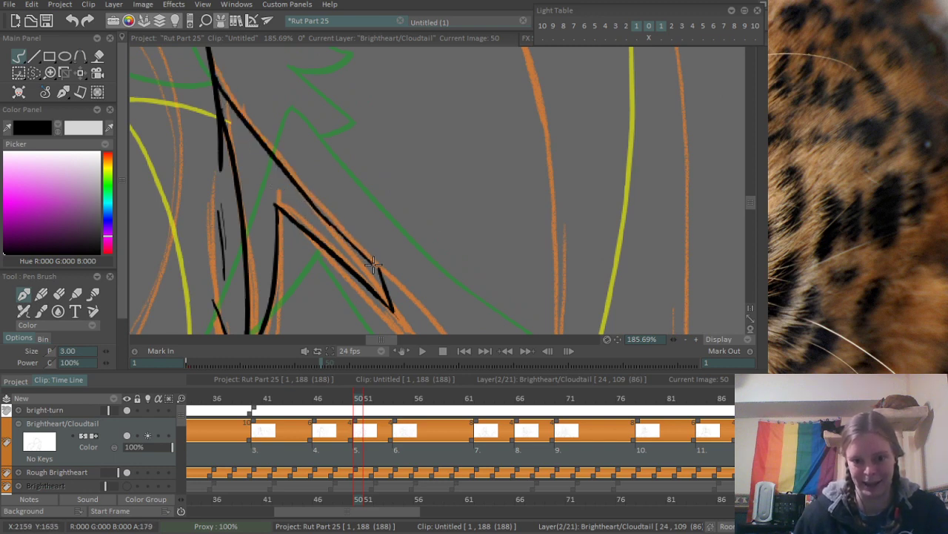
- Ink the long curved line from the tuft's outer point down to the tip of the lower fur spike, redoing strokes that miss
scroll(366, 258, down, 12)
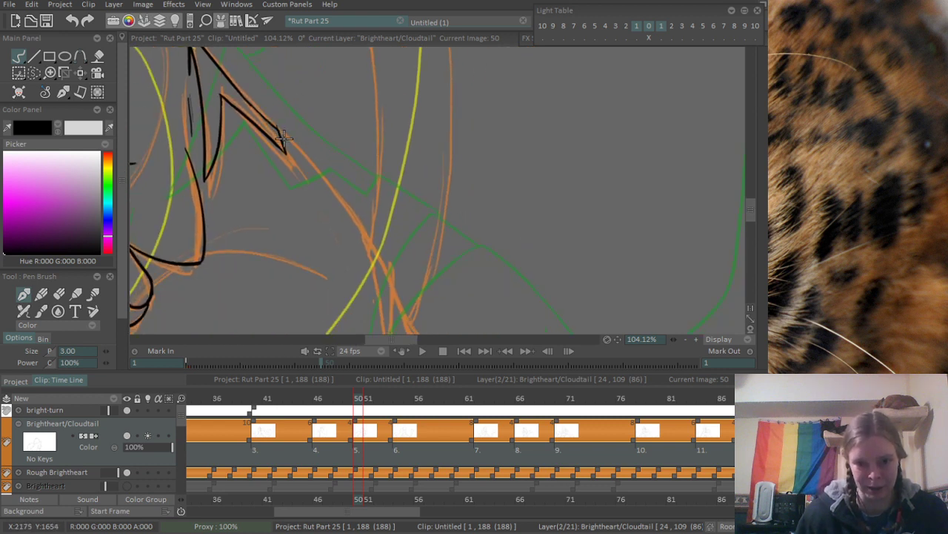
mouse_move(284, 134)
mouse_down()
mouse_move(340, 202)
mouse_move(341, 150)
mouse_move(422, 285)
mouse_up()
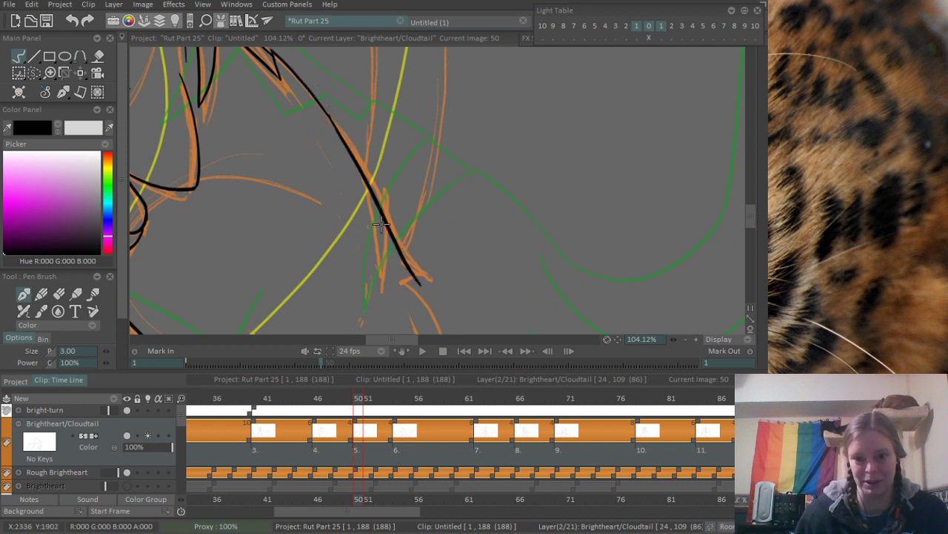
key(ctrl+z)
drag(328, 116, 419, 283)
key(ctrl+z)
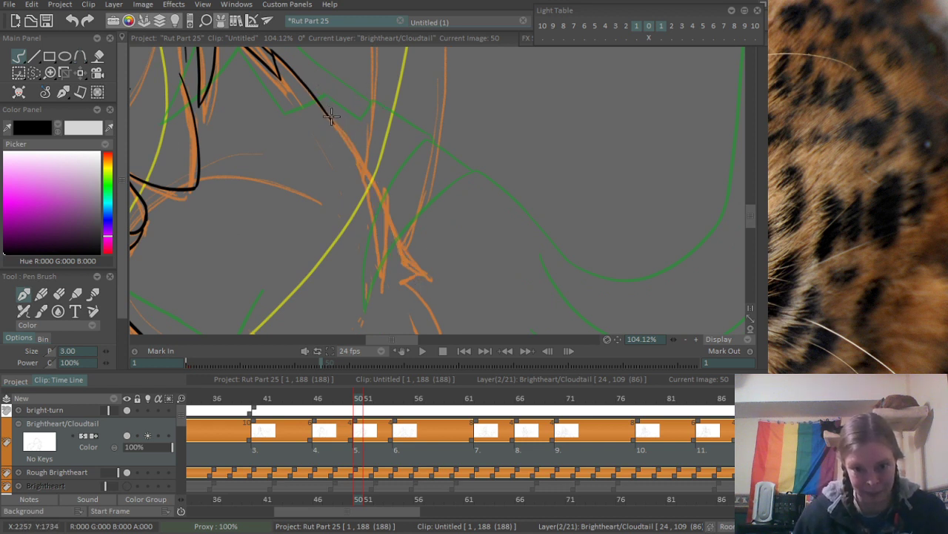
drag(329, 115, 374, 208)
key(ctrl+z)
drag(328, 115, 356, 173)
key(ctrl+z)
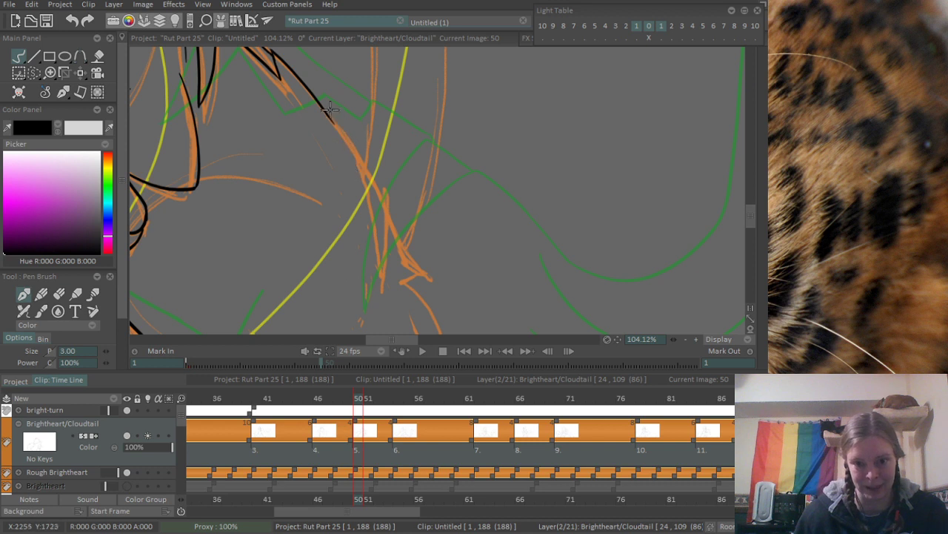
mouse_move(329, 115)
mouse_down()
mouse_move(354, 161)
mouse_move(375, 298)
mouse_up()
key(ctrl+z)
drag(352, 150, 379, 281)
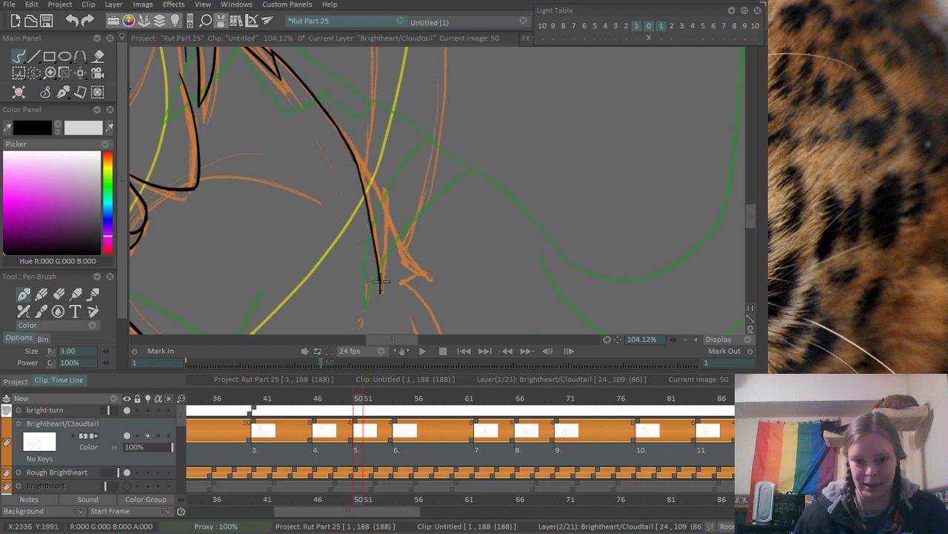
- Ink the outer side of the narrow lower fur spike and its connecting diagonal, and erase the overshoot at their corner
mouse_move(379, 298)
mouse_down()
mouse_move(383, 196)
mouse_move(380, 296)
mouse_up()
key(ctrl+z)
scroll(358, 159, up, 3)
drag(350, 139, 399, 219)
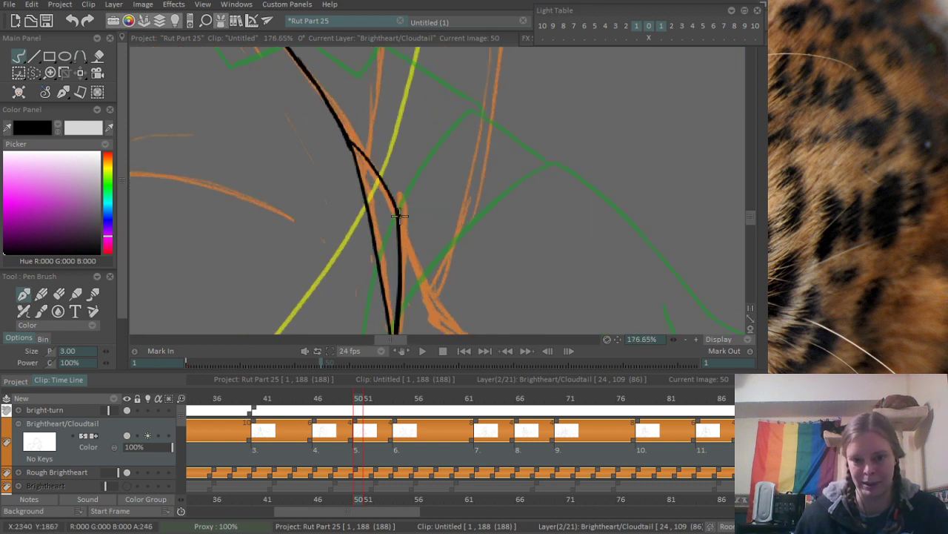
key(ctrl+z)
mouse_move(356, 153)
mouse_down()
mouse_move(400, 221)
mouse_move(392, 85)
mouse_move(381, 198)
mouse_up()
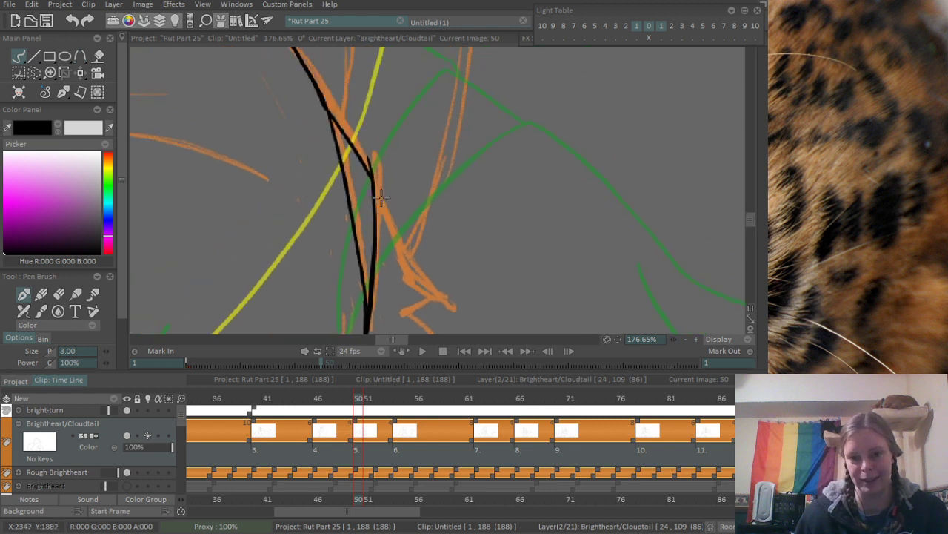
key(e)
scroll(417, 203, down, 3)
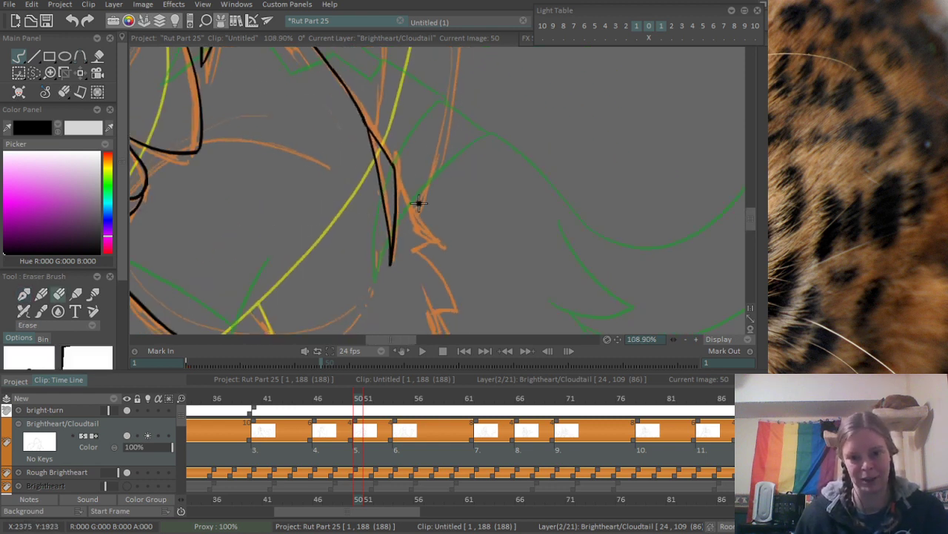
scroll(386, 155, up, 1)
key(b)
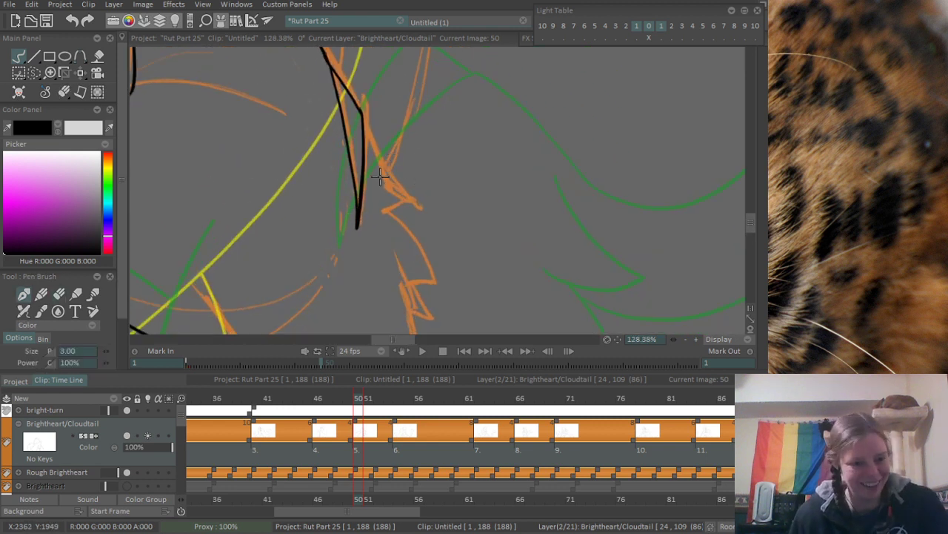
- Ink the next outer fur tuft beside the narrow spike, its long edge down to the point and its short underside, redoing strokes that miss
drag(381, 192, 363, 158)
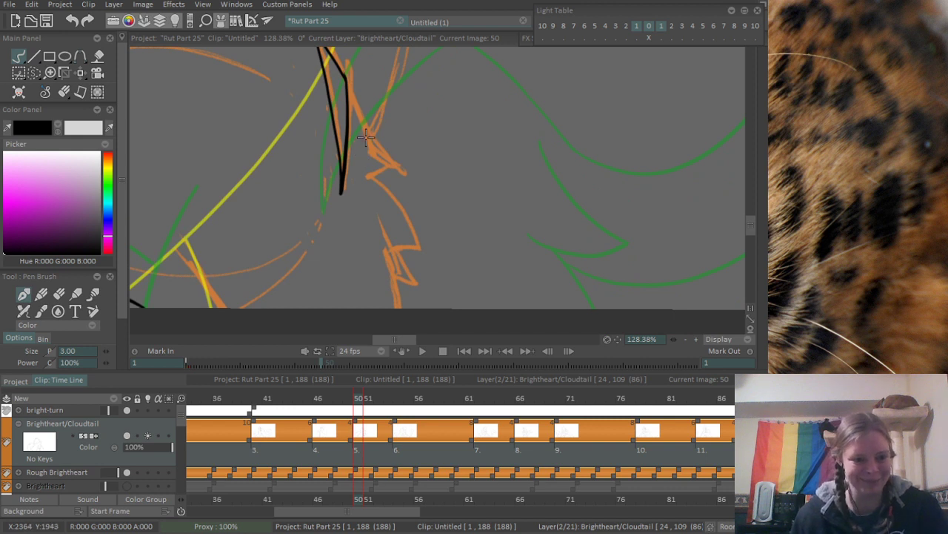
drag(368, 125, 375, 149)
drag(356, 100, 404, 200)
key(ctrl+z)
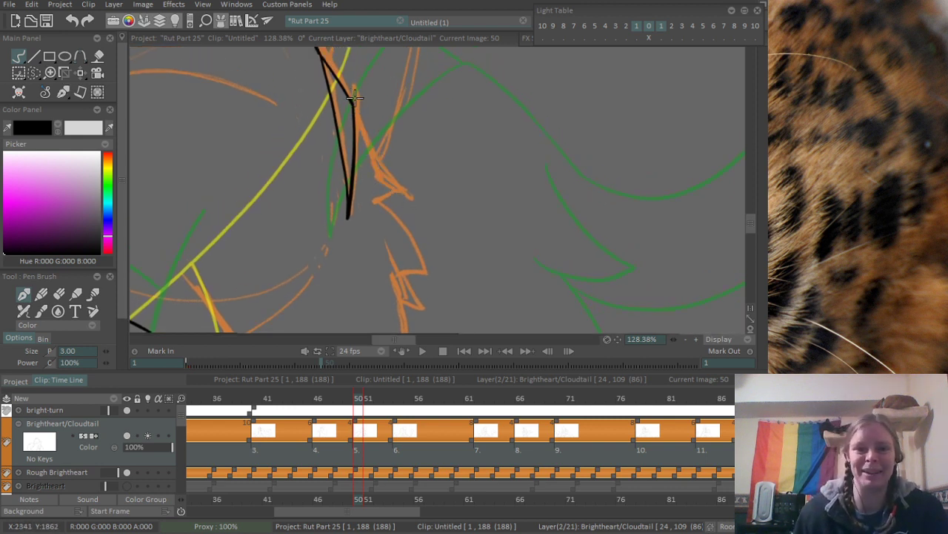
drag(355, 98, 406, 197)
key(ctrl+z)
drag(354, 96, 406, 194)
key(ctrl+z)
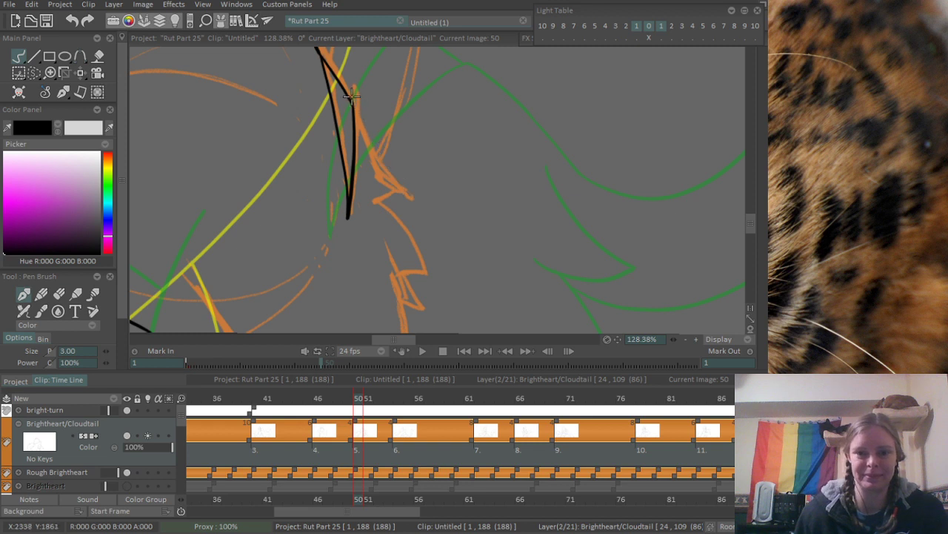
mouse_move(352, 97)
mouse_down()
mouse_move(423, 204)
mouse_move(415, 202)
mouse_move(427, 203)
mouse_move(437, 161)
mouse_move(439, 232)
mouse_up()
key(ctrl+z)
- Ink the curved outer edge below that tuft and the small jagged fur spikes down to the canvas edge
key(ctrl+z)
key(ctrl+z)
key(ctrl+z)
drag(395, 157, 445, 246)
key(ctrl+z)
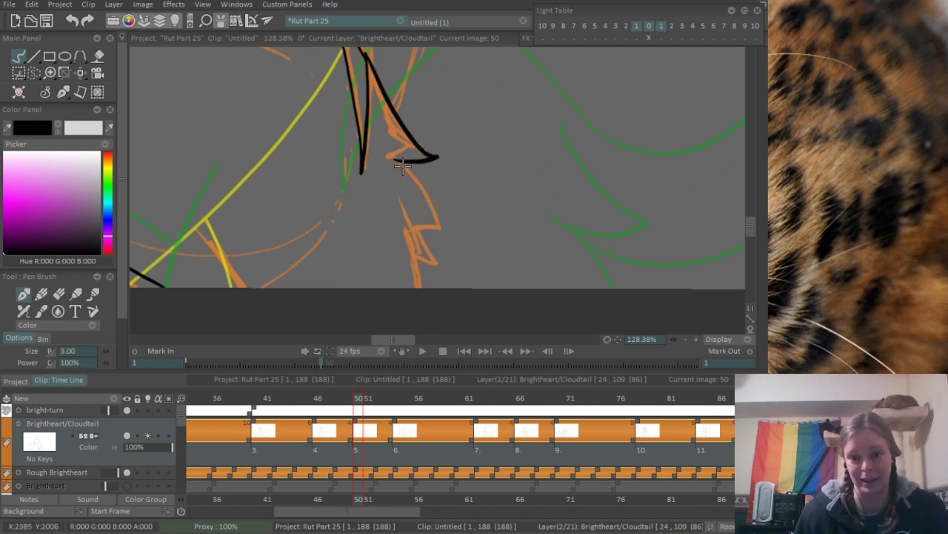
mouse_move(394, 159)
mouse_down()
mouse_move(445, 246)
mouse_move(441, 286)
mouse_up()
scroll(462, 219, down, 3)
drag(463, 219, 468, 251)
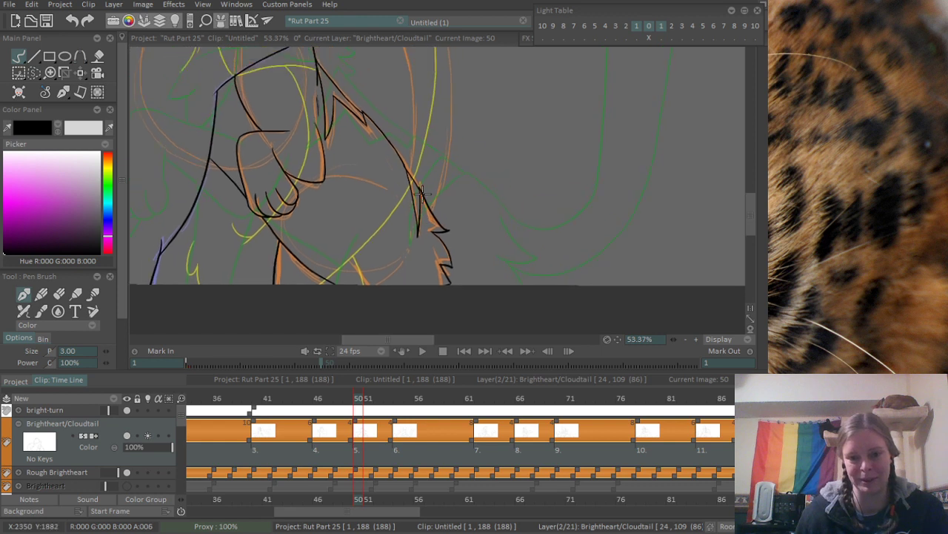
- Redraw the lowest small fur spike over the orange rough with a shorter diagonal, and clean up its overshooting end
scroll(479, 220, up, 2)
mouse_move(439, 289)
mouse_down()
mouse_move(433, 246)
mouse_move(463, 261)
mouse_move(448, 283)
mouse_move(449, 233)
mouse_up()
scroll(458, 242, up, 2)
key(ctrl+z)
drag(413, 202, 427, 261)
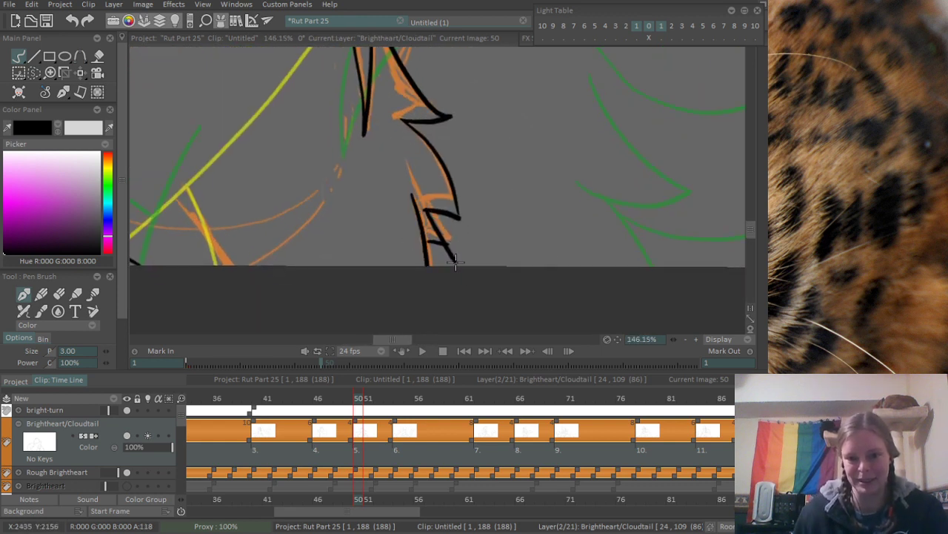
key(ctrl+z)
mouse_move(413, 199)
mouse_down()
mouse_move(428, 263)
mouse_move(466, 255)
mouse_up()
key(e)
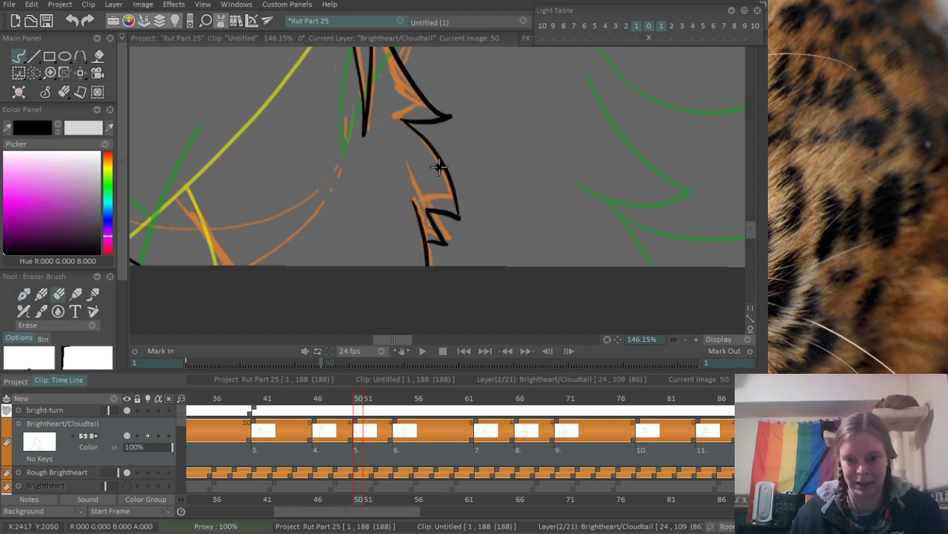
drag(473, 211, 460, 262)
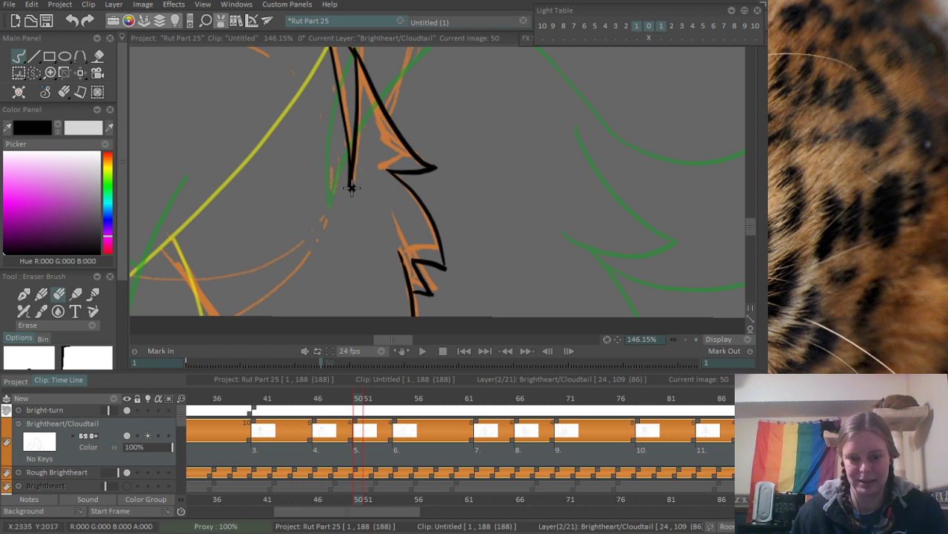
- Ink the inner curve of the orange arch beside the hugging paw, continuing it down toward the body outline
scroll(352, 188, down, 3)
scroll(338, 186, up, 2)
key(b)
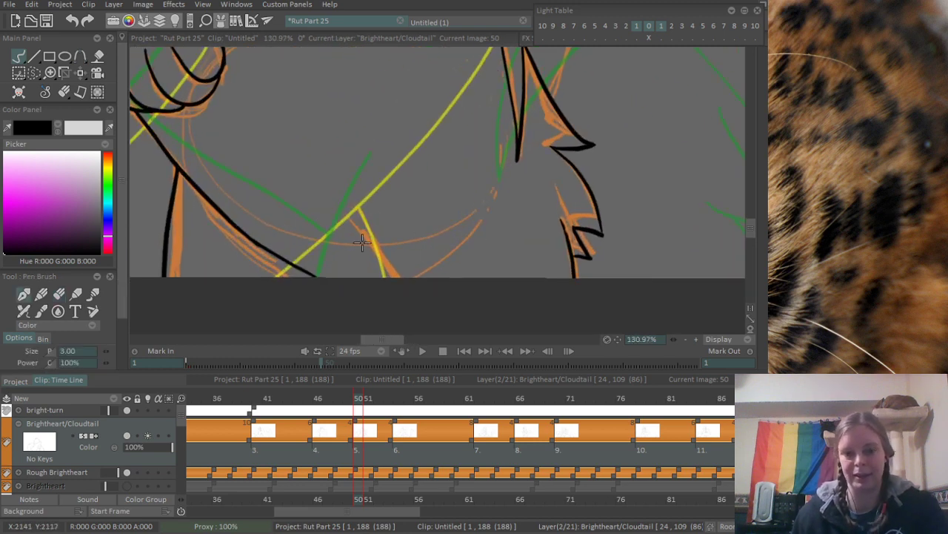
scroll(333, 208, down, 8)
scroll(317, 198, up, 3)
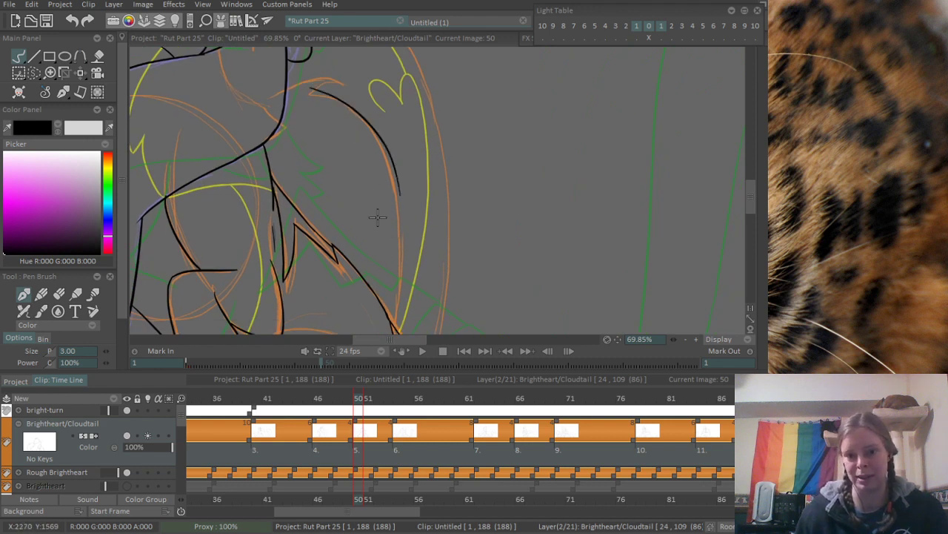
mouse_move(304, 94)
mouse_down()
mouse_move(361, 120)
mouse_move(383, 157)
mouse_move(380, 311)
mouse_up()
key(ctrl+z)
drag(382, 151, 401, 316)
scroll(394, 306, up, 2)
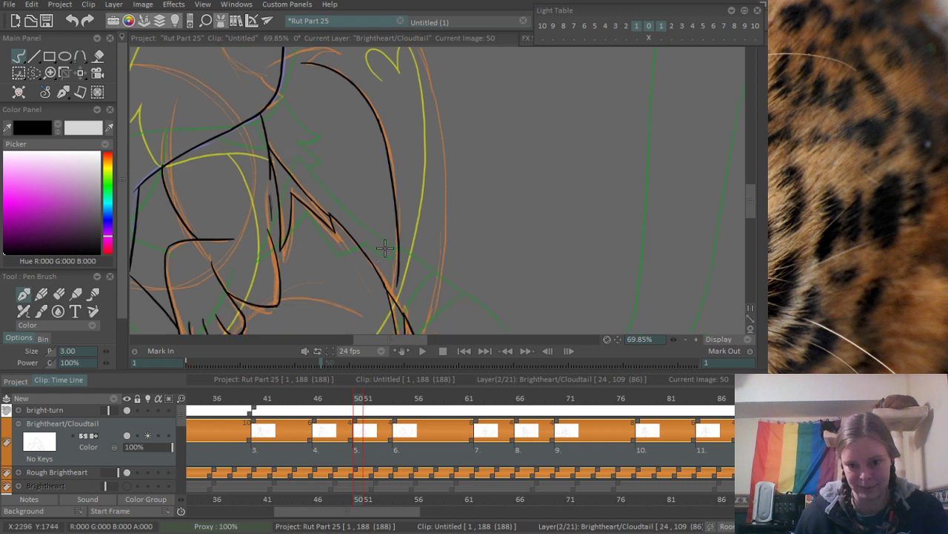
- Redraw the lower part of the arch's inner curve so it follows the orange rough more closely
key(ctrl+z)
mouse_move(378, 78)
mouse_down()
mouse_move(397, 284)
mouse_move(387, 315)
mouse_up()
key(ctrl+z)
key(ctrl+z)
mouse_move(378, 83)
mouse_down()
mouse_move(393, 150)
mouse_move(401, 284)
mouse_up()
key(ctrl+z)
drag(376, 83, 390, 286)
key(ctrl+z)
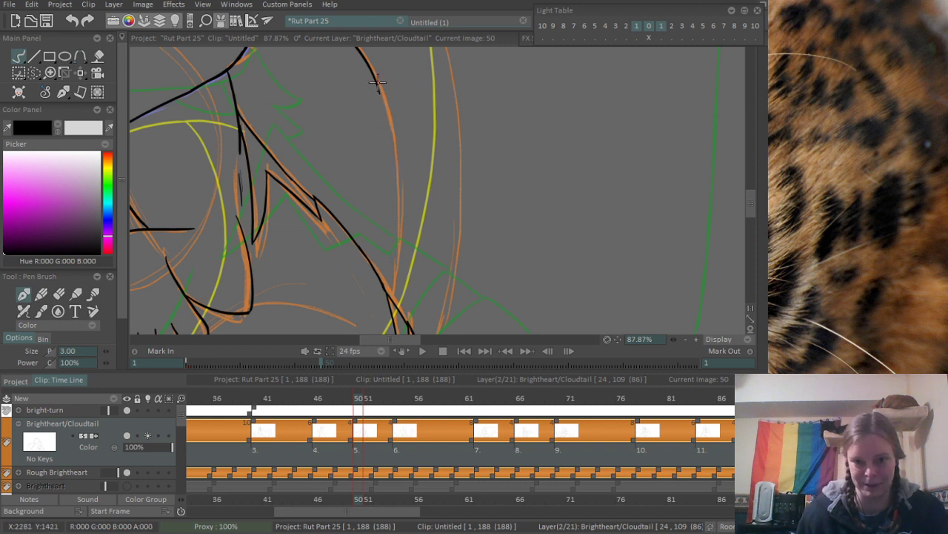
drag(378, 82, 406, 294)
- Extend the arch's inner curve with a short end stroke that meets the body's fur outline, redoing strokes that miss
key(ctrl+z)
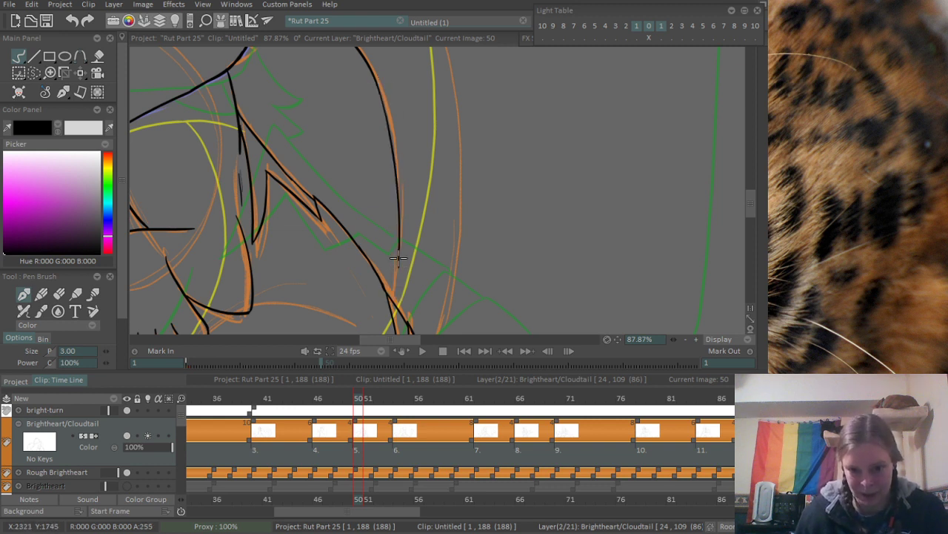
drag(398, 258, 395, 292)
key(ctrl+z)
drag(398, 258, 392, 304)
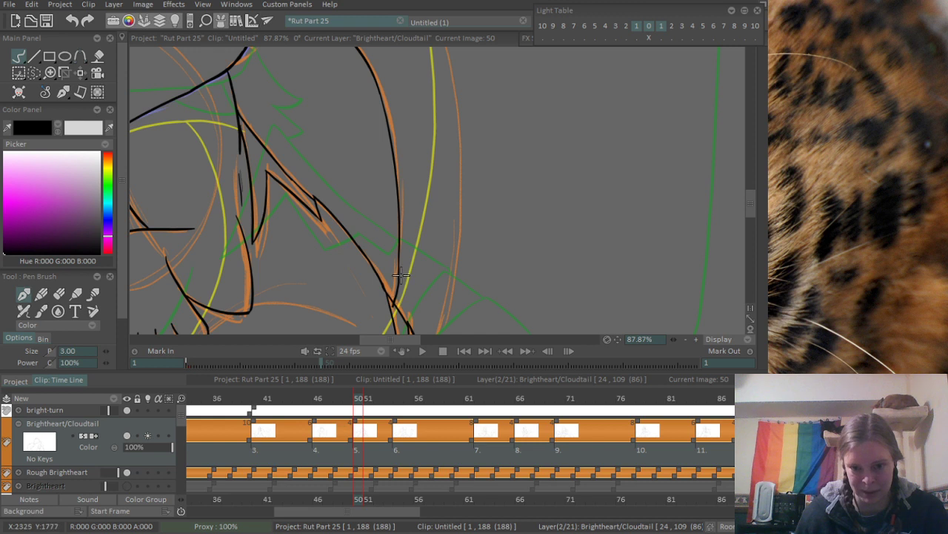
key(ctrl+z)
drag(399, 258, 395, 289)
scroll(440, 165, up, 4)
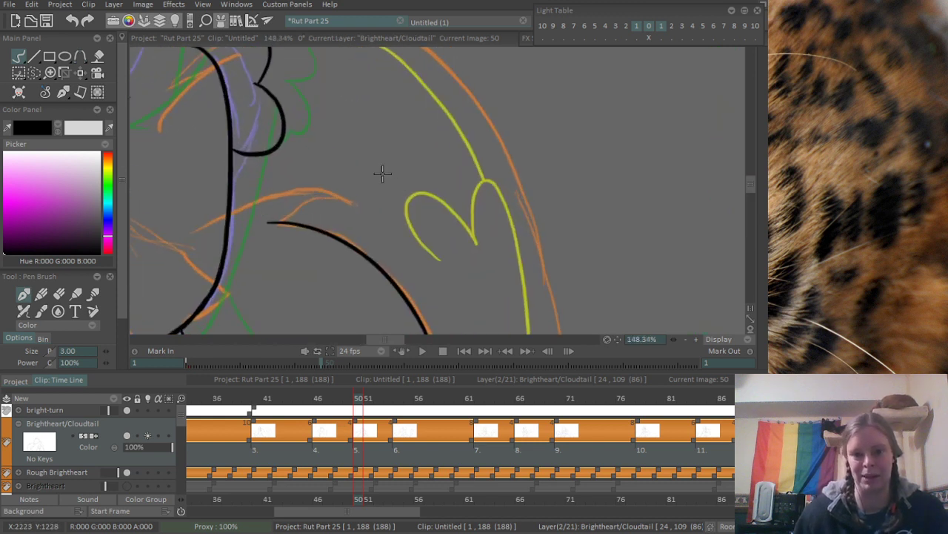
- Ink the pointed fur tuft at the upper end of the inner curve, joining it to the arm line, and erase the overshoots
mouse_move(268, 221)
mouse_down()
mouse_move(330, 208)
mouse_move(323, 196)
mouse_move(343, 200)
mouse_up()
key(ctrl+z)
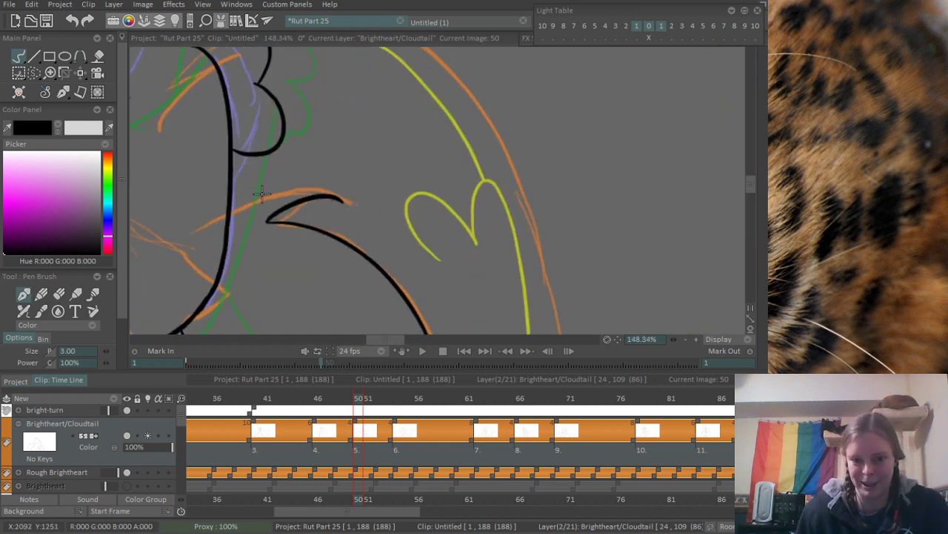
drag(225, 215, 350, 202)
scroll(262, 204, up, 3)
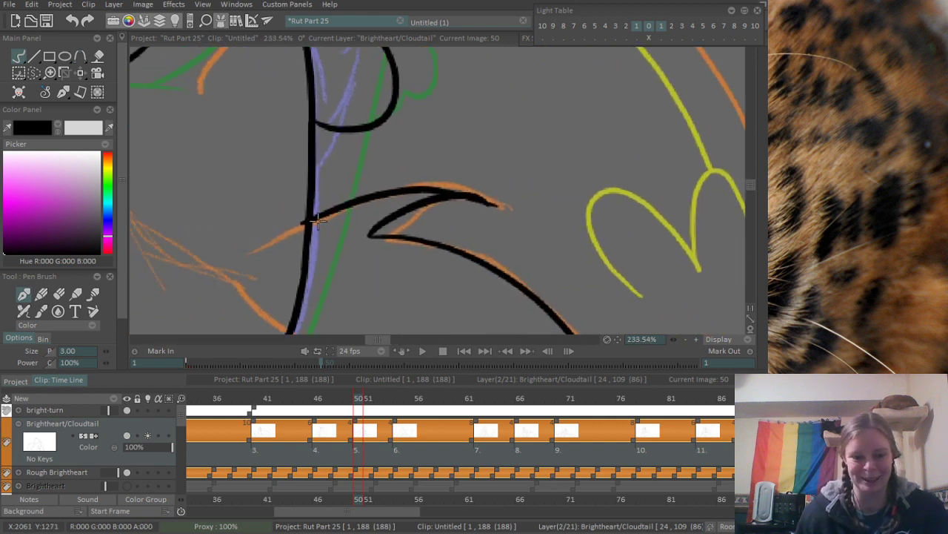
key(alt+e)
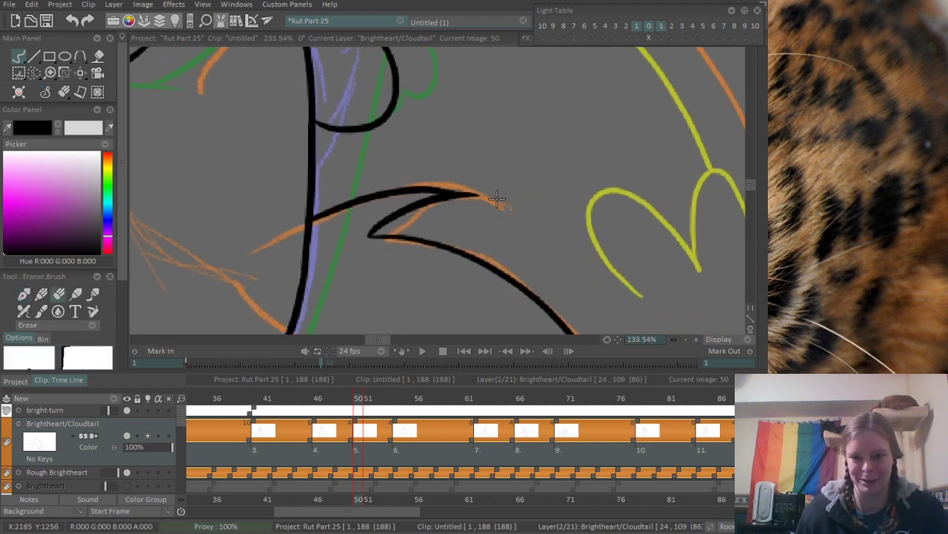
scroll(573, 183, down, 10)
scroll(386, 120, up, 5)
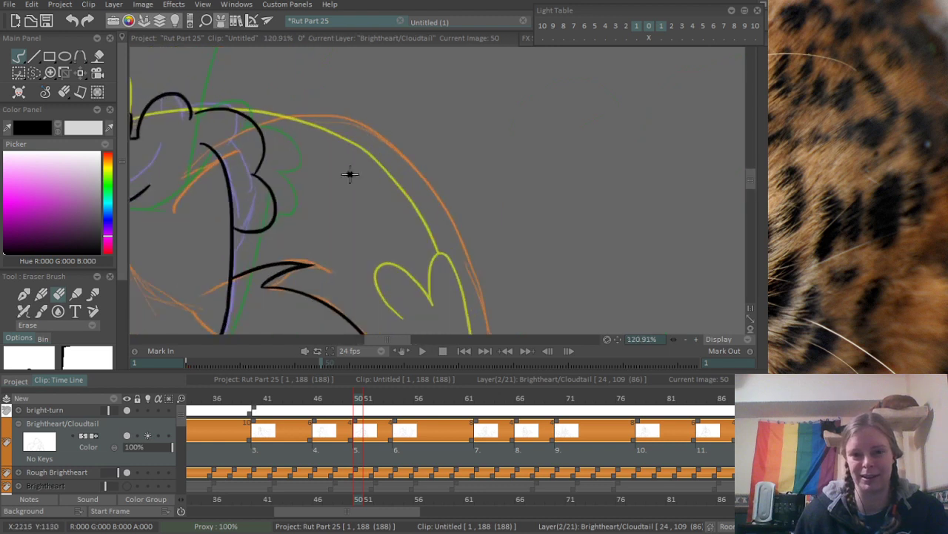
- Ink the top of the arch's outer curve, starting from the edge of the hugging paw
key(alt+b)
drag(254, 114, 404, 158)
key(ctrl+z)
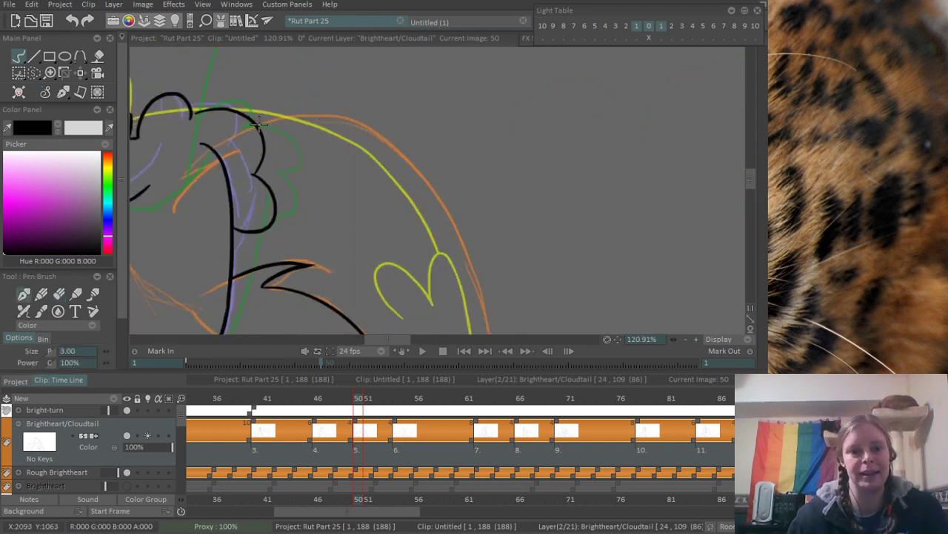
drag(252, 113, 404, 158)
- Continue the arch's outer curve down past the yellow paw-shaped rough lines, redoing strokes that miss
mouse_move(392, 191)
mouse_down()
mouse_move(382, 121)
mouse_move(437, 168)
mouse_up()
key(ctrl+z)
drag(383, 77, 437, 163)
key(ctrl+z)
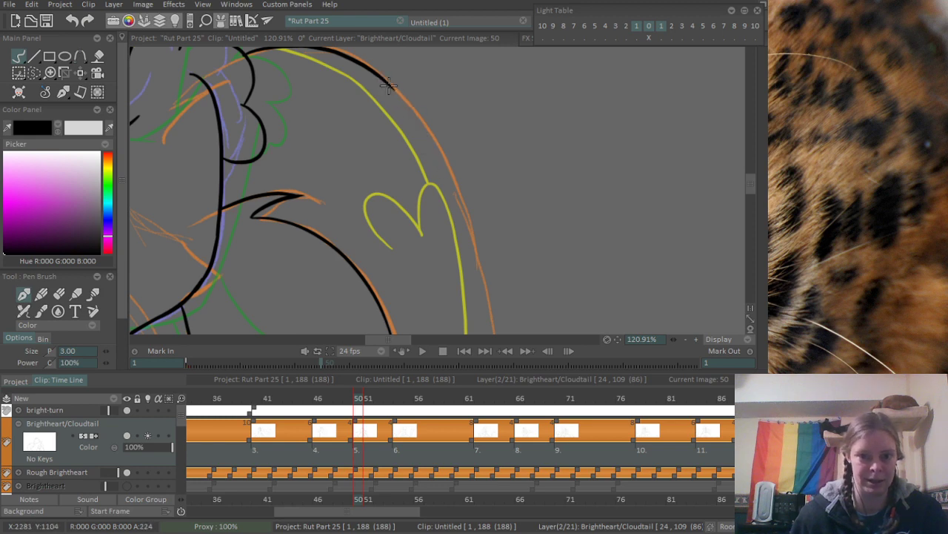
drag(389, 86, 460, 203)
key(ctrl+z)
mouse_move(465, 239)
mouse_down()
mouse_move(451, 118)
mouse_move(396, 185)
mouse_move(398, 137)
mouse_up()
drag(425, 97, 409, 113)
- Ink the middle stretch of the arch's outer curve down the orange rough, replacing strokes that miss
drag(407, 74, 425, 173)
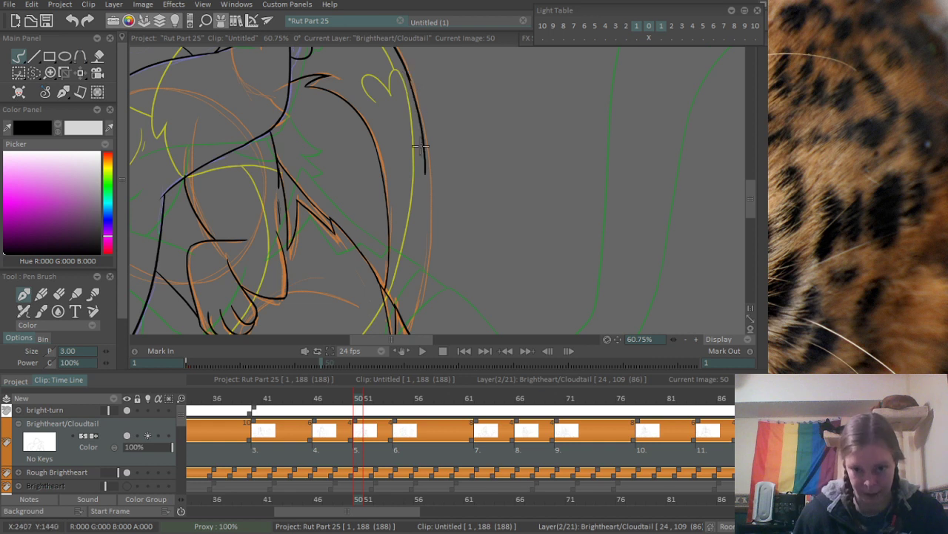
key(ctrl+z)
drag(407, 72, 431, 226)
key(ctrl+z)
drag(407, 72, 428, 209)
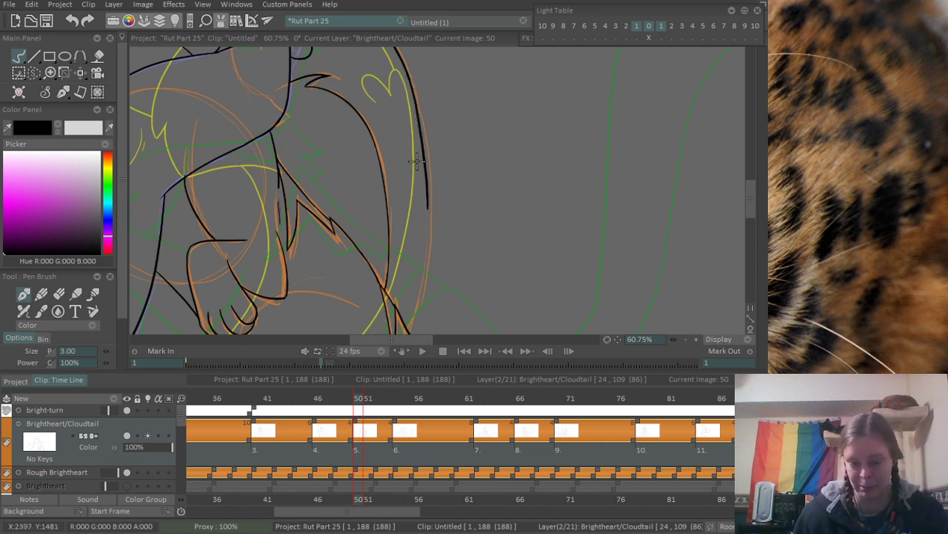
- Ink the lower end of the arch's outer curve until it meets the outer fur tuft, and clean up the join with the eraser
drag(418, 242, 435, 246)
drag(434, 246, 432, 172)
drag(424, 132, 408, 266)
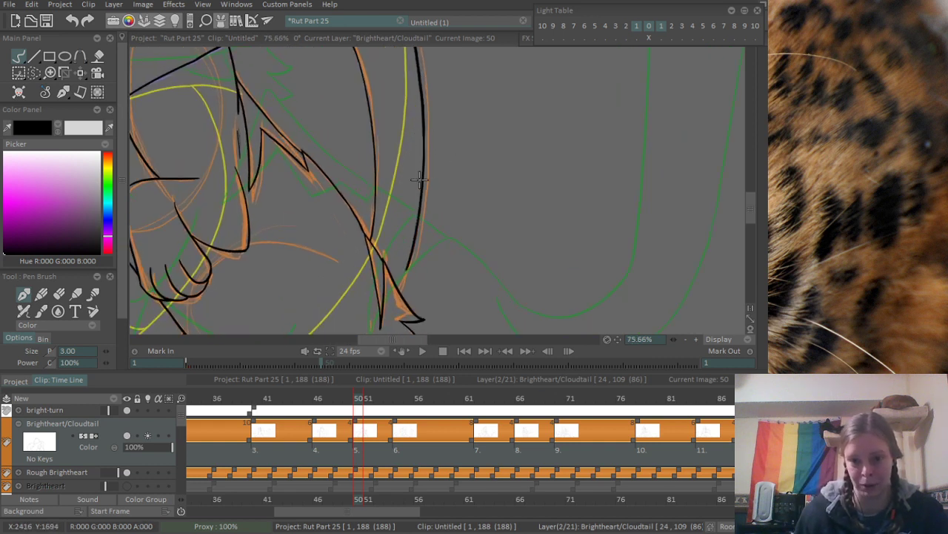
key(ctrl+z)
mouse_move(425, 124)
mouse_down()
mouse_move(409, 280)
mouse_move(498, 261)
mouse_move(426, 218)
mouse_up()
key(e)
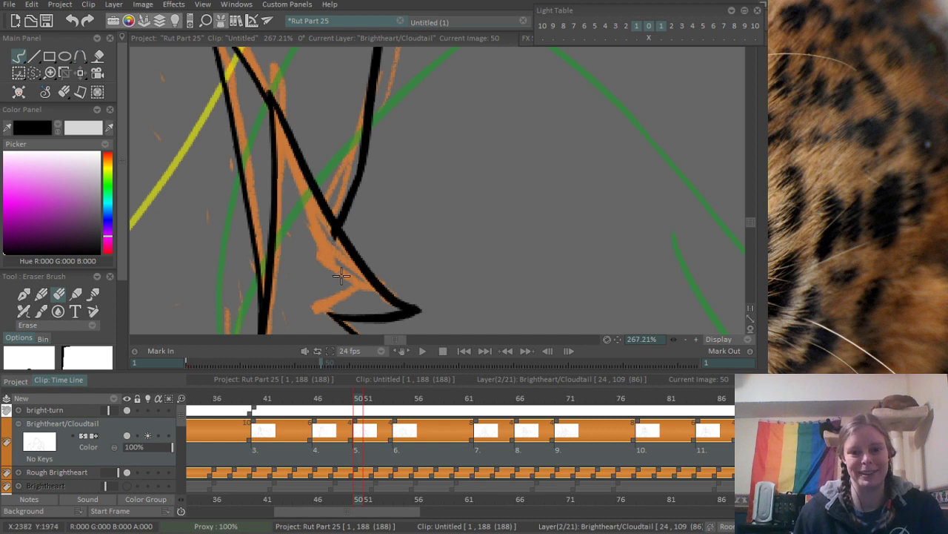
scroll(443, 144, down, 6)
drag(369, 121, 338, 225)
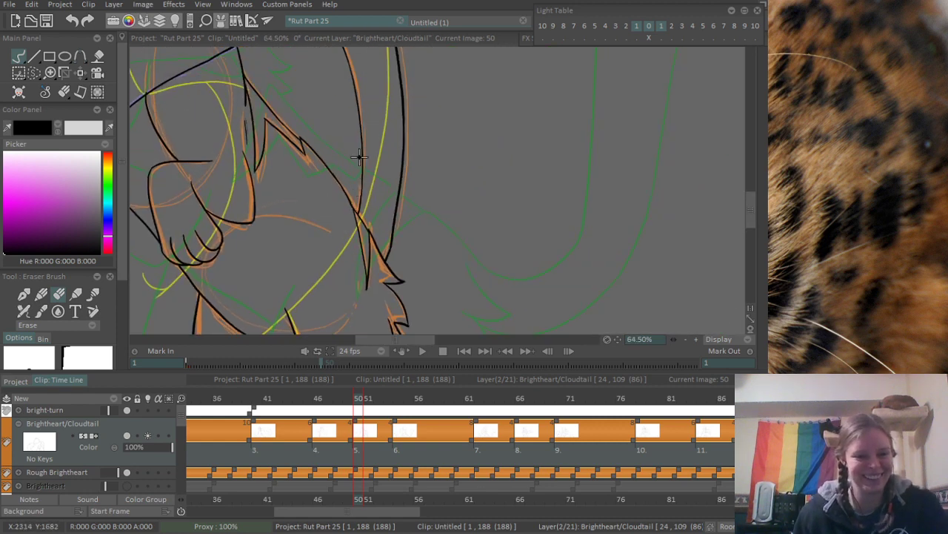
drag(342, 84, 364, 188)
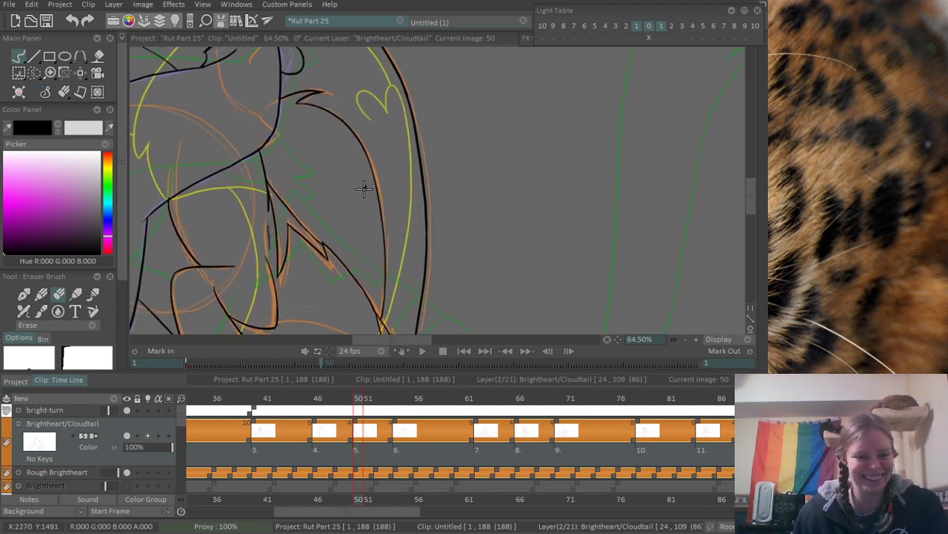
drag(378, 101, 402, 164)
scroll(358, 121, down, 1)
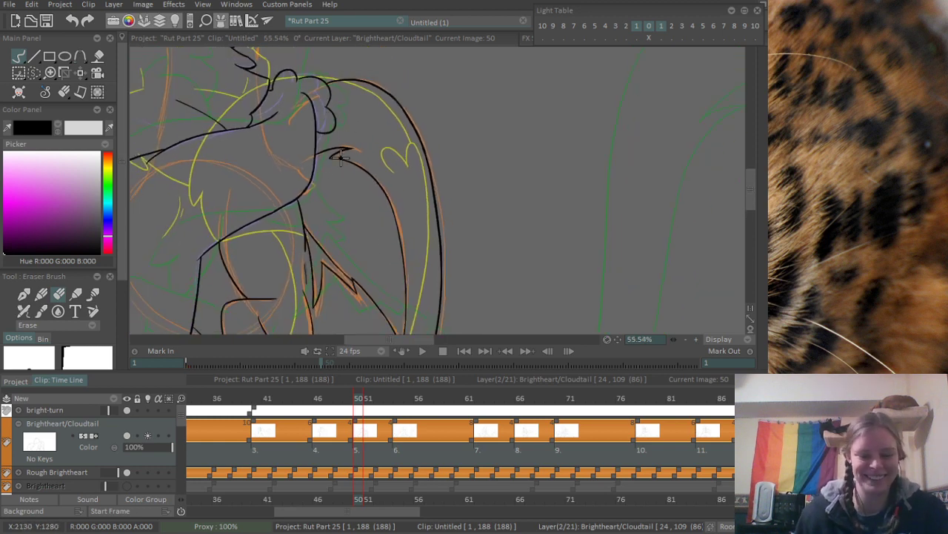
- Ink the long line from the orange rough's inner ear edge down to the cheek fur's point, redoing strokes that miss
key(b)
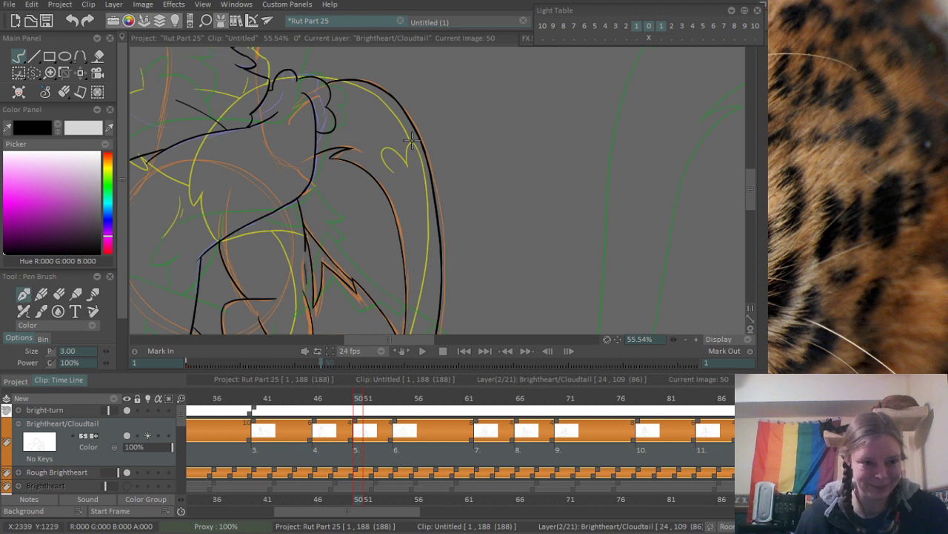
scroll(427, 153, down, 3)
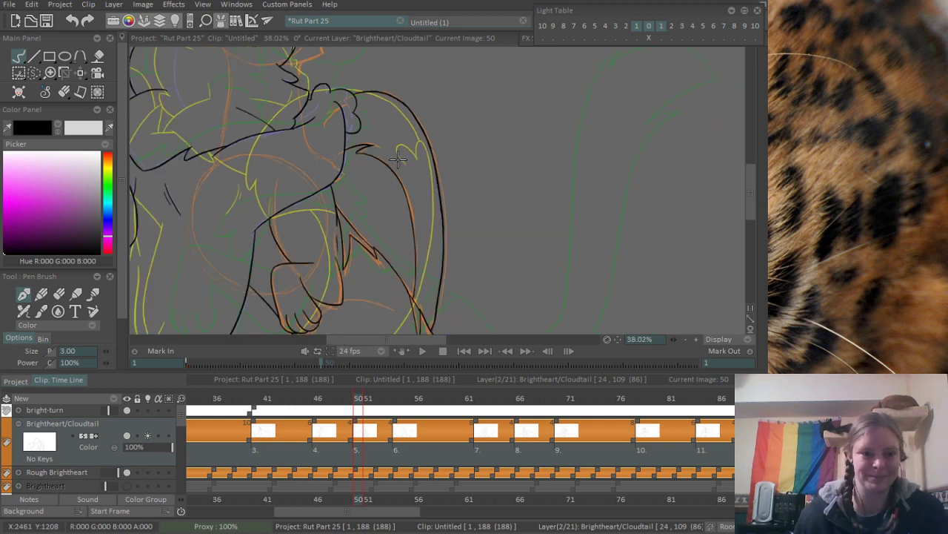
scroll(468, 158, up, 8)
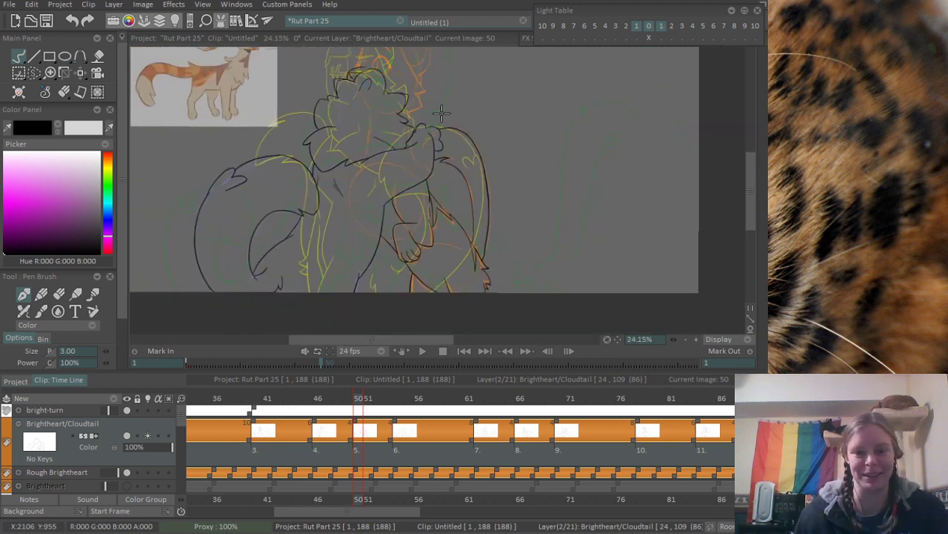
scroll(411, 156, down, 3)
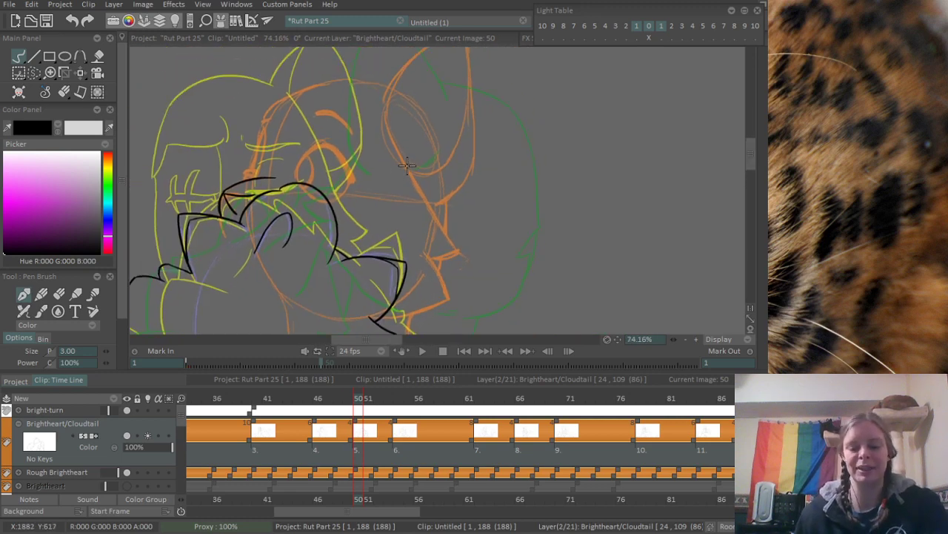
scroll(377, 149, up, 2)
drag(384, 97, 438, 267)
key(ctrl+z)
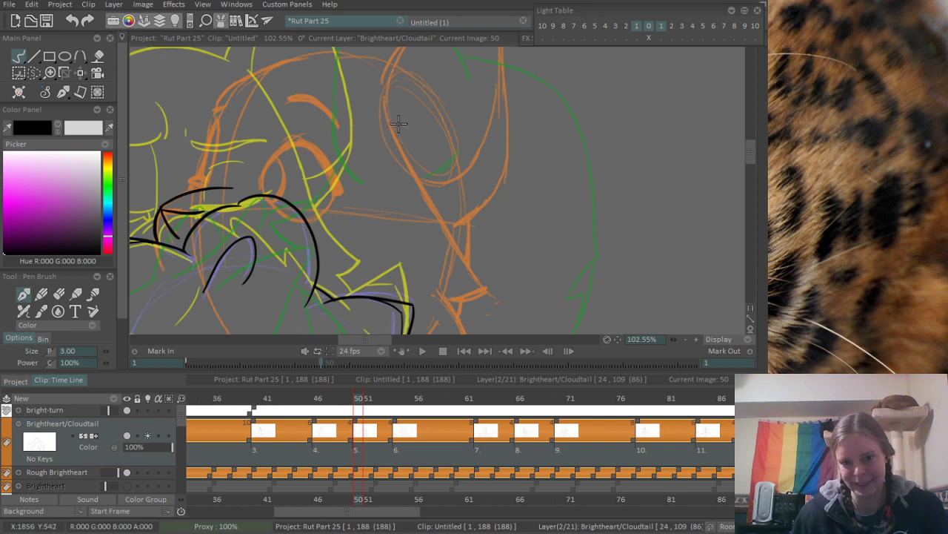
drag(384, 86, 474, 277)
key(ctrl+z)
drag(386, 87, 472, 283)
key(ctrl+z)
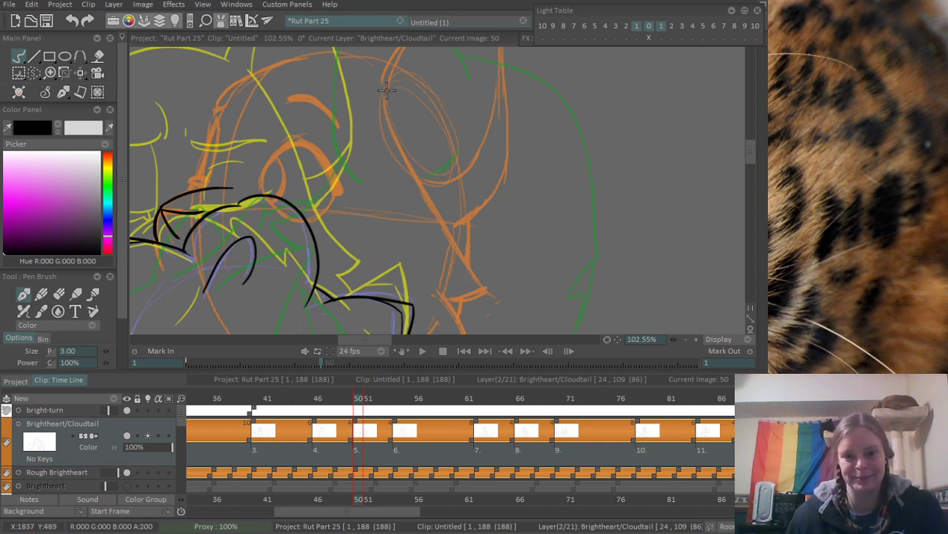
mouse_move(386, 92)
mouse_down()
mouse_move(480, 277)
mouse_move(463, 254)
mouse_move(490, 280)
mouse_up()
drag(470, 274, 455, 227)
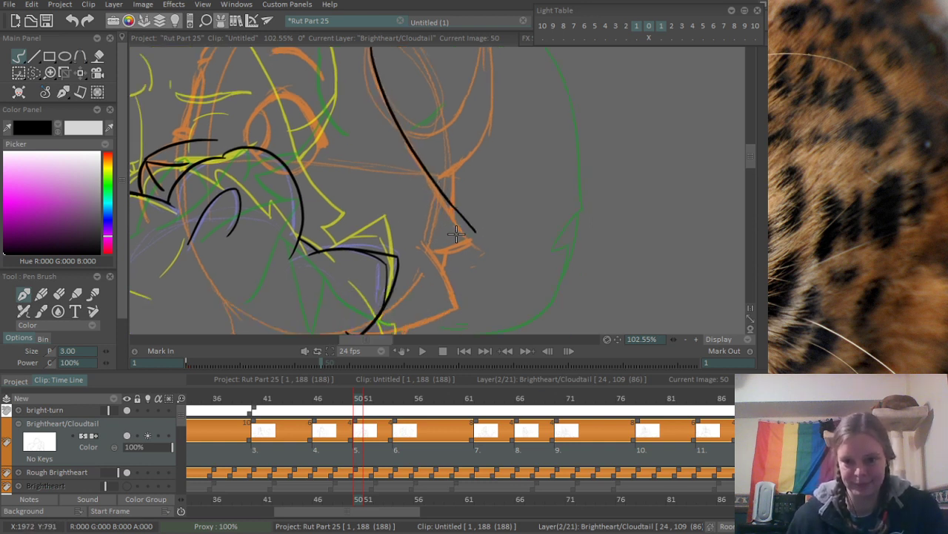
- Ink the point of the orange rough's cheek fur and its short underside, redoing strokes that miss
key(ctrl+z)
drag(443, 192, 474, 235)
key(ctrl+z)
- Ink the lower cheek tuft's outer edge and its underside back to the black paw line, redoing strokes that miss
key(ctrl+z)
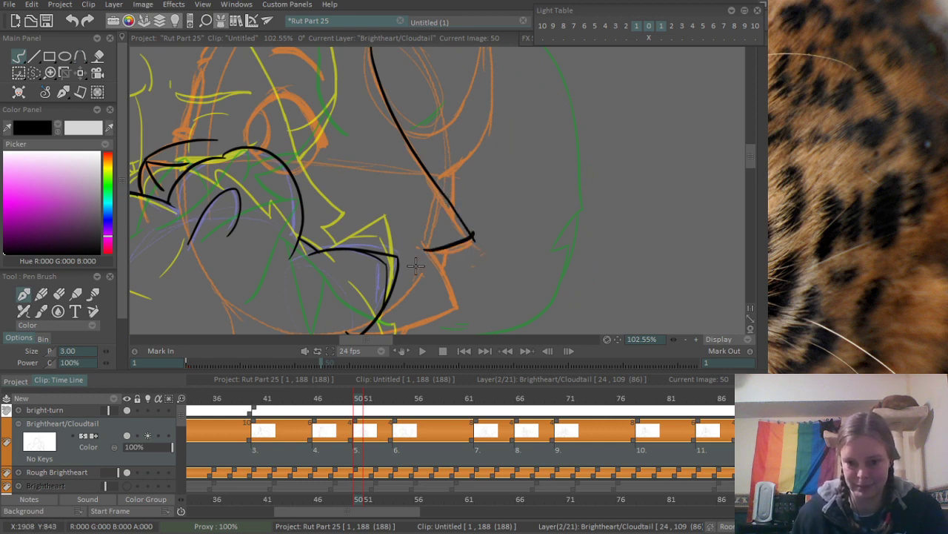
scroll(416, 265, up, 2)
drag(449, 196, 488, 293)
key(ctrl+z)
drag(444, 192, 485, 277)
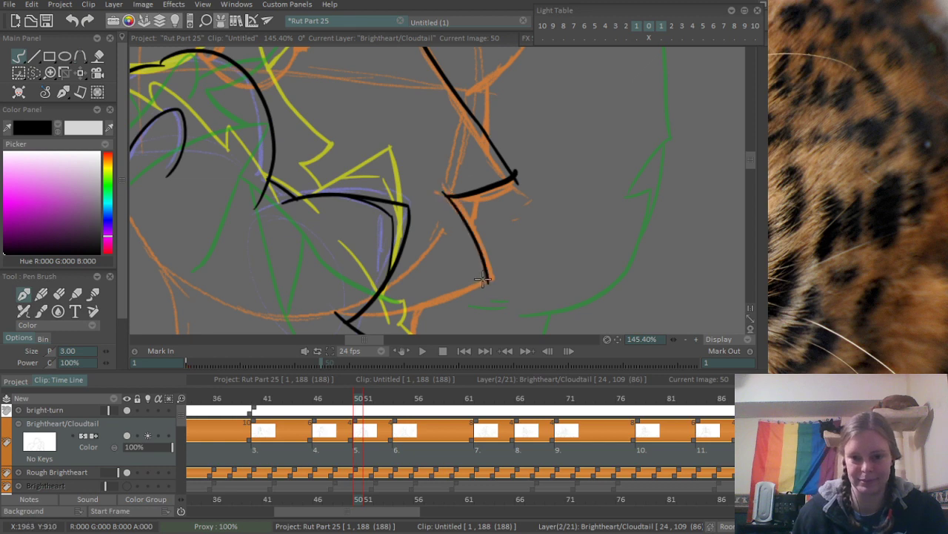
drag(356, 310, 482, 273)
key(ctrl+z)
drag(353, 314, 498, 257)
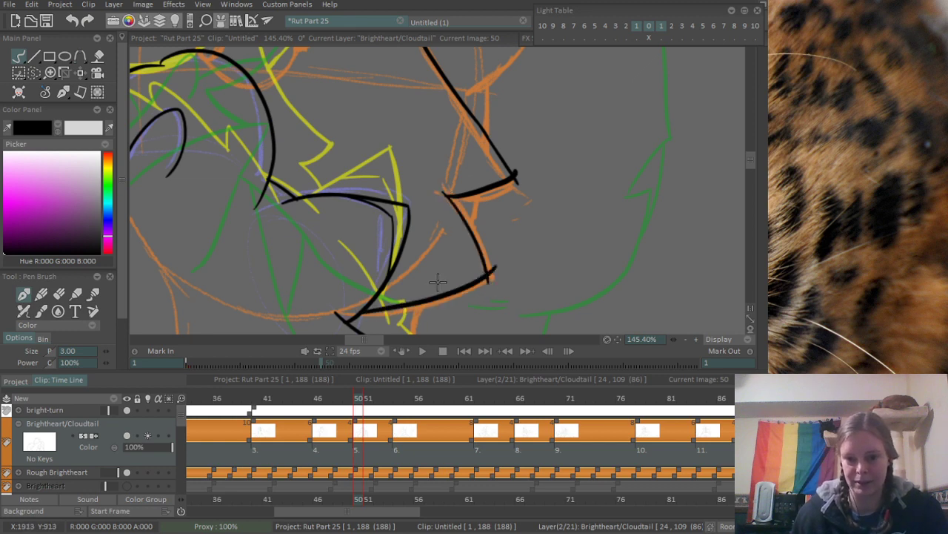
- Erase the line ends that overshoot the points of the two cheek fur tufts
scroll(506, 267, up, 2)
scroll(561, 258, up, 1)
key(e)
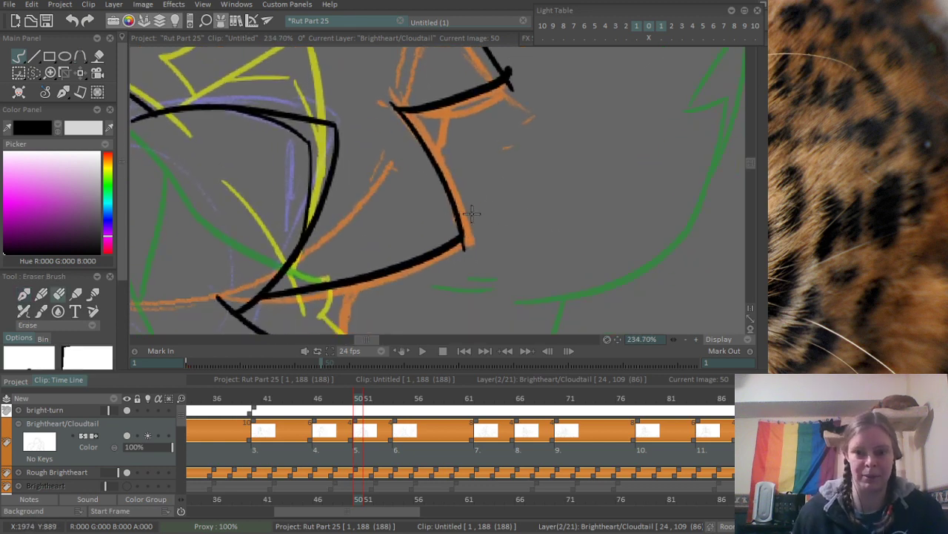
drag(513, 163, 483, 297)
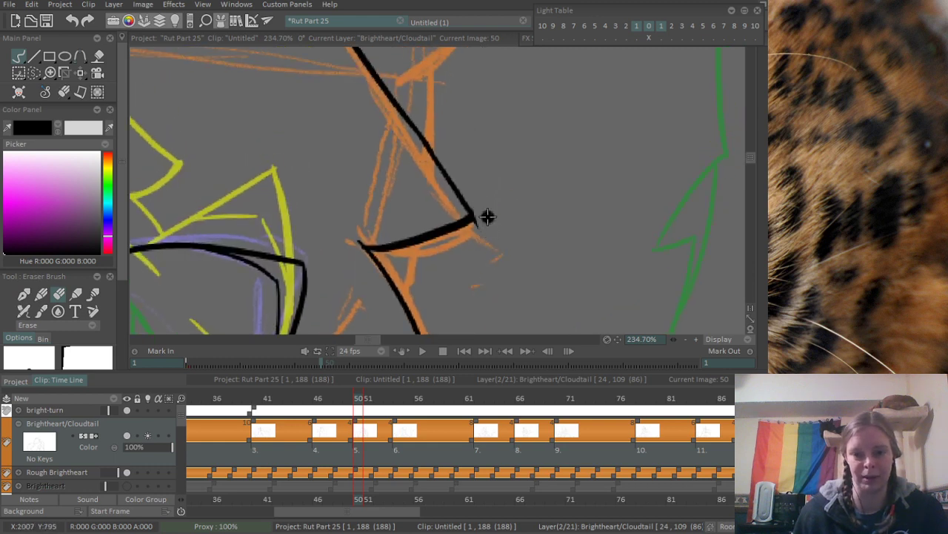
- Ink the arched upper lid of the orange rough's eye with the pen brush, replacing strokes that miss
scroll(530, 183, down, 5)
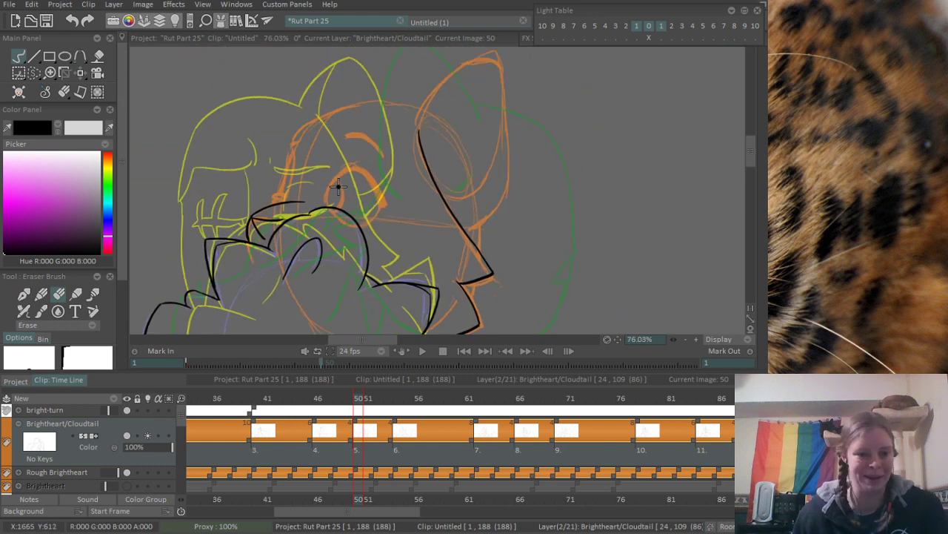
scroll(337, 187, up, 5)
key(p)
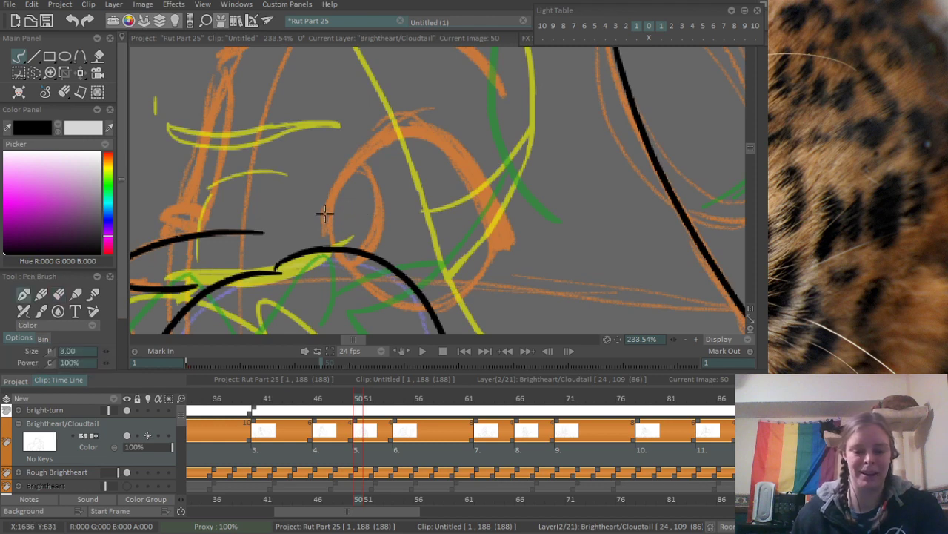
drag(320, 225, 400, 136)
key(ctrl+z)
mouse_move(319, 220)
mouse_down()
mouse_move(418, 132)
mouse_move(470, 188)
mouse_up()
key(ctrl+z)
mouse_move(396, 135)
mouse_down()
mouse_move(481, 203)
mouse_move(464, 173)
mouse_move(492, 222)
mouse_up()
key(ctrl+z)
key(ctrl+z)
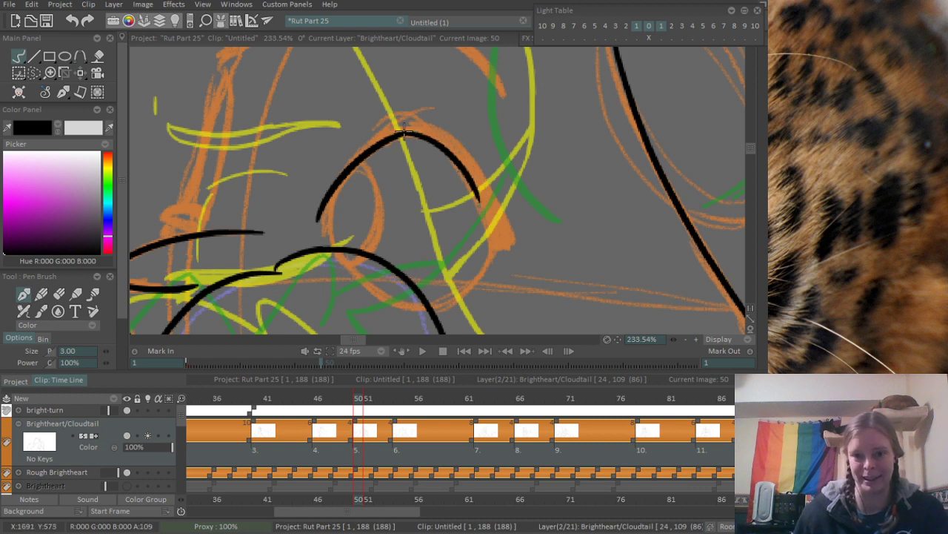
- Thicken the upper lid toward the outer corner of the eye with overlapping strokes
drag(408, 132, 493, 219)
drag(460, 161, 497, 248)
drag(475, 185, 498, 242)
drag(490, 209, 505, 239)
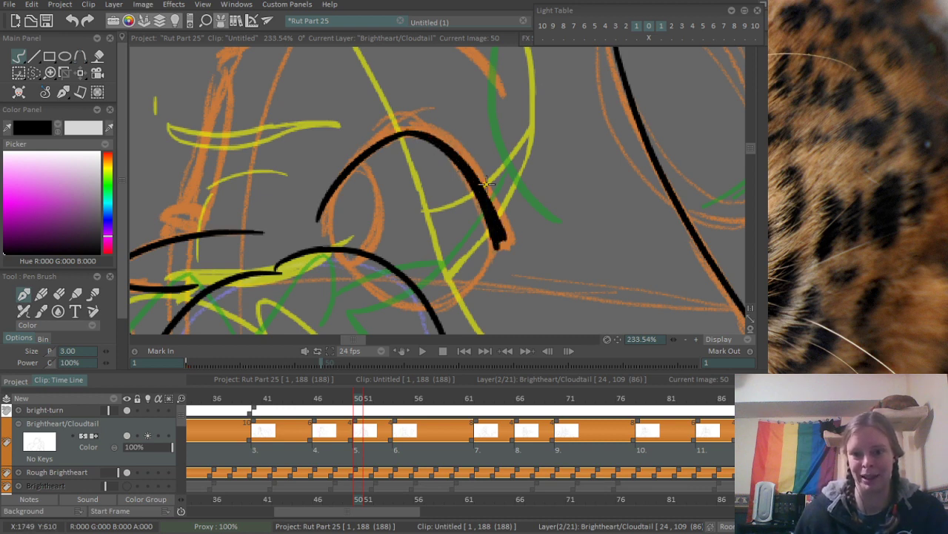
drag(426, 133, 509, 235)
mouse_move(480, 181)
mouse_down()
mouse_move(510, 244)
mouse_move(497, 245)
mouse_up()
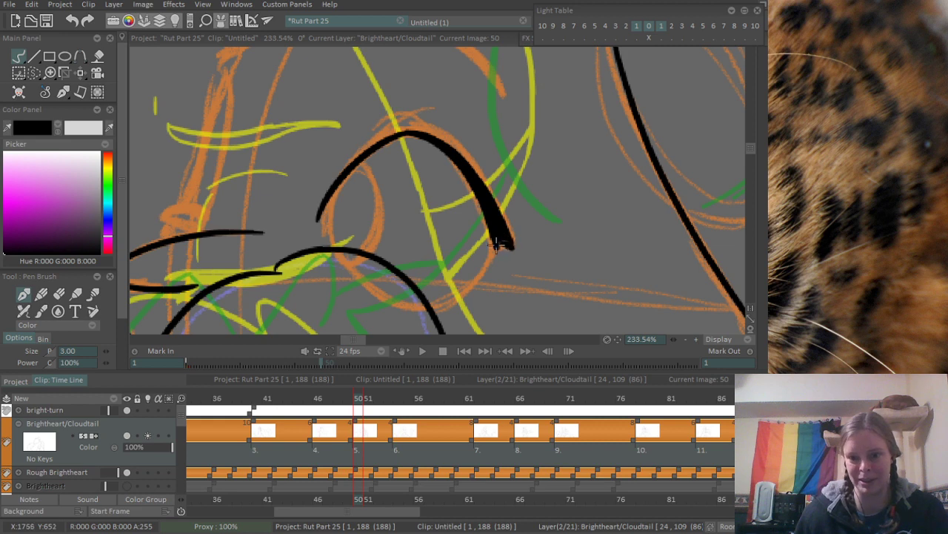
- Ink the eye's lower curve from the paw line to the outer corner and square off the thick lid's end
mouse_move(438, 306)
mouse_down()
mouse_move(495, 248)
mouse_move(488, 234)
mouse_move(464, 295)
mouse_move(495, 251)
mouse_move(483, 270)
mouse_move(488, 221)
mouse_up()
key(ctrl+z)
key(ctrl+z)
key(ctrl+z)
key(ctrl+z)
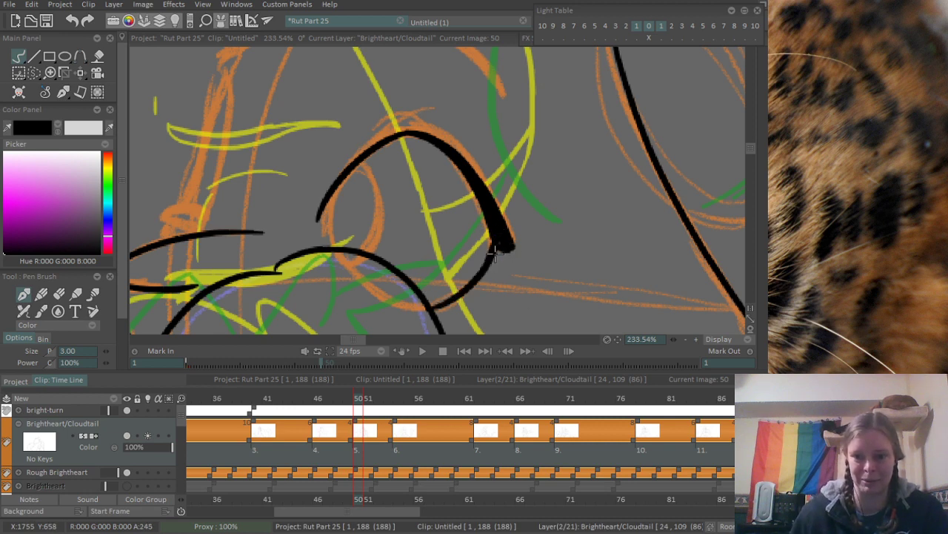
drag(495, 252, 501, 252)
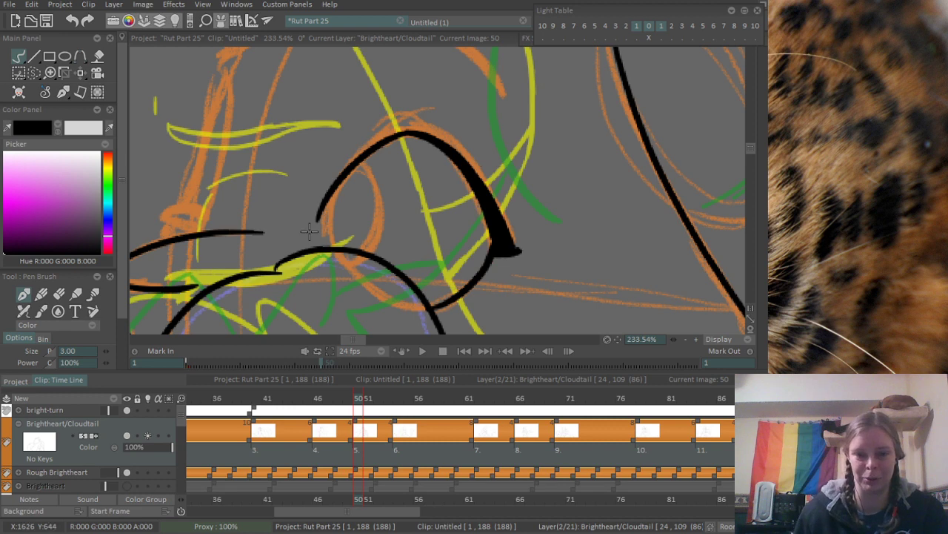
- Ink the oval iris inside the eye and the short crease above the upper lid
drag(322, 212, 330, 246)
mouse_move(359, 164)
mouse_down()
mouse_move(364, 240)
mouse_move(384, 192)
mouse_move(370, 249)
mouse_up()
key(ctrl+z)
drag(427, 173, 393, 265)
drag(349, 217, 393, 206)
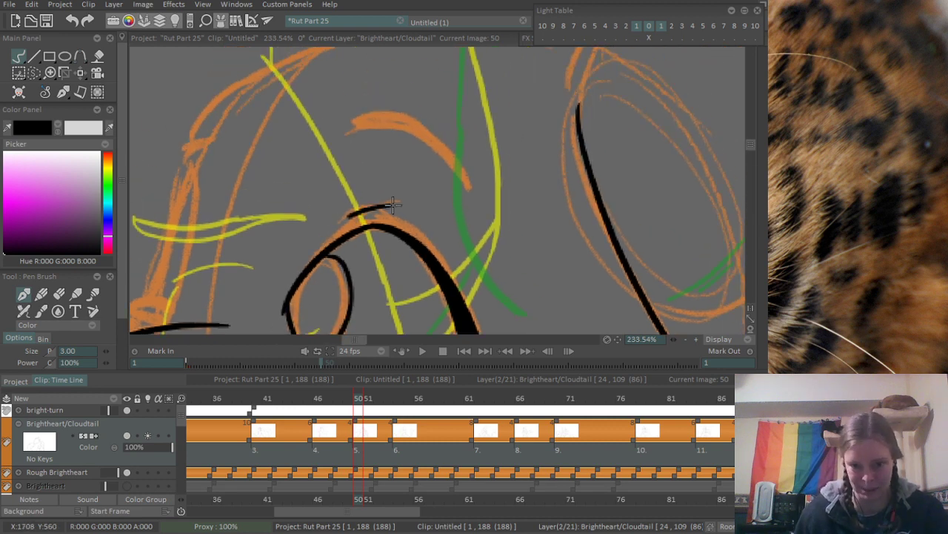
- Ink the lower and upper edges of the curved eyebrow above the eye
drag(352, 126, 477, 195)
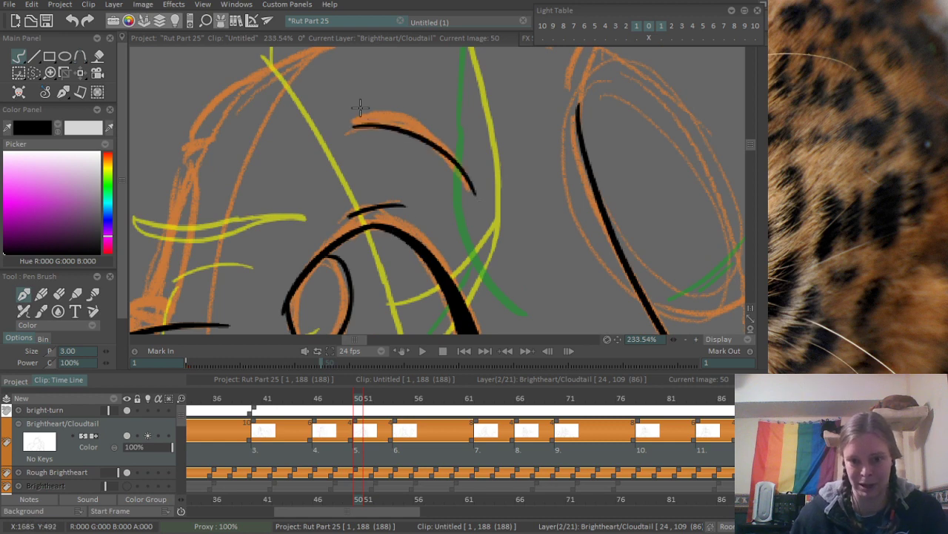
mouse_move(354, 120)
mouse_down()
mouse_move(386, 113)
mouse_move(475, 198)
mouse_up()
scroll(378, 120, down, 5)
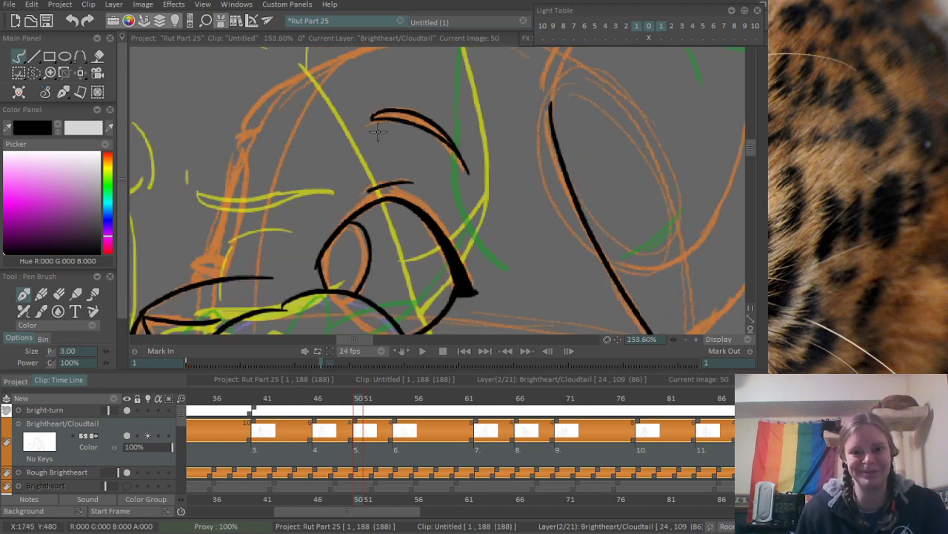
- Close the gaps where the nose and mouth lines meet the paw, and erase the overshooting end of the muzzle's top line
scroll(378, 120, up, 4)
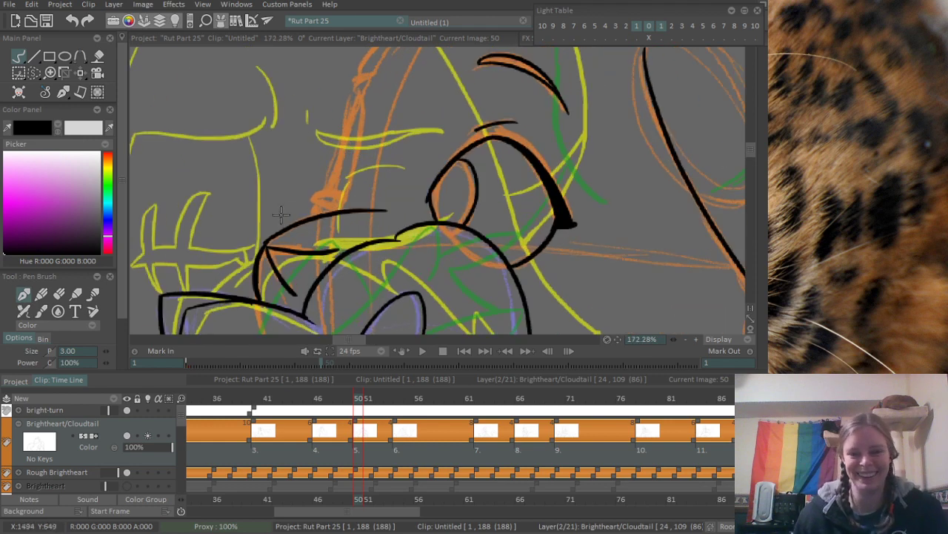
scroll(305, 297, up, 1)
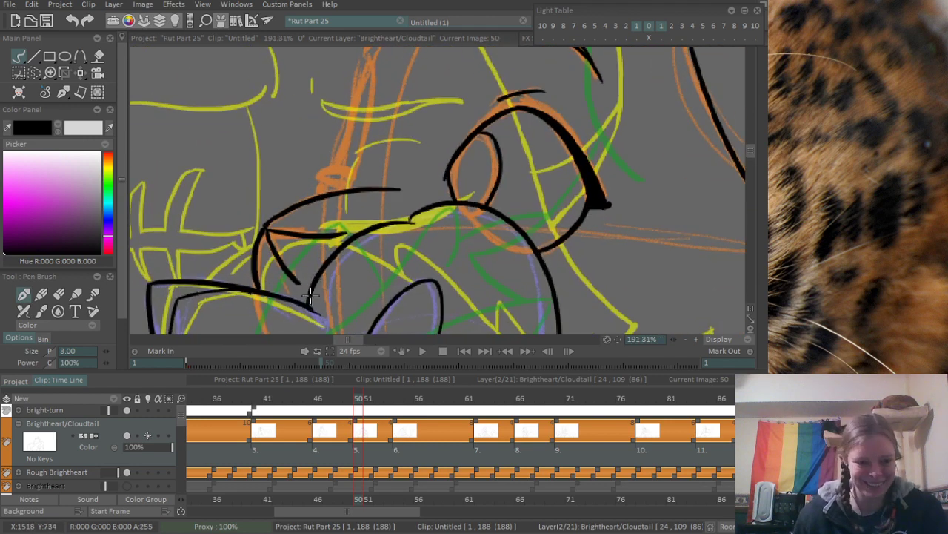
drag(302, 281, 314, 278)
drag(338, 235, 360, 233)
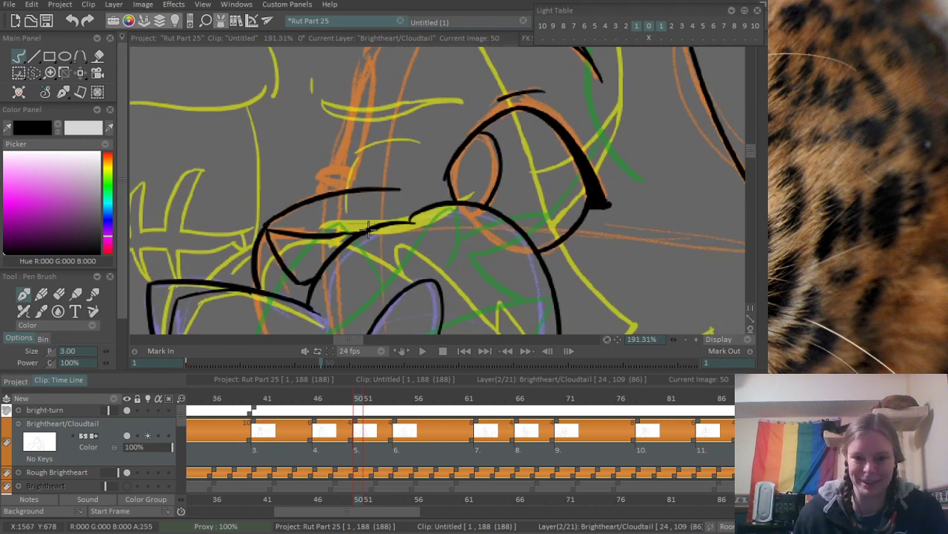
mouse_move(415, 181)
mouse_down()
mouse_move(413, 220)
mouse_move(357, 246)
mouse_move(359, 261)
mouse_move(391, 253)
mouse_up()
key(e)
key(ctrl+z)
key(b)
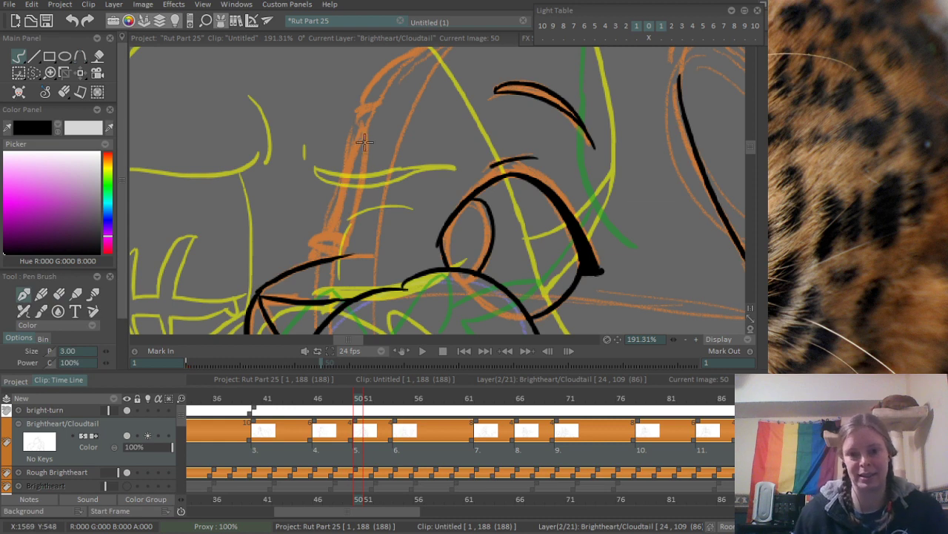
- Ink the inner curve of the narrow far-eye shape down to the muzzle, redoing the stroke until it fits
drag(364, 127, 338, 253)
key(ctrl+z)
drag(364, 124, 343, 248)
key(ctrl+z)
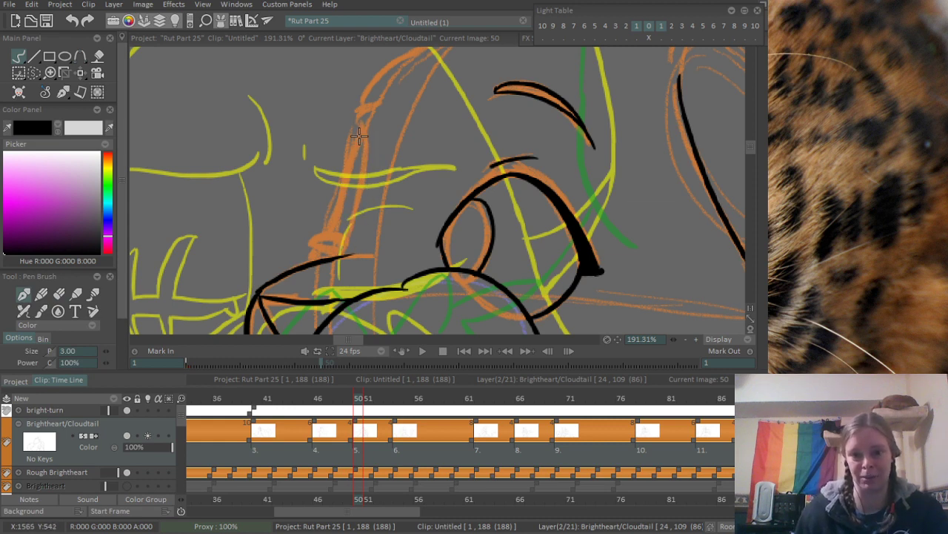
drag(359, 135, 345, 256)
key(ctrl+z)
drag(362, 129, 336, 252)
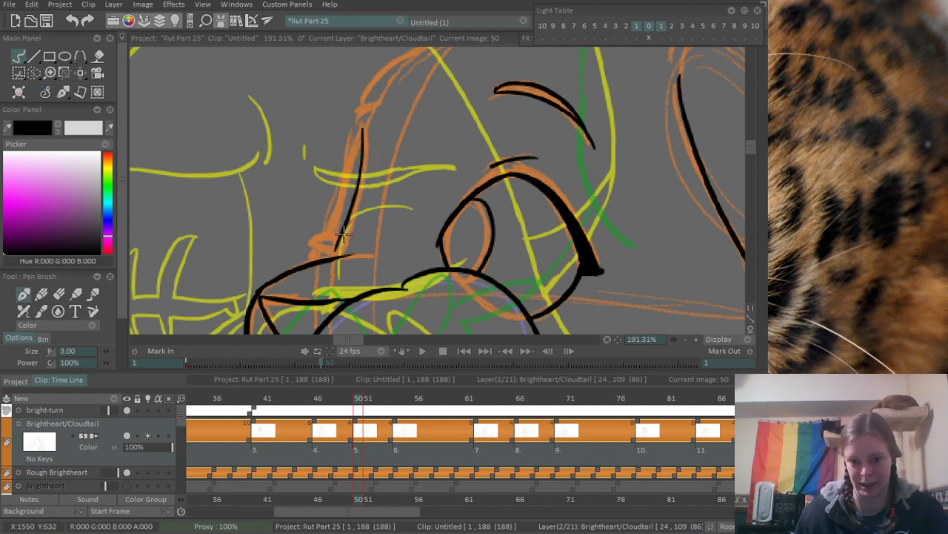
key(ctrl+z)
drag(371, 133, 339, 252)
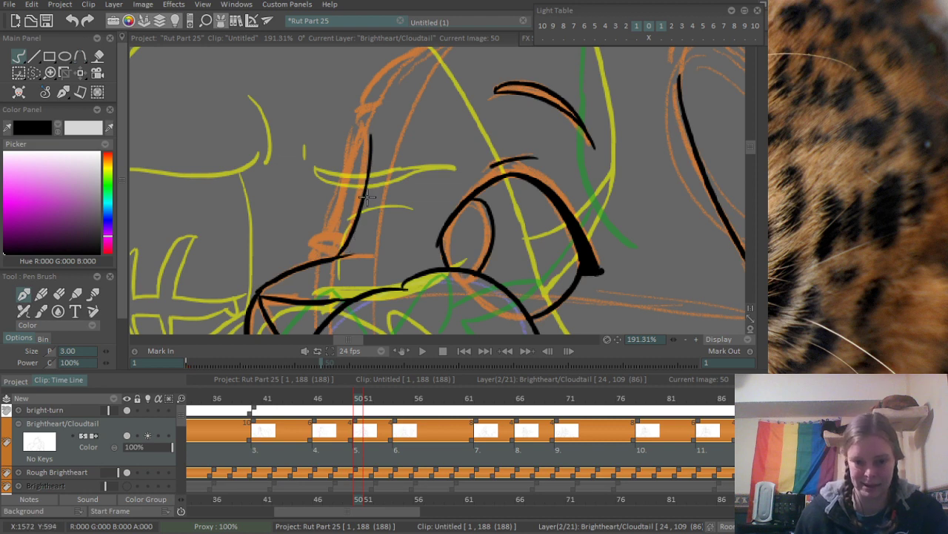
- Ink the small pointed notch at the base of the far-eye shape and a second line up along its inner curve
mouse_move(308, 237)
mouse_down()
mouse_move(340, 226)
mouse_move(314, 231)
mouse_move(334, 229)
mouse_move(316, 235)
mouse_move(328, 257)
mouse_move(349, 212)
mouse_move(330, 227)
mouse_move(365, 185)
mouse_move(330, 225)
mouse_move(361, 172)
mouse_up()
key(ctrl+z)
drag(343, 231, 364, 183)
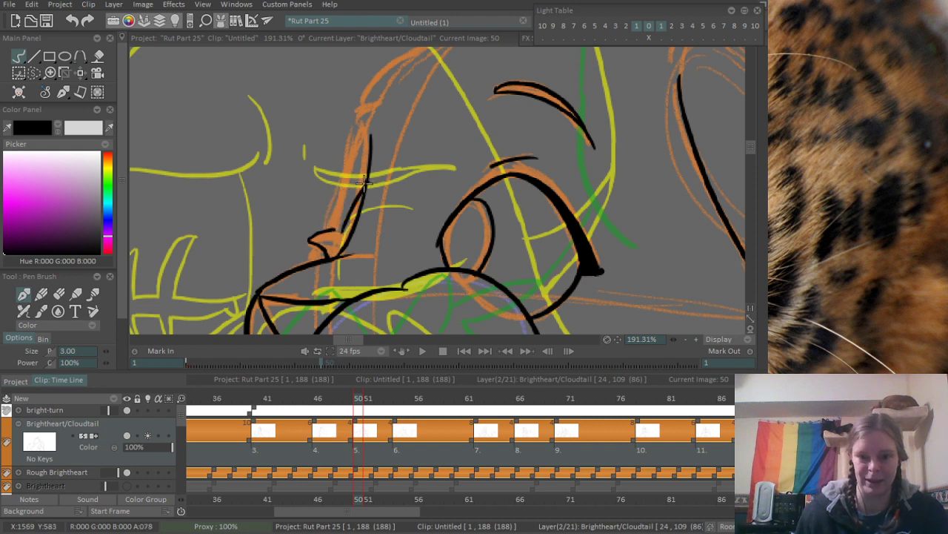
- Ink the outer edge of the far-eye shape from the notch up to its tip at the brow, replacing strokes that miss
mouse_move(332, 227)
mouse_down()
mouse_move(375, 114)
mouse_move(372, 168)
mouse_move(341, 189)
mouse_up()
key(ctrl+z)
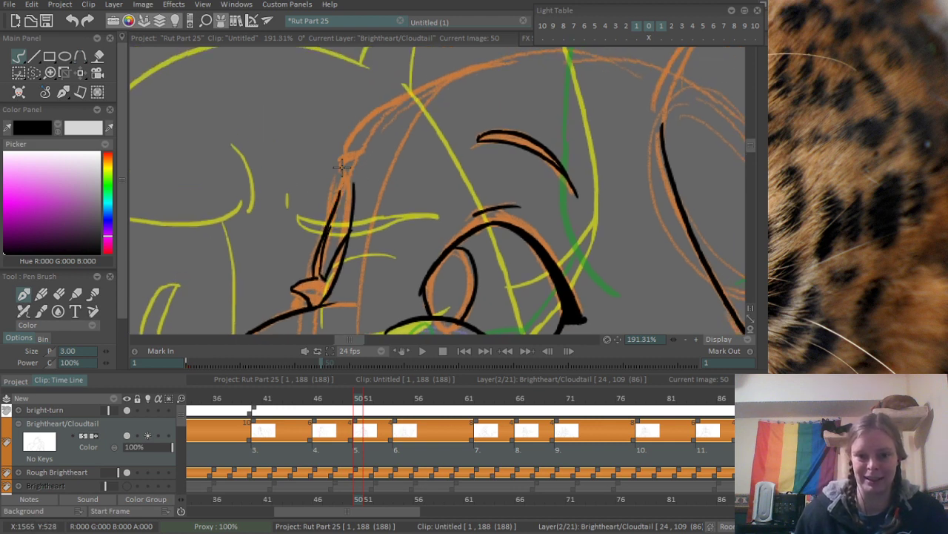
key(ctrl+z)
drag(322, 236, 345, 178)
key(ctrl+z)
drag(323, 234, 344, 179)
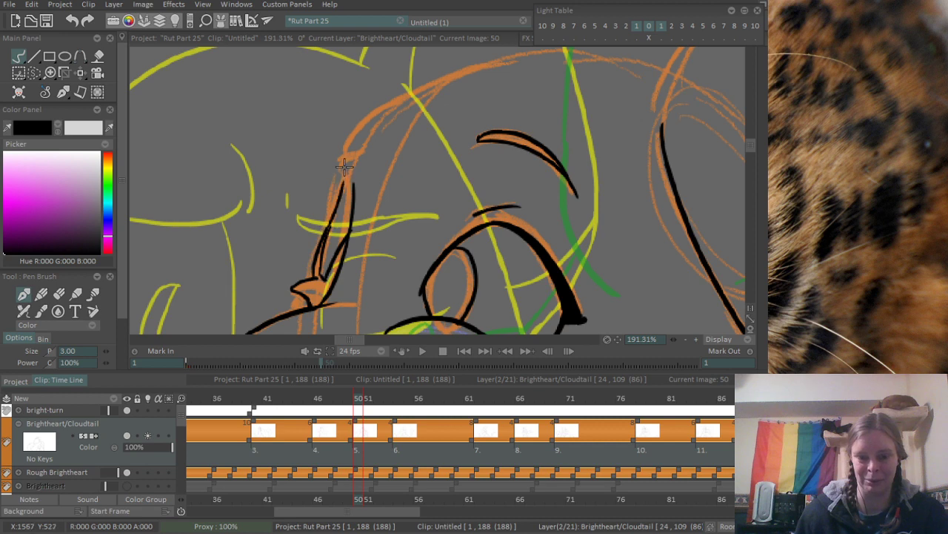
key(ctrl+z)
mouse_move(323, 234)
mouse_down()
mouse_move(341, 190)
mouse_move(355, 185)
mouse_move(348, 169)
mouse_move(311, 194)
mouse_move(419, 111)
mouse_up()
key(ctrl+z)
key(ctrl+z)
key(ctrl+z)
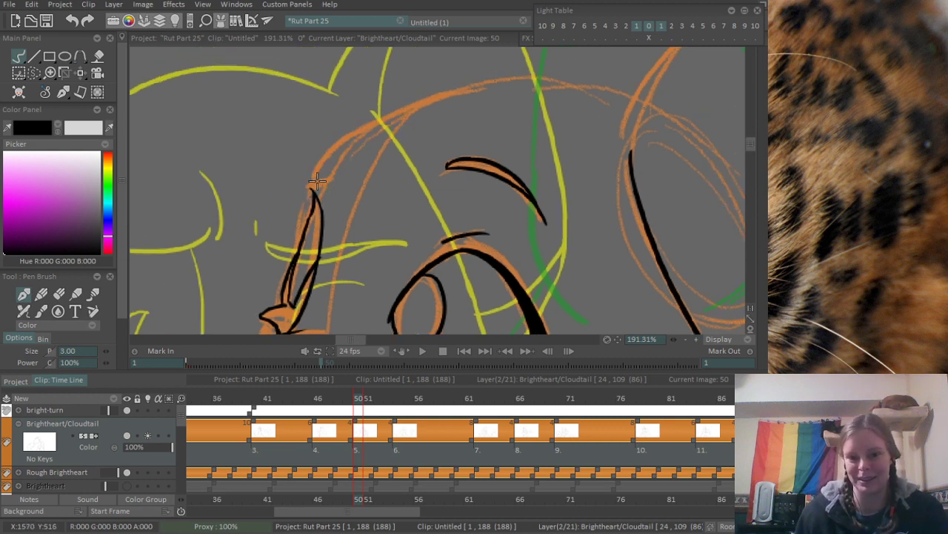
- Ink the forehead curve from the far eye's tip up toward the top of the head, redoing strokes that miss
mouse_move(309, 191)
mouse_down()
mouse_move(404, 107)
mouse_move(456, 95)
mouse_move(632, 99)
mouse_up()
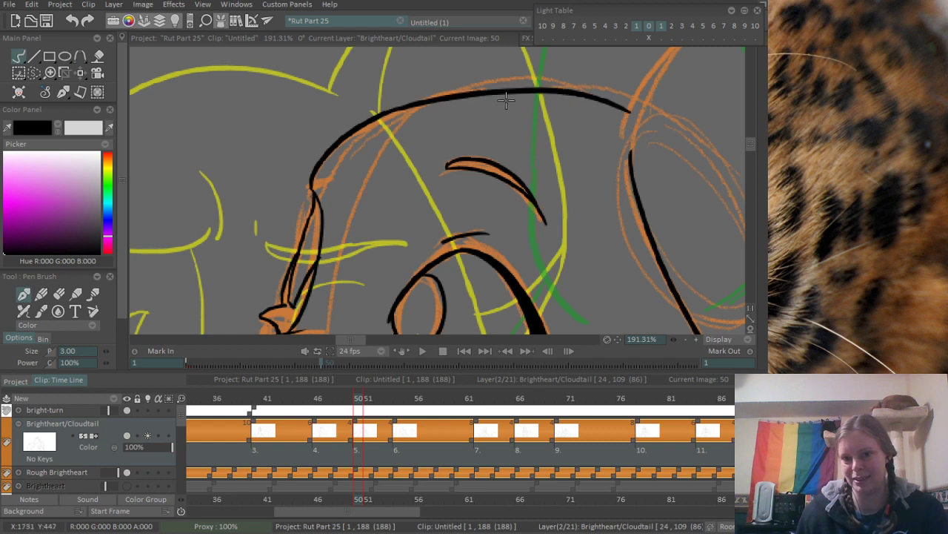
key(ctrl+z)
drag(399, 109, 630, 99)
drag(470, 103, 324, 131)
key(ctrl+z)
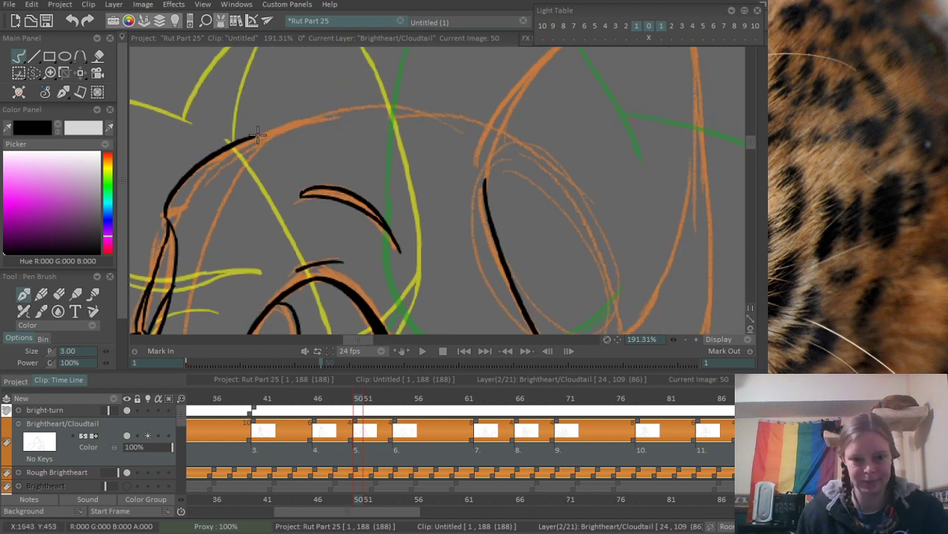
- Continue the head outline over the crown to the base of the ear, redoing the stroke until it follows the rough
drag(253, 137, 451, 114)
key(ctrl+z)
drag(252, 138, 457, 113)
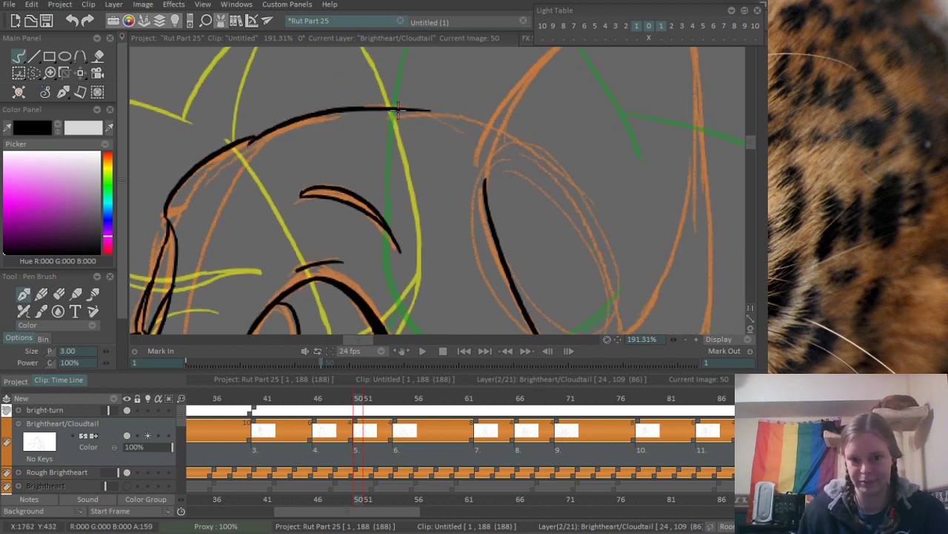
key(ctrl+z)
drag(237, 145, 483, 111)
key(ctrl+z)
mouse_move(250, 139)
mouse_down()
mouse_move(444, 113)
mouse_move(489, 125)
mouse_move(363, 185)
mouse_up()
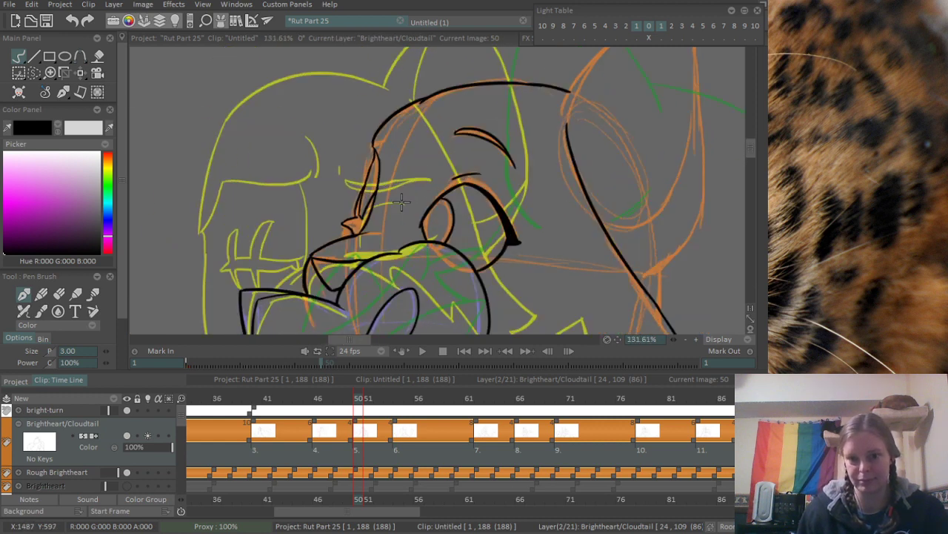
- Ink the ear's front edge from the head outline up toward the tip, redoing the first stroke
scroll(363, 185, up, 5)
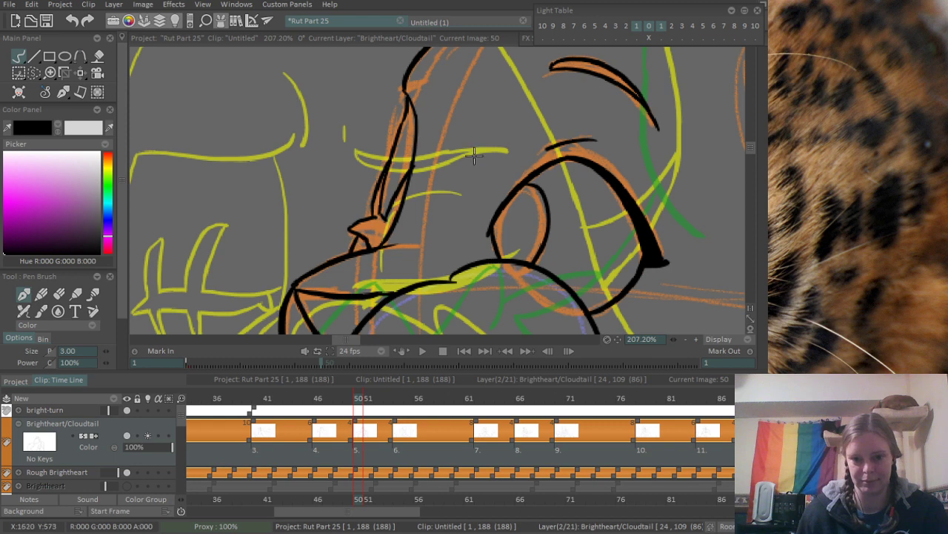
scroll(475, 154, down, 5)
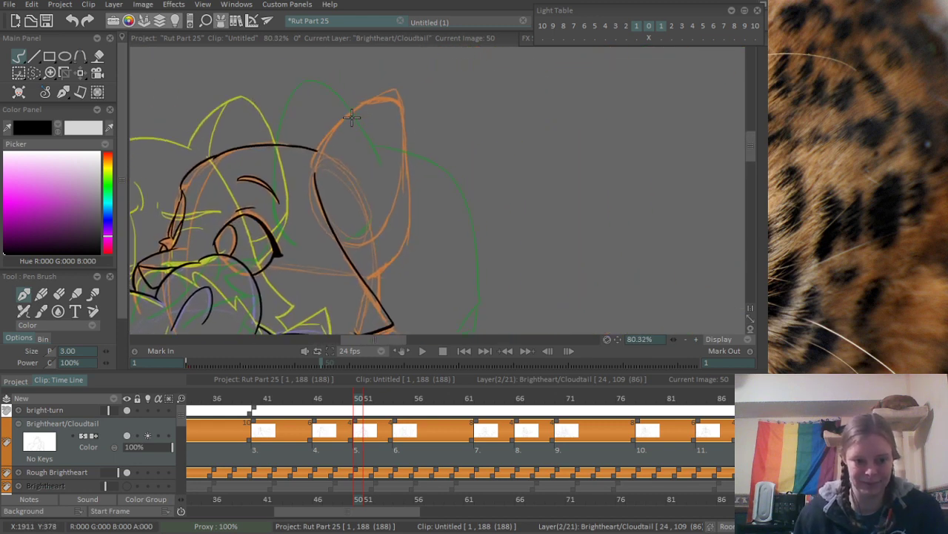
scroll(406, 97, up, 3)
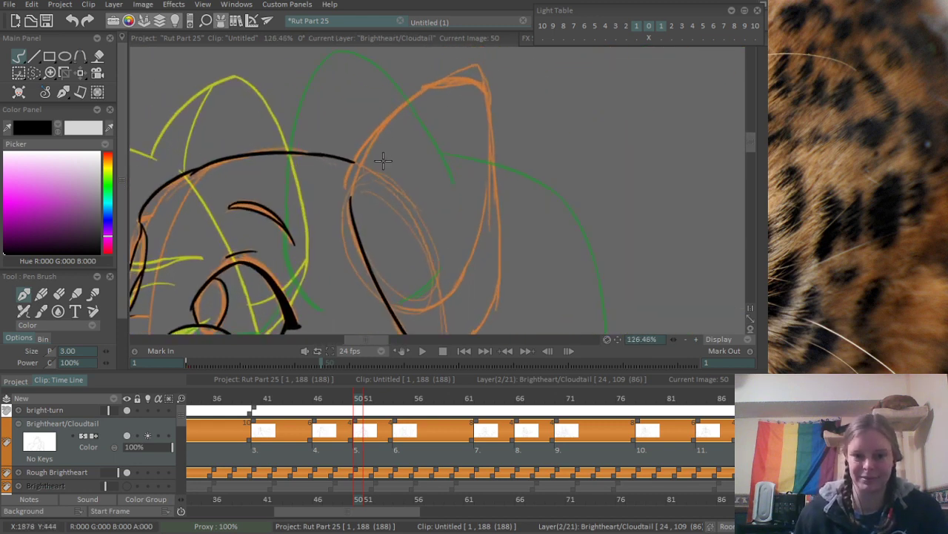
drag(290, 230, 467, 100)
key(ctrl+z)
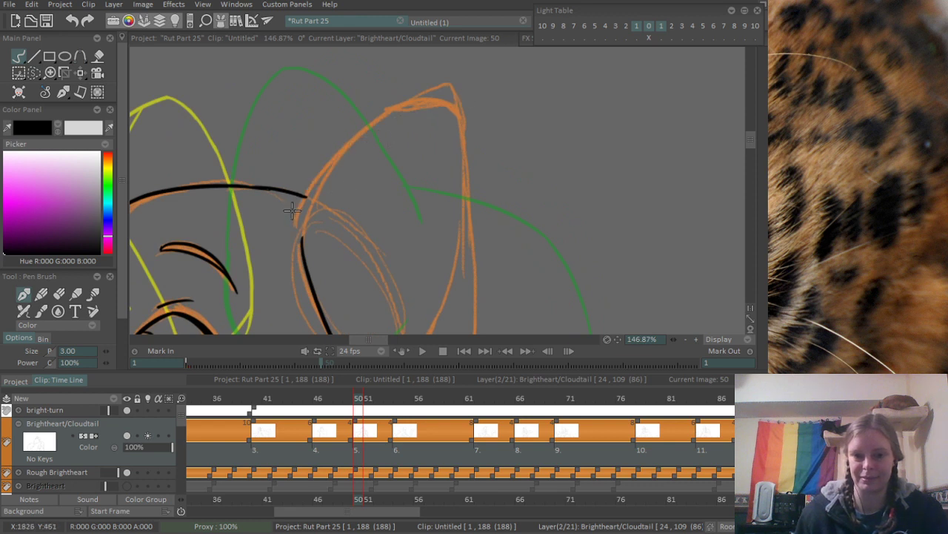
drag(291, 227, 441, 91)
drag(405, 155, 381, 127)
- Ink the ear's back edge from the tip down to the long cheek line, replacing the stroke that misses
mouse_move(416, 67)
mouse_down()
mouse_move(442, 123)
mouse_move(460, 68)
mouse_move(454, 133)
mouse_move(348, 265)
mouse_up()
key(ctrl+z)
drag(446, 177, 409, 201)
scroll(479, 129, up, 1)
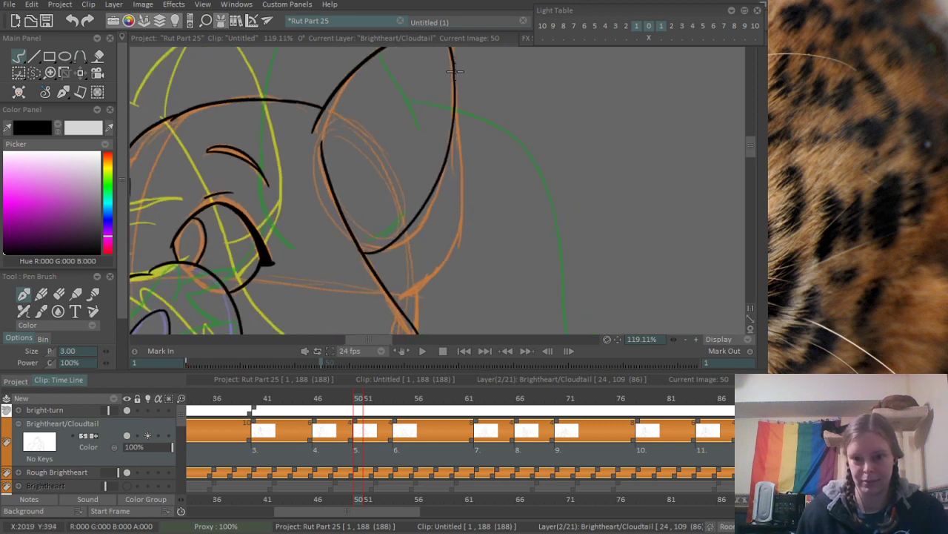
- Ink the ear's outer back edge from the tip curving down to the cheek line, replacing the first stroke
drag(454, 71, 437, 274)
key(ctrl+z)
mouse_move(453, 55)
mouse_down()
mouse_move(449, 241)
mouse_move(384, 289)
mouse_up()
scroll(485, 259, up, 3)
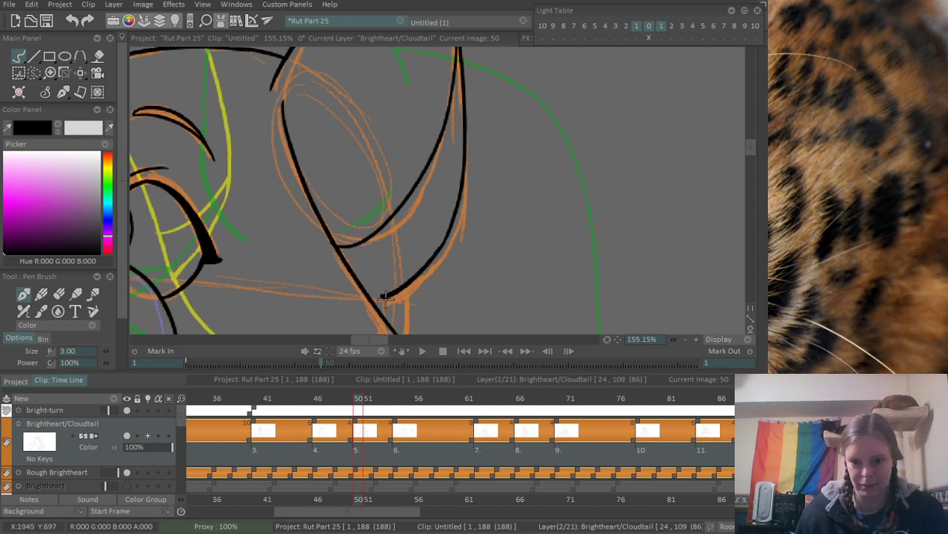
drag(395, 178, 407, 299)
- Ink the lower part of the ear's front edge, redoing the stroke from the ear base upward until it fits
drag(287, 241, 350, 124)
key(ctrl+z)
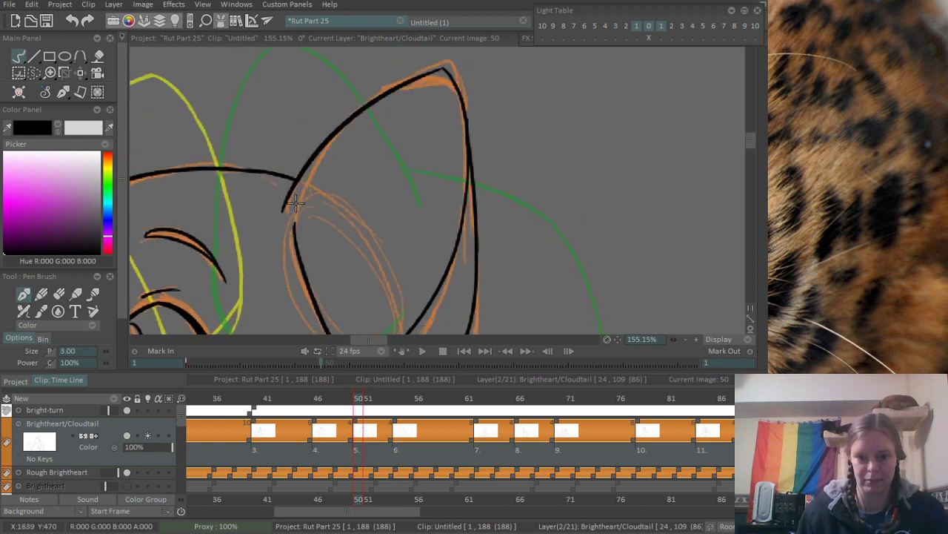
drag(289, 238, 345, 126)
key(ctrl+z)
drag(287, 245, 337, 124)
key(ctrl+z)
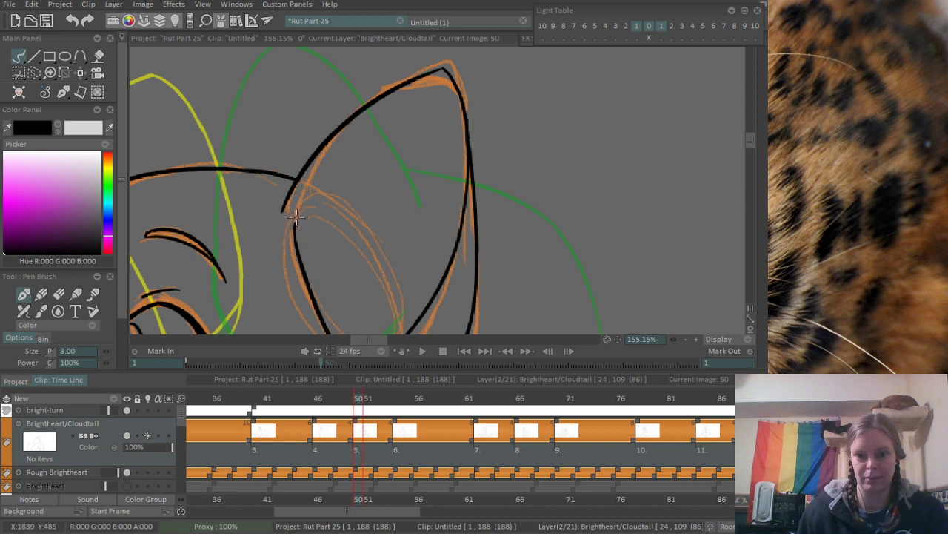
drag(289, 243, 352, 123)
scroll(411, 130, down, 3)
scroll(338, 244, up, 4)
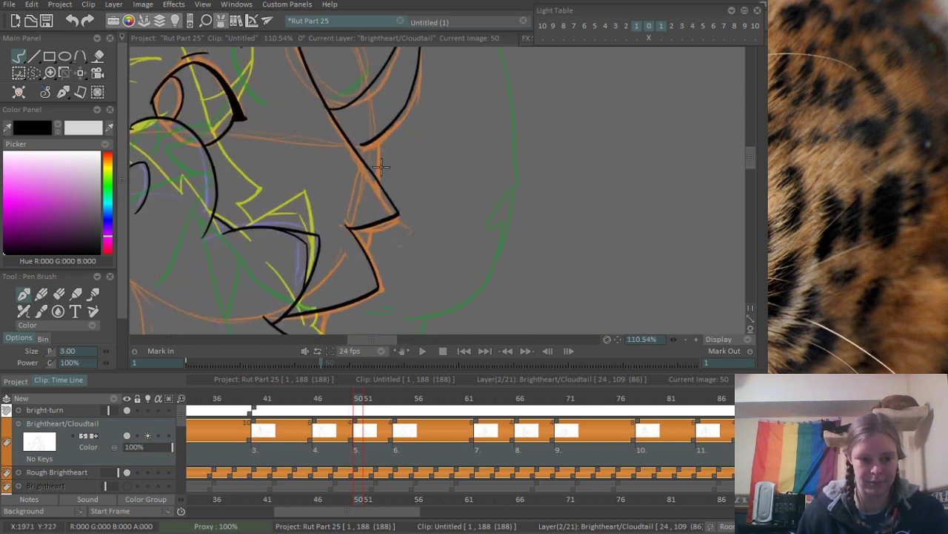
- Ink the short back-of-neck segments between the ear and the cheek fur points, and down to the other cat's paw
drag(369, 121, 370, 163)
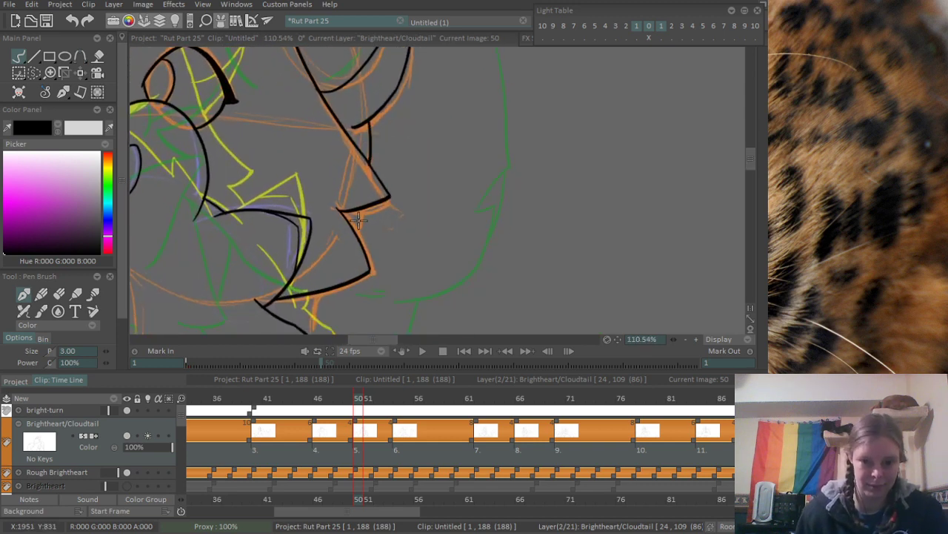
scroll(357, 283, down, 2)
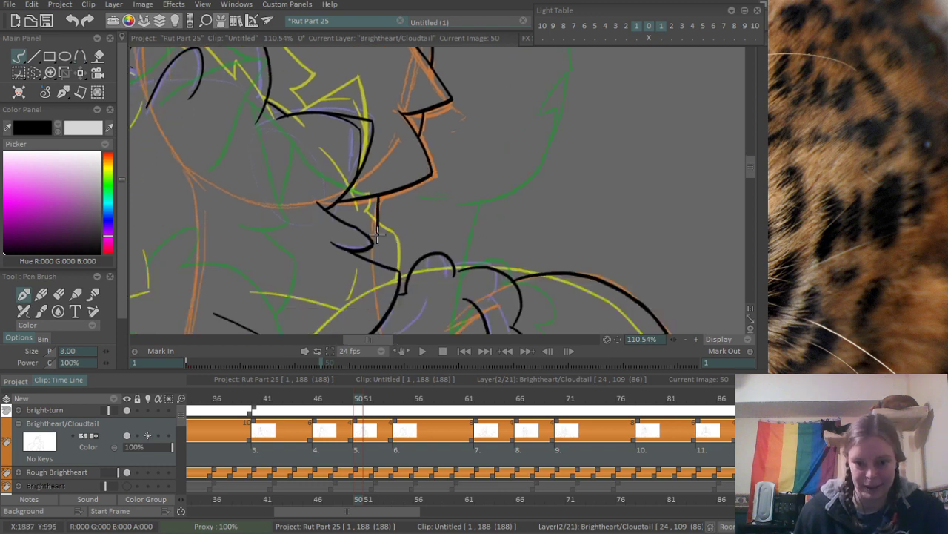
scroll(381, 237, down, 2)
scroll(382, 237, up, 8)
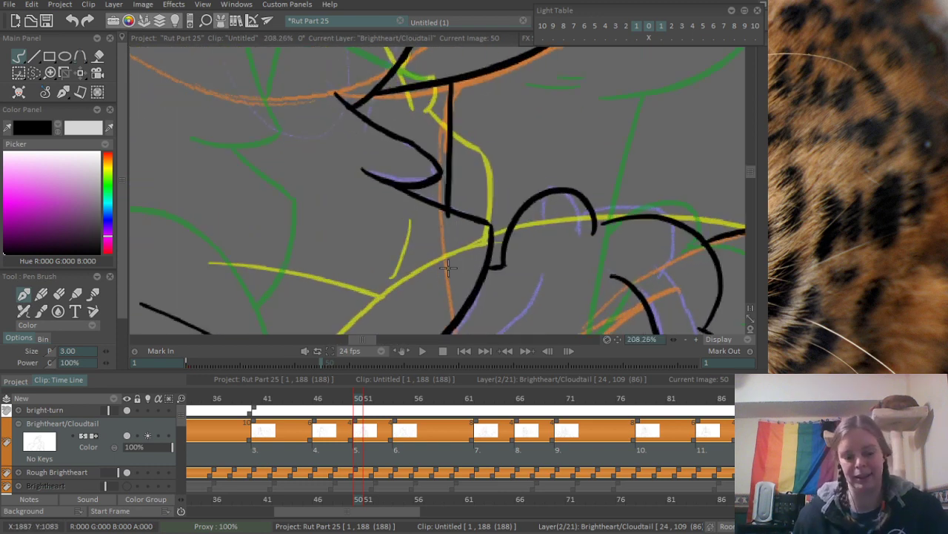
key(e)
scroll(450, 220, down, 17)
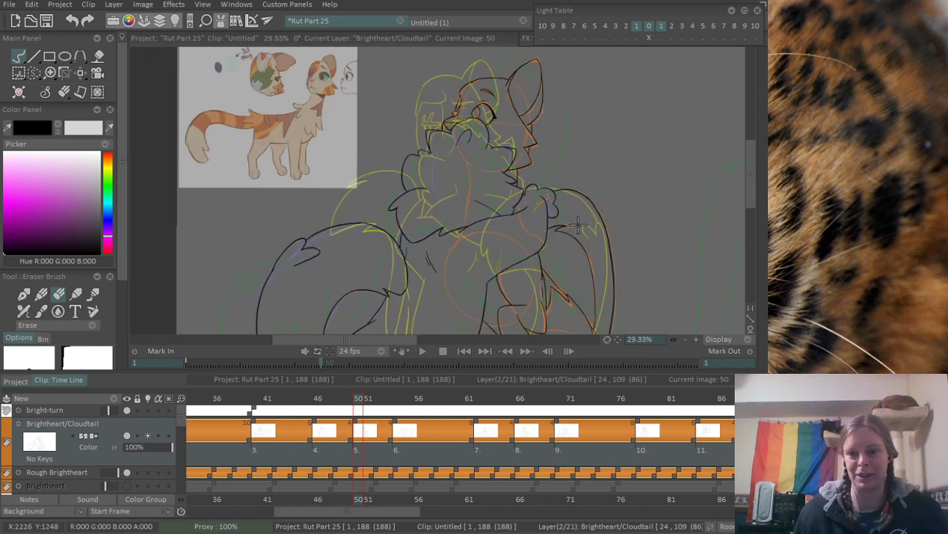
- Ink the leg's second edge beside the hanging paw down to the canvas edge, redoing the first stroke
scroll(444, 260, up, 6)
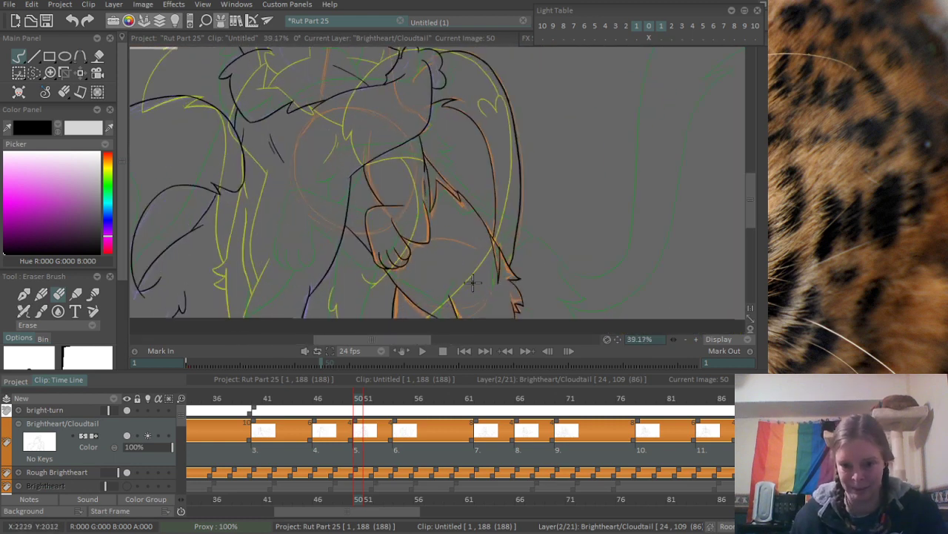
scroll(347, 269, up, 2)
key(e)
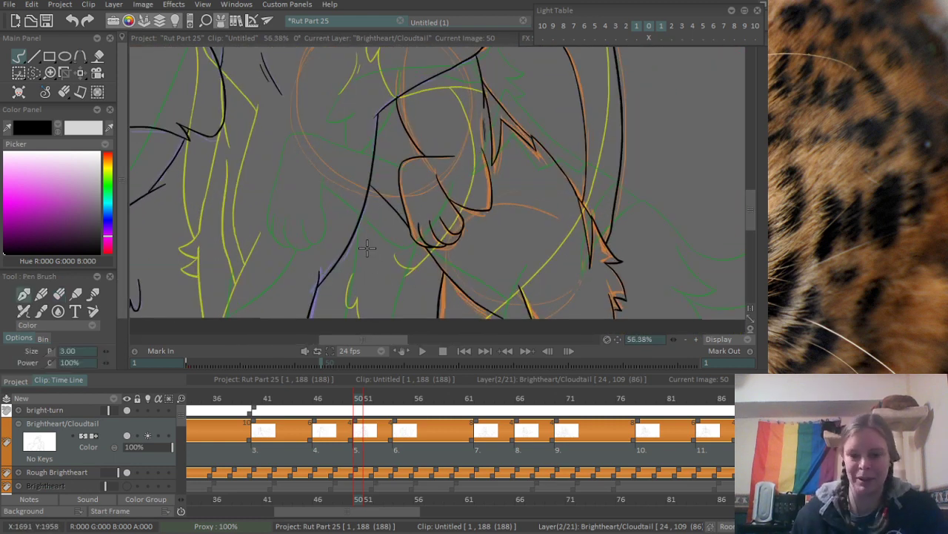
drag(380, 194, 345, 295)
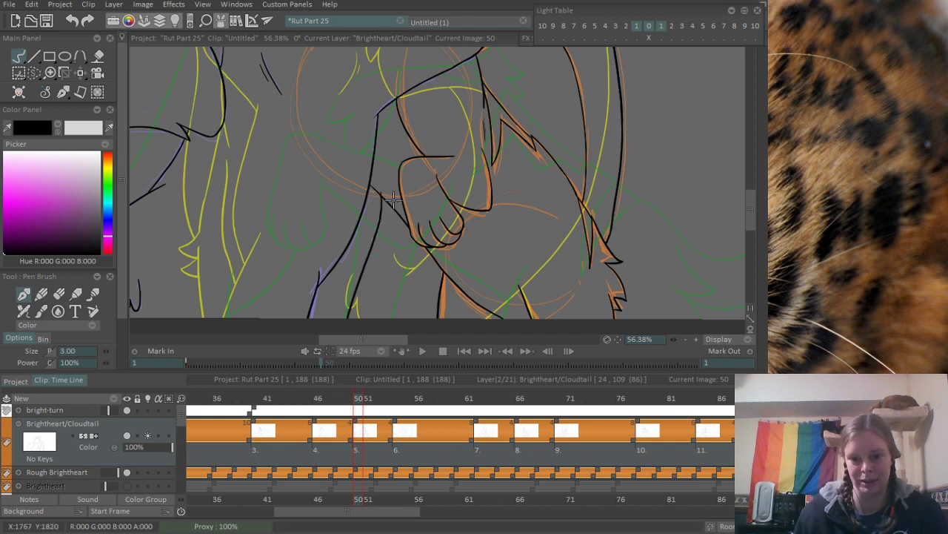
key(ctrl+z)
drag(389, 194, 346, 318)
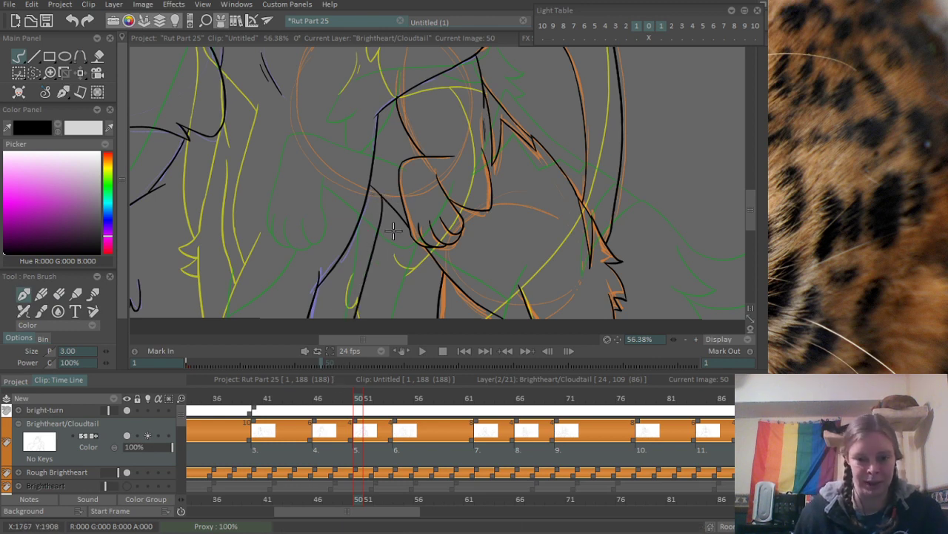
mouse_move(345, 281)
mouse_down()
mouse_move(385, 233)
mouse_move(373, 276)
mouse_up()
key(ctrl+z)
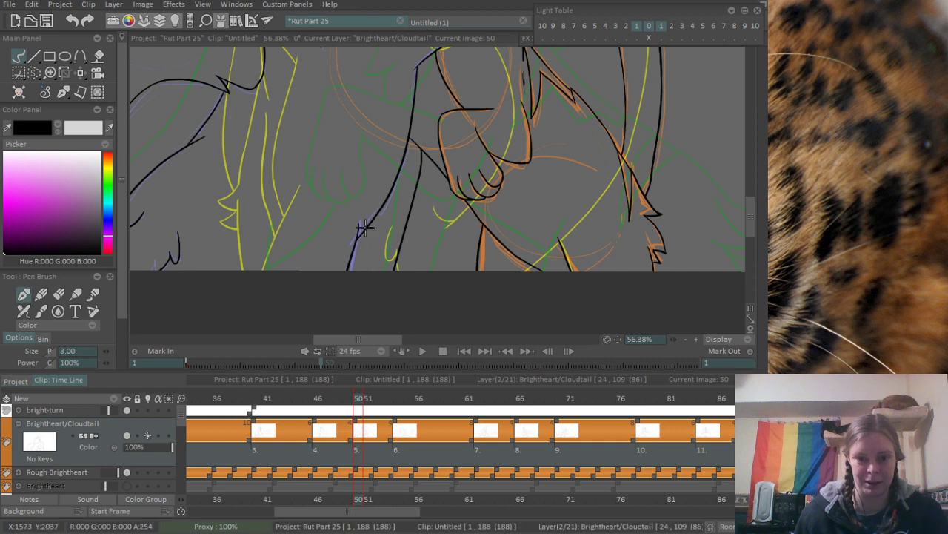
scroll(431, 243, down, 4)
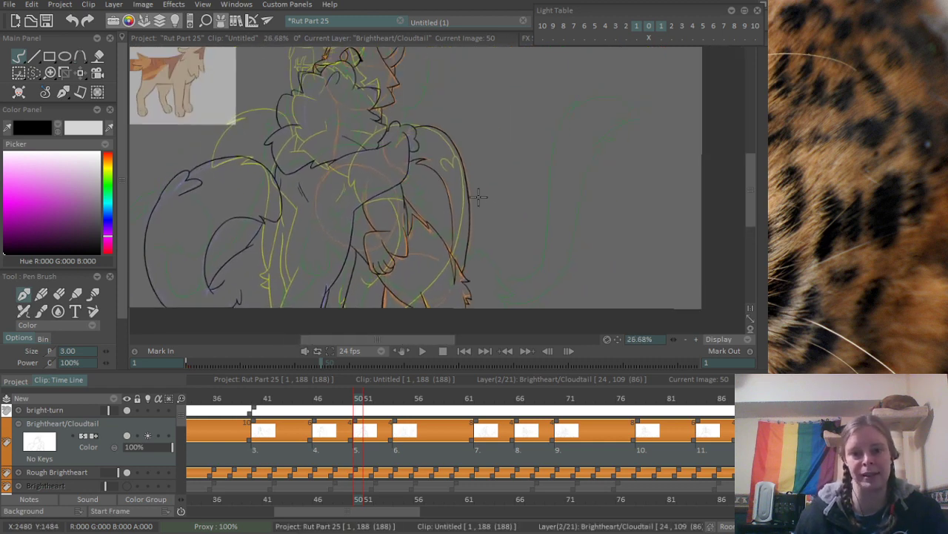
scroll(478, 196, down, 1)
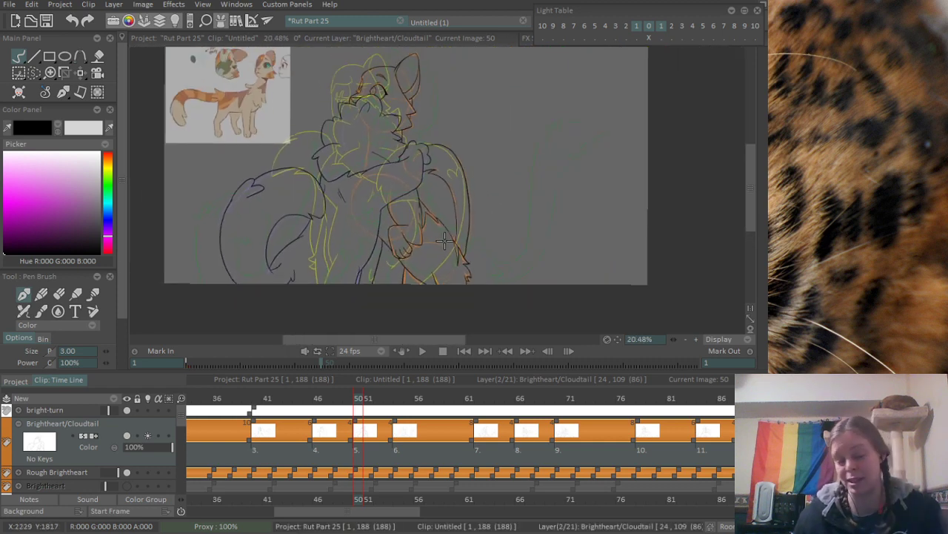
- Go to frame 58 and create a blank image there on the Brightheart/Cloudtail layer
click(438, 398)
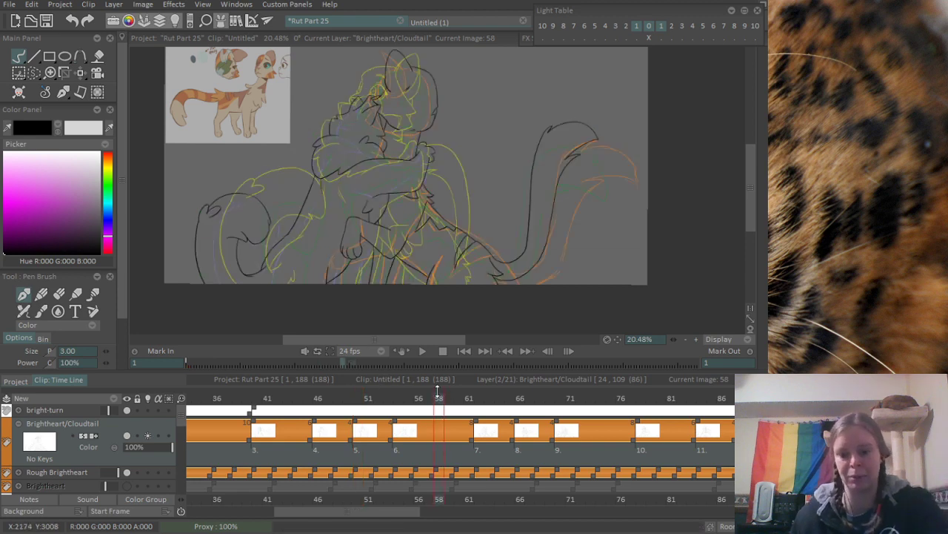
key(Delete)
scroll(393, 186, up, 2)
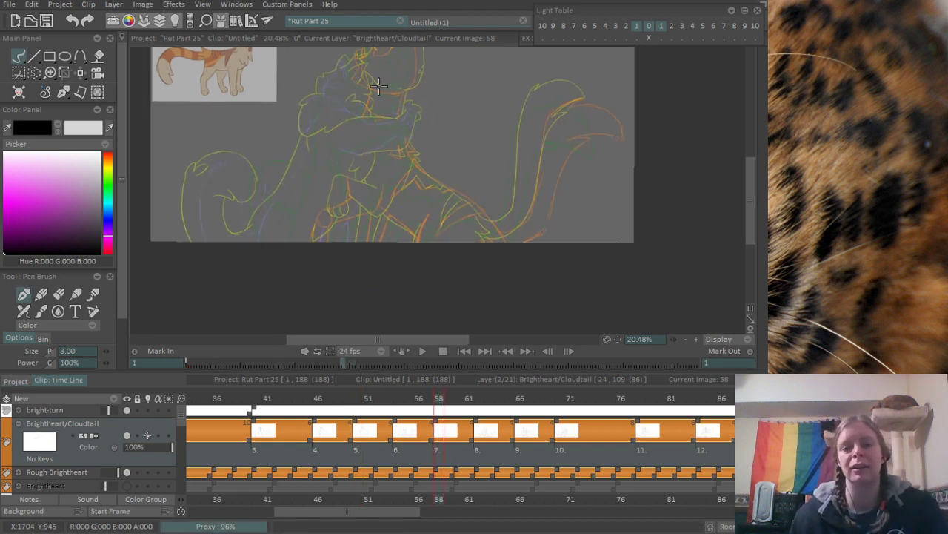
- Ink the upper edge of the orange rough's foreleg from the joint circle up to the chest, redoing strokes that miss
drag(317, 229, 360, 168)
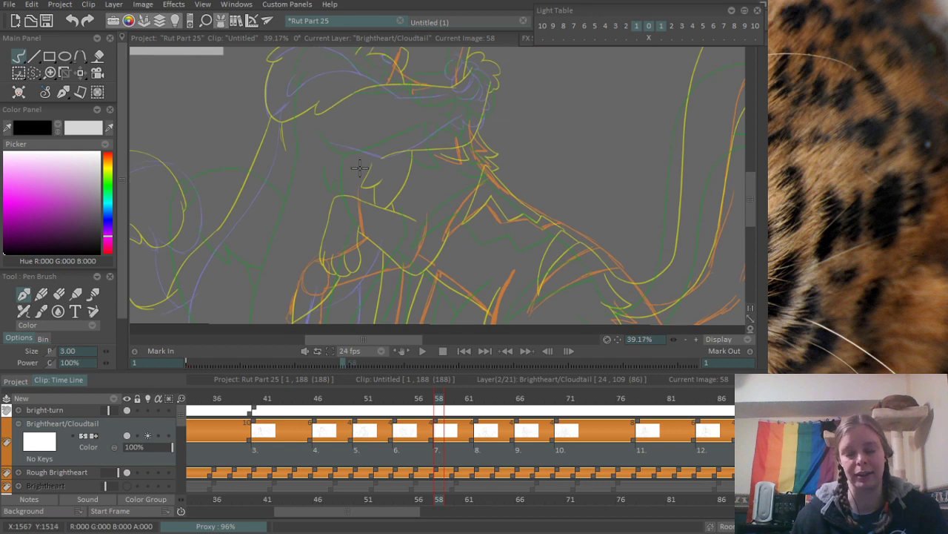
drag(293, 263, 306, 230)
scroll(383, 203, up, 1)
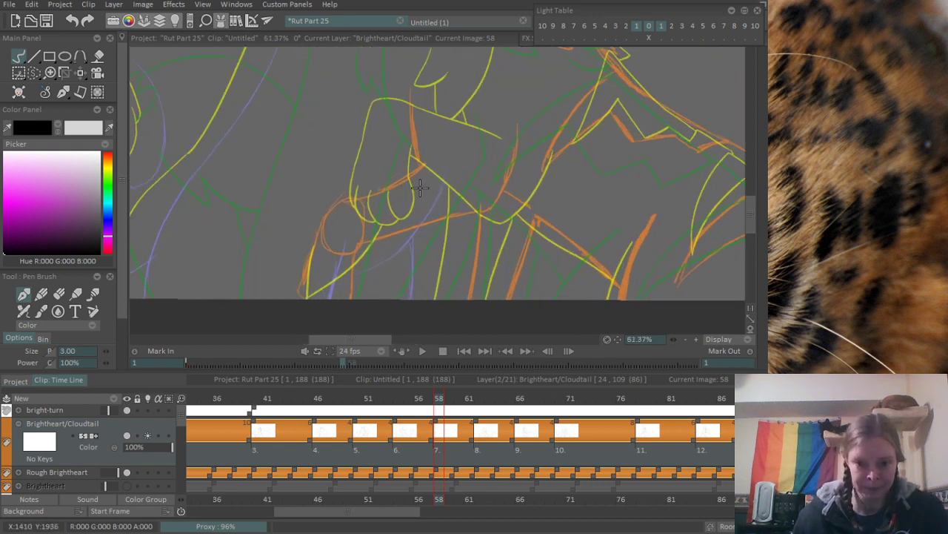
scroll(386, 200, up, 1)
drag(332, 202, 461, 143)
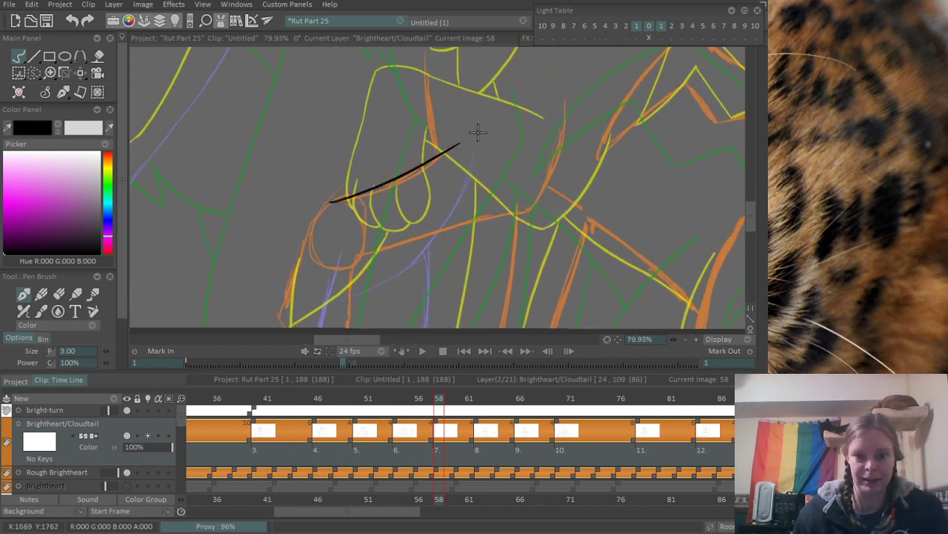
key(ctrl+z)
drag(327, 202, 447, 132)
key(ctrl+z)
mouse_move(326, 202)
mouse_down()
mouse_move(463, 128)
mouse_move(369, 251)
mouse_up()
- Ink the chest line down to meet the foreleg's upper edge, redoing the stroke until it follows the rough
drag(346, 131, 337, 271)
key(ctrl+z)
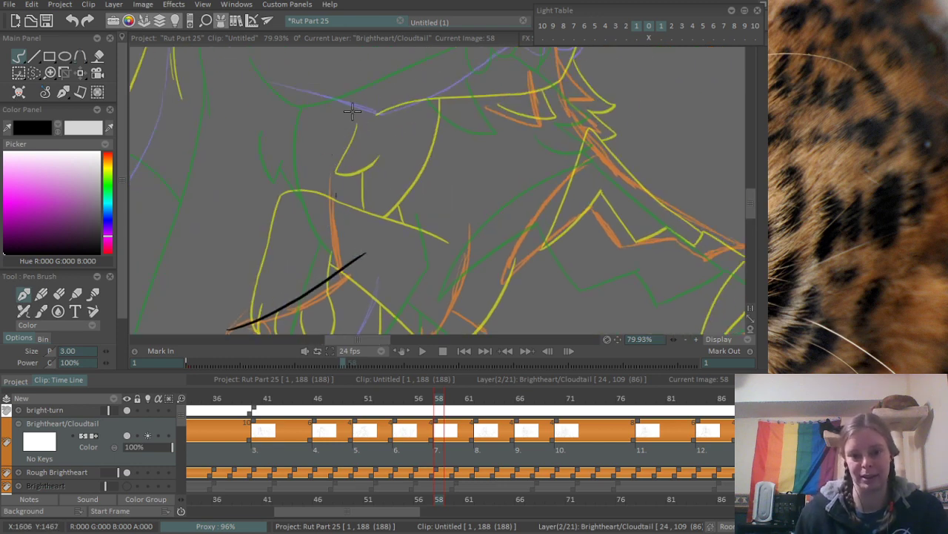
drag(346, 115, 336, 264)
key(ctrl+z)
drag(345, 109, 335, 256)
key(ctrl+z)
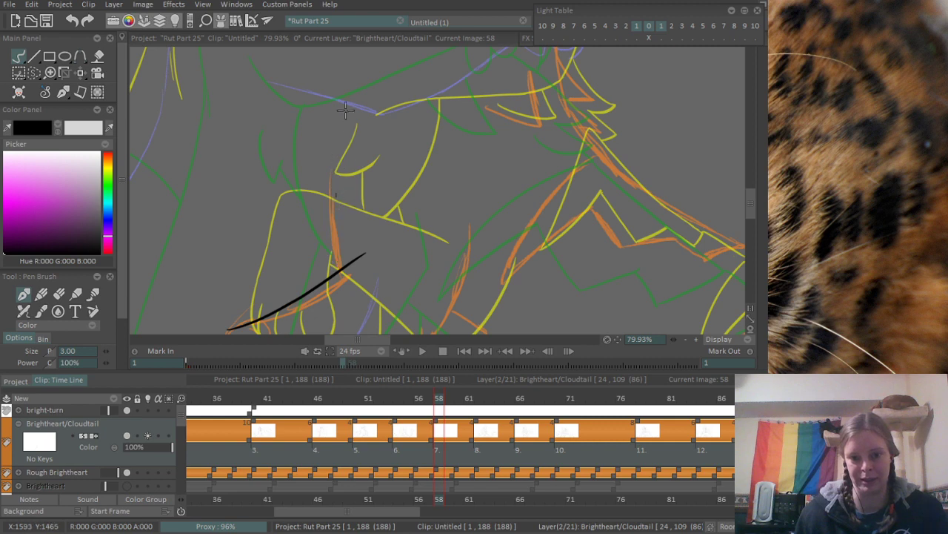
drag(339, 117, 350, 256)
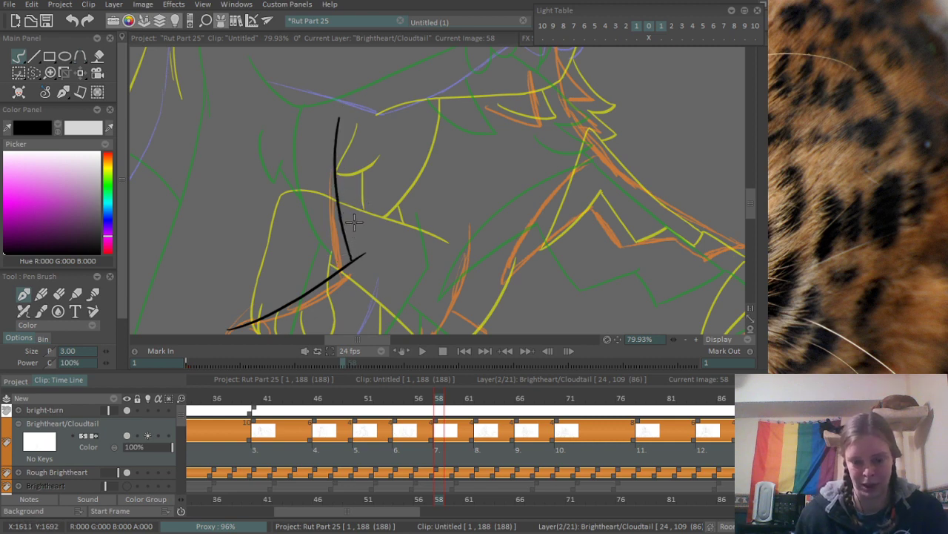
scroll(354, 223, down, 5)
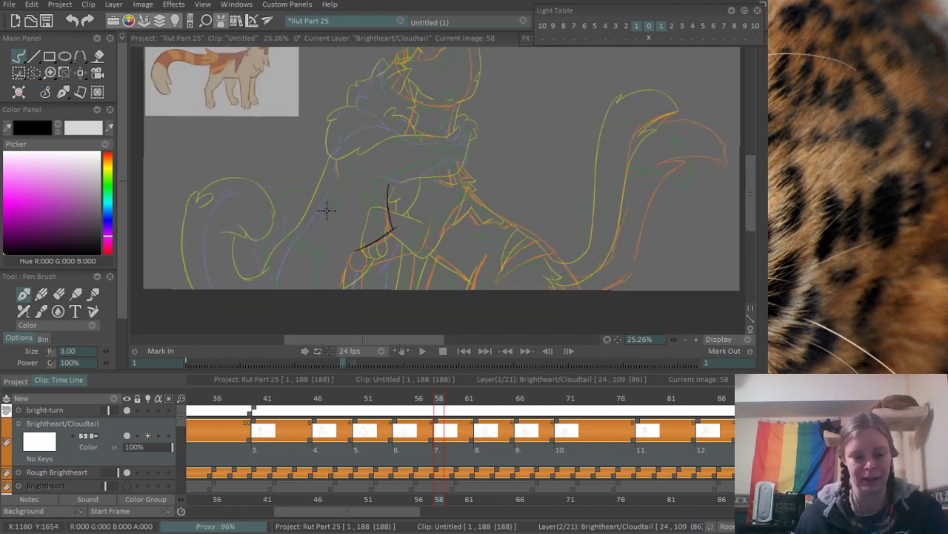
- Ink the orange rough's cheek line below the ear and the zigzag of the cheek fur points
scroll(352, 176, up, 5)
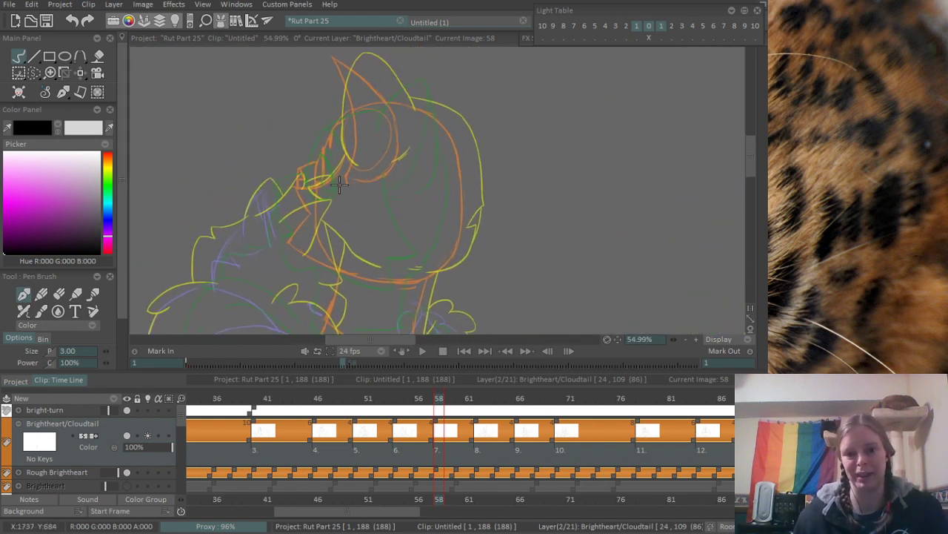
scroll(352, 175, up, 2)
mouse_move(343, 209)
mouse_down()
mouse_move(376, 170)
mouse_move(355, 197)
mouse_up()
drag(281, 219, 378, 165)
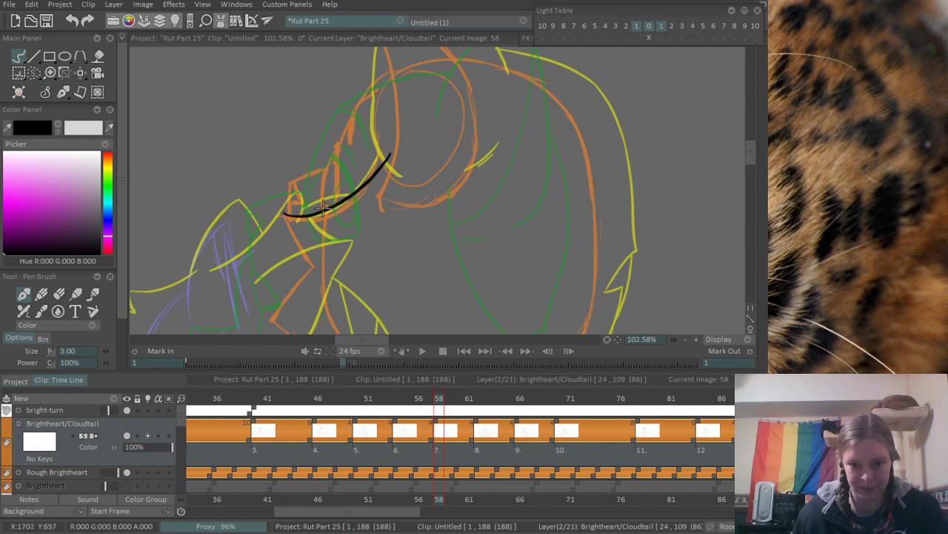
mouse_move(310, 242)
mouse_down()
mouse_move(314, 189)
mouse_move(337, 217)
mouse_move(328, 212)
mouse_up()
scroll(292, 246, up, 2)
drag(289, 245, 343, 186)
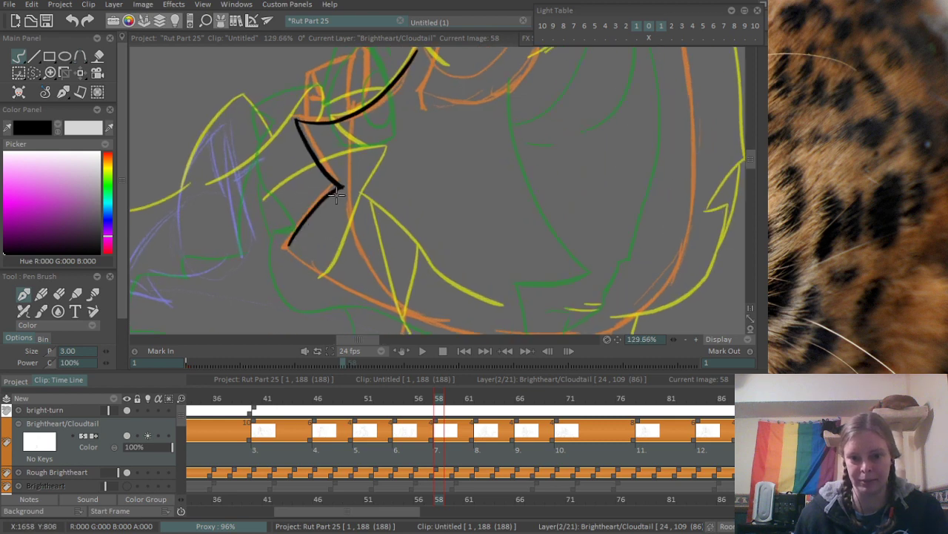
- Ink the jawline from the lowest cheek fur point along the underside of the head, redoing strokes that miss
mouse_move(303, 242)
mouse_down()
mouse_move(236, 209)
mouse_move(372, 298)
mouse_up()
key(ctrl+z)
drag(222, 215, 315, 261)
key(ctrl+z)
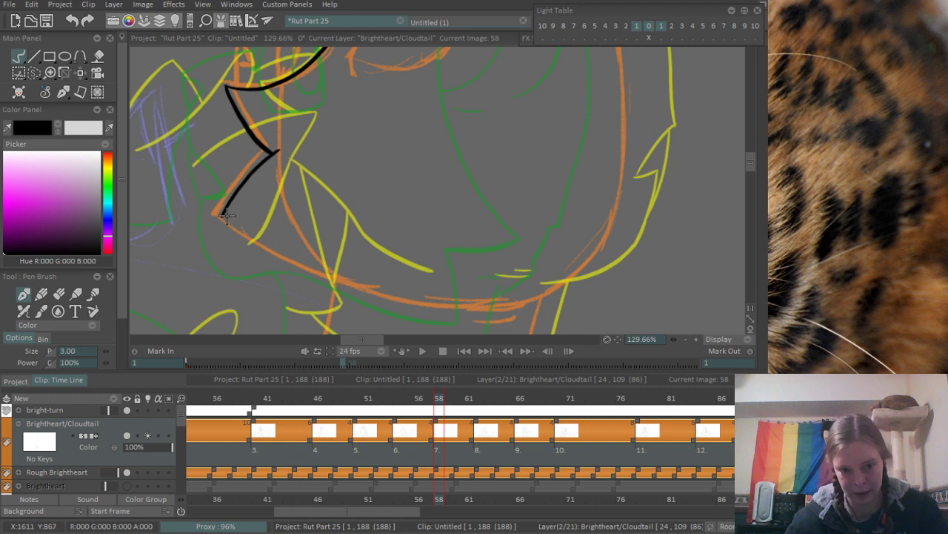
mouse_move(222, 214)
mouse_down()
mouse_move(358, 285)
mouse_move(343, 280)
mouse_move(433, 311)
mouse_up()
scroll(489, 219, down, 5)
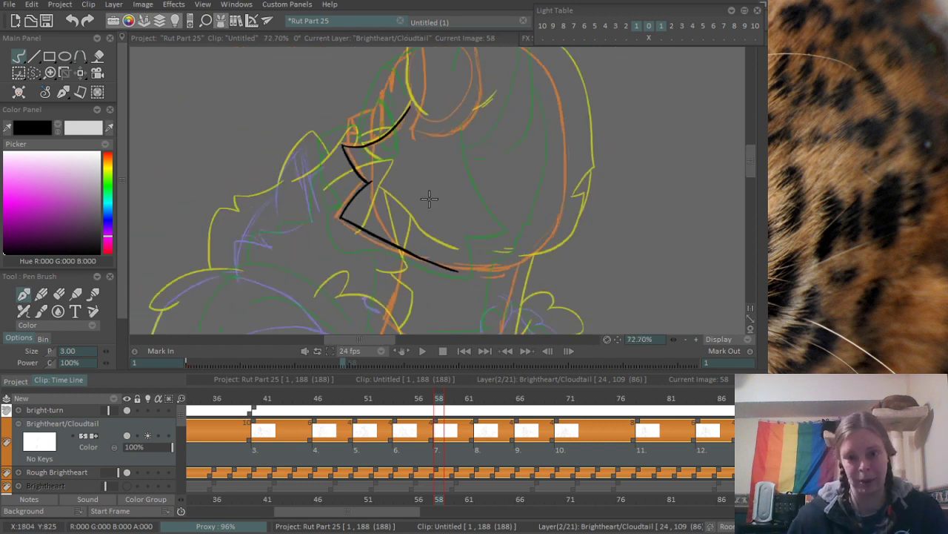
- Ink the ear's front edge from tip to base, plus the lower back curve with a short fur tick beside it
drag(444, 68, 408, 223)
scroll(360, 199, up, 2)
mouse_move(351, 93)
mouse_down()
mouse_move(394, 298)
mouse_move(386, 190)
mouse_move(385, 286)
mouse_move(386, 223)
mouse_move(380, 252)
mouse_move(472, 195)
mouse_up()
key(ctrl+z)
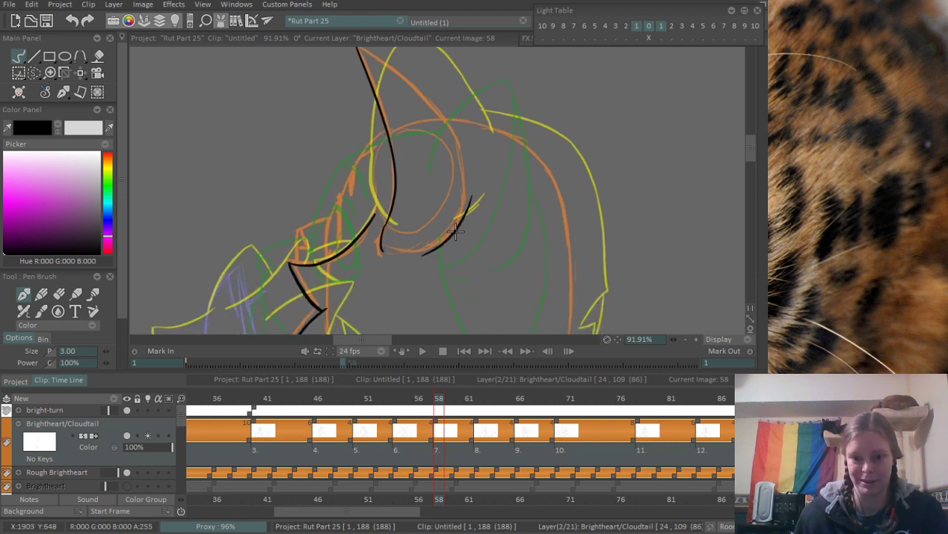
drag(454, 240, 469, 218)
drag(441, 141, 436, 184)
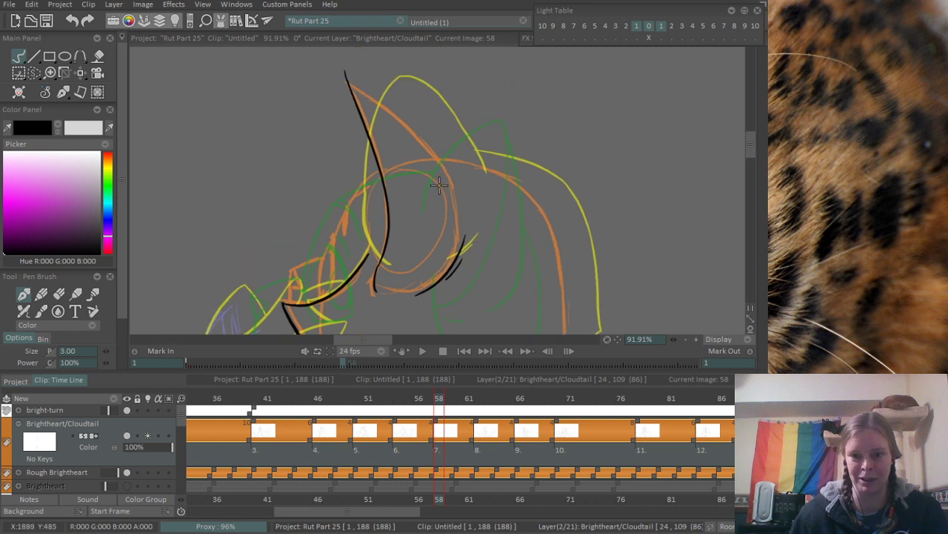
- Ink the ear's back edge from the tip down past the top of the head, redoing the stroke until it follows the rough
scroll(394, 91, up, 2)
drag(338, 81, 452, 187)
key(ctrl+z)
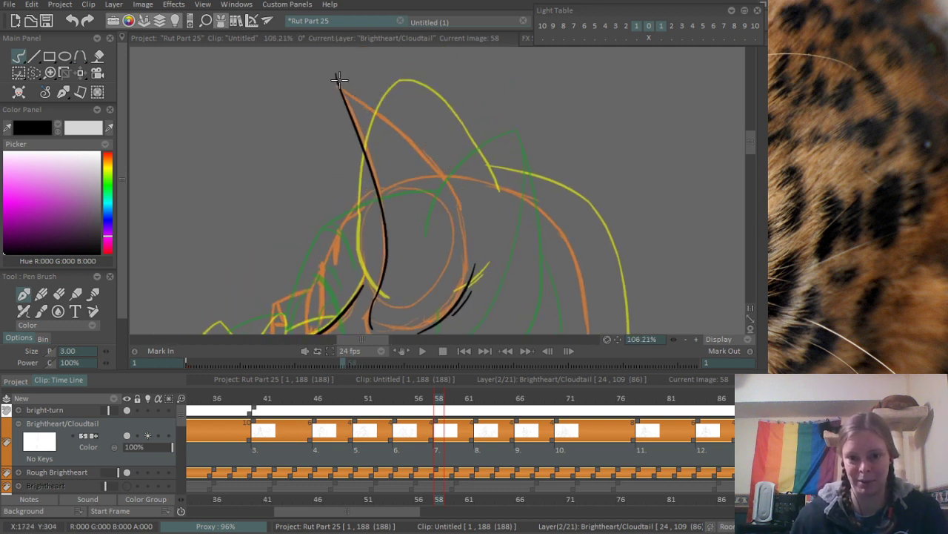
drag(339, 82, 467, 215)
key(ctrl+z)
drag(338, 83, 461, 243)
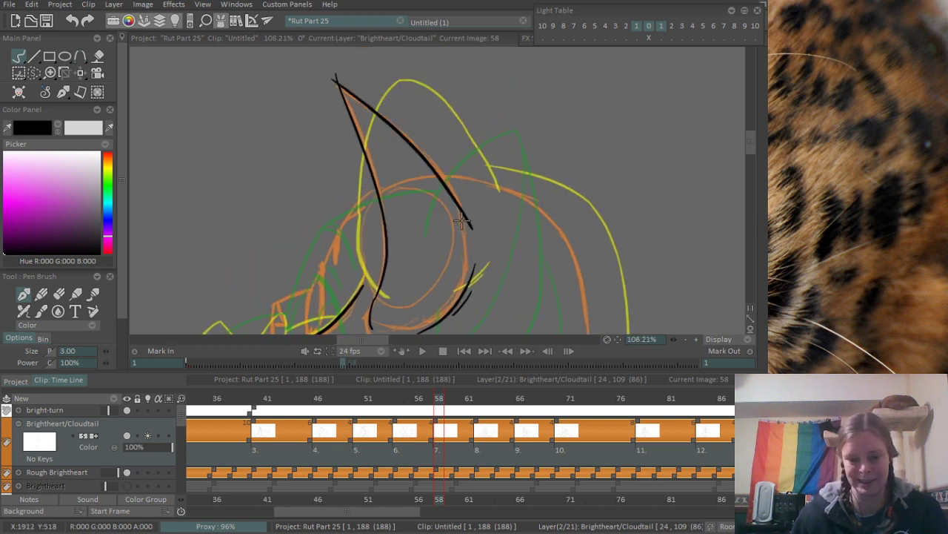
key(ctrl+z)
drag(338, 83, 471, 215)
key(ctrl+z)
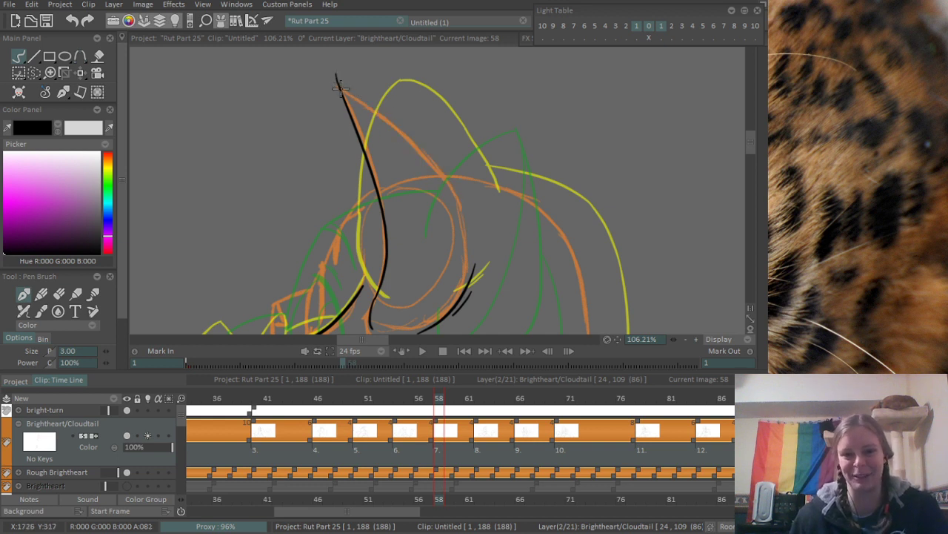
drag(340, 87, 457, 195)
key(ctrl+z)
drag(338, 83, 470, 208)
key(ctrl+z)
drag(446, 171, 471, 214)
key(ctrl+z)
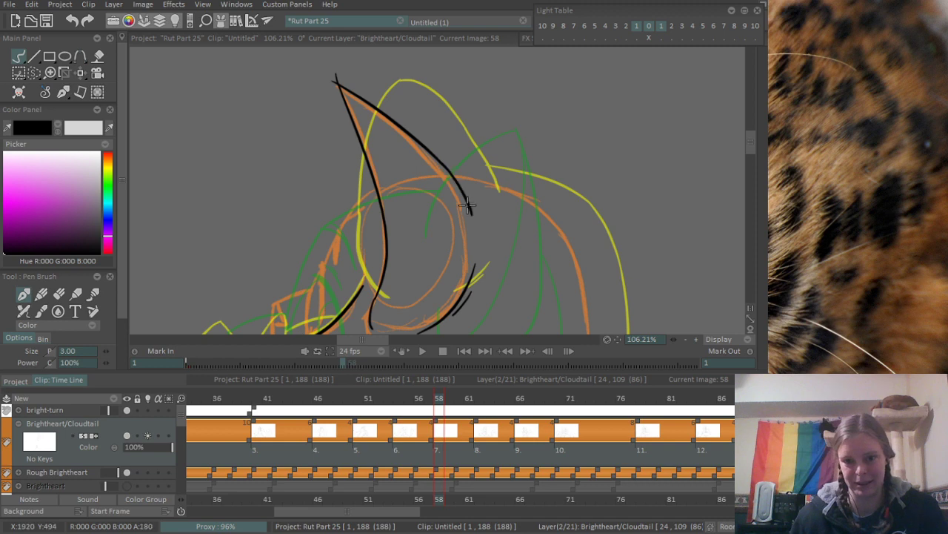
- Erase the line ends that overshoot the ear's tip
scroll(346, 88, up, 3)
key(e)
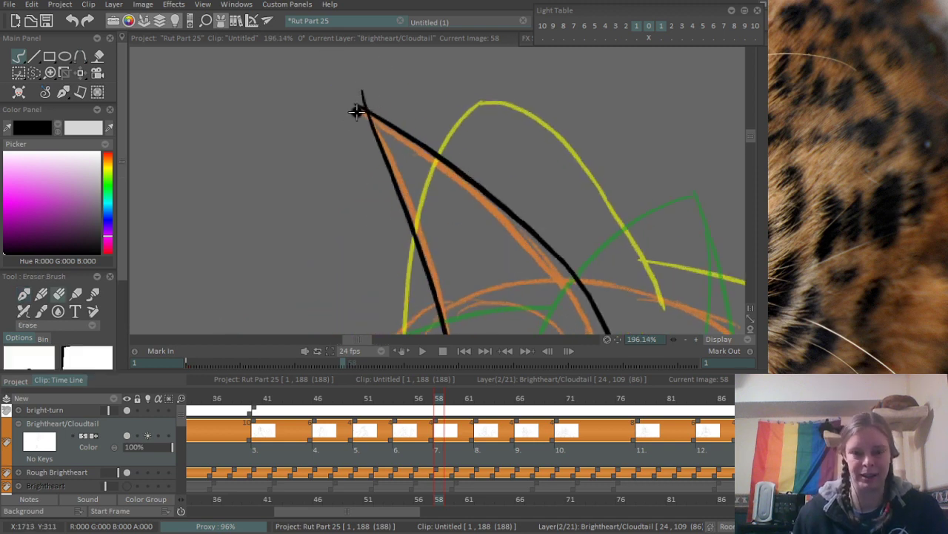
drag(356, 111, 349, 102)
scroll(381, 84, down, 4)
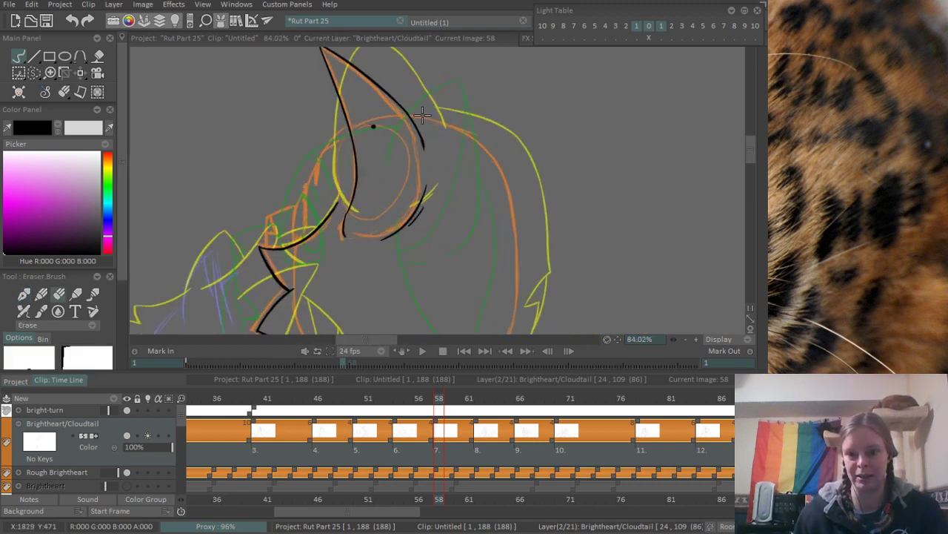
- Ink the forehead curve in front of the ear and the narrow eye shape below it, joining the two
scroll(400, 126, up, 2)
key(b)
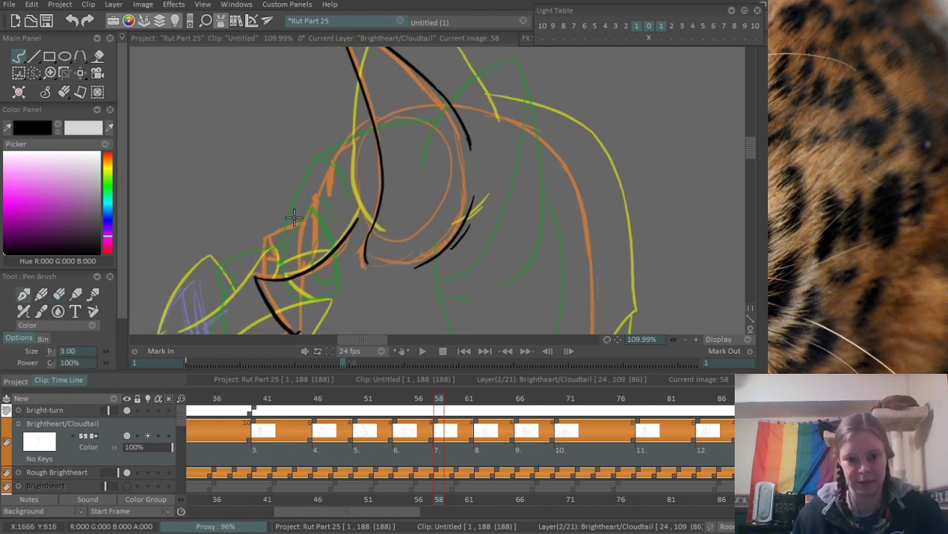
drag(328, 190, 374, 125)
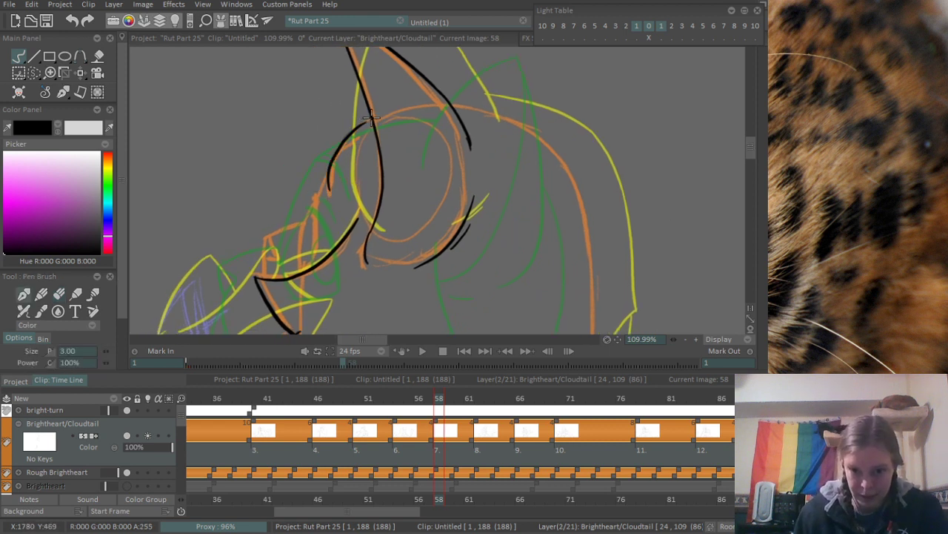
scroll(314, 189, up, 3)
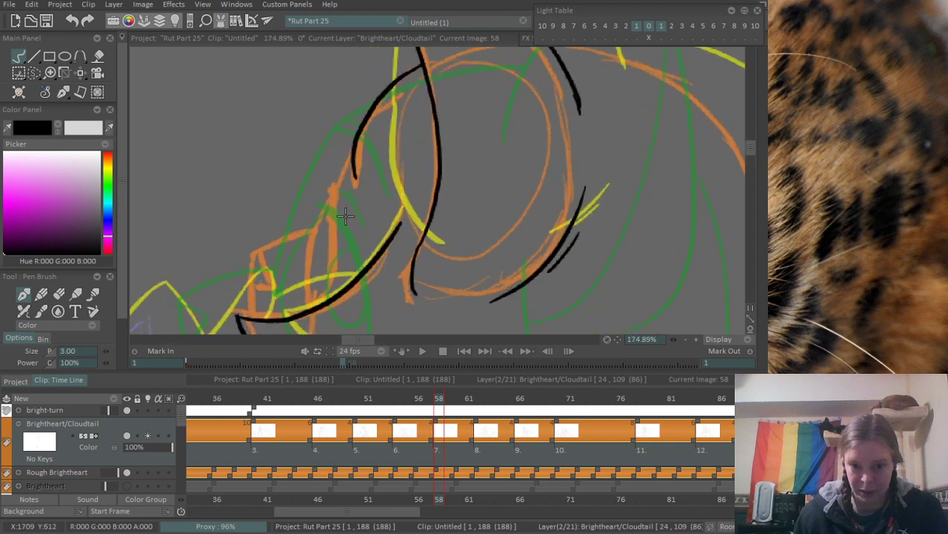
mouse_move(332, 183)
mouse_down()
mouse_move(325, 288)
mouse_move(329, 201)
mouse_move(314, 293)
mouse_move(336, 240)
mouse_up()
key(ctrl+z)
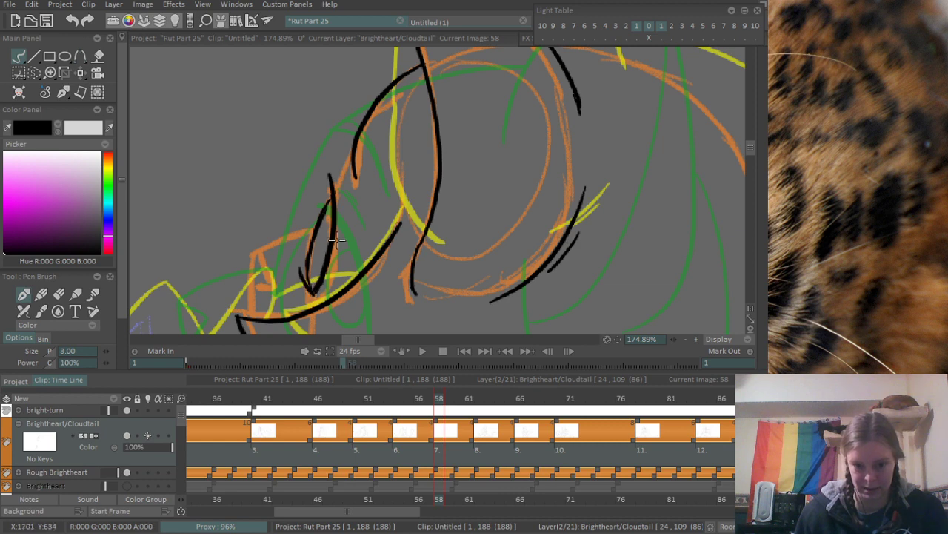
mouse_move(334, 183)
mouse_down()
mouse_move(351, 144)
mouse_move(339, 168)
mouse_up()
scroll(347, 150, down, 4)
scroll(381, 180, up, 5)
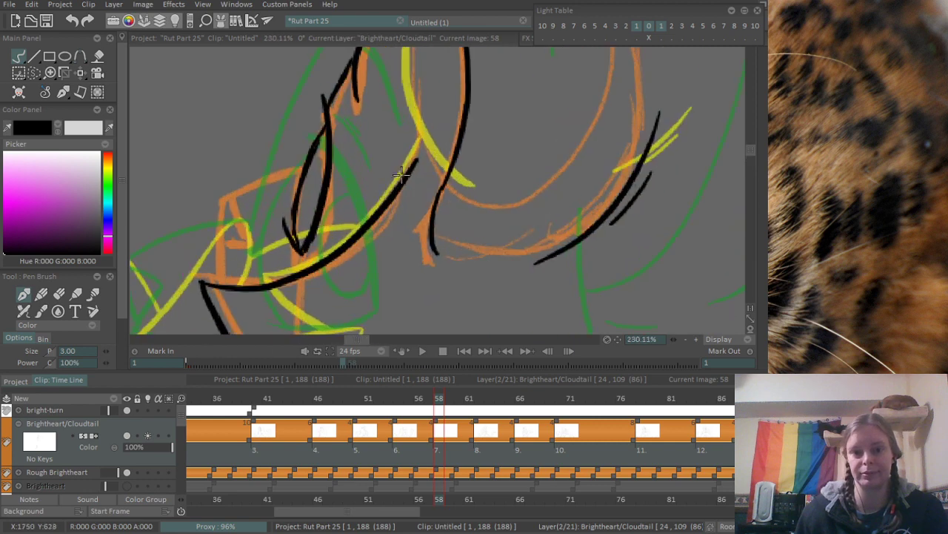
- Ink the top of the muzzle from the nose to the eye, plus the small nose outline
drag(223, 203, 308, 164)
mouse_move(225, 204)
mouse_down()
mouse_move(237, 235)
mouse_move(227, 202)
mouse_move(332, 186)
mouse_move(286, 248)
mouse_up()
key(ctrl+z)
scroll(292, 197, down, 6)
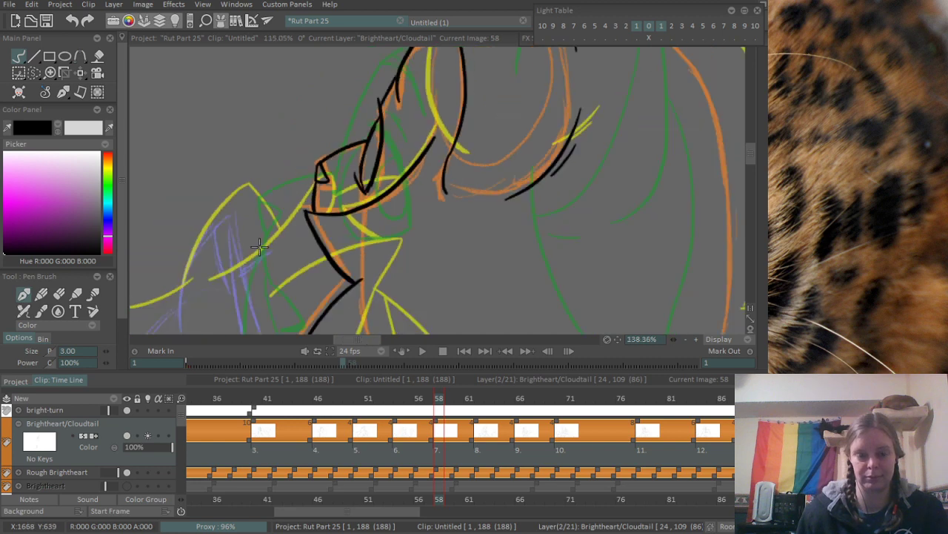
- Ink the crown from the ear's back edge over and down the back of the head, redoing strokes that miss the rough
scroll(362, 192, up, 2)
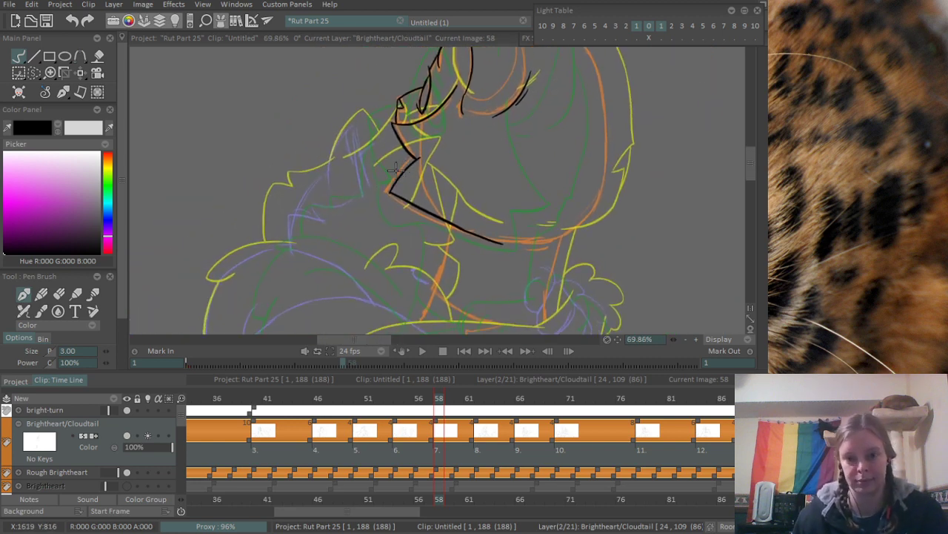
drag(585, 49, 371, 177)
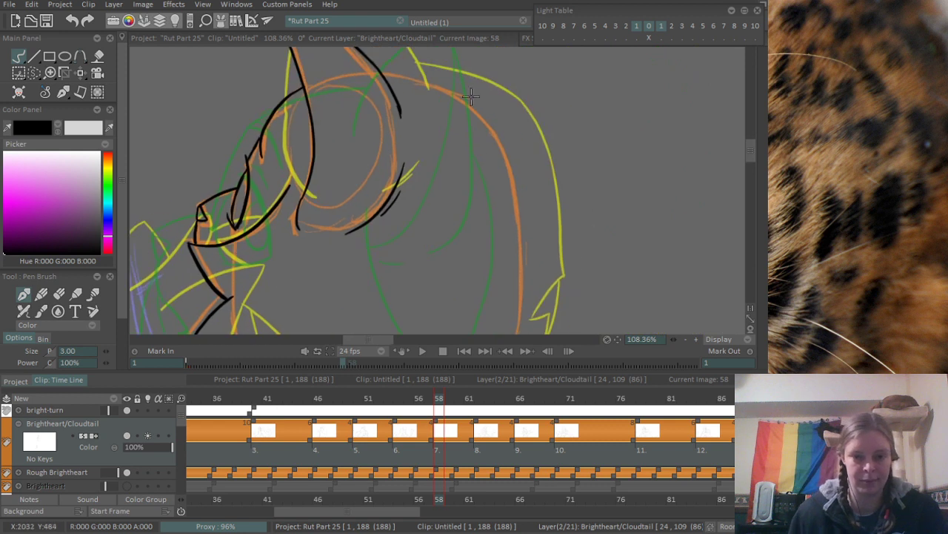
drag(444, 97, 370, 112)
scroll(356, 63, up, 1)
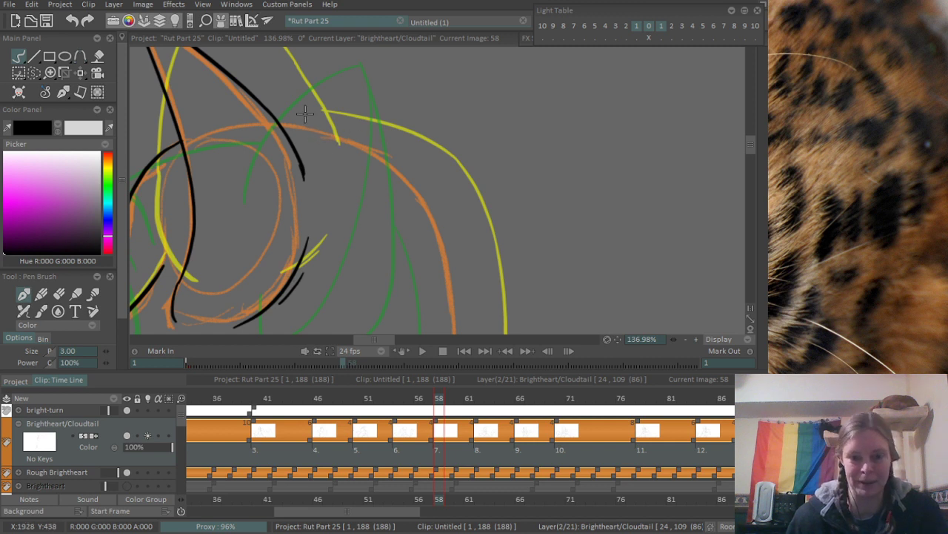
drag(281, 120, 388, 160)
key(ctrl+z)
key(ctrl+z)
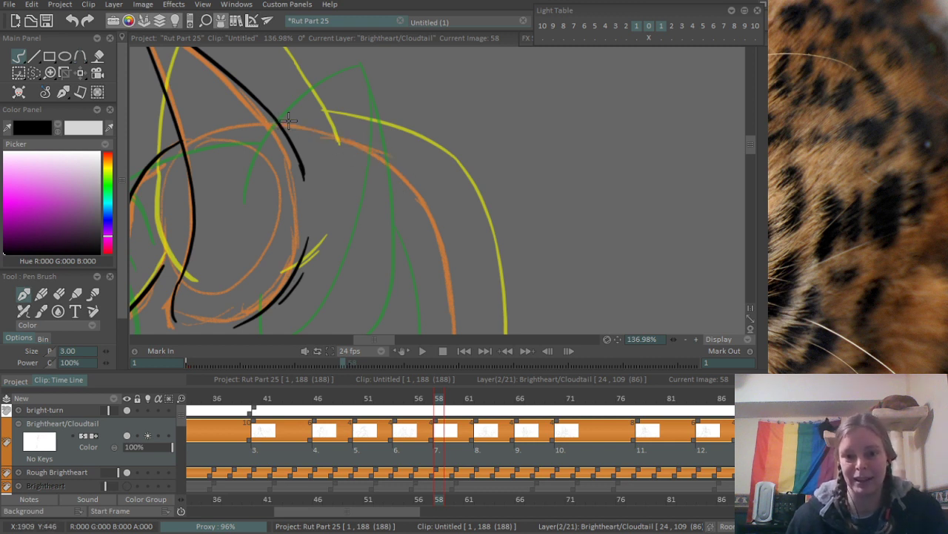
mouse_move(276, 120)
mouse_down()
mouse_move(416, 180)
mouse_move(440, 236)
mouse_up()
key(ctrl+z)
drag(400, 166, 448, 256)
drag(447, 290, 462, 157)
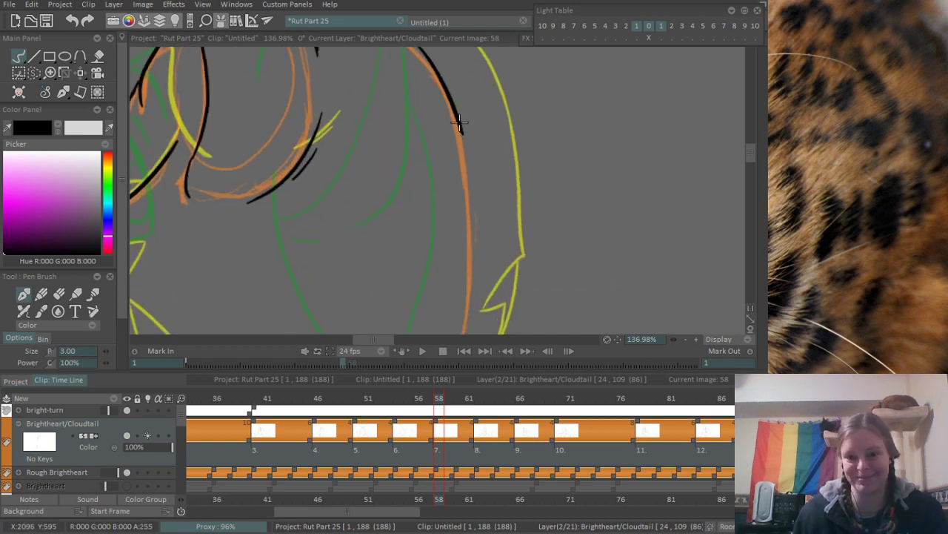
mouse_move(459, 122)
mouse_down()
mouse_move(471, 252)
mouse_move(473, 217)
mouse_move(470, 305)
mouse_up()
key(ctrl+z)
drag(459, 148, 455, 216)
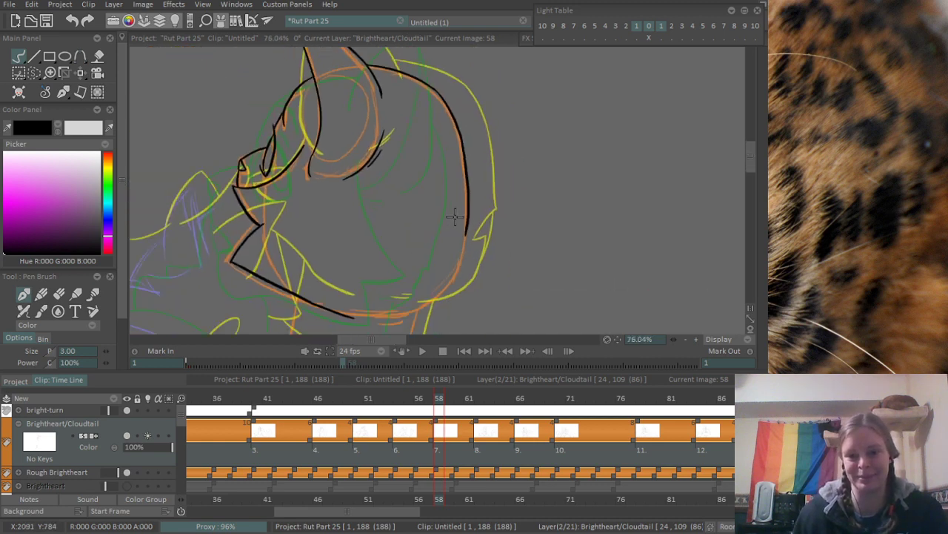
- Ink the lower back of the head curving in toward the jaw, redoing the stroke until it joins the line above smoothly
scroll(455, 216, up, 3)
mouse_move(463, 180)
mouse_down()
mouse_move(443, 246)
mouse_move(412, 298)
mouse_up()
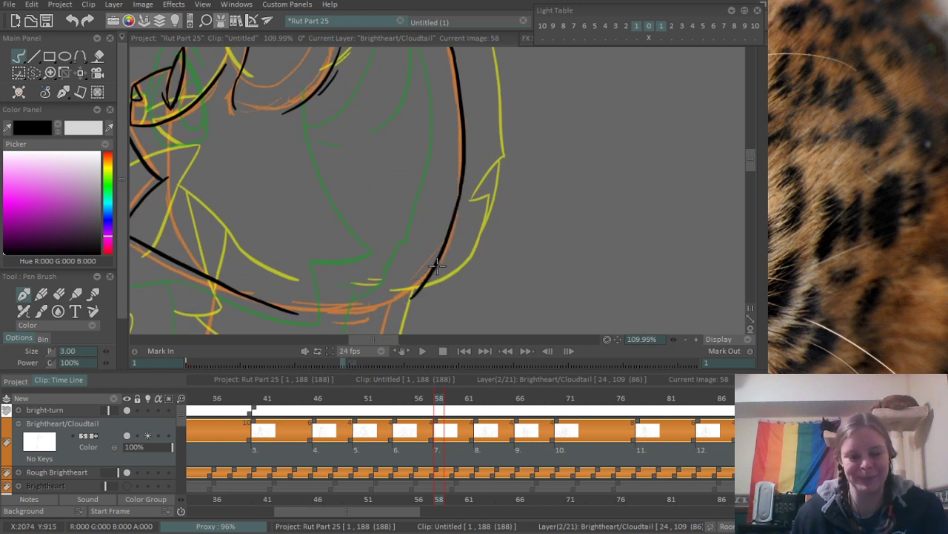
scroll(438, 266, up, 1)
scroll(376, 224, up, 1)
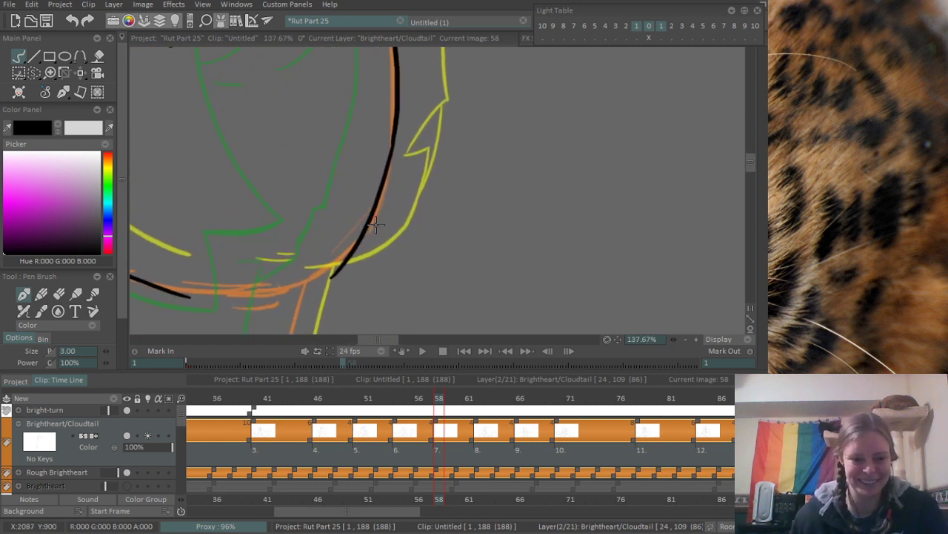
drag(376, 224, 384, 246)
key(ctrl+z)
drag(309, 304, 401, 217)
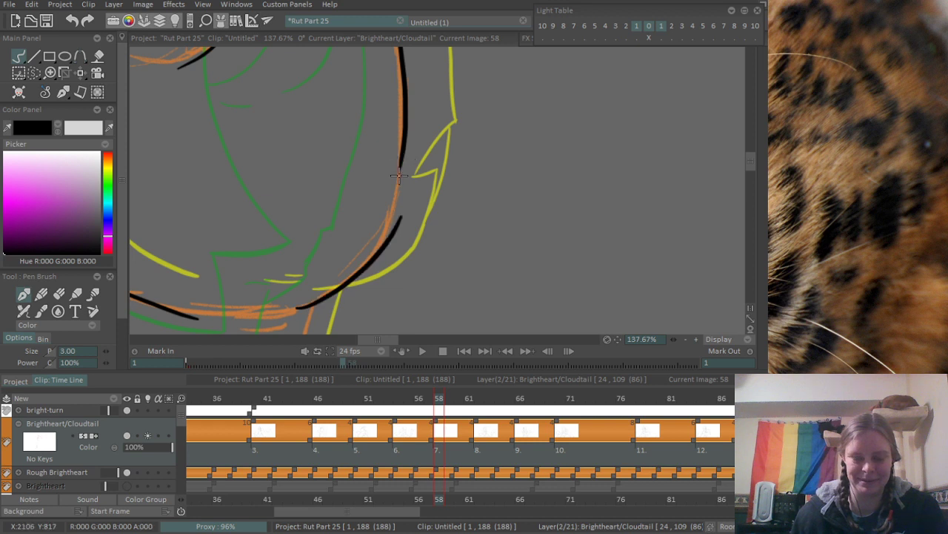
key(ctrl+z)
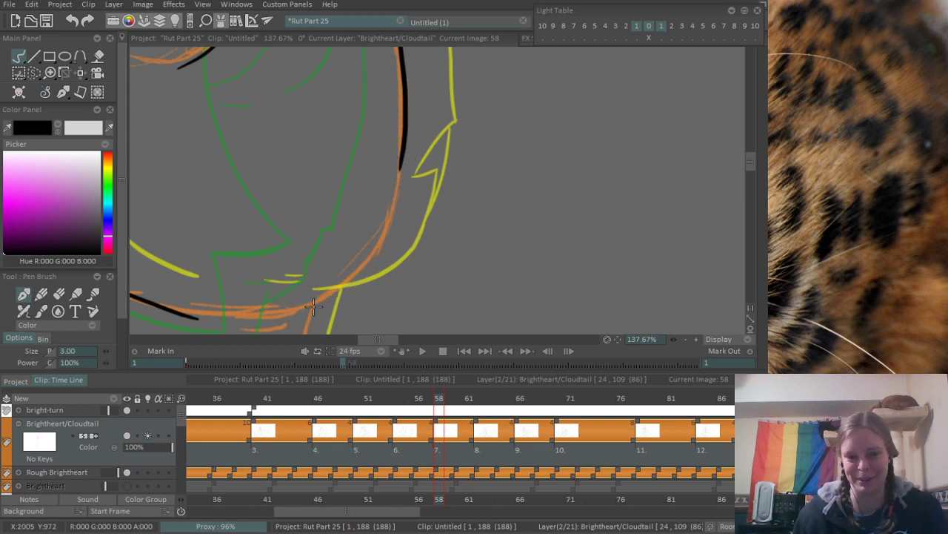
drag(313, 306, 393, 226)
key(ctrl+z)
drag(303, 307, 385, 192)
key(ctrl+z)
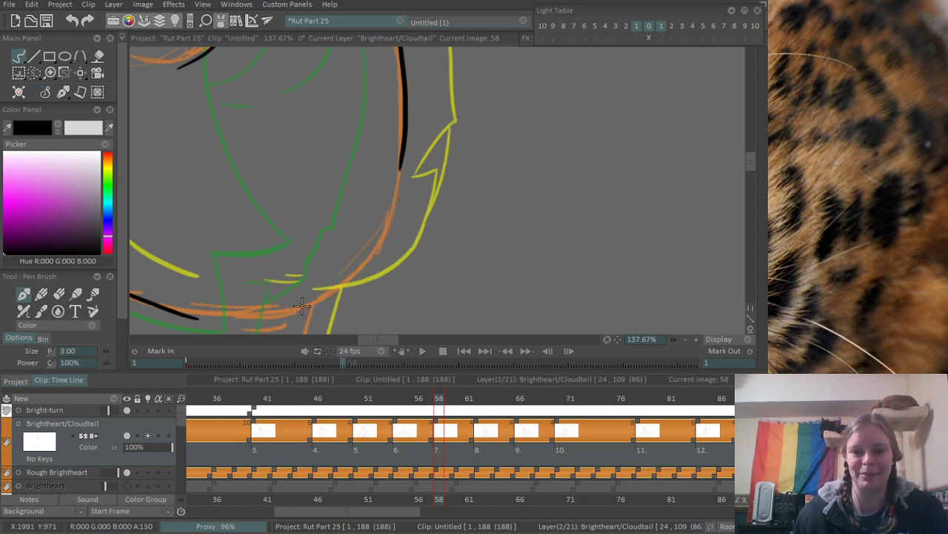
drag(302, 307, 385, 225)
key(ctrl+z)
mouse_move(303, 309)
mouse_down()
mouse_move(383, 229)
mouse_move(395, 188)
mouse_up()
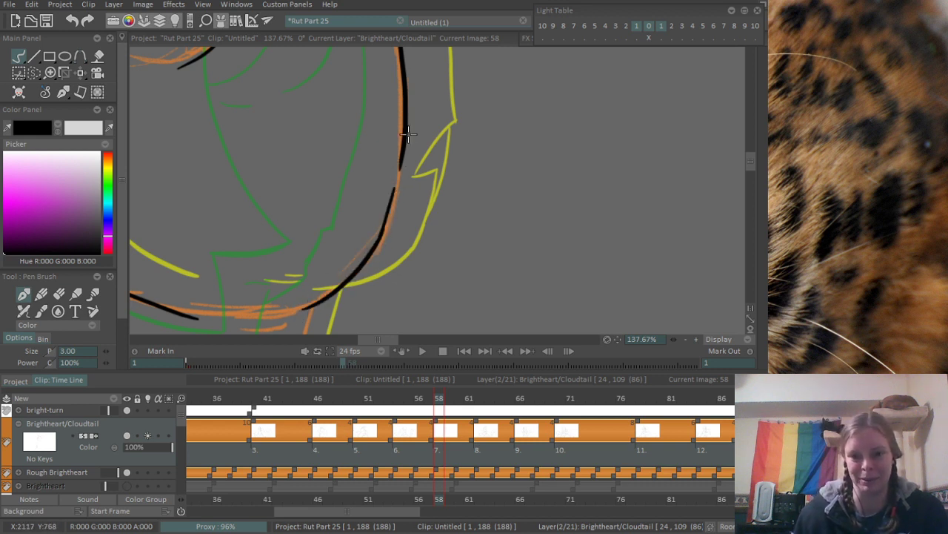
key(ctrl+z)
drag(405, 146, 379, 224)
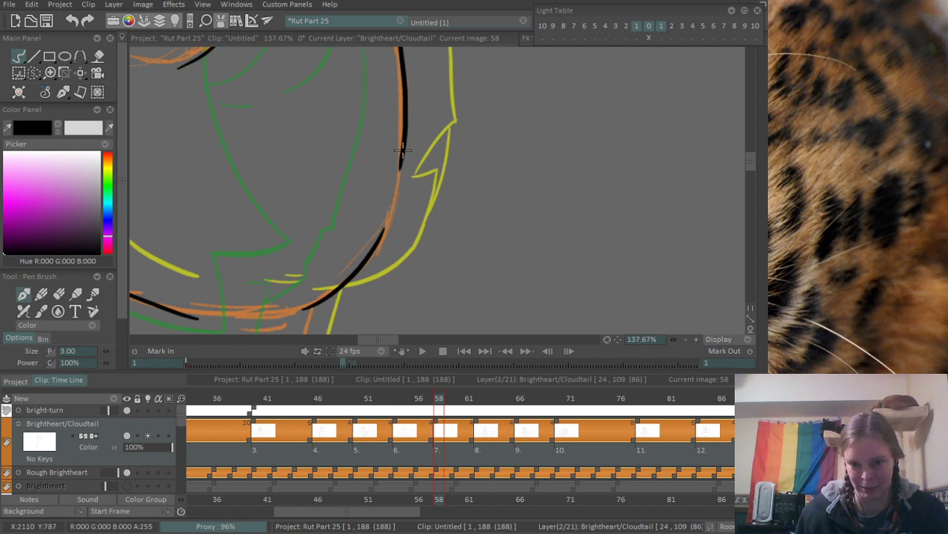
- Ink the back of the neck from the base of the head down to the embracing paw
scroll(378, 243, down, 3)
scroll(375, 247, up, 3)
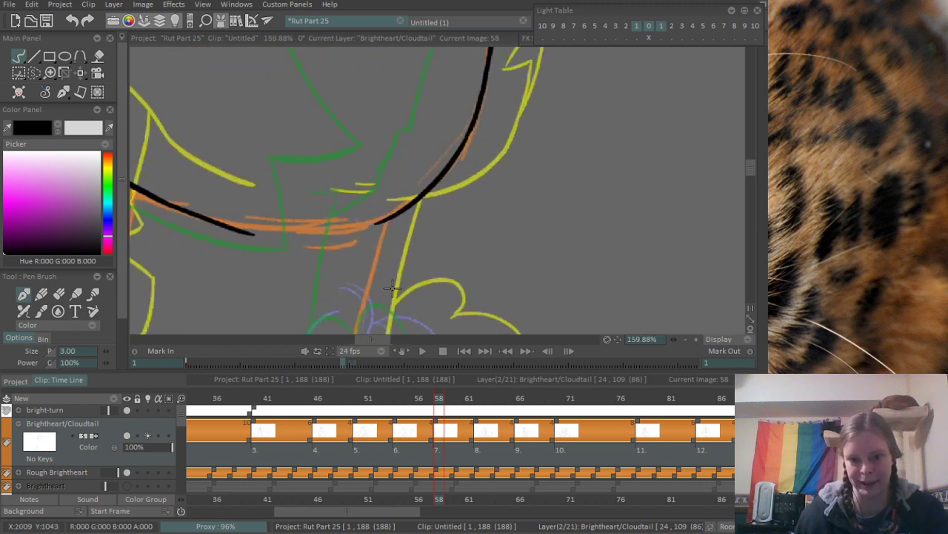
drag(441, 106, 388, 308)
key(ctrl+z)
drag(442, 106, 414, 203)
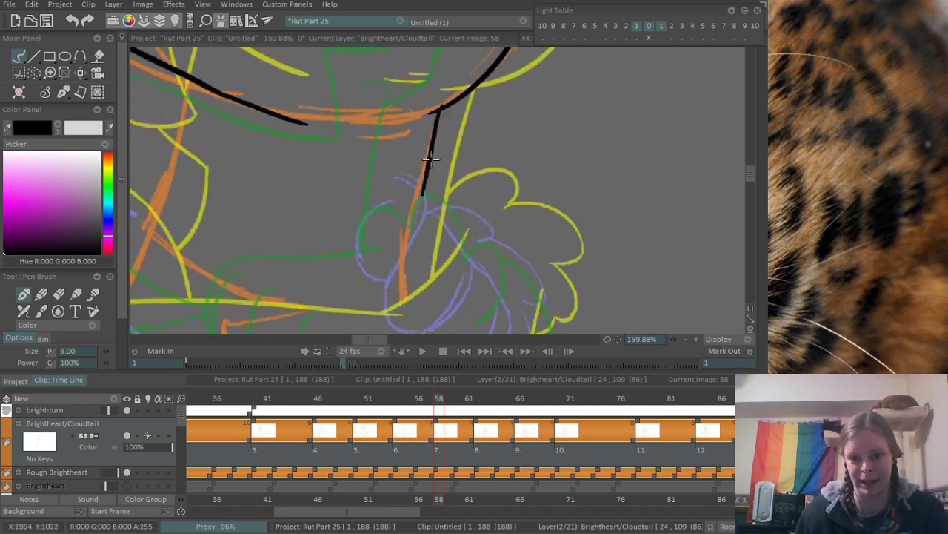
key(ctrl+z)
drag(444, 104, 400, 231)
- Ink the front of the neck from the jawline down to the embracing foreleg, redoing the stroke until it fits
scroll(338, 219, down, 3)
scroll(338, 218, up, 3)
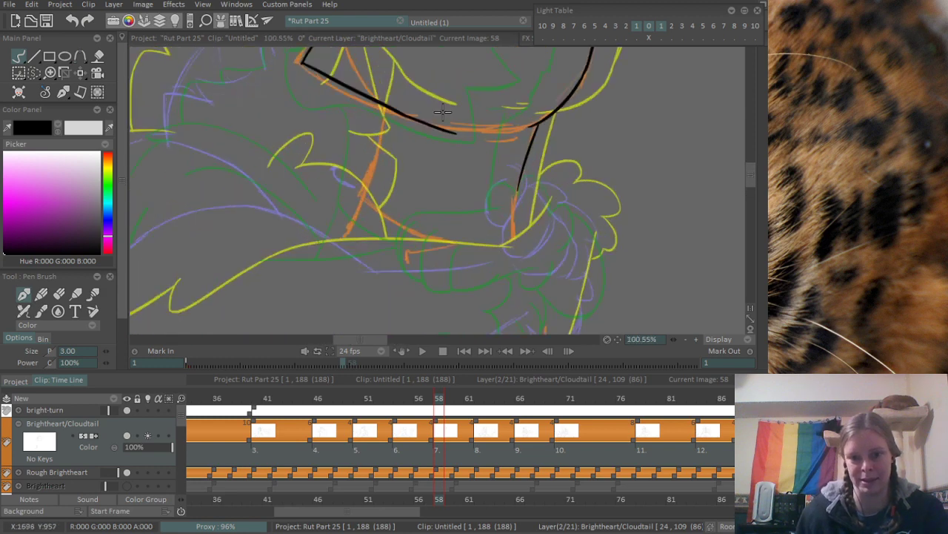
drag(400, 102, 315, 288)
key(ctrl+z)
drag(387, 101, 329, 268)
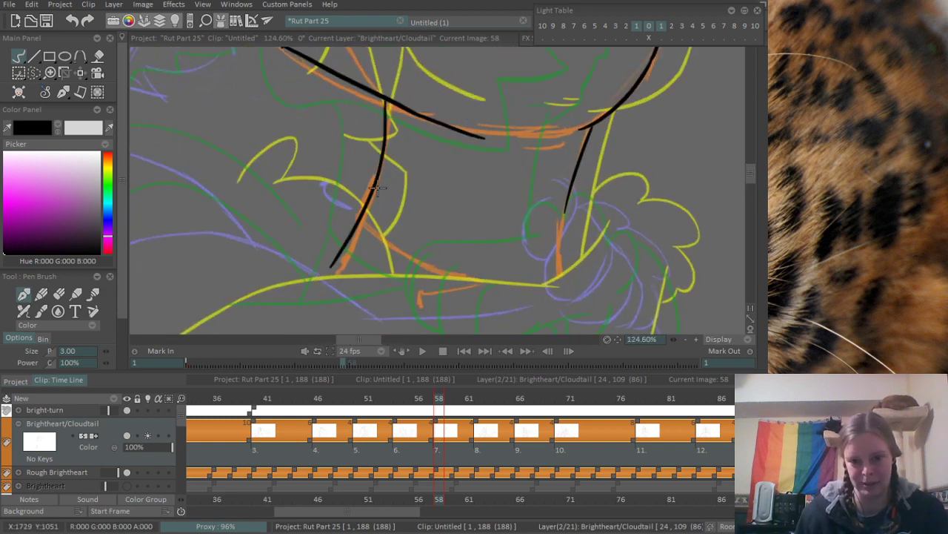
key(ctrl+z)
drag(387, 100, 317, 265)
scroll(395, 146, down, 3)
scroll(395, 146, up, 2)
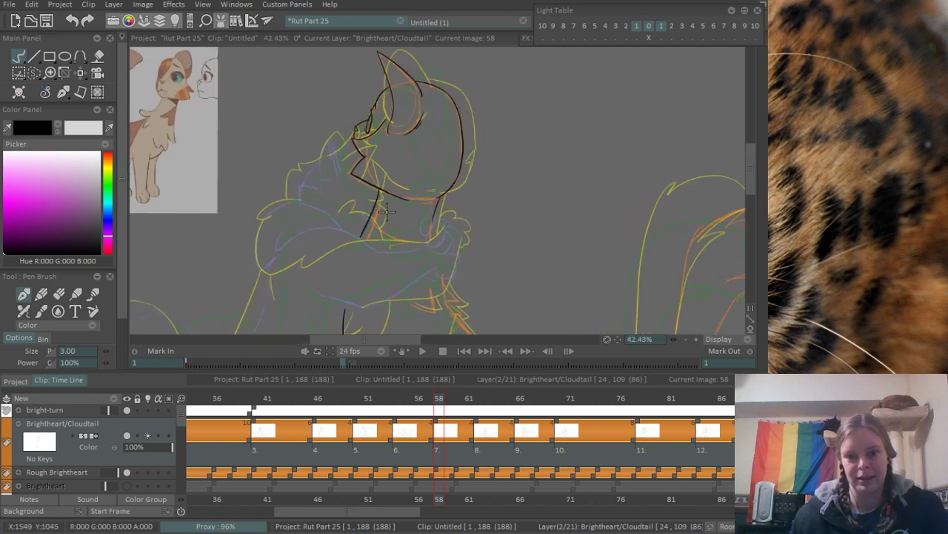
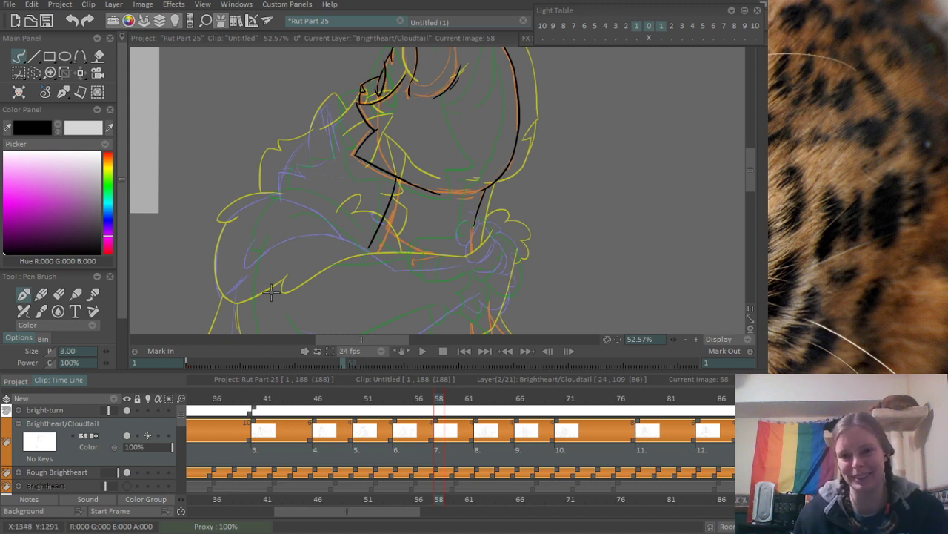
- Ink the first two toes of the embracing paw at the front of the neck, redoing strokes that miss the rough
scroll(494, 218, up, 5)
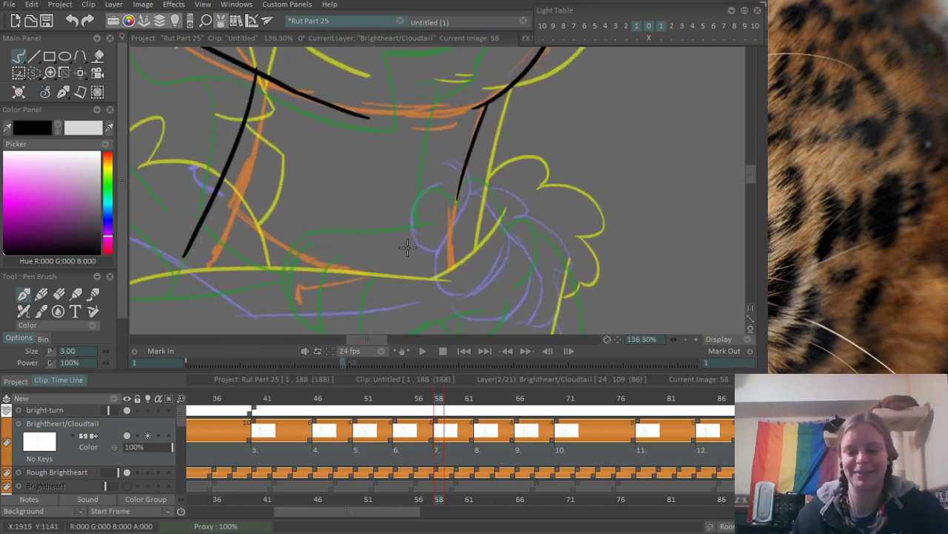
mouse_move(504, 209)
mouse_down()
mouse_move(485, 165)
mouse_move(399, 210)
mouse_move(405, 219)
mouse_up()
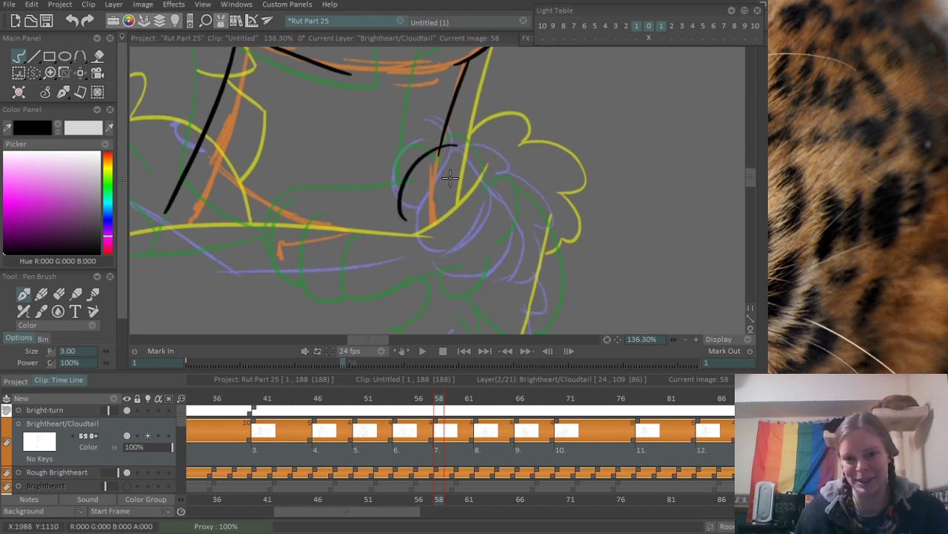
drag(459, 168, 409, 249)
drag(478, 210, 441, 278)
key(ctrl+z)
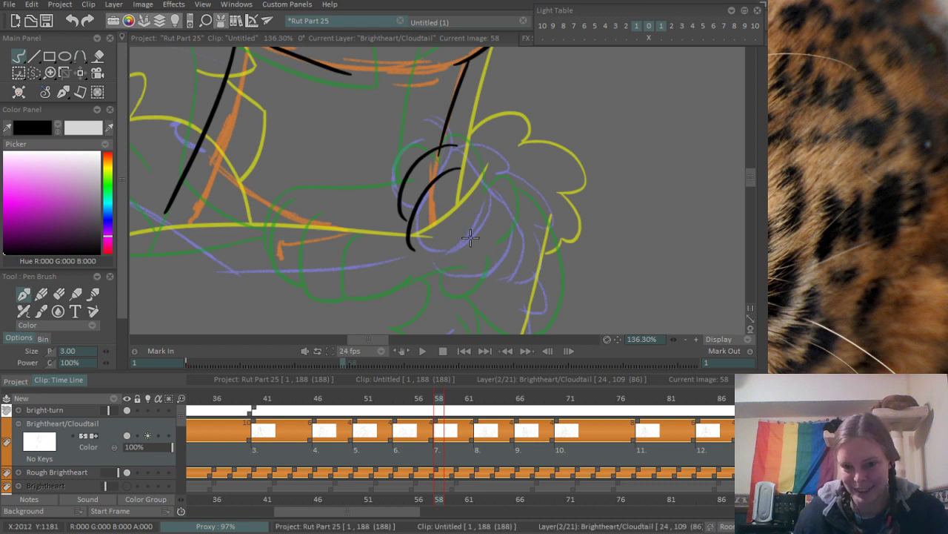
drag(489, 206, 449, 267)
drag(410, 242, 449, 264)
key(ctrl+z)
key(ctrl+z)
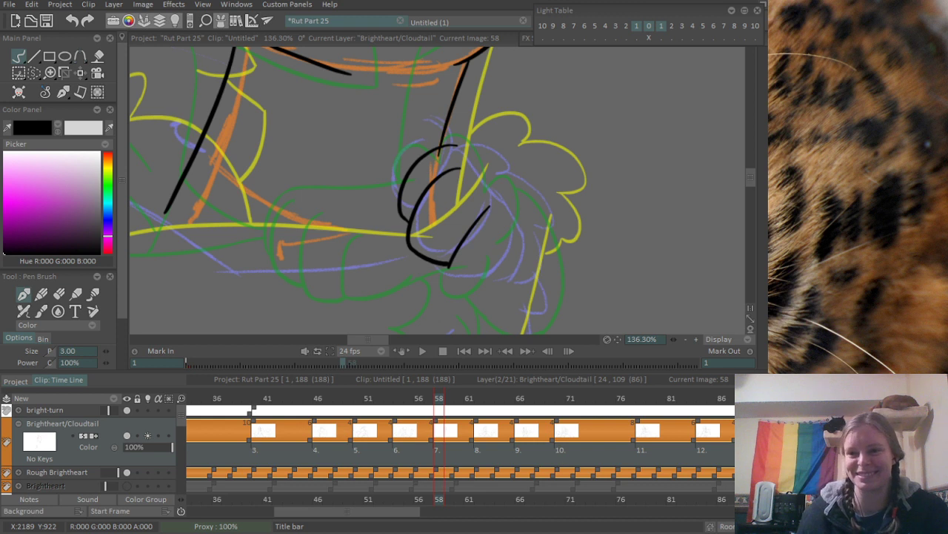
- Ink the third toe's rounded tip and its dividing line, redoing strokes until they meet cleanly
drag(455, 213, 379, 163)
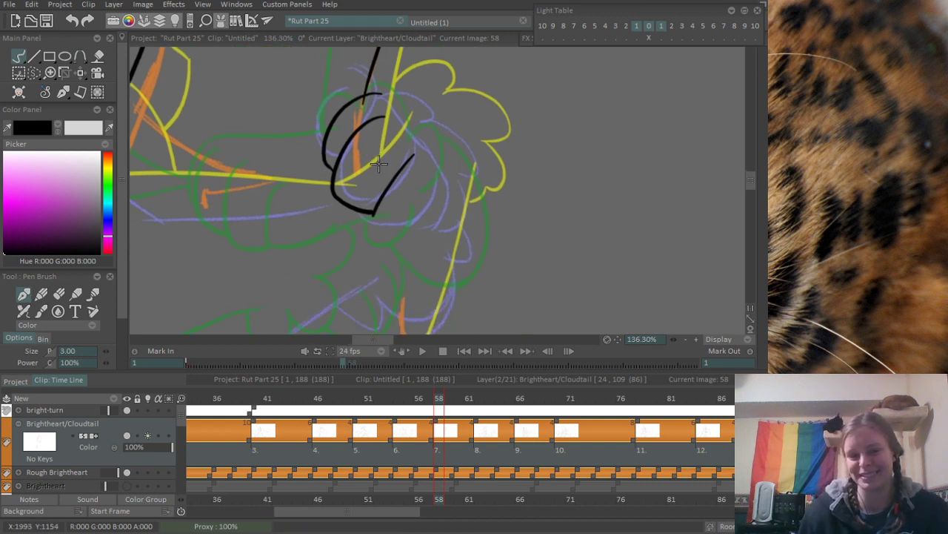
scroll(420, 229, up, 1)
drag(368, 214, 426, 226)
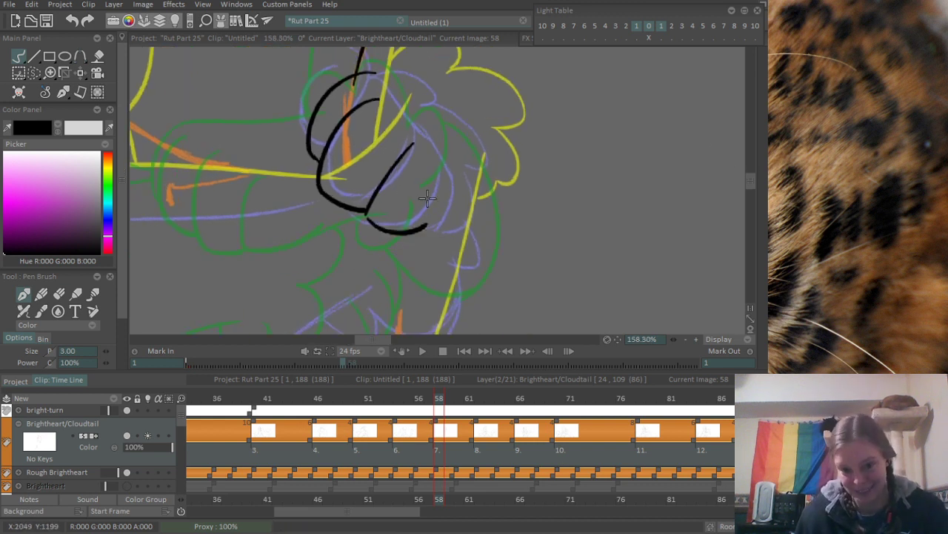
key(ctrl+z)
drag(368, 214, 433, 228)
drag(456, 170, 424, 235)
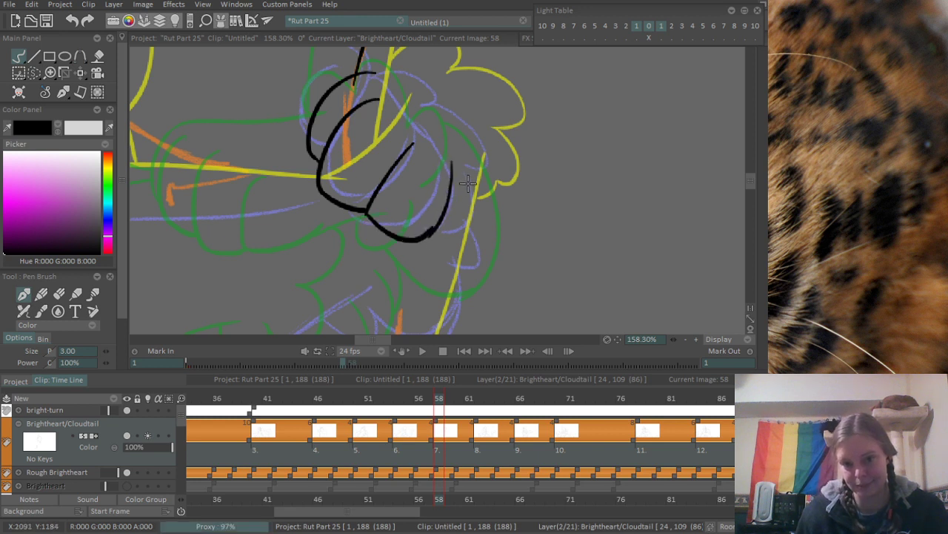
key(ctrl+z)
drag(456, 168, 426, 235)
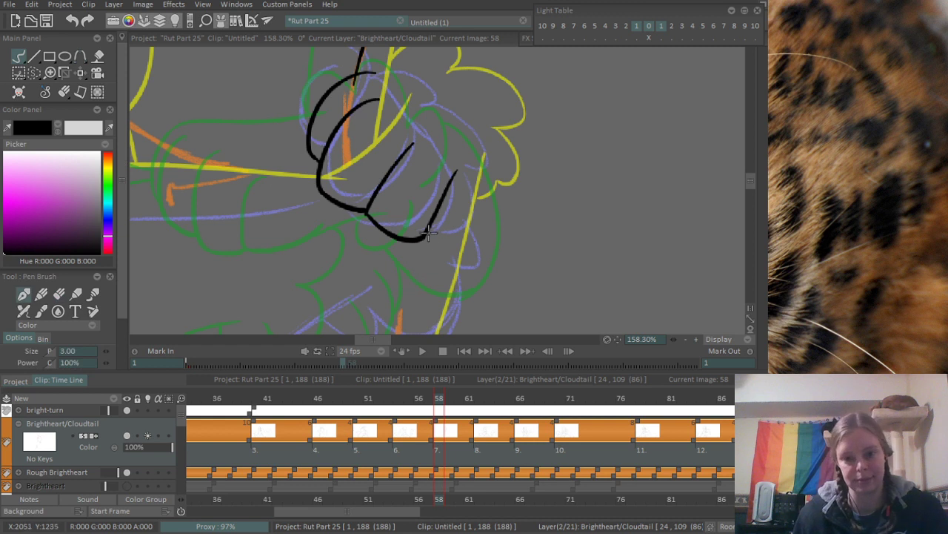
- Ink the last toe and close the paw's outline over its back, redoing strokes until the curve fits
drag(429, 232, 477, 209)
key(ctrl+z)
drag(419, 244, 478, 209)
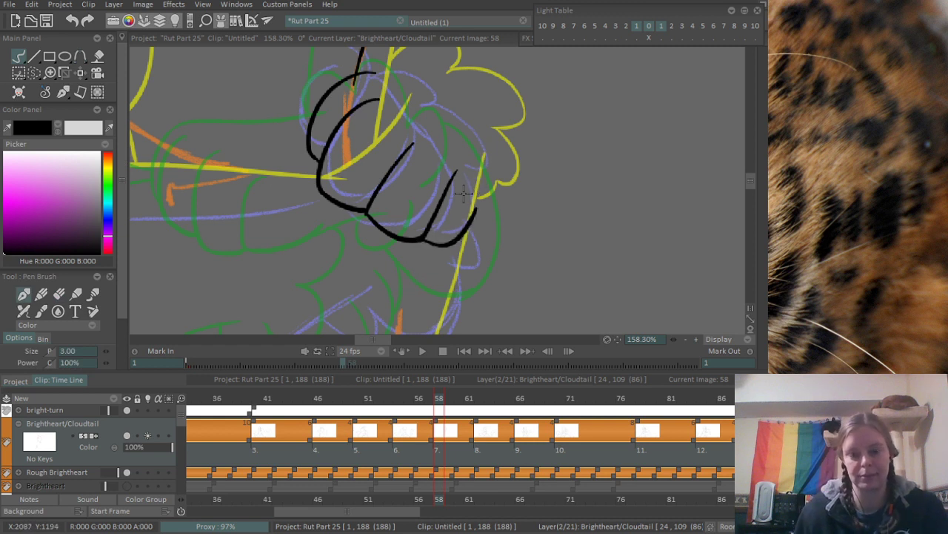
mouse_move(375, 72)
mouse_down()
mouse_move(473, 137)
mouse_move(467, 127)
mouse_move(484, 178)
mouse_up()
key(ctrl+z)
key(ctrl+z)
drag(462, 123, 479, 202)
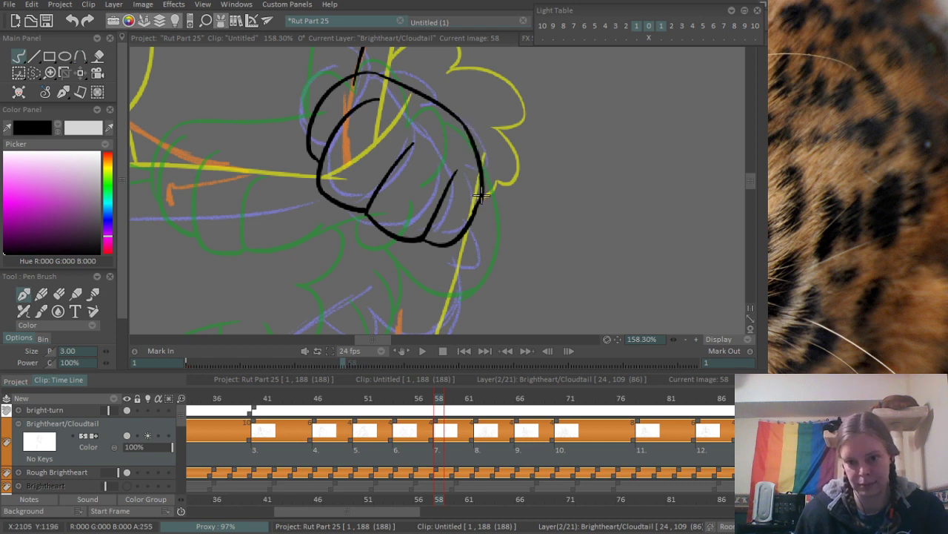
- Compare the inked paw with the poses in the surrounding frames and return to frame 58
scroll(524, 152, down, 4)
scroll(488, 128, up, 5)
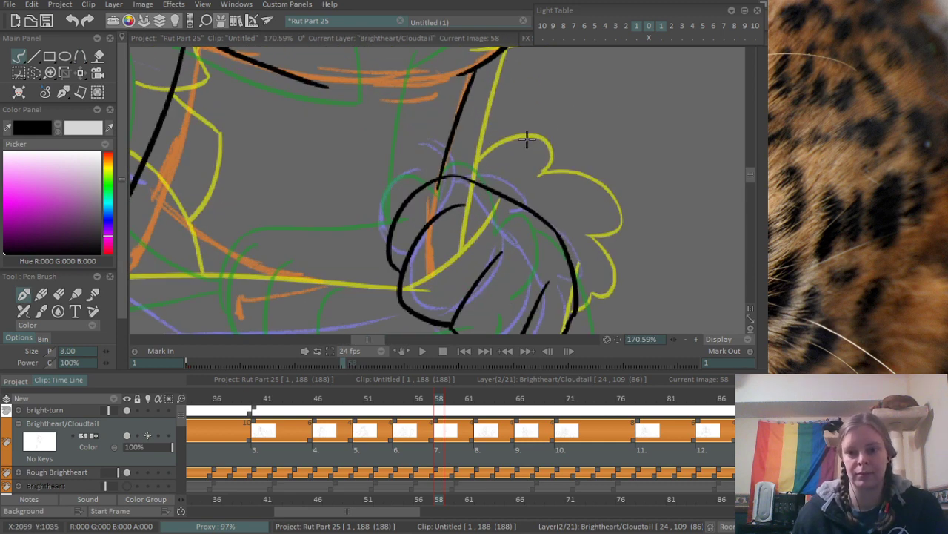
scroll(512, 111, down, 4)
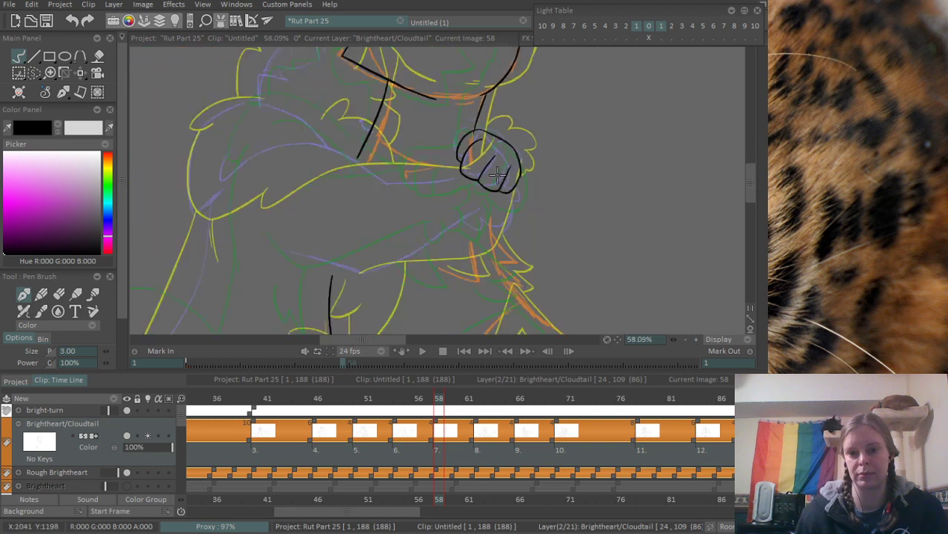
mouse_move(440, 409)
mouse_down()
mouse_move(409, 410)
mouse_move(486, 412)
mouse_move(352, 423)
mouse_move(550, 421)
mouse_up()
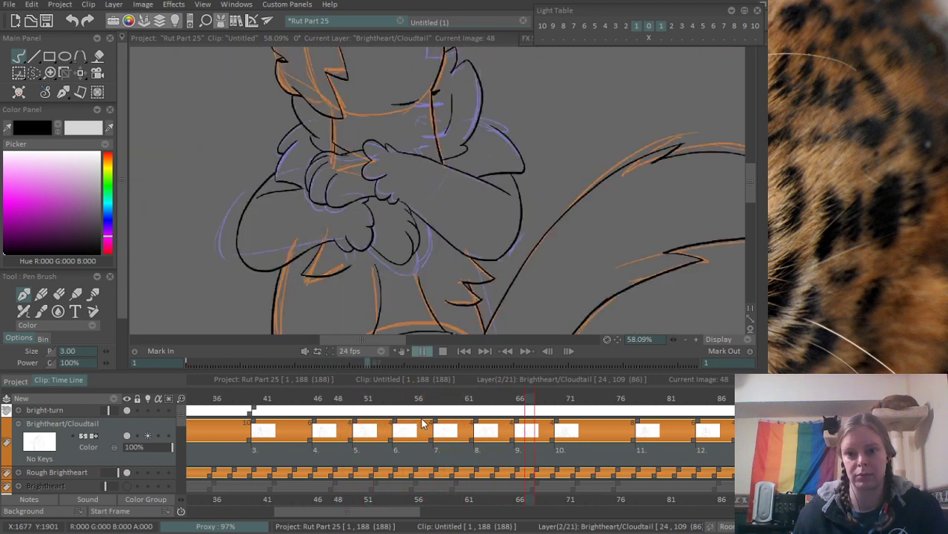
drag(417, 409, 438, 412)
click(439, 399)
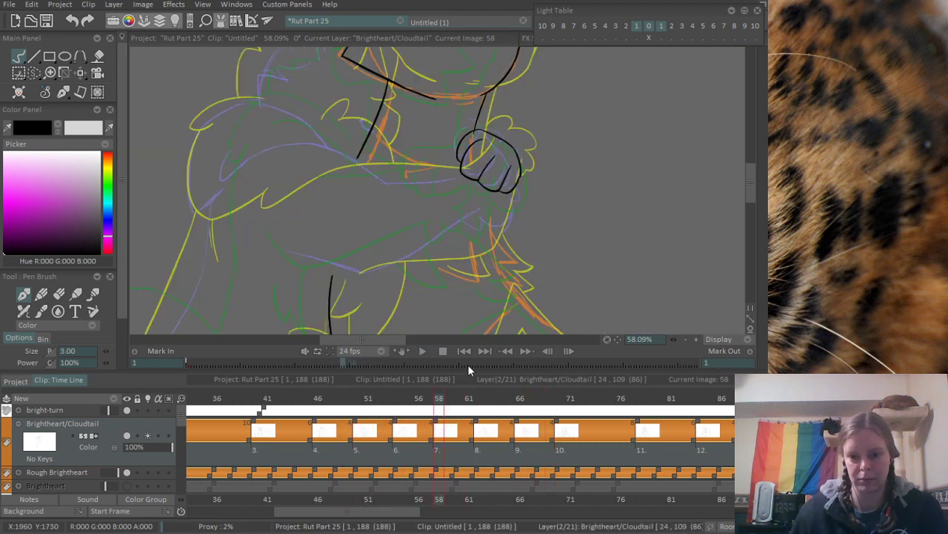
- Erase the end of the front neck line that overlaps into the paw
scroll(473, 191, up, 3)
scroll(473, 195, up, 6)
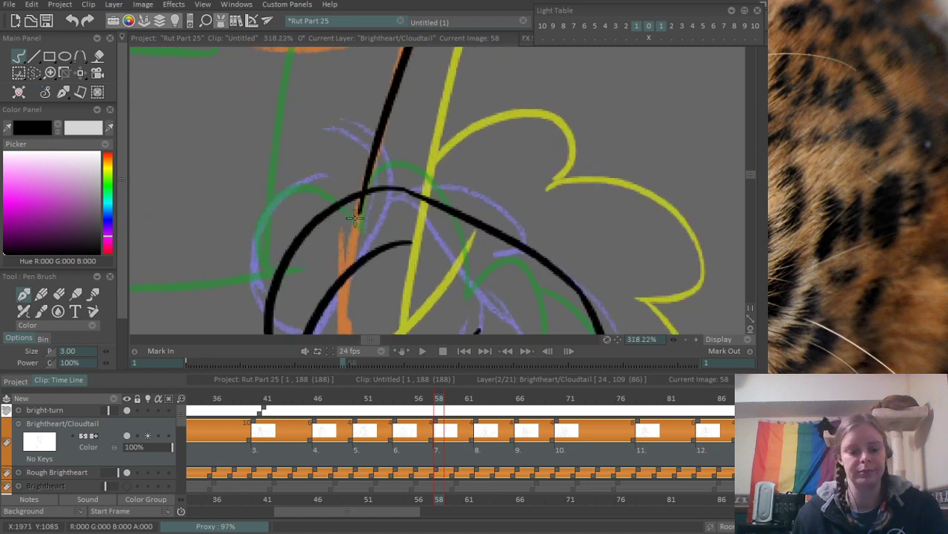
key(e)
drag(361, 208, 378, 212)
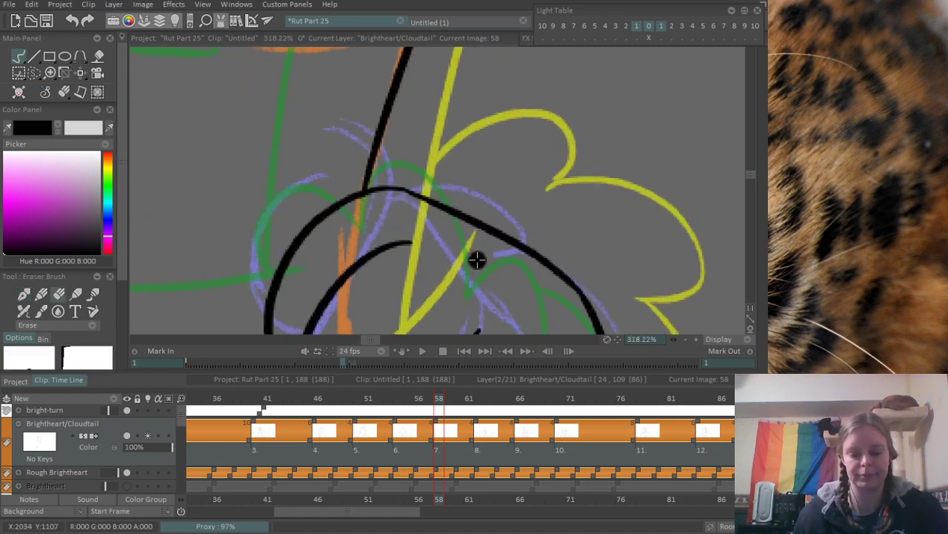
- Ink the first rounded fur tuft above the paw, starting from the front neck line, redoing it until the shape fits
key(b)
drag(379, 143, 454, 166)
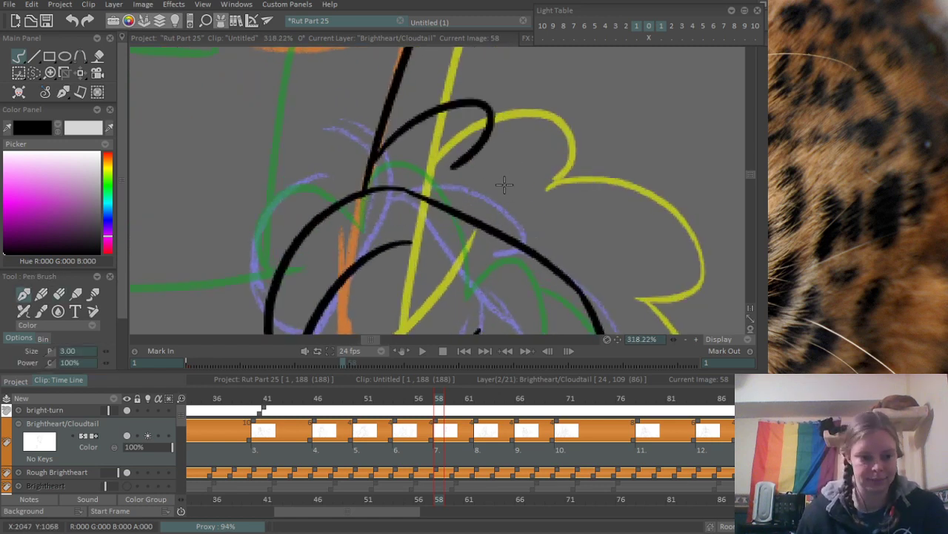
scroll(534, 160, down, 4)
mouse_move(534, 160)
mouse_down()
mouse_move(422, 148)
mouse_move(366, 197)
mouse_up()
scroll(422, 148, up, 2)
key(ctrl+z)
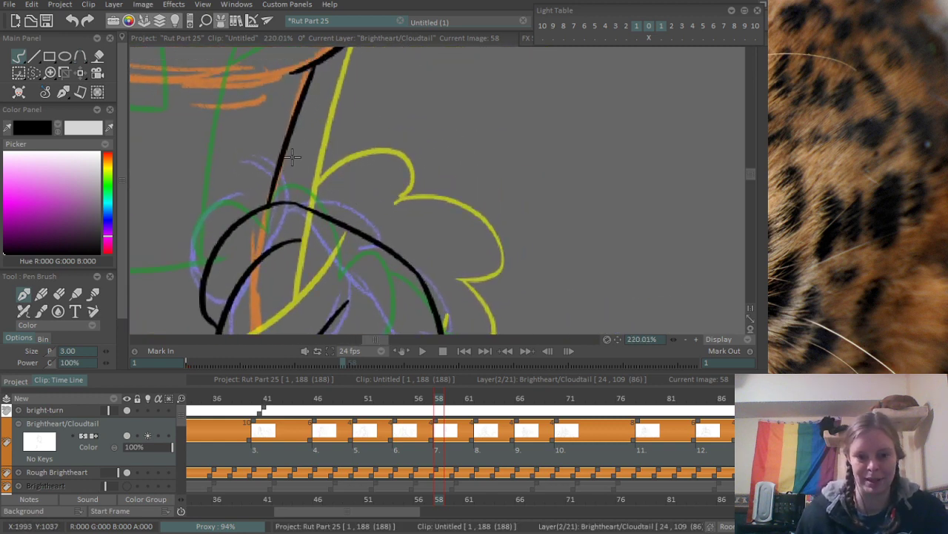
mouse_move(282, 166)
mouse_down()
mouse_move(378, 174)
mouse_move(428, 253)
mouse_up()
key(ctrl+z)
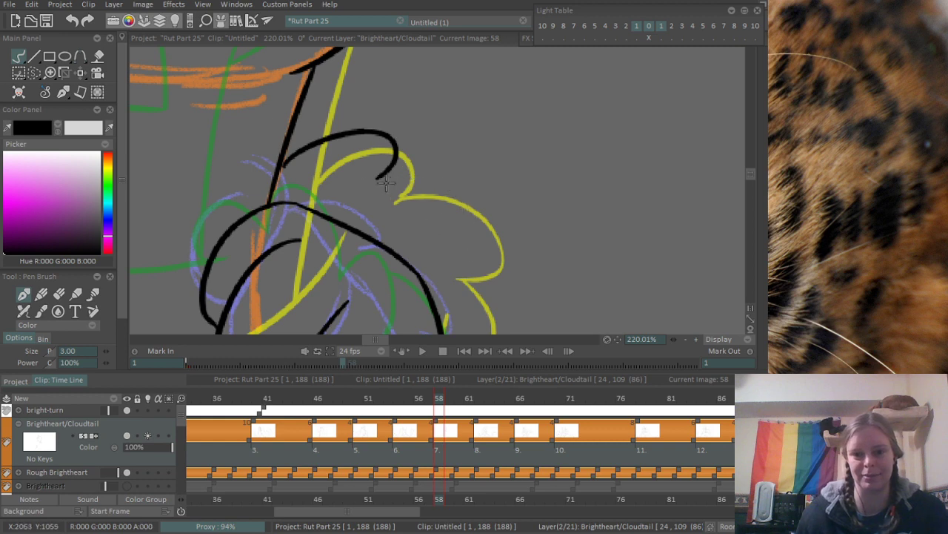
- Ink the remaining rounded fur tufts around the back of the paw down to its outer edge, redoing strokes that miss
drag(378, 177, 444, 265)
key(ctrl+z)
mouse_move(374, 176)
mouse_down()
mouse_move(451, 262)
mouse_move(455, 175)
mouse_move(453, 236)
mouse_up()
key(ctrl+z)
mouse_move(444, 164)
mouse_down()
mouse_move(461, 186)
mouse_move(440, 242)
mouse_up()
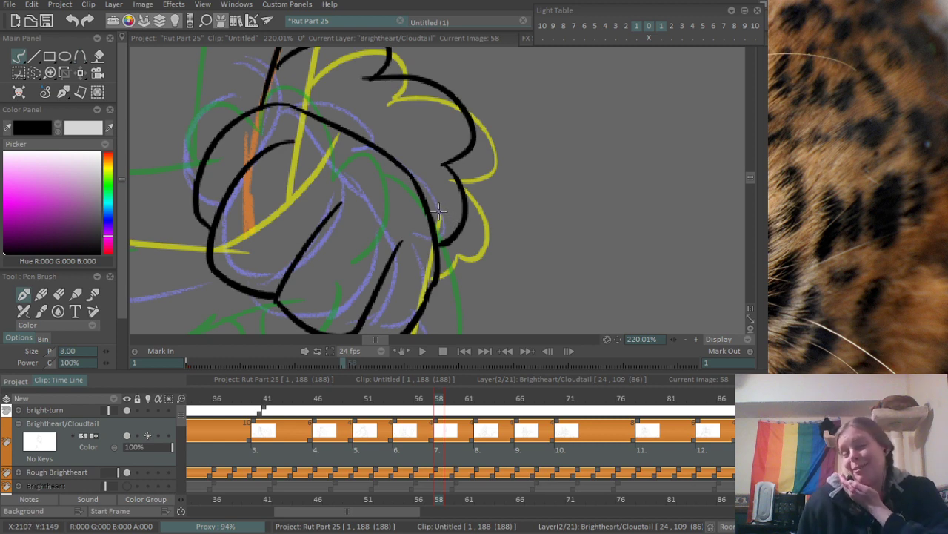
- Erase the stray line end where the first fur tuft meets the front neck line
scroll(370, 93, up, 3)
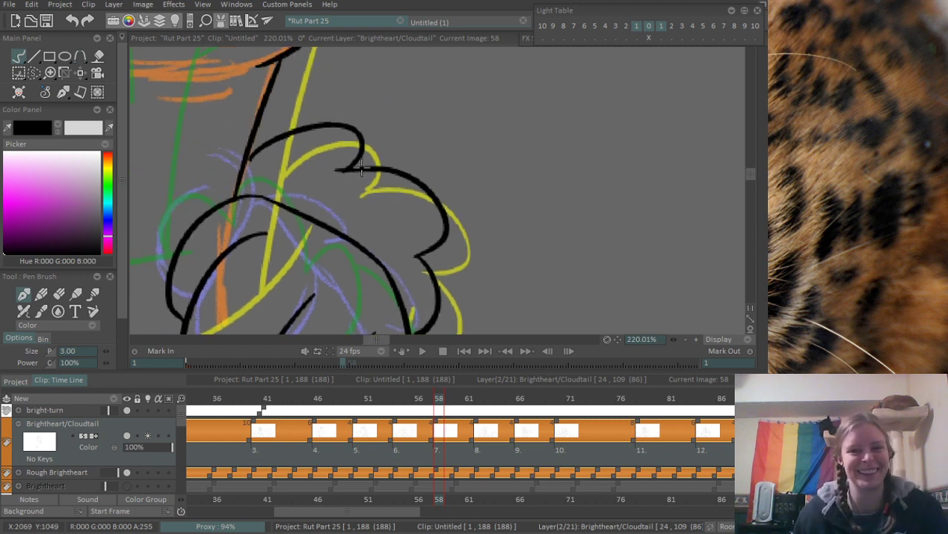
key(e)
mouse_move(338, 155)
mouse_down()
mouse_move(316, 193)
mouse_move(371, 184)
mouse_up()
key(ctrl+z)
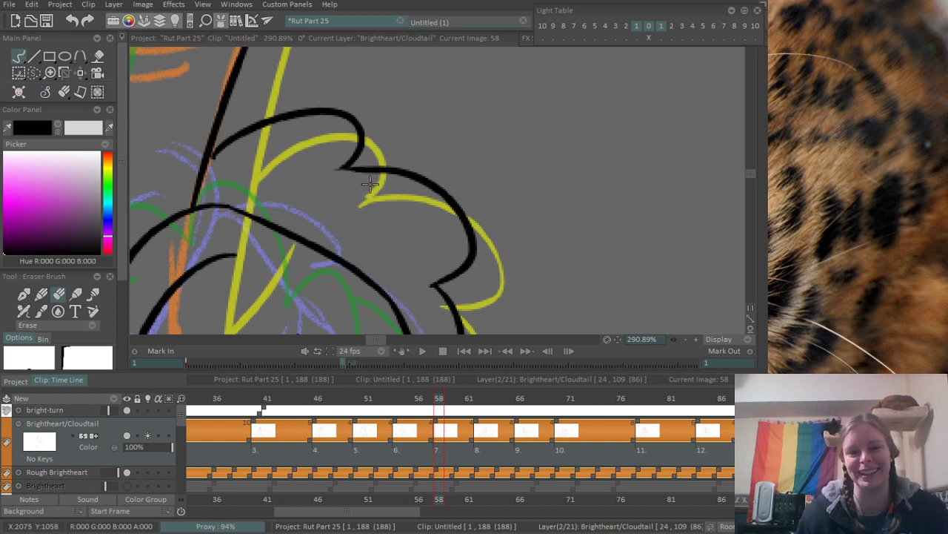
scroll(400, 150, down, 5)
scroll(330, 135, up, 5)
scroll(340, 226, up, 2)
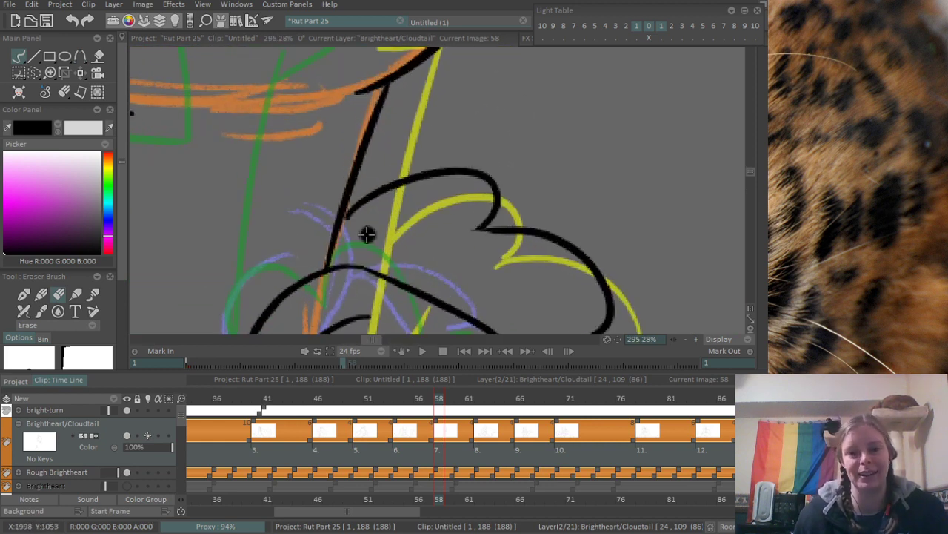
drag(350, 235, 355, 223)
- Ink the underside of the lower foreleg along the blue rough, from the elbow corner up toward its paw, redoing strokes that miss
key(b)
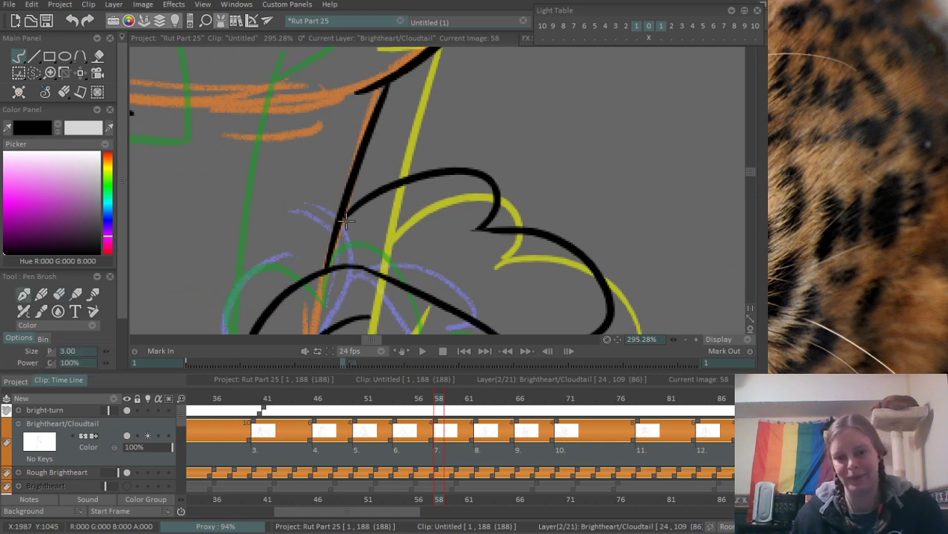
scroll(382, 191, down, 6)
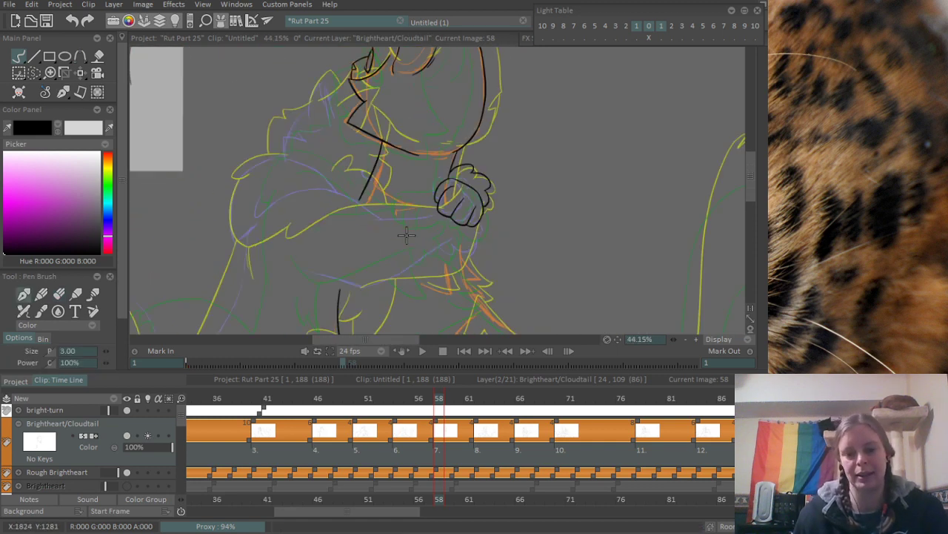
scroll(315, 222, up, 3)
scroll(315, 194, up, 2)
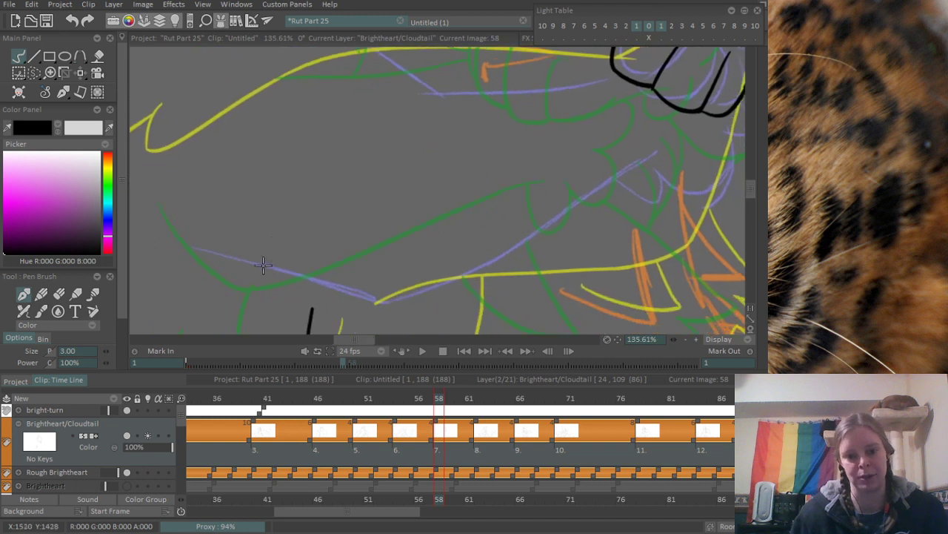
mouse_move(197, 247)
mouse_down()
mouse_move(376, 314)
mouse_move(575, 204)
mouse_up()
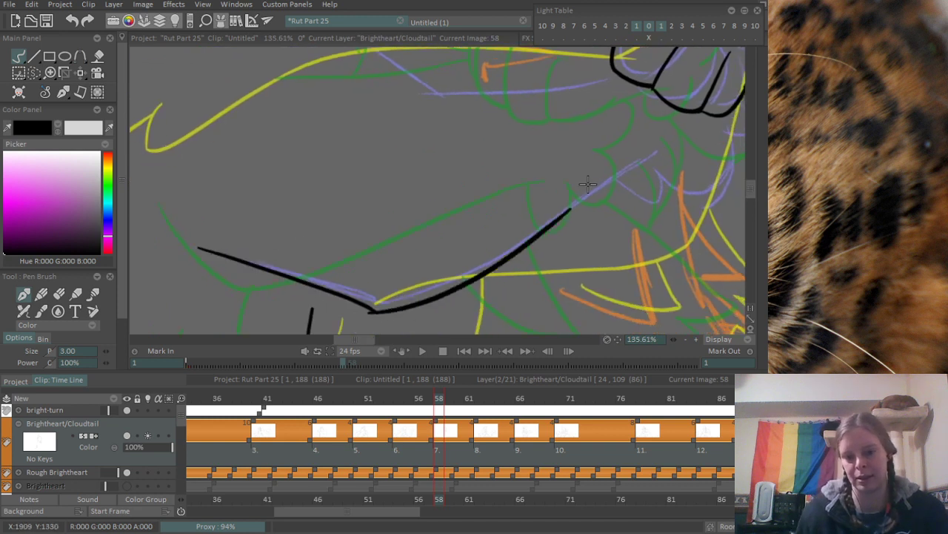
key(ctrl+z)
mouse_move(373, 322)
mouse_down()
mouse_move(616, 165)
mouse_move(481, 253)
mouse_move(519, 219)
mouse_up()
key(ctrl+z)
drag(438, 265, 495, 227)
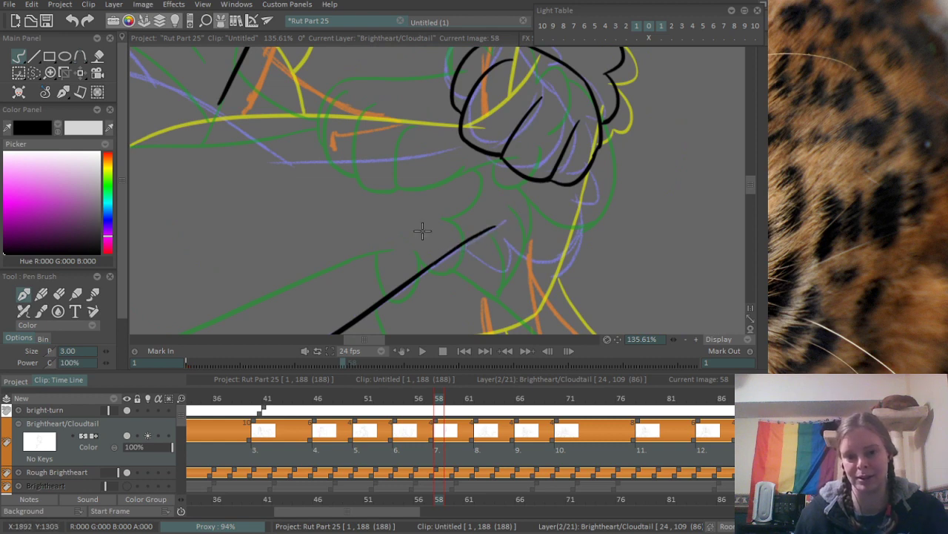
- Ink the foreleg's upper edge from the shoulder curve down to the bend and across toward the clenched paw, redoing strokes that miss
drag(285, 182, 385, 240)
mouse_move(261, 152)
mouse_down()
mouse_move(301, 146)
mouse_move(419, 196)
mouse_up()
drag(245, 179, 507, 258)
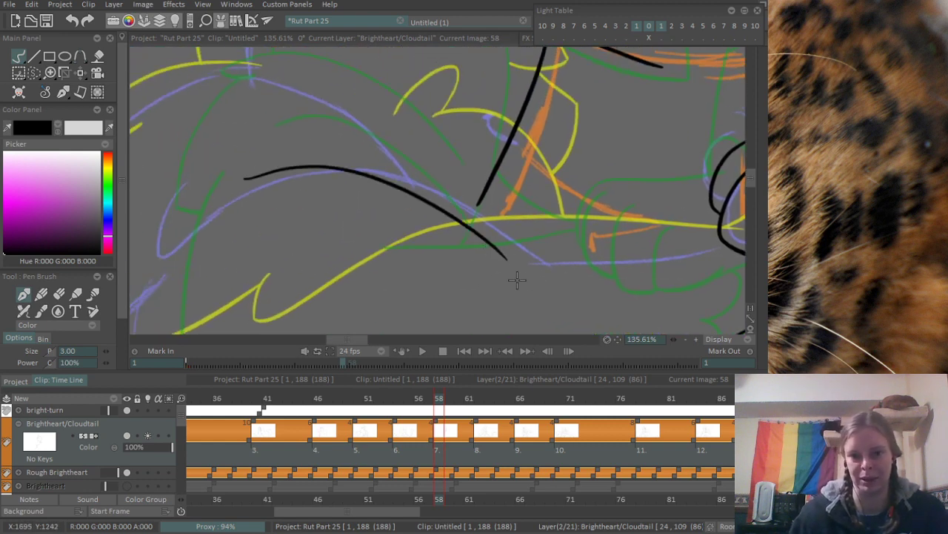
key(ctrl+z)
drag(272, 188, 542, 254)
mouse_move(355, 220)
mouse_down()
mouse_move(311, 208)
mouse_move(308, 216)
mouse_move(484, 198)
mouse_up()
key(ctrl+z)
drag(515, 268, 493, 247)
key(ctrl+z)
- Join the foreleg's upper line to the paw's toe, redoing the stroke until it fits, and clean up the excess at the seam
scroll(444, 205, up, 4)
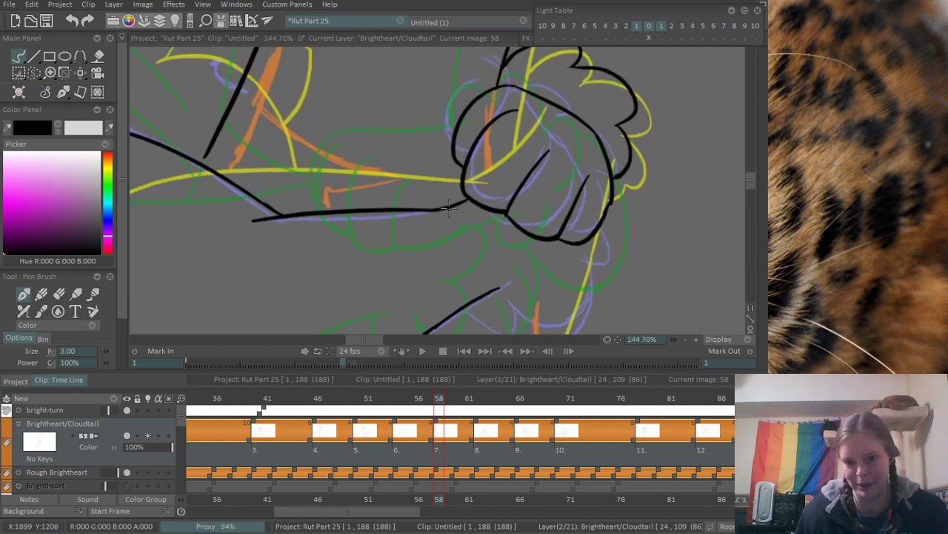
drag(415, 211, 481, 195)
key(ctrl+z)
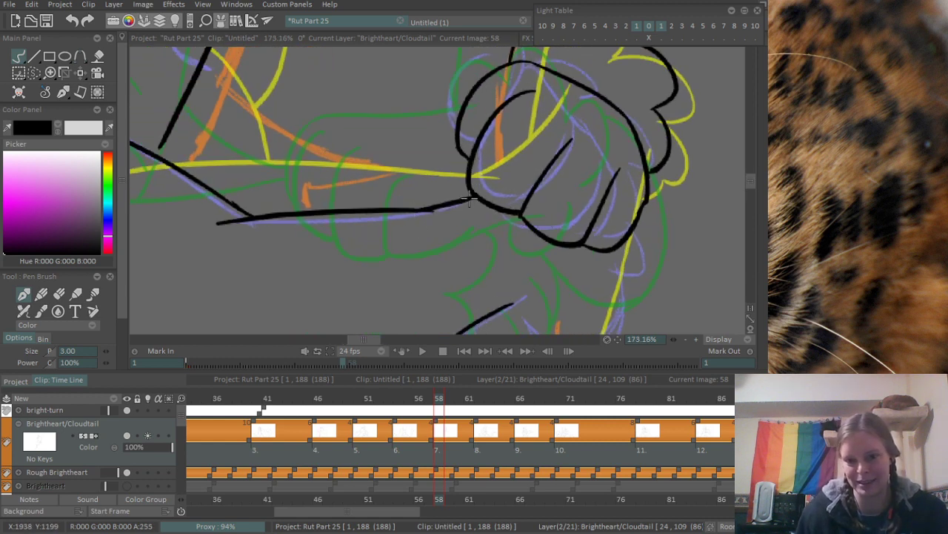
drag(554, 273, 435, 187)
mouse_move(373, 232)
mouse_down()
mouse_move(423, 226)
mouse_move(437, 245)
mouse_move(501, 187)
mouse_up()
key(ctrl+z)
mouse_move(438, 245)
mouse_down()
mouse_move(500, 186)
mouse_move(519, 154)
mouse_up()
mouse_move(582, 137)
mouse_down()
mouse_move(481, 194)
mouse_move(414, 197)
mouse_up()
drag(449, 106, 625, 160)
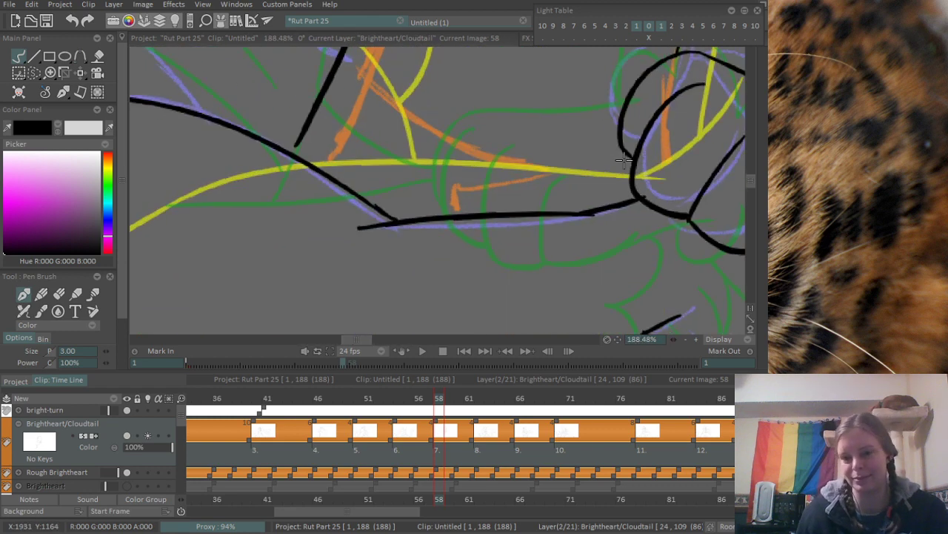
key(e)
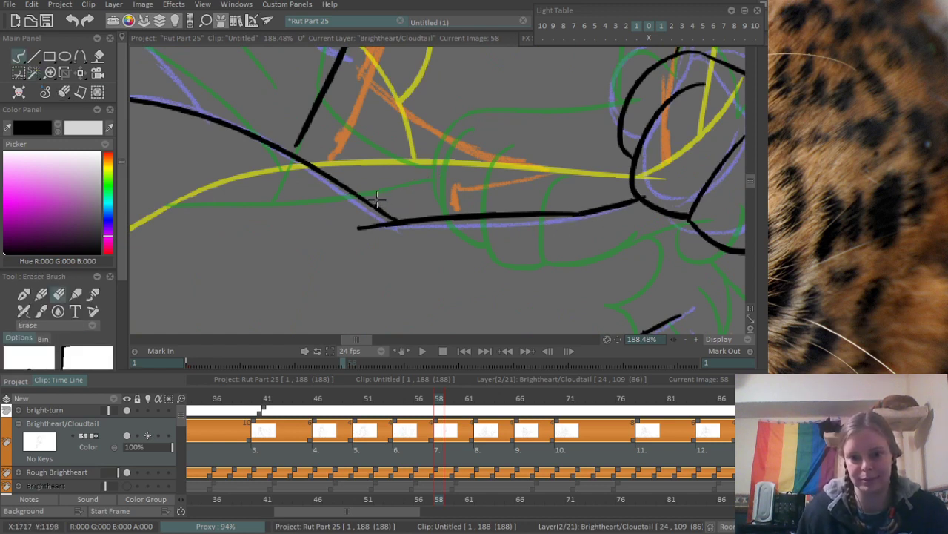
scroll(310, 220, down, 4)
scroll(309, 219, up, 2)
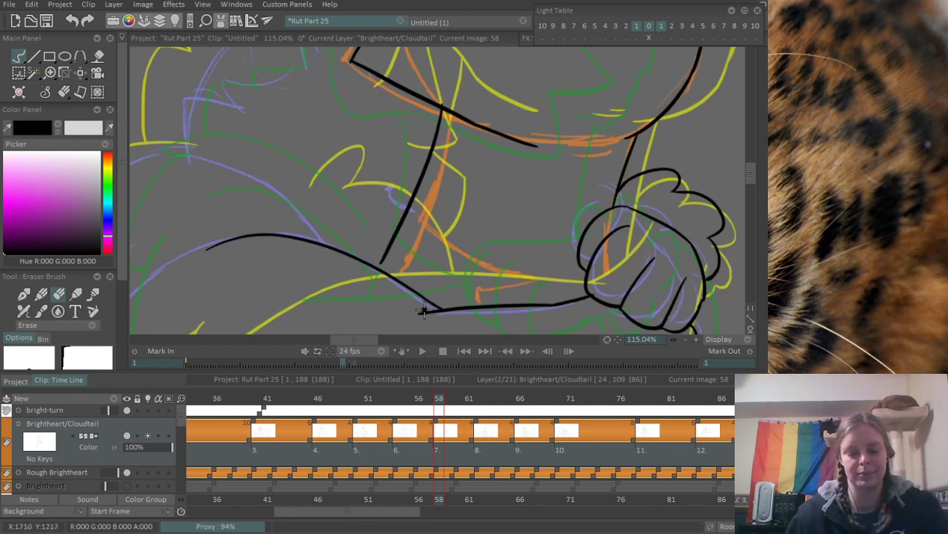
- Ink the pointed chest-fur tuft from the neck line above the foreleg, with its underside and a short line down to the foreleg, redoing misses
key(b)
drag(409, 208, 500, 261)
key(ctrl+z)
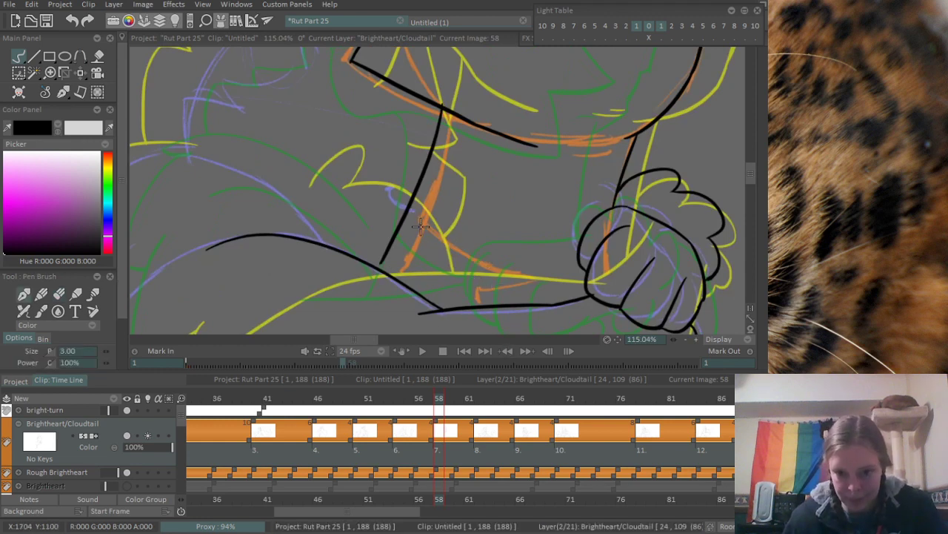
drag(409, 208, 526, 285)
drag(442, 270, 512, 283)
key(ctrl+z)
key(ctrl+z)
drag(446, 272, 526, 287)
key(ctrl+z)
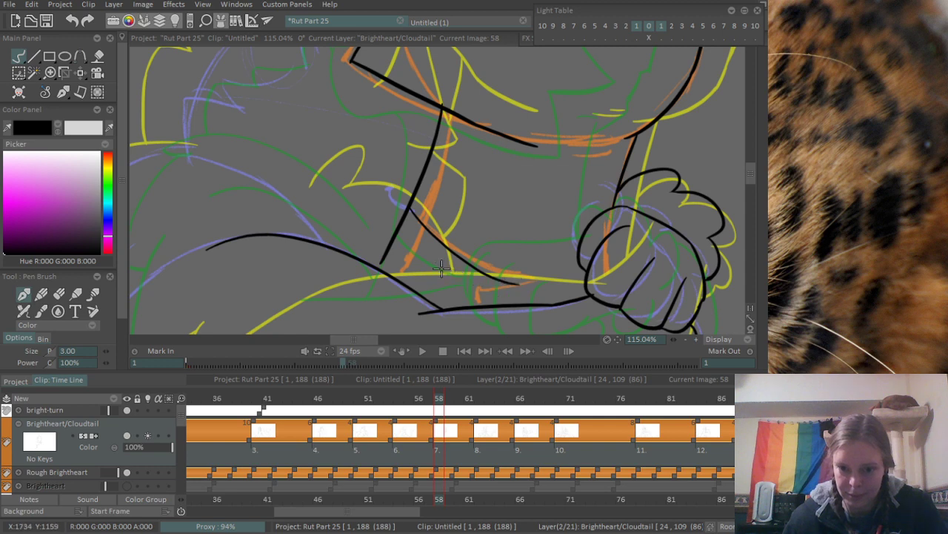
drag(442, 268, 524, 283)
key(ctrl+z)
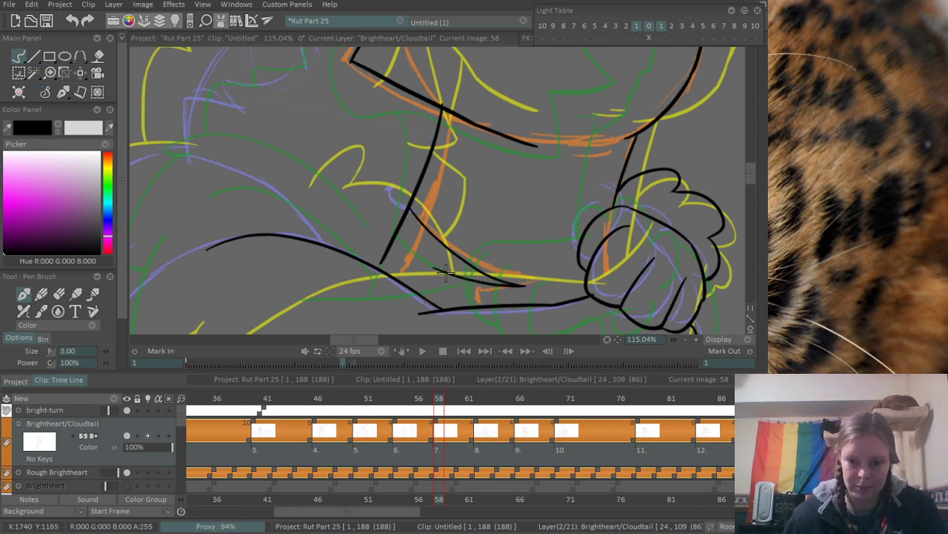
mouse_move(445, 272)
mouse_down()
mouse_move(446, 304)
mouse_move(464, 305)
mouse_up()
key(ctrl+z)
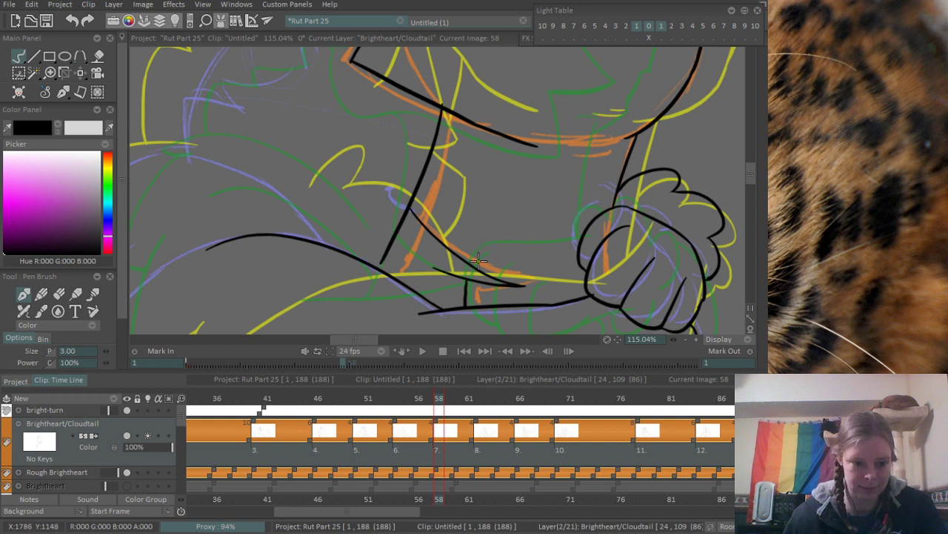
- Erase the excess of the tuft's underside and the neck line below the tuft, and re-ink the line down toward the foreleg
scroll(478, 259, up, 5)
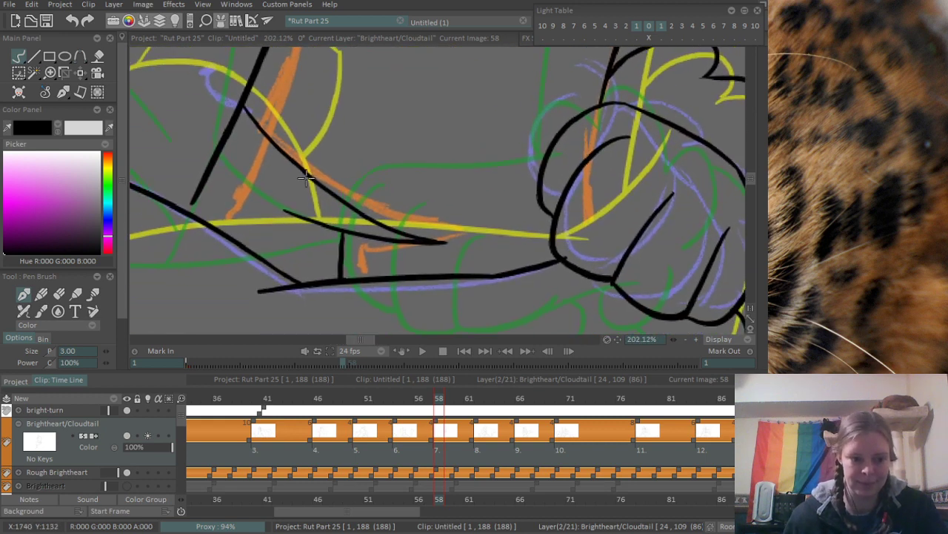
key(e)
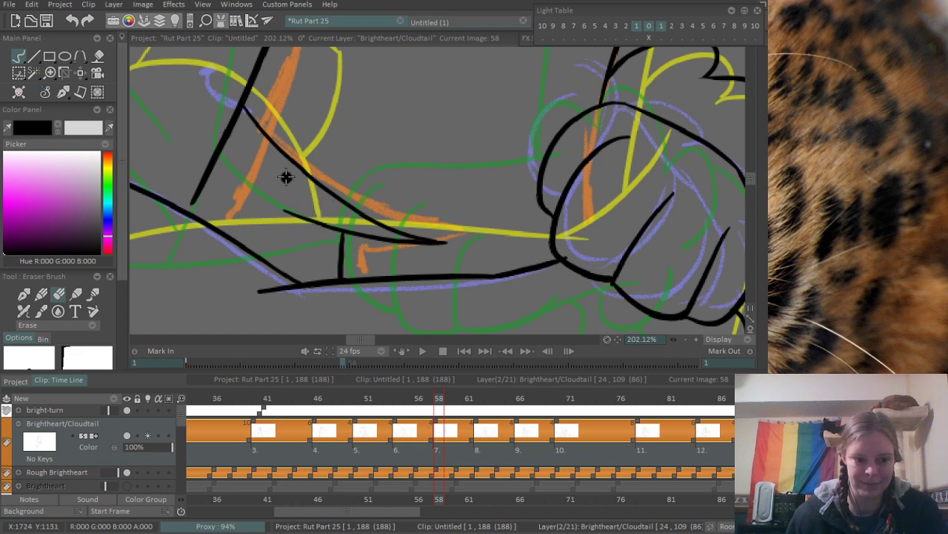
drag(326, 223, 289, 210)
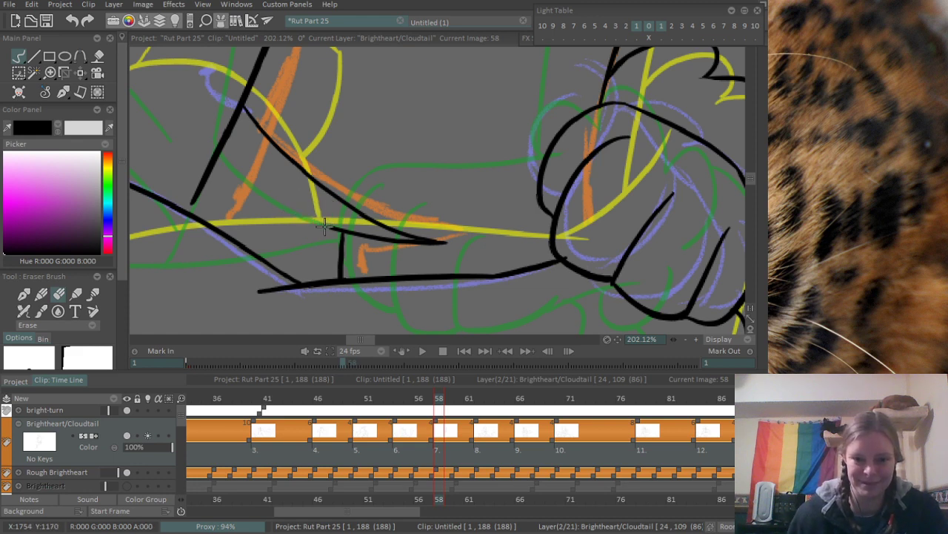
mouse_move(182, 176)
mouse_down()
mouse_move(195, 194)
mouse_move(215, 156)
mouse_move(230, 163)
mouse_up()
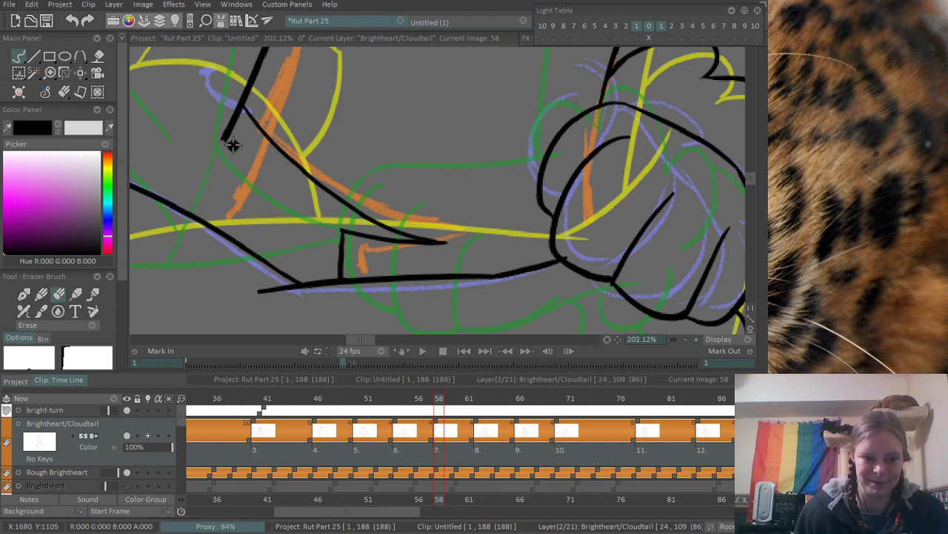
drag(222, 128, 220, 125)
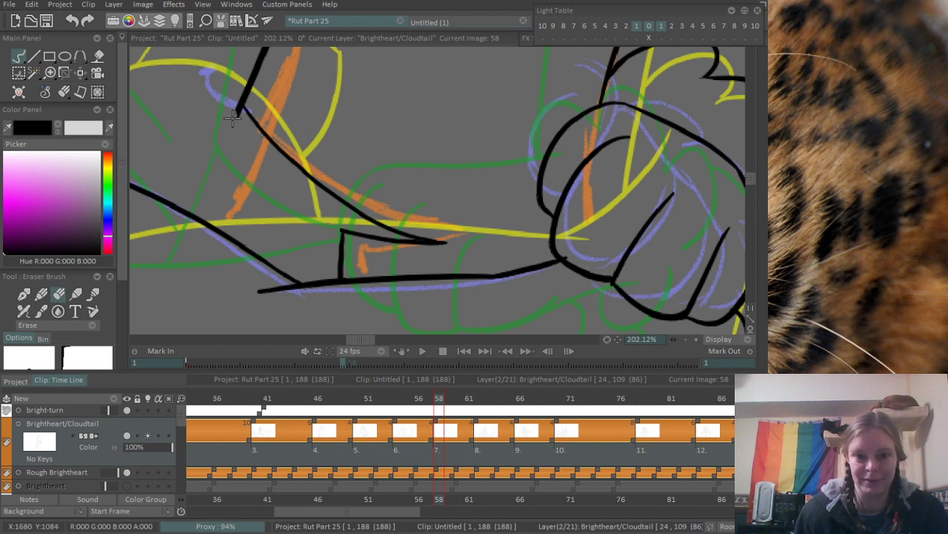
key(n)
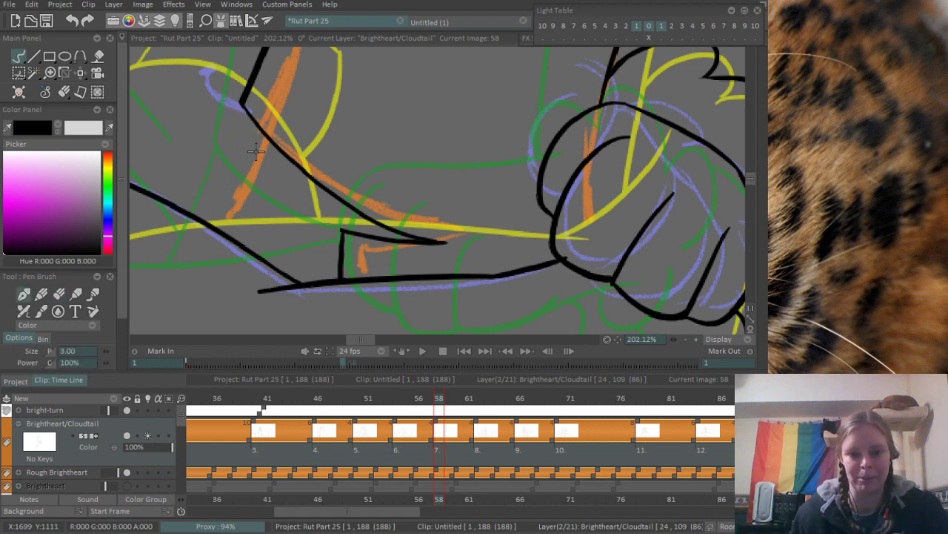
drag(247, 113, 194, 215)
- Ink a pointed fur tuft beneath the lower foreleg's elbow, joining it to the chest line, and erase the overshoot at its tip
scroll(242, 148, down, 5)
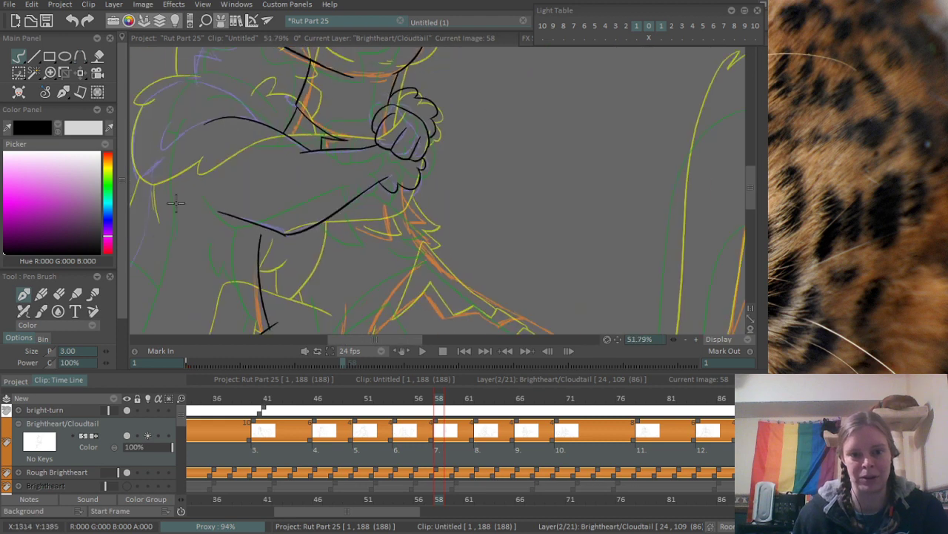
scroll(249, 294, up, 2)
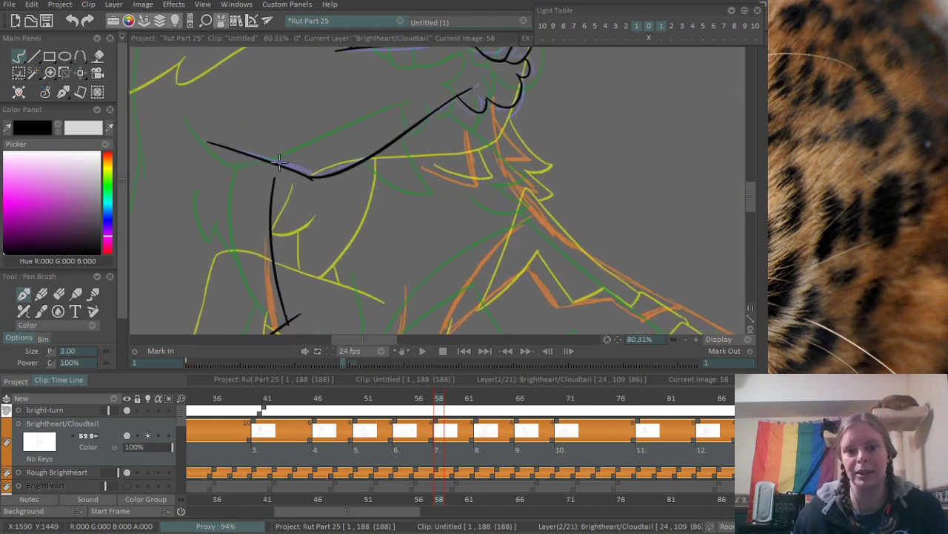
drag(259, 158, 235, 216)
key(ctrl+z)
mouse_move(261, 157)
mouse_down()
mouse_move(235, 226)
mouse_move(279, 176)
mouse_up()
key(ctrl+z)
mouse_move(234, 230)
mouse_down()
mouse_move(255, 219)
mouse_move(279, 177)
mouse_move(269, 194)
mouse_up()
scroll(276, 183, up, 3)
key(e)
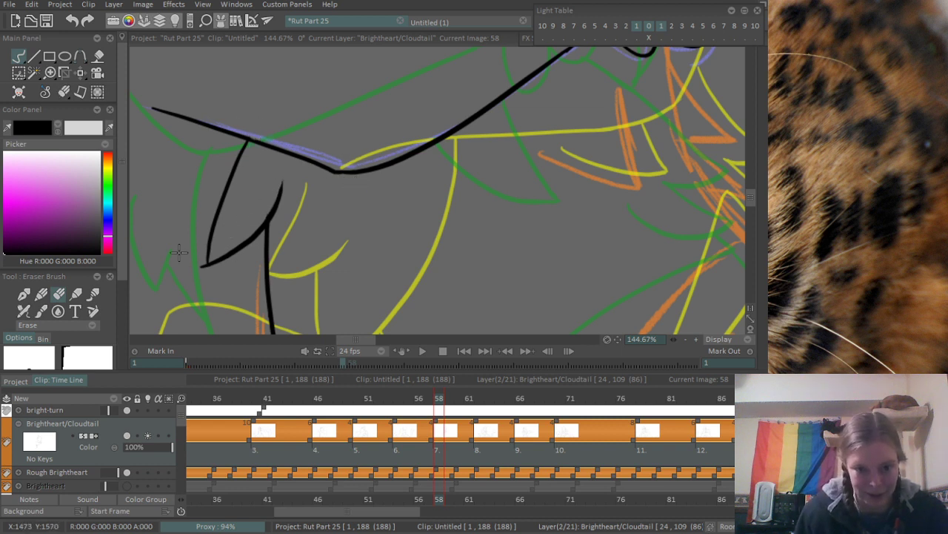
drag(199, 249, 206, 270)
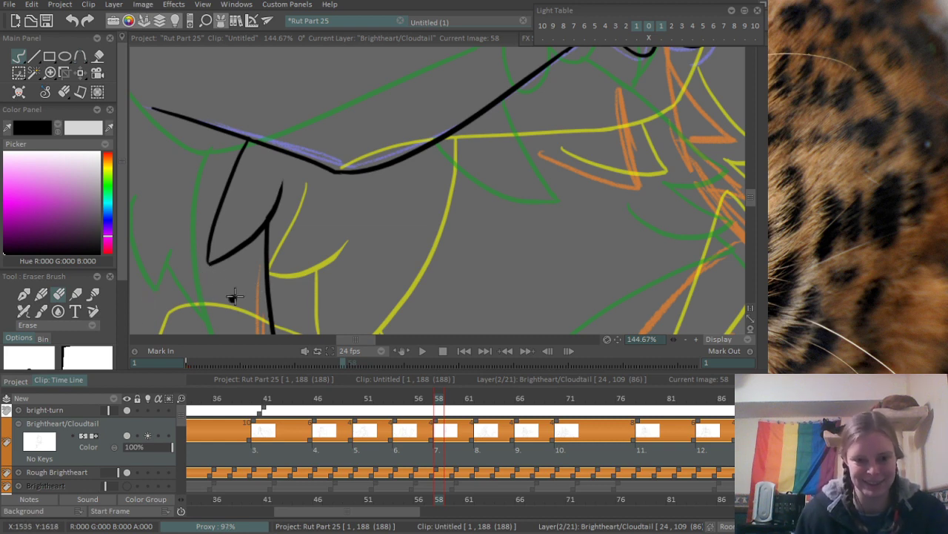
- Ink the outer edge of the lower leg from the wrist bend down to the paw's front toe, redoing strokes that miss
scroll(252, 245, down, 4)
scroll(274, 227, up, 3)
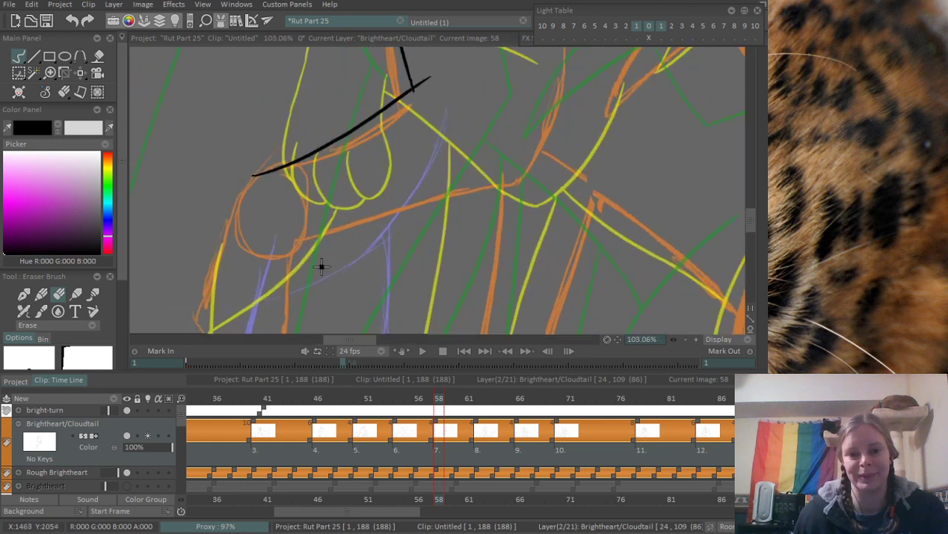
drag(322, 266, 375, 221)
key(b)
drag(302, 135, 274, 194)
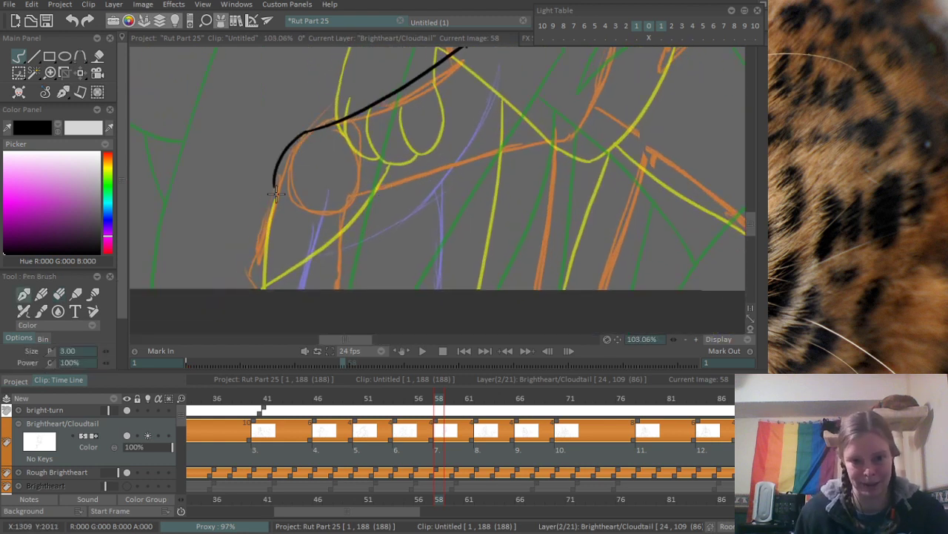
key(ctrl+z)
drag(306, 138, 256, 236)
key(ctrl+z)
drag(303, 135, 244, 222)
key(ctrl+z)
mouse_move(302, 134)
mouse_down()
mouse_move(246, 239)
mouse_move(246, 273)
mouse_move(246, 254)
mouse_move(279, 293)
mouse_up()
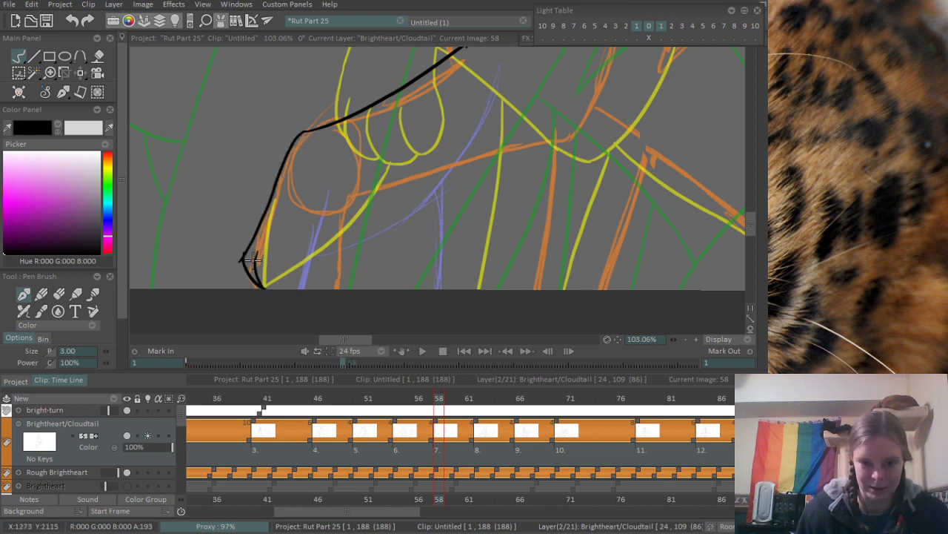
- Ink the paw's toe curves above the canvas's lower edge and clean up the overshoot at the front toe's corner
key(ctrl+z)
drag(257, 248, 267, 288)
key(ctrl+z)
mouse_move(262, 240)
mouse_down()
mouse_move(266, 290)
mouse_move(293, 290)
mouse_up()
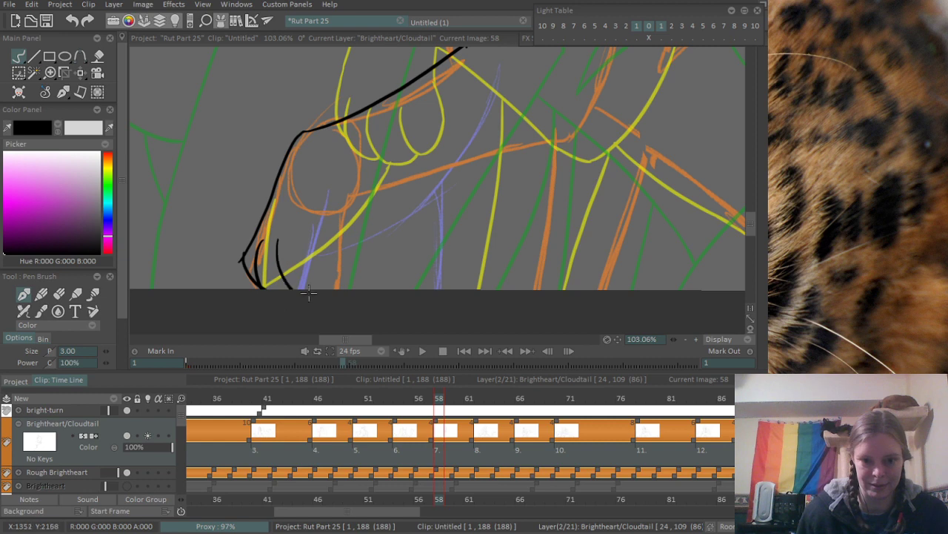
drag(296, 239, 342, 207)
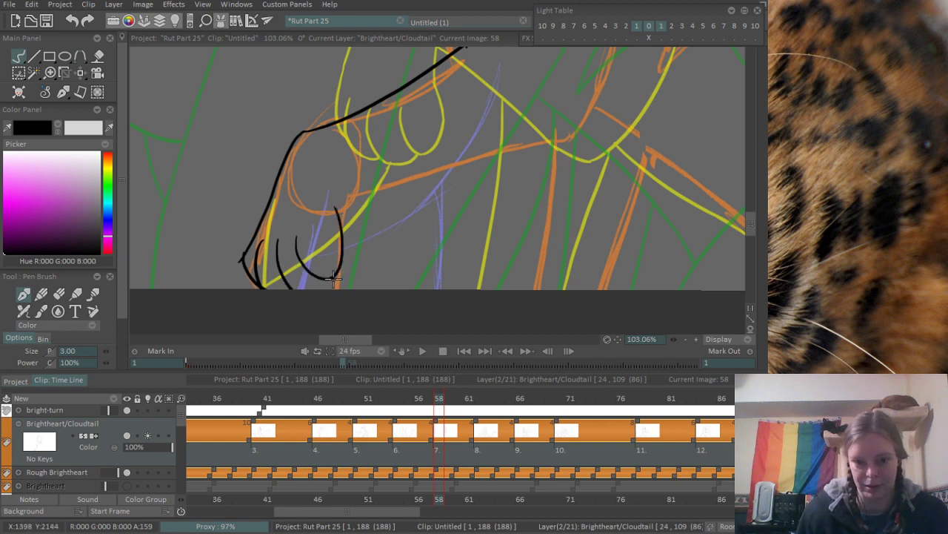
scroll(222, 251, up, 2)
key(e)
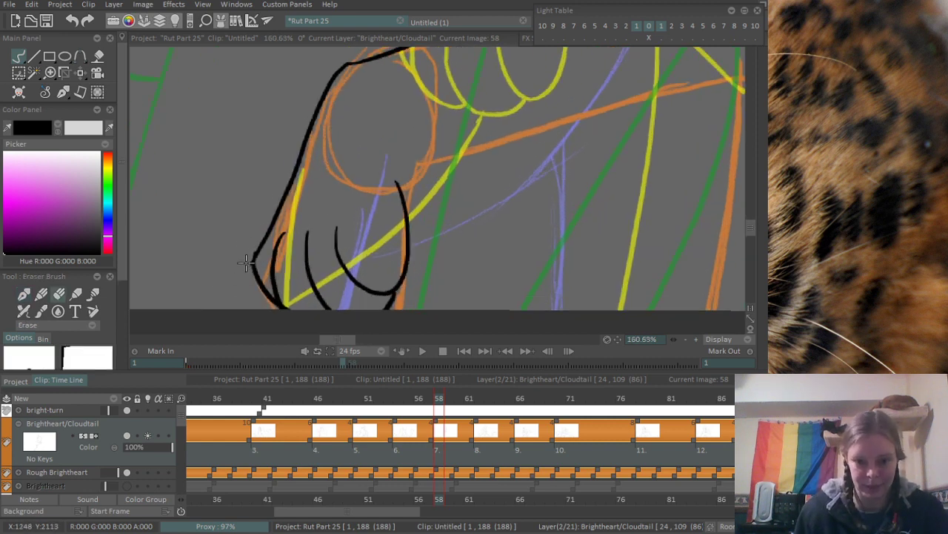
- Trim the upper end of the rear toe curve and ink the back of the wrist from there up to the leg
scroll(379, 153, down, 2)
drag(435, 176, 350, 229)
scroll(350, 229, up, 1)
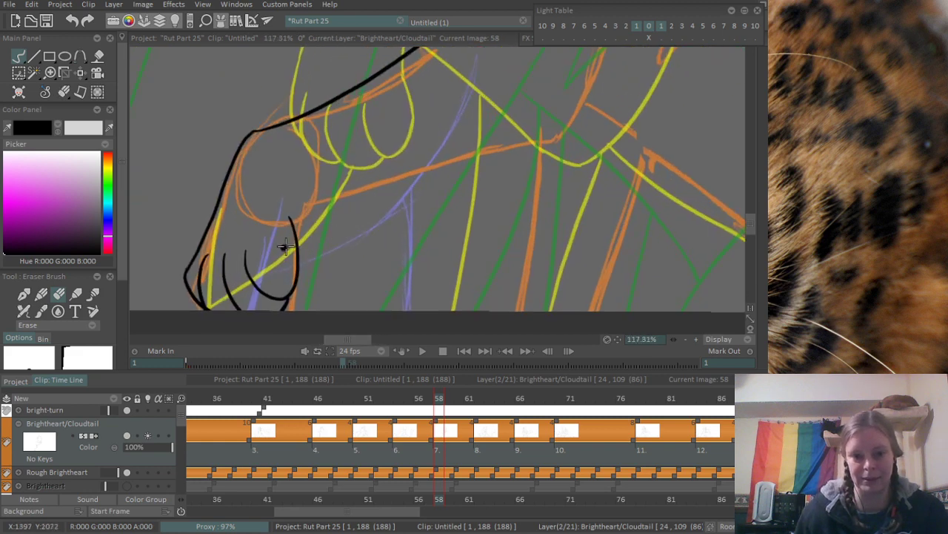
scroll(286, 247, up, 1)
mouse_move(288, 222)
mouse_down()
mouse_move(291, 243)
mouse_move(328, 172)
mouse_up()
key(b)
key(ctrl+z)
- Ink the leg's lower edge from the back of the wrist along the orange rough, redoing the stroke until it fits
mouse_move(299, 245)
mouse_down()
mouse_move(328, 172)
mouse_move(278, 263)
mouse_move(563, 187)
mouse_up()
scroll(370, 183, down, 3)
scroll(279, 263, down, 1)
scroll(278, 263, up, 2)
key(ctrl+z)
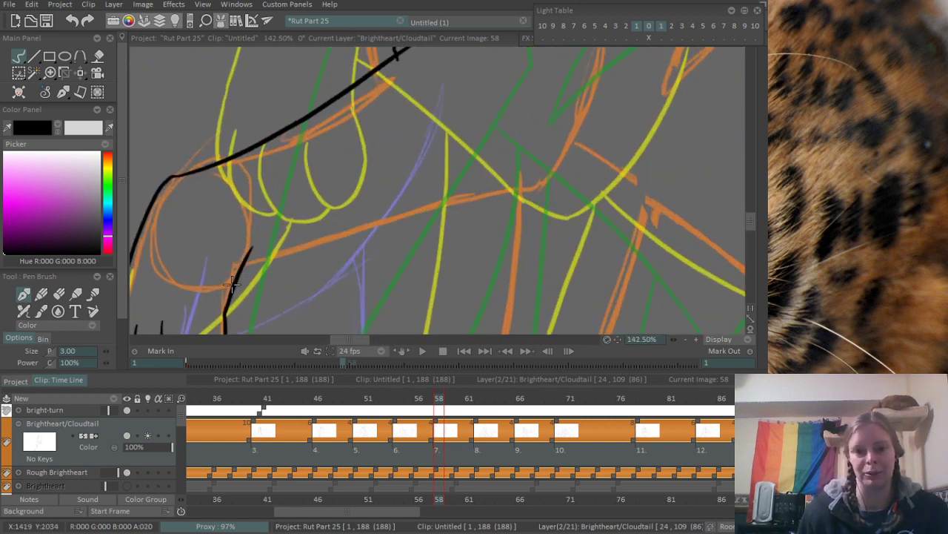
drag(250, 264, 564, 178)
key(ctrl+z)
drag(250, 261, 596, 170)
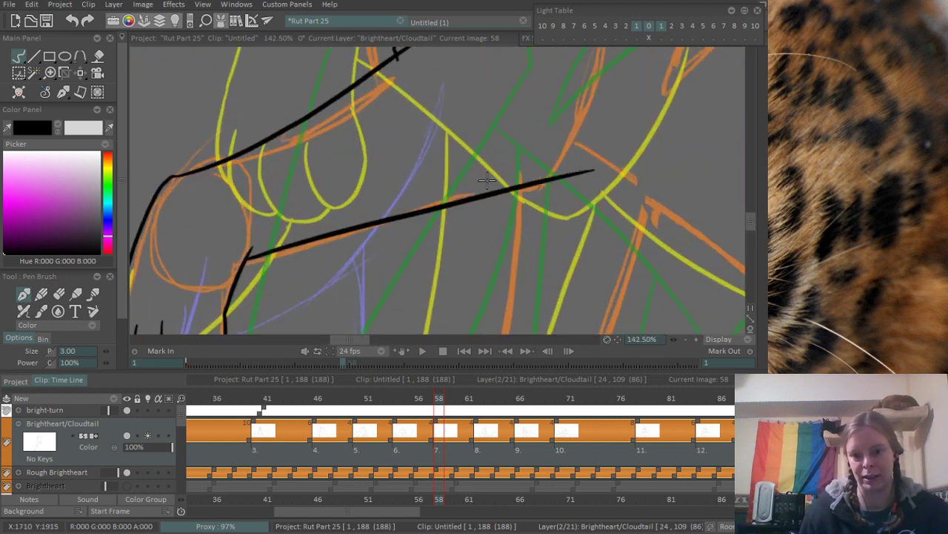
- Ink the curved line rising from the far end of the leg's lower edge and erase the overshoot past their corner
drag(532, 136, 379, 232)
mouse_move(451, 82)
mouse_down()
mouse_move(370, 313)
mouse_move(405, 260)
mouse_move(393, 275)
mouse_move(416, 269)
mouse_up()
key(ctrl+z)
key(e)
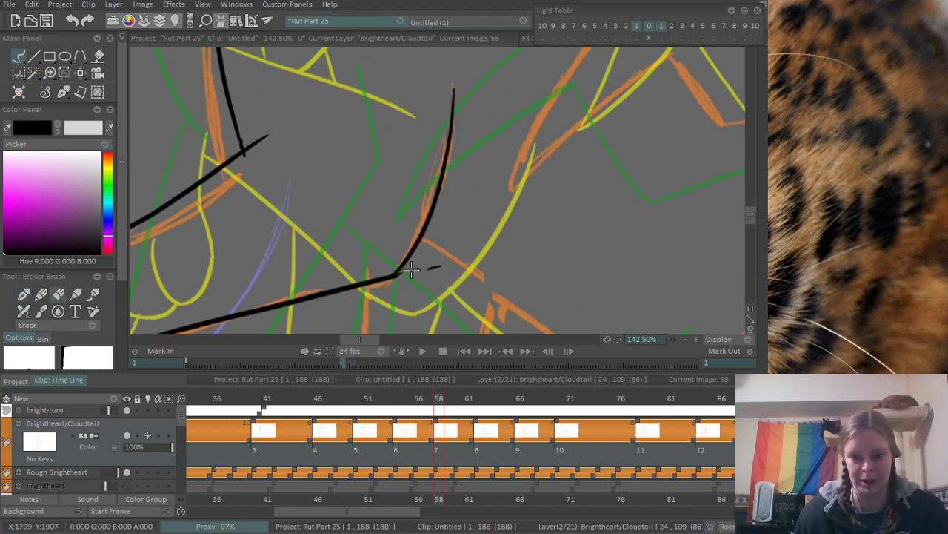
scroll(449, 256, down, 5)
scroll(474, 211, up, 4)
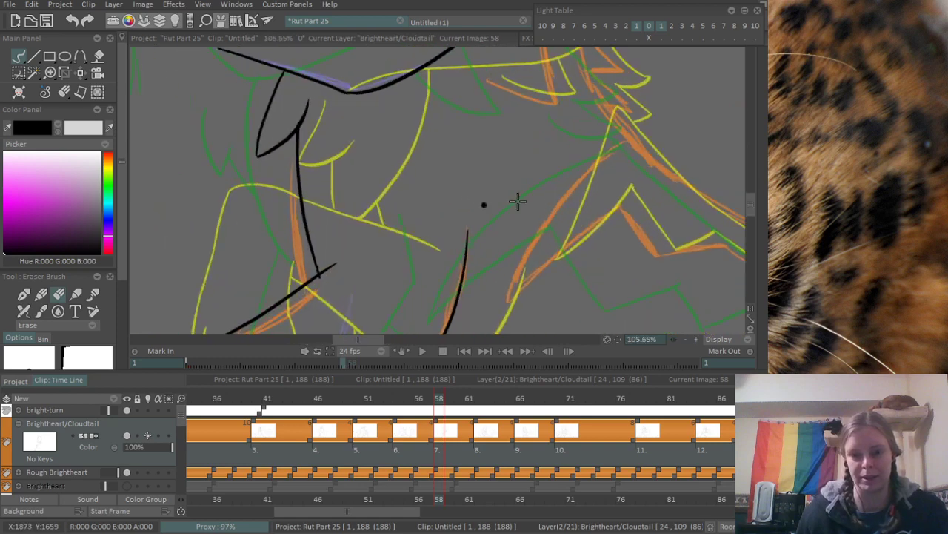
- Ink two short marks just above the upper end of the curved leg line
drag(504, 233, 410, 242)
key(b)
drag(385, 175, 383, 217)
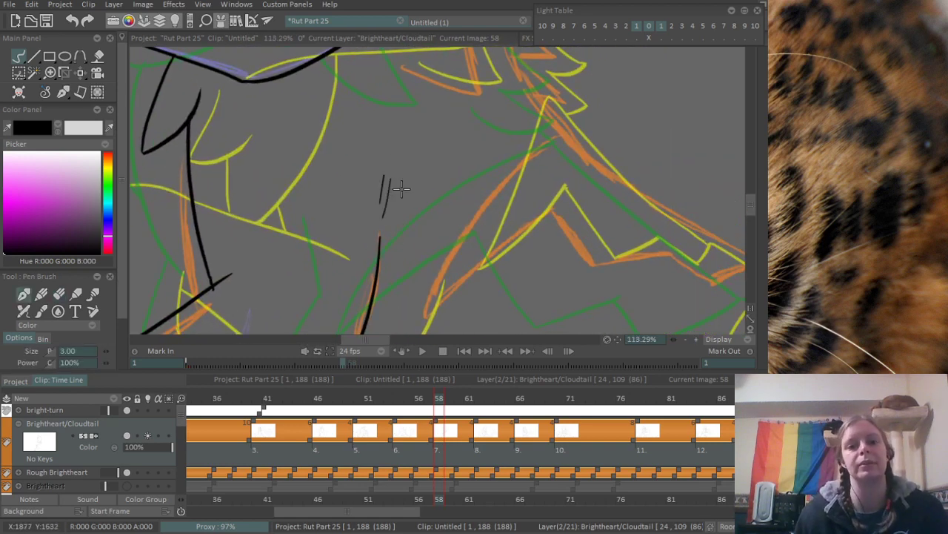
- Ink the next leg's front line from the leg's lower edge down to the canvas edge, redoing the stroke until it fits
scroll(444, 158, down, 5)
drag(393, 278, 450, 184)
scroll(450, 185, up, 5)
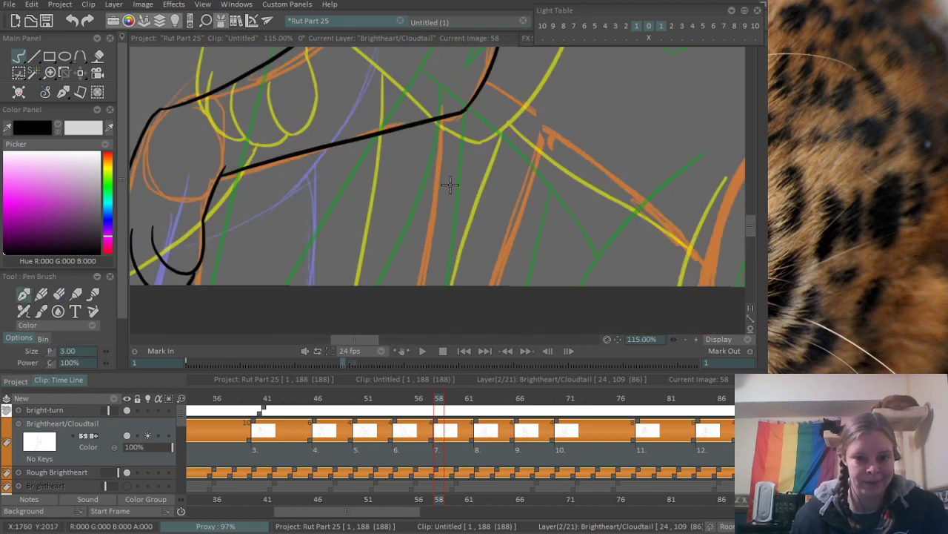
mouse_move(441, 127)
mouse_down()
mouse_move(409, 286)
mouse_move(435, 204)
mouse_move(429, 288)
mouse_up()
key(ctrl+z)
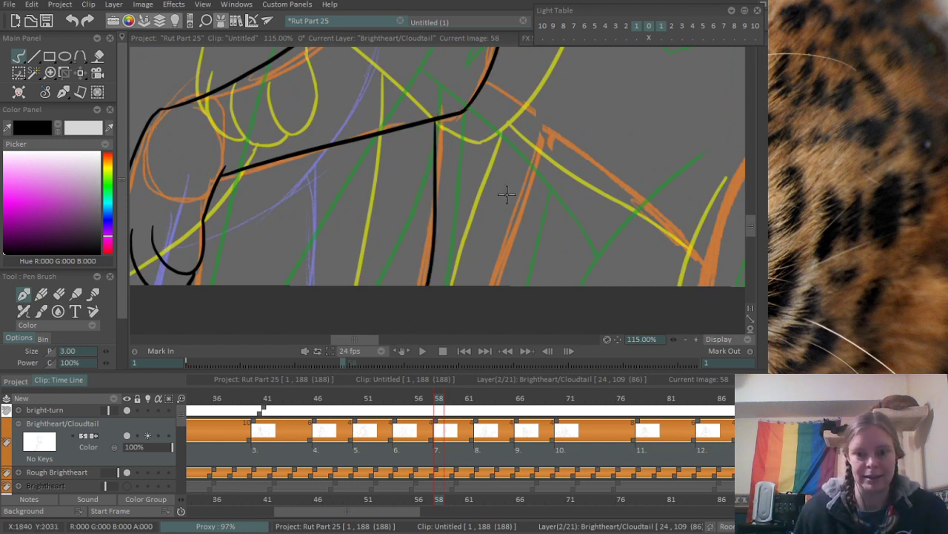
key(ctrl+z)
drag(434, 120, 415, 287)
key(ctrl+z)
drag(435, 121, 418, 287)
key(ctrl+z)
- Ink the long diagonal line from the curved leg line down along the orange rough toward the thick orange stroke, redoing misses
drag(621, 190, 512, 275)
drag(440, 227, 372, 179)
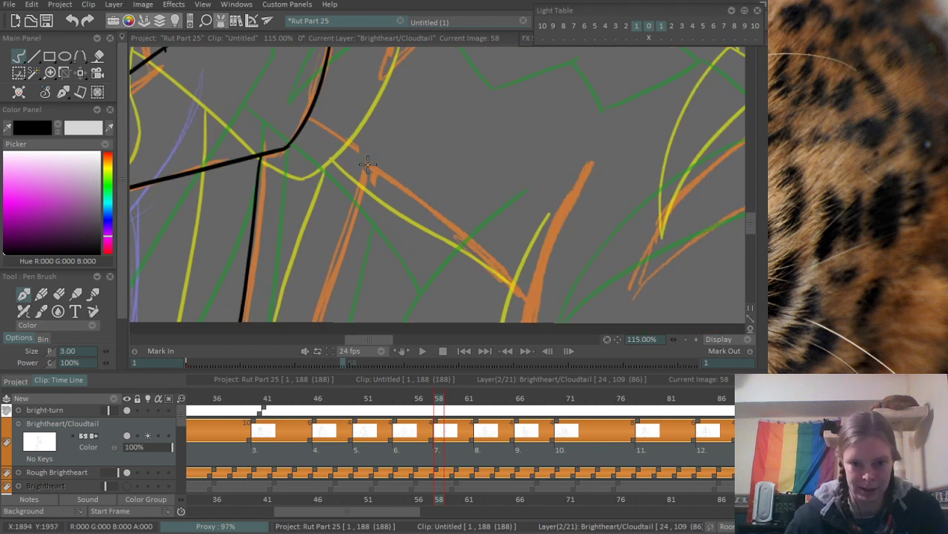
mouse_move(304, 120)
mouse_down()
mouse_move(356, 150)
mouse_move(463, 247)
mouse_move(417, 194)
mouse_move(515, 270)
mouse_up()
key(ctrl+z)
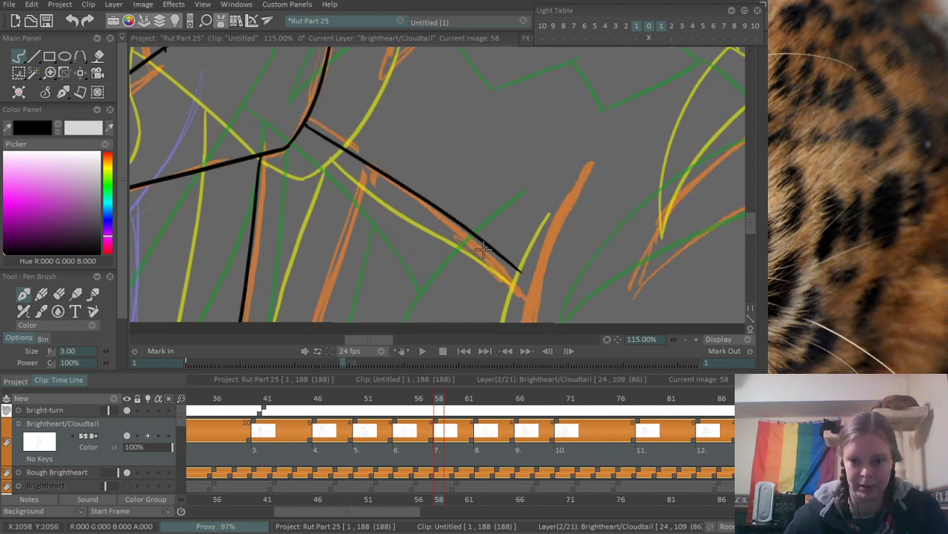
key(ctrl+z)
drag(306, 122, 498, 254)
key(ctrl+z)
drag(299, 122, 519, 280)
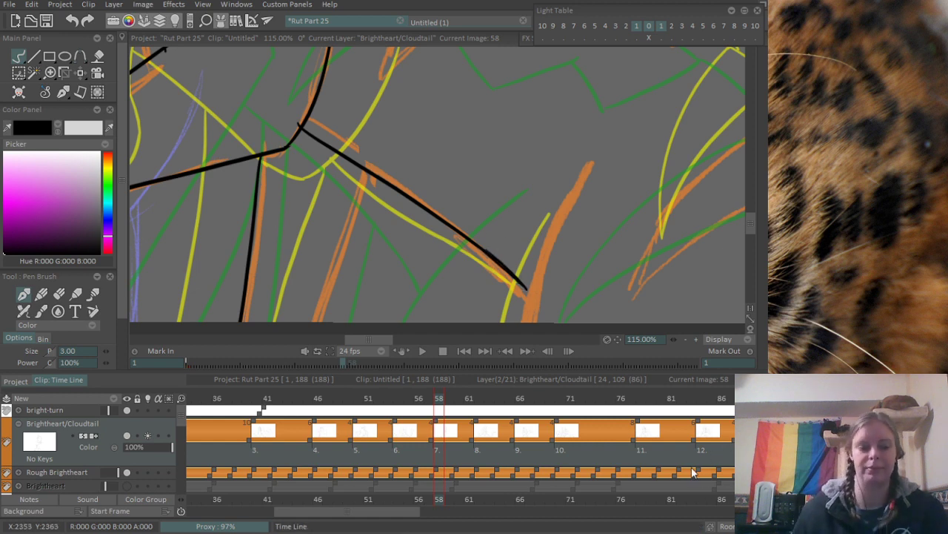
- Ink the curve along the thick orange stroke down past the diagonal line's end to the canvas edge
drag(462, 97, 395, 20)
drag(487, 118, 371, 158)
scroll(457, 88, down, 3)
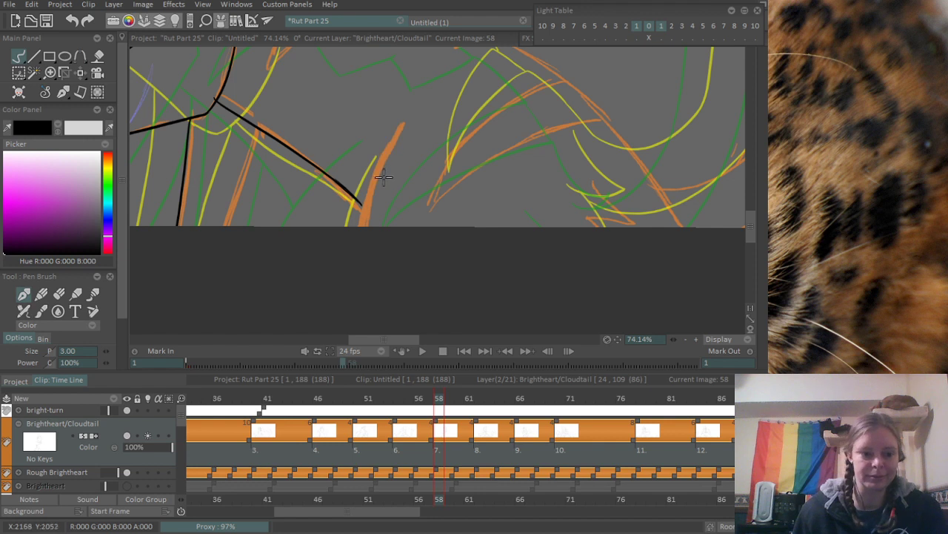
scroll(412, 157, up, 1)
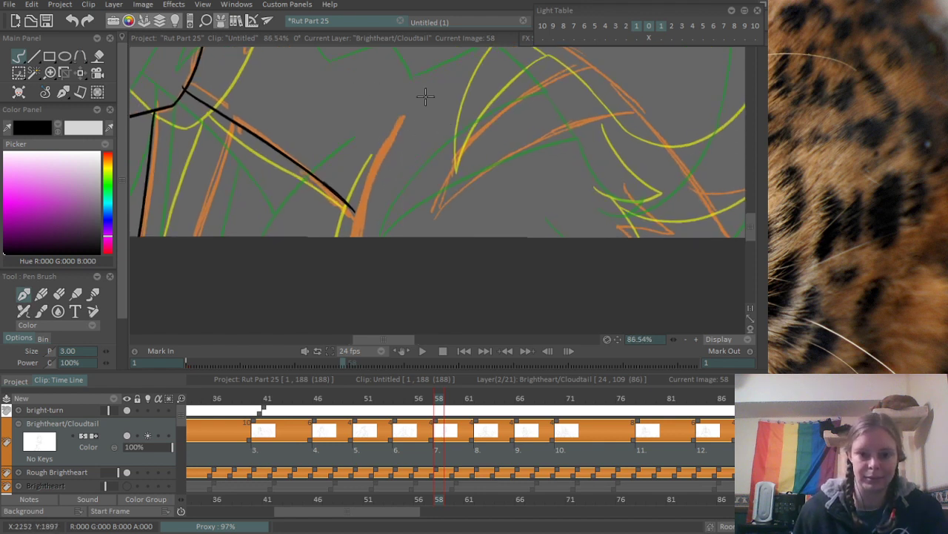
scroll(373, 132, up, 2)
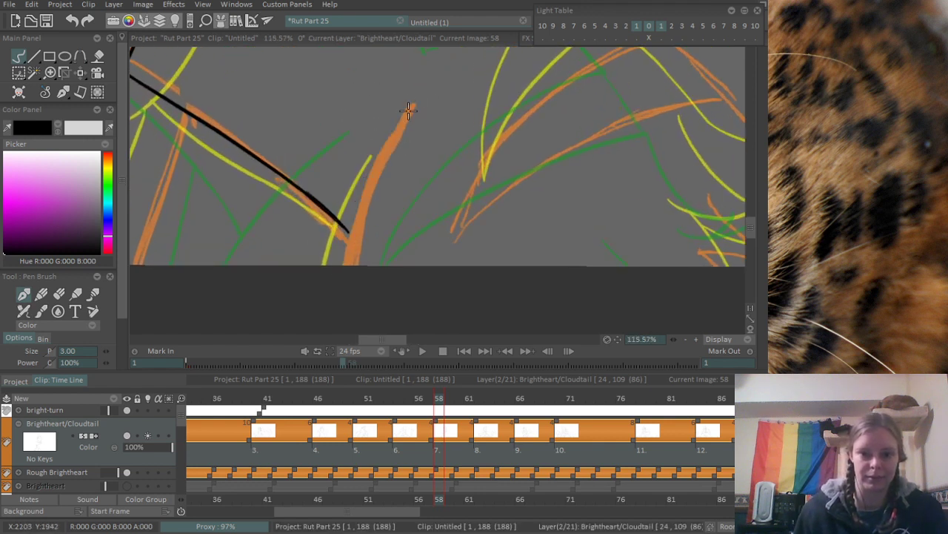
drag(409, 110, 337, 241)
drag(252, 132, 468, 140)
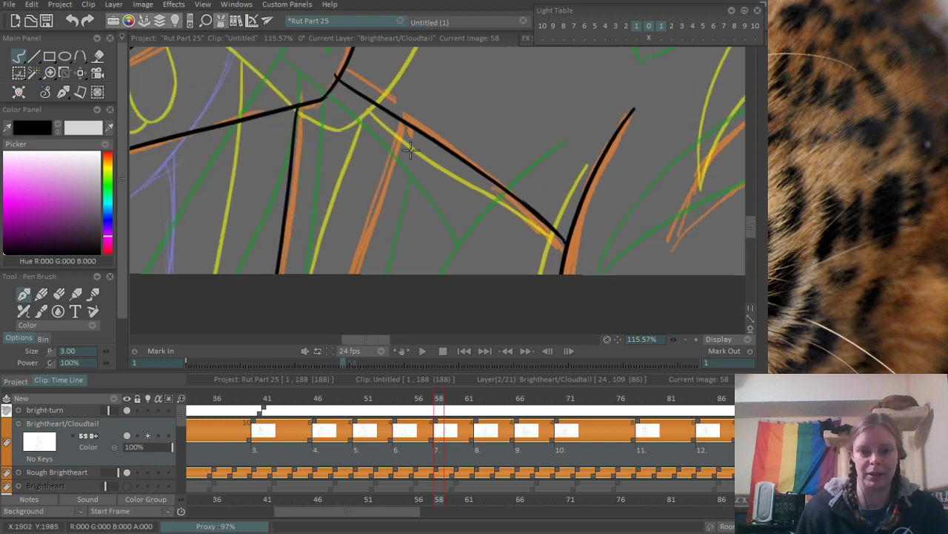
- Ink the next leg line from the long diagonal down along the orange rough, redoing the stroke, and clean up where they meet
drag(415, 123, 352, 272)
key(ctrl+z)
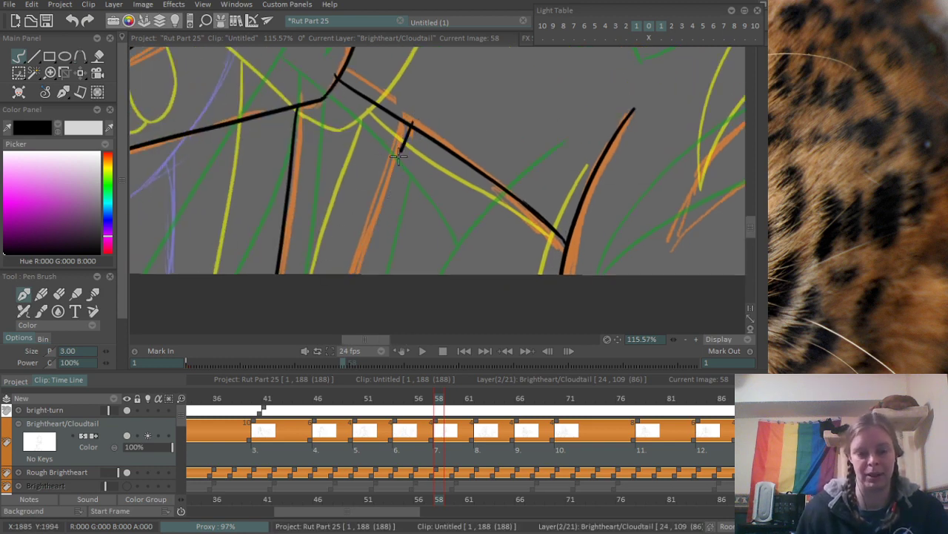
drag(407, 124, 342, 267)
scroll(378, 112, up, 3)
key(e)
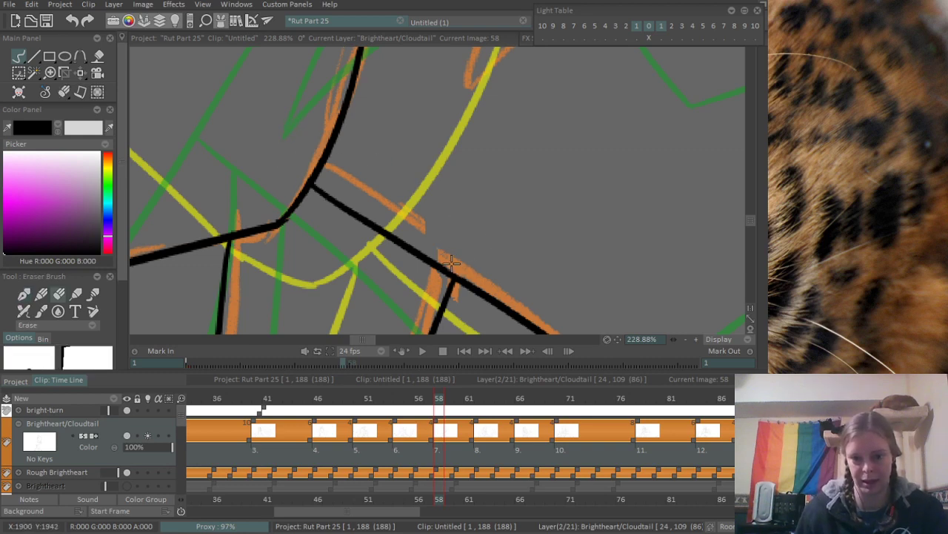
scroll(563, 173, down, 6)
- Ink the chest line curving down from below the paws, add two pointed fur tufts along it, and trim the upper tuft's tip
scroll(465, 166, up, 4)
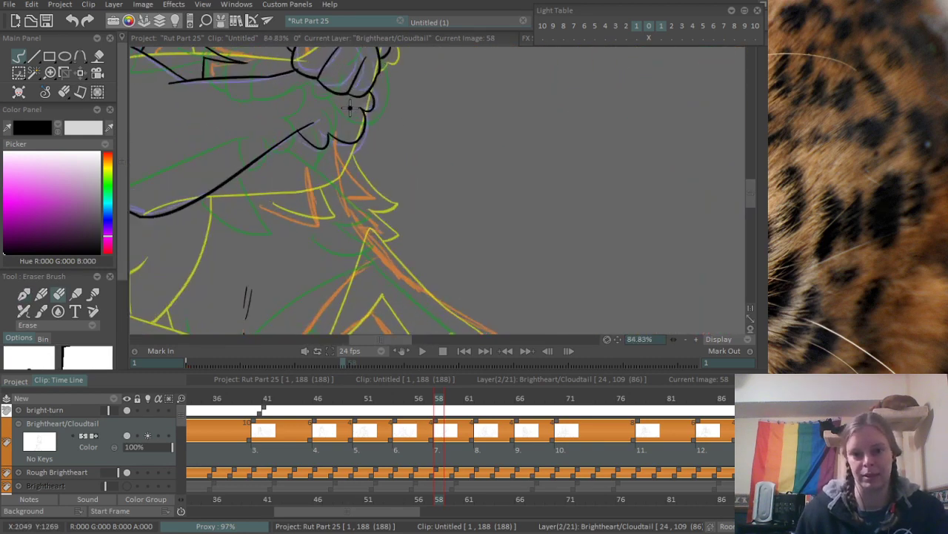
key(b)
mouse_move(379, 109)
mouse_down()
mouse_move(391, 198)
mouse_move(406, 239)
mouse_move(442, 280)
mouse_up()
key(ctrl+z)
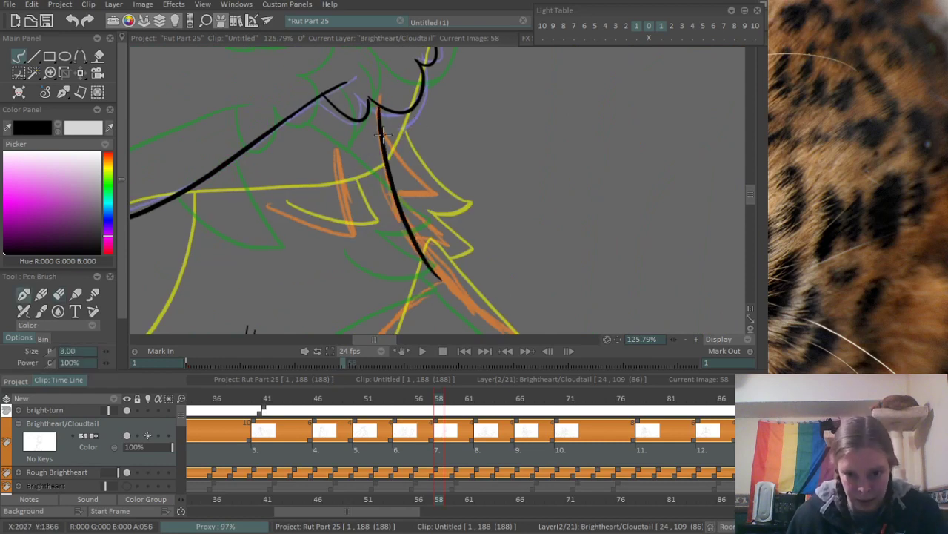
drag(383, 137, 433, 194)
key(ctrl+z)
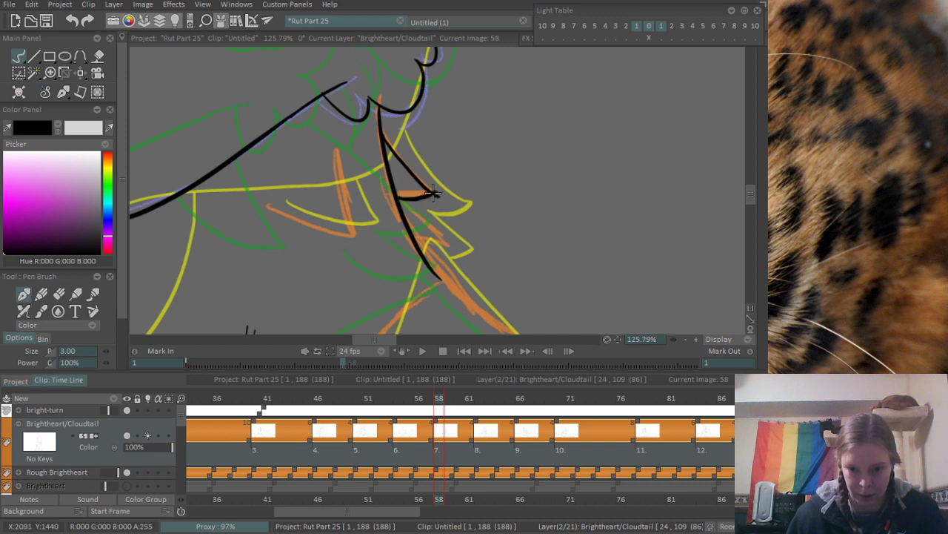
key(e)
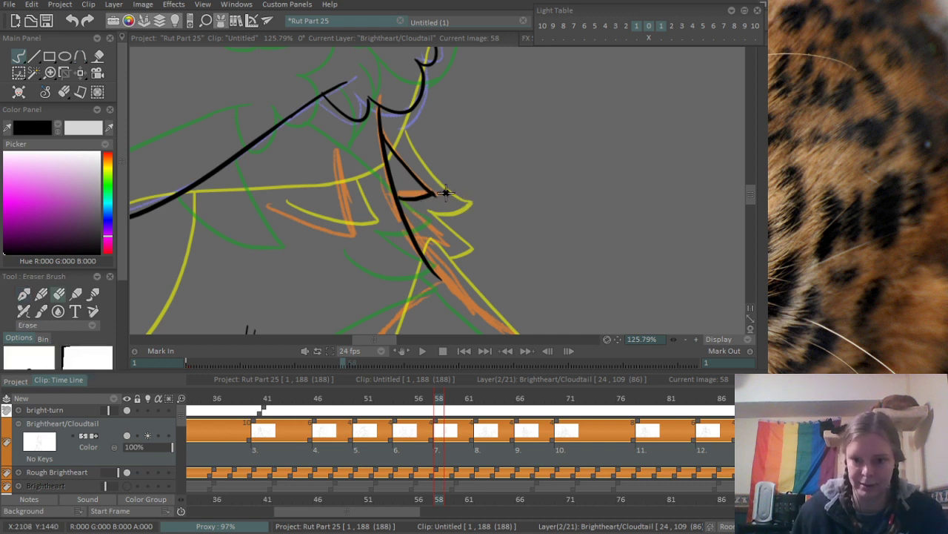
key(e)
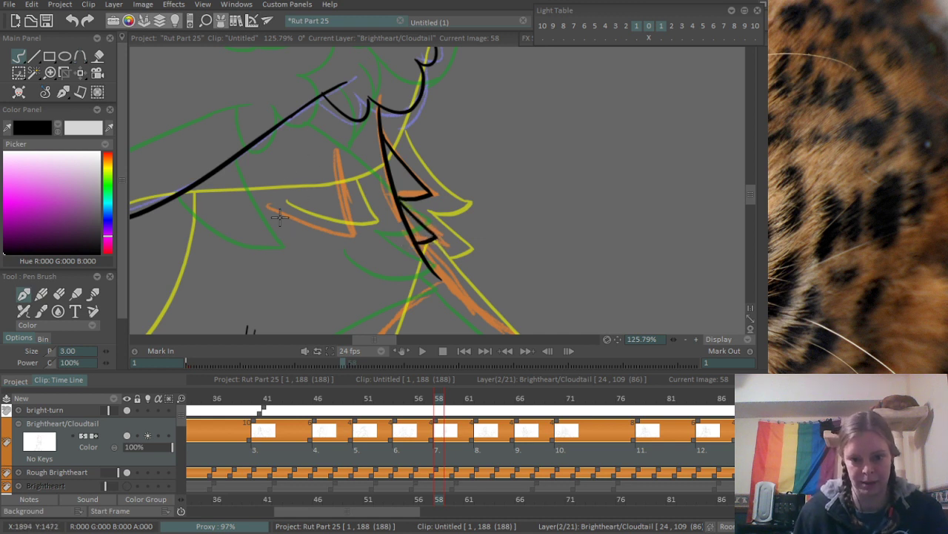
- Ink the inner chest tuft beneath the arm with a curved lower edge and a short side stroke, redoing the misses
drag(259, 195, 351, 236)
key(ctrl+z)
drag(251, 195, 347, 238)
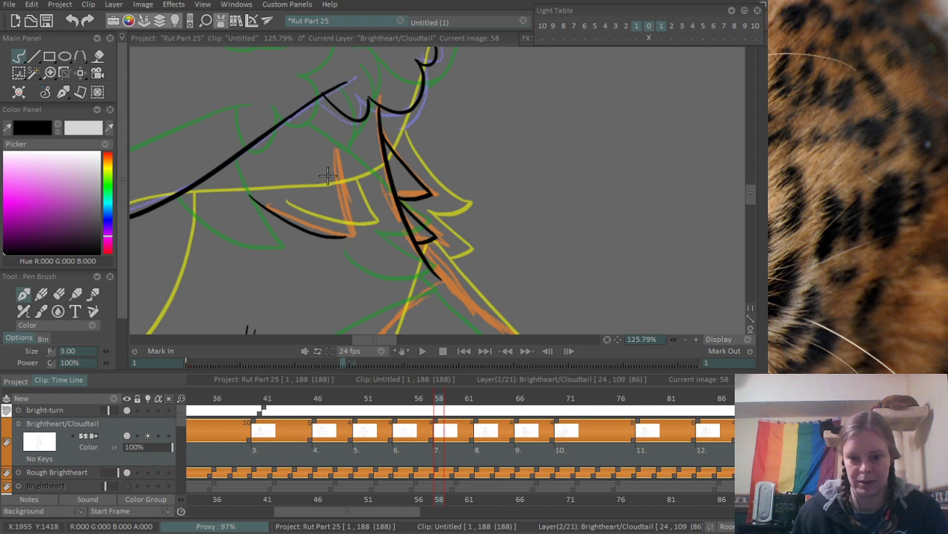
key(ctrl+z)
mouse_move(246, 204)
mouse_down()
mouse_move(350, 242)
mouse_move(342, 154)
mouse_move(349, 235)
mouse_up()
key(ctrl+z)
key(ctrl+z)
key(ctrl+z)
mouse_move(330, 178)
mouse_down()
mouse_move(345, 230)
mouse_move(344, 172)
mouse_up()
- Erase the old fur tuft beneath the arm's bend and extend the vertical line upward to meet the arm's underside
scroll(381, 113, down, 3)
scroll(381, 172, down, 2)
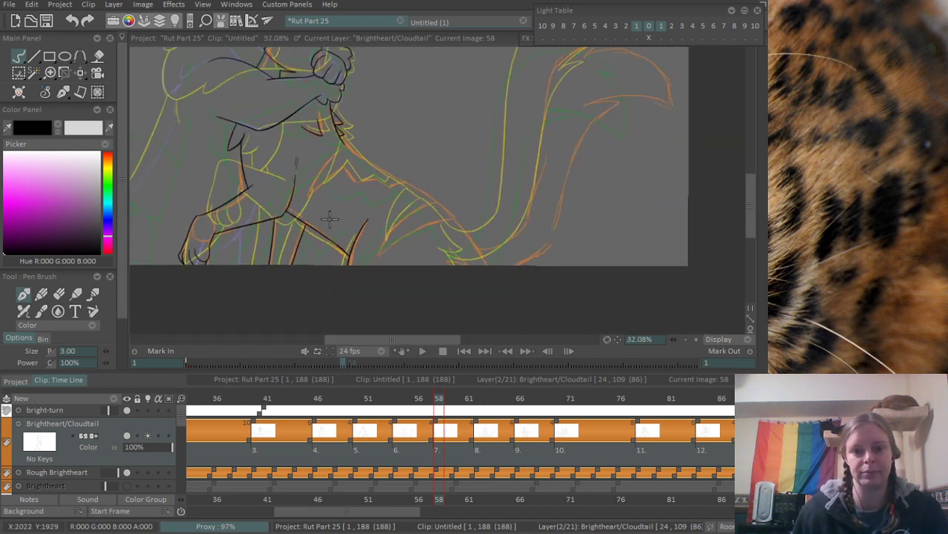
drag(328, 218, 336, 256)
mouse_move(435, 399)
mouse_down()
mouse_move(423, 400)
mouse_move(479, 397)
mouse_move(439, 404)
mouse_up()
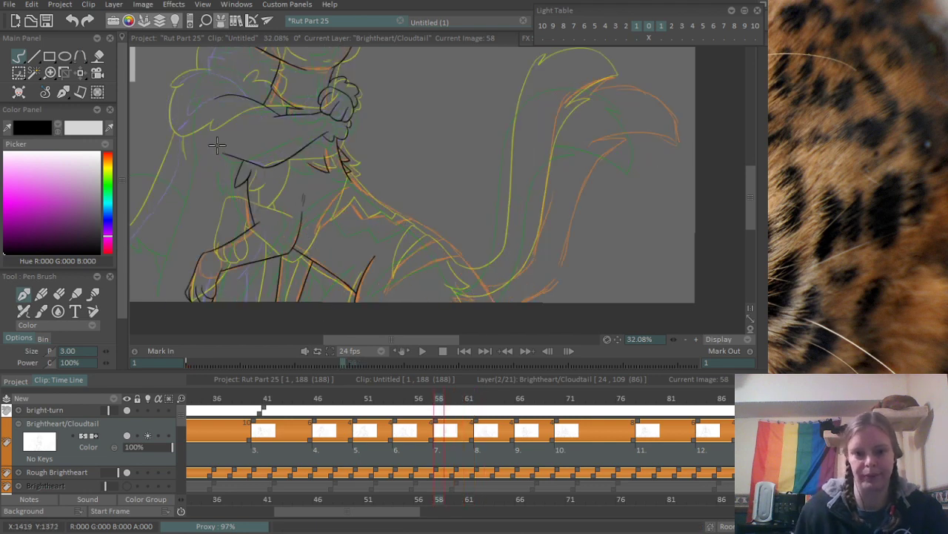
scroll(332, 214, up, 4)
key(e)
drag(285, 169, 261, 241)
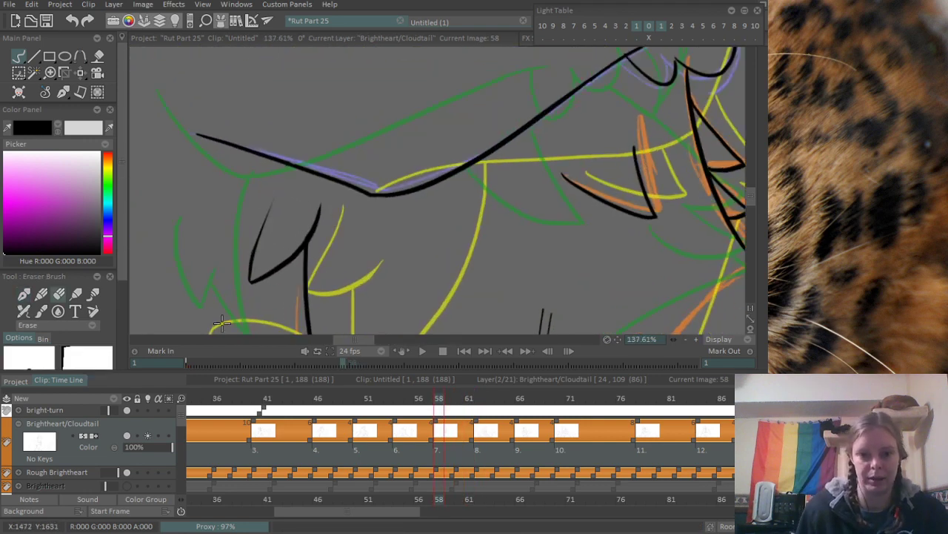
mouse_move(273, 197)
mouse_down()
mouse_move(253, 244)
mouse_move(254, 279)
mouse_move(320, 208)
mouse_up()
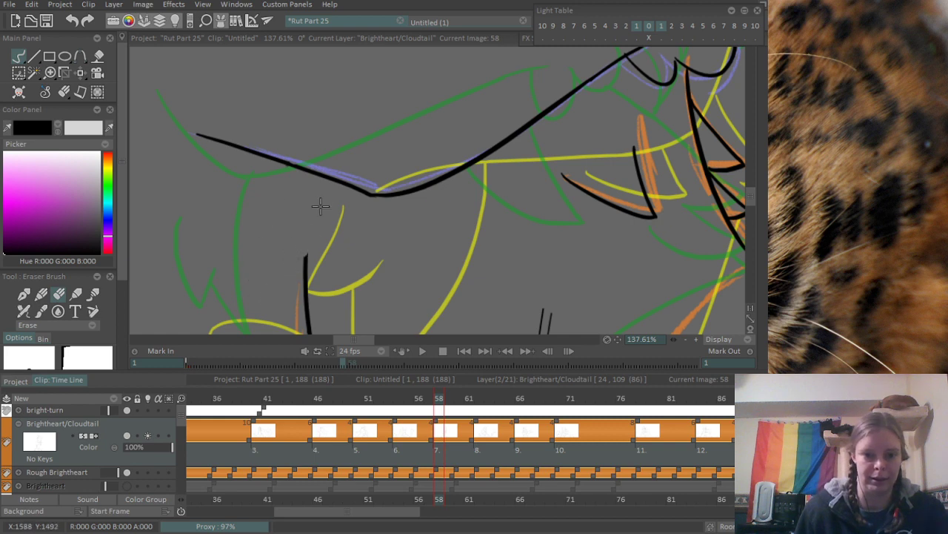
key(b)
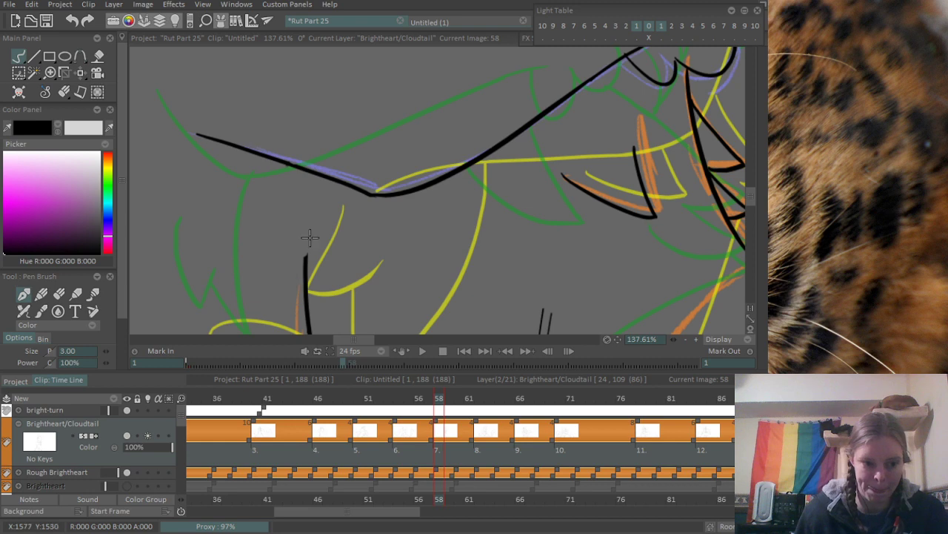
drag(305, 260, 320, 178)
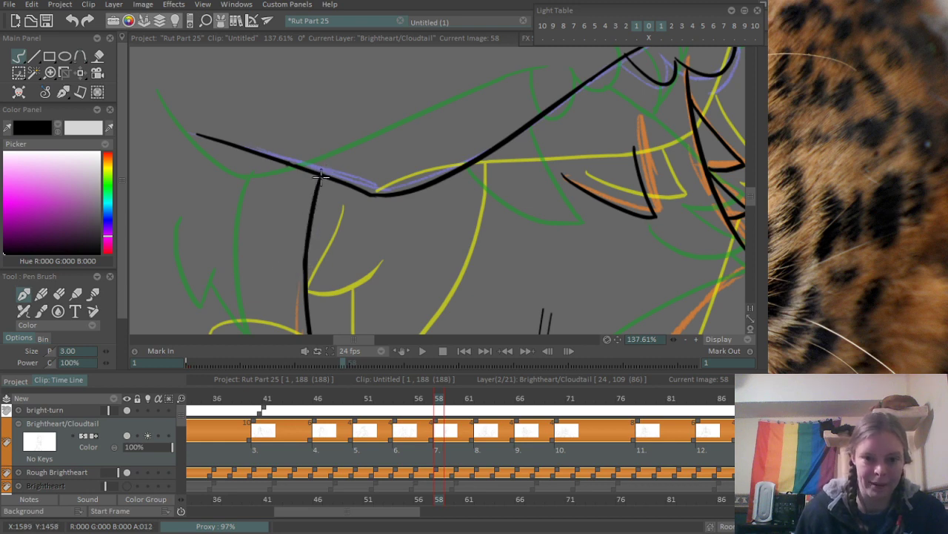
- Ink the long outer edge of a new fur tuft beside the vertical line, redoing the stroke until it fits
scroll(321, 177, down, 2)
drag(221, 256, 339, 193)
scroll(386, 178, up, 1)
drag(366, 163, 341, 193)
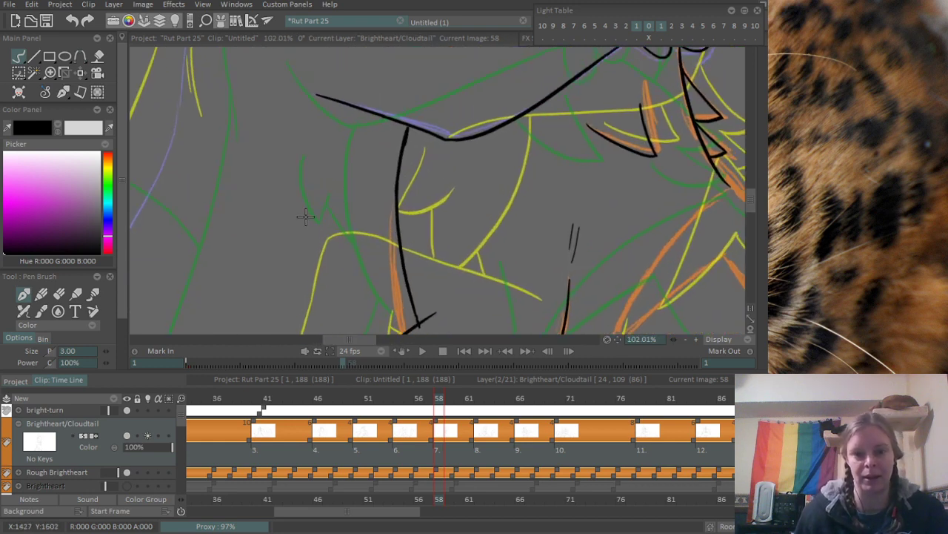
mouse_move(301, 147)
mouse_down()
mouse_move(310, 236)
mouse_move(324, 236)
mouse_up()
key(ctrl+z)
key(ctrl+z)
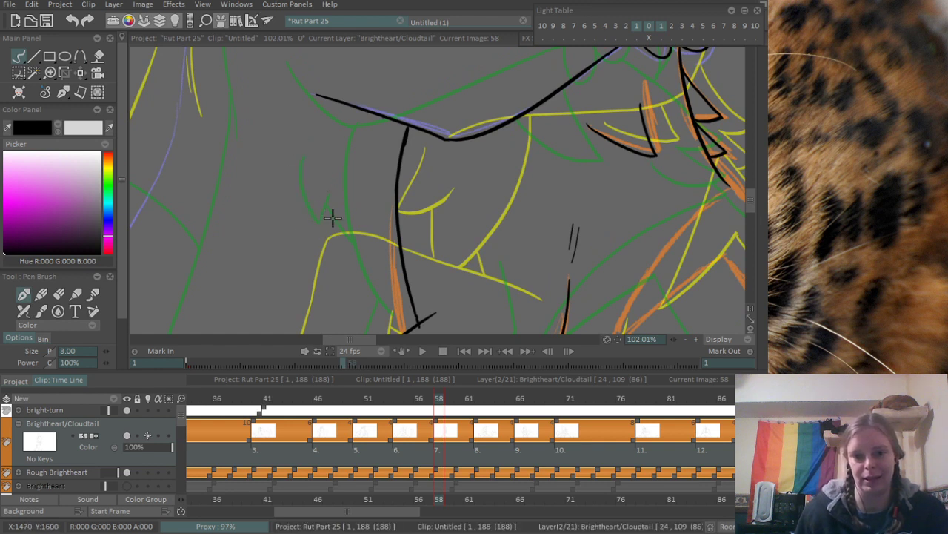
drag(316, 155, 344, 252)
key(ctrl+z)
drag(326, 166, 353, 251)
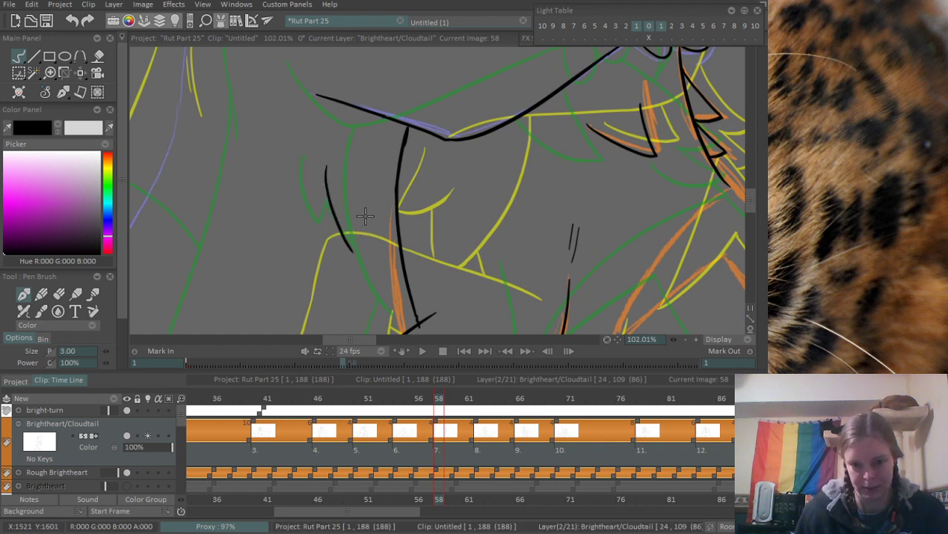
- Finish the tuft with a short upward stroke from its tip and a slanted stroke joining the vertical line, redoing misses
key(ctrl+z)
drag(334, 165, 364, 248)
mouse_move(375, 212)
mouse_down()
mouse_move(369, 256)
mouse_move(370, 240)
mouse_up()
key(ctrl+z)
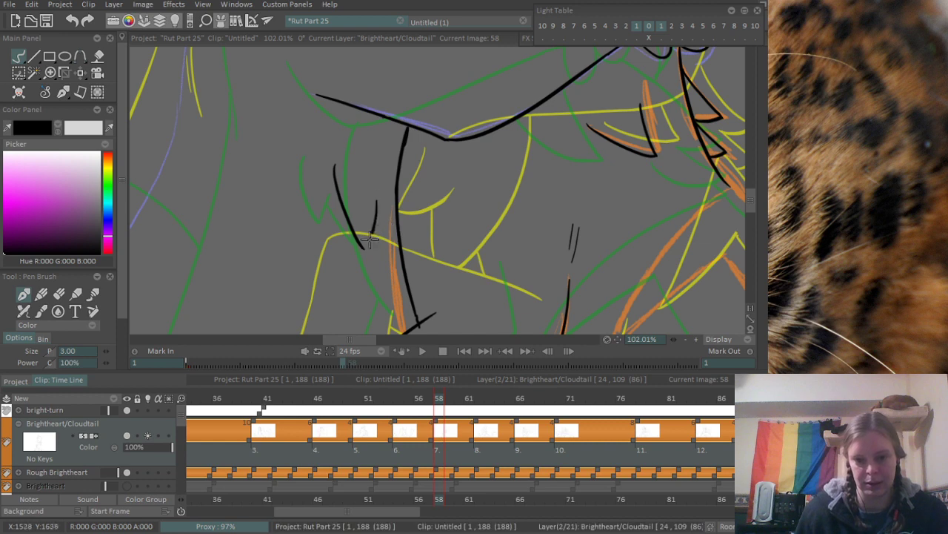
key(ctrl+z)
drag(379, 206, 366, 247)
key(ctrl+z)
mouse_move(379, 205)
mouse_down()
mouse_move(364, 248)
mouse_move(402, 271)
mouse_up()
key(ctrl+z)
drag(375, 235, 396, 266)
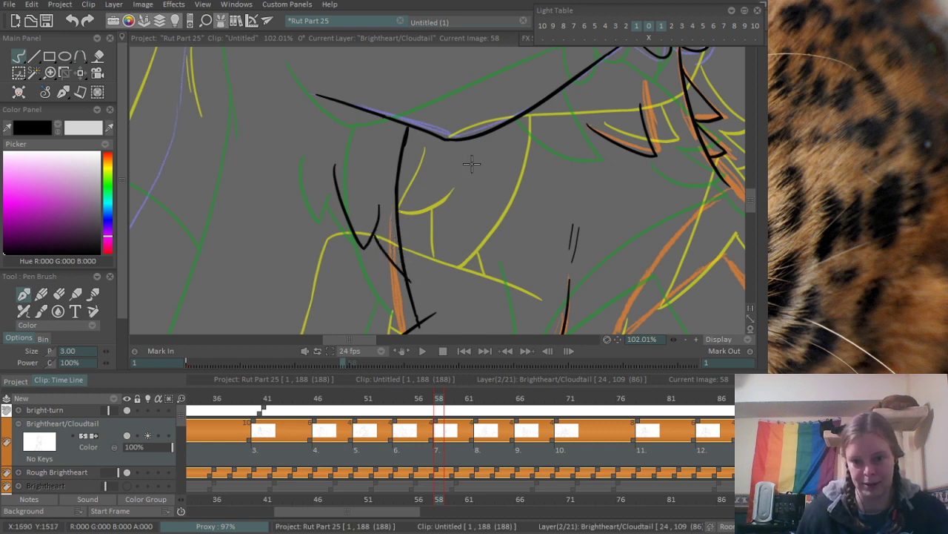
- Clean up the end of the vertical line where it crosses the leg's upper line
scroll(472, 163, down, 3)
scroll(413, 205, up, 4)
scroll(455, 220, up, 1)
mouse_move(576, 165)
mouse_down()
mouse_move(394, 231)
mouse_move(364, 258)
mouse_move(367, 277)
mouse_move(425, 155)
mouse_up()
key(e)
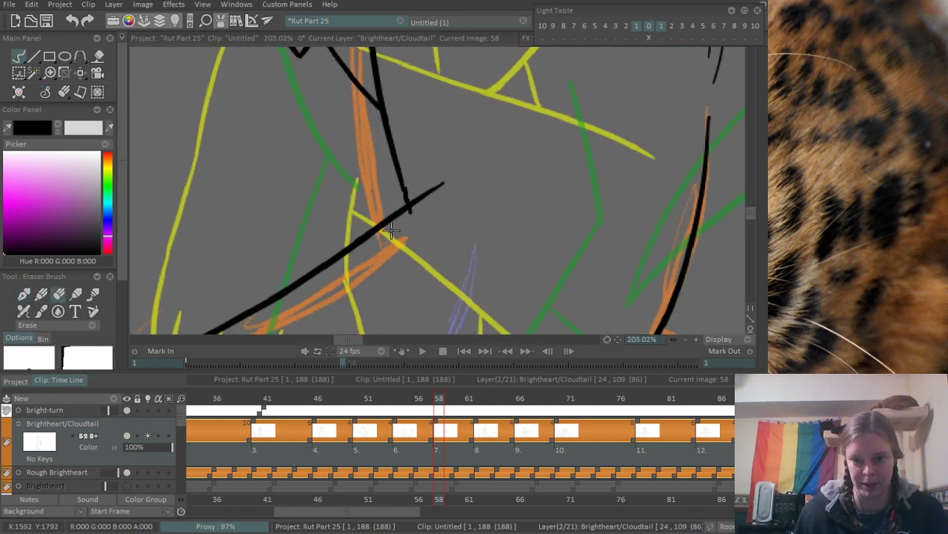
- Ink the two long curved edges of the pointed marking below the chest tufts, following the orange rough
scroll(524, 143, down, 4)
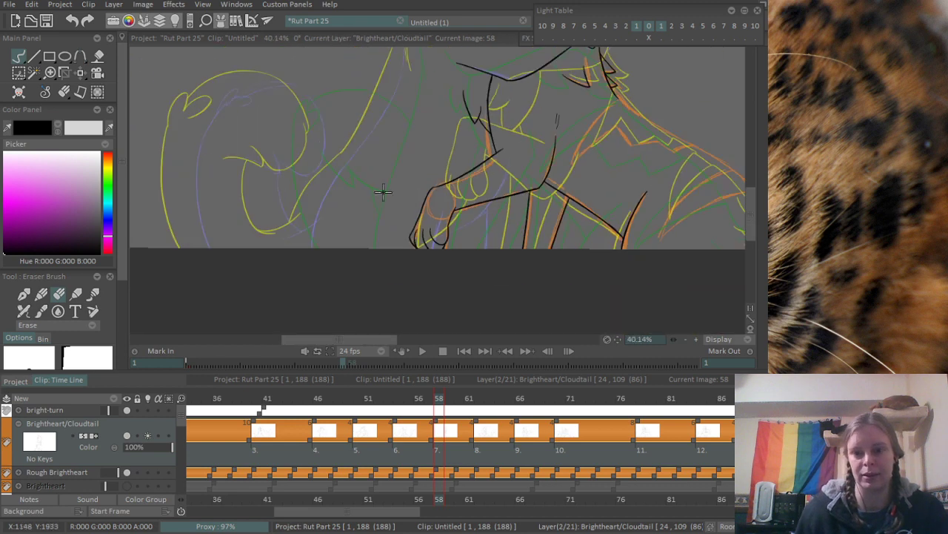
drag(383, 193, 171, 225)
drag(457, 138, 305, 134)
scroll(348, 115, up, 1)
drag(185, 137, 281, 173)
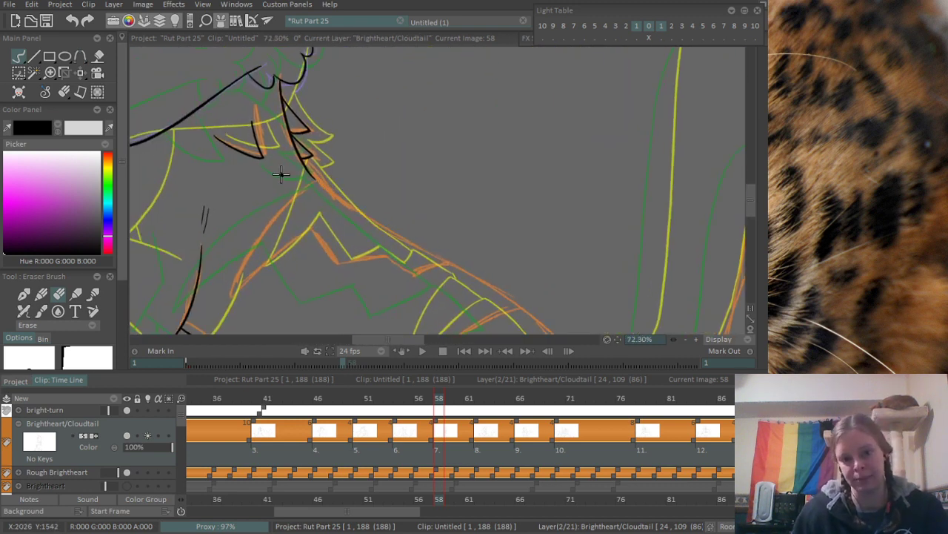
scroll(314, 215, up, 1)
drag(325, 238, 368, 212)
key(b)
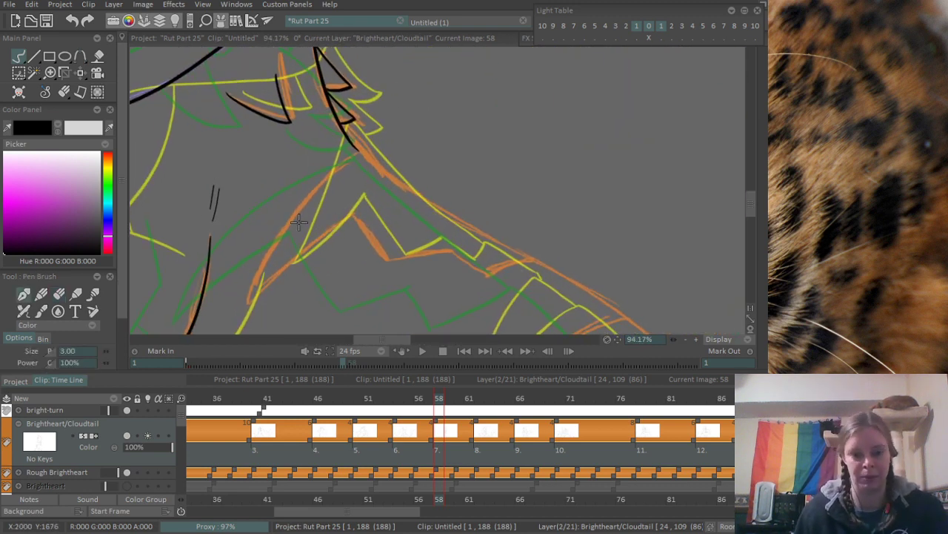
mouse_move(249, 302)
mouse_down()
mouse_move(282, 223)
mouse_move(390, 141)
mouse_up()
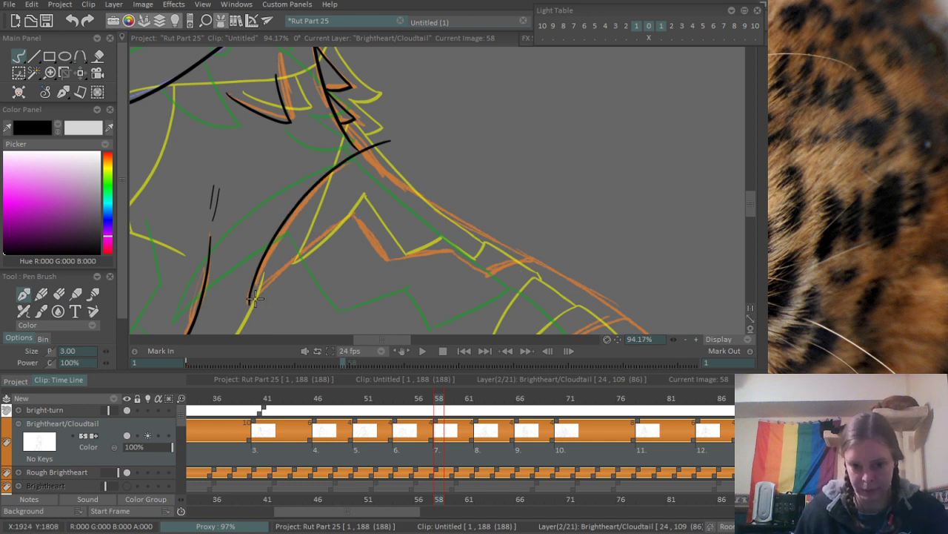
mouse_move(250, 304)
mouse_down()
mouse_move(393, 205)
mouse_move(279, 271)
mouse_move(367, 213)
mouse_up()
key(ctrl+z)
- Ink the first zigzag of the marking's lower edge from the inner curve's end, and erase the overshoots at its corners
drag(426, 186, 370, 163)
scroll(371, 163, up, 1)
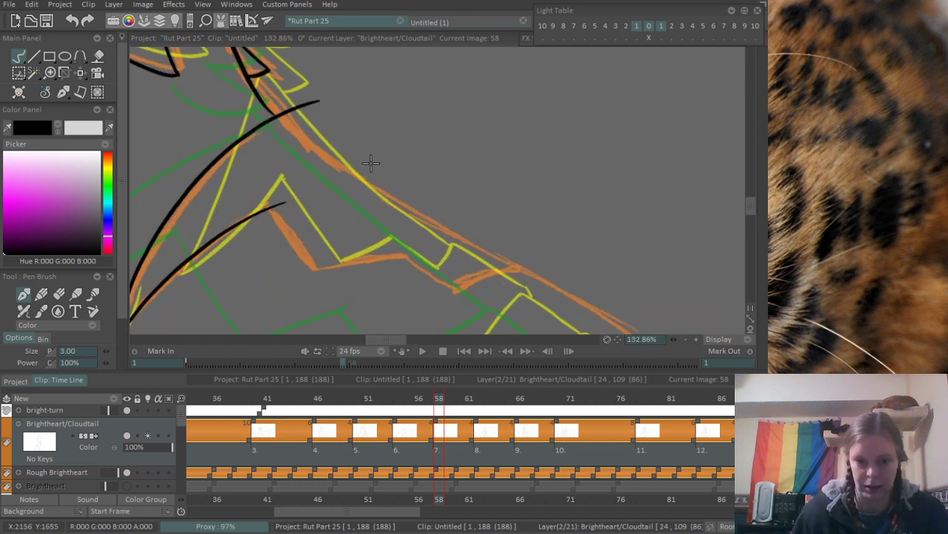
scroll(371, 163, up, 1)
mouse_move(265, 207)
mouse_down()
mouse_move(276, 235)
mouse_move(319, 285)
mouse_up()
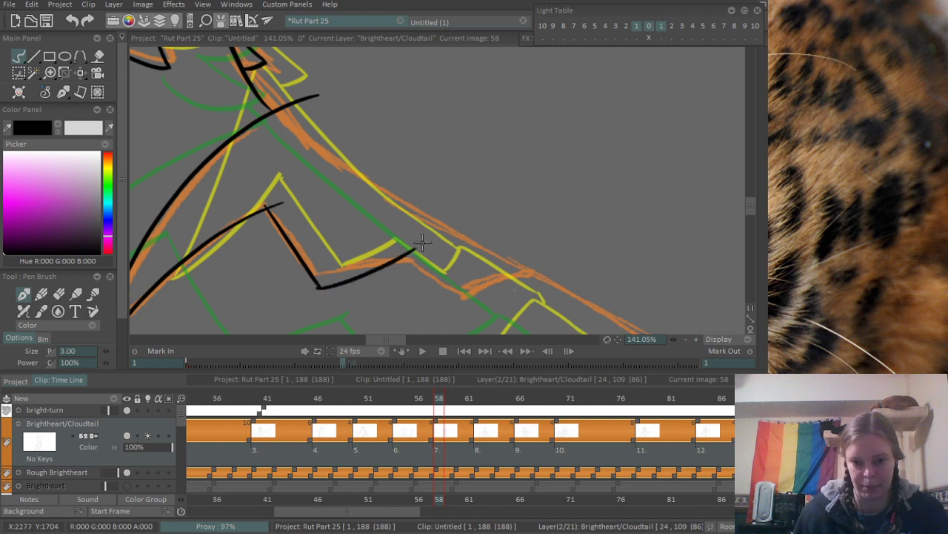
drag(317, 280, 330, 299)
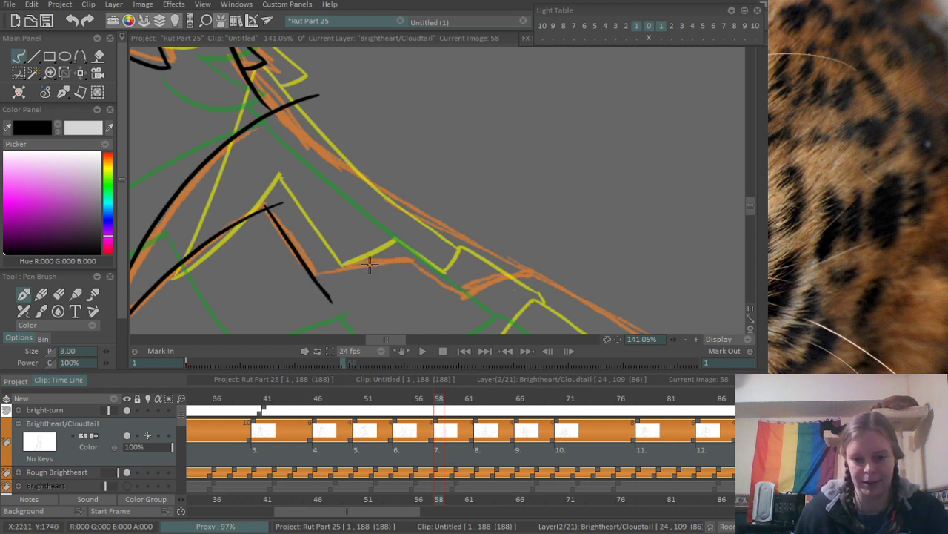
mouse_move(370, 265)
mouse_down()
mouse_move(397, 236)
mouse_move(383, 238)
mouse_move(422, 211)
mouse_up()
drag(382, 242, 451, 201)
key(e)
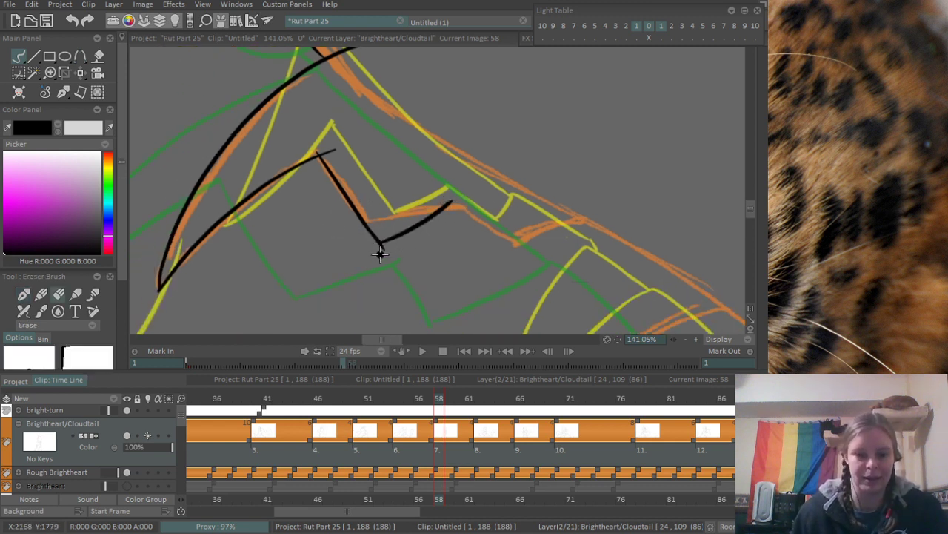
drag(367, 252, 400, 248)
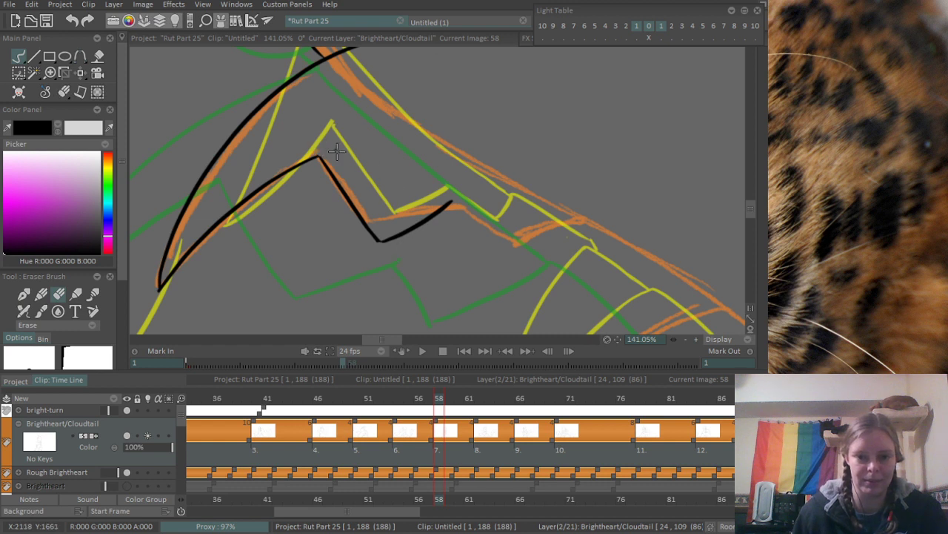
- Continue the marking's zigzag down to the next low point and up toward the back outline, redoing the last stroke
key(b)
mouse_move(451, 202)
mouse_down()
mouse_move(516, 239)
mouse_move(569, 216)
mouse_up()
key(ctrl+z)
drag(517, 238, 556, 211)
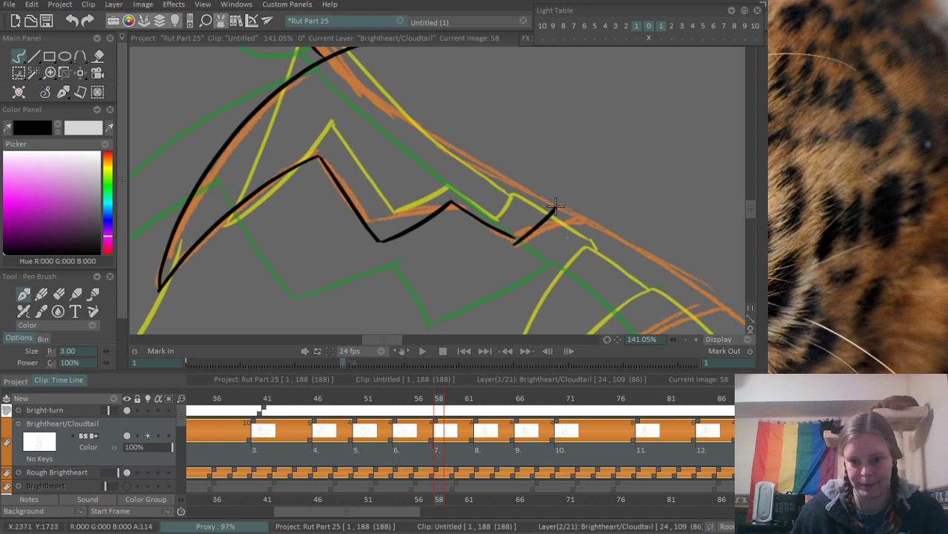
key(ctrl+z)
drag(516, 238, 549, 207)
key(ctrl+z)
drag(514, 237, 543, 206)
- Ink the back outline from the chest line's lower end to the zigzag's end, and erase the marking curve's overshoot beyond it
drag(606, 216, 410, 222)
mouse_move(205, 106)
mouse_down()
mouse_move(268, 130)
mouse_move(421, 260)
mouse_up()
key(ctrl+z)
drag(216, 113, 437, 256)
drag(302, 124, 350, 191)
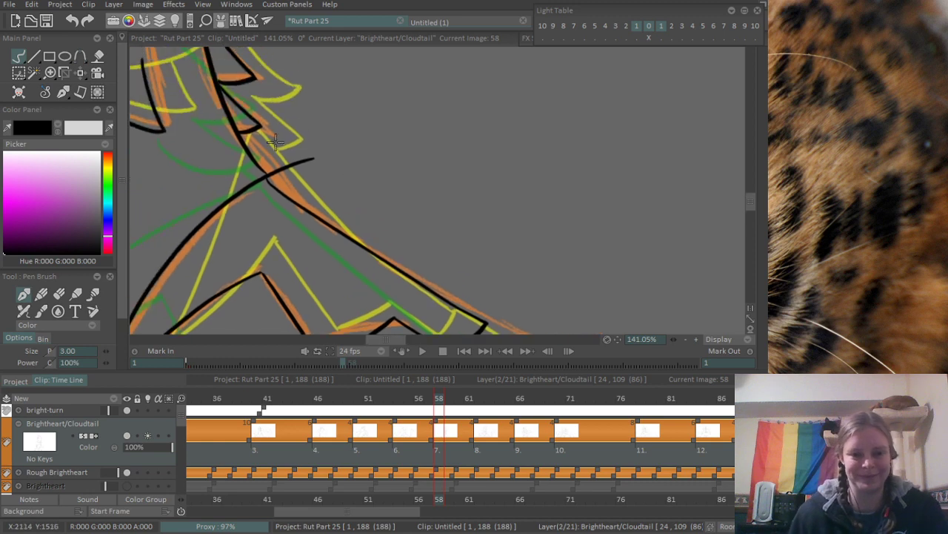
key(e)
mouse_move(276, 156)
mouse_down()
mouse_move(268, 169)
mouse_move(315, 159)
mouse_up()
- Extend the back outline from the zigzag's end along the orange rough to the first stripe, redoing the stroke until it fits
scroll(415, 174, down, 3)
drag(487, 205, 311, 134)
scroll(290, 176, up, 1)
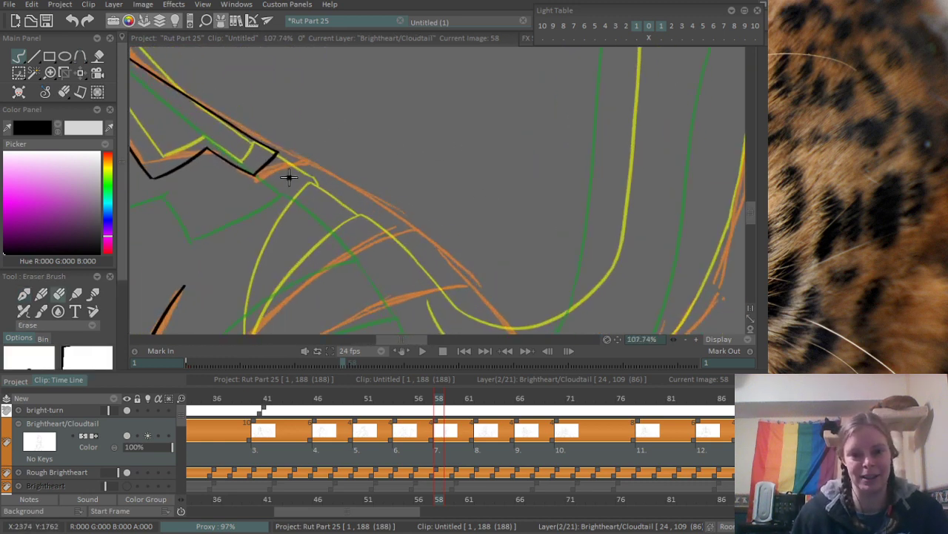
scroll(291, 176, up, 1)
drag(290, 175, 345, 186)
key(b)
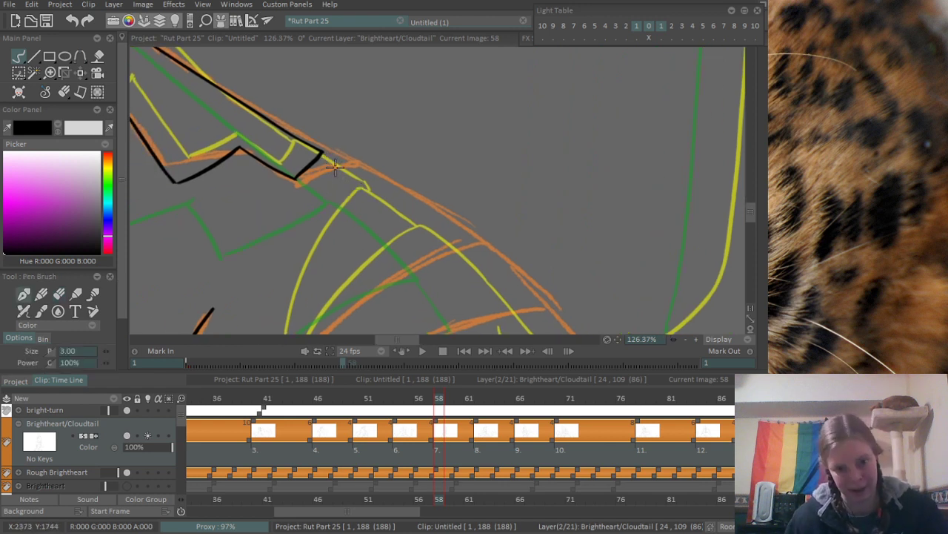
drag(325, 148, 436, 211)
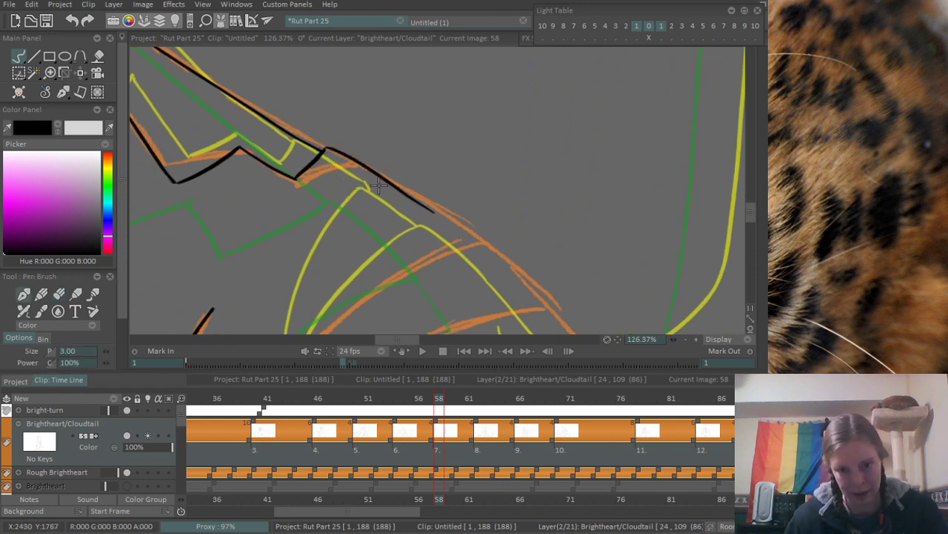
key(ctrl+z)
key(ctrl+z)
mouse_move(325, 149)
mouse_down()
mouse_move(451, 206)
mouse_move(477, 233)
mouse_move(409, 140)
mouse_move(436, 156)
mouse_up()
- Ink the upper and lower curved edges of the first back stripe along the orange rough, redoing them until they fit
key(ctrl+z)
drag(396, 123, 439, 152)
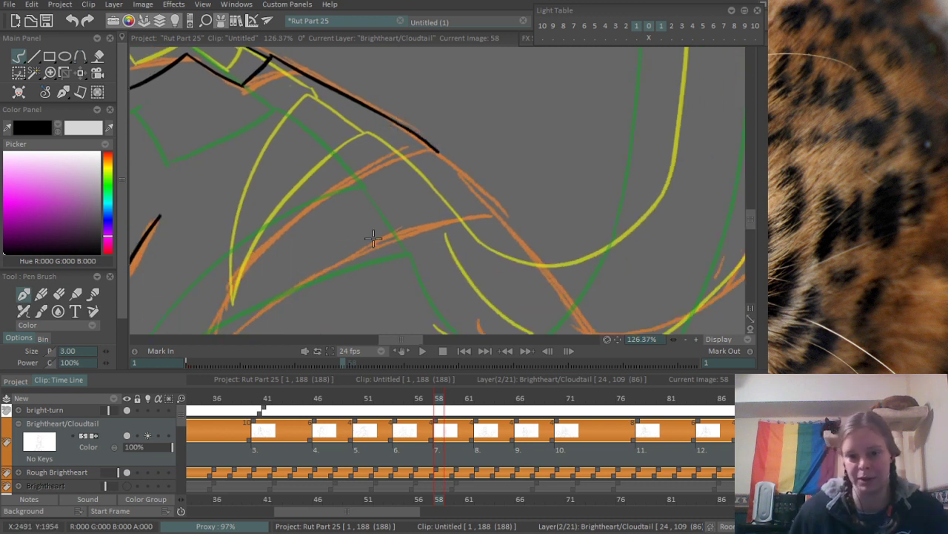
drag(236, 297, 345, 236)
mouse_move(303, 305)
mouse_down()
mouse_move(311, 282)
mouse_move(495, 90)
mouse_move(318, 294)
mouse_move(542, 87)
mouse_up()
key(ctrl+z)
key(ctrl+z)
drag(302, 315, 584, 150)
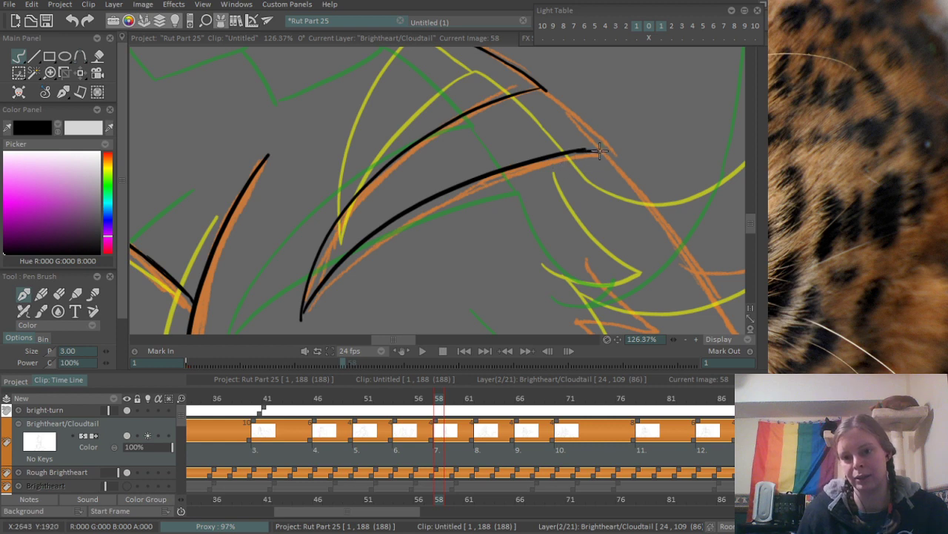
mouse_move(578, 151)
mouse_down()
mouse_move(605, 149)
mouse_move(435, 220)
mouse_up()
scroll(380, 182, up, 2)
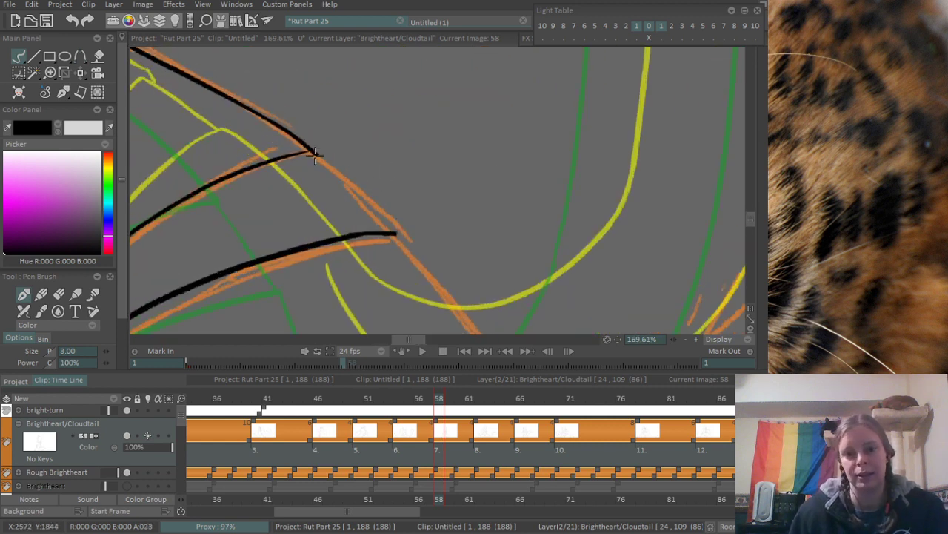
- Erase the overshoot where the stripe's upper edge meets the back outline, and close the stripe's pointed inner tip
key(e)
drag(317, 158, 326, 139)
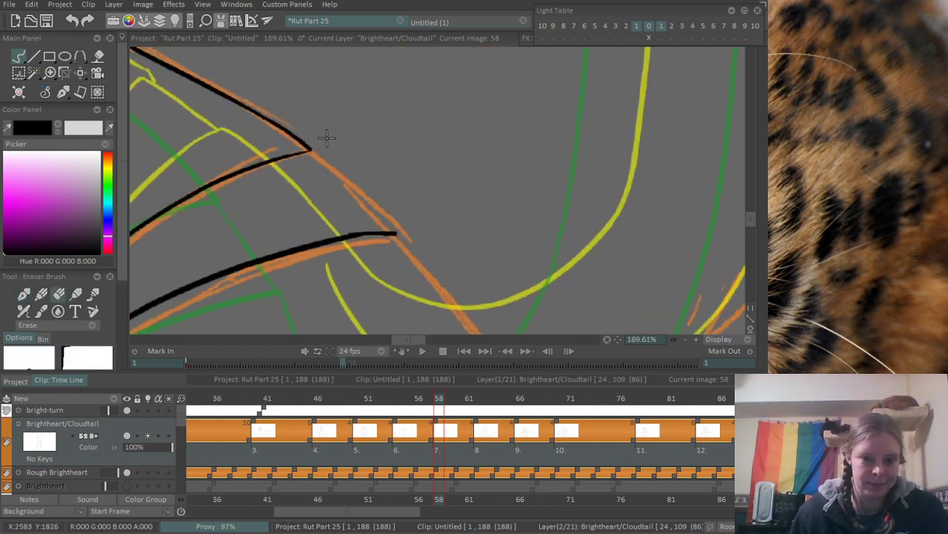
drag(292, 218, 541, 31)
mouse_move(237, 268)
mouse_down()
mouse_move(245, 261)
mouse_move(223, 291)
mouse_up()
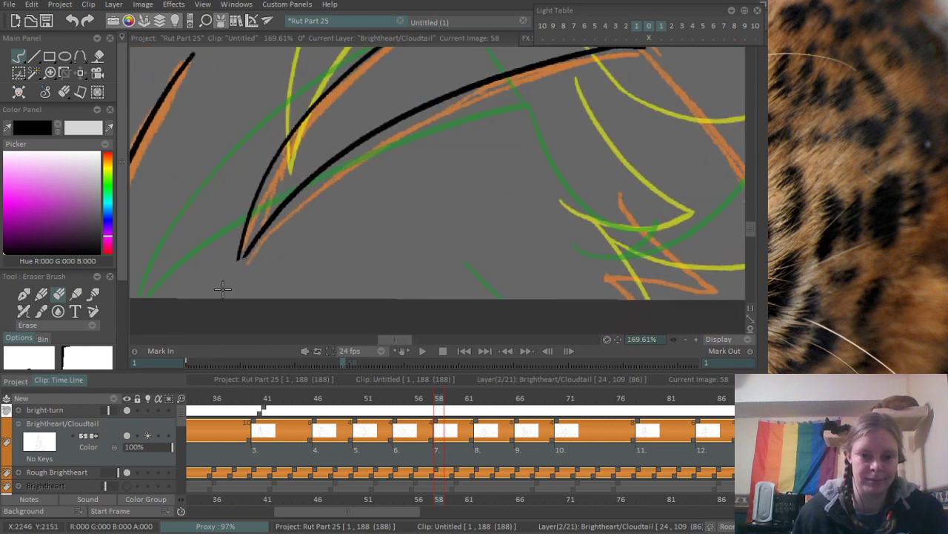
key(p)
mouse_move(238, 259)
mouse_down()
mouse_move(238, 271)
mouse_move(246, 256)
mouse_up()
- Ink the back outline across the open end of the stripe, trim the lower edge's overshoot, and continue the outline past it
mouse_move(472, 87)
mouse_down()
mouse_move(310, 205)
mouse_move(422, 263)
mouse_move(371, 197)
mouse_up()
key(Right)
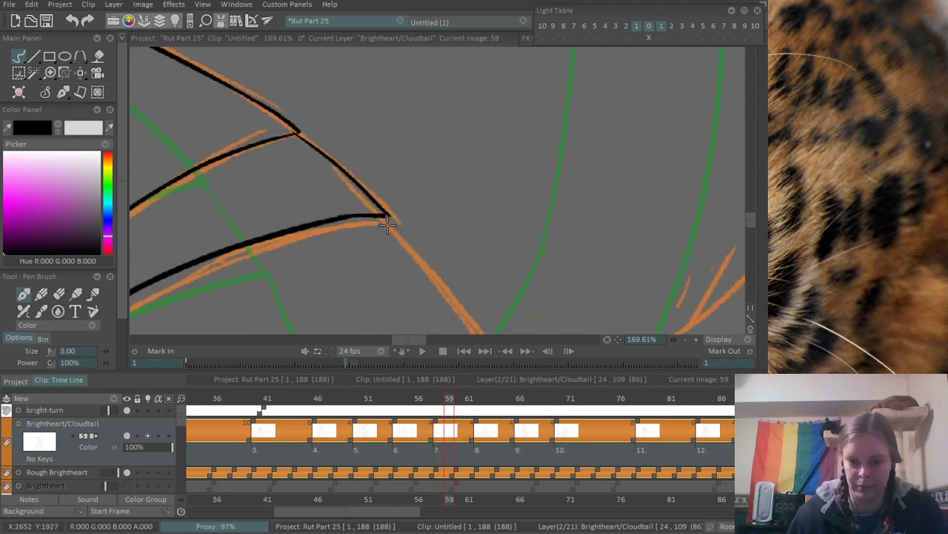
key(Left)
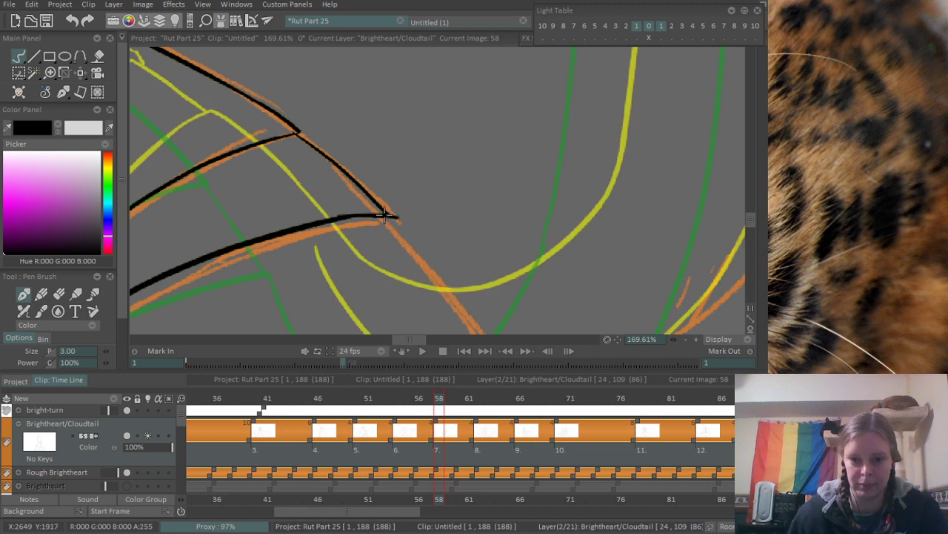
drag(396, 216, 485, 326)
scroll(398, 184, down, 3)
scroll(410, 200, up, 3)
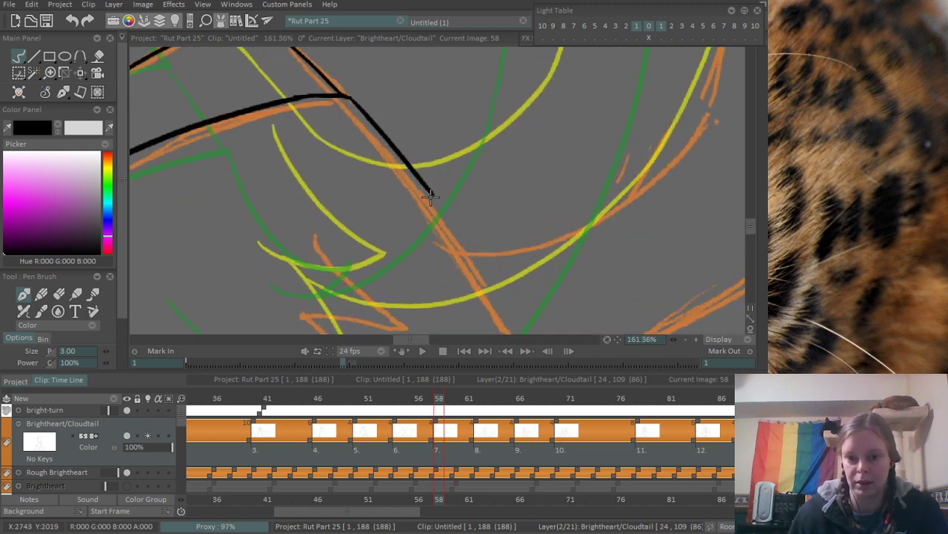
- Extend the back outline down to the orange curve branching off it, redoing the stroke until it fits
drag(425, 188, 466, 245)
drag(439, 210, 471, 253)
key(ctrl+z)
key(ctrl+z)
key(ctrl+z)
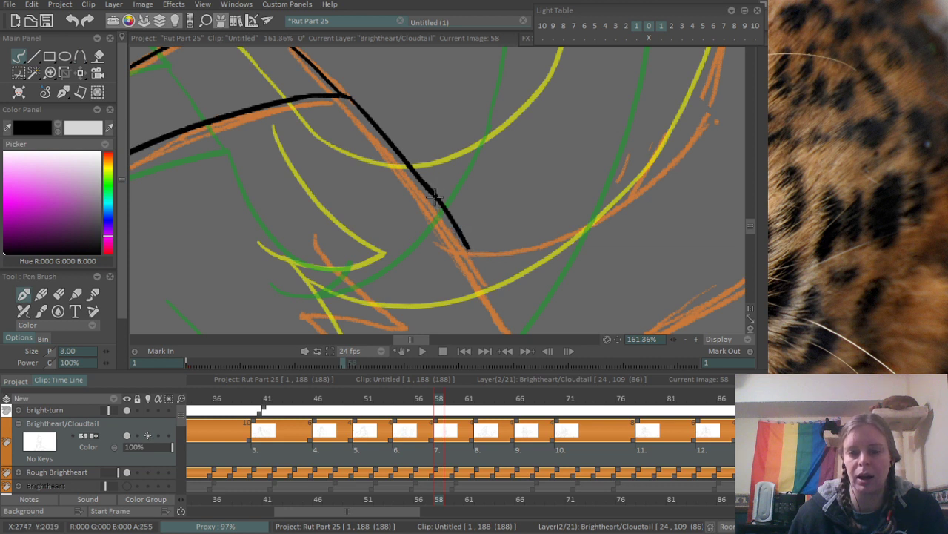
drag(432, 195, 472, 256)
- Ink the small zigzag marking inside the lower back near the canvas edge, and erase the overshoot at its point
drag(338, 257, 415, 167)
mouse_move(386, 140)
mouse_down()
mouse_move(445, 209)
mouse_move(476, 223)
mouse_up()
mouse_move(368, 227)
mouse_down()
mouse_move(397, 236)
mouse_move(478, 221)
mouse_up()
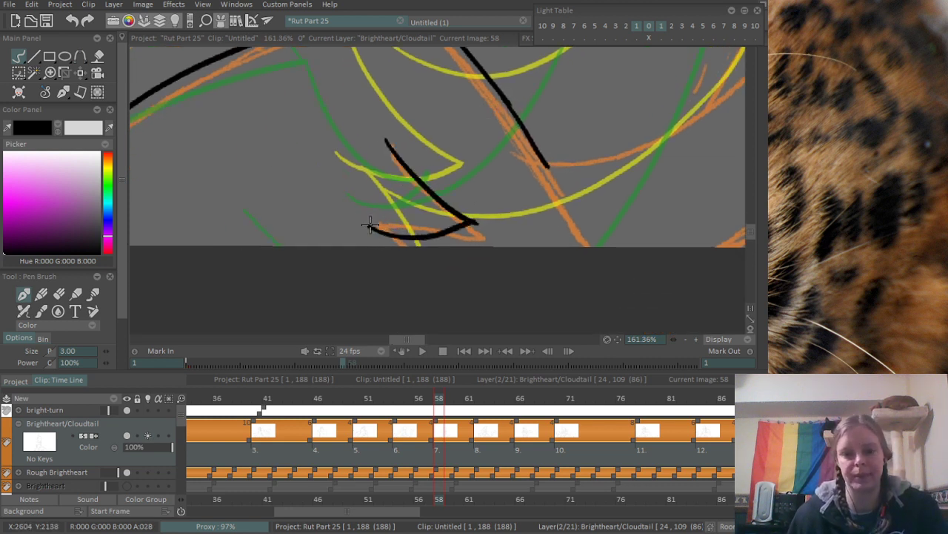
drag(369, 225, 387, 247)
key(e)
drag(483, 216, 478, 225)
scroll(482, 185, down, 8)
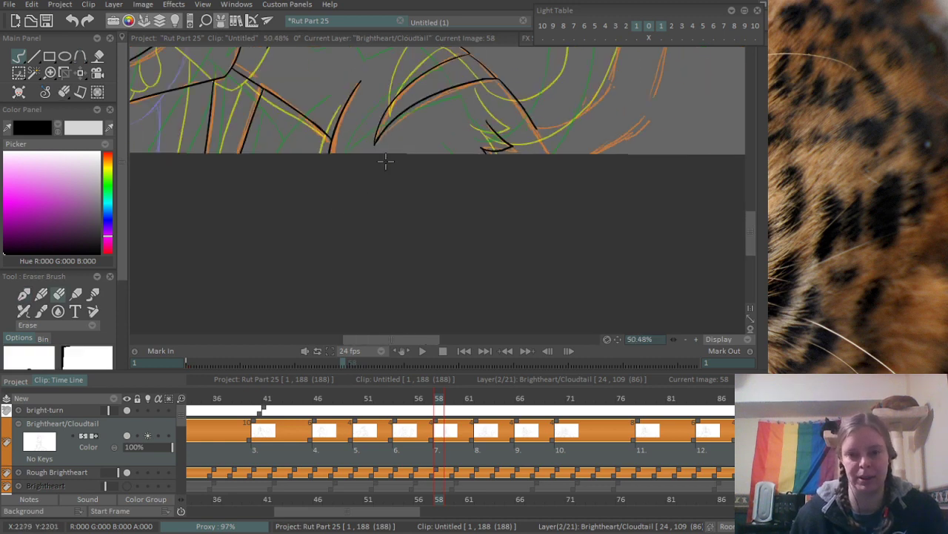
- Ink the upper arc of the rounded purple rough shape behind the foreleg, from its outer end to the foreleg line
scroll(480, 229, up, 5)
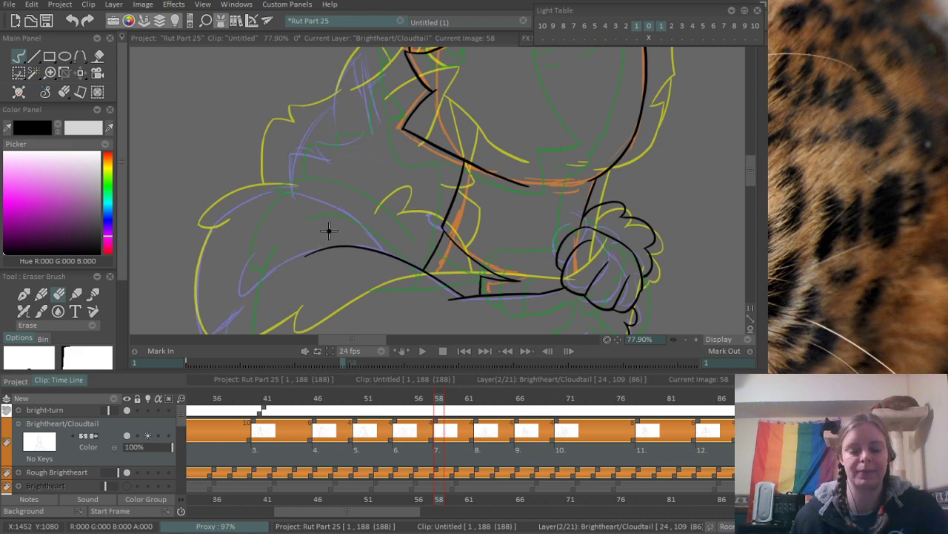
key(b)
scroll(367, 138, up, 2)
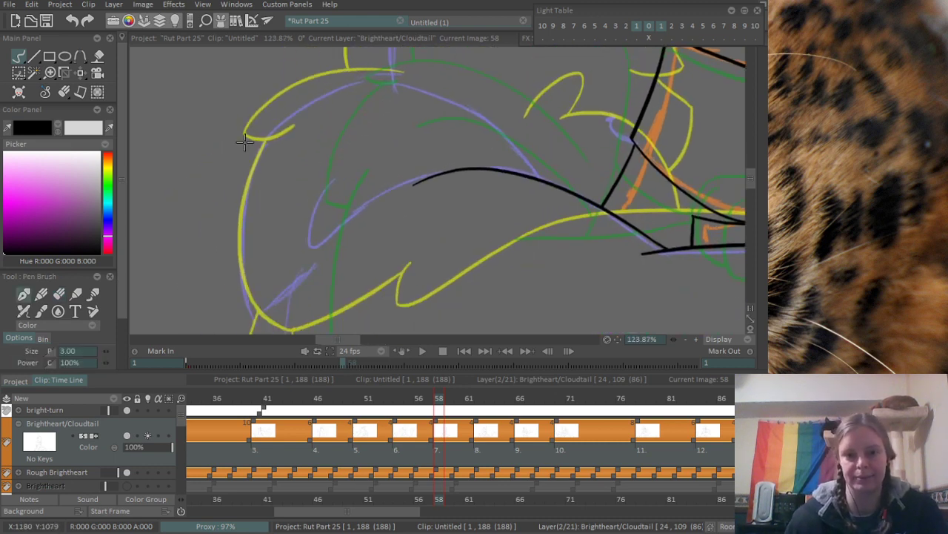
drag(246, 141, 476, 113)
key(ctrl+z)
drag(252, 141, 507, 121)
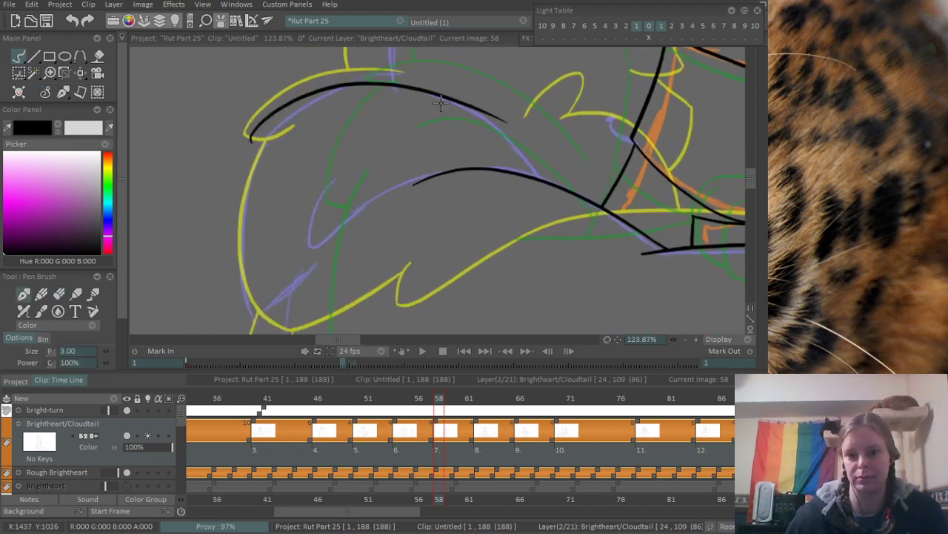
drag(440, 103, 533, 173)
key(ctrl+z)
drag(438, 97, 556, 183)
key(ctrl+z)
scroll(532, 157, up, 3)
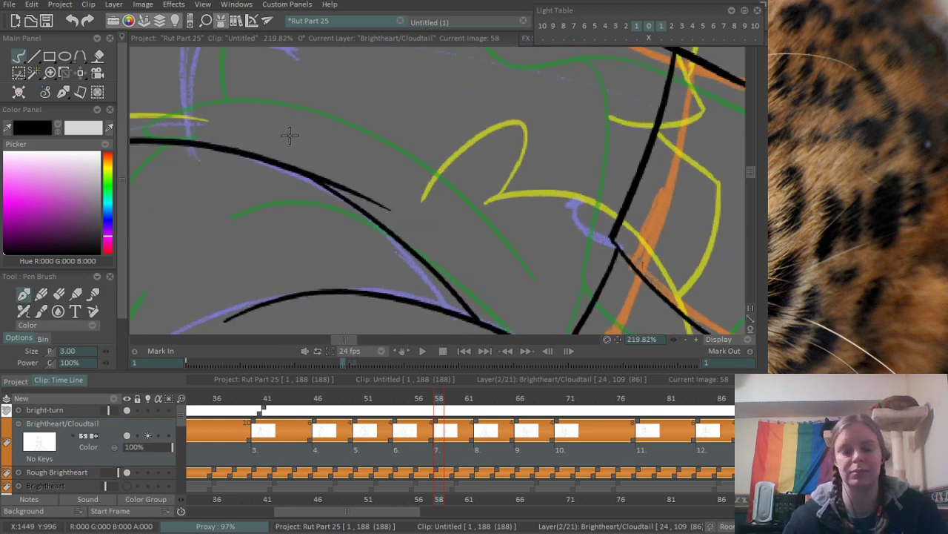
- Erase the stray overlap along the upper arc and the overshoot at its outer end
key(e)
drag(369, 198, 279, 151)
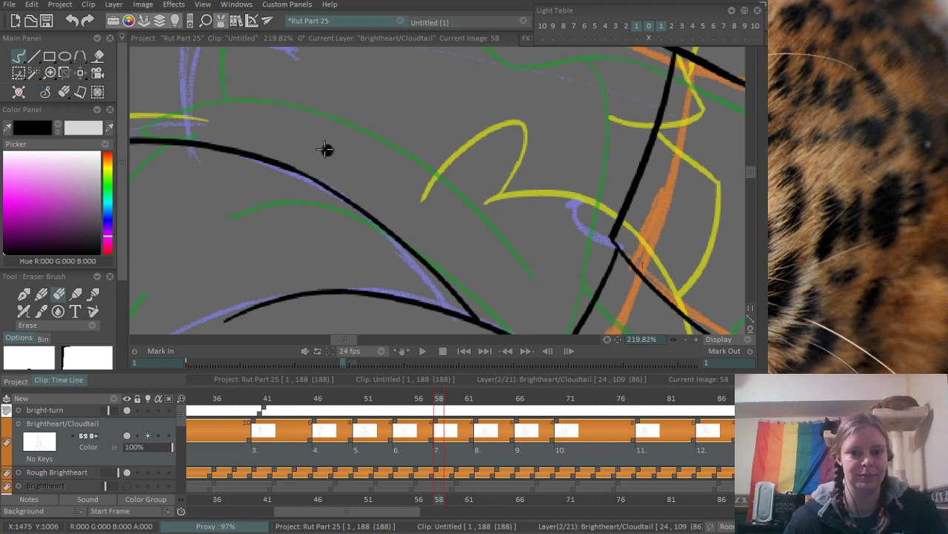
scroll(326, 151, down, 1)
mouse_move(298, 192)
mouse_down()
mouse_move(429, 167)
mouse_move(618, 106)
mouse_up()
scroll(404, 186, down, 3)
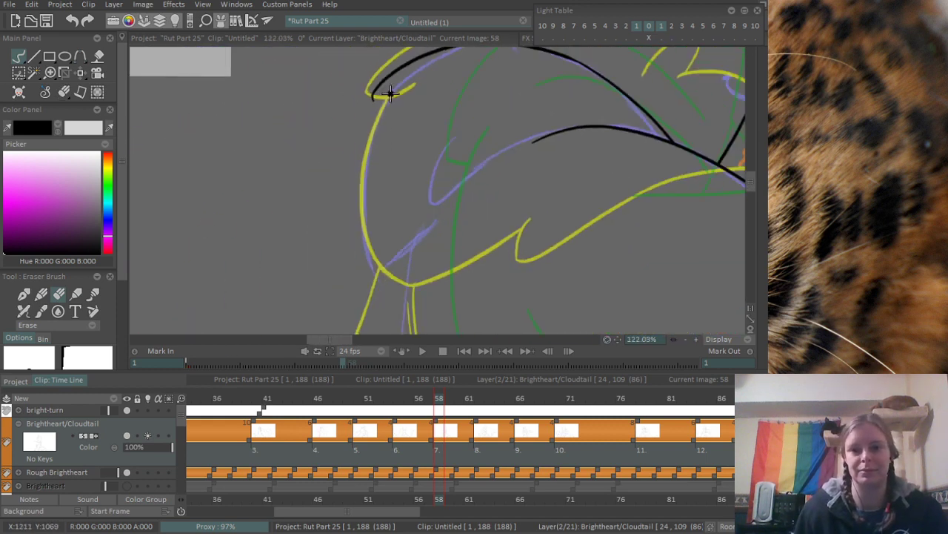
- Ink the rounded shape's outer side and its notched underside back to the foreleg line, redoing the outer stroke
key(b)
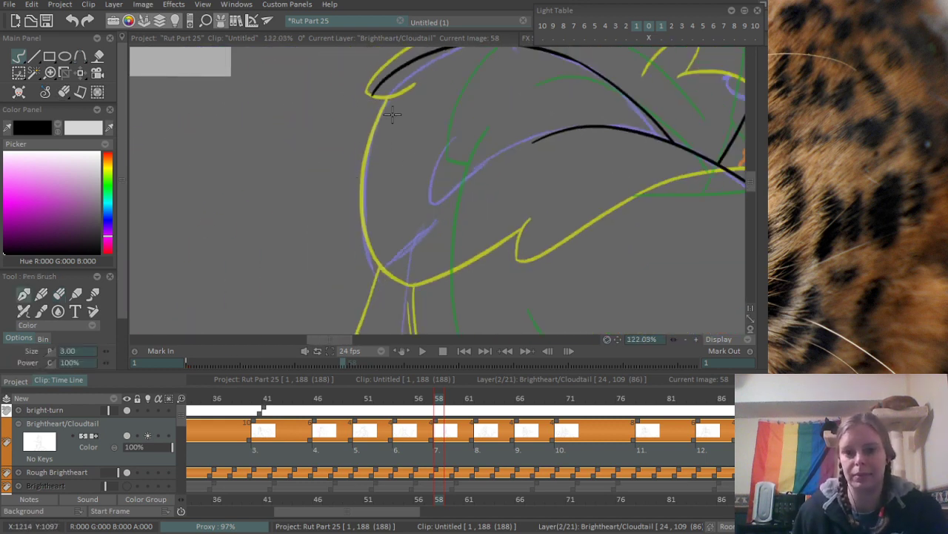
drag(374, 96, 383, 274)
key(ctrl+z)
drag(381, 88, 394, 274)
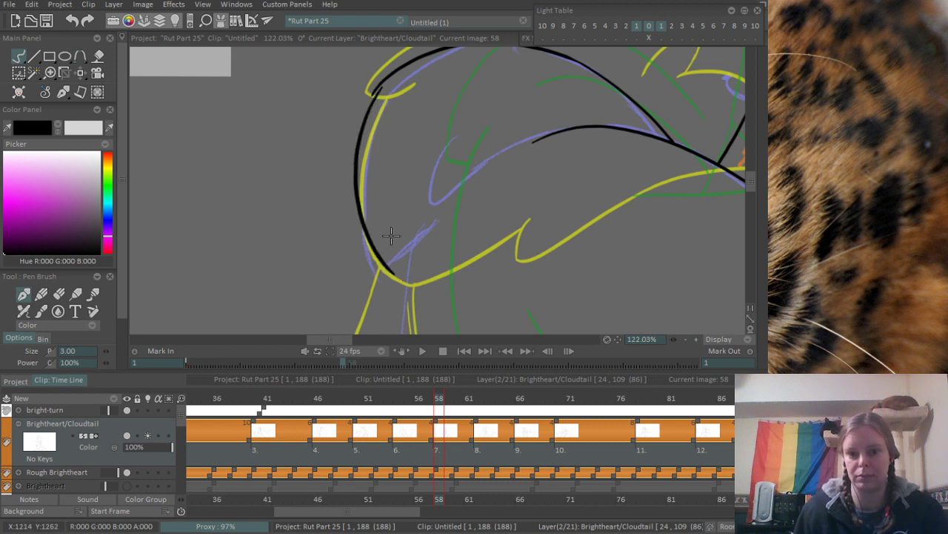
key(ctrl+z)
mouse_move(378, 87)
mouse_down()
mouse_move(369, 276)
mouse_move(555, 129)
mouse_up()
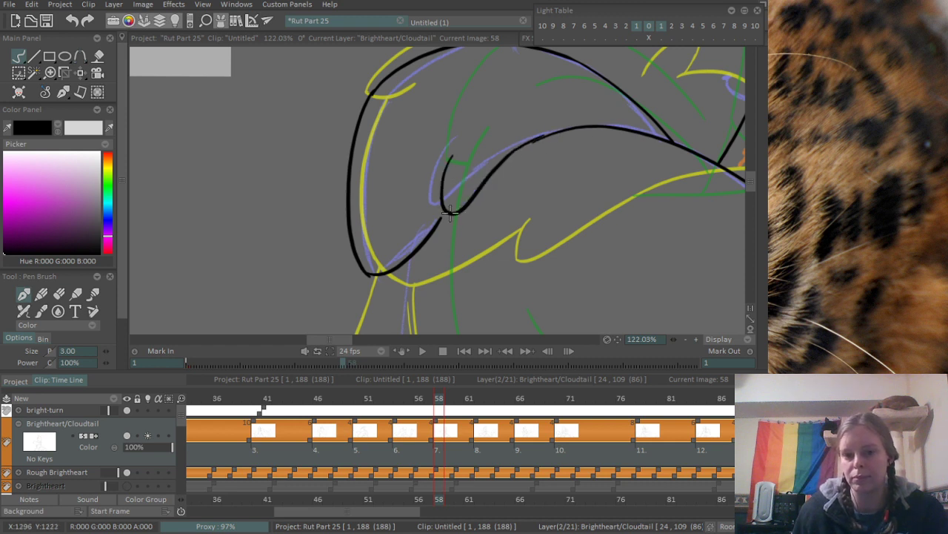
drag(447, 209, 433, 229)
drag(372, 286, 356, 247)
- Ink the long body line downward from beneath the rounded shape along the purple rough, redoing the stroke until it fits
scroll(355, 245, up, 1)
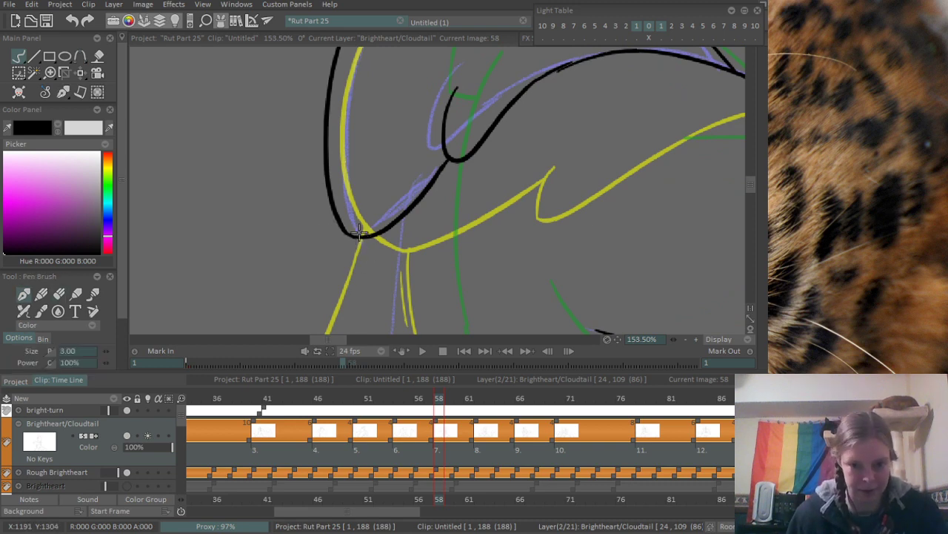
scroll(372, 130, down, 3)
scroll(372, 119, up, 2)
mouse_move(382, 110)
mouse_down()
mouse_move(378, 228)
mouse_move(375, 194)
mouse_move(376, 225)
mouse_move(484, 110)
mouse_up()
key(ctrl+z)
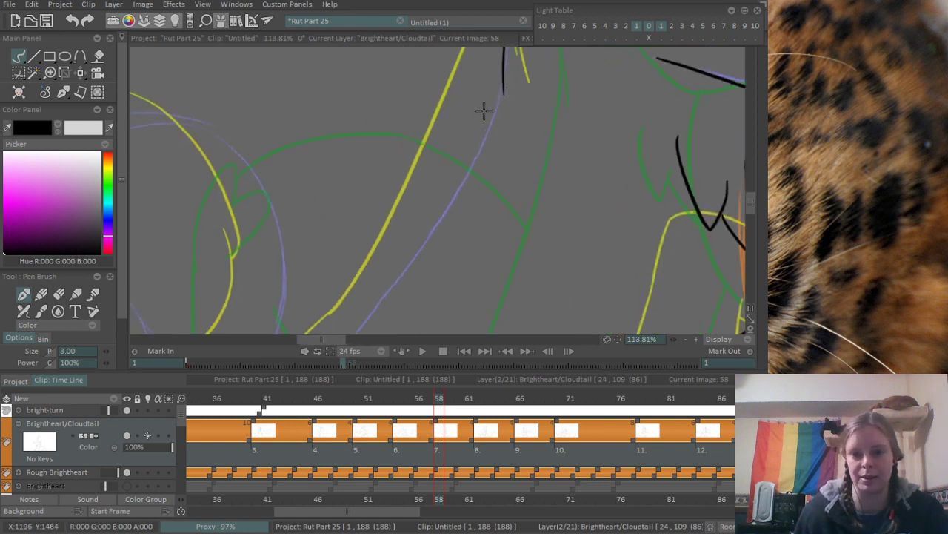
drag(503, 63, 391, 269)
key(ctrl+z)
drag(503, 65, 344, 314)
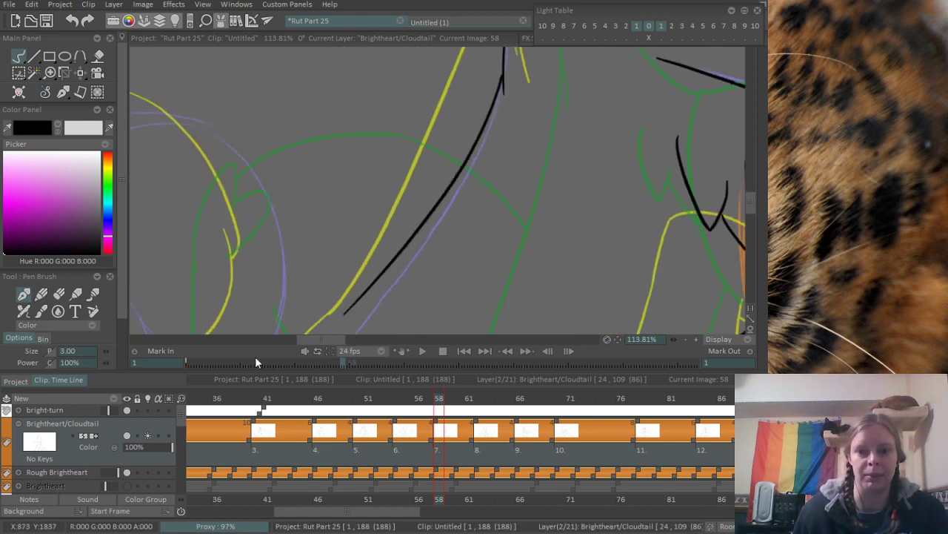
key(ctrl+z)
drag(503, 67, 367, 315)
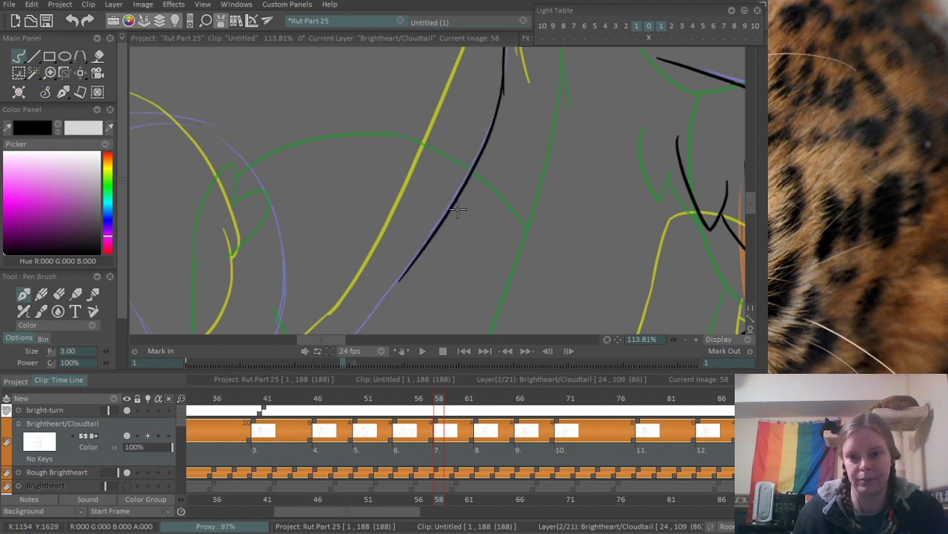
key(ctrl+z)
mouse_move(502, 75)
mouse_down()
mouse_move(351, 313)
mouse_move(427, 186)
mouse_up()
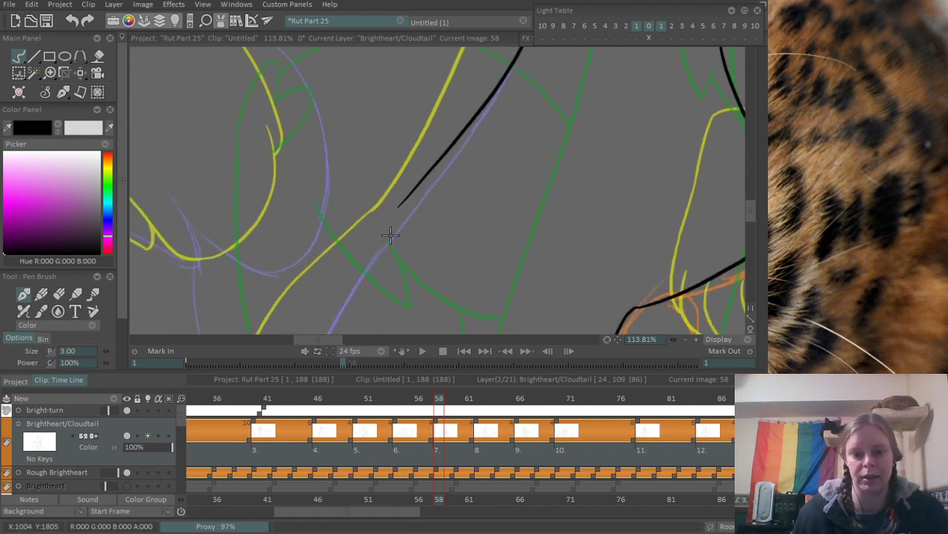
- Extend the body line to the canvas edge, and erase its lower end back to the crossing purple rough line
mouse_move(391, 235)
mouse_down()
mouse_move(407, 158)
mouse_move(320, 334)
mouse_up()
key(ctrl+z)
drag(419, 128, 321, 335)
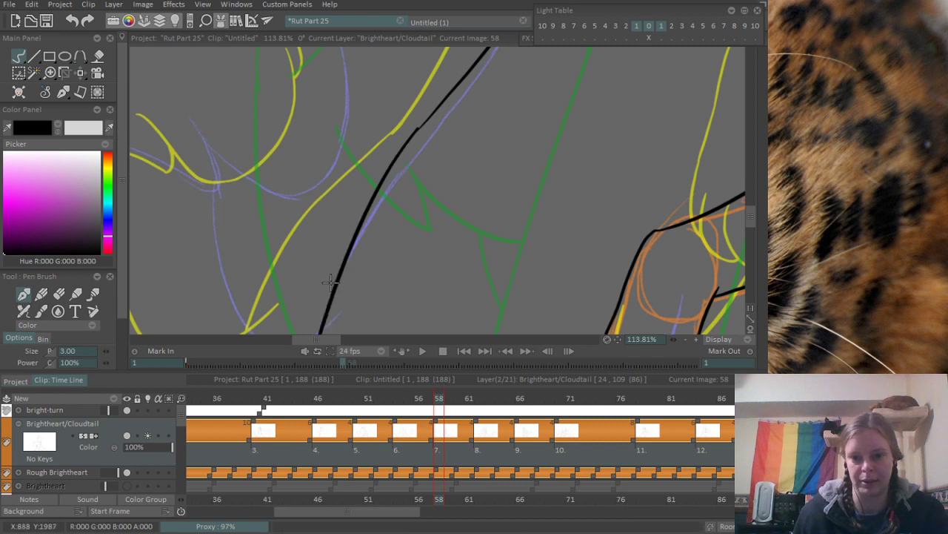
scroll(326, 289, down, 3)
scroll(326, 289, up, 2)
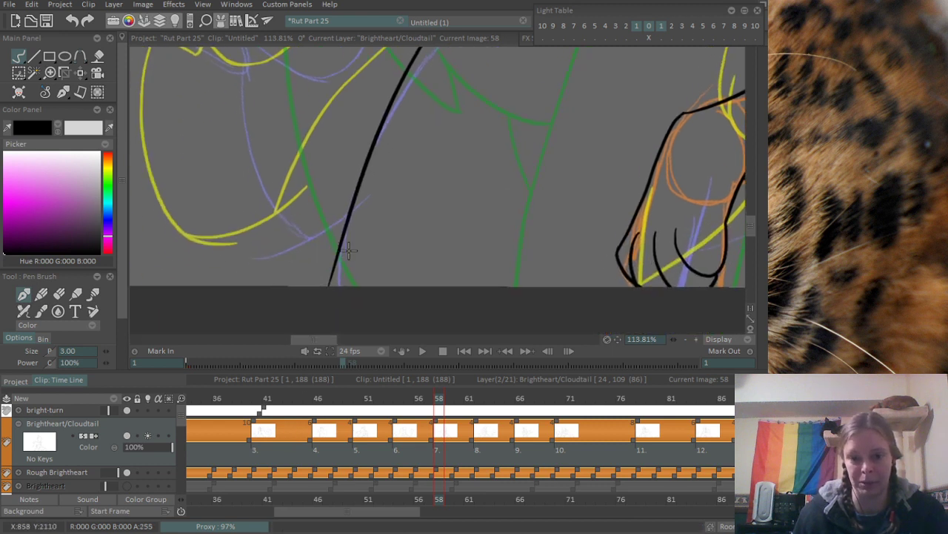
key(e)
mouse_move(320, 293)
mouse_down()
mouse_move(339, 203)
mouse_move(351, 199)
mouse_move(345, 222)
mouse_up()
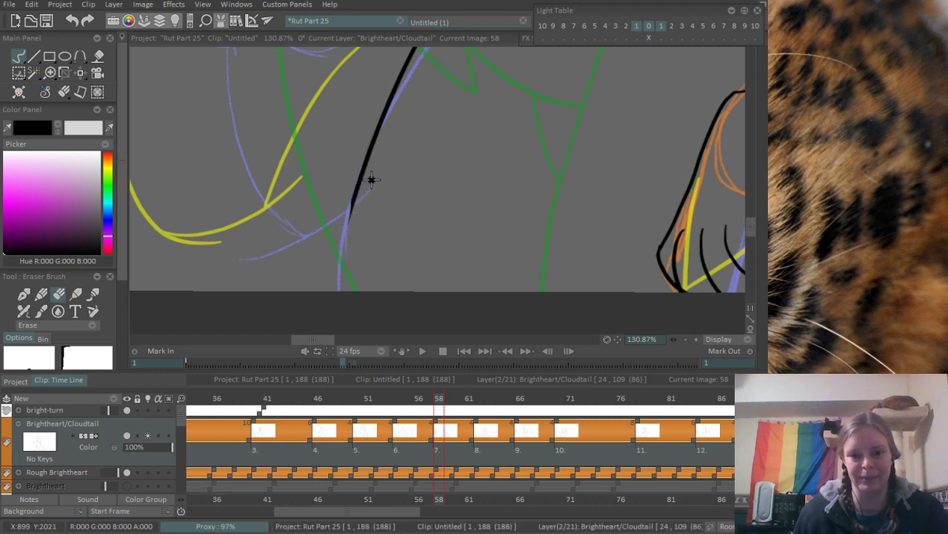
- Ink the notched lower edge of the large purple curl beside the body line, and erase the overshoot at the notch's peak
scroll(346, 211, down, 5)
scroll(294, 239, up, 5)
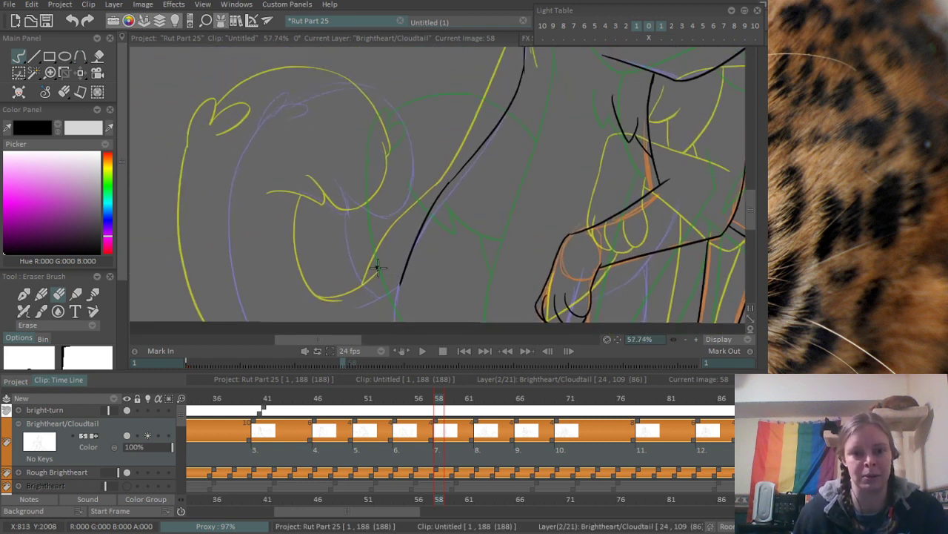
key(e)
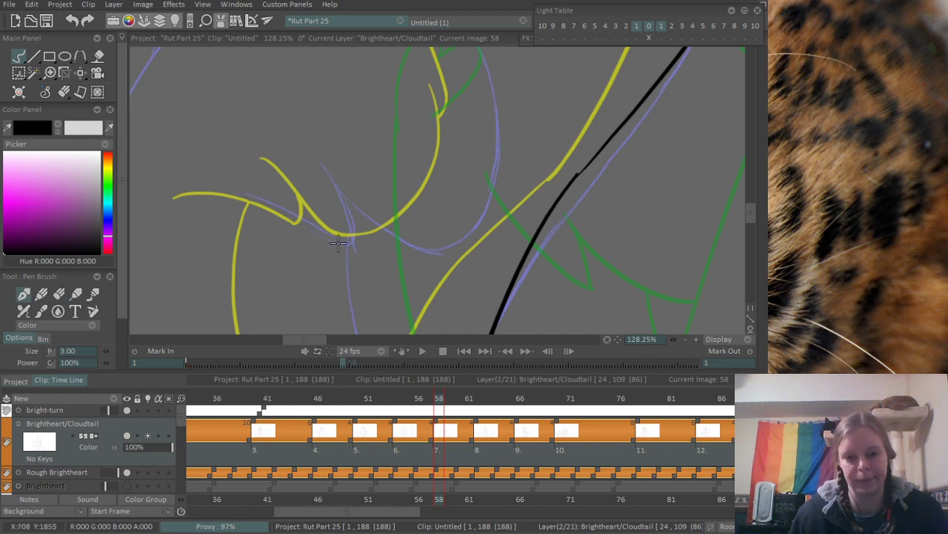
mouse_move(263, 200)
mouse_down()
mouse_move(353, 247)
mouse_move(346, 198)
mouse_move(495, 175)
mouse_up()
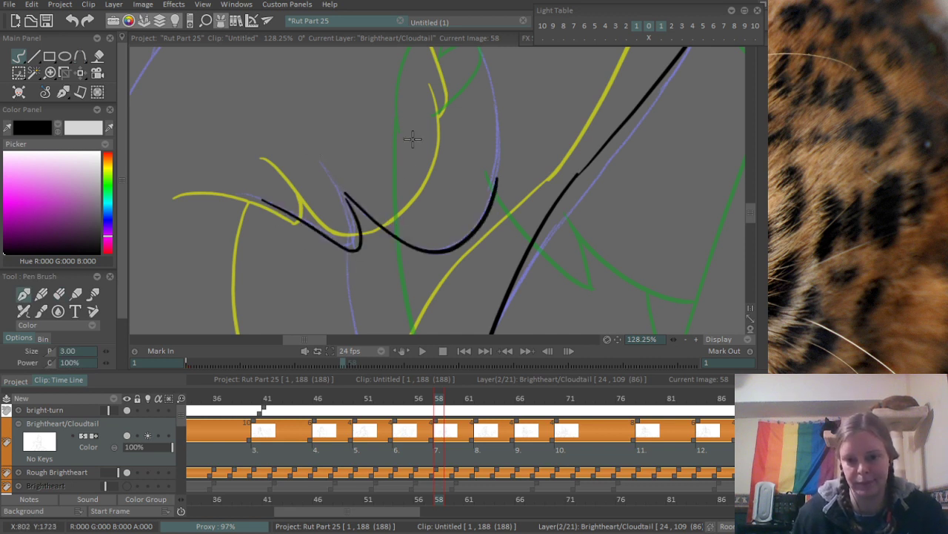
key(ctrl+z)
drag(345, 192, 495, 175)
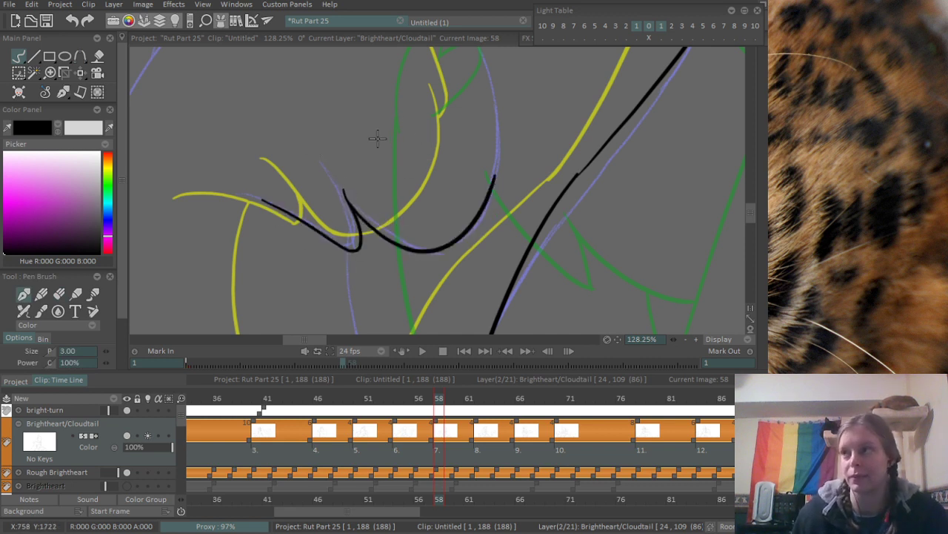
key(e)
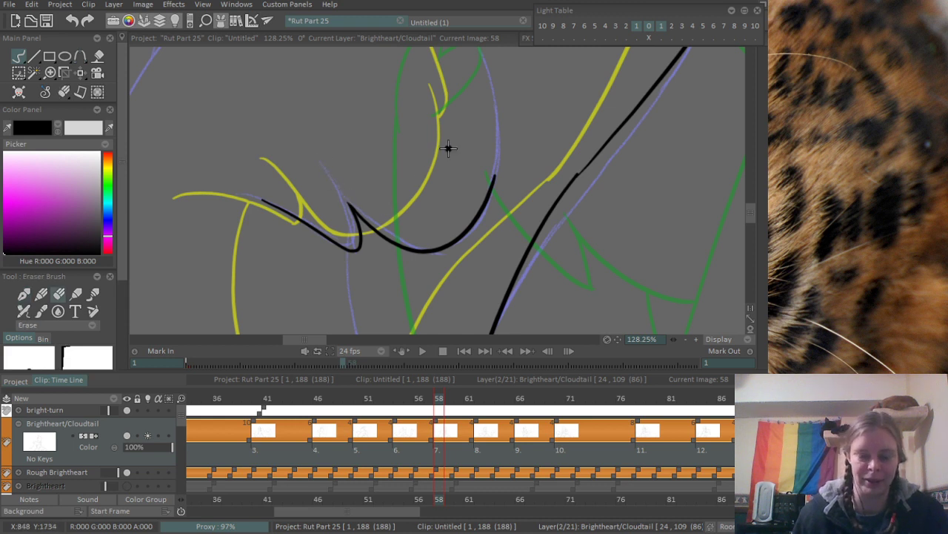
- Ink the large curl's outer arc from its top down to the inked lower edge, redoing the stroke
scroll(437, 152, down, 2)
drag(377, 169, 372, 274)
key(b)
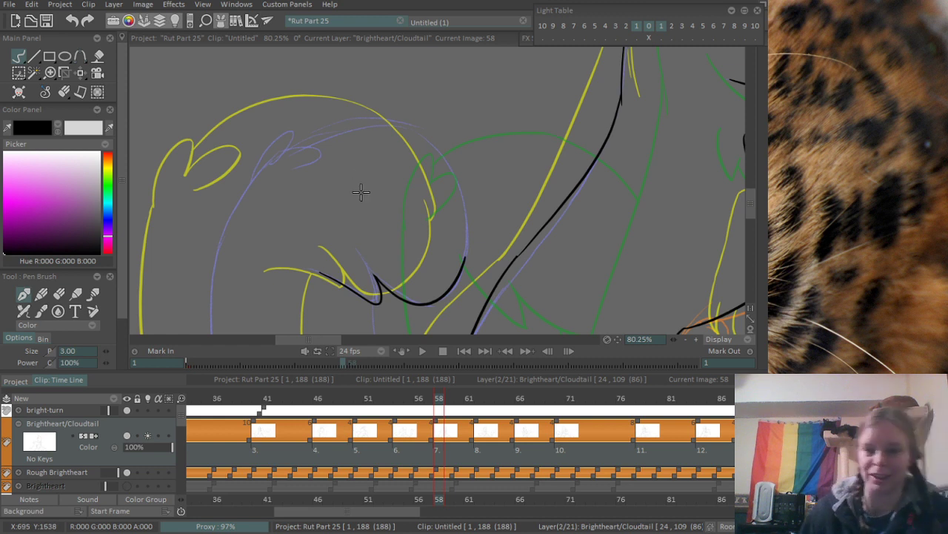
mouse_move(345, 117)
mouse_down()
mouse_move(464, 183)
mouse_move(471, 226)
mouse_move(402, 122)
mouse_move(472, 213)
mouse_up()
key(ctrl+z)
key(ctrl+z)
key(ctrl+z)
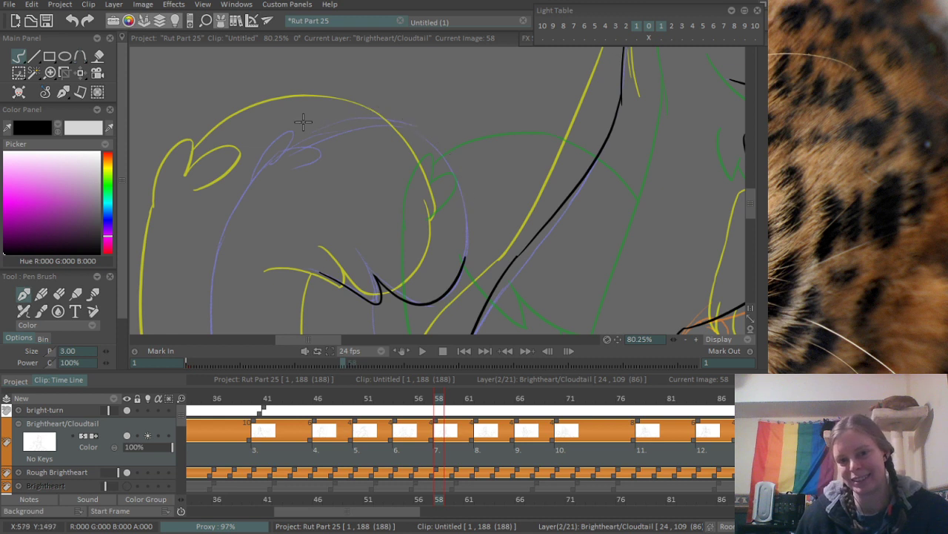
mouse_move(305, 119)
mouse_down()
mouse_move(449, 164)
mouse_move(472, 232)
mouse_up()
scroll(461, 209, up, 2)
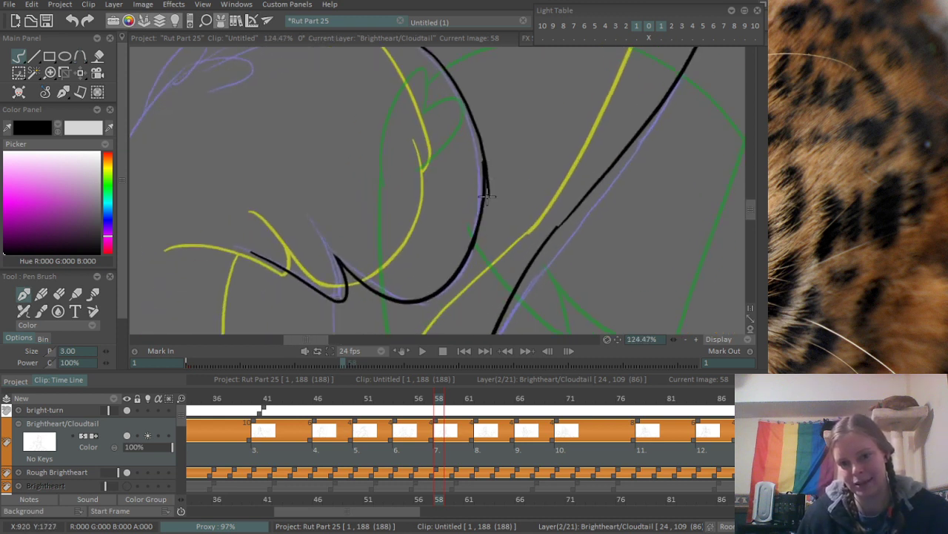
- Ink the large curl's outer side to join its arc with the lower edge, redoing the stroke, and erase the overlapping ends
drag(483, 162, 468, 249)
key(ctrl+z)
key(ctrl+z)
drag(484, 156, 474, 236)
key(ctrl+z)
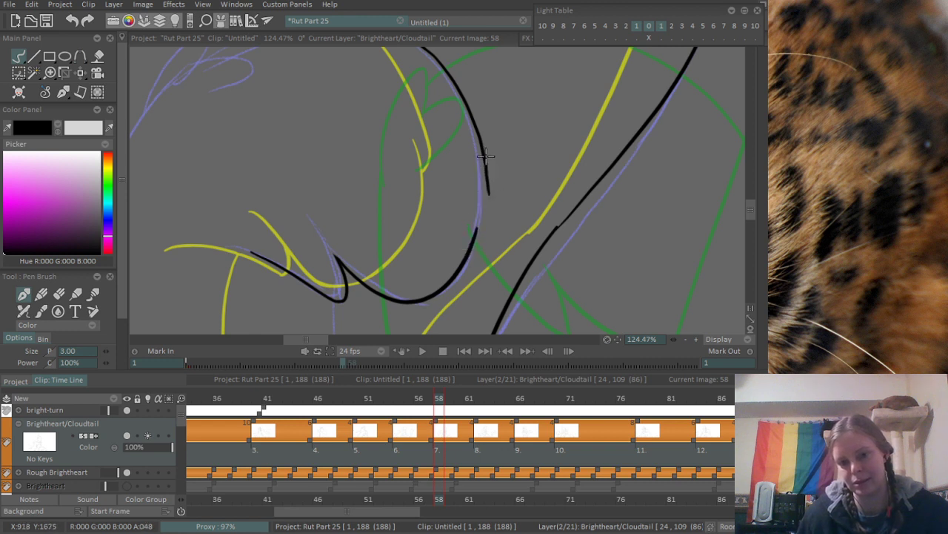
drag(485, 157, 473, 246)
drag(488, 186, 549, 169)
key(e)
drag(494, 204, 493, 153)
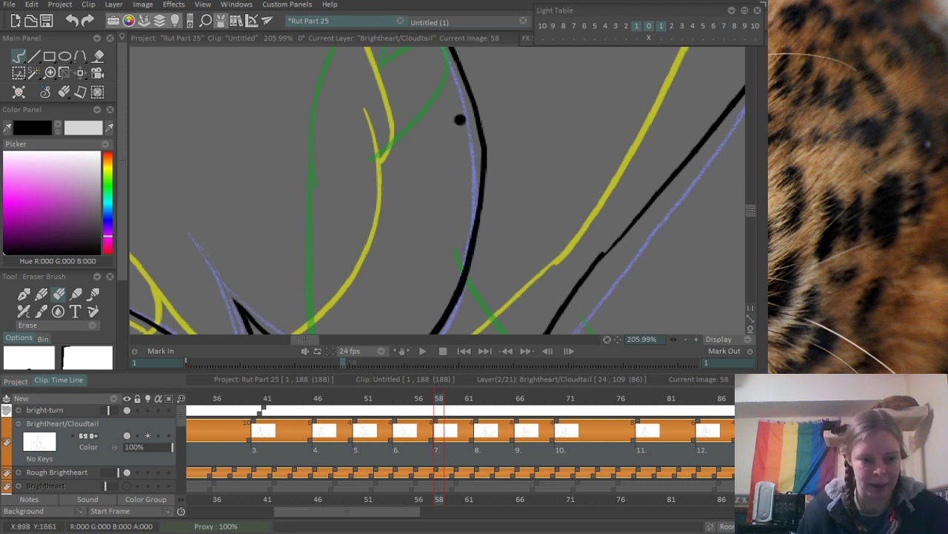
scroll(445, 111, down, 3)
drag(409, 176, 390, 173)
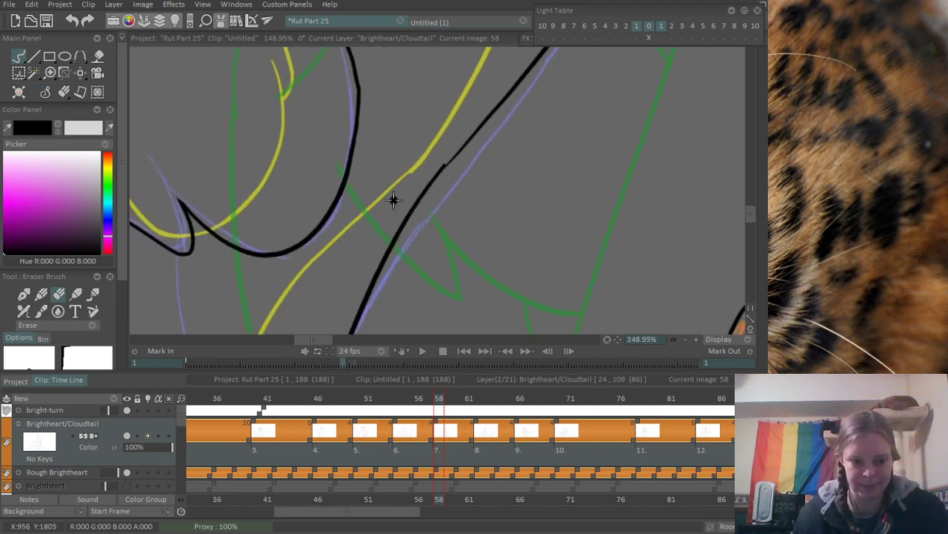
scroll(360, 205, up, 5)
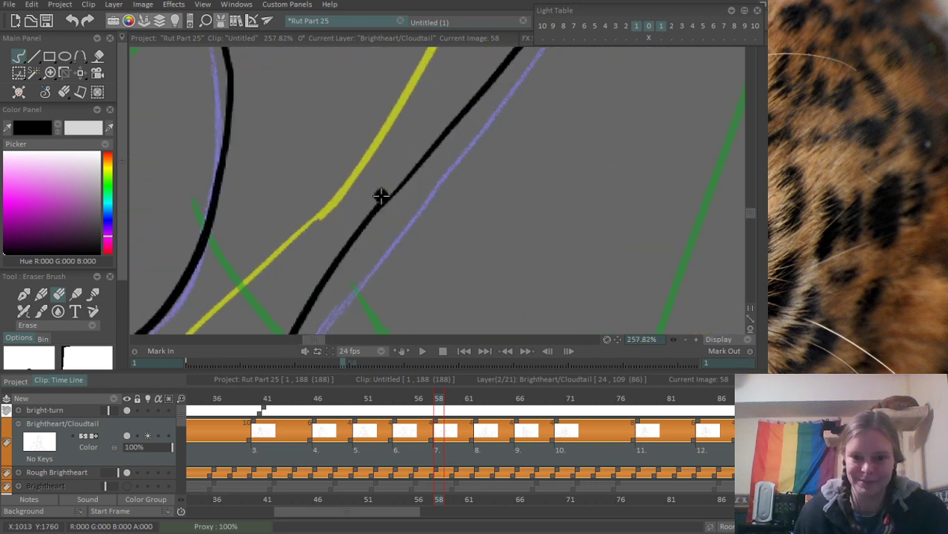
scroll(472, 122, down, 10)
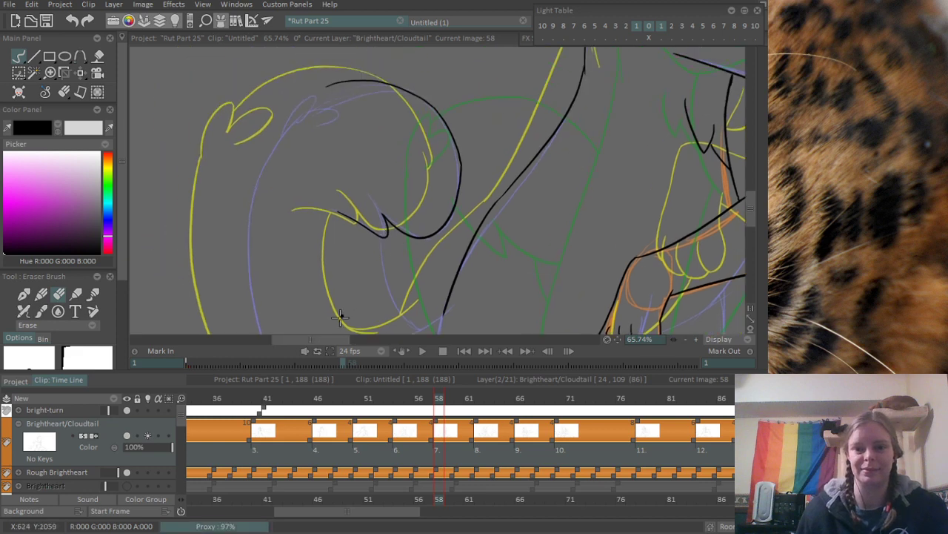
- Ink the large curl's top line from the tuft over to the outer arc along the purple rough, and smooth the join
scroll(359, 151, up, 5)
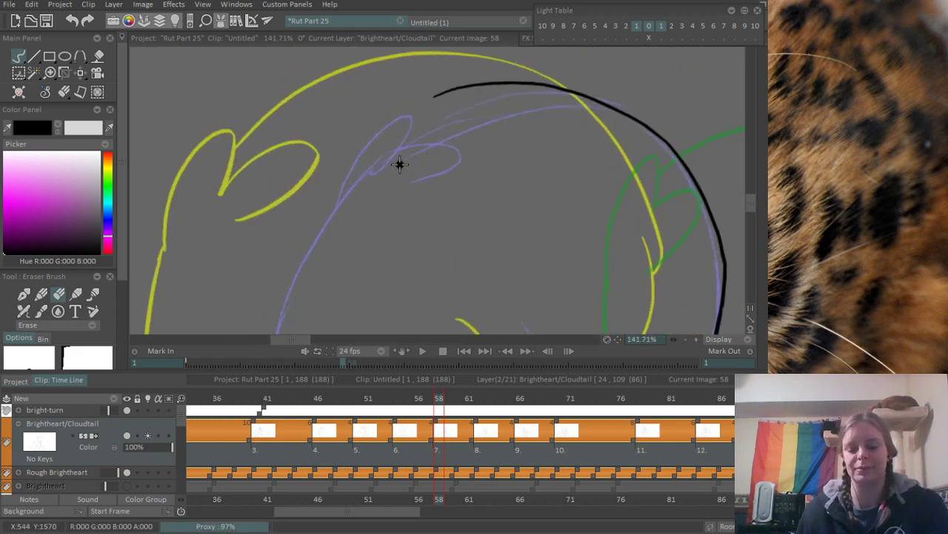
key(n)
drag(379, 160, 587, 80)
key(ctrl+z)
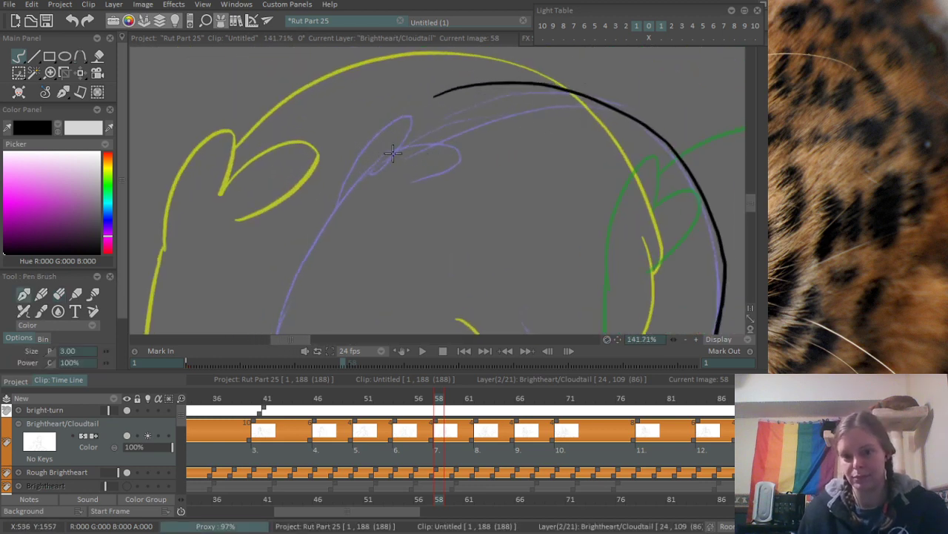
drag(386, 160, 623, 104)
mouse_move(409, 114)
mouse_down()
mouse_move(298, 132)
mouse_move(311, 123)
mouse_move(533, 112)
mouse_move(476, 117)
mouse_move(601, 150)
mouse_up()
scroll(297, 132, up, 3)
key(e)
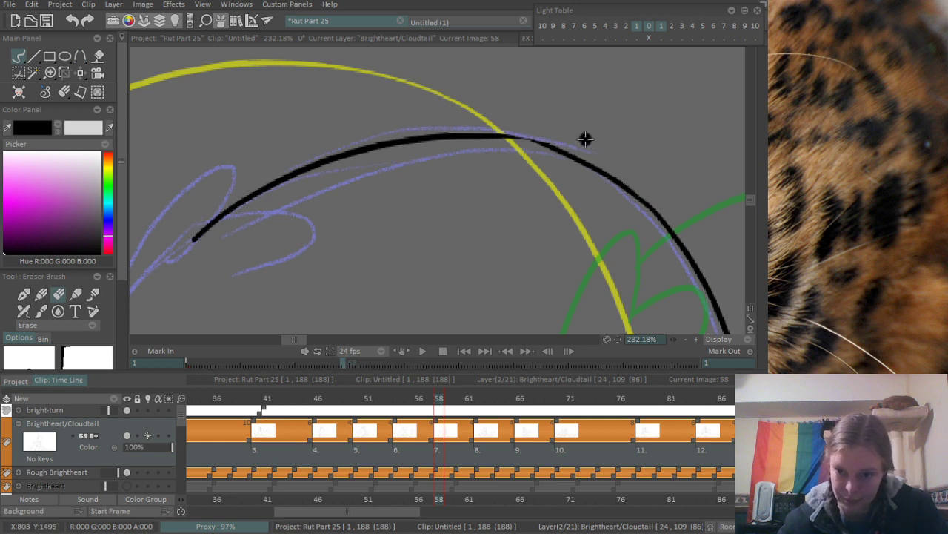
key(b)
drag(506, 135, 567, 150)
key(ctrl+z)
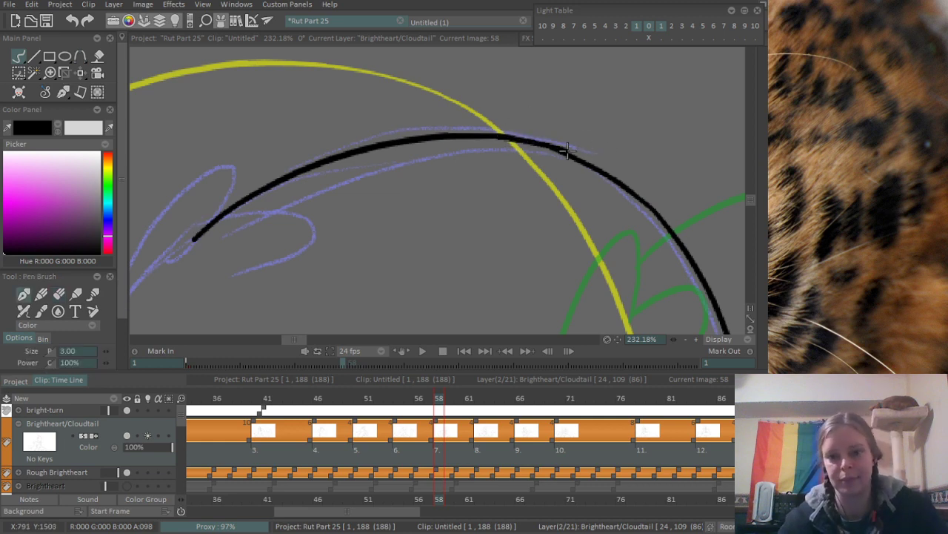
scroll(557, 125, down, 5)
- Ink the two rounded lobes of the tuft at the curl's upper end, redoing strokes, and erase the overshoot between them
scroll(422, 219, up, 3)
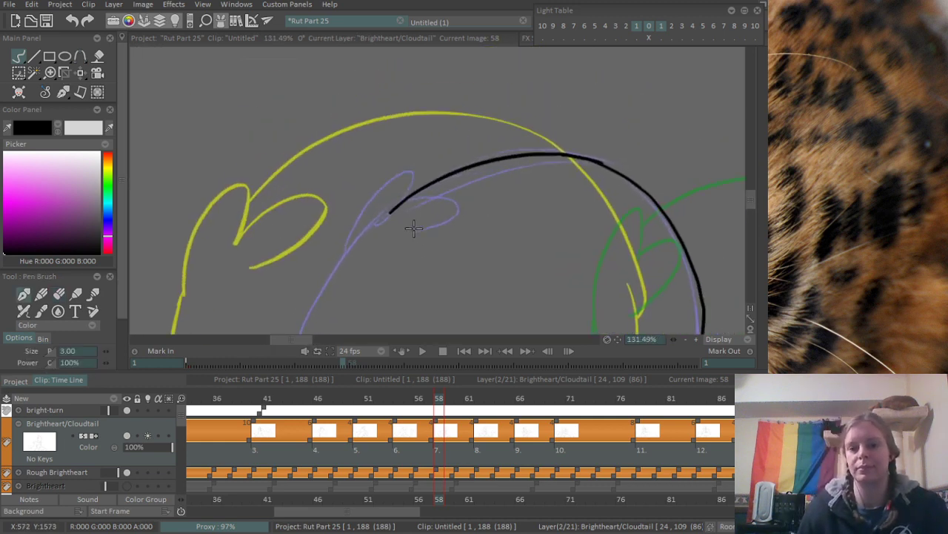
mouse_move(311, 277)
mouse_down()
mouse_move(400, 174)
mouse_move(379, 217)
mouse_up()
key(ctrl+z)
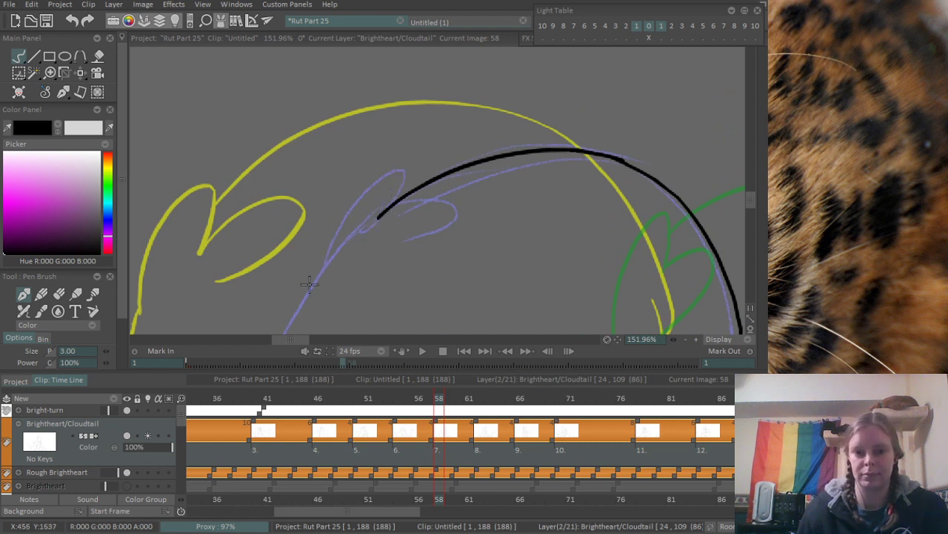
drag(310, 283, 380, 216)
key(ctrl+z)
mouse_move(317, 272)
mouse_down()
mouse_move(388, 201)
mouse_move(389, 246)
mouse_up()
key(ctrl+z)
mouse_move(379, 211)
mouse_down()
mouse_move(402, 249)
mouse_move(430, 232)
mouse_move(409, 241)
mouse_up()
key(ctrl+z)
scroll(400, 231, up, 4)
key(e)
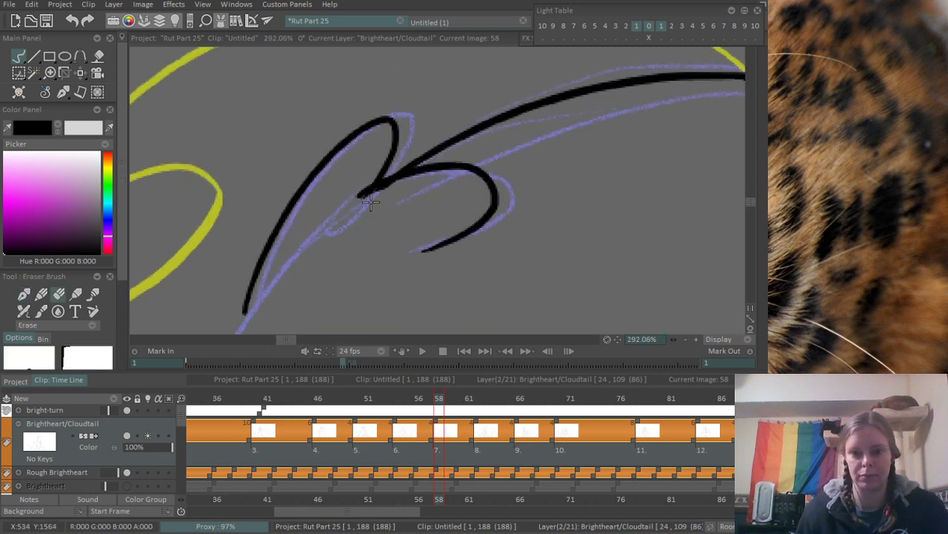
drag(371, 202, 333, 224)
scroll(420, 208, down, 5)
- Ink the large curl's long outer edge from the tuft down to the canvas edge along the purple rough
mouse_move(318, 281)
mouse_down()
mouse_move(457, 114)
mouse_move(470, 81)
mouse_up()
scroll(400, 224, down, 3)
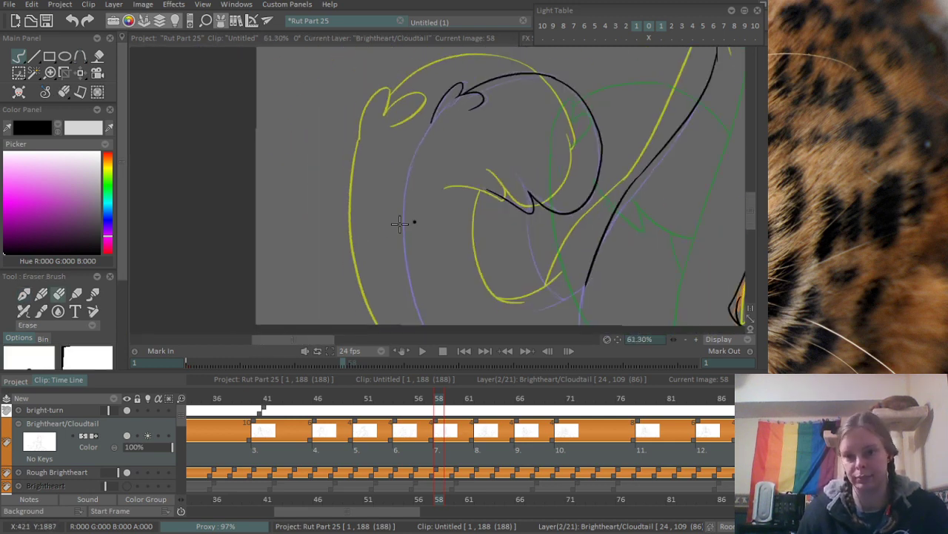
drag(443, 229, 346, 204)
key(b)
drag(335, 88, 326, 299)
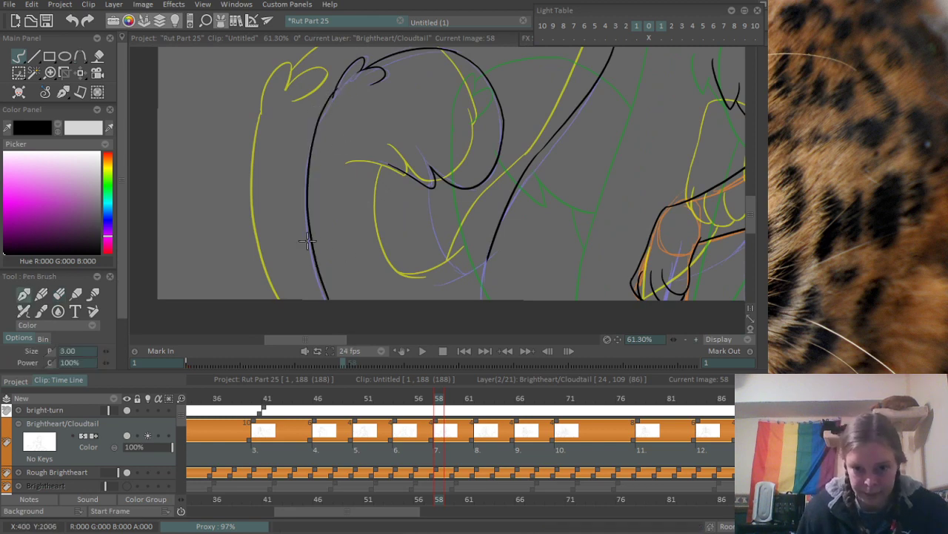
- Ink the inner curve from the notch down to the body line with its crossing lower stroke, and erase the overshoot past the body line
scroll(403, 213, up, 4)
mouse_move(460, 215)
mouse_down()
mouse_move(404, 215)
mouse_move(386, 165)
mouse_up()
drag(331, 136, 402, 259)
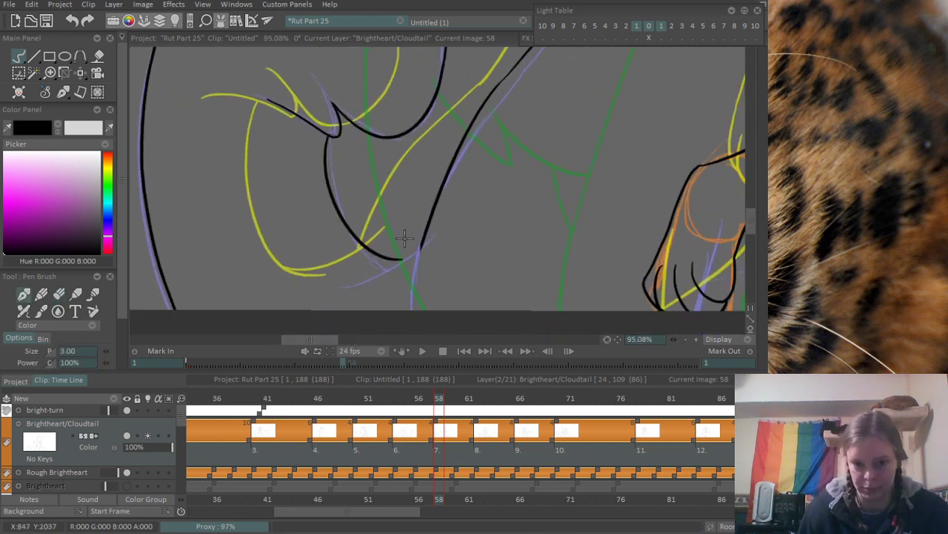
key(ctrl+z)
mouse_move(325, 161)
mouse_down()
mouse_move(388, 264)
mouse_move(432, 234)
mouse_up()
scroll(406, 276, up, 8)
key(e)
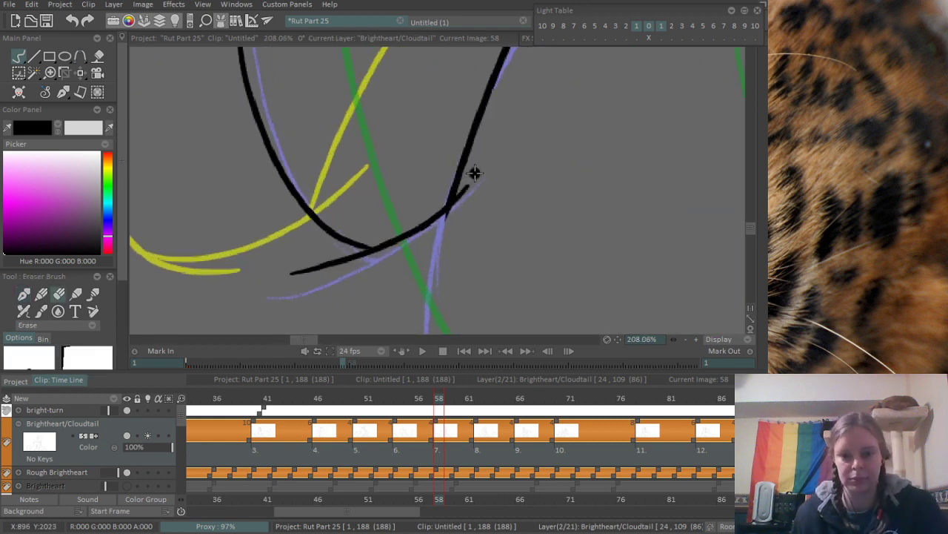
drag(475, 174, 448, 231)
scroll(511, 158, down, 7)
- Ink the body line's last stretch from the crossing stroke down to the canvas edge, redoing the stroke until it fits
mouse_move(530, 222)
mouse_down()
mouse_move(447, 229)
mouse_move(355, 265)
mouse_up()
key(b)
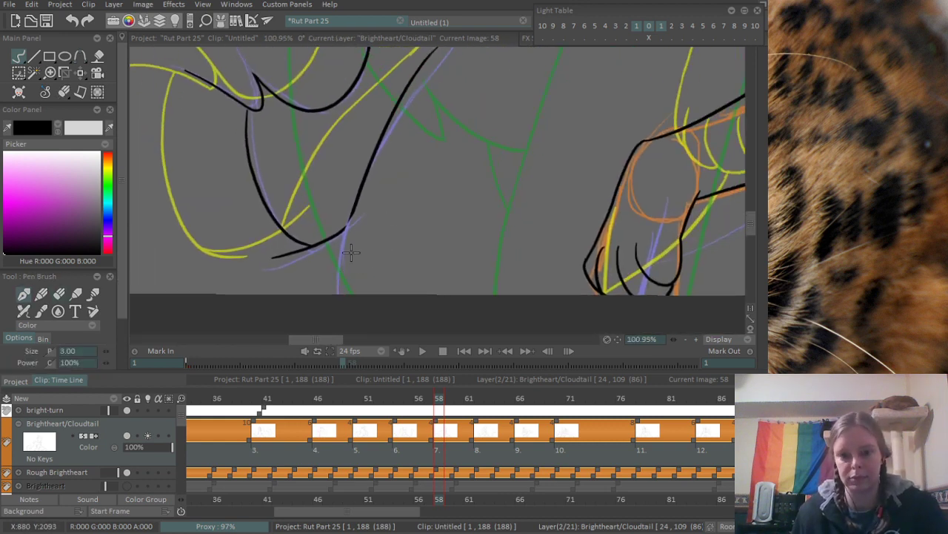
key(ctrl+z)
mouse_move(352, 219)
mouse_down()
mouse_move(331, 305)
mouse_move(358, 323)
mouse_up()
key(ctrl+z)
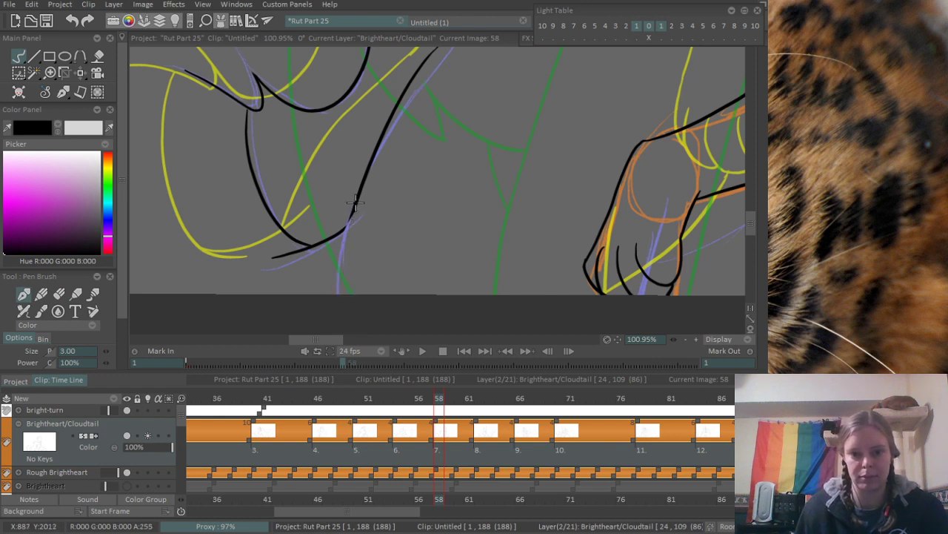
drag(355, 211, 350, 297)
- Erase the overlapping line ends where the curl's tuft meets its long outer edge
scroll(264, 178, up, 5)
key(e)
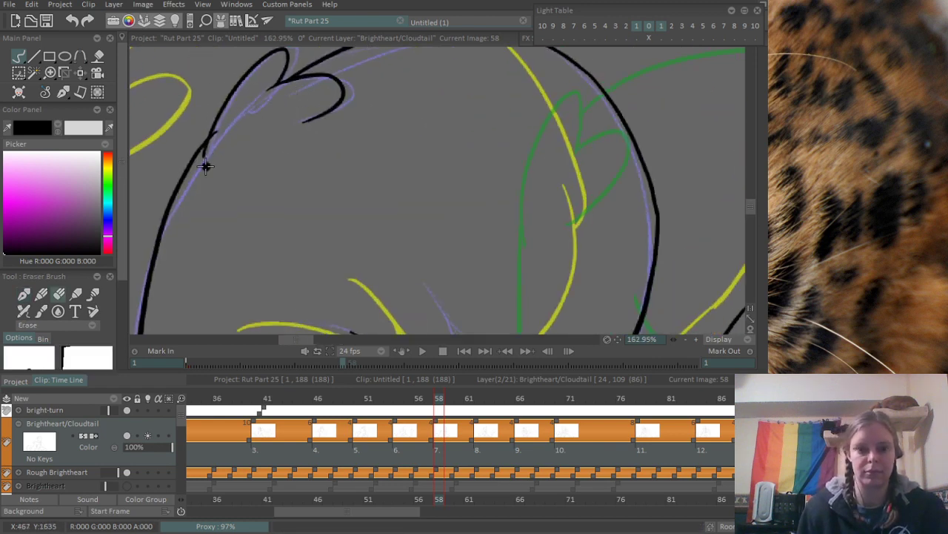
scroll(420, 198, down, 15)
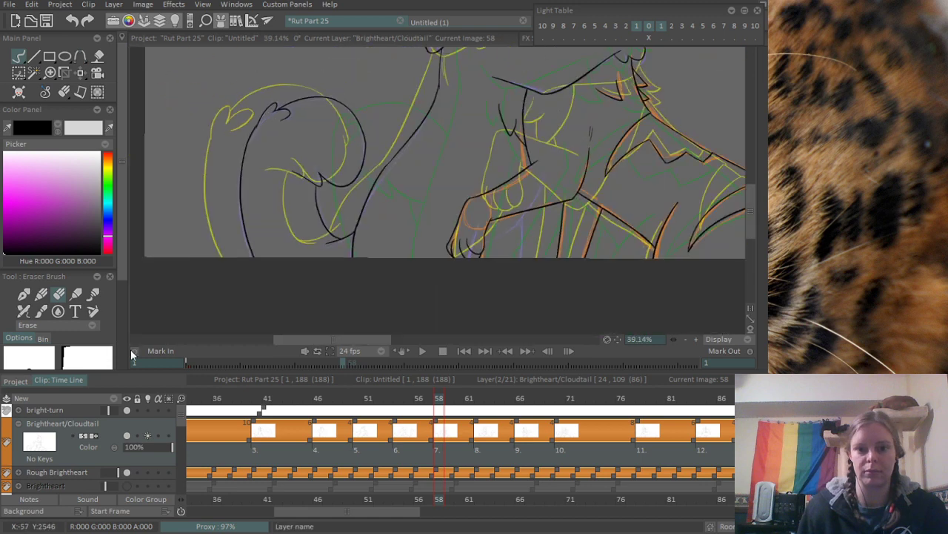
- Ink the purple curve beneath the forearm beside the paw, and the line running from it down to the canvas edge
scroll(419, 199, up, 10)
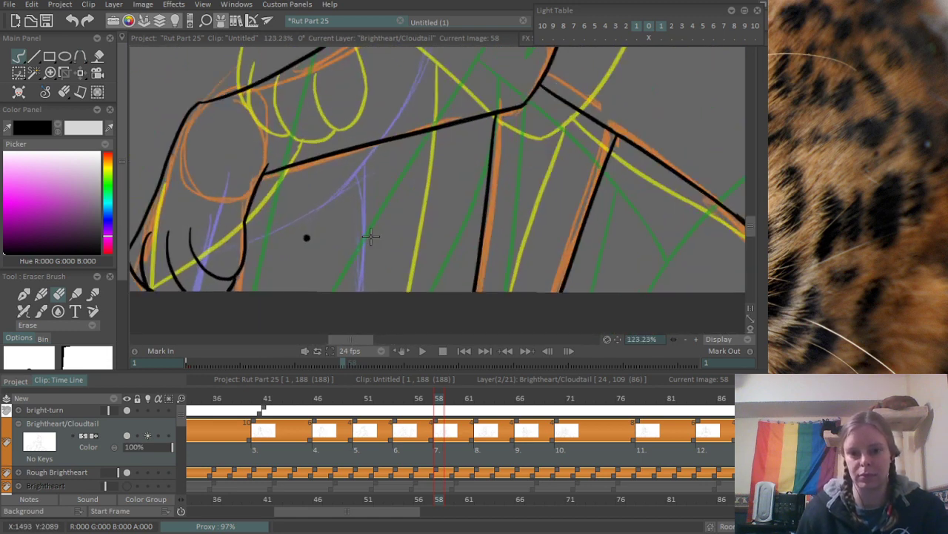
key(b)
mouse_move(338, 215)
mouse_down()
mouse_move(431, 160)
mouse_move(465, 117)
mouse_up()
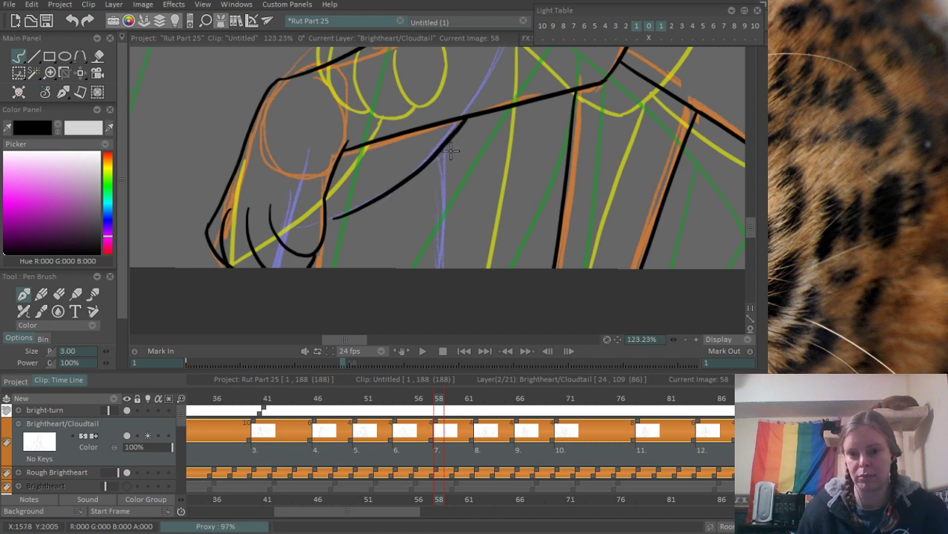
scroll(300, 328, down, 10)
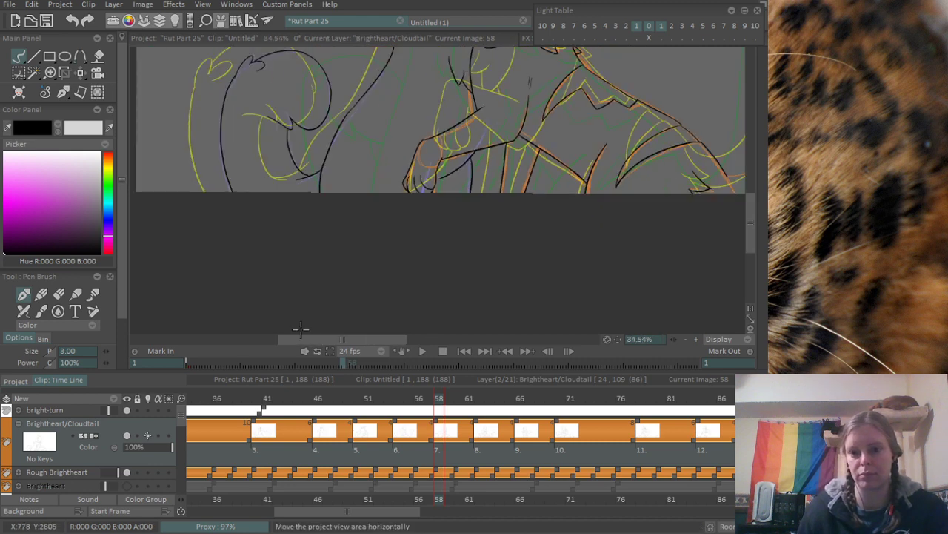
- Ink the orange tail's base curve, and the long inner edge from near the tail's tip down past the base curve
scroll(300, 328, down, 4)
scroll(545, 229, up, 6)
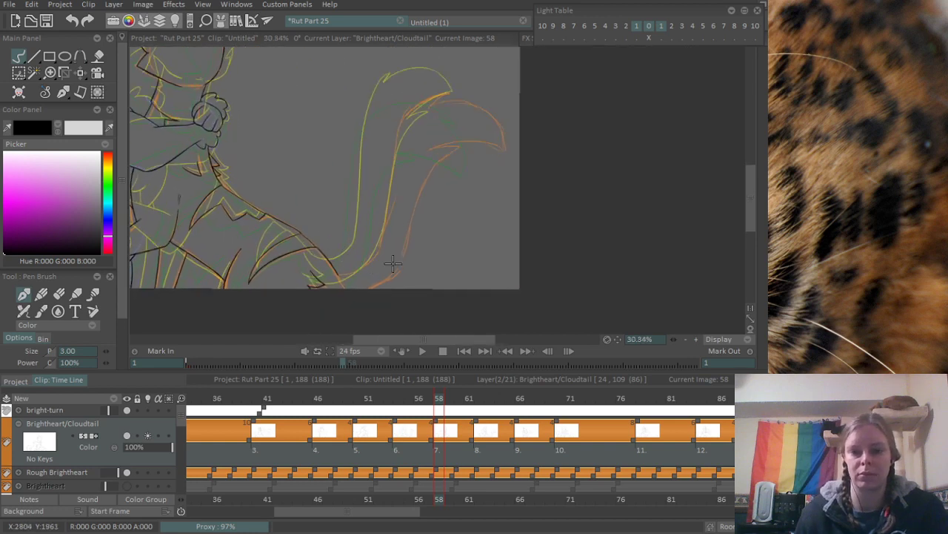
drag(237, 276, 321, 248)
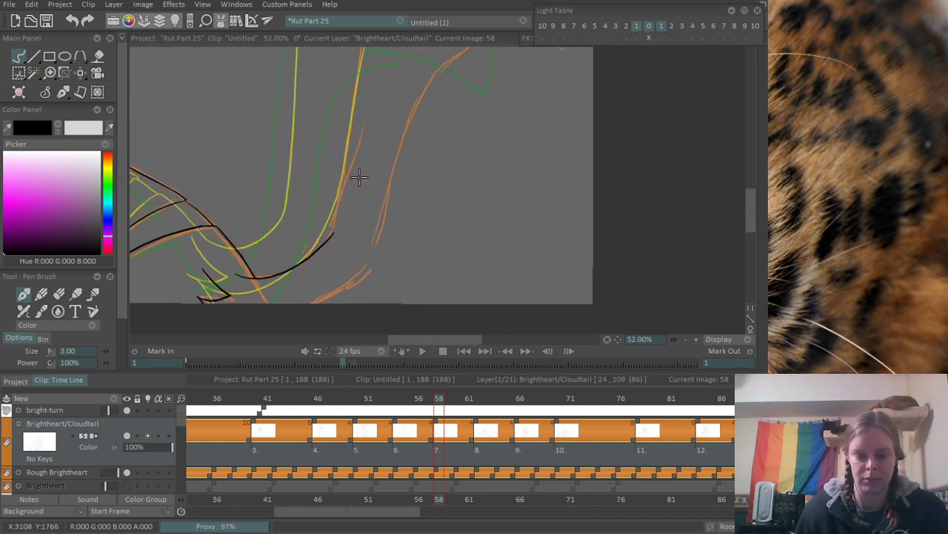
drag(363, 122, 405, 174)
drag(423, 108, 413, 173)
scroll(412, 173, down, 3)
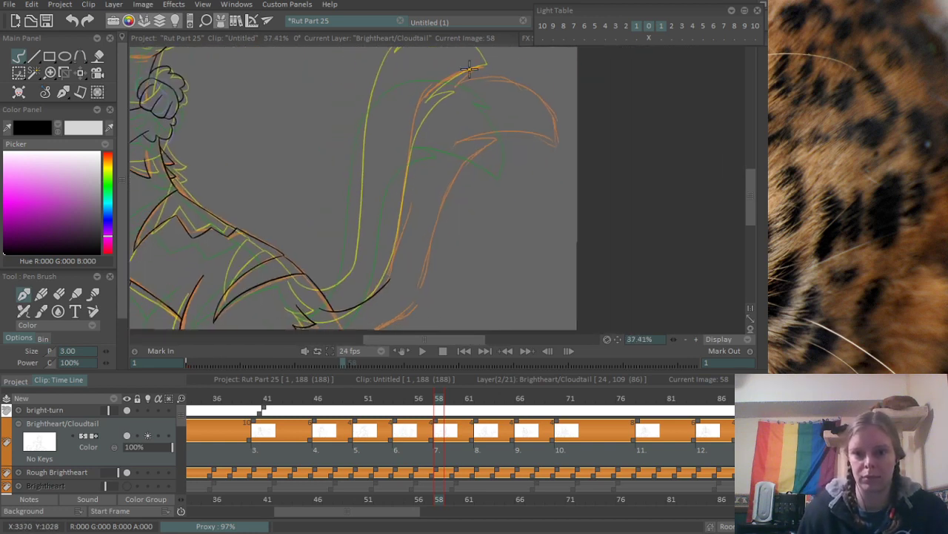
drag(469, 68, 376, 315)
drag(377, 272, 347, 244)
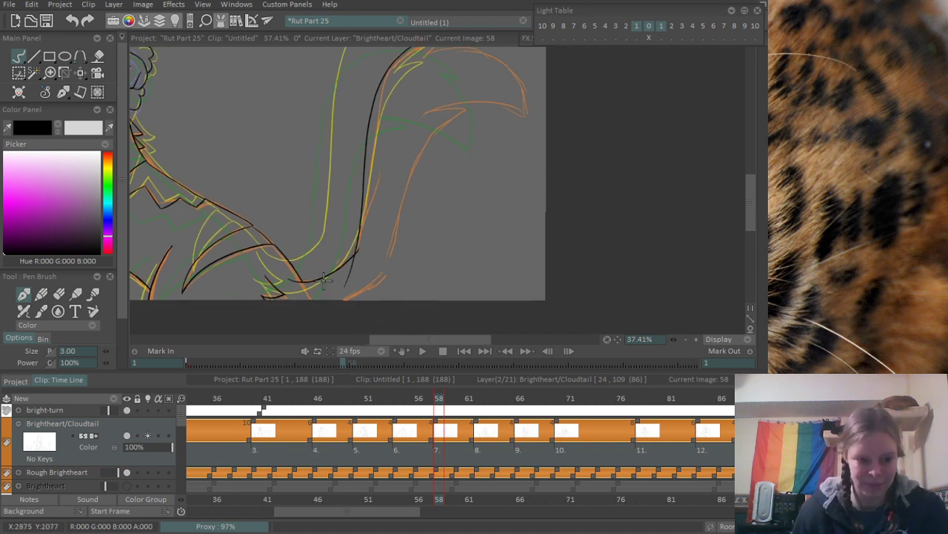
- Erase the crossing ends of the tail's base curve and long inner edge, comparing the line with and without the erasure
scroll(324, 274, up, 3)
scroll(276, 276, up, 2)
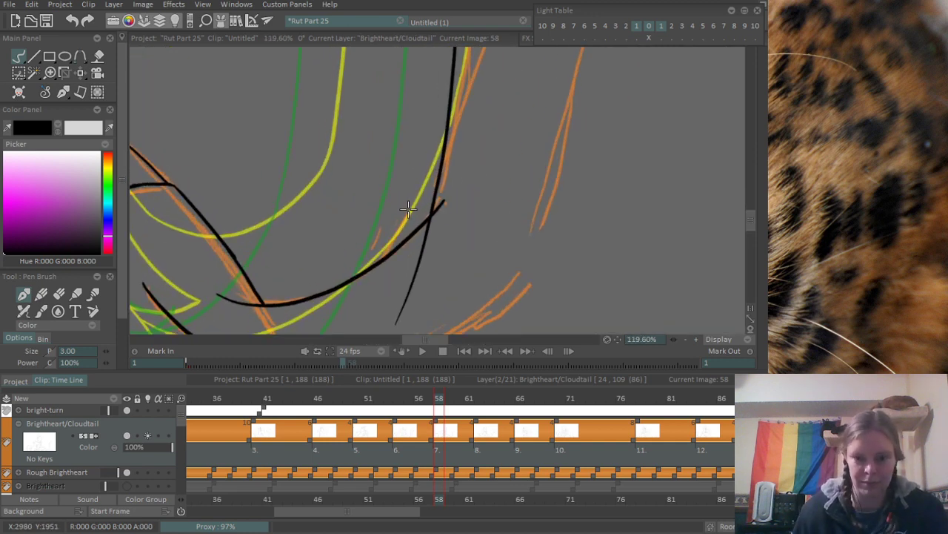
key(e)
drag(409, 185, 366, 311)
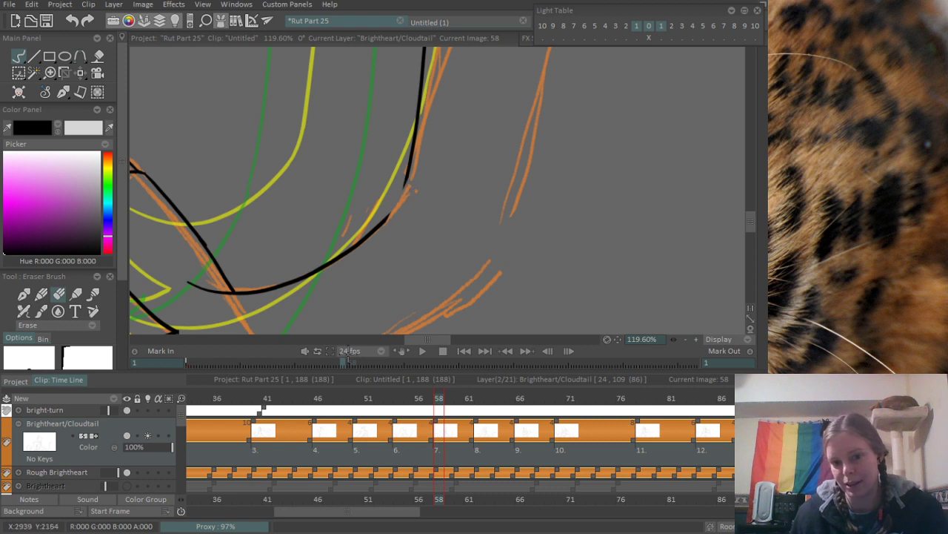
mouse_move(383, 240)
mouse_down()
mouse_move(445, 129)
mouse_move(378, 250)
mouse_move(421, 93)
mouse_up()
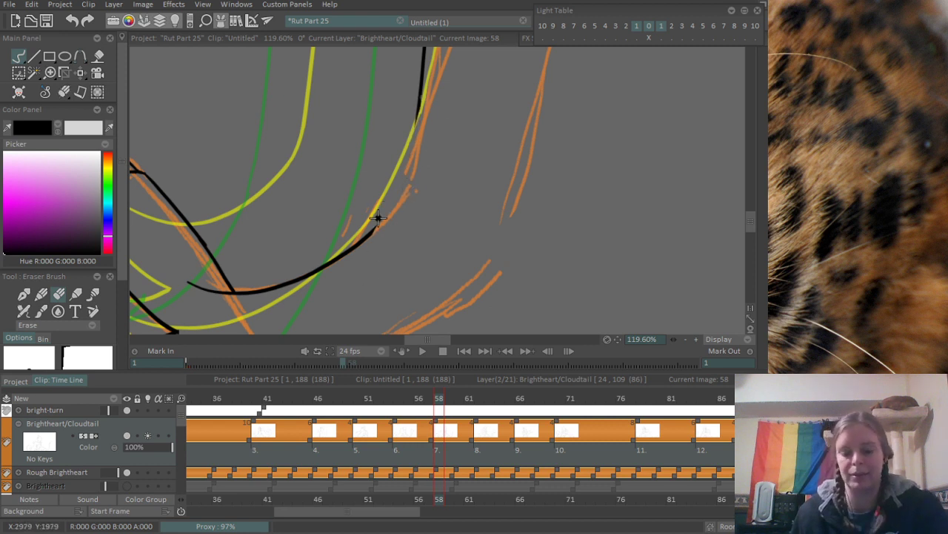
key(b)
key(ctrl+z)
key(ctrl+shift+z)
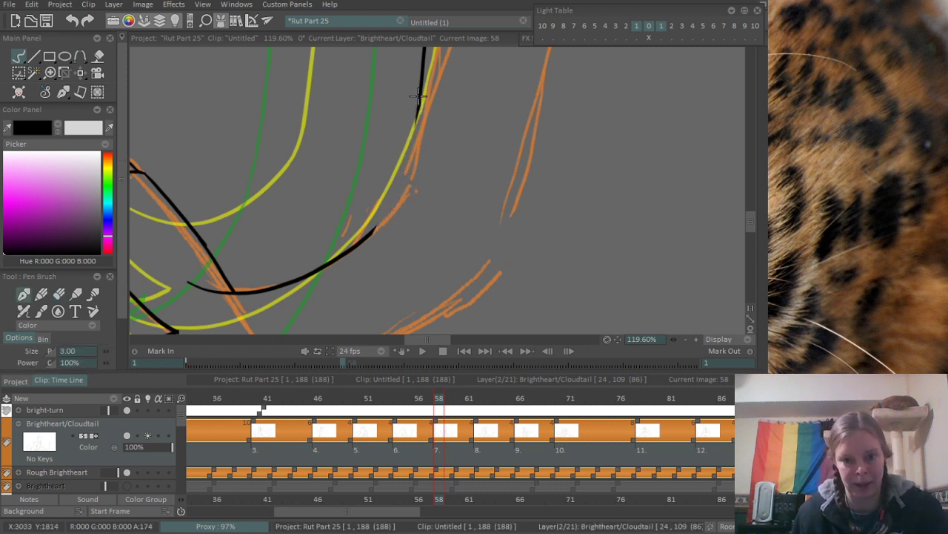
key(ctrl+z)
key(ctrl+shift+z)
key(ctrl+z)
key(ctrl+shift+z)
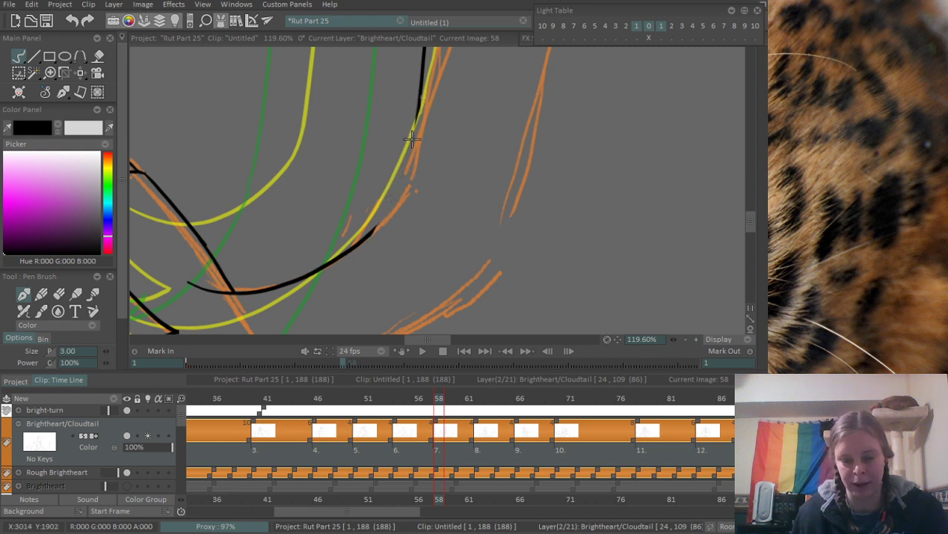
- Ink a smooth connecting stroke between the tail's long inner edge and its base curve, redoing the stroke and trying touch-ups at the bend
mouse_move(421, 92)
mouse_down()
mouse_move(390, 194)
mouse_move(395, 180)
mouse_move(375, 226)
mouse_up()
key(ctrl+z)
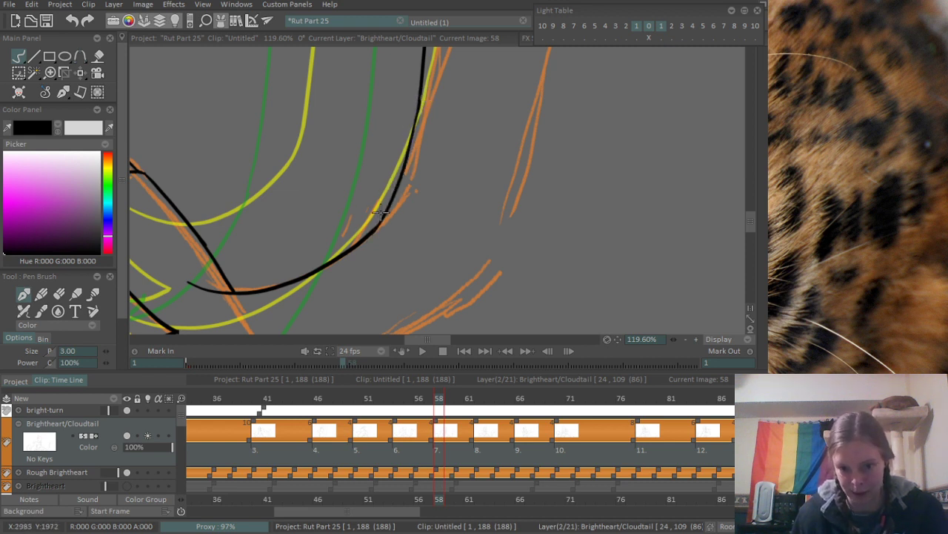
mouse_move(403, 187)
mouse_down()
mouse_move(339, 282)
mouse_move(353, 262)
mouse_up()
scroll(328, 274, up, 2)
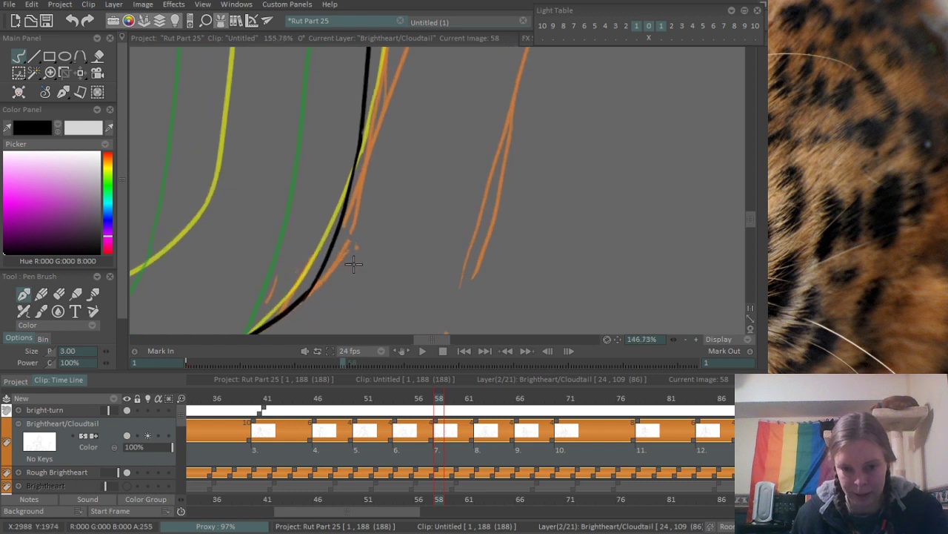
drag(300, 297, 337, 241)
key(ctrl+z)
mouse_move(296, 302)
mouse_down()
mouse_move(337, 232)
mouse_move(356, 247)
mouse_up()
key(ctrl+z)
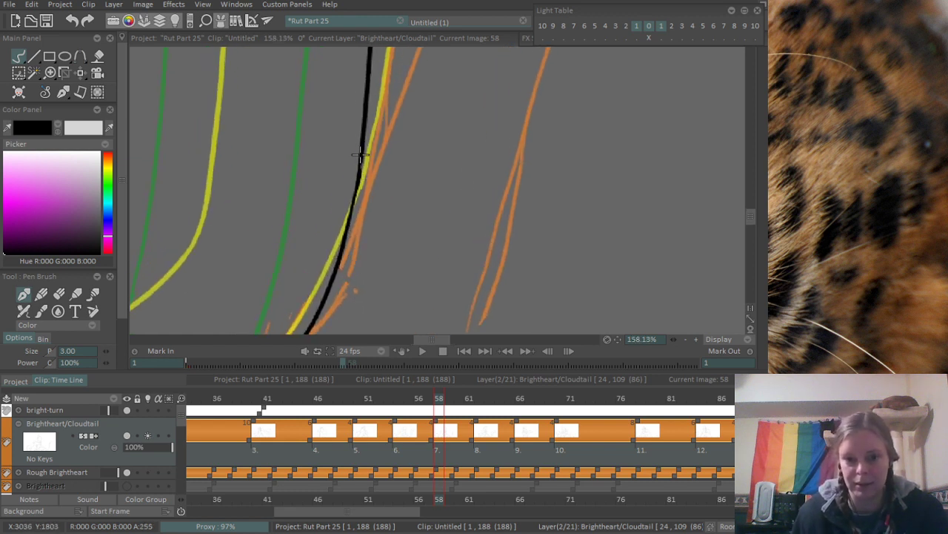
drag(360, 154, 340, 266)
key(ctrl+z)
drag(364, 153, 354, 215)
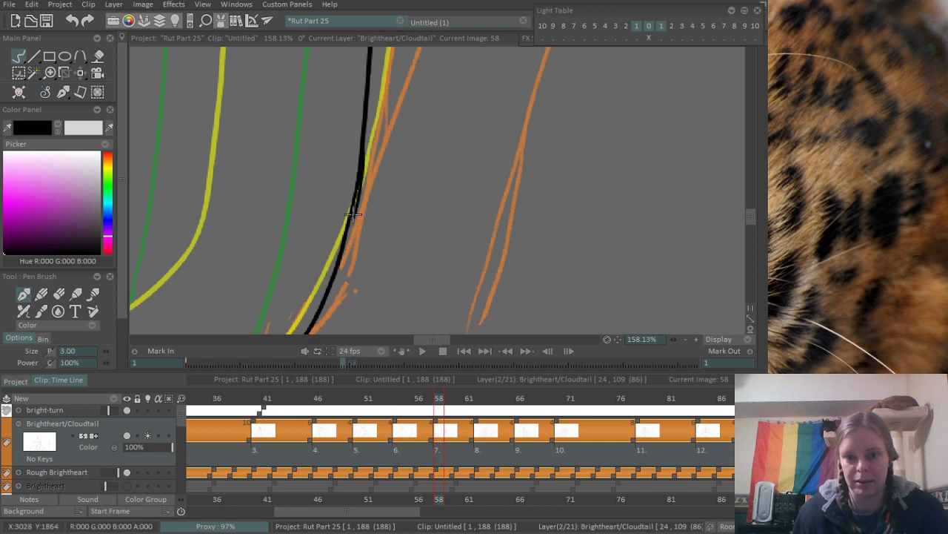
key(ctrl+z)
- Ink the lower part of the tail's outer edge, curving up from the canvas edge along the orange sketch
scroll(434, 108, down, 6)
drag(422, 144, 385, 212)
scroll(385, 212, up, 2)
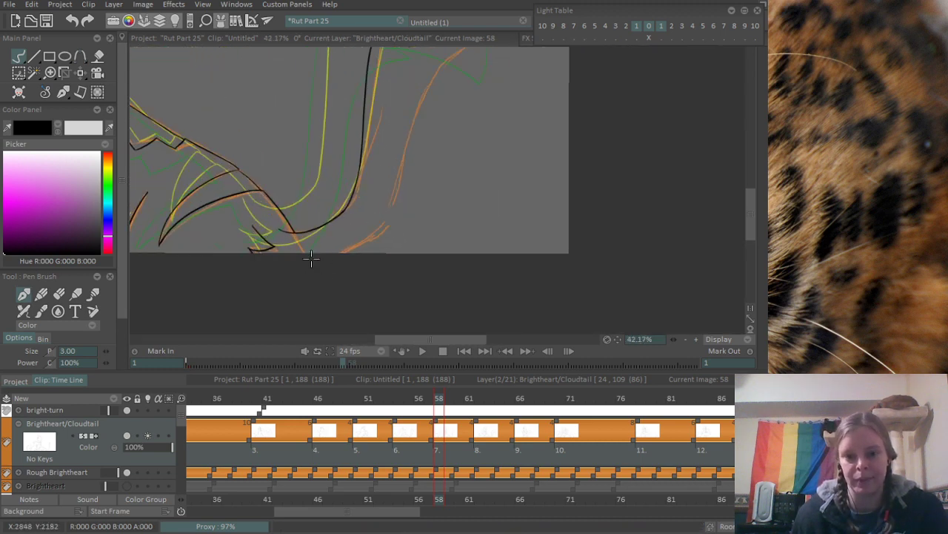
drag(312, 259, 409, 130)
key(ctrl+z)
drag(314, 258, 403, 149)
scroll(415, 119, up, 1)
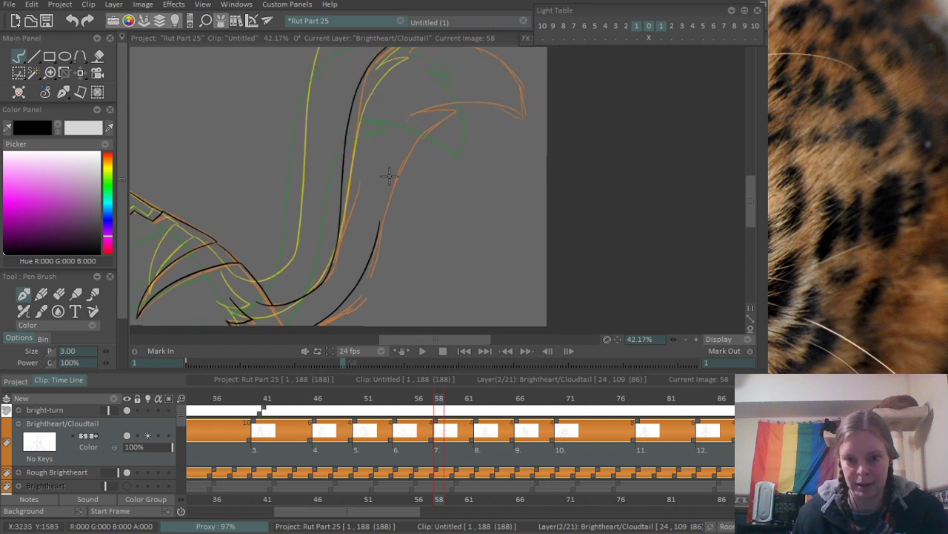
- Try to ink the tail's outer edge upward from the end of the lower stroke to the notch beneath the tail tip
drag(377, 243, 426, 111)
key(ctrl+z)
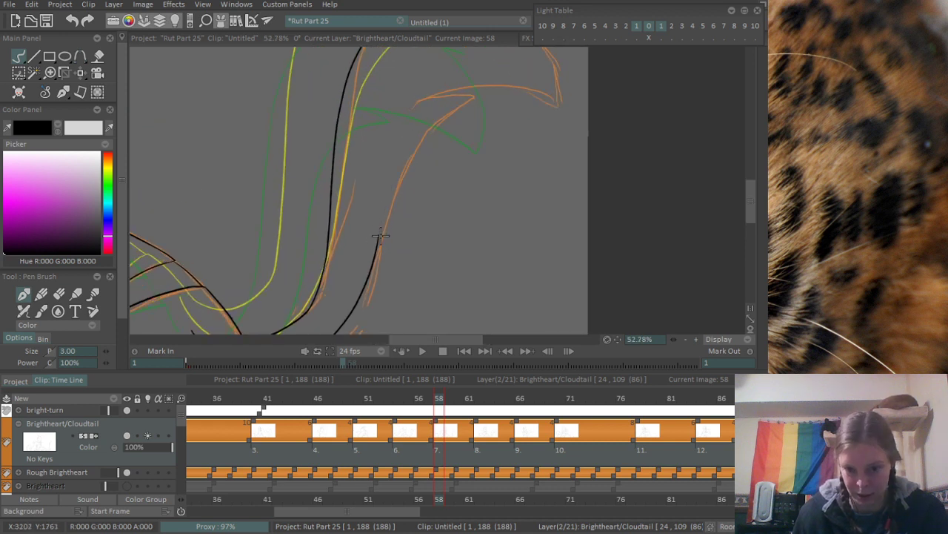
key(ctrl+z)
drag(379, 240, 445, 112)
key(ctrl+z)
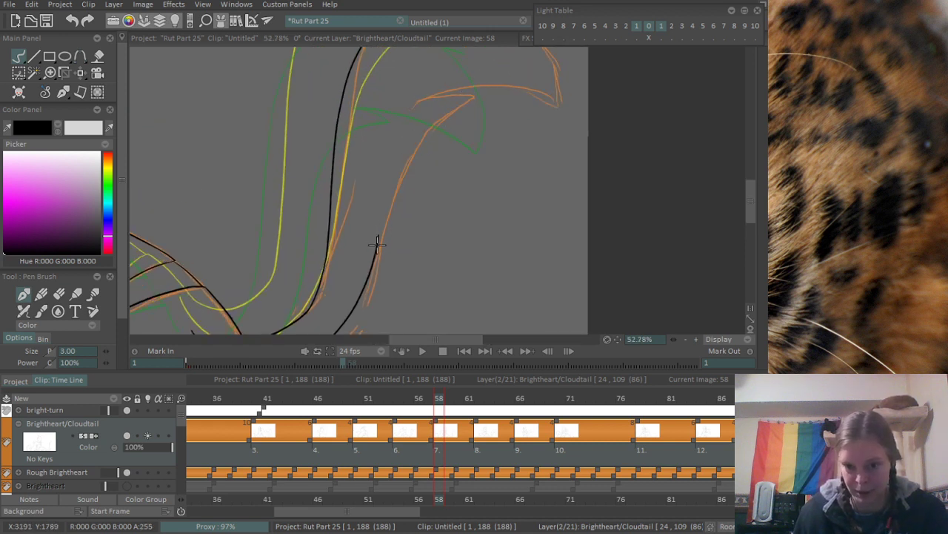
drag(378, 244, 454, 111)
key(ctrl+z)
drag(380, 239, 479, 93)
key(ctrl+z)
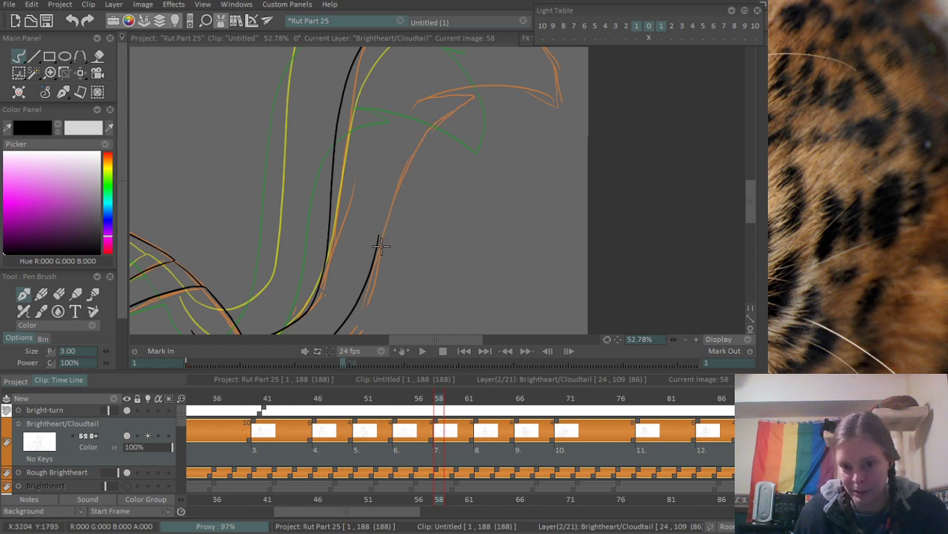
mouse_move(379, 245)
mouse_down()
mouse_move(381, 209)
mouse_move(470, 81)
mouse_up()
key(ctrl+z)
drag(380, 238, 486, 94)
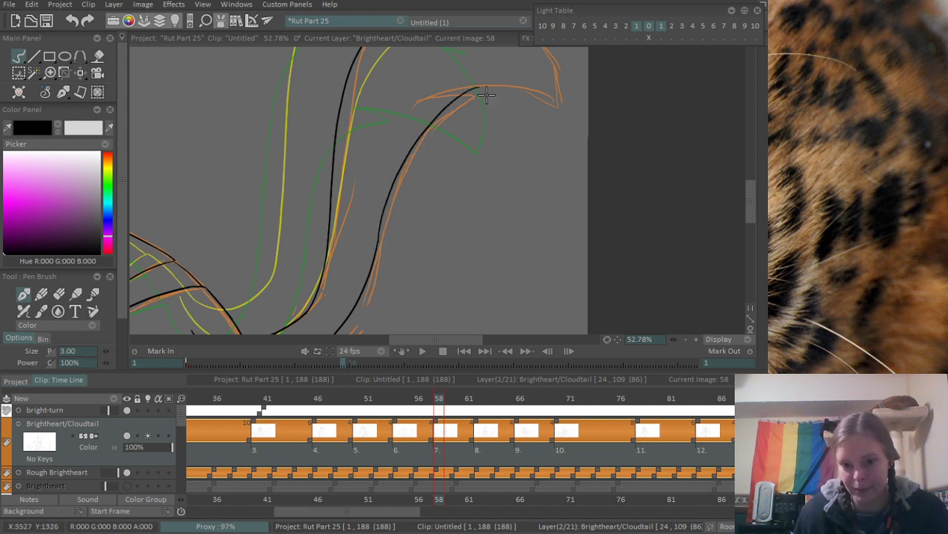
scroll(423, 129, up, 2)
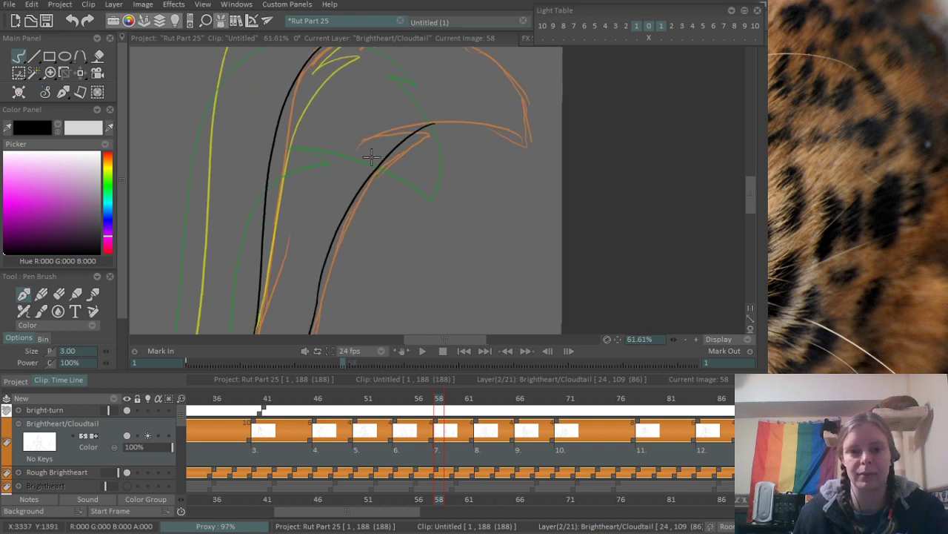
scroll(363, 186, down, 3)
scroll(357, 216, up, 3)
key(ctrl+z)
- Ink the upper part of the tail's outer edge from the notch beneath the tip down into the lower stroke, redoing it until it flows
mouse_move(420, 127)
mouse_down()
mouse_move(366, 166)
mouse_move(321, 312)
mouse_up()
key(ctrl+z)
key(ctrl+z)
drag(428, 123, 316, 321)
key(ctrl+z)
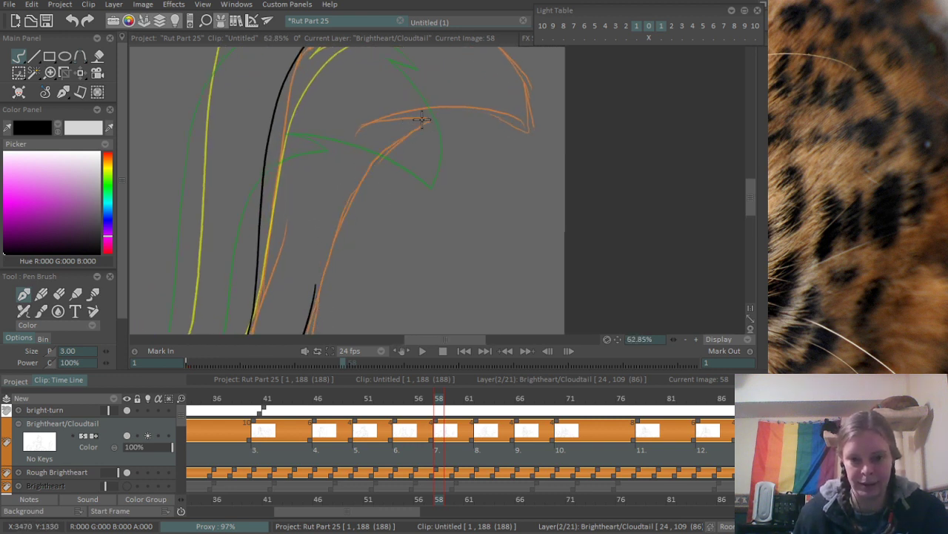
drag(420, 125, 317, 304)
drag(397, 144, 312, 252)
- Ink the short curved stroke that forms the upper side of the notch beneath the tail tip, redoing it until it fits
scroll(313, 252, up, 3)
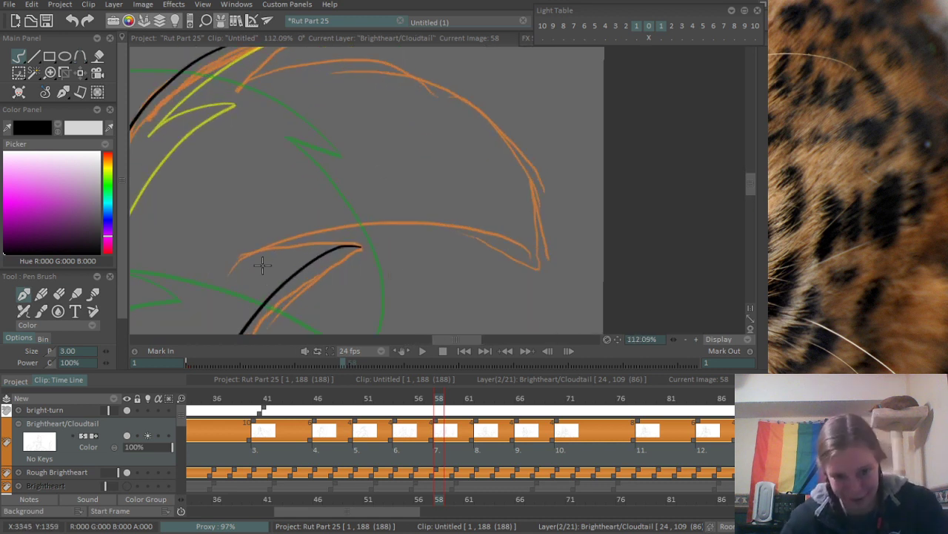
drag(234, 271, 370, 250)
key(ctrl+z)
drag(250, 257, 383, 249)
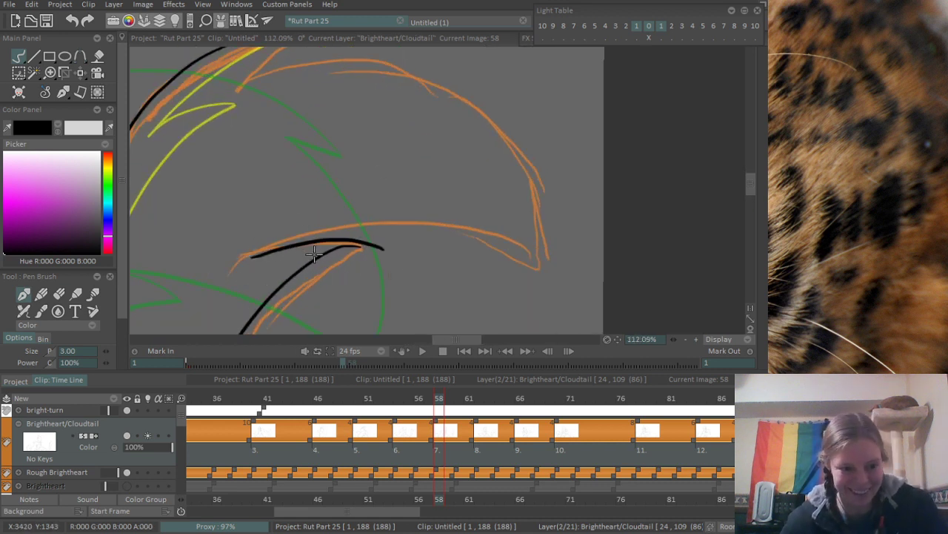
key(ctrl+z)
drag(262, 258, 376, 248)
key(ctrl+z)
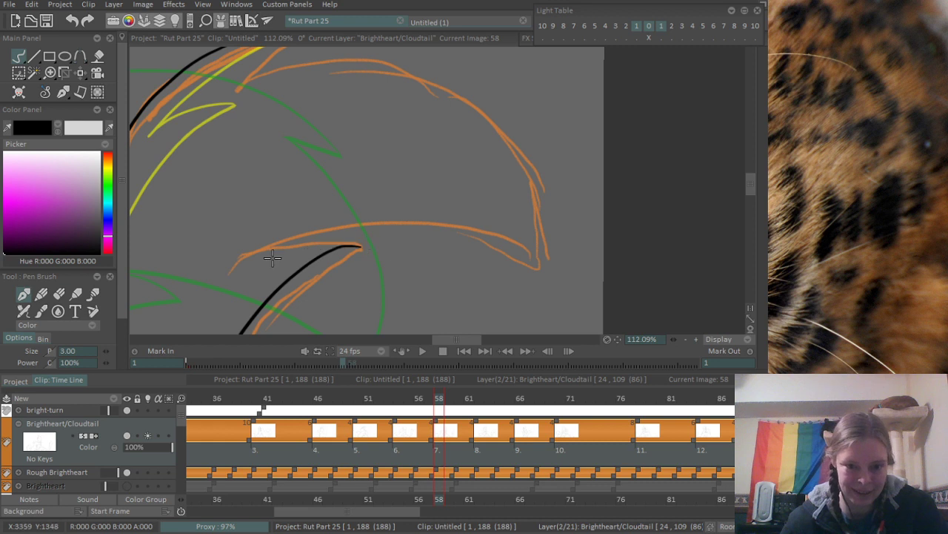
drag(263, 257, 369, 248)
- Erase the overlapping stroke ends at the join in the tail's outer edge and at the point of the notch
mouse_move(292, 320)
mouse_down()
mouse_move(377, 167)
mouse_move(348, 185)
mouse_up()
scroll(263, 317, up, 2)
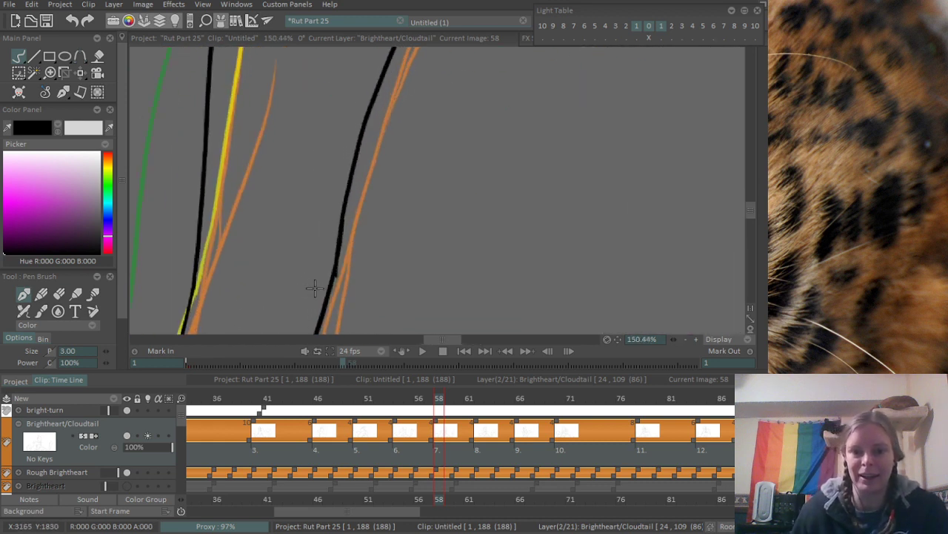
key(e)
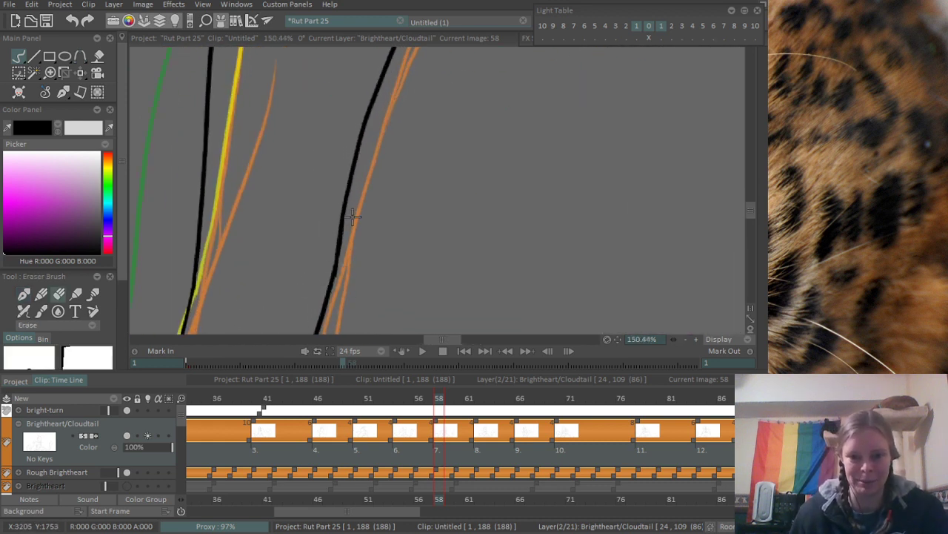
mouse_move(431, 127)
mouse_down()
mouse_move(378, 205)
mouse_move(352, 275)
mouse_move(332, 292)
mouse_up()
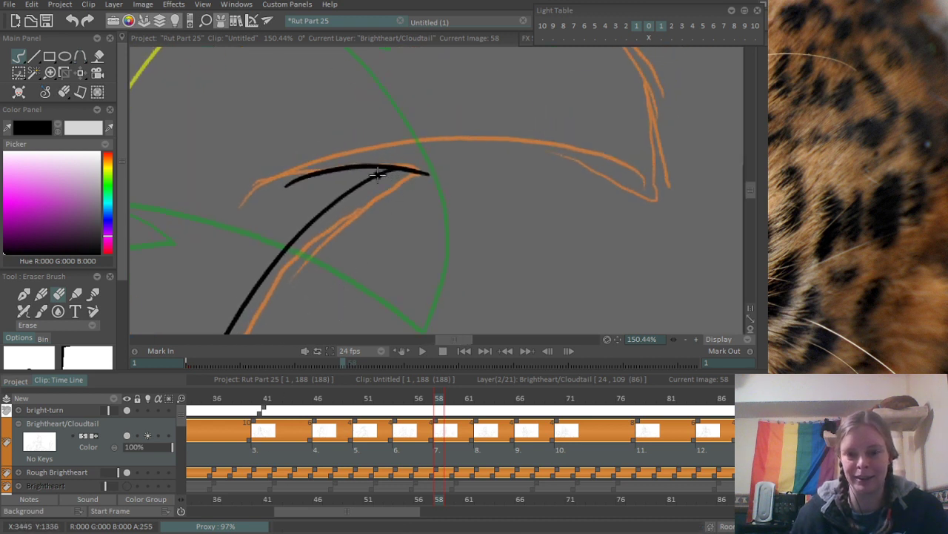
scroll(378, 175, up, 3)
drag(432, 171, 402, 182)
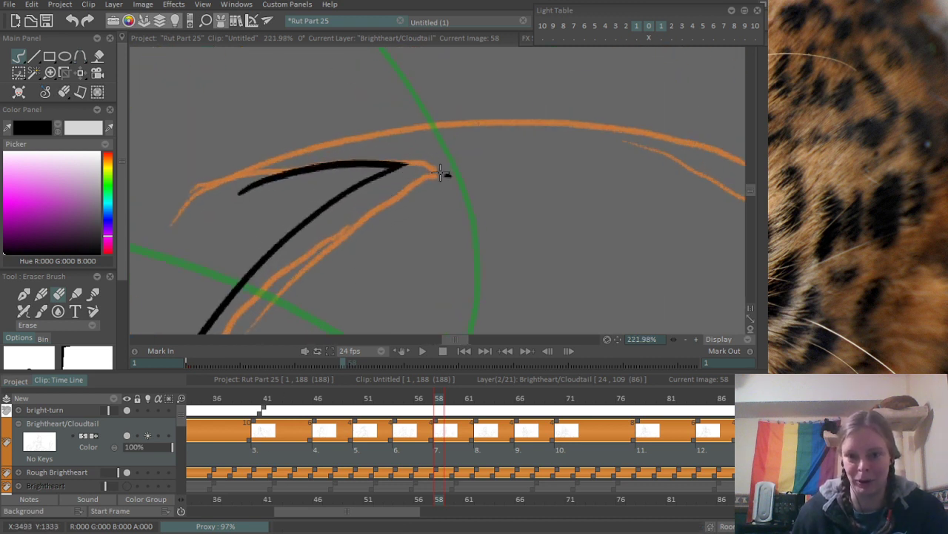
scroll(442, 200, down, 5)
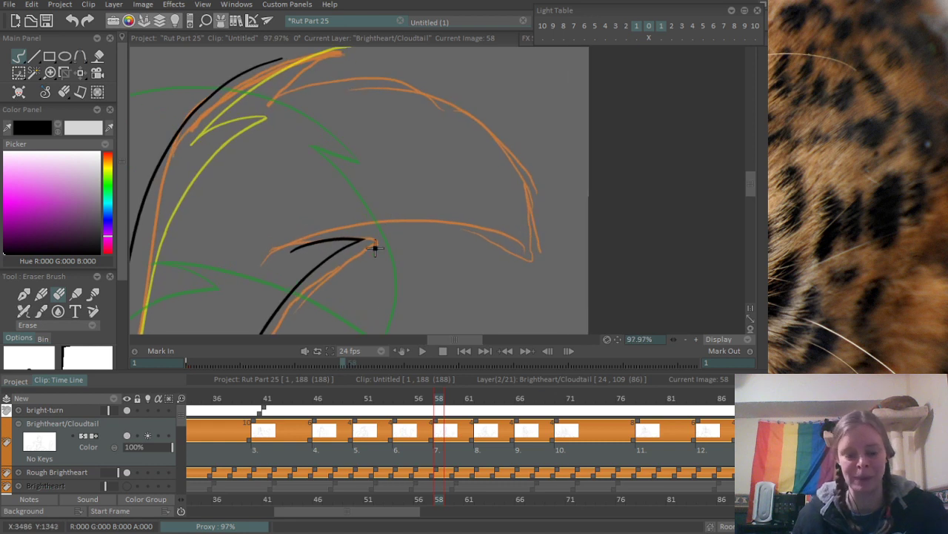
- Ink the underside curve of the tail tip from the notch to the tip's point
key(b)
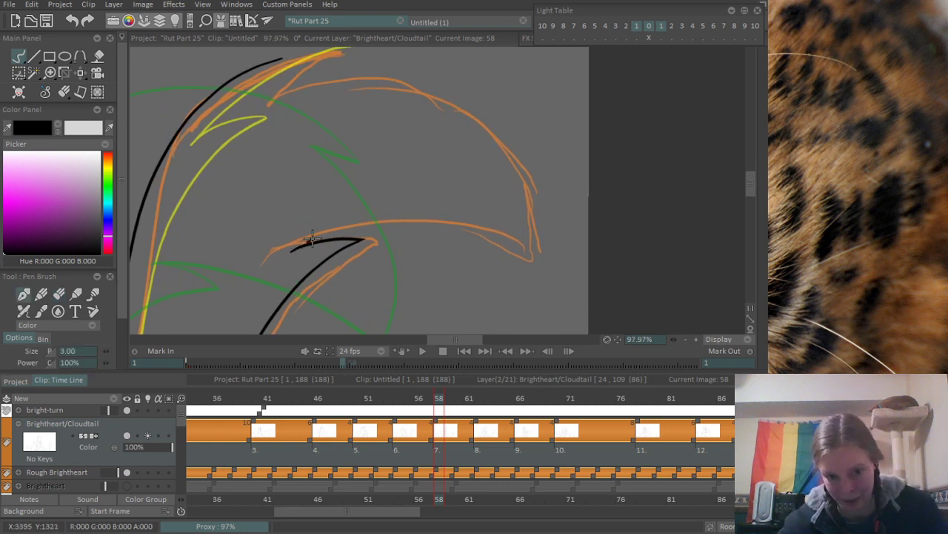
key(ctrl+z)
mouse_move(312, 239)
mouse_down()
mouse_move(474, 226)
mouse_move(531, 260)
mouse_up()
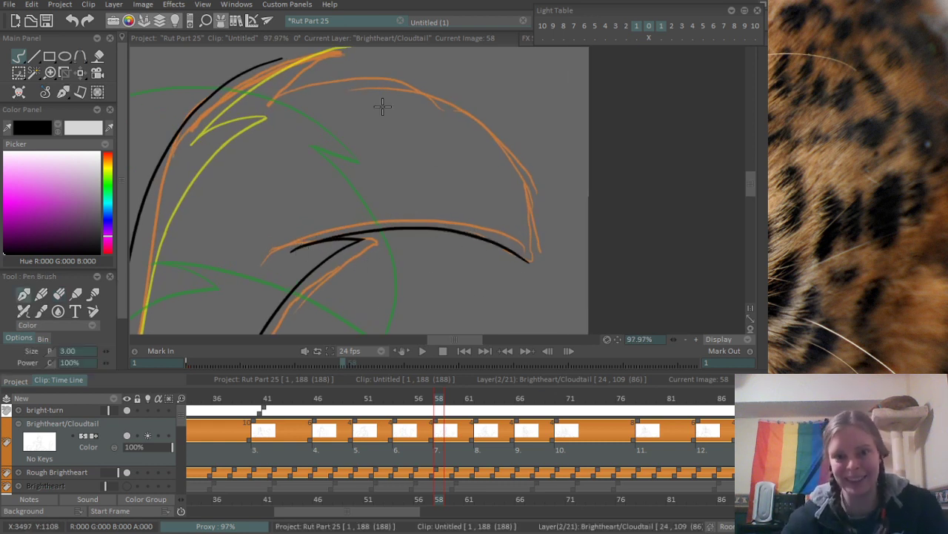
- Ink the large arched top curve of the tail tip down past its point, redoing it with a rounder arc
mouse_move(278, 90)
mouse_down()
mouse_move(362, 77)
mouse_move(557, 313)
mouse_up()
key(ctrl+z)
drag(277, 85, 519, 279)
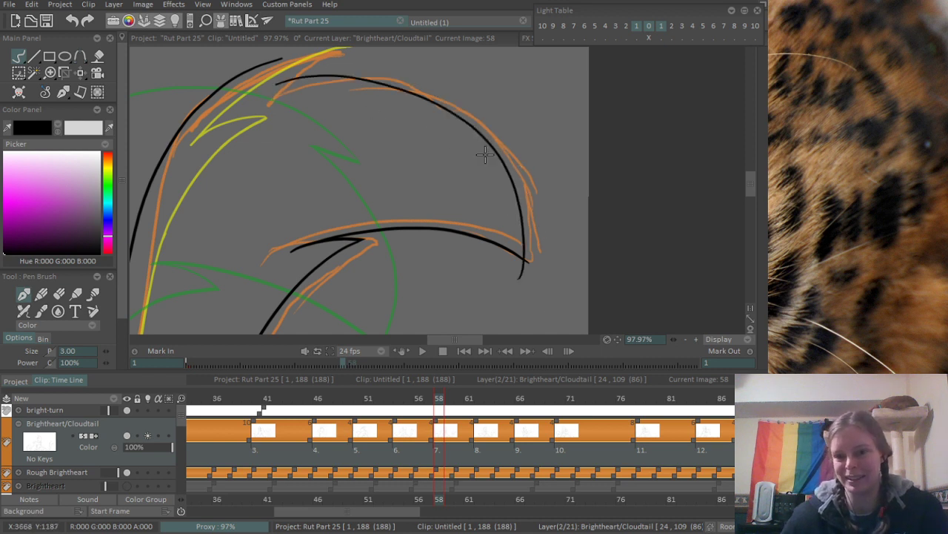
key(ctrl+z)
drag(273, 84, 509, 284)
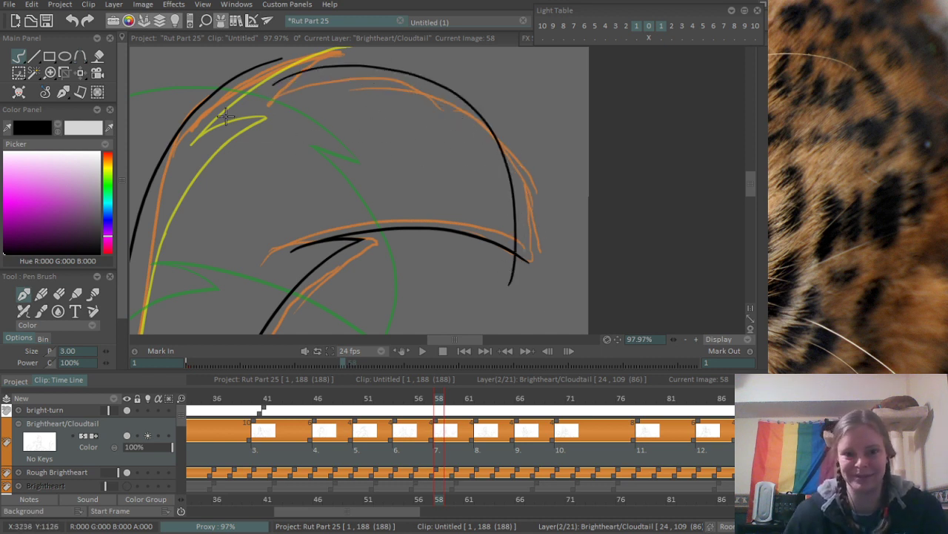
- Ink the diagonal fur notch atop the tail, and extend the inner edge line to meet its upper point
scroll(226, 116, up, 4)
drag(310, 228, 420, 139)
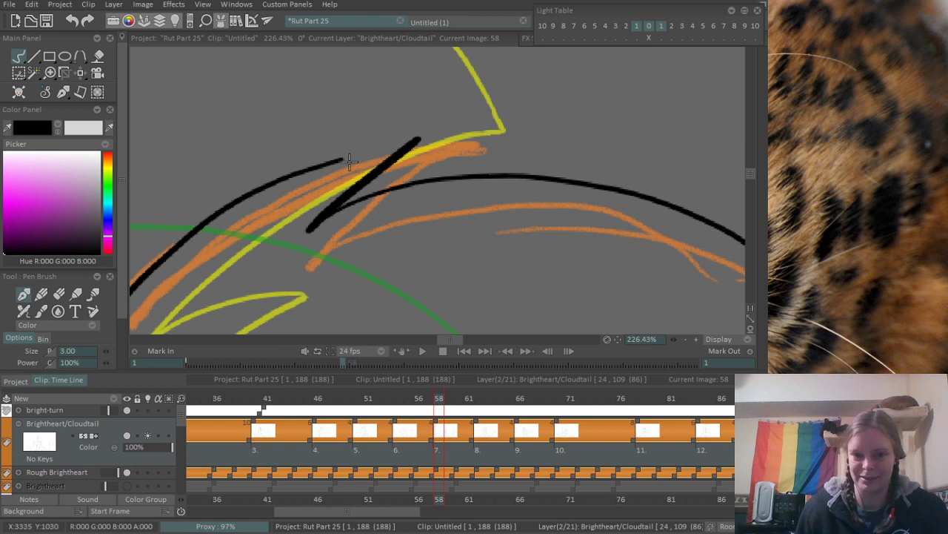
drag(349, 161, 421, 144)
key(ctrl+z)
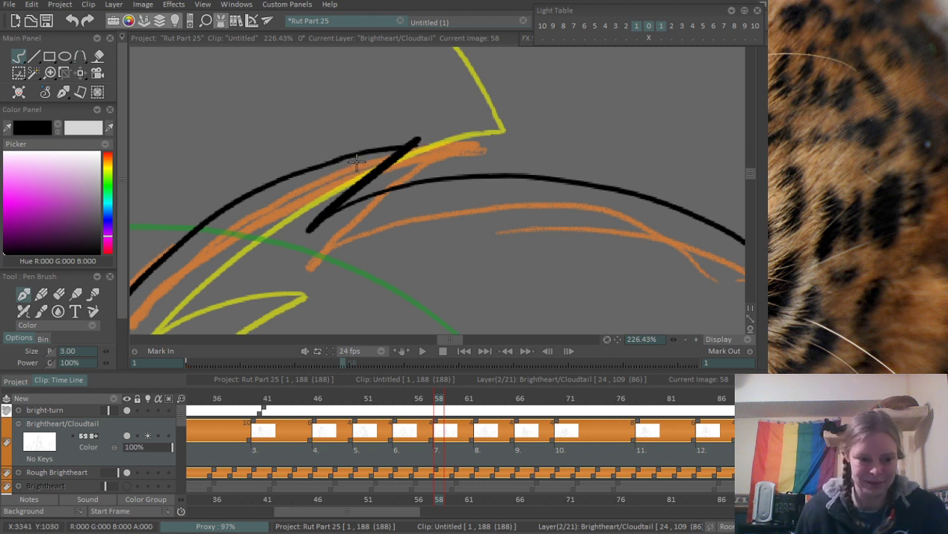
key(ctrl+z)
drag(325, 161, 419, 139)
- Erase the stroke ends overshooting the corners of the upper fur notch and the tail tip's point
key(e)
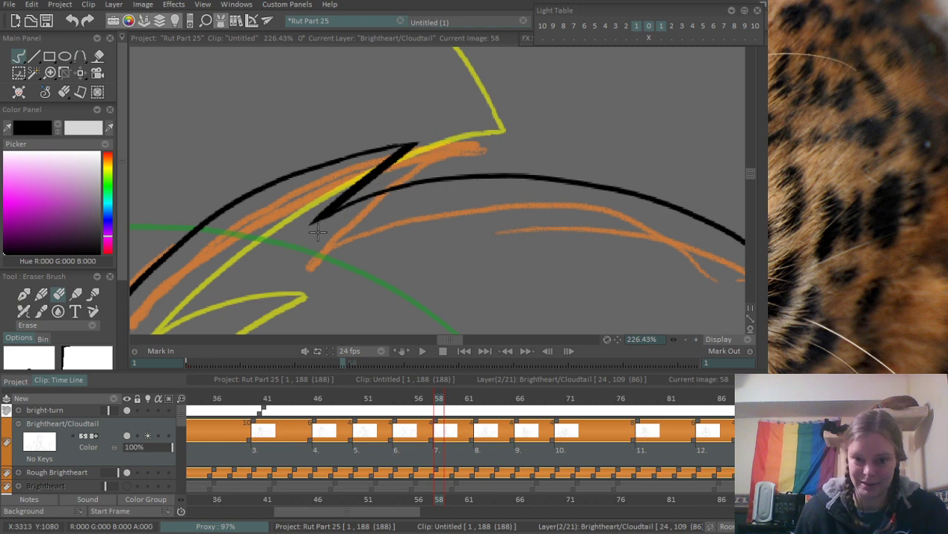
scroll(361, 223, down, 5)
scroll(375, 301, up, 5)
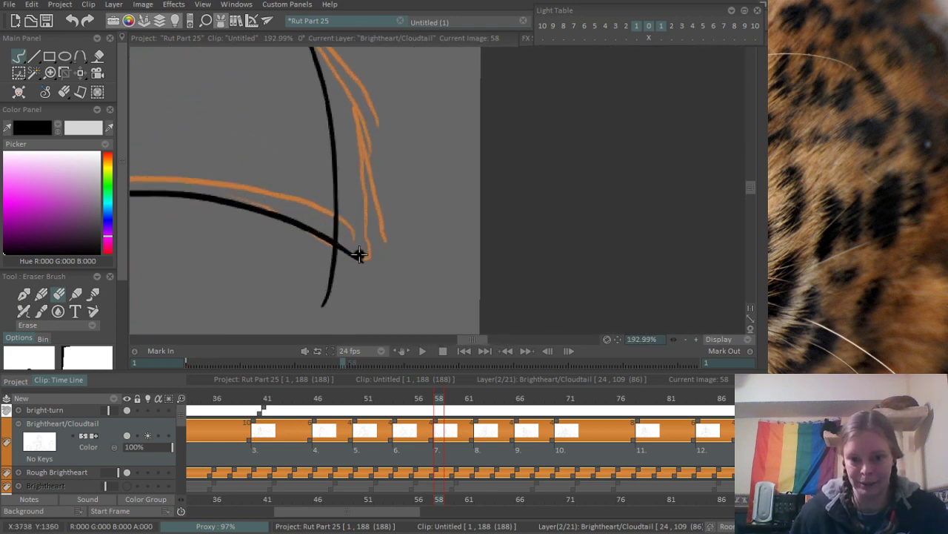
drag(359, 254, 368, 269)
drag(357, 228, 347, 229)
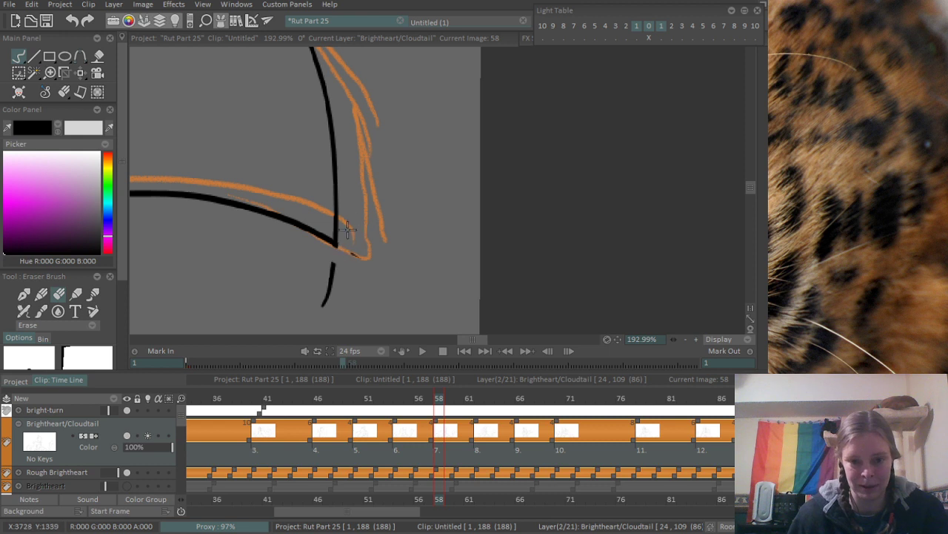
drag(346, 277, 334, 264)
scroll(375, 162, down, 3)
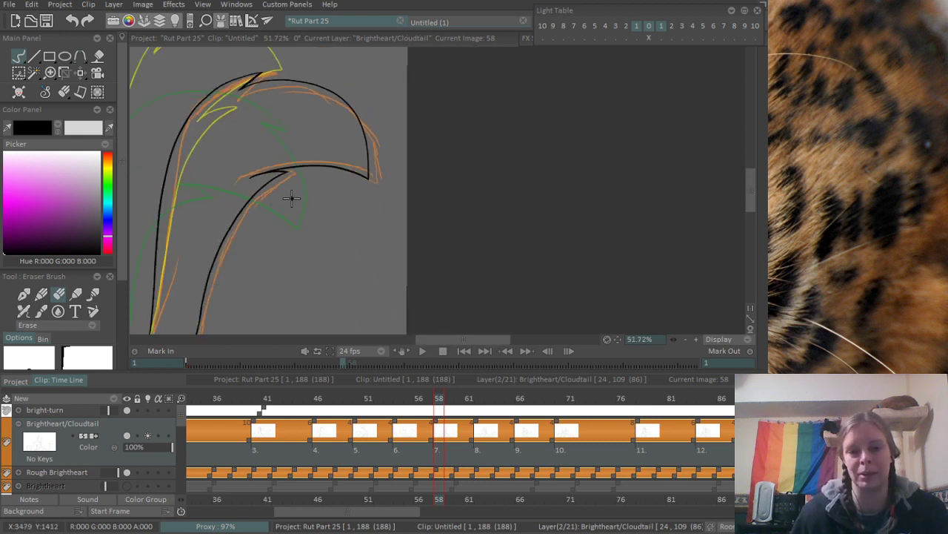
- Thicken the tail tip's underside curve where it leaves the notch with overlapping pen strokes, redoing those that do not blend
scroll(291, 199, up, 2)
drag(364, 152, 359, 218)
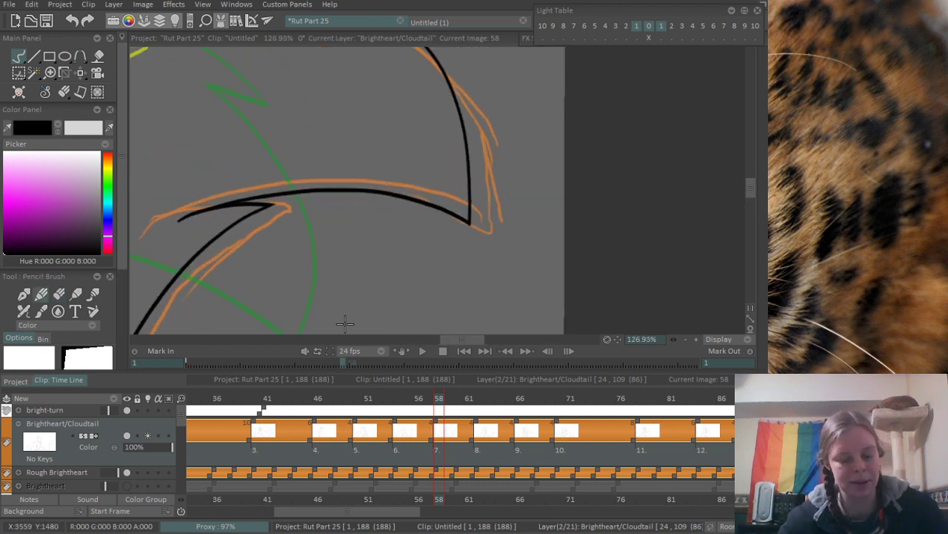
key(b)
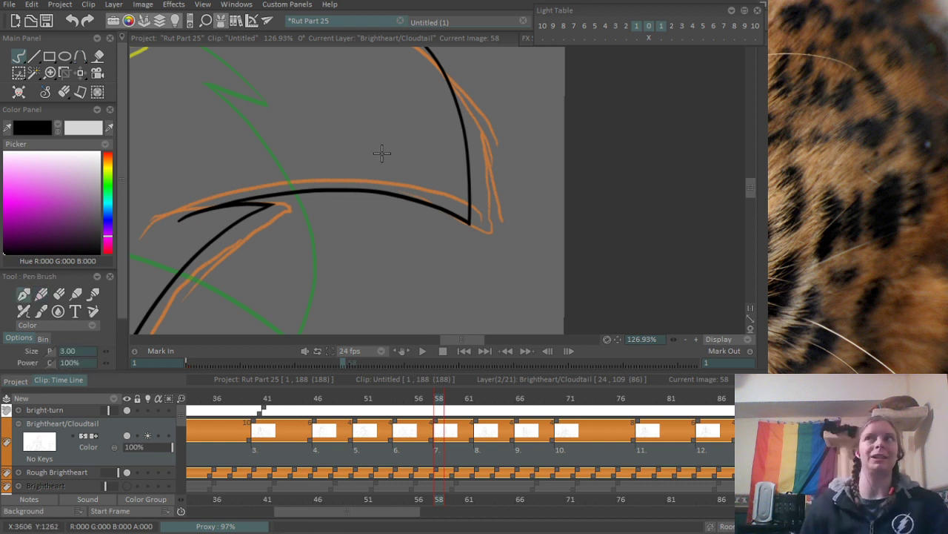
scroll(322, 195, up, 5)
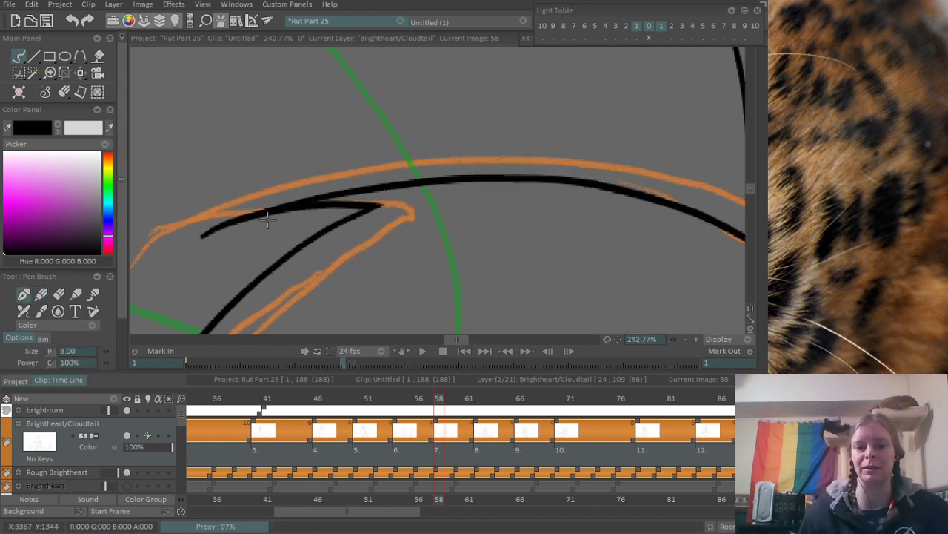
drag(363, 191, 400, 189)
key(ctrl+z)
drag(245, 211, 385, 186)
key(ctrl+z)
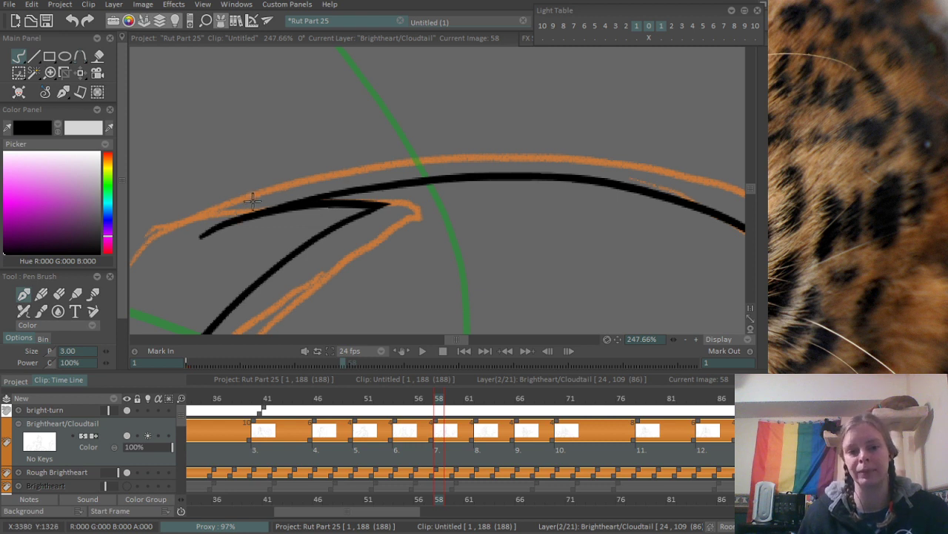
drag(263, 202, 392, 178)
key(ctrl+z)
drag(307, 198, 447, 177)
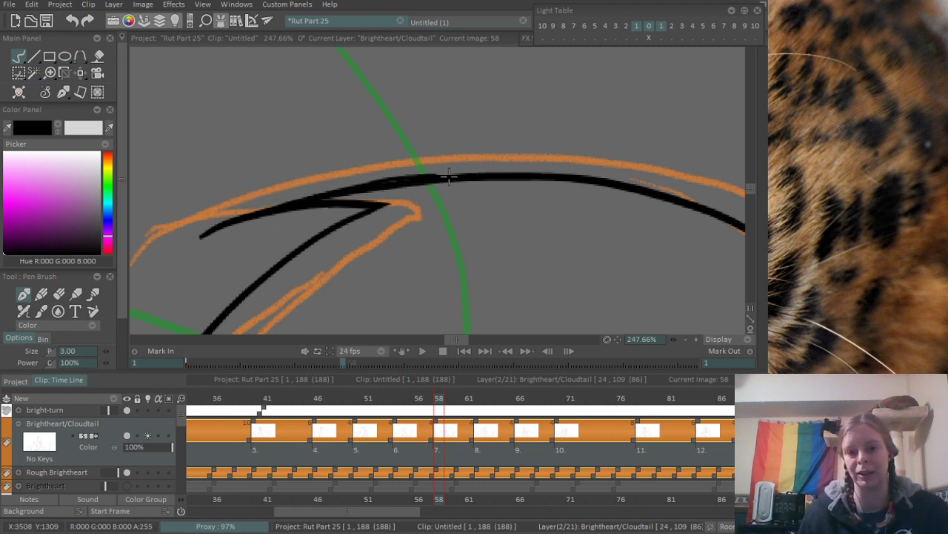
key(ctrl+z)
drag(378, 182, 511, 176)
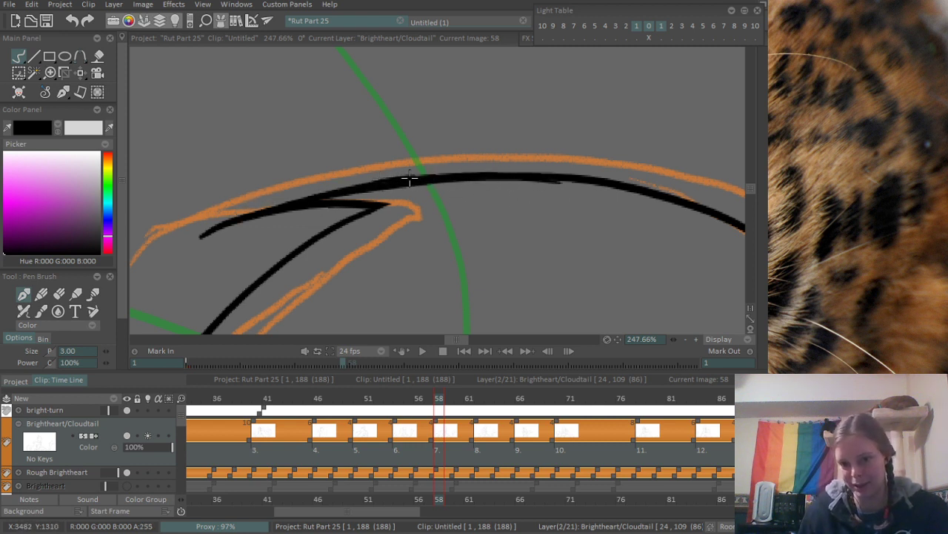
key(ctrl+z)
drag(377, 185, 529, 177)
drag(451, 176, 565, 176)
drag(677, 244, 370, 230)
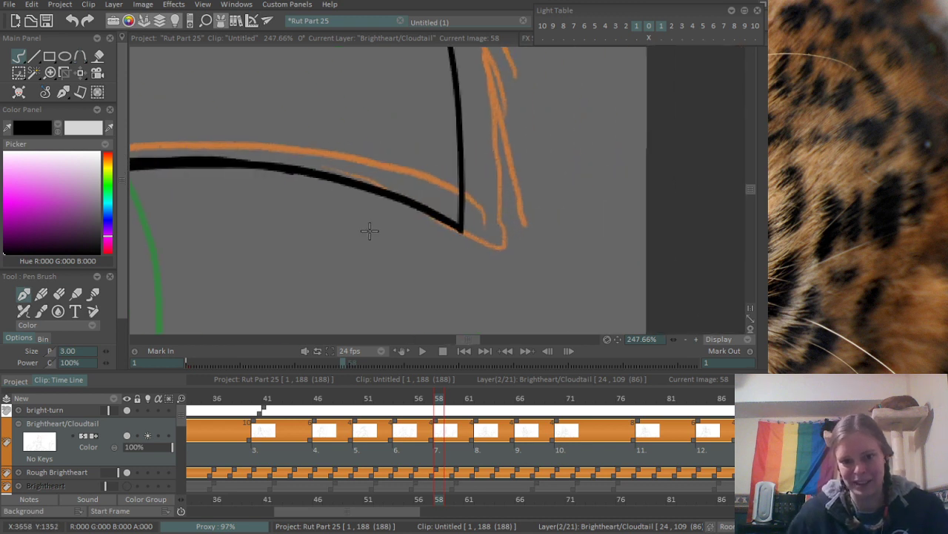
- Try to blend the thickened underside curve onward to the tail tip's point with further pen strokes
drag(300, 162, 381, 168)
key(ctrl+z)
mouse_move(224, 164)
mouse_down()
mouse_move(362, 182)
mouse_move(283, 161)
mouse_move(389, 173)
mouse_move(489, 207)
mouse_up()
key(ctrl+z)
key(ctrl+z)
mouse_move(361, 172)
mouse_down()
mouse_move(500, 206)
mouse_move(538, 232)
mouse_up()
key(ctrl+z)
key(ctrl+z)
scroll(486, 170, down, 8)
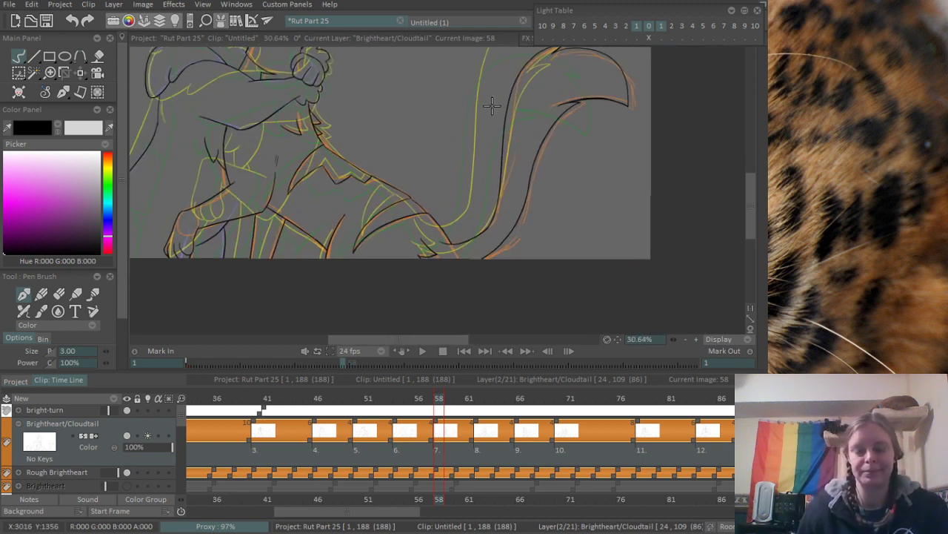
- Ink the jagged fur edge of the hugging cat's head with two notches, rising from the shoulder line toward the ear's base
drag(437, 176, 432, 197)
drag(421, 156, 426, 242)
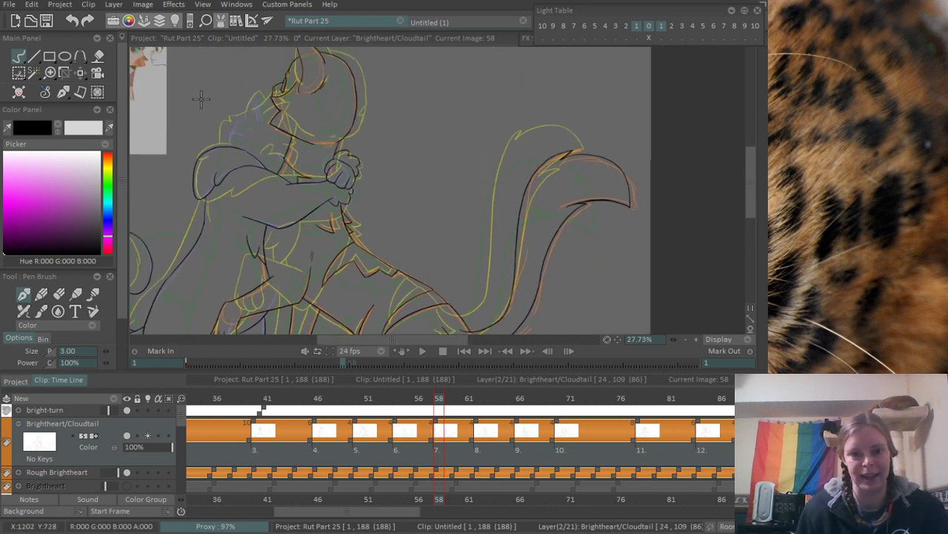
scroll(201, 99, up, 7)
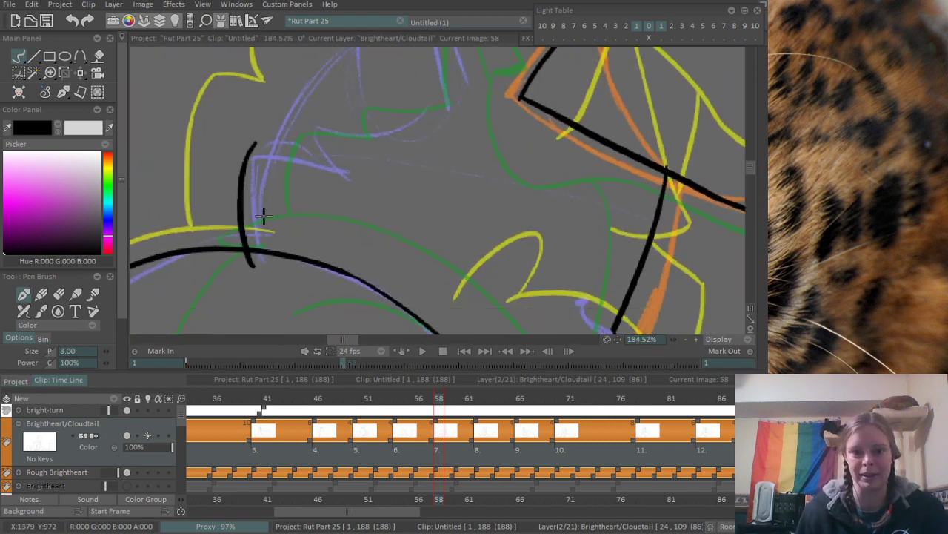
drag(274, 186, 240, 172)
mouse_move(252, 139)
mouse_down()
mouse_move(226, 172)
mouse_move(192, 171)
mouse_move(232, 200)
mouse_move(226, 143)
mouse_move(300, 154)
mouse_move(359, 132)
mouse_up()
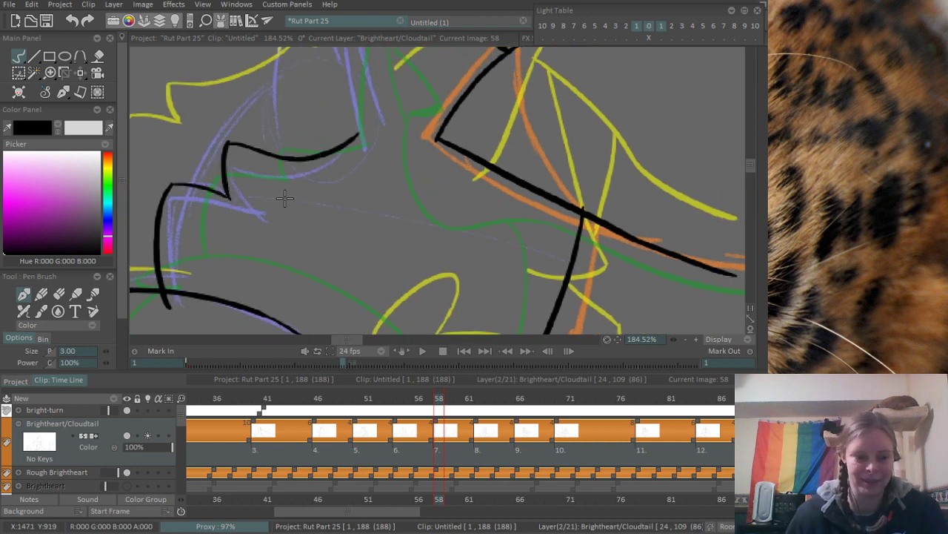
- Erase the overshooting end of the fur edge where it crosses the shoulder line
mouse_move(200, 276)
mouse_down()
mouse_move(251, 250)
mouse_move(244, 257)
mouse_up()
scroll(251, 250, up, 2)
key(e)
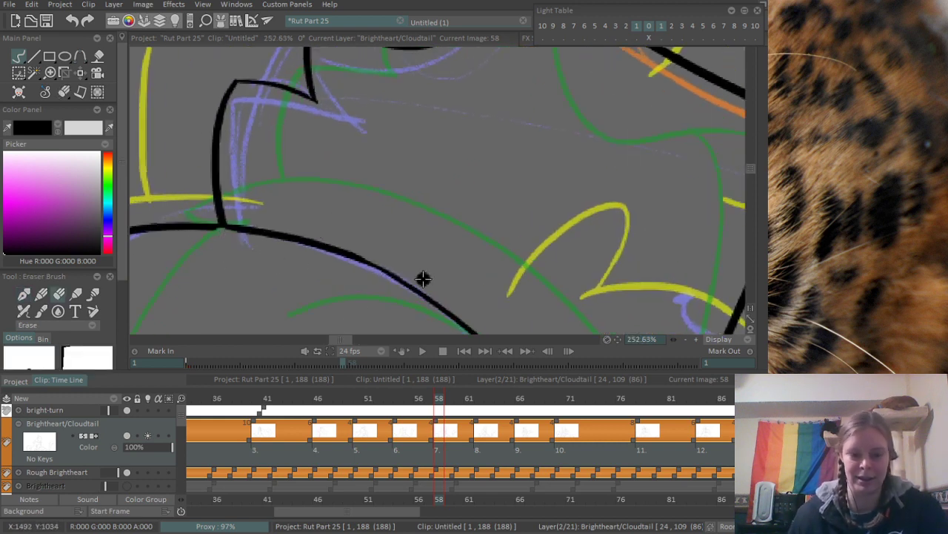
scroll(238, 270, down, 2)
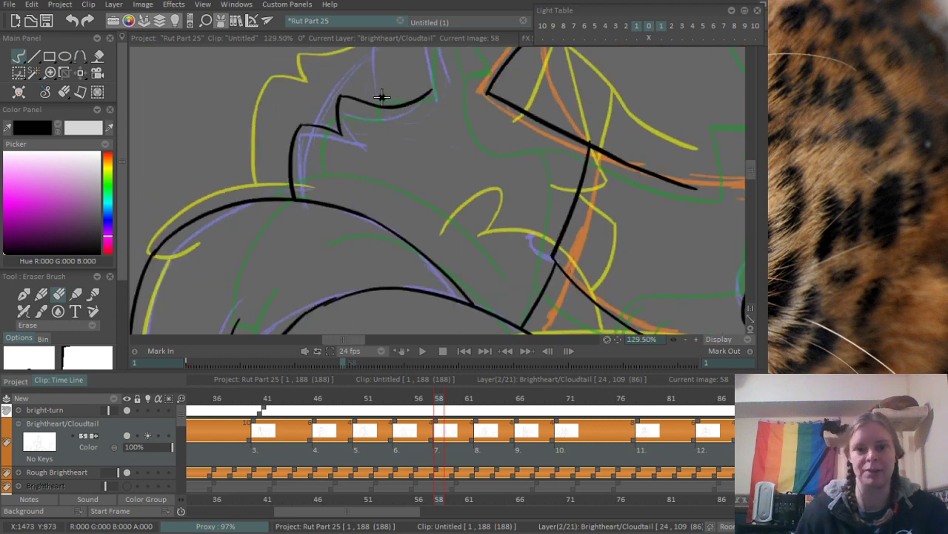
- Ink the hugging cat's ear with a curved outer edge up to the tip and an inner edge back down, redoing ill-fitting strokes
mouse_move(381, 96)
mouse_down()
mouse_move(288, 171)
mouse_move(379, 217)
mouse_up()
key(b)
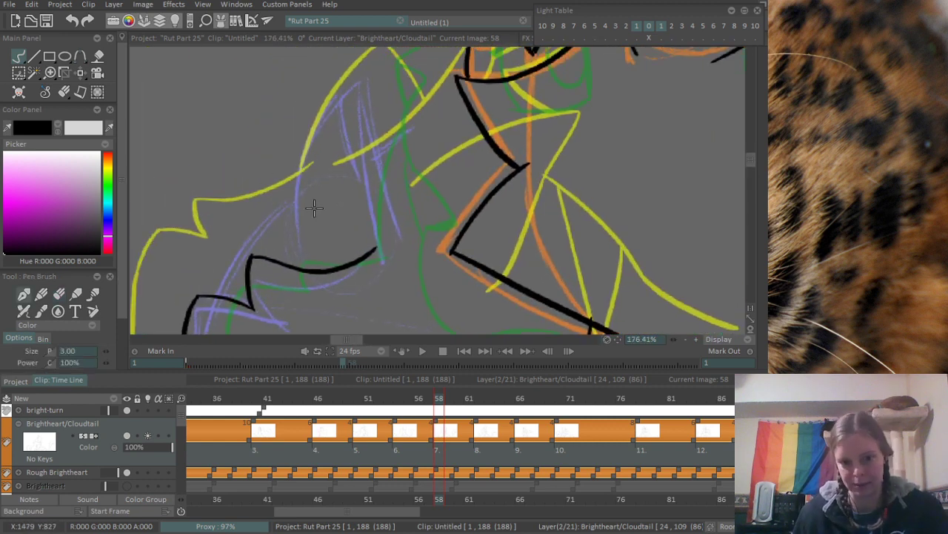
drag(298, 235, 395, 83)
key(ctrl+z)
mouse_move(297, 235)
mouse_down()
mouse_move(380, 79)
mouse_move(399, 211)
mouse_up()
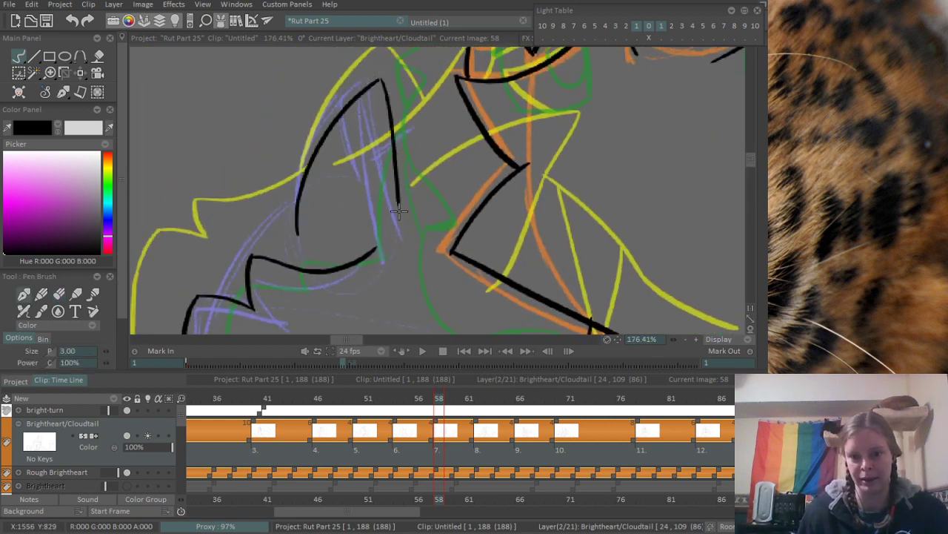
key(ctrl+z)
drag(382, 77, 397, 216)
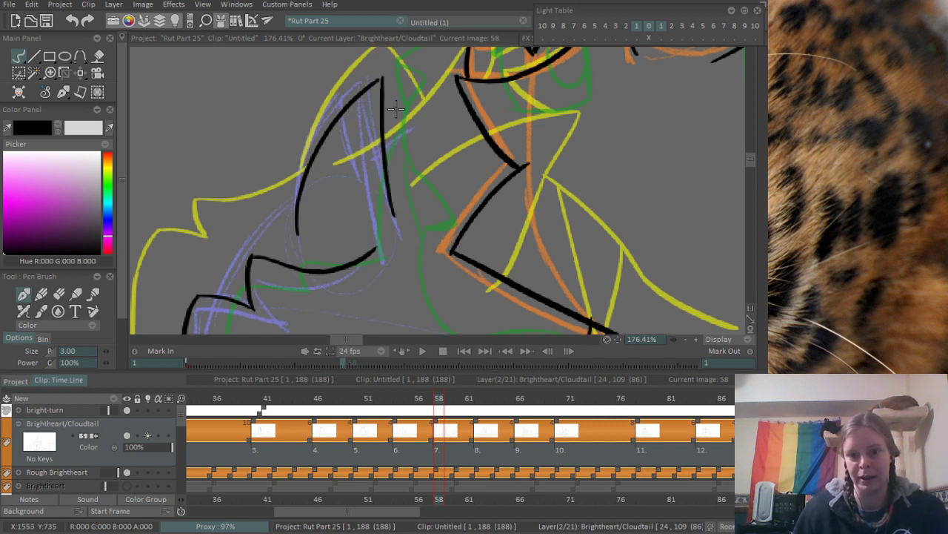
- Ink the ear's far edge, a short head line to the other cat's face, and the back-of-head curve below the ear
mouse_move(382, 77)
mouse_down()
mouse_move(407, 165)
mouse_move(471, 104)
mouse_up()
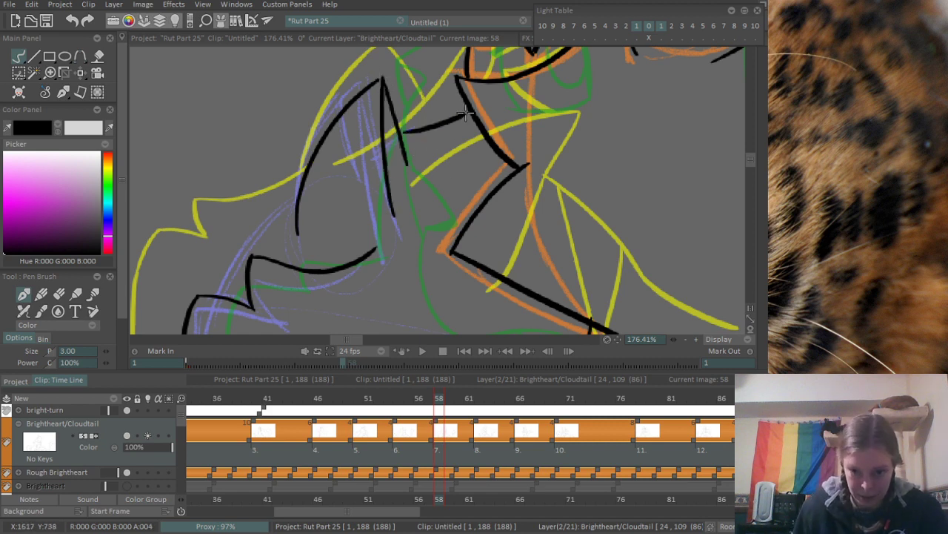
key(ctrl+z)
drag(400, 138, 471, 99)
key(ctrl+z)
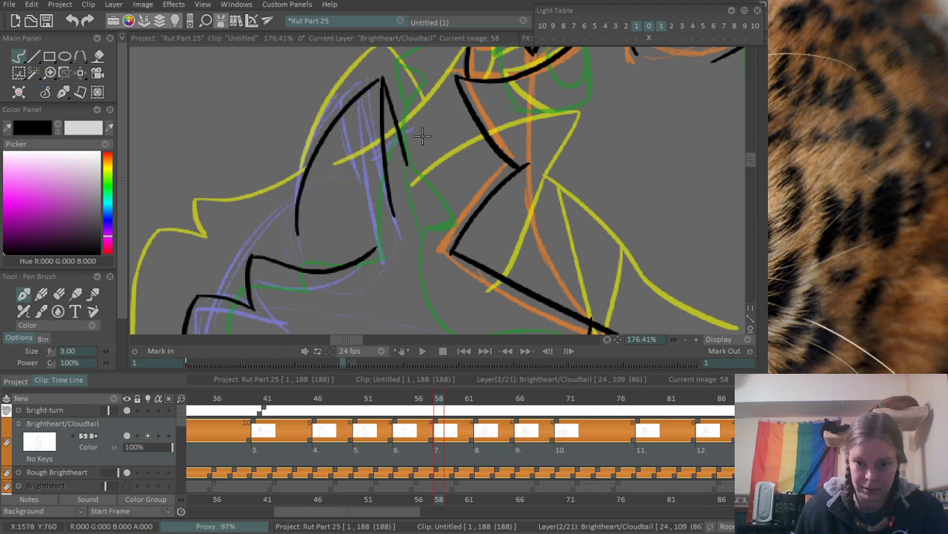
drag(402, 138, 459, 104)
drag(241, 267, 343, 143)
- Review the whole drawing, and play the animation from frame 46 repeatedly to check how the inked frames move
drag(418, 109, 395, 176)
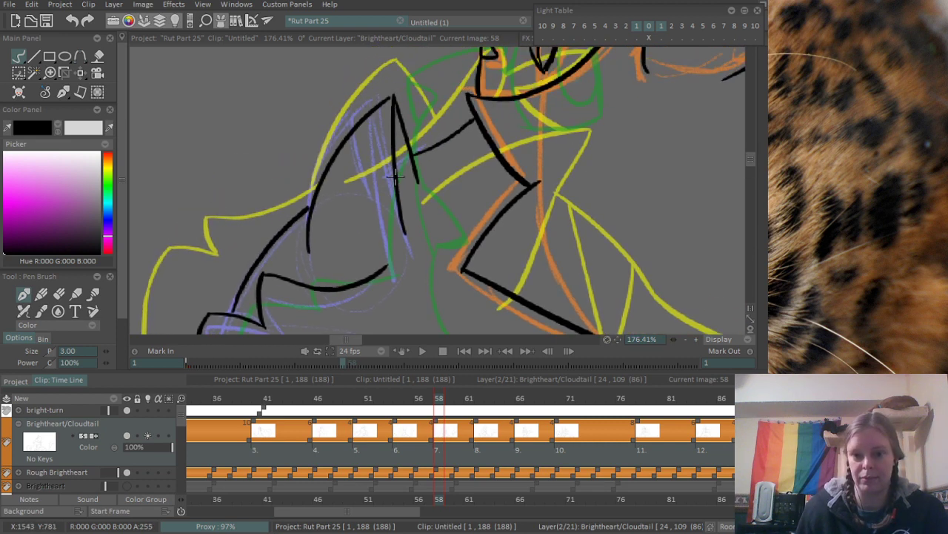
mouse_move(367, 129)
mouse_down()
mouse_move(392, 186)
mouse_move(175, 297)
mouse_up()
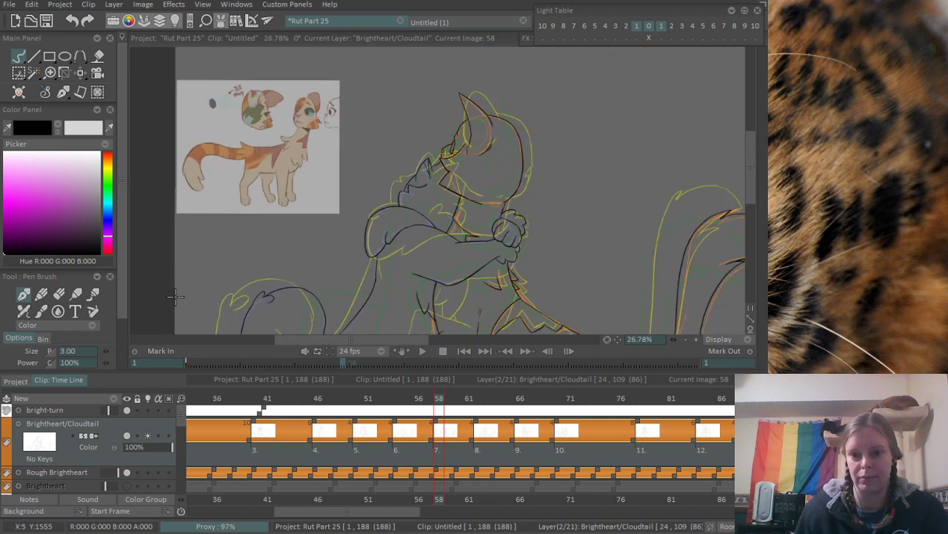
drag(454, 243, 384, 137)
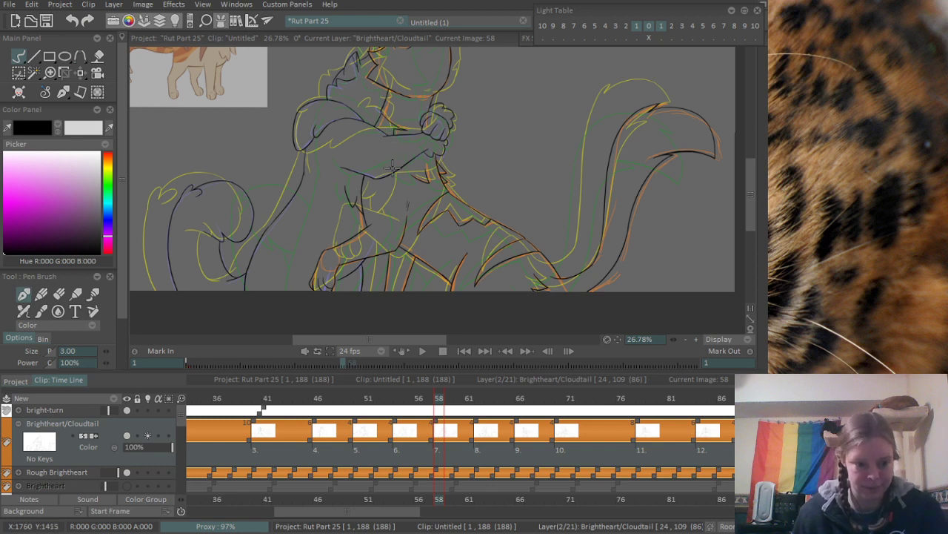
scroll(399, 164, down, 2)
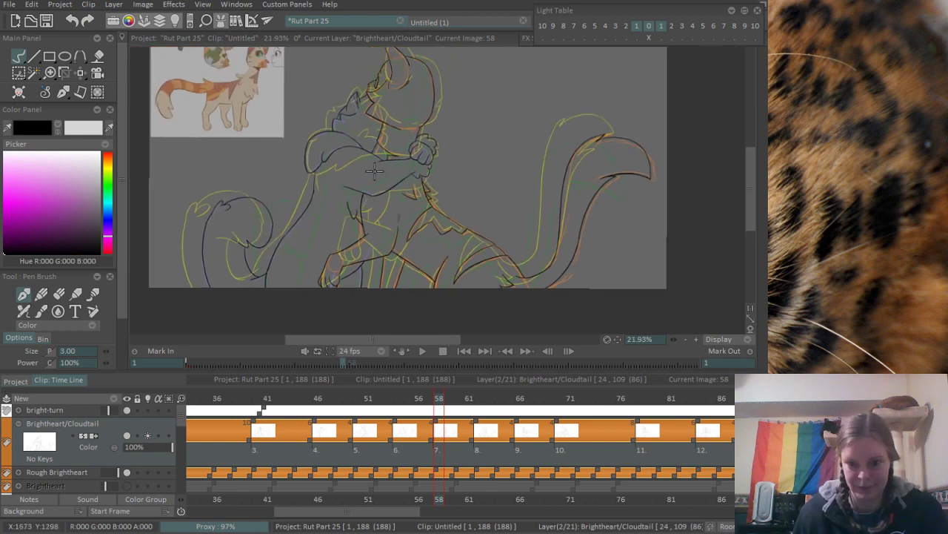
scroll(366, 199, down, 1)
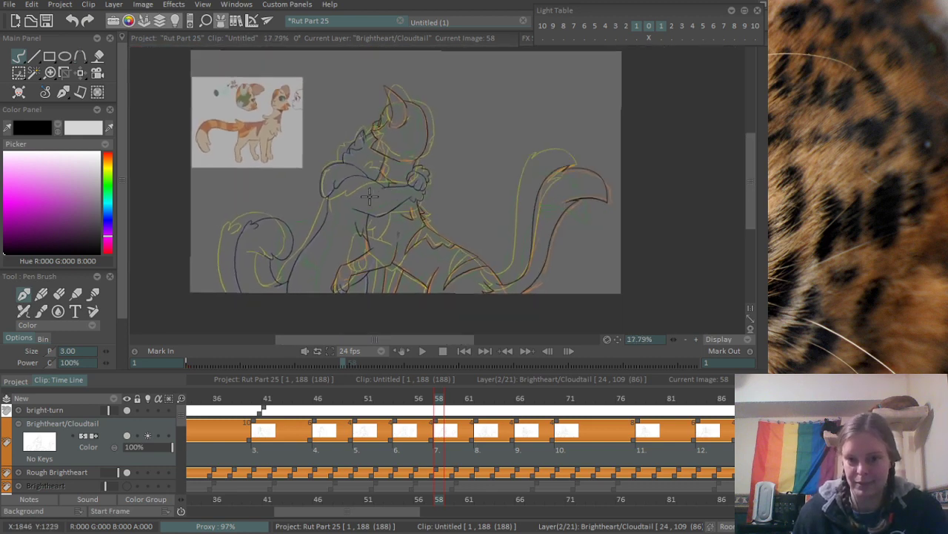
mouse_move(423, 399)
mouse_down()
mouse_move(508, 398)
mouse_move(476, 410)
mouse_move(319, 404)
mouse_up()
key(Return)
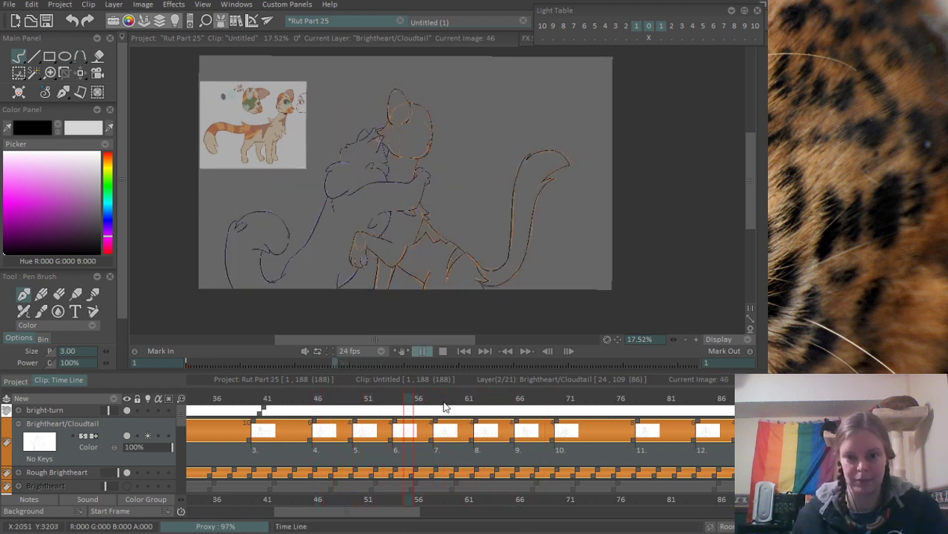
key(Return)
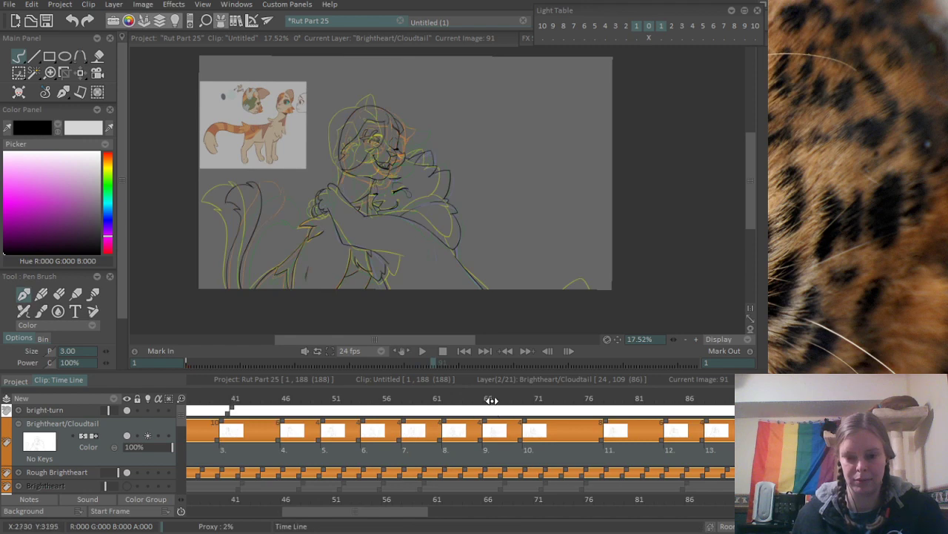
drag(493, 398, 583, 395)
key(Return)
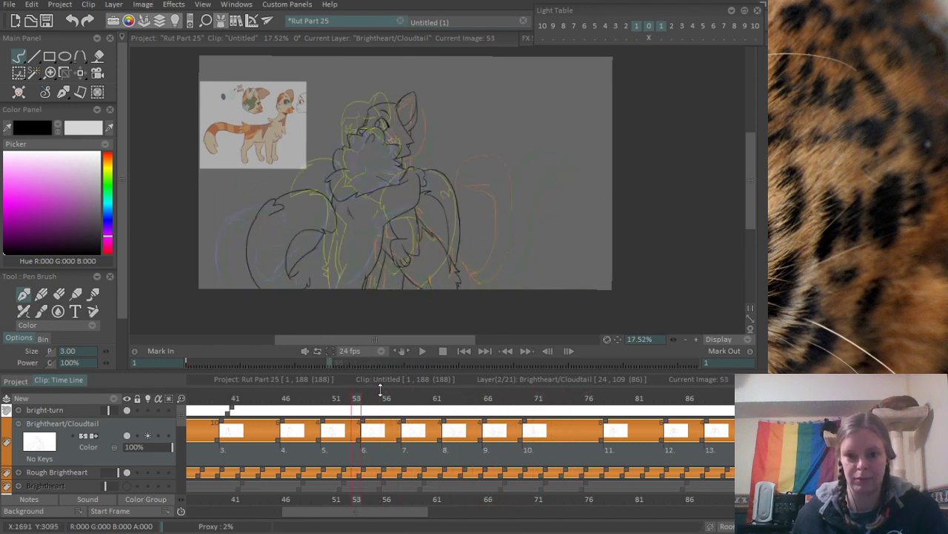
- On frame 62, ink the short back-of-head line from the other cat's cheek fur down to the paws, redoing ill-fitting strokes
key(Return)
click(428, 396)
drag(428, 396, 445, 397)
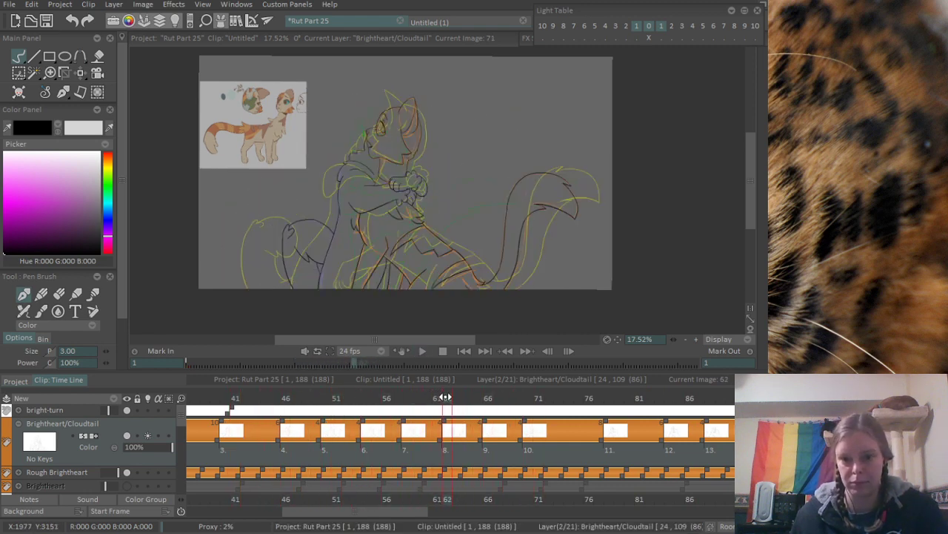
scroll(508, 151, up, 6)
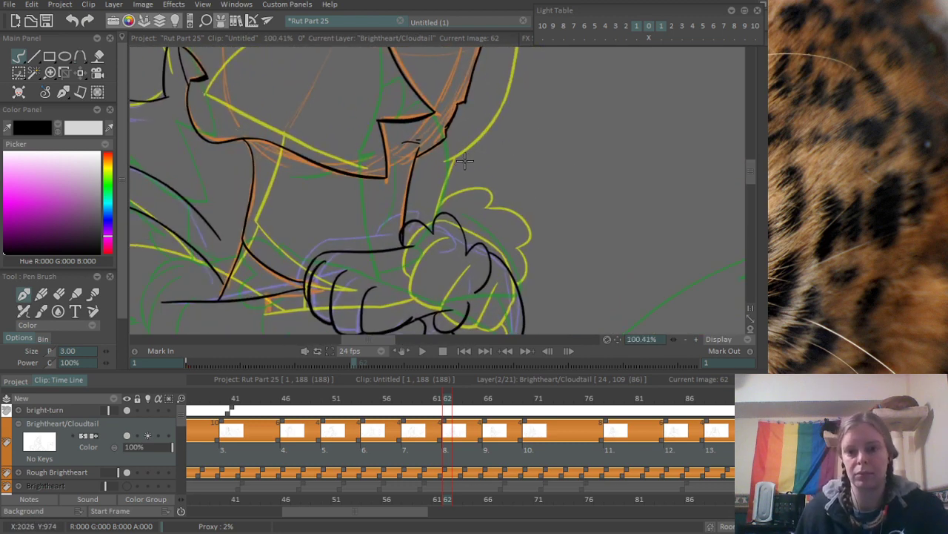
scroll(509, 141, down, 4)
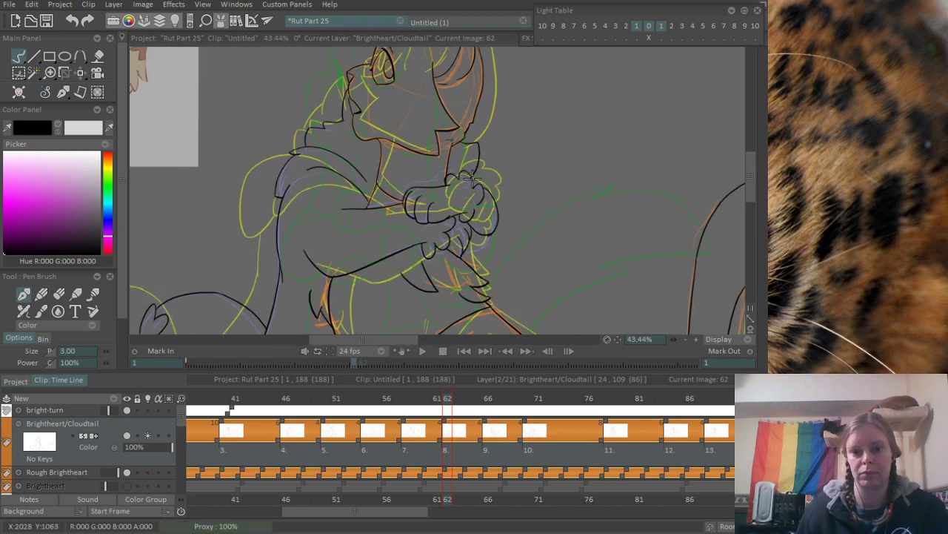
scroll(535, 208, up, 3)
key(ctrl+z)
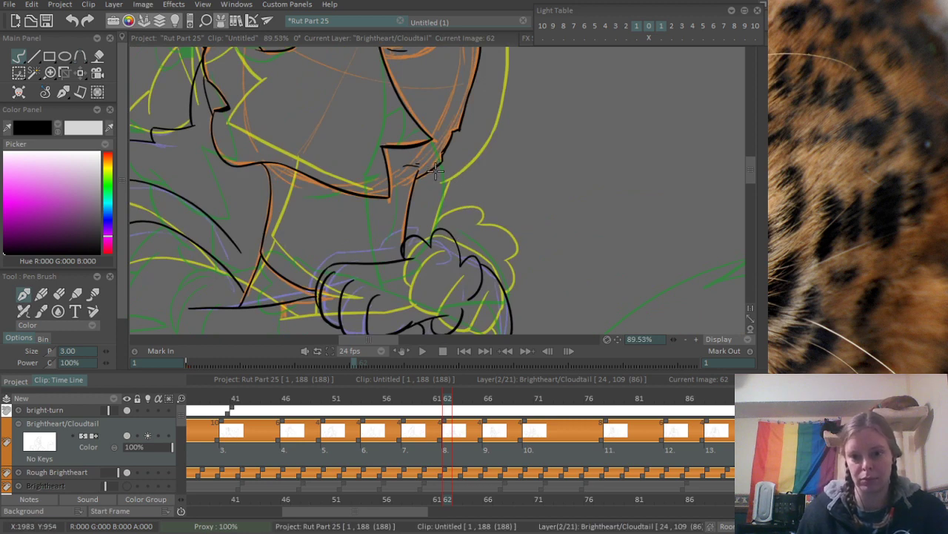
drag(447, 151, 437, 221)
key(ctrl+z)
drag(447, 149, 433, 226)
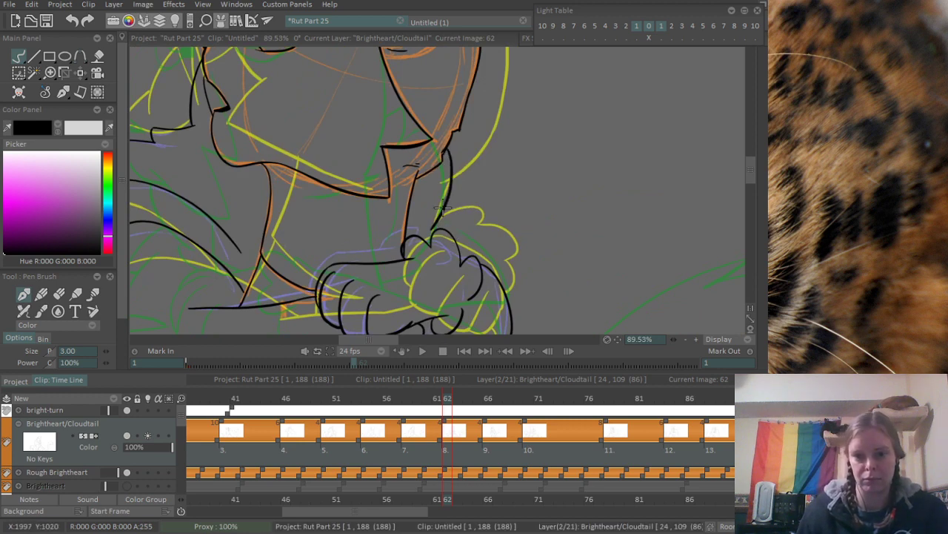
scroll(498, 179, down, 5)
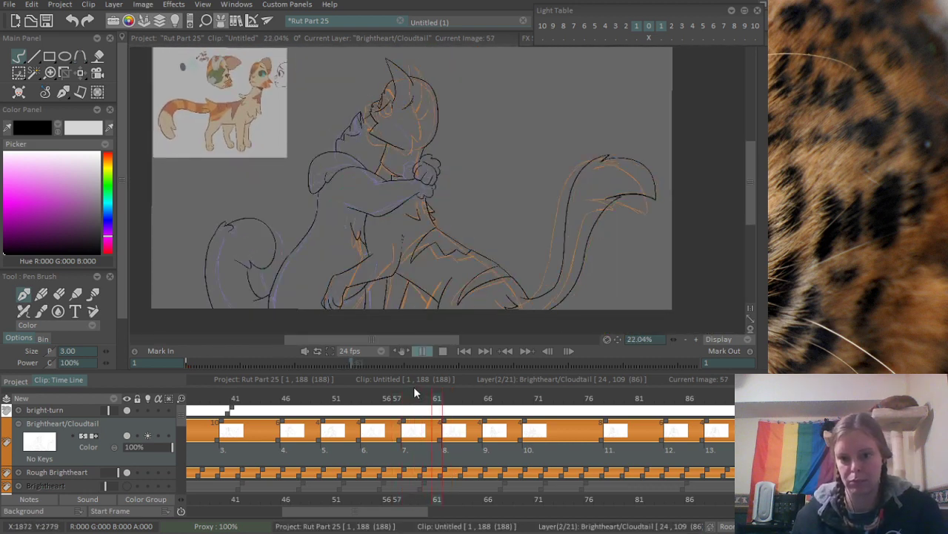
- On frame 66, select the hugging cat's head and ear lines behind the neck, shift them outward, and clear the selection
mouse_move(405, 401)
mouse_down()
mouse_move(496, 400)
mouse_move(487, 401)
mouse_up()
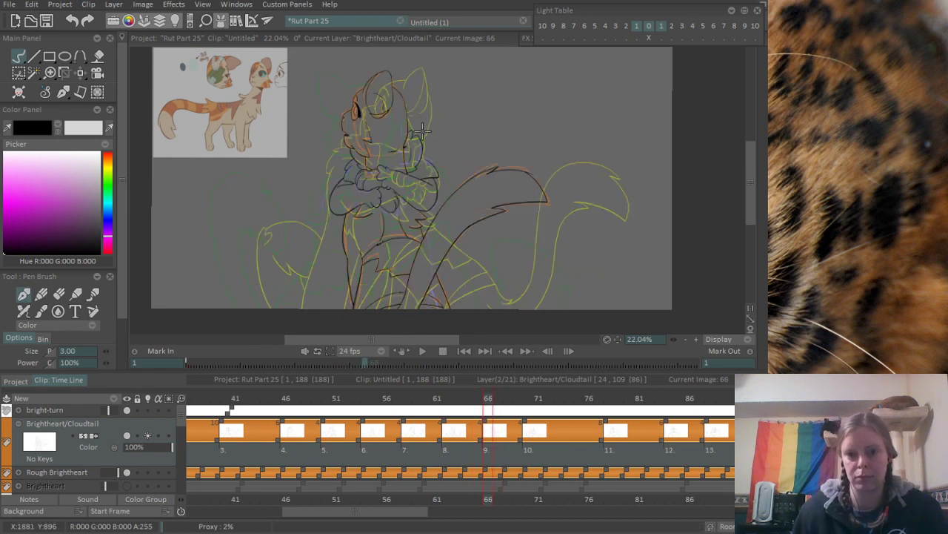
scroll(419, 179, up, 4)
scroll(419, 178, down, 1)
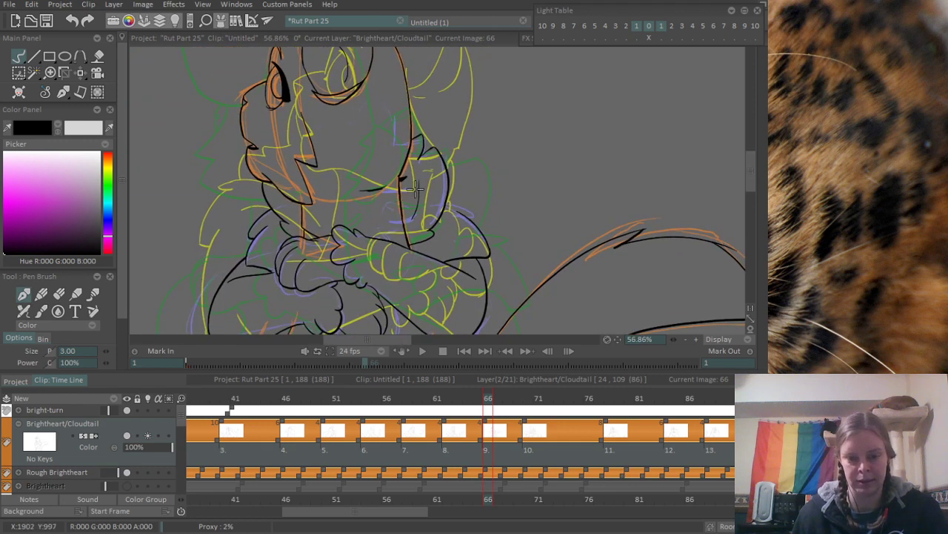
key(s)
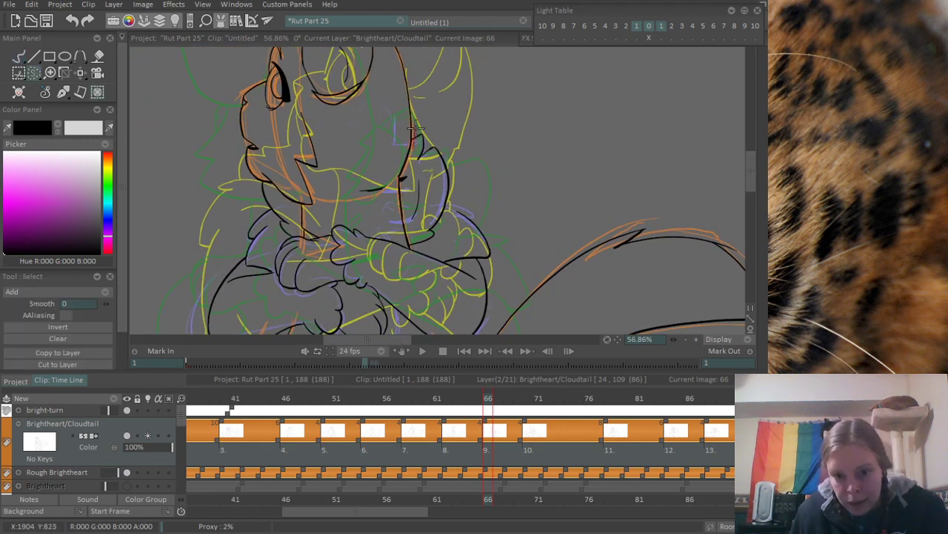
scroll(239, 211, up, 2)
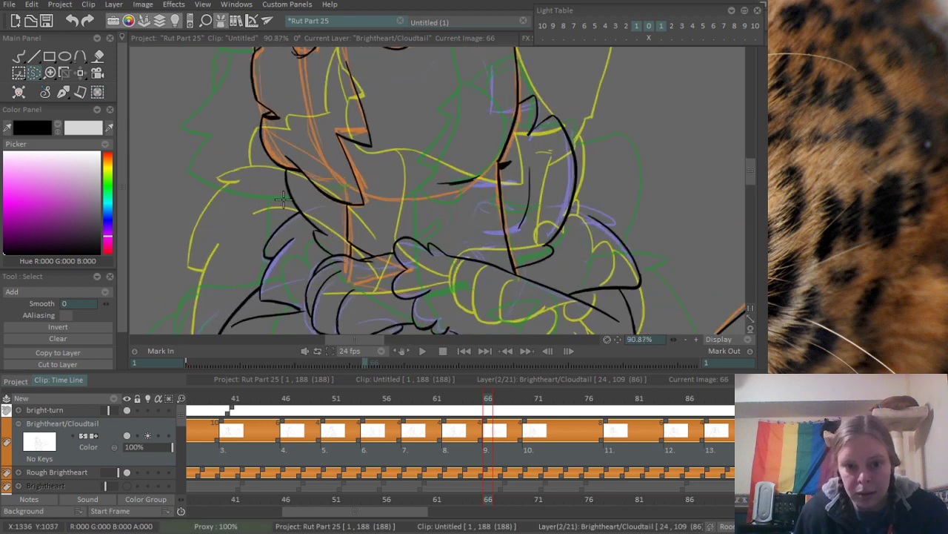
drag(606, 145, 430, 160)
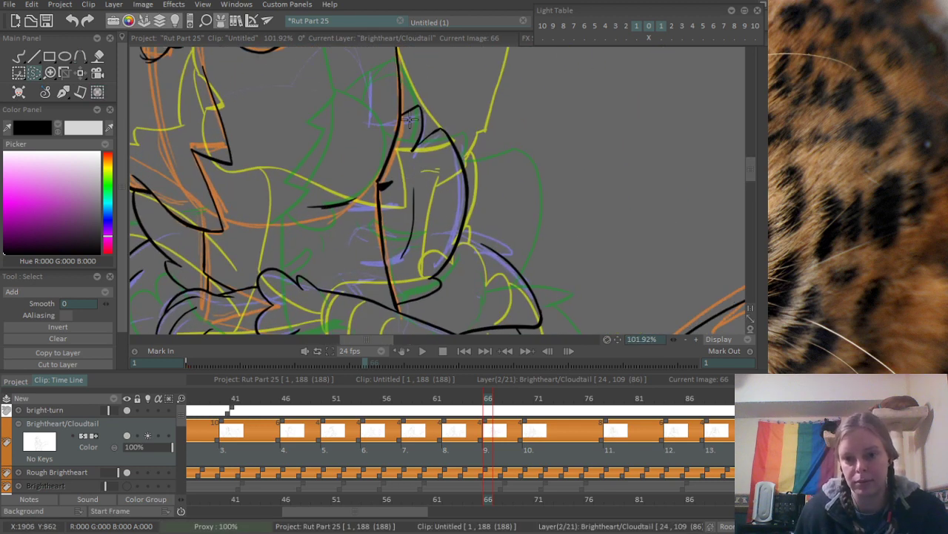
drag(484, 141, 472, 208)
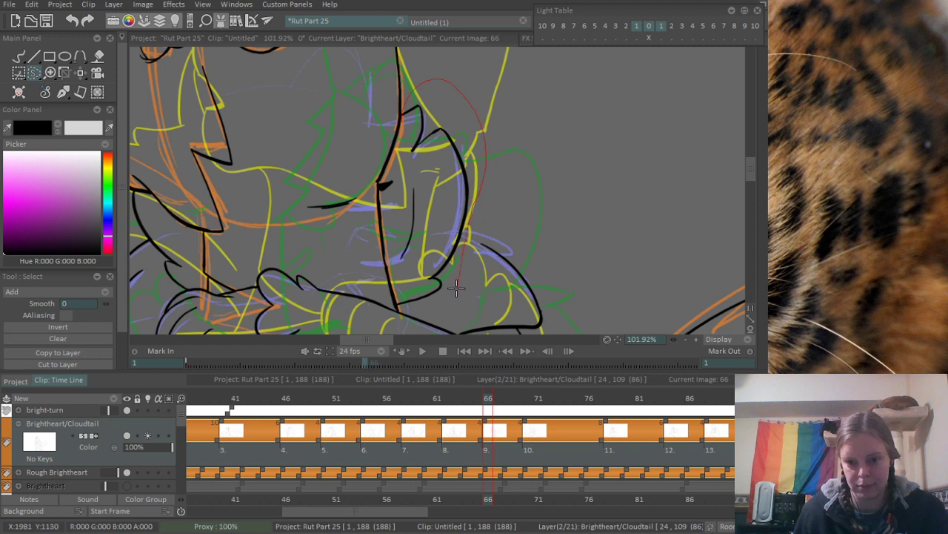
mouse_move(411, 173)
mouse_down()
mouse_move(471, 197)
mouse_move(464, 194)
mouse_up()
key(p)
key(ctrl+d)
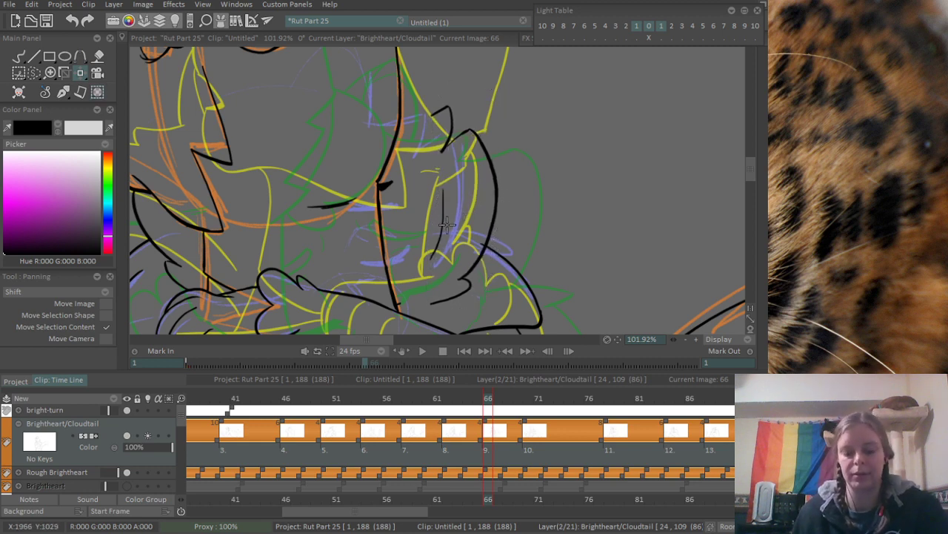
- Extend the lower line of the moved head with the pen brush until it meets the other cat's neck line
key(b)
scroll(445, 229, up, 5)
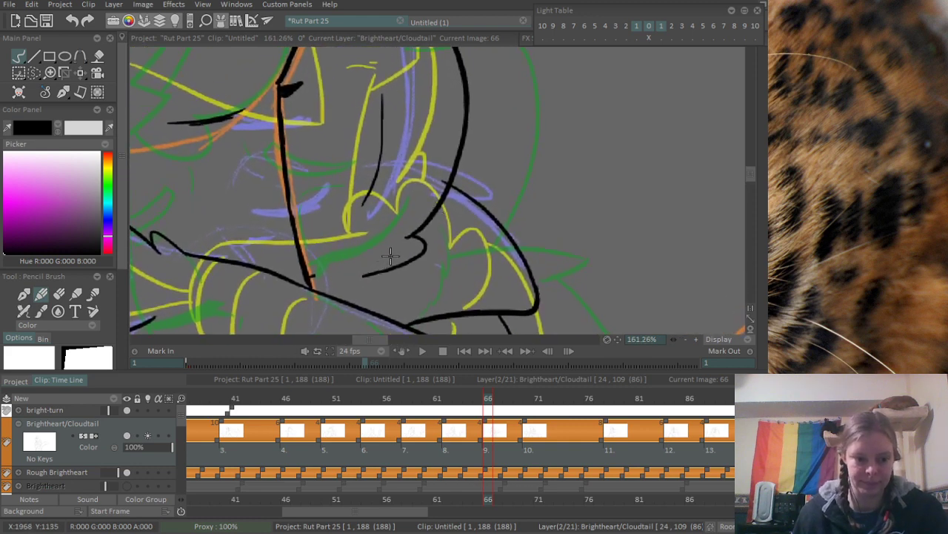
key(p)
drag(310, 286, 356, 276)
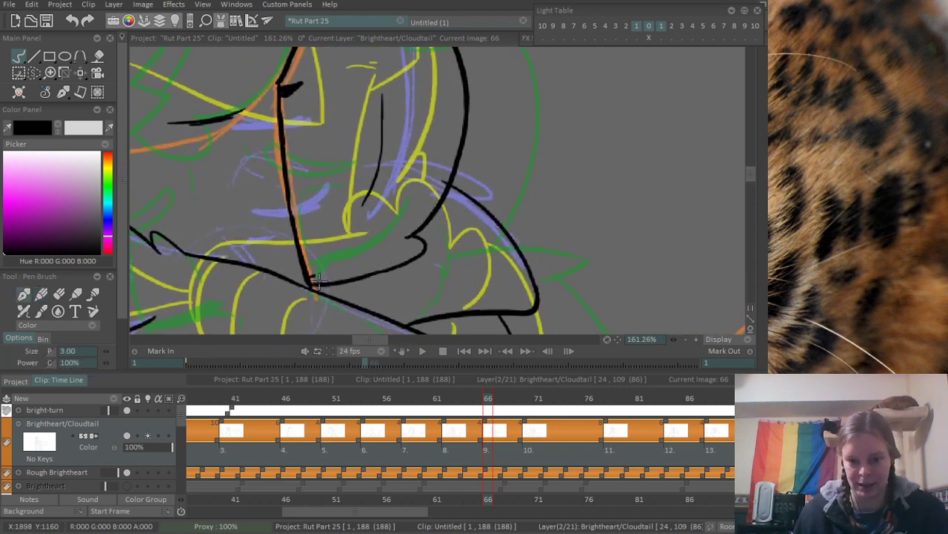
- Erase the stray line end at the neck junction and trim the loose end of the ear line
scroll(317, 274, up, 4)
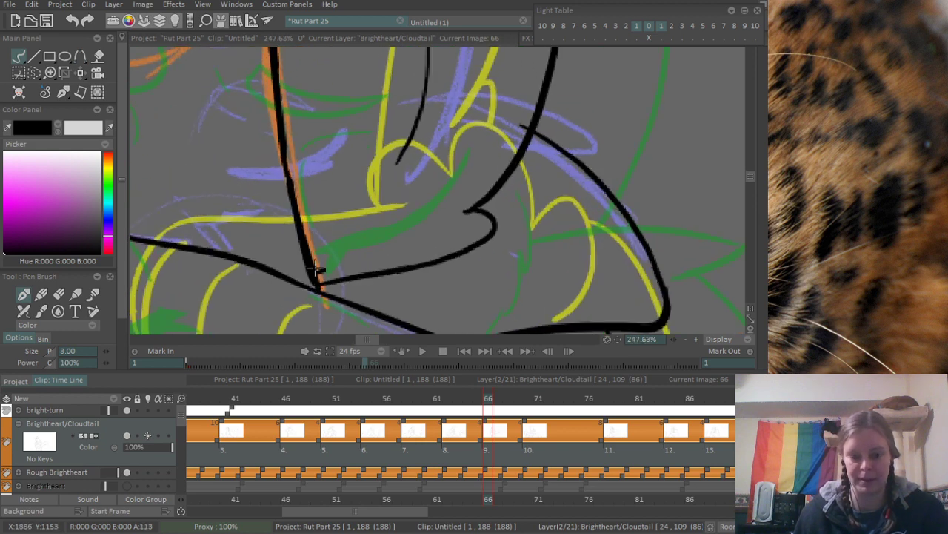
key(e)
scroll(356, 205, down, 10)
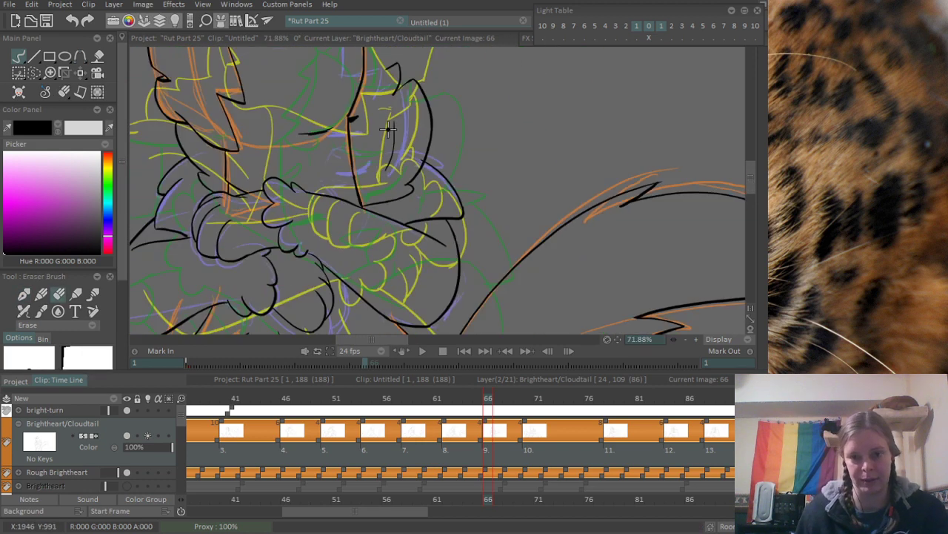
drag(351, 77, 340, 189)
scroll(343, 188, up, 7)
drag(382, 237, 383, 250)
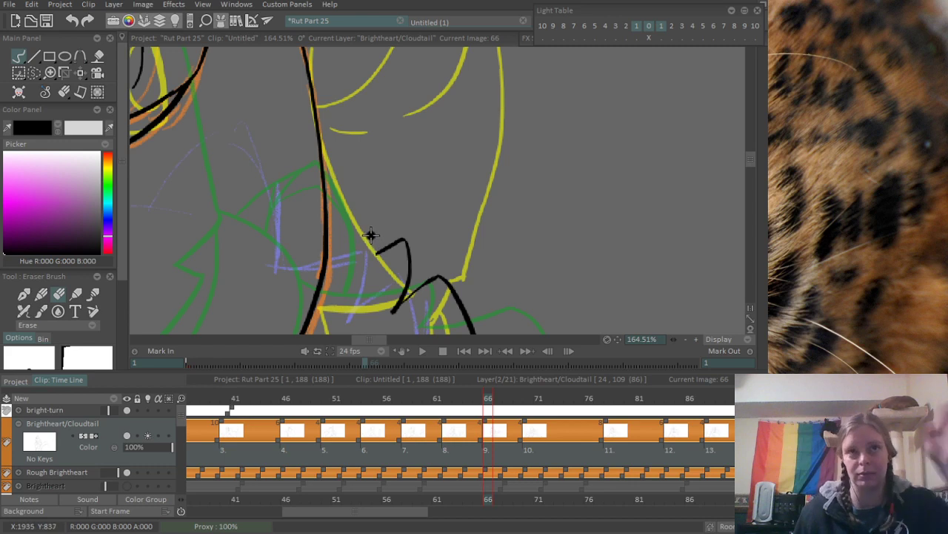
- Examine the head designs on the character reference sheet from frame 39, and return to frame 66
key(b)
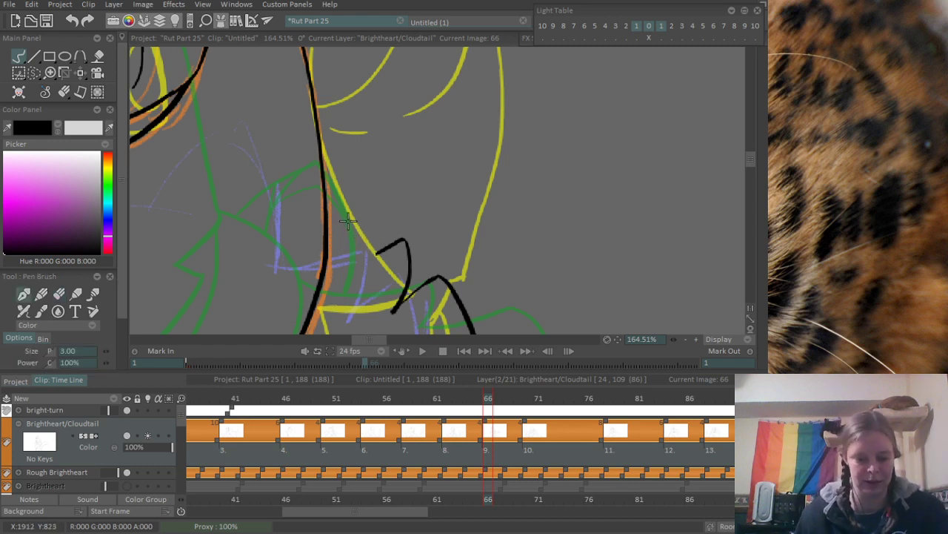
scroll(390, 139, down, 6)
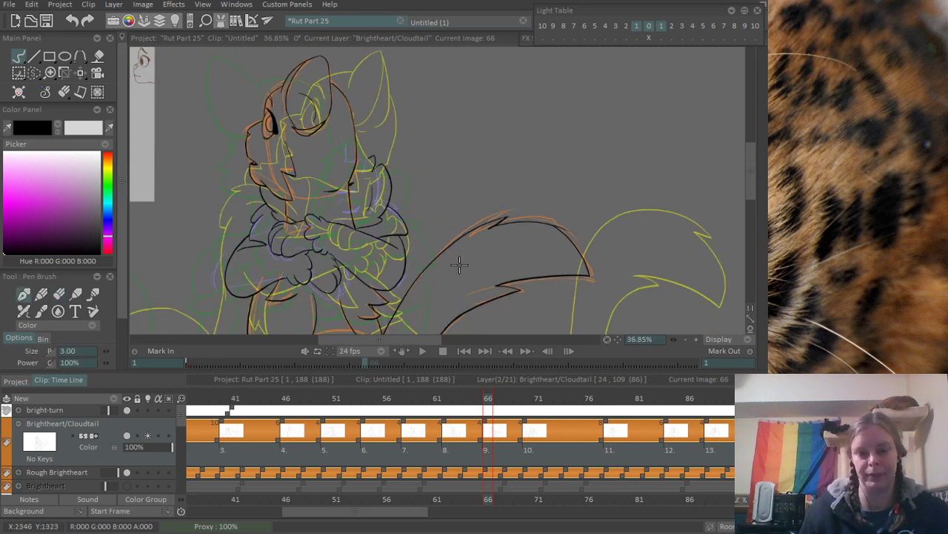
drag(429, 398, 213, 402)
drag(308, 157, 405, 301)
scroll(287, 195, up, 6)
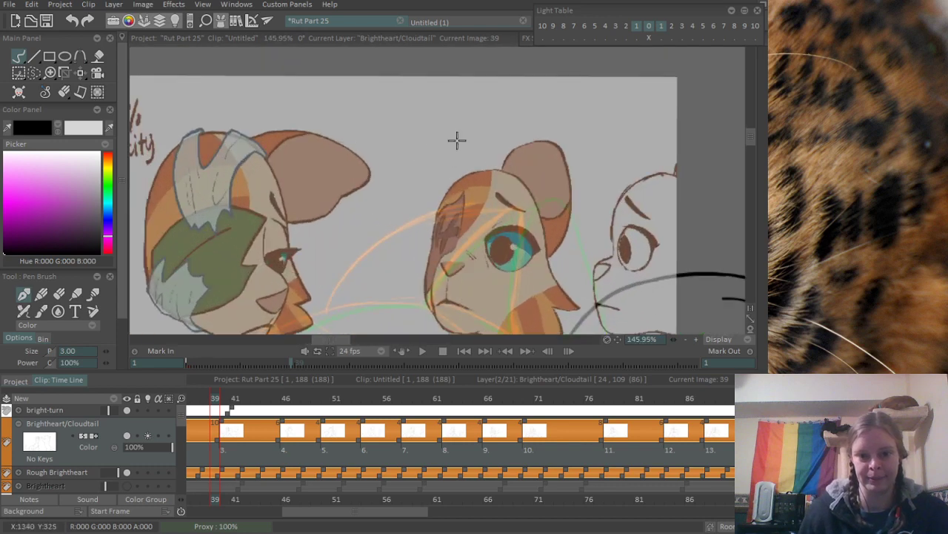
scroll(451, 186, down, 7)
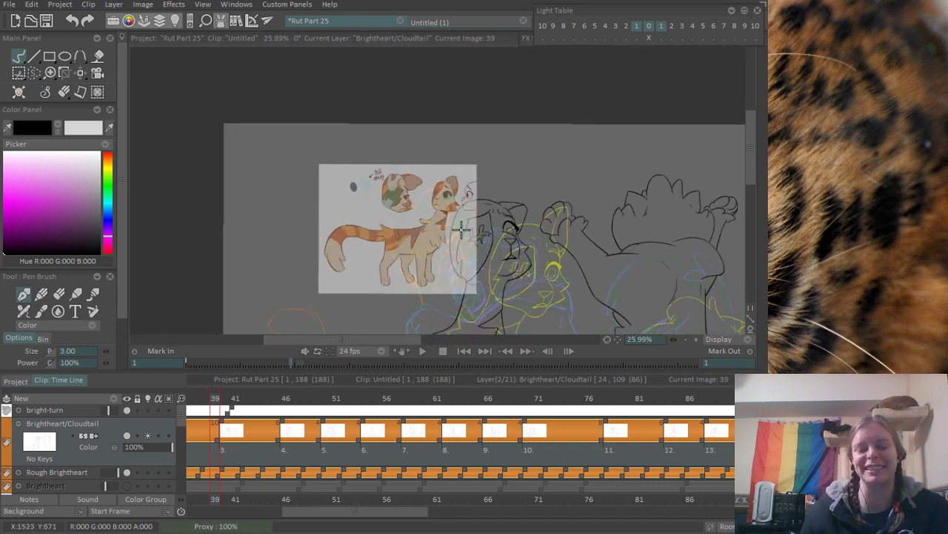
mouse_move(476, 417)
mouse_down()
mouse_move(536, 406)
mouse_move(459, 414)
mouse_move(547, 421)
mouse_move(298, 446)
mouse_move(301, 437)
mouse_move(415, 425)
mouse_move(487, 431)
mouse_up()
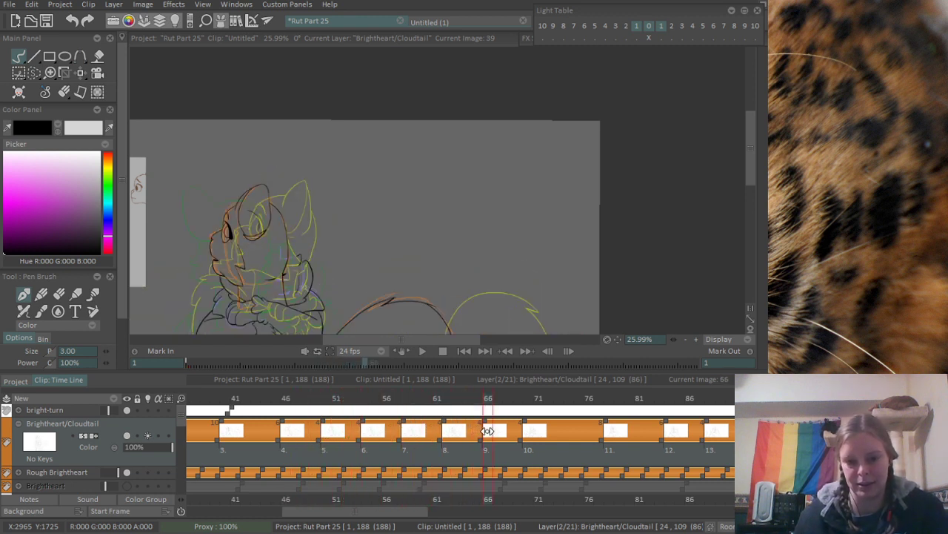
- Ink the line joining the ear to the other cat's head outline, plus a short curve running down to it
scroll(364, 151, up, 5)
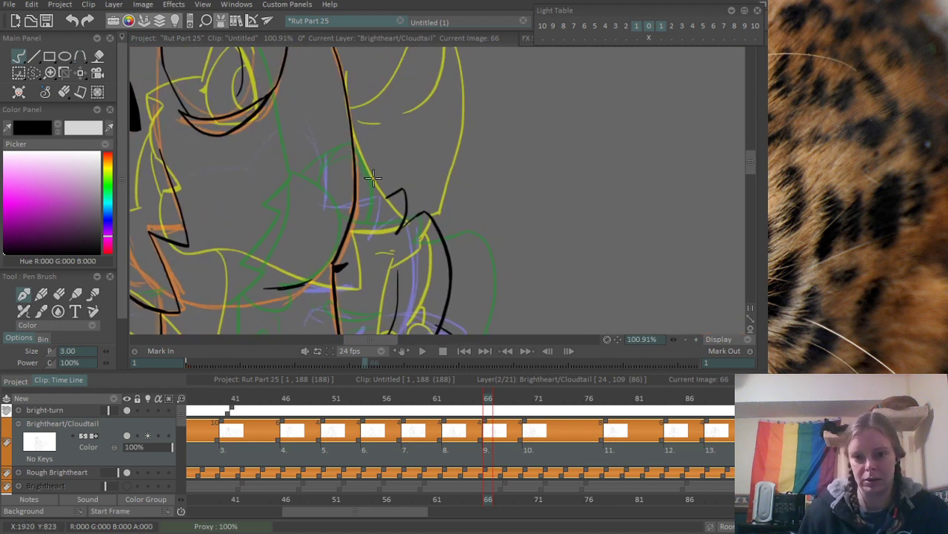
mouse_move(372, 177)
mouse_down()
mouse_move(382, 143)
mouse_move(406, 165)
mouse_up()
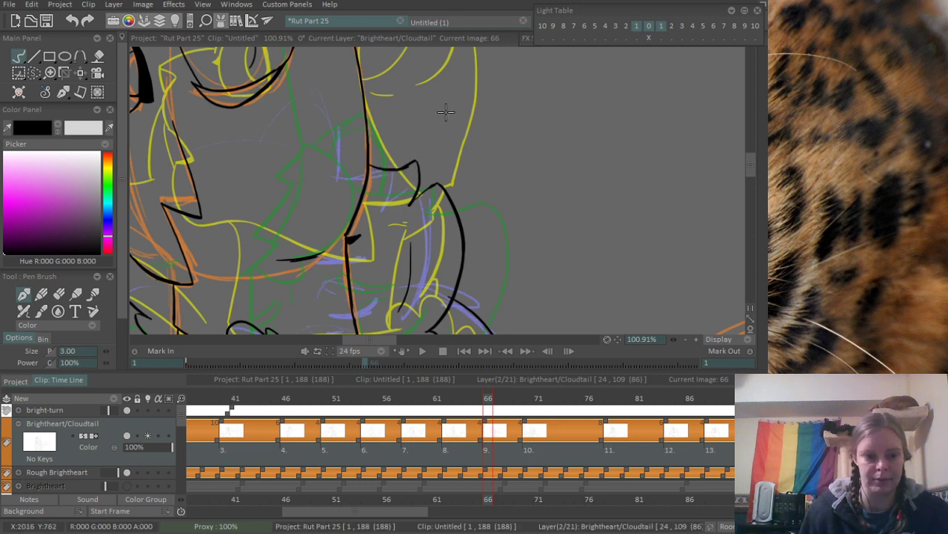
scroll(325, 175, down, 3)
scroll(400, 160, up, 5)
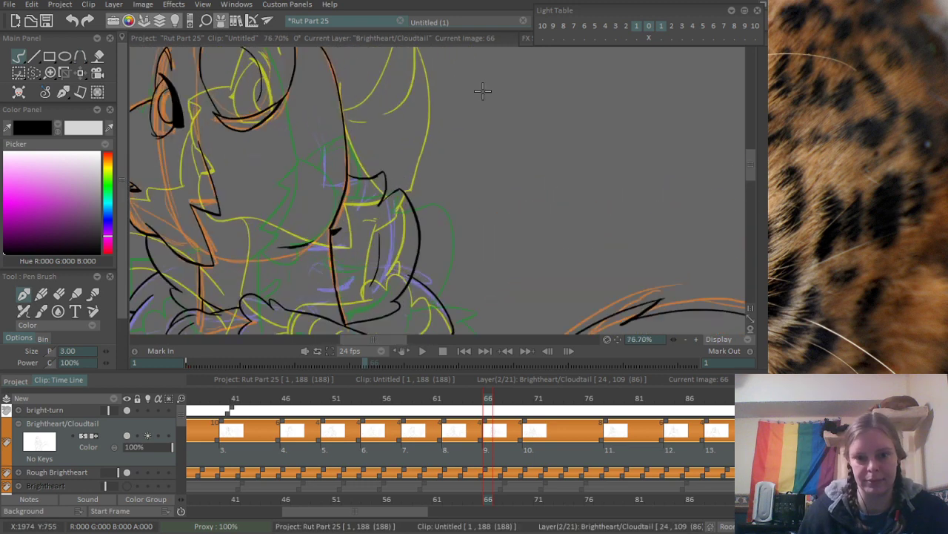
drag(342, 196, 396, 191)
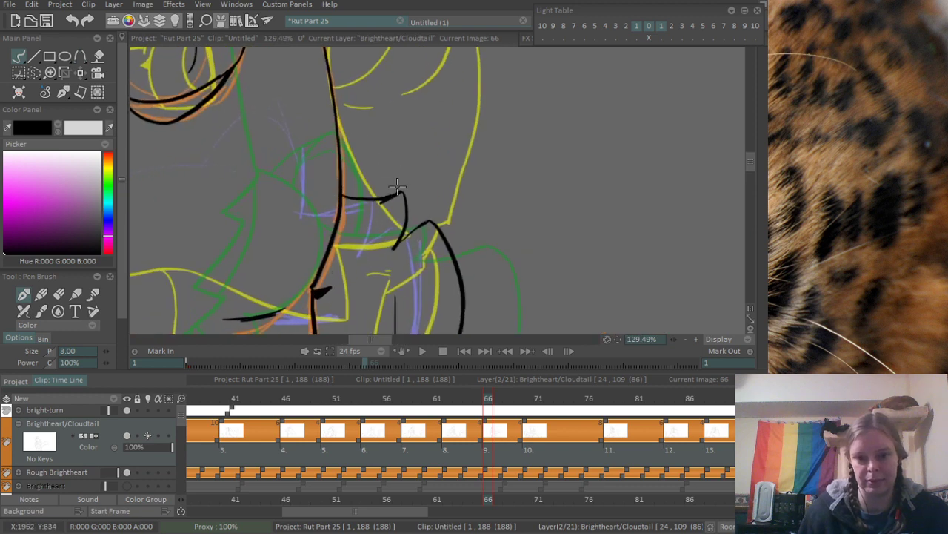
key(e)
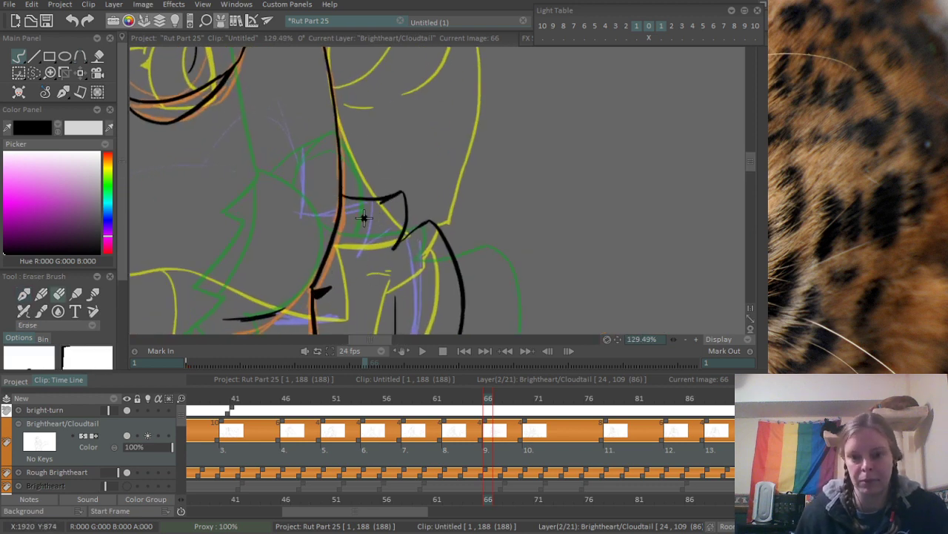
key(b)
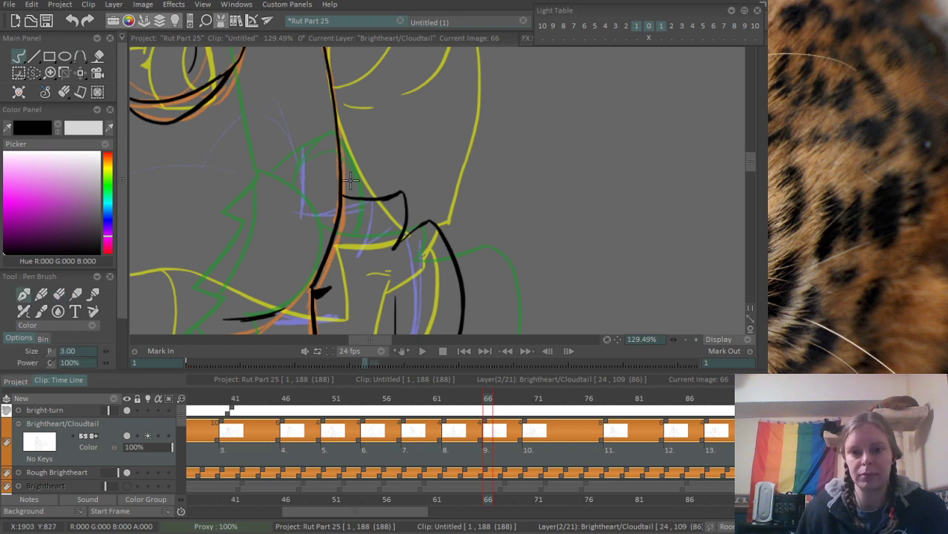
drag(336, 137, 353, 193)
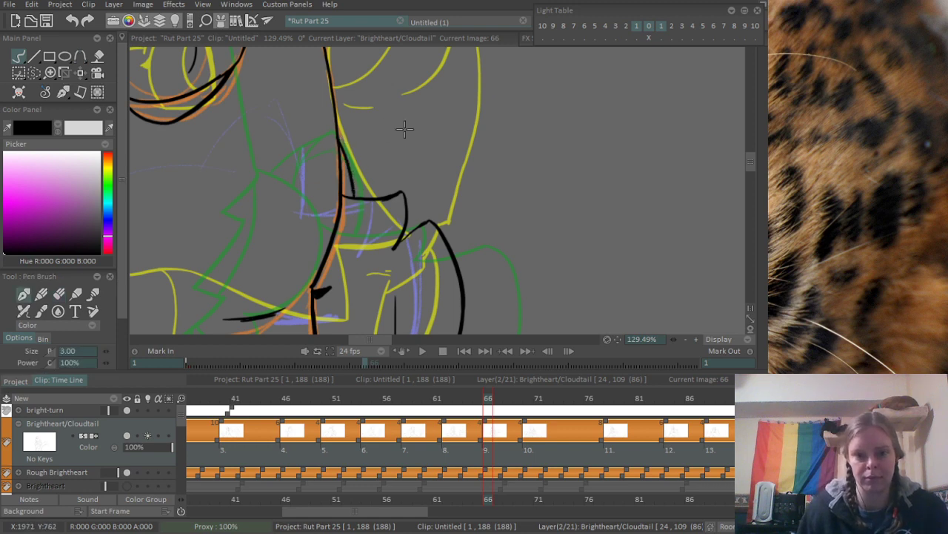
- Play the animation from frame 59 and again from frame 40 to check how the corrected drawings move
scroll(404, 129, down, 5)
click(419, 403)
key(Return)
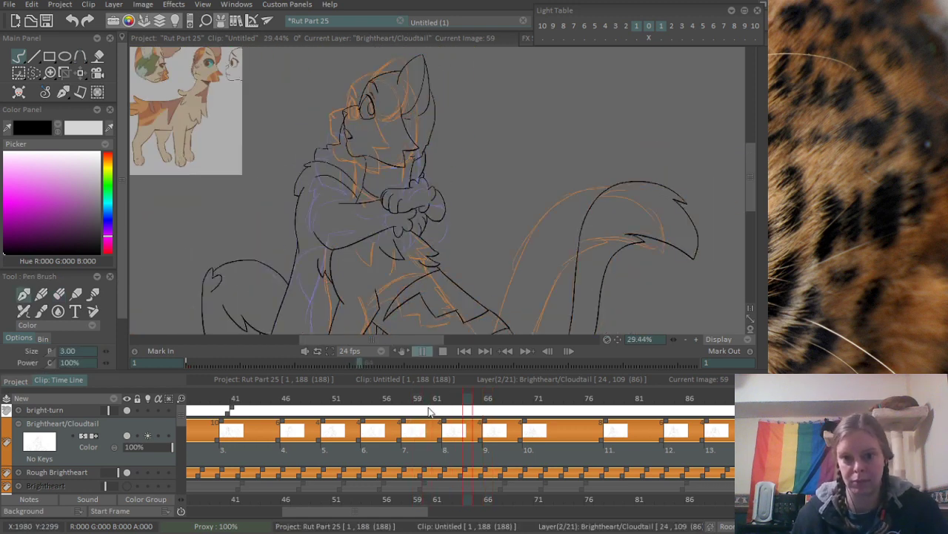
key(Return)
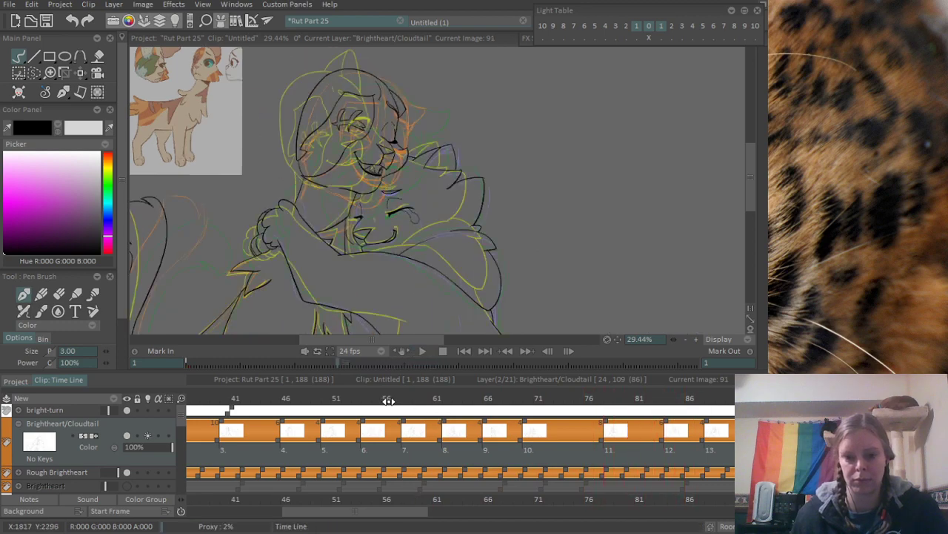
click(225, 401)
key(Return)
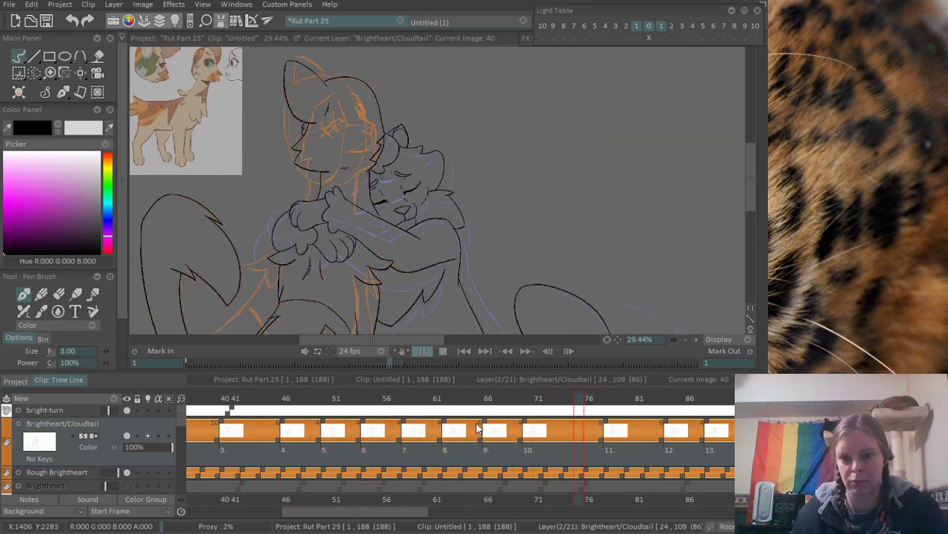
key(Return)
- Start a new blank drawing at frame 74 on the Brightheart/Cloudtail layer and save the project
drag(419, 403, 569, 418)
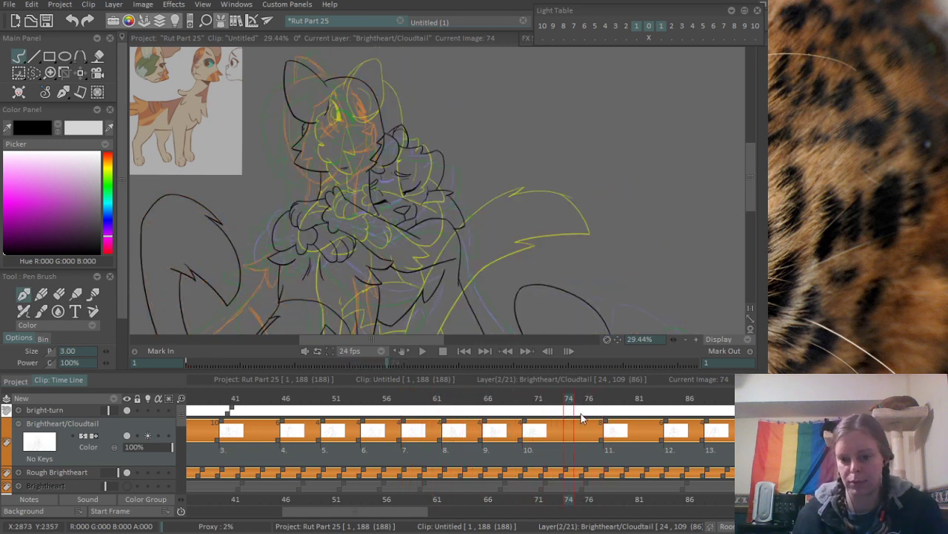
key(BackSpace)
drag(419, 208, 428, 161)
key(ctrl+s)
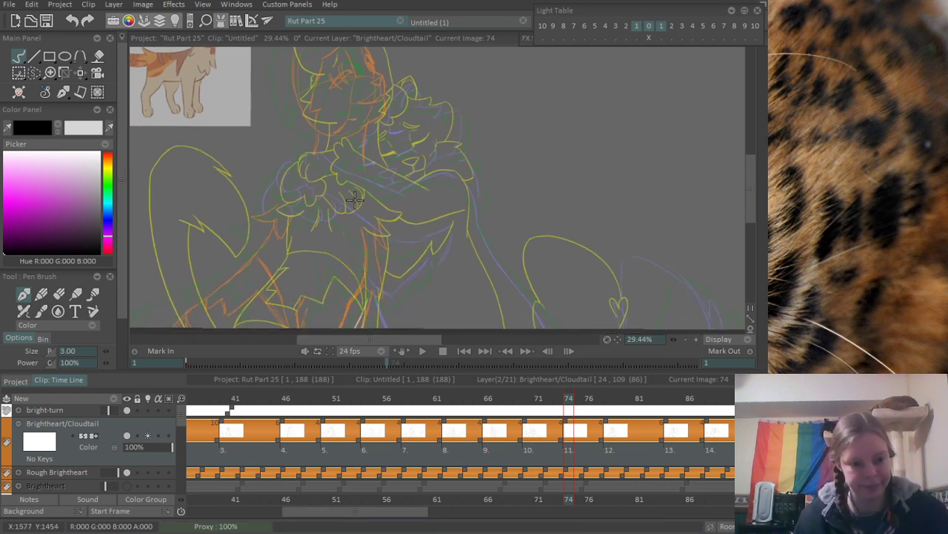
- Ink the upper edge of the long diagonal scar on the face in frame 74, finishing with a forked tip
scroll(355, 199, up, 5)
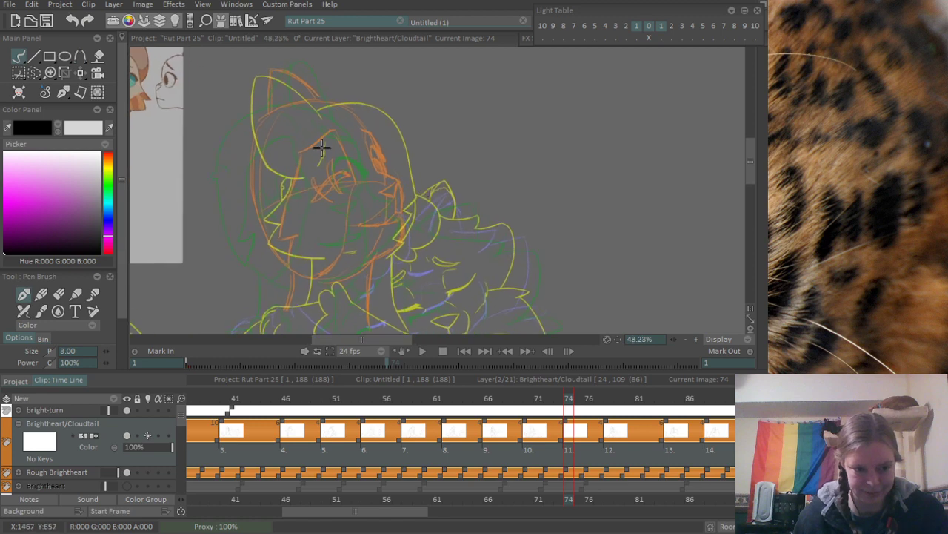
scroll(321, 148, up, 8)
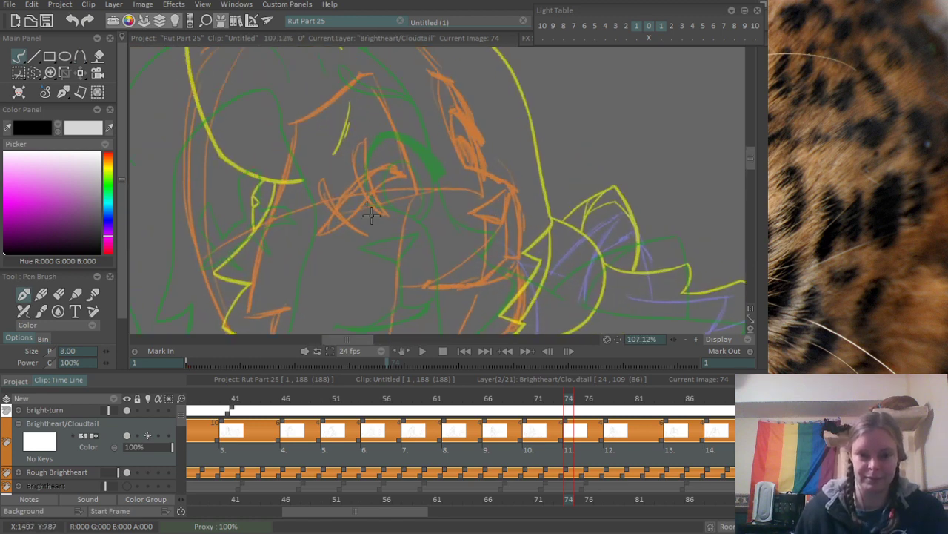
scroll(371, 215, up, 3)
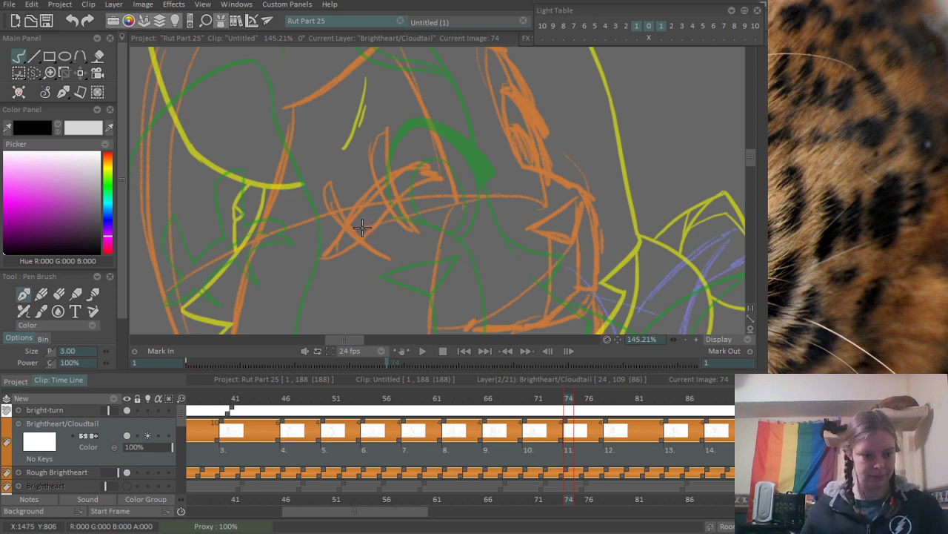
scroll(363, 227, up, 1)
drag(319, 261, 381, 165)
key(ctrl+z)
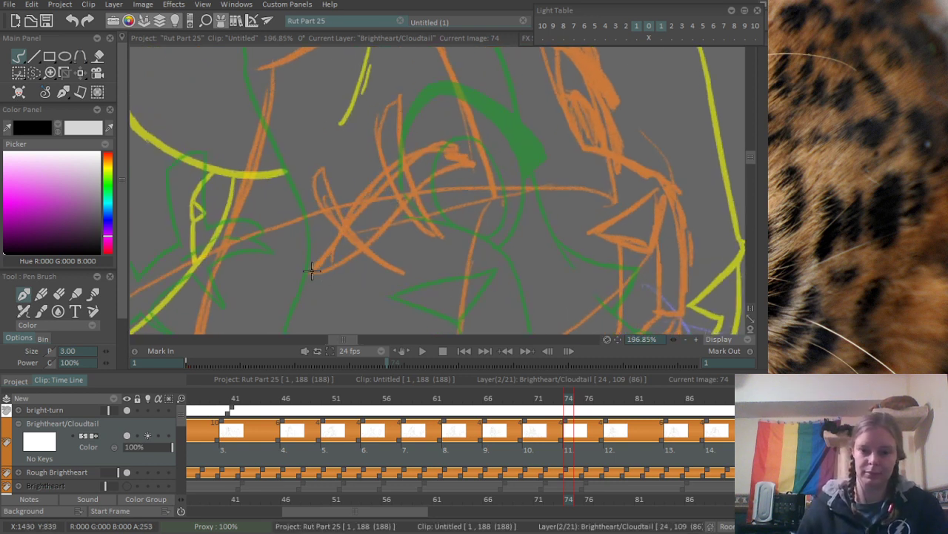
mouse_move(313, 266)
mouse_down()
mouse_move(438, 152)
mouse_move(469, 151)
mouse_up()
key(ctrl+z)
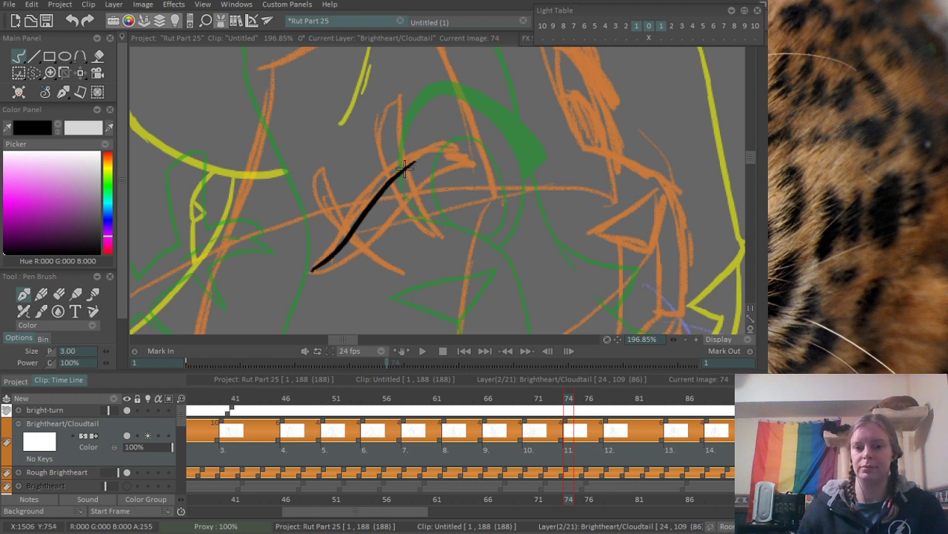
mouse_move(404, 172)
mouse_down()
mouse_move(465, 143)
mouse_move(448, 163)
mouse_move(465, 145)
mouse_move(451, 159)
mouse_move(487, 167)
mouse_up()
key(e)
key(b)
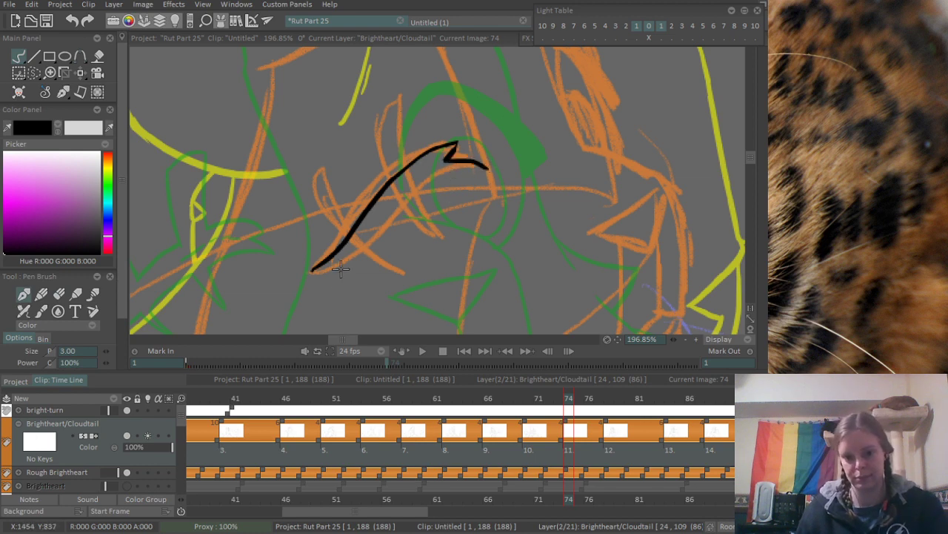
- Ink the lower edge of the diagonal scar from its pointed end up to the forked tip
drag(327, 272, 403, 230)
key(ctrl+z)
mouse_move(311, 271)
mouse_down()
mouse_move(426, 195)
mouse_move(478, 172)
mouse_up()
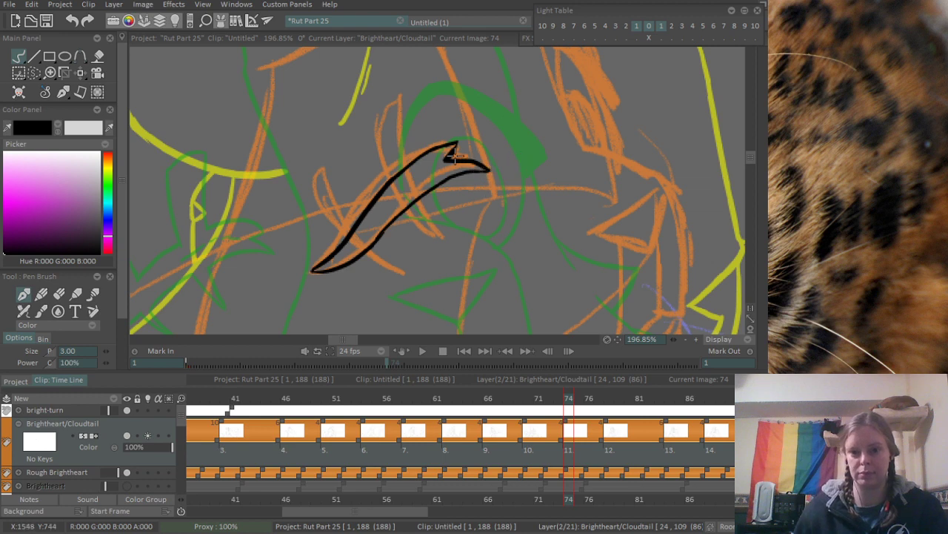
scroll(454, 154, down, 3)
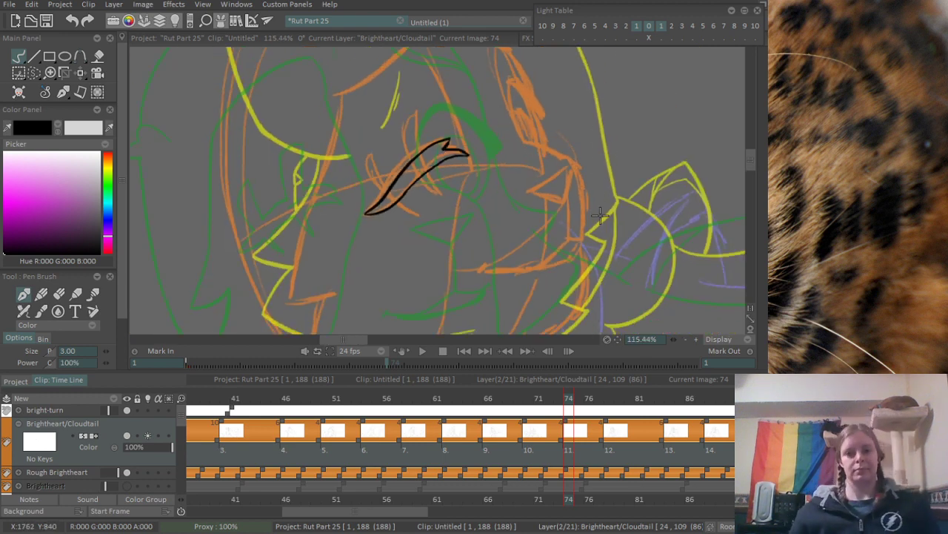
scroll(404, 185, up, 3)
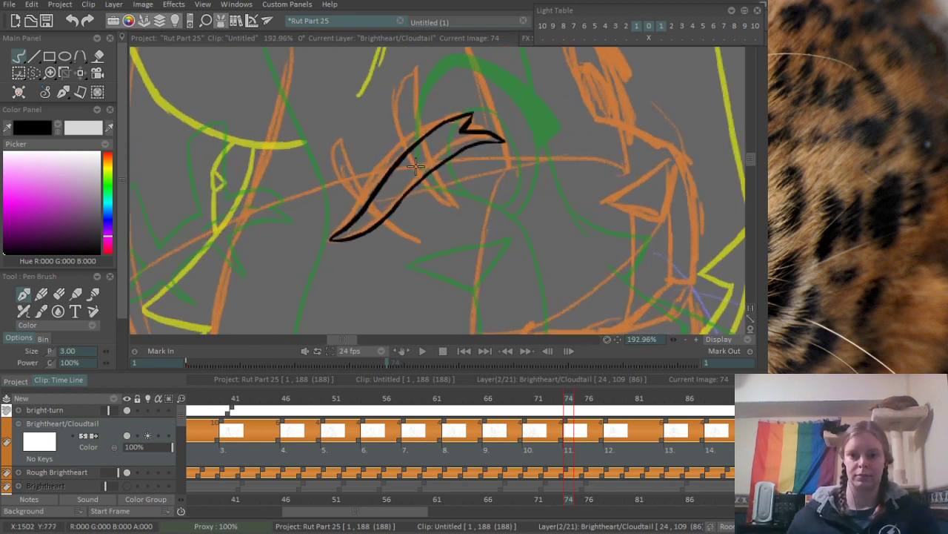
scroll(374, 124, down, 3)
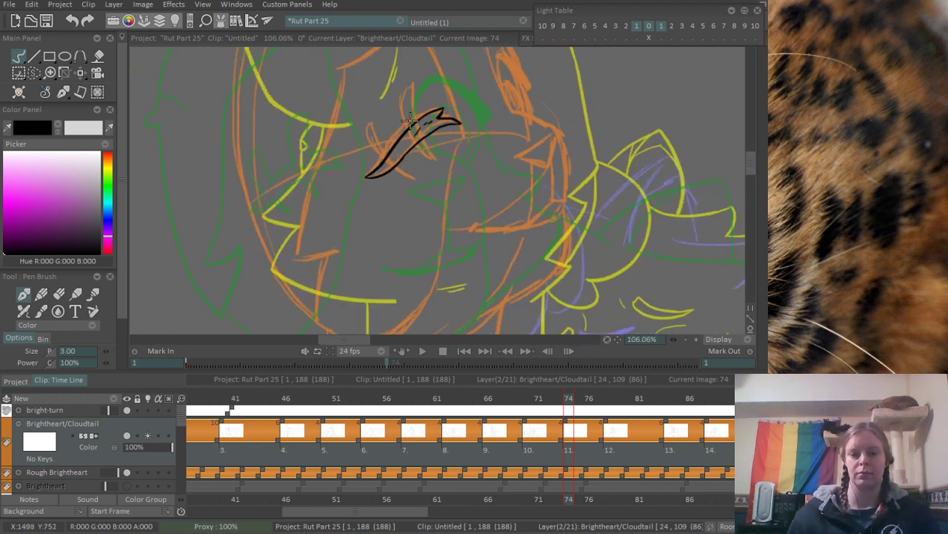
- Ink the narrow upper half of the first scar that crosses the diagonal one near its forked tip
scroll(418, 168, up, 3)
drag(409, 124, 429, 188)
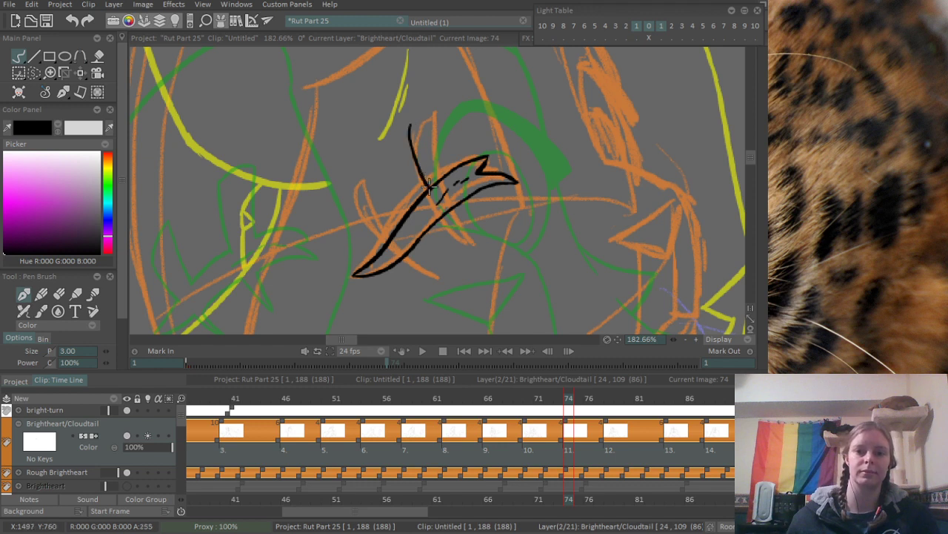
mouse_move(409, 124)
mouse_down()
mouse_move(428, 108)
mouse_move(442, 174)
mouse_up()
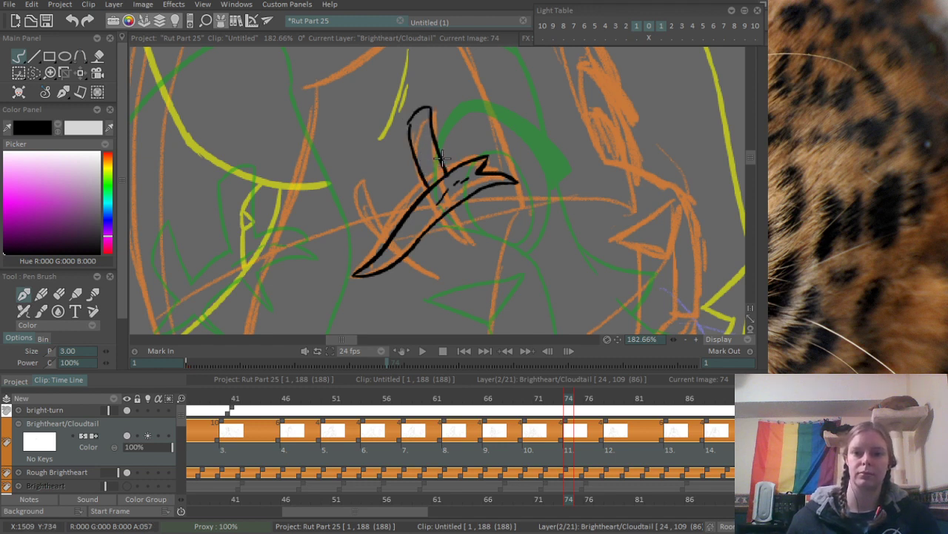
key(ctrl+z)
mouse_move(410, 124)
mouse_down()
mouse_move(434, 111)
mouse_move(442, 174)
mouse_up()
key(ctrl+z)
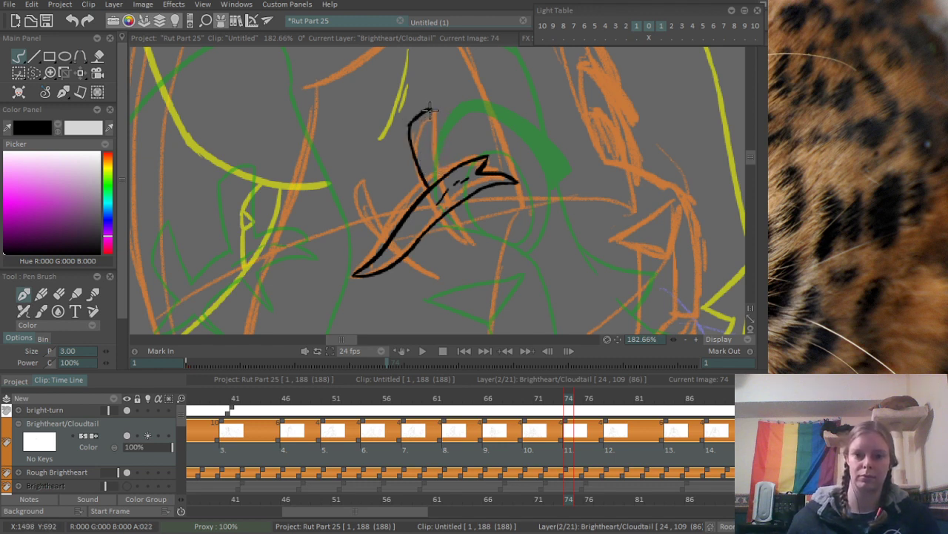
drag(425, 110, 443, 172)
- Ink the pointed lower half of the first crossing scar and erase the lines overlapping at the intersection
drag(439, 208, 480, 240)
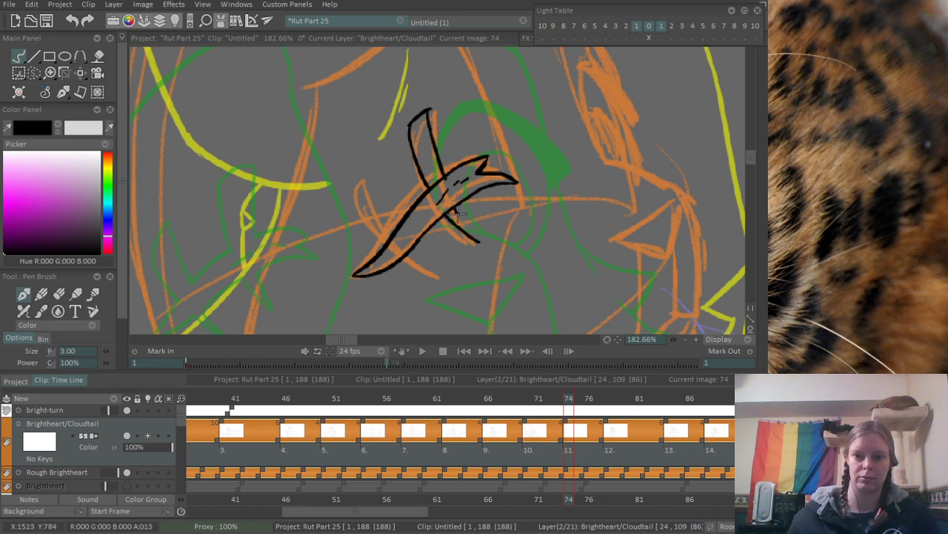
scroll(444, 152, up, 2)
key(e)
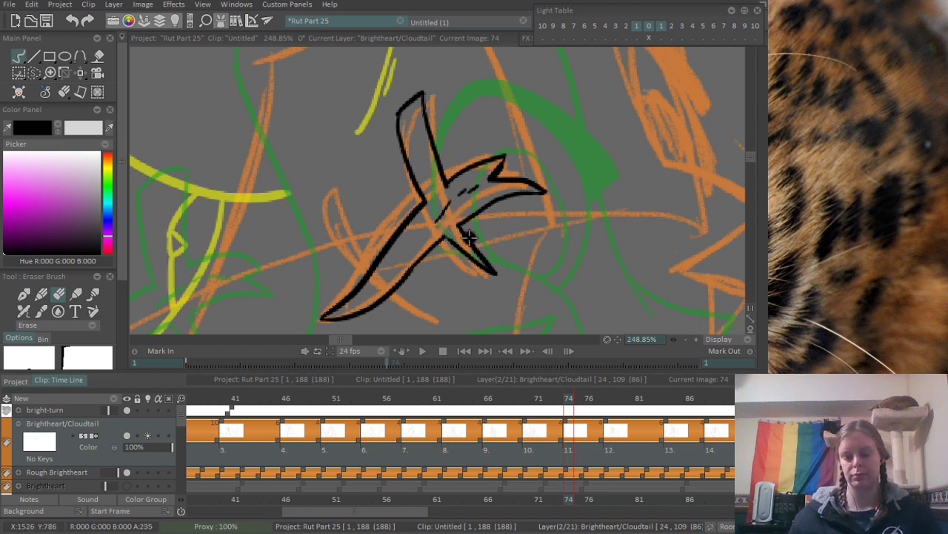
- Ink the second crossing scar near the diagonal scar's pointed end, with both halves, and erase the overlapping lines
key(e)
mouse_move(448, 280)
mouse_down()
mouse_move(450, 258)
mouse_move(442, 298)
mouse_up()
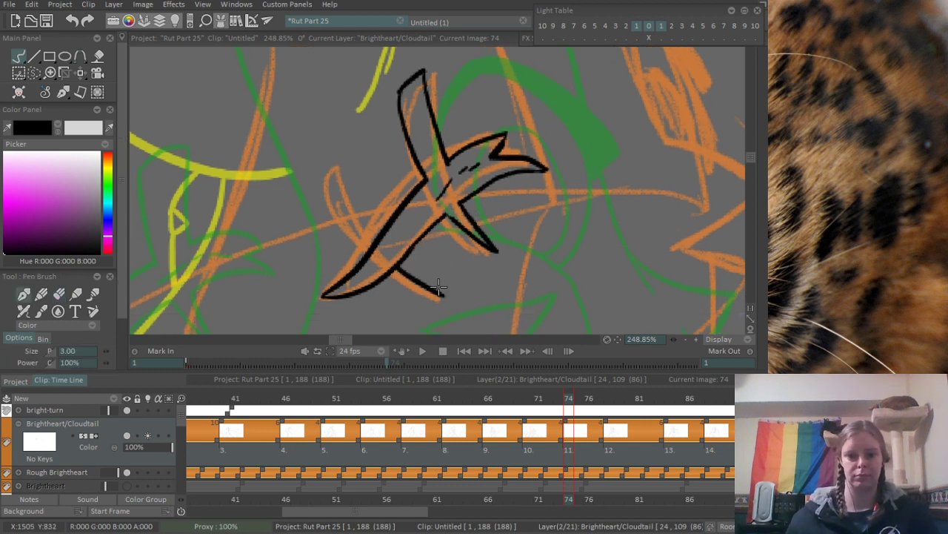
key(ctrl+z)
drag(397, 267, 442, 297)
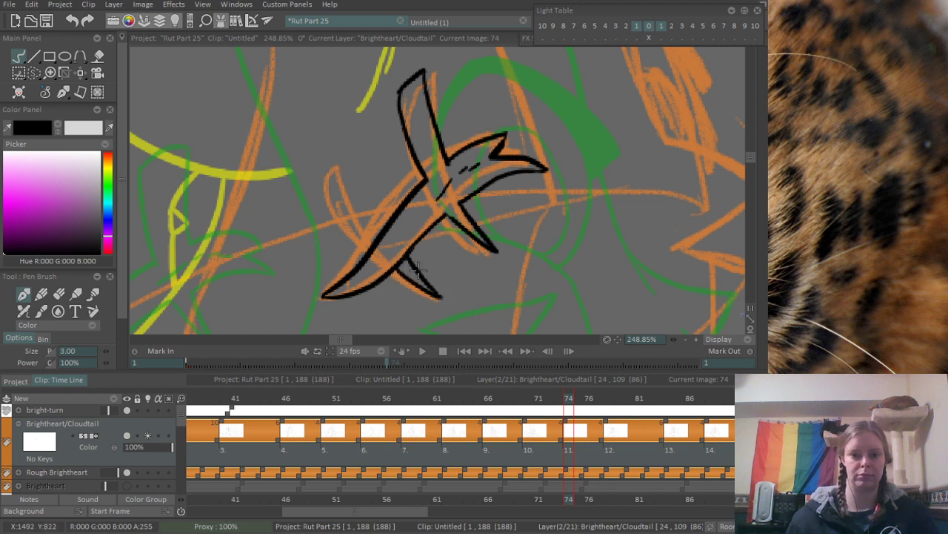
key(ctrl+z)
drag(403, 258, 441, 298)
mouse_move(383, 224)
mouse_down()
mouse_move(352, 156)
mouse_move(351, 219)
mouse_move(345, 206)
mouse_move(369, 239)
mouse_move(387, 244)
mouse_move(363, 201)
mouse_up()
key(e)
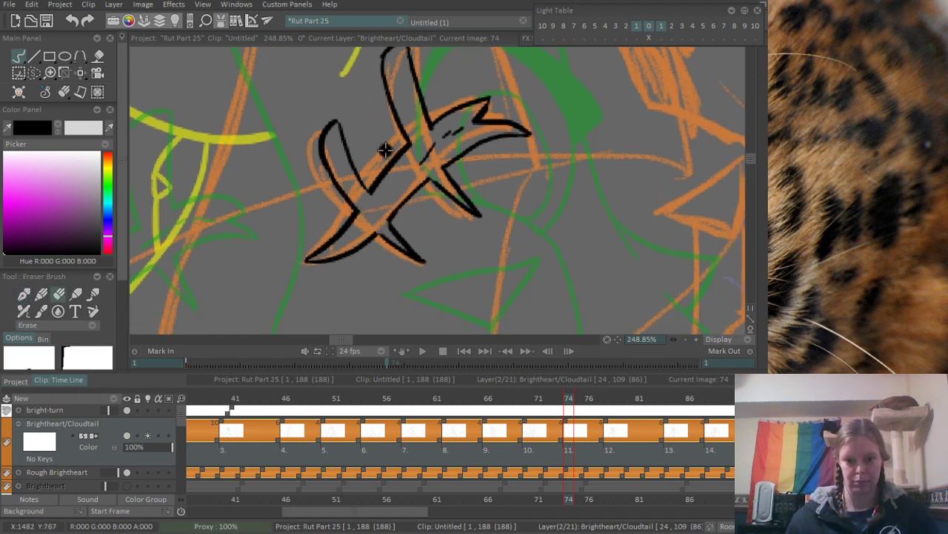
key(e)
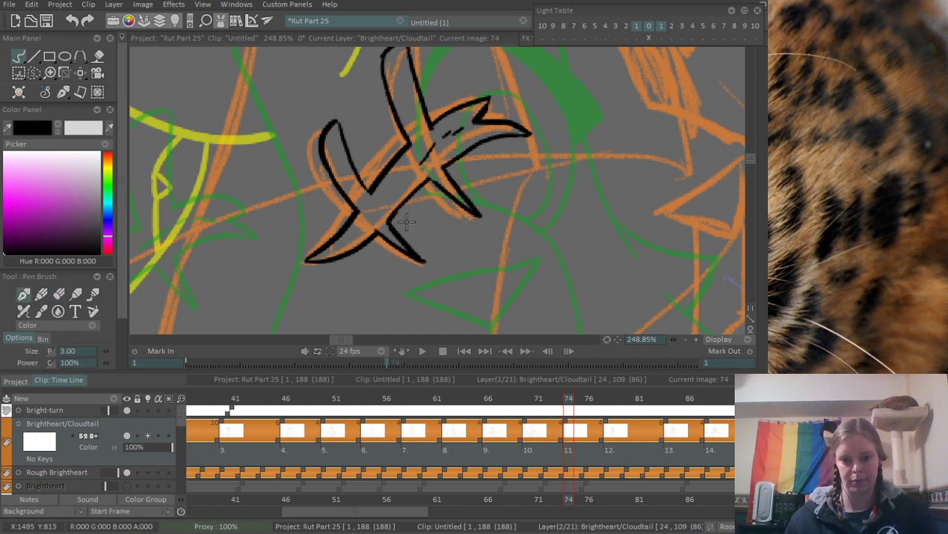
- Ink the slanted upper edge of the face patch above the scars, following the orange sketch
scroll(407, 221, down, 5)
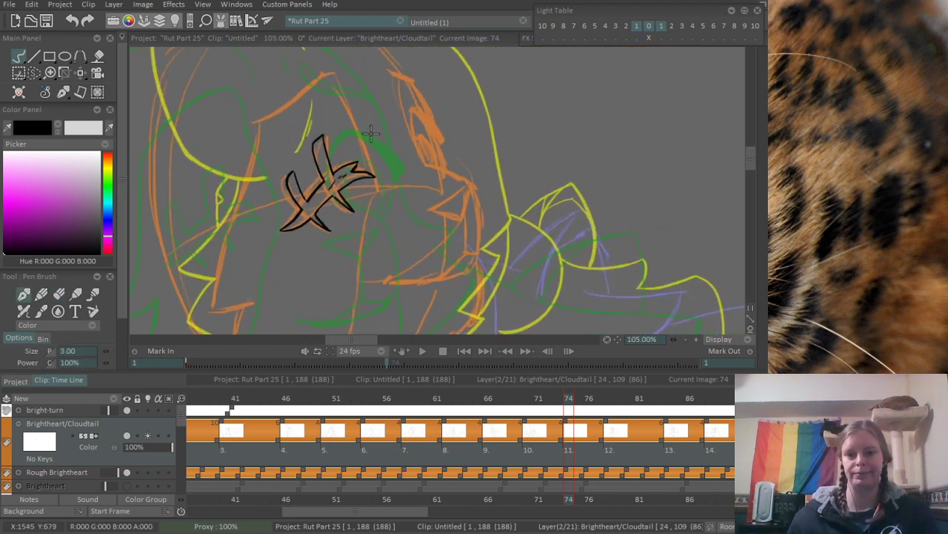
scroll(371, 133, up, 3)
drag(311, 176, 458, 86)
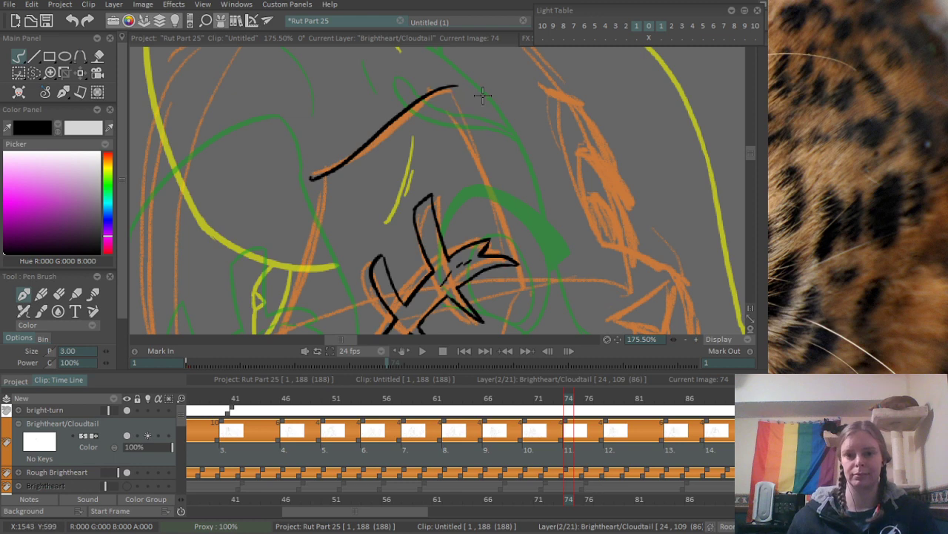
scroll(445, 148, down, 6)
drag(440, 140, 414, 110)
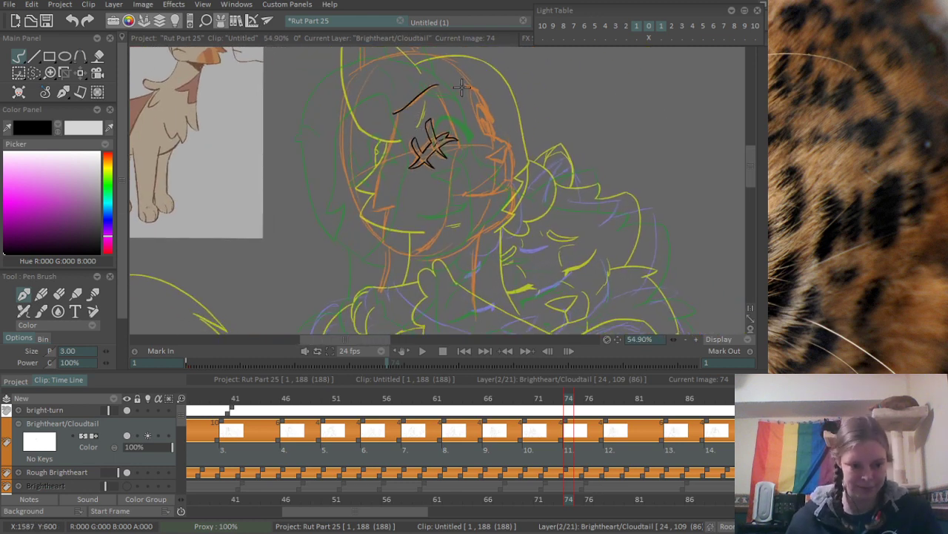
- Ink the side edge of the face patch from its peak past the diagonal scar's forked tip down to the chin
scroll(461, 88, up, 3)
scroll(419, 125, up, 3)
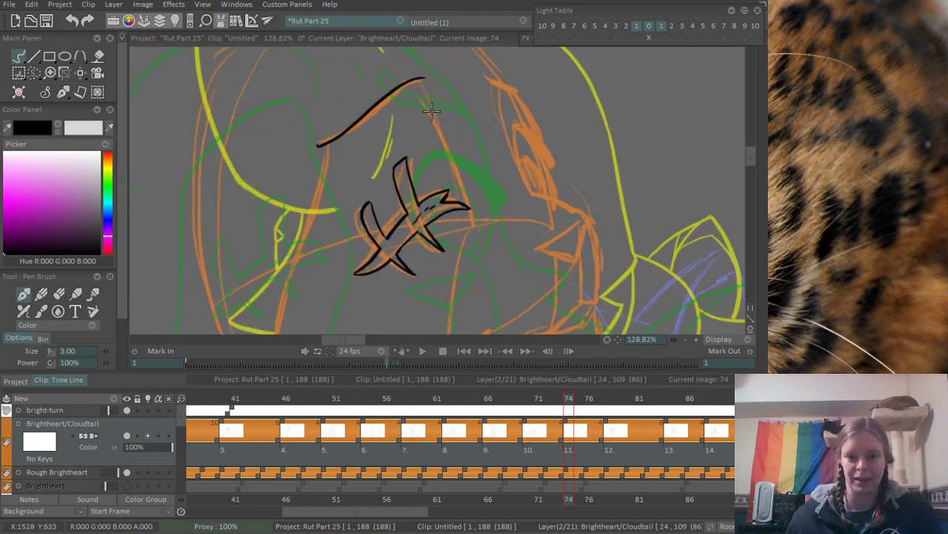
drag(424, 92, 438, 134)
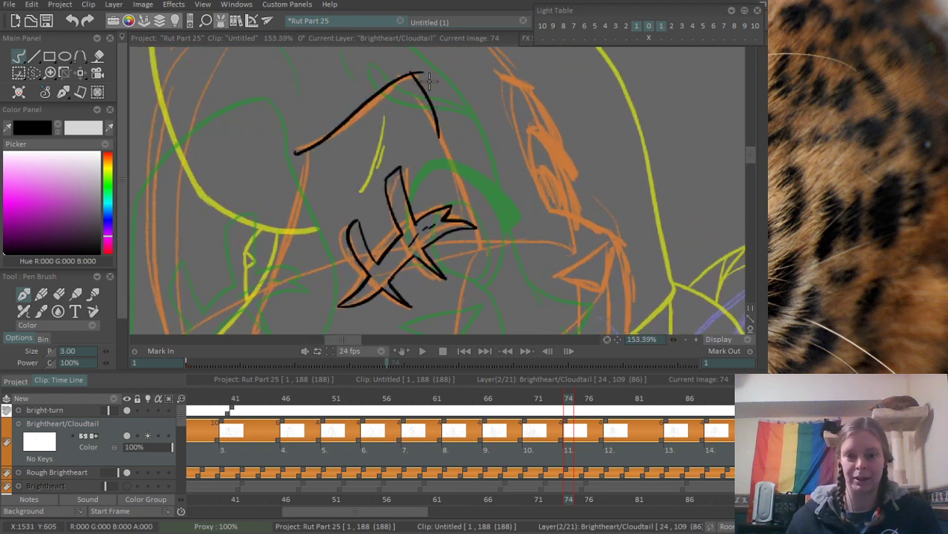
key(ctrl+z)
drag(413, 74, 438, 134)
drag(433, 48, 435, 101)
drag(450, 201, 418, 118)
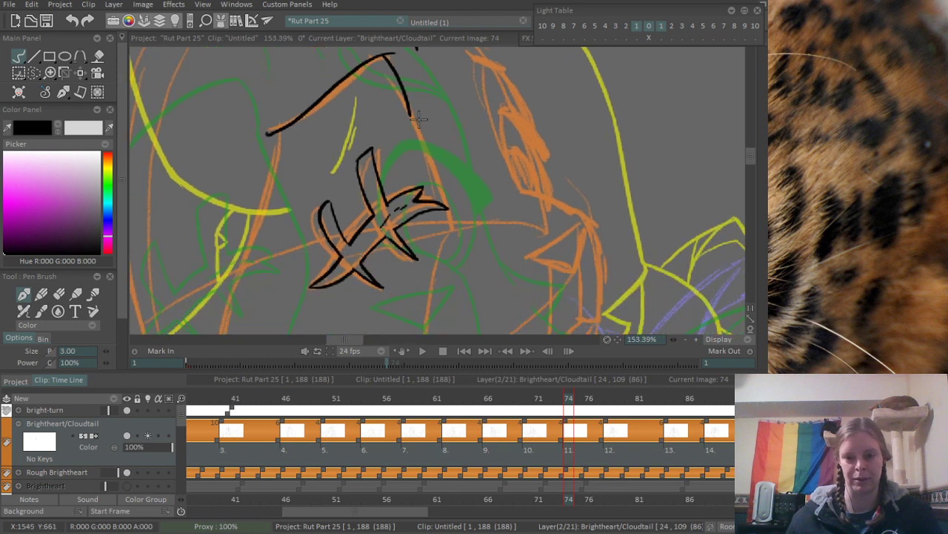
mouse_move(447, 215)
mouse_down()
mouse_move(440, 88)
mouse_move(418, 200)
mouse_move(406, 221)
mouse_move(431, 96)
mouse_move(351, 271)
mouse_move(358, 274)
mouse_move(337, 280)
mouse_up()
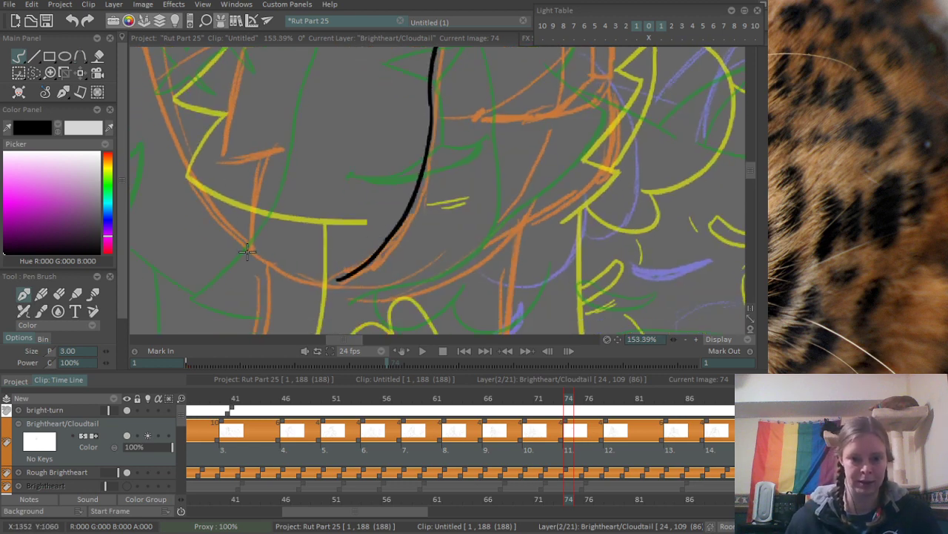
- Ink the opposite edge of the face patch up from the jaw, with a jagged fur notch at its upper end
drag(250, 257, 272, 147)
key(ctrl+z)
mouse_move(252, 257)
mouse_down()
mouse_move(277, 156)
mouse_move(300, 207)
mouse_up()
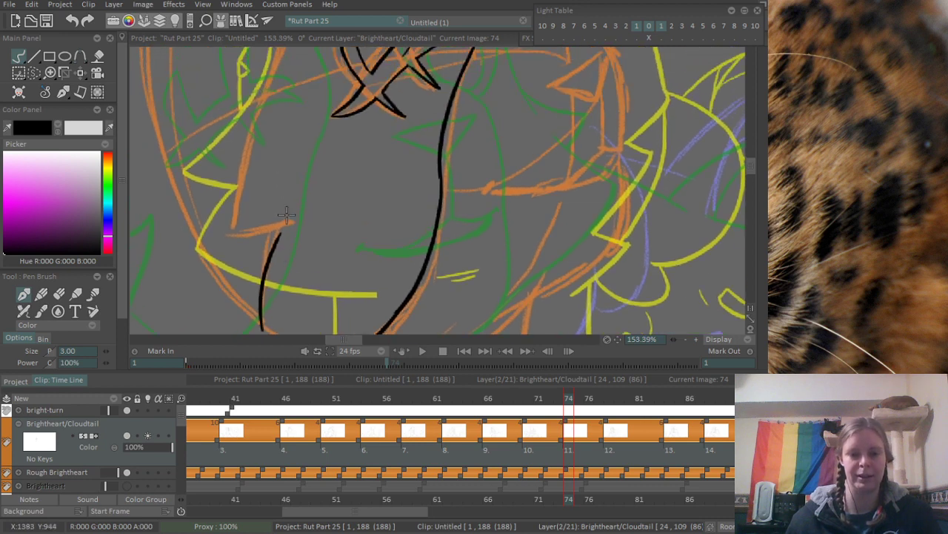
key(ctrl+z)
drag(275, 291, 277, 266)
drag(262, 306, 289, 178)
key(ctrl+z)
drag(232, 215, 296, 185)
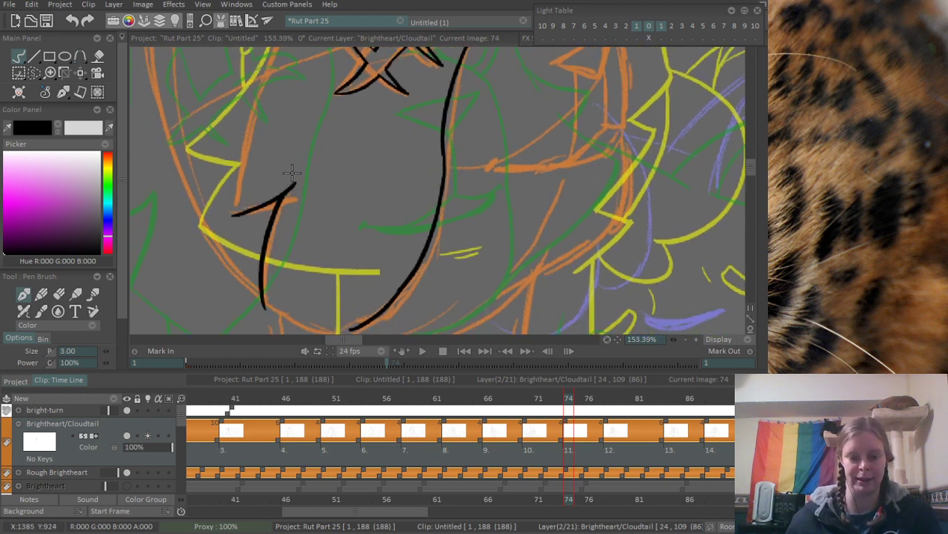
- Erase the overshooting line ends at the tip of the fur notch
scroll(291, 173, up, 2)
key(e)
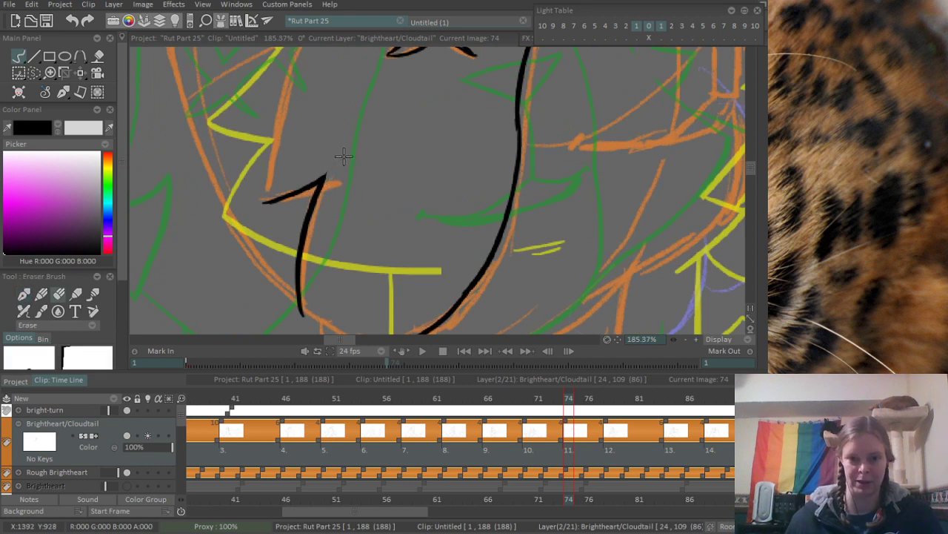
drag(362, 127, 392, 231)
scroll(349, 176, down, 3)
scroll(349, 176, up, 1)
drag(349, 175, 322, 225)
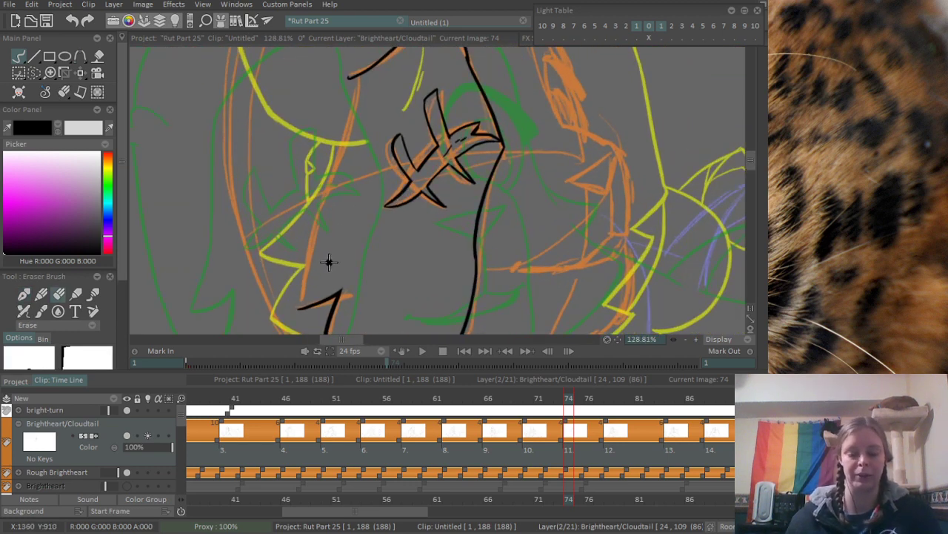
- Ink the long outer edge of the face patch from the fur notch up to the slanted upper edge
key(b)
drag(300, 307, 326, 194)
key(ctrl+z)
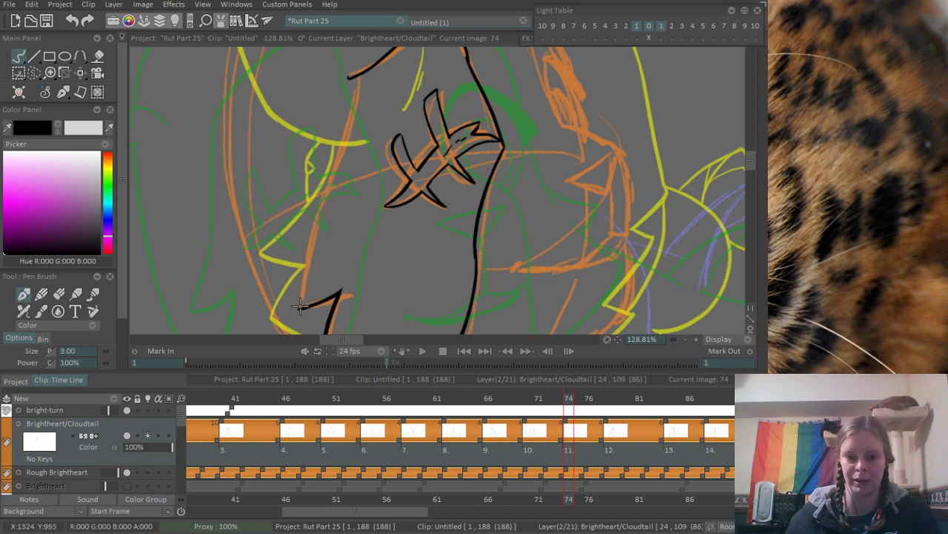
drag(301, 306, 318, 201)
key(ctrl+z)
drag(302, 305, 359, 56)
key(ctrl+z)
mouse_move(325, 191)
mouse_down()
mouse_move(353, 75)
mouse_move(326, 177)
mouse_move(359, 77)
mouse_up()
key(ctrl+z)
- Erase the excess line ends where the long outer edge meets the fur notch
scroll(314, 235, up, 10)
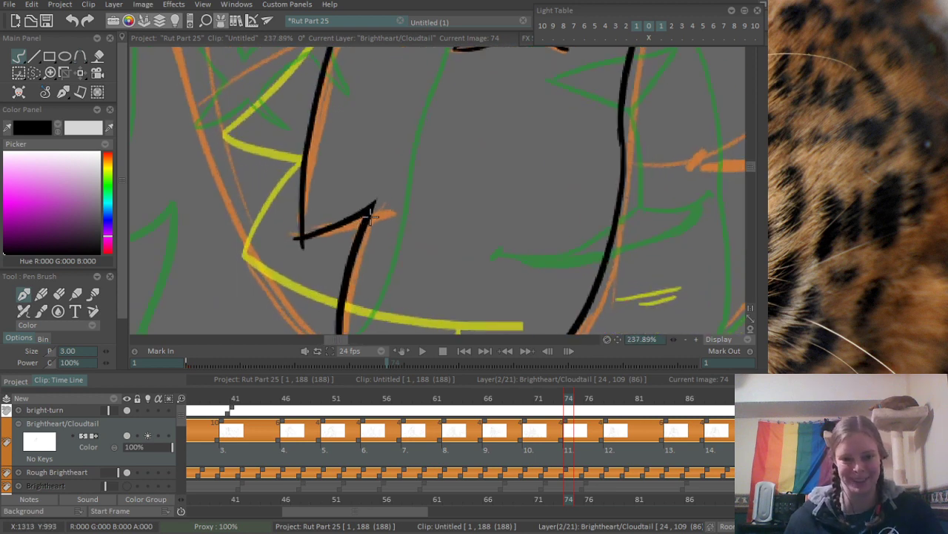
key(e)
drag(300, 279, 307, 275)
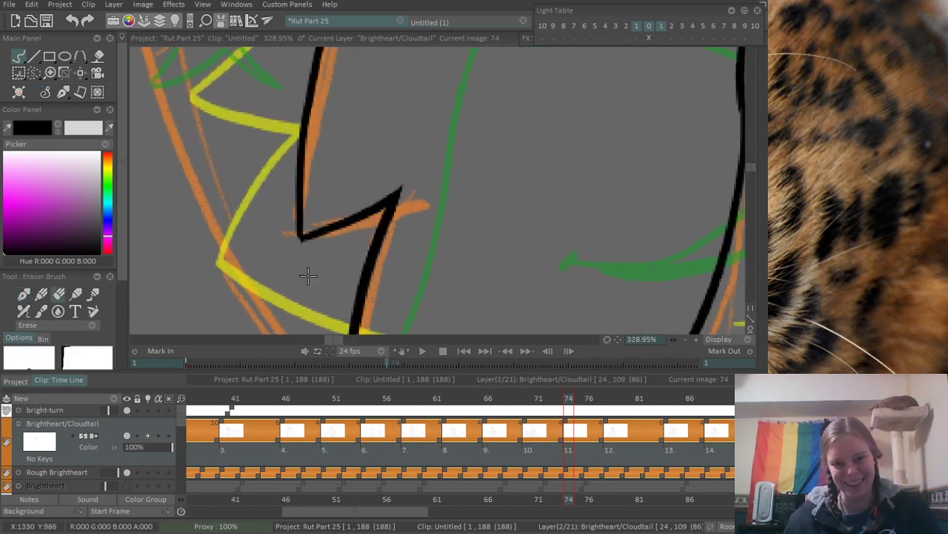
- Ink the curved chin line joining the lower ends of the two face patch edges
scroll(306, 237, down, 10)
scroll(282, 304, up, 10)
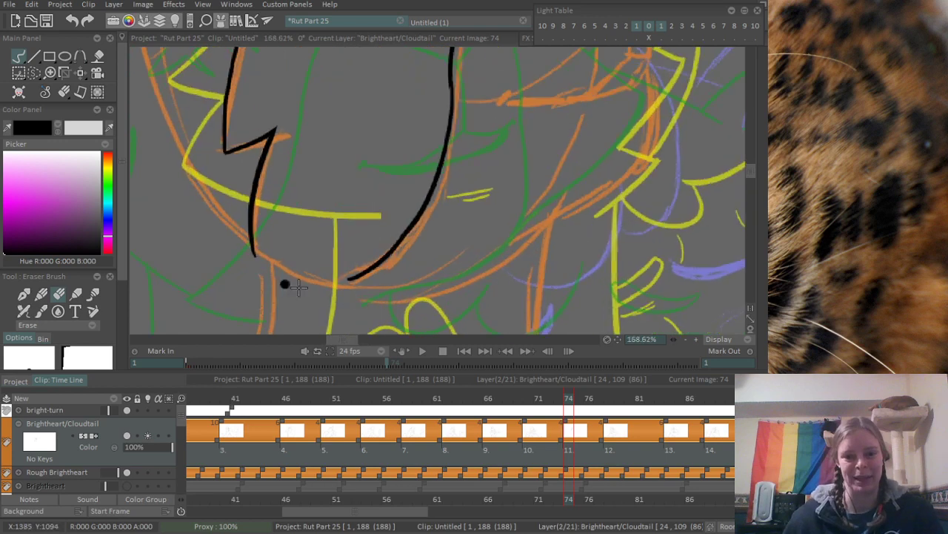
key(b)
mouse_move(238, 232)
mouse_down()
mouse_move(342, 282)
mouse_move(373, 282)
mouse_move(347, 286)
mouse_move(370, 276)
mouse_up()
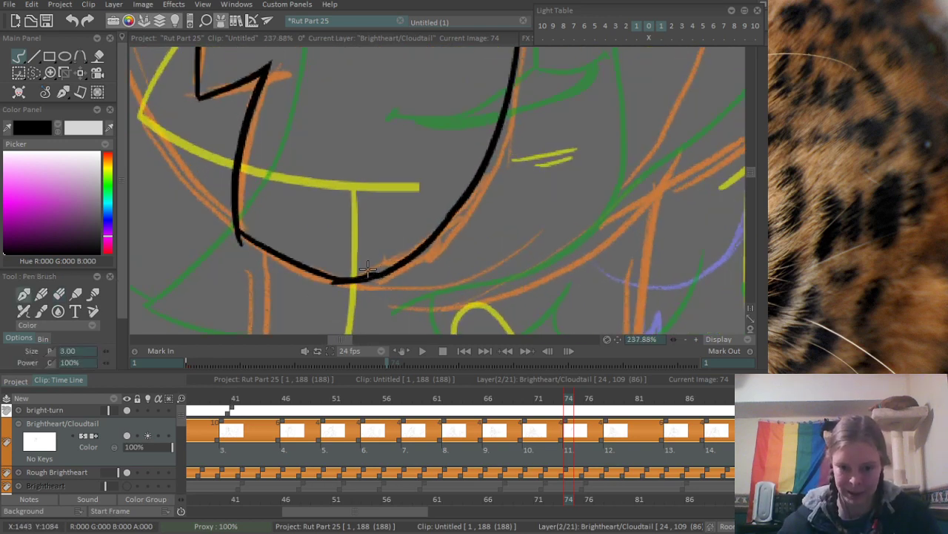
- Erase the overshooting line end at the lower corner of the face patch
drag(211, 232, 280, 269)
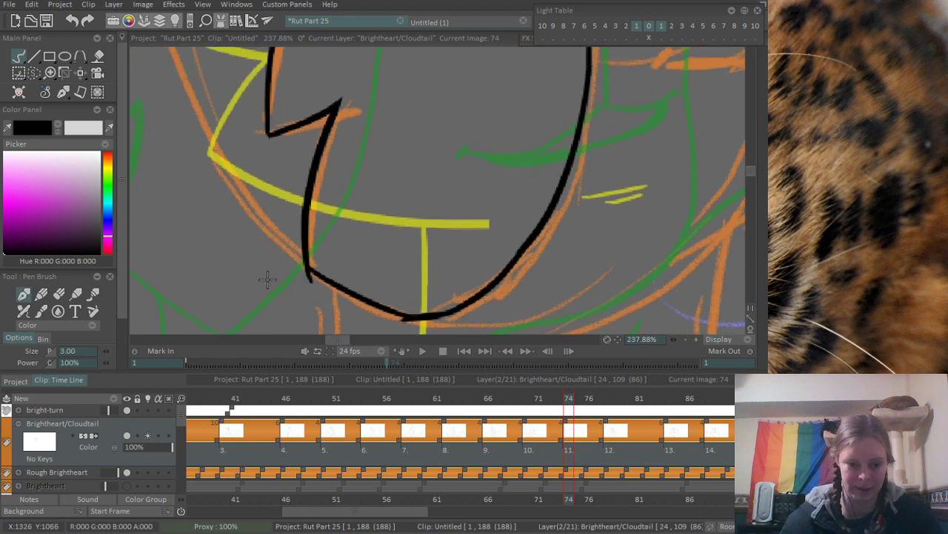
key(e)
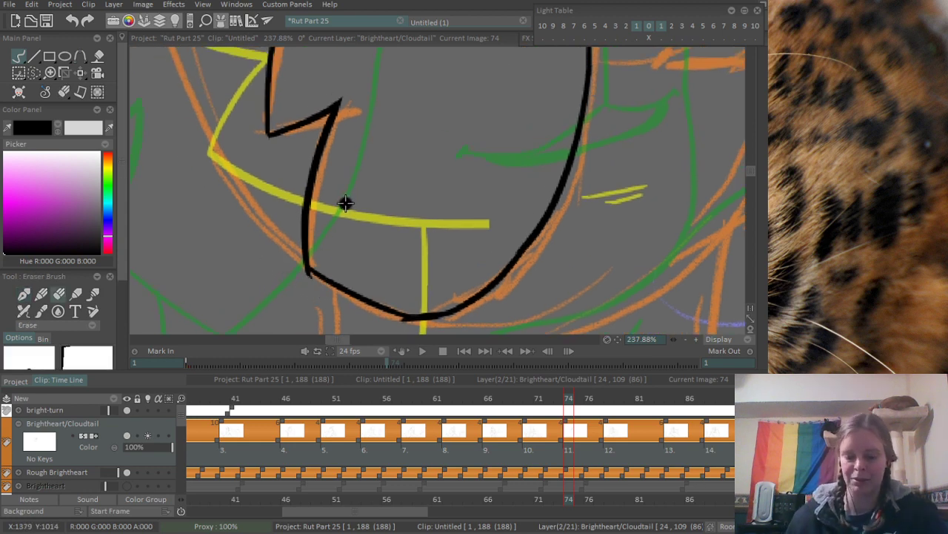
key(e)
- Ink the lower cheek curve along the orange sketch down to the lower corner of the face patch
drag(191, 105, 284, 246)
key(ctrl+z)
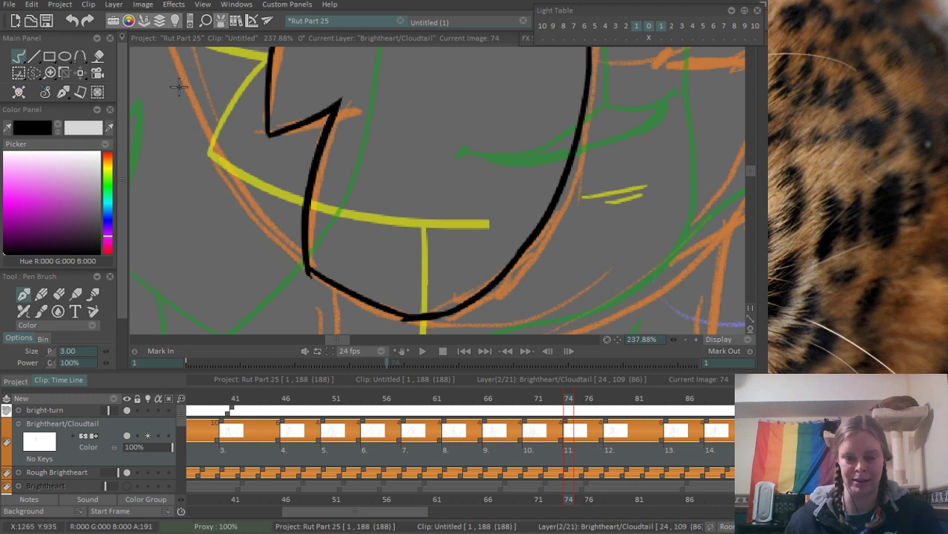
drag(179, 89, 297, 265)
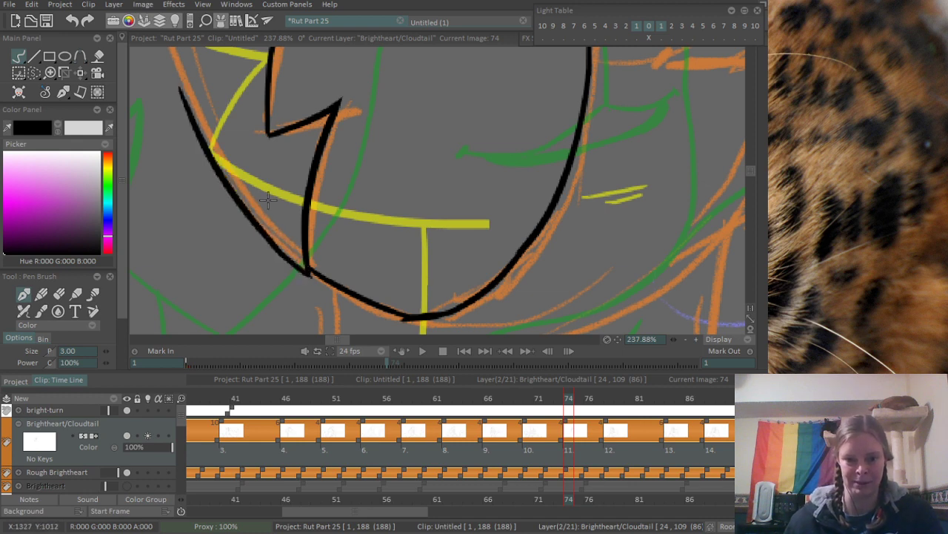
scroll(268, 198, down, 6)
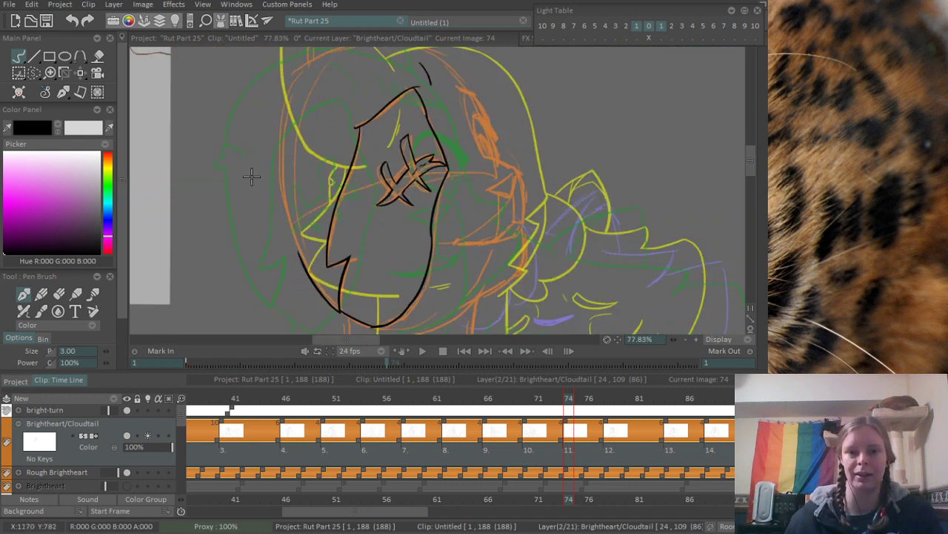
- Ink the long outer side of the head down to the cheek curve and erase the rough spot where they join
scroll(288, 132, up, 1)
mouse_move(304, 73)
mouse_down()
mouse_move(323, 283)
mouse_move(294, 250)
mouse_move(298, 277)
mouse_up()
key(ctrl+z)
key(ctrl+z)
drag(304, 71, 311, 283)
key(ctrl+z)
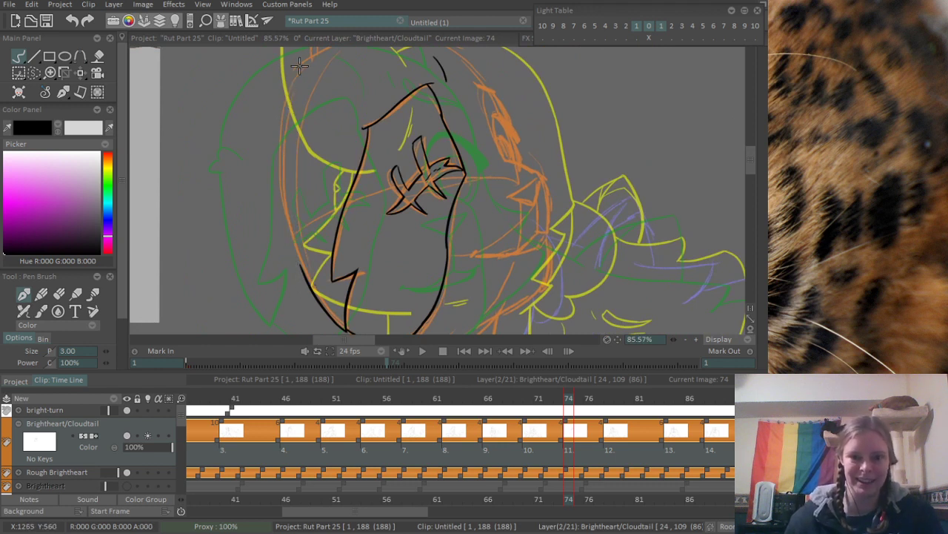
drag(296, 66, 315, 291)
key(ctrl+z)
drag(292, 76, 298, 268)
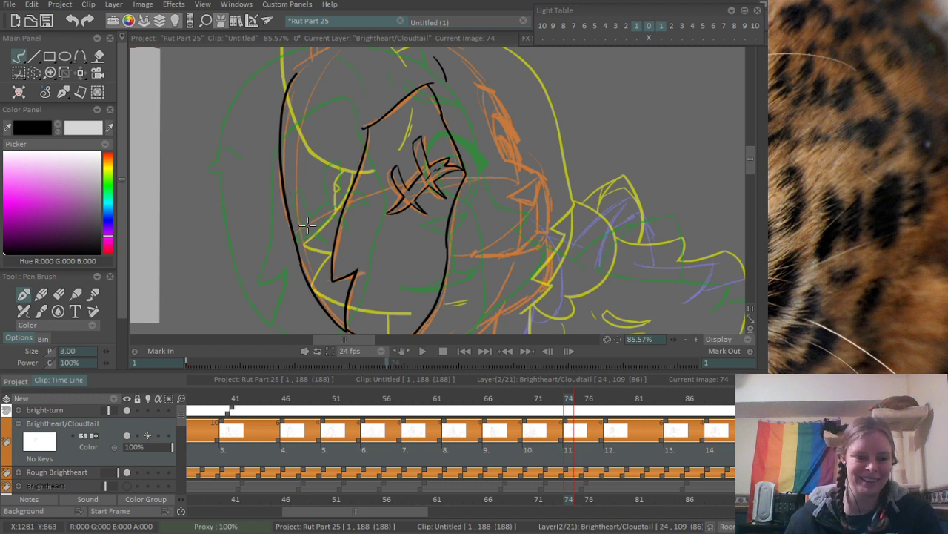
key(ctrl+z)
drag(292, 74, 300, 257)
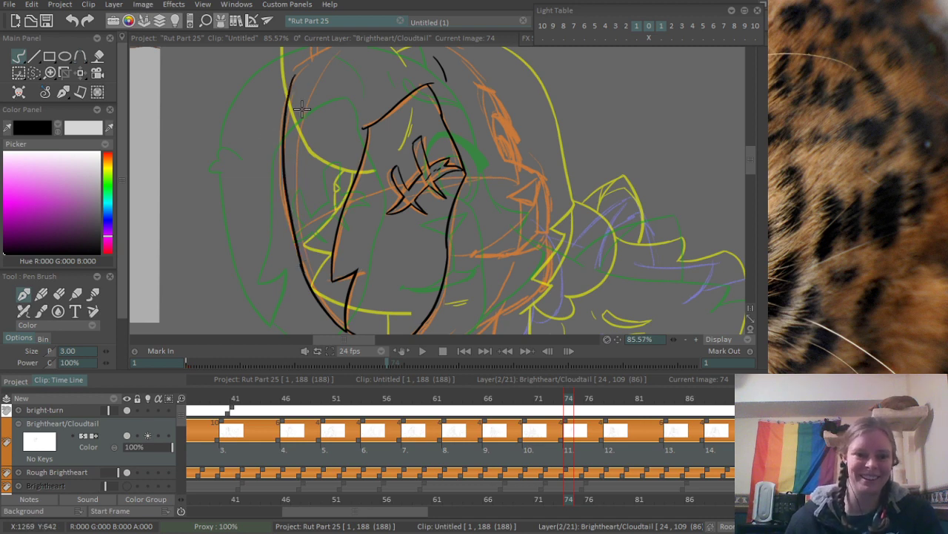
scroll(334, 237, up, 4)
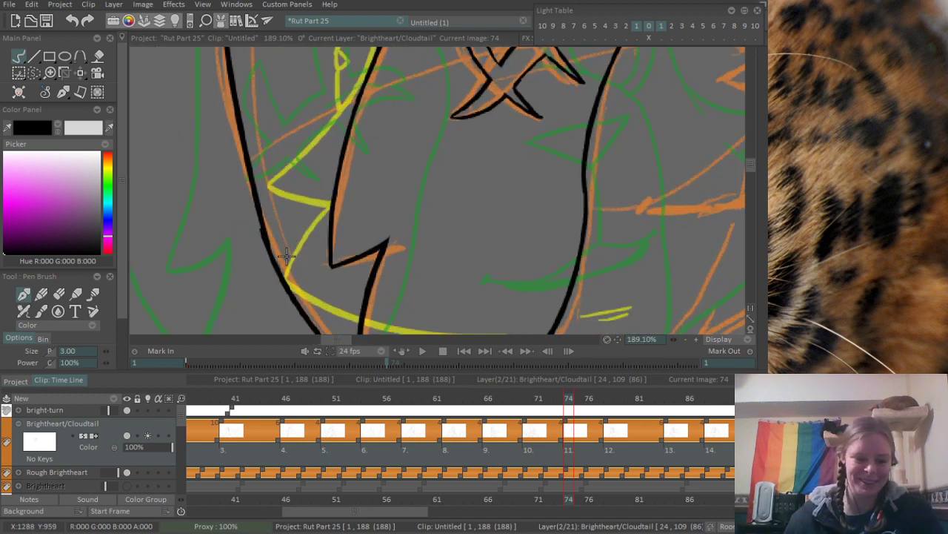
key(e)
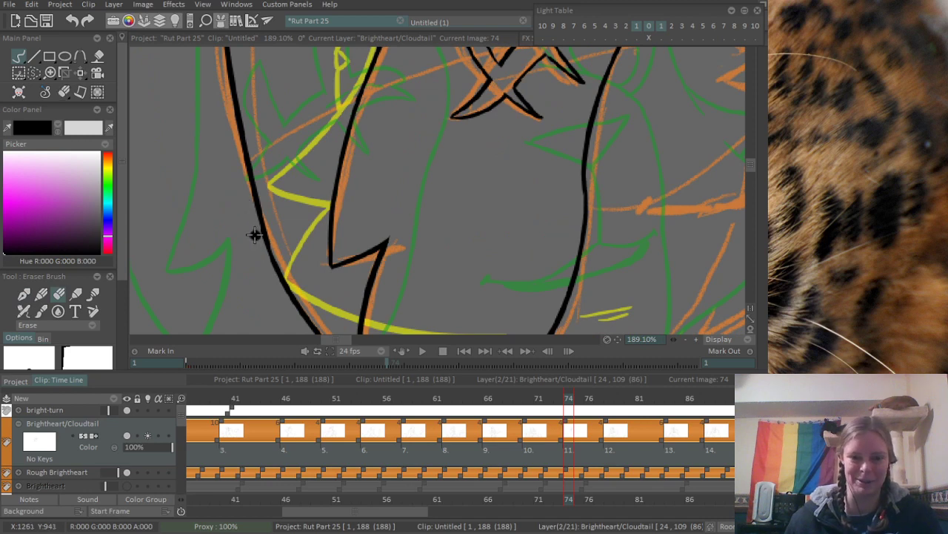
- Ink the crown of the head as one arc from the upper end of the side line across the top
scroll(288, 132, down, 4)
drag(254, 149, 278, 205)
scroll(279, 201, up, 2)
scroll(294, 185, up, 1)
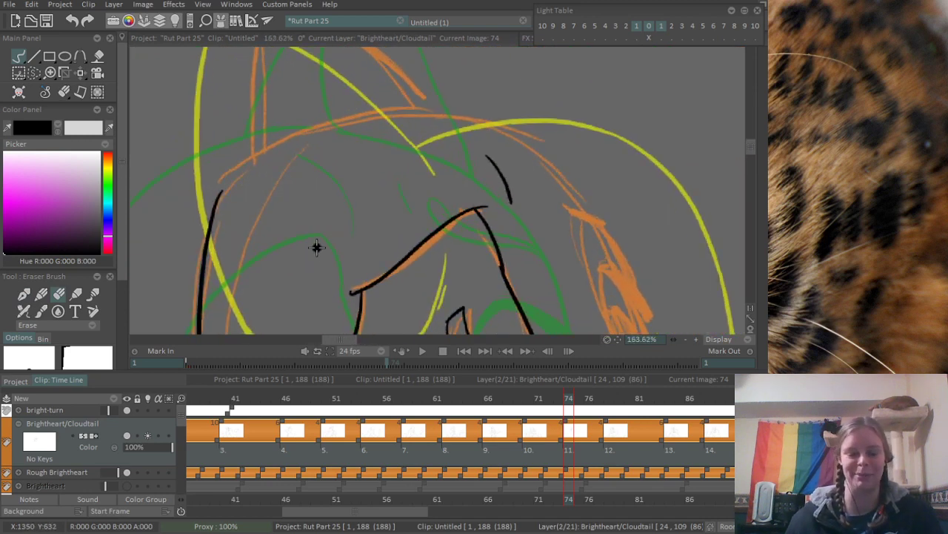
key(e)
drag(214, 221, 315, 130)
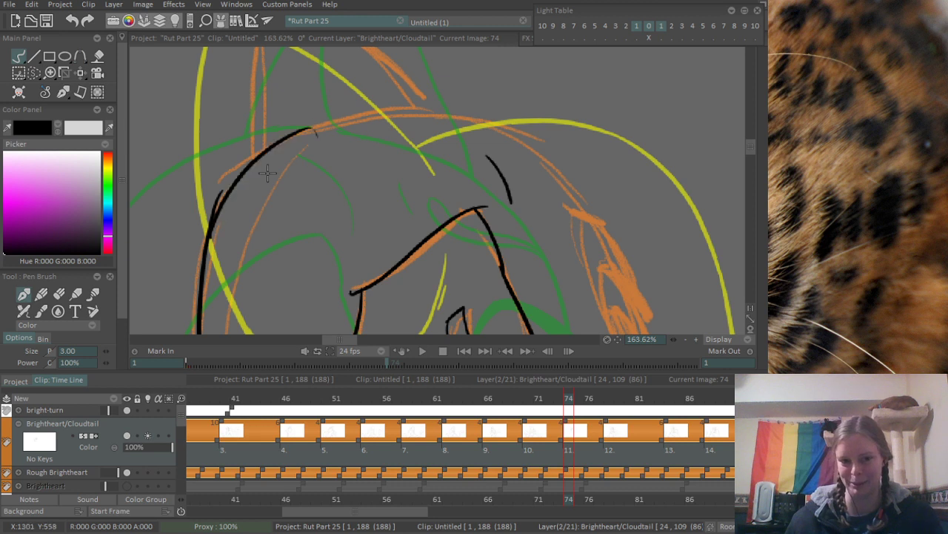
key(ctrl+z)
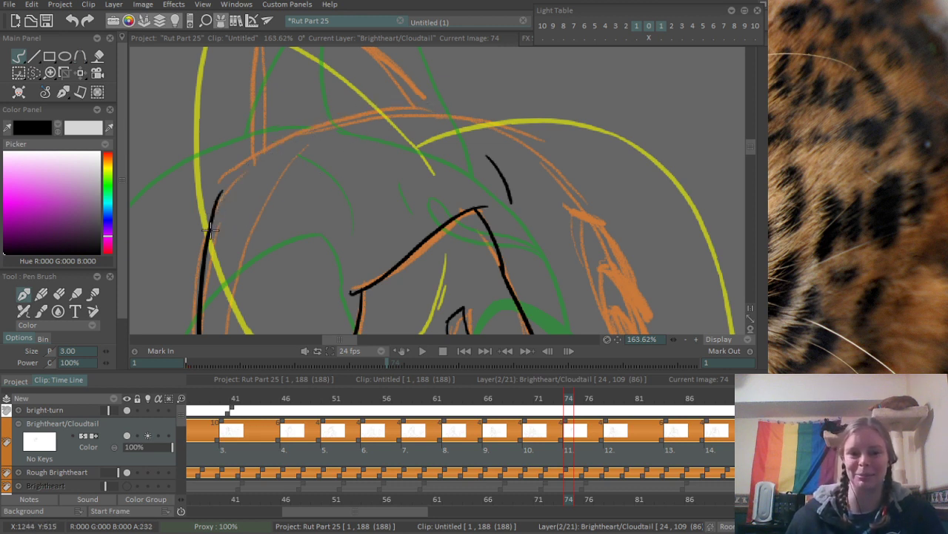
drag(211, 233, 463, 111)
- Continue the head outline from the crown down the forehead to the upper edge of the far eye
drag(505, 135, 408, 109)
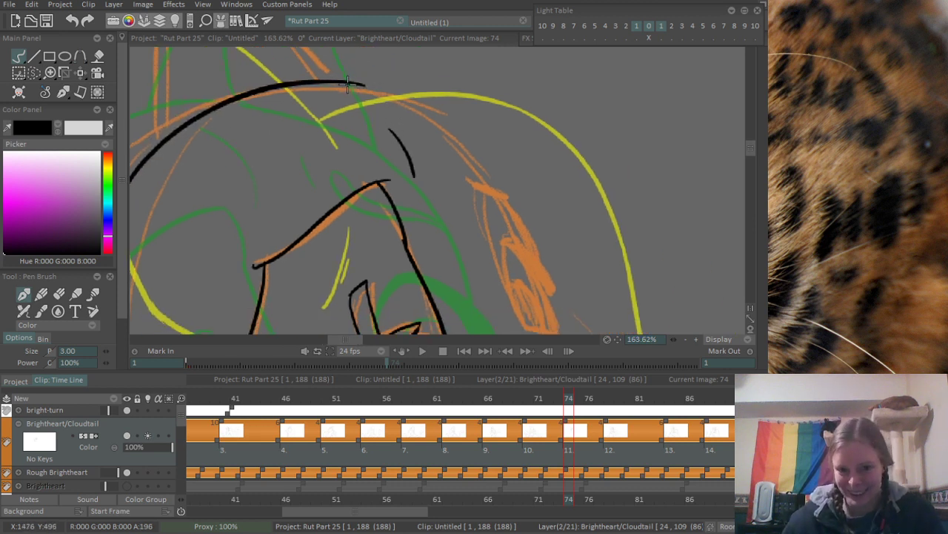
drag(363, 85, 472, 141)
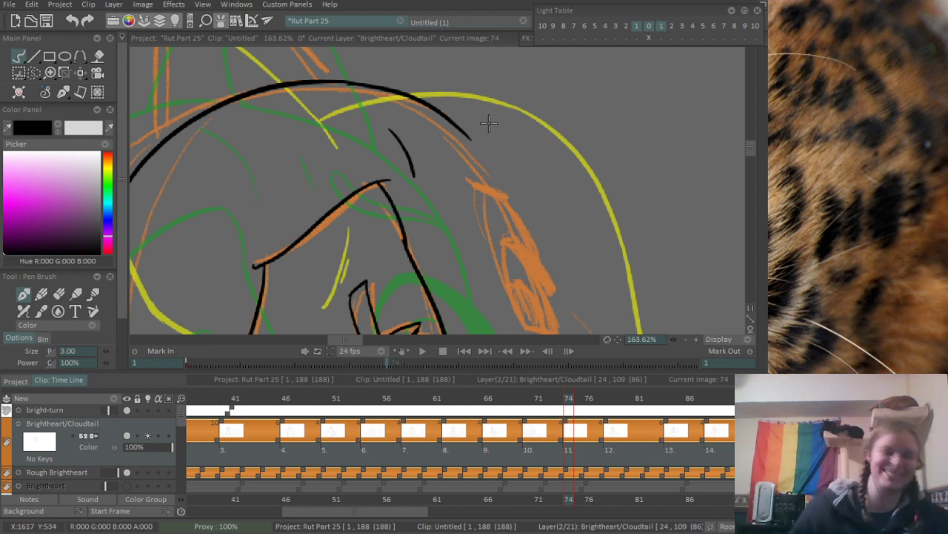
drag(499, 181, 468, 156)
drag(433, 105, 469, 154)
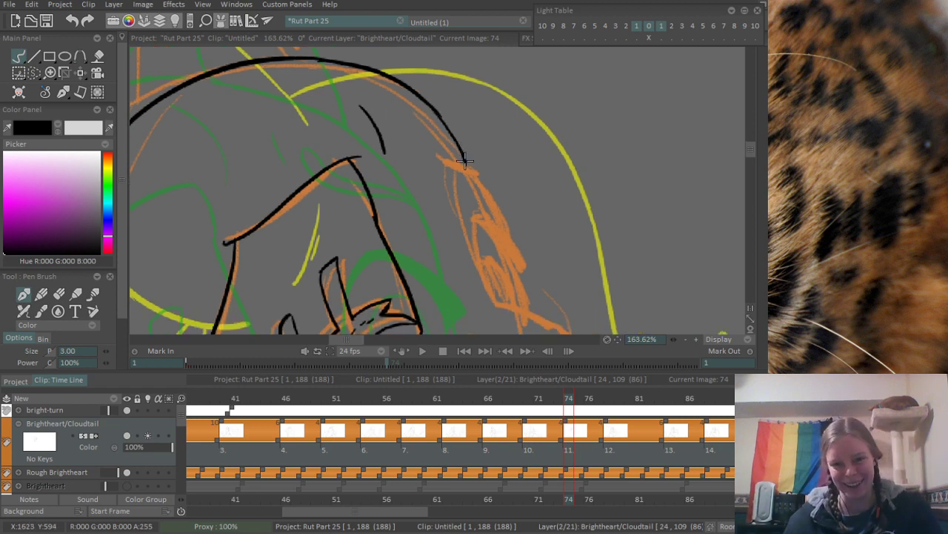
key(ctrl+z)
drag(434, 106, 468, 156)
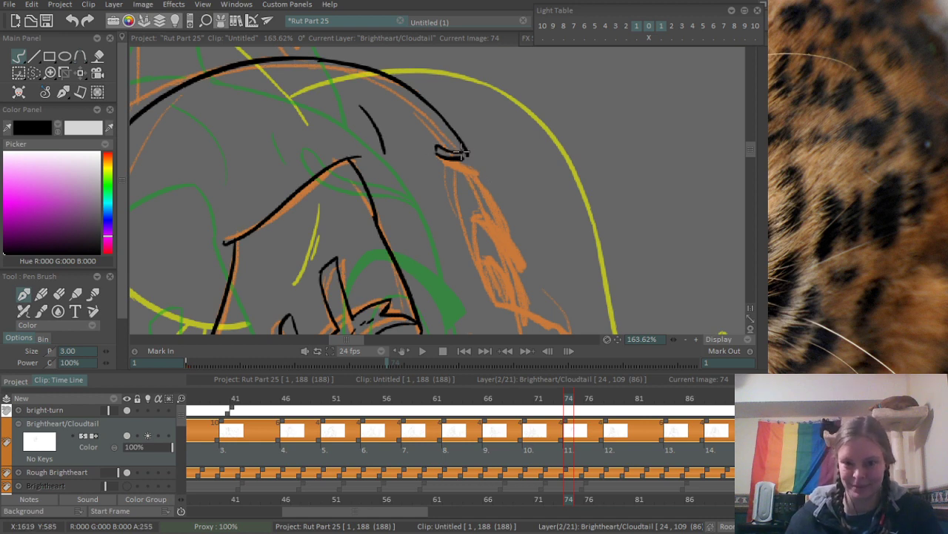
- Ink the outline of the far eye area down to its lower edge and add the arc of the upper eyelid
mouse_move(438, 154)
mouse_down()
mouse_move(445, 146)
mouse_move(459, 151)
mouse_move(403, 87)
mouse_move(407, 178)
mouse_move(423, 222)
mouse_move(398, 169)
mouse_move(450, 195)
mouse_up()
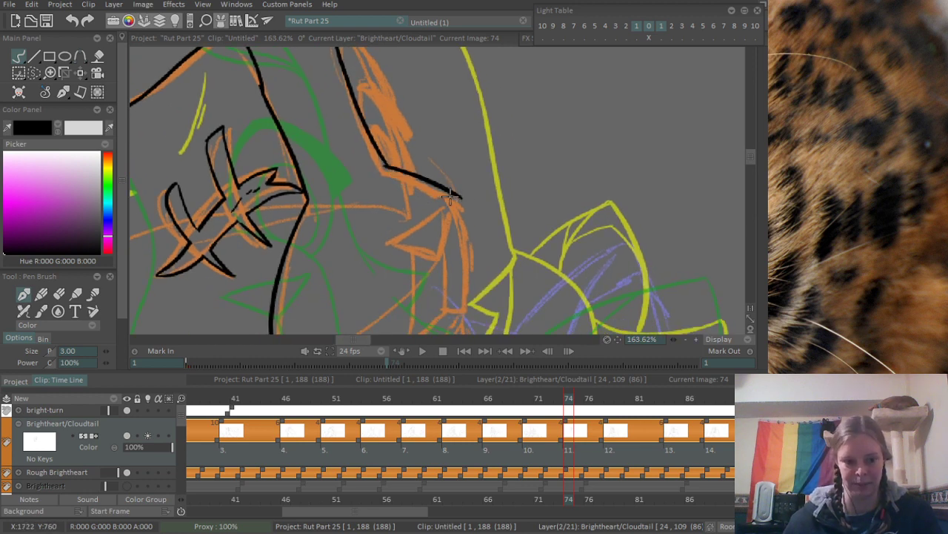
drag(382, 100, 422, 191)
mouse_move(393, 114)
mouse_down()
mouse_move(430, 193)
mouse_move(409, 145)
mouse_move(422, 180)
mouse_move(394, 169)
mouse_move(430, 163)
mouse_move(436, 196)
mouse_up()
key(ctrl+z)
key(ctrl+z)
mouse_move(381, 166)
mouse_down()
mouse_move(421, 146)
mouse_move(442, 177)
mouse_up()
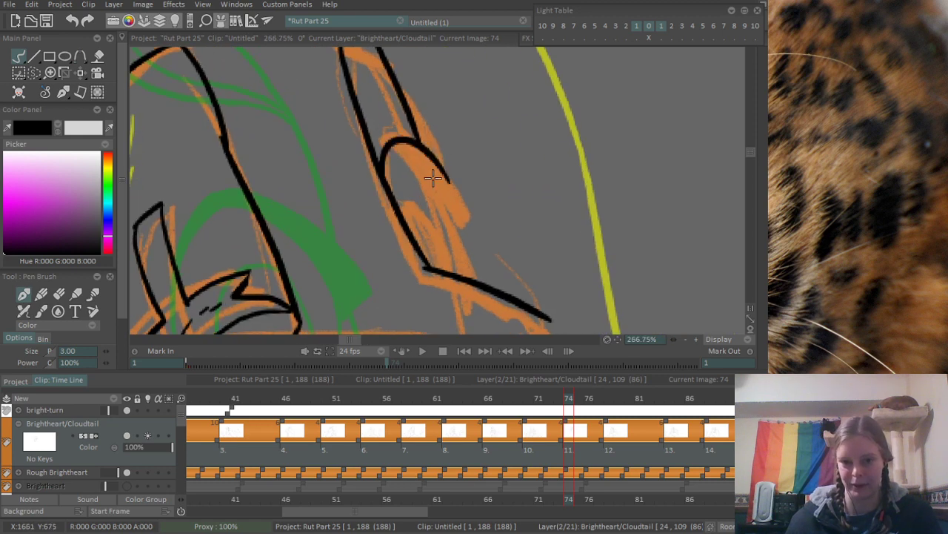
- Thicken the far eye's upper lid into a solid lash line and ink the lines from it to the lower edge
drag(399, 143, 451, 184)
drag(420, 157, 452, 192)
drag(412, 140, 460, 199)
mouse_move(431, 156)
mouse_down()
mouse_move(477, 208)
mouse_move(466, 211)
mouse_move(395, 132)
mouse_move(398, 201)
mouse_up()
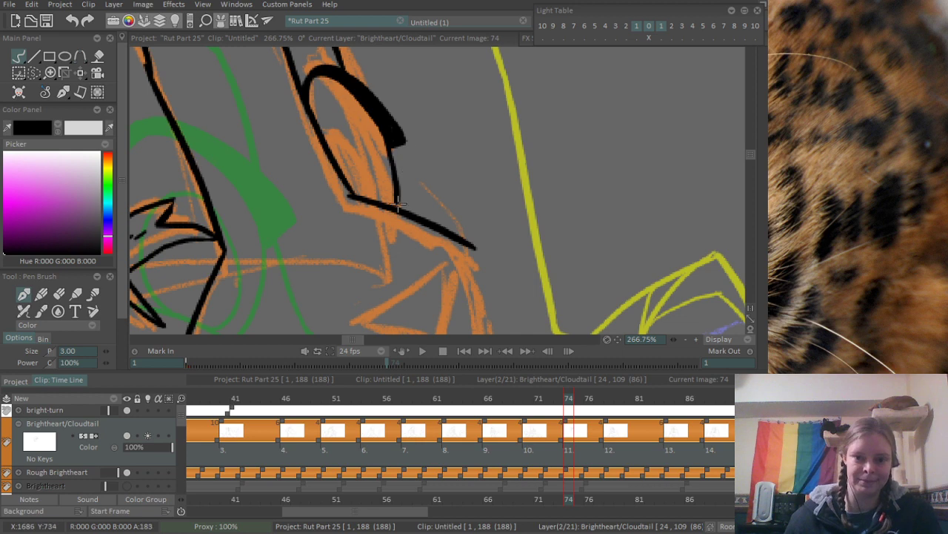
drag(393, 148, 454, 220)
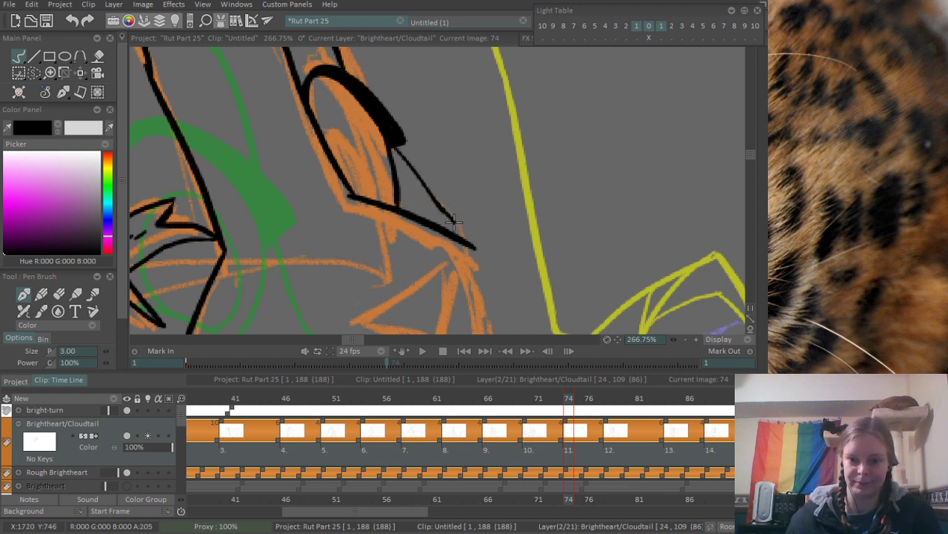
- Ink the triangular nose below the far eye and tidy the overshoot at its lower corner
scroll(453, 211, down, 4)
drag(479, 178, 436, 137)
scroll(436, 137, up, 3)
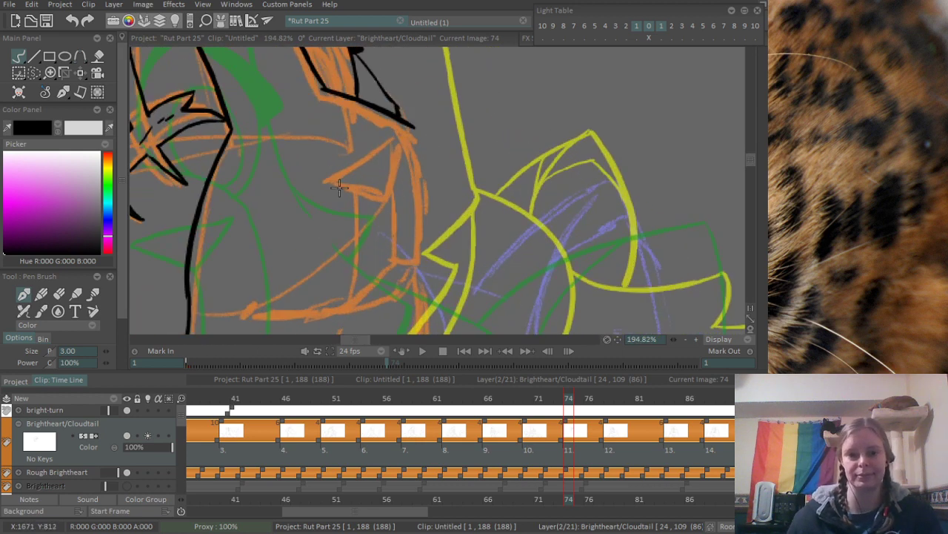
mouse_move(348, 176)
mouse_down()
mouse_move(416, 127)
mouse_move(388, 192)
mouse_up()
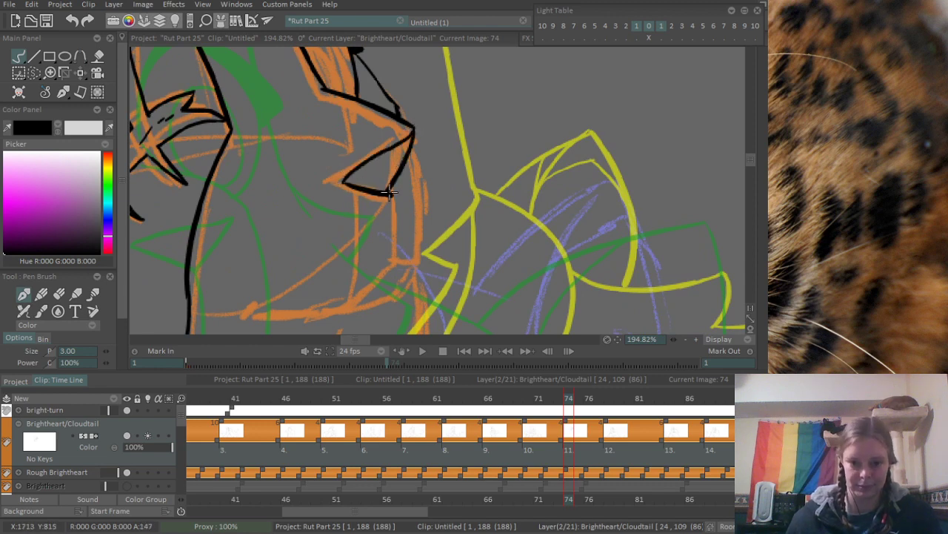
key(ctrl+z)
scroll(387, 175, up, 3)
drag(319, 186, 392, 189)
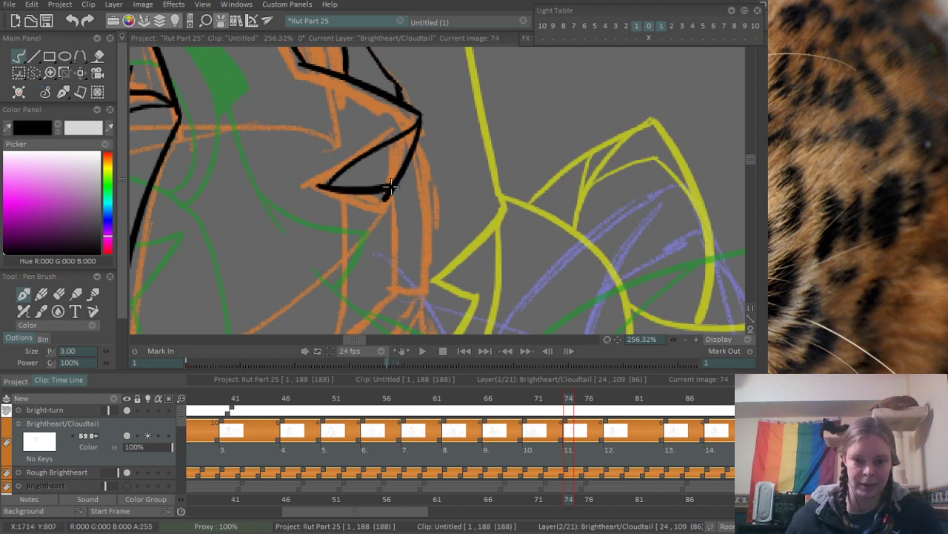
key(ctrl+z)
drag(314, 191, 413, 201)
key(e)
key(ctrl+z)
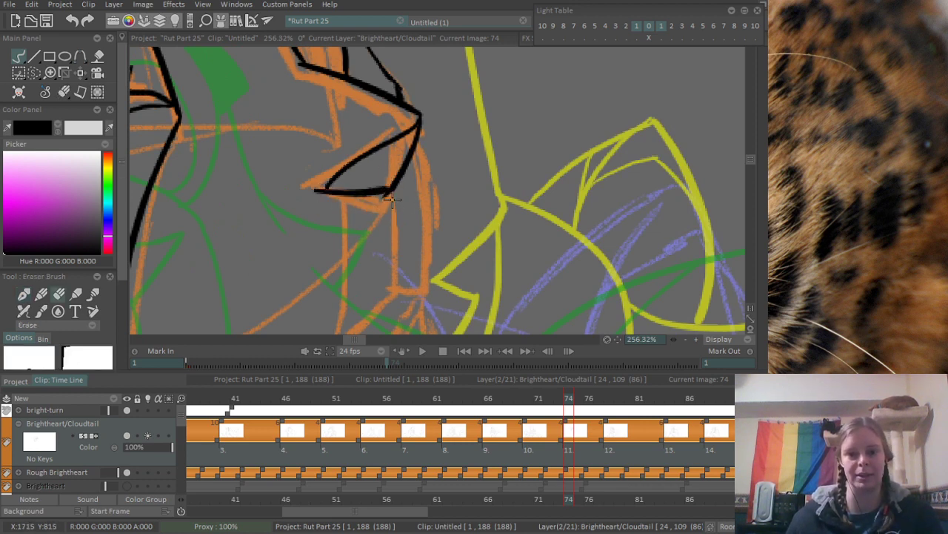
- Ink the vertical muzzle line from the lower corner of the nose down to the mouth
scroll(324, 237, down, 2)
mouse_move(329, 269)
mouse_down()
mouse_move(447, 155)
mouse_move(489, 205)
mouse_up()
scroll(447, 154, up, 3)
key(b)
drag(515, 119, 523, 239)
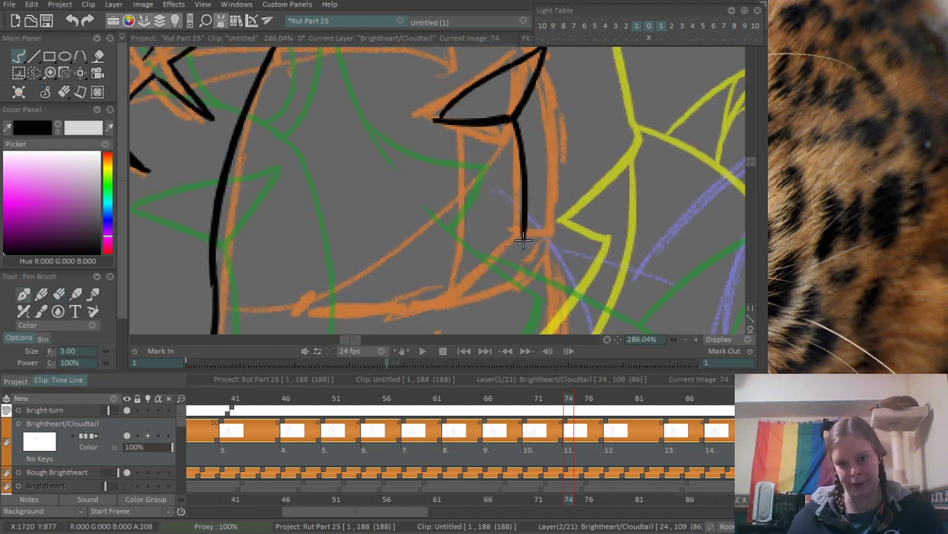
key(ctrl+z)
mouse_move(516, 118)
mouse_down()
mouse_move(522, 236)
mouse_move(532, 172)
mouse_move(524, 179)
mouse_up()
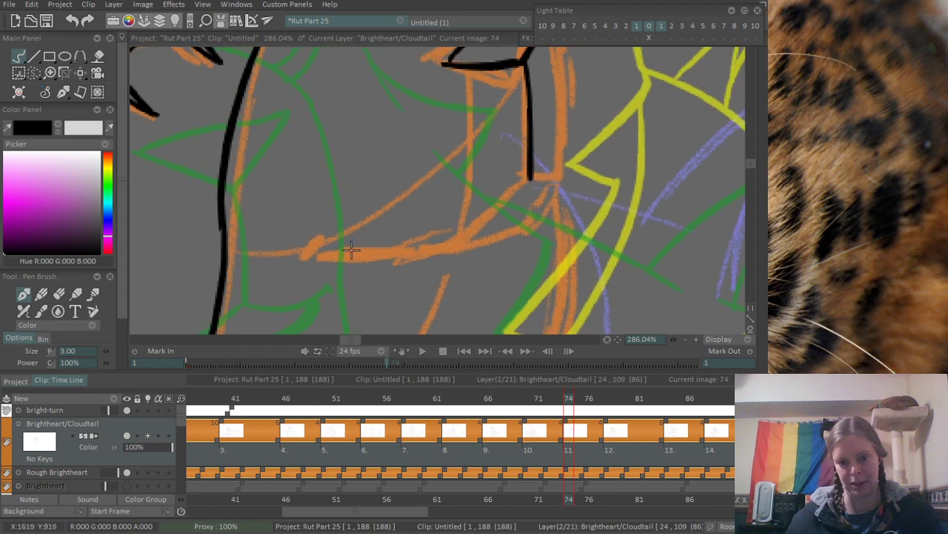
- Ink the curved mouth line from the muzzle line back across the cheek and finish it with a short thick corner mark
mouse_move(325, 250)
mouse_down()
mouse_move(490, 210)
mouse_move(521, 177)
mouse_up()
key(ctrl+z)
drag(474, 221, 530, 179)
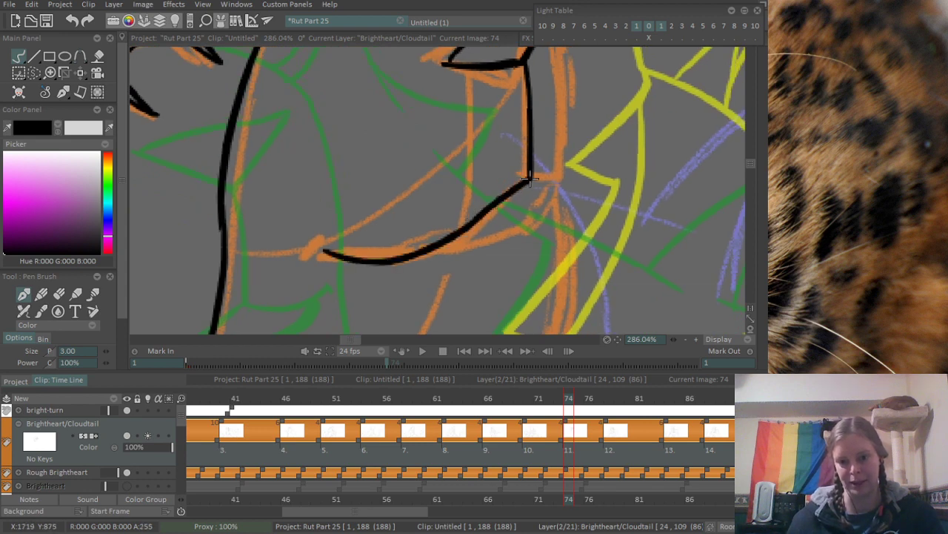
mouse_move(328, 252)
mouse_down()
mouse_move(317, 250)
mouse_move(311, 262)
mouse_up()
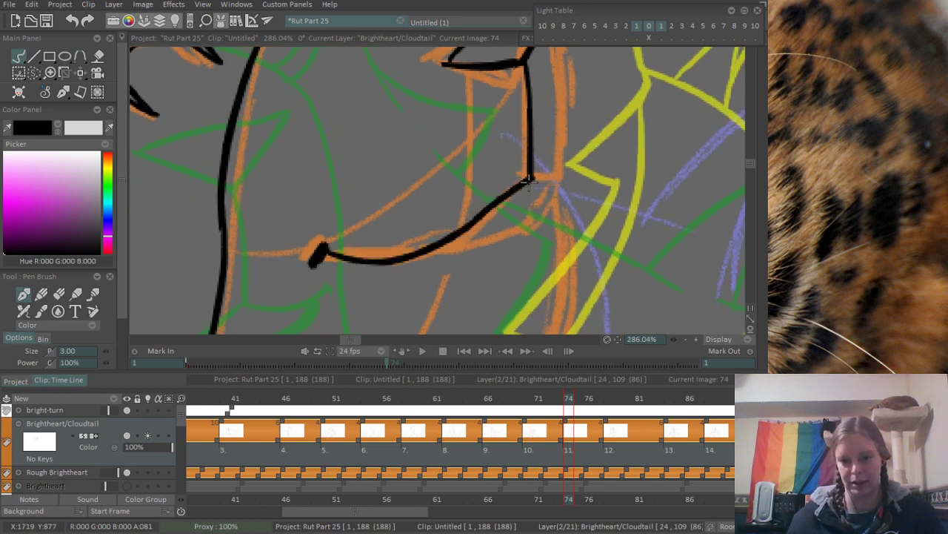
- Ink the short lip edge and the front contour of the muzzle running from the nose tip down to it
drag(529, 181, 563, 175)
mouse_move(558, 159)
mouse_down()
mouse_move(481, 238)
mouse_move(498, 248)
mouse_move(482, 251)
mouse_up()
key(ctrl+z)
key(ctrl+z)
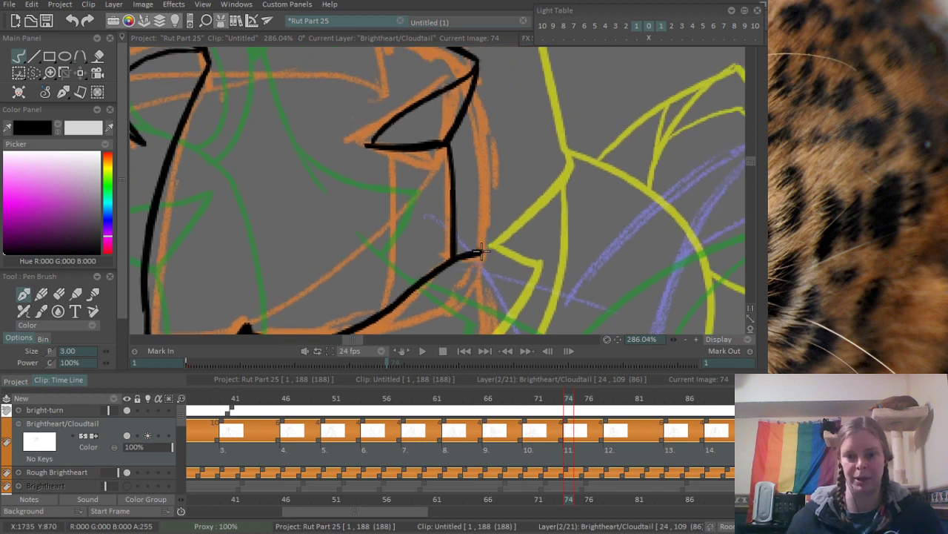
drag(476, 68, 498, 246)
key(ctrl+z)
drag(478, 70, 496, 249)
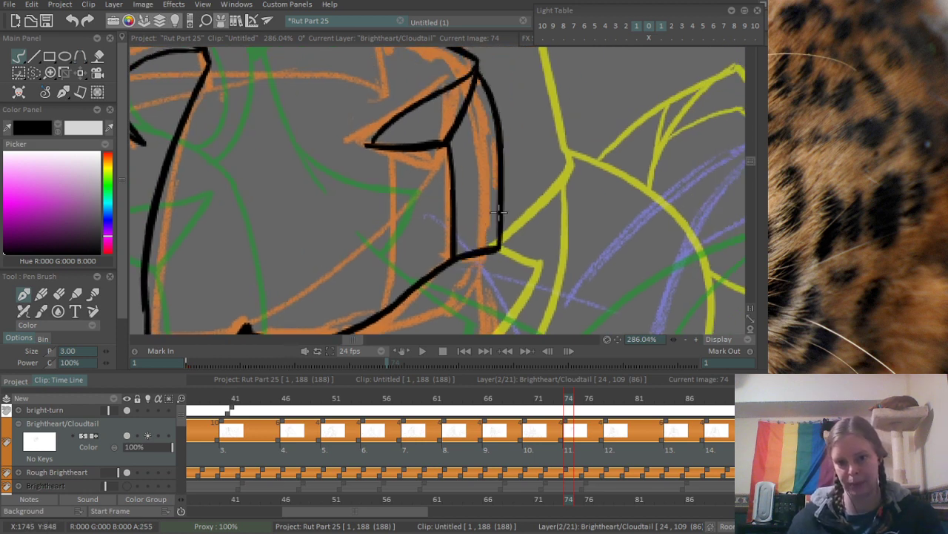
- Ink a thick tapered lower lip curve beneath the front half of the mouth line
key(ctrl+z)
mouse_move(478, 71)
mouse_down()
mouse_move(495, 249)
mouse_move(481, 149)
mouse_move(493, 119)
mouse_up()
key(e)
key(b)
mouse_move(350, 200)
mouse_down()
mouse_move(442, 168)
mouse_move(480, 117)
mouse_up()
key(ctrl+z)
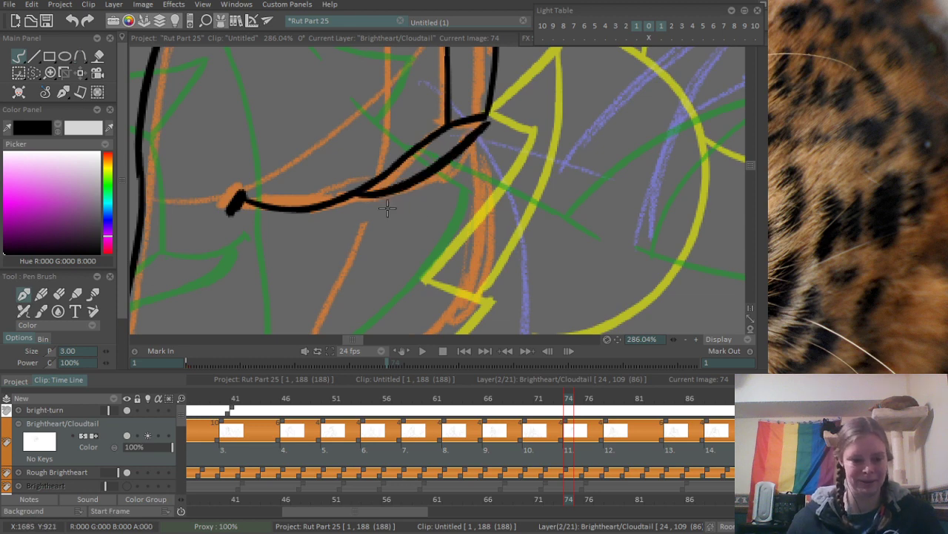
key(ctrl+z)
drag(354, 199, 475, 138)
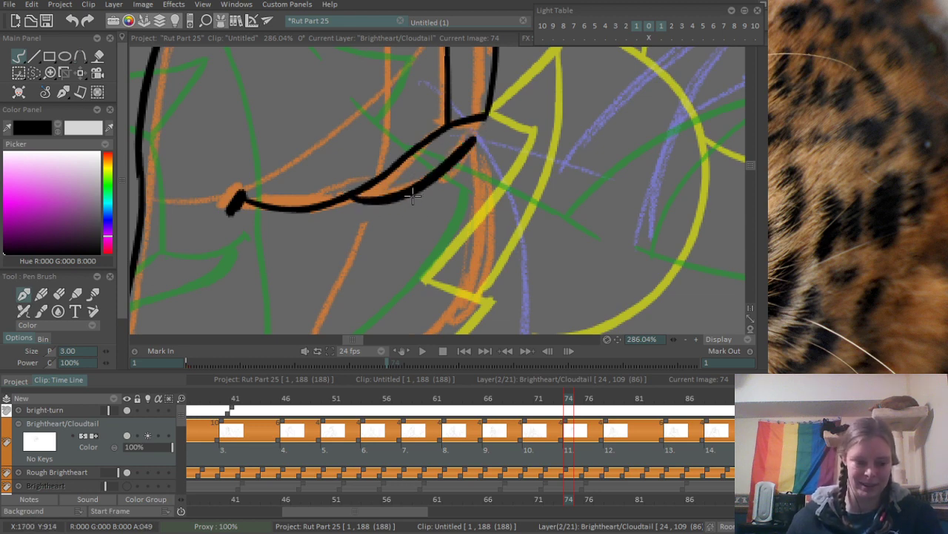
key(ctrl+z)
mouse_move(360, 198)
mouse_down()
mouse_move(384, 198)
mouse_move(449, 140)
mouse_move(459, 147)
mouse_up()
key(ctrl+z)
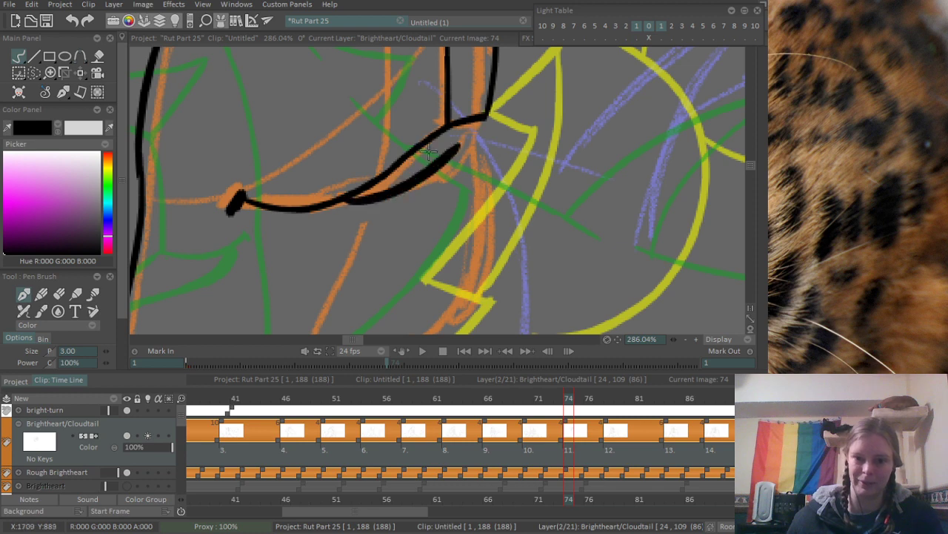
mouse_move(342, 198)
mouse_down()
mouse_move(461, 135)
mouse_move(453, 151)
mouse_up()
scroll(452, 140, down, 5)
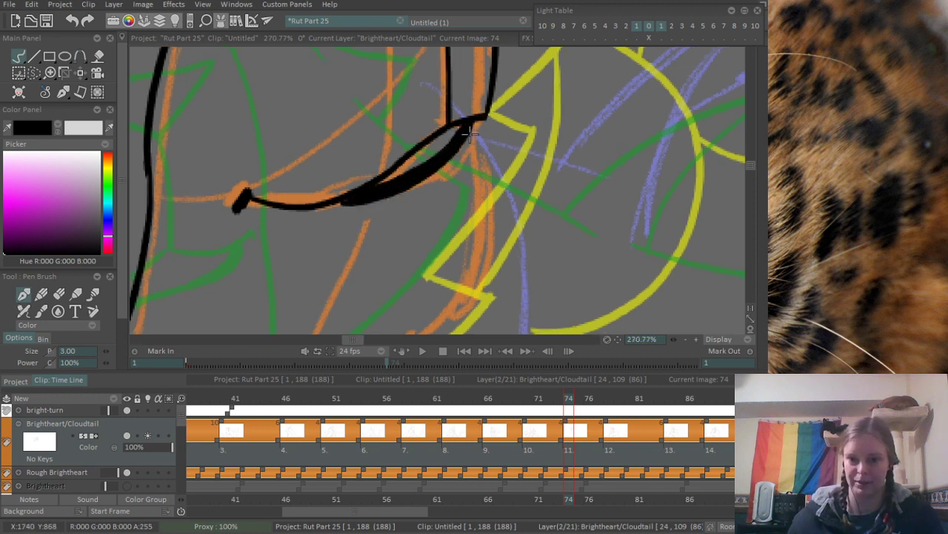
- Ink the rounded chin curve down from the front of the mouth and the jaw's underside running back toward the throat
scroll(467, 111, up, 3)
drag(460, 80, 446, 198)
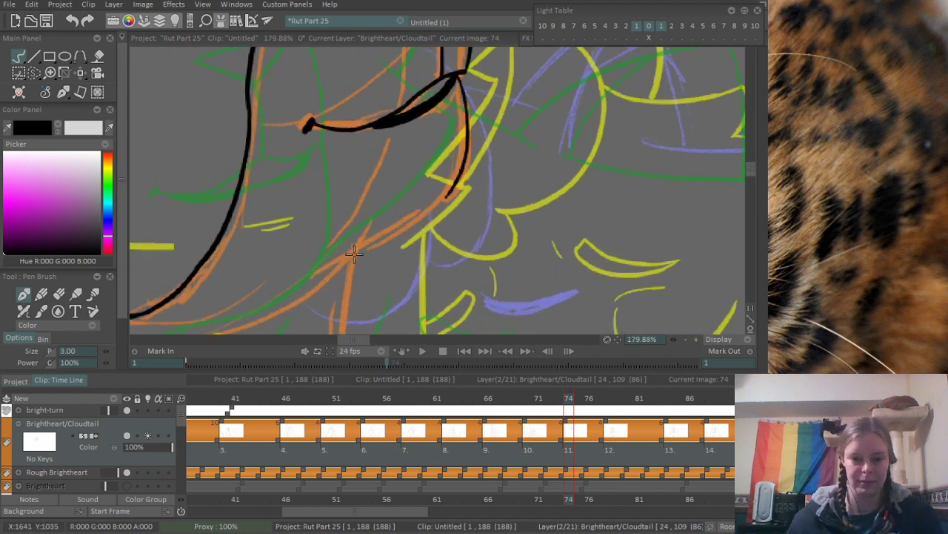
drag(305, 272, 447, 197)
- Ink a rounded iris outline inside the eye at the front edge of Brightheart's face
scroll(500, 149, down, 3)
scroll(624, 124, up, 5)
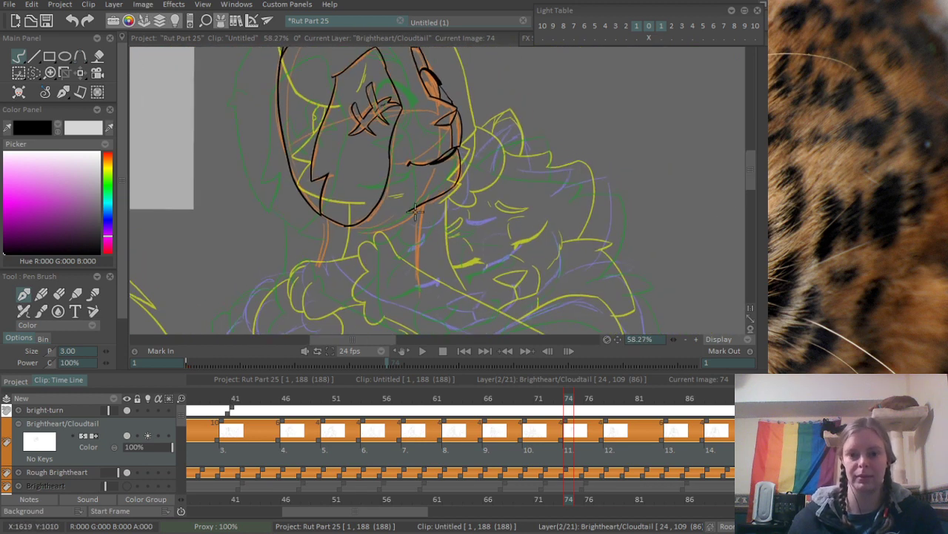
drag(352, 212, 409, 275)
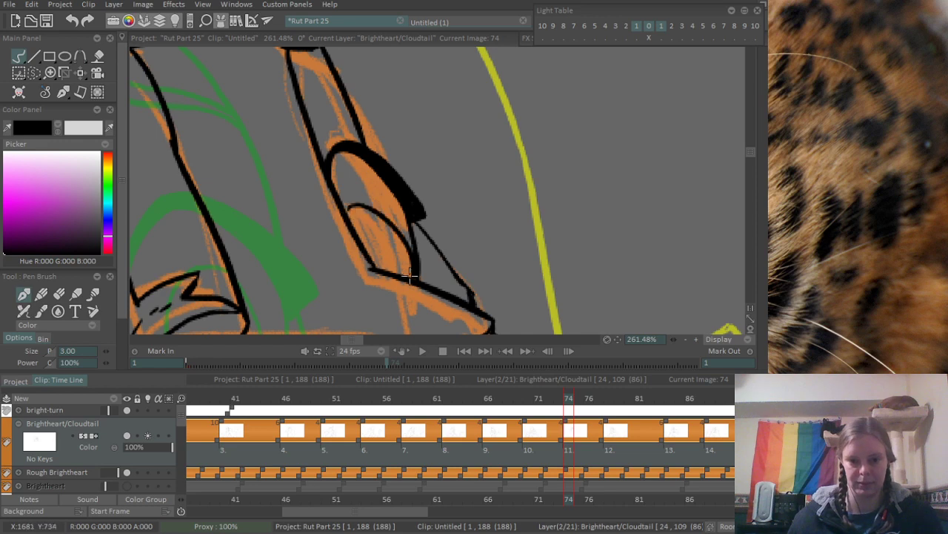
key(ctrl+z)
drag(352, 224, 400, 267)
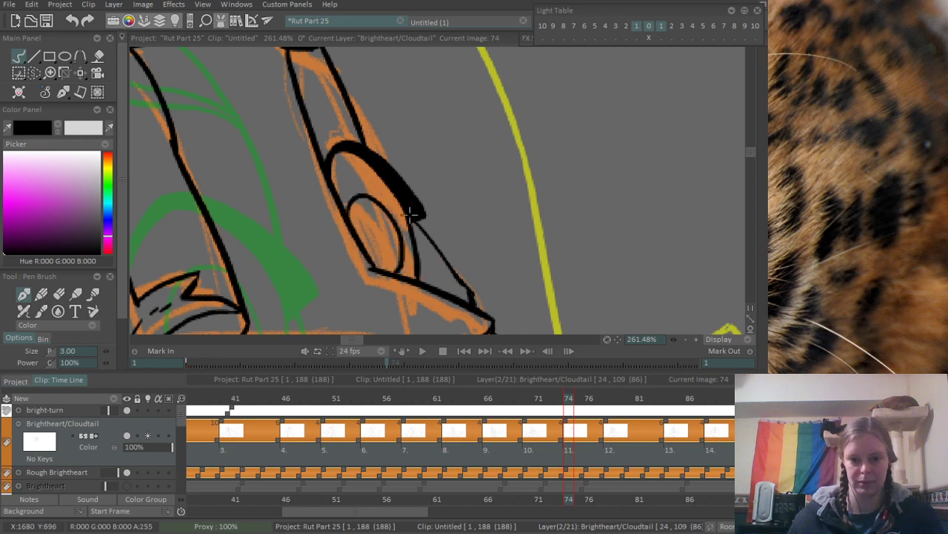
- Ink the long front neck line down from the jaw and the back neck line down from the cheek
scroll(411, 214, down, 4)
scroll(422, 200, up, 2)
scroll(429, 191, up, 1)
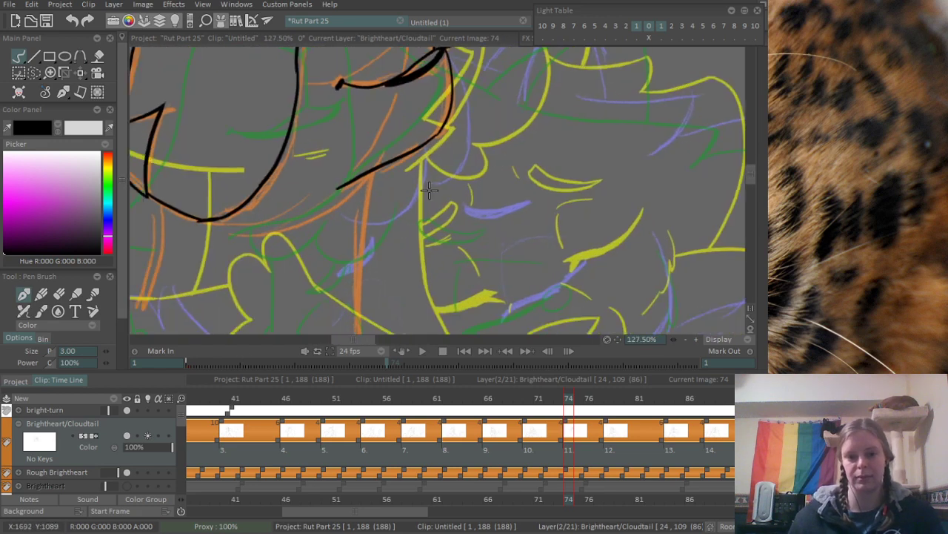
drag(422, 99, 412, 257)
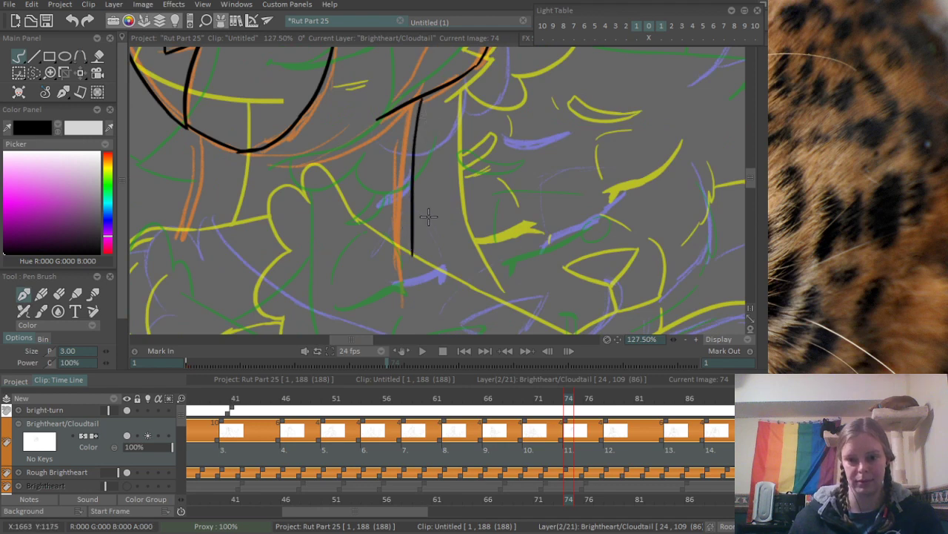
key(ctrl+z)
drag(417, 100, 401, 323)
key(ctrl+z)
scroll(450, 119, down, 3)
scroll(410, 160, up, 4)
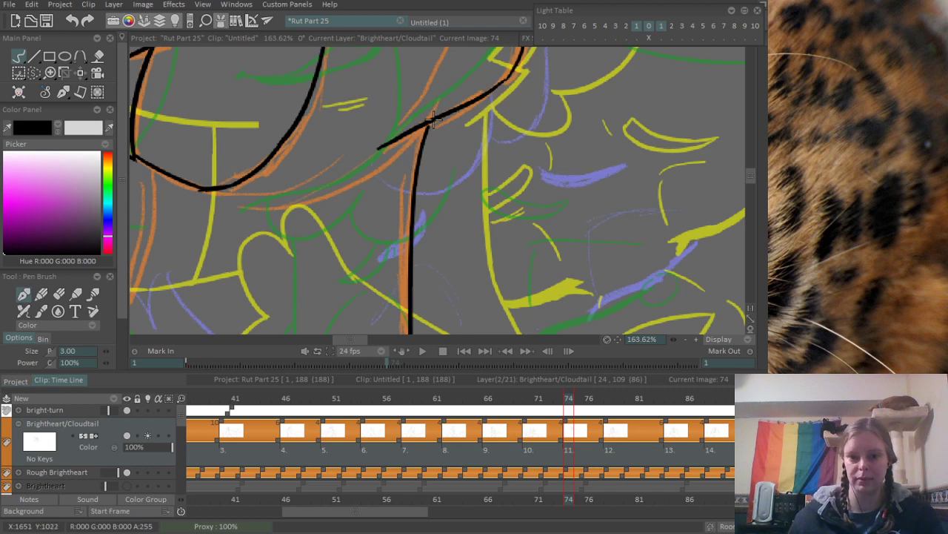
drag(214, 215, 430, 116)
drag(358, 70, 327, 240)
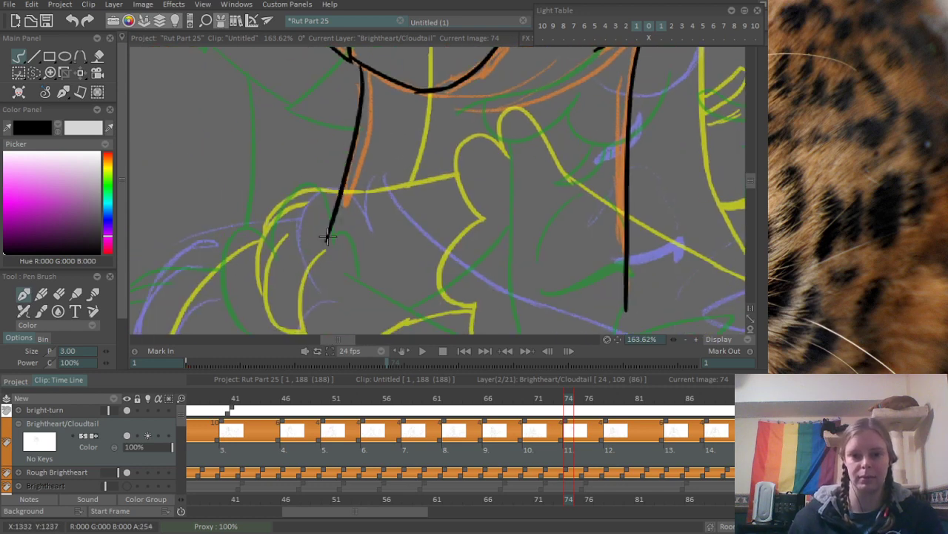
- Ink the upper edge of the embracing arm as a long diagonal along the purple sketch, starting with a short bend at the paw
scroll(388, 112, down, 3)
scroll(447, 181, up, 2)
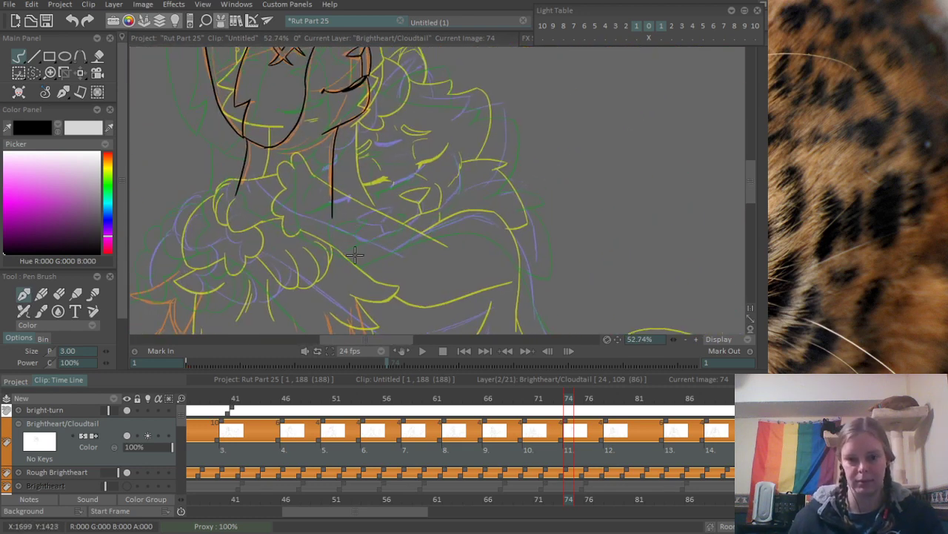
mouse_move(326, 168)
mouse_down()
mouse_move(226, 173)
mouse_move(275, 183)
mouse_up()
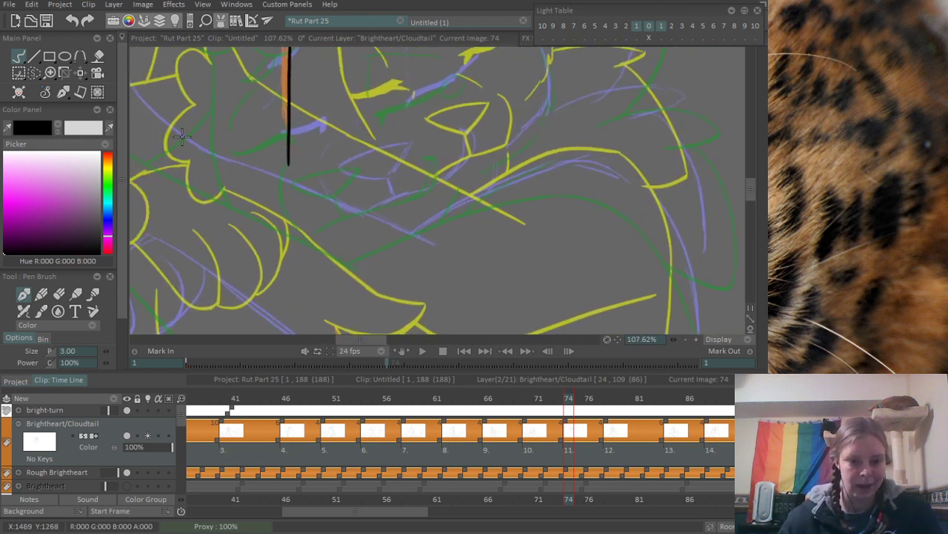
drag(182, 137, 269, 149)
drag(223, 103, 324, 170)
key(ctrl+z)
mouse_move(226, 95)
mouse_down()
mouse_move(254, 131)
mouse_move(541, 245)
mouse_up()
key(ctrl+z)
drag(252, 132, 532, 253)
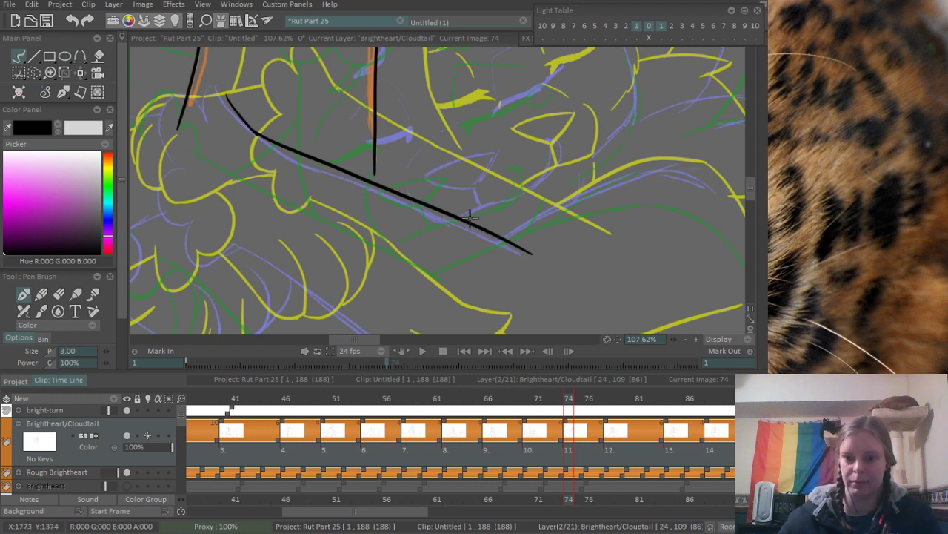
- Ink the two upper rounded toe curves of the paw, continuing from the paw end of the arm's upper edge
scroll(470, 217, down, 2)
scroll(373, 196, up, 3)
drag(379, 149, 412, 128)
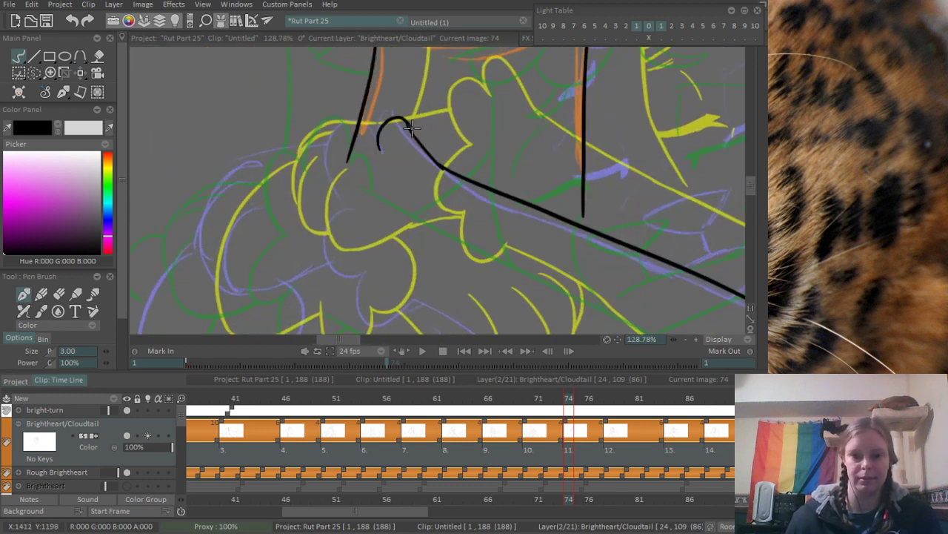
scroll(404, 118, up, 3)
key(e)
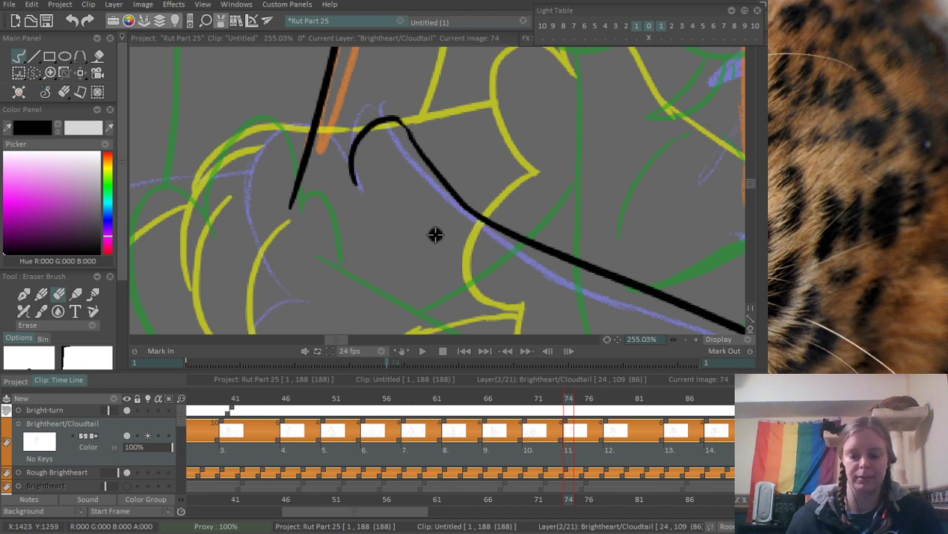
key(e)
mouse_move(361, 189)
mouse_down()
mouse_move(337, 152)
mouse_move(323, 281)
mouse_up()
drag(297, 250, 331, 203)
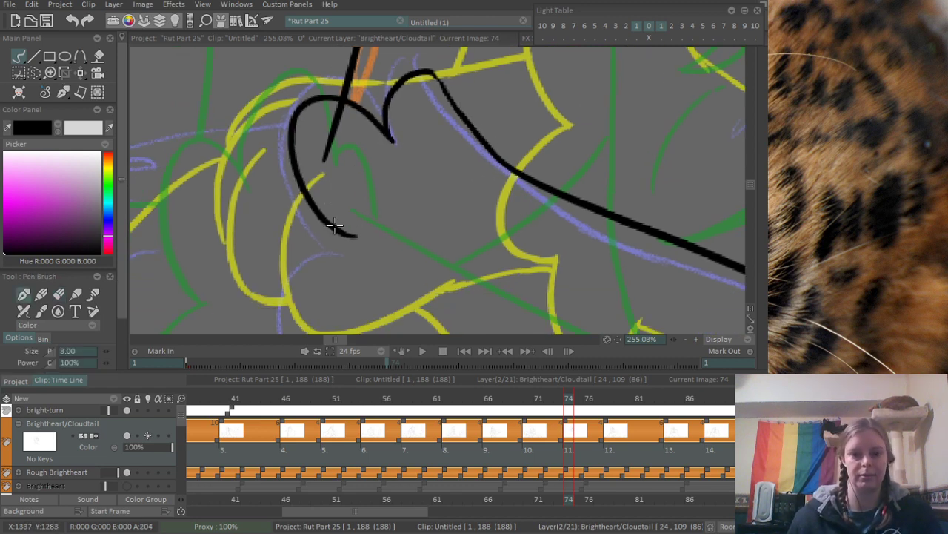
key(ctrl+z)
mouse_move(327, 253)
mouse_down()
mouse_move(279, 164)
mouse_move(375, 134)
mouse_move(389, 145)
mouse_up()
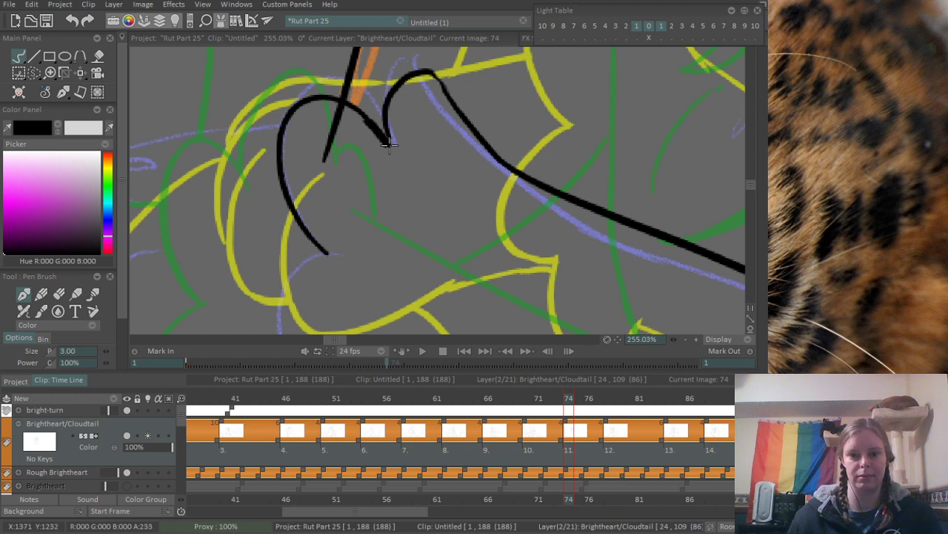
- Erase the end of the back neck line where it runs into the paw
key(e)
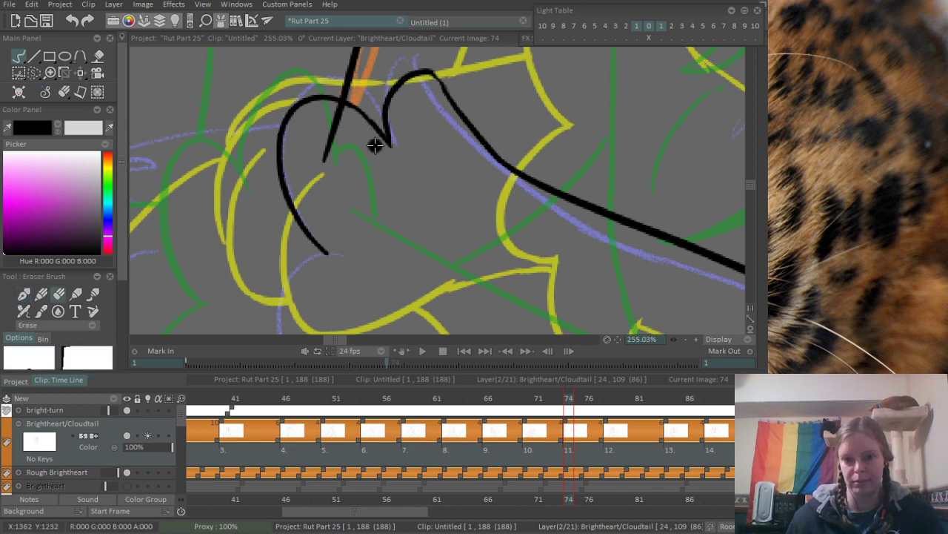
drag(319, 158, 341, 121)
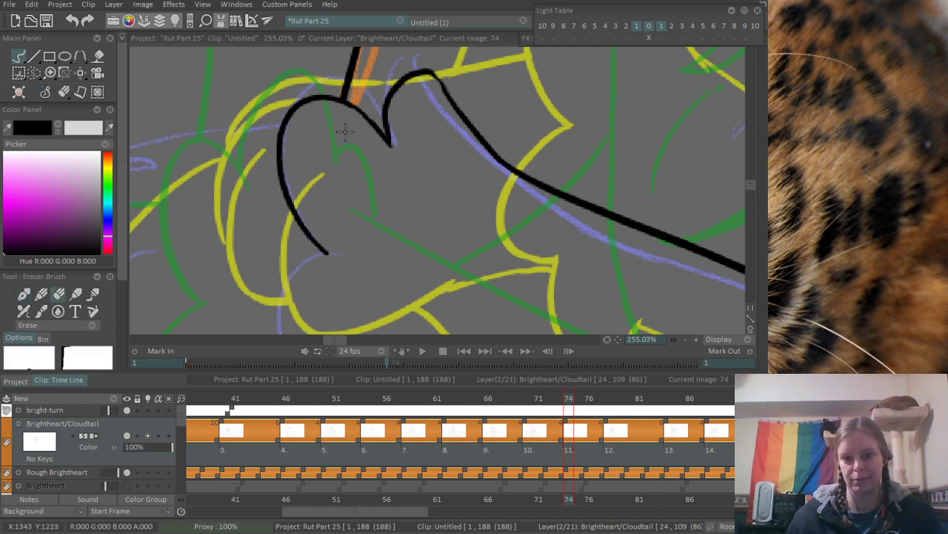
scroll(291, 267, down, 4)
- Ink the two lower rounded toe curves of the paw, following the purple sketch down from the previous toe
drag(348, 206, 303, 186)
scroll(383, 168, up, 3)
key(b)
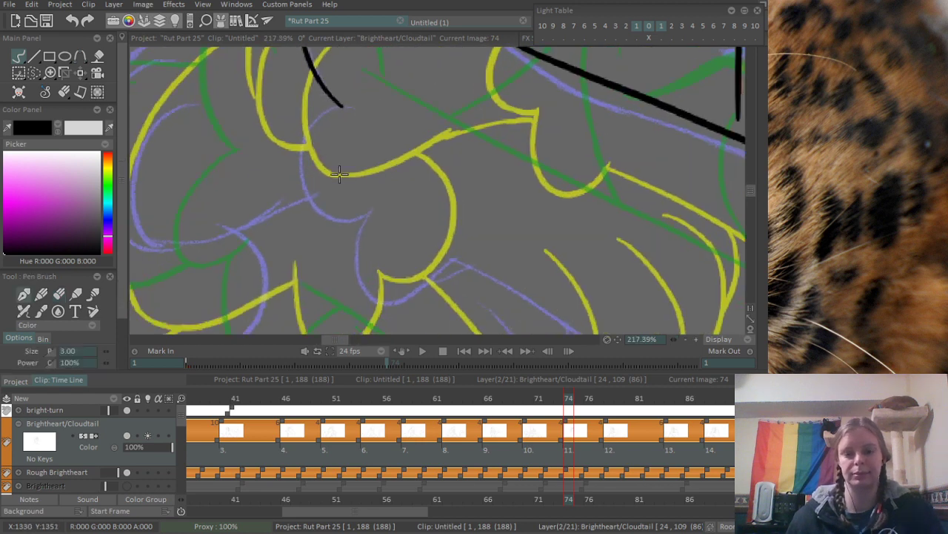
drag(347, 108, 376, 199)
mouse_move(361, 240)
mouse_down()
mouse_move(326, 167)
mouse_move(398, 170)
mouse_up()
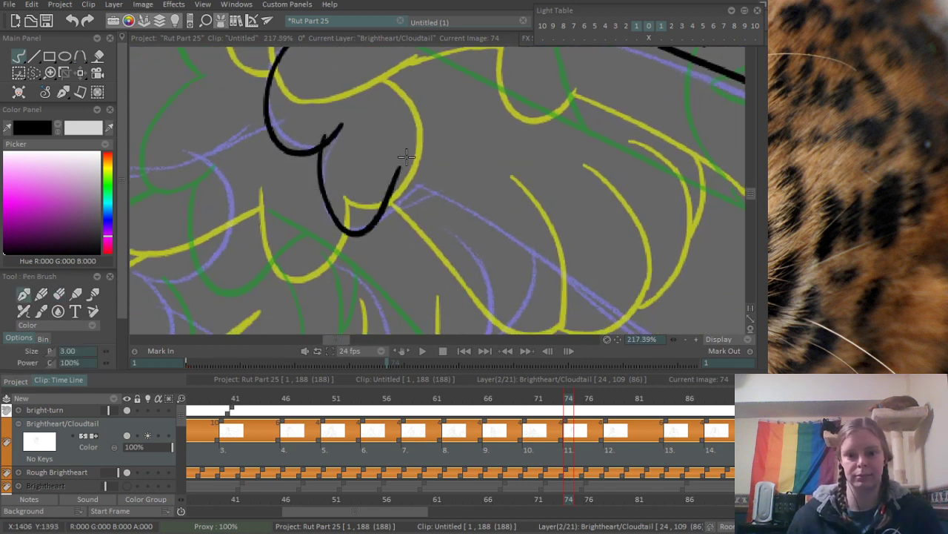
key(ctrl+z)
drag(326, 154, 400, 191)
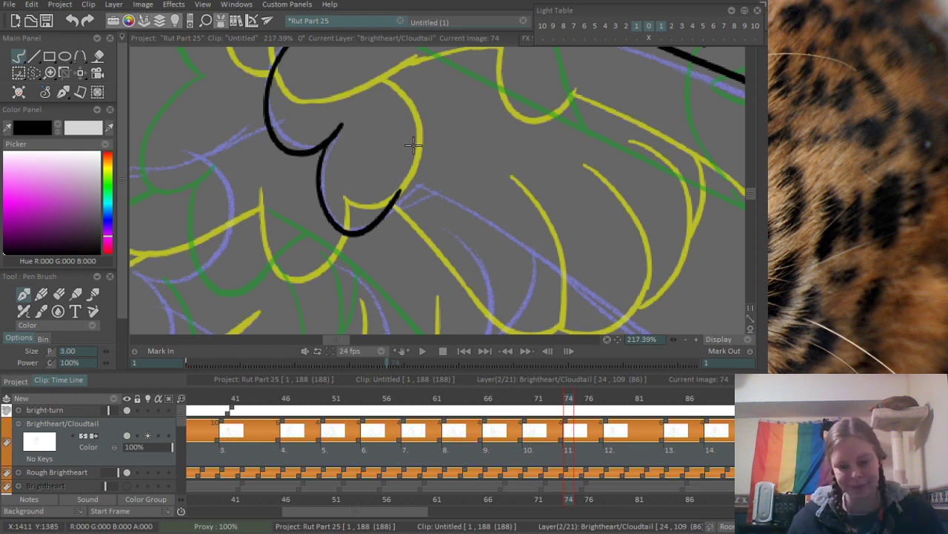
- Ink the first stretch of the arm's underside from the lowest toe diagonally down along the purple sketch
drag(454, 122, 436, 177)
mouse_move(535, 181)
mouse_down()
mouse_move(351, 186)
mouse_move(233, 144)
mouse_move(261, 116)
mouse_up()
drag(191, 93, 388, 224)
key(ctrl+z)
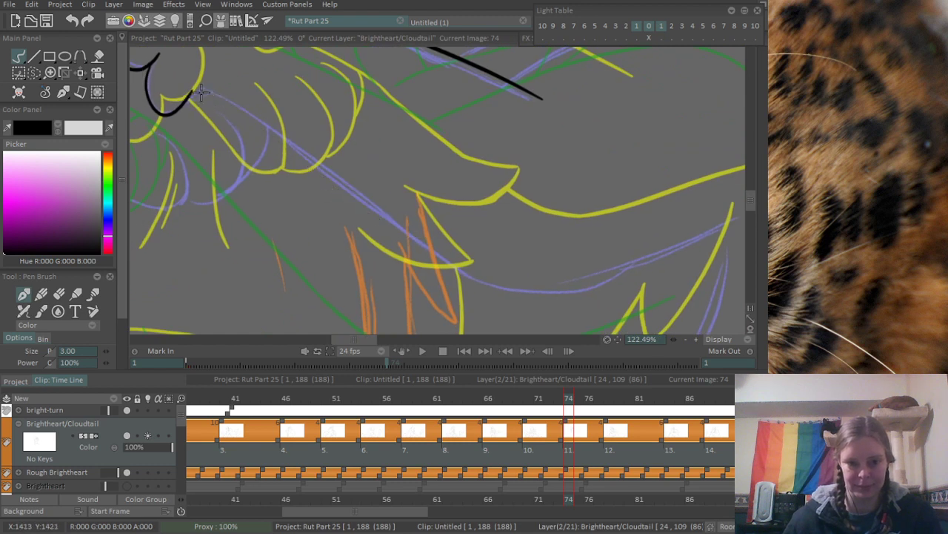
drag(192, 92, 407, 219)
key(ctrl+z)
drag(192, 92, 404, 243)
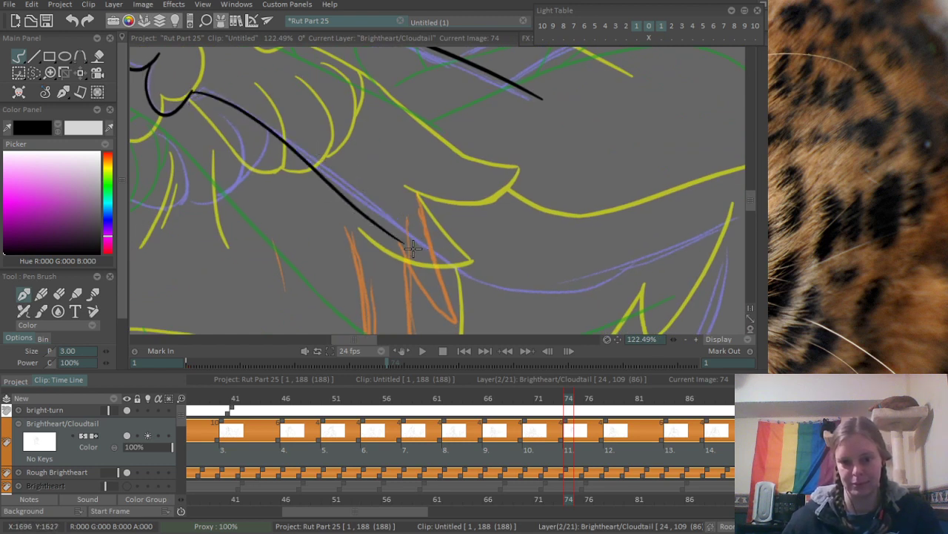
key(ctrl+z)
drag(192, 92, 383, 215)
key(ctrl+z)
drag(192, 92, 372, 206)
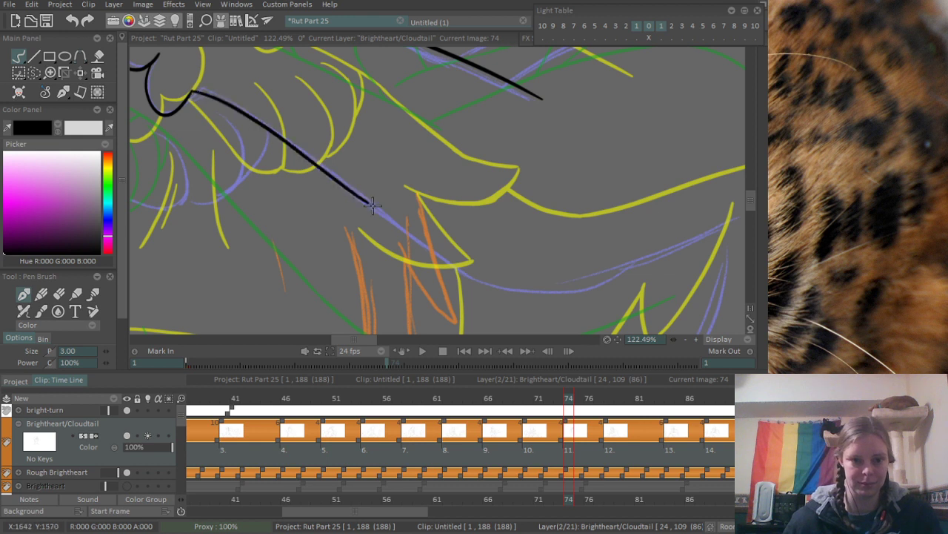
- Extend the arm's underside down to its lowest bend and ink the curve sweeping from there up toward the body
mouse_move(434, 242)
mouse_down()
mouse_move(311, 164)
mouse_move(273, 123)
mouse_up()
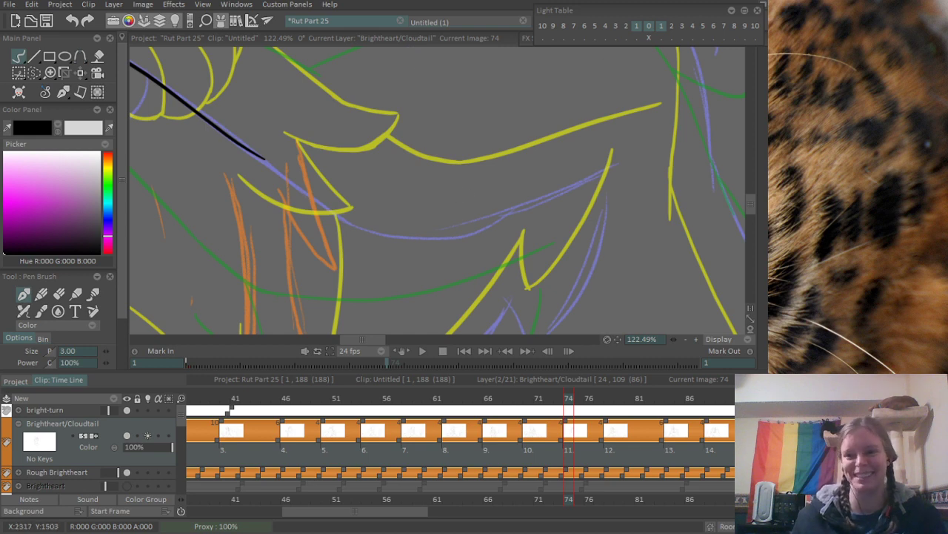
mouse_move(763, 245)
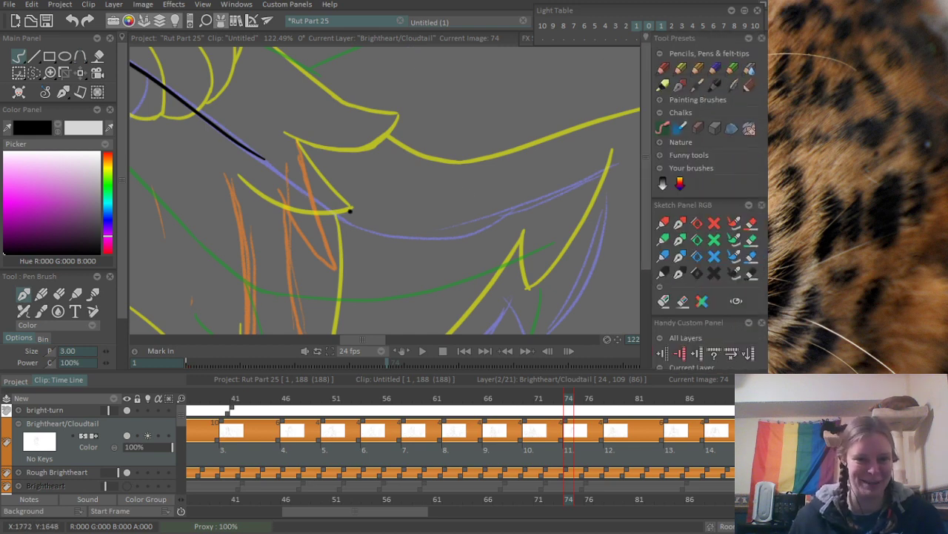
scroll(239, 160, down, 2)
mouse_move(262, 246)
mouse_down()
mouse_move(275, 251)
mouse_move(279, 300)
mouse_up()
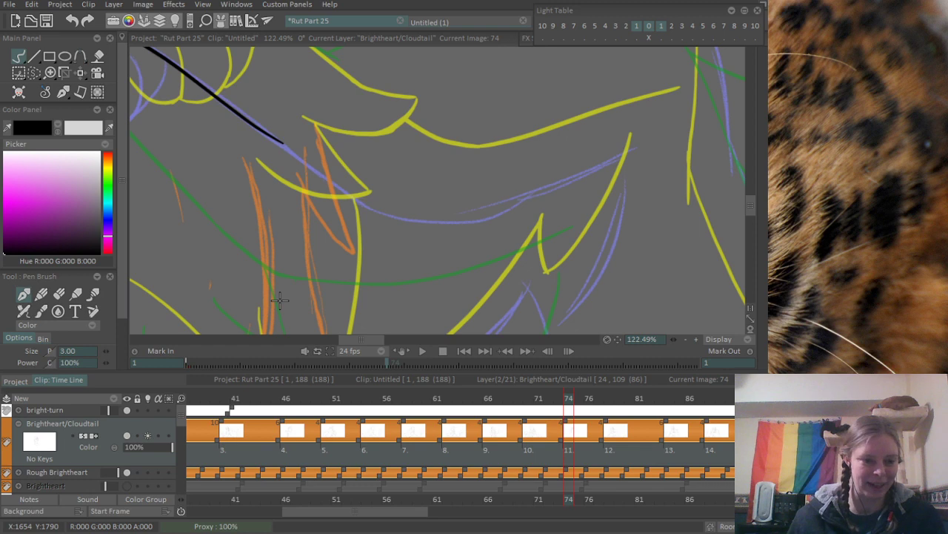
drag(279, 300, 302, 301)
mouse_move(283, 181)
mouse_down()
mouse_move(250, 231)
mouse_move(343, 178)
mouse_move(463, 223)
mouse_up()
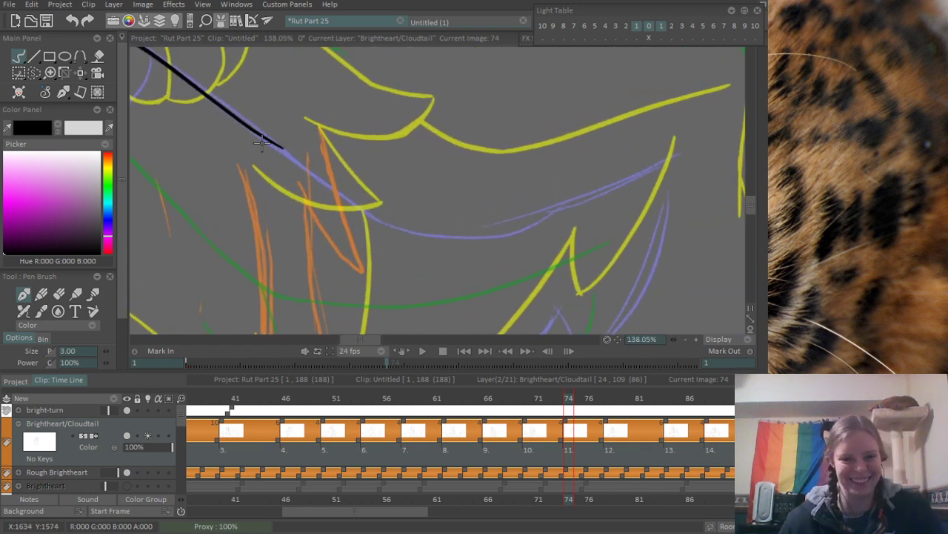
drag(272, 146, 382, 207)
key(ctrl+z)
key(ctrl+z)
mouse_move(256, 129)
mouse_down()
mouse_move(396, 211)
mouse_move(673, 128)
mouse_up()
key(ctrl+z)
drag(408, 220, 698, 121)
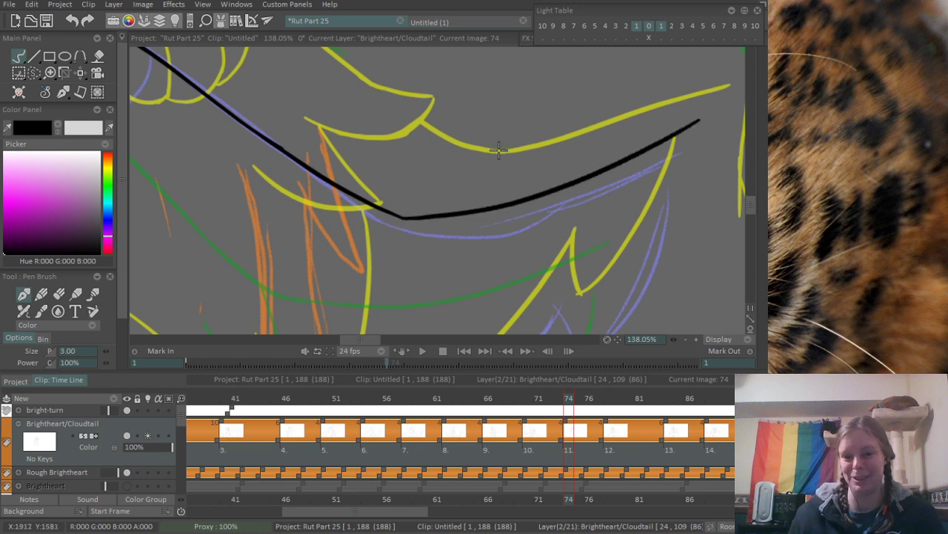
- Ink the thick upper contour of the bent arm, rising in an arc from the end of the diagonal arm line
scroll(446, 216, down, 4)
scroll(447, 216, up, 5)
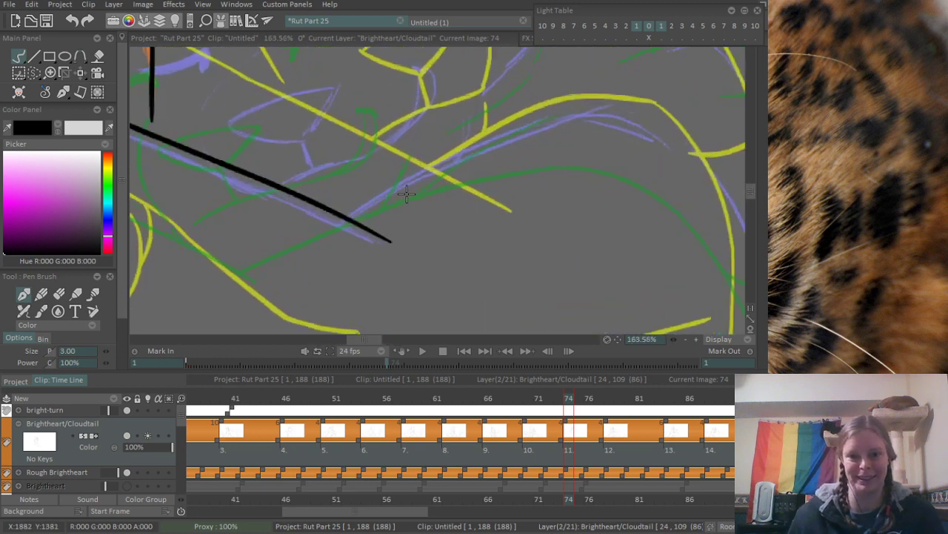
mouse_move(345, 214)
mouse_down()
mouse_move(572, 116)
mouse_move(602, 114)
mouse_move(671, 157)
mouse_up()
key(ctrl+z)
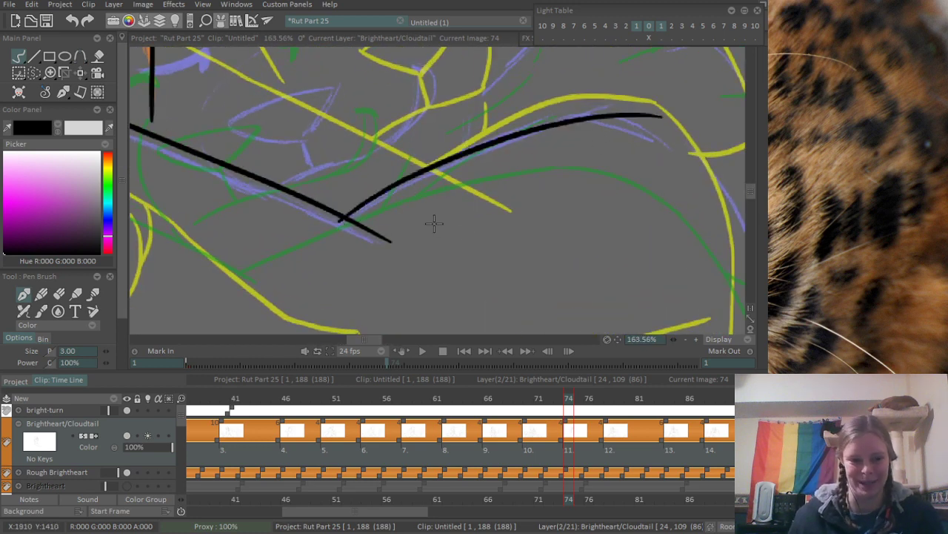
key(ctrl+z)
mouse_move(346, 213)
mouse_down()
mouse_move(615, 107)
mouse_move(477, 153)
mouse_move(639, 147)
mouse_up()
key(ctrl+z)
key(ctrl+z)
drag(339, 218, 639, 101)
- Ink the curve that rounds over from the arm's upper contour and runs down along the purple sketch
drag(568, 166, 371, 153)
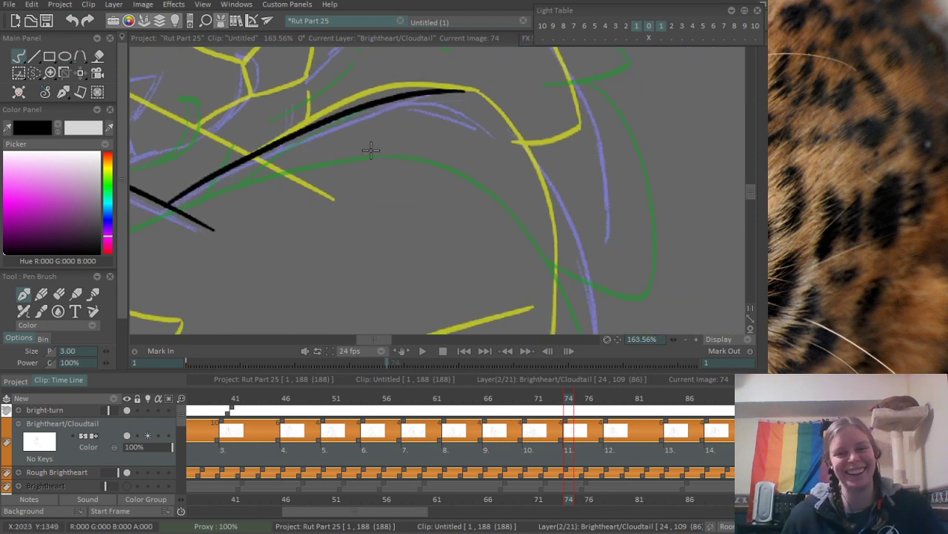
mouse_move(400, 100)
mouse_down()
mouse_move(504, 143)
mouse_move(456, 111)
mouse_up()
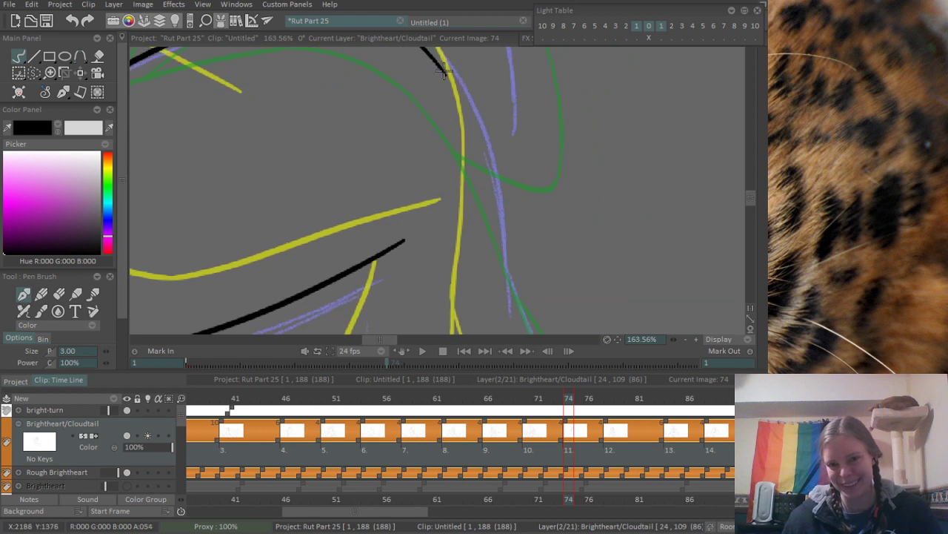
drag(438, 59, 509, 307)
drag(404, 70, 502, 259)
- Erase the overshooting end of the arm's thick upper contour and the rough overlap where it meets the descending curve
scroll(501, 252, up, 2)
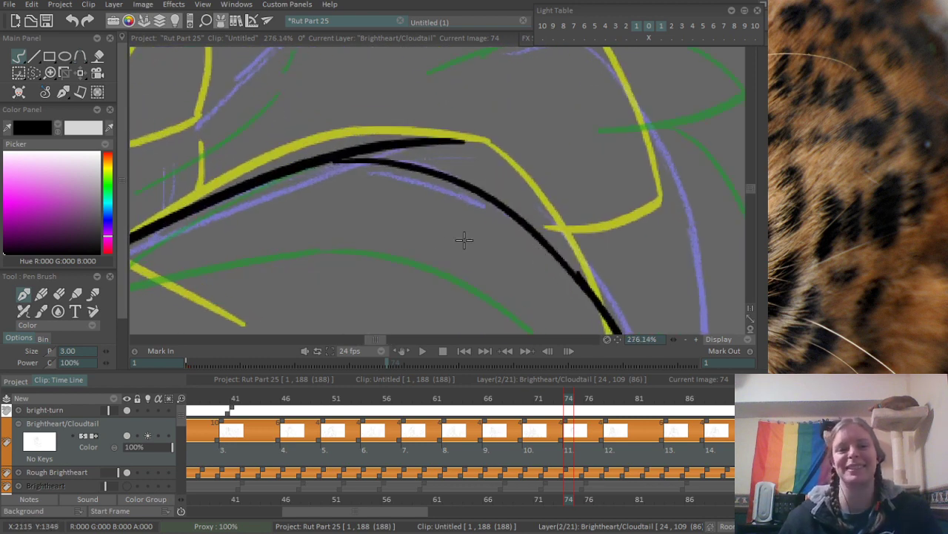
key(e)
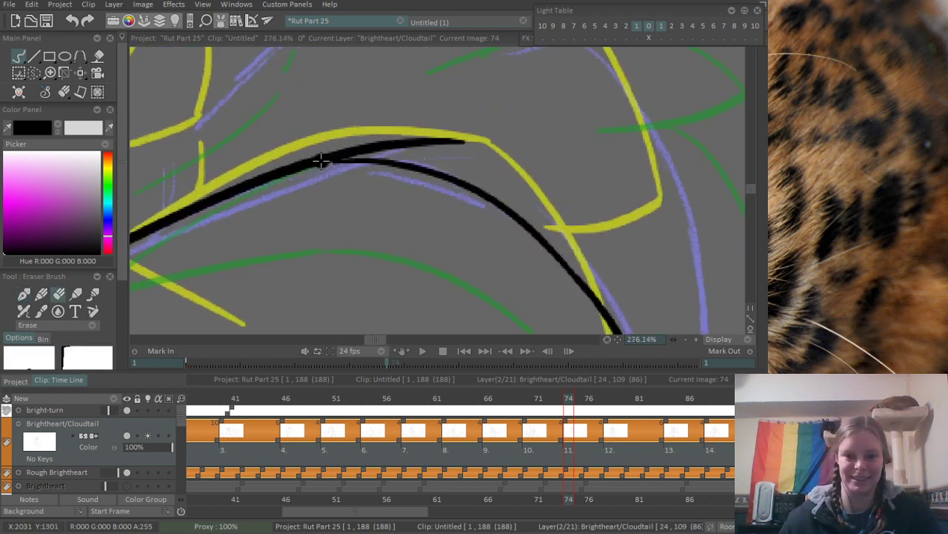
mouse_move(318, 158)
mouse_down()
mouse_move(515, 197)
mouse_move(341, 147)
mouse_move(467, 172)
mouse_up()
key(ctrl+z)
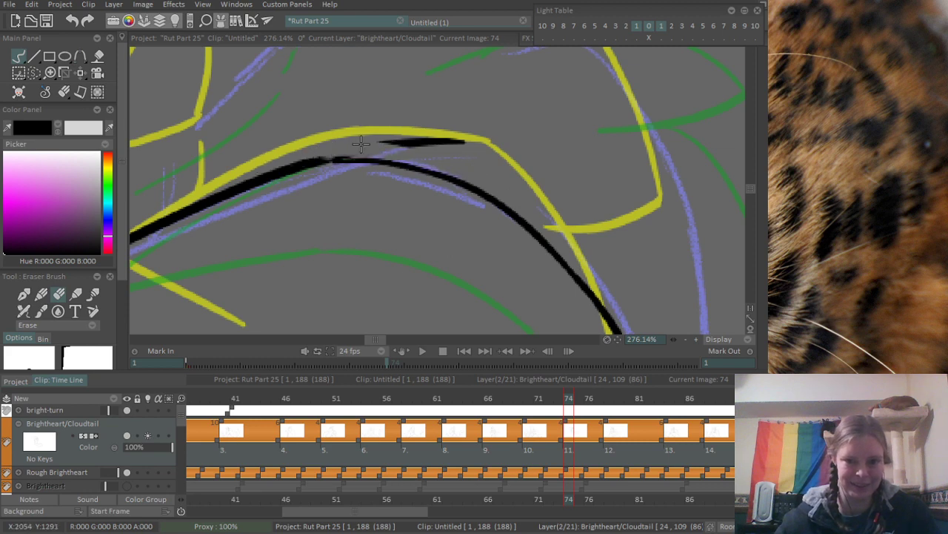
drag(363, 147, 496, 154)
drag(313, 155, 391, 158)
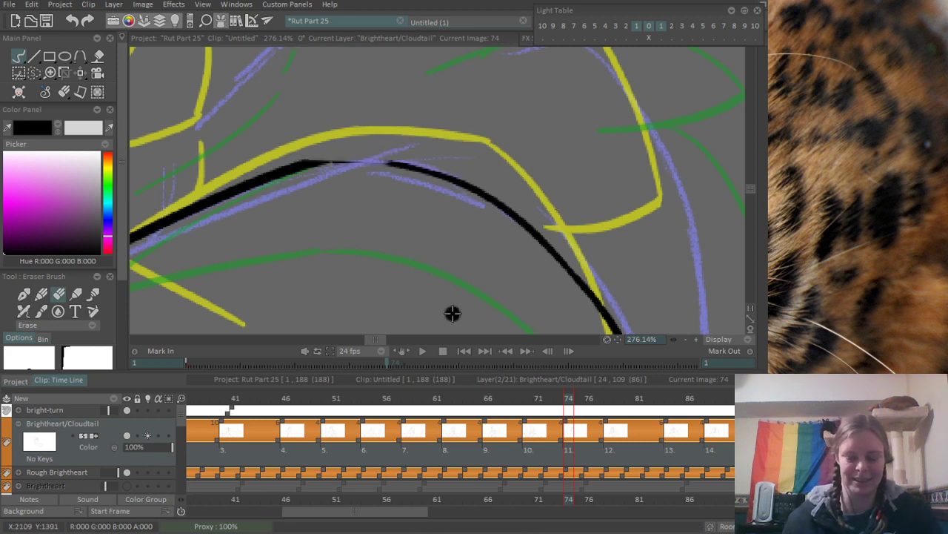
- Re-ink the top of the arm's bend with the Pen Brush to bridge the thick contour smoothly into the descending curve
key(e)
drag(306, 162, 437, 172)
key(ctrl+z)
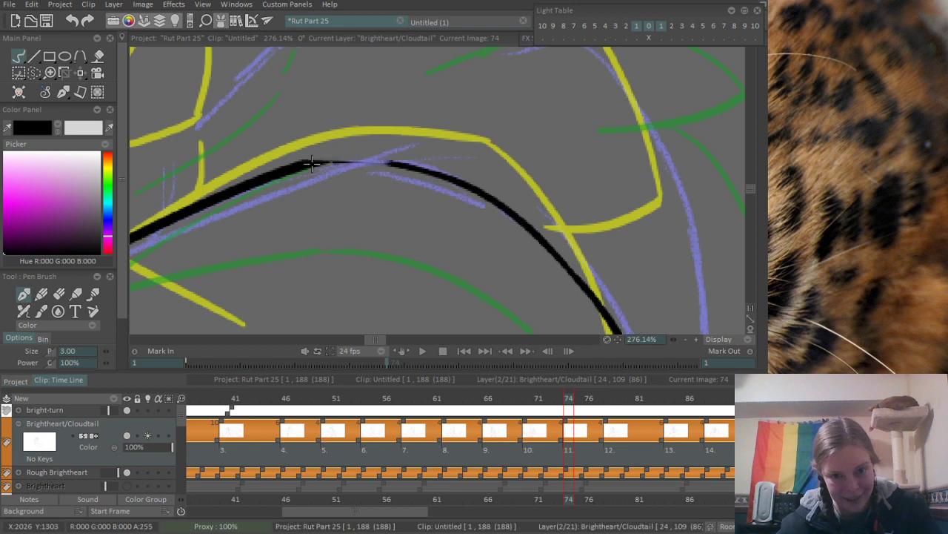
drag(310, 162, 431, 168)
key(ctrl+z)
drag(300, 162, 438, 172)
scroll(535, 181, down, 4)
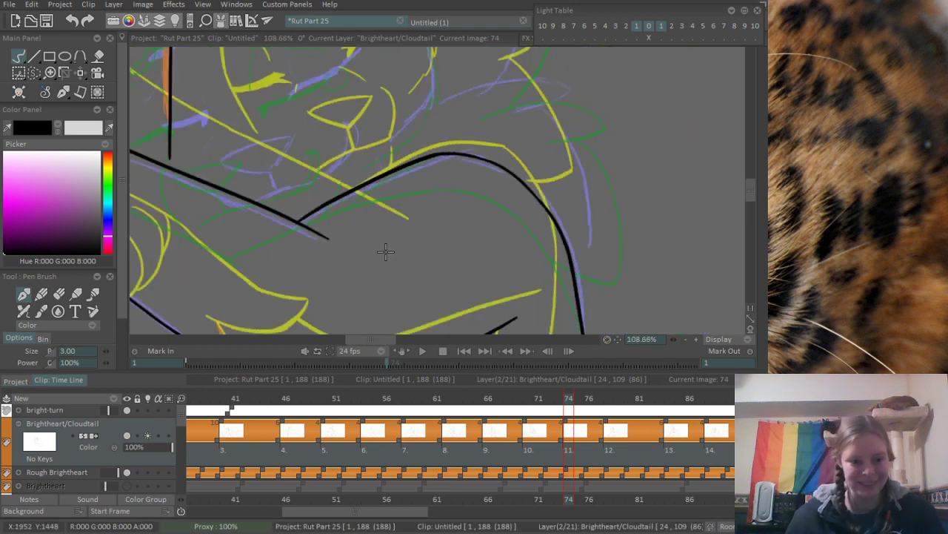
drag(427, 241, 485, 268)
drag(361, 264, 415, 104)
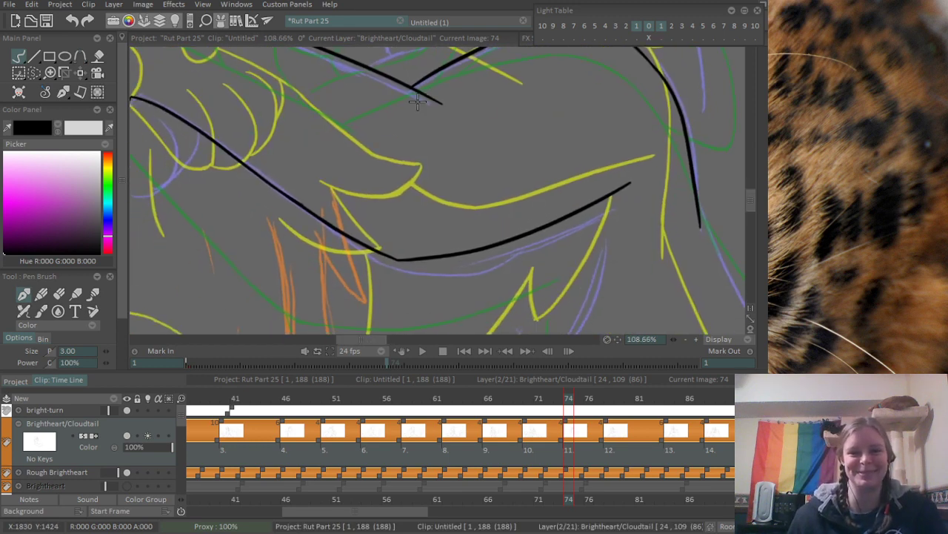
drag(439, 239, 407, 171)
drag(398, 238, 413, 177)
scroll(413, 176, down, 4)
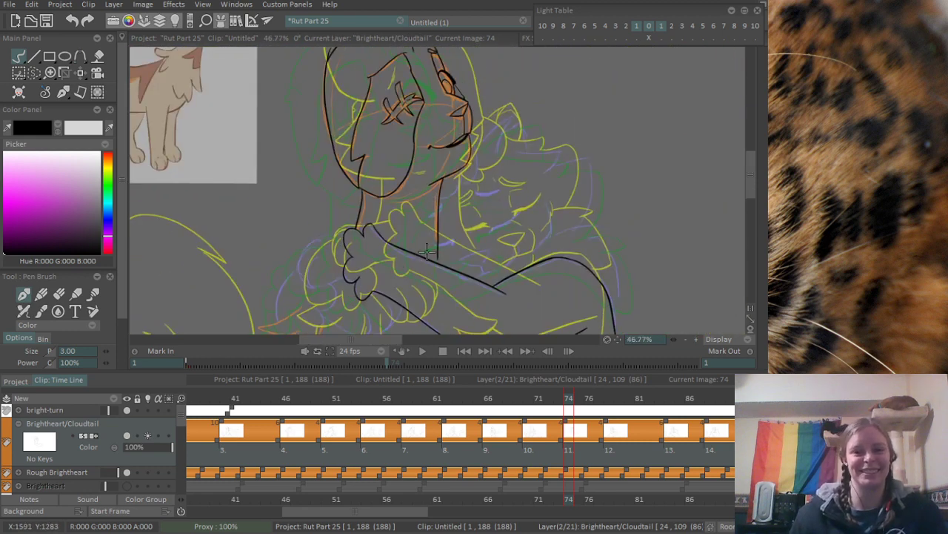
- Ink the closed eye beside the vertical face line as a thick upward curve with a lash spike, following the purple sketch
scroll(428, 252, up, 5)
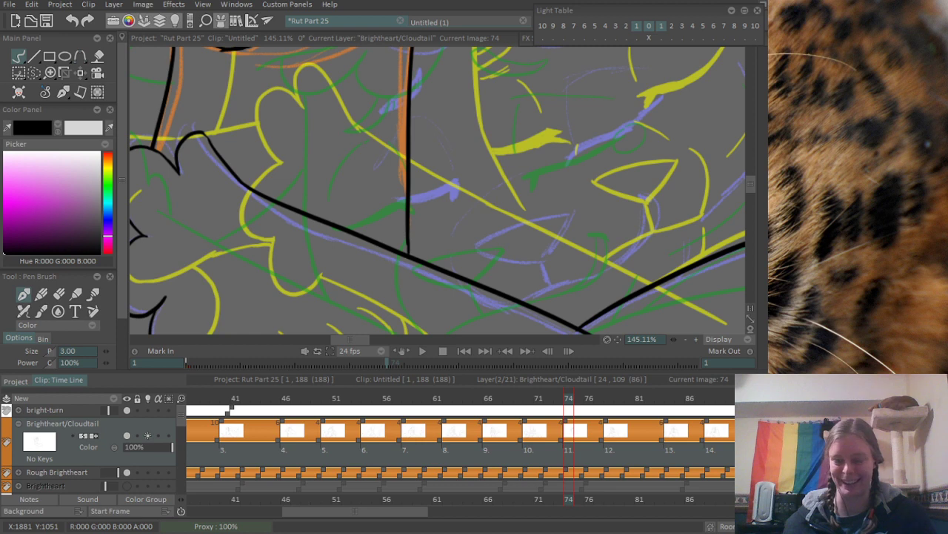
drag(499, 185, 355, 251)
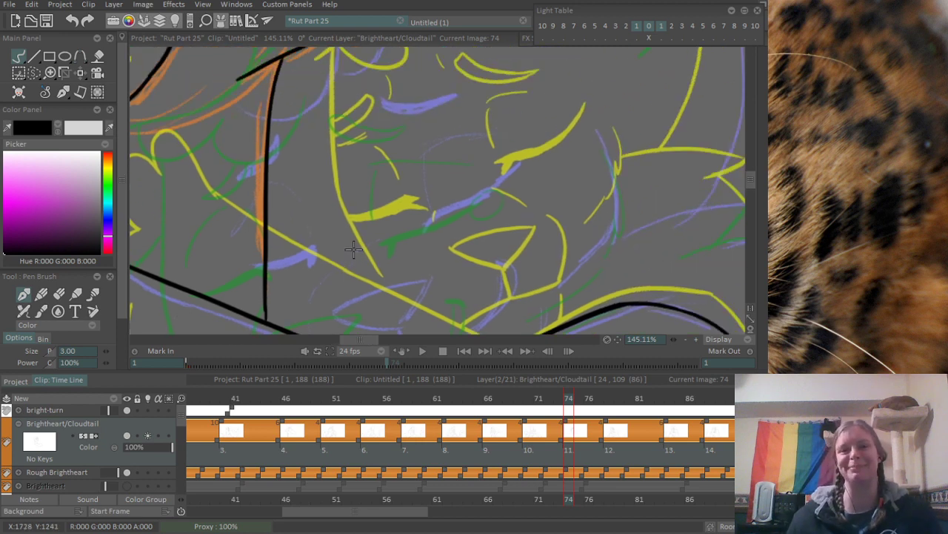
scroll(394, 197, up, 3)
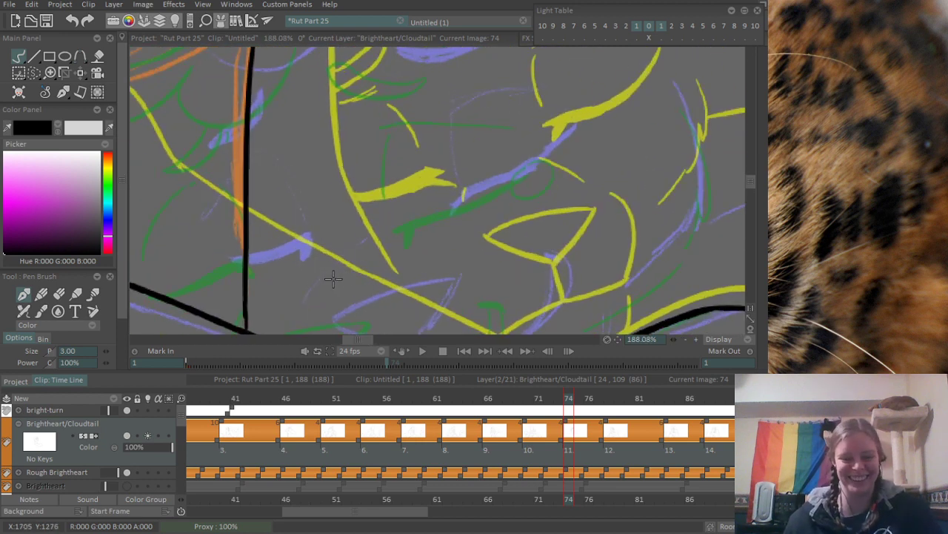
drag(249, 256, 317, 231)
key(ctrl+z)
mouse_move(249, 255)
mouse_down()
mouse_move(316, 221)
mouse_move(312, 232)
mouse_up()
mouse_move(254, 257)
mouse_down()
mouse_move(293, 232)
mouse_move(306, 253)
mouse_up()
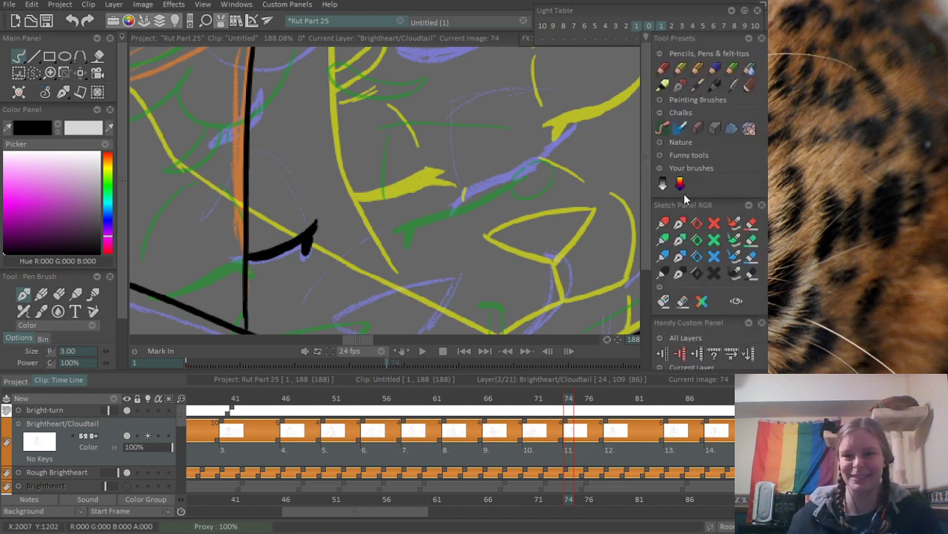
- Ink the second closed eye as a thick upward-sweeping lash line with a small spike at its inner end
drag(371, 183, 311, 235)
mouse_move(401, 209)
mouse_down()
mouse_move(373, 132)
mouse_move(373, 180)
mouse_up()
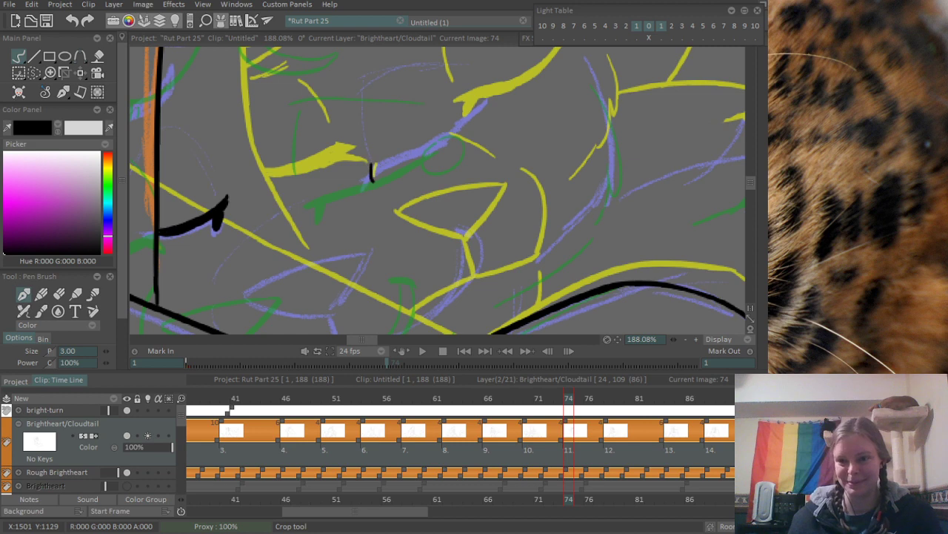
mouse_move(366, 157)
mouse_down()
mouse_move(397, 241)
mouse_move(395, 222)
mouse_move(449, 210)
mouse_up()
key(ctrl+z)
key(ctrl+z)
mouse_move(373, 221)
mouse_down()
mouse_move(402, 222)
mouse_move(469, 194)
mouse_up()
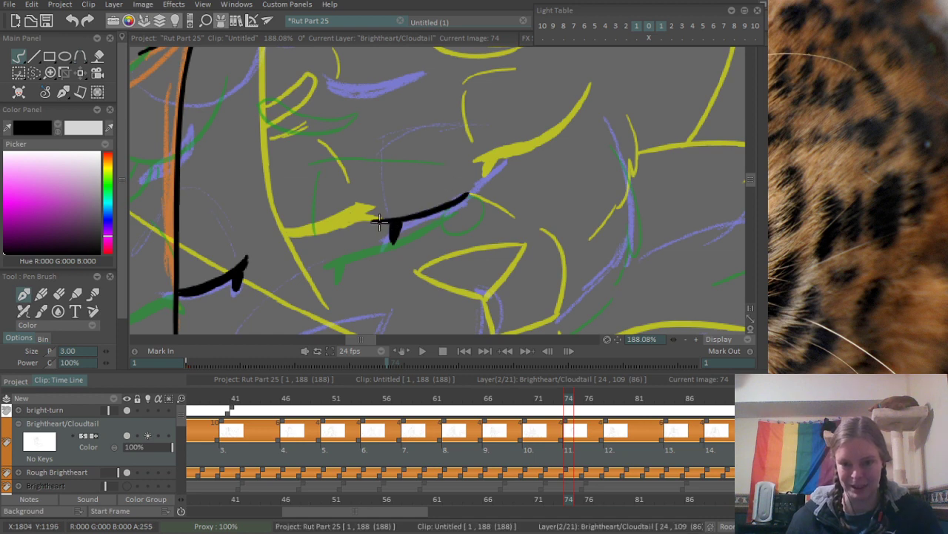
mouse_move(404, 225)
mouse_down()
mouse_move(468, 195)
mouse_move(506, 157)
mouse_up()
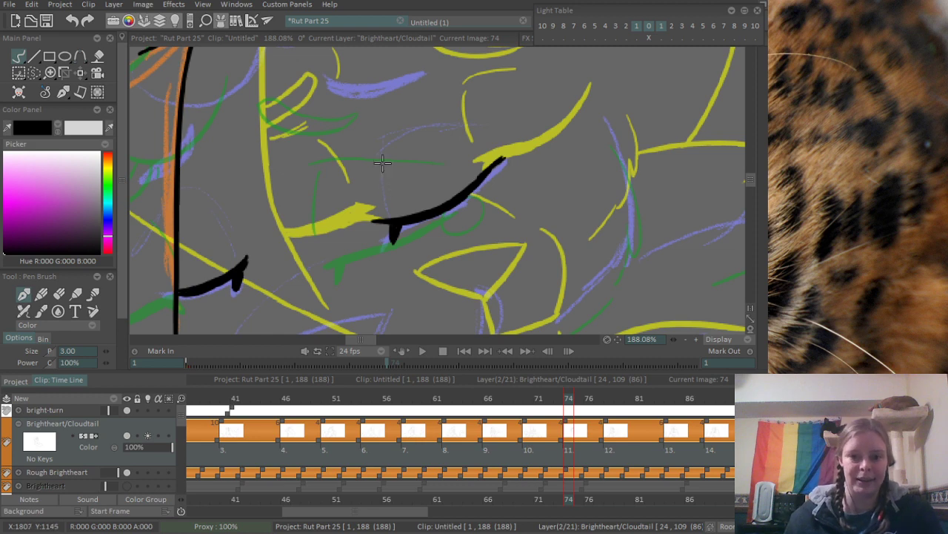
- Ink a short vertical stroke and a thin horizontal stroke as the eyelid outline above the second closed eye
drag(379, 157, 378, 209)
key(ctrl+z)
drag(376, 150, 378, 199)
drag(392, 135, 495, 131)
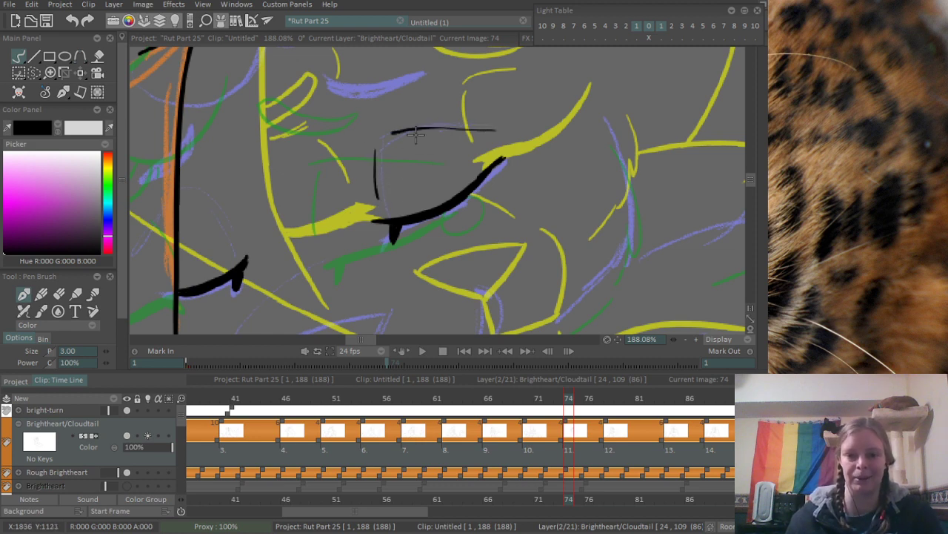
key(ctrl+z)
drag(385, 136, 460, 126)
key(ctrl+z)
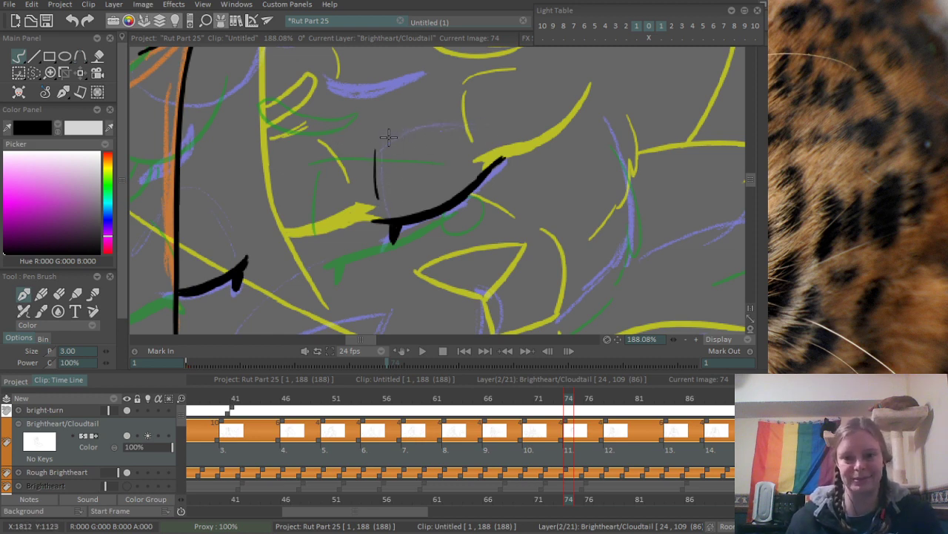
mouse_move(386, 137)
mouse_down()
mouse_move(507, 135)
mouse_move(420, 136)
mouse_move(471, 130)
mouse_up()
key(ctrl+z)
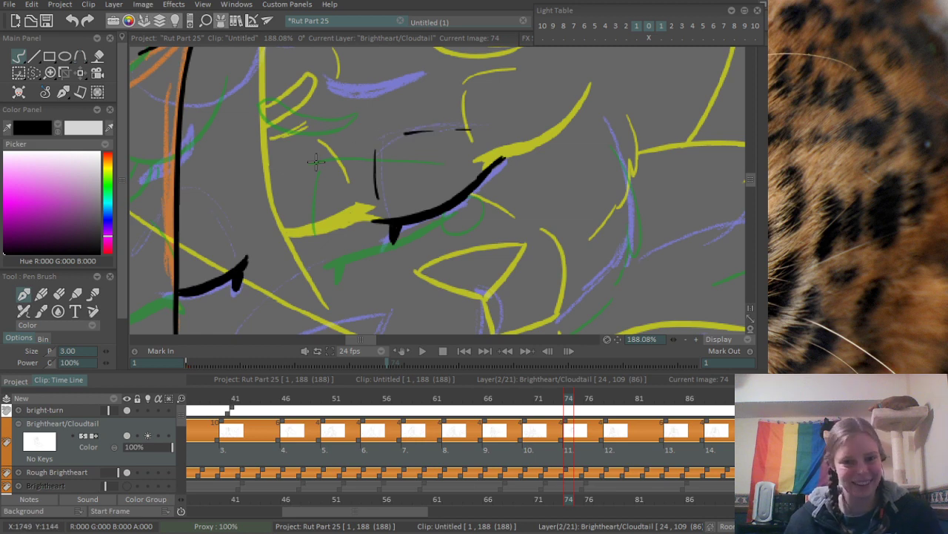
key(ctrl+z)
drag(386, 136, 465, 130)
- Ink the thin eyelid strokes above the first closed eye and the small brow marking against the vertical face line
drag(218, 210, 235, 252)
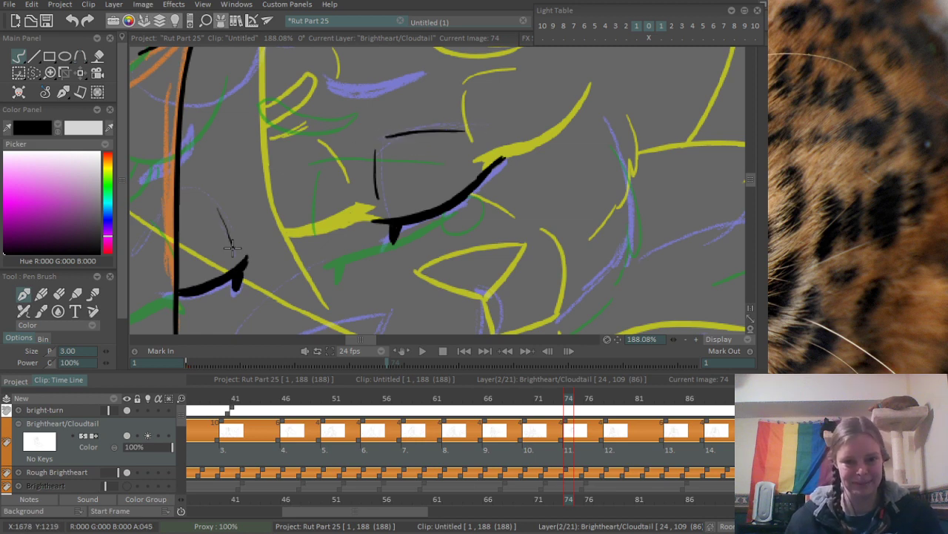
drag(180, 204, 194, 195)
drag(236, 138, 242, 180)
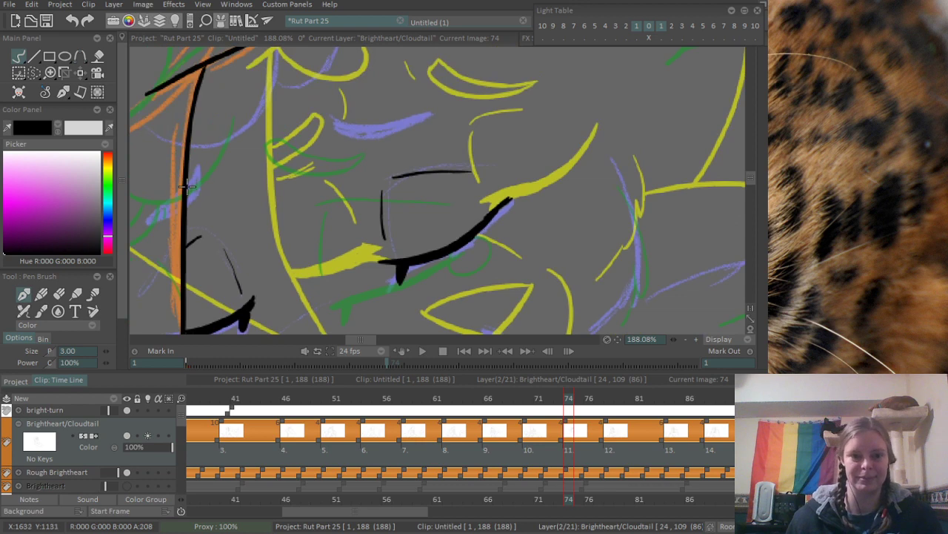
drag(189, 195, 186, 210)
- Ink two scalloped fur tufts across the forehead, from the vertical face line up toward the ear
drag(272, 140, 296, 226)
mouse_move(215, 237)
mouse_down()
mouse_move(288, 136)
mouse_move(293, 172)
mouse_move(346, 170)
mouse_move(360, 80)
mouse_up()
key(ctrl+z)
drag(296, 157, 365, 54)
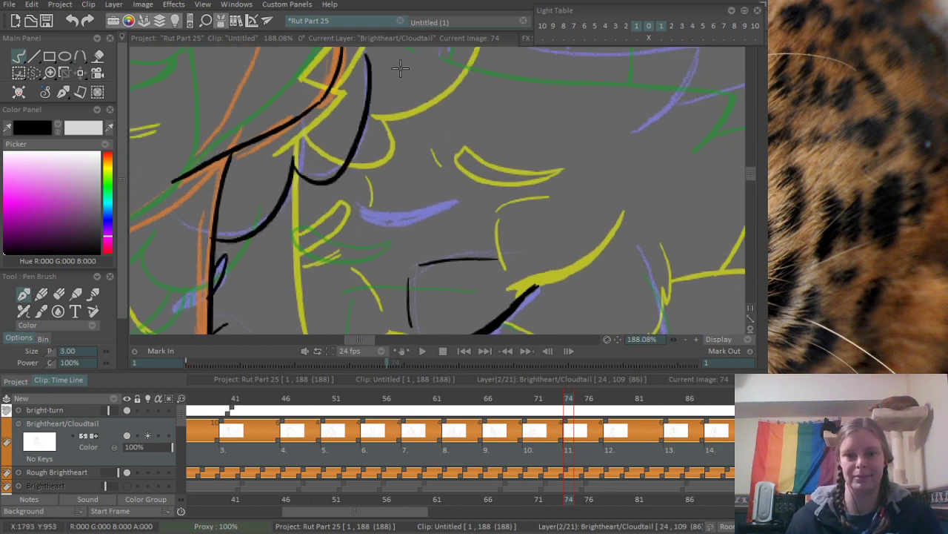
- Ink the slim crescent outline of the brow marking above the second closed eye along the purple sketch
scroll(401, 69, down, 4)
mouse_move(355, 154)
mouse_down()
mouse_move(297, 208)
mouse_move(314, 194)
mouse_up()
scroll(368, 227, up, 8)
scroll(294, 235, up, 1)
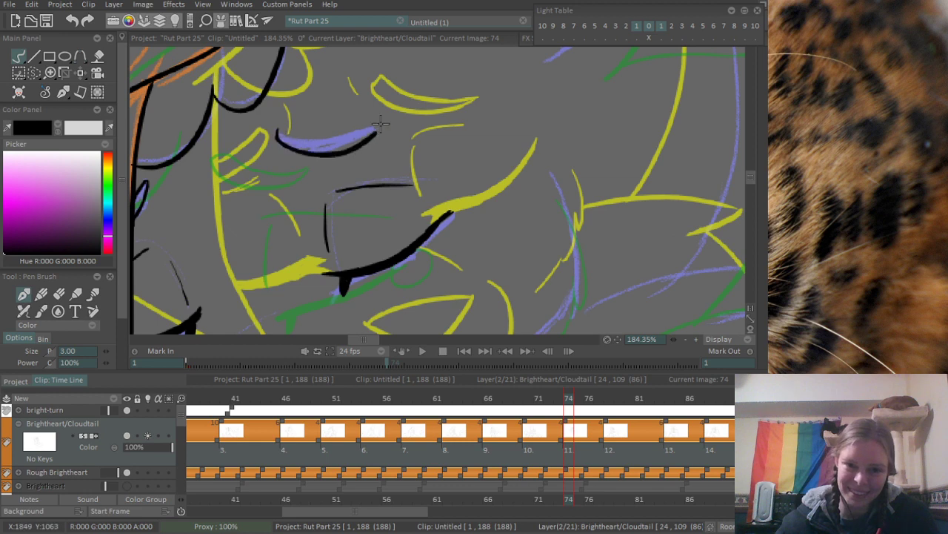
drag(274, 135, 378, 134)
key(ctrl+z)
mouse_move(271, 131)
mouse_down()
mouse_move(378, 133)
mouse_move(303, 140)
mouse_move(333, 137)
mouse_up()
key(ctrl+z)
mouse_move(273, 133)
mouse_down()
mouse_move(375, 136)
mouse_move(449, 119)
mouse_up()
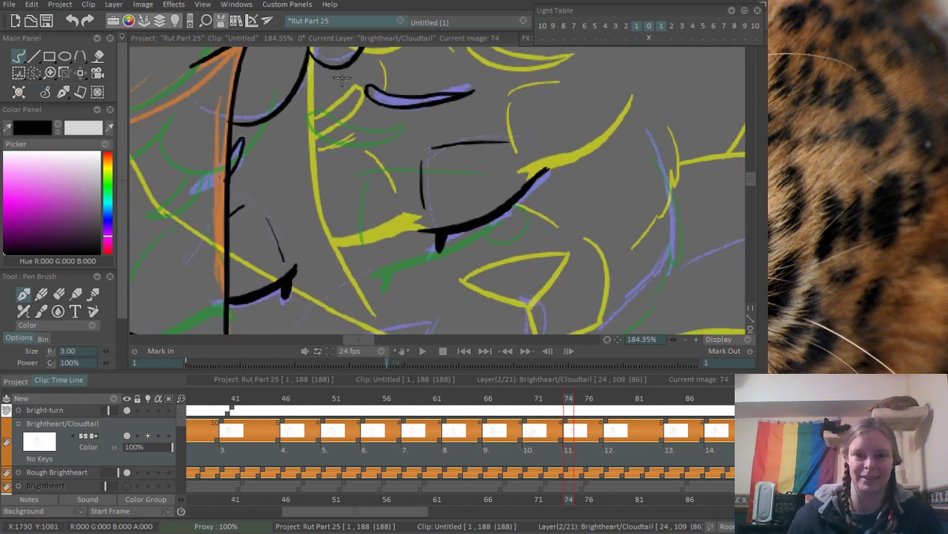
- Ink the triangular outline of the nose over the purple sketch, between the eyes and the arm
mouse_move(341, 78)
mouse_down()
mouse_move(346, 100)
mouse_move(235, 227)
mouse_up()
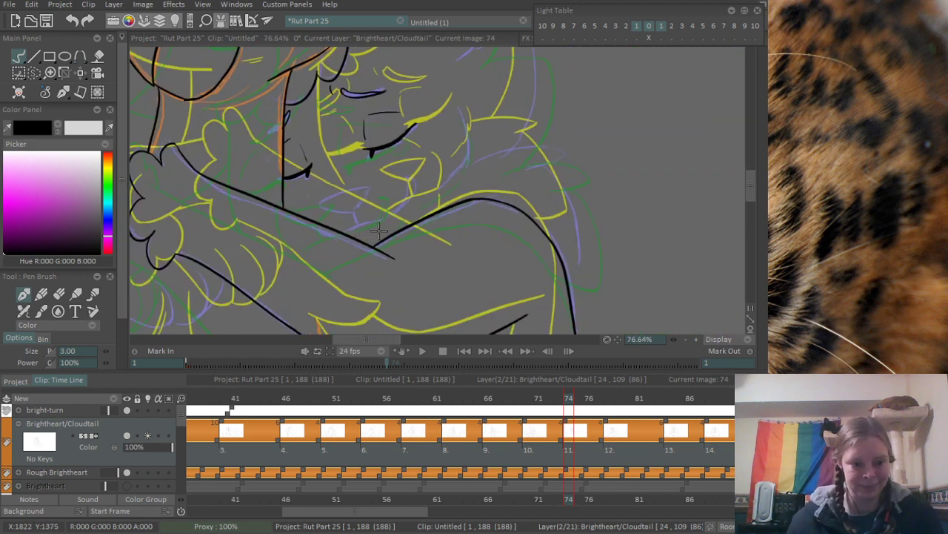
drag(430, 157, 491, 169)
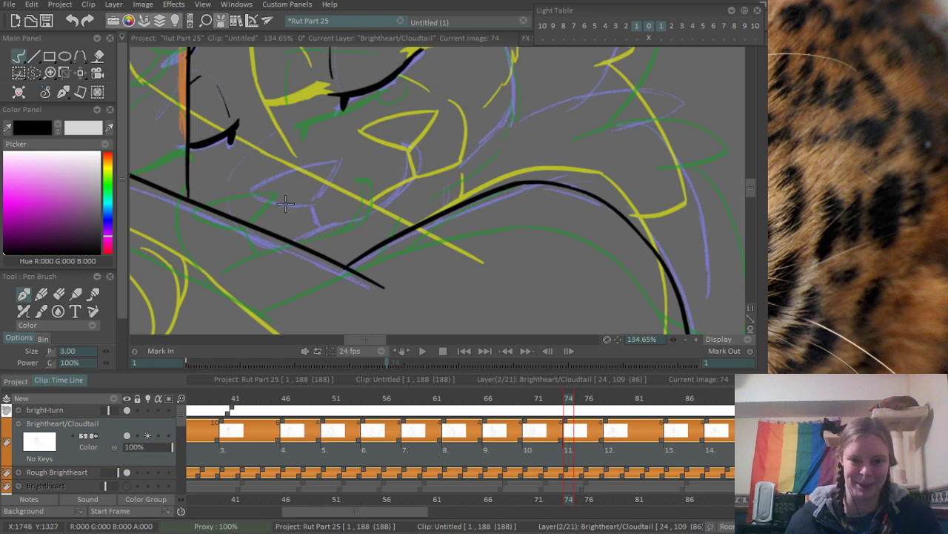
mouse_move(257, 193)
mouse_down()
mouse_move(290, 237)
mouse_move(445, 190)
mouse_up()
scroll(290, 237, up, 3)
key(ctrl+z)
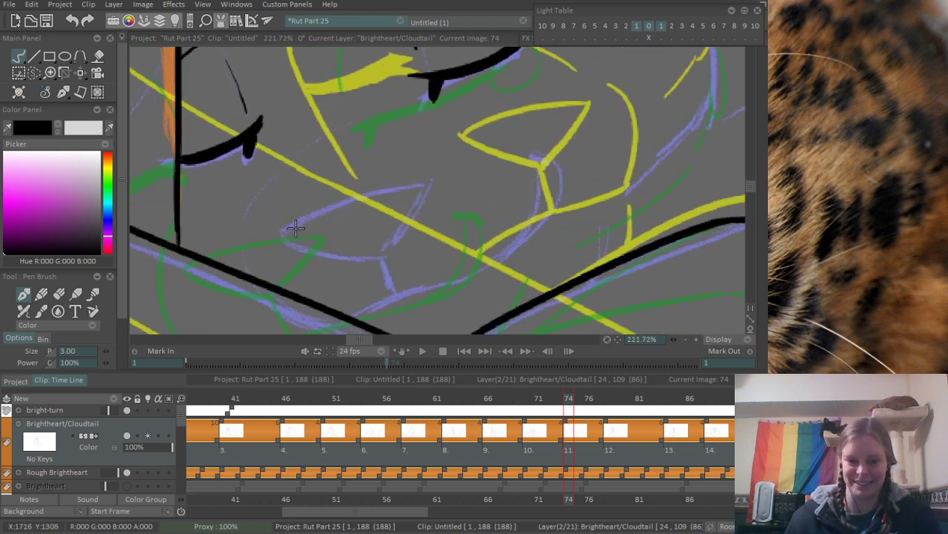
mouse_move(286, 234)
mouse_down()
mouse_move(419, 184)
mouse_move(379, 197)
mouse_move(436, 186)
mouse_move(379, 249)
mouse_move(292, 235)
mouse_move(389, 256)
mouse_move(435, 185)
mouse_up()
key(ctrl+z)
key(ctrl+z)
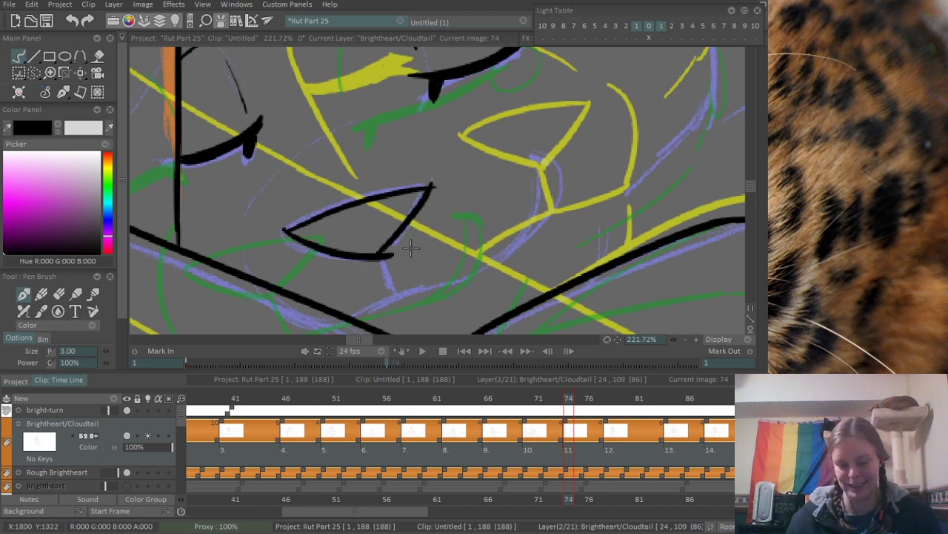
- Erase the stray line ends at the nose outline's lower and upper corners
key(e)
drag(388, 261, 401, 252)
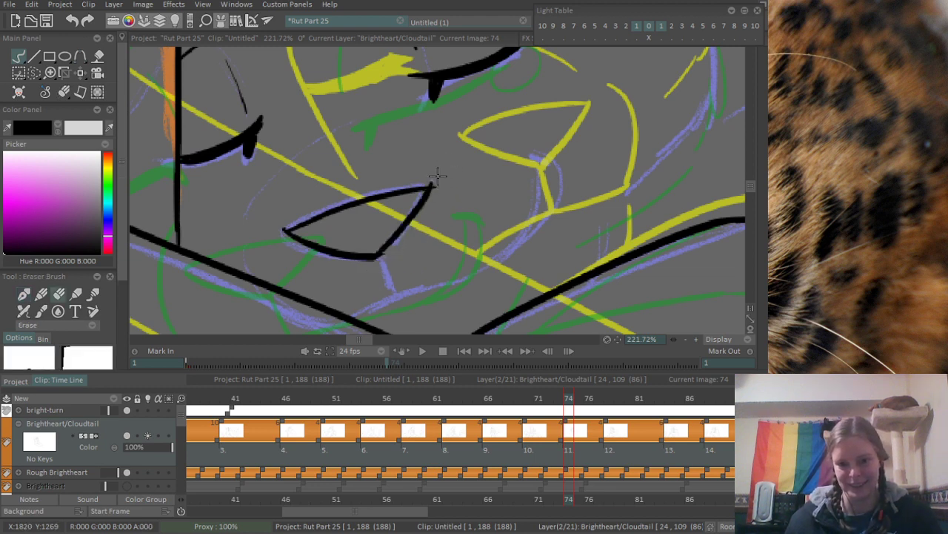
drag(431, 180, 436, 187)
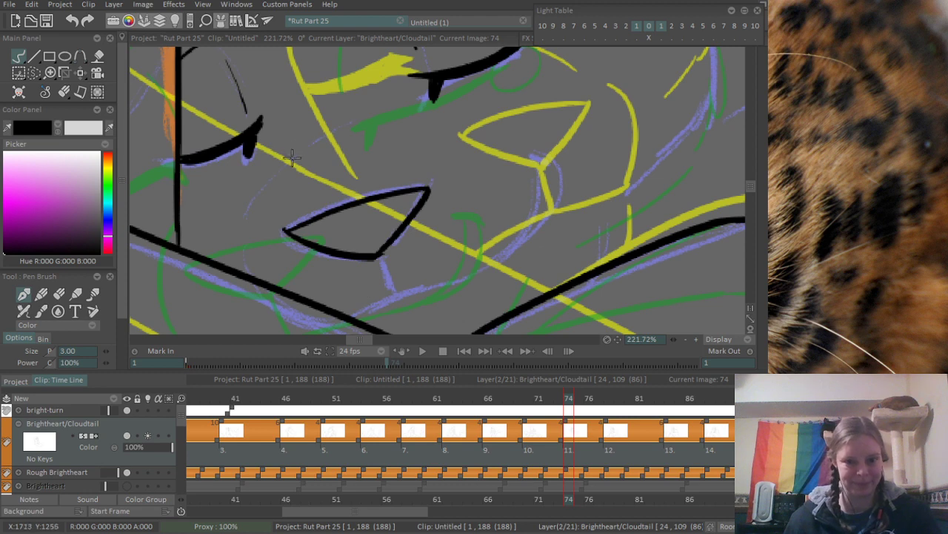
- Ink the curved bridge line above the nose and the short line from the nose's lower corner down to the mouth
drag(299, 149, 274, 212)
mouse_move(372, 268)
mouse_down()
mouse_move(363, 231)
mouse_move(384, 254)
mouse_up()
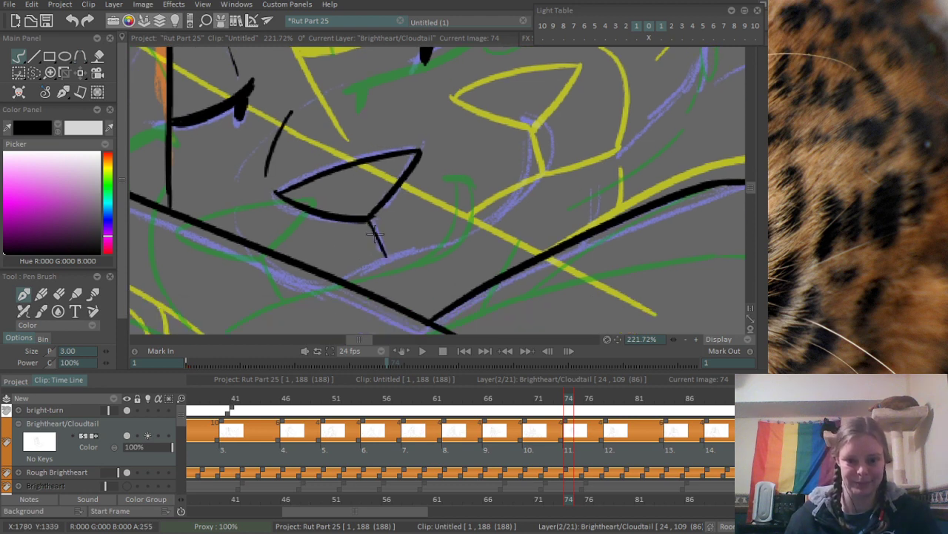
key(ctrl+z)
mouse_move(369, 222)
mouse_down()
mouse_move(384, 256)
mouse_move(332, 176)
mouse_up()
- Ink the mouth line from the arm's edge past the nose line, curving up into a forked, capped corner at the cheek
mouse_move(259, 216)
mouse_down()
mouse_move(377, 172)
mouse_move(450, 117)
mouse_up()
drag(450, 117, 453, 200)
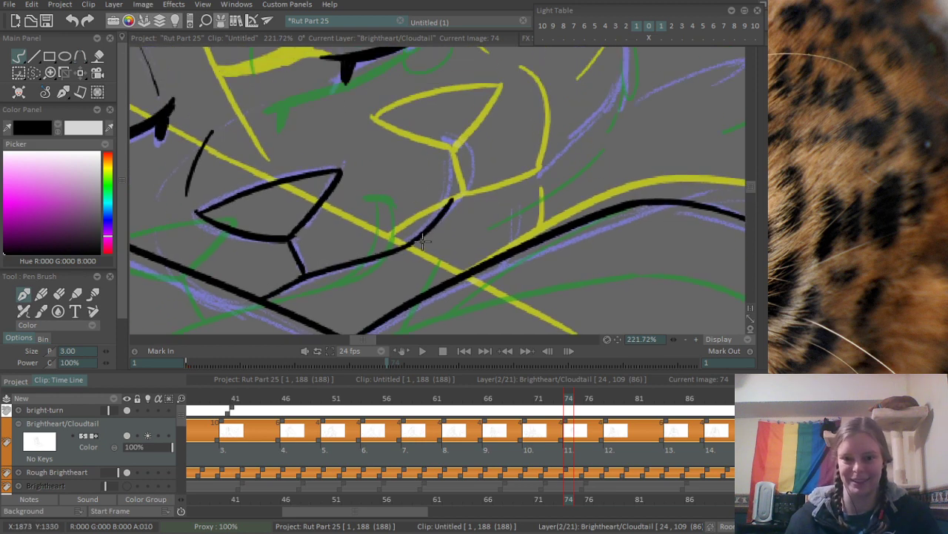
key(ctrl+z)
drag(407, 244, 447, 138)
key(ctrl+z)
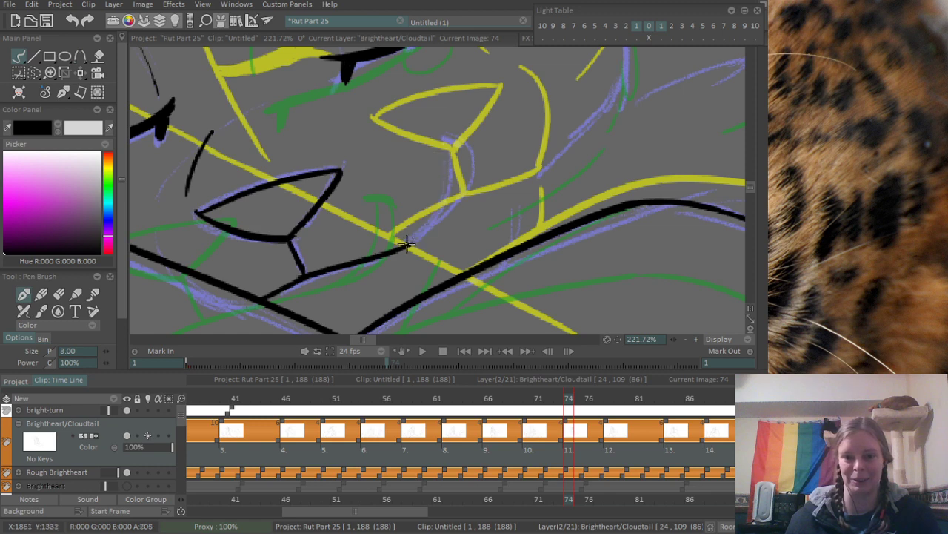
mouse_move(407, 245)
mouse_down()
mouse_move(466, 135)
mouse_move(439, 130)
mouse_move(461, 133)
mouse_move(475, 176)
mouse_up()
drag(441, 216, 475, 168)
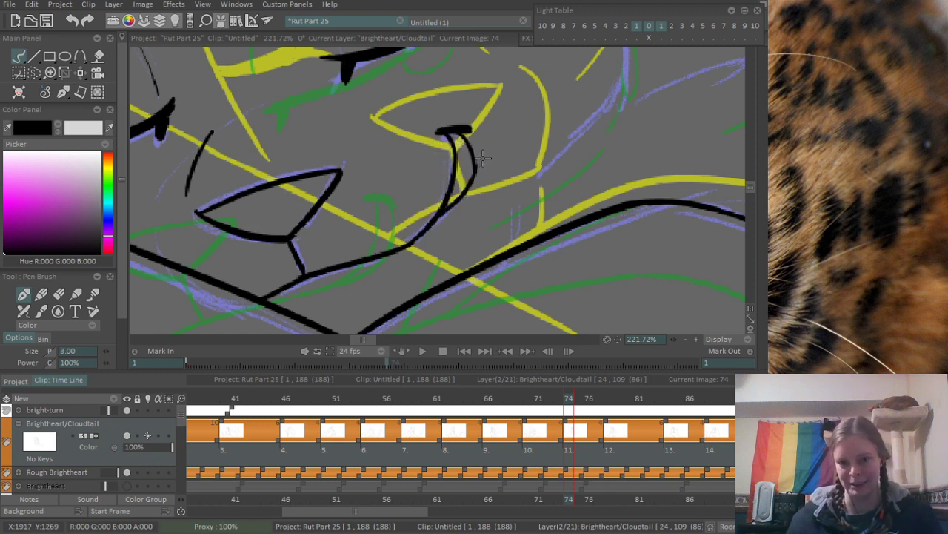
- Ink the short muzzle curve on the outer side of the nose, running down to the arm's contour
scroll(510, 75, down, 3)
drag(343, 138, 346, 178)
scroll(355, 178, up, 2)
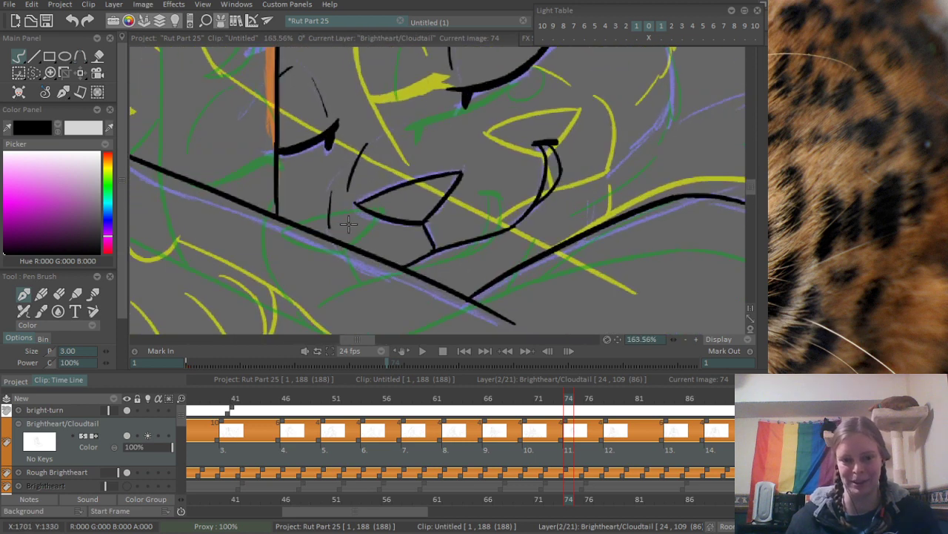
drag(332, 194, 331, 236)
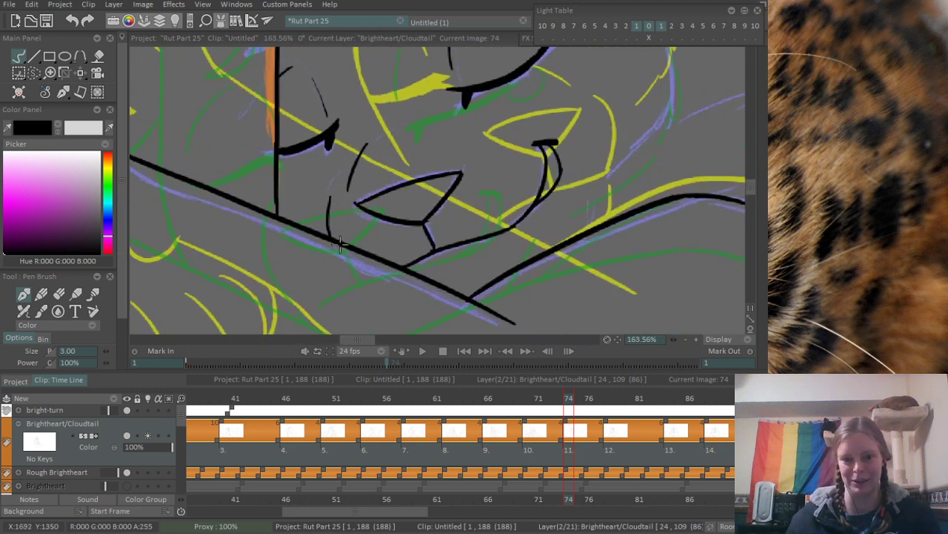
- Ink the jagged fur line down the outer side of the cheek, following the blue sketch toward the arm
scroll(509, 119, down, 2)
drag(569, 86, 381, 212)
scroll(384, 215, up, 1)
scroll(412, 219, up, 1)
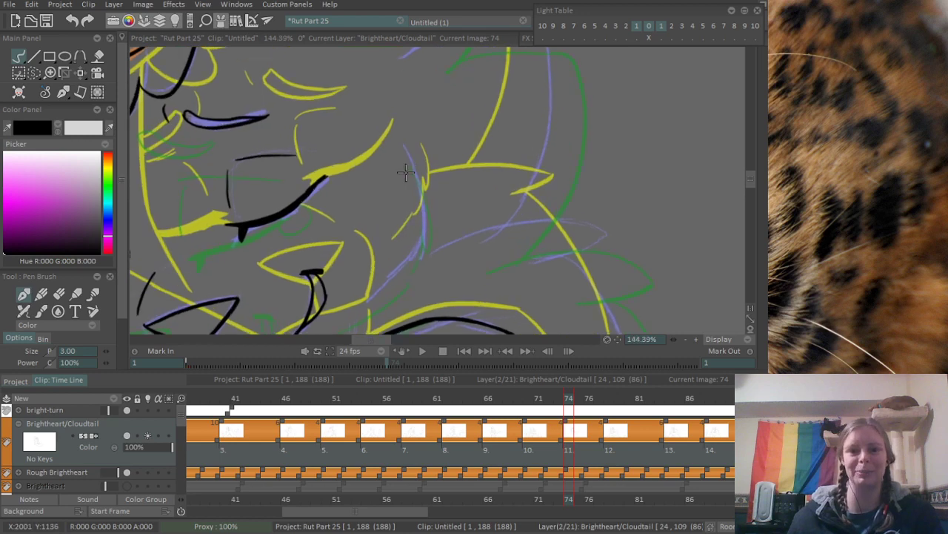
mouse_move(413, 159)
mouse_down()
mouse_move(432, 210)
mouse_move(413, 254)
mouse_move(372, 292)
mouse_up()
scroll(439, 151, down, 5)
scroll(412, 189, up, 7)
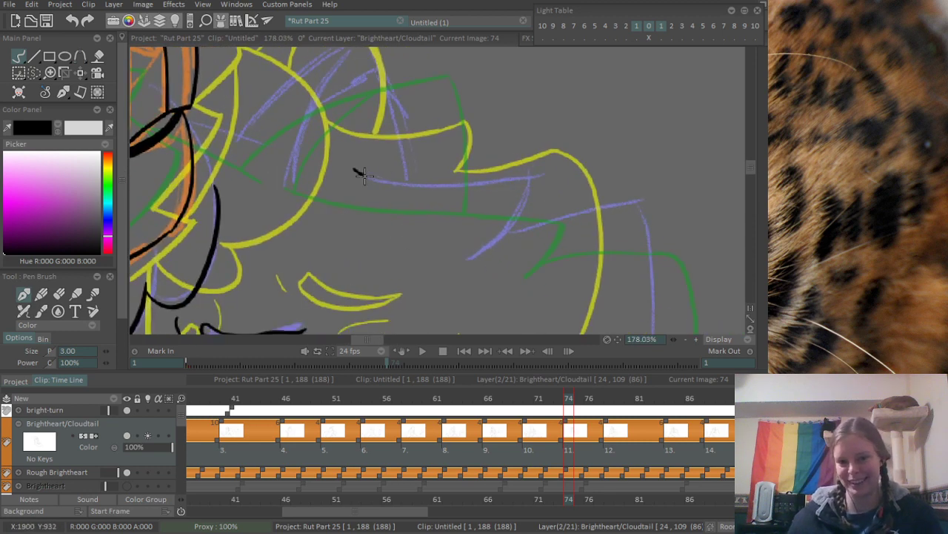
- Ink the top-of-head contour along the blue sketch, turning back at its end into a pointed fur notch
drag(356, 170, 535, 174)
key(ctrl+z)
drag(353, 171, 535, 172)
key(ctrl+z)
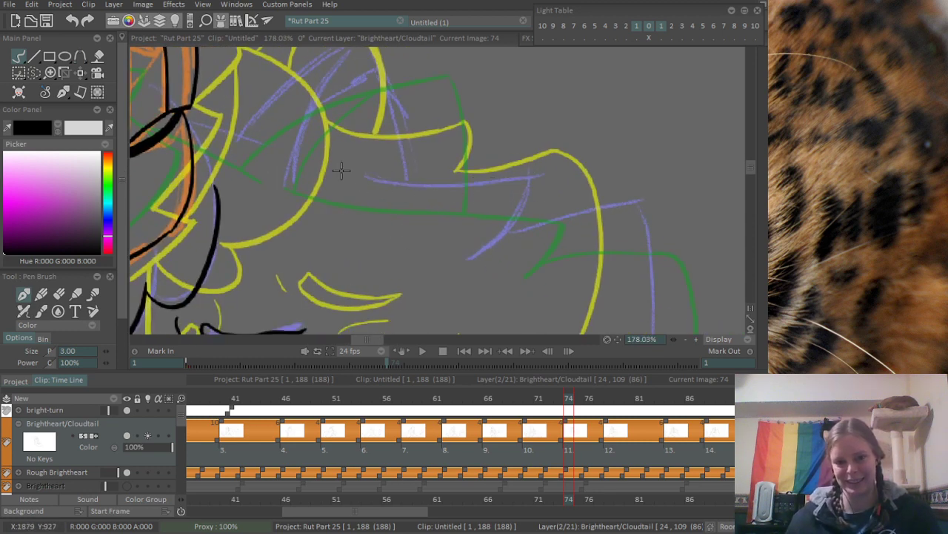
mouse_move(324, 169)
mouse_down()
mouse_move(530, 178)
mouse_move(504, 234)
mouse_up()
mouse_move(587, 226)
mouse_down()
mouse_move(477, 154)
mouse_move(431, 95)
mouse_move(437, 111)
mouse_move(545, 95)
mouse_up()
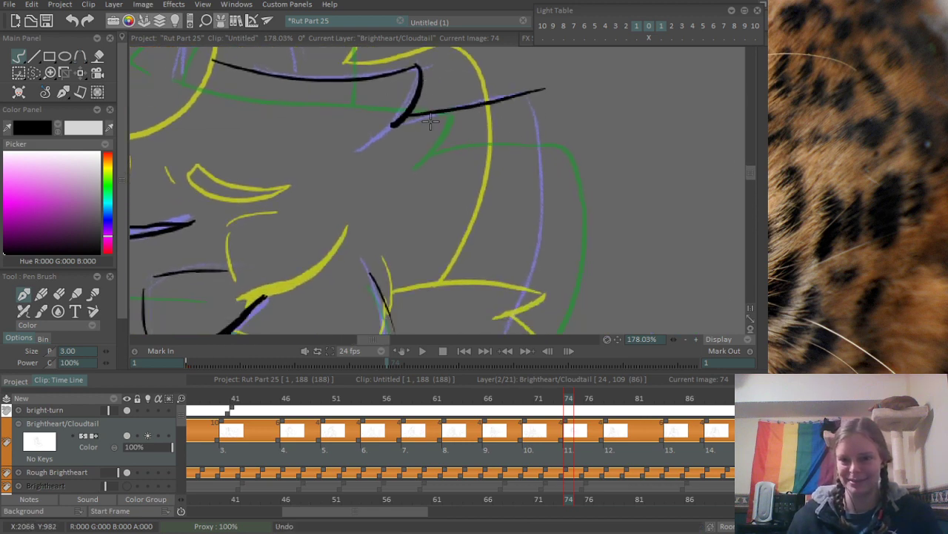
- Redraw the slightly rising head contour from the fur notch to the outer corner of the head
key(ctrl+z)
drag(403, 127, 518, 105)
key(ctrl+z)
drag(393, 126, 512, 102)
key(ctrl+z)
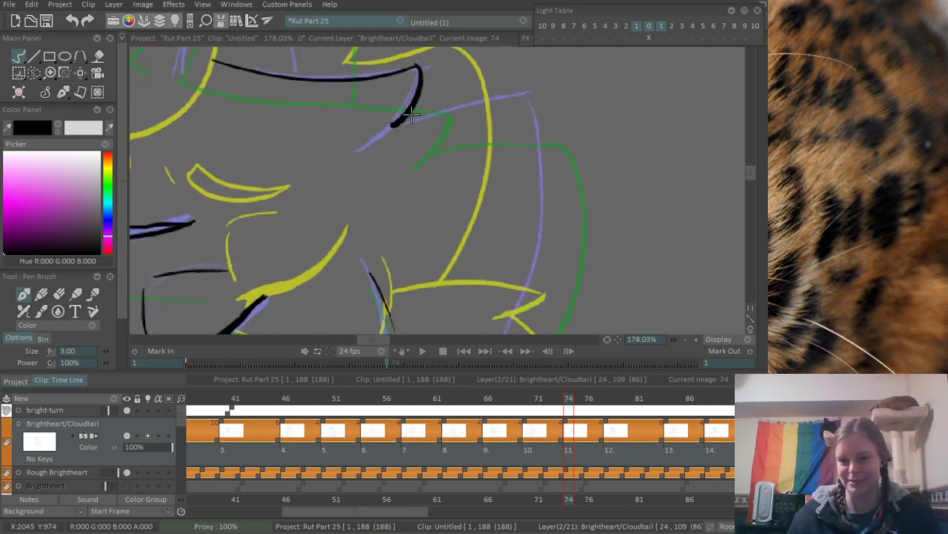
drag(399, 123, 545, 95)
- Ink the back-of-head contour from the outer corner, curving down toward the neck fur
drag(534, 150, 510, 119)
mouse_move(498, 68)
mouse_down()
mouse_move(499, 226)
mouse_move(457, 334)
mouse_move(504, 230)
mouse_move(449, 342)
mouse_up()
key(ctrl+z)
drag(493, 272, 473, 161)
scroll(474, 161, down, 5)
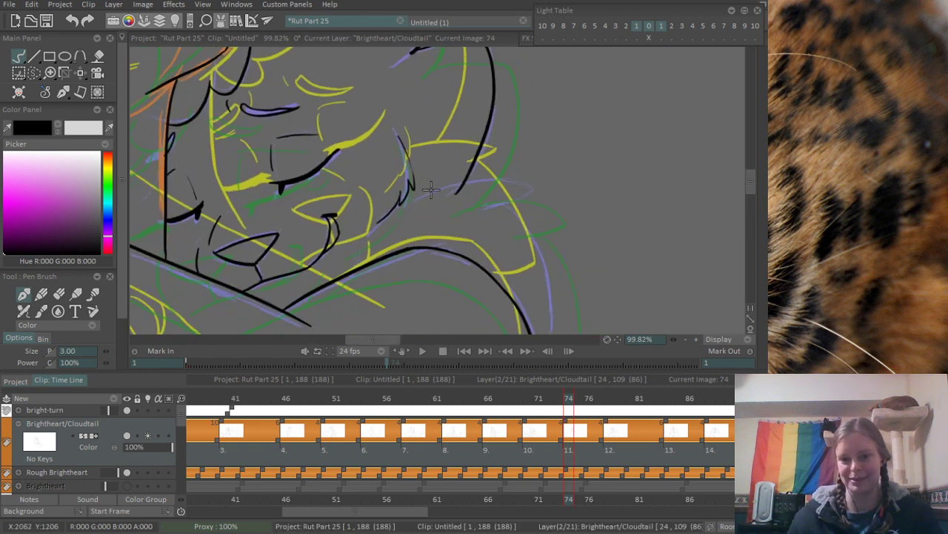
drag(432, 190, 426, 297)
- Erase the overshooting line ends at the head contour's two pointed fur corners
scroll(506, 151, up, 6)
key(e)
drag(451, 192, 430, 187)
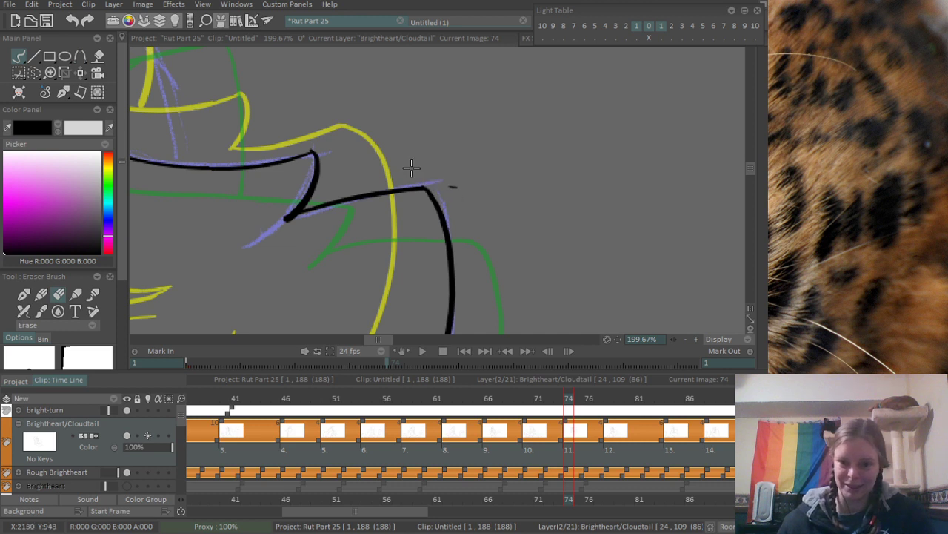
drag(331, 155, 485, 161)
drag(429, 239, 461, 229)
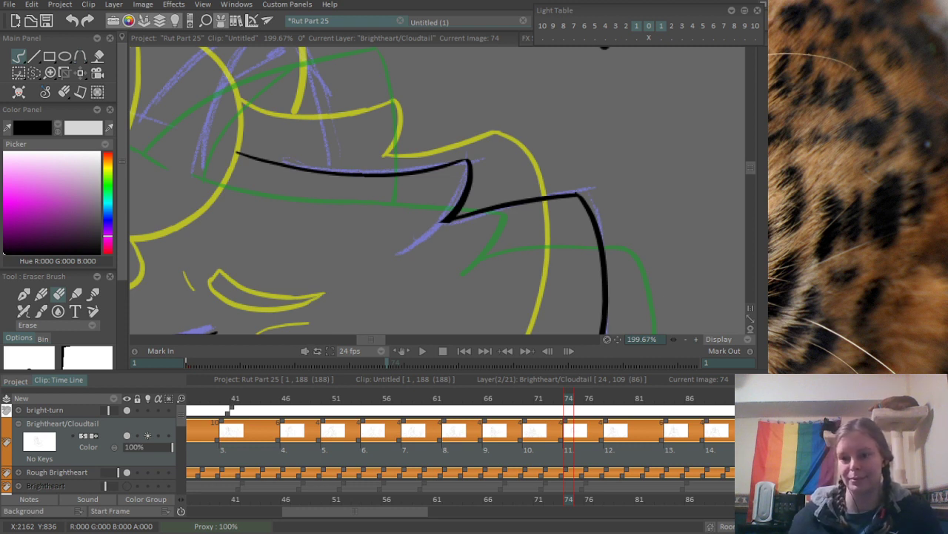
drag(292, 169, 398, 267)
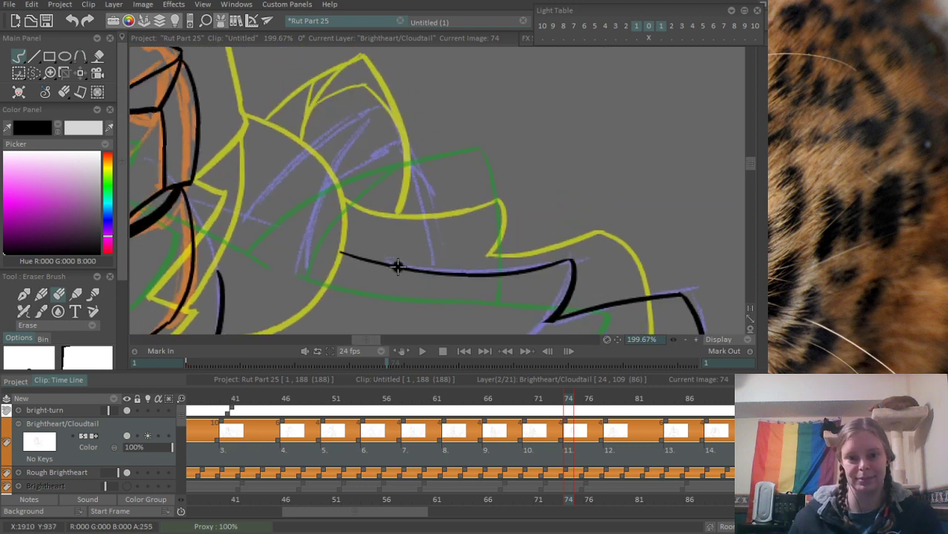
- Ink the ear above the head contour with its front edge, inner fold curve and back edge meeting at the tip
drag(330, 216, 446, 151)
scroll(445, 151, up, 2)
key(b)
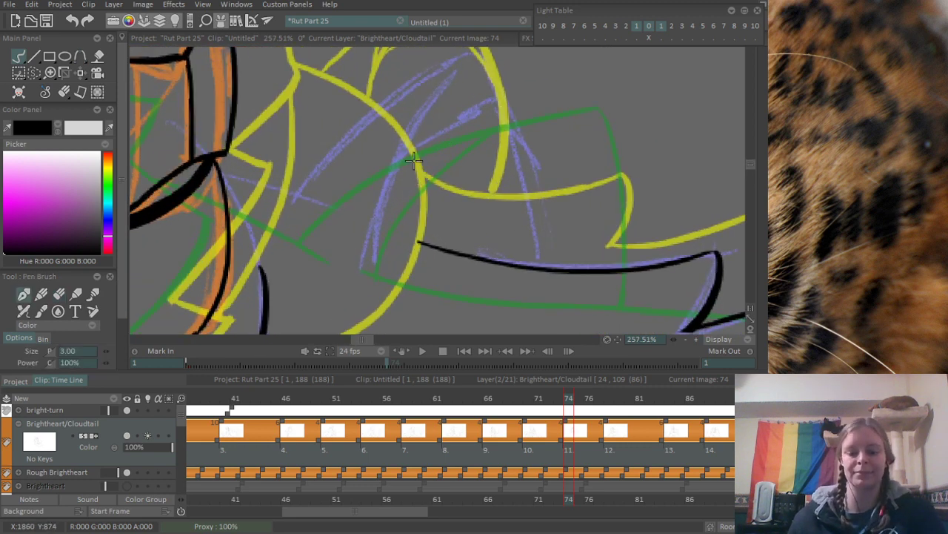
drag(464, 59, 380, 281)
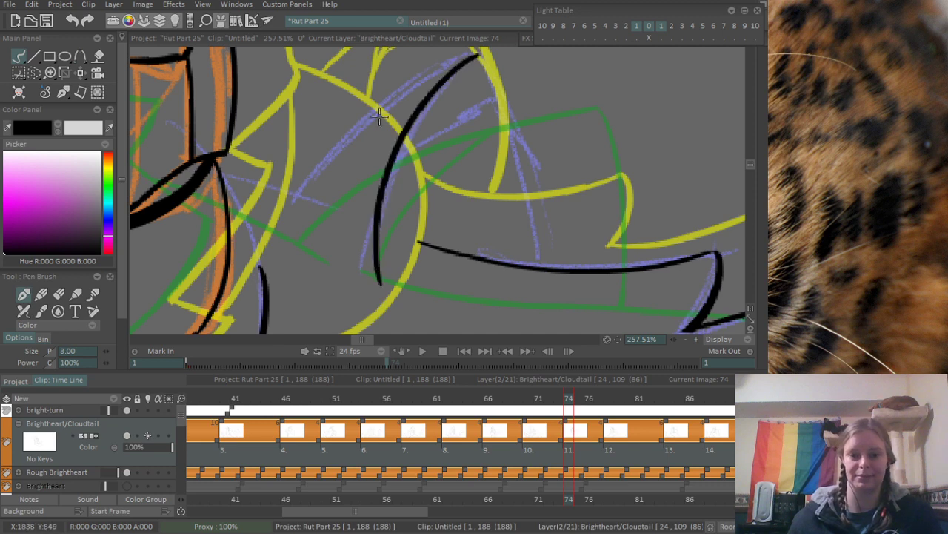
drag(278, 203, 465, 65)
key(ctrl+z)
mouse_move(290, 191)
mouse_down()
mouse_move(507, 49)
mouse_move(536, 206)
mouse_up()
key(ctrl+z)
drag(475, 52, 537, 255)
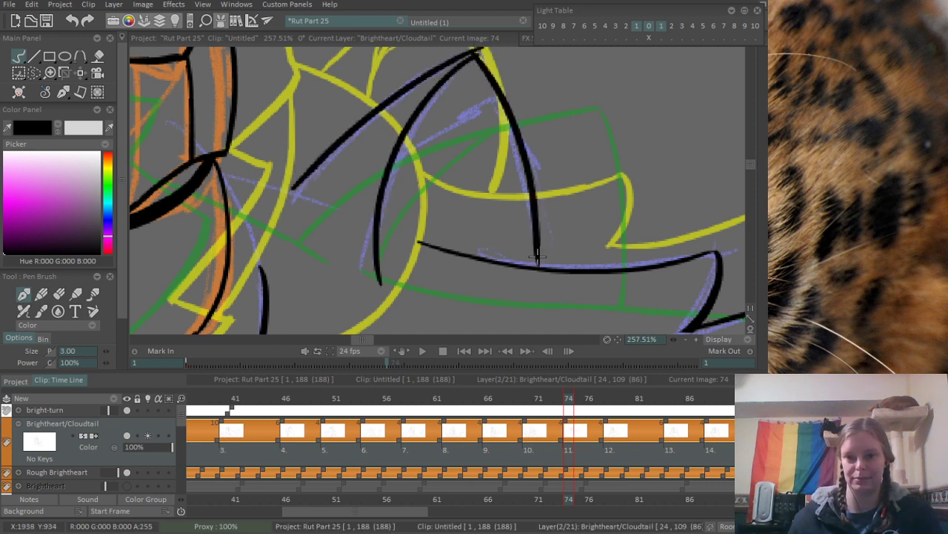
- Clean up the line ends at the ear's tip and extend the head contour to meet the ear's inner fold curve
drag(509, 49, 509, 126)
scroll(510, 126, up, 1)
key(e)
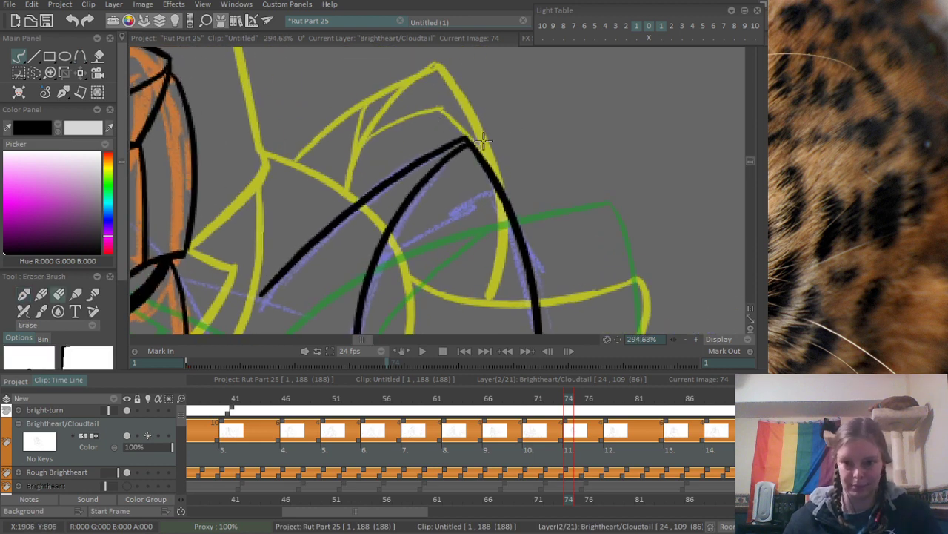
scroll(506, 135, down, 5)
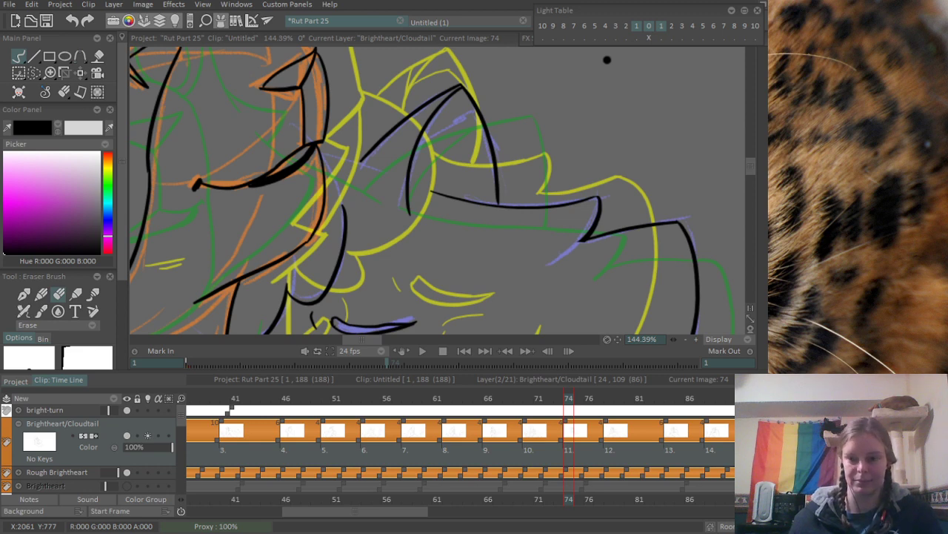
scroll(398, 233, up, 5)
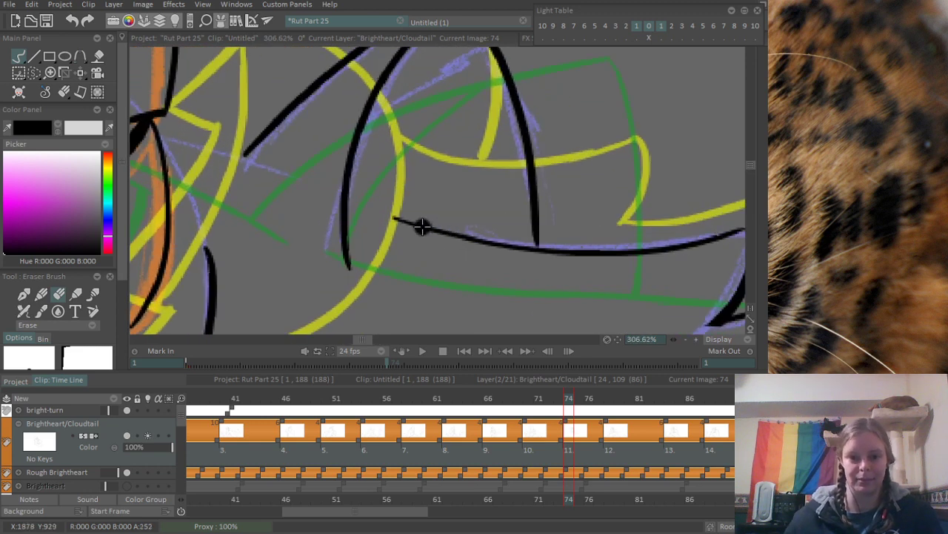
key(b)
drag(345, 197, 399, 219)
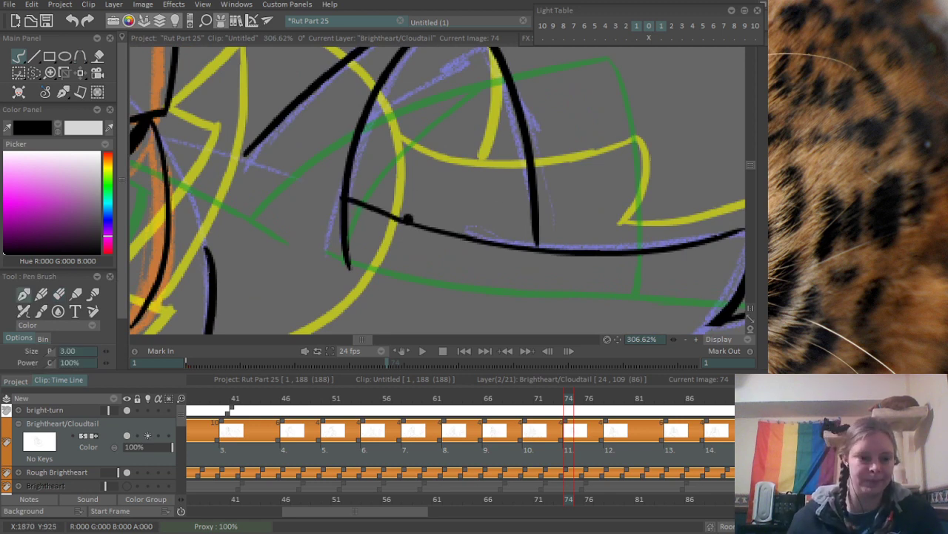
- Ink the short line joining the base of the ear's front edge to the other cat's muzzle
drag(296, 213, 308, 262)
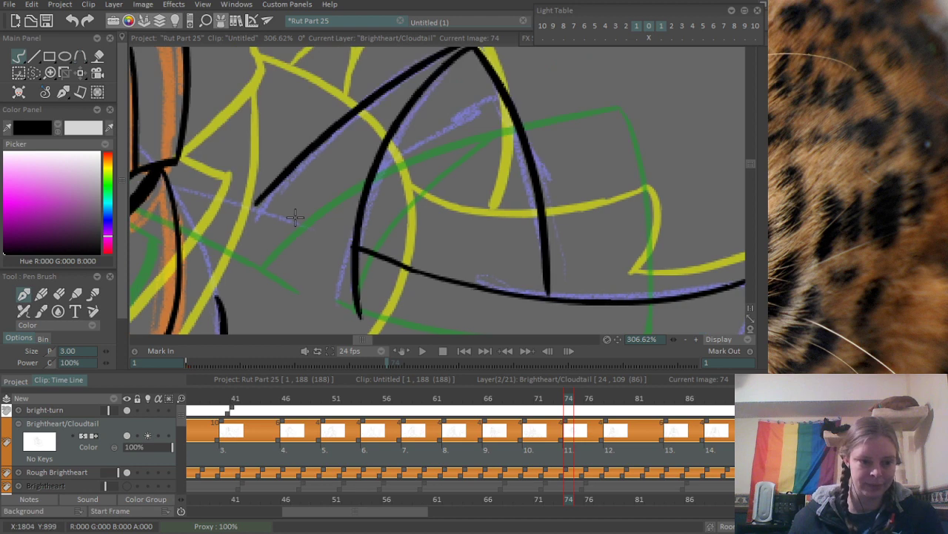
mouse_move(282, 186)
mouse_down()
mouse_move(328, 197)
mouse_move(378, 261)
mouse_up()
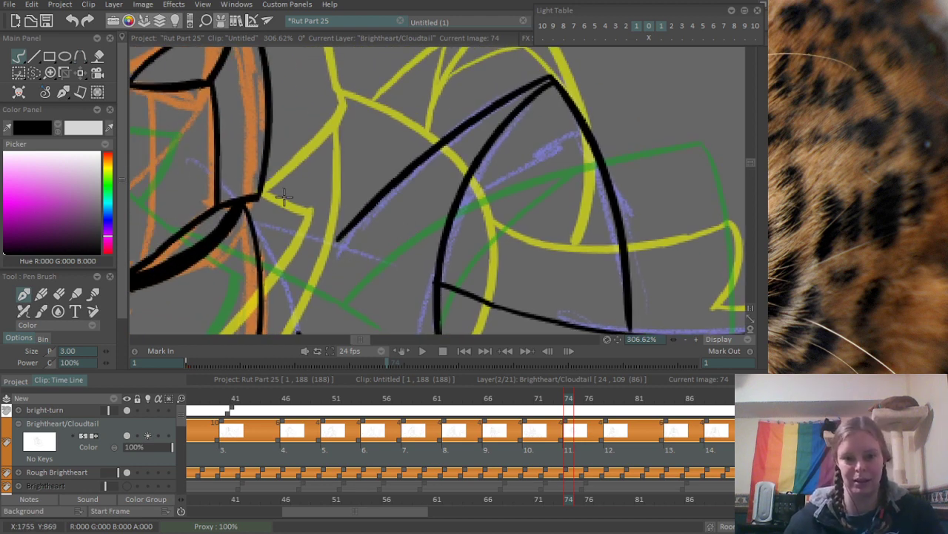
mouse_move(284, 197)
mouse_down()
mouse_move(338, 173)
mouse_move(405, 179)
mouse_up()
drag(351, 161, 401, 179)
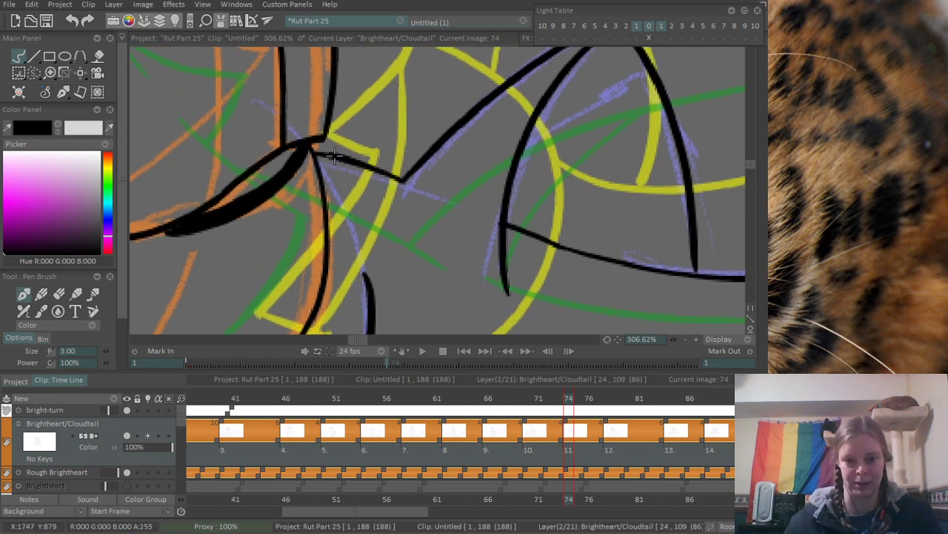
key(ctrl+z)
drag(312, 148, 398, 182)
scroll(415, 167, down, 5)
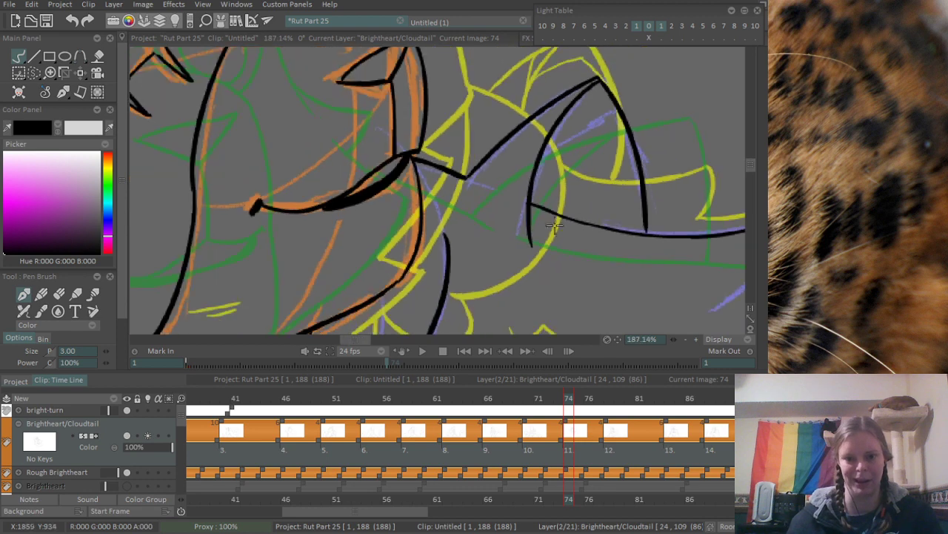
scroll(411, 108, up, 5)
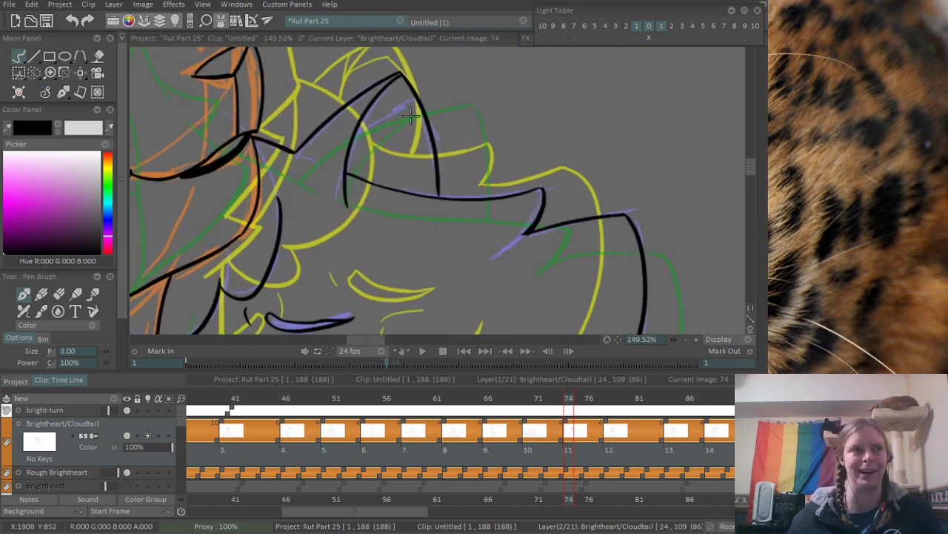
- Ink the peaked inner-ear line between the ear's fold curve and its back edge
key(ctrl+z)
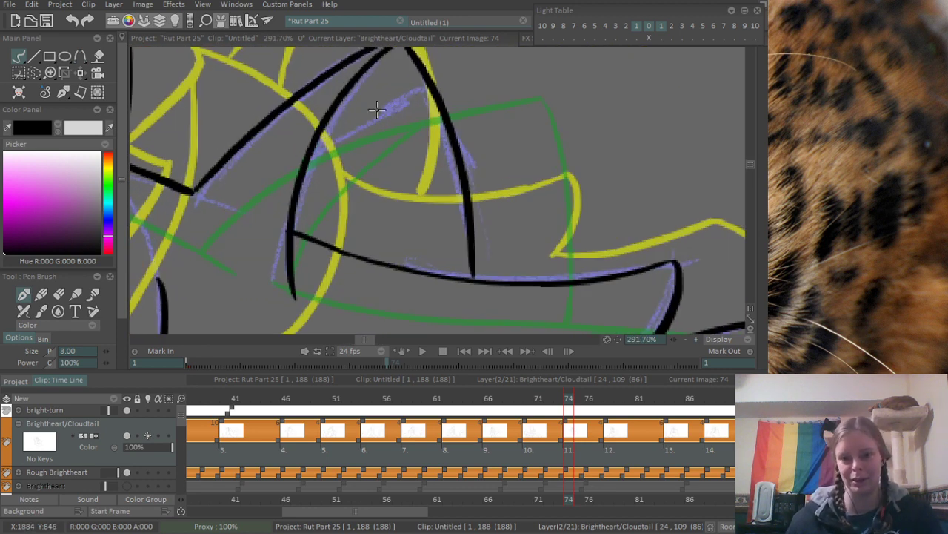
mouse_move(312, 147)
mouse_down()
mouse_move(400, 95)
mouse_move(469, 178)
mouse_up()
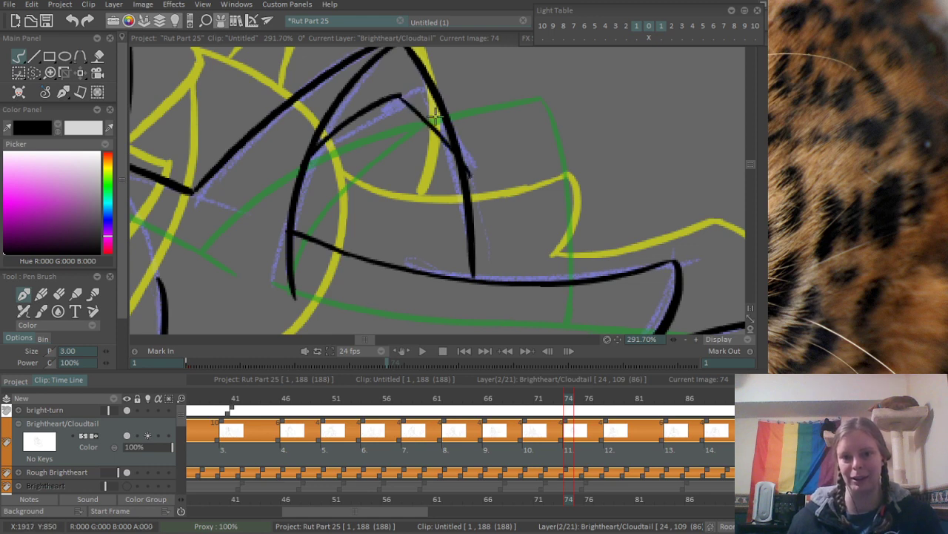
key(ctrl+z)
drag(399, 95, 466, 186)
drag(362, 83, 391, 143)
mouse_move(333, 203)
mouse_down()
mouse_move(360, 139)
mouse_move(333, 213)
mouse_up()
key(ctrl+z)
drag(424, 89, 187, 273)
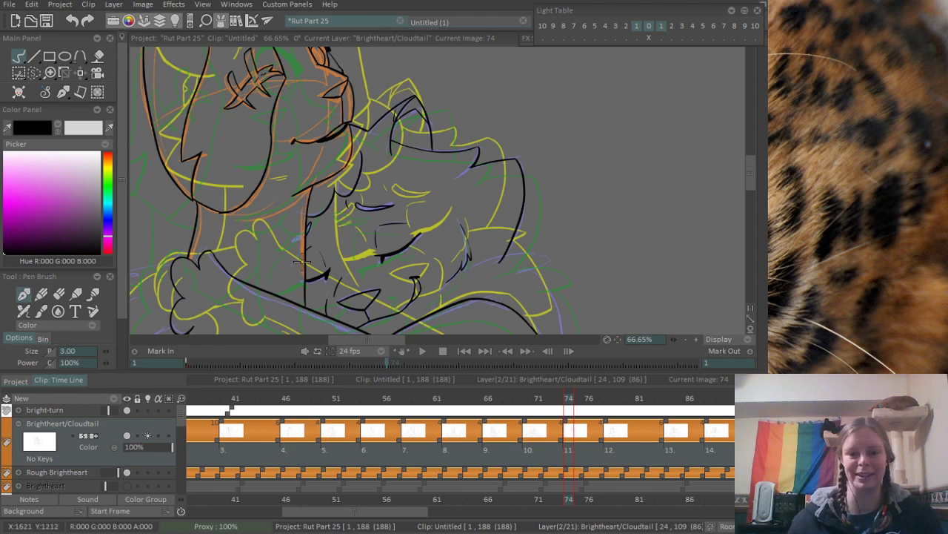
- Ink the neck fur curve from the arm's contour up past the cheek and out to the tuft's tip
mouse_move(302, 261)
mouse_down()
mouse_move(310, 131)
mouse_move(471, 183)
mouse_move(366, 146)
mouse_move(314, 171)
mouse_move(386, 136)
mouse_up()
drag(386, 135, 330, 171)
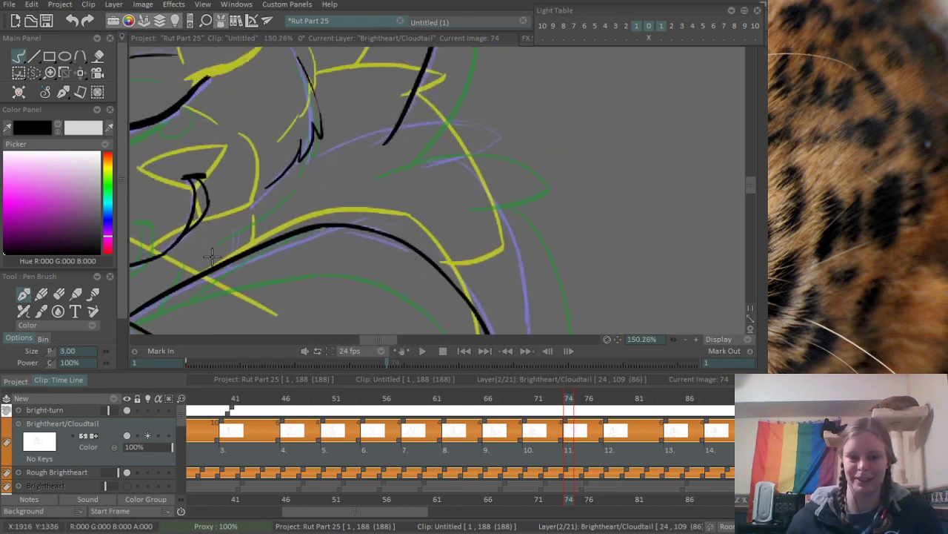
drag(187, 275, 435, 144)
key(ctrl+z)
mouse_move(210, 266)
mouse_down()
mouse_move(411, 121)
mouse_move(498, 130)
mouse_up()
key(ctrl+z)
drag(393, 124, 504, 140)
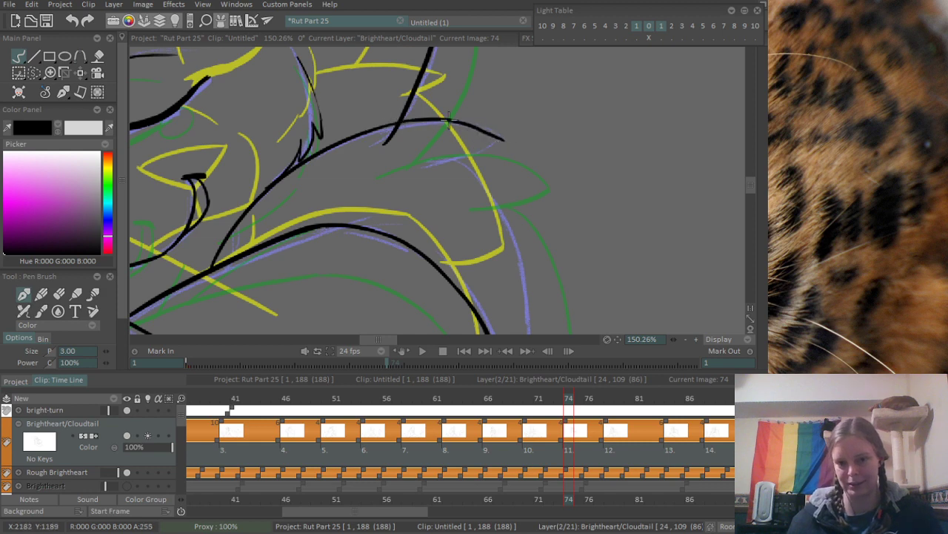
key(ctrl+z)
mouse_move(409, 121)
mouse_down()
mouse_move(459, 123)
mouse_move(503, 147)
mouse_up()
- Ink the neck tuft's lower edge, and erase the overshoots at its tip and below the back-of-head line's crossing
mouse_move(438, 157)
mouse_down()
mouse_move(499, 137)
mouse_move(547, 146)
mouse_up()
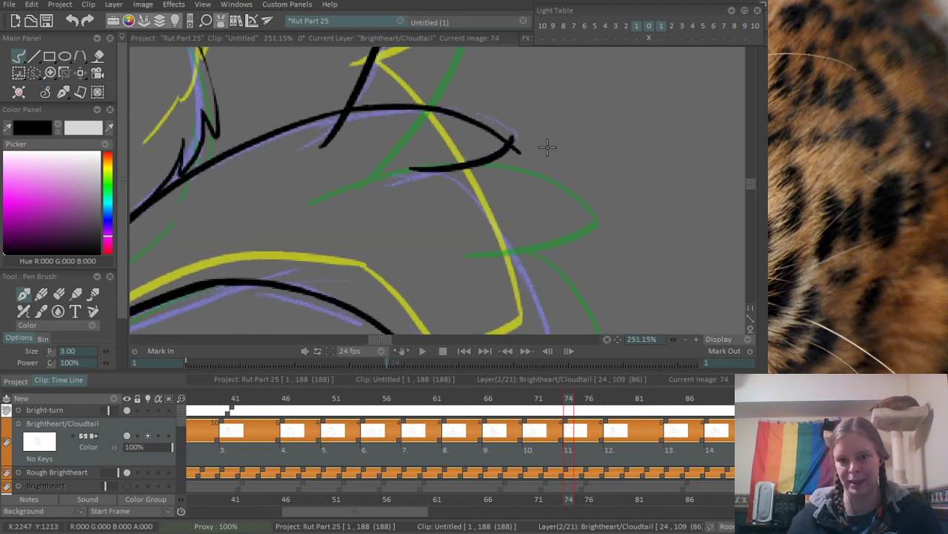
key(e)
drag(509, 117, 518, 144)
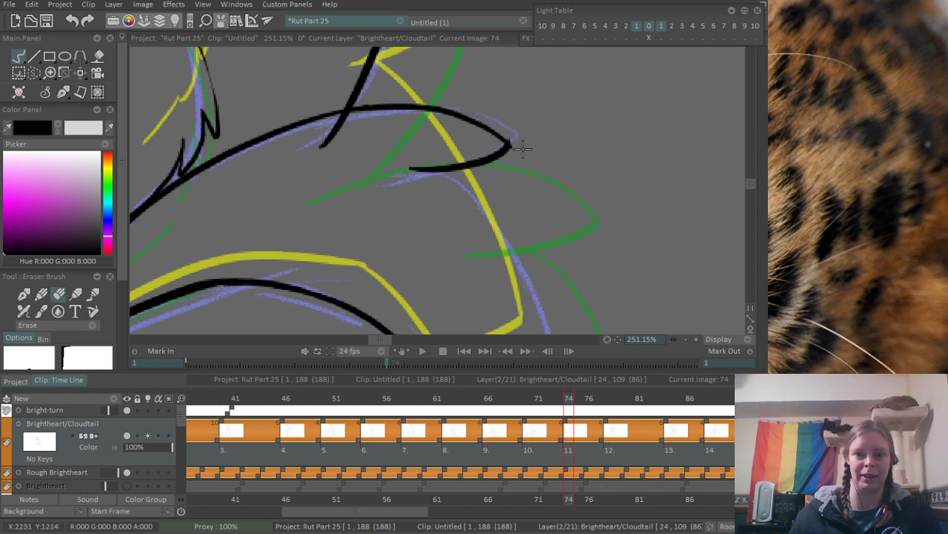
drag(311, 154, 324, 128)
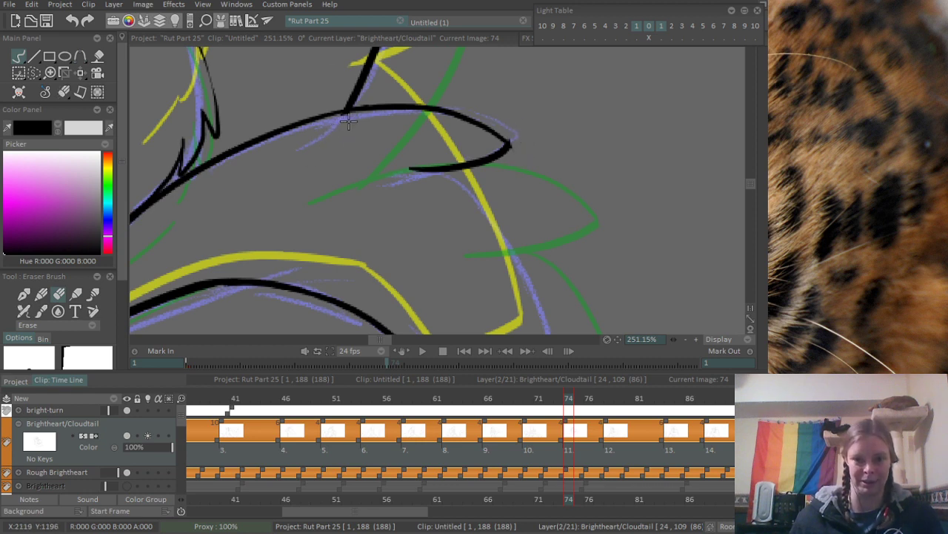
mouse_move(430, 168)
mouse_down()
mouse_move(440, 203)
mouse_move(417, 183)
mouse_move(456, 167)
mouse_up()
- Ink the upper part of the back line from under the neck tuft down the body
key(b)
mouse_move(366, 72)
mouse_down()
mouse_move(445, 230)
mouse_move(422, 300)
mouse_move(437, 280)
mouse_move(341, 228)
mouse_up()
key(ctrl+z)
key(ctrl+z)
drag(513, 330, 416, 158)
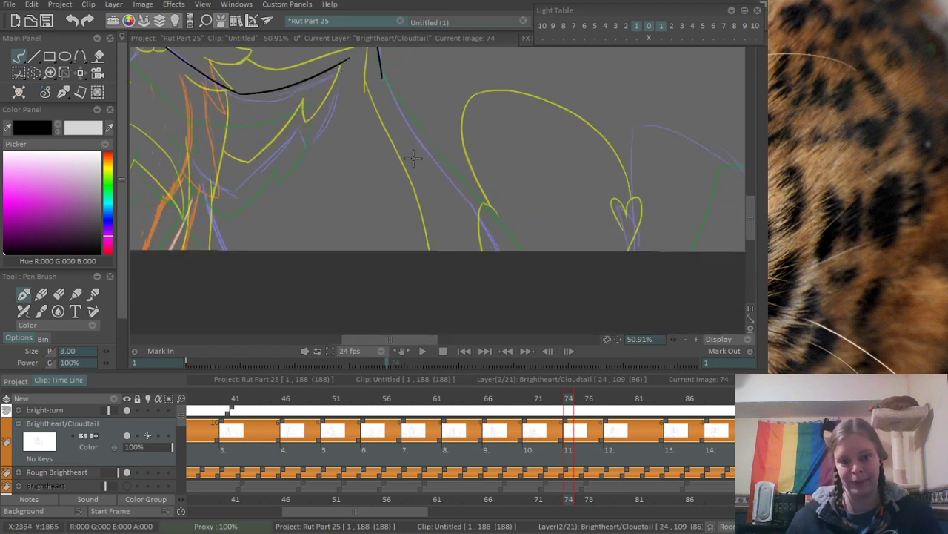
- Continue the back line along the blue sketch, diagonally down to the canvas's lower edge
drag(362, 78, 406, 113)
drag(378, 66, 420, 160)
key(ctrl+z)
key(ctrl+z)
mouse_move(375, 55)
mouse_down()
mouse_move(443, 182)
mouse_move(547, 313)
mouse_up()
key(ctrl+z)
drag(444, 180, 510, 275)
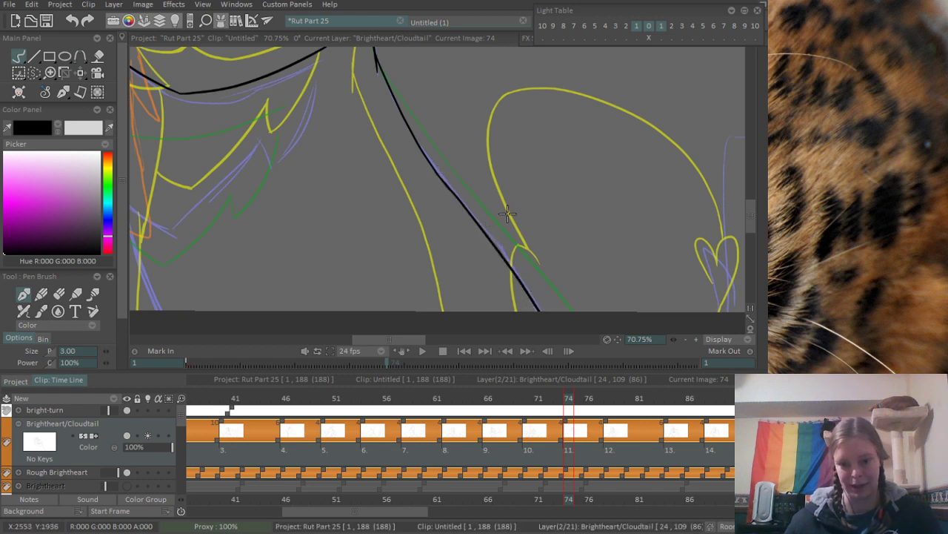
- Ink the small peaked shape at the canvas's lower edge, at the foot of the blue arch sketch
drag(508, 214, 432, 224)
drag(633, 205, 358, 138)
drag(359, 139, 396, 180)
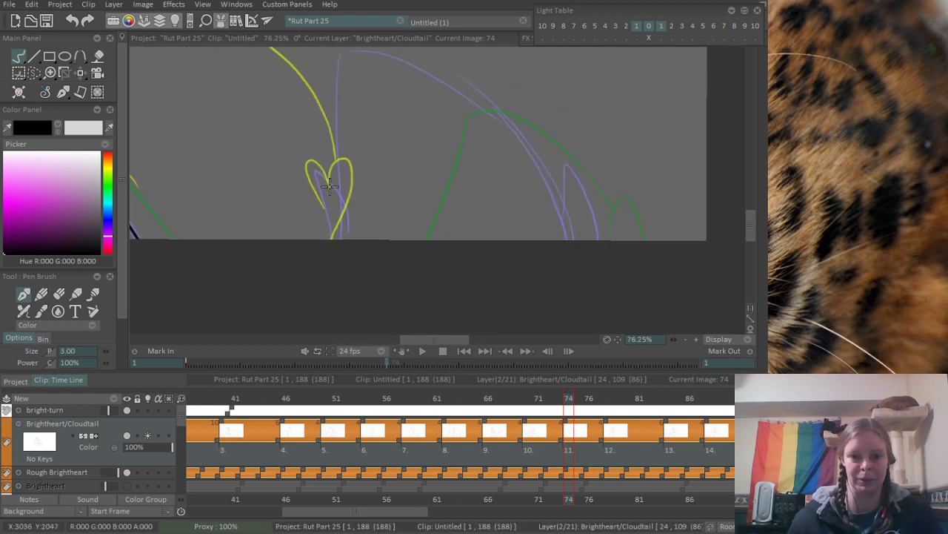
mouse_move(319, 173)
mouse_down()
mouse_move(328, 239)
mouse_move(347, 209)
mouse_move(345, 179)
mouse_move(345, 198)
mouse_up()
key(ctrl+z)
key(ctrl+z)
mouse_move(368, 121)
mouse_down()
mouse_move(304, 215)
mouse_move(326, 197)
mouse_up()
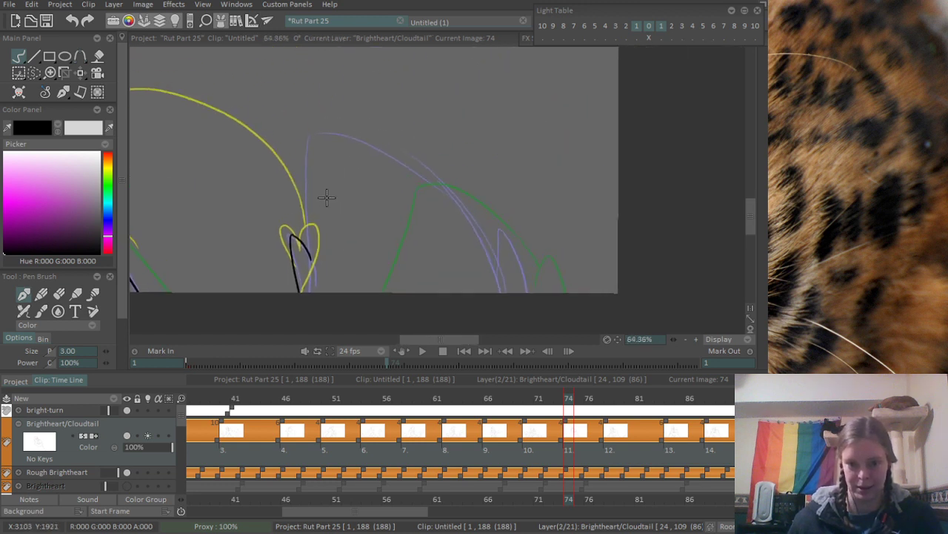
- Ink the large arch with a line rising from the small peaked shape and a curve sweeping down to the canvas's lower edge
drag(303, 249, 320, 120)
drag(388, 176, 331, 155)
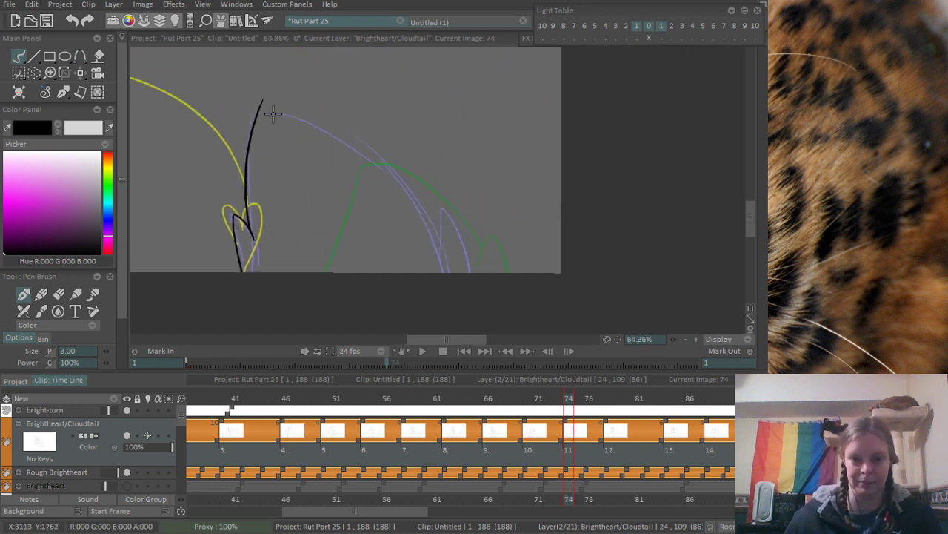
drag(259, 109, 443, 273)
key(ctrl+z)
mouse_move(259, 109)
mouse_down()
mouse_move(324, 126)
mouse_move(442, 273)
mouse_move(509, 272)
mouse_up()
mouse_move(431, 261)
mouse_down()
mouse_move(480, 273)
mouse_move(457, 185)
mouse_move(483, 282)
mouse_move(502, 257)
mouse_up()
key(ctrl+z)
- Erase the line end that overshoots the peak of the large arch
key(ctrl+z)
key(e)
drag(421, 279, 424, 269)
mouse_move(284, 155)
mouse_down()
mouse_move(315, 192)
mouse_move(544, 364)
mouse_up()
drag(247, 120, 267, 84)
key(ctrl+z)
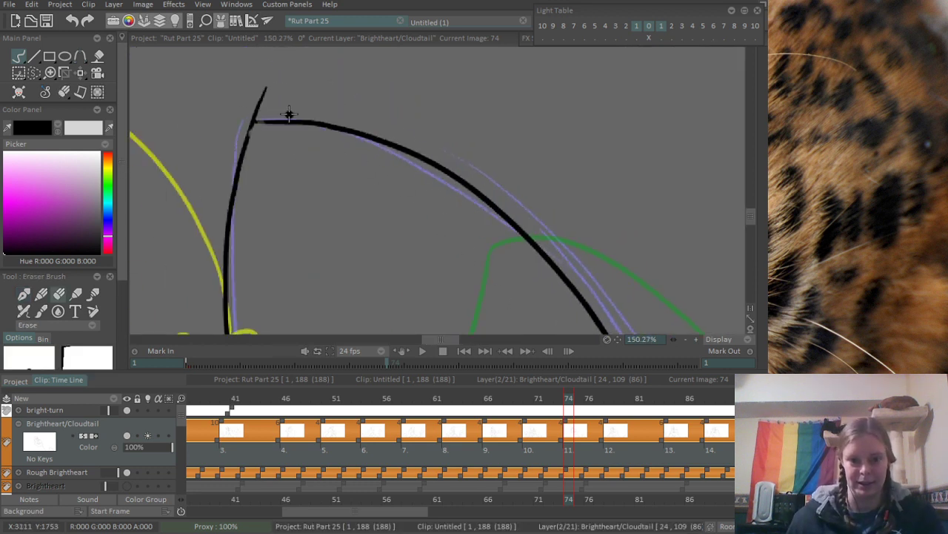
drag(241, 119, 271, 85)
- Switch back to the pen and examine the sketched chest fur and legs beneath the inked arm line
scroll(208, 157, down, 5)
drag(268, 217, 552, 197)
drag(279, 236, 605, 201)
drag(300, 170, 323, 191)
scroll(324, 186, up, 2)
mouse_move(381, 139)
mouse_down()
mouse_move(375, 252)
mouse_move(398, 226)
mouse_up()
key(b)
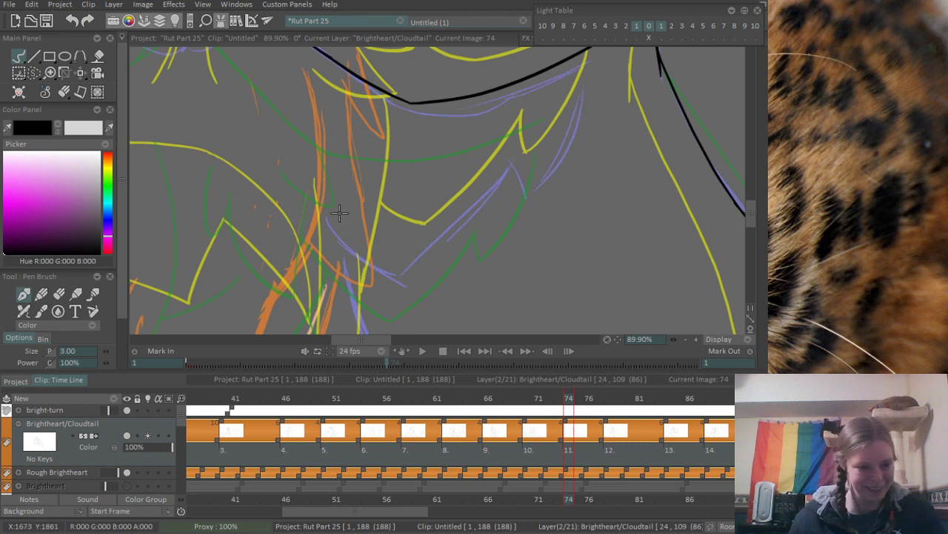
scroll(339, 213, down, 2)
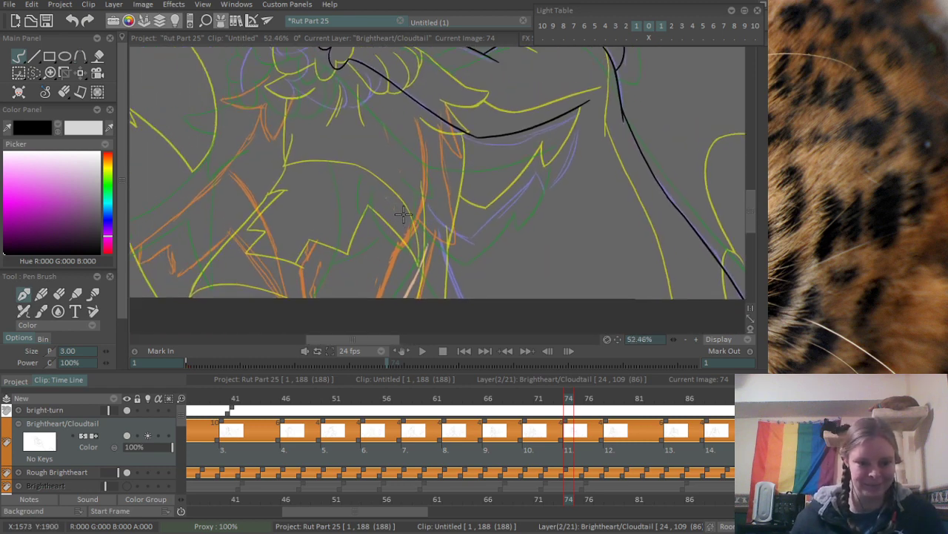
scroll(405, 213, up, 3)
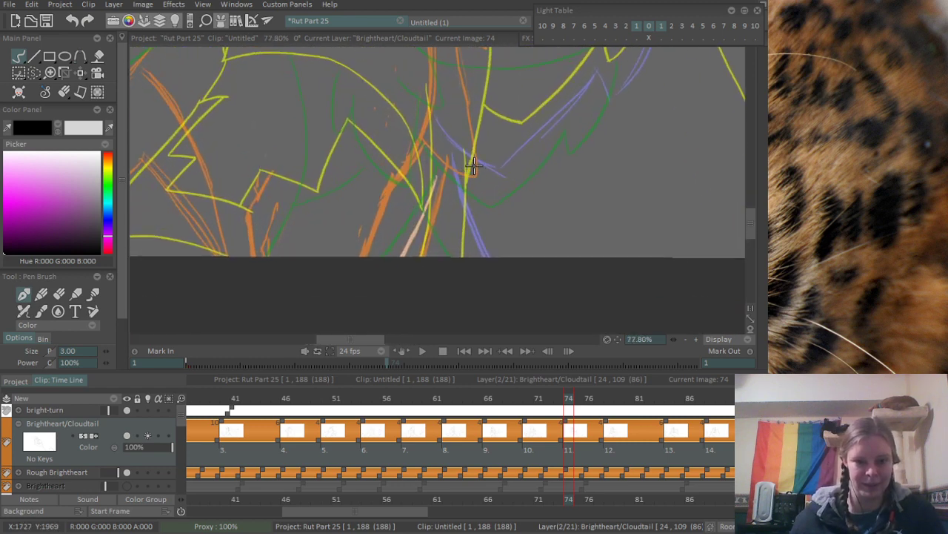
drag(451, 169, 425, 212)
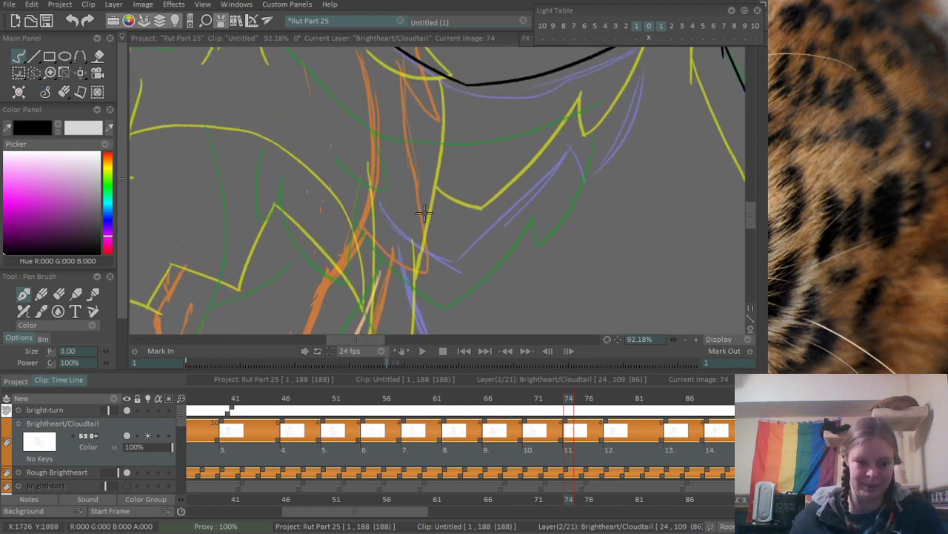
scroll(350, 211, down, 2)
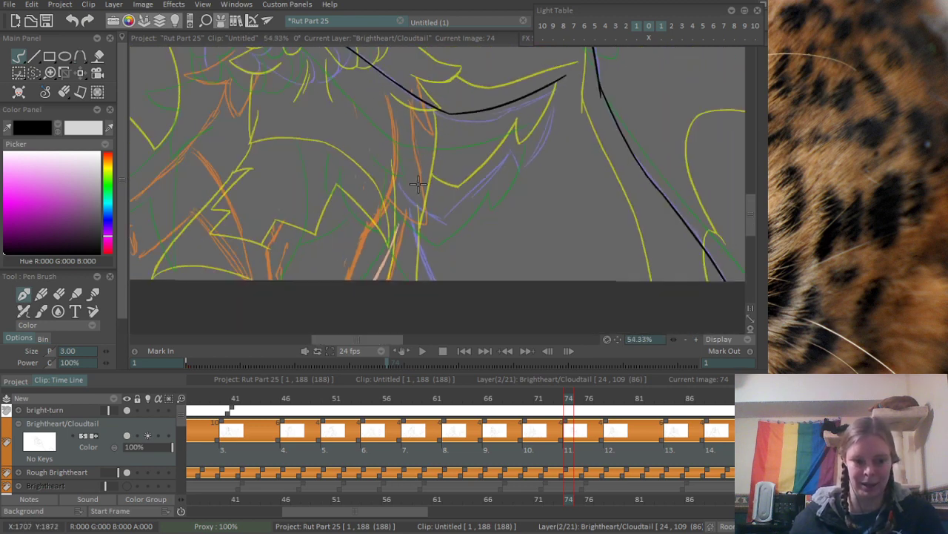
scroll(424, 180, up, 2)
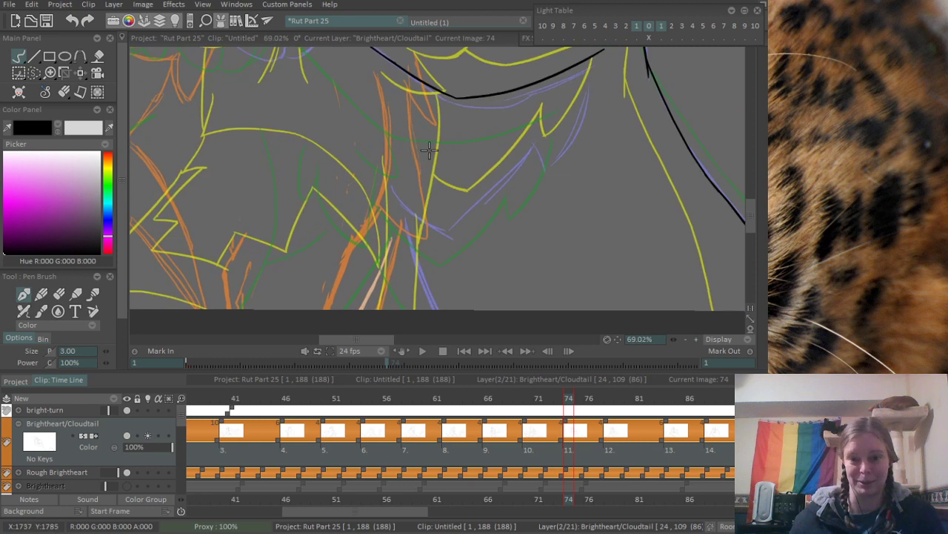
drag(323, 86, 358, 205)
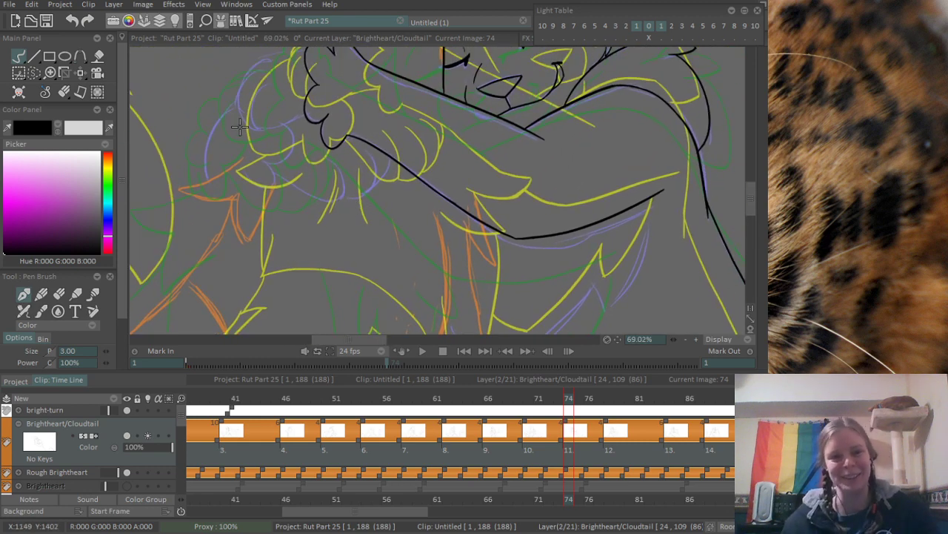
- Ink the inner rounded fur curve beside the scalloped outline and join its lower end to that outline
scroll(239, 128, up, 4)
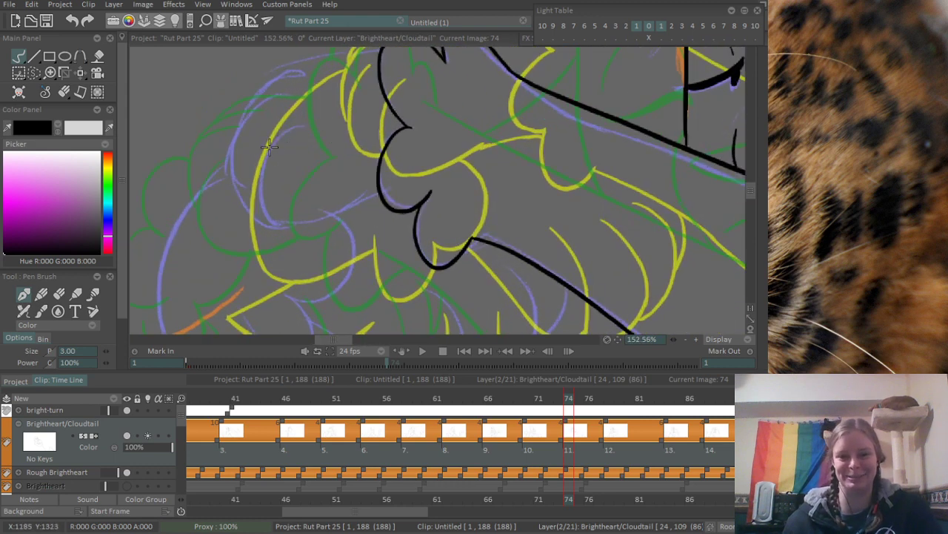
drag(301, 122, 296, 217)
key(ctrl+z)
mouse_move(302, 120)
mouse_down()
mouse_move(297, 224)
mouse_move(338, 206)
mouse_up()
key(ctrl+z)
mouse_move(283, 227)
mouse_down()
mouse_move(337, 198)
mouse_move(383, 199)
mouse_up()
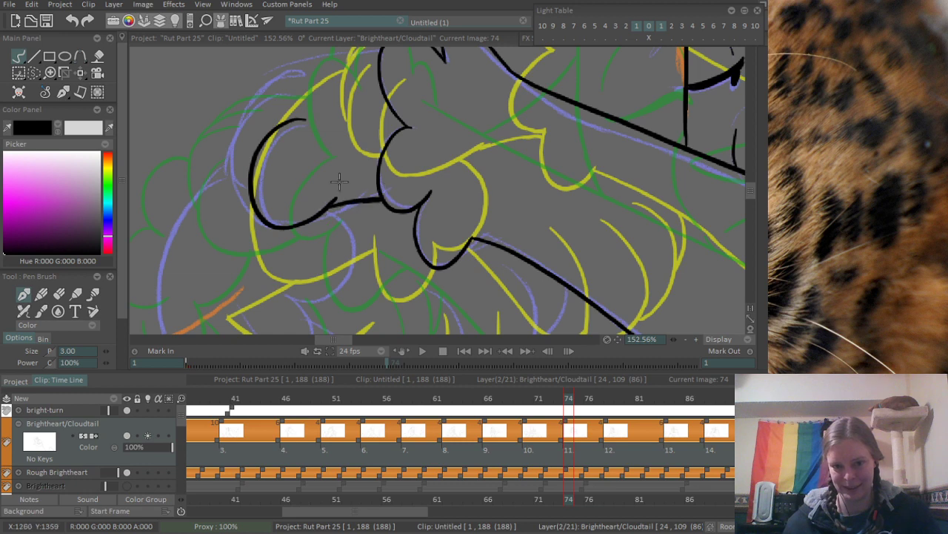
- Ink the two outer fur arcs around the inner curve, carrying the outermost one across to the top of the scalloped outline
scroll(338, 181, up, 3)
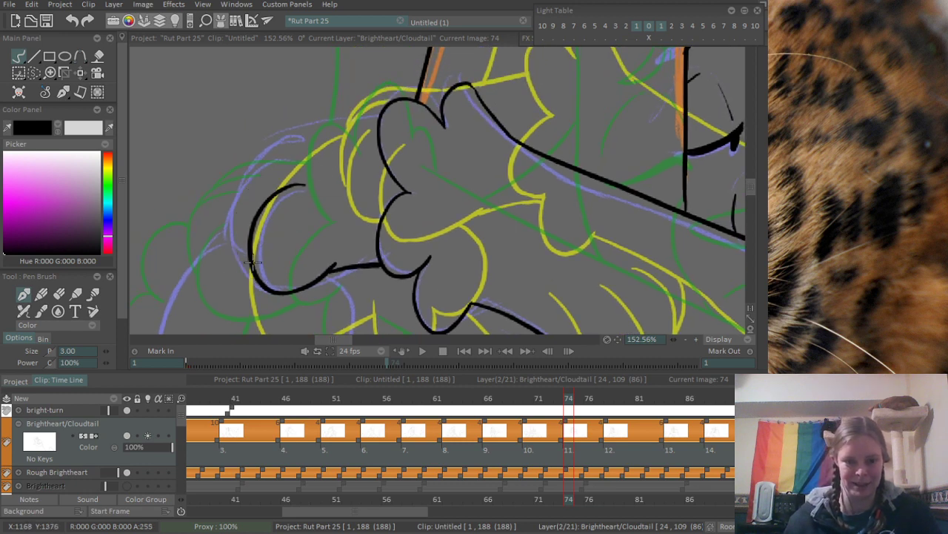
mouse_move(251, 261)
mouse_down()
mouse_move(243, 172)
mouse_move(306, 157)
mouse_up()
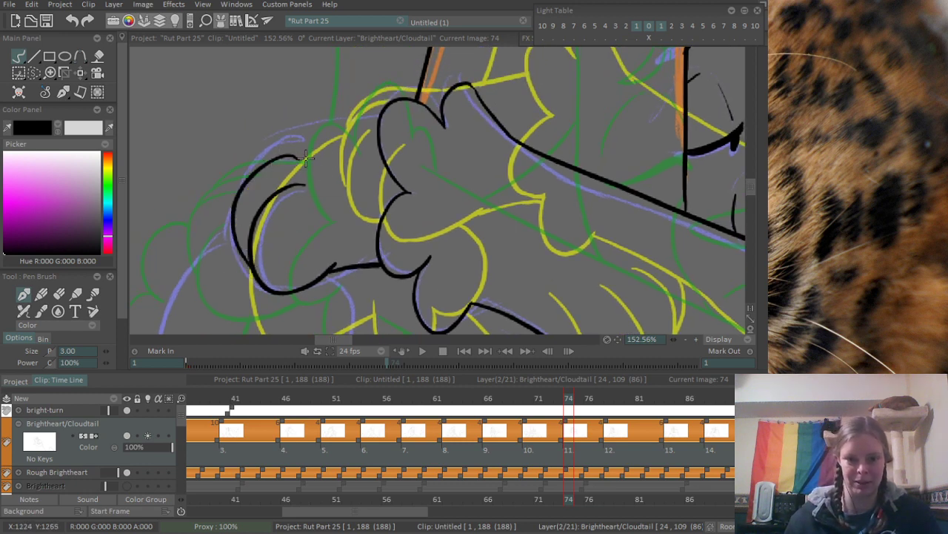
drag(237, 180, 301, 141)
key(ctrl+z)
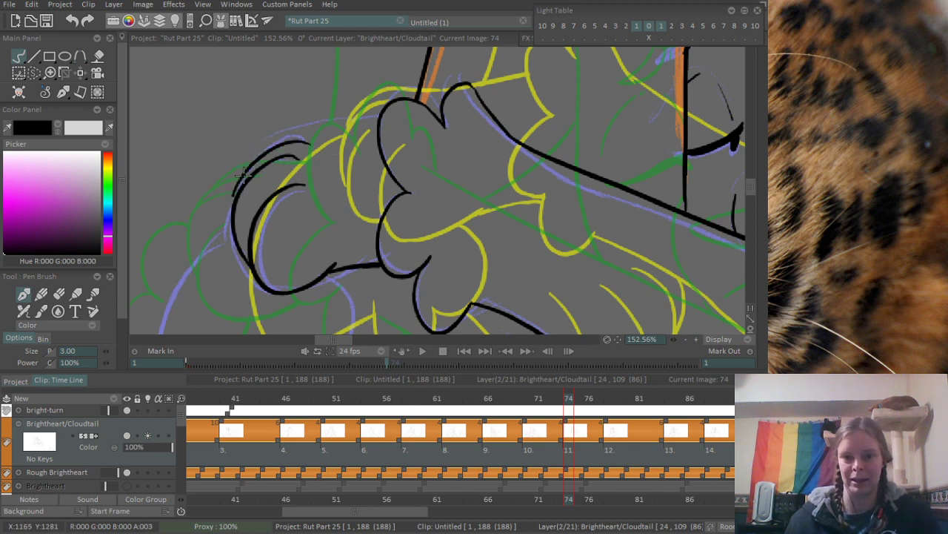
key(ctrl+z)
mouse_move(238, 187)
mouse_down()
mouse_move(297, 136)
mouse_move(369, 126)
mouse_up()
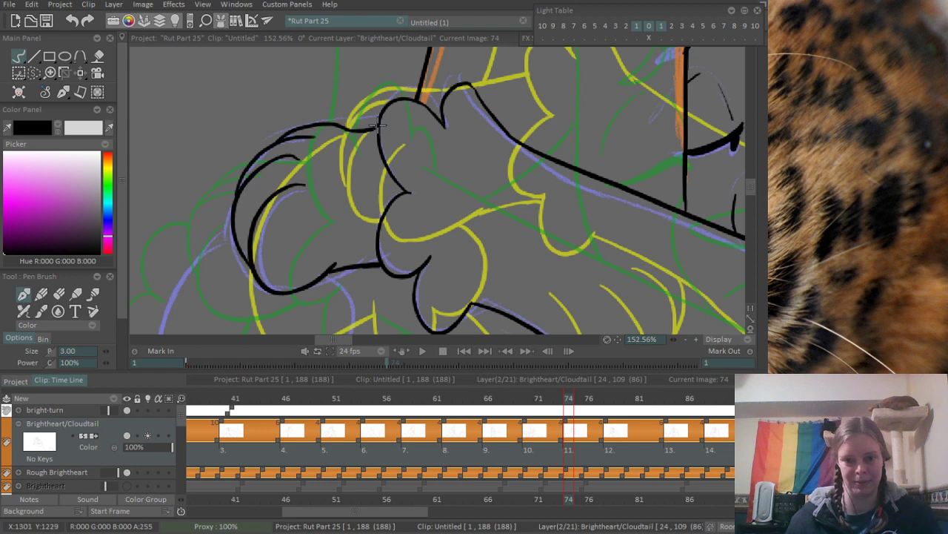
- Ink the long outer curve sweeping down from the fur arcs, and erase its overshoot where it meets them
drag(268, 226, 290, 155)
drag(226, 194, 248, 169)
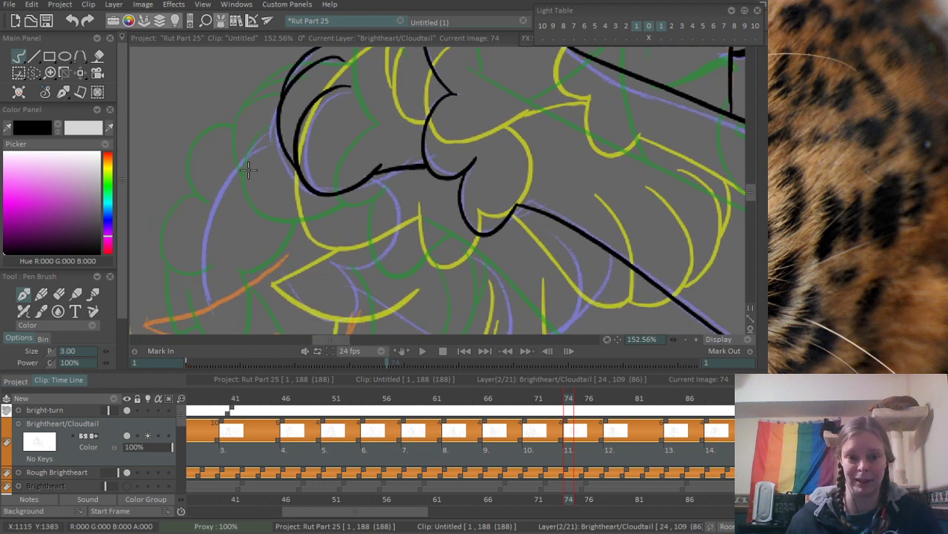
drag(208, 303, 287, 144)
key(ctrl+z)
drag(210, 304, 276, 127)
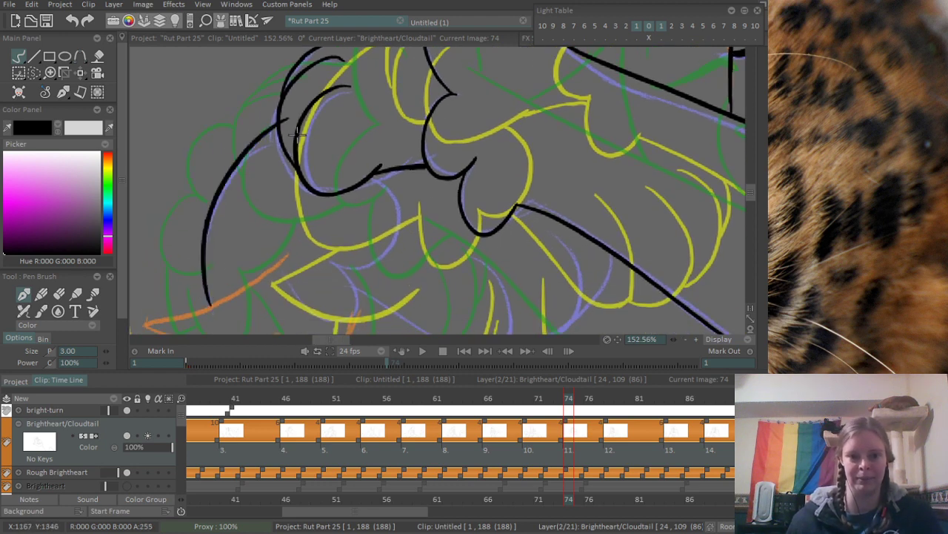
scroll(284, 115, up, 3)
key(e)
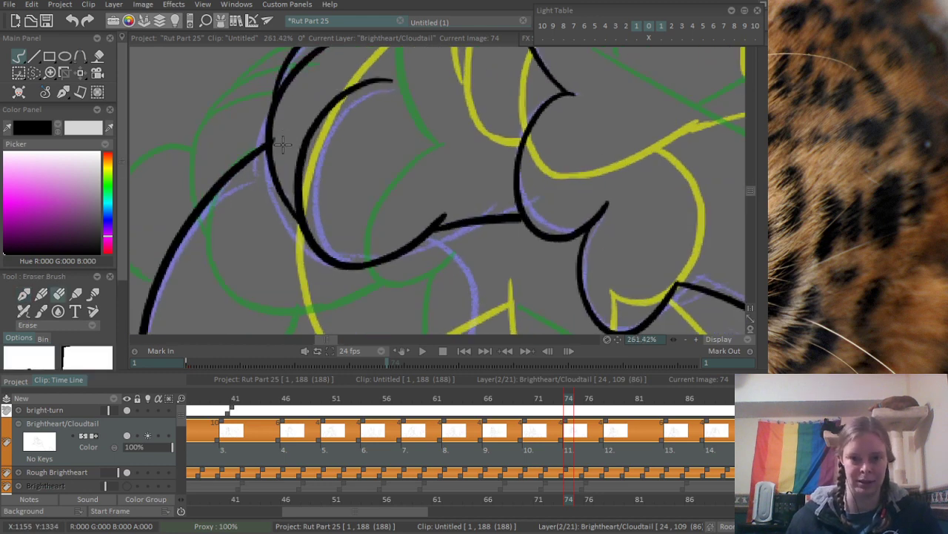
drag(359, 128, 247, 247)
mouse_move(375, 233)
mouse_down()
mouse_move(286, 173)
mouse_move(299, 180)
mouse_up()
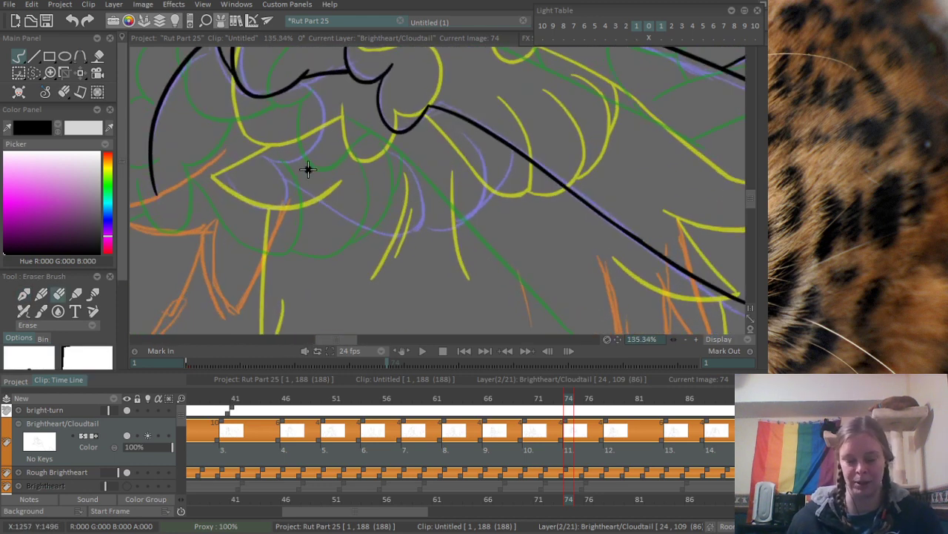
- Ink the narrow pointed fur lobe and the larger rounded lobe that joins it to the scalloped outline above
key(b)
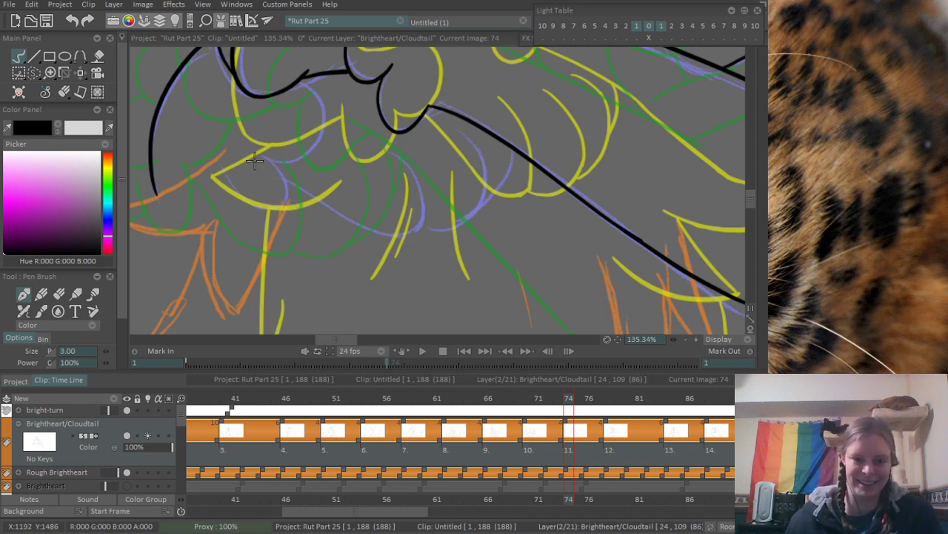
mouse_move(222, 150)
mouse_down()
mouse_move(278, 213)
mouse_move(304, 76)
mouse_up()
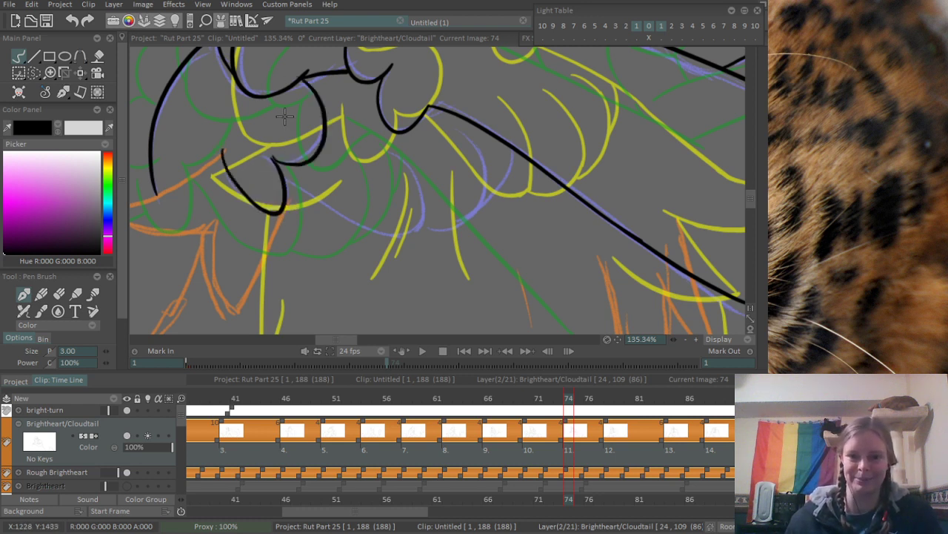
key(ctrl+z)
mouse_move(272, 158)
mouse_down()
mouse_move(330, 171)
mouse_move(311, 74)
mouse_up()
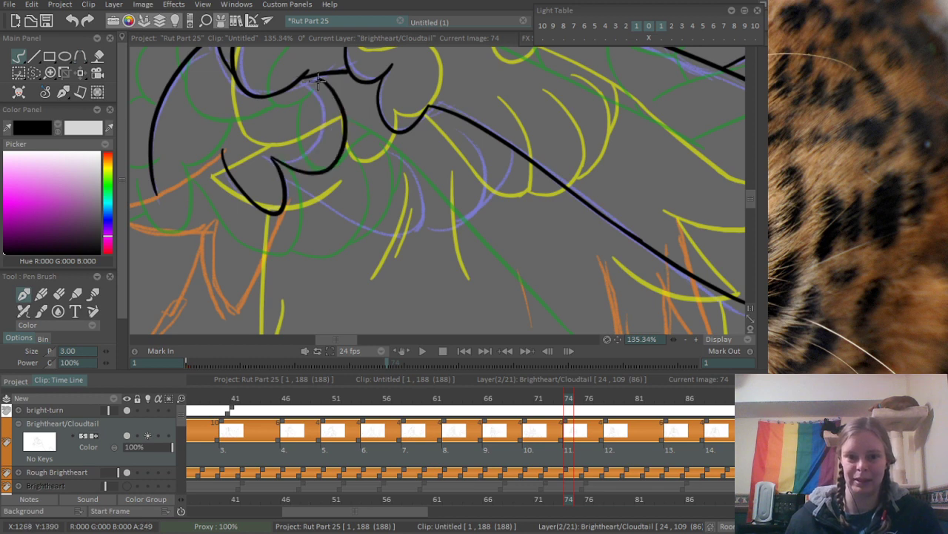
- Ink the lower fur edge diagonally from the narrow lobe, ending in a rounded lock that curves back up
scroll(483, 228, up, 2)
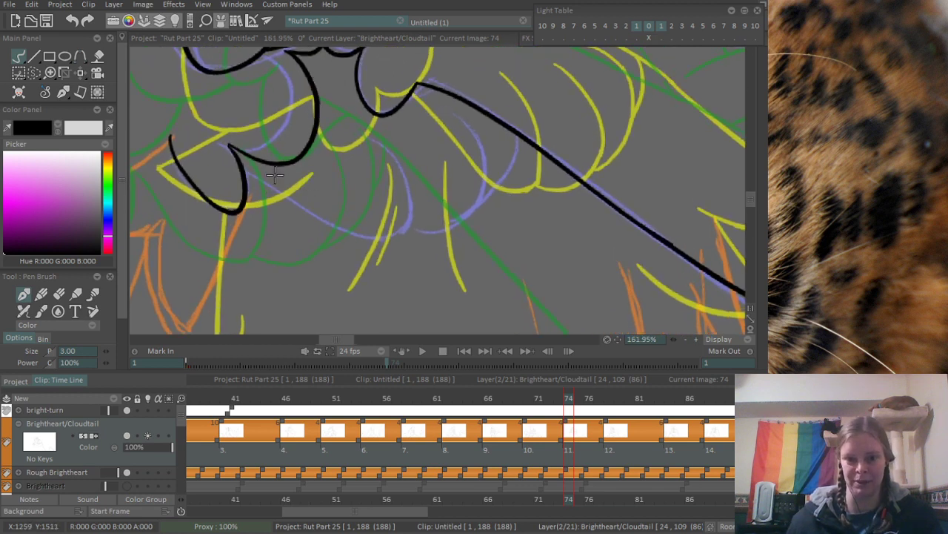
drag(246, 170, 322, 206)
key(ctrl+z)
mouse_move(310, 212)
mouse_down()
mouse_move(393, 243)
mouse_move(373, 147)
mouse_up()
- Ink the next two overlapping rounded fur locks up to the arm line, adding a short inner arc to the last one
drag(399, 236, 439, 125)
key(ctrl+z)
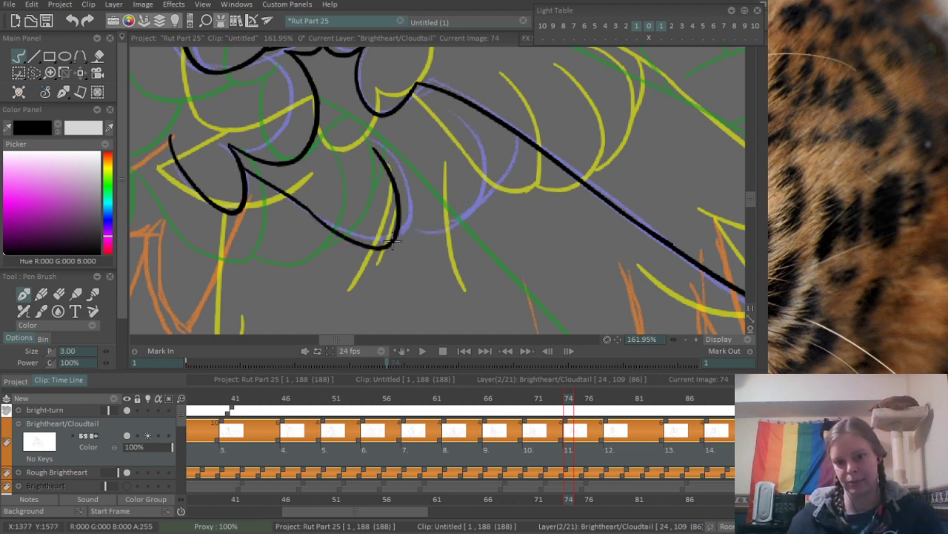
drag(392, 235, 442, 114)
key(ctrl+z)
drag(390, 234, 440, 113)
key(ctrl+z)
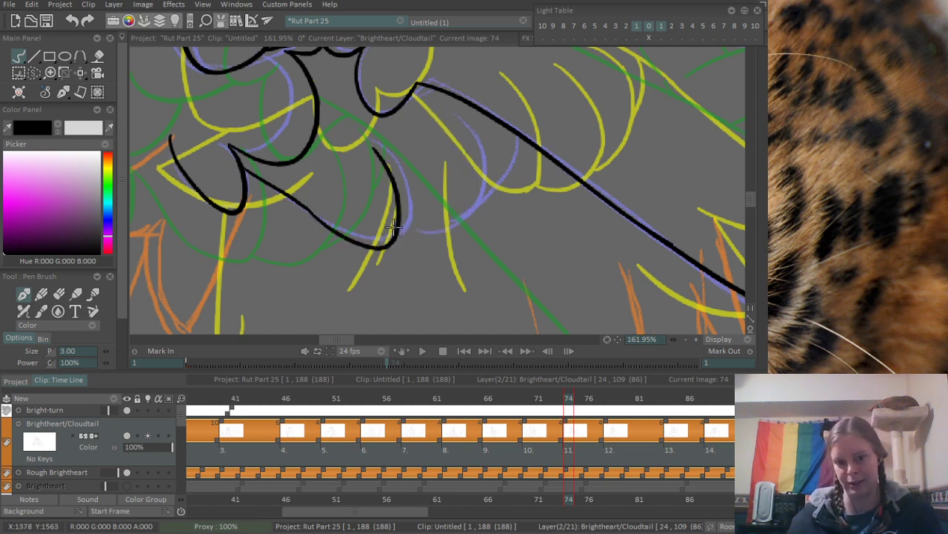
drag(399, 238, 431, 121)
mouse_move(454, 231)
mouse_down()
mouse_move(470, 212)
mouse_move(486, 130)
mouse_move(490, 148)
mouse_up()
key(ctrl+z)
mouse_move(464, 114)
mouse_down()
mouse_move(494, 132)
mouse_move(500, 156)
mouse_up()
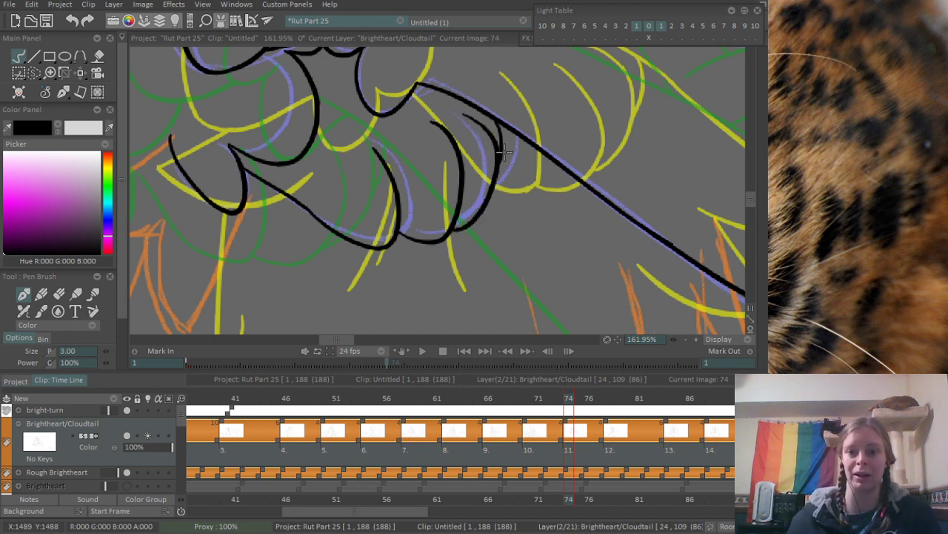
- Ink the upper and lower edges of the sideways-pointing fur spike over the orange sketch
scroll(500, 156, down, 5)
scroll(511, 148, up, 6)
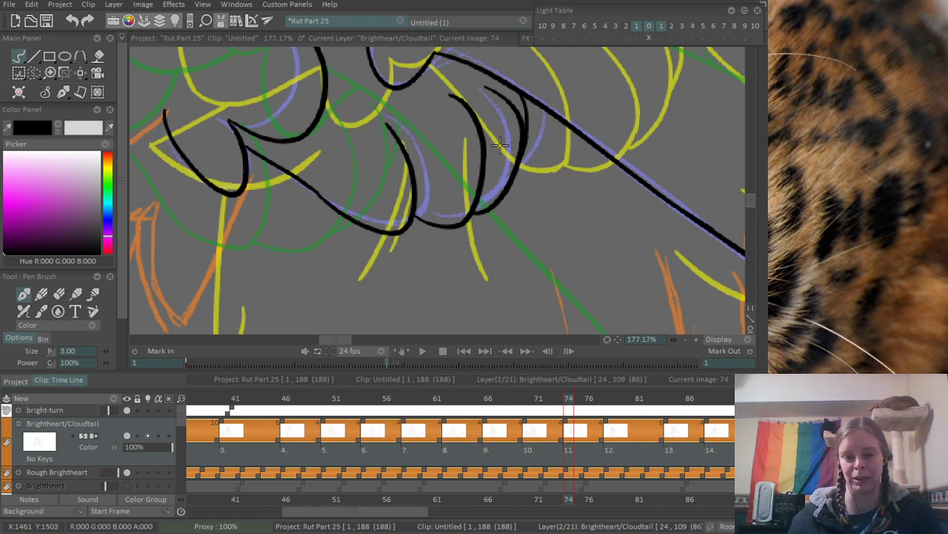
scroll(215, 264, down, 1)
drag(136, 200, 350, 172)
scroll(290, 155, up, 1)
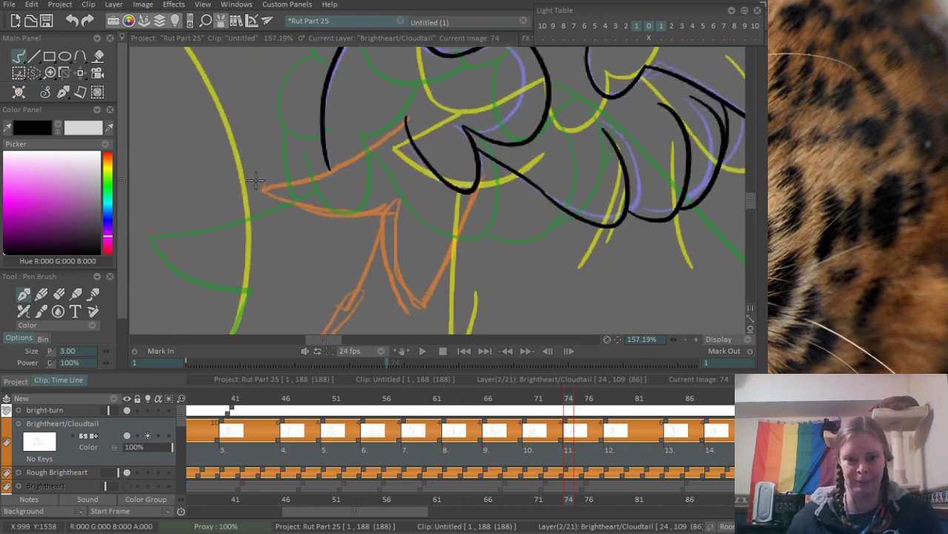
mouse_move(260, 187)
mouse_down()
mouse_move(457, 104)
mouse_move(411, 130)
mouse_move(412, 118)
mouse_up()
key(e)
scroll(433, 124, down, 3)
key(b)
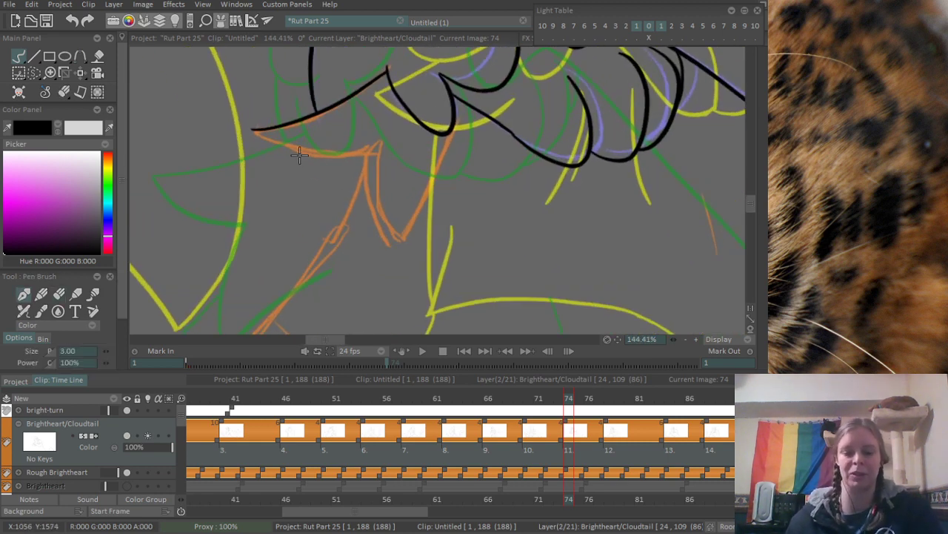
drag(252, 128, 378, 144)
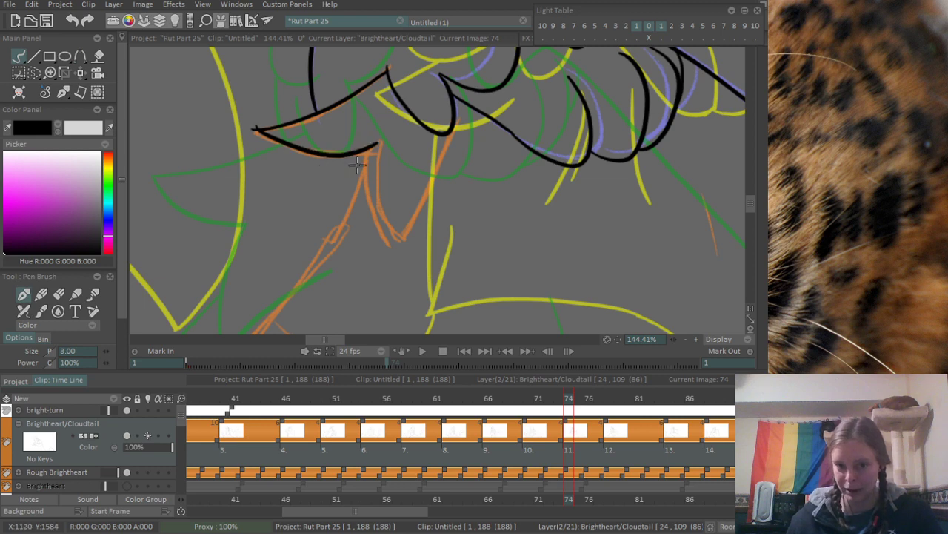
- Ink the downward-pointing fur spike along the orange sketch, bringing its far edge up toward the narrow lobe
scroll(400, 213, up, 2)
drag(401, 212, 385, 185)
drag(347, 112, 378, 223)
key(ctrl+z)
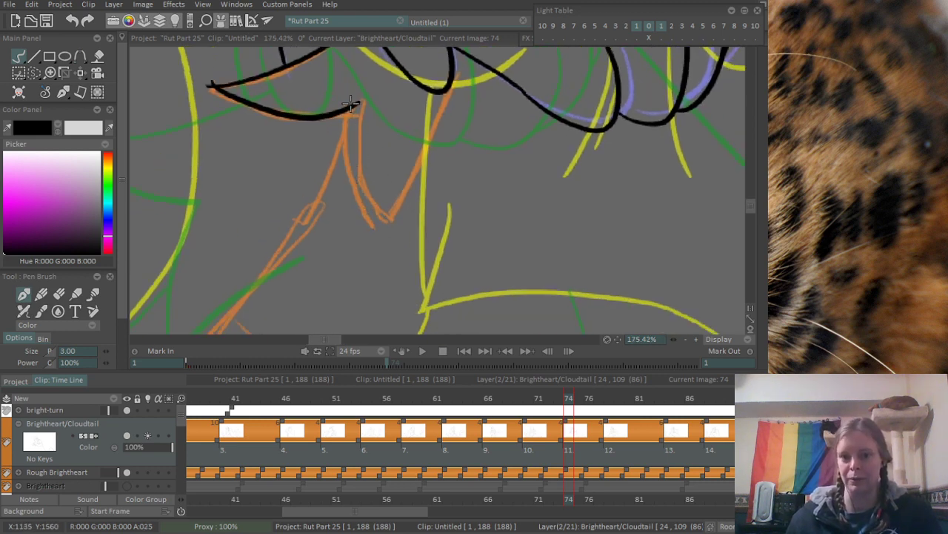
mouse_move(345, 114)
mouse_down()
mouse_move(384, 222)
mouse_move(461, 94)
mouse_move(474, 231)
mouse_up()
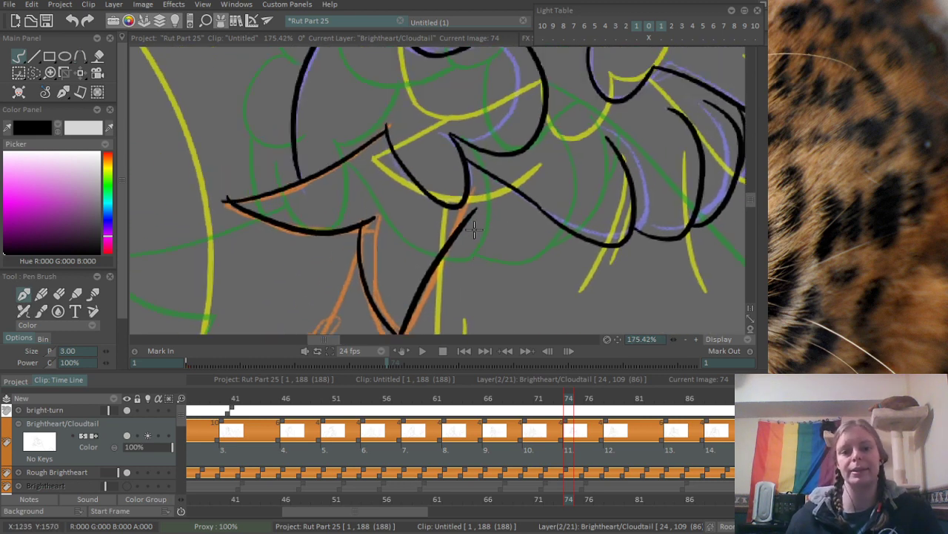
- Erase the overshooting line ends at the tips and joins of the two fur spikes
drag(183, 166, 238, 160)
key(e)
drag(248, 205, 241, 216)
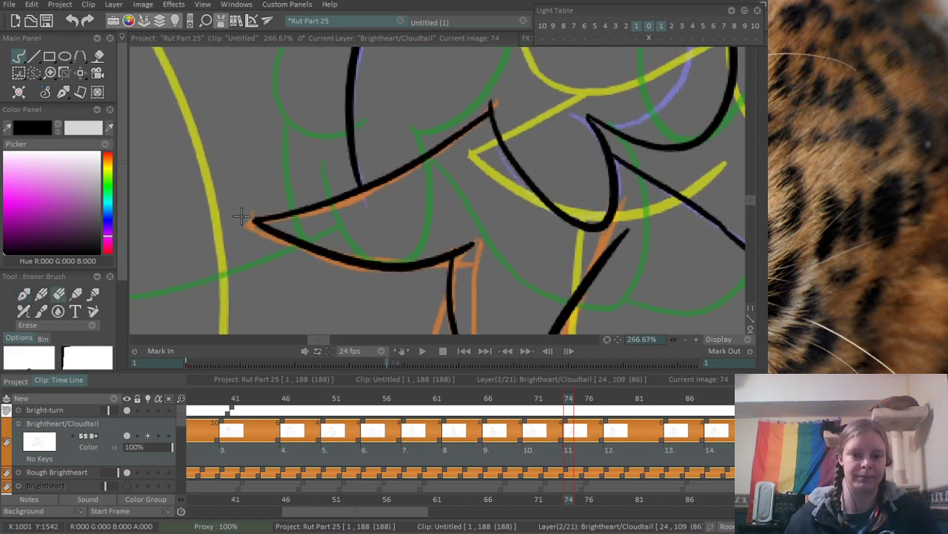
drag(425, 164, 306, 243)
drag(435, 238, 349, 162)
mouse_move(385, 219)
mouse_down()
mouse_move(429, 217)
mouse_move(381, 225)
mouse_up()
mouse_move(362, 85)
mouse_down()
mouse_move(351, 97)
mouse_move(351, 84)
mouse_up()
drag(434, 98, 311, 218)
- Ink both edges of the small pointed fur tuft below the arm line and erase the overshoot at its tip
mouse_move(478, 128)
mouse_down()
mouse_move(430, 122)
mouse_move(311, 182)
mouse_up()
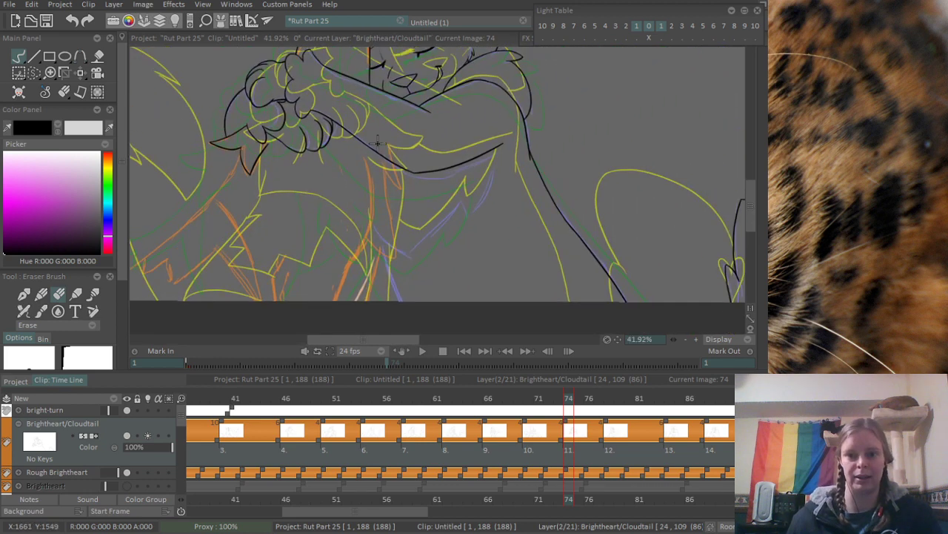
drag(387, 154, 458, 138)
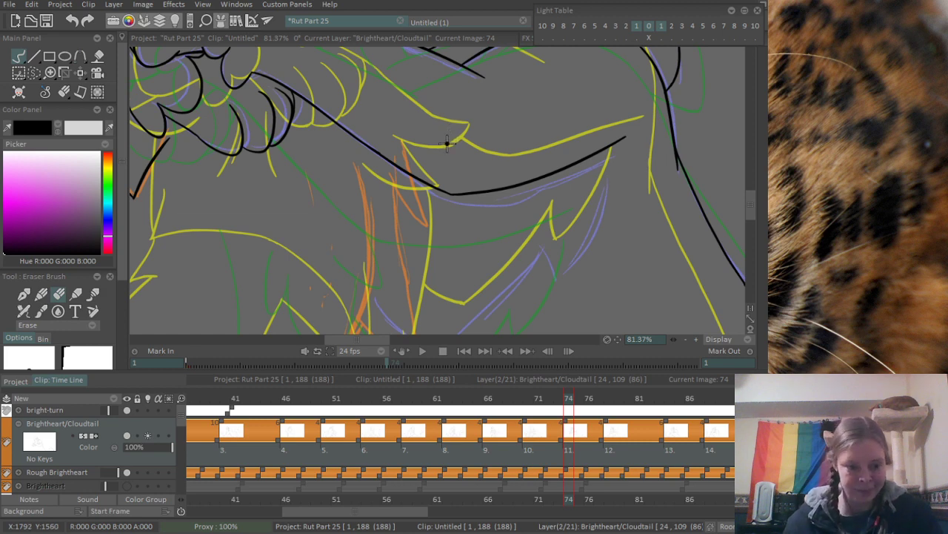
key(n)
mouse_move(457, 131)
mouse_down()
mouse_move(400, 119)
mouse_move(430, 149)
mouse_up()
drag(386, 179, 381, 166)
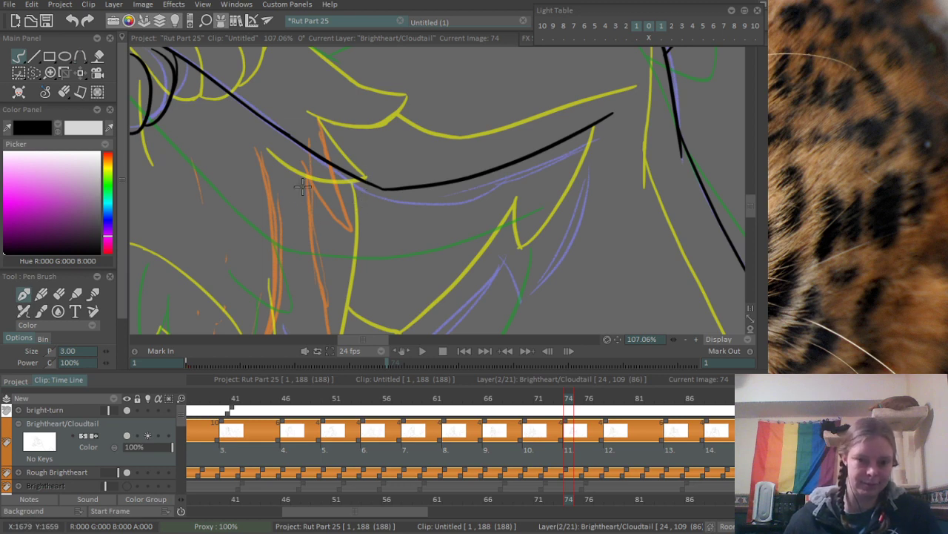
drag(296, 171, 372, 245)
key(ctrl+z)
drag(297, 172, 368, 232)
mouse_move(332, 166)
mouse_down()
mouse_move(363, 224)
mouse_move(405, 266)
mouse_up()
key(n)
drag(408, 224, 407, 250)
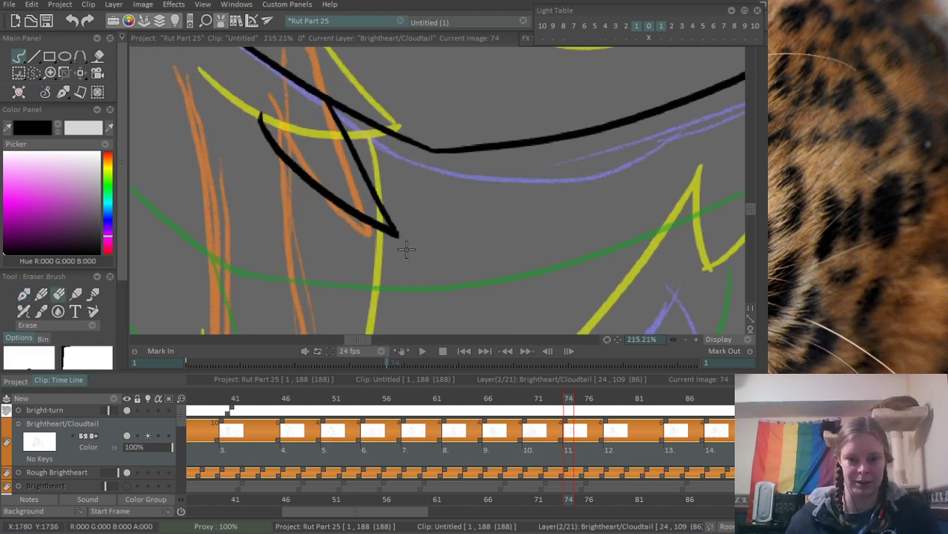
drag(443, 164, 278, 310)
- Ink a short vertical body line running down from the inner edge of the new fur tuft
mouse_move(391, 163)
mouse_down()
mouse_move(368, 94)
mouse_move(394, 166)
mouse_up()
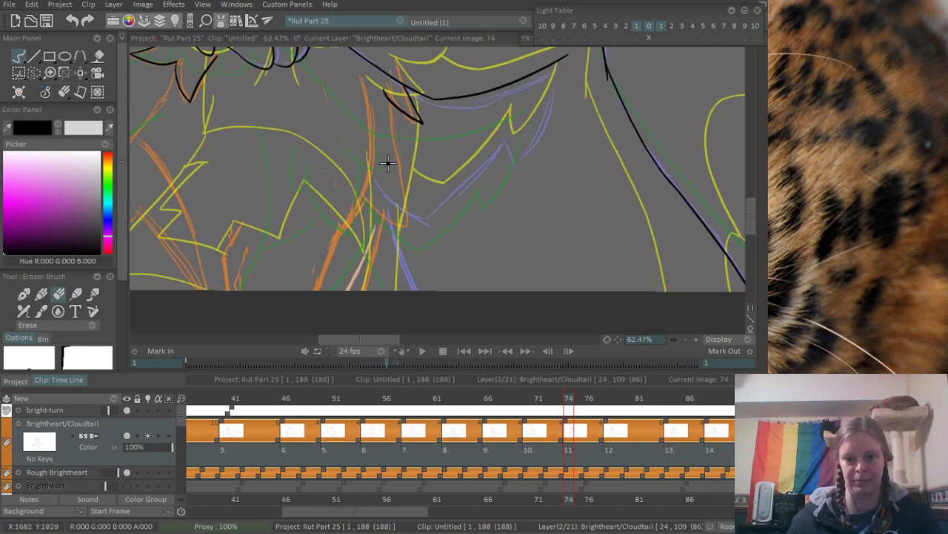
scroll(387, 163, up, 1)
key(n)
drag(396, 96, 394, 199)
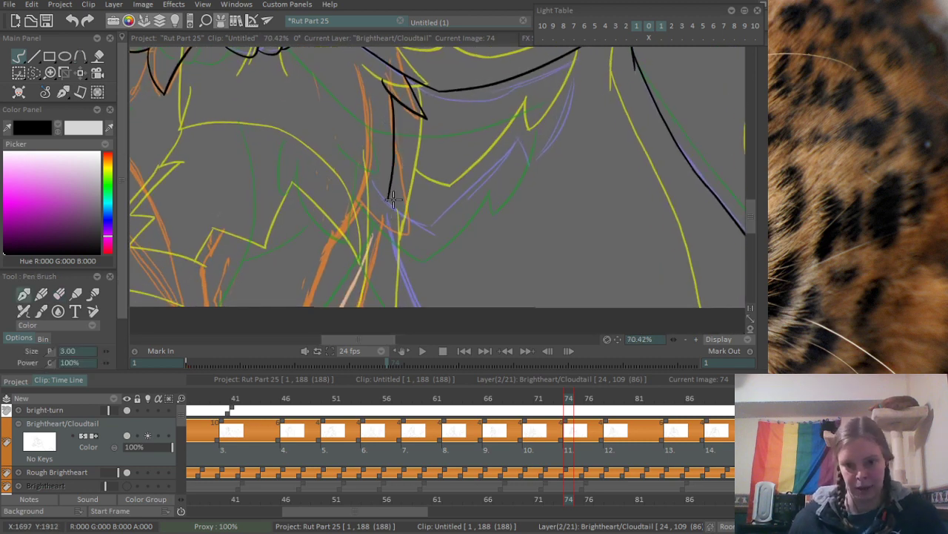
key(ctrl+z)
drag(392, 91, 390, 245)
key(ctrl+z)
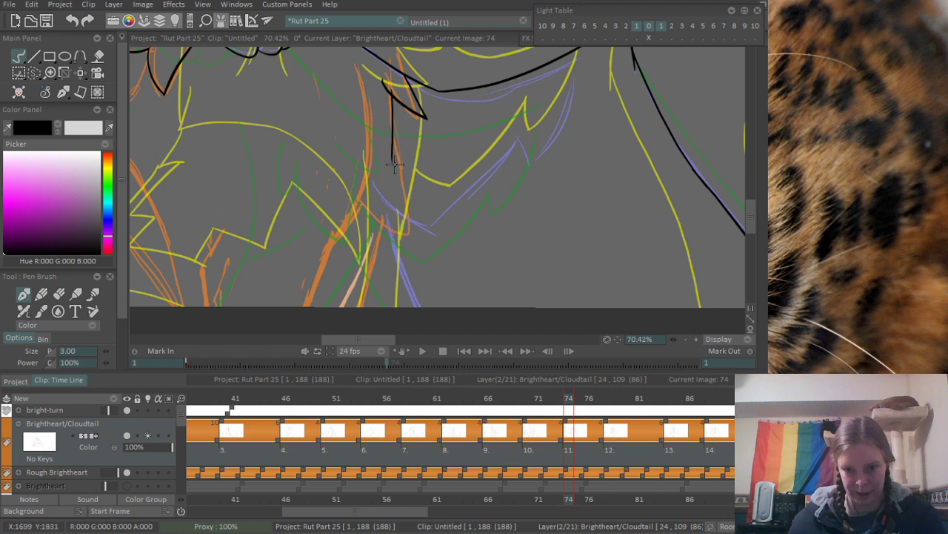
drag(393, 154, 345, 341)
key(ctrl+z)
drag(393, 152, 355, 314)
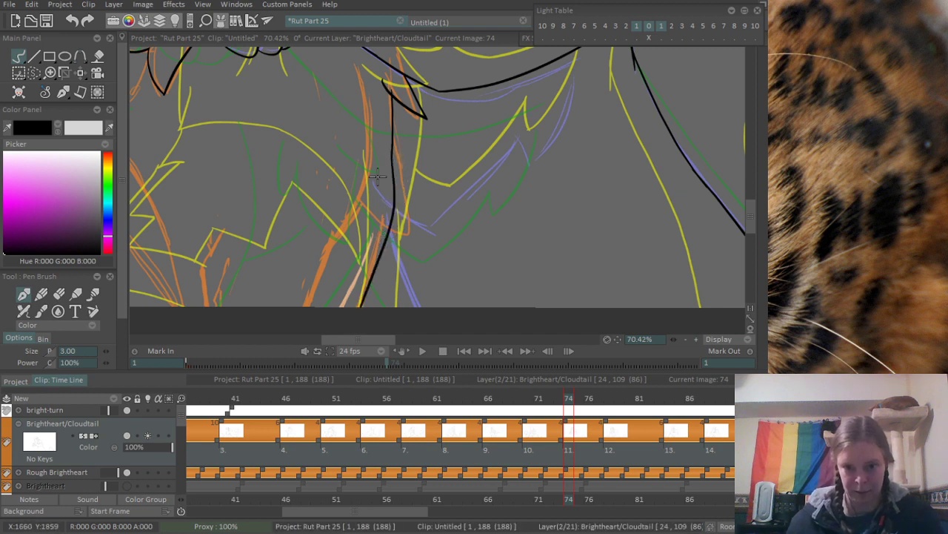
drag(377, 176, 449, 211)
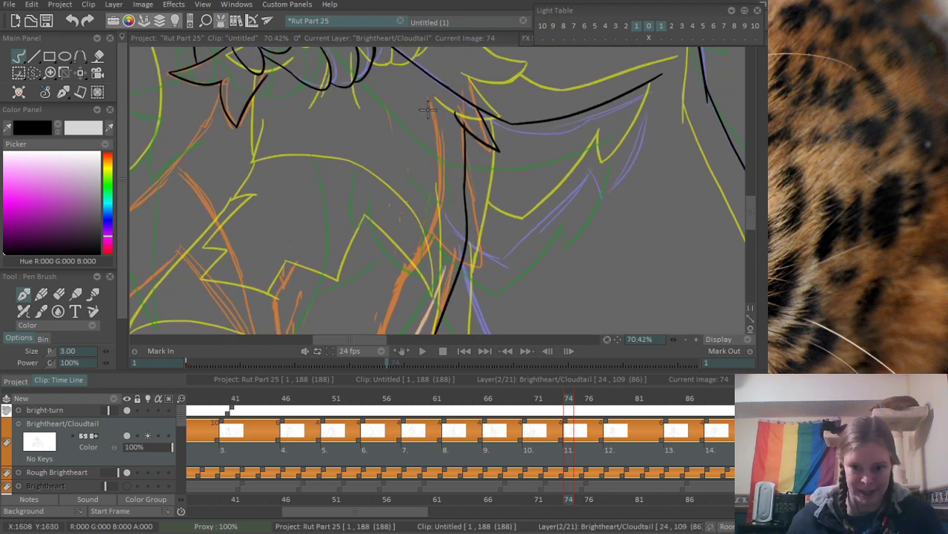
mouse_move(428, 109)
mouse_down()
mouse_move(398, 295)
mouse_move(444, 203)
mouse_move(387, 295)
mouse_up()
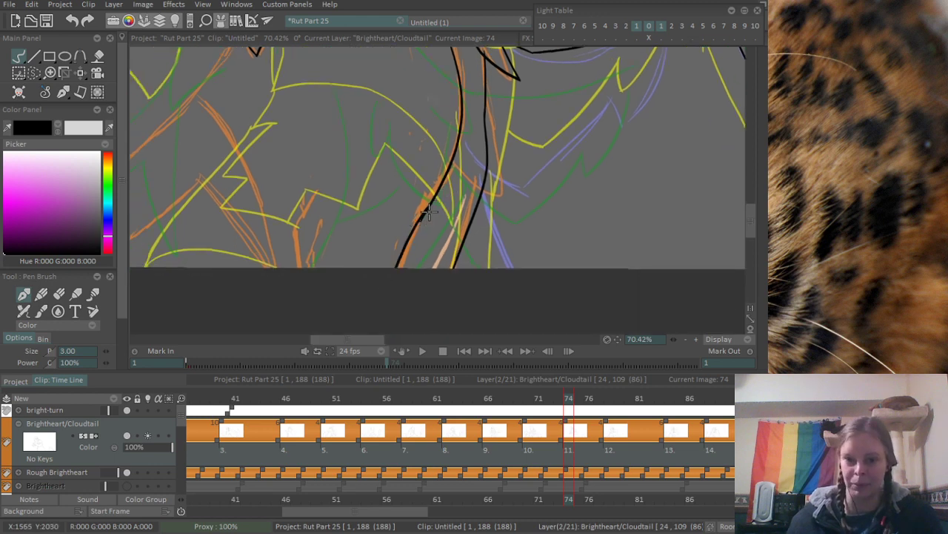
scroll(367, 241, down, 4)
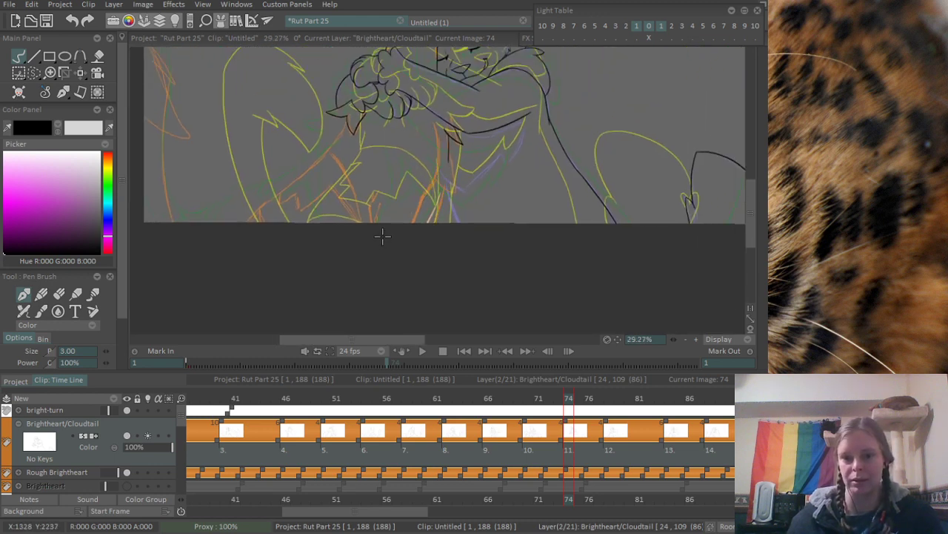
drag(479, 178, 440, 198)
scroll(439, 197, up, 3)
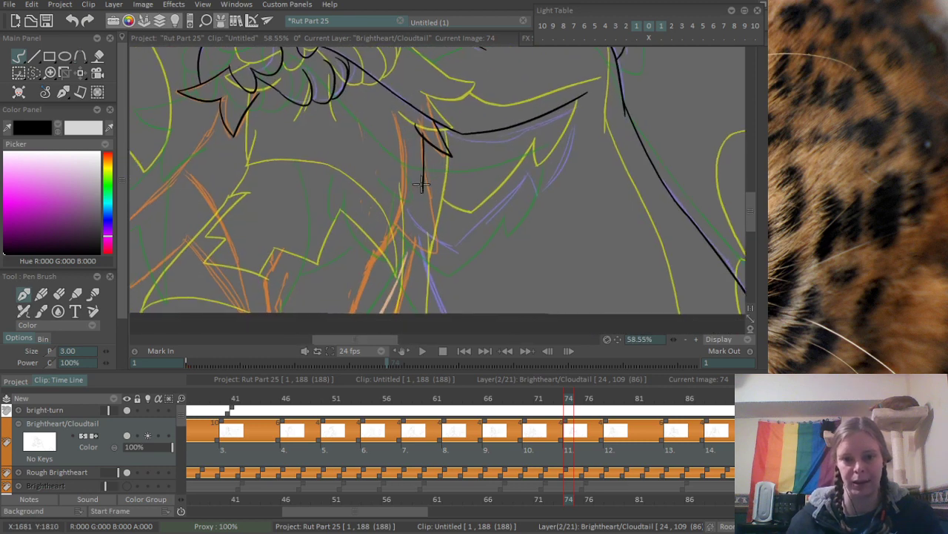
- Ink the long curved line beside the fur tuft along the orange sketch, continuing it down to the canvas's lower edge
drag(396, 101, 354, 263)
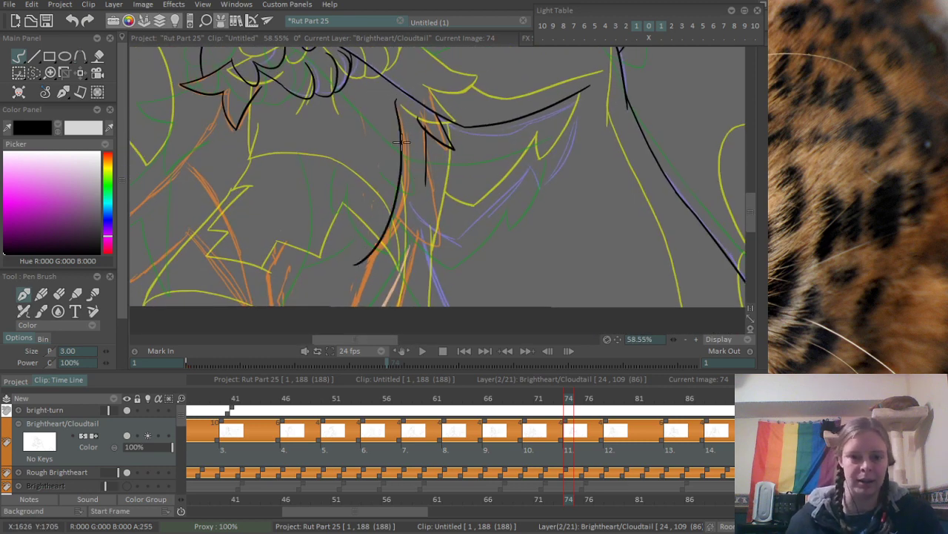
key(ctrl+z)
drag(391, 95, 380, 237)
key(ctrl+z)
drag(395, 91, 354, 259)
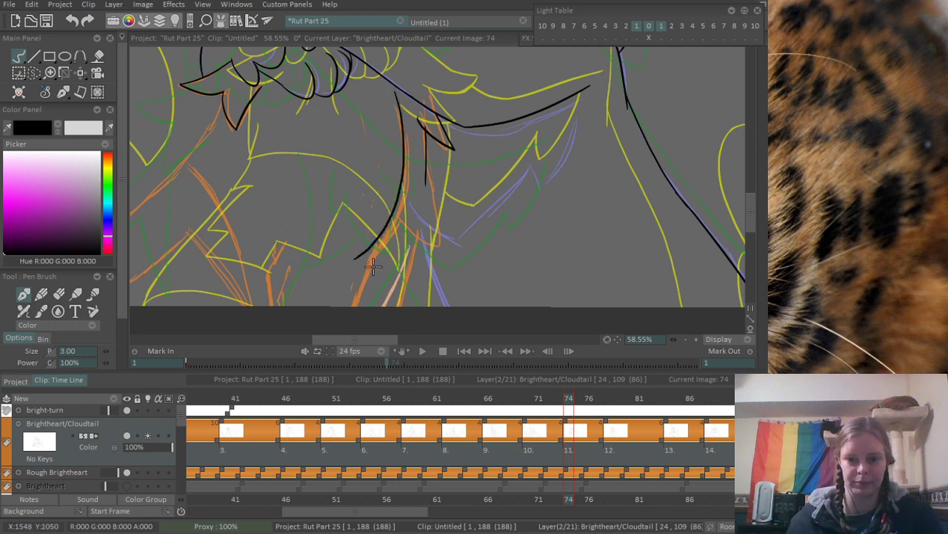
key(ctrl+z)
drag(396, 92, 357, 268)
key(ctrl+z)
drag(388, 95, 378, 245)
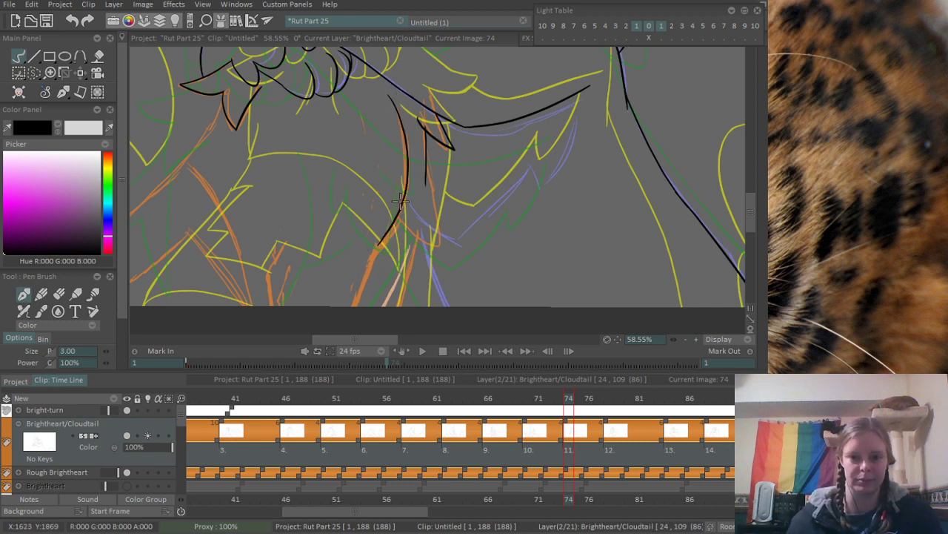
scroll(400, 200, up, 2)
drag(421, 167, 392, 230)
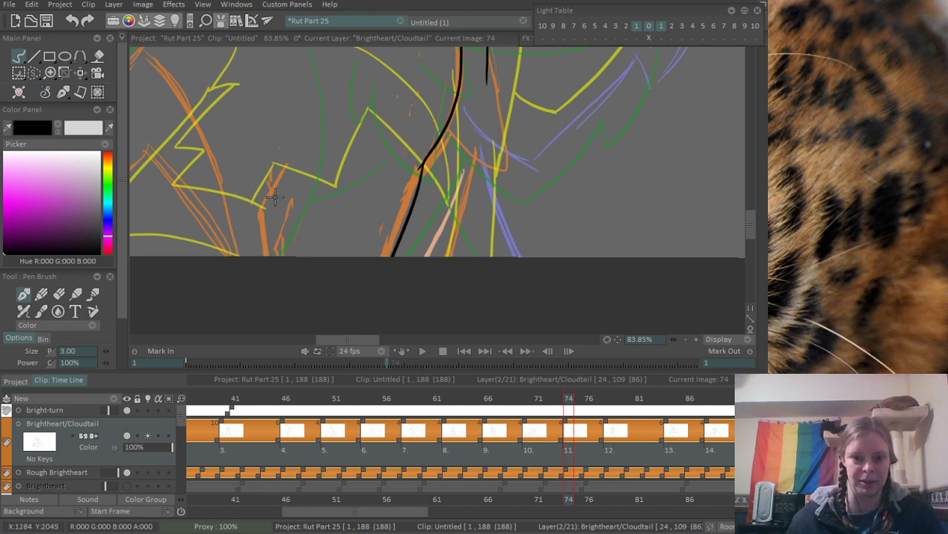
- Ink the short bent line at the canvas's lower edge over the orange sketch and erase the overshoot at its bend
mouse_move(290, 165)
mouse_down()
mouse_move(257, 221)
mouse_move(263, 255)
mouse_up()
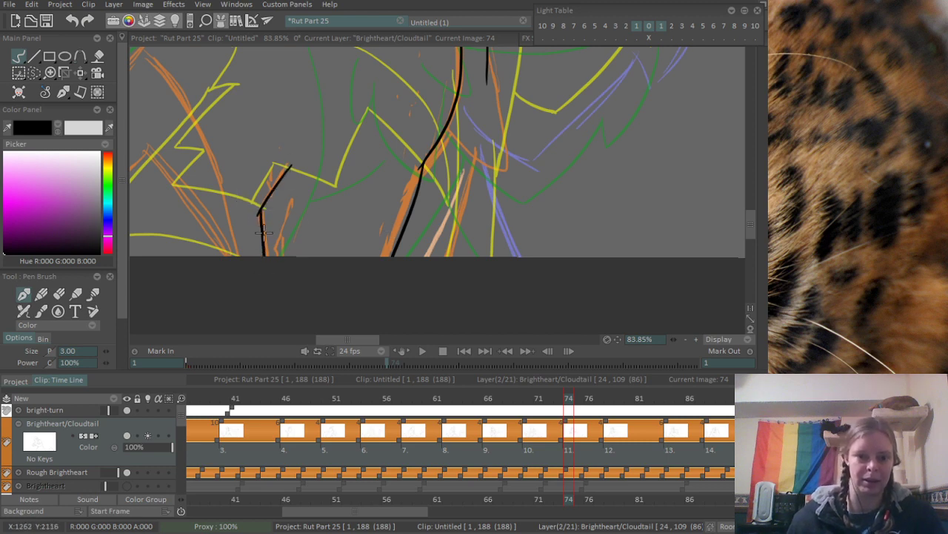
scroll(320, 216, up, 3)
key(e)
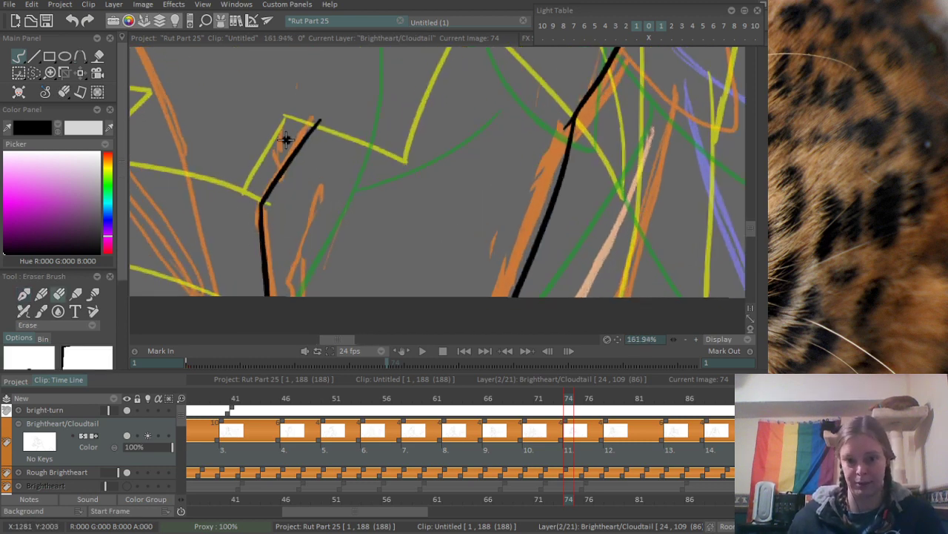
- Ink the outer and inner leg curves along the orange sketch so they meet in a point near the canvas's lower edge
scroll(286, 140, down, 3)
scroll(387, 235, up, 1)
key(b)
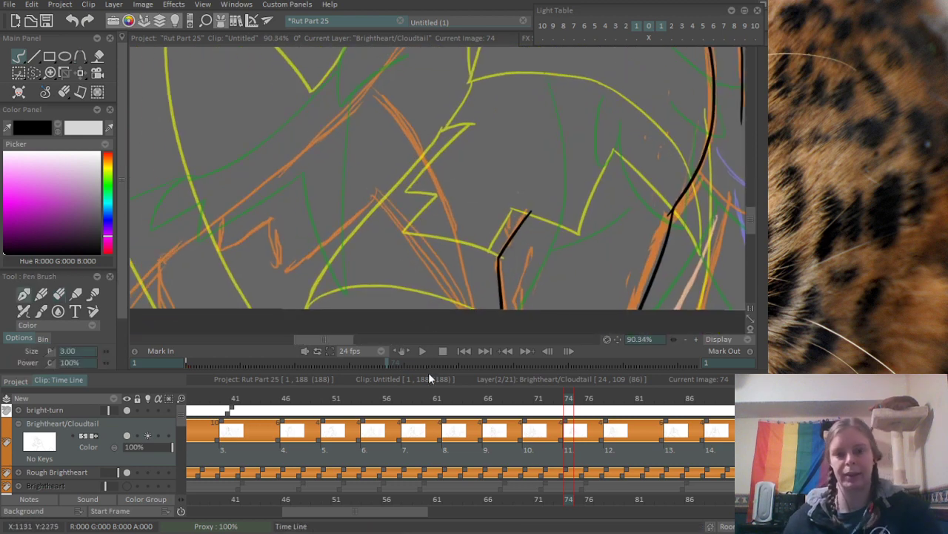
mouse_move(348, 87)
mouse_down()
mouse_move(389, 103)
mouse_move(450, 281)
mouse_up()
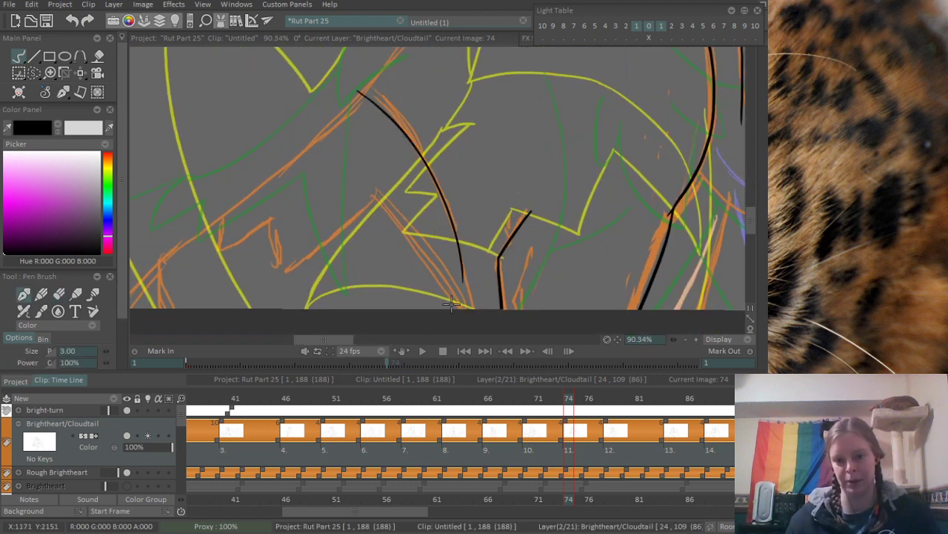
scroll(411, 254, up, 1)
mouse_move(318, 146)
mouse_down()
mouse_move(431, 279)
mouse_move(422, 276)
mouse_move(425, 241)
mouse_up()
drag(299, 205, 405, 200)
- Ink the long sloping edge from the inner leg curve's peak down to the zigzag fur and tidy the join
scroll(321, 233, up, 1)
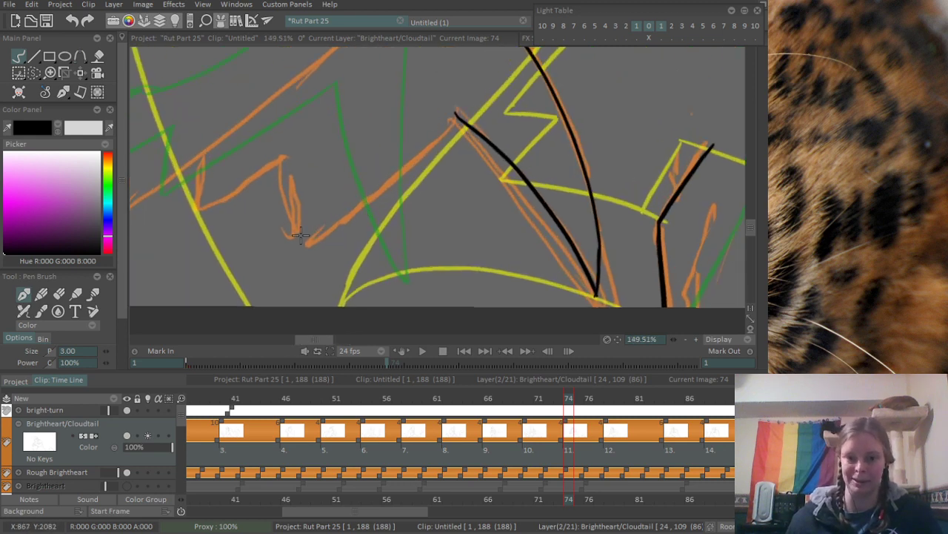
drag(297, 239, 456, 130)
key(ctrl+z)
mouse_move(293, 242)
mouse_down()
mouse_move(458, 108)
mouse_move(482, 133)
mouse_up()
key(e)
key(b)
- Ink the three short edges of the zigzag fur at the end of the sloping line, following the orange sketch
mouse_move(270, 207)
mouse_down()
mouse_move(321, 206)
mouse_move(358, 188)
mouse_up()
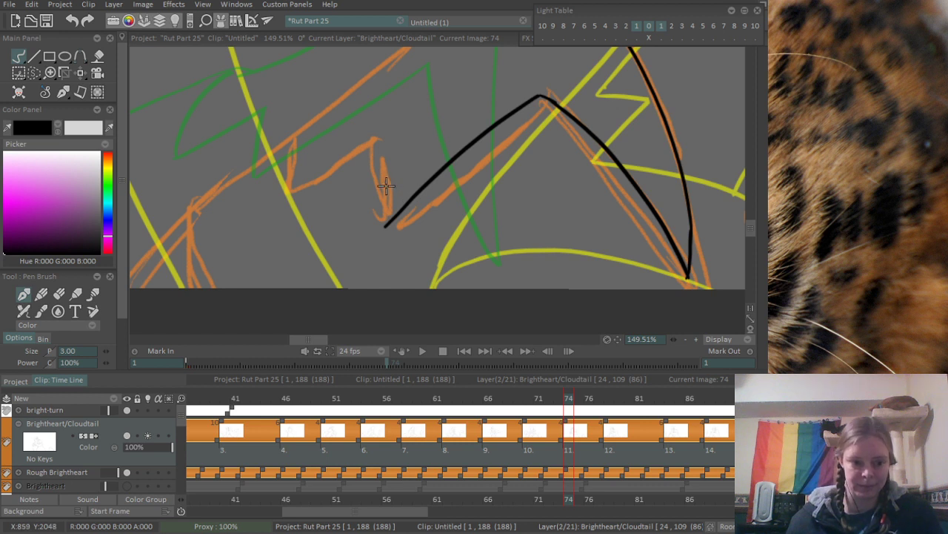
mouse_move(347, 143)
mouse_down()
mouse_move(286, 150)
mouse_move(318, 166)
mouse_up()
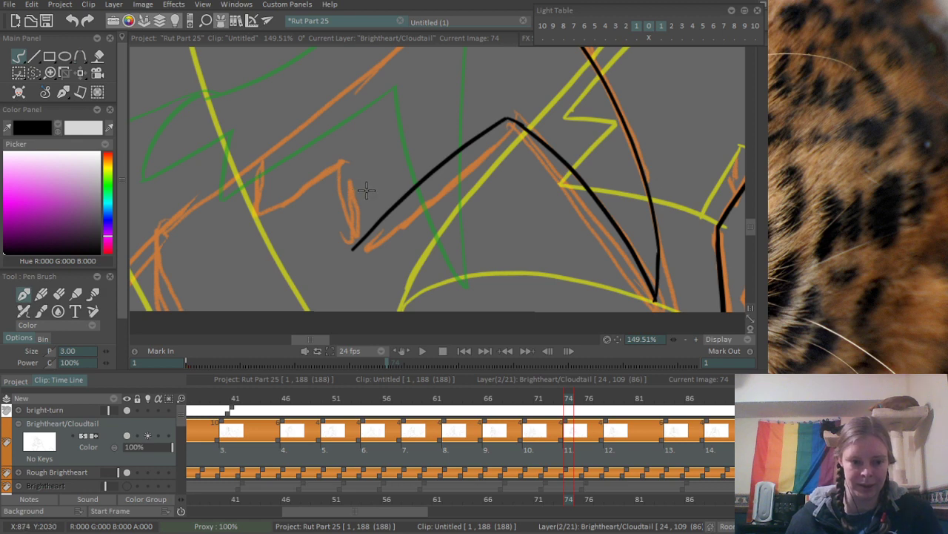
mouse_move(366, 190)
mouse_down()
mouse_move(360, 179)
mouse_move(341, 239)
mouse_up()
drag(247, 211, 338, 155)
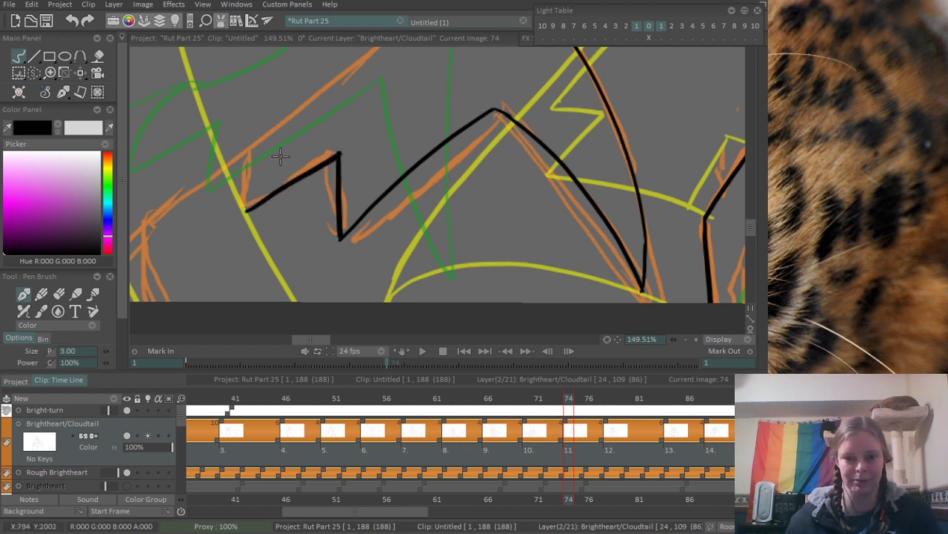
key(ctrl+z)
drag(245, 213, 342, 148)
key(ctrl+z)
drag(240, 214, 346, 148)
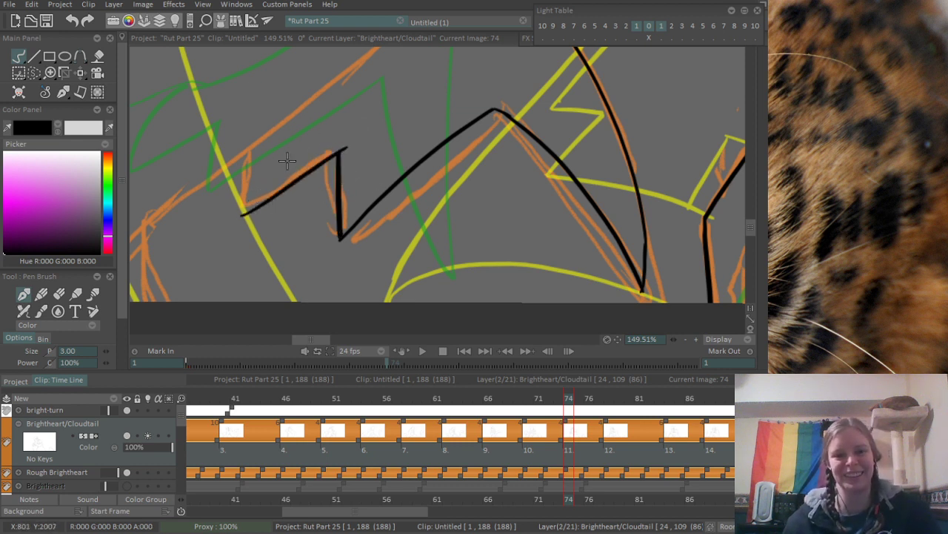
drag(256, 144, 242, 215)
- Erase the overshooting line ends at the corners of the zigzag fur
mouse_move(310, 124)
mouse_down()
mouse_move(319, 131)
mouse_move(268, 197)
mouse_up()
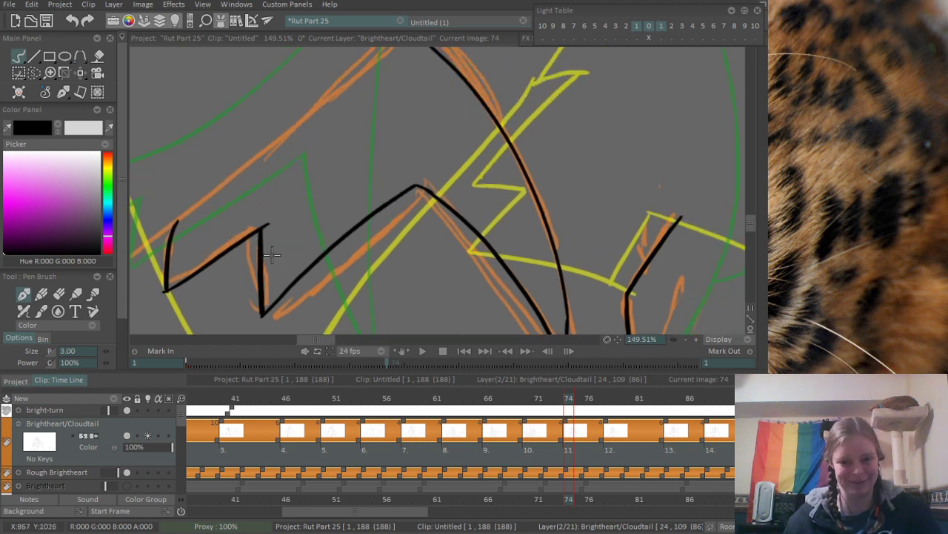
scroll(342, 214, up, 1)
key(e)
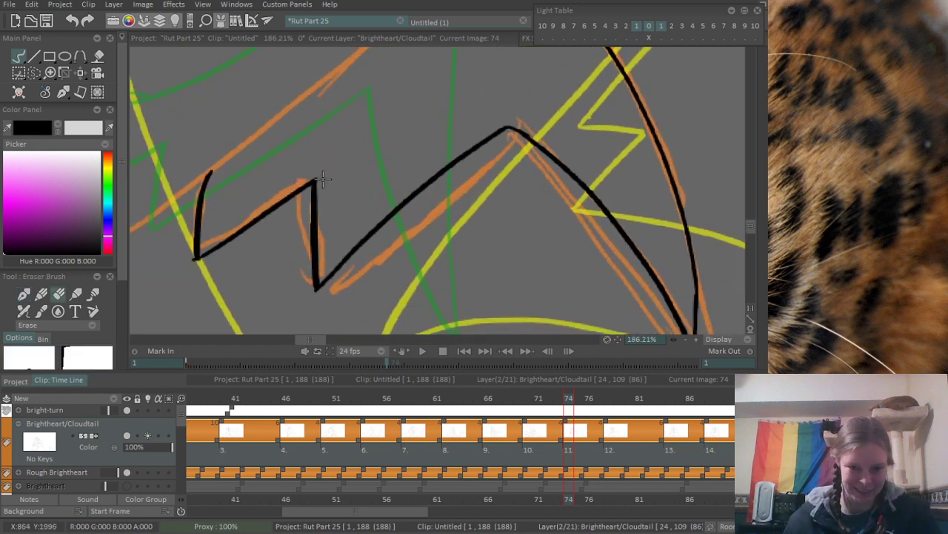
scroll(317, 156, down, 3)
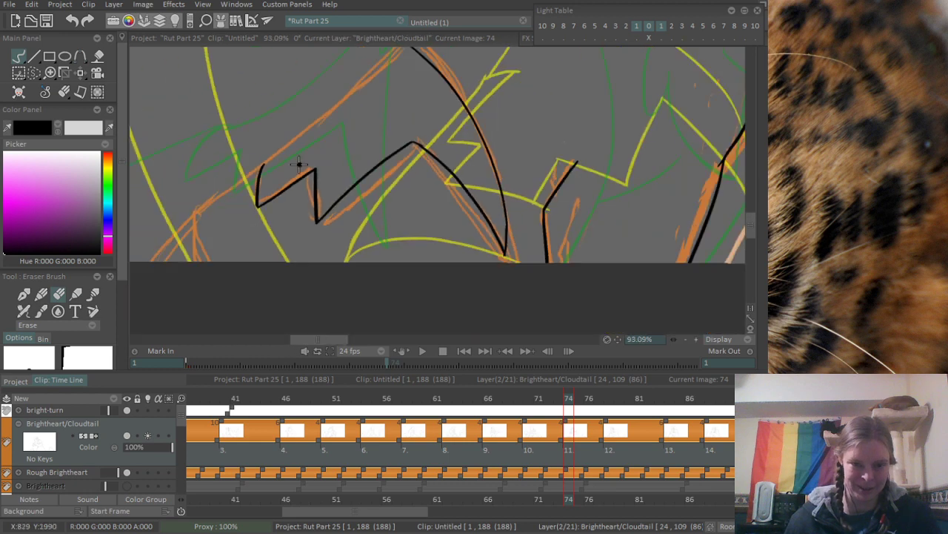
- Ink the upper leg edge from the zigzag fur up to the top of the outer leg curve
scroll(298, 164, up, 2)
key(b)
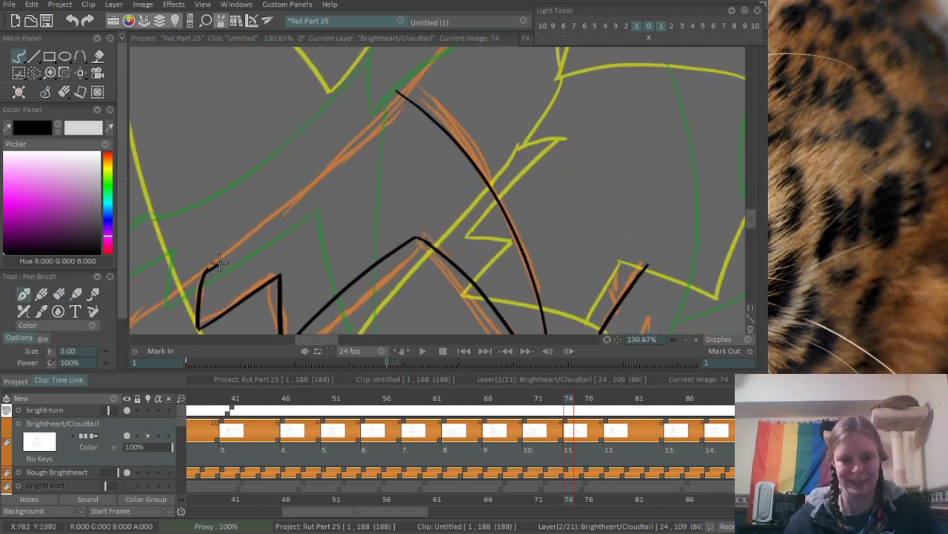
mouse_move(209, 268)
mouse_down()
mouse_move(362, 151)
mouse_move(399, 104)
mouse_up()
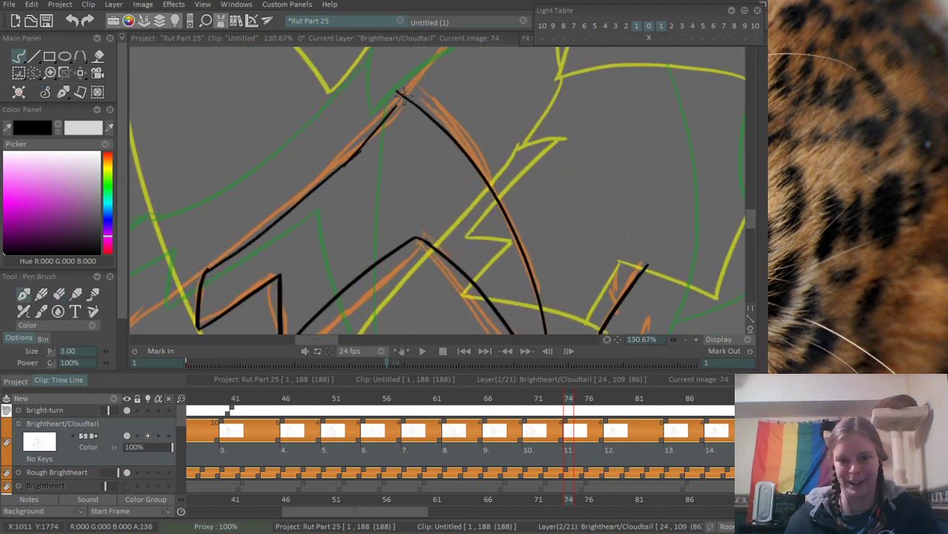
key(ctrl+z)
drag(339, 167, 401, 92)
scroll(378, 114, up, 2)
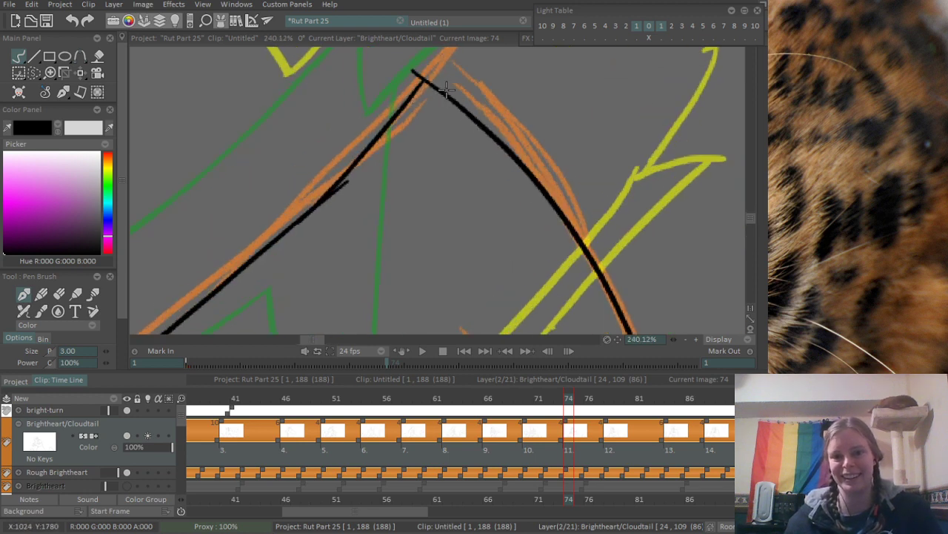
- Erase the stray ends at the upper leg edge's join and at the peak where it meets the outer curve
key(e)
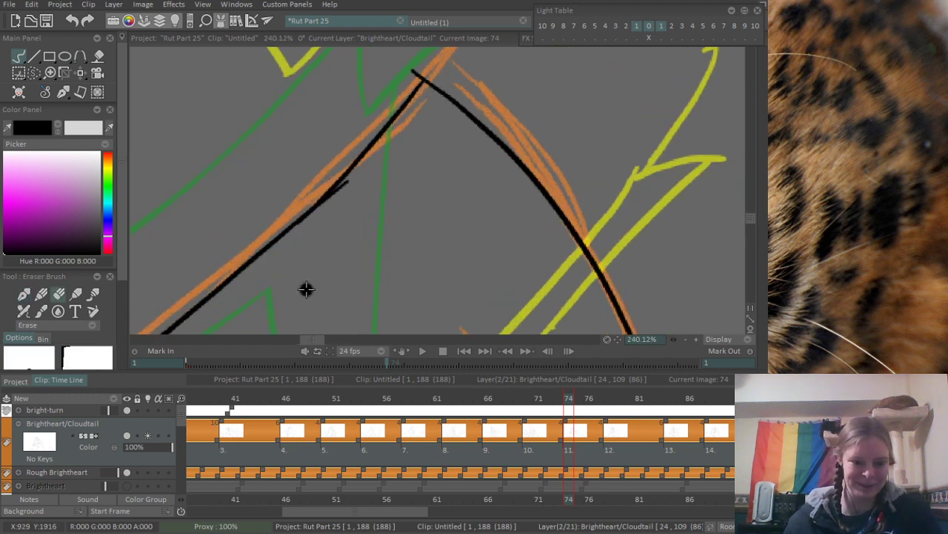
mouse_move(324, 211)
mouse_down()
mouse_move(368, 169)
mouse_move(324, 208)
mouse_up()
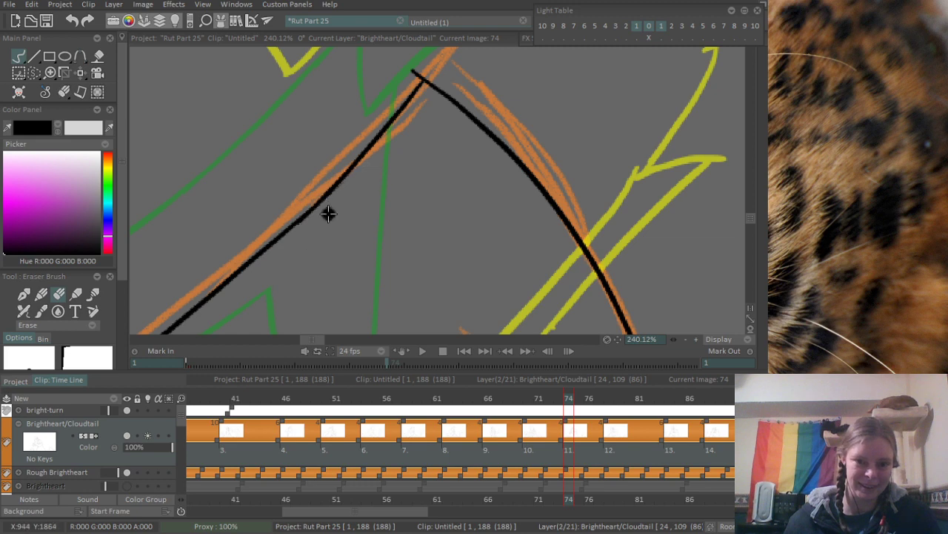
mouse_move(422, 76)
mouse_down()
mouse_move(333, 183)
mouse_move(328, 166)
mouse_move(324, 176)
mouse_up()
scroll(383, 124, down, 2)
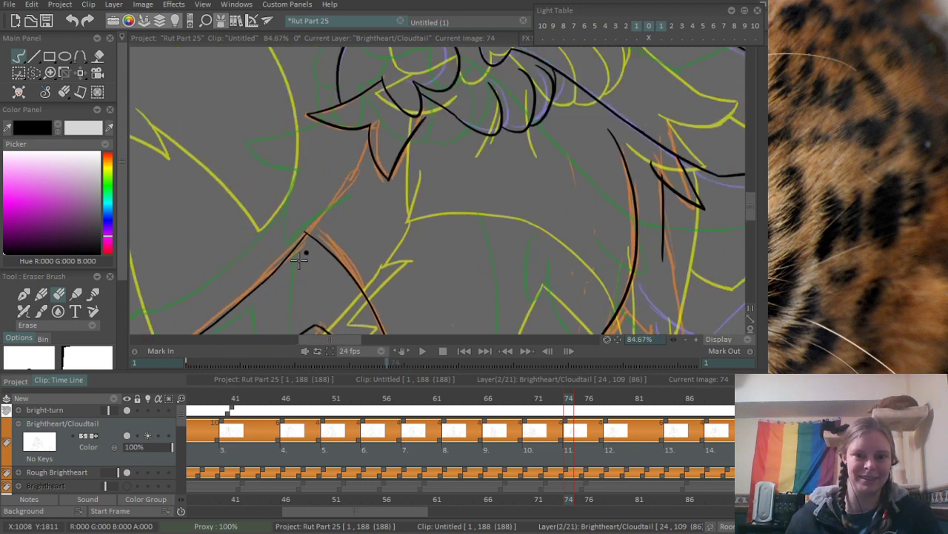
- Ink the body line between the peak of the leg curve and the chest fur tuft, redoing the stroke until it fits the orange sketch
key(b)
drag(288, 238, 361, 136)
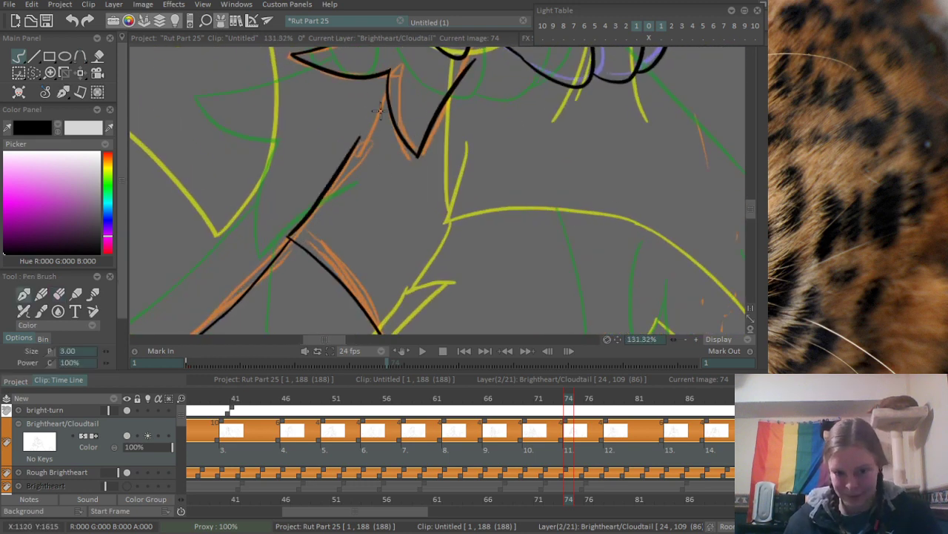
key(ctrl+z)
drag(288, 237, 379, 128)
key(ctrl+z)
mouse_move(387, 90)
mouse_down()
mouse_move(371, 132)
mouse_move(303, 215)
mouse_up()
key(ctrl+z)
mouse_move(388, 91)
mouse_down()
mouse_move(252, 259)
mouse_move(353, 162)
mouse_move(275, 248)
mouse_up()
key(ctrl+z)
key(ctrl+z)
mouse_move(387, 91)
mouse_down()
mouse_move(360, 159)
mouse_move(277, 257)
mouse_move(382, 109)
mouse_move(263, 258)
mouse_up()
key(ctrl+z)
scroll(265, 247, up, 3)
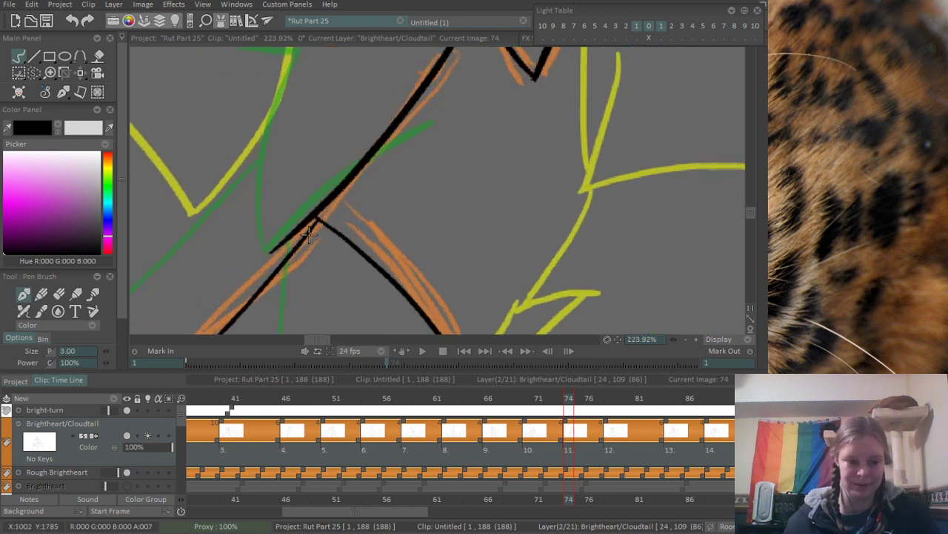
- Erase the end of the new body line that overshoots the peak of the leg curve
key(e)
drag(291, 227, 306, 217)
scroll(317, 189, down, 6)
- Ink the curved upper edge from the zigzag fur's outer corner down to the fork in the orange sketch near the canvas bottom
drag(370, 220, 502, 146)
scroll(502, 147, up, 5)
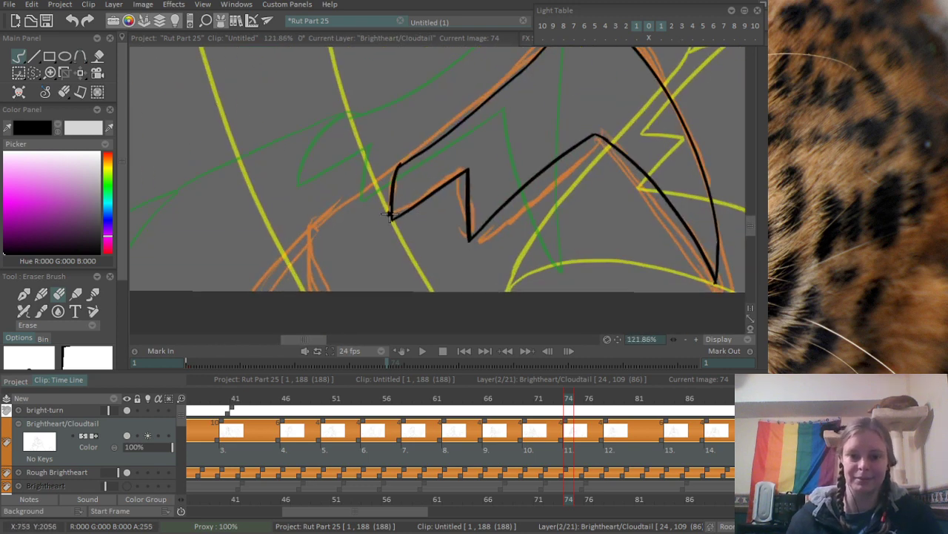
key(b)
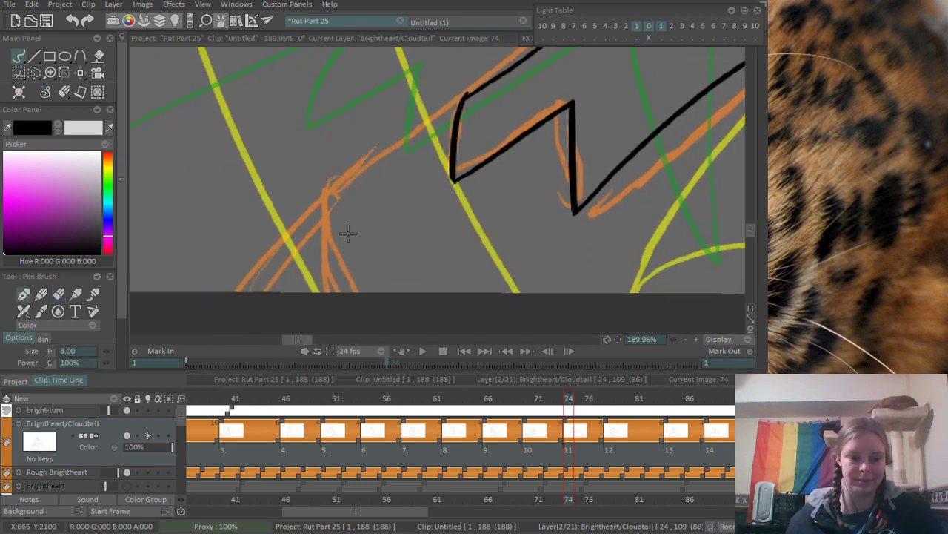
drag(313, 207, 462, 85)
key(ctrl+z)
drag(310, 207, 472, 83)
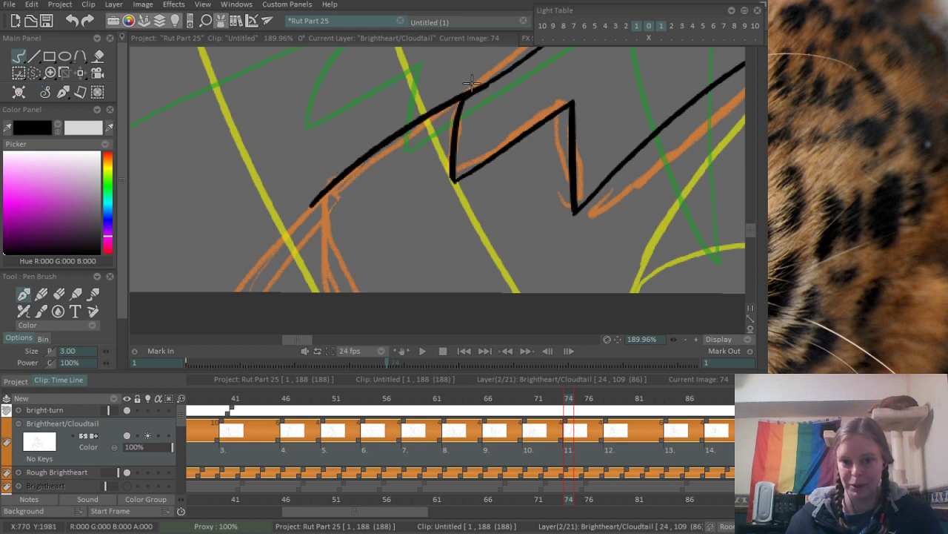
key(ctrl+z)
drag(321, 194, 461, 90)
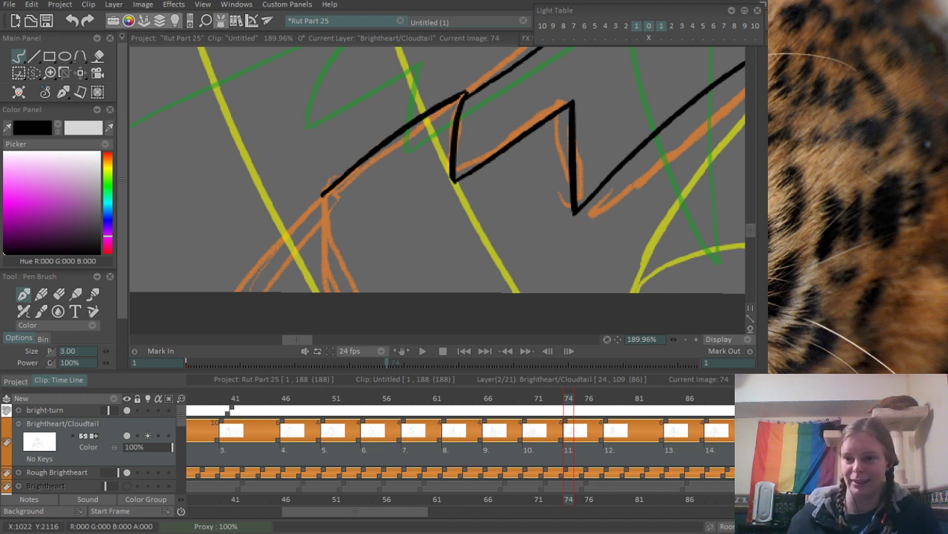
- Ink the two lines that split from the fork, one steep and one slanting outward, down to the canvas's bottom edge
drag(356, 179, 387, 187)
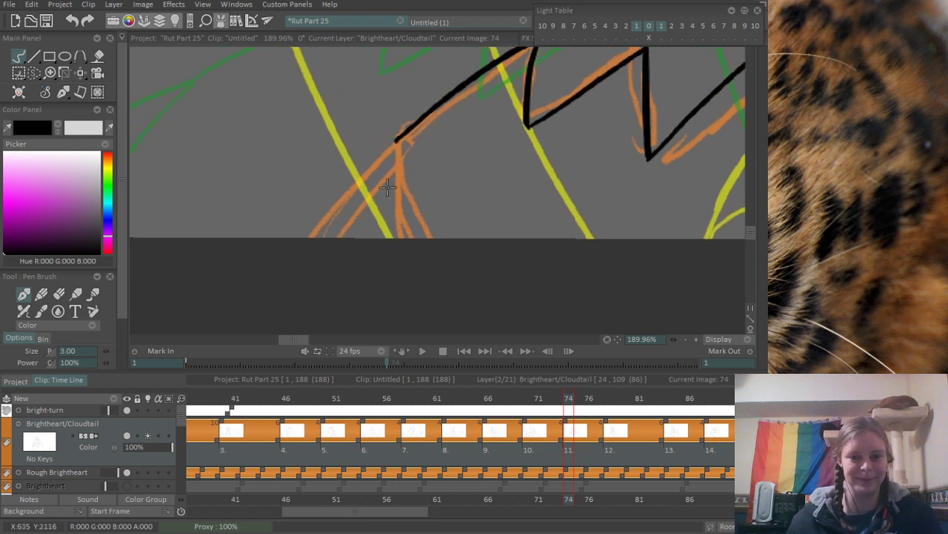
drag(396, 141, 396, 237)
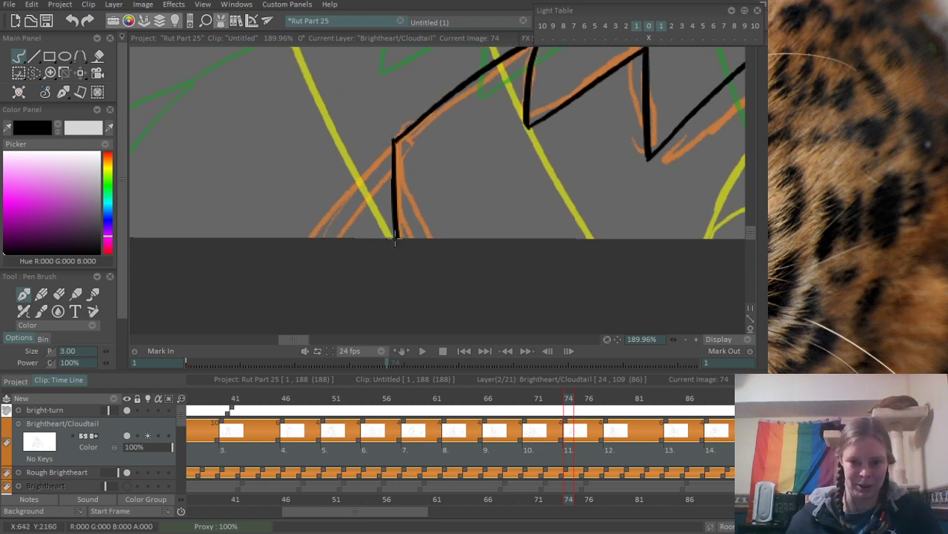
key(ctrl+z)
drag(397, 139, 406, 236)
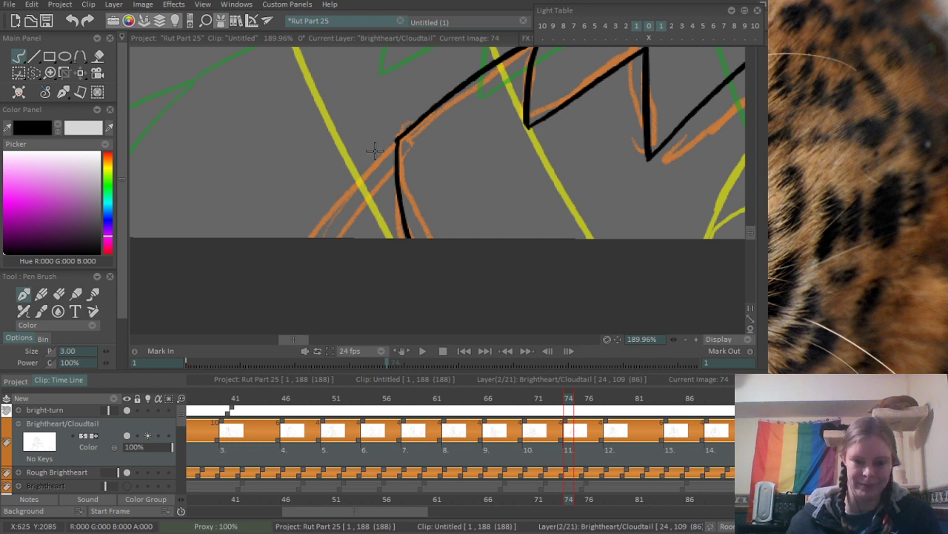
drag(325, 221, 404, 137)
key(ctrl+z)
mouse_move(325, 217)
mouse_down()
mouse_move(401, 146)
mouse_move(324, 223)
mouse_move(326, 238)
mouse_move(303, 239)
mouse_up()
scroll(353, 187, down, 10)
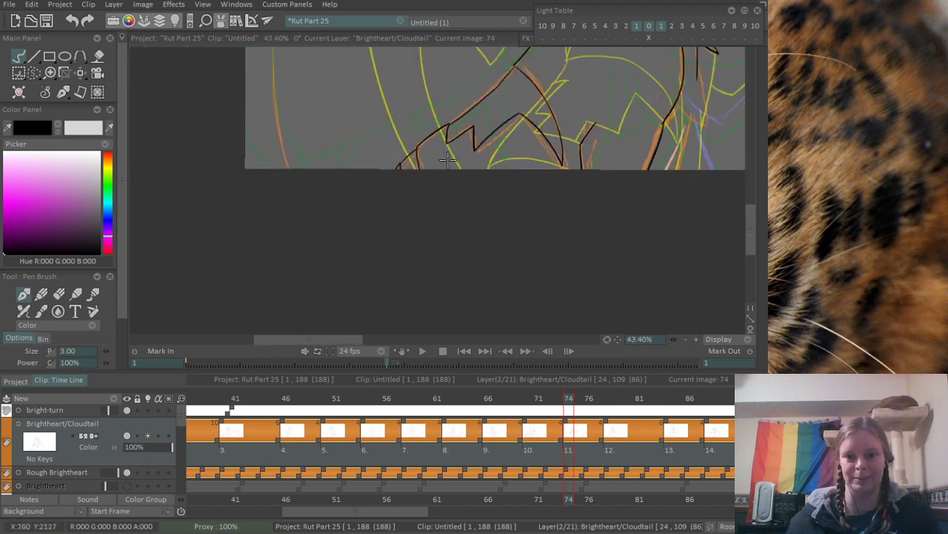
scroll(354, 291, up, 8)
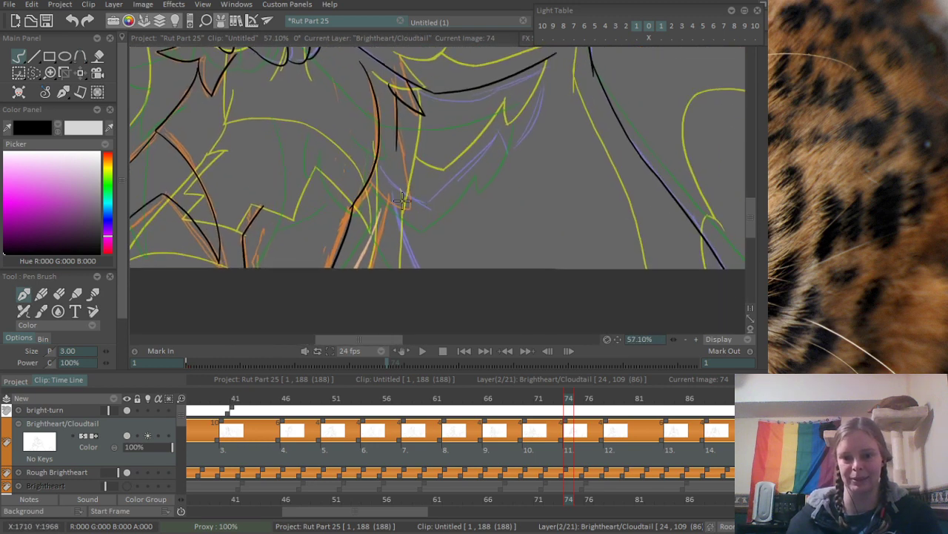
scroll(426, 98, down, 3)
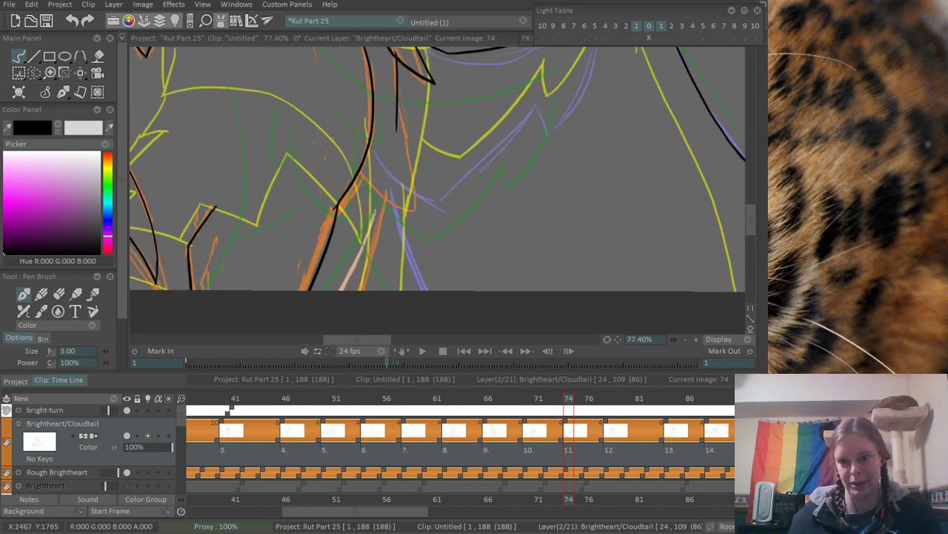
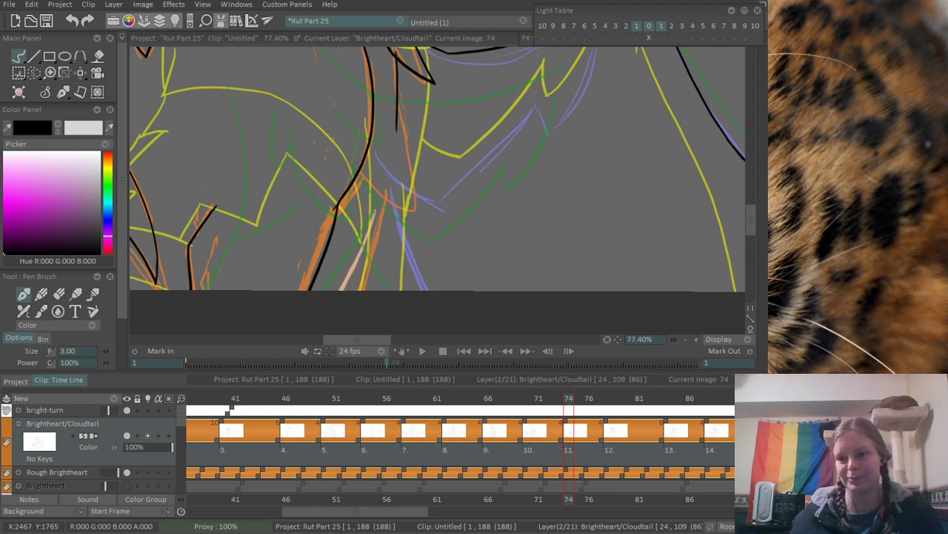
- Examine the torso and arm fur sketch lines on frame 74 and compare them with the inked drawing on frame 78
drag(251, 140, 266, 190)
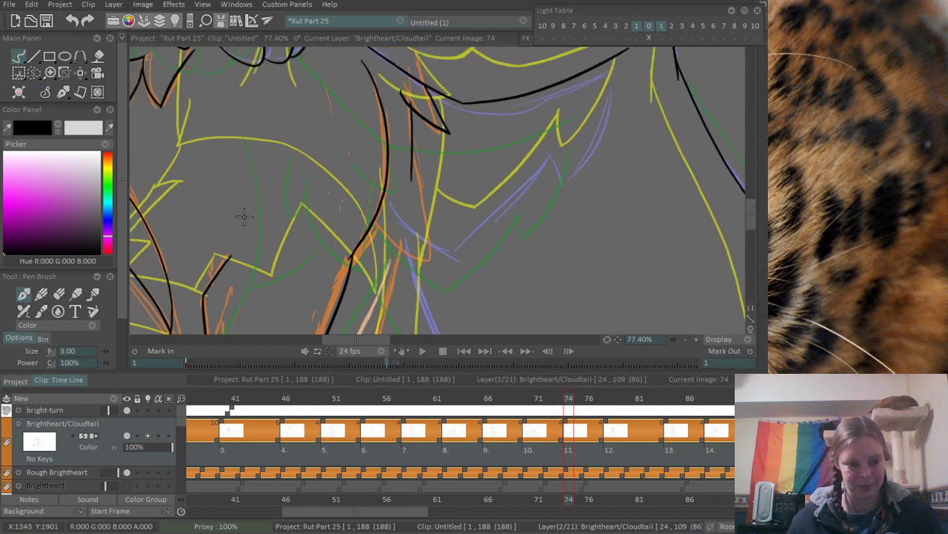
scroll(244, 217, down, 3)
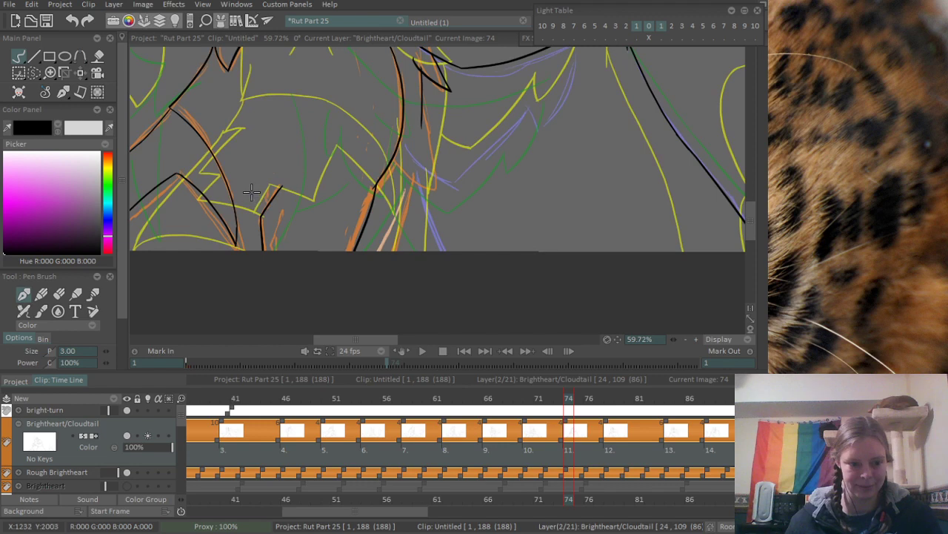
drag(255, 150, 267, 173)
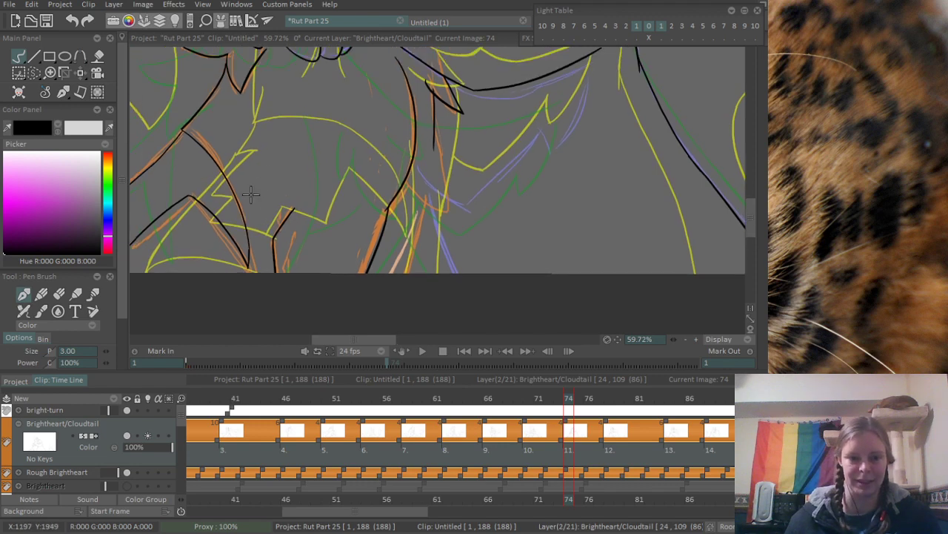
drag(225, 203, 331, 227)
scroll(217, 251, up, 1)
scroll(222, 251, down, 1)
drag(637, 169, 442, 116)
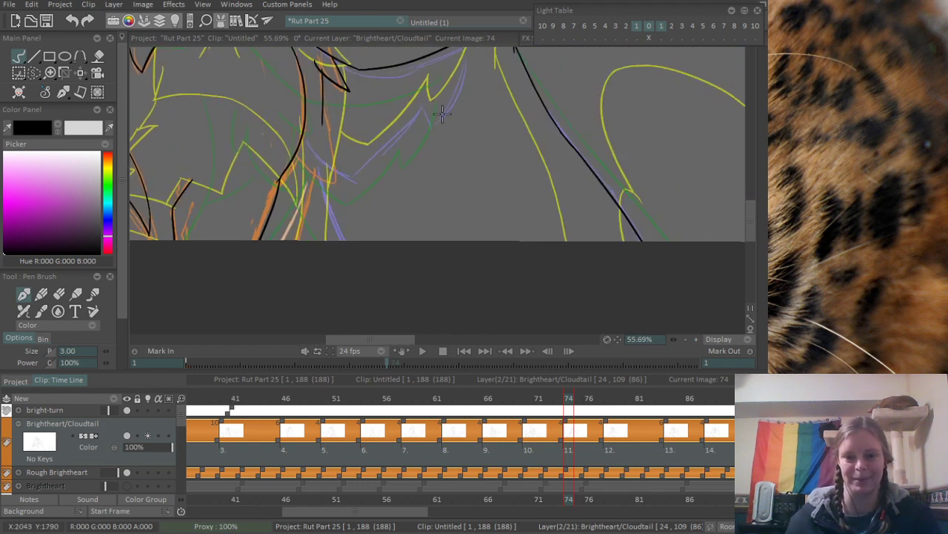
mouse_move(767, 145)
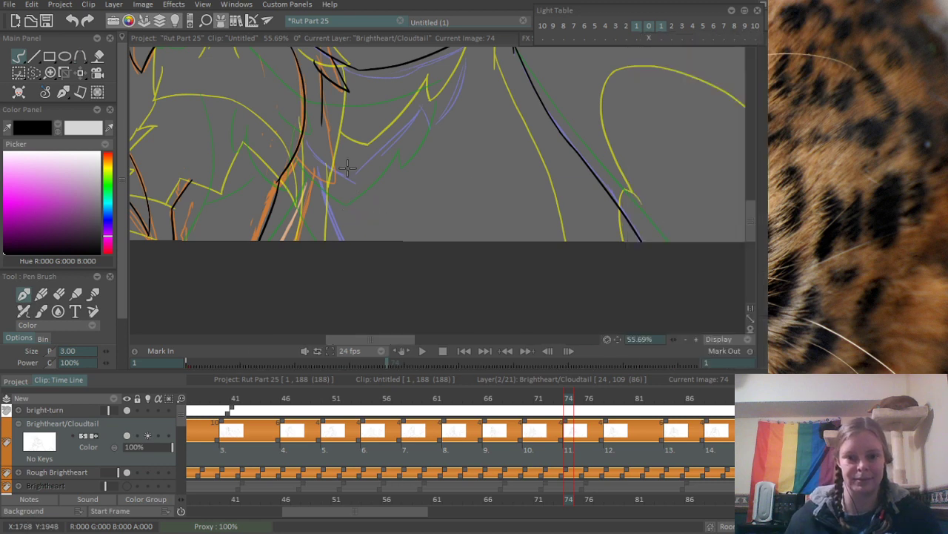
drag(320, 145, 327, 221)
scroll(315, 251, up, 3)
drag(374, 150, 394, 231)
scroll(349, 161, up, 3)
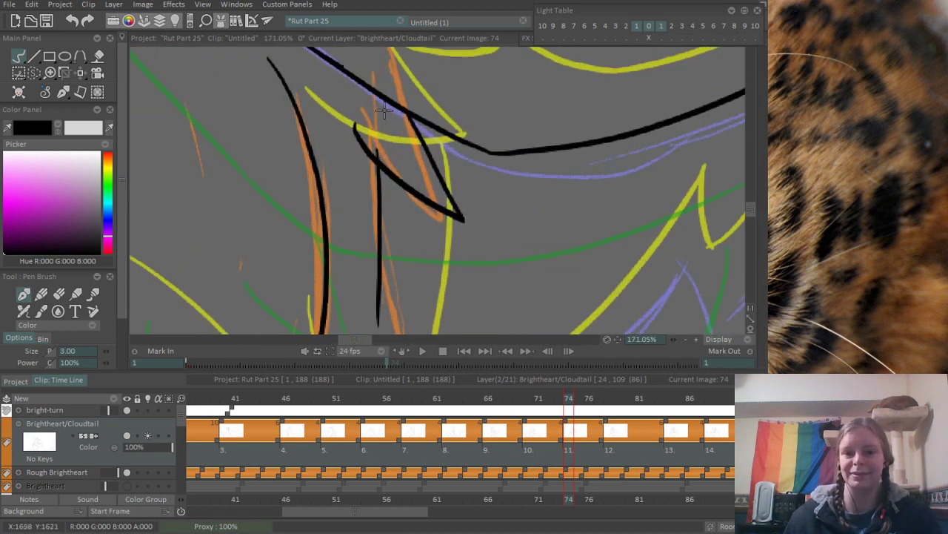
key(e)
scroll(391, 172, down, 5)
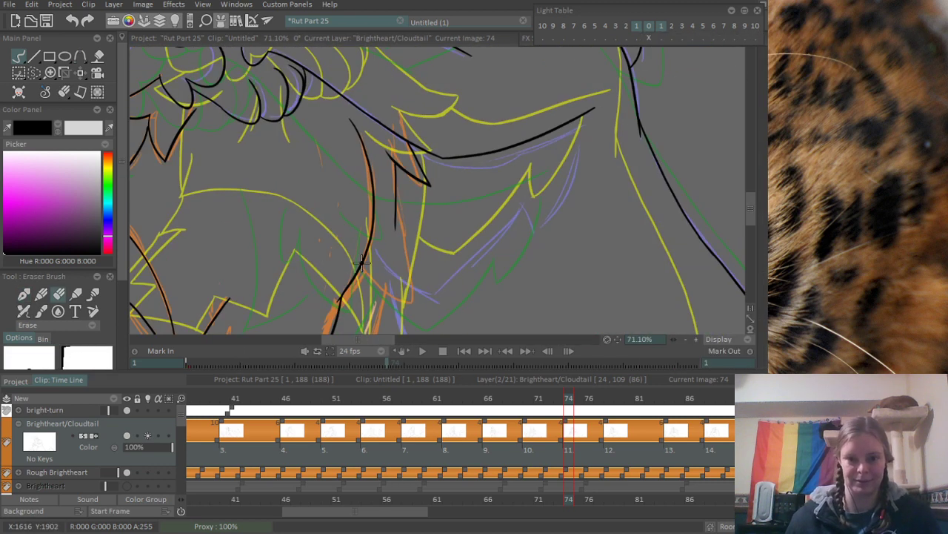
scroll(391, 172, up, 1)
key(b)
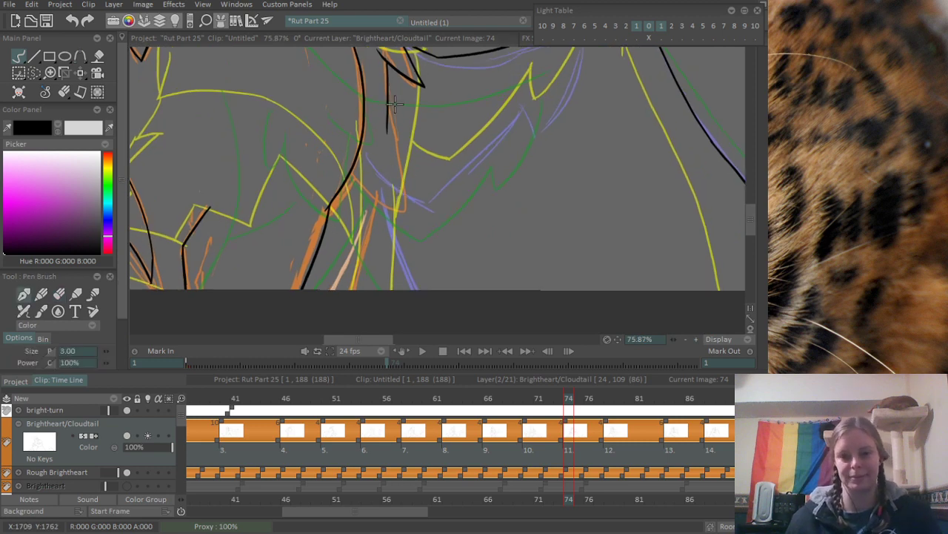
scroll(443, 86, down, 3)
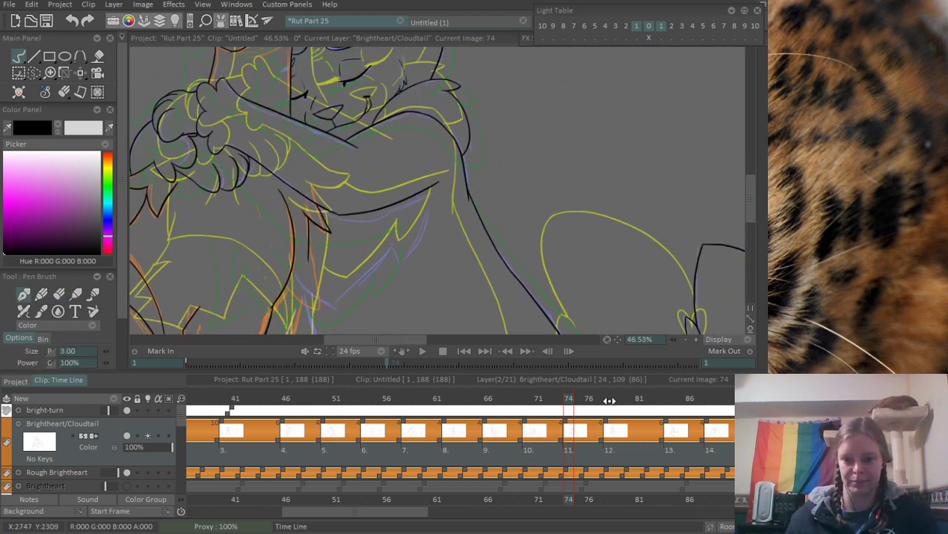
click(608, 400)
mouse_move(602, 400)
mouse_down()
mouse_move(561, 409)
mouse_move(569, 411)
mouse_up()
- Extend the black torso line downward from the upper fur tuft along the orange sketch and close it with a lower pointed tuft
scroll(310, 289, up, 3)
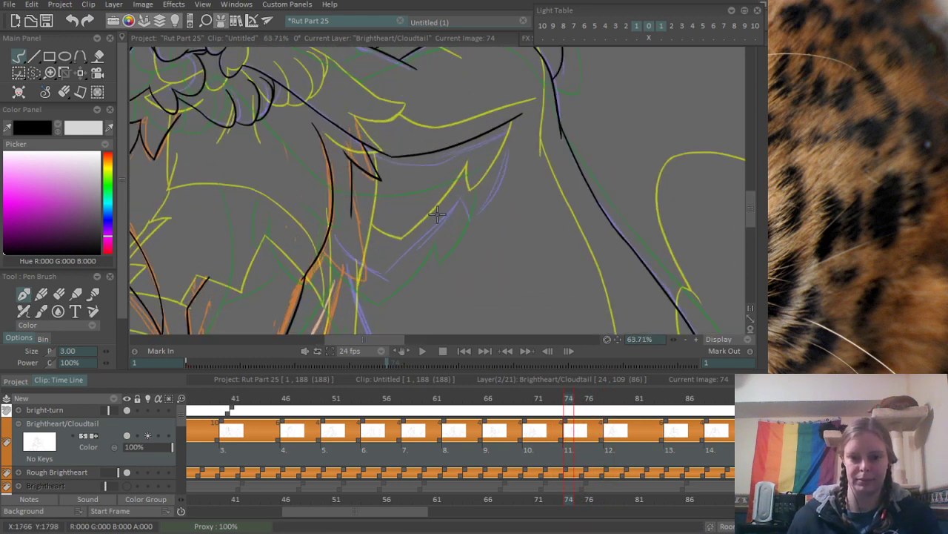
drag(303, 271, 334, 180)
key(ctrl+z)
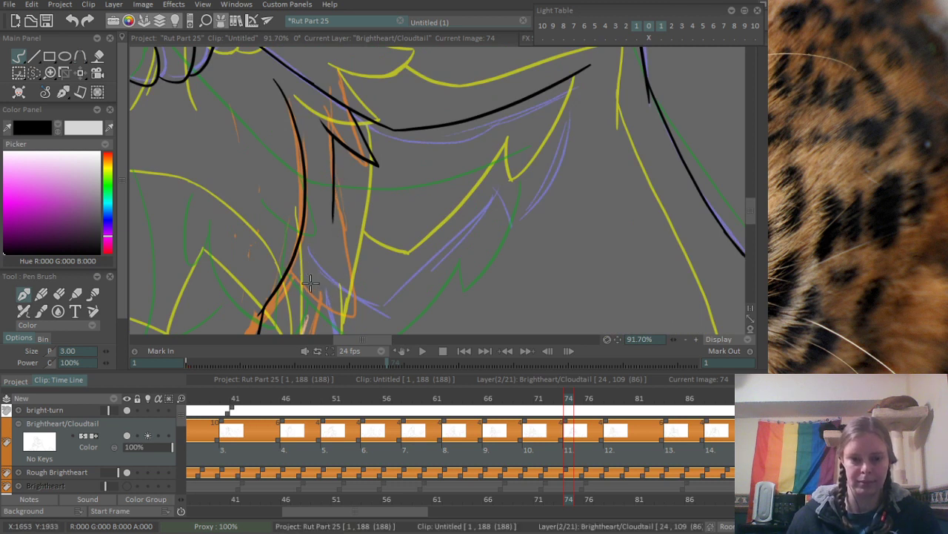
mouse_move(301, 267)
mouse_down()
mouse_move(340, 125)
mouse_move(364, 109)
mouse_move(318, 203)
mouse_up()
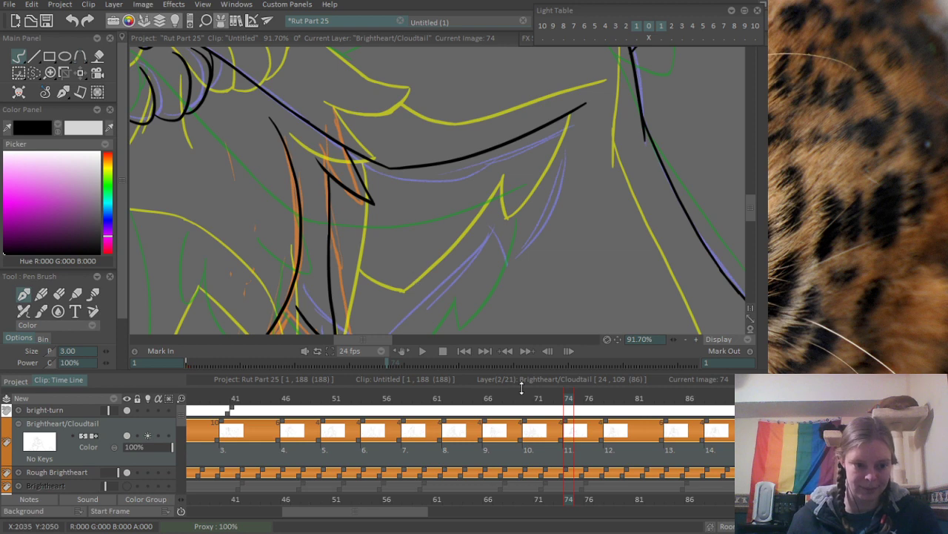
- Check the tuft against frame 78, then on frame 74 erase the upper tuft's lower edge and the top of the torso line
click(609, 398)
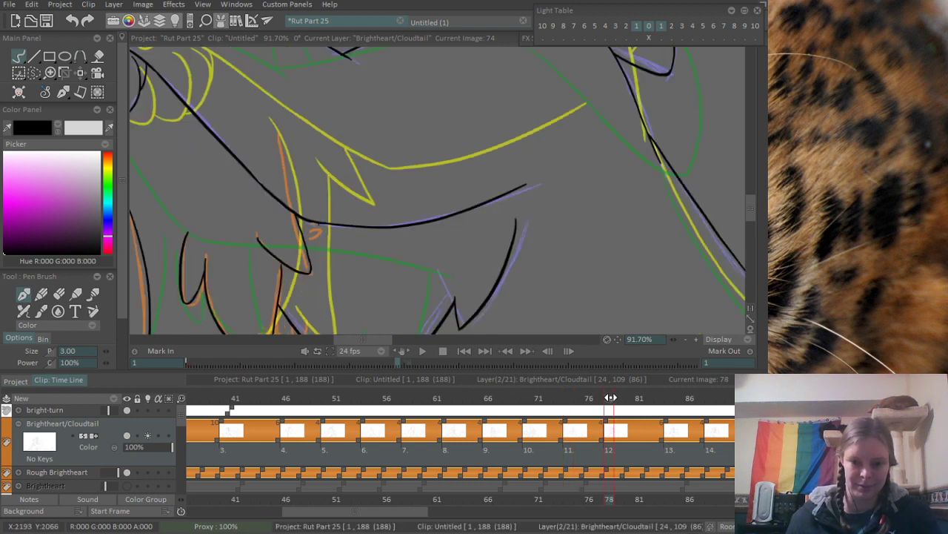
drag(609, 398, 568, 398)
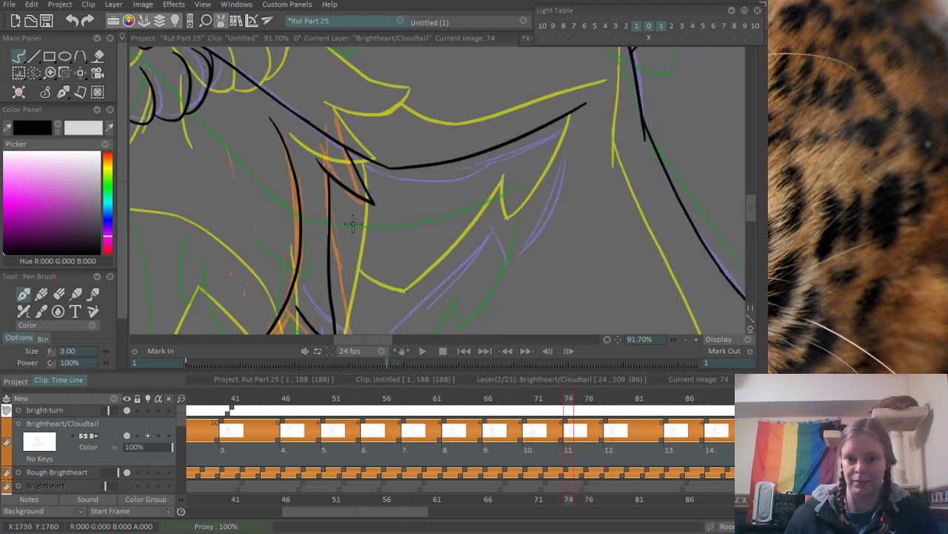
scroll(375, 202, up, 2)
key(e)
mouse_move(326, 132)
mouse_down()
mouse_move(395, 187)
mouse_move(386, 183)
mouse_up()
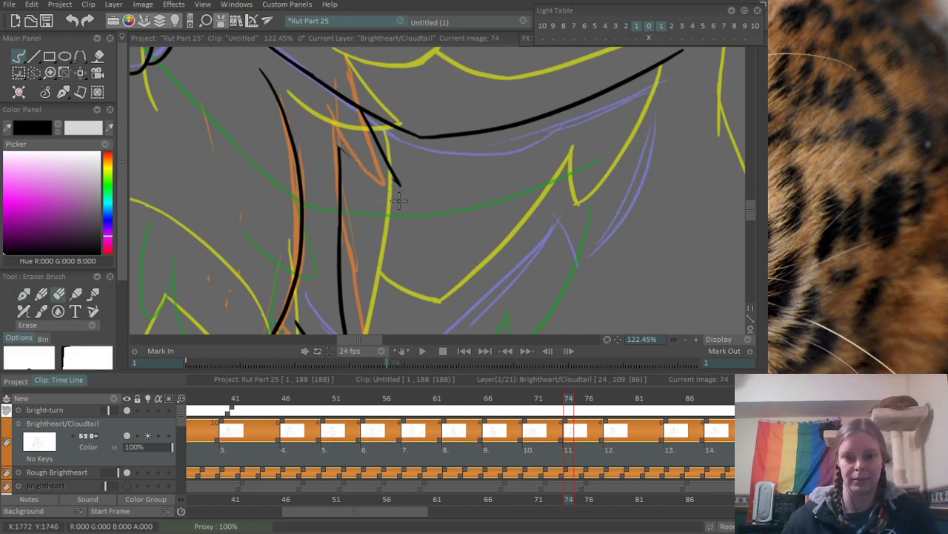
mouse_move(341, 155)
mouse_down()
mouse_move(378, 212)
mouse_move(348, 180)
mouse_move(358, 220)
mouse_up()
key(b)
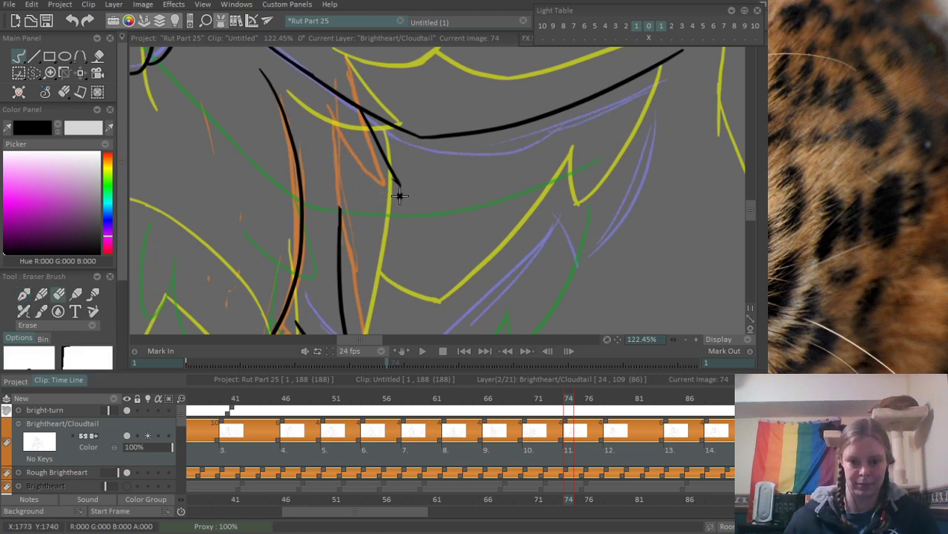
- Erase the remaining slanted stroke of the upper fur tuft below the black arm line
drag(384, 152, 396, 180)
drag(355, 113, 383, 157)
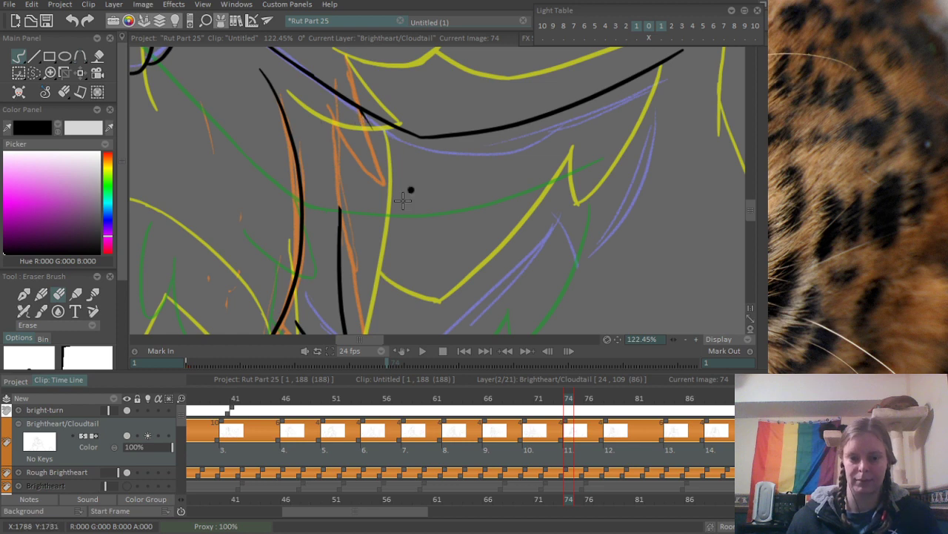
scroll(375, 217, down, 2)
scroll(375, 217, up, 2)
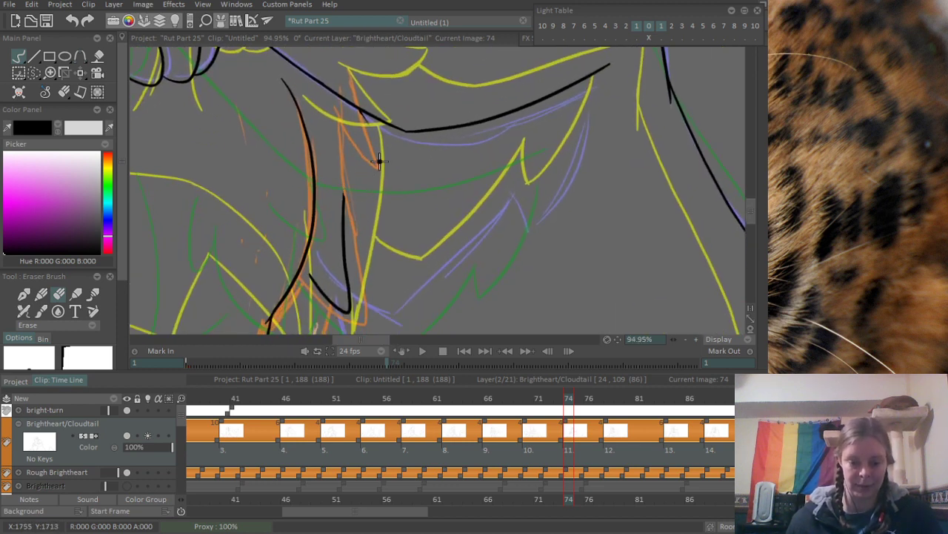
key(b)
scroll(372, 162, up, 2)
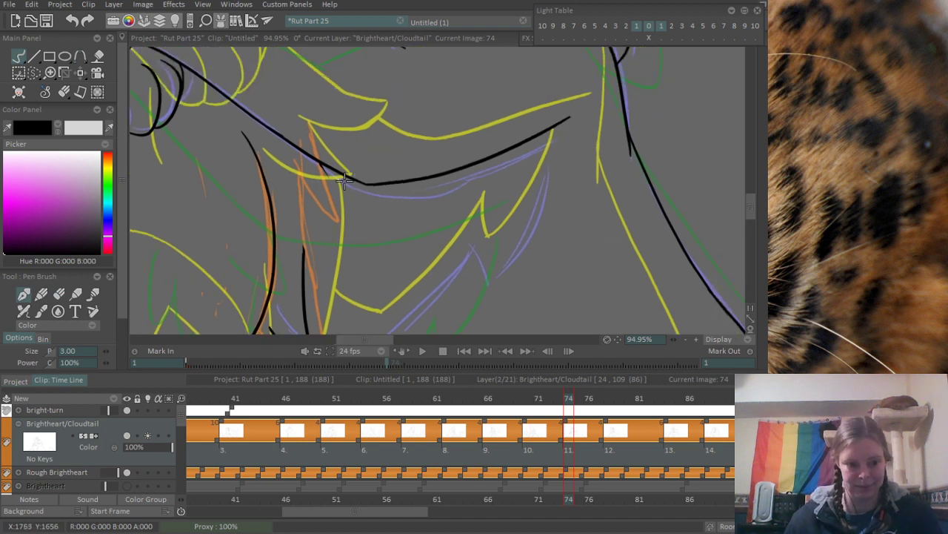
key(e)
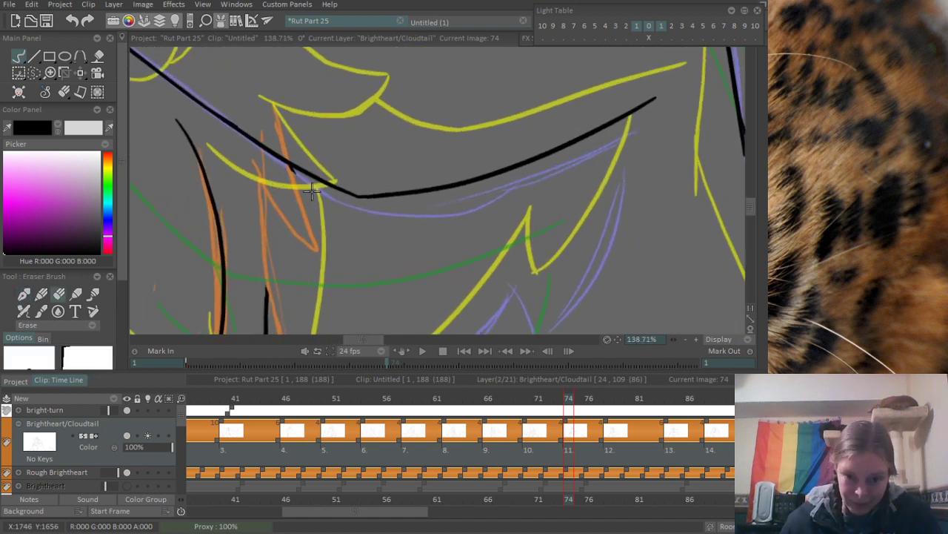
scroll(453, 197, down, 2)
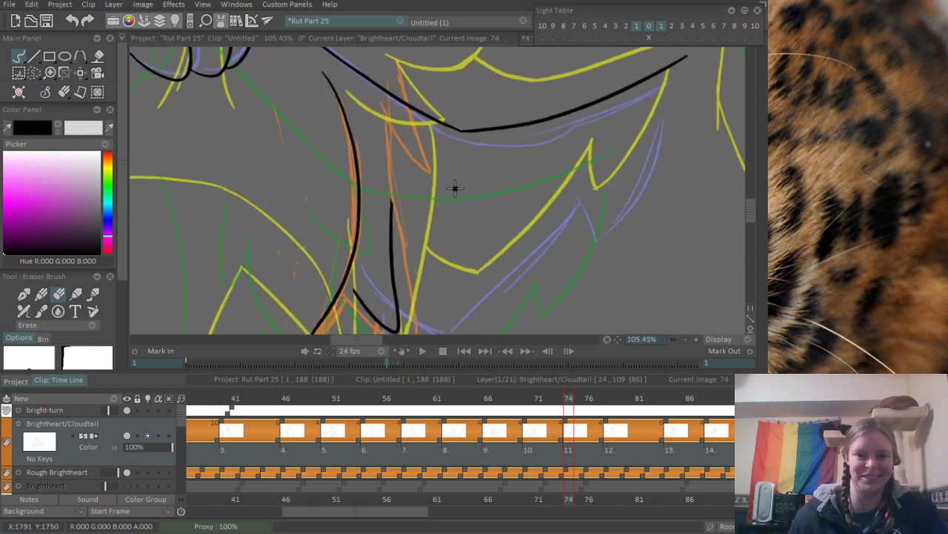
- Redraw the upper fur tuft as a longer spike from the arm line down to a point, joined back to the torso line
key(b)
drag(392, 95, 424, 230)
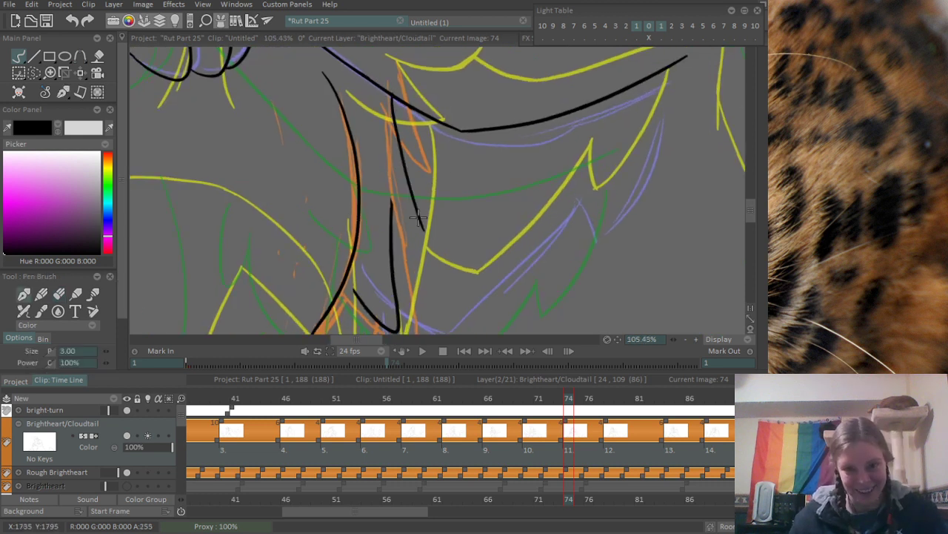
key(ctrl+z)
mouse_move(394, 98)
mouse_down()
mouse_move(419, 217)
mouse_move(384, 182)
mouse_move(422, 221)
mouse_up()
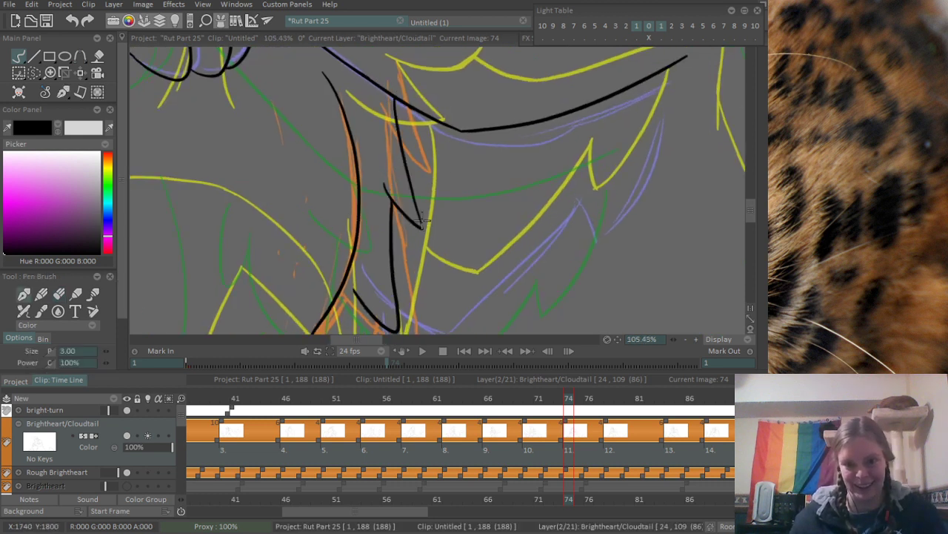
key(ctrl+z)
drag(389, 194, 422, 220)
key(ctrl+z)
scroll(424, 209, up, 5)
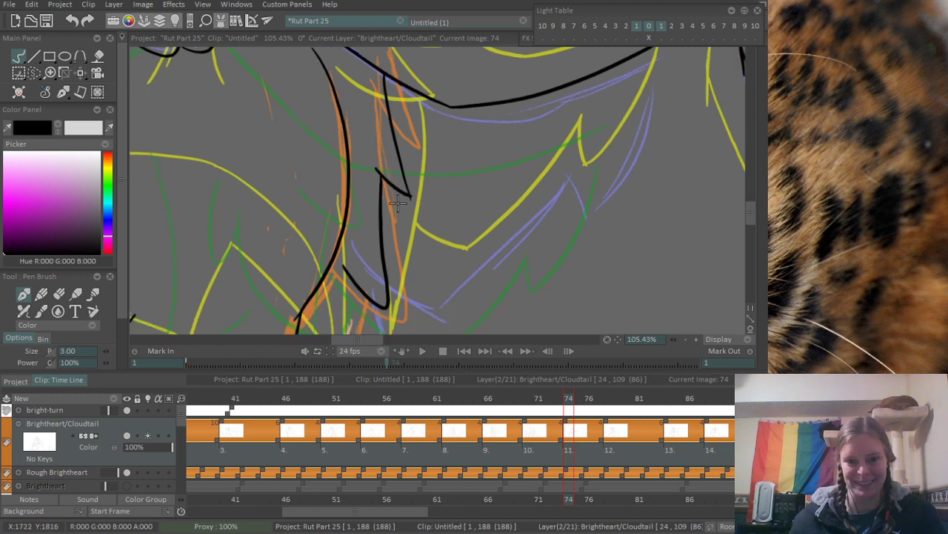
- Draw a black line from the lower fur tuft down past the canvas's lower edge along the orange sketch
key(e)
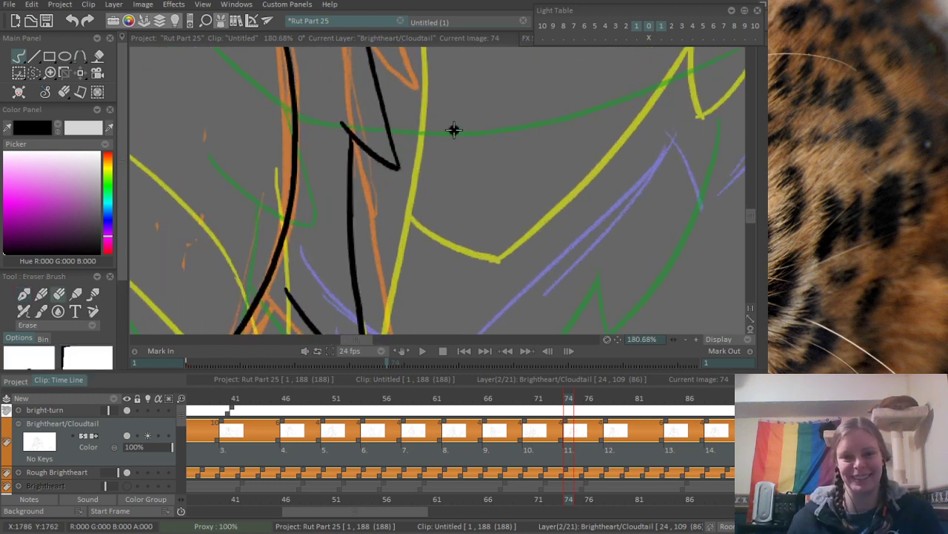
scroll(451, 131, down, 4)
scroll(389, 205, up, 1)
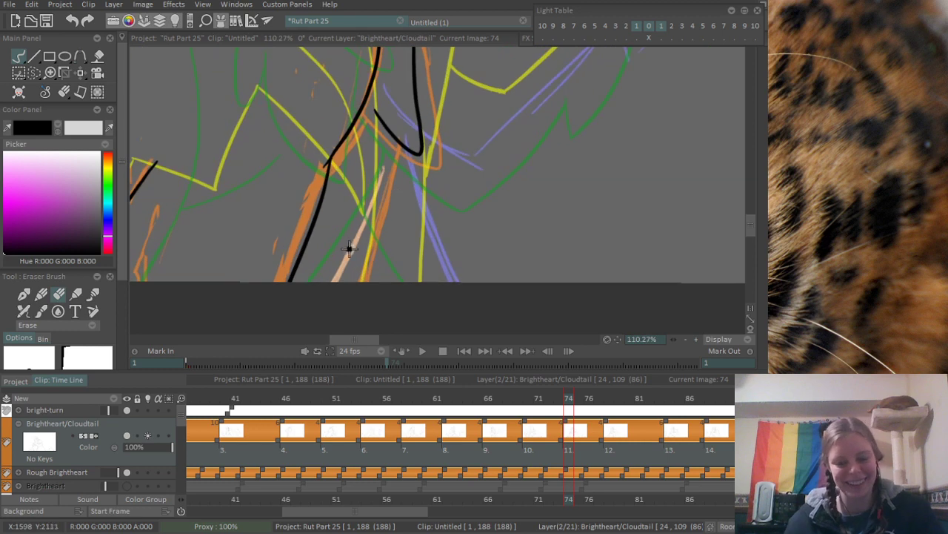
key(e)
key(ctrl+z)
drag(401, 145, 366, 323)
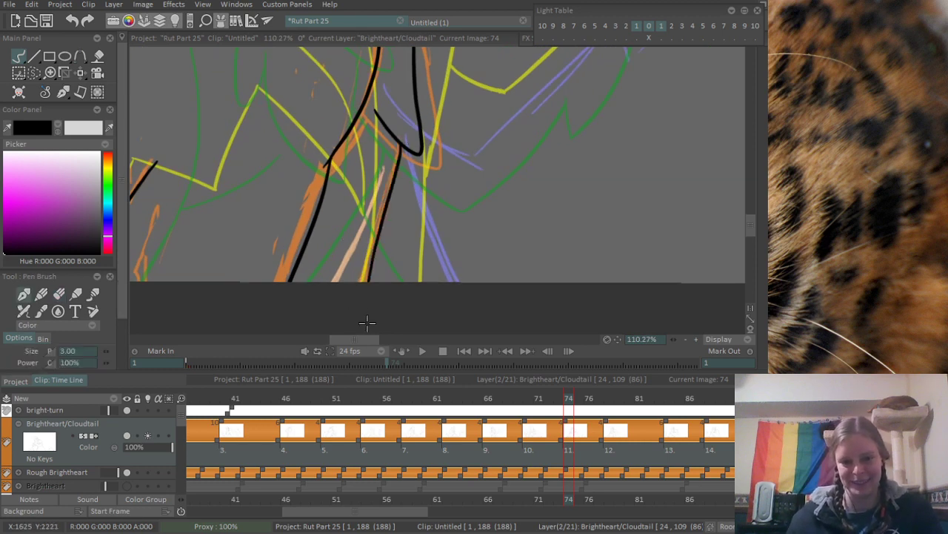
scroll(495, 112, down, 3)
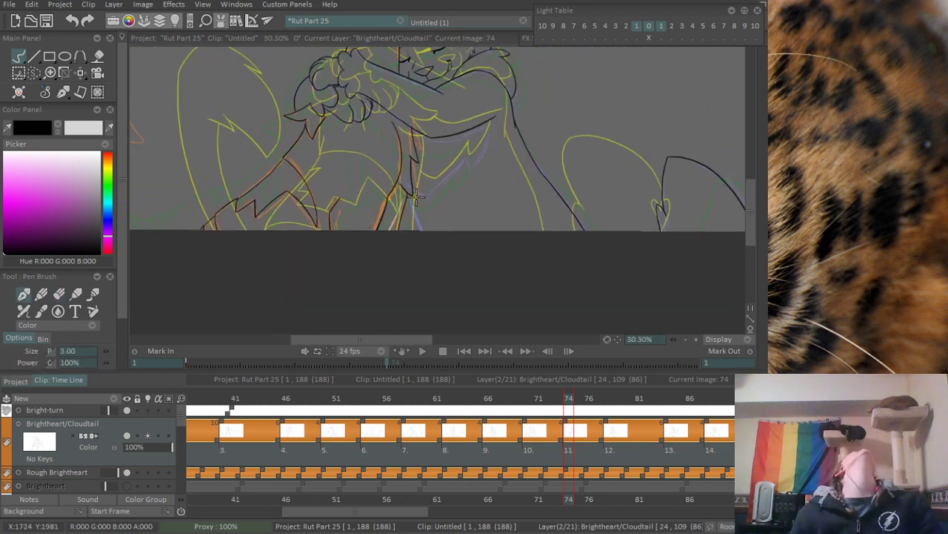
- Ink the purple fur outline from the lower torso tuft through its low point and up to the peak, ending in a short notch
scroll(387, 206, up, 5)
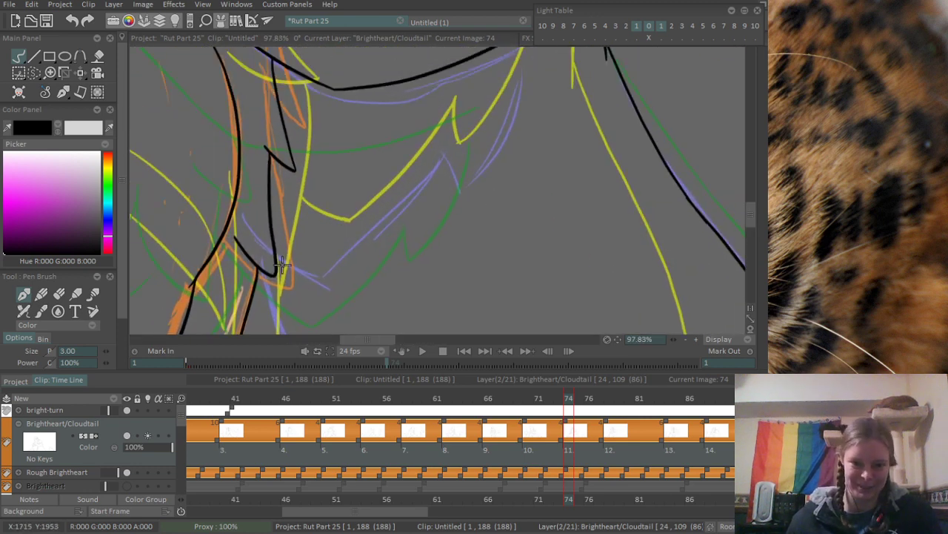
drag(282, 264, 336, 273)
key(ctrl+z)
mouse_move(276, 256)
mouse_down()
mouse_move(322, 277)
mouse_move(457, 113)
mouse_move(468, 181)
mouse_up()
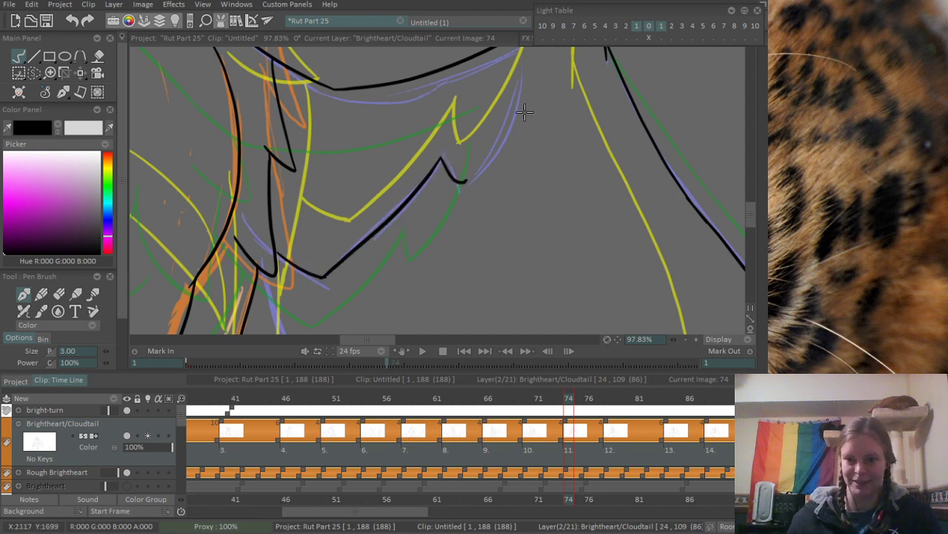
- Draw the curved fur edge from the notch up to the outer end of the black arm line, redoing unsatisfactory strokes
drag(525, 111, 495, 204)
key(ctrl+z)
mouse_move(411, 245)
mouse_down()
mouse_move(432, 257)
mouse_move(426, 279)
mouse_move(457, 263)
mouse_move(437, 276)
mouse_move(482, 129)
mouse_up()
key(ctrl+z)
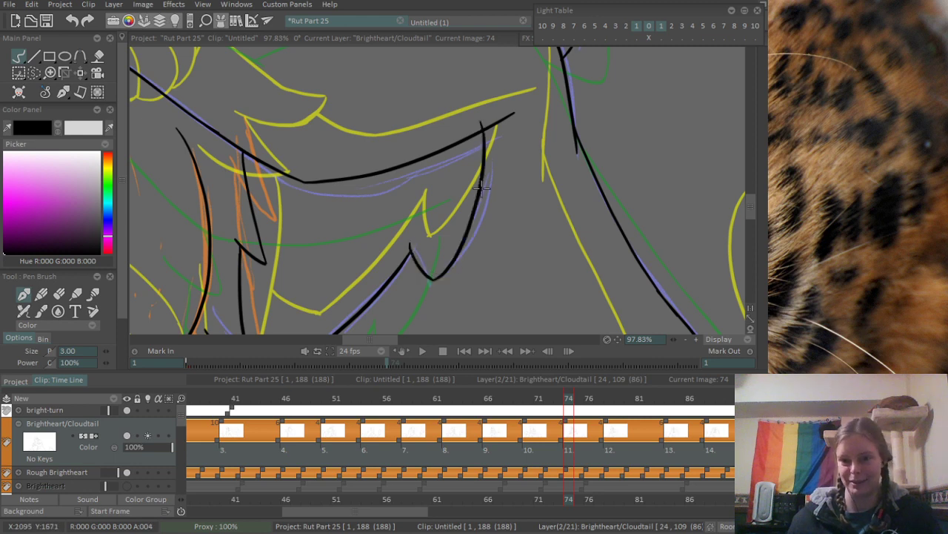
key(ctrl+z)
drag(433, 280, 496, 126)
- Draw a black line from beneath the lower torso tuft to the canvas's lower edge along the purple sketch
scroll(468, 279, down, 2)
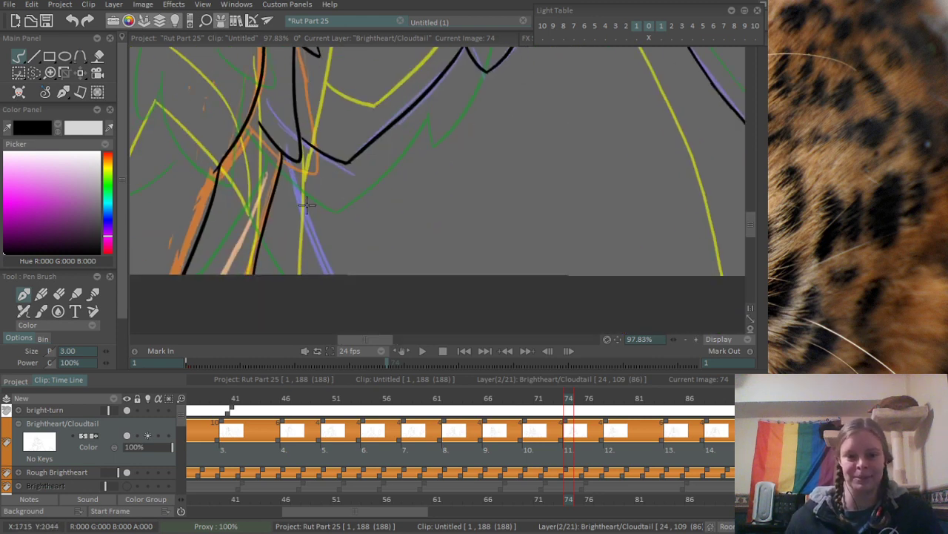
scroll(287, 227, down, 1)
scroll(287, 227, down, 2)
drag(572, 159, 382, 194)
- Erase the overlap where the new purple-sketch line meets the lower torso tuft and check the whole drawing
scroll(233, 193, up, 7)
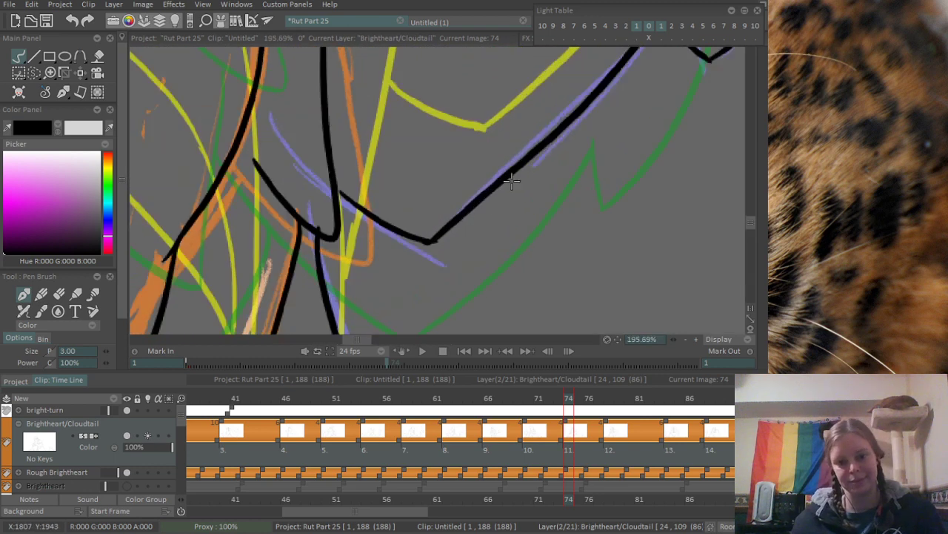
key(e)
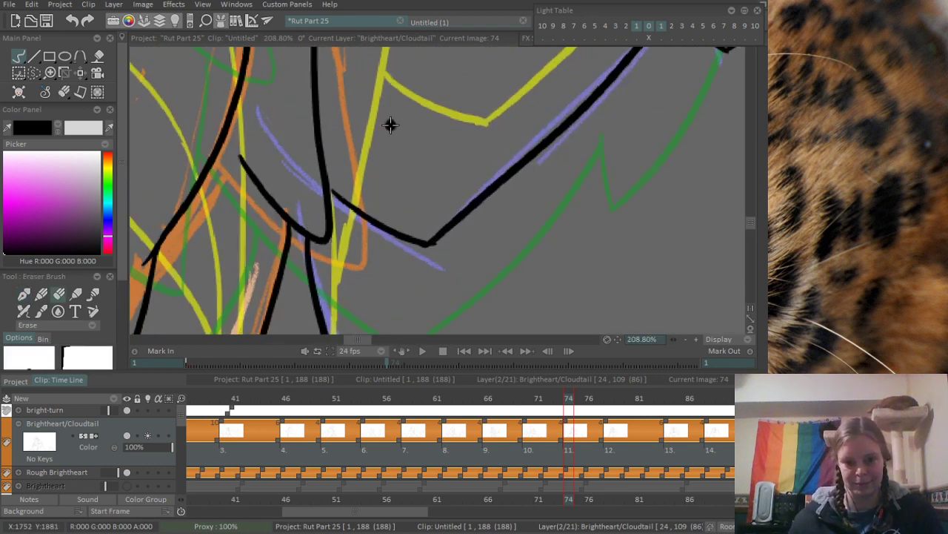
scroll(409, 220, down, 10)
drag(395, 207, 423, 280)
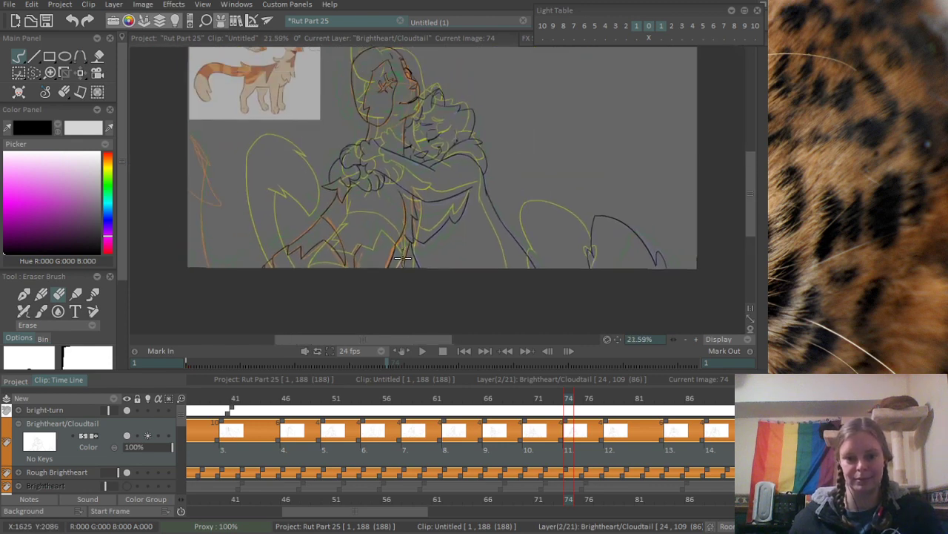
- Ink the lower edge and inner side of the orange-sketched tail tip at the canvas's left edge, meeting in a point
scroll(159, 222, up, 4)
key(b)
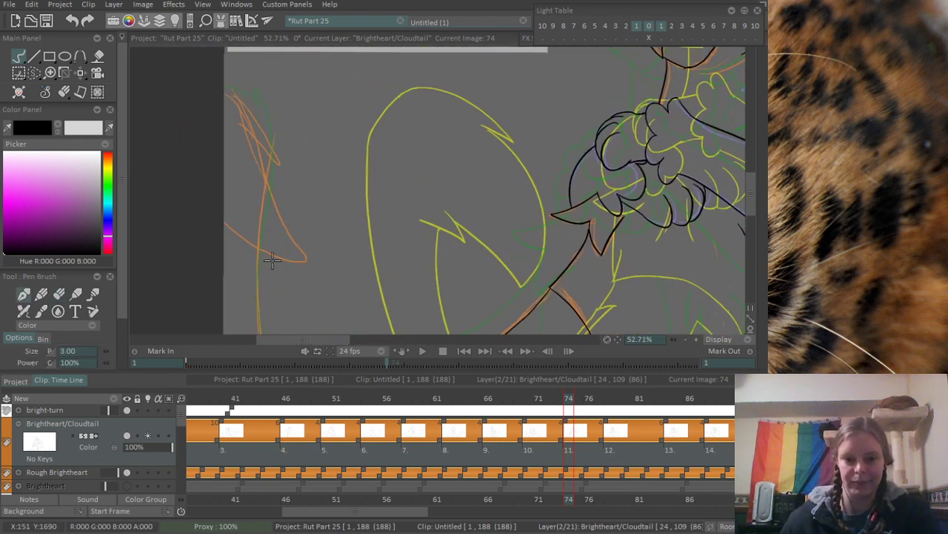
drag(226, 224, 323, 273)
key(ctrl+z)
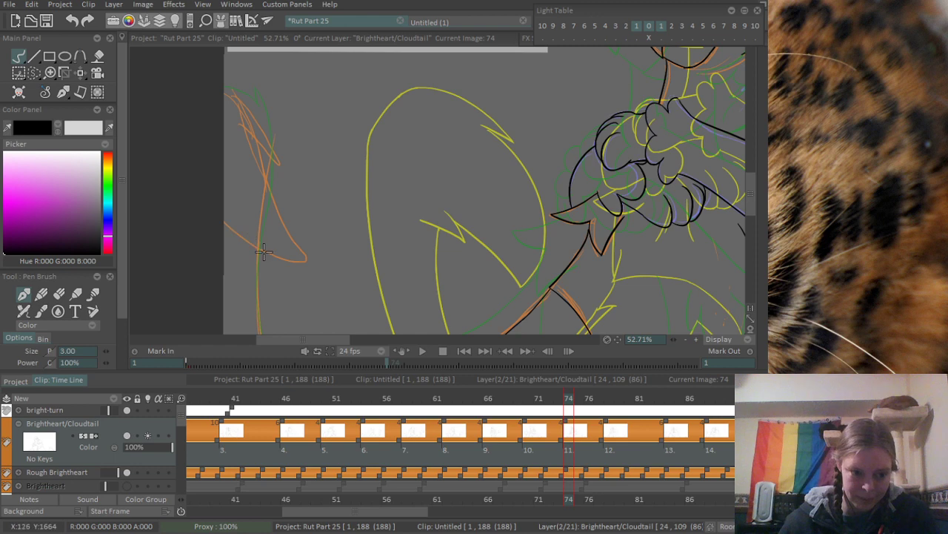
drag(217, 214, 305, 258)
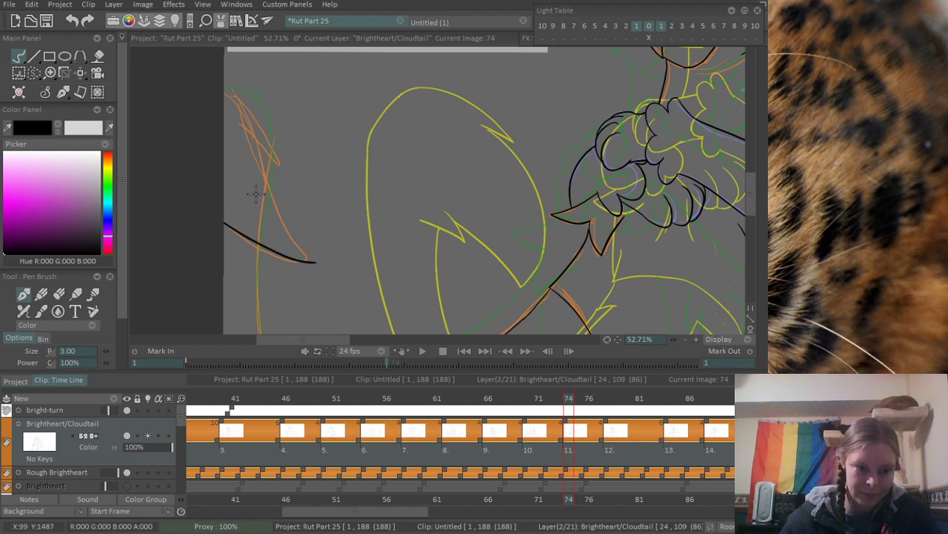
drag(254, 147, 316, 246)
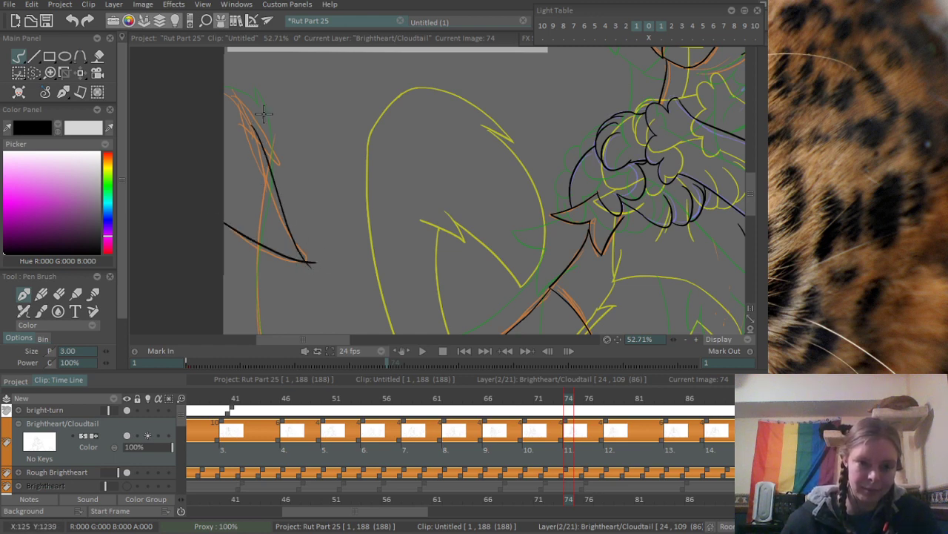
- Draw the tail tip's upper outer curve and the short slanted stroke that forms its fur notch, redoing the curve once
scroll(263, 111, up, 2)
drag(225, 84, 307, 194)
key(ctrl+z)
drag(223, 73, 311, 192)
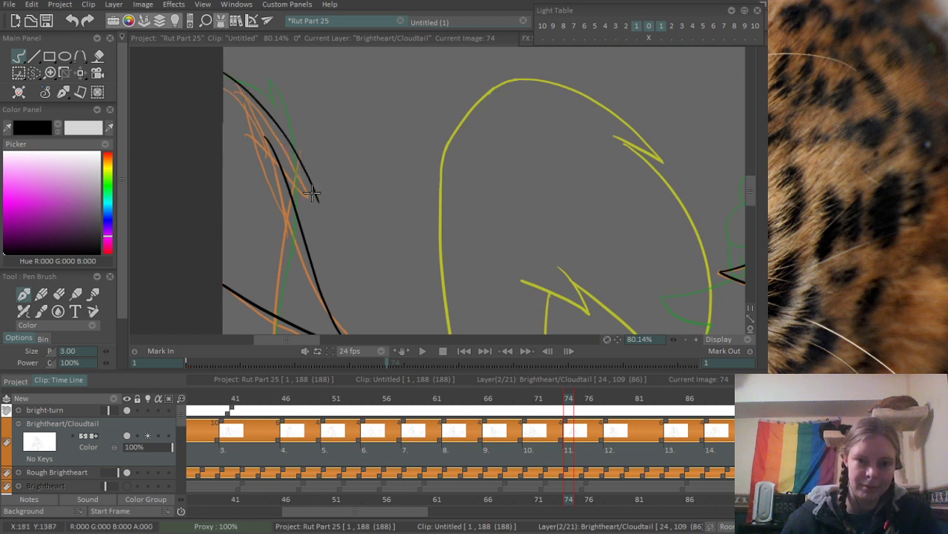
drag(269, 148, 322, 197)
scroll(280, 170, up, 2)
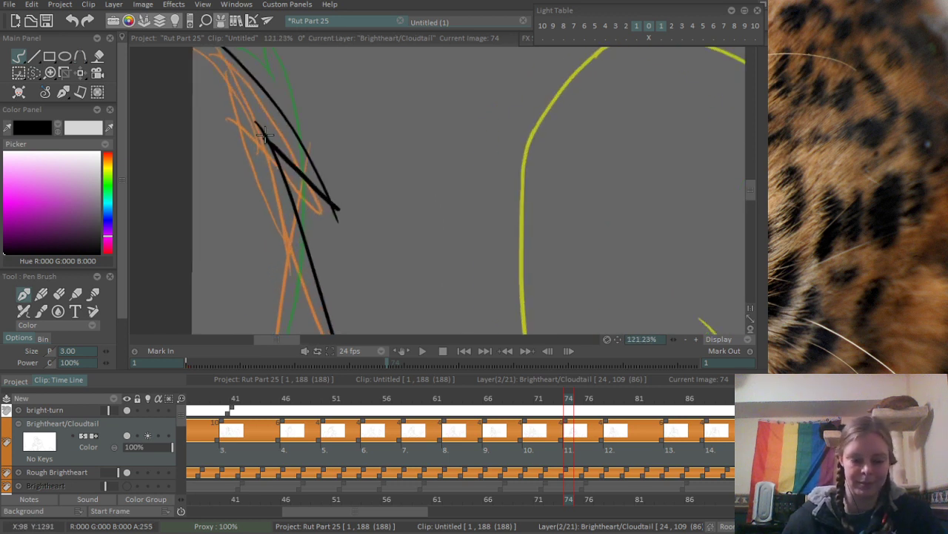
- Erase the overshooting line ends at the tail's fur notch and at its lower pointed corner
key(e)
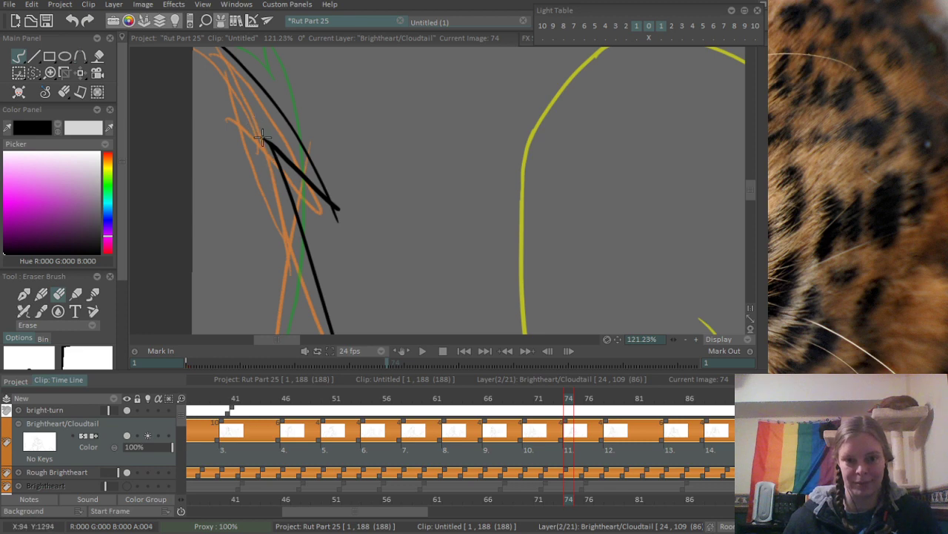
click(262, 138)
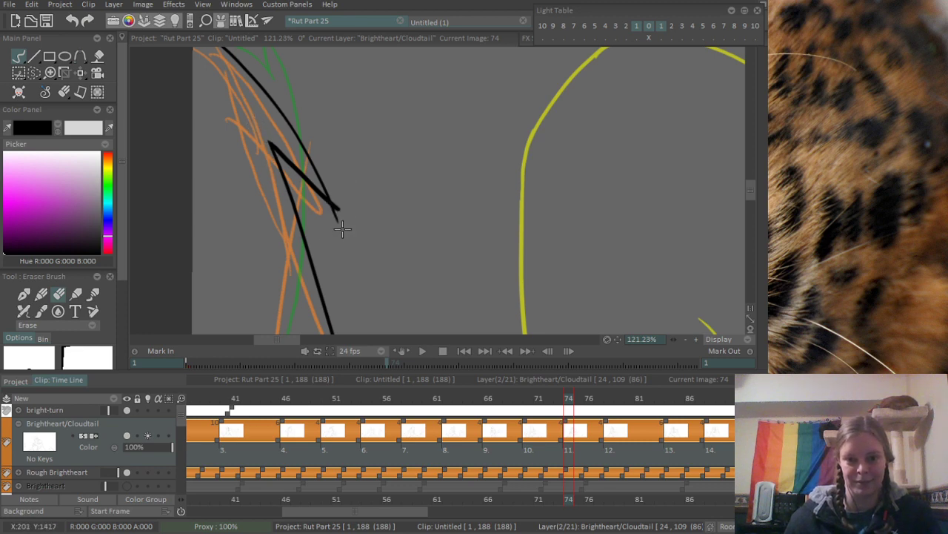
scroll(353, 218, down, 5)
drag(296, 256, 271, 141)
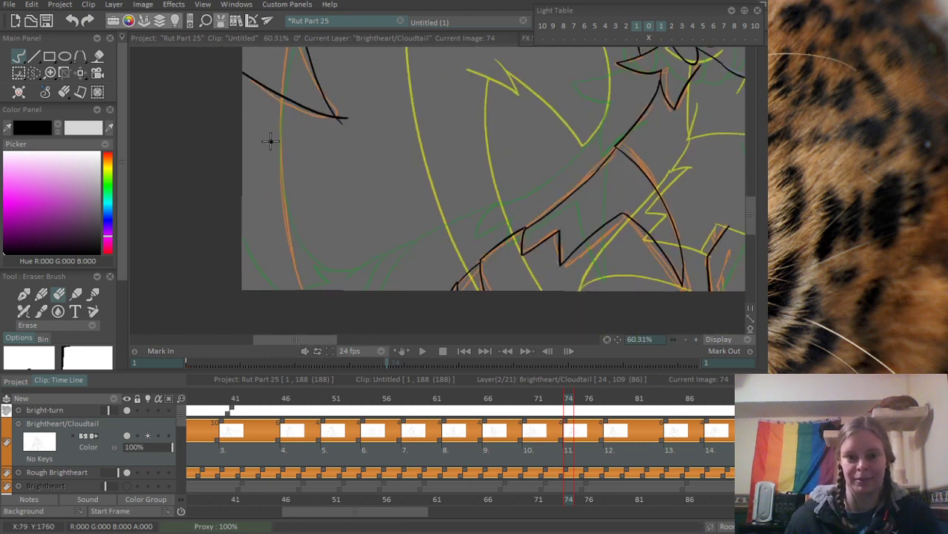
scroll(343, 112, up, 6)
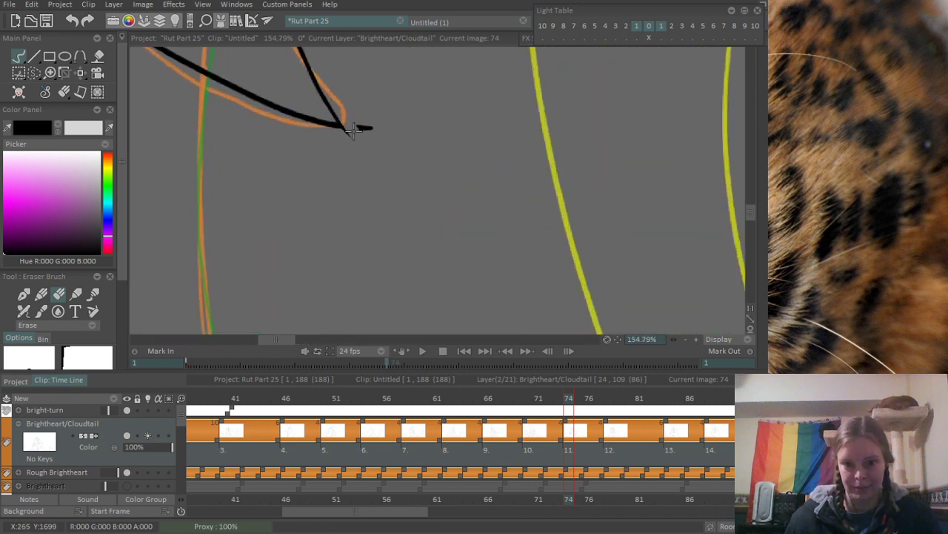
drag(354, 128, 363, 132)
scroll(371, 146, down, 6)
drag(335, 188, 326, 164)
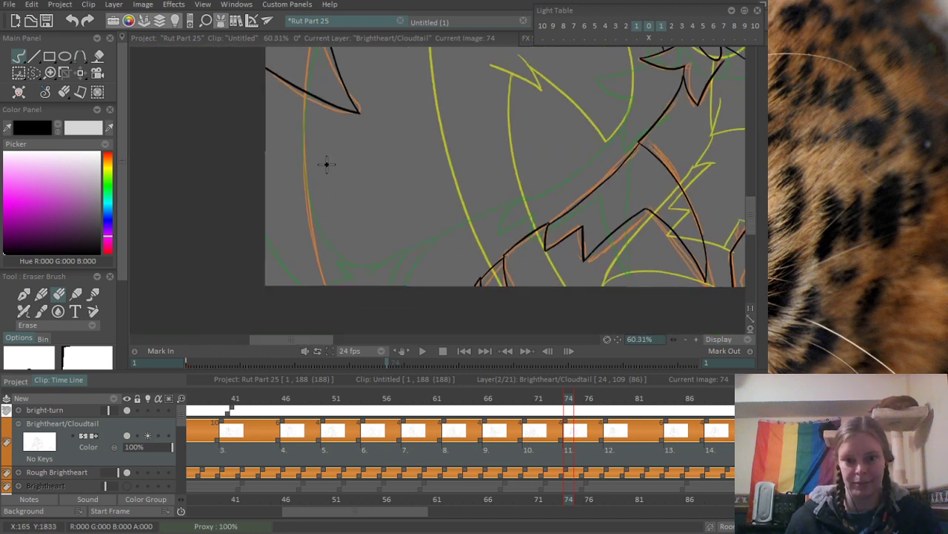
- Draw the tail's side line from beneath the pointed tuft down to the canvas's lower edge along the orange sketch
key(b)
drag(304, 98, 326, 275)
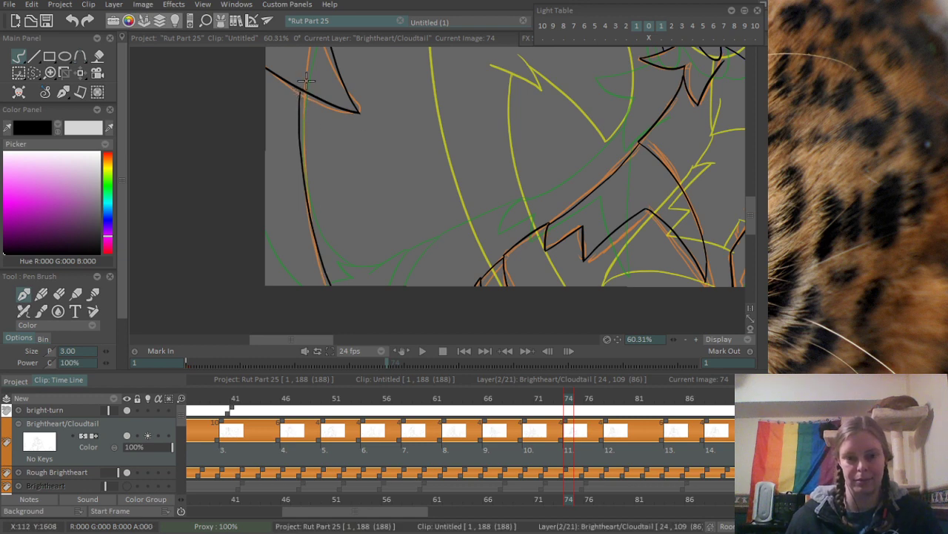
scroll(306, 88, up, 4)
scroll(255, 242, down, 6)
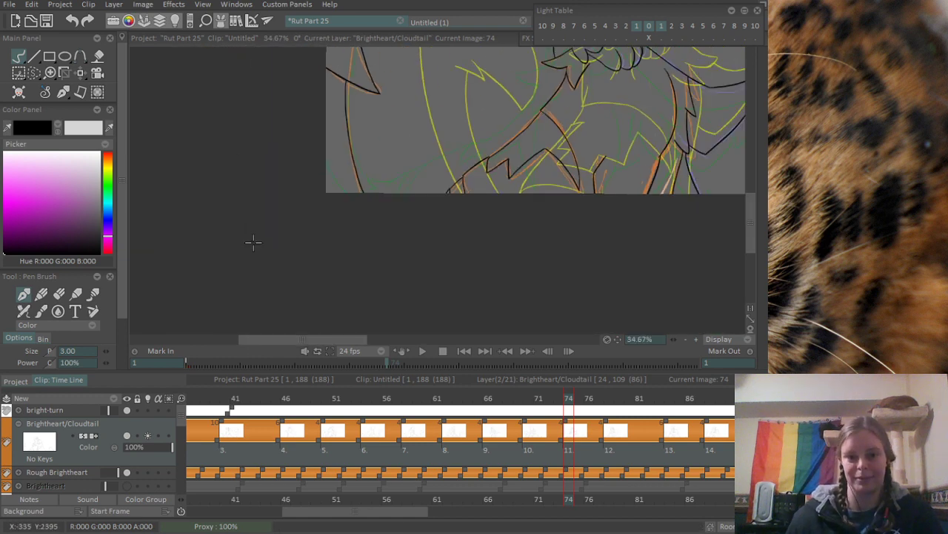
scroll(260, 241, down, 2)
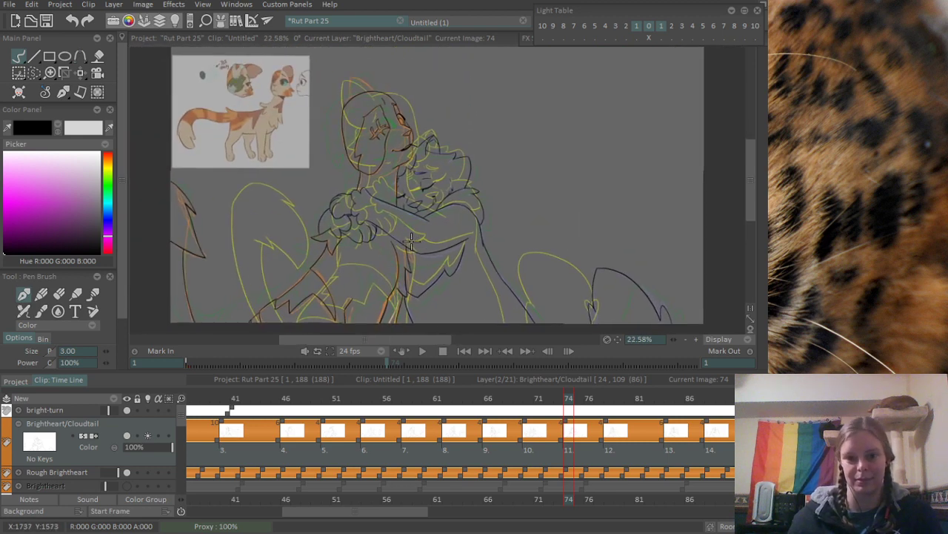
- Ink the orange-sketched cat's ear with a steep side and a sloping side, both meeting the head outline
scroll(282, 100, up, 7)
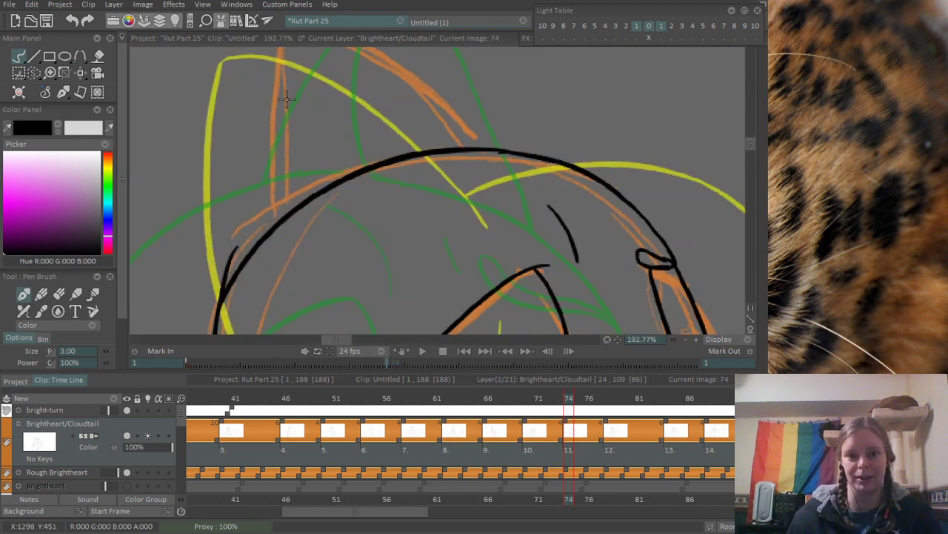
drag(271, 102, 270, 282)
key(ctrl+z)
drag(280, 100, 270, 295)
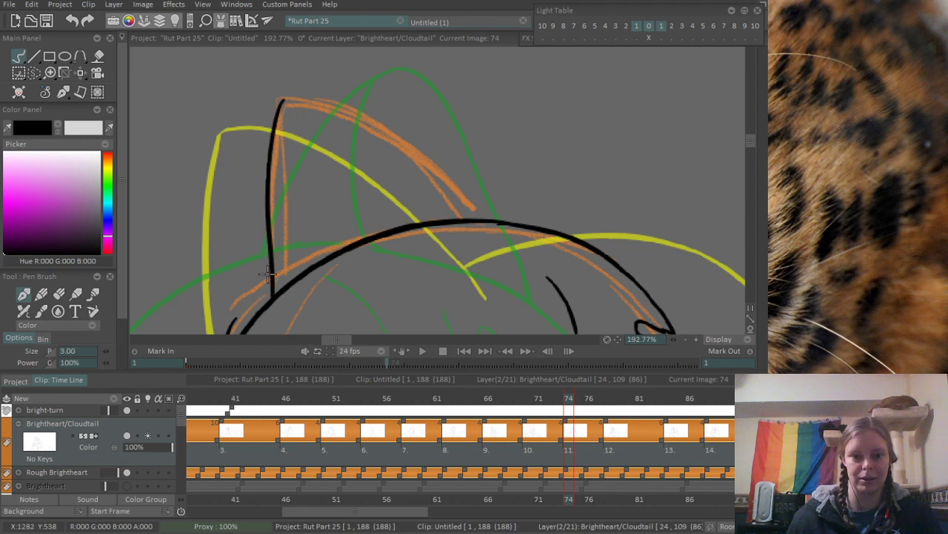
mouse_move(283, 100)
mouse_down()
mouse_move(322, 110)
mouse_move(480, 221)
mouse_up()
drag(274, 266, 365, 158)
- Erase the stray line end beside the head outline below the new ear and check the whole drawing
key(e)
mouse_move(324, 210)
mouse_down()
mouse_move(290, 273)
mouse_move(309, 256)
mouse_up()
drag(327, 214, 312, 260)
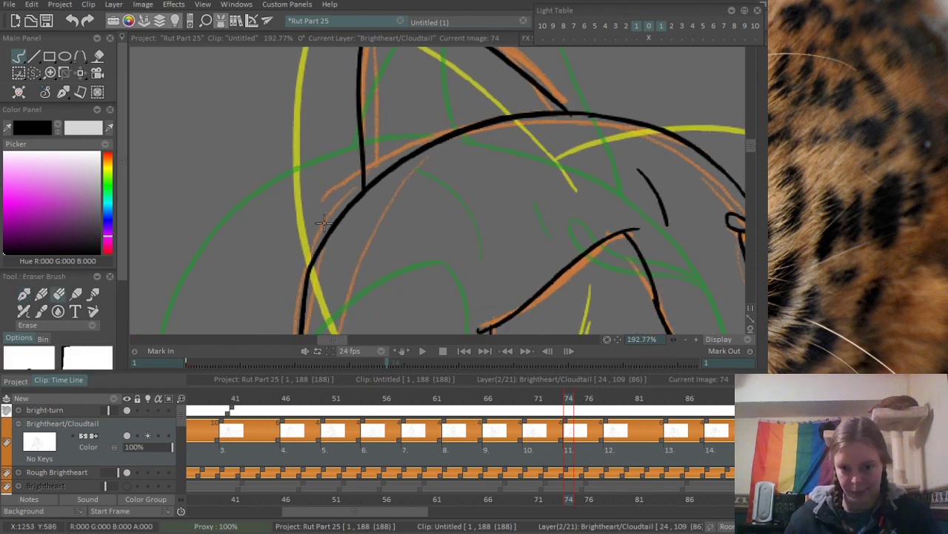
scroll(373, 162, down, 6)
scroll(311, 250, down, 3)
drag(303, 155, 277, 188)
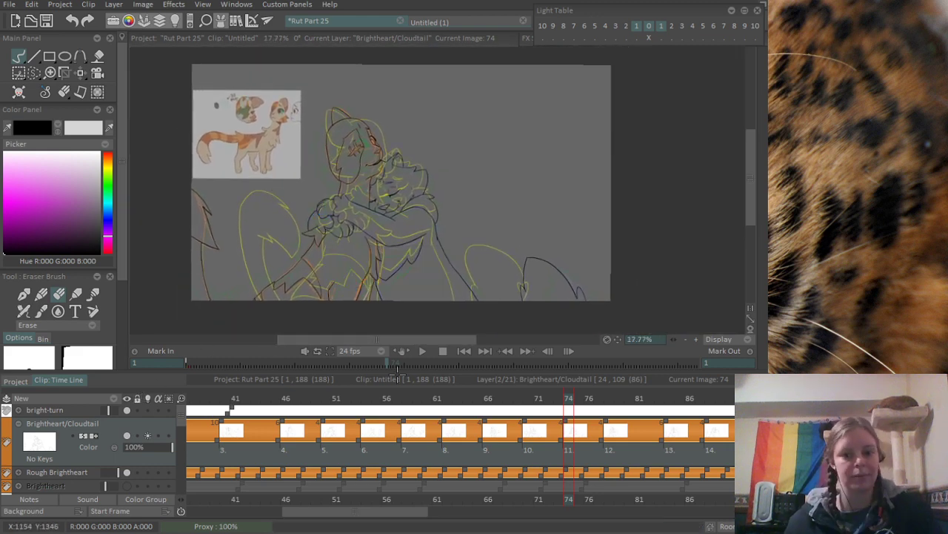
- Play the animation from frame 41 to review the motion of the inked drawings
click(237, 398)
key(Return)
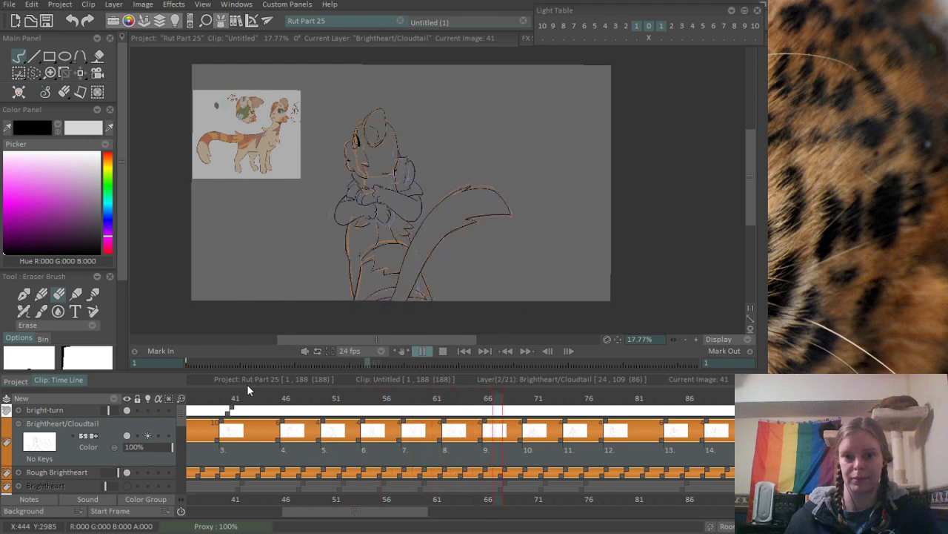
key(Return)
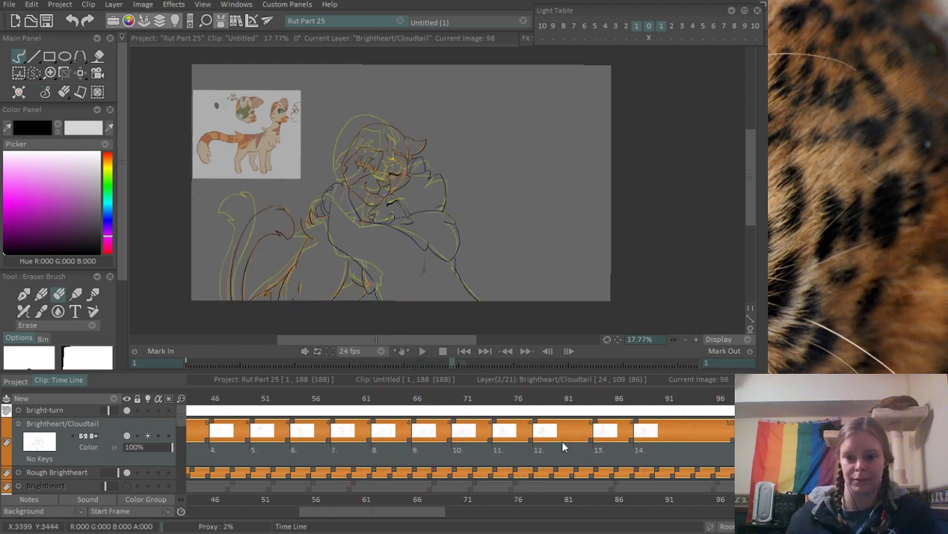
- Inspect the drawing at frames 81 and 80, and save the project
click(569, 398)
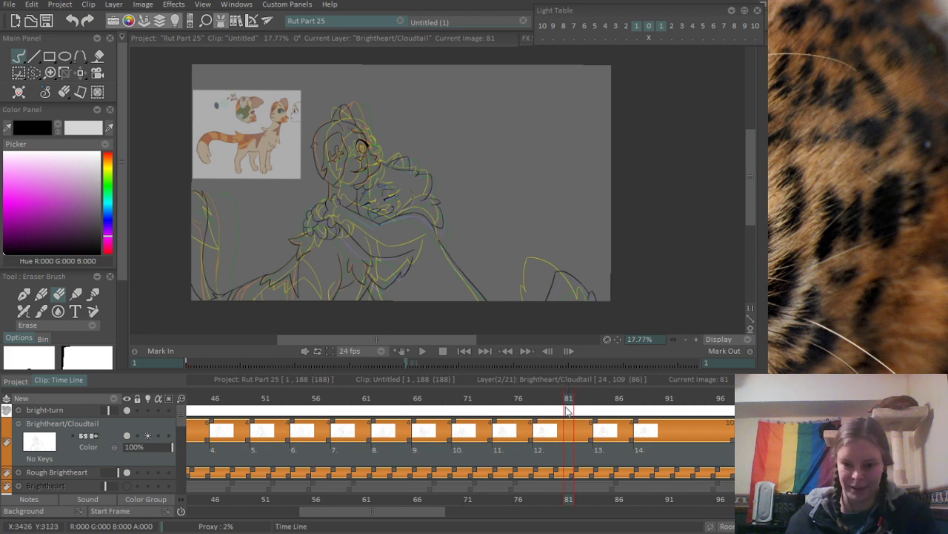
click(563, 398)
mouse_move(563, 399)
mouse_down()
mouse_move(540, 399)
mouse_move(708, 400)
mouse_move(560, 404)
mouse_up()
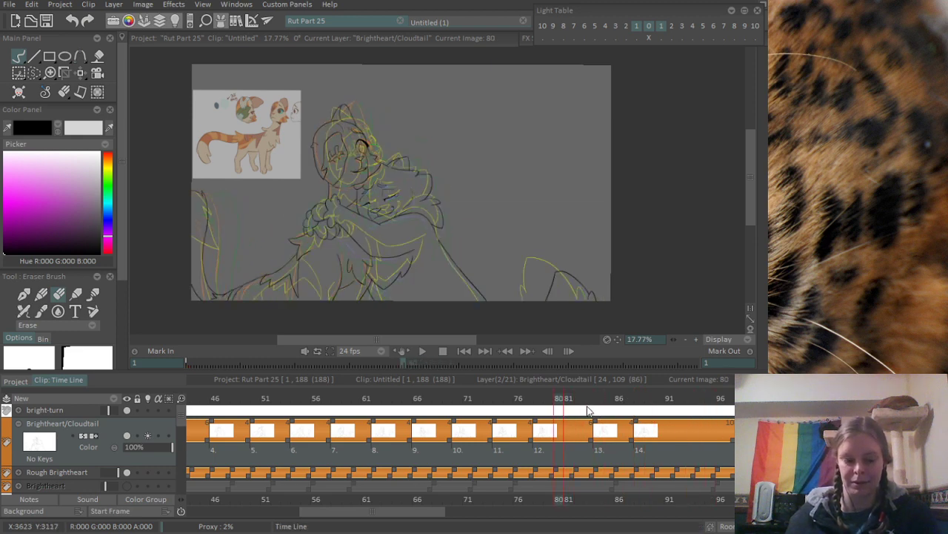
key(ctrl+s)
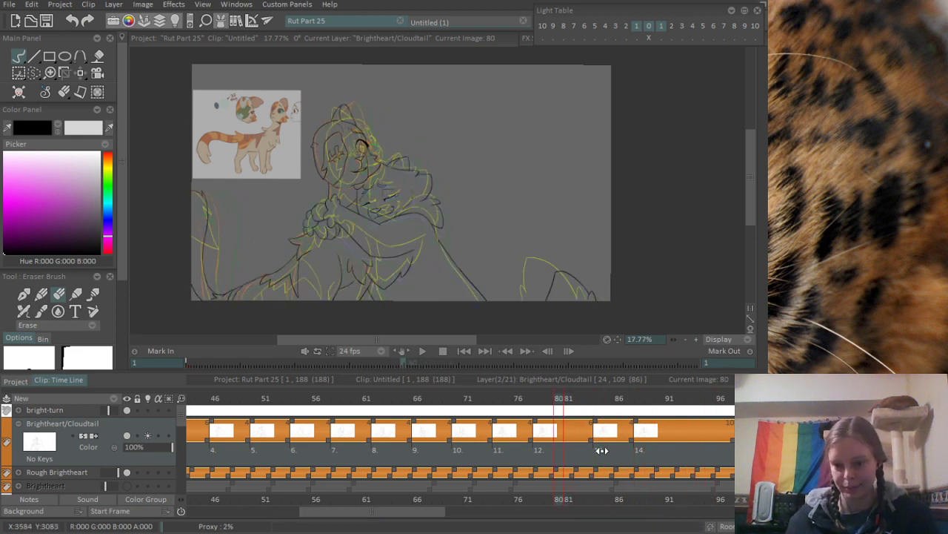
- Go to frame 92 and add a new blank drawing there on the Brightheart/Cloudtail layer
drag(601, 447, 556, 453)
mouse_move(534, 401)
mouse_down()
mouse_move(626, 398)
mouse_move(536, 425)
mouse_up()
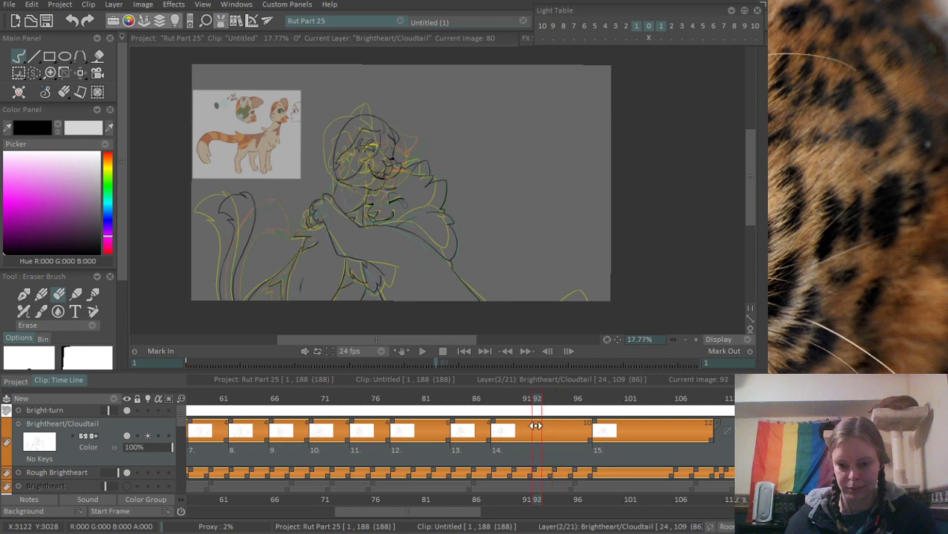
click(548, 426)
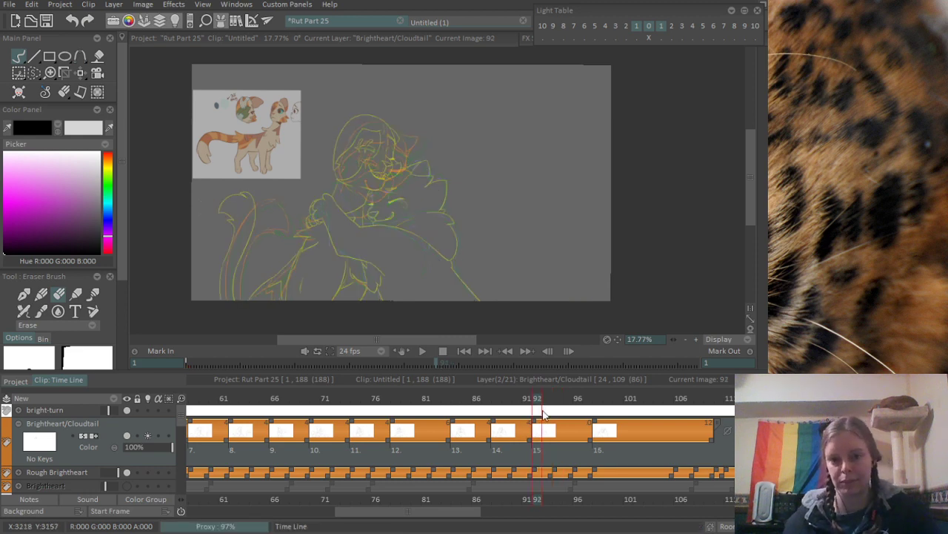
- Ink the orange-sketched cat's nose at frame 92 as a slanted closed triangle, redoing unsatisfactory strokes
scroll(395, 99, up, 6)
scroll(395, 98, up, 3)
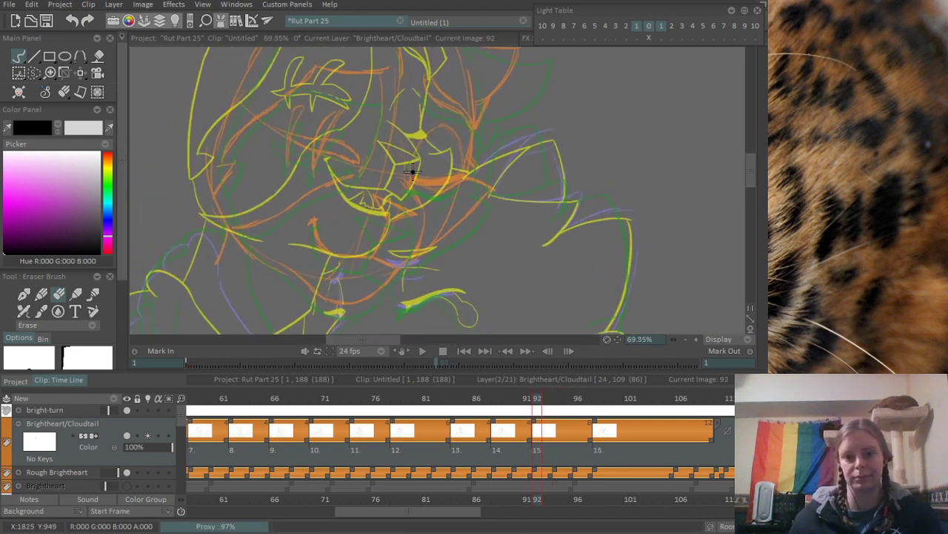
key(b)
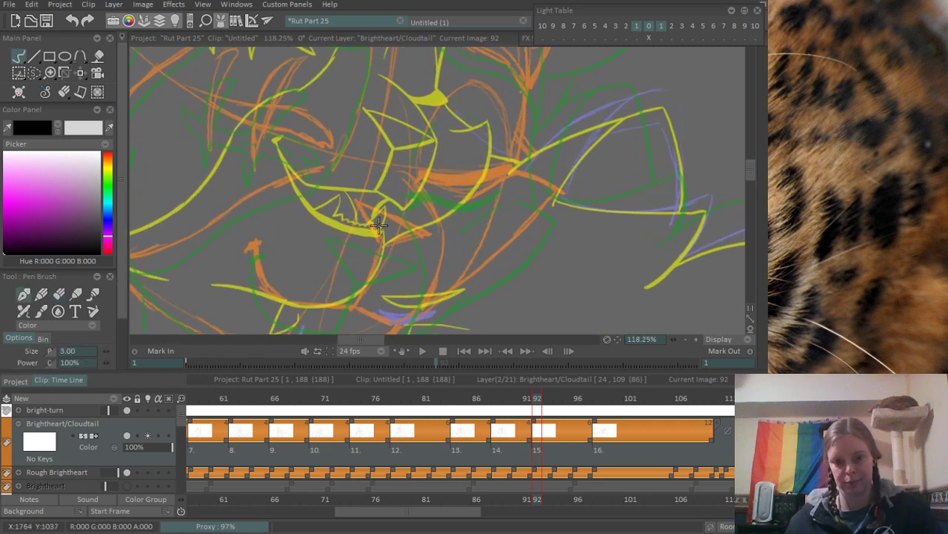
scroll(363, 233, up, 1)
drag(354, 189, 398, 253)
key(ctrl+z)
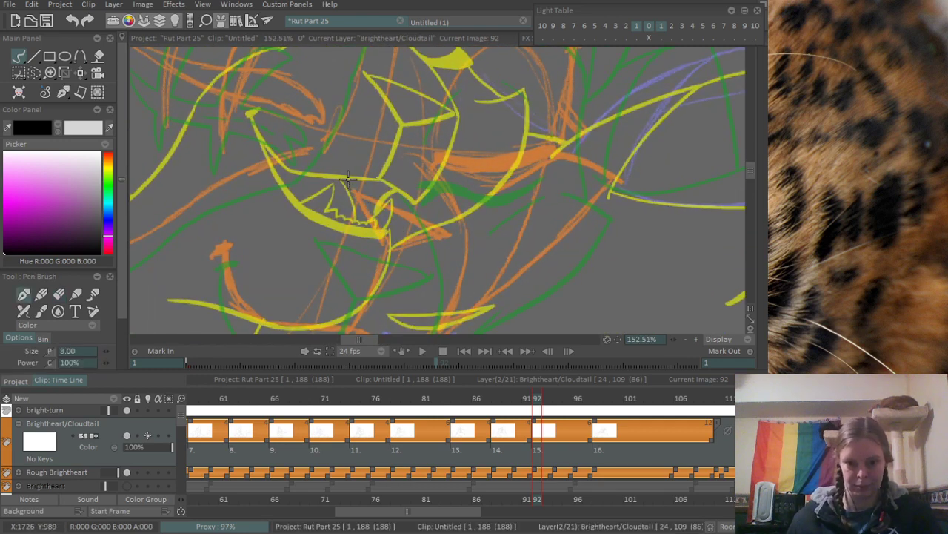
drag(345, 180, 390, 246)
drag(346, 182, 422, 230)
key(ctrl+z)
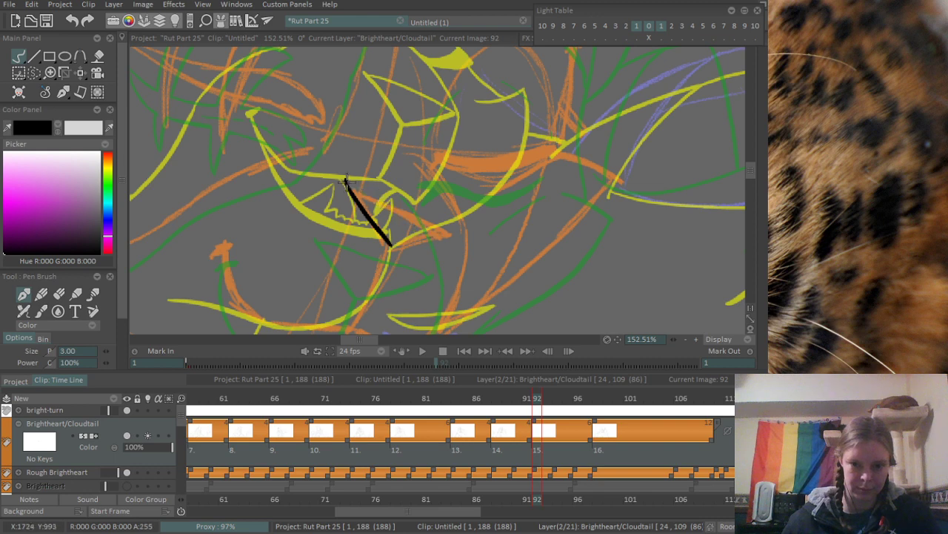
mouse_move(346, 182)
mouse_down()
mouse_move(407, 221)
mouse_move(445, 231)
mouse_up()
drag(390, 246, 452, 233)
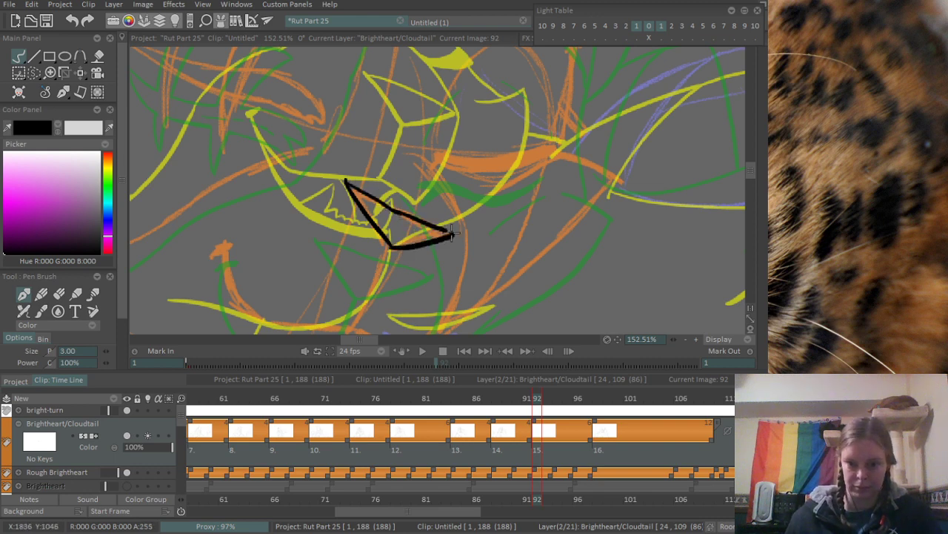
- Erase the overshooting line ends at the corners of the nose outline
key(e)
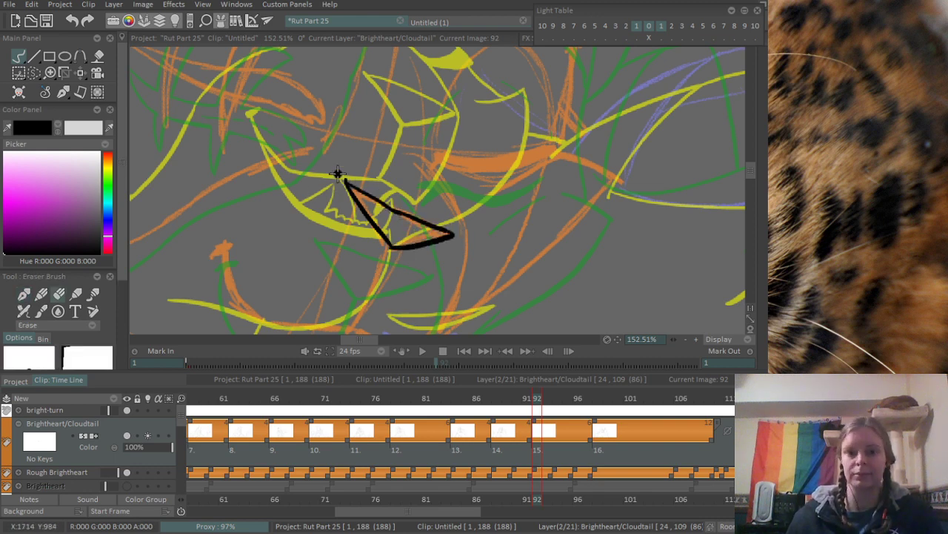
drag(425, 109, 363, 196)
drag(449, 140, 493, 166)
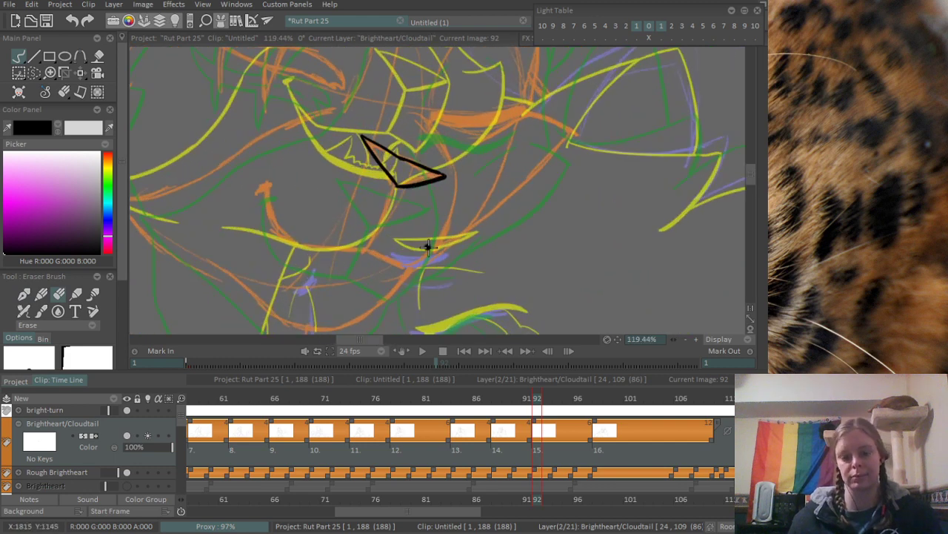
- Ink the slightly curved line running from the nose's lower corner down to the mouth, redrawing it until it follows the orange sketch
drag(335, 263, 391, 256)
key(e)
scroll(408, 224, up, 2)
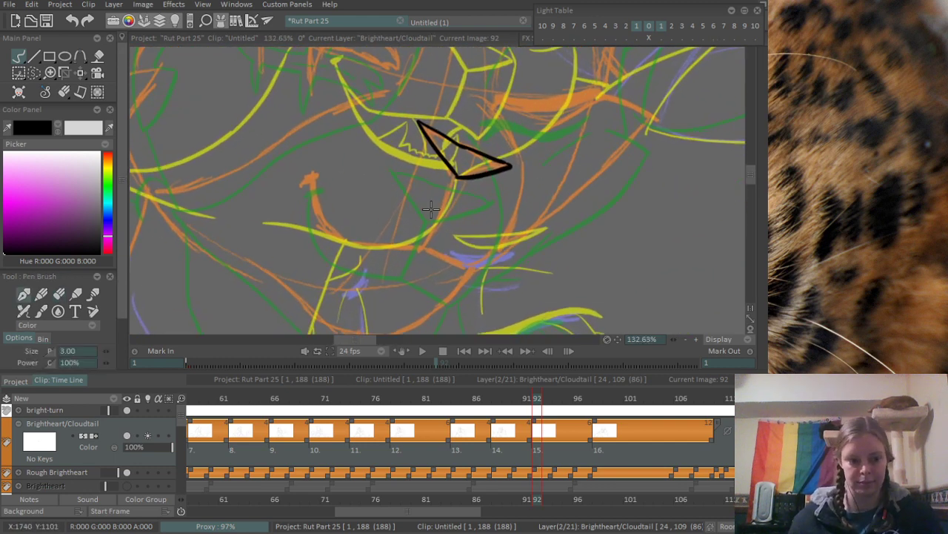
mouse_move(403, 251)
mouse_down()
mouse_move(455, 198)
mouse_move(415, 280)
mouse_up()
scroll(428, 221, up, 3)
key(ctrl+z)
key(ctrl+z)
drag(456, 197, 413, 282)
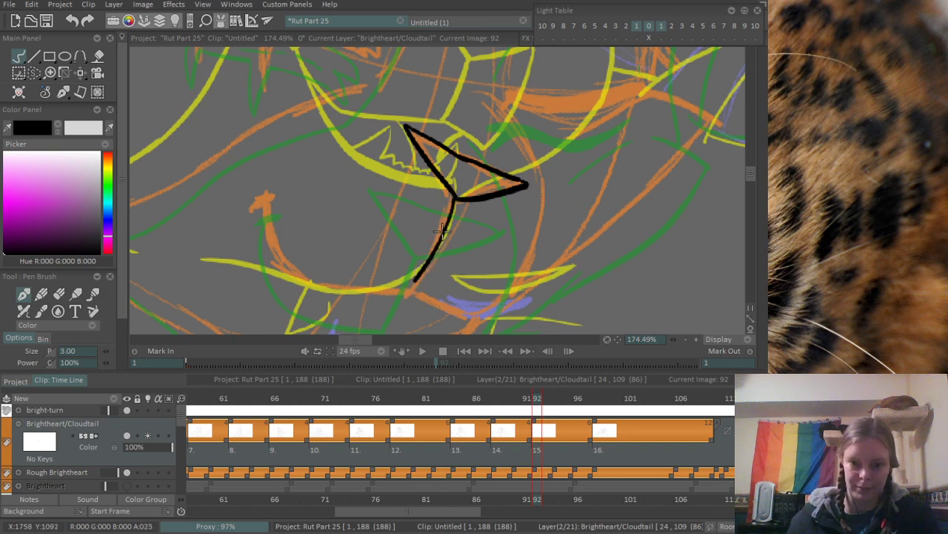
key(ctrl+z)
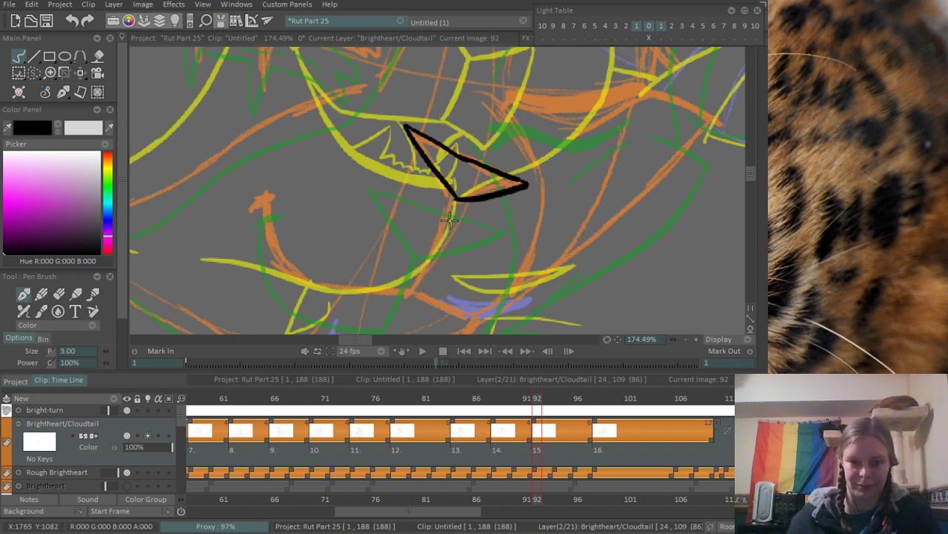
drag(455, 197, 408, 297)
key(ctrl+z)
drag(456, 194, 406, 290)
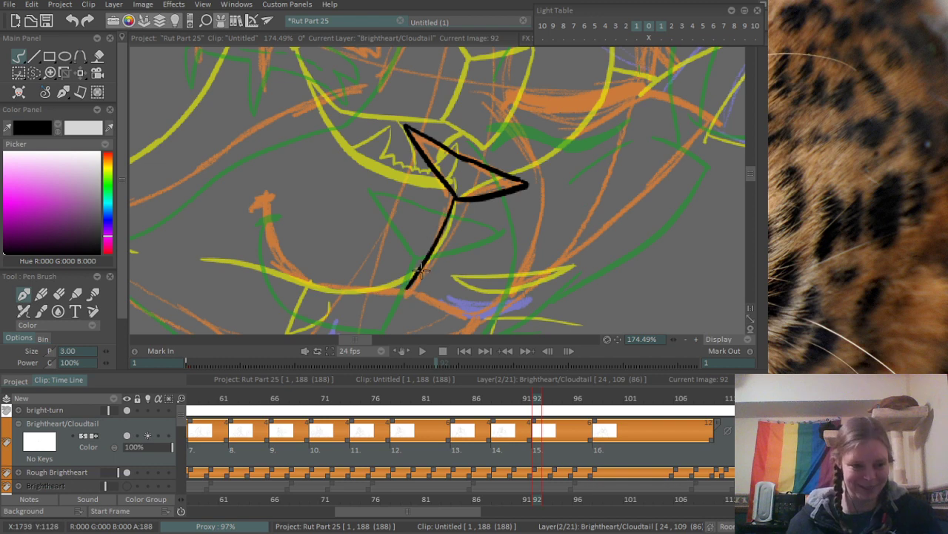
- Ink the orange-sketched cat's curved smile up to its corner, plus the short slanted line from the mouth junction to the chin
drag(460, 261, 441, 251)
mouse_move(244, 191)
mouse_down()
mouse_move(245, 208)
mouse_move(295, 275)
mouse_move(385, 278)
mouse_up()
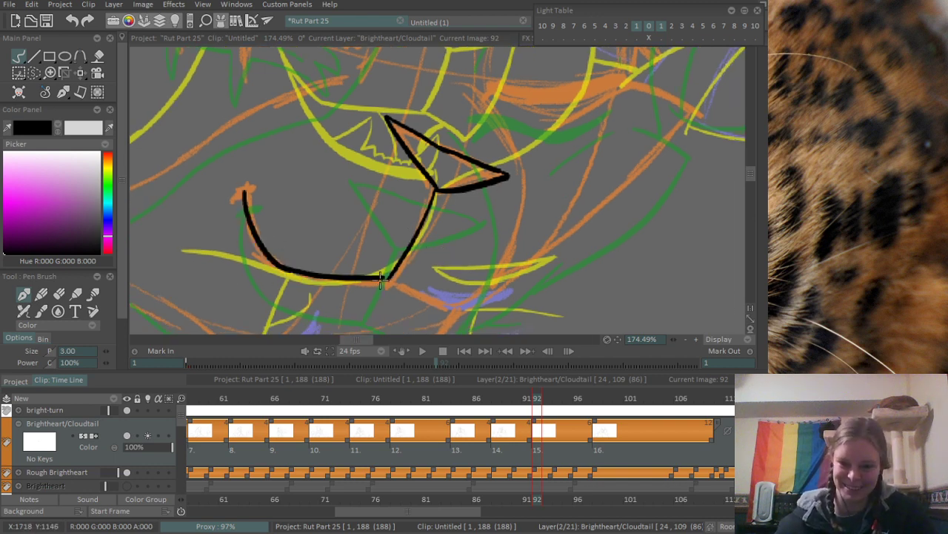
drag(444, 245, 420, 213)
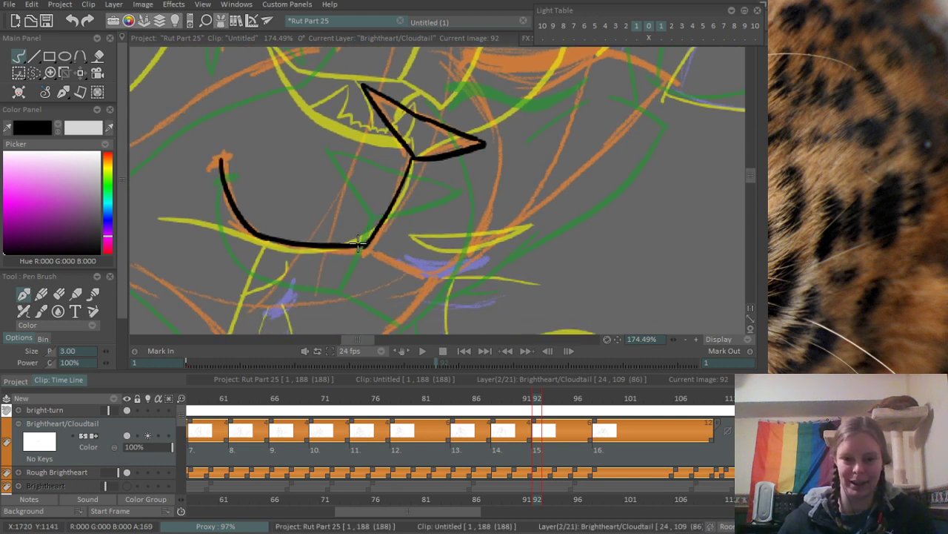
drag(368, 246, 419, 269)
key(ctrl+z)
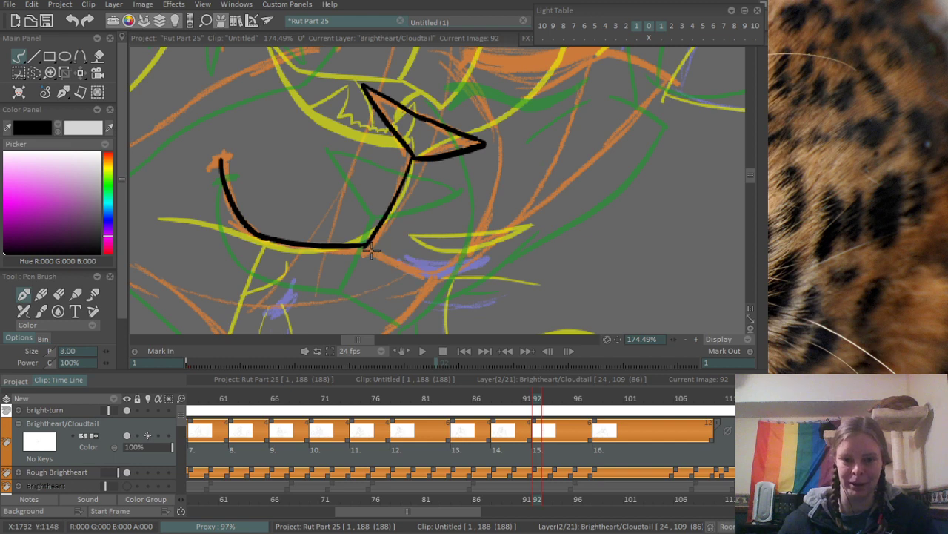
drag(367, 245, 423, 275)
drag(369, 244, 424, 276)
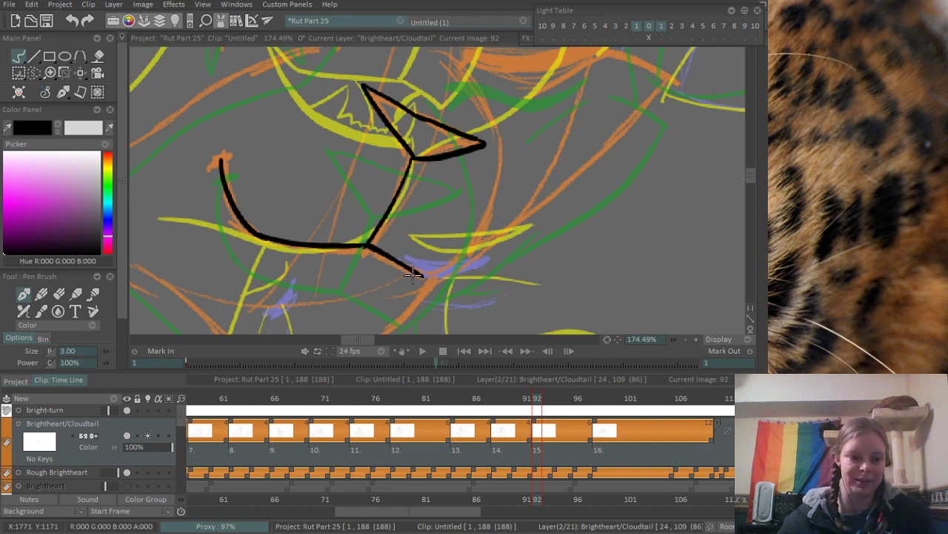
- Ink the curved far side of the muzzle rising from the chin tip past the nose, redoing unsatisfactory strokes
mouse_move(438, 223)
mouse_down()
mouse_move(459, 256)
mouse_move(455, 233)
mouse_up()
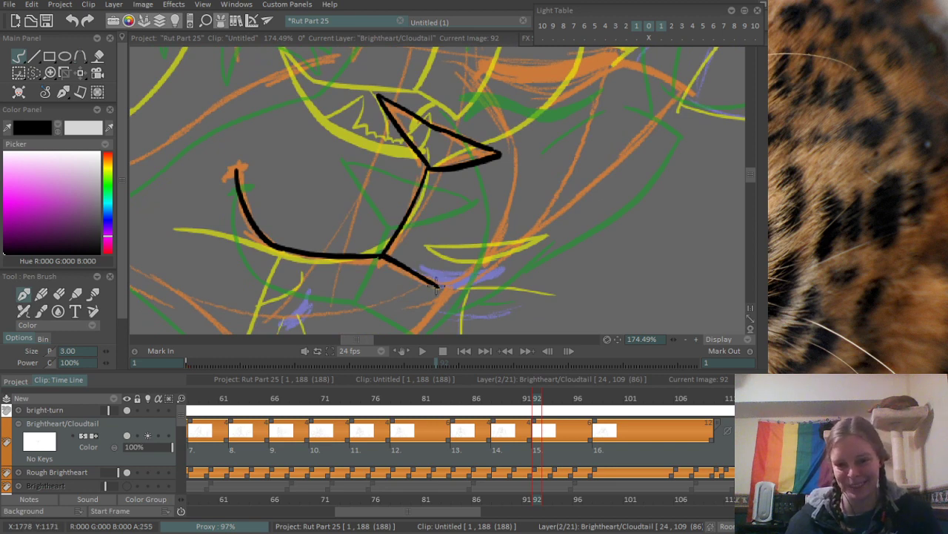
drag(436, 286, 498, 221)
key(ctrl+z)
drag(438, 285, 508, 180)
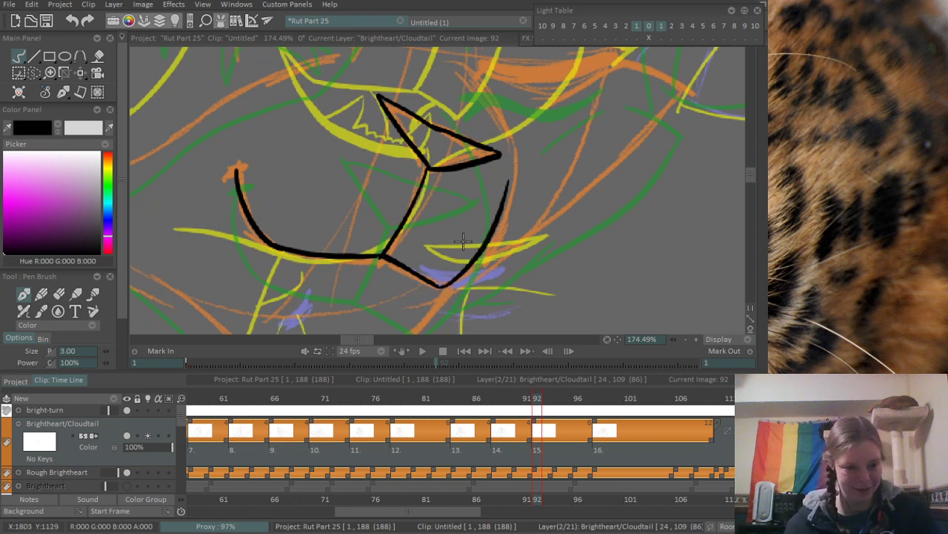
key(ctrl+z)
drag(443, 288, 510, 157)
key(ctrl+z)
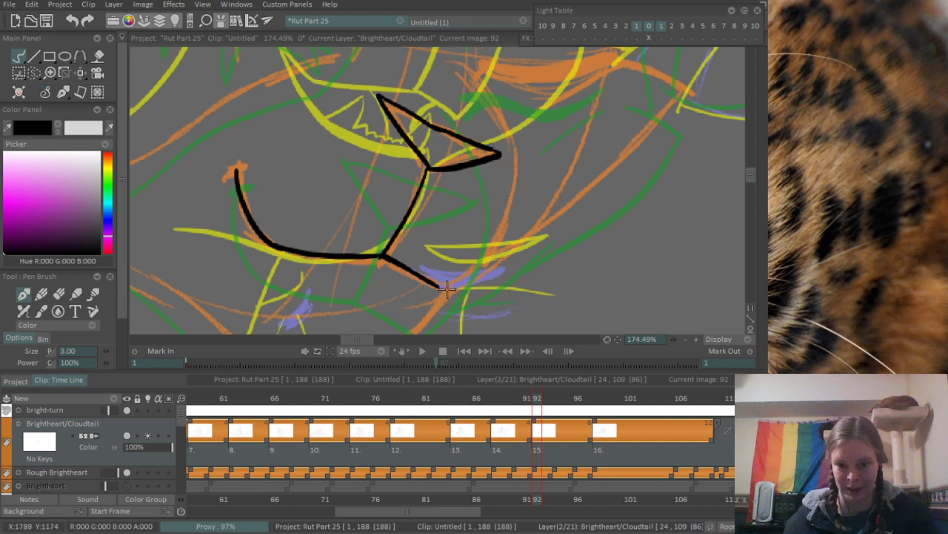
drag(440, 289, 513, 148)
key(ctrl+z)
mouse_move(443, 289)
mouse_down()
mouse_move(511, 149)
mouse_move(492, 224)
mouse_up()
- Ink the upper part of the far muzzle contour from above the nose and join it to the curve below
drag(470, 139, 520, 219)
key(ctrl+z)
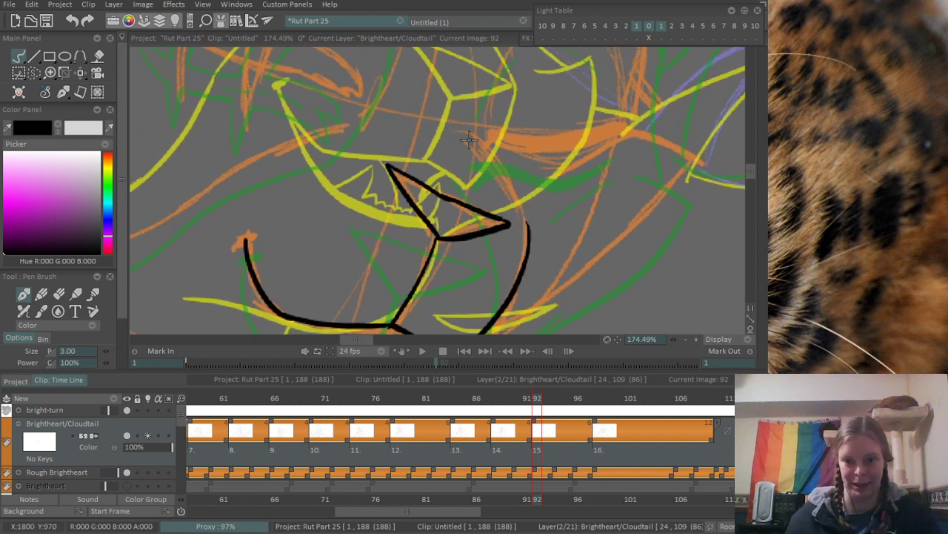
drag(468, 139, 529, 227)
key(ctrl+z)
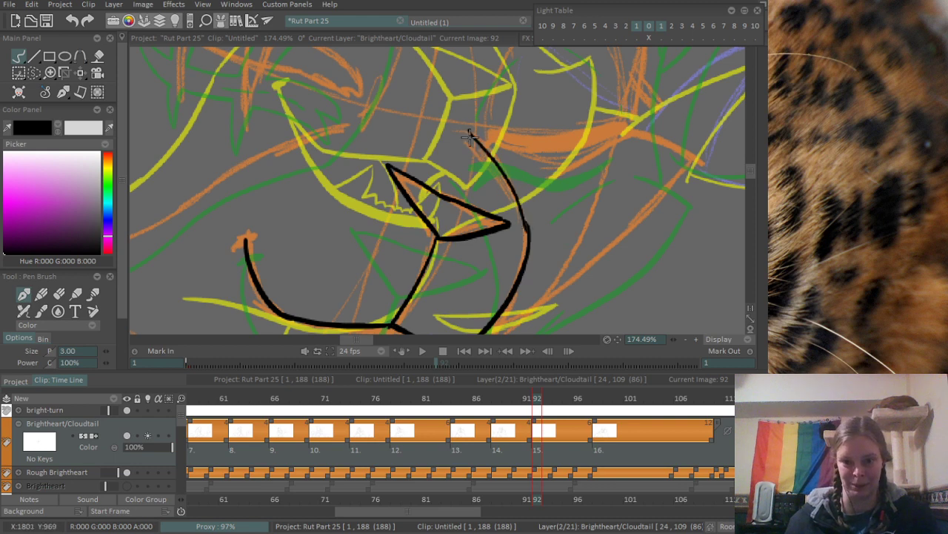
key(ctrl+z)
mouse_move(465, 130)
mouse_down()
mouse_move(514, 212)
mouse_move(526, 271)
mouse_move(516, 231)
mouse_up()
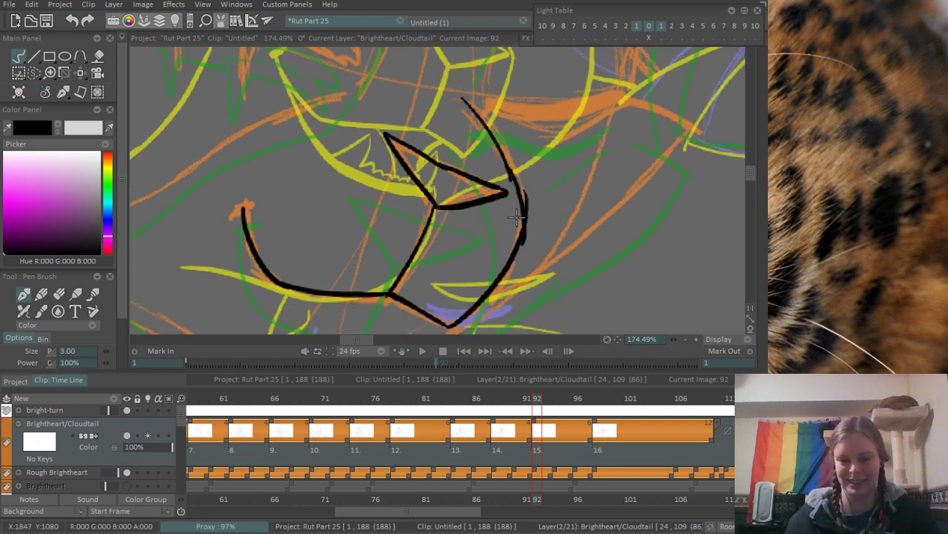
scroll(516, 223, up, 2)
key(ctrl+z)
key(ctrl+z)
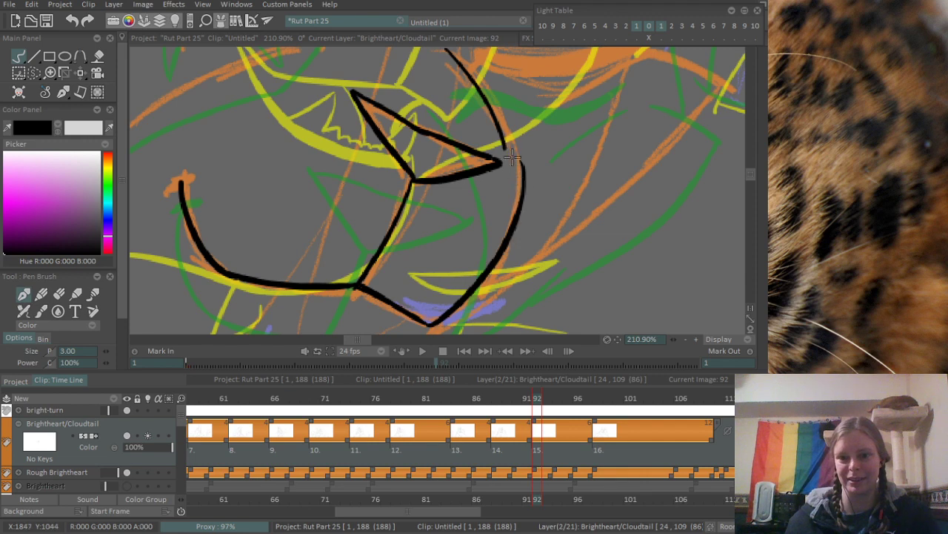
mouse_move(503, 136)
mouse_down()
mouse_move(512, 225)
mouse_move(516, 183)
mouse_move(512, 226)
mouse_move(531, 211)
mouse_up()
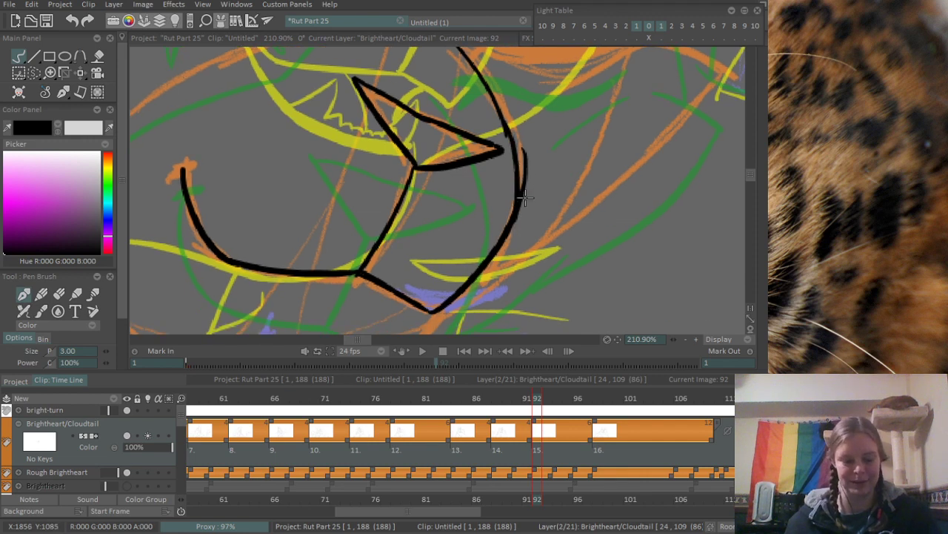
- Erase the doubled line where the two far muzzle strokes overlap beside the nose
key(e)
drag(520, 126, 519, 252)
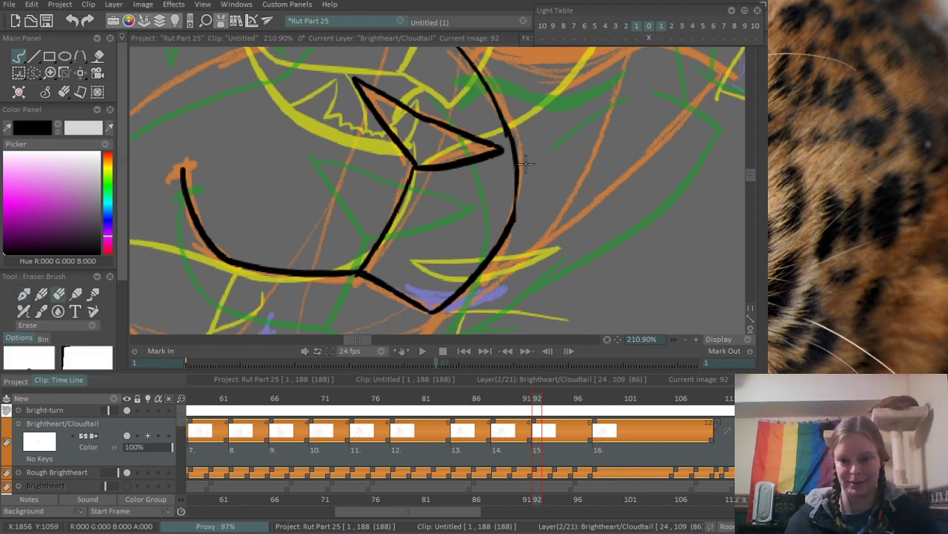
drag(525, 206, 524, 210)
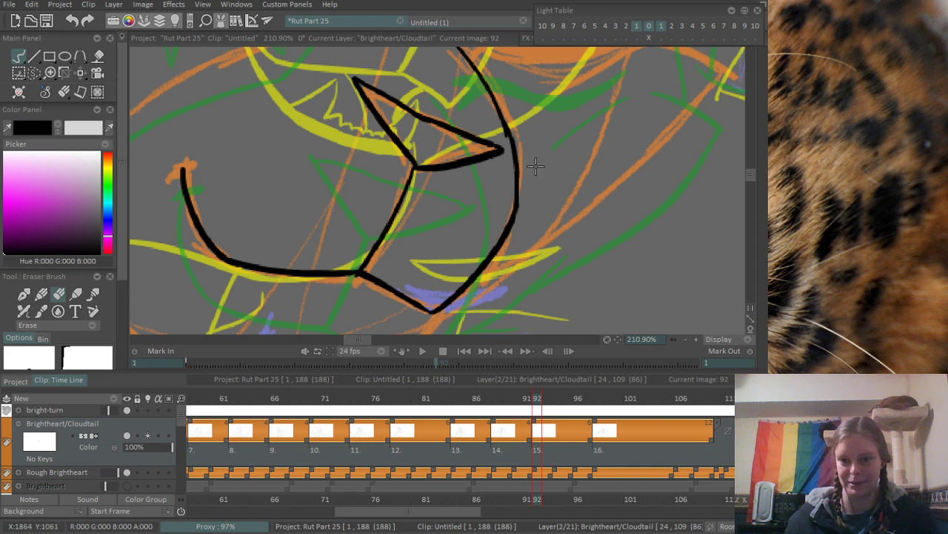
- Ink a short slanted tick across the upper end of the smile to mark the mouth corner
key(b)
scroll(401, 157, down, 5)
scroll(340, 159, up, 2)
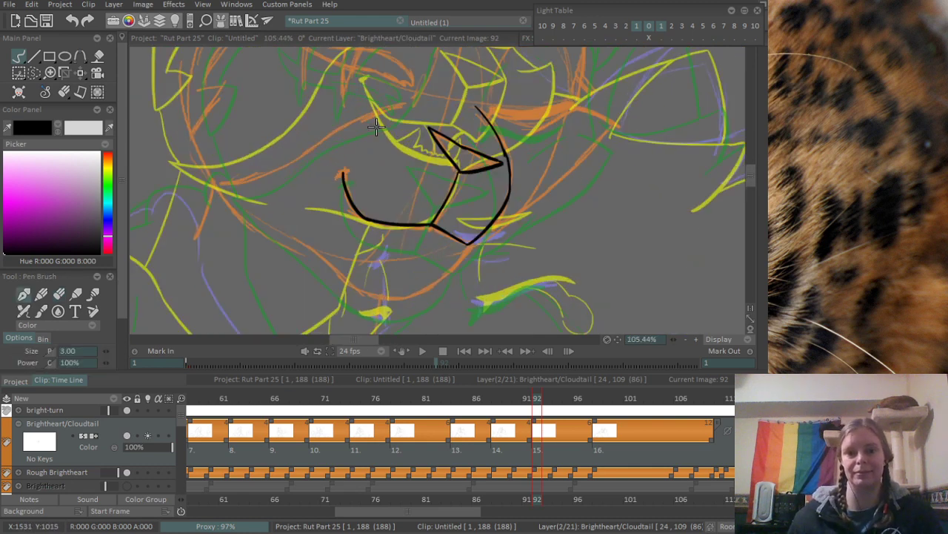
scroll(376, 126, up, 3)
mouse_move(376, 223)
mouse_down()
mouse_move(403, 213)
mouse_move(394, 213)
mouse_up()
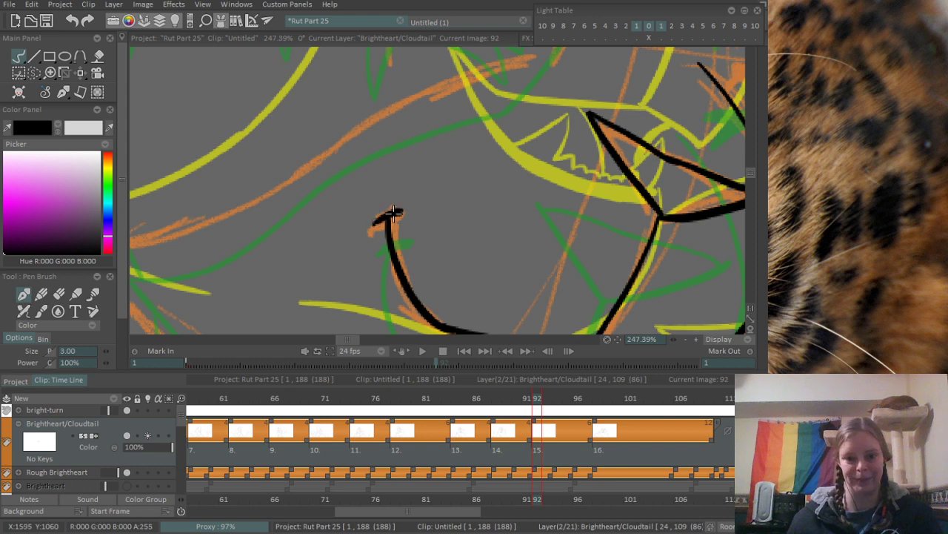
scroll(412, 206, down, 5)
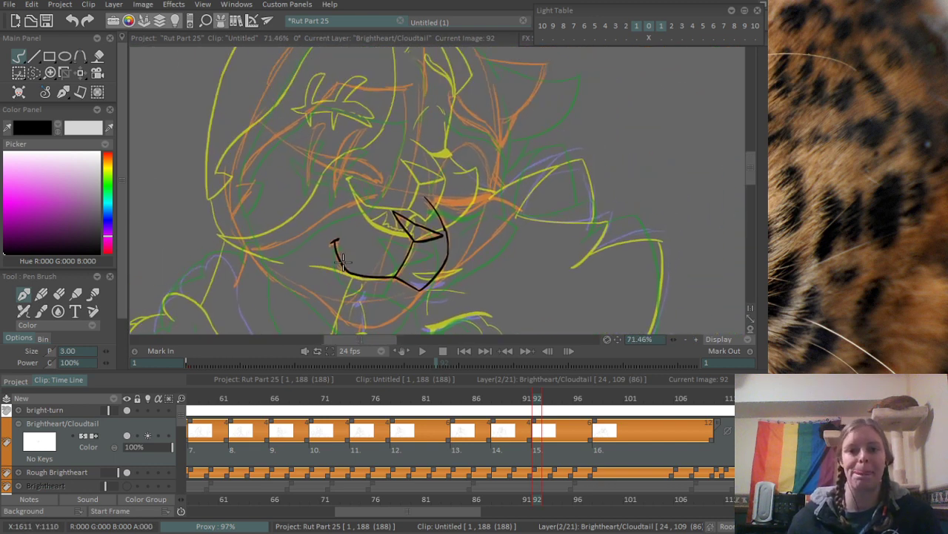
- Ink the lower edge of the long slanted scar-like shape above the mouth, with a small notch at its thick end
scroll(350, 140, up, 4)
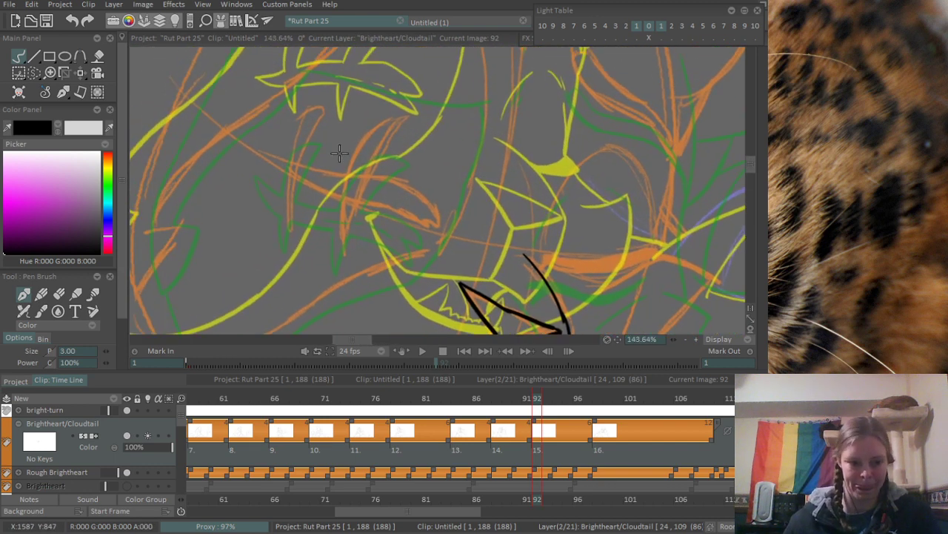
scroll(351, 150, up, 1)
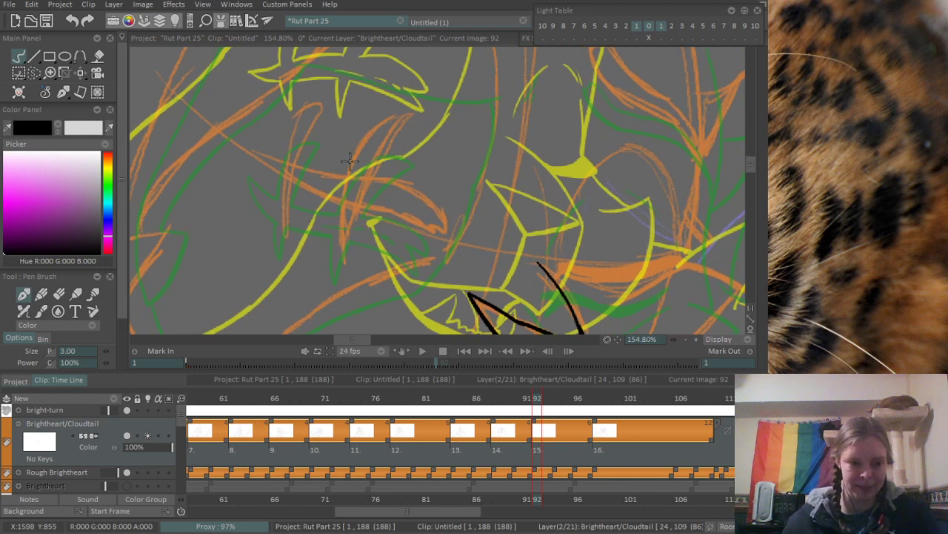
drag(256, 152, 387, 217)
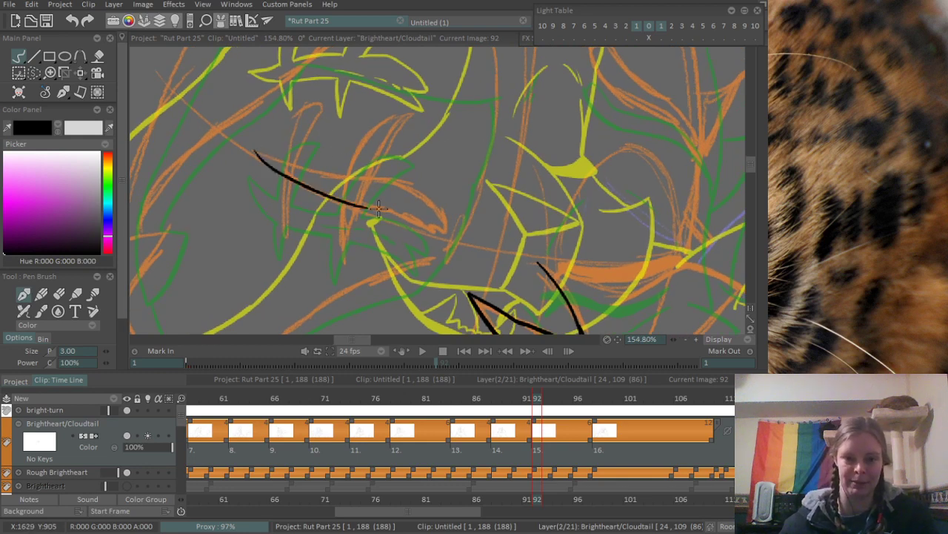
key(ctrl+z)
drag(255, 152, 431, 244)
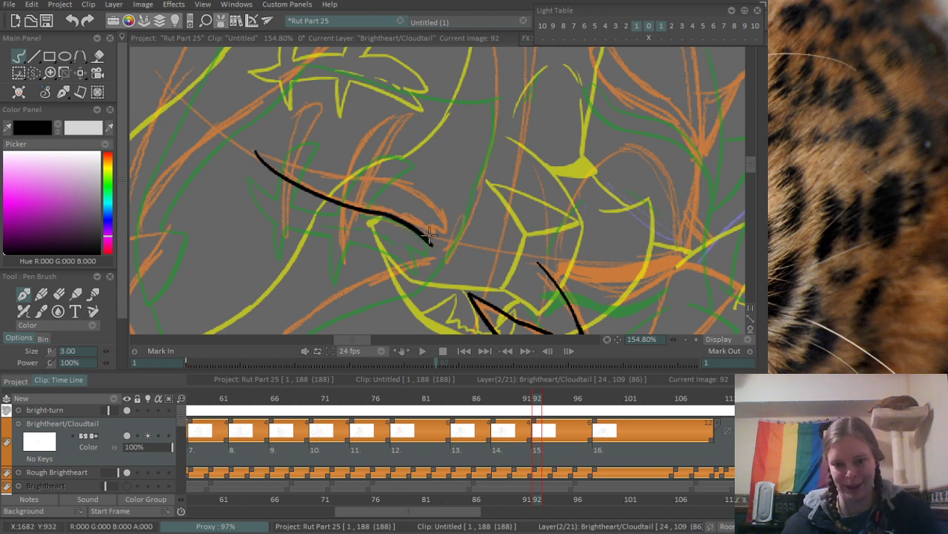
mouse_move(418, 212)
mouse_down()
mouse_move(432, 244)
mouse_move(443, 212)
mouse_up()
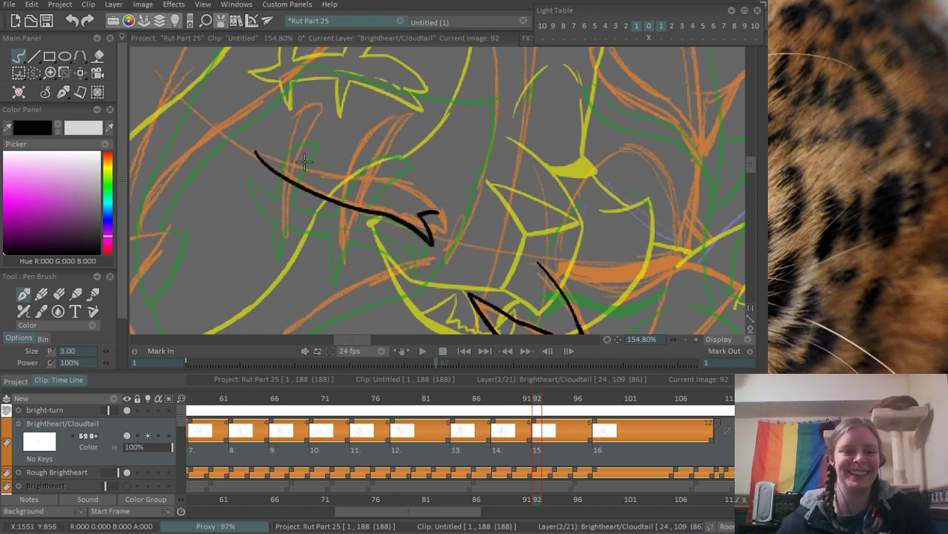
- Ink the upper edge of the slanted scar-like shape from its pointed tip to the notch, redoing unsatisfactory strokes
drag(260, 153, 373, 195)
key(ctrl+z)
mouse_move(258, 152)
mouse_down()
mouse_move(359, 176)
mouse_move(431, 212)
mouse_up()
key(ctrl+z)
mouse_move(357, 176)
mouse_down()
mouse_move(420, 198)
mouse_move(440, 217)
mouse_up()
key(ctrl+z)
key(ctrl+z)
drag(350, 177, 426, 204)
- Ink the curved prong crossing the thick half of the scar-like shape, with a spike below and a wide blade above
key(ctrl+z)
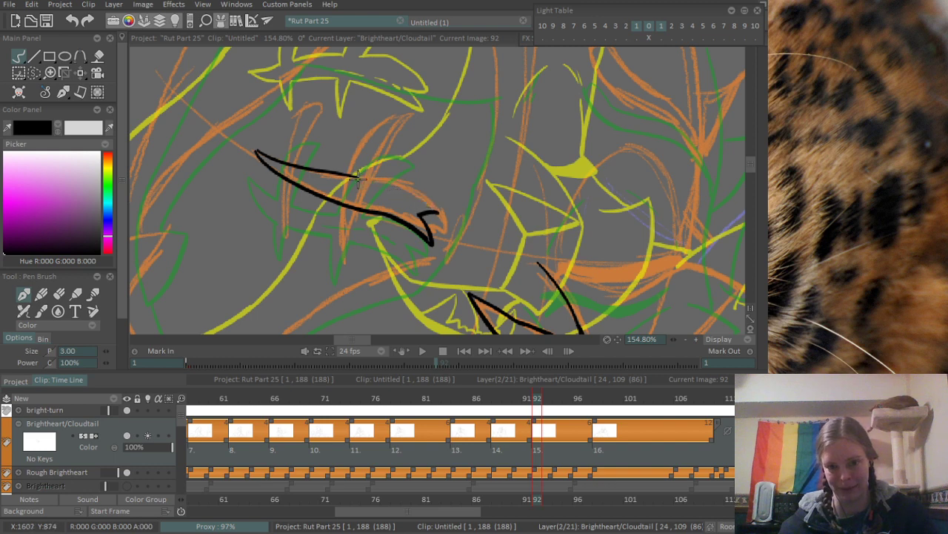
drag(356, 177, 432, 213)
scroll(320, 188, up, 2)
drag(374, 194, 356, 242)
key(ctrl+z)
key(ctrl+z)
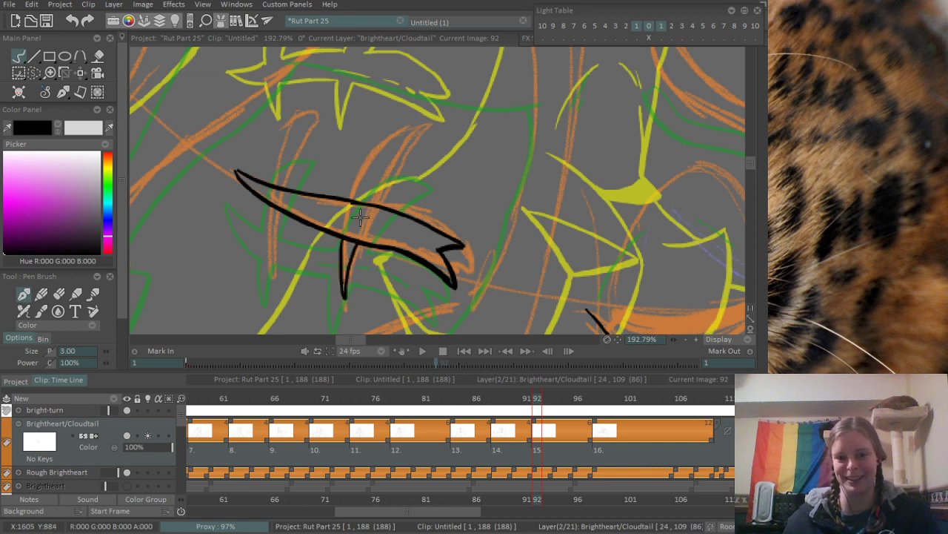
mouse_move(350, 198)
mouse_down()
mouse_move(418, 128)
mouse_move(418, 149)
mouse_move(435, 126)
mouse_move(430, 143)
mouse_move(428, 134)
mouse_move(411, 150)
mouse_move(439, 131)
mouse_move(408, 132)
mouse_move(432, 137)
mouse_move(441, 121)
mouse_move(401, 128)
mouse_move(439, 138)
mouse_up()
key(ctrl+z)
key(ctrl+z)
key(ctrl+z)
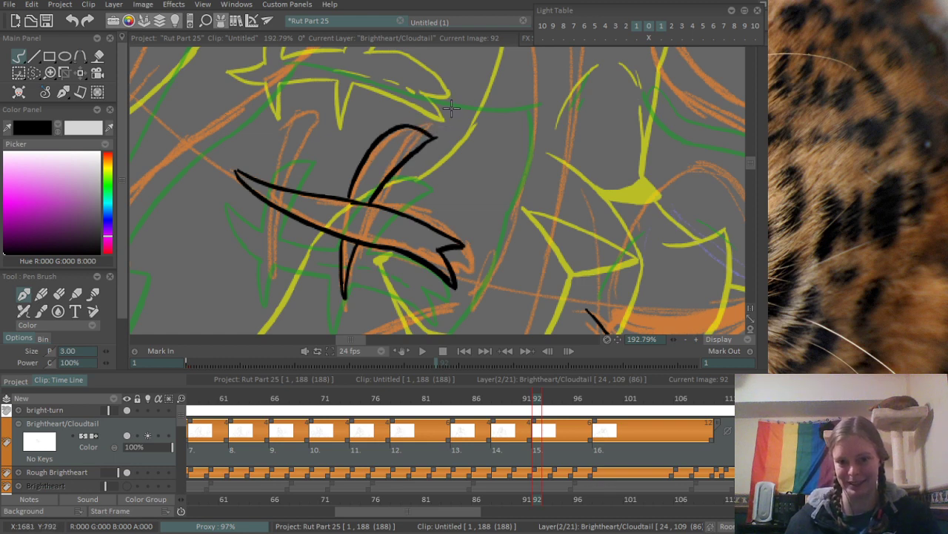
- Erase the lines of the slanted shape that run across the openings of the inked prong
scroll(401, 170, up, 2)
key(e)
mouse_move(351, 213)
mouse_down()
mouse_move(338, 212)
mouse_move(352, 206)
mouse_move(338, 224)
mouse_up()
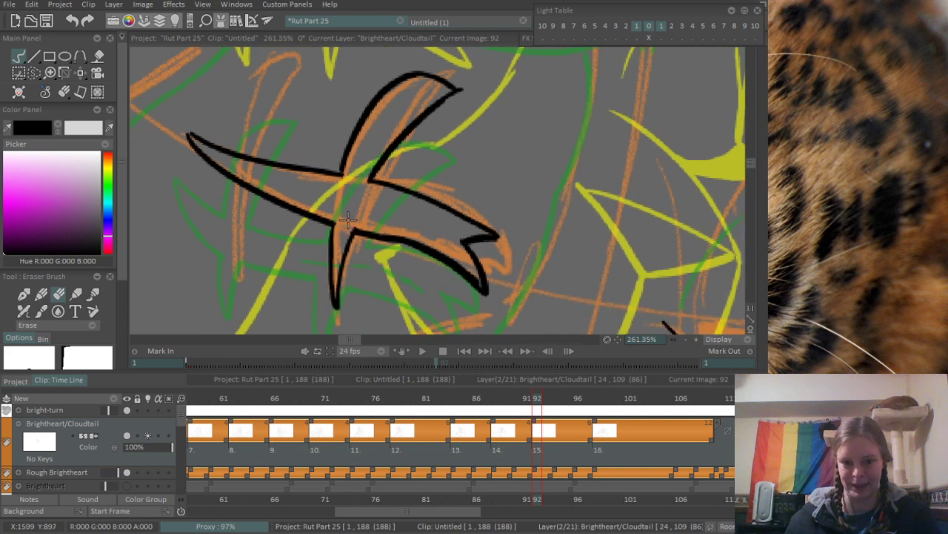
- Ink short broken dashes along the inside of the slanted scar-like shape
key(b)
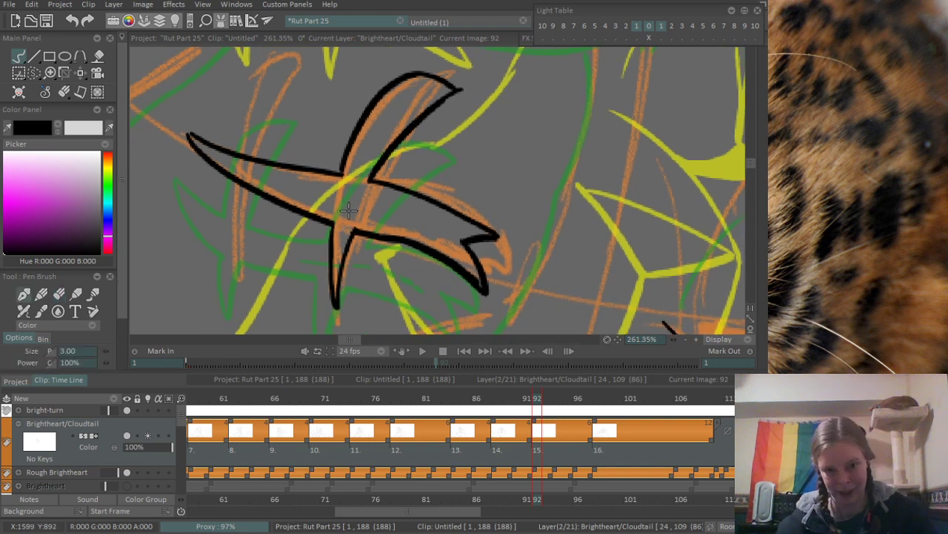
drag(321, 195, 342, 200)
drag(376, 212, 440, 236)
- Ink the upper blade of the second crossing prong near the shape's pointed tip, redrawing its outer edge several times
drag(360, 151, 440, 196)
drag(344, 209, 401, 115)
drag(324, 196, 391, 111)
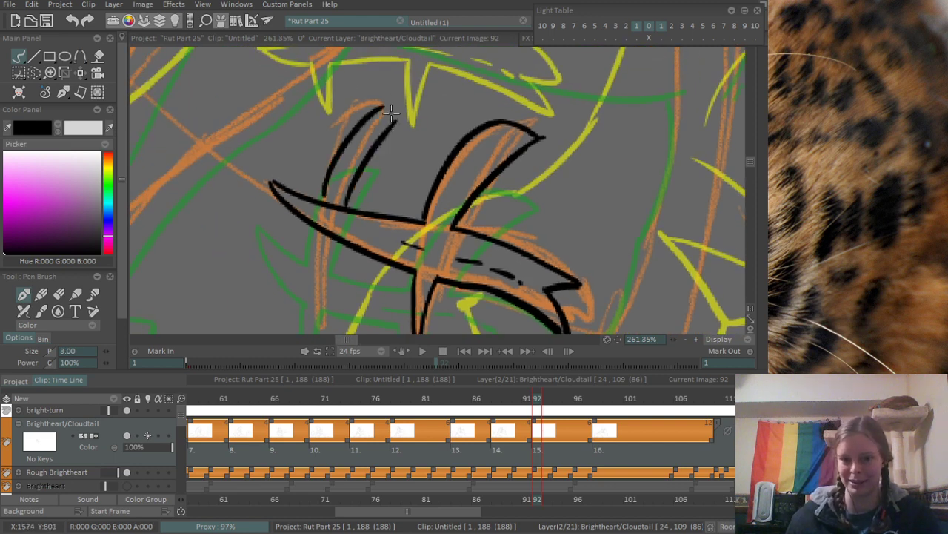
drag(323, 198, 369, 111)
key(ctrl+z)
key(ctrl+z)
mouse_move(323, 202)
mouse_down()
mouse_move(378, 113)
mouse_move(351, 126)
mouse_up()
key(ctrl+z)
drag(320, 202, 361, 111)
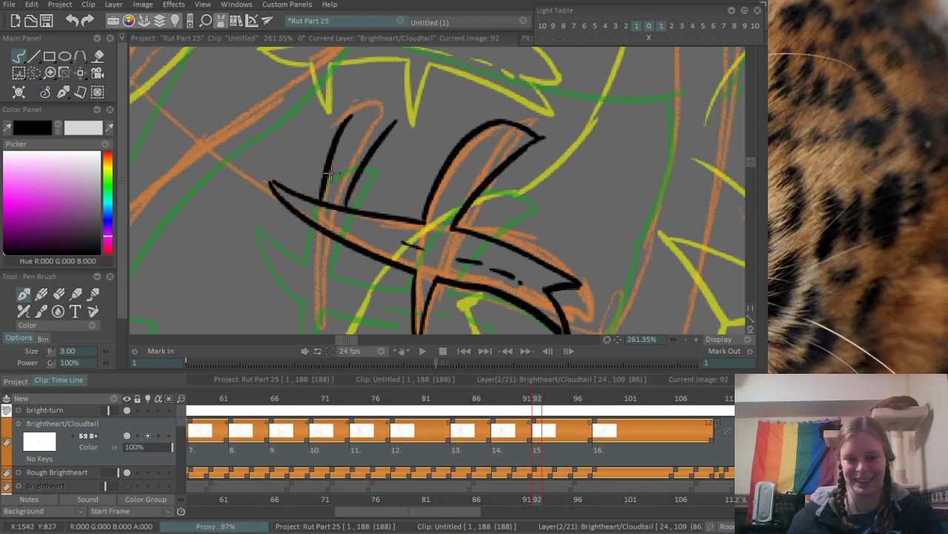
key(ctrl+z)
mouse_move(321, 200)
mouse_down()
mouse_move(336, 151)
mouse_move(363, 114)
mouse_up()
key(ctrl+z)
mouse_move(323, 201)
mouse_down()
mouse_move(360, 119)
mouse_move(400, 113)
mouse_move(382, 135)
mouse_up()
- Ink the narrow downward spike of the second prong below the slanted shape, redoing its inner edge
mouse_move(325, 256)
mouse_down()
mouse_move(347, 204)
mouse_move(342, 248)
mouse_up()
drag(355, 185, 344, 247)
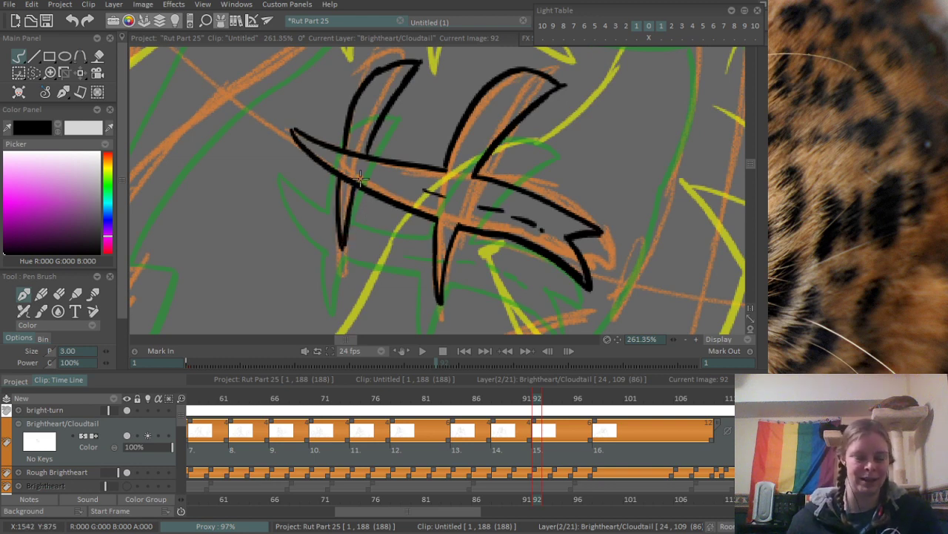
key(ctrl+z)
drag(357, 183, 343, 248)
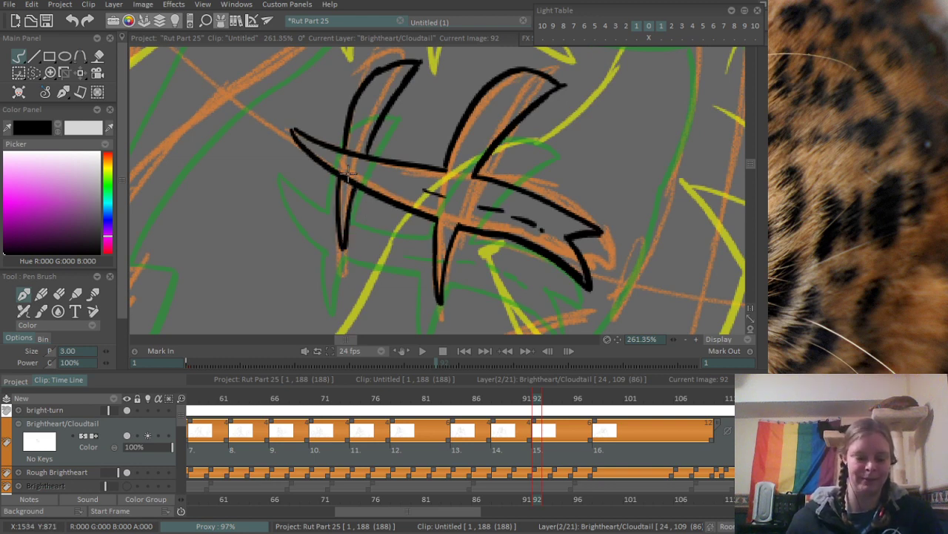
- Erase the slanted scar-like shape's edges where they cross the openings of the first prong
key(e)
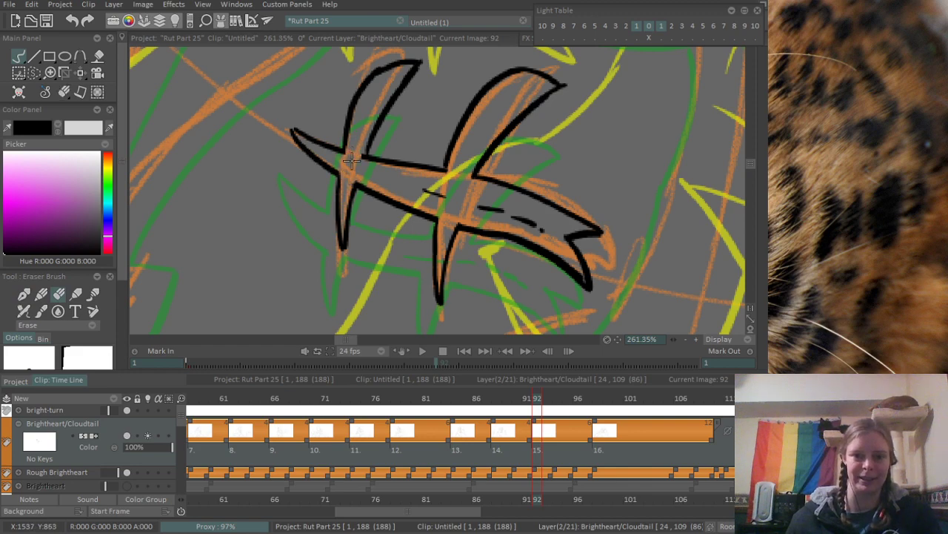
drag(352, 160, 355, 161)
scroll(443, 74, down, 6)
- Ink the nearly straight upper edge of the face patch above the scar-like shape, following the orange sketch
drag(491, 95, 407, 159)
scroll(407, 161, up, 3)
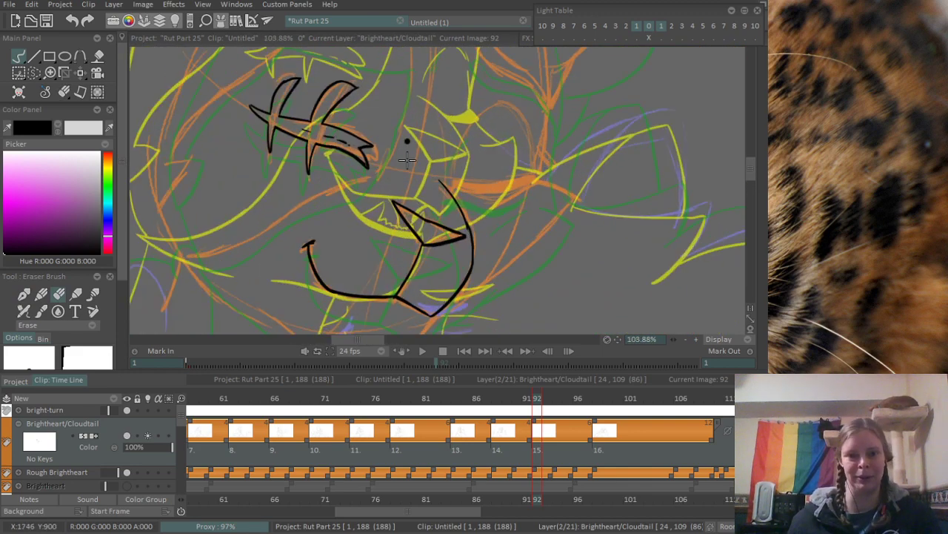
drag(406, 126, 394, 221)
drag(369, 152, 380, 182)
key(b)
mouse_move(308, 149)
mouse_down()
mouse_move(322, 166)
mouse_move(297, 146)
mouse_move(457, 152)
mouse_up()
scroll(317, 148, up, 1)
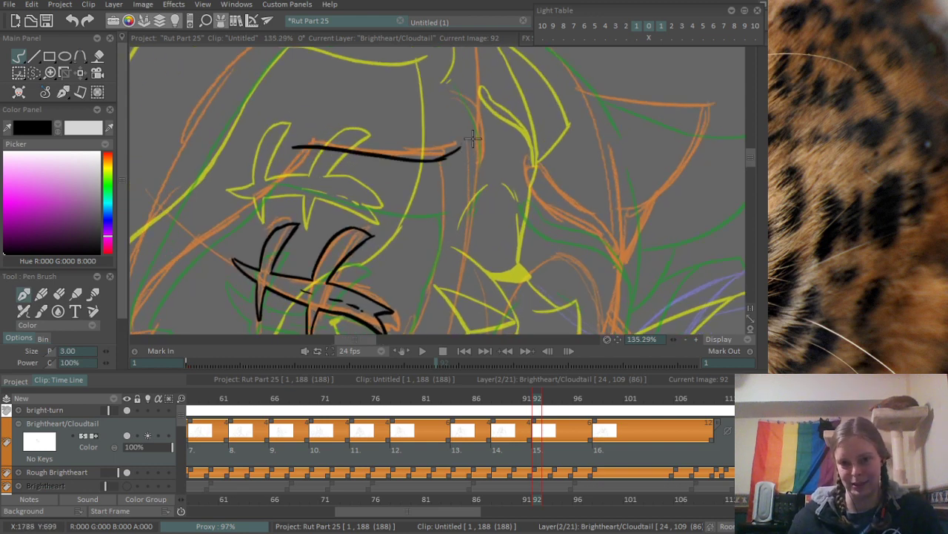
- Ink the muzzle-side edge of the face patch from its upper corner down past the scar's forked end, redoing the lower stretch
mouse_move(476, 108)
mouse_down()
mouse_move(470, 175)
mouse_move(486, 138)
mouse_move(457, 185)
mouse_move(474, 131)
mouse_move(417, 274)
mouse_up()
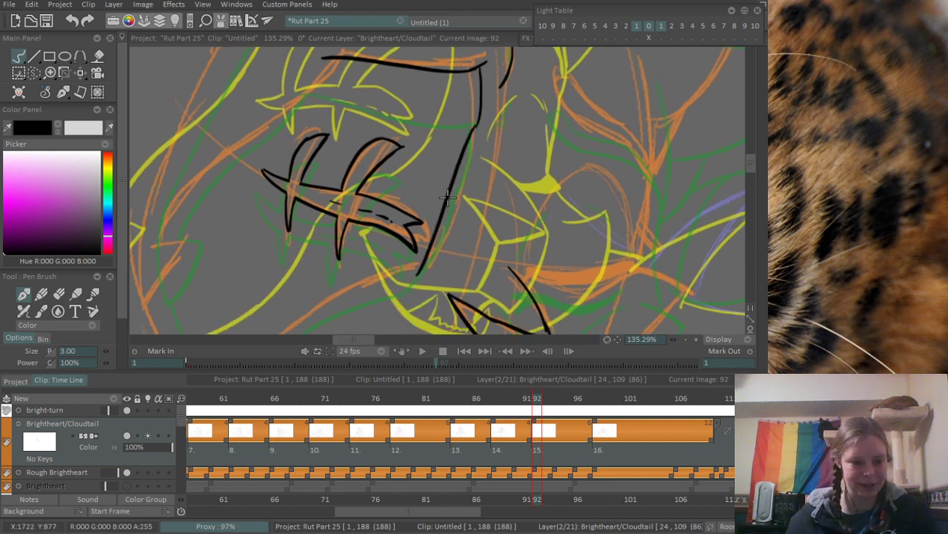
key(ctrl+z)
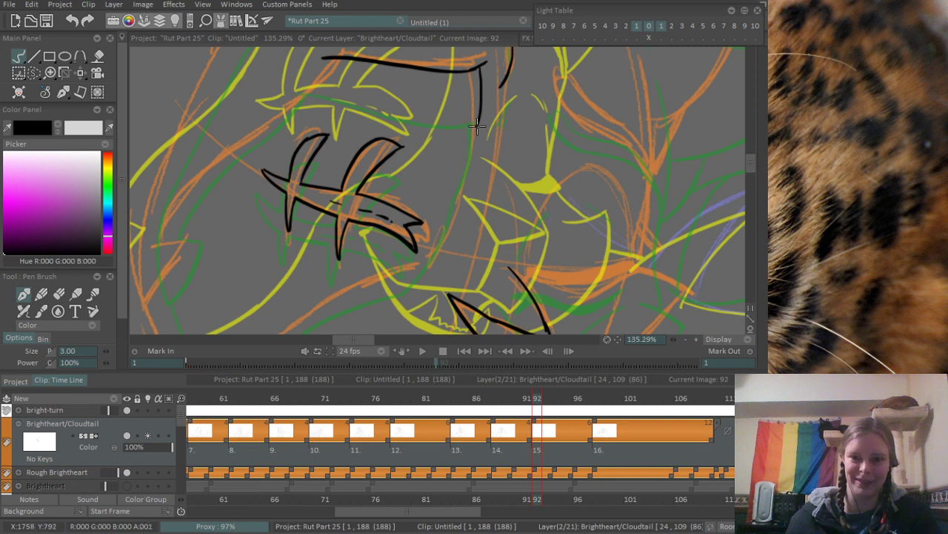
drag(477, 126, 425, 235)
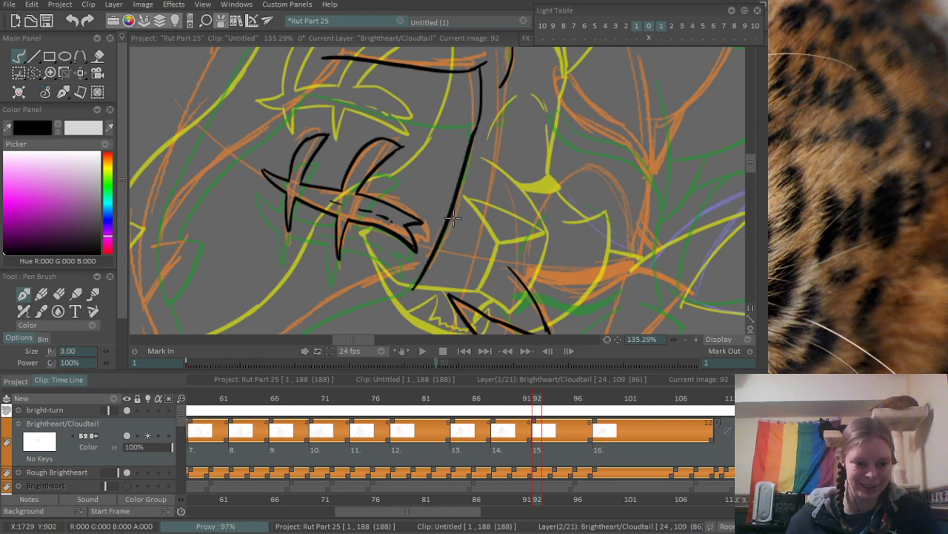
key(ctrl+z)
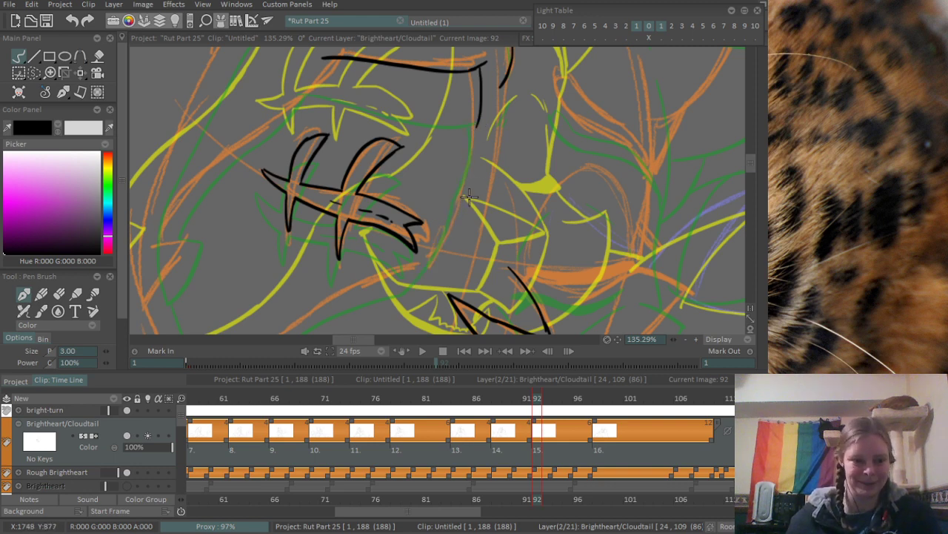
drag(469, 197, 475, 170)
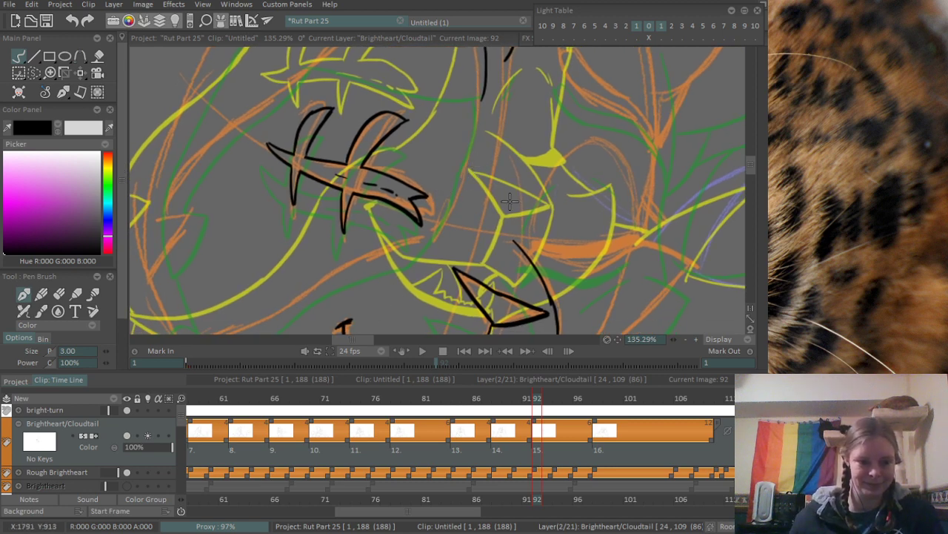
drag(510, 219, 545, 214)
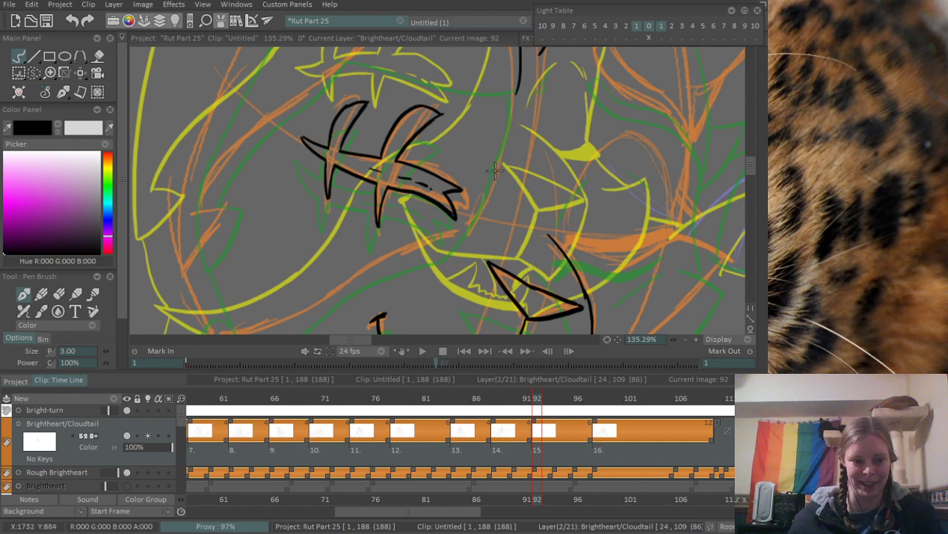
mouse_move(508, 112)
mouse_down()
mouse_move(506, 145)
mouse_move(458, 259)
mouse_up()
key(ctrl+z)
mouse_move(508, 135)
mouse_down()
mouse_move(483, 236)
mouse_move(523, 165)
mouse_up()
drag(361, 198, 358, 174)
- Ink the curved lower edge of the face patch and join it cleanly to the muzzle-side edge below the scar's forked end
drag(271, 260, 482, 162)
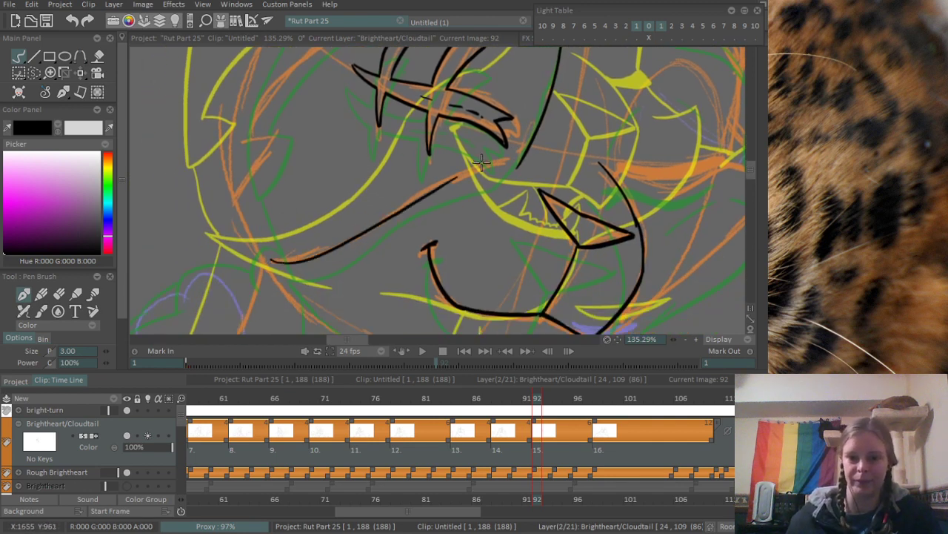
drag(445, 188, 520, 154)
key(ctrl+z)
mouse_move(450, 182)
mouse_down()
mouse_move(592, 145)
mouse_move(531, 182)
mouse_up()
key(e)
mouse_move(455, 222)
mouse_down()
mouse_move(490, 194)
mouse_move(489, 179)
mouse_move(449, 214)
mouse_move(491, 192)
mouse_move(473, 209)
mouse_move(438, 175)
mouse_move(436, 201)
mouse_move(454, 195)
mouse_move(478, 167)
mouse_up()
key(b)
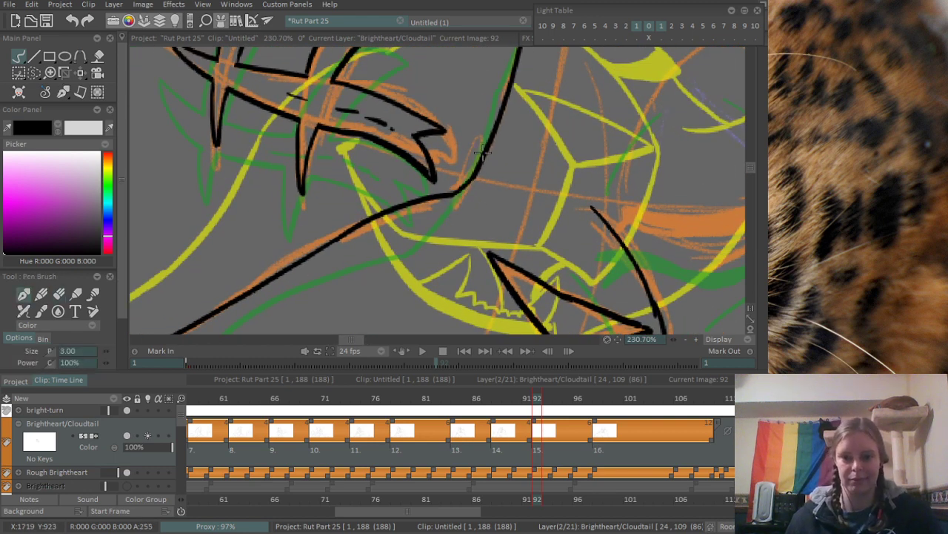
drag(511, 123, 357, 269)
mouse_move(479, 149)
mouse_down()
mouse_move(456, 221)
mouse_move(397, 209)
mouse_move(363, 184)
mouse_move(410, 192)
mouse_up()
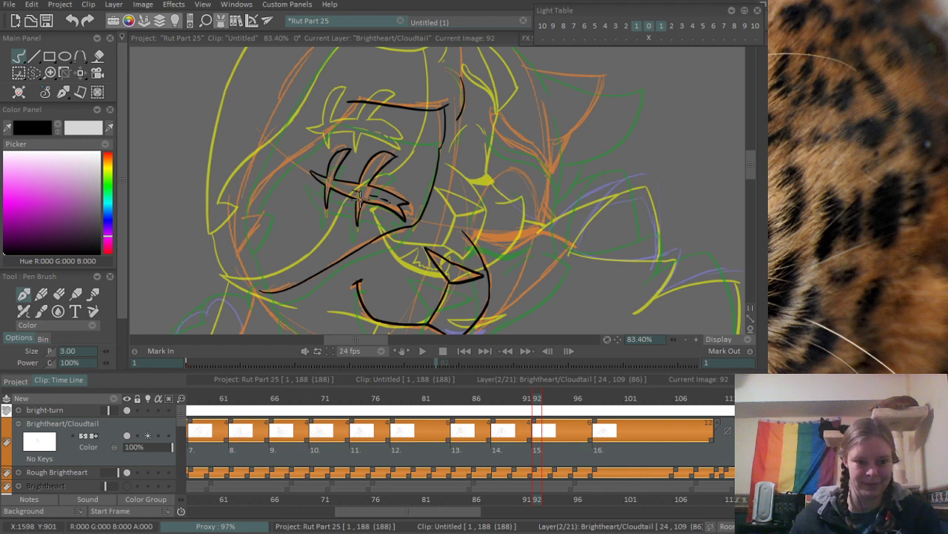
- Ink the outer edge of the face patch from the cheek tuft up to the upper edge, redoing the upper stretch several times
scroll(369, 125, up, 5)
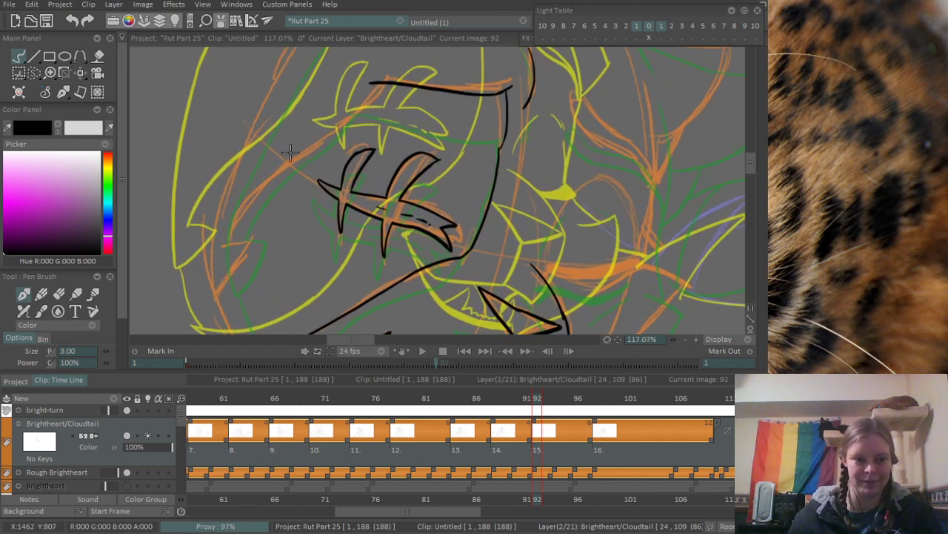
drag(286, 274, 392, 159)
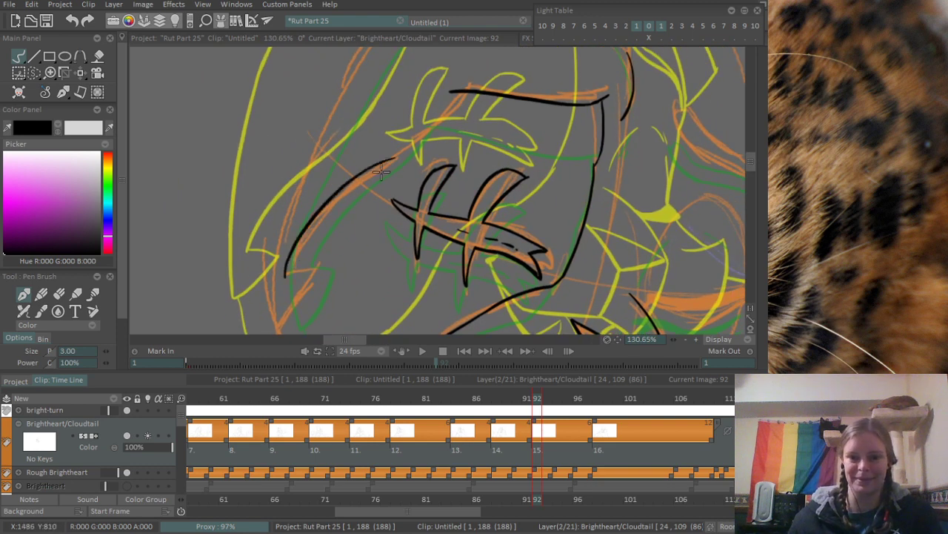
key(ctrl+z)
mouse_move(282, 278)
mouse_down()
mouse_move(350, 189)
mouse_move(393, 164)
mouse_move(337, 213)
mouse_move(377, 164)
mouse_up()
key(ctrl+z)
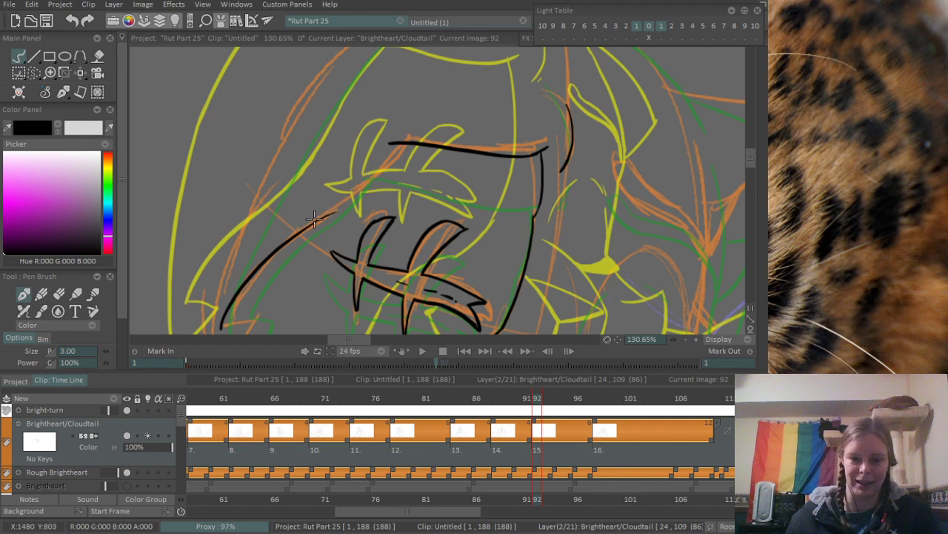
drag(302, 232, 389, 158)
key(ctrl+z)
drag(306, 229, 402, 149)
key(ctrl+z)
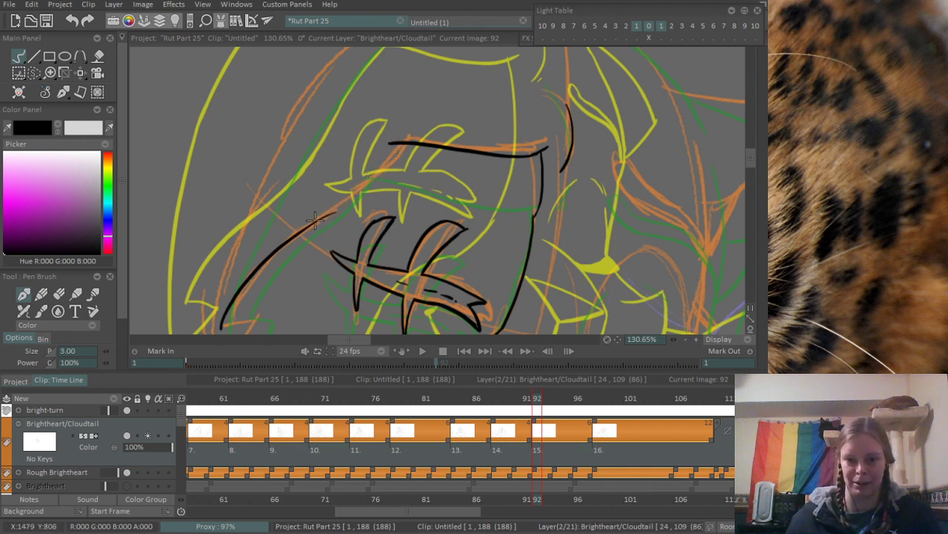
drag(309, 223, 398, 141)
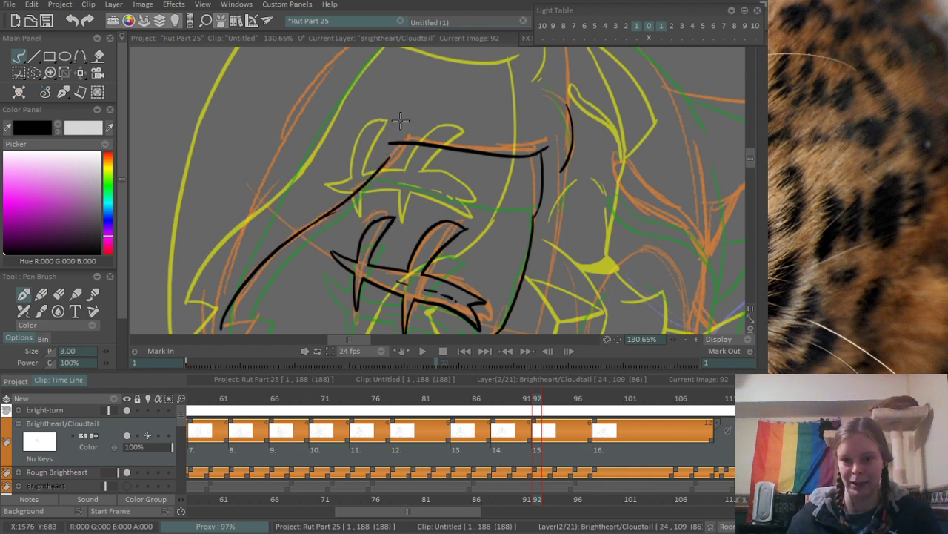
- Erase the stray stroke end where the two parts of the patch's outer edge overlap
scroll(378, 161, up, 1)
scroll(331, 257, up, 1)
scroll(331, 256, up, 1)
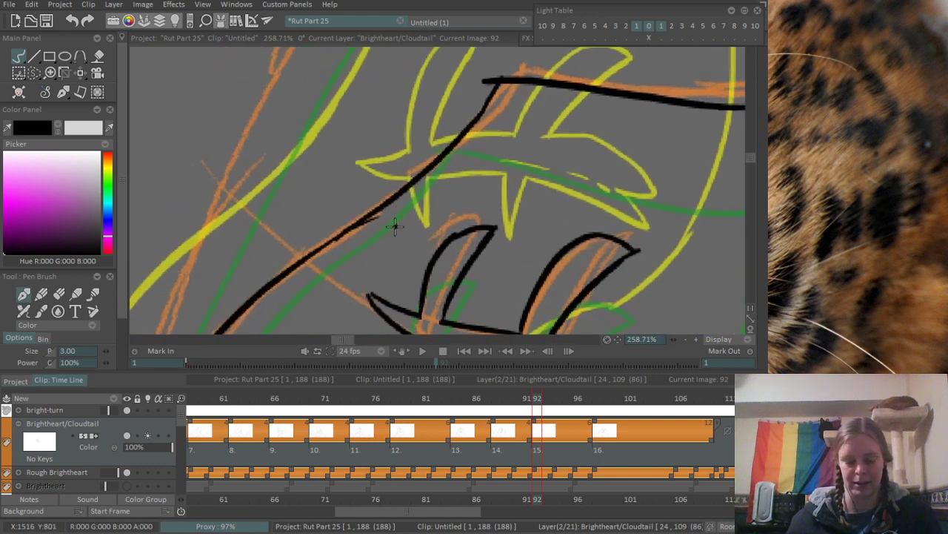
key(e)
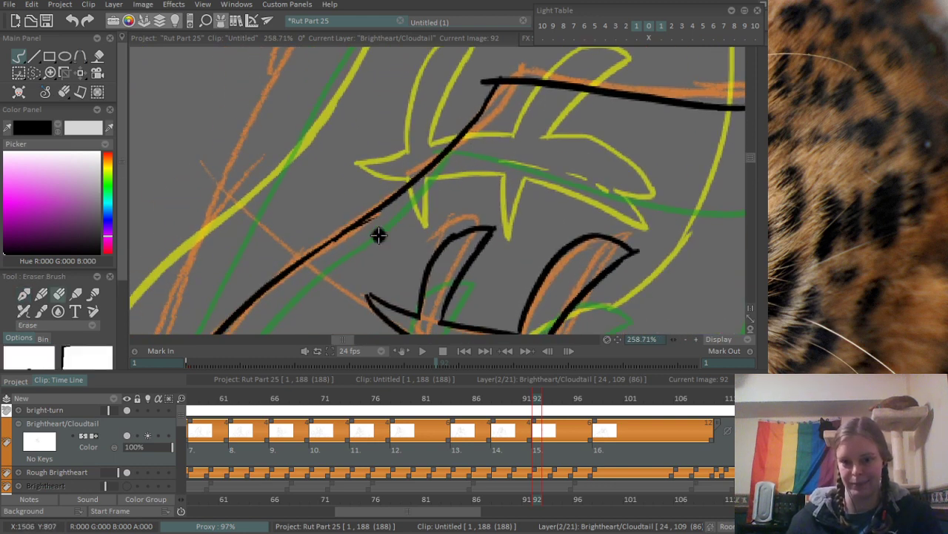
scroll(337, 122, down, 3)
scroll(328, 159, up, 3)
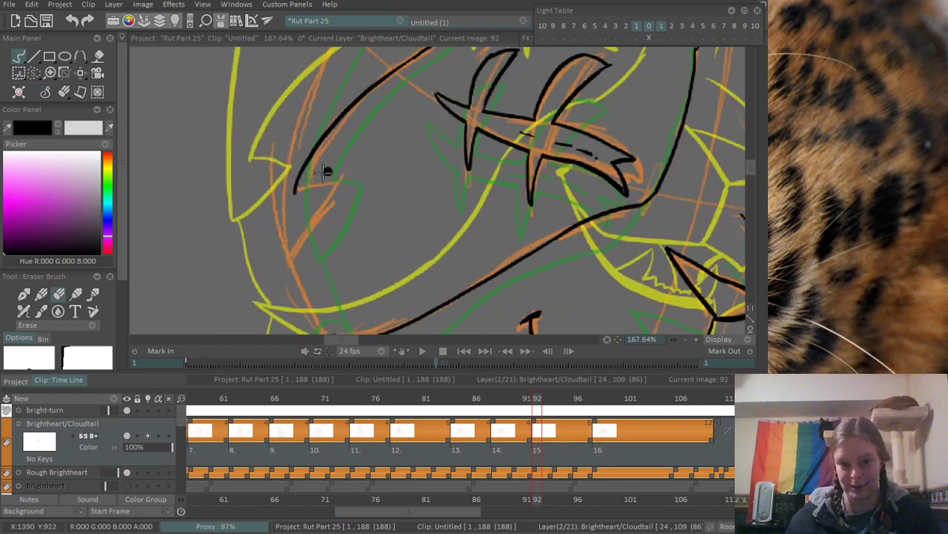
- Ink the zigzag cheek tuft below the patch's outer edge and its line down to the patch's lower corner
key(b)
mouse_move(290, 196)
mouse_down()
mouse_move(342, 170)
mouse_move(377, 111)
mouse_move(313, 224)
mouse_up()
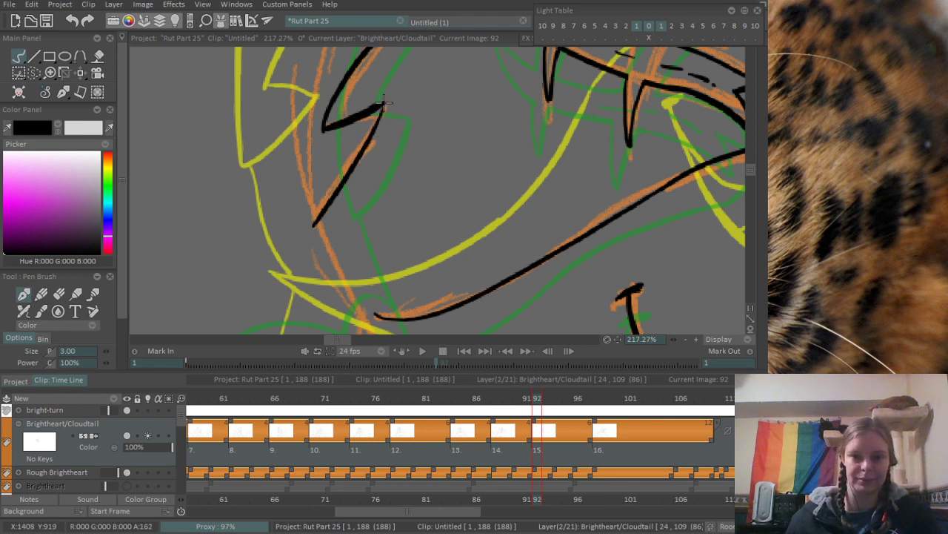
drag(387, 231, 347, 188)
drag(279, 174, 324, 261)
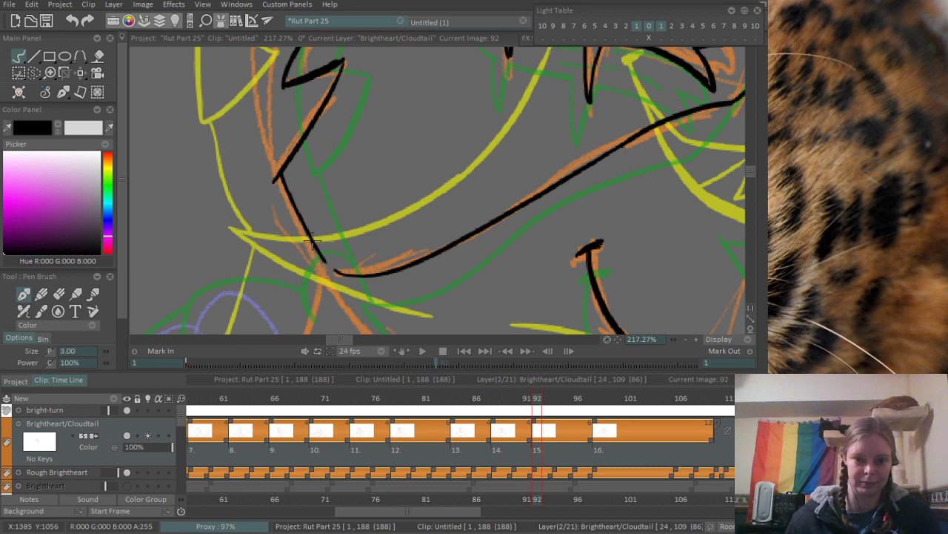
key(ctrl+z)
mouse_move(280, 175)
mouse_down()
mouse_move(323, 267)
mouse_move(360, 275)
mouse_move(214, 173)
mouse_up()
key(ctrl+z)
- Ink the cheek line running diagonally down from the patch's lower corner toward the chin, redrawing it once
drag(205, 126, 314, 233)
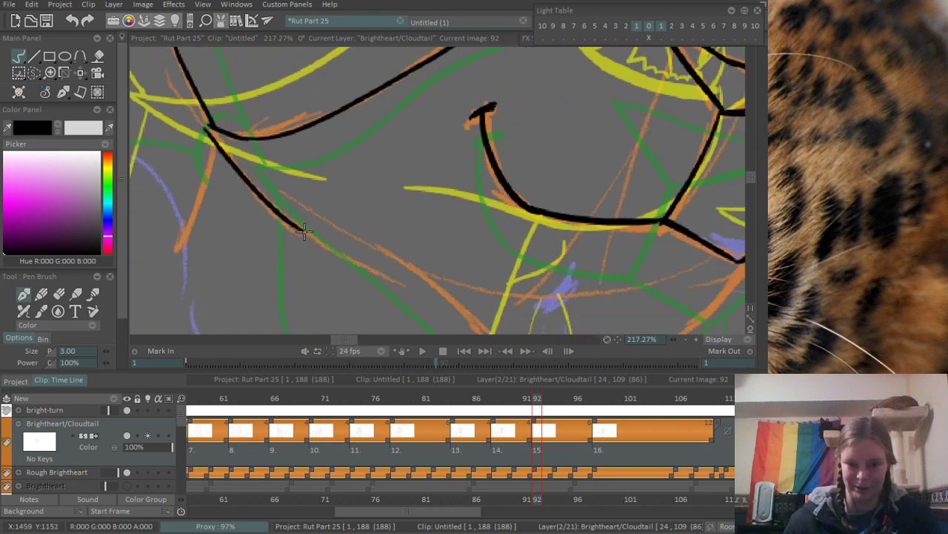
key(ctrl+z)
drag(203, 125, 315, 233)
mouse_move(252, 144)
mouse_down()
mouse_move(305, 180)
mouse_move(324, 265)
mouse_up()
mouse_move(357, 292)
mouse_down()
mouse_move(343, 167)
mouse_move(295, 254)
mouse_up()
- Ink the outer head outline from the cheek tuft's tip up along the orange sketch toward the crown
scroll(395, 87, down, 4)
key(ctrl+z)
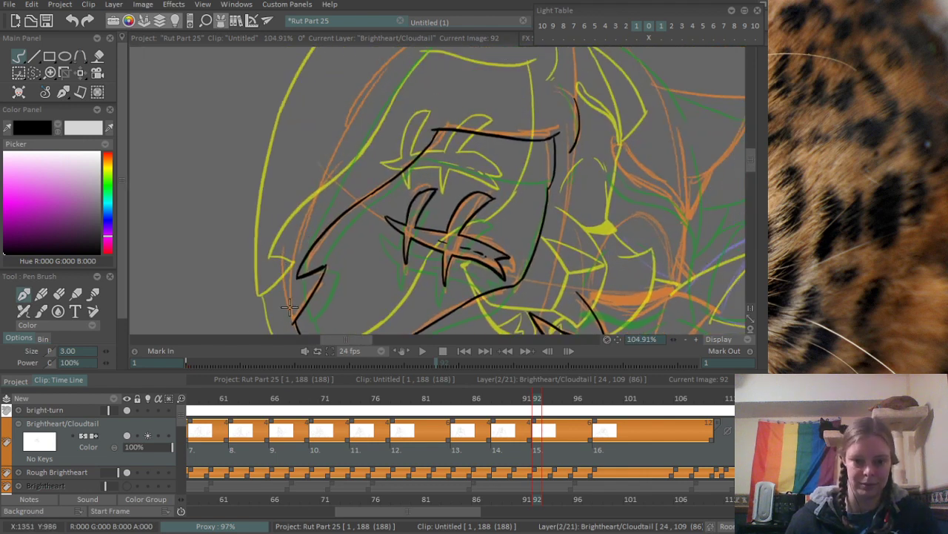
mouse_move(289, 307)
mouse_down()
mouse_move(306, 207)
mouse_move(389, 59)
mouse_up()
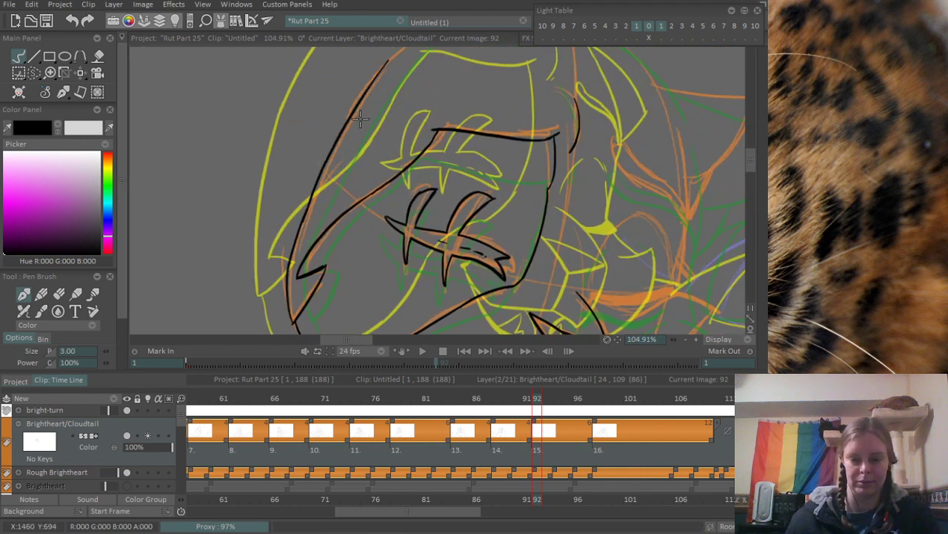
- Extend the outer head outline in a curve around the forehead, redrawing the stroke until it overlaps the lower line
scroll(438, 86, down, 3)
drag(440, 146, 339, 177)
scroll(384, 83, up, 2)
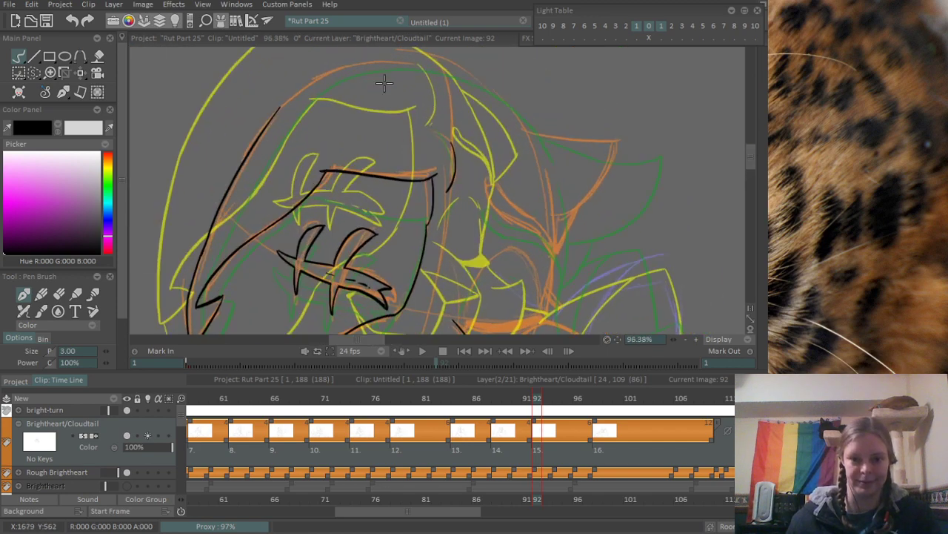
drag(462, 79, 321, 110)
scroll(305, 222, up, 4)
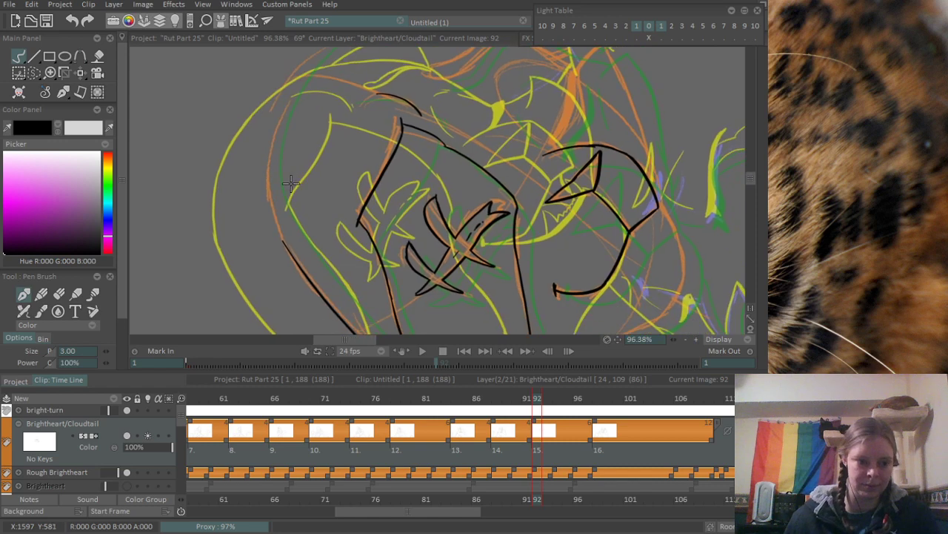
drag(318, 190, 315, 179)
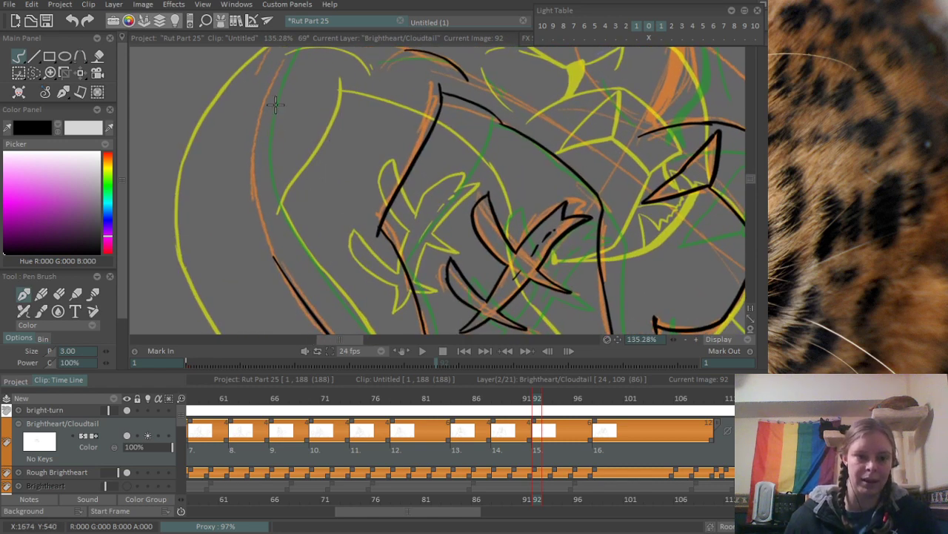
mouse_move(272, 67)
mouse_down()
mouse_move(276, 255)
mouse_move(265, 85)
mouse_move(281, 260)
mouse_move(253, 124)
mouse_move(275, 268)
mouse_up()
key(ctrl+z)
key(ctrl+z)
key(ctrl+z)
key(ctrl+z)
drag(265, 94, 280, 256)
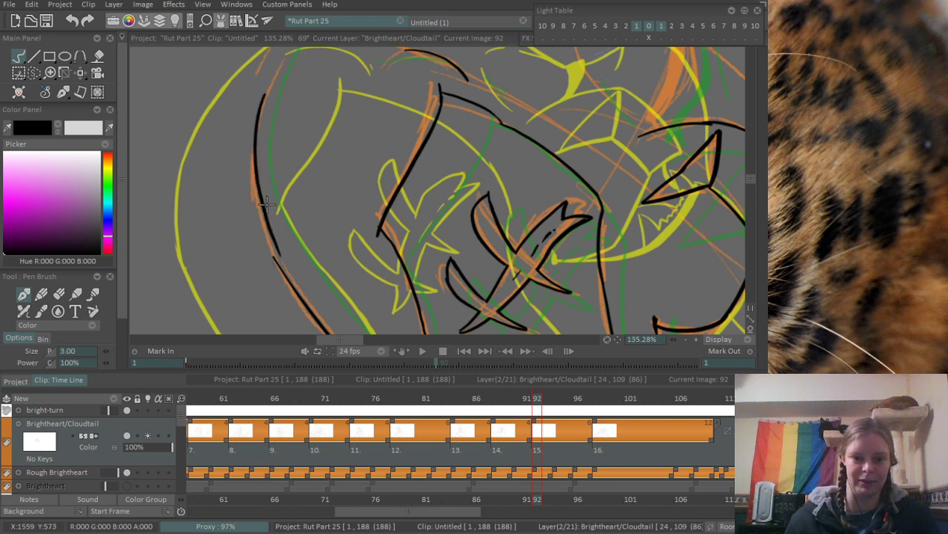
key(ctrl+z)
drag(264, 81, 282, 271)
key(ctrl+z)
mouse_move(265, 80)
mouse_down()
mouse_move(278, 257)
mouse_move(296, 294)
mouse_up()
key(ctrl+z)
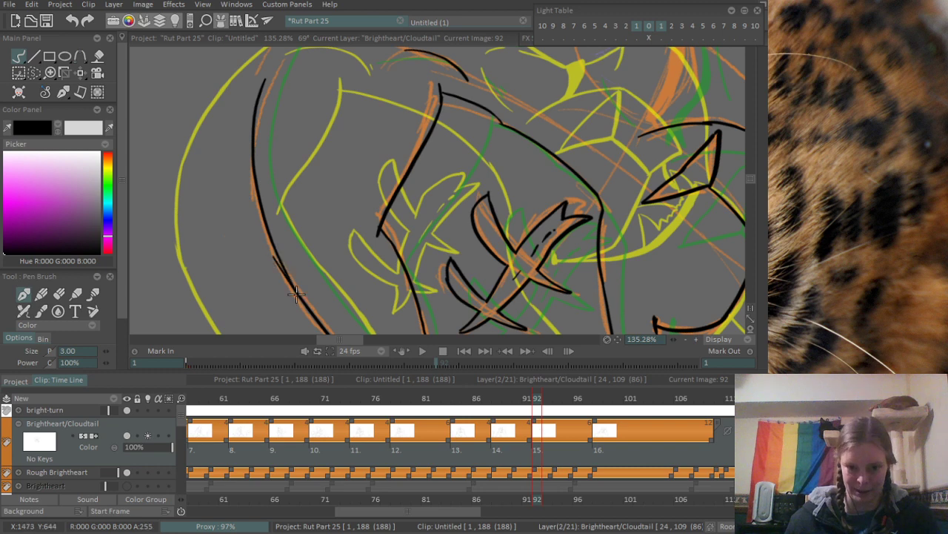
key(ctrl+z)
drag(274, 256, 297, 302)
scroll(273, 322, up, 4)
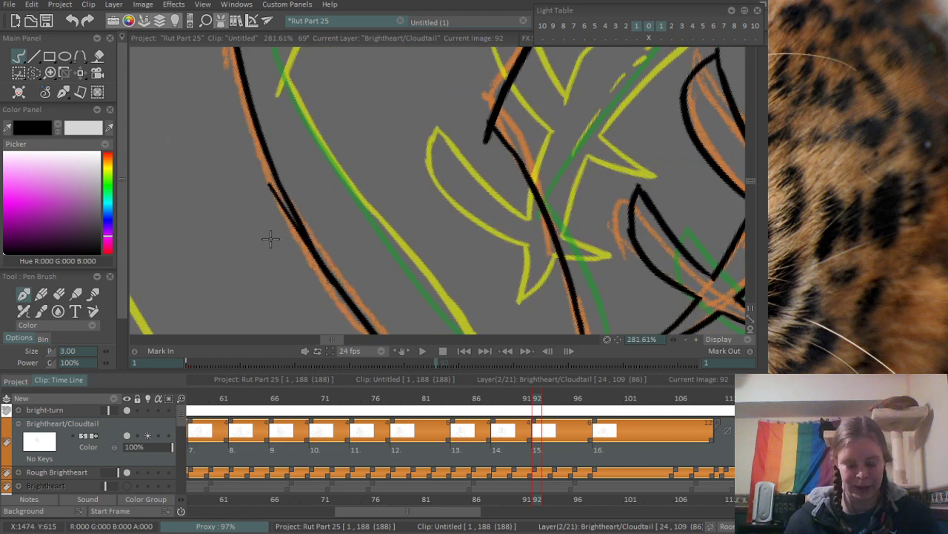
- Erase the doubled line where the two strokes of the outer head outline overlap
key(e)
drag(267, 195, 299, 239)
drag(276, 206, 320, 283)
- Ink the crown of the head from the end of the outline toward the ear, redoing the second half of the curve
drag(300, 191, 240, 284)
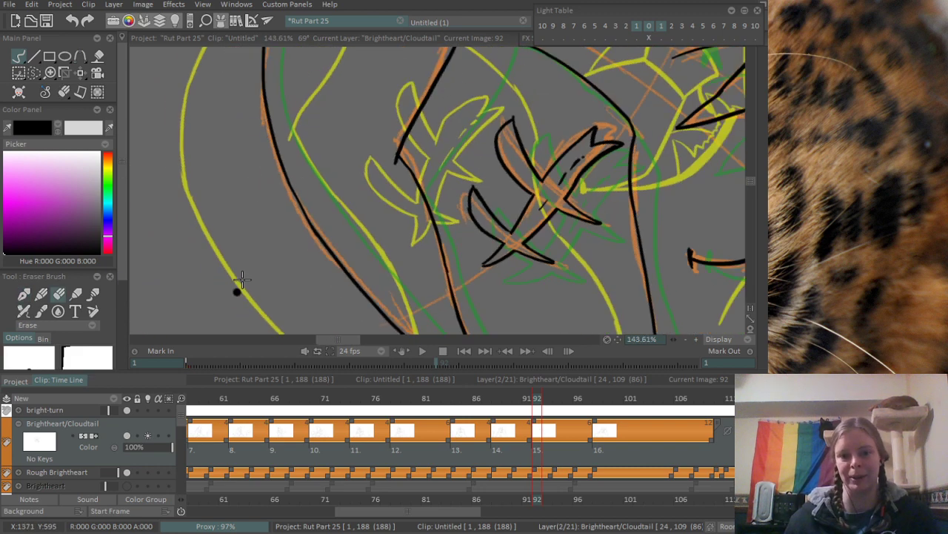
drag(287, 111, 287, 270)
drag(294, 144, 277, 198)
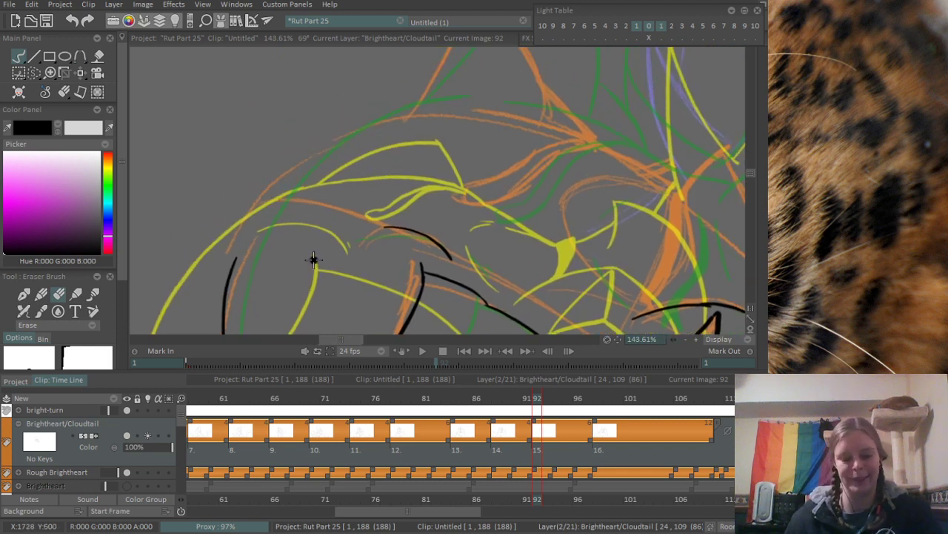
key(b)
mouse_move(239, 255)
mouse_down()
mouse_move(359, 135)
mouse_move(410, 118)
mouse_up()
key(ctrl+z)
drag(327, 151, 428, 115)
key(ctrl+z)
key(ctrl+z)
mouse_move(324, 153)
mouse_down()
mouse_move(428, 114)
mouse_move(516, 217)
mouse_move(474, 174)
mouse_move(443, 100)
mouse_up()
- Ink the line at the ear's base and the narrow looped tuft beside it, redrawing the tuft until it follows the orange sketch
drag(466, 141, 471, 258)
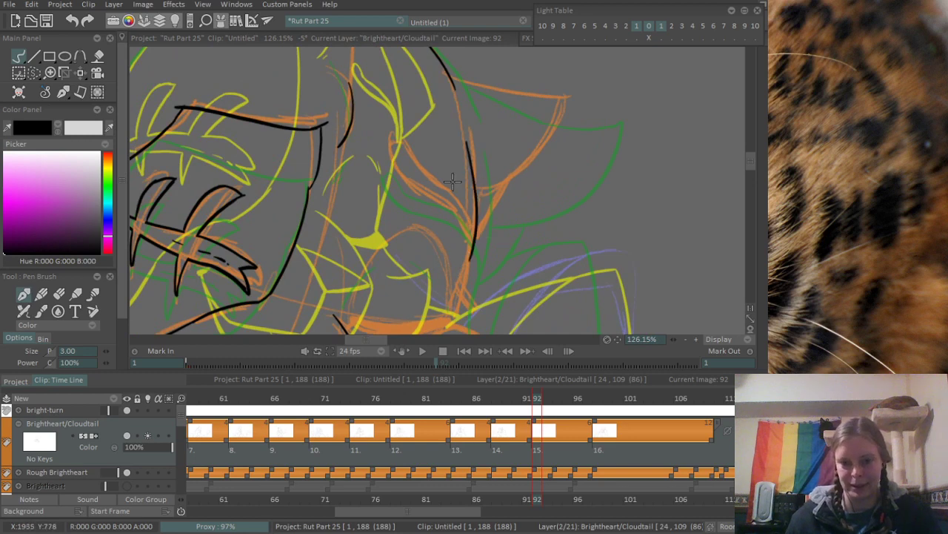
drag(453, 182, 402, 174)
drag(344, 108, 436, 179)
key(ctrl+z)
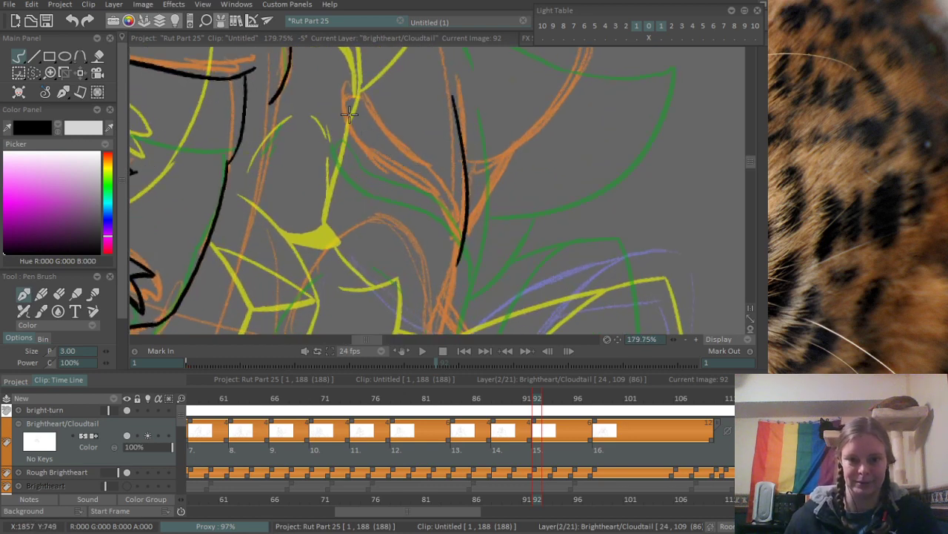
mouse_move(344, 108)
mouse_down()
mouse_move(447, 213)
mouse_move(461, 243)
mouse_up()
key(ctrl+z)
mouse_move(344, 109)
mouse_down()
mouse_move(369, 102)
mouse_move(465, 226)
mouse_up()
drag(417, 117, 435, 195)
mouse_move(395, 150)
mouse_down()
mouse_move(384, 175)
mouse_move(504, 140)
mouse_move(493, 111)
mouse_up()
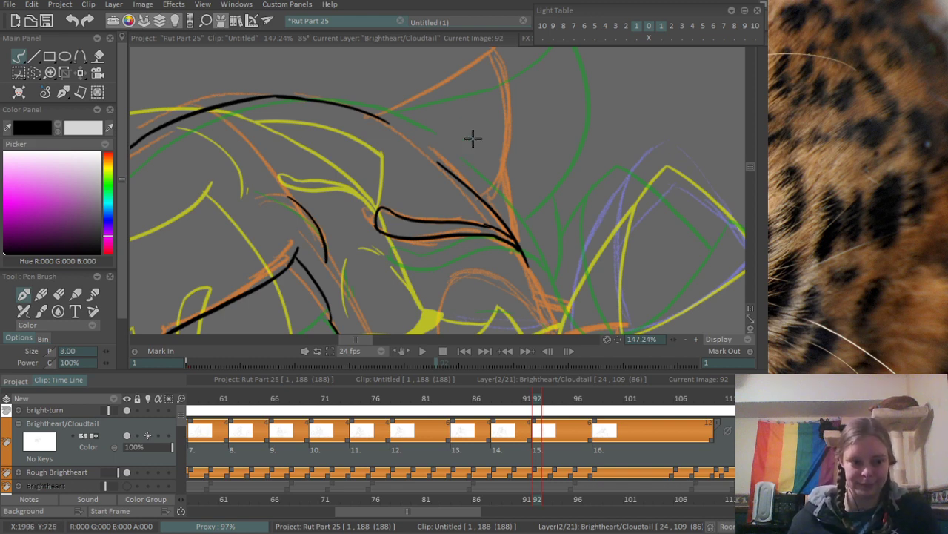
- Ink both edges of the pointed ear from the crown over the tip to the base, redoing the outer edge to meet the base line
drag(472, 138, 430, 123)
scroll(386, 108, up, 2)
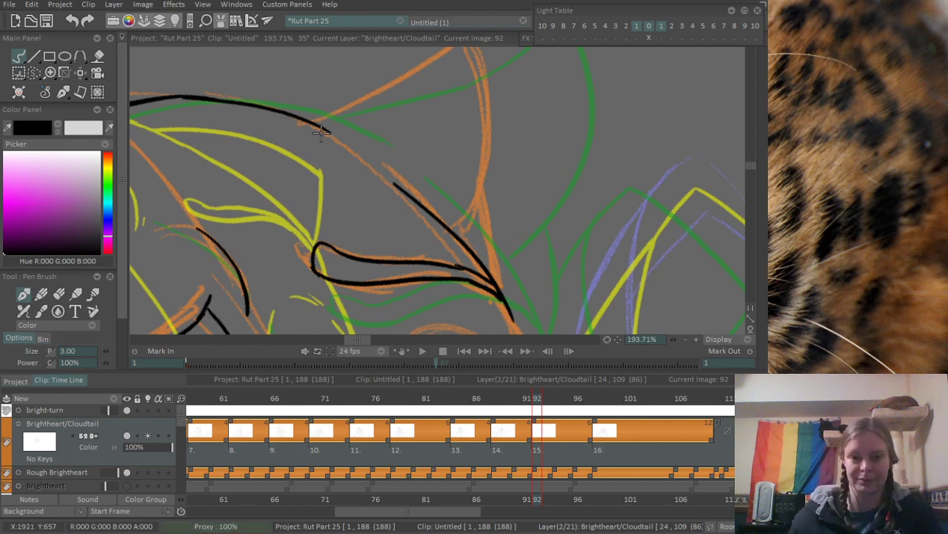
mouse_move(324, 132)
mouse_down()
mouse_move(327, 194)
mouse_move(349, 154)
mouse_move(428, 95)
mouse_up()
key(ctrl+z)
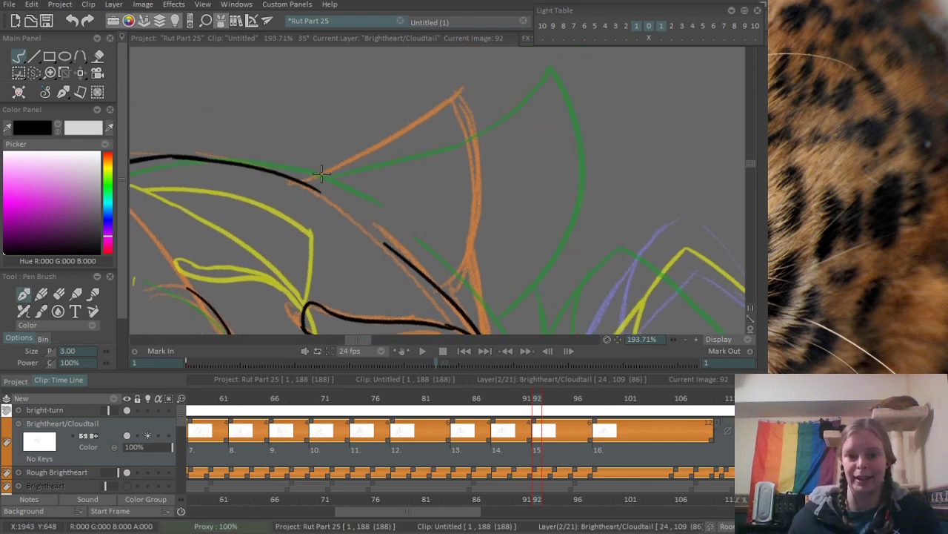
mouse_move(298, 180)
mouse_down()
mouse_move(469, 73)
mouse_move(476, 125)
mouse_move(450, 277)
mouse_up()
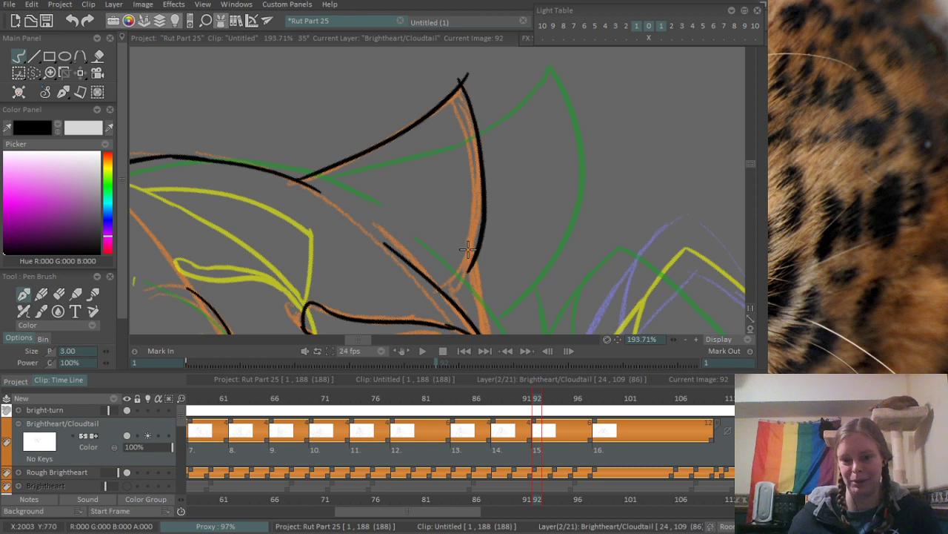
key(ctrl+z)
drag(459, 87, 447, 307)
- Erase the overshooting line ends at the ear's base and at its tip
drag(467, 177, 398, 101)
scroll(398, 102, up, 3)
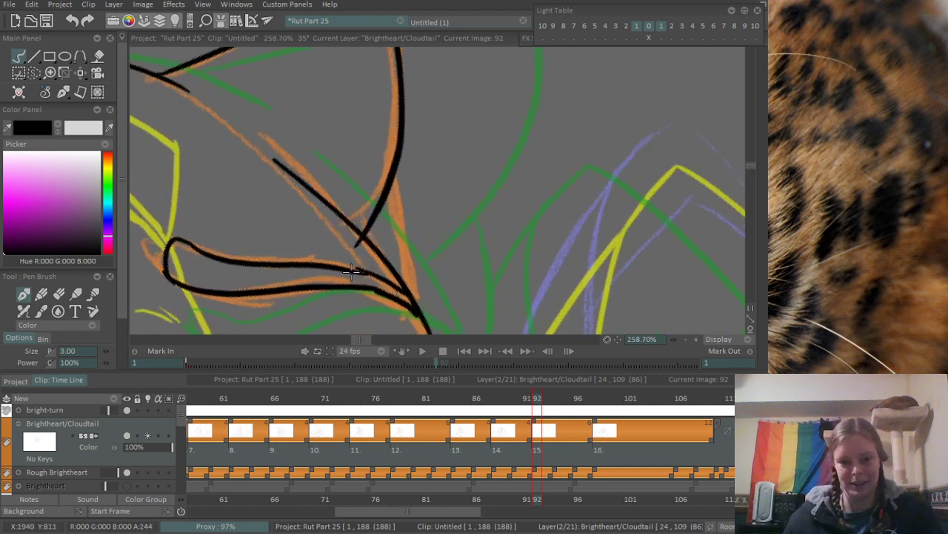
key(e)
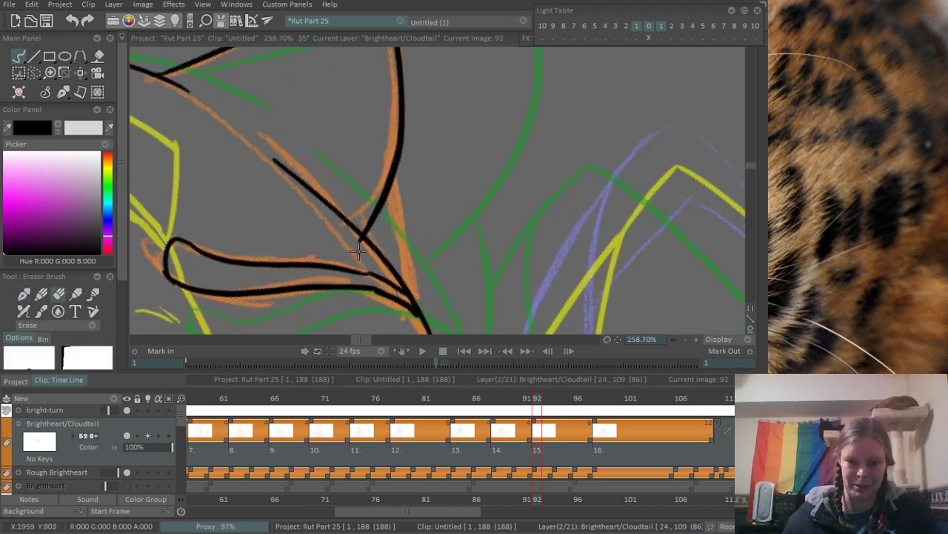
drag(332, 138, 382, 313)
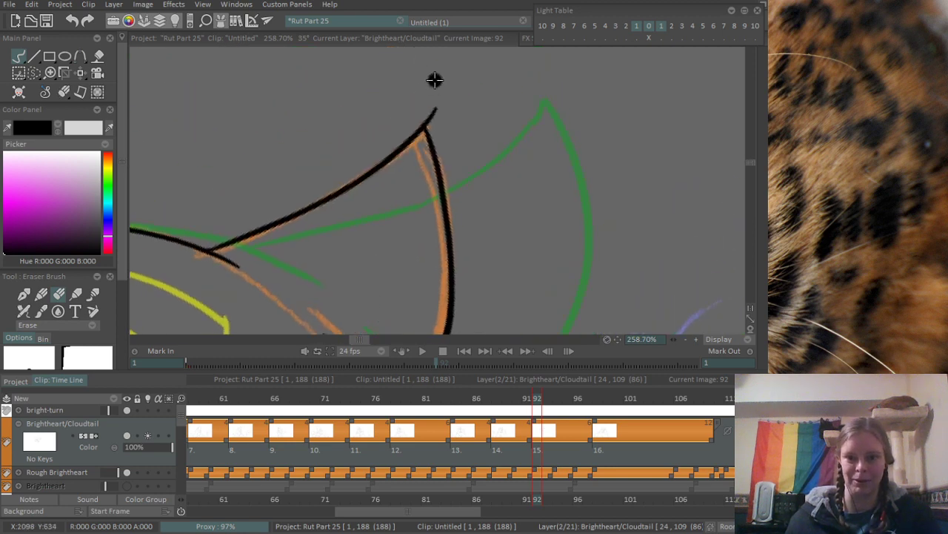
mouse_move(434, 111)
mouse_down()
mouse_move(442, 129)
mouse_move(376, 109)
mouse_up()
- Ink the short outer line joining the ear's outer edge to the point where the tuft lines meet, redrawing it once
drag(414, 208, 297, 117)
drag(341, 167, 424, 169)
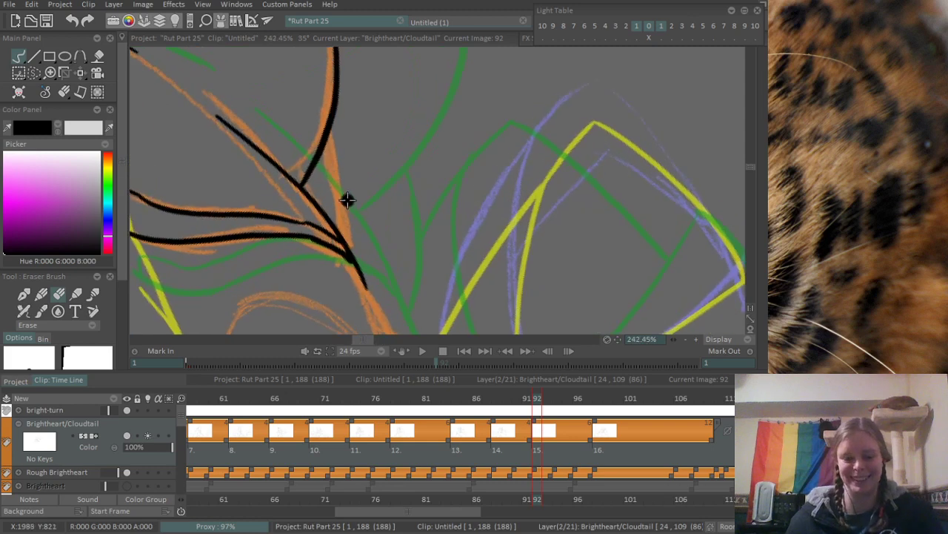
key(b)
drag(332, 125, 350, 222)
key(ctrl+z)
drag(333, 121, 343, 233)
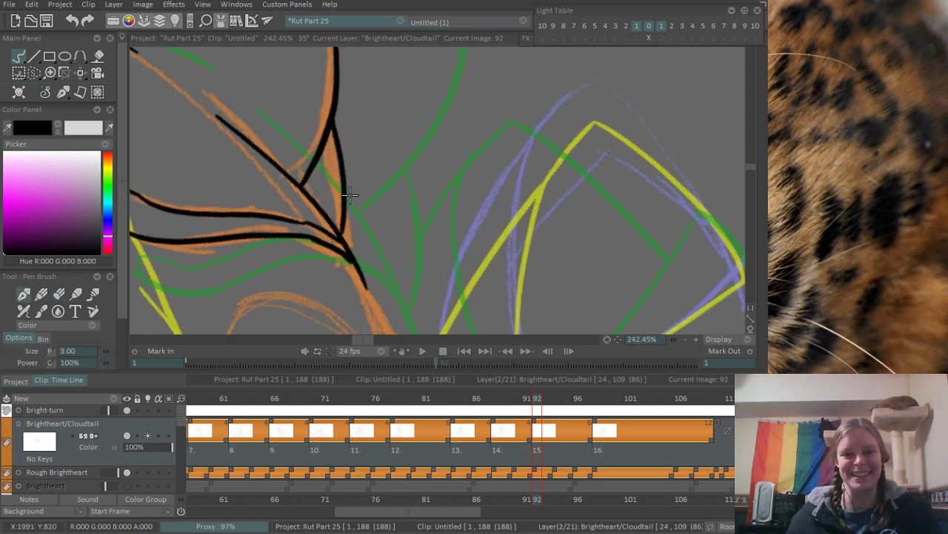
- Ink the eye's wedge-shaped inner corner and the thick curved lid line along the orange sketch, redrawing the strokes where needed
mouse_move(394, 153)
mouse_down()
mouse_move(342, 213)
mouse_move(440, 169)
mouse_up()
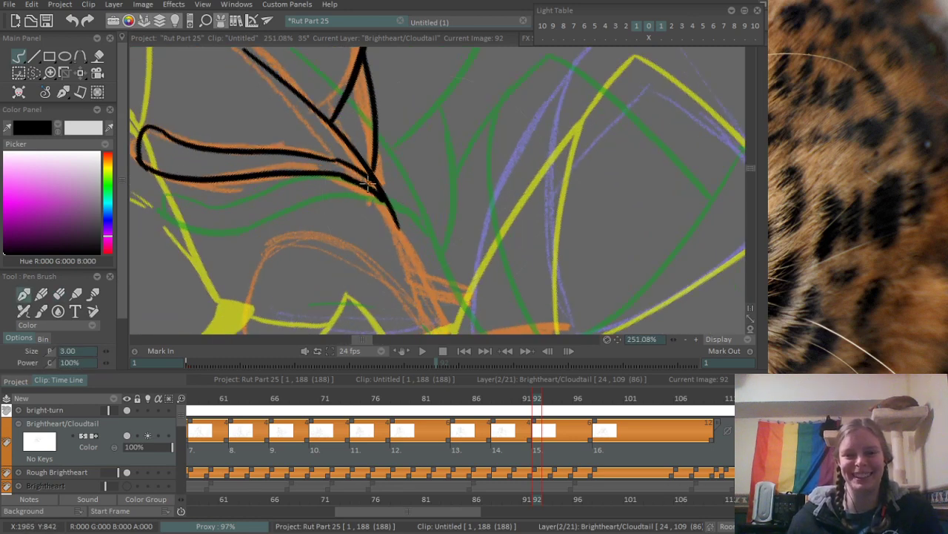
mouse_move(407, 94)
mouse_down()
mouse_move(348, 235)
mouse_move(345, 146)
mouse_move(466, 197)
mouse_move(484, 158)
mouse_move(489, 131)
mouse_move(354, 209)
mouse_move(377, 252)
mouse_up()
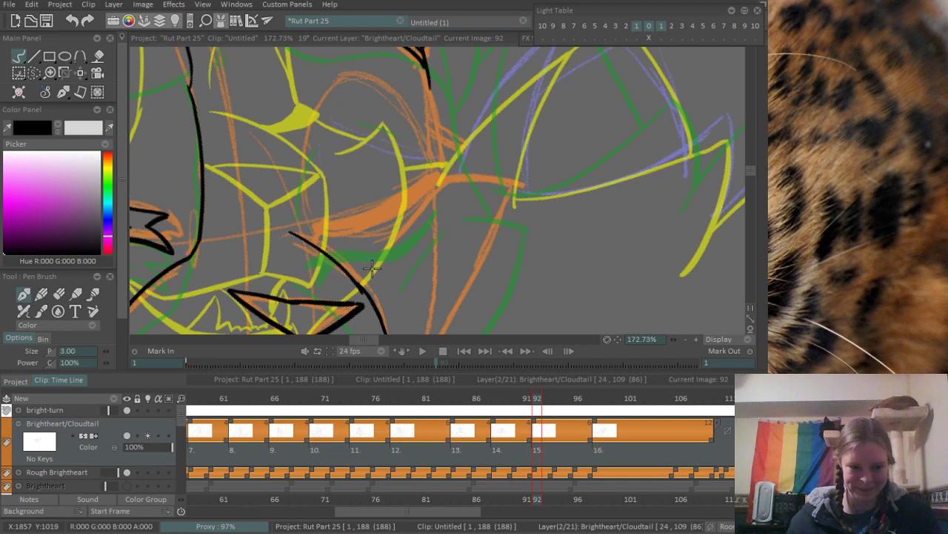
mouse_move(342, 204)
mouse_down()
mouse_move(346, 191)
mouse_move(325, 229)
mouse_up()
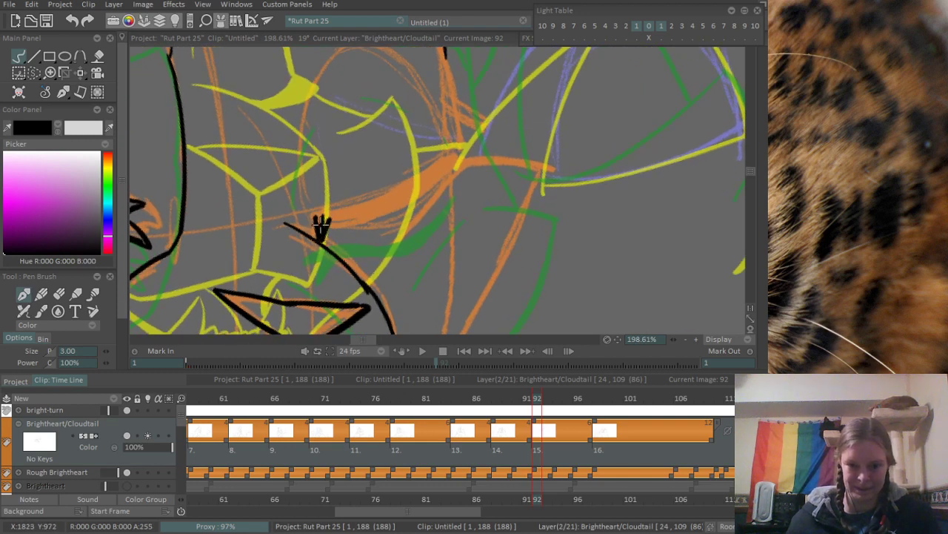
mouse_move(324, 222)
mouse_down()
mouse_move(363, 213)
mouse_move(309, 211)
mouse_move(385, 200)
mouse_up()
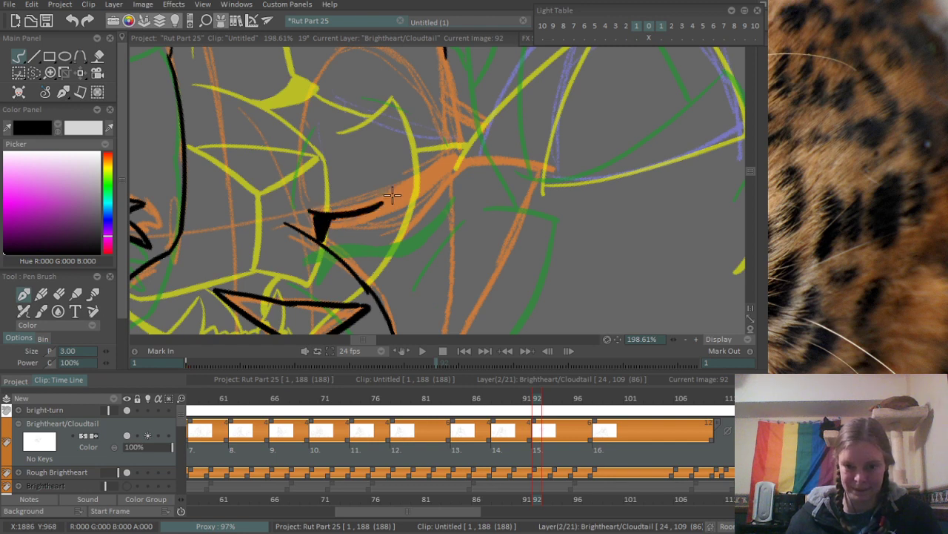
key(ctrl+z)
drag(313, 212, 432, 149)
key(ctrl+z)
drag(314, 212, 430, 154)
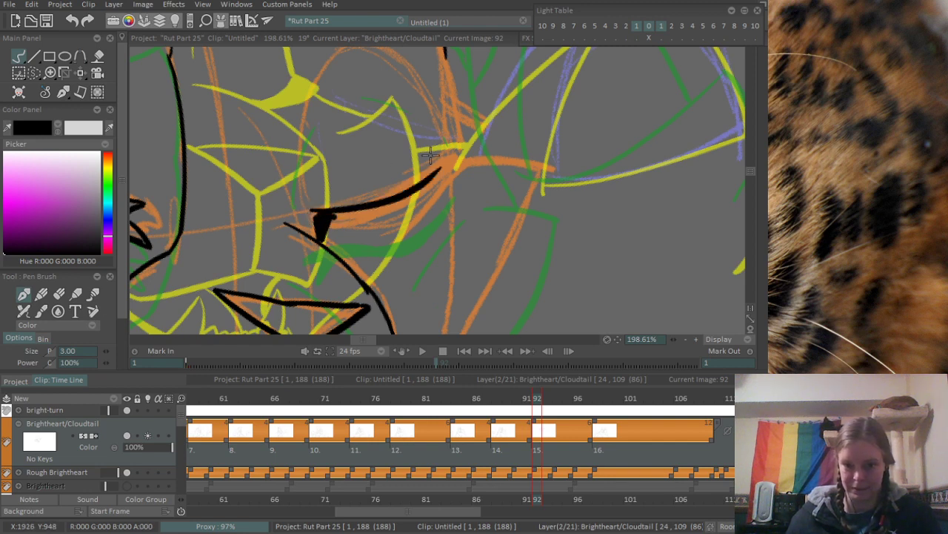
mouse_move(317, 215)
mouse_down()
mouse_move(428, 179)
mouse_move(359, 197)
mouse_move(323, 215)
mouse_move(415, 177)
mouse_move(329, 217)
mouse_move(317, 213)
mouse_move(416, 176)
mouse_move(389, 204)
mouse_move(441, 164)
mouse_move(419, 185)
mouse_move(447, 167)
mouse_up()
key(ctrl+z)
scroll(394, 208, up, 2)
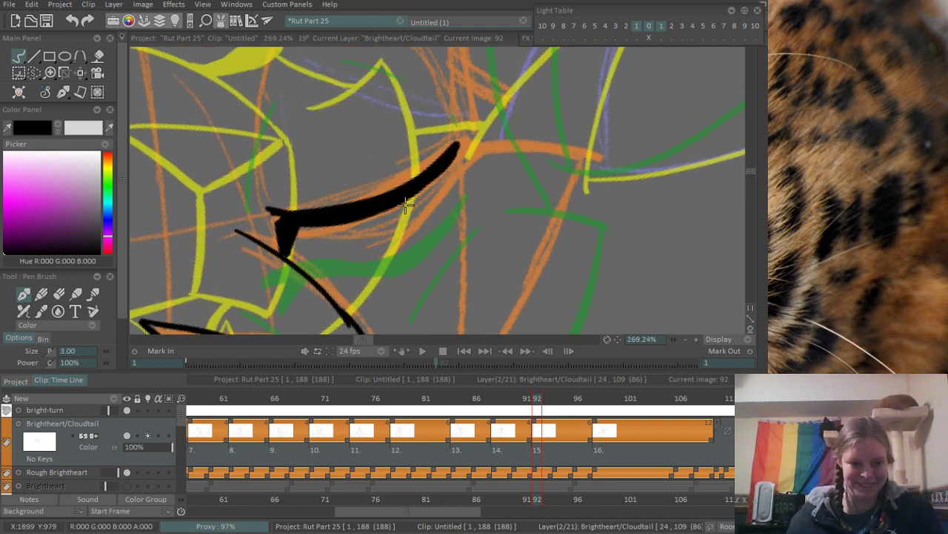
- Thicken the outer end of the eye's lid line and close it with a blunt end, redoing the lower stroke
drag(454, 145, 473, 153)
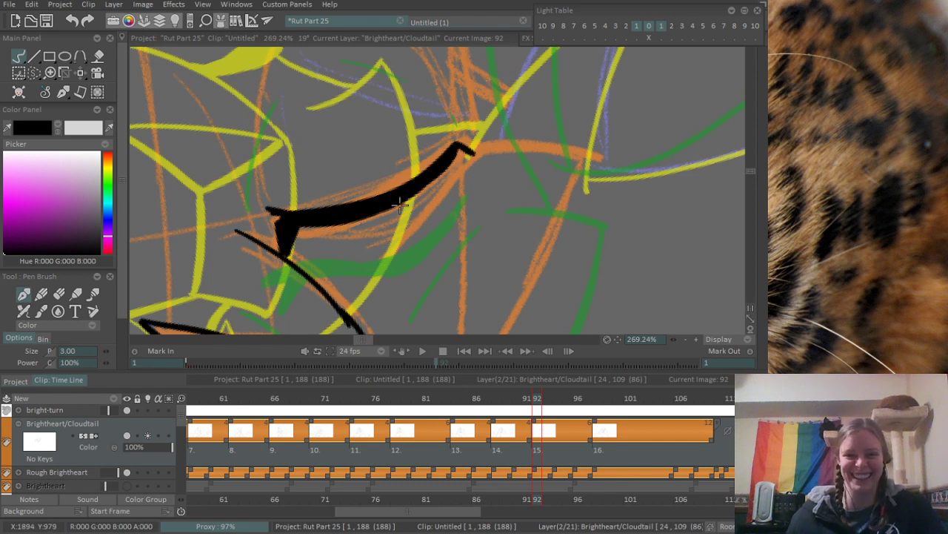
mouse_move(353, 218)
mouse_down()
mouse_move(444, 187)
mouse_move(427, 185)
mouse_move(467, 159)
mouse_up()
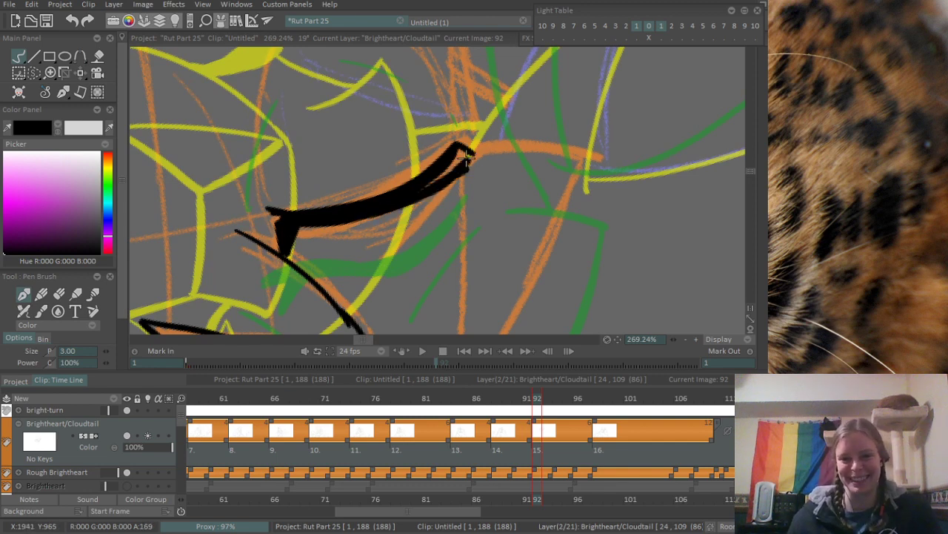
key(ctrl+z)
key(ctrl+z)
drag(409, 200, 461, 154)
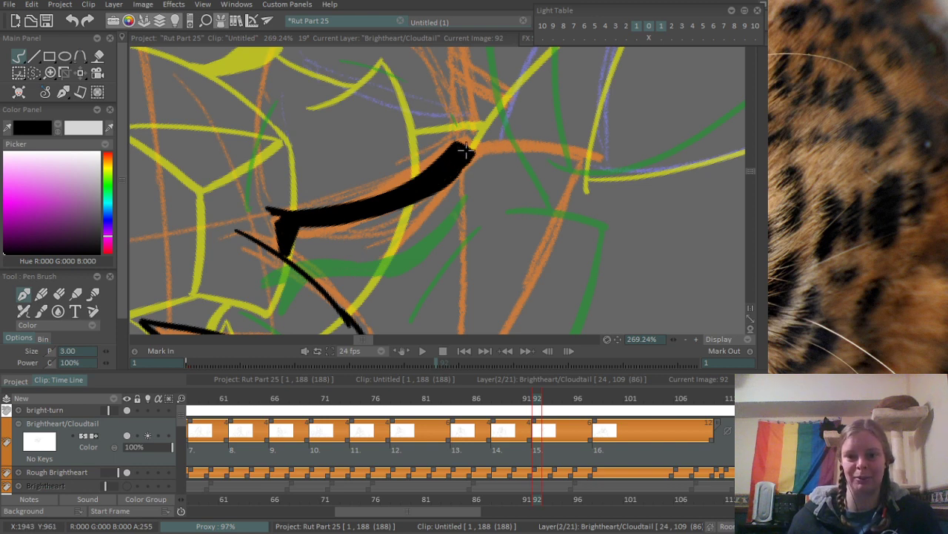
- Ink broken contour strokes around the eye: an arc above, a short line at the outer corner and a curve on the inner side
mouse_move(474, 153)
mouse_down()
mouse_move(449, 181)
mouse_move(440, 246)
mouse_up()
scroll(498, 145, down, 5)
scroll(483, 222, up, 3)
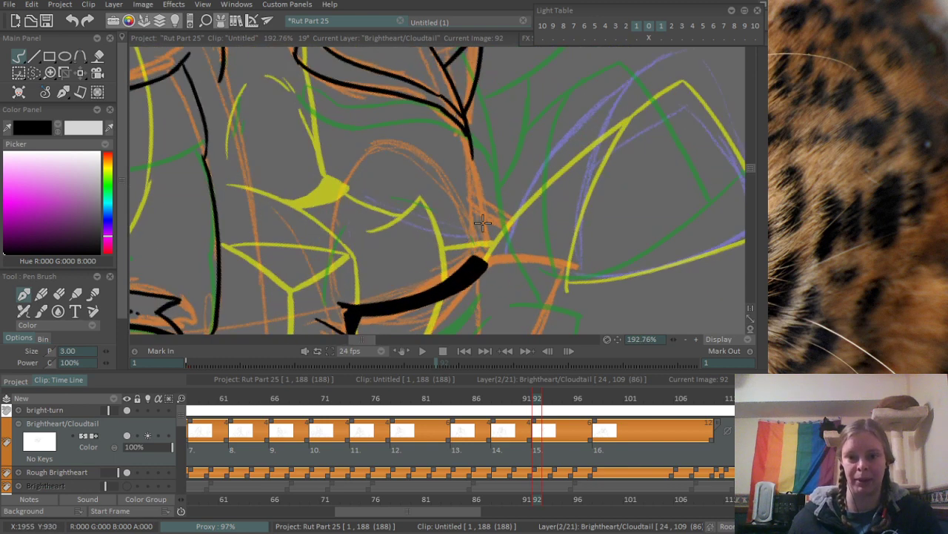
drag(377, 147, 437, 189)
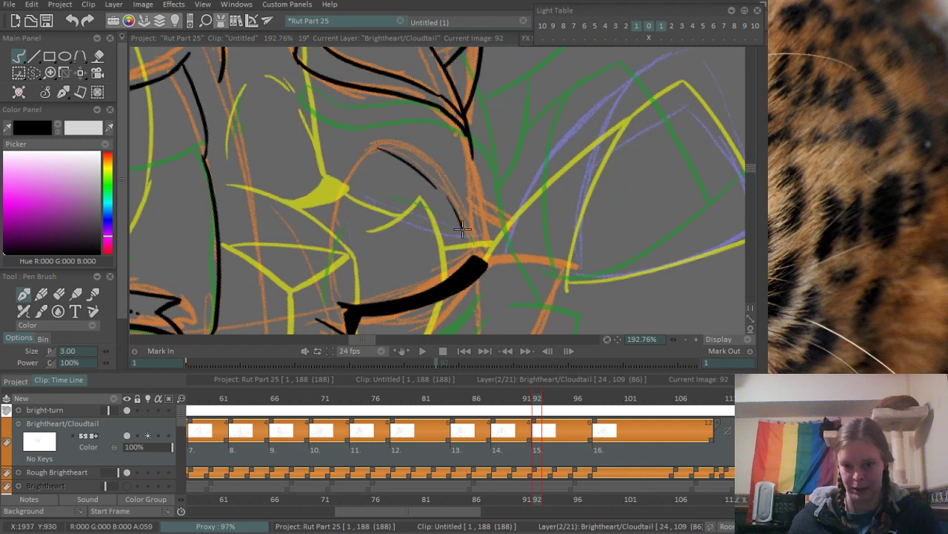
drag(464, 226, 478, 258)
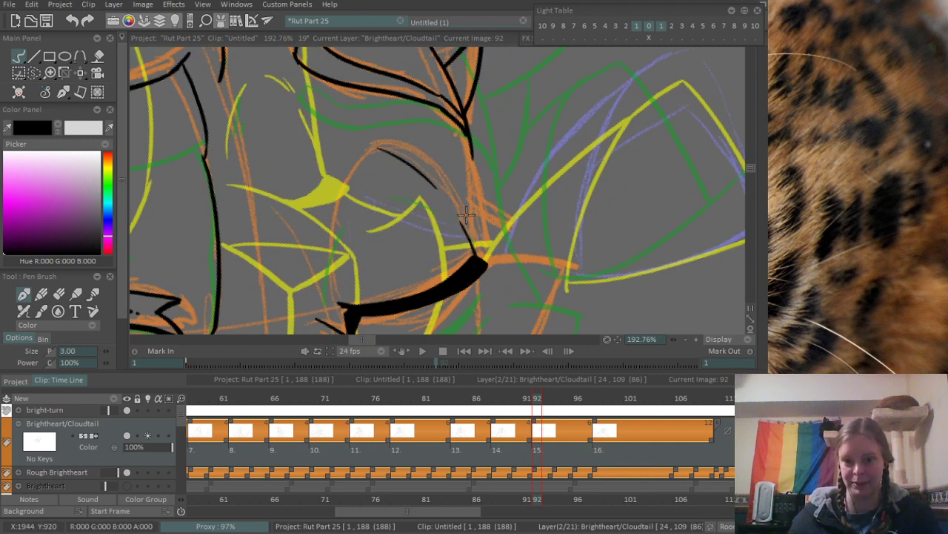
drag(334, 187, 331, 272)
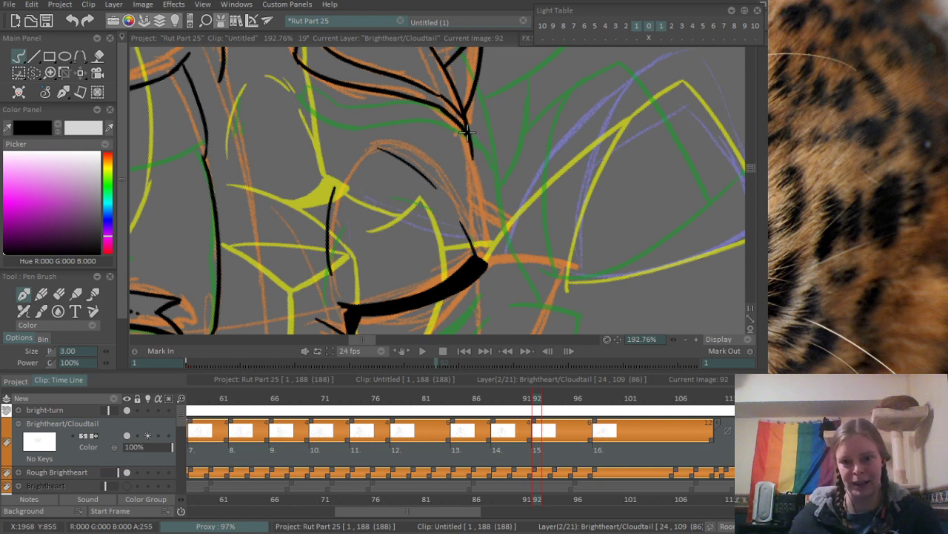
- Extend the head outline from below the ear toward the eye and add the short angled notch at its end
drag(467, 132, 492, 261)
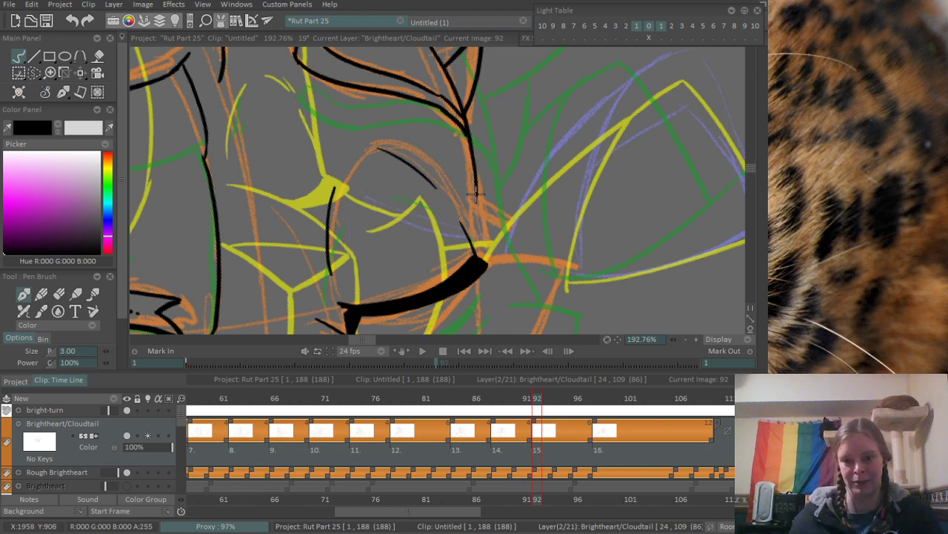
scroll(475, 200, down, 4)
scroll(371, 169, up, 4)
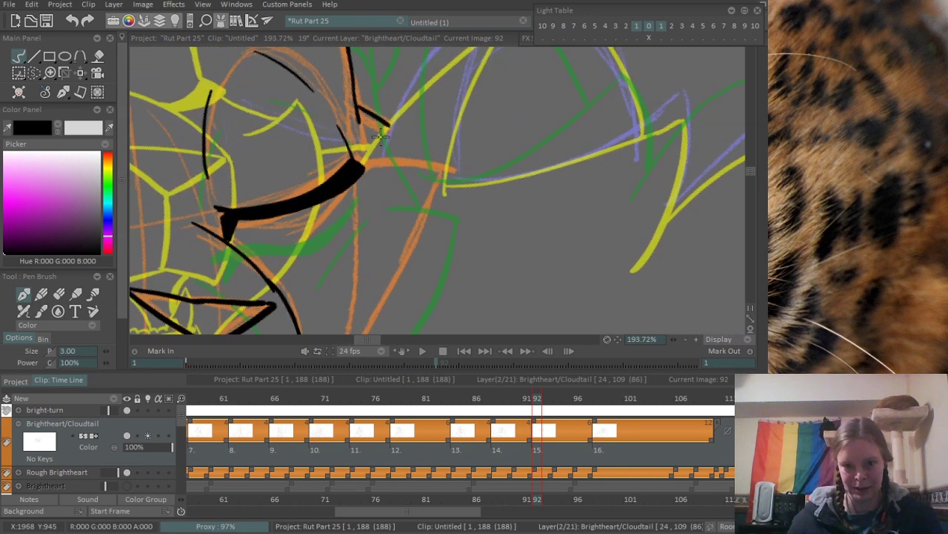
scroll(459, 90, down, 4)
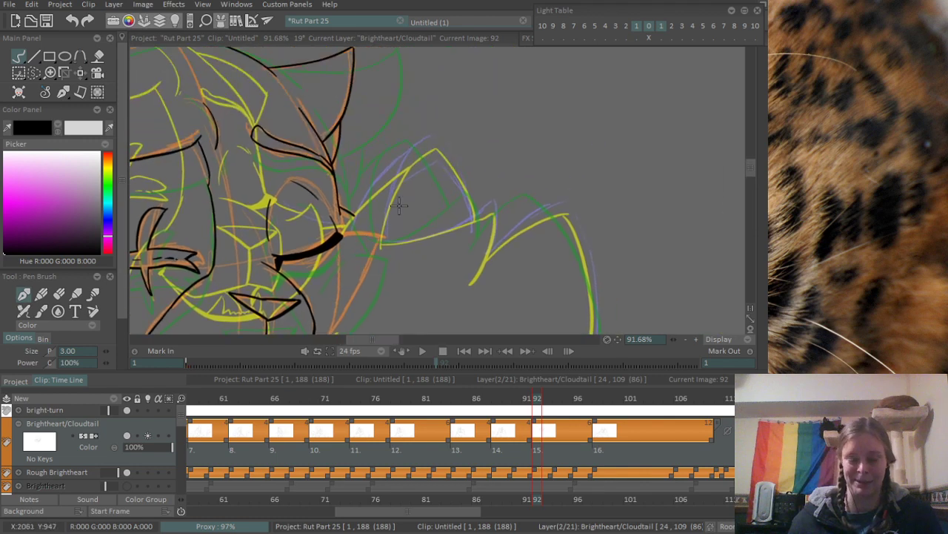
- Ink the two outer edges of the purple-sketched pointed ear beside the face, redrawing them until they meet at the tip
scroll(386, 199, up, 4)
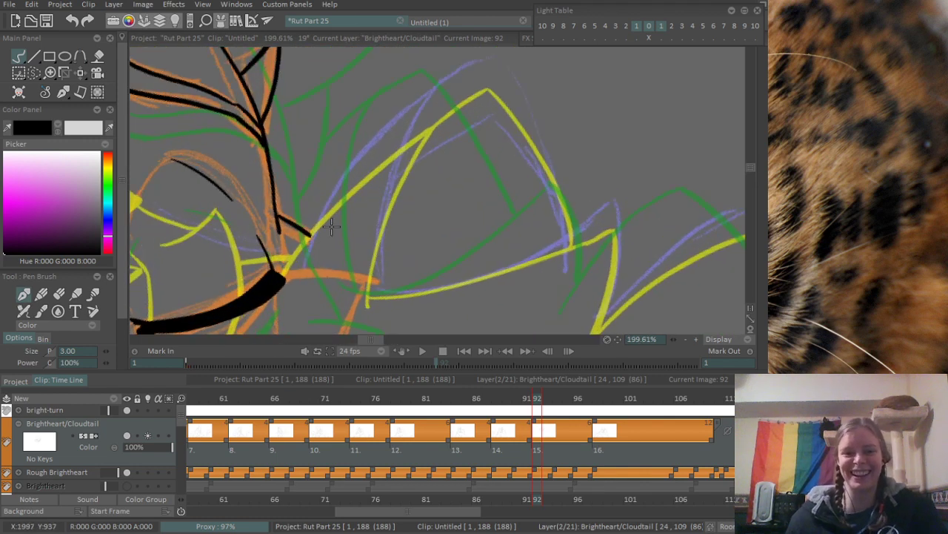
drag(308, 263, 478, 58)
key(ctrl+z)
mouse_move(304, 268)
mouse_down()
mouse_move(478, 65)
mouse_move(501, 59)
mouse_move(585, 259)
mouse_up()
key(ctrl+z)
mouse_move(495, 61)
mouse_down()
mouse_move(564, 218)
mouse_move(568, 259)
mouse_up()
scroll(424, 81, down, 5)
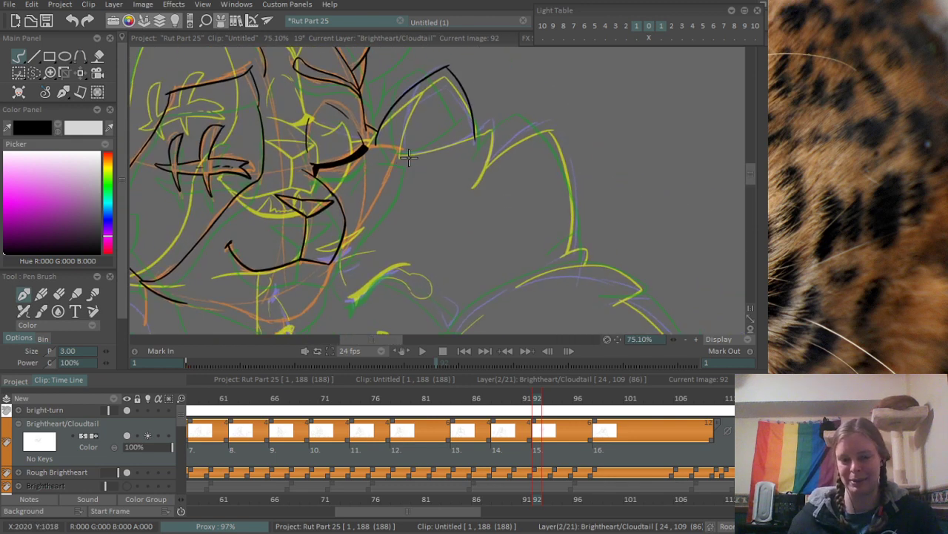
- Ink the curved inner fold line of the purple-sketched ear from its upper edge to its base, redrawing it once
scroll(409, 155, up, 4)
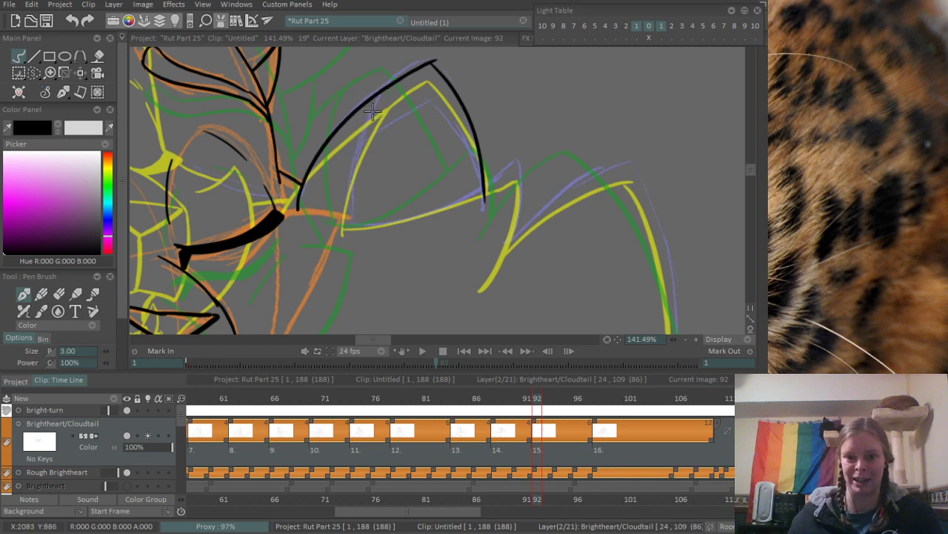
drag(380, 95, 355, 233)
key(ctrl+z)
drag(384, 92, 348, 238)
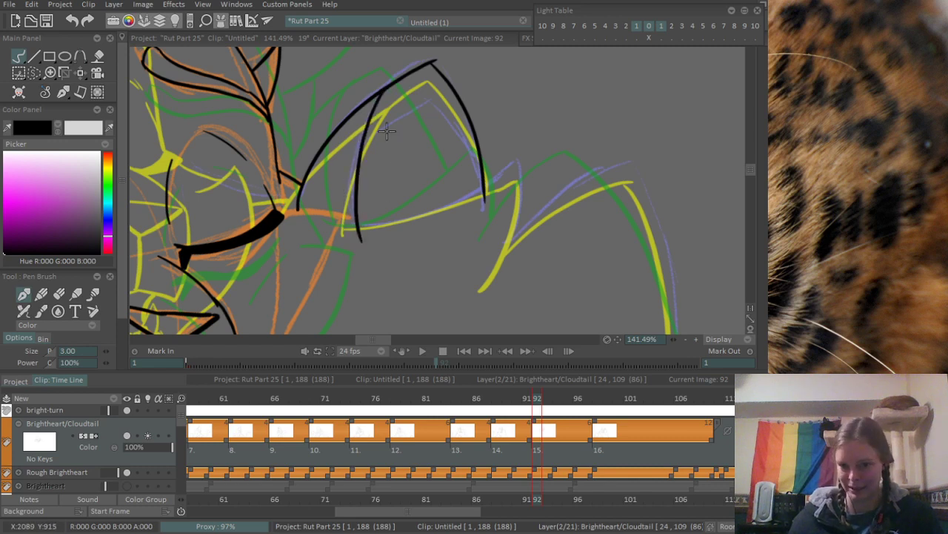
- Erase the excess line ends at the purple-sketched ear's tip and at the bottom of its inner fold line
scroll(397, 111, up, 3)
key(e)
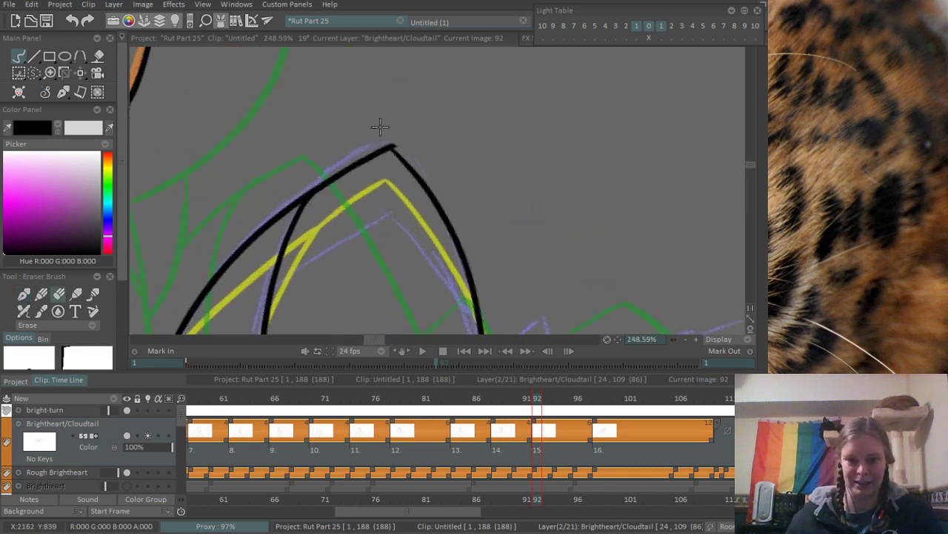
scroll(389, 134, down, 4)
scroll(348, 214, up, 2)
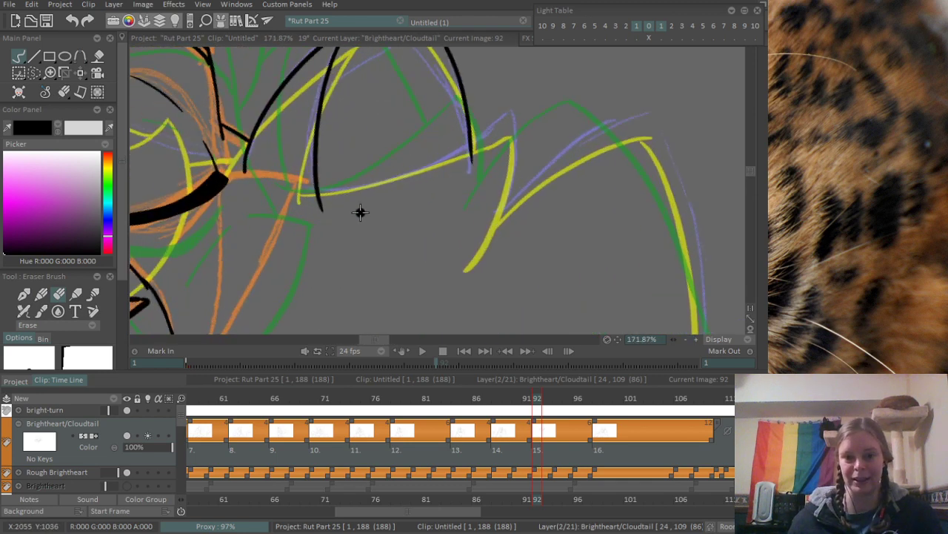
- Ink the lower edge of the purple-sketched ear out to the small point beside it and down the point's far side, redoing the downward stroke
key(b)
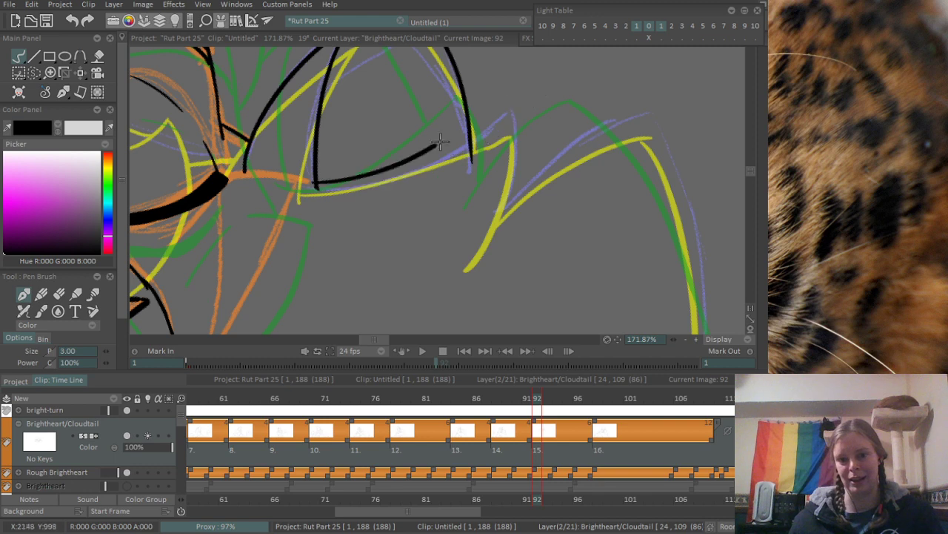
mouse_move(325, 185)
mouse_down()
mouse_move(508, 117)
mouse_move(504, 201)
mouse_up()
key(ctrl+z)
drag(507, 117, 504, 203)
- Erase the excess ink at the tip of the small point beside the ear's lower edge
mouse_move(519, 143)
mouse_down()
mouse_move(421, 120)
mouse_move(469, 71)
mouse_move(441, 120)
mouse_move(464, 117)
mouse_move(364, 155)
mouse_up()
key(e)
drag(425, 125, 440, 123)
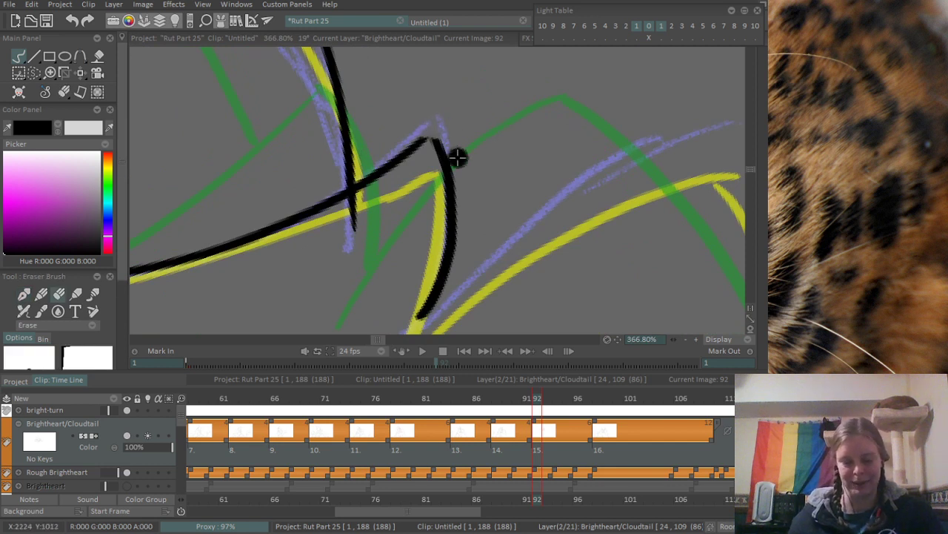
- Close the gap at the small point's tip and erase the ear fold line's excess below the ear's lower edge
key(b)
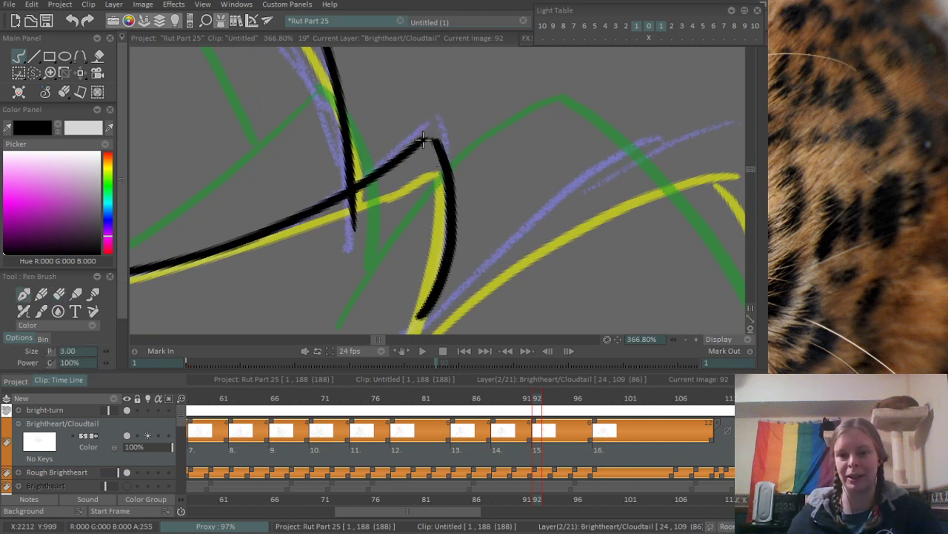
drag(416, 146, 446, 156)
key(e)
mouse_move(350, 222)
mouse_down()
mouse_move(347, 208)
mouse_move(367, 198)
mouse_up()
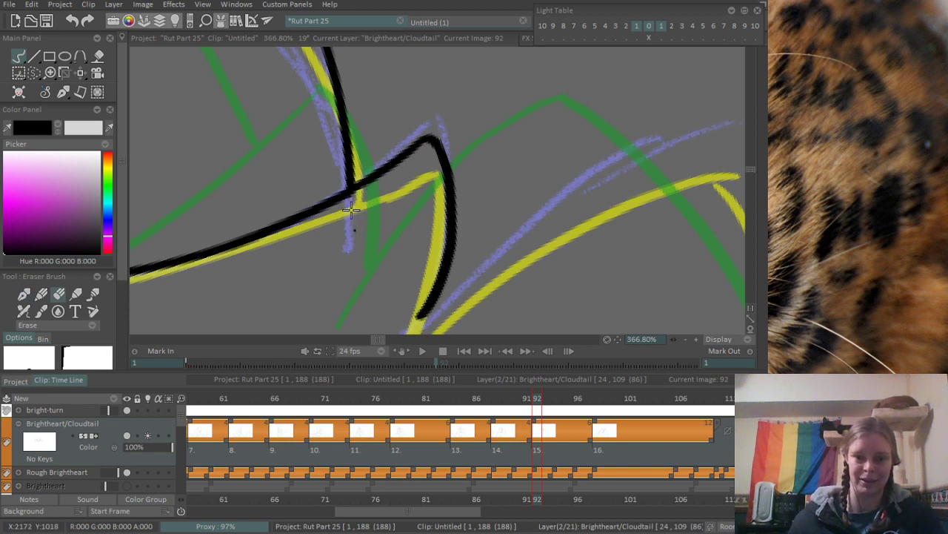
scroll(360, 237, down, 5)
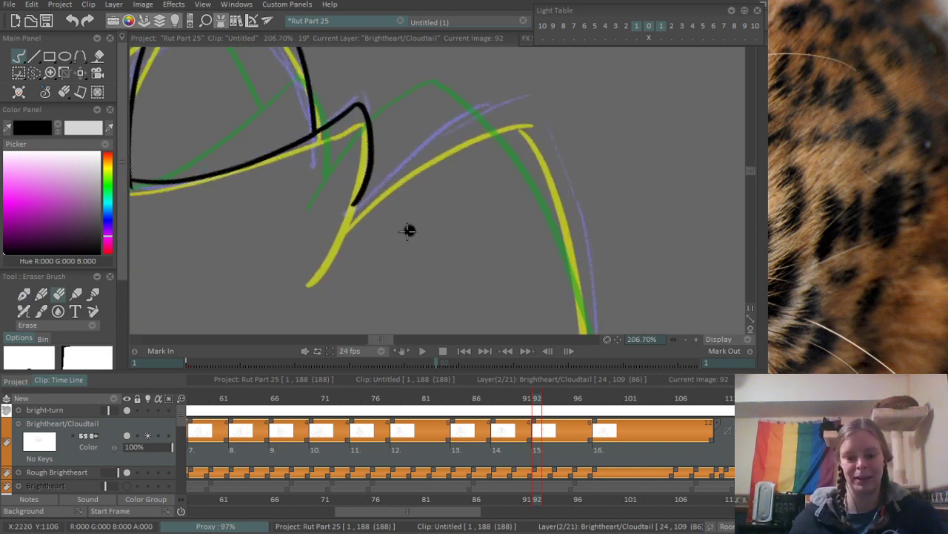
- Ink the purple-sketched rising line from the base of the small point up to the neighbouring peak, redrawing it once
key(b)
drag(351, 208, 489, 94)
key(ctrl+z)
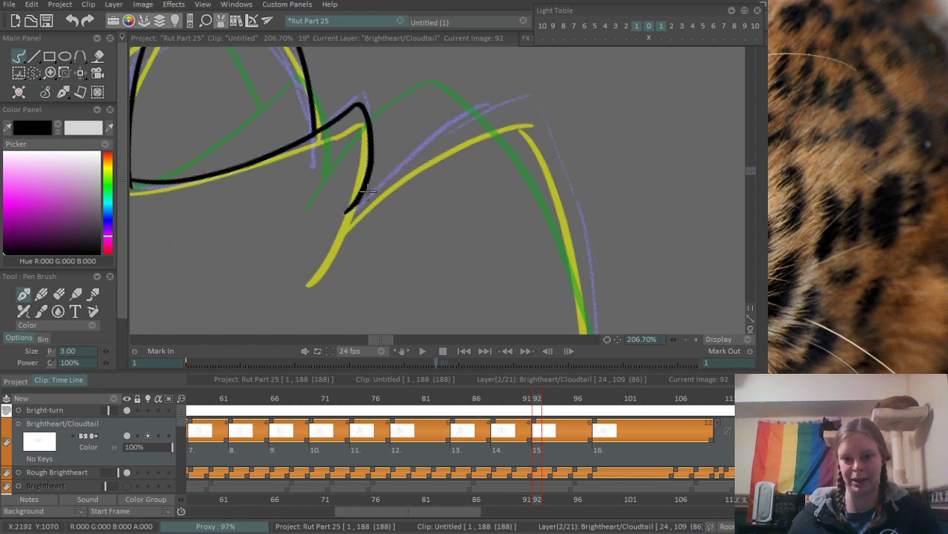
drag(361, 199, 509, 96)
scroll(391, 154, down, 7)
scroll(391, 154, up, 4)
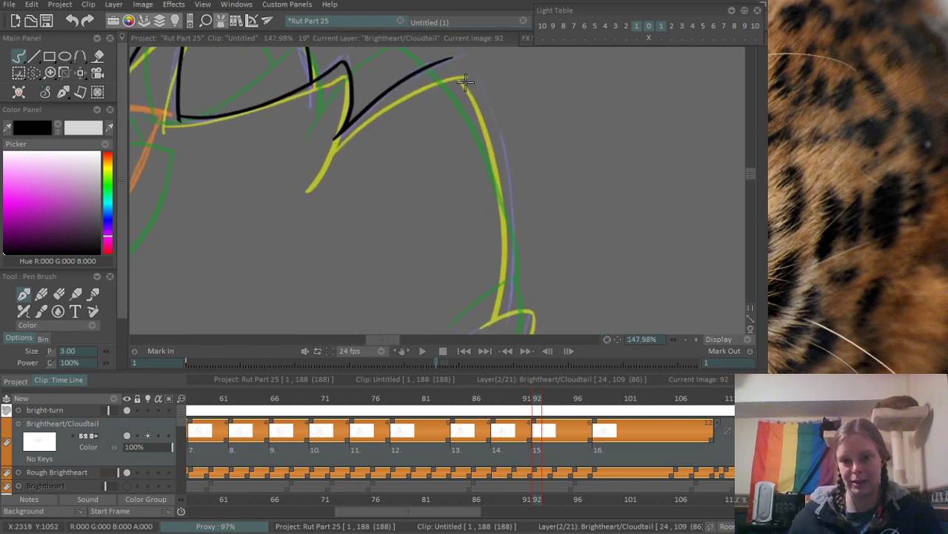
- Ink the long outline curve from the peak down to the small tuft at its base, redoing strokes until it follows the sketch
drag(448, 65, 513, 227)
key(ctrl+z)
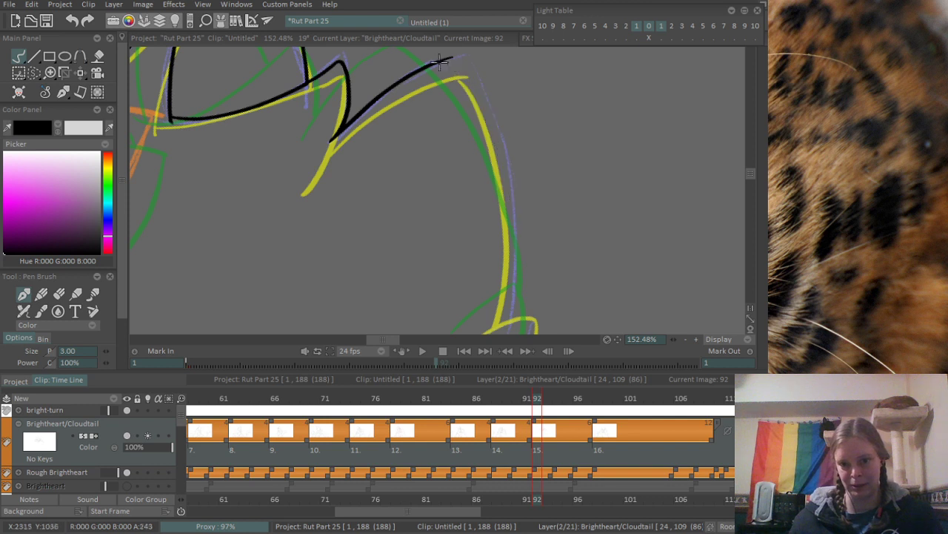
drag(440, 62, 509, 180)
drag(511, 219, 503, 147)
mouse_move(502, 104)
mouse_down()
mouse_move(513, 249)
mouse_move(500, 284)
mouse_up()
key(ctrl+z)
key(ctrl+z)
drag(508, 238, 499, 284)
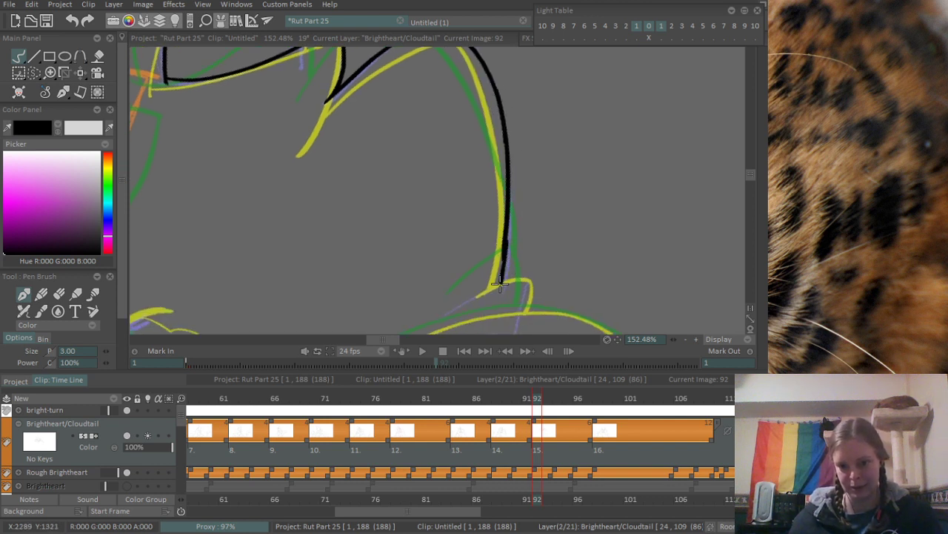
drag(463, 157, 493, 289)
scroll(522, 115, up, 5)
- Erase the overshooting line end at the outline's peak and taper the long curve's lower end
key(e)
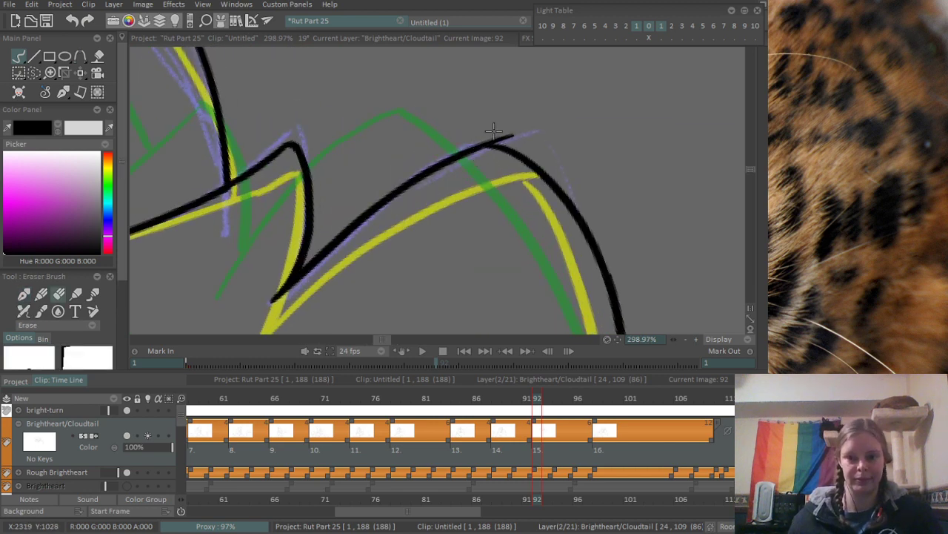
drag(493, 132, 514, 134)
scroll(545, 105, down, 6)
drag(556, 236, 447, 165)
scroll(527, 185, up, 5)
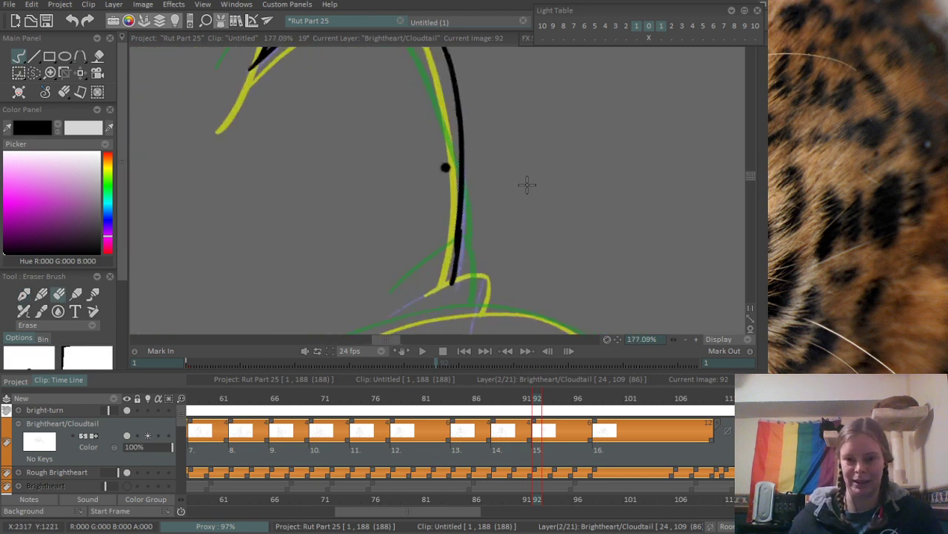
mouse_move(464, 274)
mouse_down()
mouse_move(461, 231)
mouse_move(443, 275)
mouse_up()
mouse_move(460, 196)
mouse_down()
mouse_move(447, 253)
mouse_move(426, 282)
mouse_up()
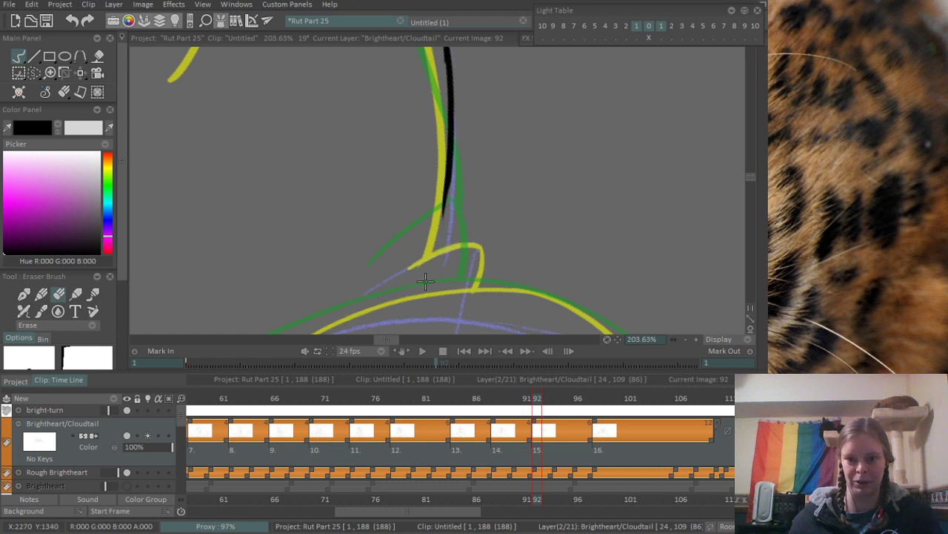
mouse_move(470, 234)
mouse_down()
mouse_move(479, 184)
mouse_move(455, 134)
mouse_up()
- Ink the small pointed tuft at the lower end of the long outline curve, redrawing its first stroke
key(b)
mouse_move(415, 213)
mouse_down()
mouse_move(483, 176)
mouse_move(493, 185)
mouse_move(479, 232)
mouse_up()
key(ctrl+z)
key(ctrl+z)
drag(488, 183, 483, 234)
drag(528, 162, 400, 224)
drag(492, 167, 547, 212)
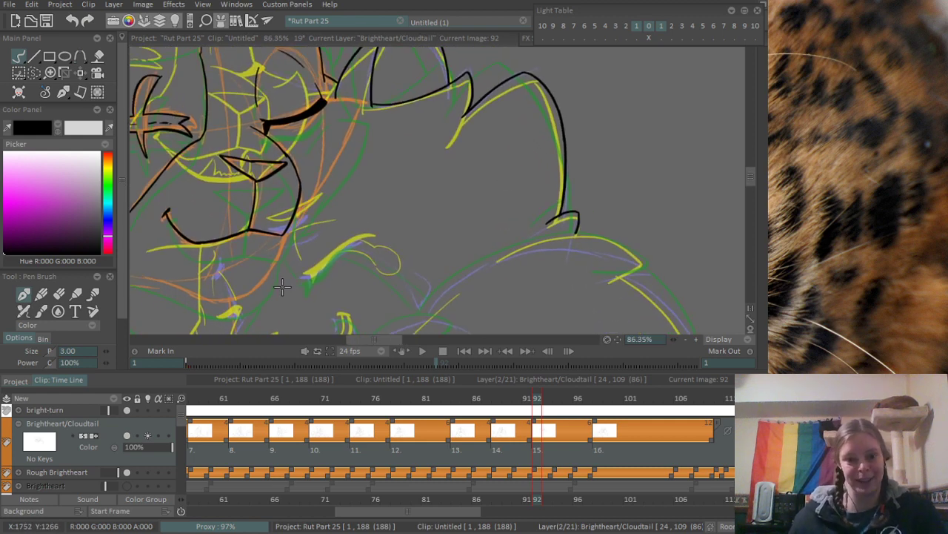
- Ink the purple-sketched cat's eyelid as a thick curved line built from overlapping strokes, restarting the first stroke
scroll(304, 285, up, 4)
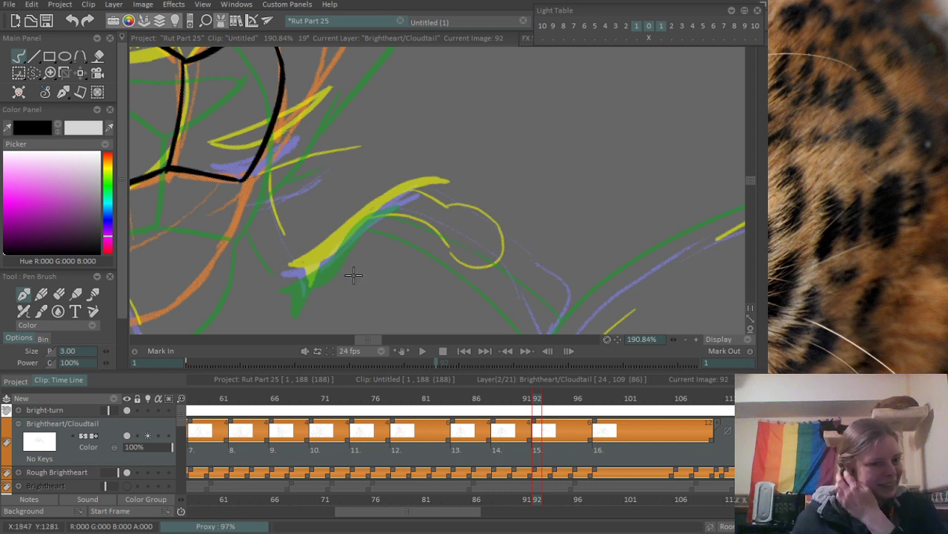
scroll(347, 227, up, 3)
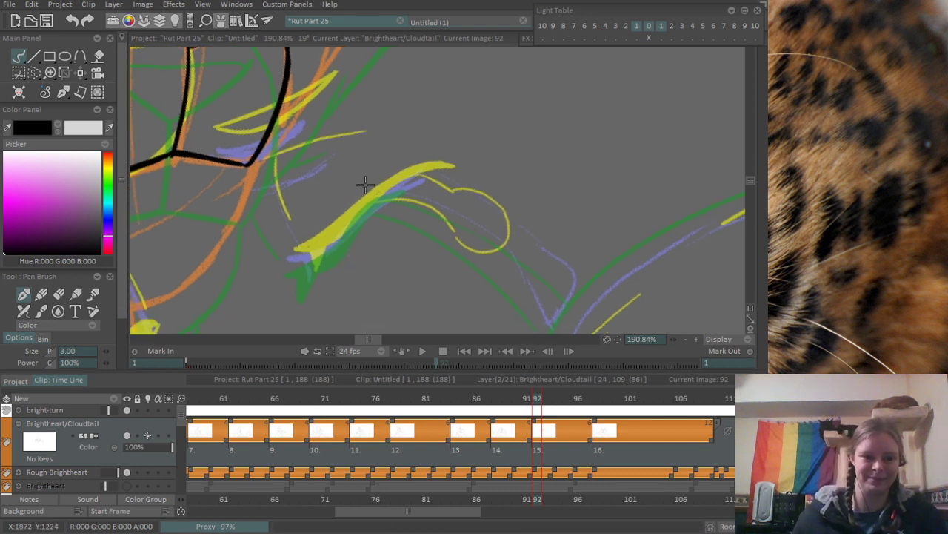
mouse_move(258, 293)
mouse_down()
mouse_move(344, 246)
mouse_move(338, 239)
mouse_up()
key(ctrl+z)
key(ctrl+z)
mouse_move(255, 293)
mouse_down()
mouse_move(346, 250)
mouse_move(368, 213)
mouse_up()
drag(341, 253, 405, 191)
mouse_move(353, 238)
mouse_down()
mouse_move(458, 163)
mouse_move(472, 170)
mouse_up()
drag(367, 220, 490, 161)
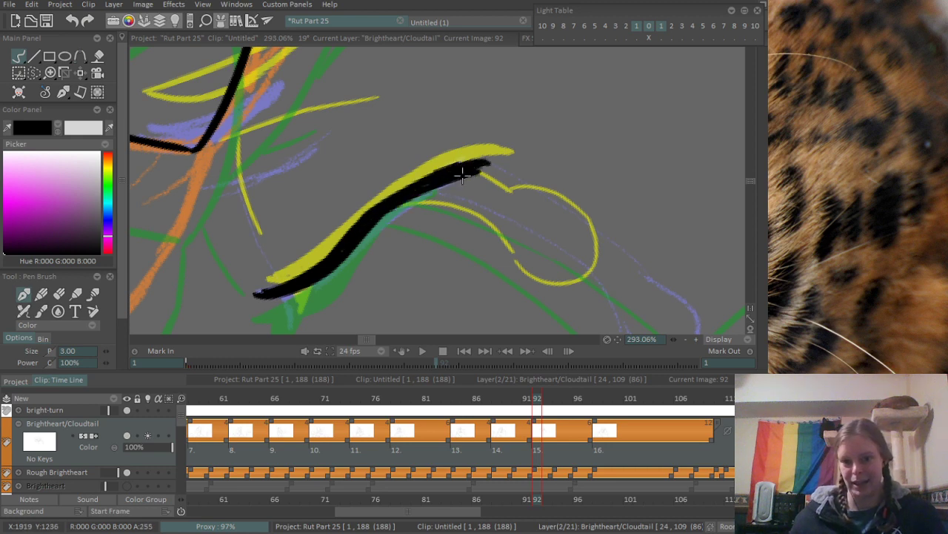
- Erase the ragged underside of the eyelid line's outer half and even out its thickness with extra ink strokes
key(n)
drag(404, 213, 492, 175)
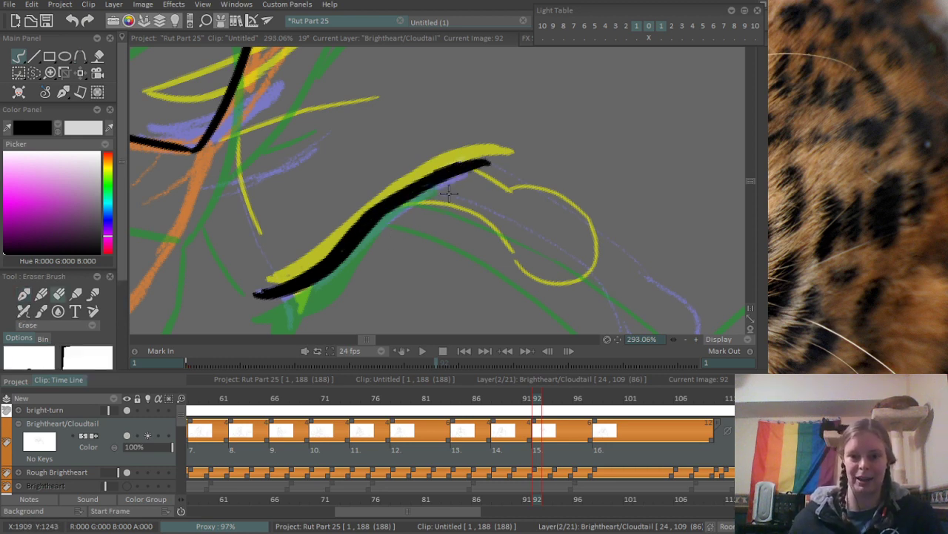
key(n)
drag(360, 243, 459, 180)
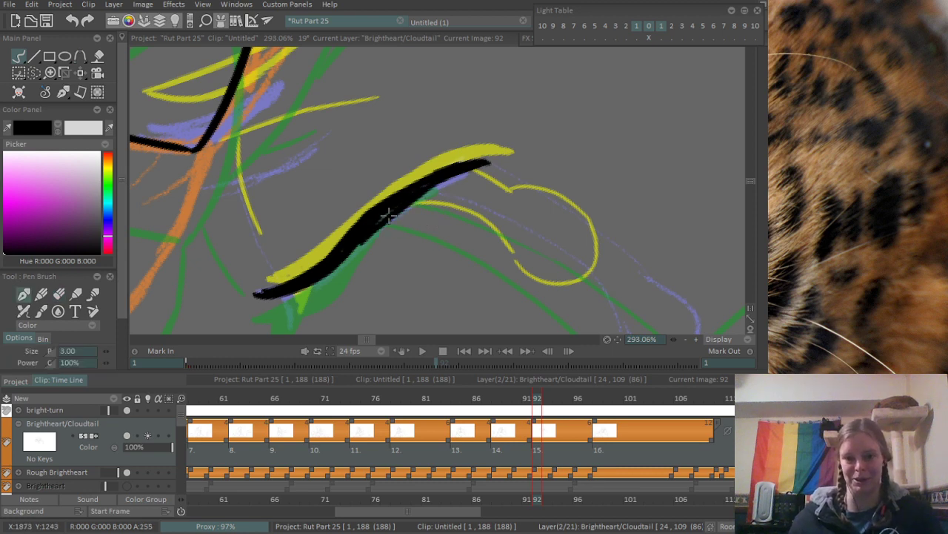
key(ctrl+z)
drag(390, 215, 453, 173)
drag(333, 261, 363, 215)
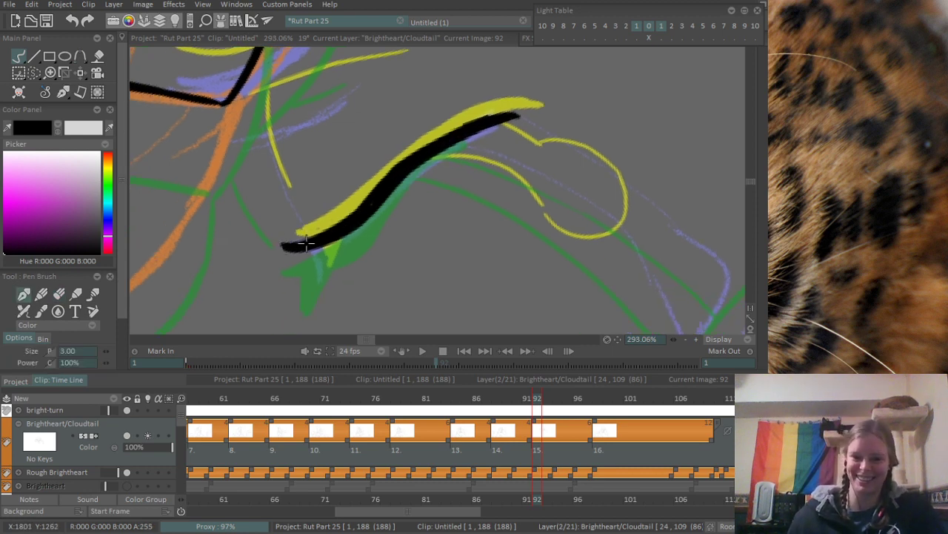
- Ink the spike below the eyelid's inner end and the thin curved lines between the eye and the orange-sketched muzzle
mouse_move(315, 245)
mouse_down()
mouse_move(320, 288)
mouse_move(364, 212)
mouse_move(409, 183)
mouse_up()
drag(453, 140, 397, 145)
mouse_move(374, 145)
mouse_down()
mouse_move(346, 214)
mouse_move(384, 210)
mouse_up()
drag(318, 195, 345, 263)
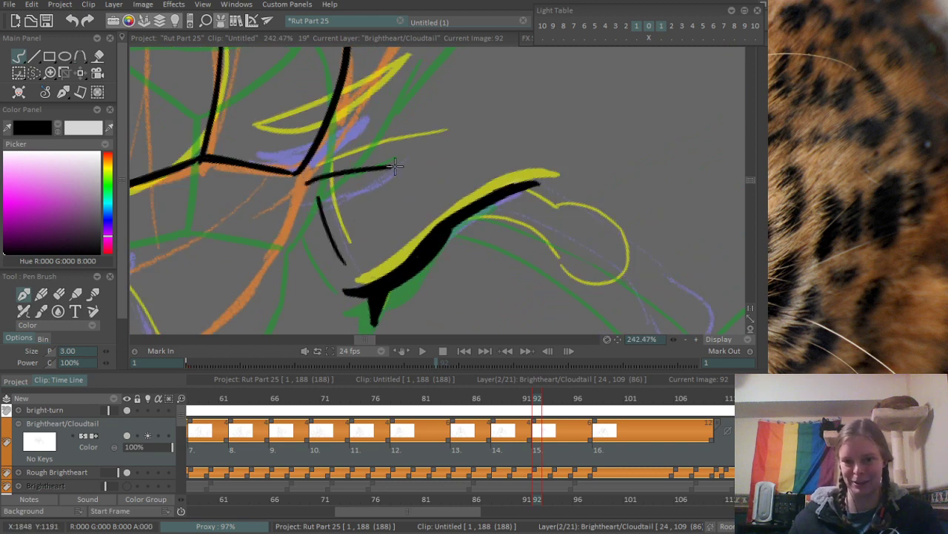
mouse_move(315, 184)
mouse_down()
mouse_move(447, 133)
mouse_move(407, 248)
mouse_up()
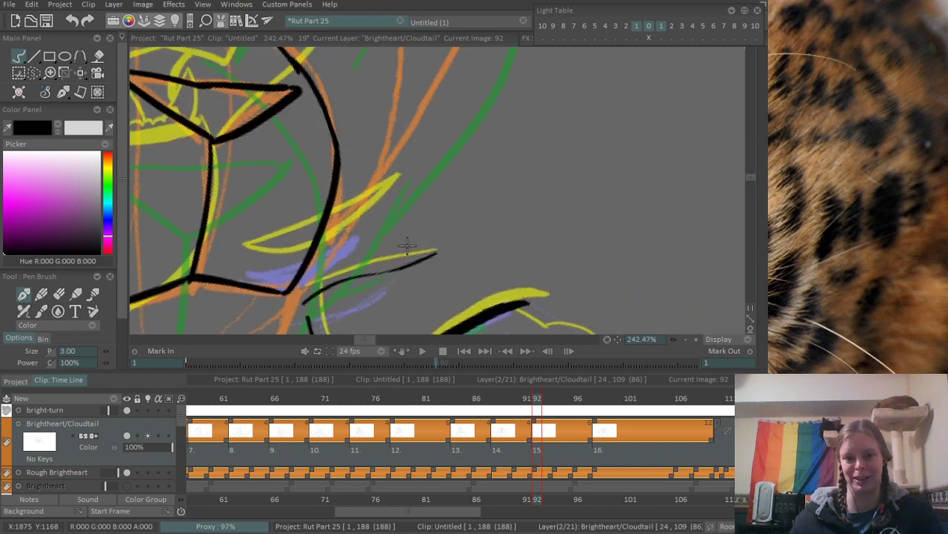
scroll(406, 240, down, 5)
scroll(393, 215, up, 5)
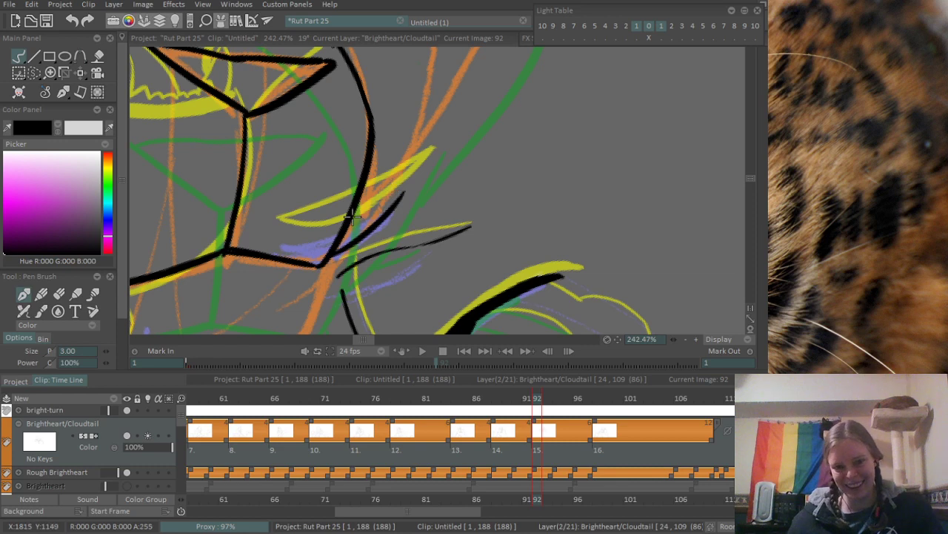
- Ink the orange-sketched cat's curved chin and jaw line up to the muzzle's lower corner, redrawing the first stroke until it fits
scroll(420, 206, down, 5)
scroll(426, 214, up, 3)
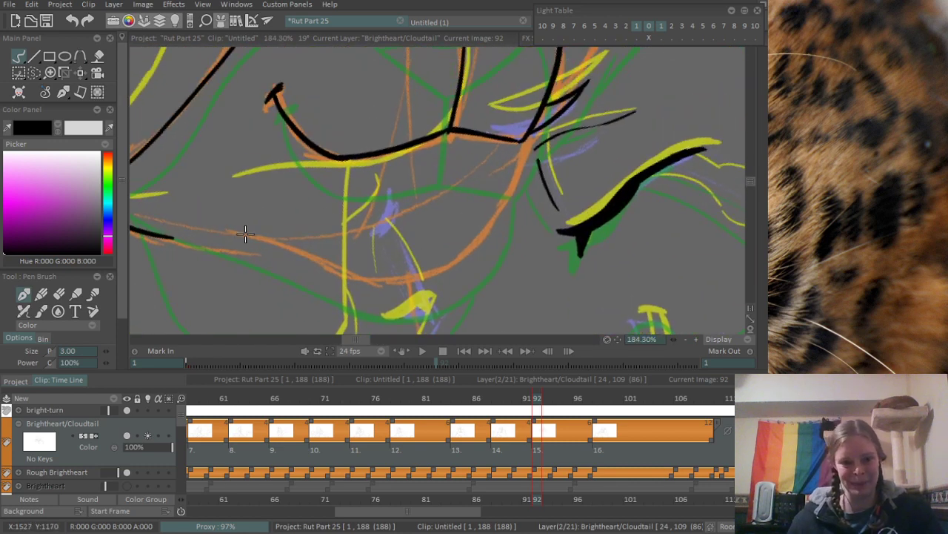
mouse_move(247, 233)
mouse_down()
mouse_move(403, 280)
mouse_move(300, 257)
mouse_move(450, 245)
mouse_up()
key(ctrl+z)
key(ctrl+z)
drag(253, 234, 436, 261)
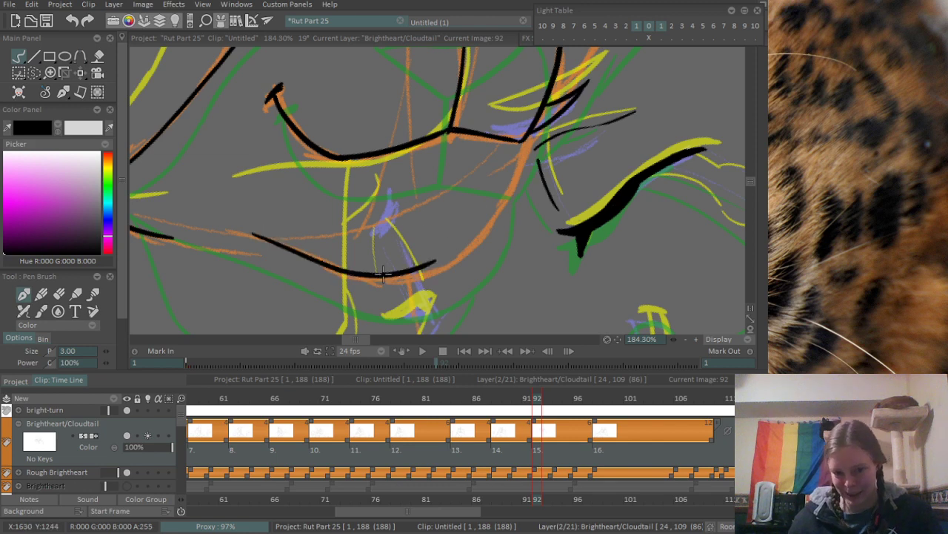
key(ctrl+z)
drag(252, 239, 445, 262)
drag(391, 279, 505, 201)
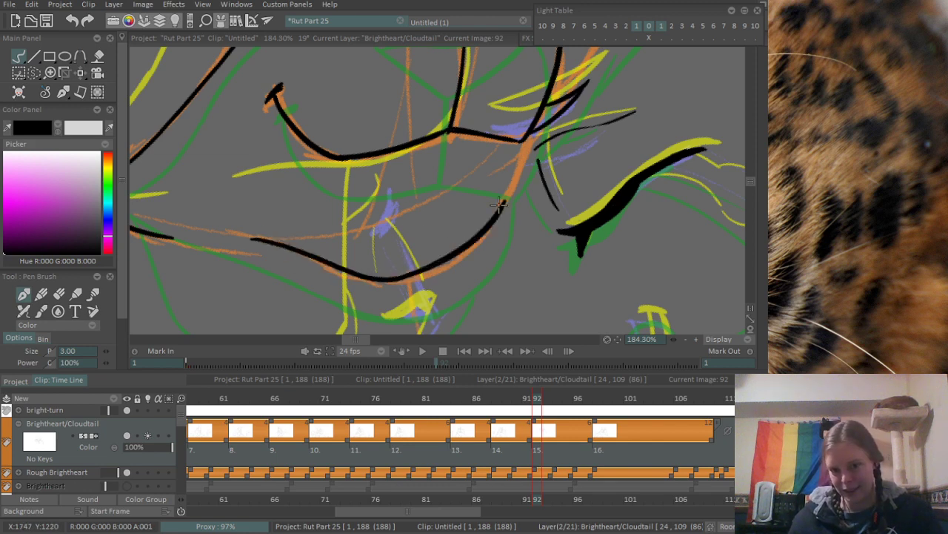
drag(528, 136, 502, 209)
- Ink the purple-sketched cat's curved muzzle line from the nose corner up towards the other cat's chin
scroll(535, 149, down, 8)
scroll(545, 178, up, 7)
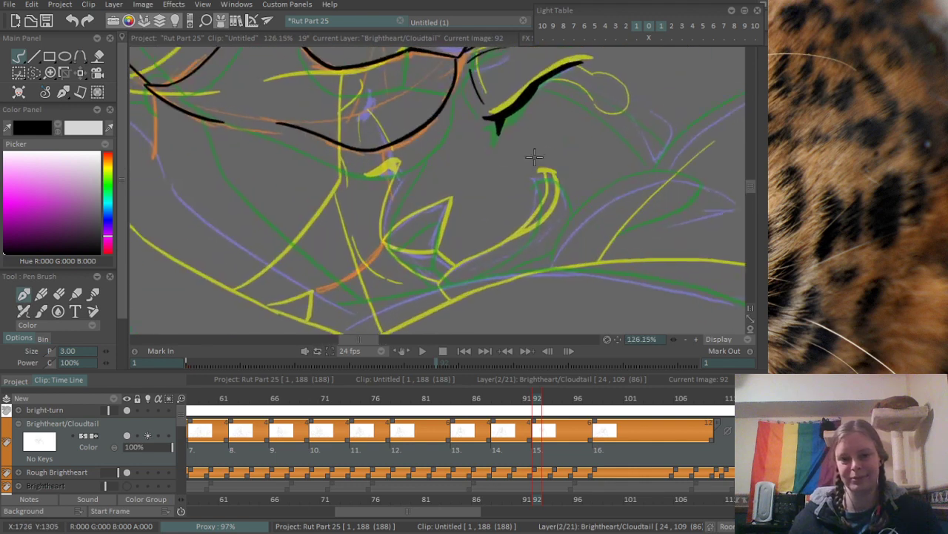
scroll(366, 225, up, 3)
drag(363, 280, 415, 170)
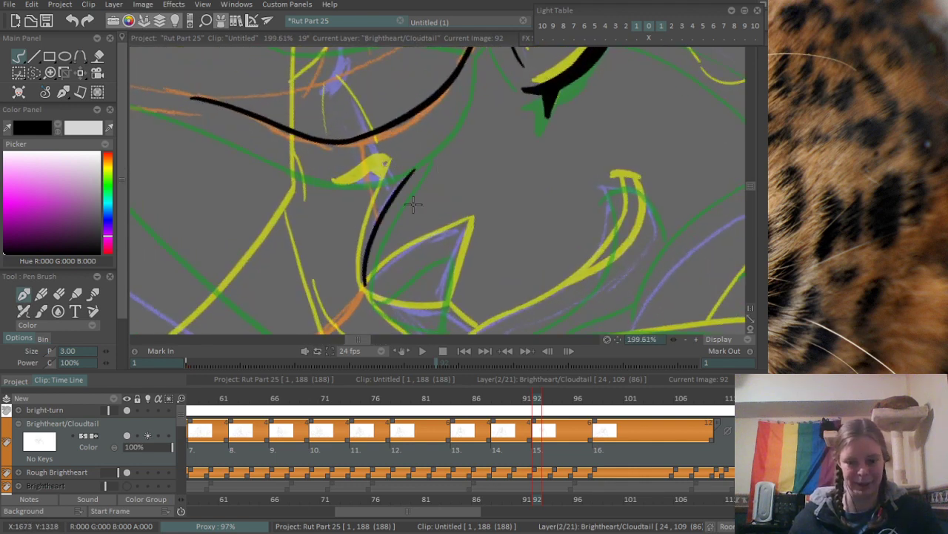
- Ink the upper edge of the purple-sketched cat's wedge-shaped nose, redrawing it several times and undoing the first side stroke
mouse_move(401, 269)
mouse_down()
mouse_move(381, 226)
mouse_move(491, 170)
mouse_up()
scroll(381, 235, up, 3)
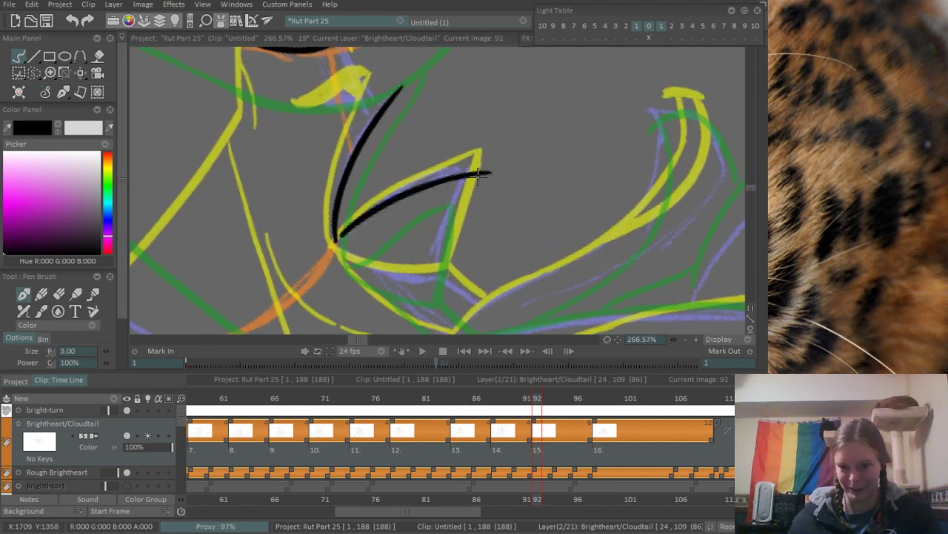
key(ctrl+z)
drag(341, 239, 469, 175)
key(ctrl+z)
drag(338, 242, 470, 180)
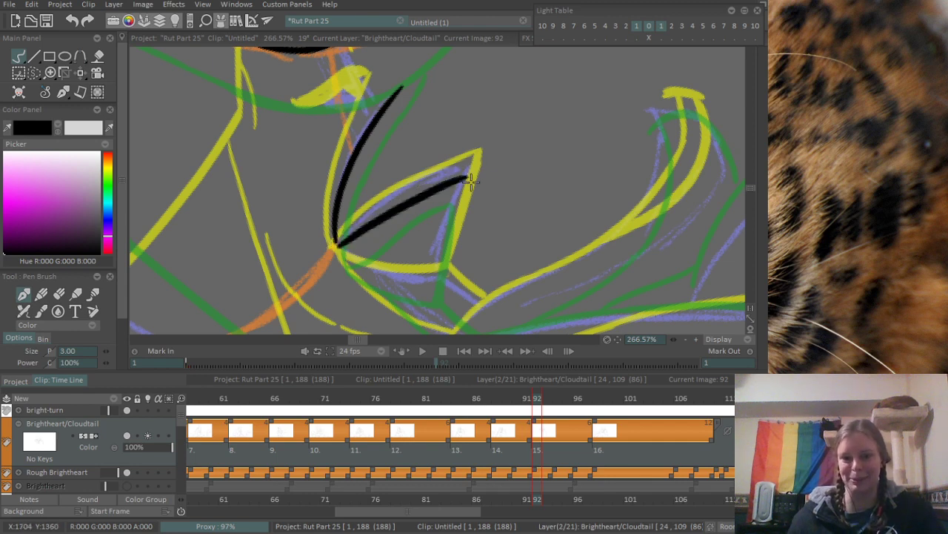
key(ctrl+z)
mouse_move(338, 241)
mouse_down()
mouse_move(466, 172)
mouse_move(422, 272)
mouse_up()
key(ctrl+z)
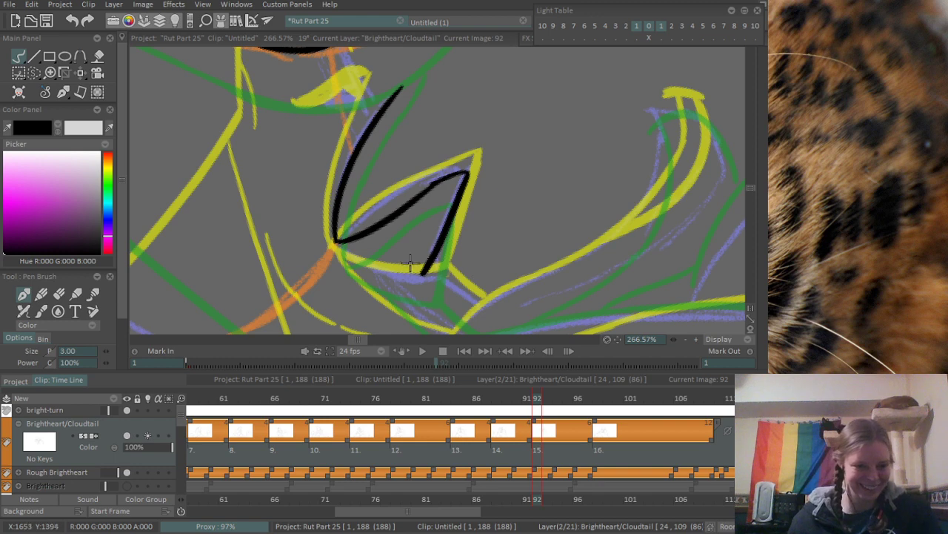
key(ctrl+z)
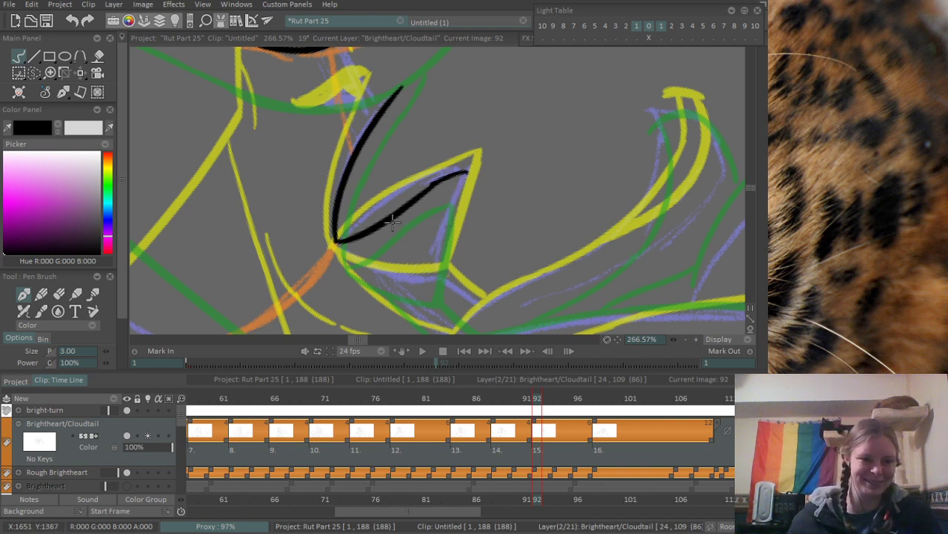
- Ink the nose's far side and lower edge, plus the short line running from its lower corner to the mouth
mouse_move(393, 222)
mouse_down()
mouse_move(331, 208)
mouse_move(340, 167)
mouse_up()
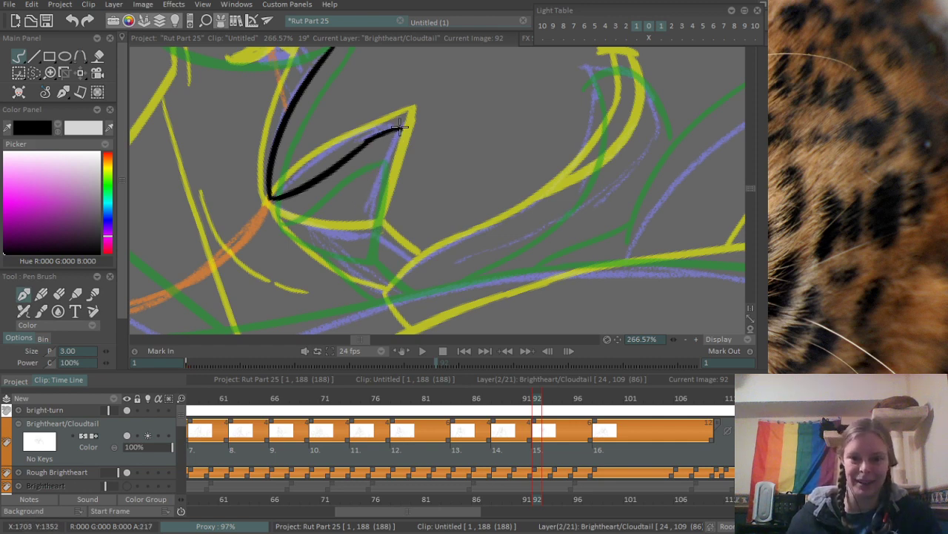
drag(400, 130, 368, 225)
mouse_move(272, 198)
mouse_down()
mouse_move(366, 227)
mouse_move(412, 259)
mouse_up()
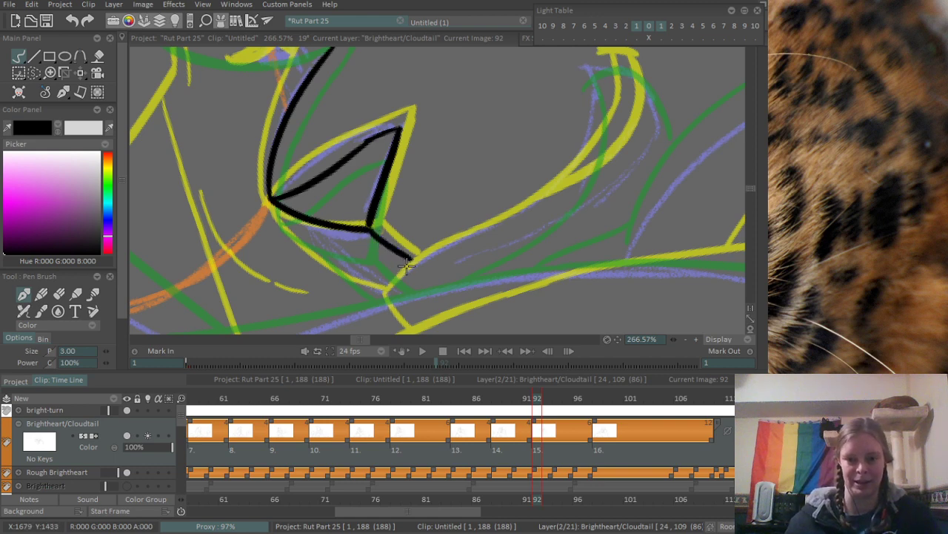
key(ctrl+z)
drag(370, 229, 436, 271)
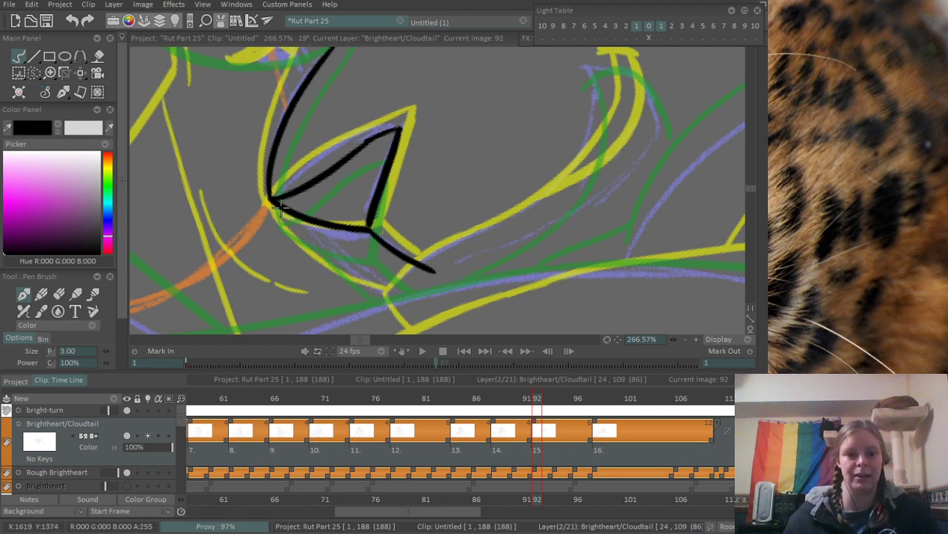
- Ink the curved lower muzzle line below the nose and the first part of the mouth line sweeping towards the cheek
mouse_move(279, 209)
mouse_down()
mouse_move(375, 282)
mouse_move(321, 229)
mouse_move(368, 261)
mouse_up()
mouse_move(327, 243)
mouse_down()
mouse_move(366, 261)
mouse_move(356, 255)
mouse_move(392, 232)
mouse_move(535, 175)
mouse_up()
key(ctrl+z)
key(ctrl+z)
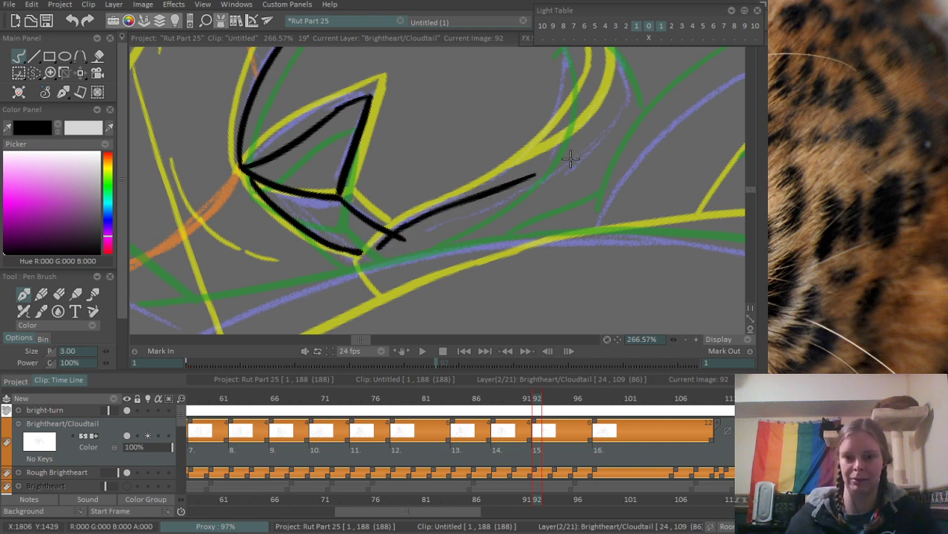
- Erase the excess end of the short nose line where it crosses the mouth line
key(e)
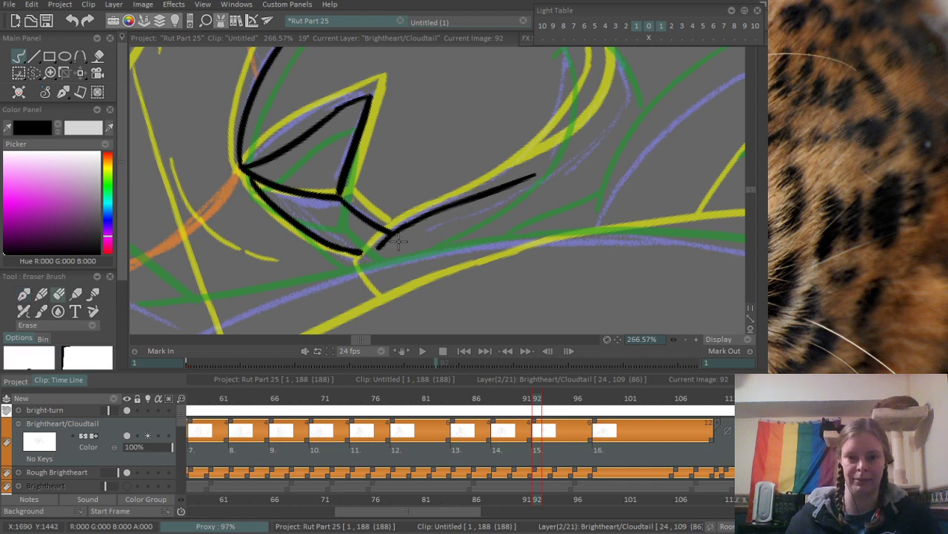
key(b)
drag(478, 184, 374, 271)
scroll(439, 222, down, 2)
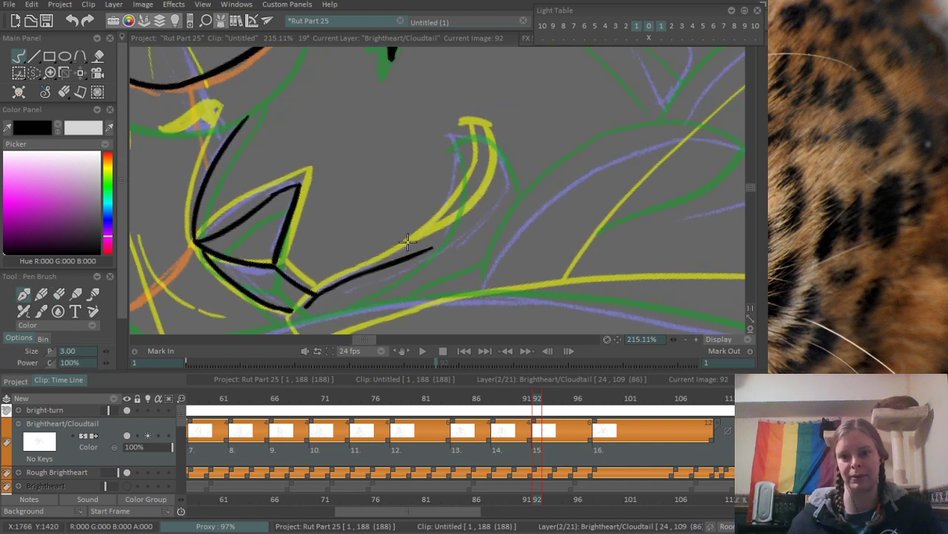
- Ink the crescent-shaped curl at the cheek end of the mouth line, redrawing its stroke several times, and join the muzzle's lower corner
scroll(452, 192, up, 1)
drag(428, 255, 469, 131)
key(ctrl+z)
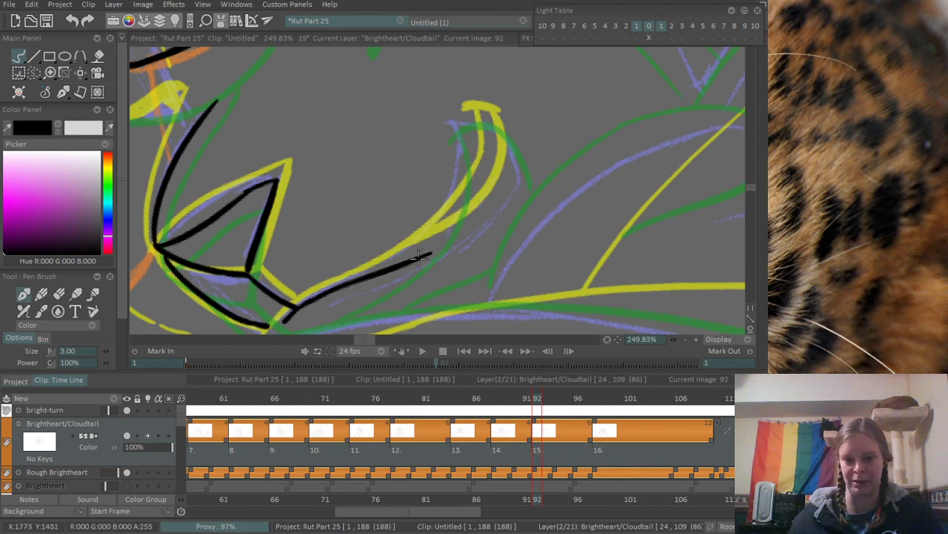
mouse_move(429, 253)
mouse_down()
mouse_move(472, 168)
mouse_move(470, 144)
mouse_up()
key(ctrl+z)
drag(430, 258, 470, 122)
key(ctrl+z)
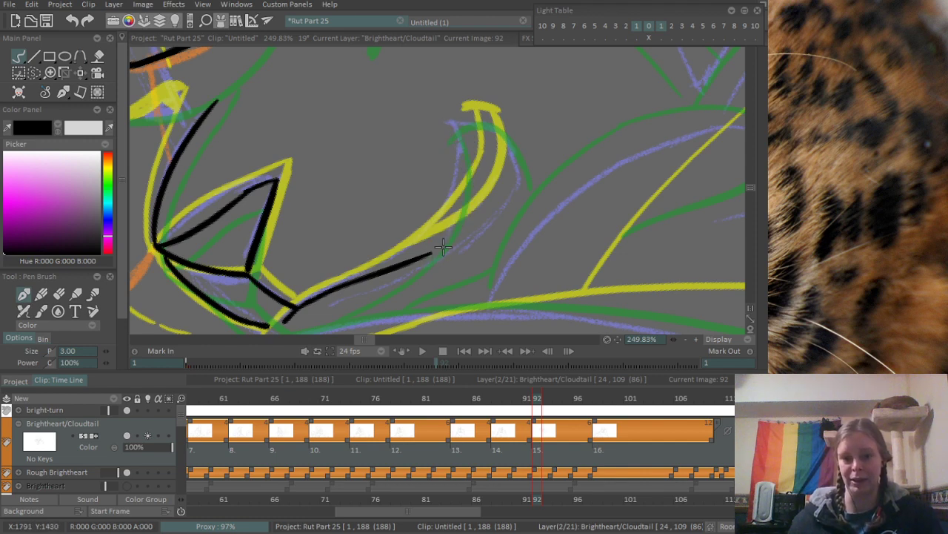
mouse_move(429, 256)
mouse_down()
mouse_move(465, 124)
mouse_move(505, 131)
mouse_up()
key(ctrl+z)
mouse_move(443, 247)
mouse_down()
mouse_move(473, 233)
mouse_move(506, 136)
mouse_move(512, 171)
mouse_up()
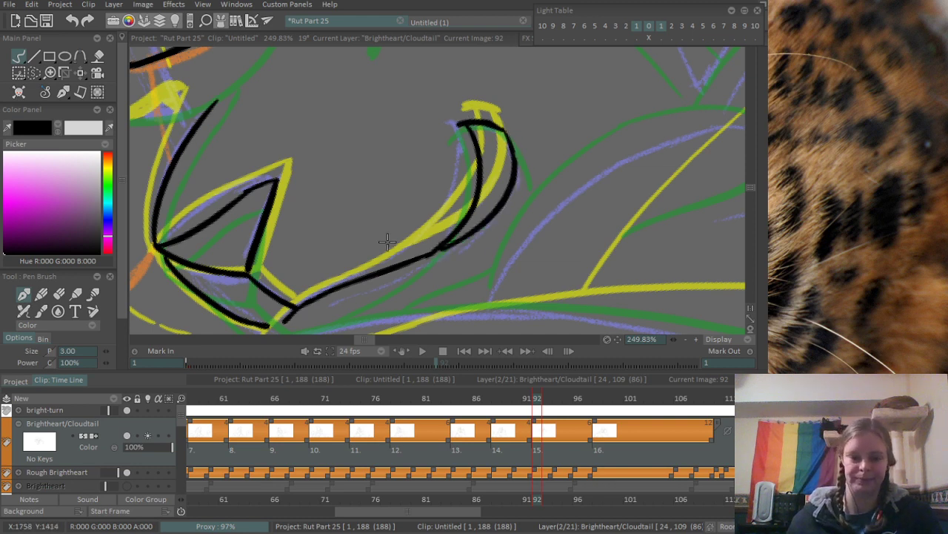
scroll(388, 242, up, 2)
drag(308, 258, 330, 252)
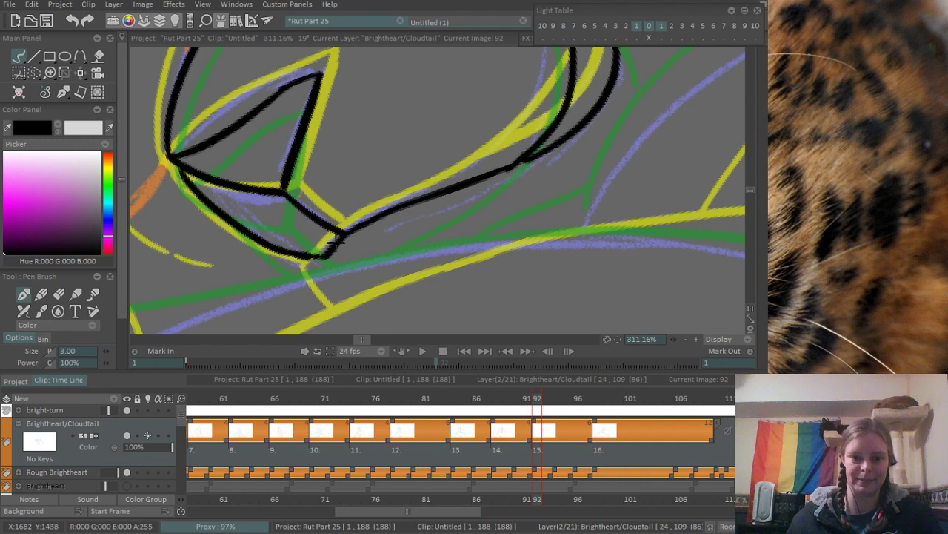
- Ink the far eye's small dark wedge and the short lines linking the nose bridge to the orange-sketched cat's jaw
scroll(335, 243, down, 6)
scroll(288, 275, up, 5)
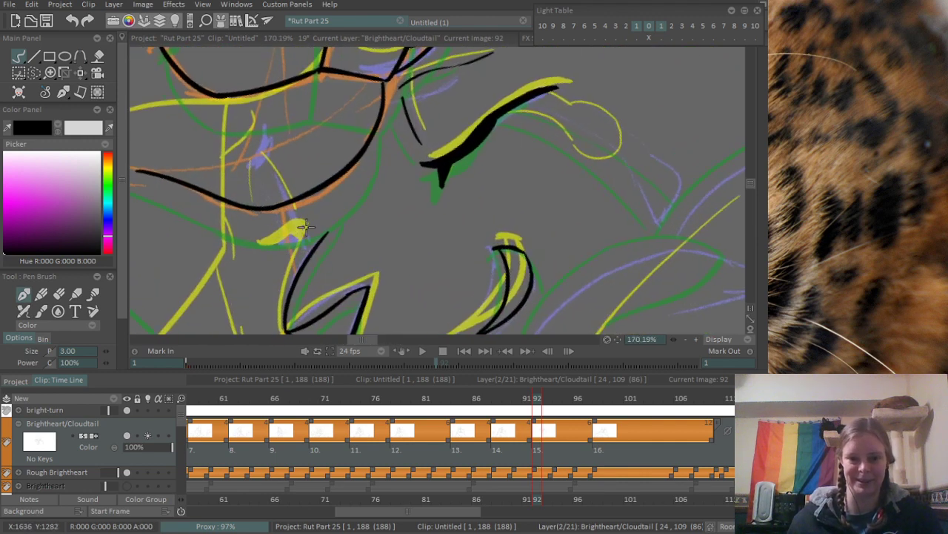
drag(276, 248, 295, 237)
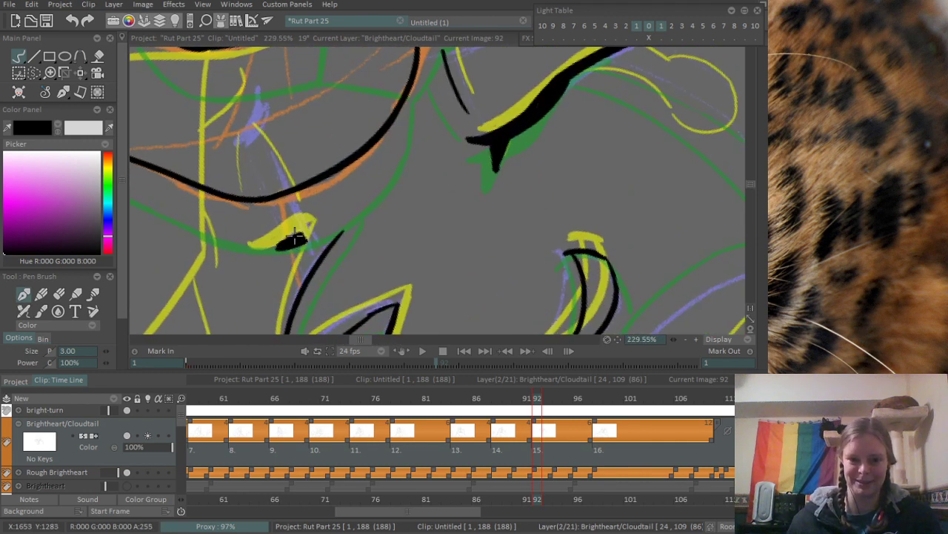
scroll(303, 245, down, 5)
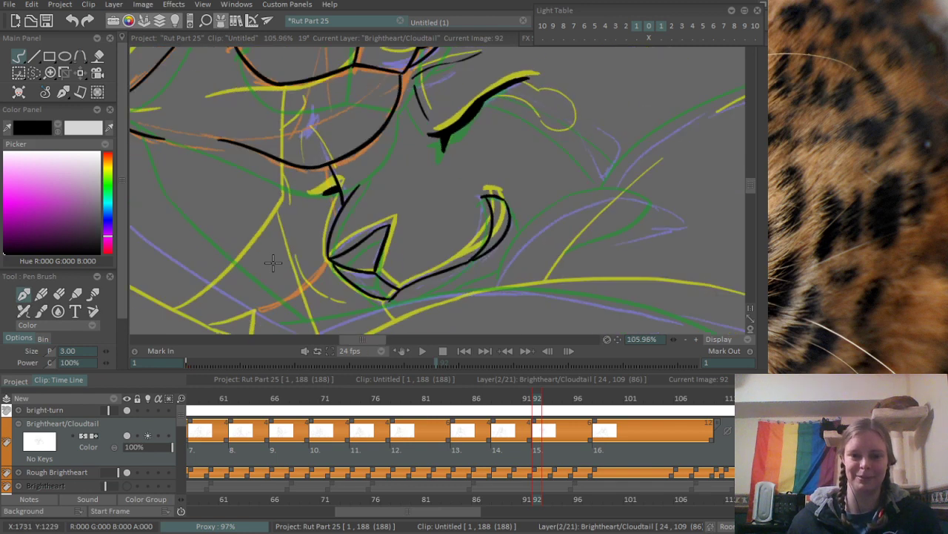
scroll(355, 165, up, 2)
scroll(351, 176, up, 2)
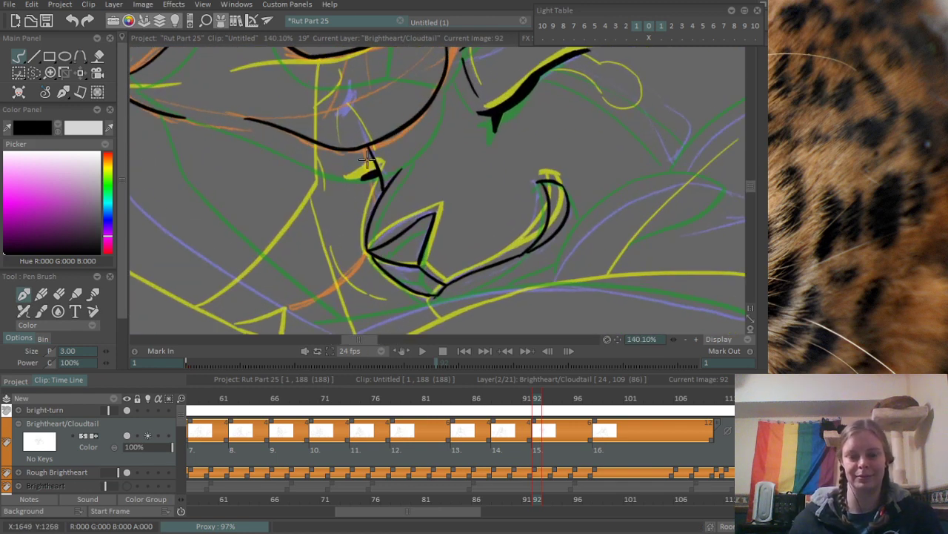
drag(366, 160, 366, 158)
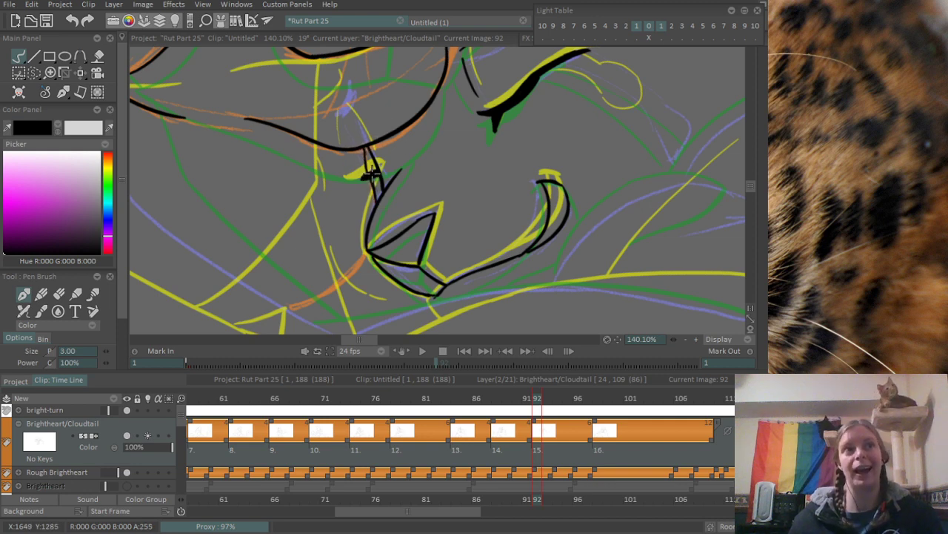
- Ink the pointed, curved shape behind the mouth's curl along the purple sketch, redrawing its long upper arc until it fits
drag(359, 275, 339, 151)
drag(425, 161, 261, 235)
drag(422, 175, 357, 241)
scroll(356, 241, up, 5)
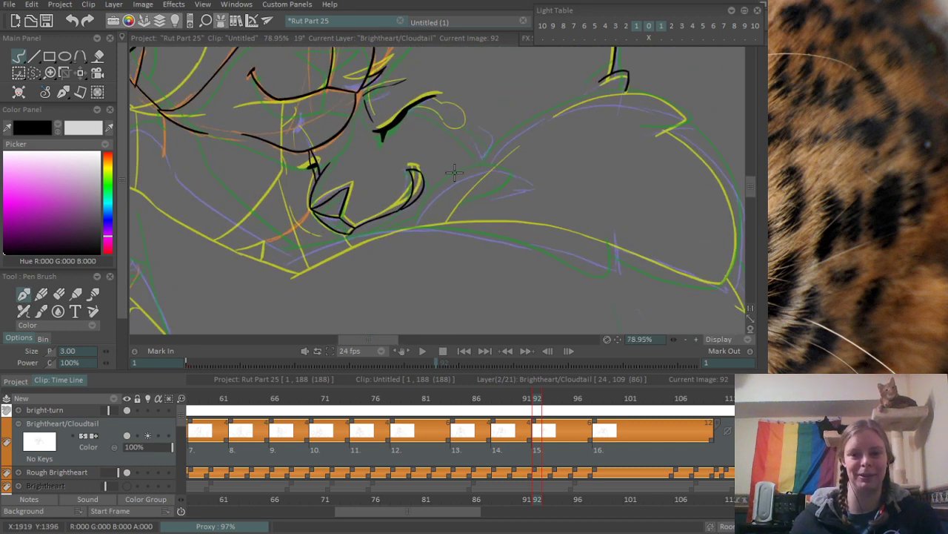
drag(300, 265, 473, 219)
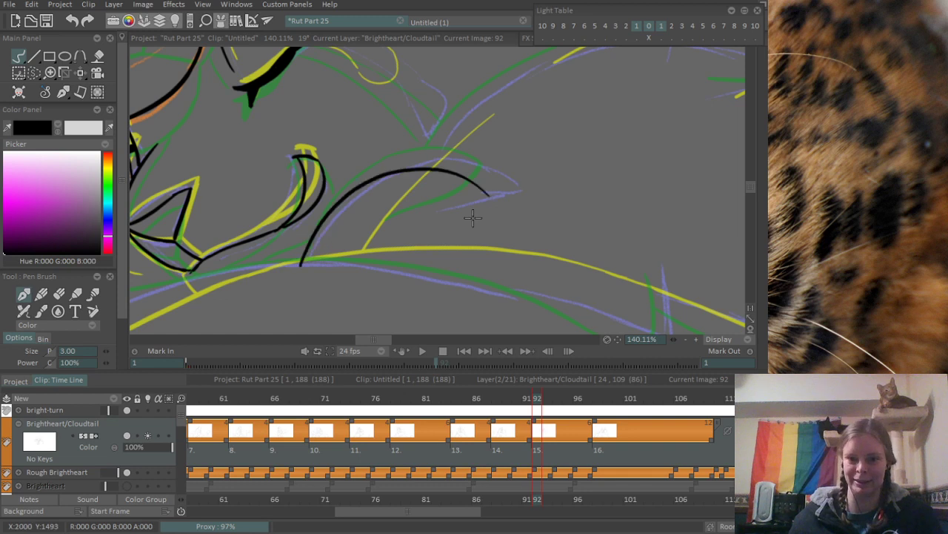
key(ctrl+z)
drag(305, 265, 467, 220)
key(ctrl+z)
mouse_move(305, 261)
mouse_down()
mouse_move(520, 177)
mouse_move(415, 253)
mouse_up()
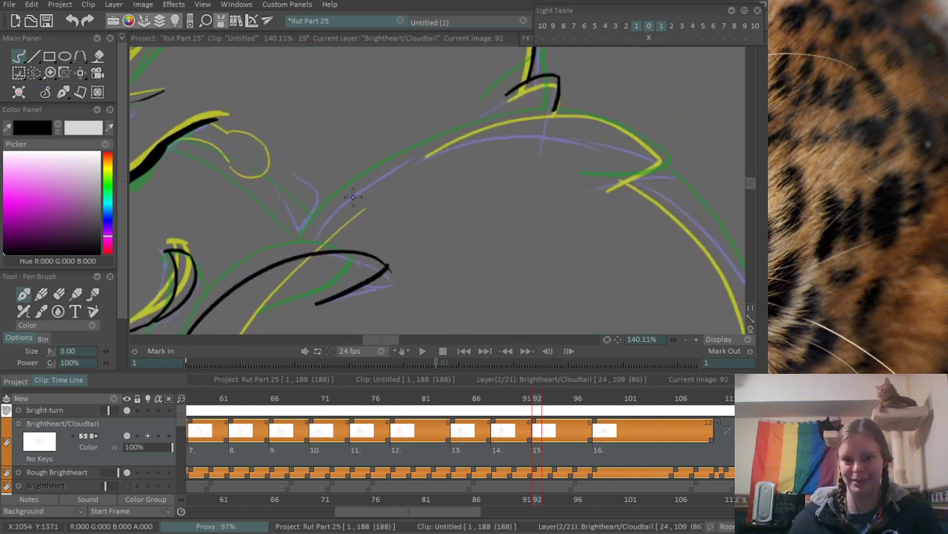
- Ink the long arched outline behind the closed eye, redrawing it once from the purple corner to the far pointed tip
drag(340, 209, 652, 126)
key(ctrl+z)
mouse_move(318, 228)
mouse_down()
mouse_move(331, 216)
mouse_move(652, 151)
mouse_up()
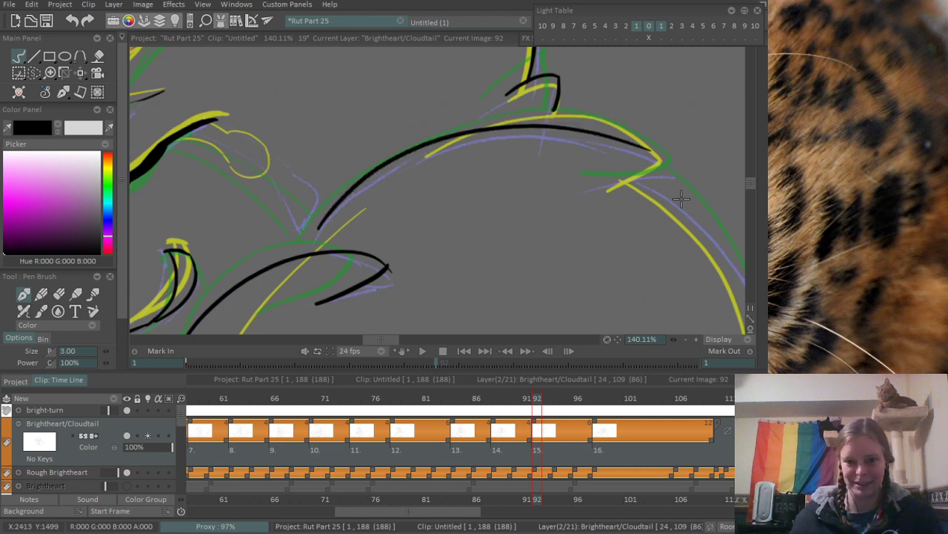
- Ink the short underside stroke of the arched outline's far tip, redrawing it once, and clean the point with the eraser
drag(552, 168, 410, 145)
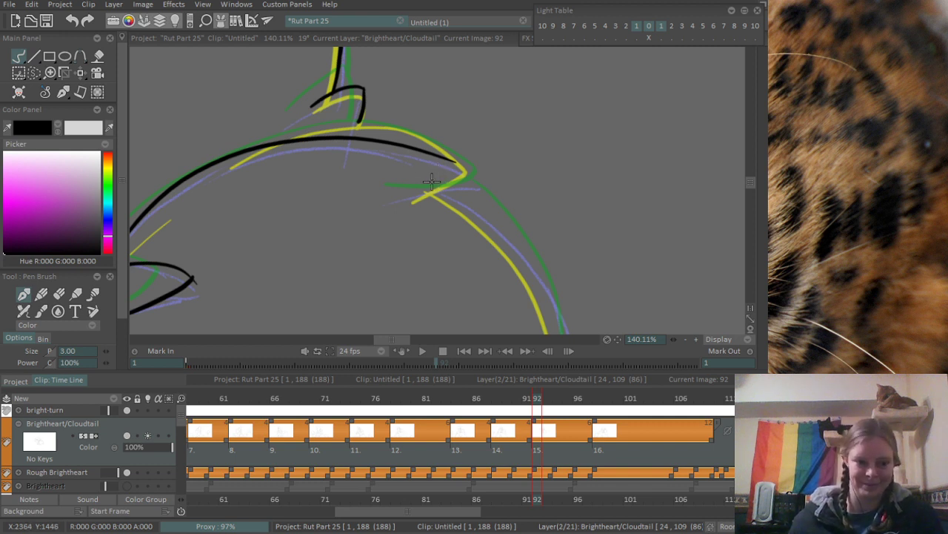
mouse_move(404, 166)
mouse_down()
mouse_move(388, 151)
mouse_move(452, 158)
mouse_up()
key(ctrl+z)
mouse_move(377, 181)
mouse_down()
mouse_move(415, 177)
mouse_move(459, 155)
mouse_up()
mouse_move(407, 133)
mouse_down()
mouse_move(458, 157)
mouse_move(541, 111)
mouse_up()
key(ctrl+z)
key(e)
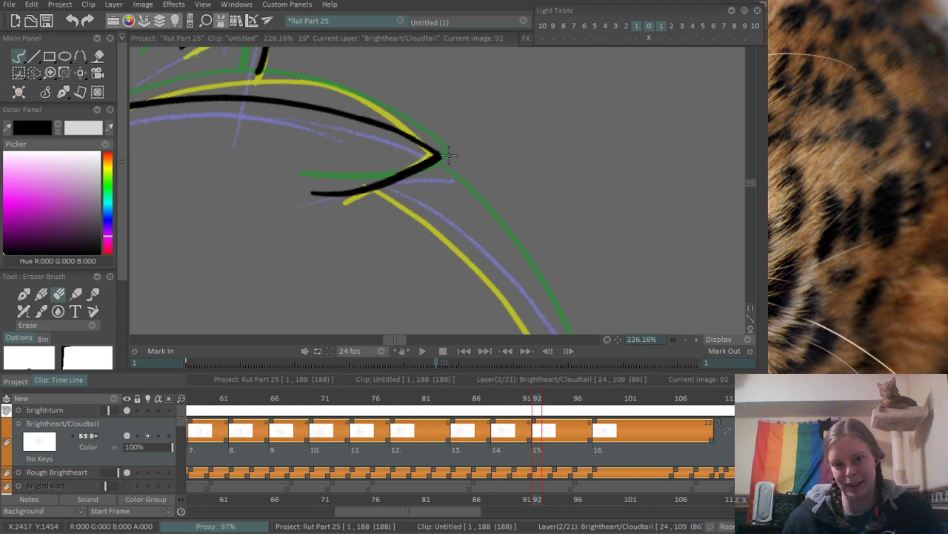
- Ink the outer curve sweeping down from beneath the pointed tip, redrawing it to follow the purple sketch
scroll(393, 131, down, 5)
scroll(393, 131, up, 2)
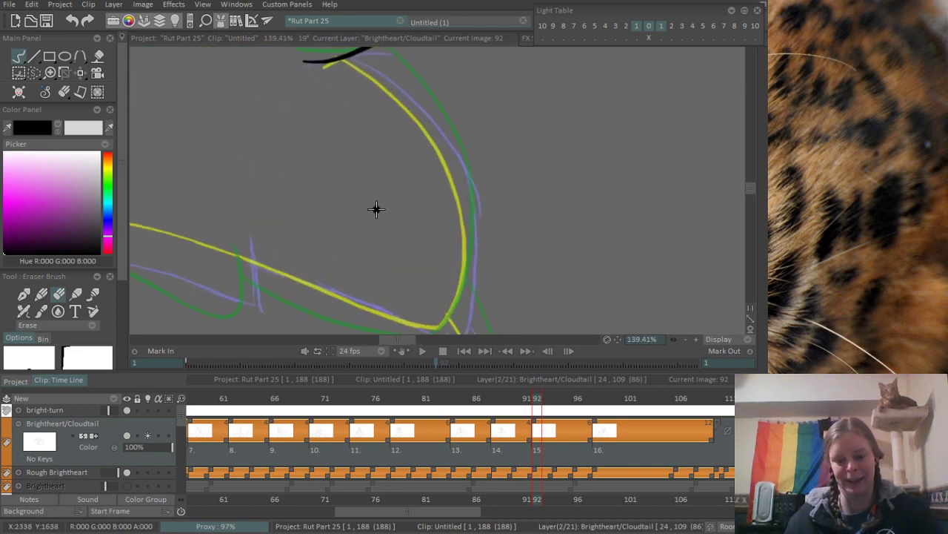
key(b)
scroll(403, 121, up, 1)
drag(388, 91, 501, 207)
key(ctrl+z)
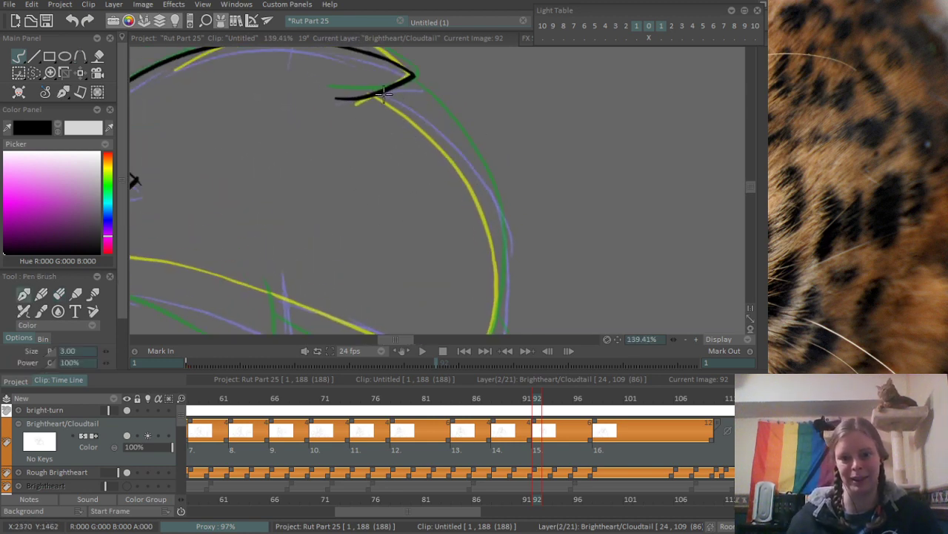
mouse_move(383, 89)
mouse_down()
mouse_move(503, 260)
mouse_move(480, 188)
mouse_move(504, 273)
mouse_up()
key(ctrl+z)
scroll(450, 181, up, 1)
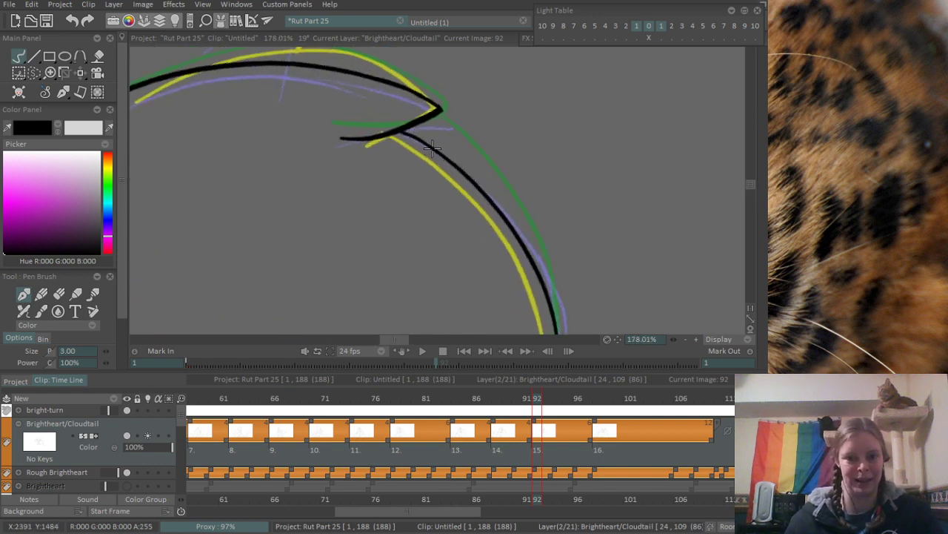
- Extend the outer curve down to its bottom corner and ink the sloping lower edge that meets it there
scroll(435, 201, down, 3)
scroll(403, 279, up, 2)
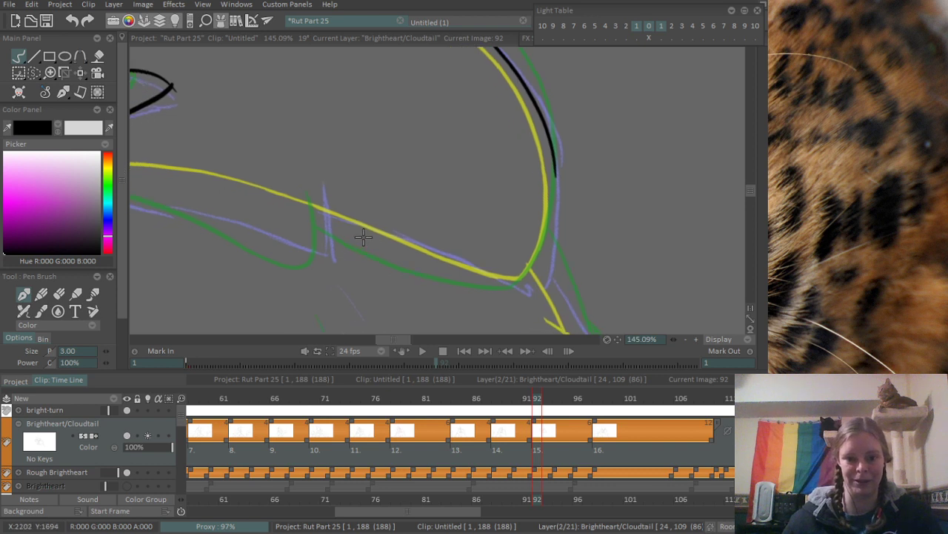
mouse_move(335, 222)
mouse_down()
mouse_move(511, 288)
mouse_move(349, 227)
mouse_move(510, 275)
mouse_move(542, 244)
mouse_up()
key(ctrl+z)
key(ctrl+z)
mouse_move(513, 282)
mouse_down()
mouse_move(525, 275)
mouse_move(551, 189)
mouse_move(518, 281)
mouse_up()
- Ink the long, gently sloping underside line from below the mouth's curl towards the purple cross mark, redrawing it several times
key(ctrl+z)
key(ctrl+z)
mouse_move(557, 160)
mouse_down()
mouse_move(540, 257)
mouse_move(529, 273)
mouse_up()
drag(352, 220, 411, 196)
drag(300, 189, 372, 210)
mouse_move(305, 180)
mouse_down()
mouse_move(395, 184)
mouse_move(442, 200)
mouse_up()
drag(241, 191, 556, 240)
key(ctrl+z)
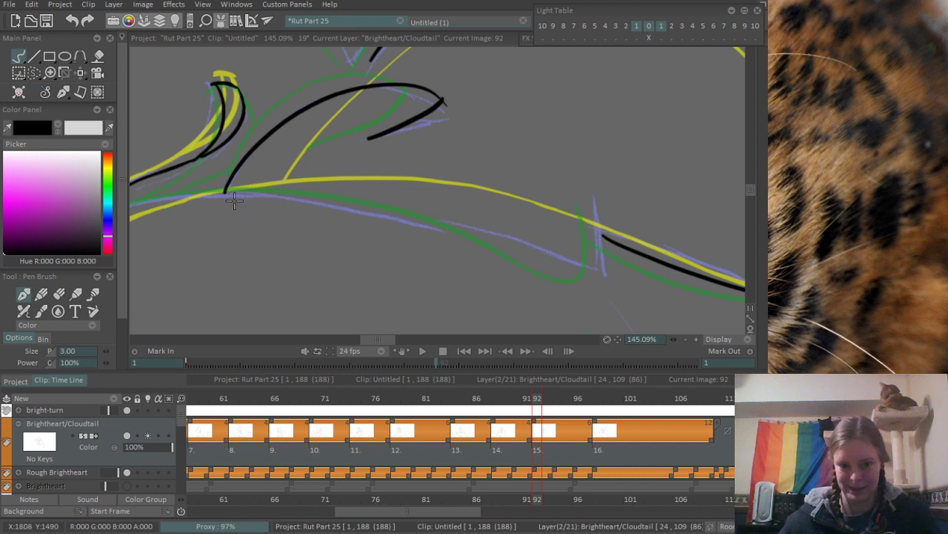
mouse_move(215, 193)
mouse_down()
mouse_move(451, 233)
mouse_move(528, 267)
mouse_up()
key(ctrl+z)
mouse_move(194, 194)
mouse_down()
mouse_move(468, 231)
mouse_move(608, 272)
mouse_up()
- Finish the far end of the long underside line with an upturned hook at the purple cross mark
key(ctrl+z)
mouse_move(459, 230)
mouse_down()
mouse_move(585, 273)
mouse_move(576, 267)
mouse_move(598, 265)
mouse_move(583, 254)
mouse_move(591, 265)
mouse_move(588, 203)
mouse_up()
key(ctrl+z)
key(ctrl+z)
key(ctrl+z)
drag(592, 267, 585, 196)
scroll(602, 199, down, 5)
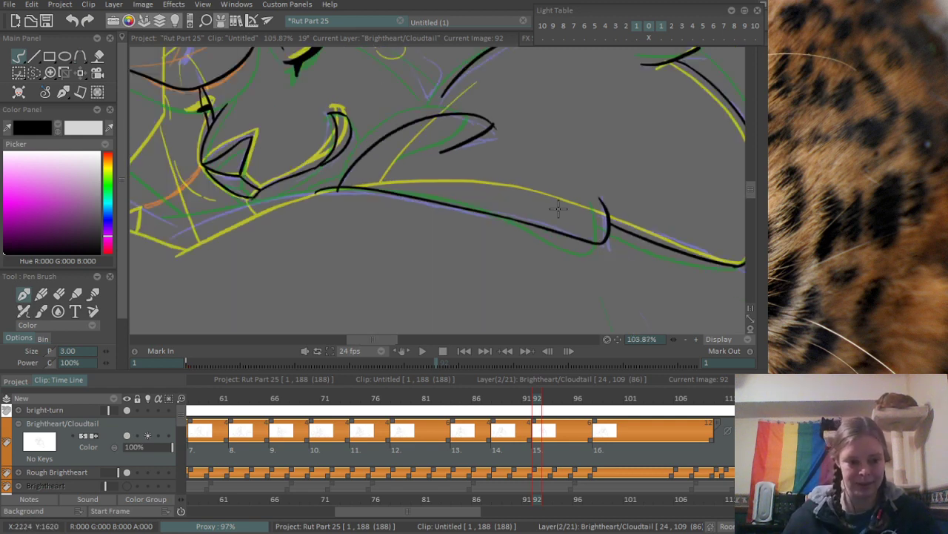
- Ink the underside line's continuation beneath the muzzle towards the lower chest corner, redrawing it until it meets the existing line
scroll(497, 139, up, 5)
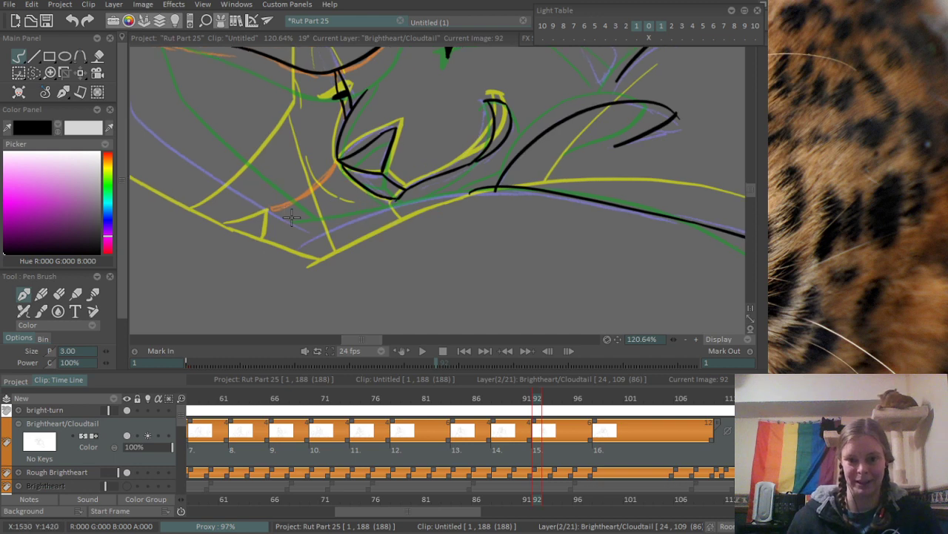
drag(296, 258, 528, 185)
key(ctrl+z)
drag(285, 267, 528, 186)
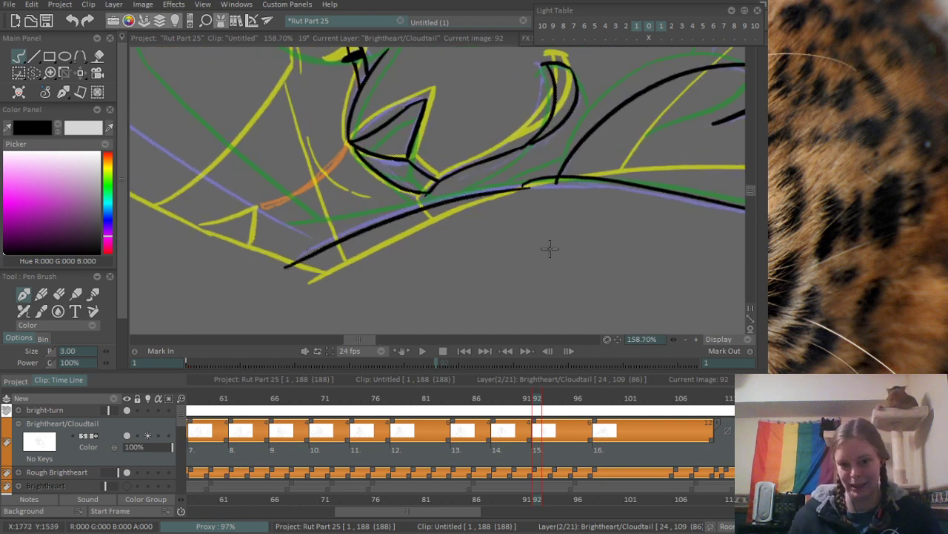
key(ctrl+z)
mouse_move(289, 265)
mouse_down()
mouse_move(406, 215)
mouse_move(517, 186)
mouse_up()
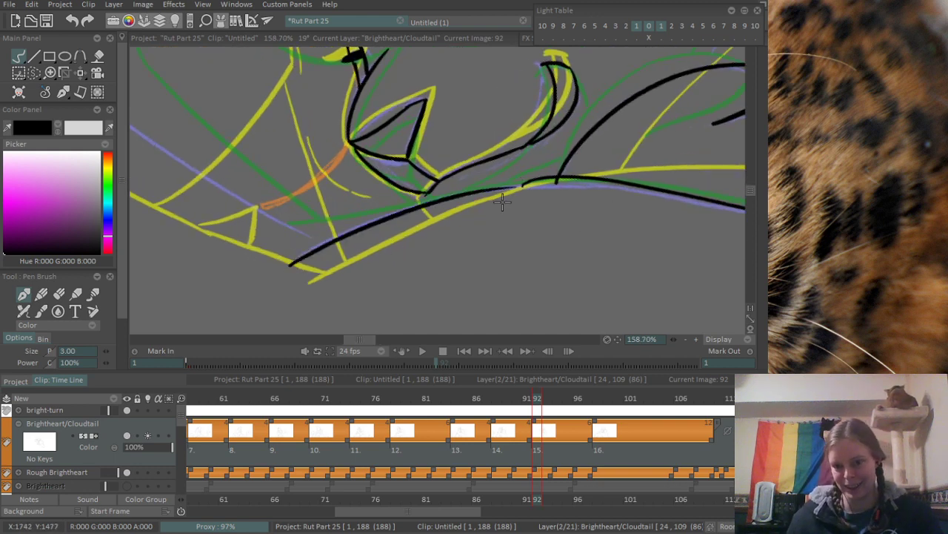
- Smooth the join between the two underside strokes below the muzzle and clean its rough edge with the eraser
scroll(490, 190, up, 3)
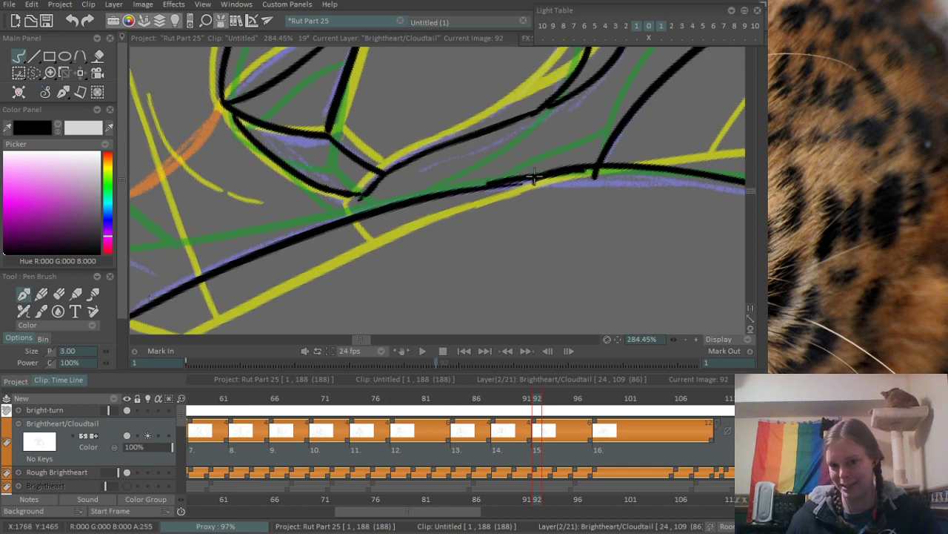
mouse_move(501, 193)
mouse_down()
mouse_move(387, 201)
mouse_move(433, 194)
mouse_up()
key(e)
scroll(495, 187, down, 5)
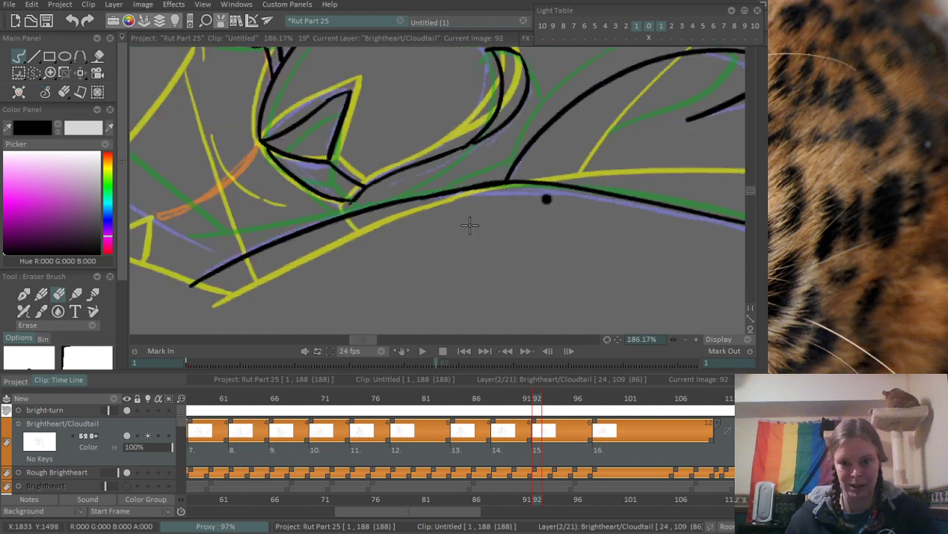
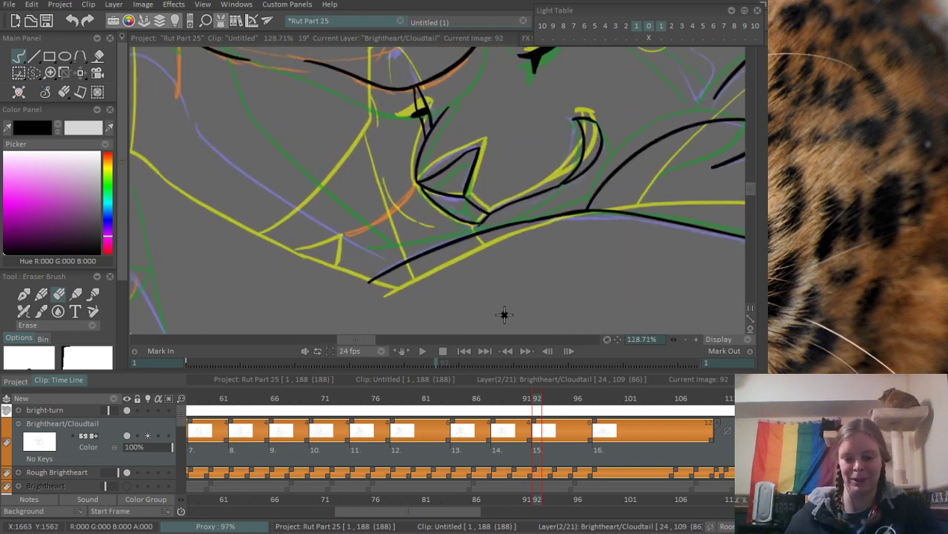
- Ink the long upper contour of the foreleg along the purple sketch, from beneath the neck to the chest underside line, redrawing it until it fits
key(b)
mouse_move(181, 114)
mouse_down()
mouse_move(337, 226)
mouse_move(281, 200)
mouse_move(381, 254)
mouse_up()
key(ctrl+z)
key(ctrl+z)
drag(300, 212, 393, 261)
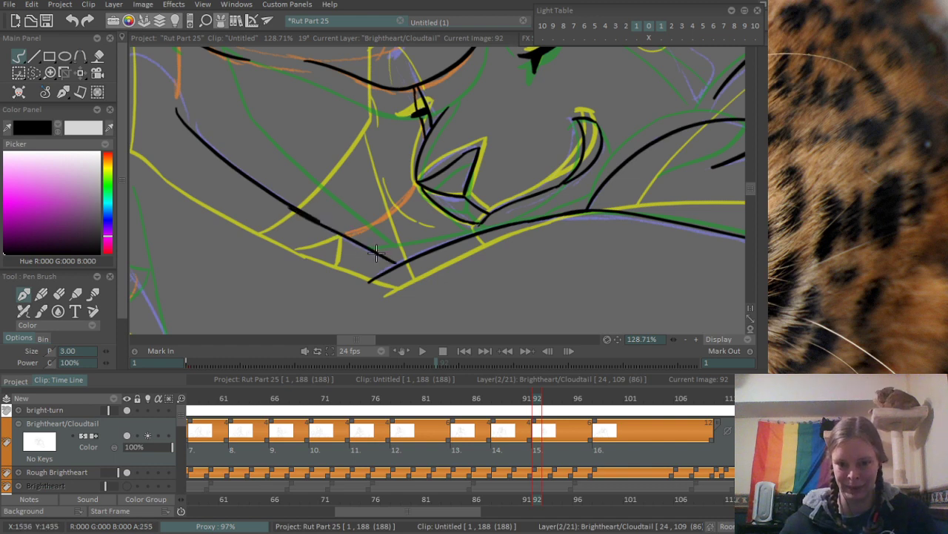
key(ctrl+z)
drag(295, 207, 384, 255)
drag(187, 122, 342, 214)
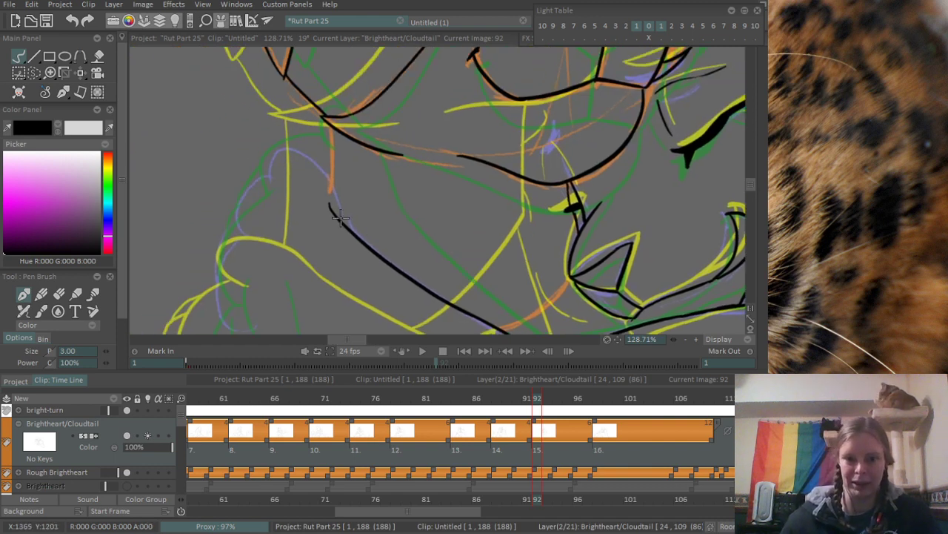
- Ink the rounded top of the paw as an arch meeting the start of the foreleg's upper contour
scroll(260, 185, up, 2)
drag(280, 192, 346, 225)
key(ctrl+z)
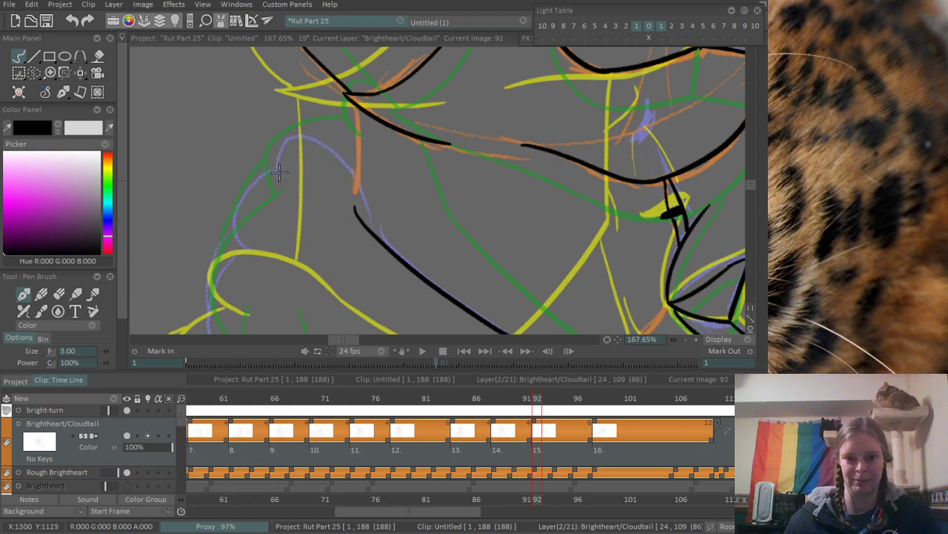
mouse_move(302, 180)
mouse_down()
mouse_move(359, 158)
mouse_move(379, 190)
mouse_move(378, 233)
mouse_up()
key(ctrl+z)
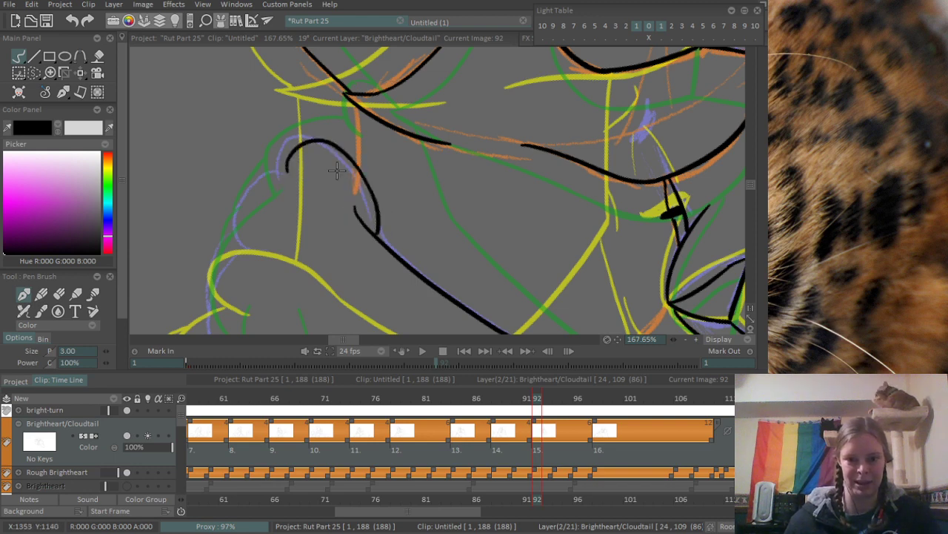
- Ink the paw's toes as a chain of rounded scallops and start the foreleg's lower contour beneath them
drag(289, 169, 183, 219)
key(ctrl+z)
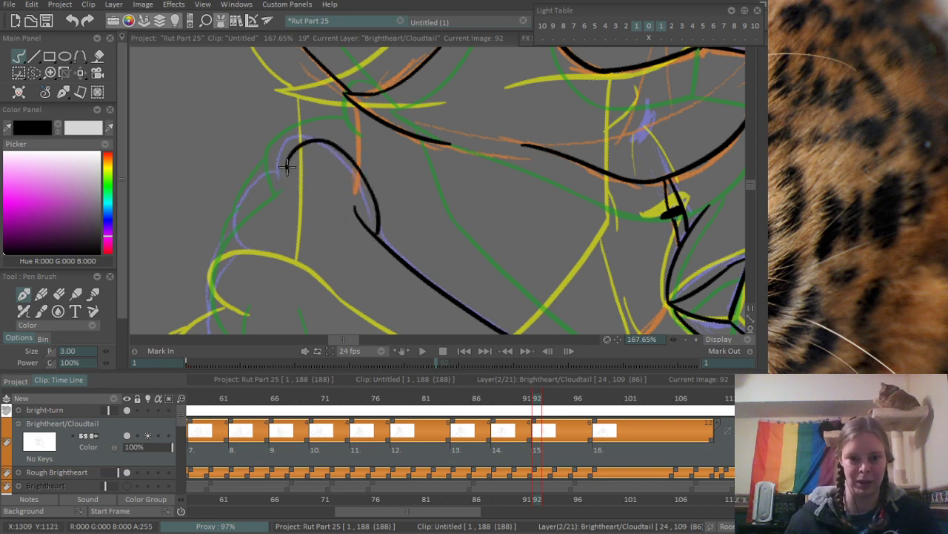
mouse_move(288, 170)
mouse_down()
mouse_move(214, 235)
mouse_move(273, 149)
mouse_move(263, 221)
mouse_move(303, 265)
mouse_move(299, 118)
mouse_move(287, 187)
mouse_move(262, 147)
mouse_up()
drag(253, 90, 308, 191)
drag(336, 253, 307, 188)
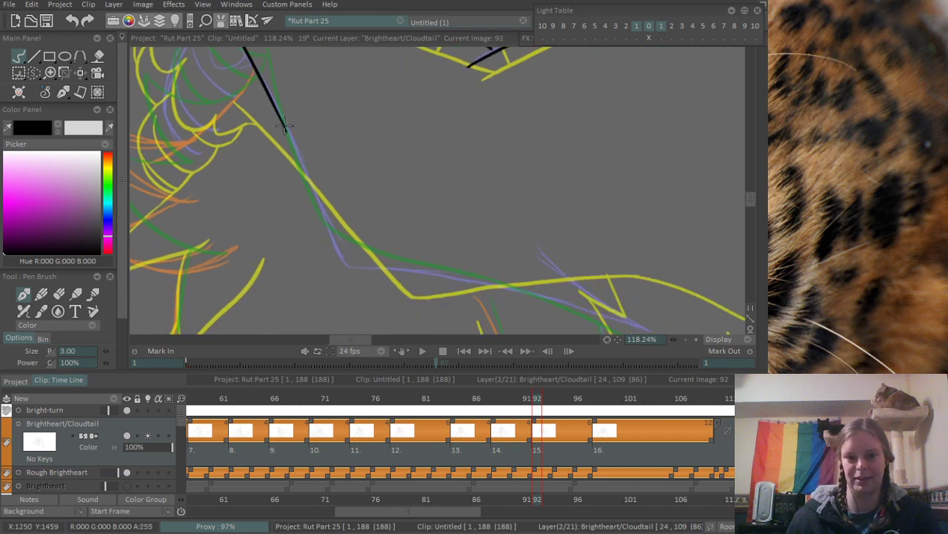
- Extend the foreleg's lower contour down to the elbow bend, redrawing the stroke until it follows the purple sketch
drag(285, 118, 338, 263)
key(ctrl+z)
drag(283, 115, 352, 261)
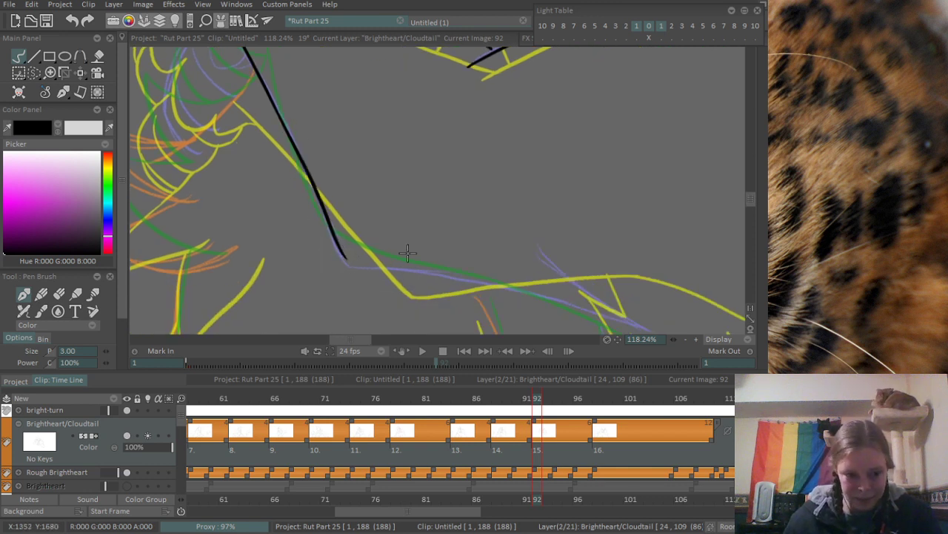
key(ctrl+z)
drag(282, 121, 360, 272)
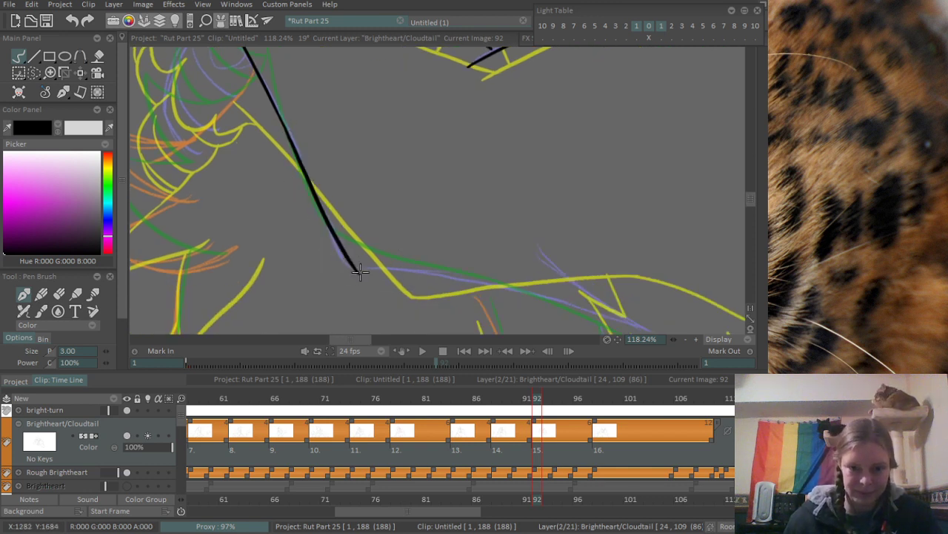
mouse_move(359, 234)
mouse_down()
mouse_move(265, 184)
mouse_move(197, 179)
mouse_up()
mouse_move(256, 170)
mouse_down()
mouse_move(257, 151)
mouse_move(289, 137)
mouse_move(321, 137)
mouse_up()
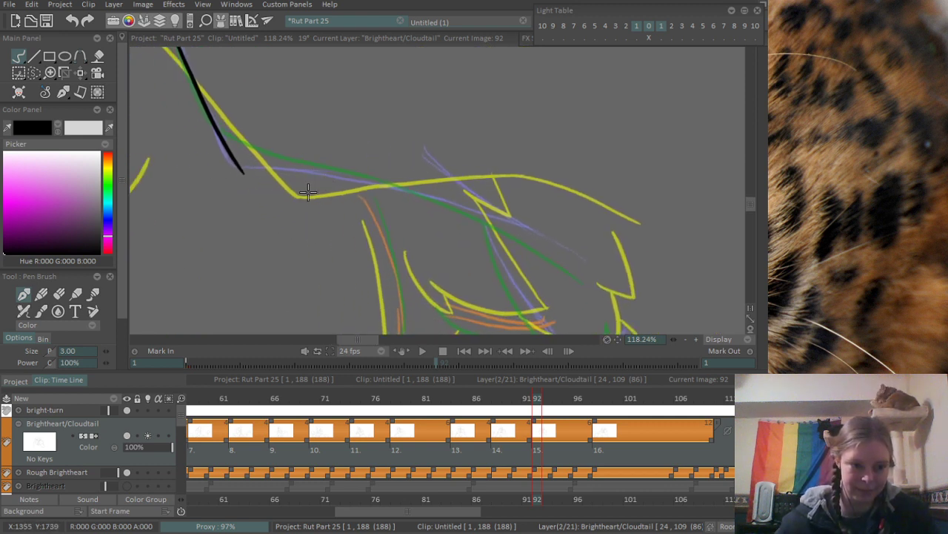
- Ink the long curve from the elbow bend across the fur tuft, redrawing it until it bends gently down towards the canvas edge
drag(227, 149, 519, 201)
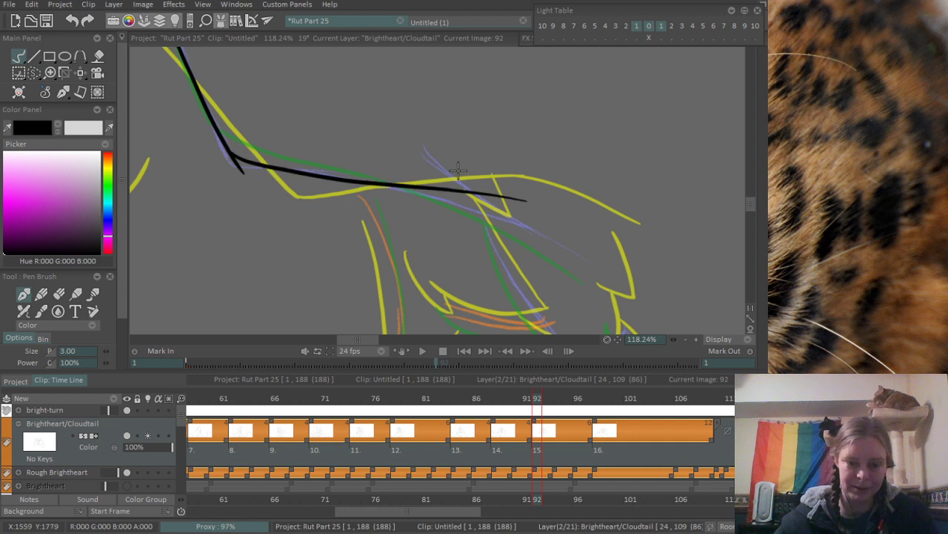
key(ctrl+z)
drag(230, 150, 630, 277)
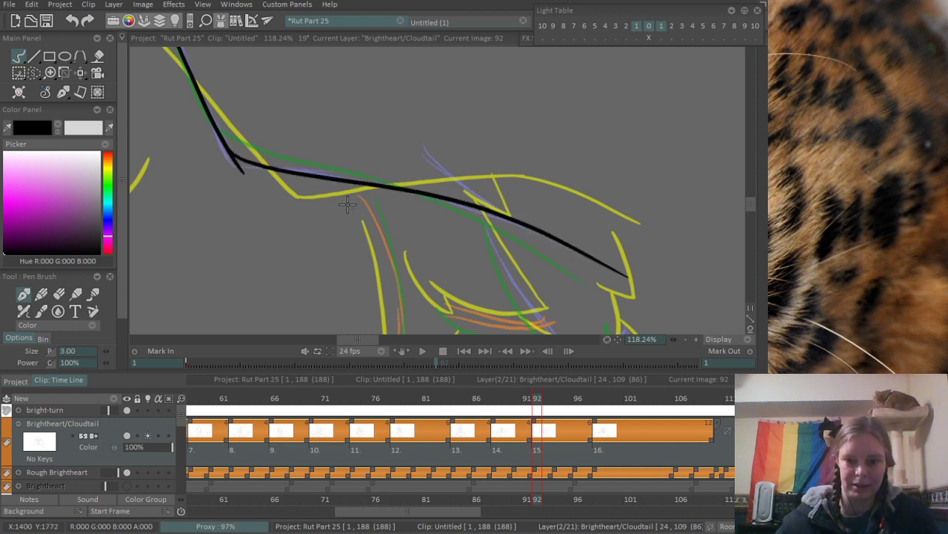
key(ctrl+z)
drag(231, 152, 547, 257)
key(ctrl+z)
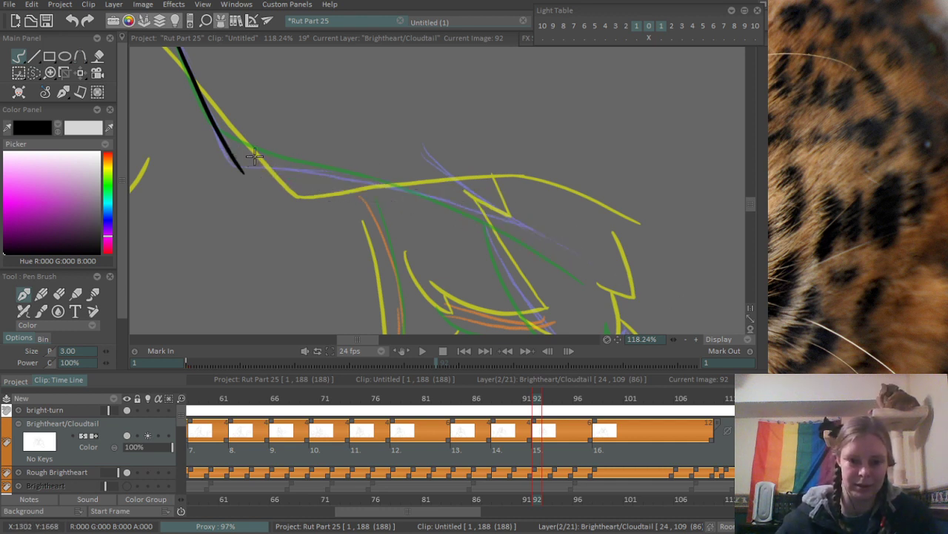
drag(234, 155, 540, 256)
key(ctrl+z)
drag(231, 153, 593, 264)
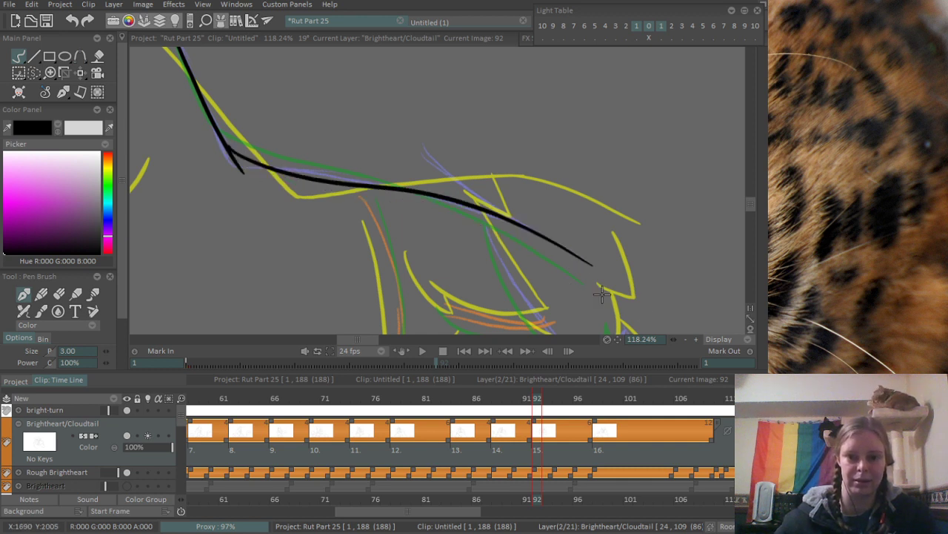
- Ink the short fur stroke above the long curve and the bowed contour descending beneath it to a pointed tip, redrawing the contour several times
mouse_move(428, 152)
mouse_down()
mouse_move(507, 205)
mouse_move(430, 91)
mouse_move(426, 129)
mouse_up()
drag(386, 92, 503, 245)
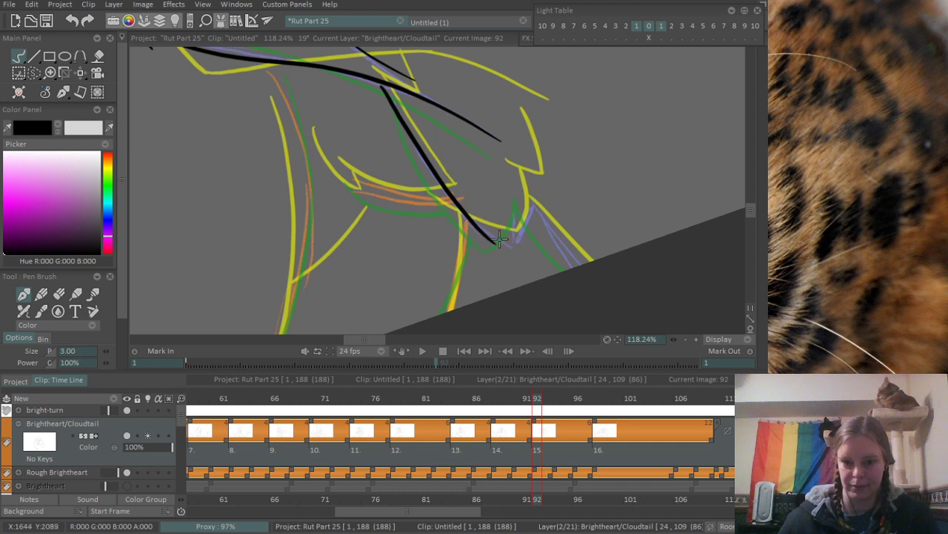
key(ctrl+z)
drag(382, 83, 515, 237)
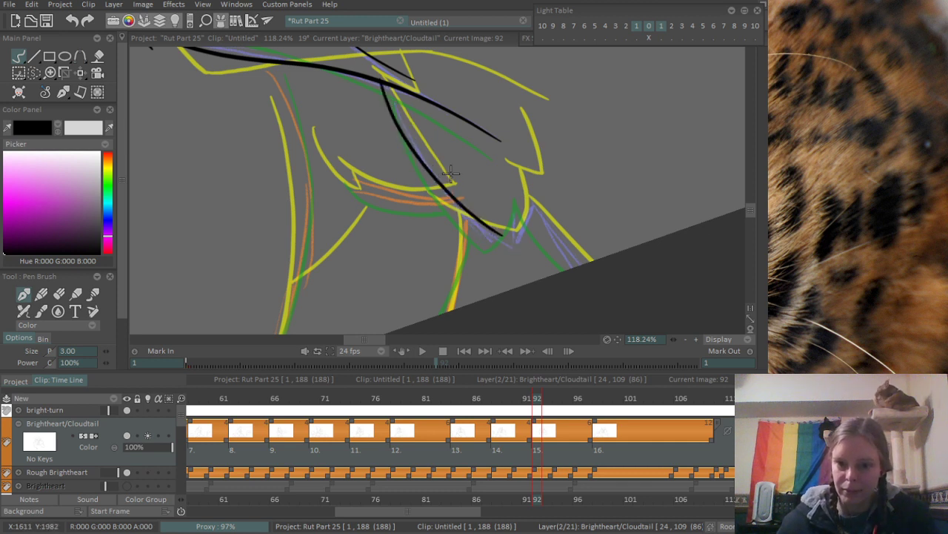
key(ctrl+z)
drag(381, 84, 494, 248)
key(ctrl+z)
mouse_move(381, 84)
mouse_down()
mouse_move(438, 187)
mouse_move(525, 249)
mouse_move(514, 194)
mouse_up()
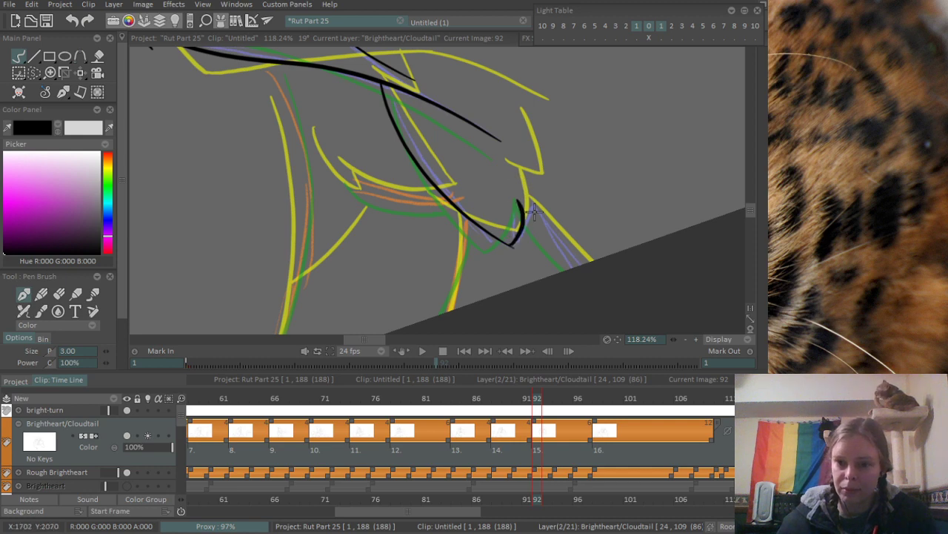
- Redraw the upturned hook at the bowed contour's tip and ink the short diagonal line from it to the canvas edge
key(ctrl+z)
mouse_move(512, 246)
mouse_down()
mouse_move(519, 178)
mouse_move(585, 266)
mouse_up()
key(ctrl+z)
drag(523, 211, 578, 268)
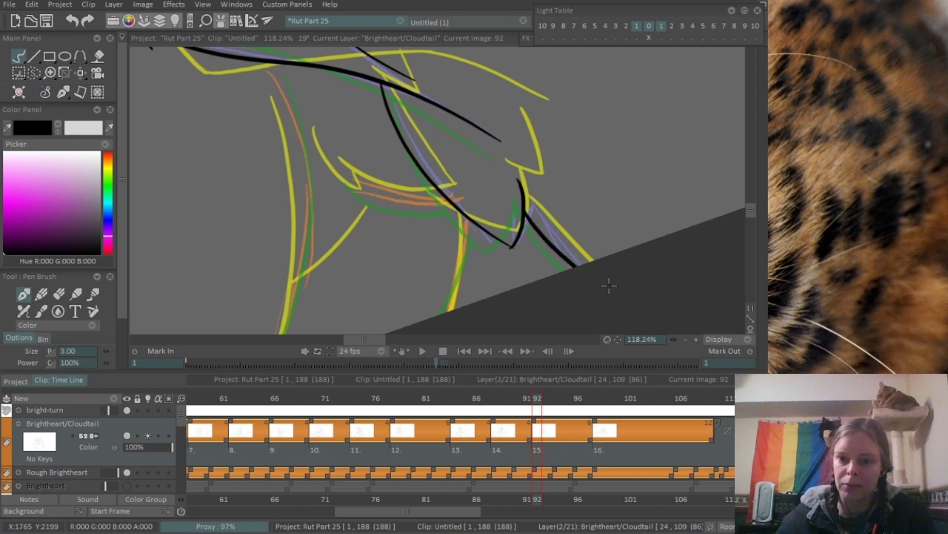
- Clean up the overlapping stroke ends around the fur tip and the elbow bend with the eraser
scroll(597, 239, up, 3)
key(e)
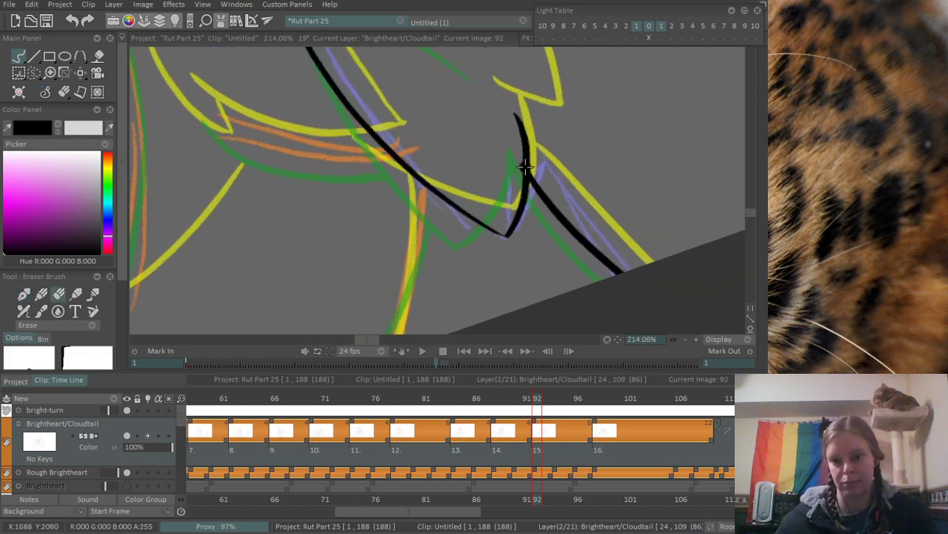
scroll(415, 189, down, 5)
drag(494, 79, 415, 238)
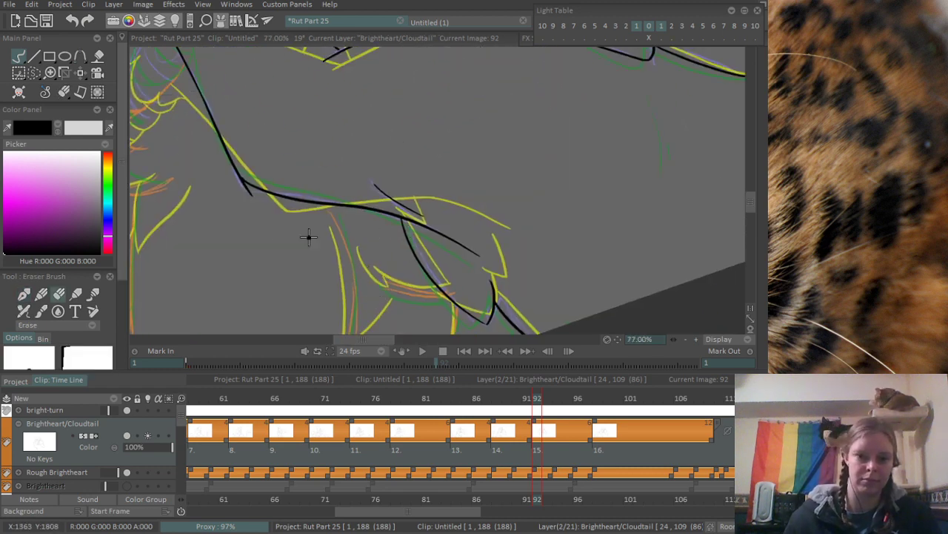
drag(226, 195, 294, 177)
mouse_move(237, 159)
mouse_down()
mouse_move(282, 197)
mouse_move(274, 180)
mouse_up()
drag(232, 141, 295, 195)
mouse_move(310, 121)
mouse_down()
mouse_move(176, 304)
mouse_move(212, 282)
mouse_up()
drag(451, 112, 335, 218)
drag(514, 198, 593, 111)
drag(506, 161, 459, 135)
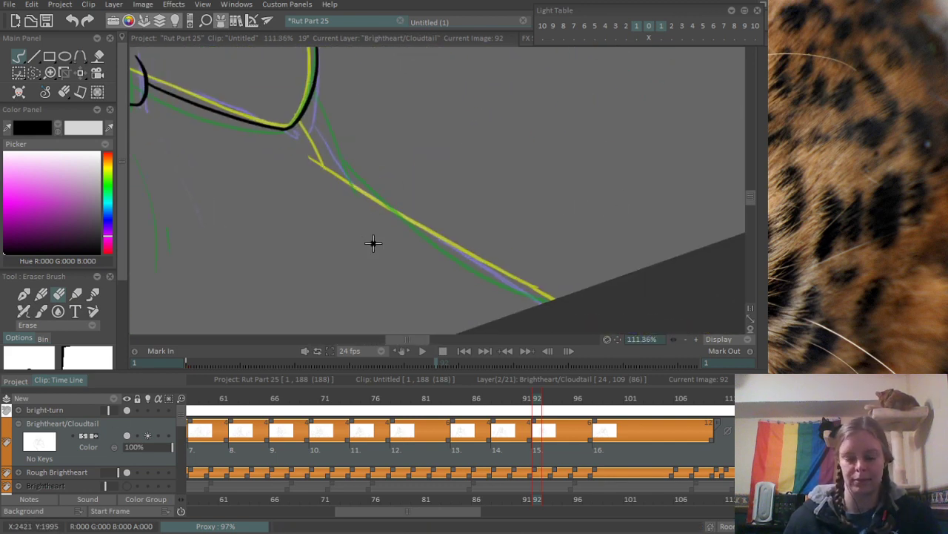
- Ink the short connecting stroke descending from the body's rounded lower corner along the purple sketch, retrying it several times
key(b)
drag(311, 110, 349, 181)
key(ctrl+z)
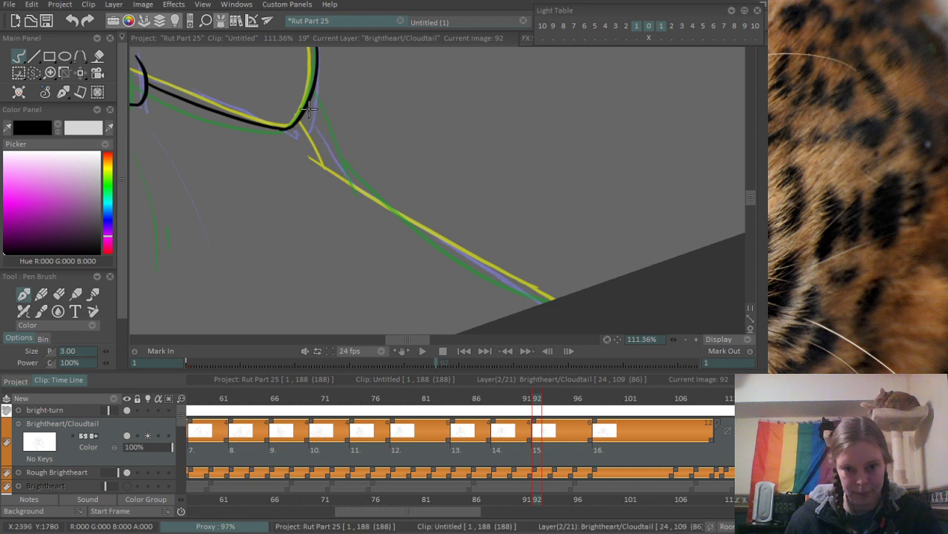
mouse_move(311, 109)
mouse_down()
mouse_move(355, 177)
mouse_move(327, 152)
mouse_move(323, 165)
mouse_up()
key(ctrl+z)
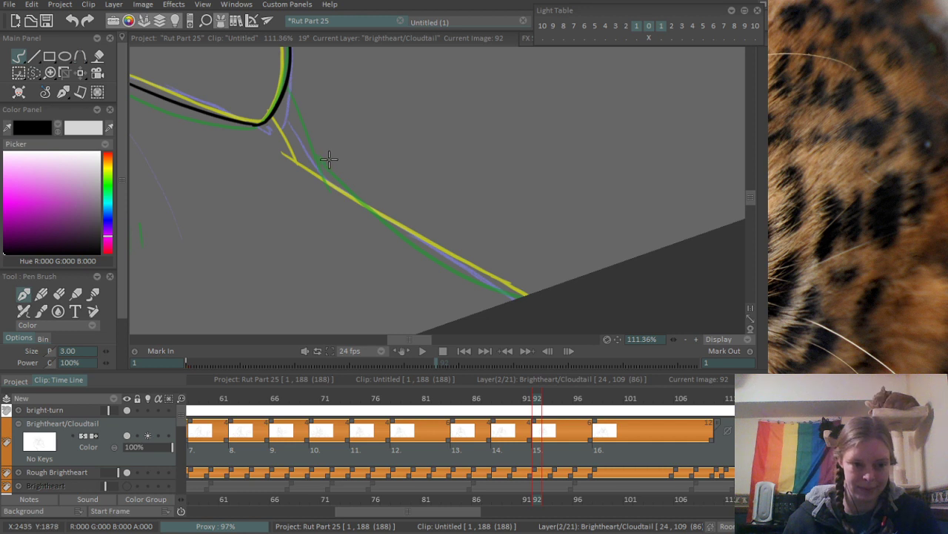
drag(329, 159, 324, 146)
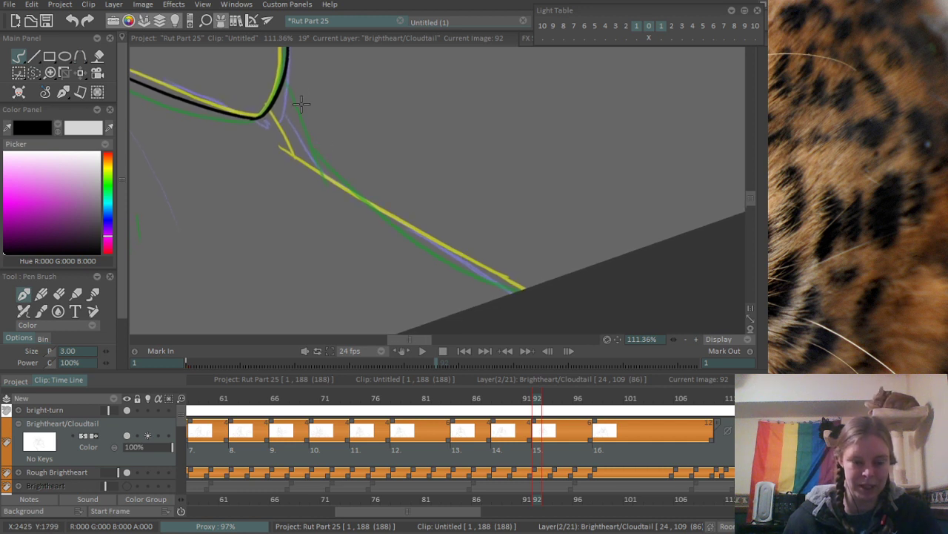
drag(282, 97, 303, 157)
key(ctrl+z)
- Ink the long diagonal contour from the short connecting stroke down to the canvas edge, redrawing it once
mouse_move(280, 91)
mouse_down()
mouse_move(312, 165)
mouse_move(515, 289)
mouse_up()
key(ctrl+z)
drag(367, 201, 518, 290)
scroll(541, 301, up, 3)
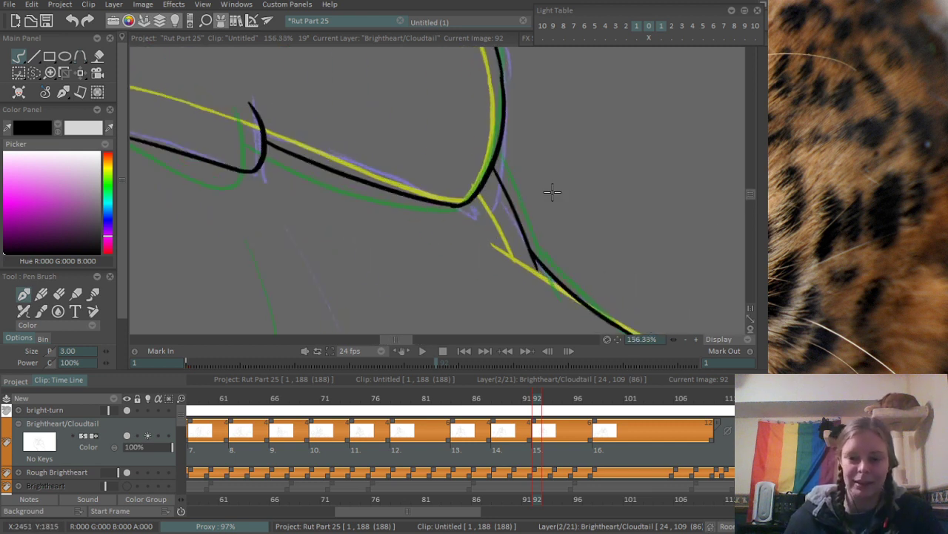
- Ink the thin curved fold line below the underside line's upturned hook, redrawing it to follow the faint purple sketch
scroll(389, 187, down, 6)
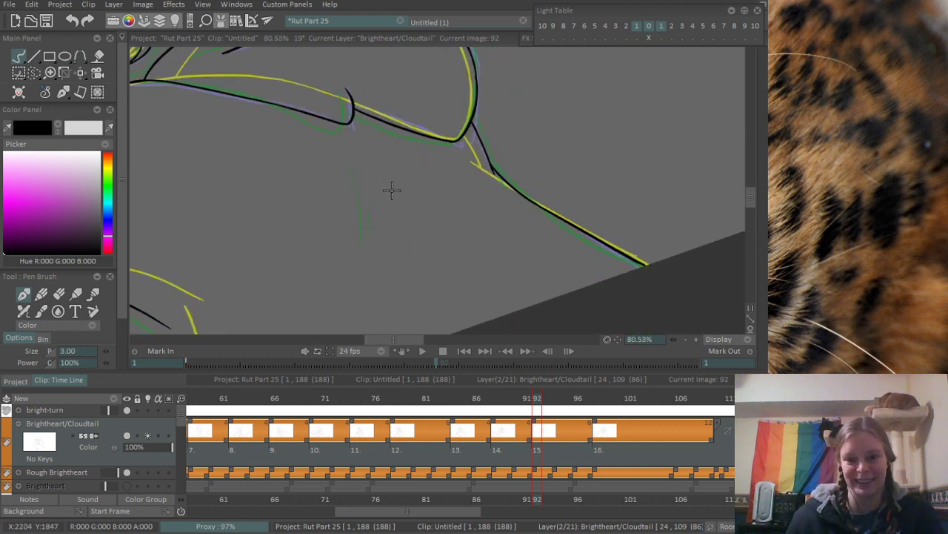
mouse_move(355, 139)
mouse_down()
mouse_move(393, 246)
mouse_move(385, 184)
mouse_move(403, 246)
mouse_up()
key(ctrl+z)
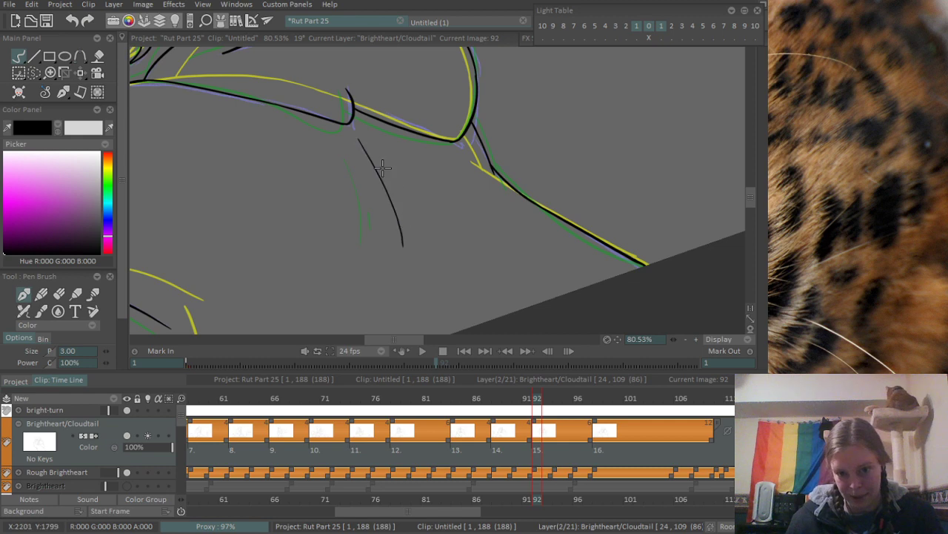
key(ctrl+z)
drag(361, 145, 408, 240)
scroll(415, 182, down, 7)
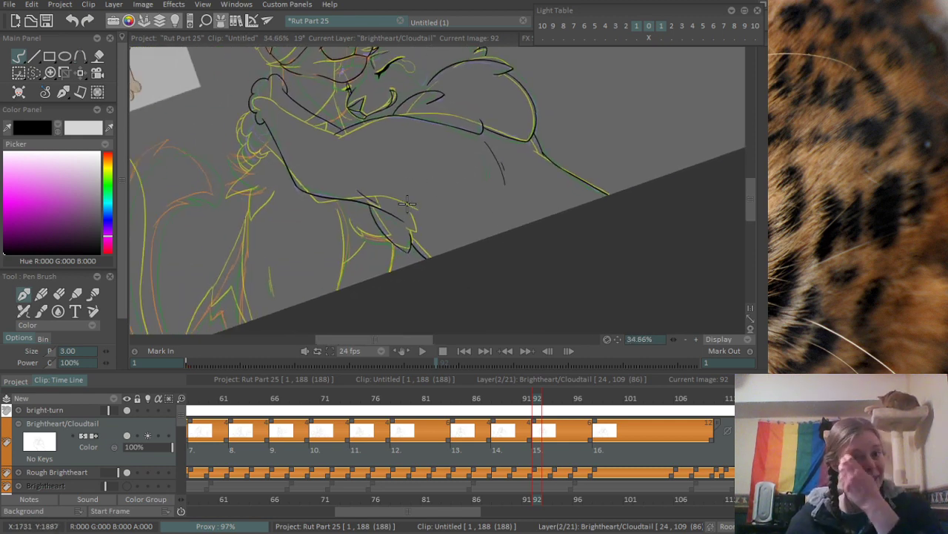
- Ink three curved inner strokes on the scalloped shape sketched in purple below the inked toes
scroll(244, 100, up, 12)
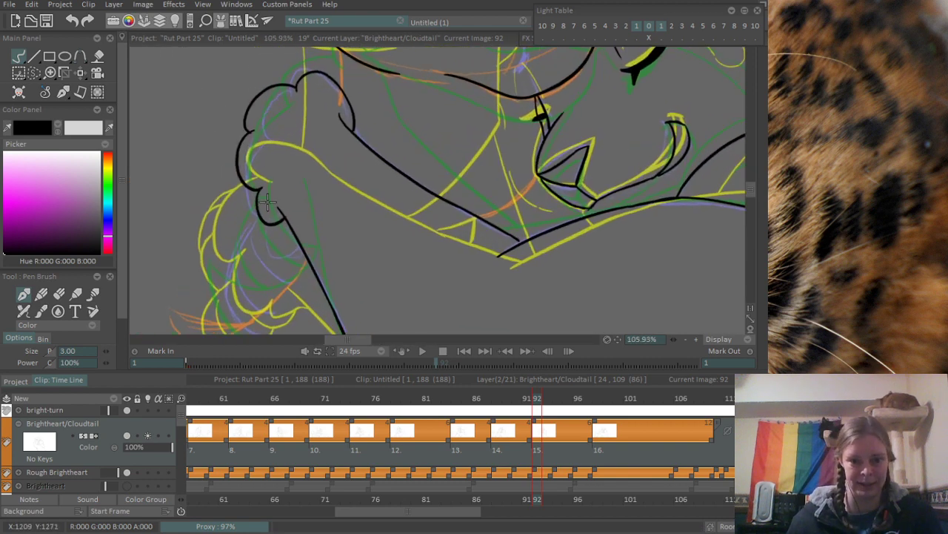
drag(268, 97, 271, 197)
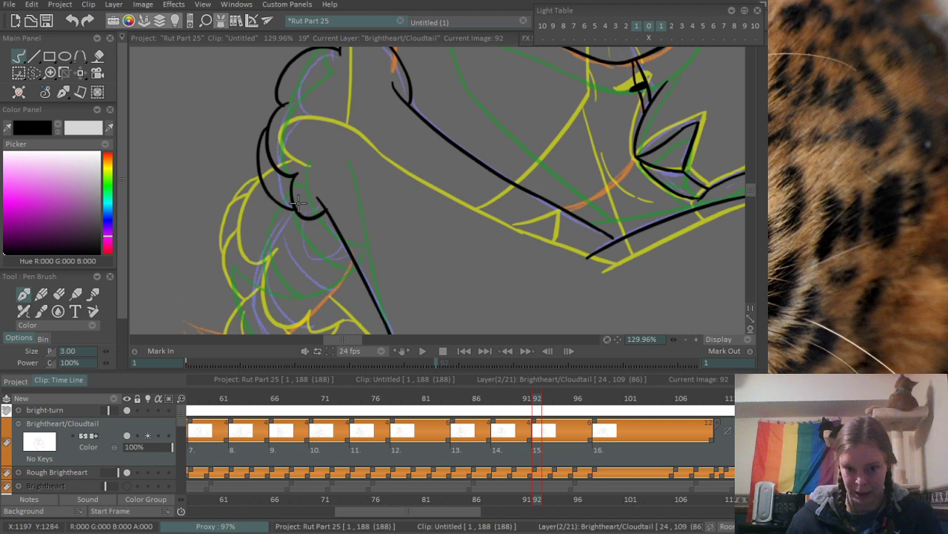
scroll(271, 194, up, 2)
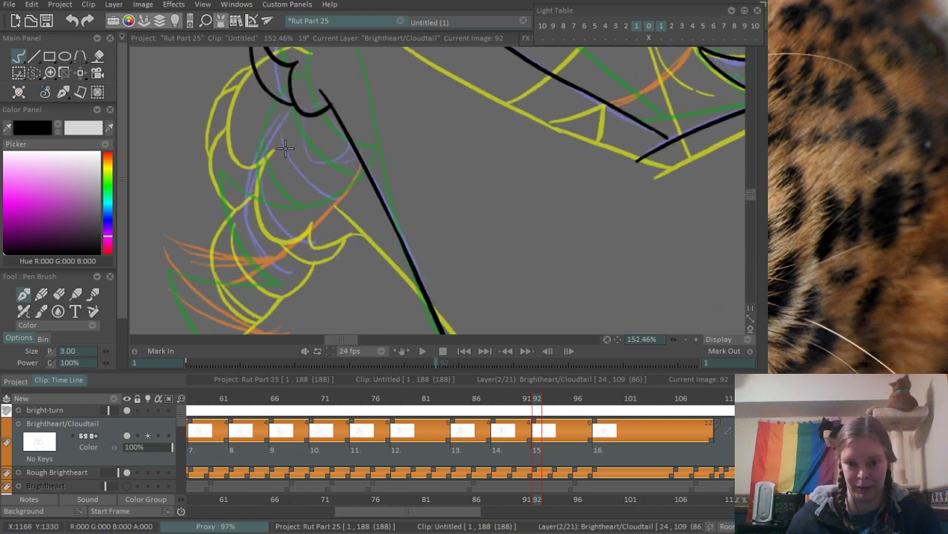
drag(276, 126, 350, 190)
mouse_move(252, 163)
mouse_down()
mouse_move(259, 197)
mouse_move(326, 234)
mouse_up()
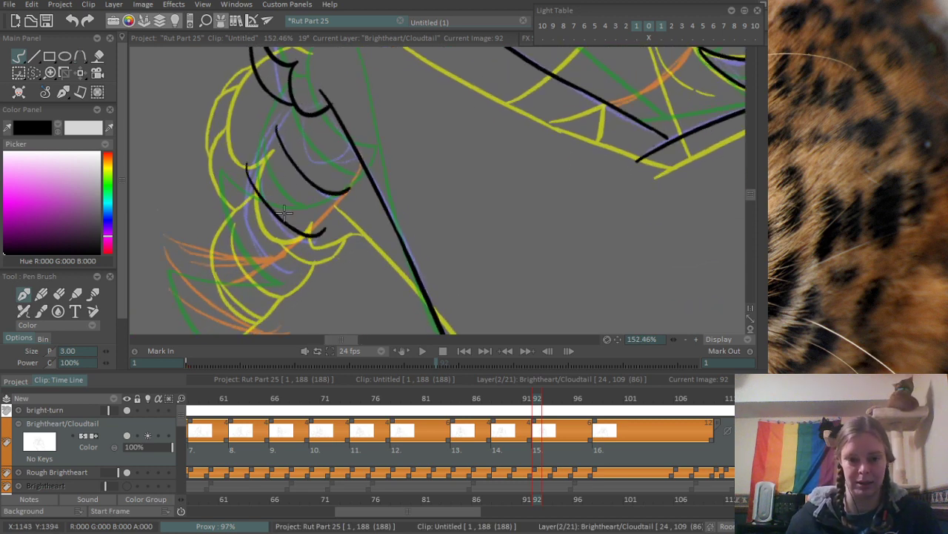
drag(234, 194, 290, 265)
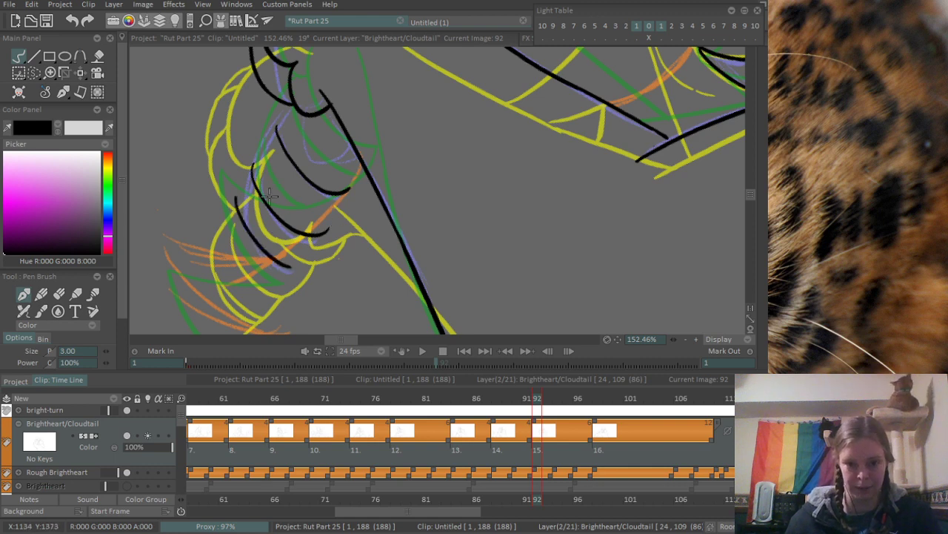
- Ink the outer contour of the scalloped shape, from the inked toes around to its lower tip
drag(236, 209, 285, 94)
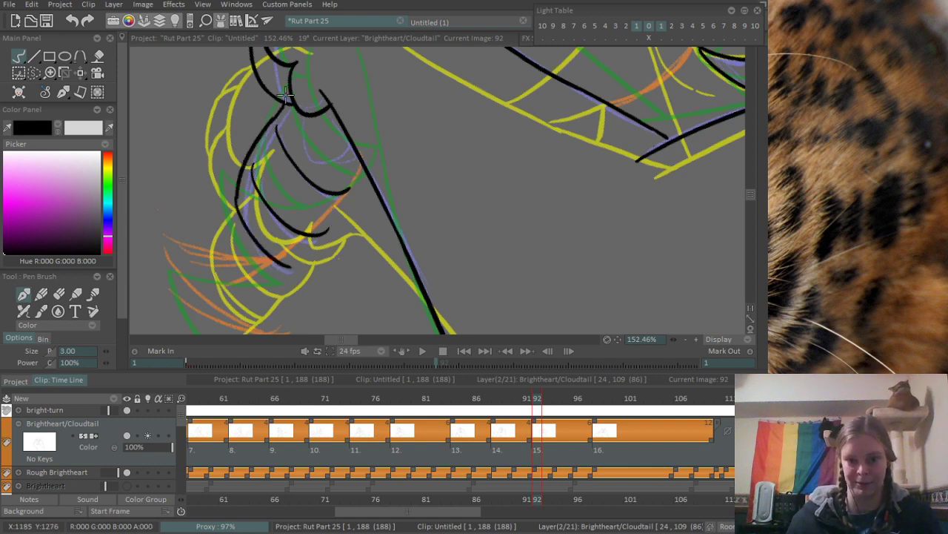
key(ctrl+z)
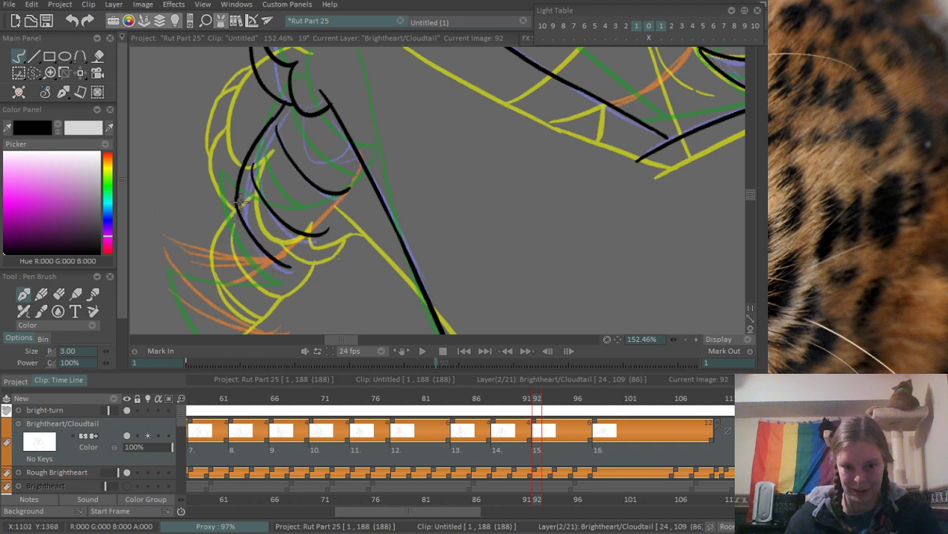
mouse_move(237, 196)
mouse_down()
mouse_move(288, 272)
mouse_move(349, 201)
mouse_up()
key(ctrl+z)
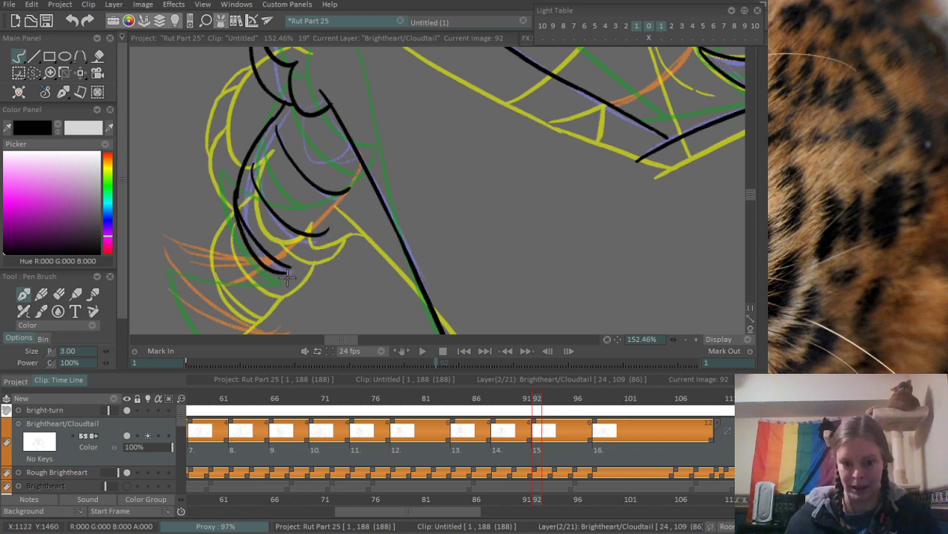
drag(286, 275, 344, 194)
key(ctrl+z)
drag(282, 274, 341, 195)
key(ctrl+z)
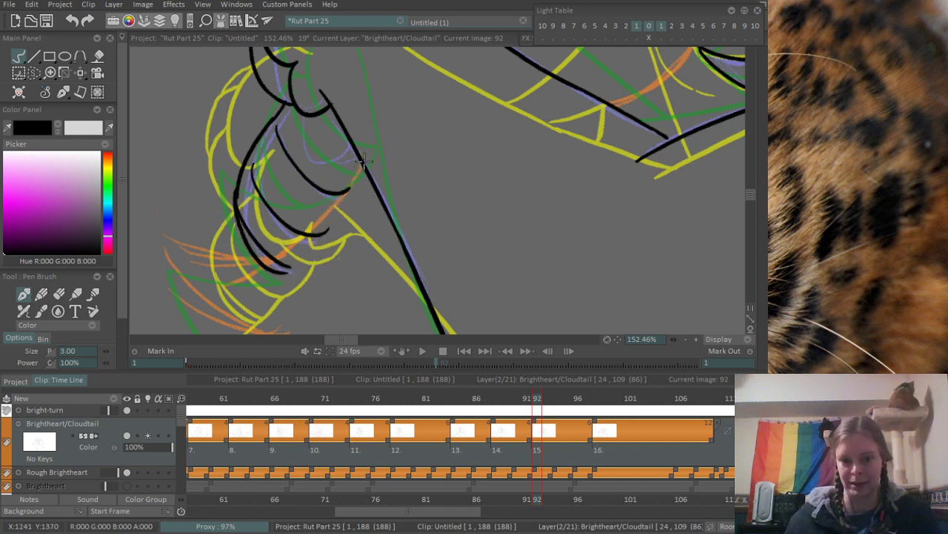
drag(367, 157, 278, 287)
scroll(378, 170, down, 5)
drag(369, 195, 420, 106)
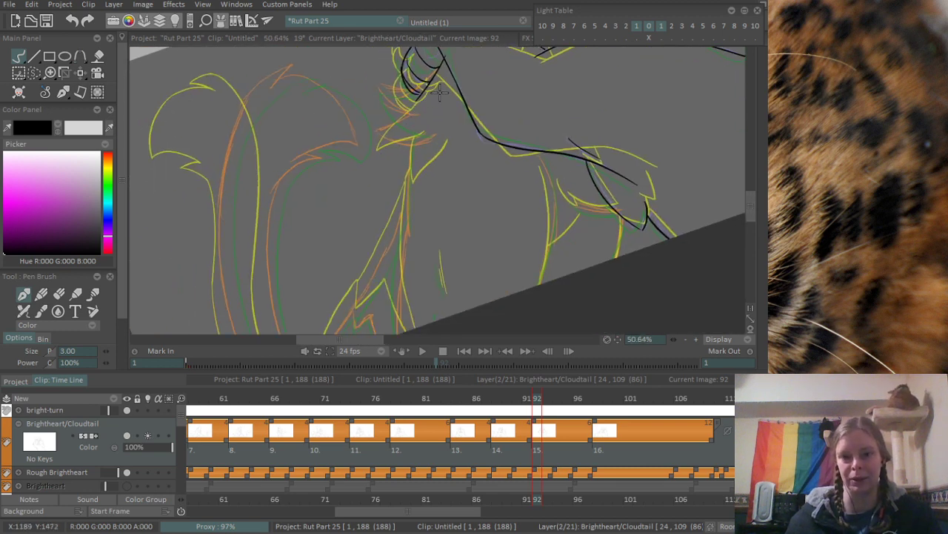
scroll(440, 90, up, 4)
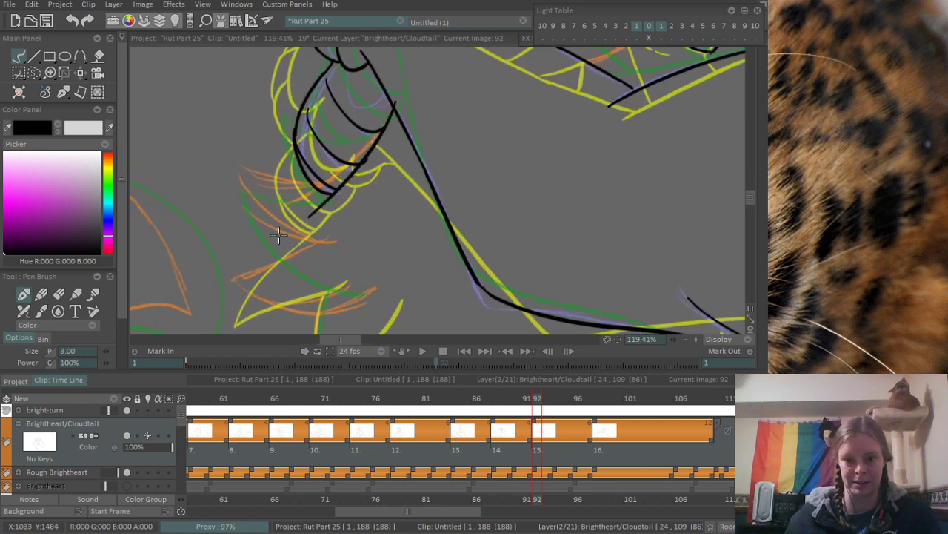
key(ctrl+z)
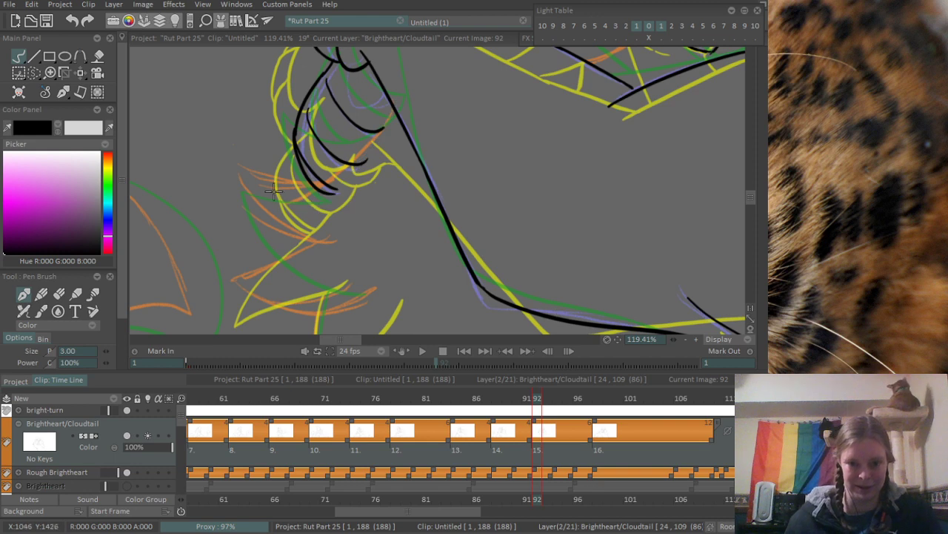
- Ink the upper edge of the orange-sketched fur tuft, sweeping from its tip across the scalloped shape's lower end, retrying the stroke
drag(244, 187, 384, 132)
key(ctrl+z)
drag(245, 187, 383, 124)
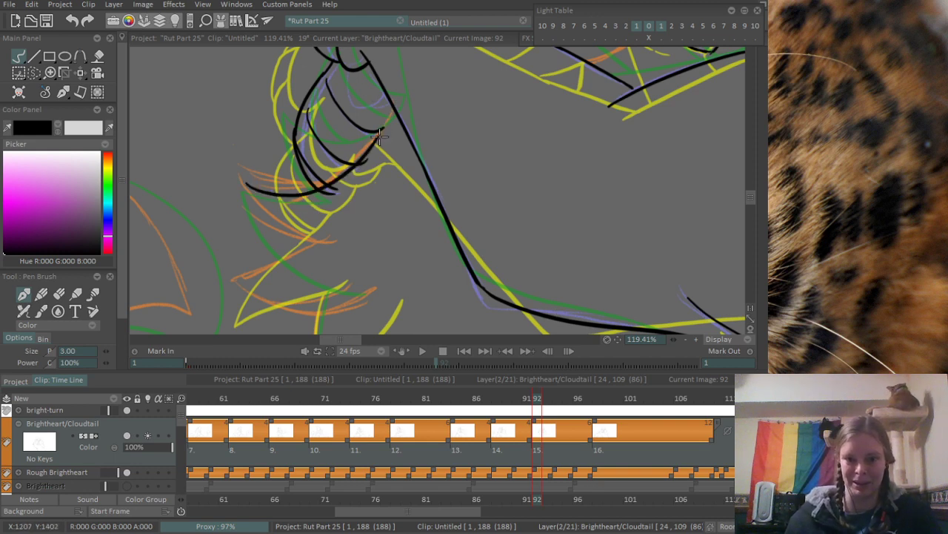
key(ctrl+z)
drag(249, 170, 372, 140)
key(ctrl+z)
mouse_move(243, 179)
mouse_down()
mouse_move(369, 111)
mouse_move(400, 132)
mouse_up()
key(ctrl+z)
- Erase the stroke ends overshooting the scalloped shape's lower edge and the excess length of the tuft's upper line
scroll(345, 156, up, 3)
key(e)
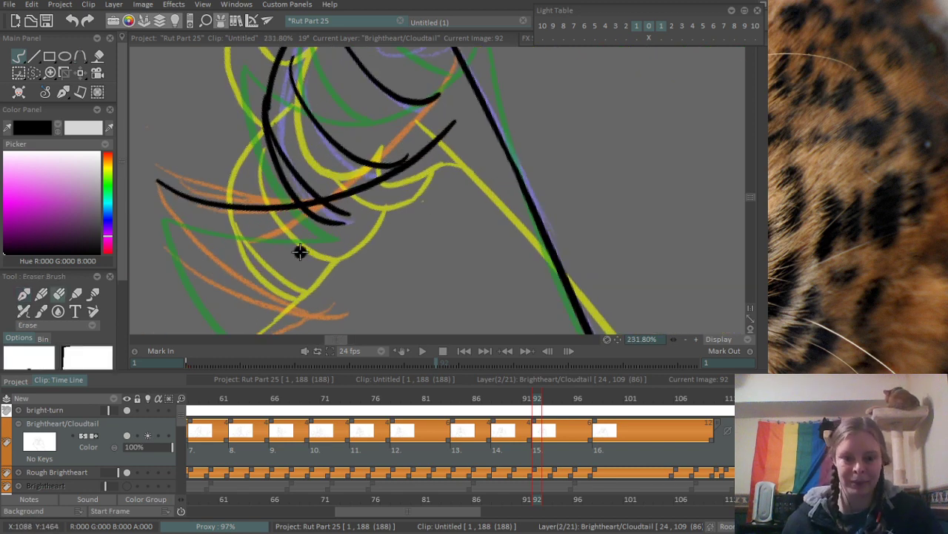
mouse_move(300, 252)
mouse_down()
mouse_move(342, 220)
mouse_move(327, 214)
mouse_up()
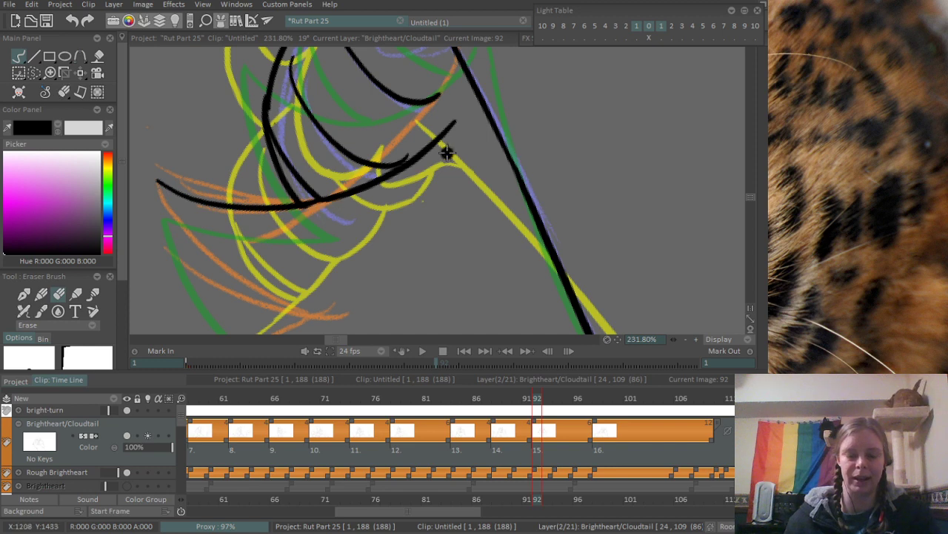
drag(447, 153, 388, 199)
drag(457, 122, 352, 223)
mouse_move(400, 163)
mouse_down()
mouse_move(363, 196)
mouse_move(417, 127)
mouse_up()
- Ink the closing edge of the scalloped shape up to the long body contour along the orange sketch, and erase the overshooting inner stroke end
key(b)
key(ctrl+z)
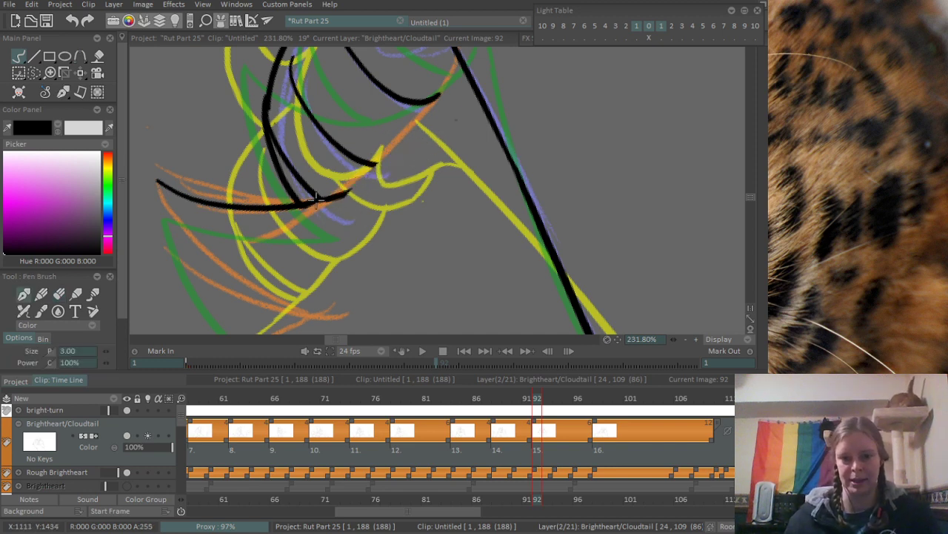
drag(319, 197, 435, 87)
drag(399, 125, 385, 195)
key(ctrl+z)
drag(312, 261, 421, 153)
key(ctrl+z)
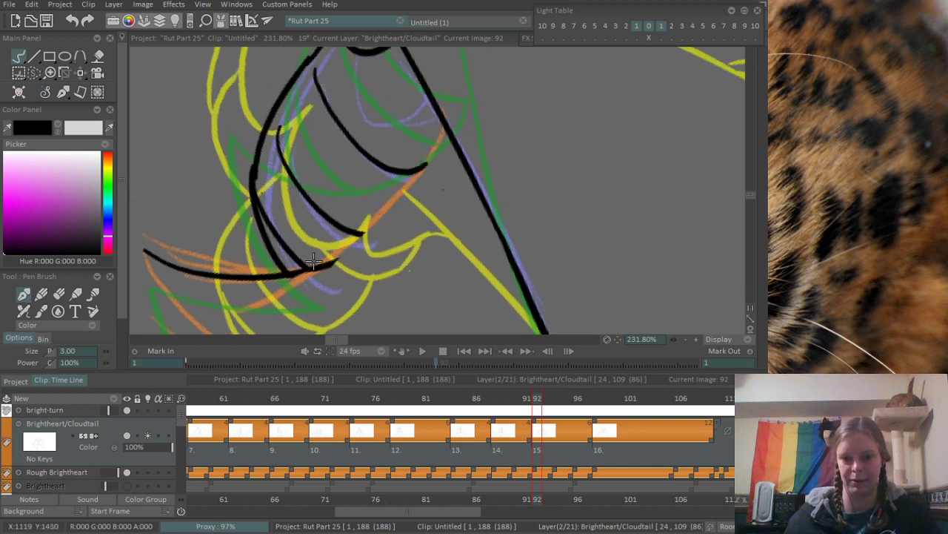
mouse_move(298, 274)
mouse_down()
mouse_move(401, 164)
mouse_move(383, 200)
mouse_move(429, 127)
mouse_up()
key(ctrl+z)
mouse_move(391, 197)
mouse_down()
mouse_move(443, 125)
mouse_move(414, 172)
mouse_up()
key(e)
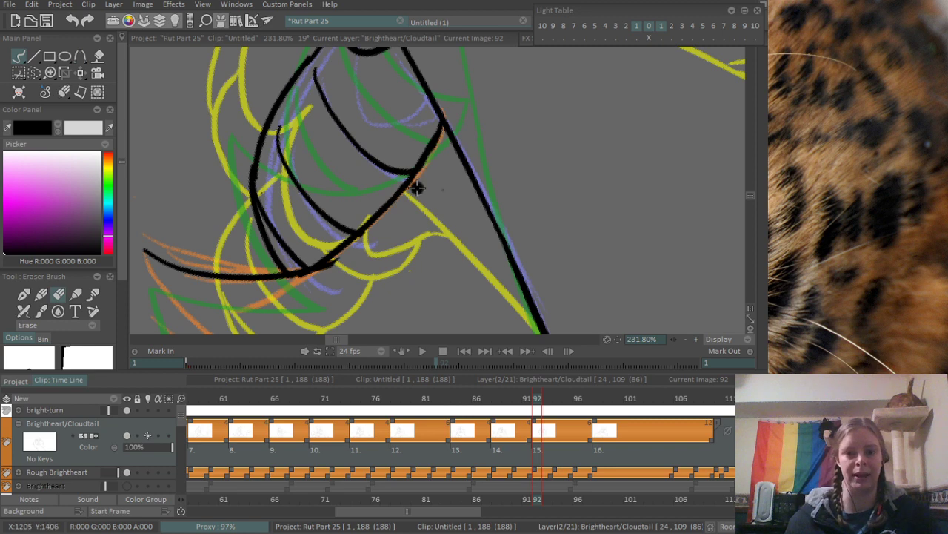
mouse_move(471, 140)
mouse_down()
mouse_move(402, 148)
mouse_move(482, 115)
mouse_up()
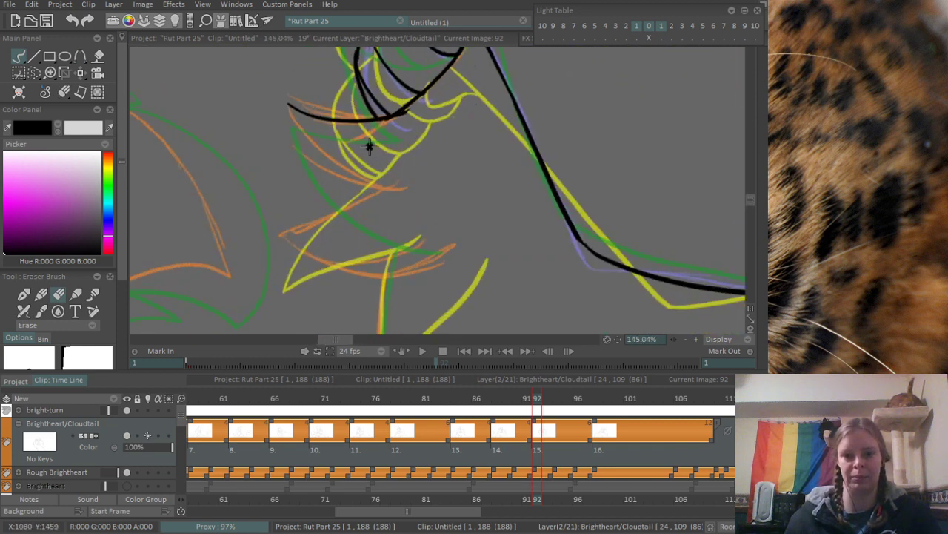
- Ink the lower curve of the first fur tuft from its tip along the orange sketch, redrawing it until it fits
drag(370, 147, 398, 232)
key(b)
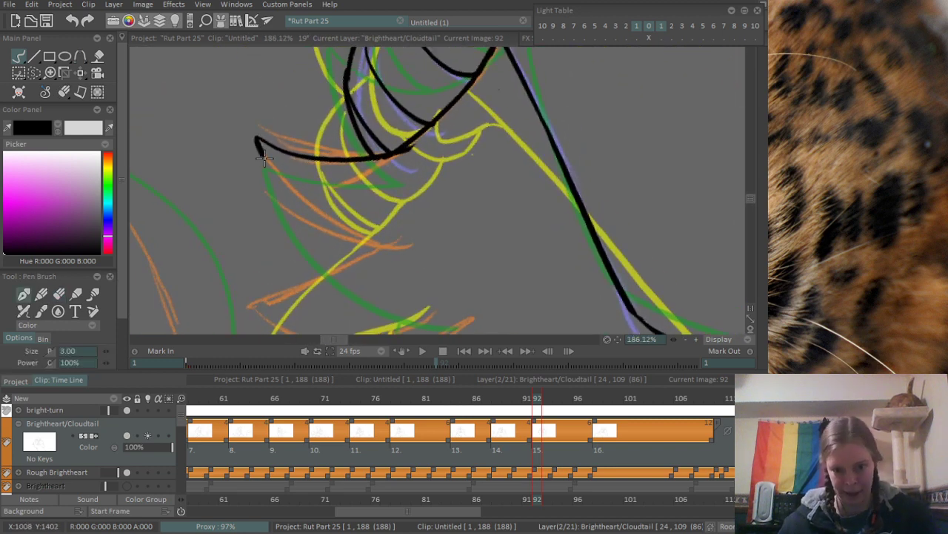
drag(264, 158, 381, 231)
key(ctrl+z)
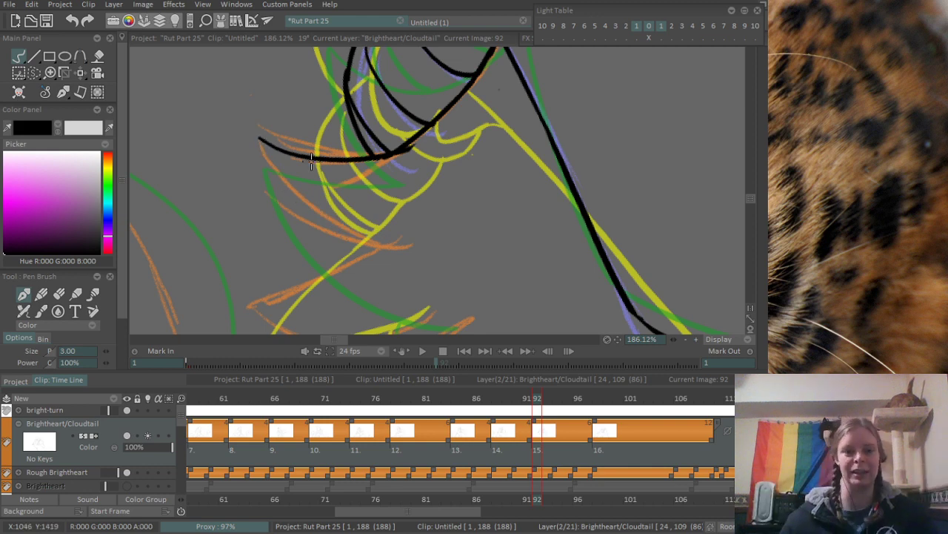
drag(256, 137, 381, 238)
key(ctrl+z)
drag(256, 136, 381, 251)
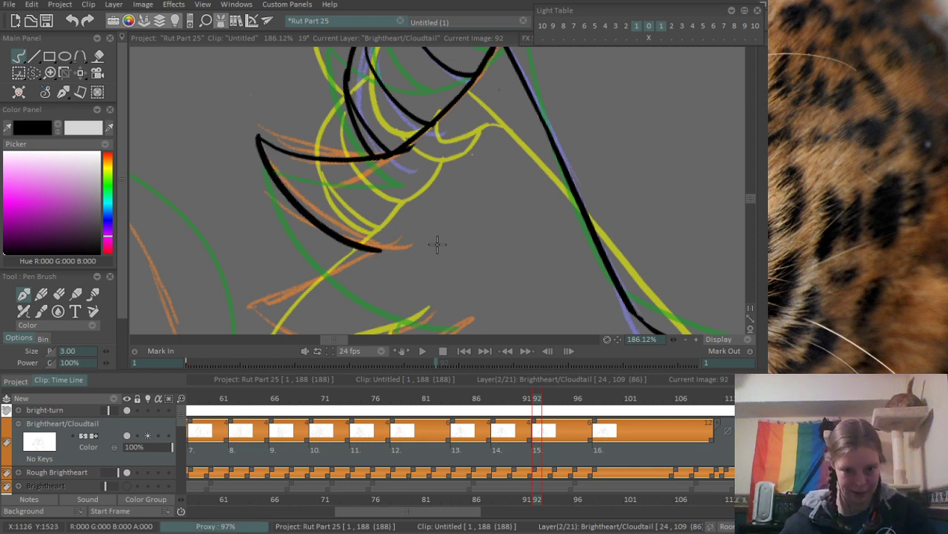
key(ctrl+z)
mouse_move(258, 138)
mouse_down()
mouse_move(368, 237)
mouse_move(408, 244)
mouse_up()
- Ink the second fur tuft below, with a diagonal upper edge and a long curved lower edge following the orange sketch
drag(331, 280, 322, 206)
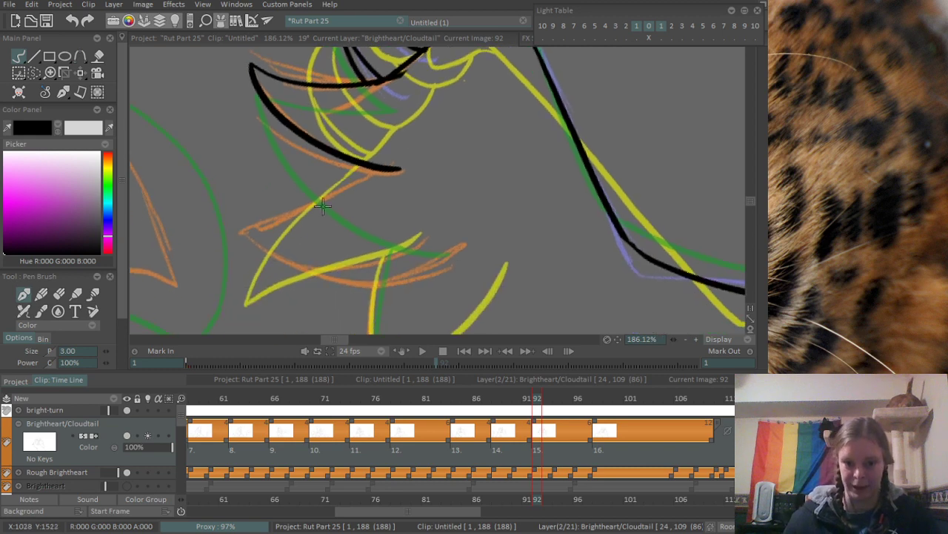
drag(242, 225, 393, 157)
drag(308, 245, 292, 185)
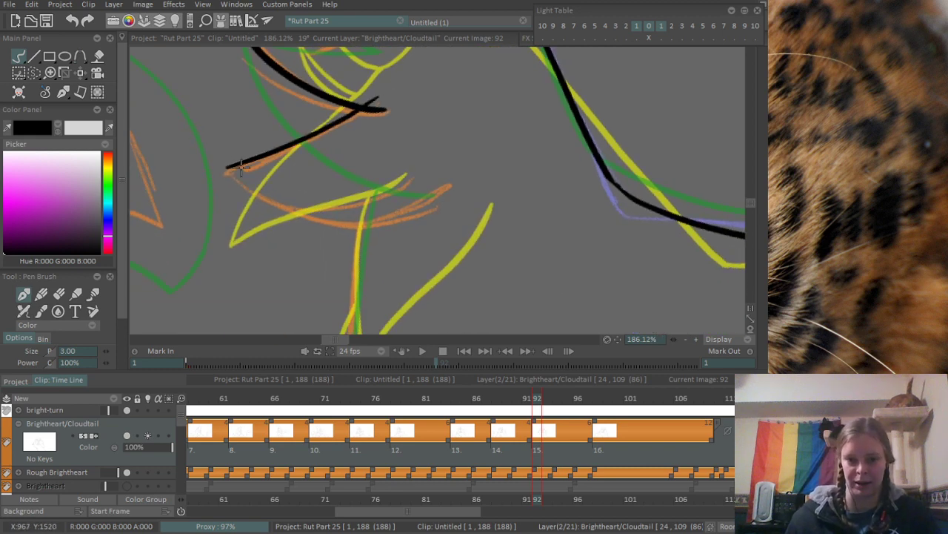
drag(227, 170, 487, 138)
key(ctrl+z)
drag(226, 169, 447, 179)
key(ctrl+z)
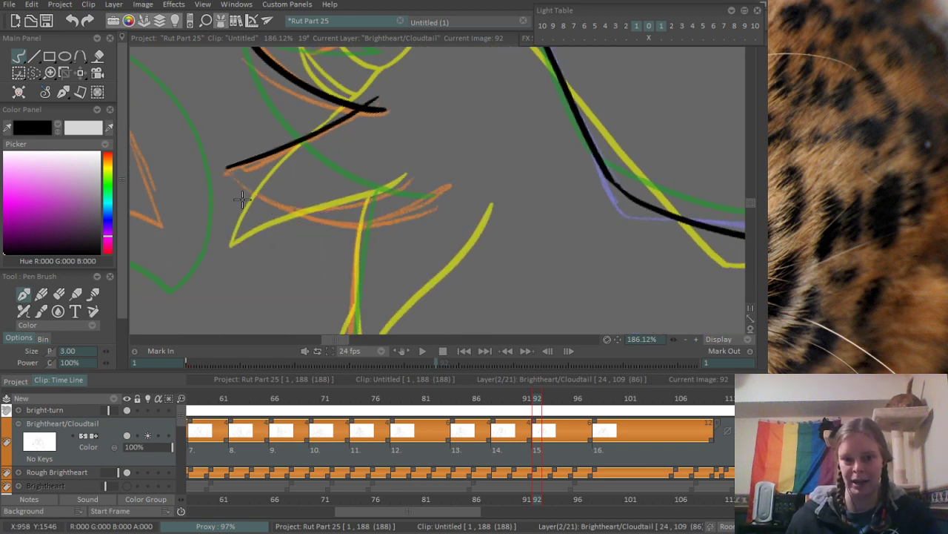
mouse_move(225, 169)
mouse_down()
mouse_move(447, 196)
mouse_move(474, 178)
mouse_up()
- Erase the diagonal stroke's overshoot where the two fur tufts meet
scroll(263, 203, up, 2)
scroll(228, 202, up, 2)
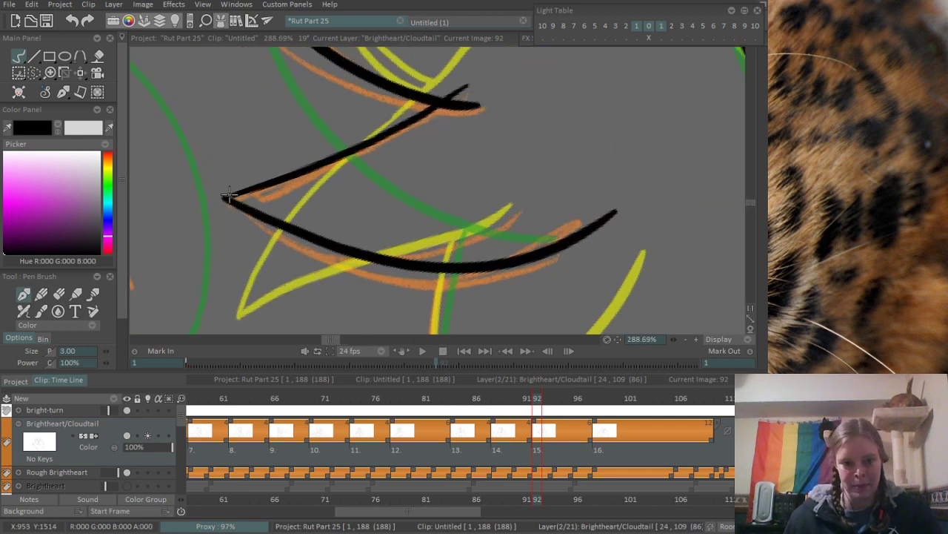
key(e)
mouse_move(434, 148)
mouse_down()
mouse_move(435, 122)
mouse_move(458, 100)
mouse_up()
scroll(468, 89, down, 10)
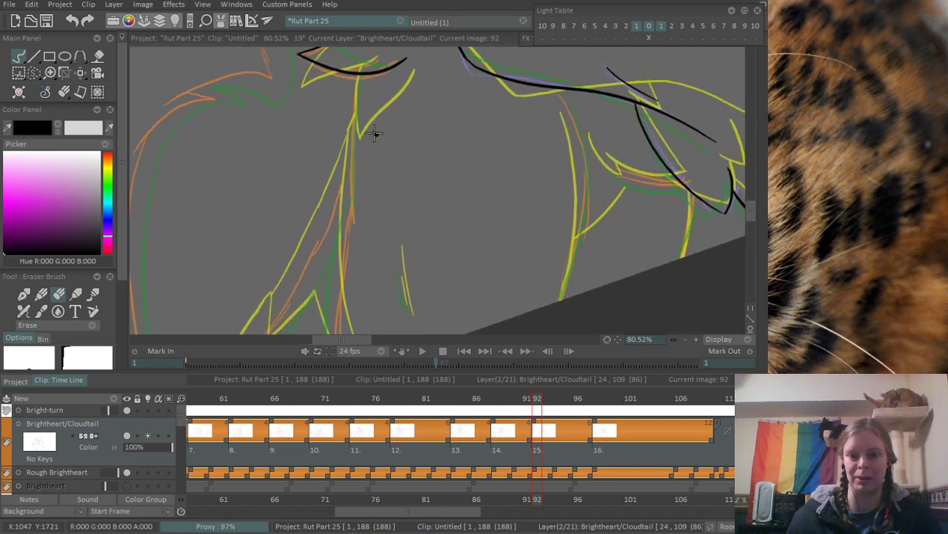
- Ink the near-vertical leg line descending from beneath the second fur tuft, redrawing it along the orange sketch
scroll(431, 119, up, 1)
key(e)
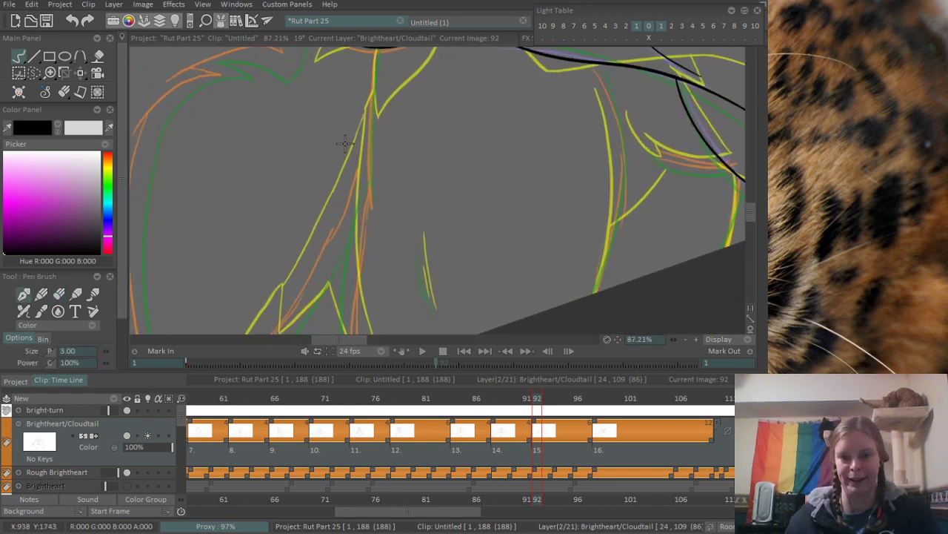
drag(378, 95, 381, 271)
key(ctrl+z)
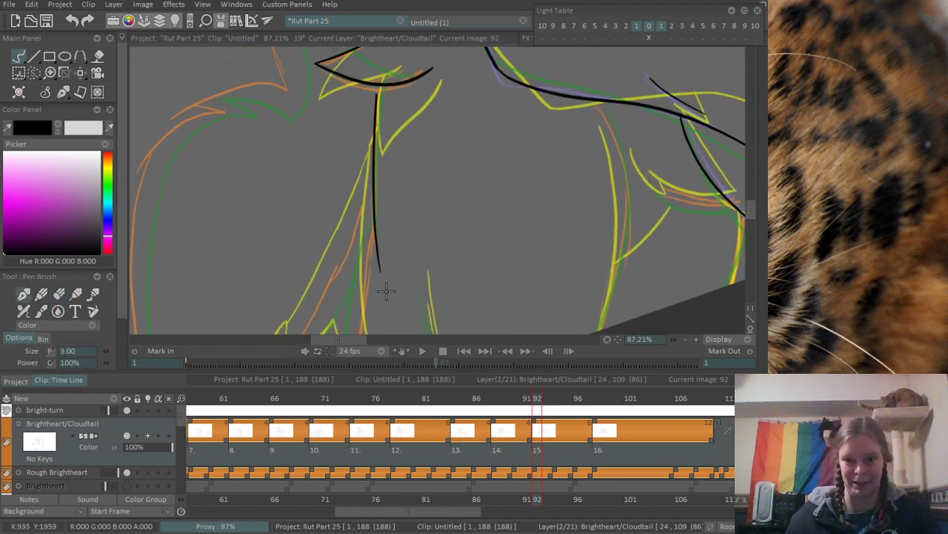
key(ctrl+z)
mouse_move(383, 89)
mouse_down()
mouse_move(367, 159)
mouse_move(367, 220)
mouse_up()
- Ink the long bowed leg line below the body contour down toward the canvas edge, redrawing it repeatedly to match the orange sketch
drag(555, 220, 392, 159)
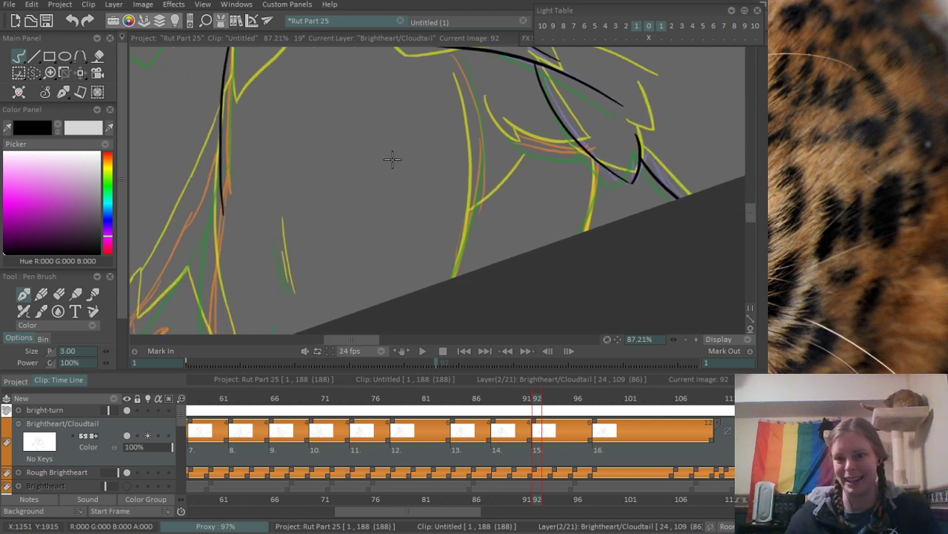
drag(460, 70, 452, 279)
key(ctrl+z)
key(ctrl+z)
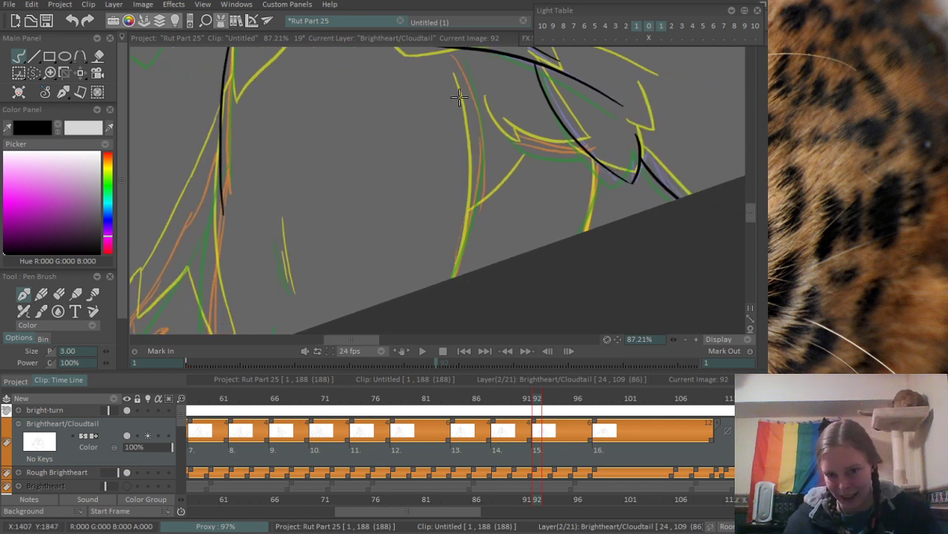
drag(462, 77, 454, 278)
key(ctrl+z)
drag(462, 59, 452, 278)
key(ctrl+z)
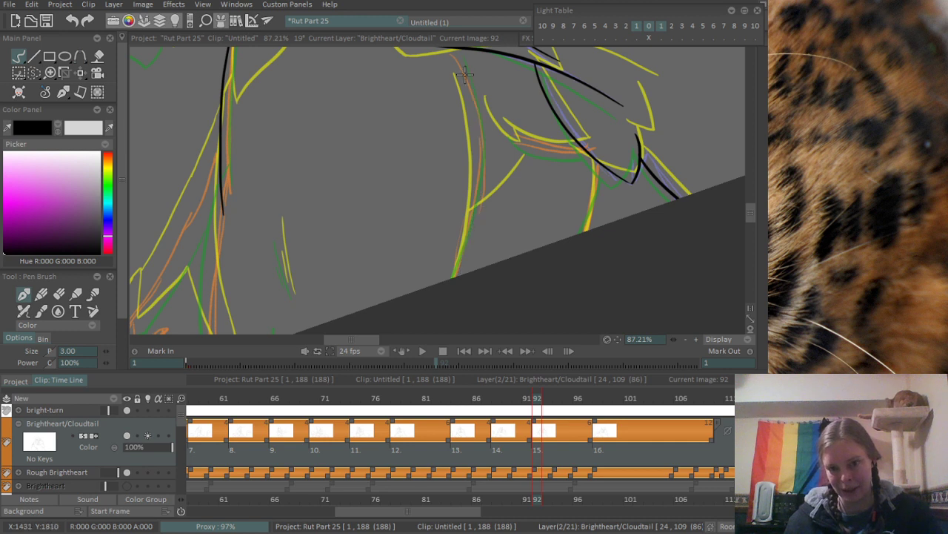
drag(466, 68, 461, 276)
key(ctrl+z)
key(ctrl+z)
drag(467, 71, 454, 276)
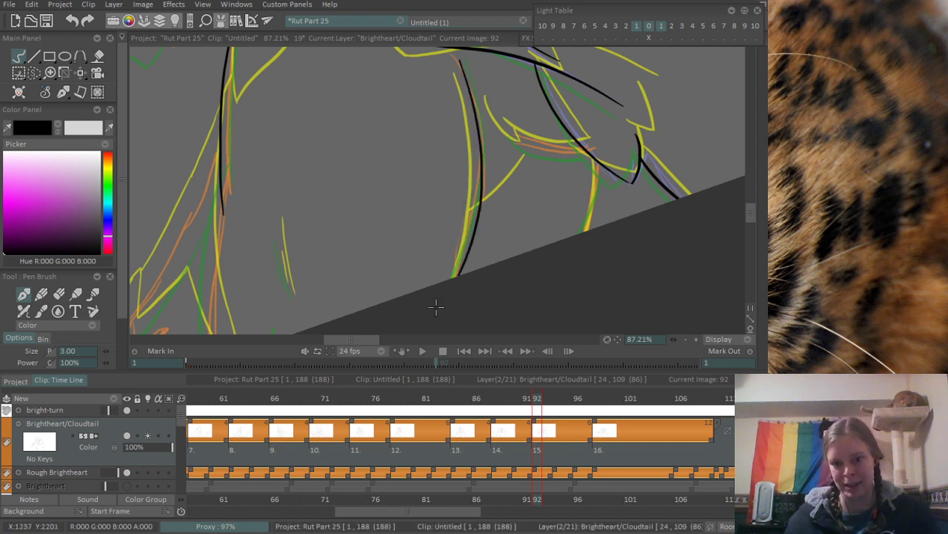
key(ctrl+z)
drag(458, 73, 455, 277)
key(ctrl+z)
mouse_move(460, 74)
mouse_down()
mouse_move(447, 256)
mouse_move(460, 281)
mouse_up()
key(ctrl+z)
key(ctrl+z)
drag(467, 74, 452, 279)
key(ctrl+z)
drag(458, 168, 403, 176)
scroll(403, 176, up, 2)
key(ctrl+z)
mouse_move(420, 50)
mouse_down()
mouse_move(430, 235)
mouse_move(406, 310)
mouse_move(392, 286)
mouse_up()
key(ctrl+z)
key(ctrl+z)
drag(418, 51, 406, 285)
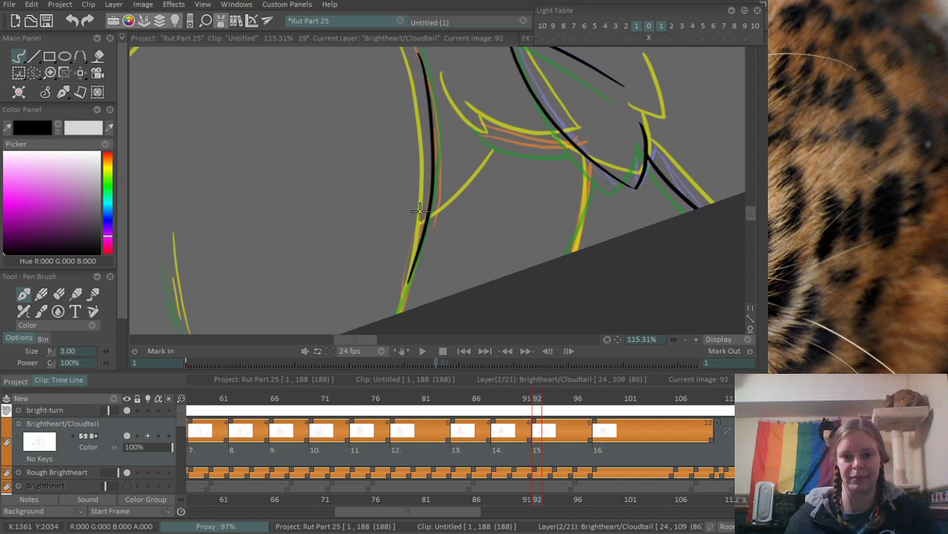
- Ink the curved fur edge between the bowed leg line and the inked paw, plus the short leg line below it to the canvas edge
drag(489, 185, 412, 205)
scroll(430, 228, up, 2)
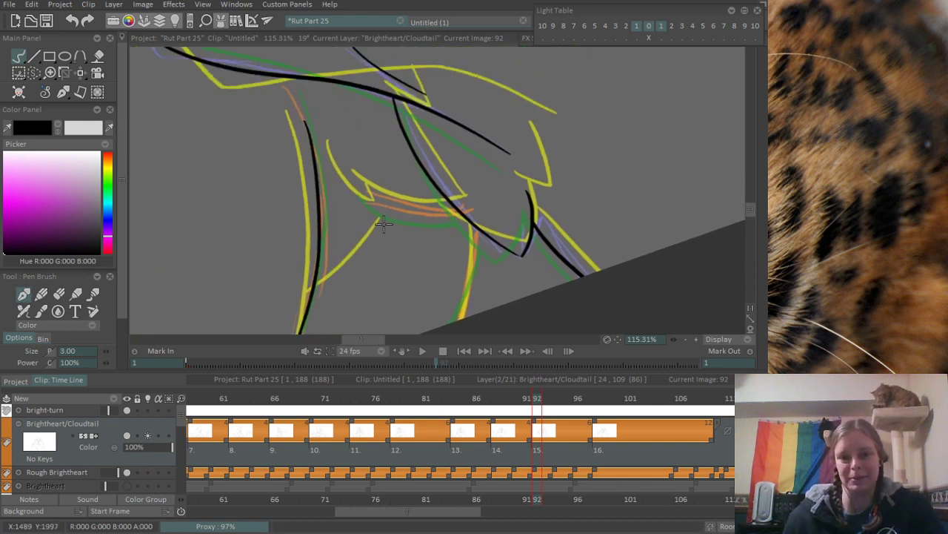
drag(336, 168, 485, 216)
key(ctrl+z)
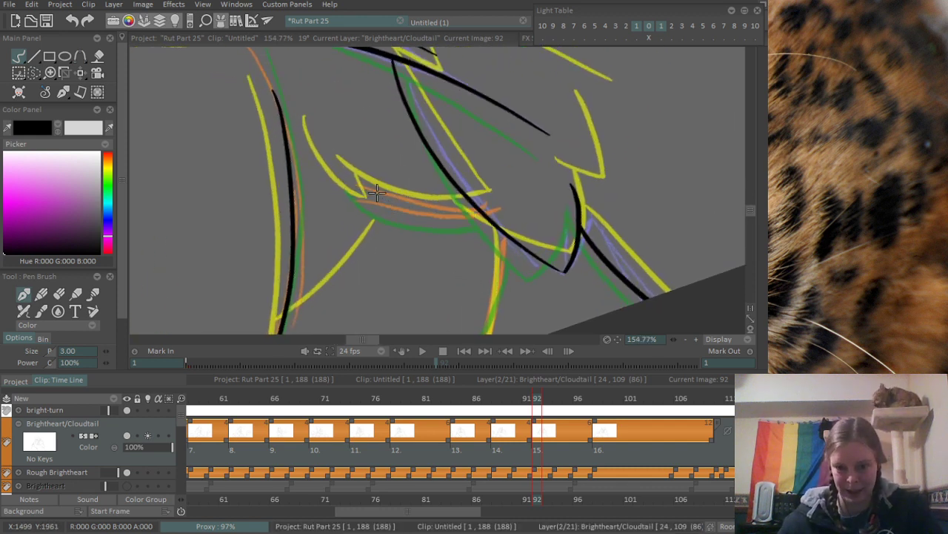
mouse_move(335, 166)
mouse_down()
mouse_move(484, 217)
mouse_move(512, 138)
mouse_move(536, 123)
mouse_move(552, 235)
mouse_up()
scroll(581, 138, down, 1)
scroll(564, 156, down, 8)
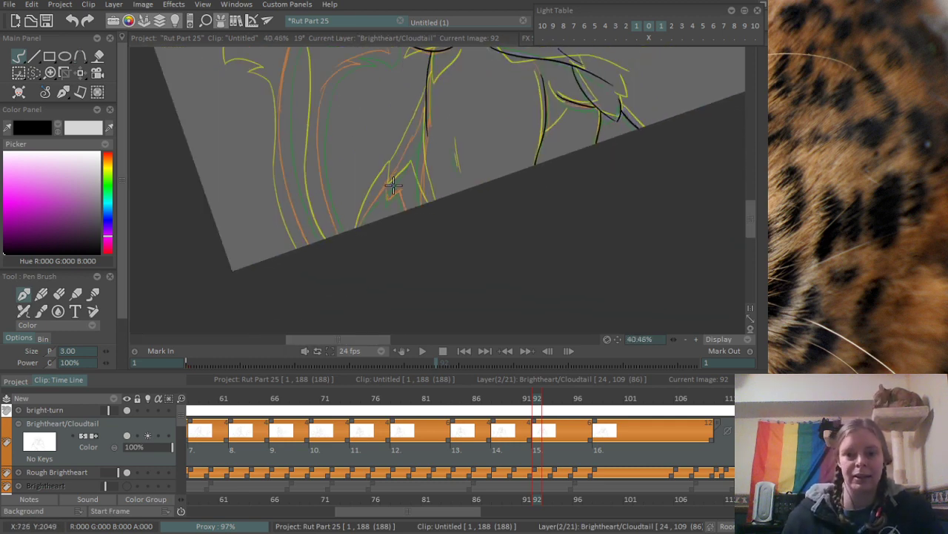
- Ink the short fur strokes in the open area between the two leg lines, redrawing them over the sketched marks
scroll(412, 149, up, 5)
drag(443, 143, 517, 211)
scroll(435, 173, up, 1)
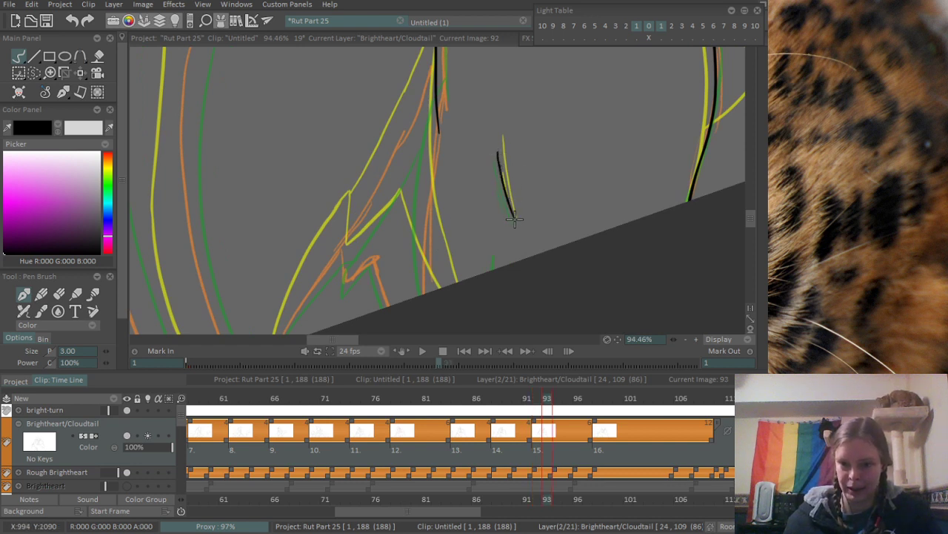
key(ctrl+z)
drag(497, 156, 517, 219)
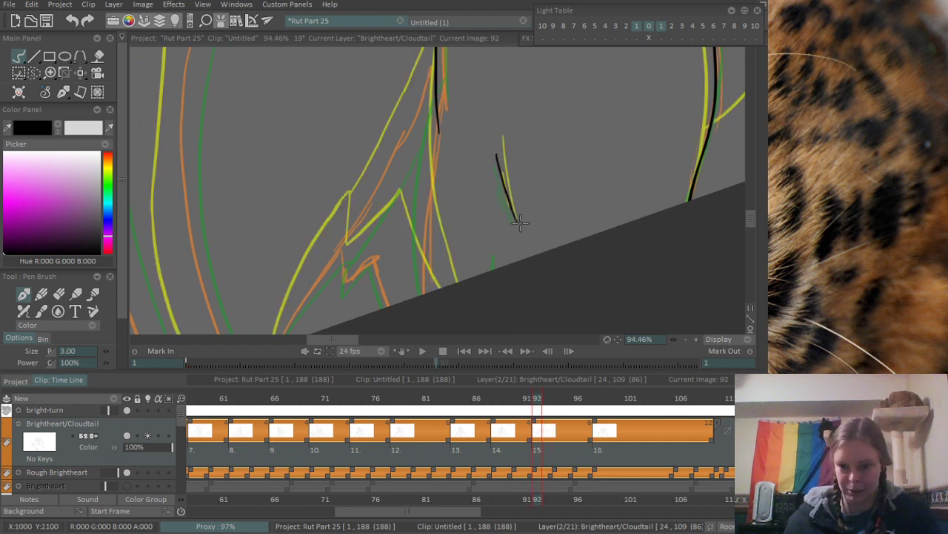
key(ctrl+z)
drag(497, 156, 517, 221)
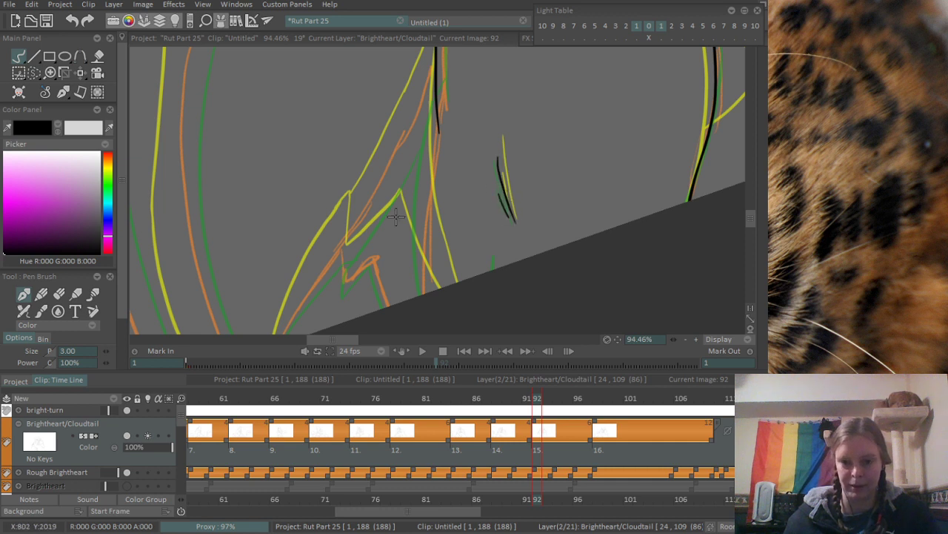
- Ink the long curved leg line from the end of the upper leg contour down to the canvas edge
drag(409, 195, 415, 169)
drag(440, 71, 428, 265)
key(ctrl+z)
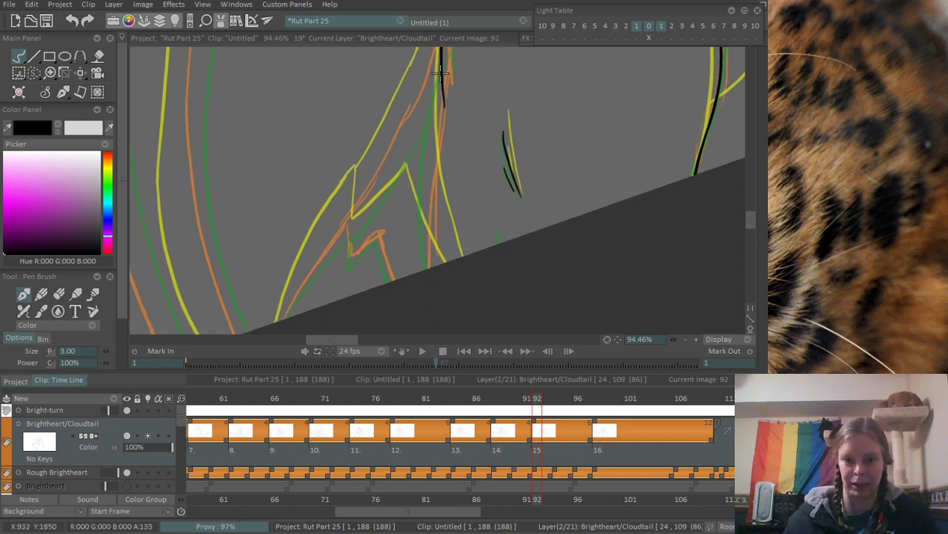
drag(441, 73, 428, 267)
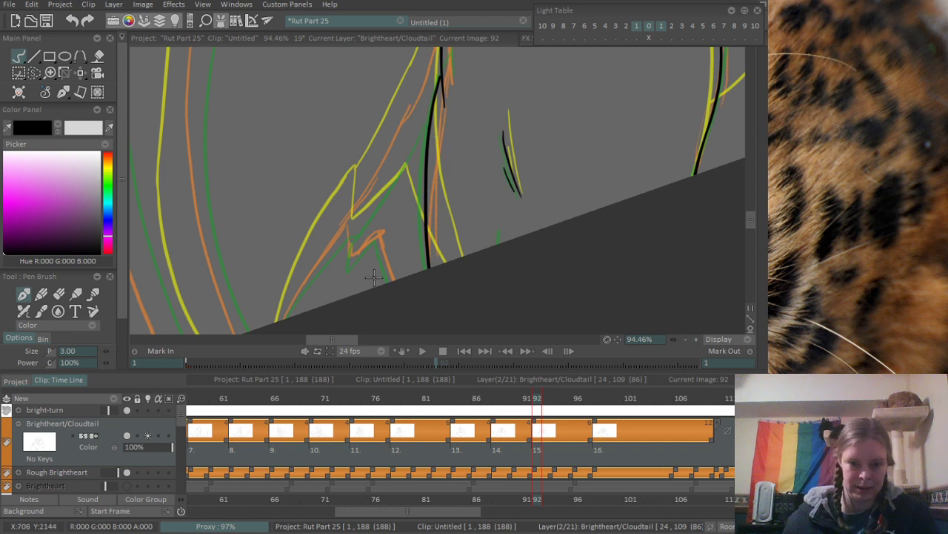
- Ink the zigzag fur tuft beside the leg line, with its short line running down to the canvas edge, redrawing strokes to match the orange sketch
drag(377, 235, 391, 280)
key(ctrl+z)
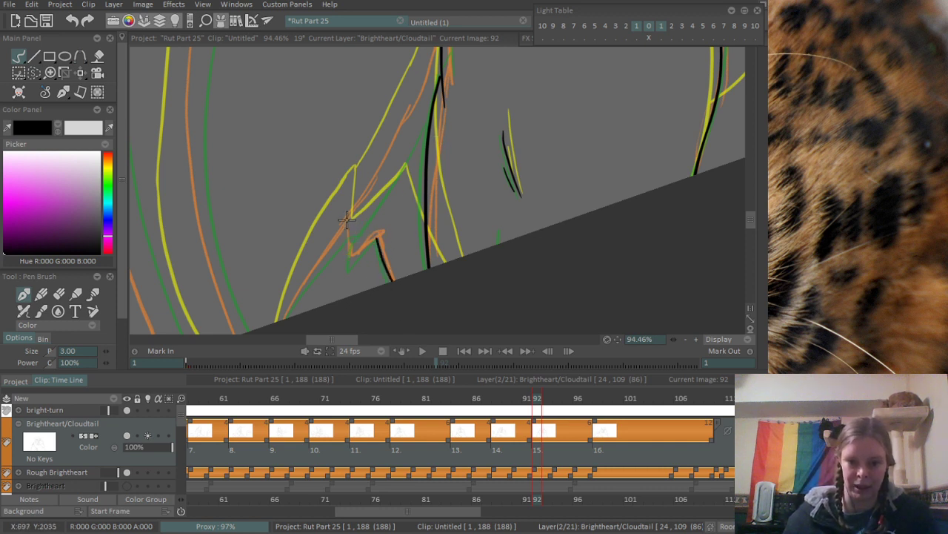
key(ctrl+z)
mouse_move(349, 215)
mouse_down()
mouse_move(350, 232)
mouse_move(380, 232)
mouse_up()
scroll(357, 256, up, 2)
key(ctrl+z)
mouse_move(343, 257)
mouse_down()
mouse_move(409, 194)
mouse_move(398, 203)
mouse_move(407, 224)
mouse_up()
key(ctrl+z)
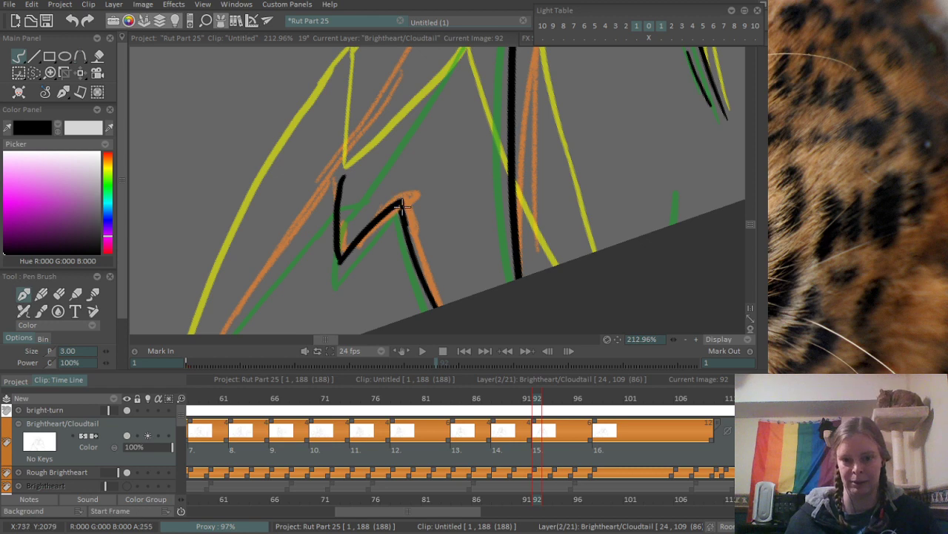
- Erase the stray ink around the pointed tip of the zigzag fur tuft
key(e)
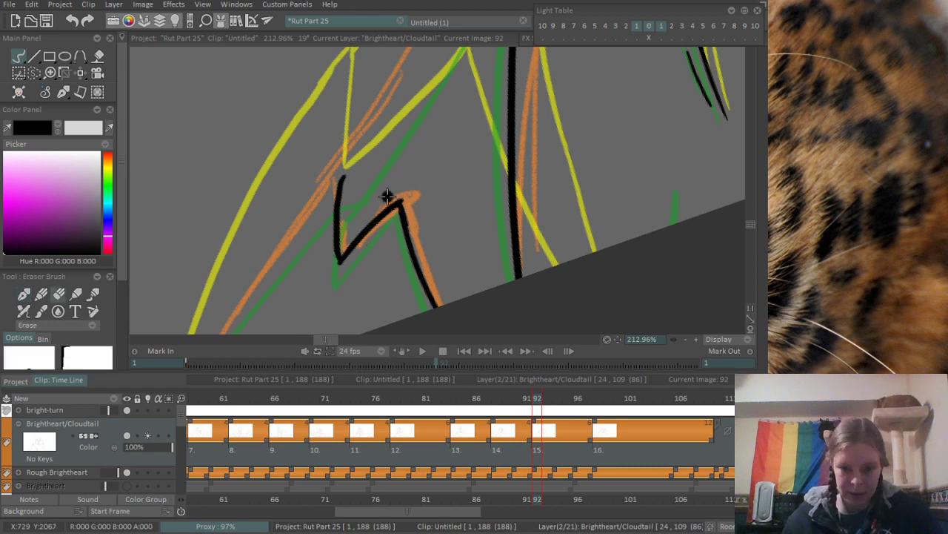
drag(408, 204, 419, 241)
scroll(413, 171, down, 2)
scroll(369, 287, up, 1)
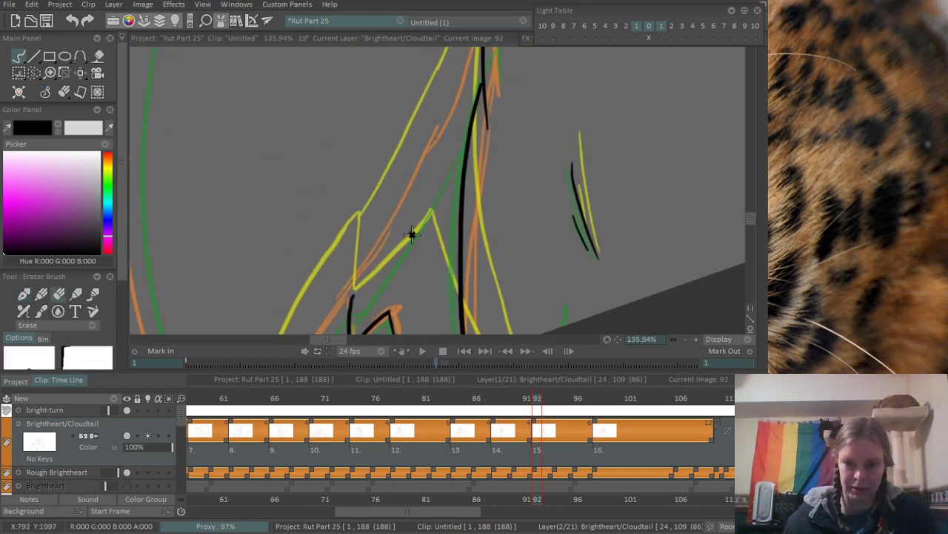
- Ink the diagonal contour from the zigzag fur tuft up to the upper leg line
key(b)
drag(359, 275, 481, 89)
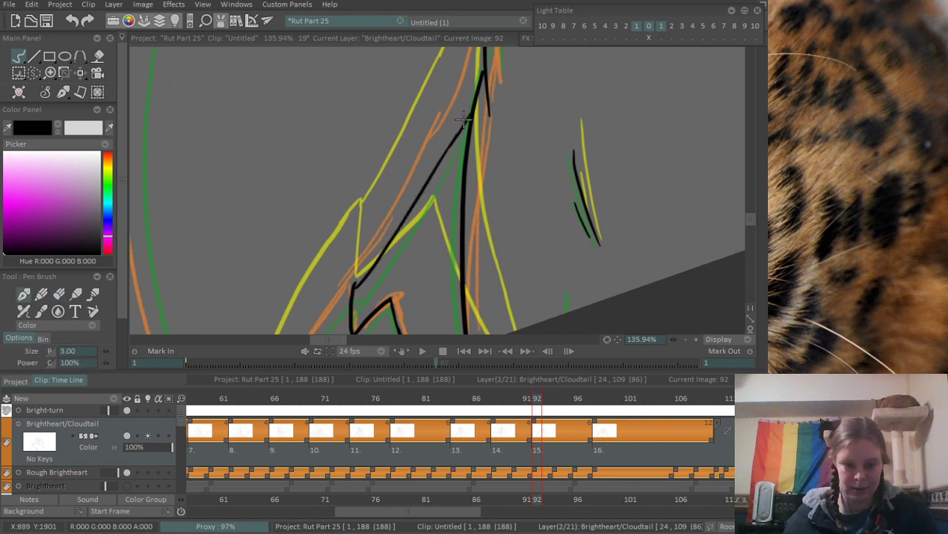
drag(455, 134, 477, 101)
- Ink the curved line from the top of the zigzag tuft down to the canvas edge, redrawing it along the orange sketch
mouse_move(335, 299)
mouse_down()
mouse_move(429, 165)
mouse_move(353, 330)
mouse_up()
key(ctrl+z)
drag(449, 150, 350, 298)
key(ctrl+z)
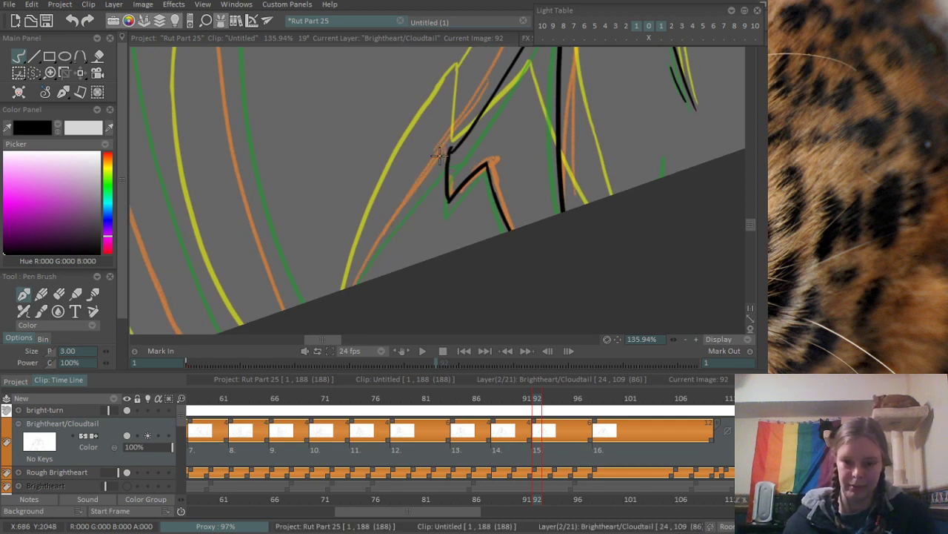
drag(449, 150, 335, 352)
- Ink the long outer line of the orange-sketched tail from below its bushy tip to the canvas edge, redrawing it as needed
scroll(326, 312, down, 5)
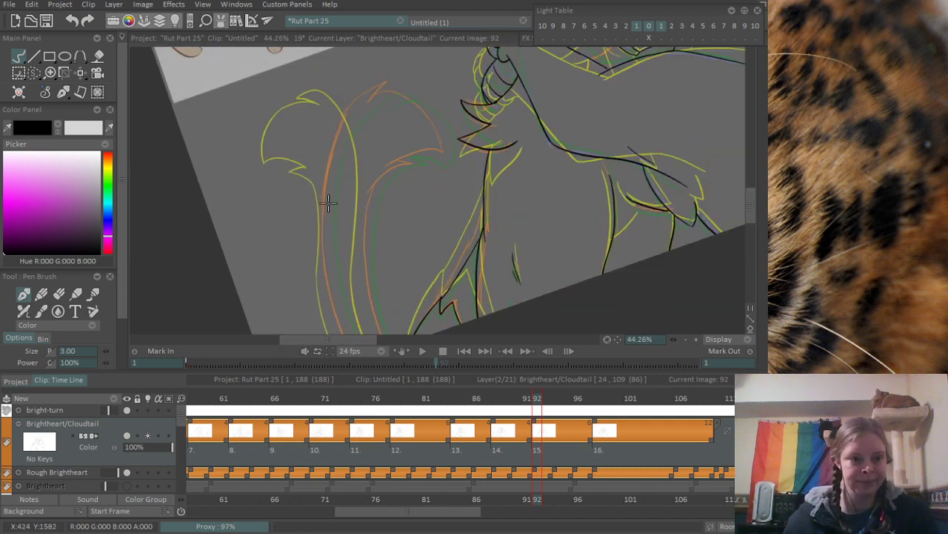
mouse_move(348, 206)
mouse_down()
mouse_move(373, 127)
mouse_move(382, 161)
mouse_up()
mouse_move(336, 119)
mouse_down()
mouse_move(396, 94)
mouse_move(334, 167)
mouse_move(296, 176)
mouse_up()
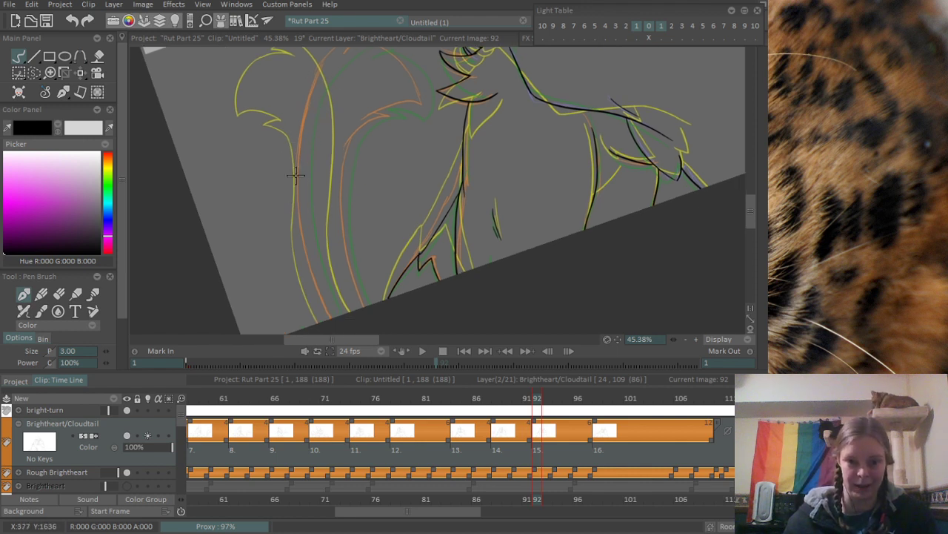
drag(479, 104, 503, 120)
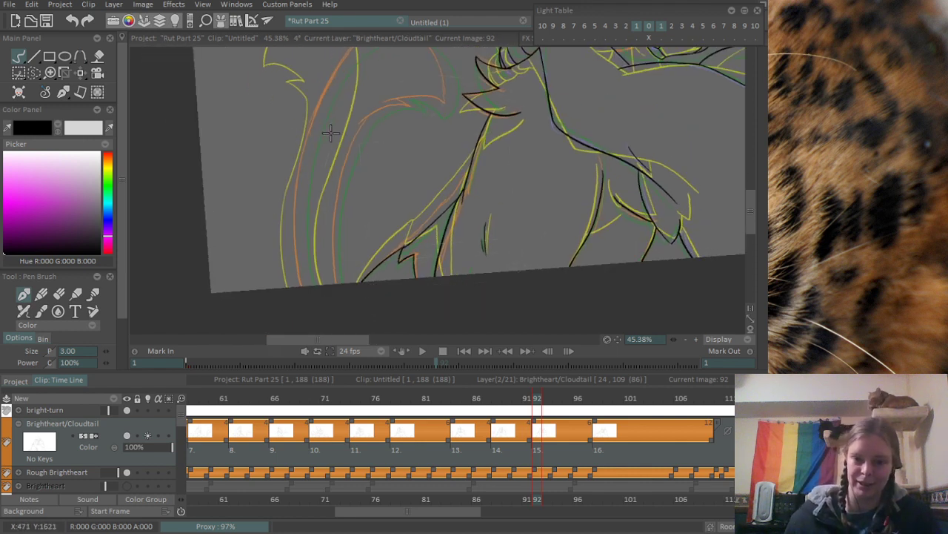
mouse_move(331, 133)
mouse_down()
mouse_move(326, 169)
mouse_move(307, 181)
mouse_move(297, 128)
mouse_up()
mouse_move(326, 68)
mouse_down()
mouse_move(305, 315)
mouse_move(323, 382)
mouse_up()
key(ctrl+z)
key(ctrl+z)
mouse_move(323, 85)
mouse_down()
mouse_move(308, 356)
mouse_move(294, 142)
mouse_move(283, 315)
mouse_up()
key(ctrl+z)
scroll(330, 128, up, 5)
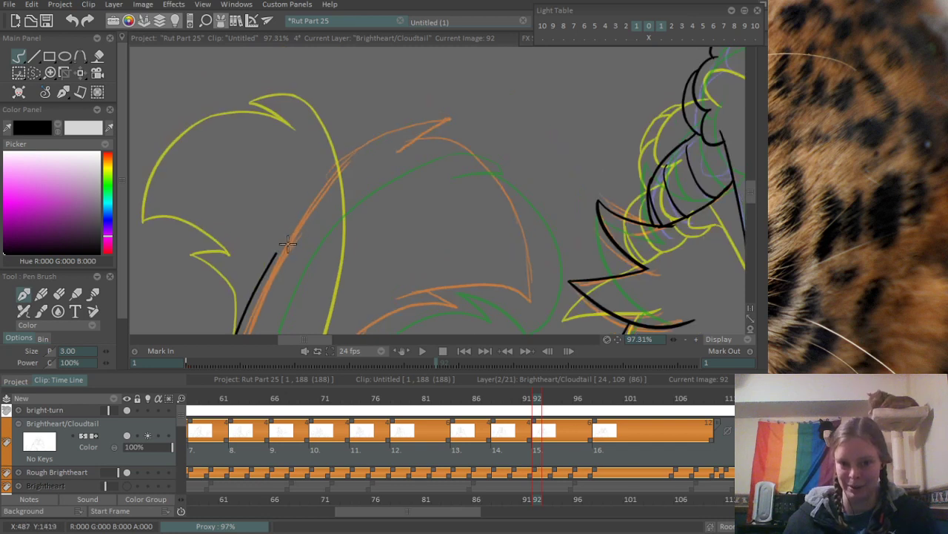
- Extend the outer tail line up to the pointed fur tip and ink the short notch stroke beneath that point, redrawing the curve repeatedly
drag(287, 243, 426, 124)
key(ctrl+z)
drag(273, 256, 442, 113)
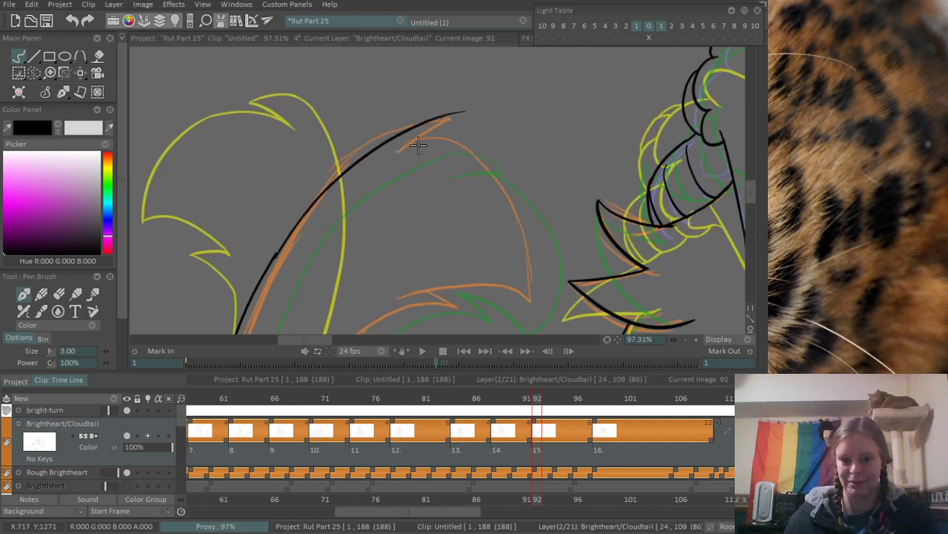
key(ctrl+z)
drag(278, 252, 459, 113)
key(ctrl+z)
drag(281, 248, 464, 120)
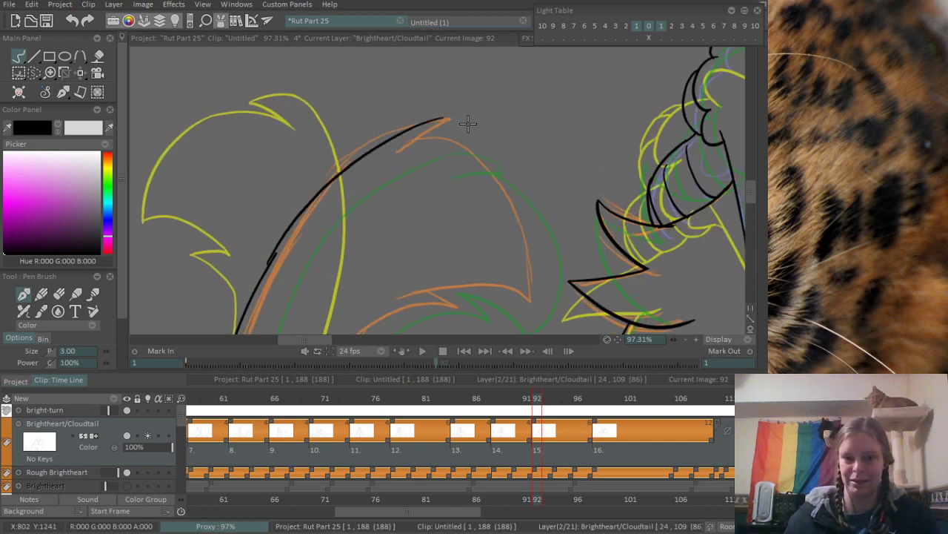
key(ctrl+z)
drag(276, 254, 453, 123)
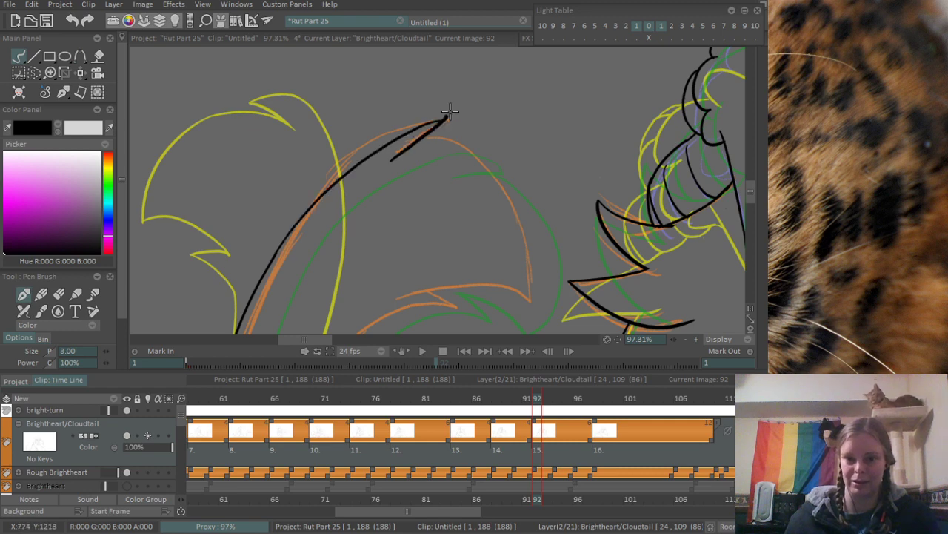
- Ink the rounded far side of the tail tip down to its point, plus the curved lower edge leading back toward the stem
scroll(512, 126, up, 3)
drag(345, 111, 508, 288)
key(ctrl+z)
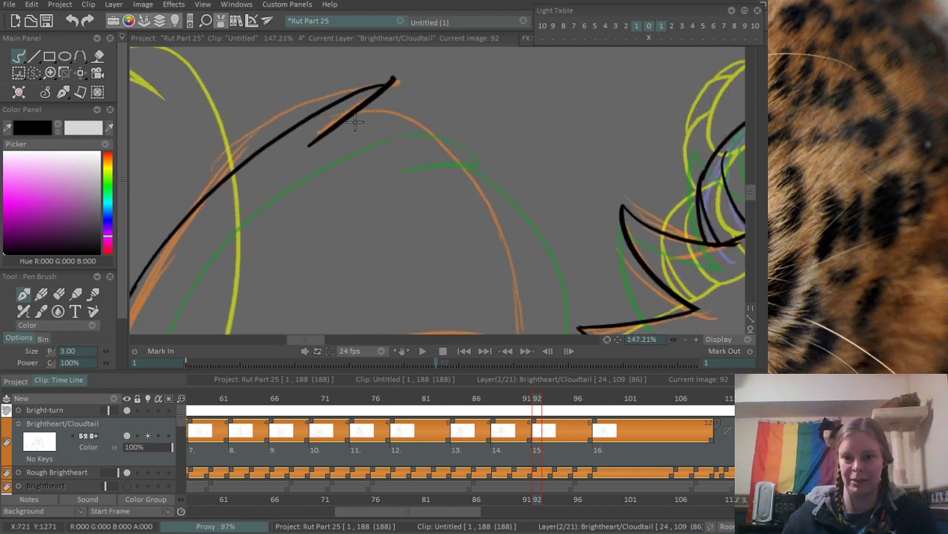
drag(355, 117, 532, 338)
drag(512, 289, 493, 192)
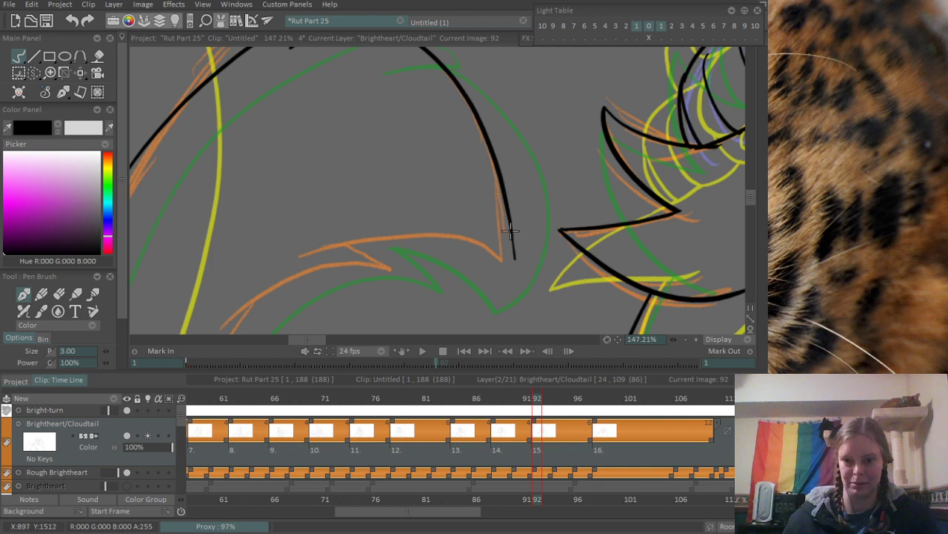
drag(323, 243, 518, 265)
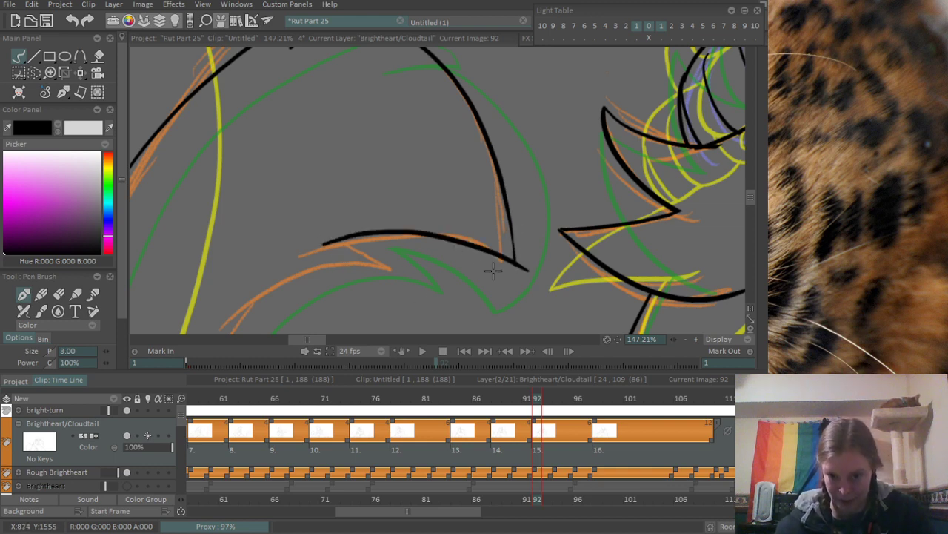
- Erase the line overshoots at the tail tip's lower point and at the upper fur notch
scroll(492, 271, up, 2)
key(e)
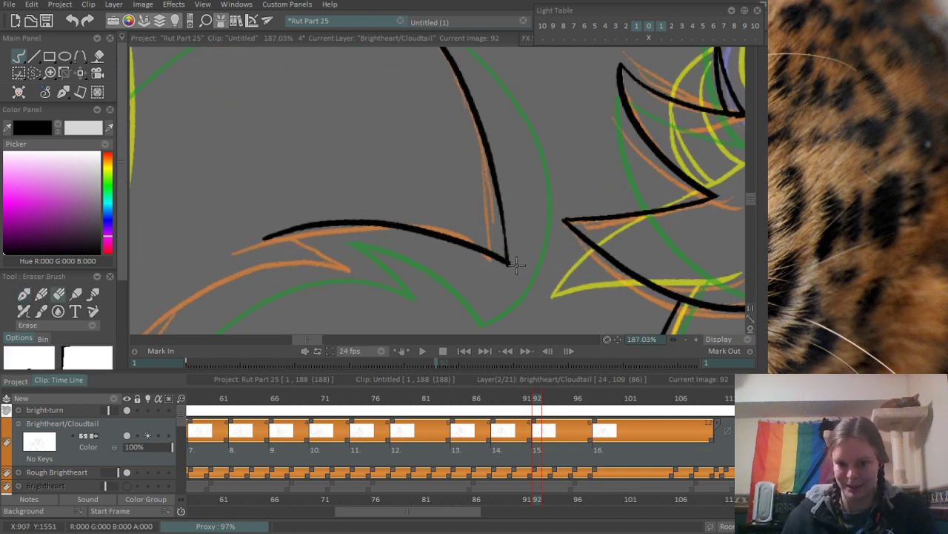
mouse_move(246, 167)
mouse_down()
mouse_move(304, 216)
mouse_move(423, 285)
mouse_up()
drag(413, 127, 405, 183)
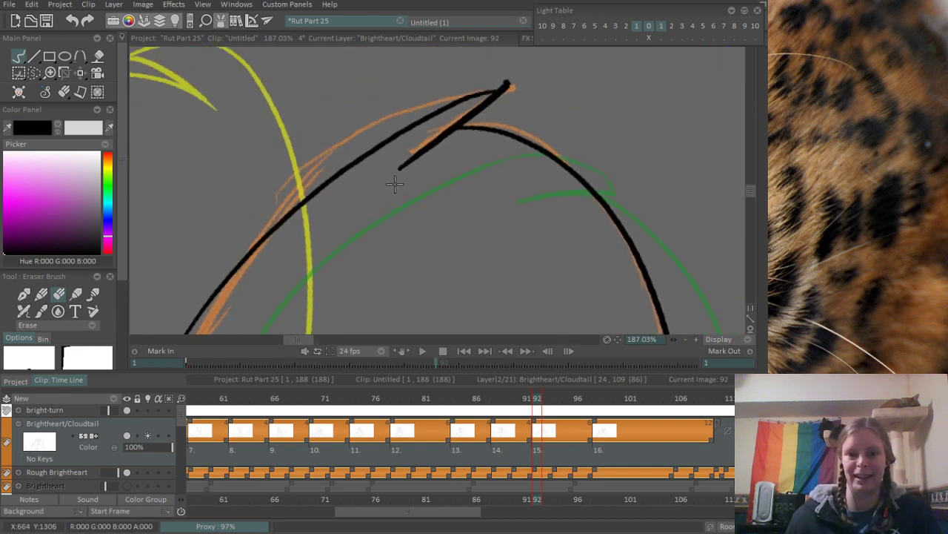
drag(426, 152, 428, 145)
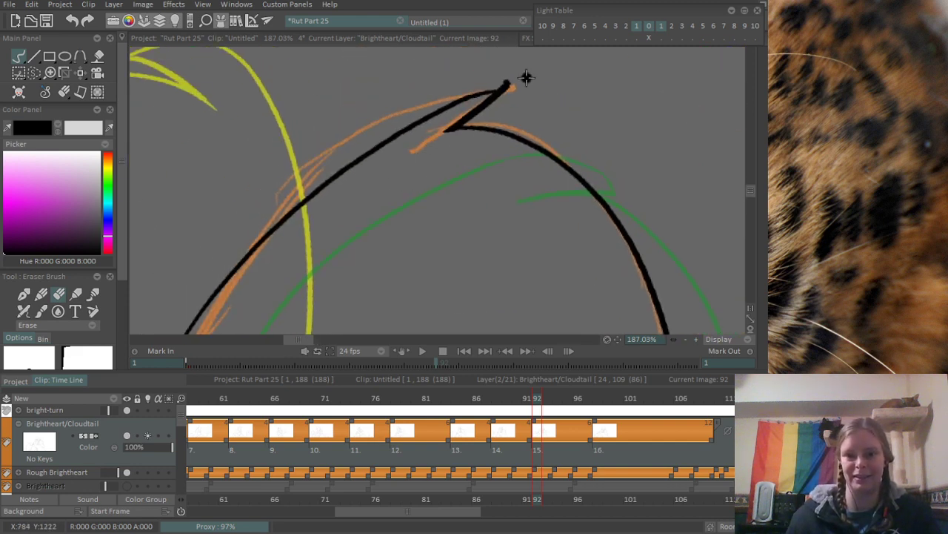
scroll(409, 185, down, 5)
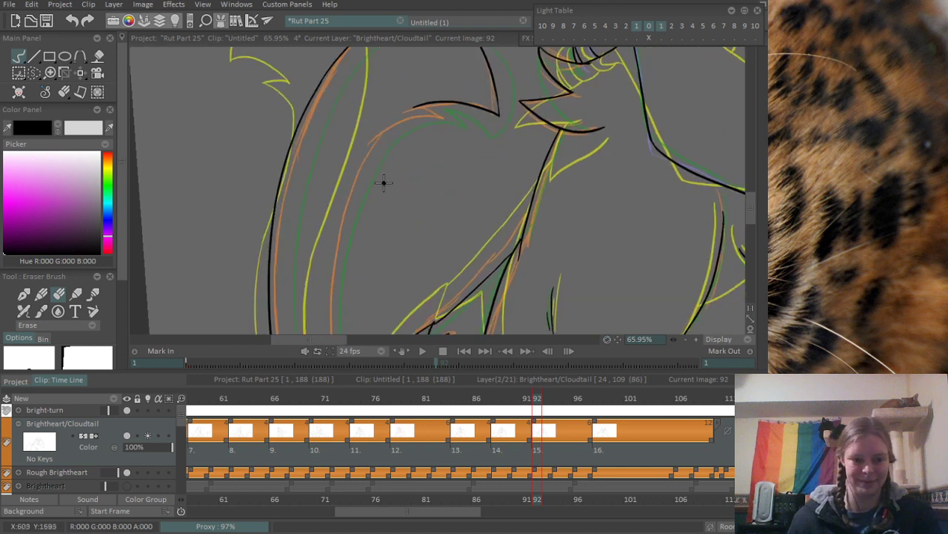
- Ink the long inner line of the tail along the orange sketch, from the canvas edge up toward the bushy tip
mouse_move(358, 232)
mouse_down()
mouse_move(368, 182)
mouse_move(390, 158)
mouse_move(391, 166)
mouse_up()
key(b)
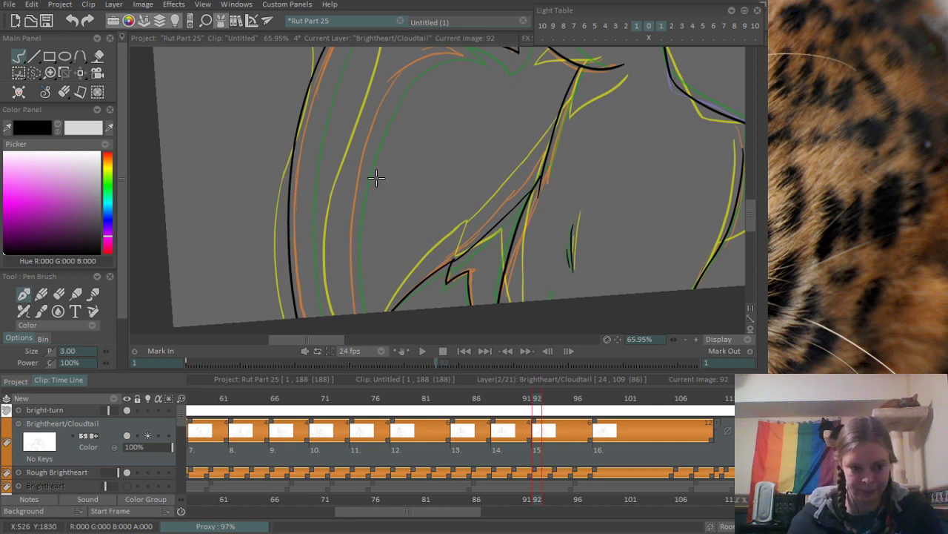
drag(377, 148, 368, 182)
scroll(375, 170, down, 1)
scroll(366, 182, down, 2)
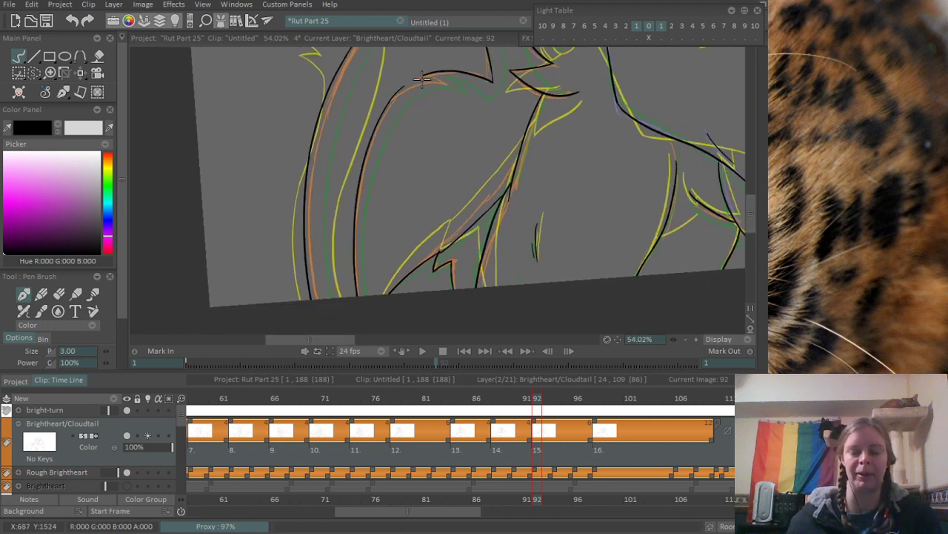
- Ink the curved top of the inner tail line into the lower fur tuft, redrawing it to follow the orange sketch
scroll(363, 178, up, 5)
scroll(332, 202, up, 1)
drag(303, 227, 436, 126)
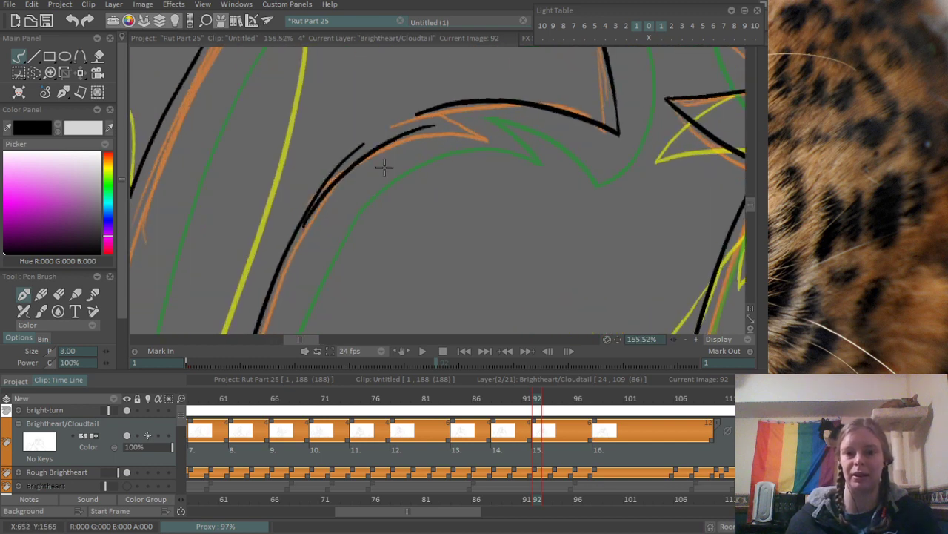
key(ctrl+z)
mouse_move(311, 211)
mouse_down()
mouse_move(434, 129)
mouse_move(505, 136)
mouse_up()
- Erase the stray doubled line ends where the inner tail line joins the fur tuft curve
scroll(355, 160, up, 2)
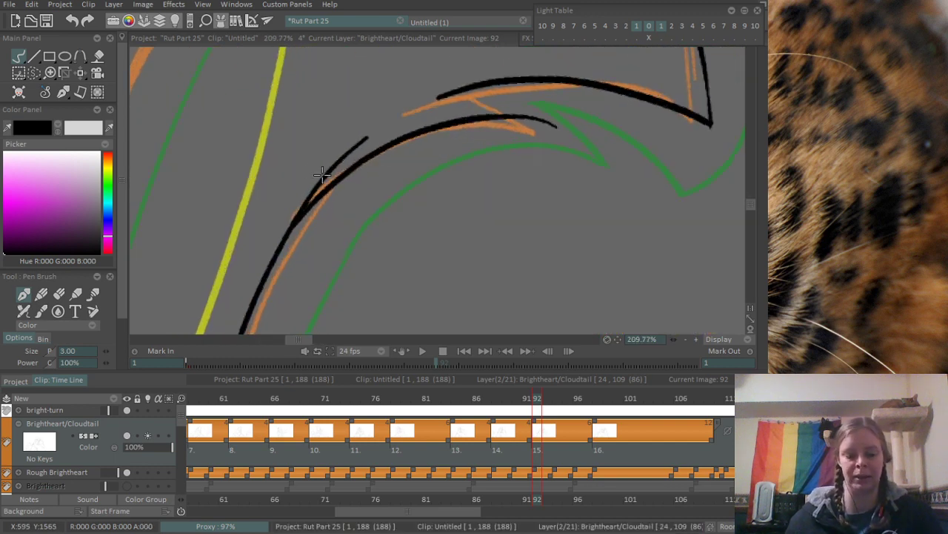
key(e)
mouse_move(307, 195)
mouse_down()
mouse_move(358, 136)
mouse_move(281, 228)
mouse_up()
drag(375, 129, 370, 134)
mouse_move(521, 118)
mouse_down()
mouse_move(564, 126)
mouse_move(468, 201)
mouse_up()
drag(436, 182, 434, 184)
- Ink the short fur notch stroke connecting the tail tip's lower edge to the inner tail curve, redrawing it once
scroll(444, 183, up, 2)
key(e)
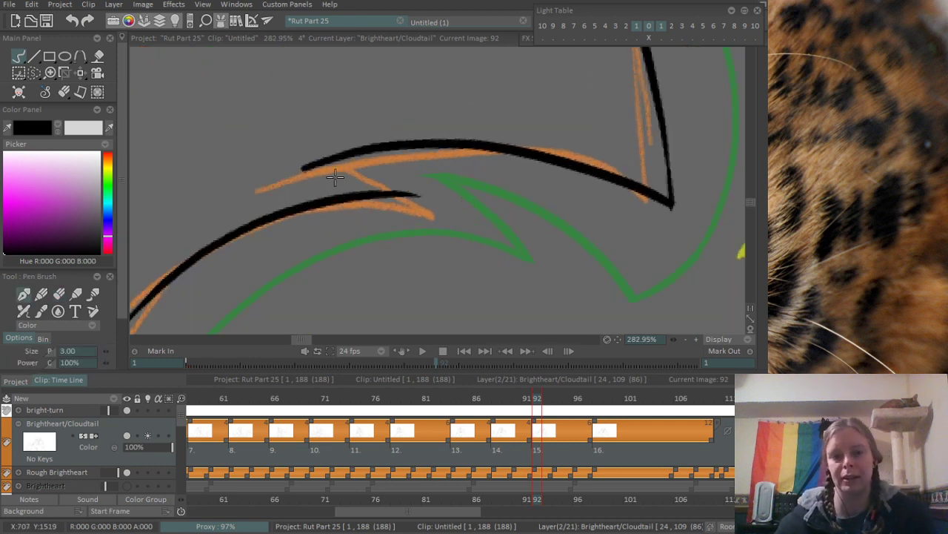
drag(293, 169, 430, 211)
key(ctrl+z)
mouse_move(281, 170)
mouse_down()
mouse_move(450, 205)
mouse_move(493, 176)
mouse_up()
scroll(509, 192, down, 6)
scroll(461, 194, up, 5)
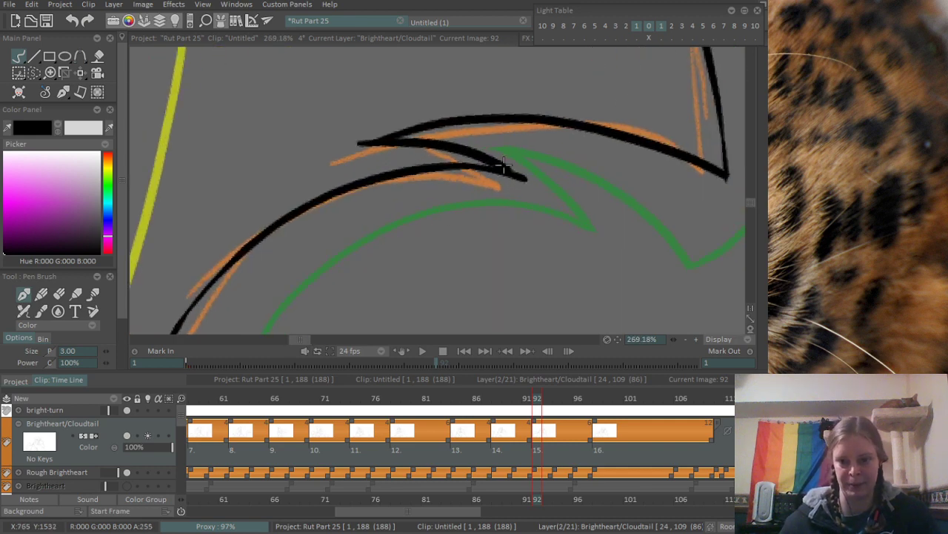
scroll(620, 127, down, 6)
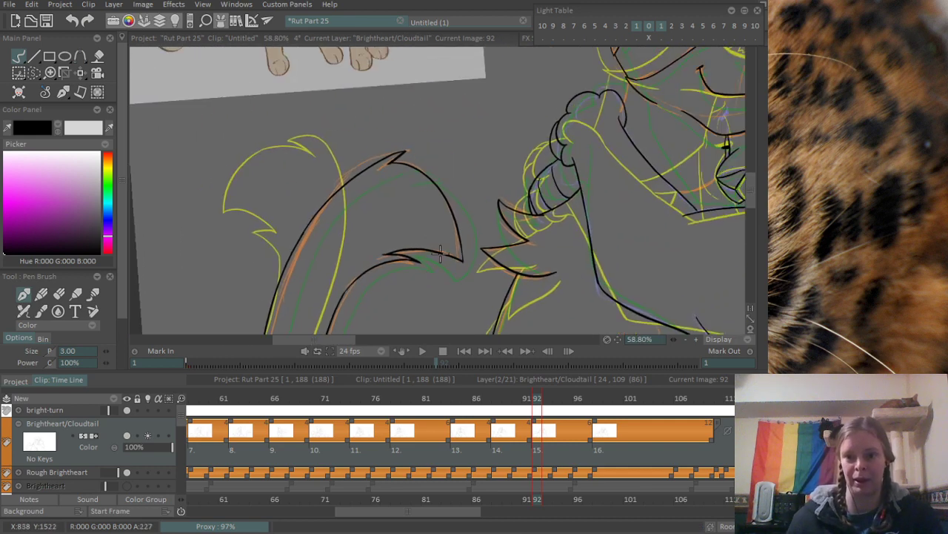
- Erase the overshooting end of the fur notch stroke beneath the tail tip
scroll(432, 247, up, 5)
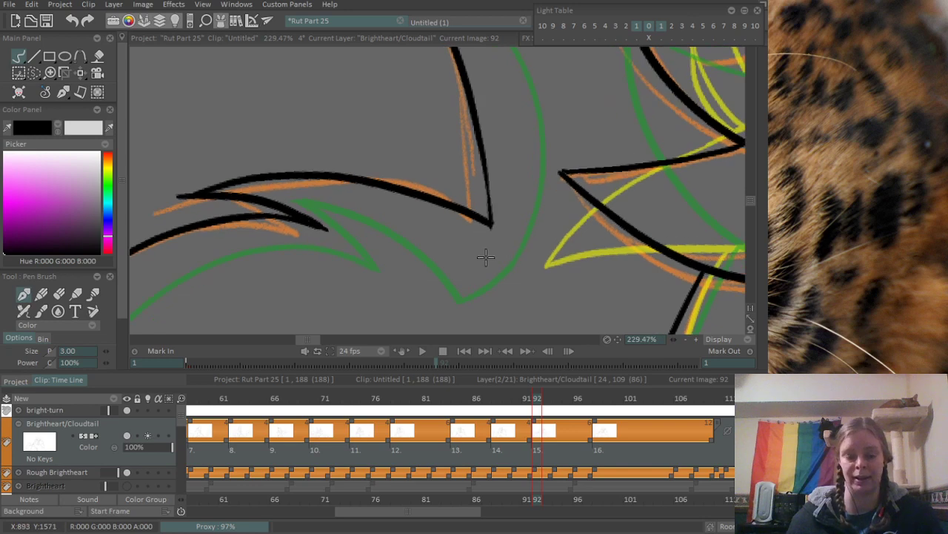
key(e)
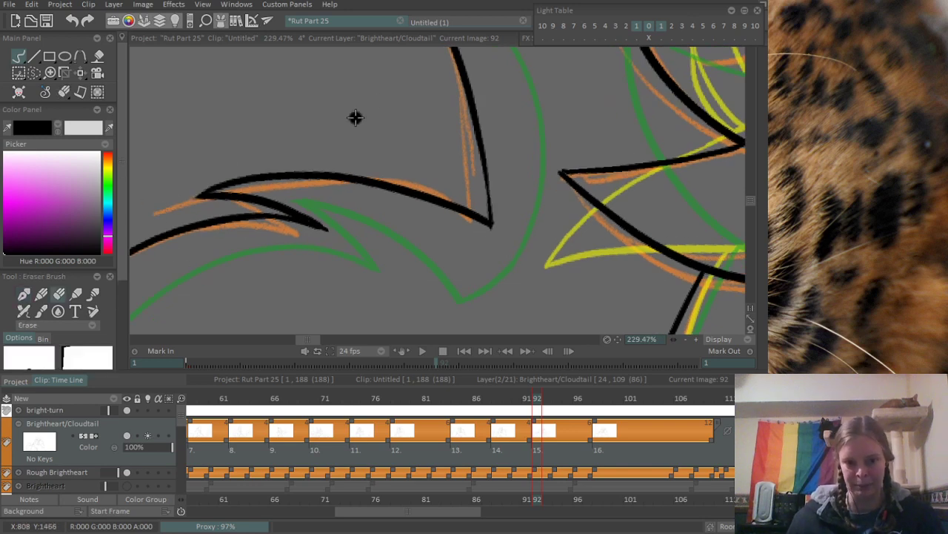
scroll(135, 326, down, 7)
- Ink the short neck line from the corner of the orange-sketched cat's cheek down to the hugging paw
drag(419, 168, 230, 208)
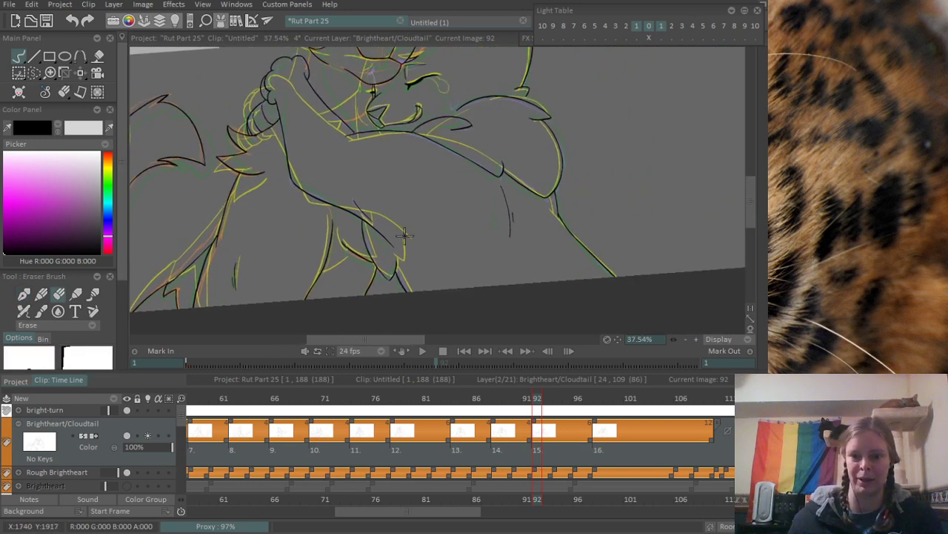
drag(405, 236, 359, 180)
scroll(363, 202, down, 2)
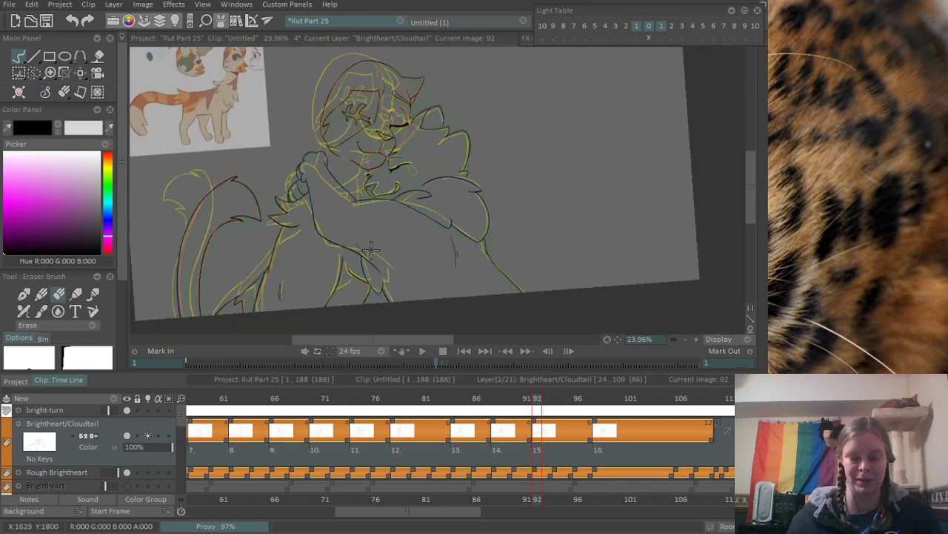
scroll(353, 218, up, 7)
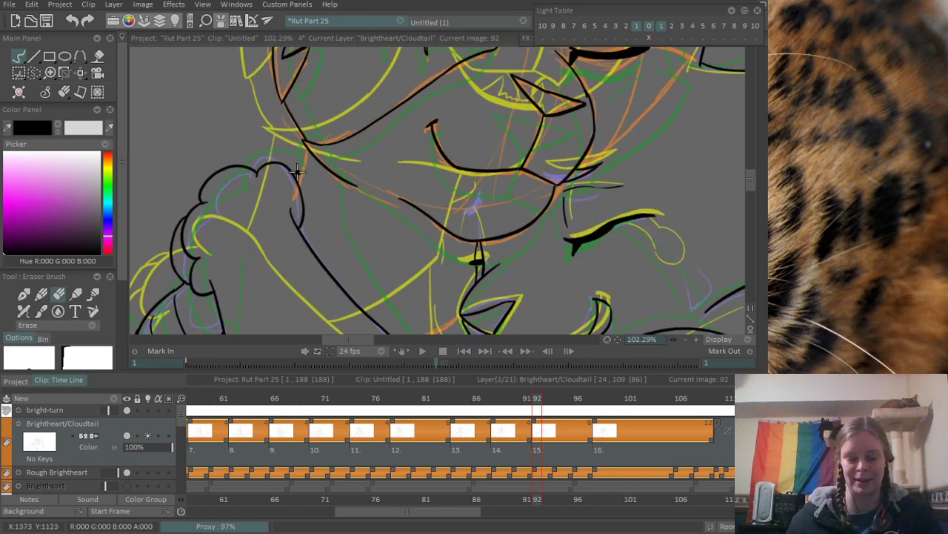
key(b)
scroll(307, 175, up, 2)
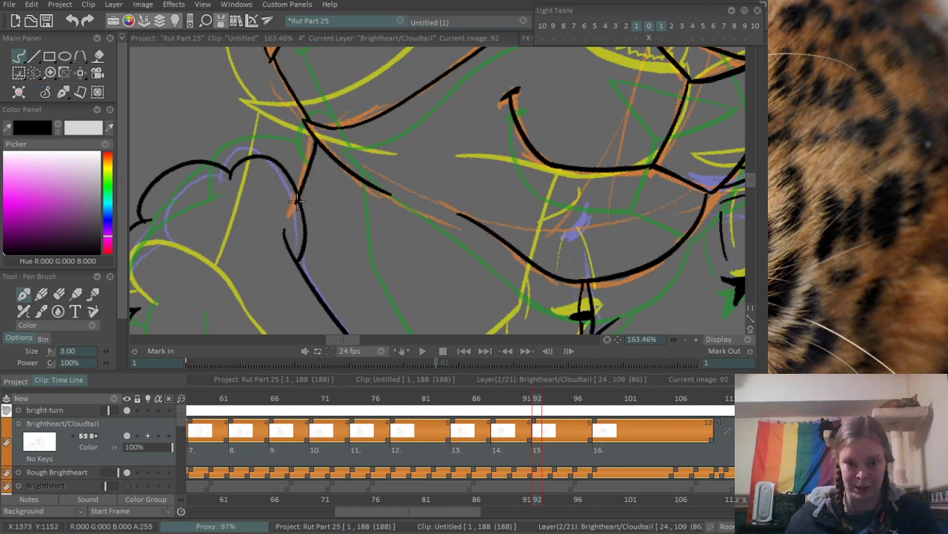
- Examine the inked hugging drawing at frame 92 and the earlier inked drawing of both cats at frame 29
scroll(303, 208, up, 3)
key(e)
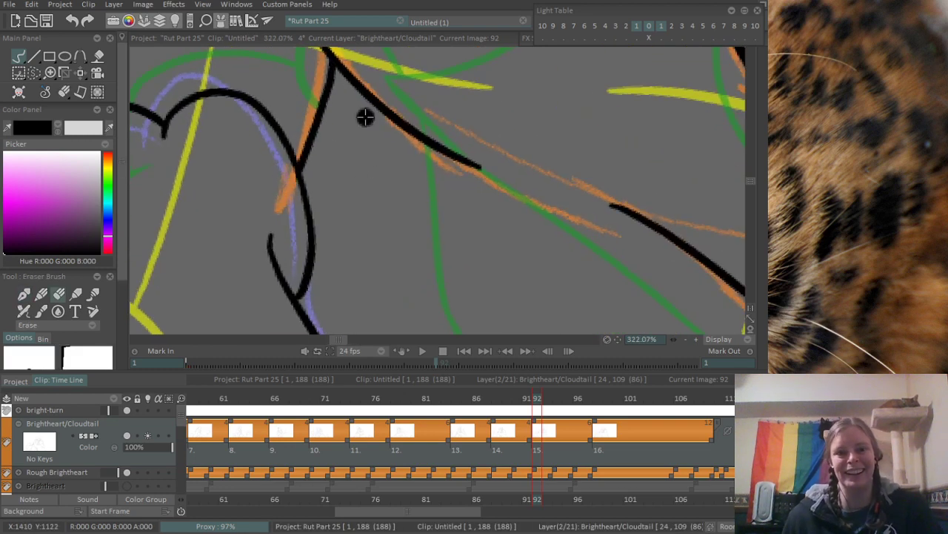
scroll(364, 117, down, 10)
scroll(381, 163, down, 3)
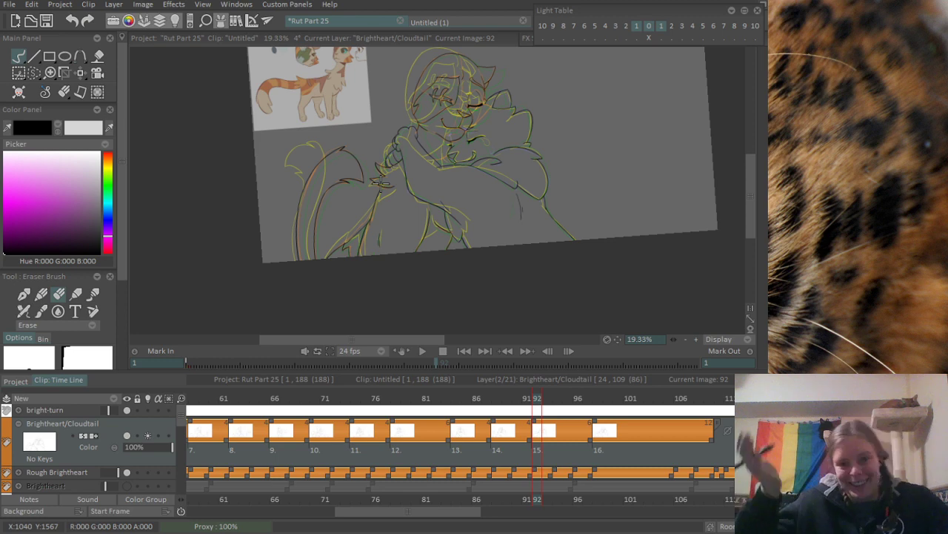
scroll(304, 242, up, 4)
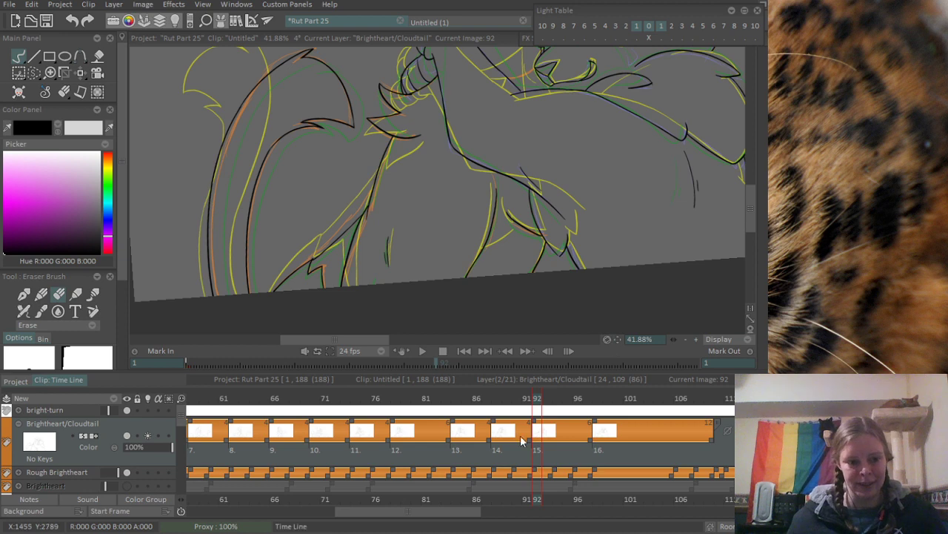
mouse_move(352, 398)
mouse_down()
mouse_move(328, 400)
mouse_move(443, 400)
mouse_move(616, 377)
mouse_move(705, 396)
mouse_move(527, 392)
mouse_move(194, 440)
mouse_move(365, 425)
mouse_up()
scroll(496, 249, down, 3)
drag(585, 157, 490, 221)
drag(697, 194, 719, 225)
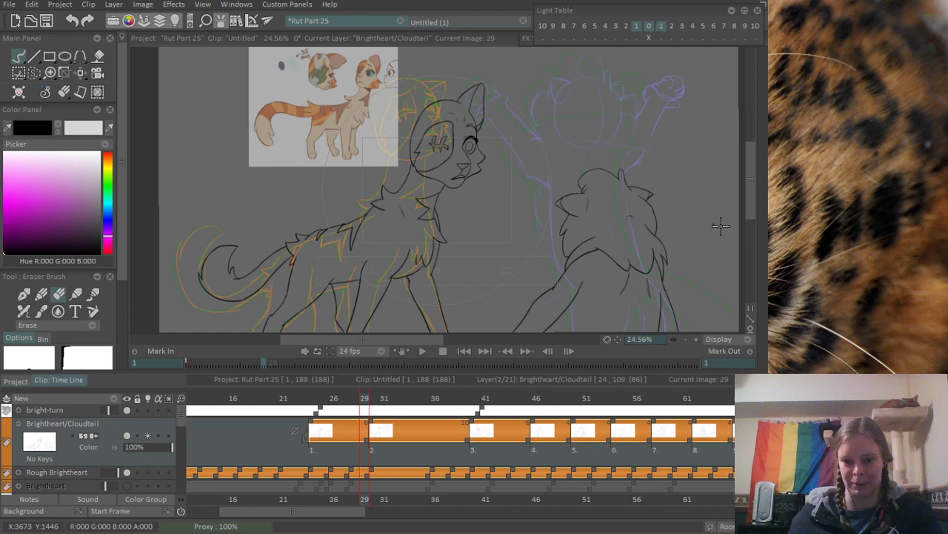
scroll(712, 236, down, 1)
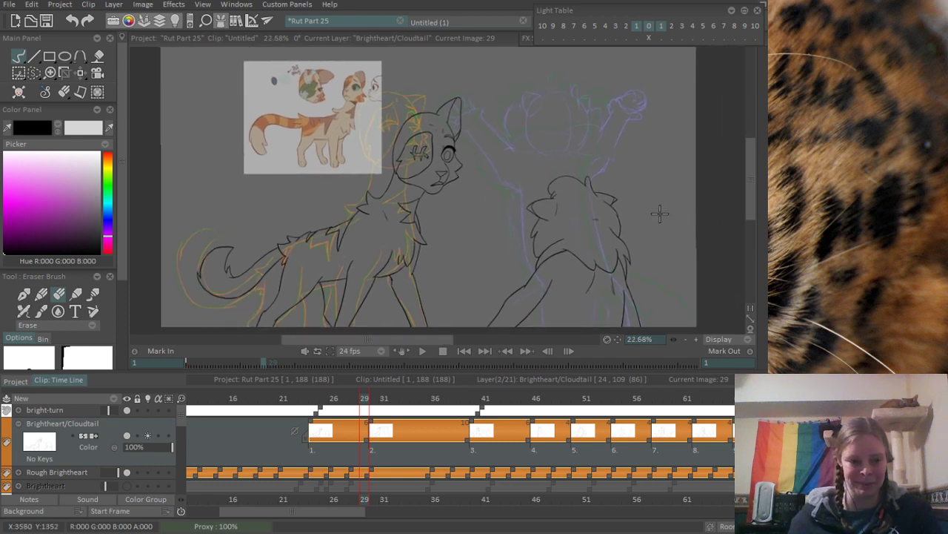
scroll(660, 214, down, 2)
scroll(659, 221, up, 1)
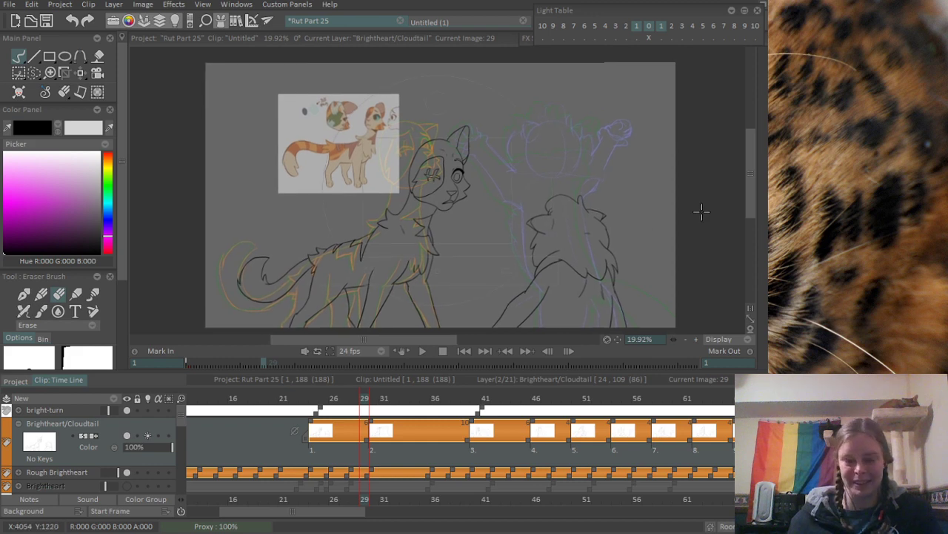
drag(503, 180, 491, 162)
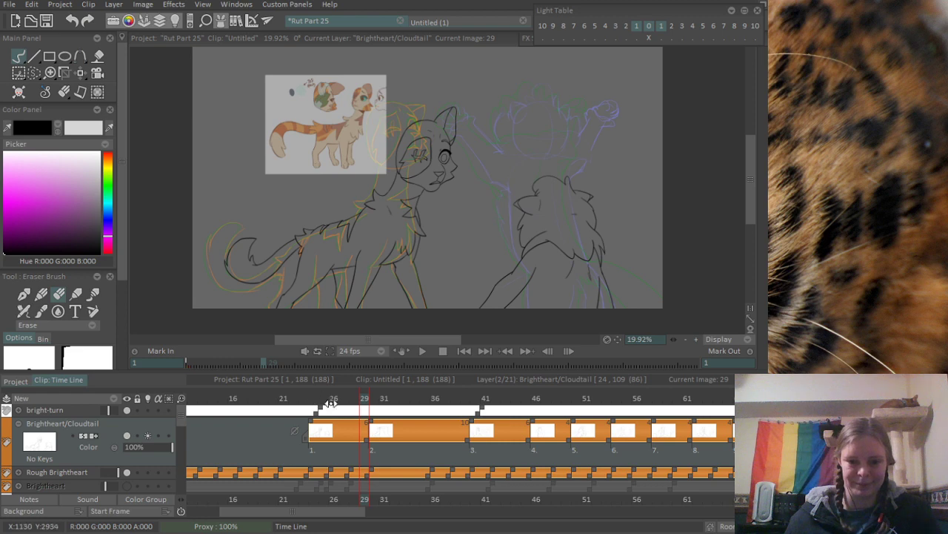
- Play back the inked animation from frame 25 to check its motion
scroll(373, 427, right, 4)
click(357, 401)
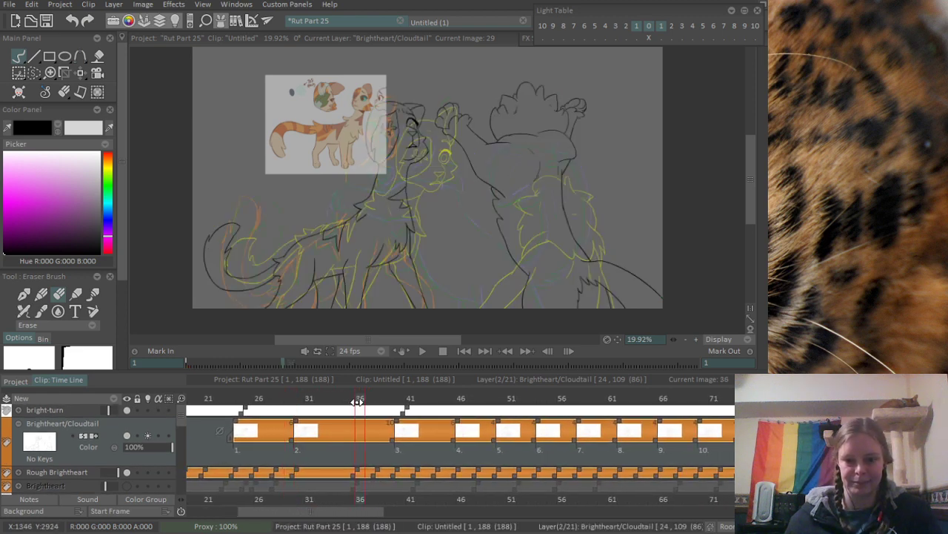
drag(357, 402, 250, 405)
key(Return)
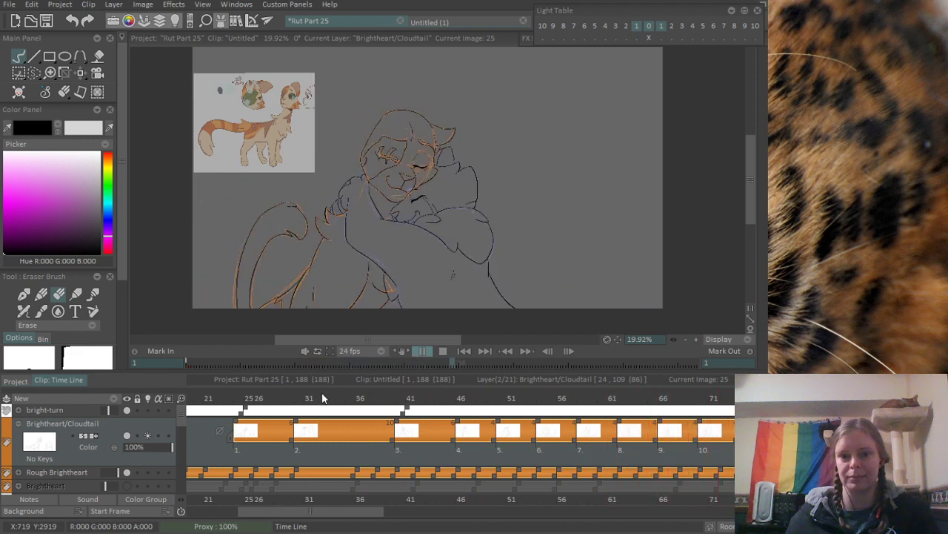
key(Return)
- Save the project
scroll(391, 427, down, 1)
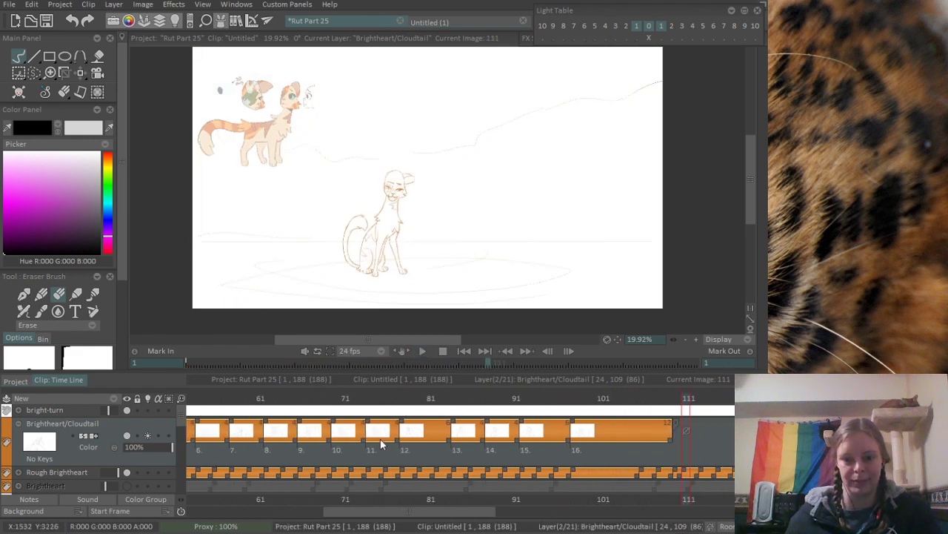
scroll(381, 439, up, 1)
key(ctrl+s)
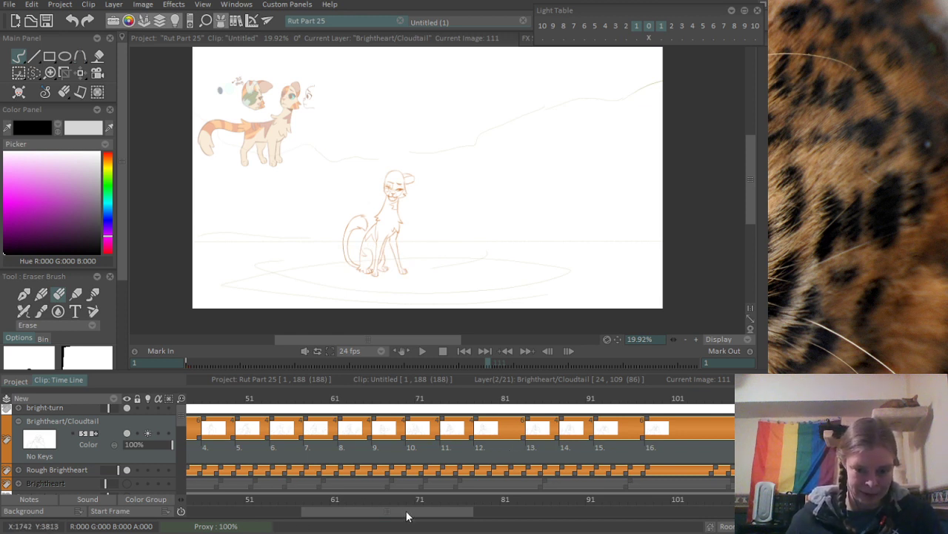
- Make the hidden Greystripe and Mousefur layers visible
drag(406, 512, 297, 525)
drag(391, 470, 298, 472)
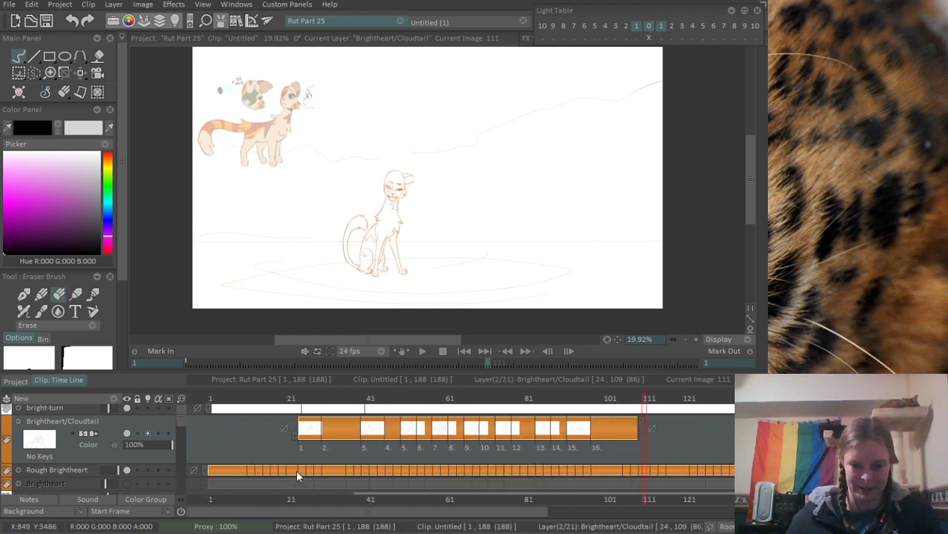
mouse_move(181, 416)
mouse_down()
mouse_move(185, 437)
mouse_move(183, 427)
mouse_up()
click(128, 438)
click(126, 437)
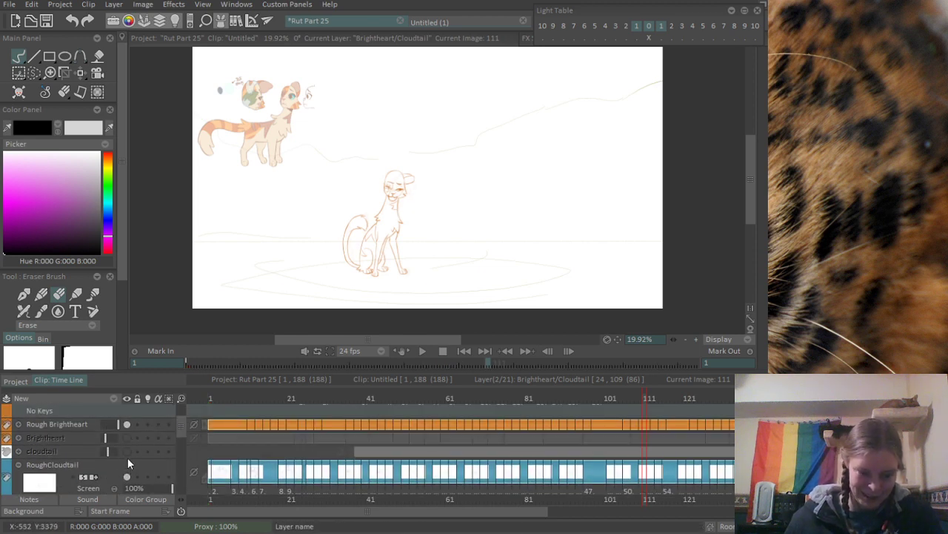
drag(181, 439, 182, 450)
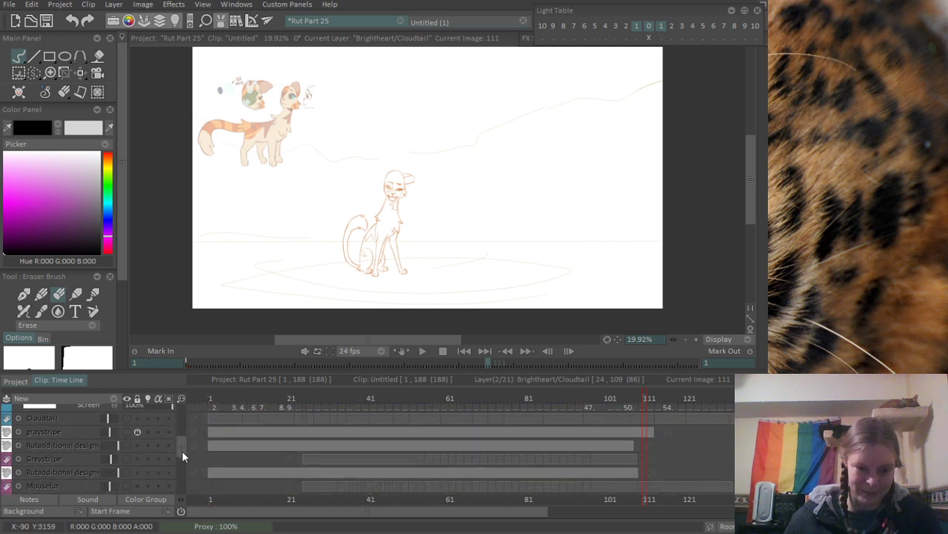
click(125, 457)
click(125, 484)
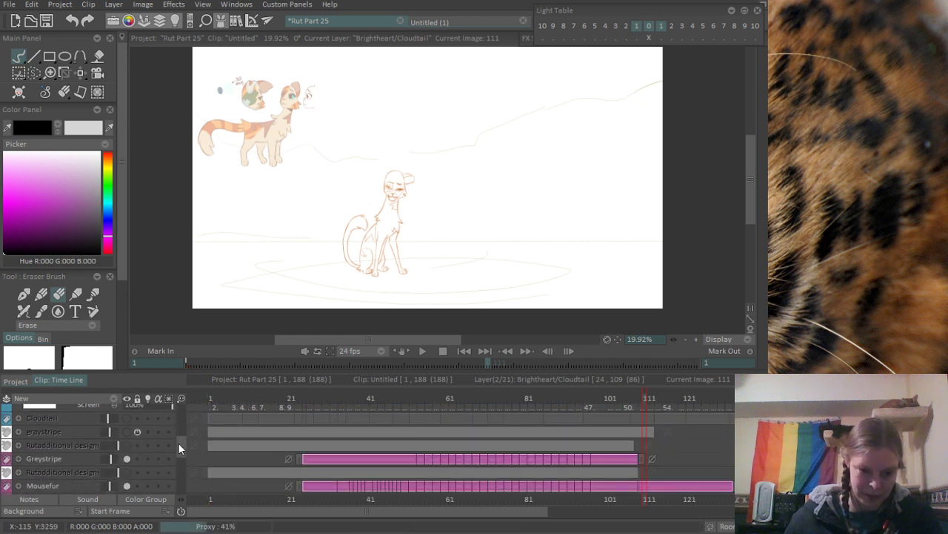
- Make the hidden Longtail and Cinderline layers visible
drag(178, 442, 178, 460)
click(126, 428)
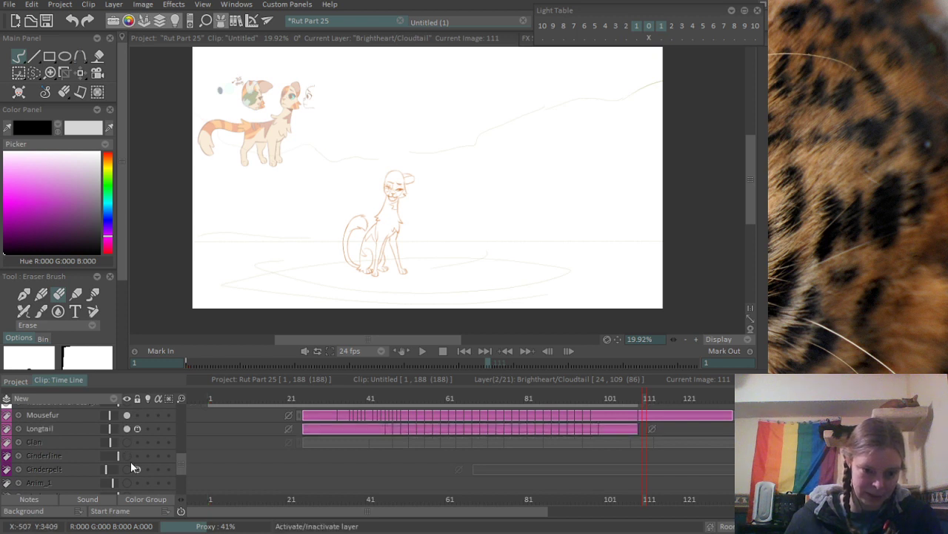
click(127, 454)
- Play the clip from frame 1 to check the opening with the additional layers shown
drag(181, 465, 182, 413)
click(189, 366)
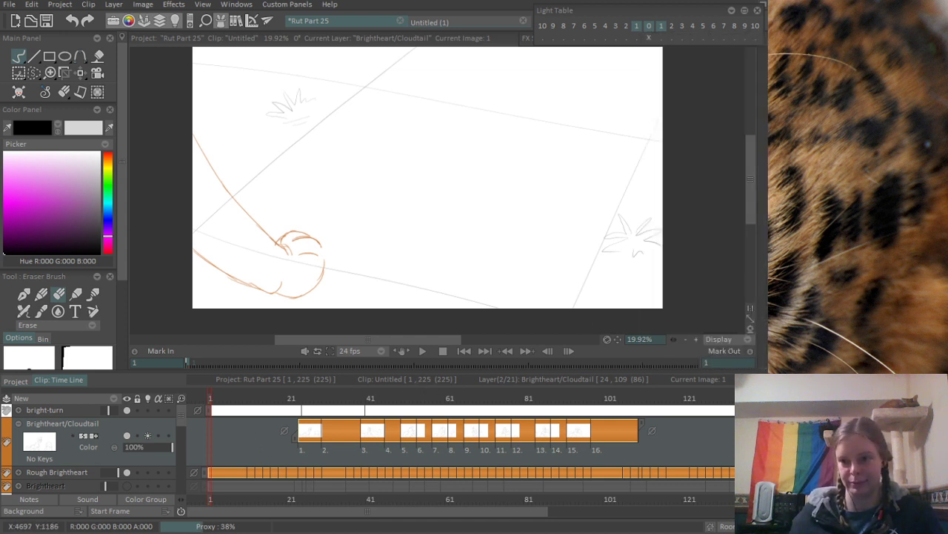
key(Return)
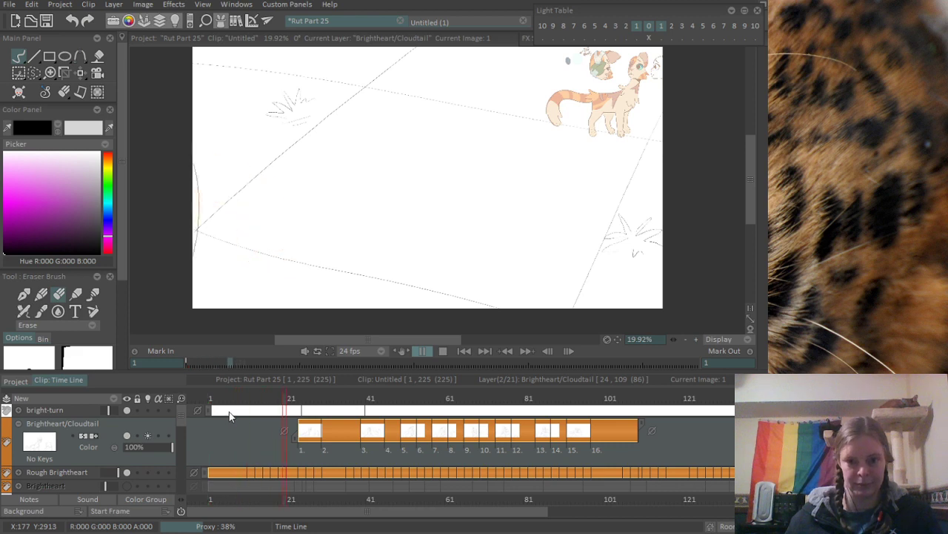
key(Return)
- Extend the gray drawing on the Background layer from frame 24 back to the clip's start, replacing the white opening drawing
scroll(179, 430, down, 5)
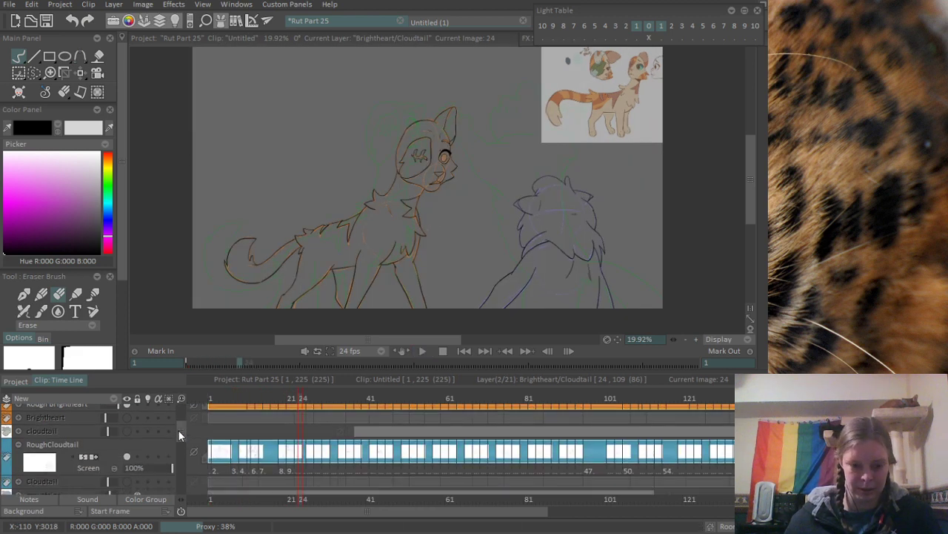
scroll(178, 426, up, 1)
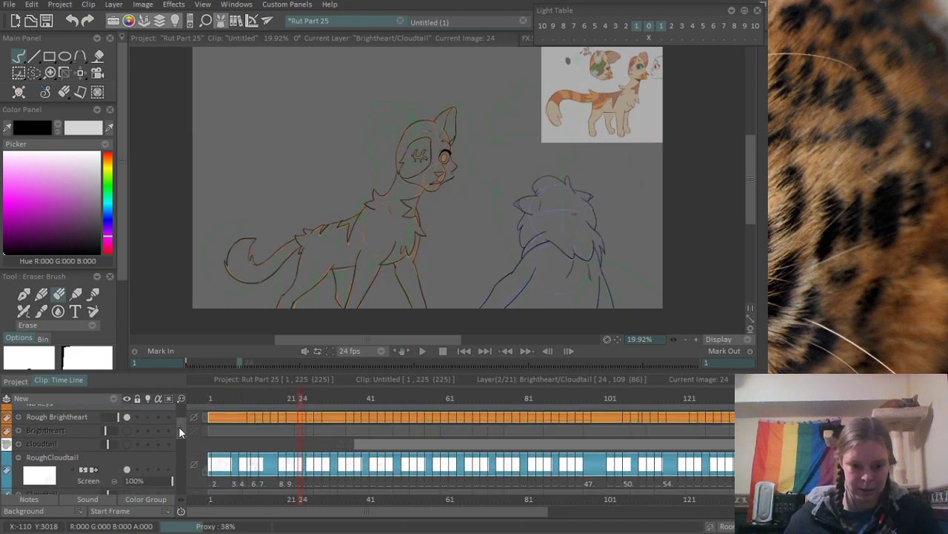
click(229, 398)
scroll(278, 438, down, 4)
scroll(278, 441, down, 5)
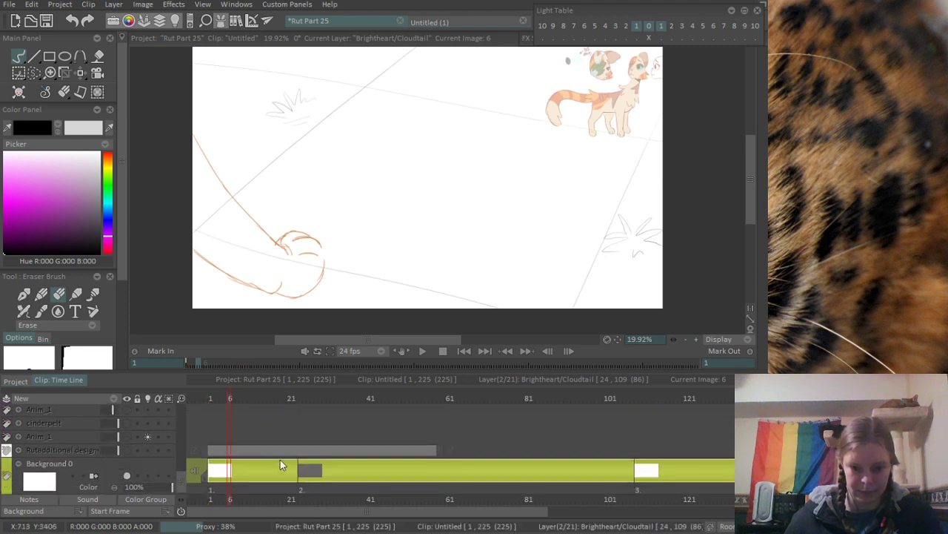
scroll(312, 475, up, 4)
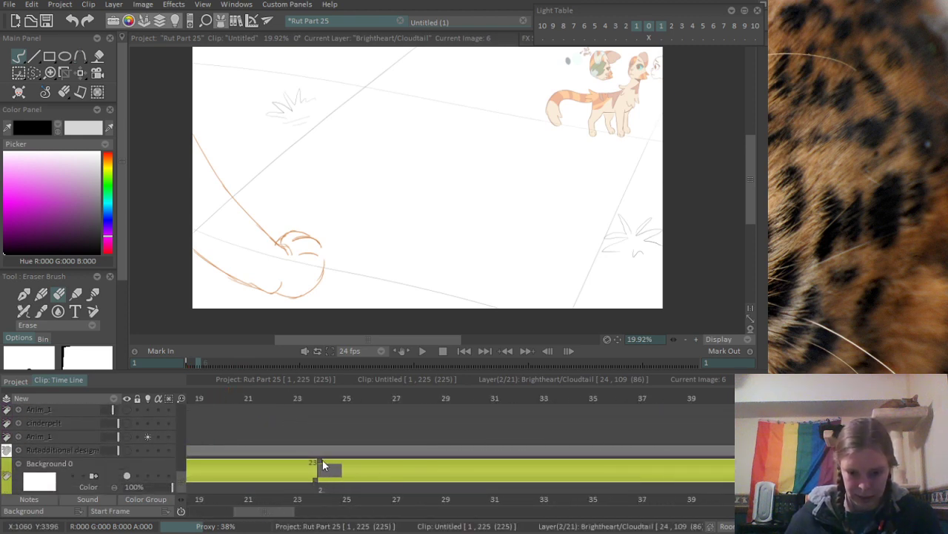
drag(319, 460, 212, 466)
scroll(349, 457, right, 1)
drag(349, 457, 202, 468)
- Extend the gray drawing on the Background layer forward to the clip's end, replacing the remaining white drawings
drag(689, 447, 248, 453)
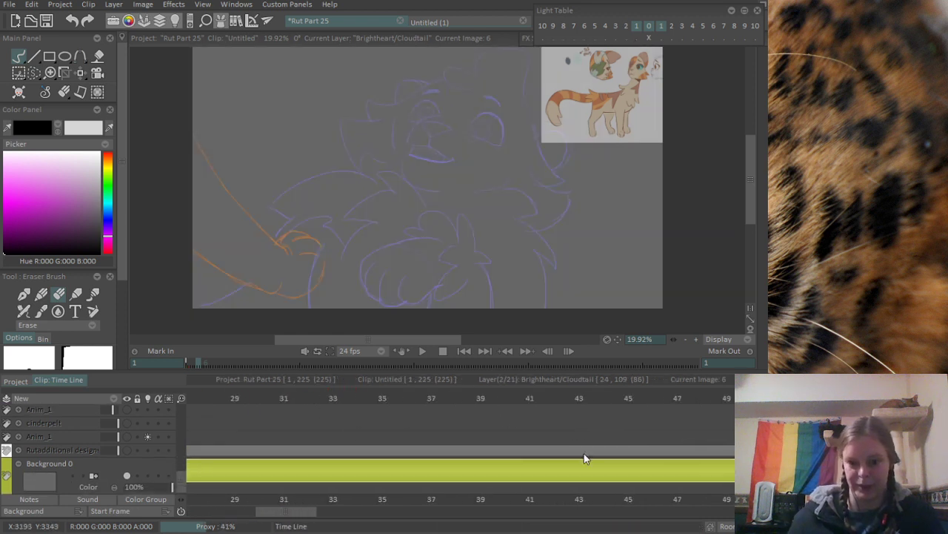
drag(660, 452, 212, 456)
drag(609, 450, 214, 453)
drag(459, 438, 207, 423)
drag(591, 426, 326, 423)
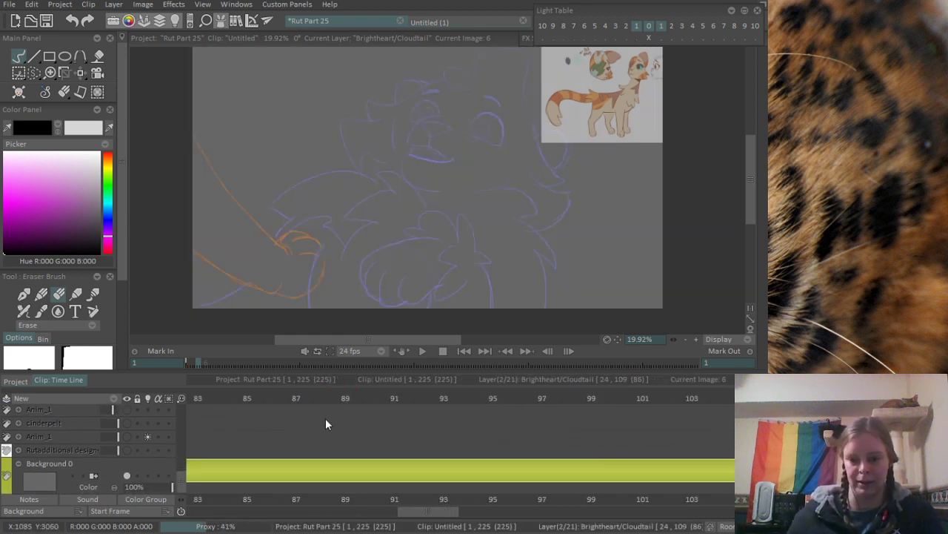
drag(558, 423, 336, 422)
scroll(474, 454, down, 3)
drag(624, 443, 400, 460)
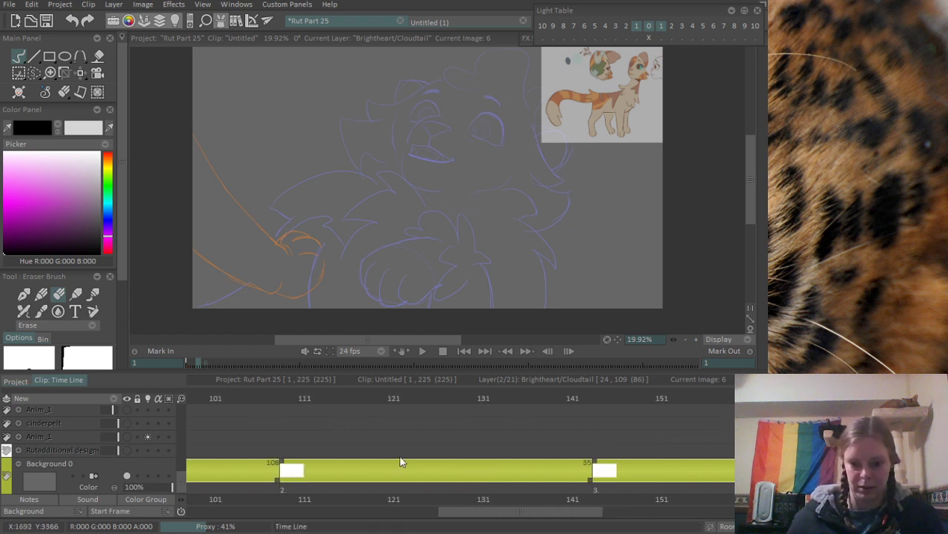
drag(281, 467, 410, 443)
scroll(395, 448, down, 6)
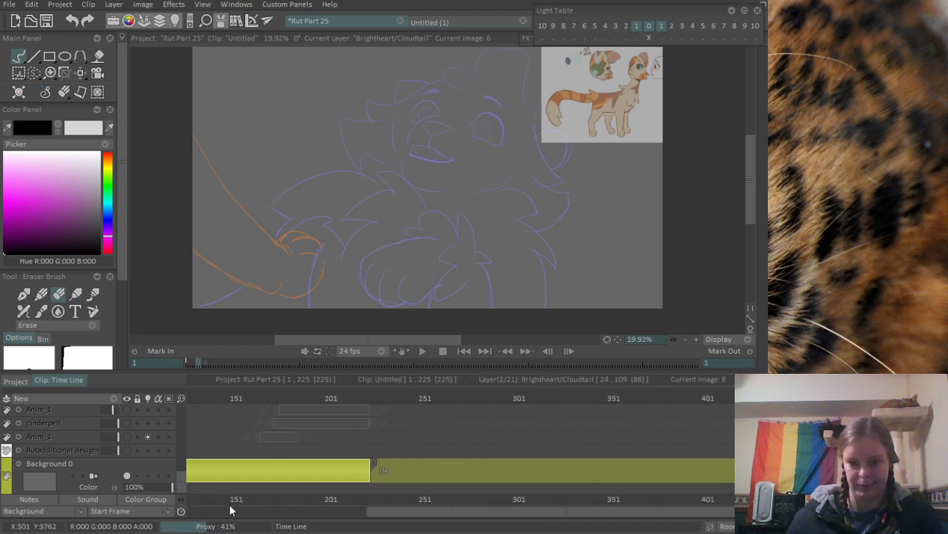
- Turn on the part 25.mp3 soundtrack and play the whole animation with sound from frame 1
scroll(613, 495, up, 3)
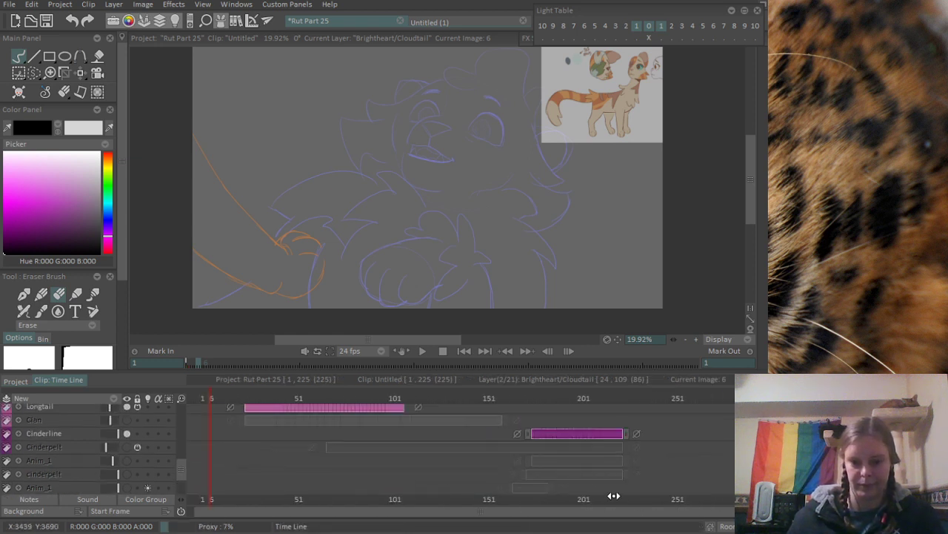
click(188, 362)
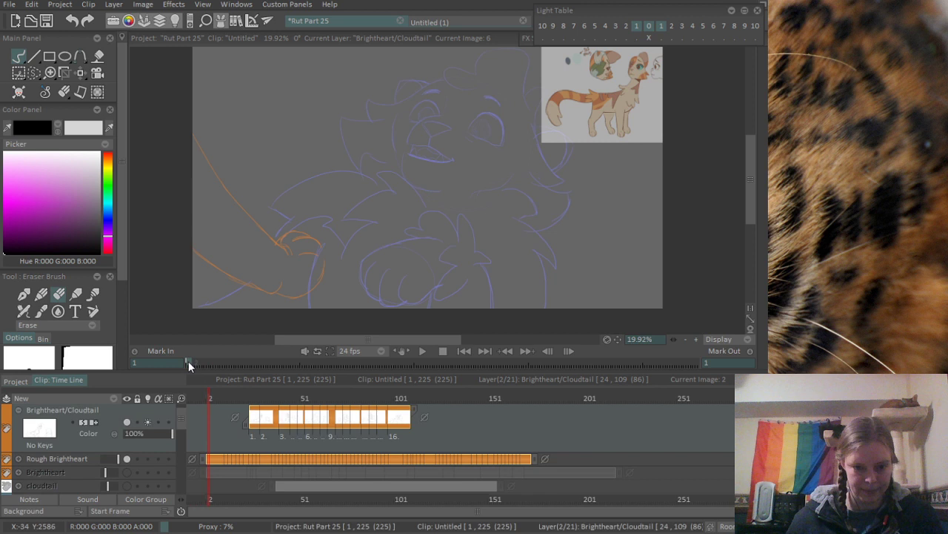
click(157, 397)
click(158, 412)
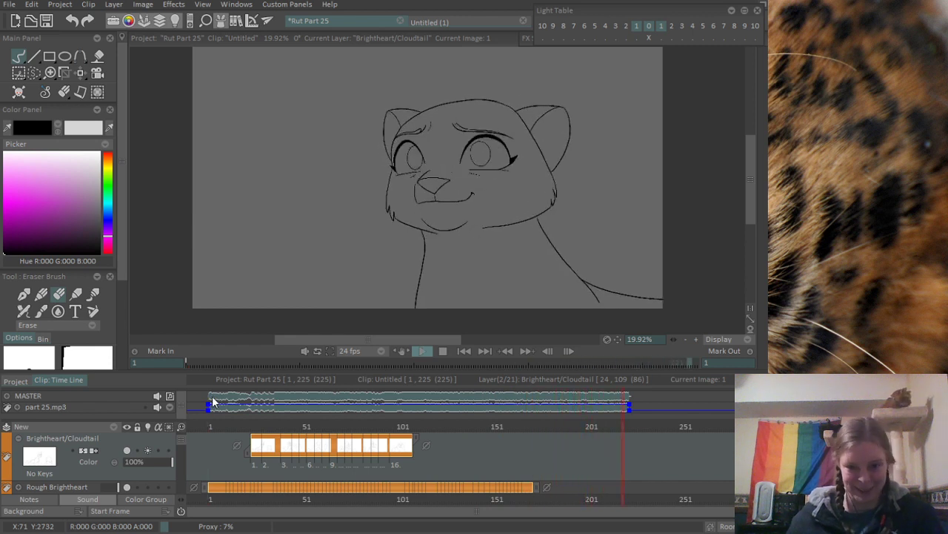
- Scrub through the clip up to frame 216 to review the shots, and save the project
mouse_move(457, 242)
mouse_down()
mouse_move(417, 251)
mouse_move(398, 268)
mouse_move(420, 244)
mouse_move(406, 228)
mouse_up()
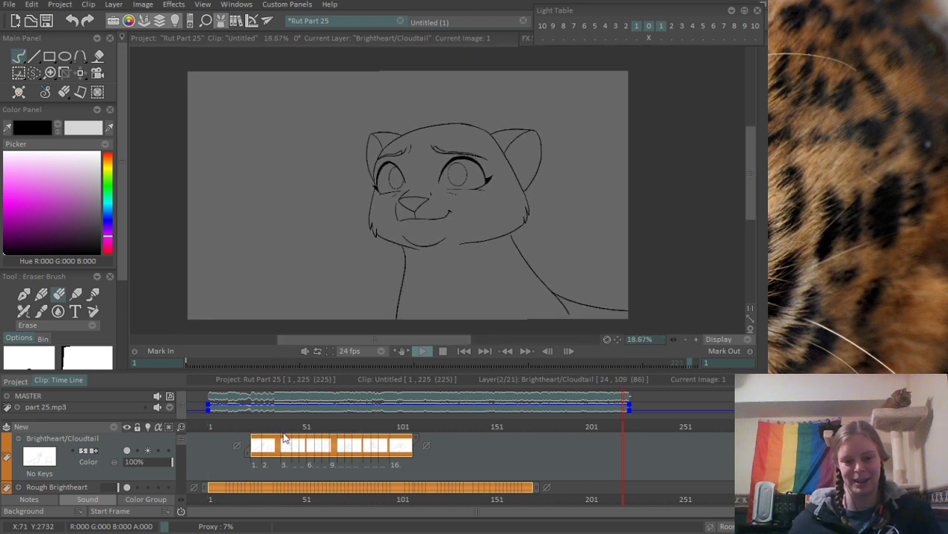
click(261, 363)
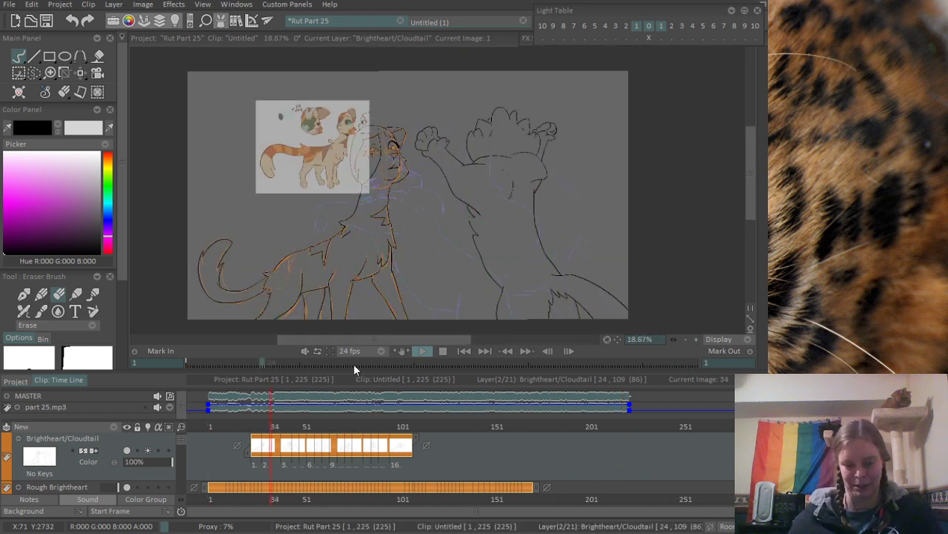
drag(352, 366, 486, 362)
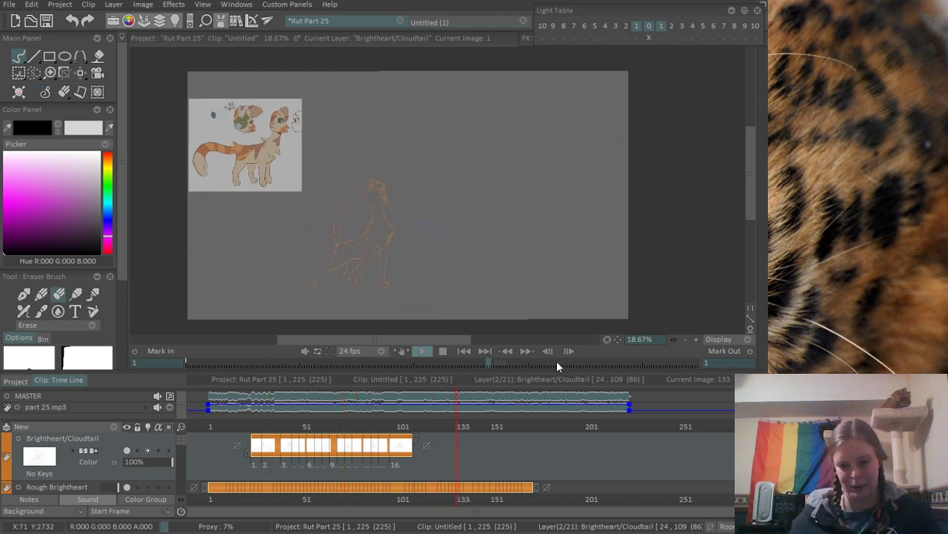
mouse_move(556, 361)
mouse_down()
mouse_move(679, 398)
mouse_move(676, 366)
mouse_up()
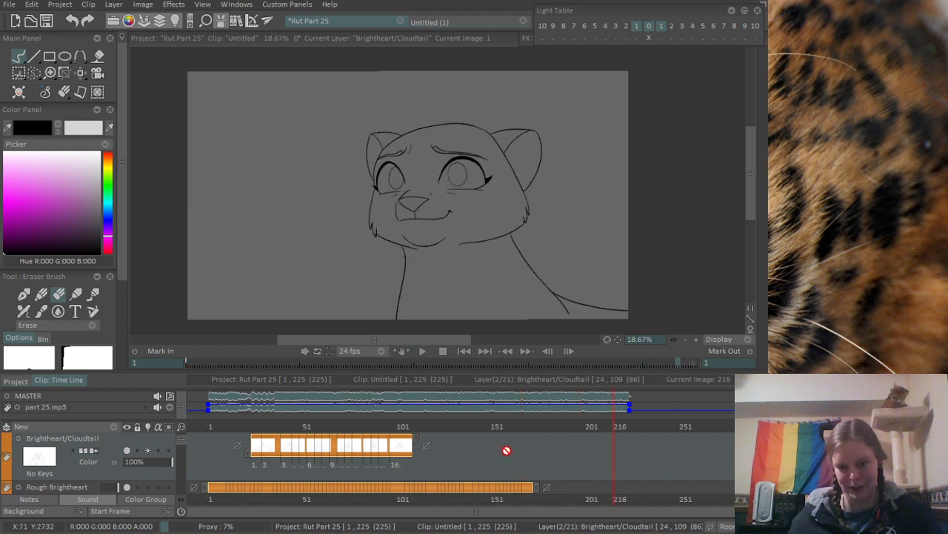
key(ctrl+s)
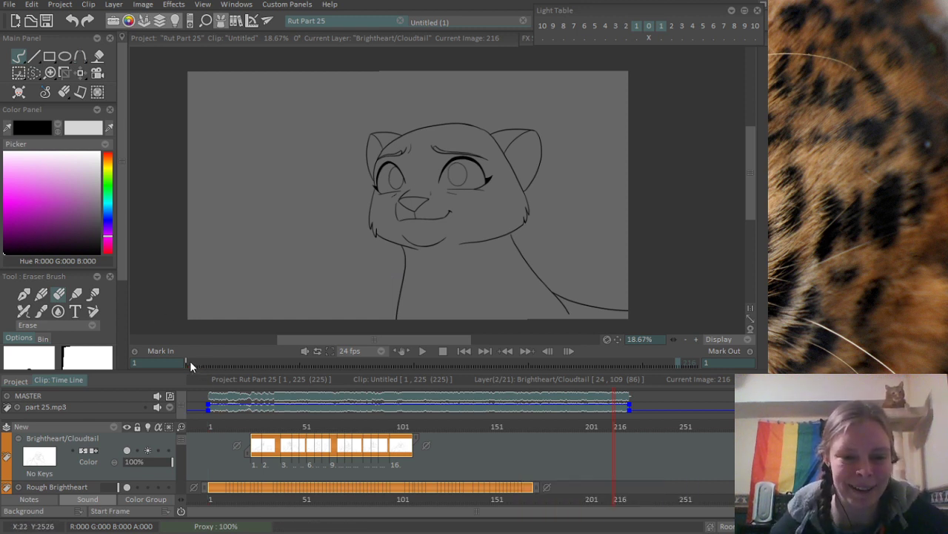
- Go to frame 13 and mute the master sound track
drag(191, 366, 213, 371)
click(158, 408)
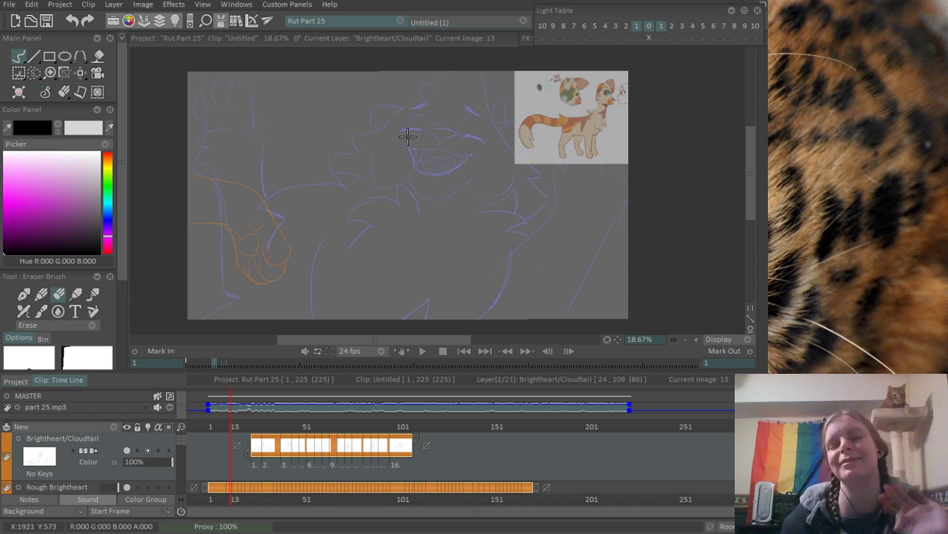
mouse_move(766, 353)
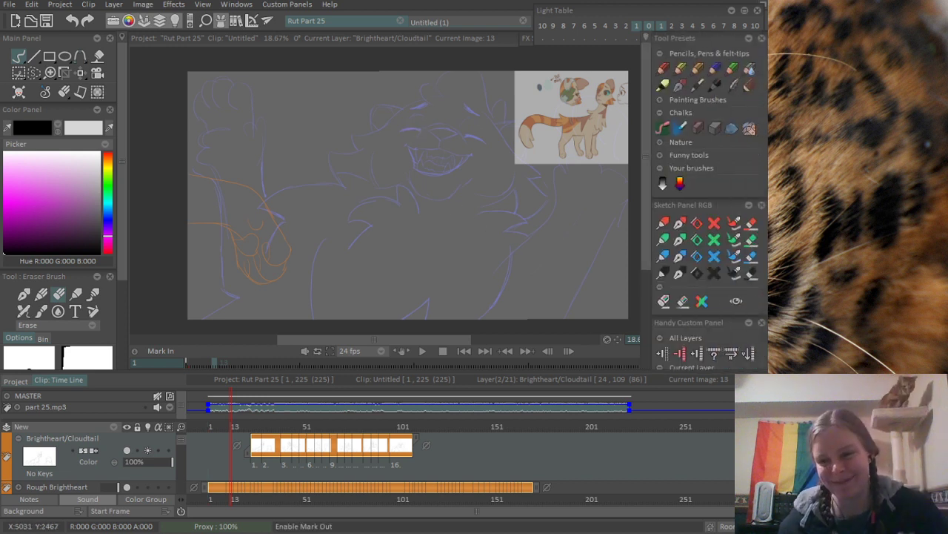